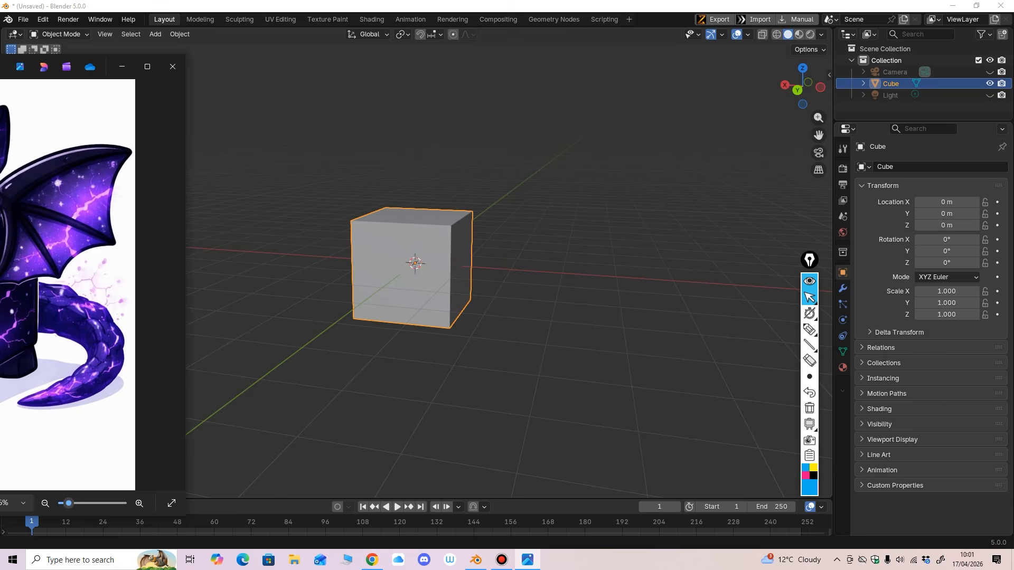
# Step: Bring the purple cube-shaped dragon reference image into view to examine it, and move it back aside
pyautogui.moveTo(22, 74); pyautogui.dragTo(463, 59)
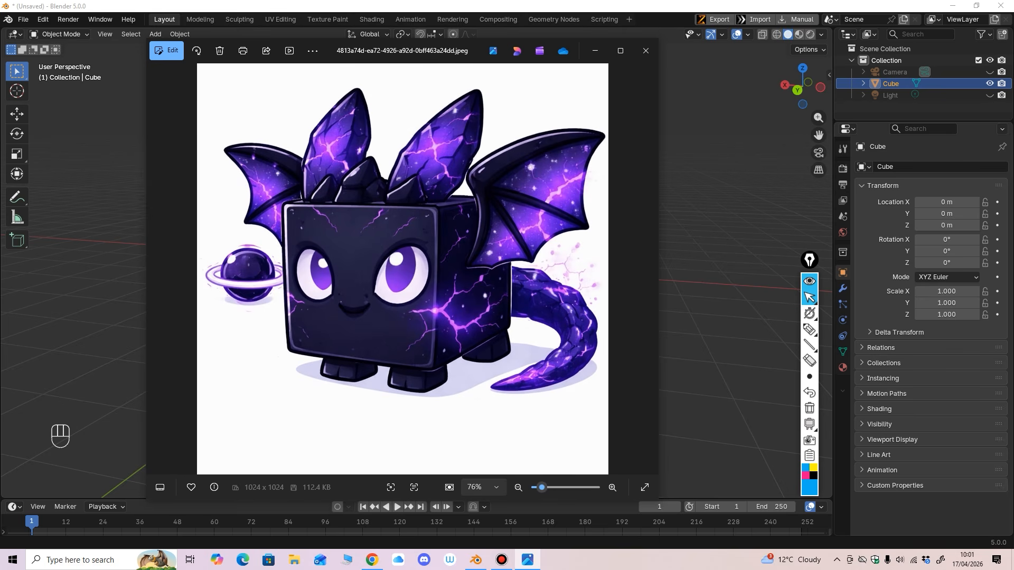
pyautogui.moveTo(442, 53); pyautogui.dragTo(0, 50)
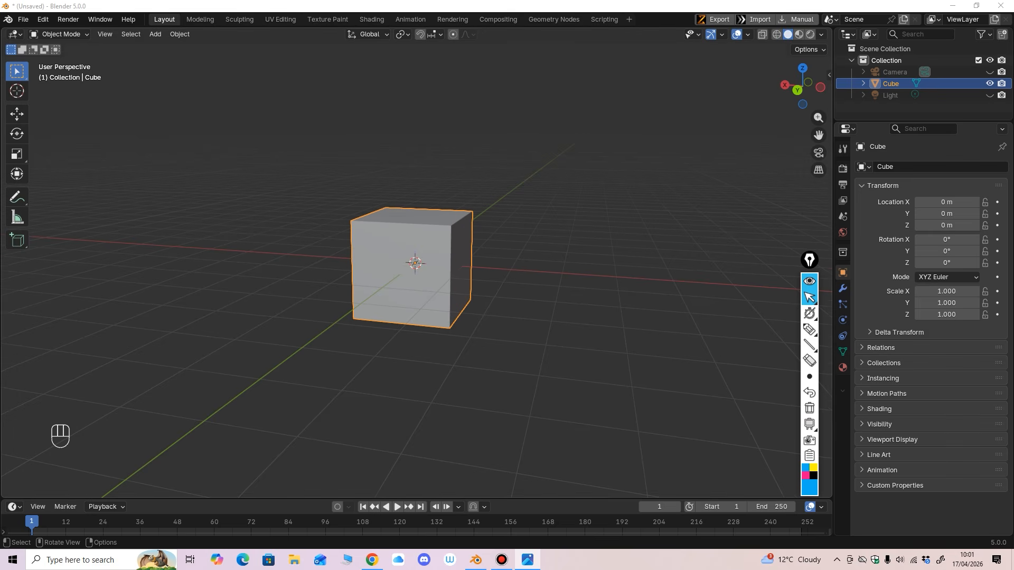
pyautogui.moveTo(405, 407); pyautogui.dragTo(421, 402, button='middle')
pyautogui.scroll(1, 421, 402)
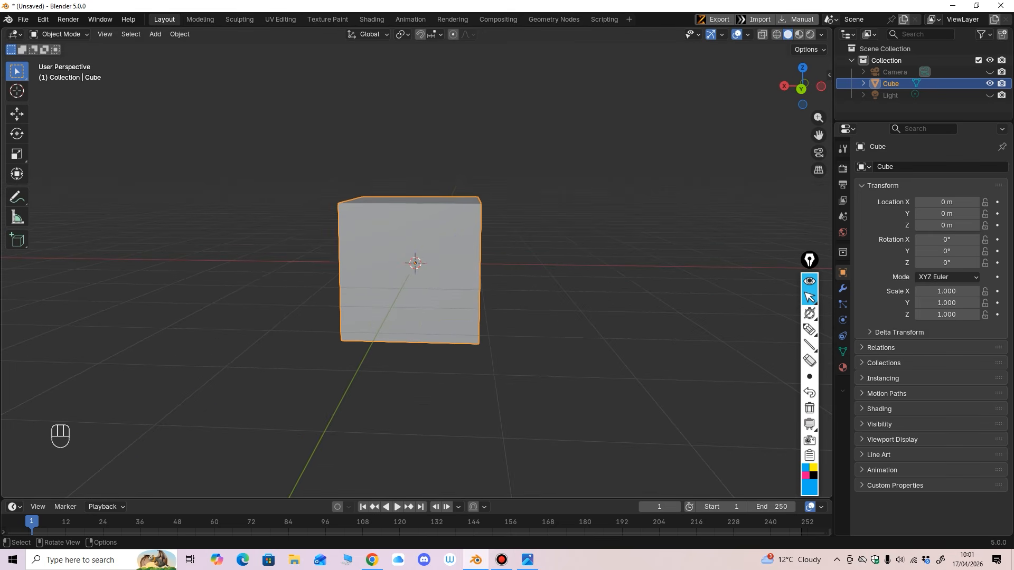
pyautogui.click(748, 34)
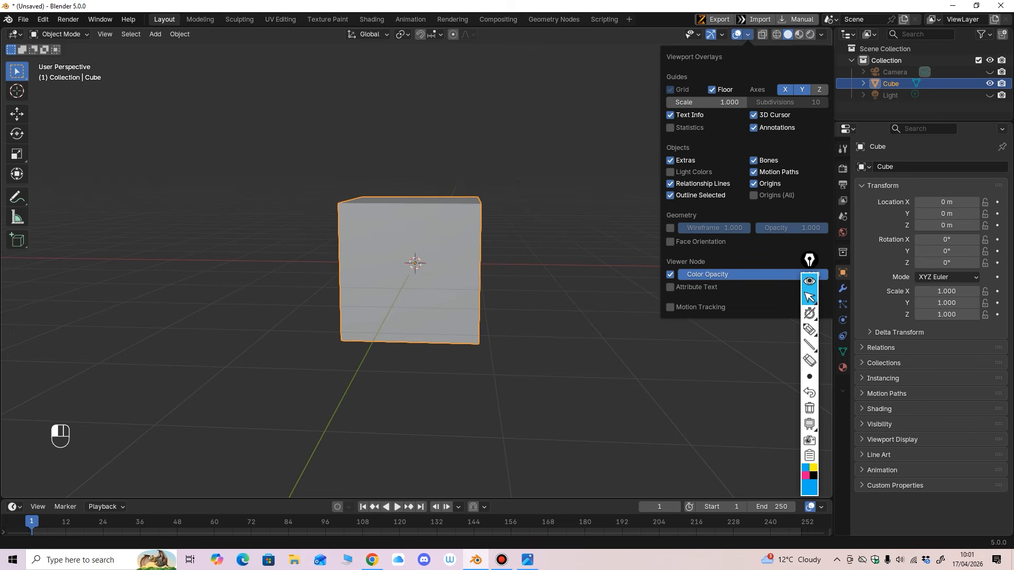
pyautogui.moveTo(423, 264)
pyautogui.mouseDown(button='middle')
pyautogui.moveTo(407, 279)
pyautogui.moveTo(423, 261)
pyautogui.moveTo(411, 268)
pyautogui.mouseUp(button='middle')
pyautogui.click(748, 34)
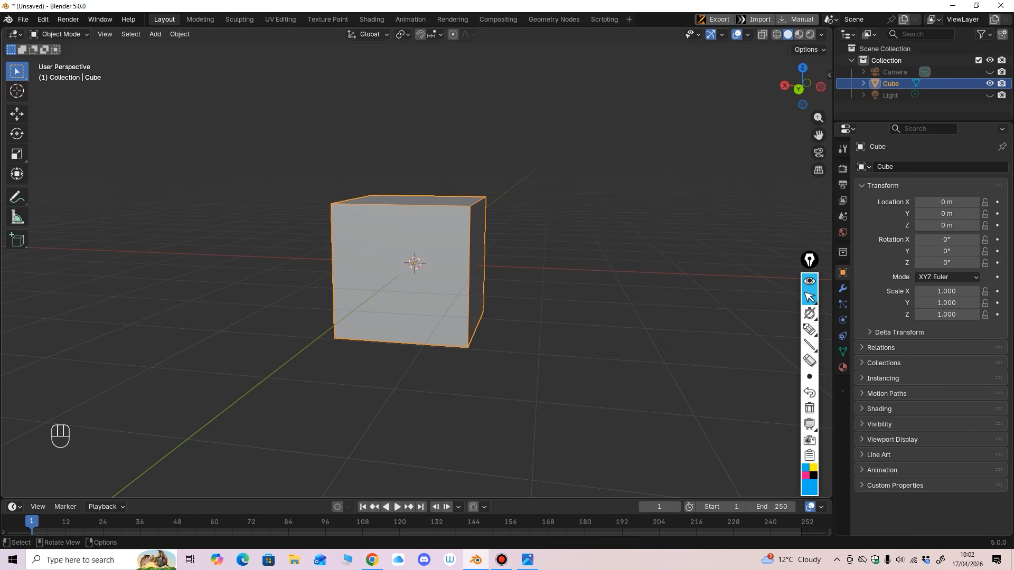
# Step: Put the cube in Edit Mode and, from the back view, add evenly spaced vertical loop cuts dividing the back face into eight columns
pyautogui.moveTo(412, 267); pyautogui.dragTo(419, 268, button='middle')
pyautogui.click(61, 34)
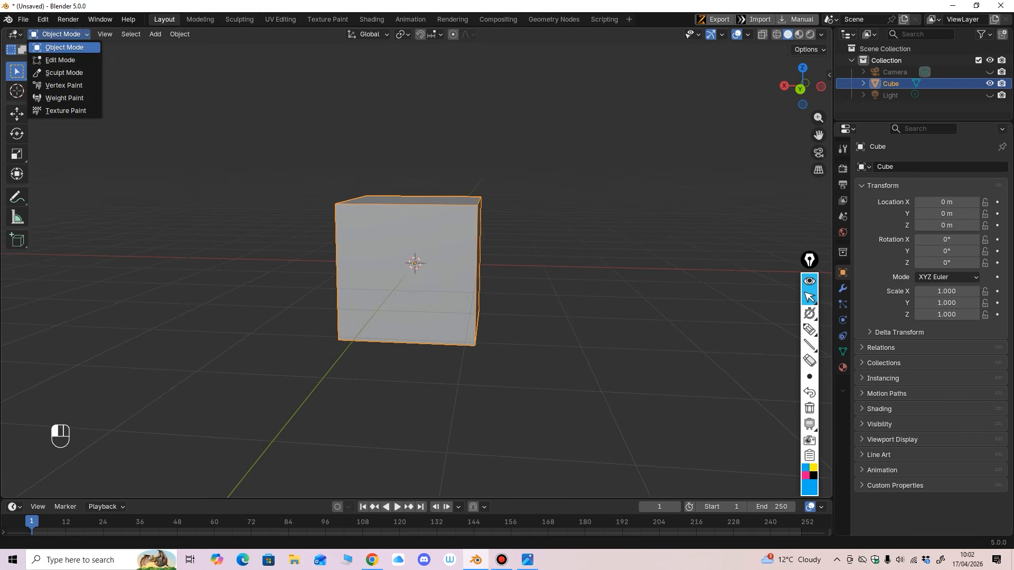
pyautogui.click(60, 59)
pyautogui.press('ctrl+KP_1')
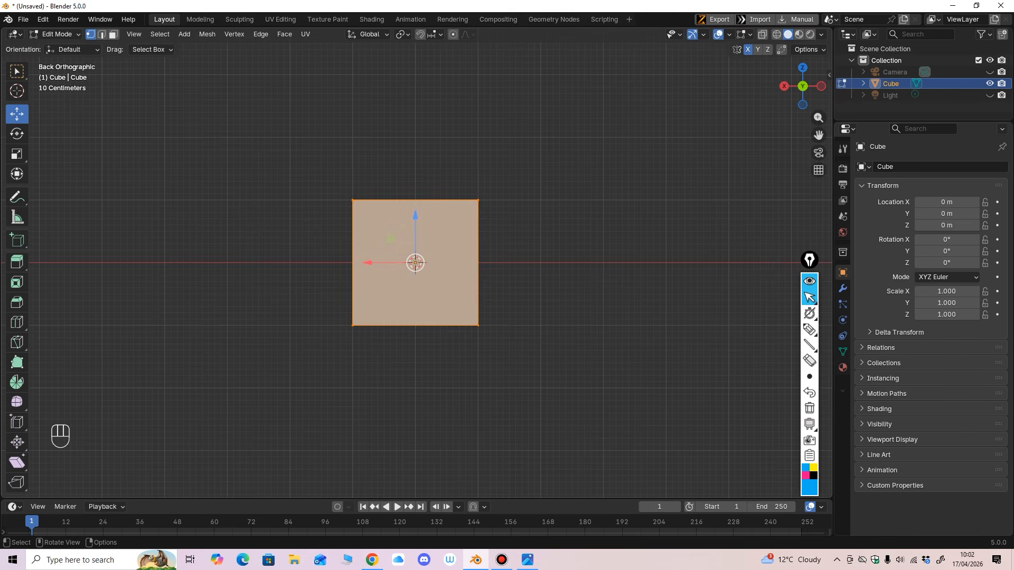
pyautogui.click(17, 322)
pyautogui.click(416, 317)
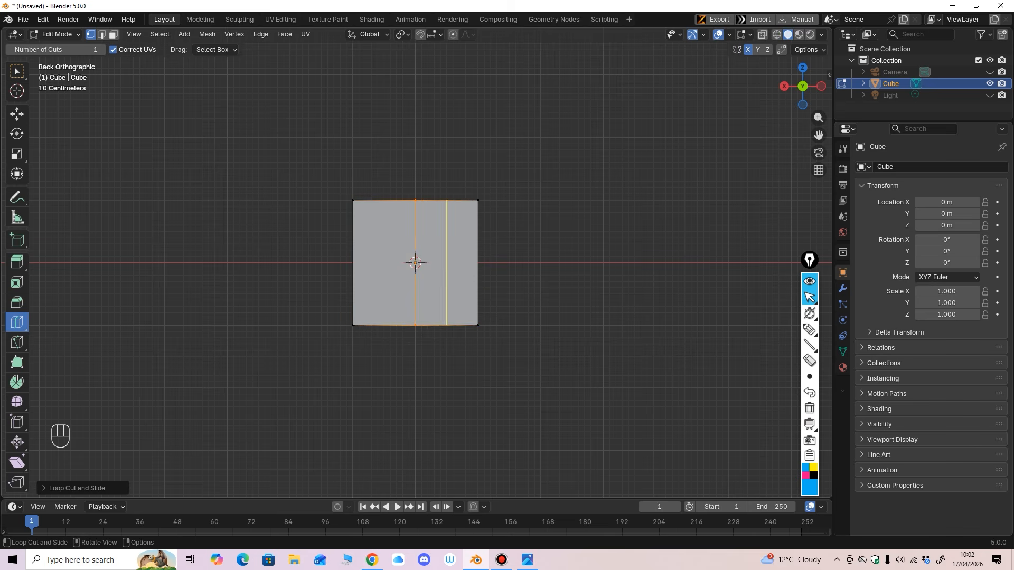
pyautogui.click(447, 317)
pyautogui.click(384, 317)
pyautogui.click(431, 316)
pyautogui.click(462, 317)
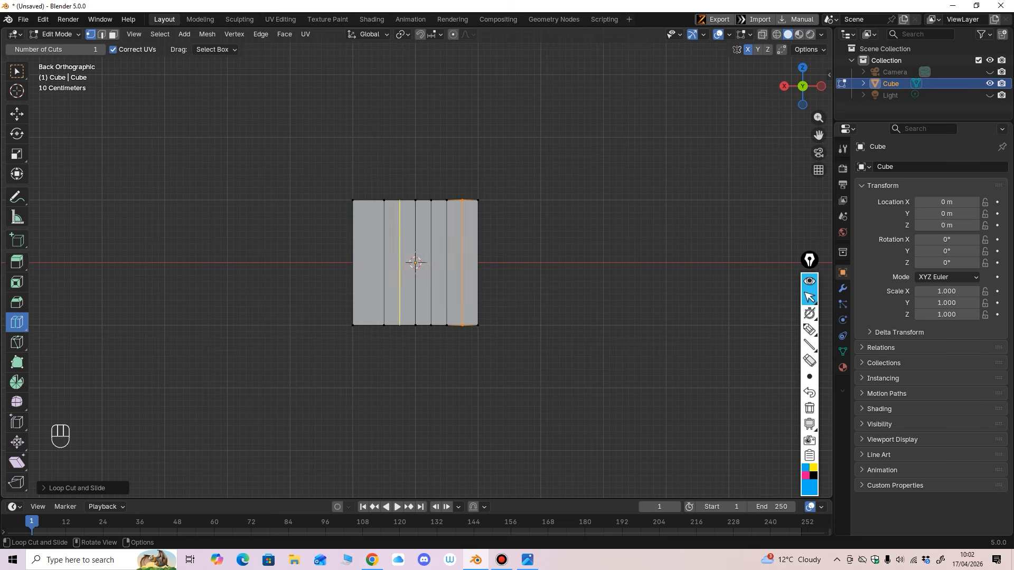
pyautogui.click(399, 316)
# Step: From the left view, add seven evenly spaced vertical loop cuts dividing the cube's side face into eight columns
pyautogui.moveTo(368, 316); pyautogui.dragTo(264, 317, button='middle')
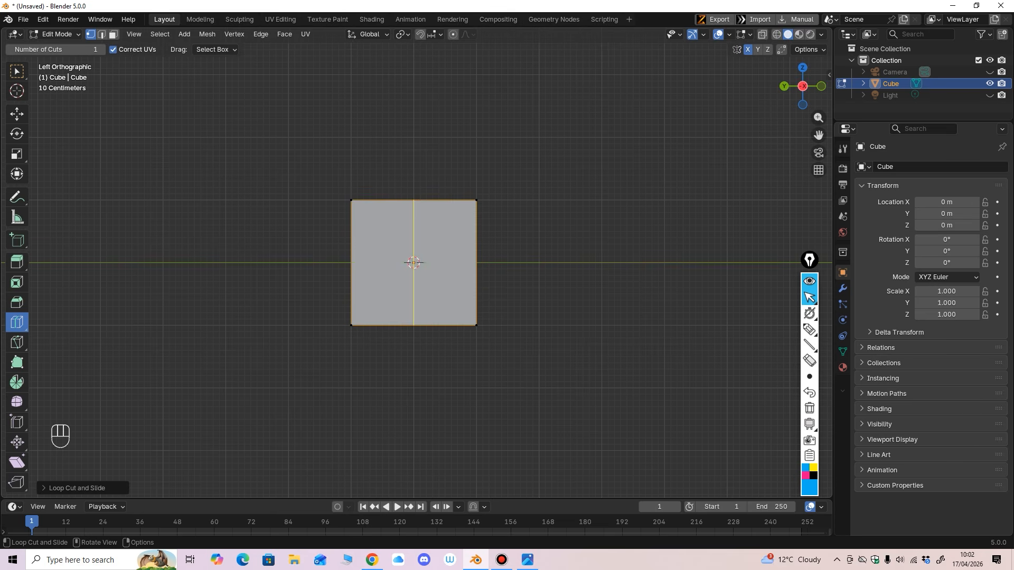
pyautogui.click(414, 317)
pyautogui.click(383, 317)
pyautogui.click(445, 204)
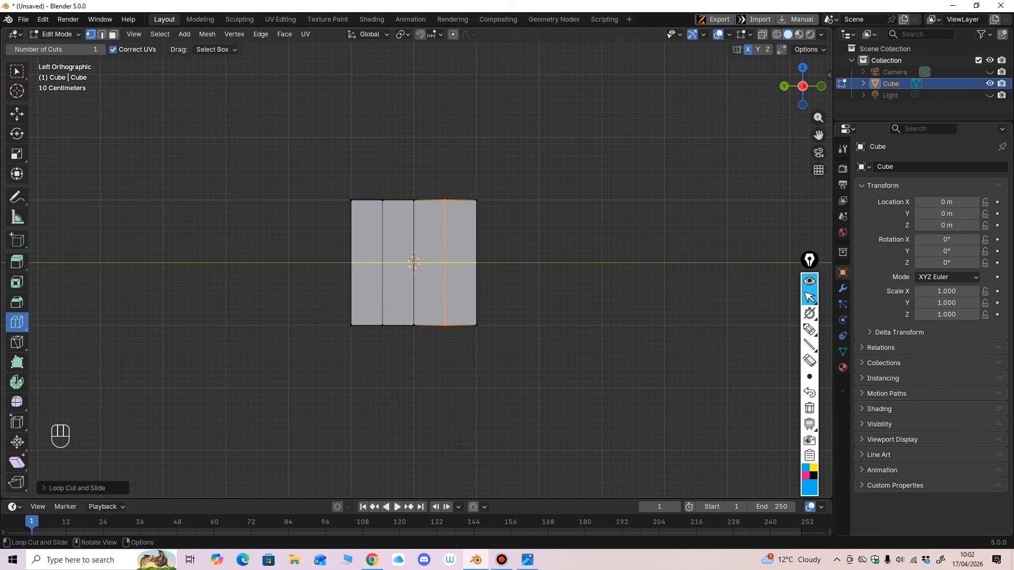
pyautogui.click(460, 203)
pyautogui.click(430, 201)
pyautogui.click(398, 201)
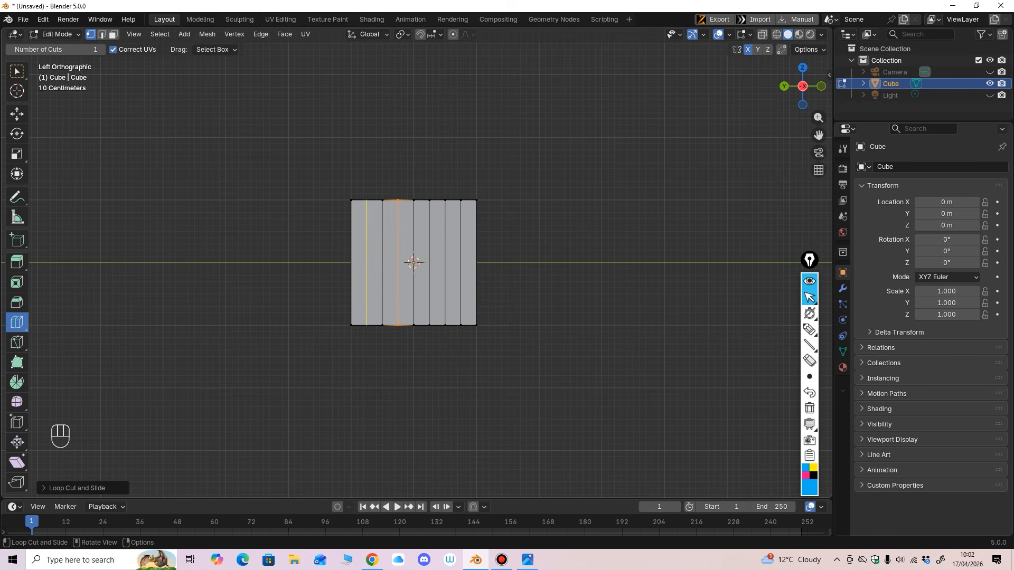
pyautogui.click(366, 201)
# Step: Add seven evenly spaced horizontal loop cuts around the cube, dividing its height into eight rows
pyautogui.click(383, 263)
pyautogui.click(382, 231)
pyautogui.click(382, 294)
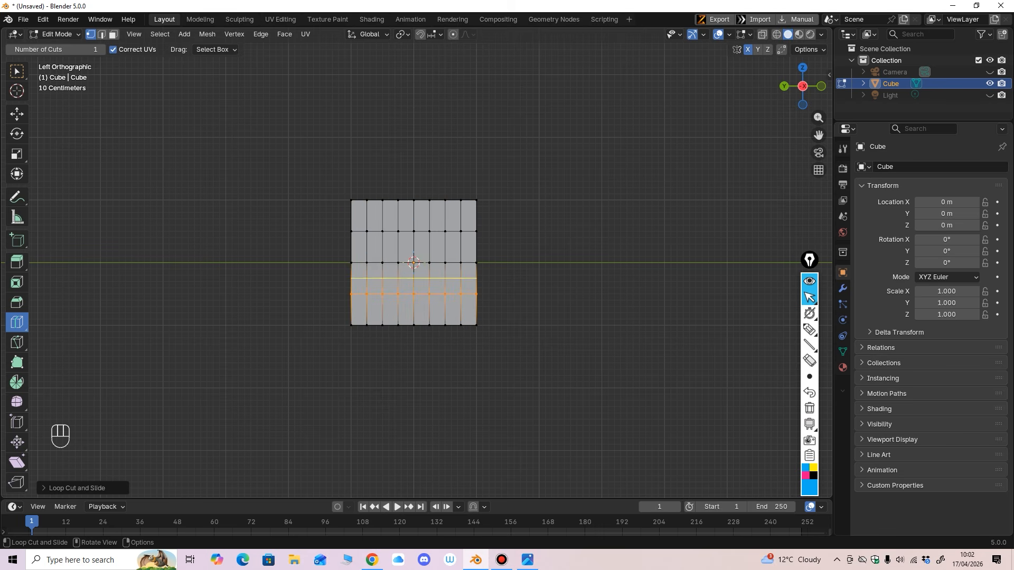
pyautogui.click(383, 215)
pyautogui.click(456, 246)
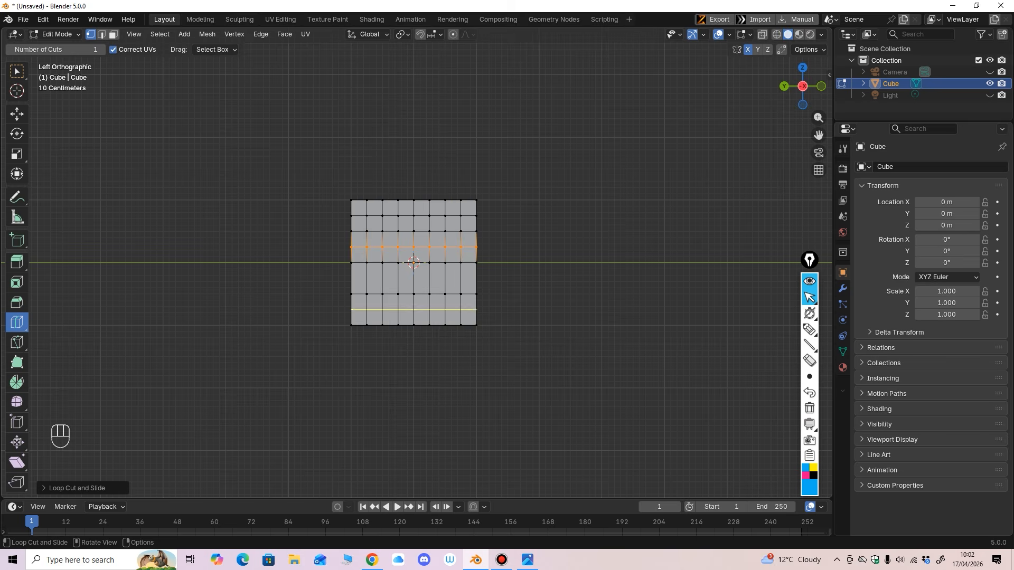
pyautogui.click(456, 310)
pyautogui.click(456, 280)
pyautogui.click(457, 280)
# Step: Try moving a single vertex near the upper part of the cube's back face with X mirroring, and undo the moves
pyautogui.moveTo(456, 280); pyautogui.dragTo(550, 285, button='middle')
pyautogui.click(17, 114)
pyautogui.click(446, 216)
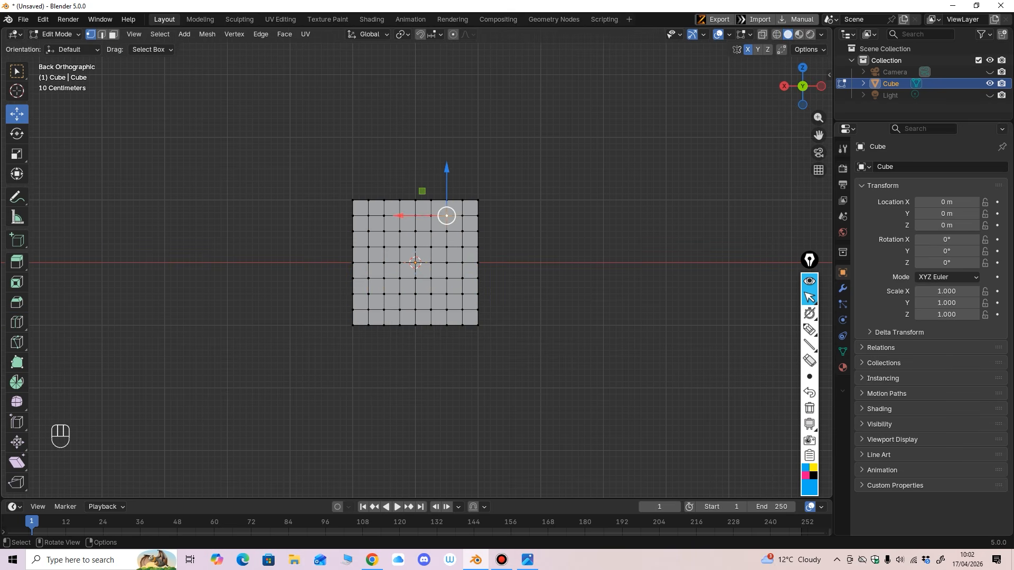
pyautogui.moveTo(447, 216); pyautogui.dragTo(448, 214)
pyautogui.hotkey('ctrl', 'z')
pyautogui.scroll(2, 415, 262)
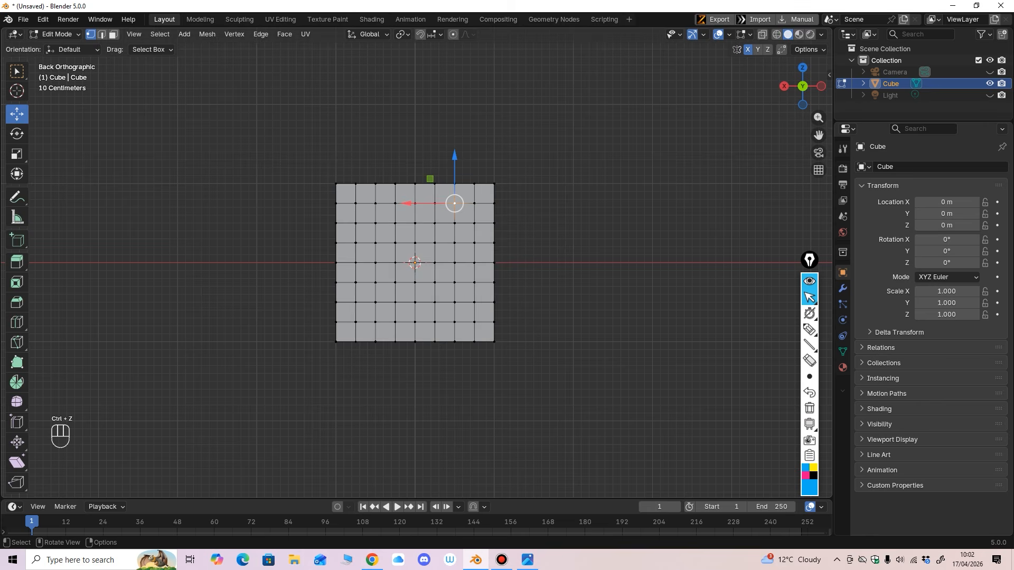
pyautogui.keyDown('shift'); pyautogui.moveTo(455, 203); pyautogui.dragTo(457, 245, button='middle'); pyautogui.keyUp('shift')
pyautogui.keyDown('ctrl'); pyautogui.moveTo(457, 245); pyautogui.dragTo(462, 241, button='middle'); pyautogui.keyUp('ctrl')
pyautogui.moveTo(463, 241); pyautogui.dragTo(467, 235)
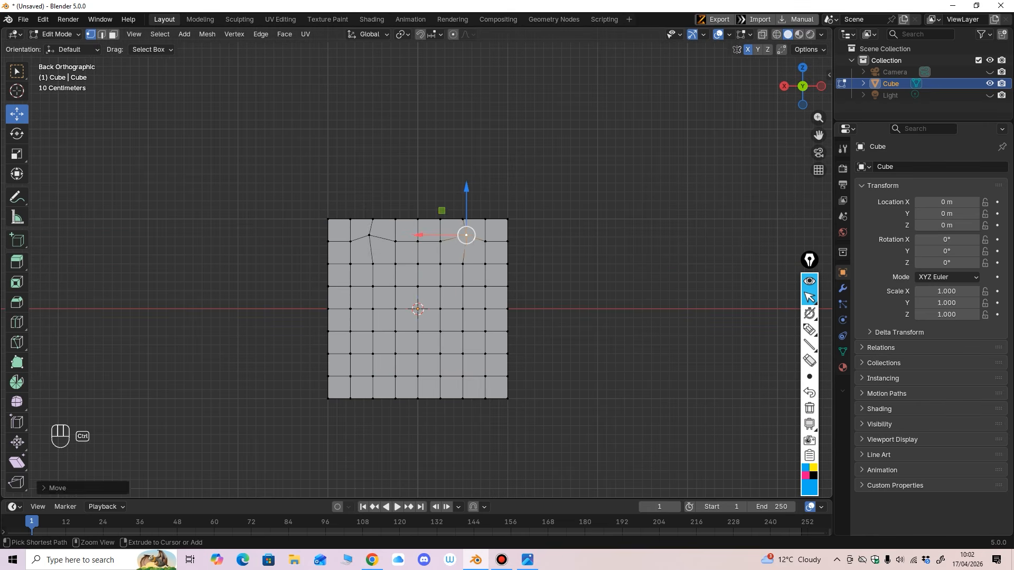
pyautogui.hotkey('ctrl', 'z')
# Step: Add two vertical loop cuts and slide them tight against the cube's front and back edges
pyautogui.moveTo(466, 236); pyautogui.dragTo(379, 283, button='middle')
pyautogui.click(17, 322)
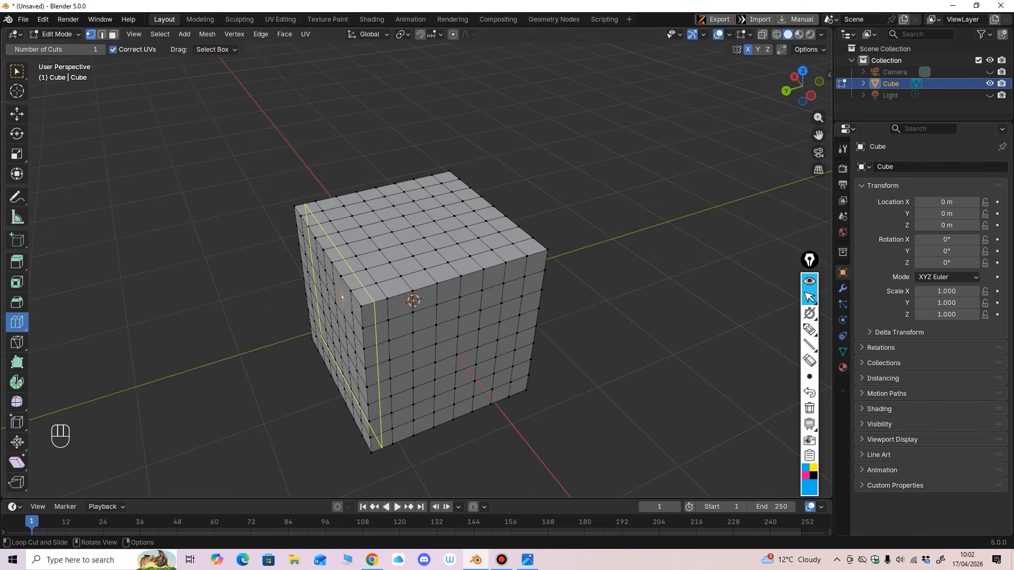
pyautogui.moveTo(377, 303); pyautogui.dragTo(365, 307)
pyautogui.moveTo(365, 307); pyautogui.dragTo(332, 324, button='middle')
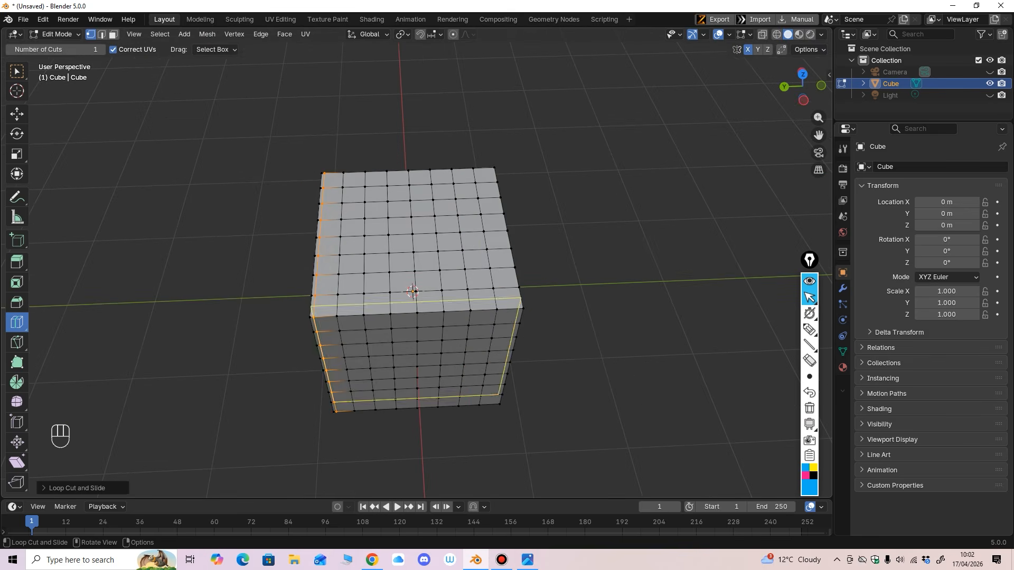
pyautogui.moveTo(491, 312); pyautogui.dragTo(521, 310)
pyautogui.moveTo(521, 311); pyautogui.dragTo(529, 269, button='middle')
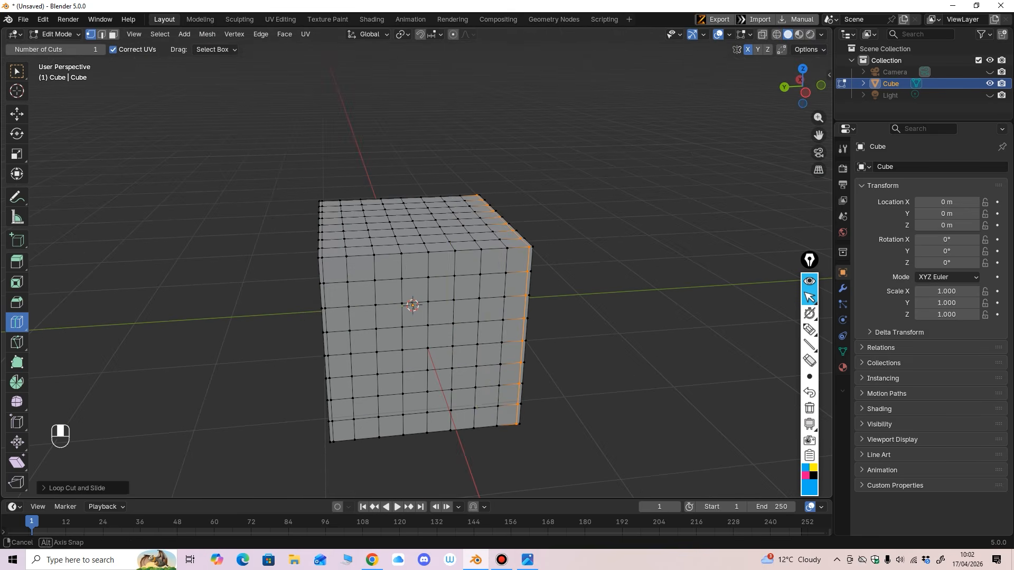
# Step: Add horizontal loop cuts tight against the cube's top and bottom edges, and return to the Move tool
pyautogui.moveTo(369, 267); pyautogui.dragTo(321, 261)
pyautogui.moveTo(387, 269); pyautogui.dragTo(370, 239, button='middle')
pyautogui.moveTo(314, 385); pyautogui.dragTo(313, 404)
pyautogui.moveTo(314, 404); pyautogui.dragTo(403, 438, button='middle')
pyautogui.moveTo(475, 338); pyautogui.dragTo(504, 303, button='middle')
pyautogui.moveTo(334, 389)
pyautogui.mouseDown(button='middle')
pyautogui.moveTo(308, 387)
pyautogui.moveTo(333, 386)
pyautogui.mouseUp(button='middle')
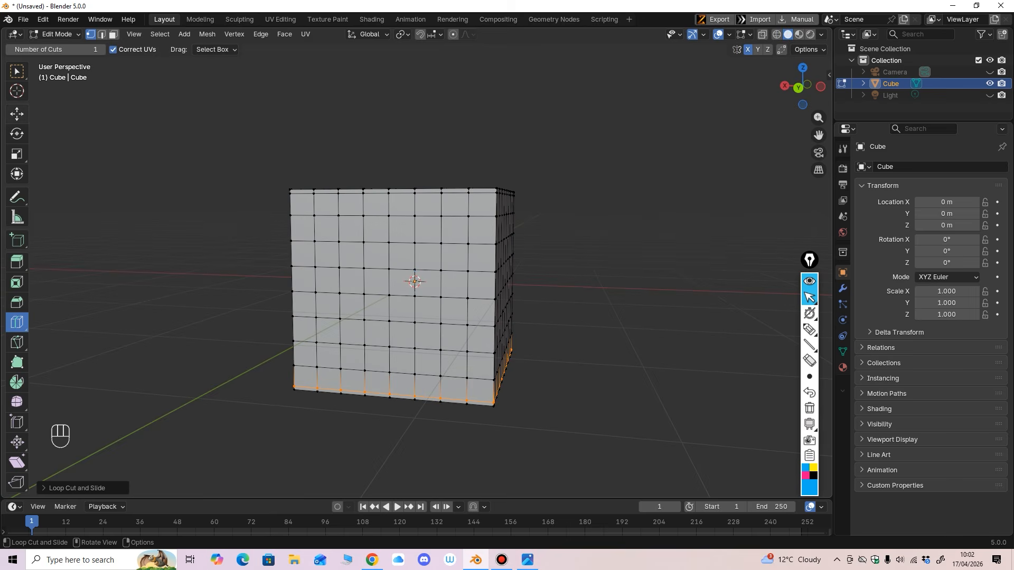
pyautogui.click(17, 115)
# Step: Try drawing a freehand annotation stroke across the cube with the on-screen pen, and undo it
pyautogui.scroll(-3, 416, 282)
pyautogui.moveTo(415, 281); pyautogui.dragTo(410, 322, button='middle')
pyautogui.click(809, 329)
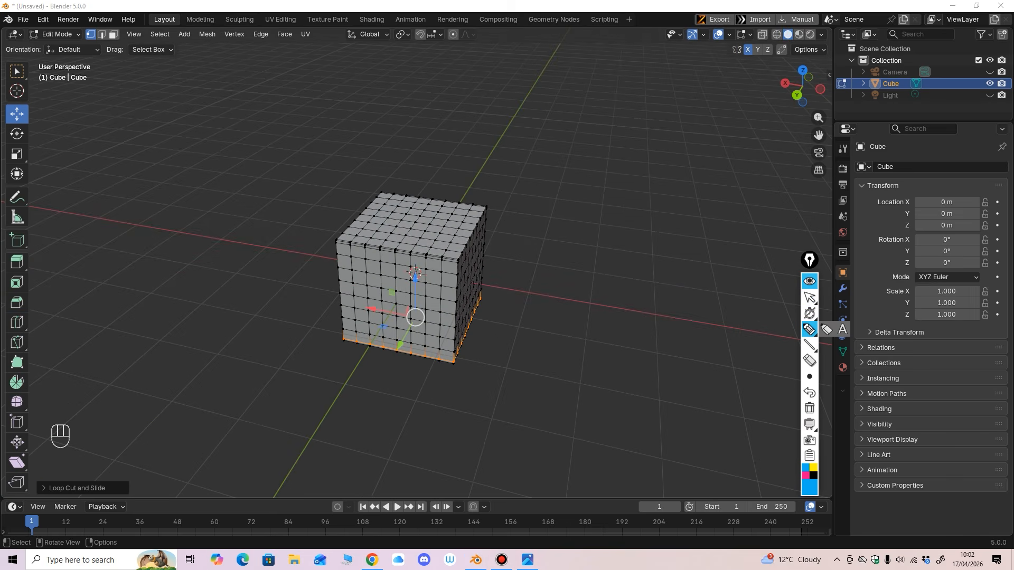
pyautogui.moveTo(258, 248); pyautogui.dragTo(572, 317)
pyautogui.hotkey('ctrl', 'z')
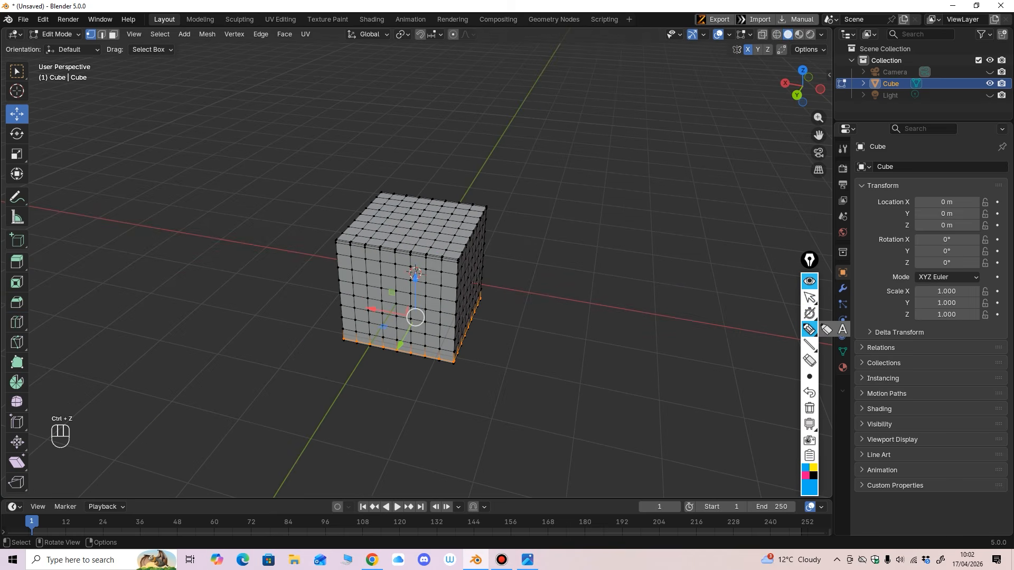
# Step: Toggle the annotation ink off and on, reselect the pen and clear the cube's mesh selection
pyautogui.moveTo(809, 329)
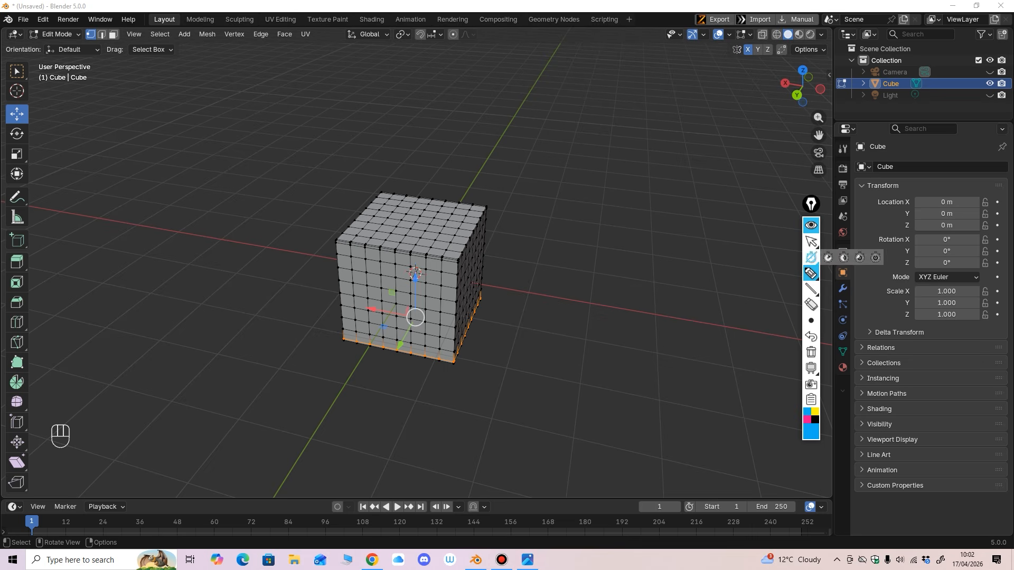
pyautogui.moveTo(811, 289)
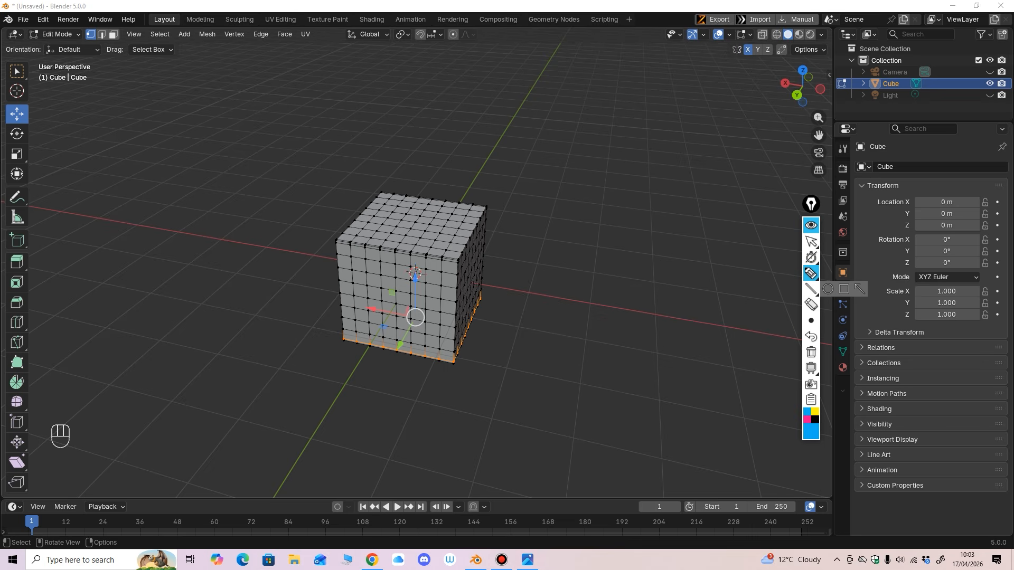
pyautogui.click(810, 242)
pyautogui.click(811, 225)
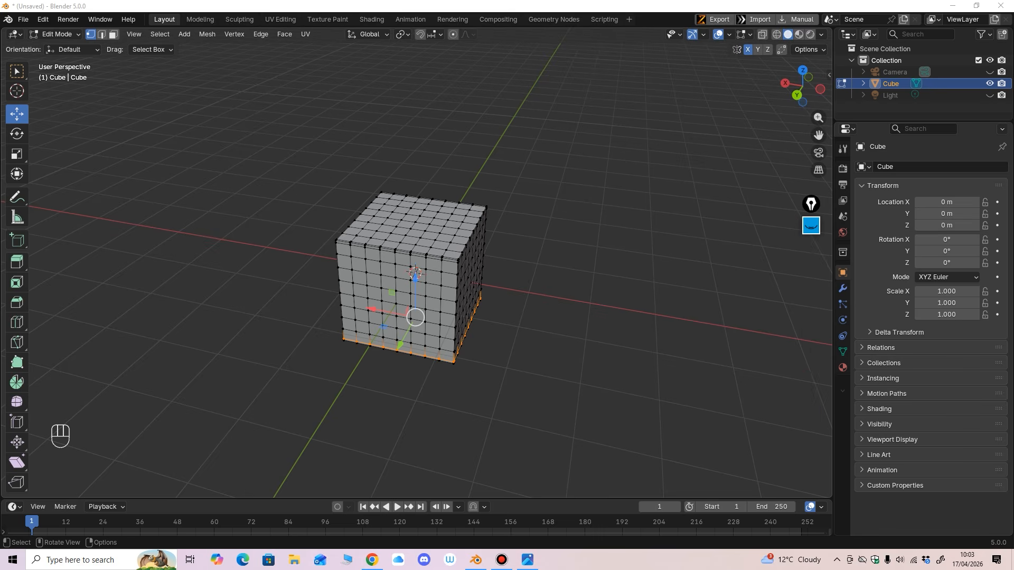
pyautogui.click(811, 225)
pyautogui.click(811, 273)
pyautogui.hotkey('alt', 'a')
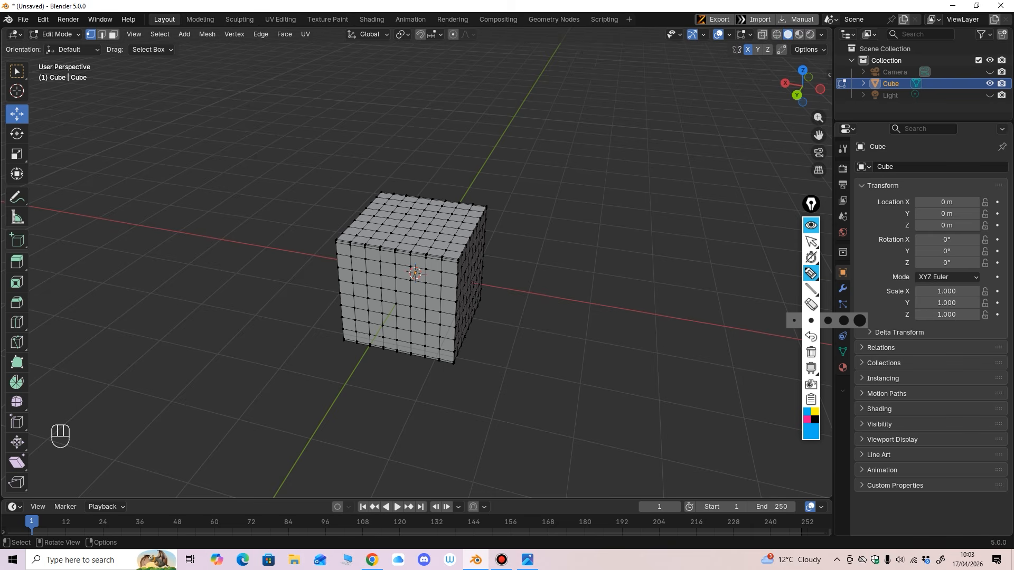
# Step: End the epicpen task in Task Manager and close Task Manager
pyautogui.hotkey('ctrl', 'alt', 'Delete')
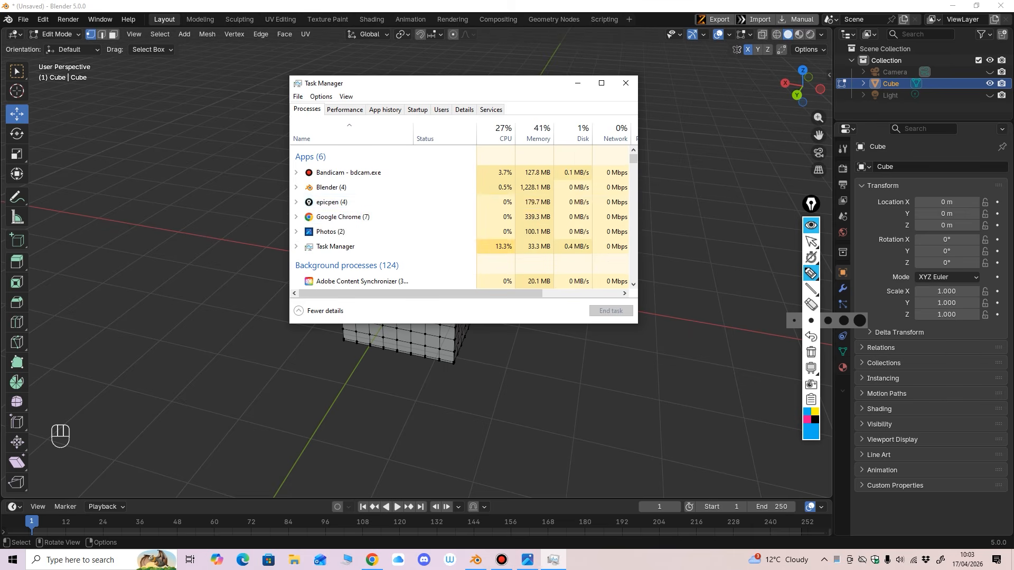
pyautogui.click(349, 201)
pyautogui.click(610, 310)
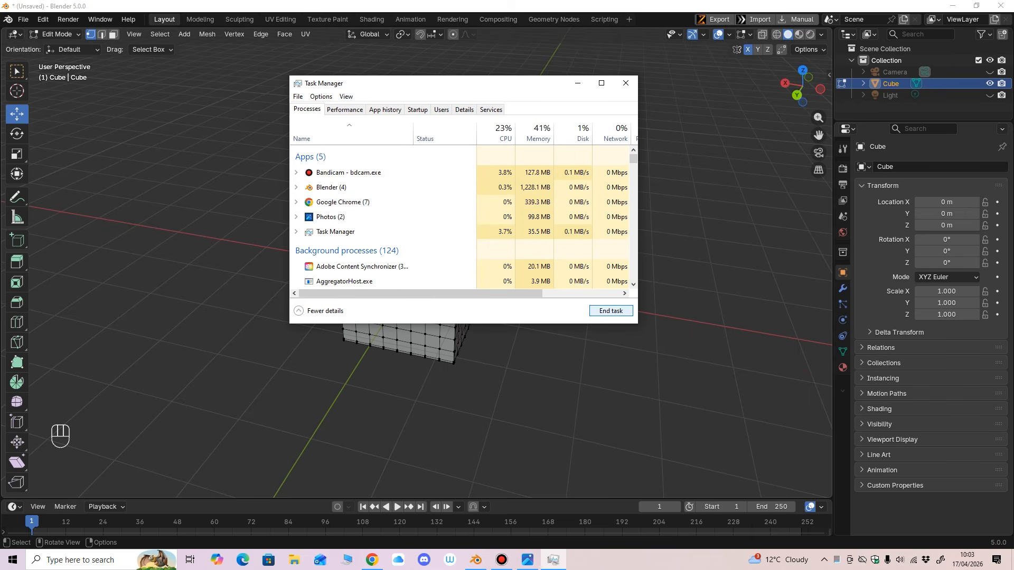
pyautogui.click(625, 83)
# Step: Find the Epic Pen app through the Windows search and launch it again
pyautogui.click(100, 560)
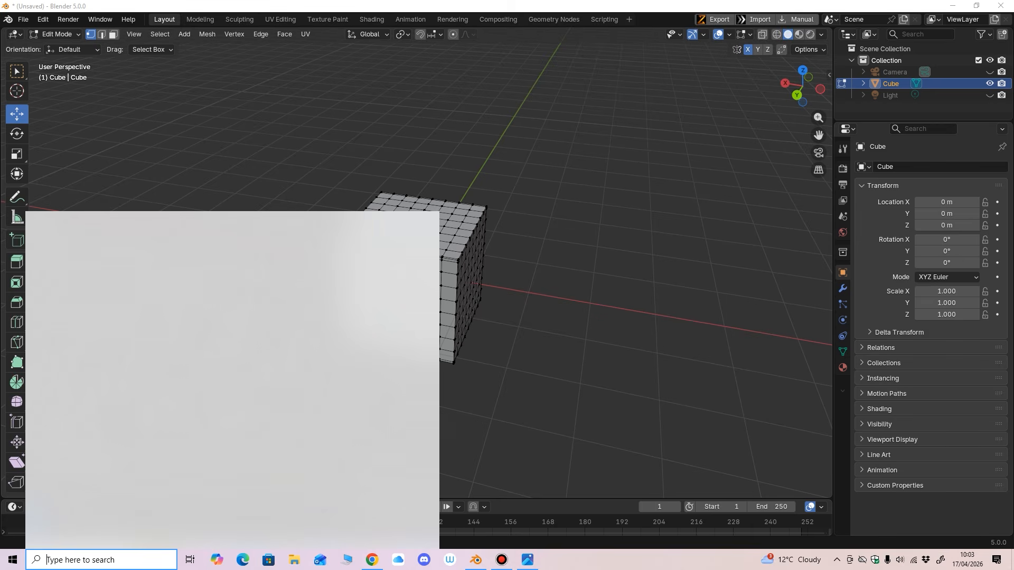
pyautogui.write('epic')
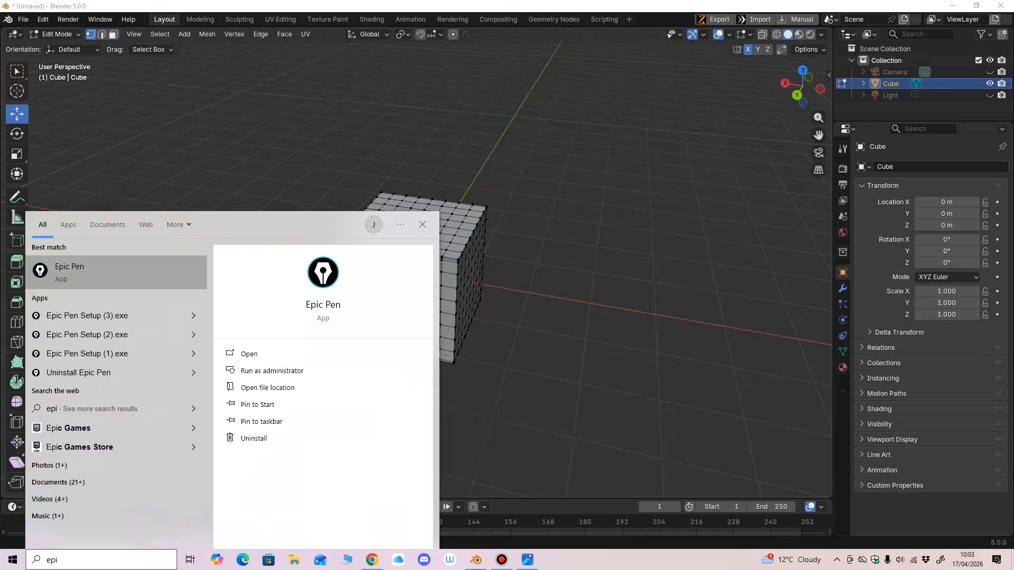
pyautogui.press('Return')
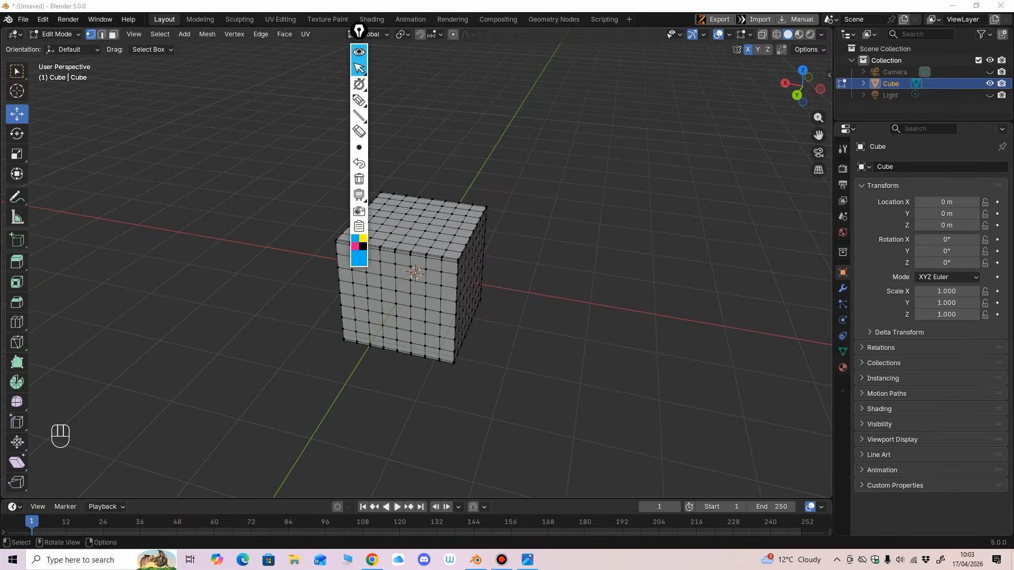
# Step: Draw a two-headed arrow through the cube along the X axis, circle the X mirror option, and return to the cursor
pyautogui.click(360, 100)
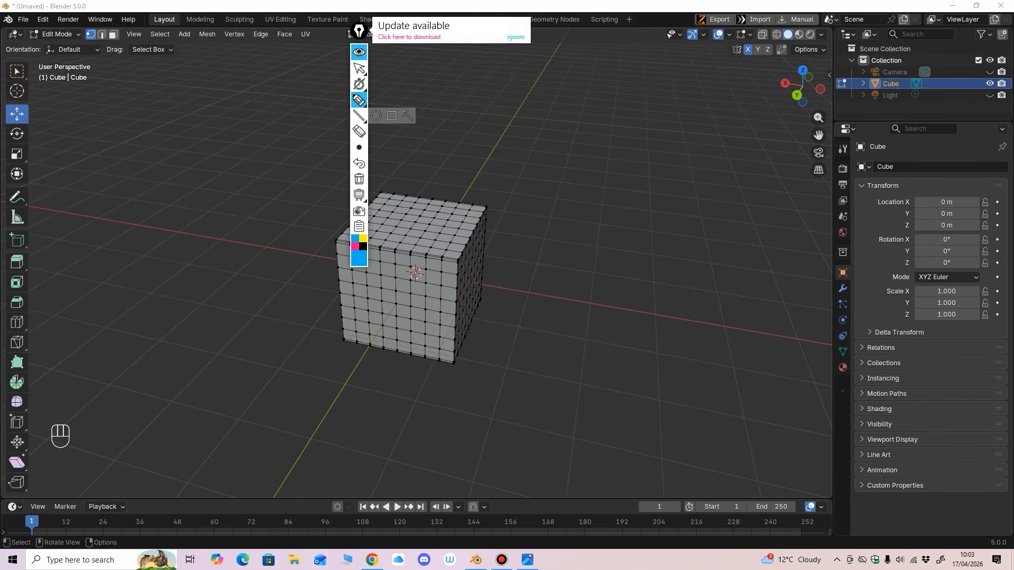
pyautogui.moveTo(461, 278)
pyautogui.mouseDown()
pyautogui.moveTo(542, 297)
pyautogui.moveTo(523, 303)
pyautogui.mouseUp()
pyautogui.moveTo(319, 235); pyautogui.dragTo(286, 252)
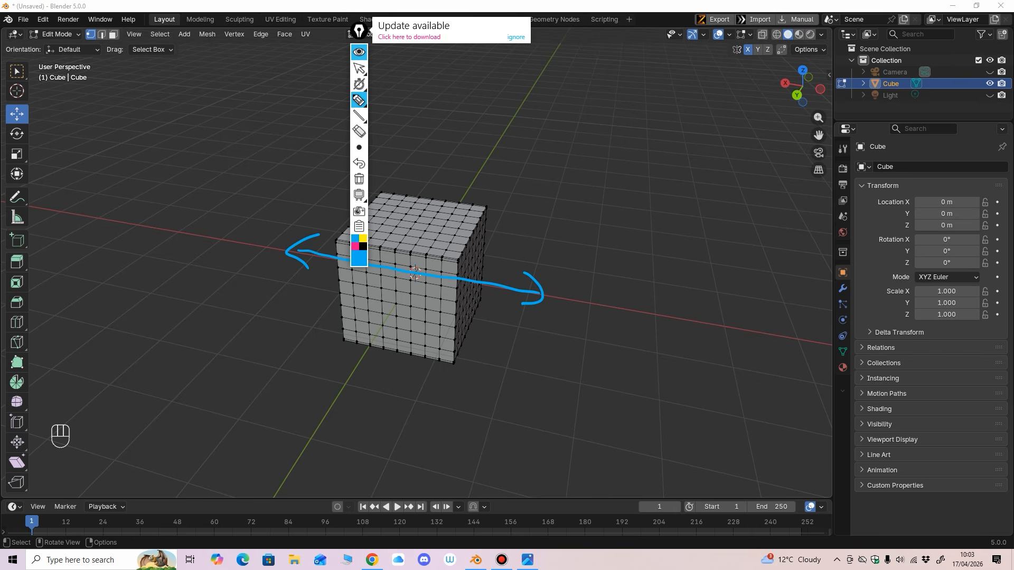
pyautogui.moveTo(736, 41); pyautogui.dragTo(760, 48)
pyautogui.click(359, 69)
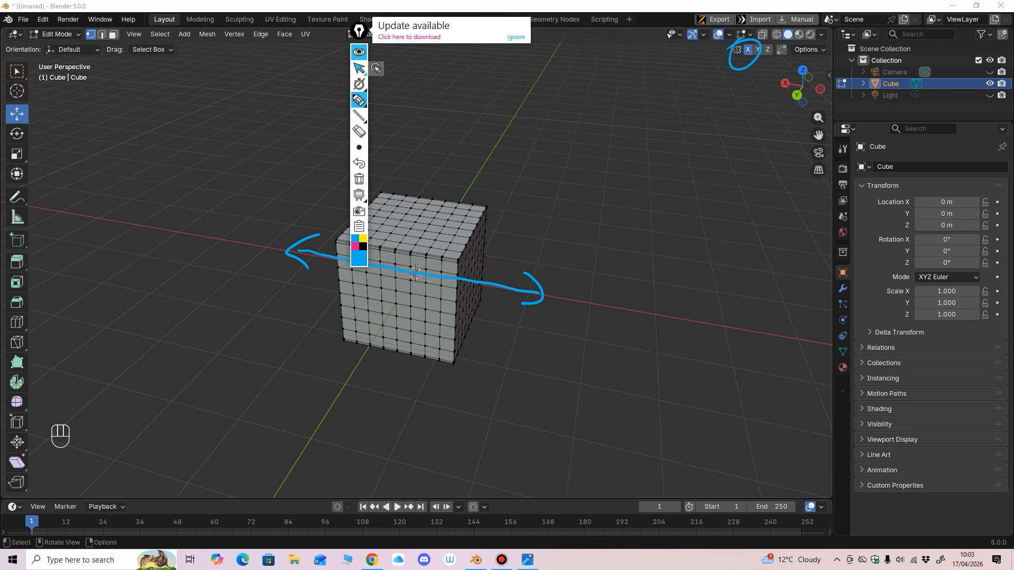
# Step: Hide the Epic Pen ink and tools and move the collapsed widget away from the viewport header
pyautogui.moveTo(359, 100)
pyautogui.click(359, 51)
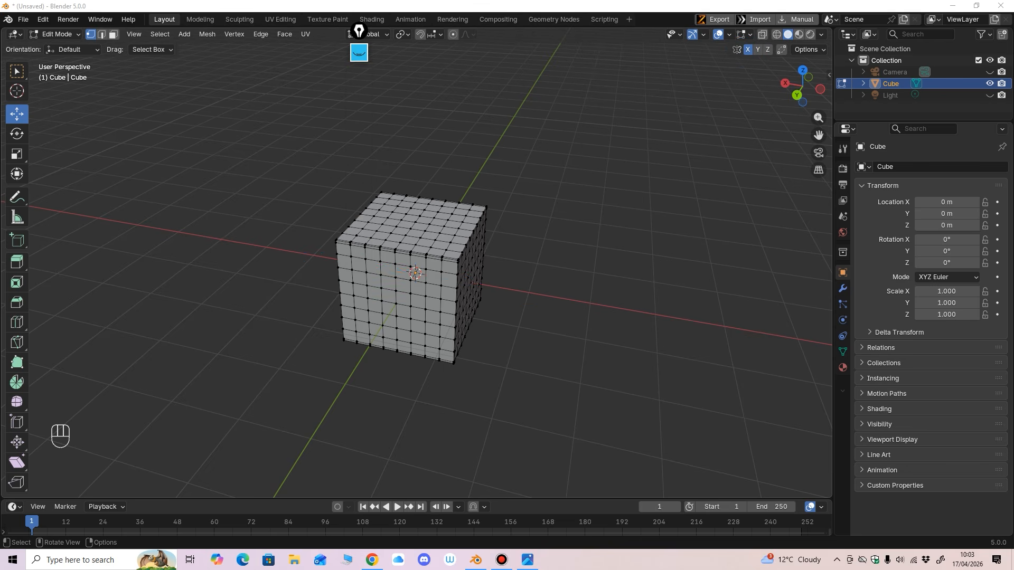
pyautogui.moveTo(359, 31); pyautogui.dragTo(774, 348)
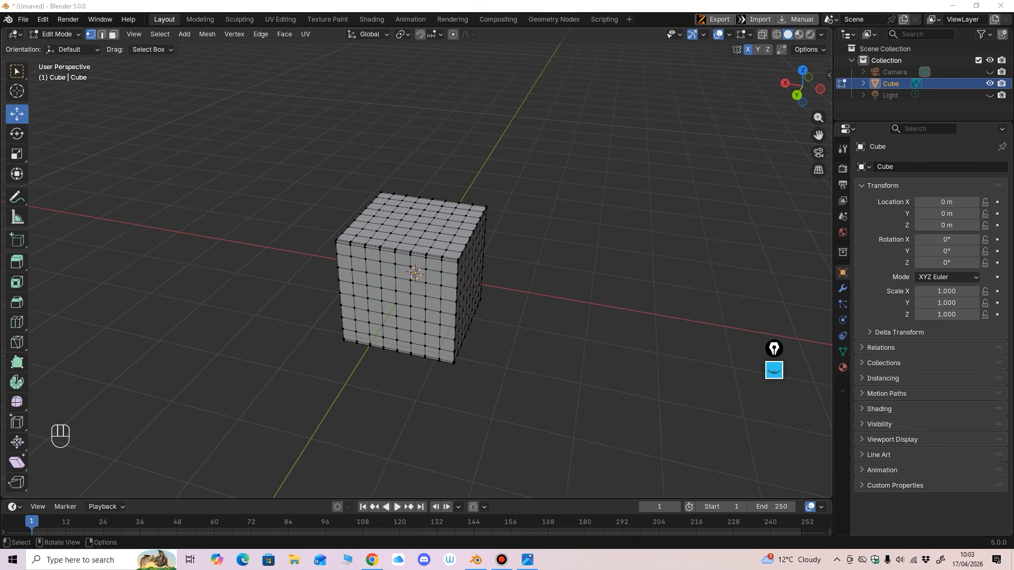
# Step: Show the viewport sidebar with a vertex on the cube's +Y face selected, and make the sidebar narrower
pyautogui.press('n')
pyautogui.press('n')
pyautogui.press('n')
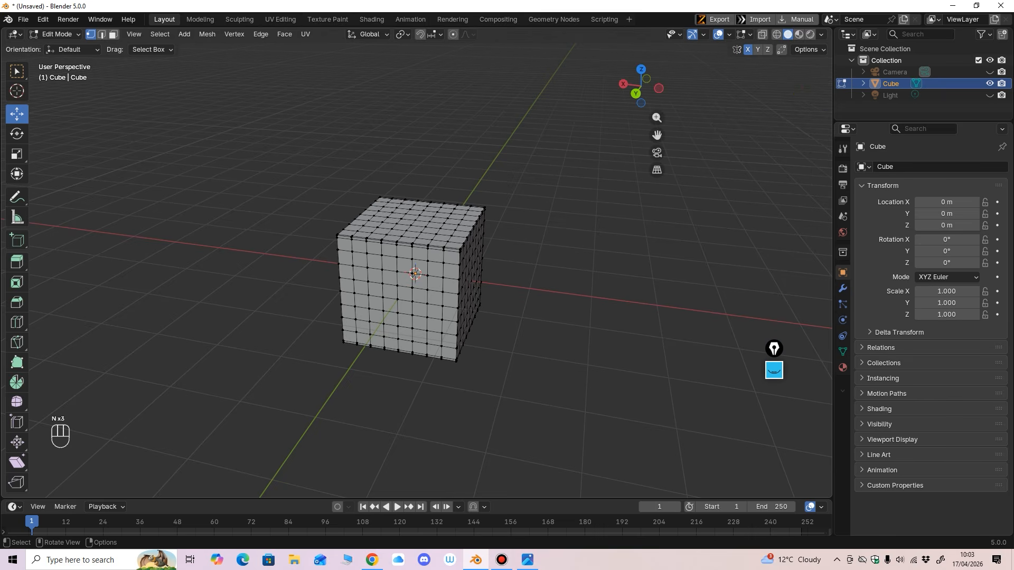
pyautogui.click(444, 263)
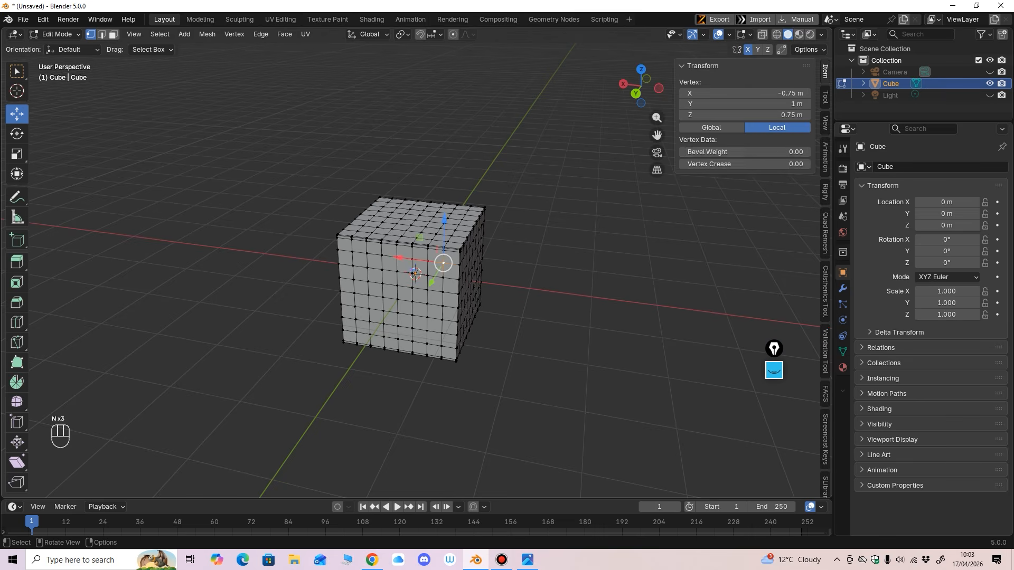
pyautogui.moveTo(675, 153); pyautogui.dragTo(718, 154)
pyautogui.click(677, 93)
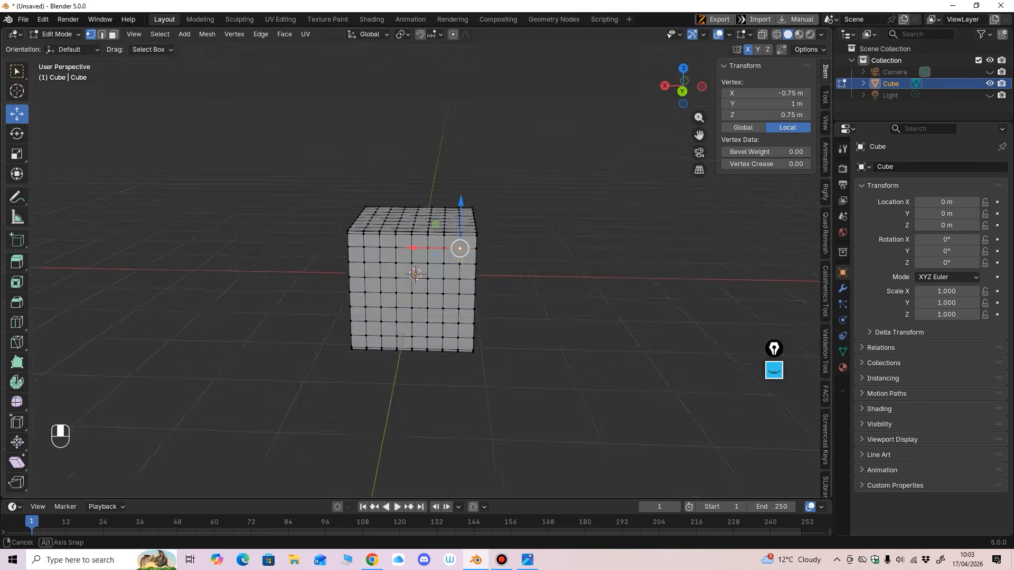
# Step: In back orthographic view, shape the +Y face's vertex row at Z 0.5 m into a brow line dipping towards the centre
pyautogui.click(459, 246)
pyautogui.moveTo(458, 246); pyautogui.dragTo(459, 246)
pyautogui.hotkey('ctrl', 'z')
pyautogui.moveTo(459, 247)
pyautogui.keyDown('ctrl'); pyautogui.mouseDown(button='middle')
pyautogui.moveTo(458, 222)
pyautogui.moveTo(449, 248)
pyautogui.moveTo(458, 232)
pyautogui.mouseUp(button='middle'); pyautogui.keyUp('ctrl')
pyautogui.scroll(1, 458, 232)
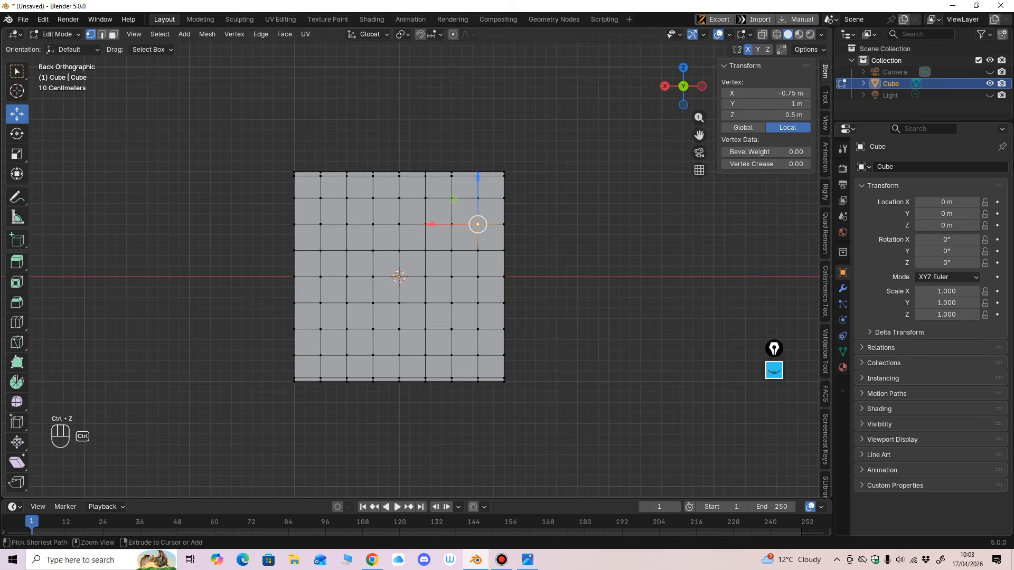
pyautogui.moveTo(478, 178); pyautogui.dragTo(425, 196)
pyautogui.click(452, 224)
pyautogui.click(426, 224)
pyautogui.click(398, 224)
pyautogui.click(425, 243)
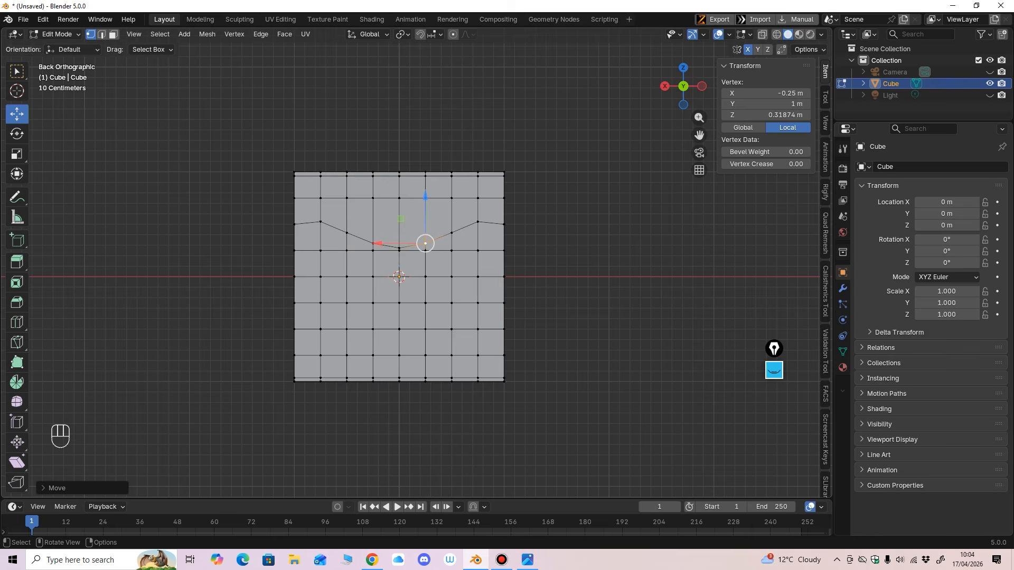
pyautogui.click(451, 232)
pyautogui.moveTo(452, 185); pyautogui.dragTo(452, 180)
# Step: Form the nose bridge by lowering the central vertices of the two rows below the brow and drawing their side vertices inward
pyautogui.click(425, 250)
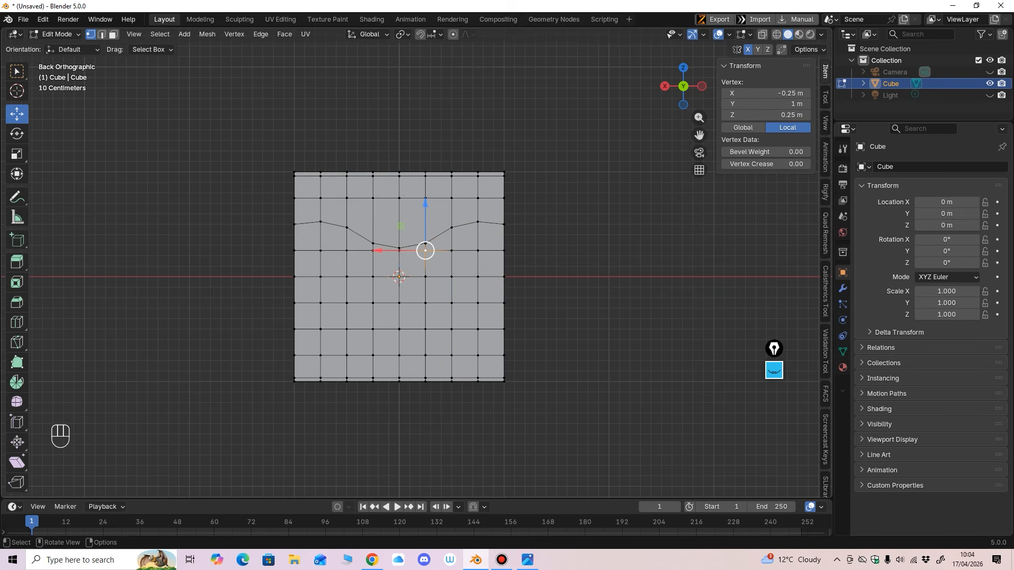
pyautogui.moveTo(378, 251); pyautogui.dragTo(375, 250)
pyautogui.hotkey('alt', 'a')
pyautogui.click(423, 251)
pyautogui.moveTo(422, 204); pyautogui.dragTo(426, 245)
pyautogui.click(426, 277)
pyautogui.moveTo(379, 292); pyautogui.dragTo(373, 292)
pyautogui.click(399, 277)
pyautogui.keyDown('shift'); pyautogui.click(398, 250); pyautogui.keyUp('shift')
pyautogui.moveTo(399, 216); pyautogui.dragTo(399, 233)
pyautogui.click(420, 293)
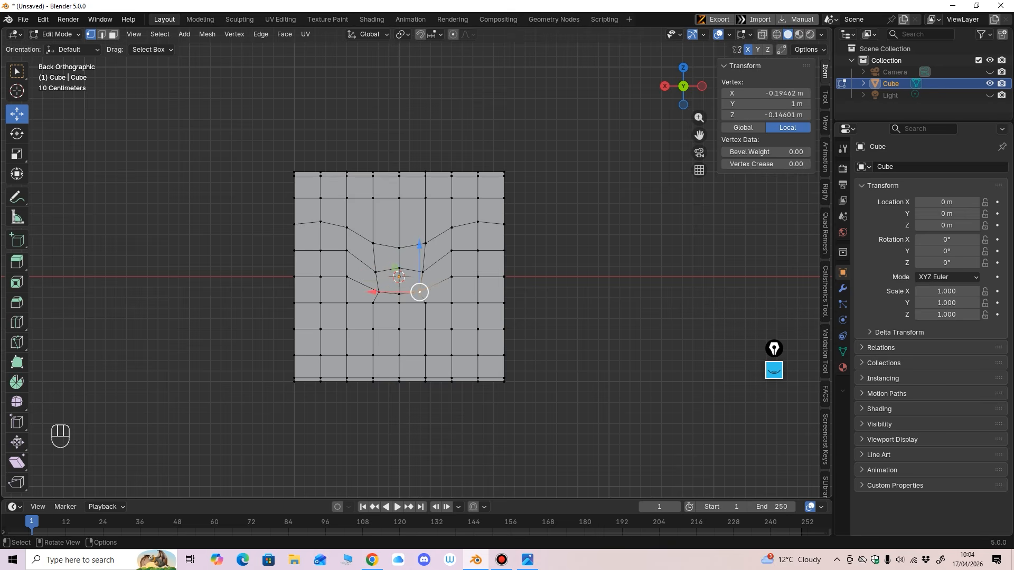
# Step: Draw the vertices beside the nose bridge inward and lower the eye outline's bottom vertex at X -0.5 m
pyautogui.moveTo(419, 292); pyautogui.dragTo(451, 266)
pyautogui.click(425, 303)
pyautogui.click(451, 302)
# Step: Round the outer side of the eye outlines by pushing the side vertices outward and raising the lower outer vertex
pyautogui.click(478, 303)
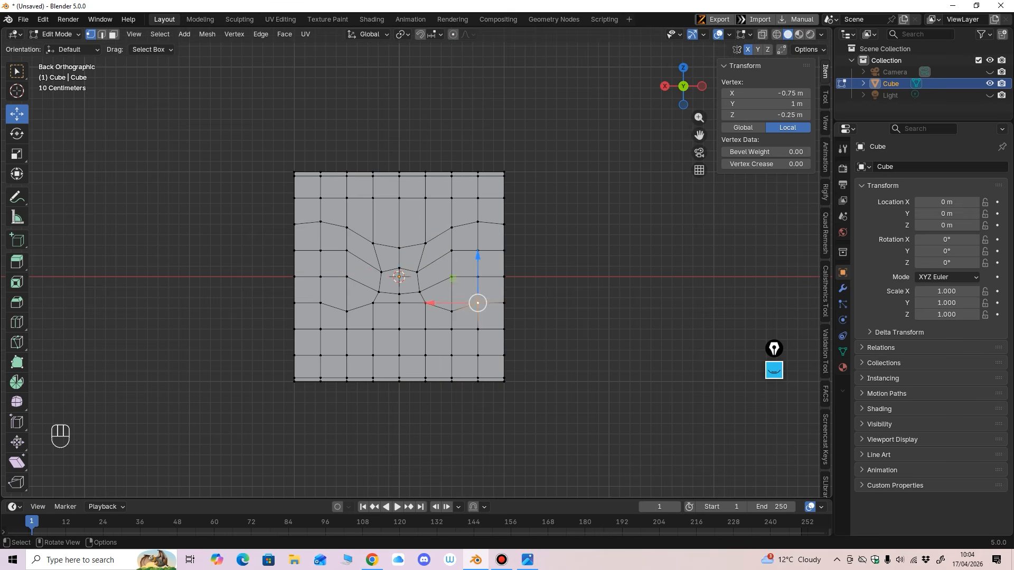
pyautogui.click(478, 276)
pyautogui.moveTo(432, 276); pyautogui.dragTo(440, 250)
pyautogui.click(479, 251)
pyautogui.click(478, 222)
pyautogui.moveTo(478, 174); pyautogui.dragTo(478, 176)
pyautogui.moveTo(478, 175)
pyautogui.mouseDown(button='middle')
pyautogui.moveTo(425, 176)
pyautogui.moveTo(468, 175)
pyautogui.mouseUp(button='middle')
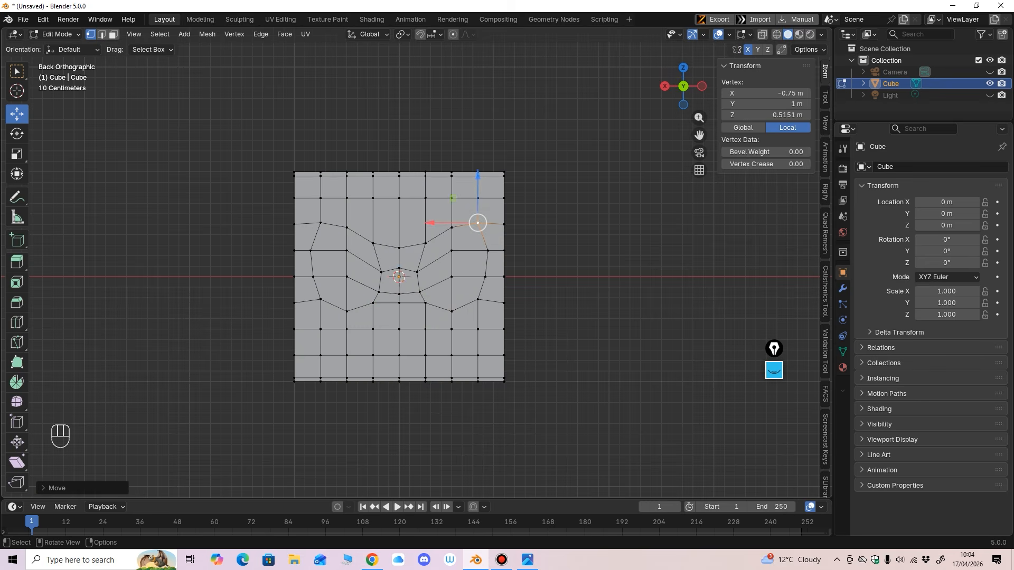
# Step: Raise the three vertices along the bottom of the eye outline together to about Z -0.22 m on average
pyautogui.click(425, 302)
pyautogui.keyDown('shift'); pyautogui.click(452, 312); pyautogui.keyUp('shift')
pyautogui.keyDown('shift'); pyautogui.click(478, 299); pyautogui.keyUp('shift')
pyautogui.moveTo(452, 257); pyautogui.dragTo(452, 251)
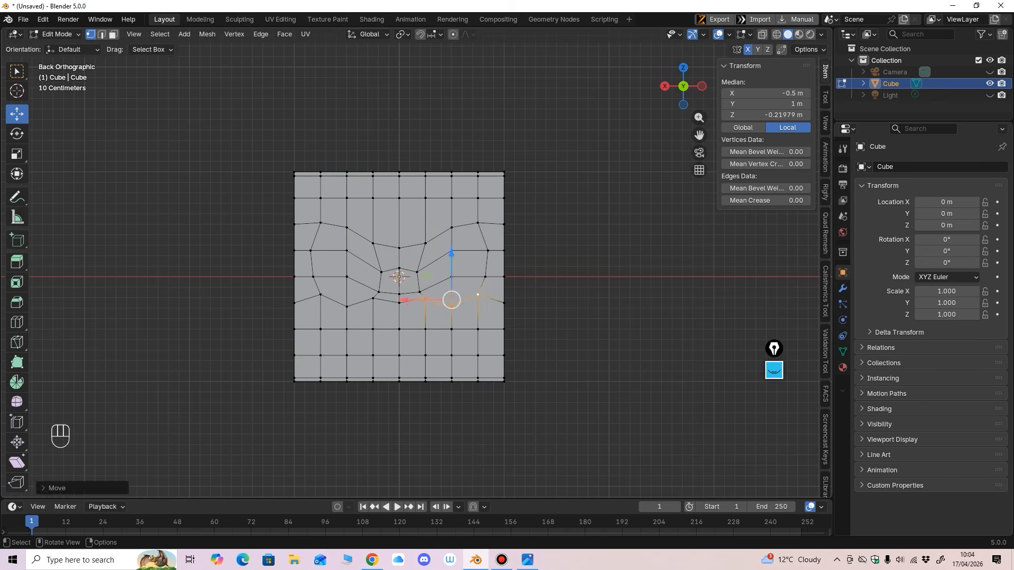
# Step: Lower the three vertices along the top of the eye outline together, and drop the inner brow vertex slightly further
pyautogui.click(426, 244)
pyautogui.keyDown('shift'); pyautogui.click(451, 227); pyautogui.keyUp('shift')
pyautogui.keyDown('shift'); pyautogui.click(478, 223); pyautogui.keyUp('shift')
pyautogui.moveTo(451, 185); pyautogui.dragTo(452, 190)
pyautogui.moveTo(452, 191)
pyautogui.mouseDown(button='middle')
pyautogui.moveTo(382, 195)
pyautogui.moveTo(452, 193)
pyautogui.mouseUp(button='middle')
pyautogui.click(426, 247)
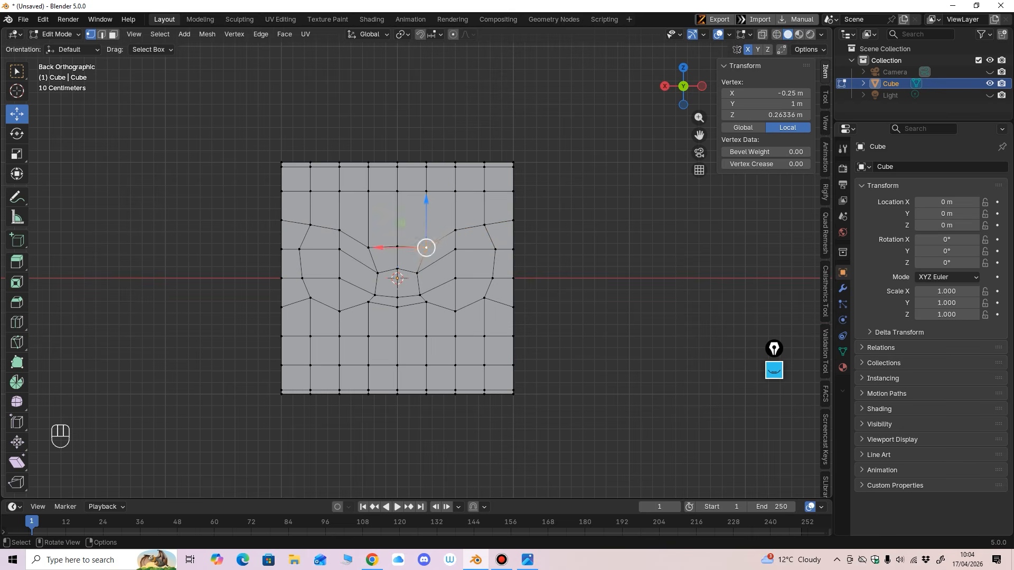
pyautogui.moveTo(427, 197); pyautogui.dragTo(426, 200)
# Step: Refine the mirrored eye outlines by moving their nose-side vertices towards the centre and raising the bottom vertices slightly
pyautogui.click(485, 225)
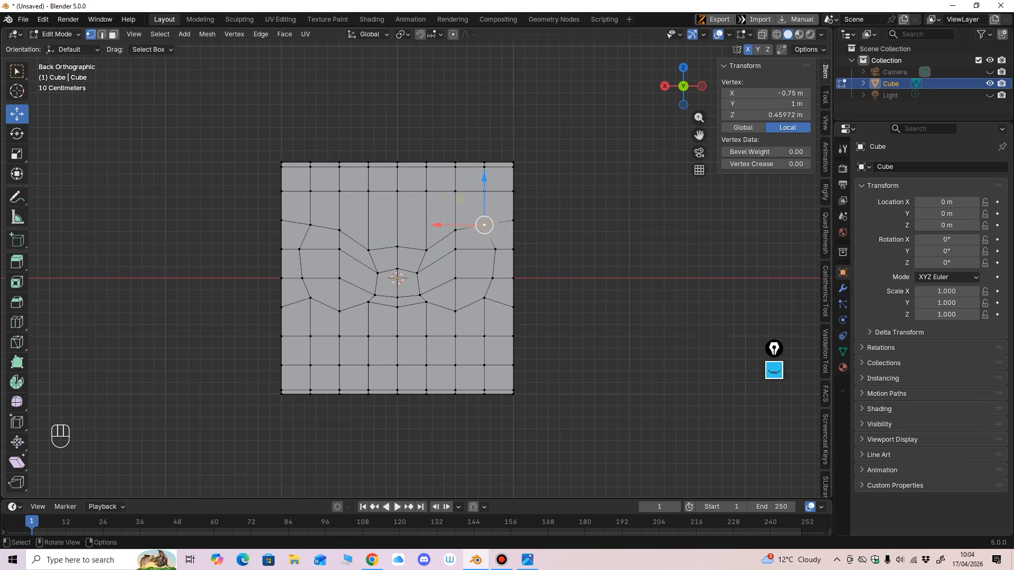
pyautogui.moveTo(485, 177); pyautogui.dragTo(484, 177)
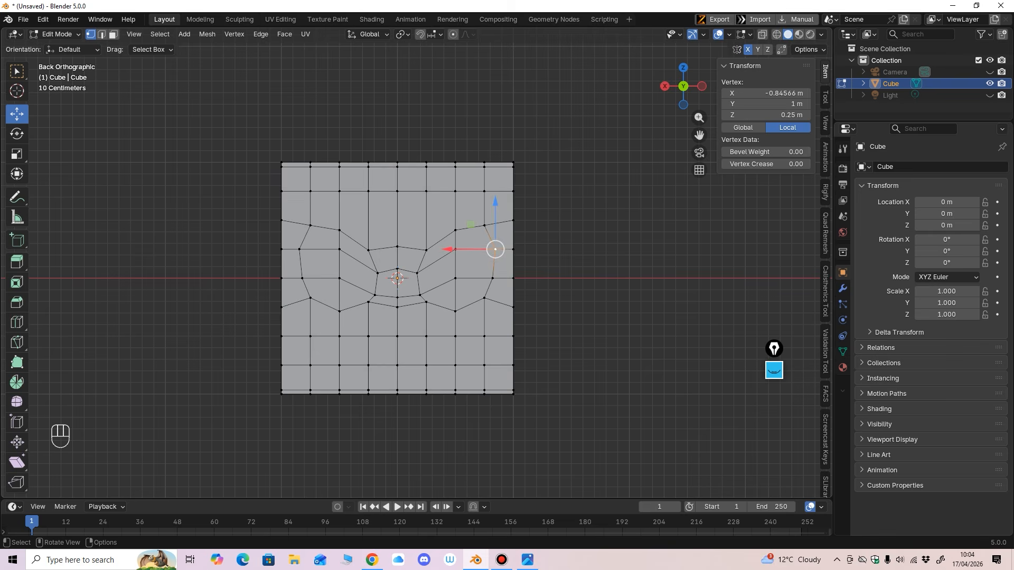
pyautogui.moveTo(496, 250); pyautogui.dragTo(484, 298)
pyautogui.moveTo(484, 251); pyautogui.dragTo(420, 246)
pyautogui.click(456, 311)
pyautogui.click(427, 302)
pyautogui.moveTo(374, 293); pyautogui.dragTo(369, 273)
pyautogui.click(417, 273)
pyautogui.click(426, 250)
pyautogui.moveTo(426, 206); pyautogui.dragTo(455, 183)
pyautogui.click(455, 230)
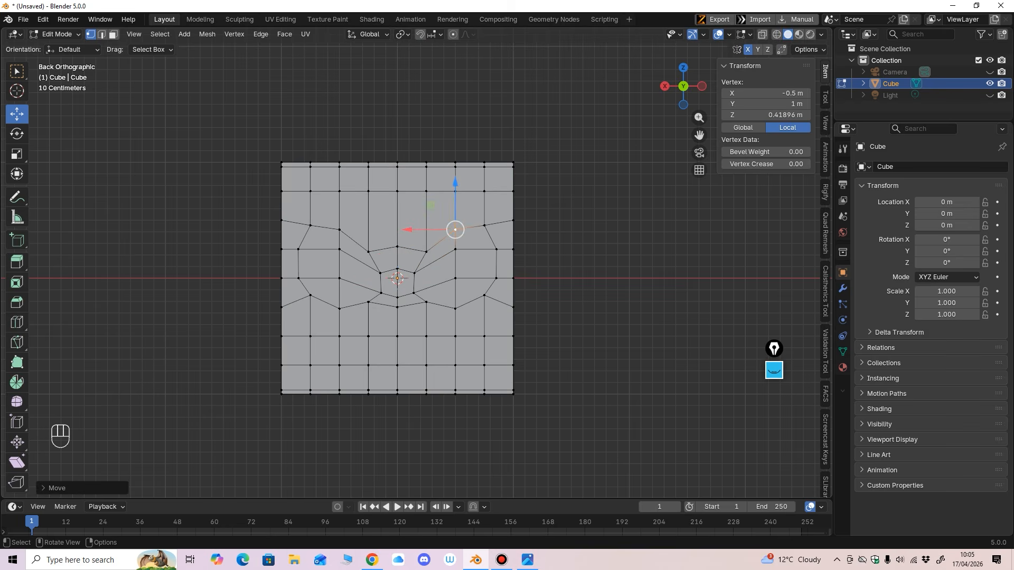
# Step: Save the file to the Desktop as psx.blend
pyautogui.hotkey('ctrl', 's')
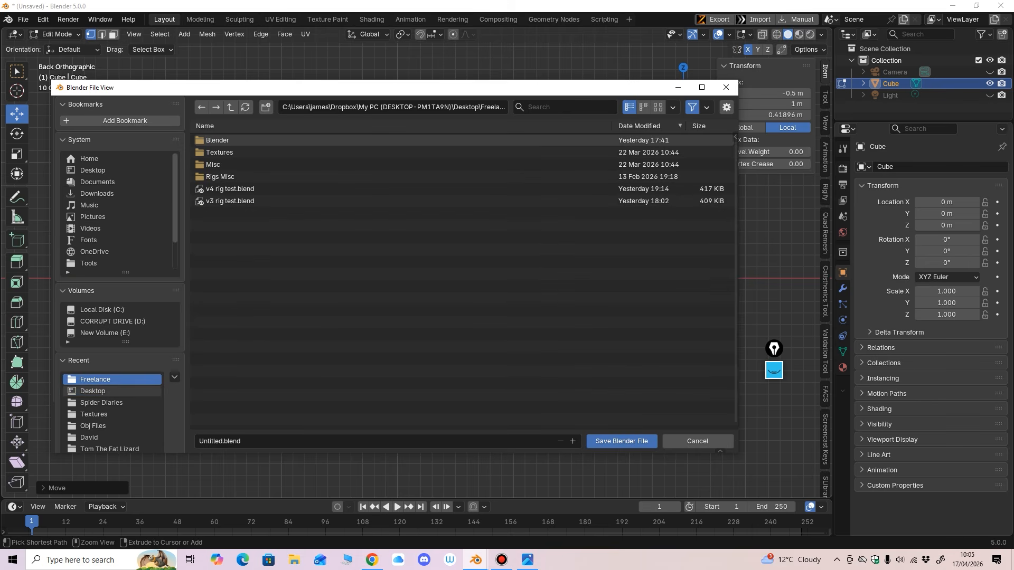
pyautogui.click(93, 390)
pyautogui.click(240, 441)
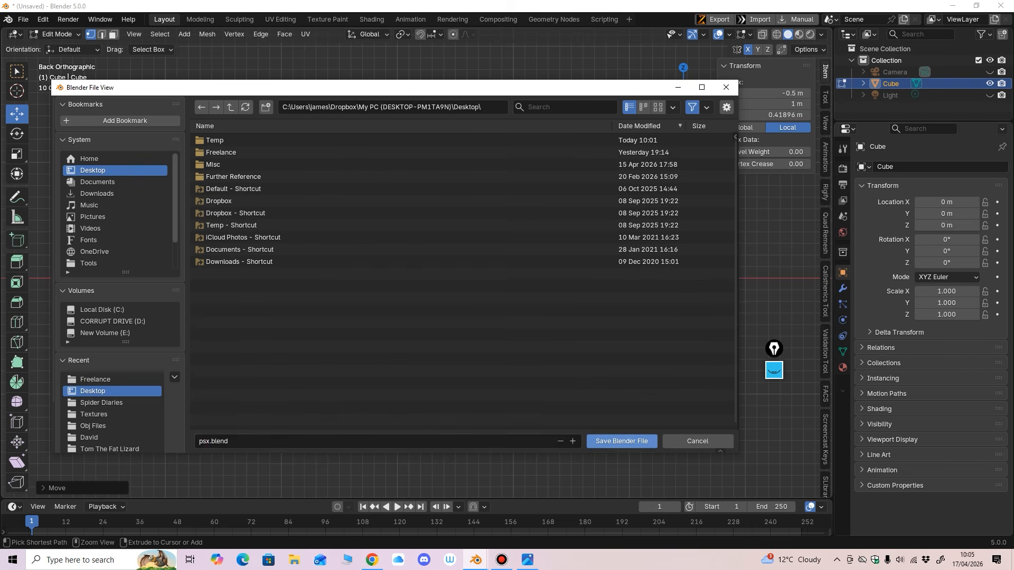
pyautogui.click(621, 441)
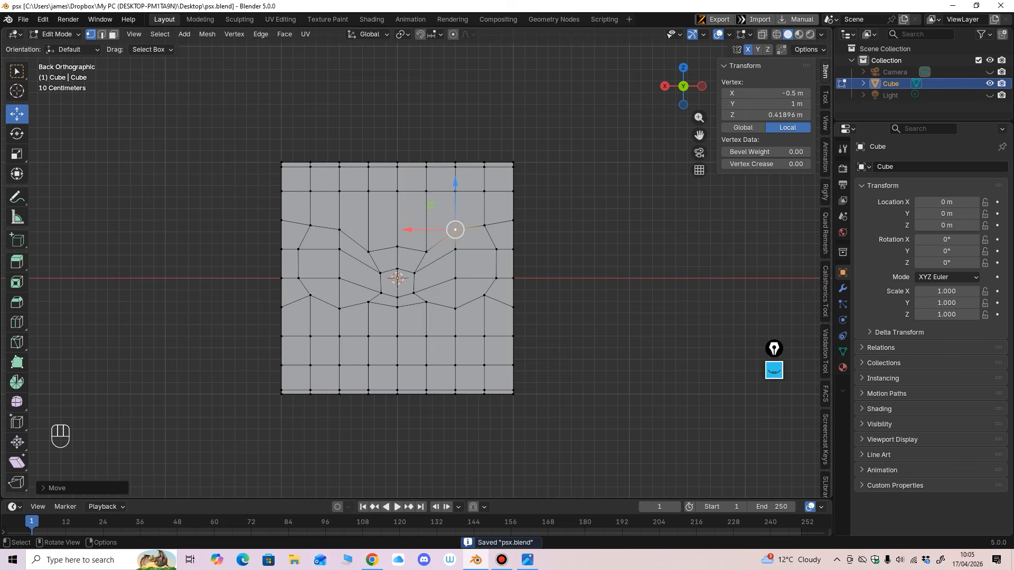
# Step: In face selection mode, select the six faces inside the eye outline on the negative X side and undo a trial move
pyautogui.click(114, 34)
pyautogui.moveTo(449, 254)
pyautogui.mouseDown(button='middle')
pyautogui.moveTo(430, 260)
pyautogui.moveTo(444, 248)
pyautogui.mouseUp(button='middle')
pyautogui.click(430, 260)
pyautogui.keyDown('shift'); pyautogui.click(489, 263); pyautogui.keyUp('shift')
pyautogui.keyDown('shift'); pyautogui.click(482, 232); pyautogui.keyUp('shift')
pyautogui.keyDown('shift'); pyautogui.click(438, 276); pyautogui.keyUp('shift')
pyautogui.keyDown('shift'); pyautogui.click(439, 302); pyautogui.keyUp('shift')
pyautogui.keyDown('shift'); pyautogui.click(482, 297); pyautogui.keyUp('shift')
pyautogui.moveTo(482, 297); pyautogui.dragTo(422, 309, button='middle')
pyautogui.moveTo(342, 321); pyautogui.dragTo(352, 317)
pyautogui.hotkey('ctrl', 'z')
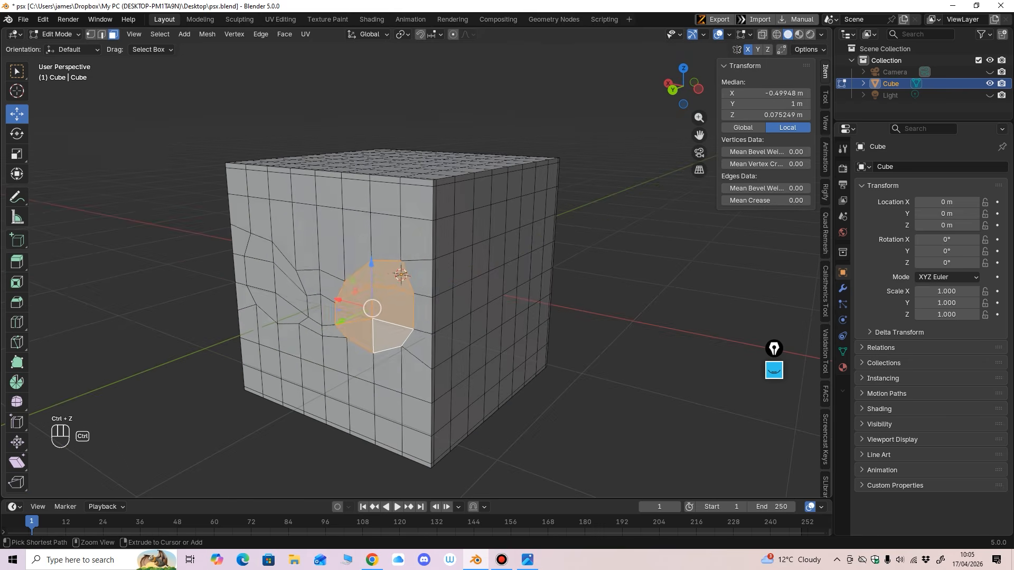
# Step: Add the six faces inside the opposite eye outline to the selection
pyautogui.moveTo(352, 317); pyautogui.dragTo(431, 293, button='middle')
pyautogui.keyDown('shift'); pyautogui.click(272, 251); pyautogui.keyUp('shift')
pyautogui.keyDown('shift'); pyautogui.click(308, 264); pyautogui.keyUp('shift')
pyautogui.keyDown('shift'); pyautogui.click(313, 294); pyautogui.keyUp('shift')
pyautogui.keyDown('shift'); pyautogui.click(269, 280); pyautogui.keyUp('shift')
pyautogui.keyDown('shift'); pyautogui.click(272, 312); pyautogui.keyUp('shift')
pyautogui.keyDown('shift'); pyautogui.click(309, 319); pyautogui.keyUp('shift')
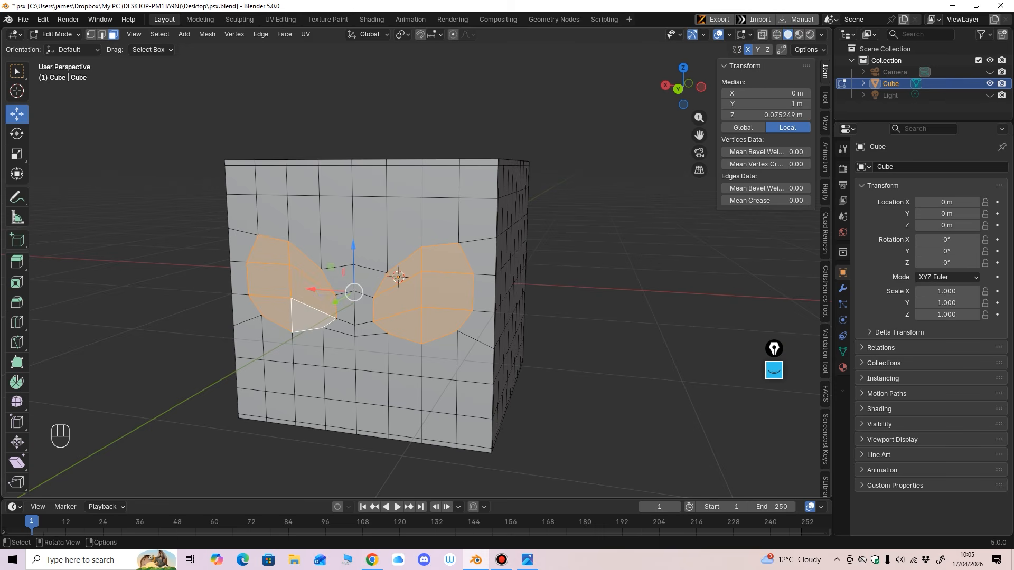
# Step: Extrude the selected eye faces along their normals about 0.33 m into the cube to form the eye sockets
pyautogui.rightClick(233, 278)
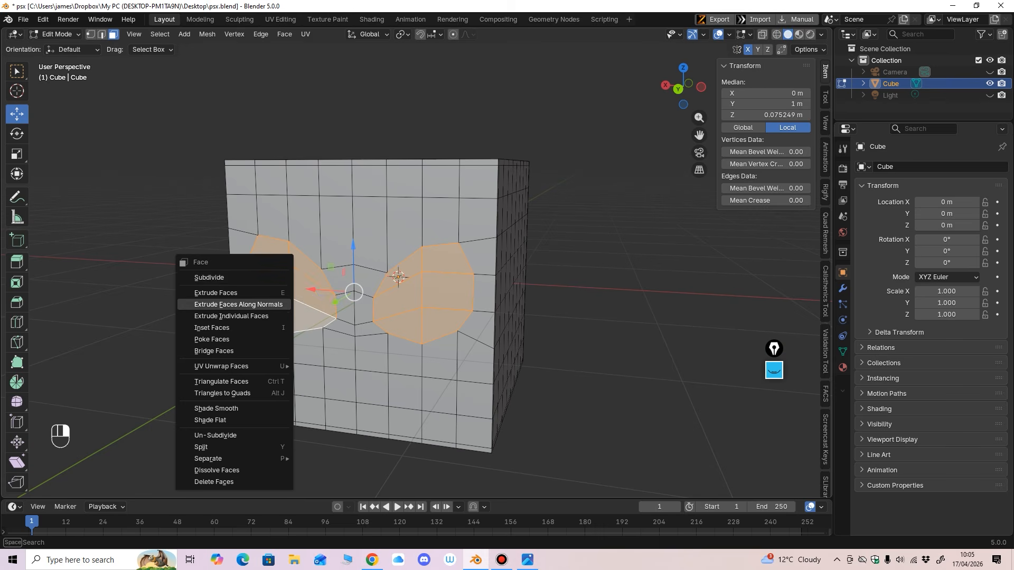
pyautogui.click(233, 304)
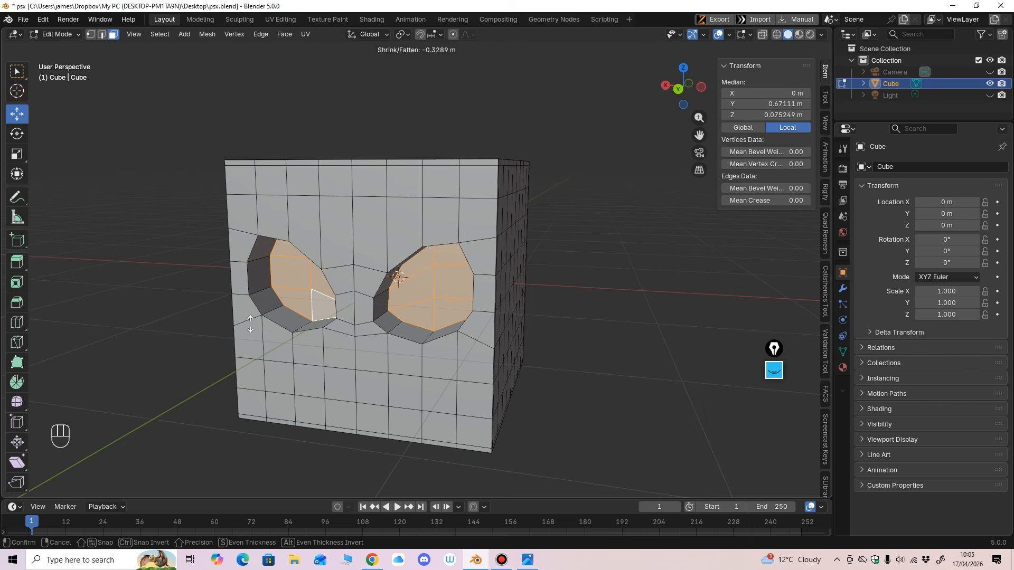
pyautogui.click(251, 324)
pyautogui.moveTo(286, 338)
pyautogui.mouseDown(button='middle')
pyautogui.moveTo(309, 323)
pyautogui.moveTo(305, 338)
pyautogui.mouseUp(button='middle')
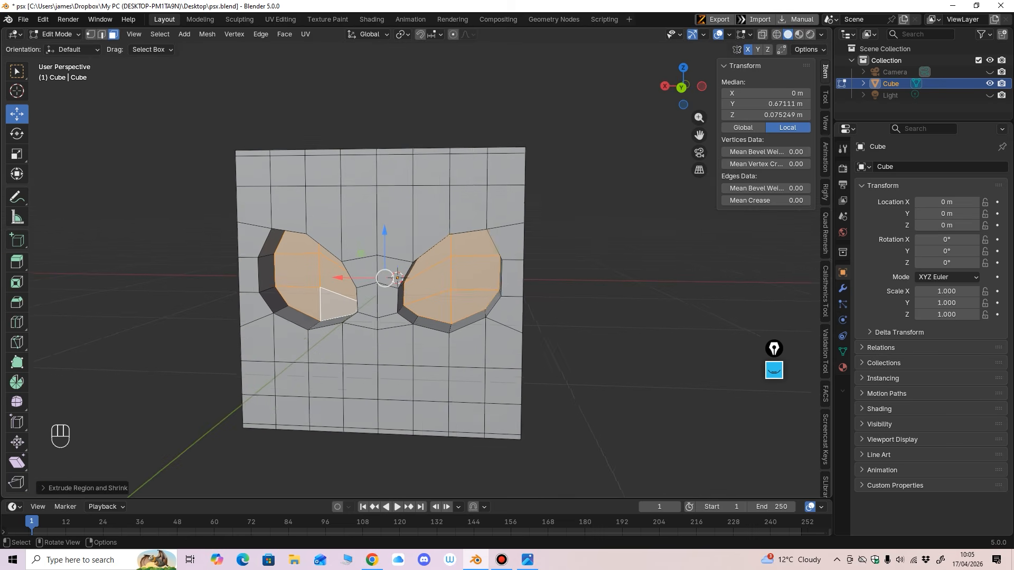
# Step: Enlarge the Outliner area by lowering its border with the Properties editor
pyautogui.keyDown('shift'); pyautogui.moveTo(381, 294); pyautogui.dragTo(378, 294, button='middle'); pyautogui.keyUp('shift')
pyautogui.moveTo(924, 123); pyautogui.dragTo(924, 232)
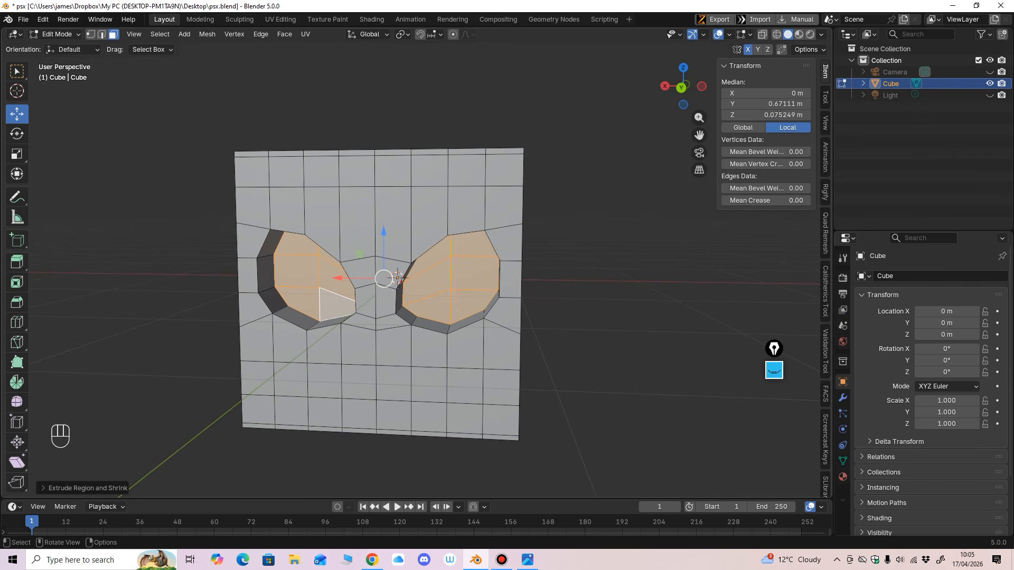
pyautogui.moveTo(379, 294); pyautogui.dragTo(372, 294, button='middle')
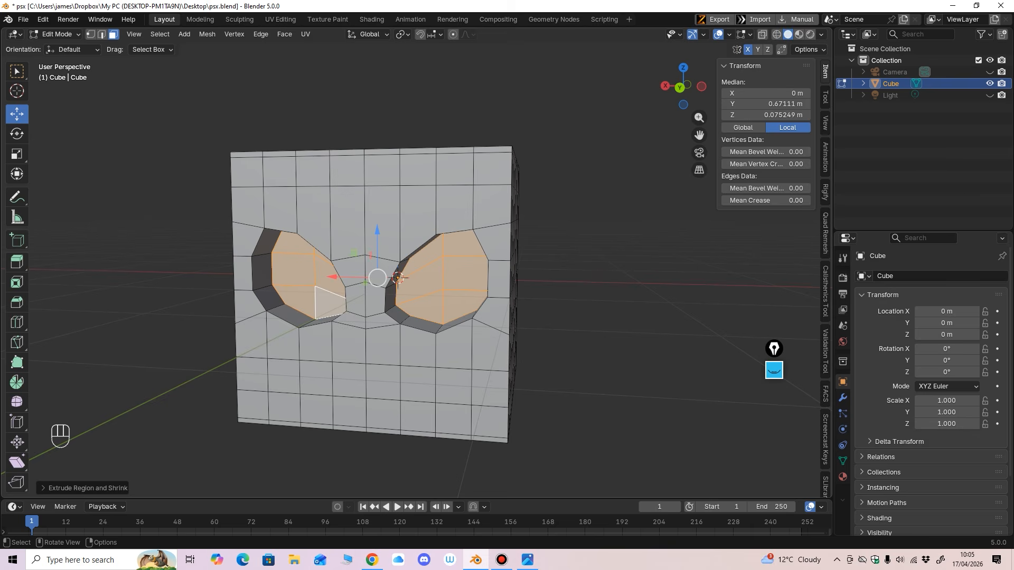
# Step: Add a loop cut inside each eye socket close to its front rim, with an edge slide of about 0.86 on the second
pyautogui.moveTo(316, 288); pyautogui.dragTo(370, 211, button='middle')
pyautogui.hotkey('ctrl', 'r')
pyautogui.moveTo(306, 165); pyautogui.dragTo(304, 161)
pyautogui.moveTo(469, 139); pyautogui.dragTo(466, 133)
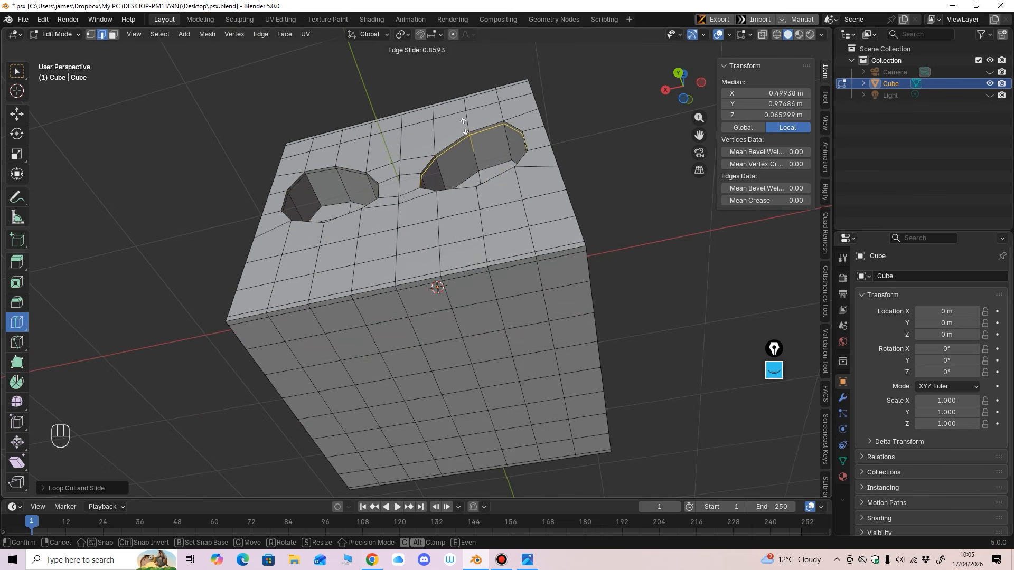
pyautogui.click(463, 126)
# Step: Add a horizontal loop cut around the cube just below the eyes, at about Z -0.37 m
pyautogui.moveTo(464, 125); pyautogui.dragTo(412, 193, button='middle')
pyautogui.keyDown('ctrl'); pyautogui.moveTo(377, 304); pyautogui.dragTo(369, 338, button='middle'); pyautogui.keyUp('ctrl')
pyautogui.moveTo(304, 341); pyautogui.dragTo(335, 316, button='middle')
pyautogui.keyDown('ctrl'); pyautogui.moveTo(322, 264); pyautogui.dragTo(317, 206, button='middle'); pyautogui.keyUp('ctrl')
pyautogui.moveTo(309, 196); pyautogui.dragTo(317, 195, button='middle')
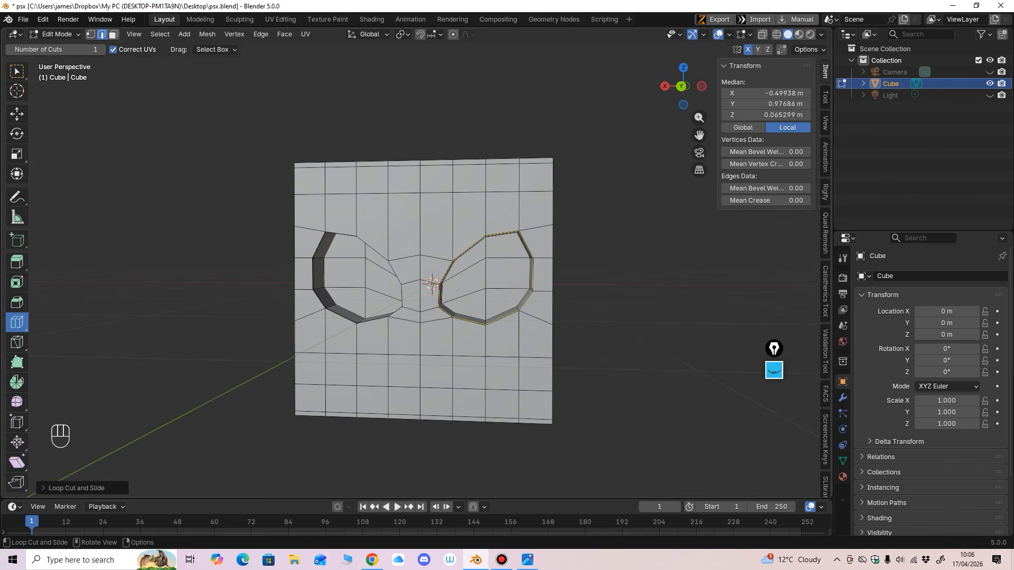
pyautogui.moveTo(338, 312)
pyautogui.keyDown('shift'); pyautogui.mouseDown(button='middle')
pyautogui.moveTo(340, 293)
pyautogui.moveTo(343, 307)
pyautogui.mouseUp(button='middle'); pyautogui.keyUp('shift')
pyautogui.scroll(1, 338, 294)
pyautogui.click(441, 328)
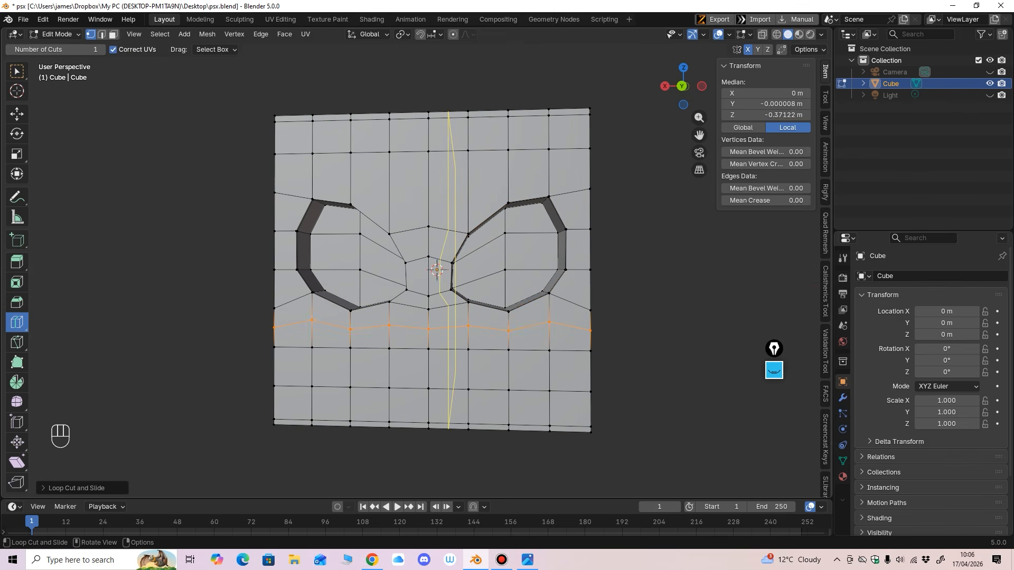
# Step: Bend the new loop into a mouth line by lowering its centre vertex to about Z -0.43 m and raising the adjacent vertices
pyautogui.click(16, 114)
pyautogui.click(428, 329)
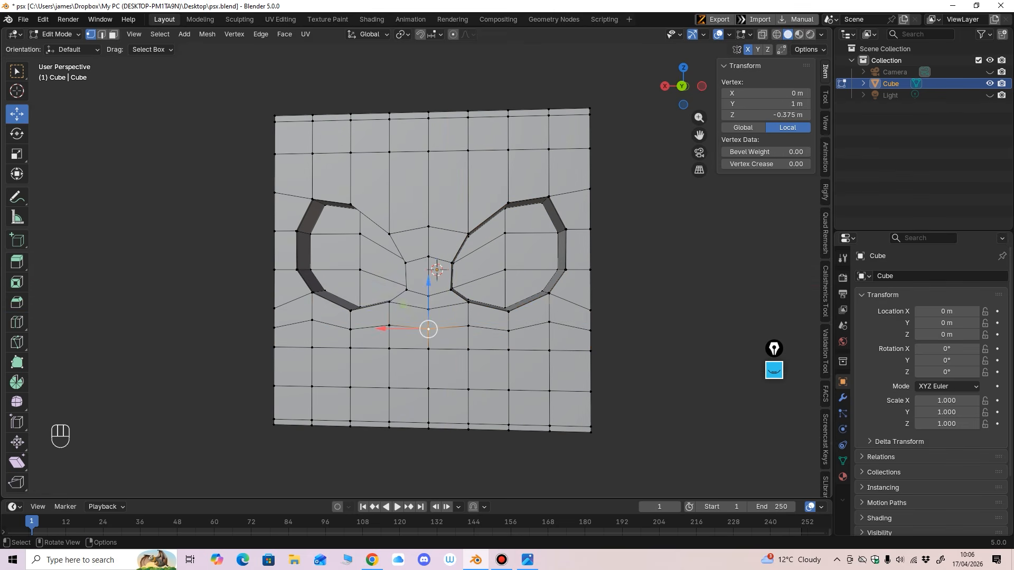
pyautogui.moveTo(429, 329); pyautogui.dragTo(426, 326, button='middle')
pyautogui.moveTo(426, 277); pyautogui.dragTo(425, 281)
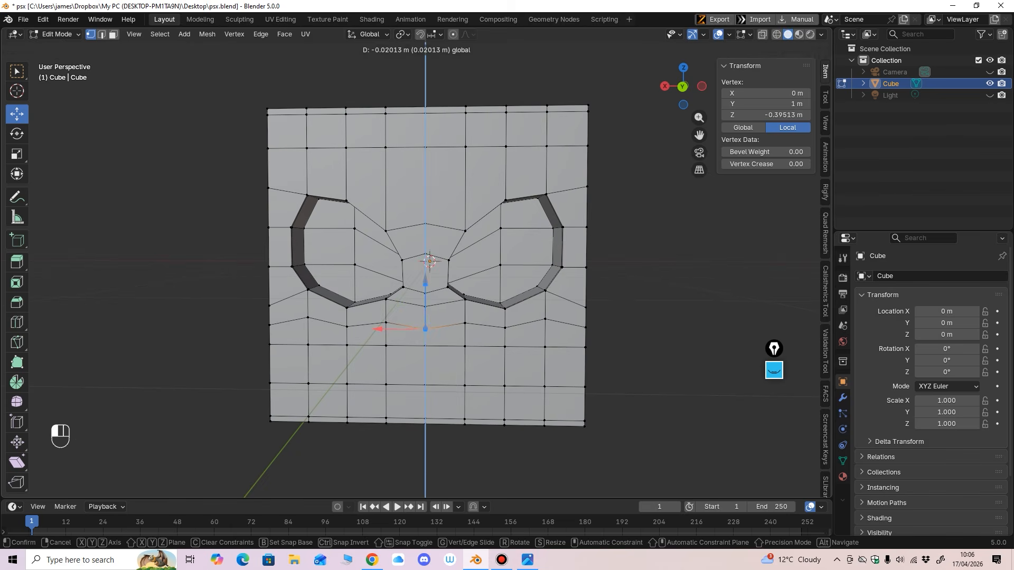
pyautogui.keyDown('ctrl'); pyautogui.moveTo(426, 281); pyautogui.dragTo(426, 271, button='middle'); pyautogui.keyUp('ctrl')
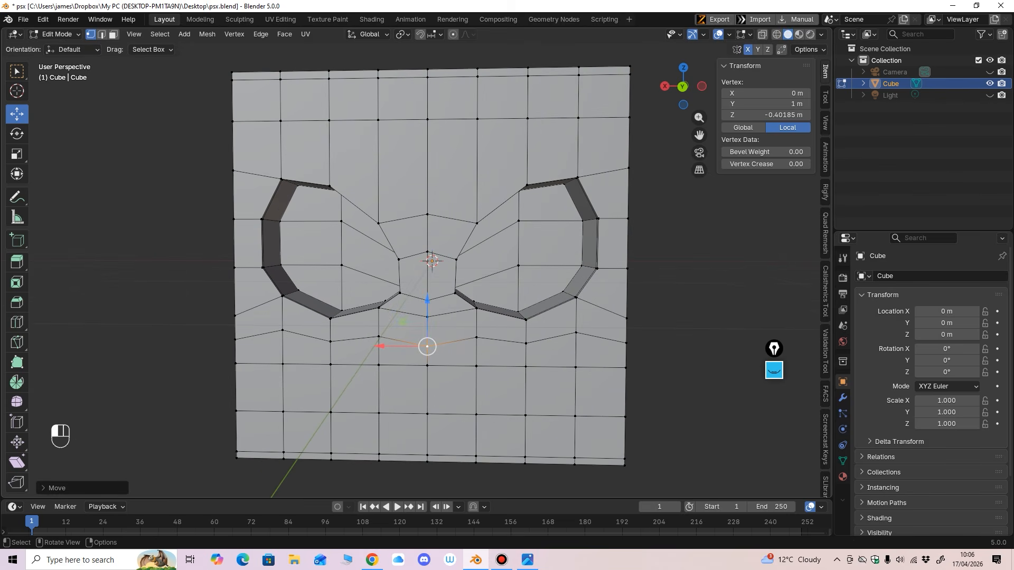
pyautogui.click(476, 336)
pyautogui.moveTo(476, 292); pyautogui.dragTo(476, 290)
pyautogui.moveTo(477, 289); pyautogui.dragTo(476, 281, button='middle')
pyautogui.click(431, 346)
pyautogui.moveTo(430, 300); pyautogui.dragTo(430, 305)
# Step: Add another horizontal loop cut just above the mouth line, at about Z -0.33 m, and return to the Move tool
pyautogui.hotkey('ctrl', 'r')
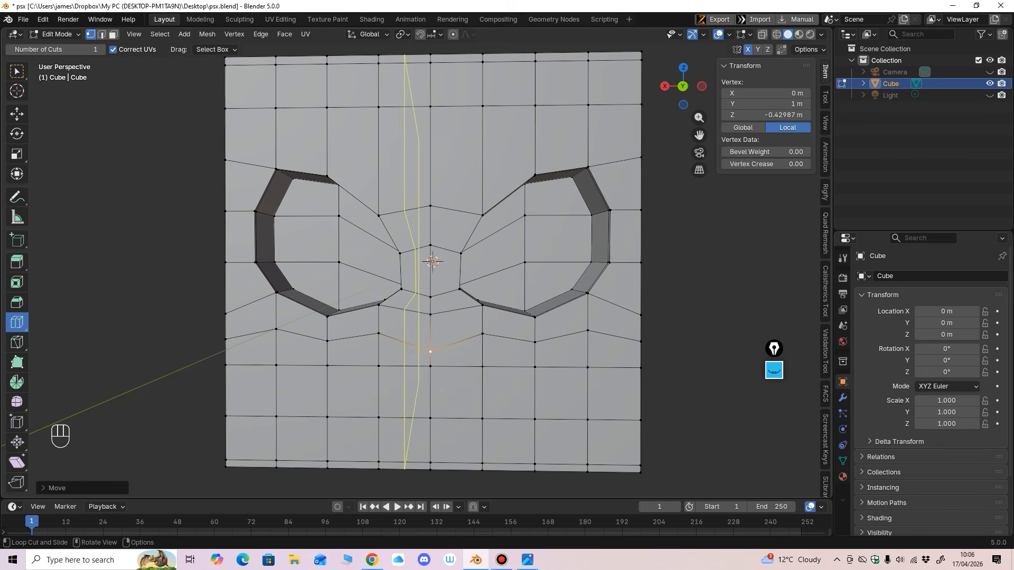
pyautogui.click(432, 332)
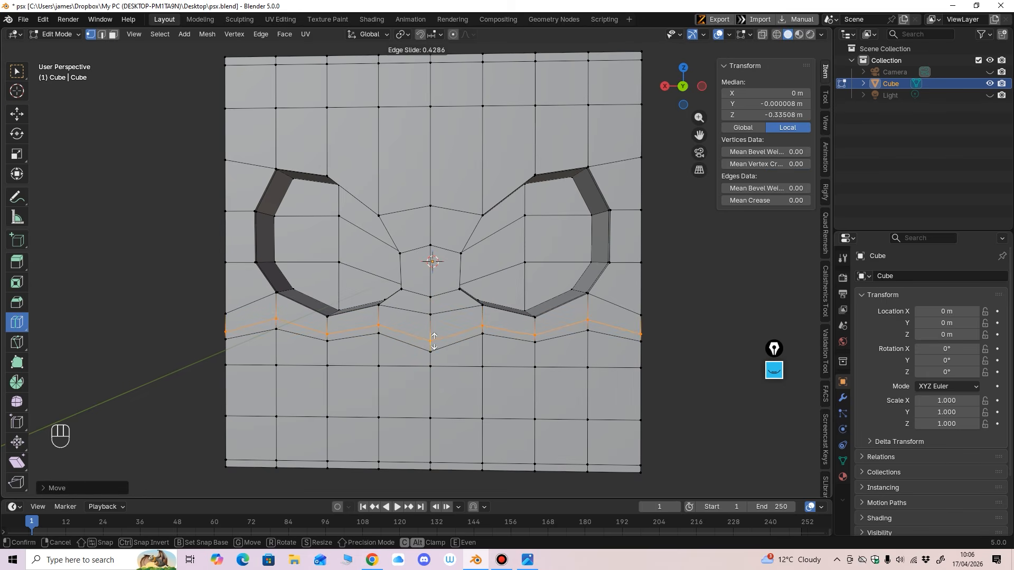
pyautogui.click(433, 340)
pyautogui.click(16, 113)
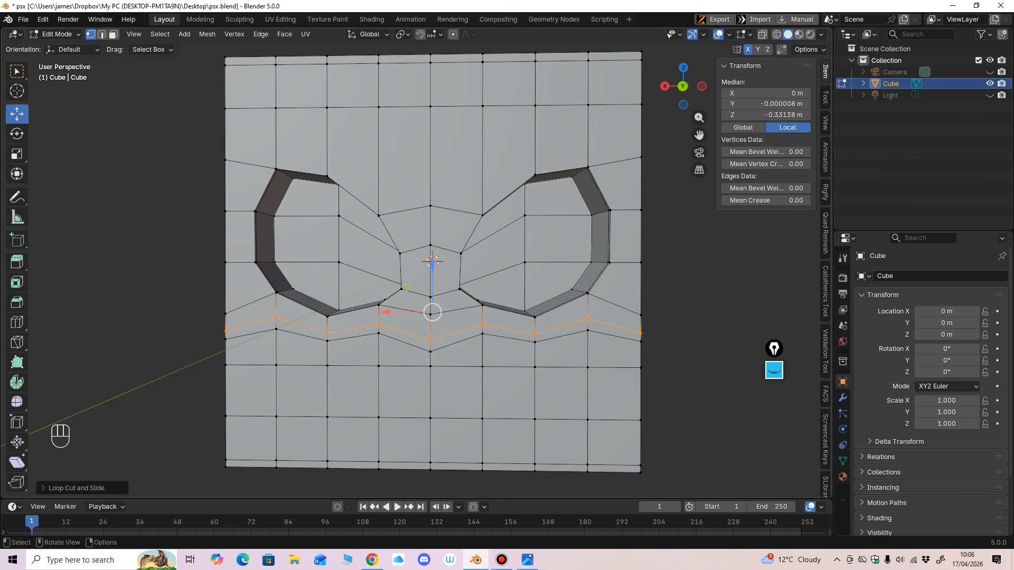
# Step: Move the mouth line's corner vertices inward to about X ±0.225 m and lower its centre vertex to about Z -0.45 m
pyautogui.click(482, 333)
pyautogui.moveTo(437, 333); pyautogui.dragTo(433, 333)
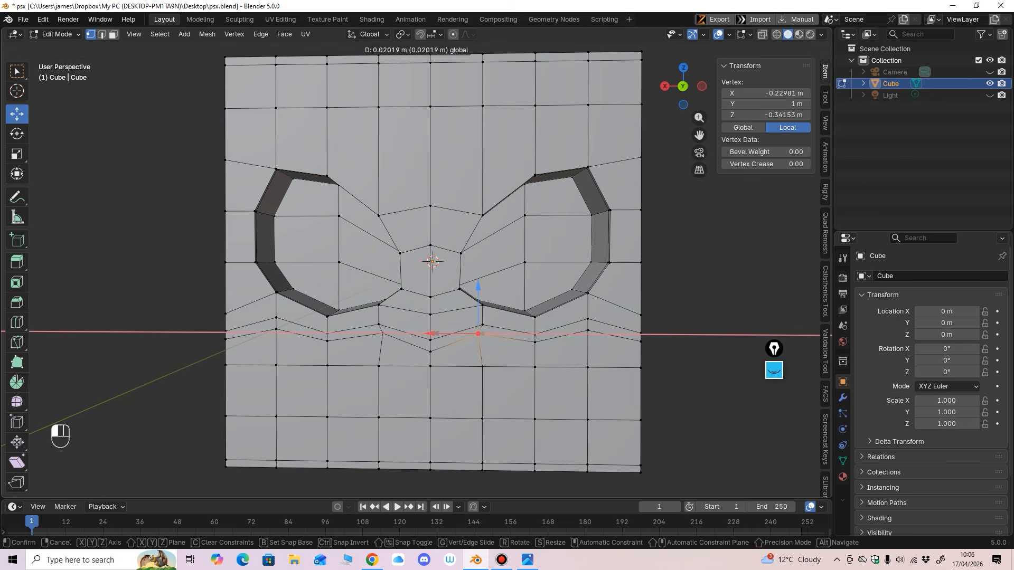
pyautogui.press('z')
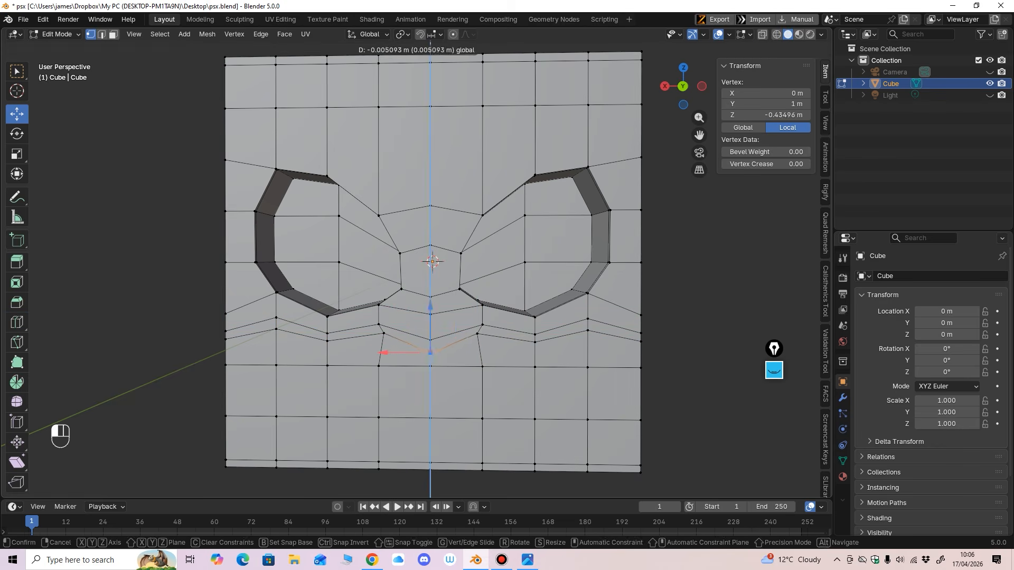
pyautogui.moveTo(449, 329); pyautogui.dragTo(450, 328)
# Step: Extrude the two central mouth faces and push them back into the head to about Y 0.92 m
pyautogui.keyDown('ctrl'); pyautogui.moveTo(450, 328); pyautogui.dragTo(418, 314, button='middle'); pyautogui.keyUp('ctrl')
pyautogui.click(112, 34)
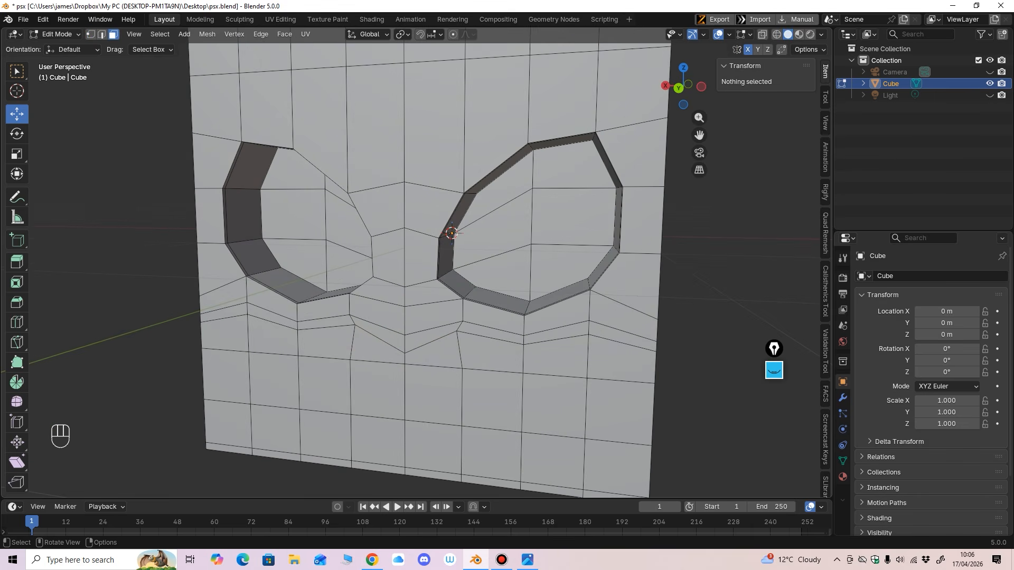
pyautogui.click(379, 334)
pyautogui.keyDown('shift'); pyautogui.click(416, 341); pyautogui.keyUp('shift')
pyautogui.rightClick(414, 343)
pyautogui.click(410, 343)
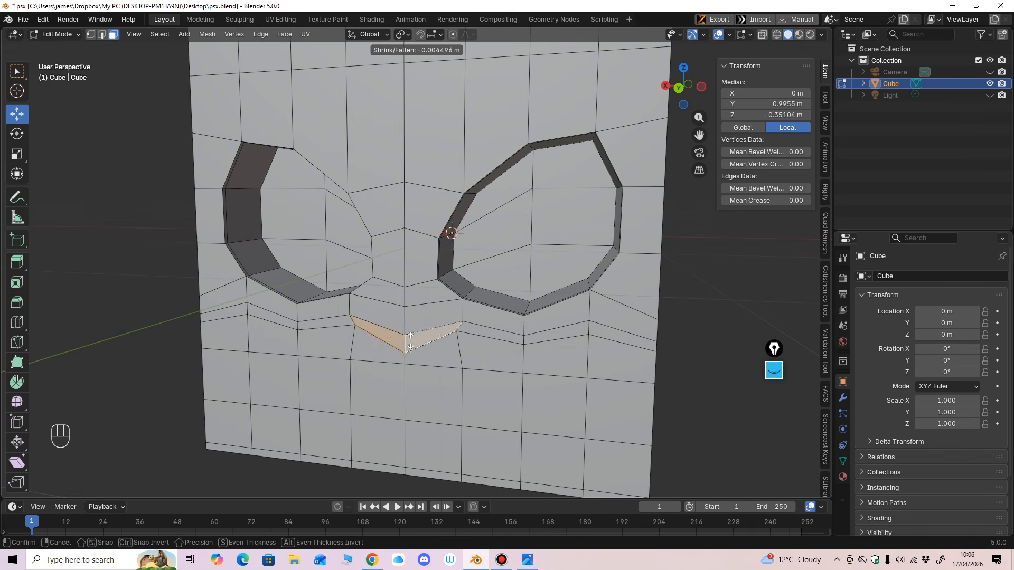
pyautogui.click(419, 342)
pyautogui.keyDown('ctrl'); pyautogui.moveTo(418, 341); pyautogui.dragTo(417, 373, button='middle'); pyautogui.keyUp('ctrl')
pyautogui.moveTo(417, 372); pyautogui.dragTo(390, 369, button='middle')
pyautogui.moveTo(362, 327); pyautogui.dragTo(368, 325)
pyautogui.moveTo(368, 324)
pyautogui.keyDown('ctrl'); pyautogui.mouseDown(button='middle')
pyautogui.moveTo(368, 354)
pyautogui.moveTo(369, 322)
pyautogui.mouseUp(button='middle'); pyautogui.keyUp('ctrl')
pyautogui.keyDown('ctrl'); pyautogui.moveTo(369, 322); pyautogui.dragTo(410, 212, button='middle'); pyautogui.keyUp('ctrl')
# Step: Add a loop cut inside the mouth recess close to its front rim, at about Y 0.99 m
pyautogui.click(17, 322)
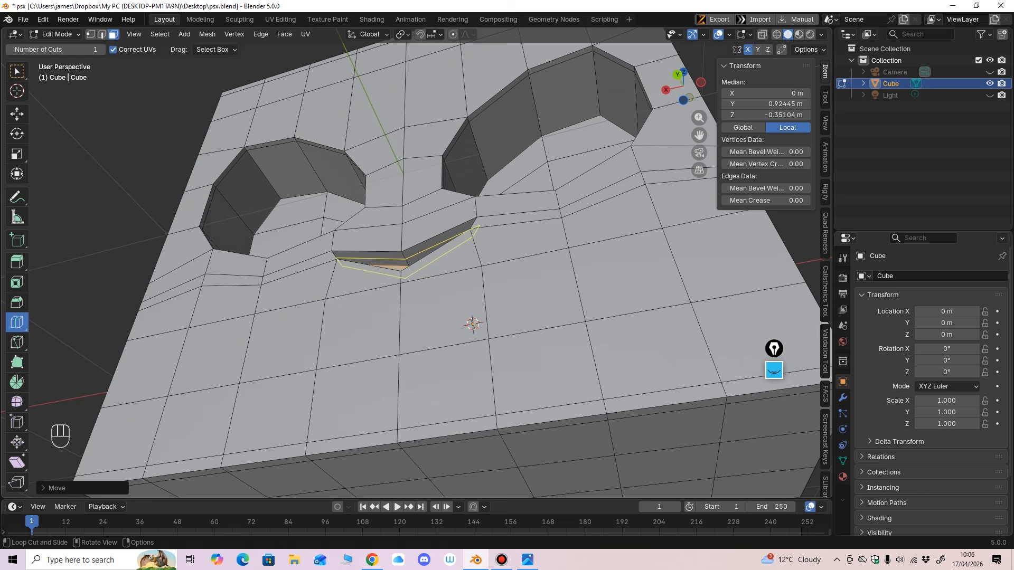
pyautogui.moveTo(400, 258); pyautogui.dragTo(395, 245)
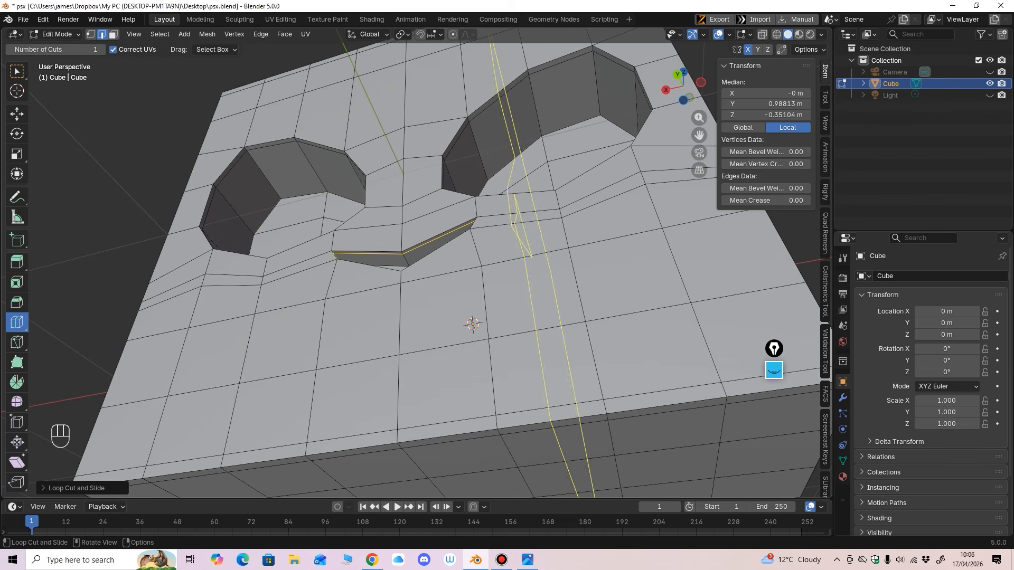
pyautogui.hotkey('ctrl', 'z')
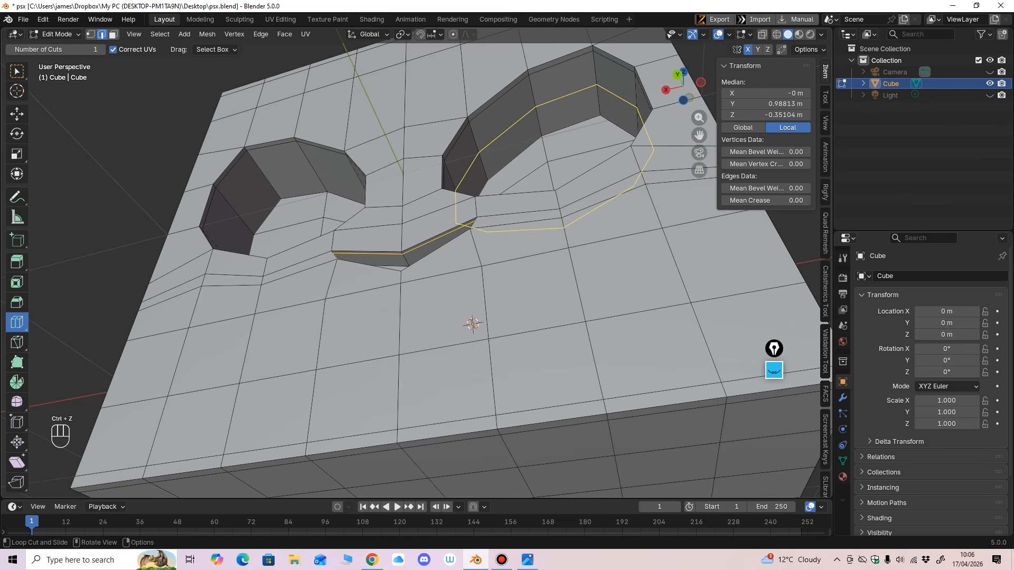
# Step: Add loop cuts inside both eye sockets, at about Y 0.82 m and Y 0.90 m
pyautogui.click(536, 107)
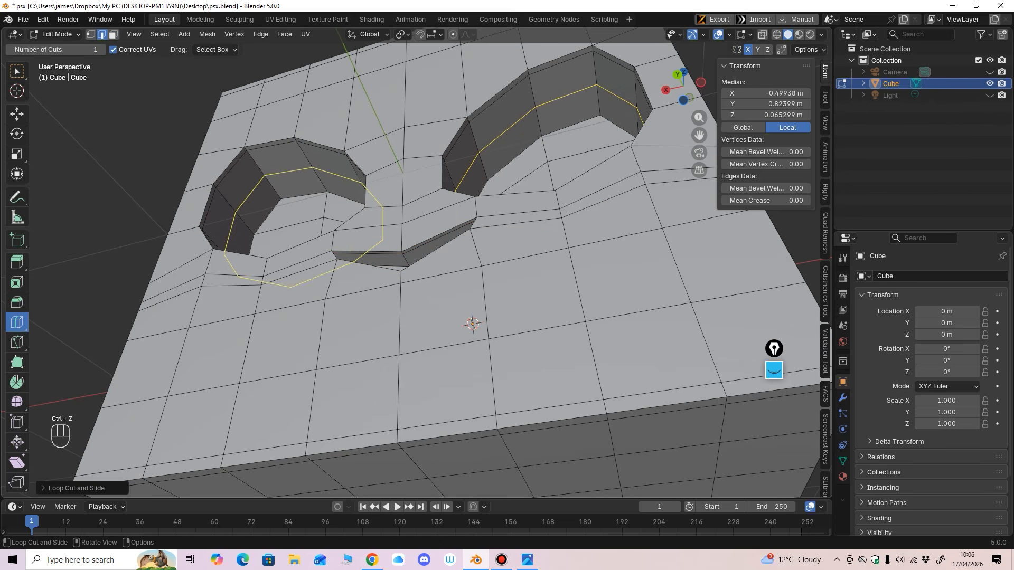
pyautogui.click(313, 168)
pyautogui.click(305, 154)
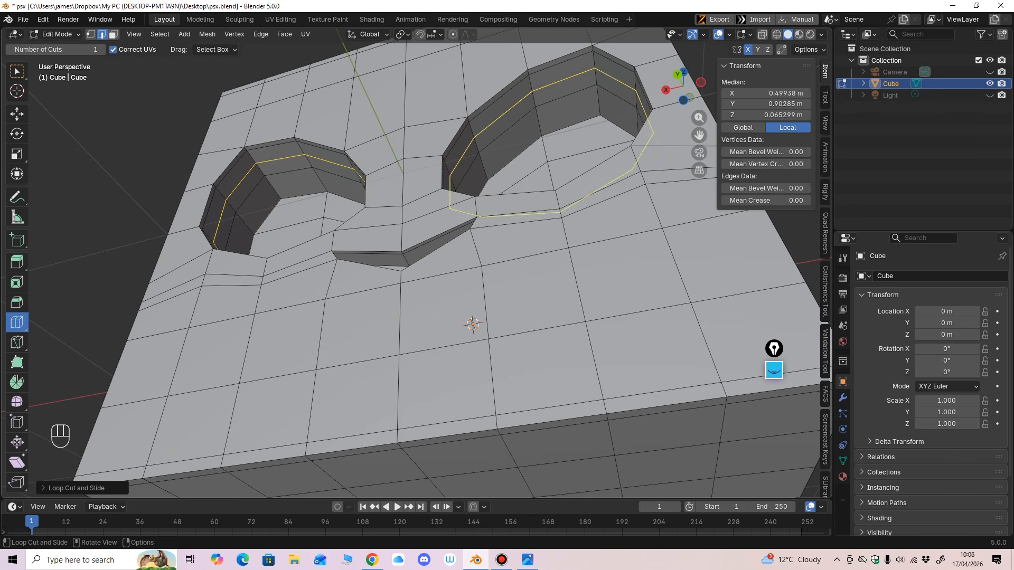
# Step: Add supporting loop cuts around the cube close to its outer edges, including one at about Y 0.98 m behind the front face
pyautogui.scroll(-8, 599, 197)
pyautogui.moveTo(600, 197); pyautogui.dragTo(385, 227, button='middle')
pyautogui.scroll(3, 587, 258)
pyautogui.scroll(2, 531, 285)
pyautogui.click(491, 145)
pyautogui.scroll(-3, 385, 232)
pyautogui.keyDown('ctrl'); pyautogui.moveTo(385, 227); pyautogui.dragTo(502, 266, button='middle'); pyautogui.keyUp('ctrl')
pyautogui.click(215, 189)
pyautogui.keyDown('ctrl'); pyautogui.moveTo(501, 267); pyautogui.dragTo(427, 250, button='middle'); pyautogui.keyUp('ctrl')
pyautogui.scroll(2, 441, 243)
# Step: Return to Object Mode and add a Subdivision Surface modifier to the cube
pyautogui.click(55, 34)
pyautogui.click(64, 47)
pyautogui.click(842, 397)
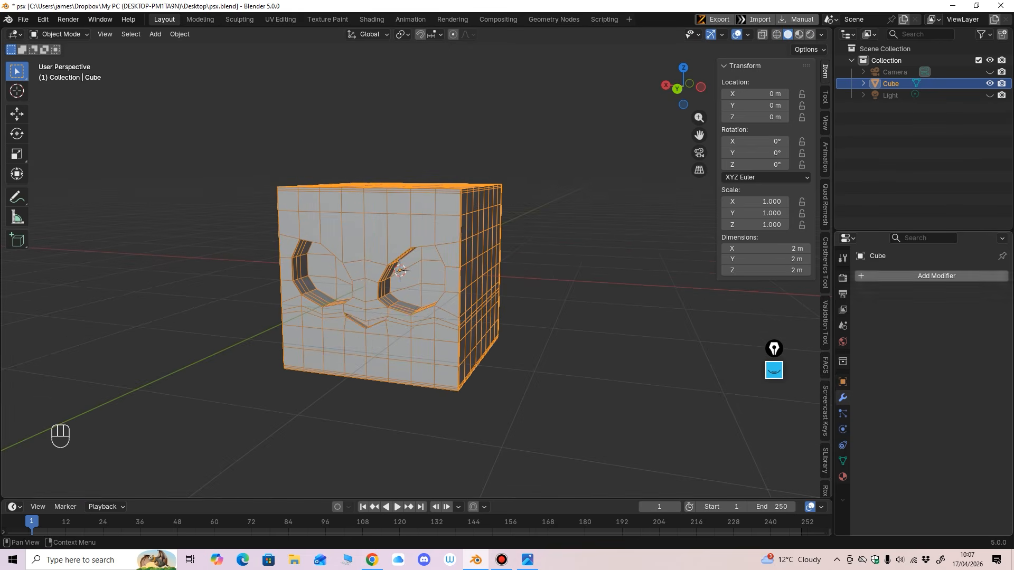
pyautogui.click(871, 276)
pyautogui.moveTo(835, 303)
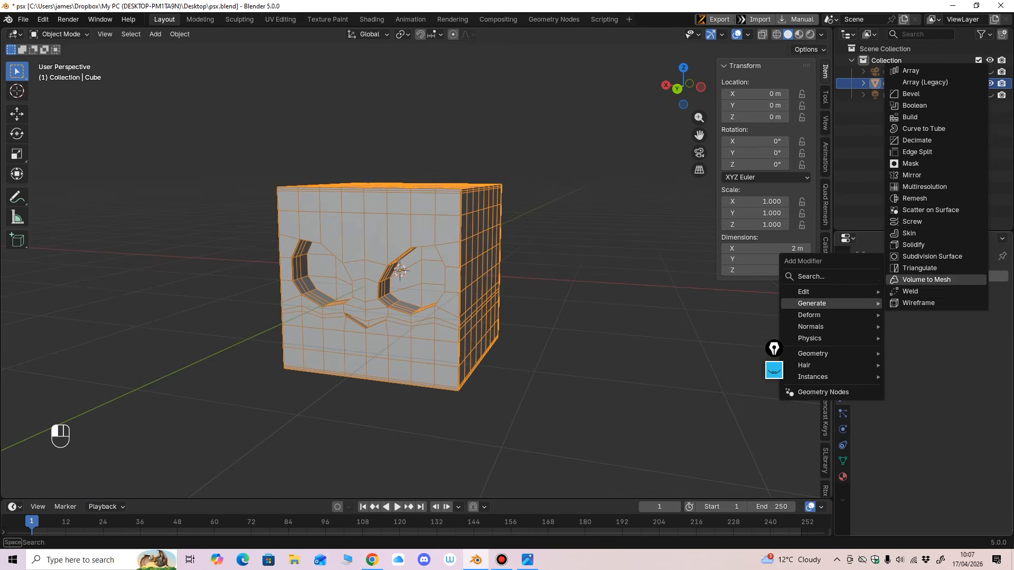
pyautogui.click(933, 257)
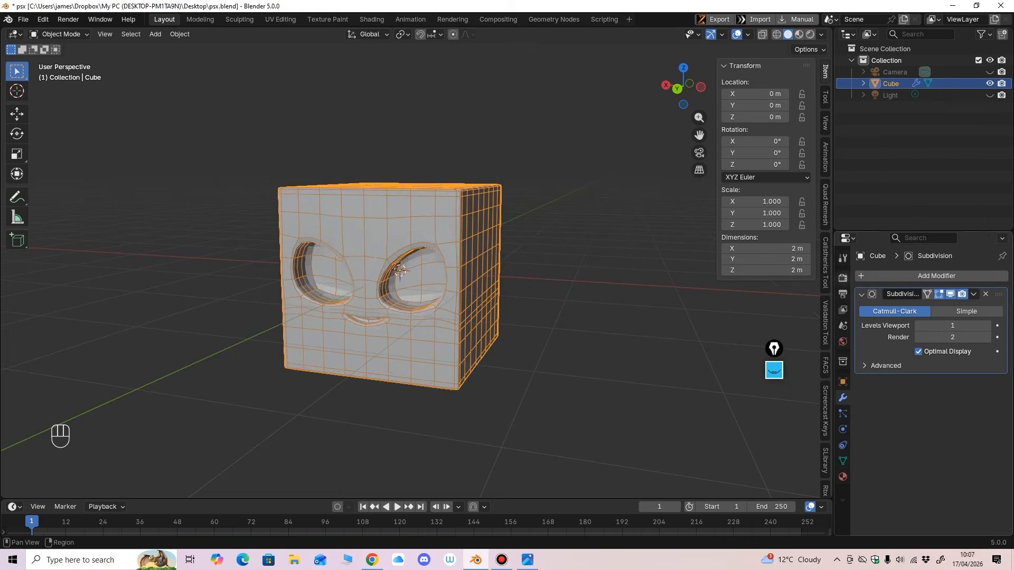
# Step: Shade the cube smooth and hide the viewport overlays
pyautogui.moveTo(520, 280); pyautogui.dragTo(438, 370, button='middle')
pyautogui.scroll(1, 478, 281)
pyautogui.rightClick(481, 276)
pyautogui.click(480, 277)
pyautogui.click(737, 34)
# Step: Examine the smoothed cube from all around, including its edges, eye sockets and mouth
pyautogui.scroll(1, 520, 276)
pyautogui.scroll(-3, 531, 276)
pyautogui.scroll(2, 460, 312)
pyautogui.scroll(3, 468, 303)
pyautogui.scroll(-2, 475, 375)
pyautogui.moveTo(439, 370); pyautogui.dragTo(602, 343, button='middle')
pyautogui.moveTo(438, 317); pyautogui.dragTo(492, 332, button='middle')
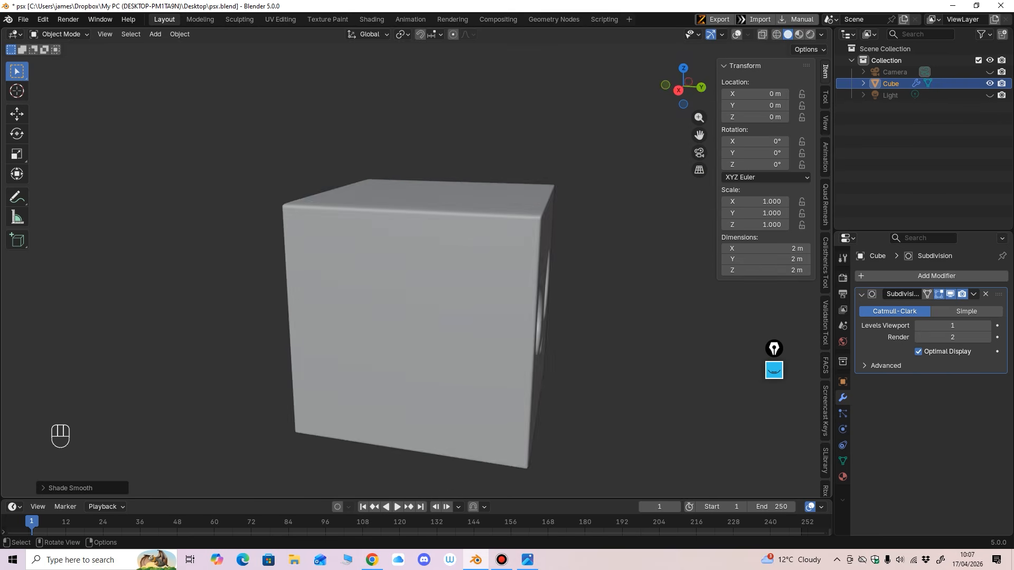
pyautogui.moveTo(370, 333); pyautogui.dragTo(604, 309, button='middle')
pyautogui.moveTo(438, 317); pyautogui.dragTo(560, 320, button='middle')
pyautogui.keyDown('shift'); pyautogui.moveTo(475, 339); pyautogui.dragTo(497, 303, button='middle'); pyautogui.keyUp('shift')
pyautogui.keyDown('ctrl'); pyautogui.moveTo(498, 304); pyautogui.dragTo(430, 275, button='middle'); pyautogui.keyUp('ctrl')
pyautogui.keyDown('ctrl'); pyautogui.moveTo(430, 274); pyautogui.dragTo(430, 254, button='middle'); pyautogui.keyUp('ctrl')
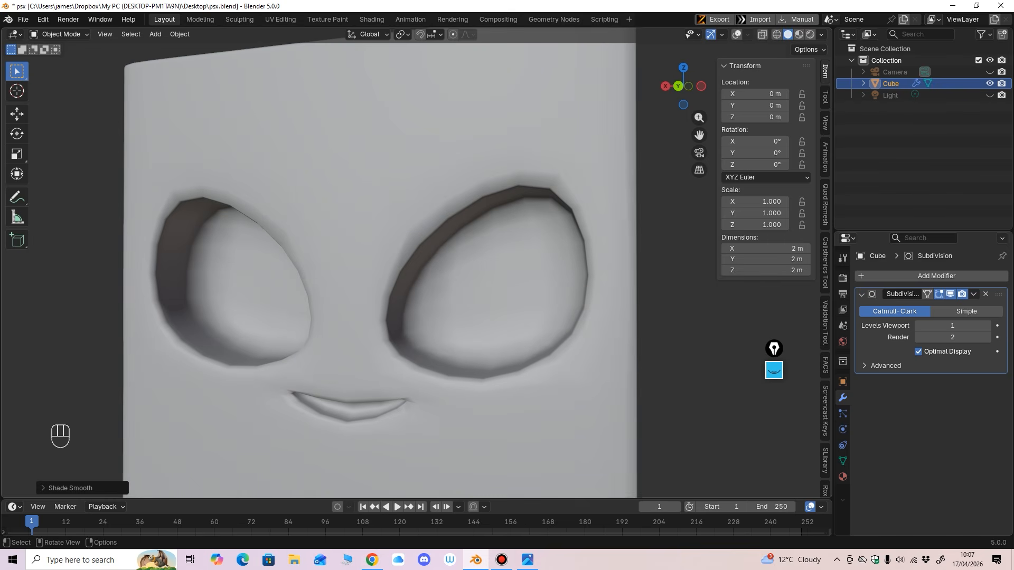
# Step: Set the Subdivision modifier's viewport level to 2 and check the smoothed face
pyautogui.click(988, 325)
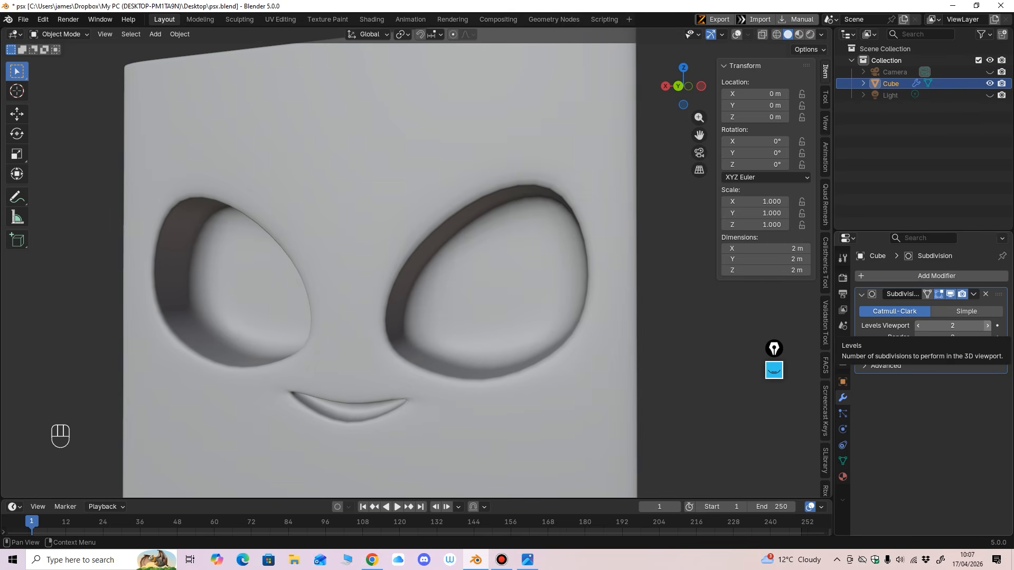
pyautogui.moveTo(476, 296)
pyautogui.mouseDown(button='middle')
pyautogui.moveTo(457, 295)
pyautogui.moveTo(476, 301)
pyautogui.mouseUp(button='middle')
pyautogui.scroll(-3, 465, 295)
pyautogui.moveTo(475, 302)
pyautogui.keyDown('ctrl'); pyautogui.mouseDown(button='middle')
pyautogui.moveTo(475, 330)
pyautogui.moveTo(494, 294)
pyautogui.mouseUp(button='middle'); pyautogui.keyUp('ctrl')
pyautogui.moveTo(494, 294); pyautogui.dragTo(510, 292, button='middle')
# Step: Turn off the Subdivision modifier's viewport display and show the overlays again
pyautogui.click(950, 294)
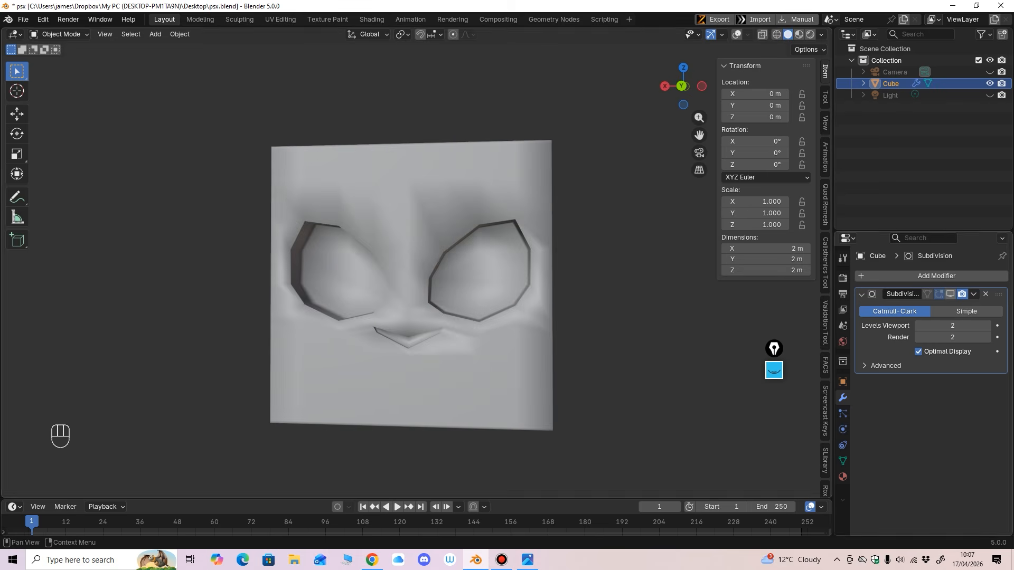
pyautogui.keyDown('shift'); pyautogui.moveTo(412, 285); pyautogui.dragTo(412, 267, button='middle'); pyautogui.keyUp('shift')
pyautogui.scroll(2, 412, 266)
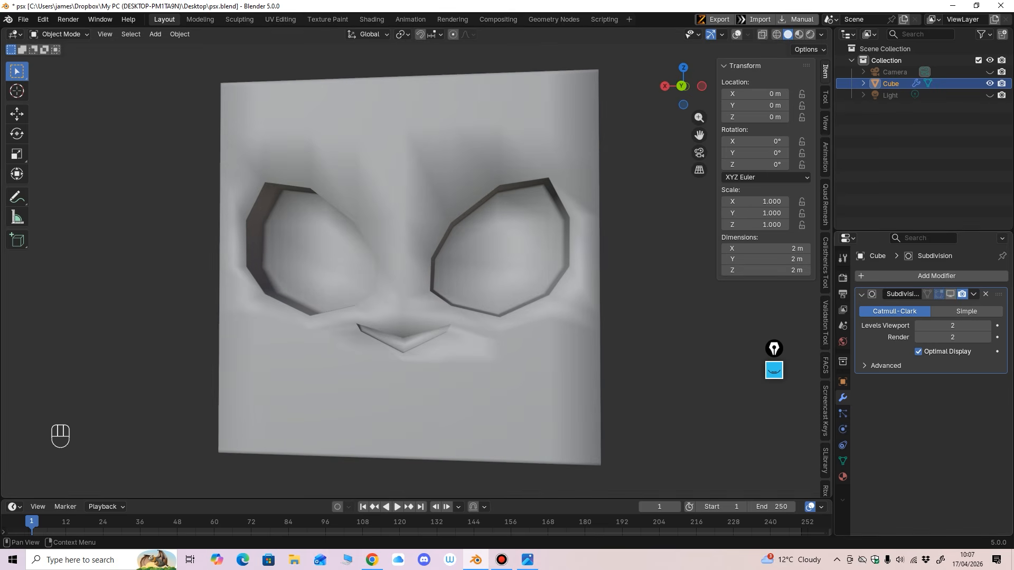
pyautogui.click(736, 35)
# Step: Return to Edit Mode with vertex selection, save psx.blend, and activate the Move tool
pyautogui.moveTo(475, 275); pyautogui.dragTo(484, 271, button='middle')
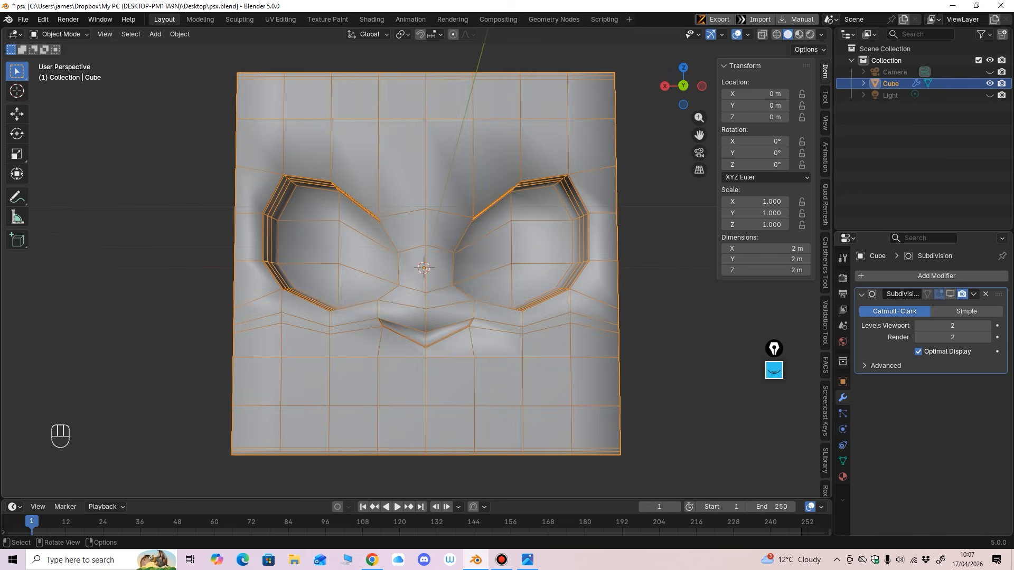
pyautogui.click(58, 34)
pyautogui.click(53, 58)
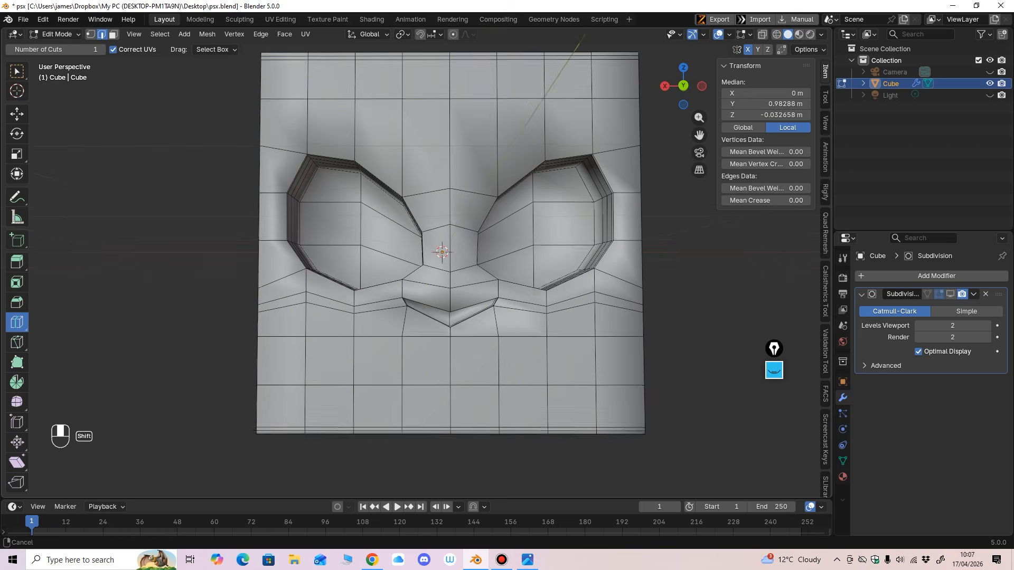
pyautogui.scroll(2, 460, 272)
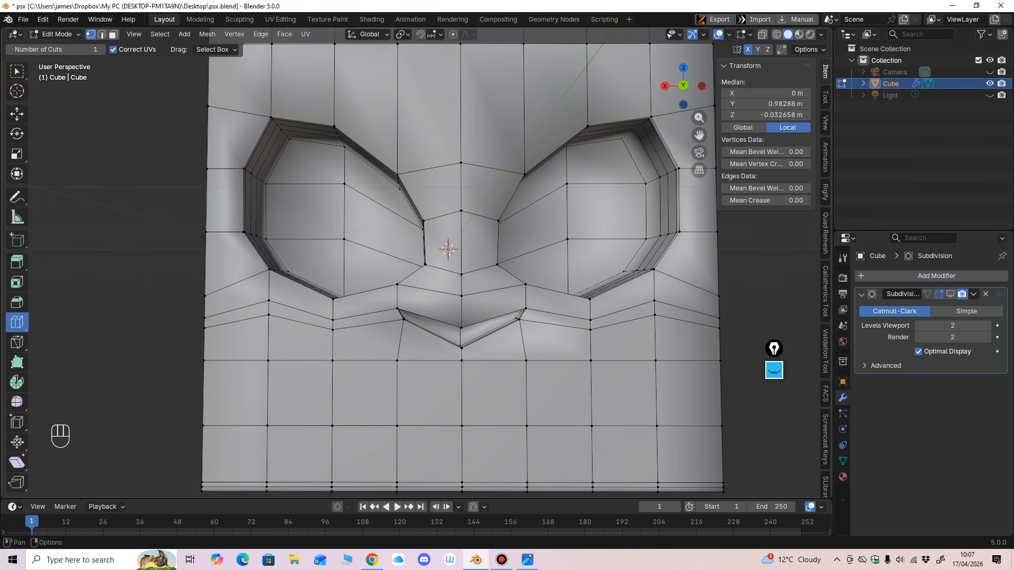
pyautogui.moveTo(448, 264); pyautogui.dragTo(477, 156, button='middle')
pyautogui.hotkey('ctrl', 's')
pyautogui.hotkey('shift', 'space')
pyautogui.press('g')
# Step: Lower the corner and centre vertices of the mouth's bottom lip slightly to open the mouth
pyautogui.click(498, 302)
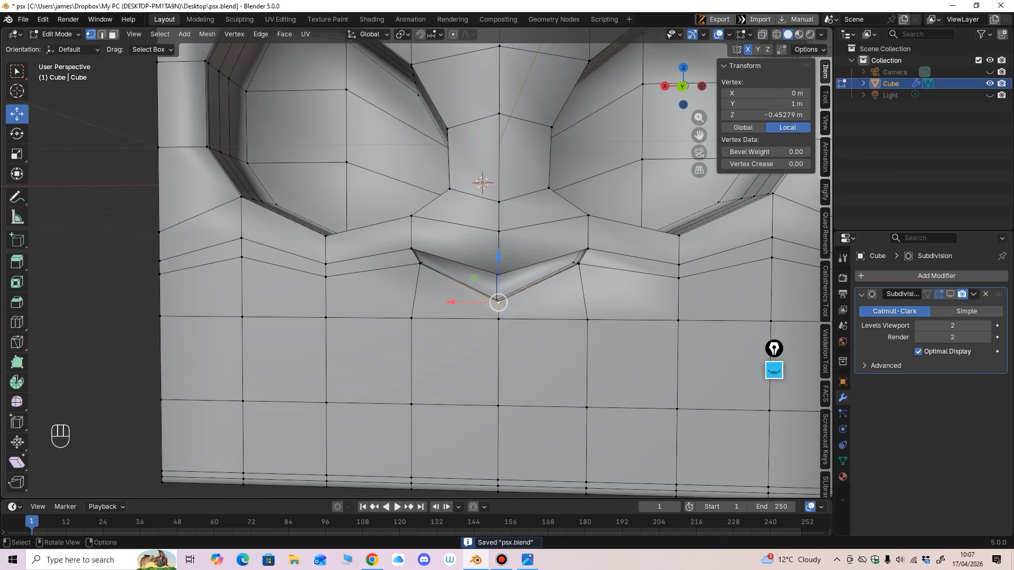
pyautogui.moveTo(498, 302); pyautogui.dragTo(495, 304, button='middle')
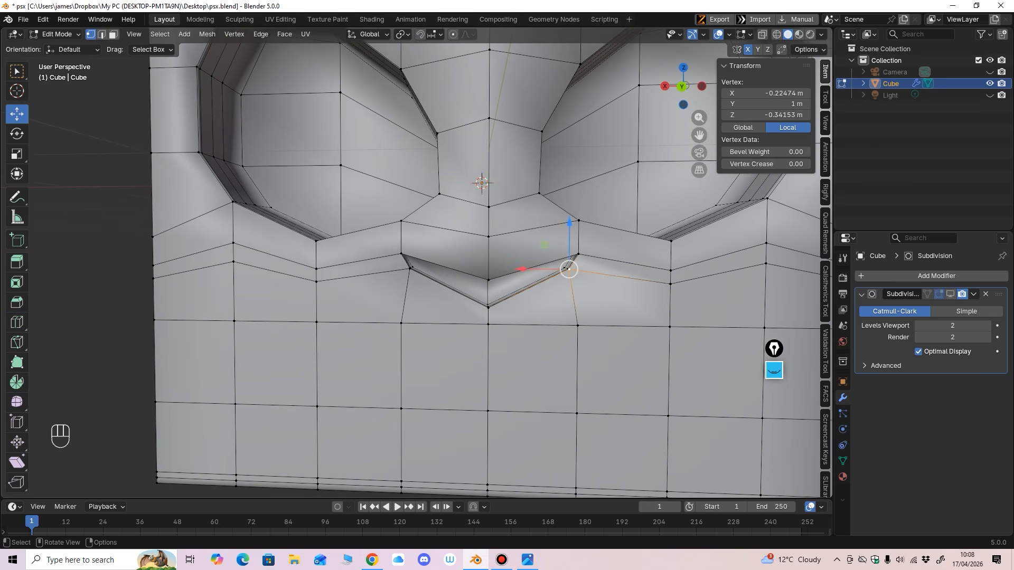
pyautogui.moveTo(569, 269); pyautogui.dragTo(569, 275)
pyautogui.click(488, 307)
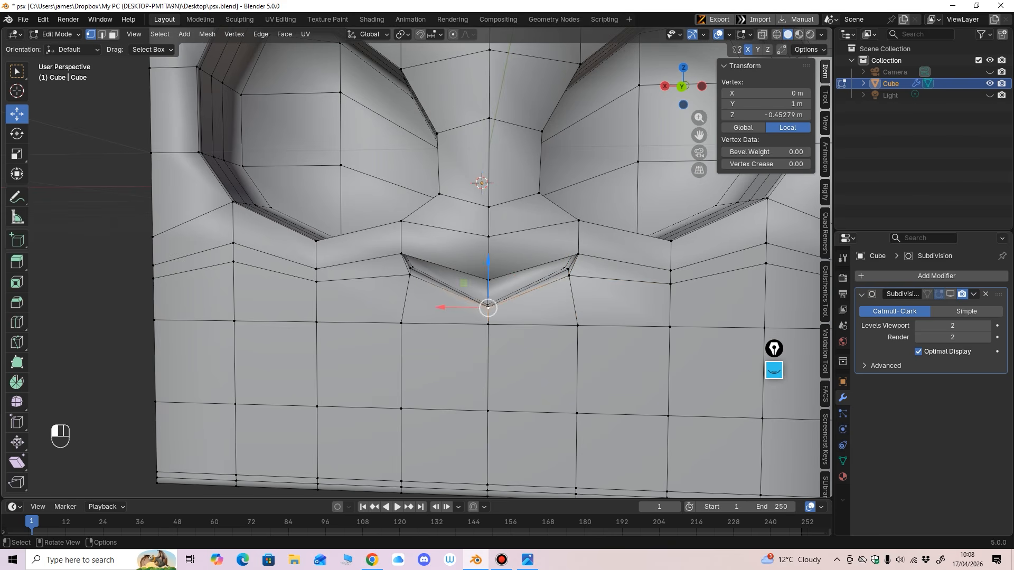
pyautogui.moveTo(488, 260); pyautogui.dragTo(488, 269)
pyautogui.keyDown('shift'); pyautogui.moveTo(488, 269); pyautogui.dragTo(480, 295, button='middle'); pyautogui.keyUp('shift')
# Step: Reshape the upper lip, placing its centre vertex at about Z -0.36 m and its corners near X ±0.26 m, Z -0.29 m
pyautogui.click(480, 303)
pyautogui.moveTo(480, 303); pyautogui.dragTo(480, 301)
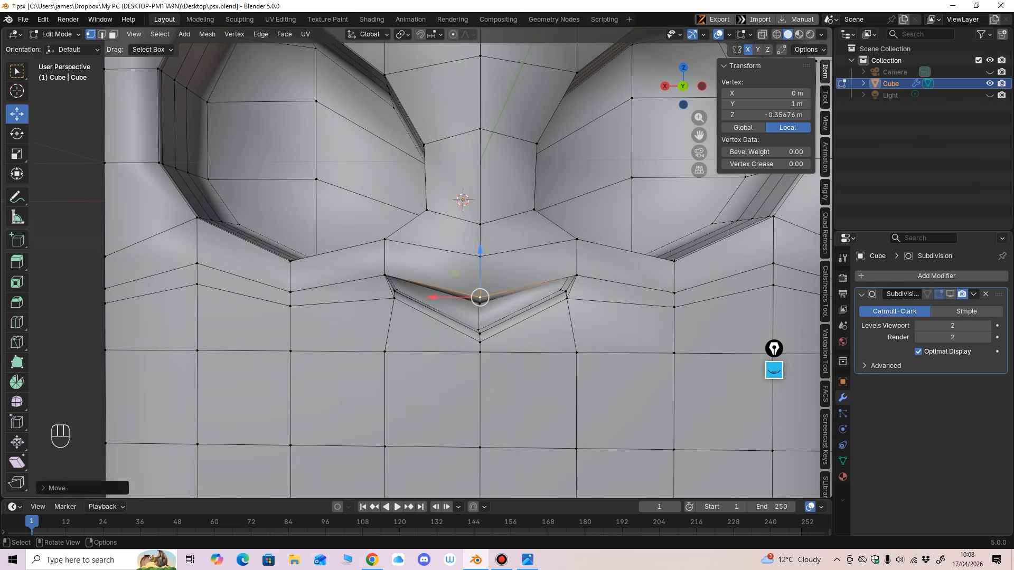
pyautogui.click(576, 275)
pyautogui.moveTo(576, 276); pyautogui.dragTo(577, 270)
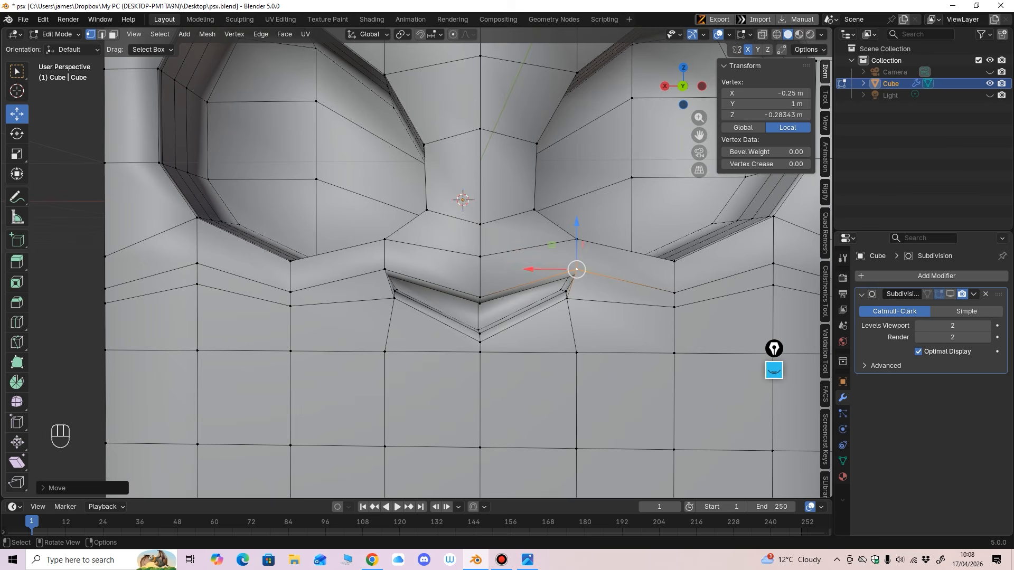
pyautogui.press('g')
pyautogui.press('x')
pyautogui.press('z')
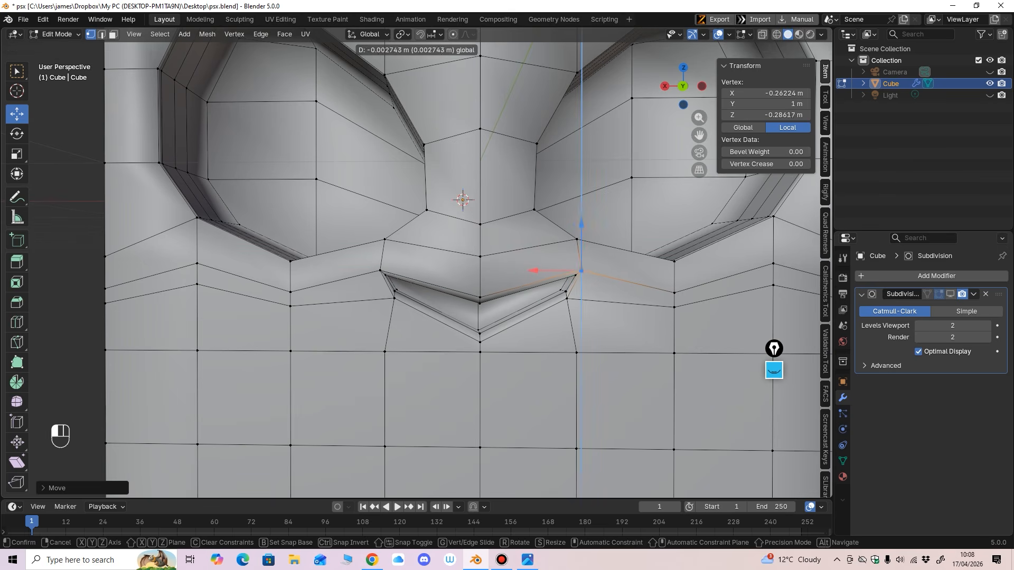
pyautogui.press('Return')
pyautogui.click(380, 272)
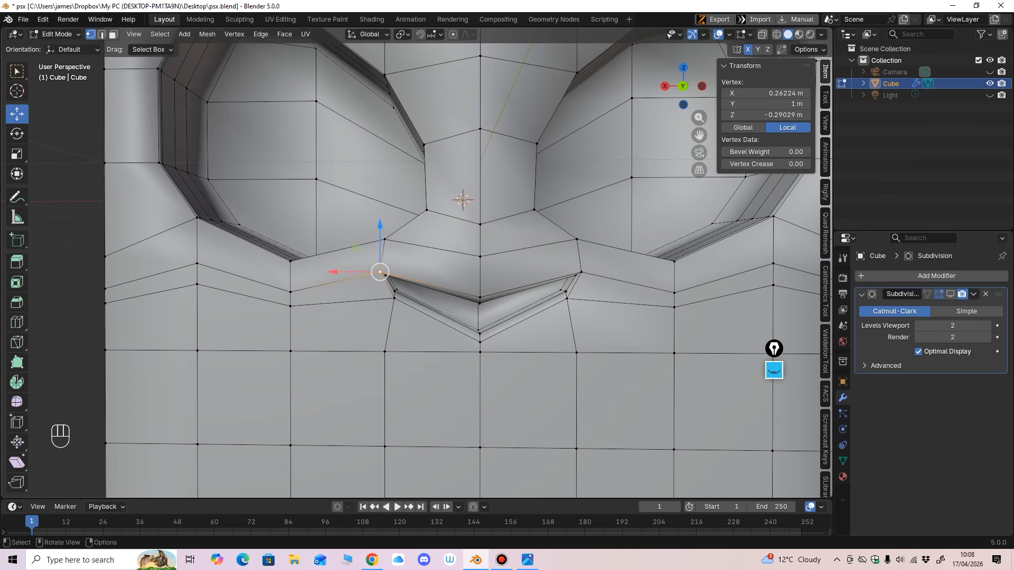
pyautogui.moveTo(380, 226); pyautogui.dragTo(379, 224)
# Step: Move the upper corner vertex at the back of the mouth recess to about X 0.24 m, Z -0.31 m
pyautogui.moveTo(380, 223); pyautogui.dragTo(378, 209, button='middle')
pyautogui.click(364, 226)
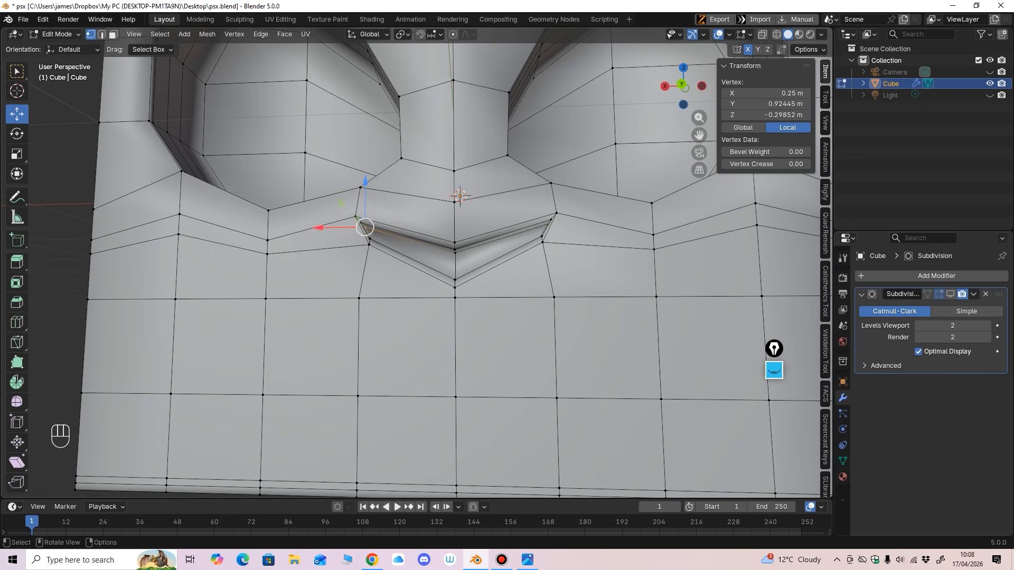
pyautogui.moveTo(317, 226); pyautogui.dragTo(322, 227)
pyautogui.moveTo(368, 182); pyautogui.dragTo(369, 185)
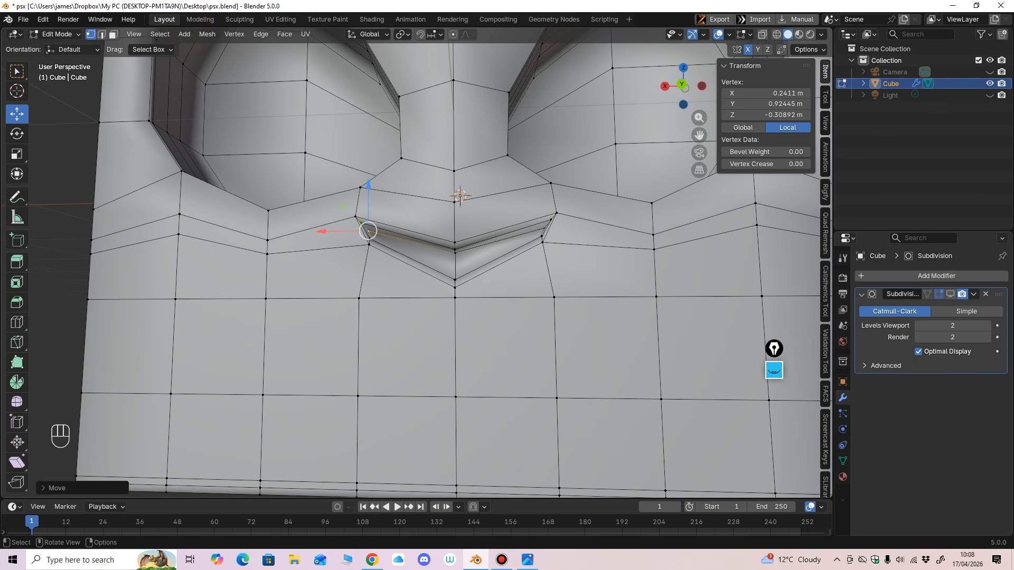
# Step: Move the mouth recess's back centre vertices to about Z -0.39 m for the upper and Z -0.44 m for the lower
pyautogui.click(455, 252)
pyautogui.moveTo(454, 207); pyautogui.dragTo(455, 213)
pyautogui.moveTo(455, 212); pyautogui.dragTo(450, 225, button='middle')
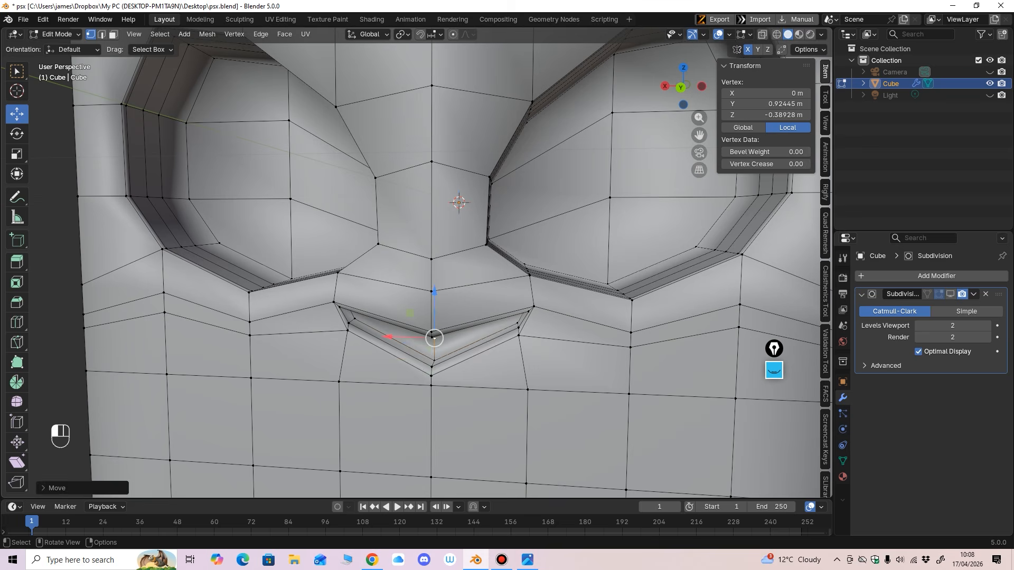
pyautogui.click(434, 361)
pyautogui.moveTo(435, 312); pyautogui.dragTo(434, 308)
pyautogui.moveTo(434, 307)
pyautogui.keyDown('ctrl'); pyautogui.mouseDown(button='middle')
pyautogui.moveTo(435, 370)
pyautogui.moveTo(444, 304)
pyautogui.mouseUp(button='middle'); pyautogui.keyUp('ctrl')
pyautogui.moveTo(445, 304); pyautogui.dragTo(450, 305, button='middle')
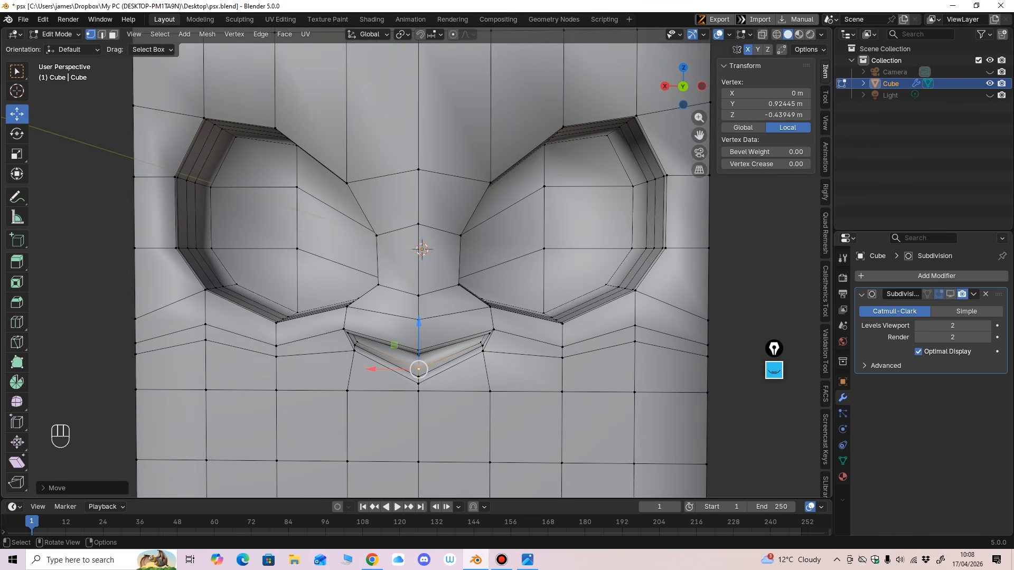
# Step: Turn the Subdivision modifier's viewport display back on and return to Object Mode
pyautogui.scroll(-1, 422, 267)
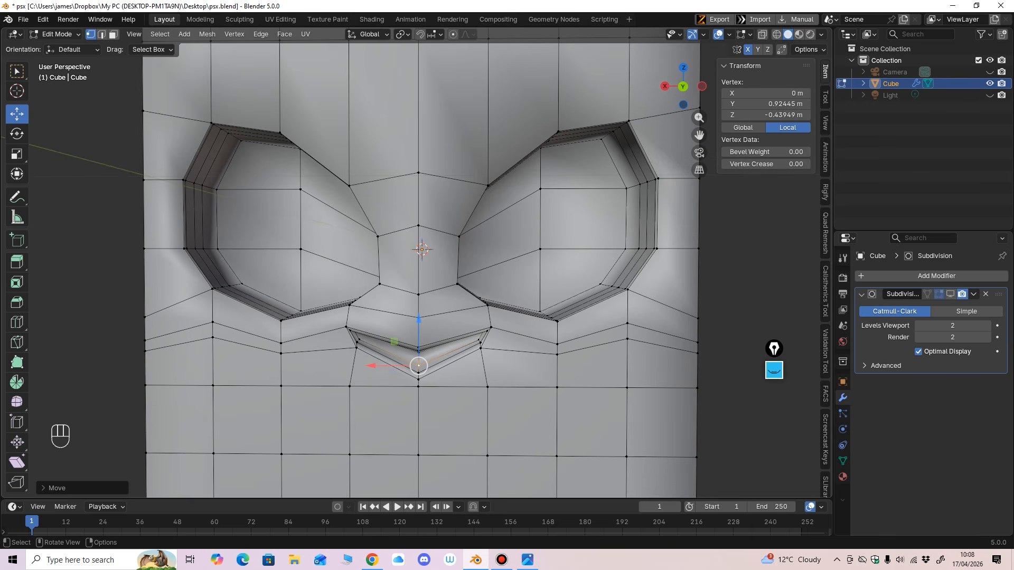
pyautogui.keyDown('ctrl'); pyautogui.moveTo(448, 305); pyautogui.dragTo(448, 375, button='middle'); pyautogui.keyUp('ctrl')
pyautogui.moveTo(448, 375); pyautogui.dragTo(407, 376, button='middle')
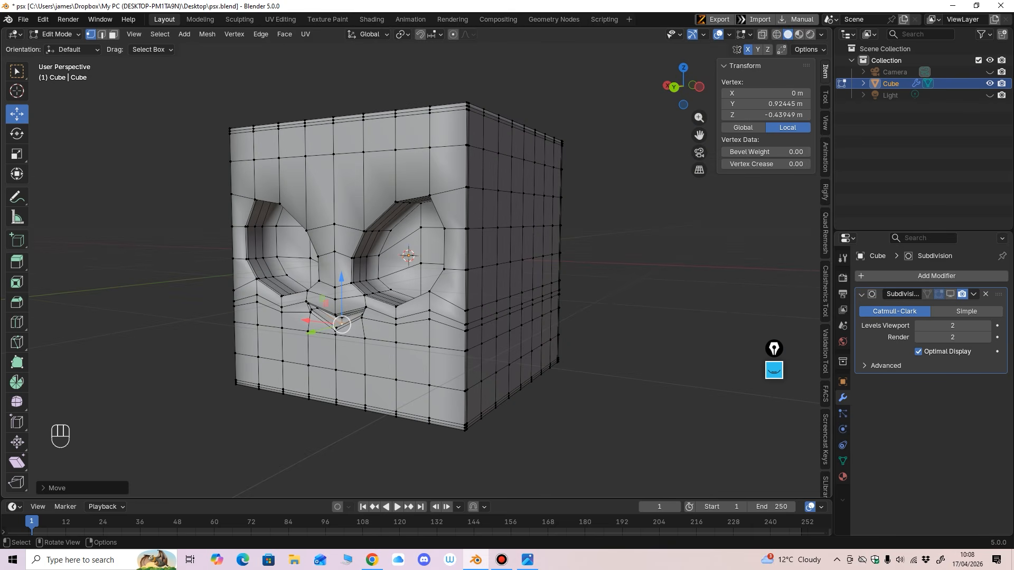
pyautogui.moveTo(407, 376); pyautogui.dragTo(365, 376, button='middle')
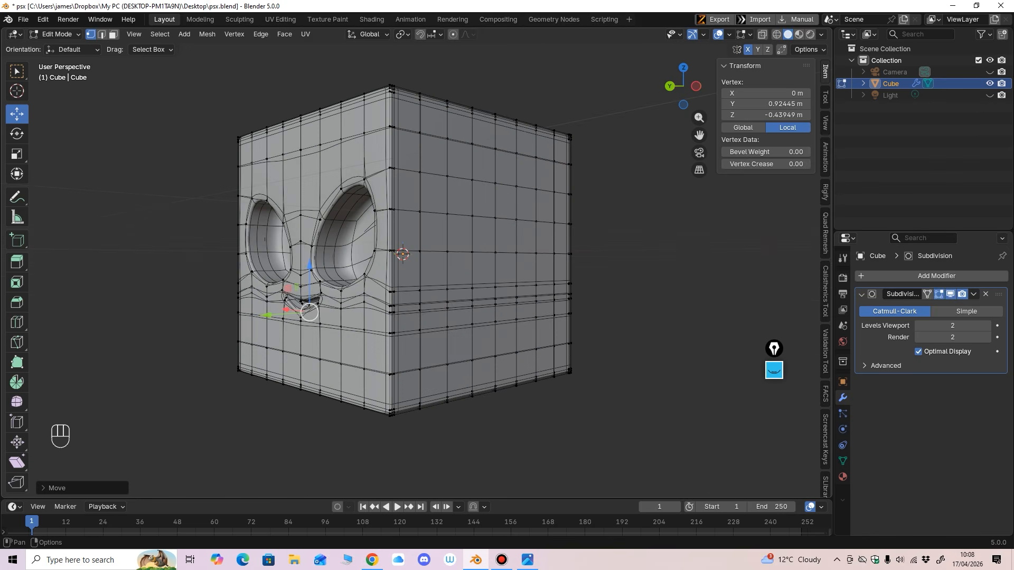
pyautogui.scroll(-1, 404, 254)
pyautogui.click(56, 34)
pyautogui.click(58, 48)
# Step: Set the cube's Z location to 1 m and apply its location so the origin sits at the world centre
pyautogui.moveTo(222, 253)
pyautogui.mouseDown(button='middle')
pyautogui.moveTo(280, 253)
pyautogui.moveTo(232, 286)
pyautogui.moveTo(221, 264)
pyautogui.mouseUp(button='middle')
pyautogui.click(280, 254)
pyautogui.keyDown('ctrl'); pyautogui.moveTo(221, 264); pyautogui.dragTo(222, 243, button='middle'); pyautogui.keyUp('ctrl')
pyautogui.moveTo(222, 243); pyautogui.dragTo(265, 224, button='middle')
pyautogui.moveTo(338, 237); pyautogui.dragTo(383, 227, button='middle')
pyautogui.click(369, 238)
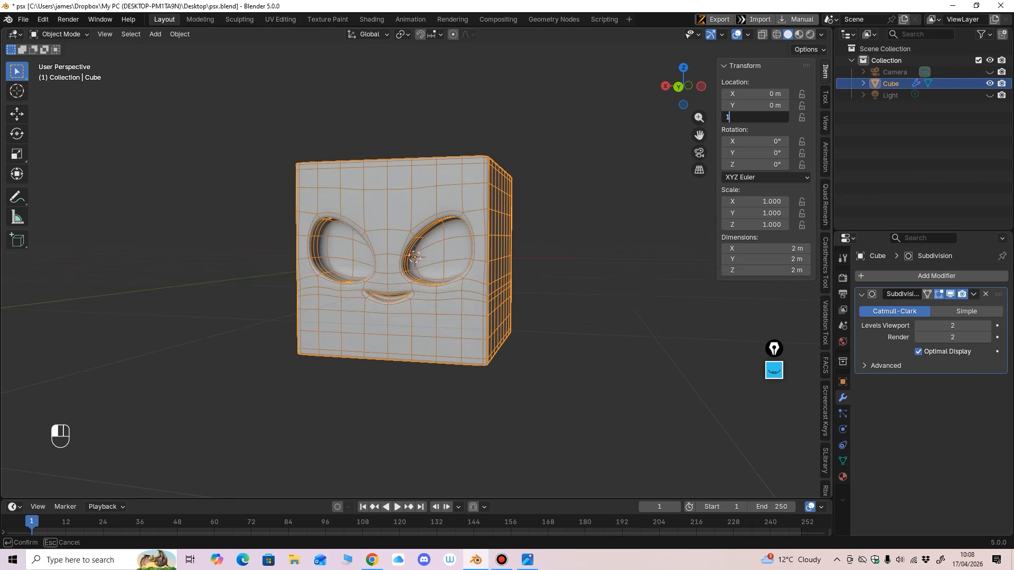
pyautogui.press('Return')
pyautogui.moveTo(531, 333); pyautogui.dragTo(504, 352, button='middle')
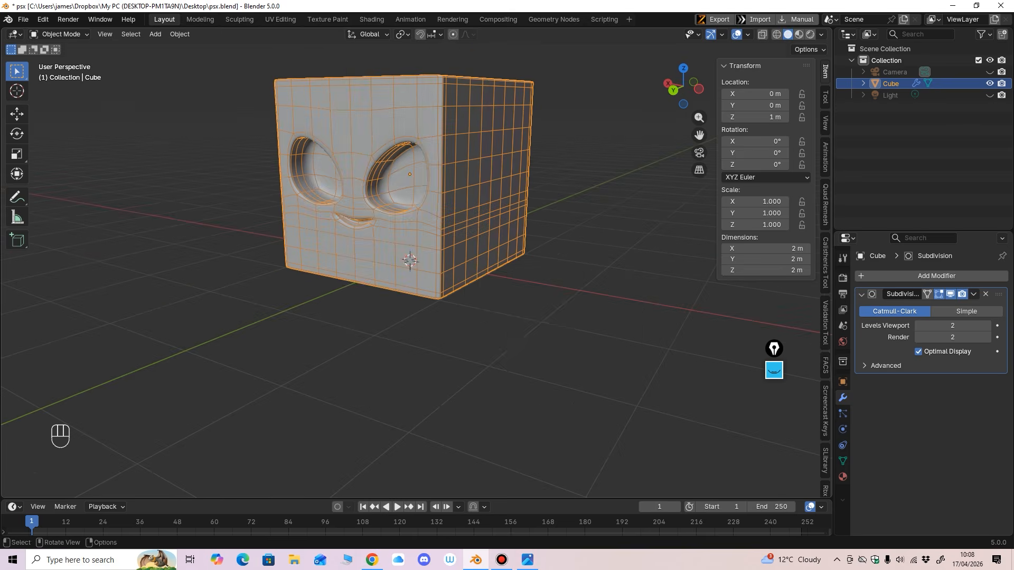
pyautogui.hotkey('ctrl', 'a')
pyautogui.click(556, 317)
pyautogui.moveTo(556, 317); pyautogui.dragTo(576, 312, button='middle')
pyautogui.keyDown('shift'); pyautogui.moveTo(576, 311); pyautogui.dragTo(588, 413, button='middle'); pyautogui.keyUp('shift')
# Step: Try to lower a forehead vertex above the eye socket to about Z 1.71 m, undo it and return to Object Mode
pyautogui.click(60, 34)
pyautogui.click(58, 59)
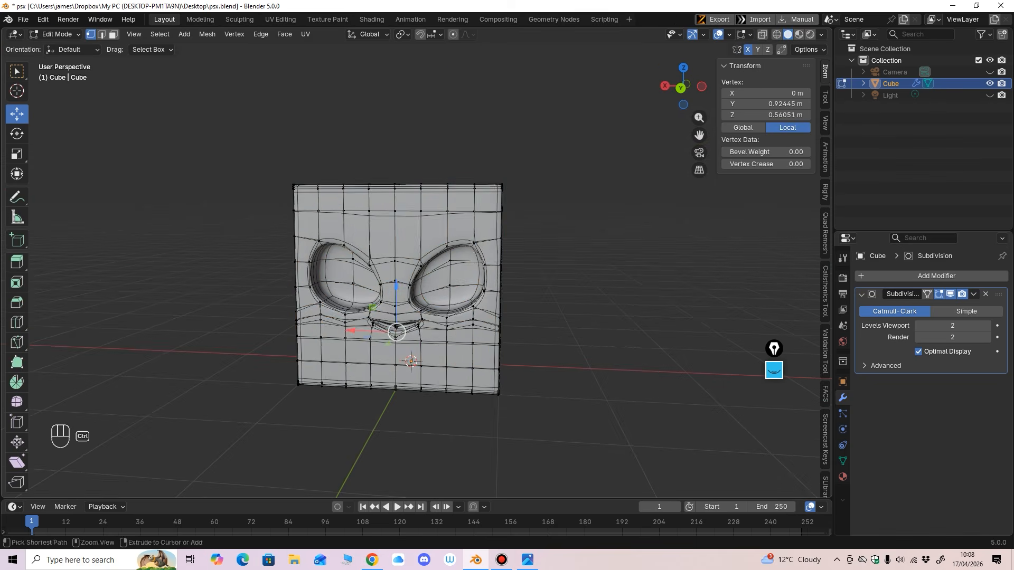
pyautogui.scroll(1, 398, 290)
pyautogui.click(456, 197)
pyautogui.moveTo(455, 198); pyautogui.dragTo(455, 201)
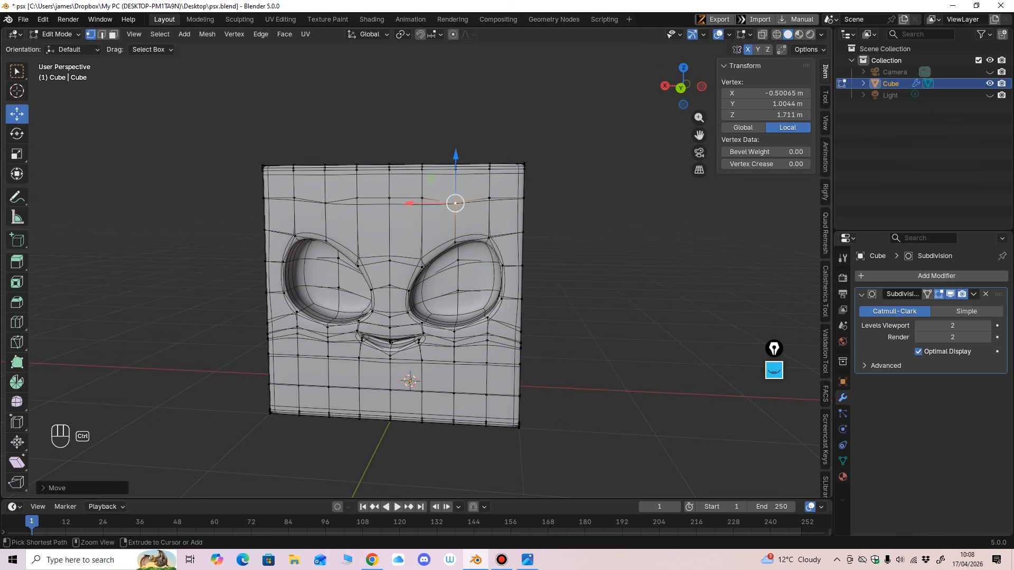
pyautogui.hotkey('ctrl', 'z')
pyautogui.scroll(-2, 455, 201)
pyautogui.moveTo(455, 202); pyautogui.dragTo(388, 229, button='middle')
pyautogui.click(59, 34)
pyautogui.click(59, 48)
# Step: Add a UV sphere for the eye and shade it smooth
pyautogui.scroll(2, 422, 241)
pyautogui.scroll(-2, 421, 241)
pyautogui.click(155, 34)
pyautogui.moveTo(174, 47)
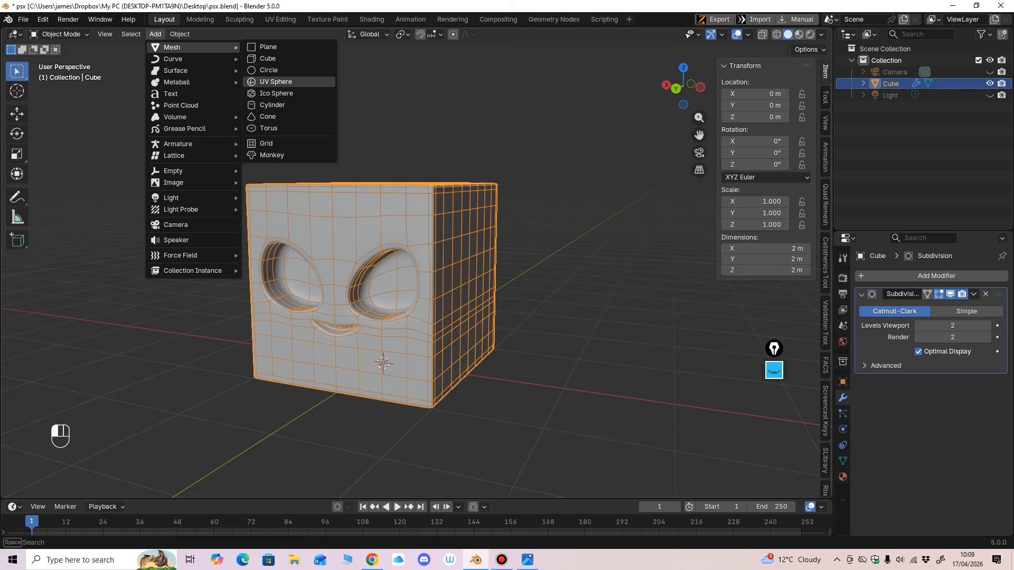
pyautogui.click(276, 81)
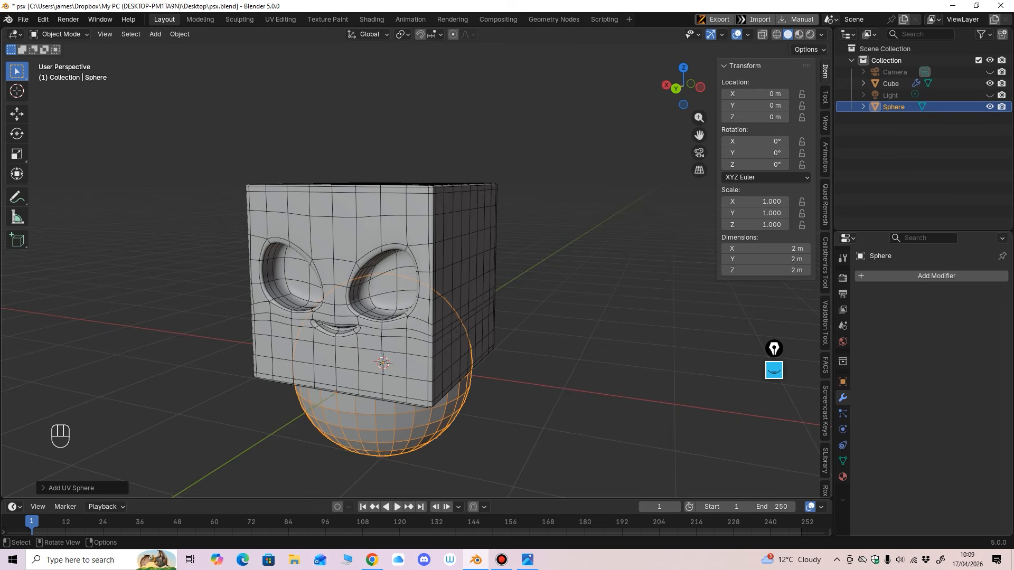
pyautogui.scroll(-4, 370, 264)
pyautogui.rightClick(338, 335)
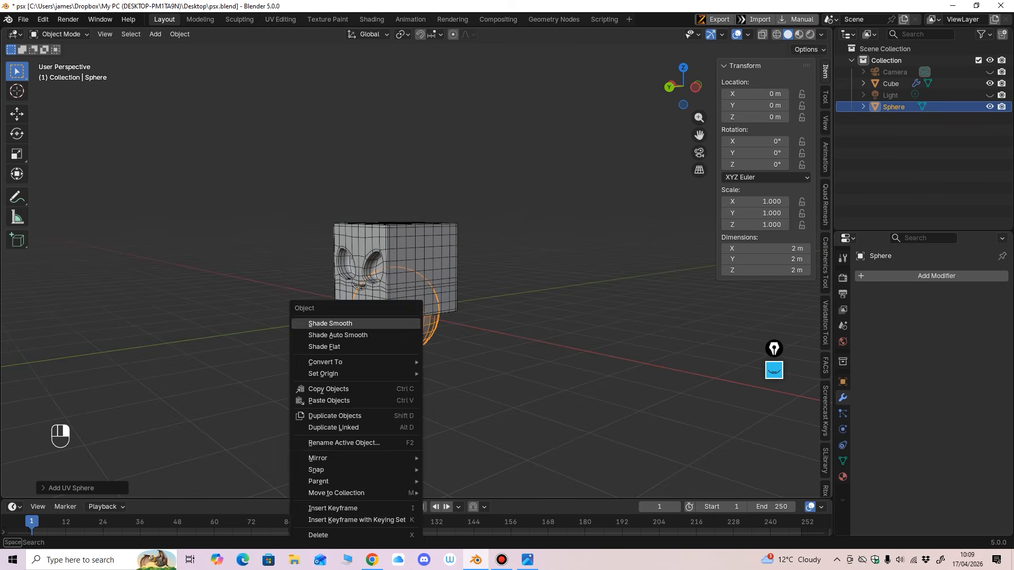
pyautogui.click(330, 324)
# Step: Consult the dragon reference image and set the sphere's X rotation to 90°
pyautogui.press('ctrl+KP_3')
pyautogui.click(17, 113)
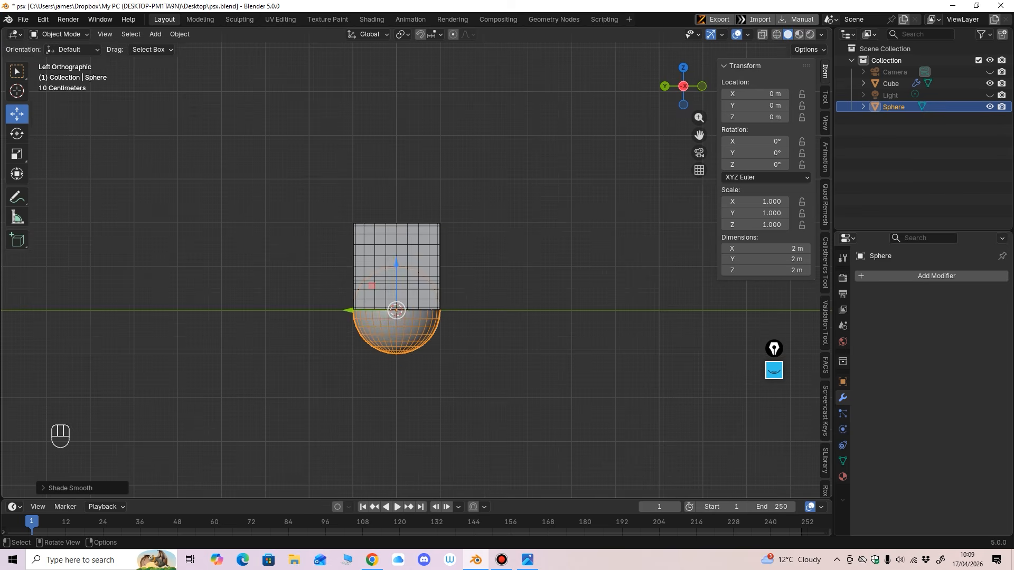
pyautogui.moveTo(0, 45); pyautogui.dragTo(399, 57)
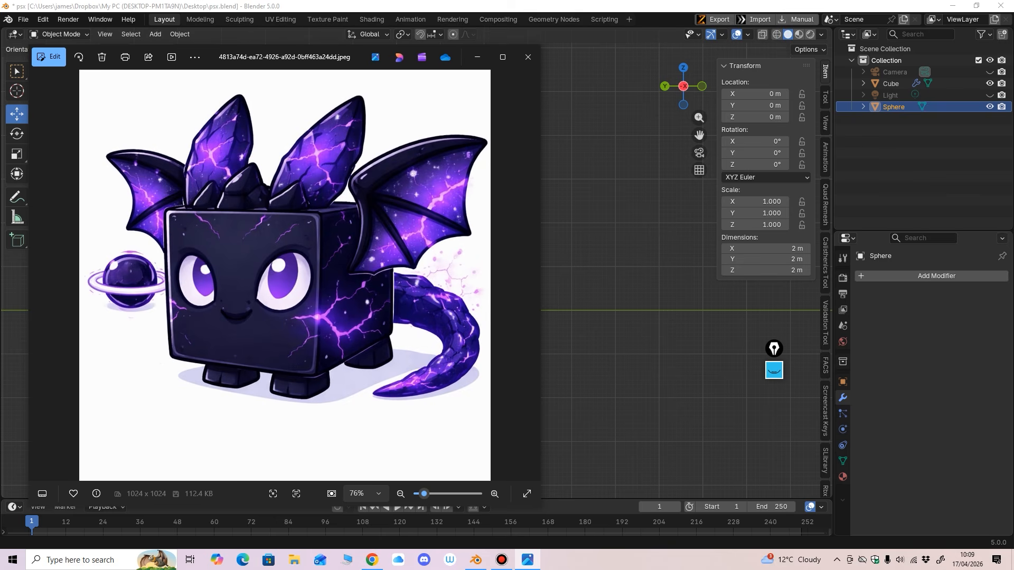
pyautogui.moveTo(399, 57); pyautogui.dragTo(0, 54)
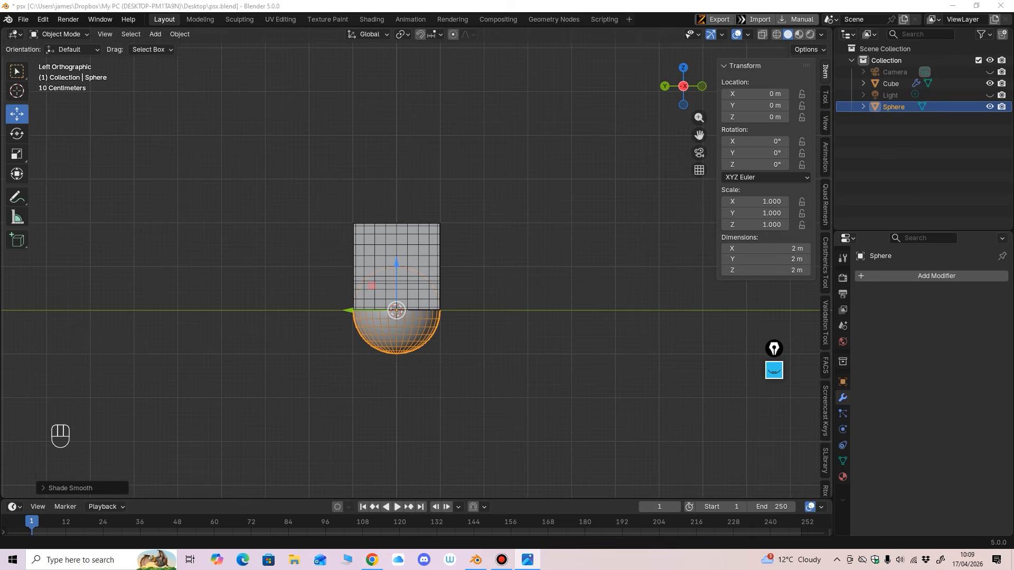
pyautogui.moveTo(417, 263); pyautogui.dragTo(417, 262, button='middle')
pyautogui.keyDown('shift'); pyautogui.moveTo(397, 310); pyautogui.dragTo(422, 253, button='middle'); pyautogui.keyUp('shift')
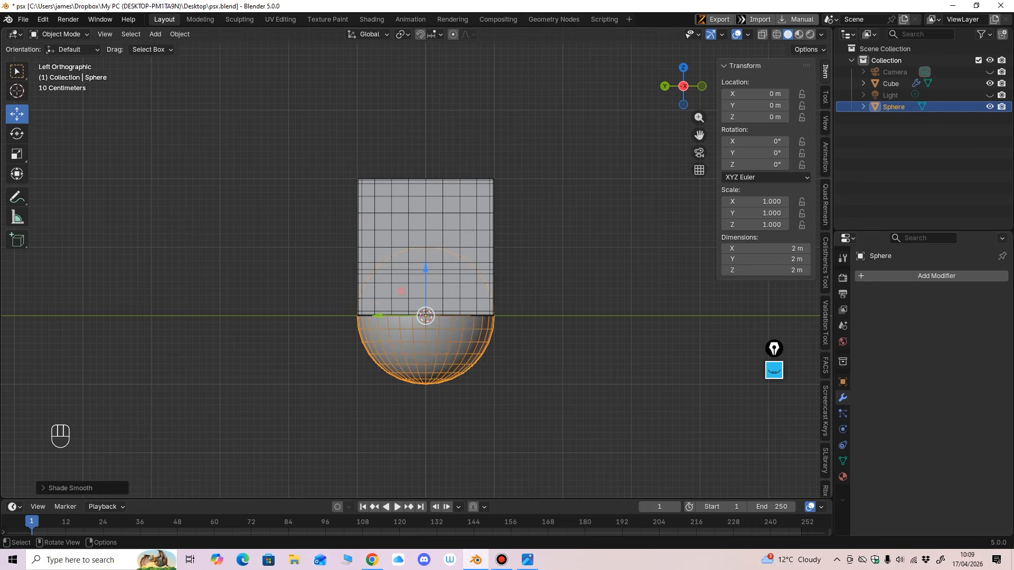
pyautogui.click(16, 134)
pyautogui.moveTo(458, 288); pyautogui.dragTo(468, 313)
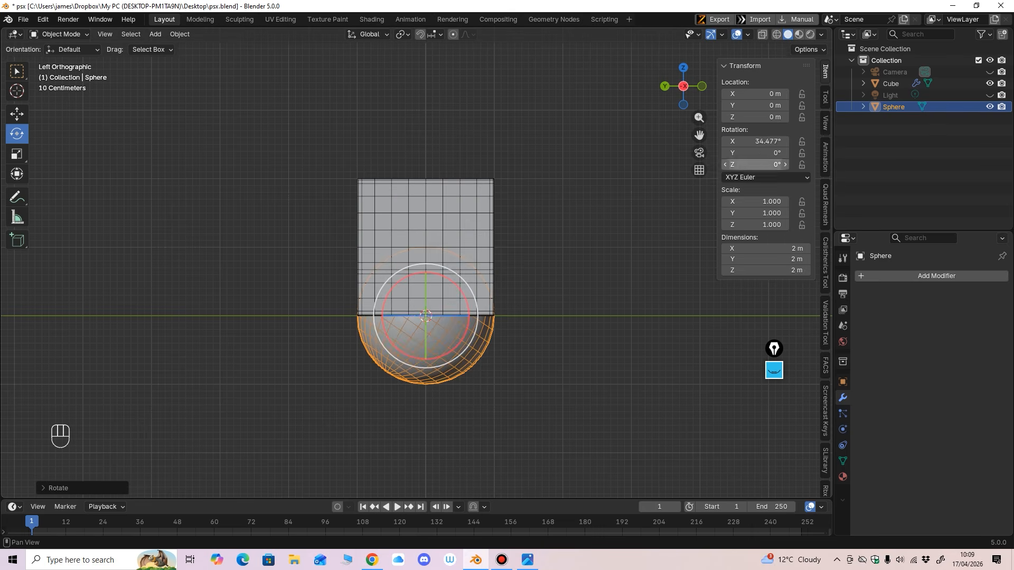
pyautogui.click(755, 141)
pyautogui.write('90')
pyautogui.press('Return')
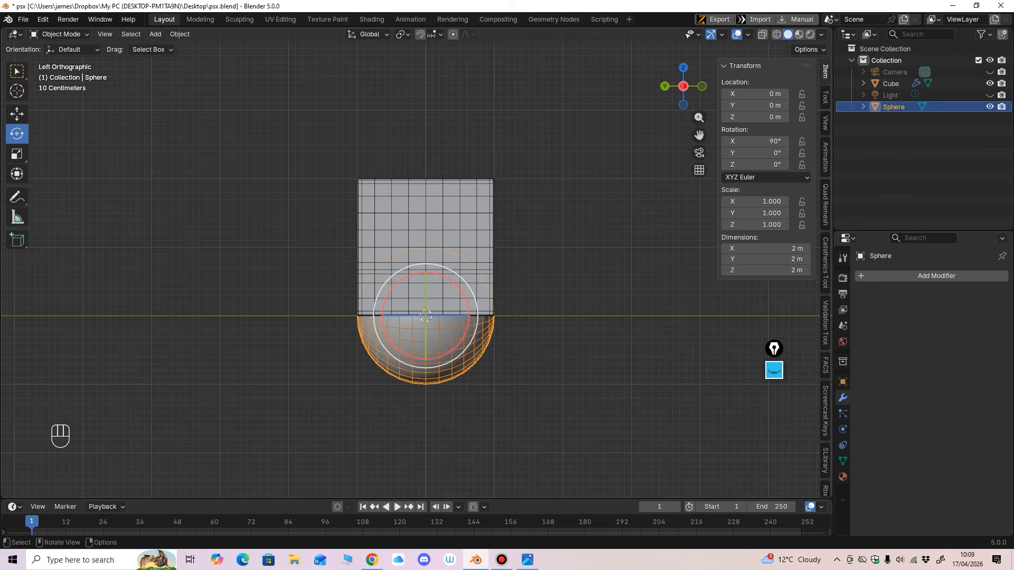
# Step: Scale the sphere down uniformly to about 0.474 and raise it to about Z 1.03 m
pyautogui.click(16, 154)
pyautogui.moveTo(384, 286); pyautogui.dragTo(426, 199)
pyautogui.click(16, 114)
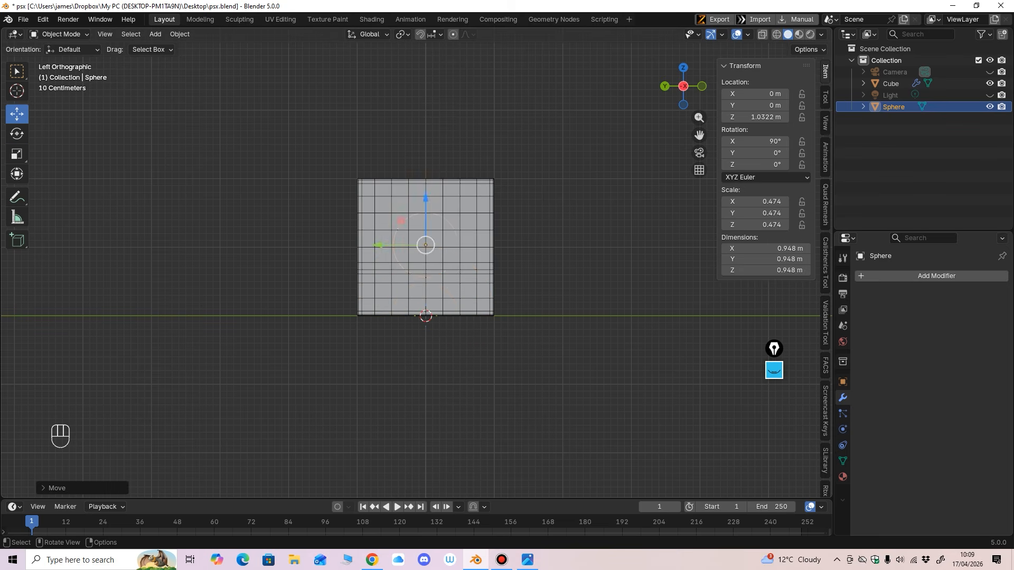
# Step: Move the sphere along Y toward the face to about Y 0.58 m
pyautogui.moveTo(378, 245); pyautogui.dragTo(349, 245)
pyautogui.moveTo(349, 245); pyautogui.dragTo(365, 259, button='middle')
pyautogui.scroll(1, 390, 248)
pyautogui.scroll(2, 391, 248)
pyautogui.moveTo(365, 258); pyautogui.dragTo(353, 257)
pyautogui.keyDown('alt'); pyautogui.moveTo(353, 258); pyautogui.dragTo(401, 253, button='middle'); pyautogui.keyUp('alt')
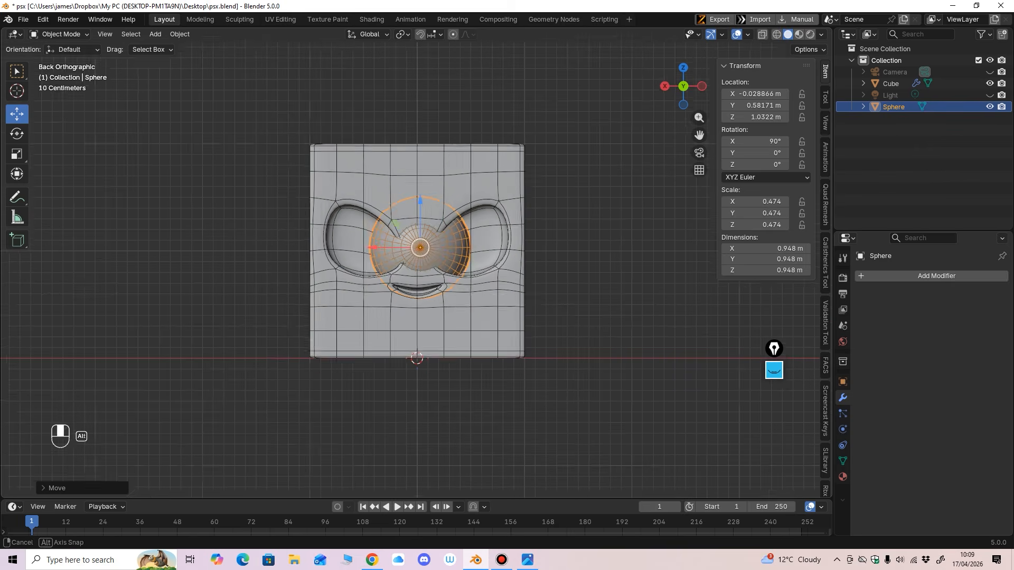
# Step: Place the sphere in the eye socket on the negative X side at about X -0.43 m, Y 0.57 m, Z 1.09 m
pyautogui.scroll(1, 402, 253)
pyautogui.moveTo(376, 246); pyautogui.dragTo(423, 247)
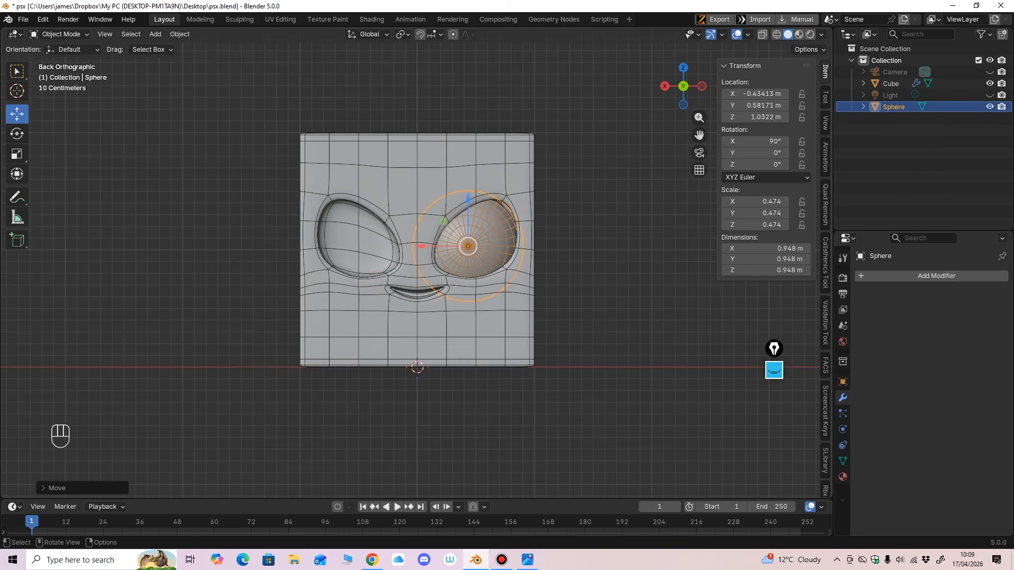
pyautogui.moveTo(468, 200); pyautogui.dragTo(468, 193)
pyautogui.moveTo(468, 212); pyautogui.dragTo(397, 224, button='middle')
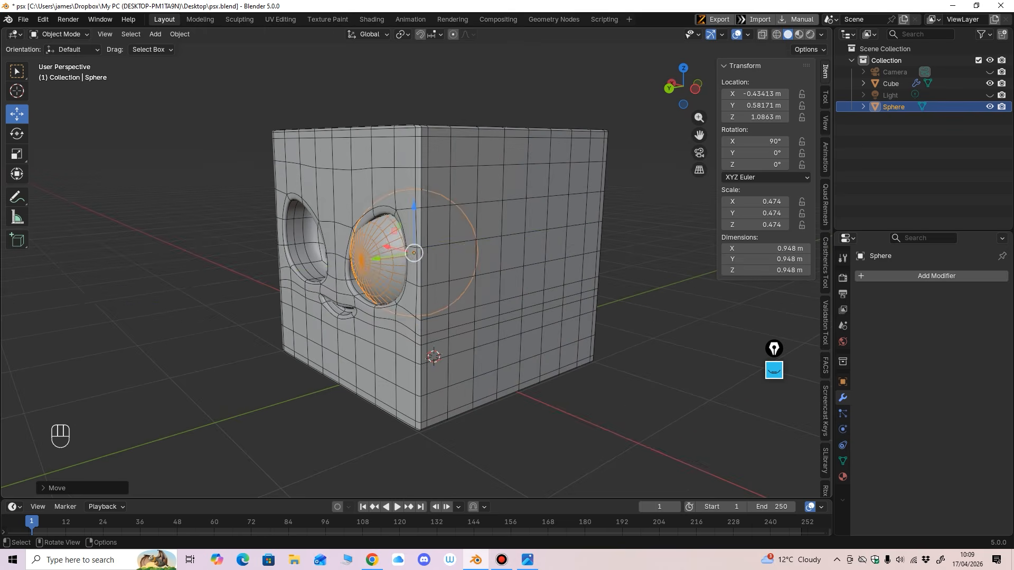
pyautogui.moveTo(378, 258); pyautogui.dragTo(382, 258)
# Step: Fine-tune the eye sphere's position to about X -0.46 m, Y 0.56 m, Z 1.10 m
pyautogui.keyDown('alt'); pyautogui.moveTo(382, 258); pyautogui.dragTo(439, 254, button='middle'); pyautogui.keyUp('alt')
pyautogui.keyDown('shift'); pyautogui.moveTo(439, 253); pyautogui.dragTo(425, 294, button='middle'); pyautogui.keyUp('shift')
pyautogui.keyDown('ctrl'); pyautogui.moveTo(425, 295); pyautogui.dragTo(424, 267, button='middle'); pyautogui.keyUp('ctrl')
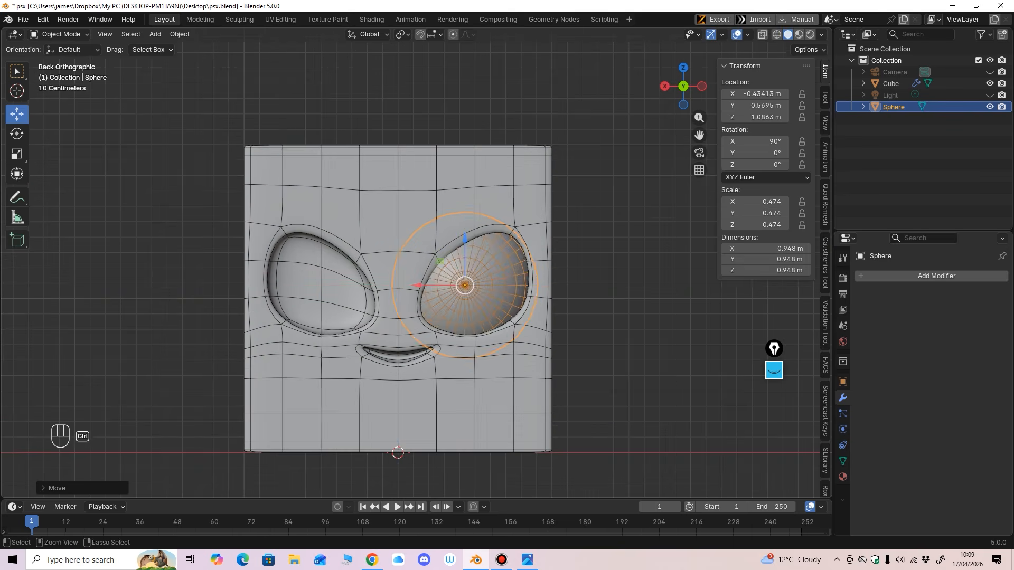
pyautogui.moveTo(417, 286); pyautogui.dragTo(418, 286)
pyautogui.moveTo(419, 285); pyautogui.dragTo(351, 294, button='middle')
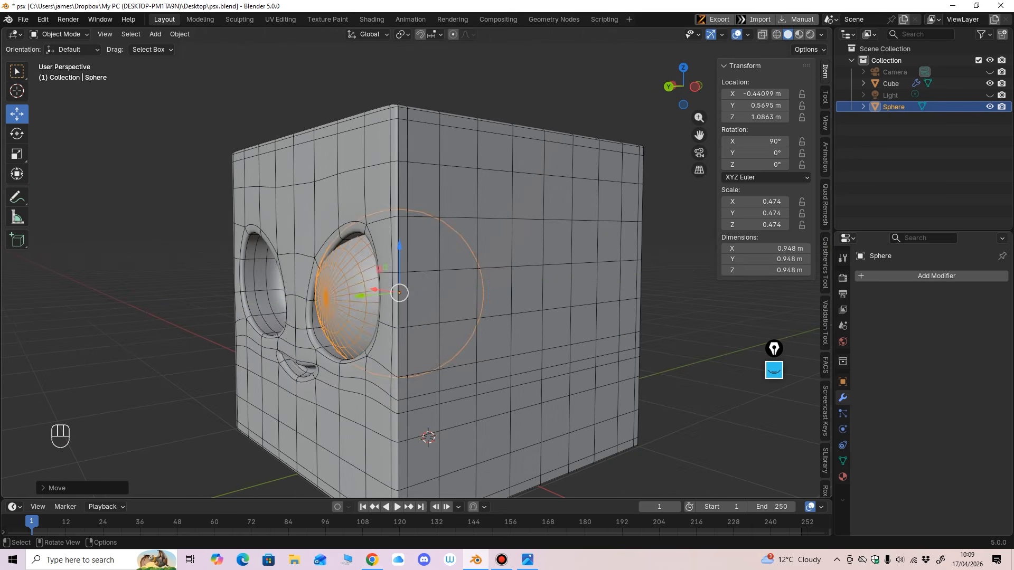
pyautogui.moveTo(360, 297); pyautogui.dragTo(360, 296)
pyautogui.moveTo(360, 297); pyautogui.dragTo(317, 296, button='middle')
pyautogui.moveTo(313, 285); pyautogui.dragTo(314, 285)
pyautogui.moveTo(314, 286); pyautogui.dragTo(385, 296, button='middle')
pyautogui.moveTo(449, 213); pyautogui.dragTo(450, 210)
pyautogui.keyDown('alt'); pyautogui.moveTo(450, 210); pyautogui.dragTo(465, 232, button='middle'); pyautogui.keyUp('alt')
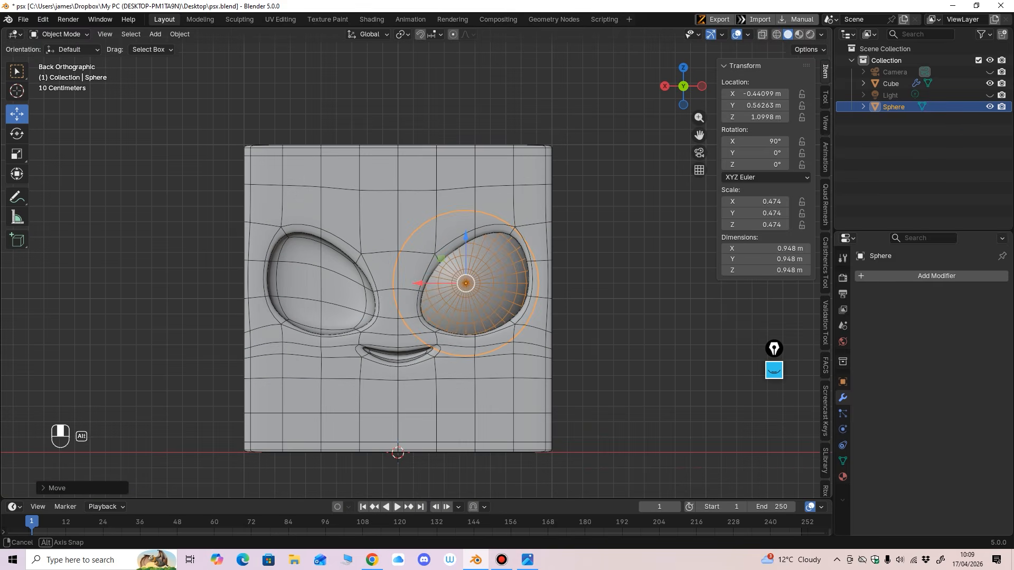
pyautogui.moveTo(419, 283); pyautogui.dragTo(422, 283)
# Step: Scale the eye sphere down to about 0.443 and move it to about X -0.49 m, Z 1.14 m
pyautogui.click(16, 154)
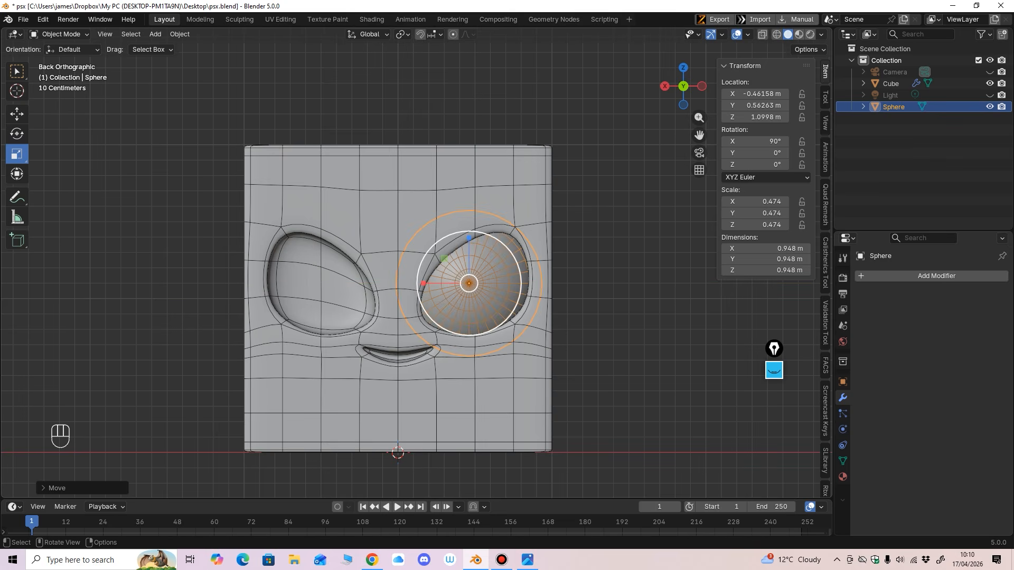
pyautogui.moveTo(473, 331); pyautogui.dragTo(472, 327)
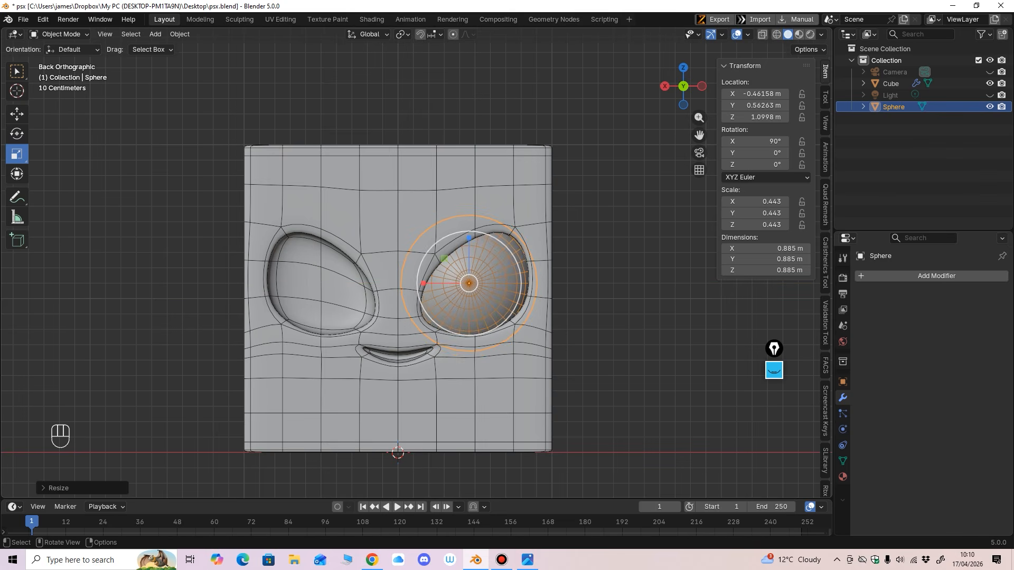
pyautogui.click(16, 114)
pyautogui.moveTo(422, 283); pyautogui.dragTo(426, 283)
pyautogui.moveTo(473, 235); pyautogui.dragTo(473, 229)
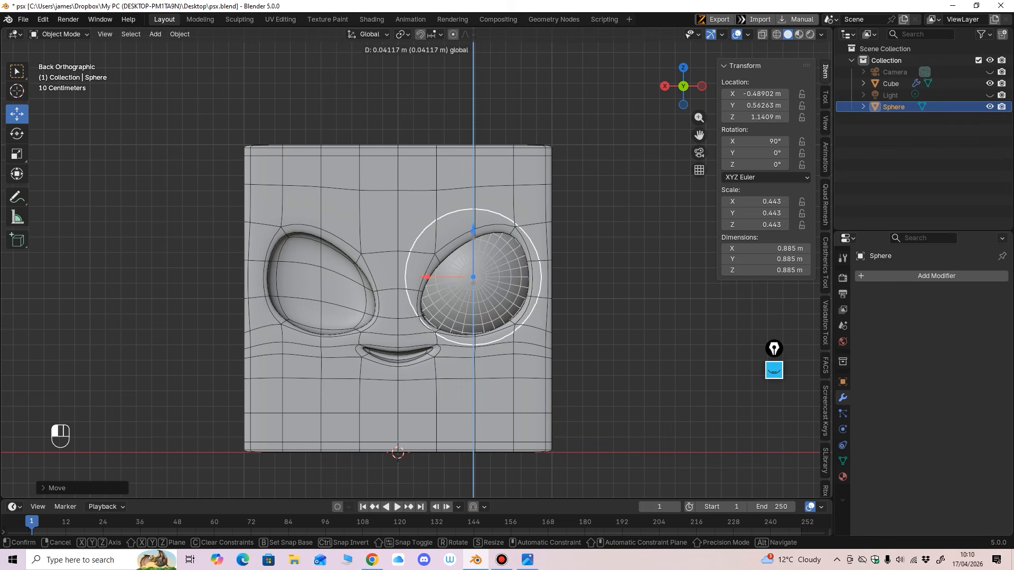
pyautogui.moveTo(474, 229); pyautogui.dragTo(474, 228)
# Step: Enlarge the eye sphere to a scale of about 0.450 and reposition it at about Y 0.62 m, Z 1.11 m
pyautogui.moveTo(473, 233); pyautogui.dragTo(386, 241, button='middle')
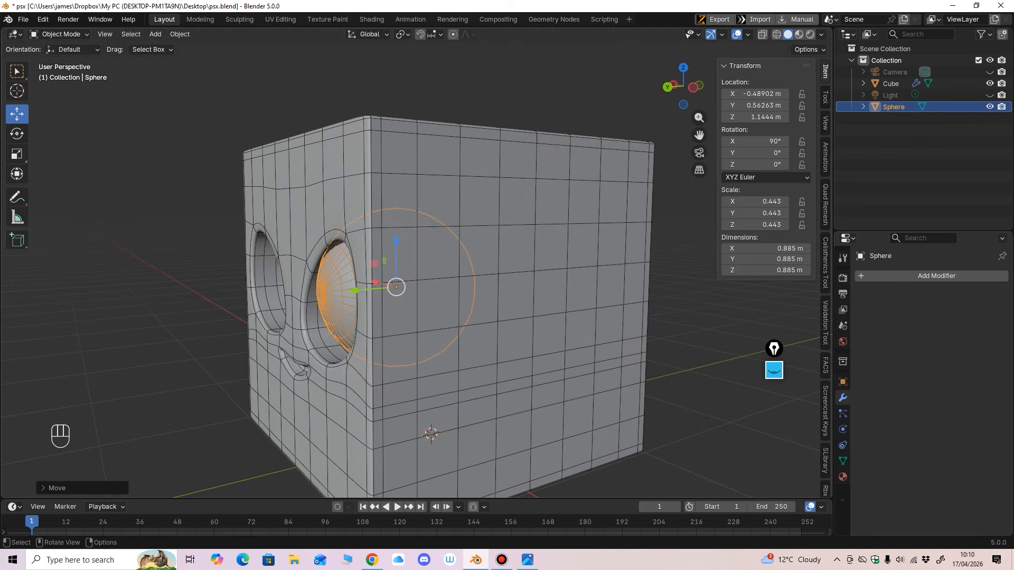
pyautogui.moveTo(354, 291); pyautogui.dragTo(348, 291)
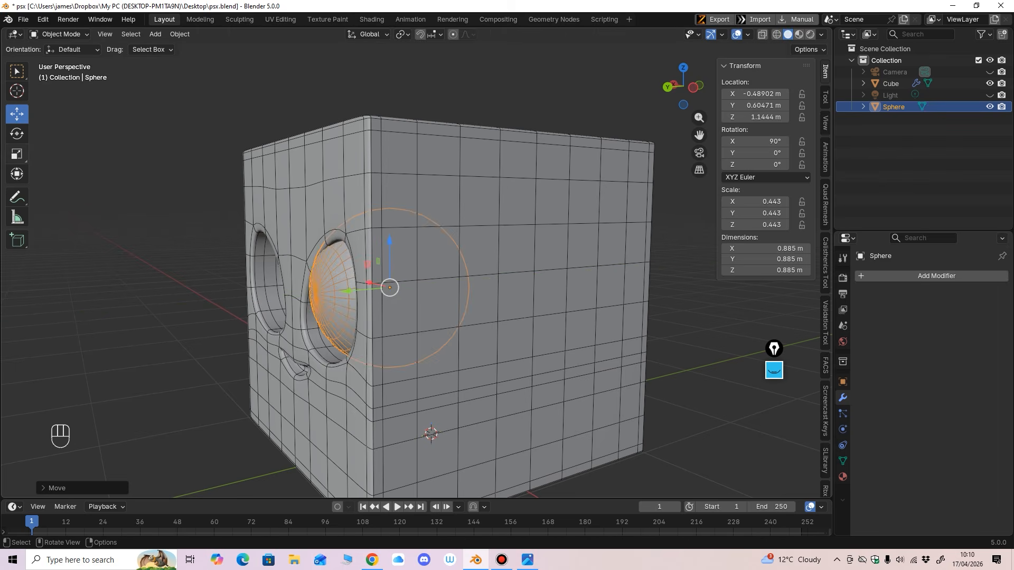
pyautogui.click(16, 153)
pyautogui.moveTo(369, 264); pyautogui.dragTo(457, 265, button='middle')
pyautogui.moveTo(486, 311); pyautogui.dragTo(487, 312)
pyautogui.click(16, 114)
pyautogui.moveTo(474, 230); pyautogui.dragTo(474, 237)
pyautogui.moveTo(470, 249); pyautogui.dragTo(388, 261, button='middle')
pyautogui.moveTo(341, 297); pyautogui.dragTo(307, 282)
# Step: Push the eye sphere forward in its socket to about Y 0.65 m
pyautogui.press('ctrl+KP_3')
pyautogui.moveTo(317, 283); pyautogui.dragTo(364, 288, button='middle')
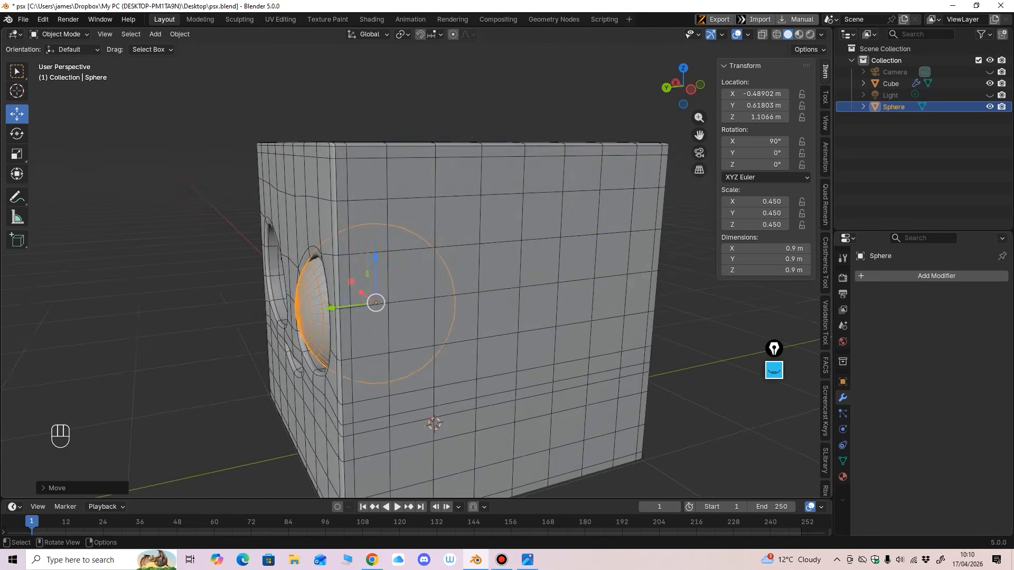
pyautogui.moveTo(330, 308); pyautogui.dragTo(325, 309)
pyautogui.moveTo(324, 309); pyautogui.dragTo(299, 288, button='middle')
pyautogui.hotkey('ctrl', 'z')
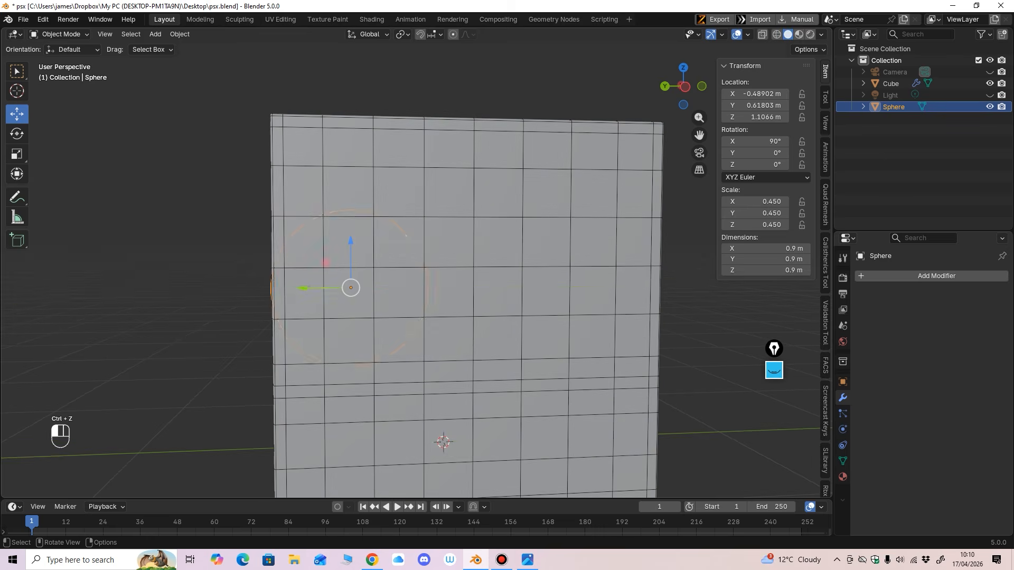
pyautogui.moveTo(300, 287); pyautogui.dragTo(291, 289)
pyautogui.moveTo(291, 288)
pyautogui.mouseDown(button='middle')
pyautogui.moveTo(302, 290)
pyautogui.moveTo(283, 290)
pyautogui.mouseUp(button='middle')
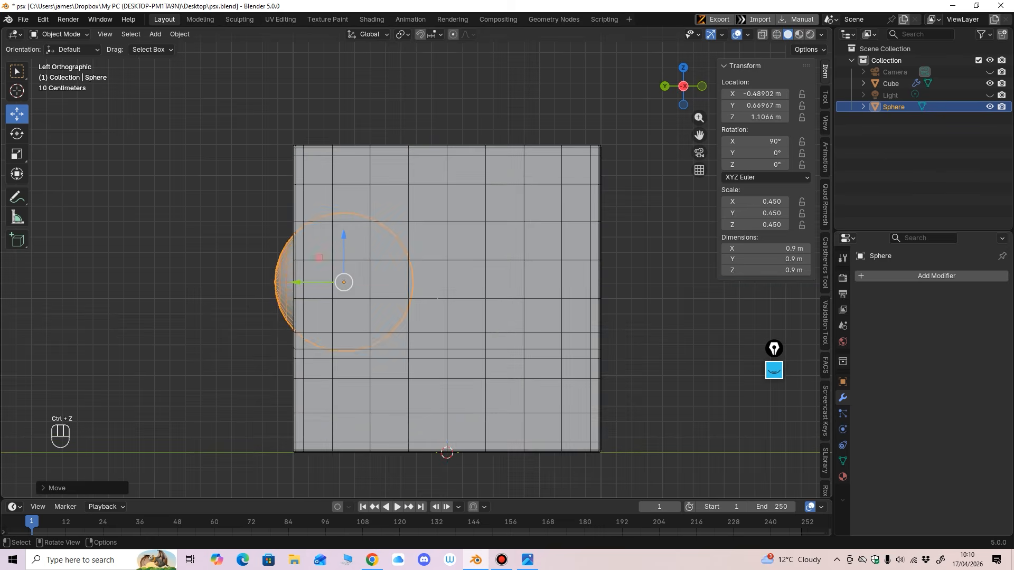
pyautogui.moveTo(297, 282); pyautogui.dragTo(301, 282)
# Step: Shift the eye sphere outward to about X -0.51 m and lower it slightly within the socket
pyautogui.moveTo(300, 282); pyautogui.dragTo(401, 285, button='middle')
pyautogui.moveTo(425, 282); pyautogui.dragTo(428, 282)
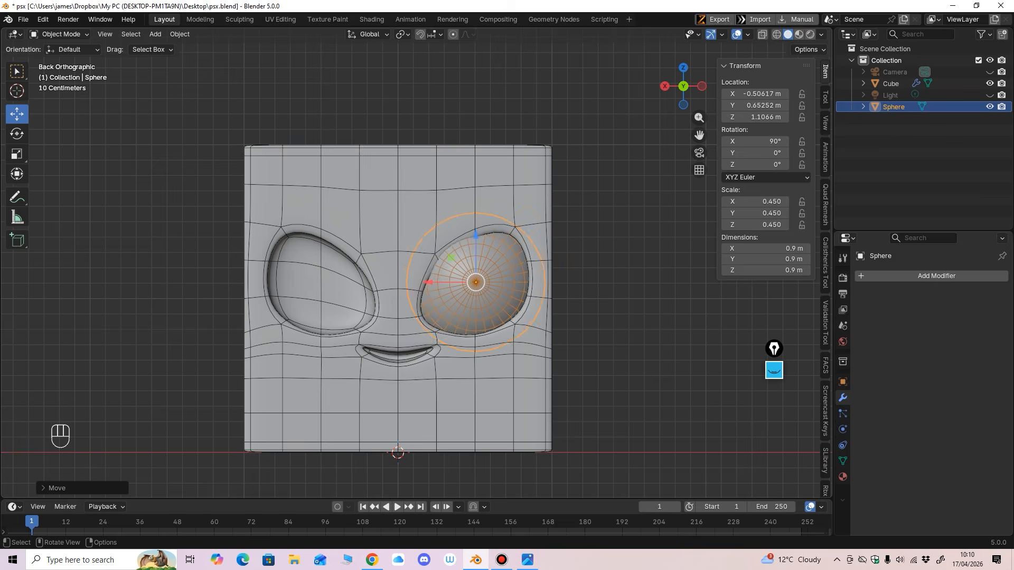
pyautogui.moveTo(475, 236); pyautogui.dragTo(475, 238)
pyautogui.moveTo(475, 237); pyautogui.dragTo(396, 266, button='middle')
pyautogui.moveTo(365, 329); pyautogui.dragTo(366, 328)
pyautogui.keyDown('alt'); pyautogui.moveTo(367, 328); pyautogui.dragTo(402, 246, button='middle'); pyautogui.keyUp('alt')
# Step: Put the cube into Sculpt Mode with the Grab brush and a brush size of about 223 px
pyautogui.click(402, 264)
pyautogui.click(58, 34)
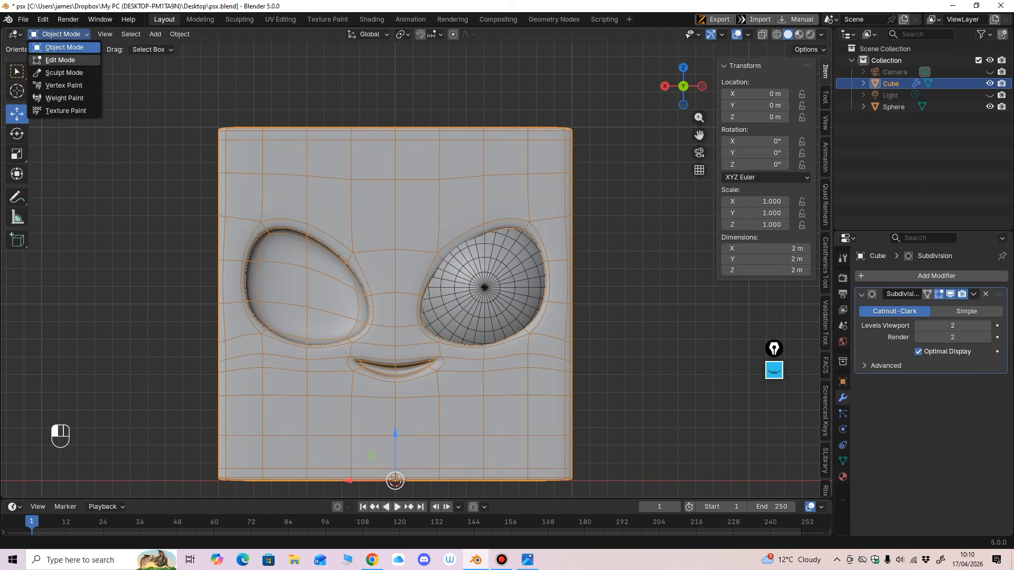
pyautogui.click(53, 65)
pyautogui.press('f')
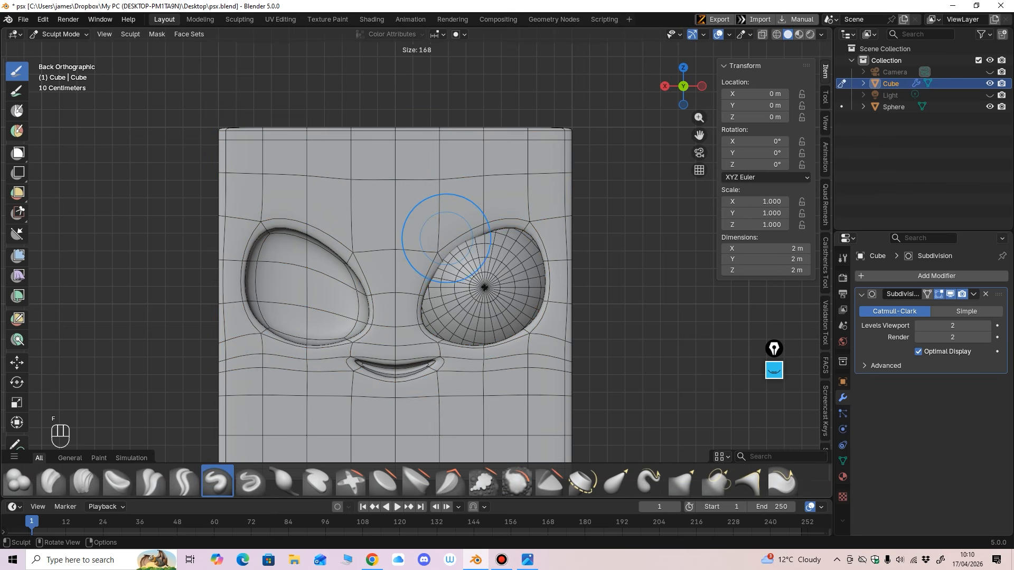
pyautogui.click(505, 281)
pyautogui.keyDown('ctrl'); pyautogui.moveTo(505, 283); pyautogui.dragTo(472, 254, button='middle'); pyautogui.keyUp('ctrl')
pyautogui.press('g')
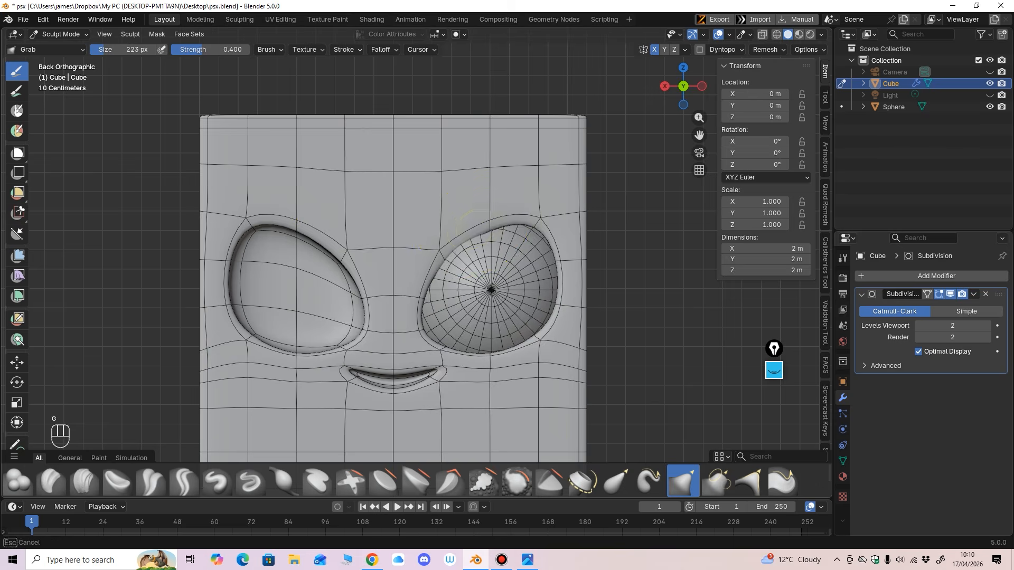
# Step: Enlarge the Grab brush to about 296 px and pull the brow and upper socket rim into shape around the eye sphere
pyautogui.moveTo(446, 253); pyautogui.dragTo(336, 195, button='middle')
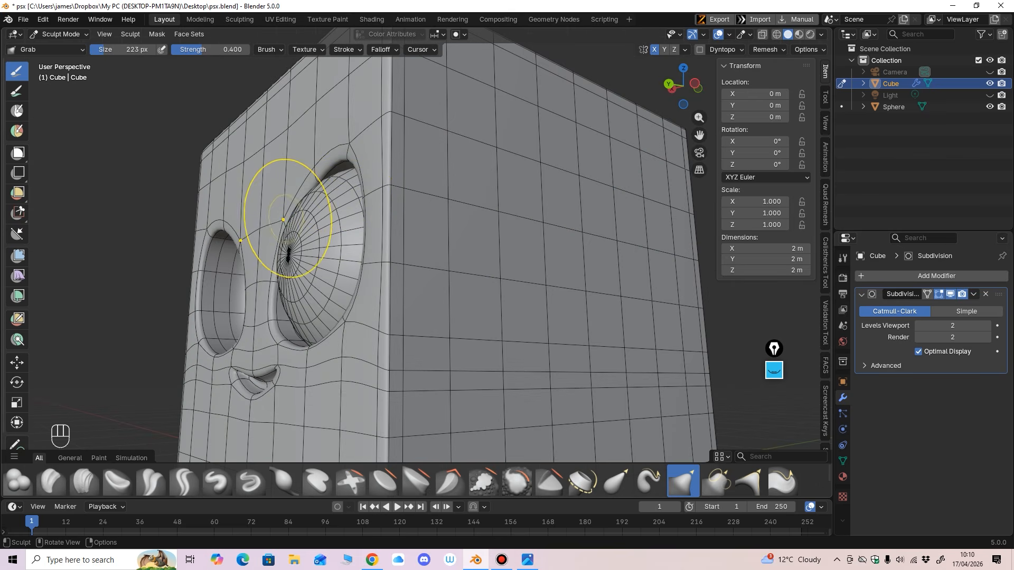
pyautogui.press('f')
pyautogui.click(361, 222)
pyautogui.moveTo(290, 220)
pyautogui.mouseDown()
pyautogui.moveTo(279, 219)
pyautogui.moveTo(288, 211)
pyautogui.mouseUp()
pyautogui.moveTo(329, 150); pyautogui.dragTo(414, 167, button='middle')
pyautogui.moveTo(450, 173); pyautogui.dragTo(450, 183)
pyautogui.moveTo(454, 151); pyautogui.dragTo(520, 175, button='middle')
pyautogui.moveTo(552, 205); pyautogui.dragTo(575, 201)
pyautogui.moveTo(576, 206); pyautogui.dragTo(456, 334, button='middle')
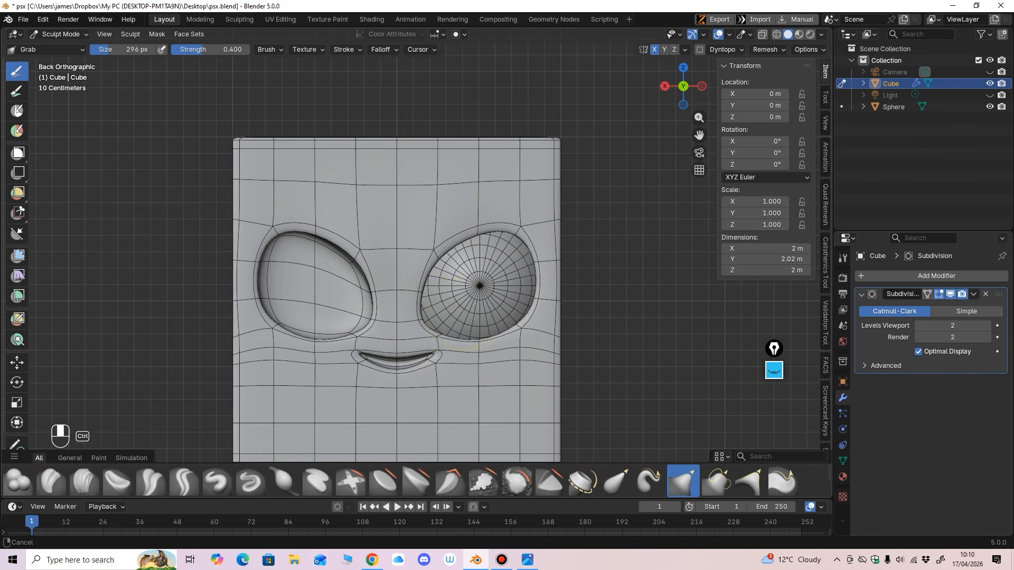
pyautogui.scroll(3, 455, 336)
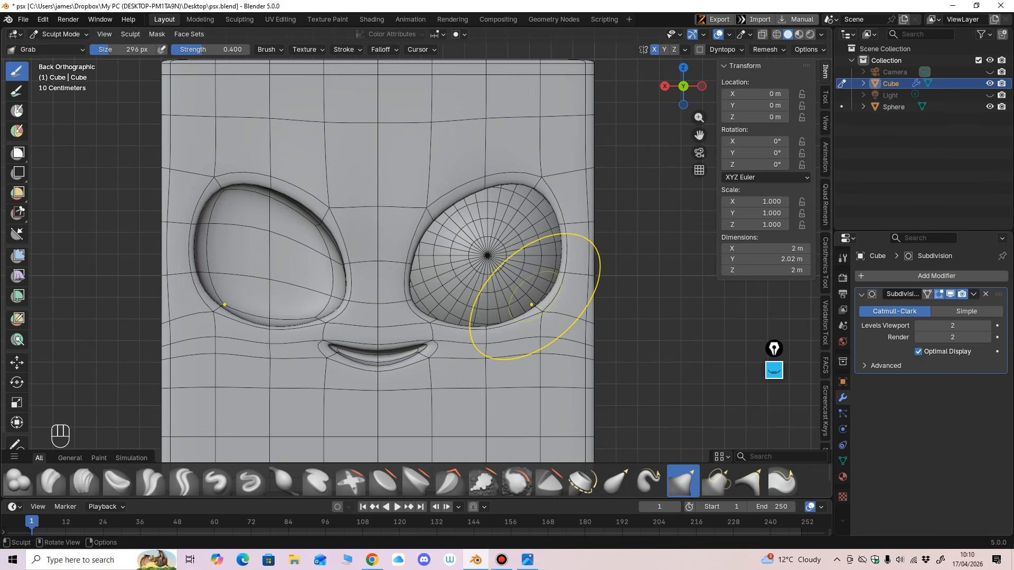
# Step: Reduce the Grab brush to about 168 px and pull the socket's outer rim into shape around the eye sphere
pyautogui.press('f')
pyautogui.click(514, 294)
pyautogui.moveTo(540, 309); pyautogui.dragTo(547, 309)
pyautogui.moveTo(546, 241); pyautogui.dragTo(555, 234)
pyautogui.moveTo(593, 170)
pyautogui.mouseDown(button='middle')
pyautogui.moveTo(622, 146)
pyautogui.moveTo(597, 154)
pyautogui.moveTo(543, 228)
pyautogui.mouseUp(button='middle')
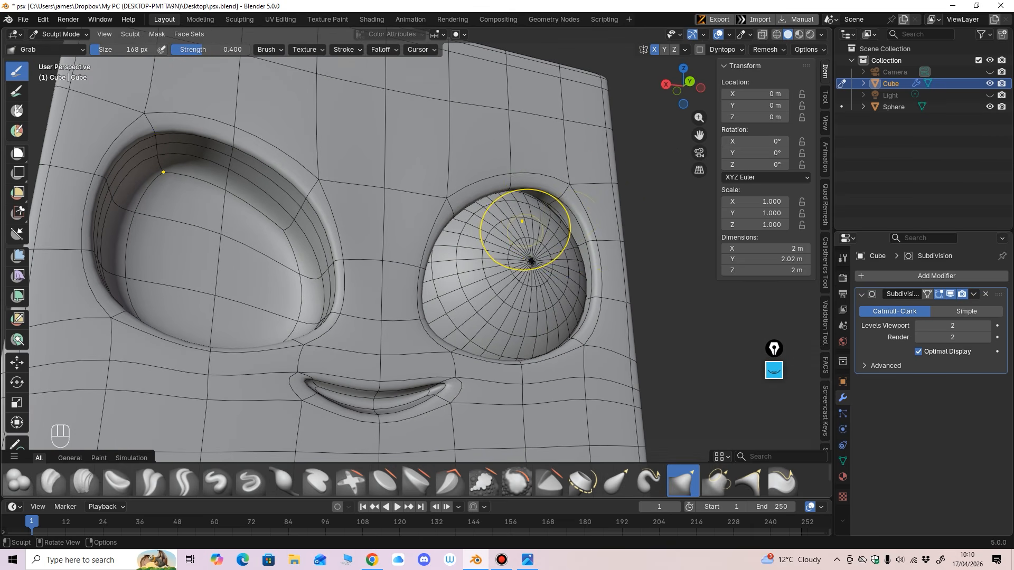
# Step: Pull the socket's upper outer rim closer to the eye sphere, reducing the Grab brush to about 95 px
pyautogui.press('f')
pyautogui.click(585, 232)
pyautogui.moveTo(571, 193); pyautogui.dragTo(550, 207)
pyautogui.press('f')
pyautogui.click(558, 200)
pyautogui.press('f')
pyautogui.click(550, 208)
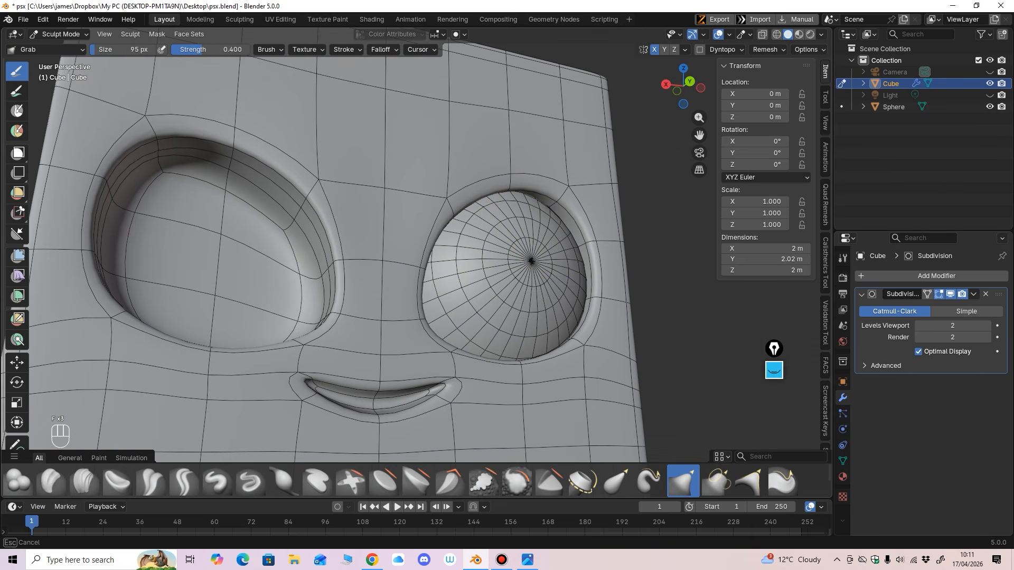
# Step: Reshape the socket's inner rim beside the nose with the Grab brush at about 232 px and 160 px
pyautogui.moveTo(523, 230)
pyautogui.mouseDown(button='middle')
pyautogui.moveTo(495, 246)
pyautogui.moveTo(490, 236)
pyautogui.mouseUp(button='middle')
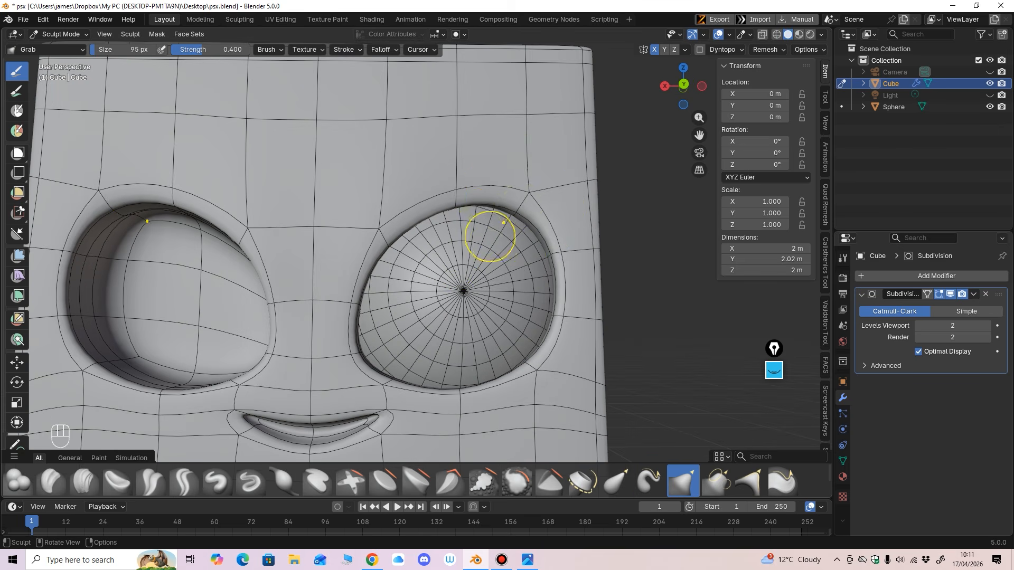
pyautogui.press('f')
pyautogui.click(569, 237)
pyautogui.scroll(-1, 531, 209)
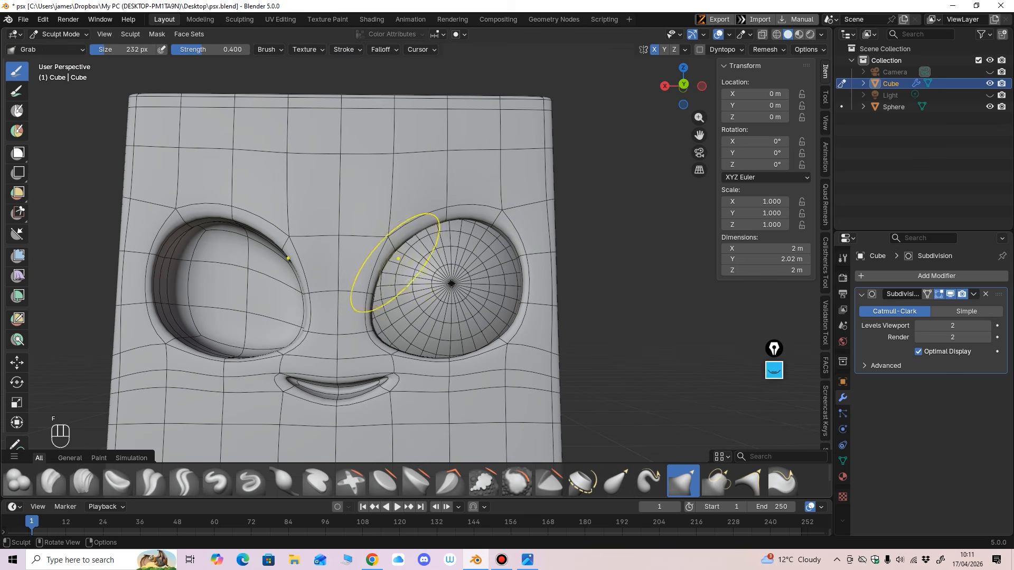
pyautogui.click(370, 319)
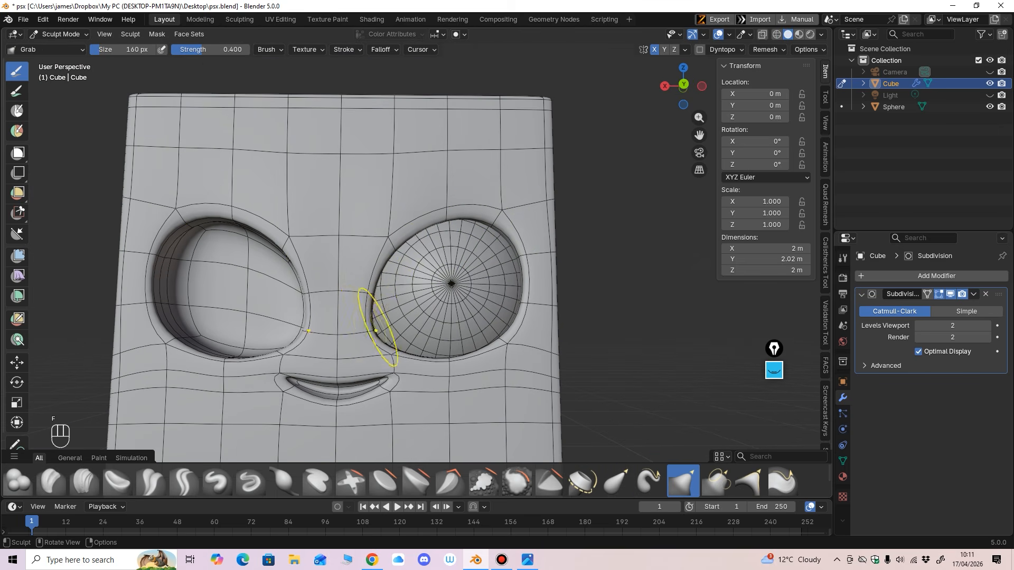
pyautogui.moveTo(376, 330); pyautogui.dragTo(297, 342, button='middle')
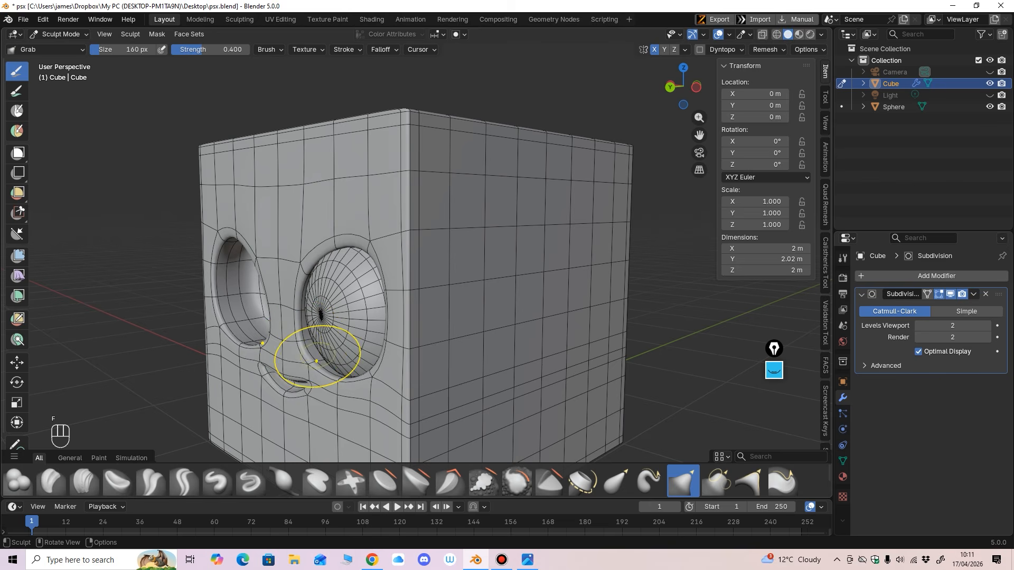
# Step: Pull the socket's lower inner rim against the eye sphere with a smaller Grab brush
pyautogui.press('f')
pyautogui.click(339, 353)
pyautogui.moveTo(311, 348); pyautogui.dragTo(315, 355)
pyautogui.moveTo(315, 355); pyautogui.dragTo(315, 356)
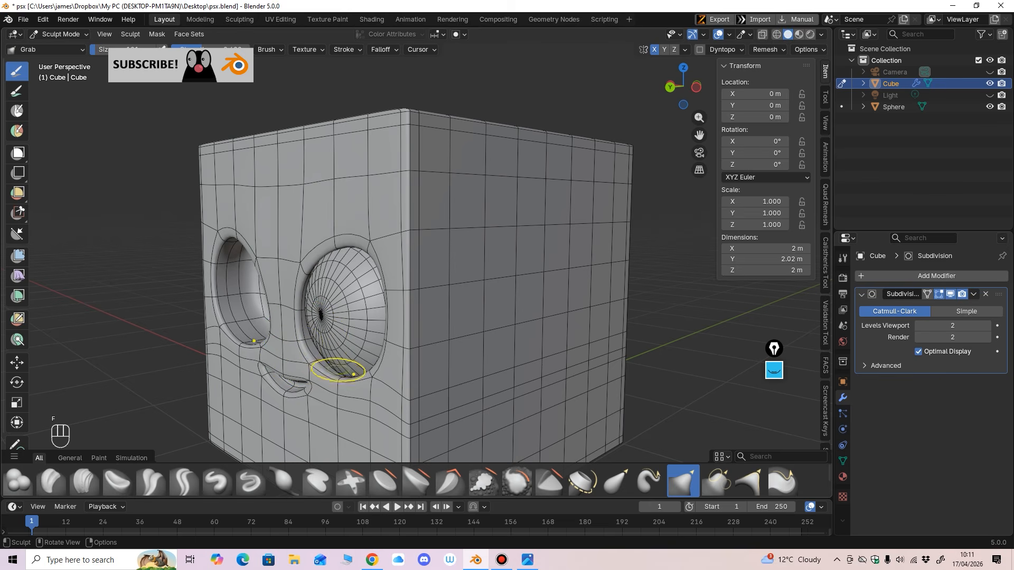
pyautogui.moveTo(338, 370); pyautogui.dragTo(565, 348, button='middle')
pyautogui.press('ctrl+KP_1')
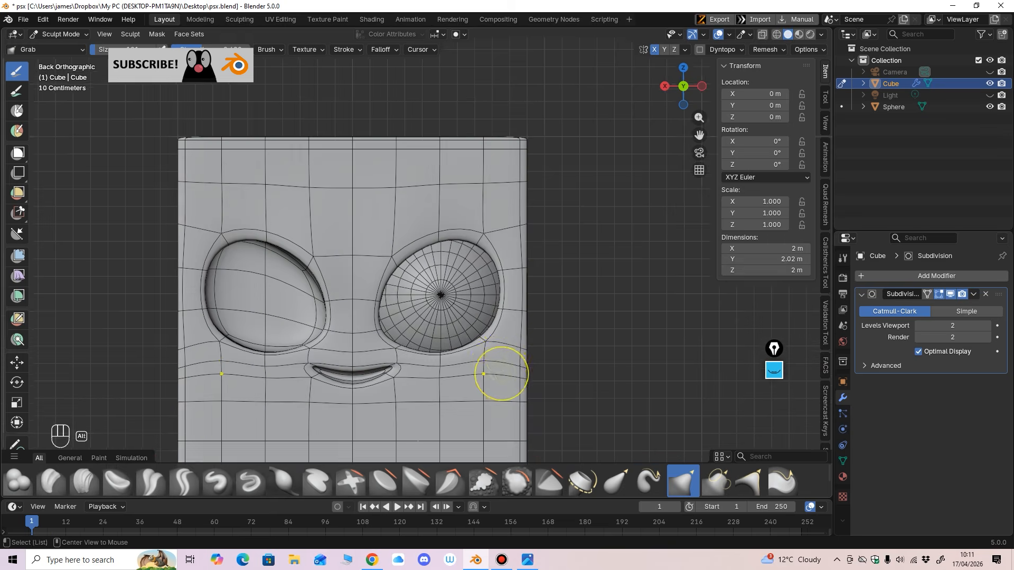
# Step: Adjust the rim directly beneath the eye sphere, setting the Grab brush to about 136 px
pyautogui.press('f')
pyautogui.click(452, 341)
pyautogui.scroll(1, 465, 341)
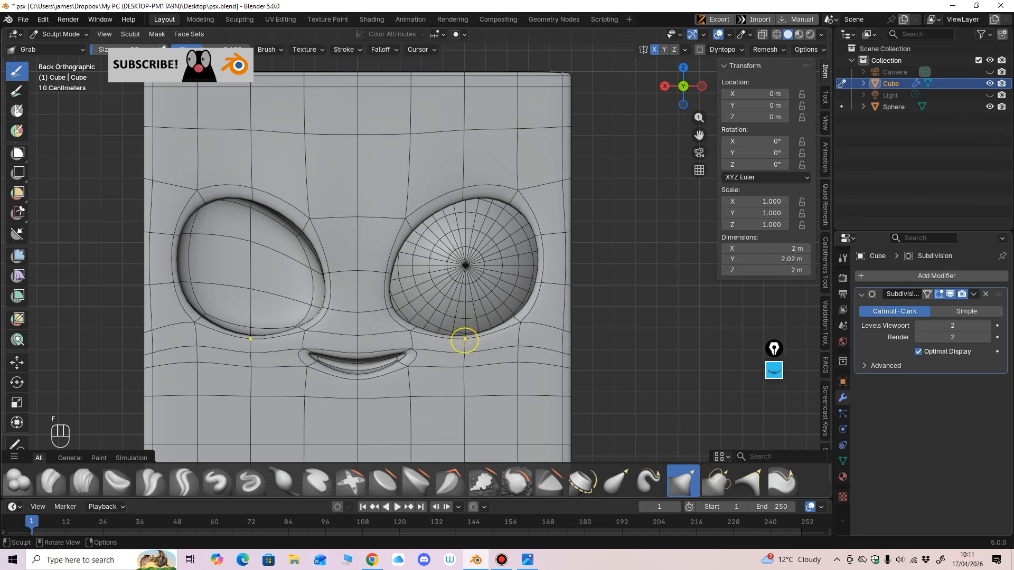
pyautogui.keyDown('ctrl'); pyautogui.moveTo(456, 360); pyautogui.dragTo(477, 353, button='middle'); pyautogui.keyUp('ctrl')
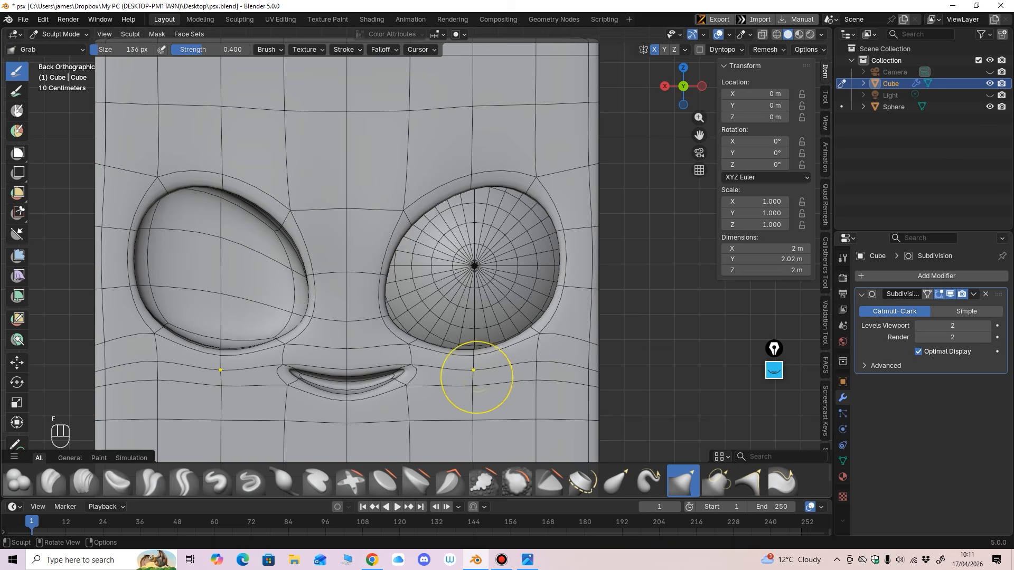
# Step: Refine the socket's outer and lower rims from angled views with the Grab brush at about 325 px and 290 px
pyautogui.moveTo(537, 362)
pyautogui.mouseDown(button='middle')
pyautogui.moveTo(611, 351)
pyautogui.moveTo(645, 313)
pyautogui.moveTo(581, 322)
pyautogui.moveTo(486, 283)
pyautogui.mouseUp(button='middle')
pyautogui.press('f')
pyautogui.click(534, 248)
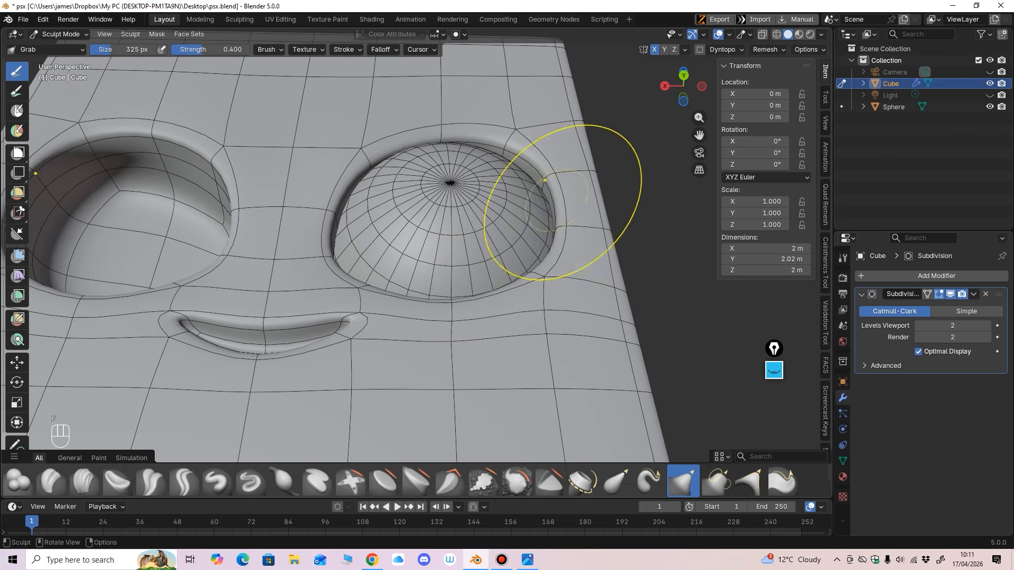
pyautogui.moveTo(483, 205)
pyautogui.mouseDown(button='middle')
pyautogui.moveTo(309, 269)
pyautogui.moveTo(248, 358)
pyautogui.mouseUp(button='middle')
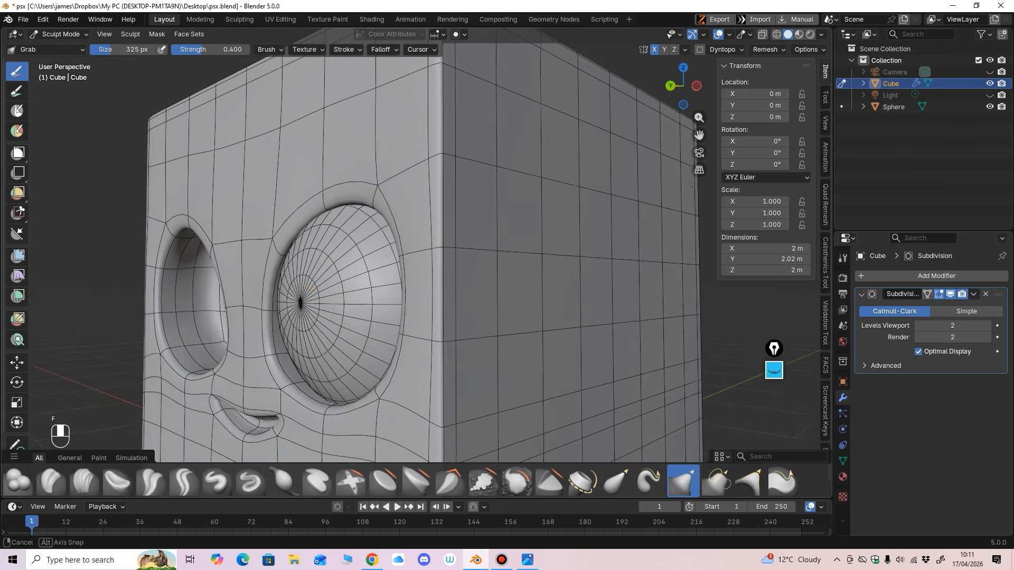
pyautogui.press('f')
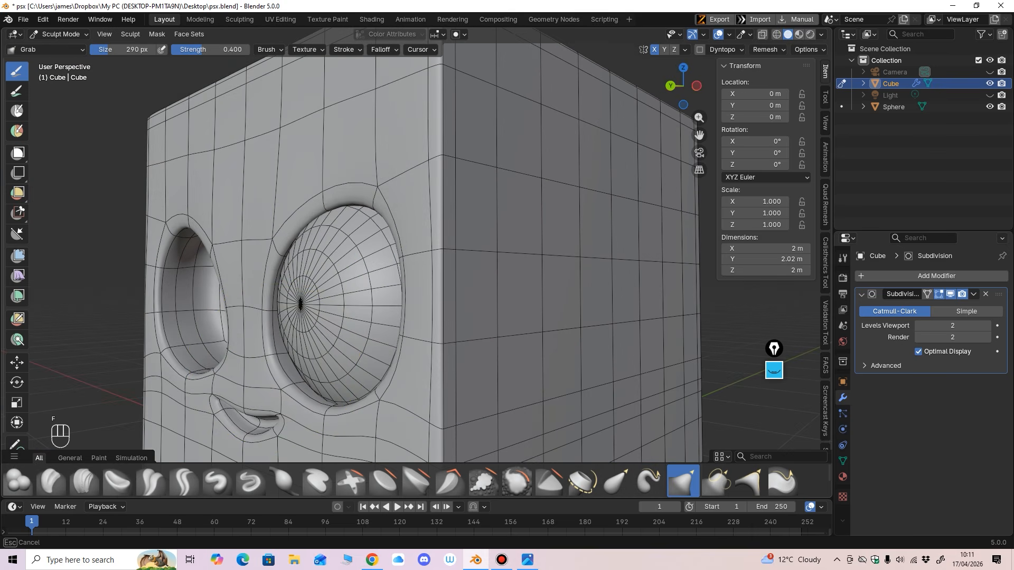
pyautogui.click(291, 353)
pyautogui.hotkey('alt', 'q')
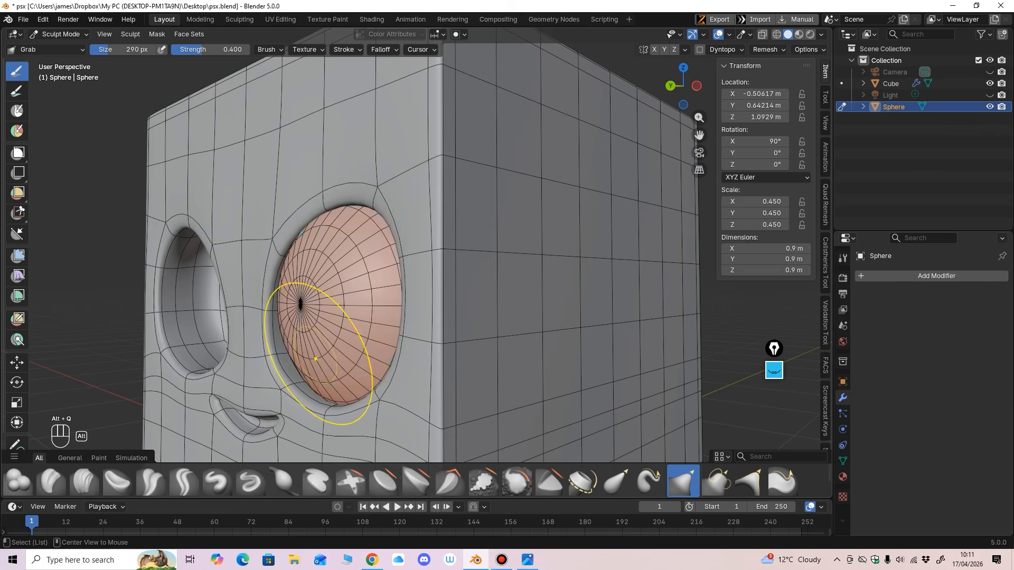
pyautogui.moveTo(310, 352); pyautogui.dragTo(315, 366, button='middle')
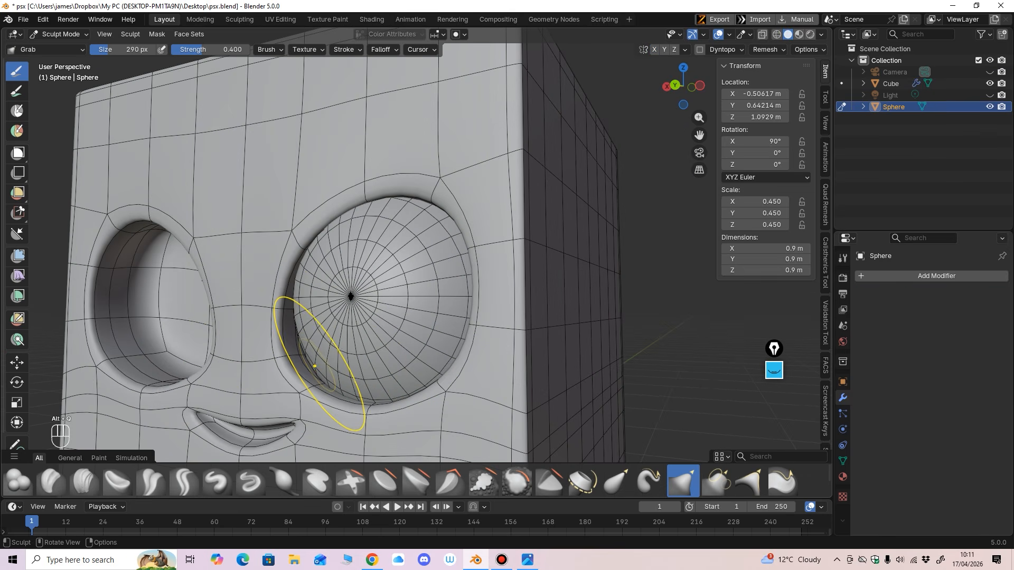
pyautogui.press('f')
pyautogui.click(327, 363)
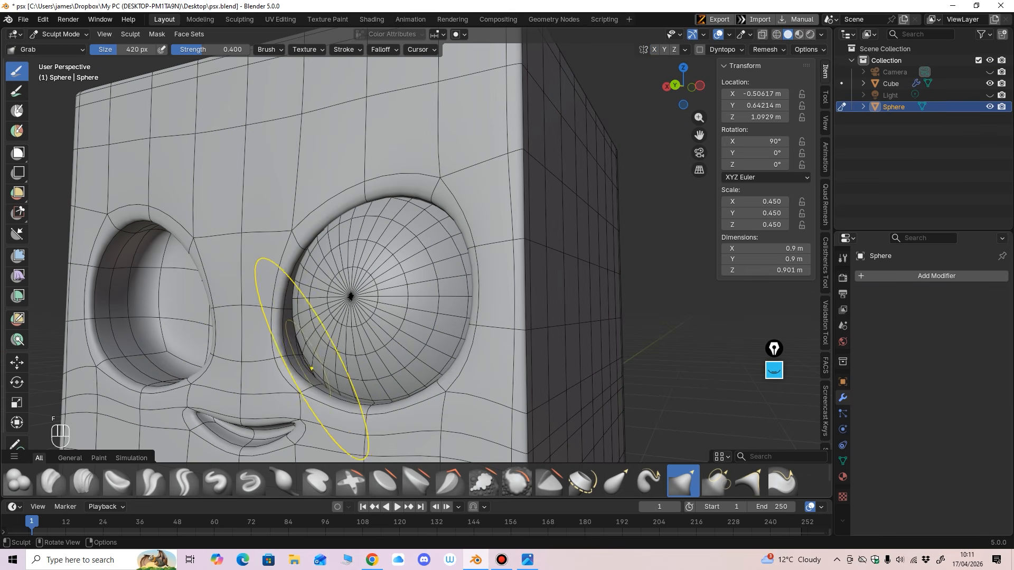
pyautogui.moveTo(376, 301); pyautogui.dragTo(380, 301, button='middle')
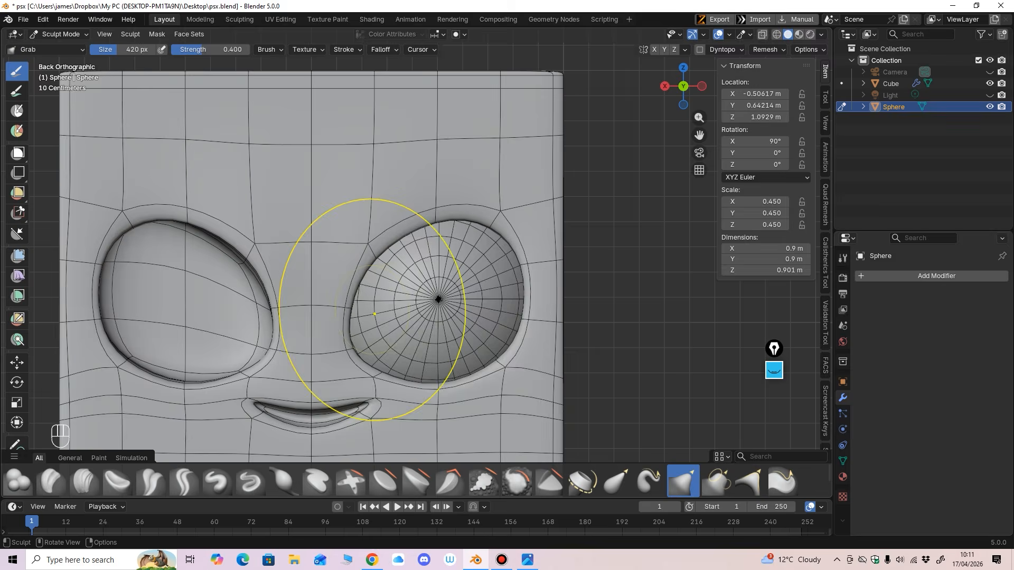
pyautogui.scroll(2, 375, 301)
pyautogui.hotkey('ctrl', 'z')
pyautogui.hotkey('ctrl', 'z')
pyautogui.hotkey('ctrl', 'z')
pyautogui.hotkey('ctrl', 'z')
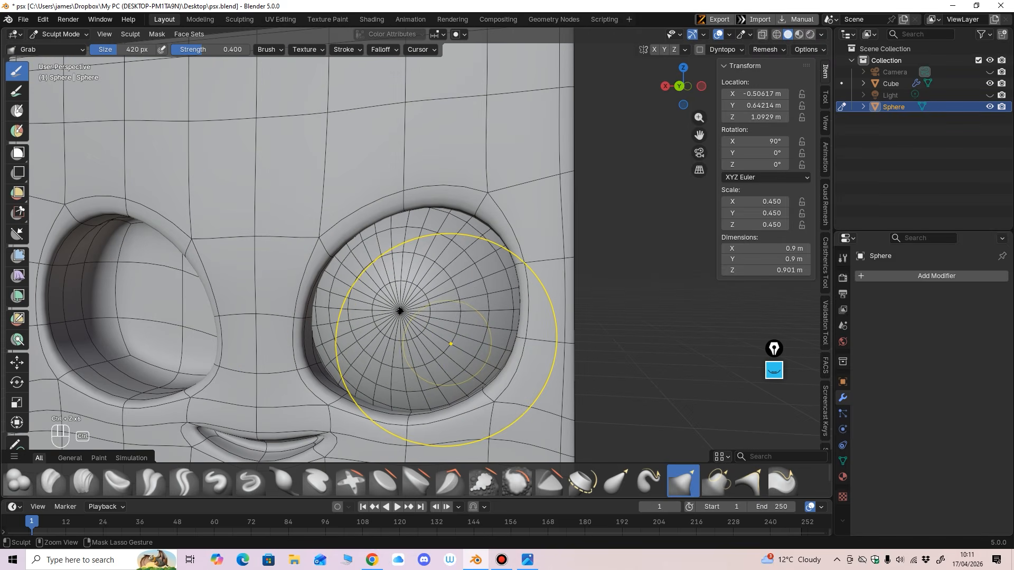
pyautogui.hotkey('ctrl', 'z')
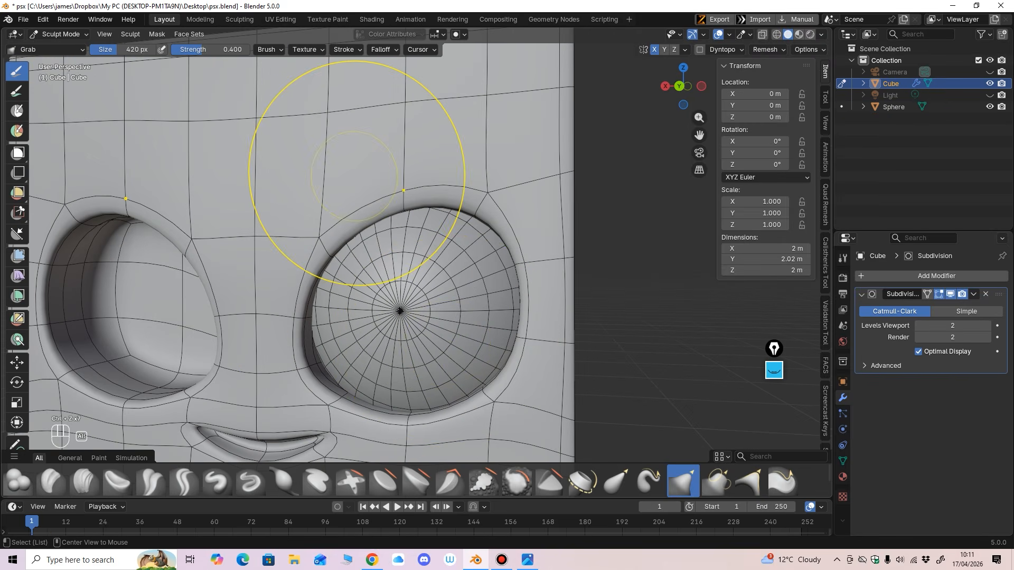
pyautogui.hotkey('alt', 'q')
# Step: Pull the cube's inner socket rim toward the nose, using Grab brush sizes of about 290, 135 and 235 px
pyautogui.keyDown('ctrl'); pyautogui.moveTo(378, 186); pyautogui.dragTo(311, 230, button='middle'); pyautogui.keyUp('ctrl')
pyautogui.press('f')
pyautogui.click(321, 320)
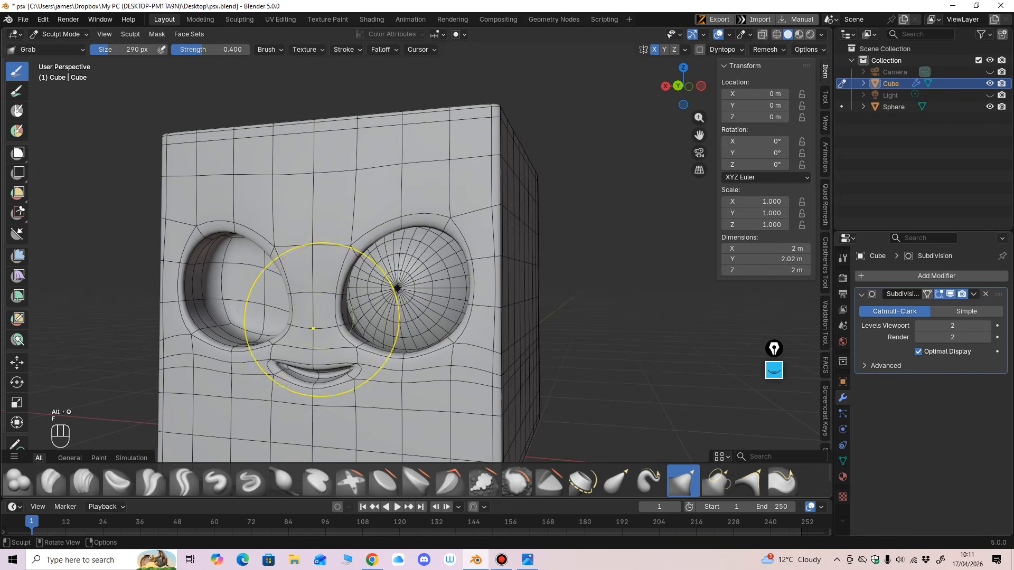
pyautogui.moveTo(322, 320)
pyautogui.mouseDown(button='middle')
pyautogui.moveTo(283, 343)
pyautogui.moveTo(347, 316)
pyautogui.moveTo(406, 310)
pyautogui.mouseUp(button='middle')
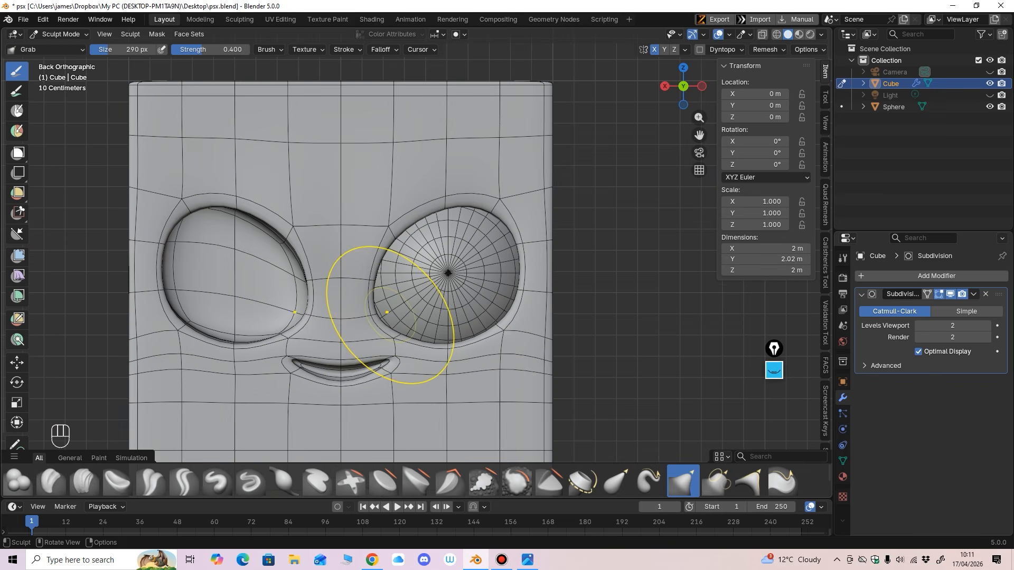
pyautogui.press('f')
pyautogui.click(372, 315)
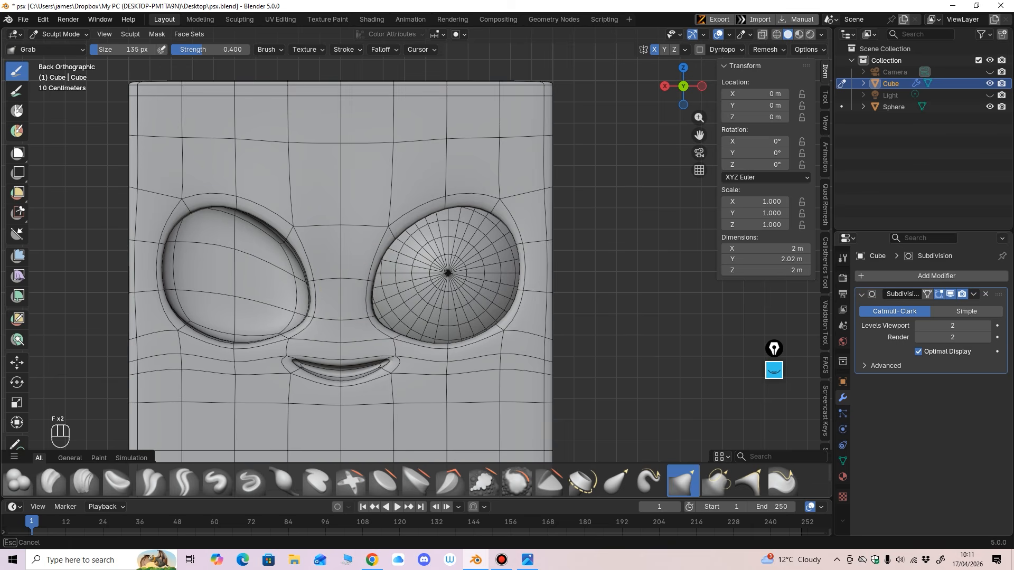
pyautogui.press('f')
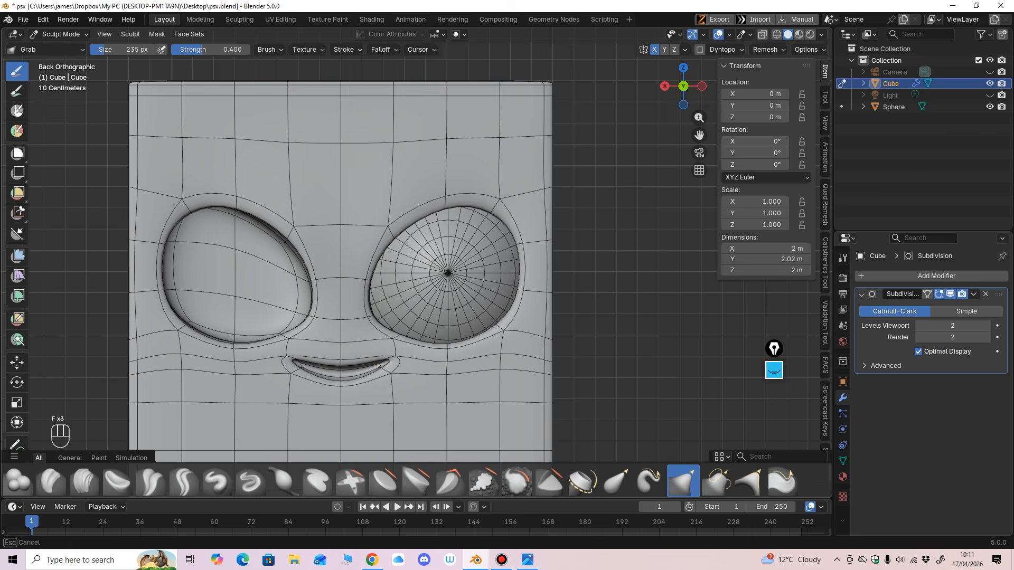
# Step: Touch up the socket's lower inner corner at about 160 px, then set the Grab brush to about 205 px
pyautogui.moveTo(373, 316); pyautogui.dragTo(343, 323, button='middle')
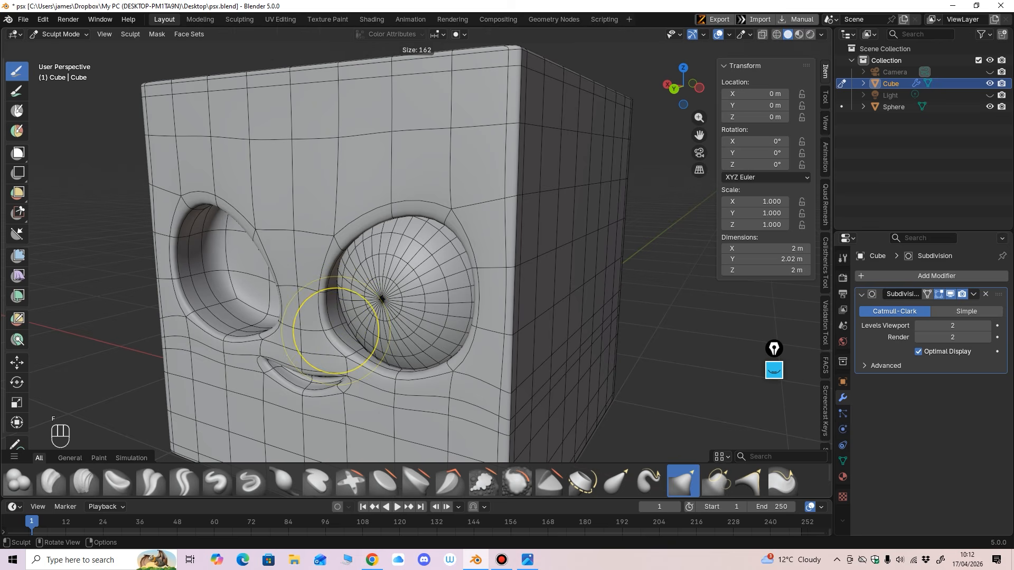
pyautogui.press('f')
pyautogui.moveTo(348, 344); pyautogui.dragTo(317, 351, button='middle')
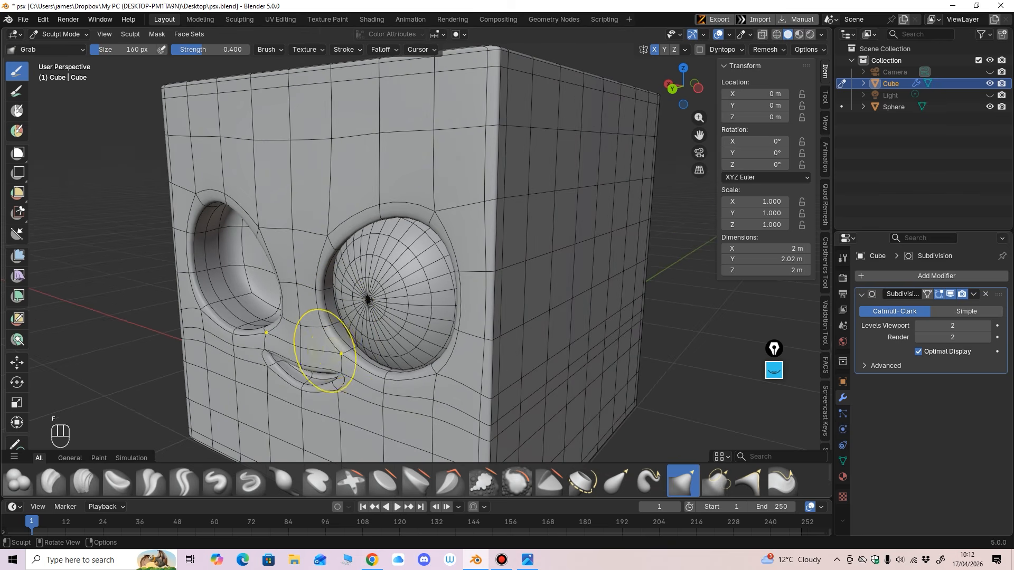
pyautogui.press('f')
pyautogui.moveTo(338, 288); pyautogui.dragTo(367, 285, button='middle')
pyautogui.press('f')
pyautogui.click(437, 259)
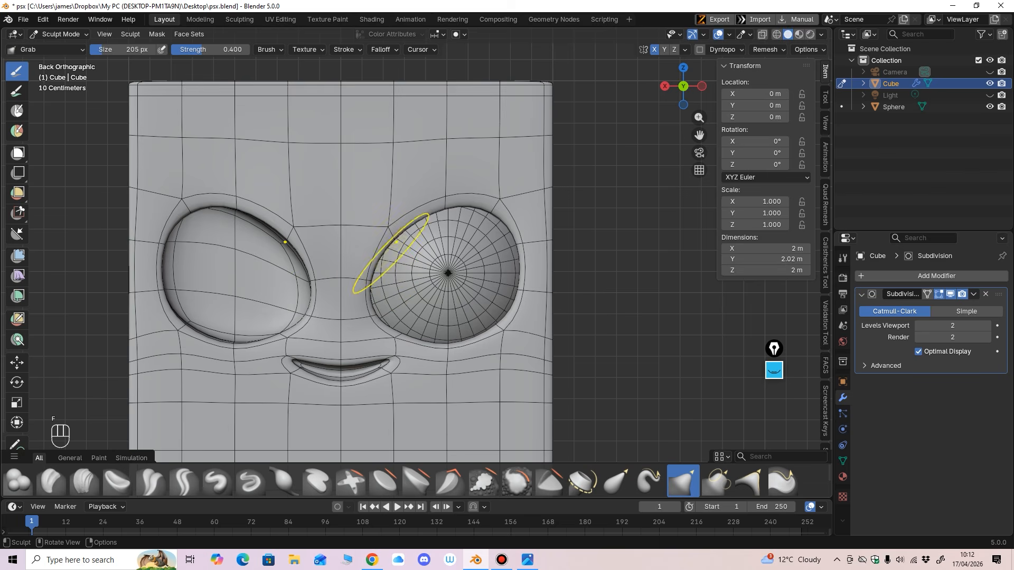
# Step: Pull the socket's upper inner edge and top rim into a smoother curve around the eye sphere
pyautogui.moveTo(396, 242); pyautogui.dragTo(391, 245)
pyautogui.press('f')
pyautogui.press('f')
pyautogui.click(494, 216)
pyautogui.moveTo(447, 213)
pyautogui.mouseDown()
pyautogui.moveTo(451, 200)
pyautogui.moveTo(494, 209)
pyautogui.mouseUp()
pyautogui.press('f')
pyautogui.click(472, 213)
pyautogui.press('f')
pyautogui.click(531, 207)
# Step: Pull the socket's lower rim down around the eye sphere with the Grab brush at about 173 px and 139 px
pyautogui.press('f')
pyautogui.click(558, 295)
pyautogui.moveTo(492, 331); pyautogui.dragTo(454, 346)
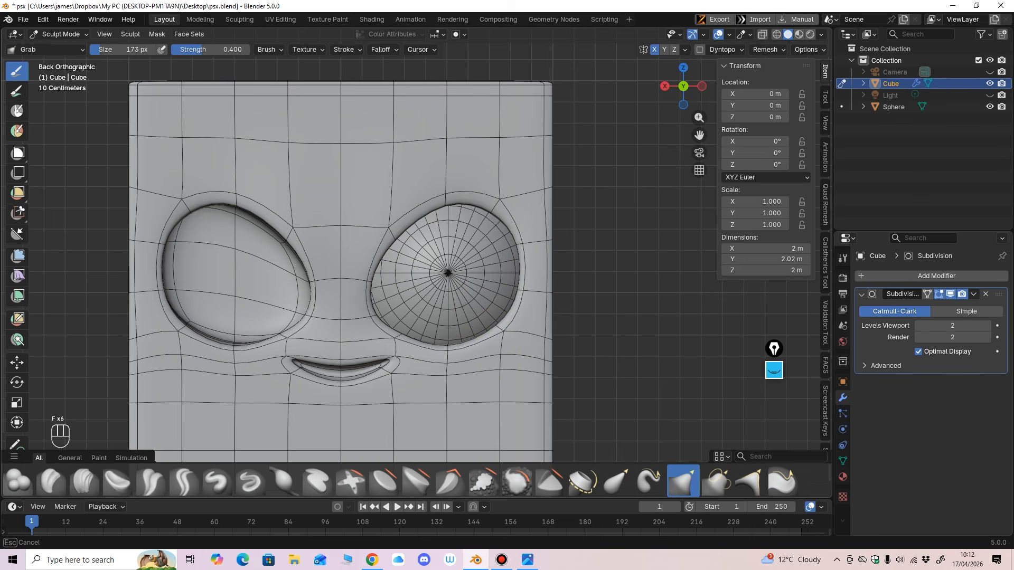
pyautogui.press('f')
pyautogui.click(503, 328)
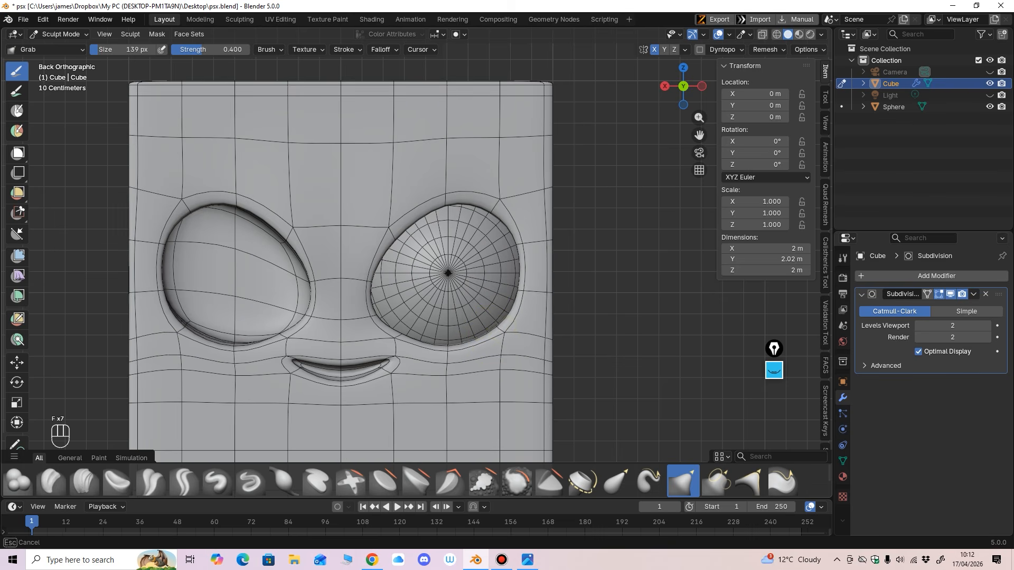
pyautogui.moveTo(502, 328)
pyautogui.mouseDown(button='middle')
pyautogui.moveTo(422, 369)
pyautogui.moveTo(362, 317)
pyautogui.moveTo(446, 351)
pyautogui.moveTo(479, 312)
pyautogui.mouseUp(button='middle')
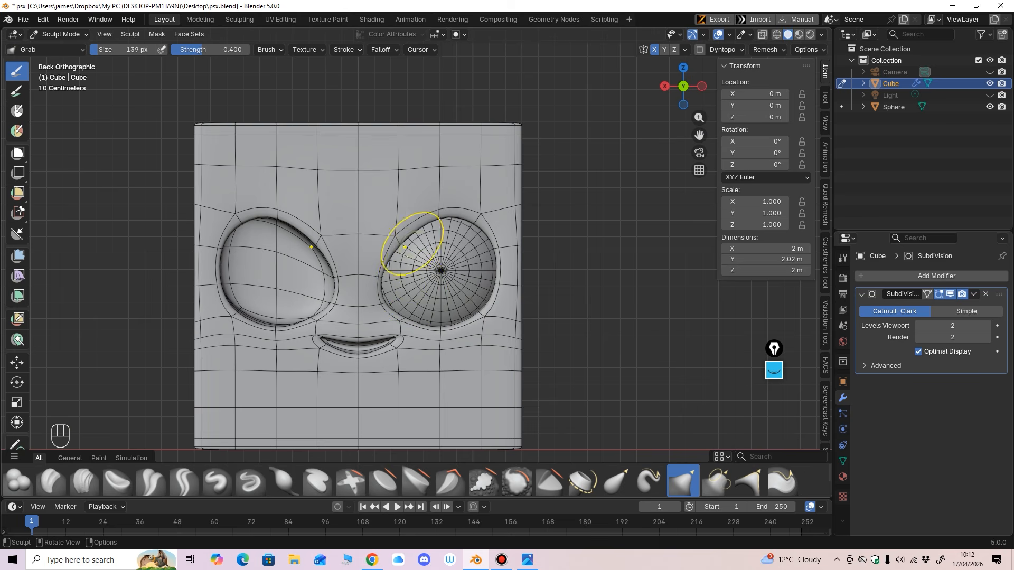
# Step: Refine the socket's upper inner rim and brow with the Grab brush at about 284 px and 195 px
pyautogui.moveTo(401, 233); pyautogui.dragTo(399, 233)
pyautogui.press('f')
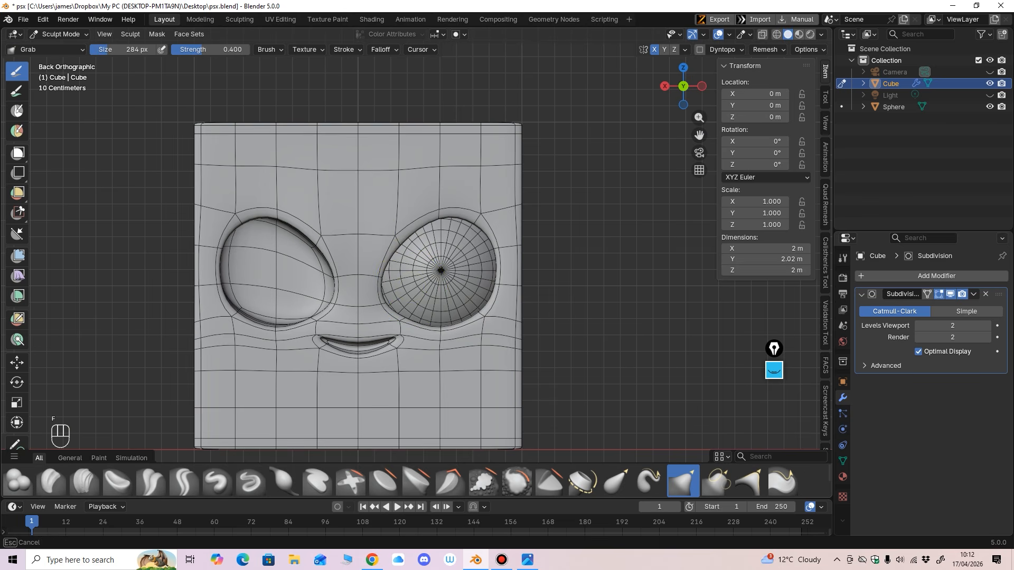
pyautogui.press('f')
pyautogui.click(518, 217)
pyautogui.moveTo(454, 218)
pyautogui.mouseDown(button='middle')
pyautogui.moveTo(563, 214)
pyautogui.moveTo(460, 211)
pyautogui.mouseUp(button='middle')
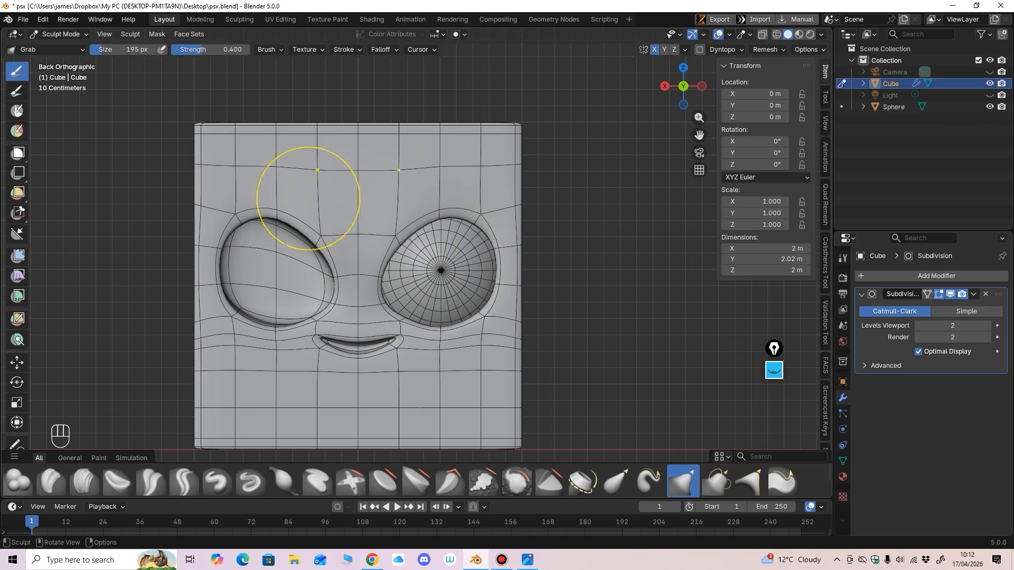
# Step: Return to Object Mode and scale the eye sphere up slightly to about 0.901 m across
pyautogui.click(59, 34)
pyautogui.click(59, 47)
pyautogui.click(442, 270)
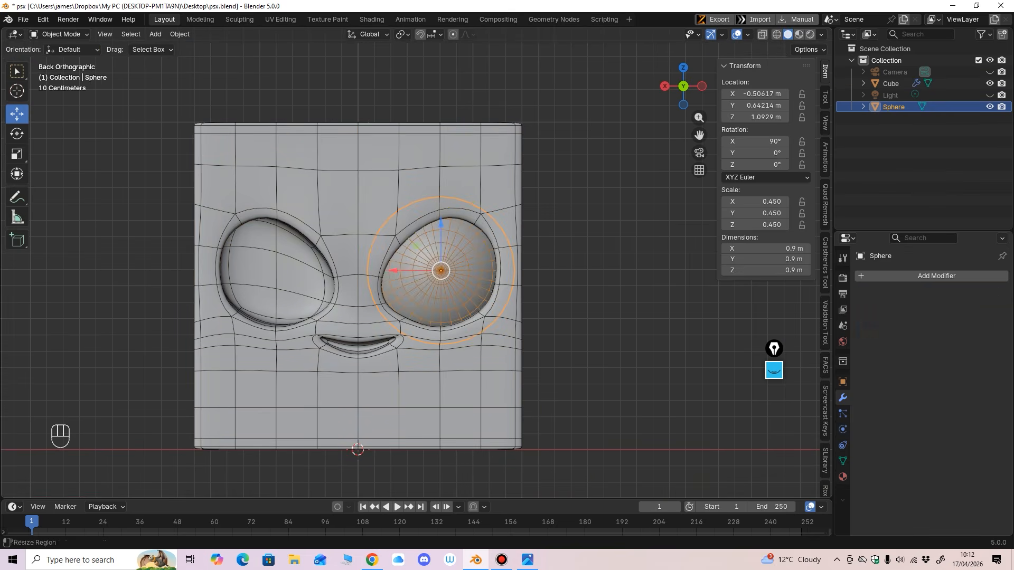
pyautogui.click(16, 154)
pyautogui.press('s')
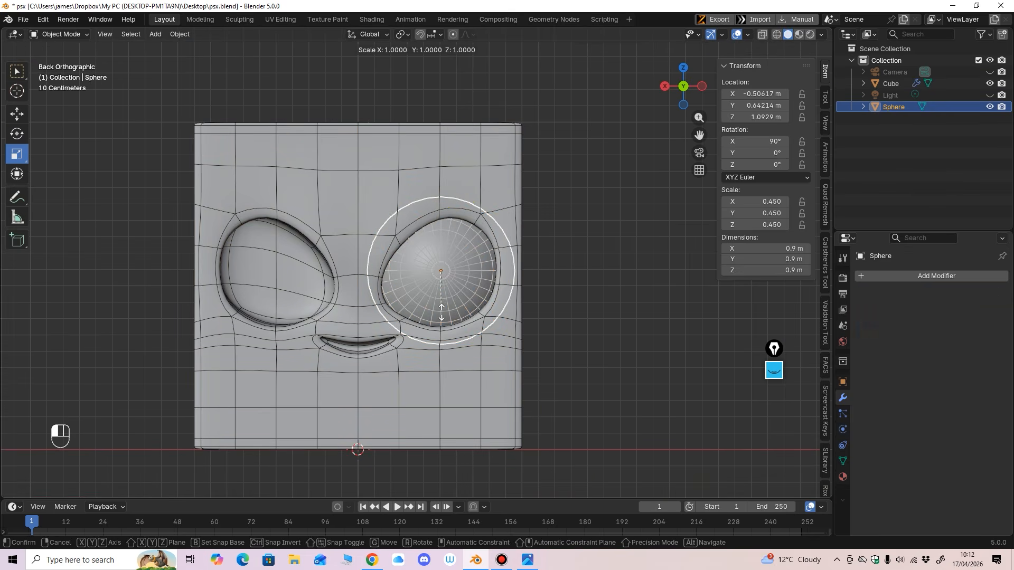
pyautogui.click(442, 312)
# Step: Lower the eye sphere in its socket to about Z 1.087 m
pyautogui.moveTo(442, 312); pyautogui.dragTo(364, 338, button='middle')
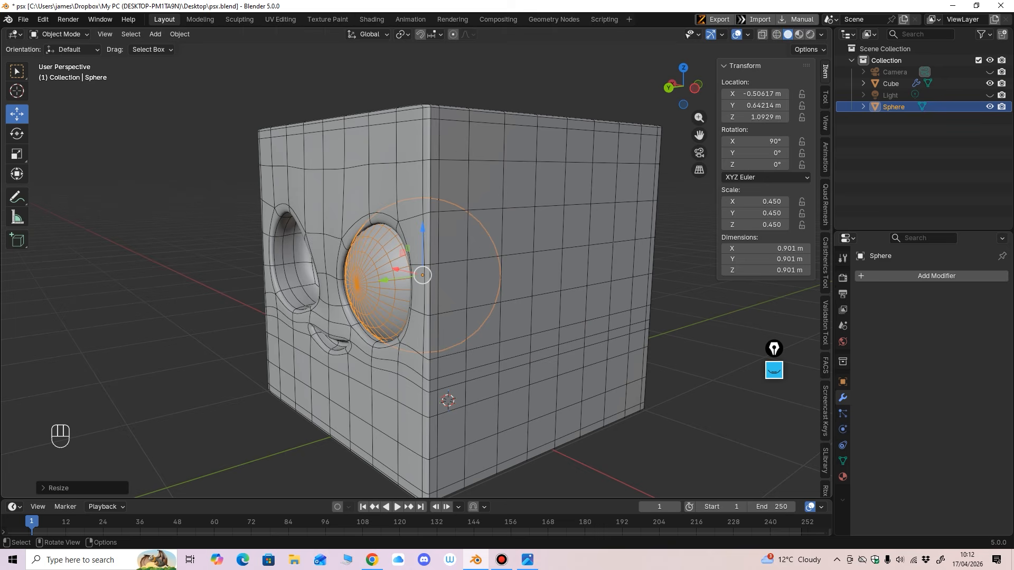
pyautogui.moveTo(423, 228); pyautogui.dragTo(423, 229)
pyautogui.moveTo(422, 230); pyautogui.dragTo(438, 243, button='middle')
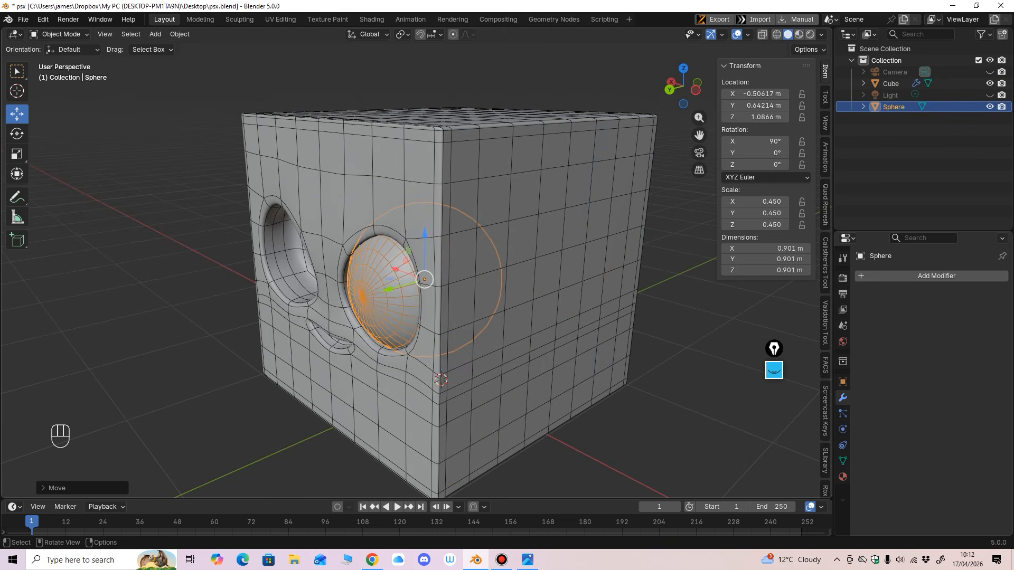
# Step: Move the eye sphere outward to about Y 0.651 m and nudge it slightly toward the centre of the face
pyautogui.moveTo(388, 290); pyautogui.dragTo(387, 290)
pyautogui.moveTo(386, 290); pyautogui.dragTo(449, 285, button='middle')
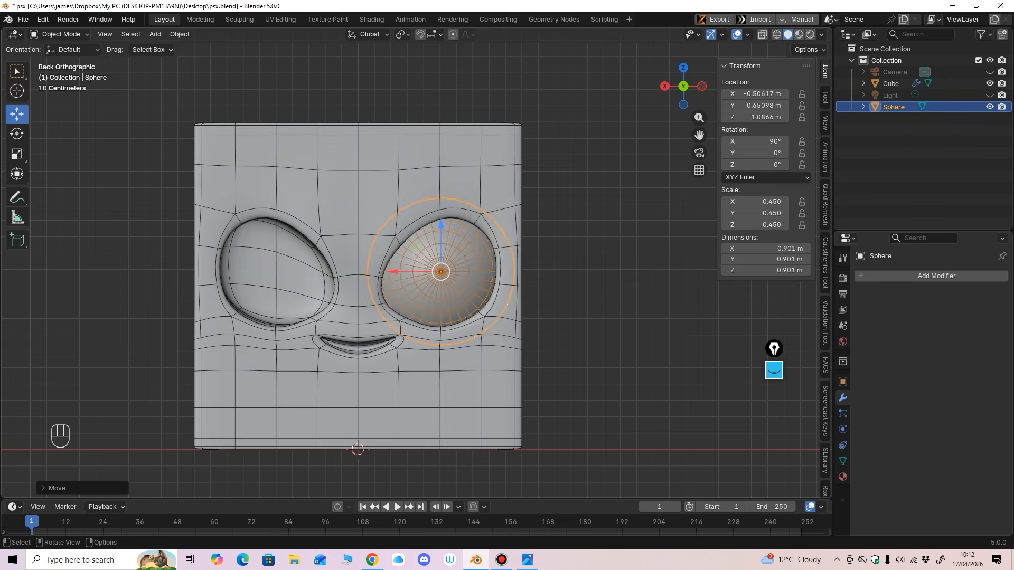
pyautogui.moveTo(394, 272); pyautogui.dragTo(392, 271)
pyautogui.moveTo(392, 271)
pyautogui.mouseDown(button='middle')
pyautogui.moveTo(338, 286)
pyautogui.moveTo(397, 286)
pyautogui.mouseUp(button='middle')
pyautogui.moveTo(313, 319); pyautogui.dragTo(330, 280, button='middle')
# Step: Put the cube in Sculpt Mode and refine the socket's inner rim with the Grab brush reduced through about 144, 118 and 103 px
pyautogui.hotkey('alt', 'a')
pyautogui.click(330, 312)
pyautogui.click(58, 34)
pyautogui.click(58, 60)
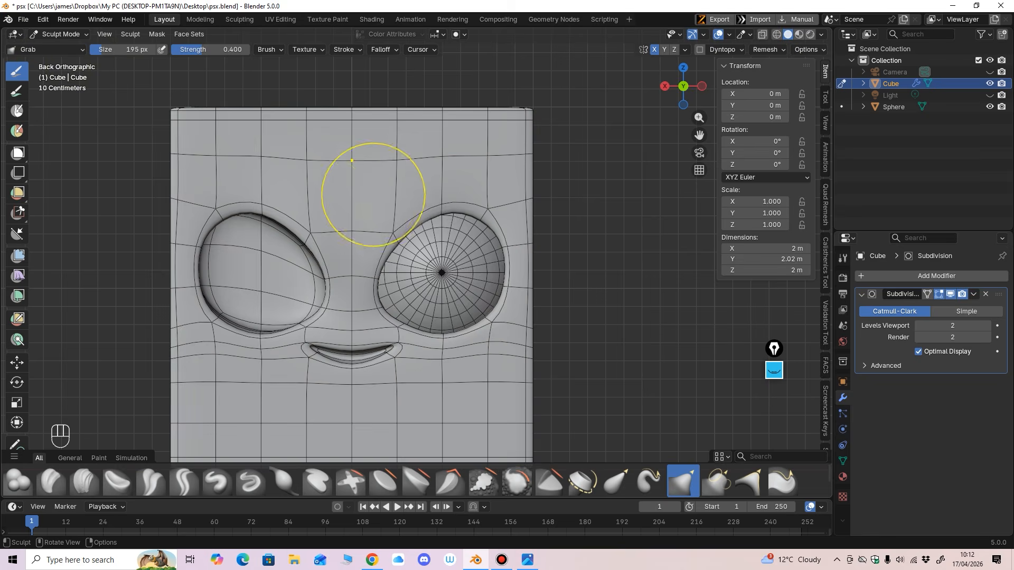
pyautogui.moveTo(374, 192)
pyautogui.mouseDown(button='middle')
pyautogui.moveTo(396, 226)
pyautogui.moveTo(394, 253)
pyautogui.mouseUp(button='middle')
pyautogui.press('f')
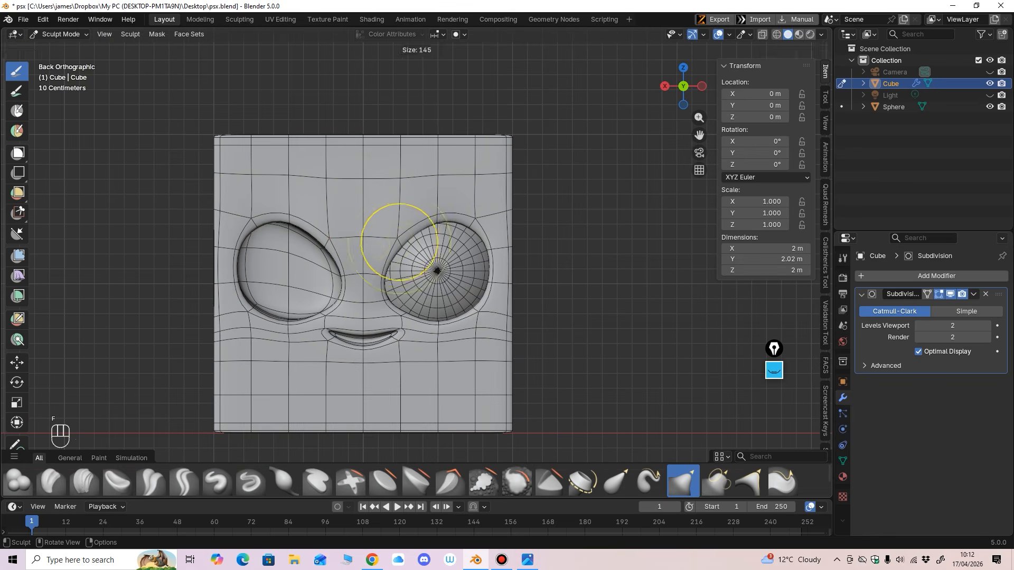
pyautogui.click(370, 248)
pyautogui.press('f')
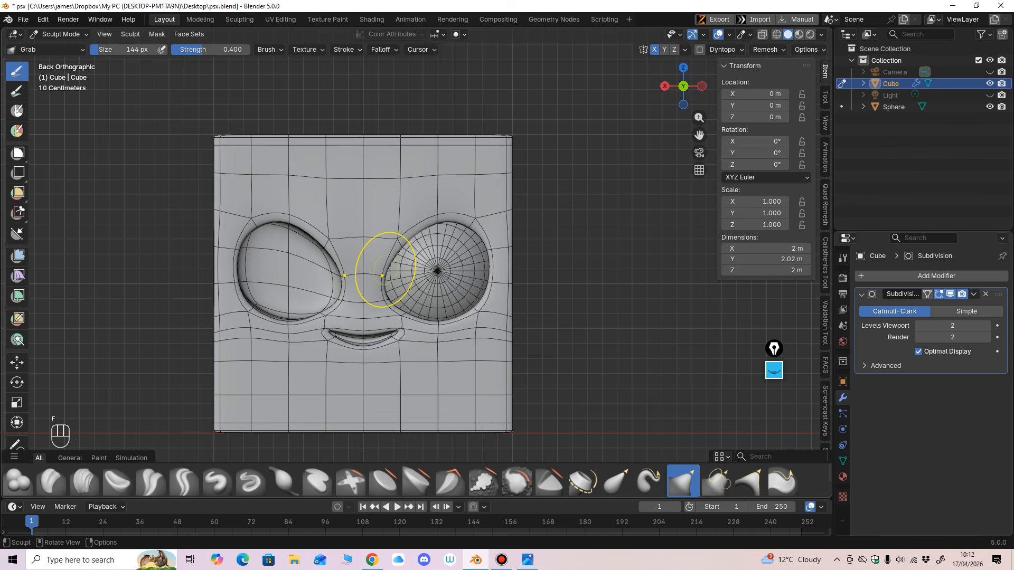
pyautogui.click(383, 285)
pyautogui.press('f')
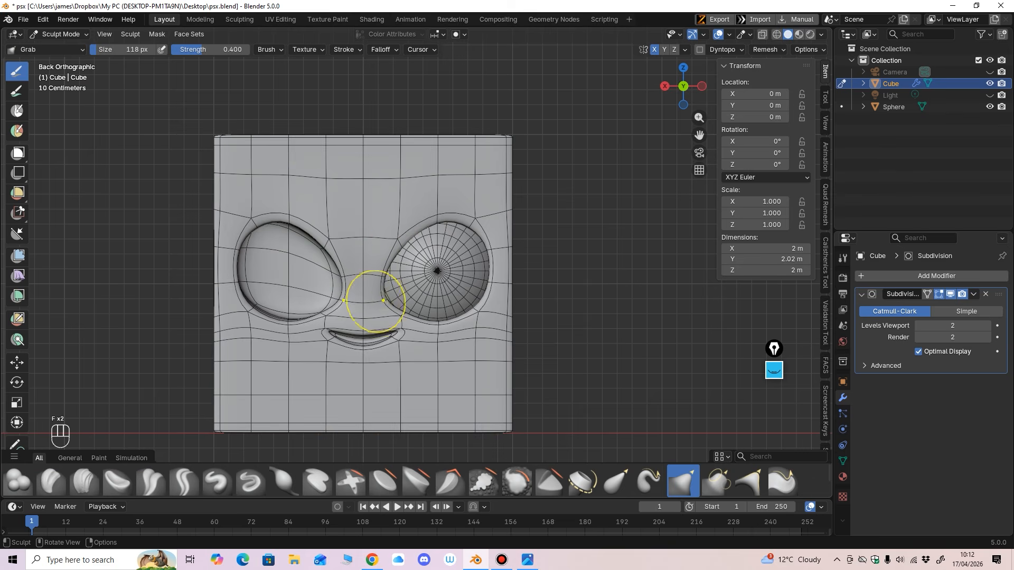
pyautogui.click(399, 301)
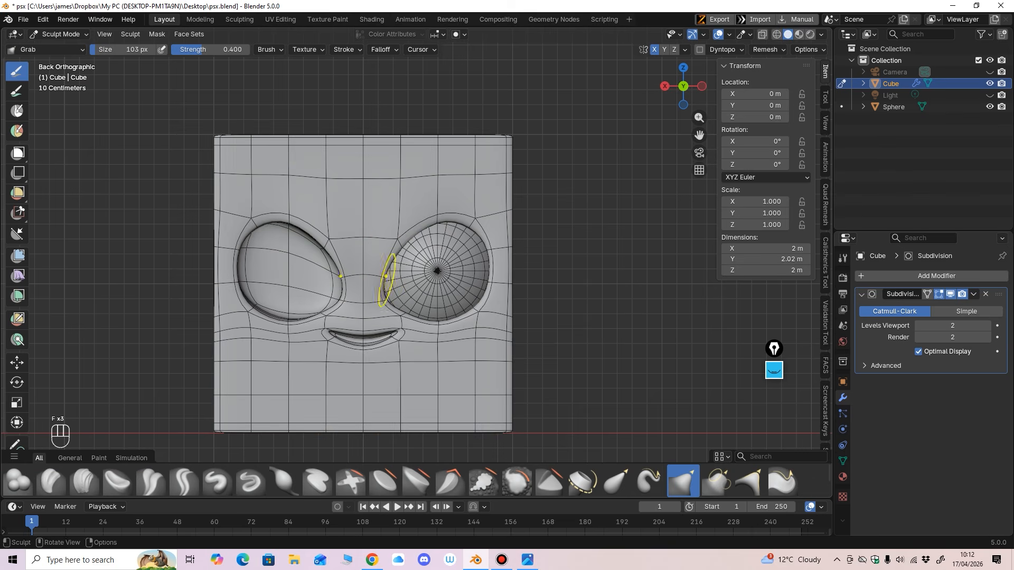
# Step: Fit the socket's upper rim and lower outer corner to the eye sphere with the Grab brush, using sizes of about 125 and 109 px
pyautogui.moveTo(404, 238); pyautogui.dragTo(407, 239)
pyautogui.press('f')
pyautogui.click(453, 210)
pyautogui.moveTo(454, 211); pyautogui.dragTo(472, 222)
pyautogui.press('f')
pyautogui.click(471, 221)
pyautogui.press('f')
pyautogui.click(480, 282)
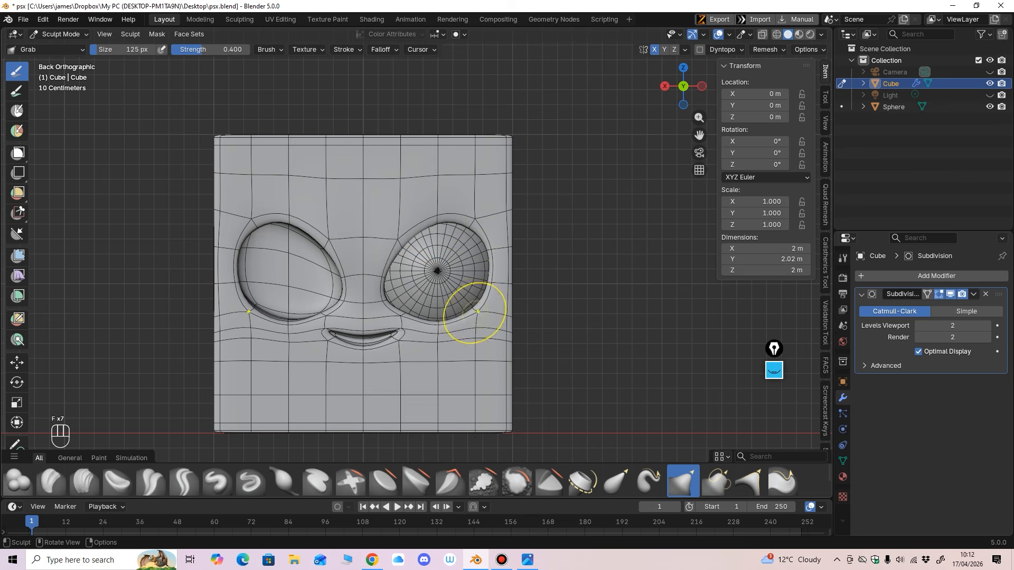
pyautogui.press('f')
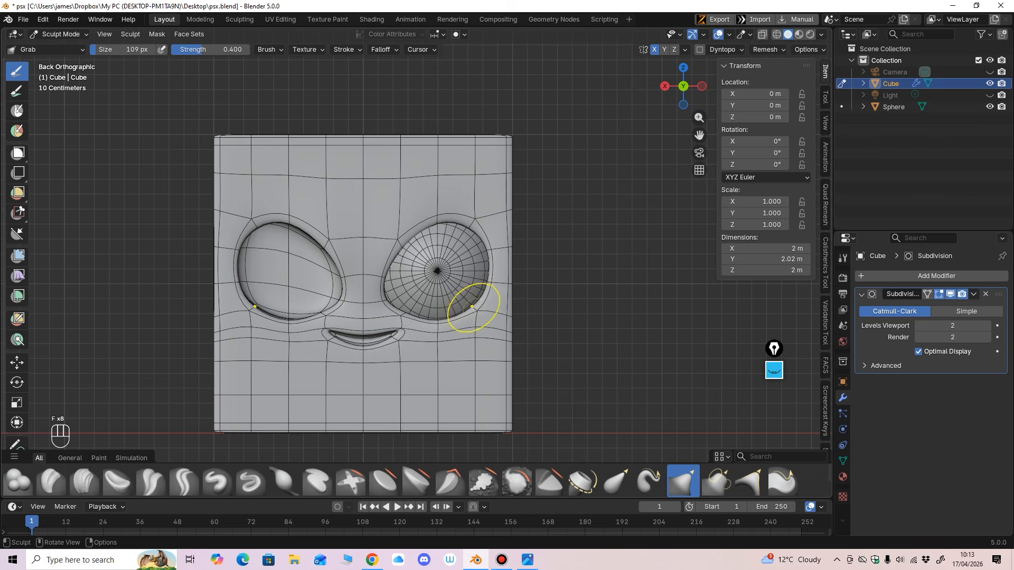
pyautogui.press('f')
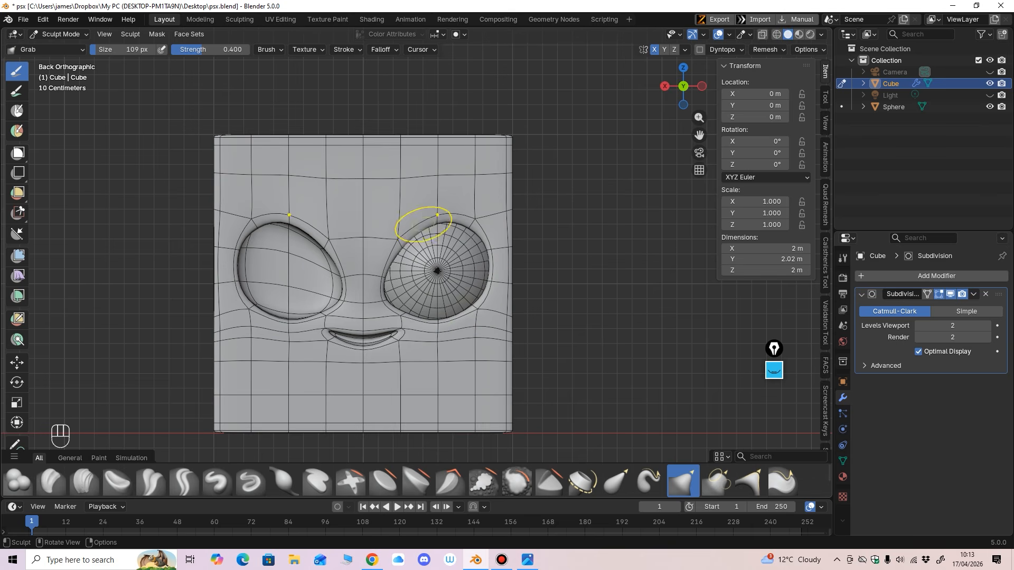
# Step: Enlarge the Grab brush to about 204 px and check the eye's fit in the socket from several angles
pyautogui.moveTo(436, 217)
pyautogui.mouseDown(button='middle')
pyautogui.moveTo(376, 210)
pyautogui.moveTo(371, 232)
pyautogui.moveTo(351, 236)
pyautogui.mouseUp(button='middle')
pyautogui.press('f')
pyautogui.click(388, 217)
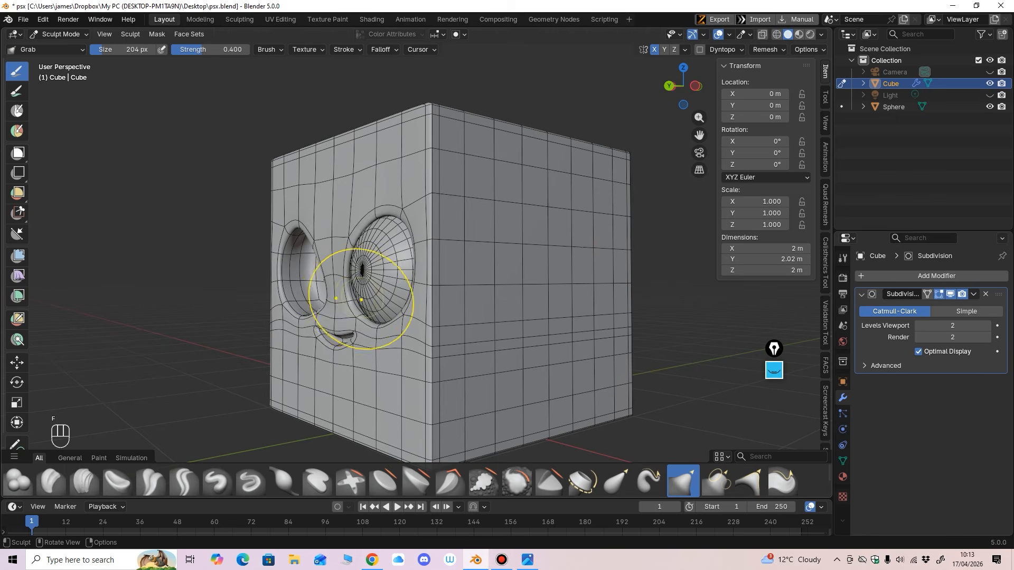
pyautogui.keyDown('alt'); pyautogui.moveTo(362, 299); pyautogui.dragTo(392, 347, button='middle'); pyautogui.keyUp('alt')
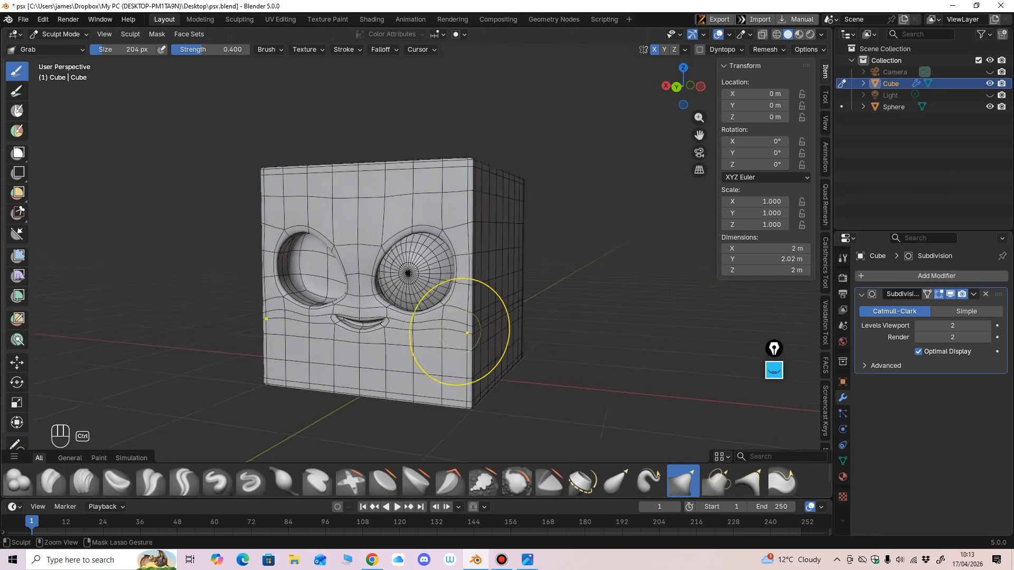
pyautogui.moveTo(465, 324); pyautogui.dragTo(405, 216, button='middle')
pyautogui.moveTo(372, 250); pyautogui.dragTo(457, 337, button='middle')
pyautogui.scroll(1, 417, 351)
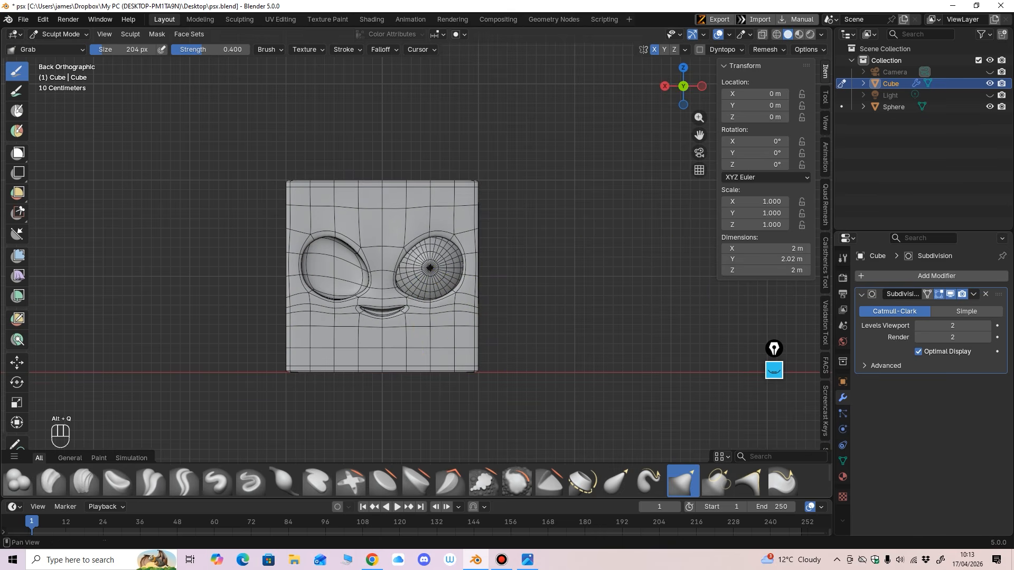
# Step: In Edit Mode, select the cube's top rows of vertices through the mesh and lower them to a median Z of about 1.837 m
pyautogui.click(58, 34)
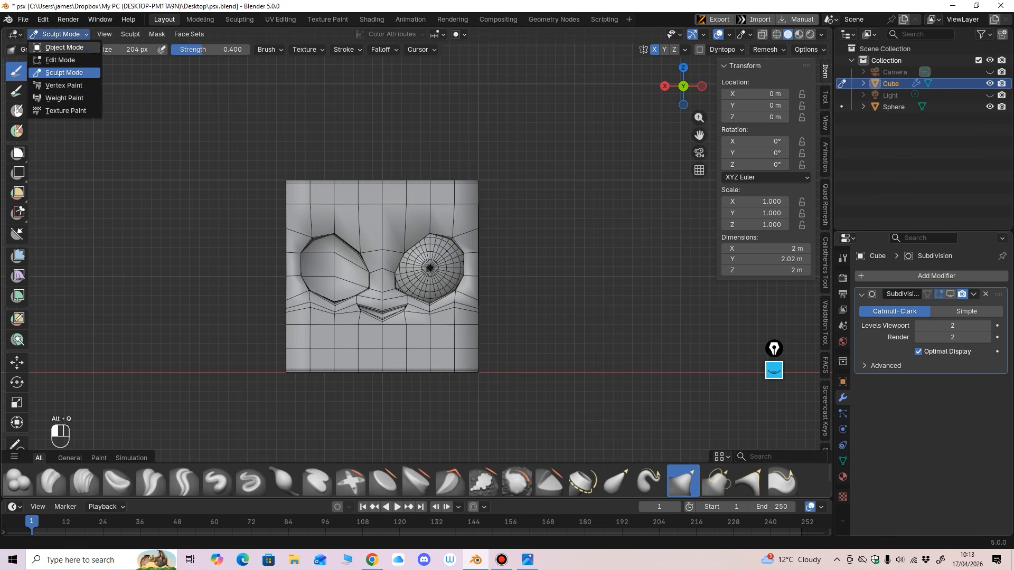
pyautogui.click(53, 58)
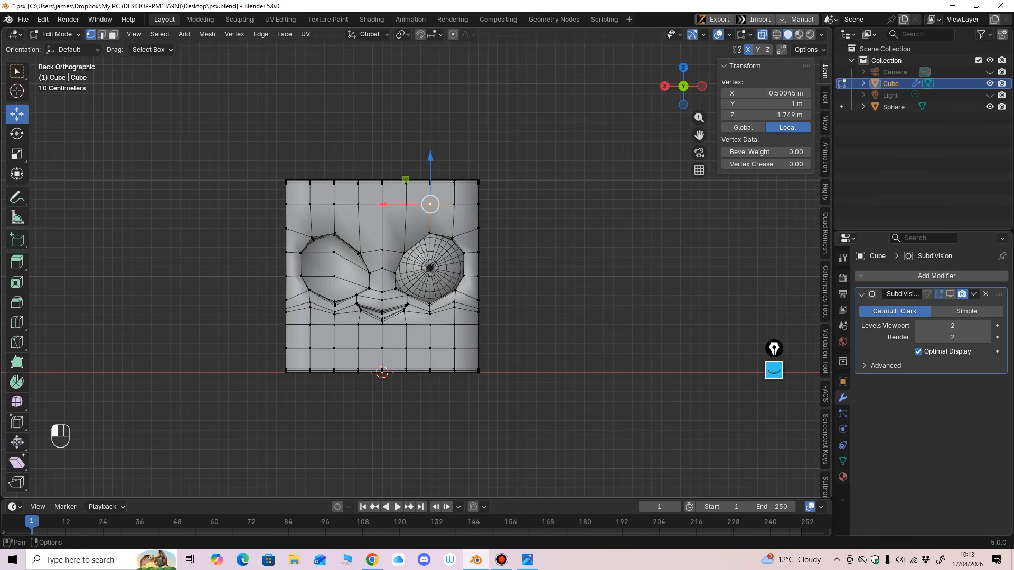
pyautogui.hotkey('alt', 'z')
pyautogui.moveTo(228, 141); pyautogui.dragTo(525, 208)
pyautogui.keyDown('shift'); pyautogui.moveTo(526, 207); pyautogui.dragTo(543, 224, button='middle'); pyautogui.keyUp('shift')
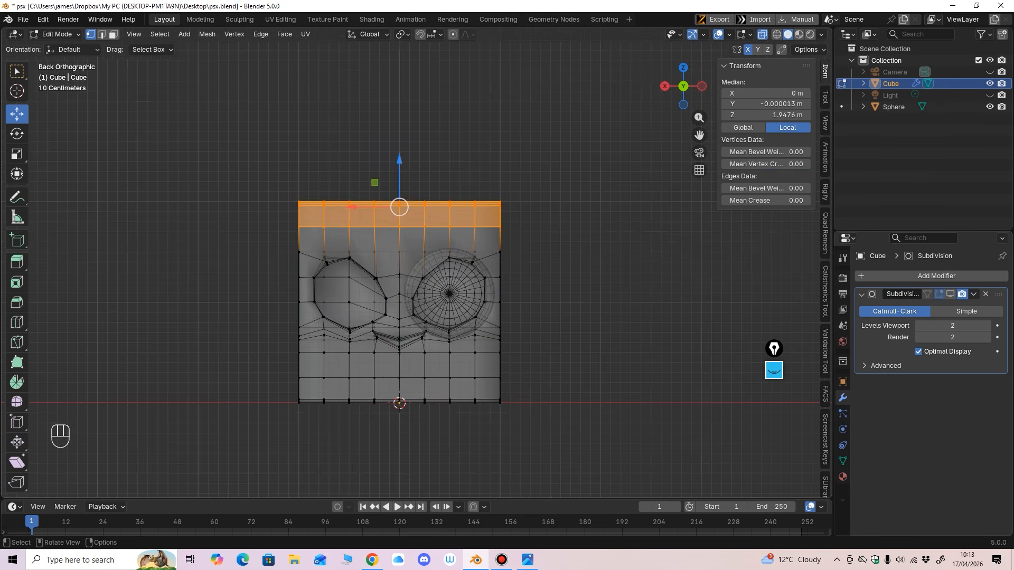
pyautogui.moveTo(399, 161); pyautogui.dragTo(399, 177)
pyautogui.hotkey('alt', 'z')
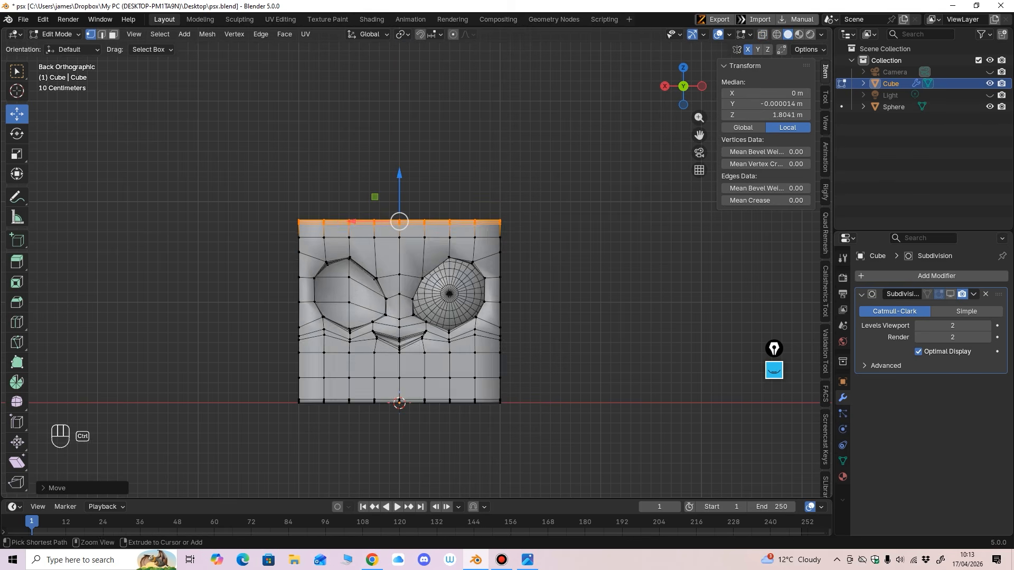
pyautogui.keyDown('ctrl'); pyautogui.moveTo(417, 263); pyautogui.dragTo(417, 289, button='middle'); pyautogui.keyUp('ctrl')
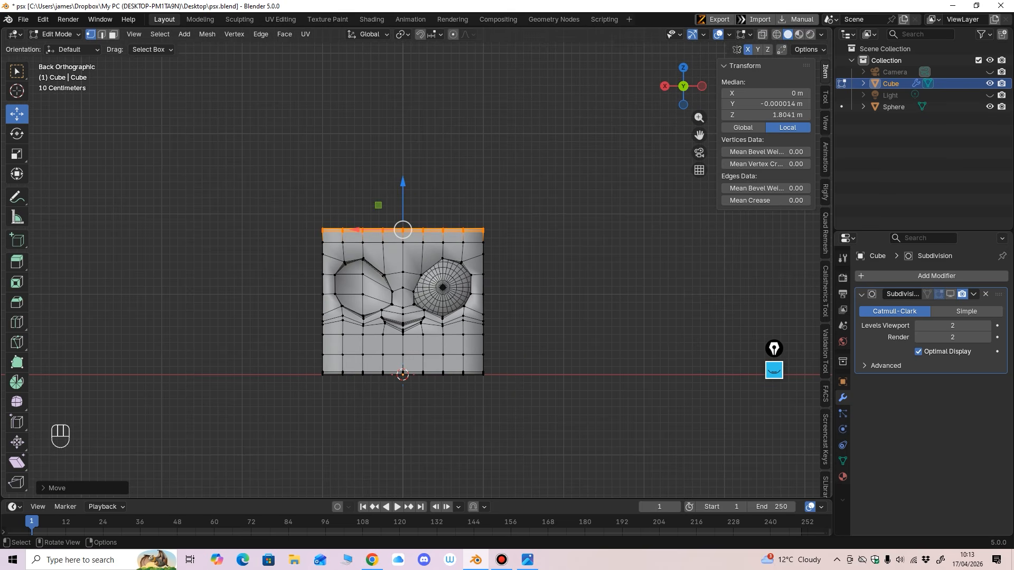
pyautogui.moveTo(403, 182); pyautogui.dragTo(403, 180)
pyautogui.keyDown('shift'); pyautogui.moveTo(403, 179); pyautogui.dragTo(402, 176, button='middle'); pyautogui.keyUp('shift')
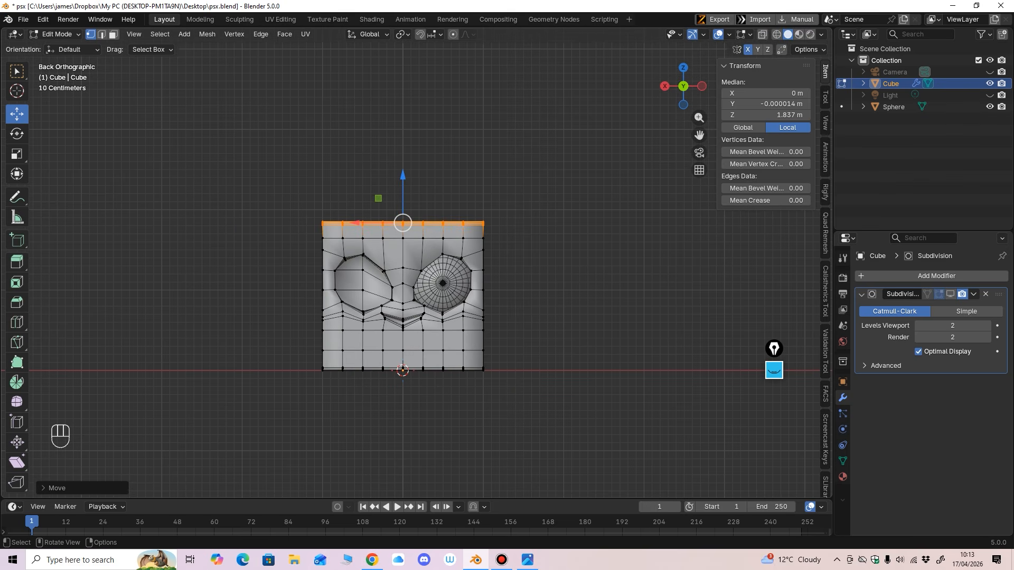
# Step: Select the cube's side vertices through the mesh, move them inward to a median X of about -0.981 m, and save the file
pyautogui.moveTo(282, 432); pyautogui.dragTo(576, 352)
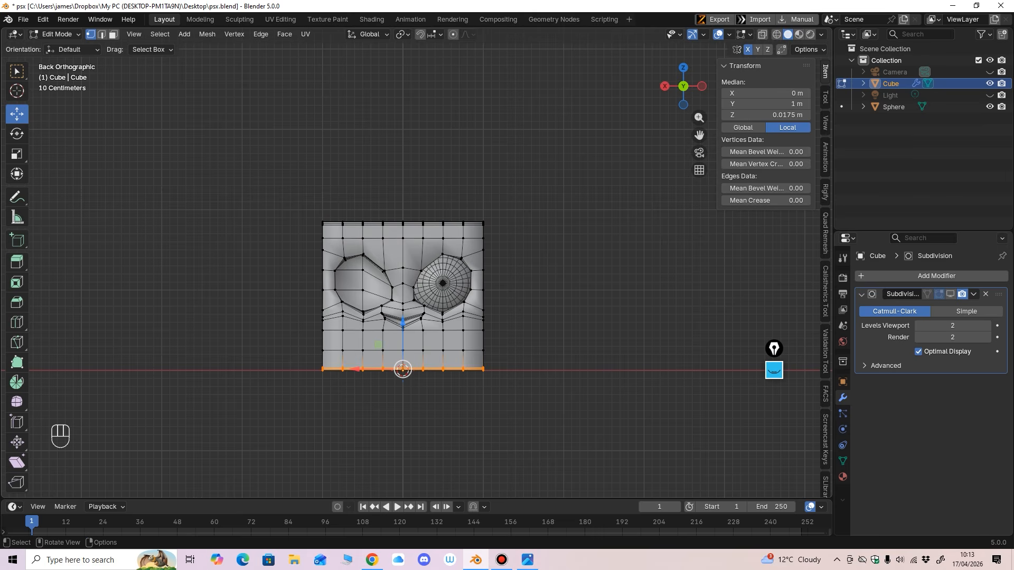
pyautogui.moveTo(402, 295)
pyautogui.mouseDown(button='middle')
pyautogui.moveTo(359, 304)
pyautogui.moveTo(403, 296)
pyautogui.mouseUp(button='middle')
pyautogui.hotkey('alt', 'z')
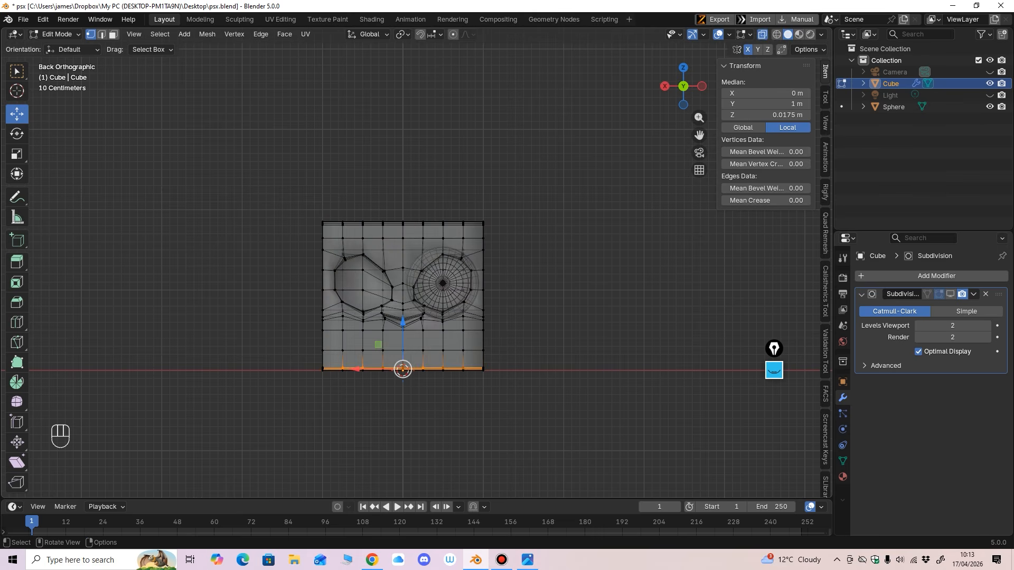
pyautogui.moveTo(552, 165); pyautogui.dragTo(474, 432)
pyautogui.scroll(2, 474, 433)
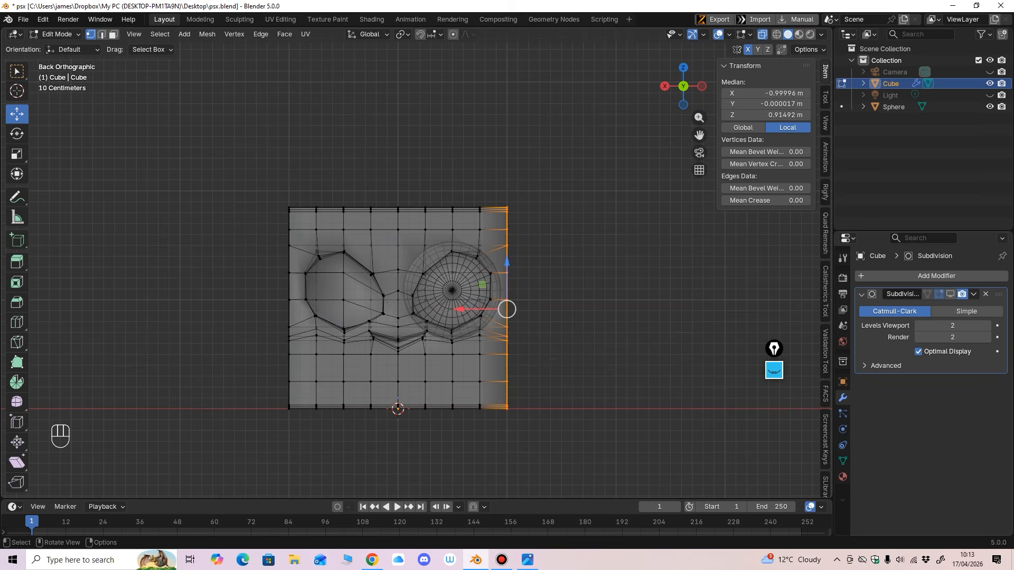
pyautogui.moveTo(461, 309); pyautogui.dragTo(459, 310)
pyautogui.moveTo(459, 310); pyautogui.dragTo(417, 306, button='middle')
pyautogui.hotkey('alt', 'z')
pyautogui.hotkey('ctrl', 's')
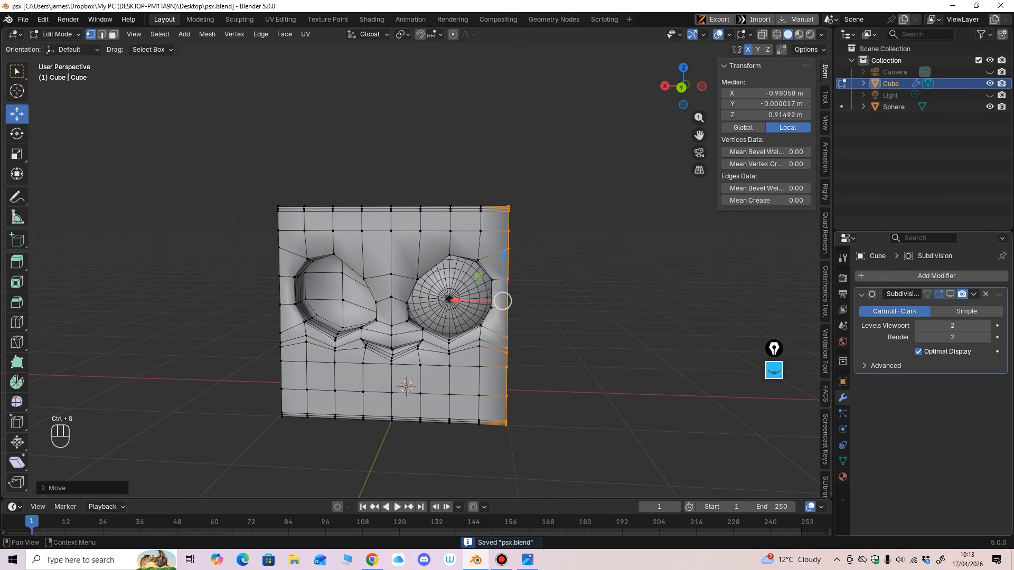
# Step: Show the Subdivision modifier's result in the viewport again and inspect the smooth face with the overlays temporarily hidden
pyautogui.click(950, 294)
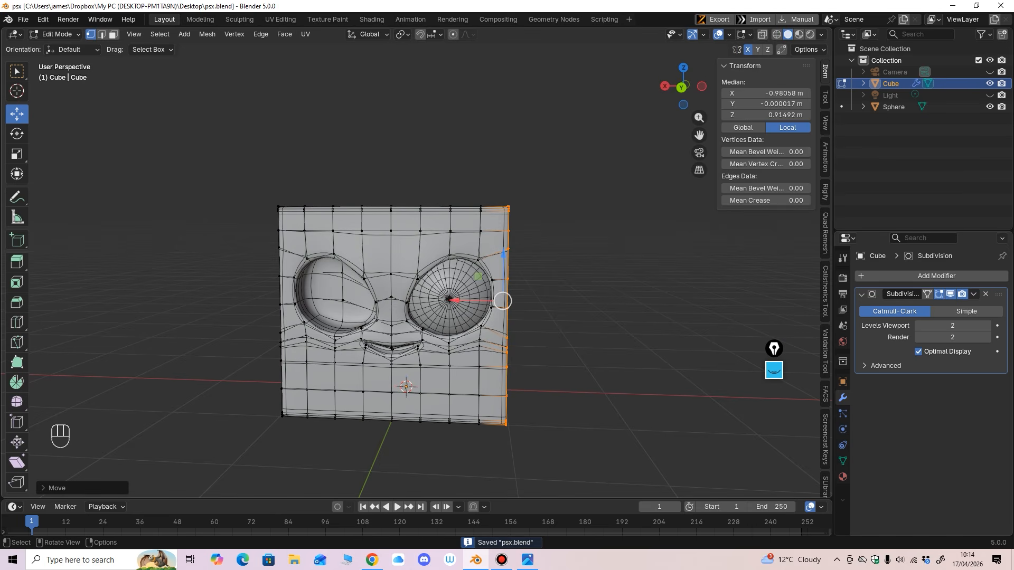
pyautogui.click(718, 34)
pyautogui.keyDown('ctrl'); pyautogui.moveTo(581, 212); pyautogui.dragTo(581, 295, button='middle'); pyautogui.keyUp('ctrl')
pyautogui.moveTo(581, 296); pyautogui.dragTo(545, 228, button='middle')
pyautogui.keyDown('ctrl'); pyautogui.moveTo(544, 229); pyautogui.dragTo(544, 185, button='middle'); pyautogui.keyUp('ctrl')
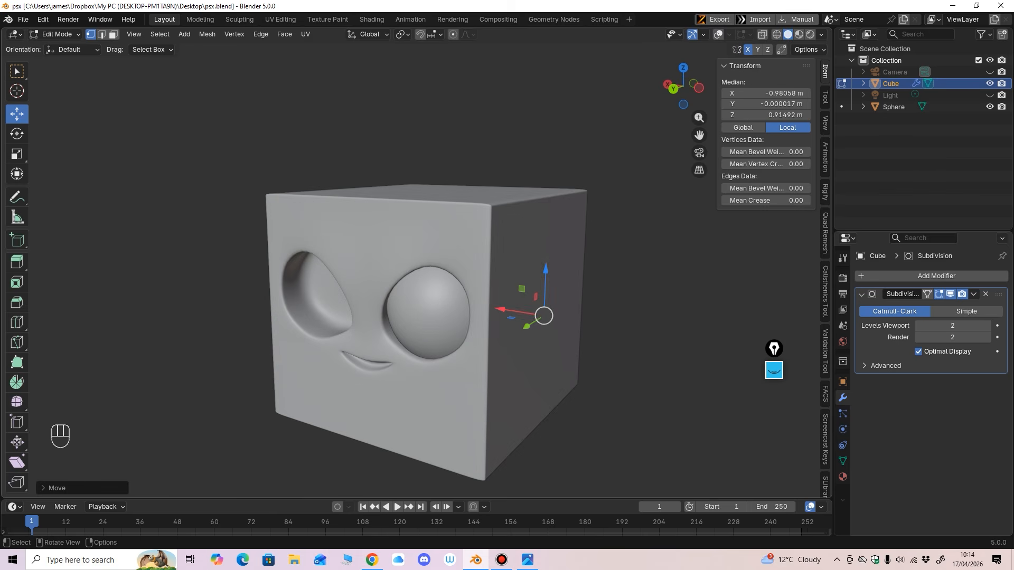
pyautogui.scroll(2, 422, 328)
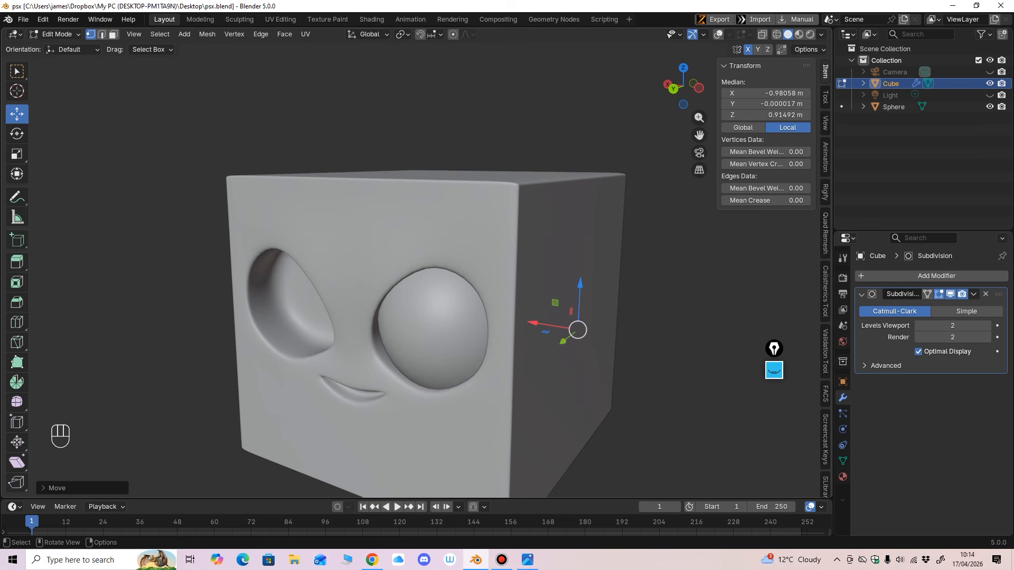
pyautogui.keyDown('ctrl'); pyautogui.moveTo(544, 222); pyautogui.dragTo(597, 269, button='middle'); pyautogui.keyUp('ctrl')
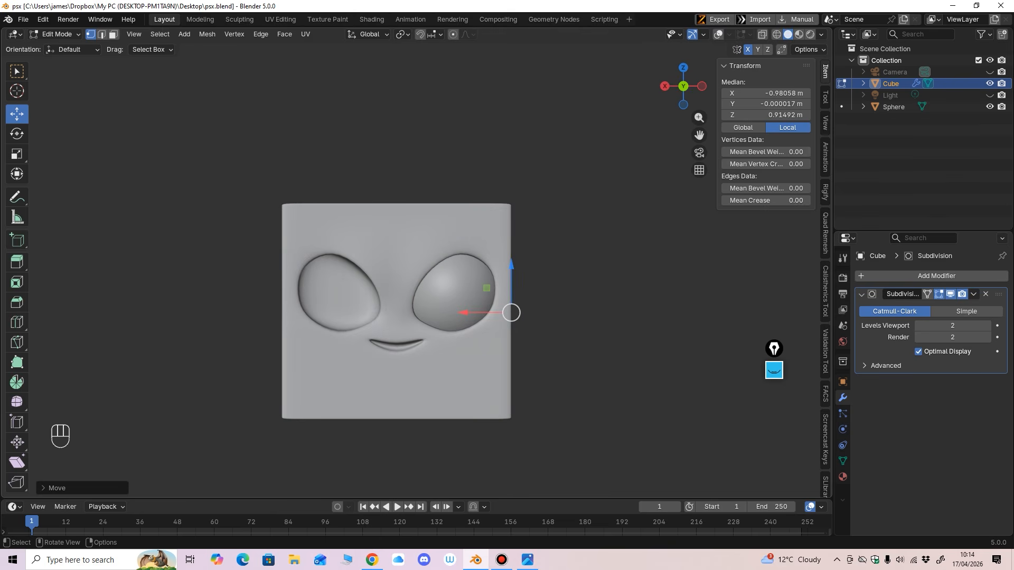
pyautogui.hotkey('shift', 'alt', 'z')
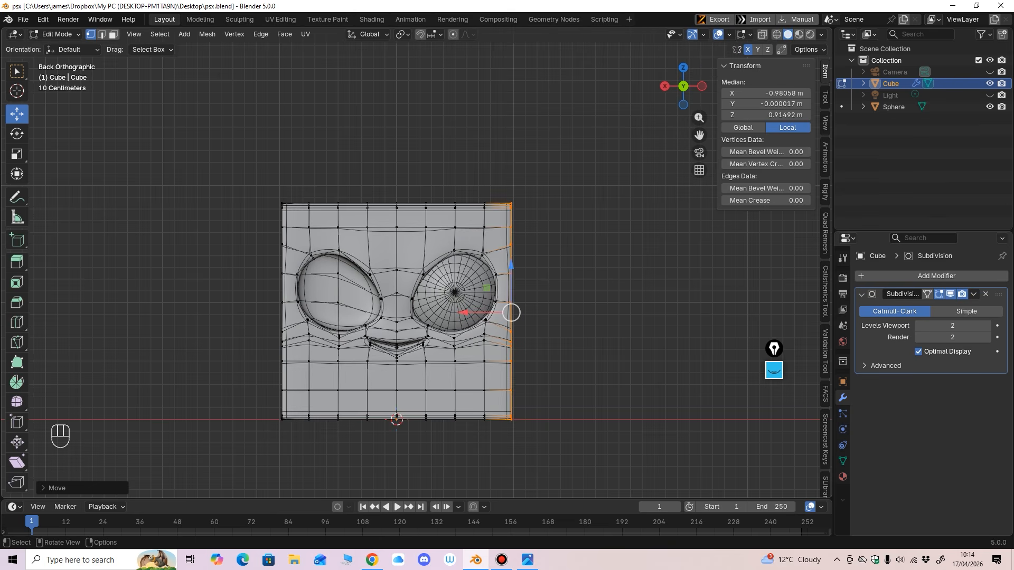
# Step: Try to raise the selected rim vertices at the top of the eye socket along Z
pyautogui.scroll(2, 523, 317)
pyautogui.click(464, 246)
pyautogui.scroll(1, 470, 244)
pyautogui.press('g')
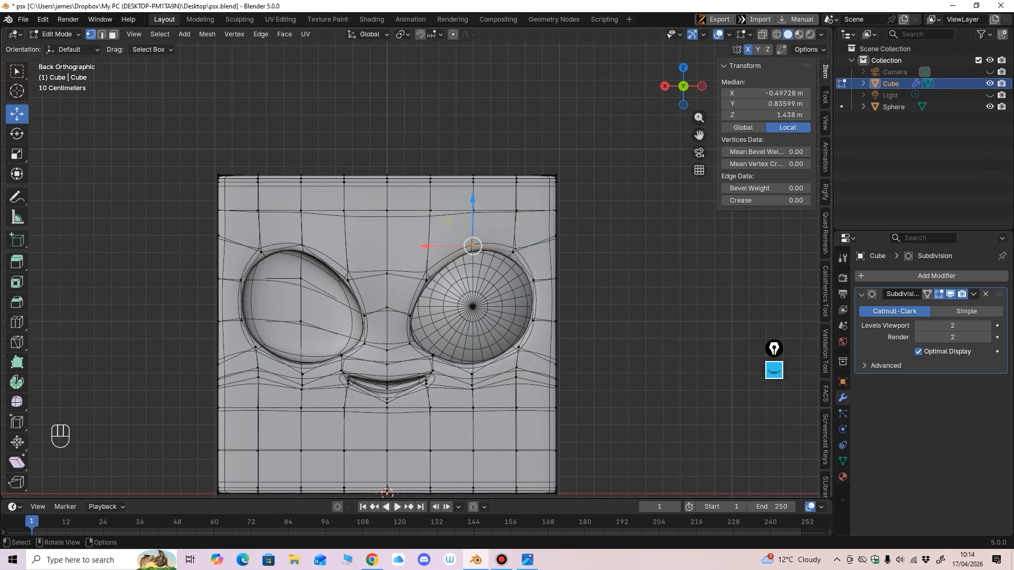
pyautogui.press('z')
pyautogui.moveTo(472, 195); pyautogui.dragTo(473, 193)
pyautogui.hotkey('ctrl', 'z')
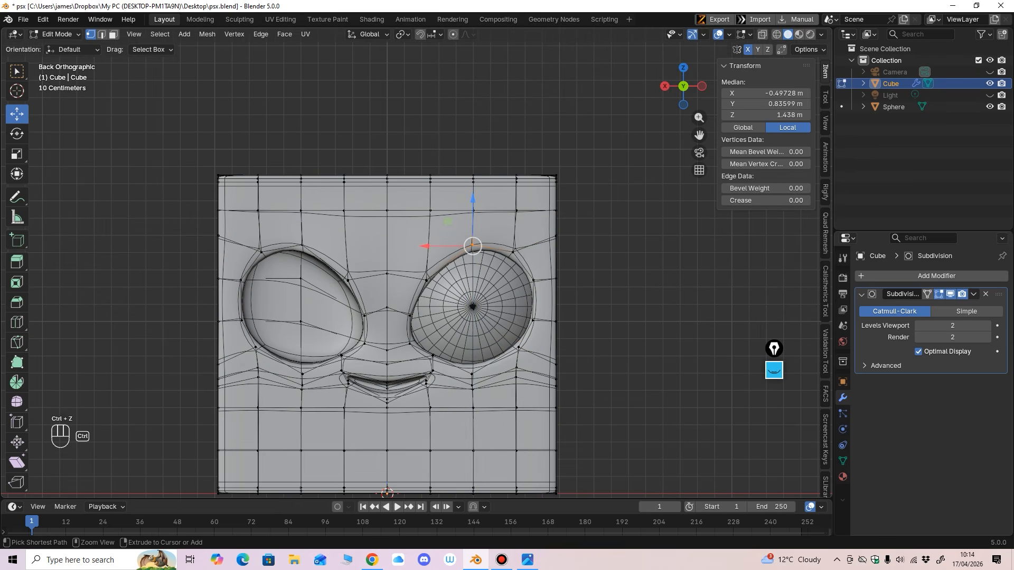
# Step: Return to Sculpt Mode and adjust the socket's upper inner rim with the Grab brush at about 152 px and smaller sizes
pyautogui.click(56, 34)
pyautogui.click(64, 72)
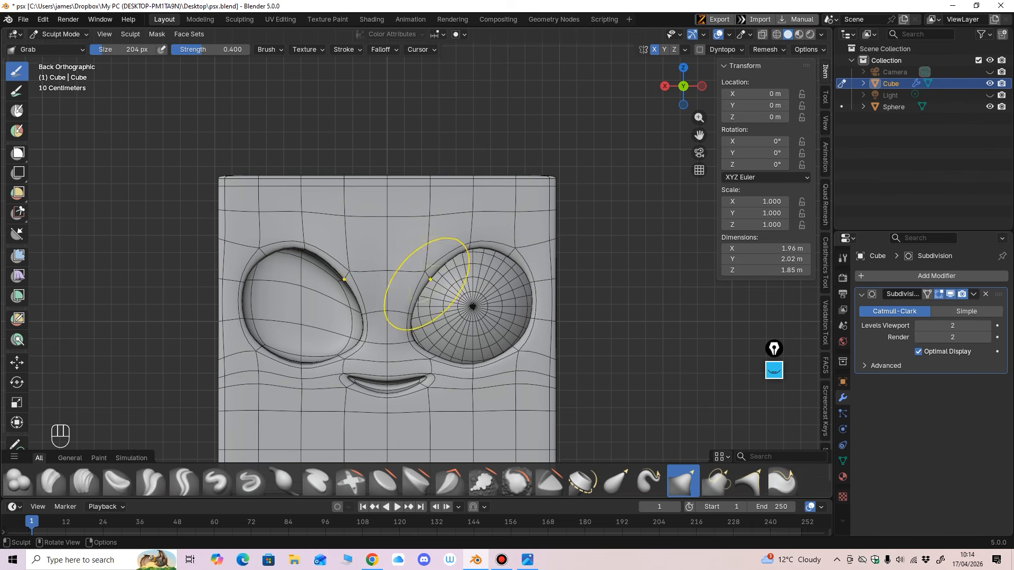
pyautogui.press('f')
pyautogui.click(429, 279)
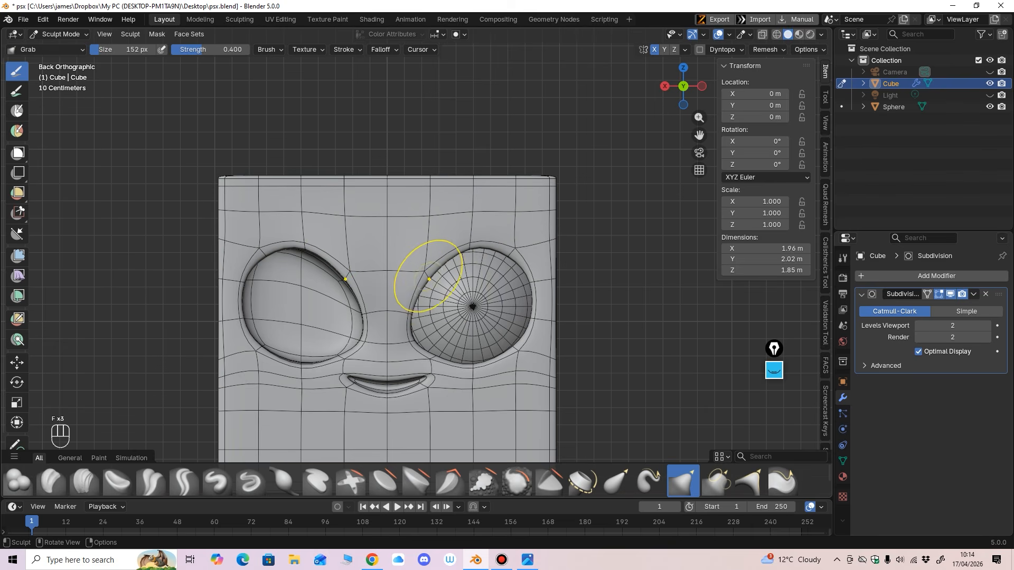
pyautogui.press('f')
pyautogui.press('f')
pyautogui.press('f')
pyautogui.press('f')
pyautogui.press('f')
pyautogui.press('f')
pyautogui.press('f')
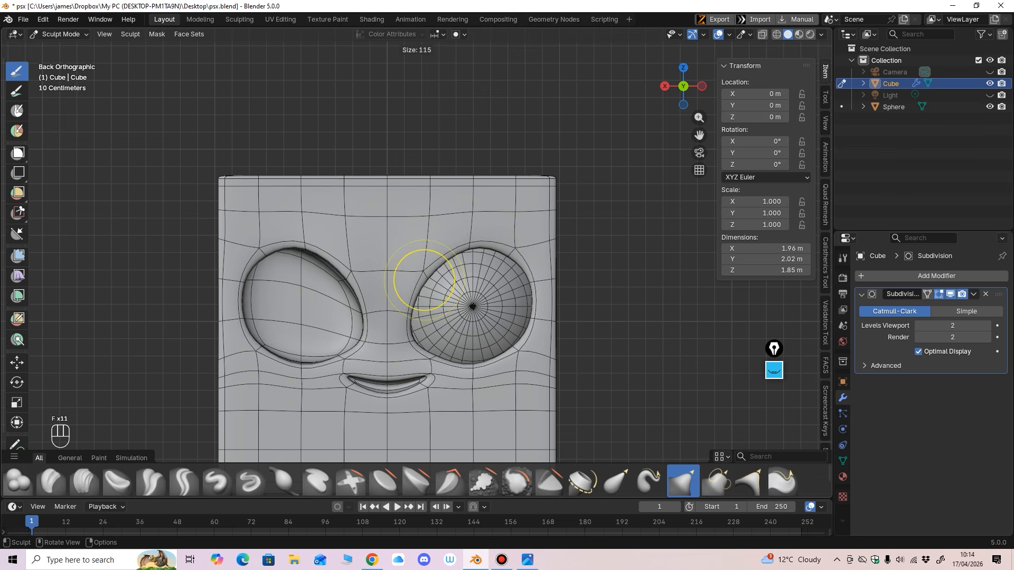
pyautogui.press('f')
pyautogui.press('f')
# Step: Tighten the socket's lower inner and outer rim around the eye sphere with the Grab brush at about 100 px and 76 px
pyautogui.moveTo(409, 338); pyautogui.dragTo(409, 339)
pyautogui.press('f')
pyautogui.click(404, 344)
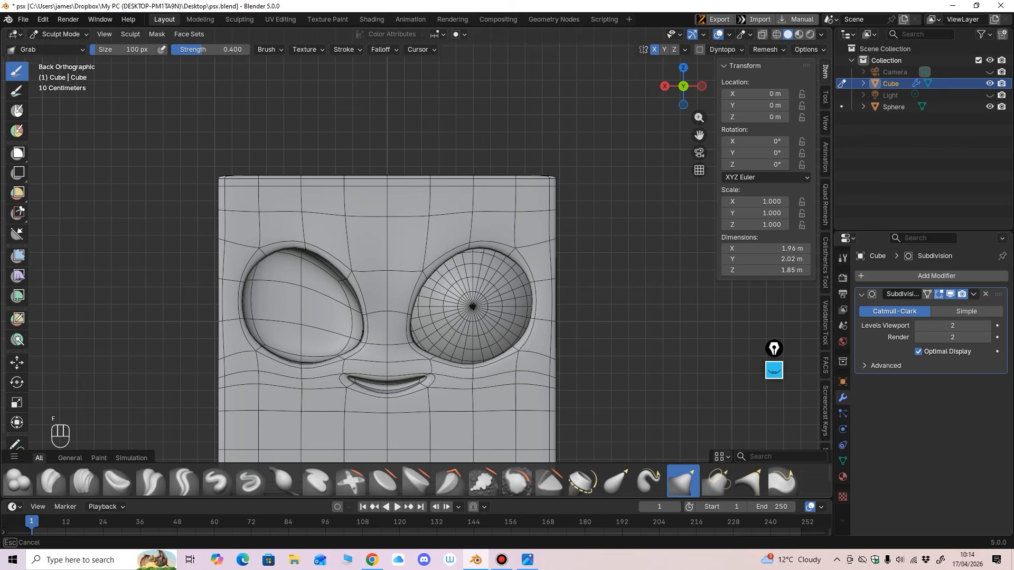
pyautogui.press('f')
pyautogui.click(407, 339)
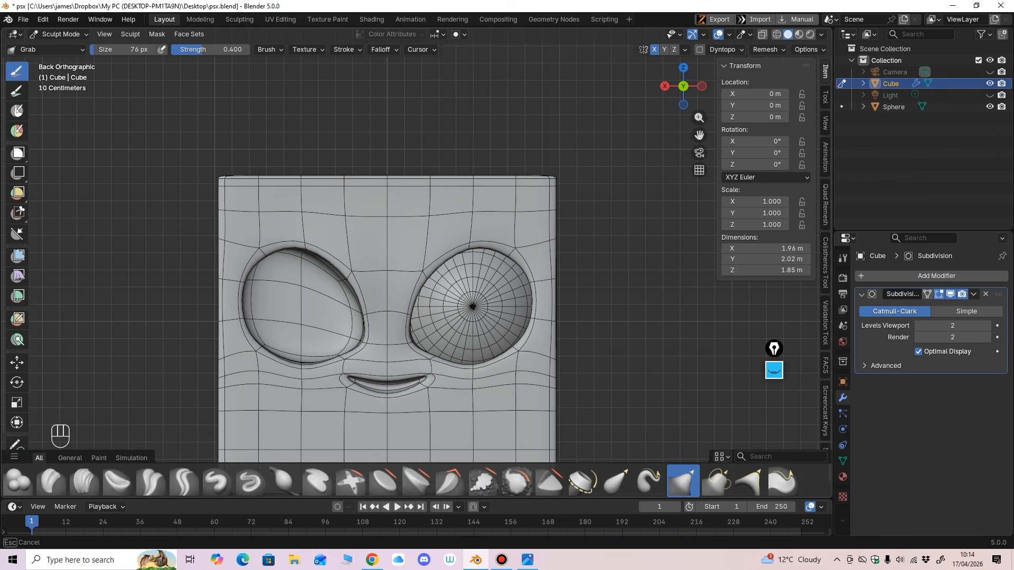
pyautogui.moveTo(514, 355); pyautogui.dragTo(517, 359)
pyautogui.moveTo(531, 328); pyautogui.dragTo(532, 327)
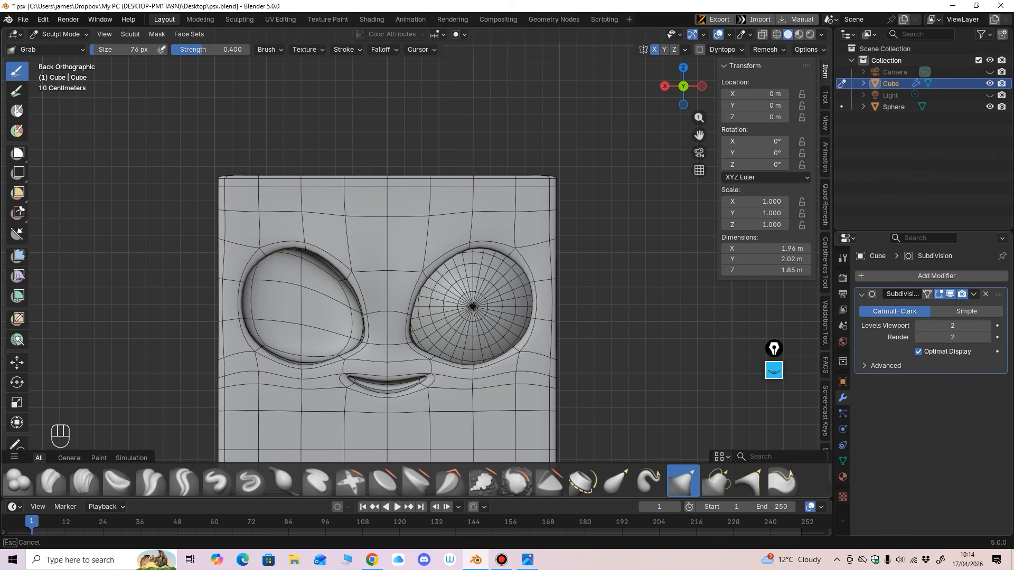
# Step: Enlarge the Grab brush to about 151 px and check the sculpted eye sockets from the front of the face
pyautogui.press('f')
pyautogui.click(575, 319)
pyautogui.moveTo(575, 319); pyautogui.dragTo(602, 320, button='middle')
pyautogui.moveTo(476, 321)
pyautogui.mouseDown(button='middle')
pyautogui.moveTo(429, 321)
pyautogui.moveTo(344, 286)
pyautogui.moveTo(573, 259)
pyautogui.mouseUp(button='middle')
pyautogui.moveTo(494, 338)
pyautogui.keyDown('ctrl'); pyautogui.mouseDown(button='middle')
pyautogui.moveTo(493, 283)
pyautogui.moveTo(453, 285)
pyautogui.moveTo(450, 250)
pyautogui.moveTo(484, 237)
pyautogui.moveTo(472, 258)
pyautogui.mouseUp(button='middle'); pyautogui.keyUp('ctrl')
# Step: Switch to the eye sphere in Object Mode and scale it uniformly to about 0.458
pyautogui.hotkey('alt', 'q')
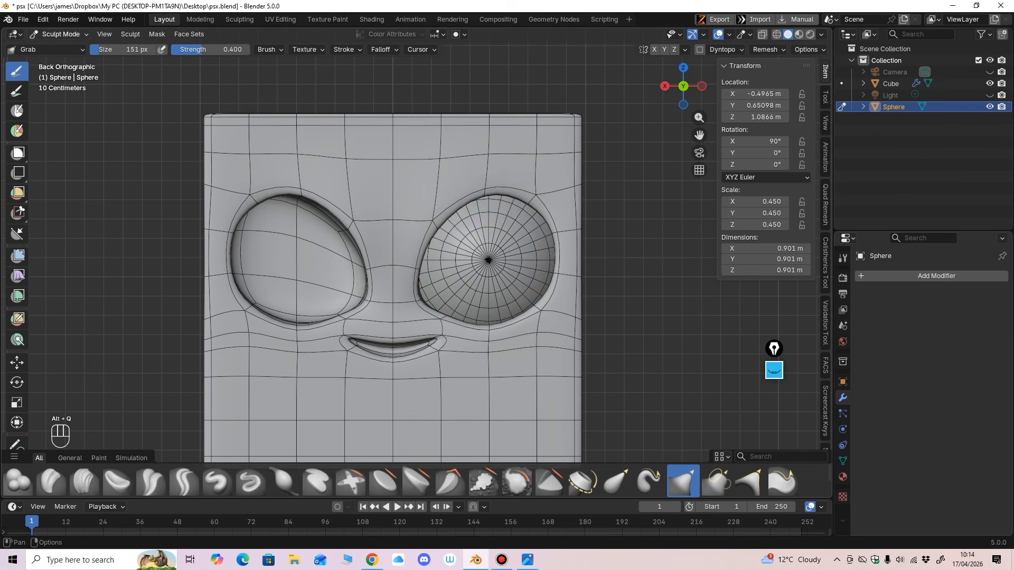
pyautogui.click(60, 33)
pyautogui.click(63, 47)
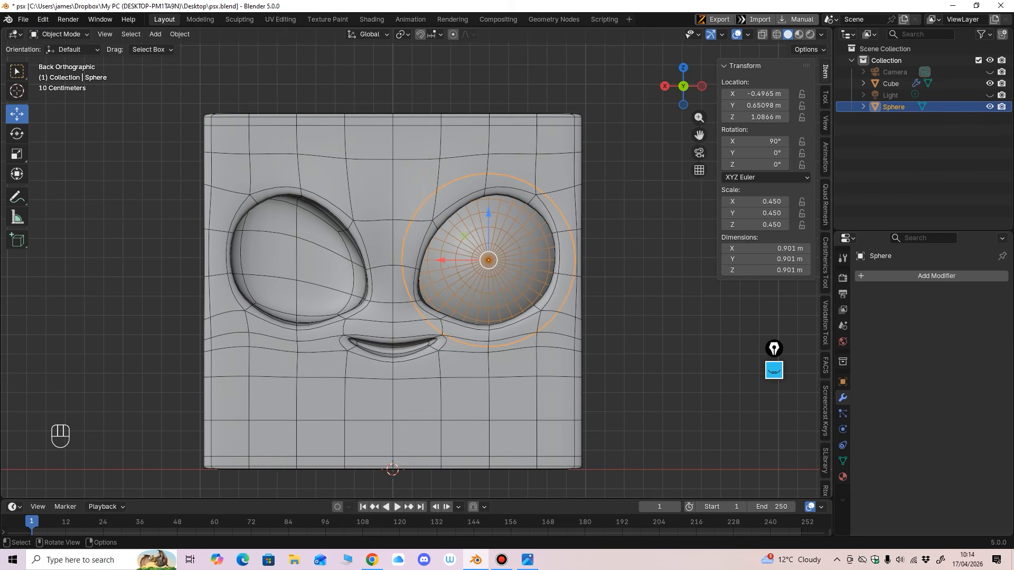
pyautogui.click(17, 154)
pyautogui.scroll(1, 416, 261)
pyautogui.press('s')
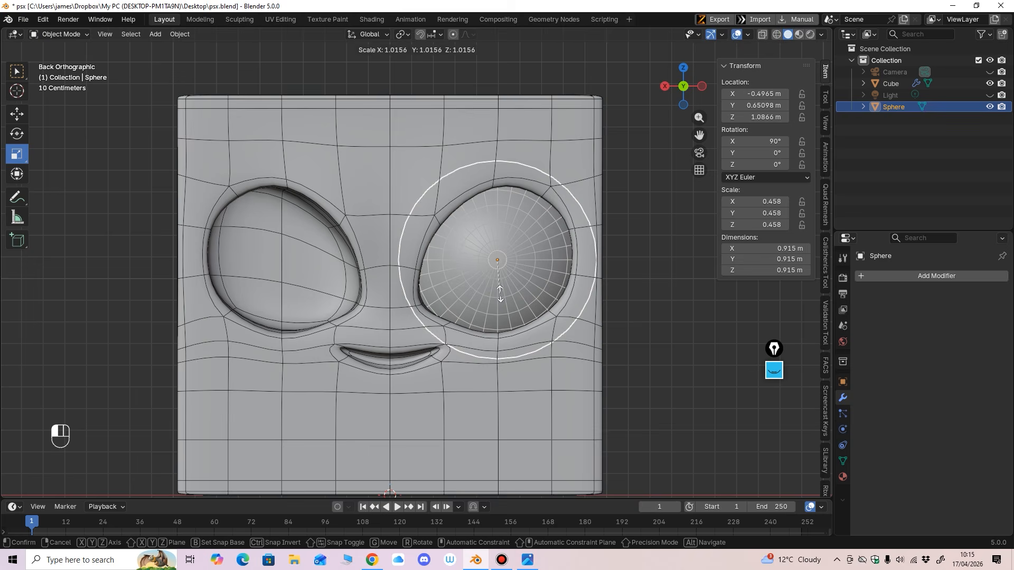
pyautogui.click(500, 294)
pyautogui.moveTo(501, 294)
pyautogui.mouseDown(button='middle')
pyautogui.moveTo(480, 286)
pyautogui.moveTo(491, 290)
pyautogui.mouseUp(button='middle')
# Step: Nudge the eye sphere slightly along the X and Z axes to fit its socket, and deselect it
pyautogui.click(16, 113)
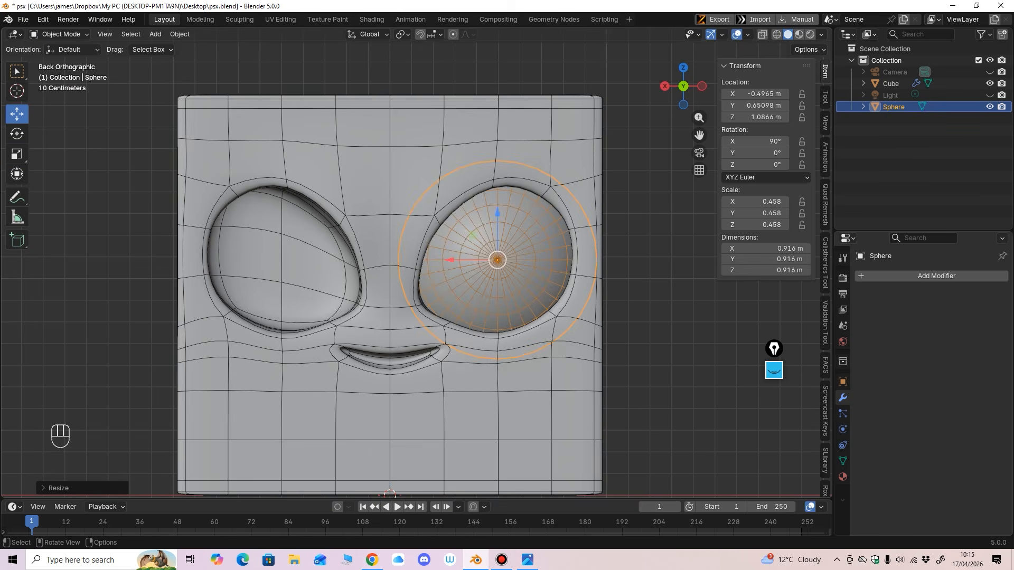
pyautogui.moveTo(451, 260); pyautogui.dragTo(449, 260)
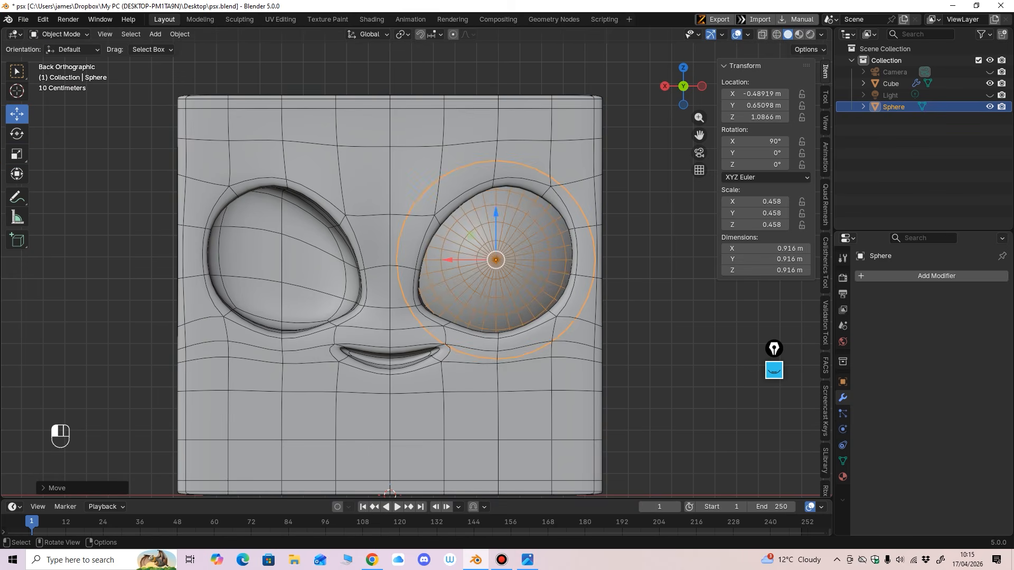
pyautogui.moveTo(496, 213); pyautogui.dragTo(495, 214)
pyautogui.moveTo(450, 260); pyautogui.dragTo(448, 260)
pyautogui.moveTo(448, 260); pyautogui.dragTo(494, 211, button='middle')
pyautogui.moveTo(448, 259); pyautogui.dragTo(450, 258)
pyautogui.moveTo(450, 258); pyautogui.dragTo(458, 285, button='middle')
pyautogui.keyDown('ctrl'); pyautogui.moveTo(457, 285); pyautogui.dragTo(458, 322, button='middle'); pyautogui.keyUp('ctrl')
pyautogui.click(576, 454)
pyautogui.moveTo(576, 455); pyautogui.dragTo(520, 476, button='middle')
pyautogui.moveTo(686, 489); pyautogui.dragTo(732, 473, button='middle')
pyautogui.scroll(1, 713, 482)
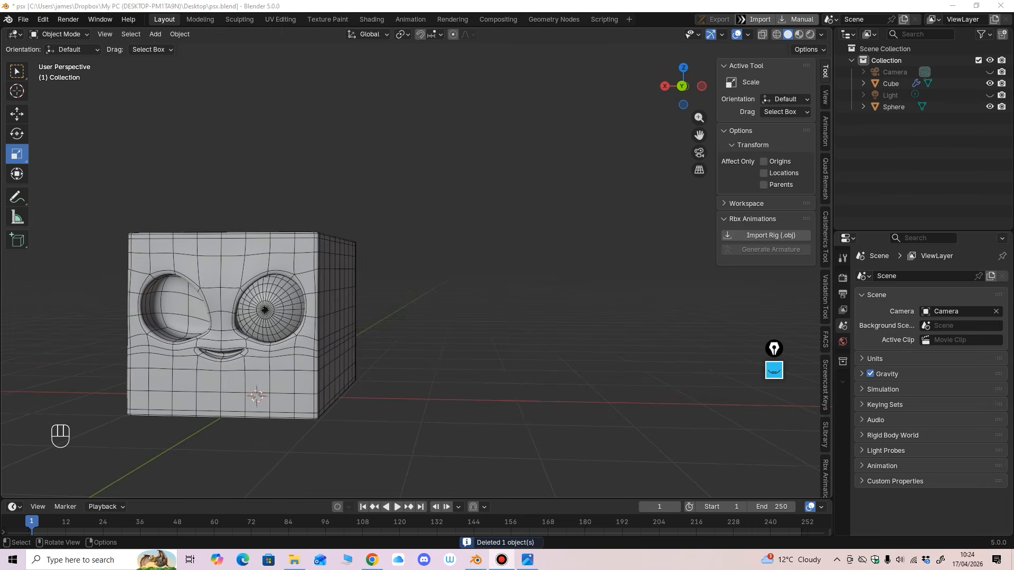
# Step: Add a new cube and move it beside the head to about X -3.01 m and Z 1.66 m
pyautogui.moveTo(422, 277); pyautogui.dragTo(401, 296, button='middle')
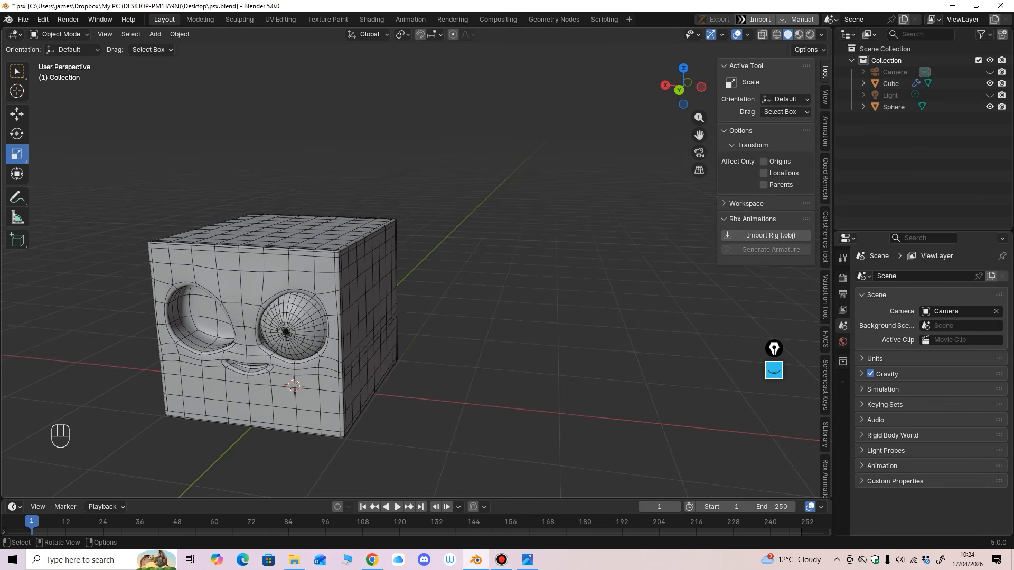
pyautogui.click(155, 33)
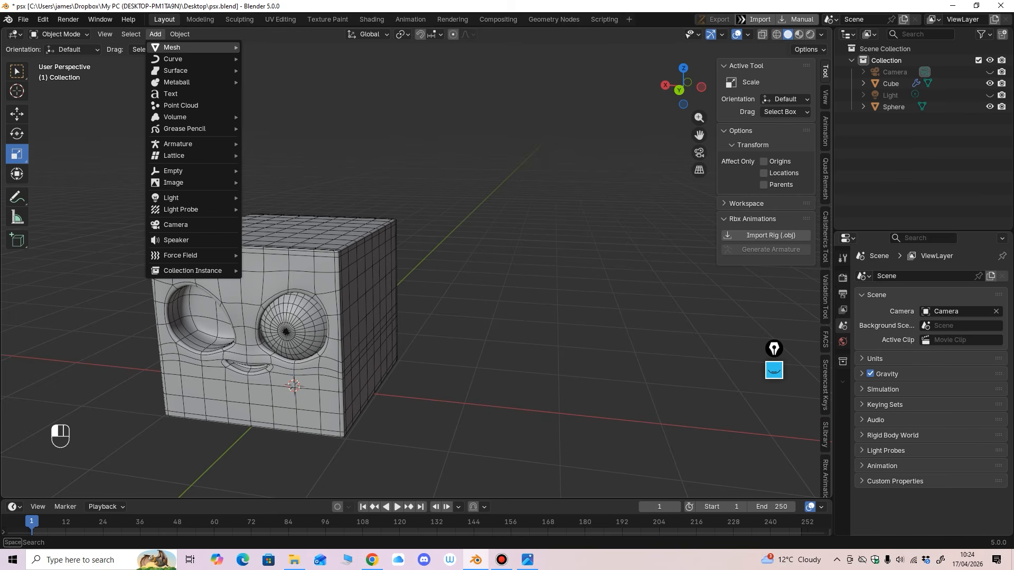
pyautogui.moveTo(174, 47)
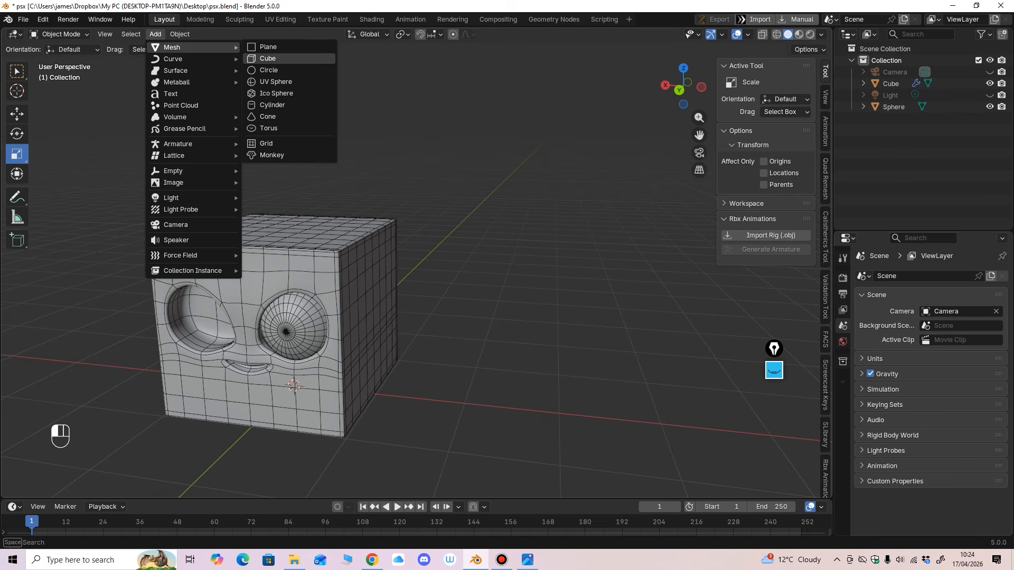
pyautogui.click(267, 58)
pyautogui.keyDown('ctrl'); pyautogui.moveTo(370, 264); pyautogui.dragTo(401, 285, button='middle'); pyautogui.keyUp('ctrl')
pyautogui.click(17, 114)
pyautogui.moveTo(307, 332); pyautogui.dragTo(437, 333)
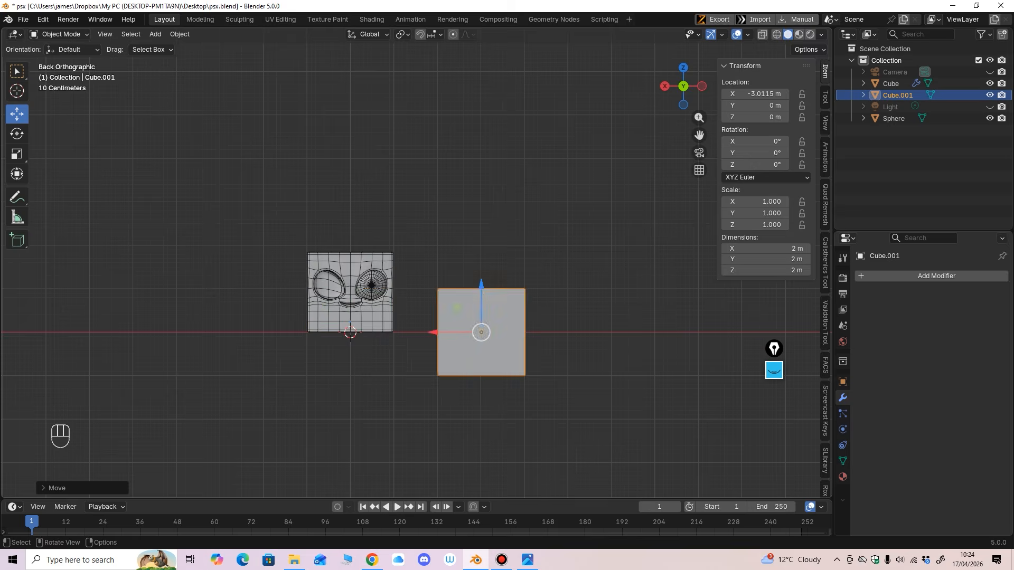
pyautogui.moveTo(481, 284); pyautogui.dragTo(481, 212)
pyautogui.moveTo(482, 222); pyautogui.dragTo(388, 264, button='middle')
# Step: Scale the new cube into a thin slab about 1.95 m wide, 0.05 m deep and 1.29 m high
pyautogui.click(17, 154)
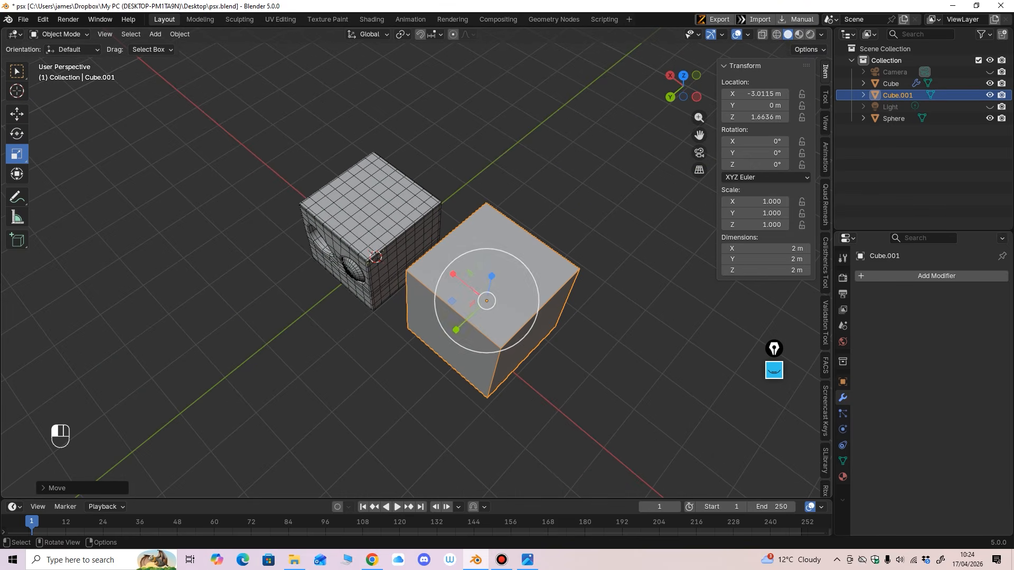
pyautogui.moveTo(456, 330); pyautogui.dragTo(474, 299)
pyautogui.moveTo(474, 299); pyautogui.dragTo(528, 243, button='middle')
pyautogui.keyDown('ctrl'); pyautogui.moveTo(528, 243); pyautogui.dragTo(435, 254, button='middle'); pyautogui.keyUp('ctrl')
pyautogui.keyDown('ctrl'); pyautogui.moveTo(435, 255); pyautogui.dragTo(454, 227, button='middle'); pyautogui.keyUp('ctrl')
pyautogui.moveTo(458, 227); pyautogui.dragTo(412, 273)
pyautogui.moveTo(457, 228); pyautogui.dragTo(458, 222)
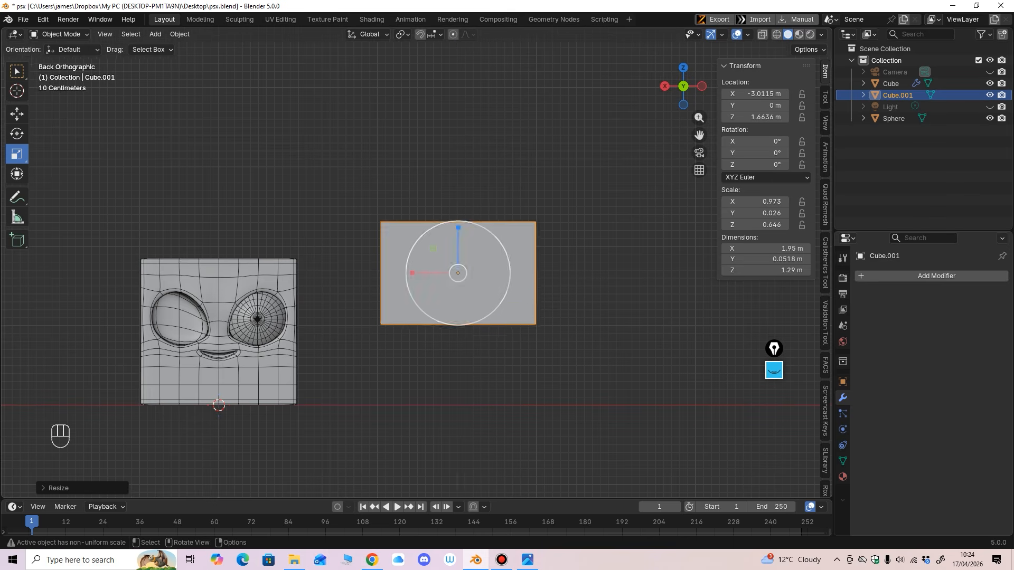
pyautogui.keyDown('ctrl'); pyautogui.moveTo(458, 222); pyautogui.dragTo(458, 209, button='middle'); pyautogui.keyUp('ctrl')
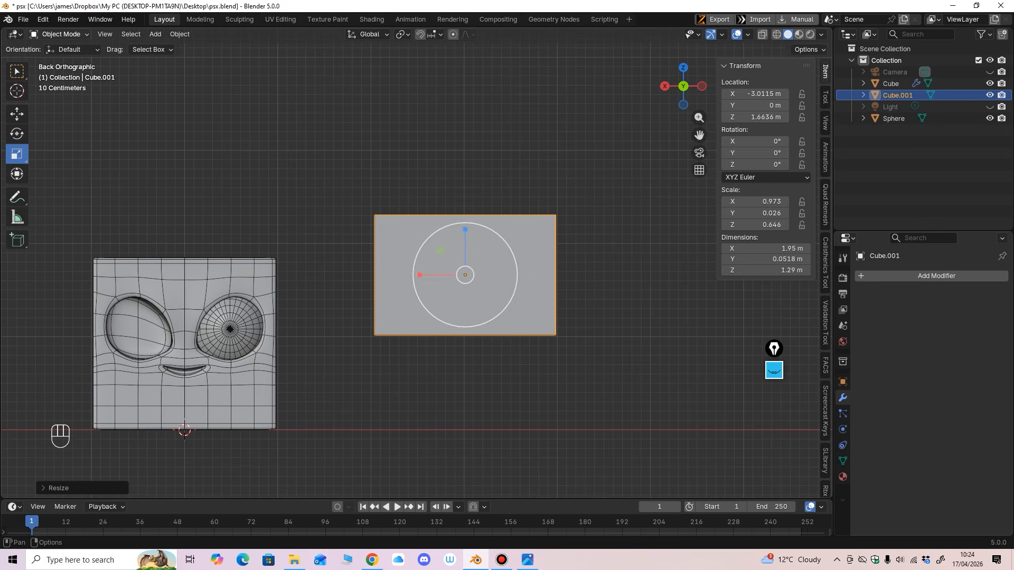
# Step: In Edit Mode, divide the slab into a four-by-four grid with three vertical and three horizontal loop cuts
pyautogui.click(61, 34)
pyautogui.click(50, 47)
pyautogui.click(16, 321)
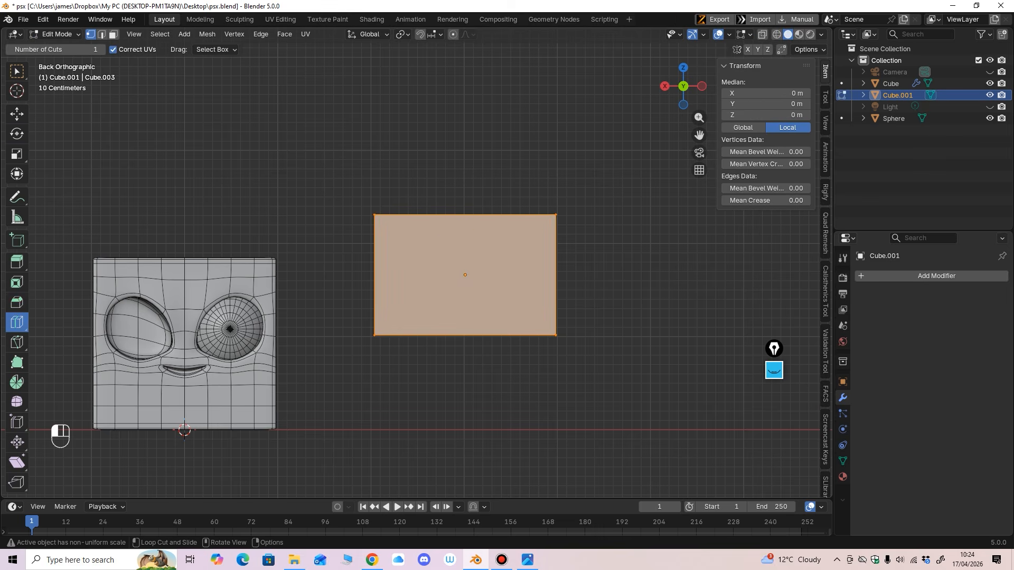
pyautogui.click(465, 229)
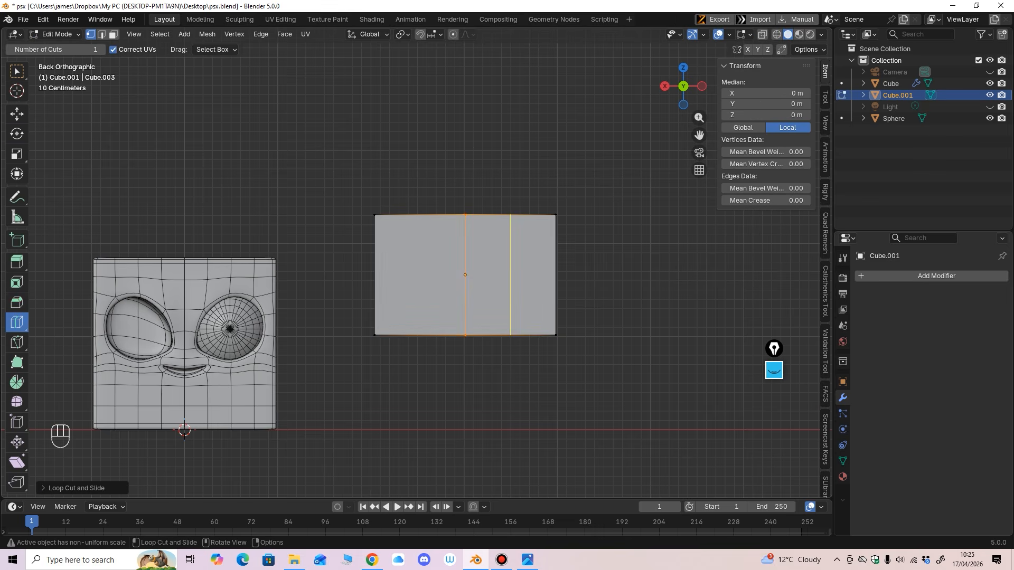
pyautogui.click(510, 230)
pyautogui.click(420, 230)
pyautogui.click(477, 262)
pyautogui.click(470, 244)
pyautogui.click(470, 305)
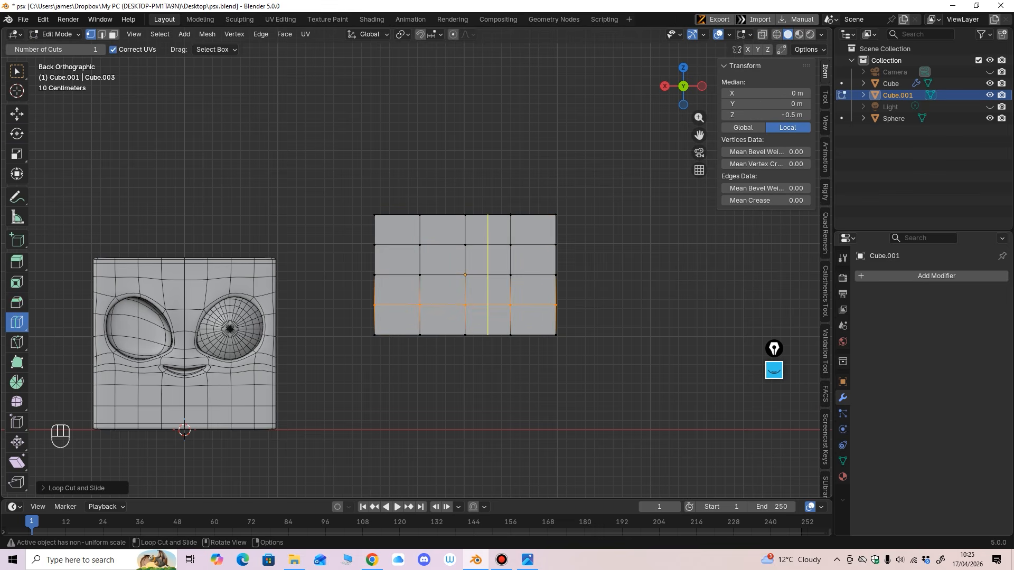
pyautogui.moveTo(532, 295)
pyautogui.mouseDown(button='middle')
pyautogui.moveTo(414, 277)
pyautogui.moveTo(533, 290)
pyautogui.mouseUp(button='middle')
# Step: With X-ray on, raise the inner top-edge vertices into a shallow arch, the centre ones to about local Z 1.134 m
pyautogui.click(17, 114)
pyautogui.keyDown('ctrl'); pyautogui.moveTo(465, 285); pyautogui.dragTo(465, 263, button='middle'); pyautogui.keyUp('ctrl')
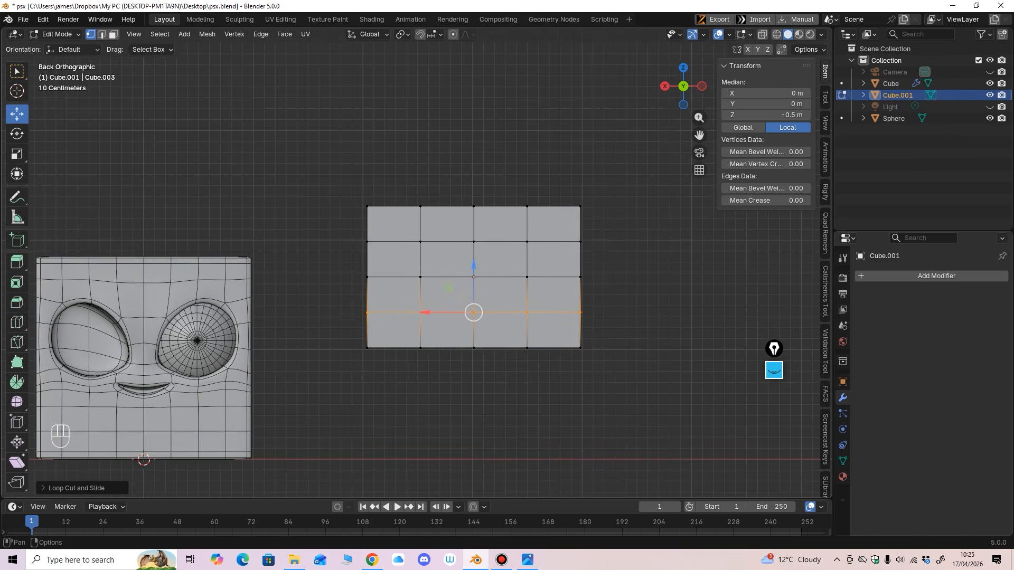
pyautogui.hotkey('alt', 'z')
pyautogui.moveTo(474, 265); pyautogui.dragTo(461, 211)
pyautogui.moveTo(473, 153); pyautogui.dragTo(474, 150)
pyautogui.keyDown('shift'); pyautogui.moveTo(474, 150); pyautogui.dragTo(468, 132, button='middle'); pyautogui.keyUp('shift')
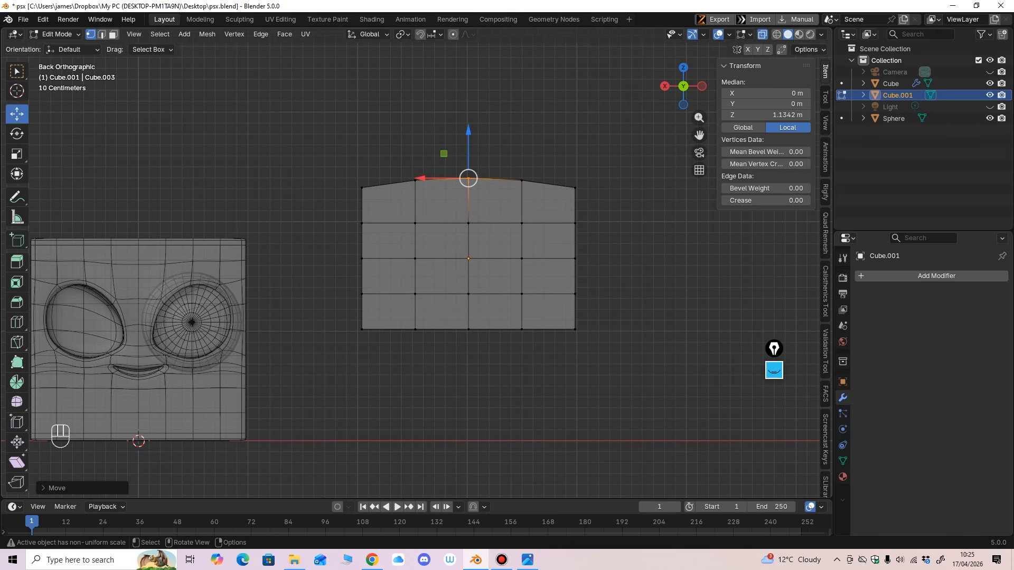
# Step: Pull the mid-height vertices on both side edges of the slab inward along X to pinch its waist
pyautogui.moveTo(328, 220); pyautogui.dragTo(368, 313)
pyautogui.moveTo(343, 259)
pyautogui.mouseDown()
pyautogui.moveTo(371, 264)
pyautogui.moveTo(328, 258)
pyautogui.mouseUp()
pyautogui.click(369, 294)
pyautogui.moveTo(610, 215); pyautogui.dragTo(563, 304)
pyautogui.moveTo(527, 259); pyautogui.dragTo(521, 258)
pyautogui.moveTo(600, 242); pyautogui.dragTo(522, 278)
# Step: Form a zigzag bottom edge by adding vertical loop cuts through the two positive-X columns and raising alternate bottom vertices
pyautogui.click(522, 329)
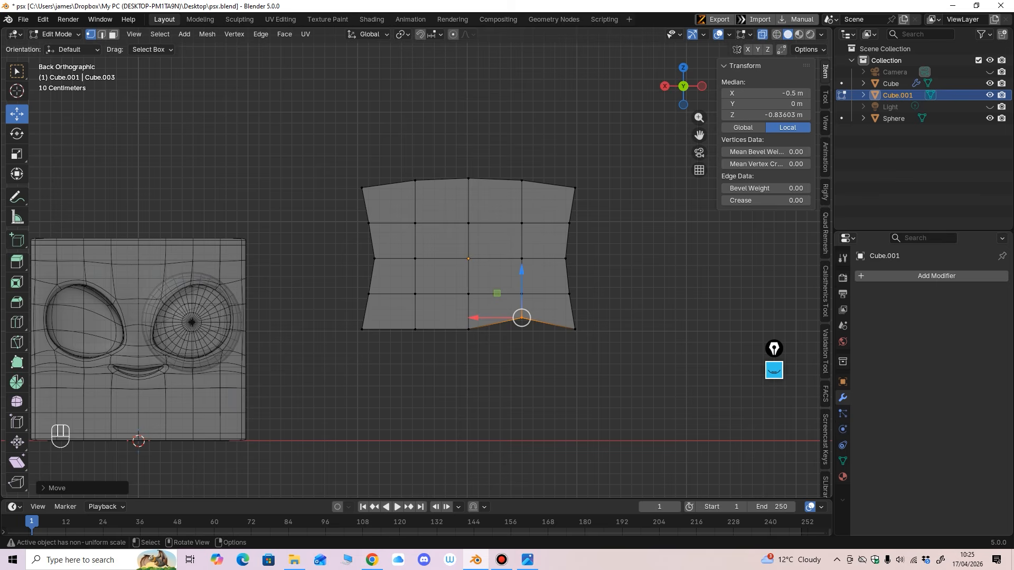
pyautogui.click(16, 321)
pyautogui.click(391, 258)
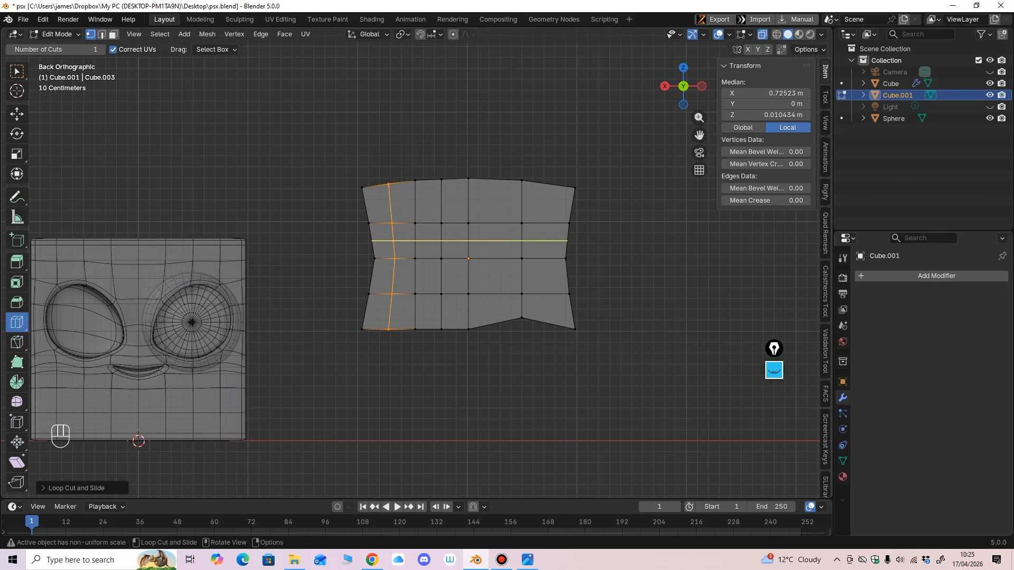
pyautogui.click(16, 114)
pyautogui.moveTo(376, 360); pyautogui.dragTo(389, 275)
pyautogui.moveTo(389, 328); pyautogui.dragTo(442, 329)
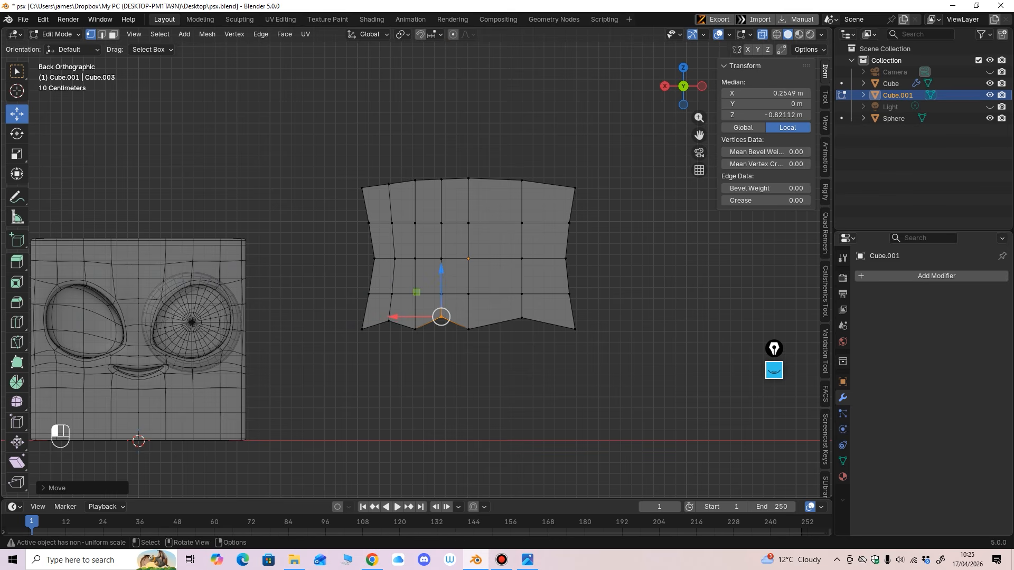
# Step: Smooth the outline by moving the remaining side vertices inward and lifting a top vertex to about local Z 1.141 m
pyautogui.moveTo(354, 283); pyautogui.dragTo(327, 294)
pyautogui.moveTo(344, 214); pyautogui.dragTo(326, 223)
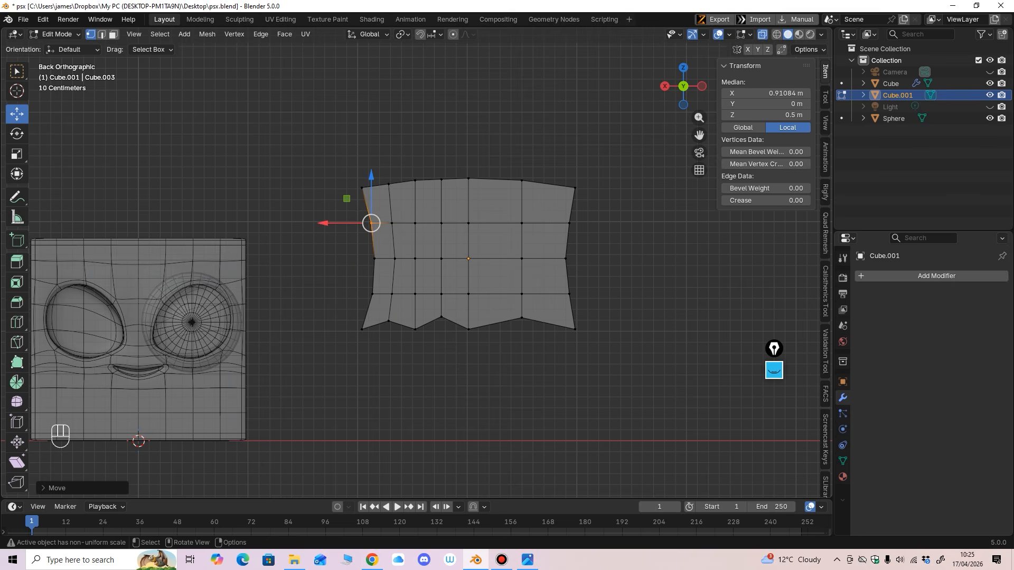
pyautogui.moveTo(426, 165)
pyautogui.mouseDown()
pyautogui.moveTo(455, 193)
pyautogui.moveTo(442, 177)
pyautogui.mouseUp()
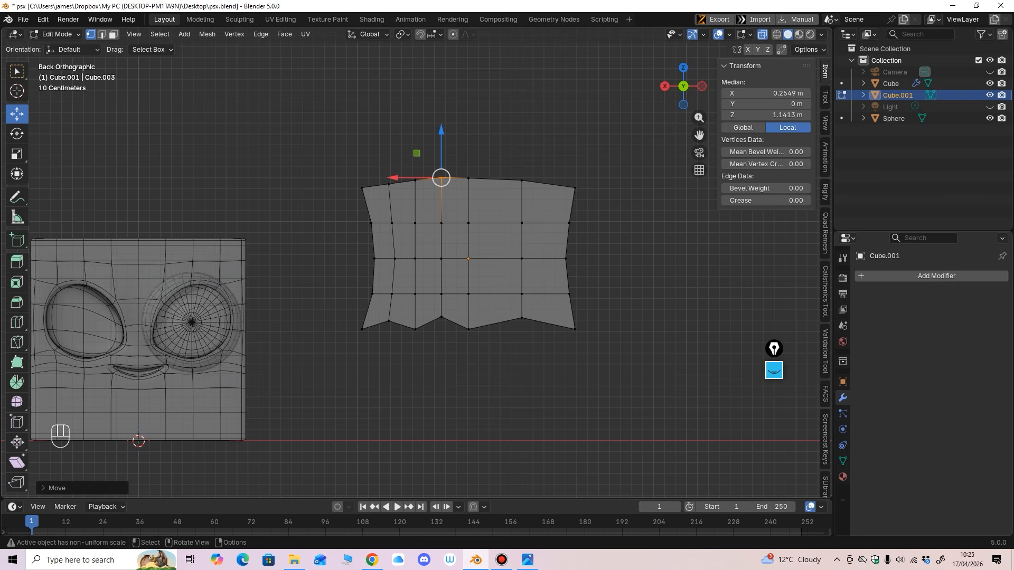
pyautogui.moveTo(592, 281); pyautogui.dragTo(520, 293)
pyautogui.moveTo(599, 211); pyautogui.dragTo(521, 222)
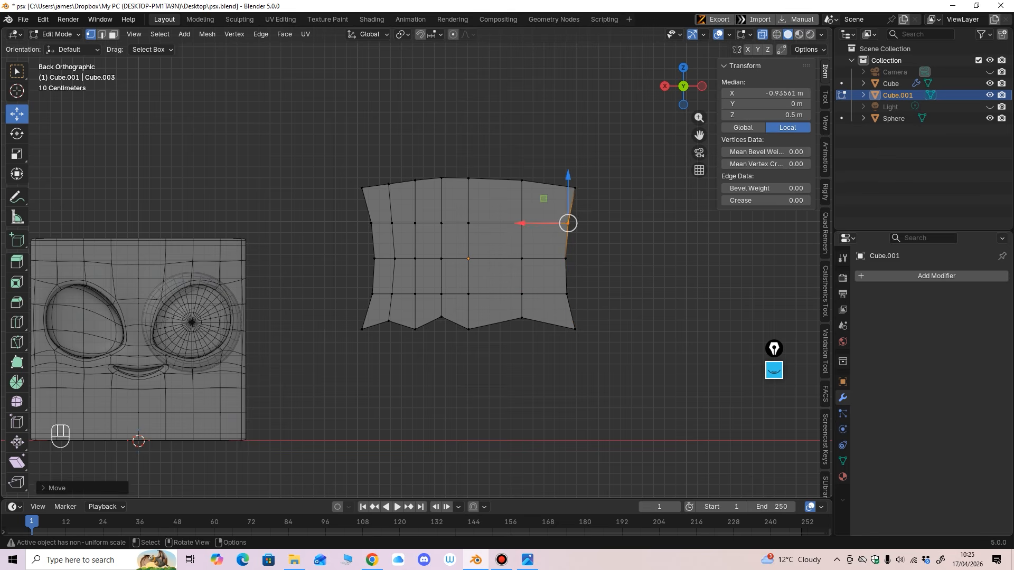
pyautogui.moveTo(521, 223)
pyautogui.mouseDown(button='middle')
pyautogui.moveTo(433, 249)
pyautogui.moveTo(518, 225)
pyautogui.mouseUp(button='middle')
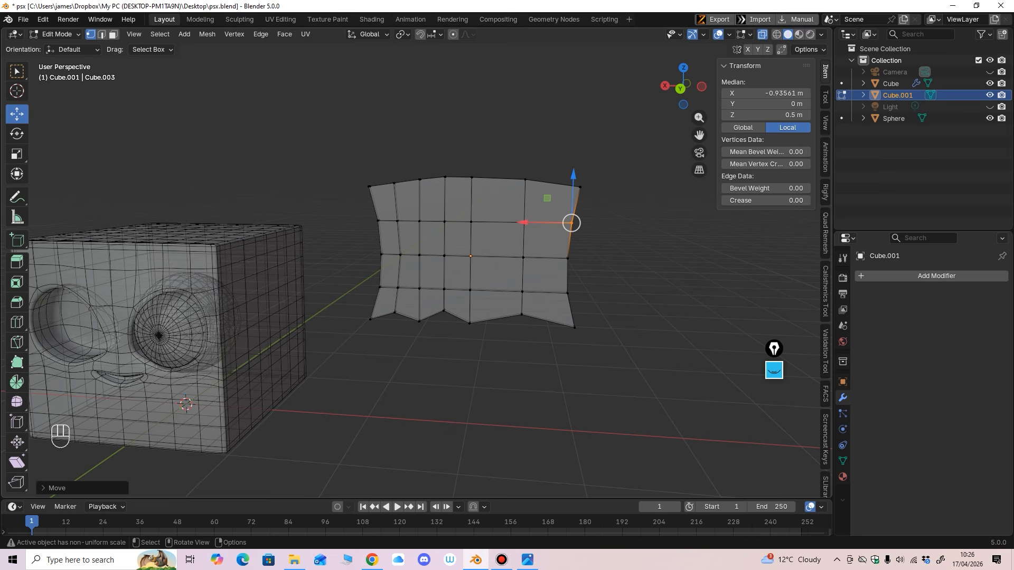
# Step: Turn X-ray off and add horizontal supporting loop cuts slid close to the slab's top and bottom edges
pyautogui.moveTo(422, 264); pyautogui.dragTo(454, 246, button='middle')
pyautogui.scroll(1, 440, 259)
pyautogui.hotkey('alt', 'z')
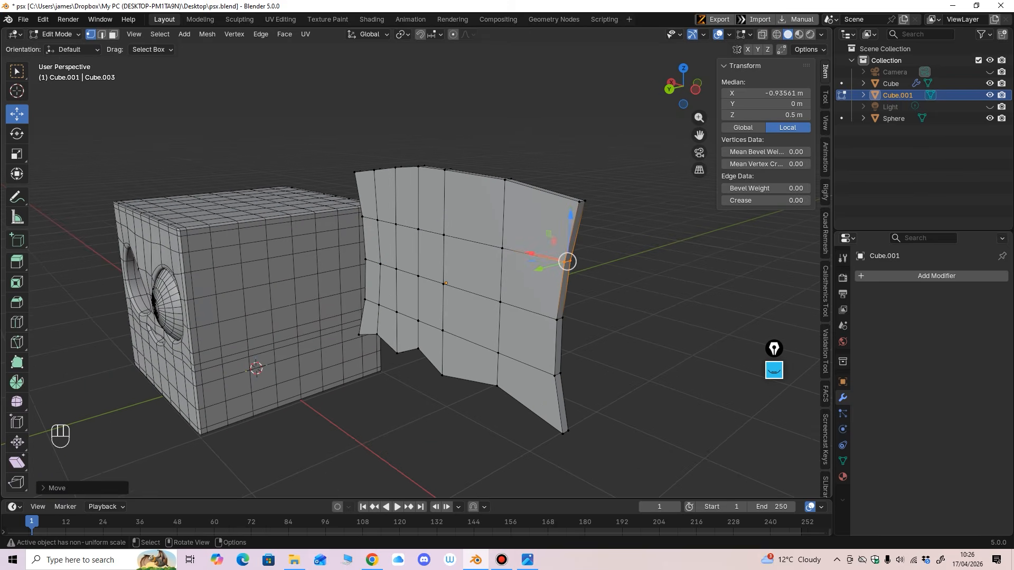
pyautogui.click(17, 322)
pyautogui.moveTo(501, 222); pyautogui.dragTo(493, 253, button='middle')
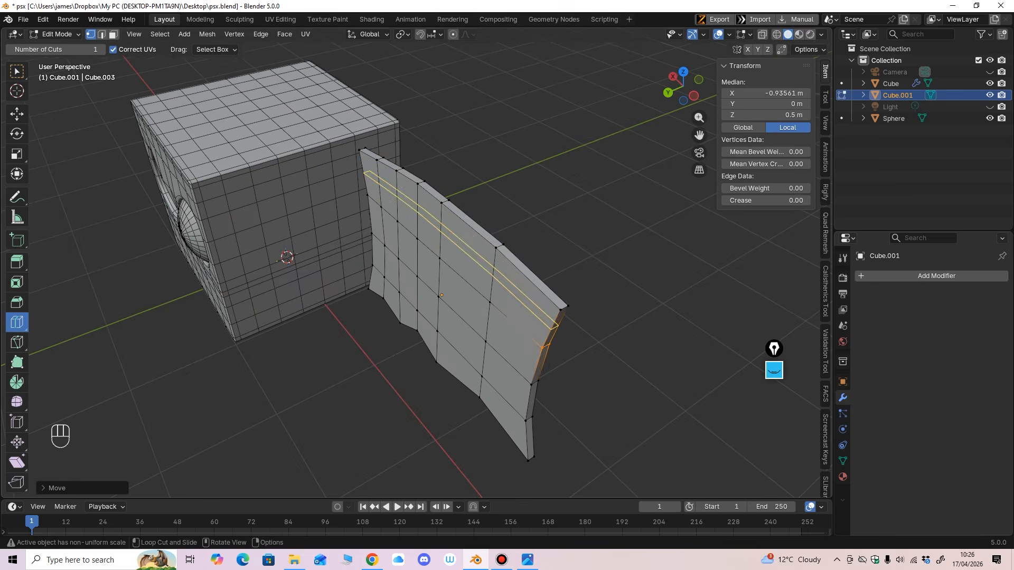
pyautogui.moveTo(493, 252); pyautogui.dragTo(499, 230)
pyautogui.moveTo(468, 244); pyautogui.dragTo(330, 248, button='middle')
pyautogui.moveTo(270, 275); pyautogui.dragTo(283, 241, button='middle')
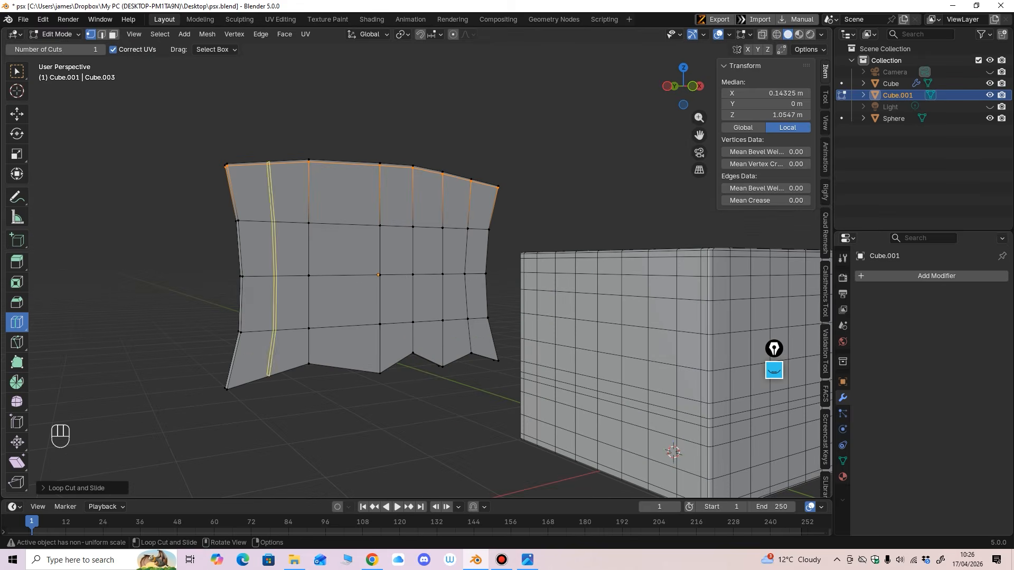
pyautogui.moveTo(236, 363); pyautogui.dragTo(232, 390)
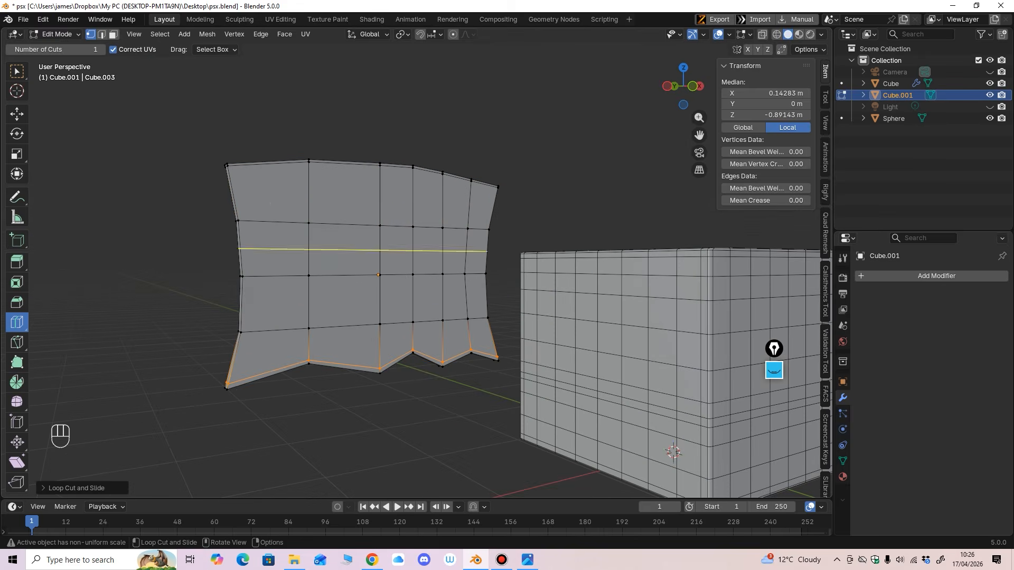
# Step: Add vertical supporting loop cuts slid close to both side edges of the slab
pyautogui.moveTo(270, 193); pyautogui.dragTo(212, 193)
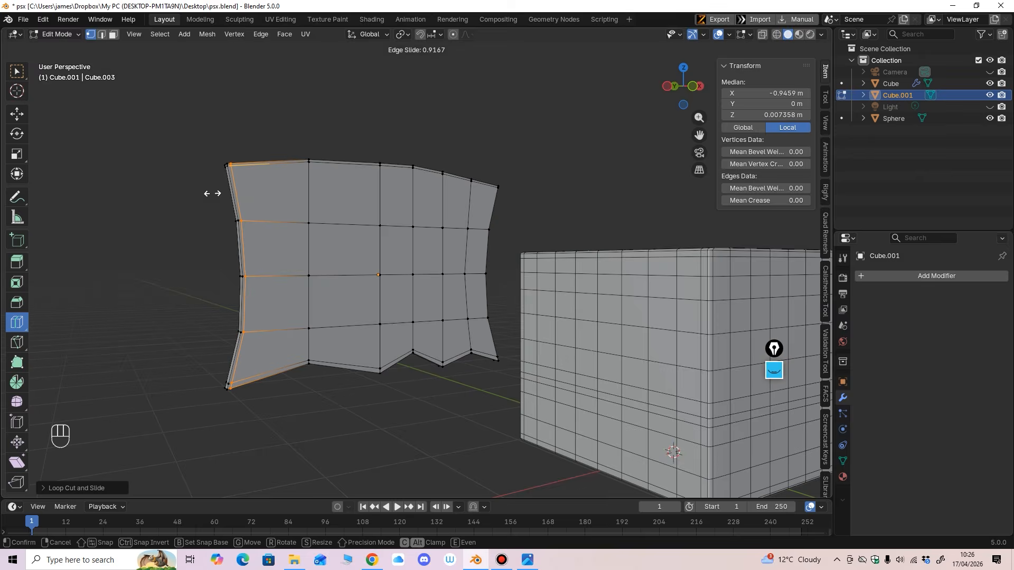
pyautogui.moveTo(541, 222); pyautogui.dragTo(496, 224, button='middle')
pyautogui.moveTo(500, 179); pyautogui.dragTo(512, 179)
# Step: Add a centred vertical loop cut through each of the slab's two wider columns and return to Object Mode
pyautogui.click(339, 227)
pyautogui.click(274, 228)
pyautogui.moveTo(273, 248); pyautogui.dragTo(512, 264, button='middle')
pyautogui.scroll(-2, 513, 264)
pyautogui.keyDown('ctrl'); pyautogui.moveTo(421, 317); pyautogui.dragTo(422, 237, button='middle'); pyautogui.keyUp('ctrl')
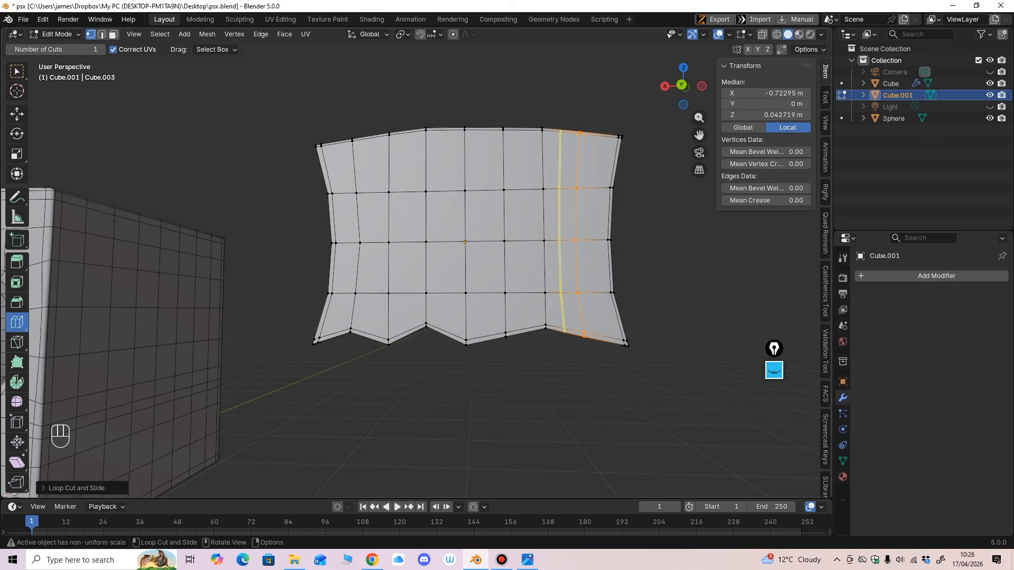
pyautogui.moveTo(561, 211); pyautogui.dragTo(578, 124, button='middle')
pyautogui.scroll(-2, 465, 243)
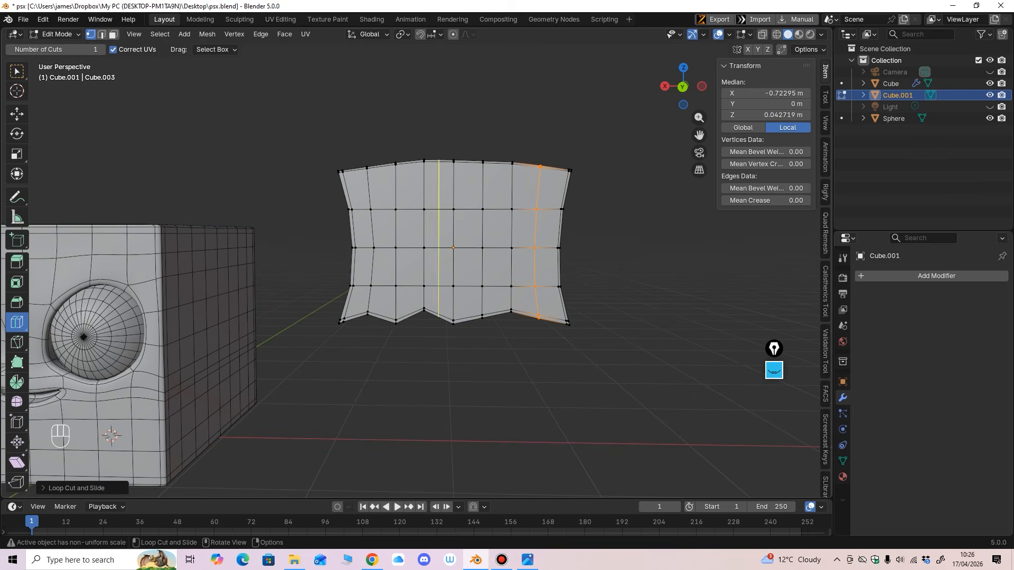
pyautogui.click(56, 34)
pyautogui.click(64, 47)
pyautogui.moveTo(423, 248); pyautogui.dragTo(431, 259, button='middle')
pyautogui.scroll(2, 422, 270)
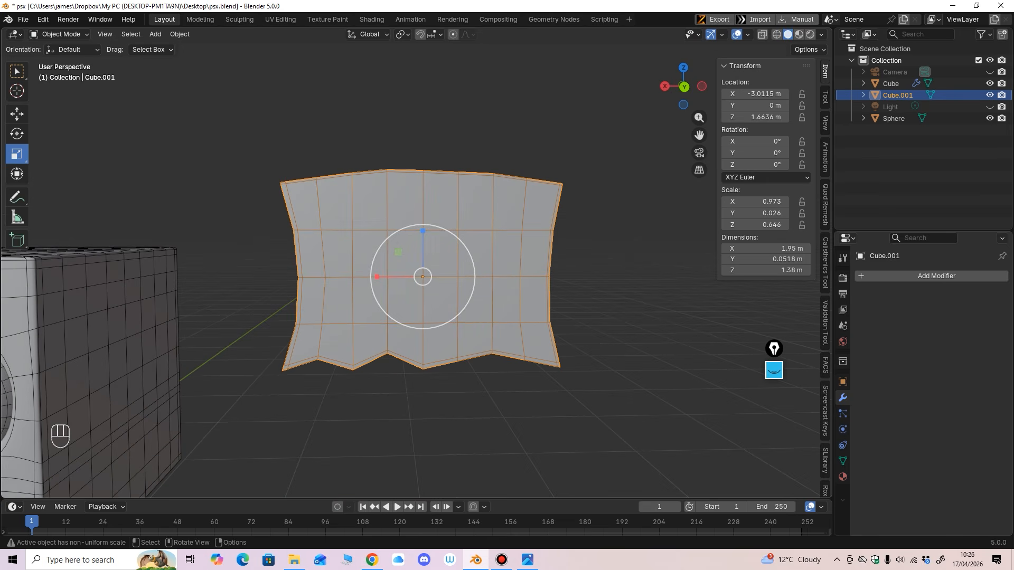
pyautogui.click(155, 34)
pyautogui.moveTo(174, 47)
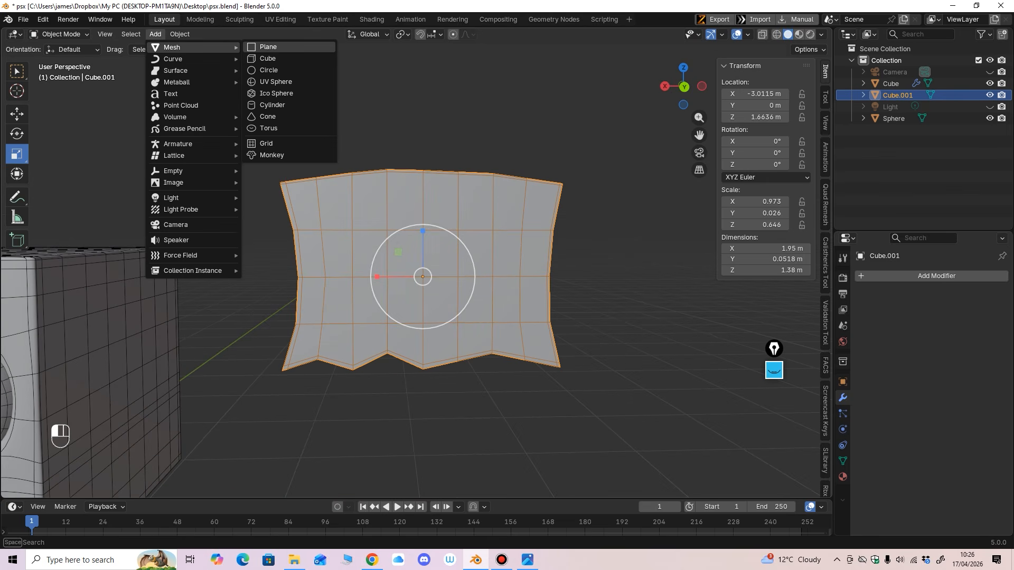
pyautogui.moveTo(338, 211); pyautogui.dragTo(340, 208, button='middle')
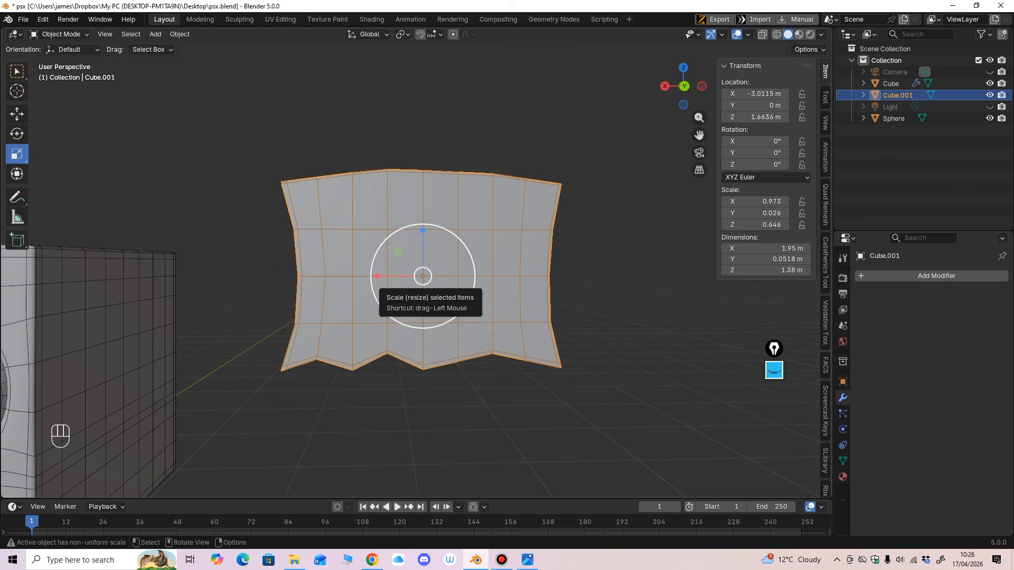
# Step: Add a new cube and move it over the wing panel, to about X -2.60 m and Z 1.36 m
pyautogui.click(156, 34)
pyautogui.moveTo(174, 47)
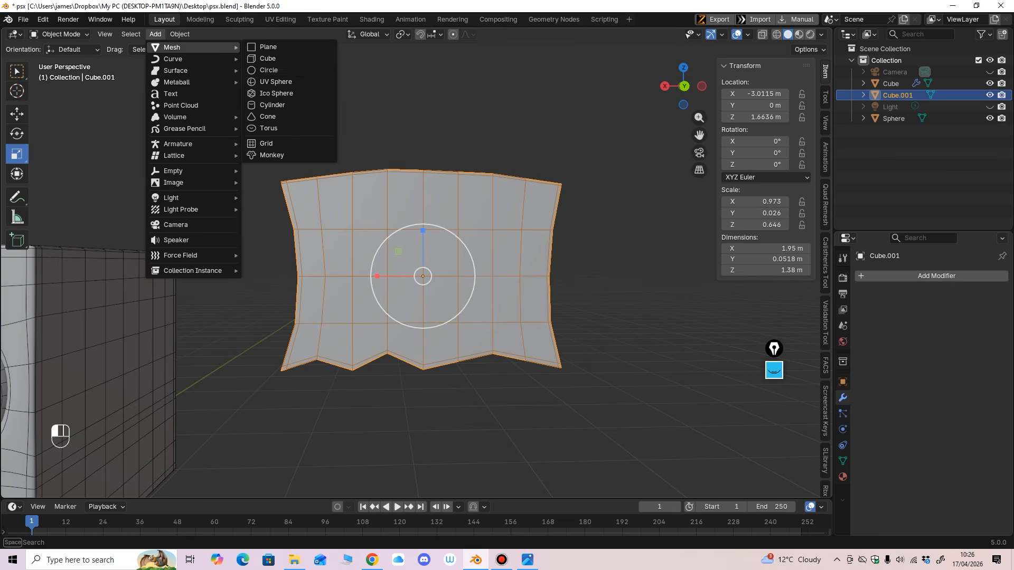
pyautogui.click(268, 58)
pyautogui.press('ctrl+KP_1')
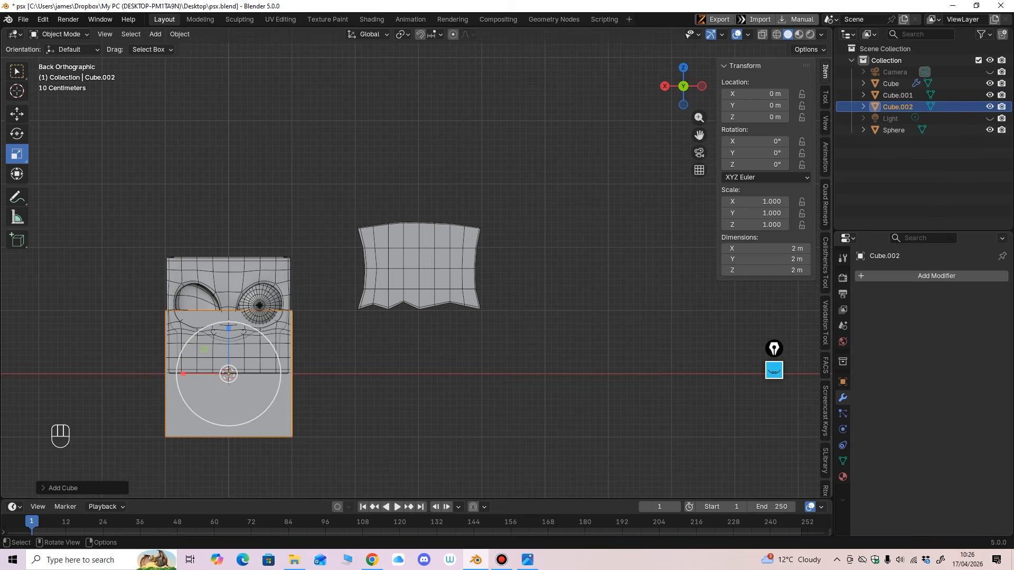
pyautogui.click(16, 114)
pyautogui.moveTo(228, 374); pyautogui.dragTo(393, 288)
pyautogui.scroll(3, 393, 288)
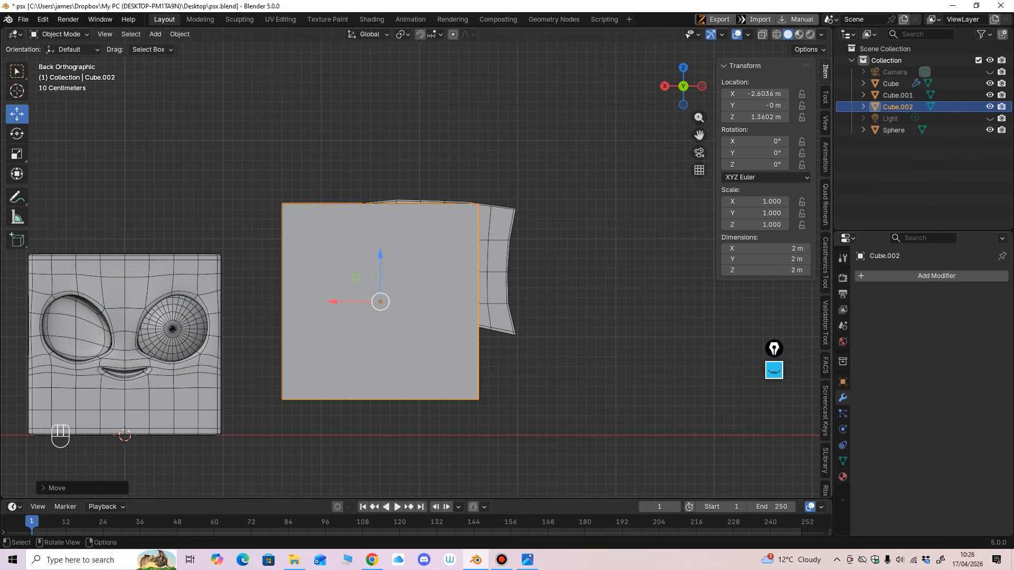
# Step: Scale the new cube into a thin upright strip about 0.139 m wide and 0.0475 m deep
pyautogui.click(17, 153)
pyautogui.moveTo(454, 221); pyautogui.dragTo(391, 275, button='middle')
pyautogui.moveTo(358, 308); pyautogui.dragTo(382, 282)
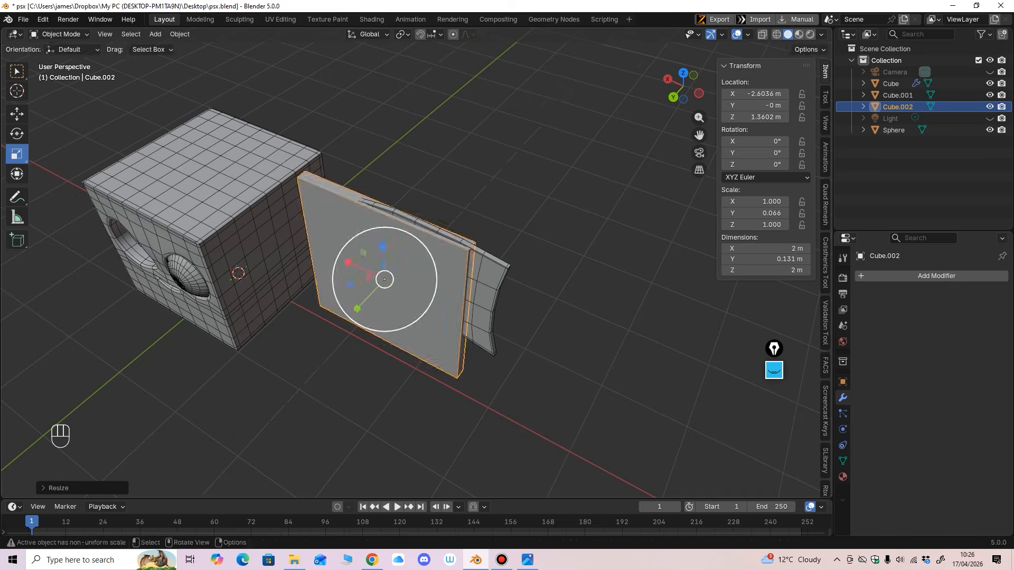
pyautogui.moveTo(382, 282); pyautogui.dragTo(369, 295, button='middle')
pyautogui.moveTo(341, 292); pyautogui.dragTo(392, 294)
pyautogui.moveTo(392, 294); pyautogui.dragTo(350, 272, button='middle')
pyautogui.moveTo(362, 262); pyautogui.dragTo(376, 286)
pyautogui.moveTo(375, 285); pyautogui.dragTo(399, 275, button='middle')
pyautogui.moveTo(345, 277); pyautogui.dragTo(355, 317)
# Step: Move the strip against the panel's face beside its body-side edge, at about X -2.257 m and Y 0.061 m
pyautogui.hotkey('shift', 'space')
pyautogui.press('g')
pyautogui.moveTo(356, 318); pyautogui.dragTo(433, 285, button='middle')
pyautogui.scroll(2, 416, 285)
pyautogui.moveTo(391, 304); pyautogui.dragTo(336, 304)
pyautogui.moveTo(433, 304); pyautogui.dragTo(342, 304)
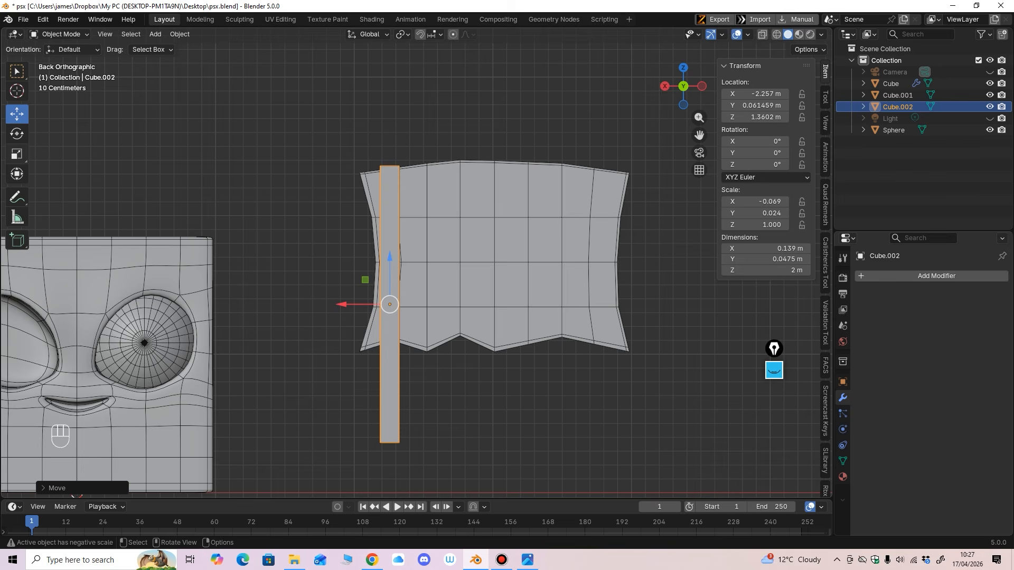
# Step: Shorten the strip to about 1.27 m and align it with the panel's height at about X -2.236 m, Z 1.705 m
pyautogui.click(17, 154)
pyautogui.moveTo(390, 259); pyautogui.dragTo(390, 198)
pyautogui.click(17, 113)
pyautogui.keyDown('ctrl'); pyautogui.moveTo(435, 277); pyautogui.dragTo(435, 251, button='middle'); pyautogui.keyUp('ctrl')
pyautogui.moveTo(331, 238); pyautogui.dragTo(328, 238)
pyautogui.click(17, 154)
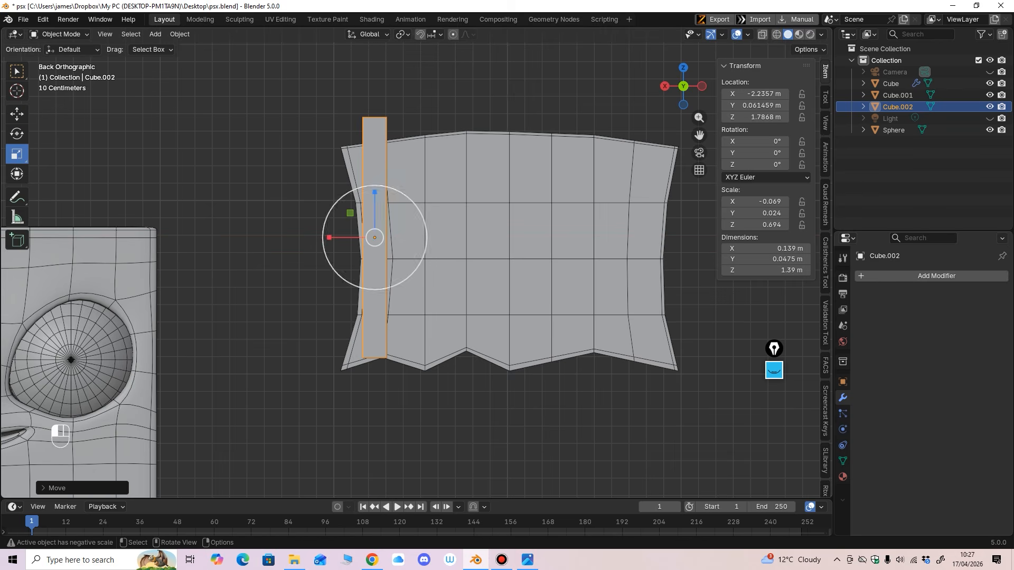
pyautogui.moveTo(375, 192); pyautogui.dragTo(375, 204)
pyautogui.click(17, 114)
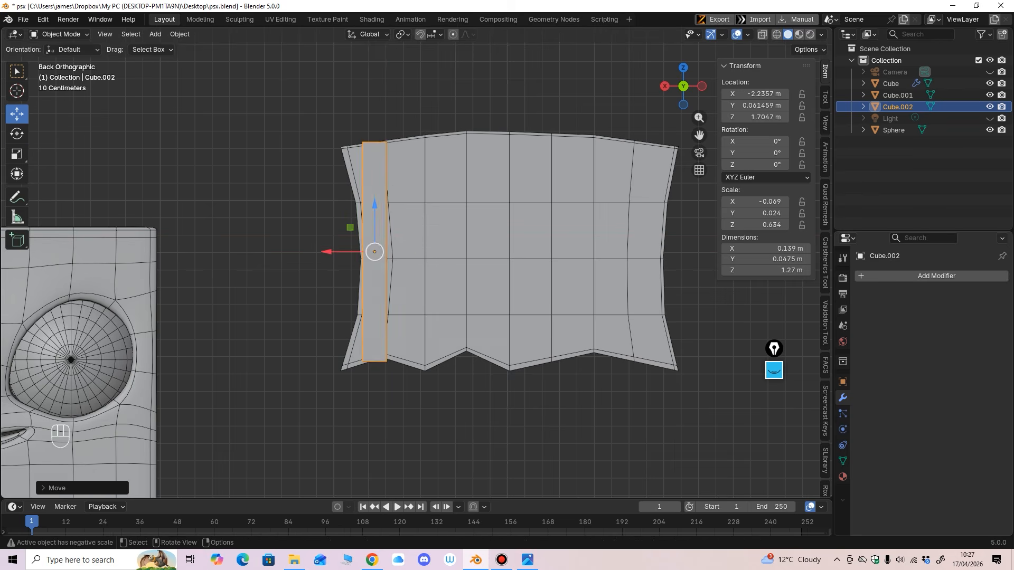
# Step: Enter Edit Mode on the strip and add a horizontal loop cut slid to about local Z 0.813 m near its top
pyautogui.moveTo(375, 204); pyautogui.dragTo(329, 212, button='middle')
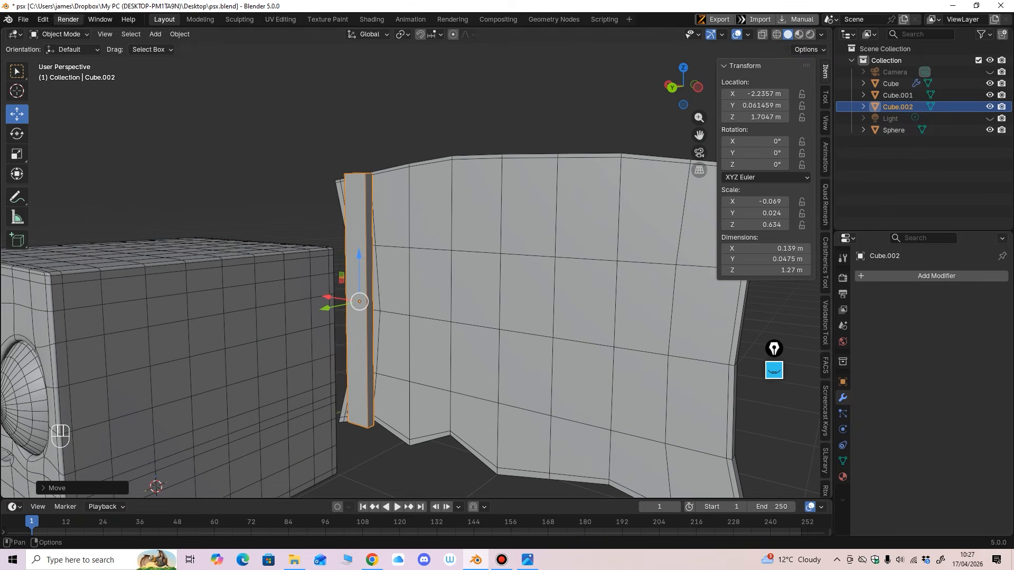
pyautogui.click(58, 34)
pyautogui.click(50, 58)
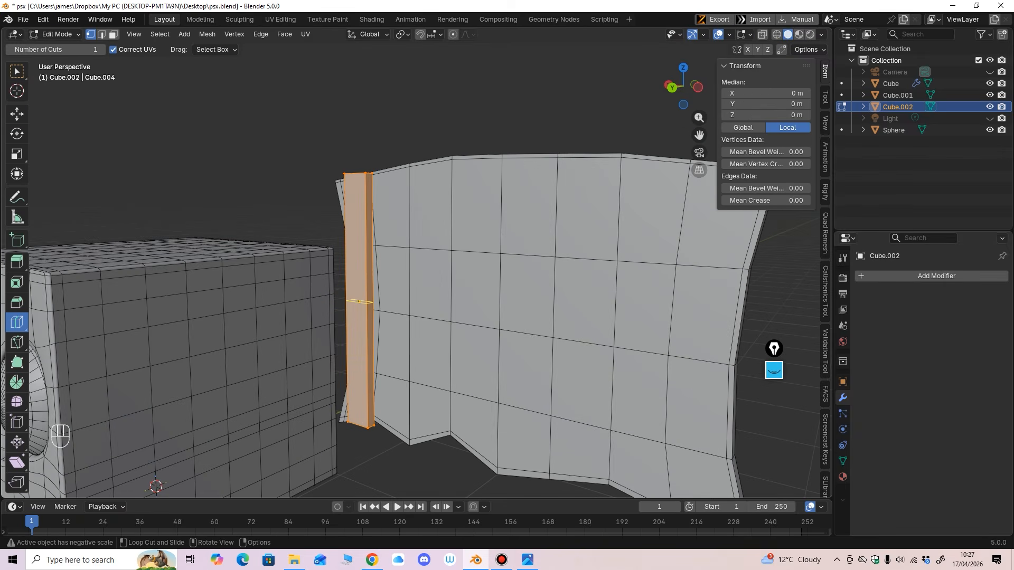
pyautogui.click(359, 301)
pyautogui.hotkey('ctrl', 'z')
pyautogui.moveTo(360, 302); pyautogui.dragTo(368, 174)
pyautogui.moveTo(367, 119); pyautogui.dragTo(368, 111)
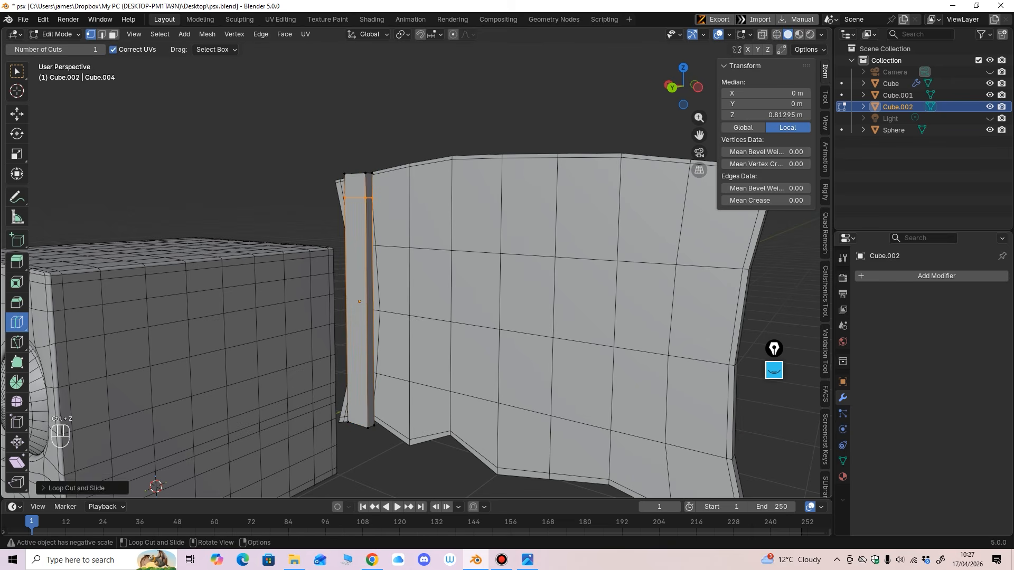
# Step: Extrude the strip's small upper side face across the panel's full width, to about local X 24.9 m, forming a top bar
pyautogui.click(113, 33)
pyautogui.click(16, 113)
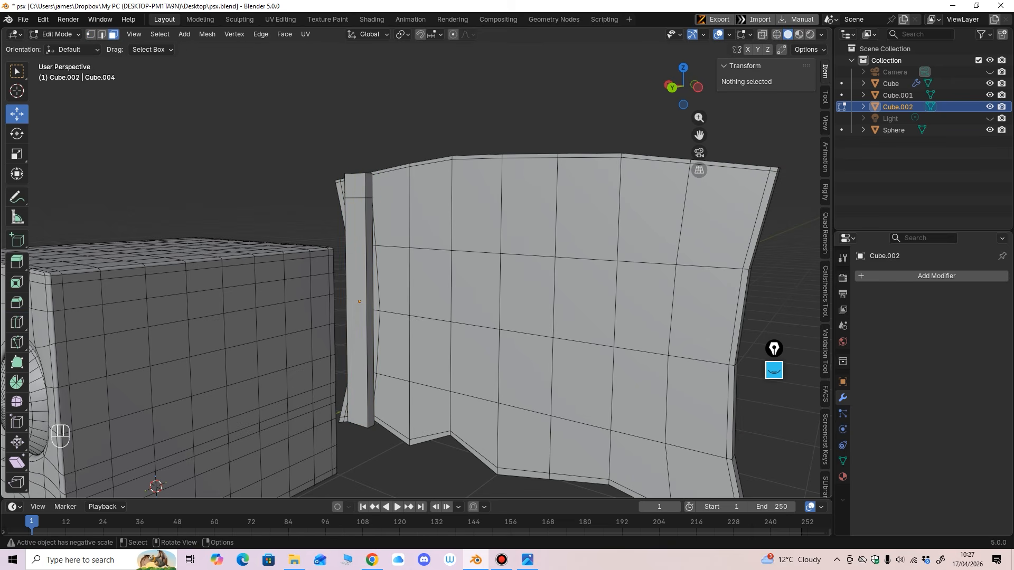
pyautogui.click(368, 185)
pyautogui.rightClick(369, 185)
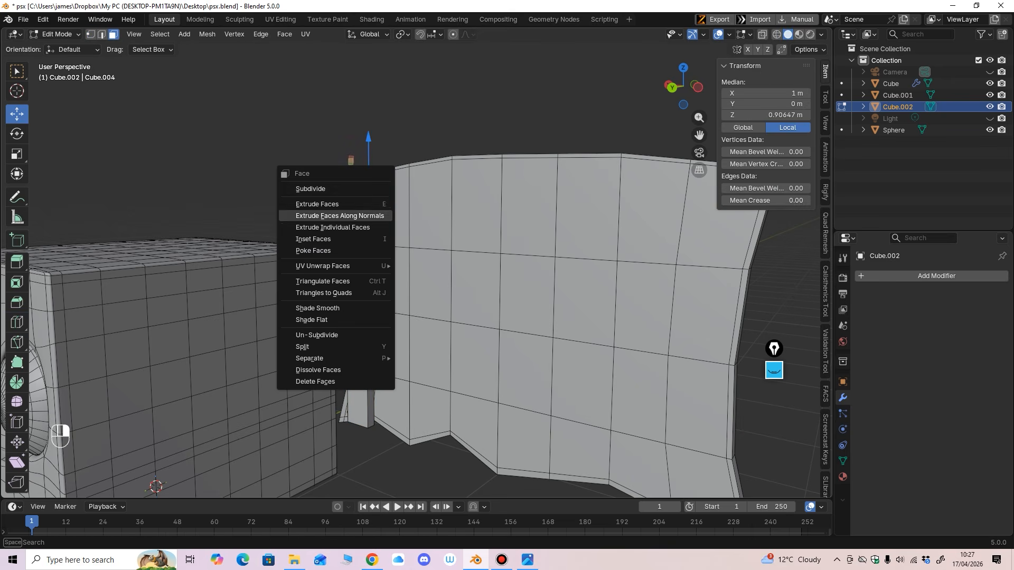
pyautogui.click(378, 215)
pyautogui.click(468, 173)
pyautogui.moveTo(468, 173); pyautogui.dragTo(484, 193, button='middle')
pyautogui.moveTo(338, 187); pyautogui.dragTo(737, 228)
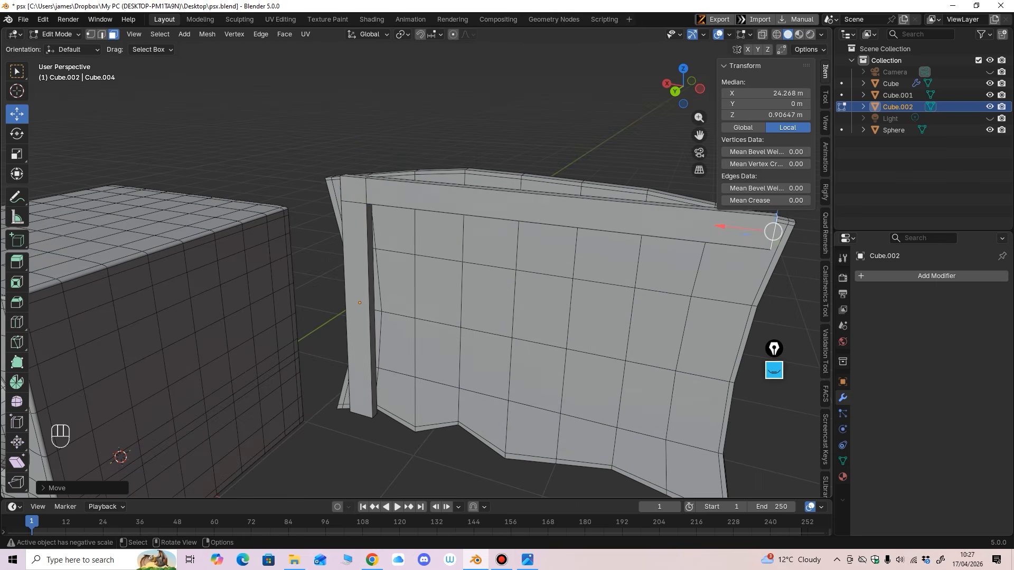
pyautogui.moveTo(737, 228); pyautogui.dragTo(708, 209, button='middle')
pyautogui.keyDown('shift'); pyautogui.moveTo(708, 209); pyautogui.dragTo(553, 222, button='middle'); pyautogui.keyUp('shift')
pyautogui.moveTo(553, 195); pyautogui.dragTo(559, 195)
pyautogui.keyDown('shift'); pyautogui.moveTo(559, 195); pyautogui.dragTo(570, 159, button='middle'); pyautogui.keyUp('shift')
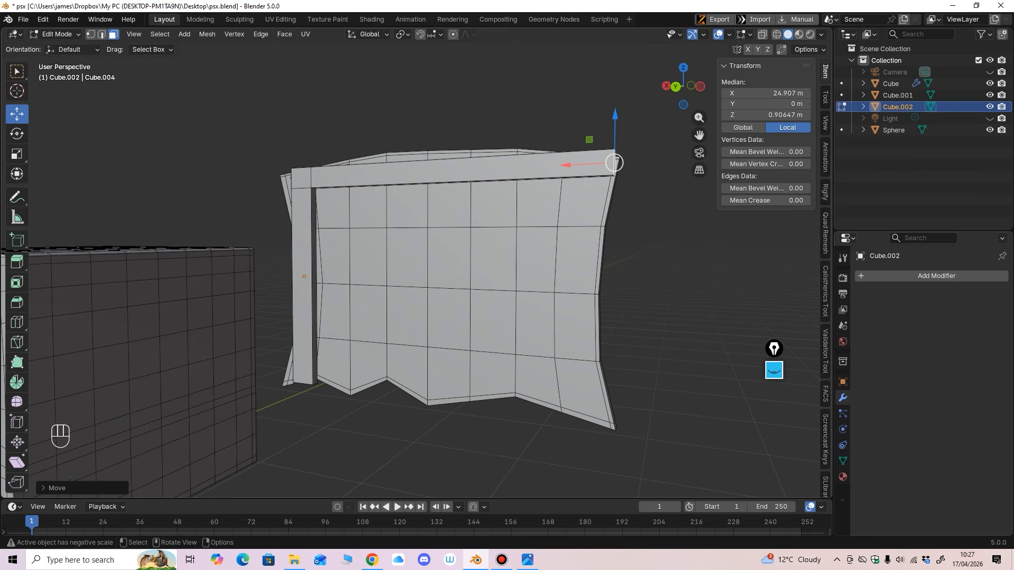
# Step: Divide the upright and the top bar with three evenly spaced loop cuts each
pyautogui.click(17, 322)
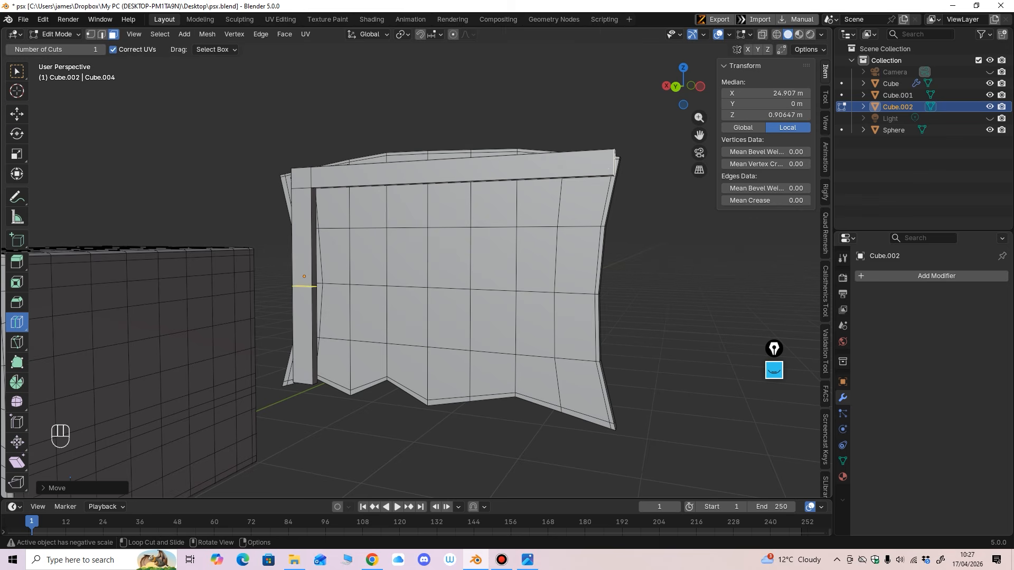
pyautogui.click(304, 264)
pyautogui.click(304, 264)
pyautogui.click(376, 175)
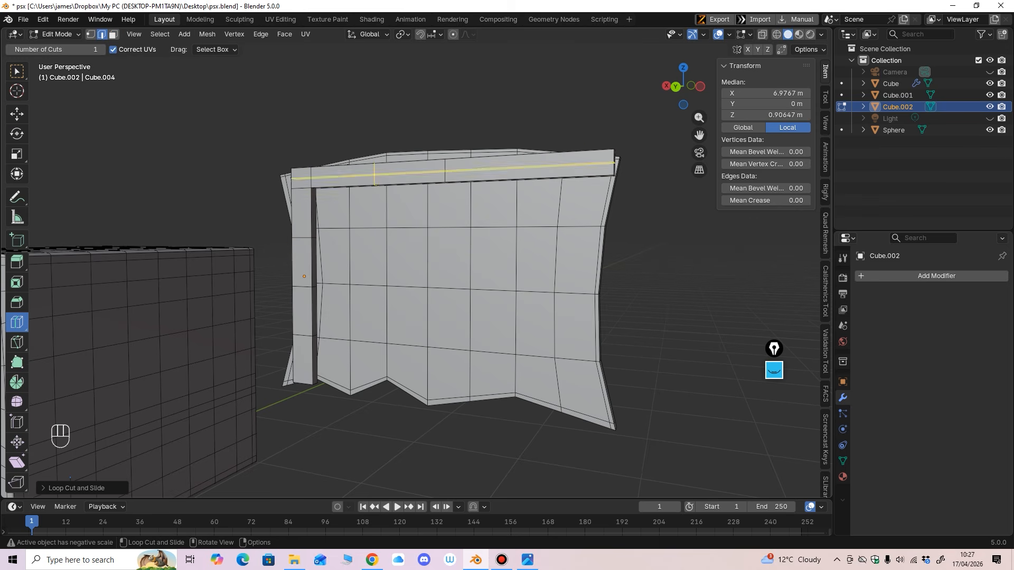
pyautogui.click(496, 169)
pyautogui.moveTo(338, 191); pyautogui.dragTo(352, 190, button='middle')
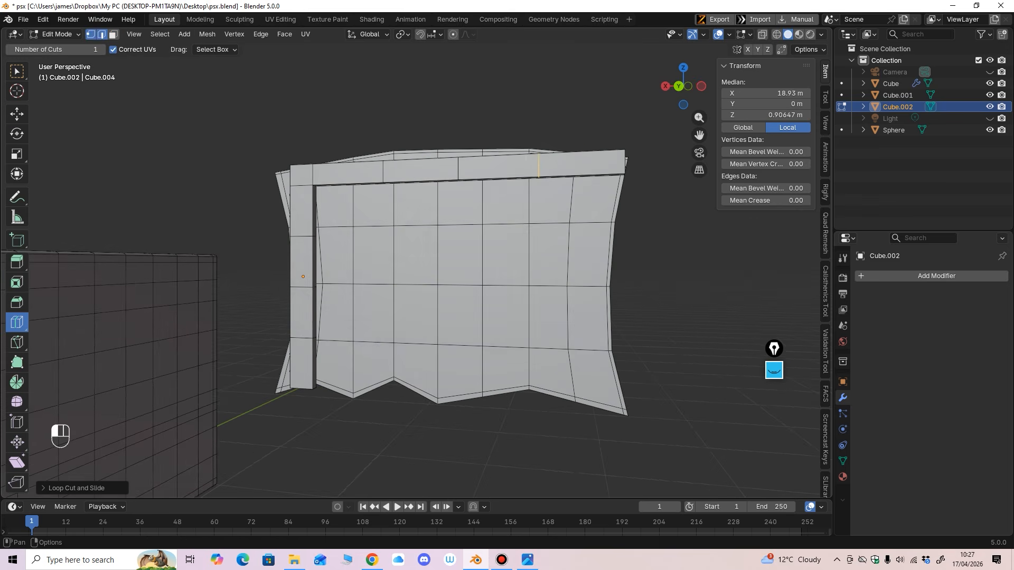
pyautogui.click(539, 166)
# Step: In X-ray back view, move the top bar's upper vertices to follow the panel's curved top edge and far corner
pyautogui.keyDown('alt'); pyautogui.moveTo(539, 166); pyautogui.dragTo(486, 175, button='middle'); pyautogui.keyUp('alt')
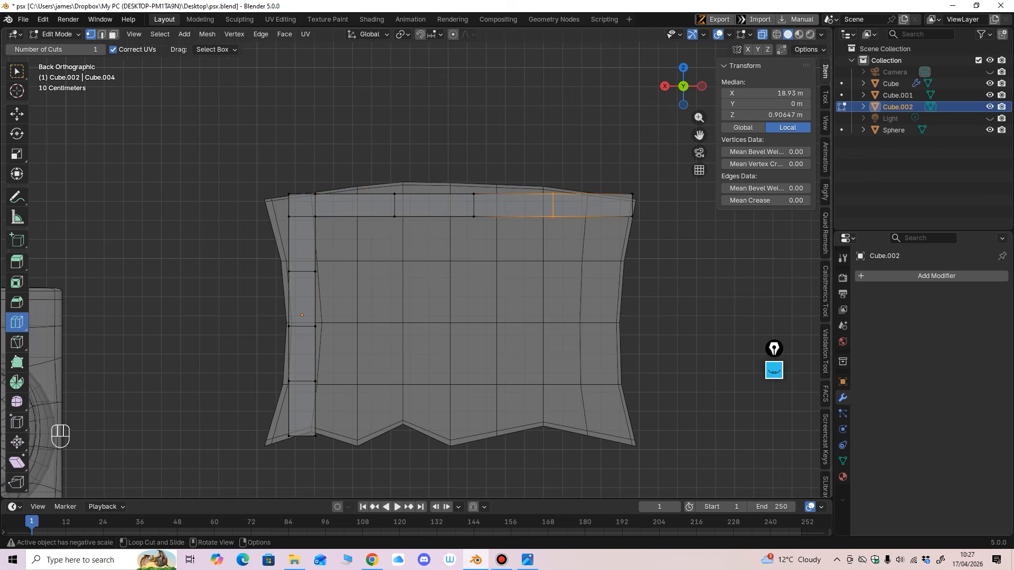
pyautogui.moveTo(355, 205); pyautogui.dragTo(502, 189)
pyautogui.hotkey('ctrl', 'z')
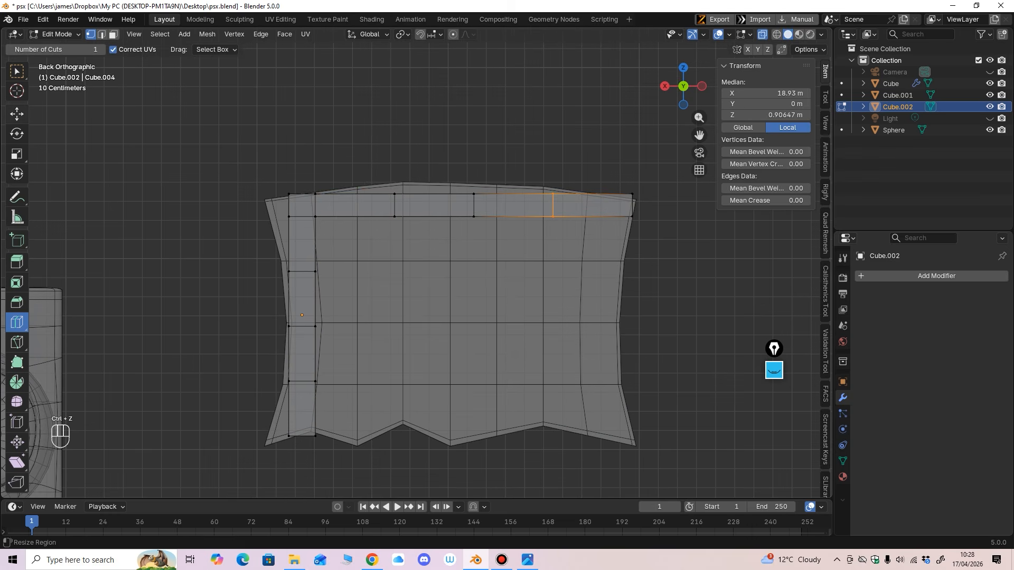
pyautogui.click(17, 114)
pyautogui.keyDown('ctrl'); pyautogui.moveTo(475, 221); pyautogui.dragTo(475, 179, button='middle'); pyautogui.keyUp('ctrl')
pyautogui.moveTo(357, 132); pyautogui.dragTo(589, 191)
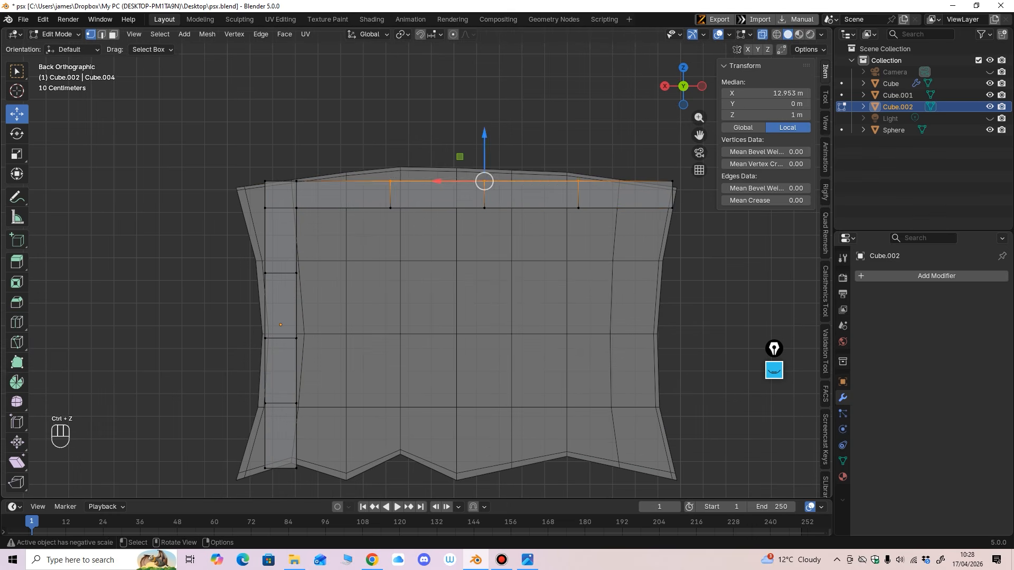
pyautogui.moveTo(485, 139)
pyautogui.mouseDown()
pyautogui.moveTo(485, 127)
pyautogui.moveTo(517, 135)
pyautogui.moveTo(466, 176)
pyautogui.moveTo(484, 125)
pyautogui.mouseUp()
pyautogui.click(578, 169)
pyautogui.moveTo(579, 123); pyautogui.dragTo(578, 130)
pyautogui.click(672, 181)
pyautogui.moveTo(625, 181); pyautogui.dragTo(629, 187)
# Step: Raise the top bar's lower vertices to give it a slim, curved profile parallel to the panel's top edge
pyautogui.moveTo(401, 199); pyautogui.dragTo(373, 239)
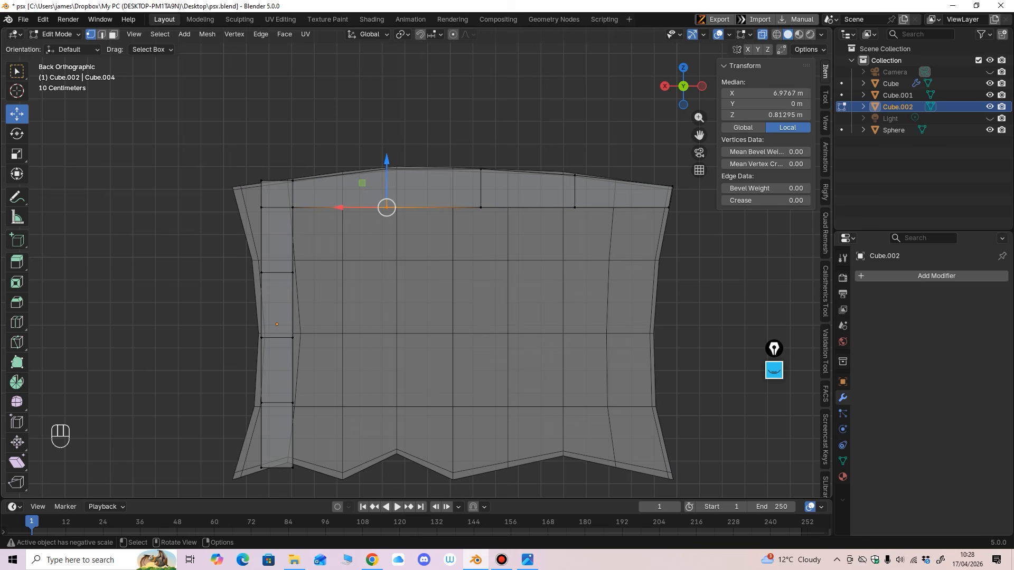
pyautogui.moveTo(387, 161); pyautogui.dragTo(387, 154)
pyautogui.moveTo(469, 233); pyautogui.dragTo(491, 199)
pyautogui.moveTo(481, 161); pyautogui.dragTo(481, 146)
pyautogui.click(575, 208)
pyautogui.moveTo(574, 160); pyautogui.dragTo(574, 146)
pyautogui.moveTo(684, 235); pyautogui.dragTo(656, 196)
pyautogui.moveTo(669, 161); pyautogui.dragTo(669, 151)
pyautogui.keyDown('shift'); pyautogui.moveTo(668, 151); pyautogui.dragTo(693, 119, button='middle'); pyautogui.keyUp('shift')
pyautogui.click(411, 169)
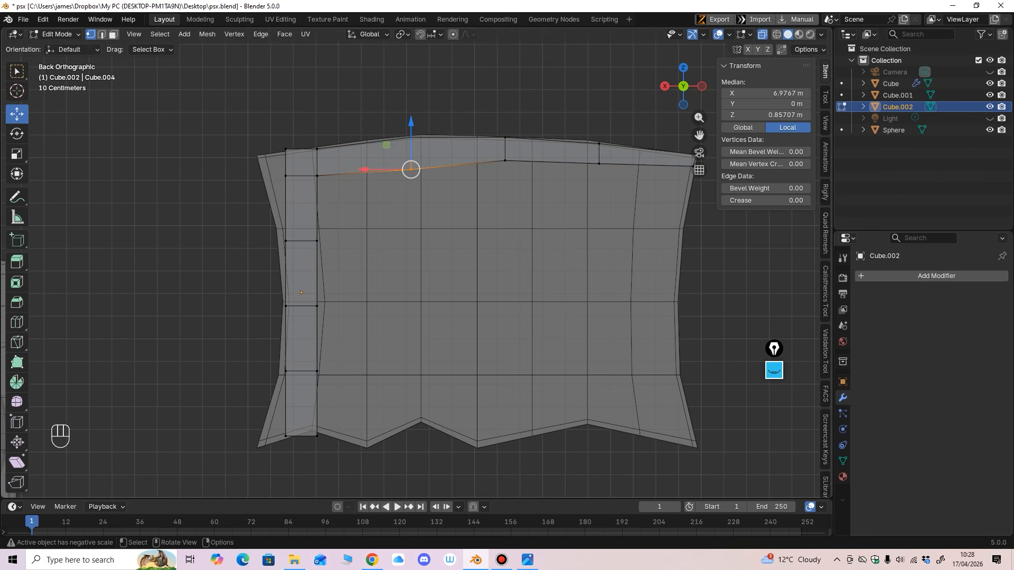
pyautogui.moveTo(411, 124); pyautogui.dragTo(411, 120)
pyautogui.keyDown('shift'); pyautogui.moveTo(411, 119); pyautogui.dragTo(428, 107, button='middle'); pyautogui.keyUp('shift')
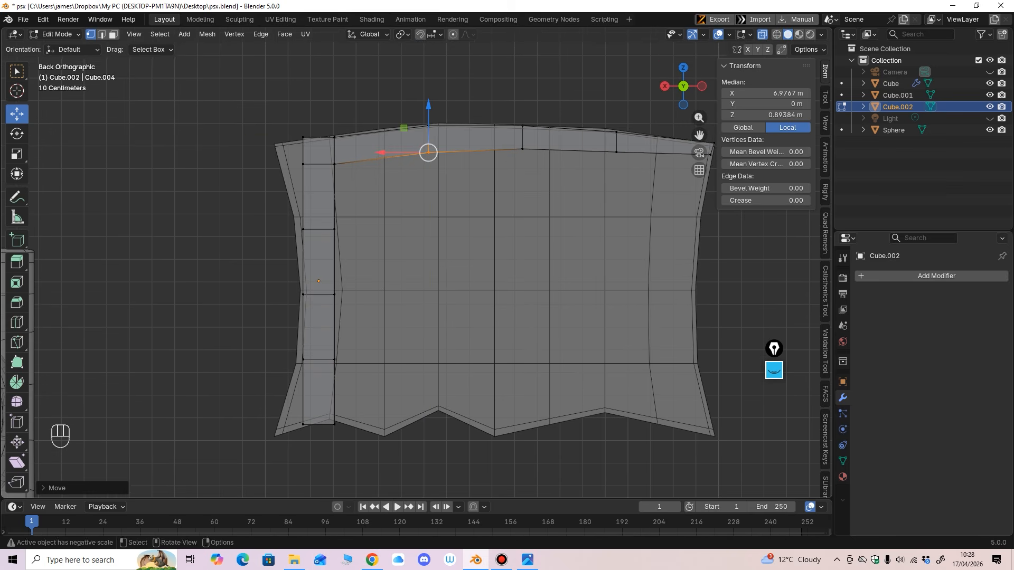
# Step: Move the frame's outer top corner and the upright's upper outer vertices onto the panel's side outline
pyautogui.moveTo(321, 106); pyautogui.dragTo(225, 137)
pyautogui.moveTo(272, 91); pyautogui.dragTo(271, 99)
pyautogui.moveTo(226, 146); pyautogui.dragTo(231, 146)
pyautogui.moveTo(278, 199); pyautogui.dragTo(310, 157)
pyautogui.moveTo(303, 164); pyautogui.dragTo(284, 173)
pyautogui.moveTo(279, 217); pyautogui.dragTo(312, 243)
pyautogui.moveTo(304, 230); pyautogui.dragTo(297, 231)
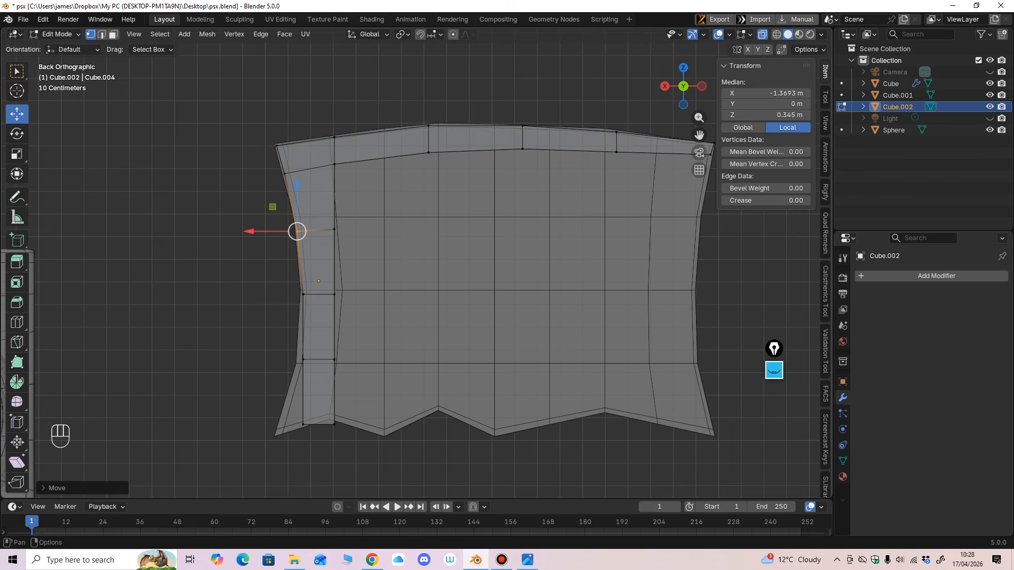
# Step: Fit the upright's middle and lower outer vertices to the panel's side and taper its foot into the lower corner
pyautogui.keyDown('shift'); pyautogui.moveTo(297, 232); pyautogui.dragTo(319, 213, button='middle'); pyautogui.keyUp('shift')
pyautogui.moveTo(306, 261); pyautogui.dragTo(338, 292)
pyautogui.moveTo(323, 276)
pyautogui.mouseDown()
pyautogui.moveTo(334, 266)
pyautogui.moveTo(321, 274)
pyautogui.mouseUp()
pyautogui.moveTo(307, 326); pyautogui.dragTo(314, 408)
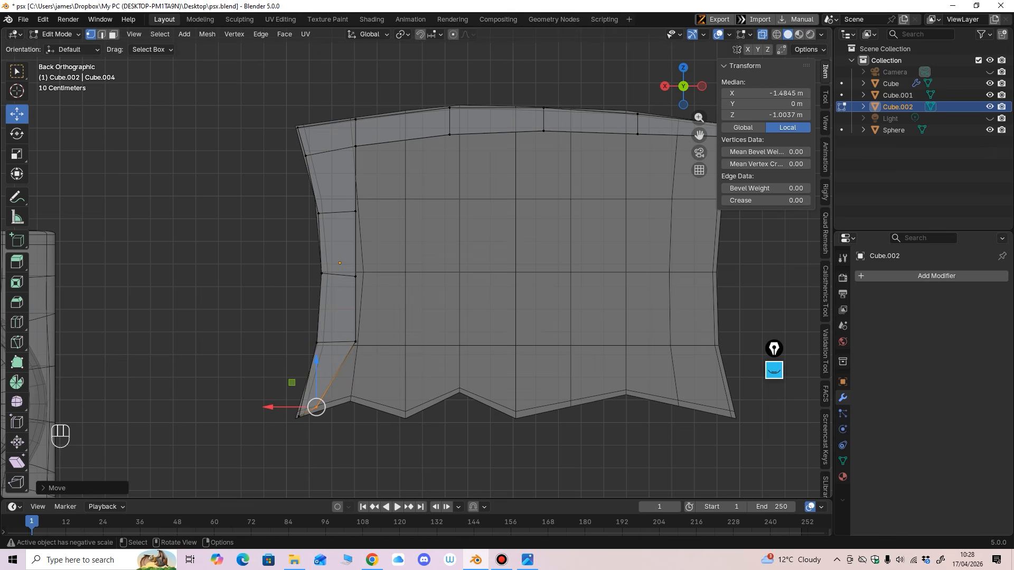
# Step: Reshape the upright's inner edge into a curve by moving its inner vertices and pulling the inner top corner outward
pyautogui.moveTo(356, 343); pyautogui.dragTo(343, 349)
pyautogui.click(355, 276)
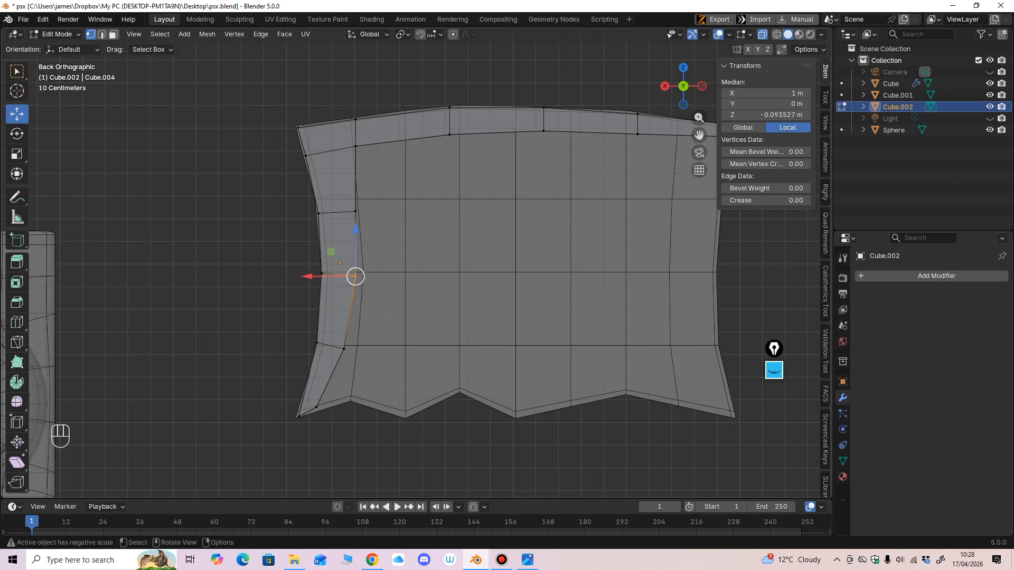
pyautogui.moveTo(356, 276); pyautogui.dragTo(351, 204)
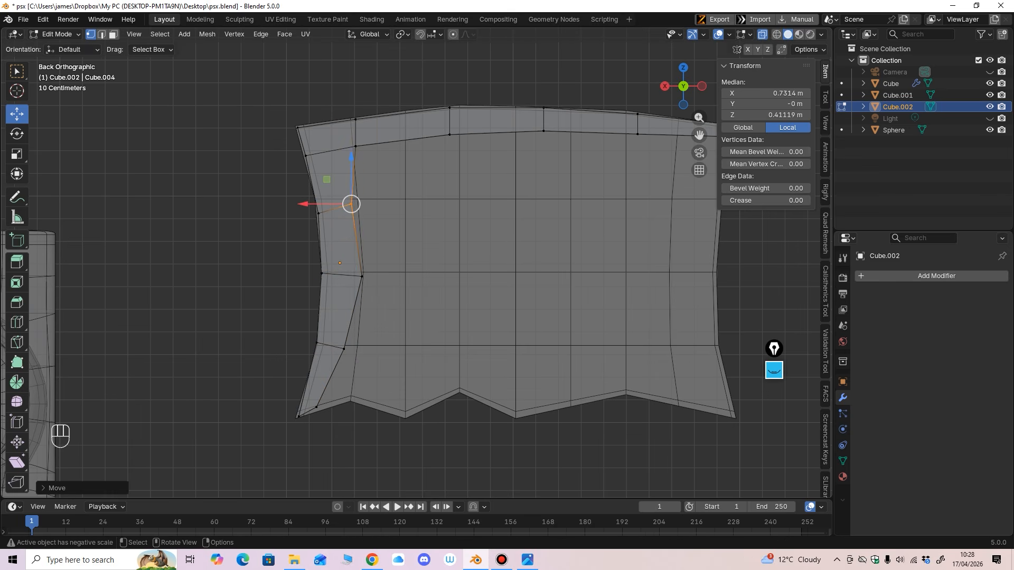
pyautogui.click(356, 146)
pyautogui.moveTo(356, 146)
pyautogui.mouseDown()
pyautogui.moveTo(338, 151)
pyautogui.moveTo(351, 113)
pyautogui.moveTo(335, 121)
pyautogui.moveTo(343, 151)
pyautogui.mouseUp()
pyautogui.click(334, 172)
pyautogui.click(351, 203)
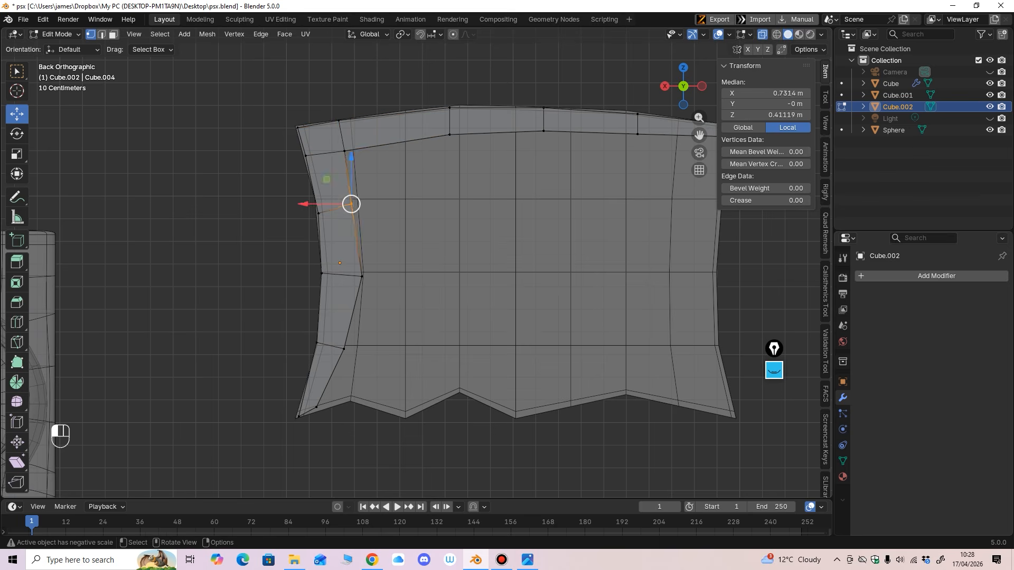
pyautogui.moveTo(351, 204); pyautogui.dragTo(357, 205)
pyautogui.scroll(-3, 357, 204)
# Step: Try supporting loop cuts on the top bar and upright near their shared corner, and undo them
pyautogui.moveTo(356, 204); pyautogui.dragTo(308, 188, button='middle')
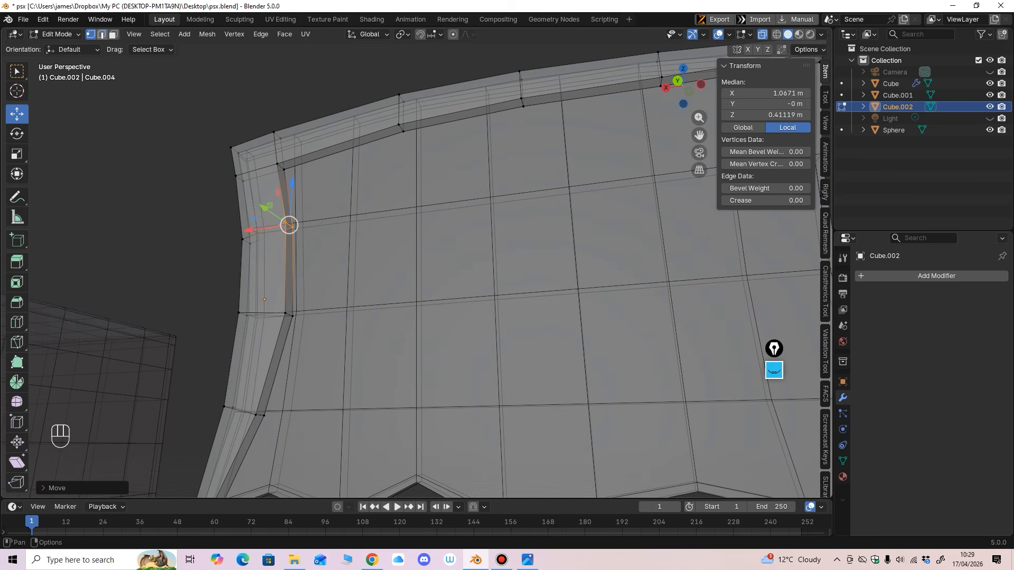
pyautogui.click(102, 34)
pyautogui.moveTo(422, 264); pyautogui.dragTo(428, 263, button='middle')
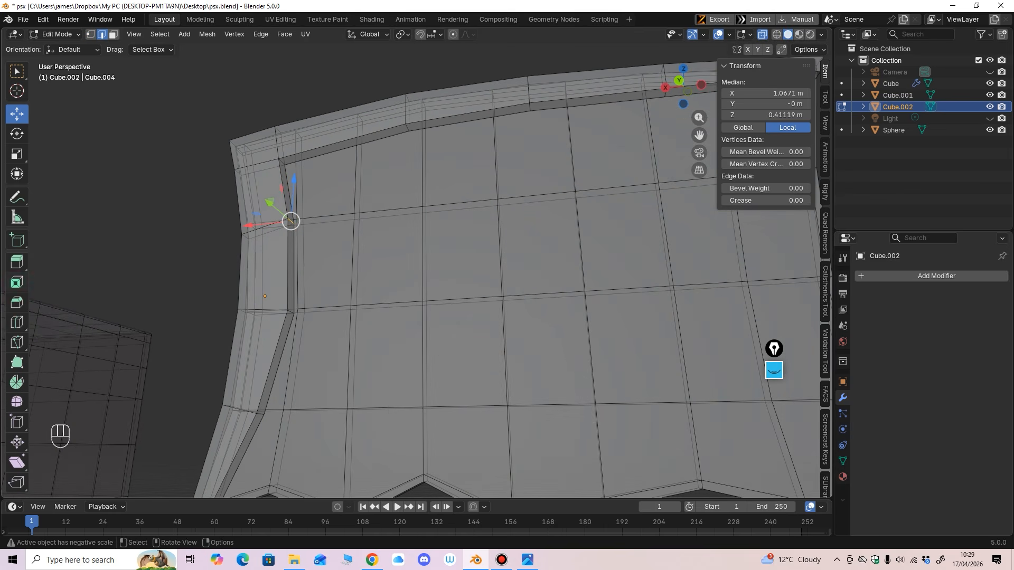
pyautogui.click(17, 322)
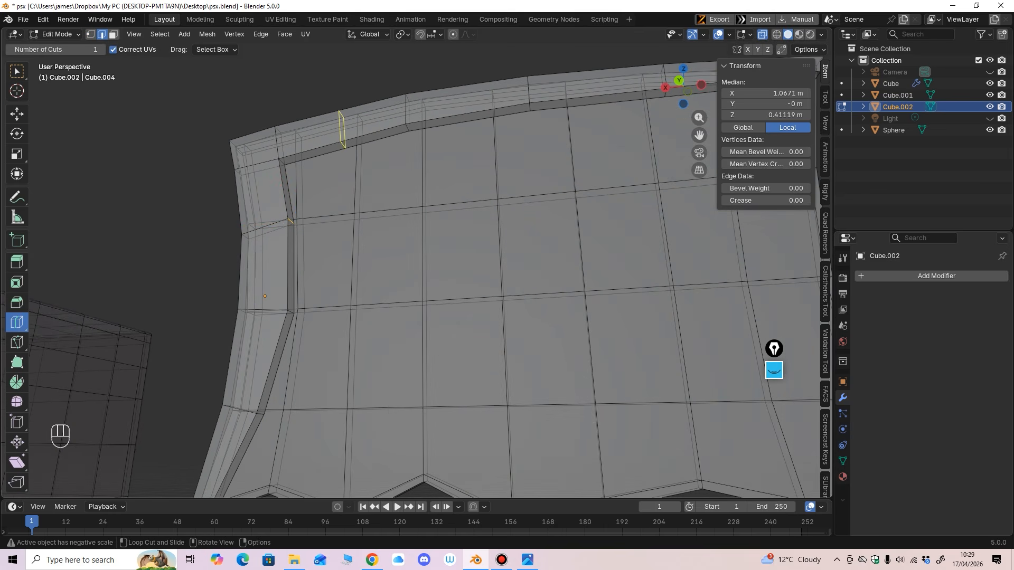
pyautogui.click(342, 130)
pyautogui.click(309, 141)
pyautogui.moveTo(288, 209); pyautogui.dragTo(264, 243, button='middle')
pyautogui.moveTo(271, 282); pyautogui.dragTo(286, 287, button='middle')
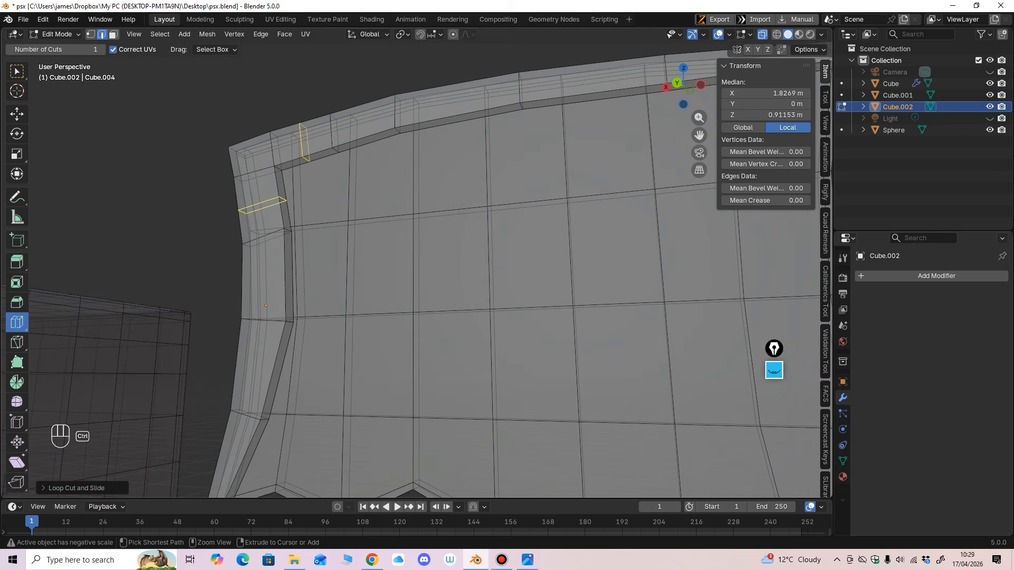
pyautogui.hotkey('ctrl', 'z')
pyautogui.hotkey('ctrl', 'z')
pyautogui.click(298, 153)
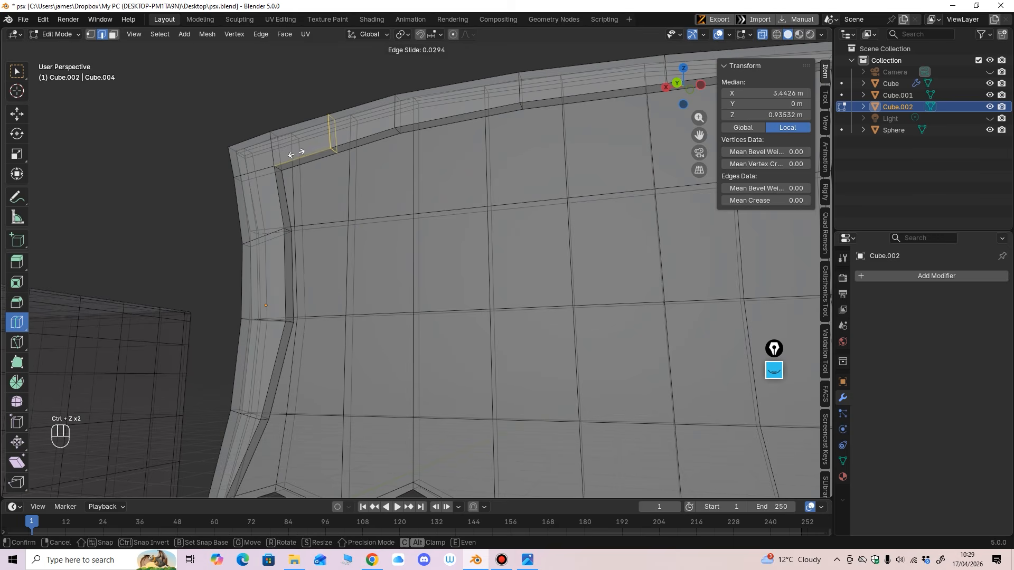
pyautogui.click(296, 154)
pyautogui.moveTo(298, 153); pyautogui.dragTo(330, 161, button='middle')
pyautogui.hotkey('ctrl', 'z')
# Step: Add a loop cut on the top bar and one on the upright, both close to the frame's inner corner
pyautogui.click(345, 144)
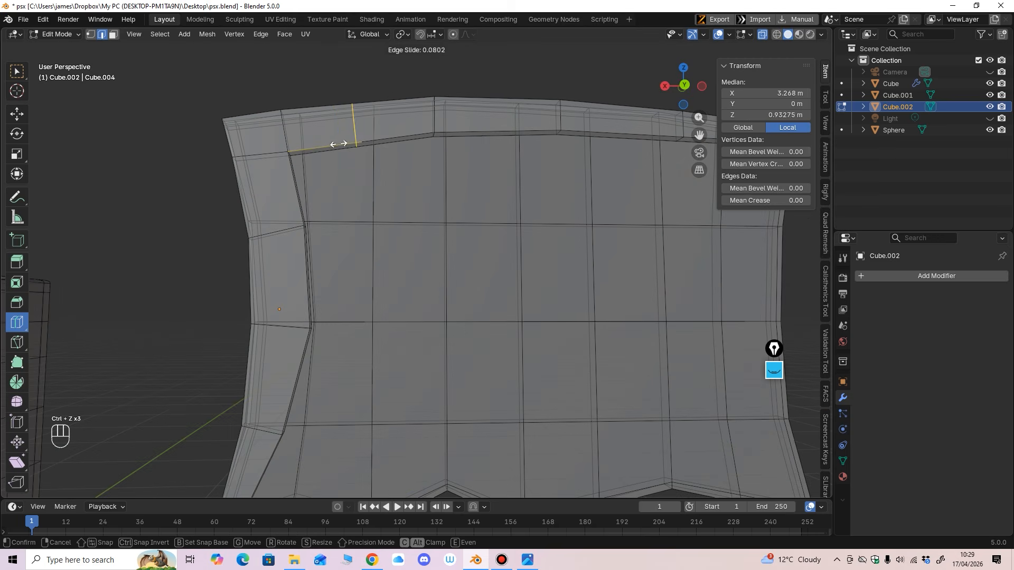
pyautogui.click(309, 154)
pyautogui.click(290, 197)
pyautogui.click(291, 195)
# Step: Extrude the upright's inner face just below the corner along its normals and pull it diagonally toward the panel's jagged lower edge
pyautogui.moveTo(292, 195)
pyautogui.mouseDown(button='middle')
pyautogui.moveTo(250, 197)
pyautogui.moveTo(305, 191)
pyautogui.mouseUp(button='middle')
pyautogui.click(113, 34)
pyautogui.click(17, 115)
pyautogui.click(276, 195)
pyautogui.rightClick(305, 195)
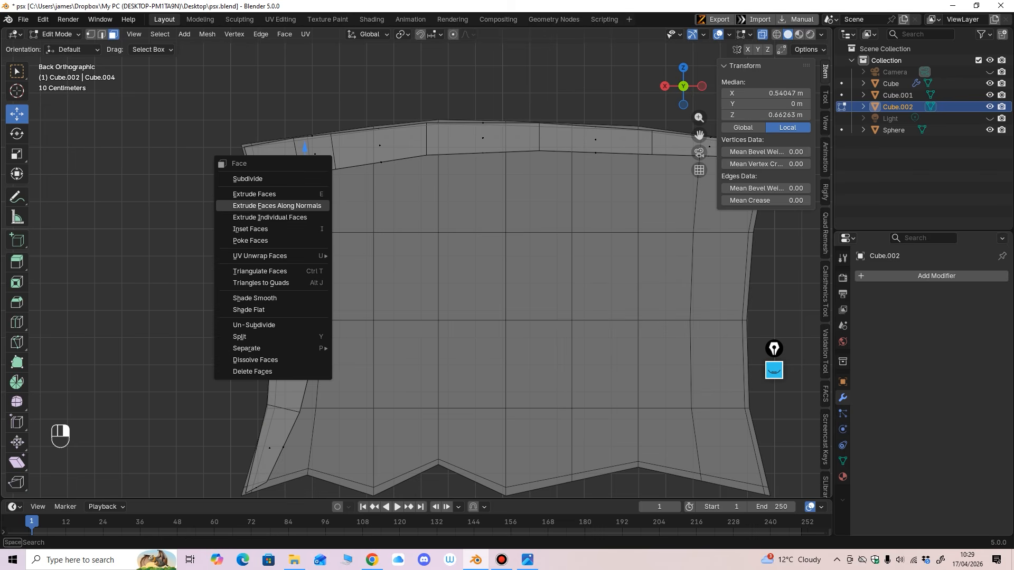
pyautogui.click(296, 205)
pyautogui.click(338, 197)
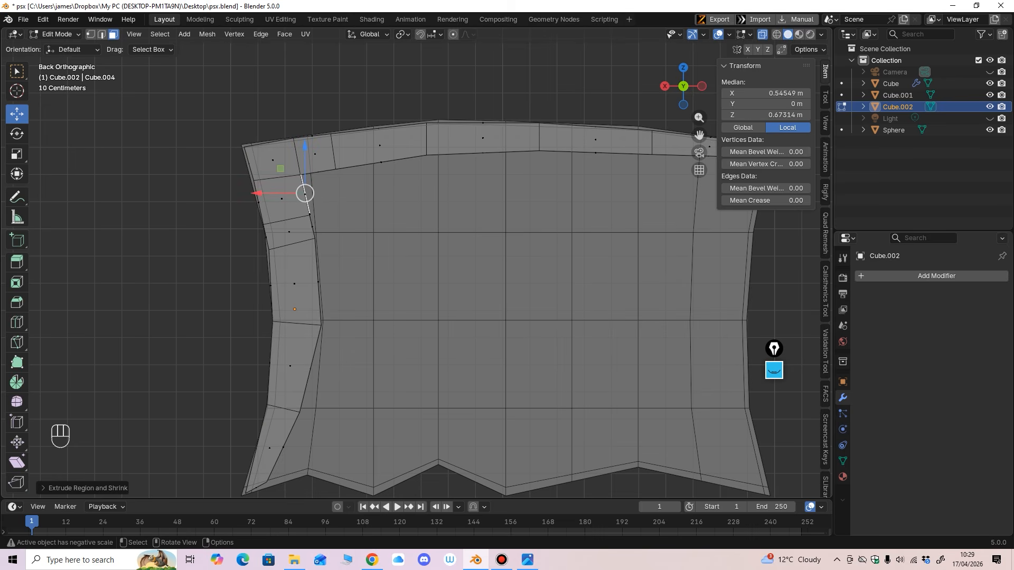
pyautogui.moveTo(261, 193); pyautogui.dragTo(403, 193)
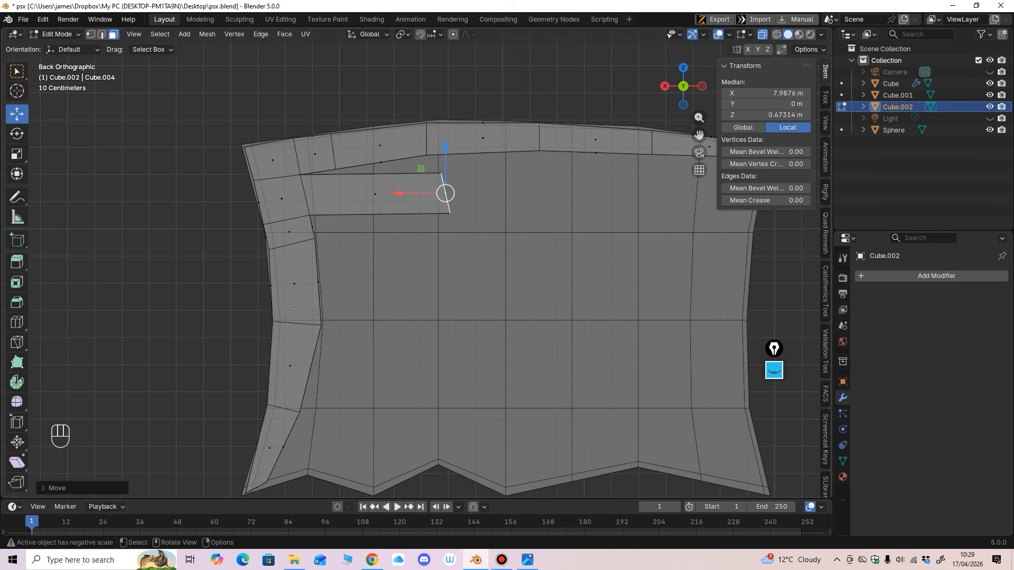
pyautogui.moveTo(446, 150); pyautogui.dragTo(445, 386)
pyautogui.keyDown('shift'); pyautogui.moveTo(445, 370); pyautogui.dragTo(412, 338, button='middle'); pyautogui.keyUp('shift')
pyautogui.keyDown('ctrl'); pyautogui.moveTo(414, 262); pyautogui.dragTo(415, 243, button='middle'); pyautogui.keyUp('ctrl')
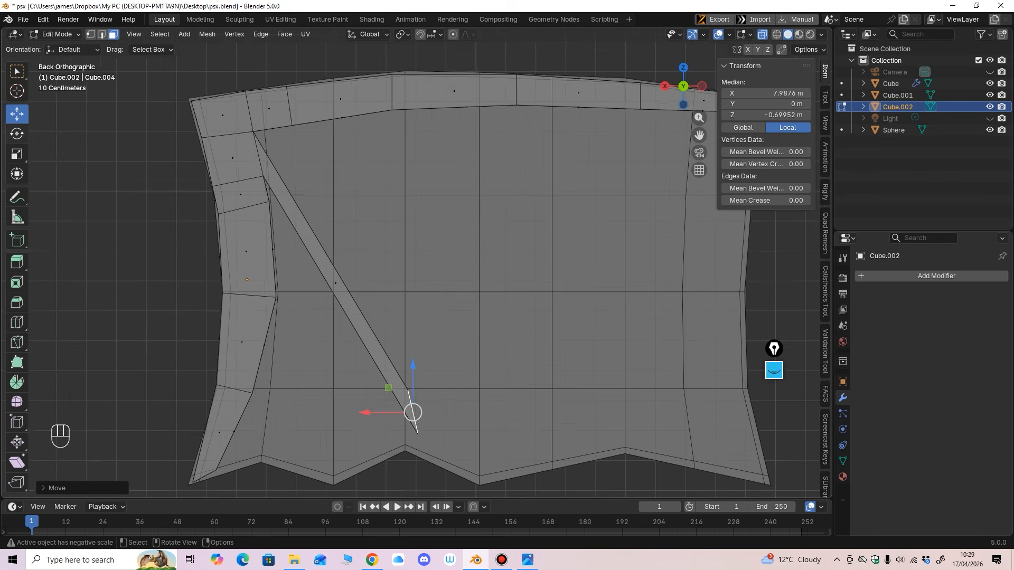
# Step: Rotate the new strut's end face perpendicular to the strut and scale it narrower along X
pyautogui.hotkey('shift', 'space')
pyautogui.press('r')
pyautogui.keyDown('shift'); pyautogui.moveTo(415, 317); pyautogui.dragTo(430, 255, button='middle'); pyautogui.keyUp('shift')
pyautogui.moveTo(464, 327); pyautogui.dragTo(451, 375)
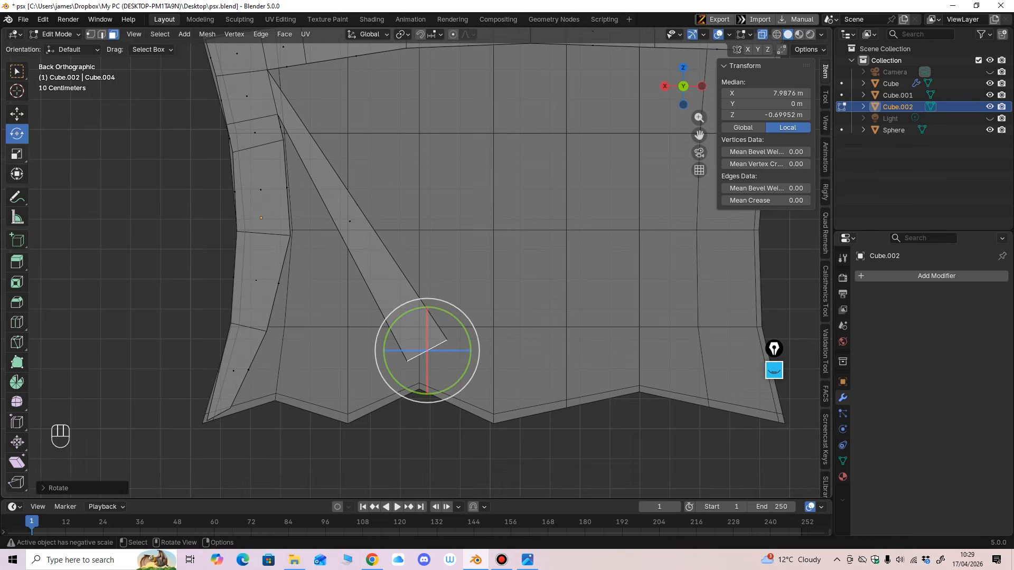
pyautogui.hotkey('shift', 'space')
pyautogui.press('s')
pyautogui.moveTo(381, 350); pyautogui.dragTo(412, 351)
pyautogui.press('1')
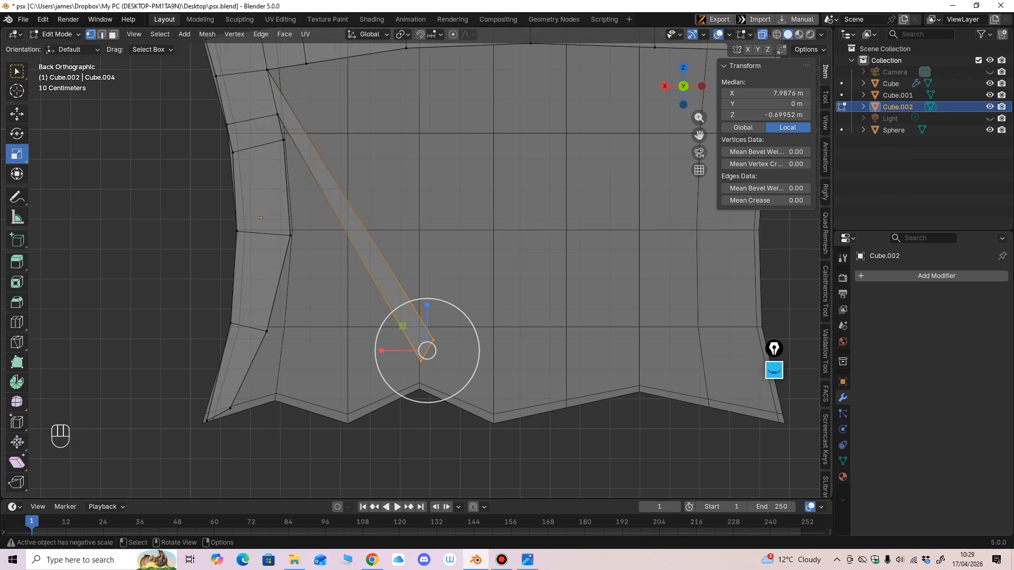
# Step: Move the strut's two end corners down to the notch in the panel's lower edge so the strut tapers
pyautogui.hotkey('shift', 'space')
pyautogui.press('g')
pyautogui.press('b')
pyautogui.moveTo(394, 416); pyautogui.dragTo(429, 355)
pyautogui.moveTo(421, 361); pyautogui.dragTo(415, 385)
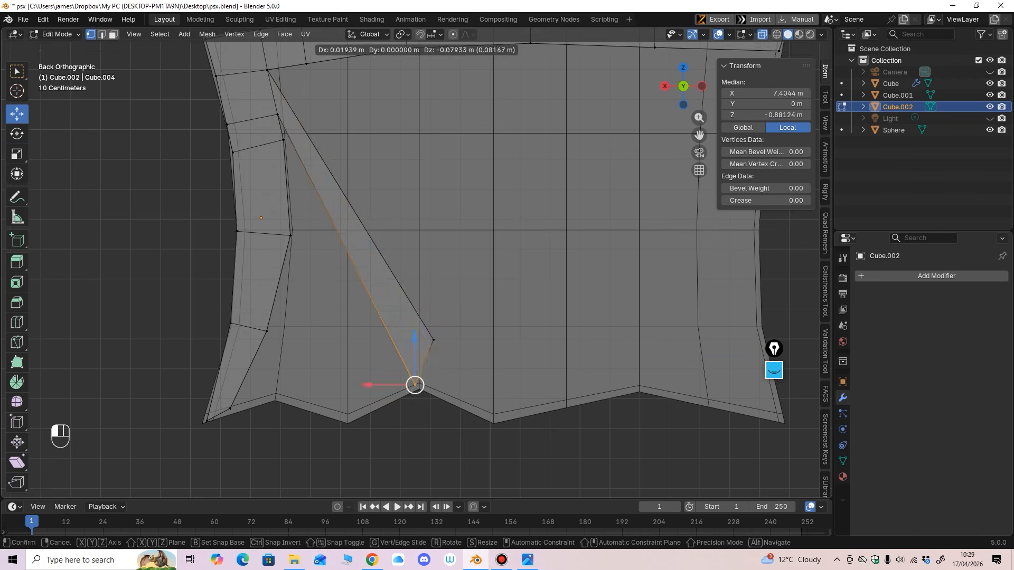
pyautogui.click(433, 339)
pyautogui.moveTo(433, 340); pyautogui.dragTo(430, 381)
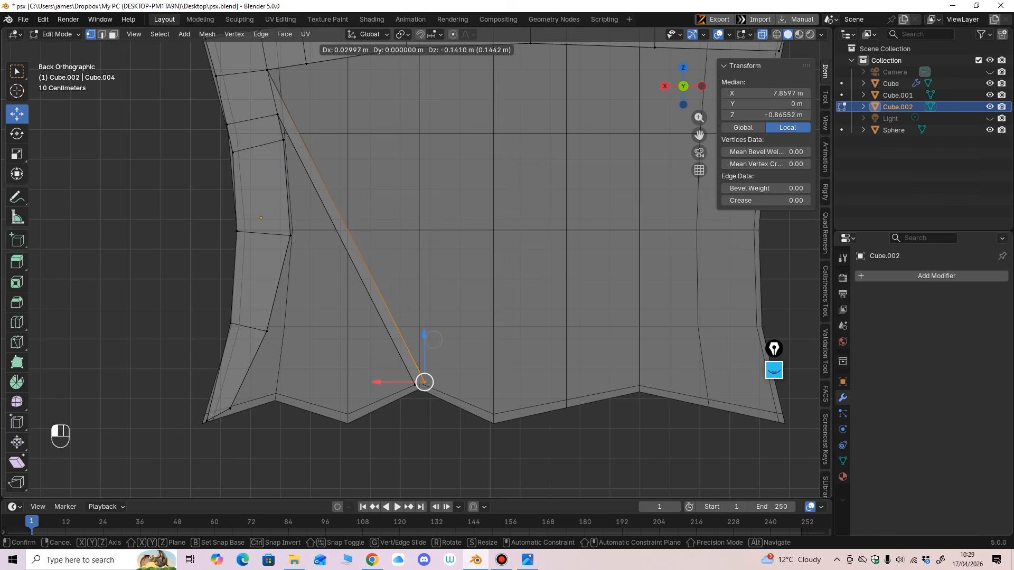
pyautogui.moveTo(425, 384)
pyautogui.mouseDown()
pyautogui.moveTo(415, 385)
pyautogui.moveTo(424, 381)
pyautogui.mouseUp()
pyautogui.click(424, 385)
pyautogui.keyDown('shift'); pyautogui.moveTo(551, 237); pyautogui.dragTo(537, 258, button='middle'); pyautogui.keyUp('shift')
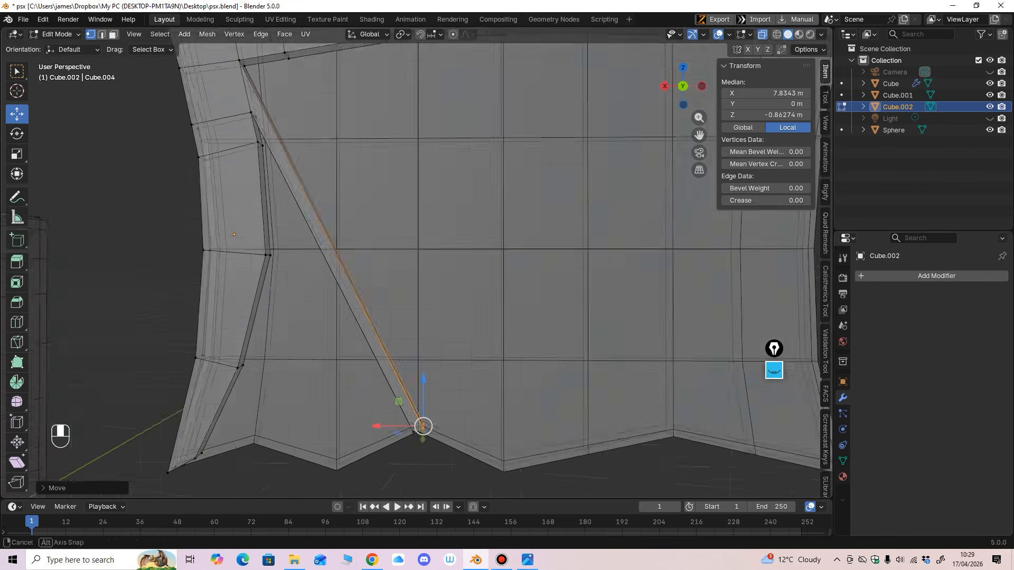
pyautogui.keyDown('shift'); pyautogui.moveTo(539, 174); pyautogui.dragTo(557, 256, button='middle'); pyautogui.keyUp('shift')
# Step: Shift the frame's inner corner vertices, where the strut starts, slightly along X toward the panel's middle
pyautogui.moveTo(265, 144); pyautogui.dragTo(282, 159)
pyautogui.keyDown('alt'); pyautogui.moveTo(286, 159); pyautogui.dragTo(304, 160, button='middle'); pyautogui.keyUp('alt')
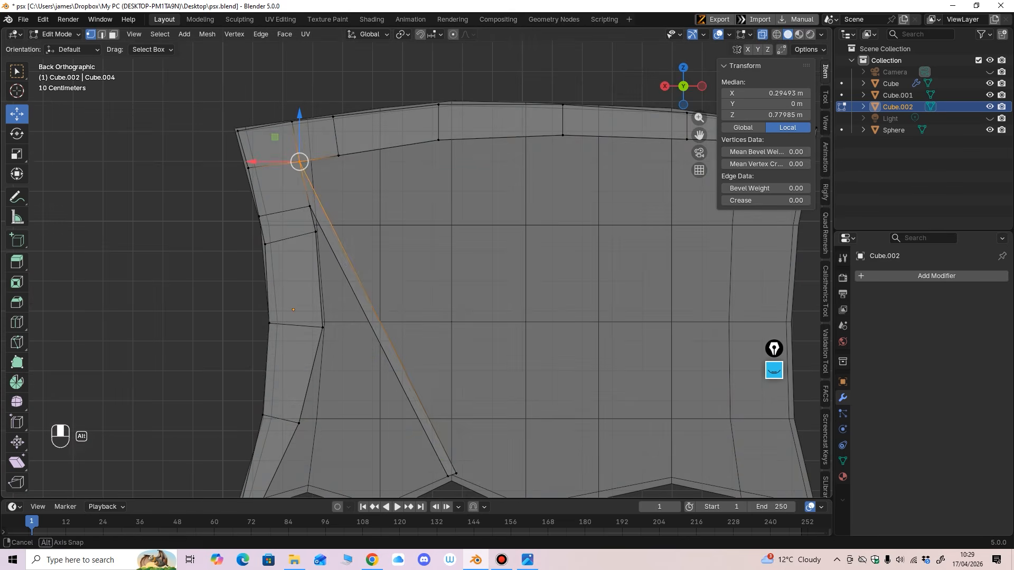
pyautogui.moveTo(252, 162); pyautogui.dragTo(258, 162)
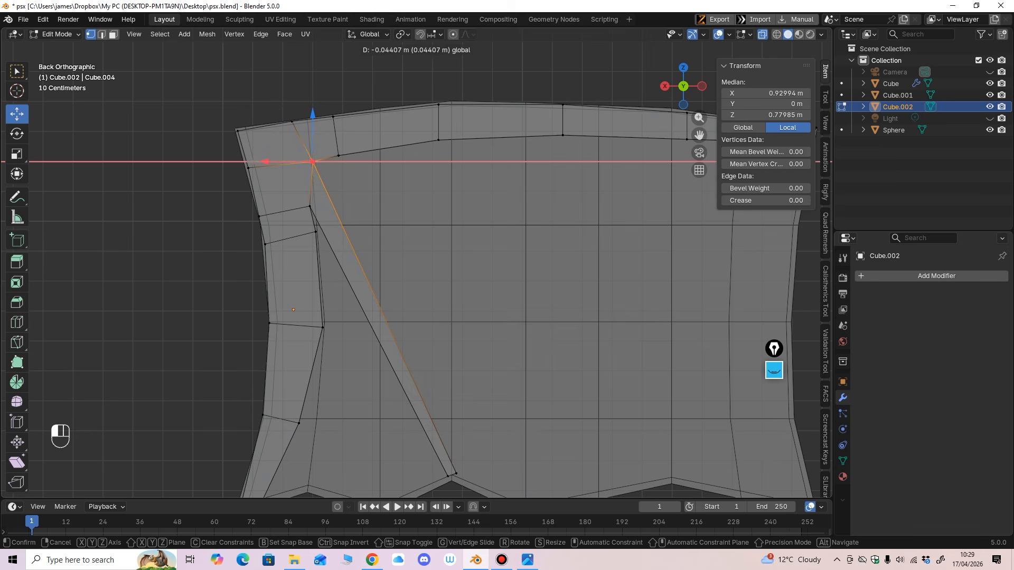
pyautogui.moveTo(259, 162); pyautogui.dragTo(258, 161)
pyautogui.keyDown('shift'); pyautogui.moveTo(259, 162); pyautogui.dragTo(220, 148, button='middle'); pyautogui.keyUp('shift')
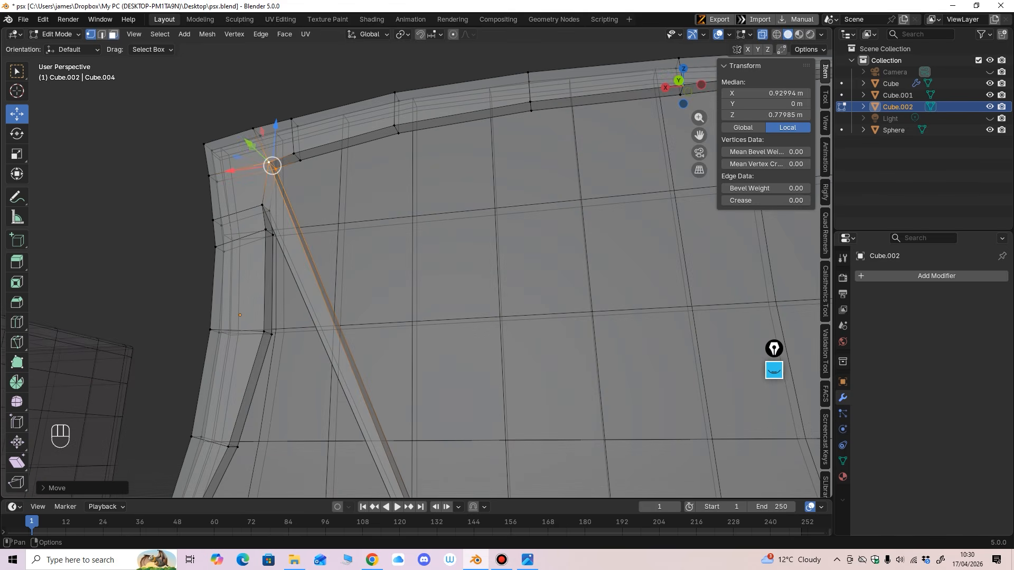
# Step: Extrude the top bar's underside face beside the corner along its normals and pull it diagonally down to the panel's wide right notch
pyautogui.click(113, 34)
pyautogui.click(284, 161)
pyautogui.keyDown('alt'); pyautogui.moveTo(284, 161); pyautogui.dragTo(303, 174, button='middle'); pyautogui.keyUp('alt')
pyautogui.rightClick(303, 175)
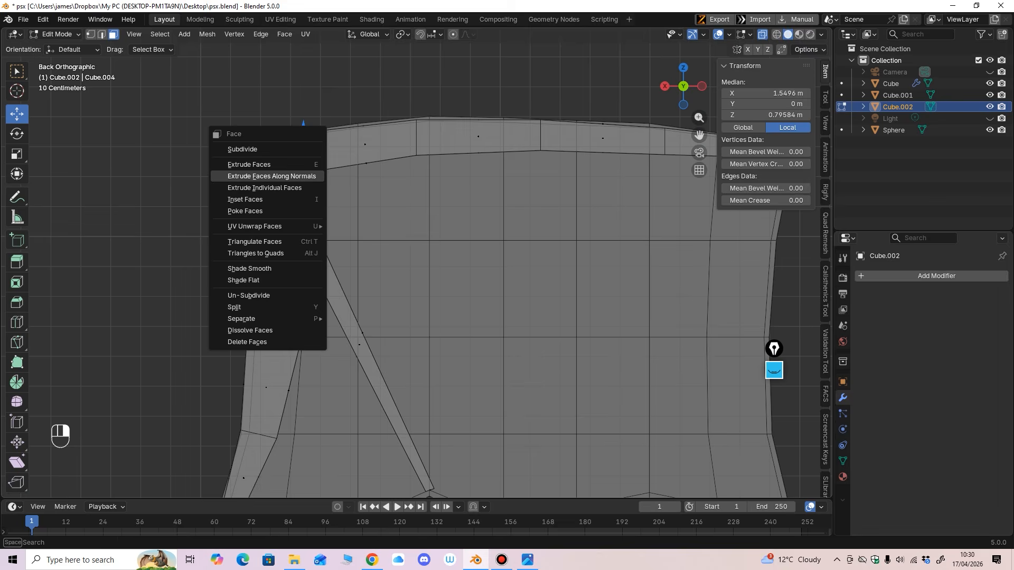
pyautogui.click(303, 176)
pyautogui.click(304, 179)
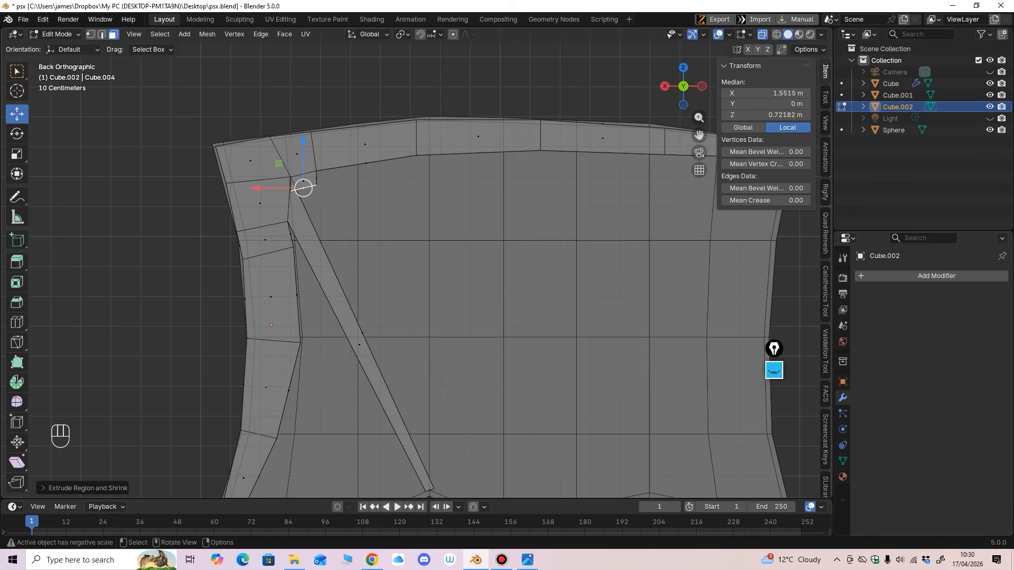
pyautogui.moveTo(303, 158); pyautogui.dragTo(417, 259)
pyautogui.keyDown('ctrl'); pyautogui.moveTo(417, 262); pyautogui.dragTo(417, 288, button='middle'); pyautogui.keyUp('ctrl')
pyautogui.moveTo(430, 260); pyautogui.dragTo(594, 430)
pyautogui.keyDown('shift'); pyautogui.moveTo(593, 430); pyautogui.dragTo(533, 364, button='middle'); pyautogui.keyUp('shift')
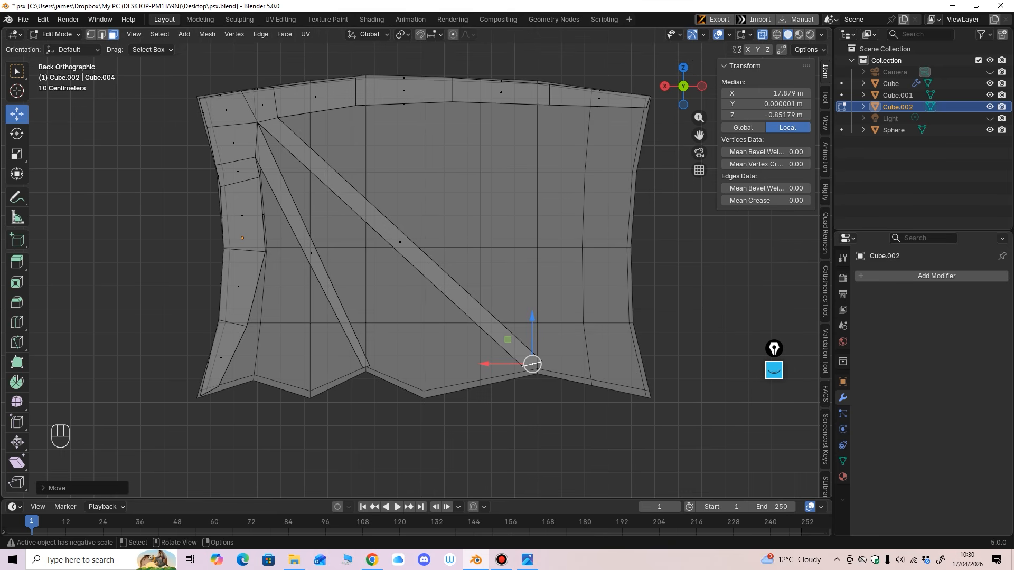
# Step: Move the second strut's end face to the panel's far lower corner, after trying it at the middle point
pyautogui.moveTo(532, 364); pyautogui.dragTo(428, 391)
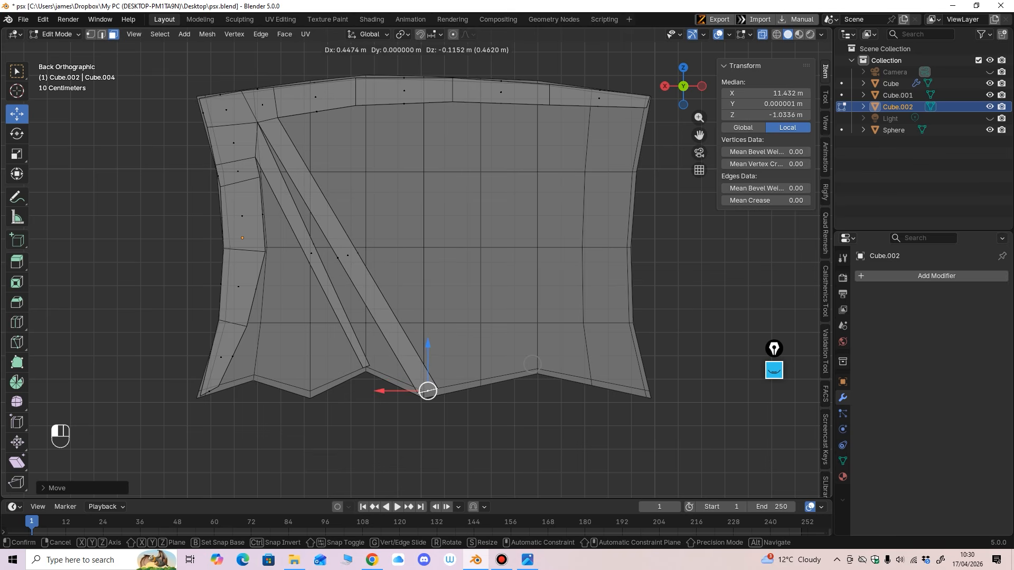
pyautogui.moveTo(428, 391); pyautogui.dragTo(430, 390)
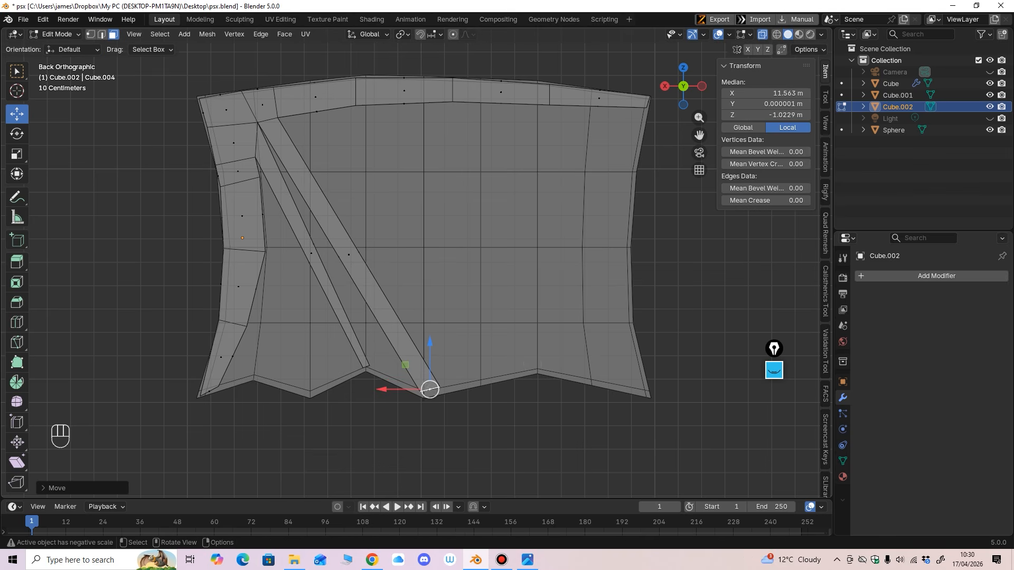
pyautogui.keyDown('ctrl'); pyautogui.moveTo(430, 389); pyautogui.dragTo(432, 409, button='middle'); pyautogui.keyUp('ctrl')
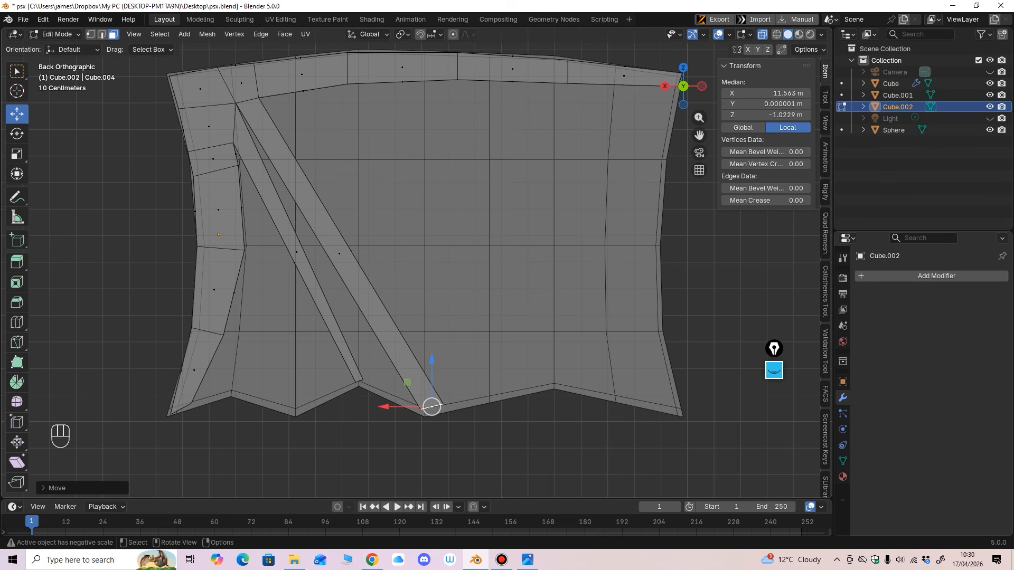
pyautogui.scroll(-2, 417, 259)
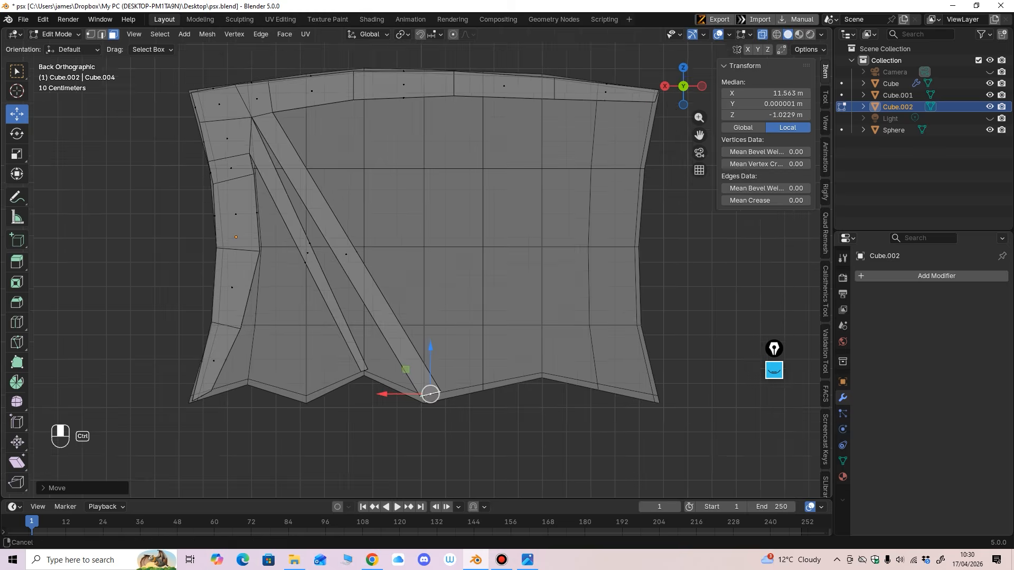
pyautogui.moveTo(427, 359); pyautogui.dragTo(582, 358)
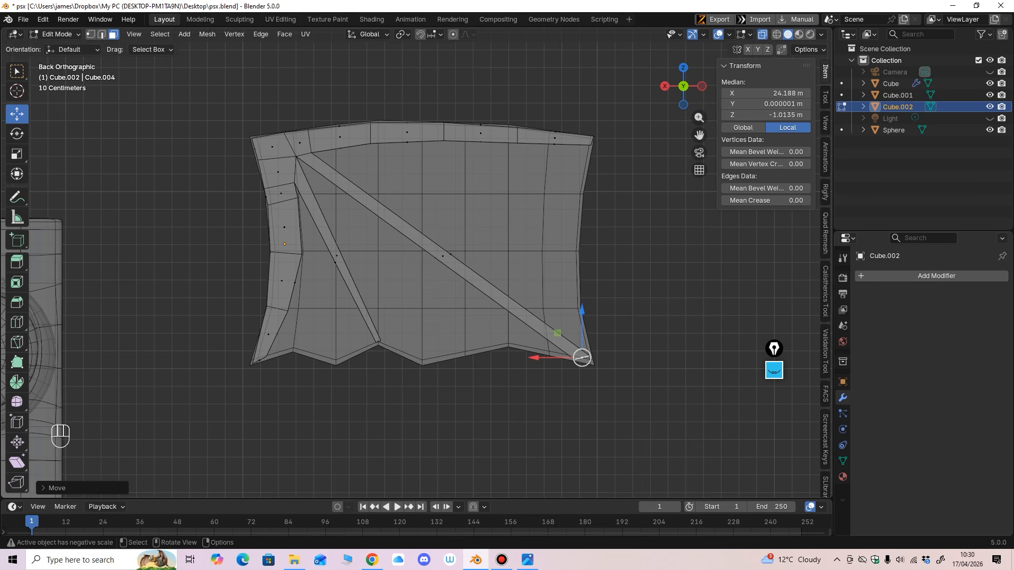
pyautogui.keyDown('ctrl'); pyautogui.moveTo(582, 358); pyautogui.dragTo(568, 227, button='middle'); pyautogui.keyUp('ctrl')
# Step: Move the first strut's end face to the middle downward point of the panel's jagged edge
pyautogui.click(317, 317)
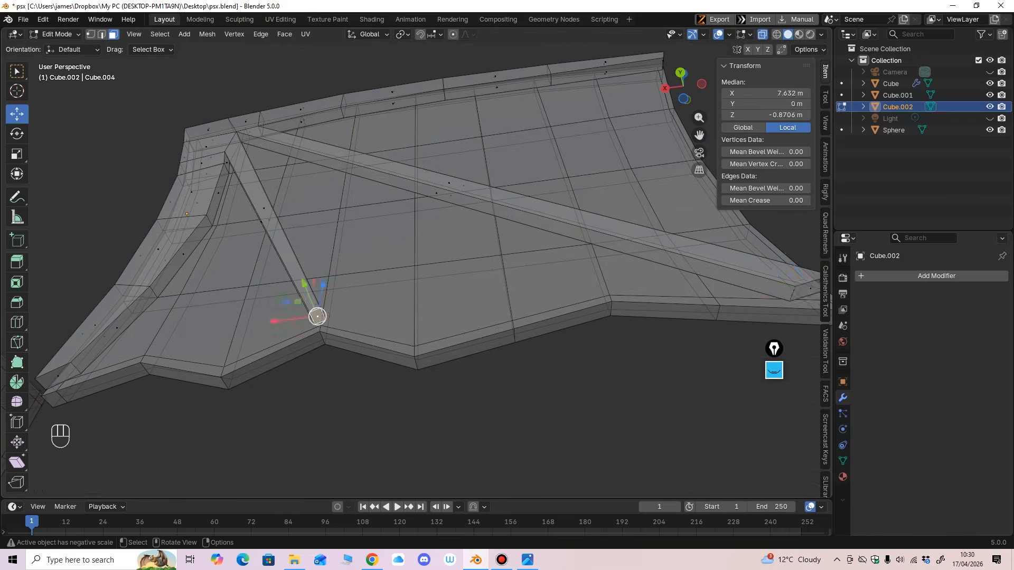
pyautogui.keyDown('alt'); pyautogui.moveTo(317, 317); pyautogui.dragTo(338, 380, button='middle'); pyautogui.keyUp('alt')
pyautogui.moveTo(353, 394); pyautogui.dragTo(426, 425)
pyautogui.scroll(-3, 423, 389)
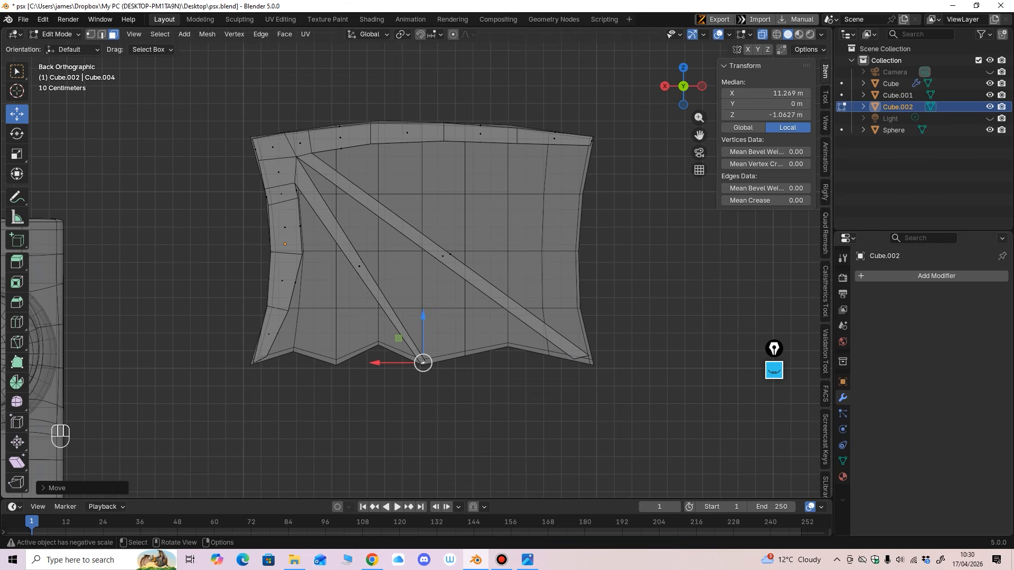
pyautogui.moveTo(419, 358); pyautogui.dragTo(425, 396, button='middle')
# Step: Add three loop cuts across each diagonal strut, one at the middle and one in each half
pyautogui.click(102, 33)
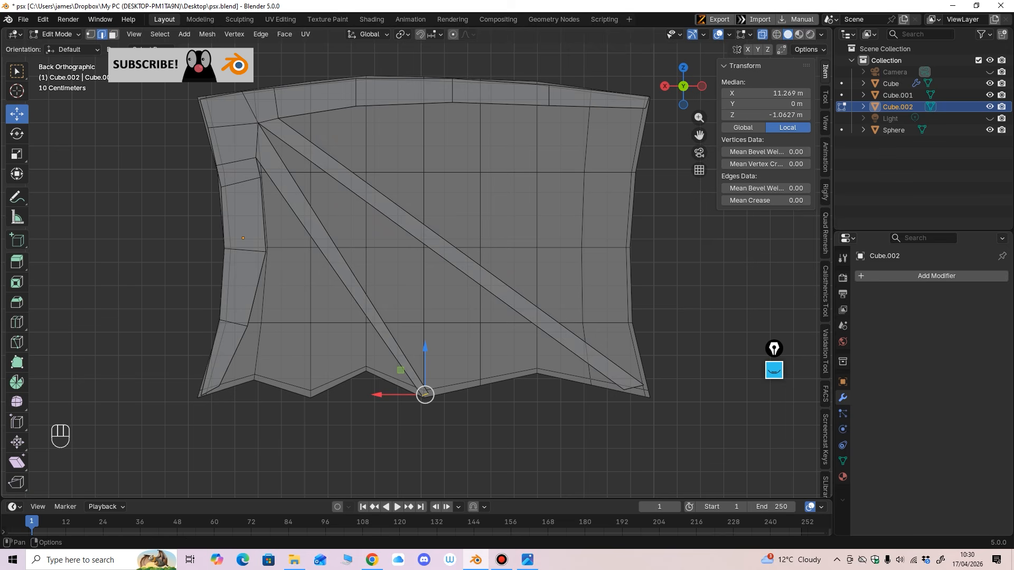
pyautogui.hotkey('ctrl', 'r')
pyautogui.click(341, 267)
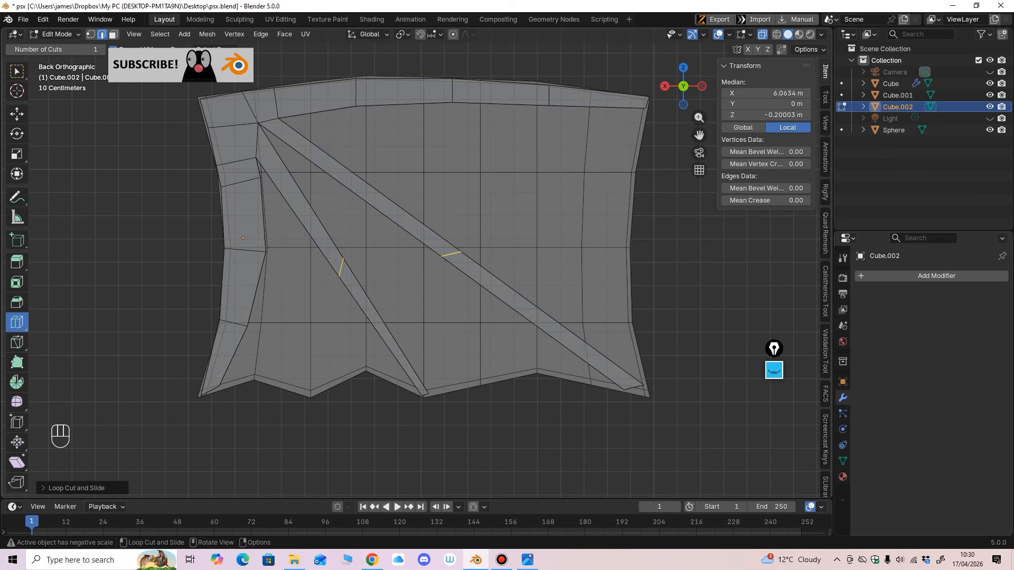
pyautogui.click(451, 254)
pyautogui.click(300, 203)
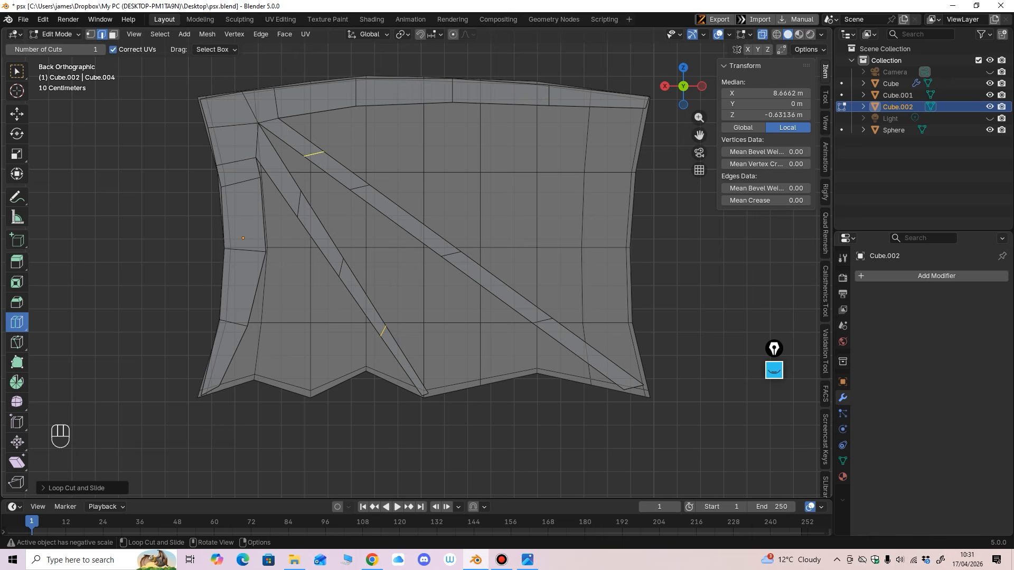
pyautogui.click(383, 331)
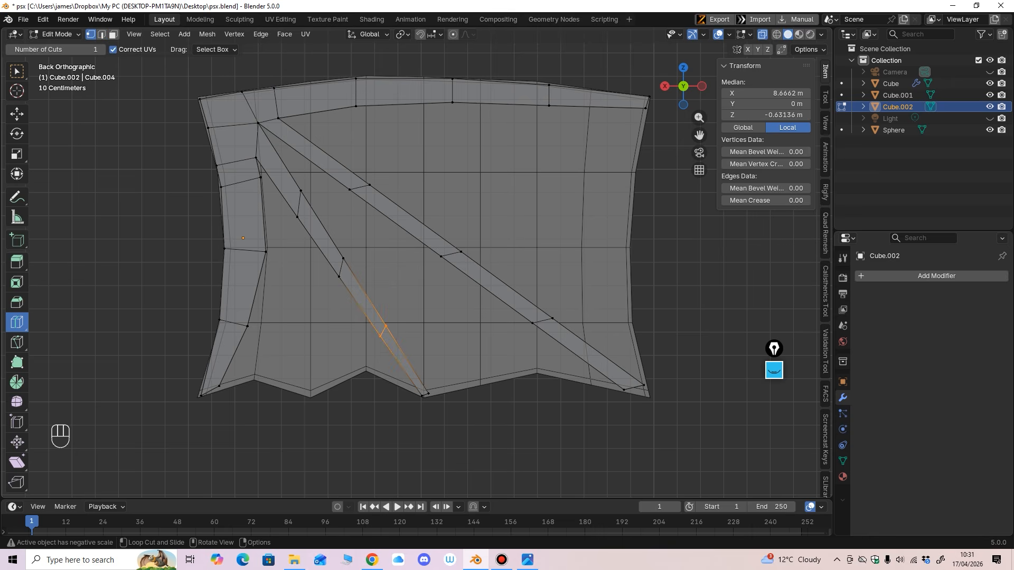
# Step: Thicken the long strut by moving the three loop-cut vertices on its upper edge outward
pyautogui.press('1')
pyautogui.hotkey('shift', 'space')
pyautogui.press('g')
pyautogui.moveTo(360, 175); pyautogui.dragTo(377, 192)
pyautogui.moveTo(370, 138); pyautogui.dragTo(369, 125)
pyautogui.moveTo(453, 231); pyautogui.dragTo(467, 256)
pyautogui.moveTo(461, 252); pyautogui.dragTo(466, 240)
pyautogui.moveTo(544, 309); pyautogui.dragTo(561, 327)
pyautogui.moveTo(552, 319); pyautogui.dragTo(558, 308)
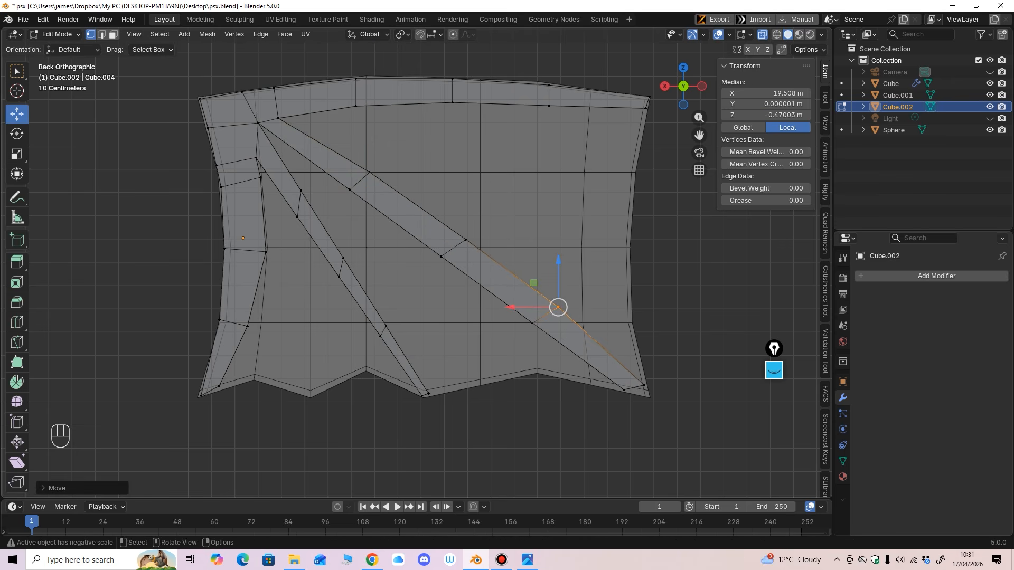
# Step: Move the inner corner vertex between the two struts slightly down and toward the panel's middle
pyautogui.click(258, 123)
pyautogui.moveTo(258, 75); pyautogui.dragTo(259, 82)
pyautogui.moveTo(211, 130); pyautogui.dragTo(215, 130)
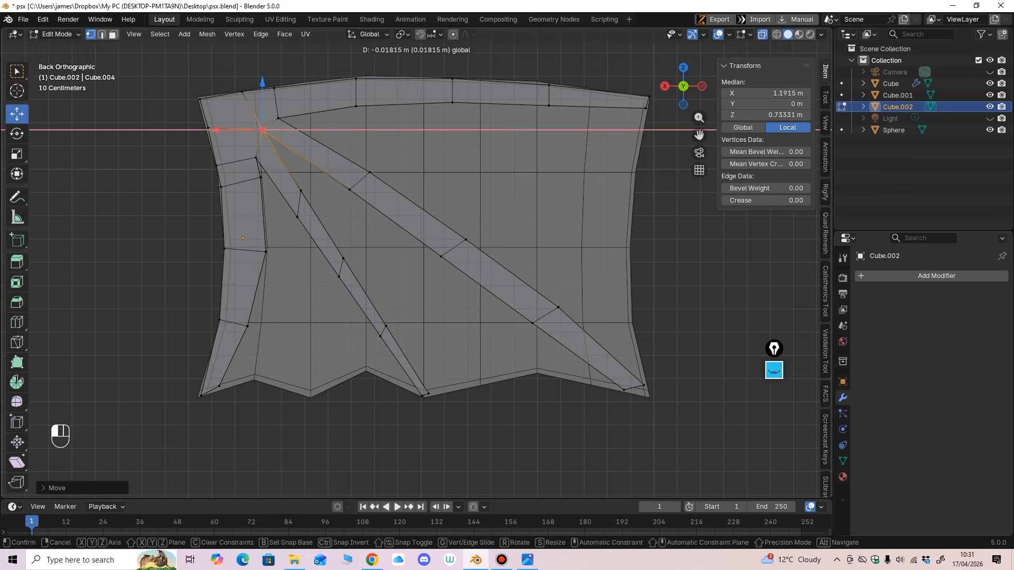
# Step: Widen the short strut by moving the loop-cut vertices along both of its long edges outward
pyautogui.click(301, 191)
pyautogui.moveTo(301, 191); pyautogui.dragTo(392, 321)
pyautogui.click(296, 217)
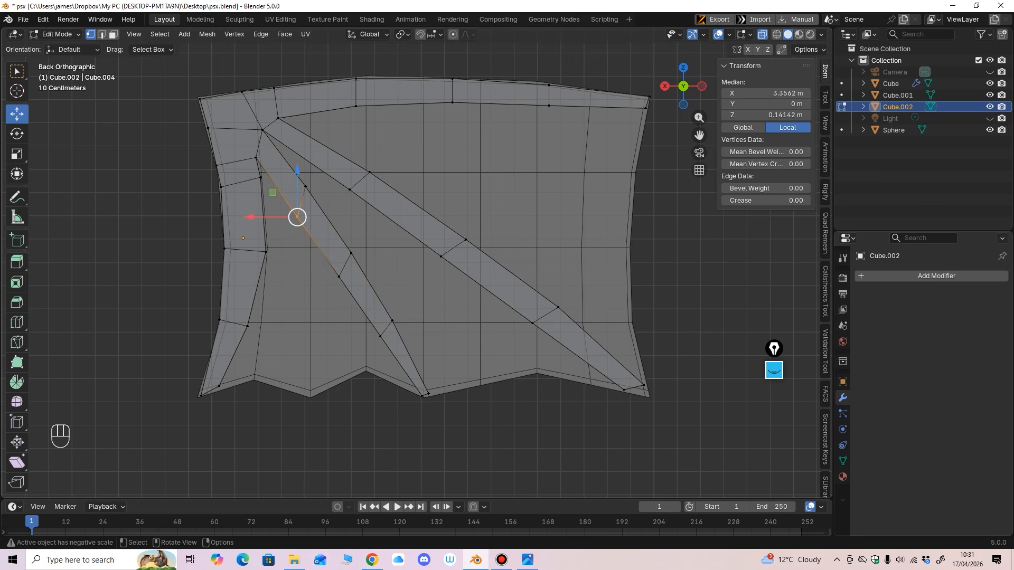
pyautogui.moveTo(296, 217); pyautogui.dragTo(377, 339)
# Step: Raise the short strut's tip slightly so it sits just inside the panel's middle point
pyautogui.keyDown('shift'); pyautogui.moveTo(377, 339); pyautogui.dragTo(387, 281, button='middle'); pyautogui.keyUp('shift')
pyautogui.keyDown('ctrl'); pyautogui.moveTo(387, 282); pyautogui.dragTo(376, 228, button='middle'); pyautogui.keyUp('ctrl')
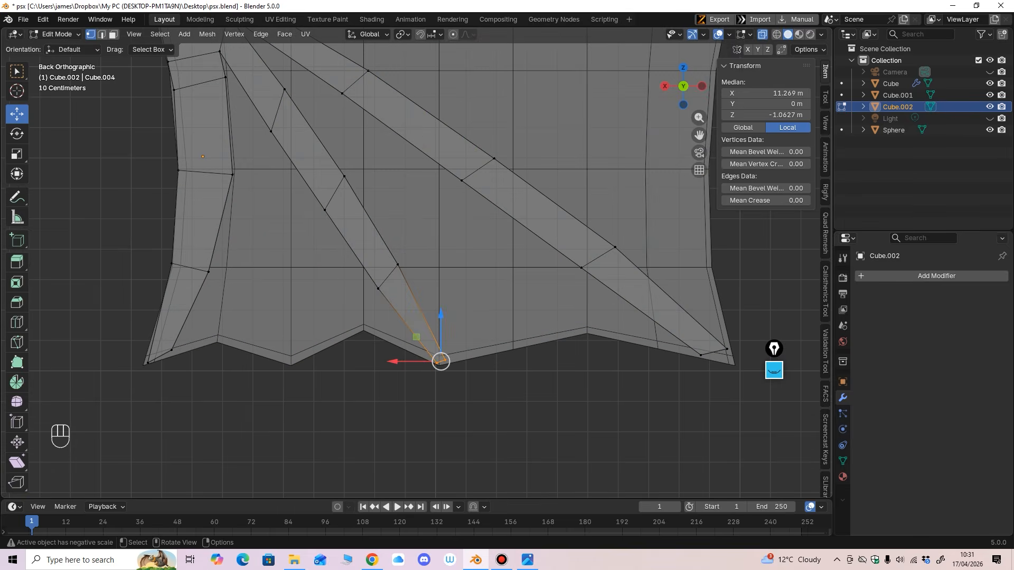
pyautogui.moveTo(441, 317); pyautogui.dragTo(440, 310)
pyautogui.keyDown('shift'); pyautogui.moveTo(440, 310); pyautogui.dragTo(432, 300, button='middle'); pyautogui.keyUp('shift')
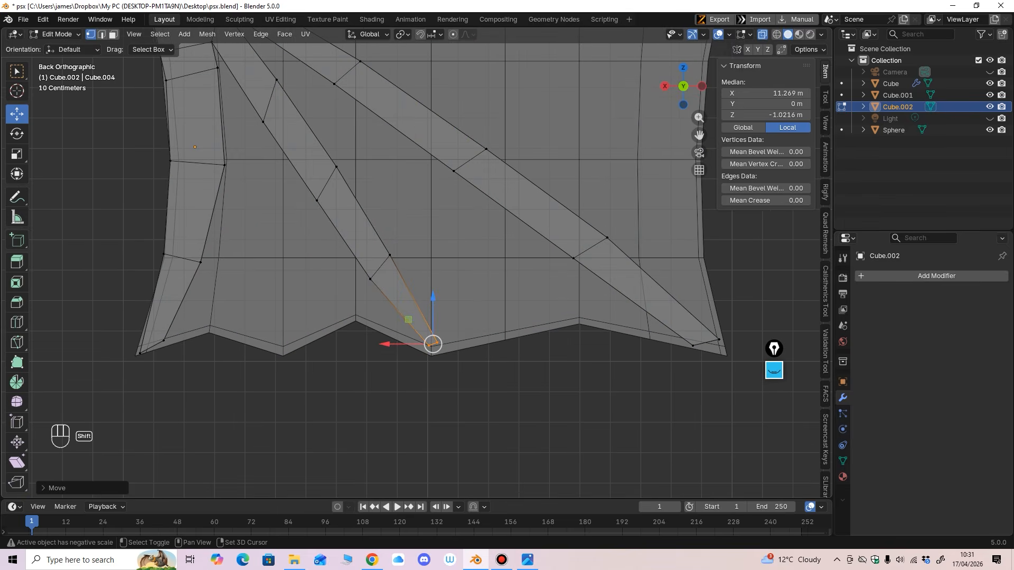
pyautogui.moveTo(433, 301); pyautogui.dragTo(433, 303)
pyautogui.keyDown('shift'); pyautogui.moveTo(432, 302); pyautogui.dragTo(439, 273, button='middle'); pyautogui.keyUp('shift')
pyautogui.keyDown('ctrl'); pyautogui.moveTo(439, 272); pyautogui.dragTo(491, 253, button='middle'); pyautogui.keyUp('ctrl')
# Step: Lower the inner vertices of the upright's foot slightly toward the panel's bottom edge
pyautogui.moveTo(188, 290); pyautogui.dragTo(213, 312)
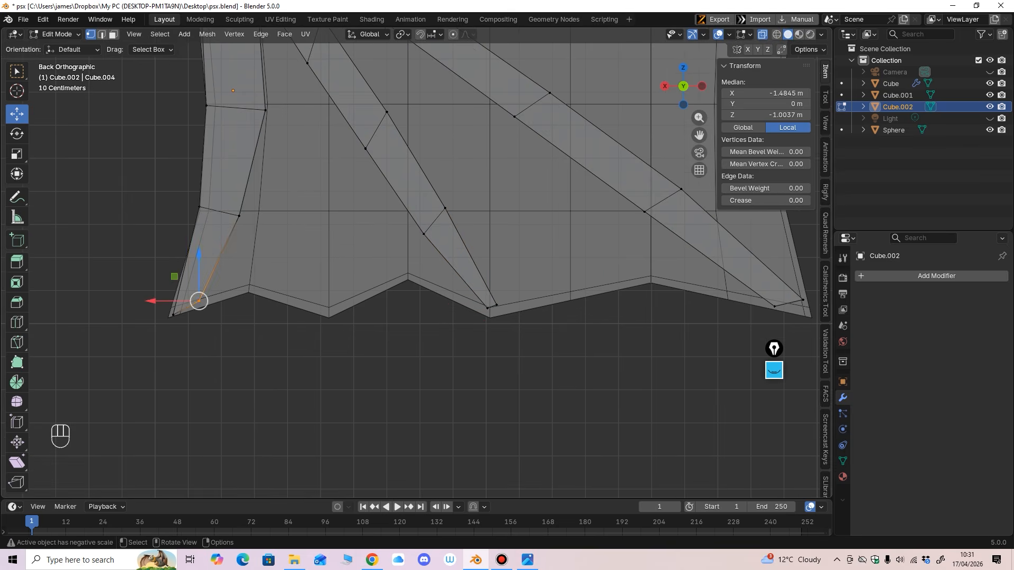
pyautogui.moveTo(199, 260); pyautogui.dragTo(199, 260)
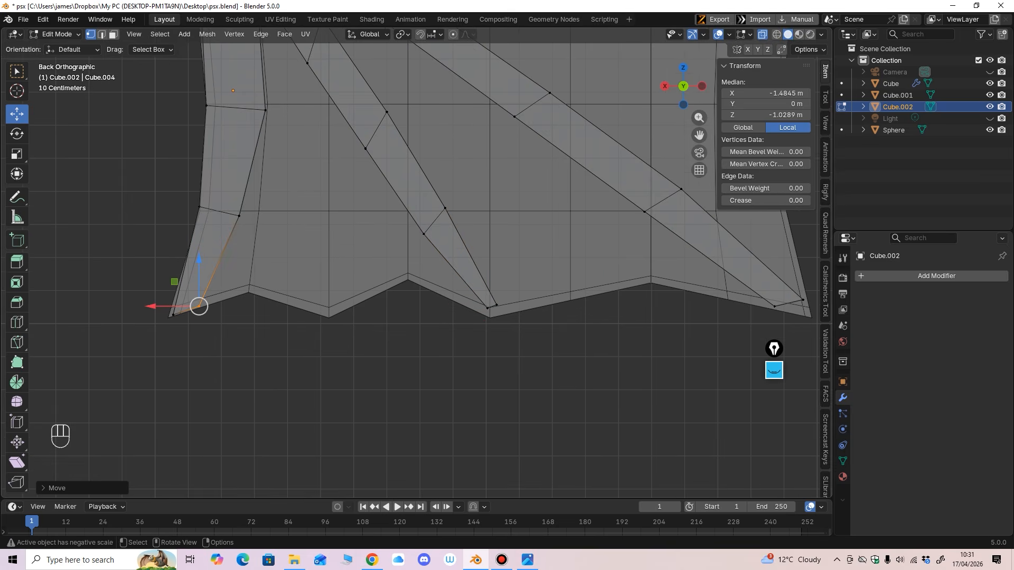
pyautogui.keyDown('shift'); pyautogui.moveTo(444, 285); pyautogui.dragTo(219, 260, button='middle'); pyautogui.keyUp('shift')
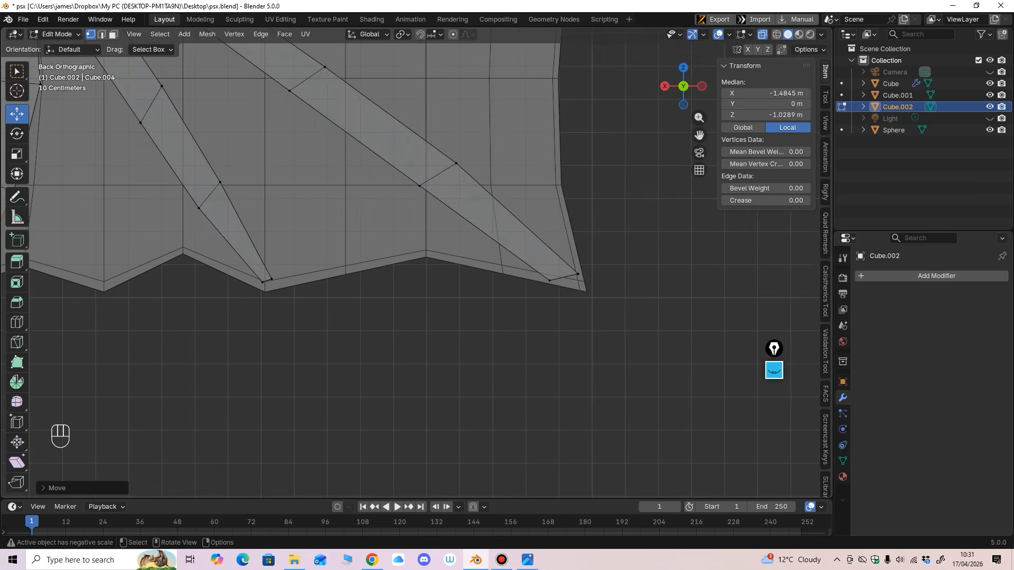
# Step: Fit the two end vertices of the long strut closer into the wing panel's outer bottom corner
pyautogui.moveTo(529, 276); pyautogui.dragTo(564, 309)
pyautogui.moveTo(550, 233); pyautogui.dragTo(550, 229)
pyautogui.moveTo(612, 254); pyautogui.dragTo(568, 290)
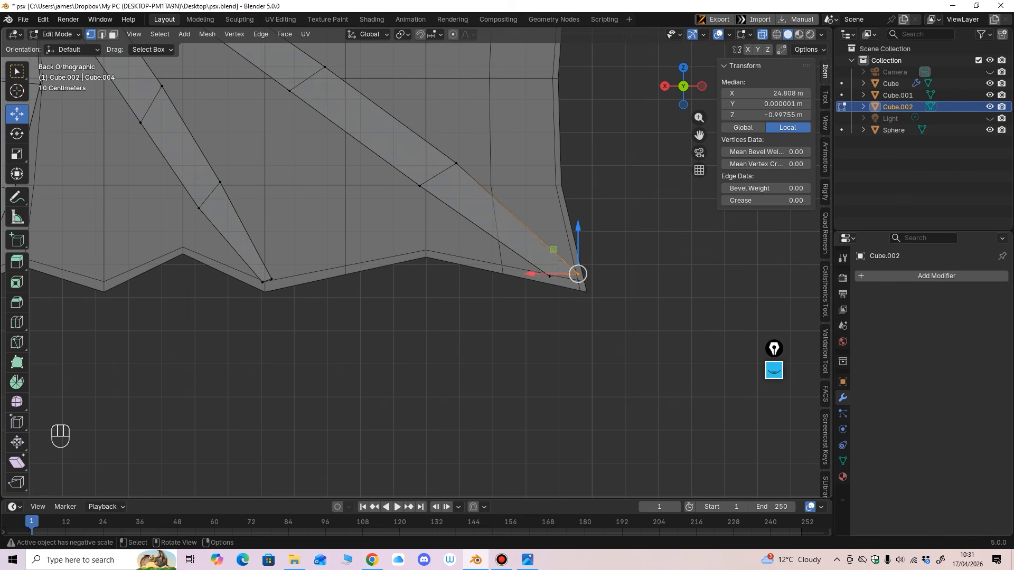
pyautogui.moveTo(578, 232); pyautogui.dragTo(577, 237)
pyautogui.moveTo(535, 310); pyautogui.dragTo(563, 264)
pyautogui.keyDown('ctrl'); pyautogui.moveTo(607, 325); pyautogui.dragTo(607, 285, button='middle'); pyautogui.keyUp('ctrl')
pyautogui.moveTo(571, 228); pyautogui.dragTo(571, 221)
pyautogui.moveTo(638, 252); pyautogui.dragTo(596, 297)
pyautogui.keyDown('shift'); pyautogui.moveTo(596, 297); pyautogui.dragTo(527, 295, button='middle'); pyautogui.keyUp('shift')
pyautogui.moveTo(559, 292); pyautogui.dragTo(560, 294)
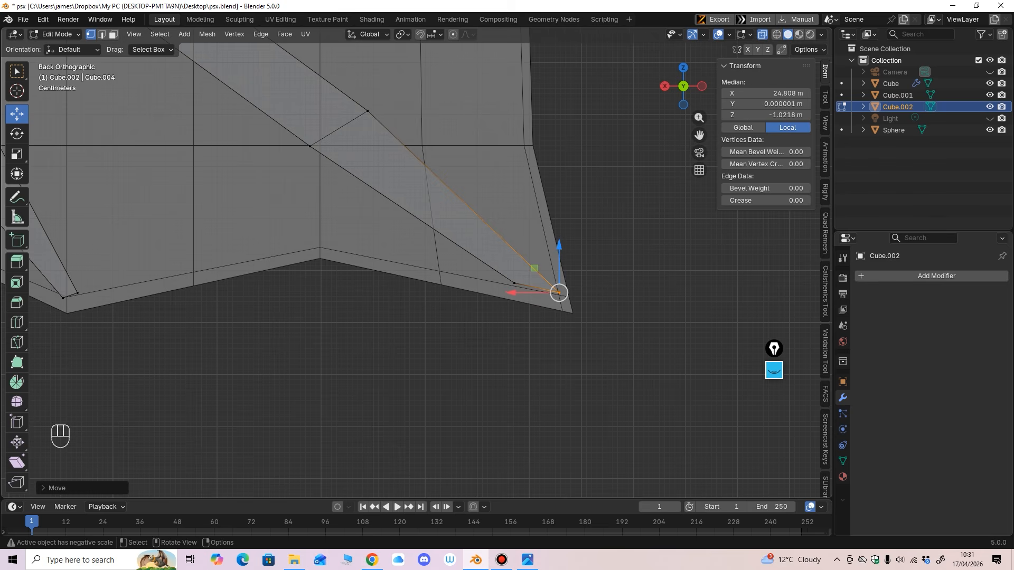
# Step: Leave mesh editing of the bone frame and select the wing panel object
pyautogui.moveTo(560, 294)
pyautogui.keyDown('ctrl'); pyautogui.mouseDown(button='middle')
pyautogui.moveTo(460, 287)
pyautogui.moveTo(563, 309)
pyautogui.mouseUp(button='middle'); pyautogui.keyUp('ctrl')
pyautogui.keyDown('ctrl'); pyautogui.moveTo(563, 309); pyautogui.dragTo(638, 260, button='middle'); pyautogui.keyUp('ctrl')
pyautogui.keyDown('ctrl'); pyautogui.moveTo(638, 260); pyautogui.dragTo(638, 213, button='middle'); pyautogui.keyUp('ctrl')
pyautogui.click(113, 34)
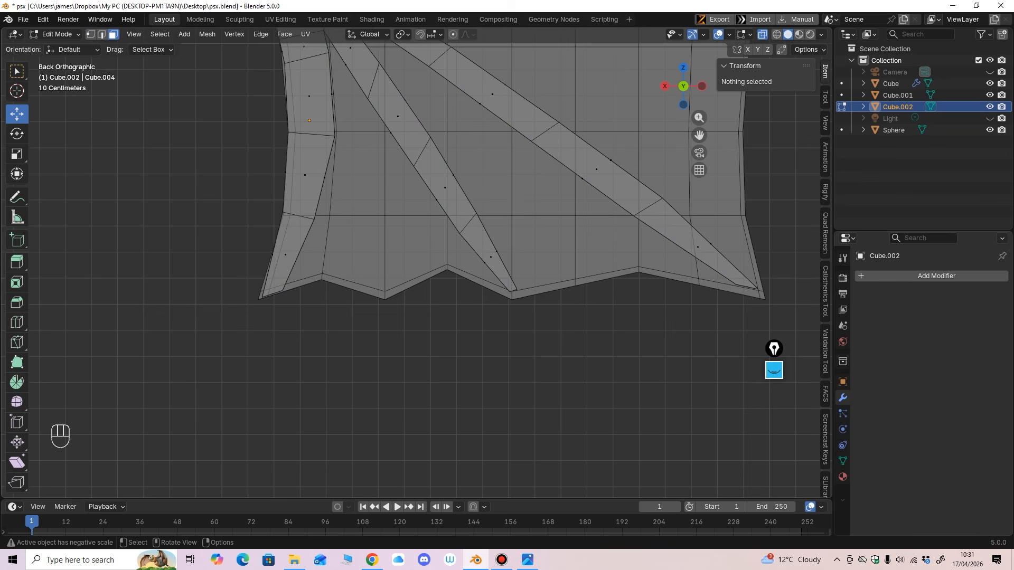
pyautogui.moveTo(424, 262)
pyautogui.mouseDown(button='middle')
pyautogui.moveTo(424, 190)
pyautogui.moveTo(424, 252)
pyautogui.mouseUp(button='middle')
pyautogui.click(55, 34)
pyautogui.click(59, 47)
pyautogui.click(412, 249)
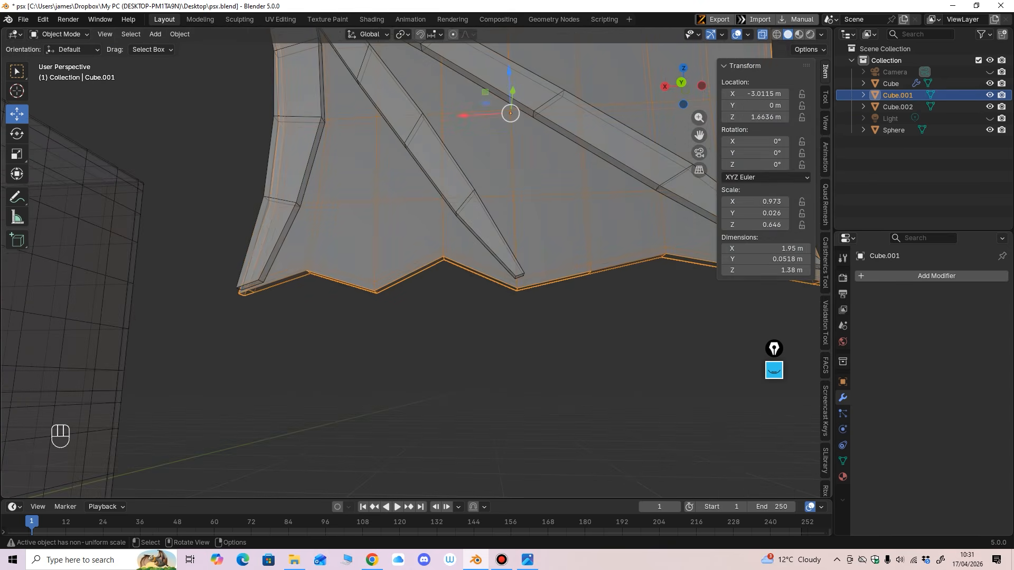
pyautogui.click(56, 34)
pyautogui.click(52, 60)
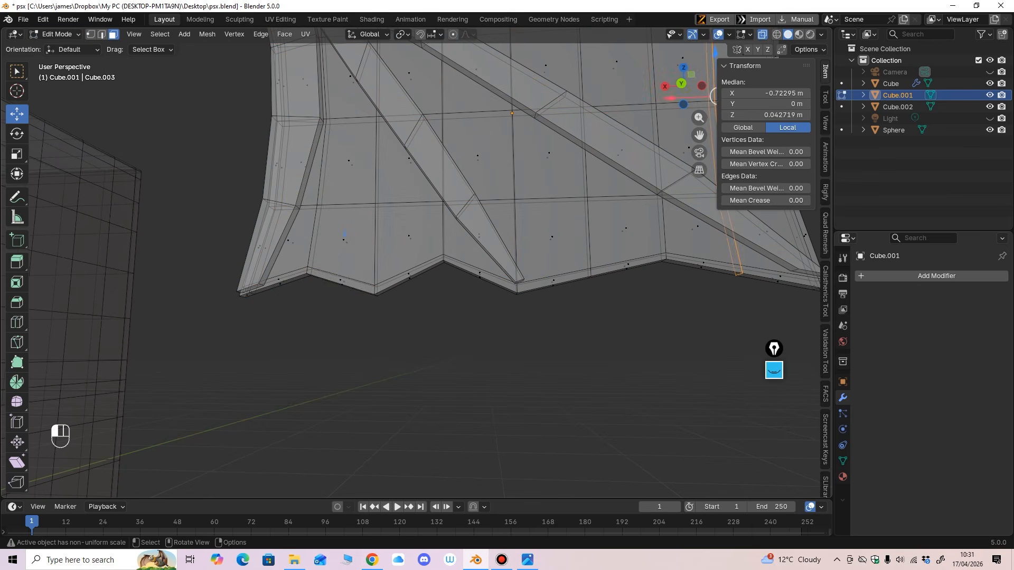
pyautogui.click(343, 281)
pyautogui.keyDown('shift'); pyautogui.click(409, 274); pyautogui.keyUp('shift')
pyautogui.keyDown('shift'); pyautogui.click(479, 273); pyautogui.keyUp('shift')
pyautogui.moveTo(479, 273)
pyautogui.mouseDown(button='middle')
pyautogui.moveTo(452, 274)
pyautogui.moveTo(473, 253)
pyautogui.moveTo(472, 285)
pyautogui.mouseUp(button='middle')
pyautogui.scroll(-2, 417, 264)
pyautogui.keyDown('shift'); pyautogui.moveTo(417, 264); pyautogui.dragTo(404, 327, button='middle'); pyautogui.keyUp('shift')
pyautogui.click(55, 34)
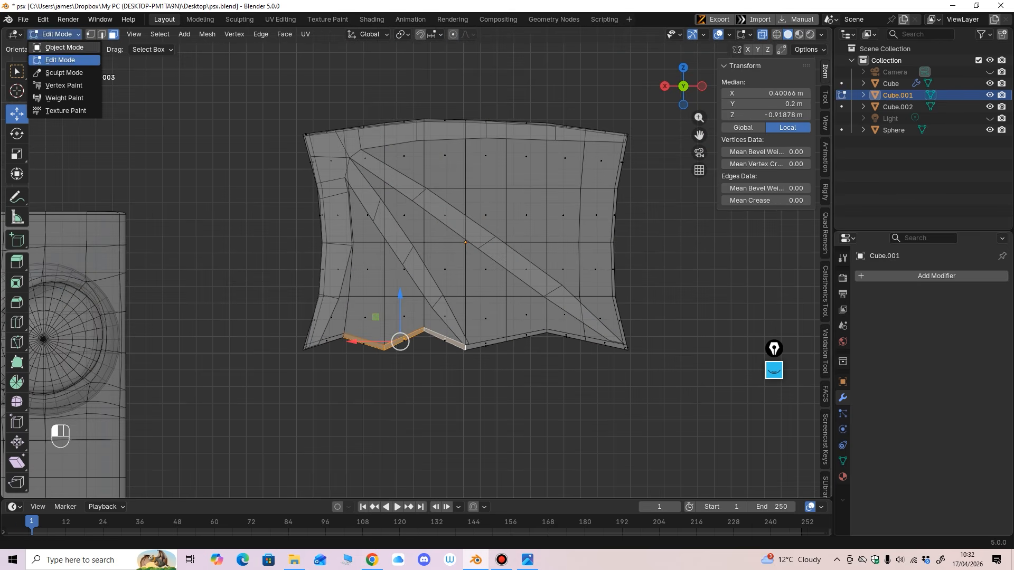
pyautogui.click(56, 47)
# Step: Apply all transforms to deltas on the wing panel and on the bone frame
pyautogui.scroll(-1, 417, 269)
pyautogui.moveTo(454, 248); pyautogui.dragTo(462, 304, button='middle')
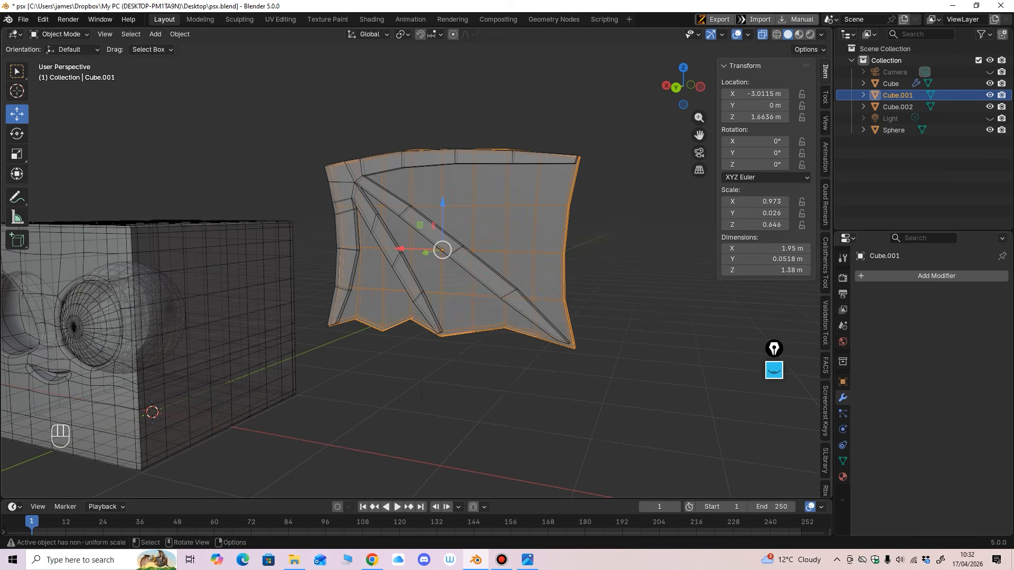
pyautogui.hotkey('ctrl', 'a')
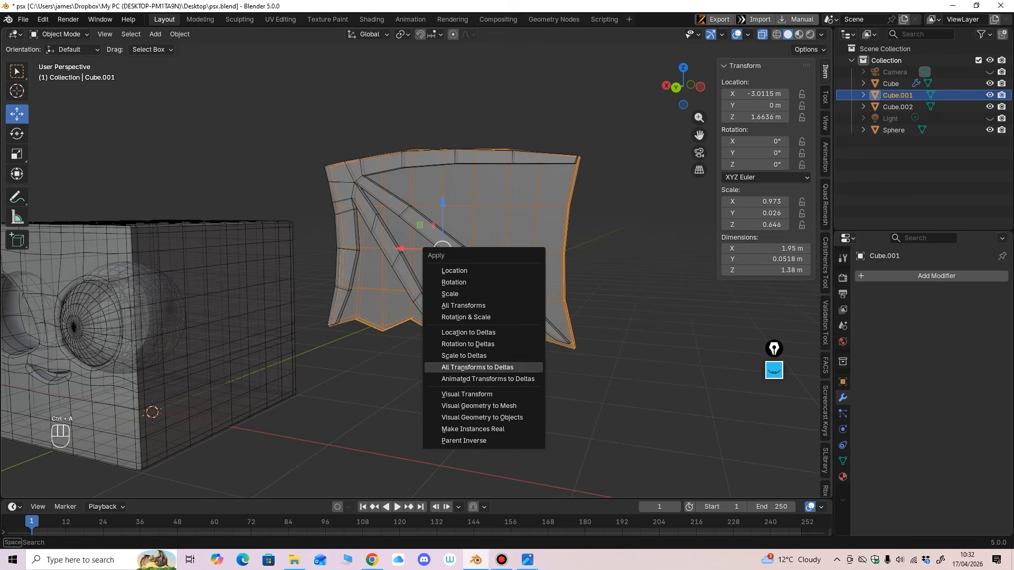
pyautogui.click(507, 367)
pyautogui.click(498, 290)
pyautogui.hotkey('ctrl', 'a')
pyautogui.click(498, 299)
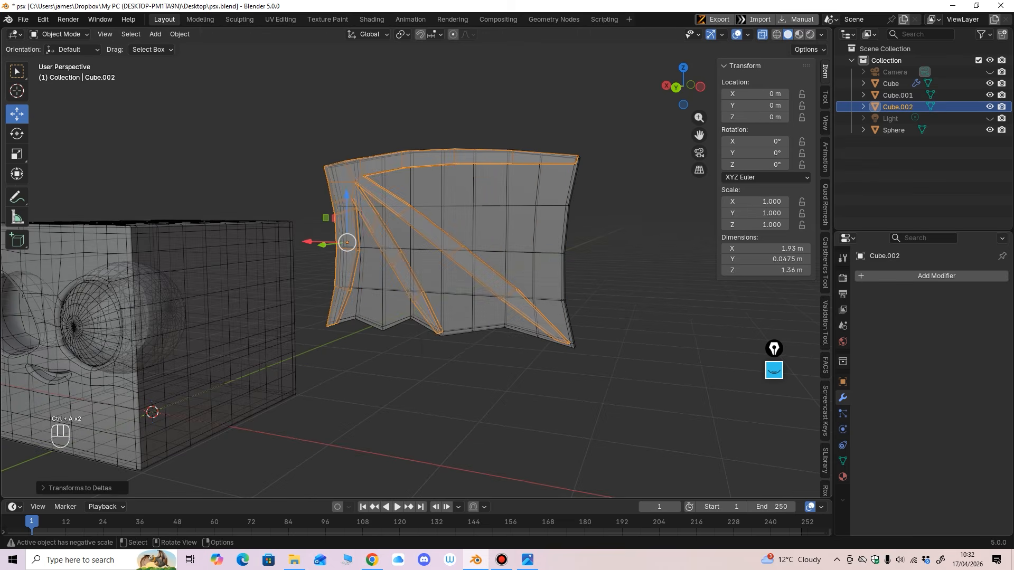
# Step: Turn off X-ray and add a Subdivision Surface modifier to the wing panel
pyautogui.keyDown('alt'); pyautogui.moveTo(498, 299); pyautogui.dragTo(452, 287, button='middle'); pyautogui.keyUp('alt')
pyautogui.click(762, 34)
pyautogui.moveTo(465, 248); pyautogui.dragTo(496, 250, button='middle')
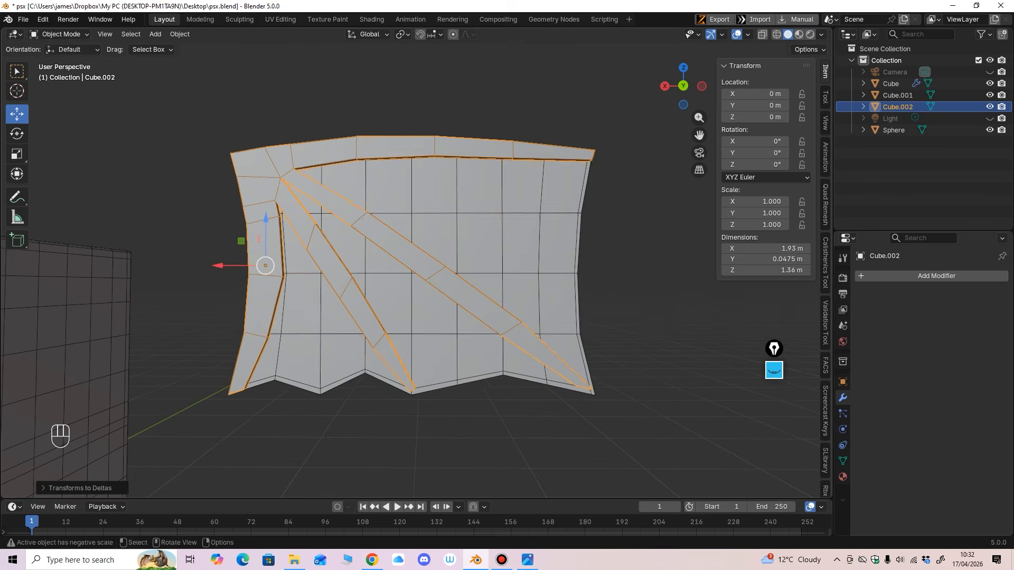
pyautogui.click(502, 243)
pyautogui.click(936, 275)
pyautogui.moveTo(838, 274)
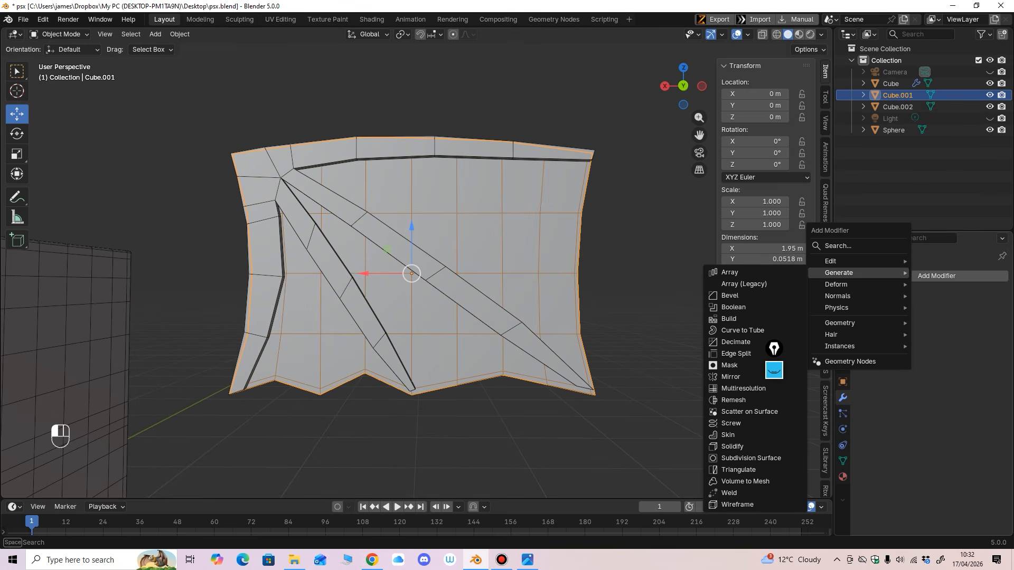
pyautogui.click(751, 458)
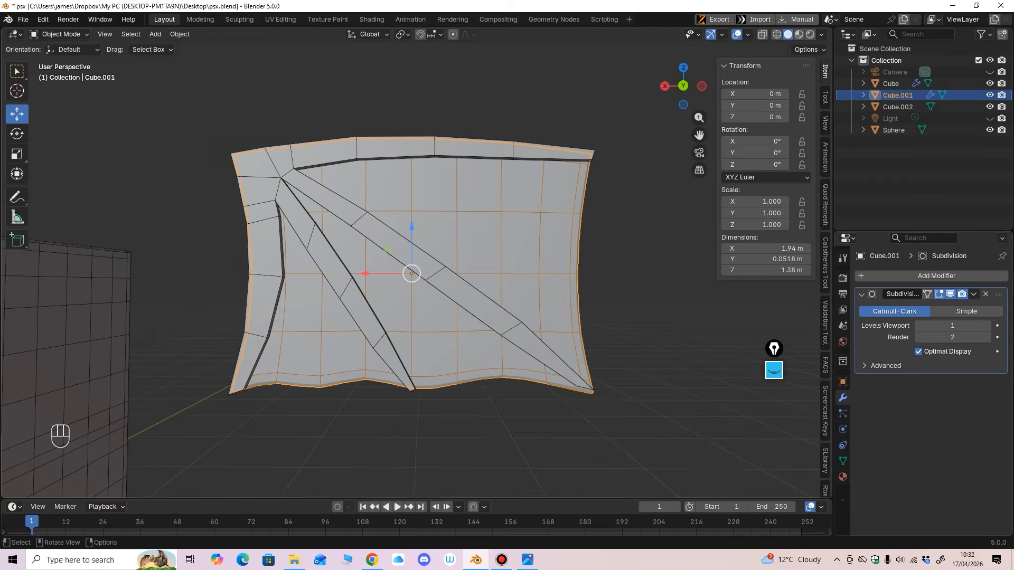
pyautogui.moveTo(449, 264); pyautogui.dragTo(412, 266, button='middle')
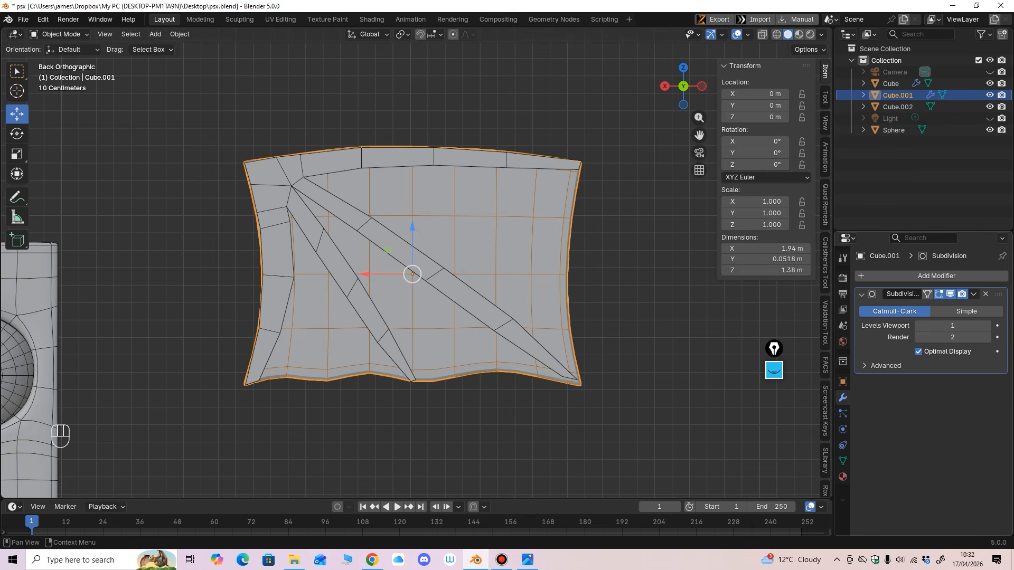
# Step: Hide the panel's subdivision in the viewport and raise the bottom-edge vertices of the wide notch between the two strut tips
pyautogui.click(950, 294)
pyautogui.click(58, 34)
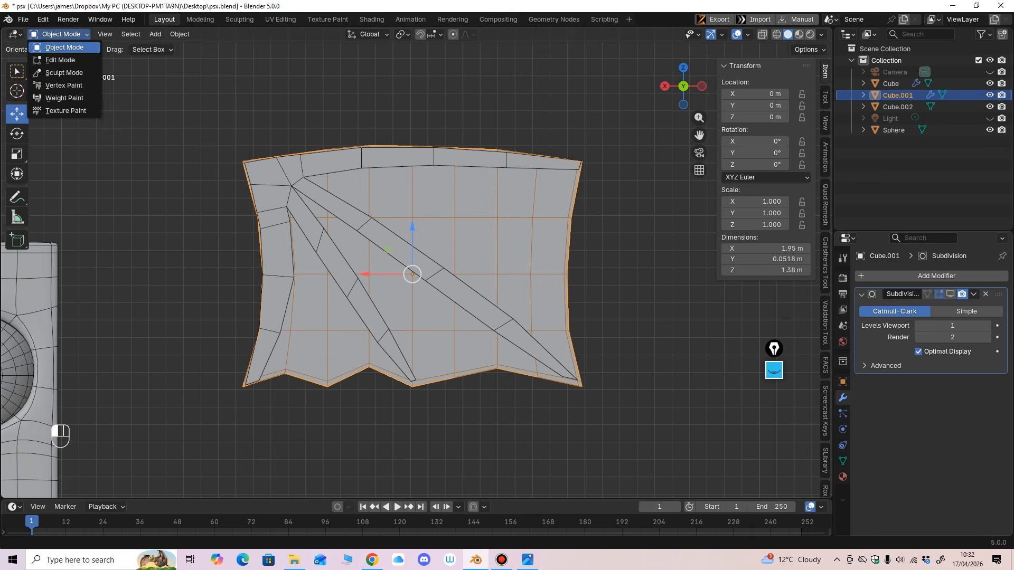
pyautogui.click(55, 46)
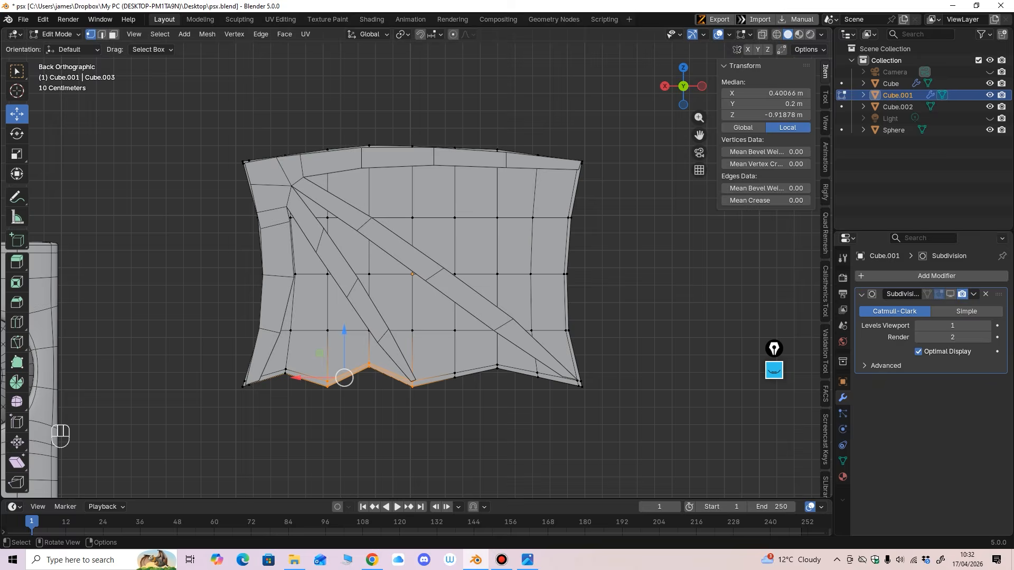
pyautogui.click(762, 34)
pyautogui.moveTo(478, 354); pyautogui.dragTo(515, 383)
pyautogui.moveTo(497, 320); pyautogui.dragTo(454, 315)
pyautogui.click(455, 375)
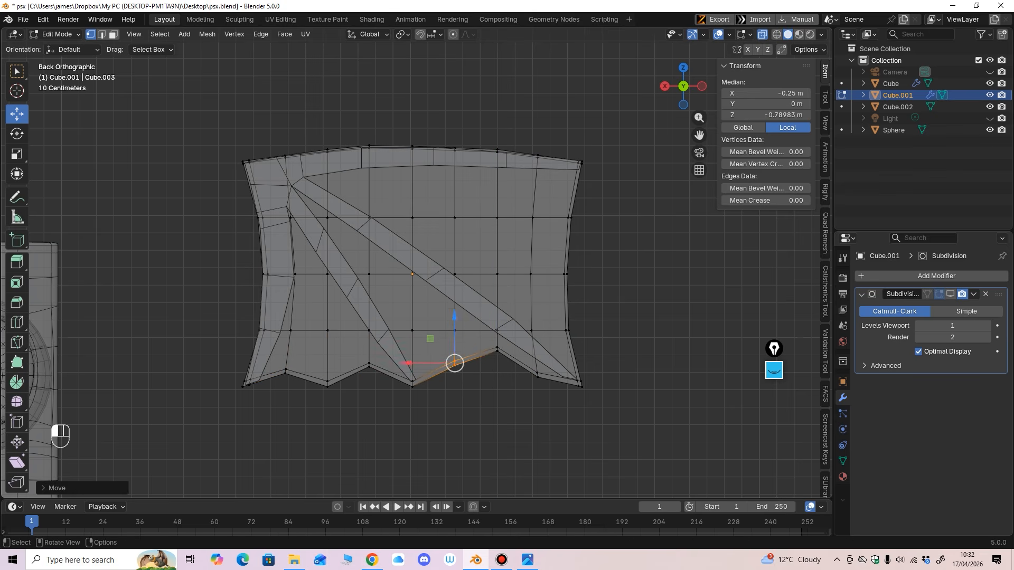
pyautogui.moveTo(523, 361); pyautogui.dragTo(552, 388)
pyautogui.moveTo(538, 331); pyautogui.dragTo(538, 316)
pyautogui.keyDown('shift'); pyautogui.moveTo(538, 316); pyautogui.dragTo(594, 297, button='middle'); pyautogui.keyUp('shift')
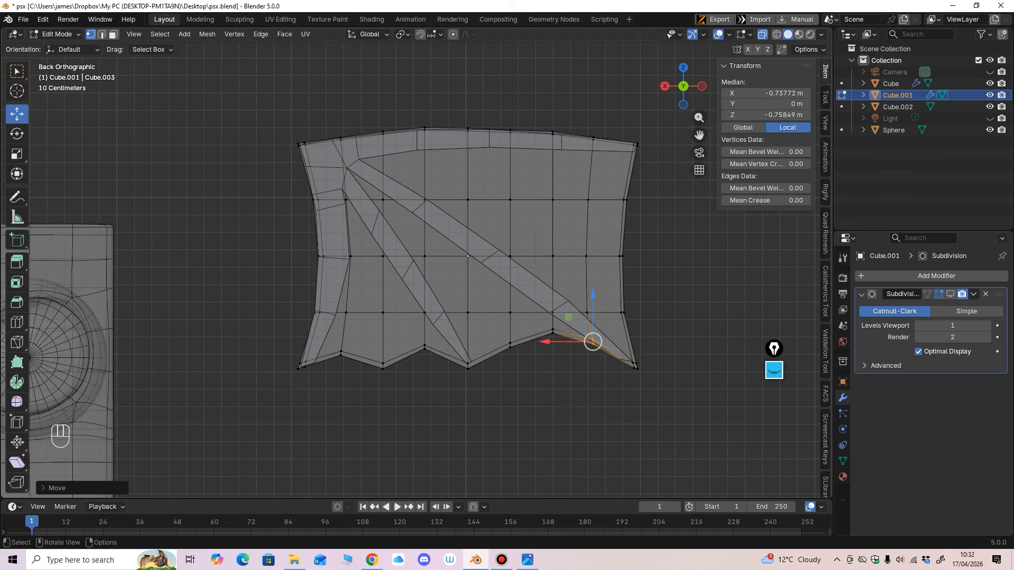
# Step: Raise the peak vertices of the two smaller notches along the panel's bottom edge
pyautogui.click(425, 346)
pyautogui.moveTo(424, 316); pyautogui.dragTo(425, 307)
pyautogui.click(340, 352)
pyautogui.moveTo(341, 320); pyautogui.dragTo(341, 312)
# Step: Pull the vertices of the panel's outer side edge inward and show the subdivision in the viewport again
pyautogui.moveTo(657, 226); pyautogui.dragTo(566, 256)
pyautogui.moveTo(653, 300); pyautogui.dragTo(615, 318)
pyautogui.moveTo(576, 313); pyautogui.dragTo(565, 313)
pyautogui.moveTo(647, 186); pyautogui.dragTo(564, 200)
pyautogui.click(951, 294)
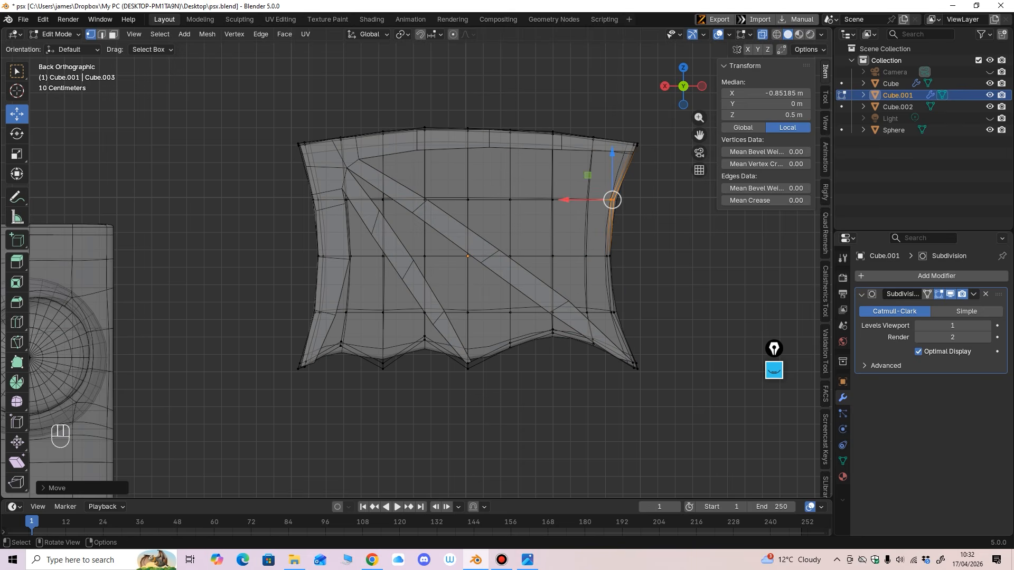
# Step: Deepen the bottom-edge notches by raising their peaks, and lower the point between the two small notches
pyautogui.moveTo(571, 320); pyautogui.dragTo(534, 343)
pyautogui.moveTo(553, 287); pyautogui.dragTo(552, 282)
pyautogui.moveTo(441, 325); pyautogui.dragTo(383, 376)
pyautogui.moveTo(359, 330); pyautogui.dragTo(327, 364)
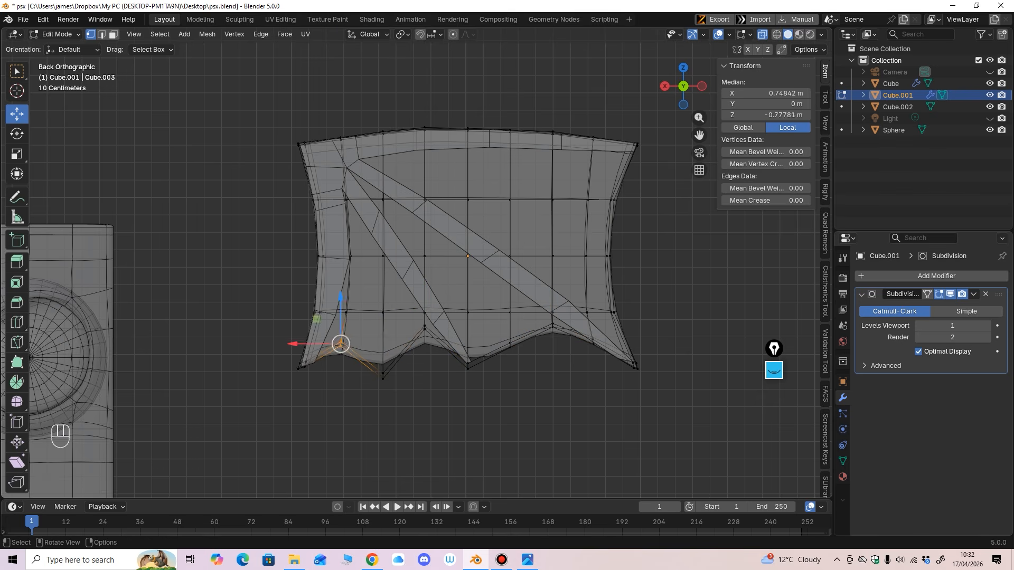
pyautogui.moveTo(341, 297); pyautogui.dragTo(341, 293)
pyautogui.keyDown('ctrl'); pyautogui.moveTo(334, 420); pyautogui.dragTo(334, 407, button='middle'); pyautogui.keyUp('ctrl')
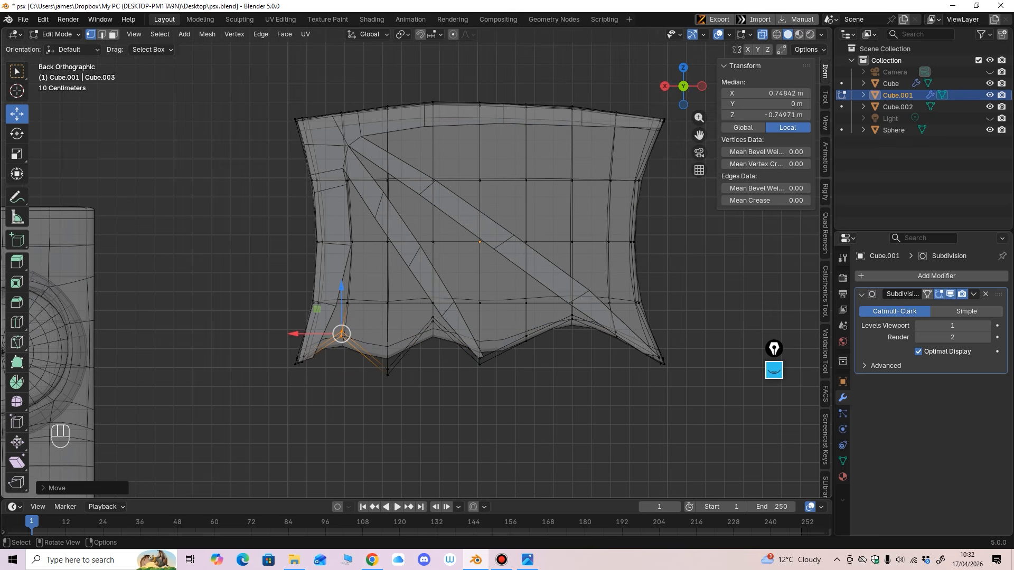
# Step: Add five vertical loop cuts across the panel, two through the small notches and three through the wide notch
pyautogui.keyDown('ctrl'); pyautogui.moveTo(407, 364); pyautogui.dragTo(408, 346, button='middle'); pyautogui.keyUp('ctrl')
pyautogui.click(409, 349)
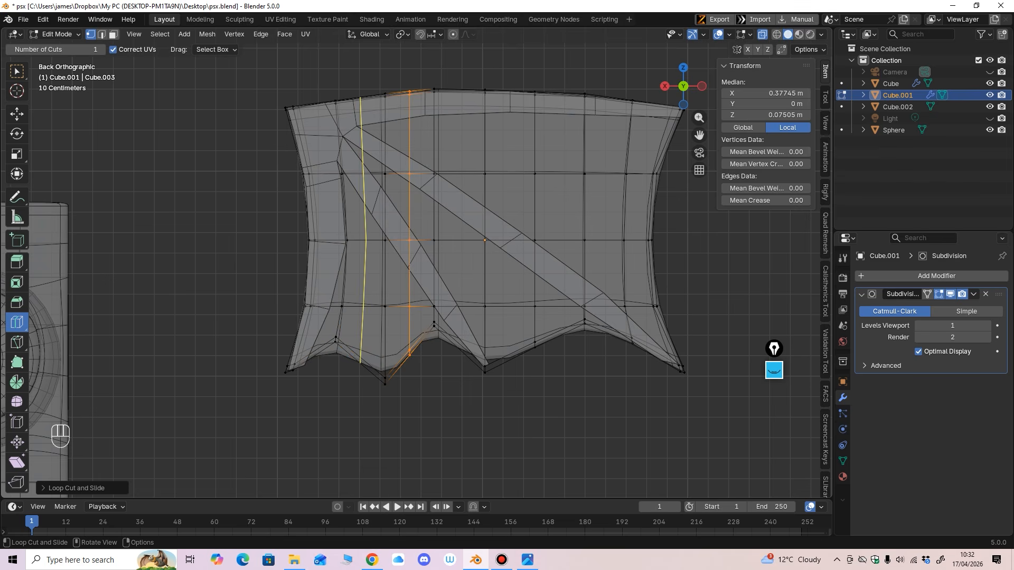
pyautogui.click(362, 317)
pyautogui.click(510, 306)
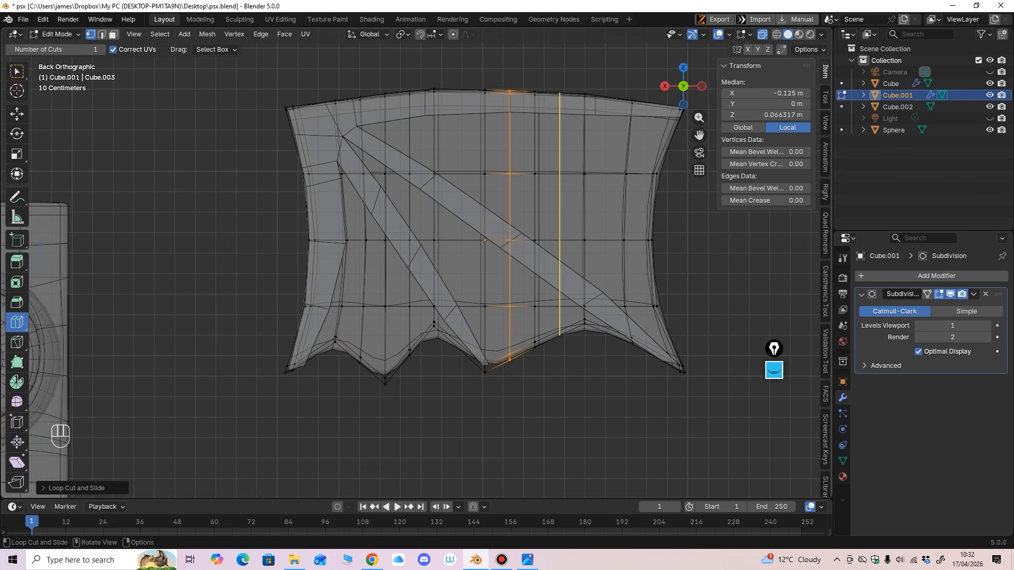
pyautogui.click(560, 306)
pyautogui.click(606, 306)
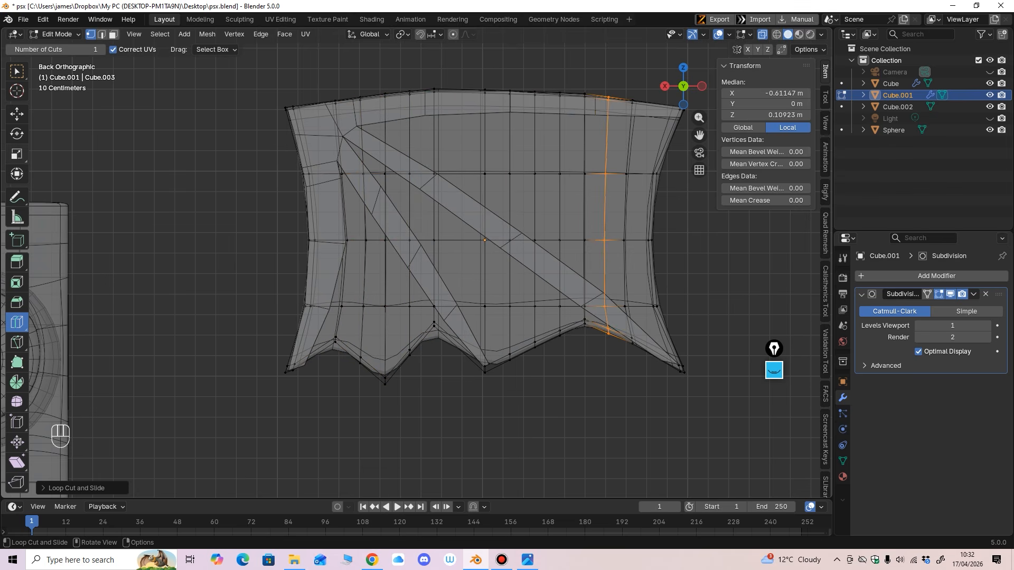
# Step: Round the two small scallops by shifting the peak and loop-cut vertices along the panel's bottom edge
pyautogui.hotkey('shift', 'space')
pyautogui.press('g')
pyautogui.moveTo(428, 383); pyautogui.dragTo(350, 349)
pyautogui.moveTo(361, 360); pyautogui.dragTo(335, 315)
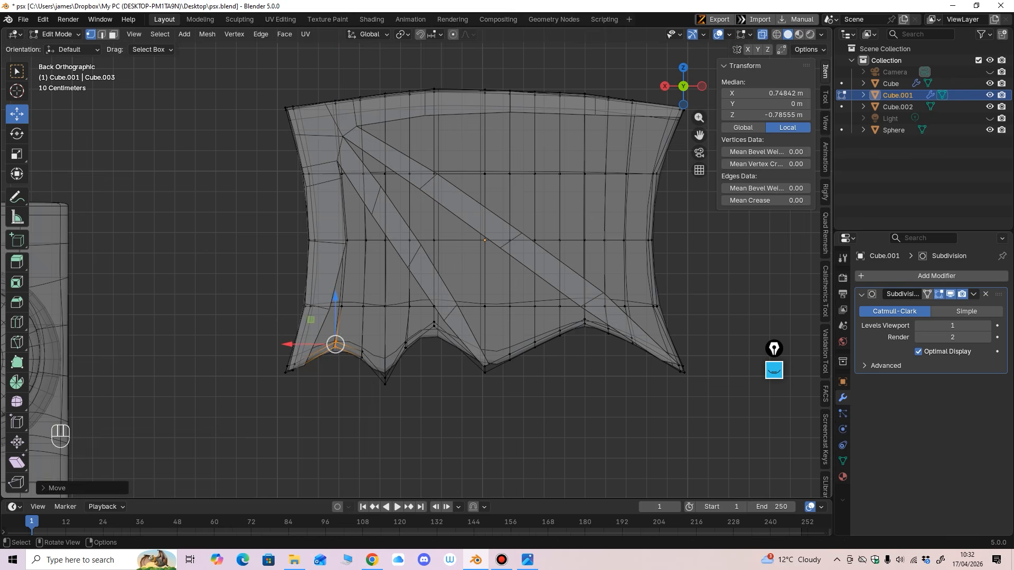
pyautogui.moveTo(448, 338); pyautogui.dragTo(434, 297)
# Step: Round the wide scallop by adjusting its bottom-edge vertices, and lower the panel's middle point slightly
pyautogui.moveTo(548, 361); pyautogui.dragTo(534, 292)
pyautogui.moveTo(564, 365); pyautogui.dragTo(550, 323)
pyautogui.moveTo(560, 286); pyautogui.dragTo(560, 277)
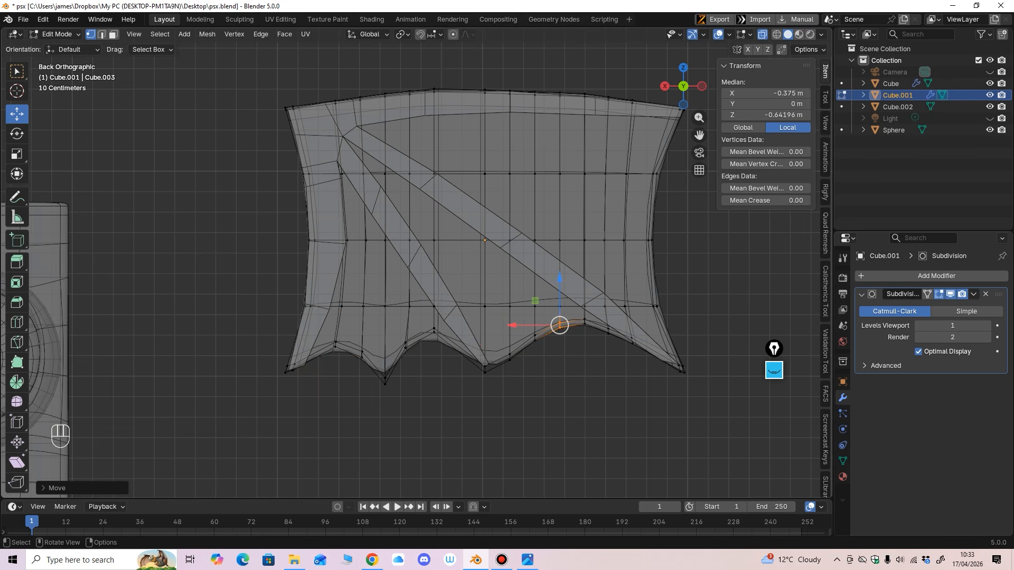
pyautogui.moveTo(617, 363); pyautogui.dragTo(623, 322)
pyautogui.moveTo(632, 293); pyautogui.dragTo(632, 288)
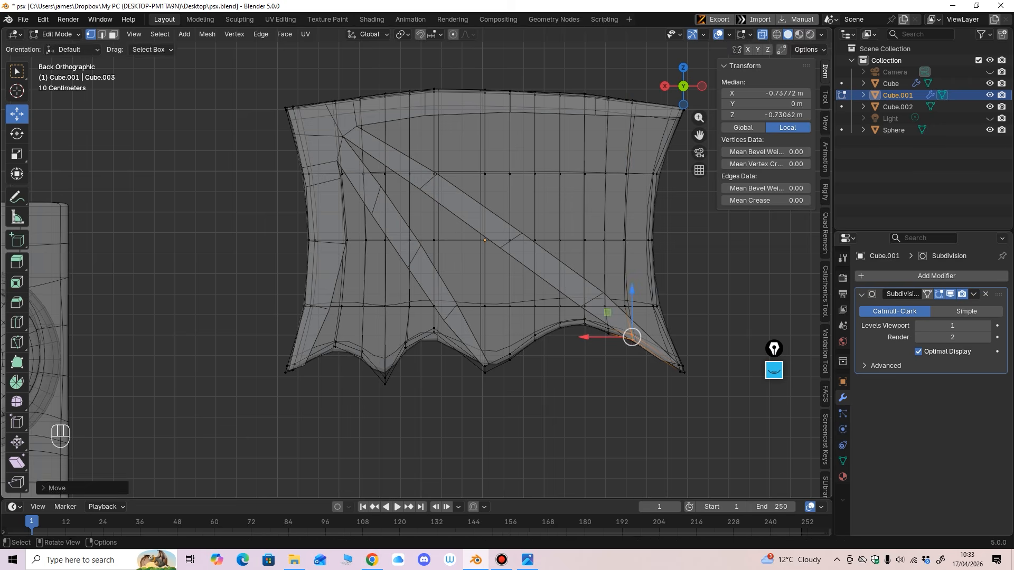
pyautogui.moveTo(523, 371); pyautogui.dragTo(500, 344)
pyautogui.moveTo(510, 310); pyautogui.dragTo(509, 306)
pyautogui.moveTo(499, 385); pyautogui.dragTo(472, 356)
pyautogui.moveTo(484, 322); pyautogui.dragTo(485, 328)
pyautogui.moveTo(485, 328)
pyautogui.mouseDown(button='middle')
pyautogui.moveTo(460, 328)
pyautogui.moveTo(483, 329)
pyautogui.mouseUp(button='middle')
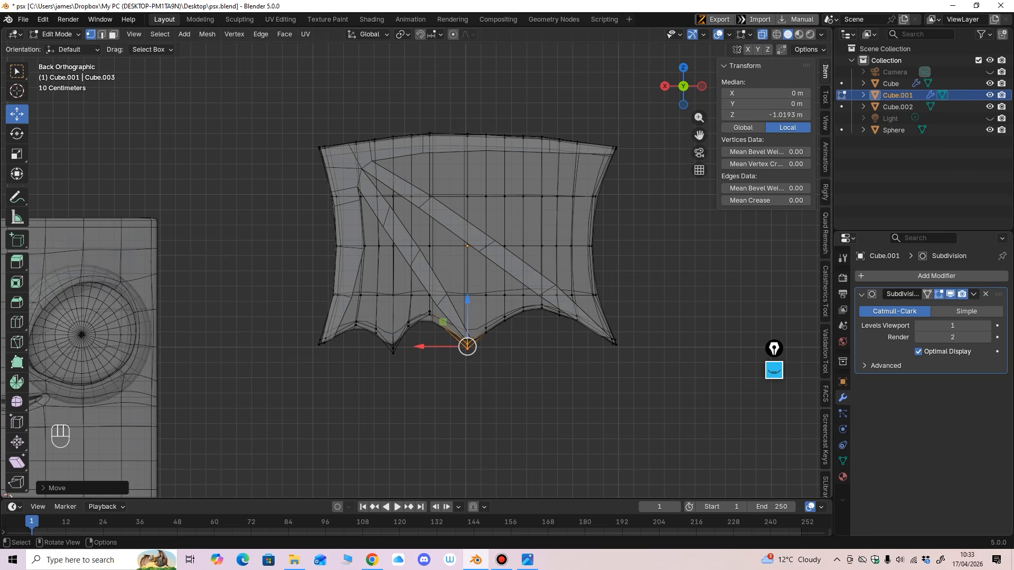
# Step: Curve the panel's outer side edge further inward by moving its upper, middle and lower vertices toward the panel
pyautogui.moveTo(607, 266); pyautogui.dragTo(537, 246)
pyautogui.moveTo(638, 231); pyautogui.dragTo(529, 246)
pyautogui.click(593, 196)
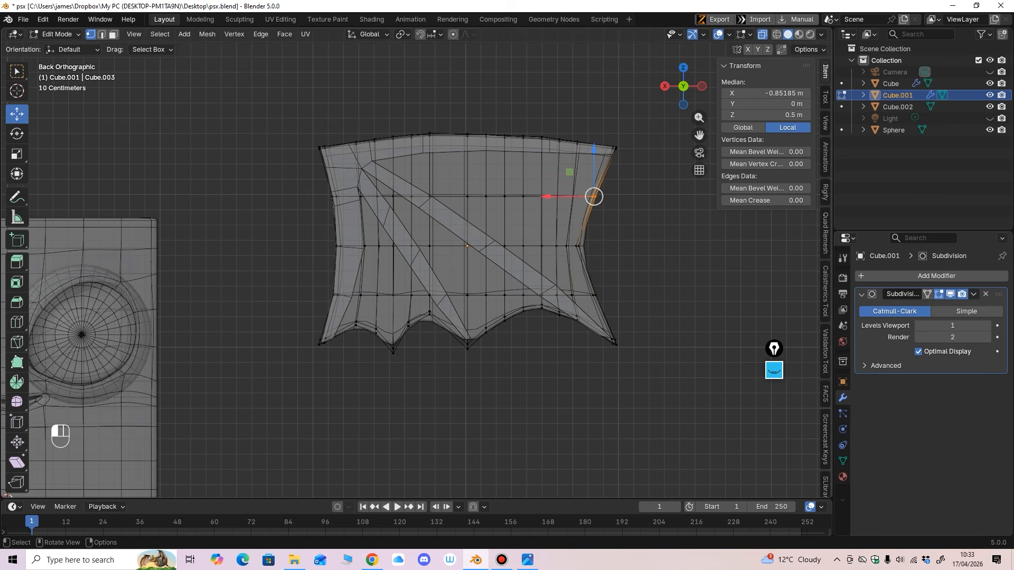
pyautogui.moveTo(547, 196); pyautogui.dragTo(540, 197)
pyautogui.moveTo(618, 289); pyautogui.dragTo(541, 295)
pyautogui.moveTo(541, 295); pyautogui.dragTo(608, 293, button='middle')
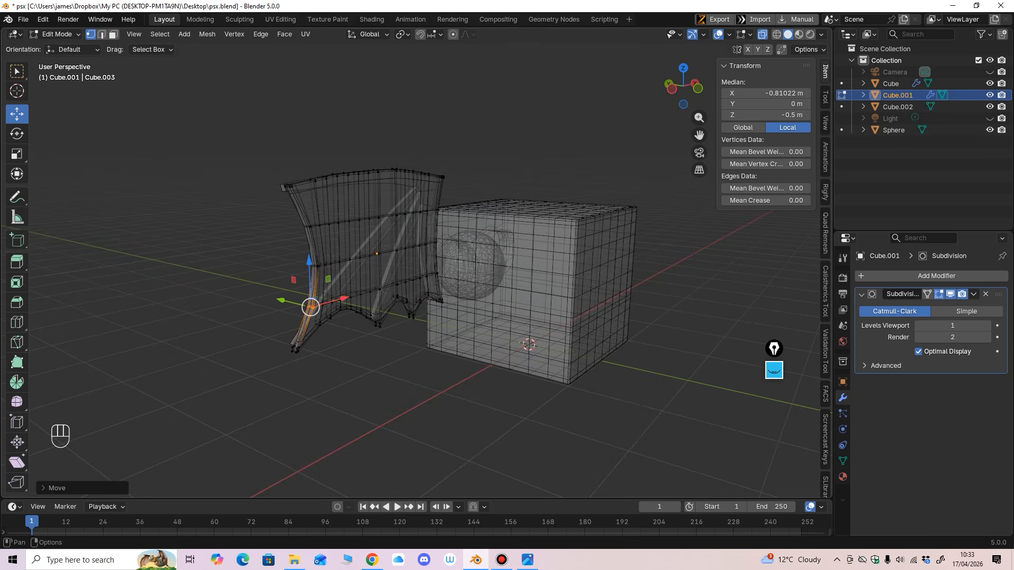
# Step: Turn off X-ray and sculpt a gentle bulge into the wing panel with a 341 px Grab brush
pyautogui.click(762, 34)
pyautogui.moveTo(528, 237)
pyautogui.mouseDown(button='middle')
pyautogui.moveTo(465, 275)
pyautogui.moveTo(528, 253)
pyautogui.mouseUp(button='middle')
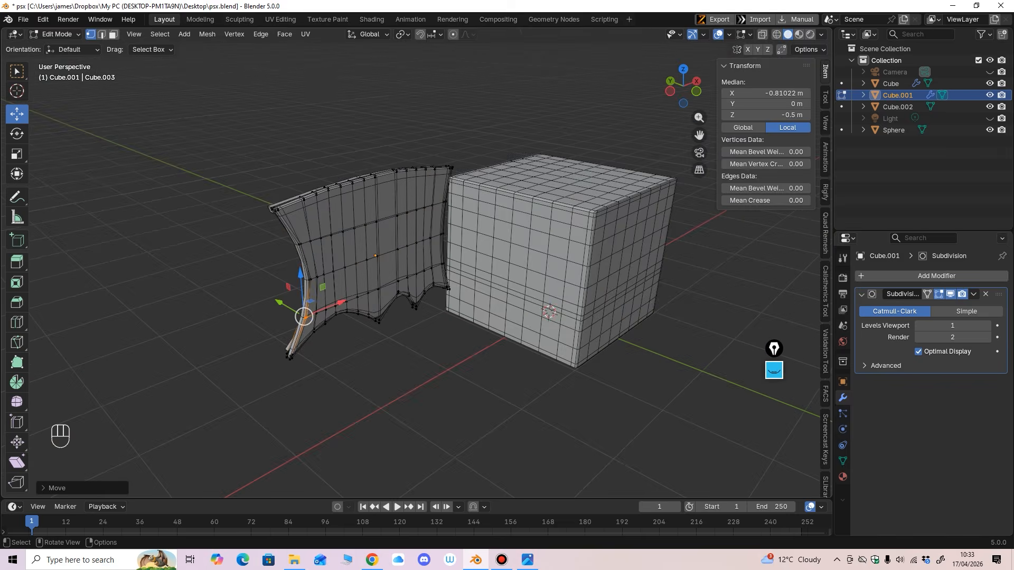
pyautogui.click(57, 33)
pyautogui.click(58, 46)
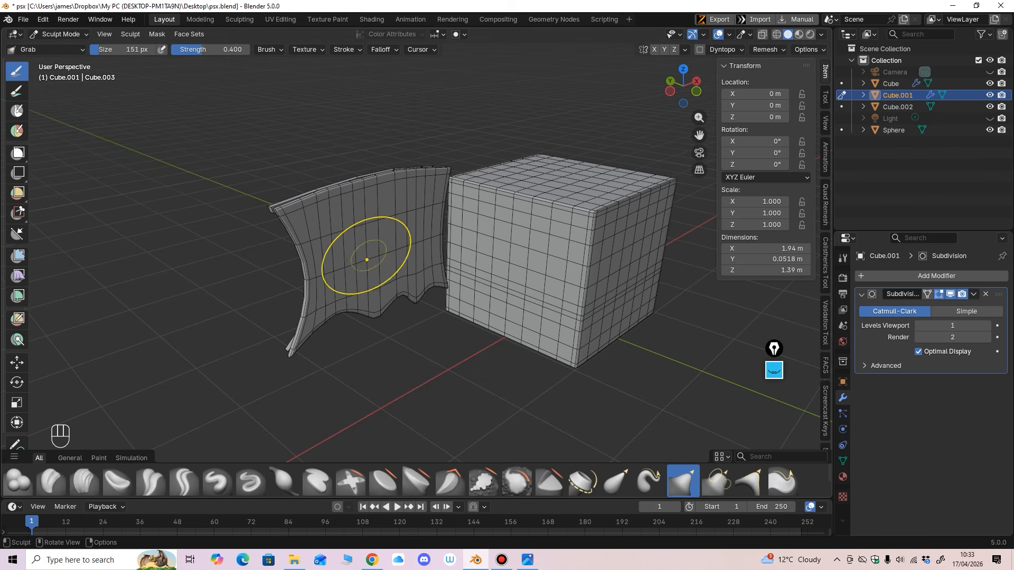
pyautogui.press('f')
pyautogui.click(492, 303)
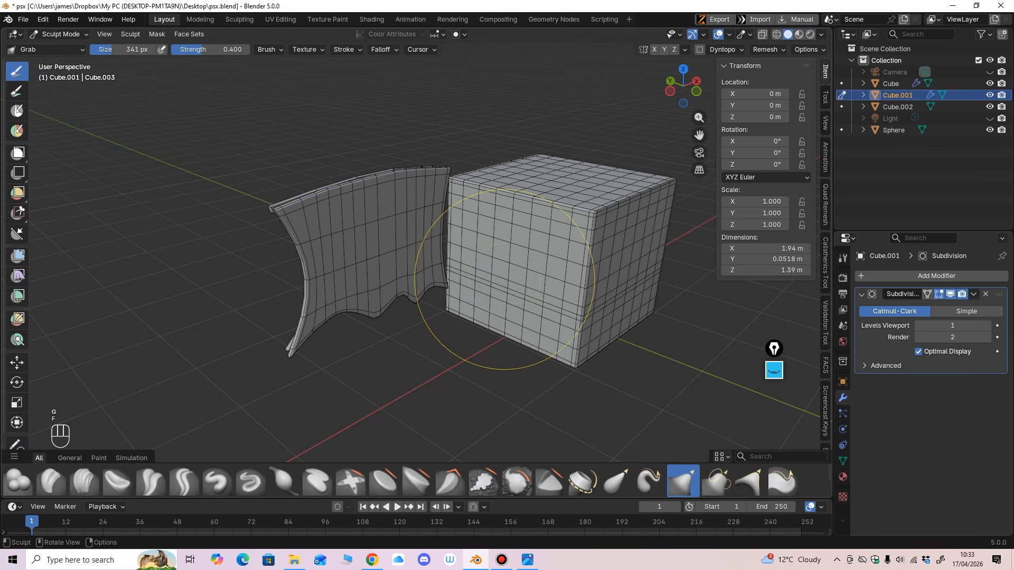
pyautogui.moveTo(487, 301)
pyautogui.mouseDown(button='middle')
pyautogui.moveTo(498, 317)
pyautogui.moveTo(388, 264)
pyautogui.moveTo(550, 279)
pyautogui.moveTo(195, 274)
pyautogui.moveTo(462, 231)
pyautogui.moveTo(380, 147)
pyautogui.mouseUp(button='middle')
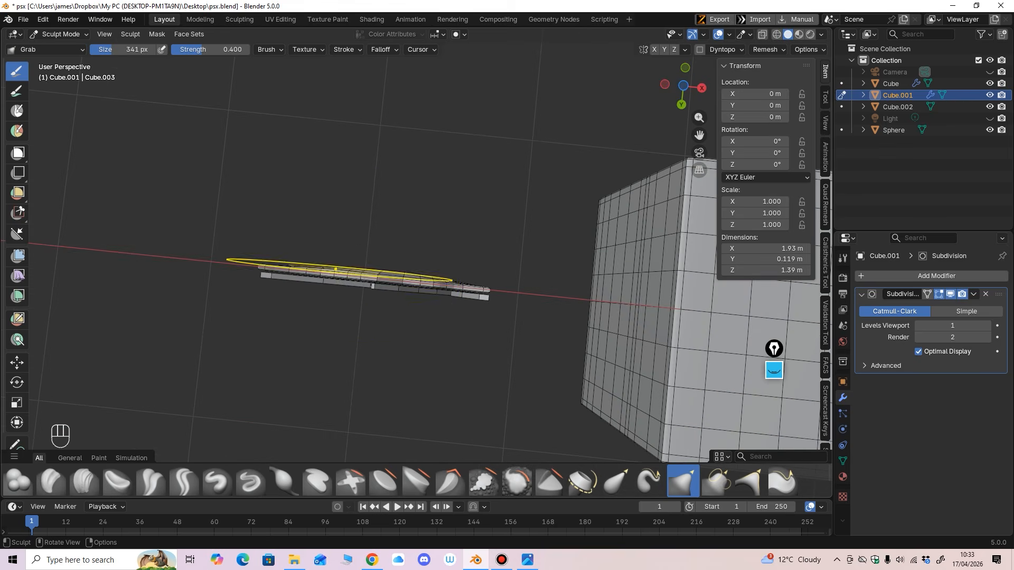
pyautogui.moveTo(335, 269)
pyautogui.mouseDown(button='middle')
pyautogui.moveTo(326, 274)
pyautogui.moveTo(351, 211)
pyautogui.moveTo(380, 222)
pyautogui.moveTo(368, 262)
pyautogui.mouseUp(button='middle')
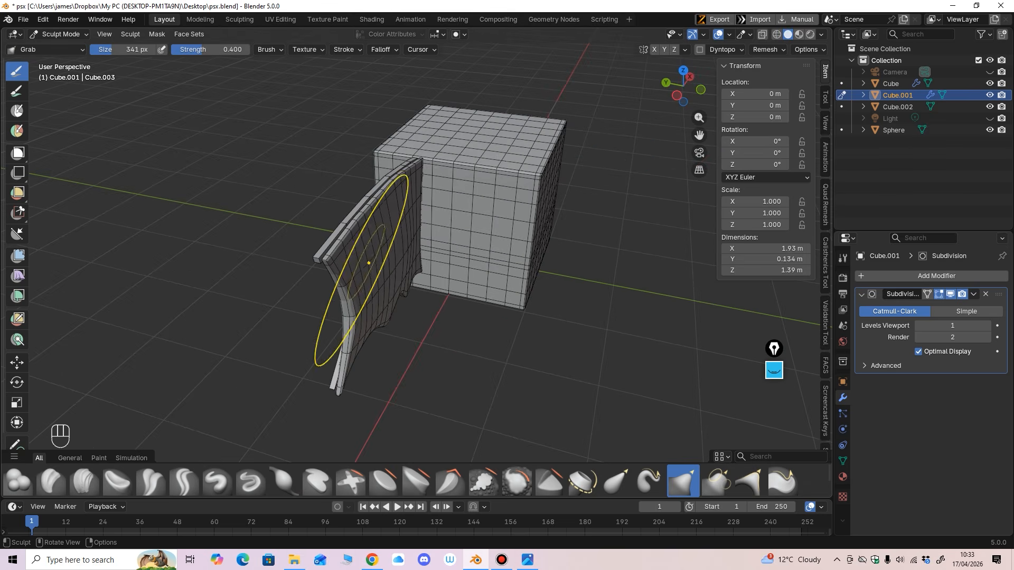
pyautogui.moveTo(405, 216); pyautogui.dragTo(449, 246, button='middle')
pyautogui.moveTo(364, 217)
pyautogui.mouseDown(button='middle')
pyautogui.moveTo(389, 215)
pyautogui.moveTo(407, 293)
pyautogui.moveTo(391, 249)
pyautogui.moveTo(307, 310)
pyautogui.moveTo(292, 301)
pyautogui.moveTo(356, 237)
pyautogui.moveTo(437, 204)
pyautogui.mouseUp(button='middle')
pyautogui.rightClick(439, 206)
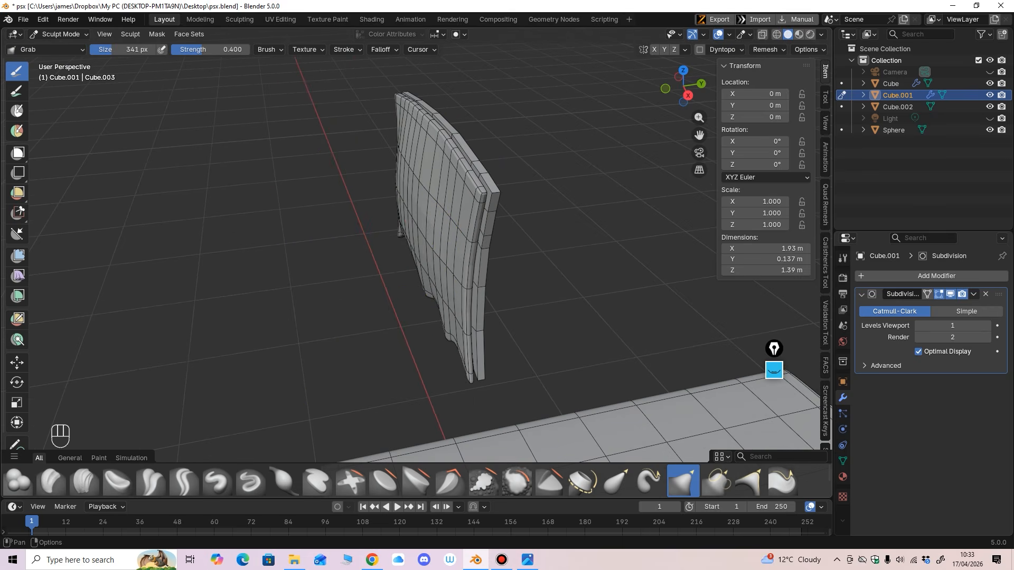
# Step: Return the wing panel to Object Mode and shade it smooth
pyautogui.click(59, 34)
pyautogui.click(59, 47)
pyautogui.rightClick(421, 190)
pyautogui.click(421, 190)
pyautogui.moveTo(421, 191); pyautogui.dragTo(655, 209, button='middle')
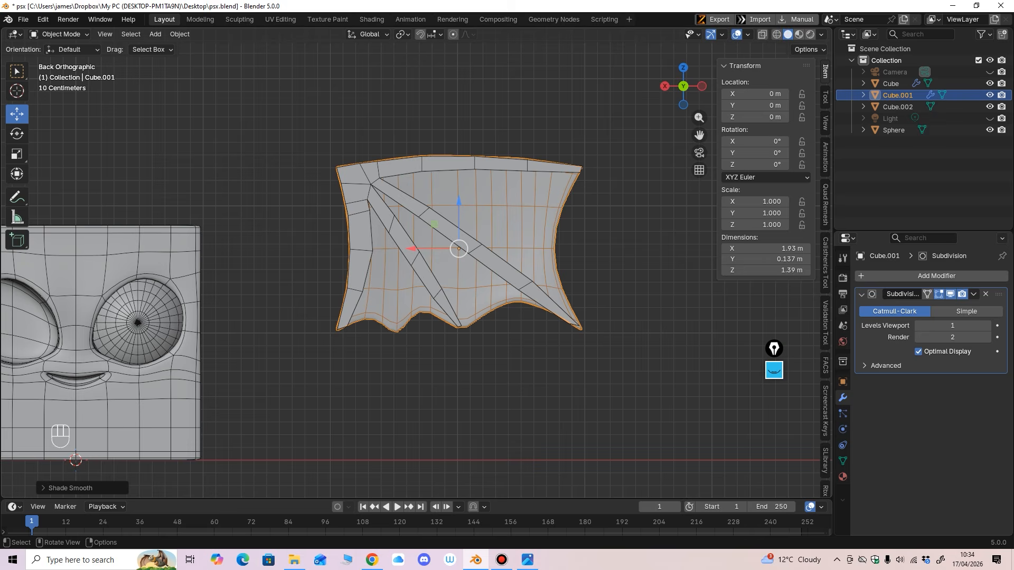
# Step: Edit the wing frame and add a loop cut around its thickness, slid close to one face
pyautogui.click(360, 237)
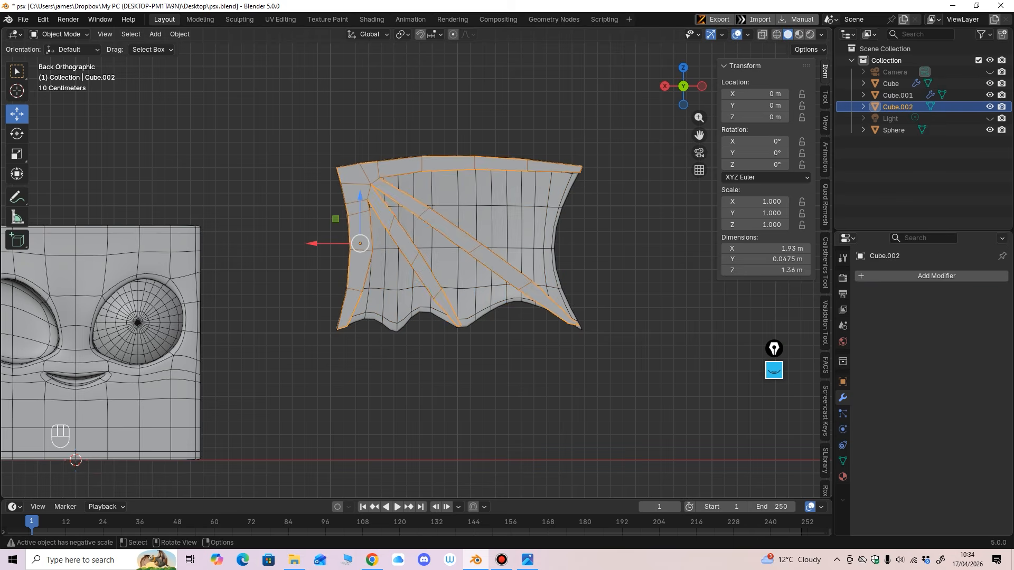
pyautogui.scroll(3, 416, 262)
pyautogui.moveTo(402, 248); pyautogui.dragTo(368, 304, button='middle')
pyautogui.scroll(2, 416, 262)
pyautogui.click(59, 34)
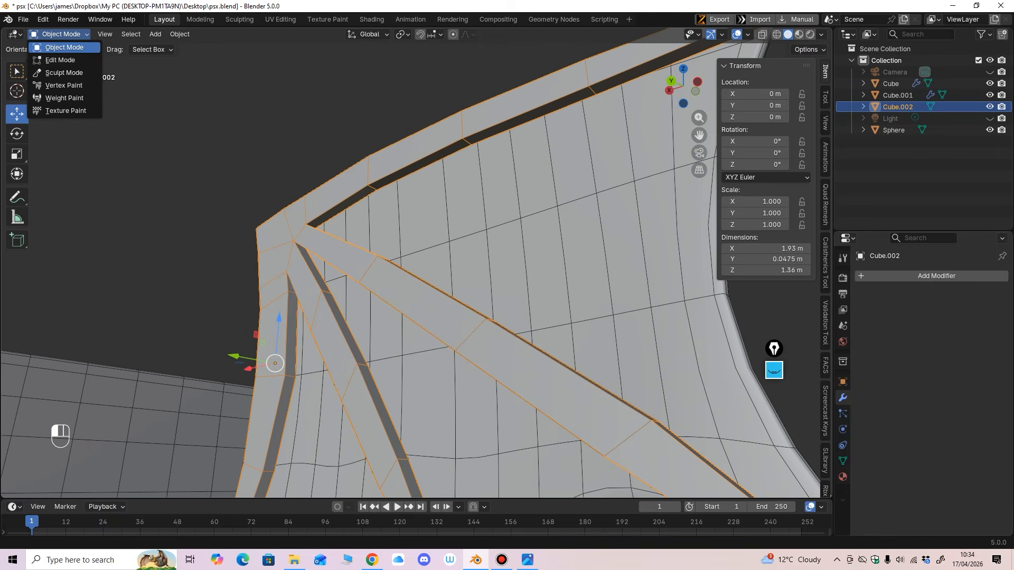
pyautogui.click(59, 60)
pyautogui.click(17, 321)
pyautogui.moveTo(316, 212); pyautogui.dragTo(321, 226, button='middle')
pyautogui.moveTo(374, 196); pyautogui.dragTo(368, 192)
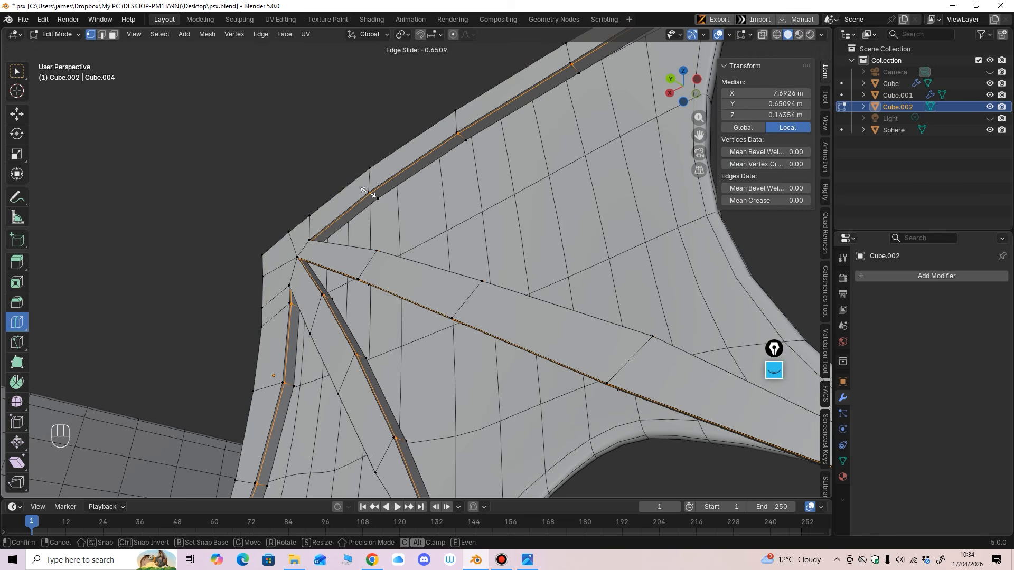
pyautogui.click(368, 192)
# Step: Add a lengthwise loop cut along the long strut and another near the frame's opposite face, then return to Object Mode
pyautogui.moveTo(478, 373); pyautogui.dragTo(390, 329, button='middle')
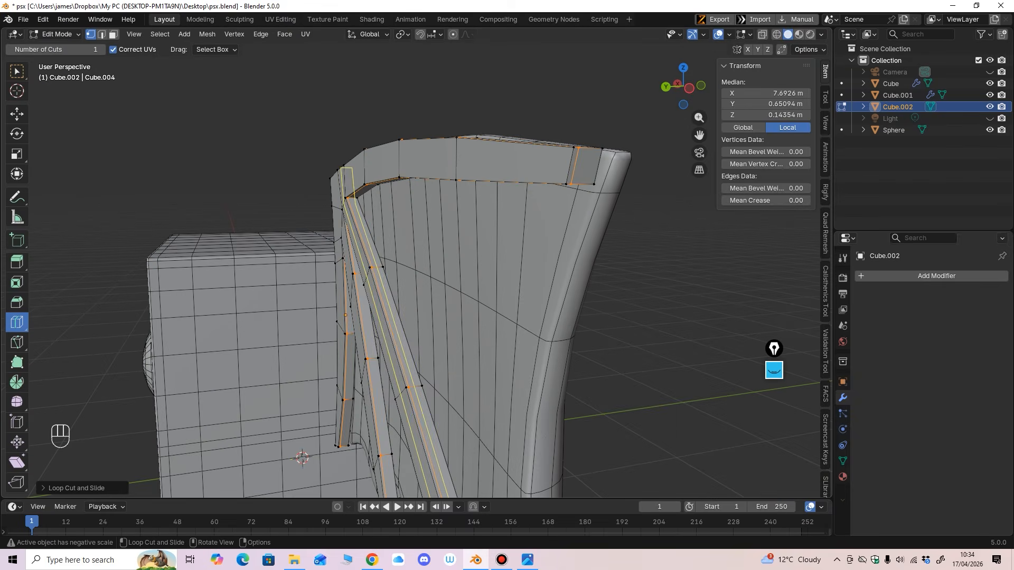
pyautogui.click(376, 267)
pyautogui.moveTo(317, 254); pyautogui.dragTo(453, 286, button='middle')
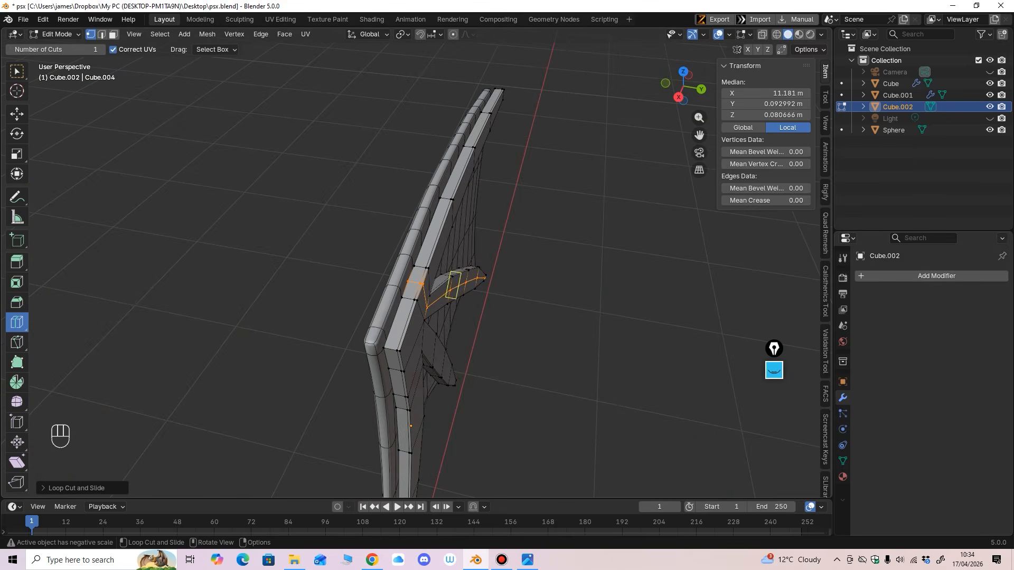
pyautogui.moveTo(389, 351); pyautogui.dragTo(376, 352)
pyautogui.moveTo(434, 357); pyautogui.dragTo(311, 322, button='middle')
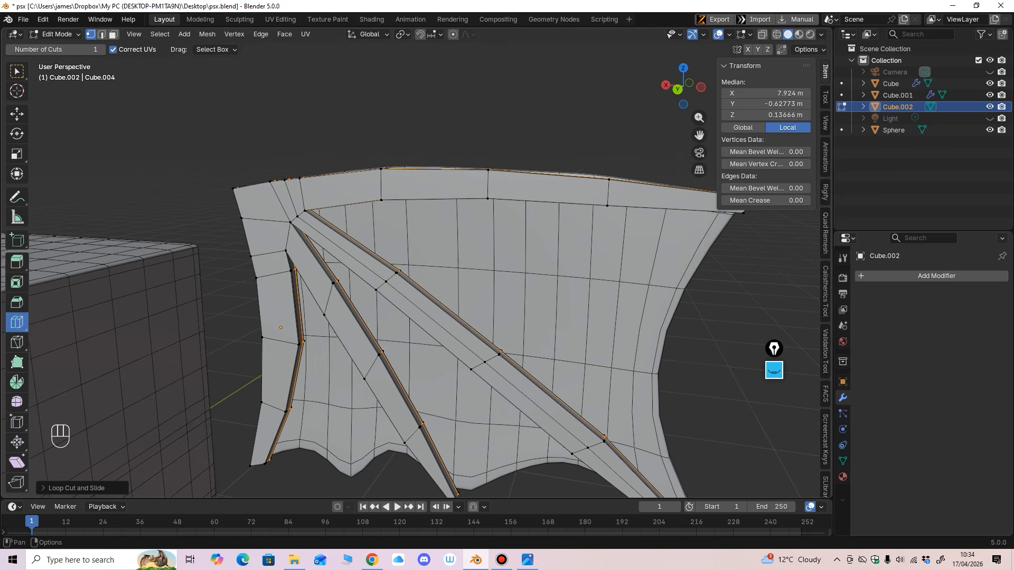
pyautogui.click(55, 34)
pyautogui.click(64, 47)
pyautogui.scroll(-5, 415, 275)
pyautogui.click(581, 175)
pyautogui.click(370, 264)
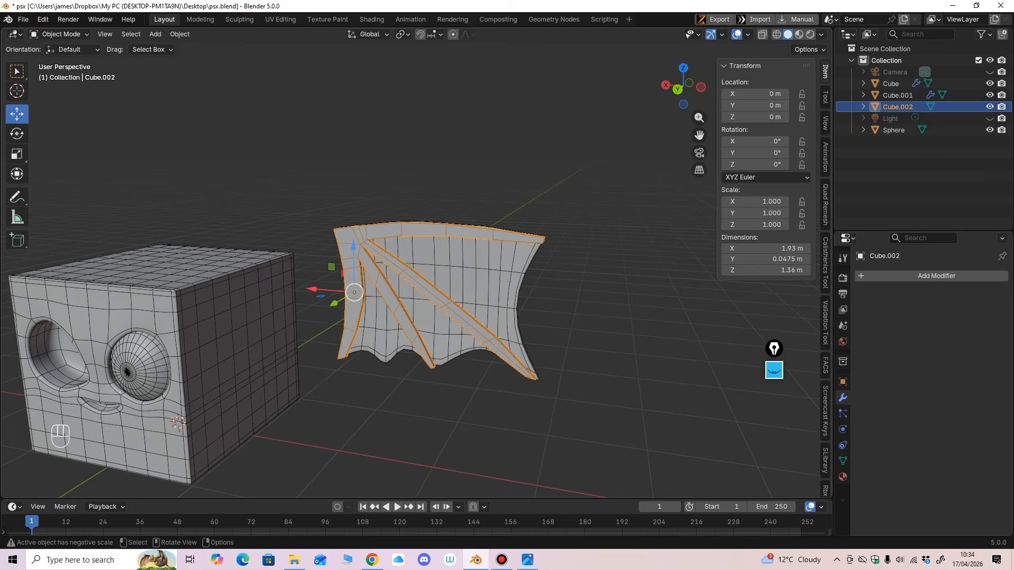
pyautogui.scroll(2, 416, 274)
# Step: Try a Bevel modifier on the wing frame and undo it
pyautogui.click(872, 276)
pyautogui.moveTo(871, 277)
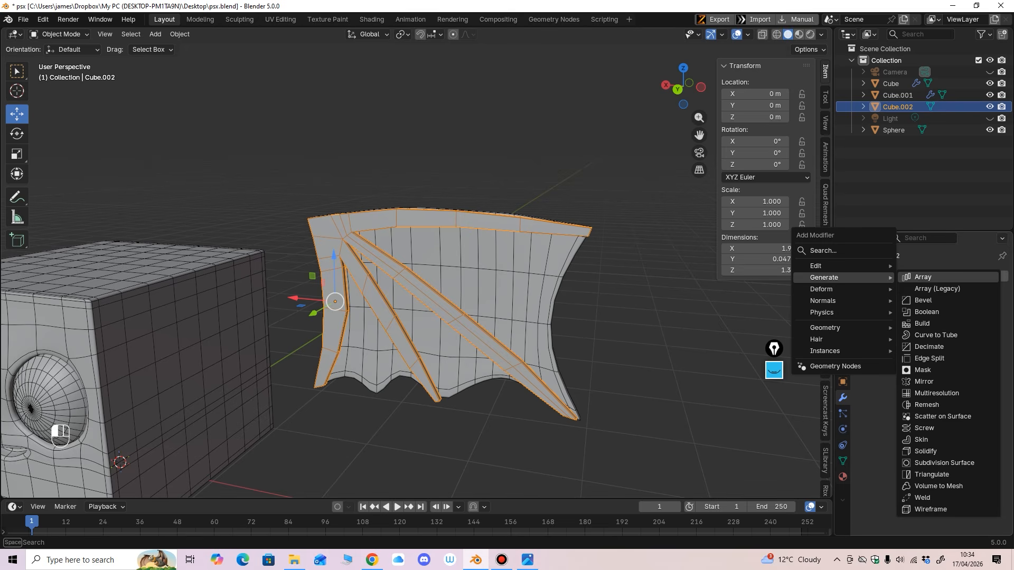
pyautogui.click(923, 300)
pyautogui.moveTo(423, 317); pyautogui.dragTo(660, 317, button='middle')
pyautogui.hotkey('ctrl', 'z')
# Step: Add a Subdivision Surface modifier to the wing frame and shift the frame to -0.017823 m on Y
pyautogui.click(872, 277)
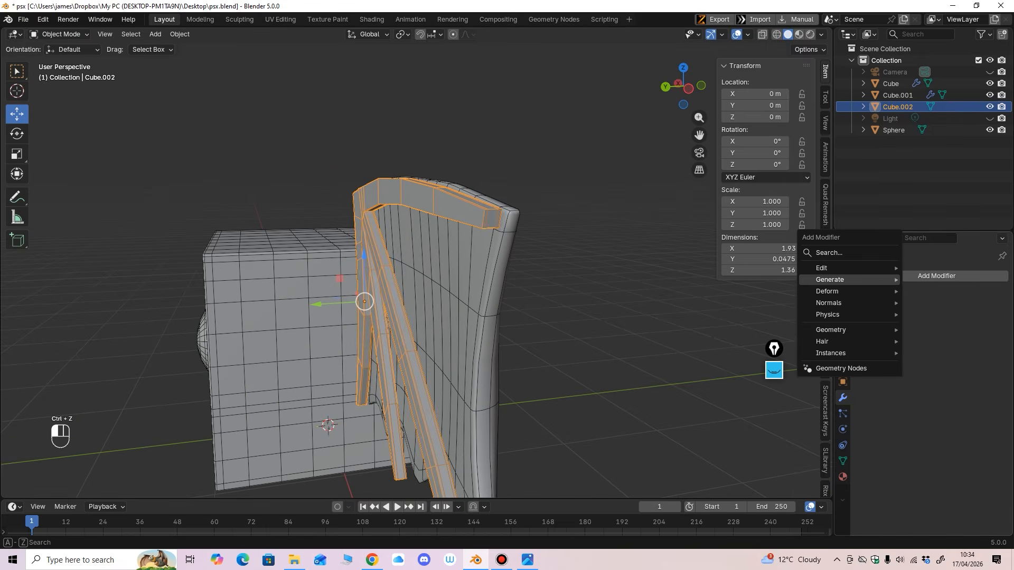
pyautogui.moveTo(872, 280)
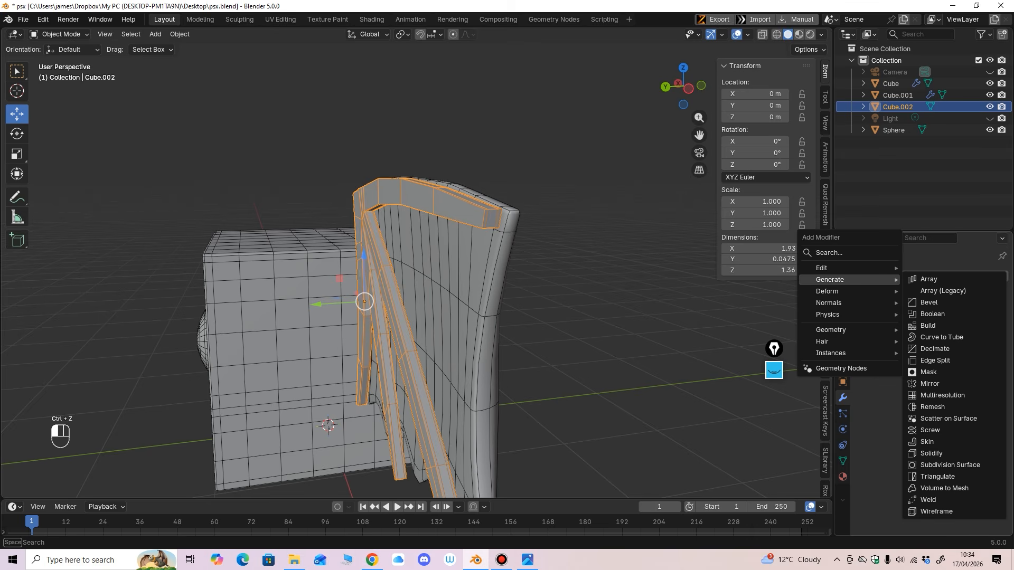
pyautogui.click(950, 465)
pyautogui.moveTo(423, 317); pyautogui.dragTo(591, 316, button='middle')
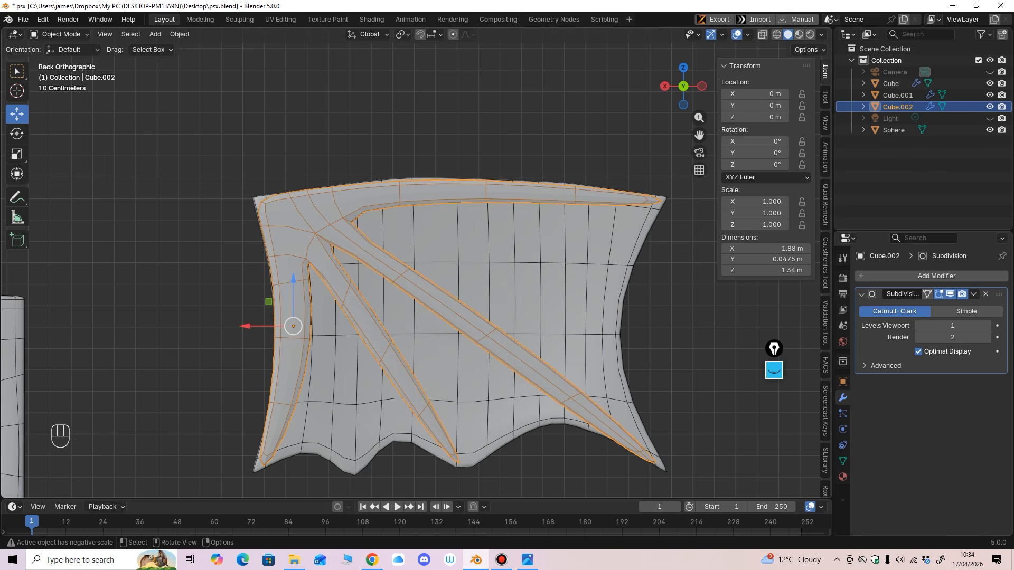
pyautogui.scroll(-2, 417, 271)
pyautogui.scroll(2, 401, 317)
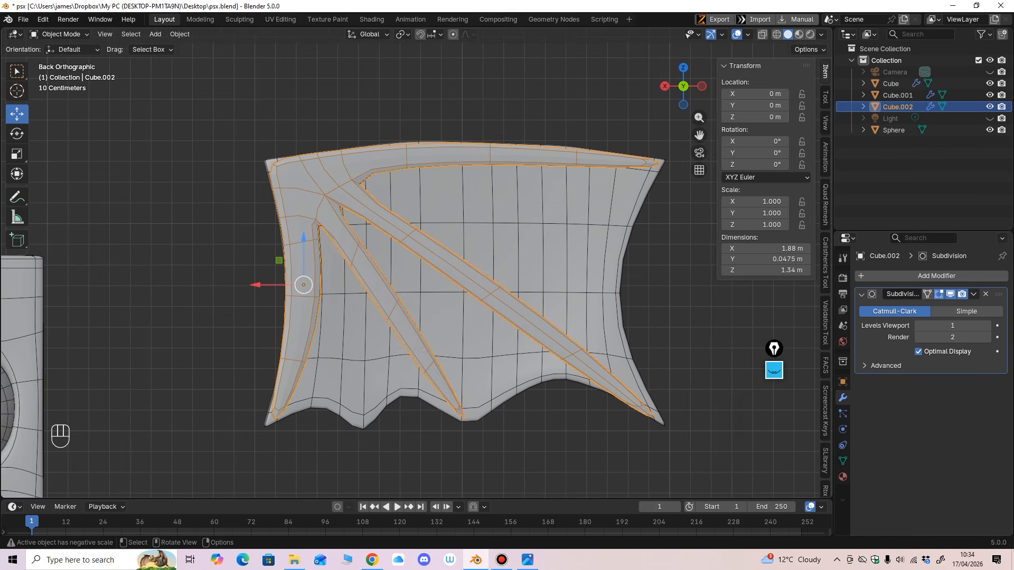
pyautogui.keyDown('shift'); pyautogui.moveTo(422, 264); pyautogui.dragTo(301, 317, button='middle'); pyautogui.keyUp('shift')
pyautogui.moveTo(342, 321); pyautogui.dragTo(347, 321)
# Step: Enlarge the Grab brush to 799 px in Sculpt Mode and bend the wing frame toward the panel's curve
pyautogui.click(60, 34)
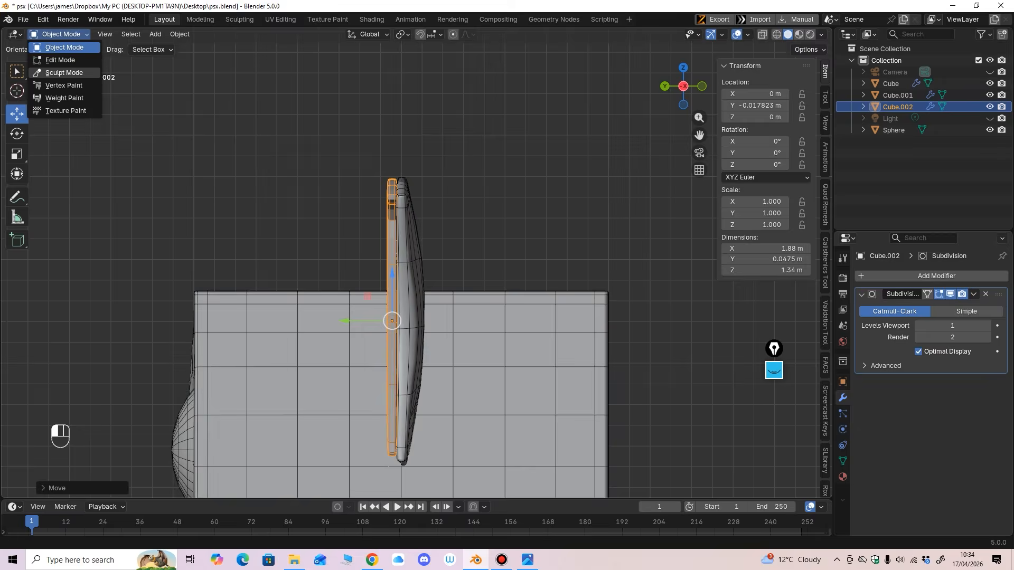
pyautogui.click(59, 72)
pyautogui.press('f')
pyautogui.click(456, 313)
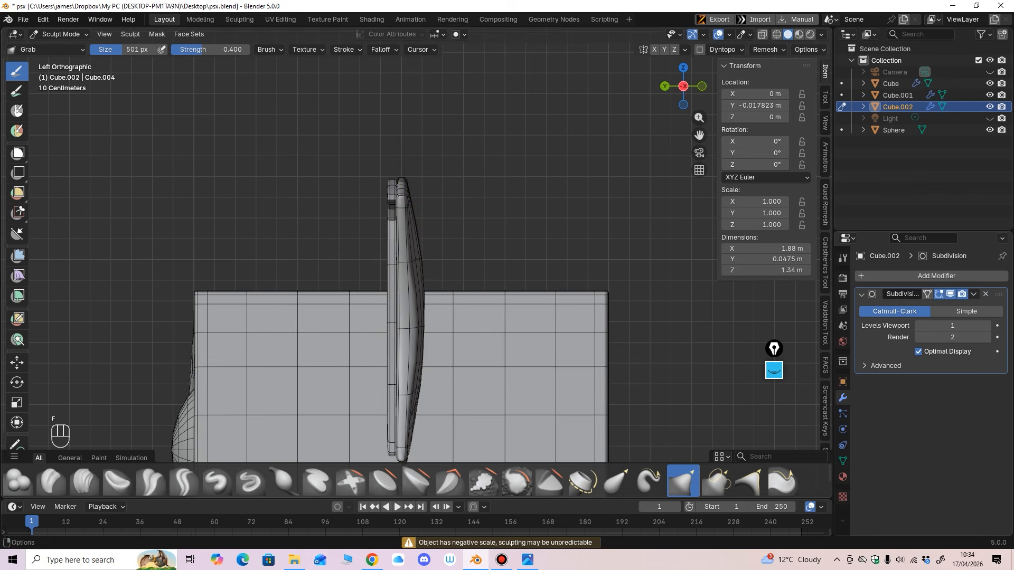
pyautogui.press('f')
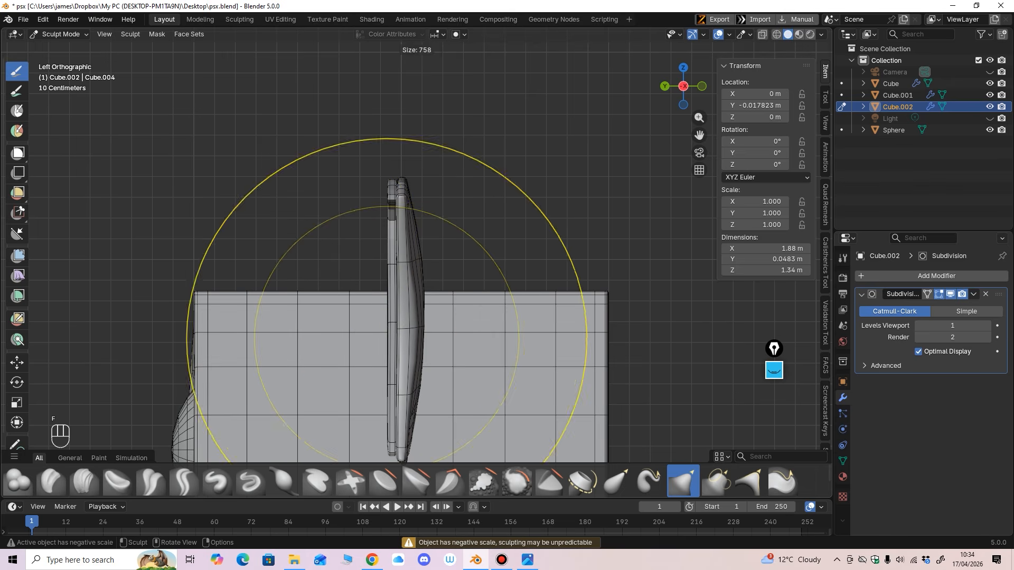
pyautogui.click(607, 338)
pyautogui.moveTo(390, 329)
pyautogui.mouseDown(button='middle')
pyautogui.moveTo(497, 323)
pyautogui.moveTo(402, 355)
pyautogui.mouseUp(button='middle')
pyautogui.moveTo(383, 264); pyautogui.dragTo(386, 273)
pyautogui.moveTo(386, 273)
pyautogui.mouseDown(button='middle')
pyautogui.moveTo(480, 248)
pyautogui.moveTo(476, 299)
pyautogui.mouseUp(button='middle')
pyautogui.moveTo(407, 343); pyautogui.dragTo(407, 336)
pyautogui.moveTo(407, 284); pyautogui.dragTo(418, 265, button='middle')
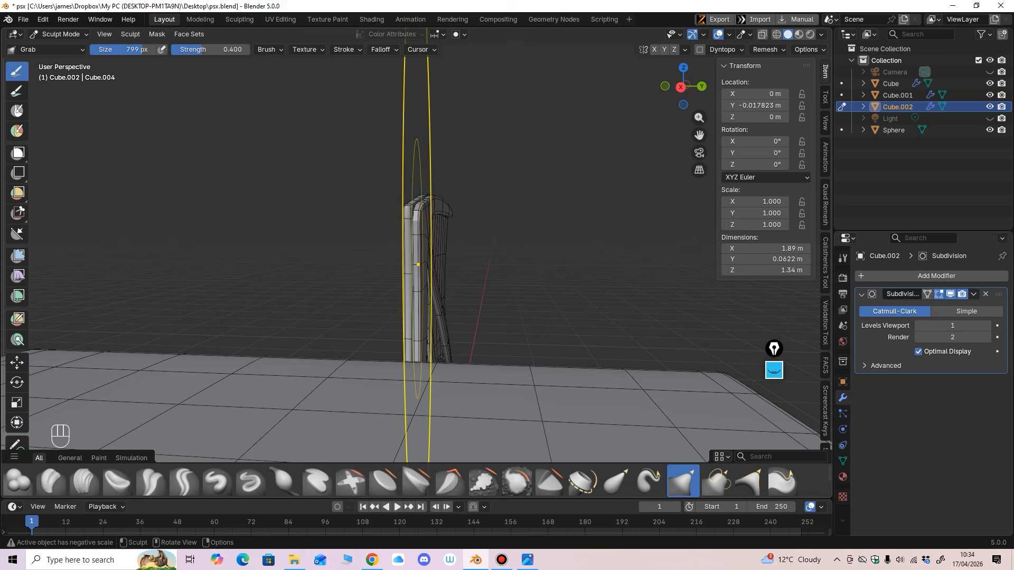
# Step: Refine the frame's top bar, struts and lower tips with the Grab brush so they hug the curved panel
pyautogui.moveTo(414, 341); pyautogui.dragTo(414, 362, button='middle')
pyautogui.moveTo(414, 362); pyautogui.dragTo(410, 362)
pyautogui.moveTo(412, 211)
pyautogui.mouseDown(button='middle')
pyautogui.moveTo(319, 271)
pyautogui.moveTo(317, 253)
pyautogui.moveTo(442, 254)
pyautogui.moveTo(445, 272)
pyautogui.mouseUp(button='middle')
pyautogui.moveTo(445, 272); pyautogui.dragTo(442, 271)
pyautogui.keyDown('shift'); pyautogui.moveTo(442, 271); pyautogui.dragTo(412, 249, button='middle'); pyautogui.keyUp('shift')
pyautogui.moveTo(412, 250); pyautogui.dragTo(396, 266, button='middle')
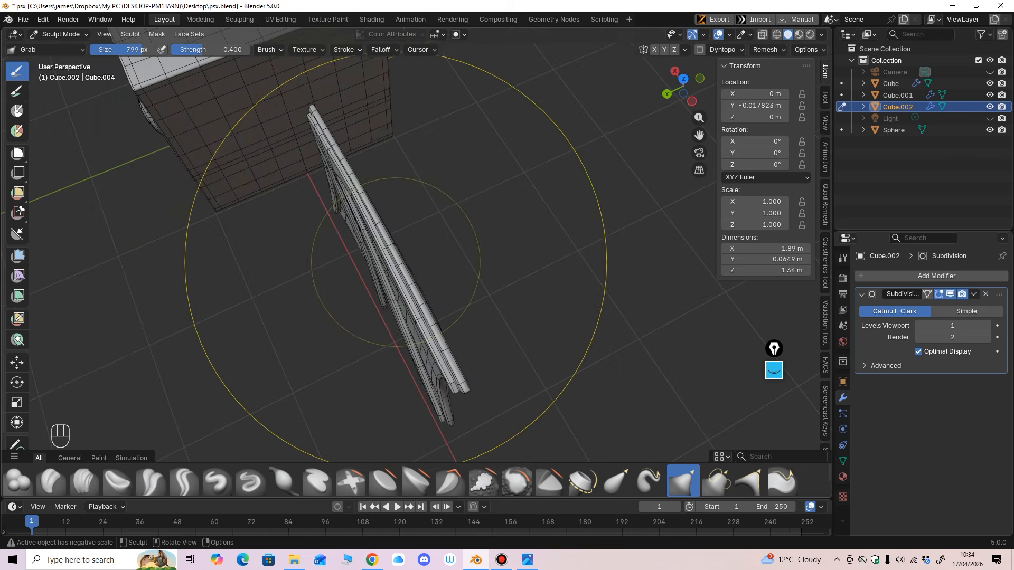
pyautogui.moveTo(396, 265); pyautogui.dragTo(396, 270)
pyautogui.moveTo(423, 317)
pyautogui.mouseDown(button='middle')
pyautogui.moveTo(438, 285)
pyautogui.moveTo(391, 235)
pyautogui.mouseUp(button='middle')
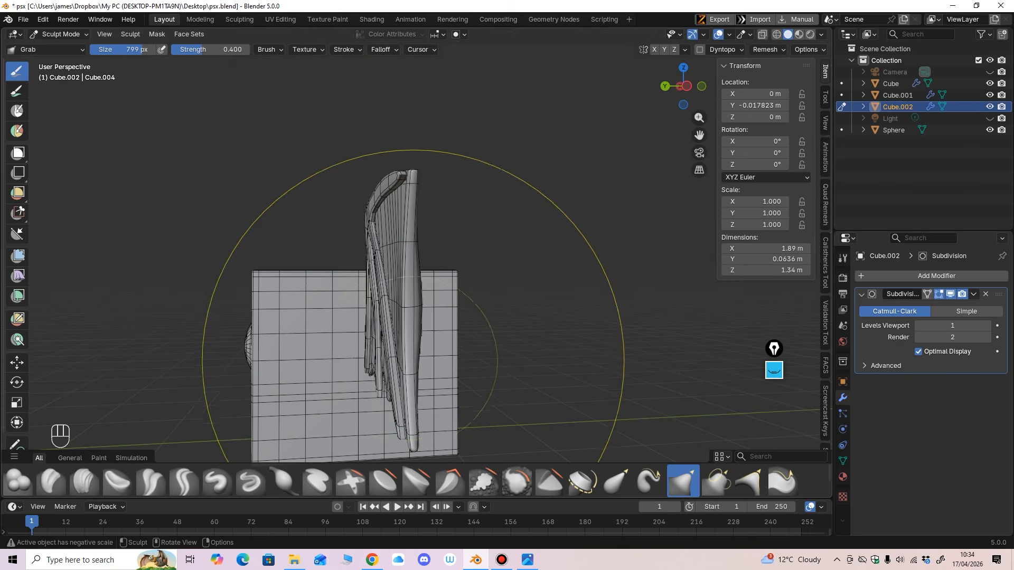
pyautogui.moveTo(414, 362); pyautogui.dragTo(408, 360)
pyautogui.moveTo(385, 296)
pyautogui.mouseDown(button='middle')
pyautogui.moveTo(402, 303)
pyautogui.moveTo(376, 272)
pyautogui.moveTo(315, 324)
pyautogui.moveTo(376, 246)
pyautogui.moveTo(238, 339)
pyautogui.mouseUp(button='middle')
pyautogui.moveTo(237, 339); pyautogui.dragTo(240, 337)
pyautogui.moveTo(222, 301)
pyautogui.mouseDown()
pyautogui.moveTo(210, 289)
pyautogui.moveTo(264, 288)
pyautogui.moveTo(239, 269)
pyautogui.mouseUp()
pyautogui.moveTo(332, 264); pyautogui.dragTo(405, 363, button='middle')
pyautogui.scroll(-3, 405, 363)
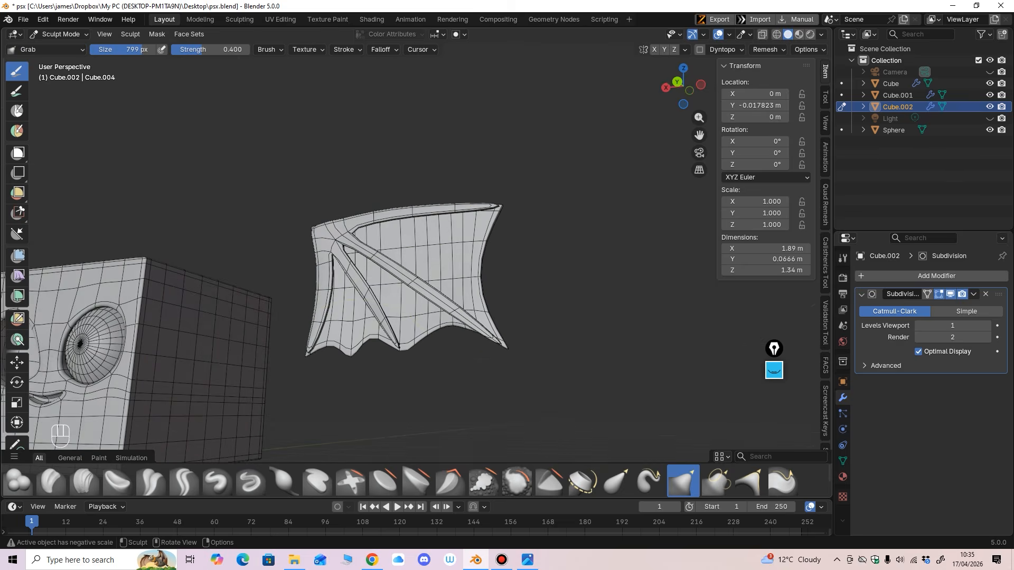
# Step: Return to Object Mode and apply All Transforms to Deltas on the wing frame
pyautogui.click(61, 34)
pyautogui.click(52, 47)
pyautogui.moveTo(523, 268); pyautogui.dragTo(527, 285, button='middle')
pyautogui.hotkey('ctrl', 'a')
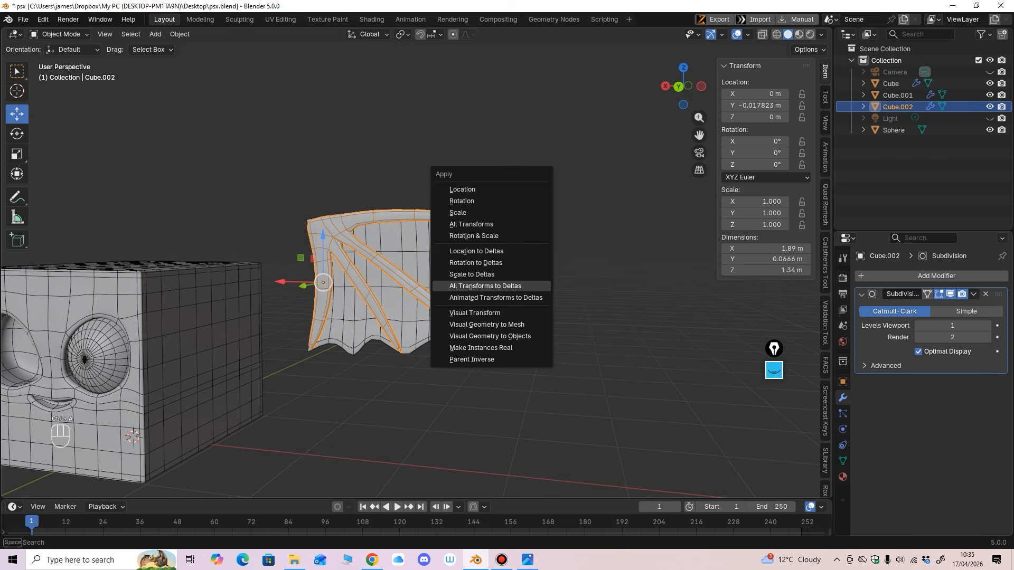
pyautogui.click(528, 286)
# Step: Apply All Transforms to Deltas on the eye sphere
pyautogui.click(423, 274)
pyautogui.scroll(-3, 422, 274)
pyautogui.keyDown('shift'); pyautogui.moveTo(422, 275); pyautogui.dragTo(458, 276, button='middle'); pyautogui.keyUp('shift')
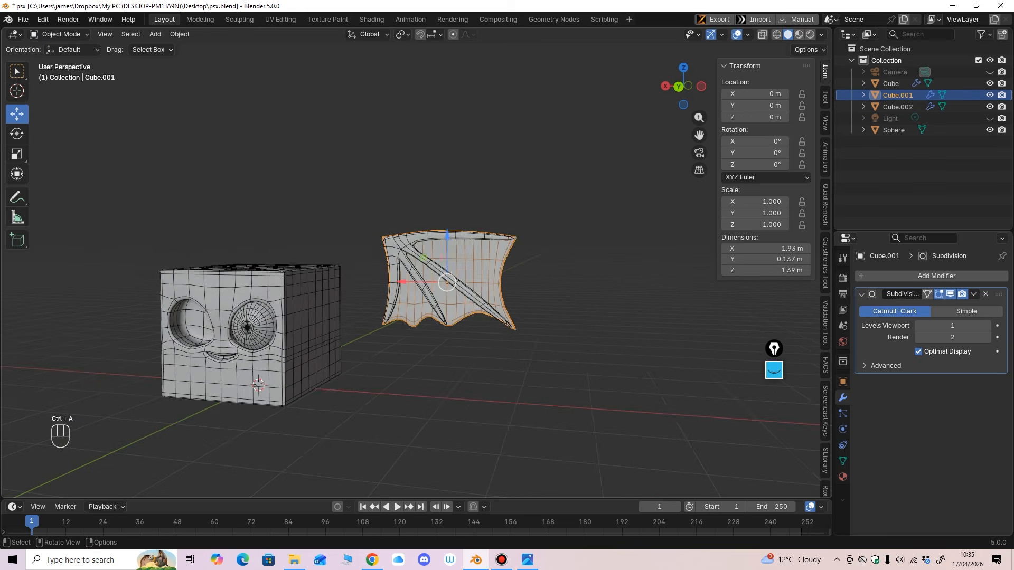
pyautogui.click(296, 327)
pyautogui.click(253, 327)
pyautogui.keyDown('shift'); pyautogui.moveTo(286, 352); pyautogui.dragTo(386, 338, button='middle'); pyautogui.keyUp('shift')
pyautogui.hotkey('ctrl', 'a')
pyautogui.click(340, 337)
pyautogui.scroll(3, 416, 270)
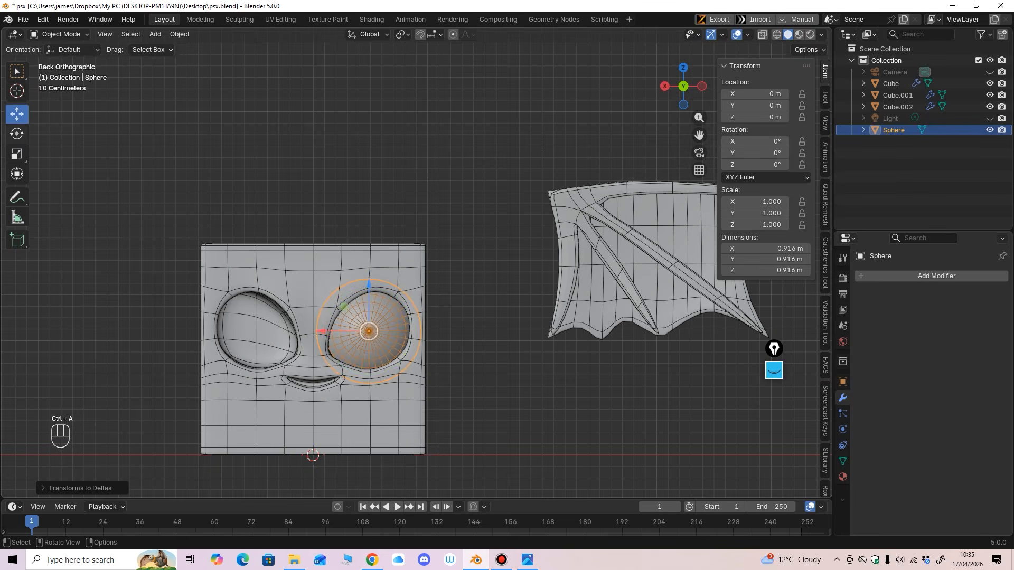
# Step: Try rotating the eye sphere and undo the rotation
pyautogui.click(16, 134)
pyautogui.moveTo(383, 339); pyautogui.dragTo(385, 337)
pyautogui.hotkey('ctrl', 'z')
pyautogui.keyDown('ctrl'); pyautogui.moveTo(385, 338); pyautogui.dragTo(385, 390, button='middle'); pyautogui.keyUp('ctrl')
pyautogui.keyDown('shift'); pyautogui.moveTo(385, 337); pyautogui.dragTo(315, 343, button='middle'); pyautogui.keyUp('shift')
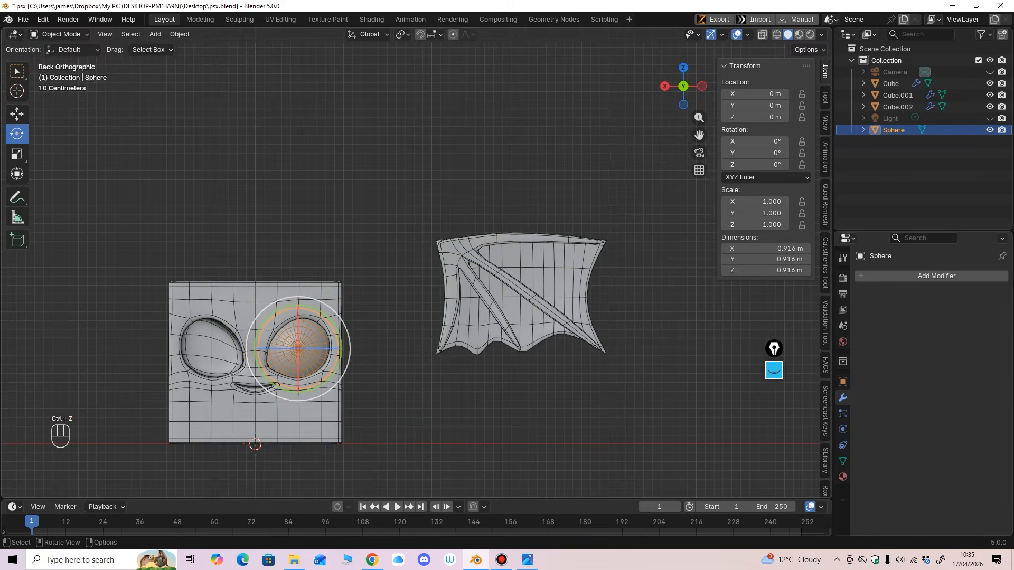
# Step: Save the file and parent the wing frame to the wing panel using Object (Keep Transform)
pyautogui.hotkey('ctrl', 's')
pyautogui.click(452, 303)
pyautogui.keyDown('shift'); pyautogui.moveTo(452, 303); pyautogui.dragTo(396, 293, button='middle'); pyautogui.keyUp('shift')
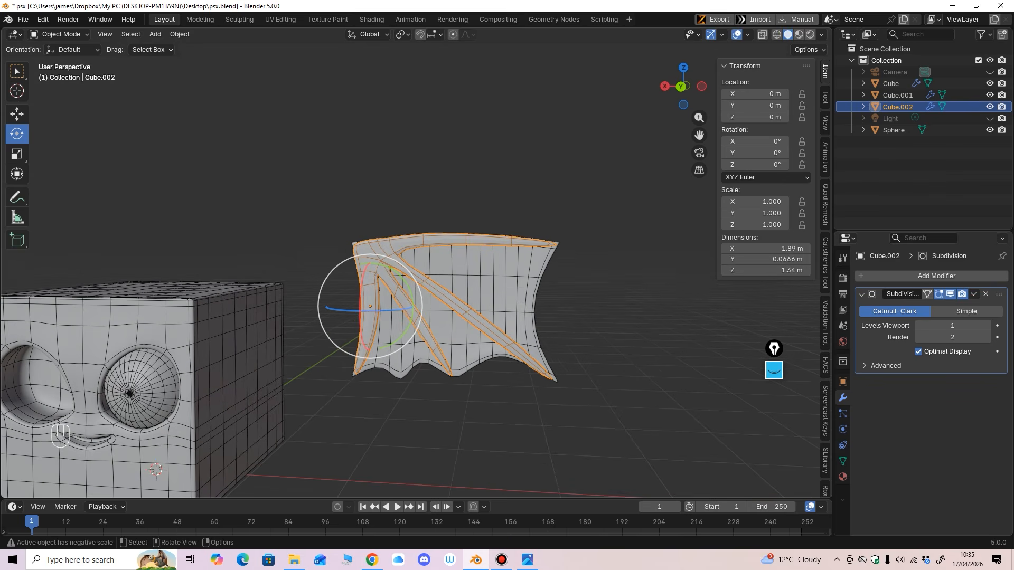
pyautogui.keyDown('shift'); pyautogui.click(409, 289); pyautogui.keyUp('shift')
pyautogui.hotkey('ctrl', 'p')
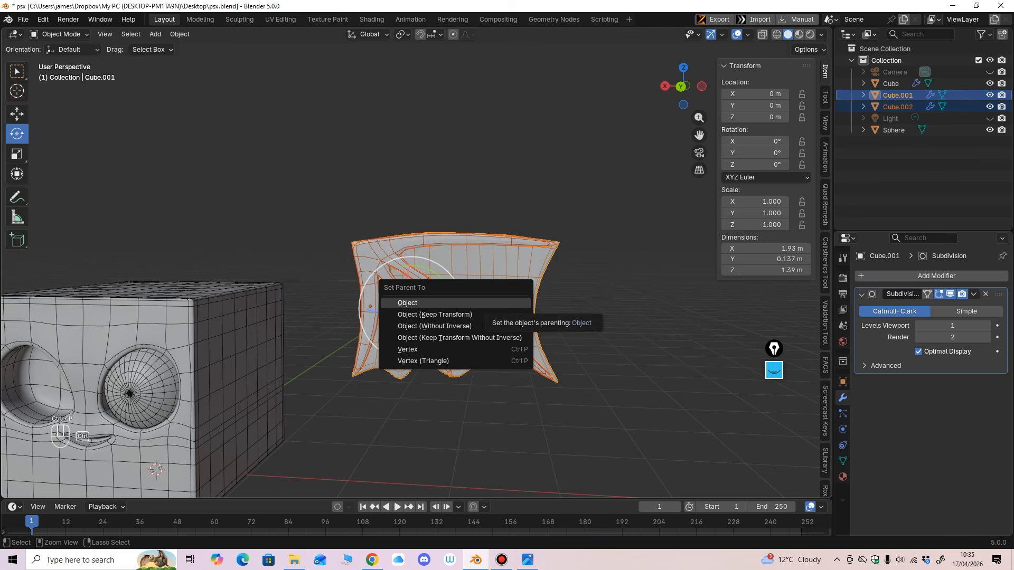
pyautogui.click(435, 315)
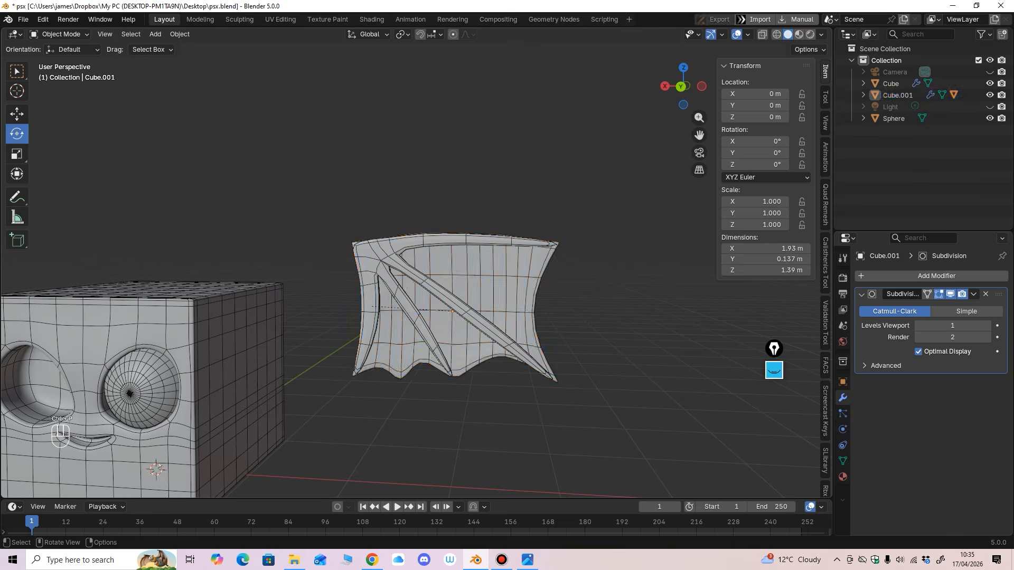
# Step: Try moving the wing panel with its parented frame and undo the trial changes
pyautogui.hotkey('ctrl', 'z')
pyautogui.hotkey('ctrl', 'z')
pyautogui.hotkey('ctrl', 'z')
pyautogui.hotkey('ctrl', 'z')
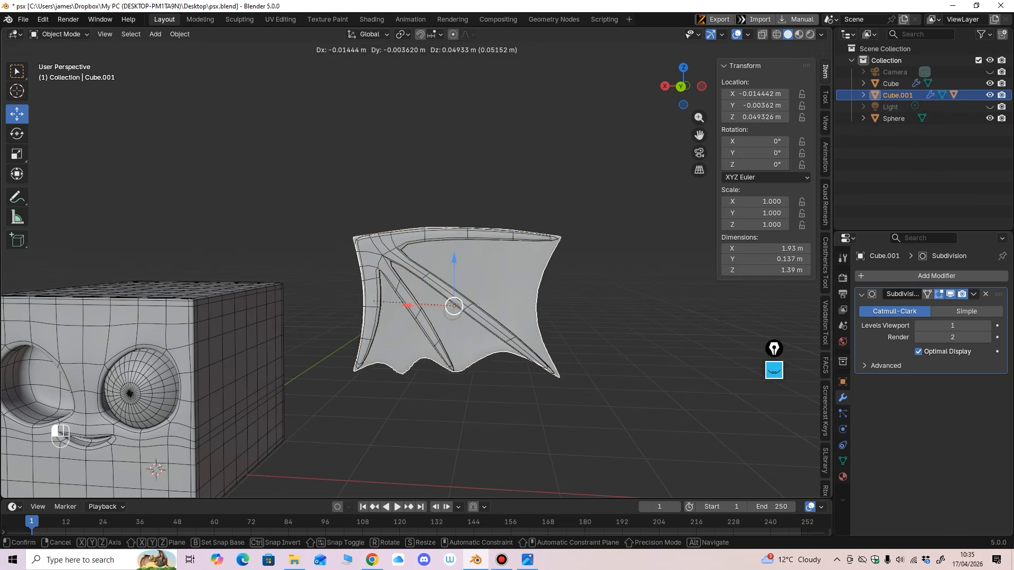
pyautogui.keyDown('ctrl'); pyautogui.moveTo(423, 285); pyautogui.dragTo(423, 306, button='middle'); pyautogui.keyUp('ctrl')
pyautogui.moveTo(422, 307); pyautogui.dragTo(444, 288, button='middle')
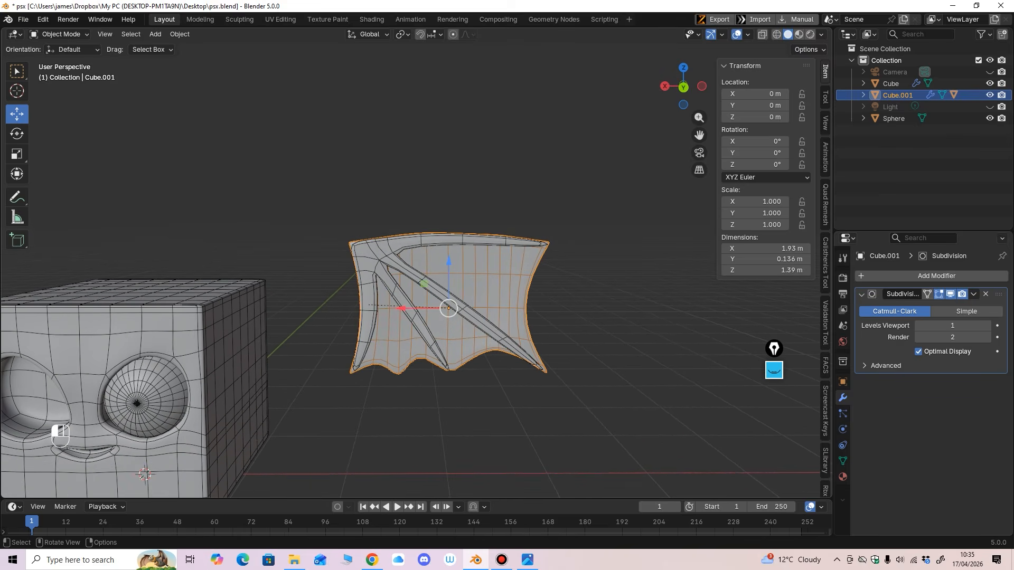
# Step: Move the wing toward the cube to 0.51962 m on X and rotate it to 53.84° about Y
pyautogui.moveTo(402, 308); pyautogui.dragTo(349, 307)
pyautogui.keyDown('shift'); pyautogui.moveTo(349, 307); pyautogui.dragTo(435, 298, button='middle'); pyautogui.keyUp('shift')
pyautogui.moveTo(436, 298); pyautogui.dragTo(431, 298, button='middle')
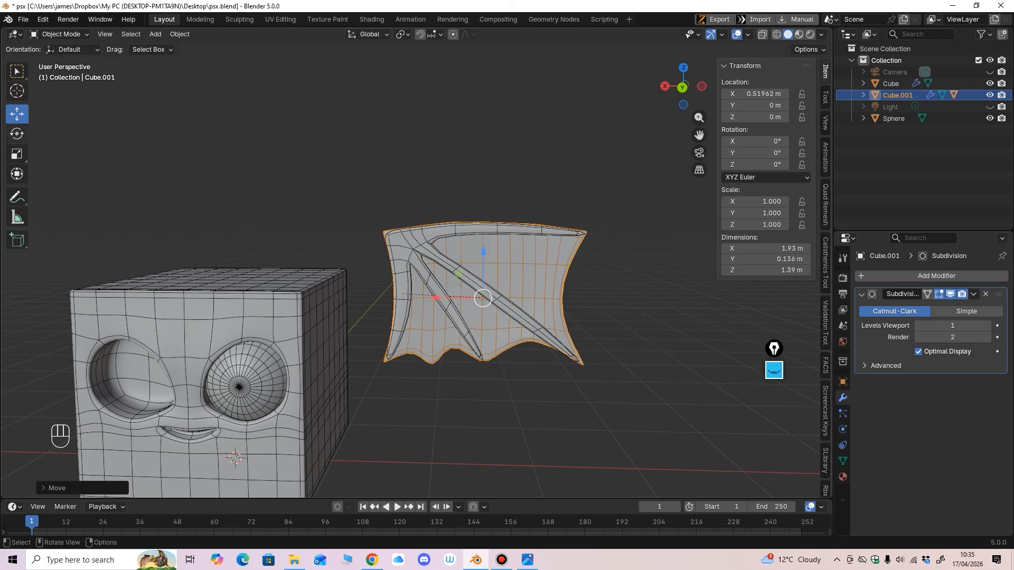
pyautogui.moveTo(480, 256); pyautogui.dragTo(475, 237)
pyautogui.press('ctrl+KP_3')
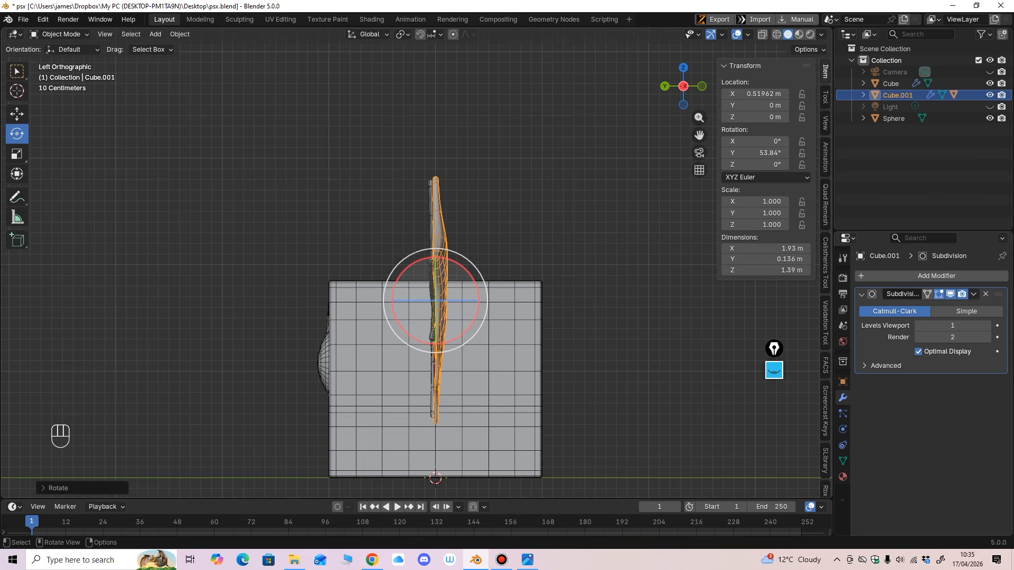
# Step: Switch to Local transform orientation and swing the wing backward to rotations of X 19.23°, Y 51.324° and Z 24.076°
pyautogui.click(369, 34)
pyautogui.click(357, 82)
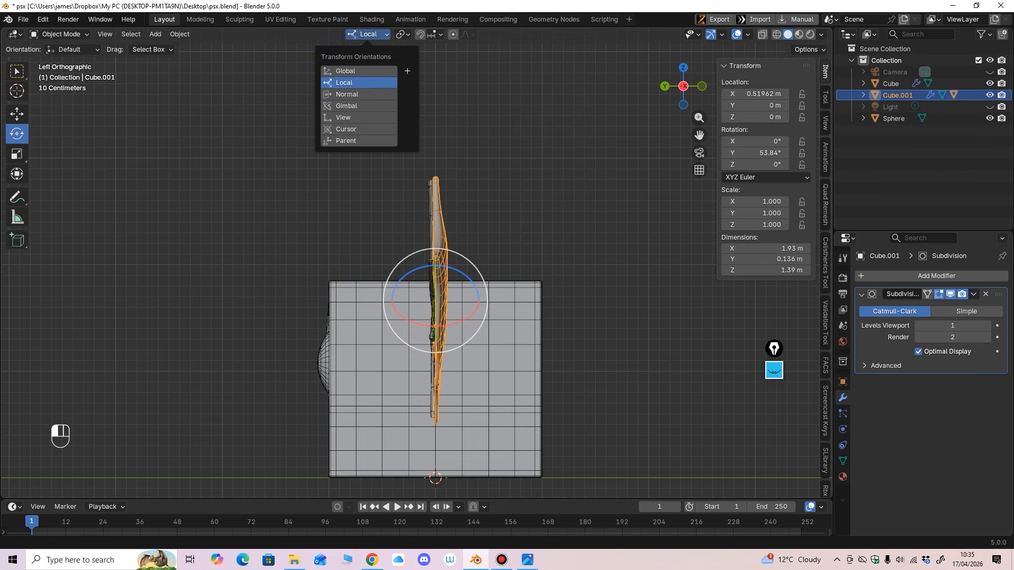
pyautogui.moveTo(475, 222); pyautogui.dragTo(494, 246, button='middle')
pyautogui.moveTo(458, 298); pyautogui.dragTo(471, 301)
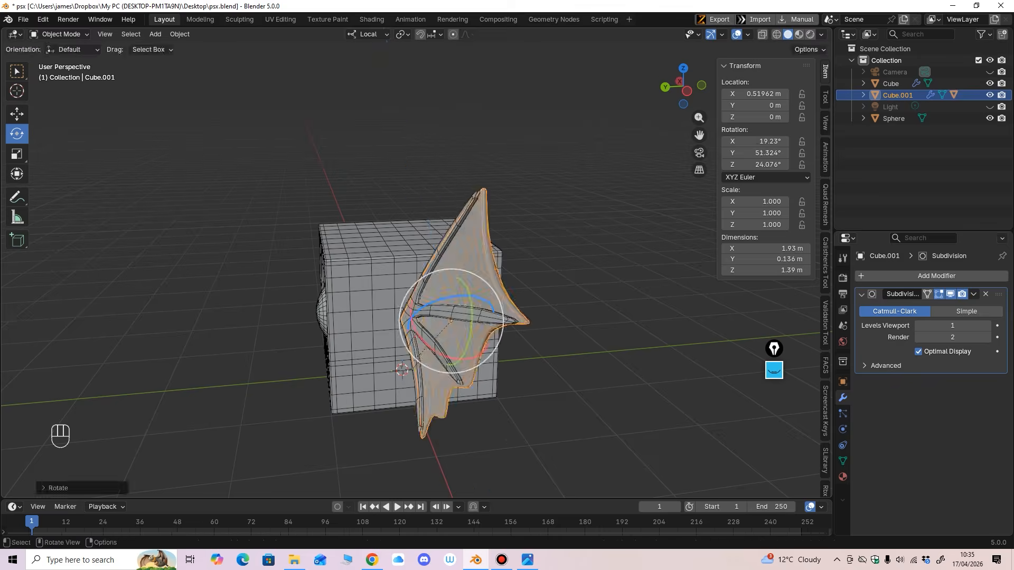
pyautogui.moveTo(471, 301); pyautogui.dragTo(590, 288, button='middle')
pyautogui.press('ctrl+KP_1')
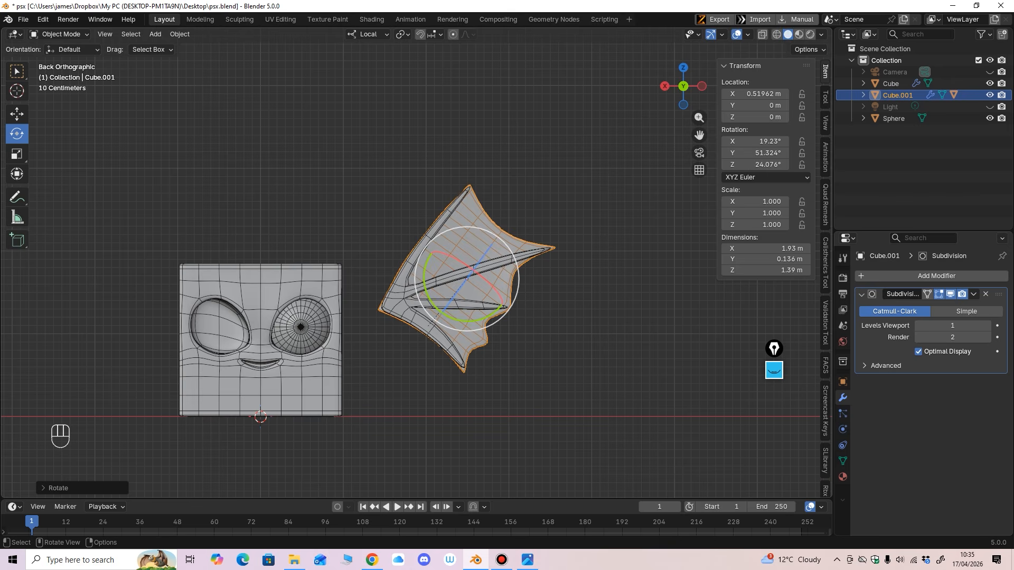
# Step: Rotate the wing upright and angle it backward, to about X 4.4°, Y 0.2° and Z 51°
pyautogui.moveTo(436, 316); pyautogui.dragTo(426, 275)
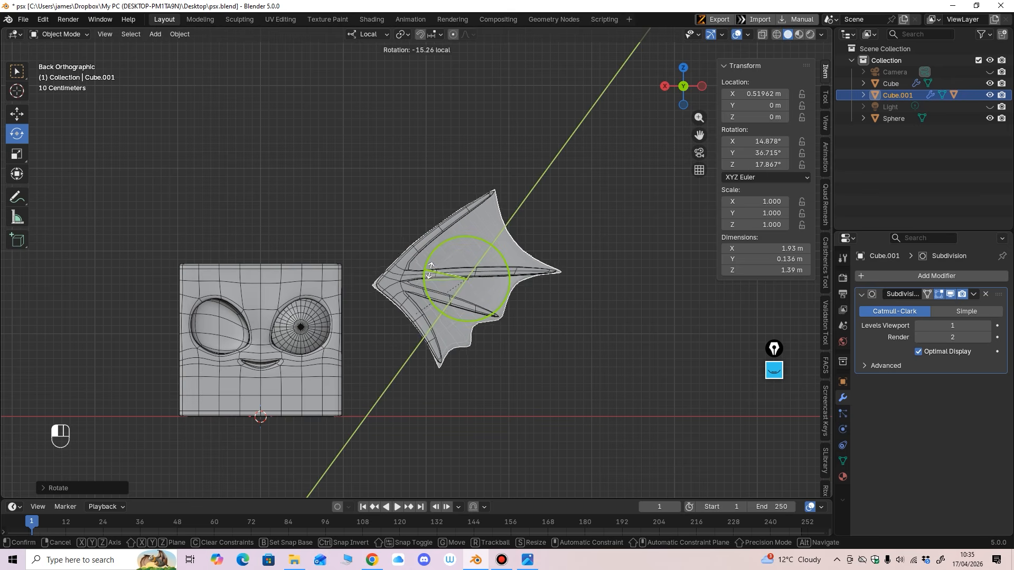
pyautogui.moveTo(432, 266); pyautogui.dragTo(443, 252)
pyautogui.moveTo(444, 252); pyautogui.dragTo(338, 307, button='middle')
pyautogui.moveTo(409, 332); pyautogui.dragTo(446, 333)
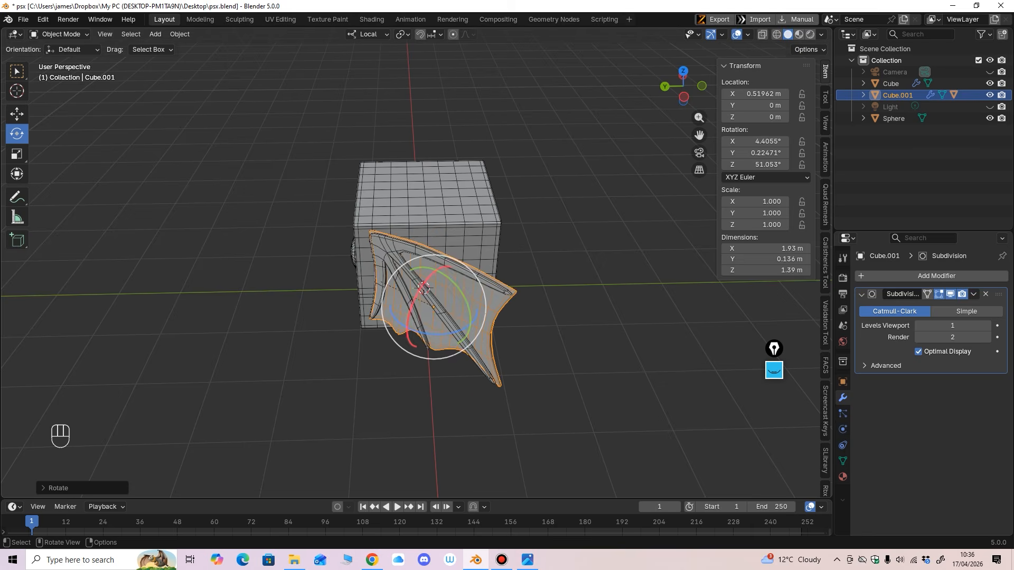
# Step: Use Global orientation to move the wing against the cube head's side, at about X 1.39 m and Y -0.16 m
pyautogui.click(17, 114)
pyautogui.moveTo(338, 238); pyautogui.dragTo(460, 302, button='middle')
pyautogui.click(368, 34)
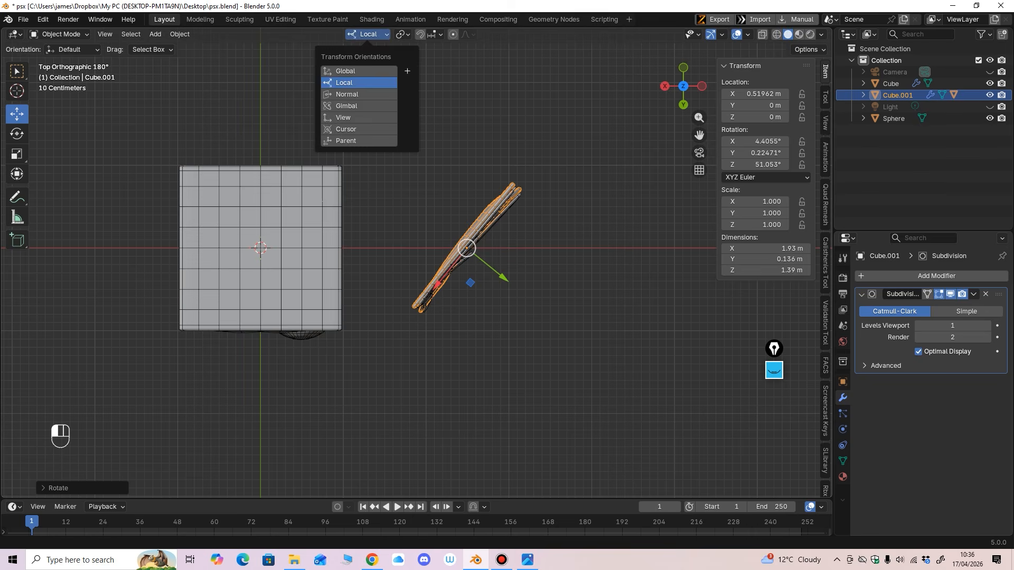
pyautogui.click(358, 70)
pyautogui.moveTo(422, 249); pyautogui.dragTo(354, 249)
pyautogui.moveTo(354, 249); pyautogui.dragTo(343, 238, button='middle')
pyautogui.moveTo(391, 292); pyautogui.dragTo(393, 284)
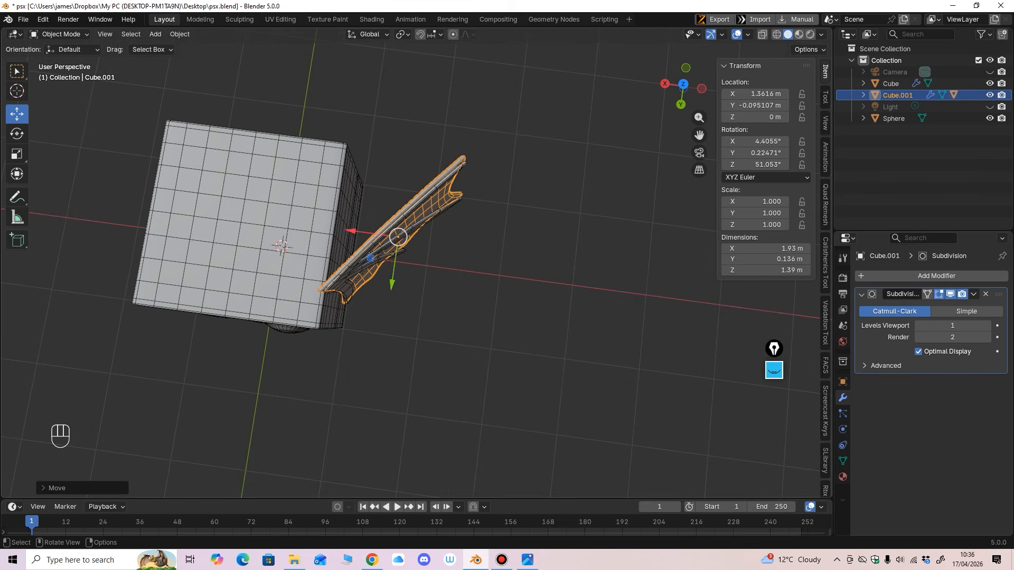
pyautogui.moveTo(392, 284); pyautogui.dragTo(425, 296, button='middle')
pyautogui.moveTo(426, 289); pyautogui.dragTo(426, 284)
pyautogui.moveTo(426, 283); pyautogui.dragTo(404, 169, button='middle')
pyautogui.moveTo(385, 281); pyautogui.dragTo(382, 280)
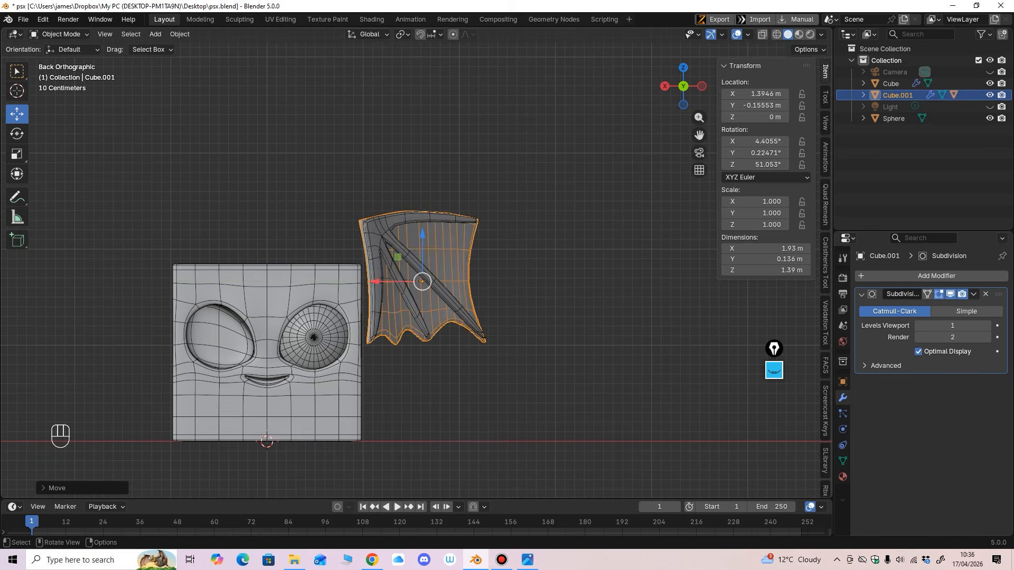
pyautogui.moveTo(383, 280); pyautogui.dragTo(430, 271, button='middle')
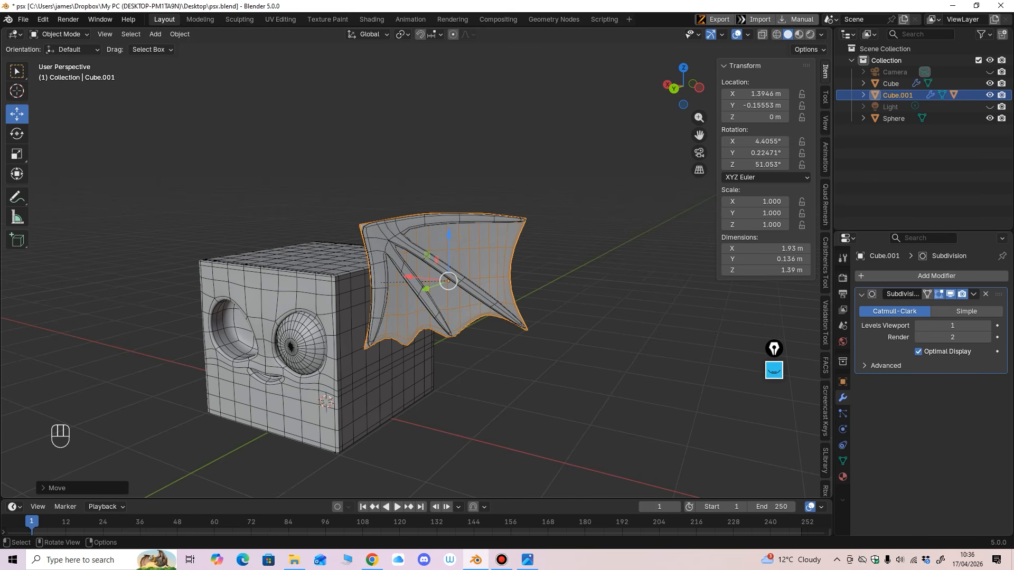
pyautogui.click(430, 271)
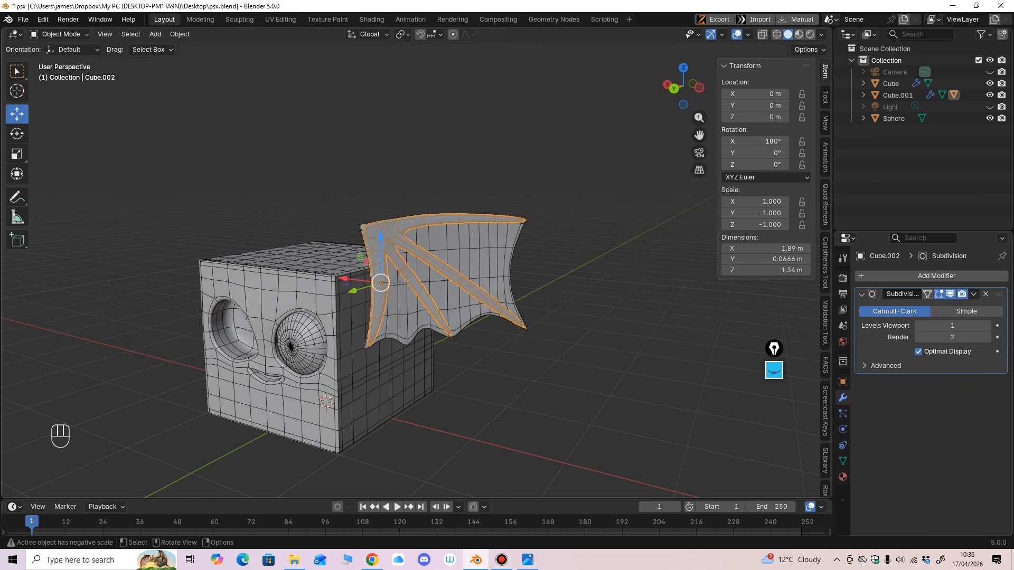
pyautogui.moveTo(430, 270); pyautogui.dragTo(454, 269, button='middle')
pyautogui.click(16, 133)
pyautogui.hotkey('ctrl', 'z')
pyautogui.hotkey('ctrl', 'z')
pyautogui.hotkey('ctrl', 'z')
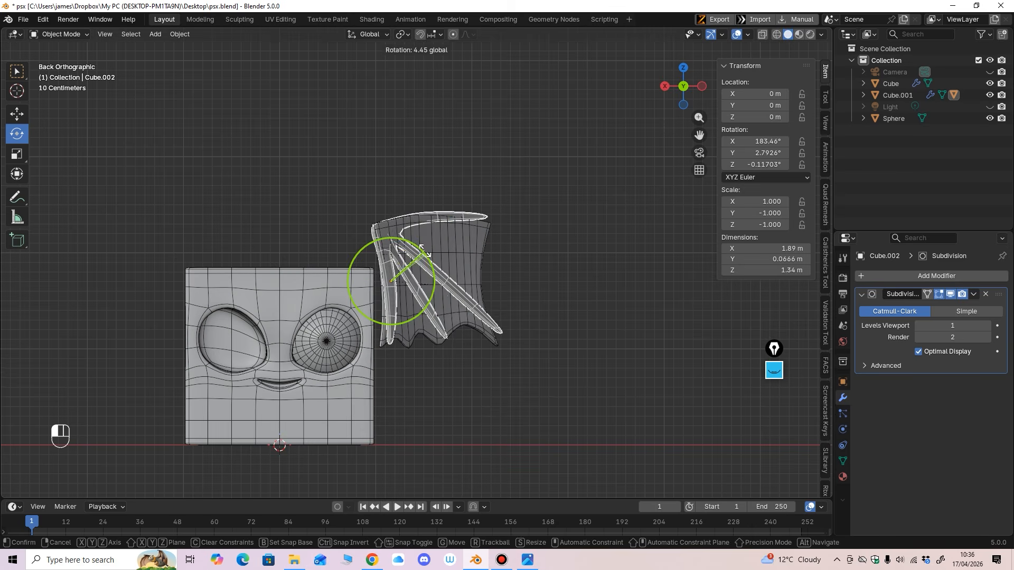
# Step: Rotate the wing slightly to about X 2.3°, Y -1.4° and Z 49.3°, and move it back to about Y -0.33 m
pyautogui.moveTo(453, 254); pyautogui.dragTo(461, 252)
pyautogui.moveTo(461, 252); pyautogui.dragTo(454, 369, button='middle')
pyautogui.moveTo(454, 272); pyautogui.dragTo(436, 255)
pyautogui.moveTo(435, 255); pyautogui.dragTo(417, 153, button='middle')
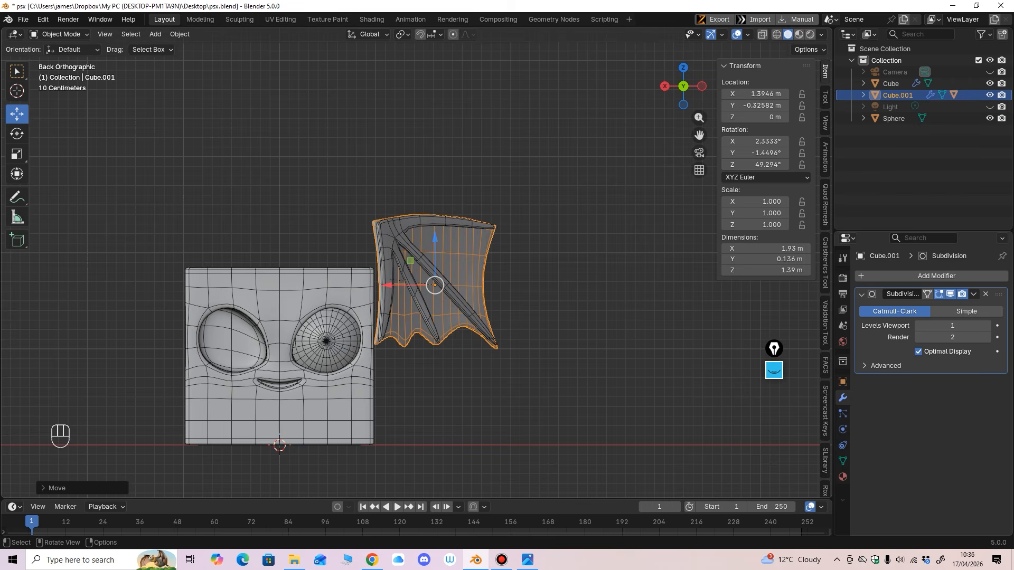
# Step: Tilt the wing about the global X axis in the side view, to about X -3.5°, Y 5.3° and Z 49.1°
pyautogui.moveTo(417, 264); pyautogui.dragTo(380, 259, button='middle')
pyautogui.press('r')
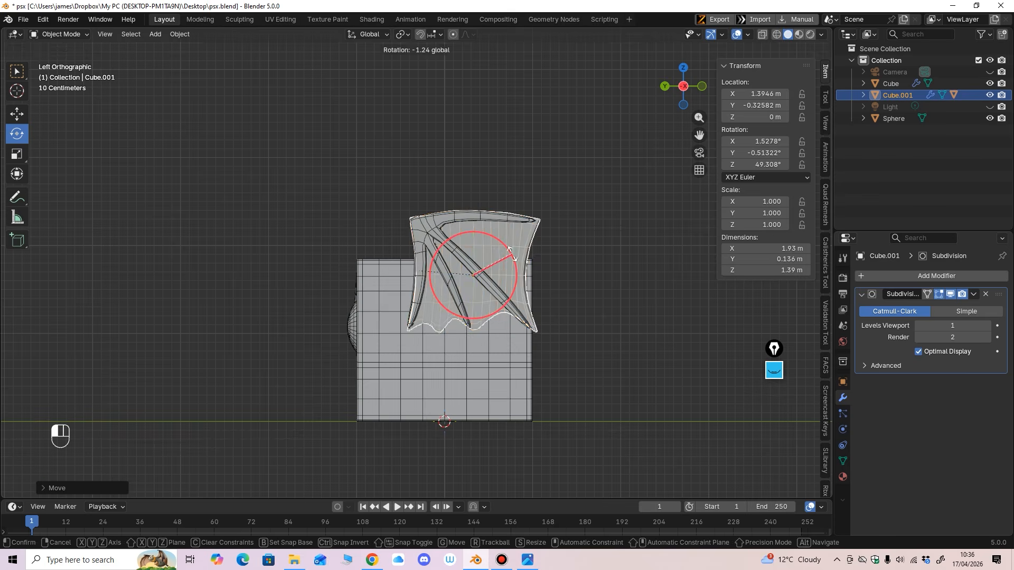
pyautogui.click(509, 248)
# Step: Raise the wing to about Z 0.165 m and nudge it sideways to about X 1.40 m
pyautogui.click(16, 114)
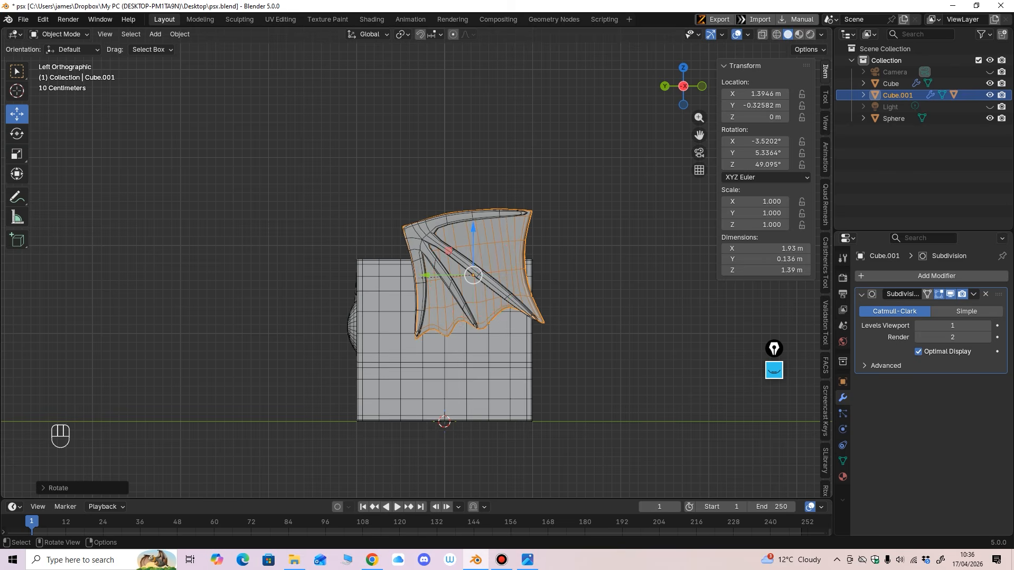
pyautogui.moveTo(473, 229); pyautogui.dragTo(473, 220)
pyautogui.moveTo(470, 224); pyautogui.dragTo(542, 226, button='middle')
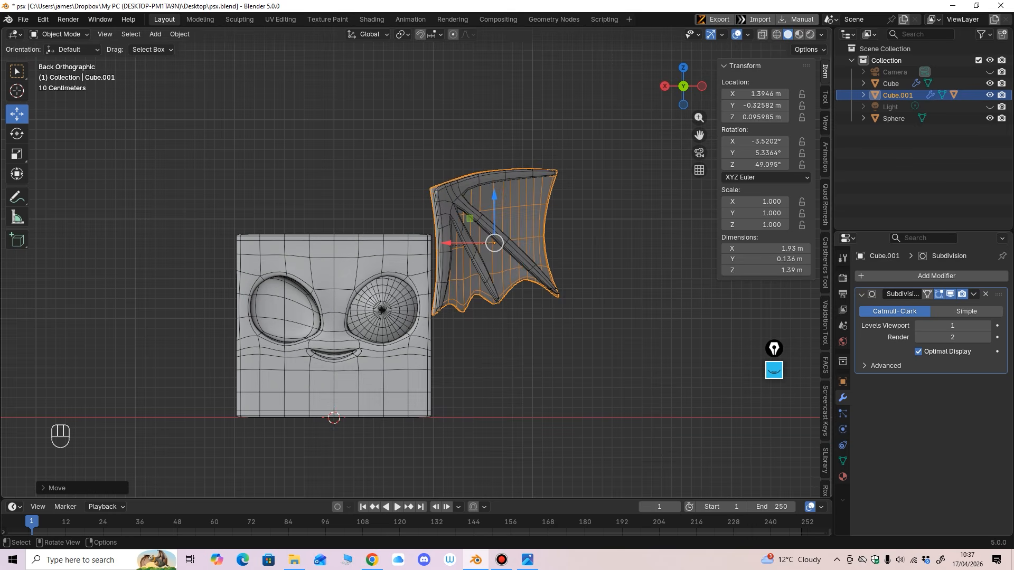
pyautogui.moveTo(494, 196); pyautogui.dragTo(494, 193)
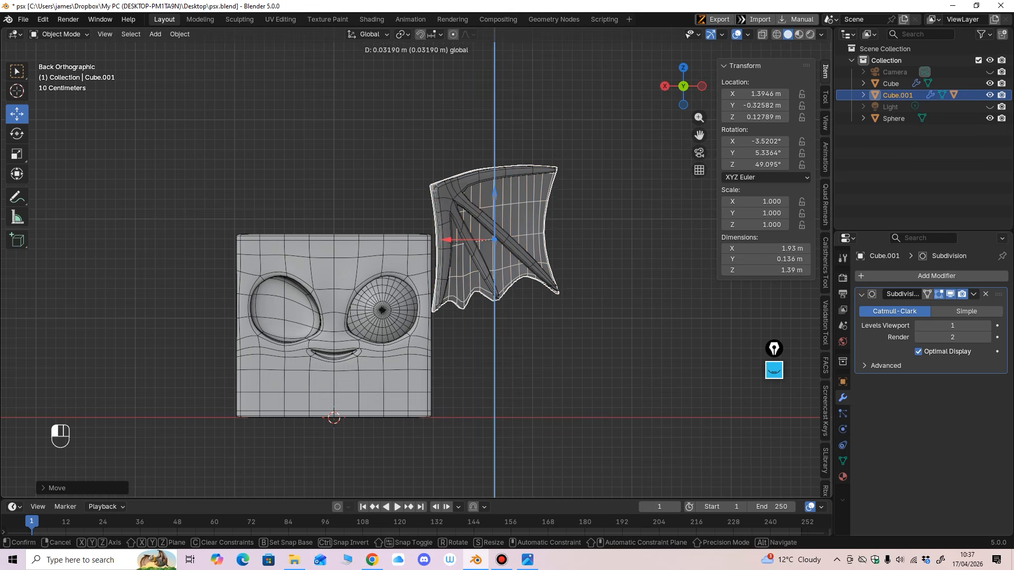
pyautogui.keyDown('alt'); pyautogui.moveTo(416, 269); pyautogui.dragTo(433, 264, button='middle'); pyautogui.keyUp('alt')
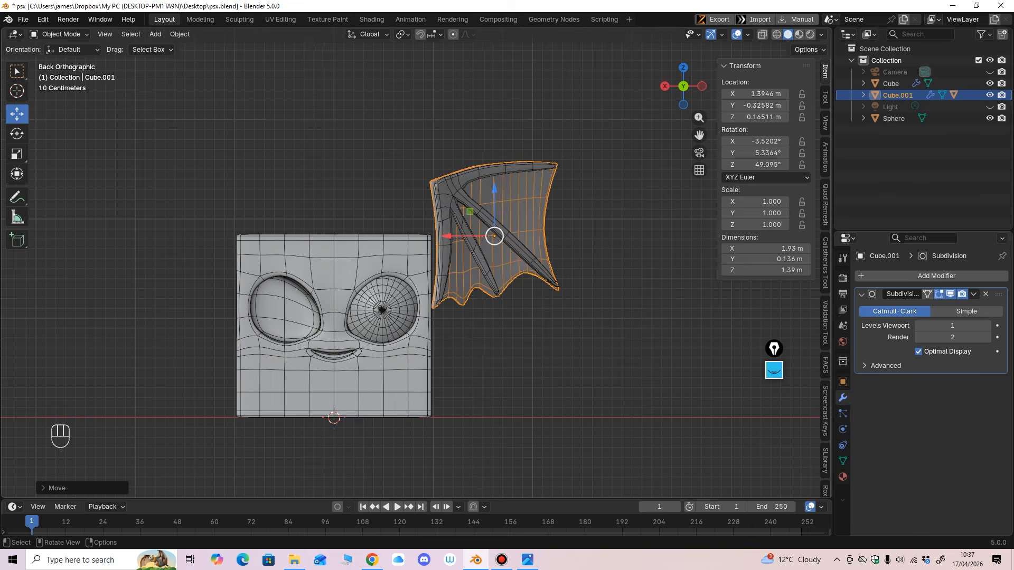
pyautogui.moveTo(448, 236); pyautogui.dragTo(447, 236)
pyautogui.moveTo(447, 236); pyautogui.dragTo(423, 238, button='middle')
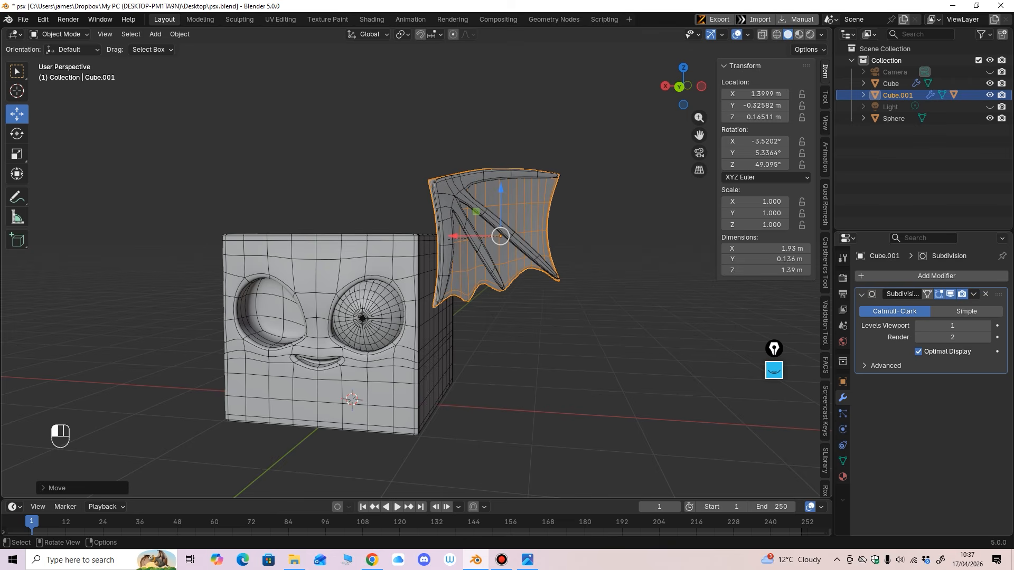
# Step: Add a Mirror modifier on the X axis to the wing membrane, with the head Cube as mirror object
pyautogui.click(478, 216)
pyautogui.press('ctrl+KP_1')
pyautogui.keyDown('ctrl'); pyautogui.moveTo(507, 222); pyautogui.dragTo(529, 243, button='middle'); pyautogui.keyUp('ctrl')
pyautogui.click(523, 227)
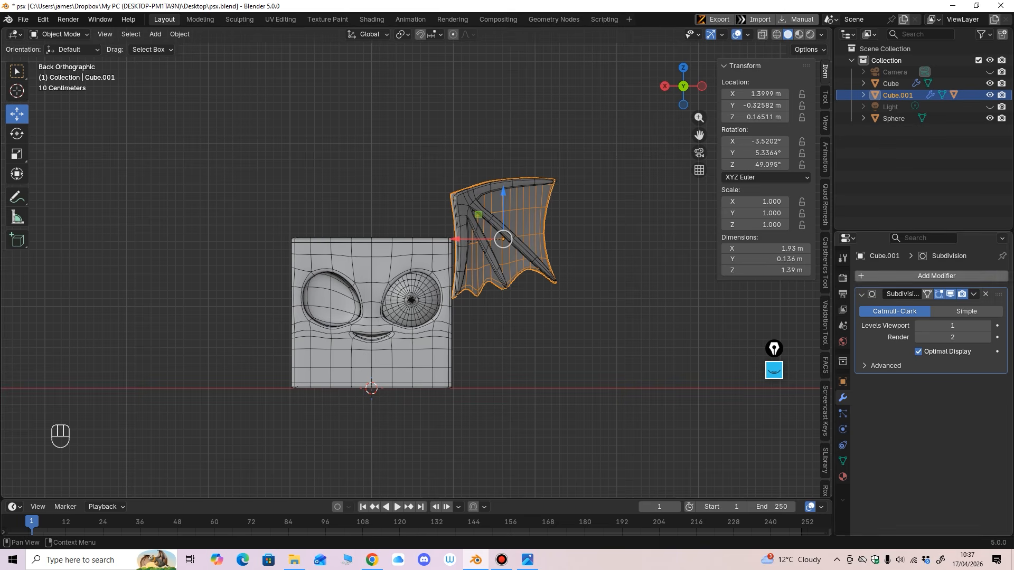
pyautogui.scroll(1, 418, 253)
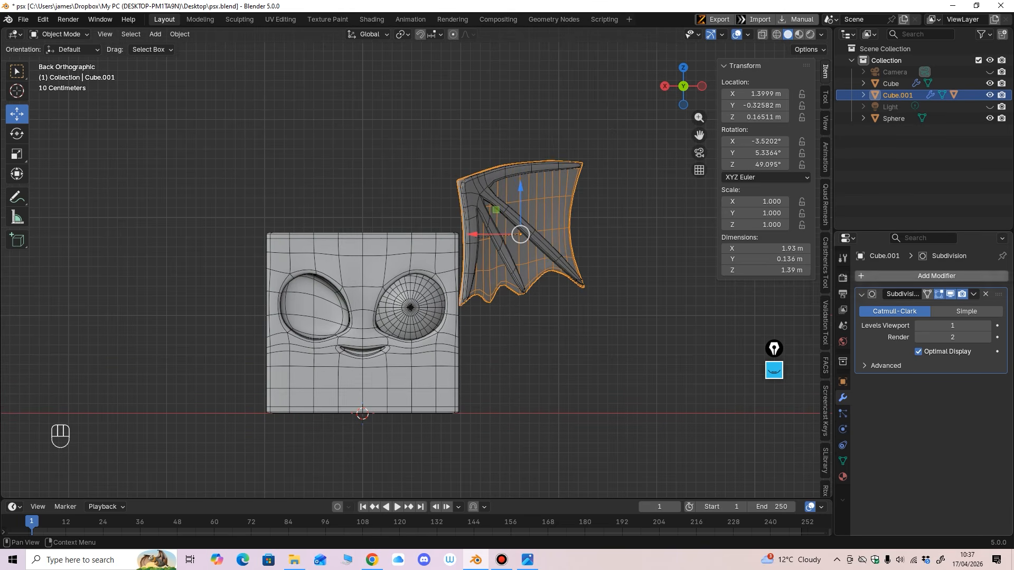
pyautogui.click(876, 275)
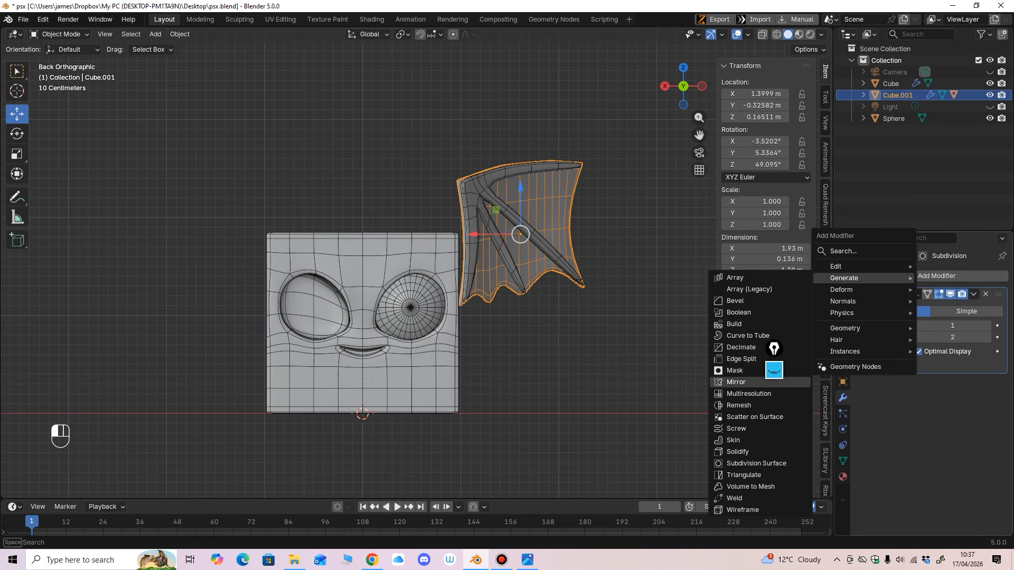
pyautogui.click(736, 381)
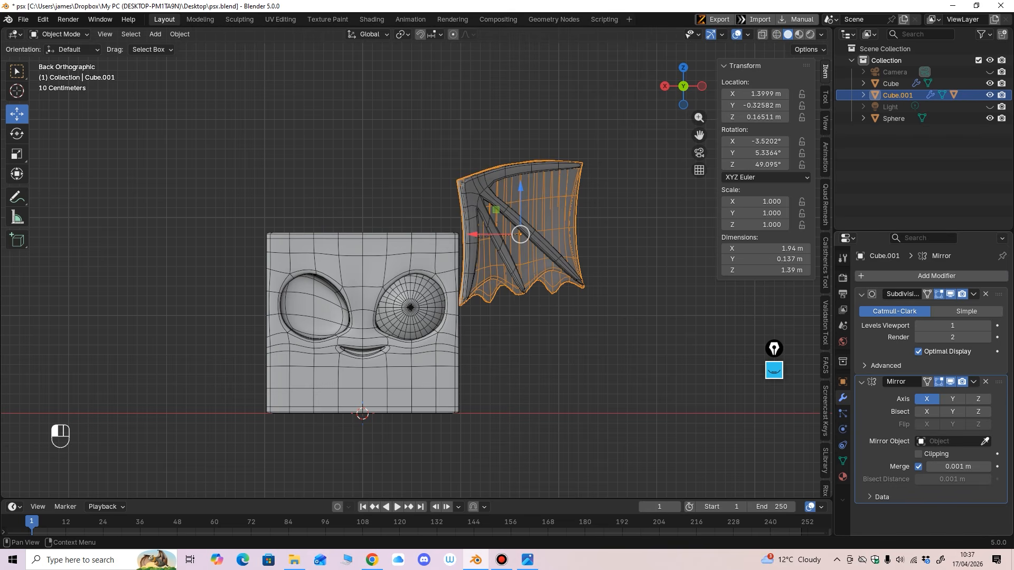
pyautogui.click(376, 238)
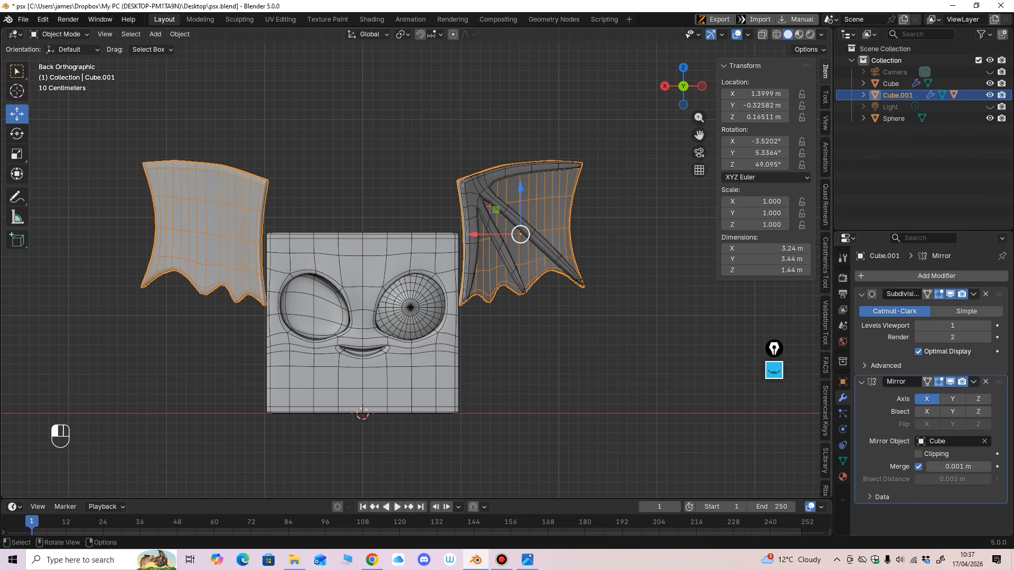
# Step: Add a Mirror modifier on the X axis to the wing bones, with the head Cube as mirror object
pyautogui.click(515, 238)
pyautogui.click(898, 276)
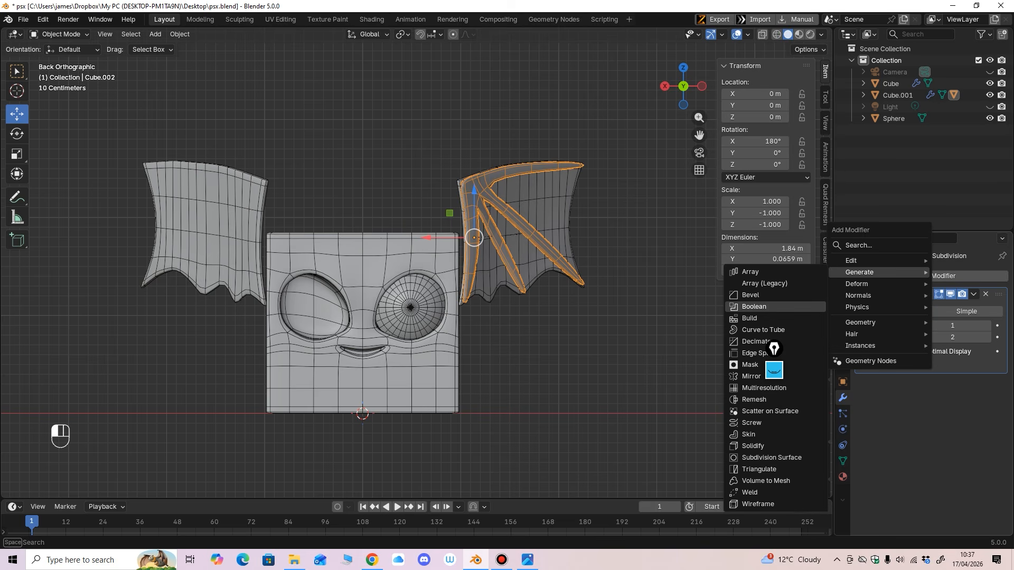
pyautogui.click(751, 376)
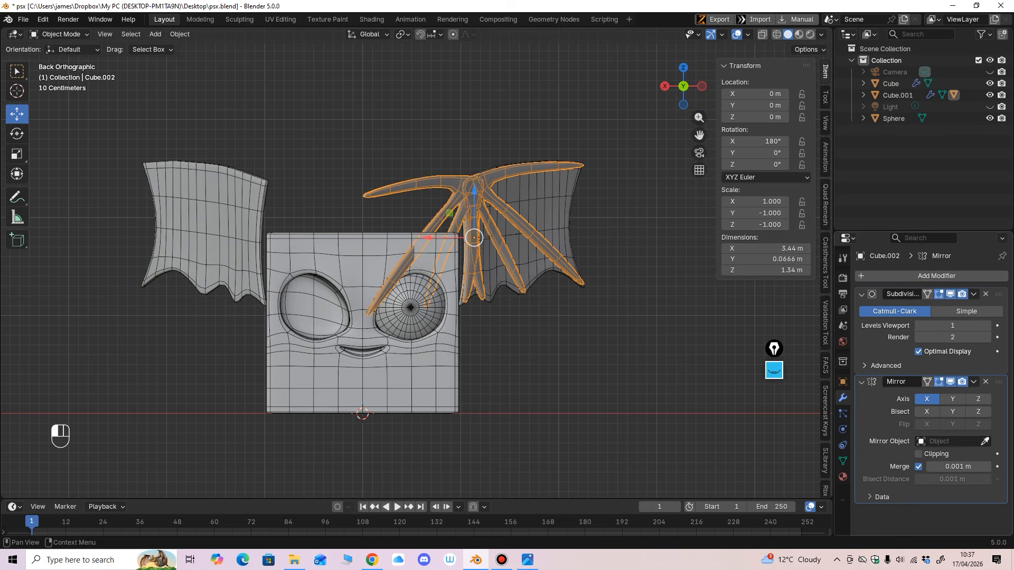
pyautogui.click(401, 240)
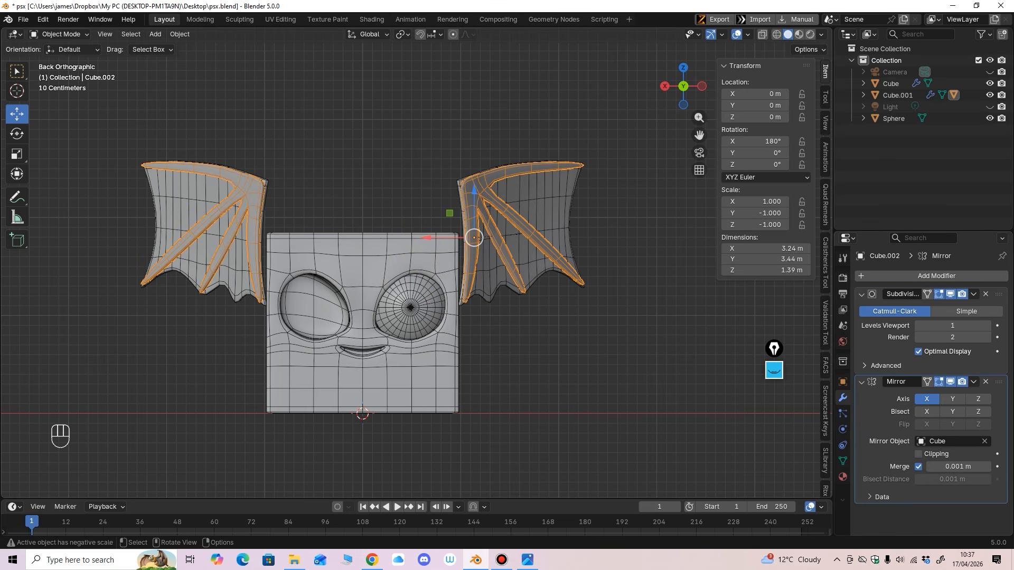
# Step: Select the wing bones and membrane together, rotate them to spread outward, and reposition them against the head's sides
pyautogui.moveTo(474, 238); pyautogui.dragTo(410, 264, button='middle')
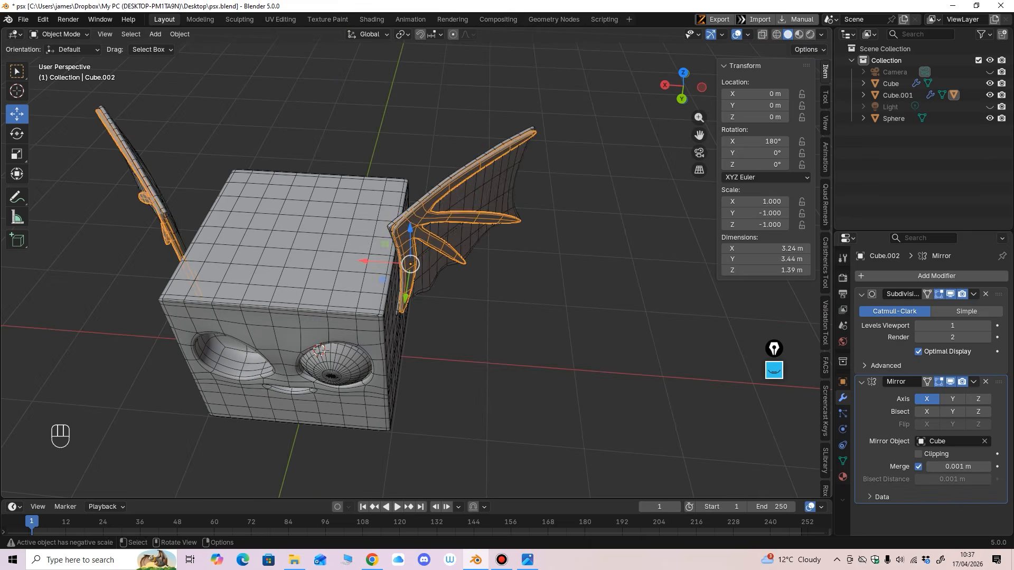
pyautogui.click(458, 239)
pyautogui.moveTo(458, 239); pyautogui.dragTo(450, 300, button='middle')
pyautogui.keyDown('shift'); pyautogui.click(449, 250); pyautogui.keyUp('shift')
pyautogui.click(16, 134)
pyautogui.moveTo(450, 300)
pyautogui.mouseDown()
pyautogui.moveTo(459, 294)
pyautogui.moveTo(454, 310)
pyautogui.mouseUp()
pyautogui.moveTo(393, 257); pyautogui.dragTo(406, 257)
pyautogui.moveTo(446, 302); pyautogui.dragTo(446, 312)
pyautogui.moveTo(445, 311)
pyautogui.mouseDown(button='middle')
pyautogui.moveTo(442, 195)
pyautogui.moveTo(446, 295)
pyautogui.mouseUp(button='middle')
pyautogui.moveTo(445, 310); pyautogui.dragTo(446, 311)
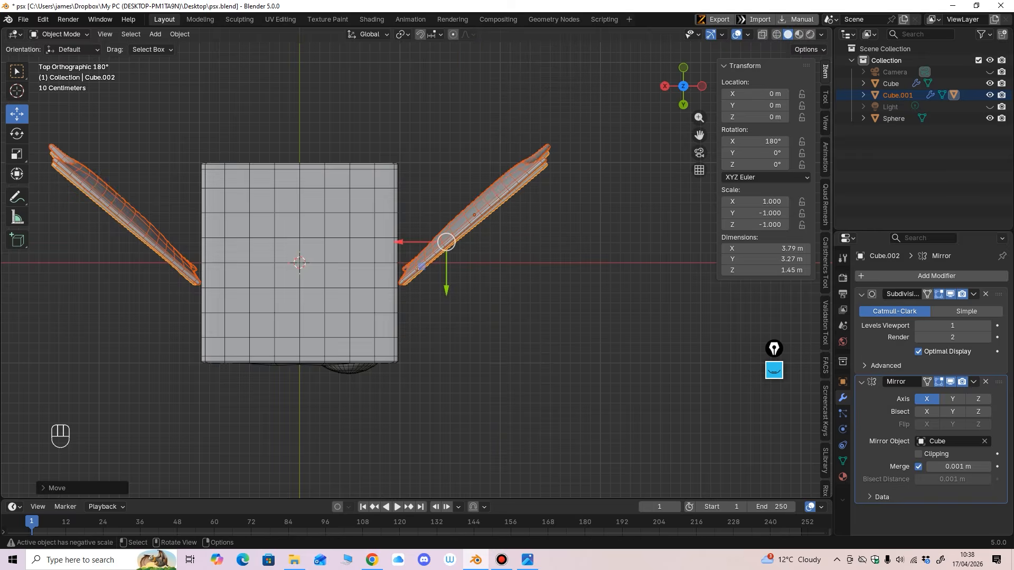
# Step: Deselect the wings and save the file
pyautogui.moveTo(445, 310); pyautogui.dragTo(428, 174, button='middle')
pyautogui.click(641, 438)
pyautogui.hotkey('ctrl', 's')
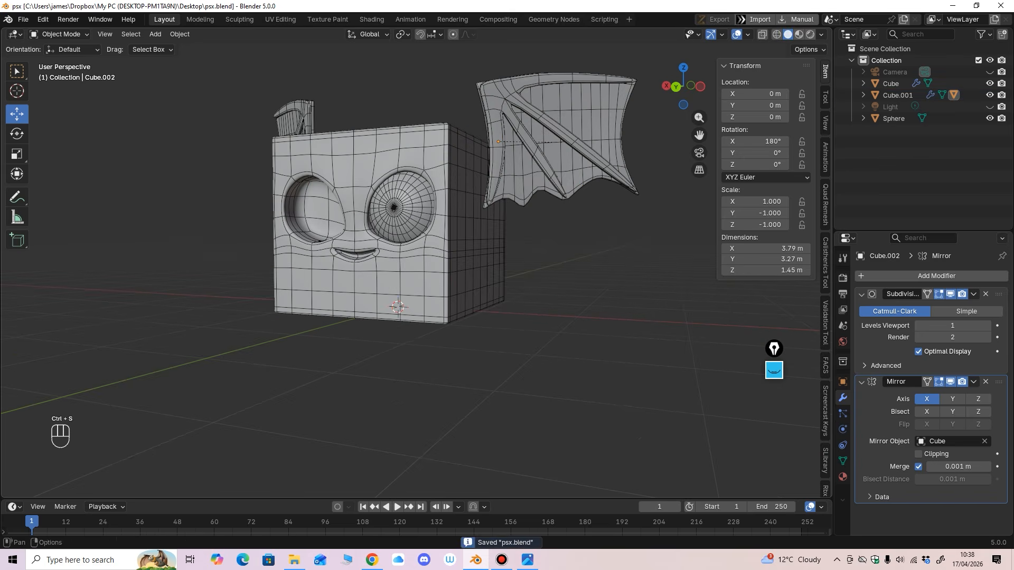
# Step: Add a new cube and scale it down uniformly to about 0.308
pyautogui.click(155, 34)
pyautogui.moveTo(179, 47)
pyautogui.click(267, 58)
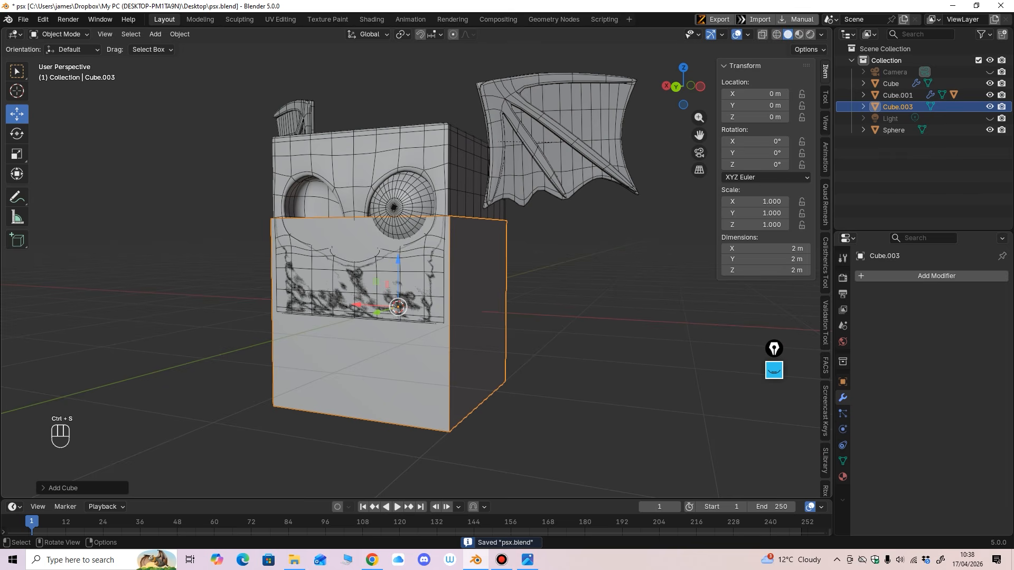
pyautogui.moveTo(449, 306); pyautogui.dragTo(414, 307)
pyautogui.keyDown('alt'); pyautogui.moveTo(414, 307); pyautogui.dragTo(458, 275, button='middle'); pyautogui.keyUp('alt')
pyautogui.scroll(-1, 416, 262)
pyautogui.scroll(2, 416, 263)
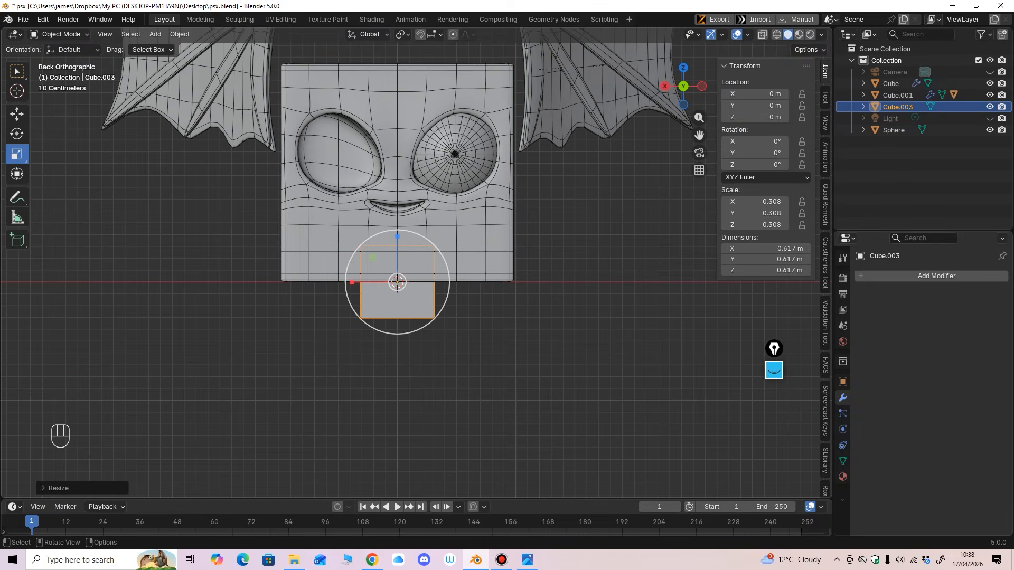
# Step: Move the small cube out in front of the face, to about Y 1.88 m
pyautogui.moveTo(397, 282); pyautogui.dragTo(424, 314, button='middle')
pyautogui.hotkey('shift', 'space')
pyautogui.press('g')
pyautogui.scroll(-2, 437, 283)
pyautogui.moveTo(396, 271); pyautogui.dragTo(284, 306)
pyautogui.scroll(2, 284, 307)
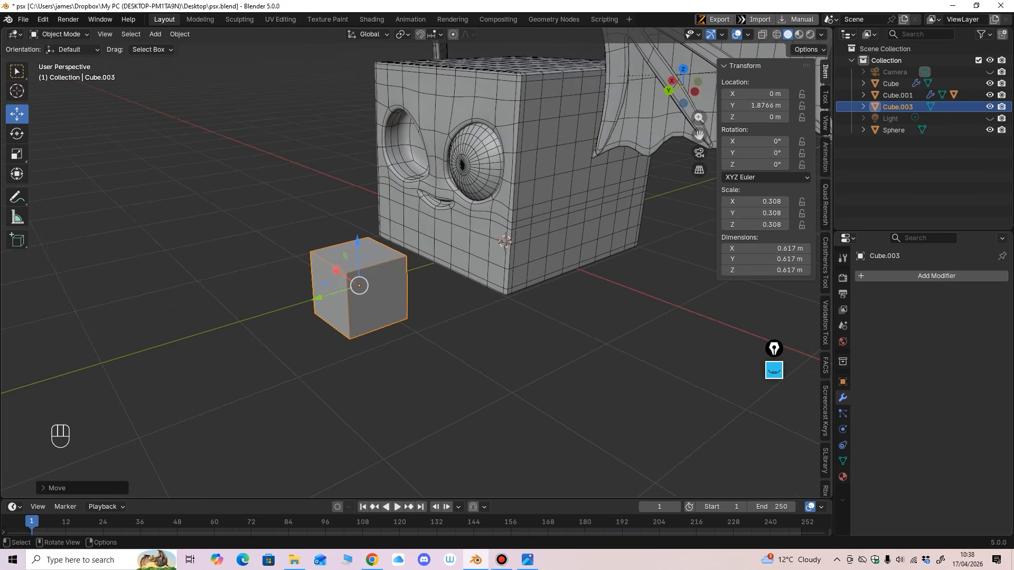
# Step: Flatten and narrow the small cube into a block with scale about X 0.212 and Z 0.187
pyautogui.moveTo(285, 307); pyautogui.dragTo(306, 288, button='middle')
pyautogui.scroll(2, 301, 299)
pyautogui.click(17, 154)
pyautogui.moveTo(356, 241); pyautogui.dragTo(356, 258)
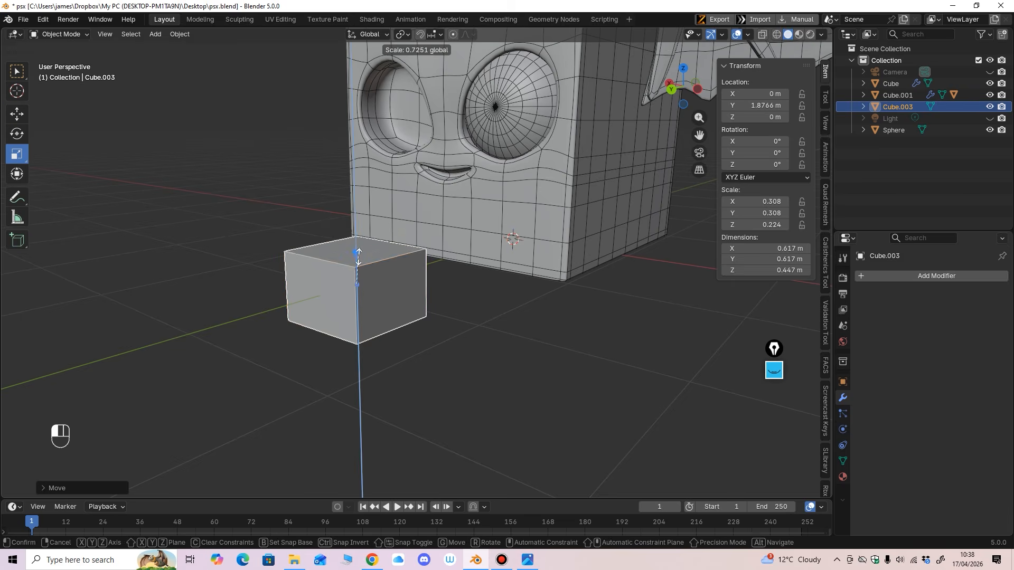
pyautogui.moveTo(356, 258); pyautogui.dragTo(370, 248, button='middle')
pyautogui.moveTo(367, 328); pyautogui.dragTo(380, 331)
pyautogui.moveTo(380, 331); pyautogui.dragTo(401, 322, button='middle')
# Step: In Edit Mode, add loop cuts to the block close to its side, front and back faces
pyautogui.click(58, 34)
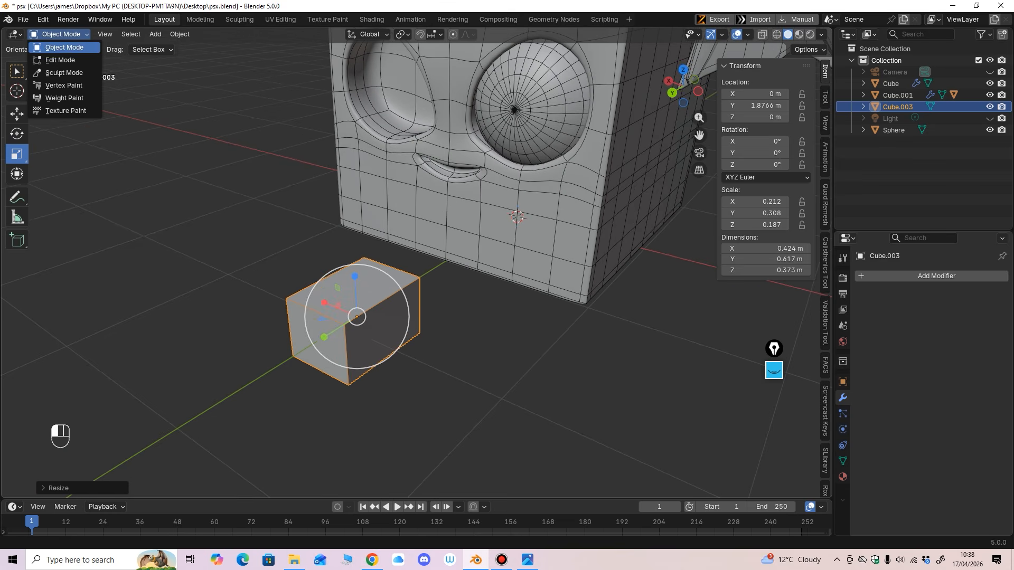
pyautogui.click(58, 47)
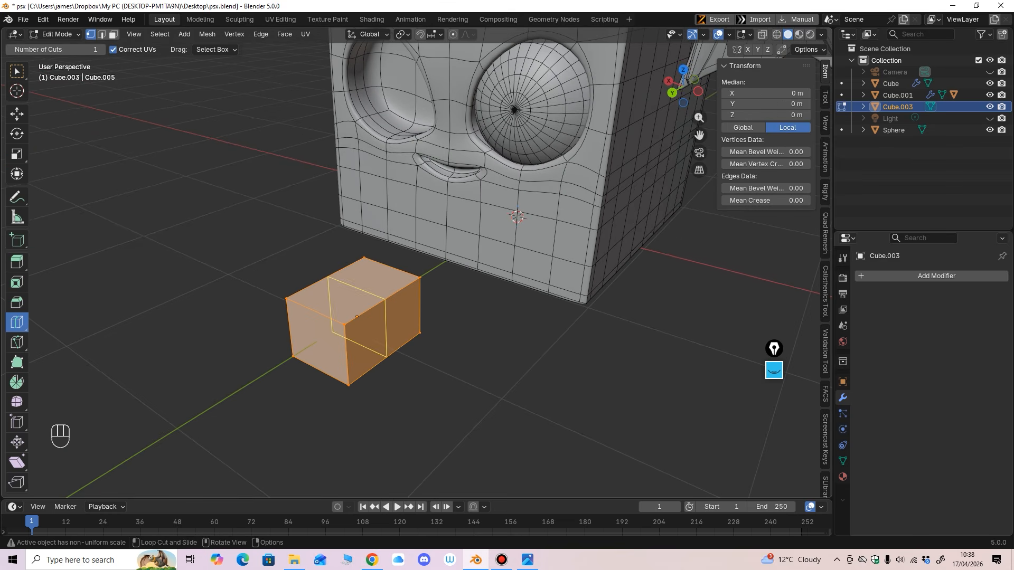
pyautogui.moveTo(363, 347); pyautogui.dragTo(370, 381, button='middle')
pyautogui.scroll(2, 371, 381)
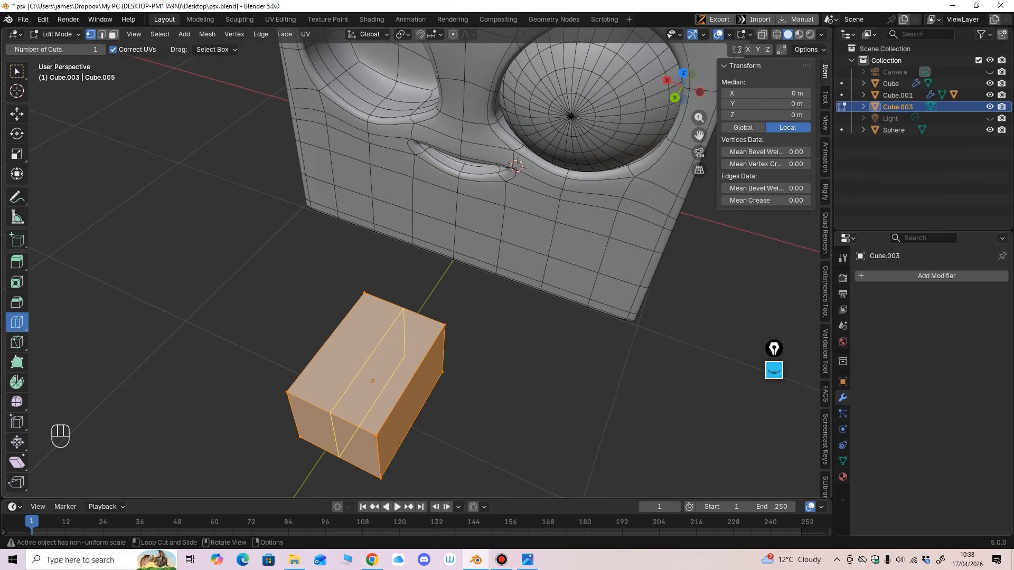
pyautogui.moveTo(397, 315); pyautogui.dragTo(351, 301)
pyautogui.moveTo(334, 379); pyautogui.dragTo(390, 272)
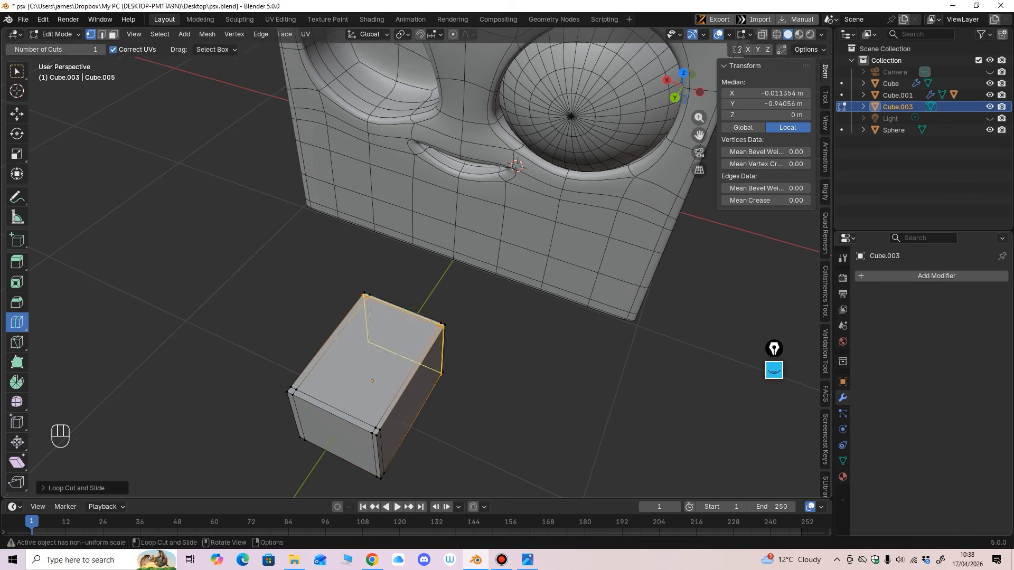
# Step: Add lengthwise loop cuts near the middle of the block's width
pyautogui.moveTo(390, 273); pyautogui.dragTo(409, 221, button='middle')
pyautogui.scroll(1, 416, 262)
pyautogui.keyDown('ctrl'); pyautogui.moveTo(409, 221); pyautogui.dragTo(409, 219, button='middle'); pyautogui.keyUp('ctrl')
pyautogui.moveTo(409, 219); pyautogui.dragTo(424, 247, button='middle')
pyautogui.click(453, 309)
pyautogui.keyDown('ctrl'); pyautogui.moveTo(453, 318); pyautogui.dragTo(452, 268, button='middle'); pyautogui.keyUp('ctrl')
pyautogui.moveTo(495, 246)
pyautogui.mouseDown()
pyautogui.moveTo(462, 246)
pyautogui.moveTo(486, 229)
pyautogui.mouseUp()
pyautogui.keyDown('ctrl'); pyautogui.moveTo(486, 228); pyautogui.dragTo(441, 177, button='middle'); pyautogui.keyUp('ctrl')
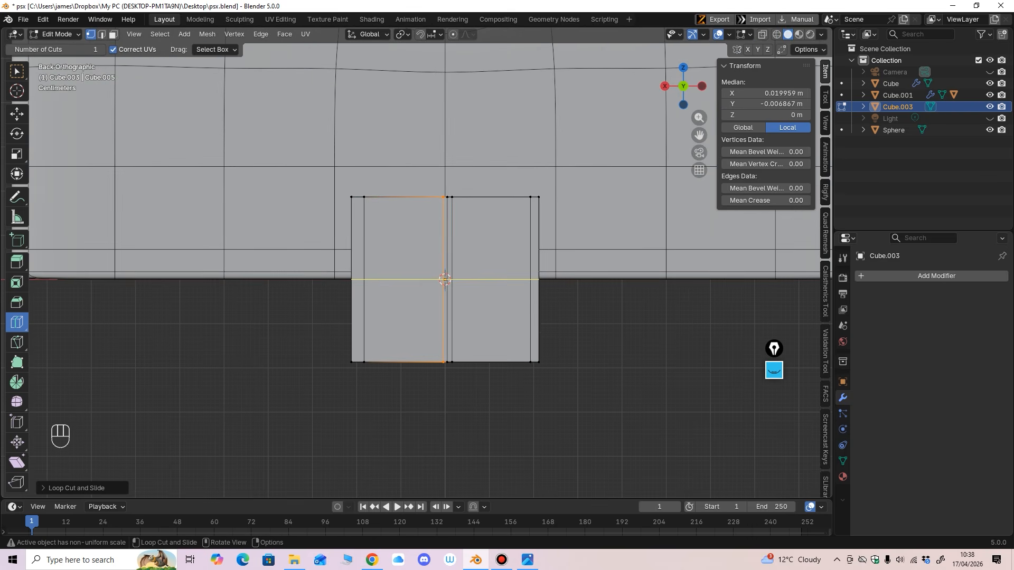
# Step: Add two horizontal loop cuts around the block, one at mid-height and one at local Z -0.5 m
pyautogui.press('2')
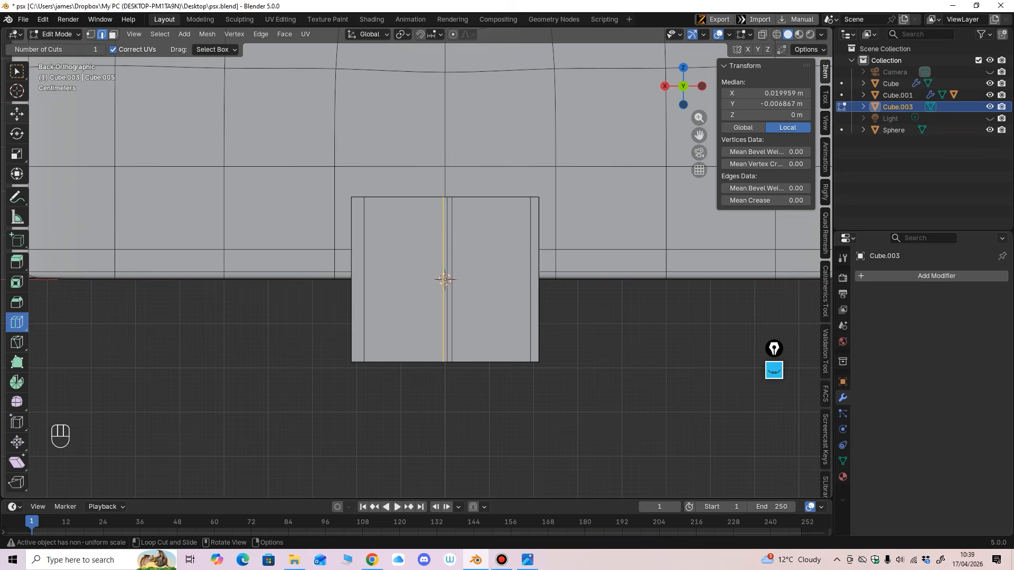
pyautogui.click(17, 114)
pyautogui.click(447, 238)
pyautogui.moveTo(447, 238); pyautogui.dragTo(441, 262, button='middle')
pyautogui.keyDown('shift'); pyautogui.moveTo(441, 262); pyautogui.dragTo(386, 286, button='middle'); pyautogui.keyUp('shift')
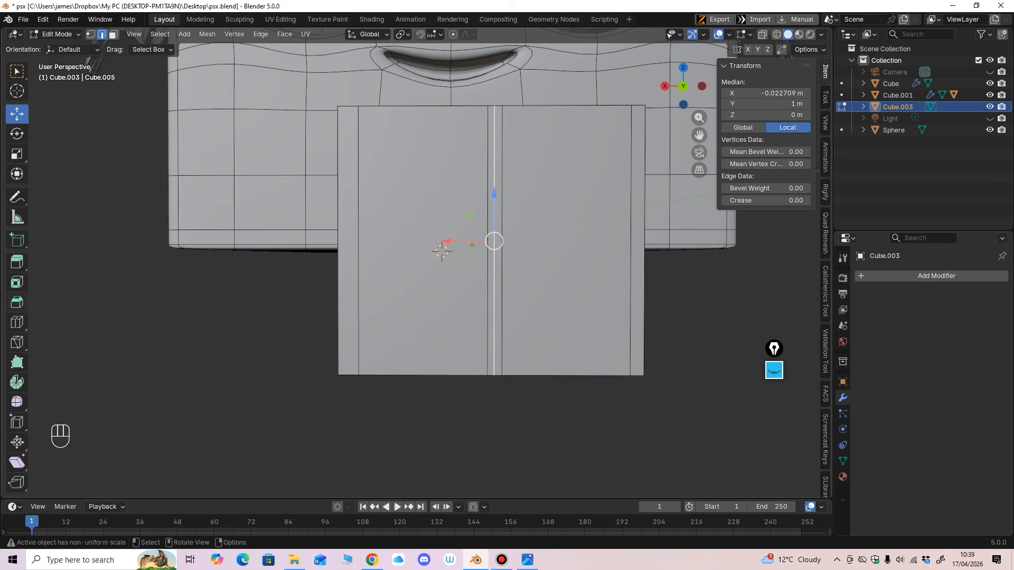
pyautogui.click(17, 322)
pyautogui.click(364, 299)
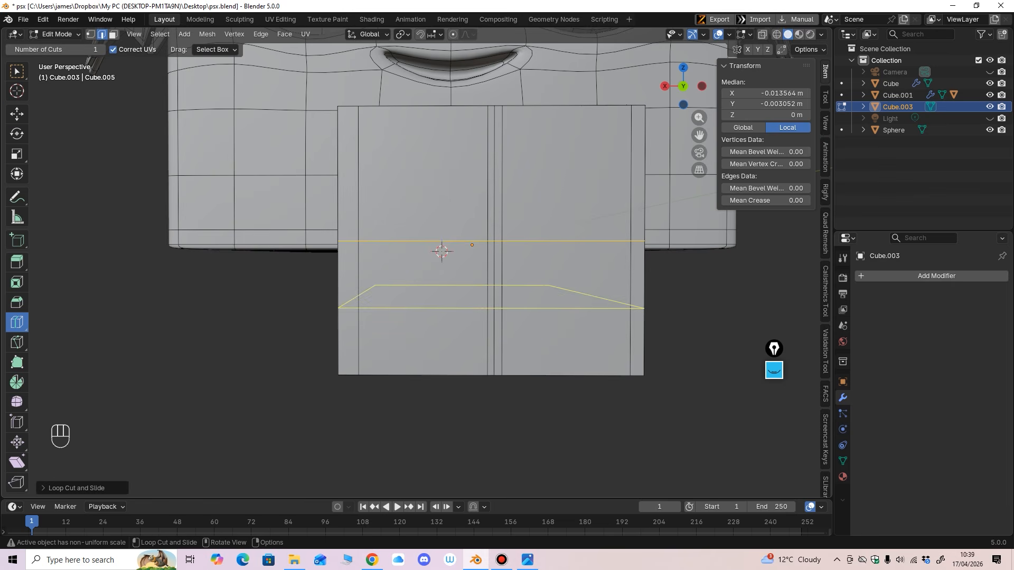
pyautogui.click(560, 309)
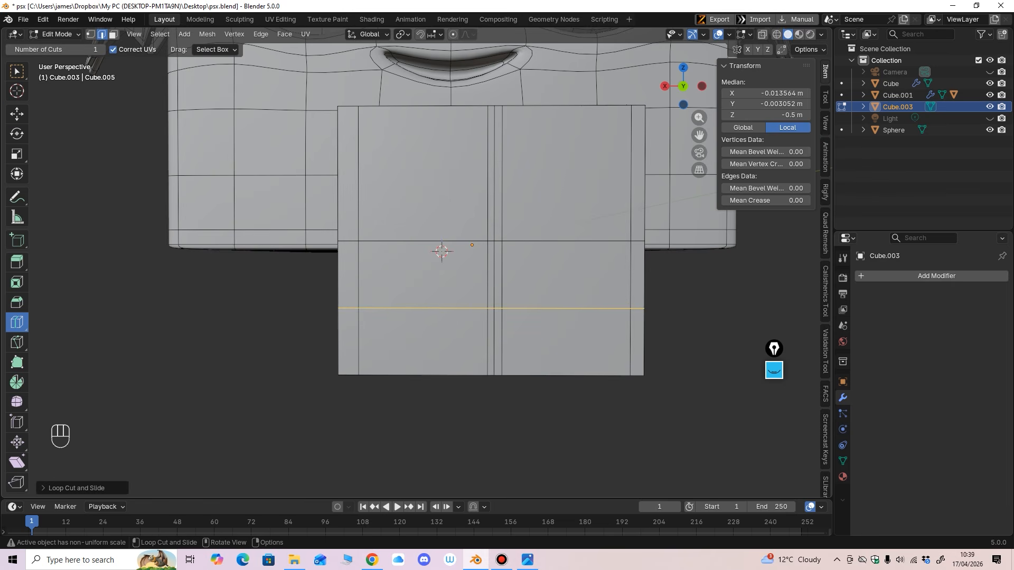
# Step: Select the whole lengthwise edge loop beside the block's centre line and try to shift it along X
pyautogui.press('3')
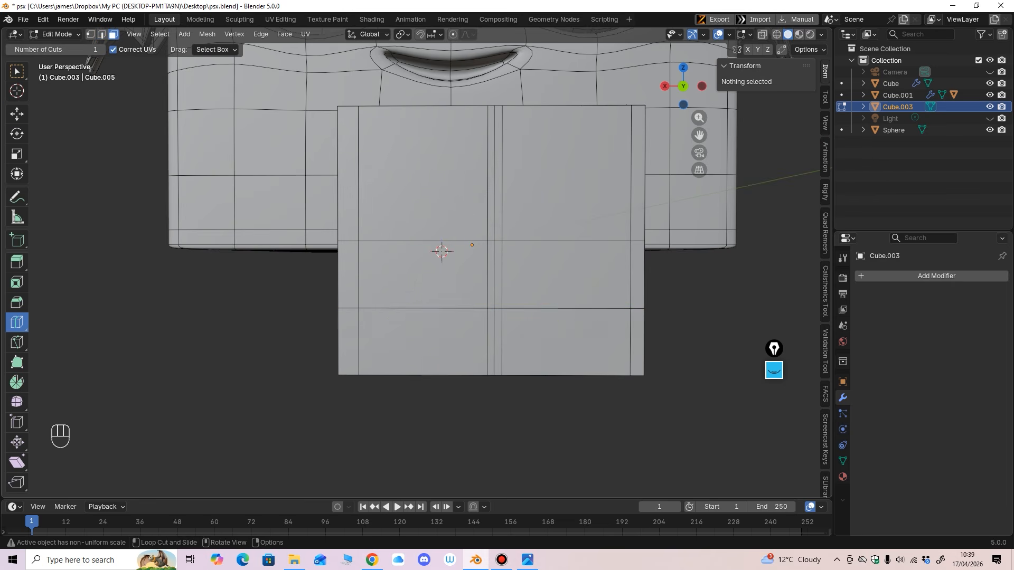
pyautogui.scroll(2, 472, 245)
pyautogui.click(16, 113)
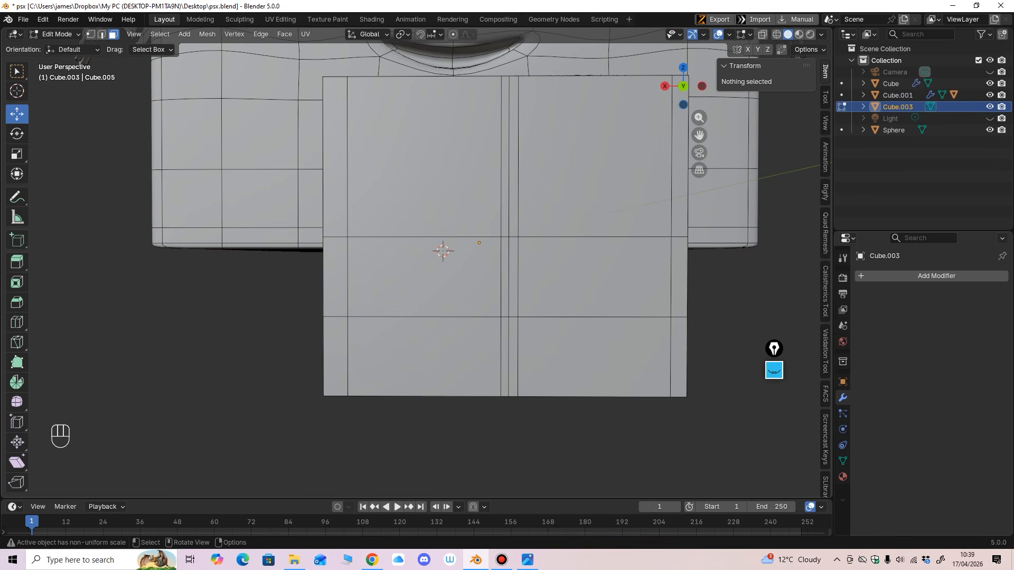
pyautogui.click(424, 277)
pyautogui.press('2')
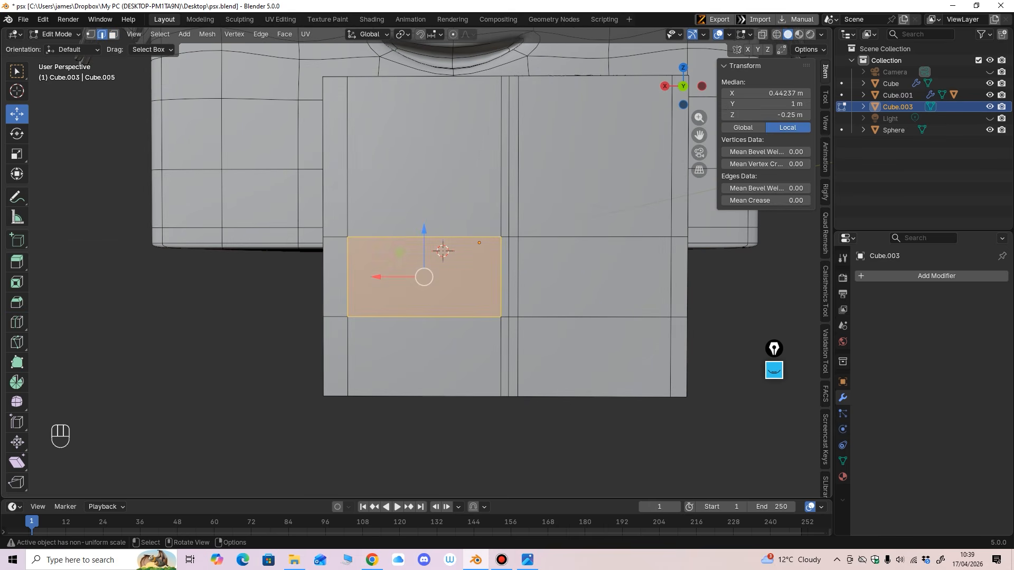
pyautogui.click(501, 175)
pyautogui.click(160, 34)
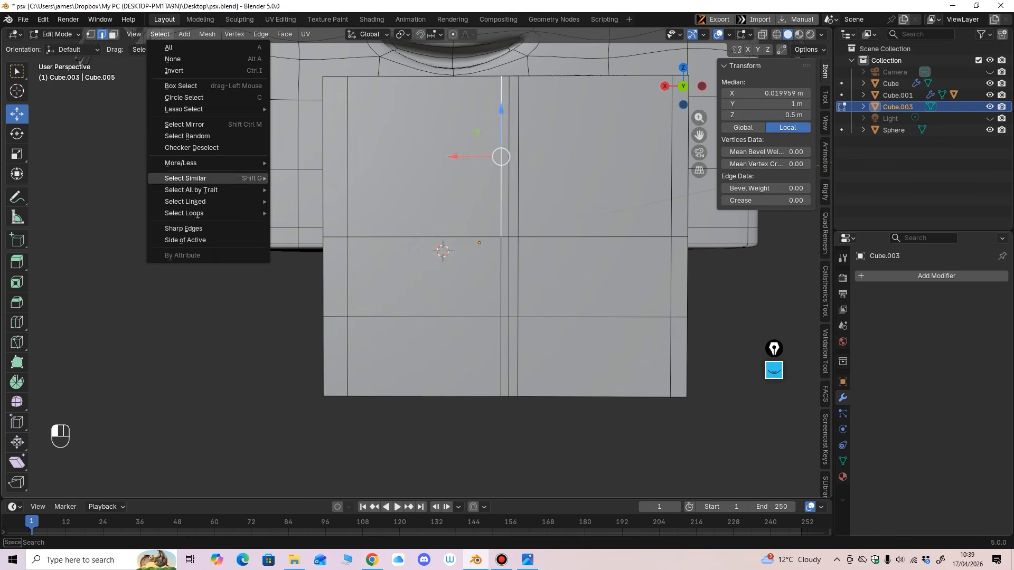
pyautogui.moveTo(197, 215)
pyautogui.click(296, 213)
pyautogui.keyDown('alt'); pyautogui.moveTo(438, 256); pyautogui.dragTo(415, 190, button='middle'); pyautogui.keyUp('alt')
pyautogui.press('g')
pyautogui.press('x')
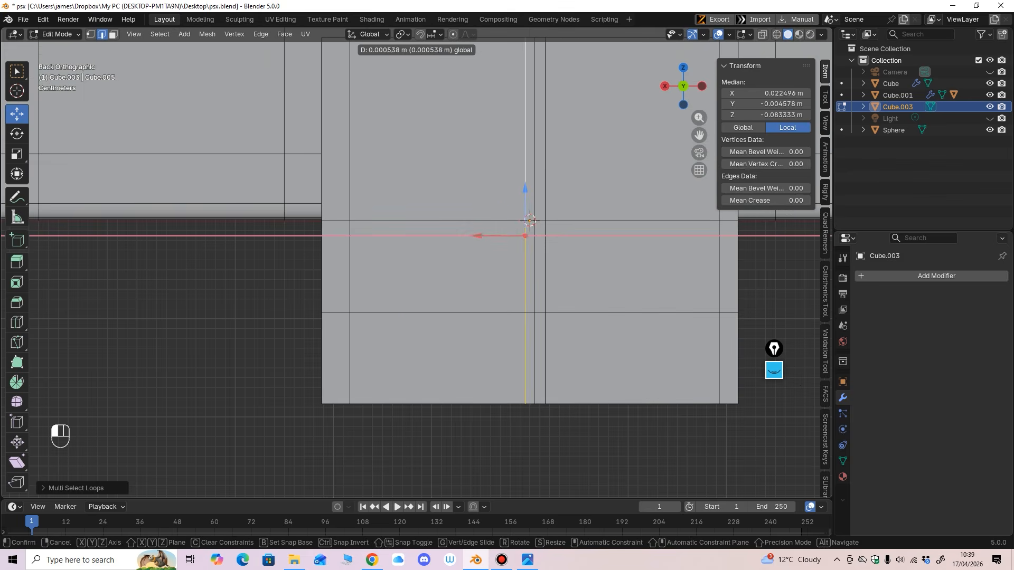
pyautogui.press('Return')
pyautogui.keyDown('shift'); pyautogui.moveTo(525, 236); pyautogui.dragTo(460, 199, button='middle'); pyautogui.keyUp('shift')
pyautogui.keyDown('ctrl'); pyautogui.moveTo(461, 199); pyautogui.dragTo(425, 147, button='middle'); pyautogui.keyUp('ctrl')
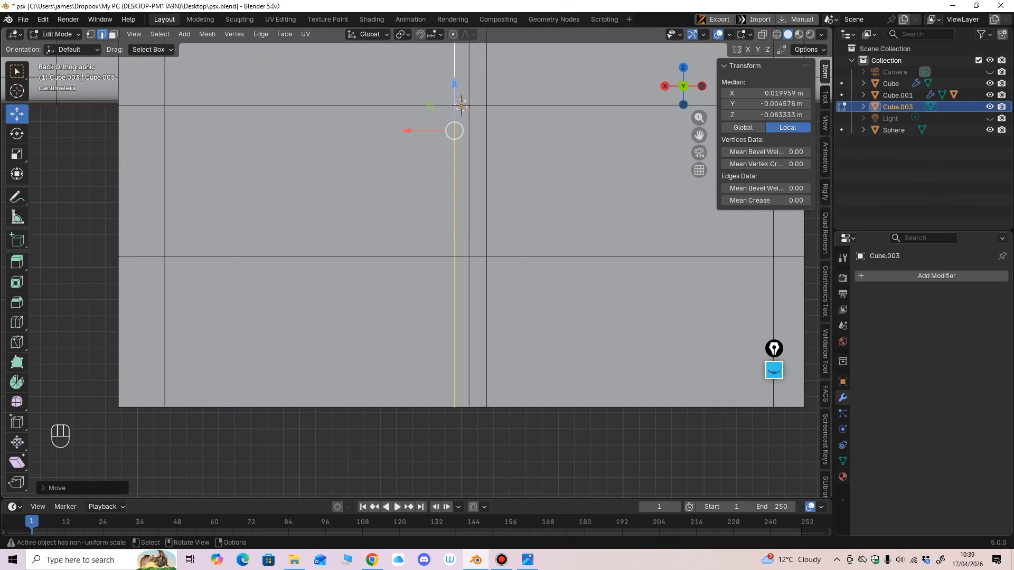
# Step: Extrude the two narrow central faces at the bottom of the block's front inward along their normals, to about local Y 0.962 m
pyautogui.click(113, 35)
pyautogui.click(461, 332)
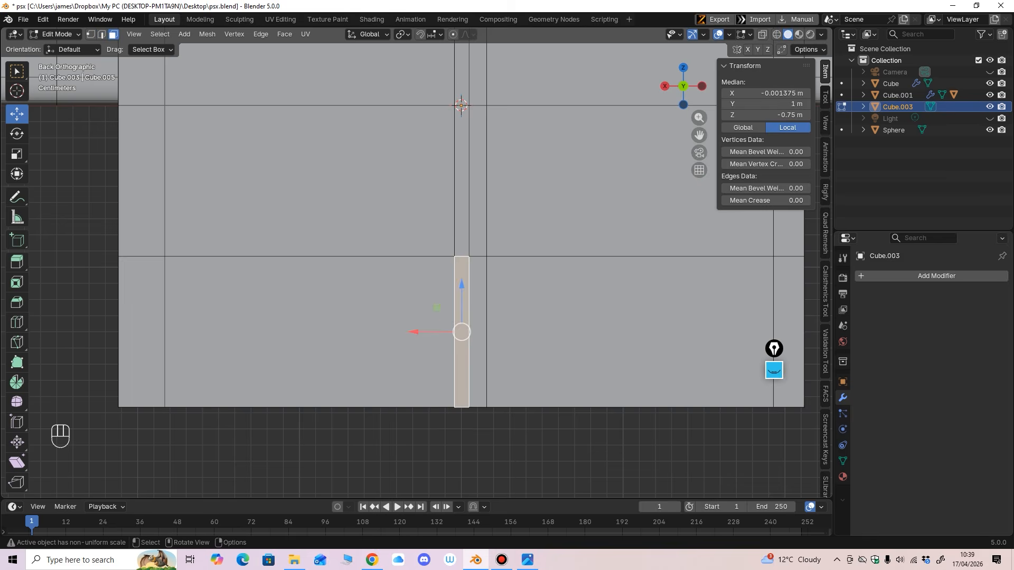
pyautogui.keyDown('shift'); pyautogui.click(477, 332); pyautogui.keyUp('shift')
pyautogui.moveTo(460, 227); pyautogui.dragTo(444, 264, button='middle')
pyautogui.keyDown('shift'); pyautogui.moveTo(428, 248); pyautogui.dragTo(448, 198, button='middle'); pyautogui.keyUp('shift')
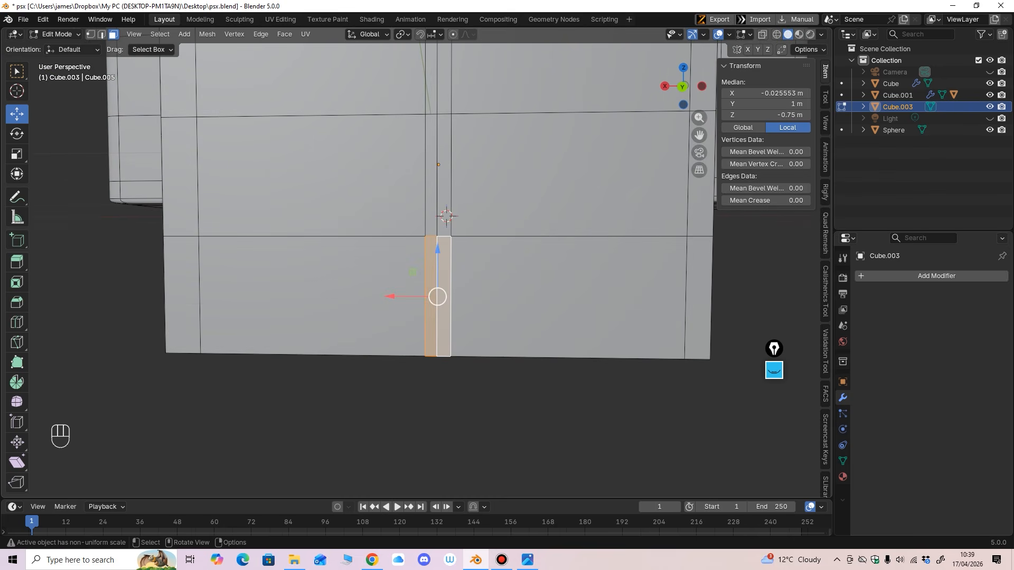
pyautogui.hotkey('ctrl', 'f')
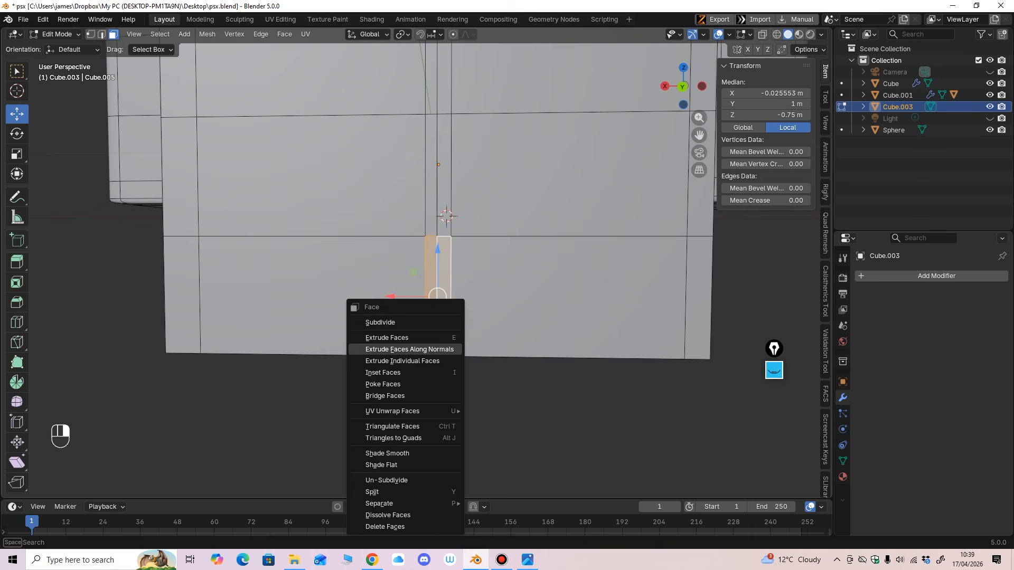
pyautogui.click(435, 349)
pyautogui.click(418, 369)
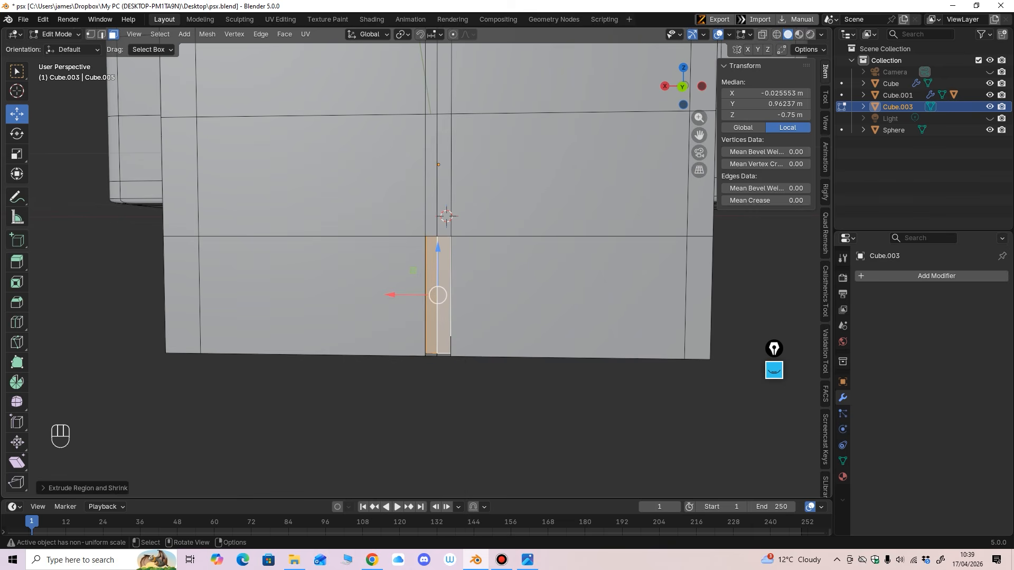
# Step: Move the notch's bottom middle front vertex back to about Y 0.961 m and merge it at centre with the inner vertex
pyautogui.moveTo(437, 295); pyautogui.dragTo(385, 325, button='middle')
pyautogui.press('1')
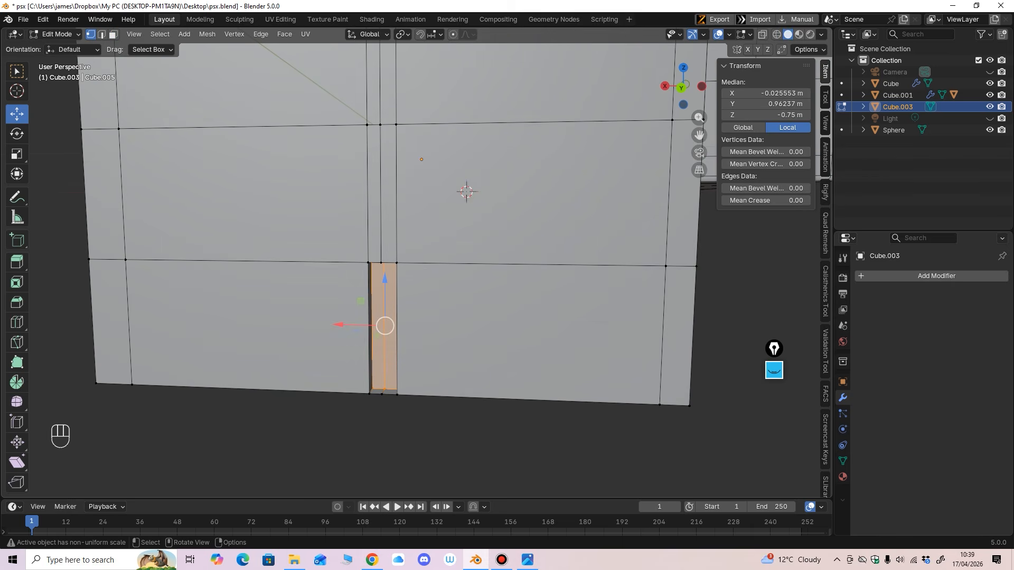
pyautogui.click(382, 394)
pyautogui.keyDown('ctrl'); pyautogui.moveTo(382, 341); pyautogui.dragTo(395, 375, button='middle'); pyautogui.keyUp('ctrl')
pyautogui.keyDown('ctrl'); pyautogui.moveTo(396, 375); pyautogui.dragTo(395, 306, button='middle'); pyautogui.keyUp('ctrl')
pyautogui.moveTo(396, 306); pyautogui.dragTo(490, 168, button='middle')
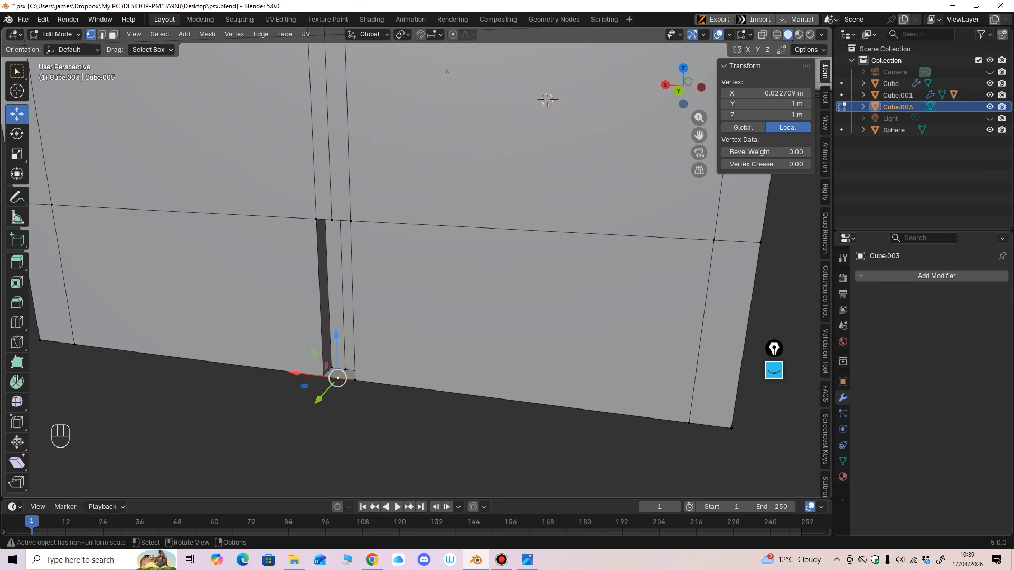
pyautogui.moveTo(319, 400); pyautogui.dragTo(326, 392)
pyautogui.scroll(3, 417, 266)
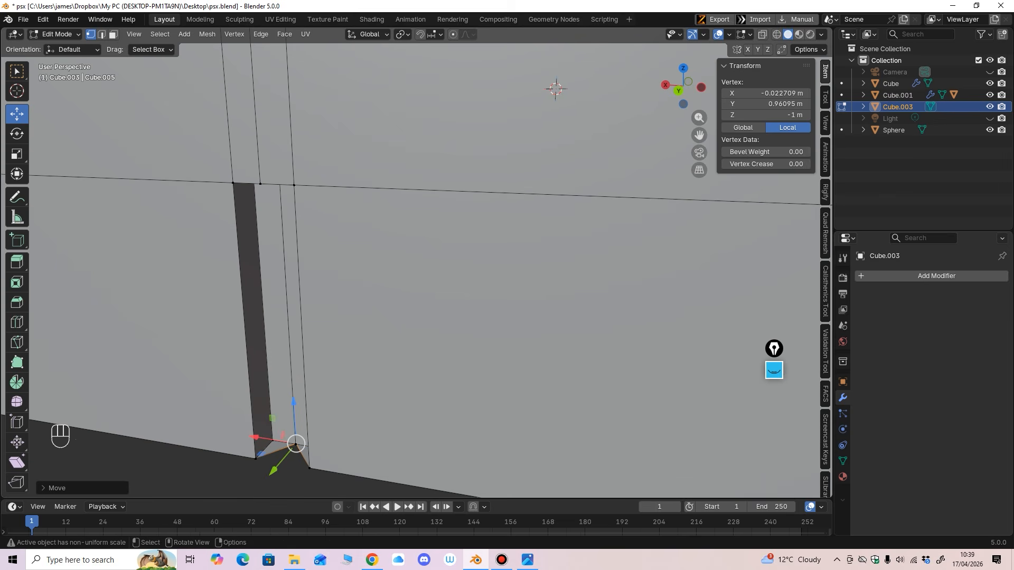
pyautogui.keyDown('shift'); pyautogui.click(295, 445); pyautogui.keyUp('shift')
pyautogui.press('m')
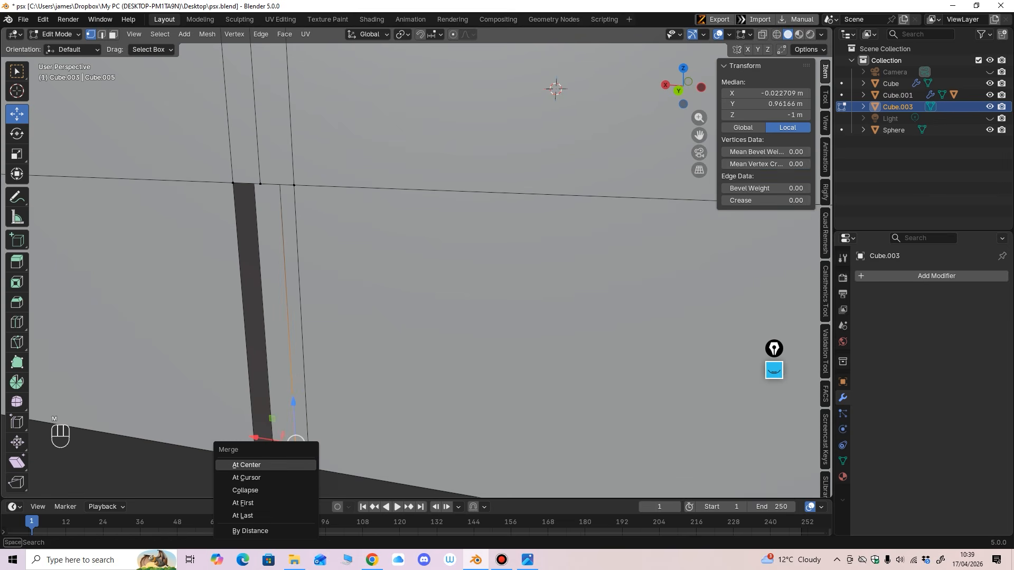
pyautogui.click(293, 463)
pyautogui.keyDown('ctrl'); pyautogui.moveTo(294, 445); pyautogui.dragTo(394, 280, button='middle'); pyautogui.keyUp('ctrl')
pyautogui.moveTo(408, 186); pyautogui.dragTo(408, 198, button='middle')
pyautogui.keyDown('ctrl'); pyautogui.moveTo(408, 199); pyautogui.dragTo(417, 182, button='middle'); pyautogui.keyUp('ctrl')
pyautogui.keyDown('ctrl'); pyautogui.moveTo(384, 290); pyautogui.dragTo(417, 249, button='middle'); pyautogui.keyUp('ctrl')
pyautogui.moveTo(417, 248); pyautogui.dragTo(387, 258, button='middle')
pyautogui.click(448, 295)
pyautogui.moveTo(448, 295); pyautogui.dragTo(449, 381)
pyautogui.hotkey('ctrl', 'z')
pyautogui.hotkey('ctrl', 'z')
pyautogui.hotkey('ctrl', 'z')
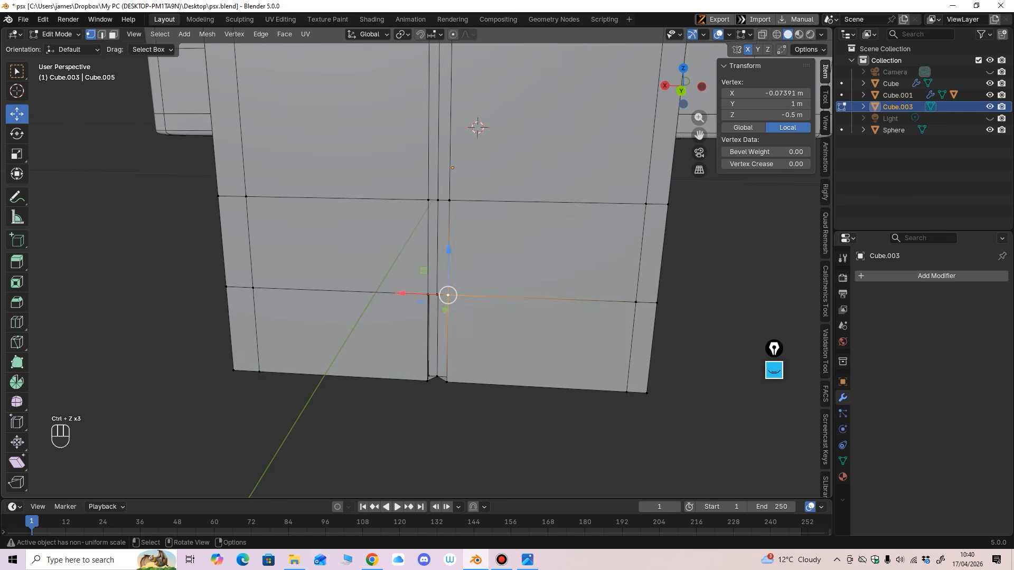
# Step: Widen the notch's front opening by moving its upper and lower corner vertices along X, one upper corner to about X -0.093 m
pyautogui.moveTo(407, 293); pyautogui.dragTo(411, 293)
pyautogui.keyDown('ctrl'); pyautogui.moveTo(411, 293); pyautogui.dragTo(411, 238, button='middle'); pyautogui.keyUp('ctrl')
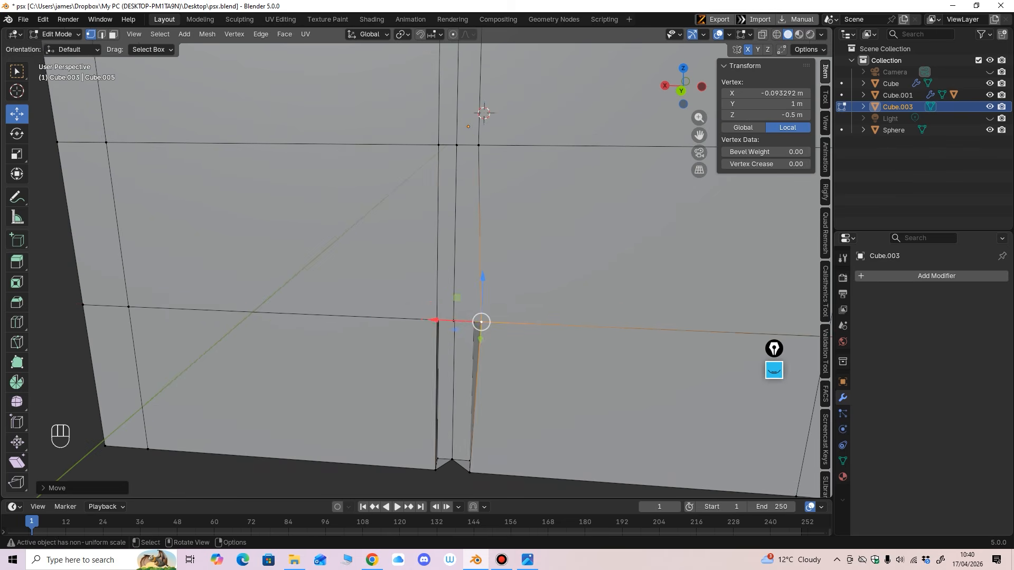
pyautogui.click(436, 320)
pyautogui.moveTo(396, 319); pyautogui.dragTo(393, 318)
pyautogui.keyDown('shift'); pyautogui.moveTo(393, 319); pyautogui.dragTo(399, 232, button='middle'); pyautogui.keyUp('shift')
pyautogui.click(440, 390)
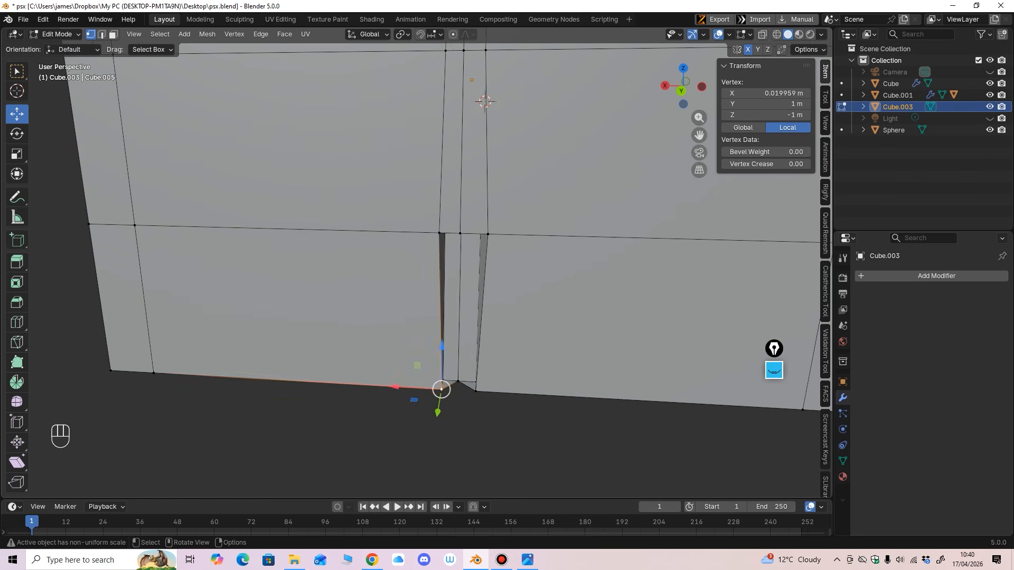
pyautogui.moveTo(395, 387); pyautogui.dragTo(434, 389)
pyautogui.click(479, 392)
pyautogui.keyDown('ctrl'); pyautogui.moveTo(433, 389); pyautogui.dragTo(357, 345, button='middle'); pyautogui.keyUp('ctrl')
# Step: Delete the two small outer faces at the bottom end of the notch
pyautogui.click(113, 34)
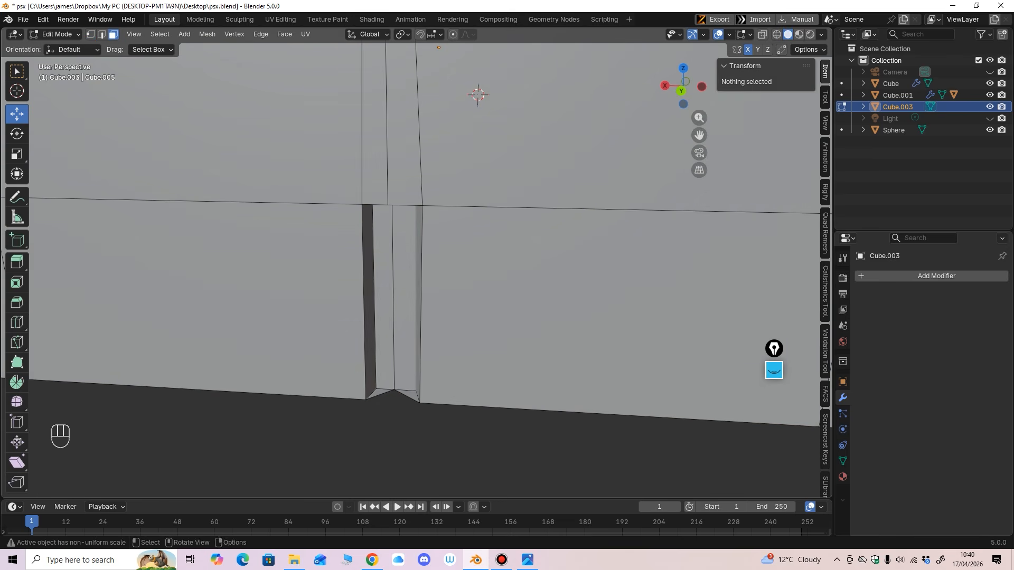
pyautogui.keyDown('shift'); pyautogui.click(378, 392); pyautogui.keyUp('shift')
pyautogui.keyDown('shift'); pyautogui.click(409, 397); pyautogui.keyUp('shift')
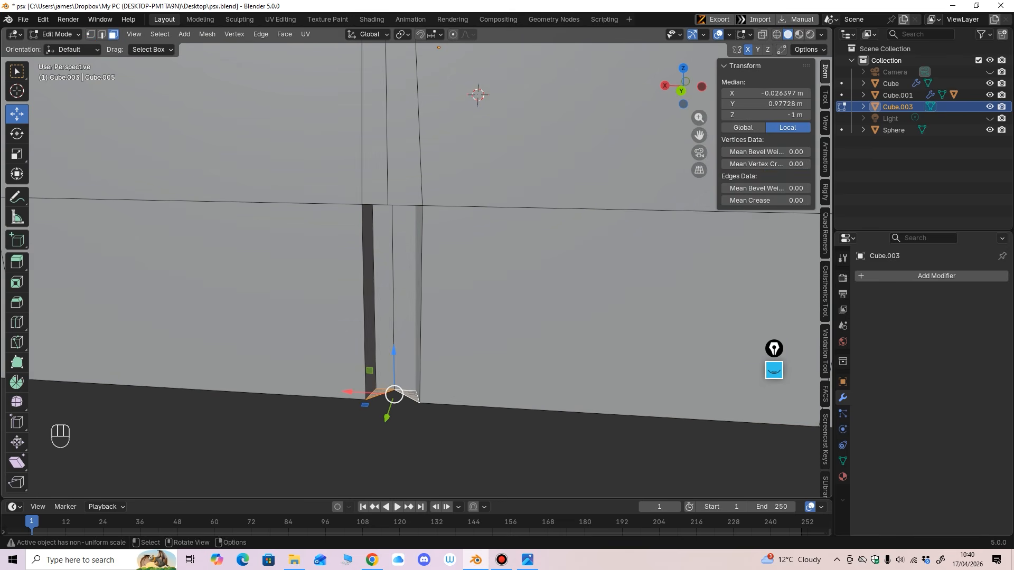
pyautogui.press('x')
pyautogui.click(370, 399)
pyautogui.scroll(-3, 394, 398)
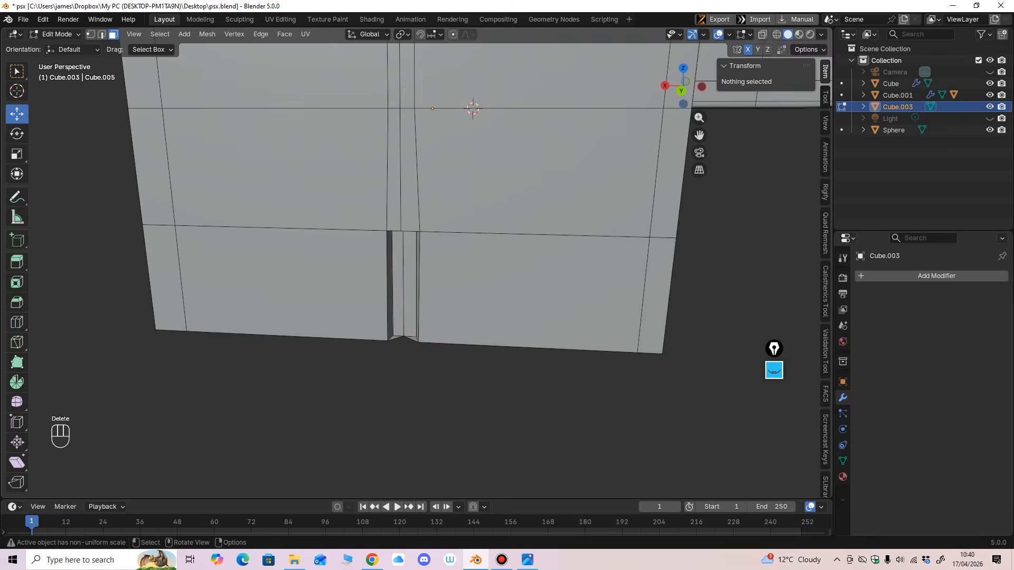
# Step: Delete the second pair of small faces lying behind the removed ones at the notch's bottom end
pyautogui.scroll(3, 416, 262)
pyautogui.click(409, 397)
pyautogui.keyDown('shift'); pyautogui.click(378, 396); pyautogui.keyUp('shift')
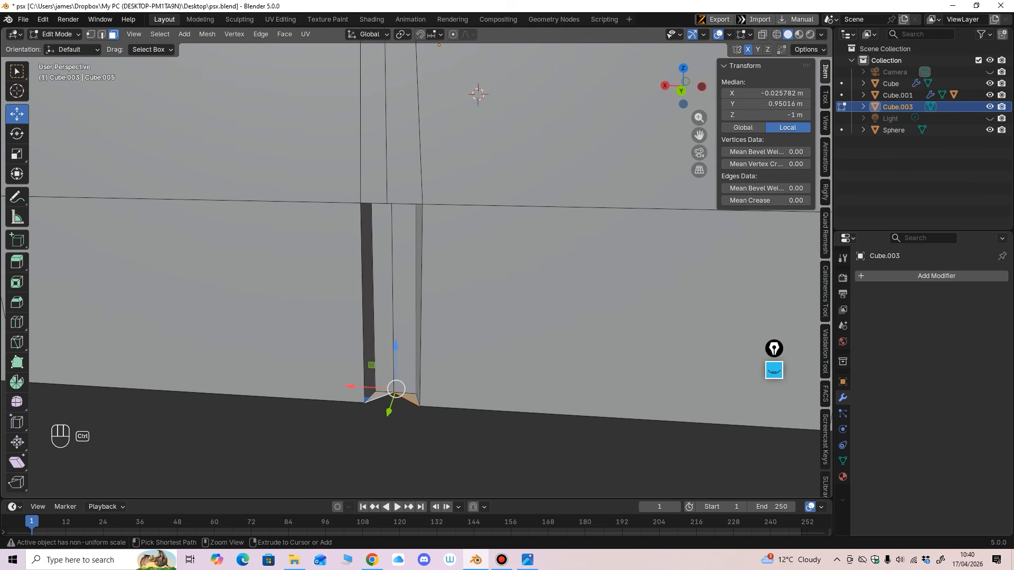
pyautogui.scroll(1, 412, 270)
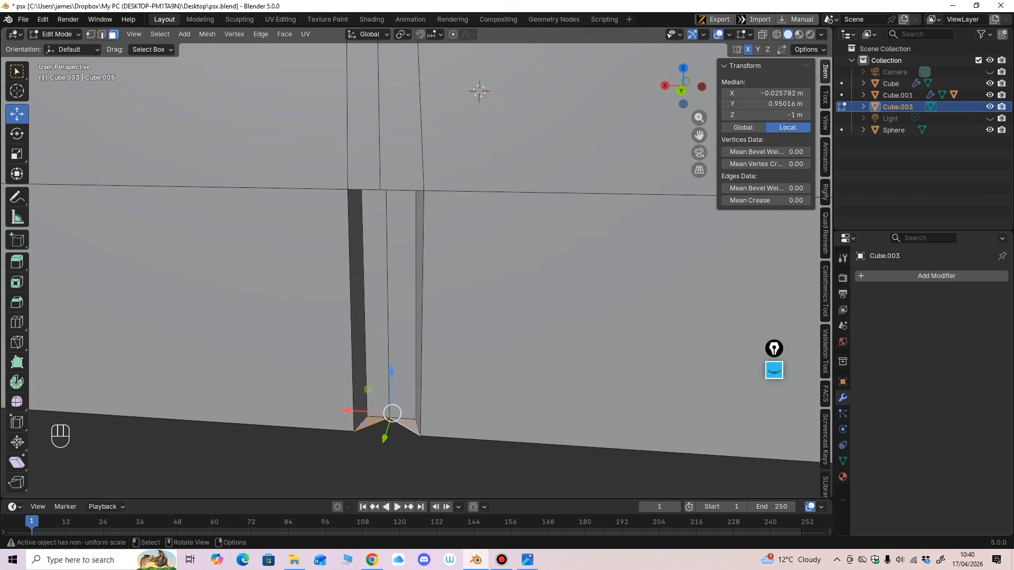
pyautogui.press('x')
pyautogui.click(359, 423)
pyautogui.scroll(-4, 417, 262)
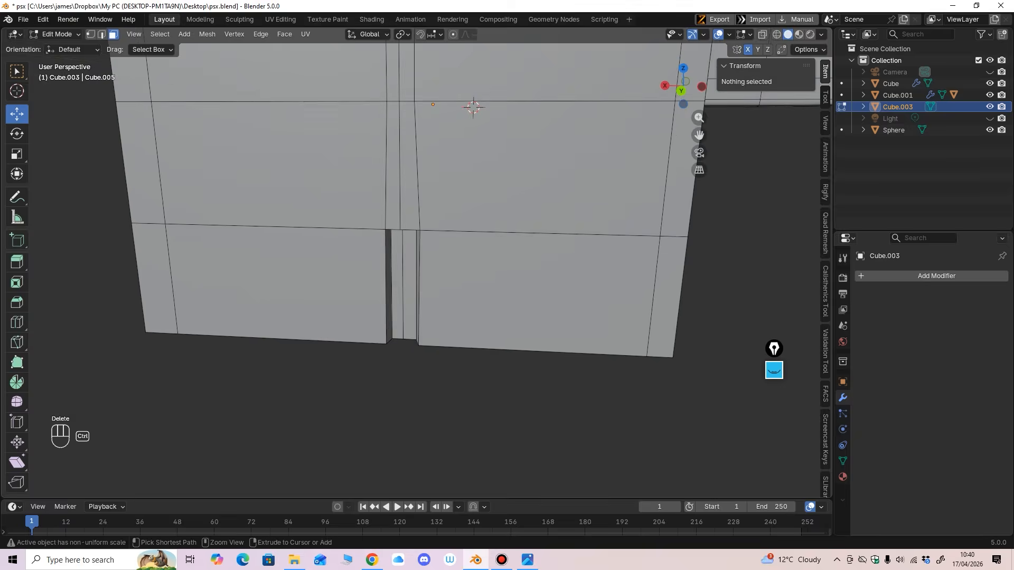
# Step: On the block's underside, merge one inner corner vertex of the notch at last into the adjacent underside vertex at Y 0.9131 m
pyautogui.moveTo(416, 262); pyautogui.dragTo(414, 333, button='middle')
pyautogui.scroll(2, 415, 270)
pyautogui.moveTo(414, 280)
pyautogui.mouseDown(button='middle')
pyautogui.moveTo(415, 322)
pyautogui.moveTo(415, 280)
pyautogui.mouseUp(button='middle')
pyautogui.click(91, 33)
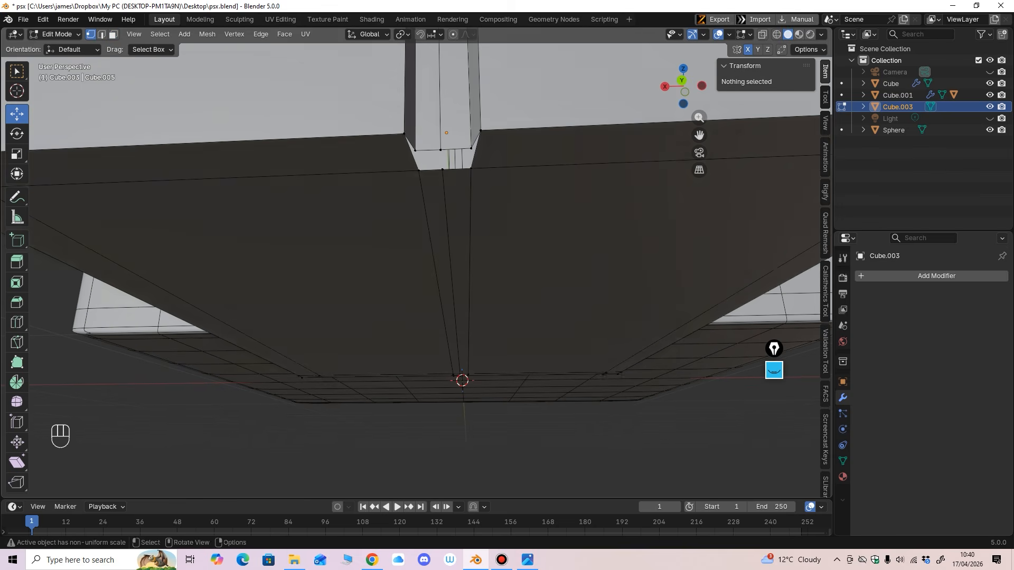
pyautogui.scroll(2, 417, 262)
pyautogui.keyDown('shift'); pyautogui.moveTo(439, 159); pyautogui.dragTo(395, 330, button='middle'); pyautogui.keyUp('shift')
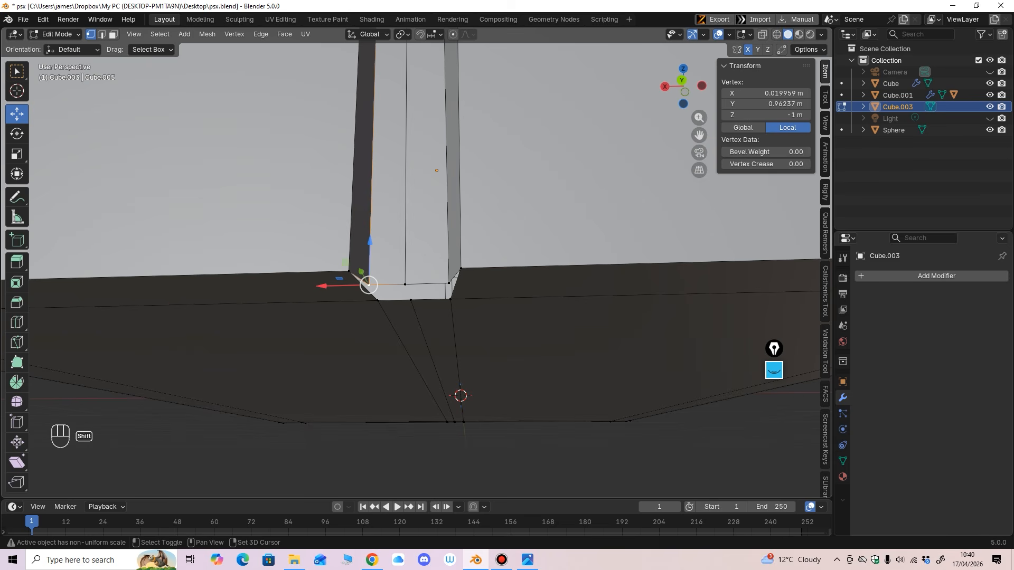
pyautogui.keyDown('shift'); pyautogui.click(377, 300); pyautogui.keyUp('shift')
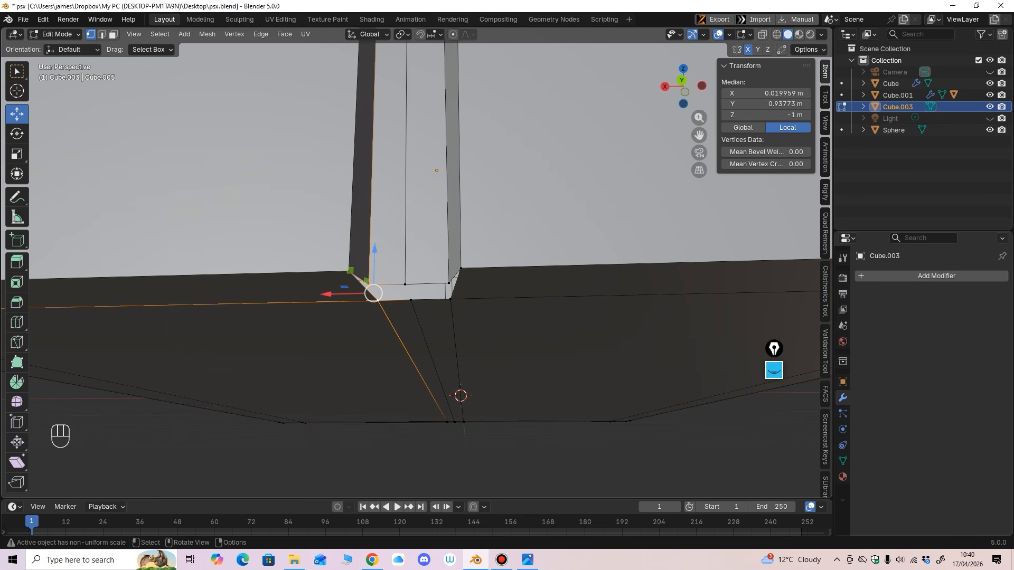
pyautogui.press('m')
pyautogui.click(368, 285)
pyautogui.keyDown('shift'); pyautogui.click(377, 300); pyautogui.keyUp('shift')
pyautogui.press('m')
pyautogui.click(338, 373)
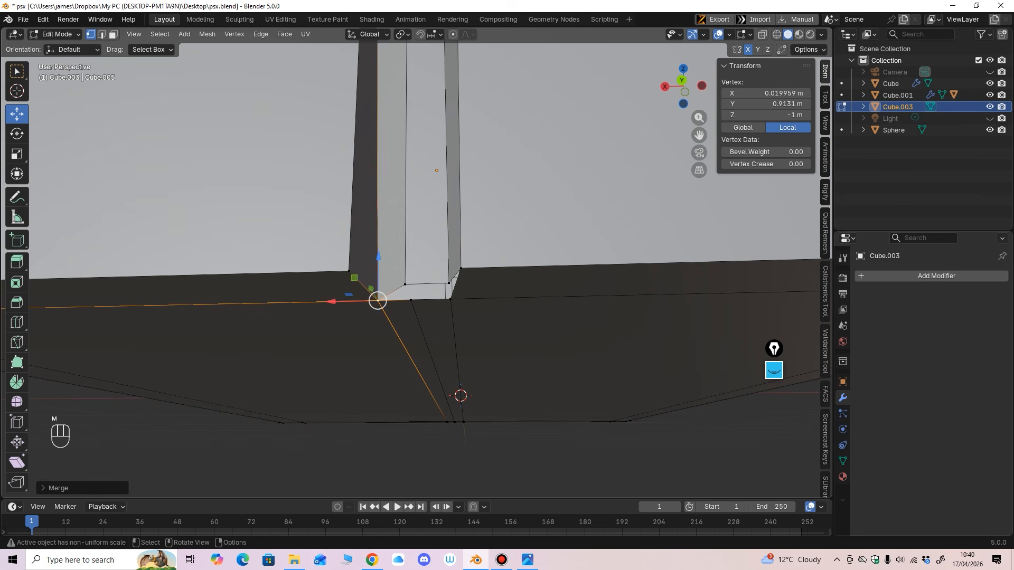
# Step: Merge the notch's other inner corner vertex and its centre vertex at last into their matching underside vertices
pyautogui.keyDown('shift'); pyautogui.click(449, 291); pyautogui.keyUp('shift')
pyautogui.press('m')
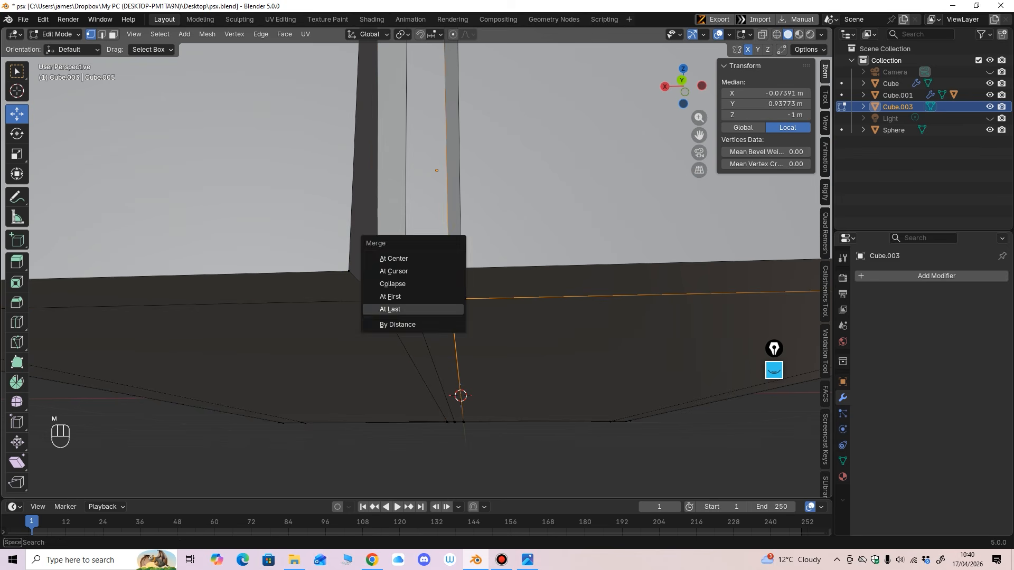
pyautogui.click(451, 299)
pyautogui.click(405, 285)
pyautogui.keyDown('shift'); pyautogui.click(410, 300); pyautogui.keyUp('shift')
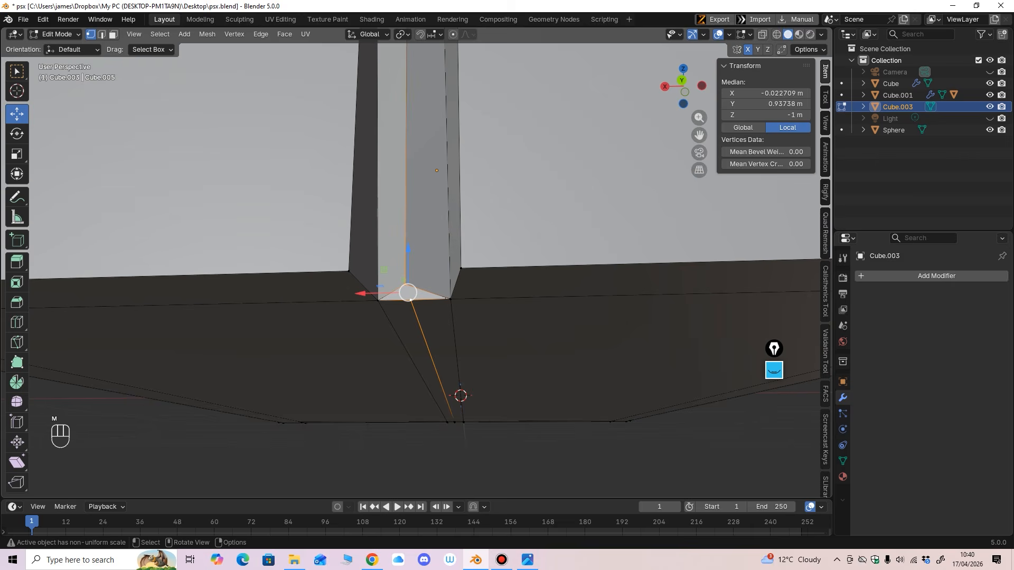
pyautogui.press('m')
pyautogui.click(370, 312)
# Step: Add a horizontal loop cut around the block close to its top face, at about local Z 0.909 m
pyautogui.scroll(-8, 430, 262)
pyautogui.keyDown('alt'); pyautogui.moveTo(431, 262); pyautogui.dragTo(285, 453, button='middle'); pyautogui.keyUp('alt')
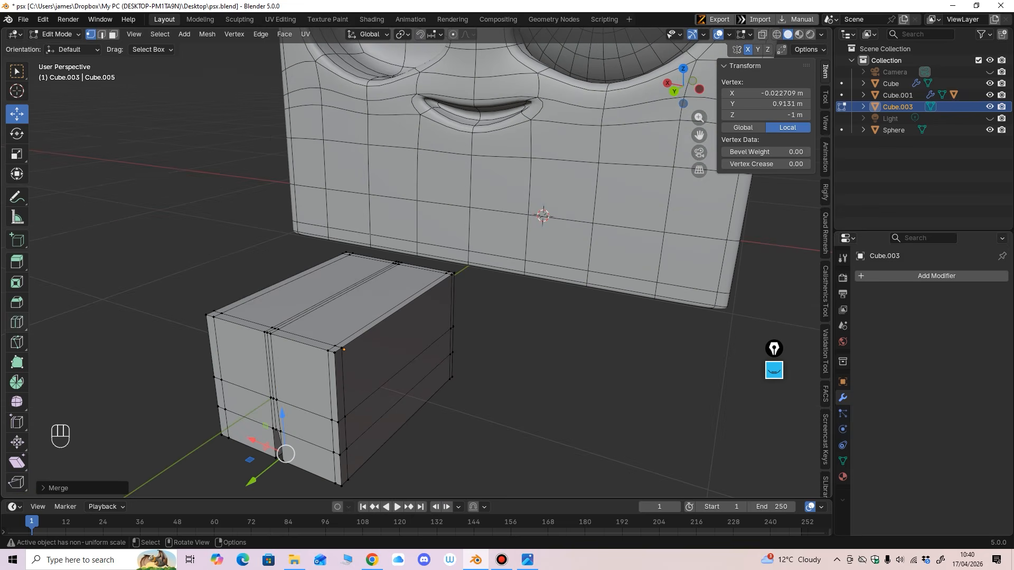
pyautogui.click(17, 322)
pyautogui.moveTo(262, 333); pyautogui.dragTo(262, 306)
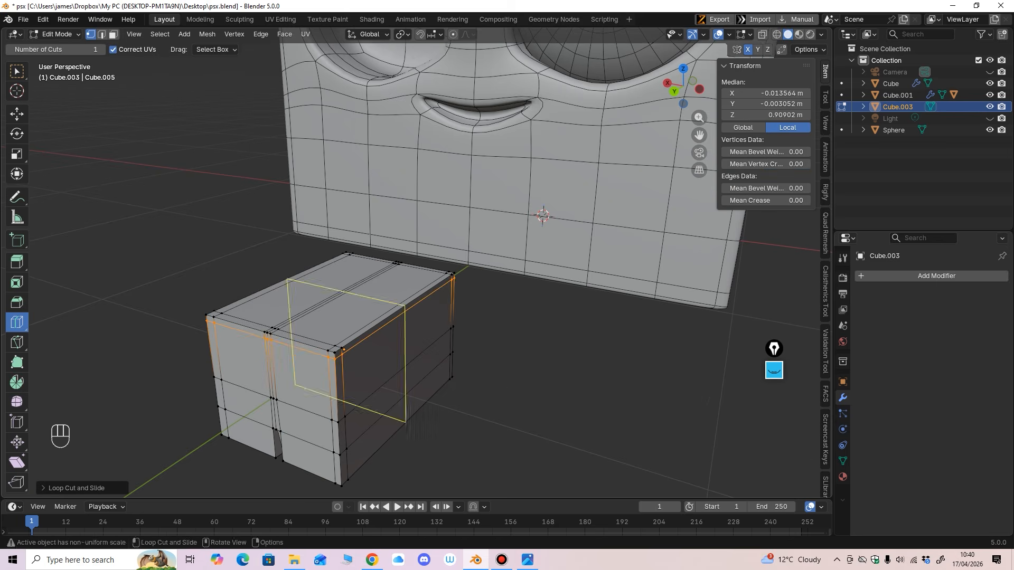
# Step: Add a Subdivision Surface modifier with two viewport levels to the notched block and shade it smooth
pyautogui.moveTo(317, 370); pyautogui.dragTo(309, 353, button='middle')
pyautogui.moveTo(306, 416); pyautogui.dragTo(306, 432)
pyautogui.press('Tab')
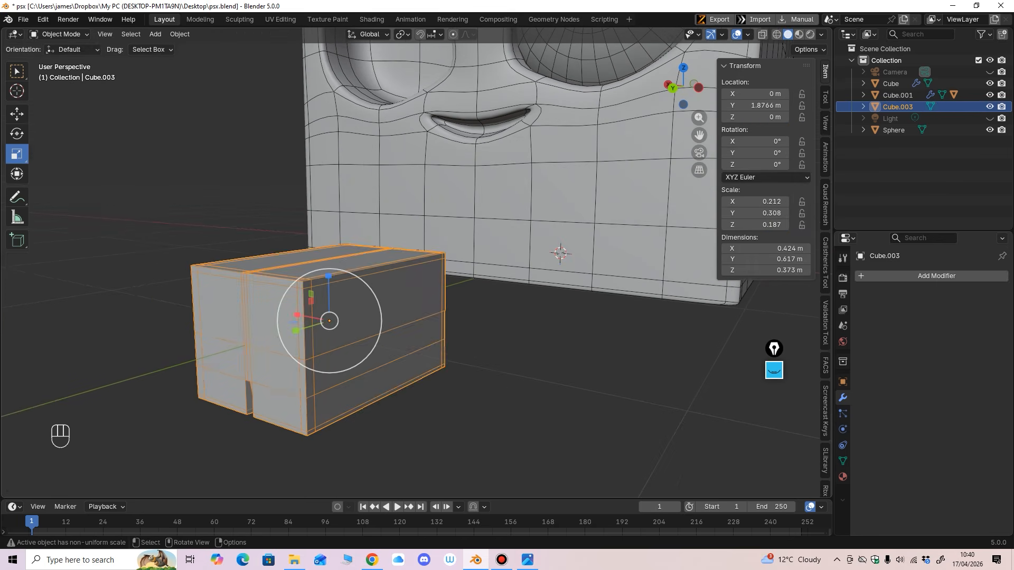
pyautogui.click(872, 276)
pyautogui.moveTo(866, 276)
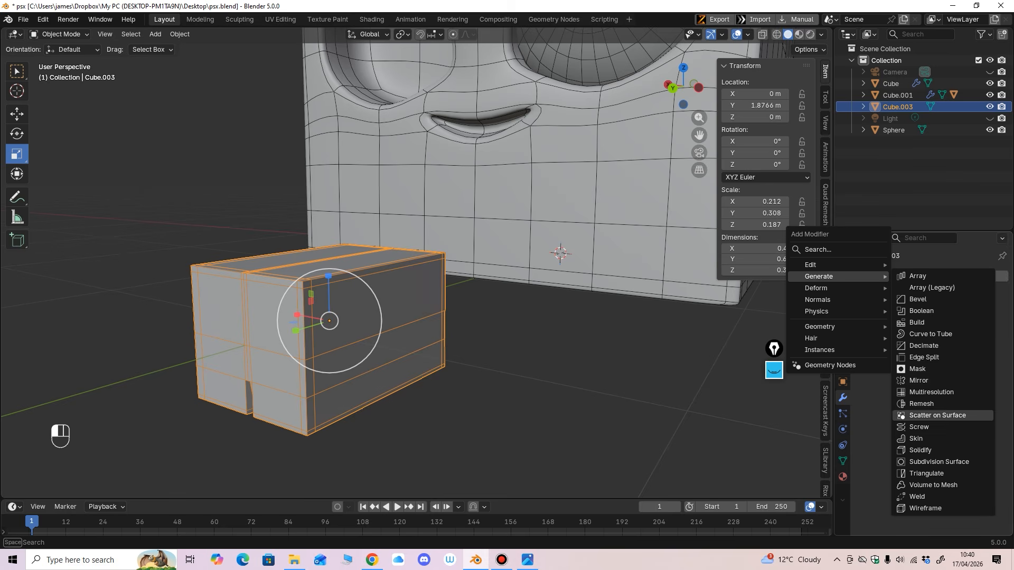
pyautogui.click(939, 461)
pyautogui.scroll(-2, 528, 316)
pyautogui.moveTo(581, 343); pyautogui.dragTo(562, 347, button='middle')
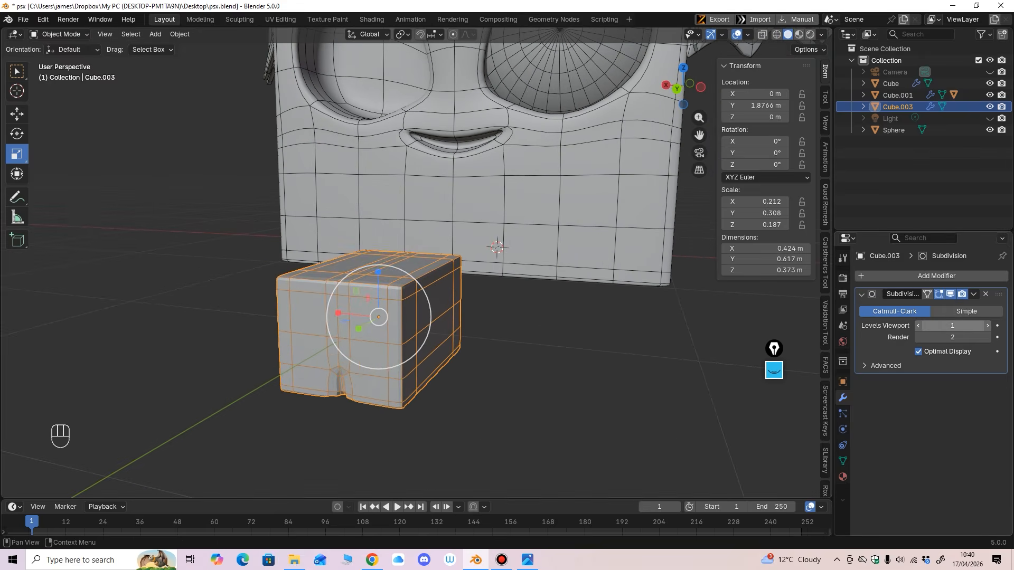
pyautogui.click(987, 325)
pyautogui.rightClick(399, 362)
pyautogui.click(396, 322)
# Step: In side view with X-ray on, pull the block's lower front vertices forward to slope the front, with the bottom ones at local Y 1.1123 m
pyautogui.keyDown('ctrl'); pyautogui.moveTo(396, 323); pyautogui.dragTo(359, 346, button='middle'); pyautogui.keyUp('ctrl')
pyautogui.click(762, 34)
pyautogui.keyDown('ctrl'); pyautogui.moveTo(417, 262); pyautogui.dragTo(417, 243, button='middle'); pyautogui.keyUp('ctrl')
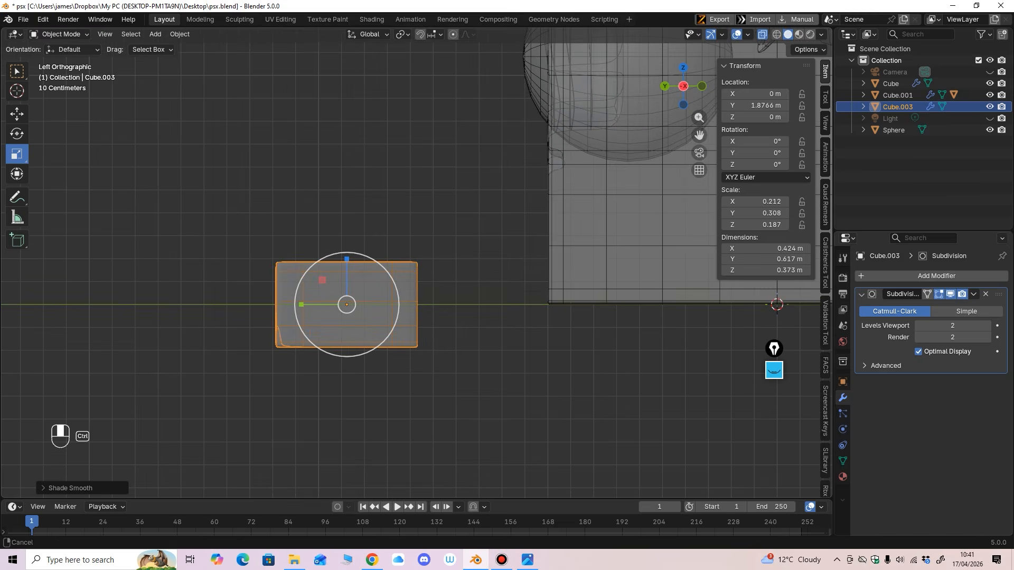
pyautogui.click(60, 33)
pyautogui.click(61, 60)
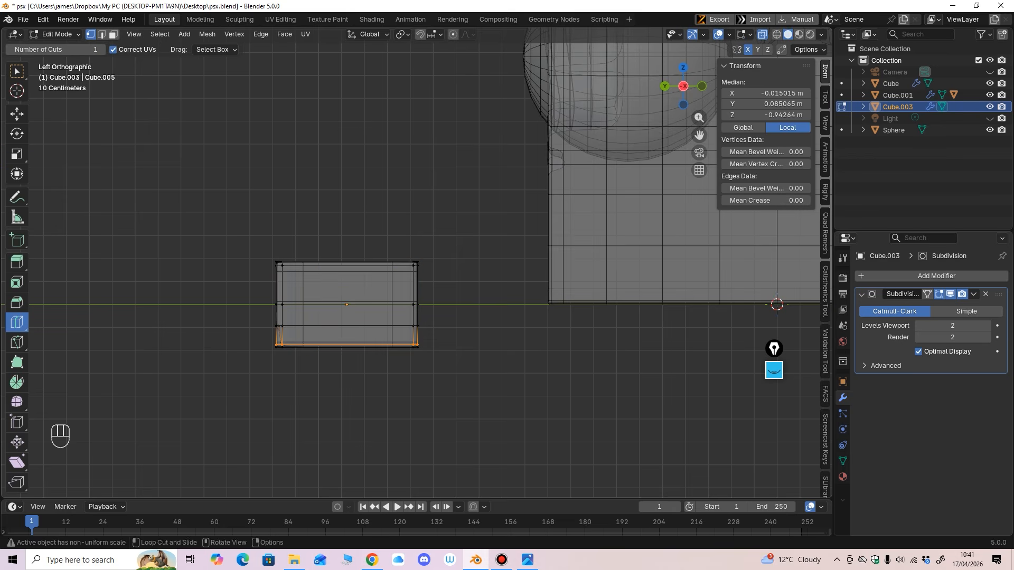
pyautogui.keyDown('shift'); pyautogui.moveTo(346, 305); pyautogui.dragTo(378, 300, button='middle'); pyautogui.keyUp('shift')
pyautogui.keyDown('ctrl'); pyautogui.moveTo(379, 301); pyautogui.dragTo(379, 298, button='middle'); pyautogui.keyUp('ctrl')
pyautogui.click(17, 113)
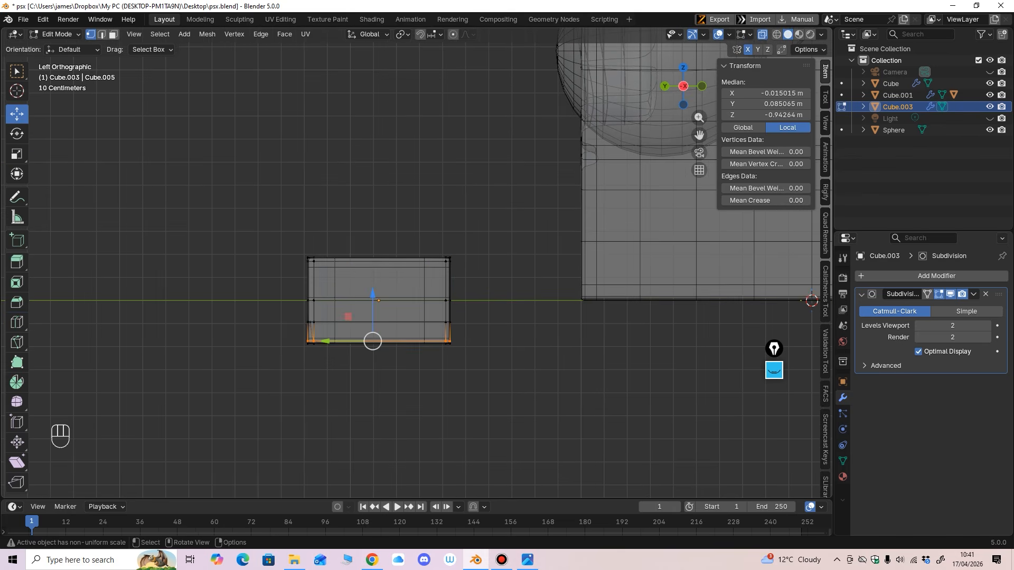
pyautogui.moveTo(262, 396); pyautogui.dragTo(333, 286)
pyautogui.keyDown('ctrl'); pyautogui.moveTo(333, 286); pyautogui.dragTo(333, 278, button='middle'); pyautogui.keyUp('ctrl')
pyautogui.moveTo(261, 332); pyautogui.dragTo(249, 339)
pyautogui.moveTo(270, 393); pyautogui.dragTo(248, 346)
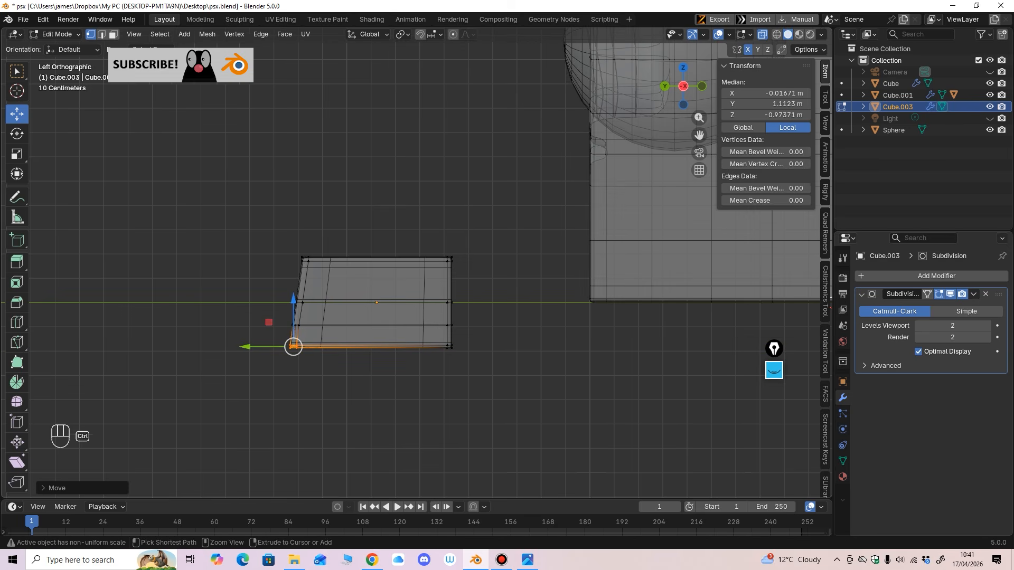
# Step: Add a vertical loop cut around the middle of the block's depth and scale it to widen the block to 0.464 m in X
pyautogui.keyDown('ctrl'); pyautogui.moveTo(416, 264); pyautogui.dragTo(416, 273, button='middle'); pyautogui.keyUp('ctrl')
pyautogui.press('2')
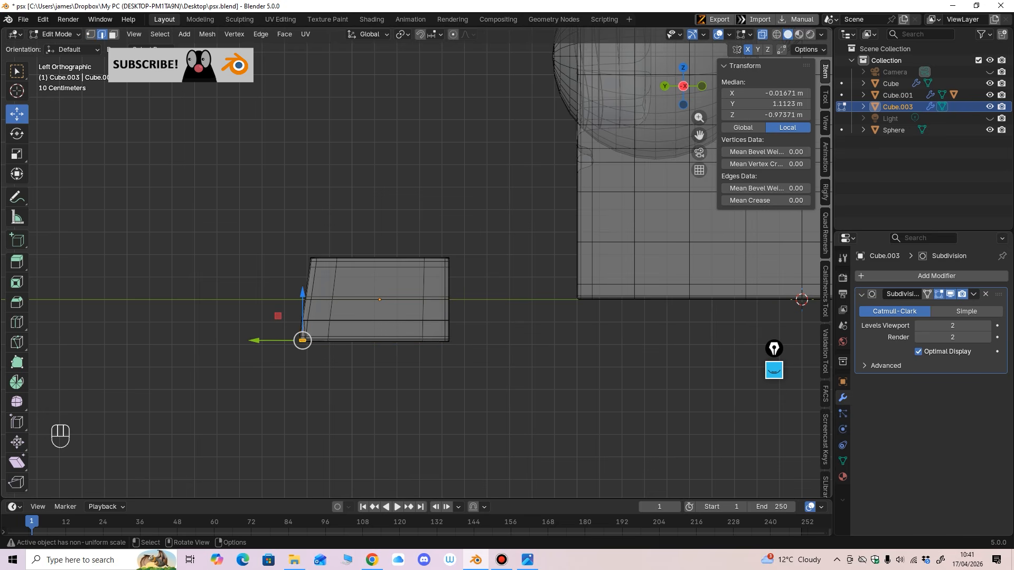
pyautogui.click(16, 322)
pyautogui.click(378, 300)
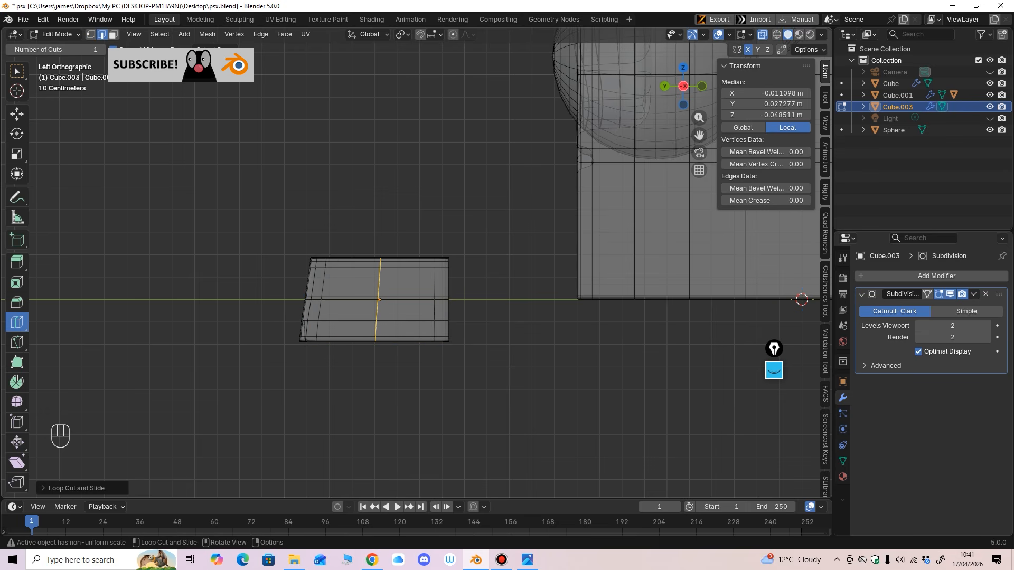
pyautogui.press('1')
pyautogui.moveTo(378, 300); pyautogui.dragTo(445, 339, button='middle')
pyautogui.click(17, 154)
pyautogui.moveTo(396, 315); pyautogui.dragTo(385, 308)
pyautogui.click(59, 33)
pyautogui.click(61, 48)
pyautogui.scroll(-4, 417, 264)
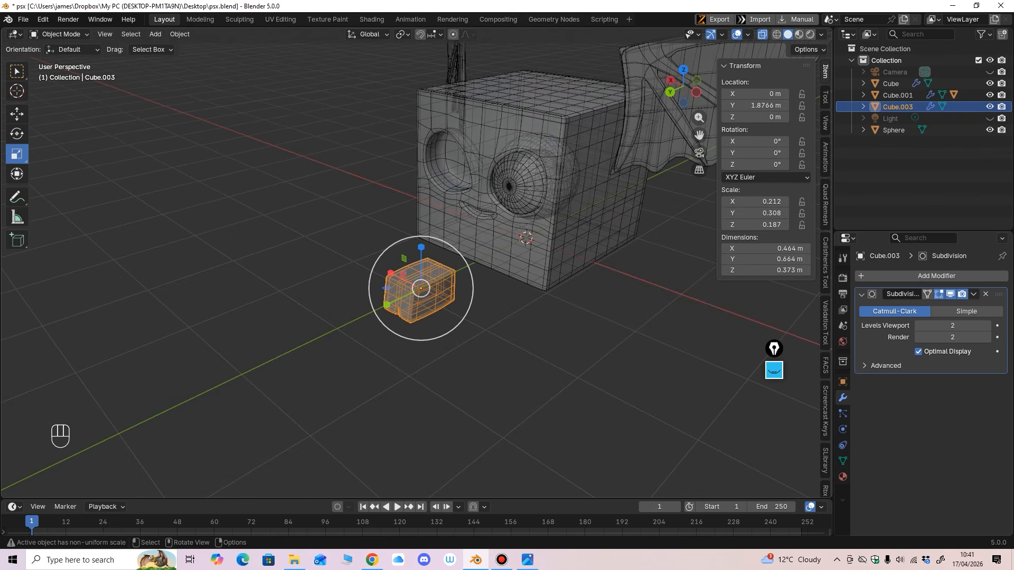
pyautogui.click(762, 33)
# Step: Invert the selection and raise the head, wings and eye until the head clears the block
pyautogui.moveTo(529, 253)
pyautogui.mouseDown(button='middle')
pyautogui.moveTo(423, 216)
pyautogui.moveTo(481, 246)
pyautogui.moveTo(427, 265)
pyautogui.moveTo(523, 285)
pyautogui.moveTo(529, 301)
pyautogui.moveTo(459, 277)
pyautogui.moveTo(499, 285)
pyautogui.moveTo(552, 262)
pyautogui.moveTo(531, 257)
pyautogui.moveTo(512, 324)
pyautogui.mouseUp(button='middle')
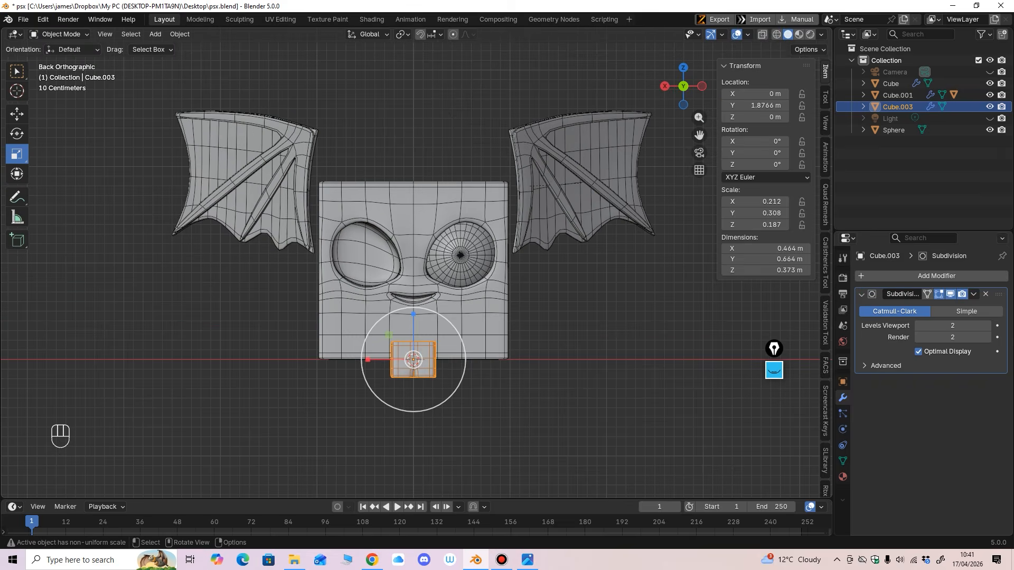
pyautogui.hotkey('ctrl', 'i')
pyautogui.hotkey('shift', 'space')
pyautogui.press('g')
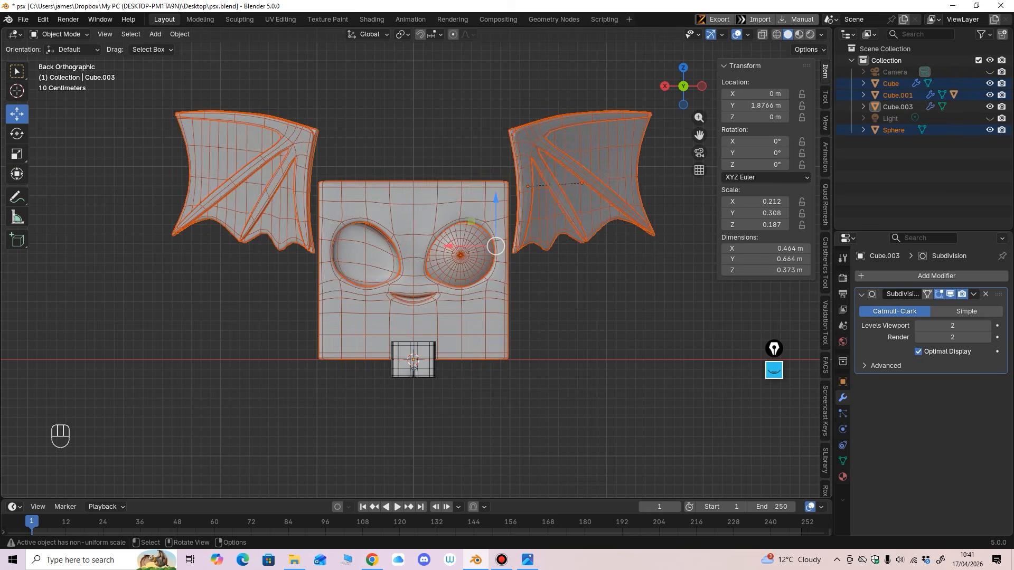
pyautogui.moveTo(496, 246); pyautogui.dragTo(496, 209)
# Step: Raise the block to Z 0.18597 m so it sits between the ground line and the head's underside
pyautogui.click(413, 363)
pyautogui.moveTo(413, 312); pyautogui.dragTo(413, 312)
pyautogui.scroll(1, 413, 311)
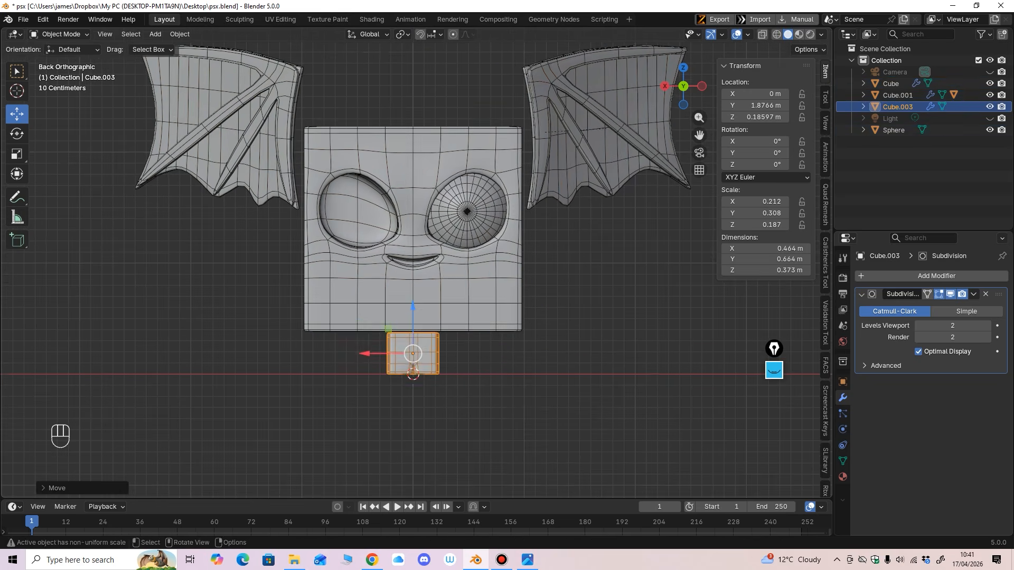
# Step: Place the block under the head's front corner as a foot, at X -0.592 m and Y 0.52857 m
pyautogui.moveTo(367, 354); pyautogui.dragTo(432, 353)
pyautogui.moveTo(431, 353); pyautogui.dragTo(306, 354, button='middle')
pyautogui.moveTo(299, 353); pyautogui.dragTo(446, 354)
pyautogui.keyDown('alt'); pyautogui.moveTo(447, 353); pyautogui.dragTo(410, 325, button='middle'); pyautogui.keyUp('alt')
pyautogui.moveTo(410, 325); pyautogui.dragTo(415, 324)
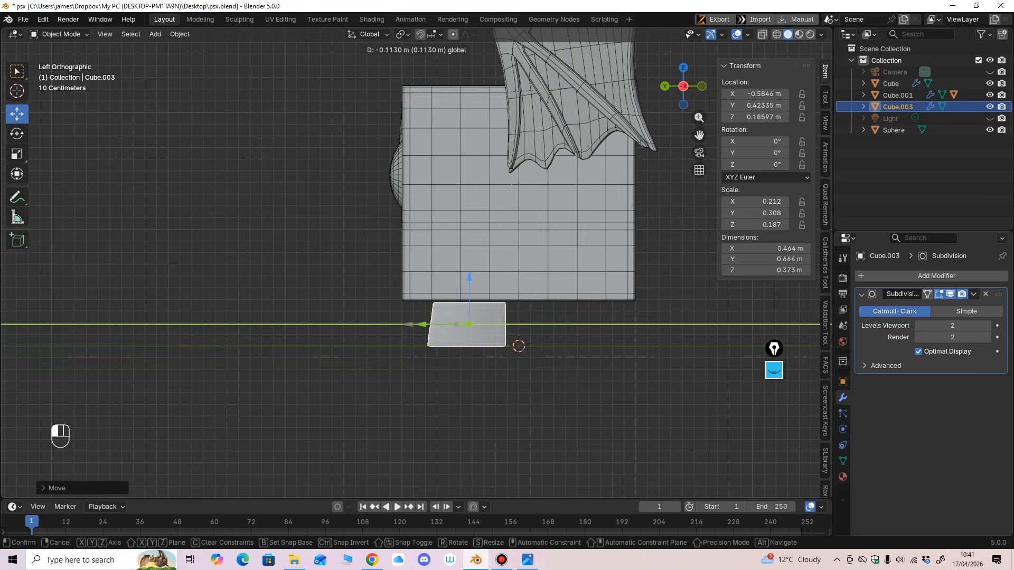
pyautogui.moveTo(415, 324); pyautogui.dragTo(415, 325)
pyautogui.moveTo(416, 324); pyautogui.dragTo(484, 337, button='middle')
pyautogui.keyDown('ctrl'); pyautogui.moveTo(484, 337); pyautogui.dragTo(560, 324, button='middle'); pyautogui.keyUp('ctrl')
pyautogui.moveTo(428, 347); pyautogui.dragTo(415, 347)
pyautogui.moveTo(415, 347); pyautogui.dragTo(533, 323, button='middle')
pyautogui.moveTo(389, 354); pyautogui.dragTo(389, 354)
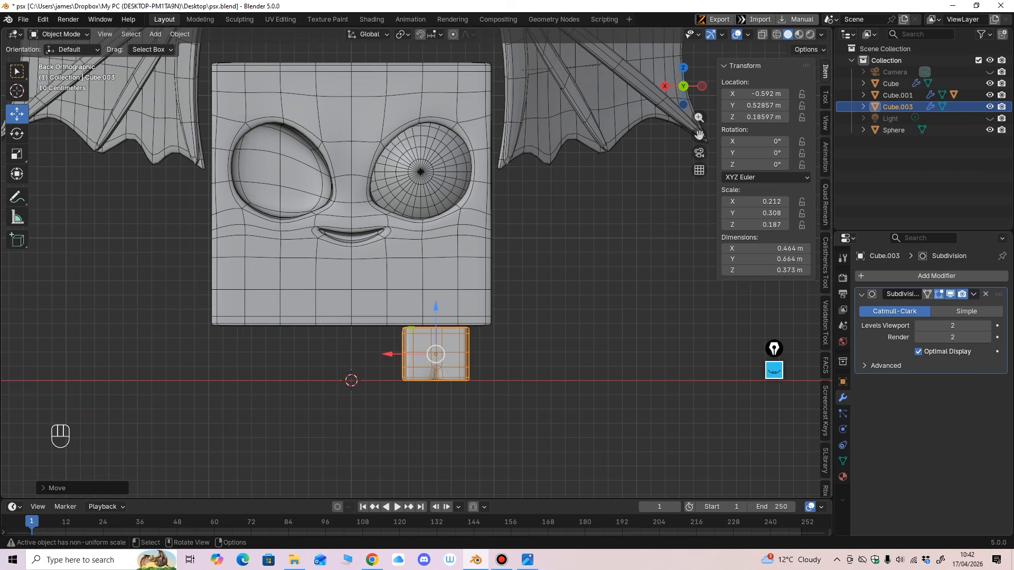
# Step: Add a Mirror modifier on the X axis to the foot, using the head cube as the mirror object
pyautogui.click(920, 275)
pyautogui.moveTo(921, 275)
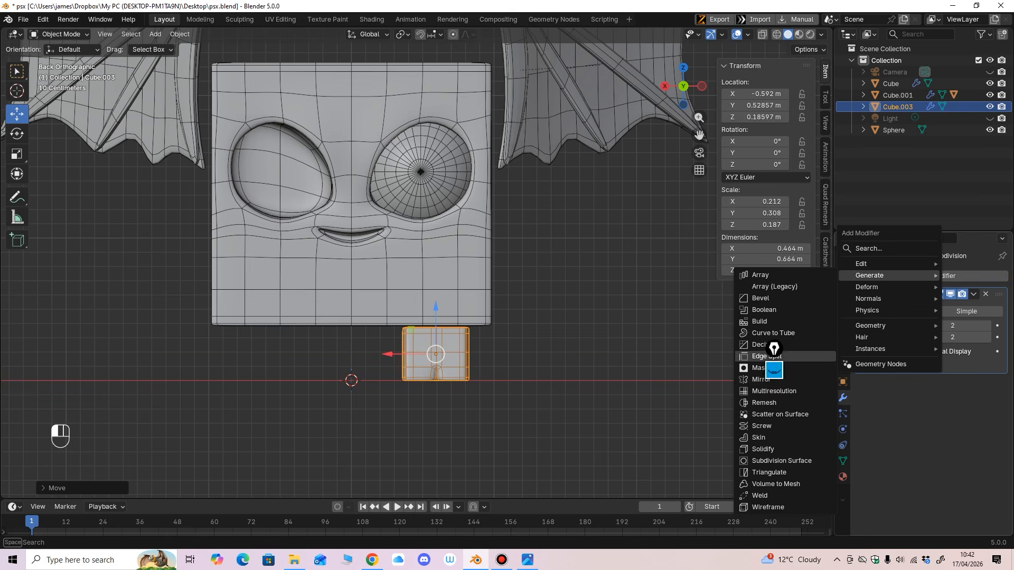
pyautogui.click(762, 379)
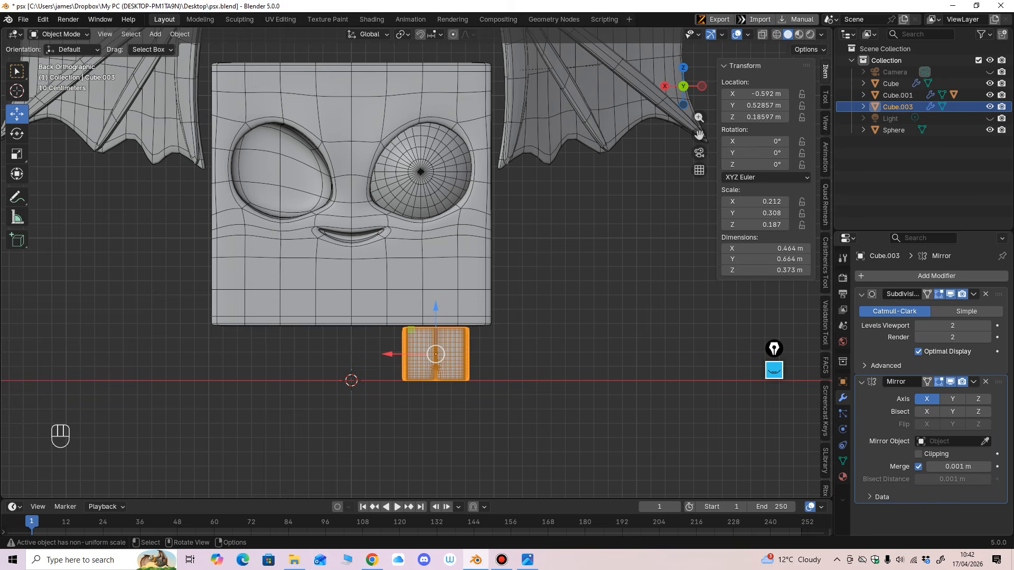
pyautogui.click(984, 441)
pyautogui.click(411, 288)
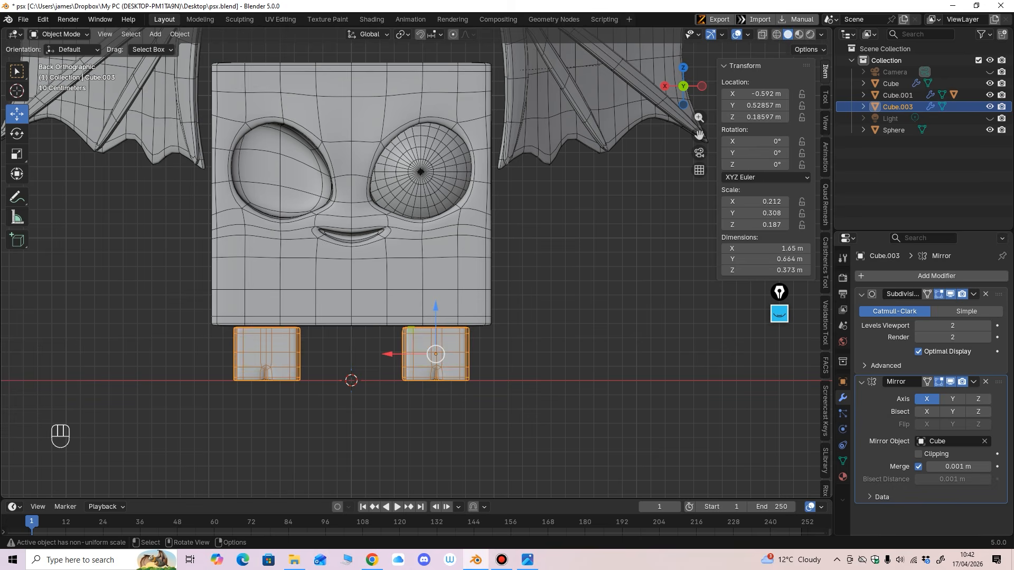
pyautogui.keyDown('ctrl'); pyautogui.moveTo(418, 263); pyautogui.dragTo(417, 328, button='middle'); pyautogui.keyUp('ctrl')
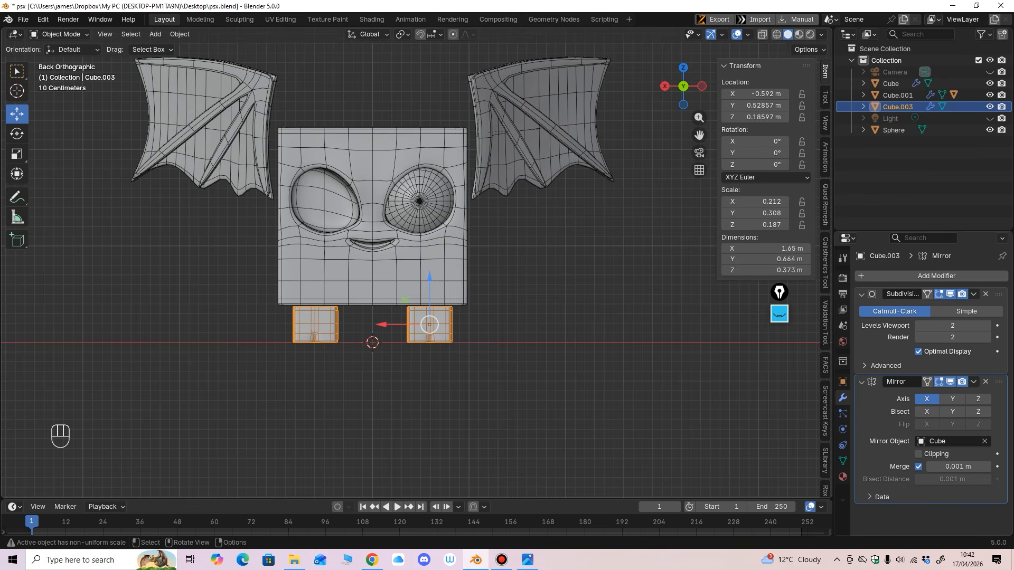
# Step: Select the head, wings and eye together and lower them slightly onto the feet
pyautogui.moveTo(260, 55); pyautogui.dragTo(507, 174)
pyautogui.moveTo(455, 143); pyautogui.dragTo(454, 146)
pyautogui.keyDown('ctrl'); pyautogui.moveTo(455, 146); pyautogui.dragTo(426, 136, button='middle'); pyautogui.keyUp('ctrl')
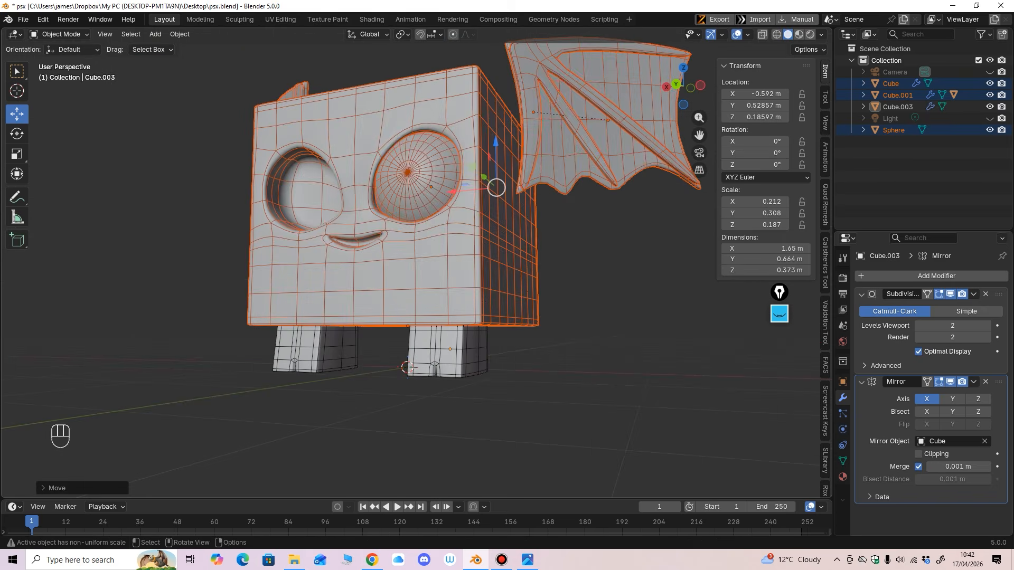
pyautogui.moveTo(496, 145); pyautogui.dragTo(496, 145)
pyautogui.moveTo(495, 145); pyautogui.dragTo(449, 196, button='middle')
pyautogui.scroll(2, 417, 262)
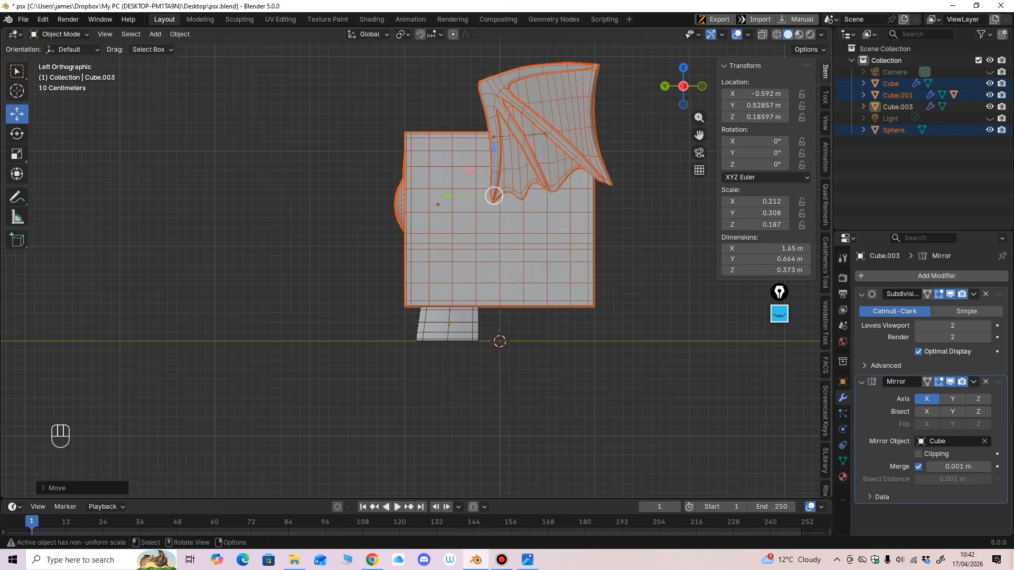
# Step: Enable the Y axis in the feet's Mirror modifier to create the rear pair, and save the file
pyautogui.click(450, 323)
pyautogui.moveTo(449, 324); pyautogui.dragTo(475, 319, button='middle')
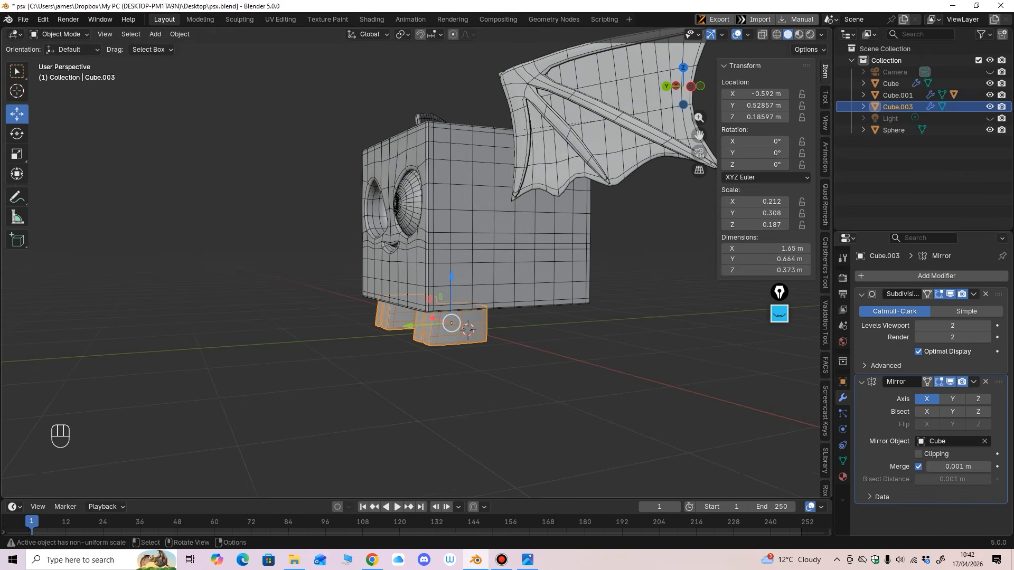
pyautogui.click(952, 399)
pyautogui.moveTo(581, 317); pyautogui.dragTo(550, 369, button='middle')
pyautogui.hotkey('ctrl', 's')
pyautogui.moveTo(404, 343); pyautogui.dragTo(394, 409, button='middle')
pyautogui.scroll(1, 395, 409)
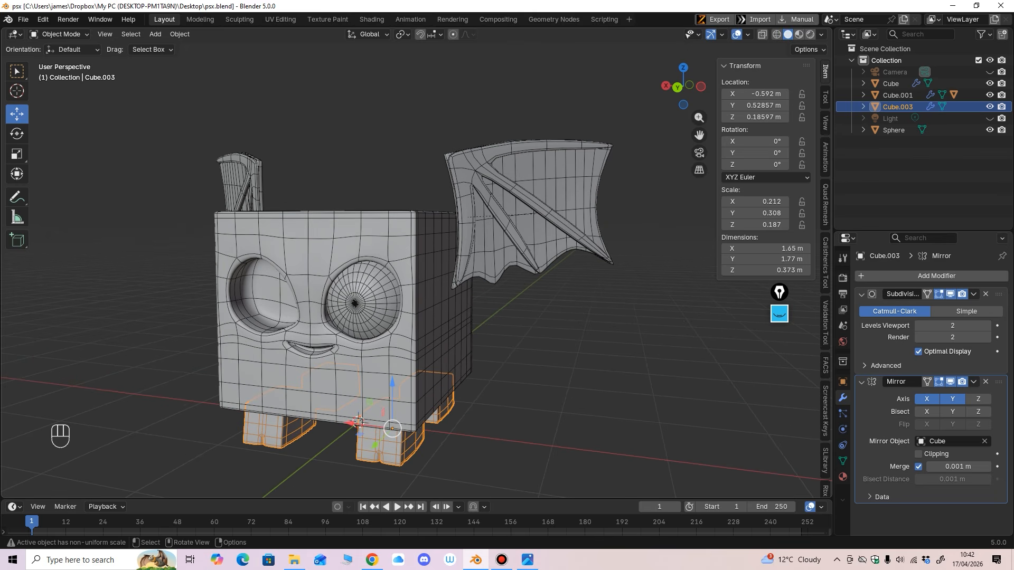
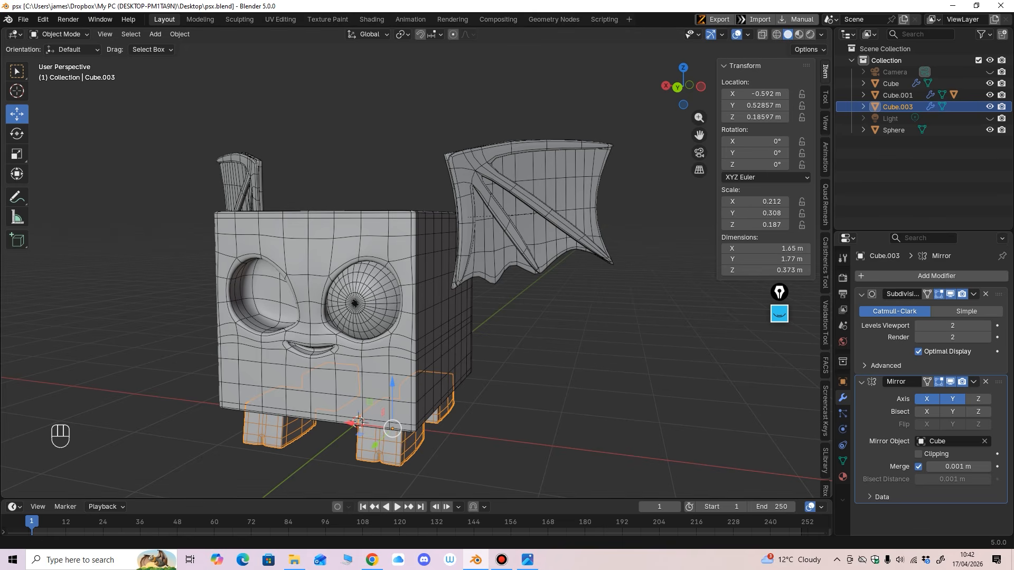
# Step: Examine the winged cube creature's reference image and inspect the model from several sides
pyautogui.moveTo(0, 58); pyautogui.dragTo(110, 77)
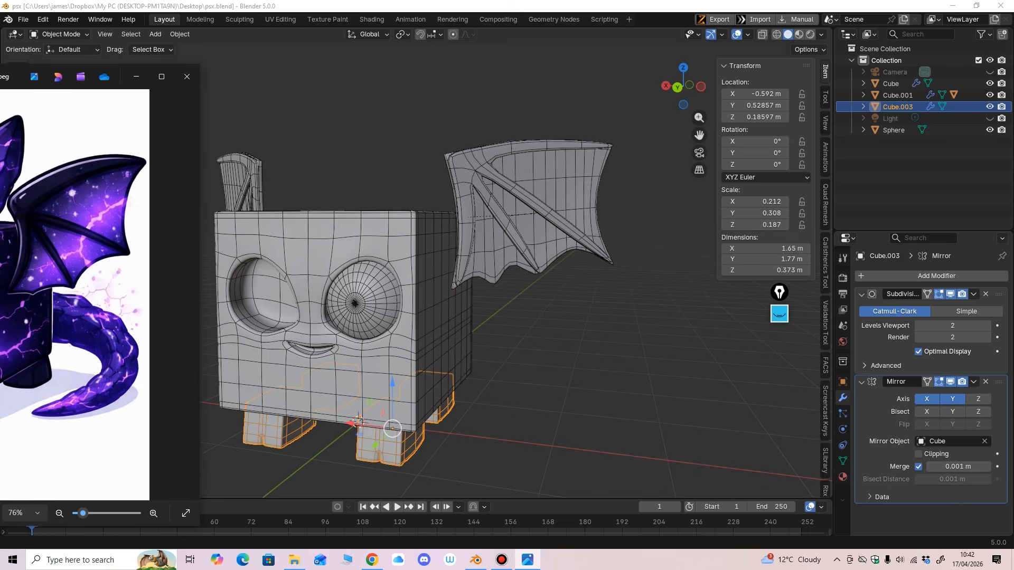
pyautogui.moveTo(7, 80); pyautogui.dragTo(335, 82)
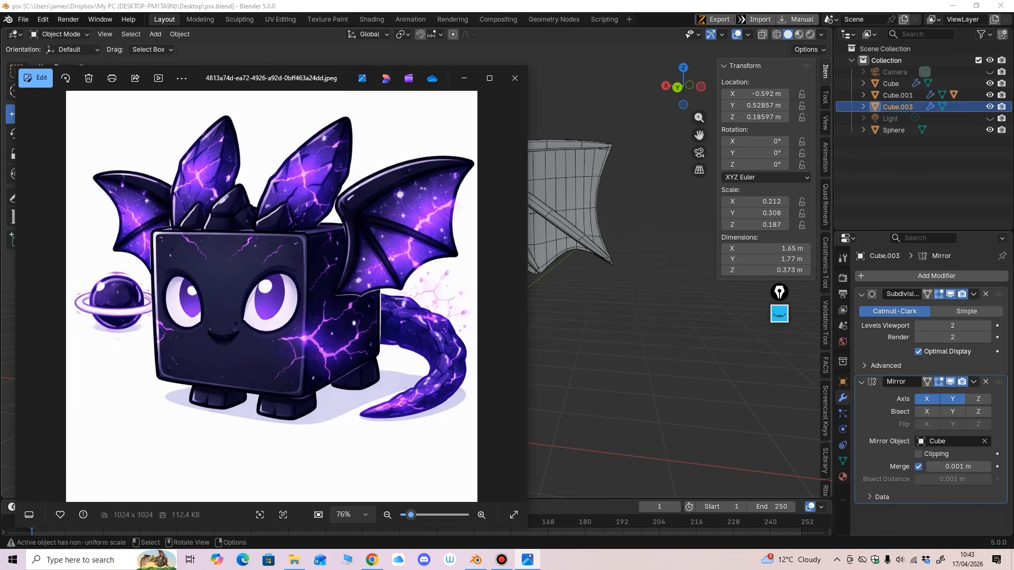
pyautogui.moveTo(332, 83); pyautogui.dragTo(0, 84)
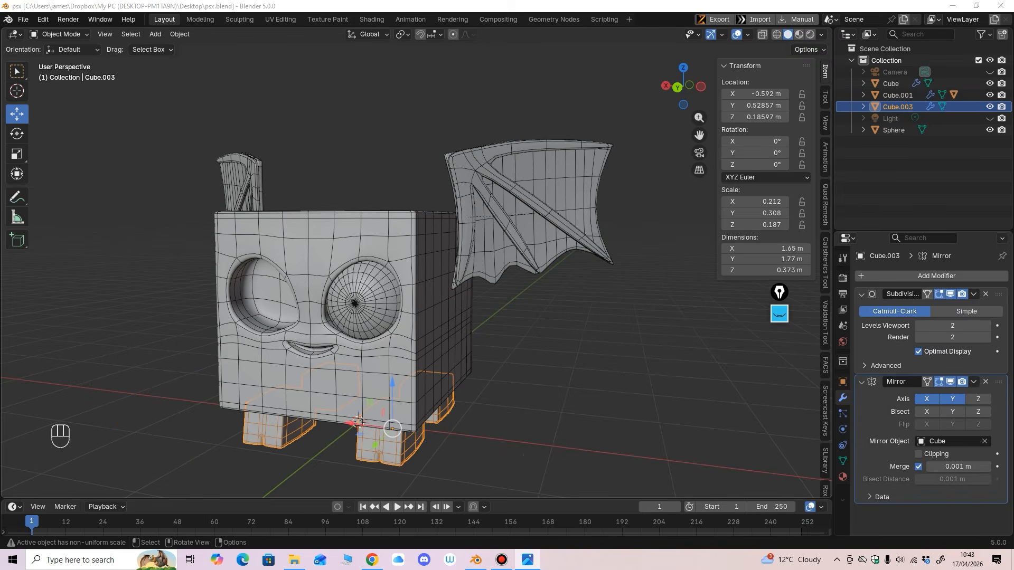
pyautogui.moveTo(523, 296); pyautogui.dragTo(460, 290, button='middle')
pyautogui.scroll(-2, 496, 293)
pyautogui.moveTo(370, 291); pyautogui.dragTo(628, 275, button='middle')
pyautogui.moveTo(449, 290); pyautogui.dragTo(410, 324, button='middle')
pyautogui.scroll(1, 394, 327)
pyautogui.scroll(-2, 446, 314)
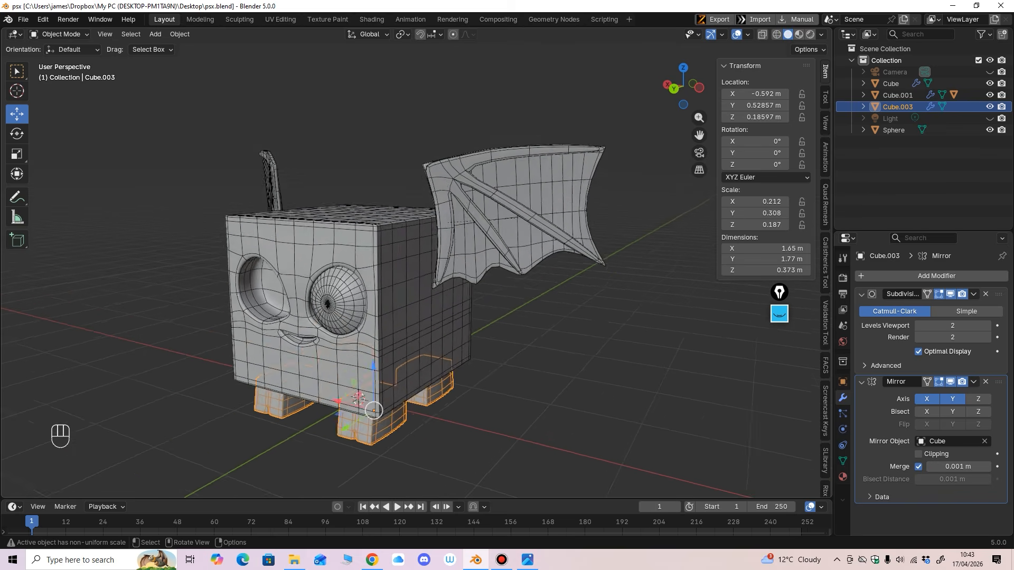
pyautogui.scroll(1, 411, 324)
# Step: Add a new cube and scale it to 0.360 in X and 0.387 in Y
pyautogui.click(155, 34)
pyautogui.moveTo(172, 47)
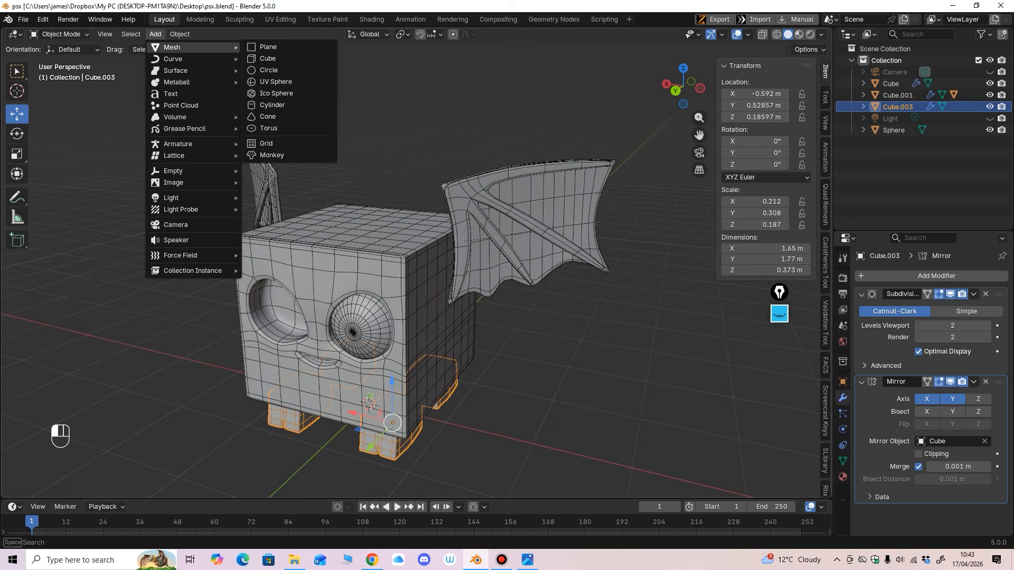
pyautogui.click(268, 58)
pyautogui.press('ctrl+KP_1')
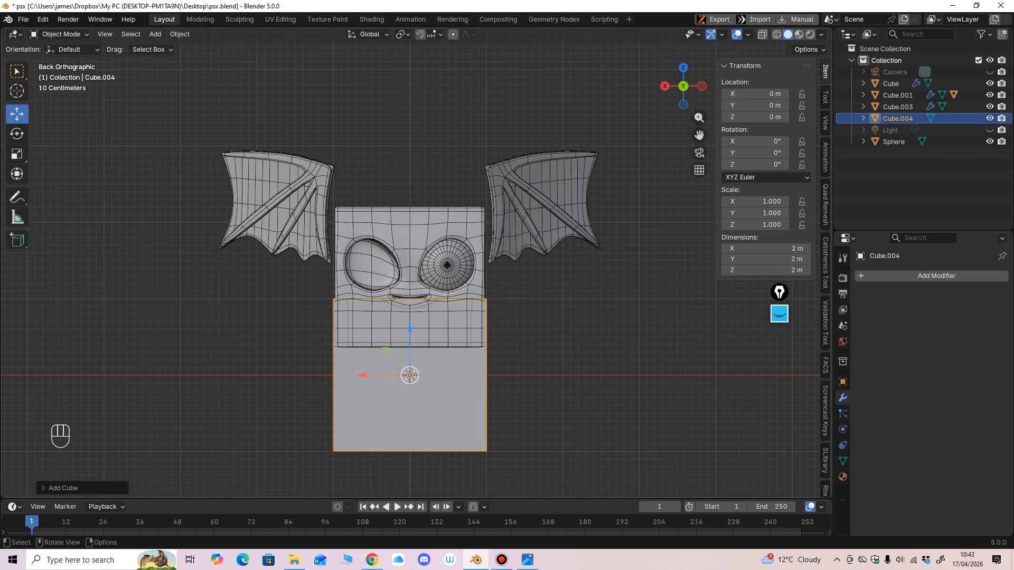
pyautogui.click(16, 153)
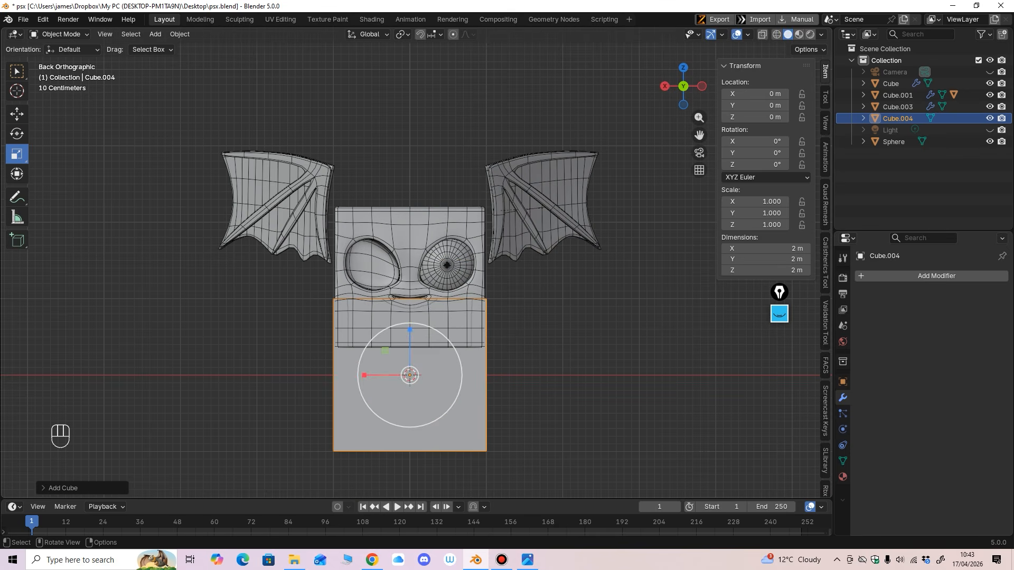
pyautogui.moveTo(364, 375); pyautogui.dragTo(394, 375)
pyautogui.moveTo(394, 375); pyautogui.dragTo(280, 376, button='middle')
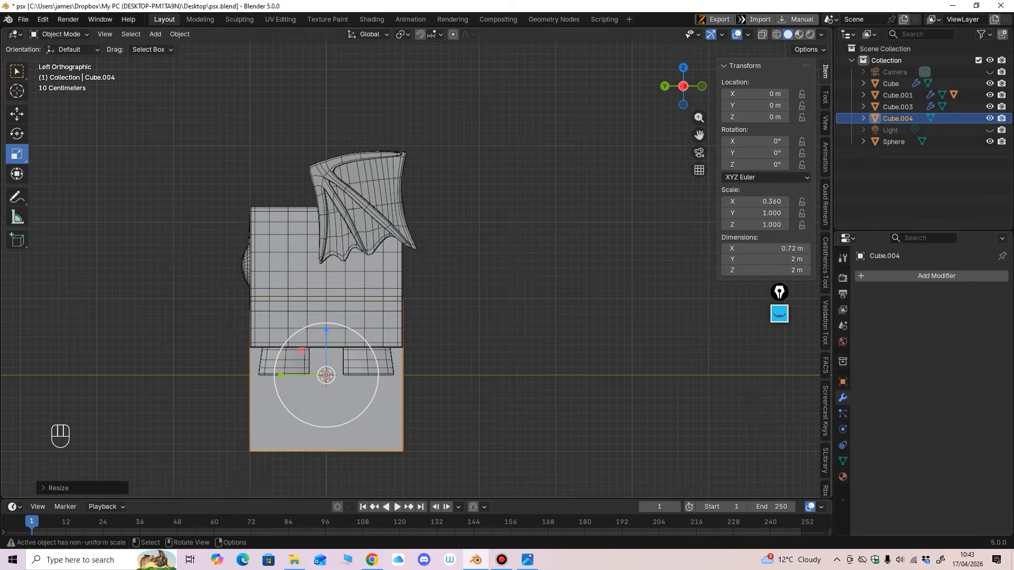
pyautogui.moveTo(280, 375); pyautogui.dragTo(309, 375)
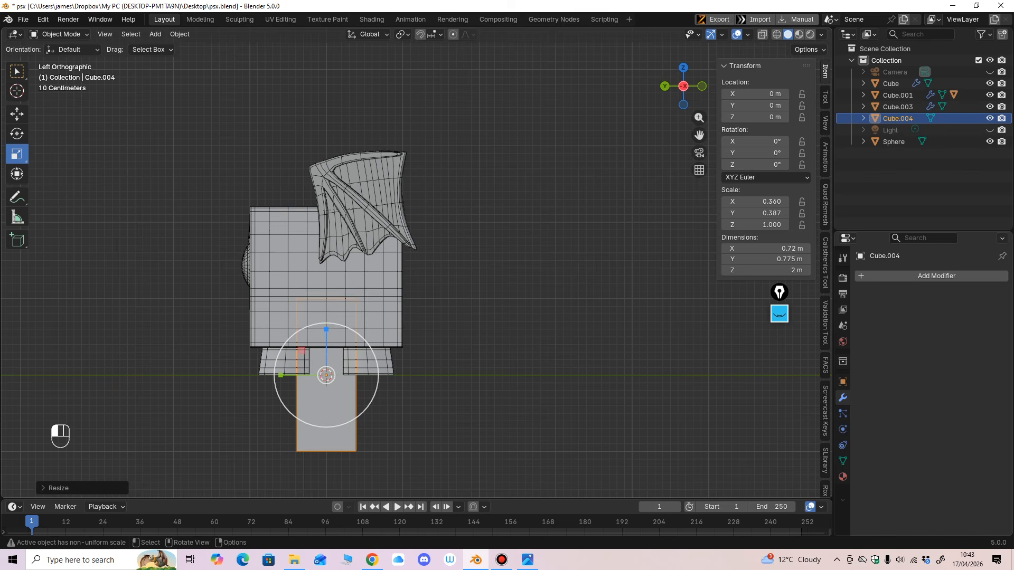
# Step: Scale the new cube to 0.546 in Z and raise it to Z 2.4587 m on top of the head
pyautogui.moveTo(326, 329); pyautogui.dragTo(326, 140)
pyautogui.hotkey('shift', 'space')
pyautogui.press('g')
pyautogui.moveTo(326, 141); pyautogui.dragTo(408, 226, button='middle')
pyautogui.scroll(1, 438, 154)
pyautogui.scroll(1, 406, 166)
pyautogui.scroll(-4, 406, 166)
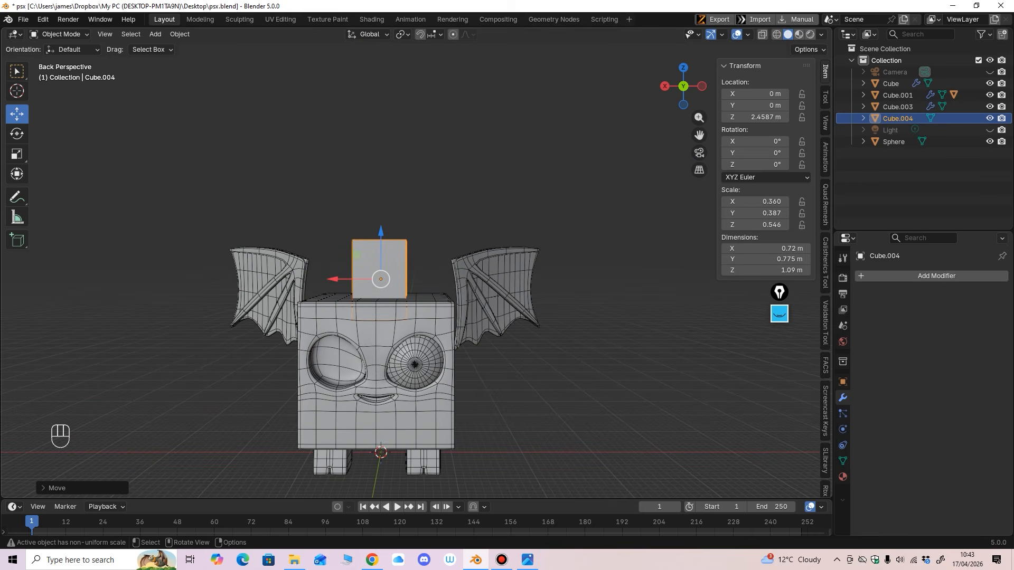
pyautogui.moveTo(408, 227)
pyautogui.keyDown('ctrl'); pyautogui.mouseDown(button='middle')
pyautogui.moveTo(408, 253)
pyautogui.moveTo(393, 216)
pyautogui.mouseUp(button='middle'); pyautogui.keyUp('ctrl')
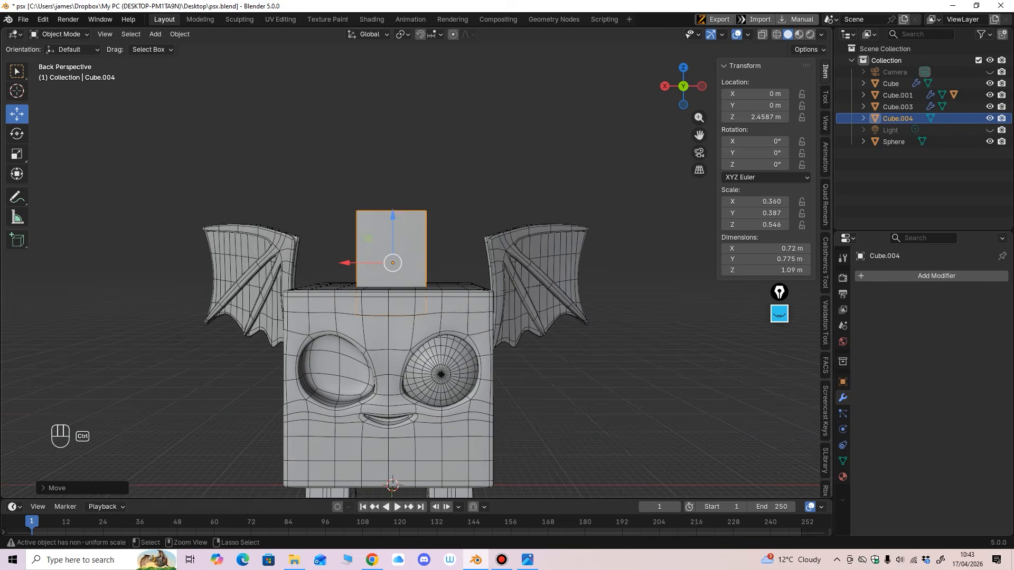
# Step: Raise the new cube to Z 3.3576 m, clear of the dragon's head
pyautogui.moveTo(392, 216); pyautogui.dragTo(392, 132)
pyautogui.moveTo(392, 132); pyautogui.dragTo(261, 243, button='middle')
pyautogui.press('KP_Decimal')
# Step: In Edit Mode, loop-cut the raised cube vertically through its depth and add supporting loops close to its side, top and bottom edges
pyautogui.moveTo(408, 210); pyautogui.dragTo(476, 243, button='middle')
pyautogui.click(59, 34)
pyautogui.click(59, 59)
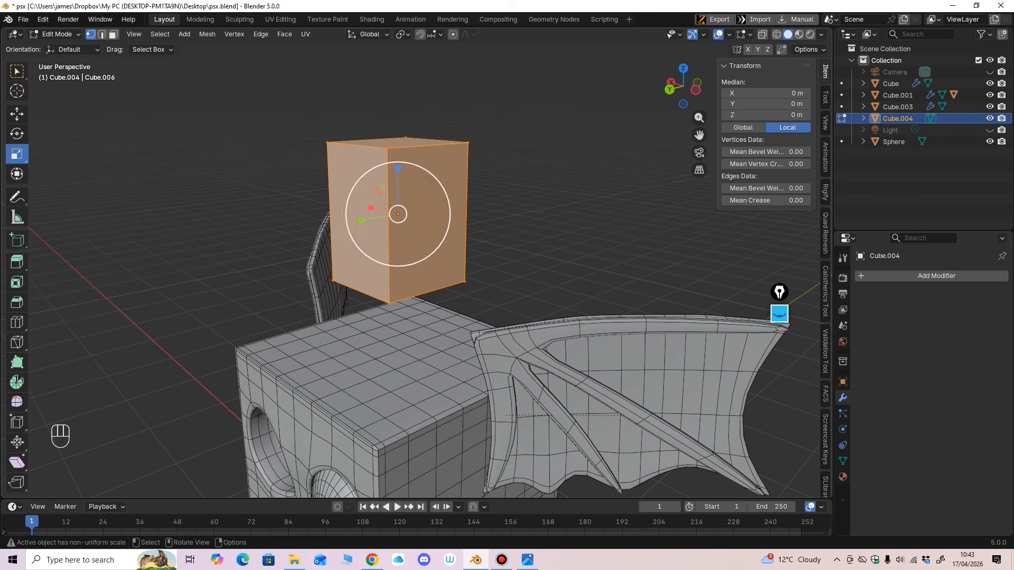
pyautogui.click(16, 322)
pyautogui.click(417, 156)
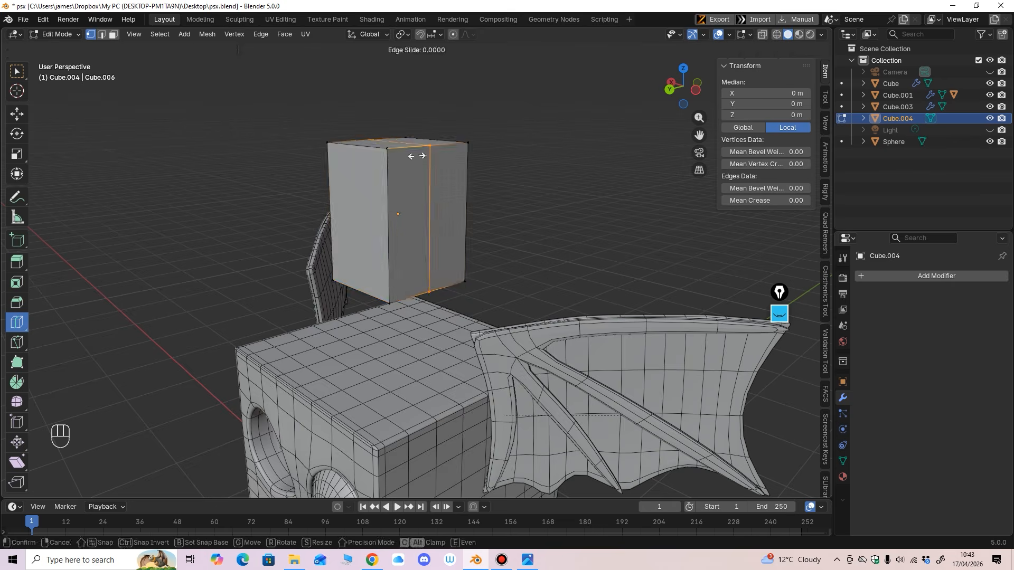
pyautogui.moveTo(416, 156); pyautogui.dragTo(379, 159, button='middle')
pyautogui.moveTo(373, 161); pyautogui.dragTo(471, 149)
pyautogui.moveTo(373, 170); pyautogui.dragTo(370, 142)
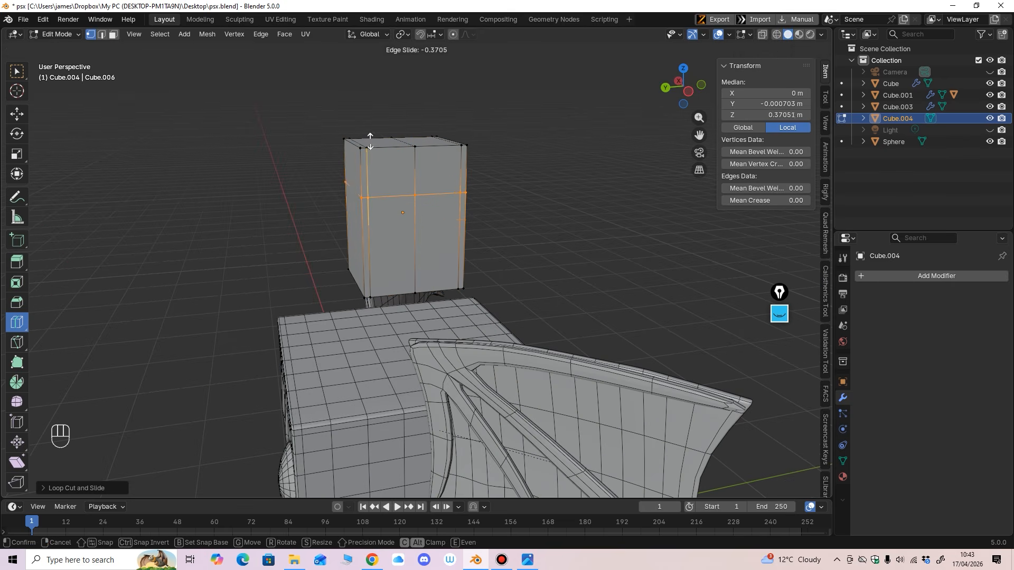
pyautogui.moveTo(372, 100); pyautogui.dragTo(372, 102)
pyautogui.moveTo(370, 244); pyautogui.dragTo(371, 311)
pyautogui.moveTo(372, 311); pyautogui.dragTo(459, 266, button='middle')
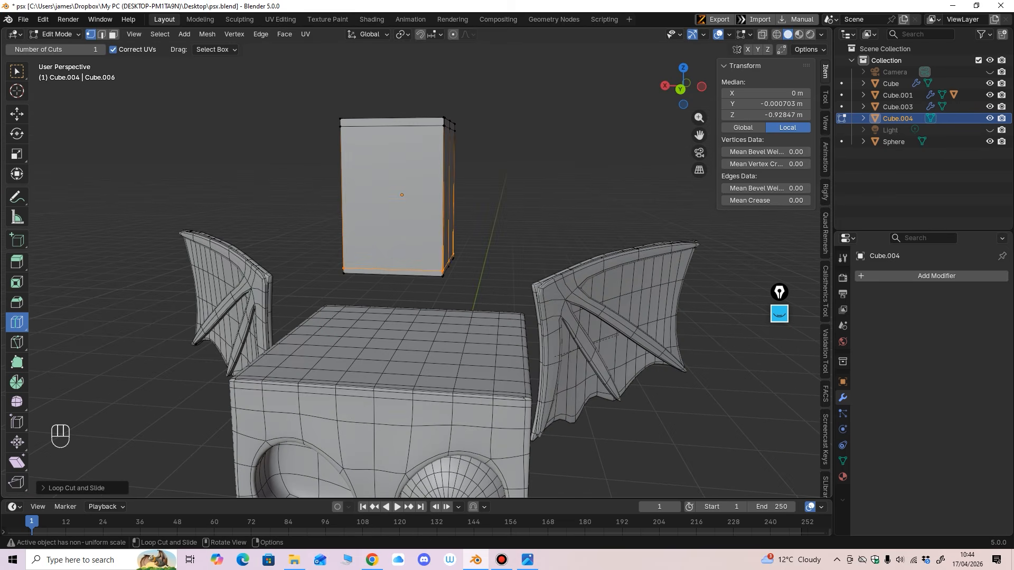
# Step: Add three evenly spaced horizontal loop cuts to the raised cube, at mid-height and halfway above and below it
pyautogui.click(433, 195)
pyautogui.moveTo(434, 195); pyautogui.dragTo(327, 208, button='middle')
pyautogui.moveTo(478, 185); pyautogui.dragTo(401, 181, button='middle')
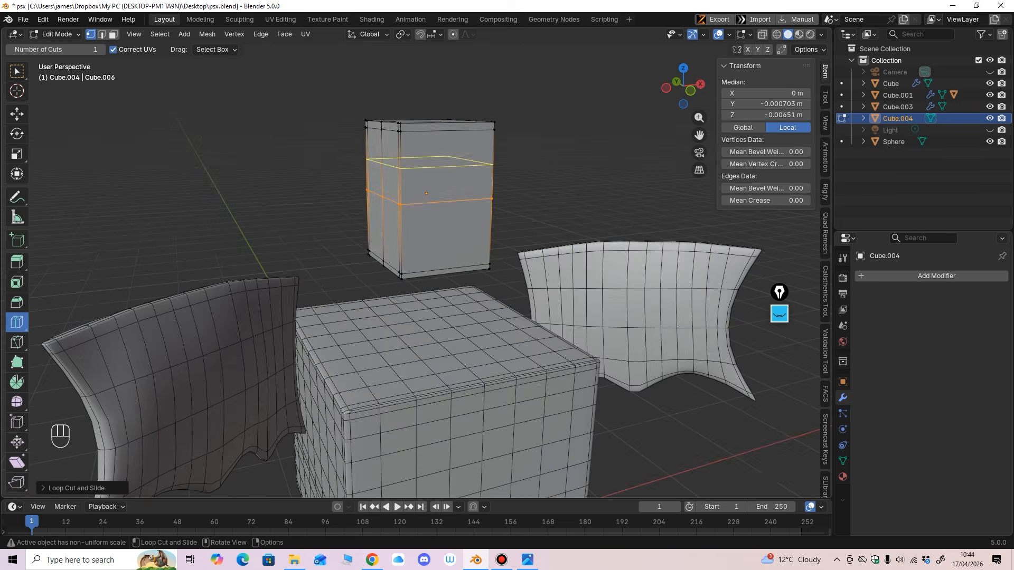
pyautogui.click(402, 180)
pyautogui.moveTo(402, 232); pyautogui.dragTo(523, 232, button='middle')
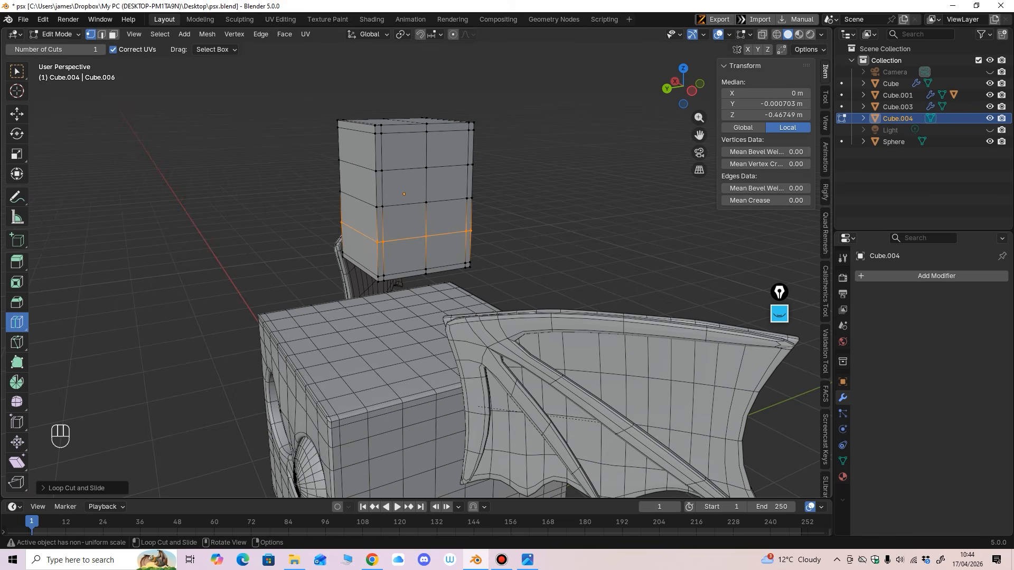
# Step: Add vertical loop cuts to both halves of the cube's narrow sides and three evenly spaced ones across its width
pyautogui.moveTo(422, 233); pyautogui.dragTo(502, 214, button='middle')
pyautogui.click(437, 212)
pyautogui.click(389, 212)
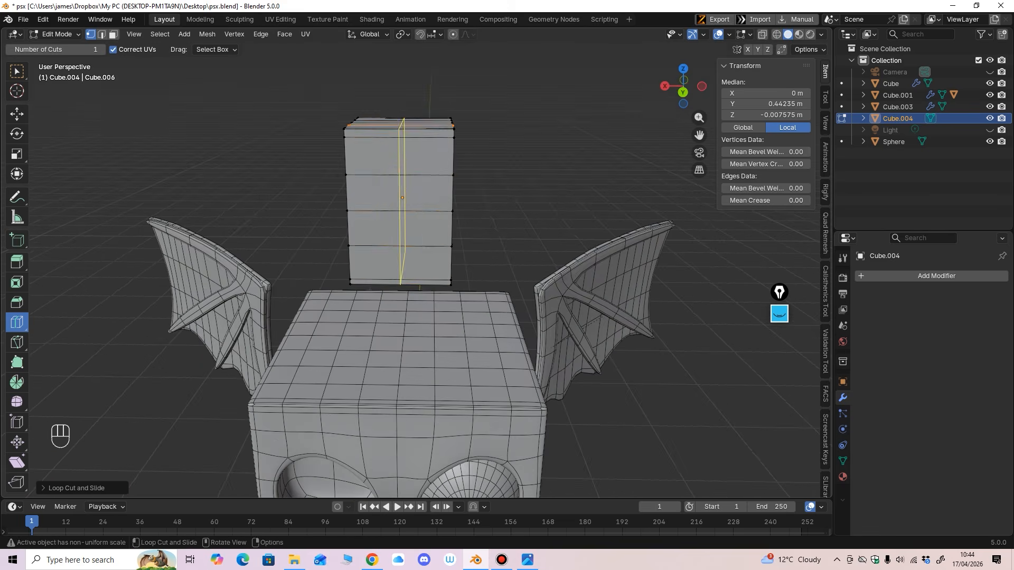
pyautogui.click(402, 184)
pyautogui.click(426, 185)
pyautogui.click(374, 185)
pyautogui.moveTo(375, 185); pyautogui.dragTo(307, 216, button='middle')
# Step: Return to Object Mode and scale the subdivided cube to 0.191 in Y
pyautogui.press('Tab')
pyautogui.hotkey('shift', 'space')
pyautogui.press('s')
pyautogui.moveTo(401, 211); pyautogui.dragTo(387, 243, button='middle')
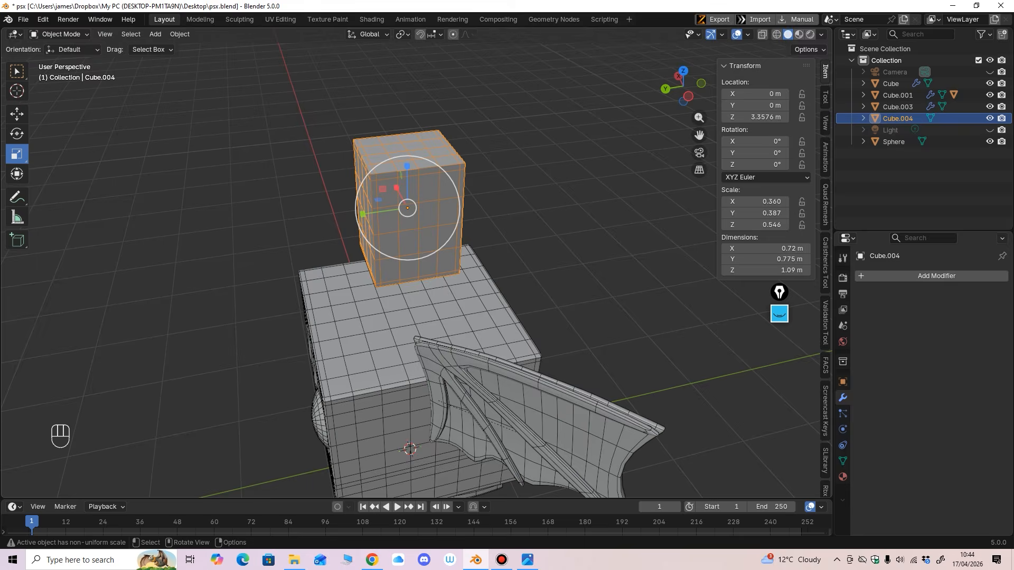
pyautogui.moveTo(363, 214); pyautogui.dragTo(386, 211)
pyautogui.moveTo(385, 210); pyautogui.dragTo(501, 145, button='middle')
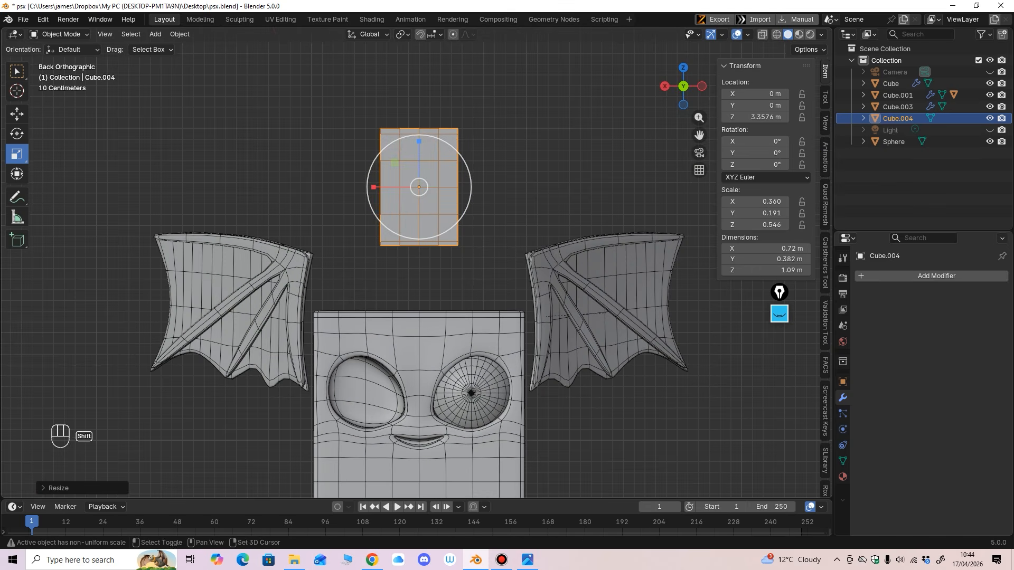
# Step: With X-ray on in back view, nudge one side's lower and middle vertices outward, the middle ones to local X 1.0652 m
pyautogui.scroll(1, 420, 259)
pyautogui.hotkey('alt', 'z')
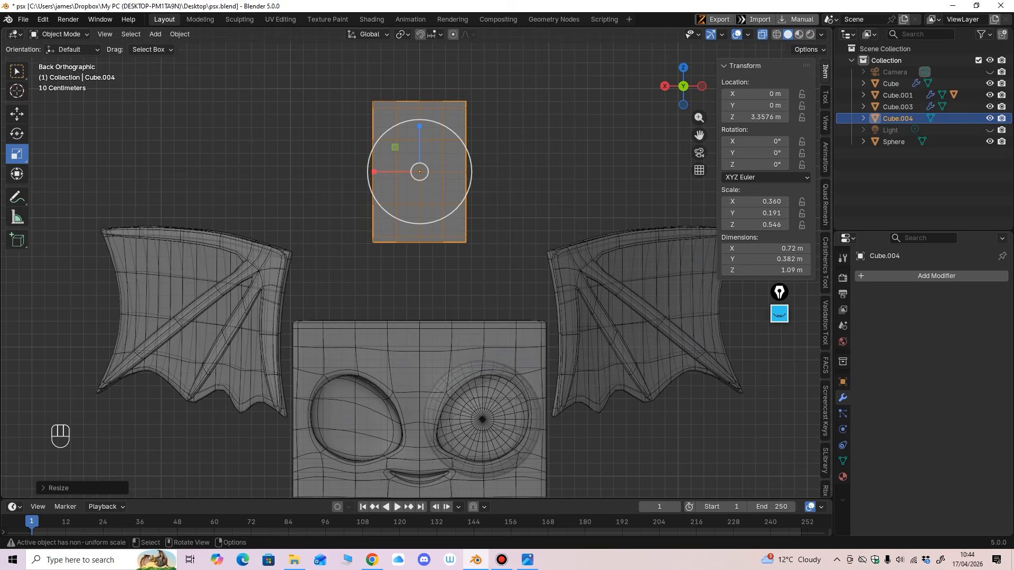
pyautogui.click(16, 114)
pyautogui.keyDown('shift'); pyautogui.moveTo(79, 122); pyautogui.dragTo(76, 149, button='middle'); pyautogui.keyUp('shift')
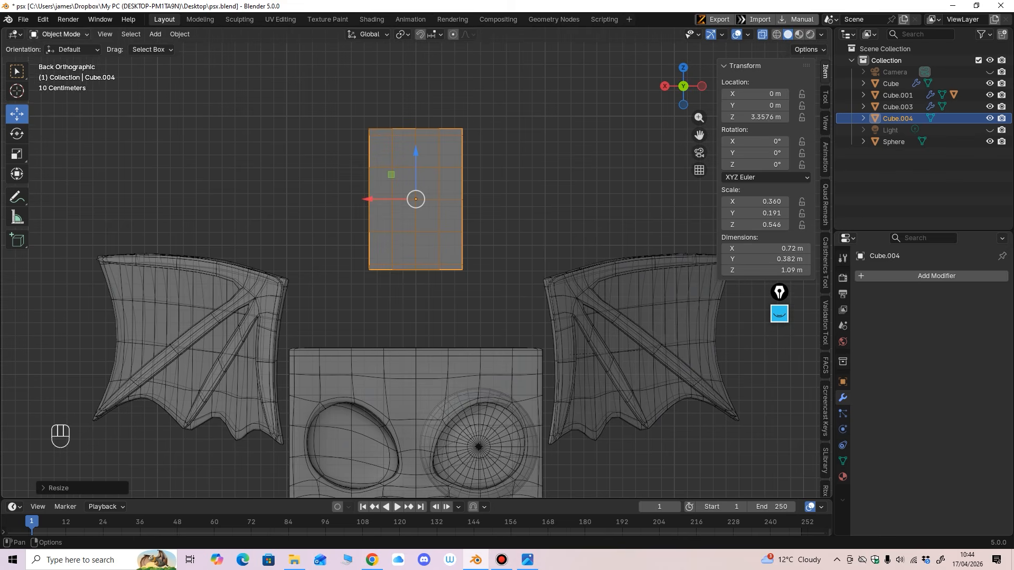
pyautogui.press('Tab')
pyautogui.scroll(1, 416, 206)
pyautogui.click(17, 114)
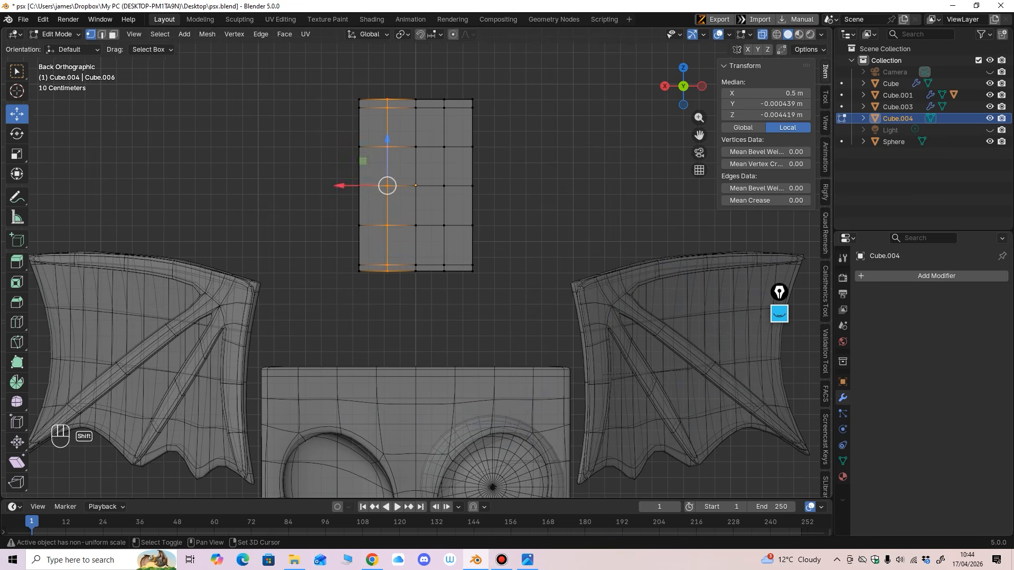
pyautogui.keyDown('shift'); pyautogui.moveTo(79, 122); pyautogui.dragTo(65, 156, button='middle'); pyautogui.keyUp('shift')
pyautogui.click(345, 260)
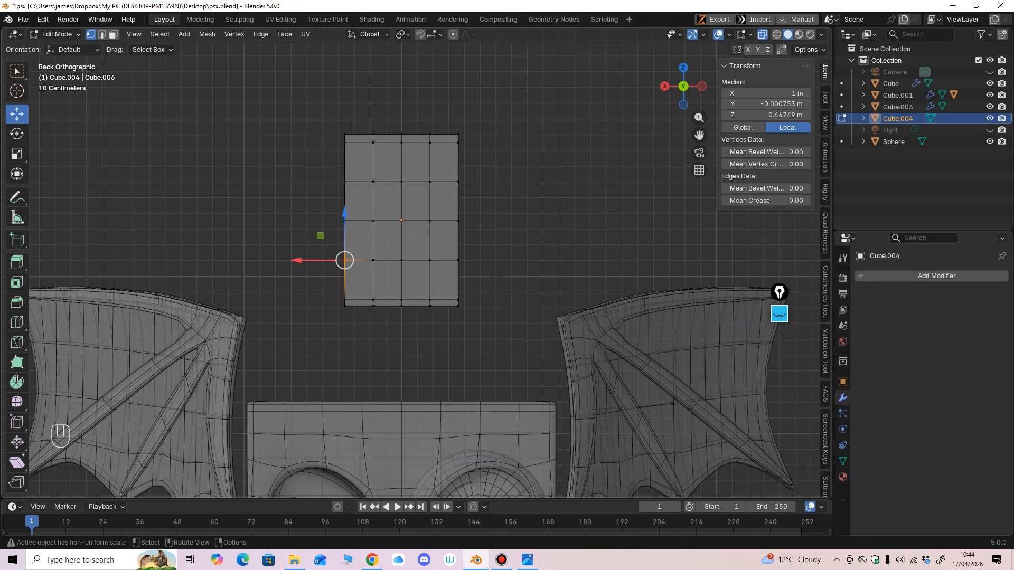
pyautogui.moveTo(298, 260); pyautogui.dragTo(290, 260)
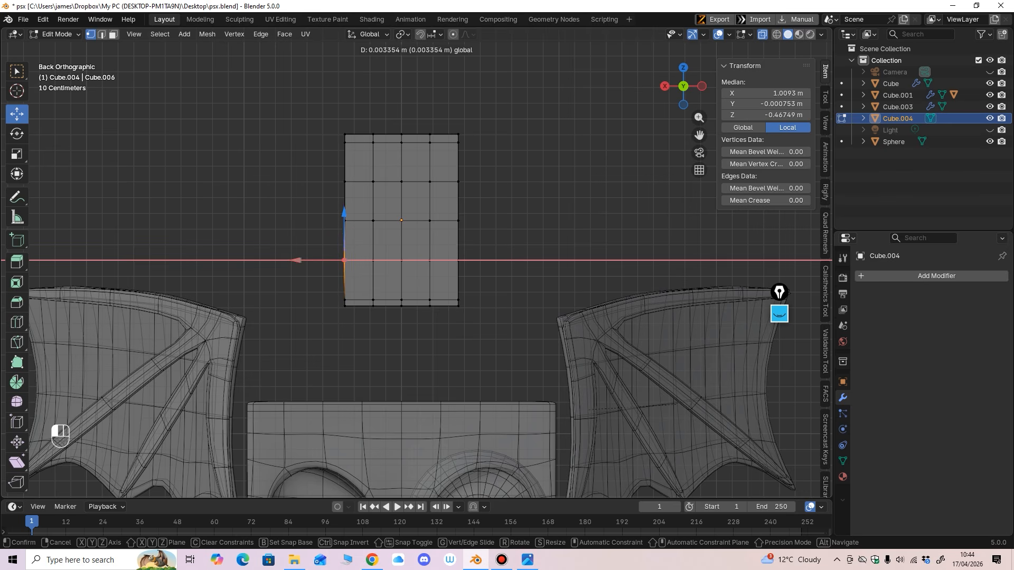
pyautogui.moveTo(298, 261); pyautogui.dragTo(297, 260)
pyautogui.click(345, 221)
pyautogui.moveTo(299, 221); pyautogui.dragTo(294, 221)
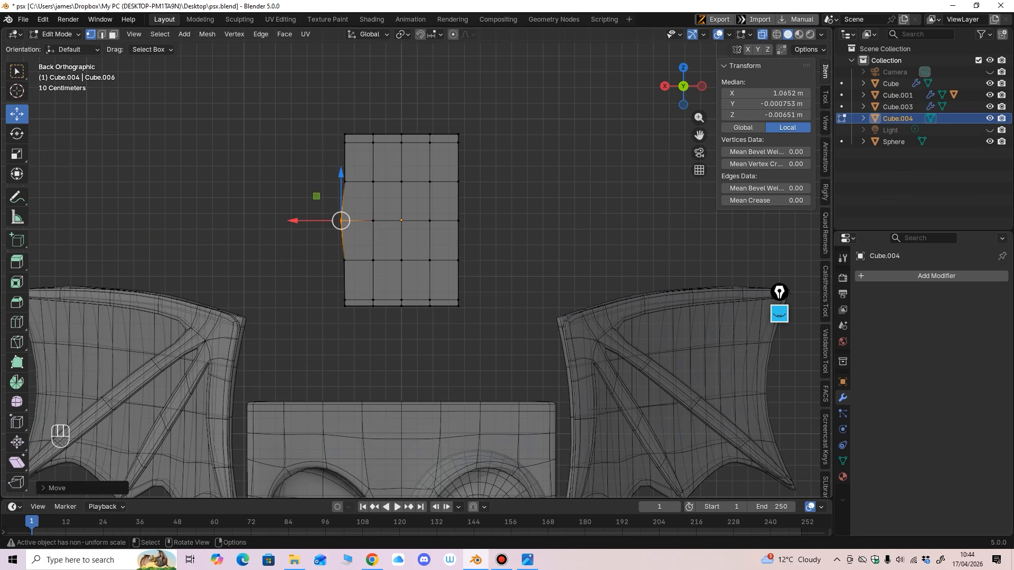
# Step: Narrow the block's upper vertex rows in X so the shape tapers strongly toward its top
pyautogui.moveTo(306, 165); pyautogui.dragTo(476, 194)
pyautogui.click(16, 154)
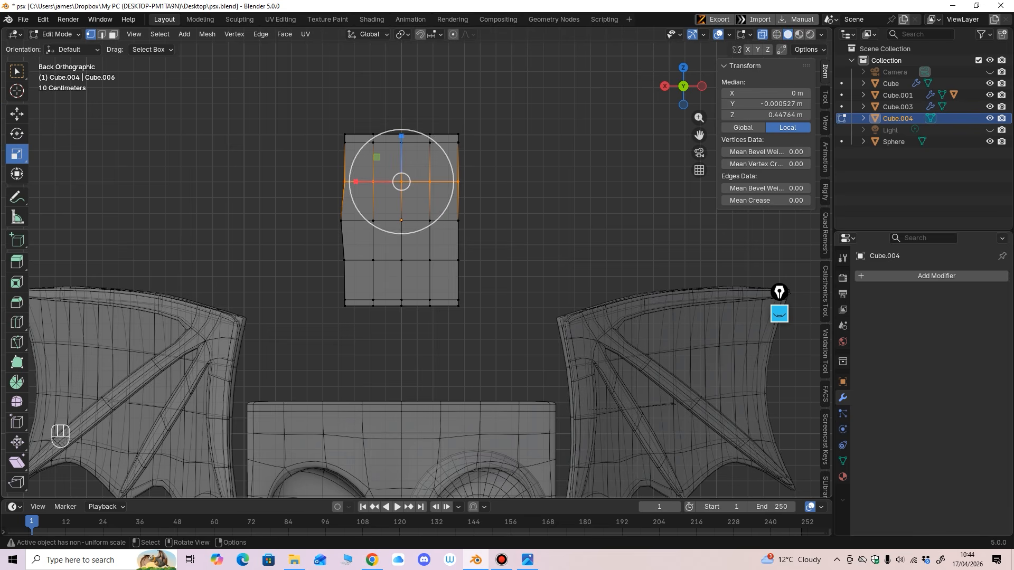
pyautogui.moveTo(356, 182); pyautogui.dragTo(368, 181)
pyautogui.moveTo(299, 96); pyautogui.dragTo(465, 146)
pyautogui.moveTo(355, 138); pyautogui.dragTo(383, 137)
pyautogui.keyDown('shift'); pyautogui.moveTo(383, 137); pyautogui.dragTo(379, 176, button='middle'); pyautogui.keyUp('shift')
pyautogui.keyDown('ctrl'); pyautogui.moveTo(379, 175); pyautogui.dragTo(378, 152, button='middle'); pyautogui.keyUp('ctrl')
pyautogui.moveTo(285, 102); pyautogui.dragTo(455, 164)
pyautogui.moveTo(346, 145); pyautogui.dragTo(358, 148)
pyautogui.keyDown('shift'); pyautogui.moveTo(358, 148); pyautogui.dragTo(338, 153, button='middle'); pyautogui.keyUp('shift')
# Step: Narrow the middle and lower vertex rows slightly in X to continue the taper down the block
pyautogui.moveTo(280, 220); pyautogui.dragTo(456, 248)
pyautogui.moveTo(336, 237); pyautogui.dragTo(343, 237)
pyautogui.keyDown('shift'); pyautogui.moveTo(342, 238); pyautogui.dragTo(332, 225, button='middle'); pyautogui.keyUp('shift')
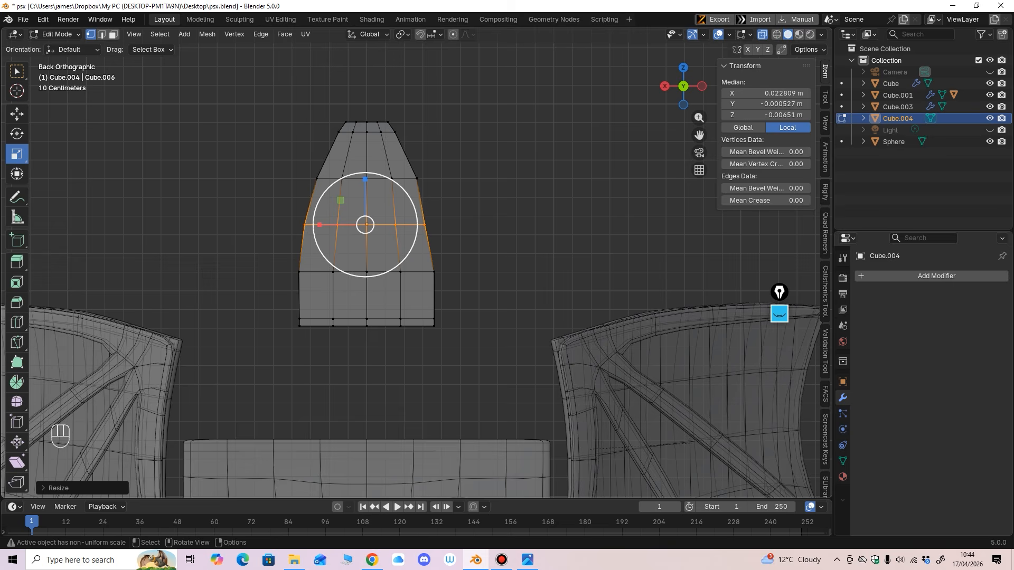
pyautogui.moveTo(332, 225); pyautogui.dragTo(331, 225)
pyautogui.keyDown('shift'); pyautogui.moveTo(331, 227); pyautogui.dragTo(330, 212, button='middle'); pyautogui.keyUp('shift')
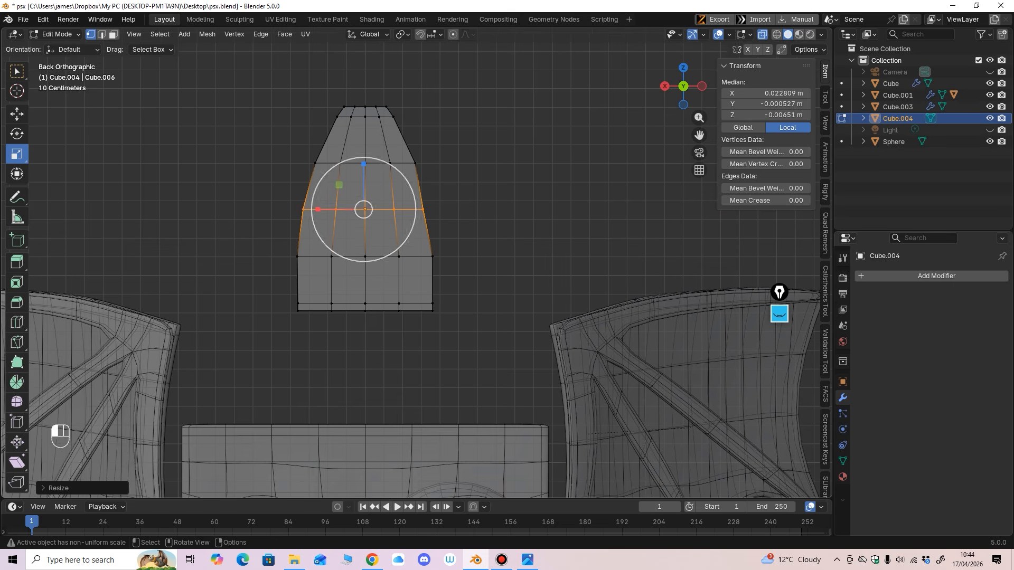
pyautogui.moveTo(280, 243); pyautogui.dragTo(449, 269)
pyautogui.moveTo(314, 257); pyautogui.dragTo(317, 257)
pyautogui.keyDown('shift'); pyautogui.moveTo(317, 257); pyautogui.dragTo(310, 234, button='middle'); pyautogui.keyUp('shift')
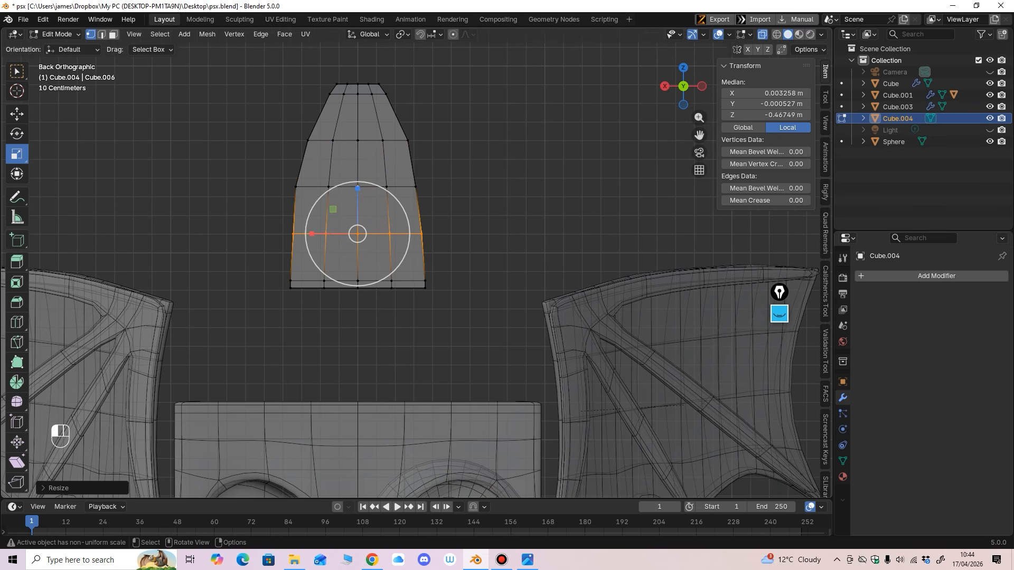
# Step: Lower the bottom vertex row to local Z -1.0518 m
pyautogui.moveTo(245, 327); pyautogui.dragTo(518, 284)
pyautogui.click(16, 114)
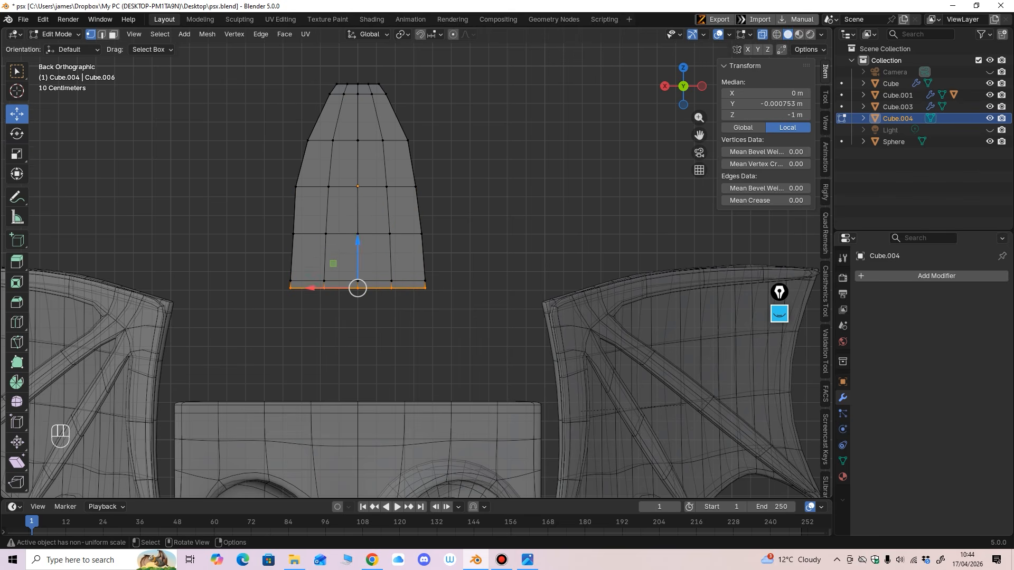
pyautogui.moveTo(358, 241); pyautogui.dragTo(358, 247)
pyautogui.keyDown('shift'); pyautogui.moveTo(357, 247); pyautogui.dragTo(364, 235, button='middle'); pyautogui.keyUp('shift')
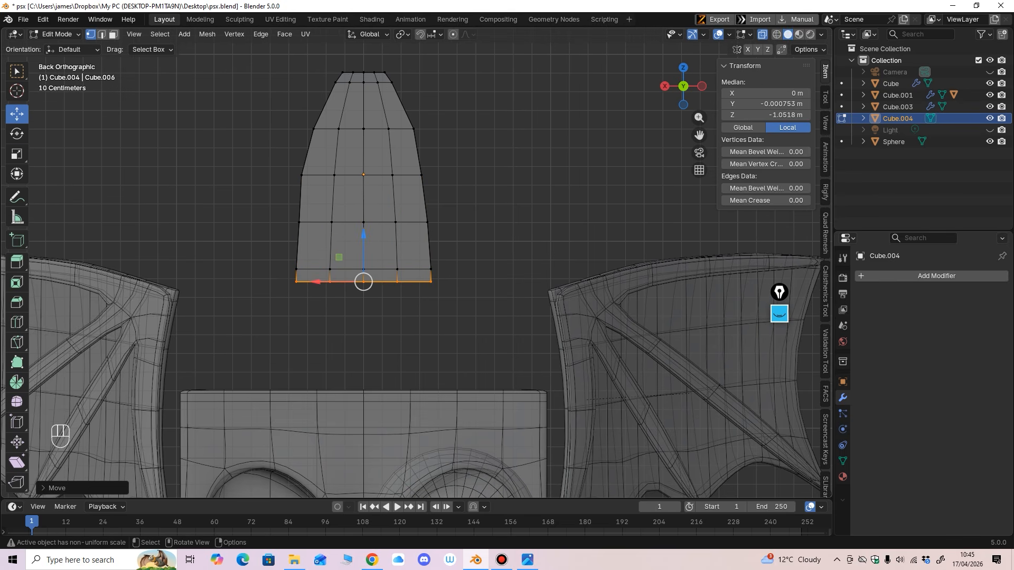
# Step: Narrow the two lowest vertex rows in X, scaling the bottom row in further for a rounded base
pyautogui.moveTo(267, 248); pyautogui.dragTo(505, 330)
pyautogui.click(17, 154)
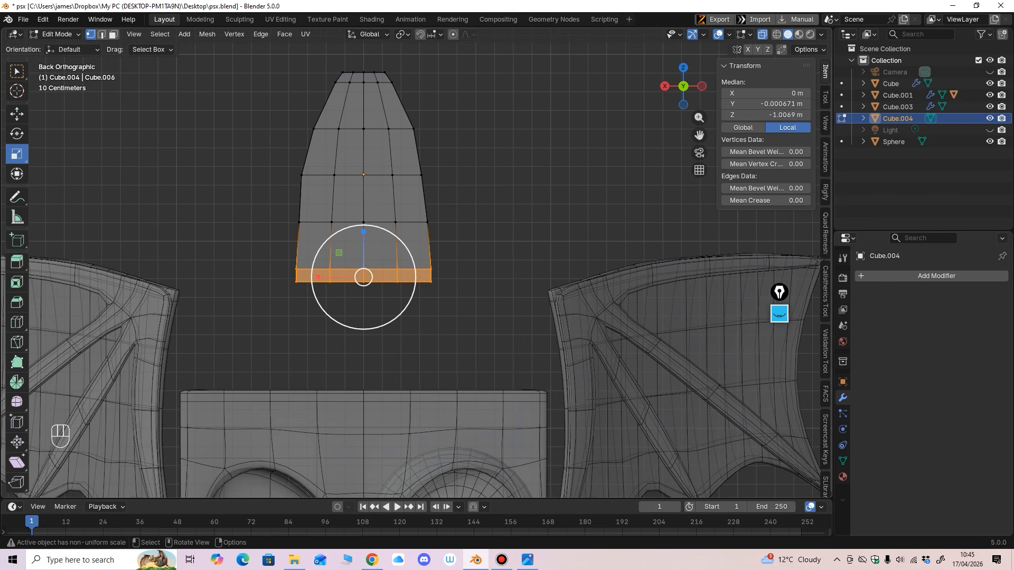
pyautogui.moveTo(318, 277); pyautogui.dragTo(328, 276)
pyautogui.moveTo(273, 343); pyautogui.dragTo(426, 277)
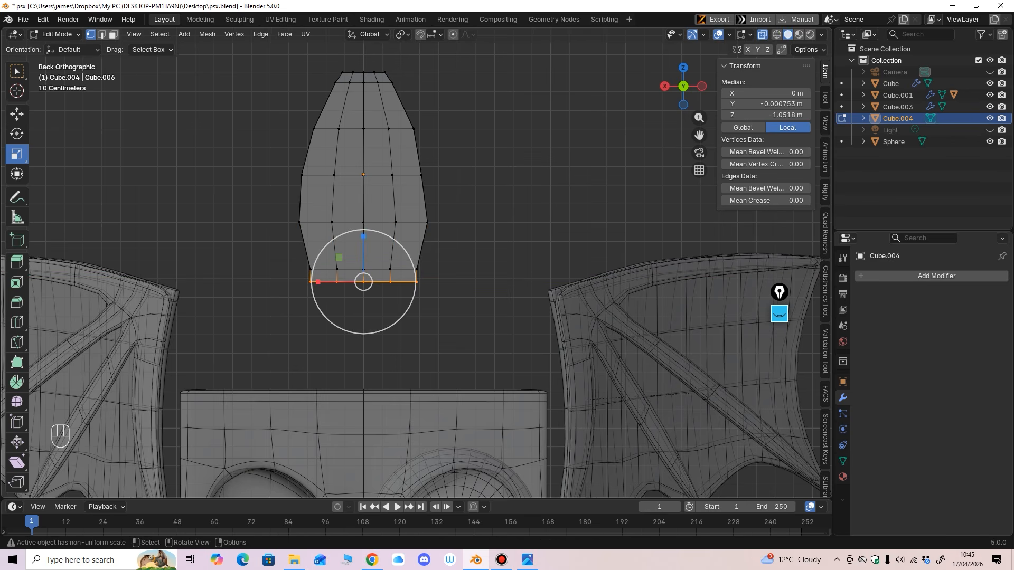
pyautogui.moveTo(318, 282); pyautogui.dragTo(331, 284)
# Step: Lower the bottom vertex row to local Z -1.1346 m and widen the two lowest rows slightly
pyautogui.click(17, 114)
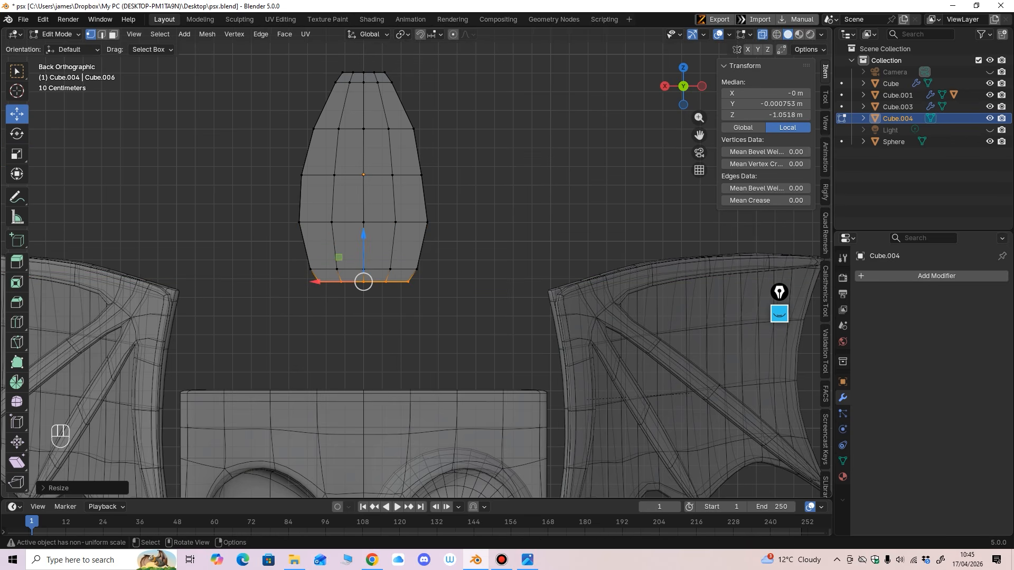
pyautogui.moveTo(363, 248); pyautogui.dragTo(364, 257)
pyautogui.scroll(-2, 417, 280)
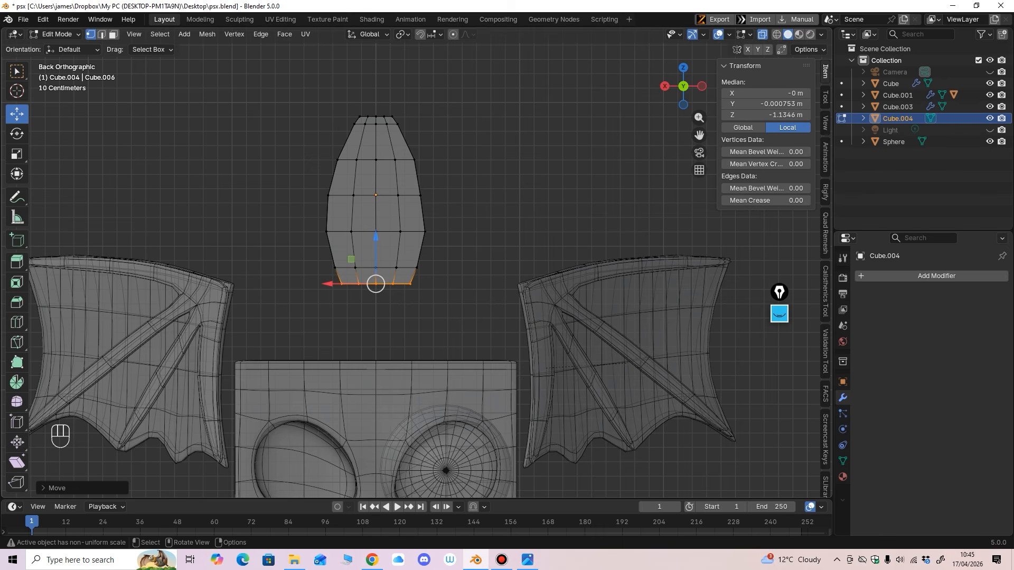
pyautogui.press('ctrl+KP_Add')
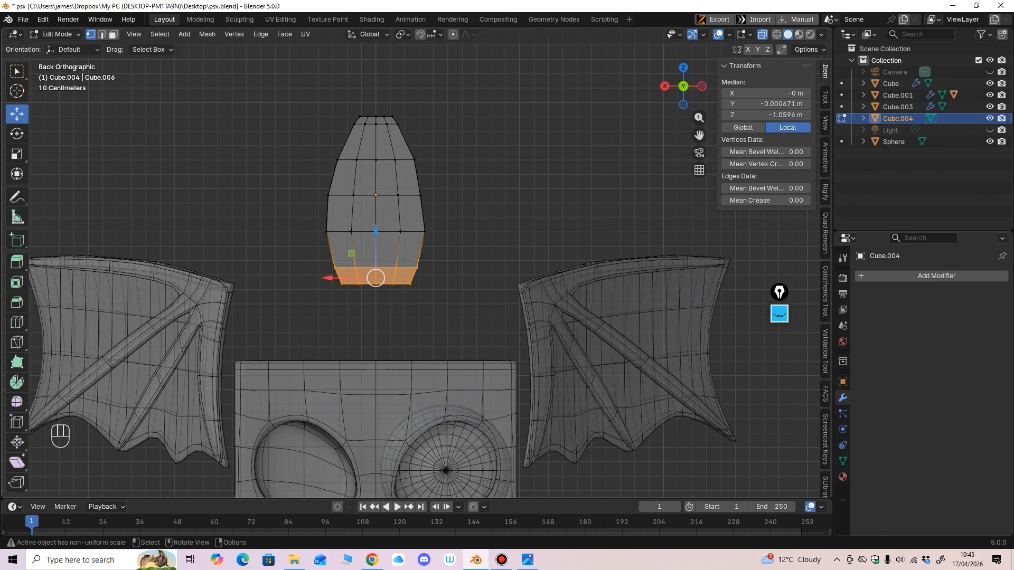
pyautogui.moveTo(376, 278); pyautogui.dragTo(362, 277)
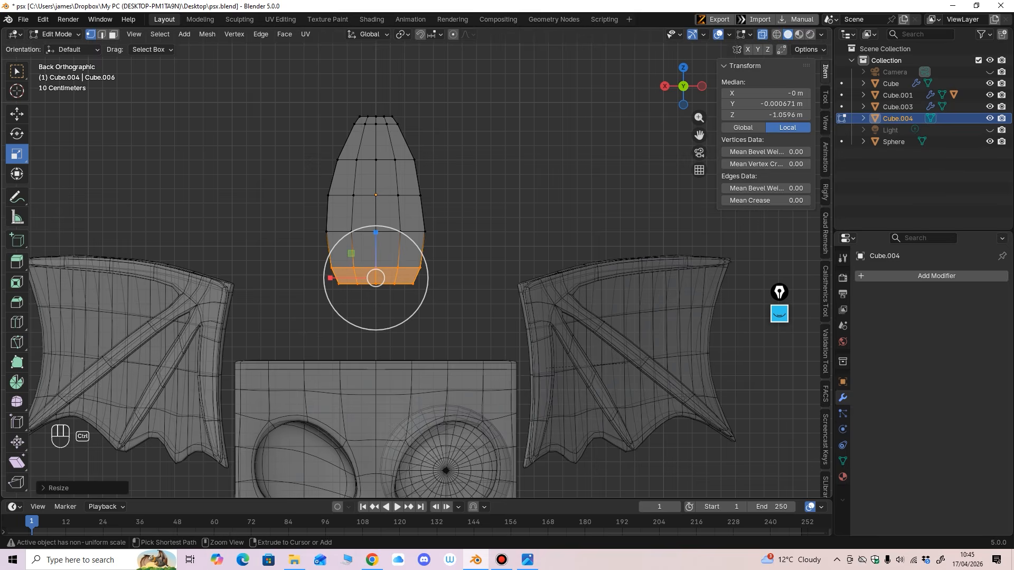
pyautogui.moveTo(362, 276); pyautogui.dragTo(389, 271, button='middle')
# Step: Return to Object Mode, turn X-ray off and add a Subdivision Surface modifier to the tapered block
pyautogui.click(54, 33)
pyautogui.click(58, 47)
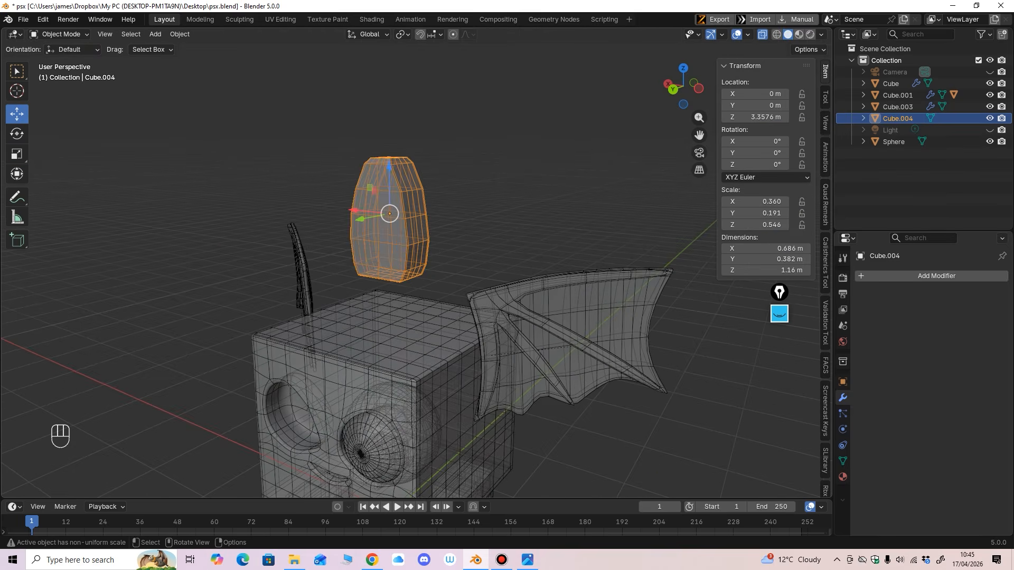
pyautogui.click(762, 34)
pyautogui.click(872, 276)
pyautogui.moveTo(866, 277)
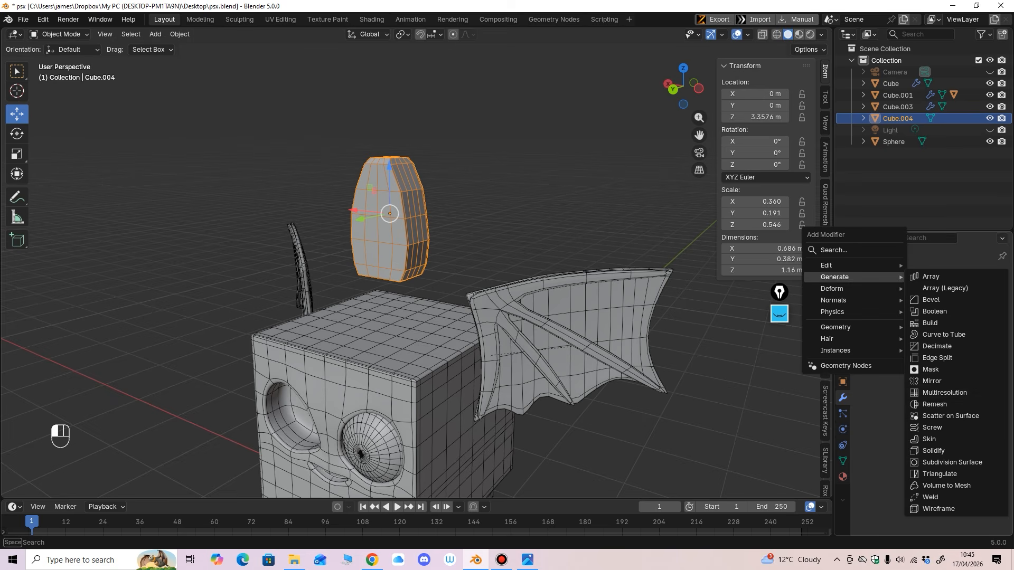
pyautogui.click(951, 463)
pyautogui.scroll(2, 423, 296)
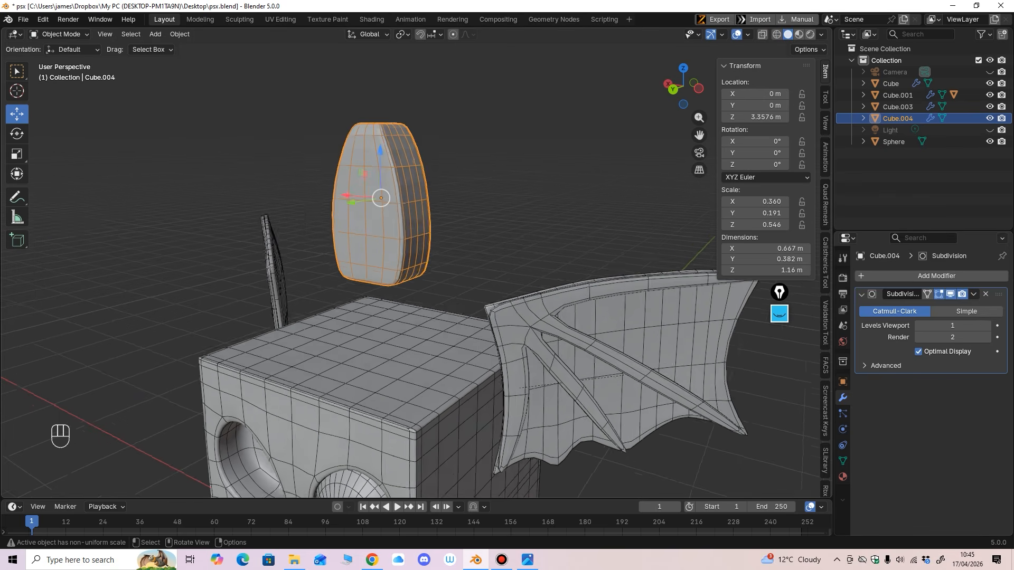
# Step: Shade the tapered block smooth and apply all its transforms to deltas
pyautogui.rightClick(341, 223)
pyautogui.click(342, 223)
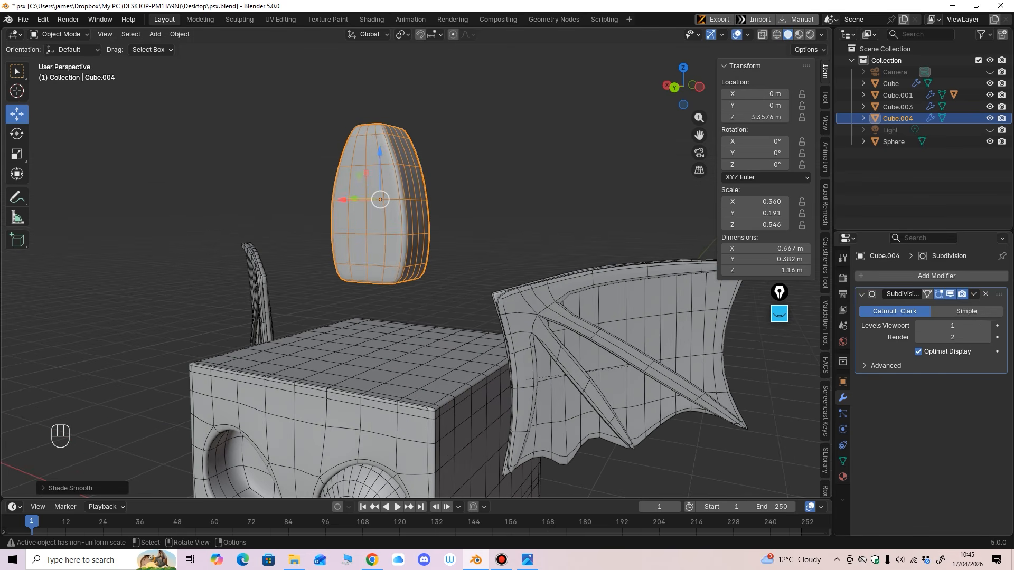
pyautogui.hotkey('ctrl', 'a')
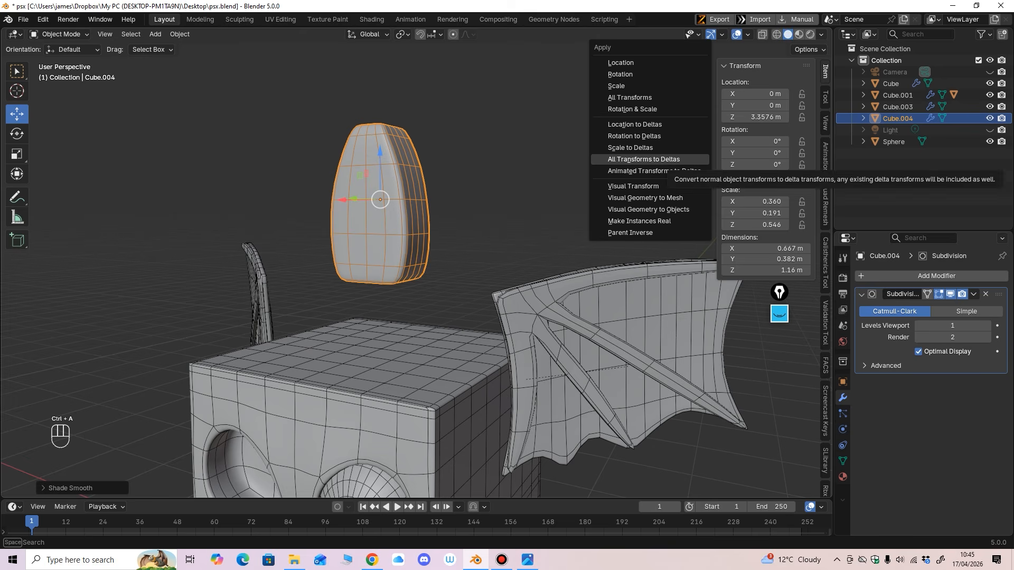
pyautogui.click(650, 159)
# Step: Switch the tapered block to Sculpt Mode and bulge its faces outward using the Grab brush at 358 px
pyautogui.click(58, 34)
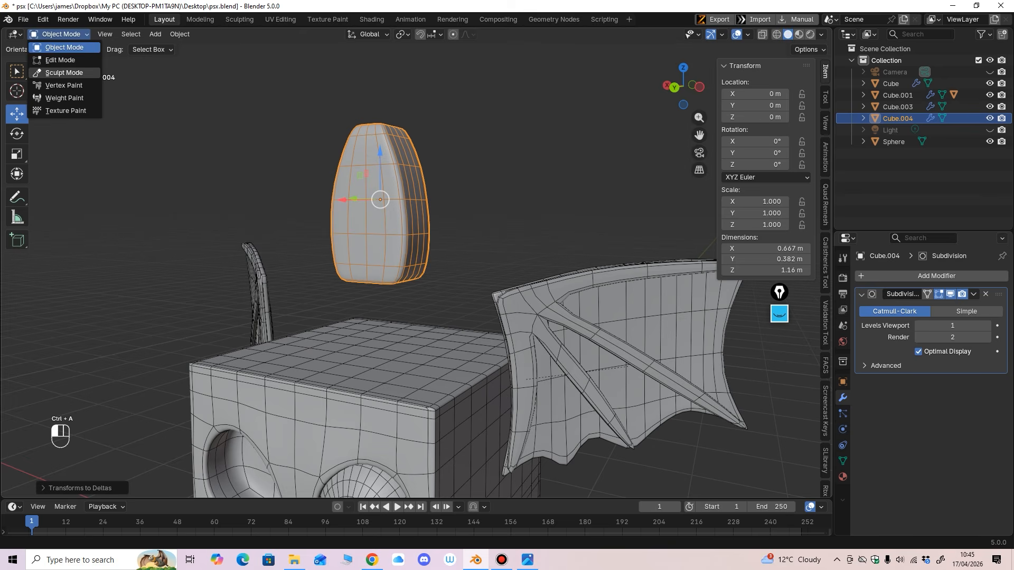
pyautogui.click(53, 66)
pyautogui.press('f')
pyautogui.click(490, 223)
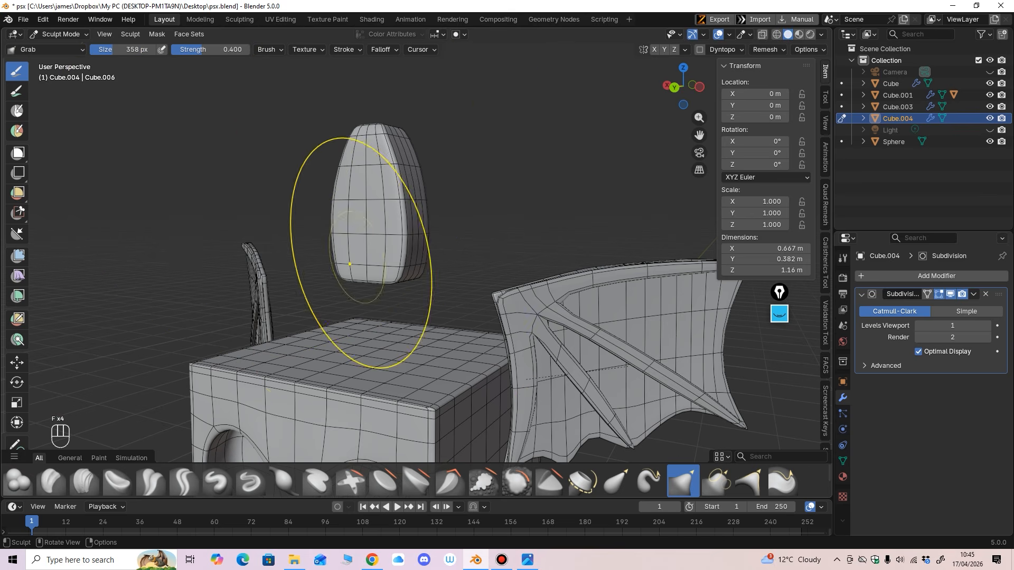
pyautogui.moveTo(357, 254); pyautogui.dragTo(336, 254, button='middle')
pyautogui.keyDown('ctrl'); pyautogui.moveTo(335, 255); pyautogui.dragTo(336, 230, button='middle'); pyautogui.keyUp('ctrl')
pyautogui.moveTo(363, 202); pyautogui.dragTo(353, 205)
pyautogui.moveTo(370, 195); pyautogui.dragTo(347, 222, button='middle')
pyautogui.moveTo(360, 214)
pyautogui.mouseDown()
pyautogui.moveTo(349, 214)
pyautogui.moveTo(376, 195)
pyautogui.mouseUp()
# Step: Reduce the brush size to 156 px and switch to the Smooth brush with its strength set to 0.4
pyautogui.press('f')
pyautogui.click(417, 217)
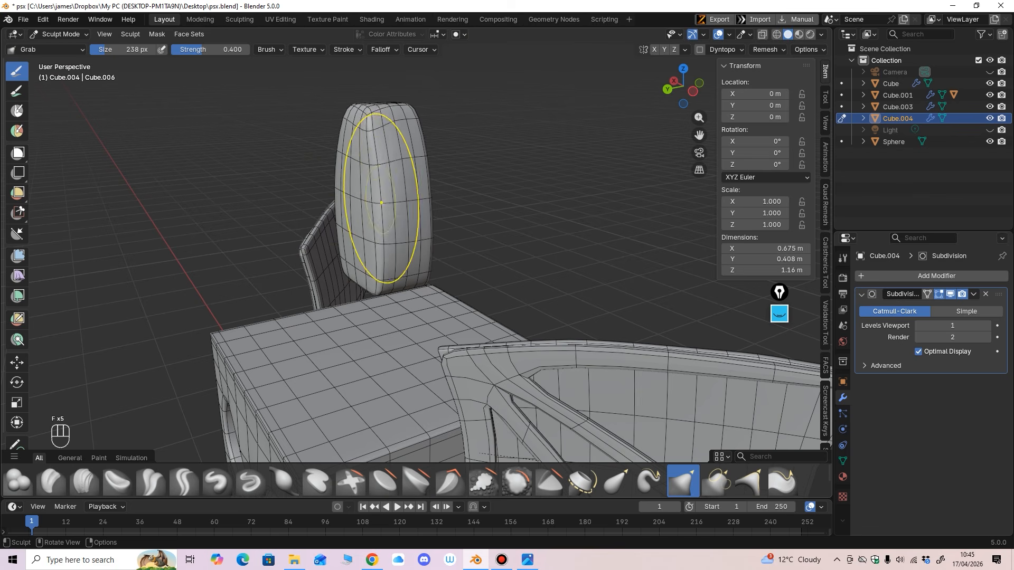
pyautogui.moveTo(376, 194); pyautogui.dragTo(380, 192, button='middle')
pyautogui.moveTo(368, 137); pyautogui.dragTo(355, 148, button='middle')
pyautogui.moveTo(371, 191); pyautogui.dragTo(400, 186, button='middle')
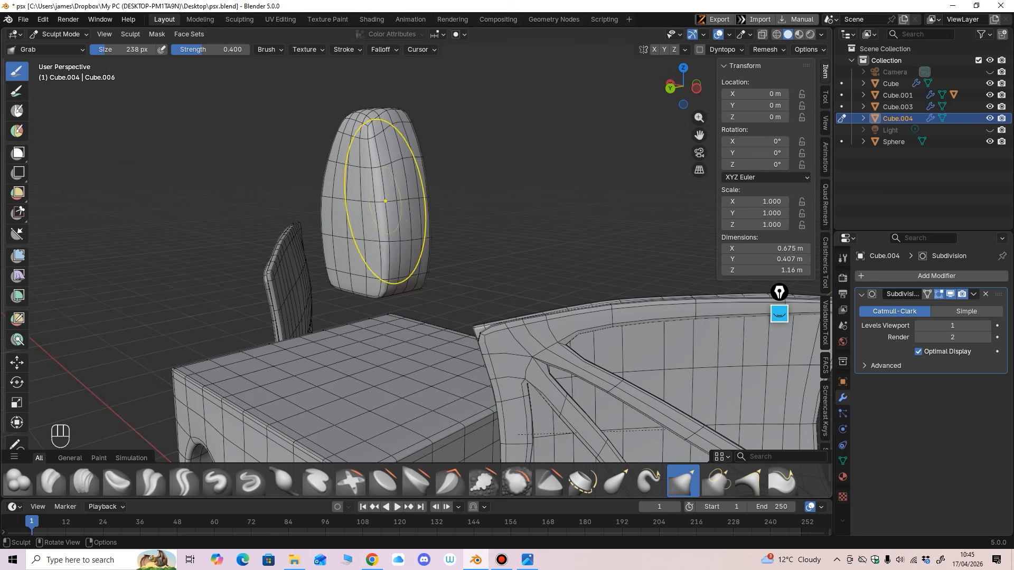
pyautogui.press('f')
pyautogui.click(362, 200)
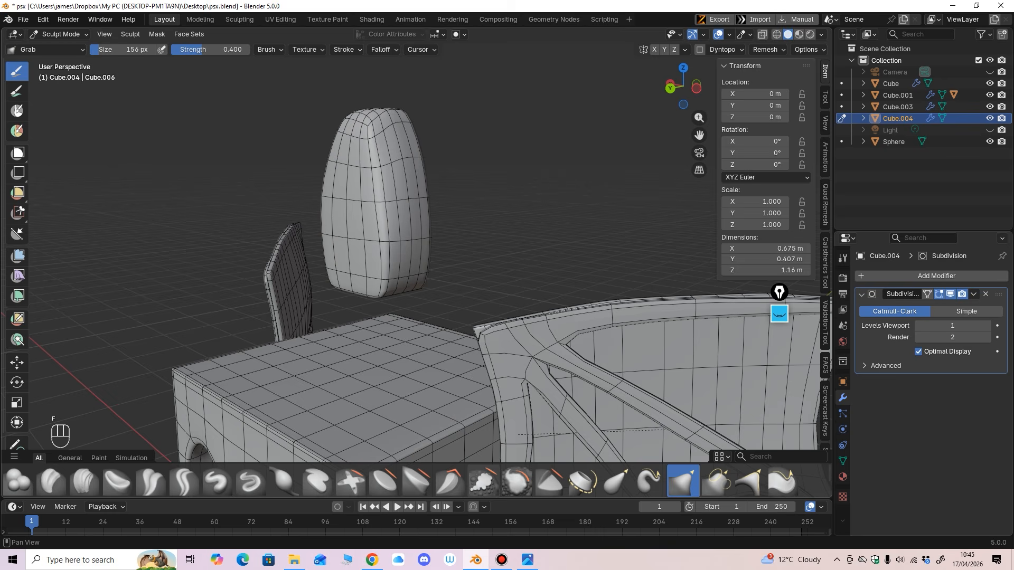
pyautogui.click(516, 481)
pyautogui.click(211, 49)
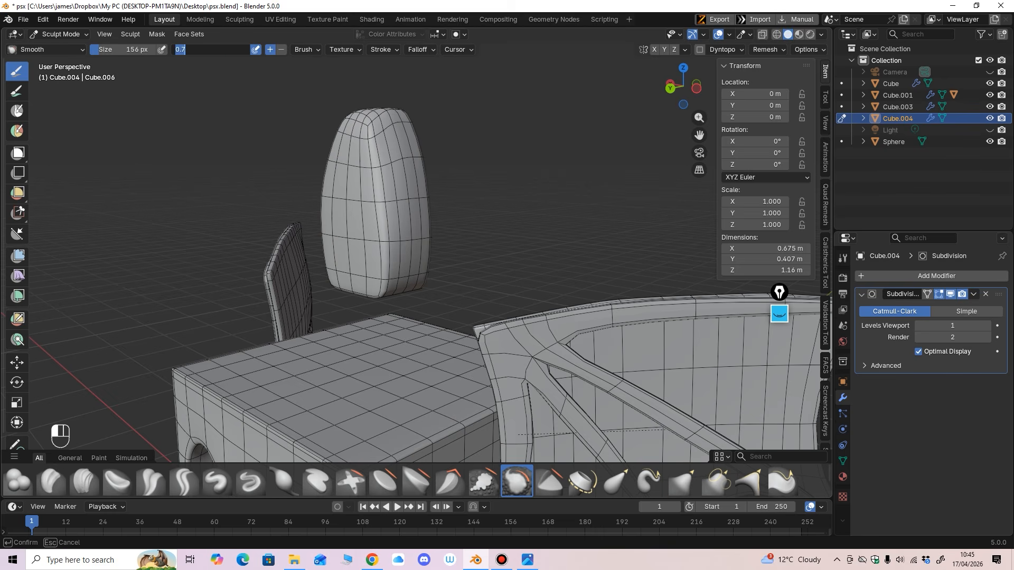
pyautogui.write('.4')
pyautogui.press('Return')
# Step: Smooth the hard side edges and corners all around the tapered block, from its upper part down to the base
pyautogui.moveTo(386, 148); pyautogui.dragTo(421, 195, button='middle')
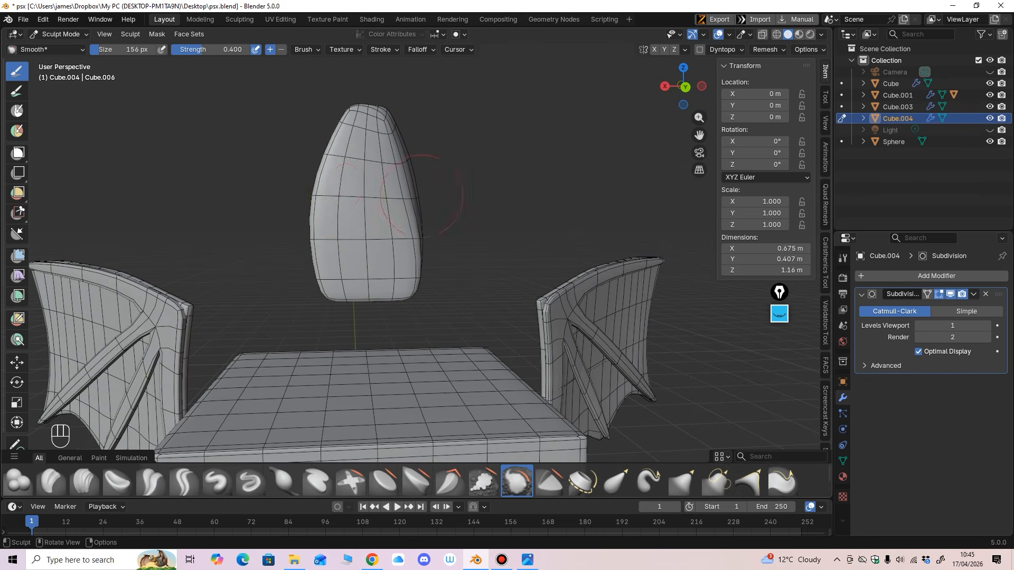
pyautogui.keyDown('shift'); pyautogui.moveTo(334, 169); pyautogui.dragTo(353, 158); pyautogui.keyUp('shift')
pyautogui.moveTo(353, 159); pyautogui.dragTo(369, 211, button='middle')
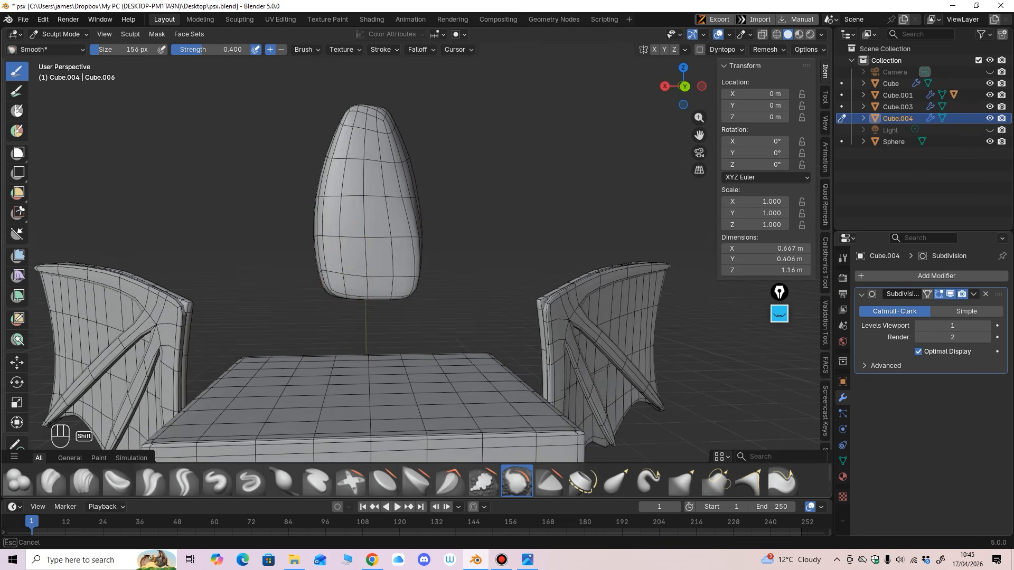
pyautogui.moveTo(417, 238)
pyautogui.mouseDown(button='middle')
pyautogui.moveTo(375, 254)
pyautogui.moveTo(362, 238)
pyautogui.moveTo(380, 268)
pyautogui.moveTo(269, 259)
pyautogui.moveTo(403, 261)
pyautogui.moveTo(380, 248)
pyautogui.moveTo(444, 275)
pyautogui.mouseUp(button='middle')
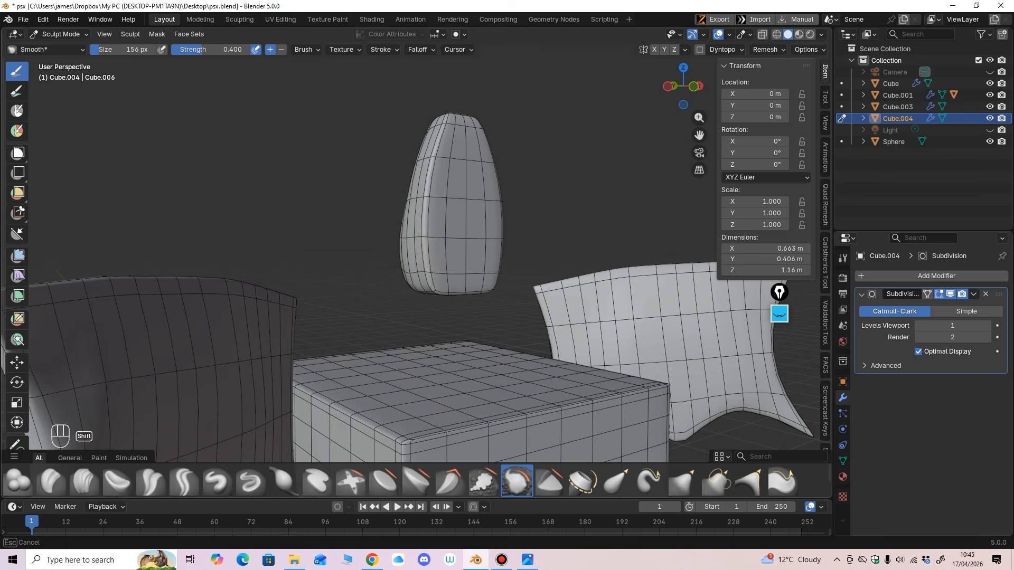
pyautogui.keyDown('shift'); pyautogui.moveTo(443, 275); pyautogui.dragTo(439, 139); pyautogui.keyUp('shift')
pyautogui.moveTo(439, 139); pyautogui.dragTo(439, 163, button='middle')
pyautogui.keyDown('shift'); pyautogui.moveTo(438, 163); pyautogui.dragTo(442, 142); pyautogui.keyUp('shift')
pyautogui.moveTo(496, 153); pyautogui.dragTo(476, 170, button='middle')
pyautogui.keyDown('shift'); pyautogui.moveTo(498, 172); pyautogui.dragTo(515, 224); pyautogui.keyUp('shift')
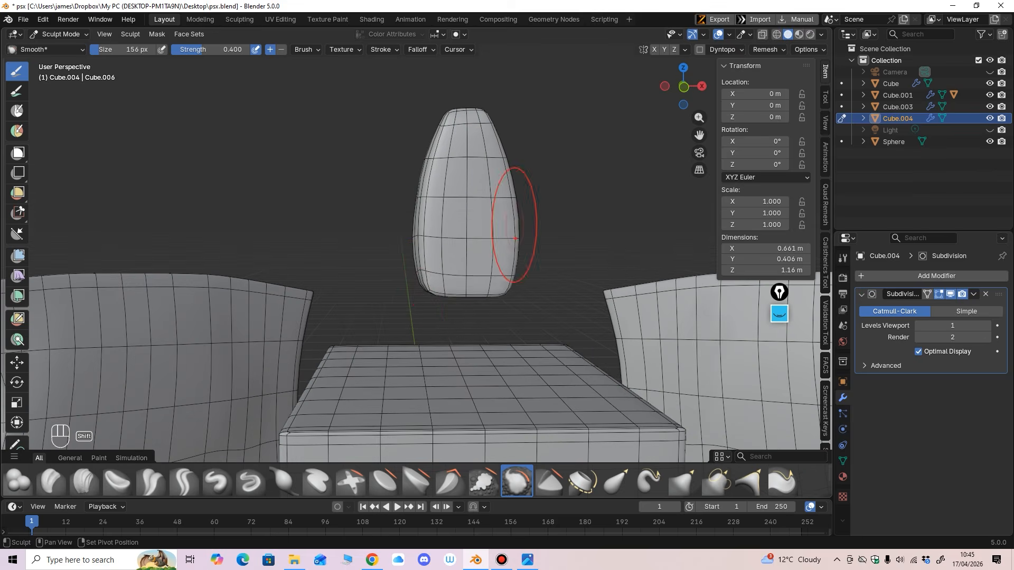
# Step: Switch back to the Grab brush at 110 px and pull the side outline into shape from the back view
pyautogui.moveTo(444, 264)
pyautogui.mouseDown(button='middle')
pyautogui.moveTo(468, 288)
pyautogui.moveTo(549, 301)
pyautogui.mouseUp(button='middle')
pyautogui.scroll(1, 549, 301)
pyautogui.press('g')
pyautogui.press('f')
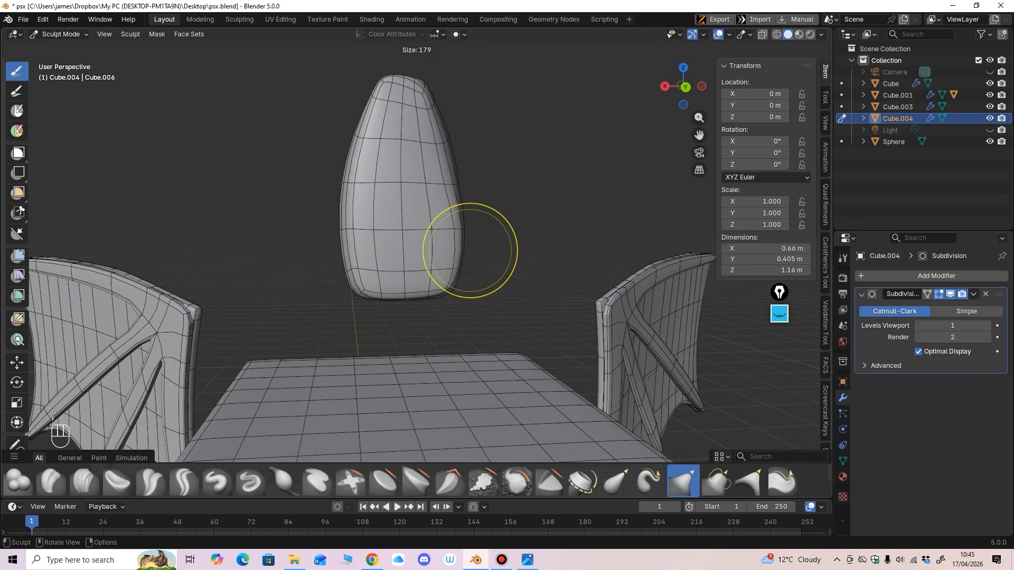
pyautogui.click(520, 252)
pyautogui.moveTo(484, 253); pyautogui.dragTo(359, 228, button='middle')
pyautogui.press('f')
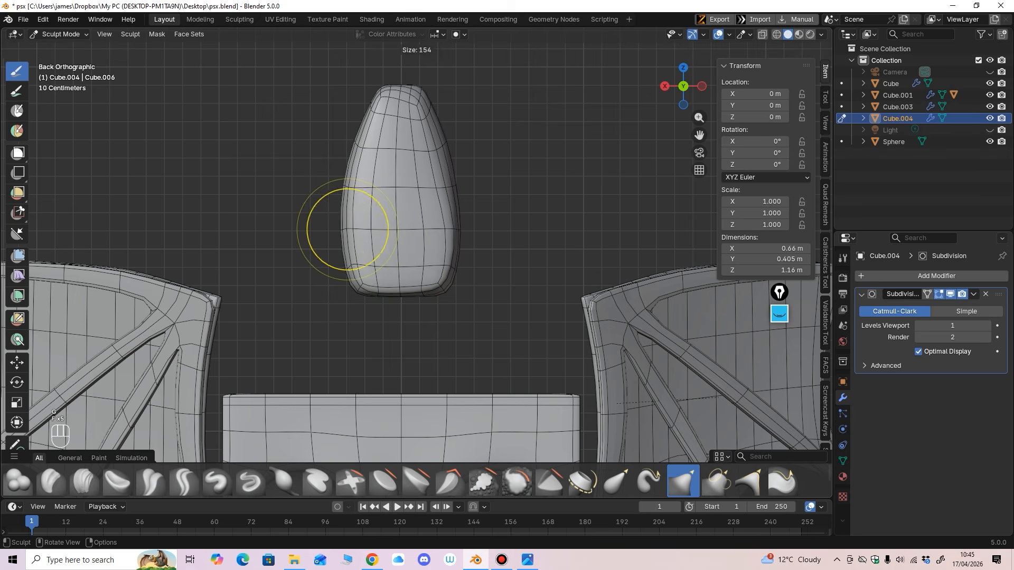
pyautogui.click(331, 239)
pyautogui.moveTo(344, 229); pyautogui.dragTo(341, 229)
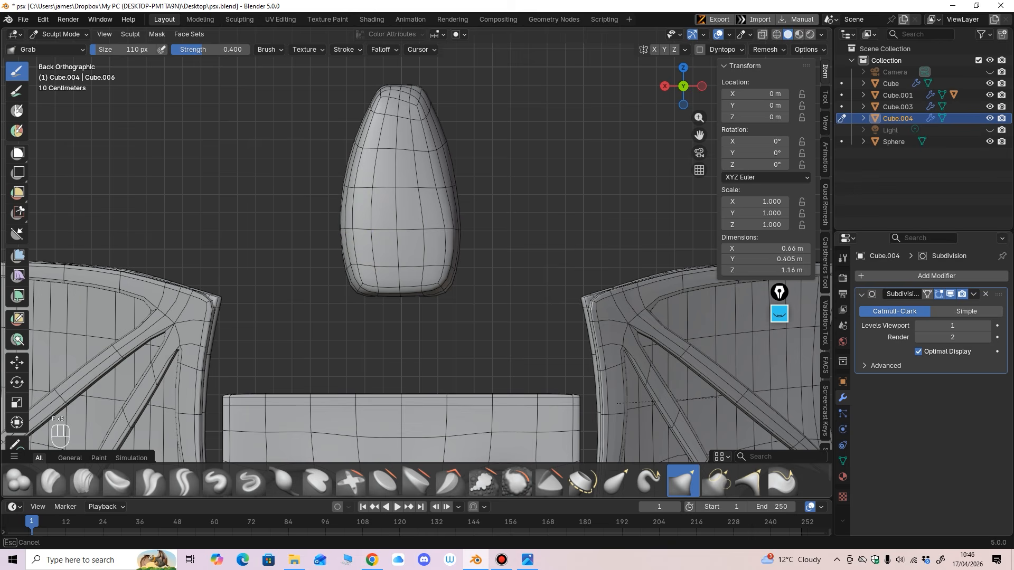
pyautogui.moveTo(345, 189); pyautogui.dragTo(349, 187)
pyautogui.moveTo(356, 147); pyautogui.dragTo(404, 75)
# Step: Resize the Grab brush and draw the upper part into a taller, narrower tip
pyautogui.press('f')
pyautogui.click(444, 105)
pyautogui.moveTo(520, 74)
pyautogui.mouseDown(button='middle')
pyautogui.moveTo(401, 78)
pyautogui.moveTo(386, 172)
pyautogui.mouseUp(button='middle')
pyautogui.press('f')
pyautogui.press('f')
pyautogui.click(449, 179)
pyautogui.moveTo(413, 178); pyautogui.dragTo(400, 167)
# Step: Enlarge the Grab brush to 304 px and push the side profile out toward the base from the right view
pyautogui.press('f')
pyautogui.click(481, 169)
pyautogui.moveTo(408, 181); pyautogui.dragTo(203, 181, button='middle')
pyautogui.moveTo(440, 182)
pyautogui.mouseDown(button='middle')
pyautogui.moveTo(400, 188)
pyautogui.moveTo(422, 190)
pyautogui.mouseUp(button='middle')
pyautogui.press('shift')
pyautogui.moveTo(422, 190); pyautogui.dragTo(422, 189)
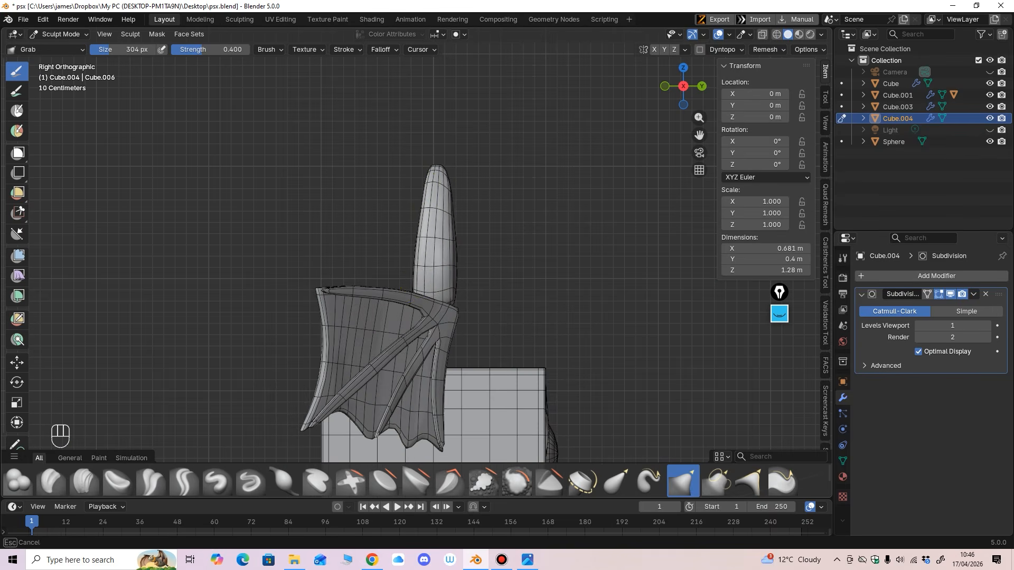
pyautogui.moveTo(432, 230); pyautogui.dragTo(422, 234)
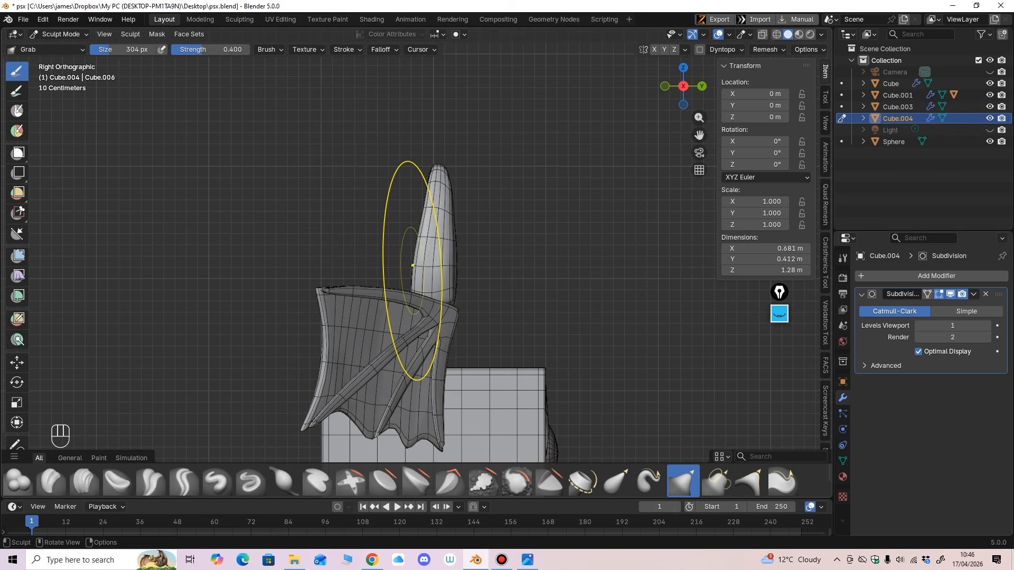
pyautogui.moveTo(449, 272); pyautogui.dragTo(460, 278)
# Step: Reduce the Grab brush to 142 px, extend the rounded base downward and isolate the part in local view
pyautogui.moveTo(460, 278); pyautogui.dragTo(307, 265, button='middle')
pyautogui.keyDown('alt'); pyautogui.moveTo(397, 239); pyautogui.dragTo(439, 255, button='middle'); pyautogui.keyUp('alt')
pyautogui.keyDown('shift'); pyautogui.moveTo(429, 258); pyautogui.dragTo(428, 245, button='middle'); pyautogui.keyUp('shift')
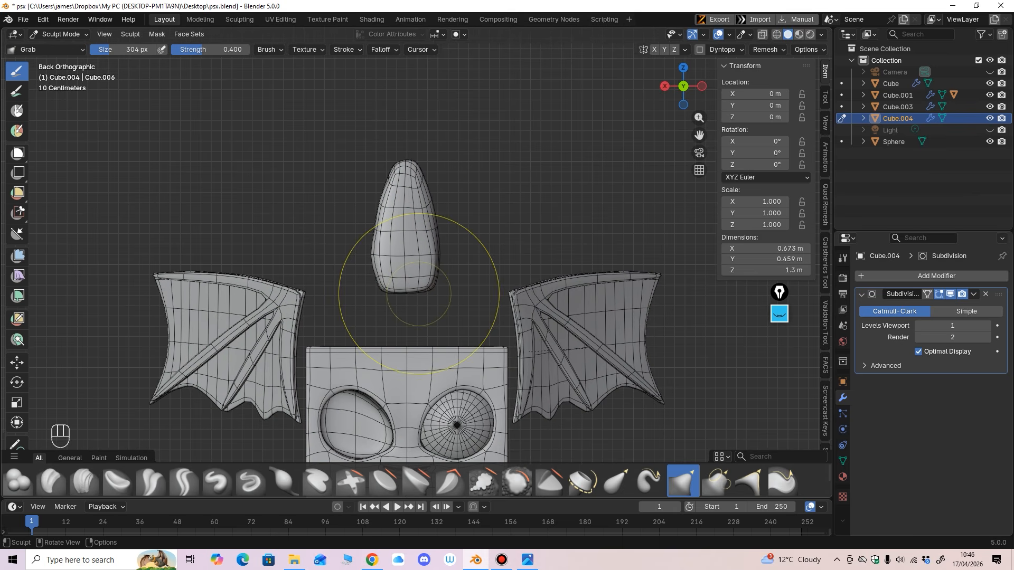
pyautogui.press('f')
pyautogui.click(382, 295)
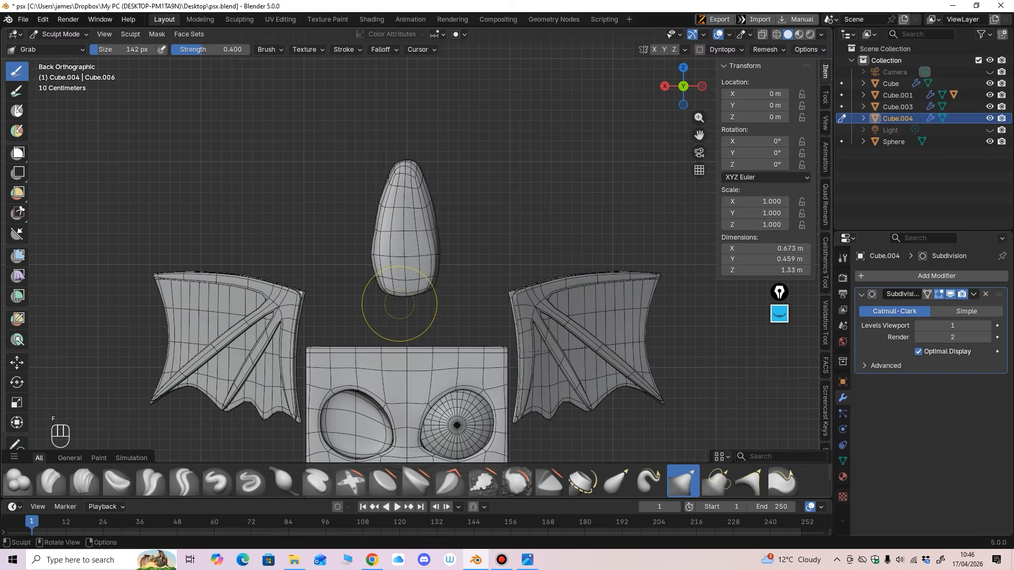
pyautogui.moveTo(399, 305)
pyautogui.mouseDown(button='middle')
pyautogui.moveTo(380, 298)
pyautogui.moveTo(405, 292)
pyautogui.mouseUp(button='middle')
pyautogui.press('KP_Divide')
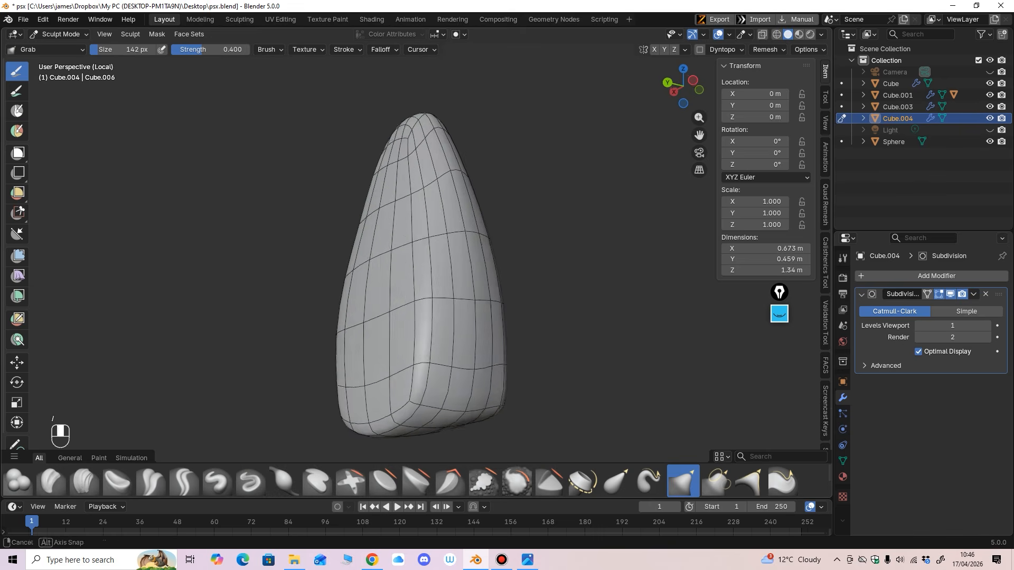
# Step: Round the underside and lower corners using the Grab brush at 279 px, then smooth the upper side edge
pyautogui.press('f')
pyautogui.click(457, 289)
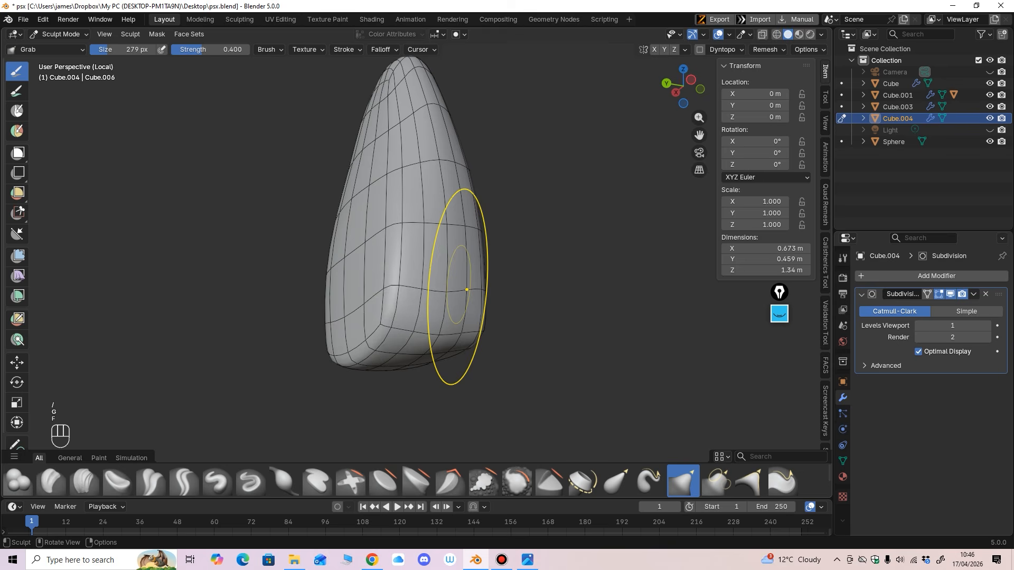
pyautogui.moveTo(457, 288)
pyautogui.keyDown('ctrl'); pyautogui.mouseDown(button='middle')
pyautogui.moveTo(457, 309)
pyautogui.moveTo(457, 287)
pyautogui.mouseUp(button='middle'); pyautogui.keyUp('ctrl')
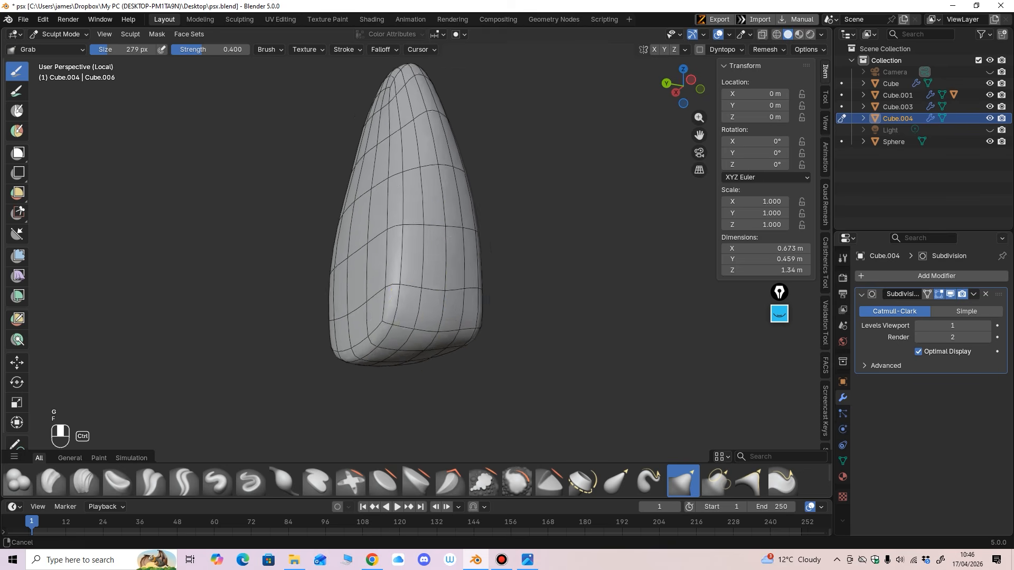
pyautogui.moveTo(401, 351)
pyautogui.mouseDown(button='middle')
pyautogui.moveTo(408, 321)
pyautogui.moveTo(459, 325)
pyautogui.moveTo(422, 311)
pyautogui.mouseUp(button='middle')
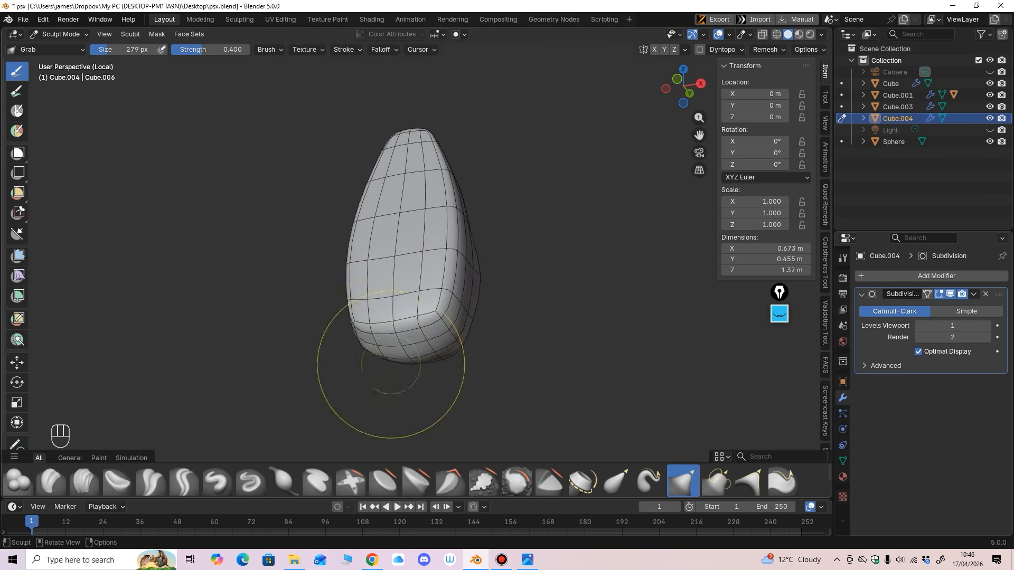
pyautogui.moveTo(391, 365)
pyautogui.mouseDown(button='middle')
pyautogui.moveTo(417, 362)
pyautogui.moveTo(410, 265)
pyautogui.mouseUp(button='middle')
pyautogui.moveTo(401, 227); pyautogui.dragTo(389, 226, button='middle')
pyautogui.keyDown('shift'); pyautogui.moveTo(396, 211); pyautogui.dragTo(394, 176); pyautogui.keyUp('shift')
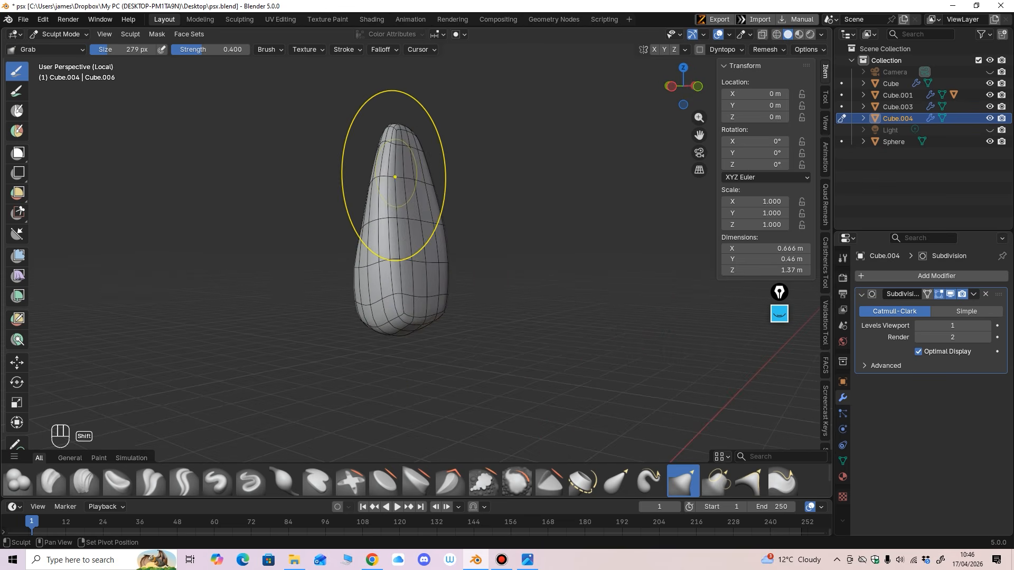
pyautogui.moveTo(533, 227); pyautogui.dragTo(365, 237, button='middle')
pyautogui.moveTo(420, 183); pyautogui.dragTo(418, 175, button='middle')
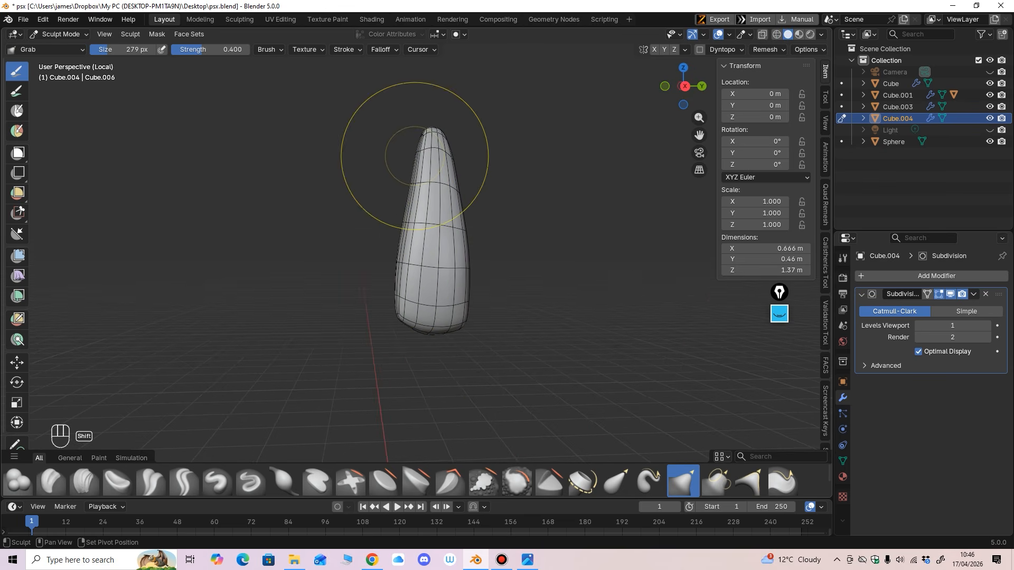
pyautogui.moveTo(391, 248)
pyautogui.mouseDown(button='middle')
pyautogui.moveTo(362, 251)
pyautogui.moveTo(401, 266)
pyautogui.mouseUp(button='middle')
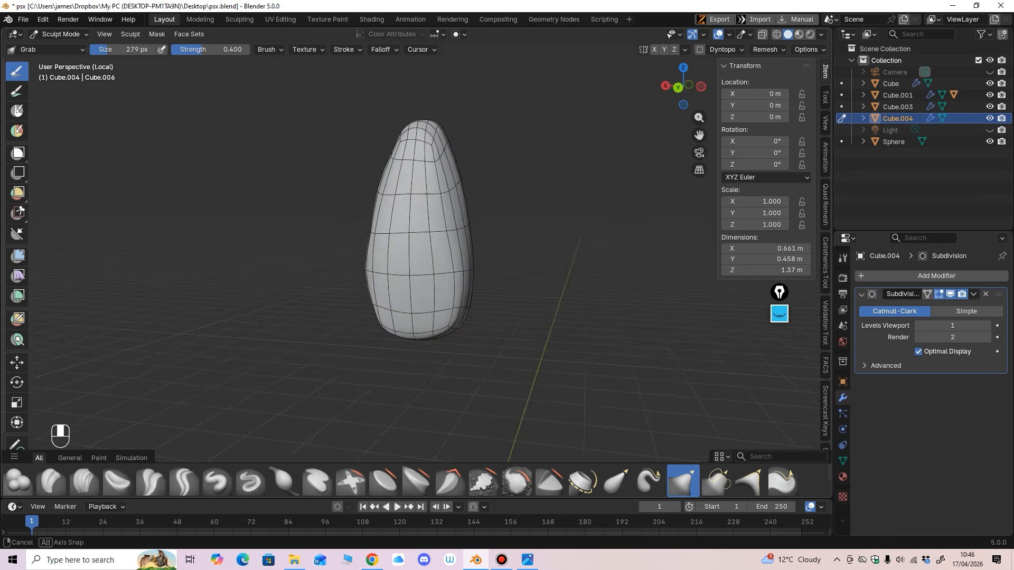
# Step: Sculpt the top into a sharper point with the Grab brush, resizing it to 122 px and then 191 px
pyautogui.keyDown('alt'); pyautogui.moveTo(402, 267); pyautogui.dragTo(378, 226, button='middle'); pyautogui.keyUp('alt')
pyautogui.press('f')
pyautogui.click(378, 226)
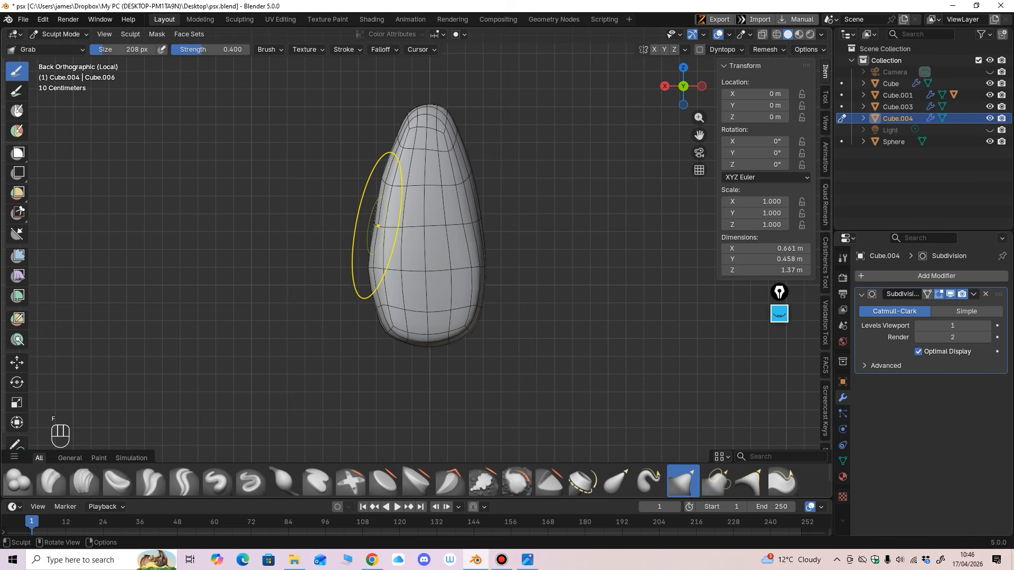
pyautogui.press('f')
pyautogui.click(479, 220)
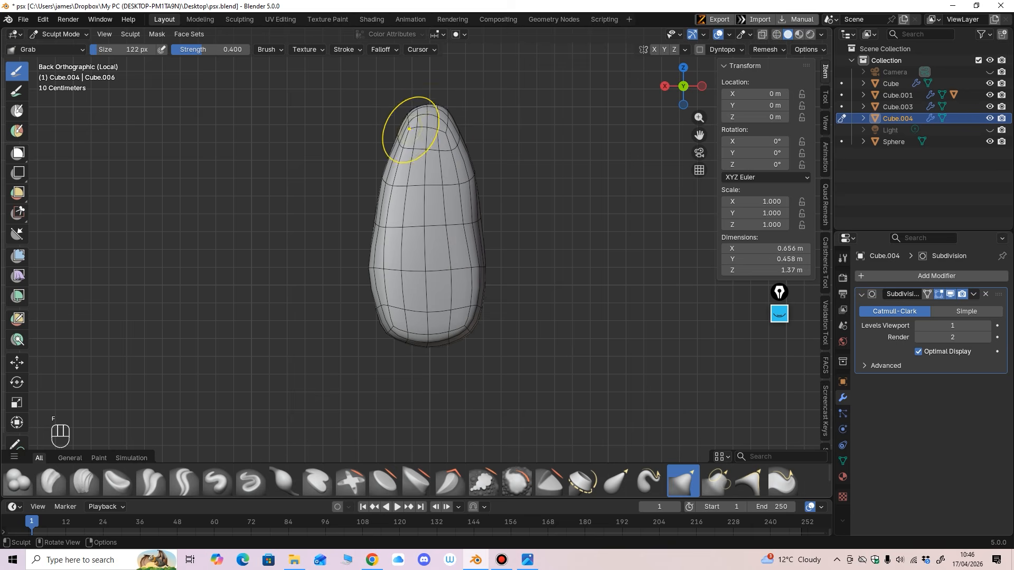
pyautogui.press('f')
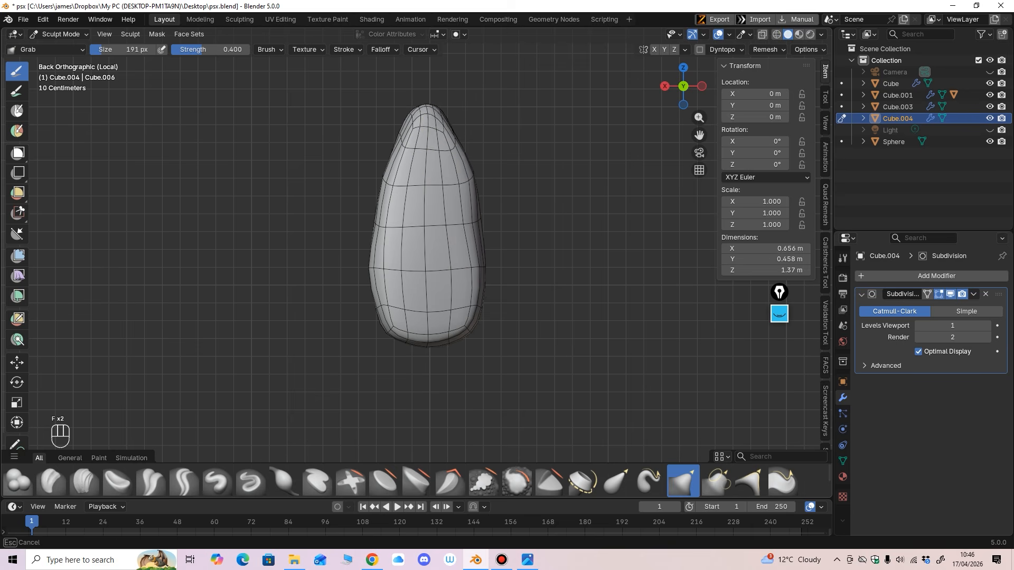
pyautogui.moveTo(201, 127); pyautogui.dragTo(322, 135, button='middle')
pyautogui.moveTo(408, 123)
pyautogui.mouseDown(button='middle')
pyautogui.moveTo(372, 120)
pyautogui.moveTo(391, 119)
pyautogui.mouseUp(button='middle')
pyautogui.moveTo(398, 258)
pyautogui.keyDown('alt'); pyautogui.mouseDown(button='middle')
pyautogui.moveTo(405, 218)
pyautogui.moveTo(423, 244)
pyautogui.moveTo(401, 227)
pyautogui.mouseUp(button='middle'); pyautogui.keyUp('alt')
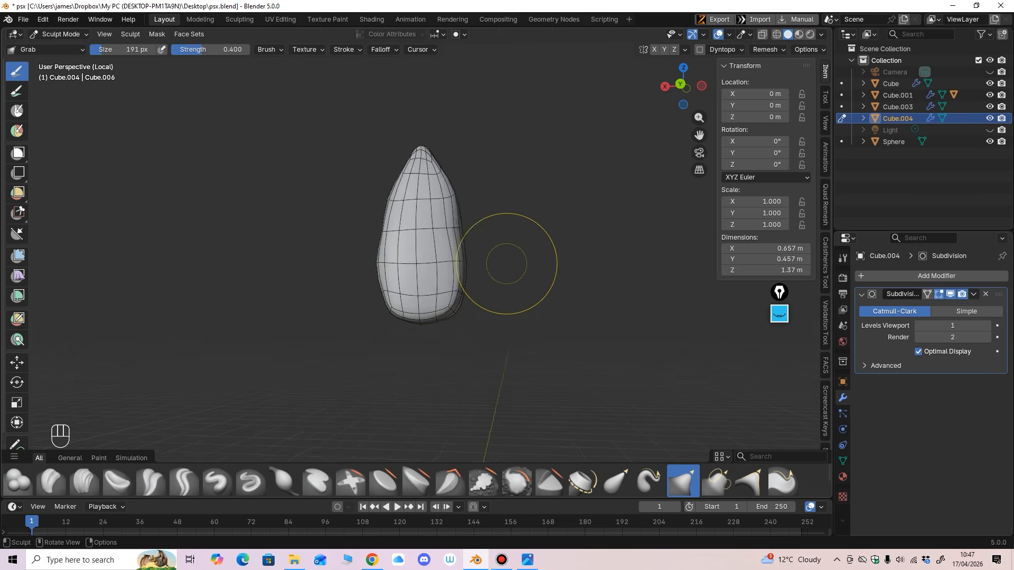
# Step: Set the Grab brush to 121 px and widen the lower sides so the part is about 0.69 m across
pyautogui.moveTo(493, 265)
pyautogui.mouseDown(button='middle')
pyautogui.moveTo(481, 267)
pyautogui.moveTo(496, 240)
pyautogui.moveTo(487, 254)
pyautogui.moveTo(464, 254)
pyautogui.moveTo(349, 225)
pyautogui.mouseUp(button='middle')
pyautogui.press('f')
pyautogui.click(413, 261)
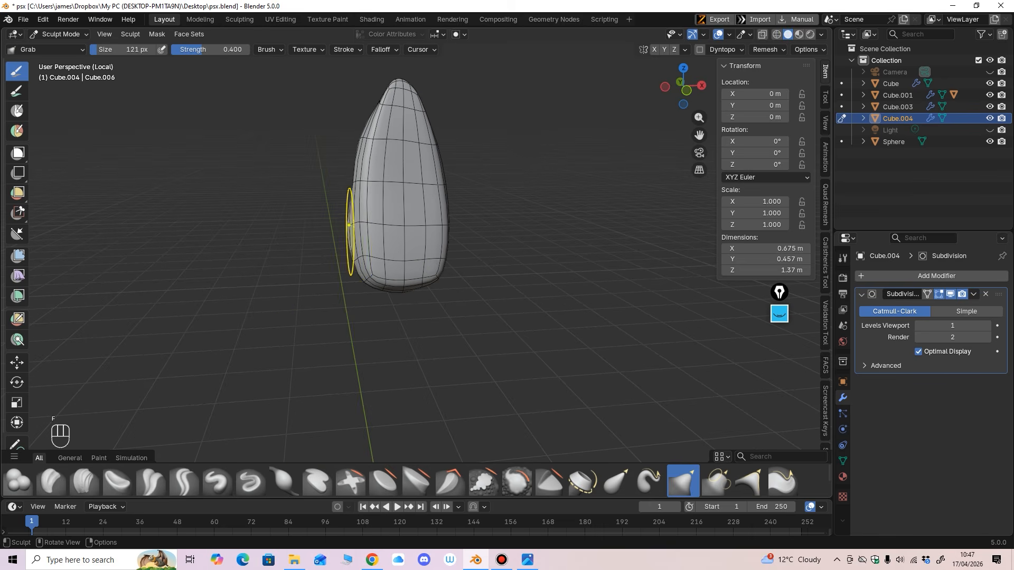
pyautogui.moveTo(351, 269)
pyautogui.mouseDown(button='middle')
pyautogui.moveTo(503, 276)
pyautogui.moveTo(448, 242)
pyautogui.mouseUp(button='middle')
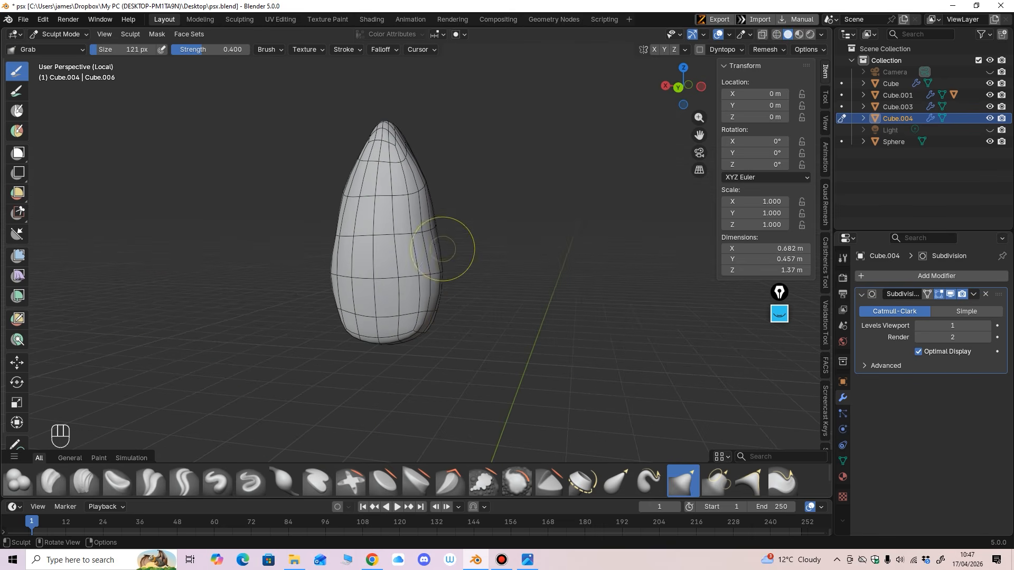
pyautogui.moveTo(378, 160); pyautogui.dragTo(387, 190, button='middle')
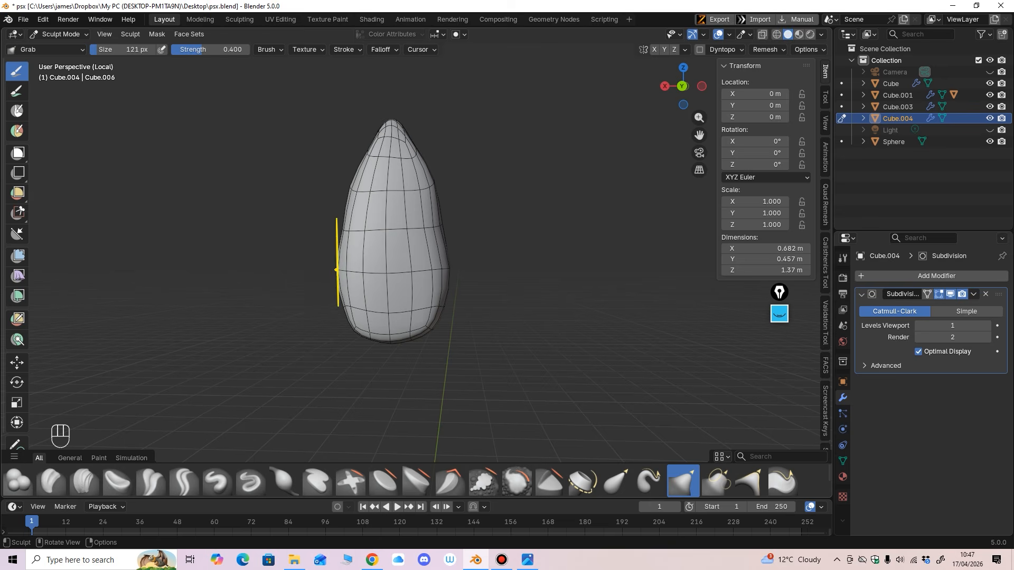
pyautogui.moveTo(337, 270); pyautogui.dragTo(333, 270)
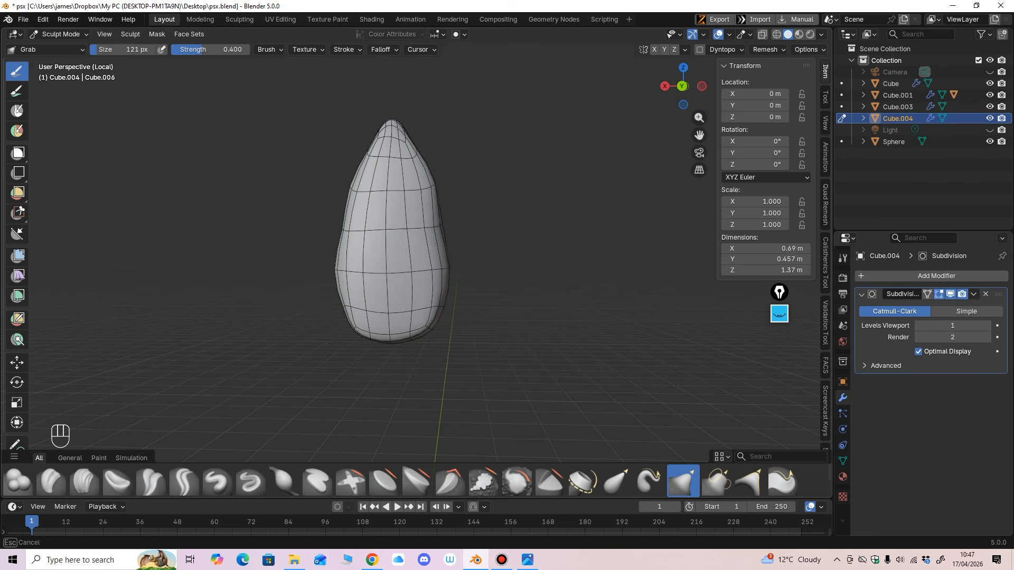
pyautogui.moveTo(448, 228); pyautogui.dragTo(441, 229)
# Step: Adjust the part's side profile to a depth of about 0.462 m with the Grab brush
pyautogui.scroll(-2, 468, 229)
pyautogui.moveTo(468, 229); pyautogui.dragTo(348, 239, button='middle')
pyautogui.moveTo(372, 240); pyautogui.dragTo(377, 240)
pyautogui.moveTo(377, 241)
pyautogui.mouseDown(button='middle')
pyautogui.moveTo(388, 242)
pyautogui.moveTo(379, 195)
pyautogui.moveTo(422, 224)
pyautogui.mouseUp(button='middle')
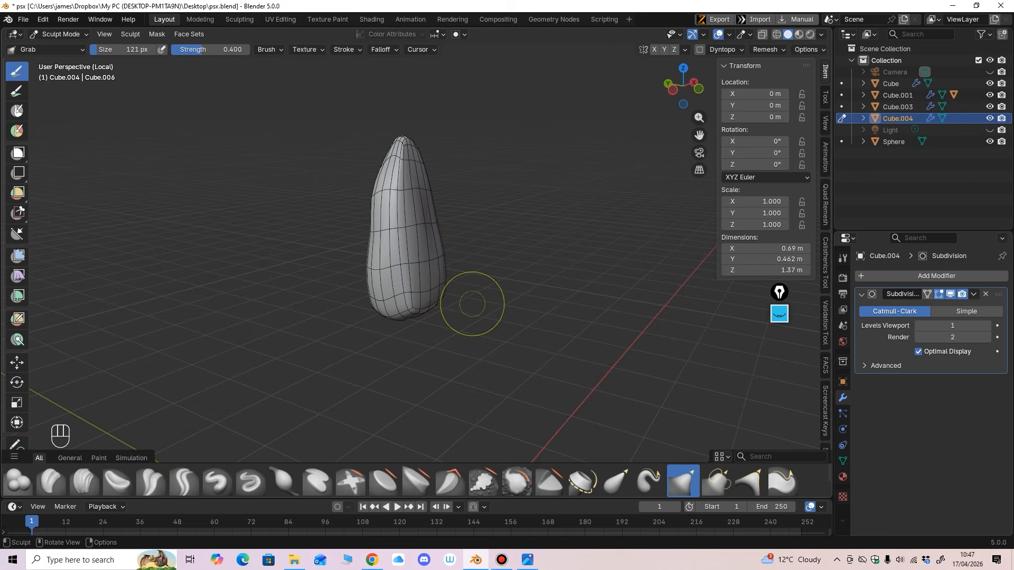
# Step: Exit local view, return to Object Mode and move the part onto the head at X -0.20491 m, Z -0.45946 m
pyautogui.press('/')
pyautogui.moveTo(475, 303); pyautogui.dragTo(211, 168, button='middle')
pyautogui.click(59, 34)
pyautogui.click(60, 48)
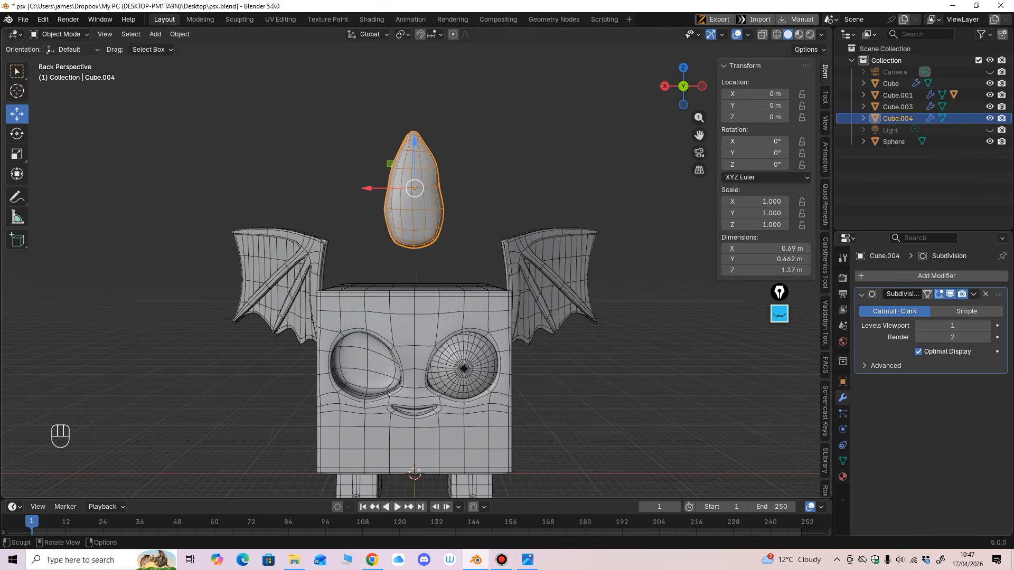
pyautogui.moveTo(415, 141); pyautogui.dragTo(415, 177)
pyautogui.moveTo(414, 177); pyautogui.dragTo(510, 183, button='middle')
pyautogui.press('KP_Decimal')
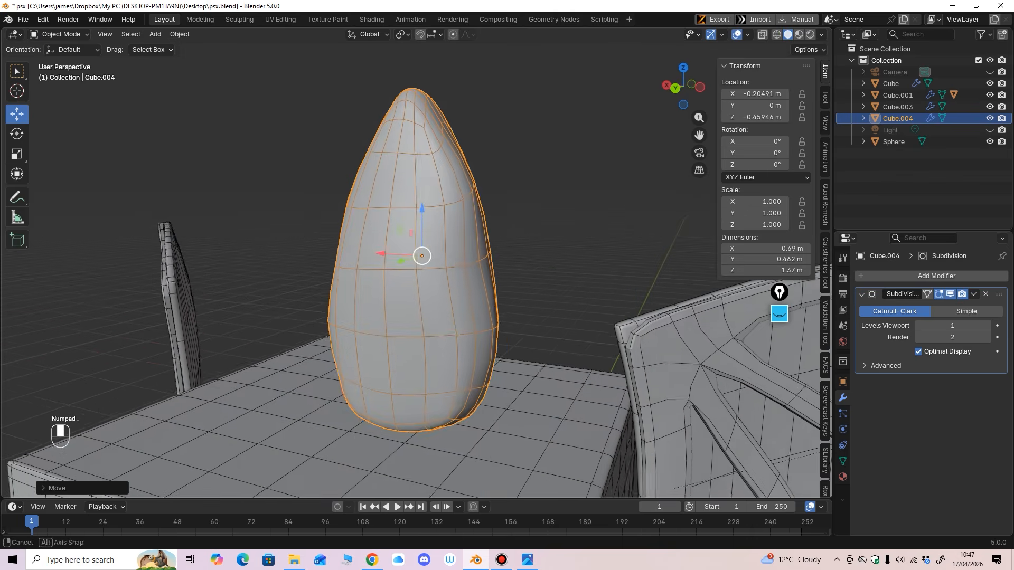
# Step: Tilt the pointed ear about -25.3° around Y and move it to X -0.64143 m on the head
pyautogui.scroll(-5, 418, 260)
pyautogui.moveTo(418, 260); pyautogui.dragTo(464, 186, button='middle')
pyautogui.moveTo(467, 180); pyautogui.dragTo(469, 205)
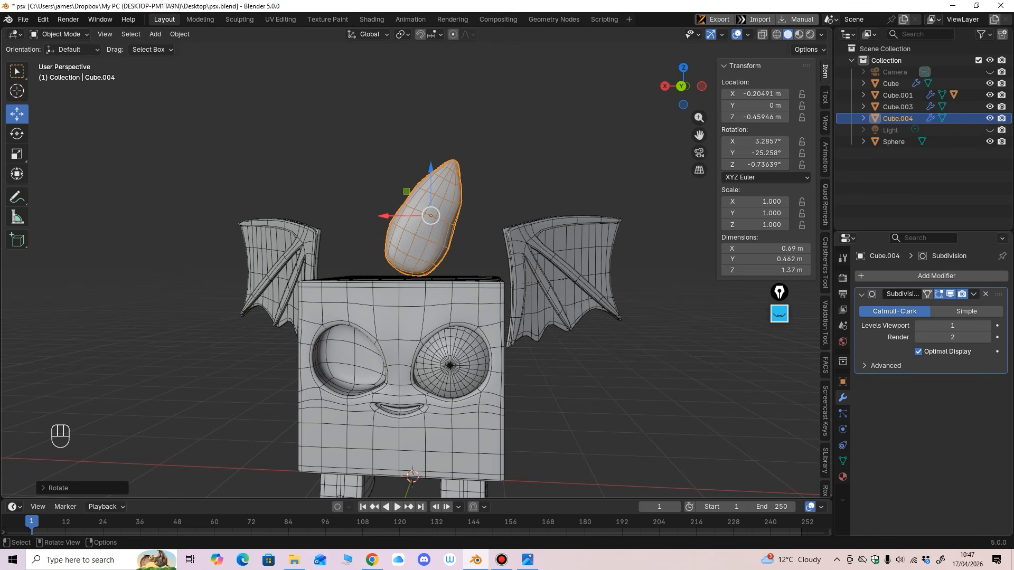
pyautogui.moveTo(381, 216); pyautogui.dragTo(421, 216)
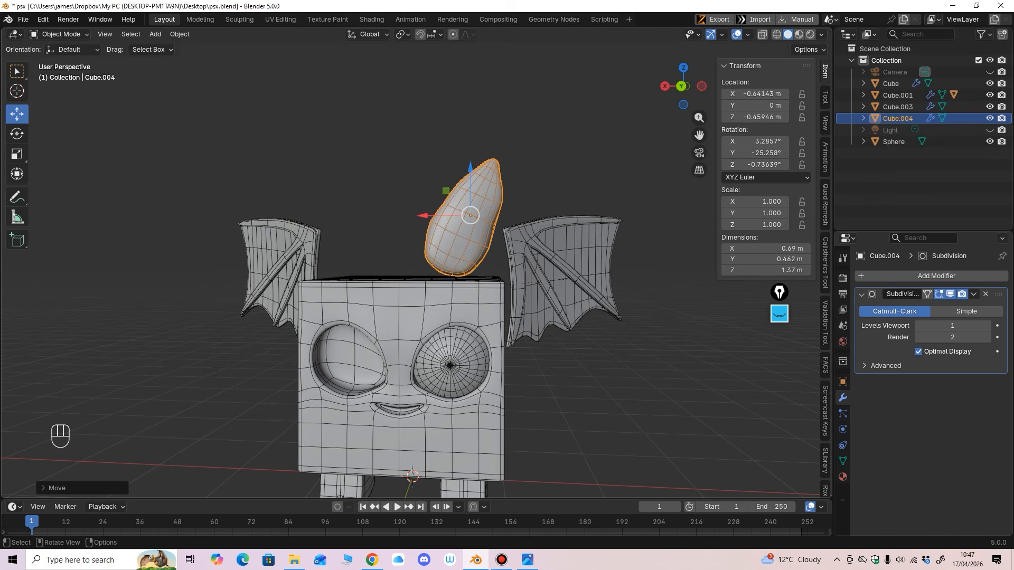
# Step: Scale the ear up uniformly to about 1.049
pyautogui.moveTo(507, 264); pyautogui.dragTo(406, 278, button='middle')
pyautogui.click(17, 153)
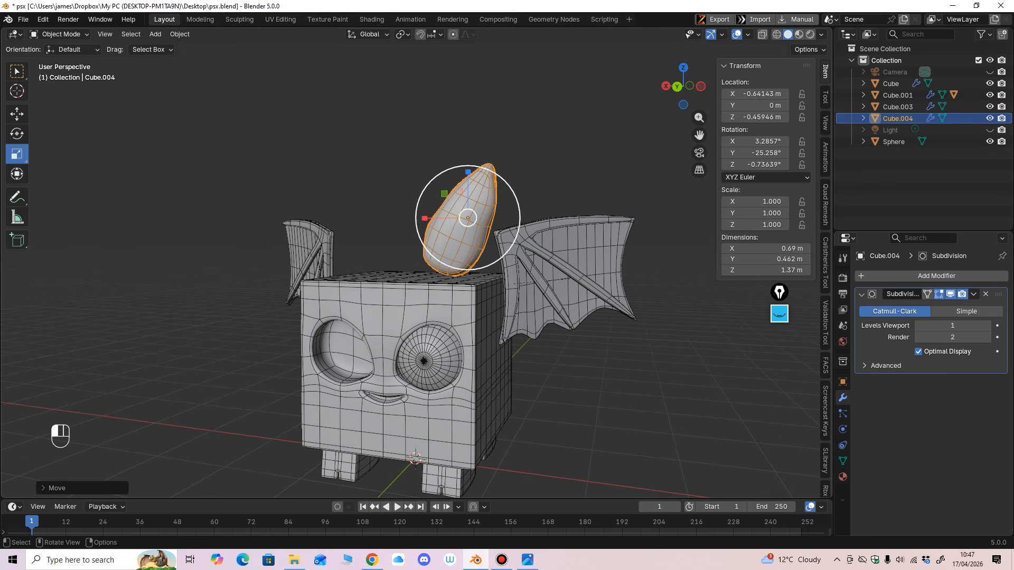
pyautogui.moveTo(520, 221); pyautogui.dragTo(525, 226)
pyautogui.moveTo(525, 226); pyautogui.dragTo(473, 185, button='middle')
# Step: In Edit Mode with X-ray in the back view, slightly lower the body cube's upper vertex rows
pyautogui.click(449, 317)
pyautogui.press('ctrl+KP_1')
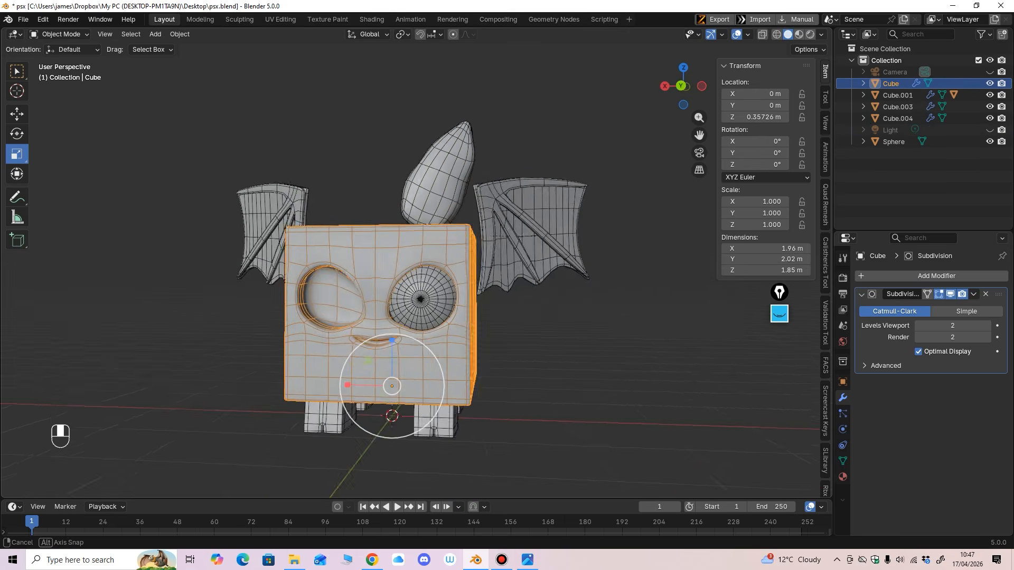
pyautogui.click(59, 34)
pyautogui.click(61, 59)
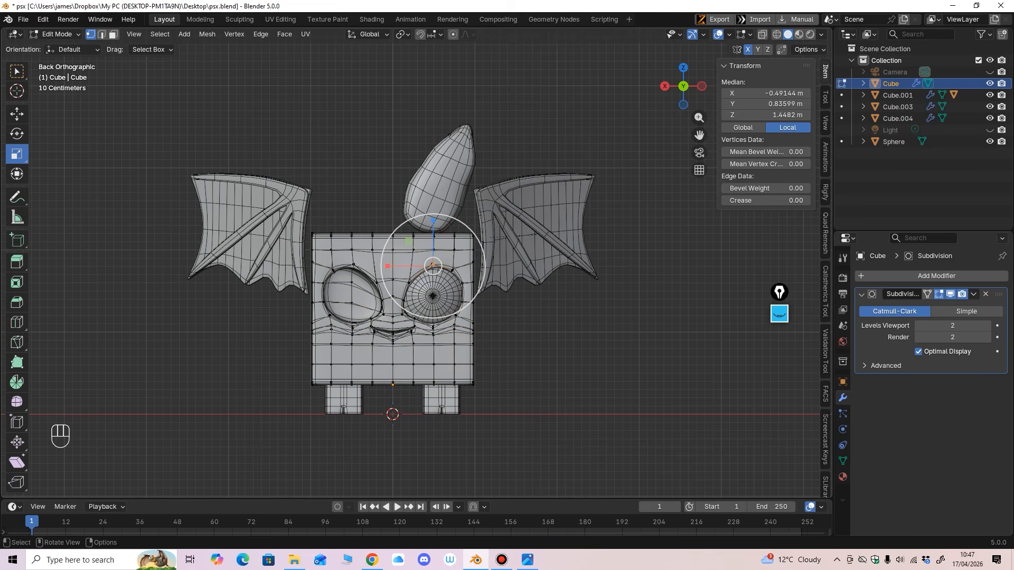
pyautogui.hotkey('alt', 'z')
pyautogui.scroll(1, 418, 262)
pyautogui.moveTo(214, 162); pyautogui.dragTo(543, 238)
pyautogui.click(17, 114)
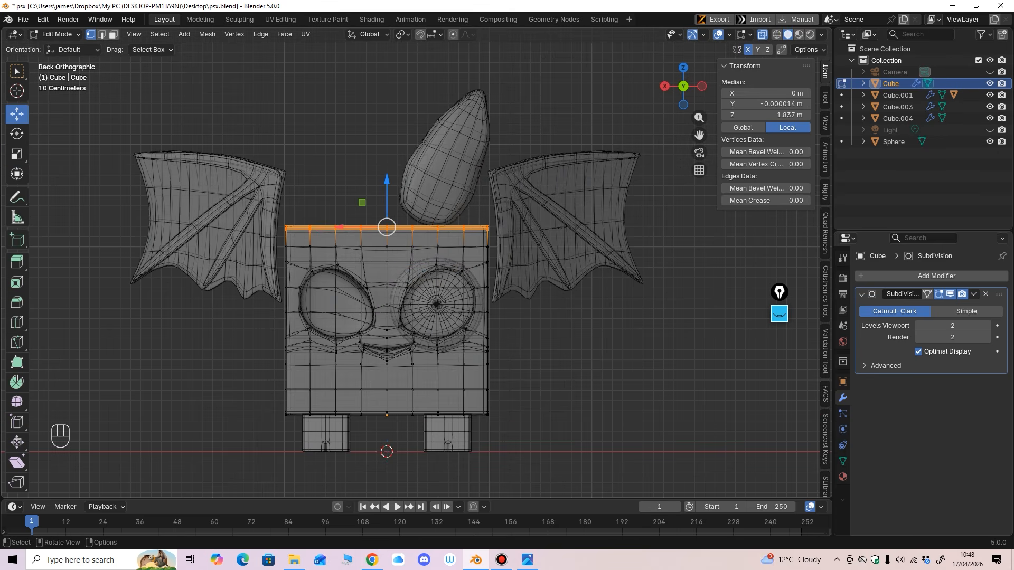
pyautogui.moveTo(387, 181); pyautogui.dragTo(387, 185)
pyautogui.moveTo(208, 150); pyautogui.dragTo(516, 257)
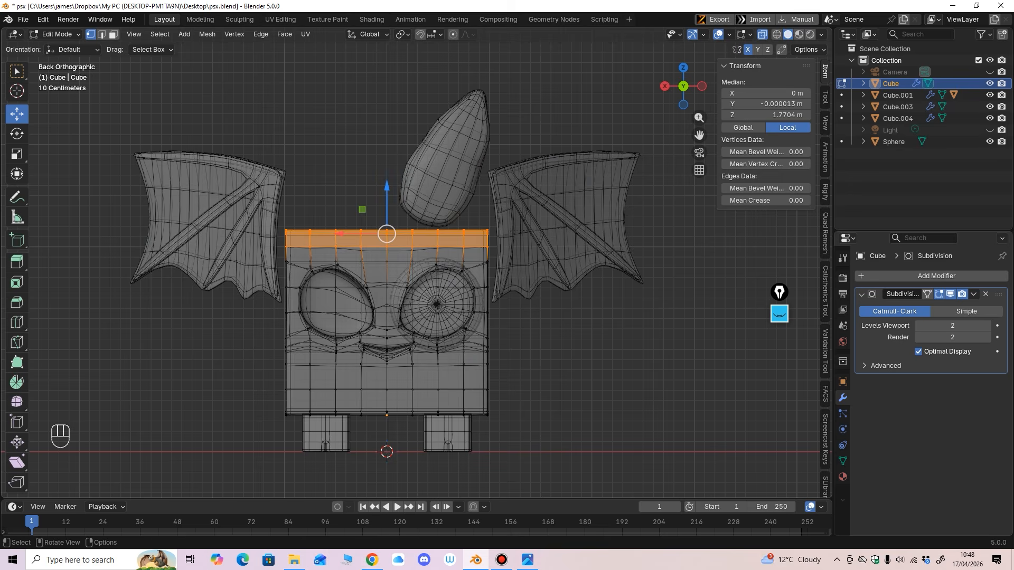
pyautogui.moveTo(387, 186); pyautogui.dragTo(387, 189)
# Step: Raise the body cube's lower vertex rows until the body is about 1.72 m tall, and return to Object Mode
pyautogui.keyDown('shift'); pyautogui.moveTo(387, 264); pyautogui.dragTo(401, 222, button='middle'); pyautogui.keyUp('shift')
pyautogui.moveTo(256, 438); pyautogui.dragTo(576, 336)
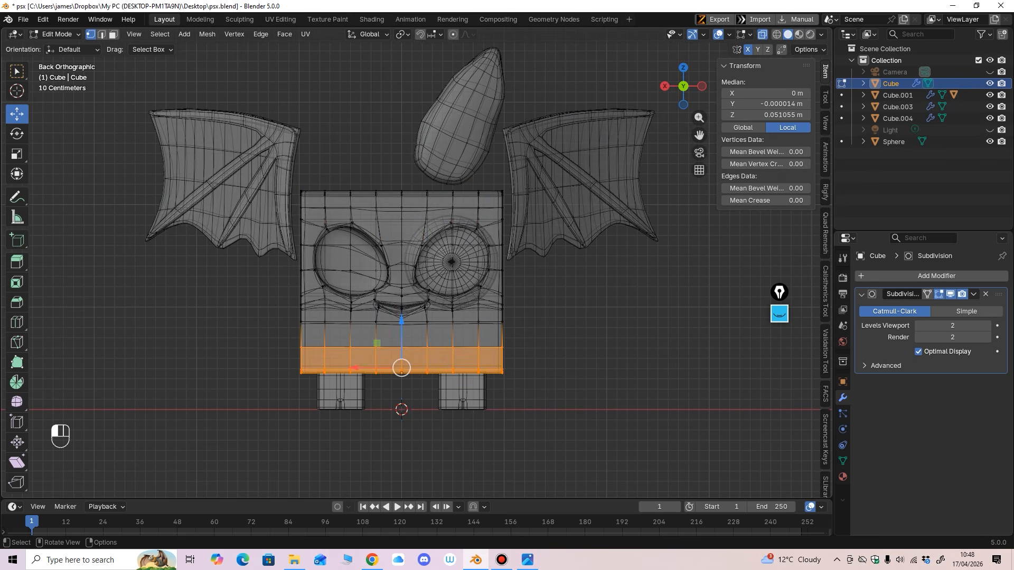
pyautogui.moveTo(401, 320); pyautogui.dragTo(402, 320)
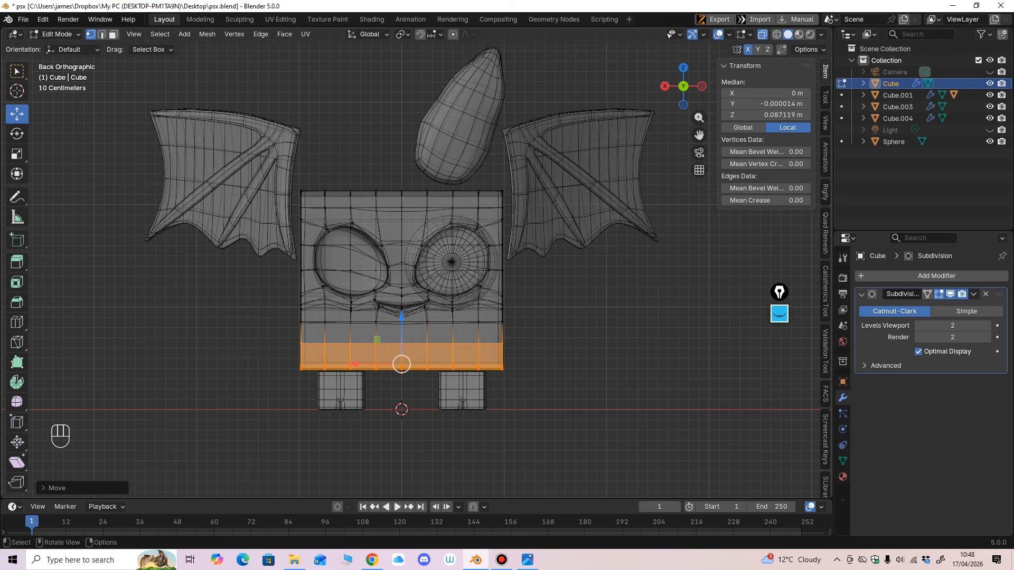
pyautogui.moveTo(257, 442); pyautogui.dragTo(540, 365)
pyautogui.moveTo(401, 321); pyautogui.dragTo(401, 318)
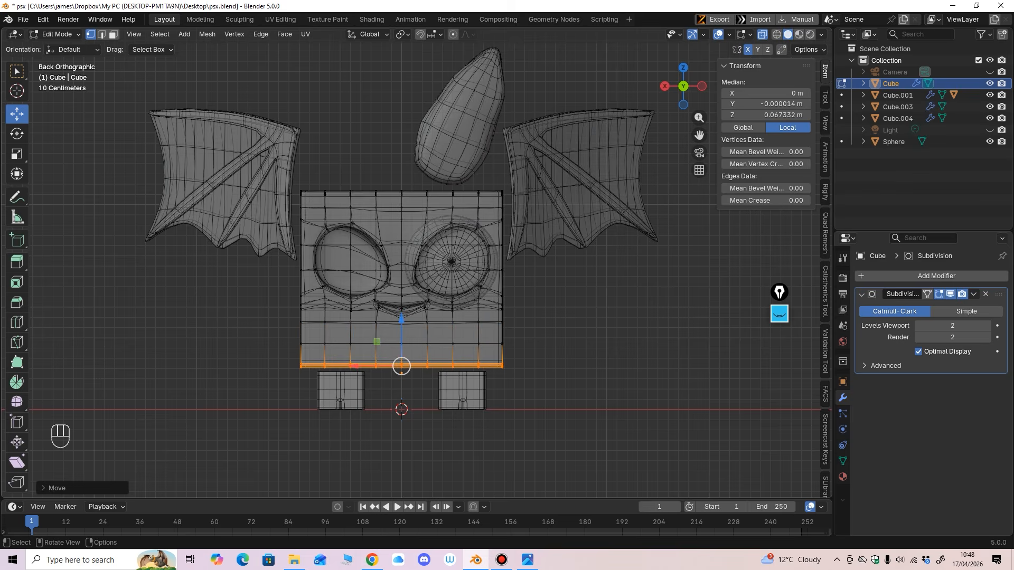
pyautogui.click(55, 33)
pyautogui.click(53, 46)
# Step: Select the body, wings, eye and ear together and lower them onto the feet, and deselect them
pyautogui.scroll(-3, 401, 264)
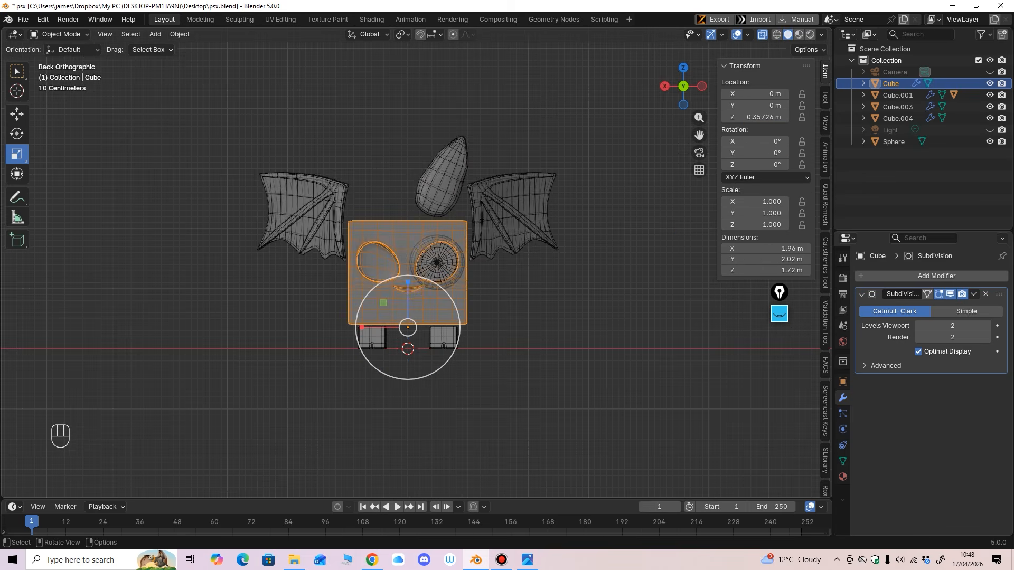
pyautogui.moveTo(245, 99); pyautogui.dragTo(555, 263)
pyautogui.scroll(1, 555, 262)
pyautogui.click(17, 114)
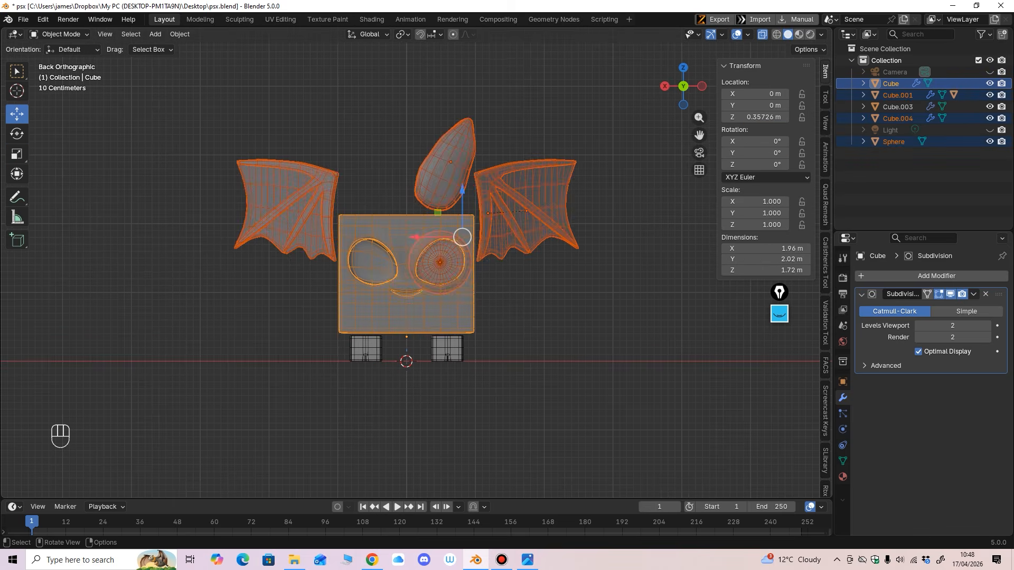
pyautogui.moveTo(462, 192); pyautogui.dragTo(462, 197)
pyautogui.moveTo(462, 197); pyautogui.dragTo(416, 189, button='middle')
pyautogui.moveTo(451, 193); pyautogui.dragTo(451, 195)
pyautogui.click(555, 285)
pyautogui.moveTo(554, 286); pyautogui.dragTo(600, 286, button='middle')
# Step: Set the transform orientation to Local and sink the ear along its length to X -0.58005 m, Z -0.6655 m
pyautogui.click(428, 211)
pyautogui.keyDown('shift'); pyautogui.moveTo(449, 158); pyautogui.dragTo(444, 214, button='middle'); pyautogui.keyUp('shift')
pyautogui.click(369, 34)
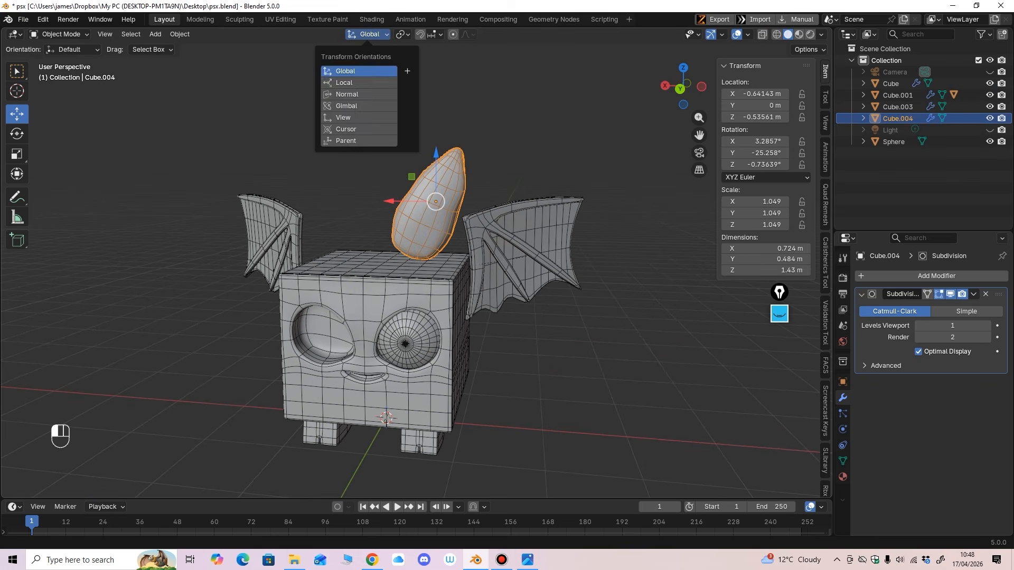
pyautogui.click(359, 82)
pyautogui.scroll(1, 416, 264)
pyautogui.moveTo(459, 148); pyautogui.dragTo(456, 156)
pyautogui.moveTo(457, 156); pyautogui.dragTo(483, 135, button='middle')
pyautogui.moveTo(457, 157); pyautogui.dragTo(456, 158)
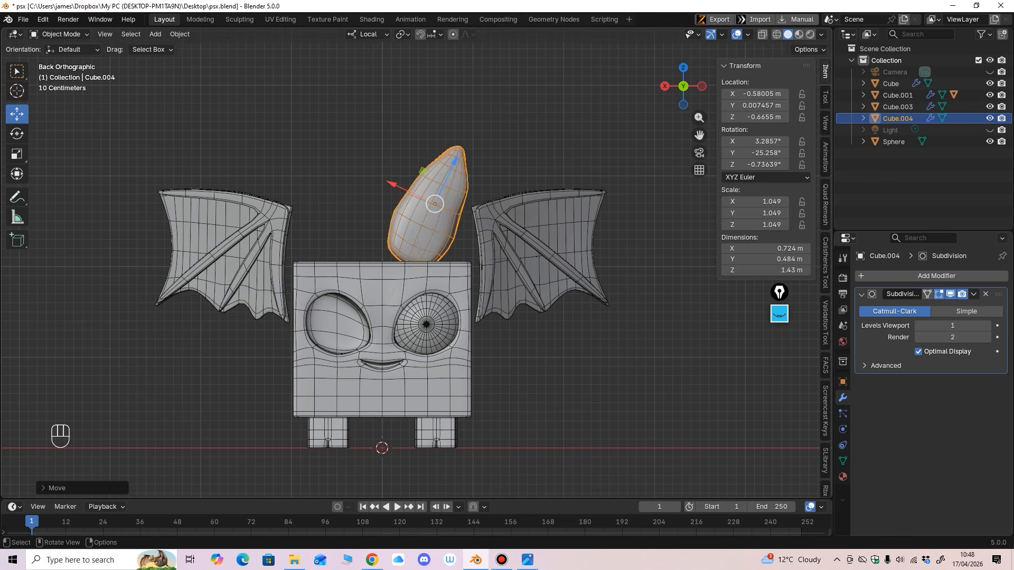
# Step: Slide the ear along its local X axis to X -0.49296 m, Z -0.62441 m
pyautogui.moveTo(456, 158); pyautogui.dragTo(409, 168, button='middle')
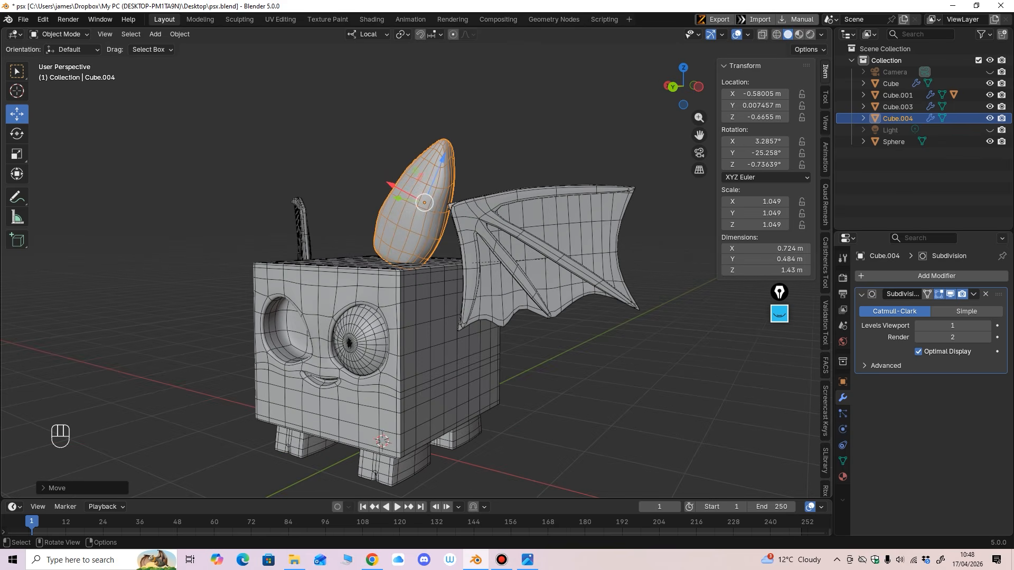
pyautogui.moveTo(390, 185); pyautogui.dragTo(388, 182)
pyautogui.moveTo(388, 182); pyautogui.dragTo(383, 183, button='middle')
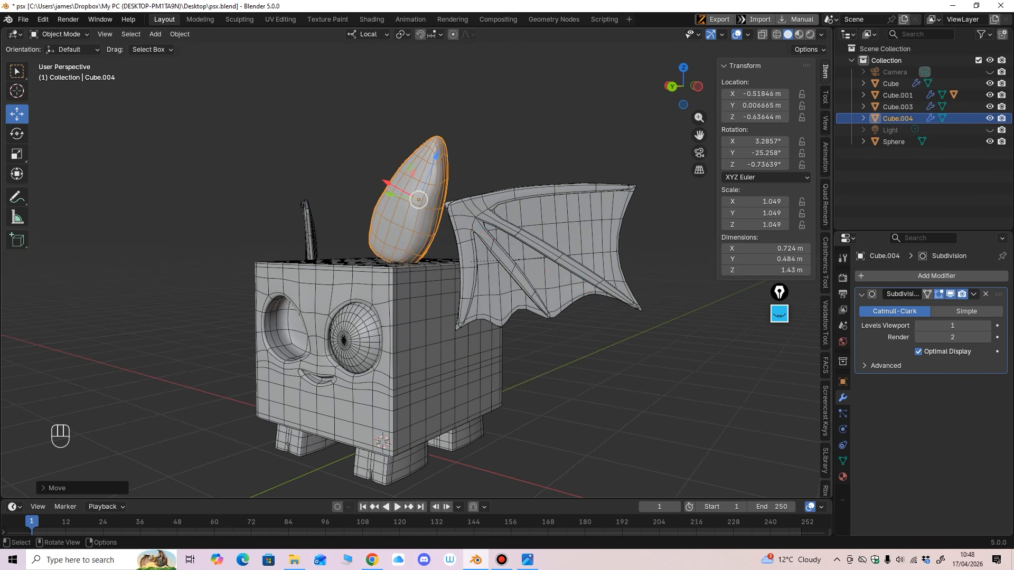
pyautogui.moveTo(389, 183); pyautogui.dragTo(388, 183)
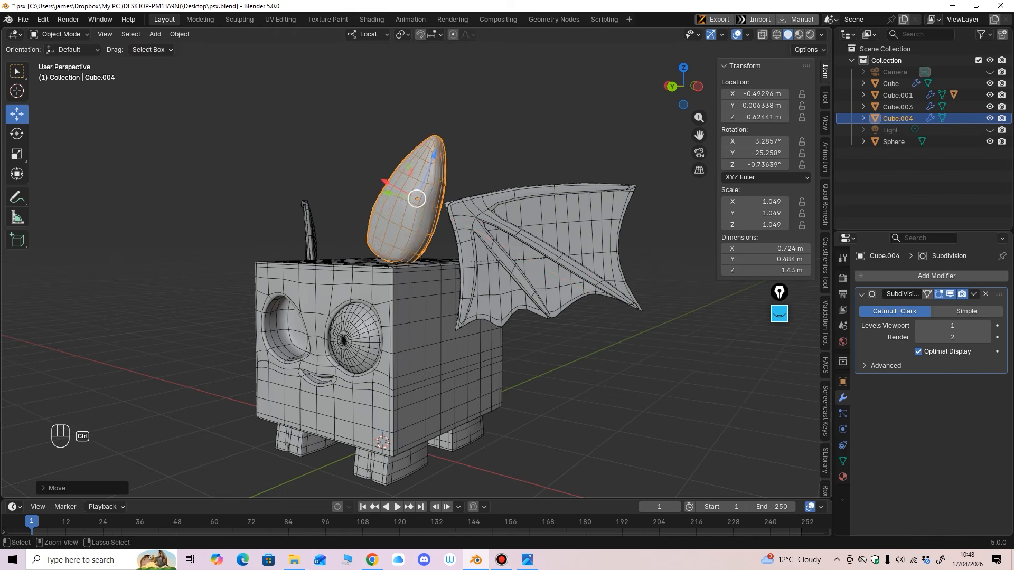
pyautogui.keyDown('ctrl'); pyautogui.moveTo(388, 183); pyautogui.dragTo(438, 192, button='middle'); pyautogui.keyUp('ctrl')
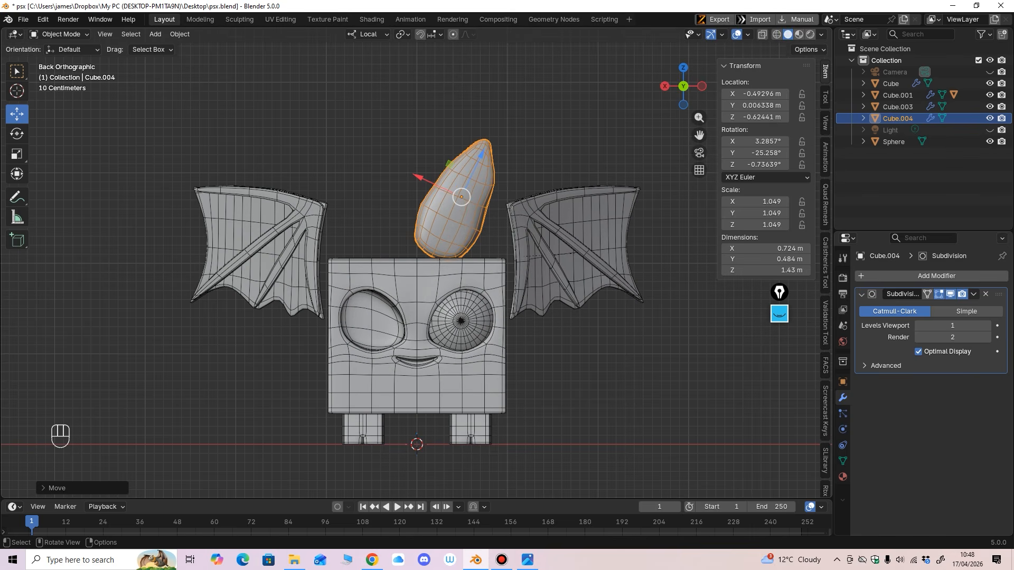
pyautogui.moveTo(439, 193); pyautogui.dragTo(391, 197, button='middle')
pyautogui.hotkey('shift', 'd')
pyautogui.click(328, 194)
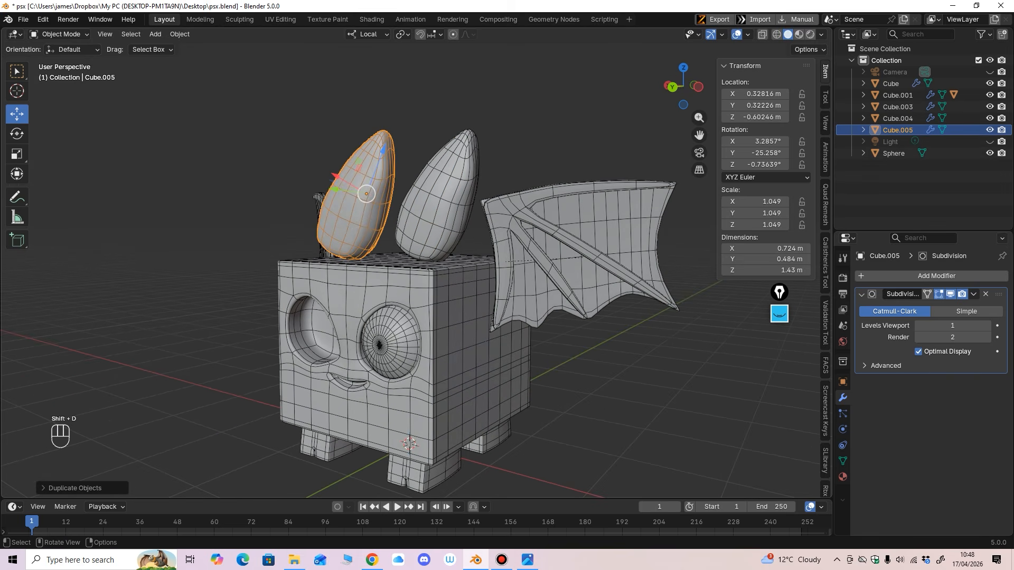
pyautogui.hotkey('ctrl', 'z')
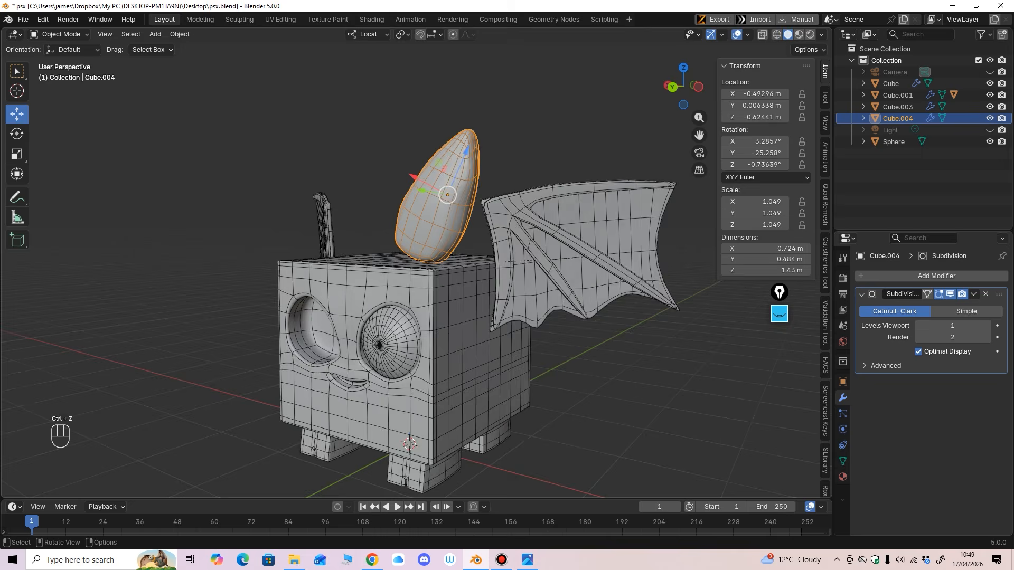
# Step: Nudge the ear to X -0.50952 m and add an X-axis Mirror modifier with Cube as the mirror object
pyautogui.keyDown('alt'); pyautogui.moveTo(391, 196); pyautogui.dragTo(422, 197, button='middle'); pyautogui.keyUp('alt')
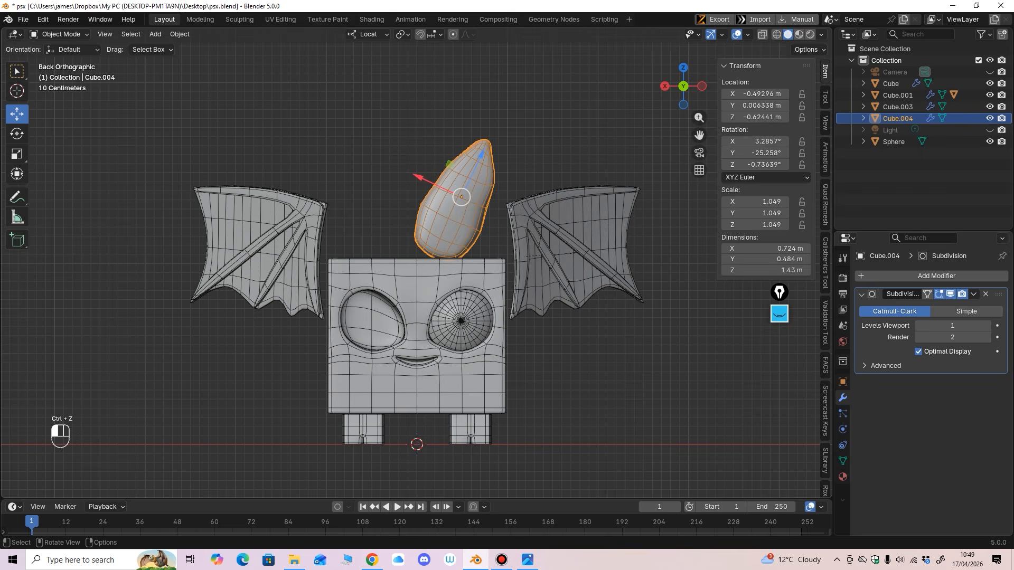
pyautogui.moveTo(462, 196); pyautogui.dragTo(463, 197)
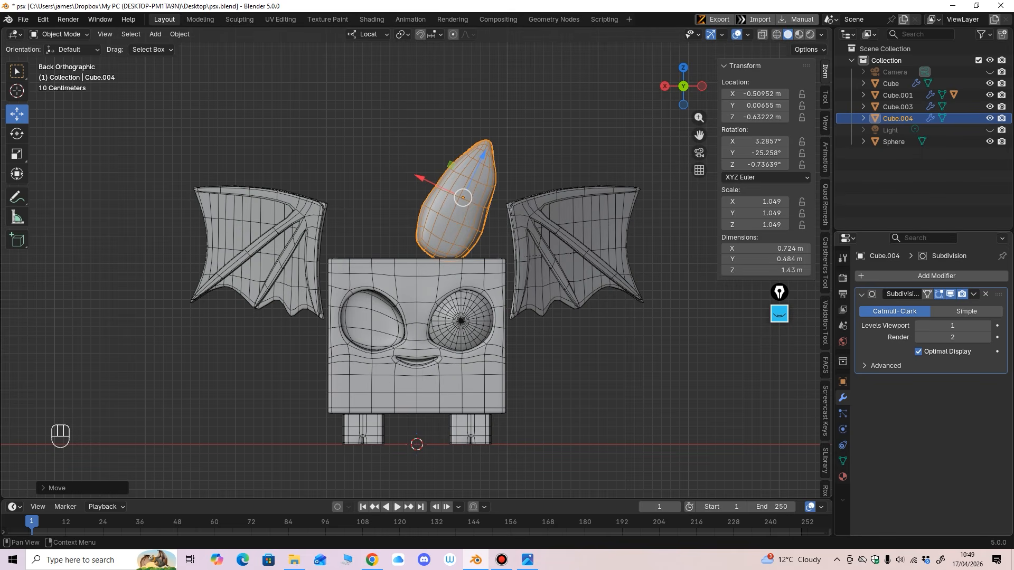
pyautogui.click(874, 276)
pyautogui.moveTo(874, 276)
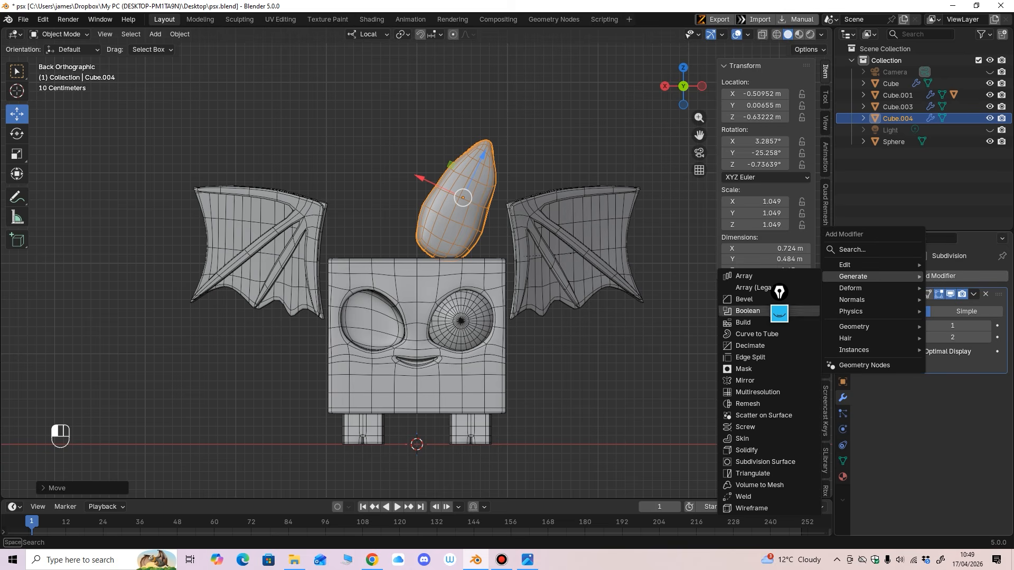
pyautogui.click(745, 380)
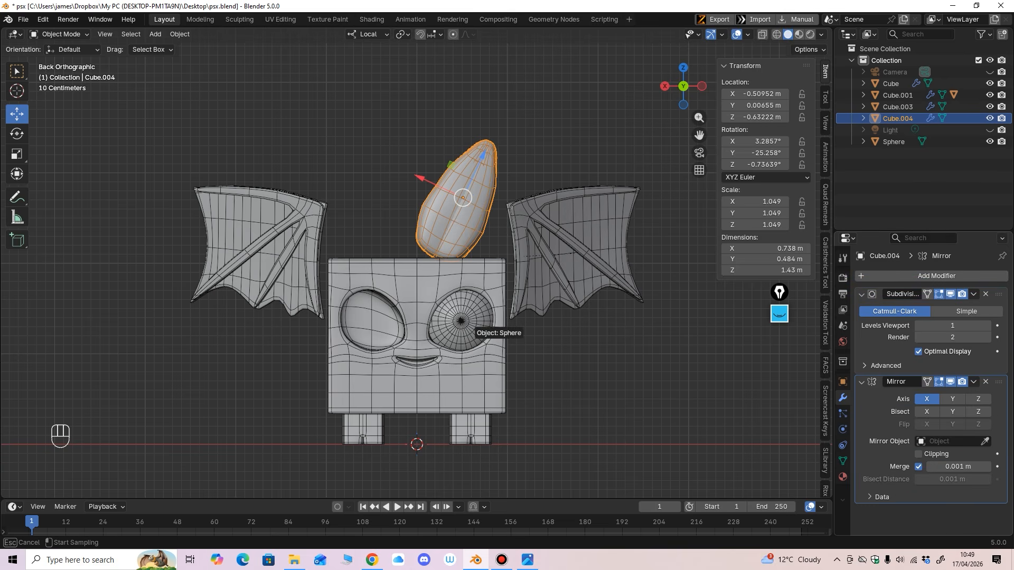
pyautogui.click(409, 272)
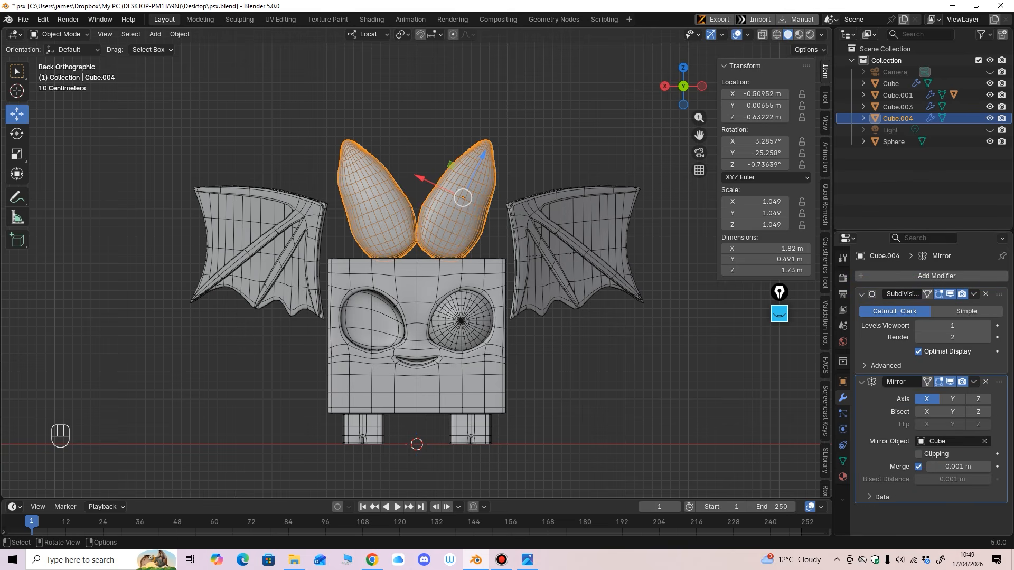
# Step: Spread the mirrored ears apart and shift them forward, placing them at X -0.57701 m, Y 0.16997 m, Z -0.64896 m
pyautogui.moveTo(422, 178); pyautogui.dragTo(467, 199)
pyautogui.moveTo(468, 199); pyautogui.dragTo(364, 252, button='middle')
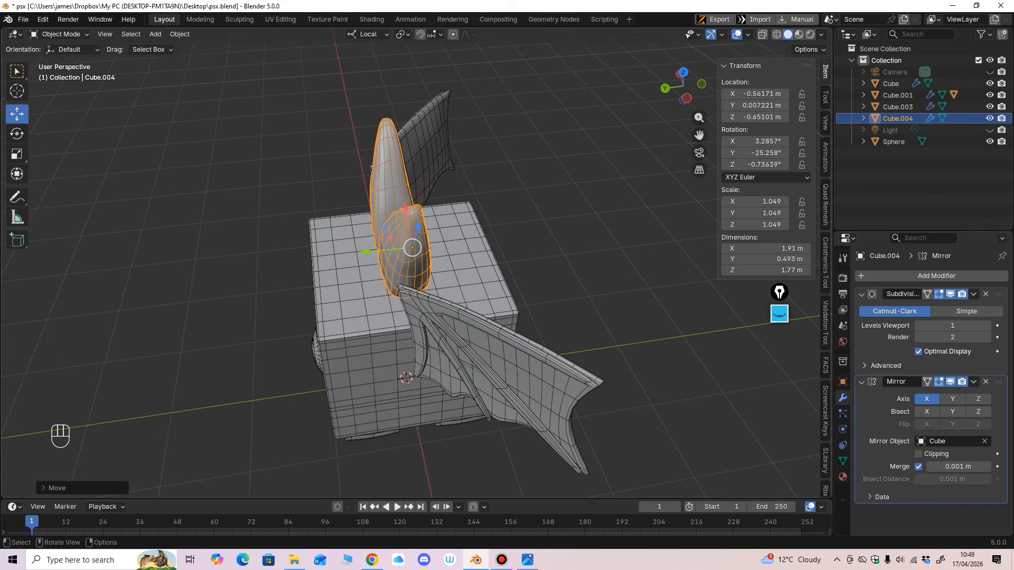
pyautogui.moveTo(363, 251); pyautogui.dragTo(346, 254)
pyautogui.moveTo(346, 253); pyautogui.dragTo(467, 203, button='middle')
pyautogui.moveTo(467, 203); pyautogui.dragTo(471, 203)
pyautogui.moveTo(471, 203); pyautogui.dragTo(471, 216, button='middle')
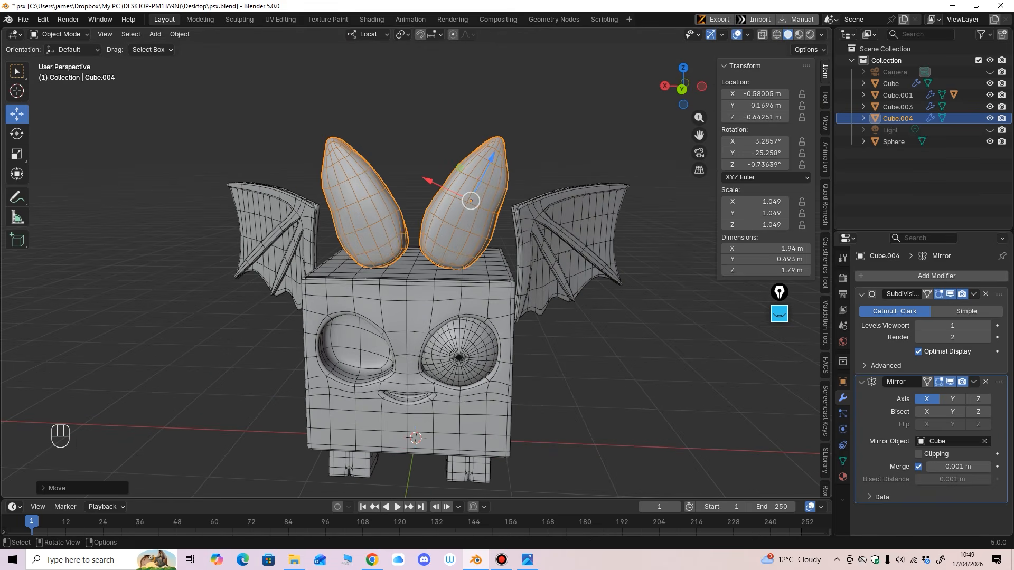
pyautogui.moveTo(492, 156); pyautogui.dragTo(492, 158)
pyautogui.moveTo(491, 158); pyautogui.dragTo(460, 151, button='middle')
pyautogui.keyDown('ctrl'); pyautogui.moveTo(461, 151); pyautogui.dragTo(460, 158, button='middle'); pyautogui.keyUp('ctrl')
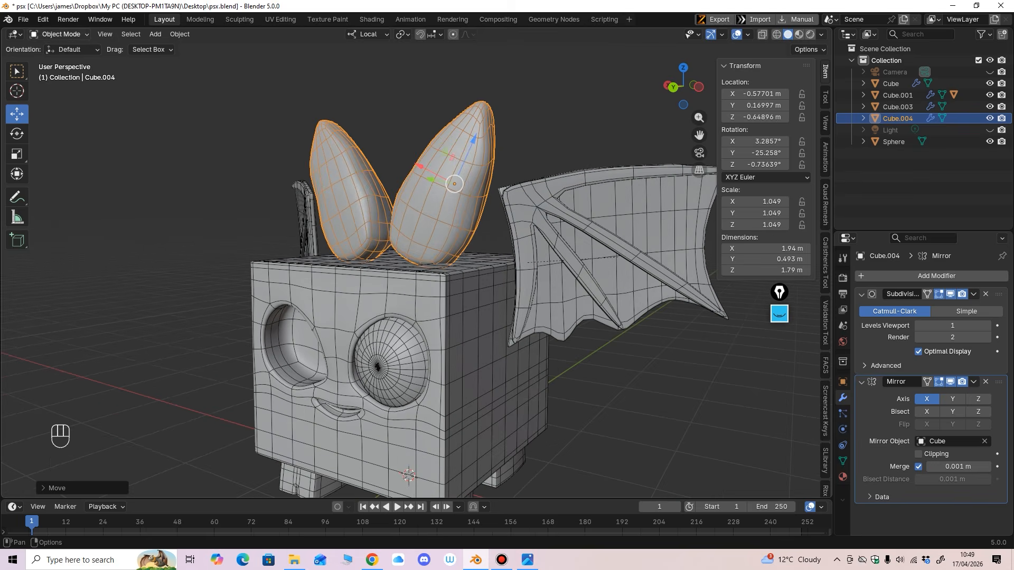
# Step: In Sculpt Mode, set the Grab brush to 100 px and reshape the ear's side to a depth of about 0.503 m
pyautogui.click(60, 34)
pyautogui.click(50, 62)
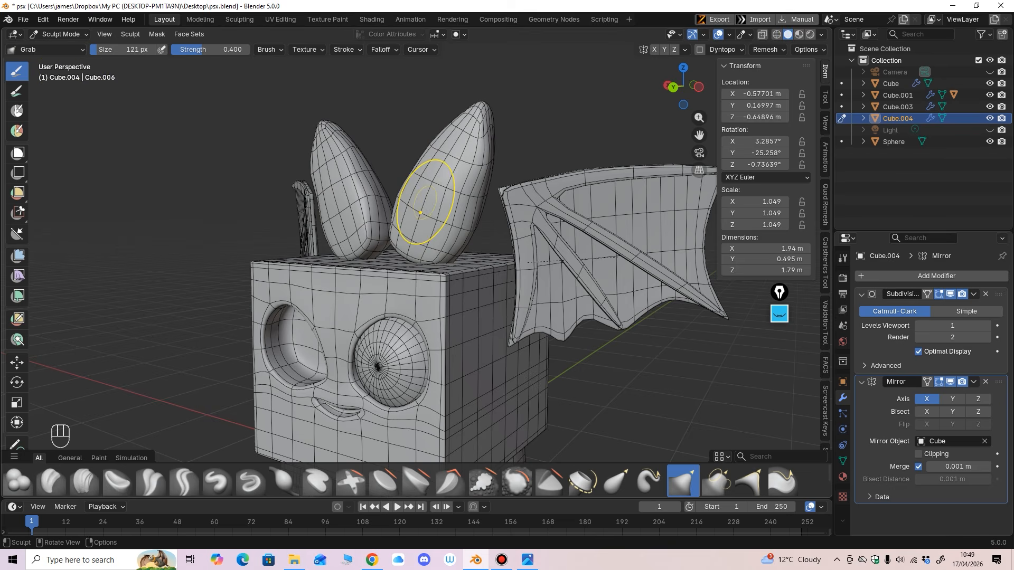
pyautogui.moveTo(420, 213)
pyautogui.mouseDown(button='middle')
pyautogui.moveTo(413, 197)
pyautogui.moveTo(389, 223)
pyautogui.moveTo(356, 215)
pyautogui.mouseUp(button='middle')
pyautogui.press('f')
pyautogui.click(419, 186)
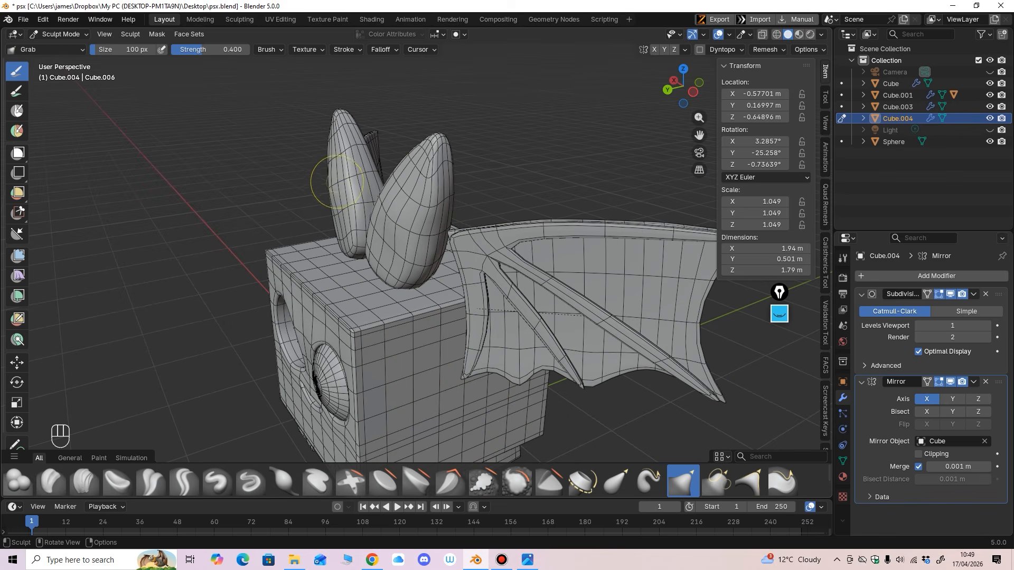
pyautogui.hotkey('alt', 'q')
pyautogui.moveTo(397, 230); pyautogui.dragTo(423, 185)
pyautogui.moveTo(394, 249)
pyautogui.mouseDown()
pyautogui.moveTo(430, 174)
pyautogui.moveTo(423, 165)
pyautogui.moveTo(419, 178)
pyautogui.mouseUp()
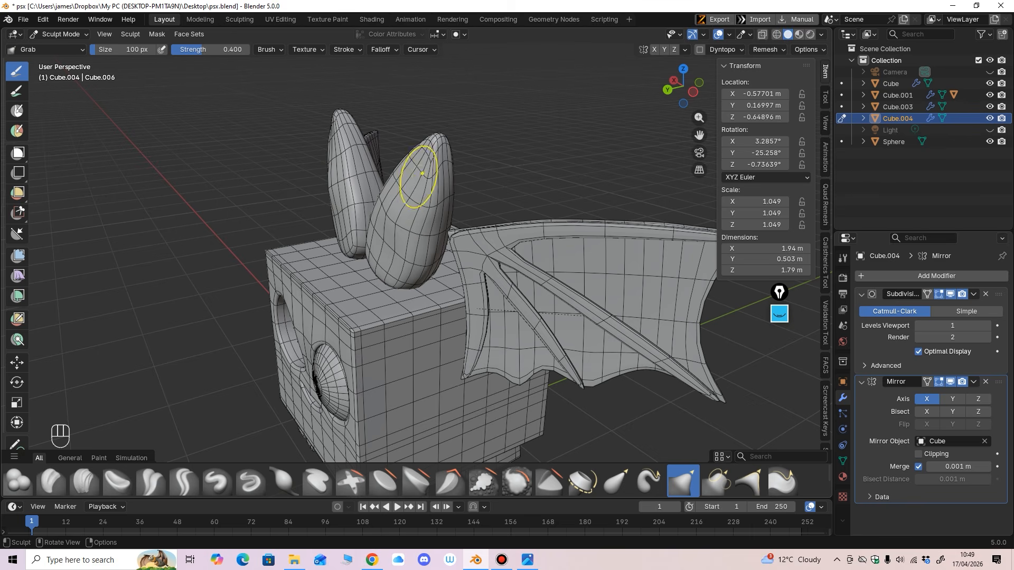
# Step: Pull the ear's front edge outward to a depth of about 0.511 m and return to Object Mode
pyautogui.moveTo(418, 177); pyautogui.dragTo(402, 173, button='middle')
pyautogui.moveTo(380, 197); pyautogui.dragTo(368, 205)
pyautogui.moveTo(368, 205)
pyautogui.mouseDown(button='middle')
pyautogui.moveTo(515, 193)
pyautogui.moveTo(441, 197)
pyautogui.moveTo(491, 197)
pyautogui.moveTo(463, 218)
pyautogui.moveTo(520, 311)
pyautogui.mouseUp(button='middle')
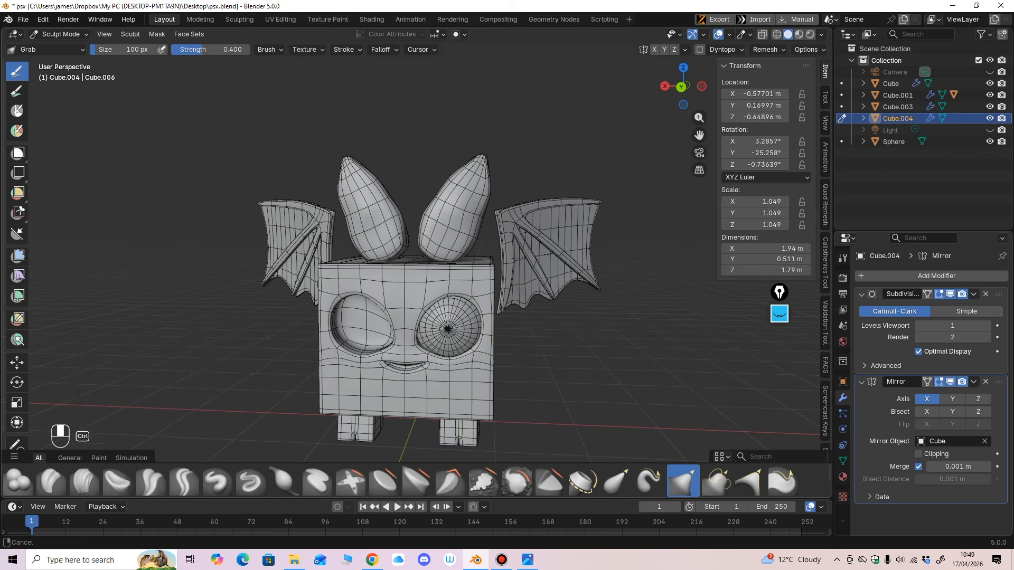
pyautogui.click(61, 34)
pyautogui.click(58, 45)
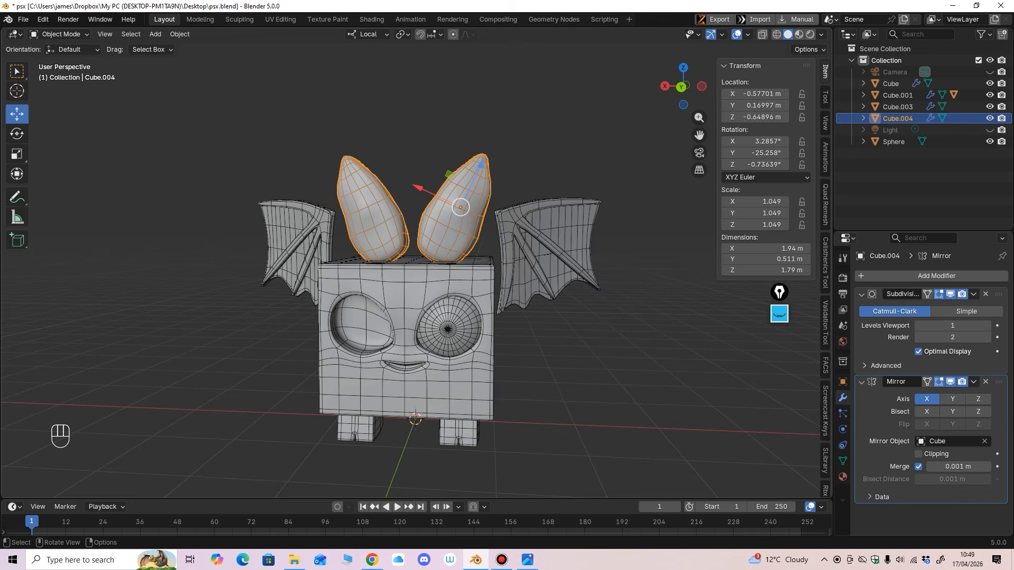
pyautogui.keyDown('ctrl'); pyautogui.moveTo(507, 285); pyautogui.dragTo(511, 256, button='middle'); pyautogui.keyUp('ctrl')
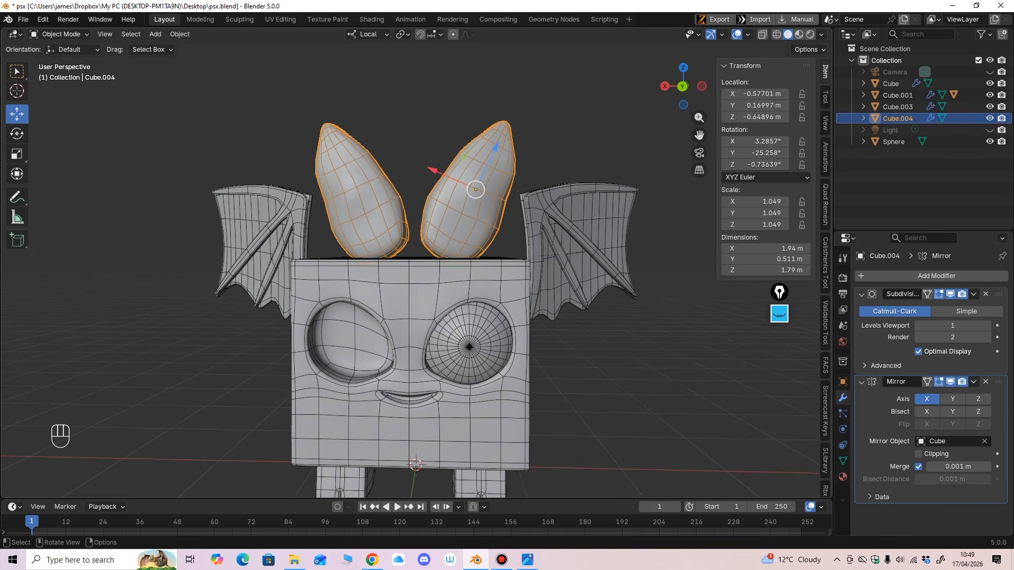
pyautogui.scroll(-3, 412, 264)
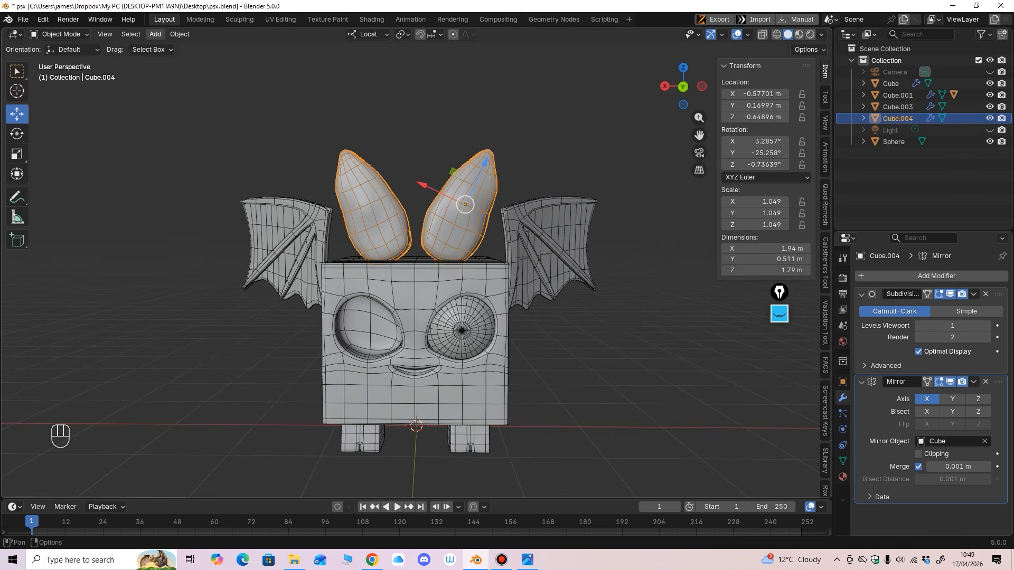
# Step: Add a cube mesh and scale it uniformly to 0.374
pyautogui.click(179, 34)
pyautogui.moveTo(200, 47)
pyautogui.moveTo(155, 34)
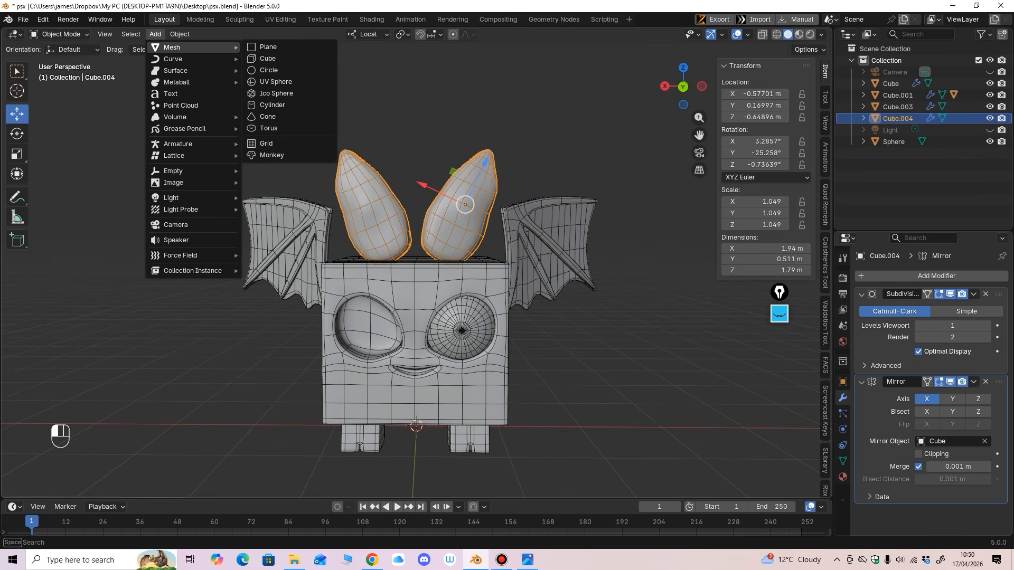
pyautogui.click(262, 59)
pyautogui.click(16, 154)
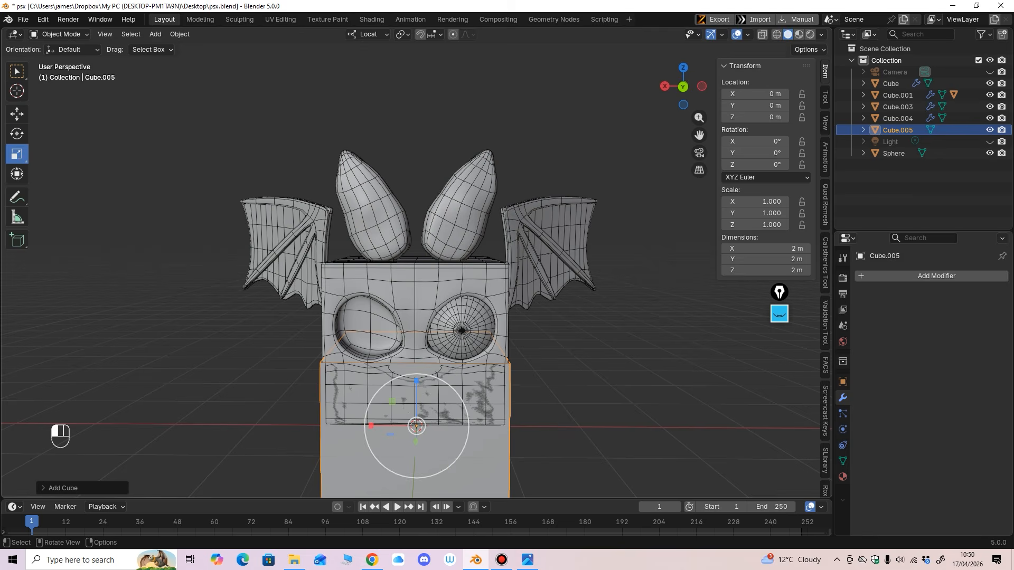
pyautogui.moveTo(439, 469); pyautogui.dragTo(427, 448)
pyautogui.keyDown('shift'); pyautogui.moveTo(521, 256); pyautogui.dragTo(512, 198, button='middle'); pyautogui.keyUp('shift')
pyautogui.moveTo(415, 419); pyautogui.dragTo(412, 401)
# Step: Move the new cube up to Z 2.0349 m and forward to Y 1.2975 m, in front of the head
pyautogui.click(16, 113)
pyautogui.moveTo(407, 321); pyautogui.dragTo(407, 181)
pyautogui.moveTo(501, 231); pyautogui.dragTo(448, 228, button='middle')
pyautogui.moveTo(397, 172); pyautogui.dragTo(397, 139)
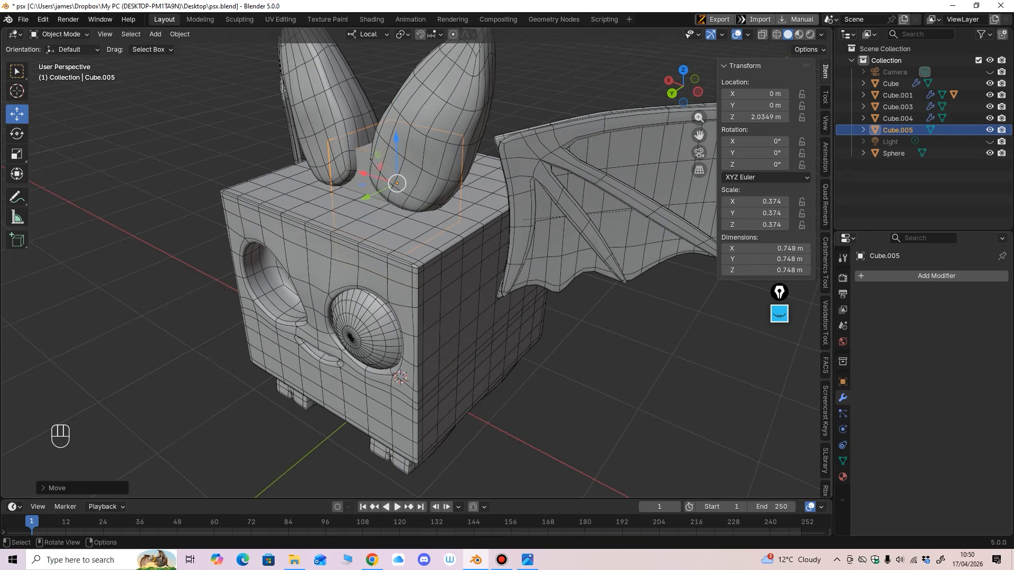
pyautogui.moveTo(291, 273); pyautogui.dragTo(284, 273, button='middle')
pyautogui.keyDown('shift'); pyautogui.moveTo(285, 273); pyautogui.dragTo(301, 273, button='middle'); pyautogui.keyUp('shift')
pyautogui.moveTo(384, 201); pyautogui.dragTo(256, 257)
pyautogui.keyDown('shift'); pyautogui.moveTo(257, 258); pyautogui.dragTo(318, 230, button='middle'); pyautogui.keyUp('shift')
pyautogui.scroll(1, 306, 237)
# Step: In Edit Mode, cut one vertical centre loop and three evenly spaced horizontal loops into the new cube
pyautogui.click(58, 34)
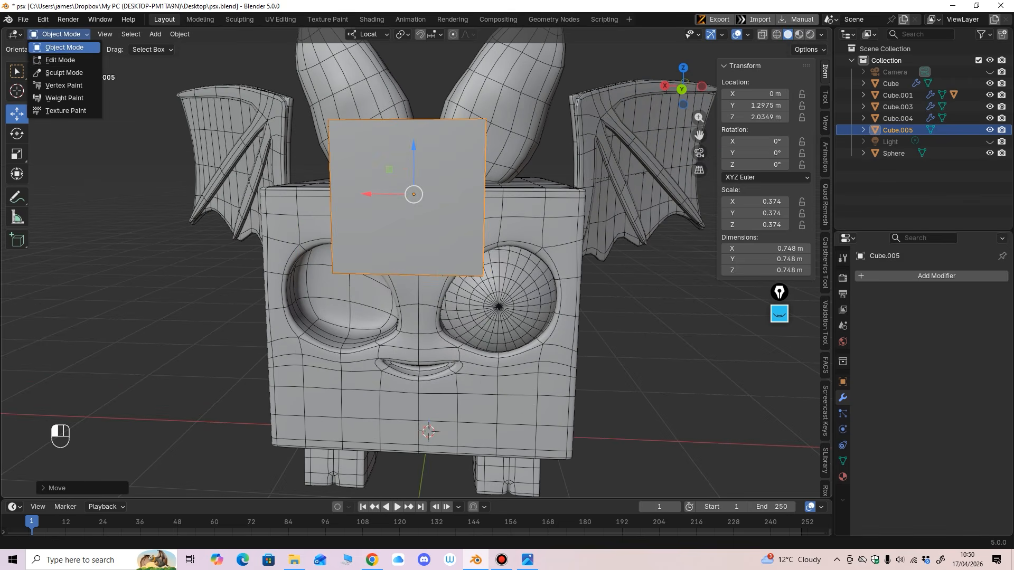
pyautogui.click(45, 47)
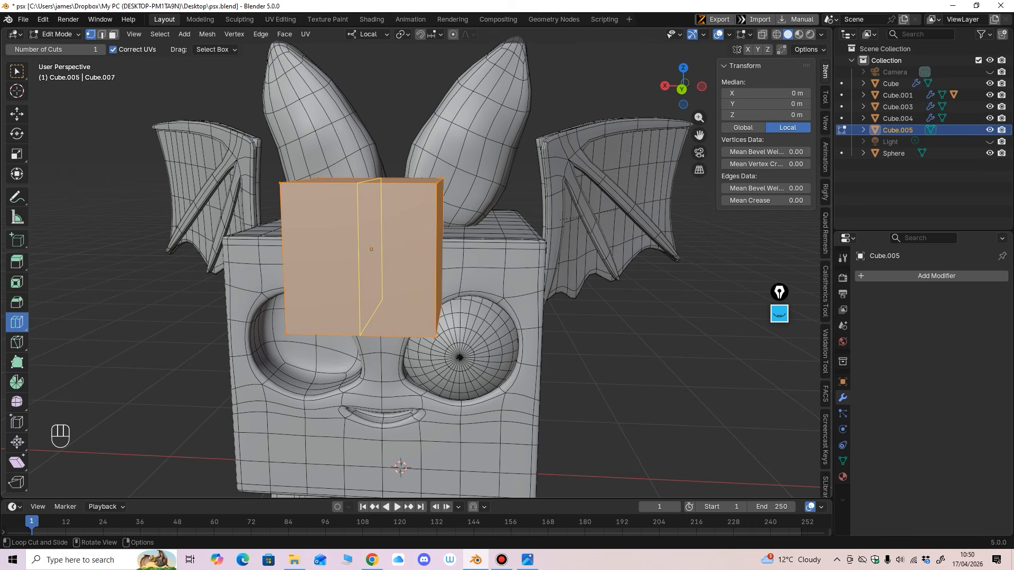
pyautogui.moveTo(370, 232); pyautogui.dragTo(381, 232, button='middle')
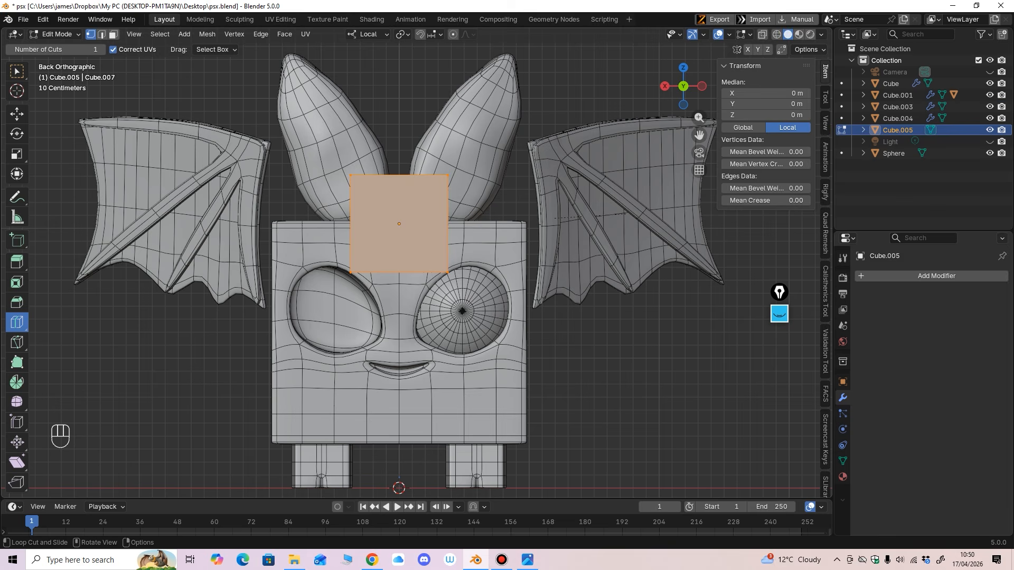
pyautogui.click(399, 224)
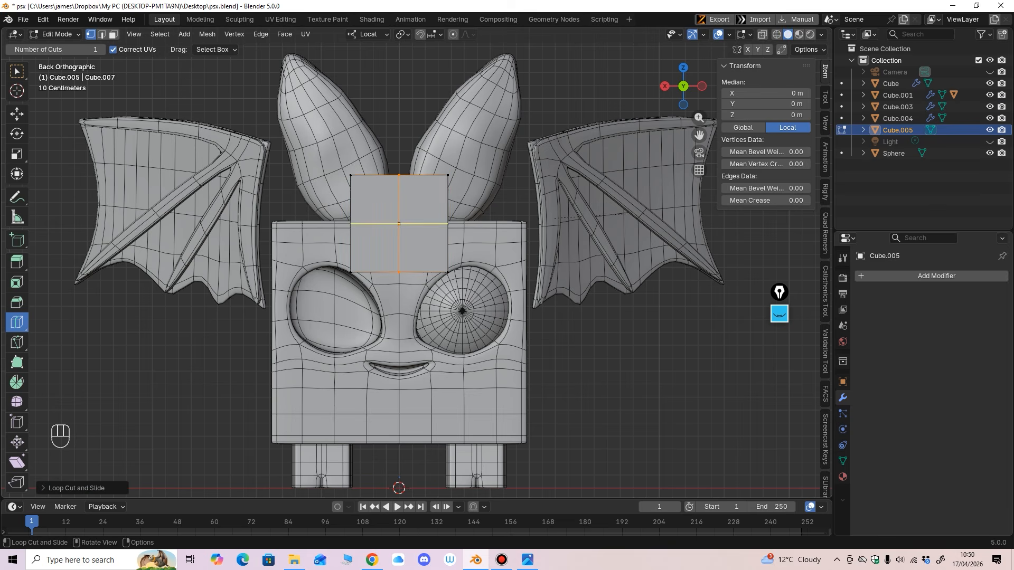
pyautogui.click(399, 224)
pyautogui.click(399, 199)
pyautogui.click(399, 248)
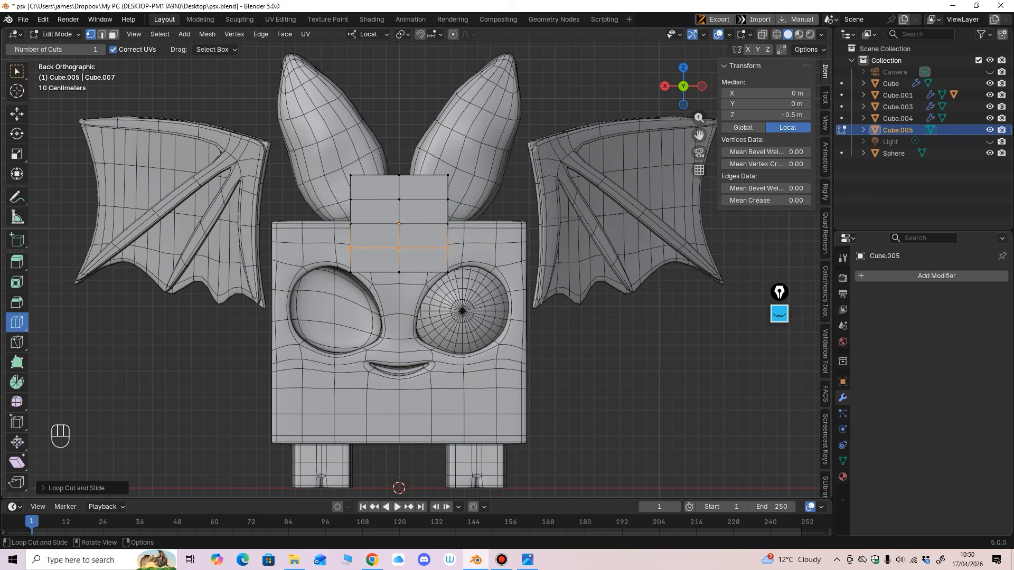
# Step: With X-ray on, raise the cube's upper centre vertices into a peak at a median Z of 1.2712 m
pyautogui.hotkey('alt', 'z')
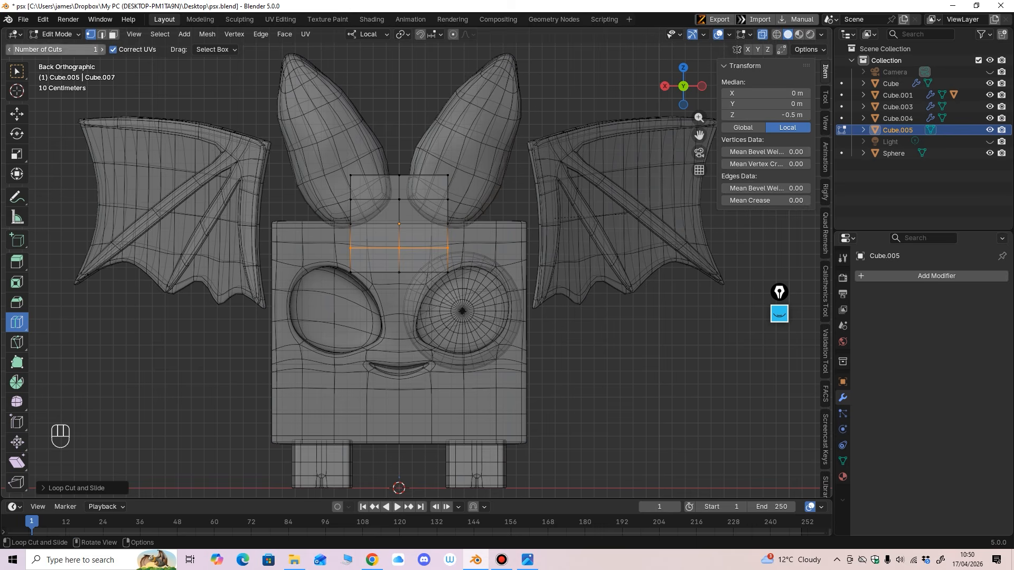
pyautogui.click(17, 114)
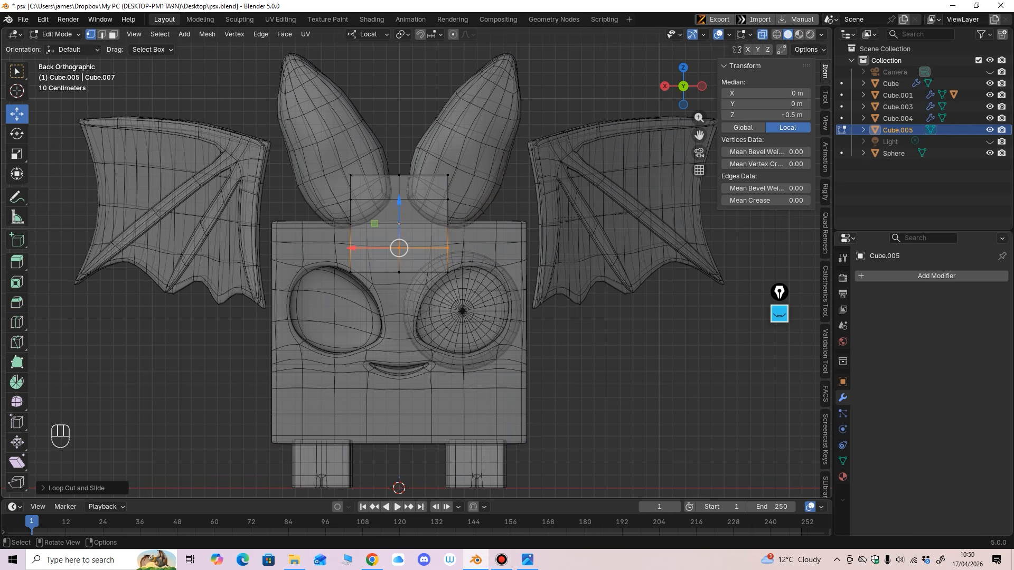
pyautogui.moveTo(399, 201); pyautogui.dragTo(400, 141)
pyautogui.moveTo(399, 150); pyautogui.dragTo(398, 125)
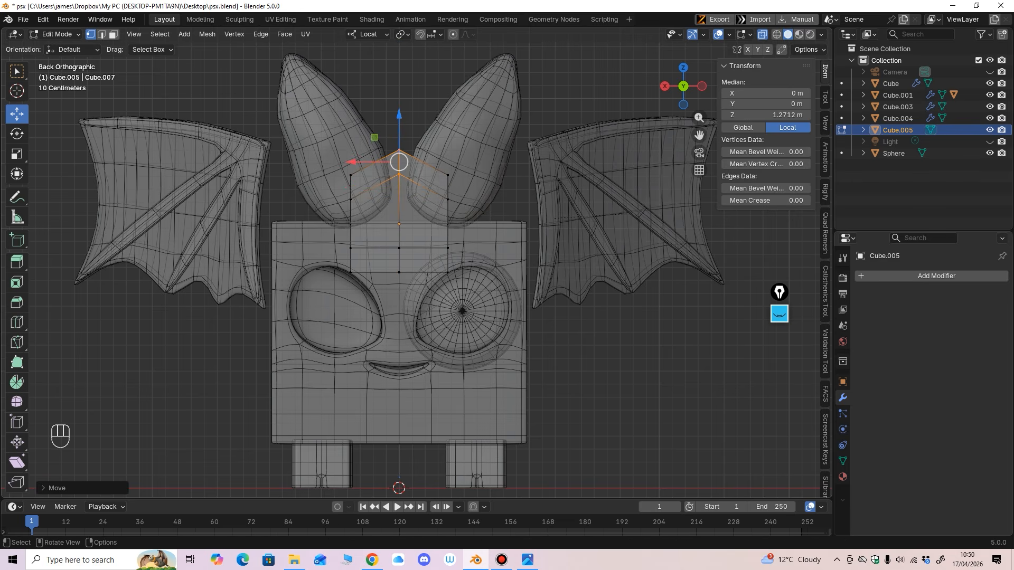
# Step: Lower the block's shoulder vertices and raise its lower rows, bringing the bottom row to a median Z of -0.53307 m
pyautogui.moveTo(328, 167); pyautogui.dragTo(463, 208)
pyautogui.moveTo(399, 138); pyautogui.dragTo(399, 154)
pyautogui.moveTo(321, 296); pyautogui.dragTo(457, 235)
pyautogui.moveTo(399, 213); pyautogui.dragTo(399, 199)
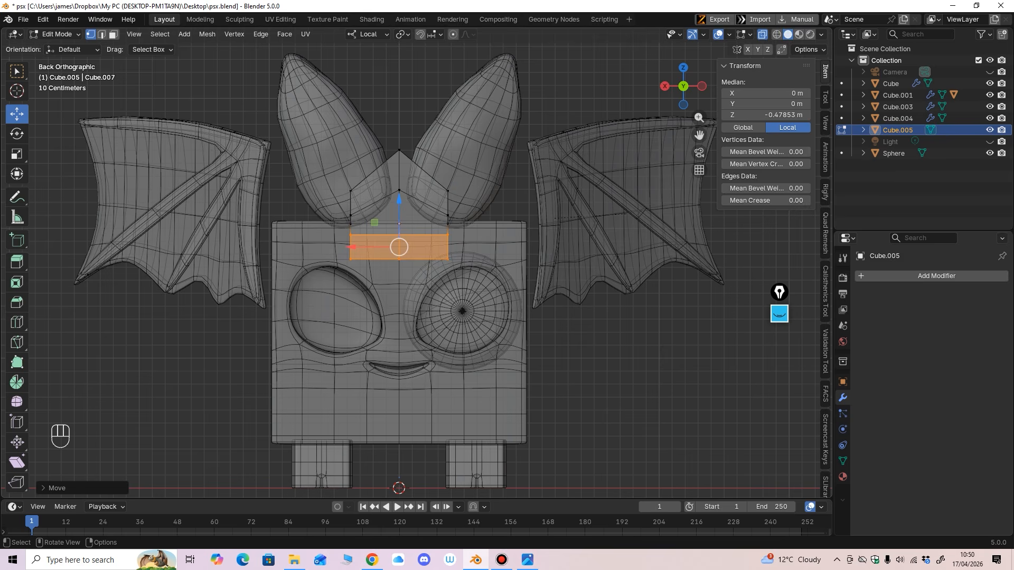
pyautogui.moveTo(316, 322); pyautogui.dragTo(463, 254)
pyautogui.moveTo(399, 214); pyautogui.dragTo(399, 203)
pyautogui.moveTo(399, 202); pyautogui.dragTo(293, 216, button='middle')
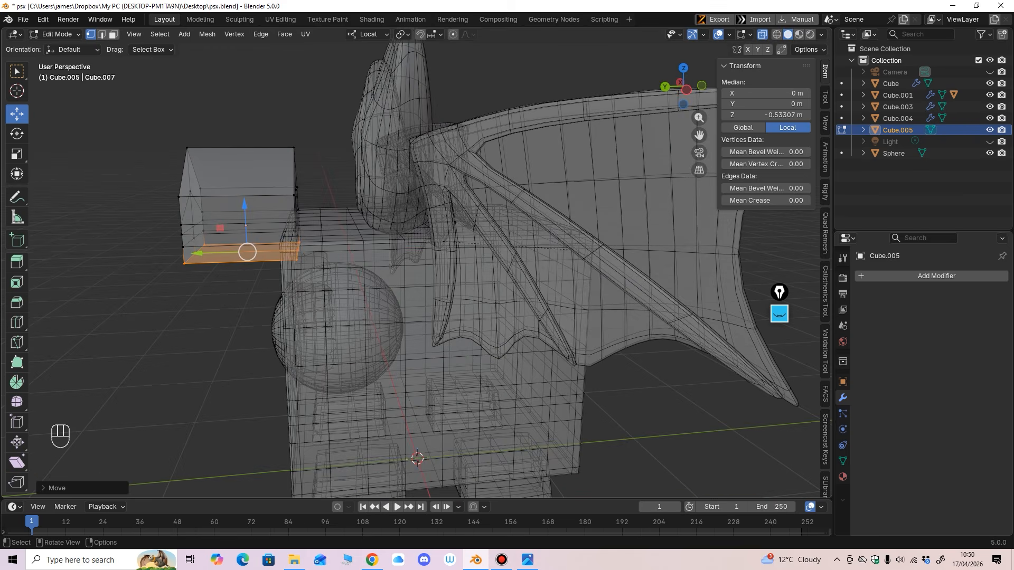
# Step: Pull the block's rear vertices forward to thin it to a depth of 0.188 m, and leave Edit Mode and X-ray
pyautogui.moveTo(320, 132); pyautogui.dragTo(275, 279)
pyautogui.moveTo(253, 220); pyautogui.dragTo(169, 222)
pyautogui.keyDown('shift'); pyautogui.moveTo(169, 222); pyautogui.dragTo(338, 227, button='middle'); pyautogui.keyUp('shift')
pyautogui.click(57, 34)
pyautogui.click(53, 48)
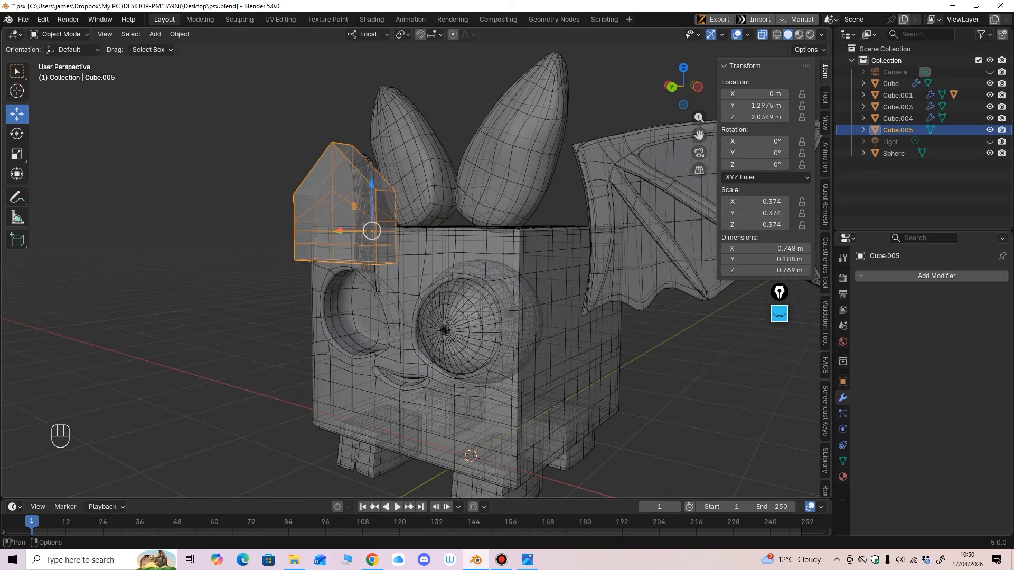
pyautogui.click(761, 34)
# Step: In Edit Mode, cut a vertical edge loop midway through each half of the pointed block's front
pyautogui.click(672, 87)
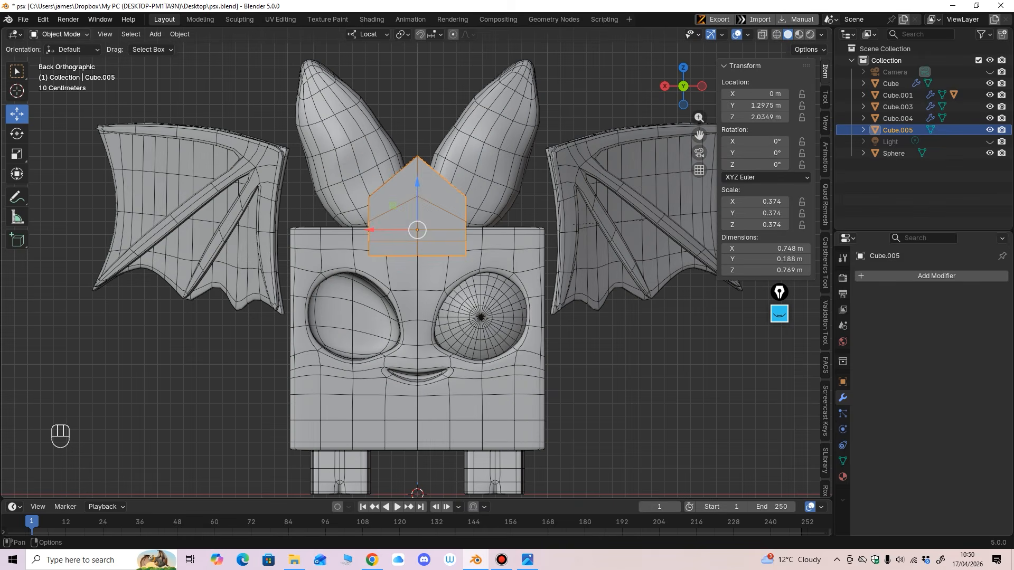
pyautogui.click(58, 33)
pyautogui.click(53, 60)
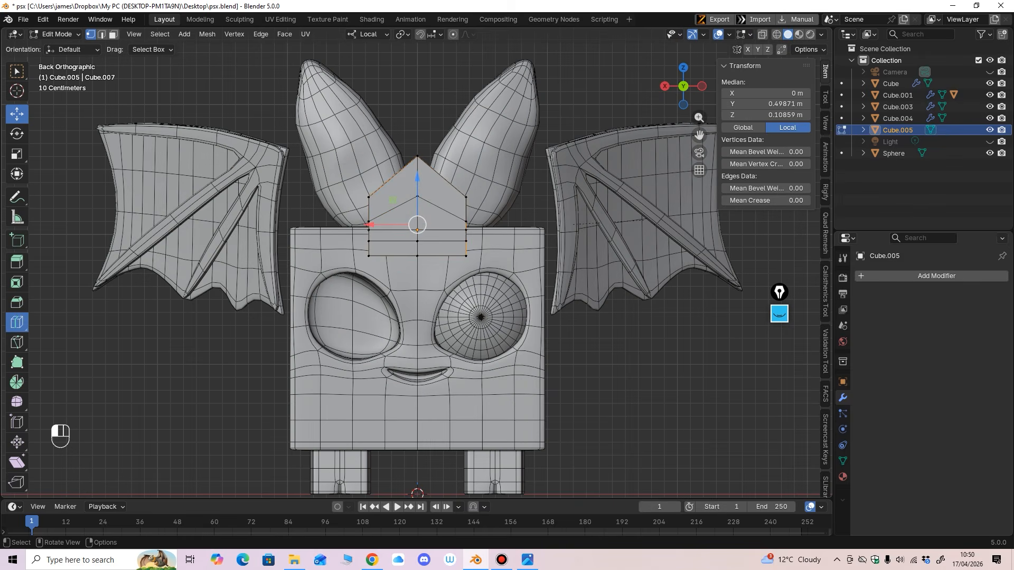
pyautogui.click(393, 230)
pyautogui.click(442, 230)
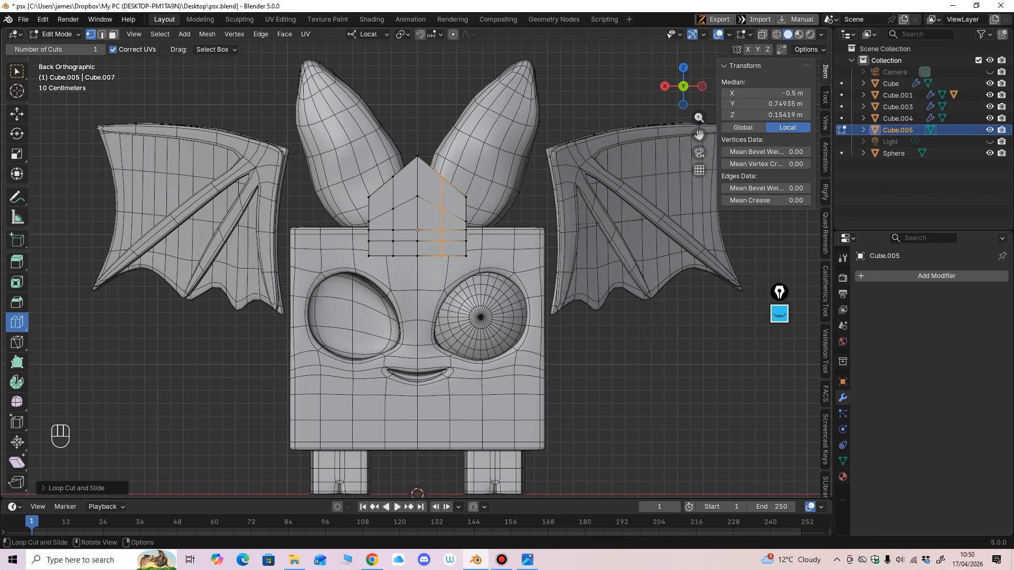
# Step: Try an edge loop around the block's thin side close to its front face, and undo it
pyautogui.moveTo(442, 230); pyautogui.dragTo(355, 246, button='middle')
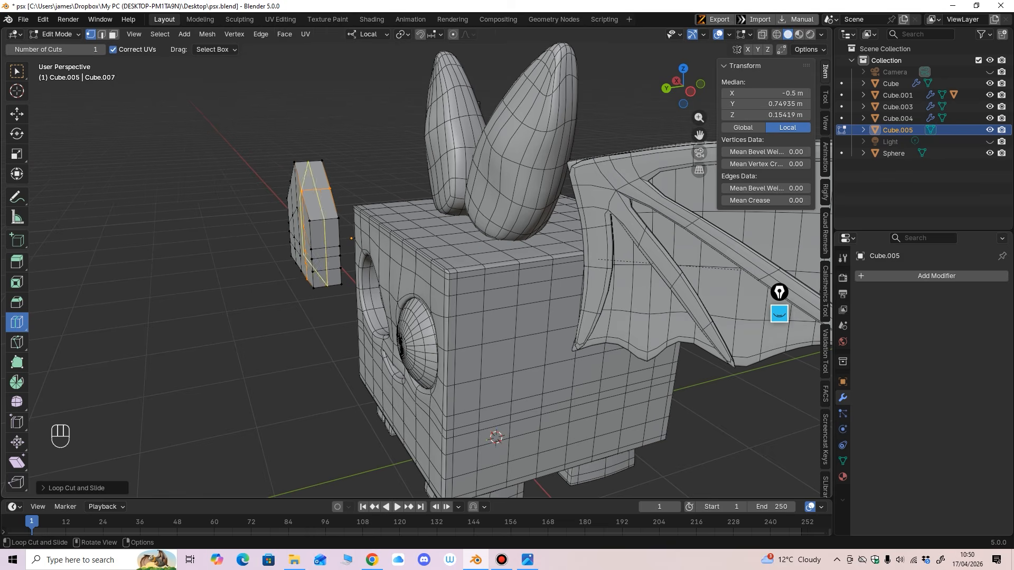
pyautogui.click(328, 179)
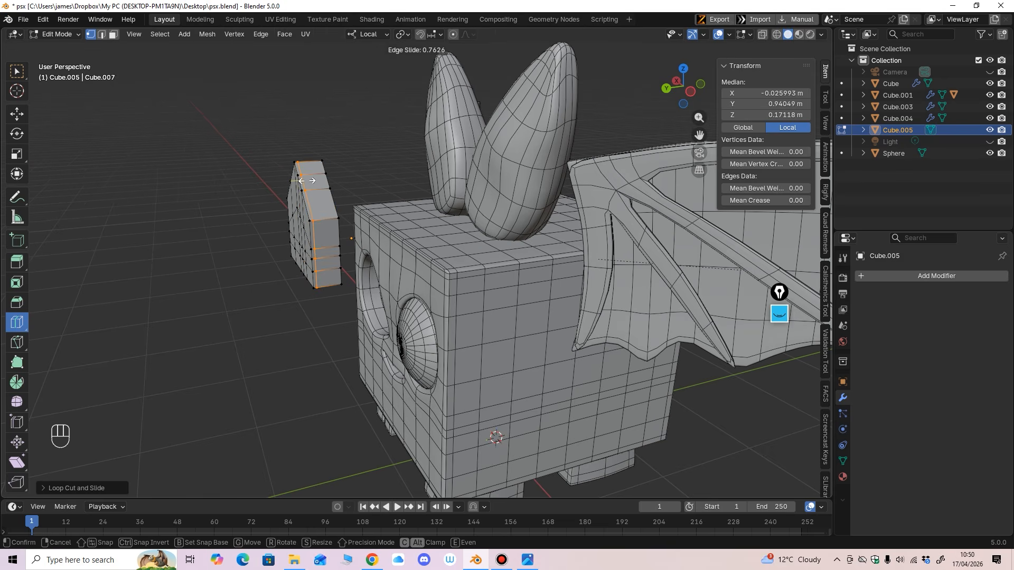
pyautogui.click(306, 181)
pyautogui.moveTo(307, 181)
pyautogui.mouseDown(button='middle')
pyautogui.moveTo(316, 185)
pyautogui.moveTo(301, 182)
pyautogui.mouseUp(button='middle')
pyautogui.hotkey('ctrl', 'z')
pyautogui.hotkey('ctrl', 'z')
# Step: Cut supporting edge loops around the pointed block's thin side, one of them midway through its depth
pyautogui.click(298, 180)
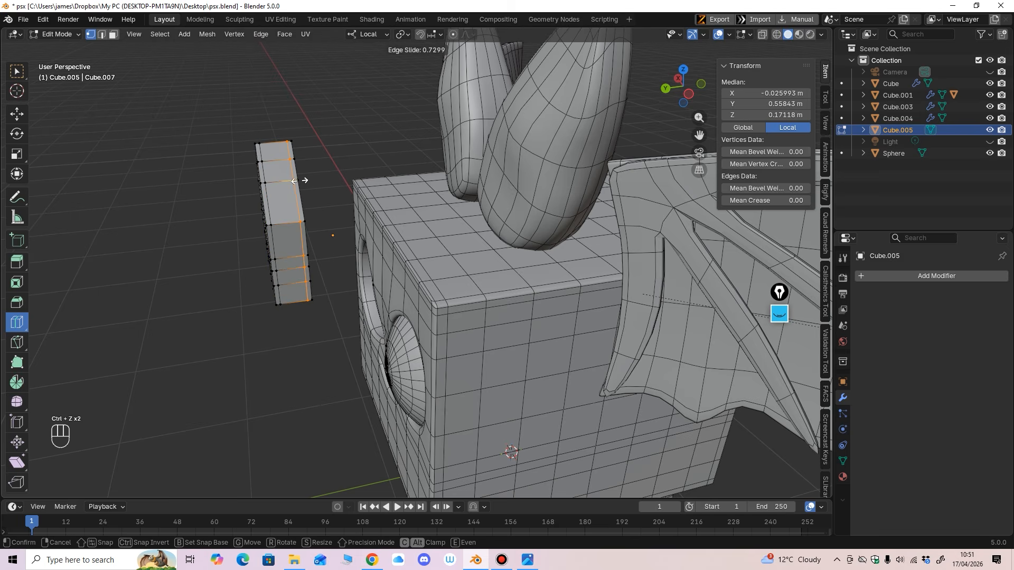
pyautogui.click(299, 181)
pyautogui.click(285, 181)
pyautogui.moveTo(285, 181); pyautogui.dragTo(410, 158, button='middle')
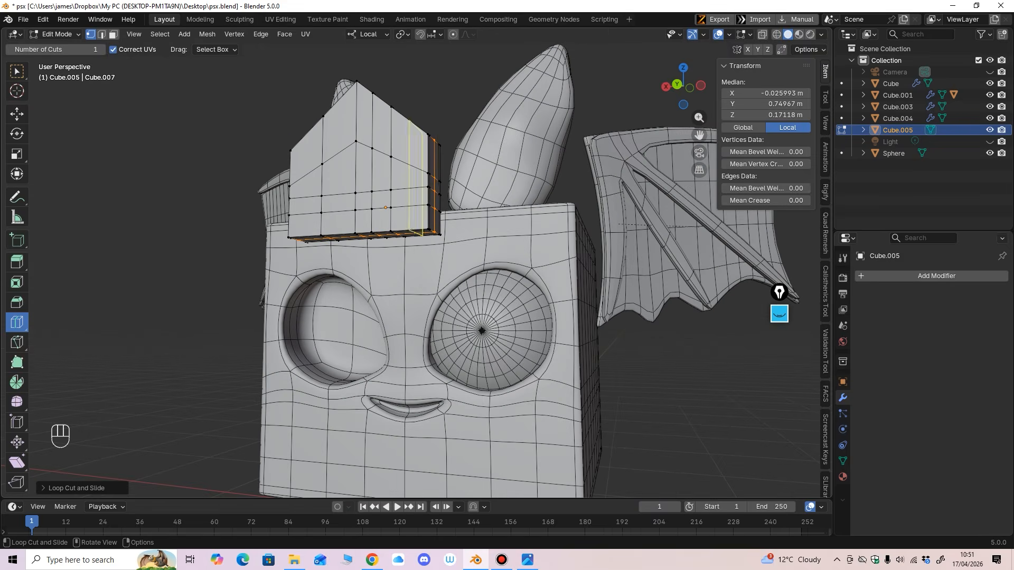
# Step: In Object Mode, shade the pointed block smooth and add a Subdivision Surface modifier to it
pyautogui.click(55, 34)
pyautogui.click(61, 47)
pyautogui.moveTo(212, 158); pyautogui.dragTo(236, 172, button='middle')
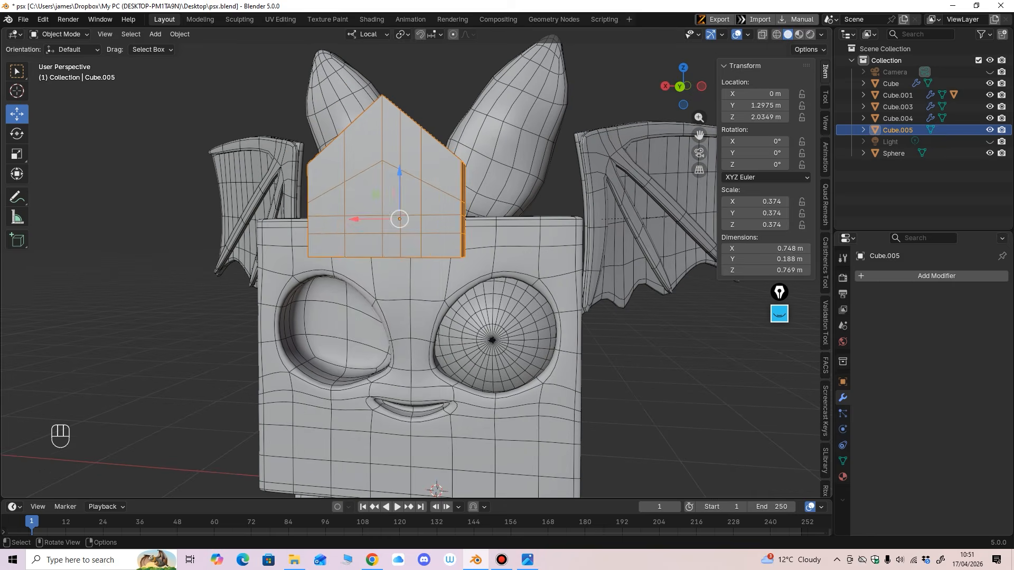
pyautogui.rightClick(343, 195)
pyautogui.click(343, 195)
pyautogui.click(866, 275)
pyautogui.moveTo(866, 278)
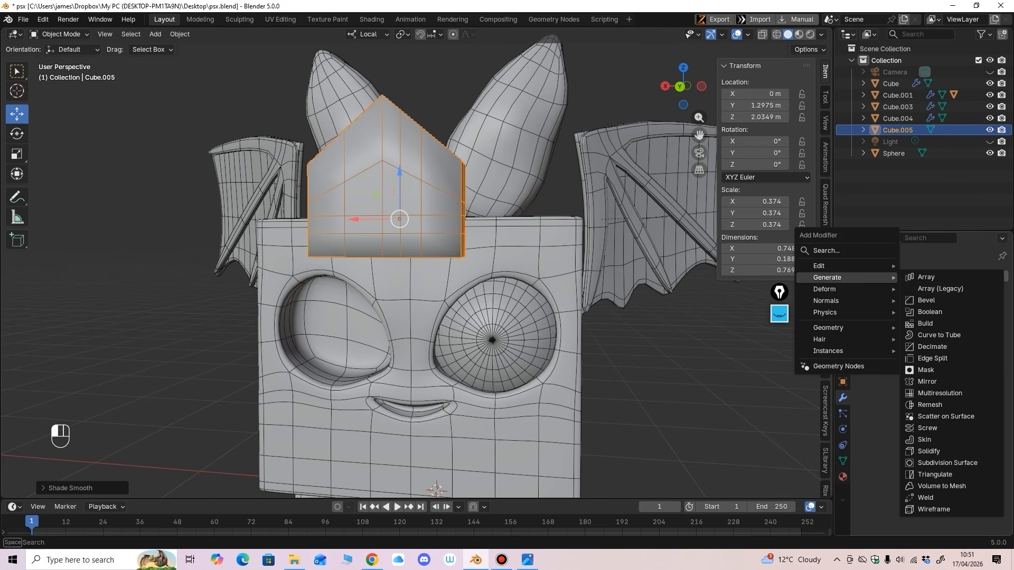
pyautogui.click(948, 462)
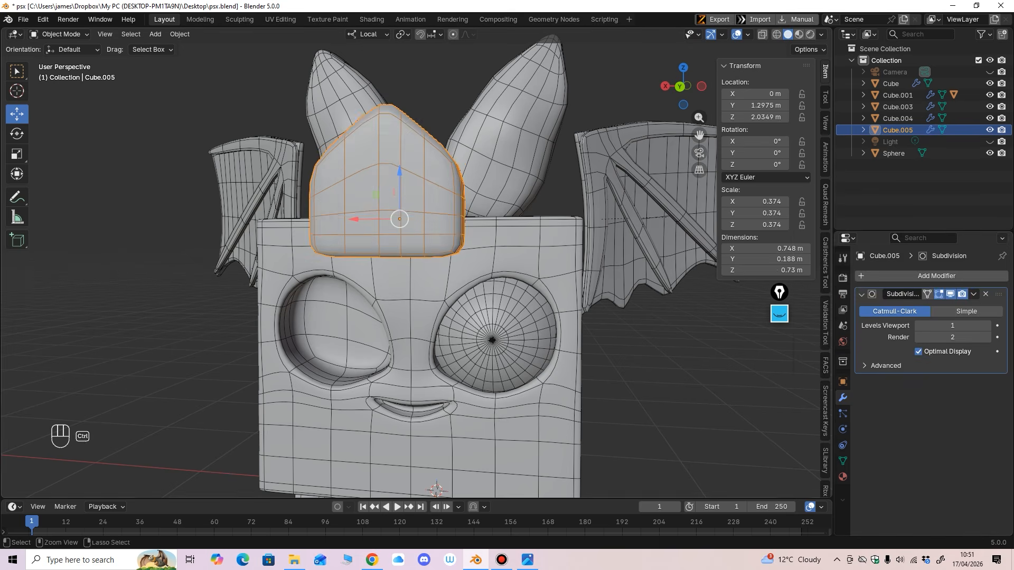
# Step: Isolate the smoothed block in local view
pyautogui.keyDown('ctrl'); pyautogui.moveTo(386, 185); pyautogui.dragTo(339, 285, button='middle'); pyautogui.keyUp('ctrl')
pyautogui.rightClick(334, 231)
pyautogui.click(334, 231)
pyautogui.press('shift')
pyautogui.press('/')
pyautogui.click(61, 34)
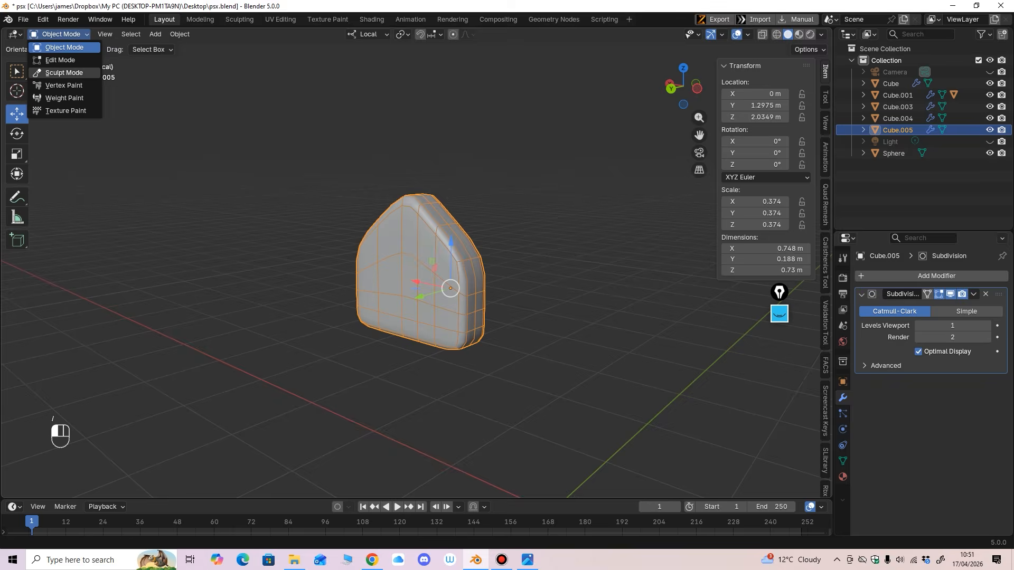
pyautogui.click(58, 73)
pyautogui.press('f')
pyautogui.click(417, 233)
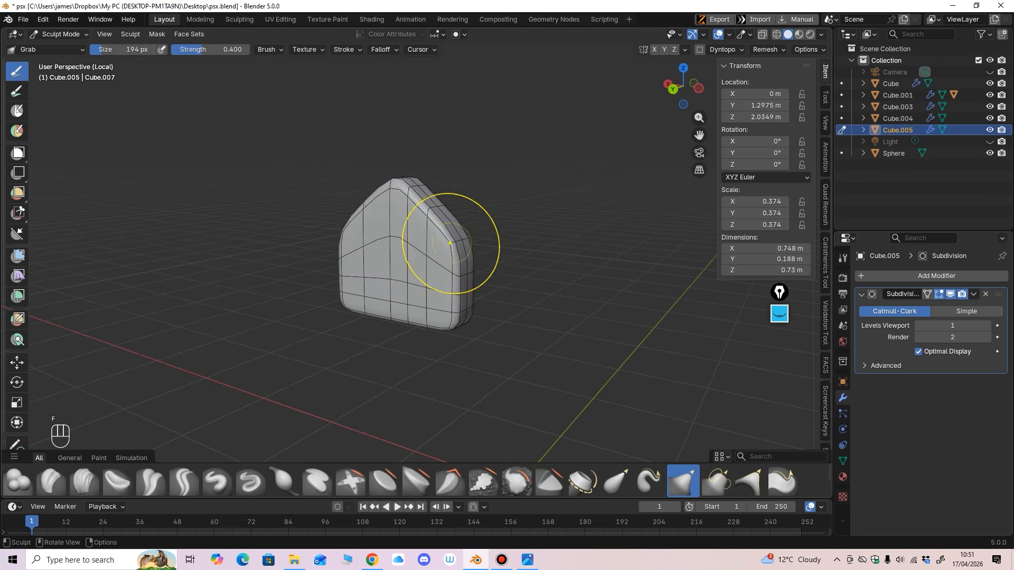
pyautogui.hotkey('ctrl', 'z')
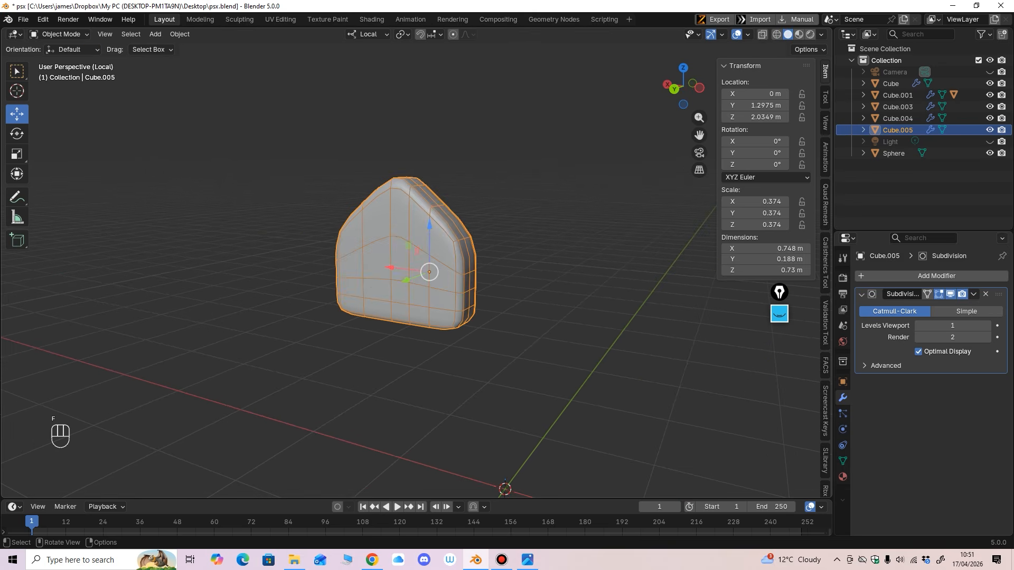
# Step: Convert the block's transforms to deltas and switch it to Sculpt Mode
pyautogui.hotkey('ctrl', 'a')
pyautogui.click(419, 198)
pyautogui.click(60, 34)
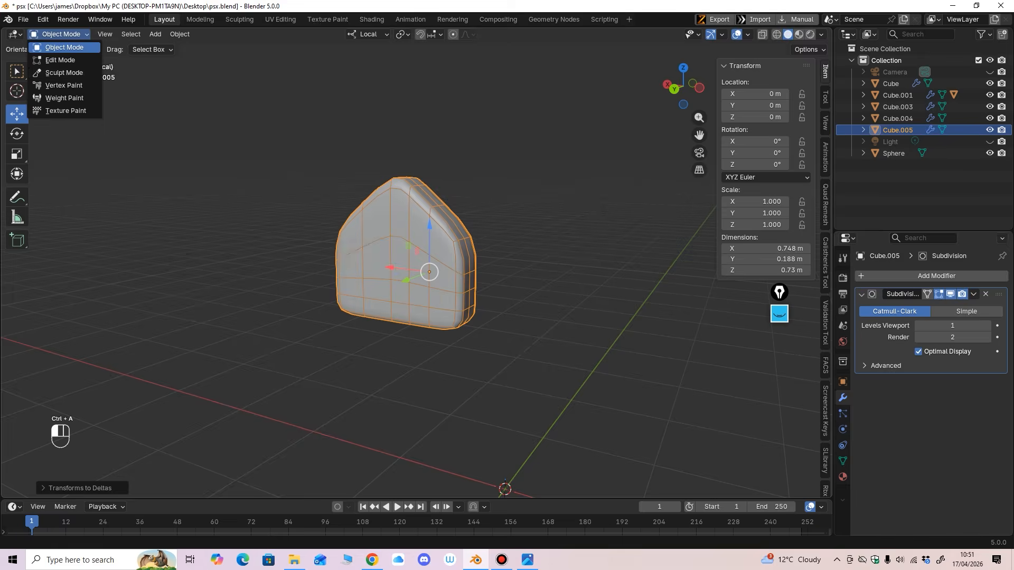
pyautogui.click(77, 72)
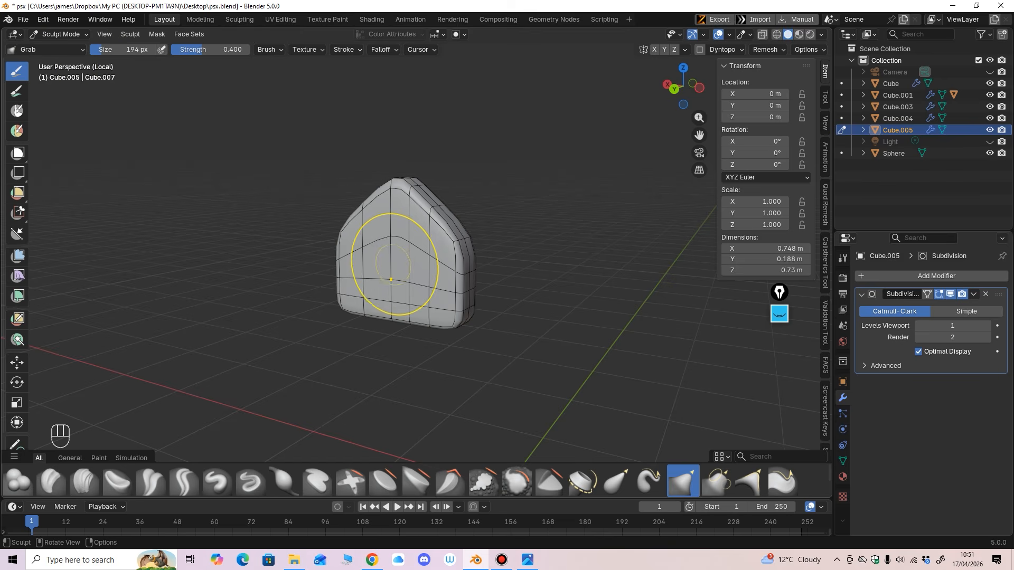
# Step: With X symmetry and a 328 px Grab brush, push the block's upper sides inward to a width of about 0.738 m
pyautogui.press('f')
pyautogui.click(407, 240)
pyautogui.scroll(1, 406, 240)
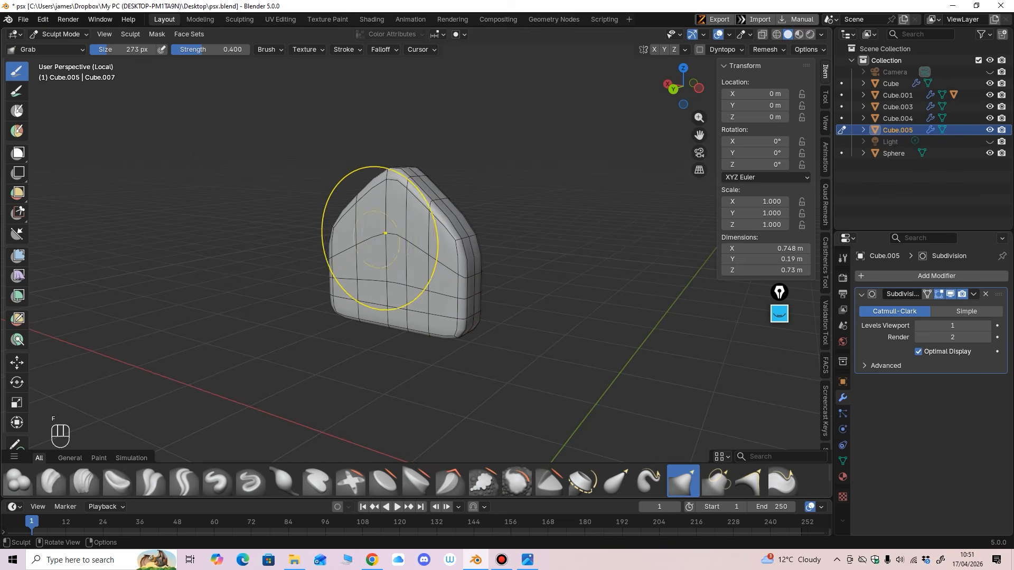
pyautogui.moveTo(385, 234)
pyautogui.mouseDown(button='middle')
pyautogui.moveTo(420, 220)
pyautogui.moveTo(457, 241)
pyautogui.moveTo(432, 232)
pyautogui.mouseUp(button='middle')
pyautogui.press('f')
pyautogui.click(449, 245)
pyautogui.moveTo(346, 231); pyautogui.dragTo(359, 236)
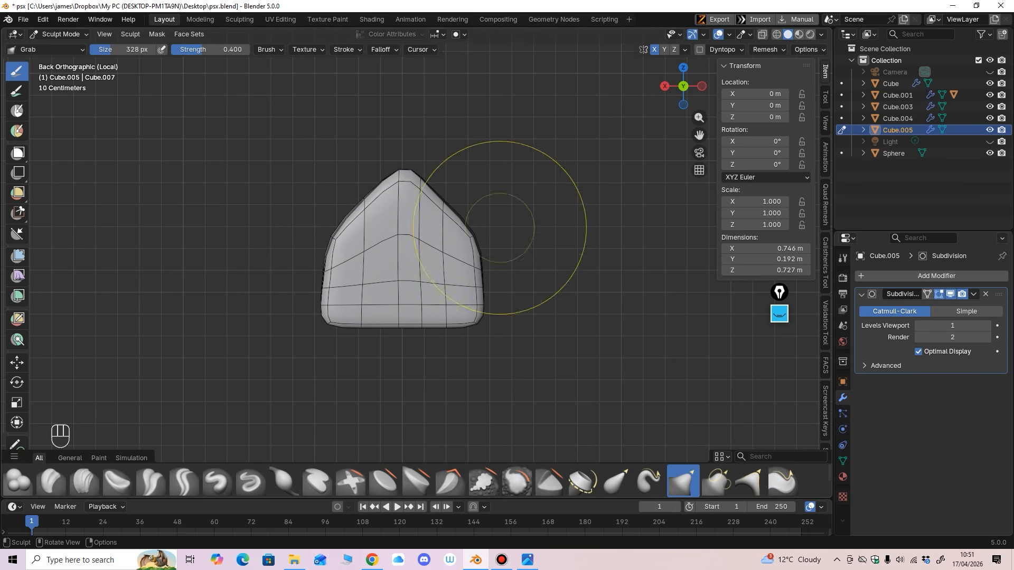
pyautogui.moveTo(478, 242); pyautogui.dragTo(460, 247)
pyautogui.moveTo(353, 244)
pyautogui.mouseDown()
pyautogui.moveTo(365, 247)
pyautogui.moveTo(342, 248)
pyautogui.mouseUp()
# Step: Set the Grab brush to 173 px and round the block's bottom corners, narrowing it to about 0.731 m
pyautogui.press('f')
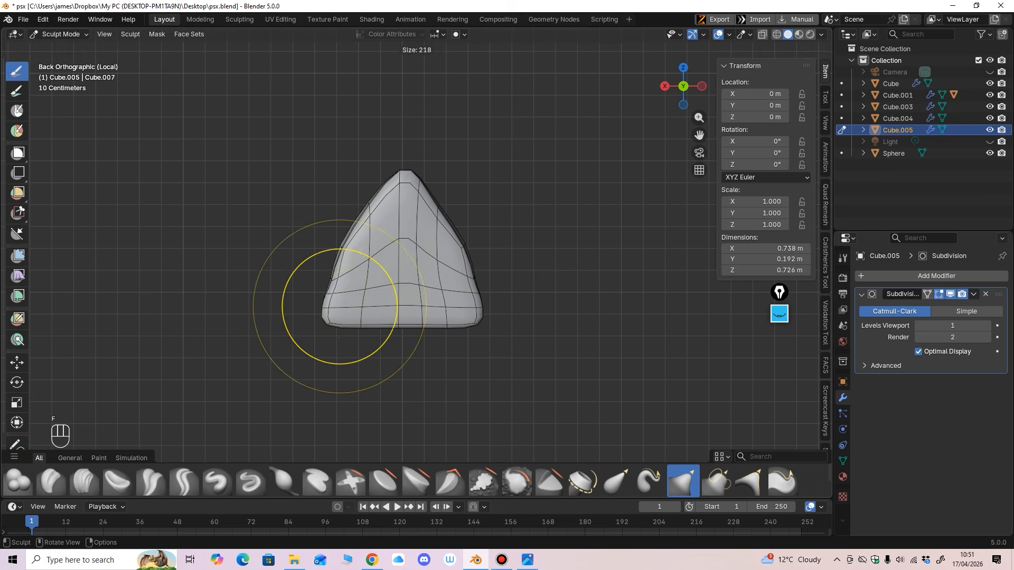
pyautogui.click(332, 323)
pyautogui.press('f')
pyautogui.click(332, 295)
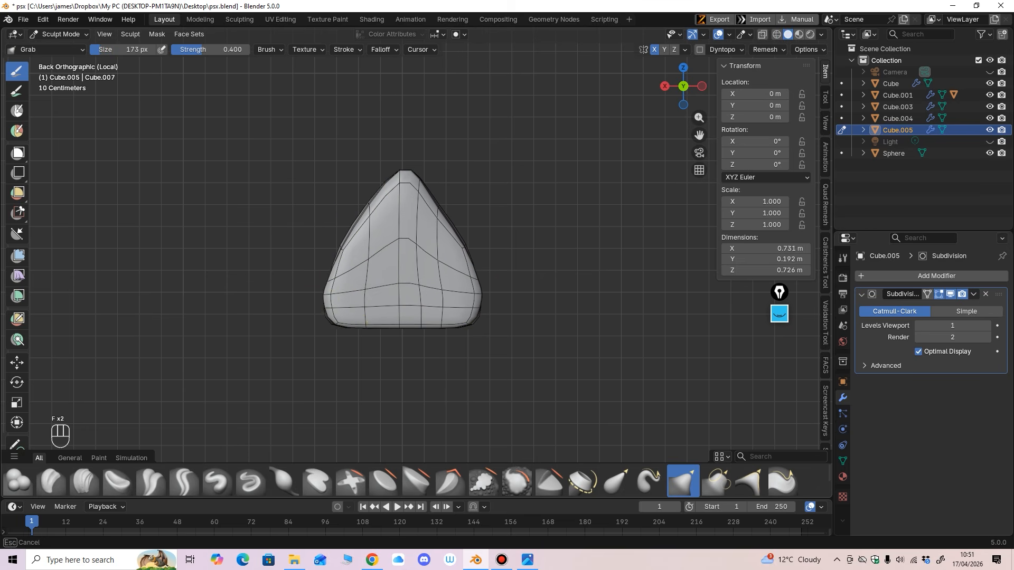
# Step: Pull the block's lower side corners outward until it is about 0.823 m wide
pyautogui.moveTo(369, 294); pyautogui.dragTo(191, 296, button='middle')
pyautogui.moveTo(358, 290)
pyautogui.mouseDown()
pyautogui.moveTo(363, 317)
pyautogui.moveTo(355, 291)
pyautogui.mouseUp()
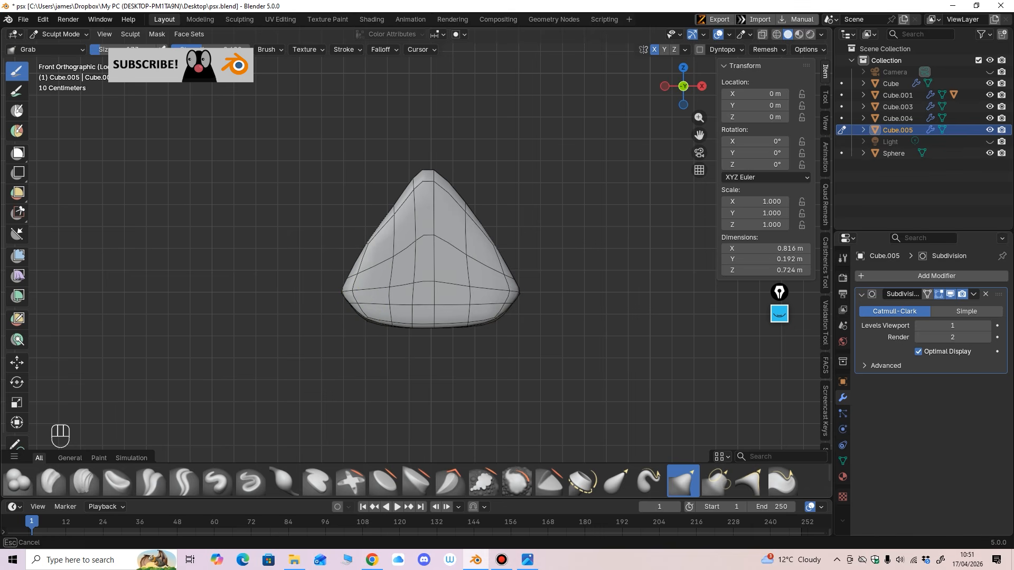
pyautogui.moveTo(379, 304); pyautogui.dragTo(465, 287, button='middle')
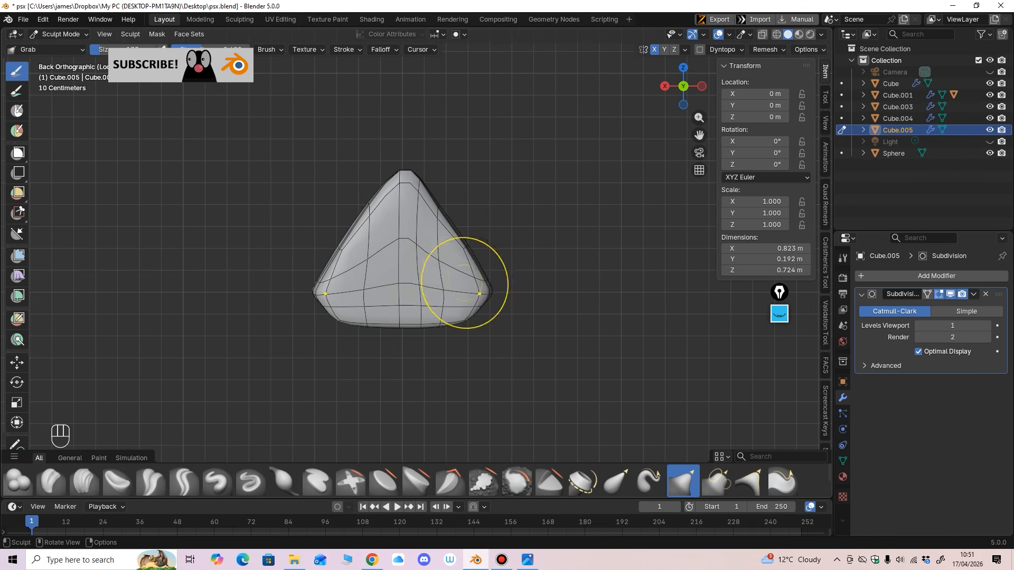
# Step: Push the triangular piece's sides inward, smooth its sloping edges, and reshape the upper slopes with a 113 px Grab brush
pyautogui.moveTo(471, 243); pyautogui.dragTo(453, 241)
pyautogui.moveTo(408, 190)
pyautogui.keyDown('shift'); pyautogui.mouseDown()
pyautogui.moveTo(415, 229)
pyautogui.moveTo(387, 188)
pyautogui.moveTo(328, 238)
pyautogui.moveTo(347, 264)
pyautogui.mouseUp(); pyautogui.keyUp('shift')
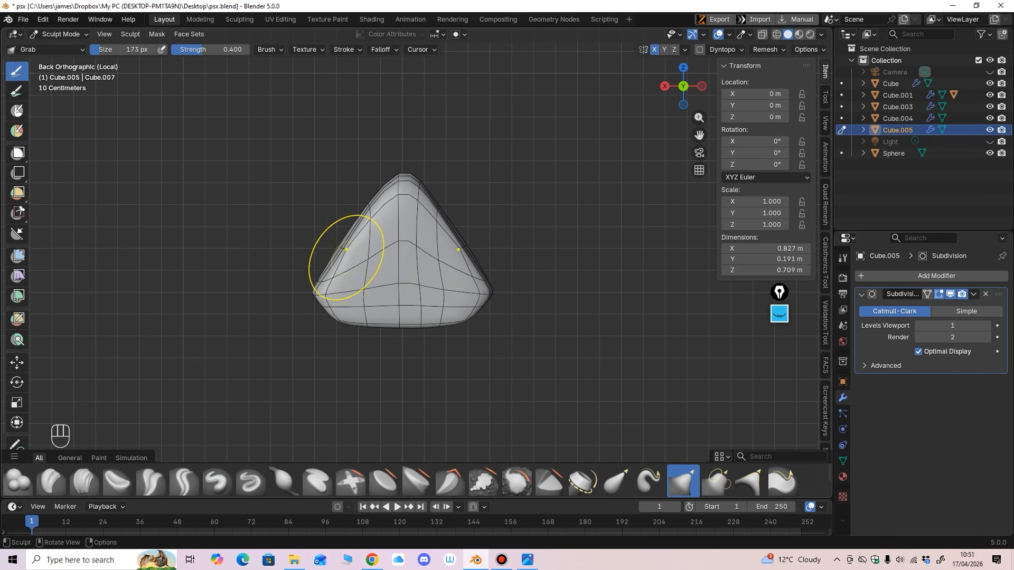
pyautogui.press('f')
pyautogui.press('f')
pyautogui.press('f')
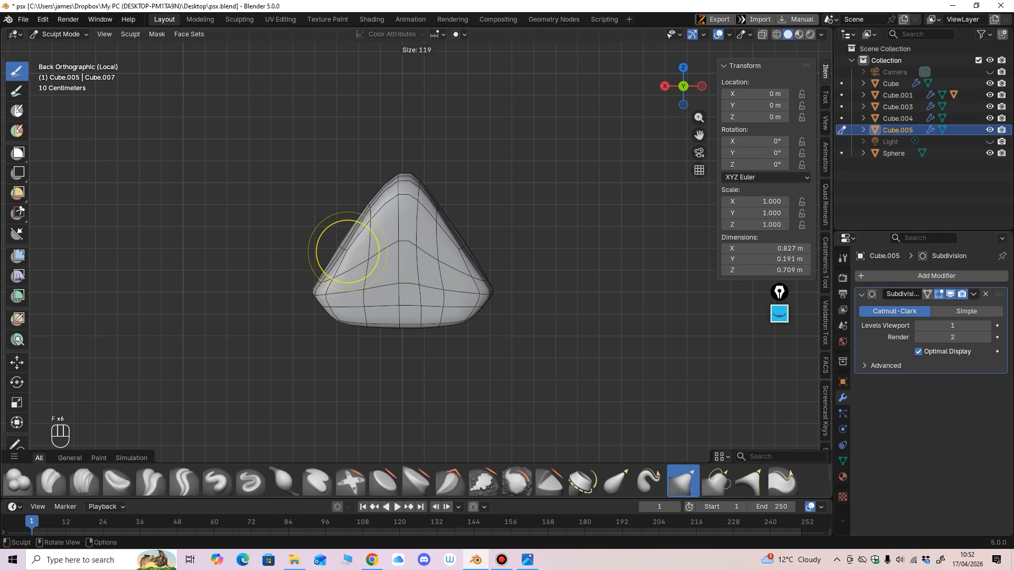
pyautogui.click(378, 253)
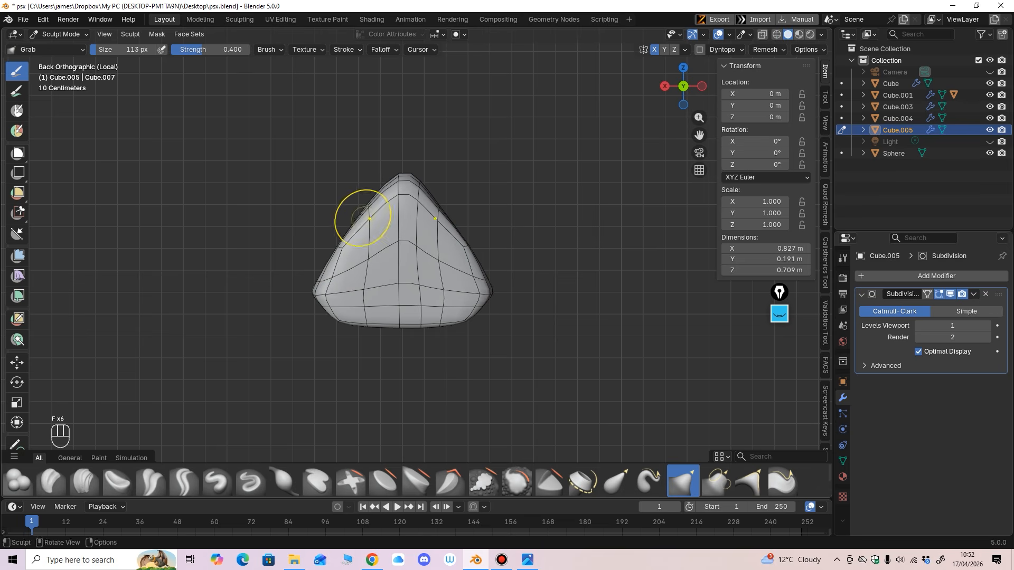
pyautogui.moveTo(370, 207); pyautogui.dragTo(407, 183)
# Step: Set the Grab brush to 110 px and shape the piece's narrow side faces to a thickness of about 0.211 m
pyautogui.press('f')
pyautogui.click(408, 197)
pyautogui.press('f')
pyautogui.click(434, 183)
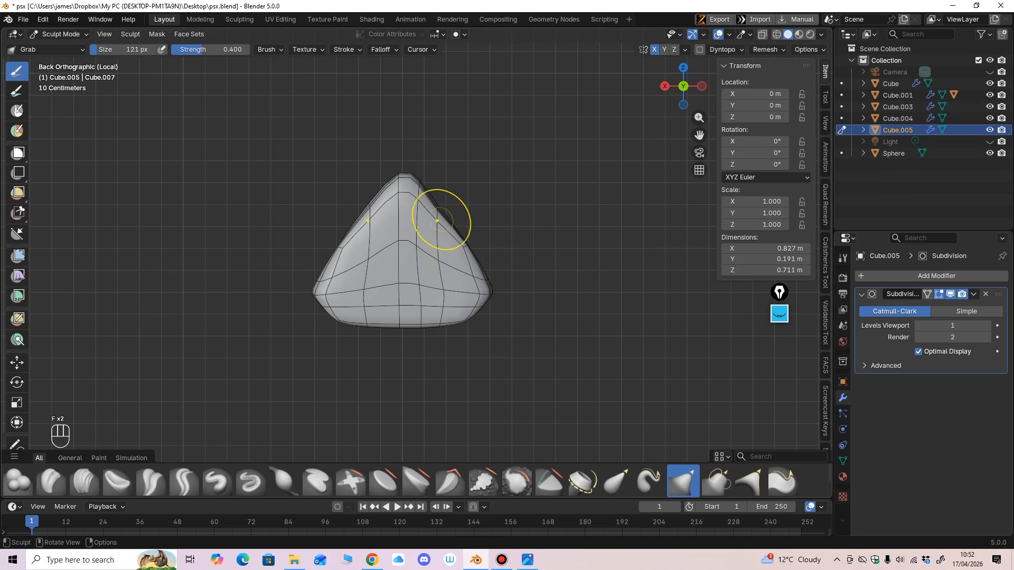
pyautogui.moveTo(401, 254); pyautogui.dragTo(343, 249, button='middle')
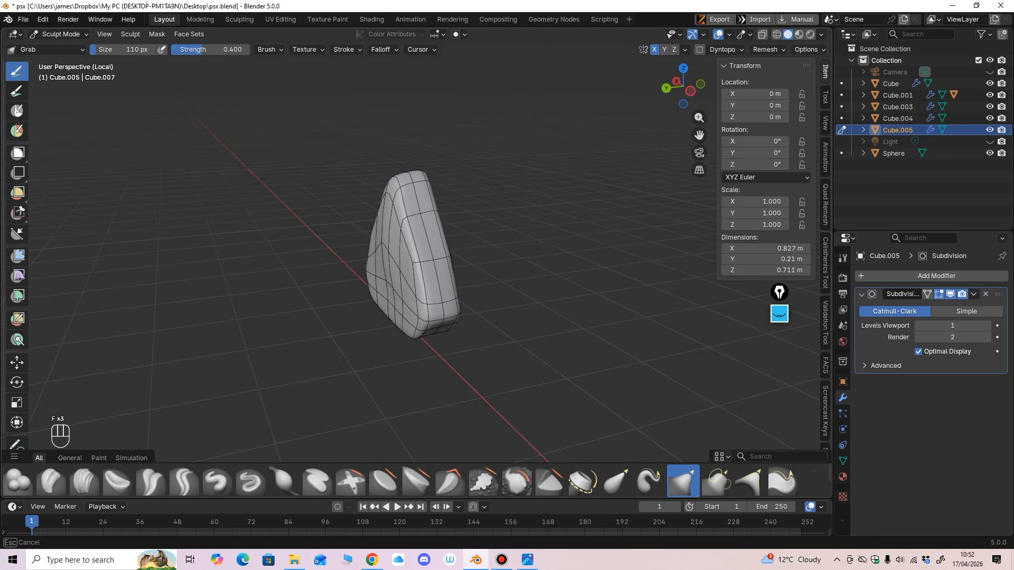
pyautogui.moveTo(389, 288); pyautogui.dragTo(384, 289)
pyautogui.moveTo(395, 284); pyautogui.dragTo(286, 268, button='middle')
pyautogui.moveTo(433, 238)
pyautogui.mouseDown(button='middle')
pyautogui.moveTo(382, 235)
pyautogui.moveTo(514, 254)
pyautogui.mouseUp(button='middle')
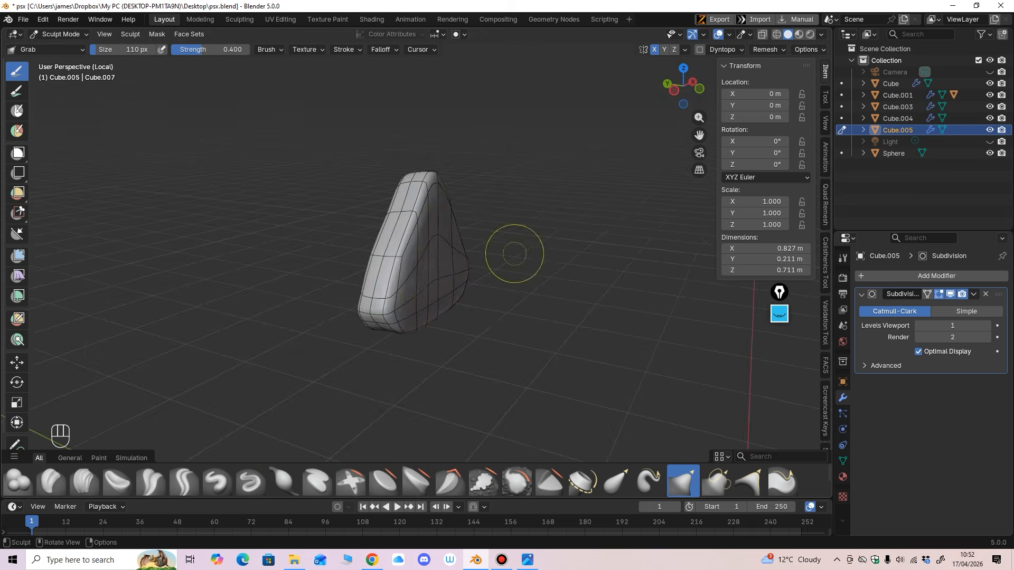
# Step: Adjust the piece's lower corners and upper edge with the Grab brush until it is about 0.814 m wide
pyautogui.moveTo(414, 288); pyautogui.dragTo(406, 295)
pyautogui.moveTo(460, 281); pyautogui.dragTo(372, 268, button='middle')
pyautogui.moveTo(370, 268); pyautogui.dragTo(376, 269)
pyautogui.moveTo(376, 268); pyautogui.dragTo(507, 264, button='middle')
pyautogui.moveTo(385, 202); pyautogui.dragTo(417, 198, button='middle')
pyautogui.moveTo(417, 198); pyautogui.dragTo(416, 196)
pyautogui.moveTo(328, 200); pyautogui.dragTo(413, 192, button='middle')
pyautogui.scroll(-1, 447, 210)
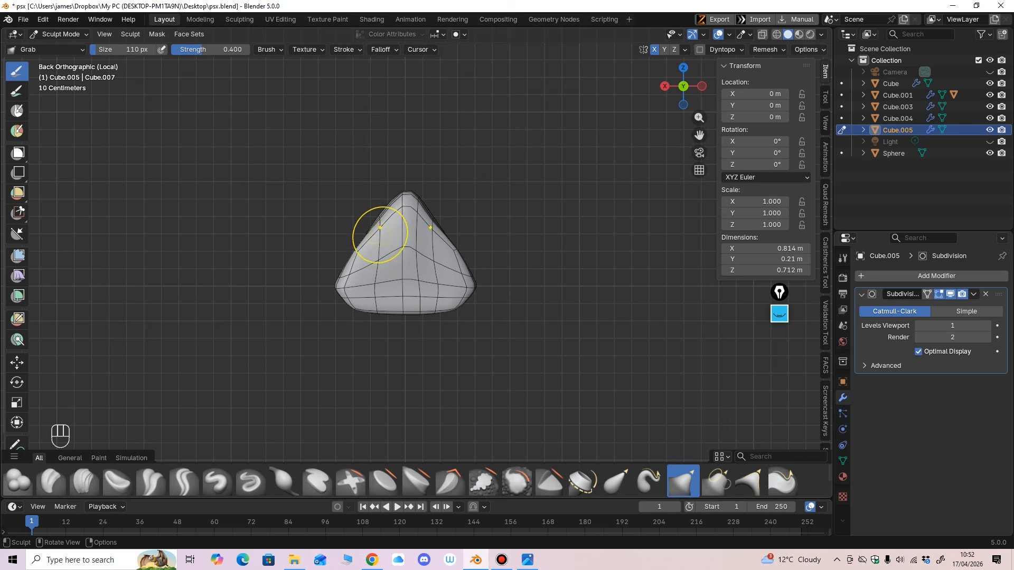
pyautogui.scroll(2, 389, 221)
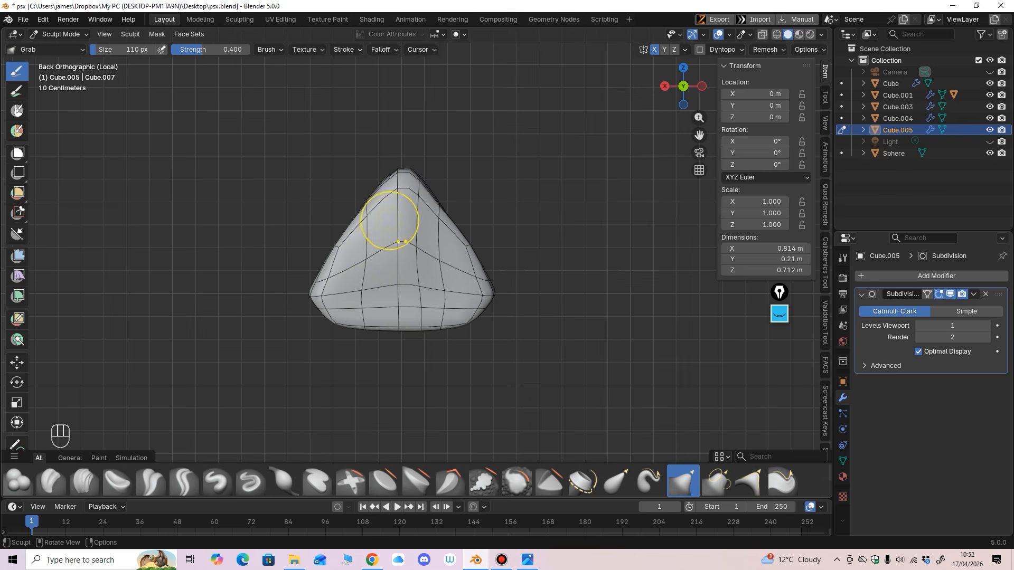
# Step: In Edit Mode, add a vertical loop cut and a crosswise loop cut through the piece's upper part, and return to Sculpt Mode
pyautogui.click(59, 34)
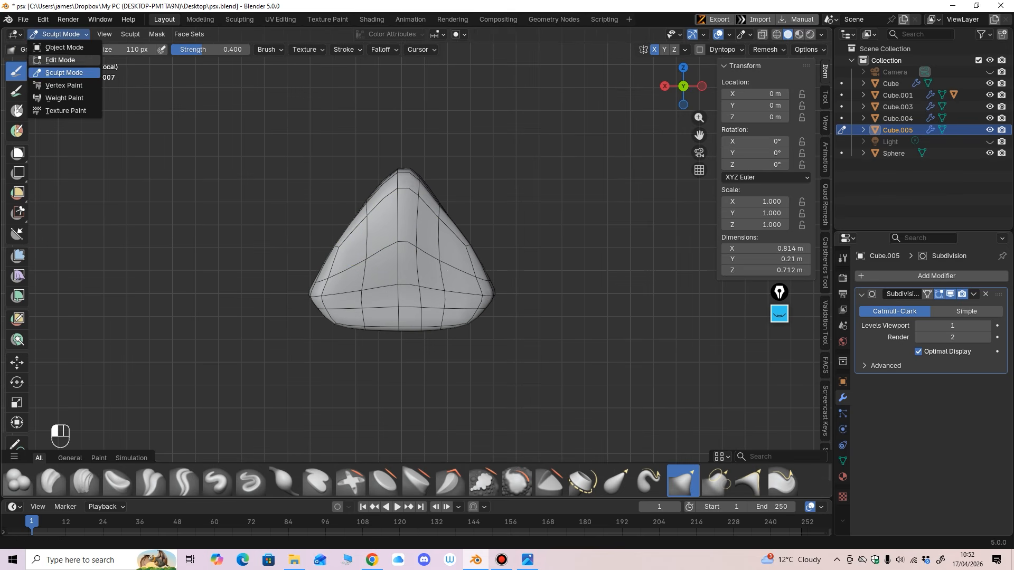
pyautogui.click(58, 59)
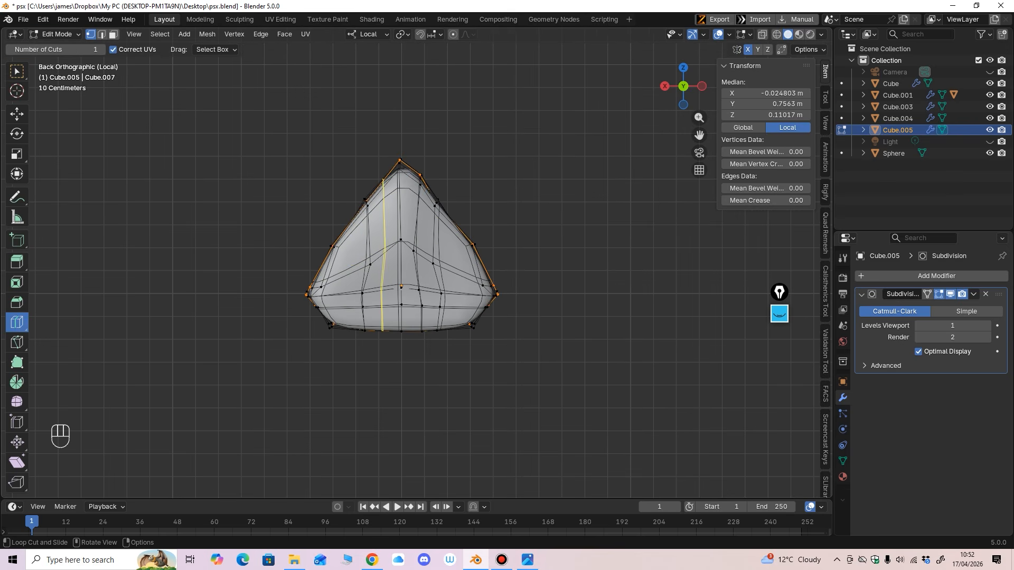
pyautogui.click(384, 249)
pyautogui.click(391, 222)
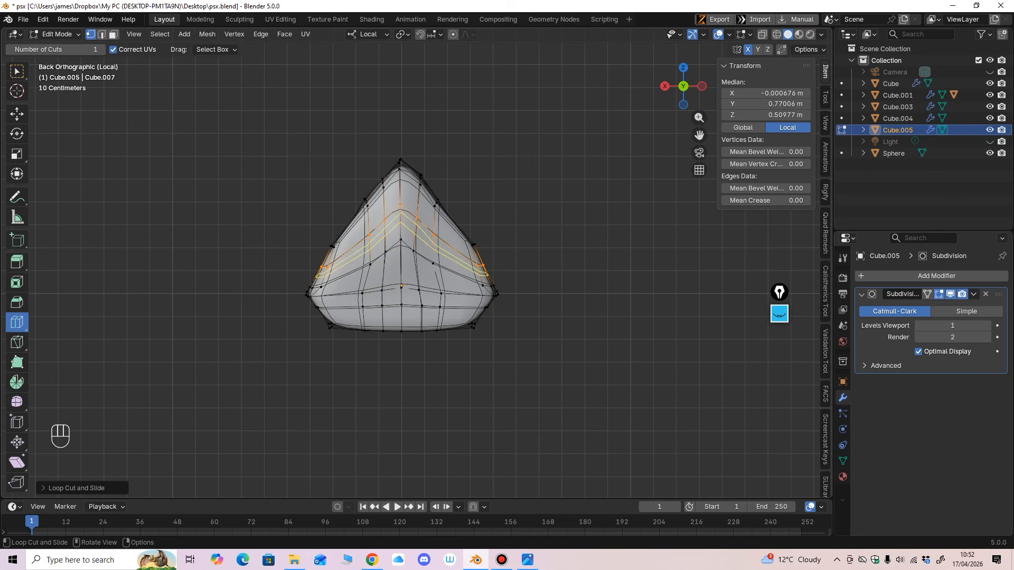
pyautogui.click(57, 34)
pyautogui.click(64, 72)
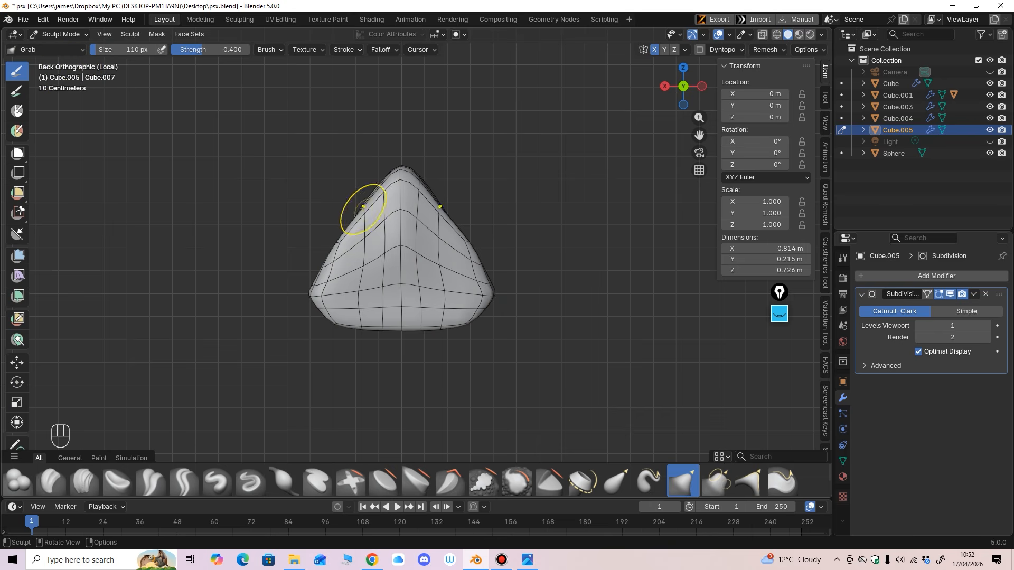
# Step: Turn off X symmetry, touch up the piece's sides with the 110 px Grab brush, and save the file
pyautogui.moveTo(363, 207); pyautogui.dragTo(364, 210)
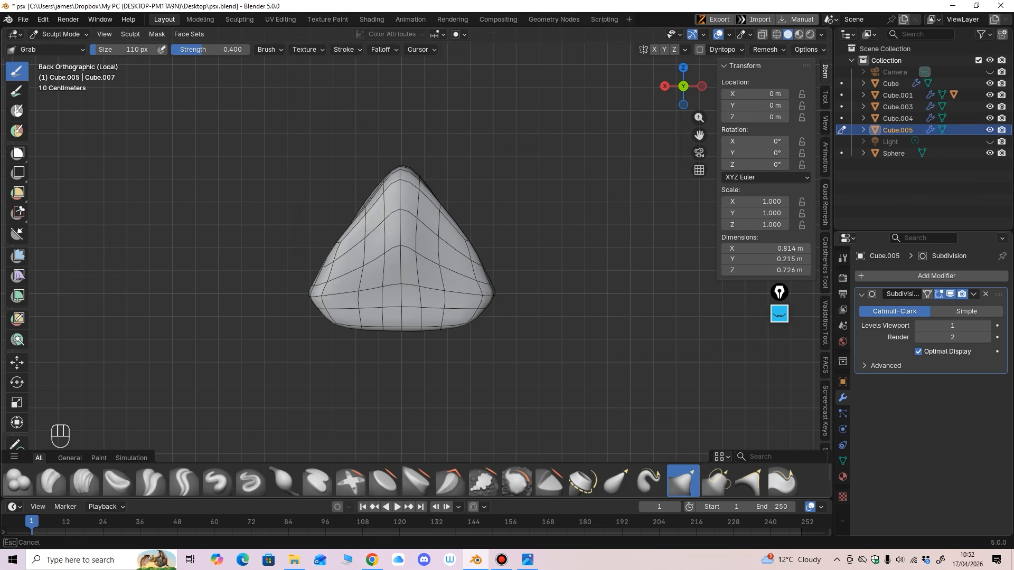
pyautogui.moveTo(417, 206); pyautogui.dragTo(445, 207)
pyautogui.moveTo(332, 267); pyautogui.dragTo(338, 264)
pyautogui.moveTo(333, 262); pyautogui.dragTo(465, 264, button='middle')
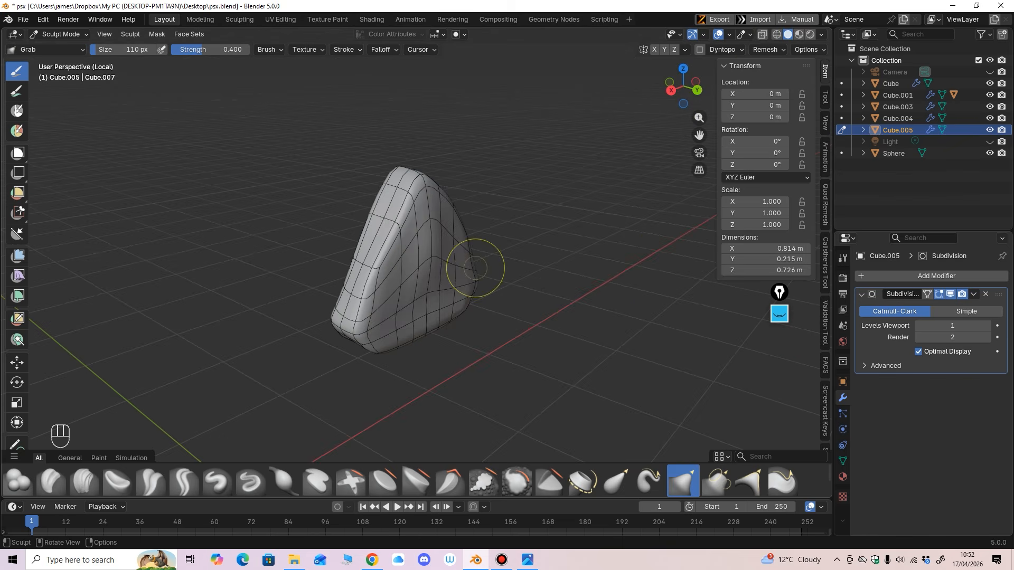
pyautogui.moveTo(401, 298)
pyautogui.mouseDown(button='middle')
pyautogui.moveTo(413, 306)
pyautogui.moveTo(374, 218)
pyautogui.mouseUp(button='middle')
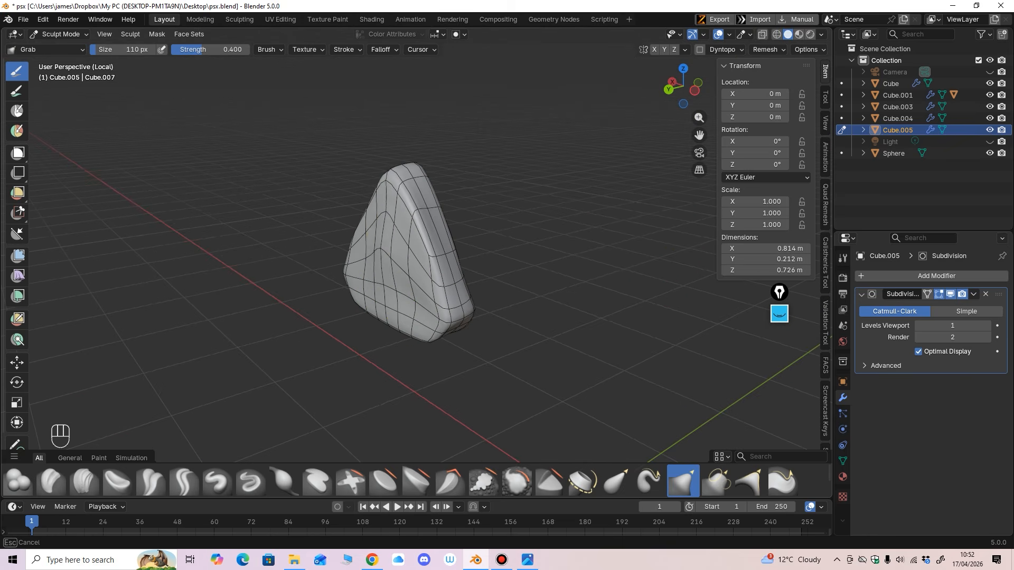
pyautogui.moveTo(373, 264); pyautogui.dragTo(464, 239, button='middle')
pyautogui.moveTo(449, 276); pyautogui.dragTo(383, 288, button='middle')
pyautogui.hotkey('ctrl', 's')
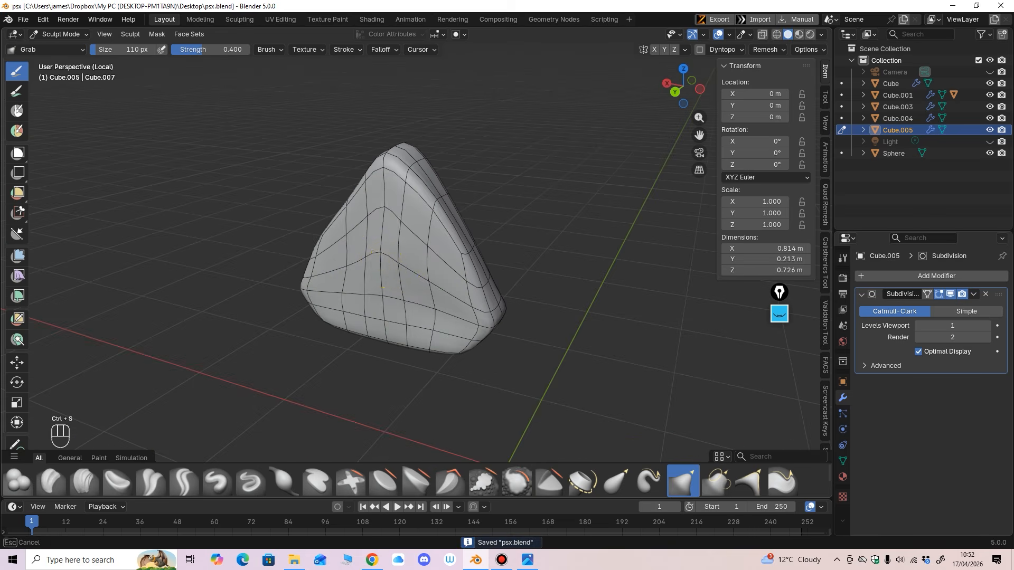
# Step: Grab the piece's broad face and side edge to thin it to about 0.203 m and widen it to about 0.815 m
pyautogui.moveTo(384, 259); pyautogui.dragTo(390, 262)
pyautogui.moveTo(392, 264)
pyautogui.mouseDown(button='middle')
pyautogui.moveTo(353, 265)
pyautogui.moveTo(488, 242)
pyautogui.moveTo(371, 237)
pyautogui.mouseUp(button='middle')
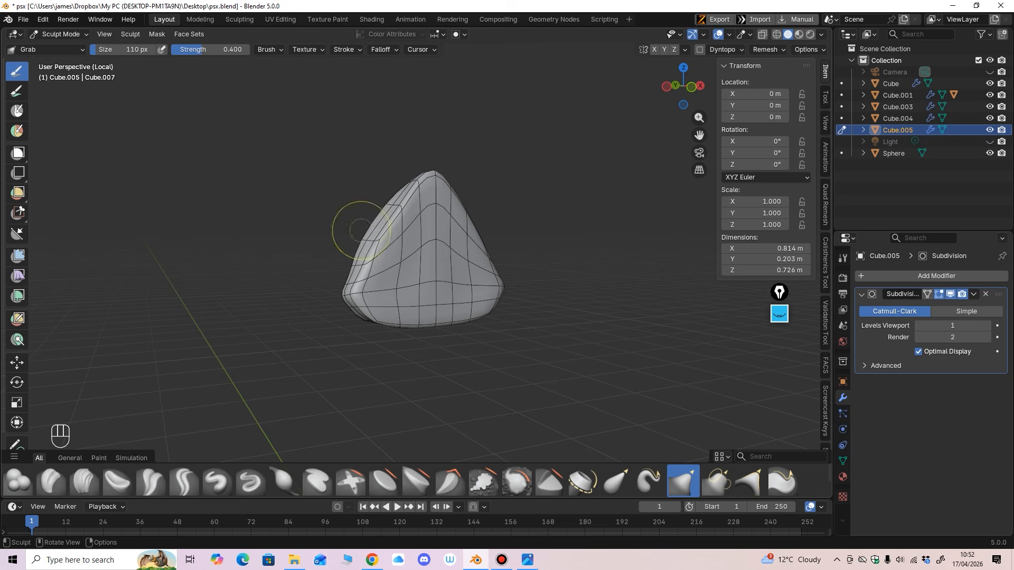
pyautogui.moveTo(372, 246); pyautogui.dragTo(360, 263)
pyautogui.moveTo(364, 248)
pyautogui.mouseDown(button='middle')
pyautogui.moveTo(448, 241)
pyautogui.moveTo(437, 220)
pyautogui.moveTo(442, 227)
pyautogui.mouseUp(button='middle')
pyautogui.scroll(2, 442, 227)
pyautogui.moveTo(568, 252); pyautogui.dragTo(583, 249, button='middle')
pyautogui.keyDown('shift'); pyautogui.moveTo(583, 249); pyautogui.dragTo(545, 254, button='middle'); pyautogui.keyUp('shift')
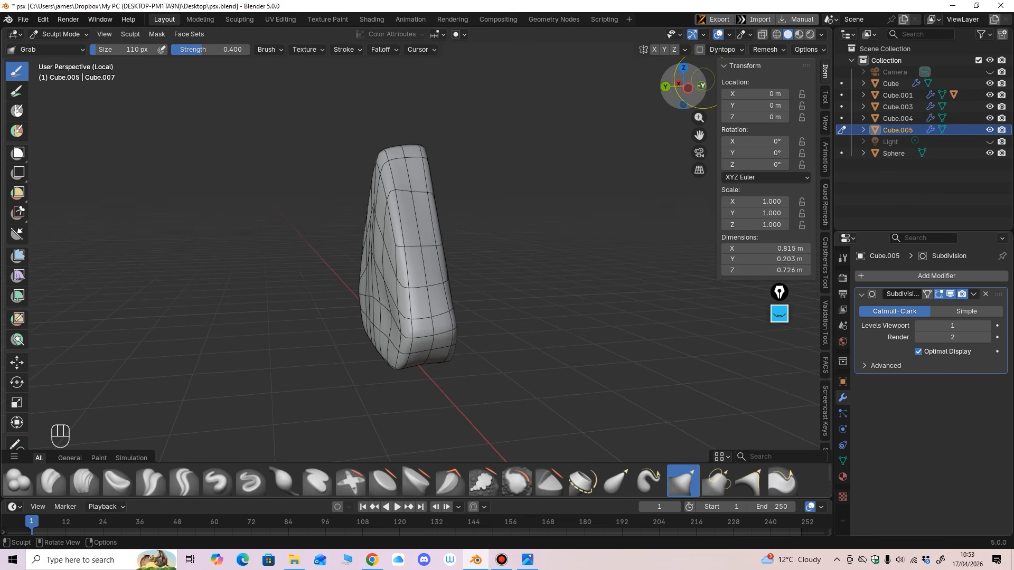
# Step: Voxel-remesh the piece with a voxel size of 0.05 m
pyautogui.click(765, 49)
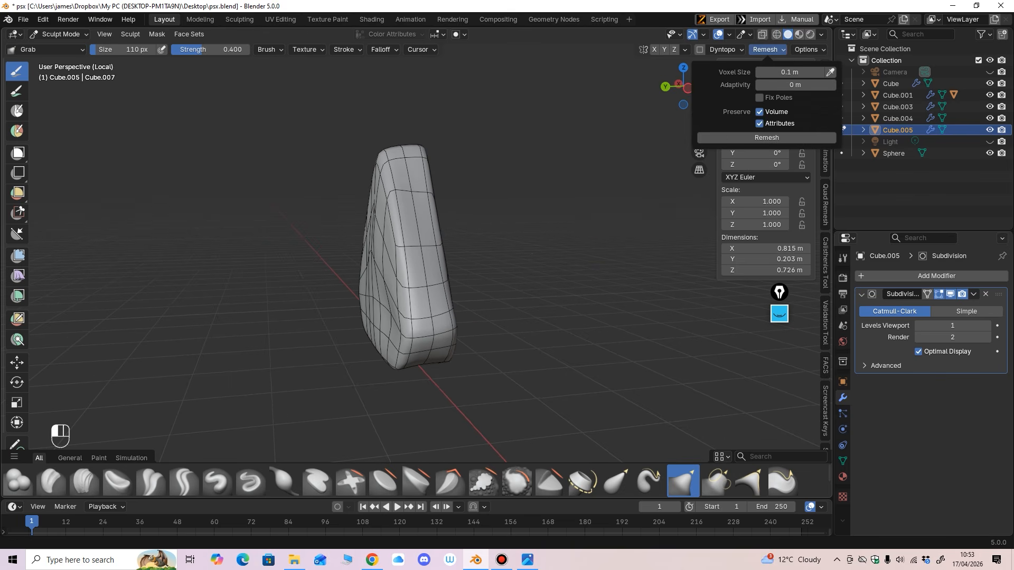
pyautogui.click(790, 72)
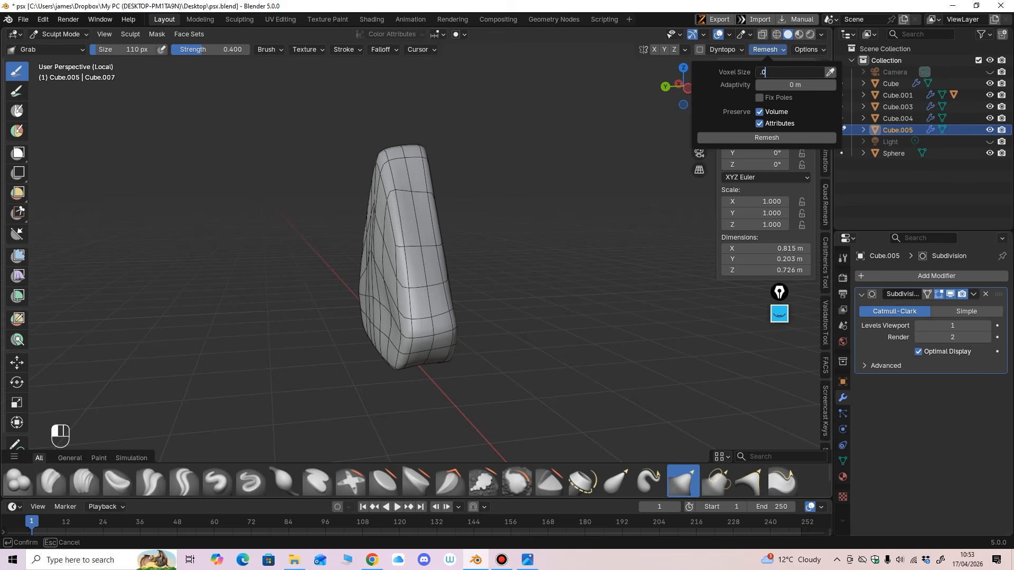
pyautogui.press('Return')
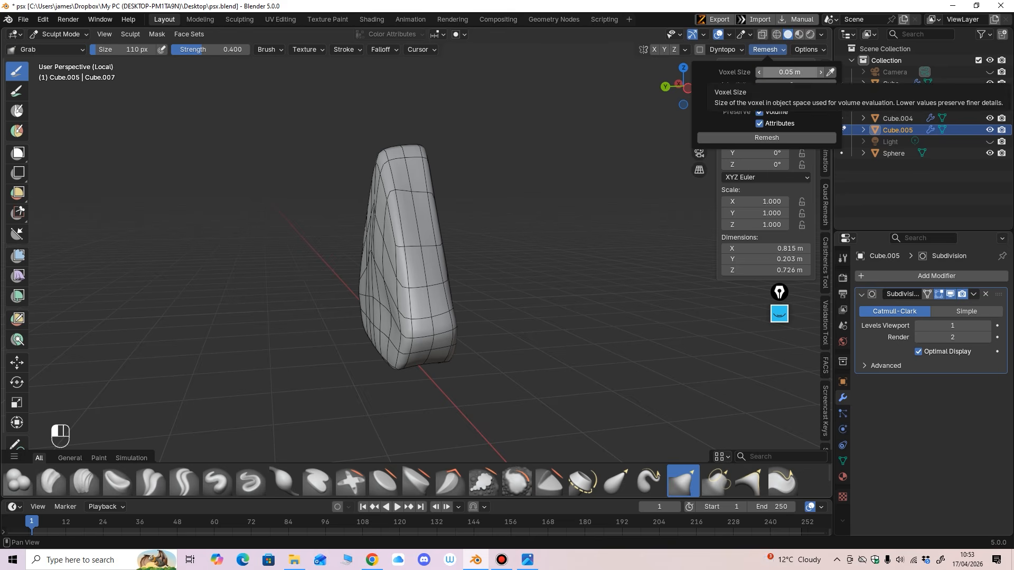
pyautogui.click(766, 137)
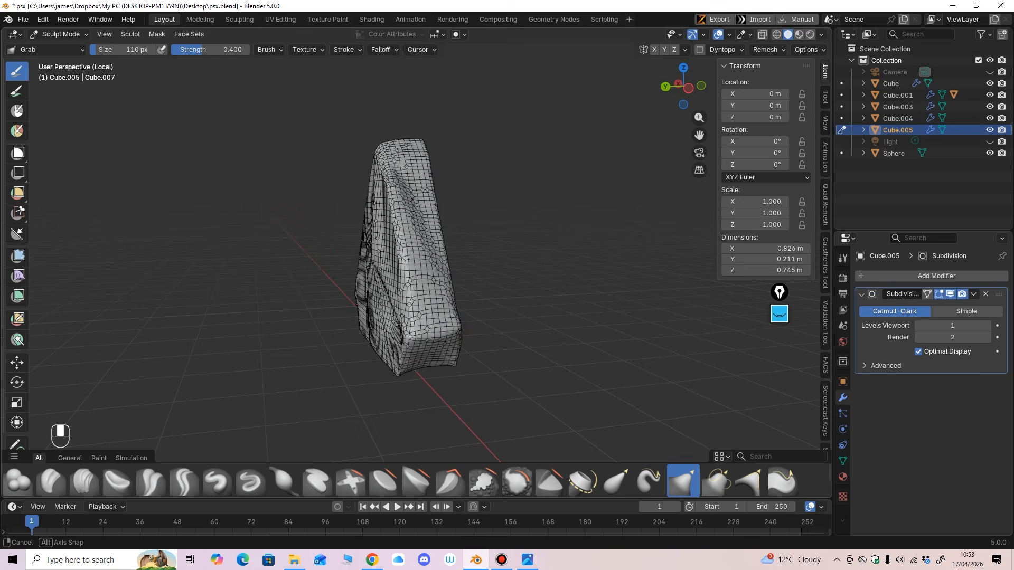
pyautogui.moveTo(534, 317); pyautogui.dragTo(373, 256, button='middle')
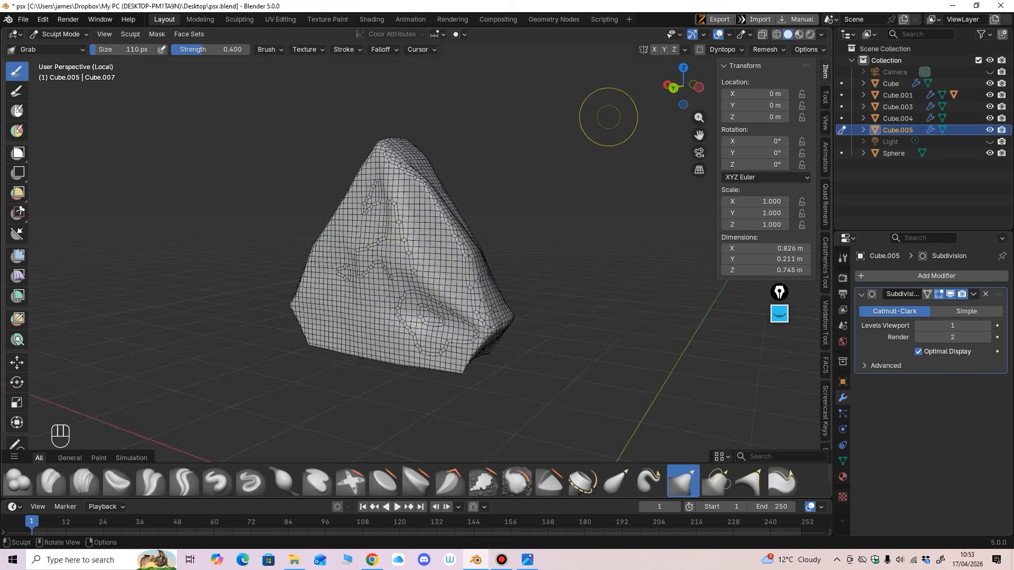
# Step: Hide the viewport overlays and smooth the wrinkles on the remeshed piece's broad faces and edges
pyautogui.click(717, 34)
pyautogui.moveTo(472, 275)
pyautogui.mouseDown(button='middle')
pyautogui.moveTo(410, 253)
pyautogui.moveTo(508, 241)
pyautogui.mouseUp(button='middle')
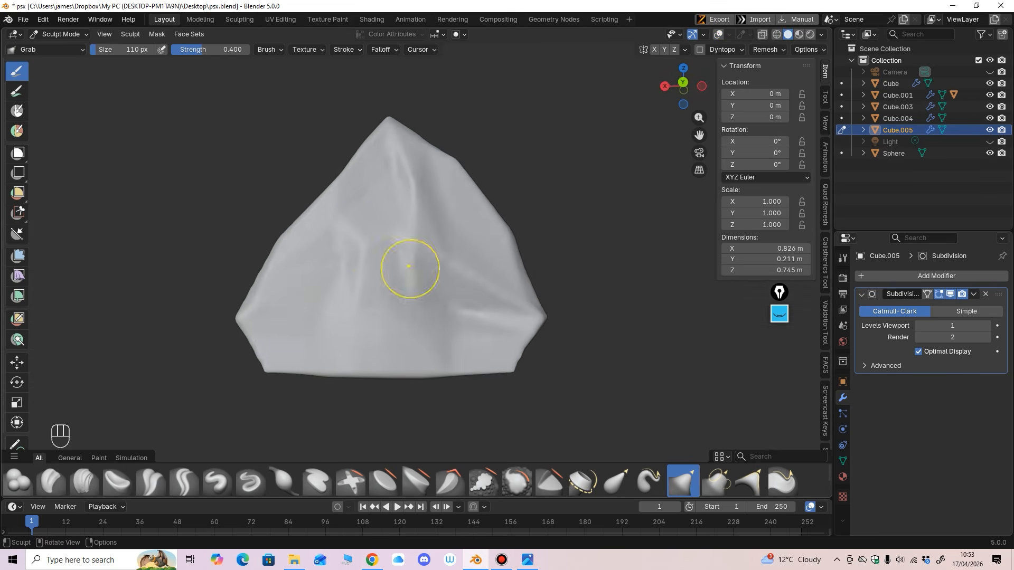
pyautogui.moveTo(286, 283); pyautogui.dragTo(334, 230, button='middle')
pyautogui.keyDown('shift'); pyautogui.moveTo(333, 229); pyautogui.dragTo(271, 347); pyautogui.keyUp('shift')
pyautogui.moveTo(271, 347); pyautogui.dragTo(322, 334, button='middle')
pyautogui.keyDown('shift'); pyautogui.moveTo(351, 246); pyautogui.dragTo(370, 211); pyautogui.keyUp('shift')
pyautogui.moveTo(423, 209); pyautogui.dragTo(339, 205, button='middle')
pyautogui.keyDown('shift'); pyautogui.moveTo(339, 205); pyautogui.dragTo(348, 233); pyautogui.keyUp('shift')
pyautogui.moveTo(475, 212); pyautogui.dragTo(420, 211, button='middle')
pyautogui.keyDown('shift'); pyautogui.moveTo(420, 211); pyautogui.dragTo(421, 206); pyautogui.keyUp('shift')
pyautogui.scroll(-1, 444, 306)
# Step: Enlarge the brush to 220 px and smooth the piece's side ridge, bringing its width to about 0.824 m
pyautogui.press('f')
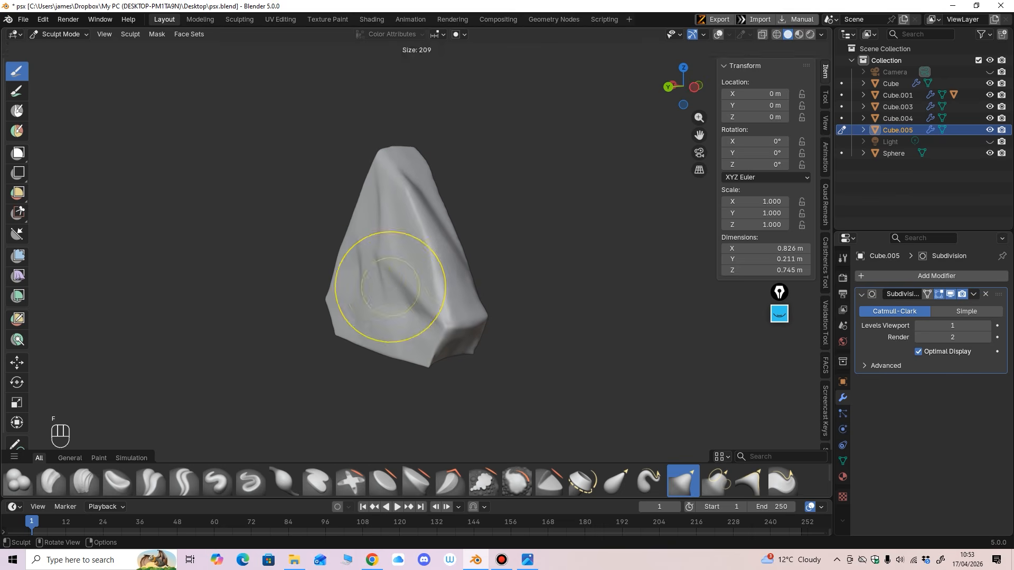
pyautogui.click(435, 258)
pyautogui.keyDown('shift'); pyautogui.moveTo(434, 257); pyautogui.dragTo(422, 270); pyautogui.keyUp('shift')
pyautogui.moveTo(406, 296); pyautogui.dragTo(371, 307, button='middle')
pyautogui.moveTo(458, 324); pyautogui.dragTo(543, 172, button='middle')
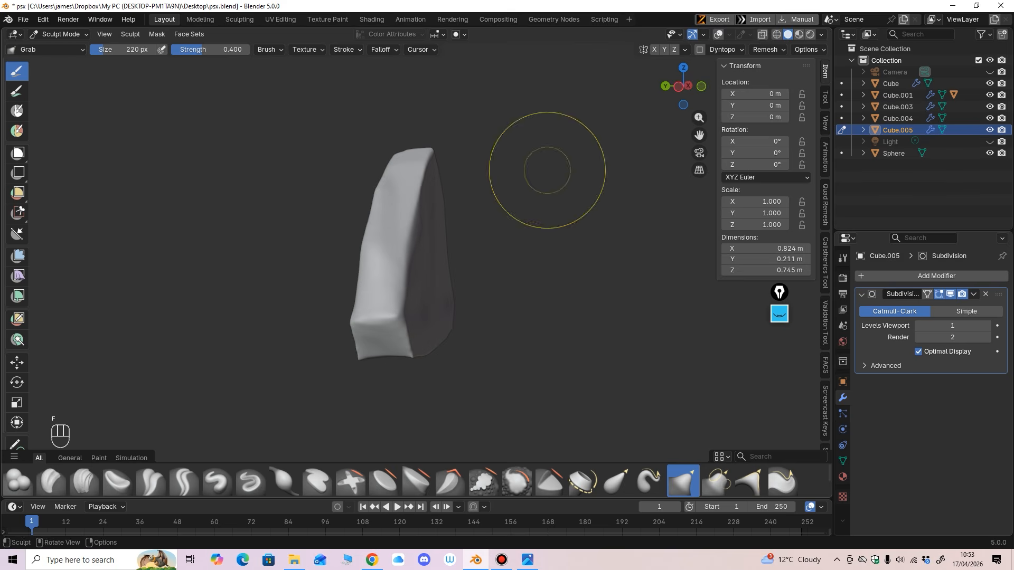
# Step: Show the overlays with Statistics enabled to examine the remeshed piece's wireframe and vertex and face counts, and hide them again
pyautogui.click(718, 34)
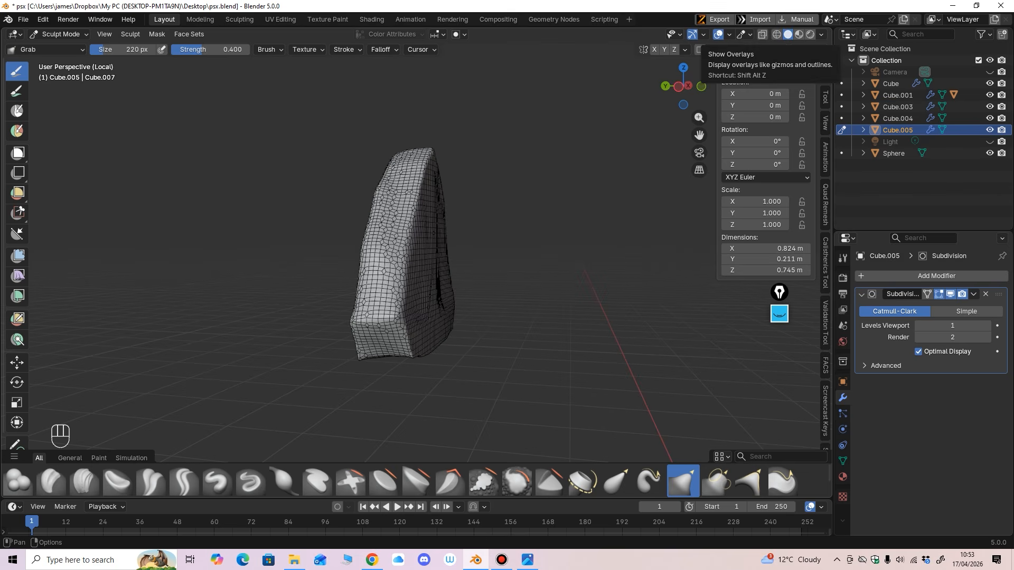
pyautogui.click(729, 34)
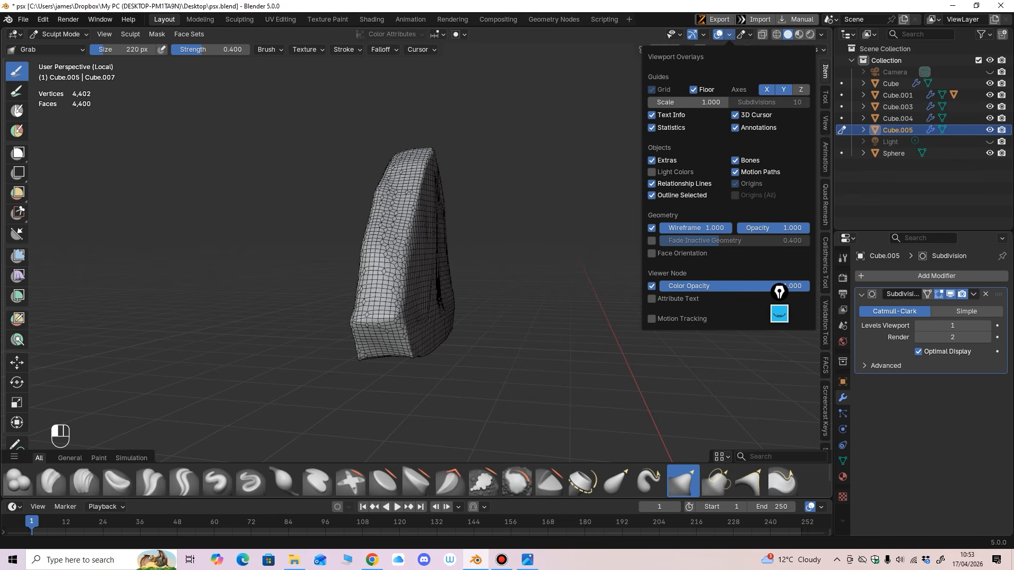
pyautogui.moveTo(380, 254); pyautogui.dragTo(438, 200, button='middle')
pyautogui.moveTo(362, 238)
pyautogui.mouseDown(button='middle')
pyautogui.moveTo(430, 294)
pyautogui.moveTo(473, 272)
pyautogui.mouseUp(button='middle')
pyautogui.click(718, 34)
# Step: Reduce the brush to 106 px and define the piece's long sloping edge near the peak with the Crease Sharp brush
pyautogui.moveTo(402, 272); pyautogui.dragTo(474, 277, button='middle')
pyautogui.moveTo(467, 258); pyautogui.dragTo(452, 263)
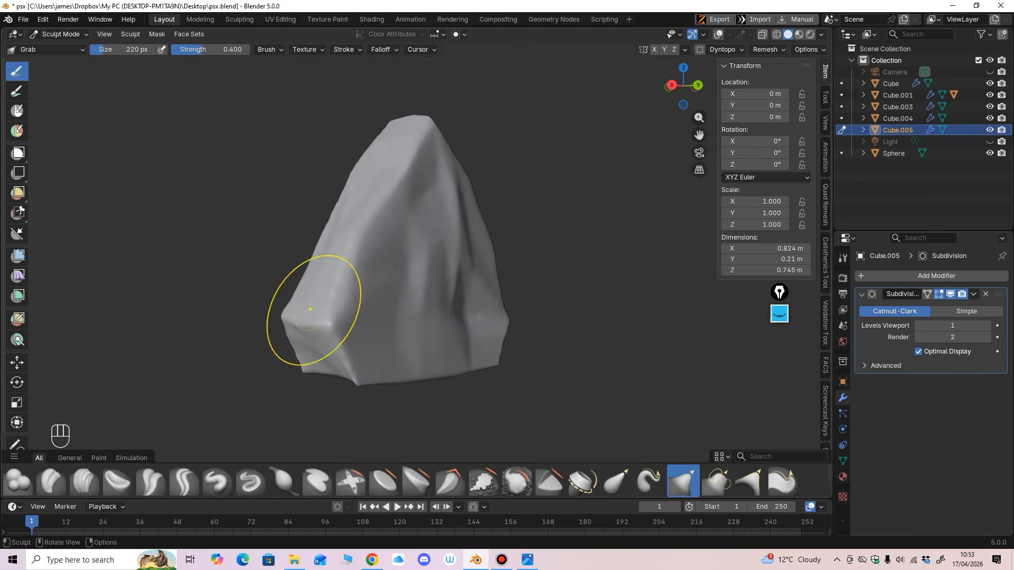
pyautogui.press('f')
pyautogui.click(475, 400)
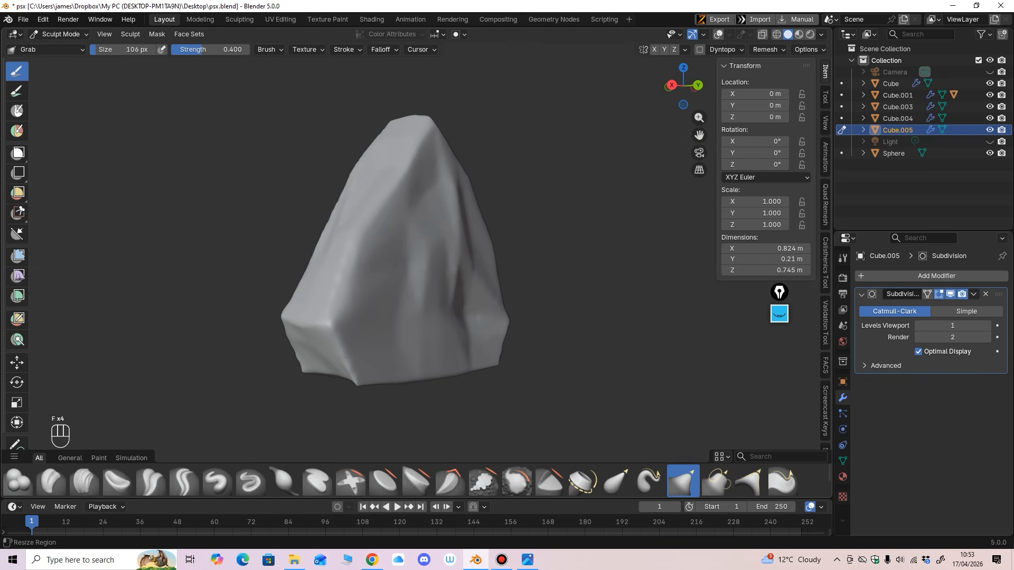
pyautogui.click(184, 481)
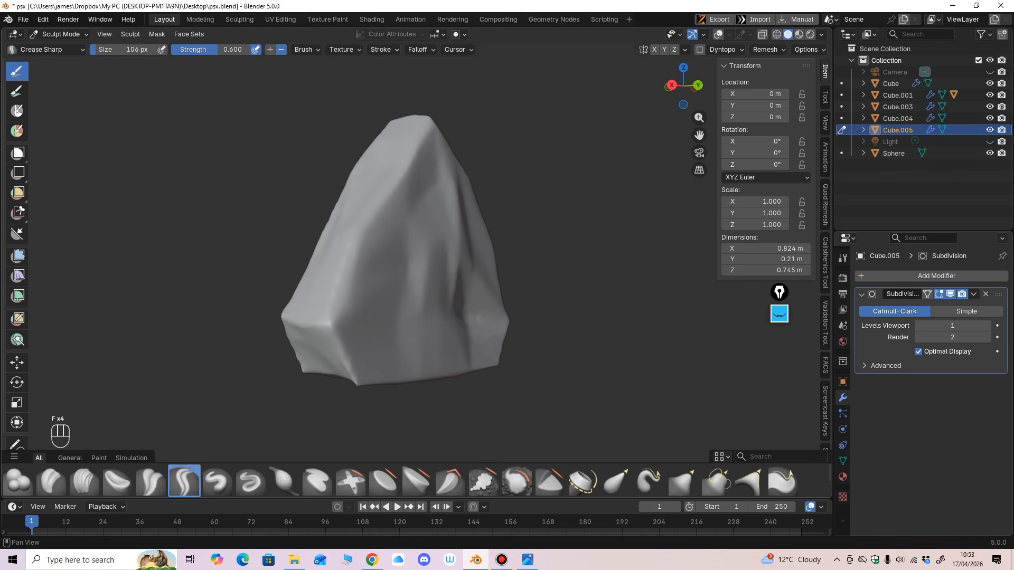
pyautogui.moveTo(296, 412)
pyautogui.mouseDown(button='middle')
pyautogui.moveTo(345, 357)
pyautogui.moveTo(404, 245)
pyautogui.mouseUp(button='middle')
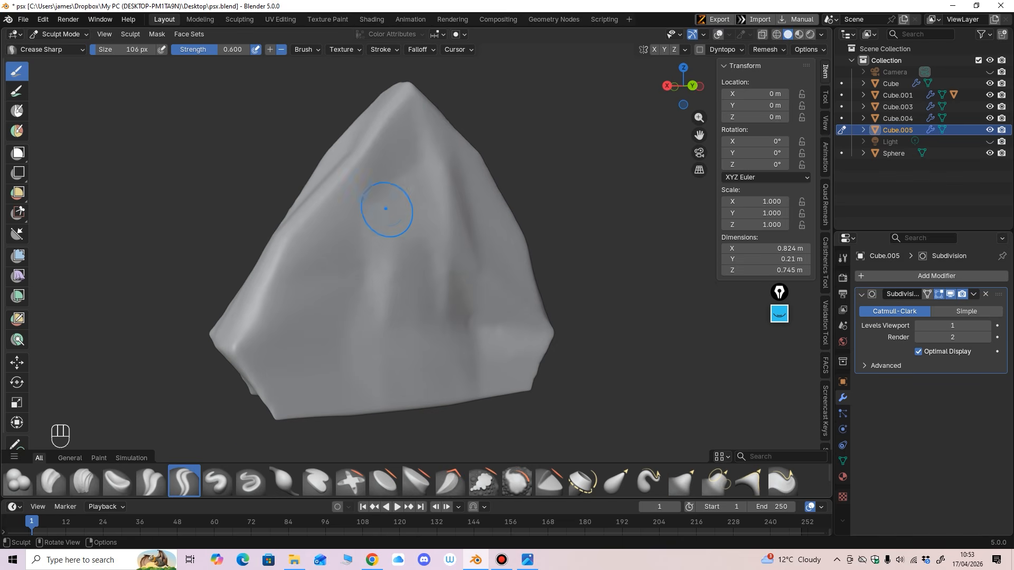
pyautogui.moveTo(386, 209); pyautogui.dragTo(390, 154, button='middle')
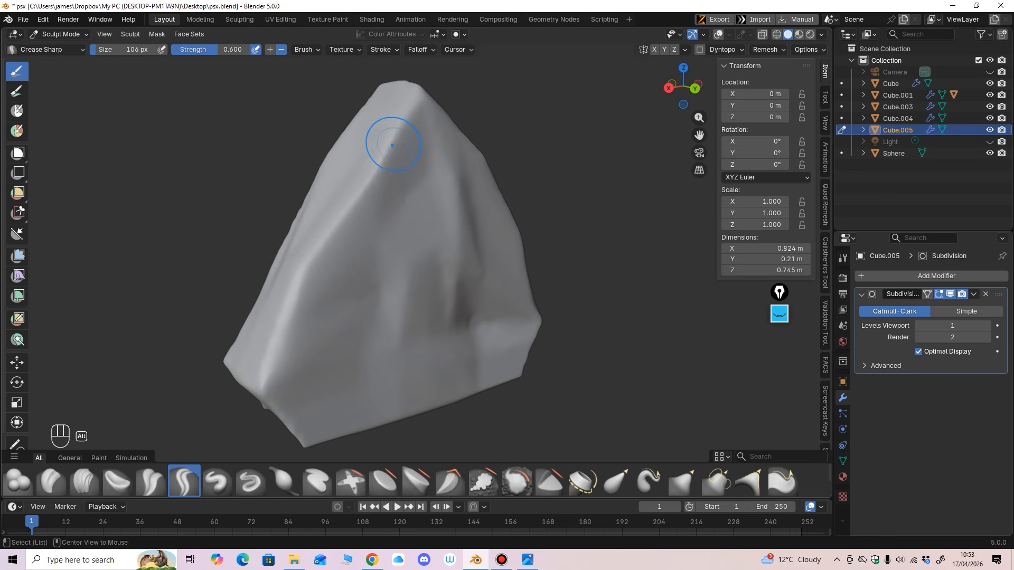
pyautogui.keyDown('ctrl'); pyautogui.moveTo(392, 149); pyautogui.dragTo(374, 176); pyautogui.keyUp('ctrl')
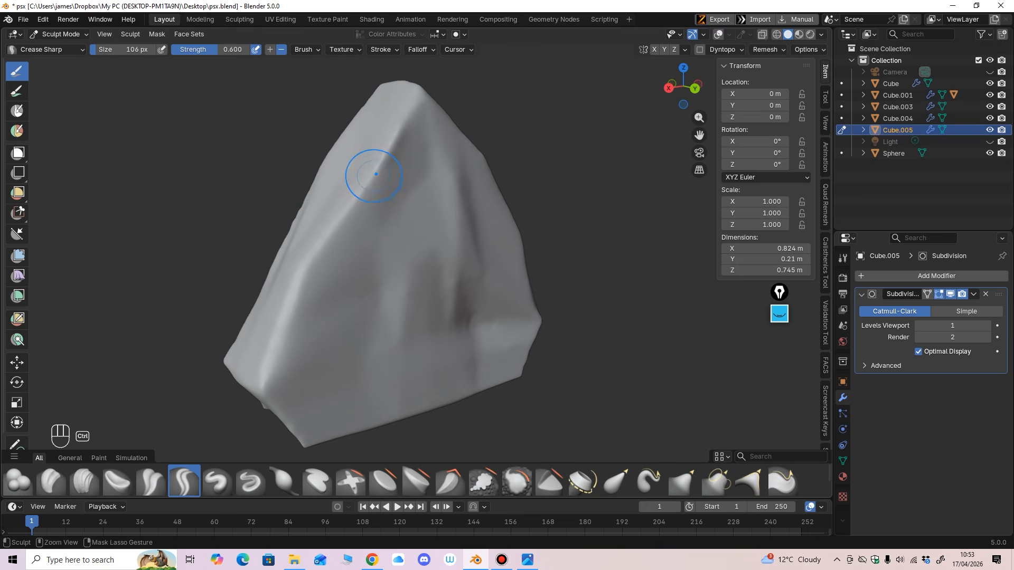
pyautogui.moveTo(347, 210); pyautogui.dragTo(380, 120, button='middle')
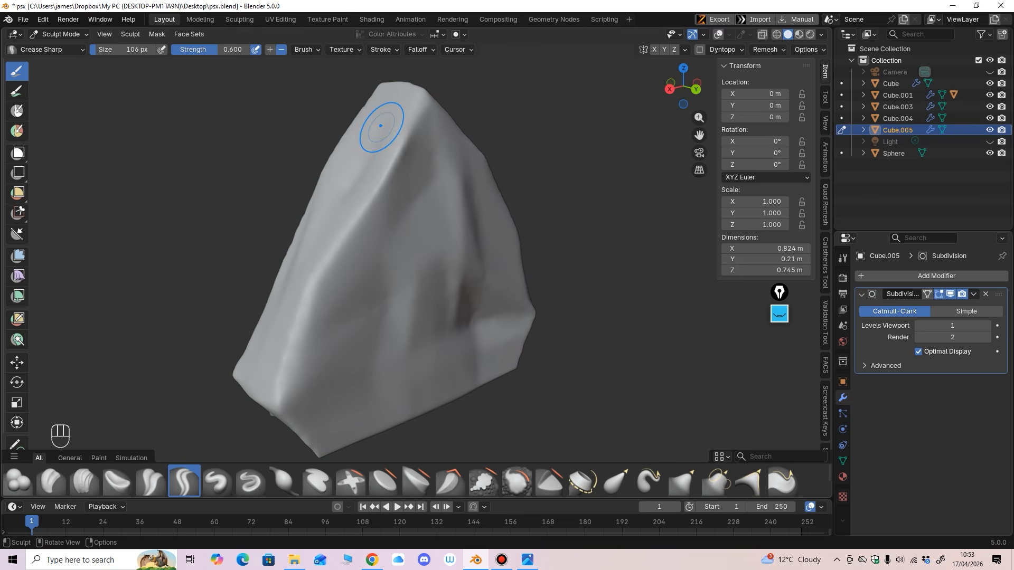
pyautogui.moveTo(313, 231)
pyautogui.mouseDown(button='middle')
pyautogui.moveTo(363, 166)
pyautogui.moveTo(408, 161)
pyautogui.moveTo(403, 136)
pyautogui.moveTo(344, 208)
pyautogui.mouseUp(button='middle')
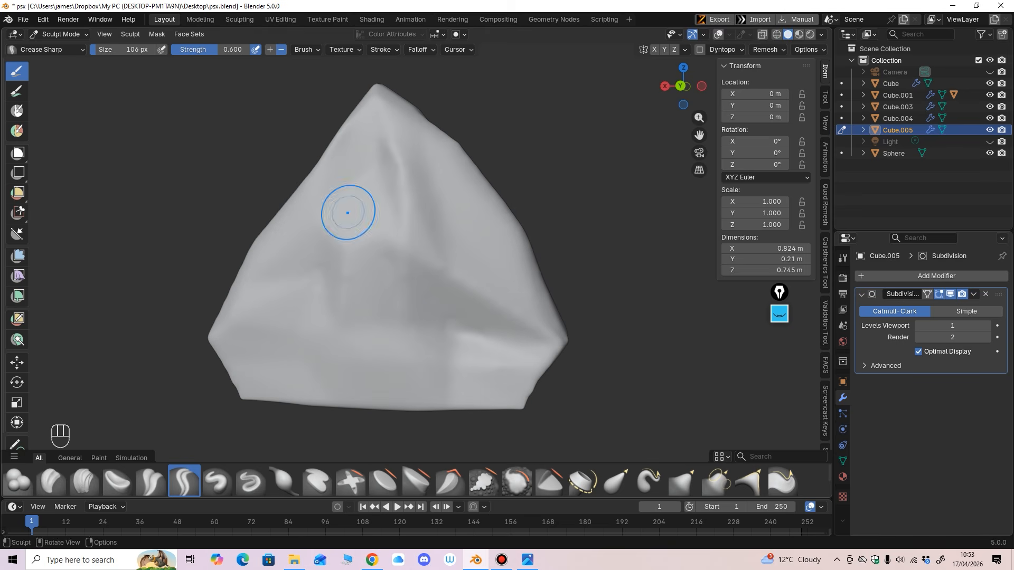
# Step: Sculpt a curved vertical fold into the middle of the broad face with the Draw brush at 106 px, strength 0.500
pyautogui.click(217, 480)
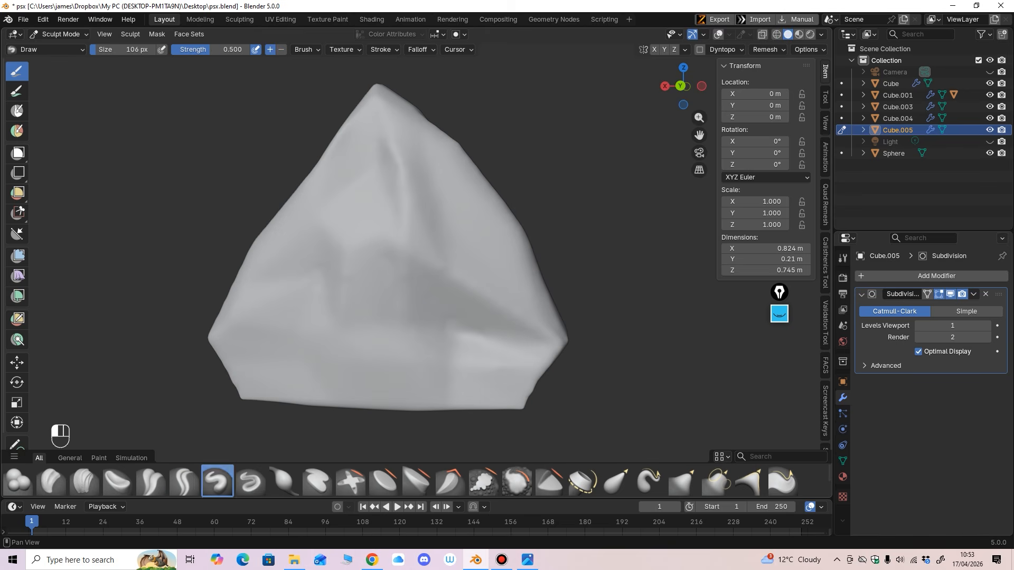
pyautogui.moveTo(328, 237); pyautogui.dragTo(324, 245, button='middle')
pyautogui.moveTo(324, 302); pyautogui.dragTo(387, 305, button='middle')
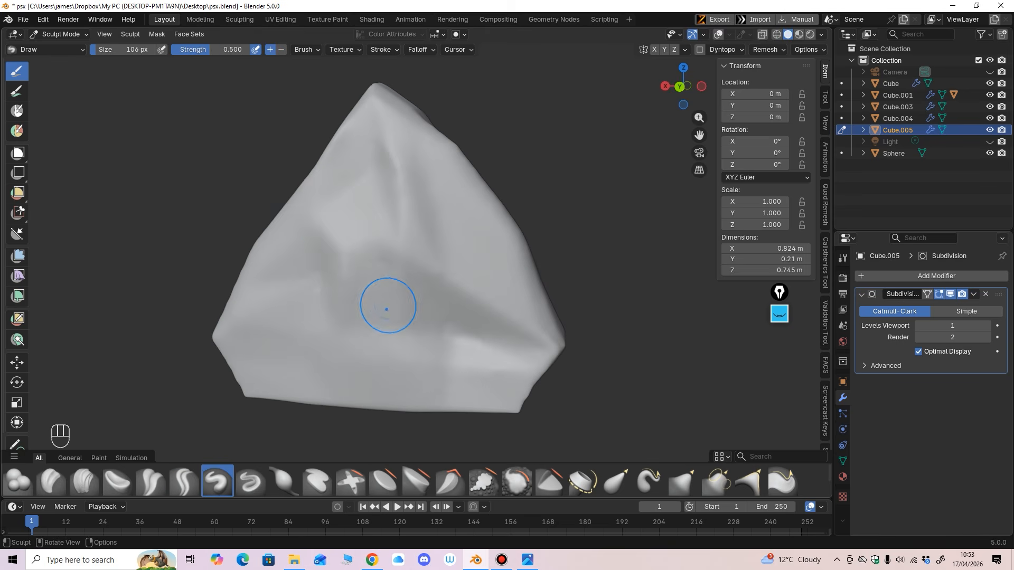
pyautogui.moveTo(339, 255); pyautogui.dragTo(324, 234)
pyautogui.moveTo(323, 234); pyautogui.dragTo(339, 315)
pyautogui.moveTo(339, 316)
pyautogui.mouseDown(button='middle')
pyautogui.moveTo(355, 317)
pyautogui.moveTo(339, 351)
pyautogui.moveTo(370, 351)
pyautogui.mouseUp(button='middle')
# Step: Switch the viewport lighting to MatCap and choose the reddish-brown clay material
pyautogui.click(822, 35)
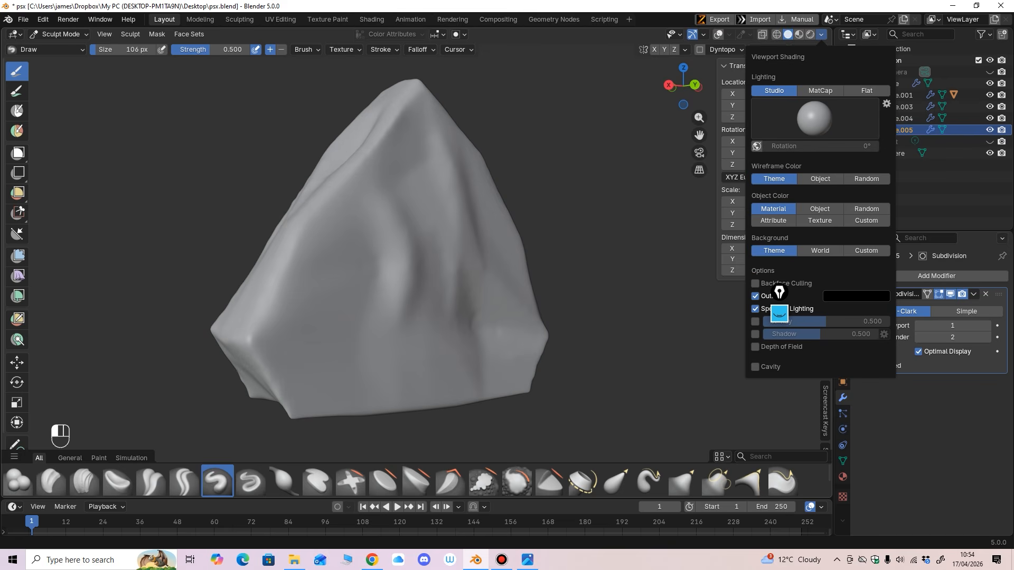
pyautogui.click(820, 90)
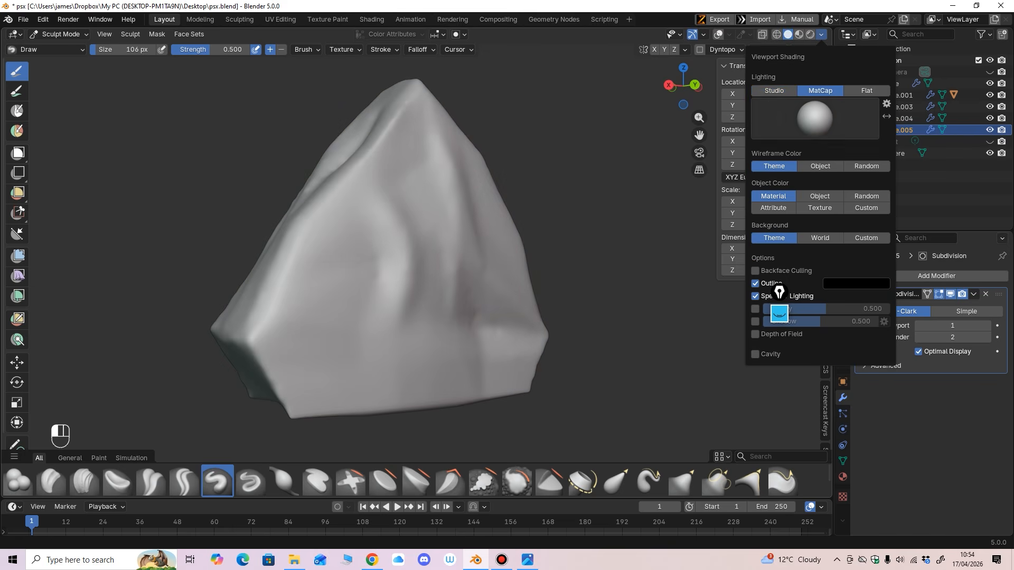
pyautogui.click(815, 118)
pyautogui.click(789, 193)
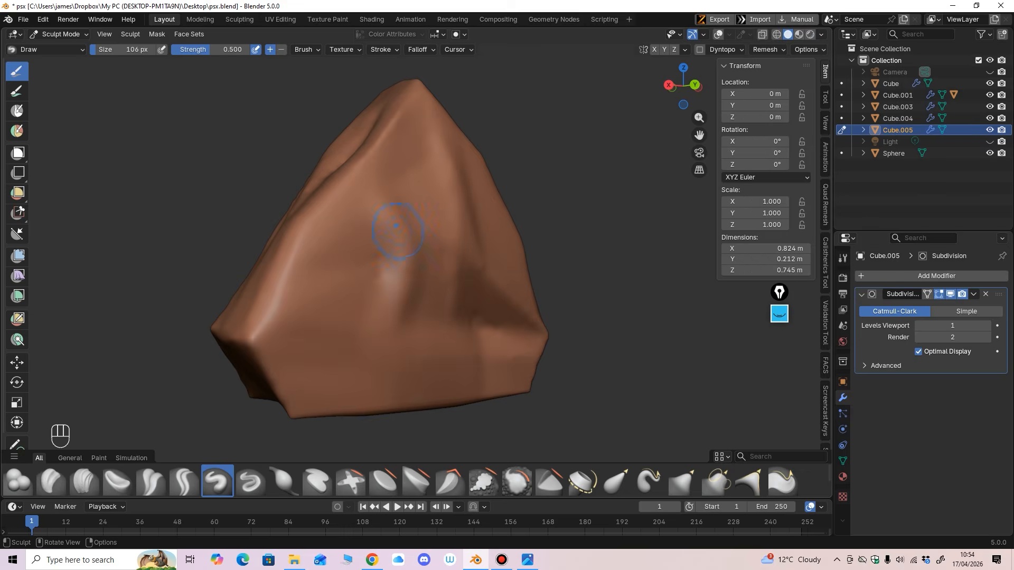
# Step: Reshape and soften the curved fold on the broad face with the Draw brush
pyautogui.moveTo(404, 270); pyautogui.dragTo(389, 271, button='middle')
pyautogui.keyDown('shift'); pyautogui.moveTo(391, 272); pyautogui.dragTo(392, 285); pyautogui.keyUp('shift')
pyautogui.moveTo(325, 288); pyautogui.dragTo(294, 299, button='middle')
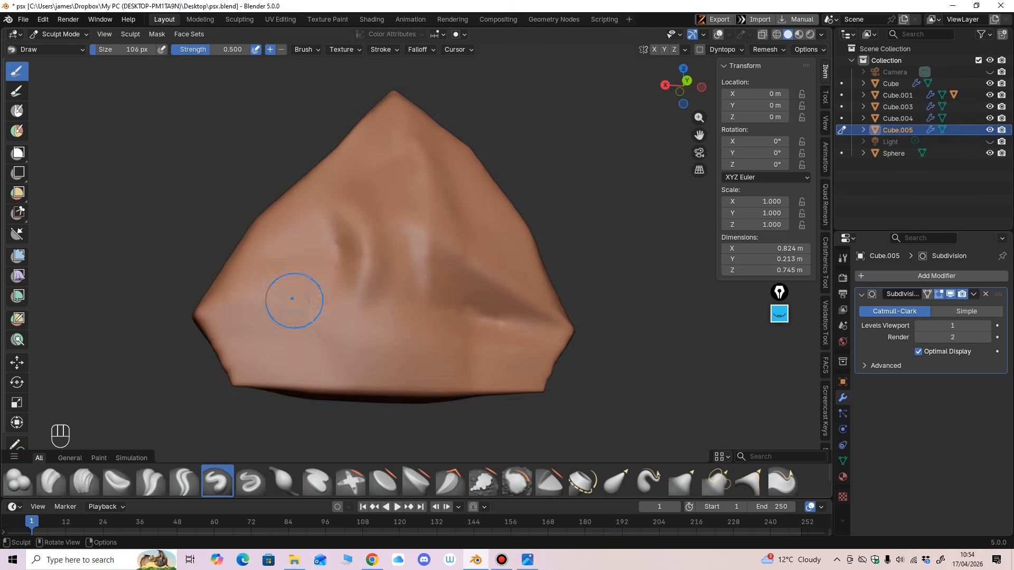
pyautogui.moveTo(345, 322); pyautogui.dragTo(329, 340, button='middle')
# Step: Carve irregular creases into the upper part of the piece's narrow sloping side with the Crease Sharp brush at strength 0.600
pyautogui.hotkey('shift', 'c')
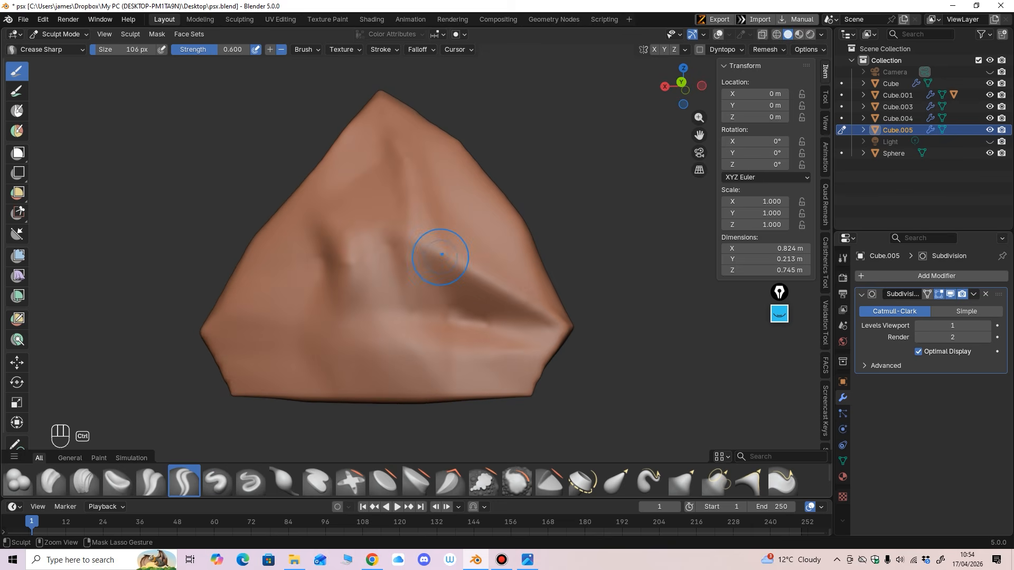
pyautogui.moveTo(436, 249)
pyautogui.mouseDown(button='middle')
pyautogui.moveTo(431, 263)
pyautogui.moveTo(343, 287)
pyautogui.mouseUp(button='middle')
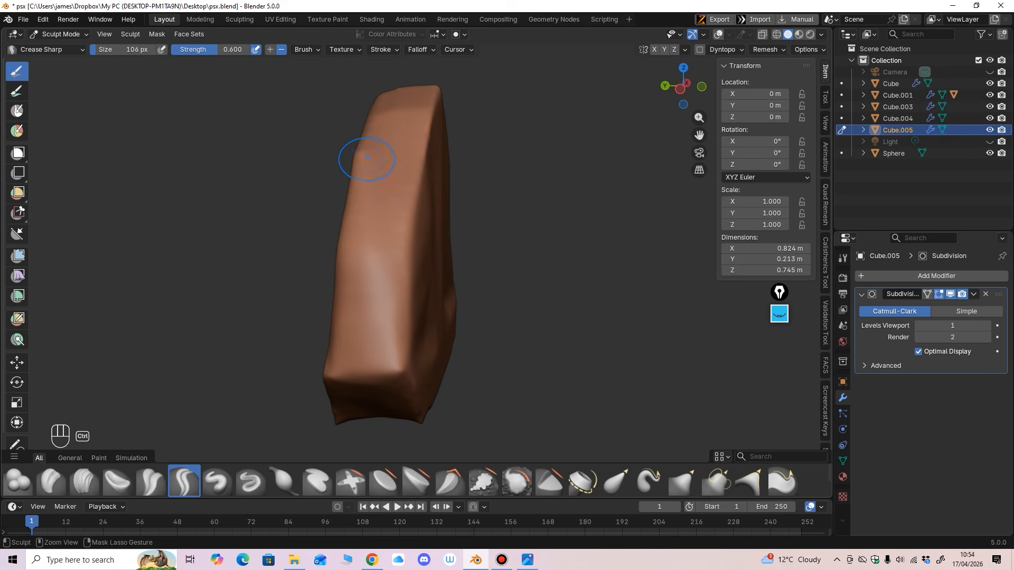
pyautogui.keyDown('ctrl'); pyautogui.moveTo(367, 194); pyautogui.dragTo(369, 199, button='middle'); pyautogui.keyUp('ctrl')
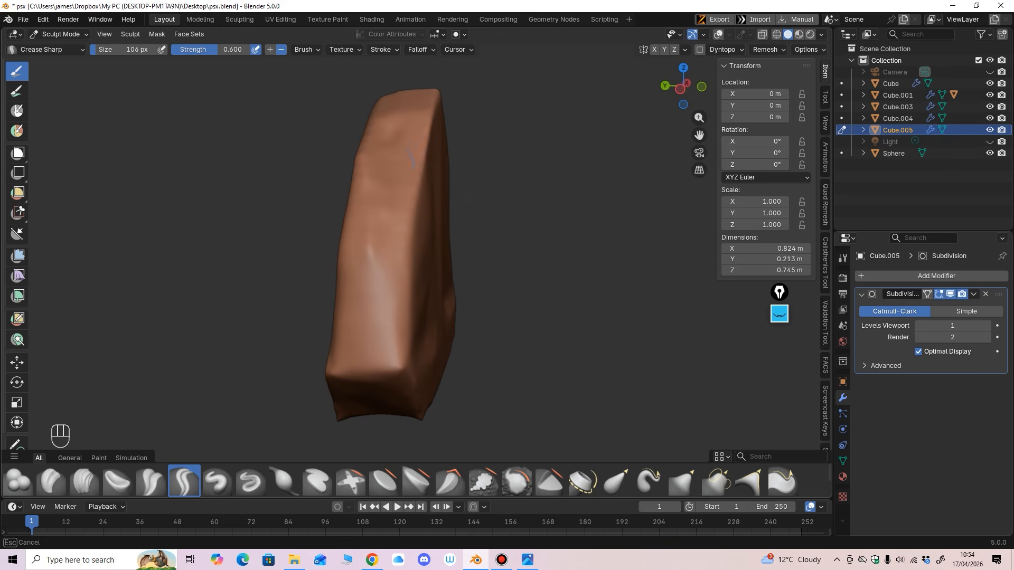
pyautogui.moveTo(412, 156); pyautogui.dragTo(384, 146, button='middle')
pyautogui.moveTo(366, 219)
pyautogui.mouseDown(button='middle')
pyautogui.moveTo(398, 151)
pyautogui.moveTo(429, 156)
pyautogui.mouseUp(button='middle')
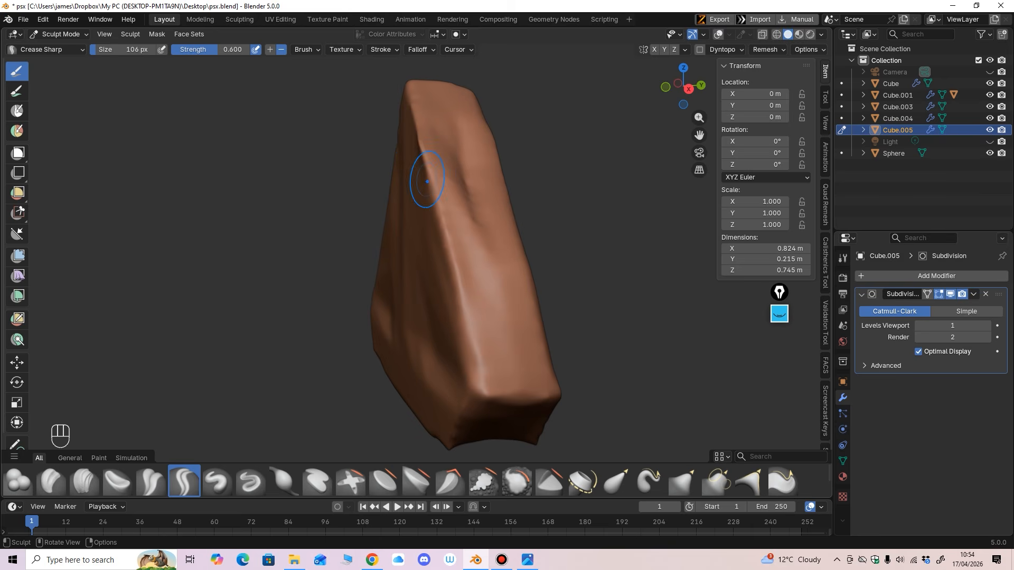
pyautogui.moveTo(459, 283); pyautogui.dragTo(421, 313, button='middle')
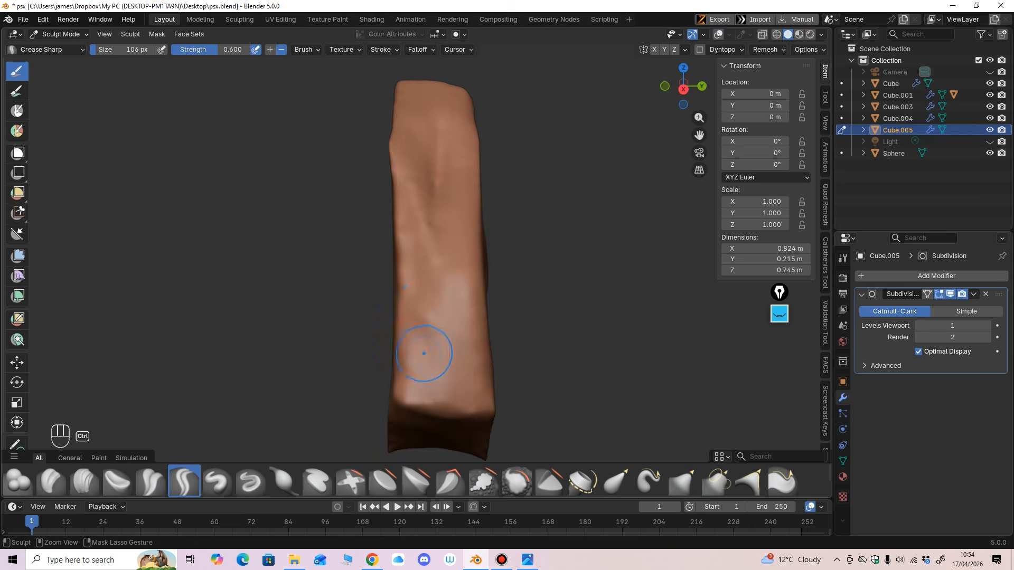
# Step: Carve more creases across the centre and lower part of the broad face with Crease Sharp and smooth out the harsh ones
pyautogui.moveTo(426, 351)
pyautogui.mouseDown(button='middle')
pyautogui.moveTo(441, 364)
pyautogui.moveTo(404, 201)
pyautogui.moveTo(340, 283)
pyautogui.mouseUp(button='middle')
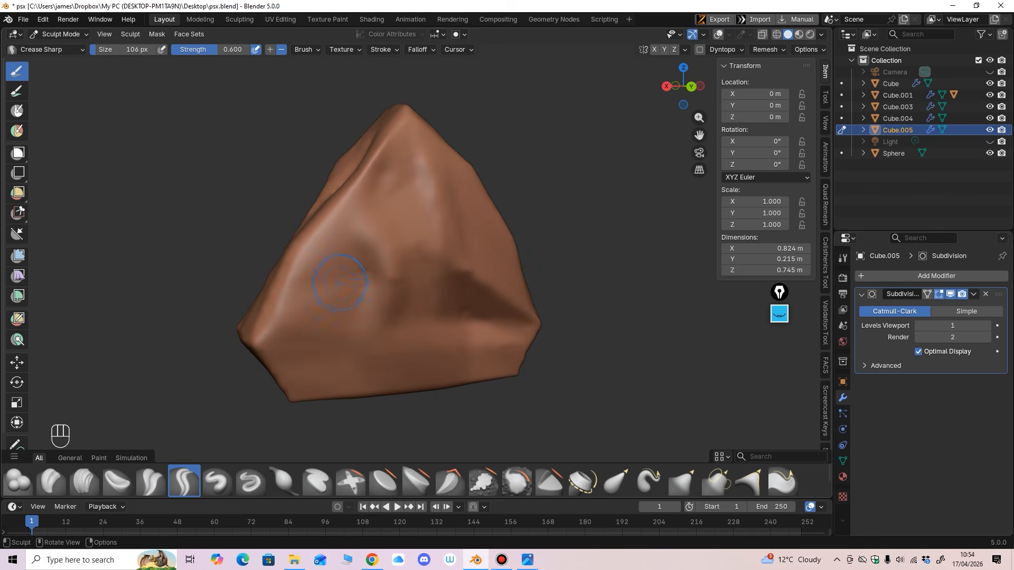
pyautogui.keyDown('ctrl'); pyautogui.moveTo(339, 283); pyautogui.dragTo(336, 280); pyautogui.keyUp('ctrl')
pyautogui.moveTo(336, 280); pyautogui.dragTo(306, 275, button='middle')
pyautogui.keyDown('ctrl'); pyautogui.moveTo(429, 195); pyautogui.dragTo(430, 227); pyautogui.keyUp('ctrl')
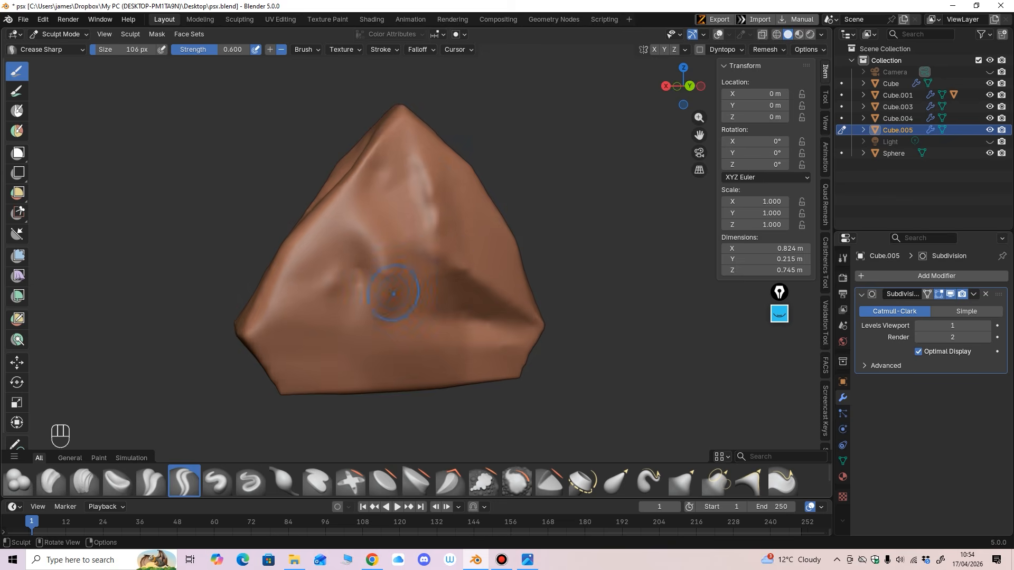
pyautogui.moveTo(392, 292); pyautogui.dragTo(372, 291, button='middle')
pyautogui.keyDown('shift'); pyautogui.moveTo(422, 239); pyautogui.dragTo(419, 201); pyautogui.keyUp('shift')
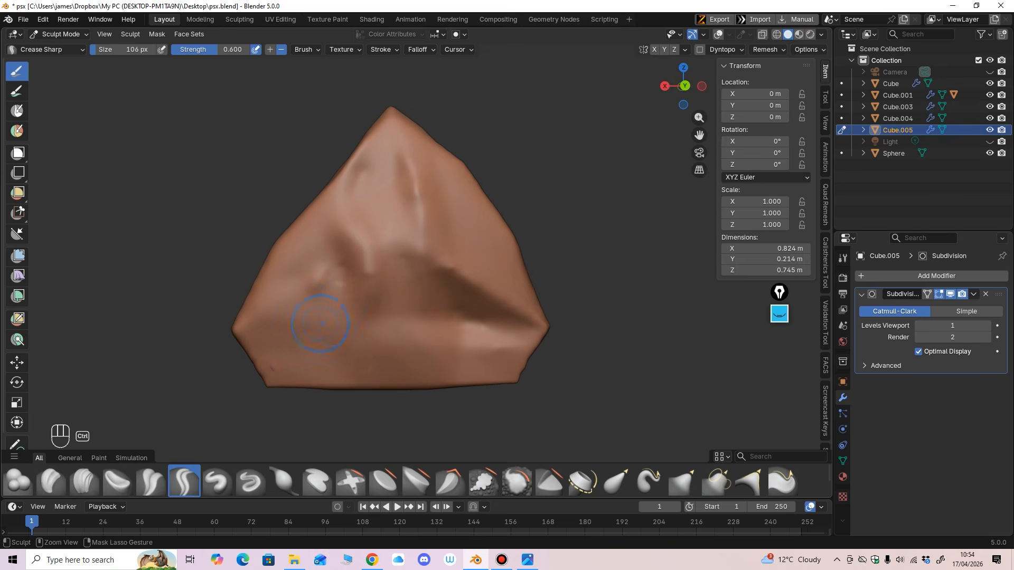
pyautogui.keyDown('ctrl'); pyautogui.moveTo(320, 324); pyautogui.dragTo(362, 366); pyautogui.keyUp('ctrl')
pyautogui.moveTo(333, 329)
pyautogui.keyDown('shift'); pyautogui.mouseDown()
pyautogui.moveTo(321, 306)
pyautogui.moveTo(330, 280)
pyautogui.mouseUp(); pyautogui.keyUp('shift')
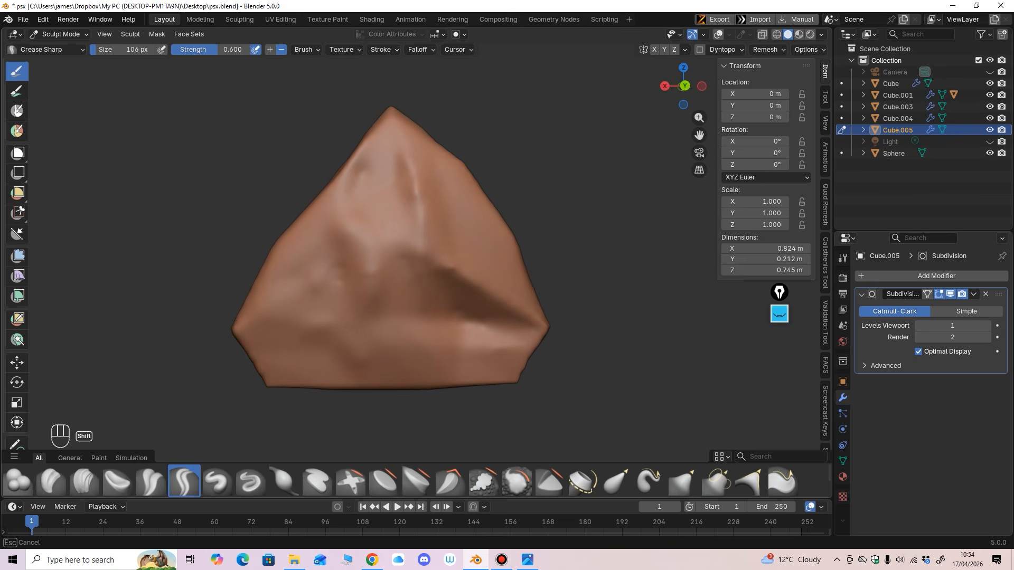
pyautogui.keyDown('ctrl'); pyautogui.moveTo(370, 274); pyautogui.dragTo(370, 322, button='middle'); pyautogui.keyUp('ctrl')
# Step: Return the viewport lighting to Studio and inspect the creases along the narrow sloping side
pyautogui.click(821, 34)
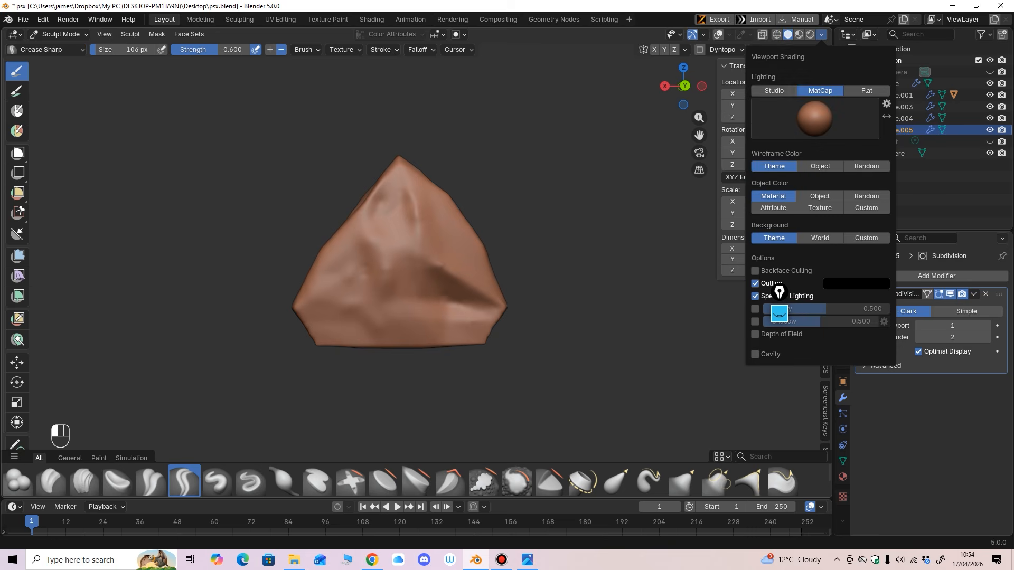
pyautogui.click(774, 90)
pyautogui.moveTo(475, 272)
pyautogui.mouseDown(button='middle')
pyautogui.moveTo(401, 288)
pyautogui.moveTo(459, 281)
pyautogui.moveTo(564, 335)
pyautogui.mouseUp(button='middle')
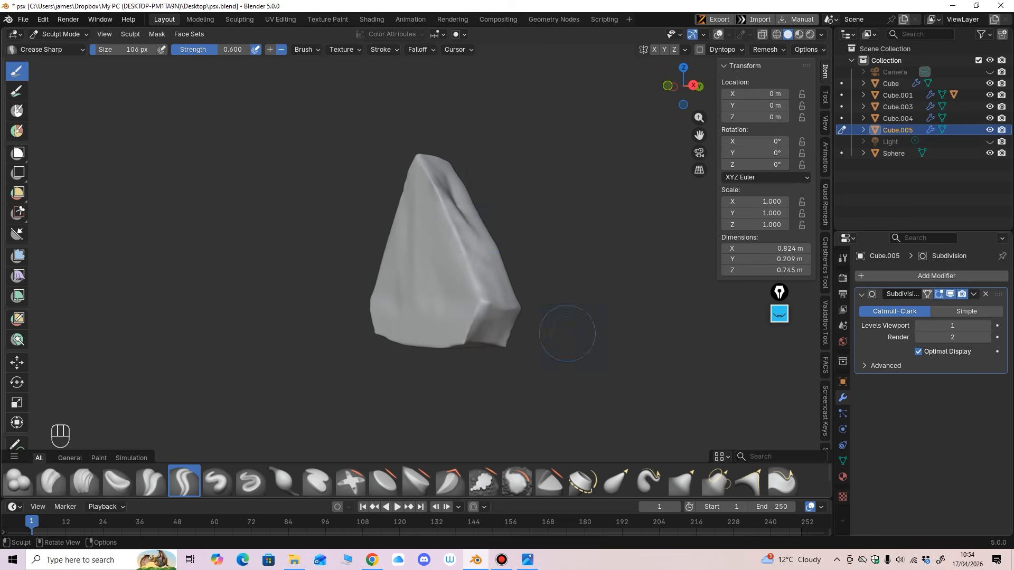
pyautogui.moveTo(461, 225)
pyautogui.mouseDown(button='middle')
pyautogui.moveTo(532, 317)
pyautogui.moveTo(464, 264)
pyautogui.mouseUp(button='middle')
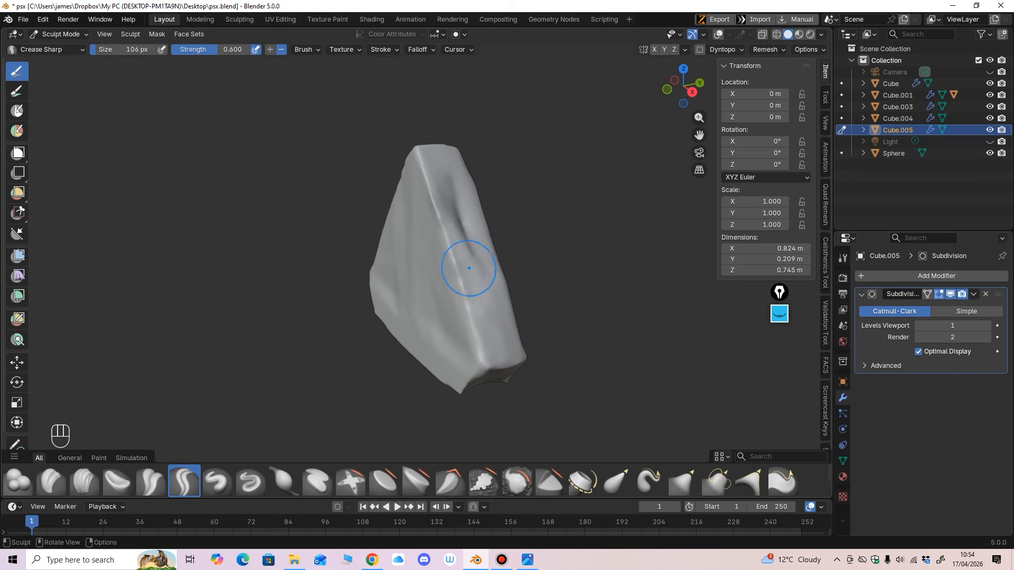
pyautogui.keyDown('shift'); pyautogui.scroll(-4, 344, 294); pyautogui.keyUp('shift')
pyautogui.scroll(2, 344, 294)
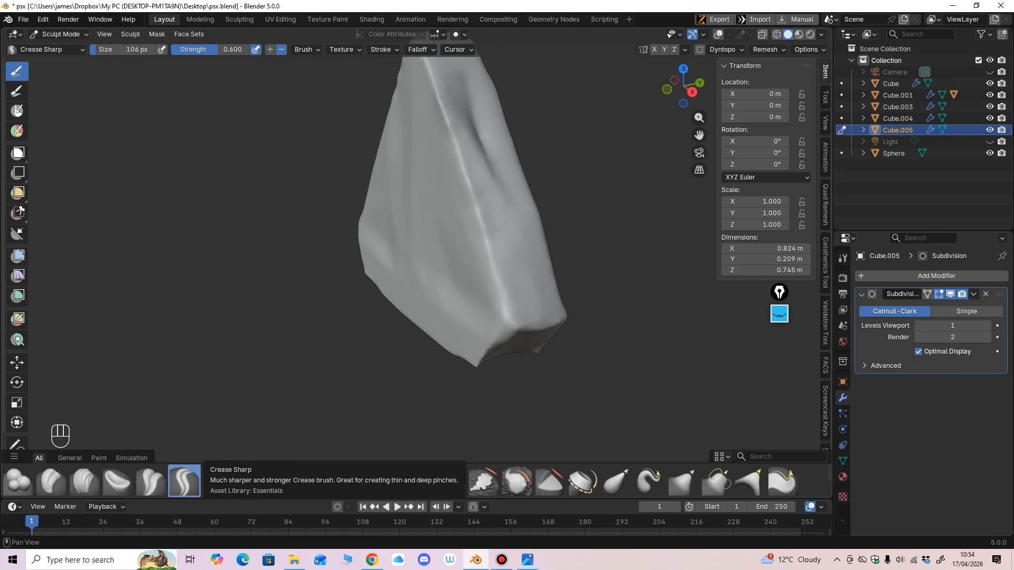
# Step: Reduce the Draw brush to 69 px and wear down the middle of the long edge bordering the narrow sloping side
pyautogui.click(216, 481)
pyautogui.press('f')
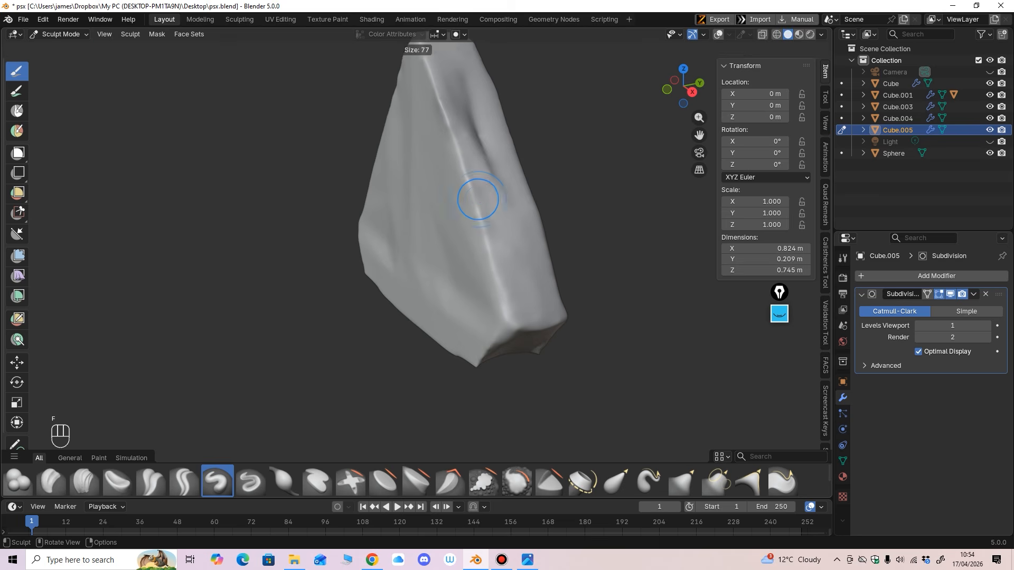
pyautogui.moveTo(472, 189)
pyautogui.mouseDown(button='middle')
pyautogui.moveTo(469, 181)
pyautogui.moveTo(465, 204)
pyautogui.mouseUp(button='middle')
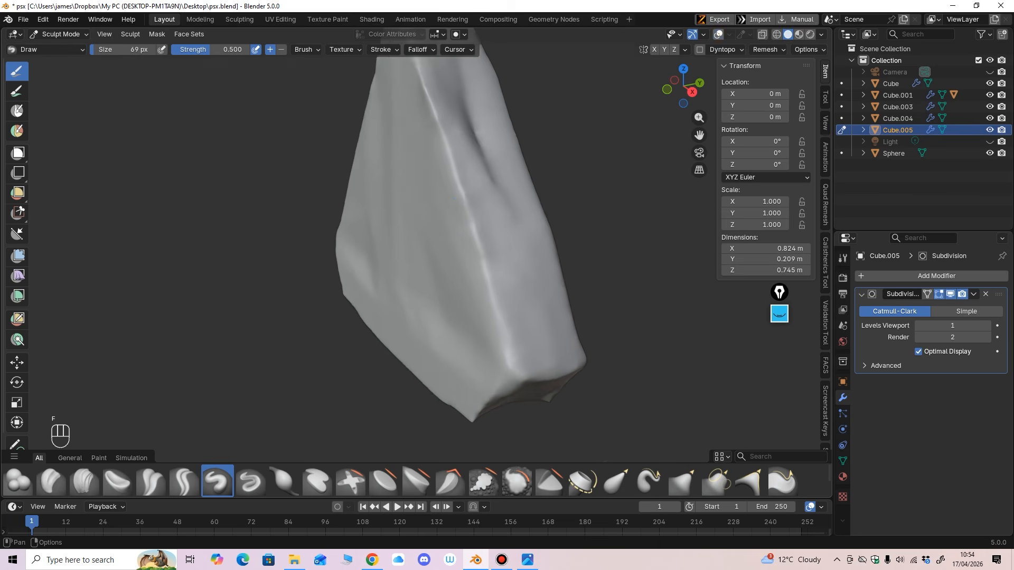
pyautogui.hotkey('shift', 'alt', 'z')
pyautogui.moveTo(474, 208)
pyautogui.keyDown('shift'); pyautogui.mouseDown()
pyautogui.moveTo(474, 218)
pyautogui.moveTo(461, 202)
pyautogui.moveTo(480, 249)
pyautogui.mouseUp(); pyautogui.keyUp('shift')
pyautogui.hotkey('shift', 'alt', 'z')
pyautogui.keyDown('shift'); pyautogui.moveTo(470, 208); pyautogui.dragTo(481, 257); pyautogui.keyUp('shift')
# Step: Continue wearing down the same long edge up toward the peak and deepen the hollow in the upper narrow side
pyautogui.keyDown('shift'); pyautogui.moveTo(460, 267); pyautogui.dragTo(428, 258, button='middle'); pyautogui.keyUp('shift')
pyautogui.keyDown('shift'); pyautogui.moveTo(445, 220); pyautogui.dragTo(463, 260); pyautogui.keyUp('shift')
pyautogui.keyDown('shift'); pyautogui.moveTo(462, 260); pyautogui.dragTo(407, 268, button='middle'); pyautogui.keyUp('shift')
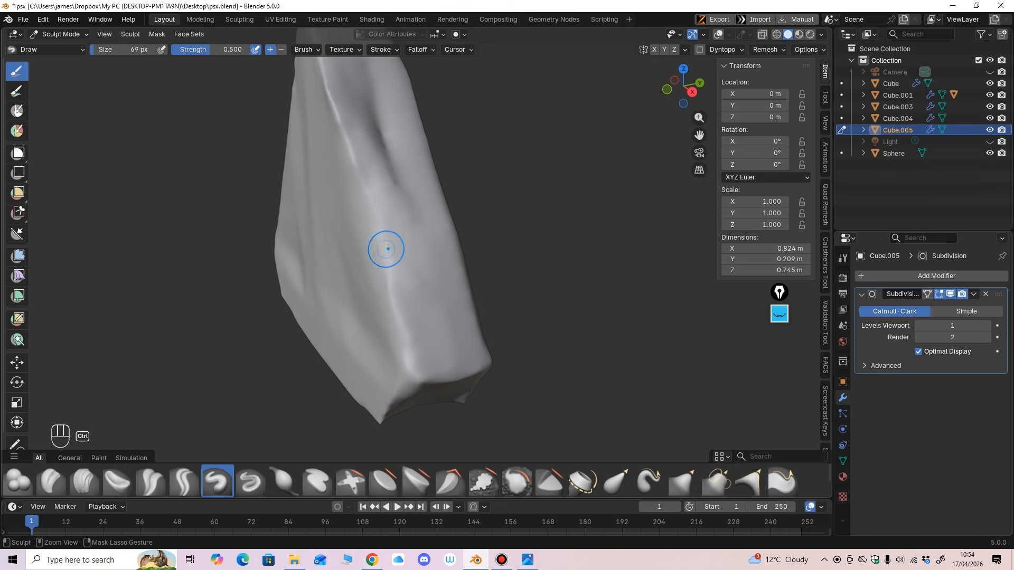
pyautogui.keyDown('shift'); pyautogui.moveTo(387, 249); pyautogui.dragTo(350, 173); pyautogui.keyUp('shift')
pyautogui.keyDown('shift'); pyautogui.moveTo(384, 171); pyautogui.dragTo(352, 258, button='middle'); pyautogui.keyUp('shift')
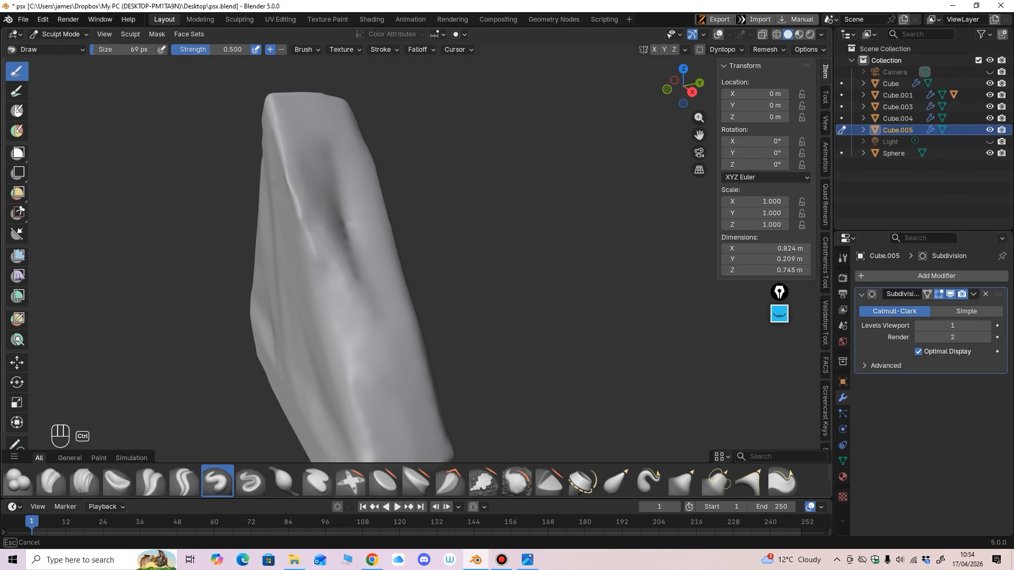
pyautogui.keyDown('ctrl'); pyautogui.moveTo(346, 227); pyautogui.dragTo(353, 248); pyautogui.keyUp('ctrl')
# Step: Wear down the edges along the narrow sides of the triangular piece with the 69 px Draw brush and save the file
pyautogui.moveTo(311, 185)
pyautogui.mouseDown(button='middle')
pyautogui.moveTo(230, 159)
pyautogui.moveTo(325, 186)
pyautogui.mouseUp(button='middle')
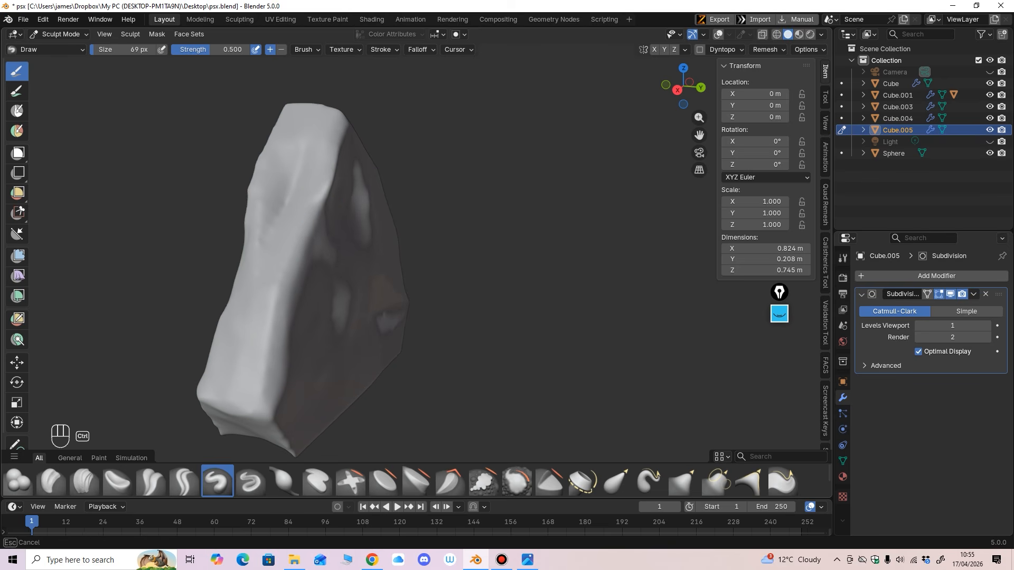
pyautogui.moveTo(290, 336); pyautogui.dragTo(350, 211, button='middle')
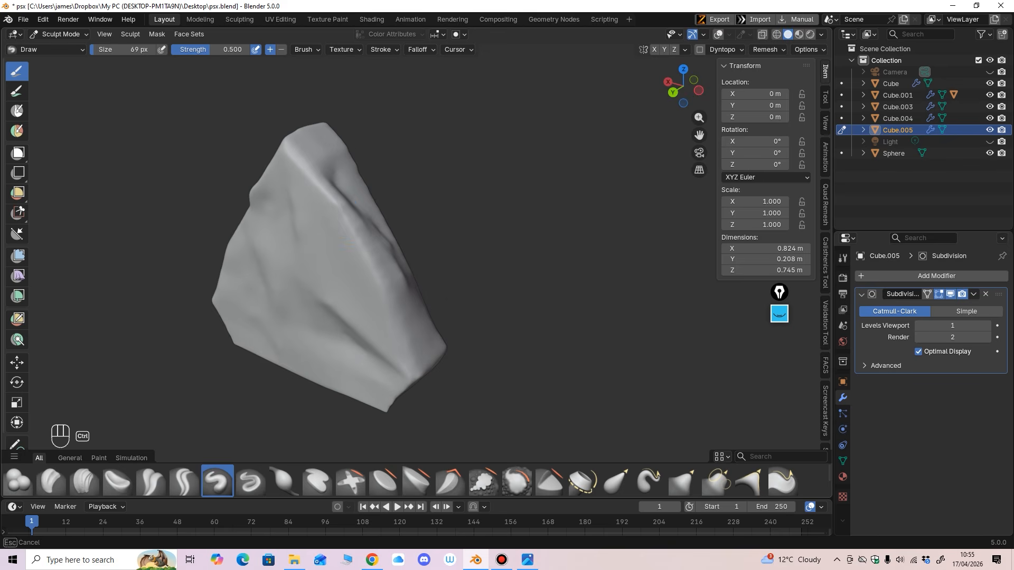
pyautogui.moveTo(359, 228); pyautogui.dragTo(365, 269)
pyautogui.moveTo(417, 249); pyautogui.dragTo(376, 236, button='middle')
pyautogui.moveTo(376, 236); pyautogui.dragTo(384, 274)
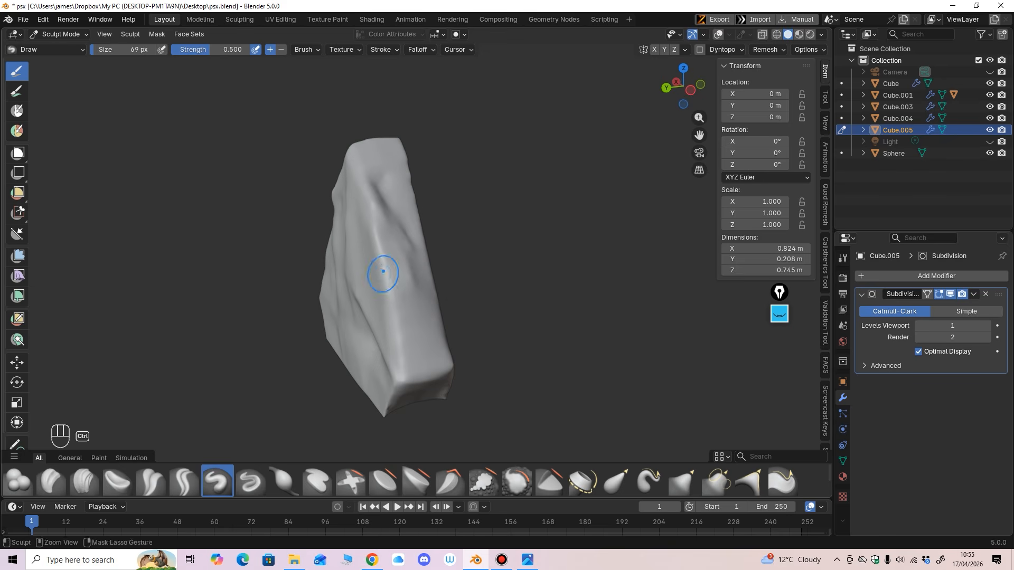
pyautogui.moveTo(383, 275)
pyautogui.mouseDown(button='middle')
pyautogui.moveTo(388, 265)
pyautogui.moveTo(390, 305)
pyautogui.mouseUp(button='middle')
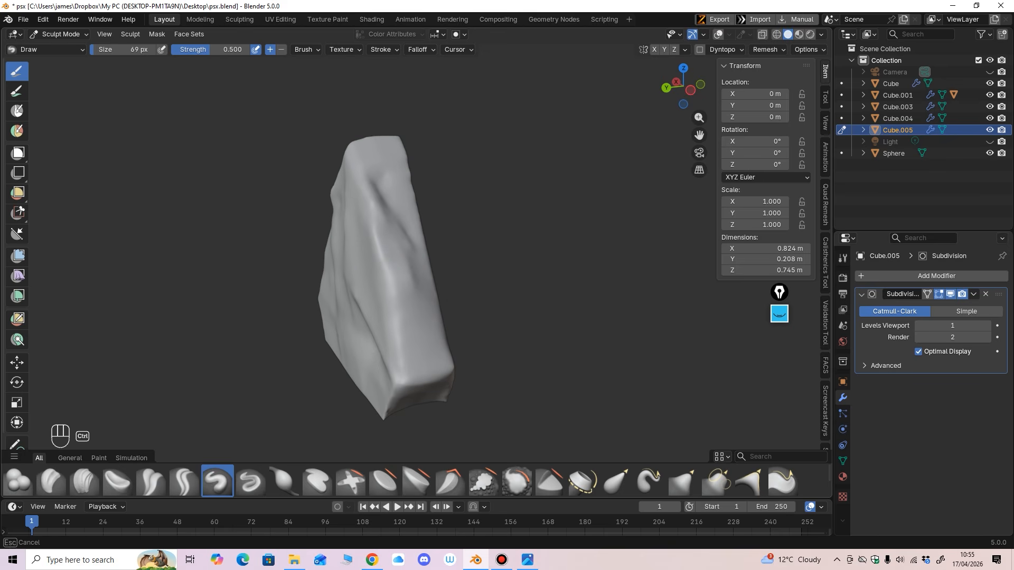
pyautogui.moveTo(399, 362)
pyautogui.keyDown('shift'); pyautogui.mouseDown(button='middle')
pyautogui.moveTo(439, 332)
pyautogui.moveTo(507, 350)
pyautogui.moveTo(475, 372)
pyautogui.mouseUp(button='middle'); pyautogui.keyUp('shift')
pyautogui.hotkey('ctrl', 's')
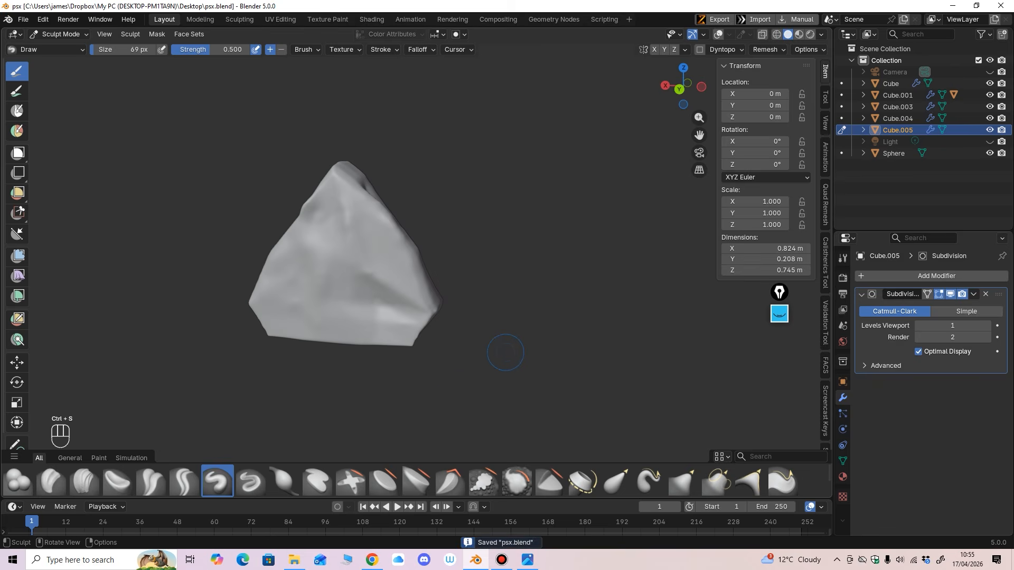
# Step: Leave the isolated view of the triangular piece, return to Object Mode and show the viewport overlays
pyautogui.press('/')
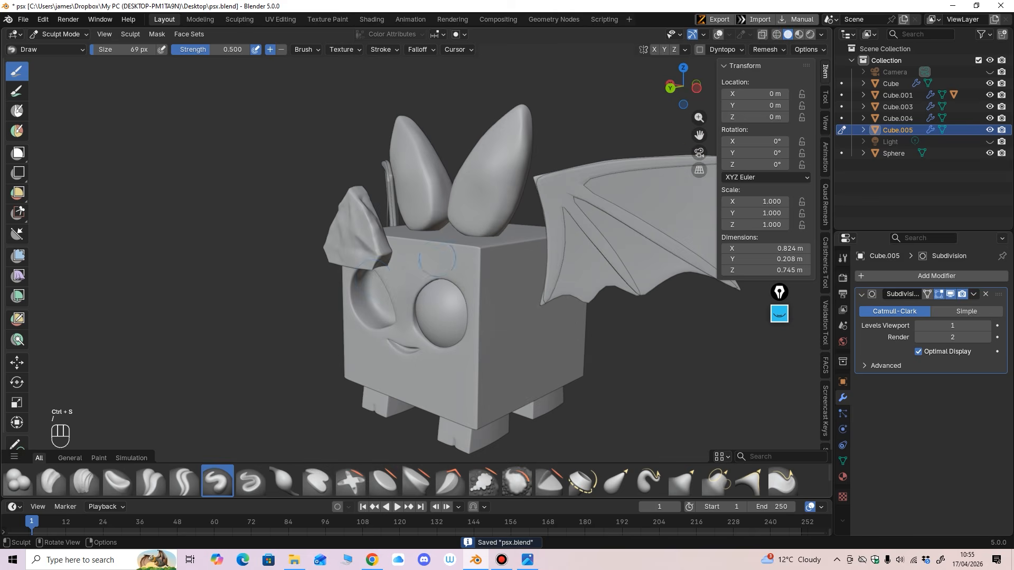
pyautogui.click(59, 34)
pyautogui.click(61, 47)
pyautogui.moveTo(412, 254); pyautogui.dragTo(407, 276, button='middle')
pyautogui.click(736, 34)
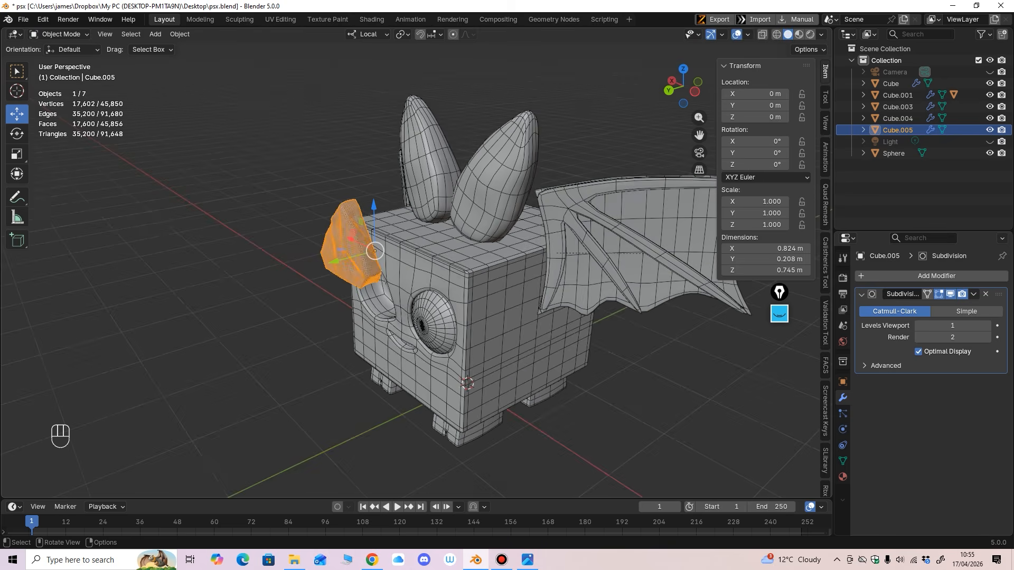
# Step: Move the triangular piece away from the cube's corner to in front of one of the tall pointed shapes, at about Y -0.837 m
pyautogui.scroll(2, 416, 264)
pyautogui.click(238, 222)
pyautogui.click(311, 233)
pyautogui.moveTo(357, 246); pyautogui.dragTo(500, 190)
pyautogui.moveTo(501, 191); pyautogui.dragTo(567, 164, button='middle')
pyautogui.keyDown('shift'); pyautogui.moveTo(568, 164); pyautogui.dragTo(533, 248, button='middle'); pyautogui.keyUp('shift')
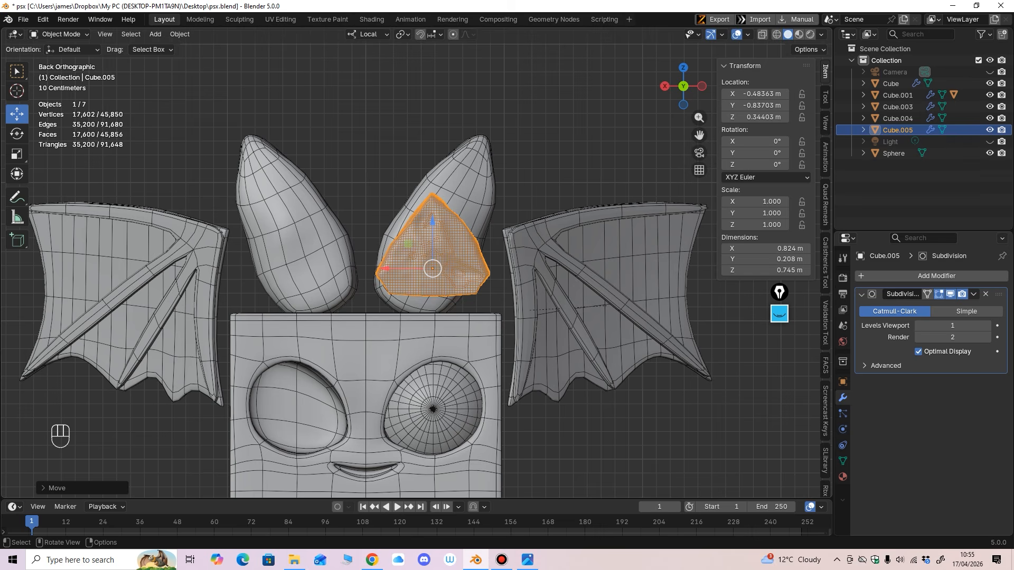
# Step: Scale the triangular piece to about 0.603, shift it inward, lower it toward the cube's top and apply its transforms
pyautogui.click(17, 153)
pyautogui.moveTo(426, 294); pyautogui.dragTo(363, 269)
pyautogui.click(17, 114)
pyautogui.moveTo(362, 269); pyautogui.dragTo(329, 275, button='middle')
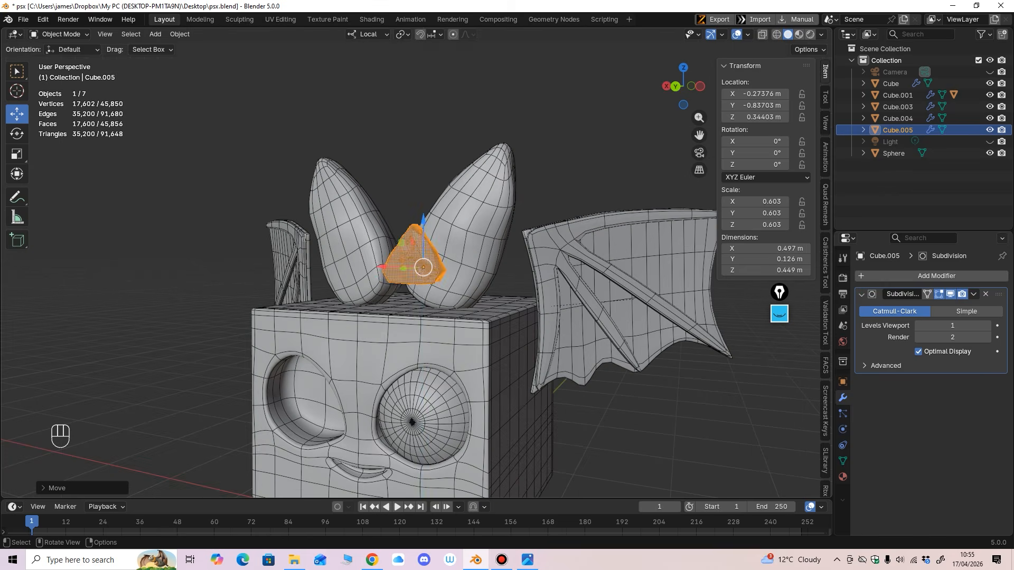
pyautogui.moveTo(423, 222); pyautogui.dragTo(423, 247)
pyautogui.moveTo(424, 247); pyautogui.dragTo(359, 312, button='middle')
pyautogui.hotkey('ctrl', 'a')
pyautogui.click(336, 291)
# Step: Position the triangular piece on the cube's top face, directly in front of one tall pointed shape
pyautogui.moveTo(405, 286); pyautogui.dragTo(414, 285)
pyautogui.moveTo(413, 285); pyautogui.dragTo(470, 259, button='middle')
pyautogui.keyDown('shift'); pyautogui.moveTo(470, 258); pyautogui.dragTo(476, 219, button='middle'); pyautogui.keyUp('shift')
pyautogui.moveTo(426, 228); pyautogui.dragTo(427, 231)
pyautogui.moveTo(426, 231); pyautogui.dragTo(412, 272, button='middle')
pyautogui.moveTo(382, 250); pyautogui.dragTo(399, 249)
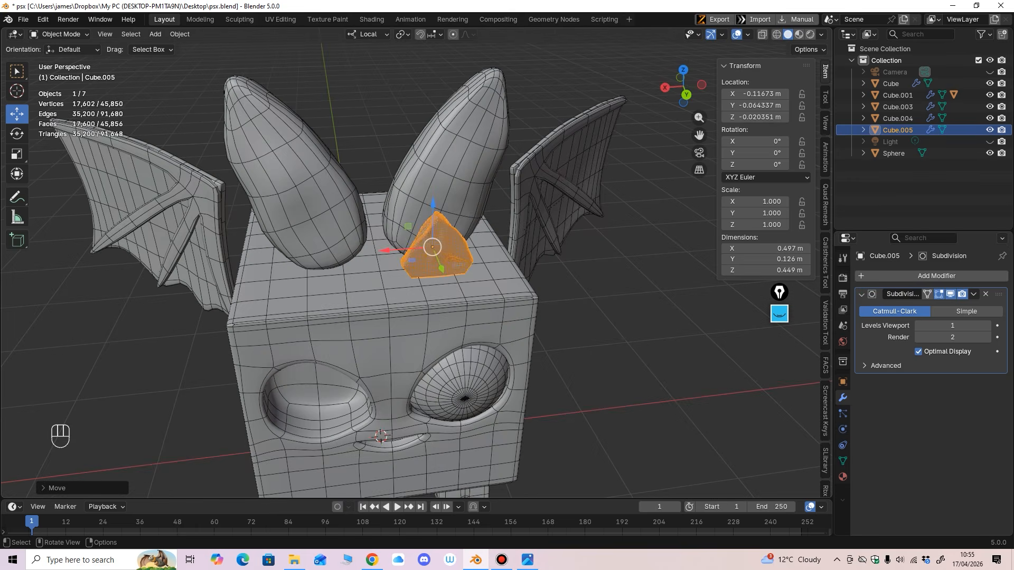
pyautogui.moveTo(398, 249); pyautogui.dragTo(296, 253, button='middle')
pyautogui.moveTo(441, 289); pyautogui.dragTo(449, 288)
pyautogui.moveTo(450, 288); pyautogui.dragTo(560, 277, button='middle')
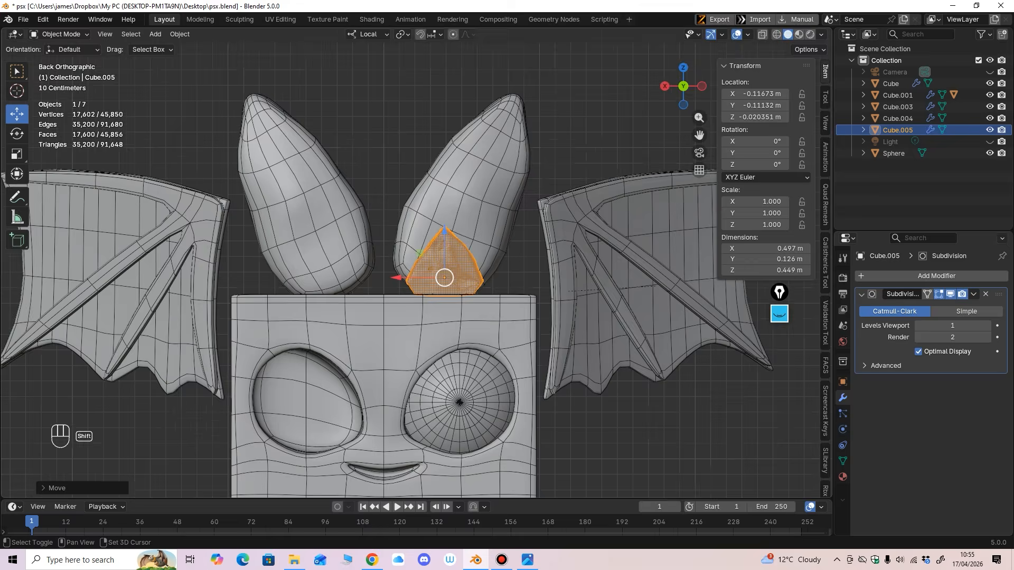
# Step: Rotate the triangular piece about -9.65° around Y and sink its base into the cube's top along its local Z axis
pyautogui.keyDown('ctrl'); pyautogui.moveTo(410, 200); pyautogui.dragTo(410, 185, button='middle'); pyautogui.keyUp('ctrl')
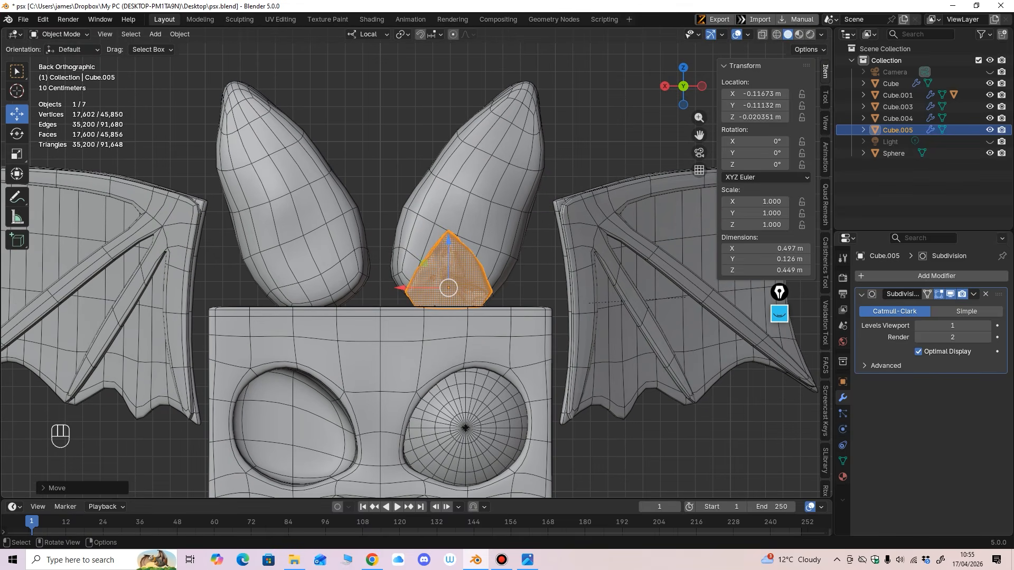
pyautogui.click(16, 133)
pyautogui.moveTo(449, 244); pyautogui.dragTo(456, 245)
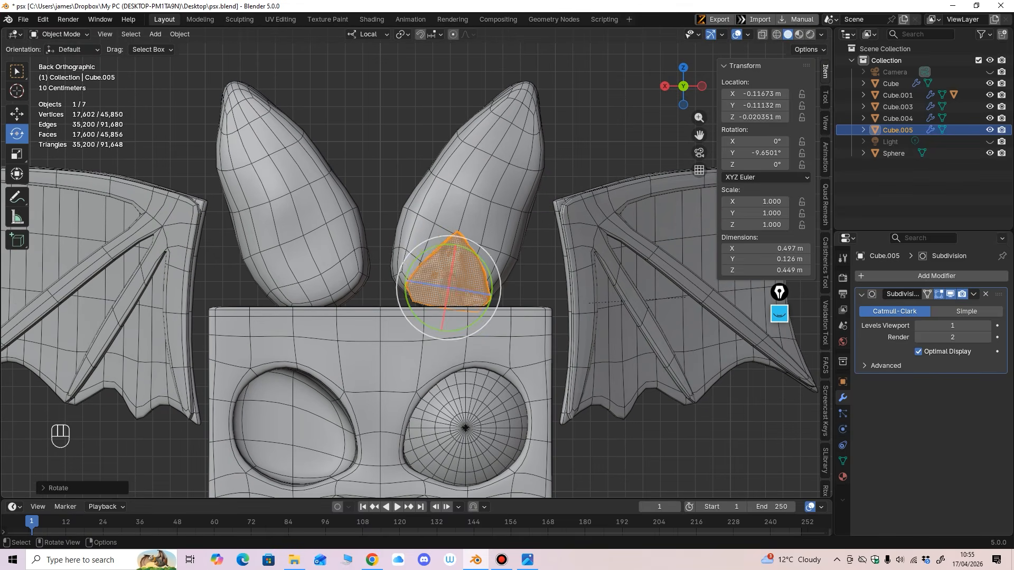
pyautogui.press('g')
pyautogui.press('z')
pyautogui.press('z')
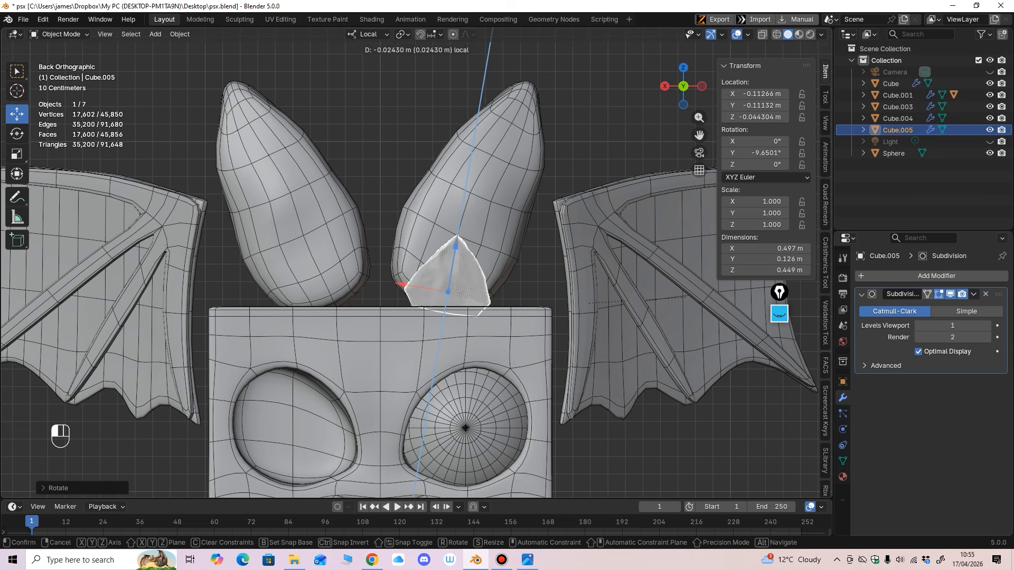
pyautogui.moveTo(455, 248); pyautogui.dragTo(455, 250)
pyautogui.click(478, 195)
# Step: Add a Mirror modifier on X to the triangular piece with the cube body as the mirror object
pyautogui.moveTo(478, 195)
pyautogui.mouseDown(button='middle')
pyautogui.moveTo(512, 201)
pyautogui.moveTo(465, 207)
pyautogui.mouseUp(button='middle')
pyautogui.click(450, 272)
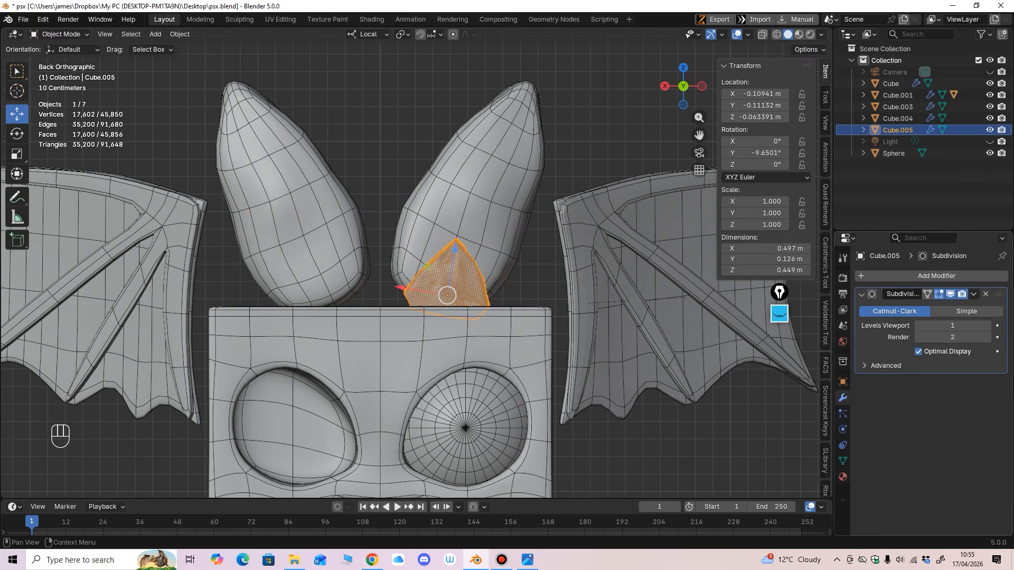
pyautogui.click(936, 276)
pyautogui.moveTo(913, 277)
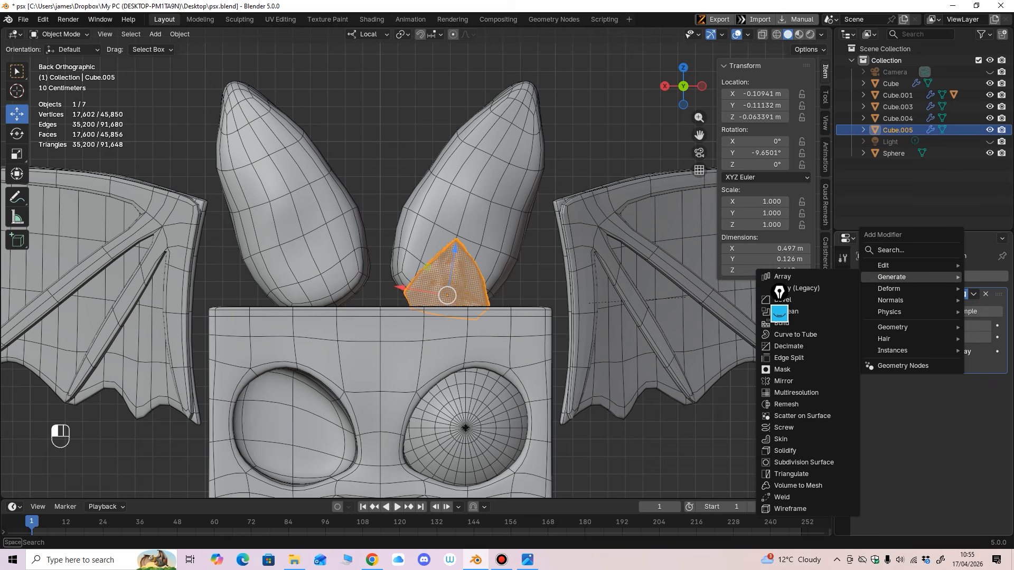
pyautogui.click(784, 381)
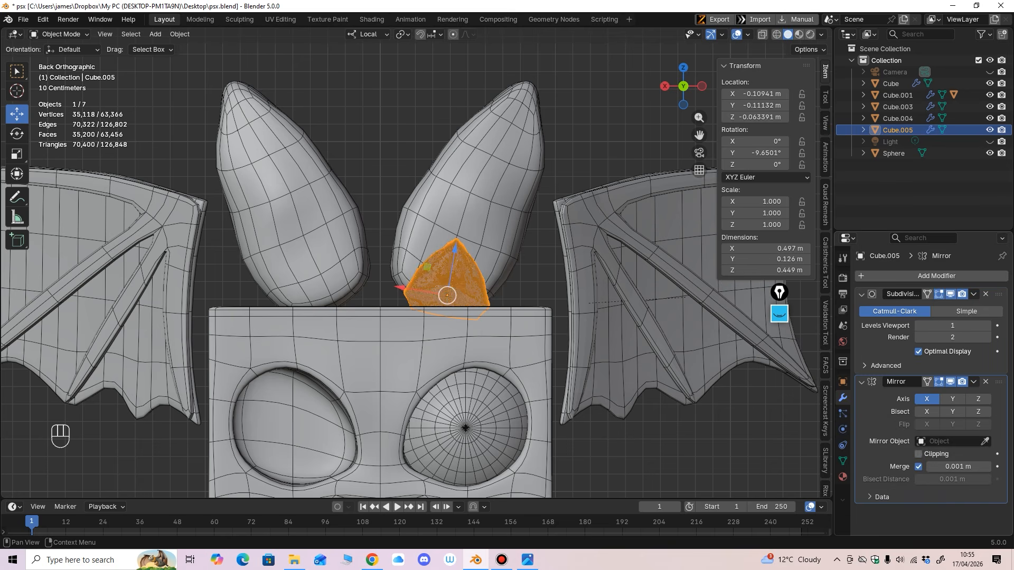
pyautogui.click(351, 327)
pyautogui.moveTo(352, 327); pyautogui.dragTo(302, 367, button='middle')
# Step: Select the tall pointed pair, enter Sculpt Mode, set the brush size to 202 px and switch to the Grab brush
pyautogui.scroll(3, 468, 270)
pyautogui.moveTo(468, 271); pyautogui.dragTo(523, 270, button='middle')
pyautogui.keyDown('ctrl'); pyautogui.moveTo(523, 270); pyautogui.dragTo(505, 298, button='middle'); pyautogui.keyUp('ctrl')
pyautogui.keyDown('ctrl'); pyautogui.moveTo(504, 298); pyautogui.dragTo(530, 205, button='middle'); pyautogui.keyUp('ctrl')
pyautogui.click(523, 211)
pyautogui.click(59, 33)
pyautogui.click(58, 74)
pyautogui.moveTo(365, 248); pyautogui.dragTo(376, 254, button='middle')
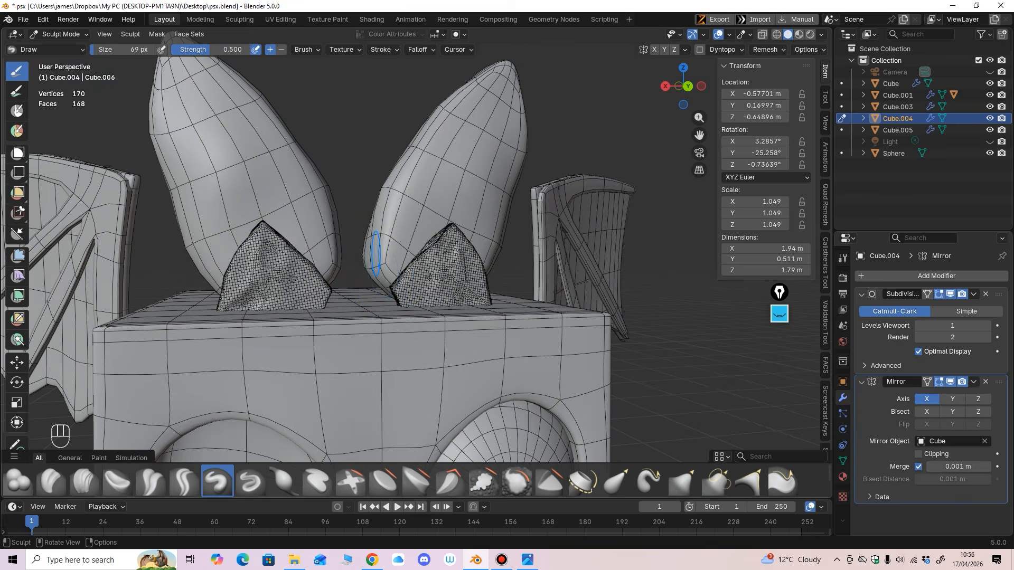
pyautogui.click(379, 266)
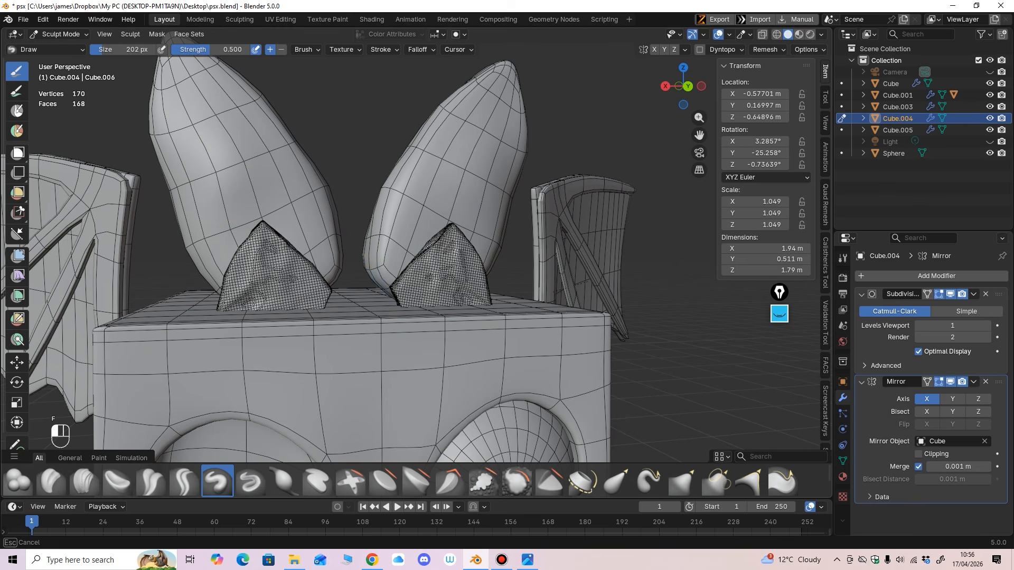
pyautogui.press('g')
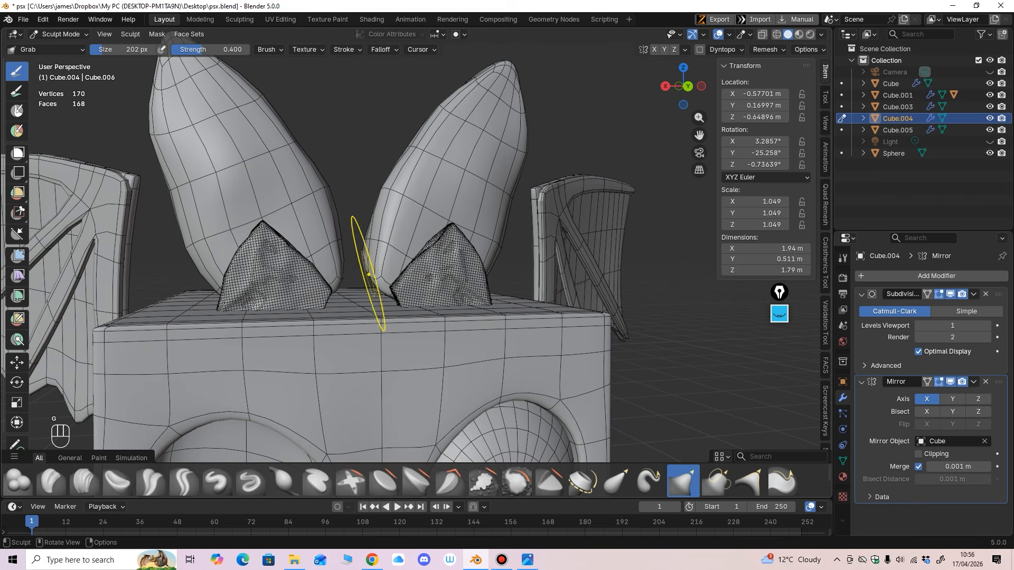
# Step: Reshape the lower ends of the tall pointed pair with the Grab brush, checking them in isolation and from behind
pyautogui.press('/')
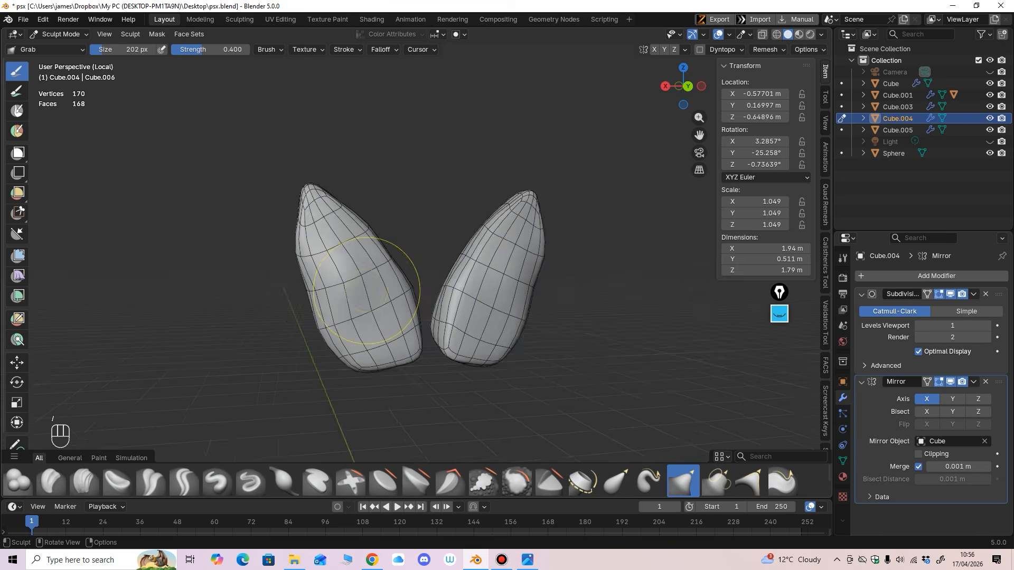
pyautogui.moveTo(390, 222)
pyautogui.mouseDown(button='middle')
pyautogui.moveTo(394, 338)
pyautogui.moveTo(409, 338)
pyautogui.moveTo(393, 357)
pyautogui.mouseUp(button='middle')
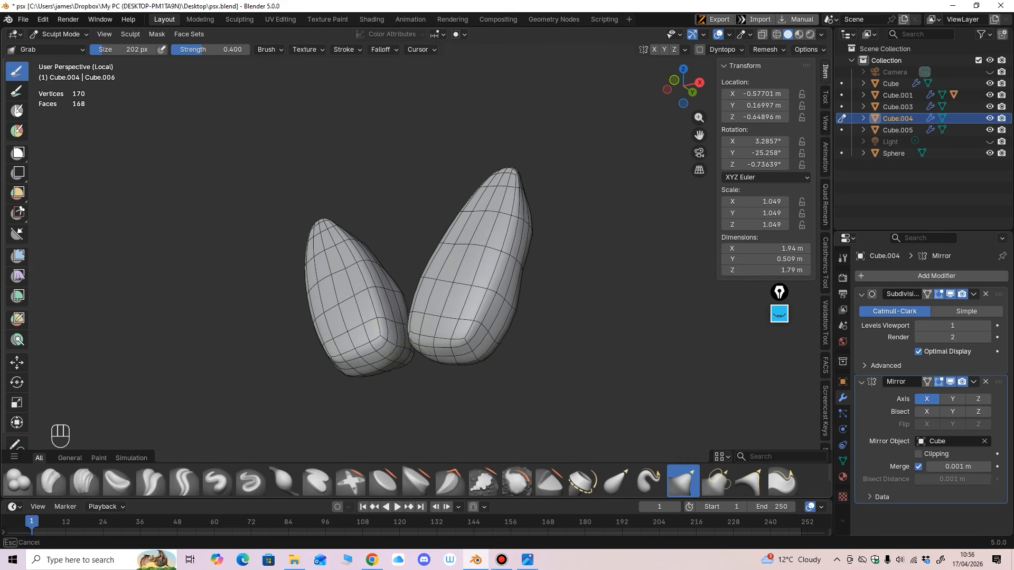
pyautogui.press('/')
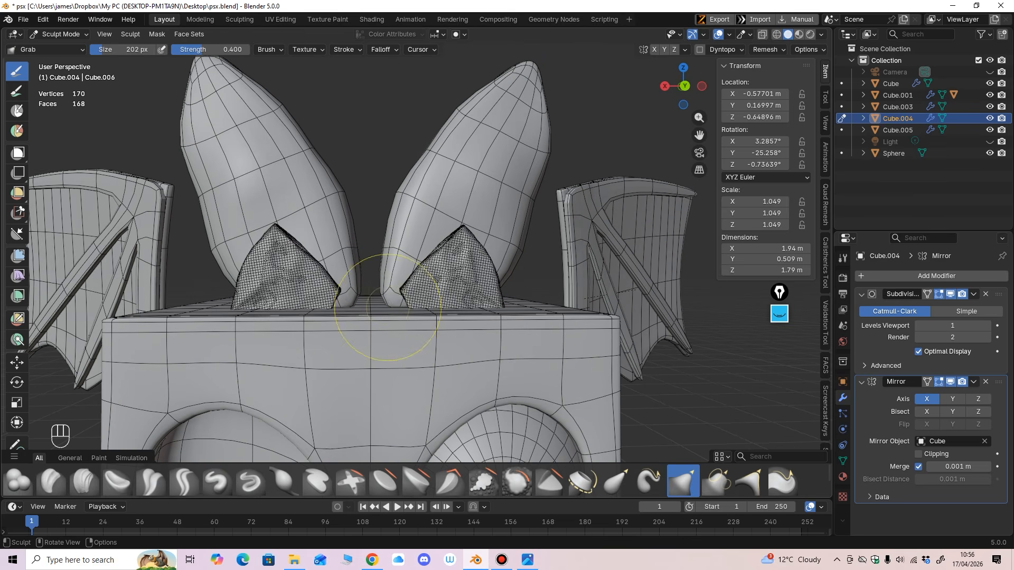
pyautogui.moveTo(382, 286)
pyautogui.mouseDown(button='middle')
pyautogui.moveTo(387, 292)
pyautogui.moveTo(175, 306)
pyautogui.mouseUp(button='middle')
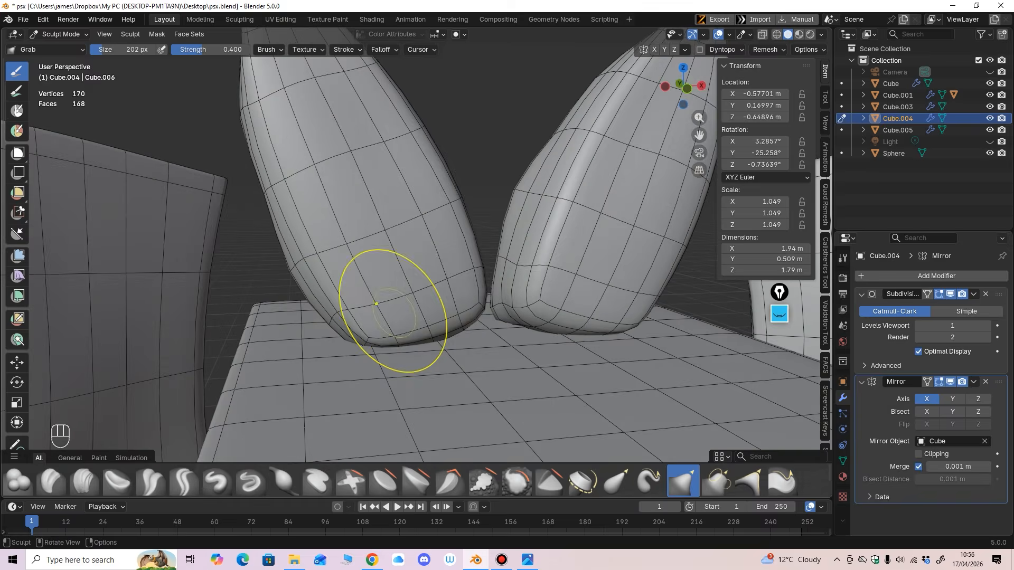
pyautogui.moveTo(432, 321)
pyautogui.mouseDown(button='middle')
pyautogui.moveTo(428, 302)
pyautogui.moveTo(395, 290)
pyautogui.moveTo(442, 294)
pyautogui.mouseUp(button='middle')
pyautogui.scroll(-2, 419, 308)
pyautogui.moveTo(442, 294); pyautogui.dragTo(437, 296)
pyautogui.scroll(-8, 441, 231)
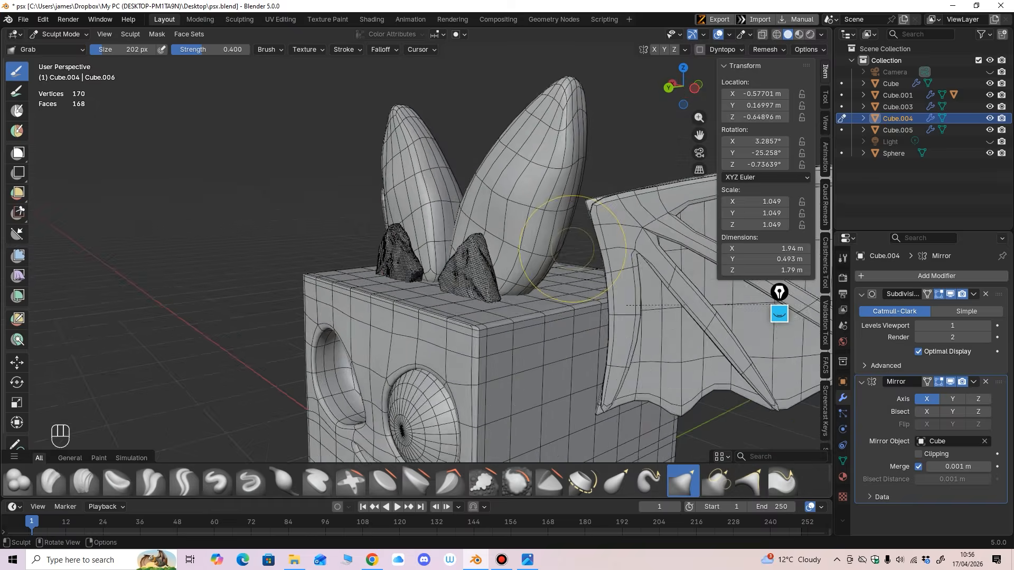
# Step: Examine the character's overall proportions from the front and side, hiding the overlays to check the head pieces
pyautogui.moveTo(451, 259)
pyautogui.mouseDown(button='middle')
pyautogui.moveTo(565, 333)
pyautogui.moveTo(547, 357)
pyautogui.moveTo(473, 274)
pyautogui.mouseUp(button='middle')
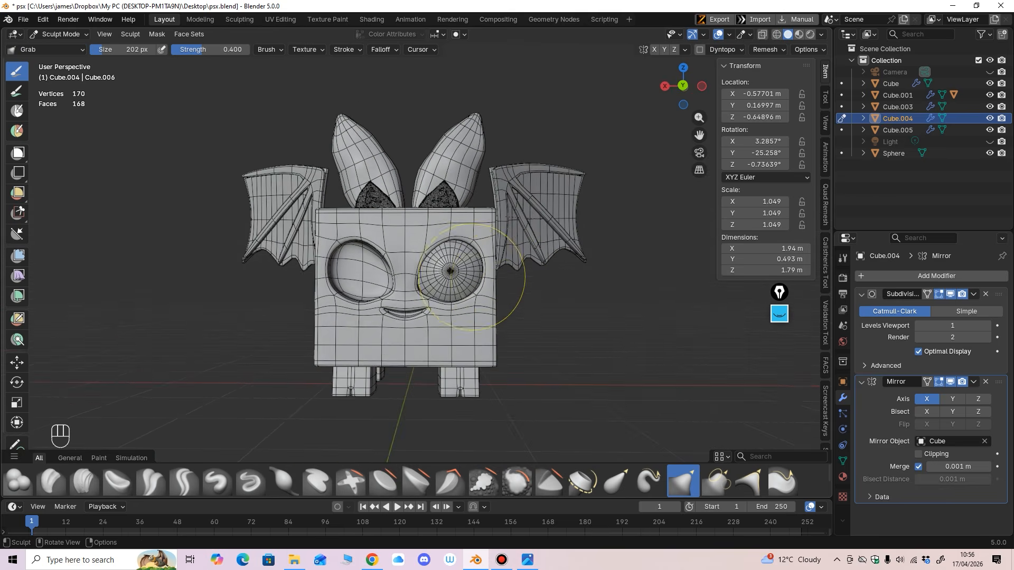
pyautogui.moveTo(516, 319)
pyautogui.mouseDown(button='middle')
pyautogui.moveTo(489, 339)
pyautogui.moveTo(509, 330)
pyautogui.mouseUp(button='middle')
pyautogui.moveTo(462, 275)
pyautogui.mouseDown(button='middle')
pyautogui.moveTo(540, 332)
pyautogui.moveTo(505, 336)
pyautogui.mouseUp(button='middle')
pyautogui.moveTo(526, 343); pyautogui.dragTo(544, 322, button='middle')
pyautogui.keyDown('shift'); pyautogui.moveTo(543, 322); pyautogui.dragTo(568, 370, button='middle'); pyautogui.keyUp('shift')
pyautogui.click(717, 34)
pyautogui.keyDown('ctrl'); pyautogui.moveTo(623, 158); pyautogui.dragTo(594, 202, button='middle'); pyautogui.keyUp('ctrl')
pyautogui.scroll(4, 430, 245)
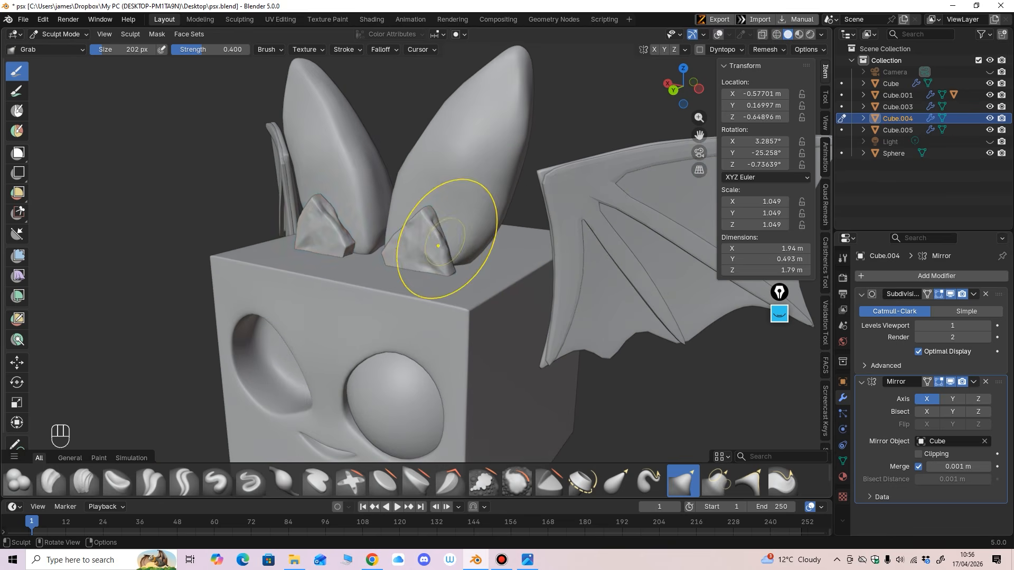
# Step: Switch sculpting to the mirrored triangular pieces and adjust their shape with the Grab brush
pyautogui.hotkey('alt', 'q')
pyautogui.moveTo(439, 246); pyautogui.dragTo(422, 247, button='middle')
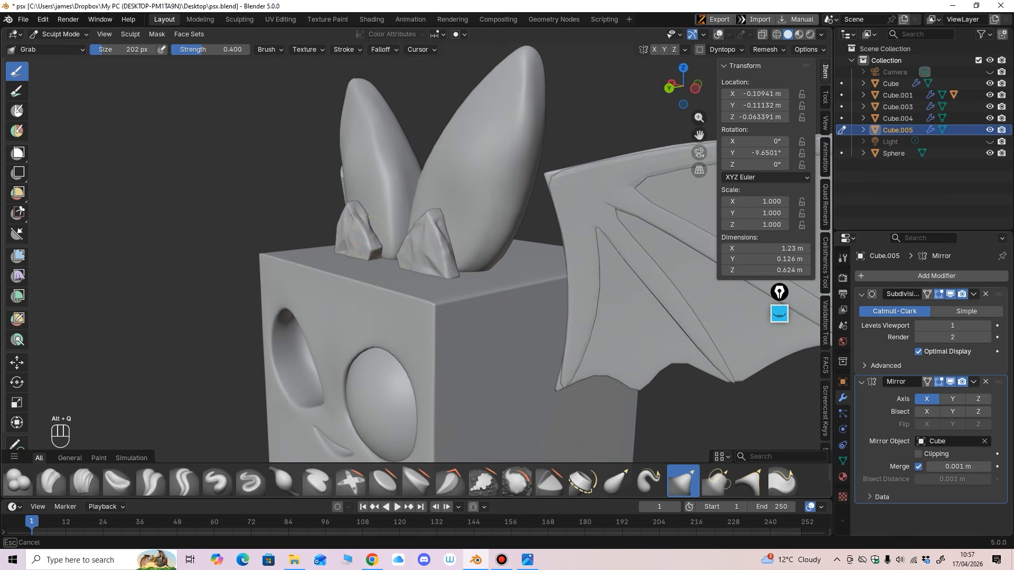
pyautogui.moveTo(355, 255)
pyautogui.mouseDown(button='middle')
pyautogui.moveTo(463, 215)
pyautogui.moveTo(444, 200)
pyautogui.mouseUp(button='middle')
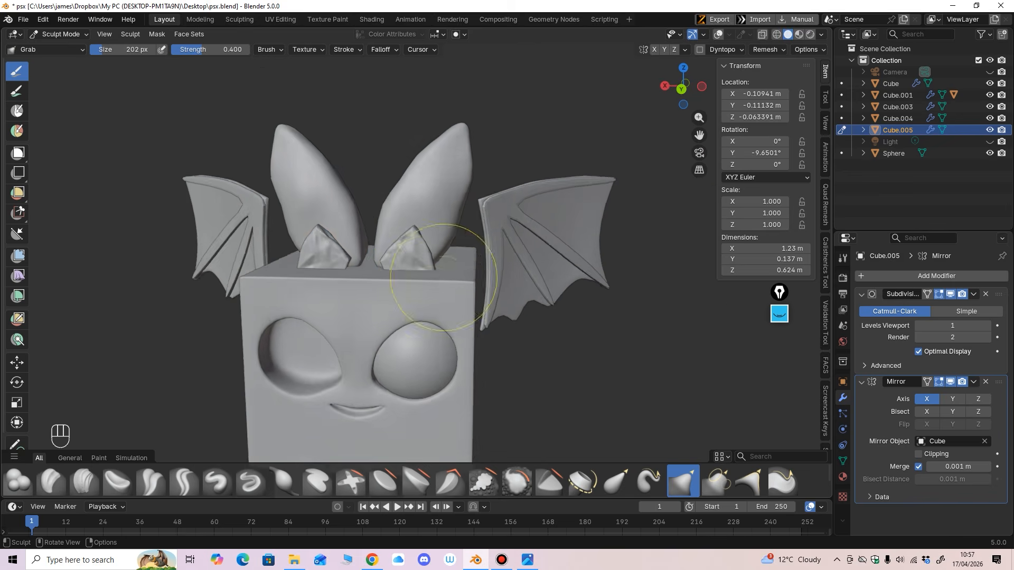
pyautogui.scroll(2, 444, 195)
# Step: Switch sculpting back to the tall pointed pair and reduce the Grab brush to 129 px
pyautogui.hotkey('alt', 'q')
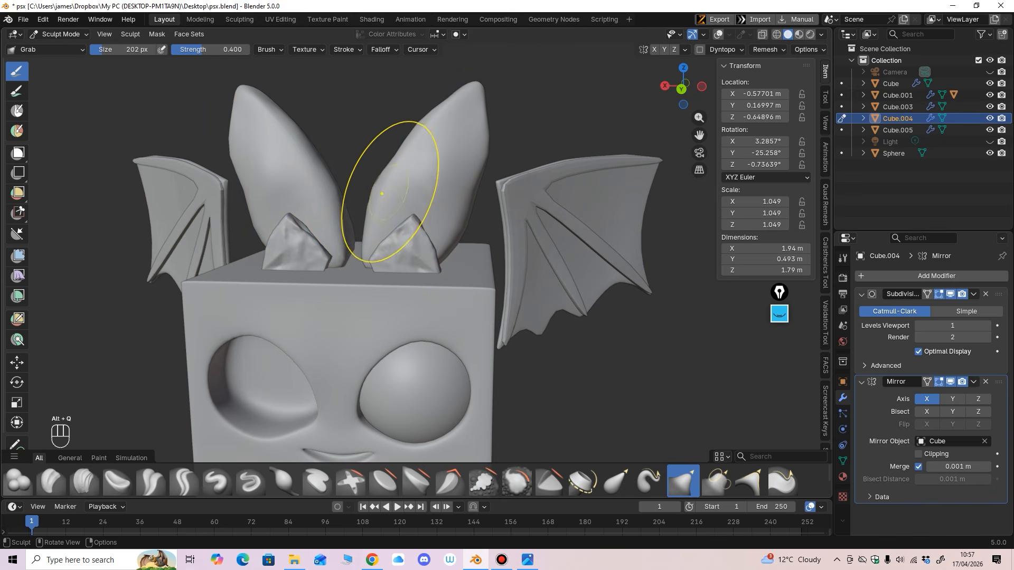
pyautogui.press('f')
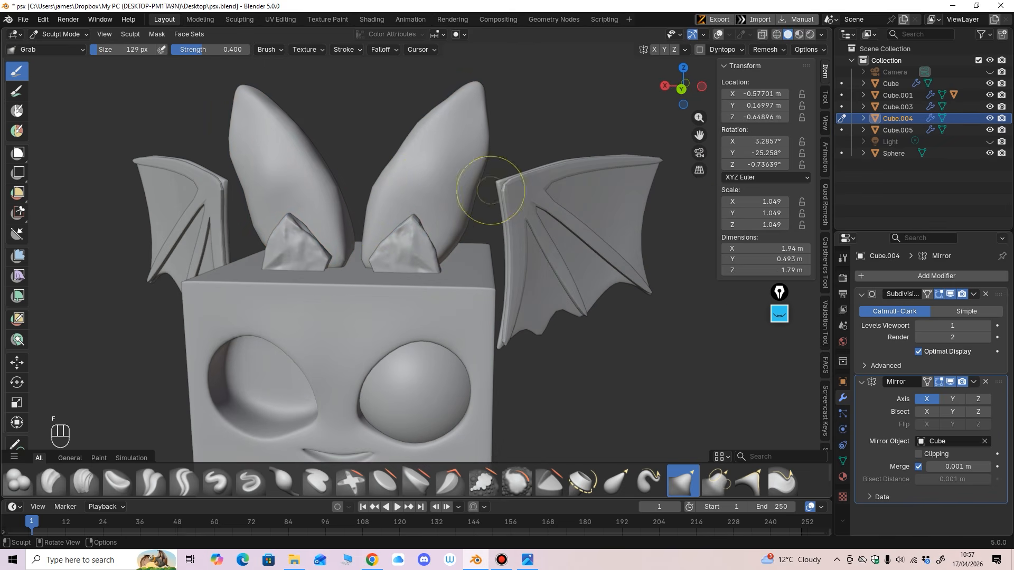
pyautogui.scroll(-2, 491, 190)
pyautogui.moveTo(490, 190); pyautogui.dragTo(483, 192, button='middle')
pyautogui.keyDown('ctrl'); pyautogui.moveTo(467, 258); pyautogui.dragTo(467, 217, button='middle'); pyautogui.keyUp('ctrl')
# Step: Switch sculpting to the head cube and show the viewport overlays, framing the mouth from the front
pyautogui.hotkey('alt', 'q')
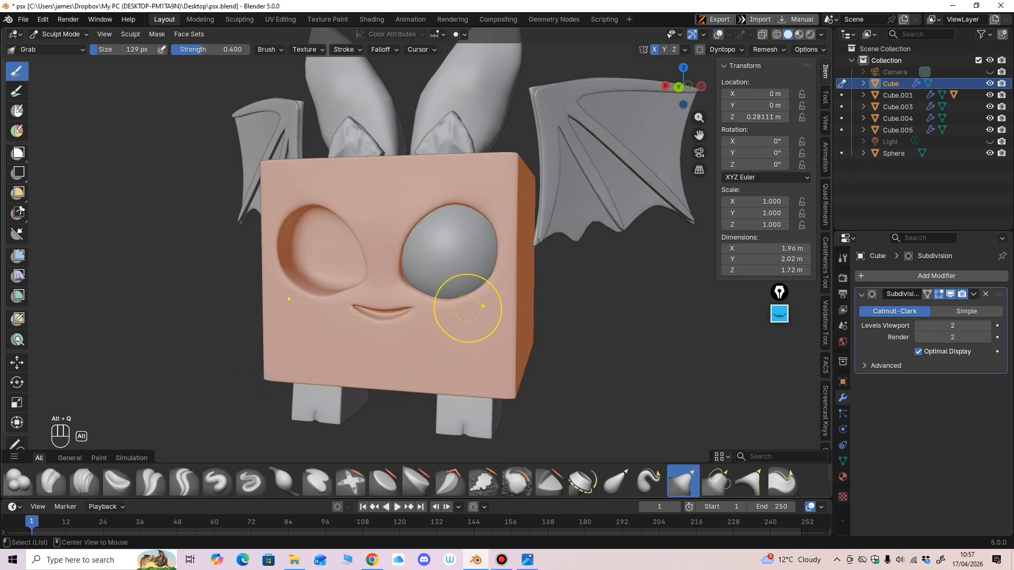
pyautogui.click(718, 35)
pyautogui.moveTo(455, 309)
pyautogui.mouseDown(button='middle')
pyautogui.moveTo(454, 320)
pyautogui.moveTo(476, 317)
pyautogui.mouseUp(button='middle')
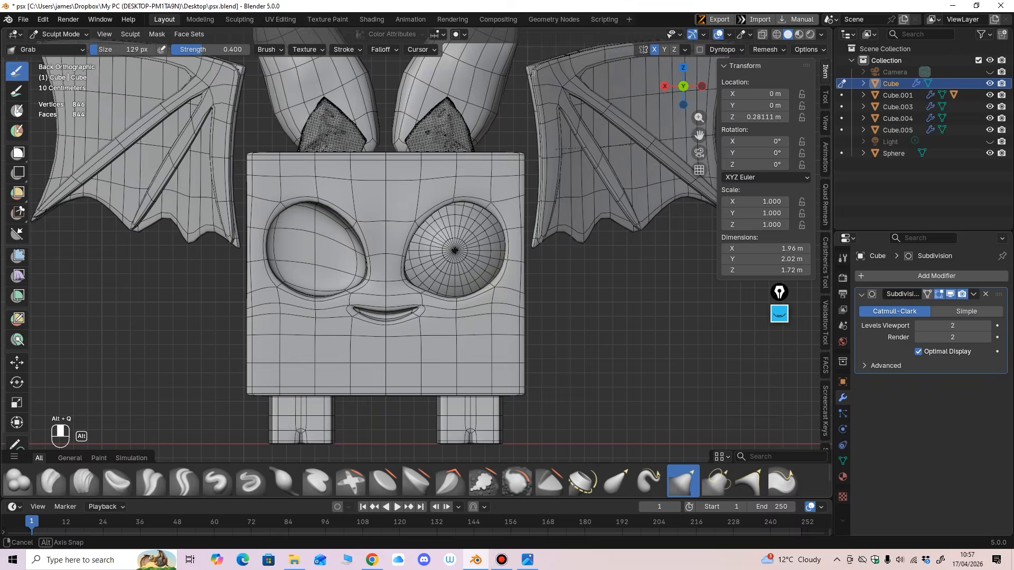
pyautogui.keyDown('shift'); pyautogui.moveTo(385, 308); pyautogui.dragTo(403, 264, button='middle'); pyautogui.keyUp('shift')
pyautogui.keyDown('ctrl'); pyautogui.moveTo(403, 316); pyautogui.dragTo(403, 280, button='middle'); pyautogui.keyUp('ctrl')
# Step: Open the mouth shape by pulling its lower lip down with the Grab brush, reducing the brush to 100 px
pyautogui.press('f')
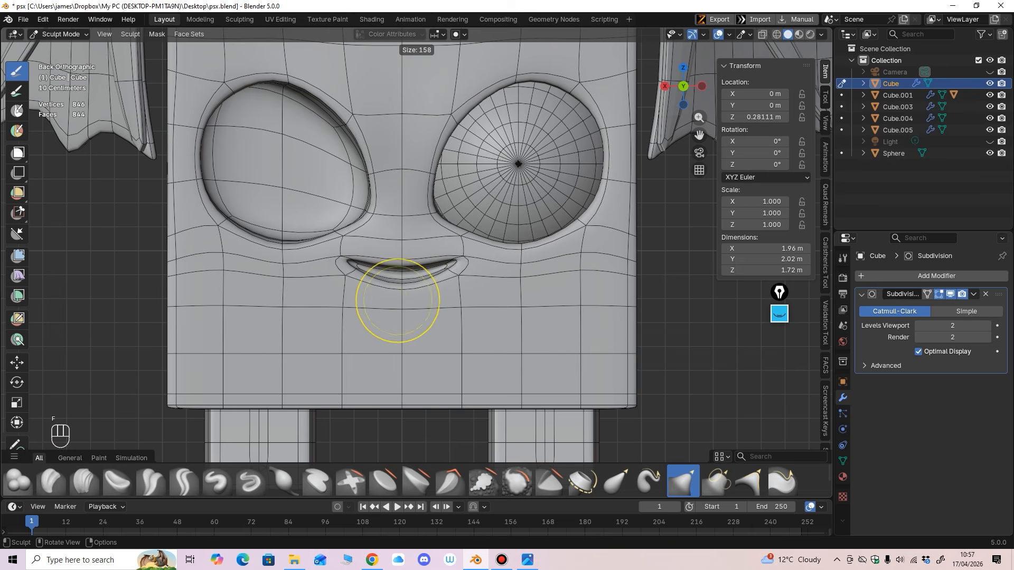
pyautogui.press('f')
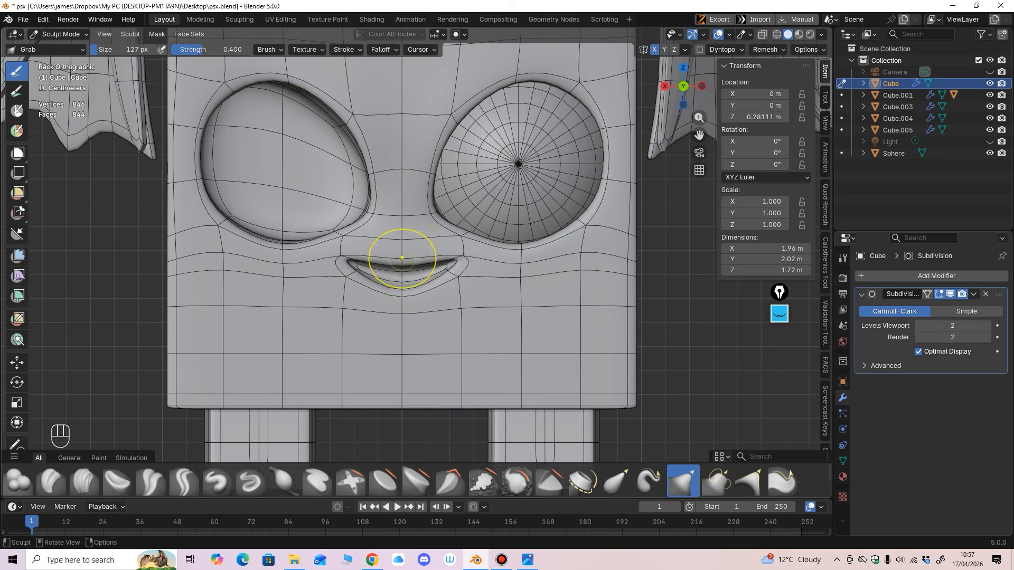
pyautogui.press('f')
pyautogui.click(402, 315)
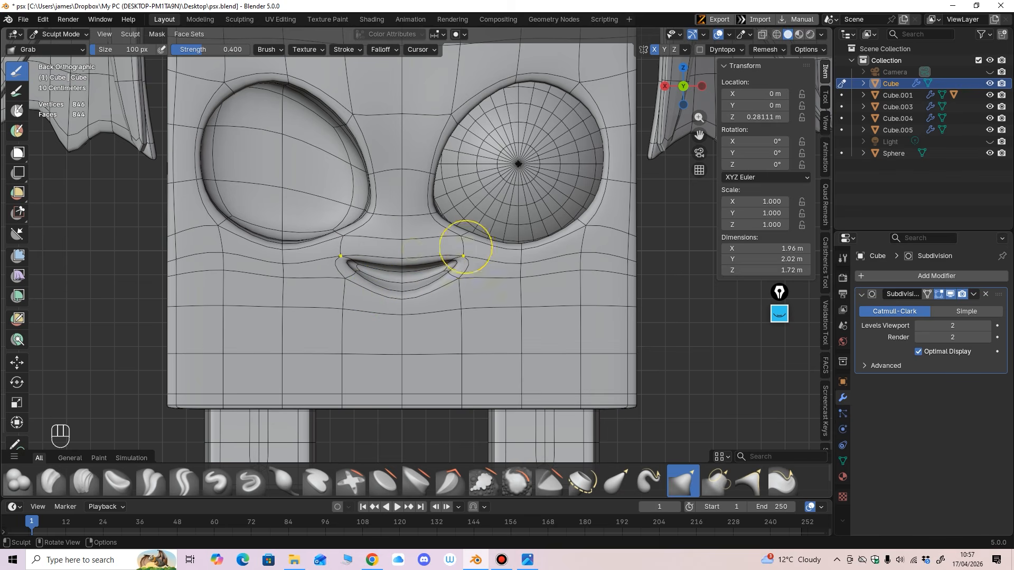
# Step: Return to Object Mode and add a cube mesh for the tail, viewing the character from the side
pyautogui.scroll(-5, 465, 247)
pyautogui.moveTo(435, 283); pyautogui.dragTo(392, 312, button='middle')
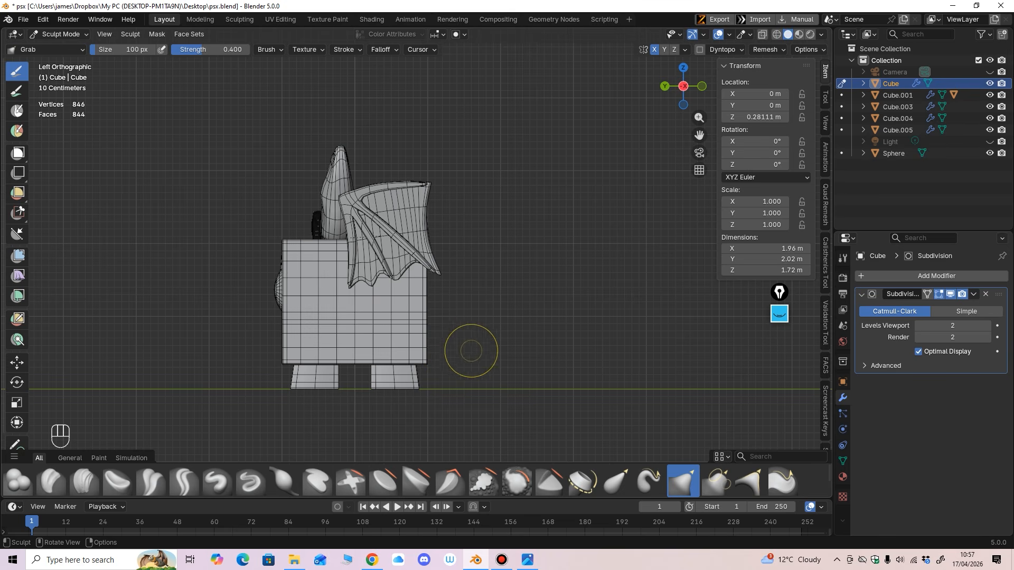
pyautogui.click(60, 34)
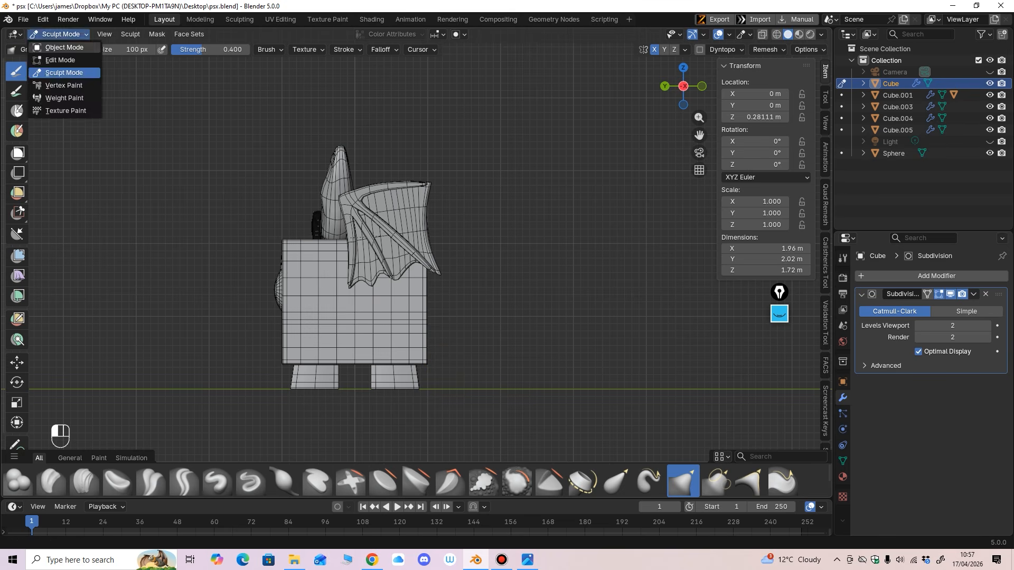
pyautogui.click(53, 48)
pyautogui.click(155, 33)
pyautogui.moveTo(172, 47)
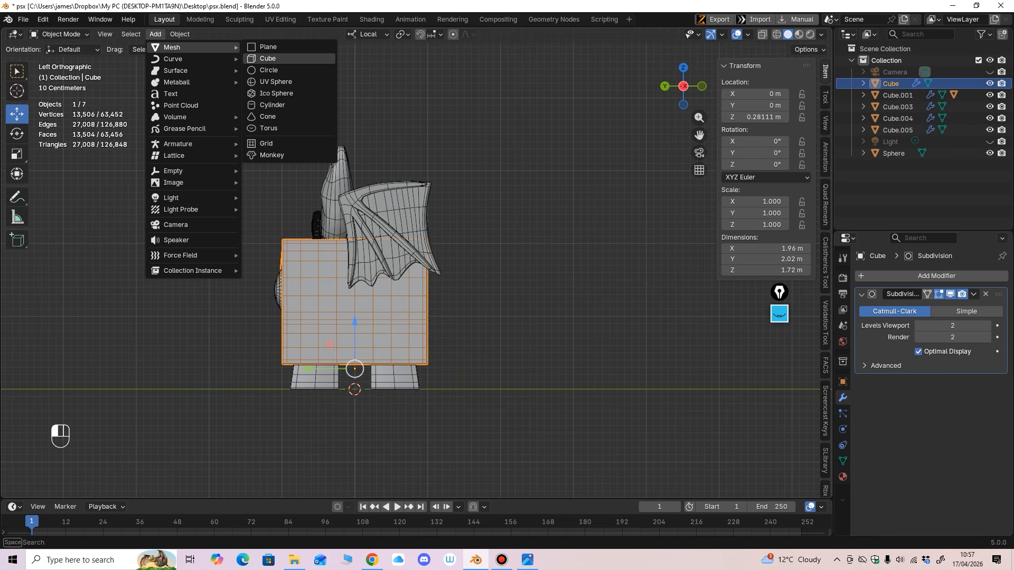
pyautogui.click(268, 58)
# Step: Scale the new cube to about 0.87 m and place it behind the body at Y -1.47 m, Z 0.99 m
pyautogui.hotkey('shift', 'space')
pyautogui.press('s')
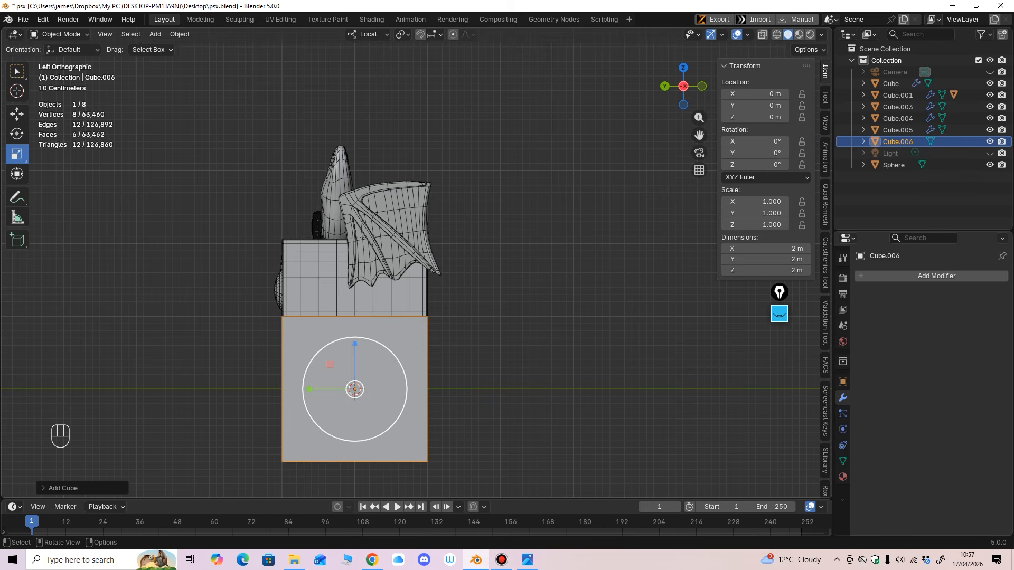
pyautogui.moveTo(389, 428); pyautogui.dragTo(462, 317)
pyautogui.click(16, 114)
pyautogui.keyDown('shift'); pyautogui.moveTo(462, 318); pyautogui.dragTo(403, 342, button='middle'); pyautogui.keyUp('shift')
pyautogui.keyDown('ctrl'); pyautogui.moveTo(403, 342); pyautogui.dragTo(403, 312, button='middle'); pyautogui.keyUp('ctrl')
# Step: Stretch the cube into a tail box about 2.45 m long and 0.75 m thick, and move it back to about Y -2.3 m
pyautogui.click(17, 154)
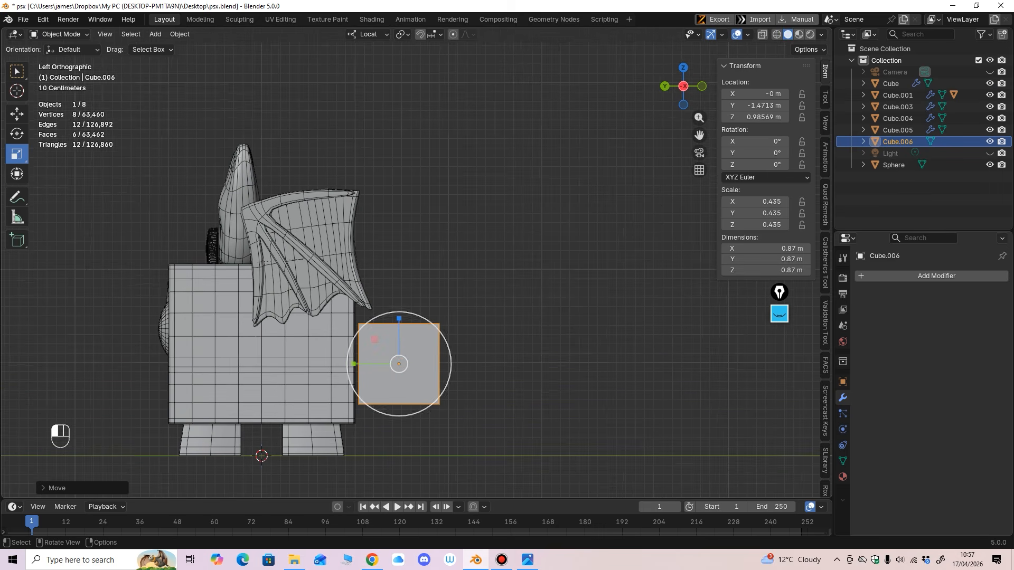
pyautogui.keyDown('shift'); pyautogui.moveTo(398, 363); pyautogui.dragTo(443, 327, button='middle'); pyautogui.keyUp('shift')
pyautogui.moveTo(395, 321); pyautogui.dragTo(276, 336)
pyautogui.click(17, 114)
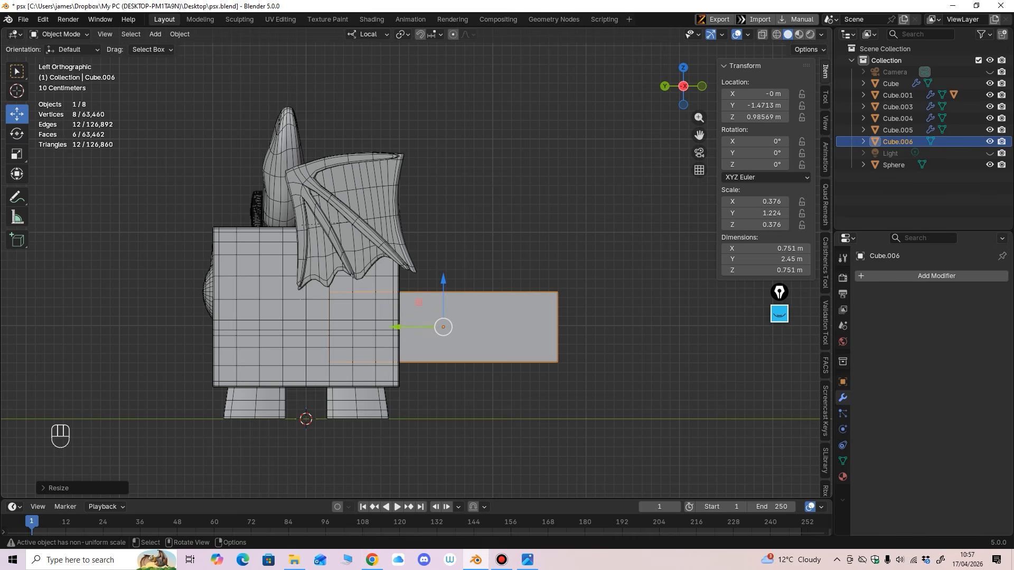
pyautogui.moveTo(396, 327); pyautogui.dragTo(474, 327)
pyautogui.moveTo(474, 327); pyautogui.dragTo(434, 332, button='middle')
pyautogui.keyDown('shift'); pyautogui.moveTo(434, 333); pyautogui.dragTo(388, 283, button='middle'); pyautogui.keyUp('shift')
pyautogui.moveTo(388, 283); pyautogui.dragTo(393, 309, button='middle')
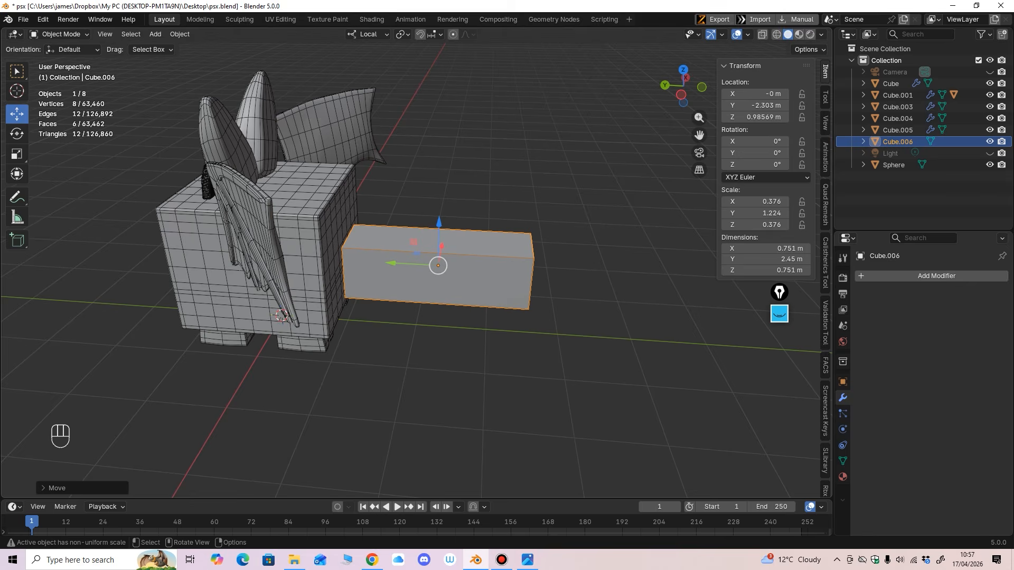
# Step: In Edit Mode, divide the tail box into eight even segments along its length with loop cuts
pyautogui.moveTo(392, 309); pyautogui.dragTo(405, 272, button='middle')
pyautogui.keyDown('shift'); pyautogui.moveTo(405, 272); pyautogui.dragTo(432, 262, button='middle'); pyautogui.keyUp('shift')
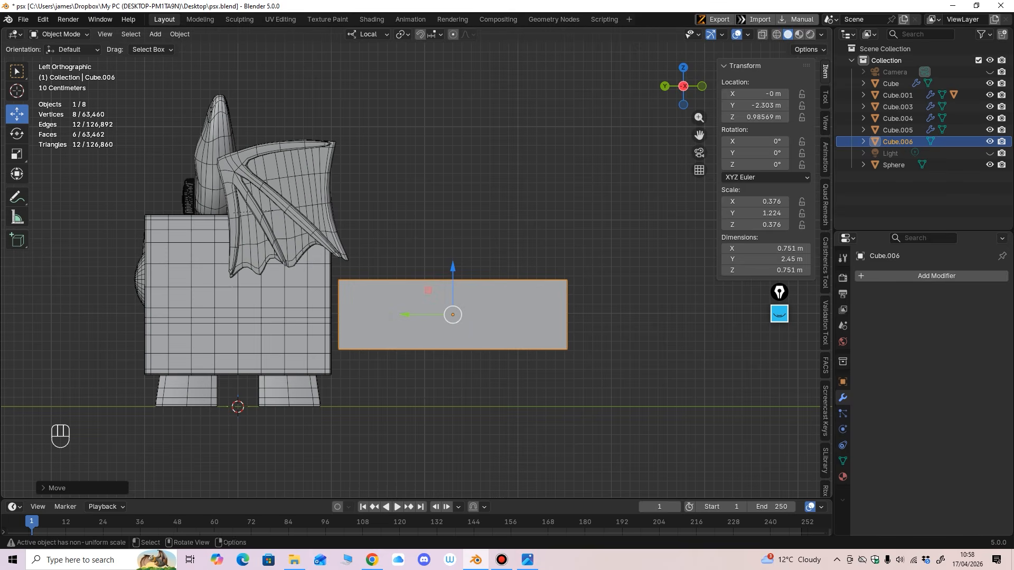
pyautogui.click(59, 33)
pyautogui.click(59, 59)
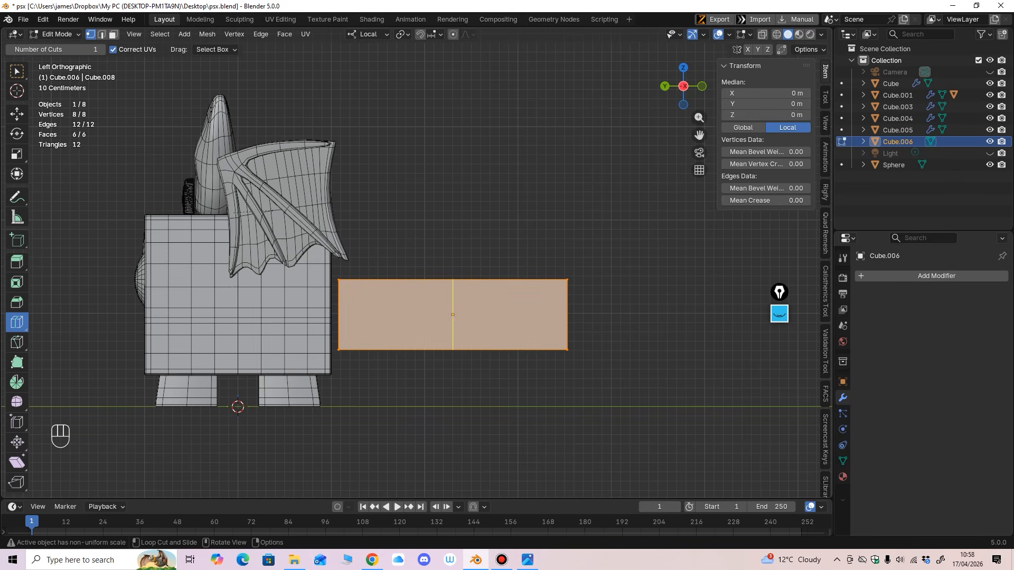
pyautogui.click(453, 285)
pyautogui.click(497, 285)
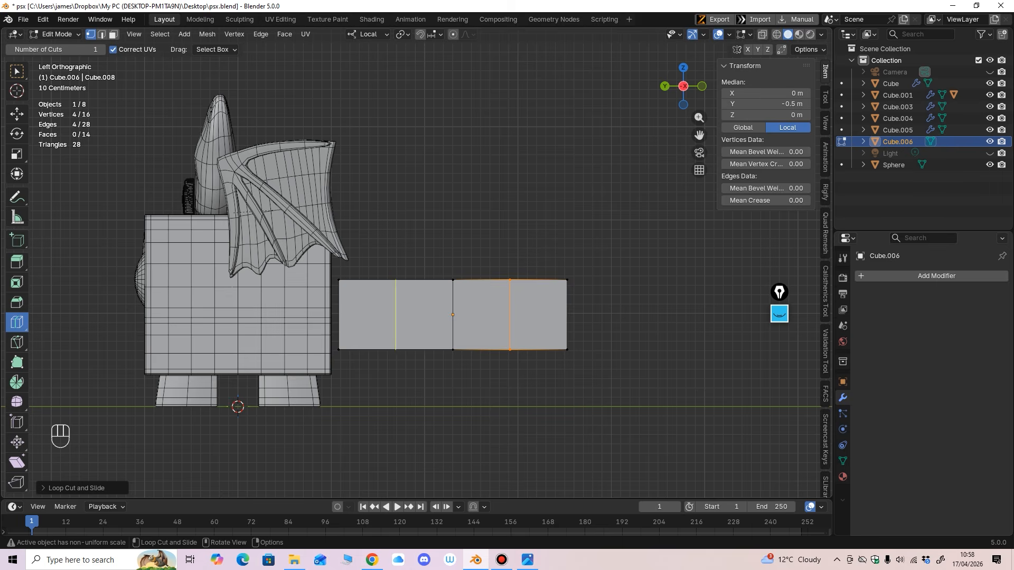
pyautogui.click(396, 286)
pyautogui.click(425, 287)
pyautogui.click(368, 286)
pyautogui.click(538, 290)
pyautogui.scroll(-1, 538, 289)
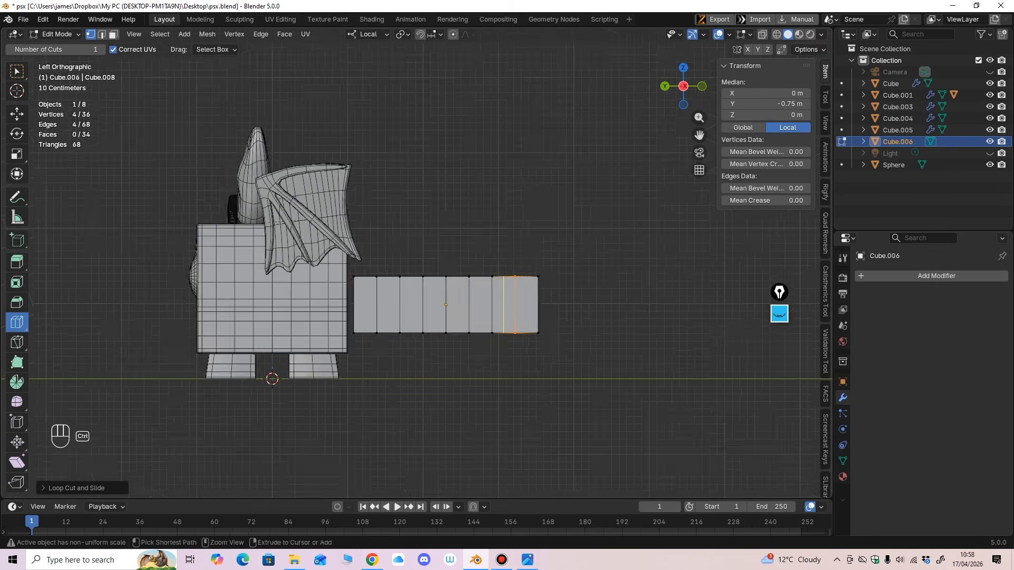
# Step: Split the tail box across its width into four columns with lengthwise loop cuts, undoing a misplaced cut
pyautogui.moveTo(538, 289); pyautogui.dragTo(471, 330, button='middle')
pyautogui.click(549, 285)
pyautogui.moveTo(586, 286); pyautogui.dragTo(539, 291, button='middle')
pyautogui.click(545, 313)
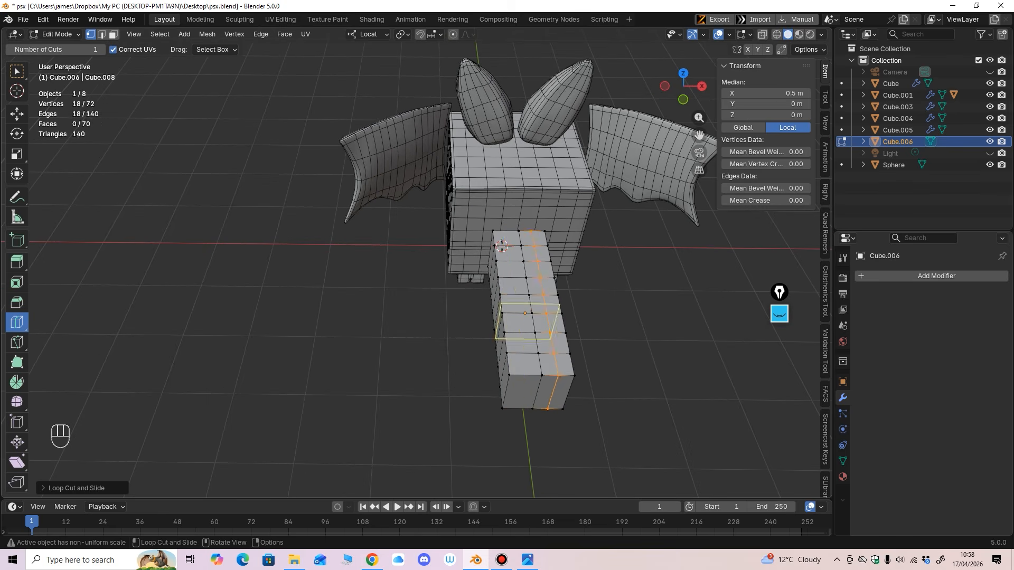
pyautogui.click(530, 309)
pyautogui.hotkey('ctrl', 'z')
pyautogui.click(517, 344)
pyautogui.moveTo(517, 344); pyautogui.dragTo(504, 296, button='middle')
# Step: Split the tail box's height into four rows with horizontal loop cuts along its length
pyautogui.click(509, 342)
pyautogui.moveTo(508, 342); pyautogui.dragTo(473, 303, button='middle')
pyautogui.click(397, 308)
pyautogui.click(396, 346)
pyautogui.scroll(4, 457, 312)
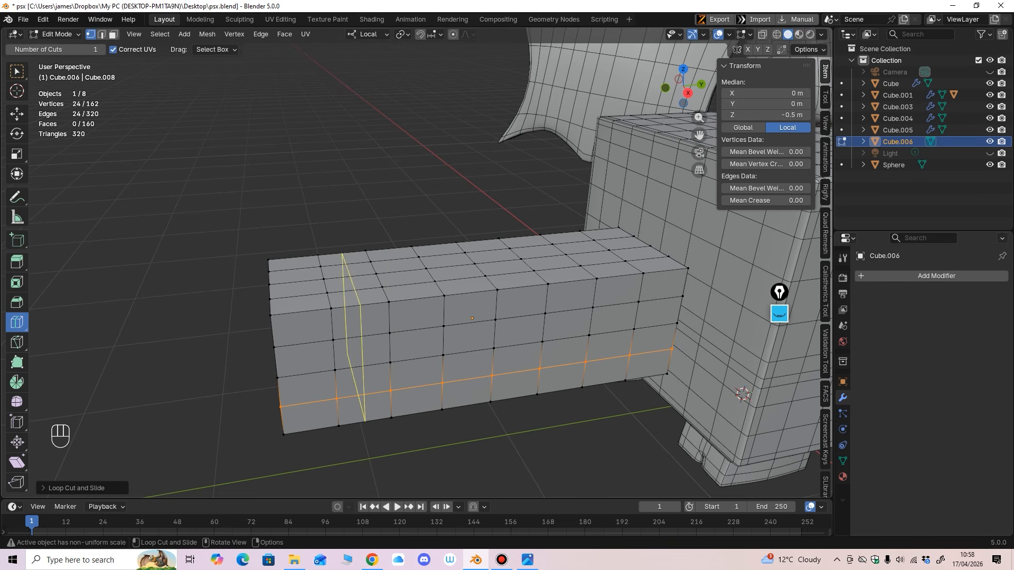
# Step: Add supporting loop cuts close to the upper, lower and both side edges of the tail box
pyautogui.moveTo(331, 304); pyautogui.dragTo(330, 309)
pyautogui.moveTo(331, 309); pyautogui.dragTo(309, 238, button='middle')
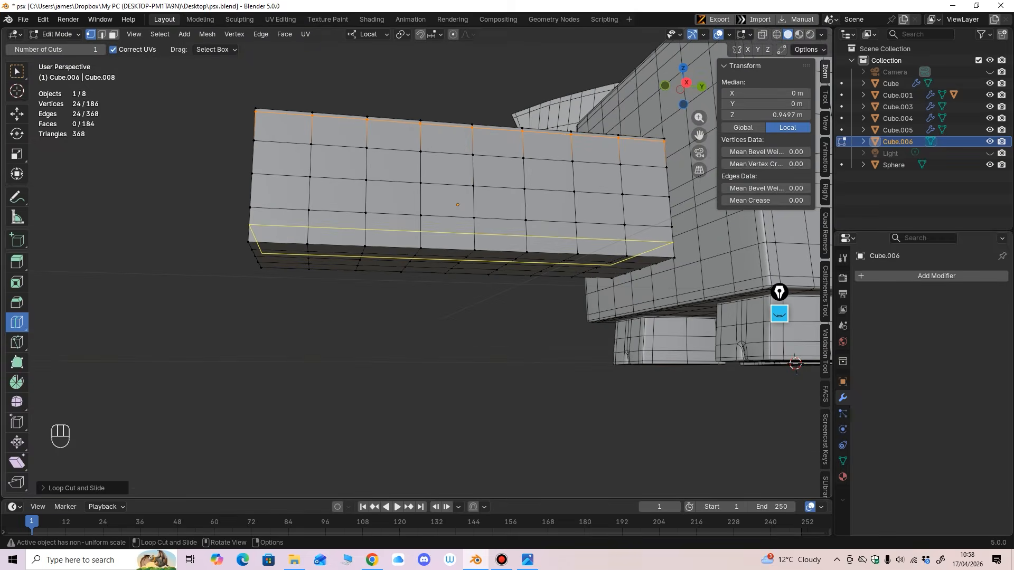
pyautogui.click(308, 235)
pyautogui.moveTo(307, 248); pyautogui.dragTo(307, 247)
pyautogui.moveTo(307, 246); pyautogui.dragTo(349, 280, button='middle')
pyautogui.click(282, 334)
pyautogui.click(281, 325)
pyautogui.click(288, 388)
pyautogui.click(288, 389)
pyautogui.moveTo(444, 227); pyautogui.dragTo(388, 268, button='middle')
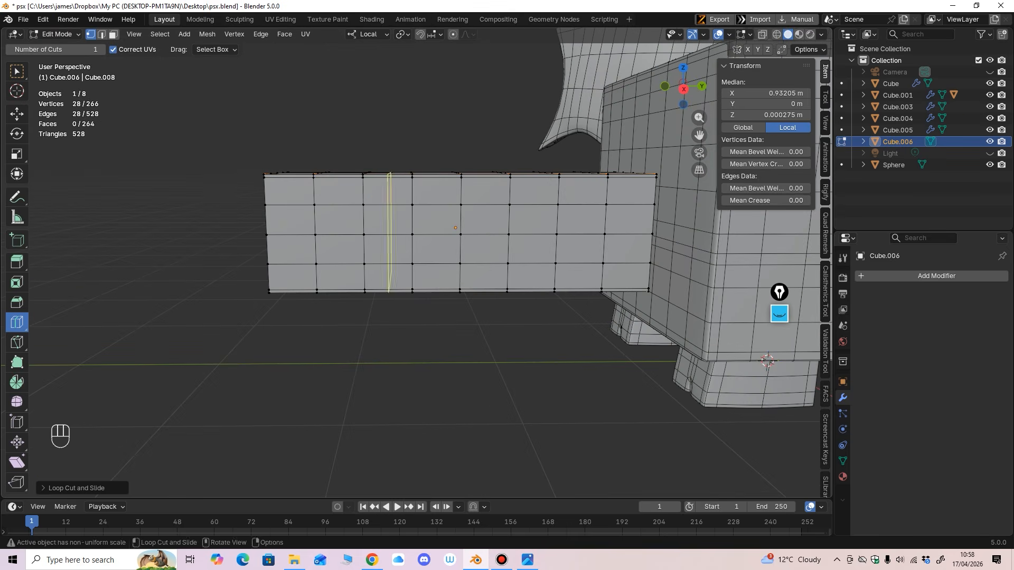
# Step: Back in Object Mode, shade the tail box smooth and add a Subdivision Surface modifier to it
pyautogui.click(55, 34)
pyautogui.click(58, 47)
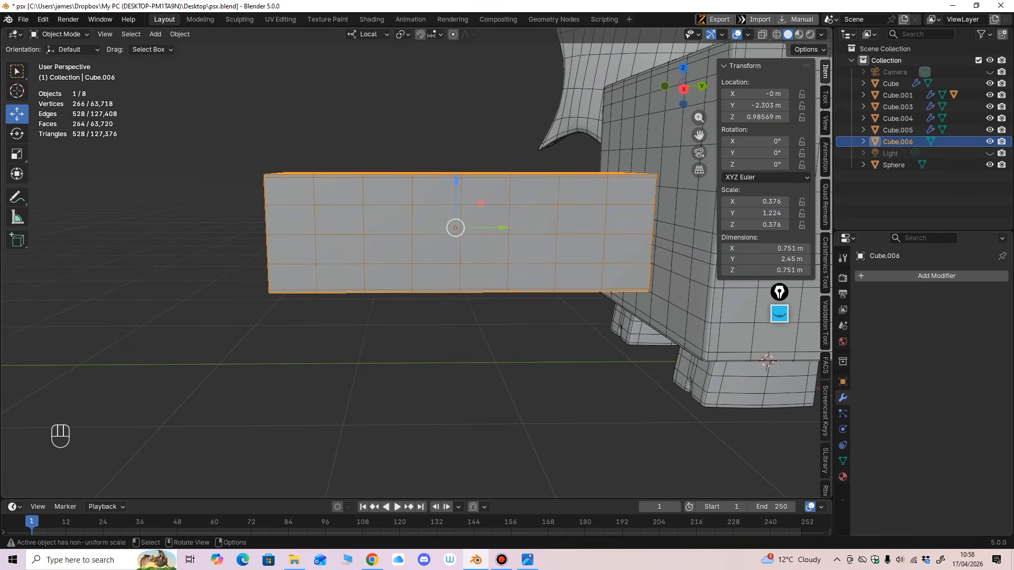
pyautogui.moveTo(454, 227); pyautogui.dragTo(433, 259, button='middle')
pyautogui.rightClick(433, 259)
pyautogui.click(453, 265)
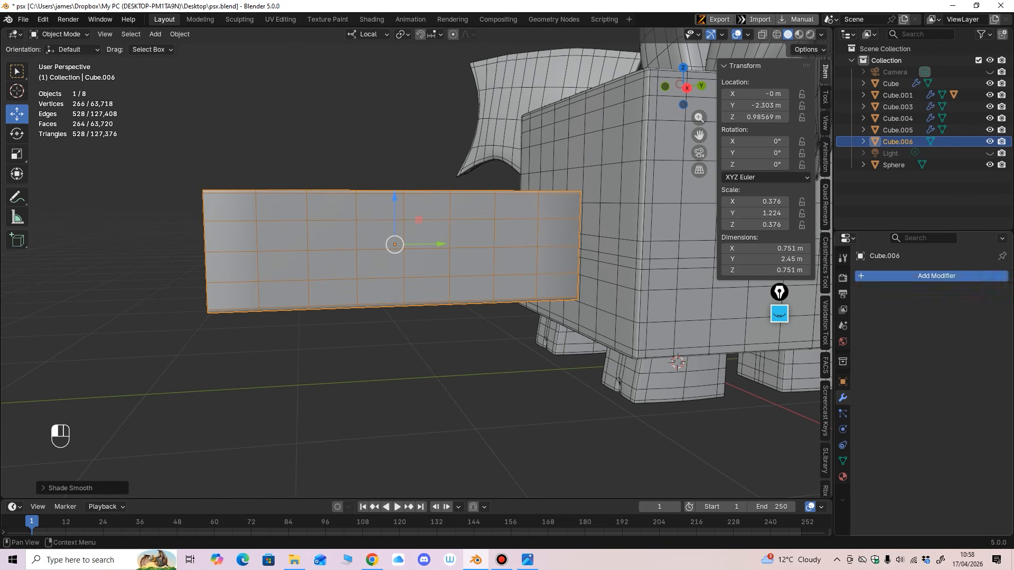
pyautogui.click(866, 276)
pyautogui.moveTo(839, 276)
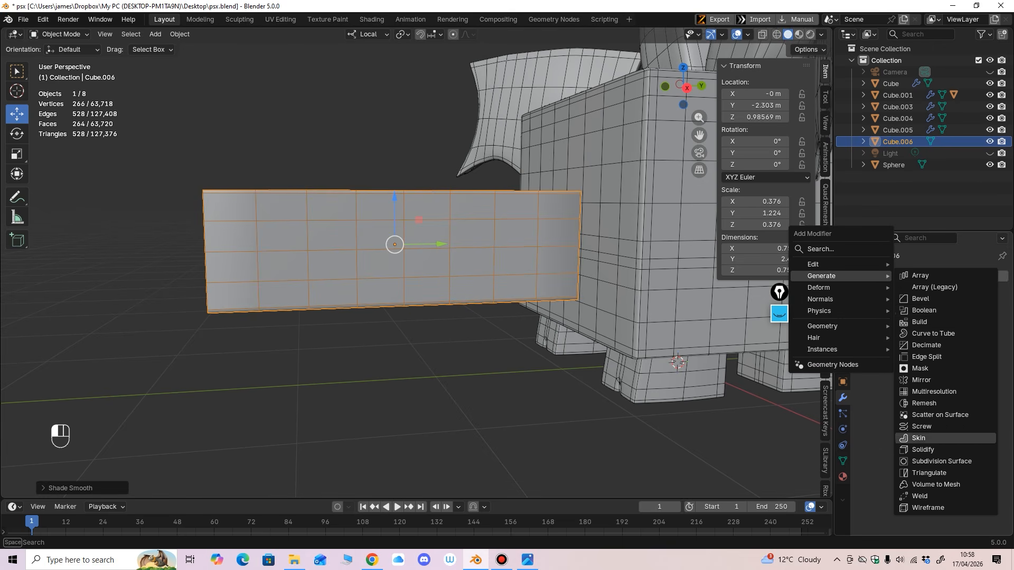
pyautogui.click(942, 461)
# Step: Make the tail longer and thinner, scaling it to about 0.294 in X, 1.446 in Y and 0.269 in Z
pyautogui.moveTo(528, 317); pyautogui.dragTo(359, 264, button='middle')
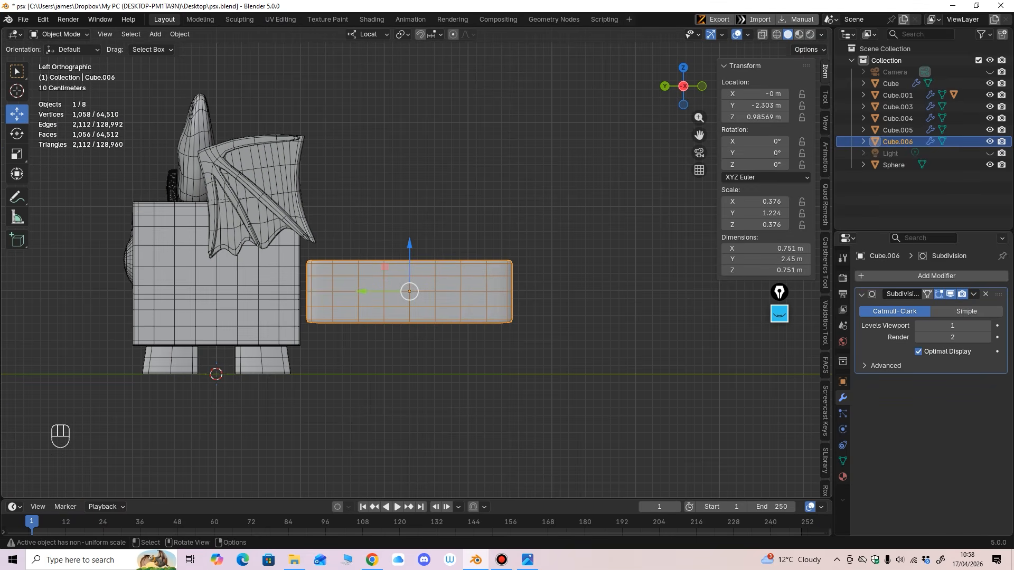
pyautogui.click(17, 154)
pyautogui.moveTo(364, 292); pyautogui.dragTo(355, 292)
pyautogui.moveTo(409, 246); pyautogui.dragTo(410, 259)
pyautogui.moveTo(410, 259); pyautogui.dragTo(338, 312, button='middle')
pyautogui.moveTo(426, 274); pyautogui.dragTo(417, 278)
pyautogui.moveTo(418, 278); pyautogui.dragTo(476, 248, button='middle')
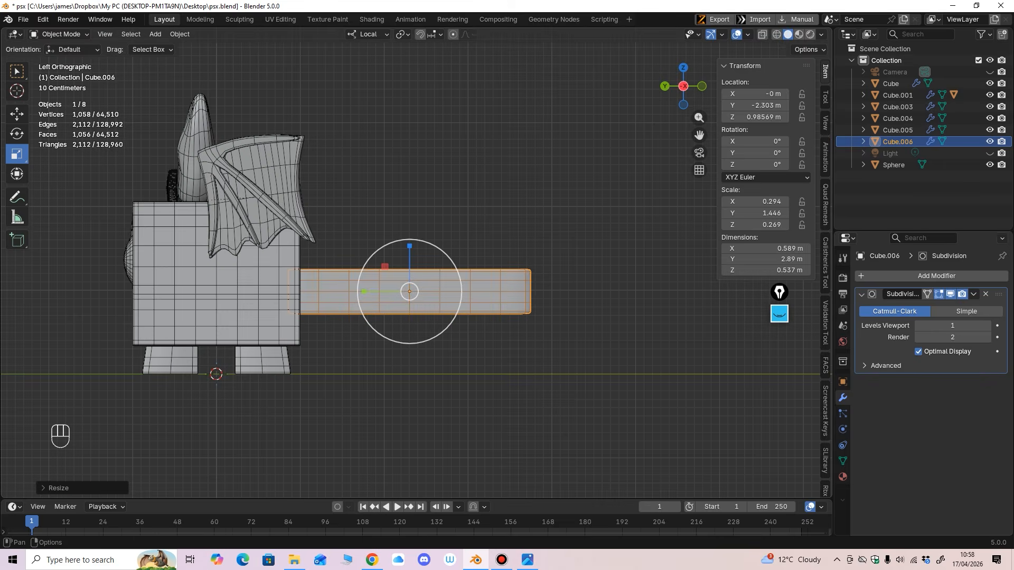
# Step: Turn on X-ray, enter Edit Mode on the tail and save the file
pyautogui.click(762, 34)
pyautogui.keyDown('shift'); pyautogui.moveTo(410, 292); pyautogui.dragTo(394, 287, button='middle'); pyautogui.keyUp('shift')
pyautogui.scroll(1, 394, 287)
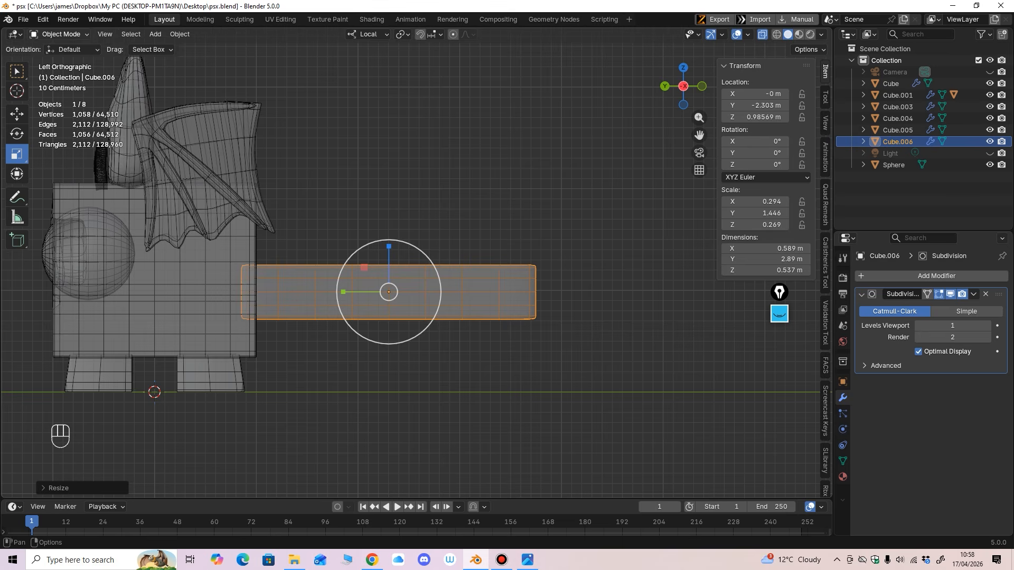
pyautogui.click(59, 34)
pyautogui.click(59, 58)
pyautogui.hotkey('ctrl', 's')
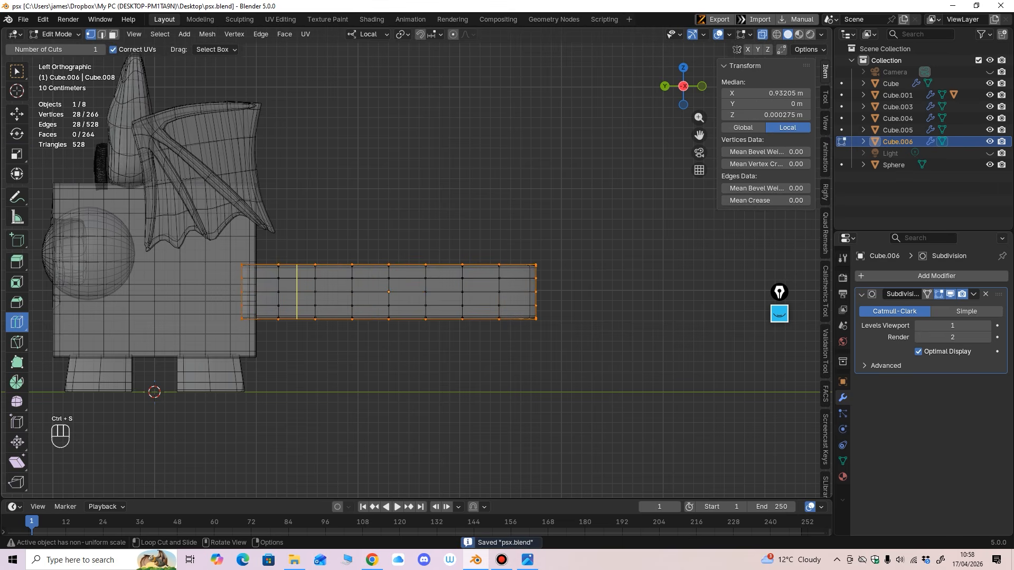
# Step: Start the tail's taper by scaling down the height of its six outermost segments
pyautogui.click(17, 113)
pyautogui.keyDown('shift'); pyautogui.moveTo(389, 292); pyautogui.dragTo(424, 280, button='middle'); pyautogui.keyUp('shift')
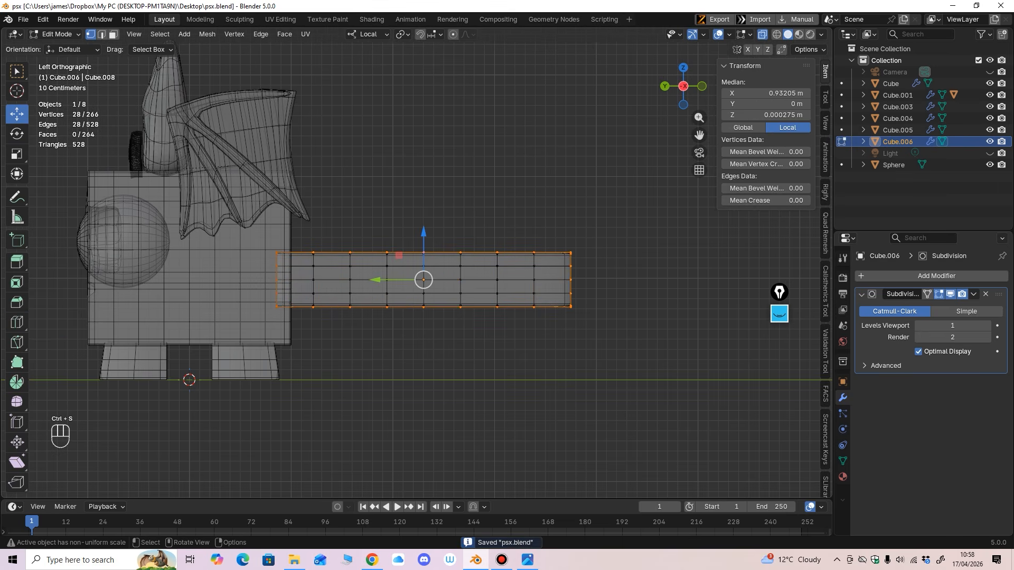
pyautogui.moveTo(339, 229); pyautogui.dragTo(617, 341)
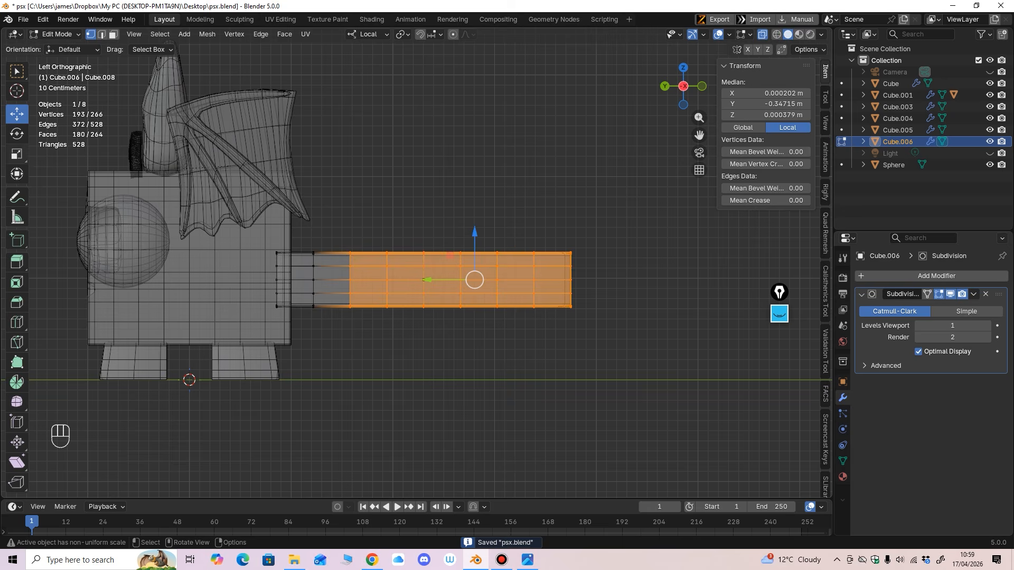
pyautogui.hotkey('shift', 'space')
pyautogui.press('s')
pyautogui.moveTo(475, 232); pyautogui.dragTo(475, 247)
pyautogui.moveTo(475, 247); pyautogui.dragTo(443, 359, button='middle')
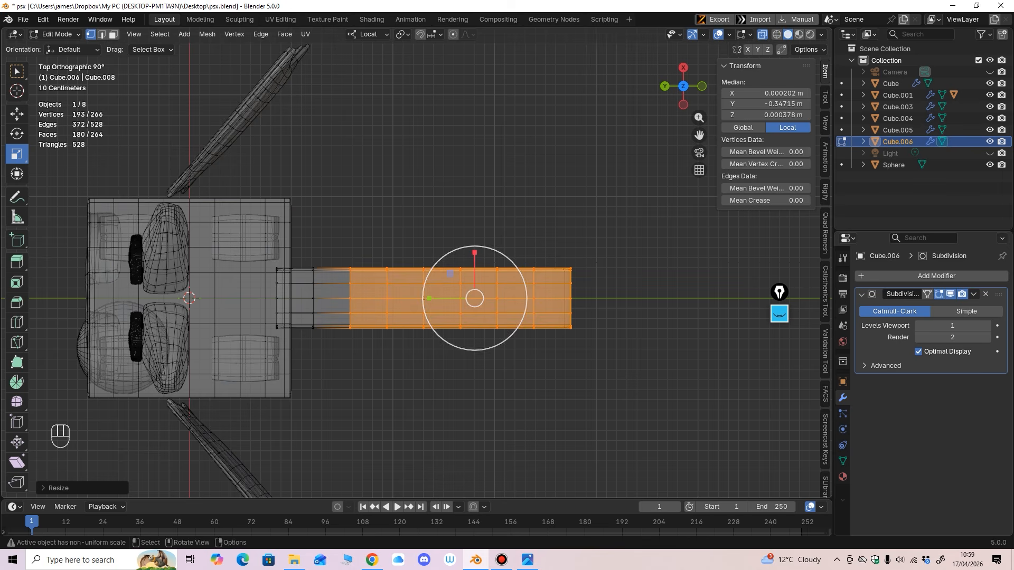
# Step: Narrow the tail's five outermost segments in both width and height, working from above and the side
pyautogui.moveTo(375, 196); pyautogui.dragTo(601, 380)
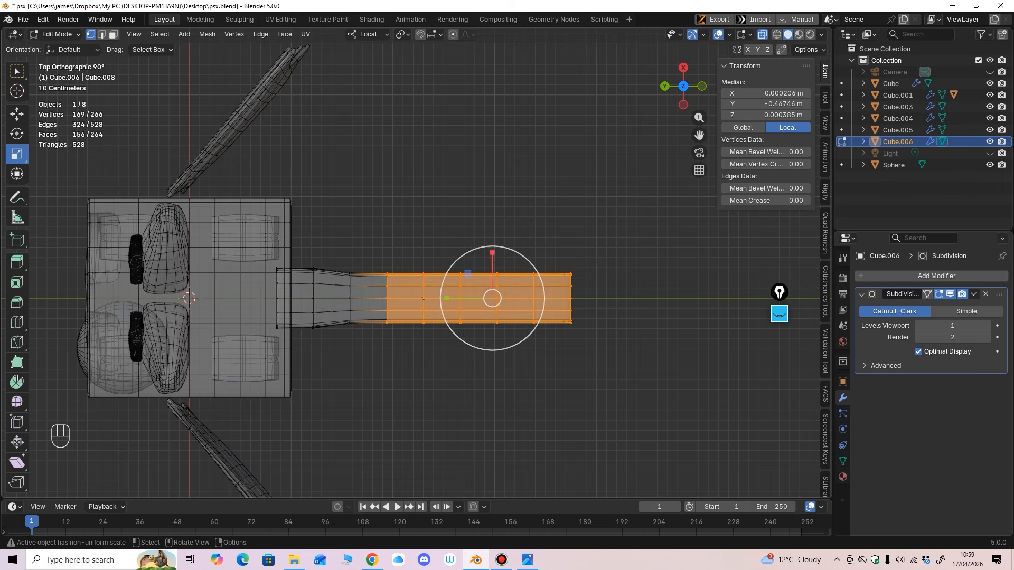
pyautogui.moveTo(492, 254); pyautogui.dragTo(493, 264)
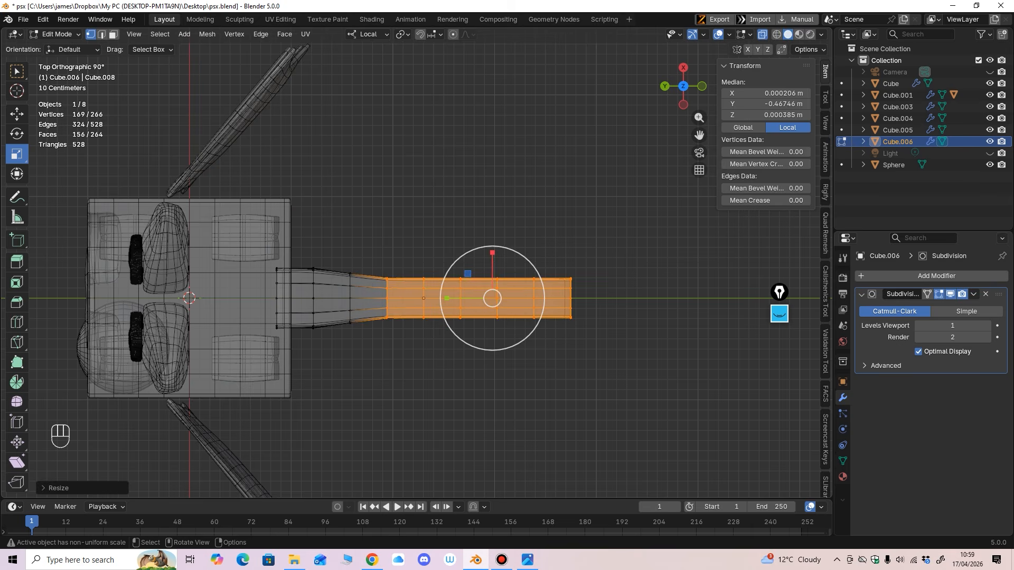
pyautogui.moveTo(492, 317); pyautogui.dragTo(489, 211, button='middle')
pyautogui.moveTo(493, 235); pyautogui.dragTo(492, 245)
# Step: Continue the taper by reducing the height and width of the tail's four outermost segments
pyautogui.moveTo(614, 189); pyautogui.dragTo(411, 337)
pyautogui.moveTo(510, 237); pyautogui.dragTo(509, 242)
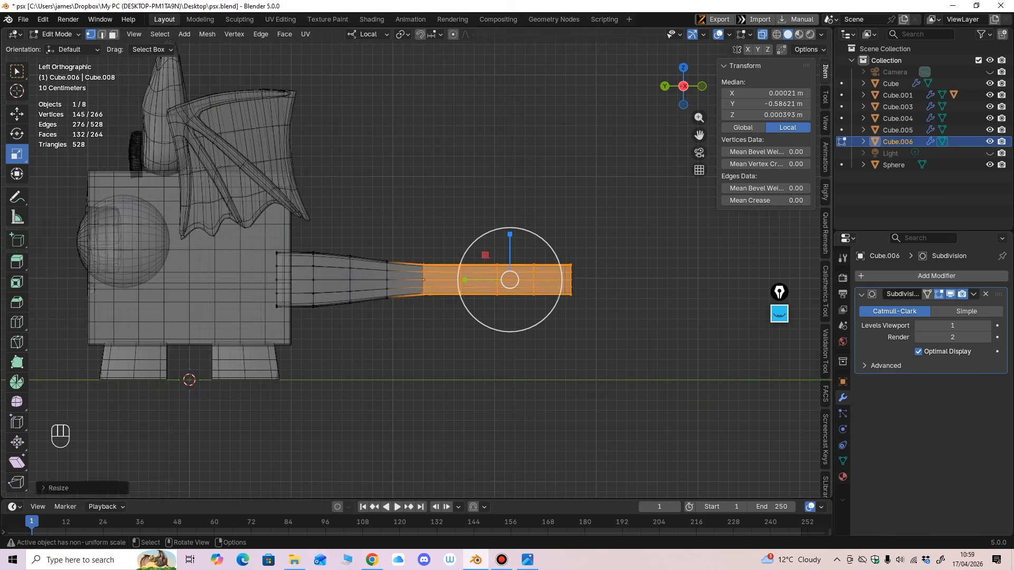
pyautogui.moveTo(510, 242); pyautogui.dragTo(509, 348, button='middle')
pyautogui.moveTo(512, 261); pyautogui.dragTo(511, 265)
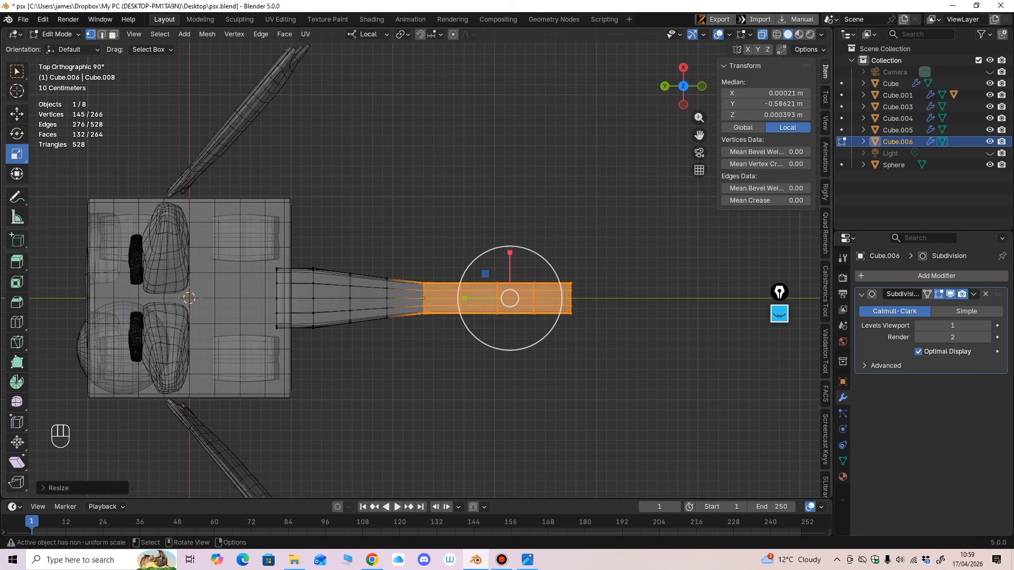
# Step: Reduce the width and height of the tail's three outermost segments, working from above and the side
pyautogui.moveTo(607, 221); pyautogui.dragTo(456, 364)
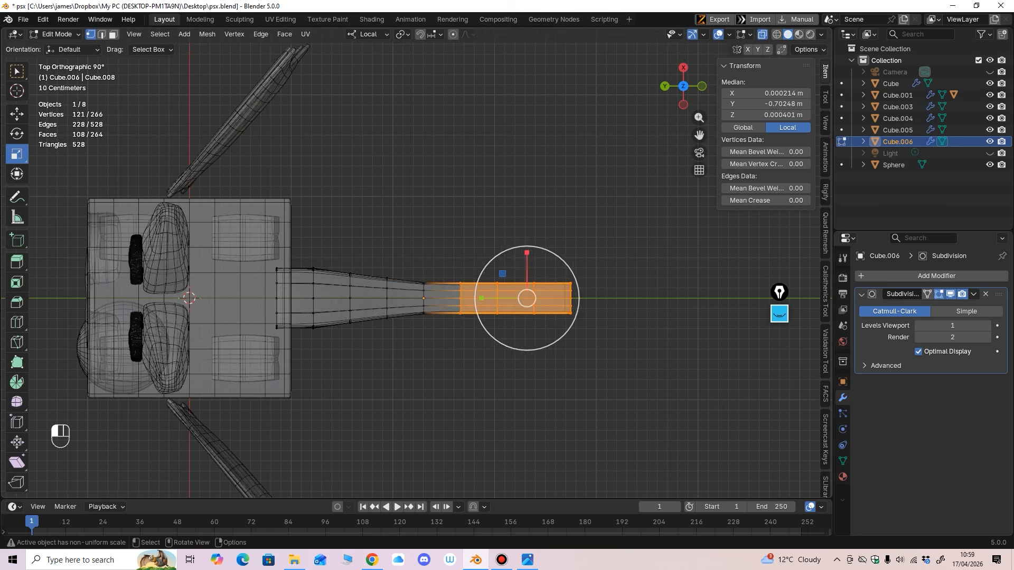
pyautogui.moveTo(527, 253); pyautogui.dragTo(527, 267)
pyautogui.moveTo(527, 267); pyautogui.dragTo(527, 161, button='middle')
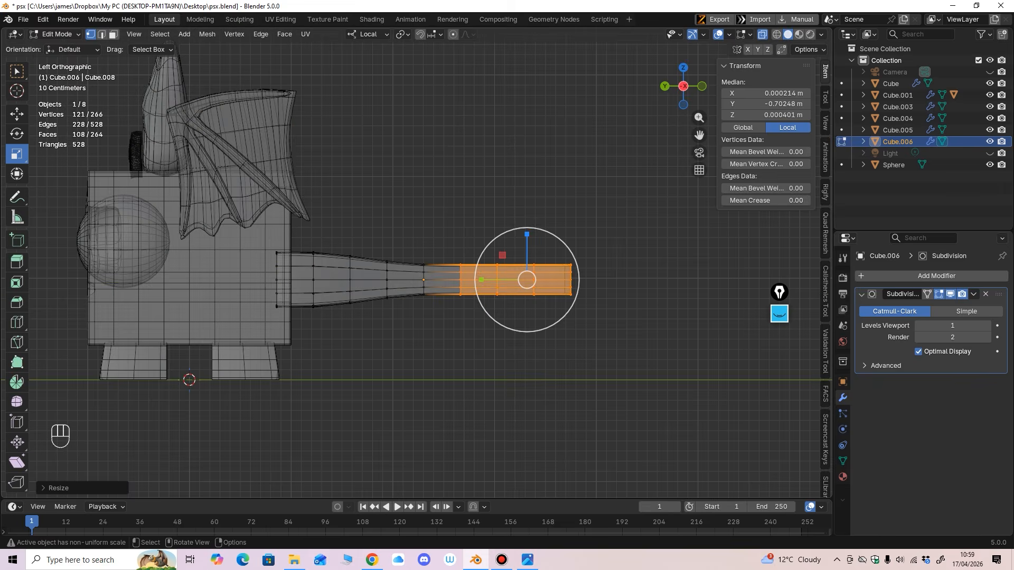
pyautogui.moveTo(527, 234); pyautogui.dragTo(527, 242)
# Step: Scale down the height and width of the tail's two outermost segments to continue the taper
pyautogui.moveTo(596, 205); pyautogui.dragTo(482, 333)
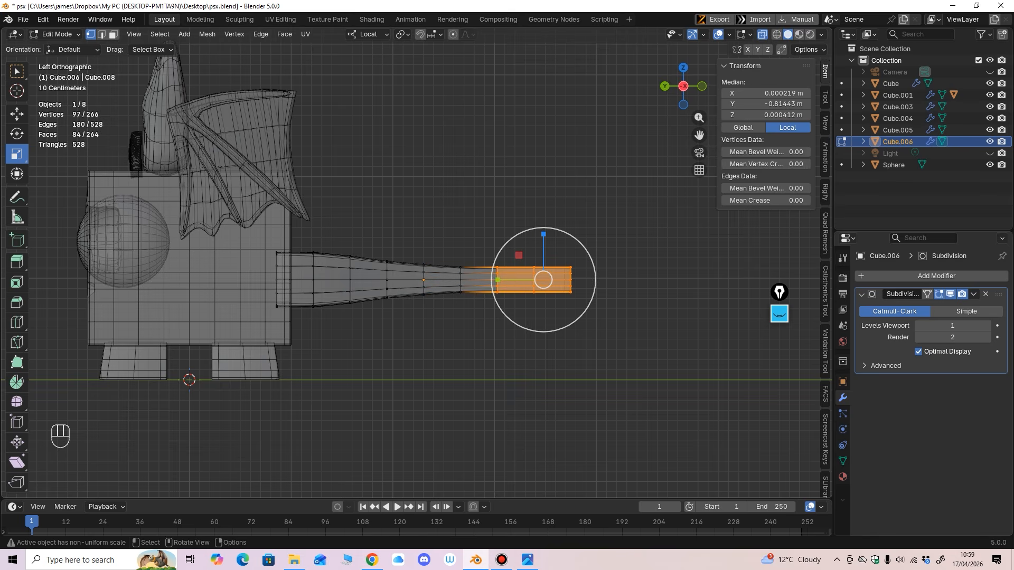
pyautogui.moveTo(544, 234); pyautogui.dragTo(543, 244)
pyautogui.moveTo(543, 244); pyautogui.dragTo(543, 348, button='middle')
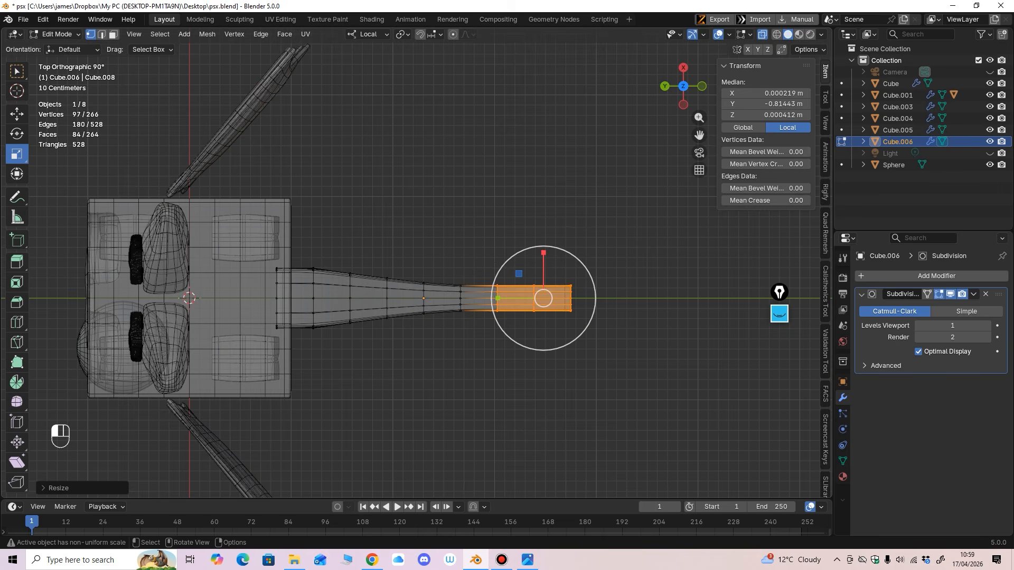
pyautogui.moveTo(544, 254); pyautogui.dragTo(544, 259)
# Step: Finish the taper by scaling down the width and height of the tail's last segment and its end cap
pyautogui.moveTo(595, 238); pyautogui.dragTo(517, 333)
pyautogui.moveTo(557, 255); pyautogui.dragTo(557, 264)
pyautogui.moveTo(557, 264); pyautogui.dragTo(556, 204, button='middle')
pyautogui.moveTo(558, 234)
pyautogui.mouseDown()
pyautogui.moveTo(552, 317)
pyautogui.moveTo(570, 246)
pyautogui.mouseUp()
pyautogui.moveTo(570, 246); pyautogui.dragTo(570, 344, button='middle')
pyautogui.moveTo(571, 254); pyautogui.dragTo(571, 270)
pyautogui.scroll(-2, 571, 270)
pyautogui.moveTo(570, 270); pyautogui.dragTo(573, 306, button='middle')
pyautogui.scroll(2, 425, 270)
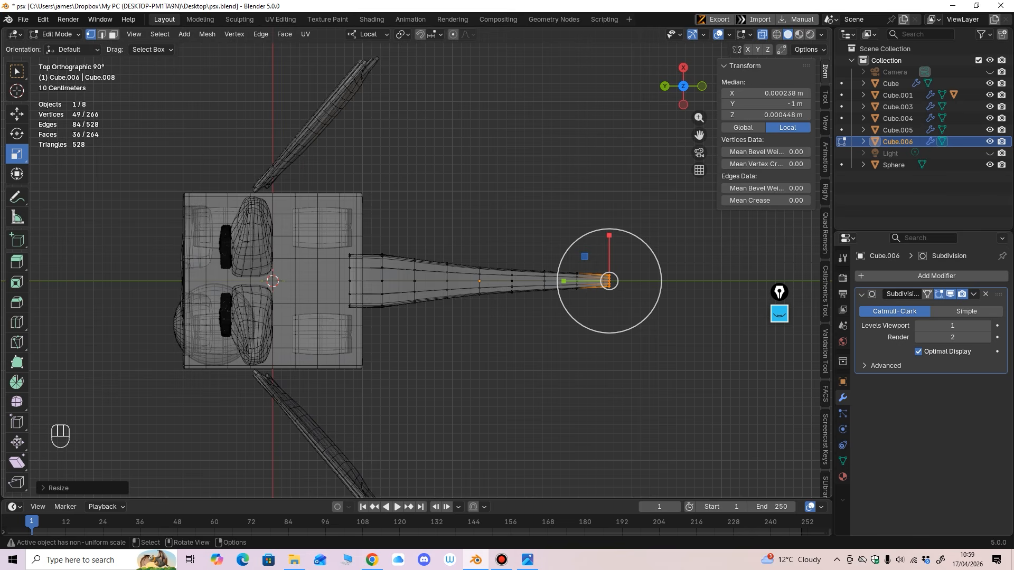
pyautogui.moveTo(572, 293); pyautogui.dragTo(591, 215, button='middle')
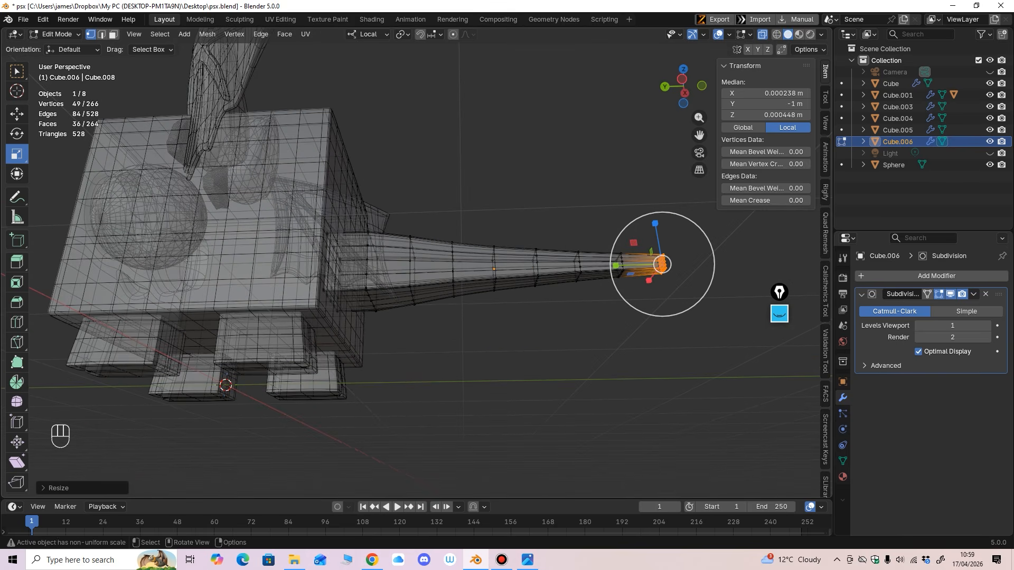
pyautogui.click(56, 34)
pyautogui.click(64, 72)
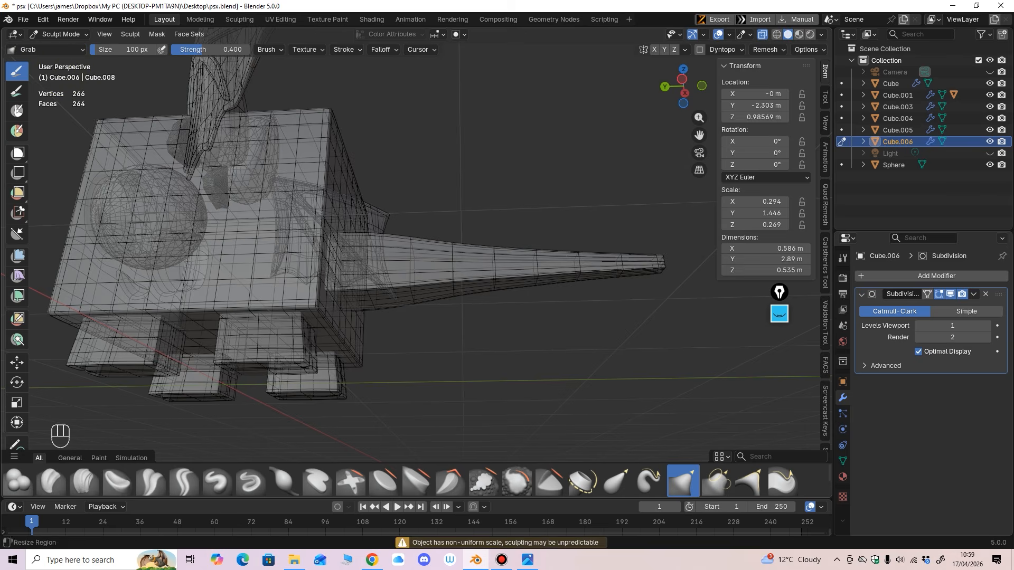
pyautogui.moveTo(517, 250)
pyautogui.mouseDown(button='middle')
pyautogui.moveTo(519, 281)
pyautogui.moveTo(502, 258)
pyautogui.moveTo(528, 231)
pyautogui.mouseUp(button='middle')
# Step: Switch the tail to Object Mode, convert its transforms to deltas and turn off X-ray
pyautogui.click(59, 34)
pyautogui.click(62, 47)
pyautogui.hotkey('ctrl', 'a')
pyautogui.click(528, 231)
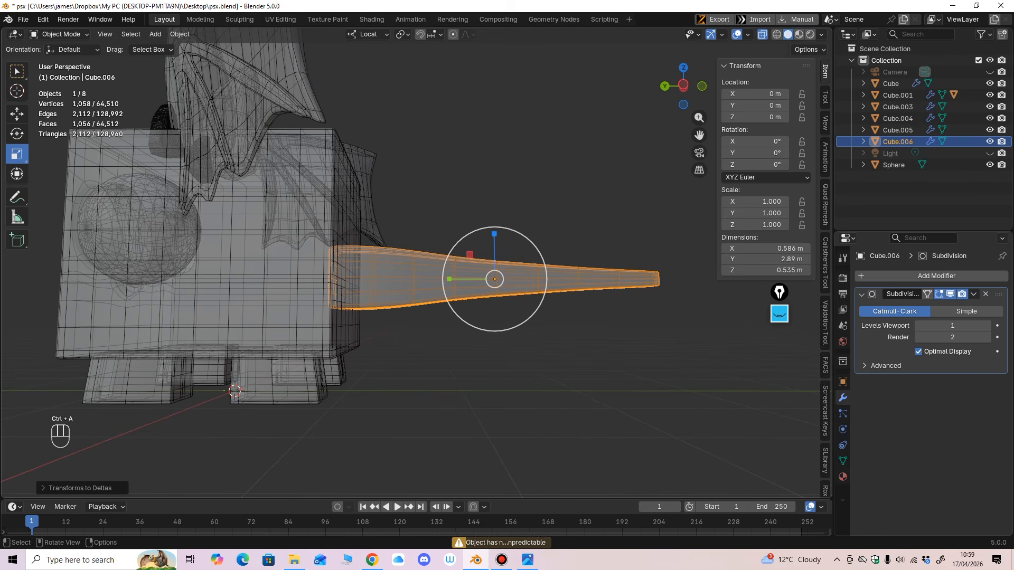
pyautogui.hotkey('alt', 'z')
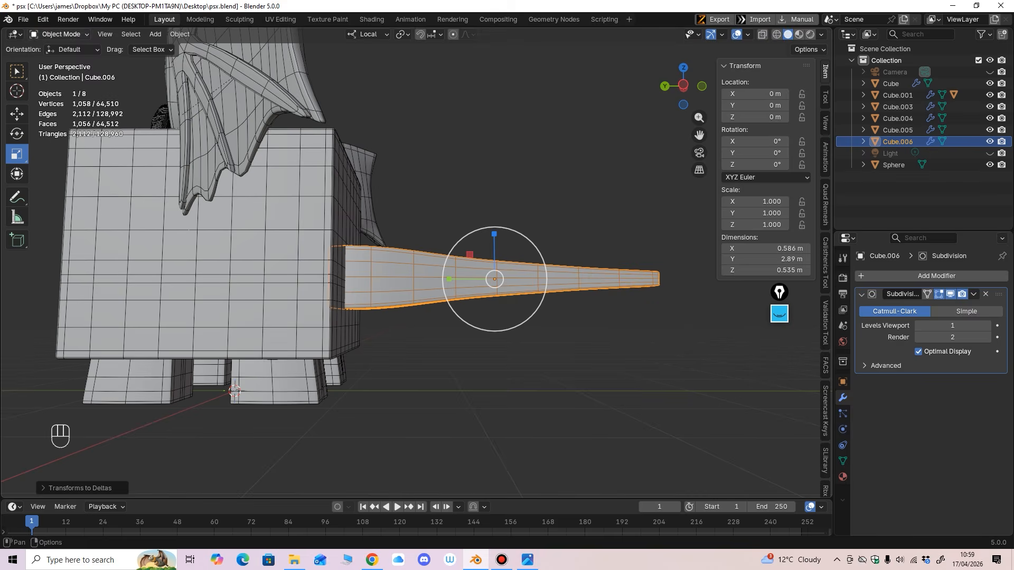
# Step: Enter Sculpt Mode on the tail and set the Grab brush size to 145 px
pyautogui.click(59, 34)
pyautogui.click(58, 73)
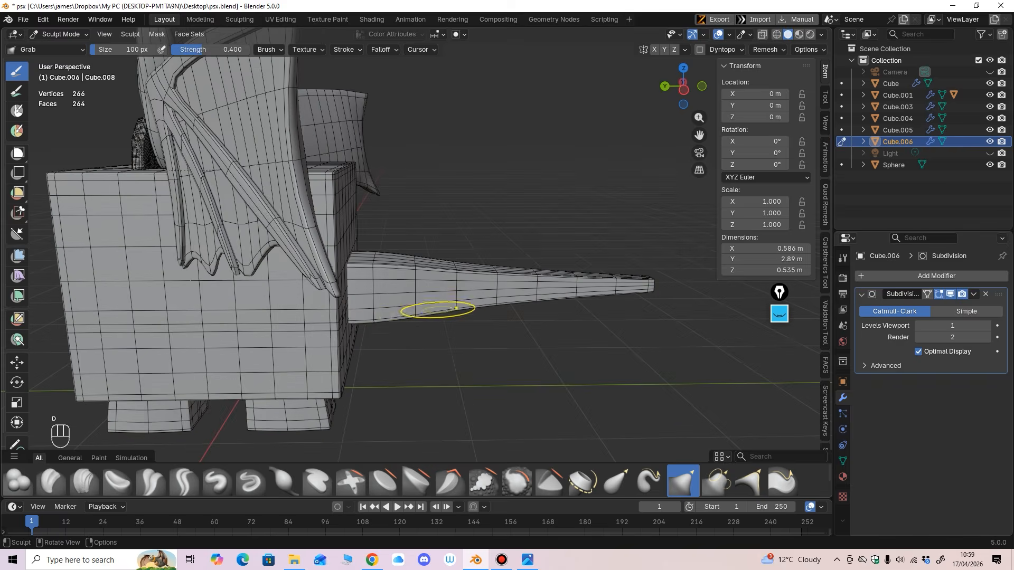
pyautogui.press('f')
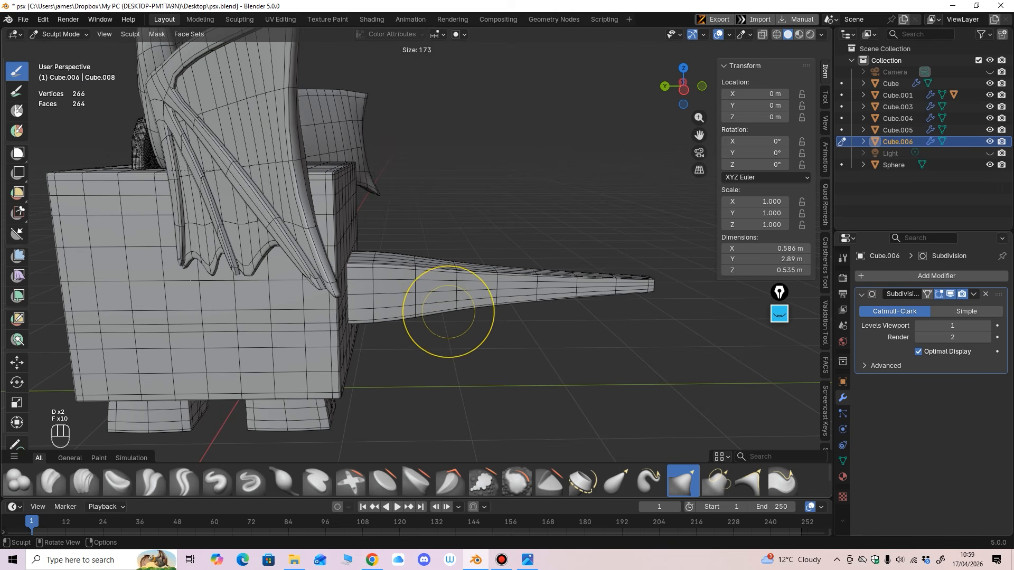
pyautogui.click(493, 311)
pyautogui.moveTo(494, 313)
pyautogui.mouseDown(button='middle')
pyautogui.moveTo(491, 351)
pyautogui.moveTo(429, 274)
pyautogui.mouseUp(button='middle')
pyautogui.press('f')
pyautogui.click(429, 306)
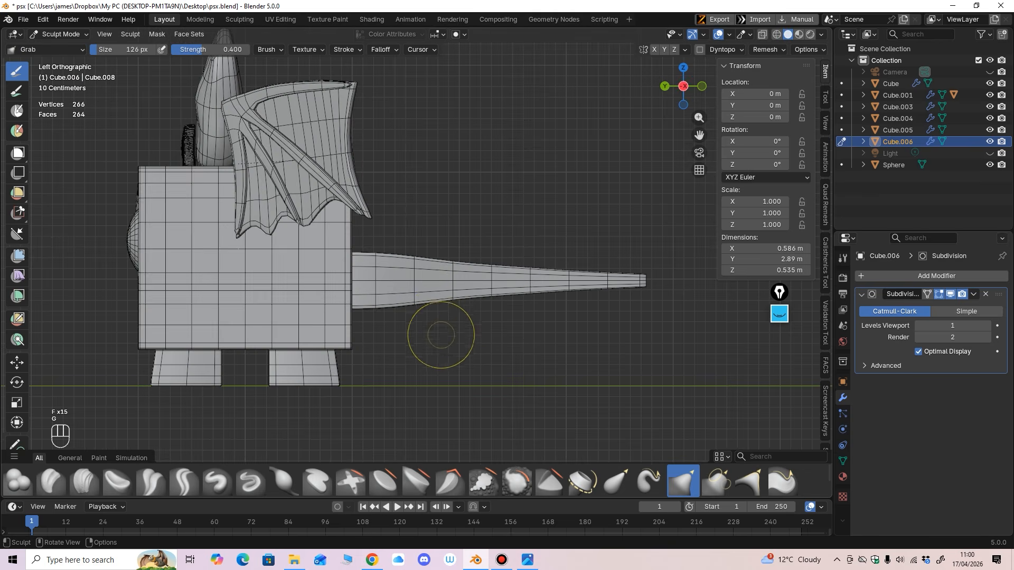
pyautogui.moveTo(441, 335); pyautogui.dragTo(437, 344, button='middle')
pyautogui.press('f')
pyautogui.press('f')
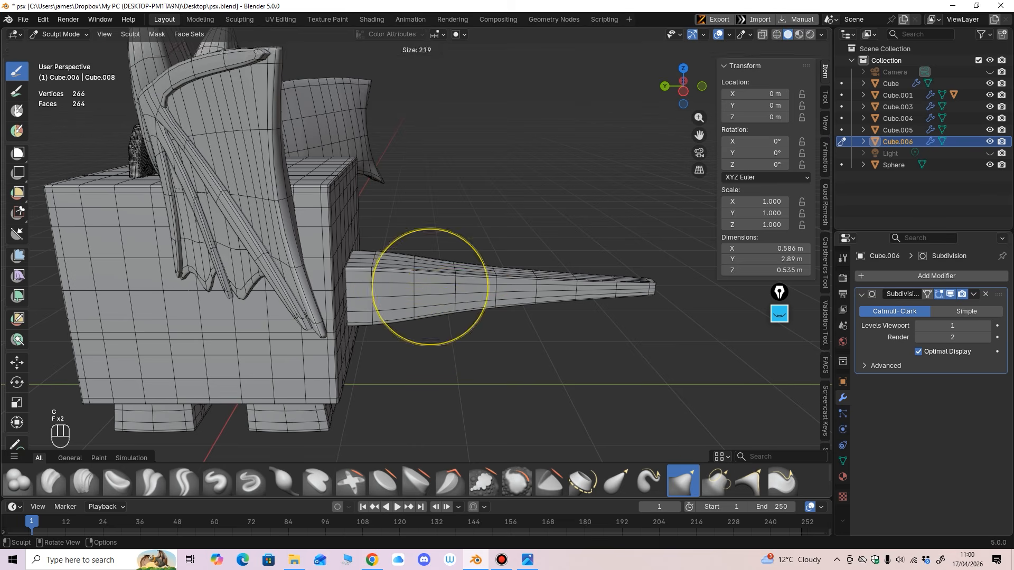
pyautogui.click(415, 295)
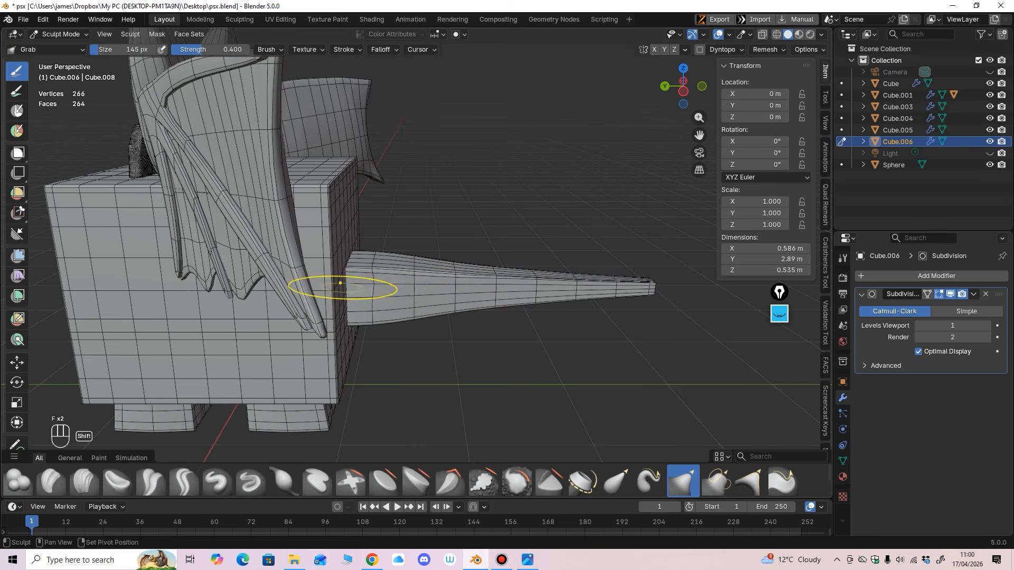
# Step: Turn on X symmetry and start reshaping the tail's base near the body with the Grab brush
pyautogui.moveTo(339, 287); pyautogui.dragTo(409, 315, button='middle')
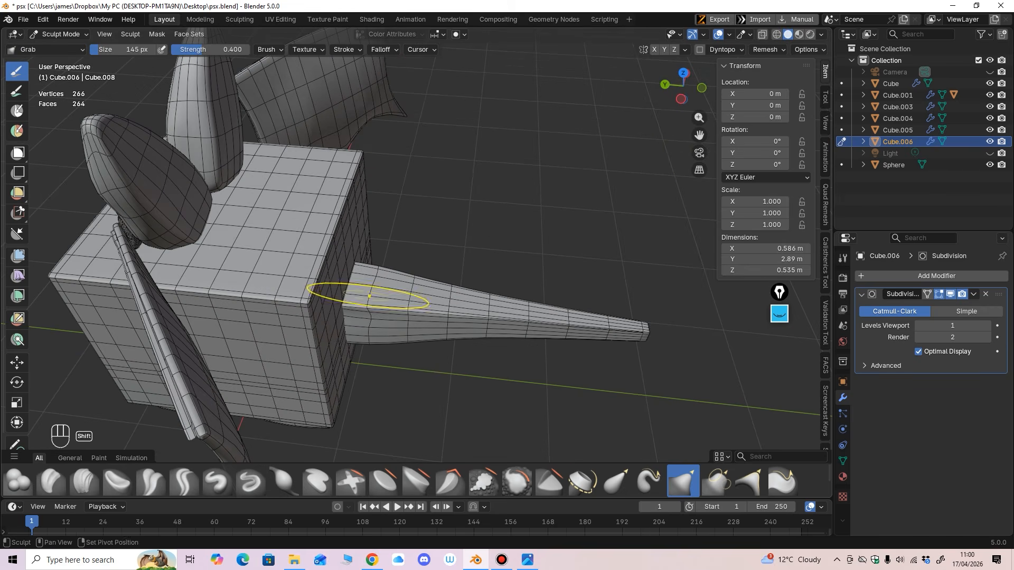
pyautogui.moveTo(533, 246); pyautogui.dragTo(379, 266, button='middle')
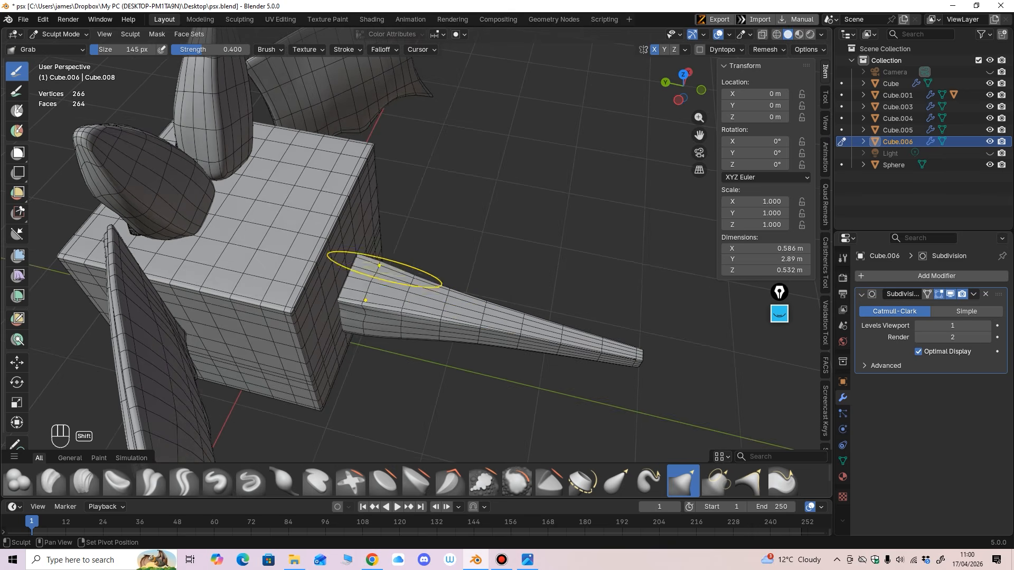
# Step: Smooth the tail's surface along its base and underside, working around it from several angles
pyautogui.moveTo(563, 347); pyautogui.dragTo(407, 317, button='middle')
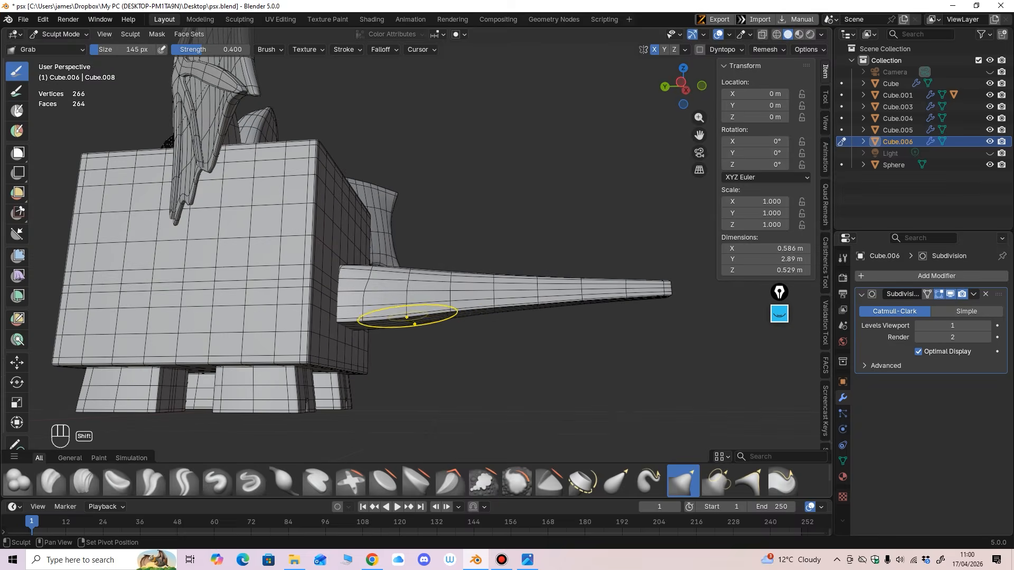
pyautogui.moveTo(359, 341); pyautogui.dragTo(528, 232, button='middle')
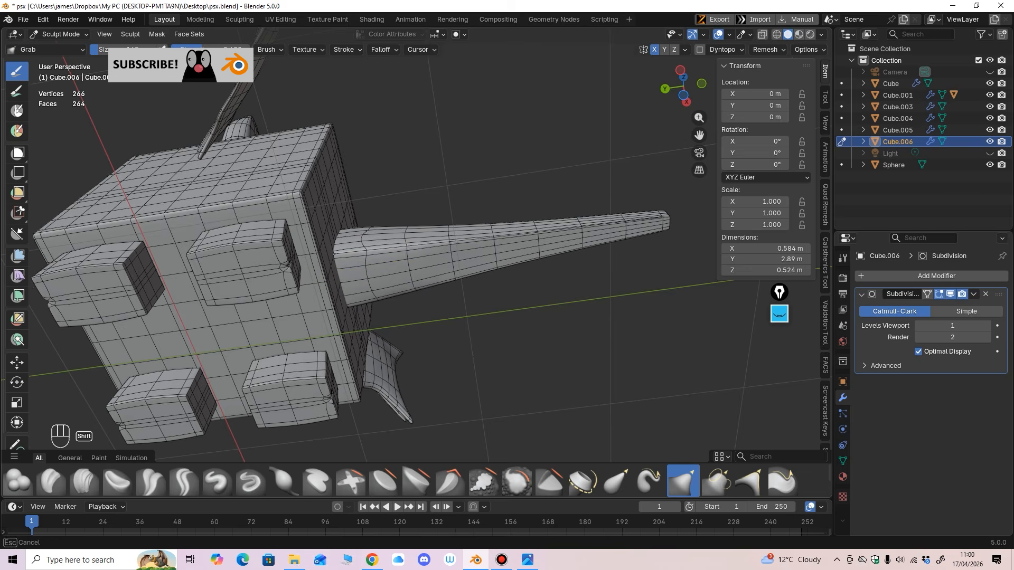
pyautogui.moveTo(607, 265); pyautogui.dragTo(398, 92, button='middle')
pyautogui.moveTo(430, 169); pyautogui.dragTo(627, 294, button='middle')
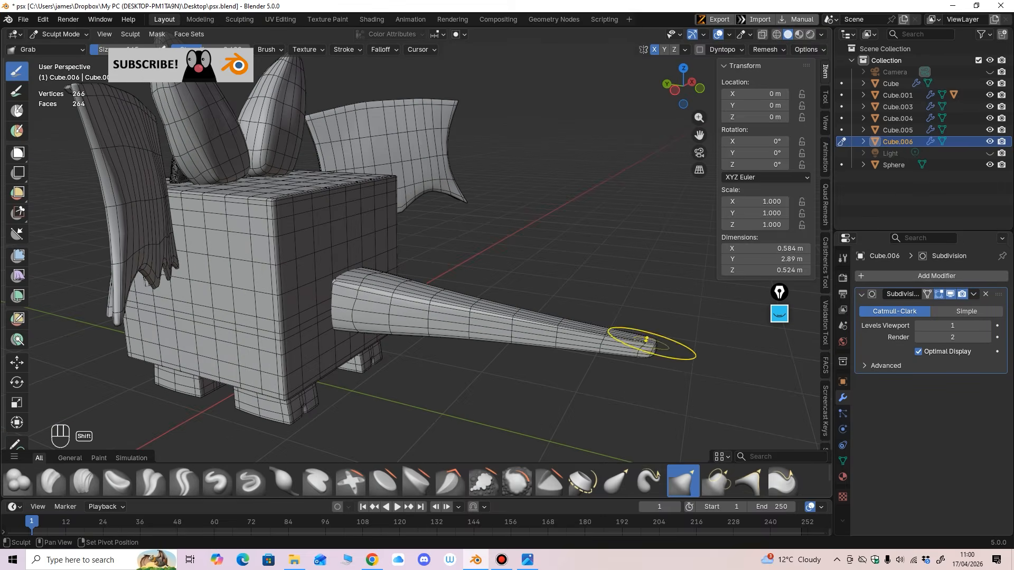
pyautogui.moveTo(560, 341); pyautogui.dragTo(507, 286, button='middle')
pyautogui.moveTo(430, 285)
pyautogui.keyDown('shift'); pyautogui.mouseDown(button='middle')
pyautogui.moveTo(471, 332)
pyautogui.moveTo(471, 308)
pyautogui.moveTo(421, 296)
pyautogui.mouseUp(button='middle'); pyautogui.keyUp('shift')
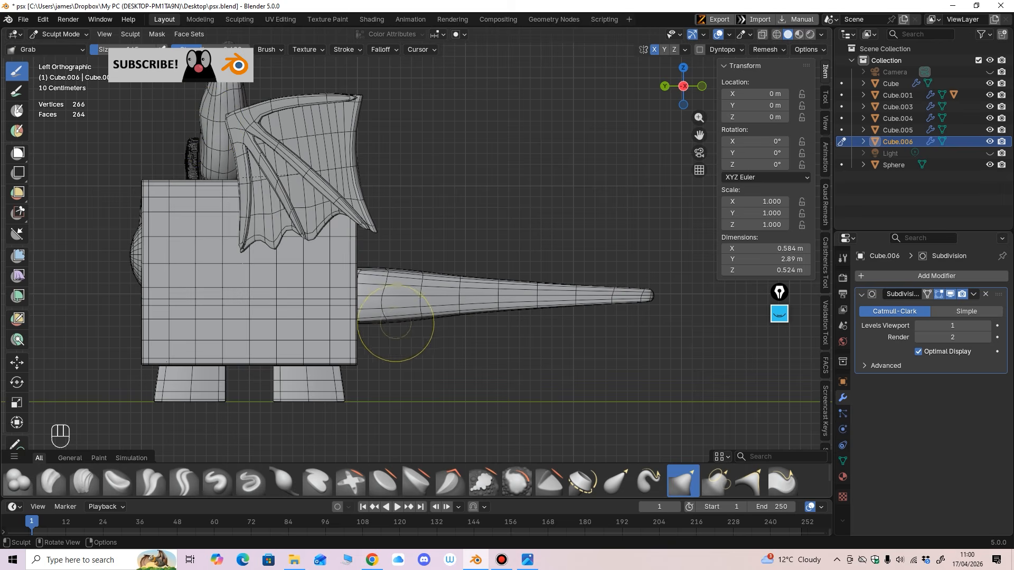
# Step: Set the Grab brush size to 264 px and pull the tail's base outward to make it thicker vertically
pyautogui.press('f')
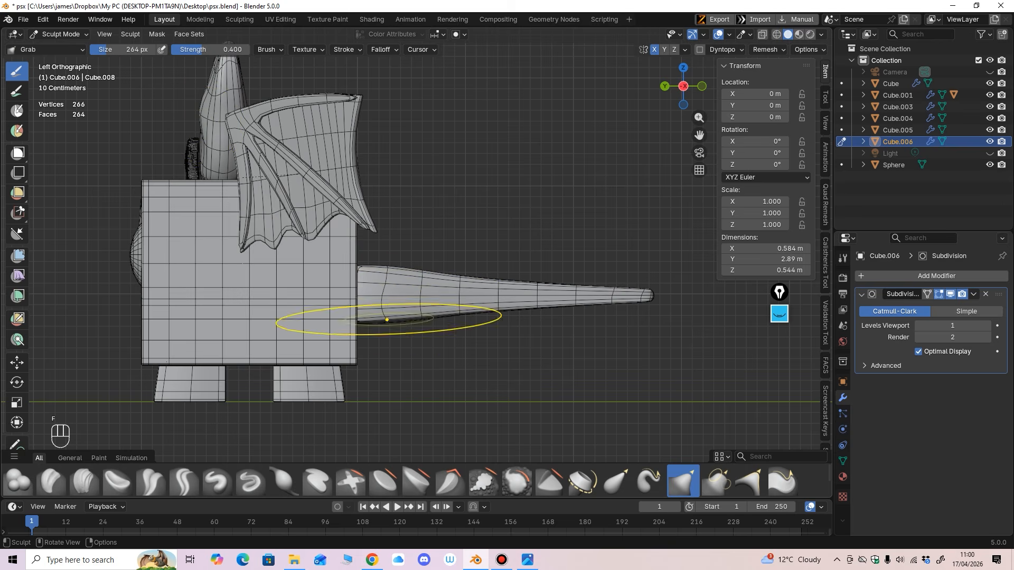
pyautogui.moveTo(423, 317); pyautogui.dragTo(423, 320)
pyautogui.moveTo(438, 312)
pyautogui.mouseDown(button='middle')
pyautogui.moveTo(455, 312)
pyautogui.moveTo(385, 373)
pyautogui.moveTo(407, 349)
pyautogui.mouseUp(button='middle')
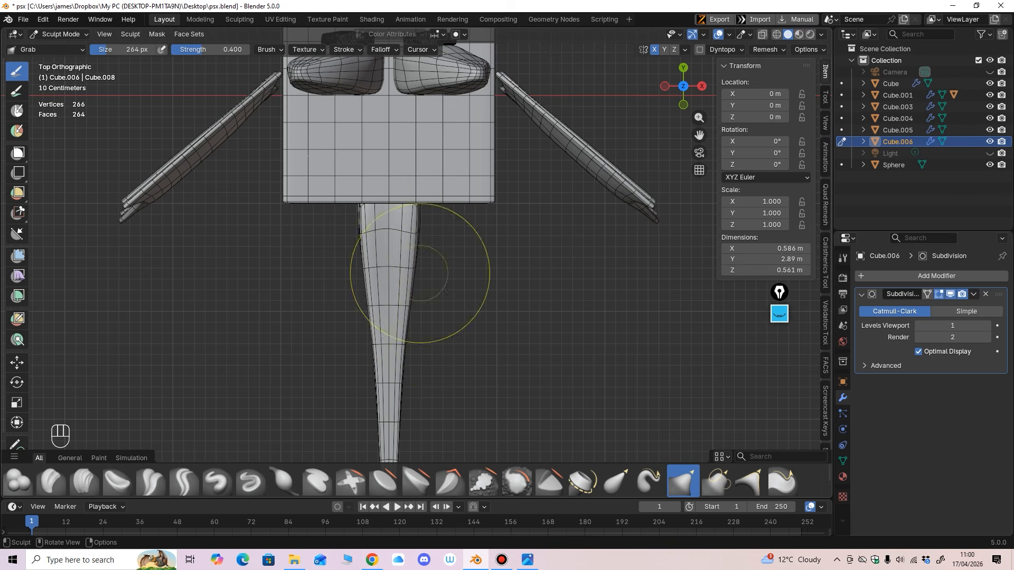
pyautogui.keyDown('shift'); pyautogui.moveTo(421, 273); pyautogui.dragTo(452, 235, button='middle'); pyautogui.keyUp('shift')
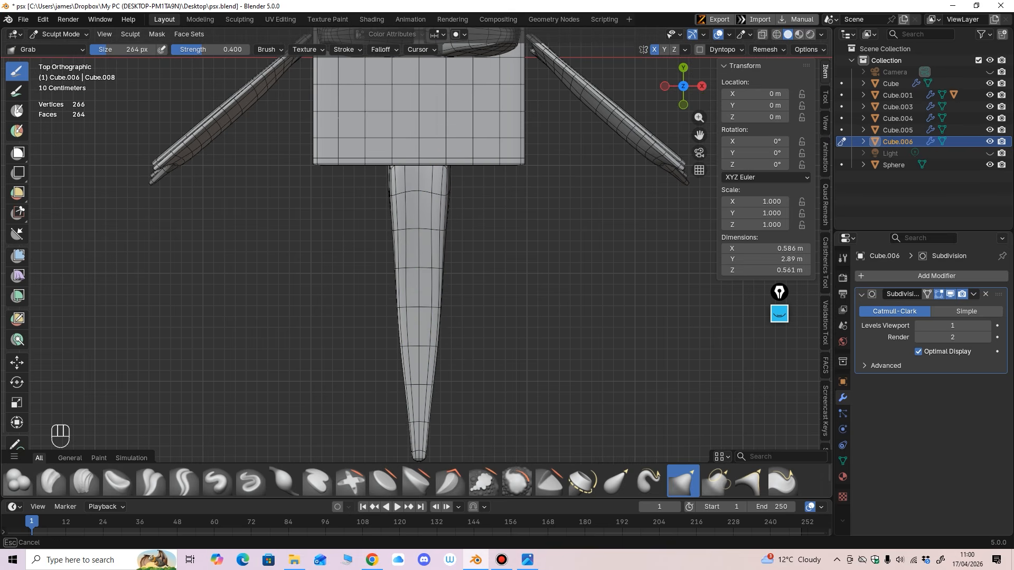
pyautogui.moveTo(462, 340)
pyautogui.keyDown('shift'); pyautogui.mouseDown(button='middle')
pyautogui.moveTo(469, 297)
pyautogui.moveTo(463, 309)
pyautogui.moveTo(437, 283)
pyautogui.moveTo(457, 234)
pyautogui.mouseUp(button='middle'); pyautogui.keyUp('shift')
pyautogui.moveTo(465, 298); pyautogui.dragTo(446, 394, button='middle')
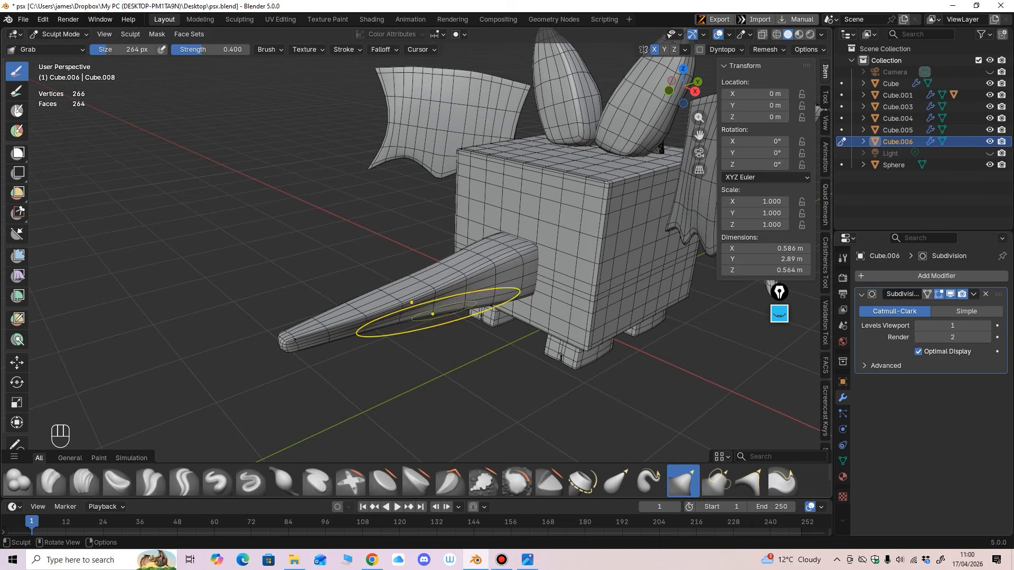
# Step: Reduce the Grab brush size to 201 px and shape the tail's end into a rounded, narrower tip
pyautogui.press('f')
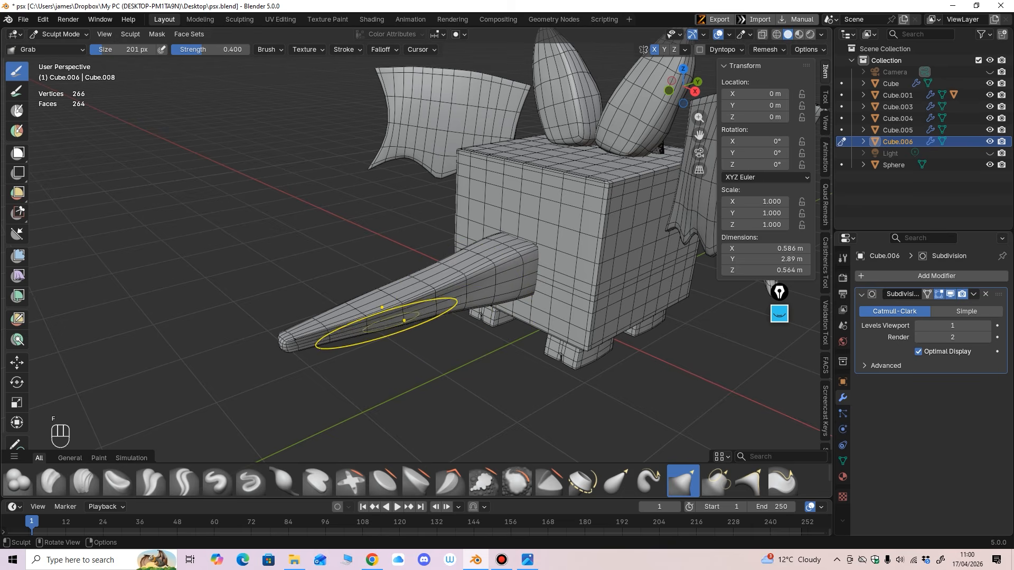
pyautogui.moveTo(385, 325)
pyautogui.mouseDown(button='middle')
pyautogui.moveTo(392, 369)
pyautogui.moveTo(428, 377)
pyautogui.moveTo(428, 366)
pyautogui.moveTo(554, 344)
pyautogui.moveTo(557, 281)
pyautogui.moveTo(702, 283)
pyautogui.mouseUp(button='middle')
pyautogui.scroll(1, 703, 285)
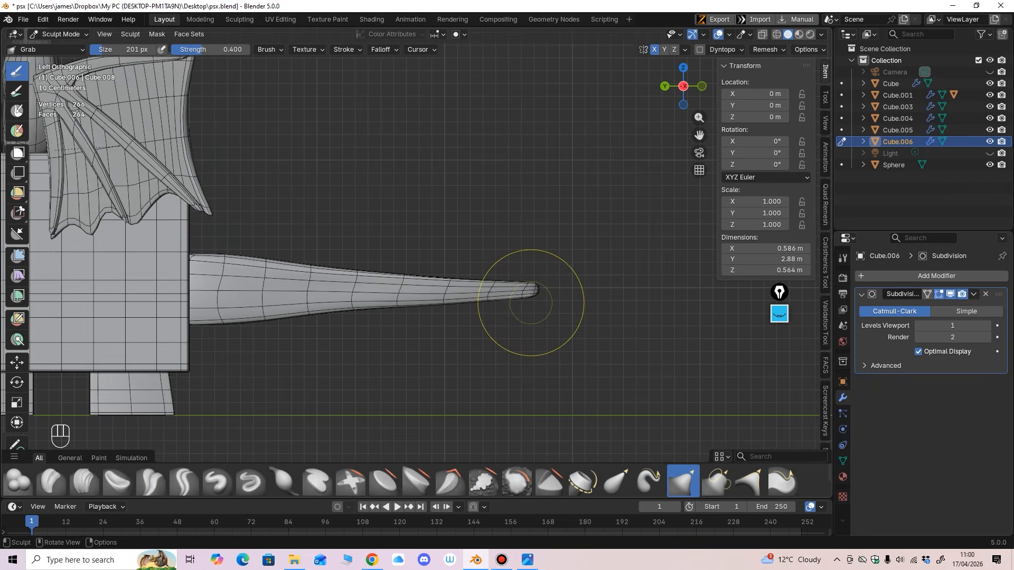
pyautogui.keyDown('ctrl'); pyautogui.moveTo(530, 298); pyautogui.dragTo(539, 280, button='middle'); pyautogui.keyUp('ctrl')
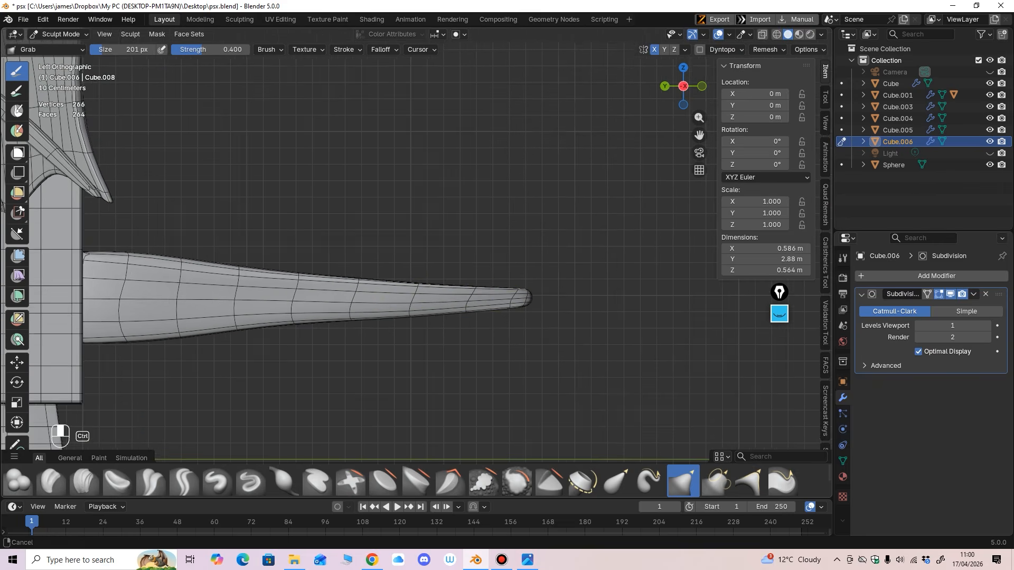
pyautogui.moveTo(518, 326)
pyautogui.mouseDown(button='middle')
pyautogui.moveTo(403, 343)
pyautogui.moveTo(437, 380)
pyautogui.moveTo(427, 384)
pyautogui.moveTo(504, 291)
pyautogui.mouseUp(button='middle')
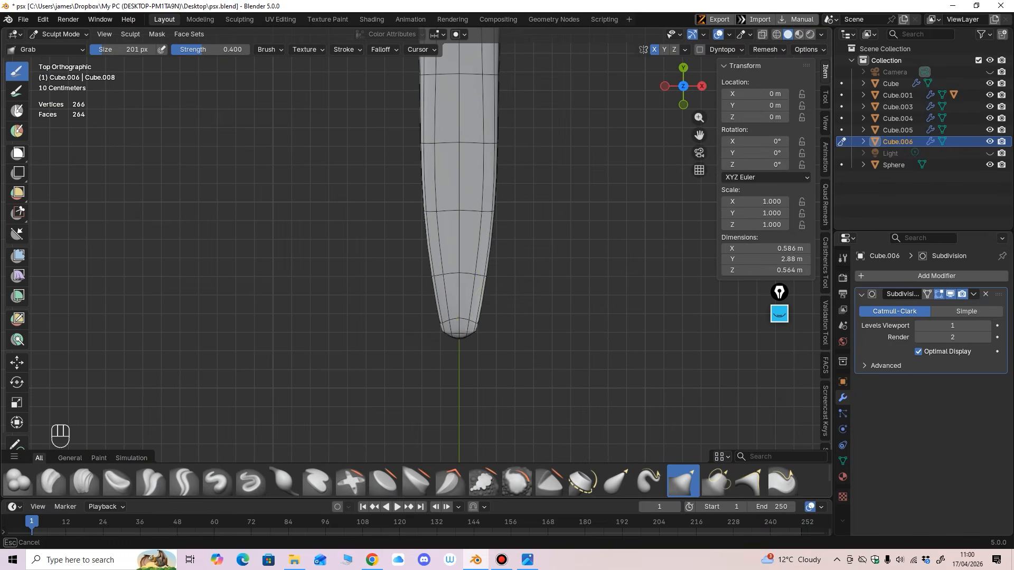
pyautogui.moveTo(434, 341)
pyautogui.keyDown('ctrl'); pyautogui.mouseDown(button='middle')
pyautogui.moveTo(481, 339)
pyautogui.moveTo(466, 296)
pyautogui.moveTo(470, 173)
pyautogui.mouseUp(button='middle'); pyautogui.keyUp('ctrl')
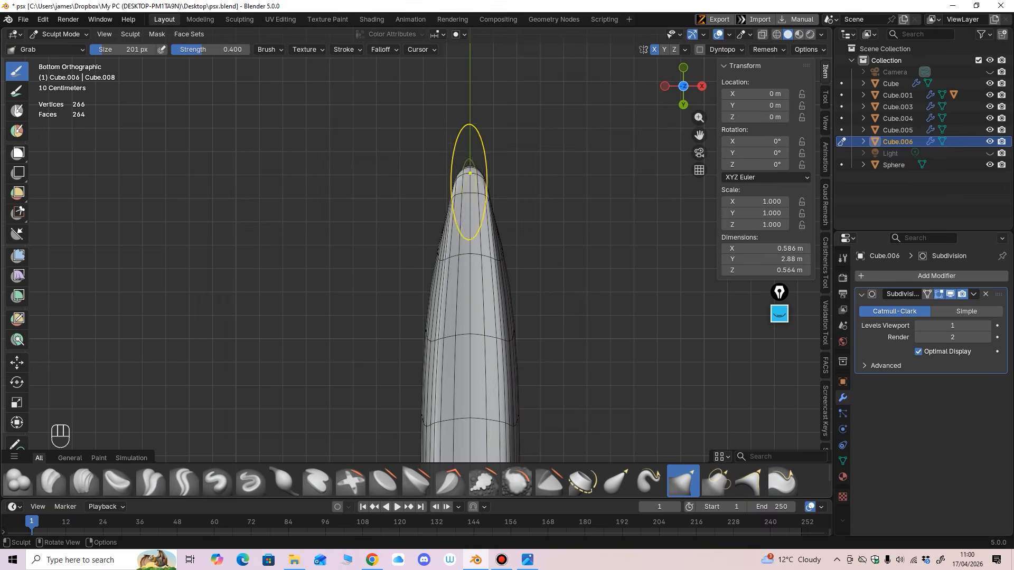
pyautogui.scroll(1, 468, 203)
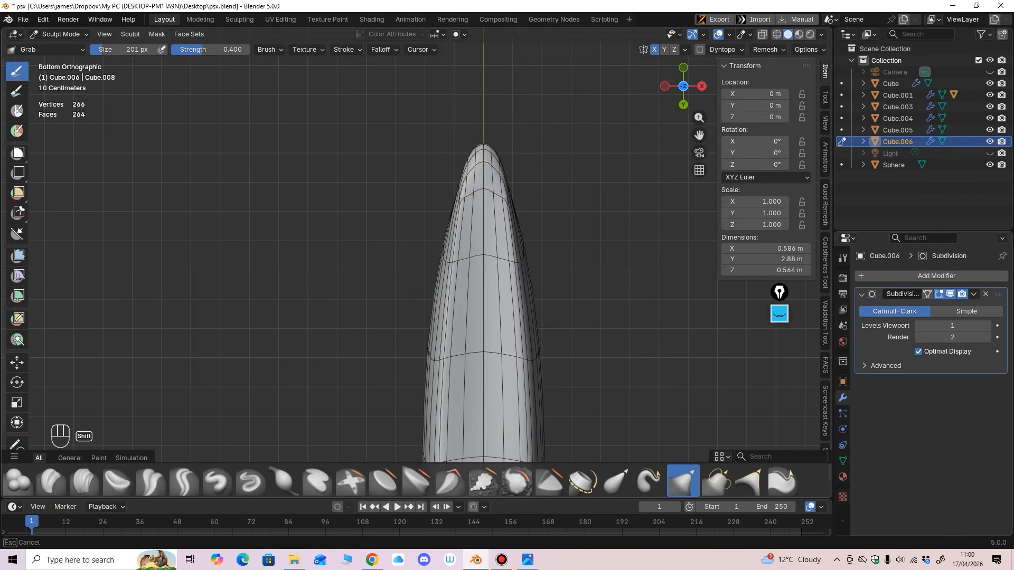
# Step: Set the brush size to 299 px and smooth the tail's end into a tapered point from all sides
pyautogui.press('f')
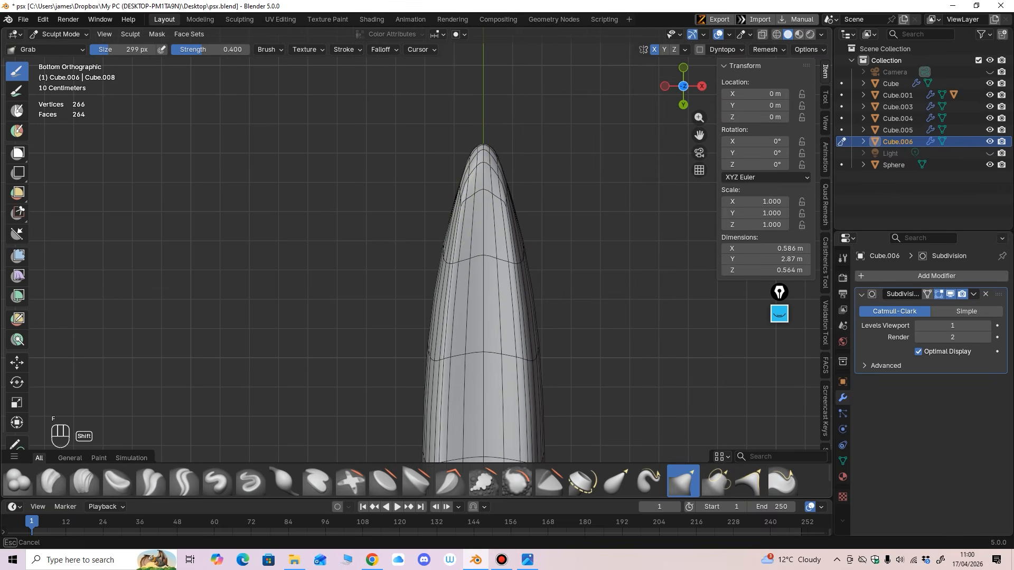
pyautogui.moveTo(470, 202); pyautogui.dragTo(507, 317, button='middle')
pyautogui.moveTo(525, 368); pyautogui.dragTo(540, 335, button='middle')
pyautogui.keyDown('shift'); pyautogui.moveTo(541, 335); pyautogui.dragTo(540, 333); pyautogui.keyUp('shift')
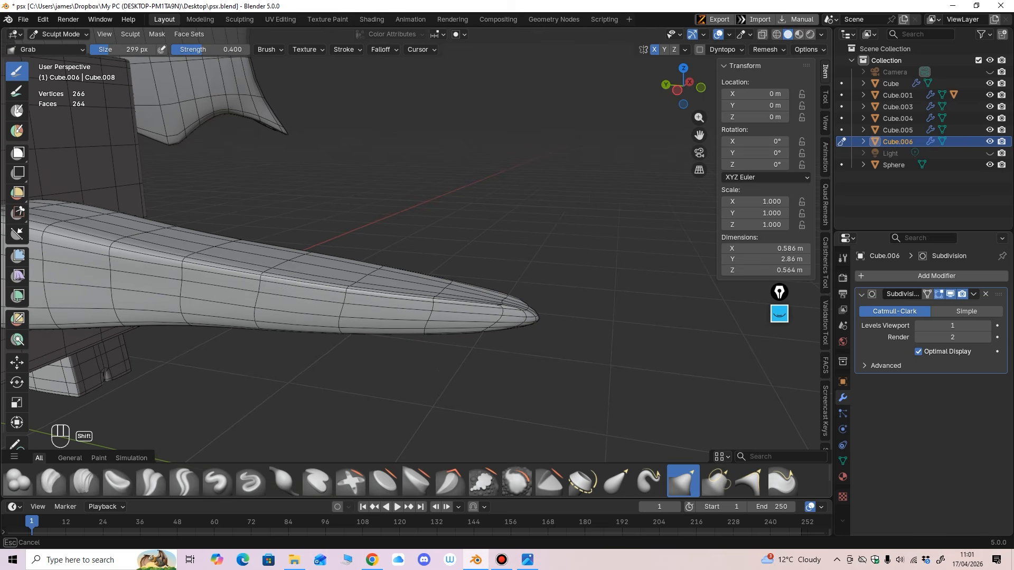
pyautogui.moveTo(540, 333)
pyautogui.mouseDown(button='middle')
pyautogui.moveTo(374, 344)
pyautogui.moveTo(381, 338)
pyautogui.mouseUp(button='middle')
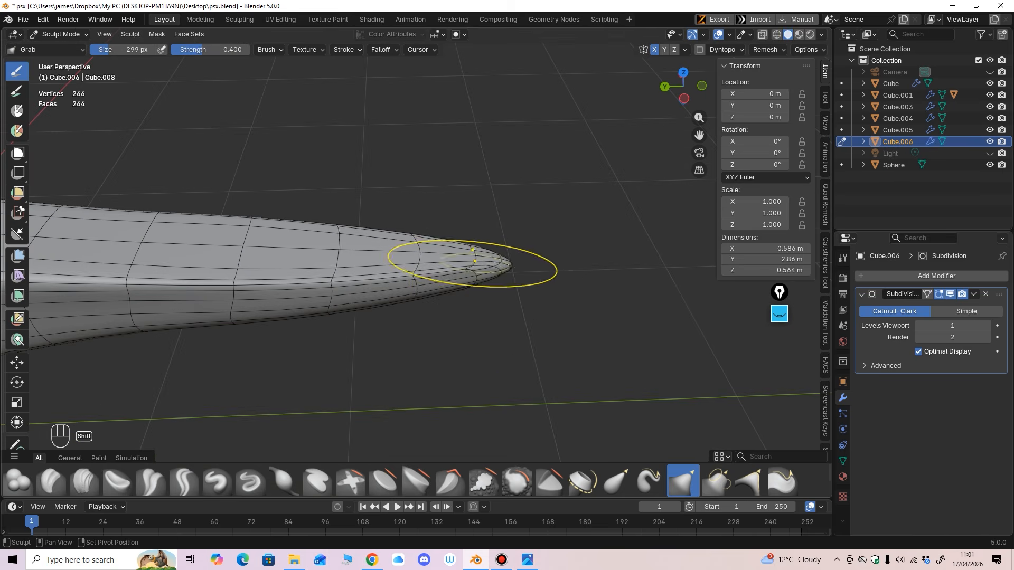
pyautogui.moveTo(473, 261); pyautogui.dragTo(464, 306, button='middle')
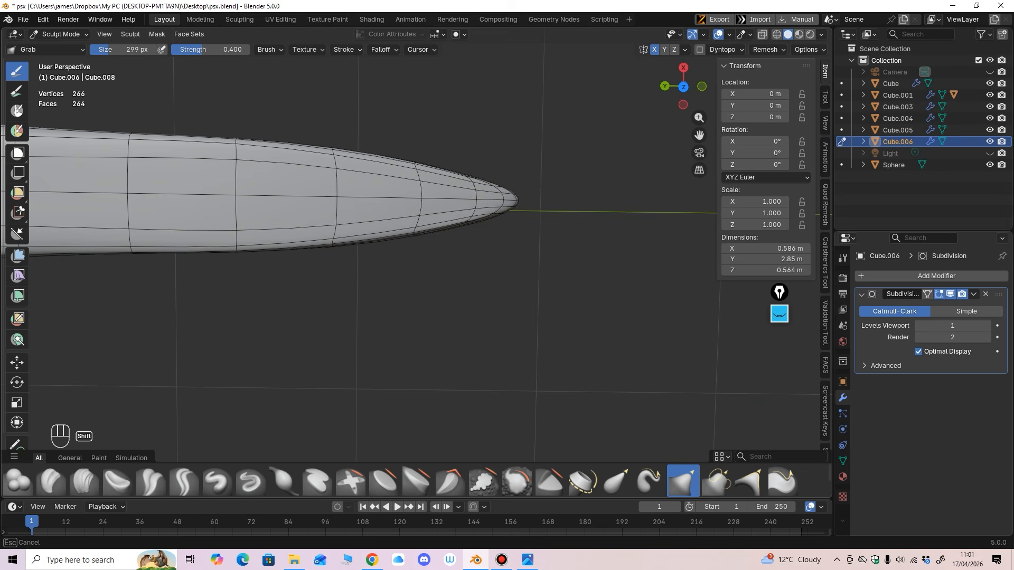
pyautogui.keyDown('shift'); pyautogui.moveTo(444, 222); pyautogui.dragTo(317, 232); pyautogui.keyUp('shift')
pyautogui.scroll(-3, 280, 290)
pyautogui.keyDown('shift'); pyautogui.moveTo(299, 285); pyautogui.dragTo(371, 287, button='middle'); pyautogui.keyUp('shift')
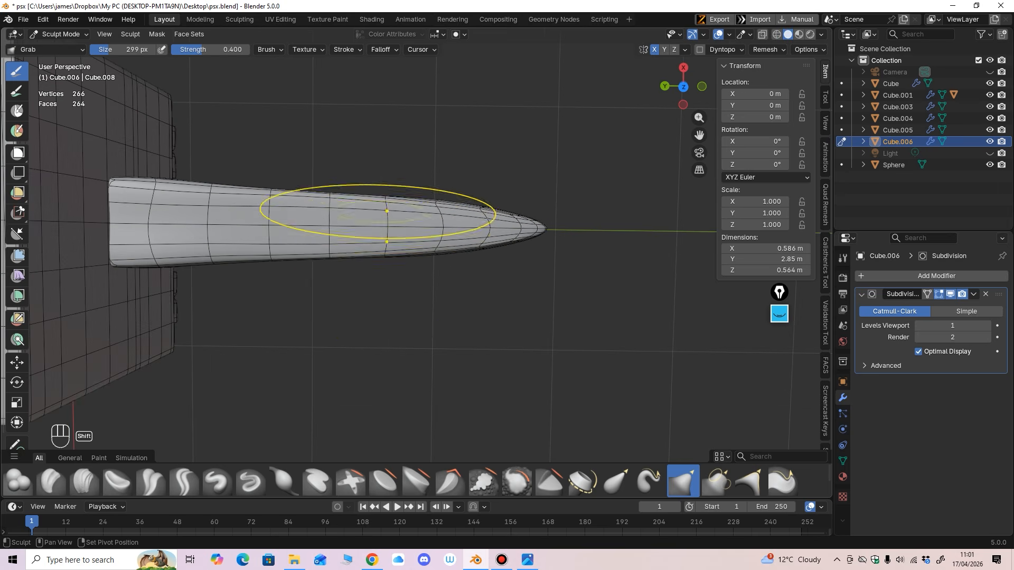
# Step: Widen and thicken the tail's base with the Grab brush to give it a fuller, rounder shape
pyautogui.moveTo(377, 212)
pyautogui.keyDown('alt'); pyautogui.mouseDown(button='middle')
pyautogui.moveTo(395, 201)
pyautogui.moveTo(433, 222)
pyautogui.moveTo(428, 280)
pyautogui.moveTo(407, 317)
pyautogui.moveTo(372, 291)
pyautogui.moveTo(338, 213)
pyautogui.moveTo(407, 227)
pyautogui.moveTo(561, 287)
pyautogui.mouseUp(button='middle'); pyautogui.keyUp('alt')
pyautogui.moveTo(561, 287)
pyautogui.mouseDown()
pyautogui.moveTo(568, 332)
pyautogui.moveTo(528, 356)
pyautogui.mouseUp()
pyautogui.moveTo(528, 355); pyautogui.dragTo(546, 366, button='middle')
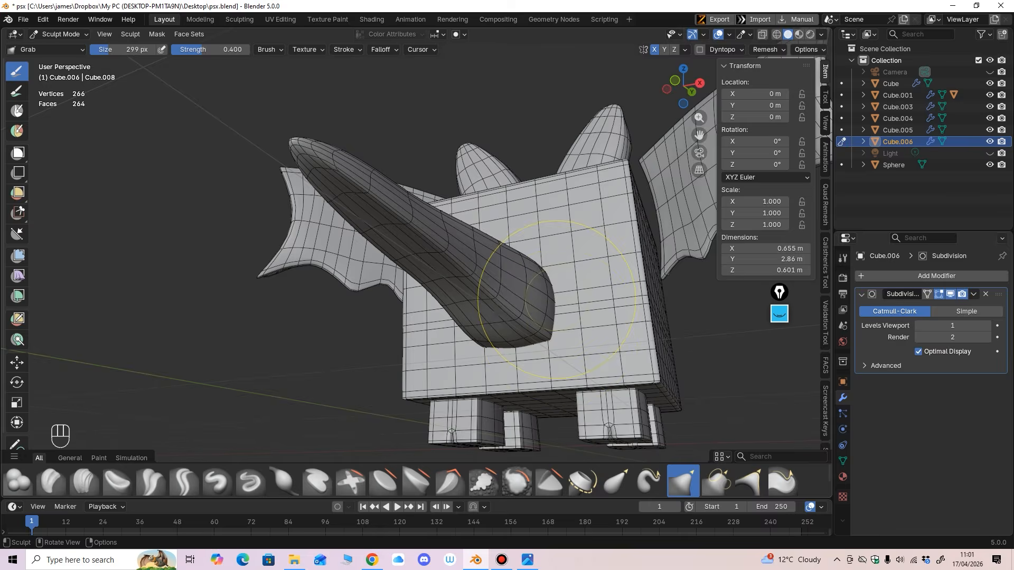
pyautogui.moveTo(557, 300); pyautogui.dragTo(553, 286)
pyautogui.moveTo(550, 237); pyautogui.dragTo(561, 281, button='middle')
pyautogui.moveTo(514, 225); pyautogui.dragTo(525, 259, button='middle')
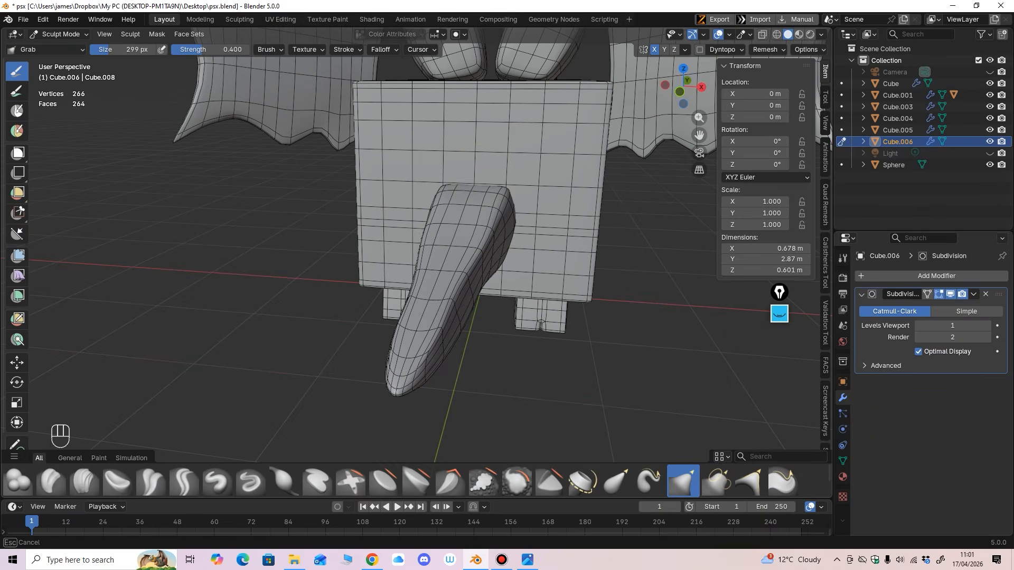
pyautogui.moveTo(465, 203); pyautogui.dragTo(373, 216, button='middle')
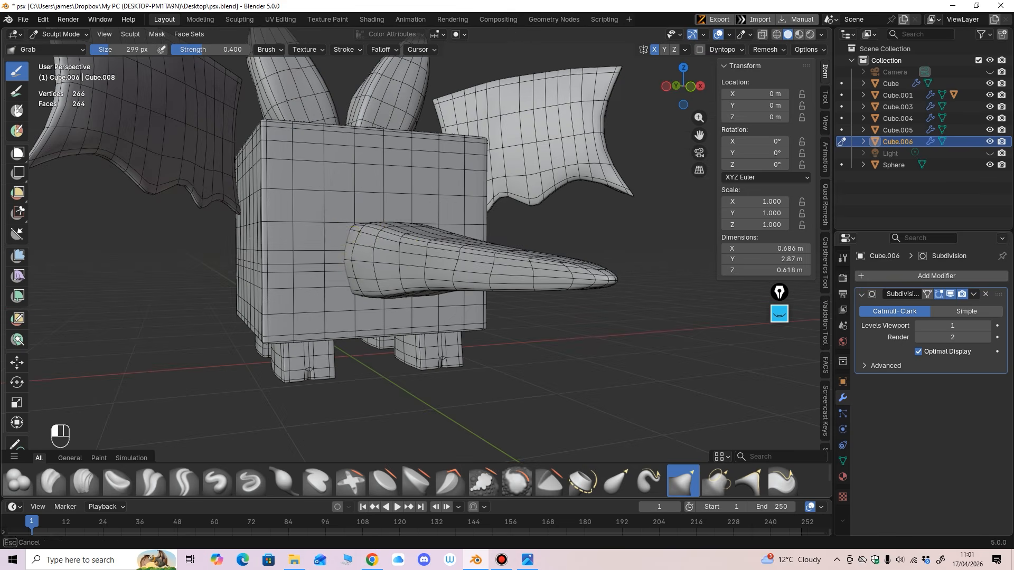
pyautogui.moveTo(366, 273); pyautogui.dragTo(339, 267, button='middle')
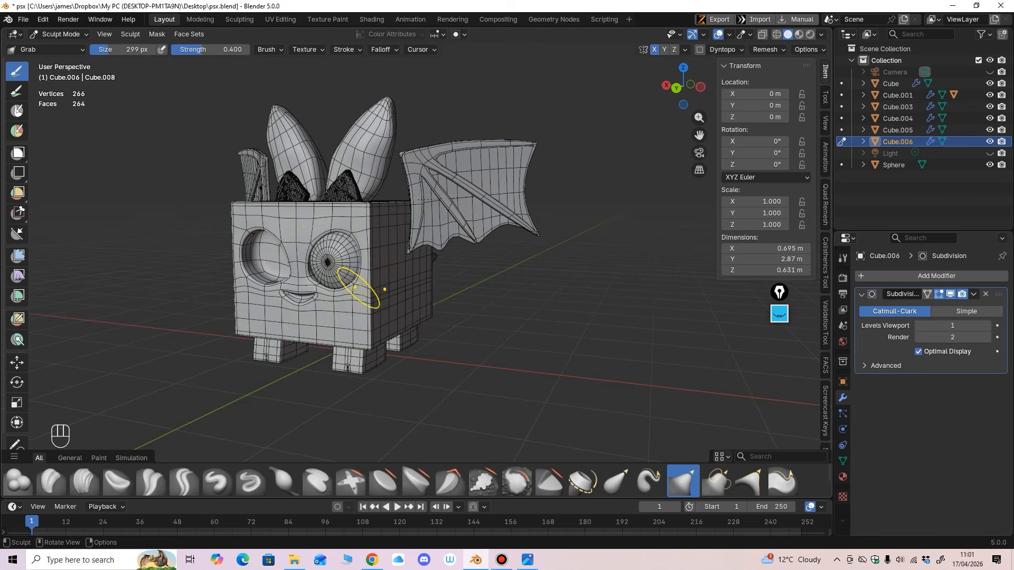
pyautogui.moveTo(414, 283)
pyautogui.keyDown('ctrl'); pyautogui.mouseDown(button='middle')
pyautogui.moveTo(454, 233)
pyautogui.moveTo(396, 287)
pyautogui.moveTo(451, 262)
pyautogui.moveTo(462, 267)
pyautogui.moveTo(439, 274)
pyautogui.moveTo(458, 266)
pyautogui.moveTo(401, 265)
pyautogui.moveTo(330, 297)
pyautogui.mouseUp(button='middle'); pyautogui.keyUp('ctrl')
# Step: Reduce the Grab brush size to 139 px and refine the contours of the tail near its base
pyautogui.press('f')
pyautogui.click(349, 285)
pyautogui.moveTo(330, 298)
pyautogui.keyDown('ctrl'); pyautogui.mouseDown(button='middle')
pyautogui.moveTo(386, 252)
pyautogui.moveTo(385, 290)
pyautogui.moveTo(312, 285)
pyautogui.mouseUp(button='middle'); pyautogui.keyUp('ctrl')
pyautogui.moveTo(476, 296)
pyautogui.keyDown('ctrl'); pyautogui.mouseDown(button='middle')
pyautogui.moveTo(475, 261)
pyautogui.moveTo(464, 276)
pyautogui.moveTo(385, 274)
pyautogui.moveTo(389, 215)
pyautogui.moveTo(374, 236)
pyautogui.moveTo(393, 235)
pyautogui.moveTo(381, 244)
pyautogui.mouseUp(button='middle'); pyautogui.keyUp('ctrl')
pyautogui.moveTo(381, 246); pyautogui.dragTo(377, 250)
pyautogui.moveTo(396, 246); pyautogui.dragTo(327, 233, button='middle')
pyautogui.moveTo(393, 253); pyautogui.dragTo(394, 193, button='middle')
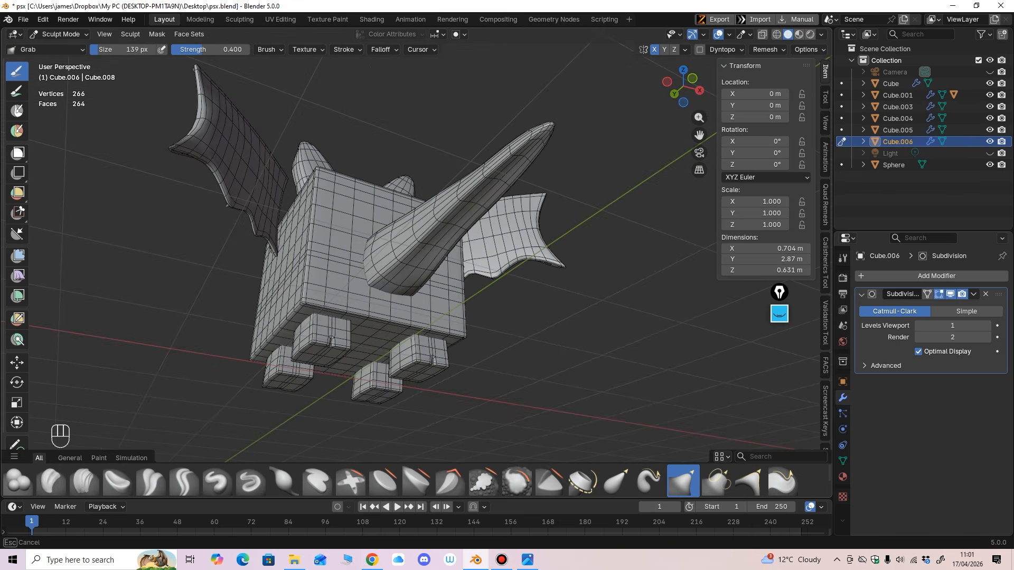
pyautogui.moveTo(443, 205); pyautogui.dragTo(448, 200)
pyautogui.moveTo(448, 199)
pyautogui.mouseDown(button='middle')
pyautogui.moveTo(482, 237)
pyautogui.moveTo(411, 259)
pyautogui.moveTo(434, 249)
pyautogui.mouseUp(button='middle')
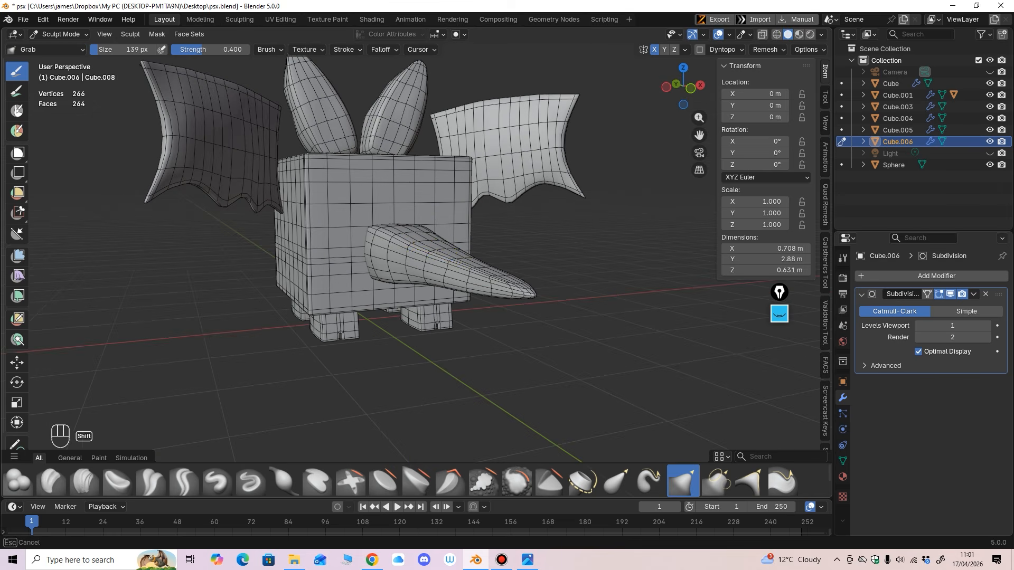
pyautogui.moveTo(382, 228); pyautogui.dragTo(428, 209, button='middle')
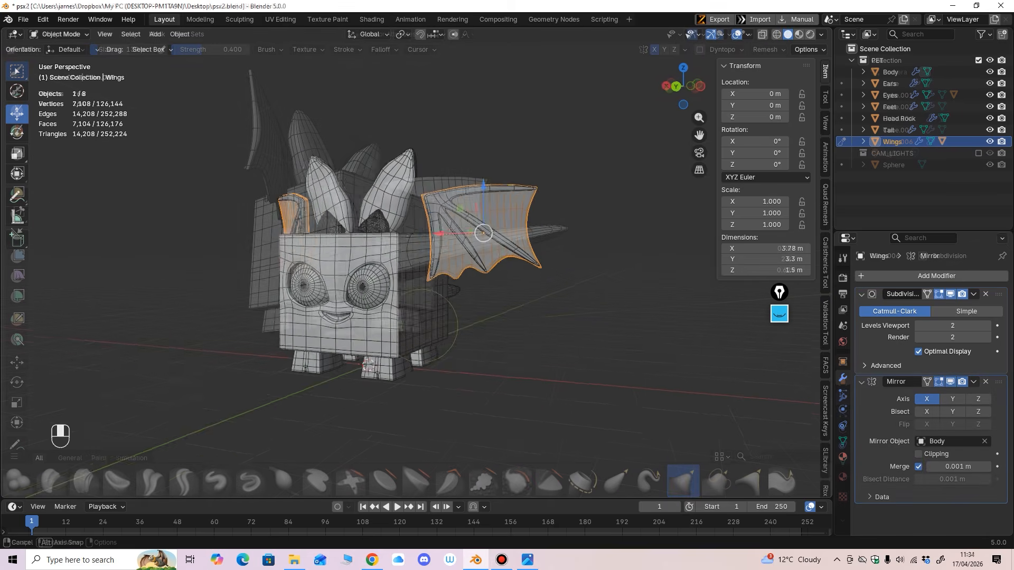
# Step: Examine how the Wings and Wing Bones meshes fit together, selecting each one and checking the wing from below
pyautogui.scroll(2, 426, 236)
pyautogui.hotkey('alt', 'a')
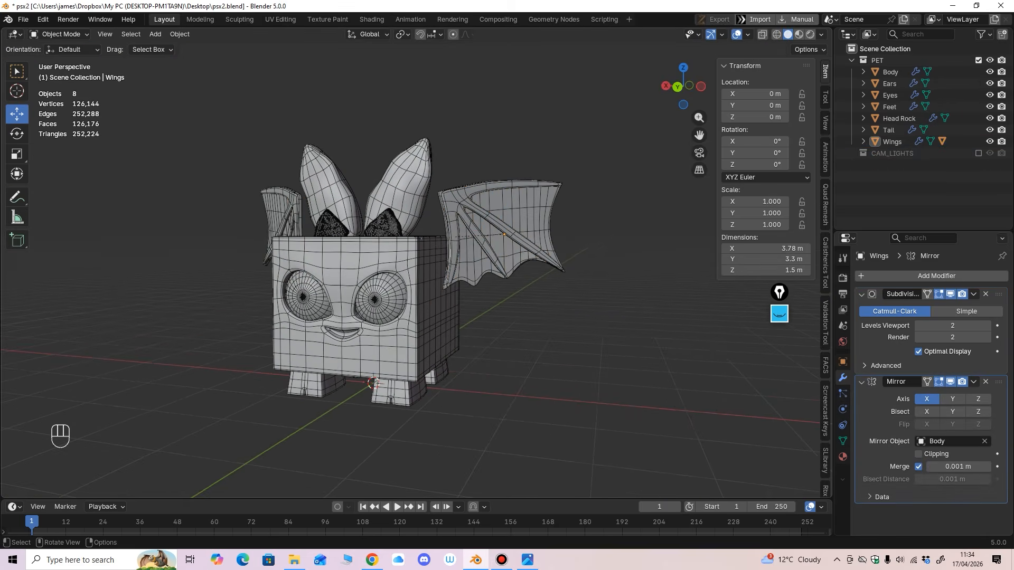
pyautogui.keyDown('ctrl'); pyautogui.moveTo(528, 135); pyautogui.dragTo(528, 108, button='middle'); pyautogui.keyUp('ctrl')
pyautogui.moveTo(475, 222)
pyautogui.mouseDown(button='middle')
pyautogui.moveTo(507, 221)
pyautogui.moveTo(475, 219)
pyautogui.mouseUp(button='middle')
pyautogui.click(422, 203)
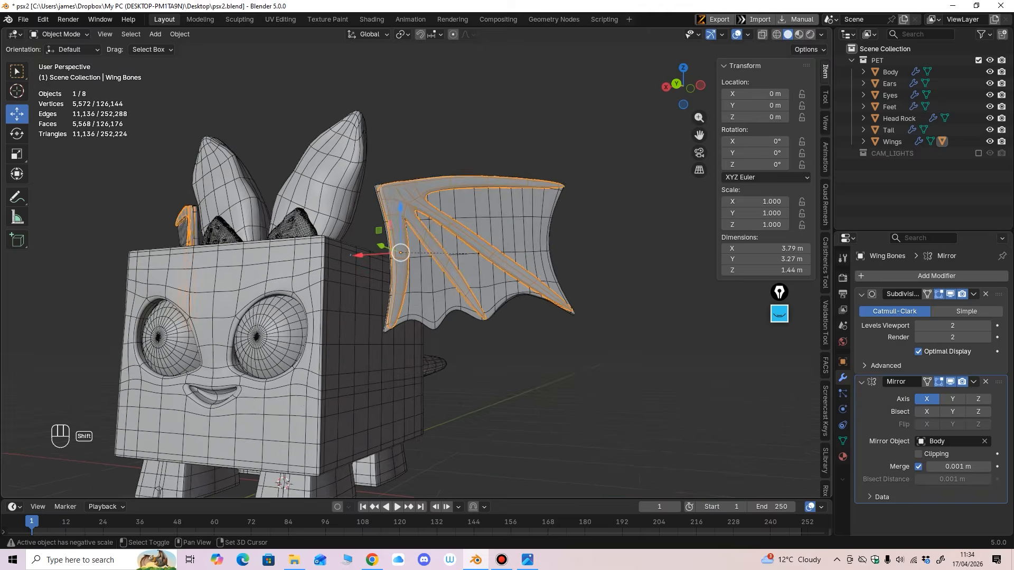
pyautogui.keyDown('ctrl'); pyautogui.moveTo(370, 265); pyautogui.dragTo(394, 228, button='middle'); pyautogui.keyUp('ctrl')
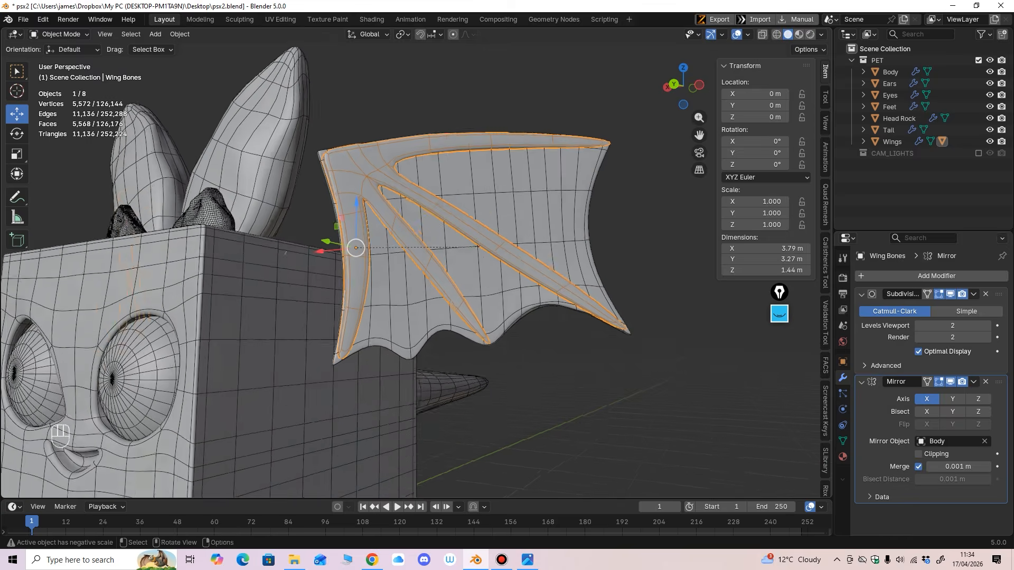
pyautogui.keyDown('ctrl'); pyautogui.moveTo(377, 148); pyautogui.dragTo(377, 111, button='middle'); pyautogui.keyUp('ctrl')
pyautogui.moveTo(423, 265); pyautogui.dragTo(385, 280, button='middle')
pyautogui.moveTo(385, 280); pyautogui.dragTo(324, 238, button='middle')
pyautogui.moveTo(323, 238)
pyautogui.mouseDown(button='middle')
pyautogui.moveTo(266, 253)
pyautogui.moveTo(261, 237)
pyautogui.moveTo(320, 238)
pyautogui.mouseUp(button='middle')
pyautogui.click(267, 254)
pyautogui.keyDown('ctrl'); pyautogui.moveTo(319, 238); pyautogui.dragTo(254, 174, button='middle'); pyautogui.keyUp('ctrl')
pyautogui.moveTo(253, 175); pyautogui.dragTo(317, 85, button='middle')
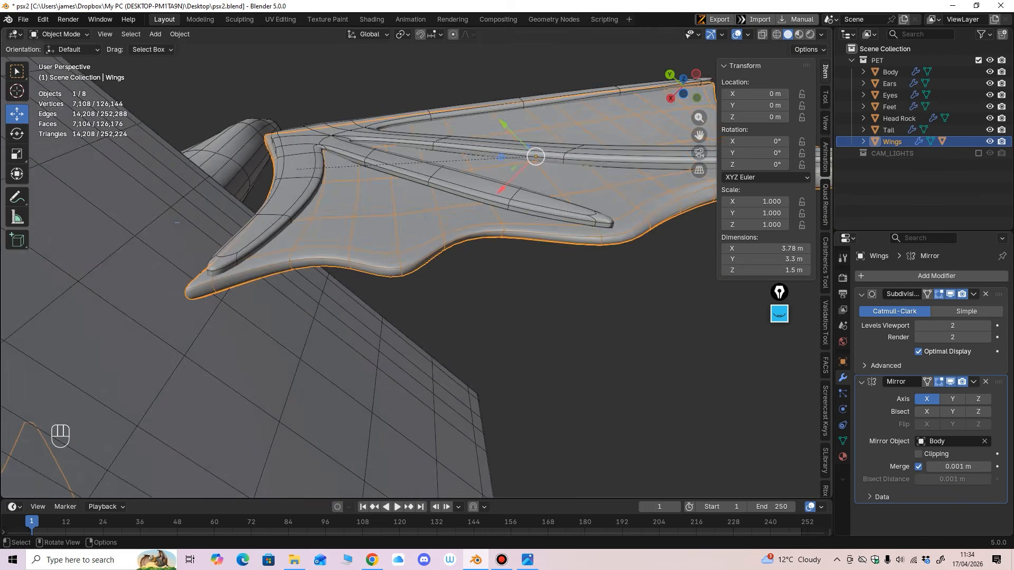
pyautogui.click(449, 183)
pyautogui.moveTo(449, 182)
pyautogui.mouseDown(button='middle')
pyautogui.moveTo(443, 165)
pyautogui.moveTo(428, 211)
pyautogui.moveTo(459, 196)
pyautogui.mouseUp(button='middle')
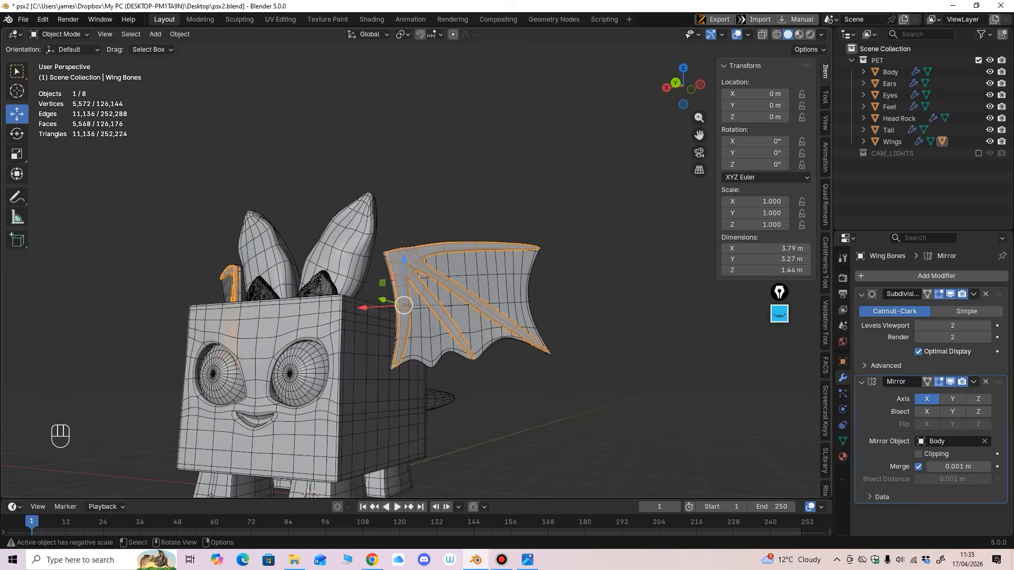
# Step: Examine the face and eyes with the viewport overlays off and on, selecting the Eyes object
pyautogui.moveTo(401, 275); pyautogui.dragTo(449, 298, button='middle')
pyautogui.scroll(3, 433, 286)
pyautogui.click(415, 354)
pyautogui.keyDown('shift'); pyautogui.moveTo(414, 354); pyautogui.dragTo(452, 338, button='middle'); pyautogui.keyUp('shift')
pyautogui.scroll(2, 433, 312)
pyautogui.hotkey('alt', 'shift', 'z')
pyautogui.click(351, 206)
pyautogui.hotkey('alt', 'shift', 'z')
pyautogui.scroll(-2, 444, 302)
pyautogui.click(410, 364)
pyautogui.keyDown('ctrl'); pyautogui.moveTo(451, 338); pyautogui.dragTo(465, 380, button='middle'); pyautogui.keyUp('ctrl')
pyautogui.scroll(-3, 452, 370)
pyautogui.scroll(1, 465, 381)
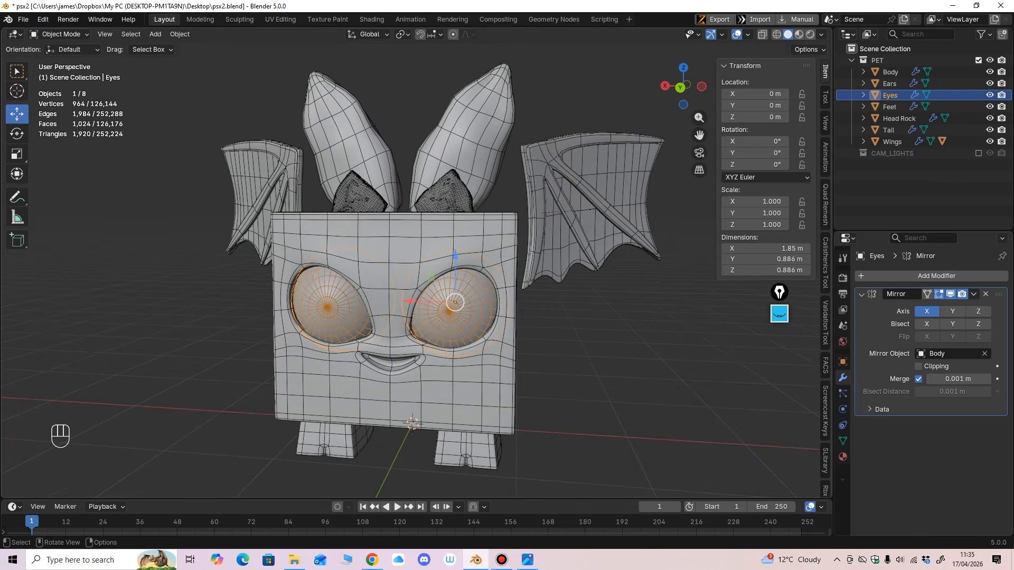
# Step: Clear the selection, check the creature's head from the front and side, and select the Body object
pyautogui.click(496, 203)
pyautogui.moveTo(495, 220); pyautogui.dragTo(515, 172, button='middle')
pyautogui.moveTo(515, 172); pyautogui.dragTo(470, 172, button='middle')
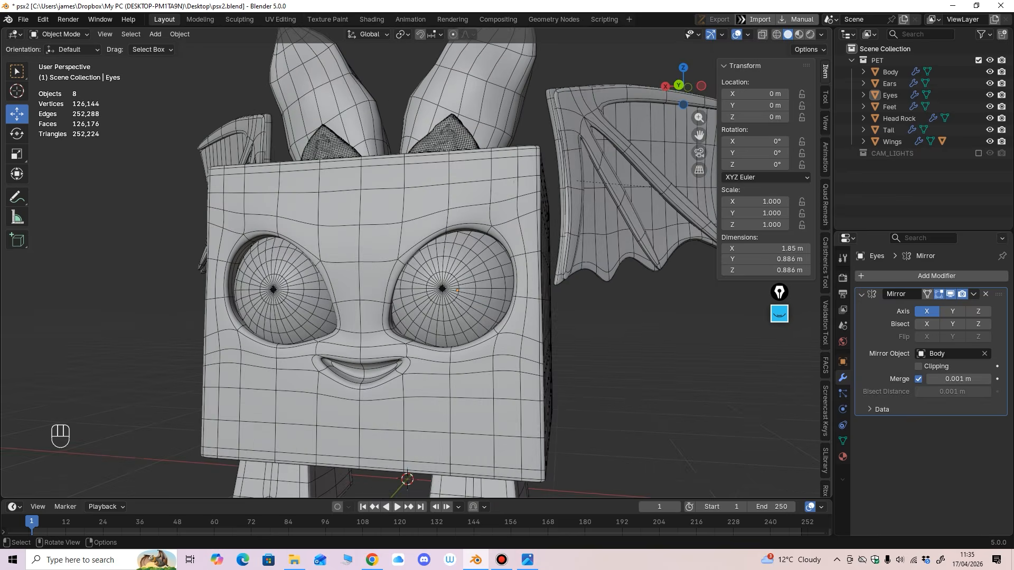
pyautogui.scroll(-2, 410, 264)
pyautogui.keyDown('shift'); pyautogui.moveTo(410, 264); pyautogui.dragTo(376, 248, button='middle'); pyautogui.keyUp('shift')
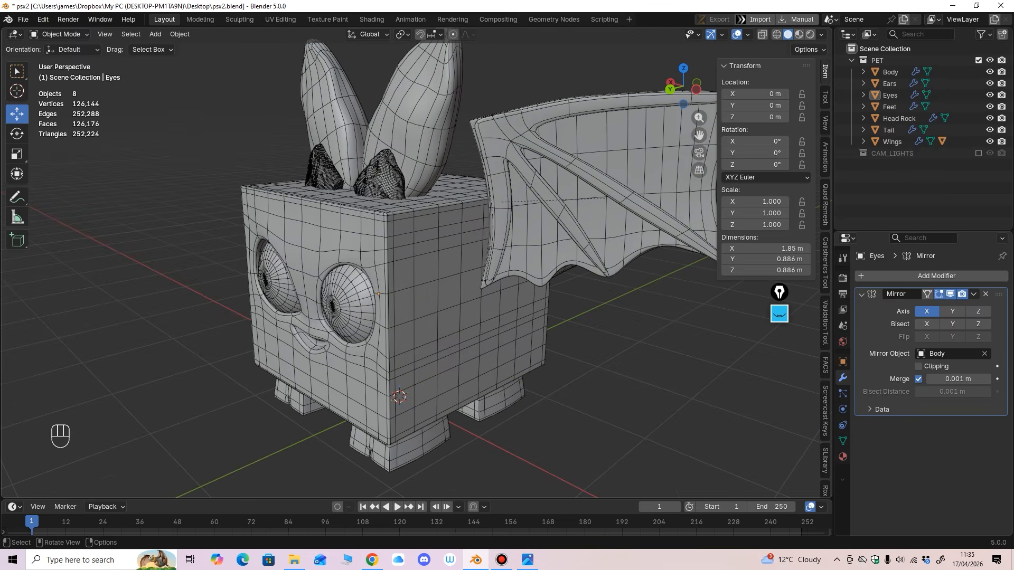
pyautogui.click(891, 71)
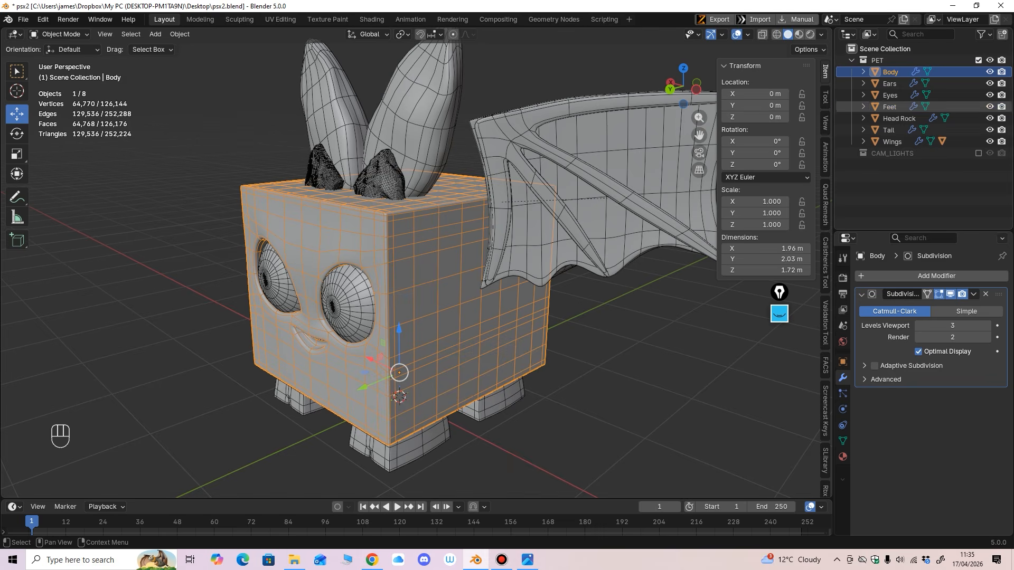
# Step: Step through the creature's parts one at a time, from the Body to the Wings
pyautogui.press('Down')
pyautogui.press('Down')
pyautogui.press('Down')
pyautogui.press('Down')
pyautogui.press('Down')
pyautogui.press('Down')
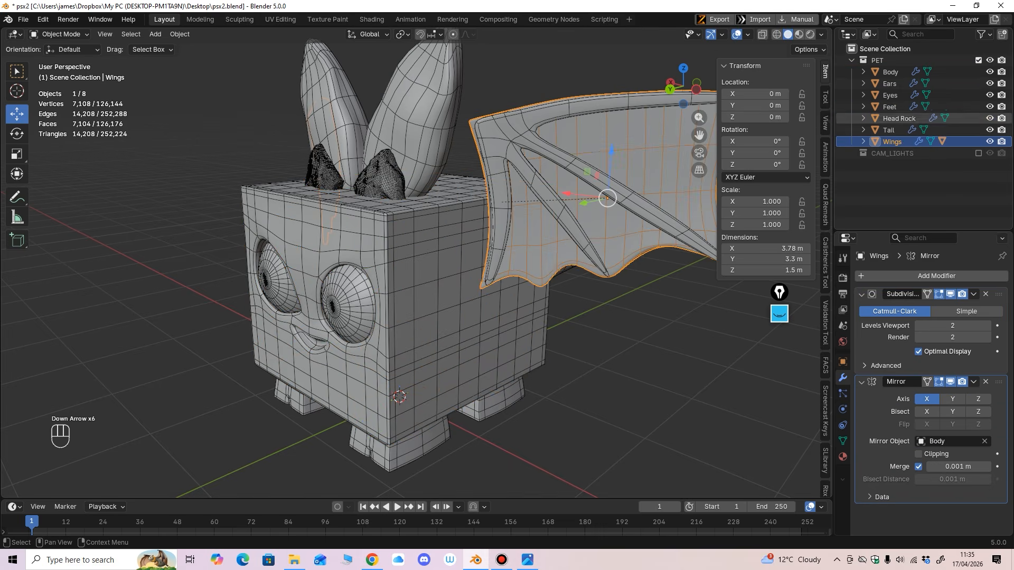
# Step: Include the CAM_LIGHTS collection in the view layer and switch to the Animation workspace
pyautogui.click(979, 153)
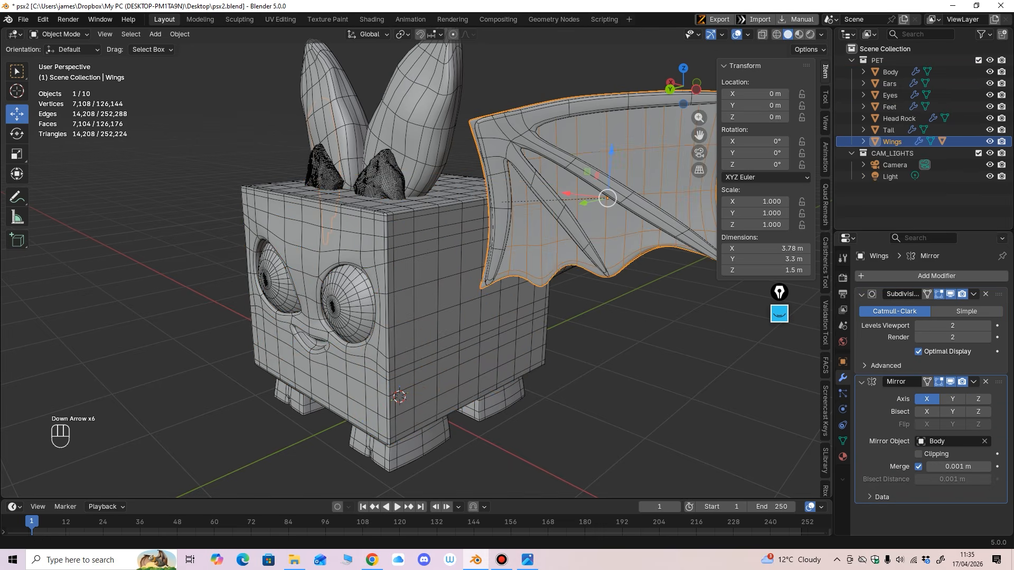
pyautogui.click(410, 19)
pyautogui.scroll(-2, 530, 243)
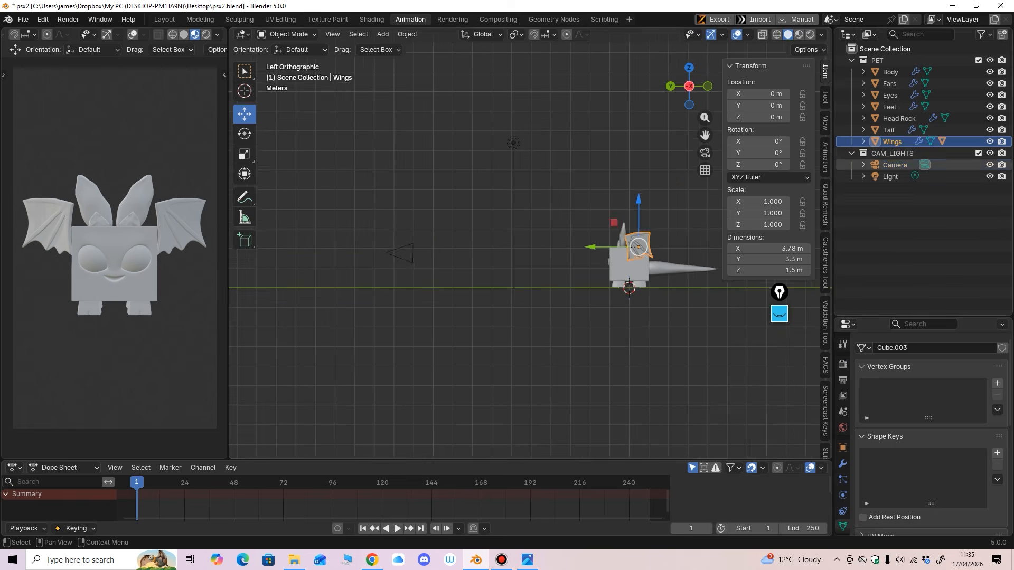
# Step: Select the Camera, try moving it slightly away from the creature, and undo the move
pyautogui.click(895, 165)
pyautogui.scroll(-2, 603, 246)
pyautogui.moveTo(430, 250); pyautogui.dragTo(416, 247)
pyautogui.hotkey('ctrl', 'z')
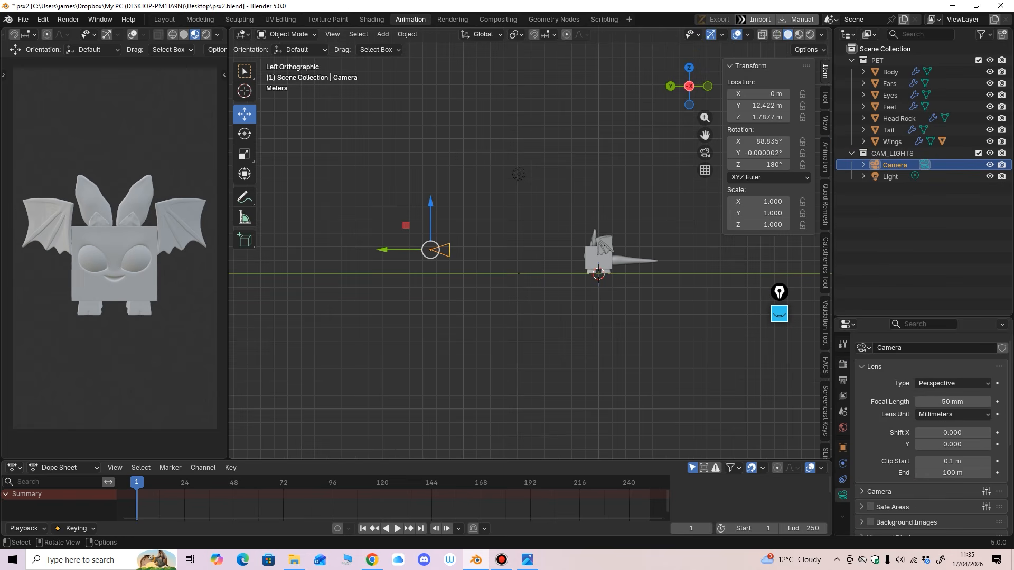
# Step: Raise the Light to about Y 5.86 m, Z 7.55 m and display the camera viewport in rendered shading
pyautogui.click(518, 174)
pyautogui.moveTo(519, 174)
pyautogui.mouseDown()
pyautogui.moveTo(526, 167)
pyautogui.moveTo(519, 172)
pyautogui.mouseUp()
pyautogui.hotkey('ctrl', 'z')
pyautogui.click(205, 34)
pyautogui.scroll(1, 533, 247)
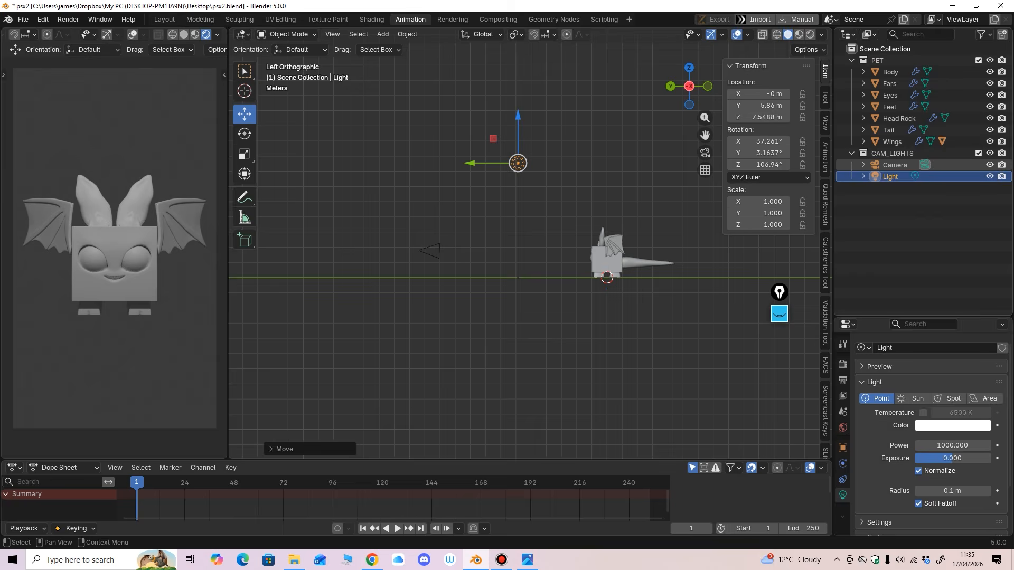
# Step: Move the Camera back along Y to about 13.15 m and the Light to about Y 5.79 m, Z 7.83 m
pyautogui.click(895, 164)
pyautogui.press('g')
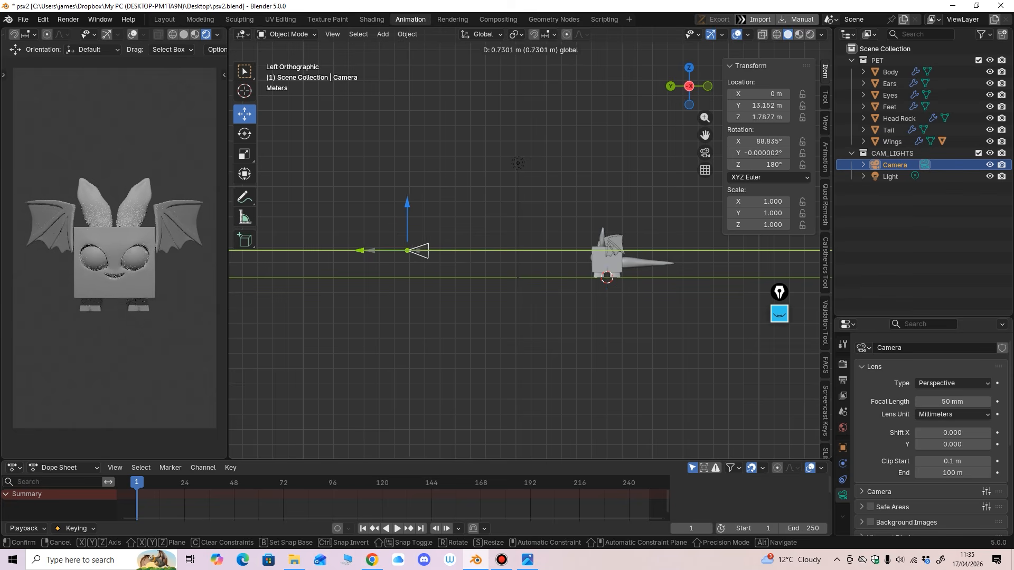
pyautogui.moveTo(361, 250); pyautogui.dragTo(361, 251)
pyautogui.click(518, 163)
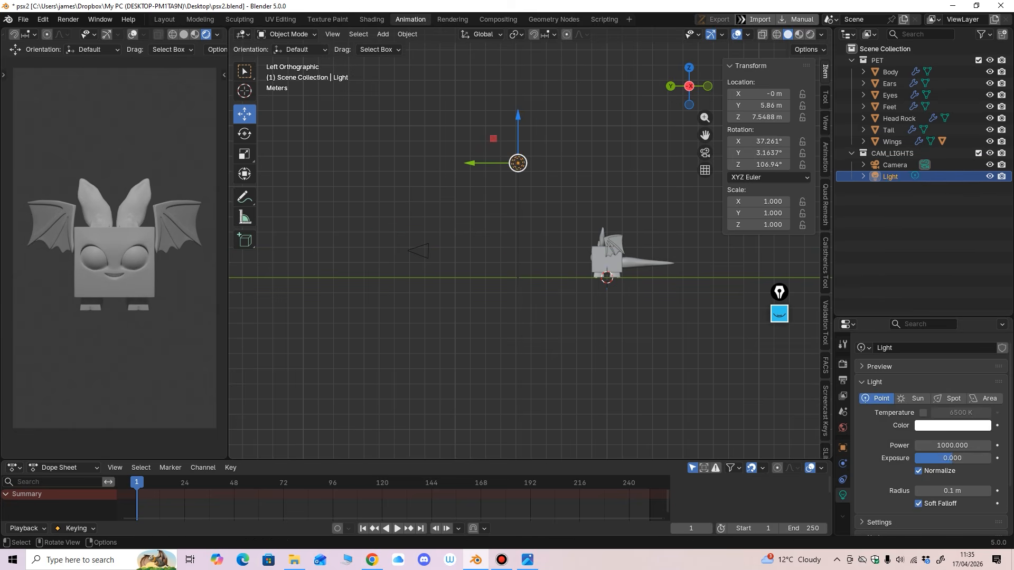
pyautogui.moveTo(518, 162); pyautogui.dragTo(519, 158)
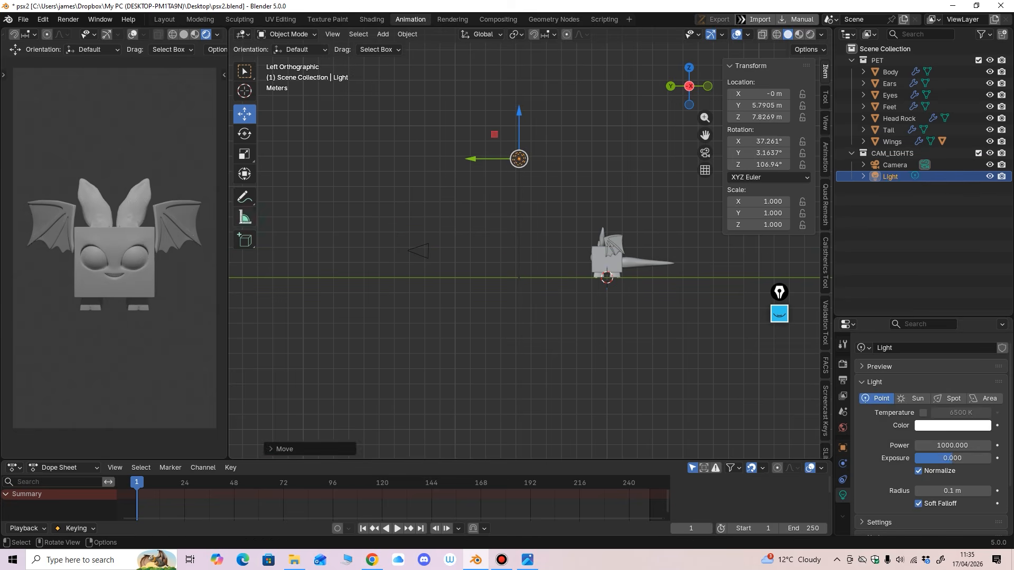
# Step: Bring the Camera closer to the creature along Y, to 12.77 m
pyautogui.click(419, 251)
pyautogui.moveTo(407, 250)
pyautogui.mouseDown()
pyautogui.moveTo(394, 259)
pyautogui.moveTo(413, 250)
pyautogui.mouseUp()
pyautogui.hotkey('ctrl', 'z')
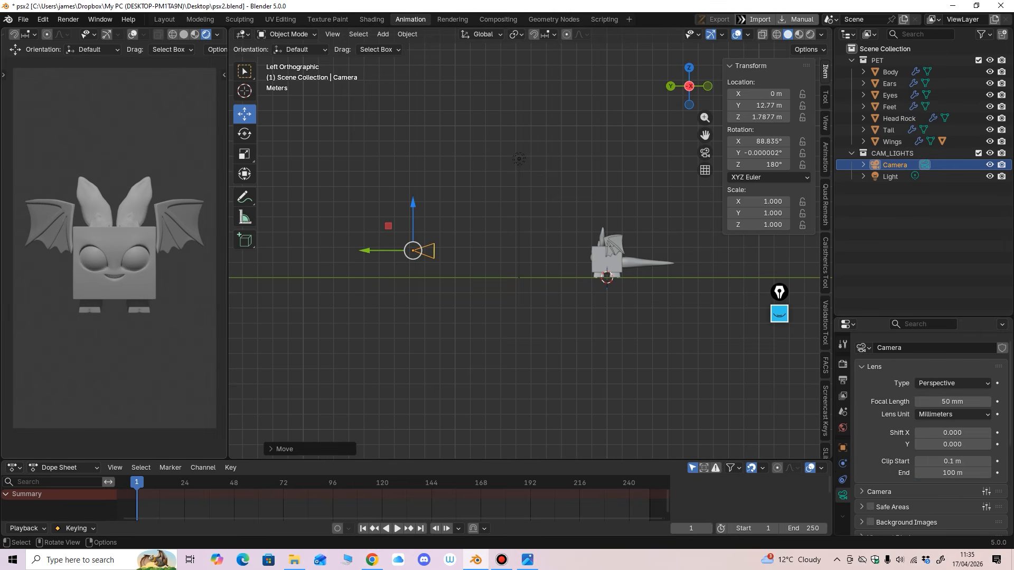
# Step: Frame the camera bounds in the camera viewport
pyautogui.scroll(8, 113, 34)
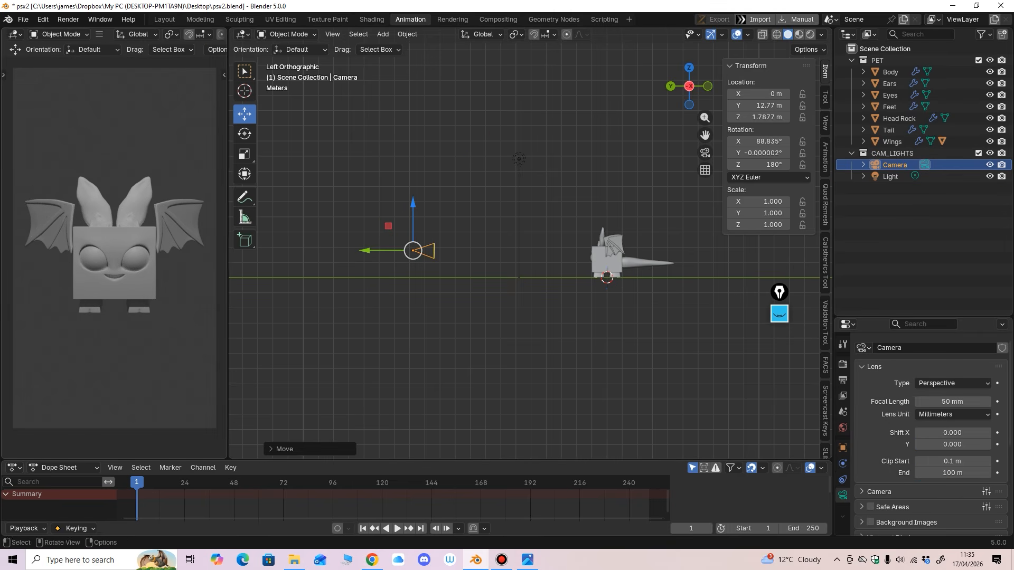
pyautogui.click(100, 34)
pyautogui.moveTo(120, 47)
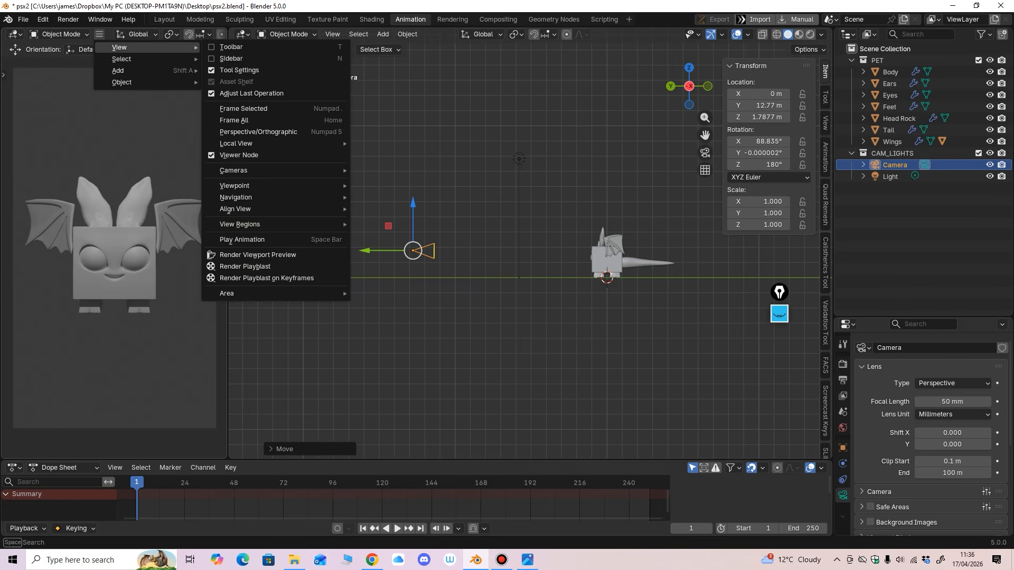
pyautogui.moveTo(234, 170)
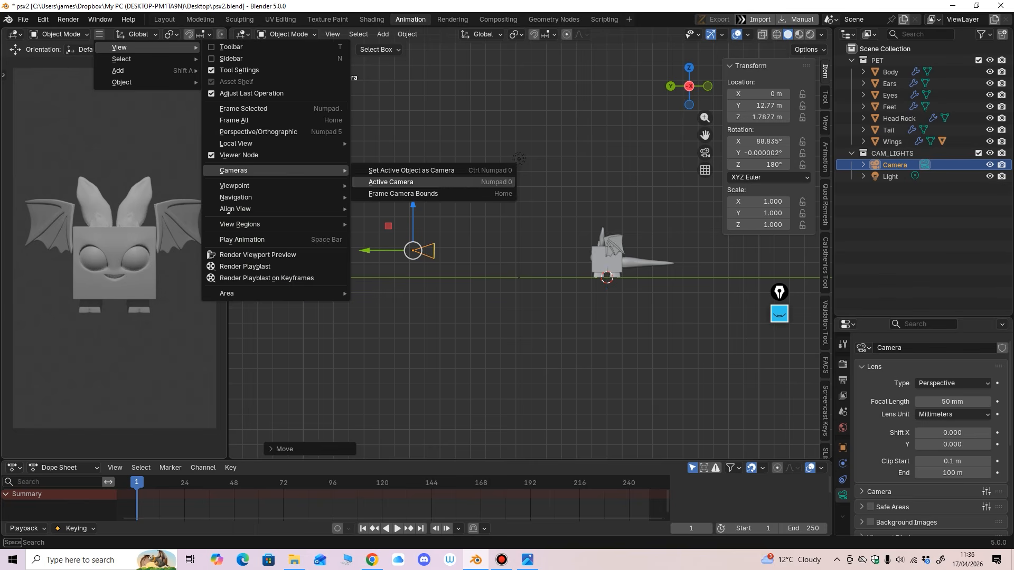
pyautogui.click(403, 193)
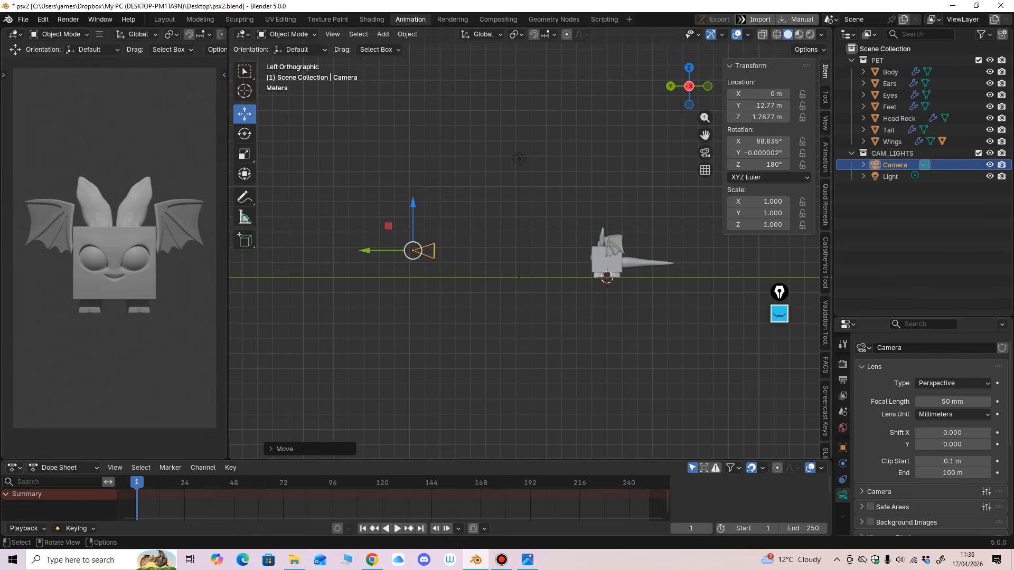
# Step: Nudge the Camera to about Y 12.74 m, Z 1.75 m, then narrow the camera viewport and make the Dope Sheet taller
pyautogui.moveTo(413, 250); pyautogui.dragTo(414, 251)
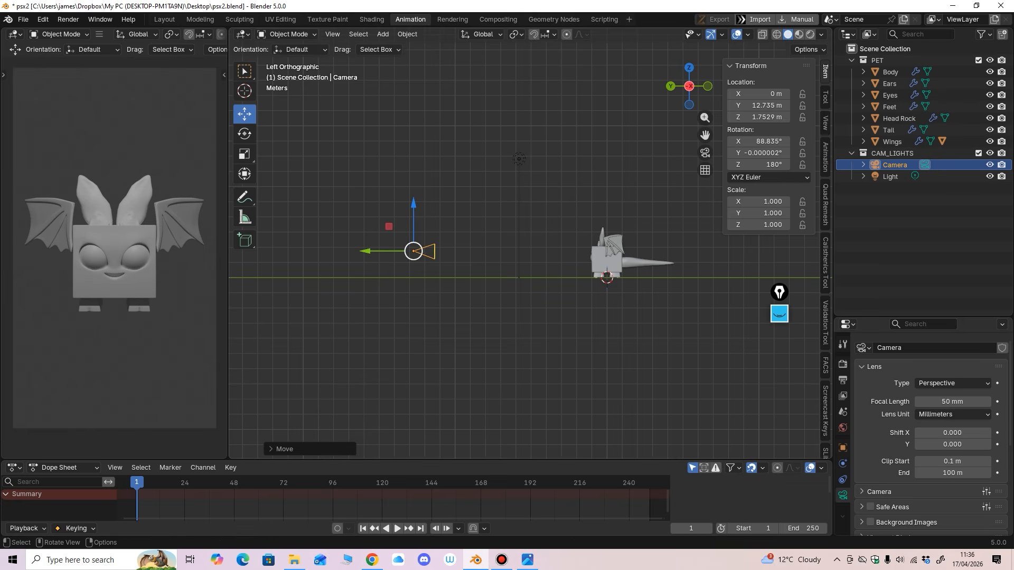
pyautogui.moveTo(228, 264); pyautogui.dragTo(219, 264)
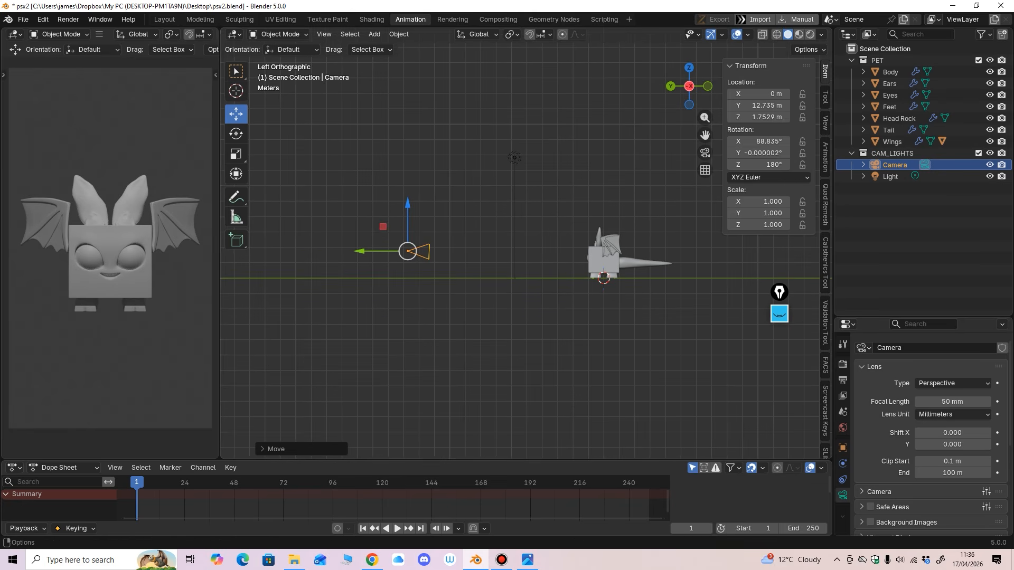
pyautogui.moveTo(412, 460); pyautogui.dragTo(412, 424)
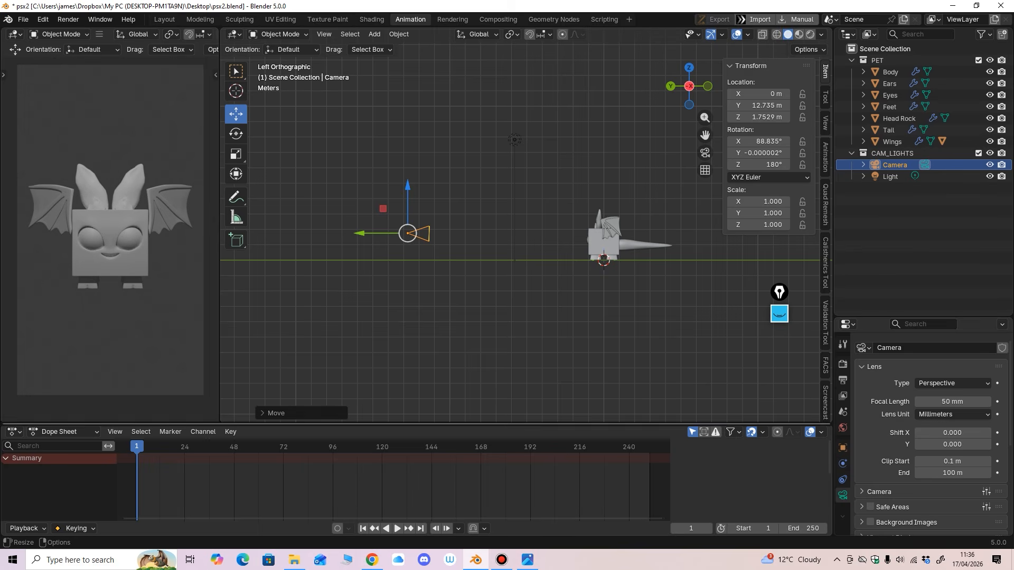
# Step: Return to the Layout workspace and examine the creature's body and face, selecting the Body and the Eyes
pyautogui.click(164, 20)
pyautogui.moveTo(416, 275)
pyautogui.mouseDown(button='middle')
pyautogui.moveTo(433, 272)
pyautogui.moveTo(416, 312)
pyautogui.moveTo(416, 259)
pyautogui.mouseUp(button='middle')
pyautogui.click(416, 344)
pyautogui.moveTo(416, 343); pyautogui.dragTo(456, 304, button='middle')
pyautogui.moveTo(412, 253); pyautogui.dragTo(401, 269, button='middle')
pyautogui.keyDown('ctrl'); pyautogui.moveTo(401, 269); pyautogui.dragTo(367, 333, button='middle'); pyautogui.keyUp('ctrl')
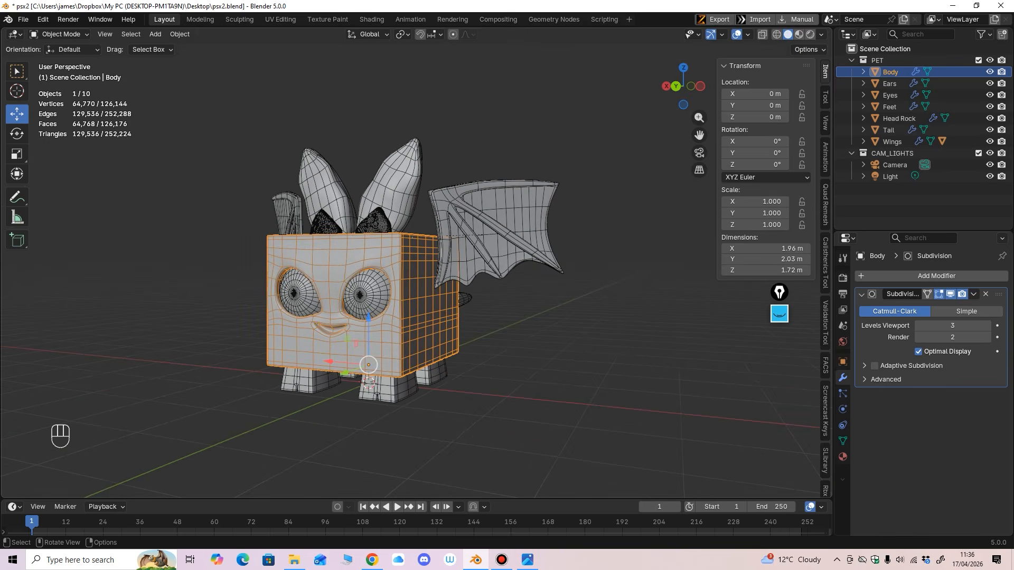
pyautogui.moveTo(367, 332); pyautogui.dragTo(364, 337, button='middle')
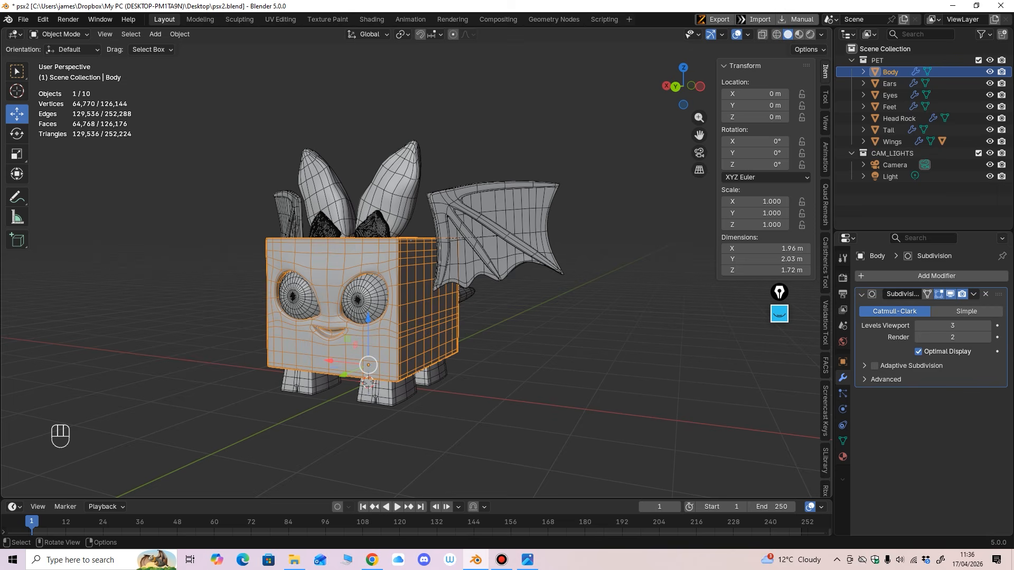
pyautogui.click(361, 300)
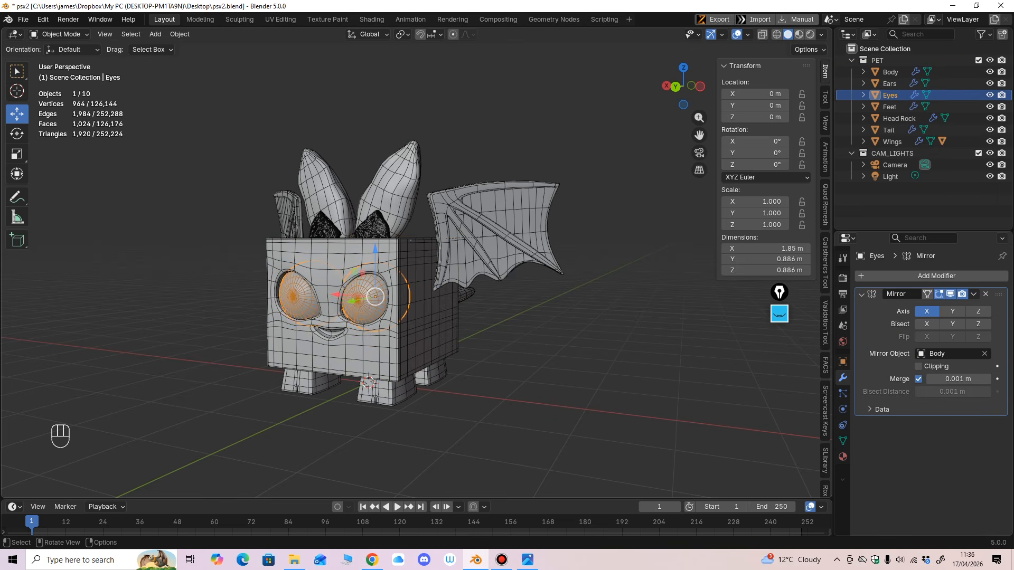
# Step: Check the Animation workspace briefly, return to Layout and select the Tail from a side-rear view
pyautogui.click(410, 19)
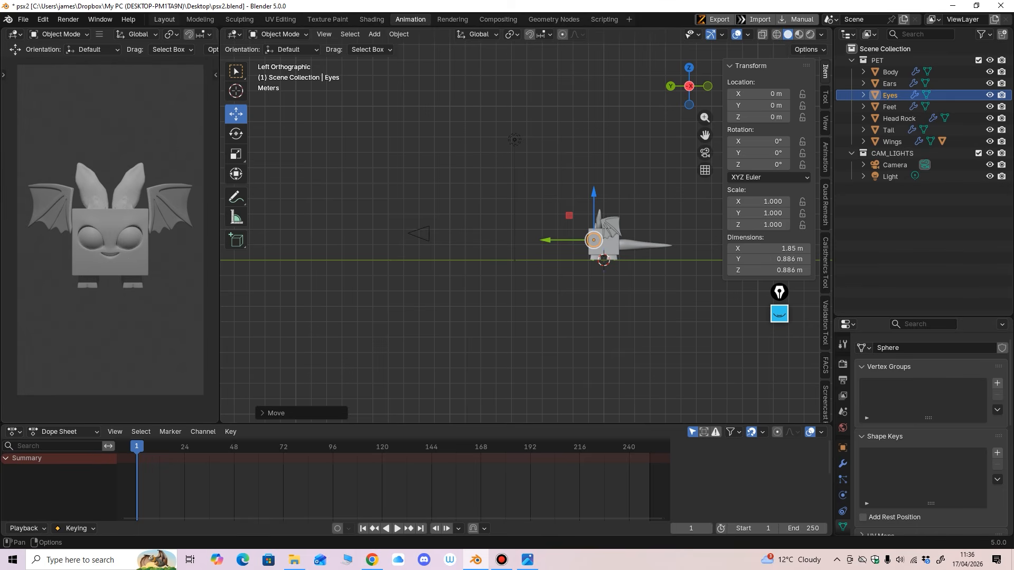
pyautogui.click(164, 19)
pyautogui.moveTo(377, 296); pyautogui.dragTo(521, 290, button='middle')
pyautogui.click(472, 292)
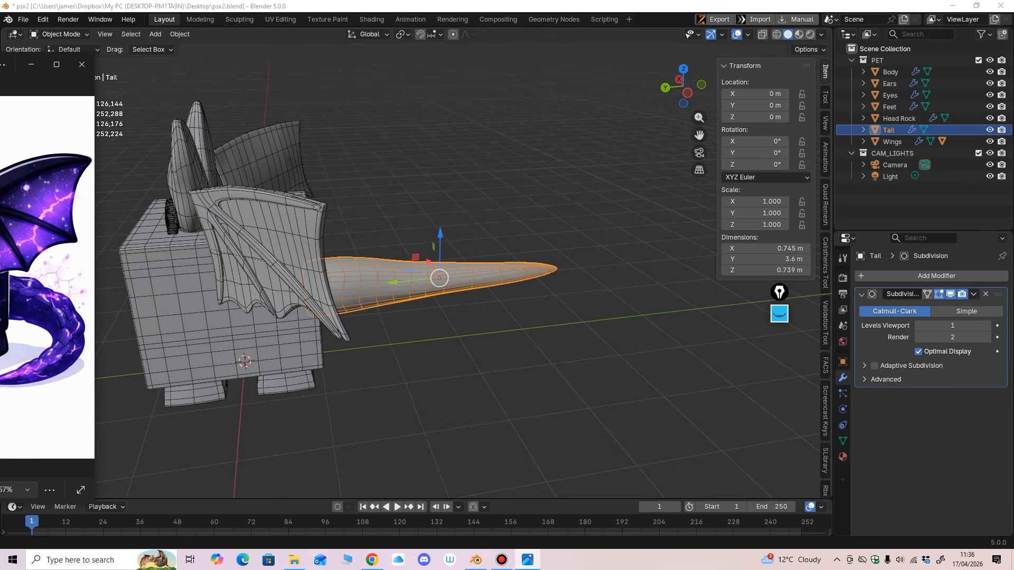
# Step: Compare the Tail with the reference image and inspect its mesh up close
pyautogui.moveTo(0, 67); pyautogui.dragTo(0, 53)
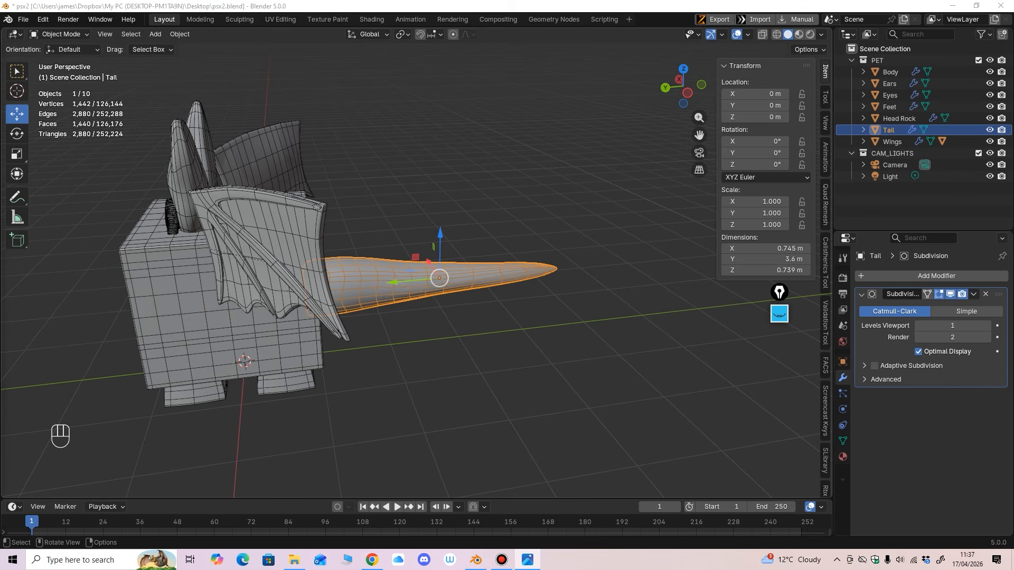
pyautogui.moveTo(424, 272); pyautogui.dragTo(413, 285, button='middle')
pyautogui.scroll(1, 413, 284)
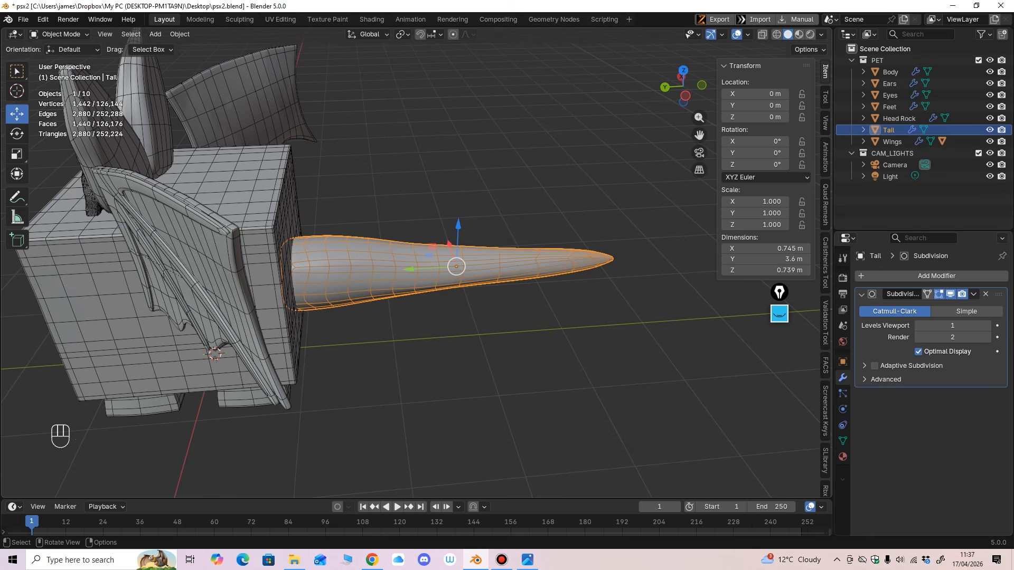
pyautogui.scroll(3, 413, 284)
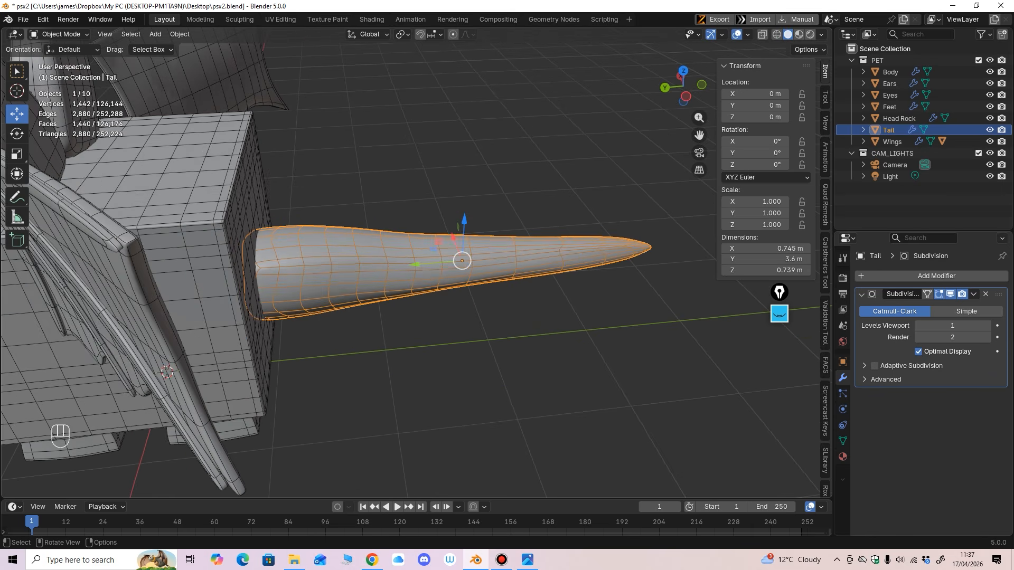
pyautogui.scroll(2, 413, 284)
pyautogui.moveTo(413, 285)
pyautogui.mouseDown(button='middle')
pyautogui.moveTo(419, 267)
pyautogui.moveTo(401, 249)
pyautogui.moveTo(409, 280)
pyautogui.moveTo(406, 258)
pyautogui.moveTo(370, 264)
pyautogui.moveTo(405, 290)
pyautogui.moveTo(436, 262)
pyautogui.moveTo(401, 270)
pyautogui.mouseUp(button='middle')
pyautogui.scroll(-2, 416, 265)
pyautogui.scroll(-2, 435, 262)
pyautogui.scroll(2, 408, 272)
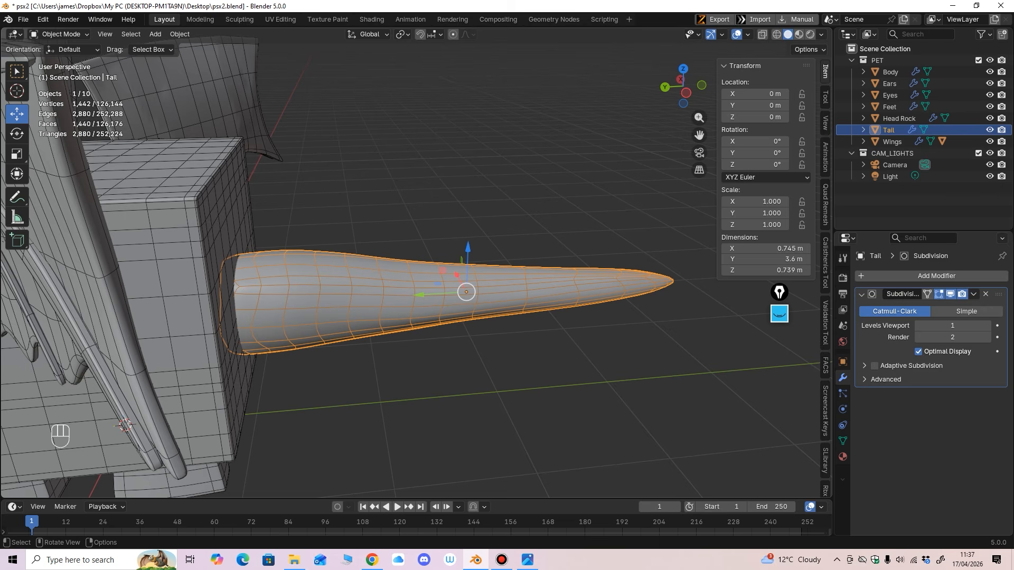
# Step: Try a Multiresolution modifier on the Tail, look over its subdivision options and remove it
pyautogui.click(872, 276)
pyautogui.moveTo(871, 277)
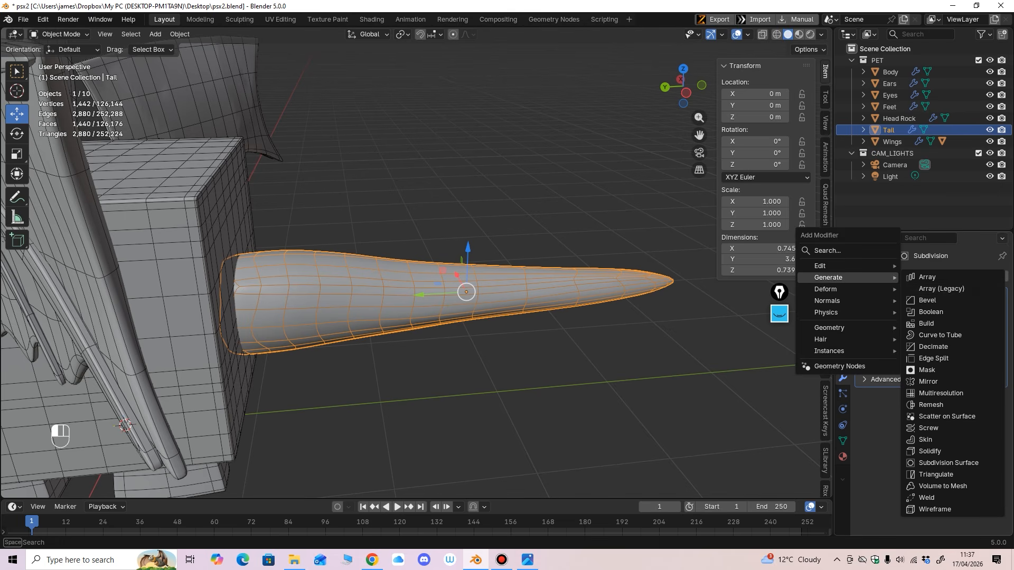
pyautogui.click(941, 394)
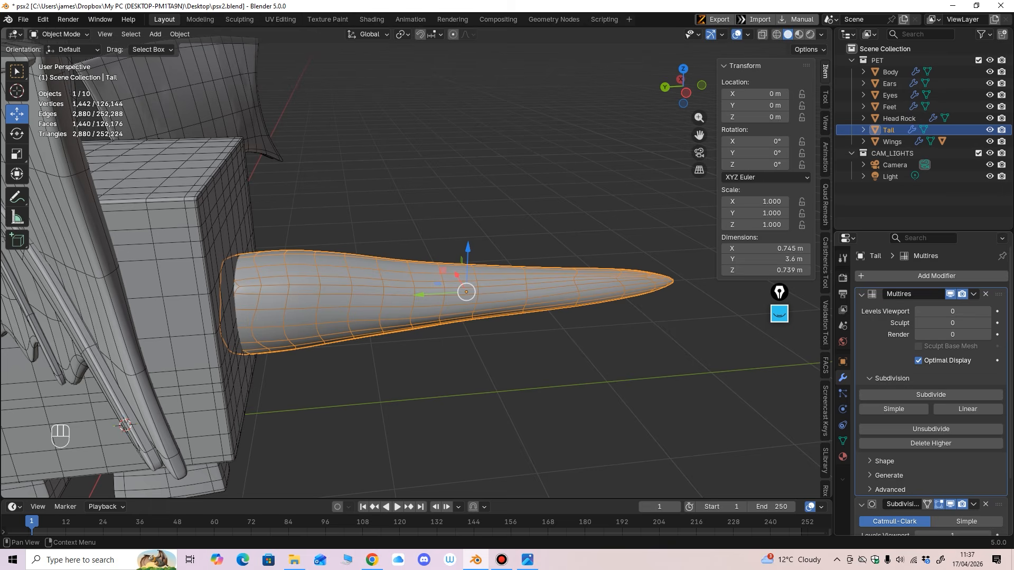
pyautogui.moveTo(940, 394)
pyautogui.mouseDown(button='middle')
pyautogui.moveTo(940, 331)
pyautogui.moveTo(940, 383)
pyautogui.mouseUp(button='middle')
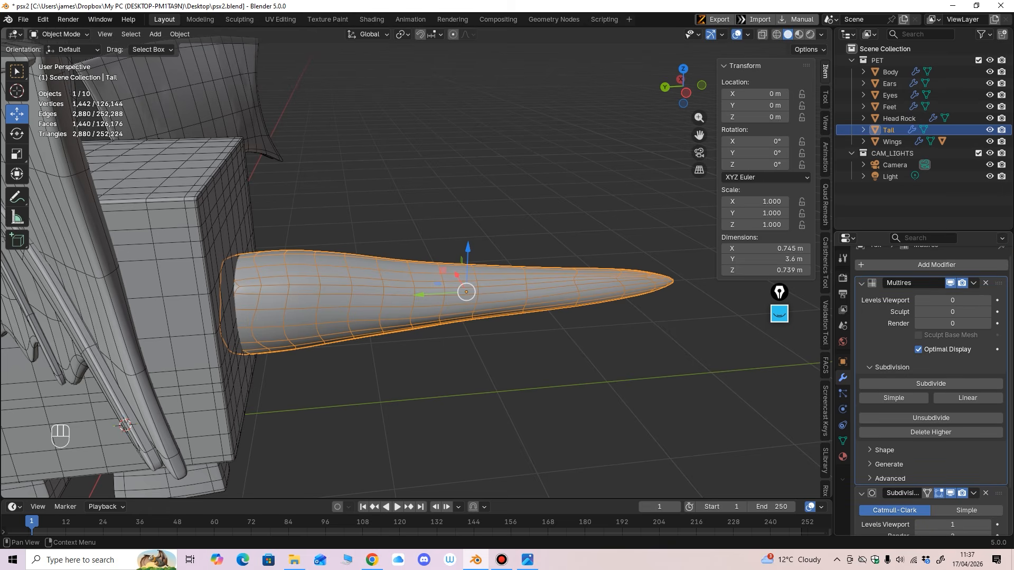
pyautogui.click(985, 283)
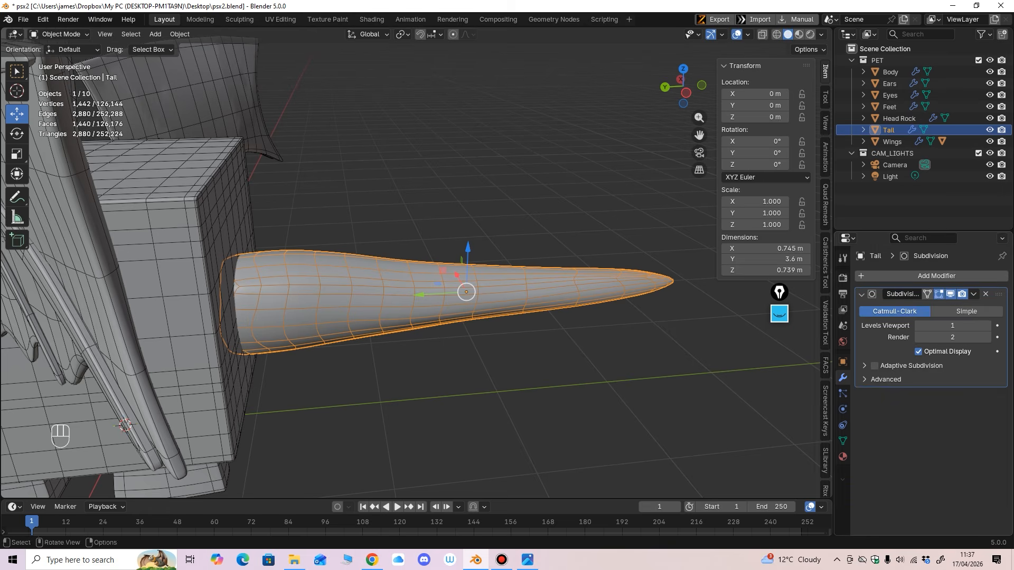
# Step: Add a single-bone armature at the world origin, working in the left orthographic view
pyautogui.keyDown('ctrl'); pyautogui.moveTo(415, 263); pyautogui.dragTo(396, 272, button='middle'); pyautogui.keyUp('ctrl')
pyautogui.click(156, 34)
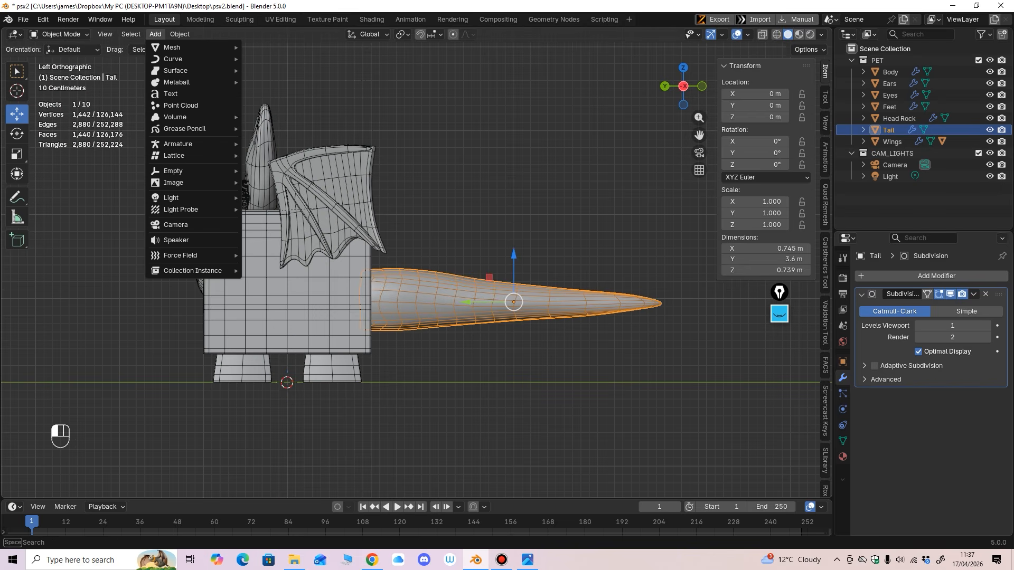
pyautogui.moveTo(178, 144)
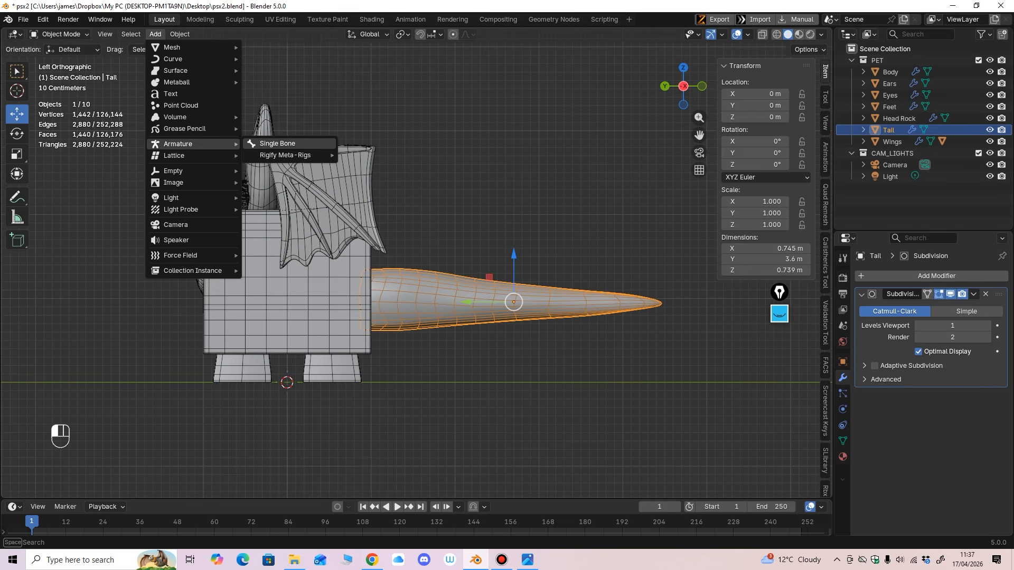
pyautogui.click(277, 143)
pyautogui.keyDown('shift'); pyautogui.moveTo(369, 274); pyautogui.dragTo(454, 248, button='middle'); pyautogui.keyUp('shift')
pyautogui.moveTo(454, 249)
pyautogui.keyDown('ctrl'); pyautogui.mouseDown(button='middle')
pyautogui.moveTo(455, 280)
pyautogui.moveTo(454, 258)
pyautogui.mouseUp(button='middle'); pyautogui.keyUp('ctrl')
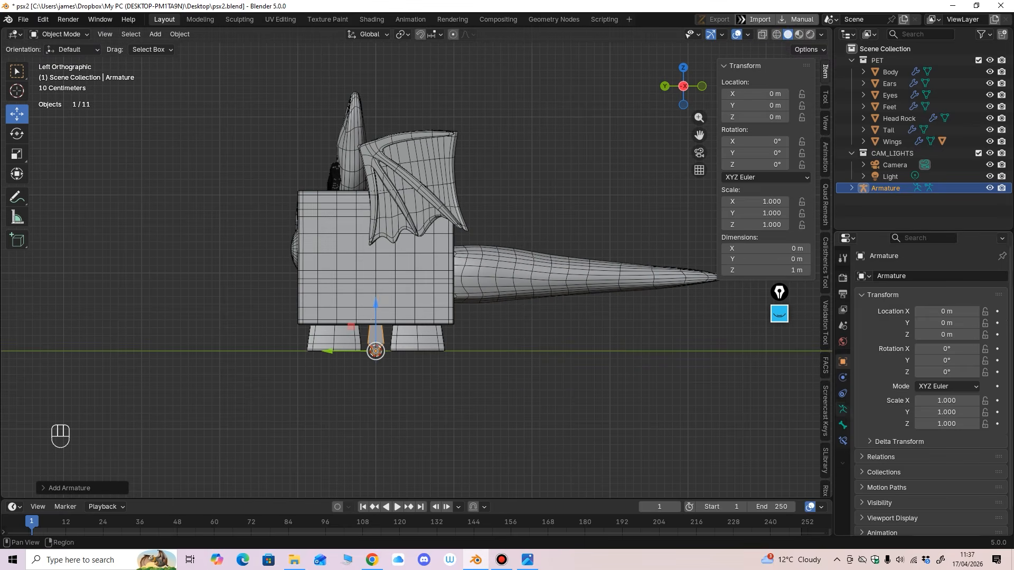
# Step: Set the armature to display in front of the creature's meshes and check the bone from the front
pyautogui.click(842, 409)
pyautogui.scroll(-3, 898, 387)
pyautogui.click(892, 386)
pyautogui.moveTo(893, 387); pyautogui.dragTo(892, 382, button='middle')
pyautogui.scroll(-2, 930, 391)
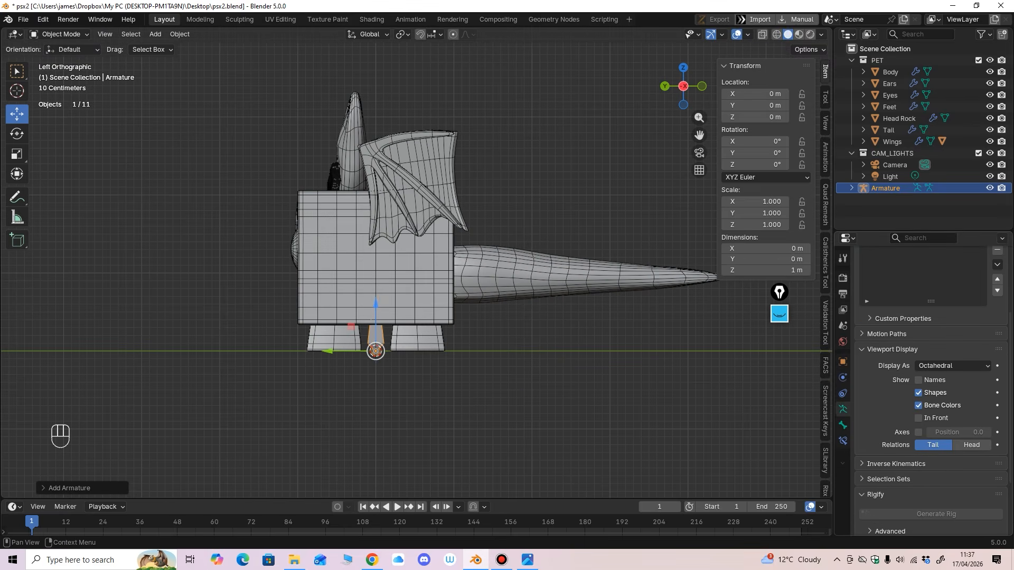
pyautogui.click(918, 418)
pyautogui.moveTo(423, 275); pyautogui.dragTo(549, 277, button='middle')
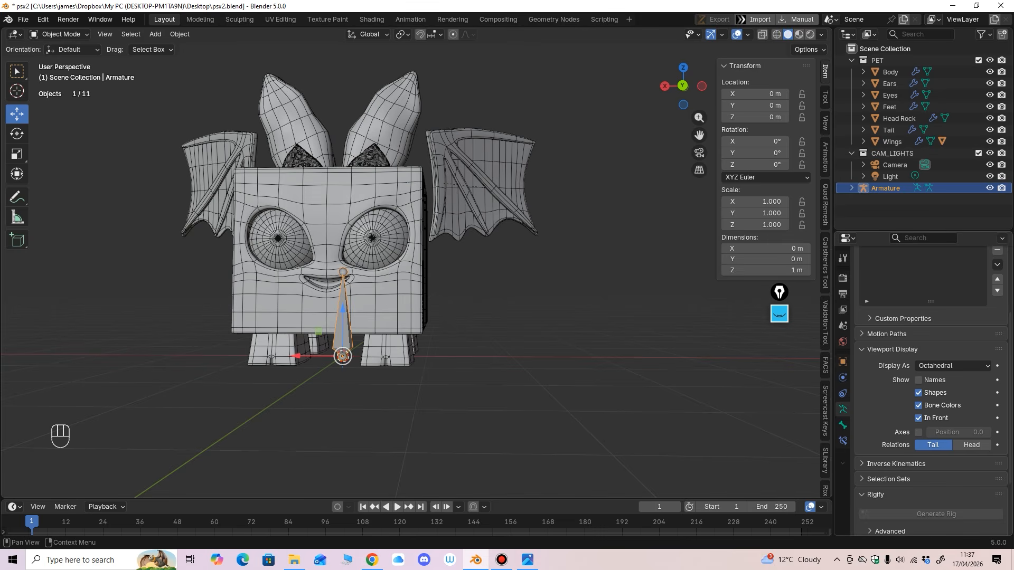
pyautogui.scroll(1, 342, 248)
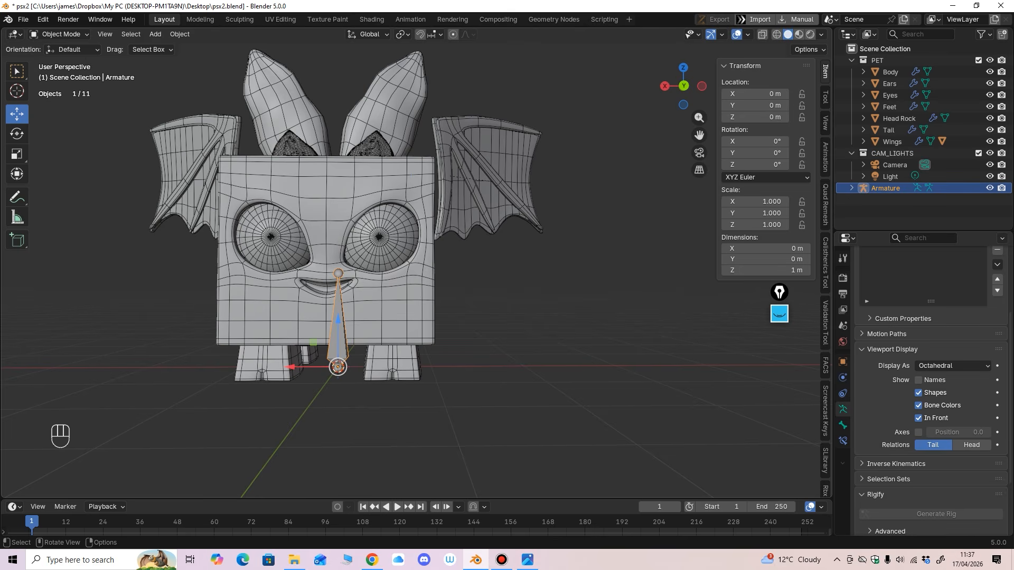
# Step: Mark the wing's inner edge with a temporary on-screen pen stroke, and collapse the annotation tools
pyautogui.moveTo(423, 275); pyautogui.dragTo(407, 316, button='middle')
pyautogui.scroll(1, 407, 316)
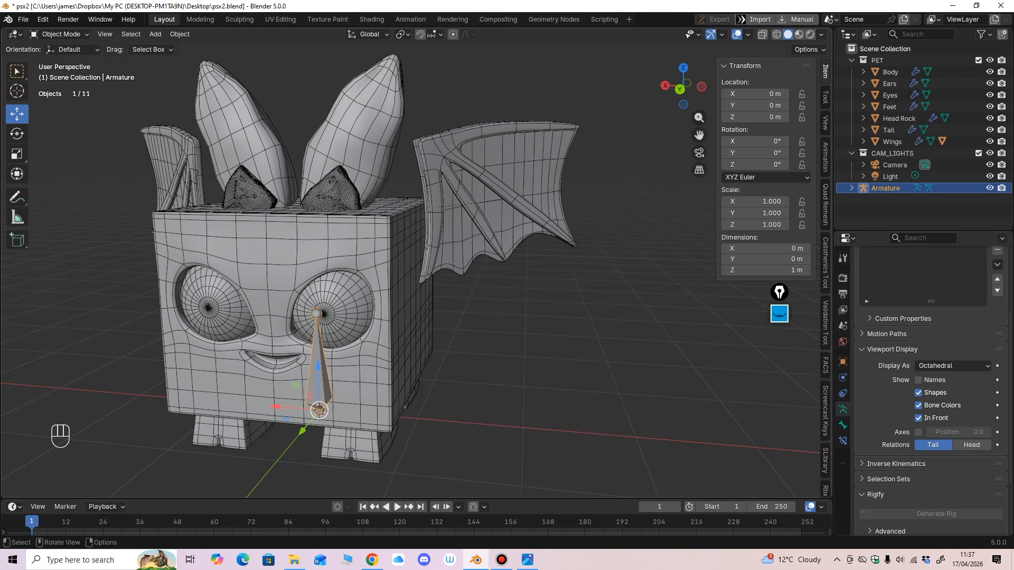
pyautogui.click(779, 314)
pyautogui.click(779, 440)
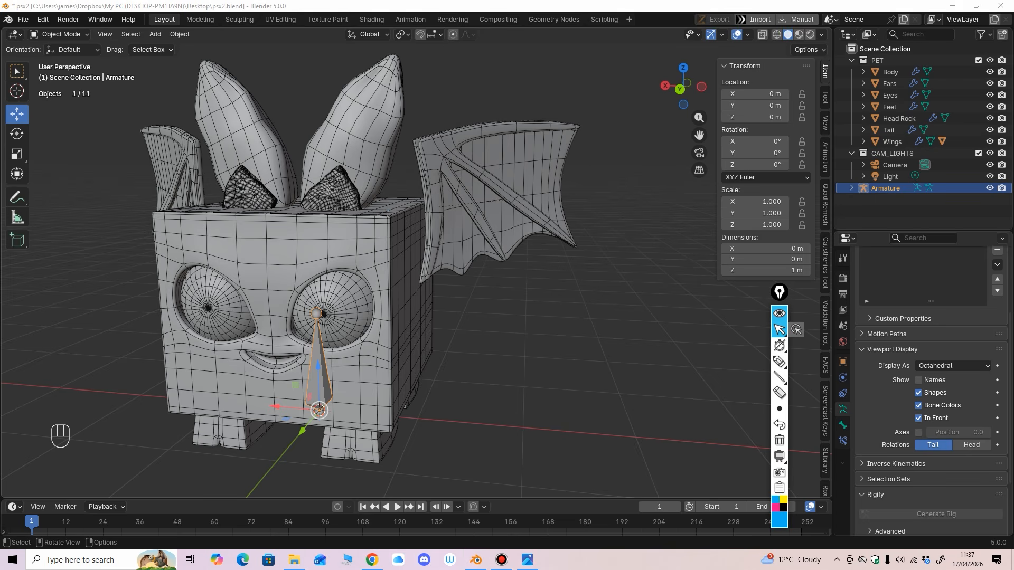
pyautogui.click(780, 362)
pyautogui.moveTo(416, 142); pyautogui.dragTo(426, 176)
pyautogui.click(780, 313)
pyautogui.moveTo(779, 292); pyautogui.dragTo(789, 315)
pyautogui.moveTo(475, 285); pyautogui.dragTo(483, 267, button='middle')
pyautogui.moveTo(483, 267)
pyautogui.keyDown('ctrl'); pyautogui.mouseDown(button='middle')
pyautogui.moveTo(483, 312)
pyautogui.moveTo(498, 221)
pyautogui.mouseUp(button='middle'); pyautogui.keyUp('ctrl')
pyautogui.moveTo(476, 285); pyautogui.dragTo(515, 300, button='middle')
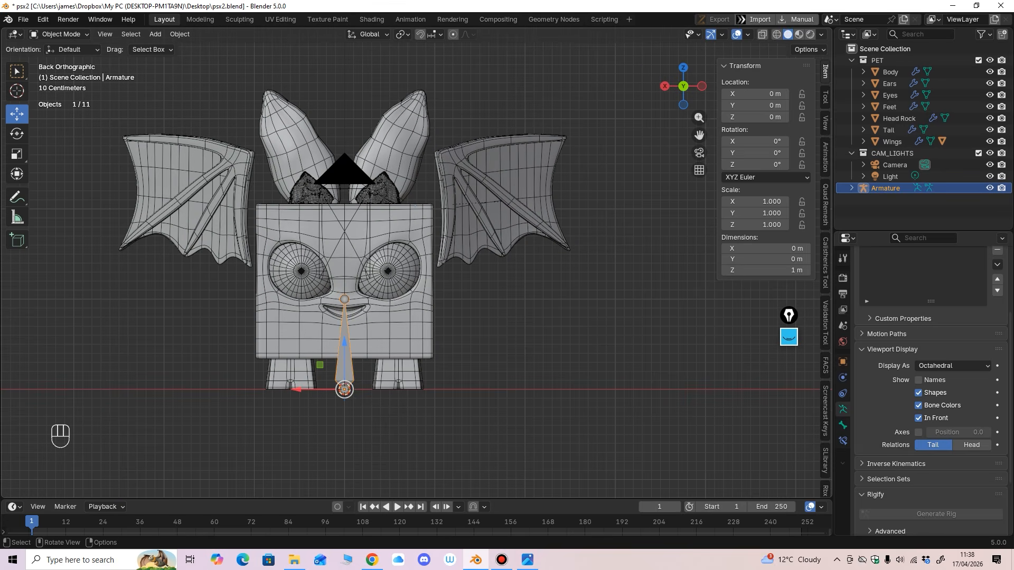
# Step: Snap the 3D cursor to the Body's origin and move the armature onto the cursor
pyautogui.click(400, 307)
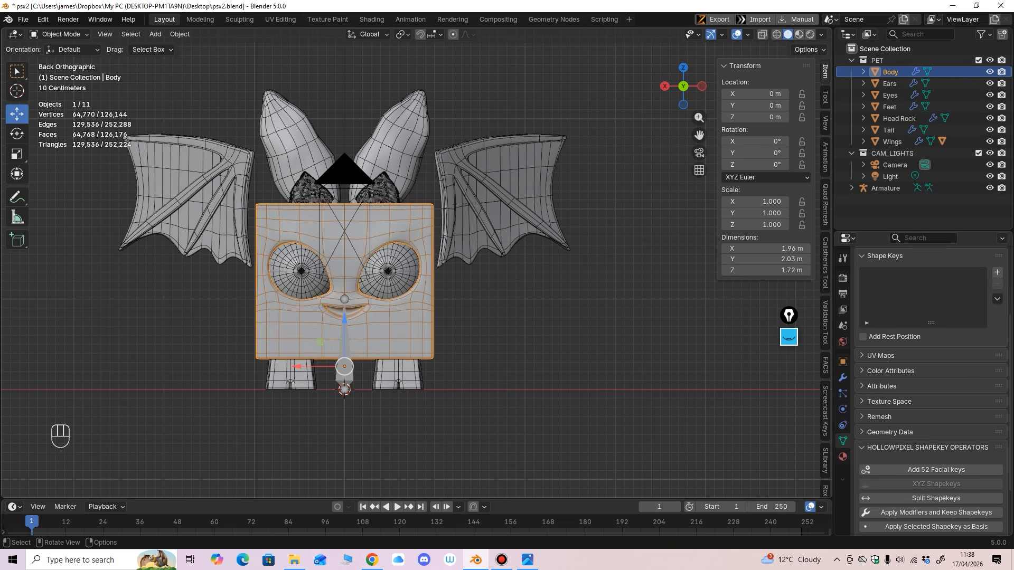
pyautogui.hotkey('shift', 's')
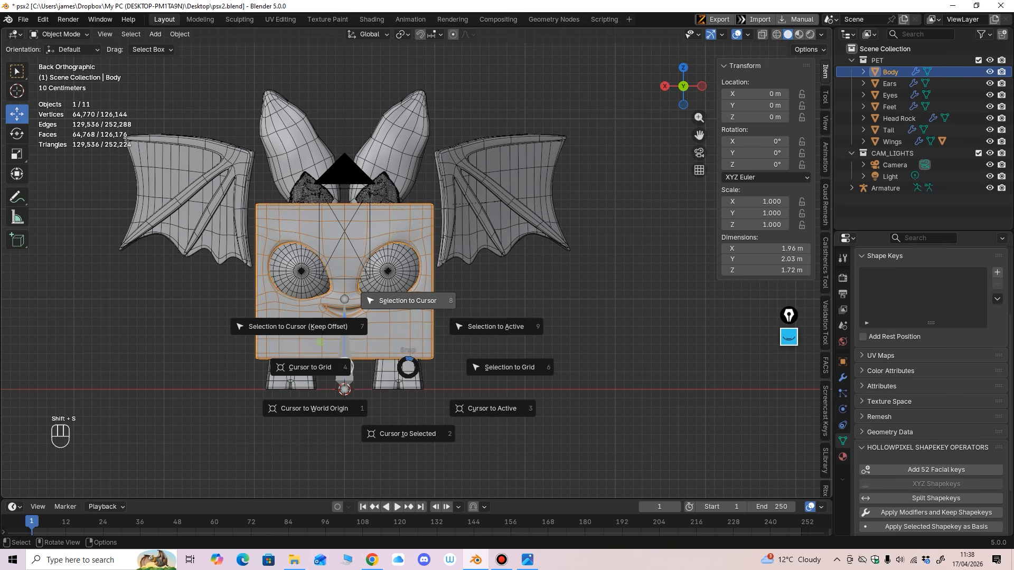
pyautogui.click(408, 434)
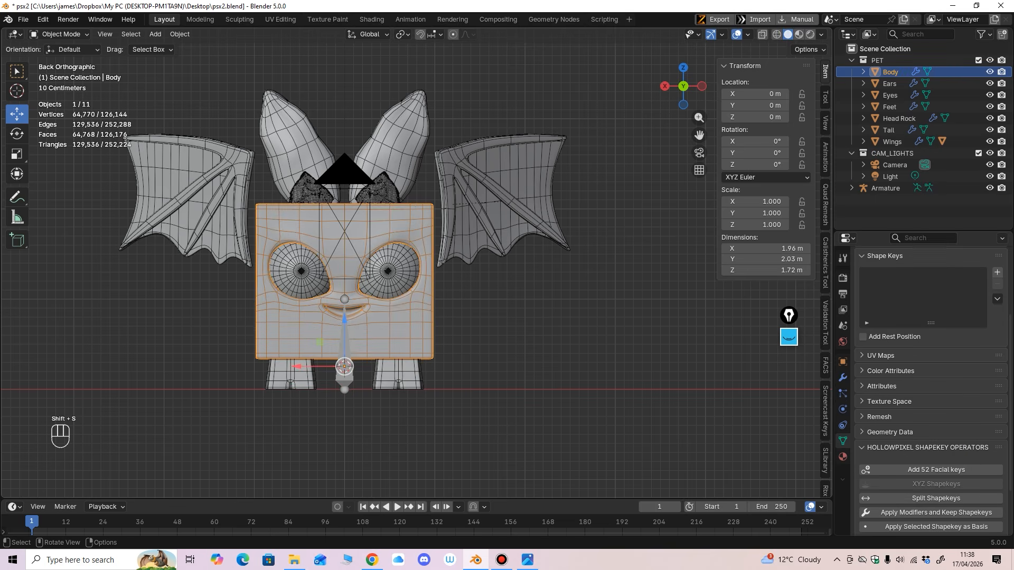
pyautogui.moveTo(408, 317)
pyautogui.mouseDown(button='middle')
pyautogui.moveTo(355, 321)
pyautogui.moveTo(408, 316)
pyautogui.mouseUp(button='middle')
pyautogui.click(344, 379)
pyautogui.hotkey('shift', 's')
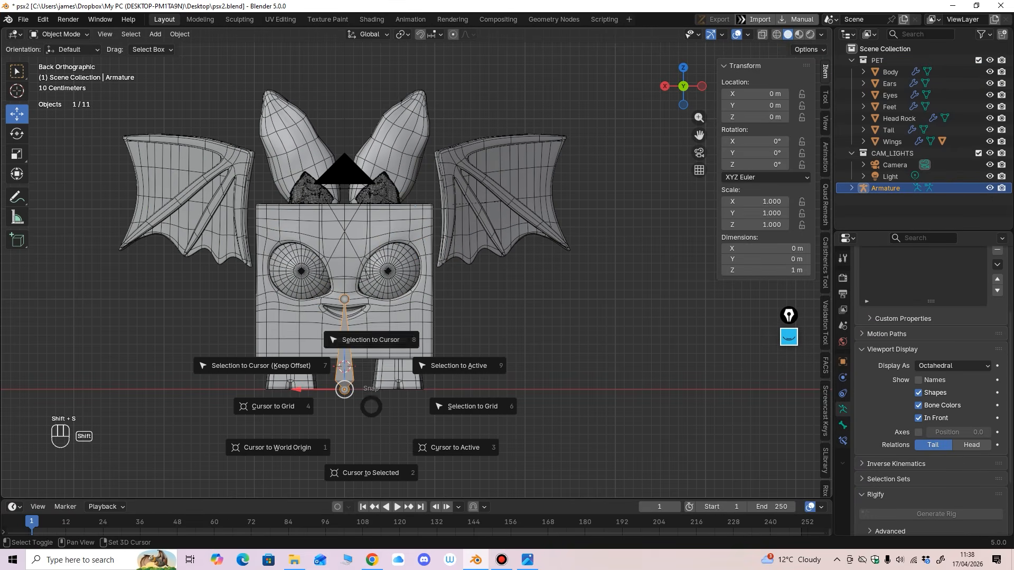
pyautogui.click(371, 340)
pyautogui.keyDown('shift'); pyautogui.moveTo(371, 339); pyautogui.dragTo(392, 277, button='middle'); pyautogui.keyUp('shift')
# Step: Duplicate the armature's bone in Edit Mode and place the copy beside the wing's inner edge, at about X -1.11 m, Z 1.20 m
pyautogui.click(58, 34)
pyautogui.click(56, 46)
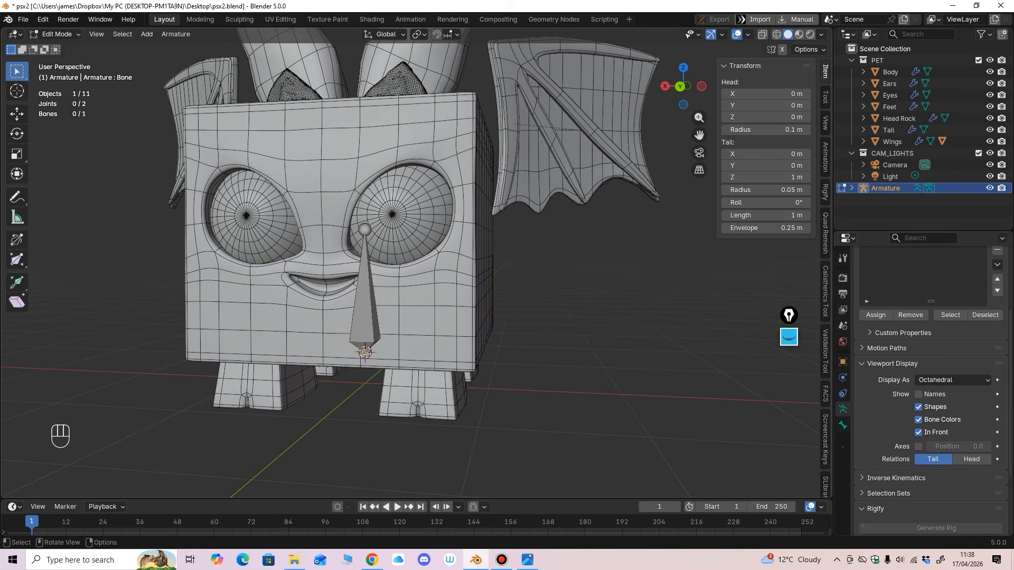
pyautogui.press('a')
pyautogui.press('ctrl+KP_1')
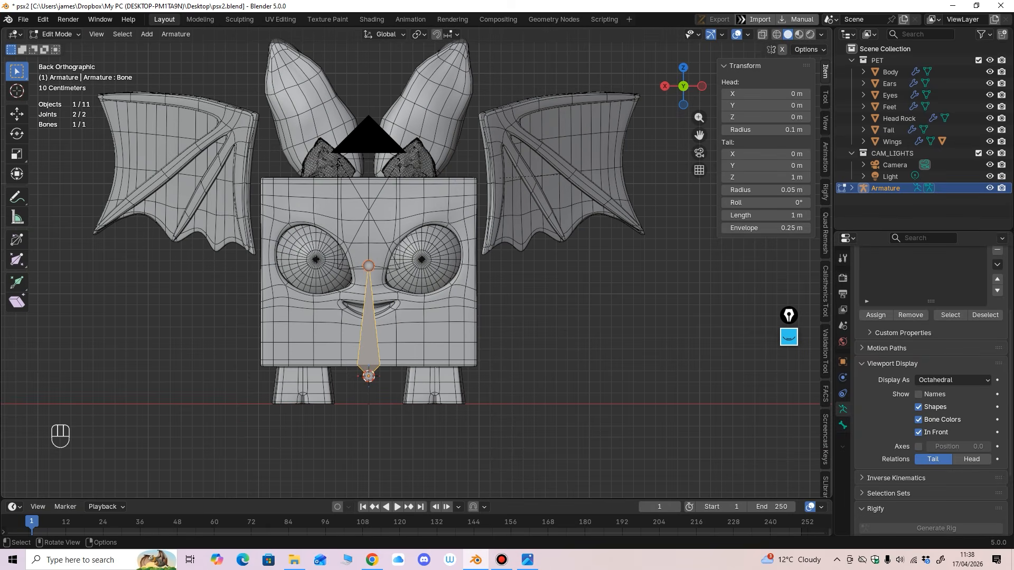
pyautogui.hotkey('shift', 'd')
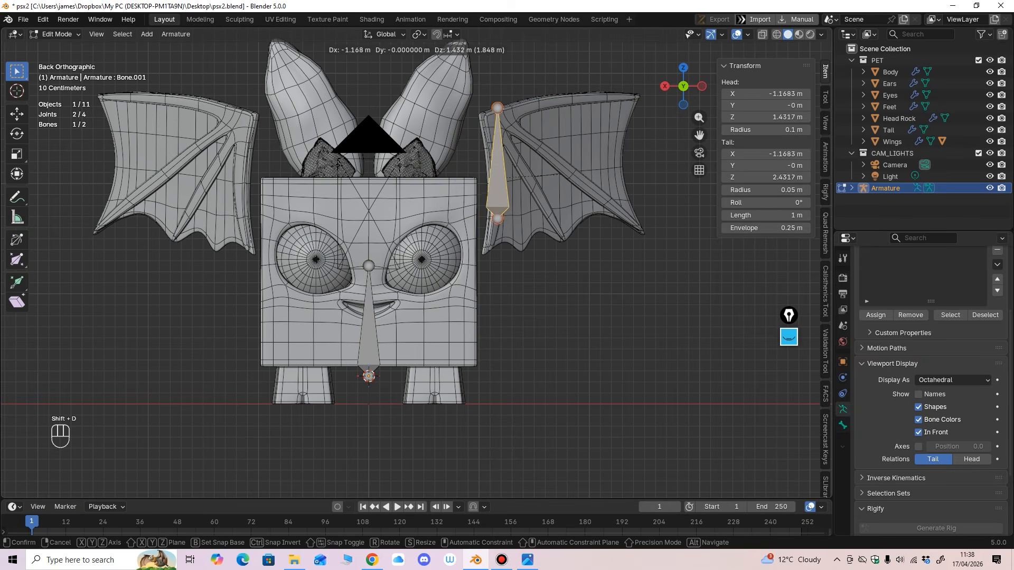
pyautogui.click(491, 188)
pyautogui.scroll(-1, 492, 189)
pyautogui.moveTo(492, 188)
pyautogui.mouseDown(button='middle')
pyautogui.moveTo(407, 204)
pyautogui.moveTo(372, 191)
pyautogui.moveTo(470, 196)
pyautogui.moveTo(492, 191)
pyautogui.moveTo(492, 179)
pyautogui.mouseUp(button='middle')
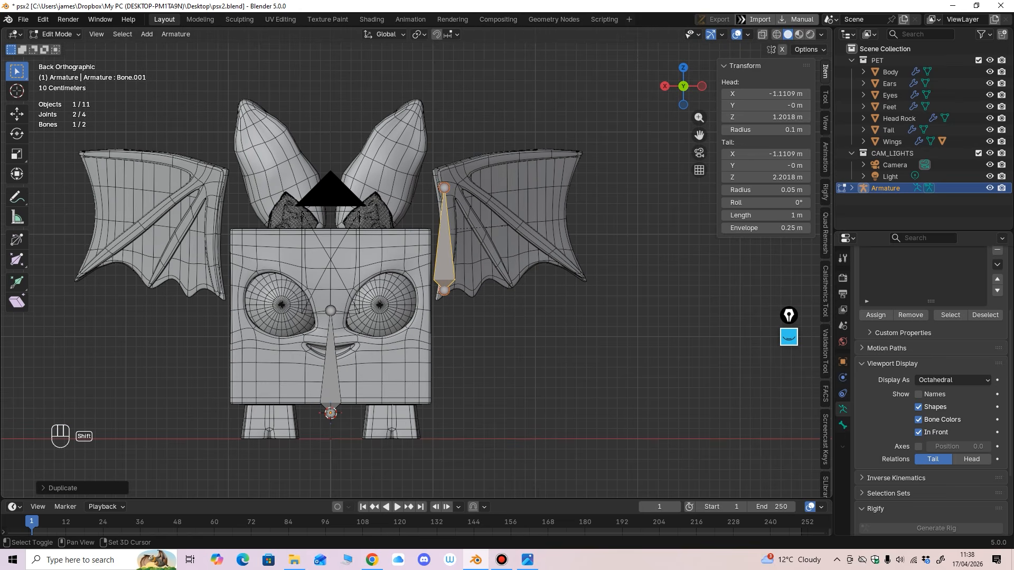
# Step: Duplicate the wing bone to the base of the ear, at about X -0.28 m, Z 1.90 m, and exclude the CAM_LIGHTS collection
pyautogui.hotkey('shift', 'd')
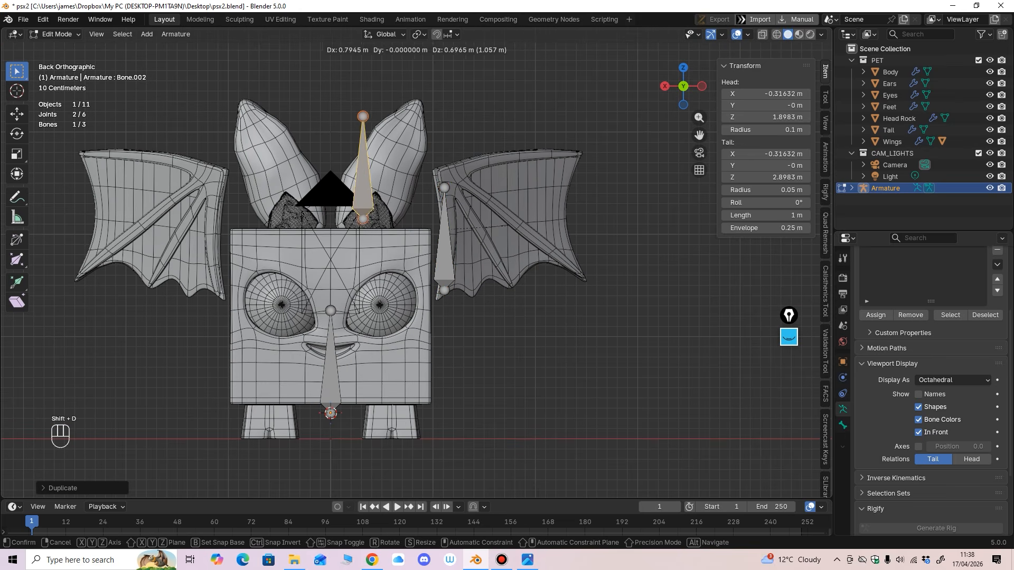
pyautogui.click(359, 166)
pyautogui.click(978, 153)
# Step: Move the ear bone forward to about Y 0.37 m and line it up with the ear's base
pyautogui.moveTo(475, 211); pyautogui.dragTo(343, 211, button='middle')
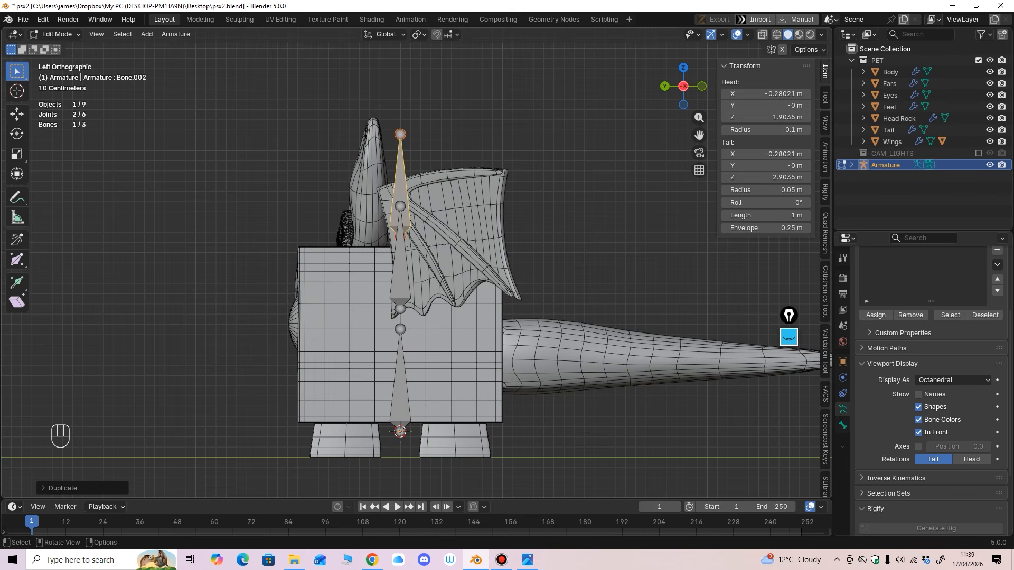
pyautogui.click(16, 114)
pyautogui.moveTo(356, 185); pyautogui.dragTo(319, 185)
pyautogui.moveTo(320, 186); pyautogui.dragTo(444, 193, button='middle')
pyautogui.moveTo(359, 138); pyautogui.dragTo(359, 147)
pyautogui.keyDown('shift'); pyautogui.moveTo(360, 147); pyautogui.dragTo(391, 148, button='middle'); pyautogui.keyUp('shift')
pyautogui.moveTo(383, 194); pyautogui.dragTo(389, 193)
pyautogui.keyDown('ctrl'); pyautogui.moveTo(389, 192); pyautogui.dragTo(415, 226, button='middle'); pyautogui.keyUp('ctrl')
# Step: Duplicate the ear bone down to the eye beneath it, at about X -0.48 m, Z 1.06 m
pyautogui.hotkey('shift', 'd')
pyautogui.click(416, 263)
pyautogui.scroll(-2, 416, 226)
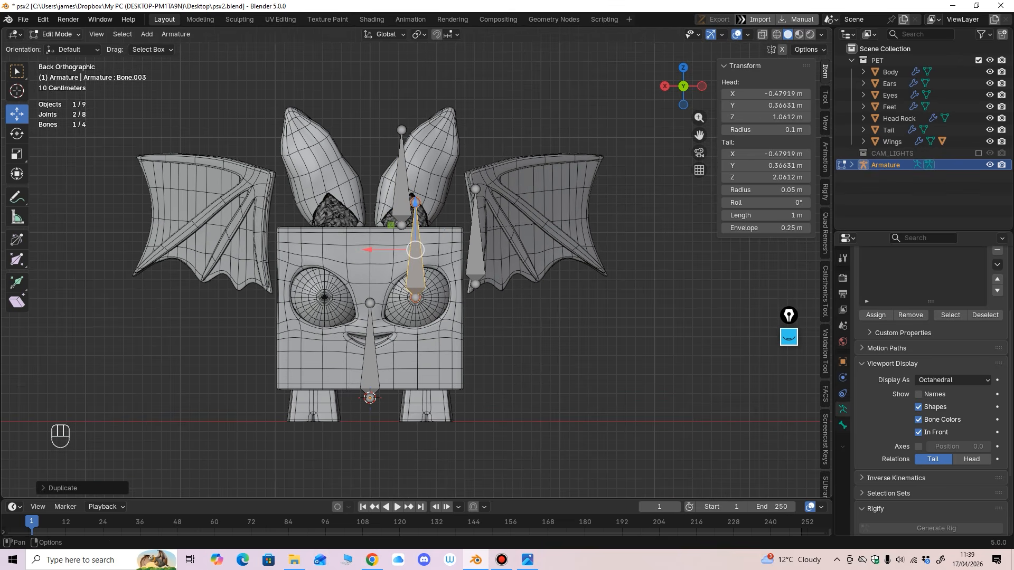
# Step: Apply the Mirror modifier on the Eyes object in Object Mode
pyautogui.click(56, 34)
pyautogui.click(63, 47)
pyautogui.keyDown('ctrl'); pyautogui.moveTo(415, 270); pyautogui.dragTo(415, 241, button='middle'); pyautogui.keyUp('ctrl')
pyautogui.click(434, 288)
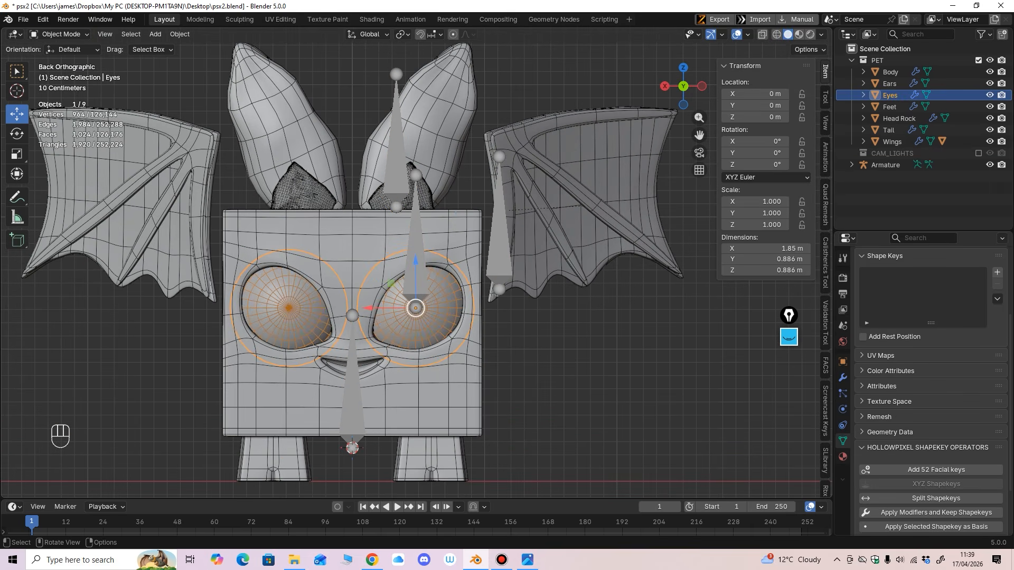
pyautogui.click(843, 377)
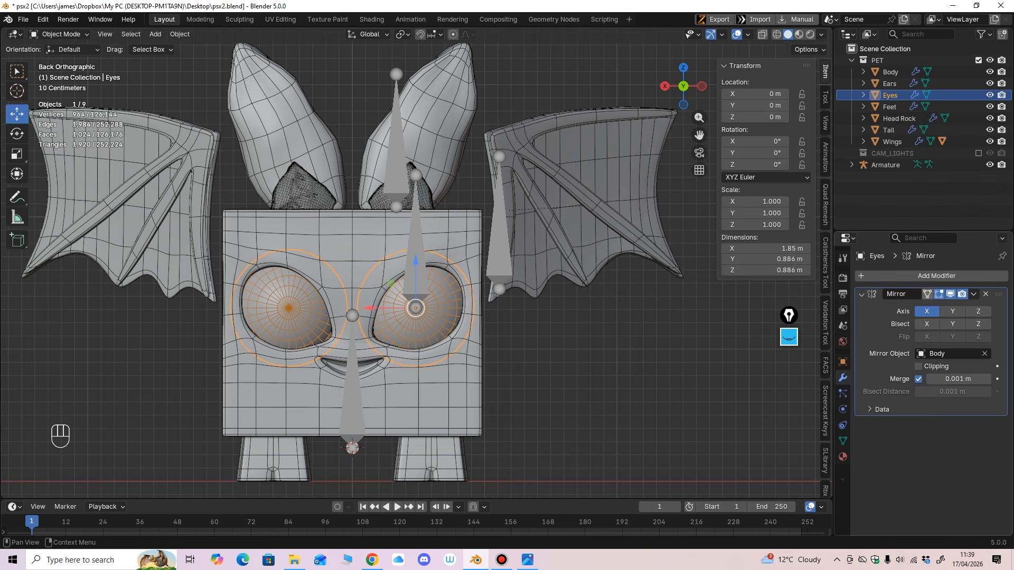
pyautogui.click(973, 293)
pyautogui.click(910, 306)
pyautogui.click(581, 338)
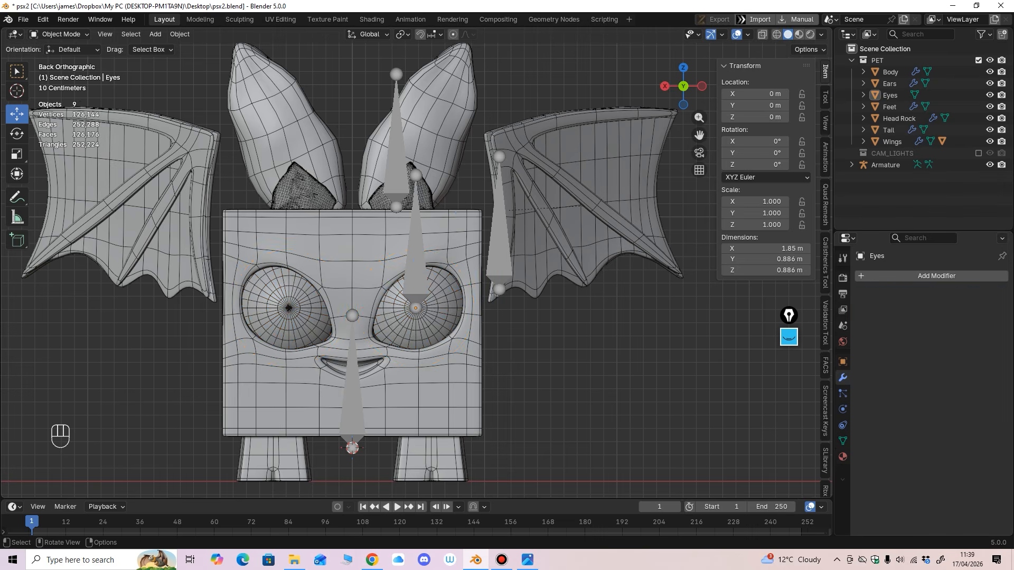
# Step: Snap the 3D cursor to the Eyes object and move the eye bone onto it in the armature's Edit Mode
pyautogui.click(434, 288)
pyautogui.hotkey('shift', 's')
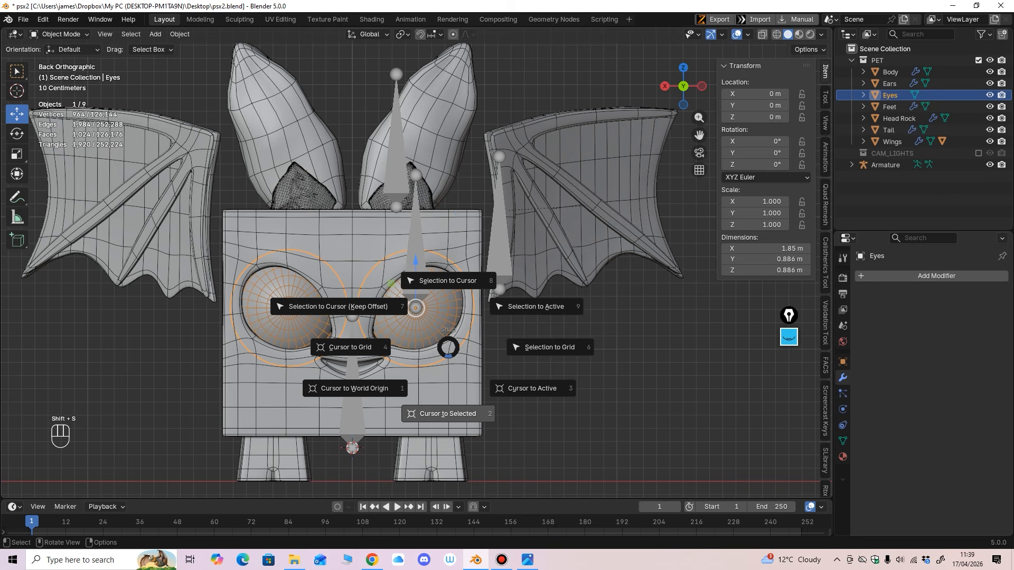
pyautogui.click(448, 413)
pyautogui.moveTo(448, 413); pyautogui.dragTo(426, 411, button='middle')
pyautogui.click(354, 401)
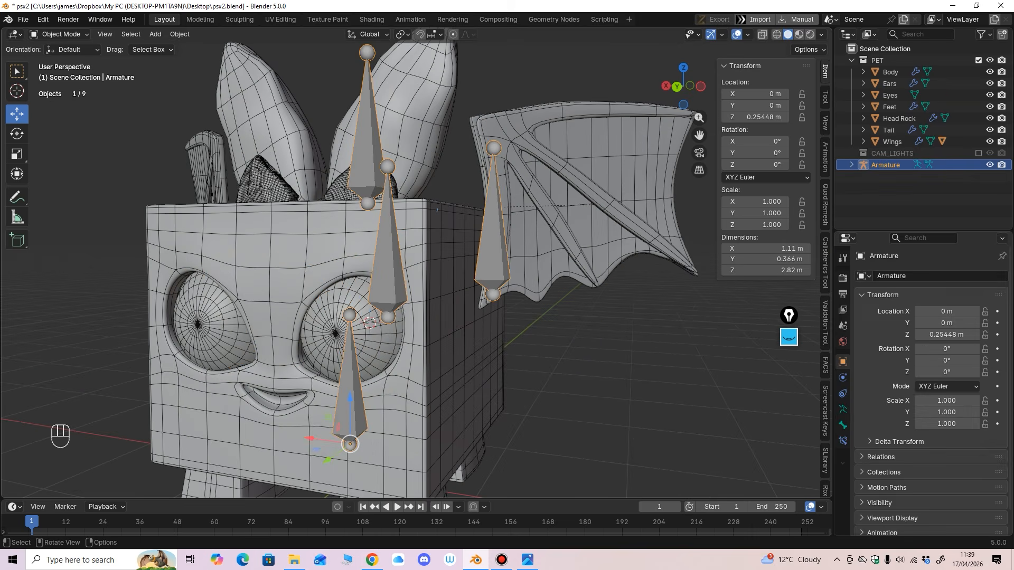
pyautogui.click(59, 33)
pyautogui.click(58, 56)
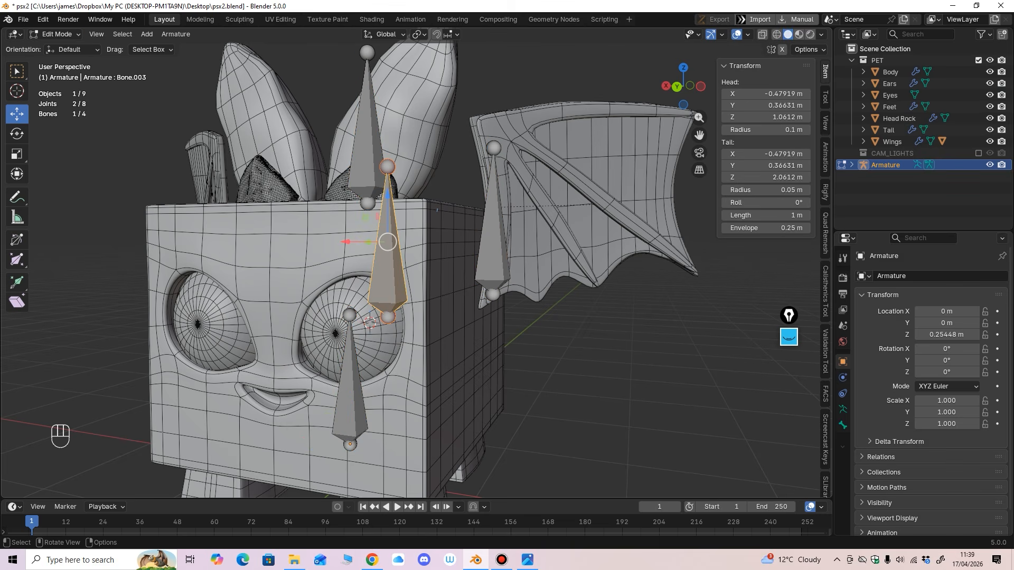
pyautogui.hotkey('shift', 's')
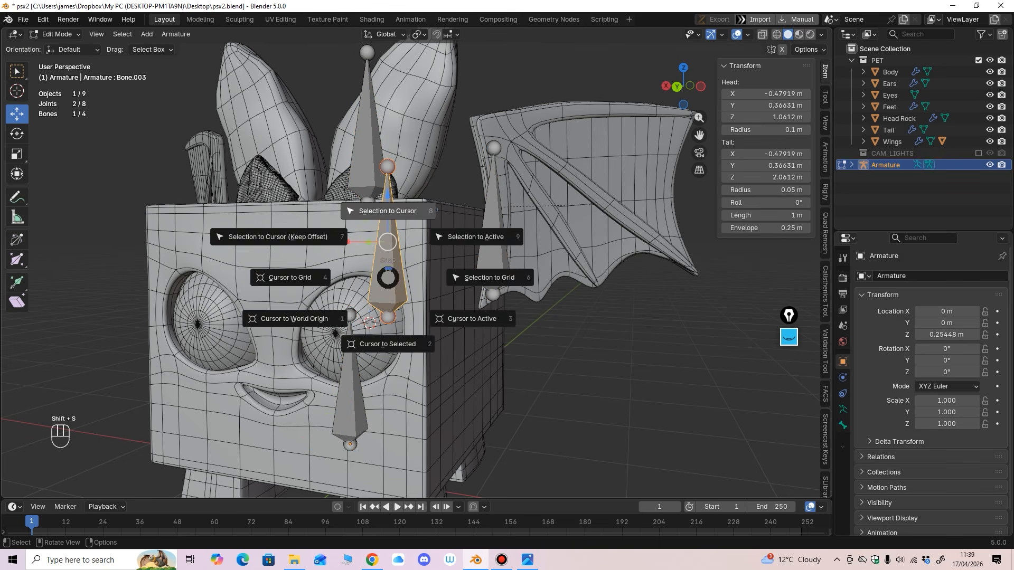
pyautogui.click(385, 208)
# Step: Move the eye bone's tip so the bone points straight forward out of the eye, at about Y 1.29 m, Z 1.05 m
pyautogui.keyDown('ctrl'); pyautogui.moveTo(385, 222); pyautogui.dragTo(385, 201, button='middle'); pyautogui.keyUp('ctrl')
pyautogui.press('ctrl+KP_3')
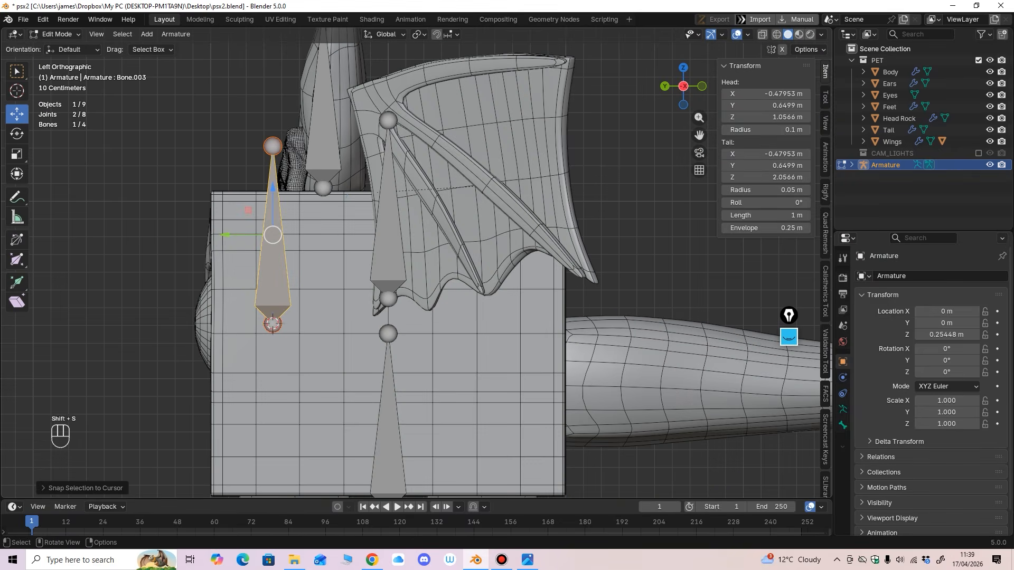
pyautogui.click(762, 34)
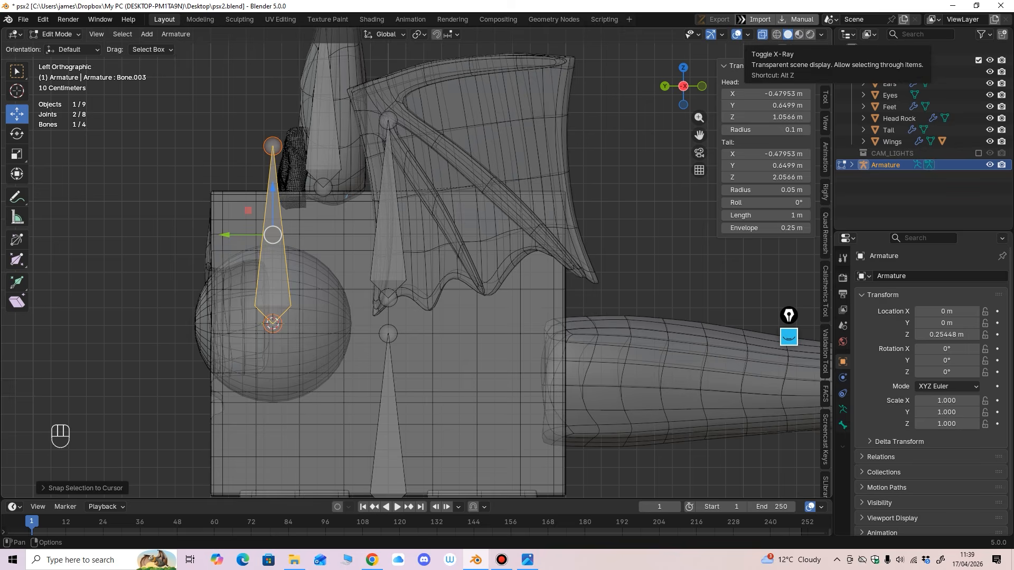
pyautogui.click(762, 34)
pyautogui.moveTo(369, 222); pyautogui.dragTo(491, 222, button='middle')
pyautogui.click(398, 111)
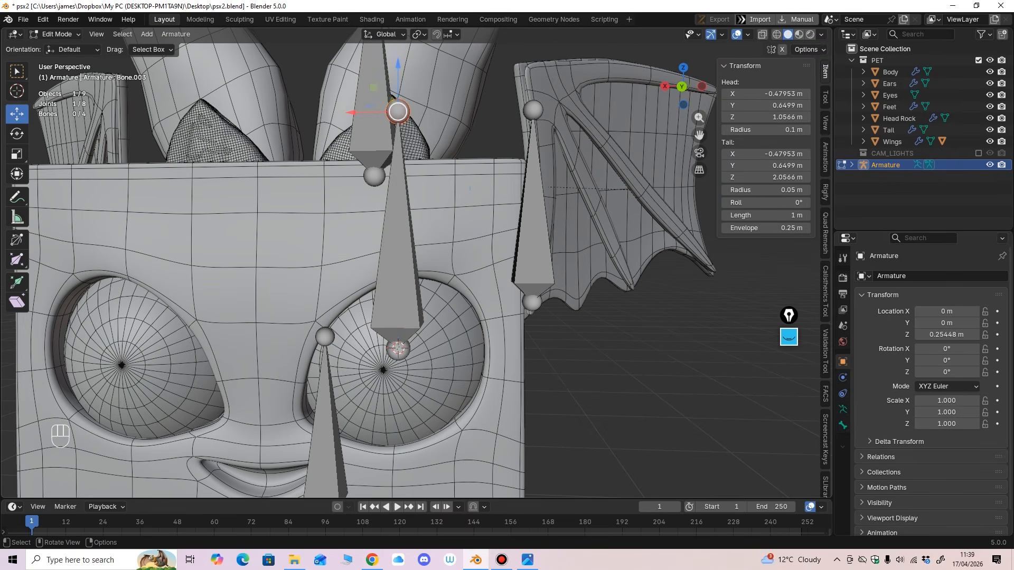
pyautogui.moveTo(397, 66); pyautogui.dragTo(398, 218)
pyautogui.moveTo(398, 217); pyautogui.dragTo(275, 217, button='middle')
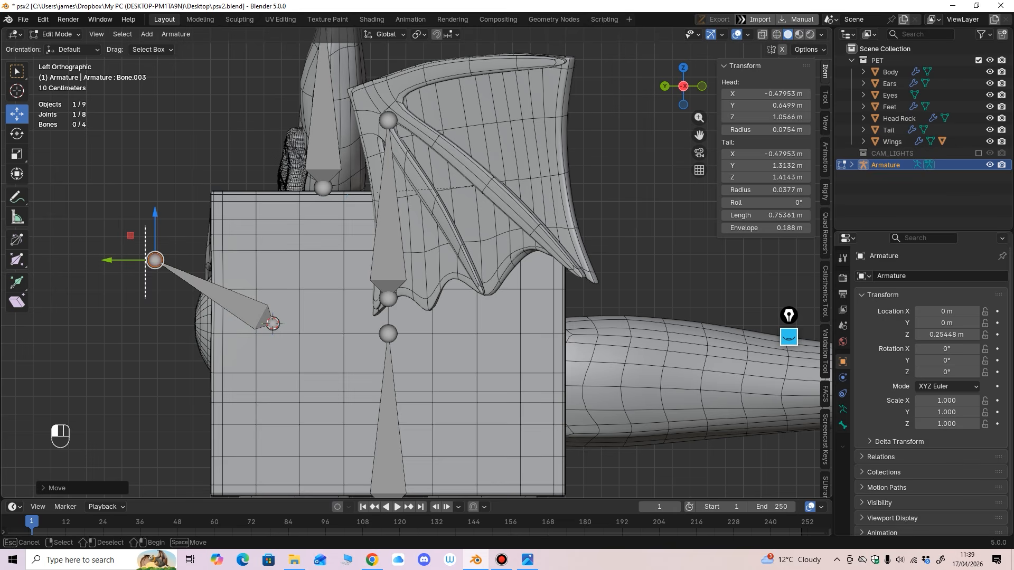
pyautogui.moveTo(155, 224); pyautogui.dragTo(154, 267)
pyautogui.keyDown('shift'); pyautogui.moveTo(155, 267); pyautogui.dragTo(214, 265, button='middle'); pyautogui.keyUp('shift')
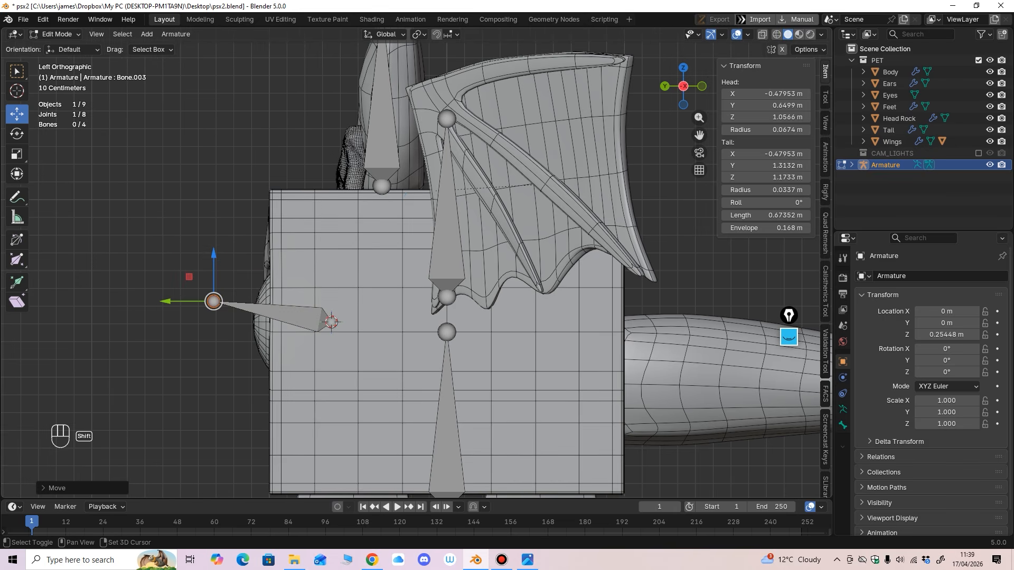
pyautogui.moveTo(213, 266); pyautogui.dragTo(213, 286)
pyautogui.moveTo(174, 322); pyautogui.dragTo(179, 322)
pyautogui.moveTo(179, 322); pyautogui.dragTo(329, 291, button='middle')
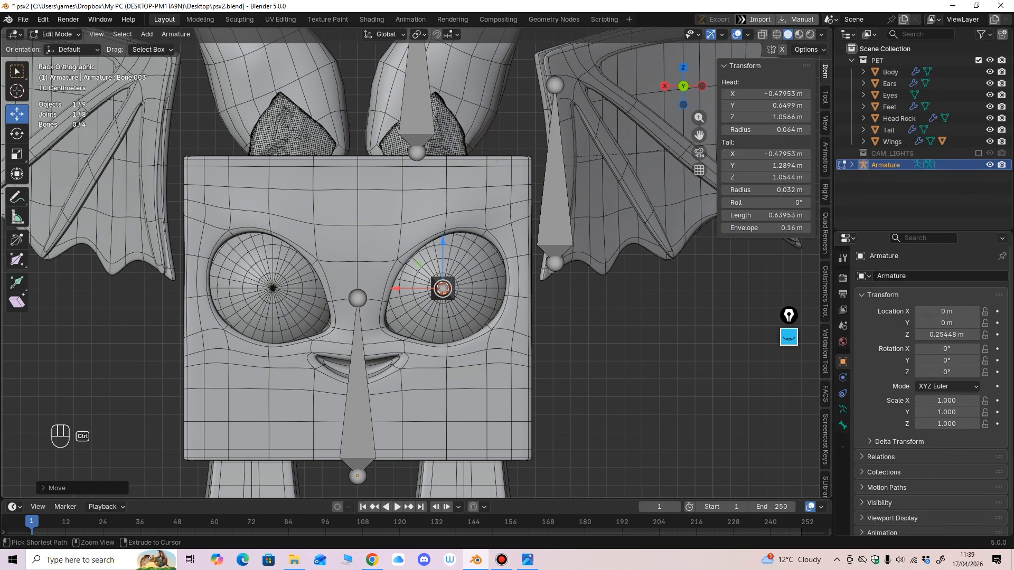
# Step: Duplicate the wing bone to the base of the creature's tail, at about Y -0.99 m, Z 0.73 m
pyautogui.scroll(-3, 424, 308)
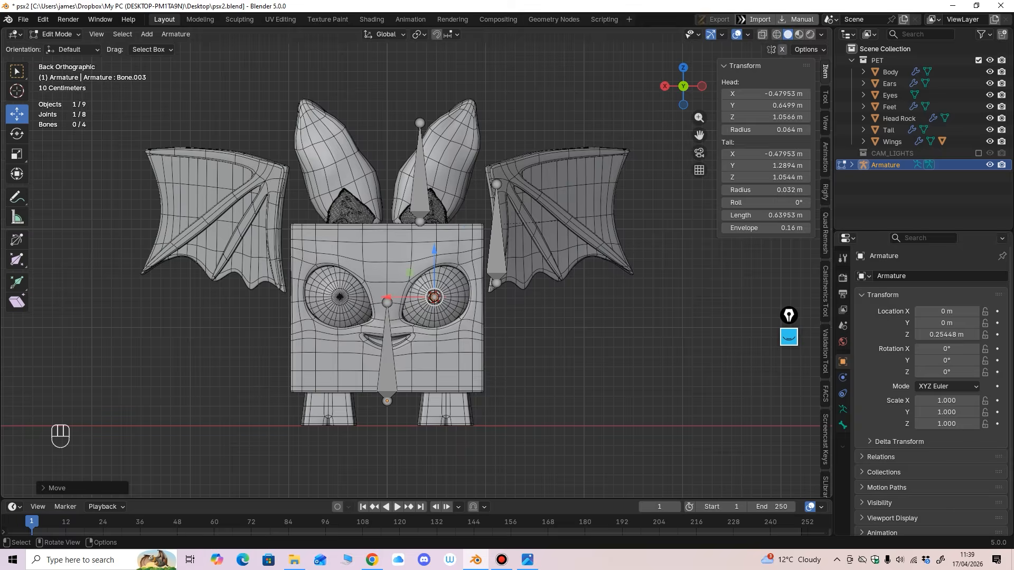
pyautogui.moveTo(424, 308)
pyautogui.mouseDown(button='middle')
pyautogui.moveTo(460, 306)
pyautogui.moveTo(431, 305)
pyautogui.mouseUp(button='middle')
pyautogui.press('ctrl+KP_1')
pyautogui.scroll(1, 386, 284)
pyautogui.moveTo(442, 309); pyautogui.dragTo(344, 306, button='middle')
pyautogui.scroll(-2, 416, 285)
pyautogui.moveTo(416, 285); pyautogui.dragTo(377, 285, button='middle')
pyautogui.keyDown('shift'); pyautogui.moveTo(416, 286); pyautogui.dragTo(342, 293, button='middle'); pyautogui.keyUp('shift')
pyautogui.scroll(1, 416, 270)
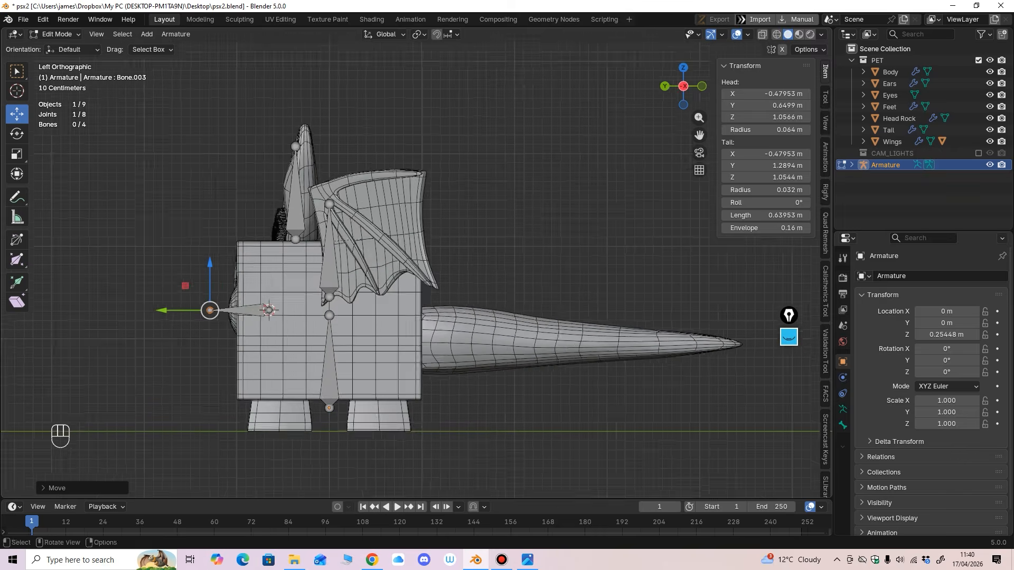
pyautogui.click(329, 251)
pyautogui.hotkey('shift', 'd')
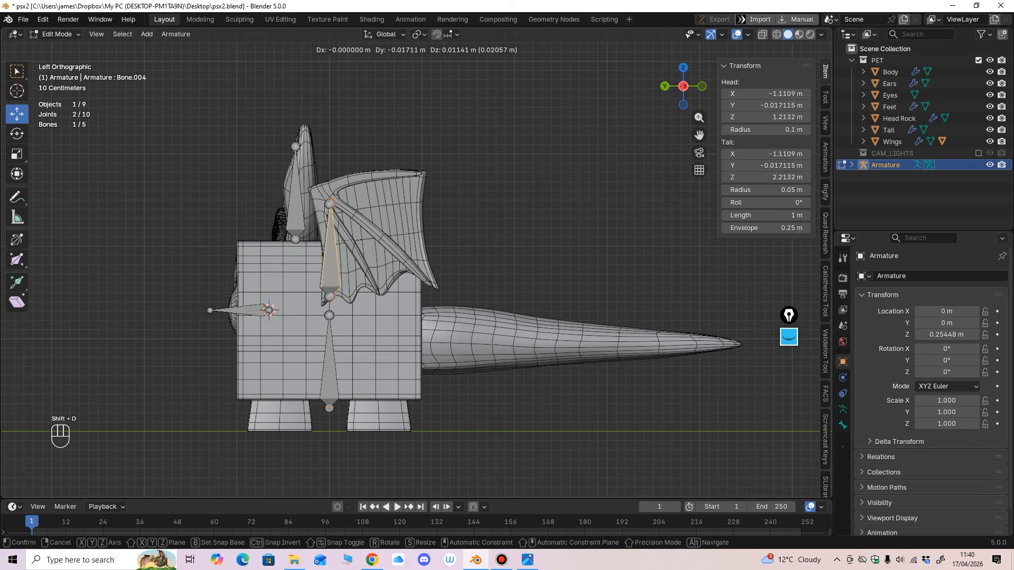
pyautogui.click(421, 295)
pyautogui.moveTo(420, 295); pyautogui.dragTo(322, 301, button='middle')
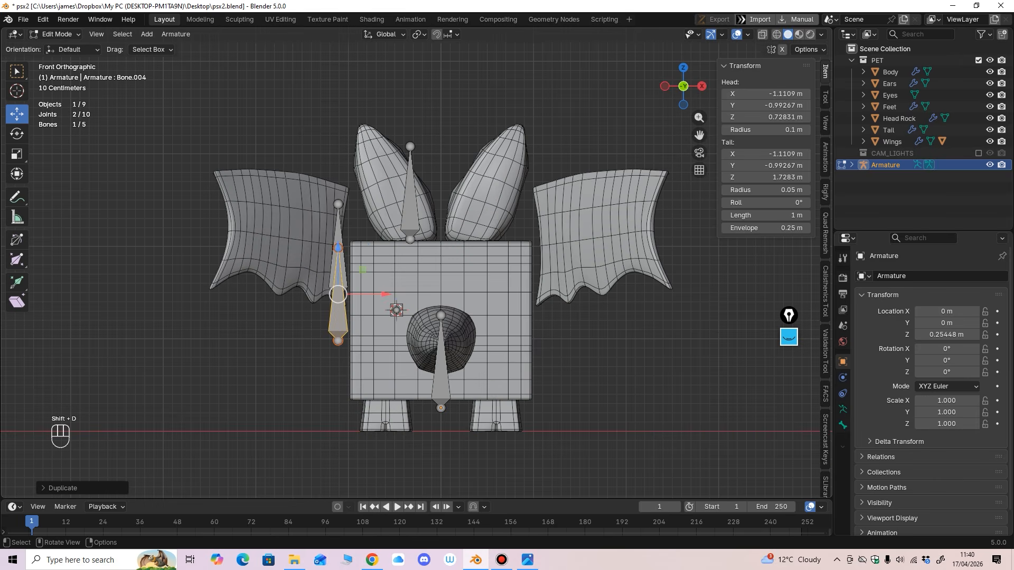
# Step: Centre the tail bone on the body by setting both its head X and tail X to 0 m
pyautogui.moveTo(384, 294); pyautogui.dragTo(488, 294)
pyautogui.click(765, 105)
pyautogui.click(766, 94)
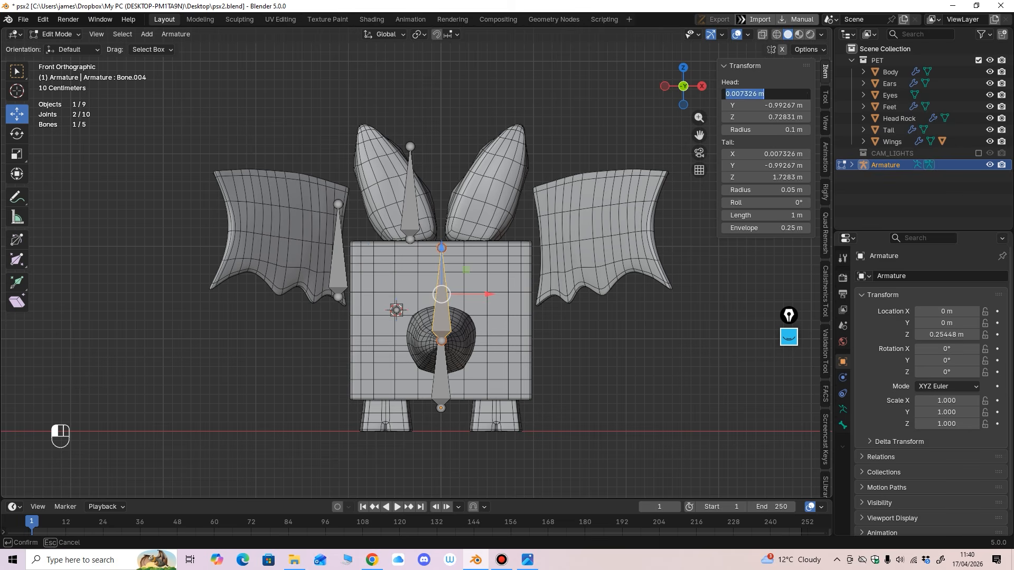
pyautogui.write('0')
pyautogui.press('Return')
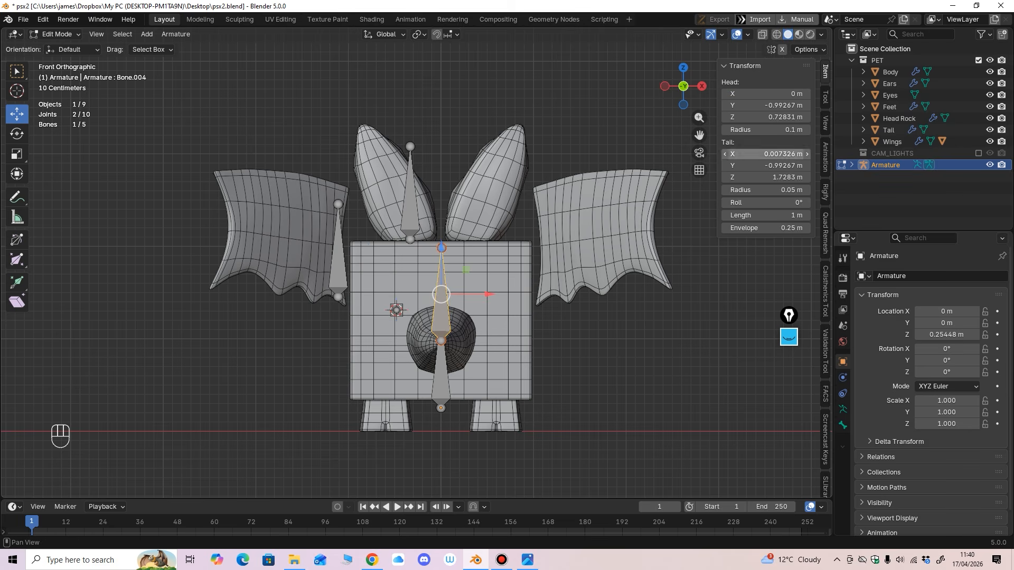
pyautogui.click(766, 153)
pyautogui.write('0')
pyautogui.press('Return')
# Step: Shift the tail bone along Y to about -0.83 m, just inside the rear of the body
pyautogui.press('ctrl+KP_3')
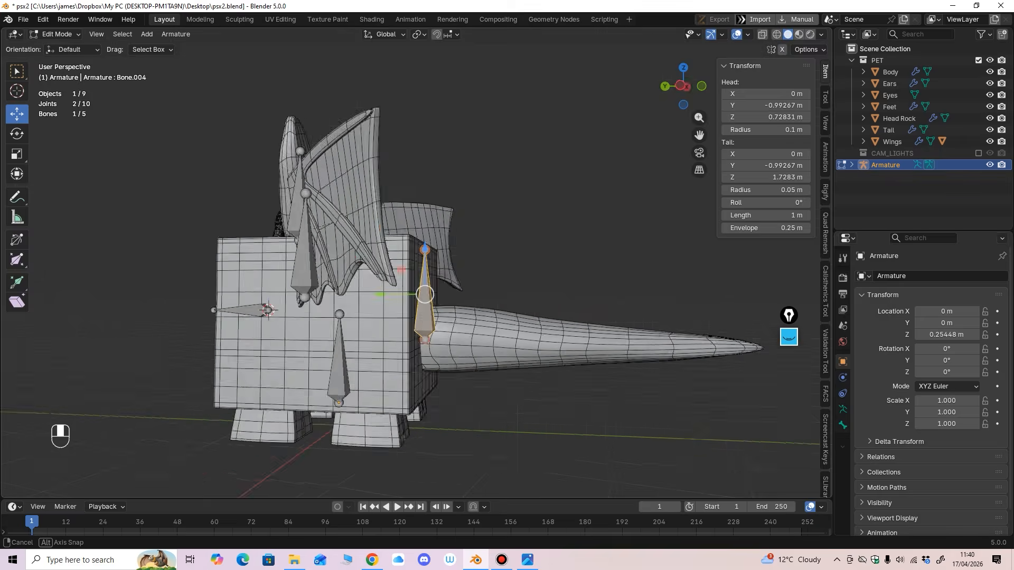
pyautogui.press('g')
pyautogui.press('y')
pyautogui.press('Return')
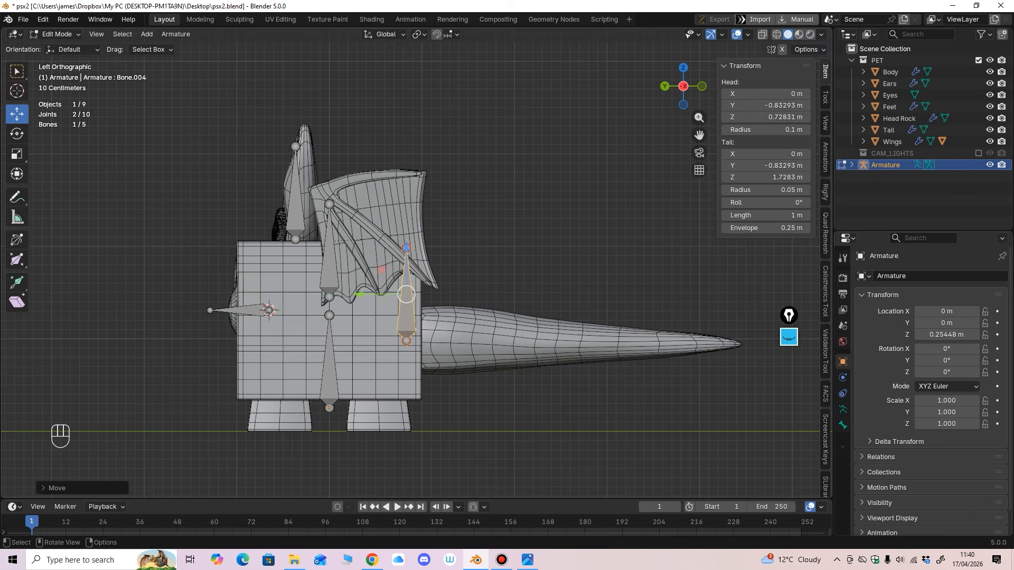
# Step: Shift the tail bone back along Y to about -0.95 m, at the rear face of the body
pyautogui.hotkey('alt', 'z')
pyautogui.scroll(2, 417, 269)
pyautogui.moveTo(355, 306); pyautogui.dragTo(369, 306)
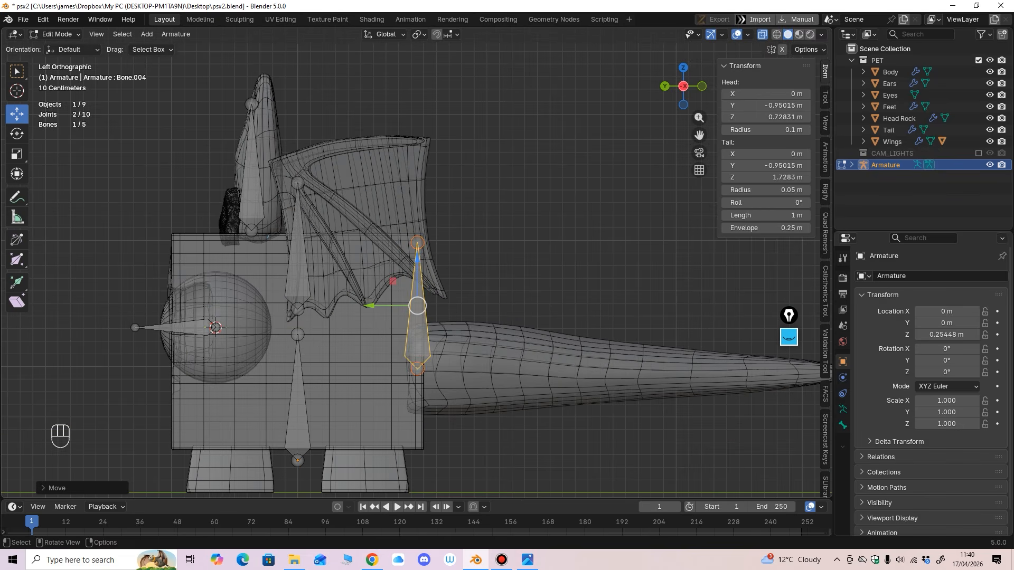
# Step: Move the tail bone's tip to the end of the tail, at about Y -4.41 m, Z 0.73 m
pyautogui.click(417, 243)
pyautogui.moveTo(370, 242); pyautogui.dragTo(553, 243)
pyautogui.scroll(-2, 102, 300)
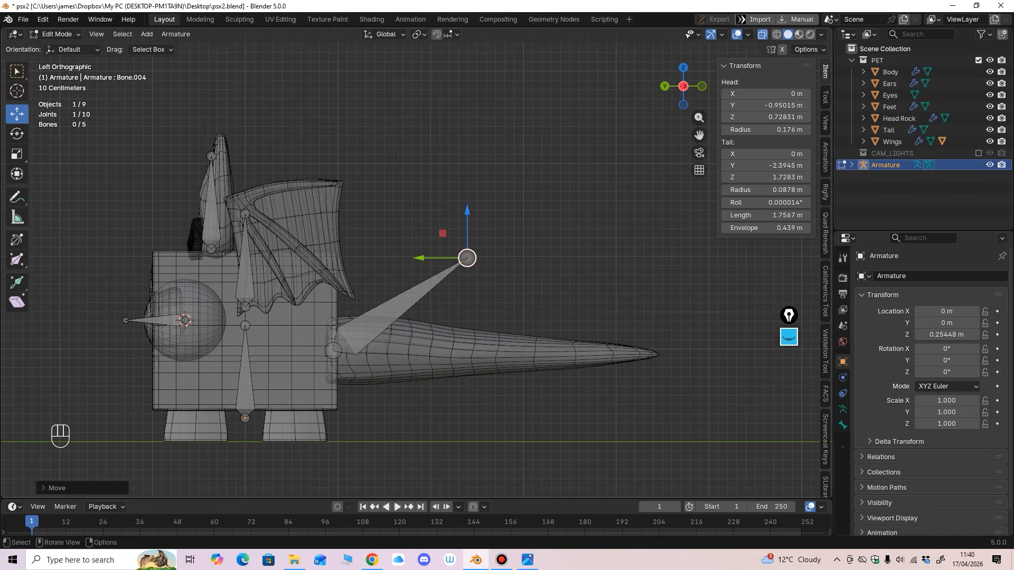
pyautogui.moveTo(421, 258); pyautogui.dragTo(580, 258)
pyautogui.moveTo(627, 211); pyautogui.dragTo(626, 303)
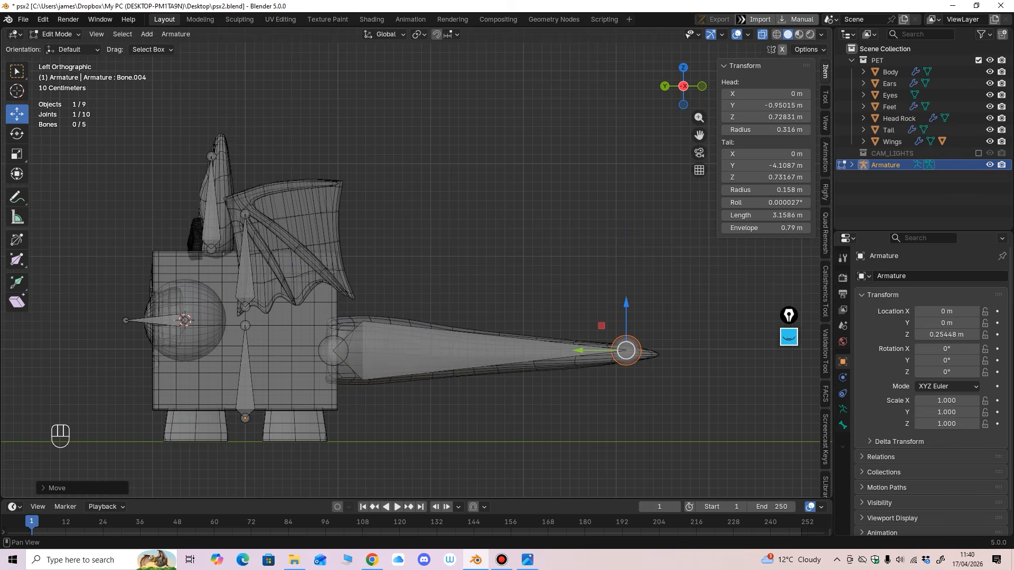
pyautogui.click(763, 34)
pyautogui.moveTo(581, 351); pyautogui.dragTo(609, 350)
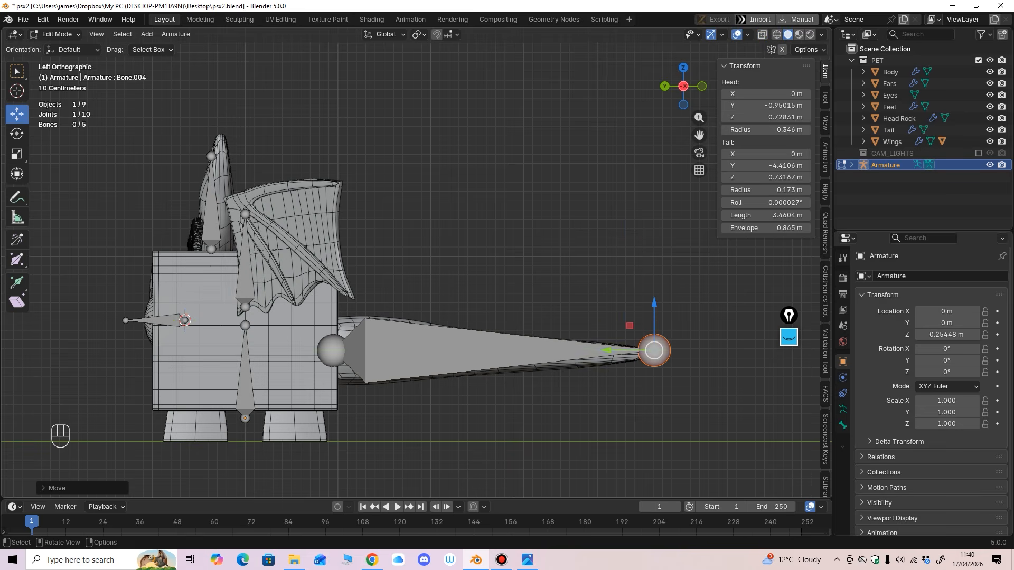
# Step: Subdivide the tail bone, then subdivide both halves again to form a chain of four bones along the tail
pyautogui.click(522, 351)
pyautogui.click(176, 34)
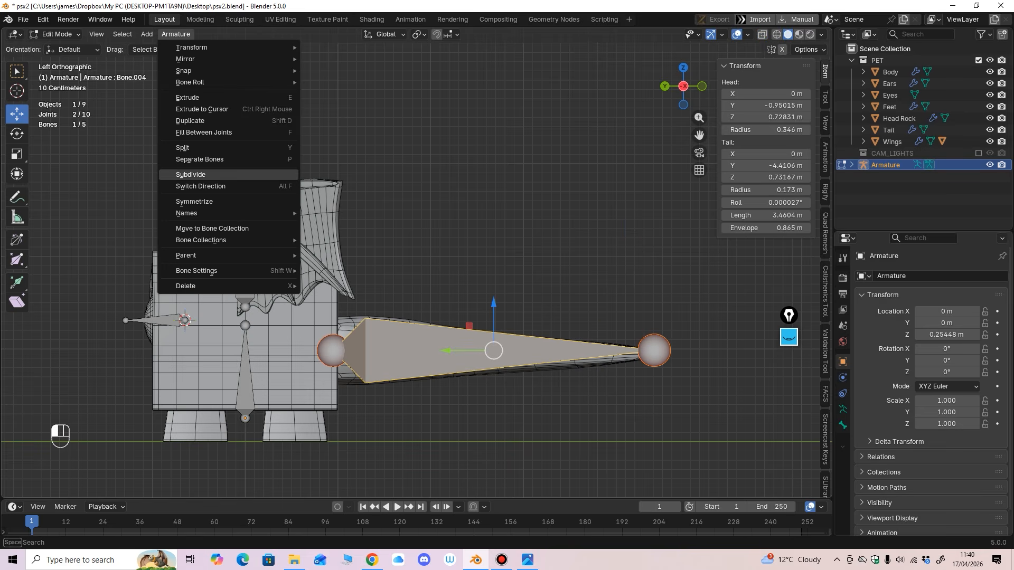
pyautogui.click(190, 175)
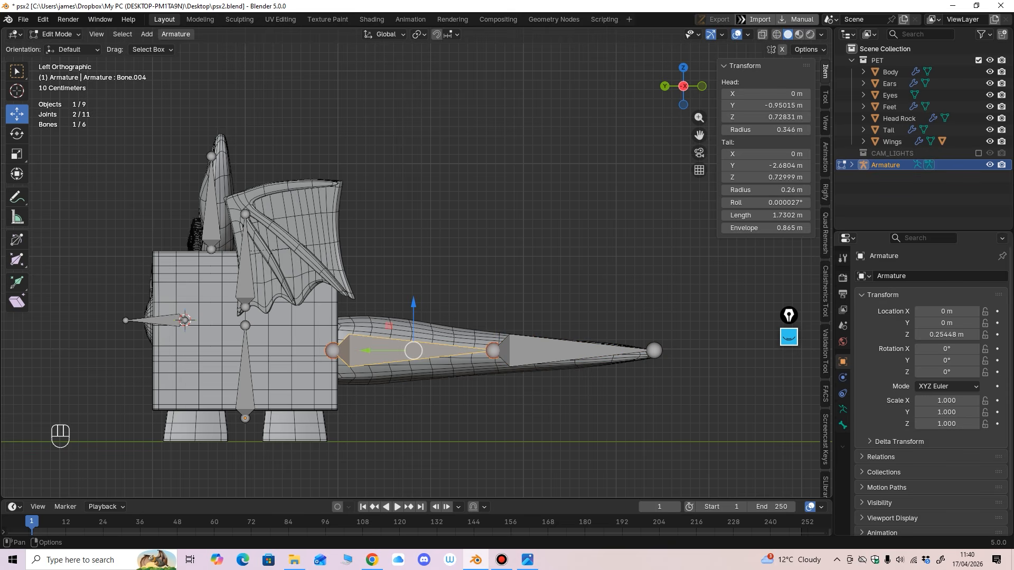
pyautogui.click(176, 34)
pyautogui.click(190, 175)
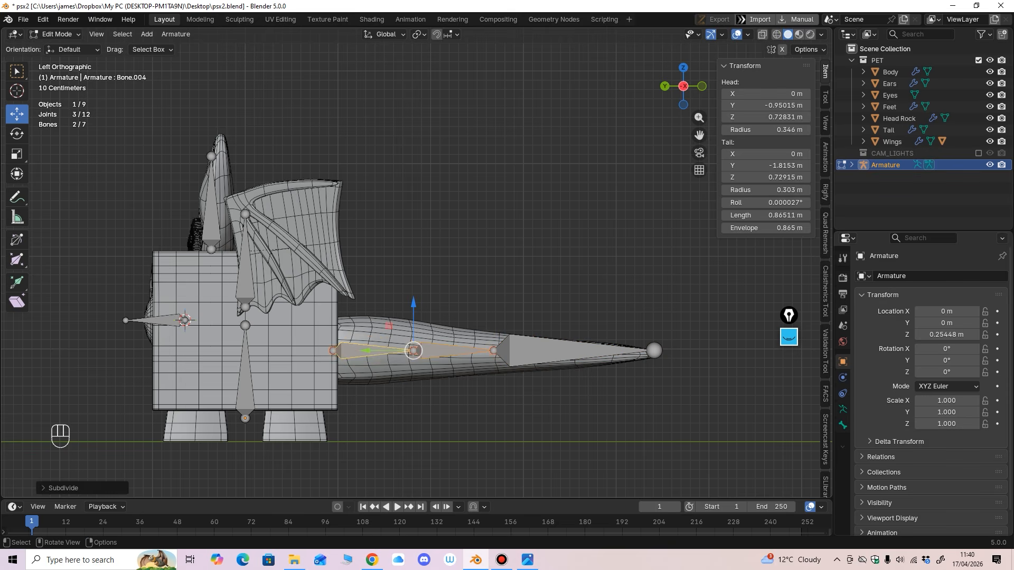
pyautogui.click(608, 351)
pyautogui.click(176, 34)
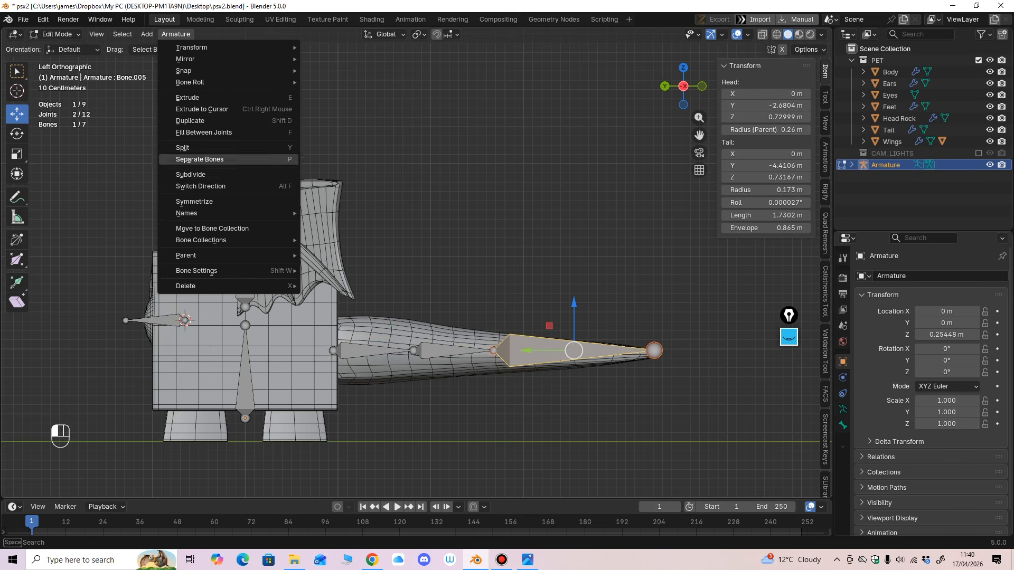
pyautogui.click(190, 175)
pyautogui.scroll(-3, 415, 264)
pyautogui.moveTo(415, 265); pyautogui.dragTo(409, 354, button='middle')
pyautogui.scroll(2, 415, 264)
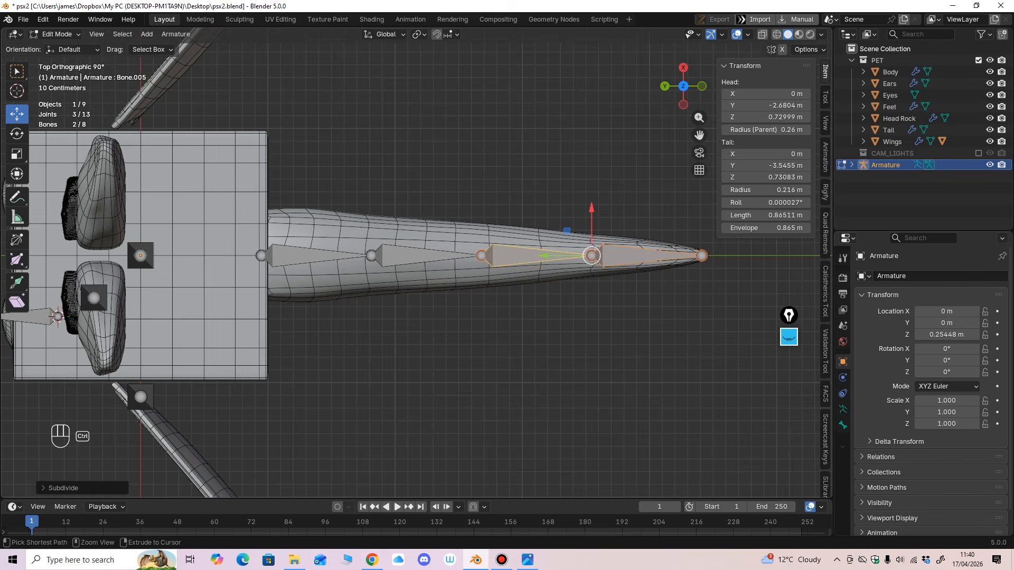
pyautogui.scroll(2, 698, 253)
pyautogui.moveTo(416, 296); pyautogui.dragTo(460, 201, button='middle')
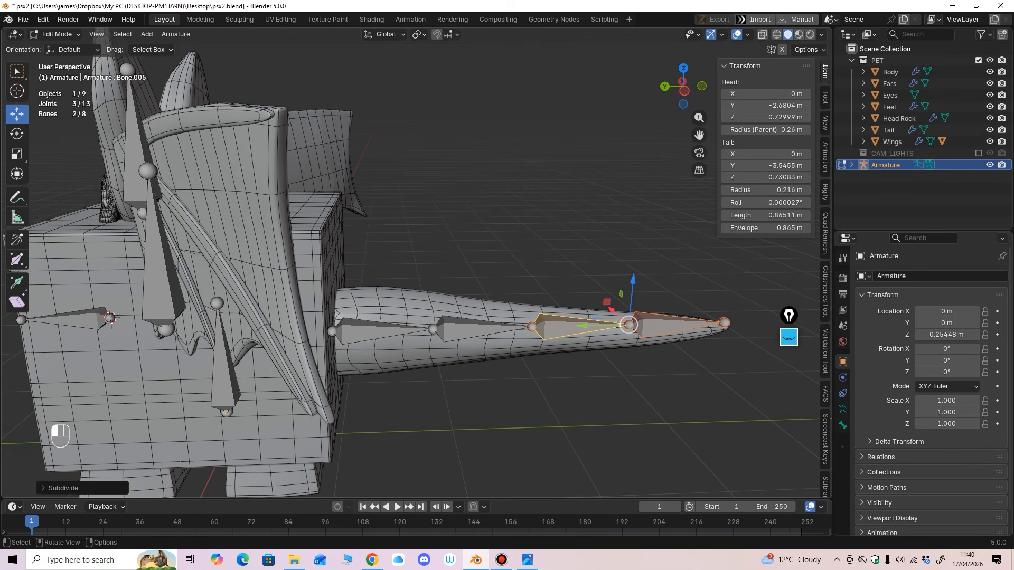
# Step: Rename the tail bone nearest the body as Tail_Root and the next bone in the chain as Tail_01
pyautogui.click(378, 330)
pyautogui.press('F2')
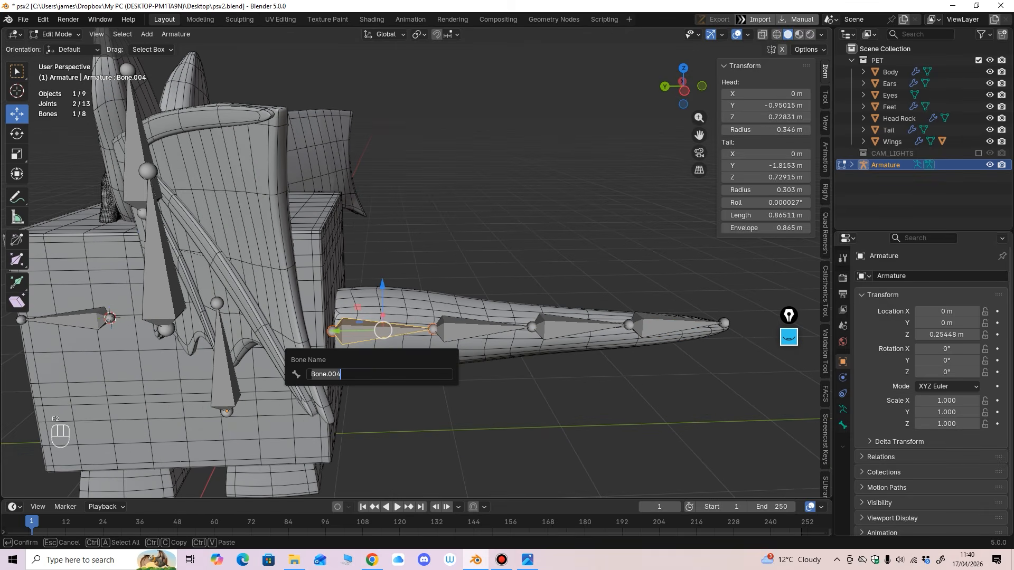
pyautogui.write('Tail_Root')
pyautogui.hotkey('ctrl', 'a')
pyautogui.hotkey('ctrl', 'c')
pyautogui.press('Return')
pyautogui.click(465, 328)
pyautogui.press('F2')
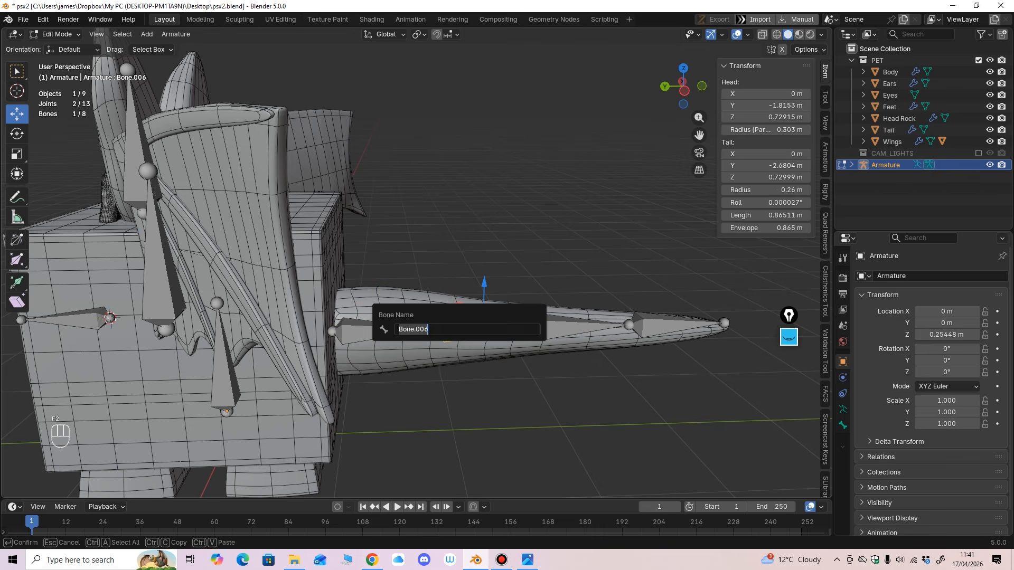
pyautogui.hotkey('ctrl', 'v')
pyautogui.press('Return')
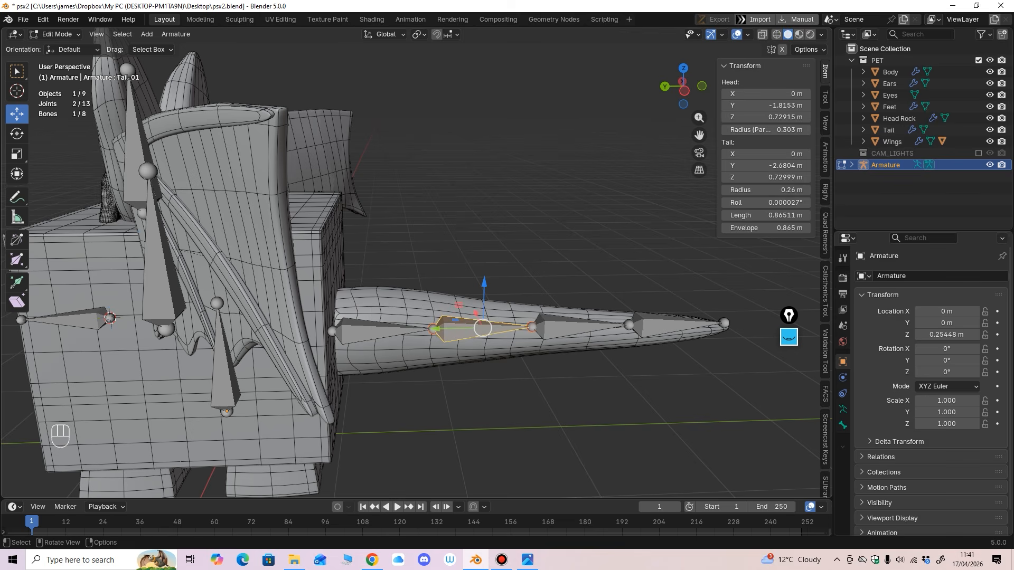
# Step: Rename the third tail bone as Tail_02 and the bone at the tail's tip as Tail_03
pyautogui.click(576, 326)
pyautogui.press('F2')
pyautogui.hotkey('ctrl', 'v')
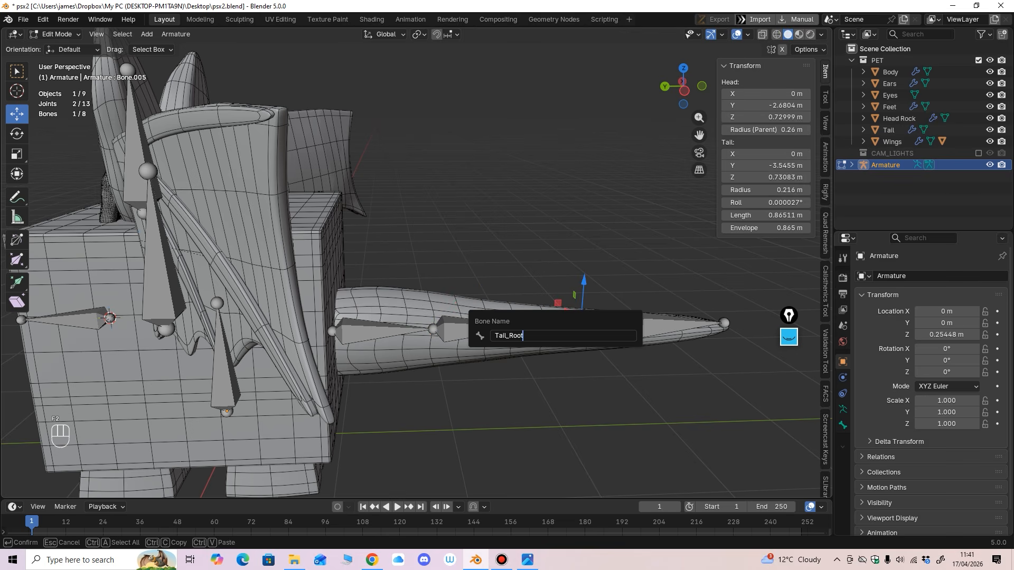
pyautogui.write('02')
pyautogui.press('Return')
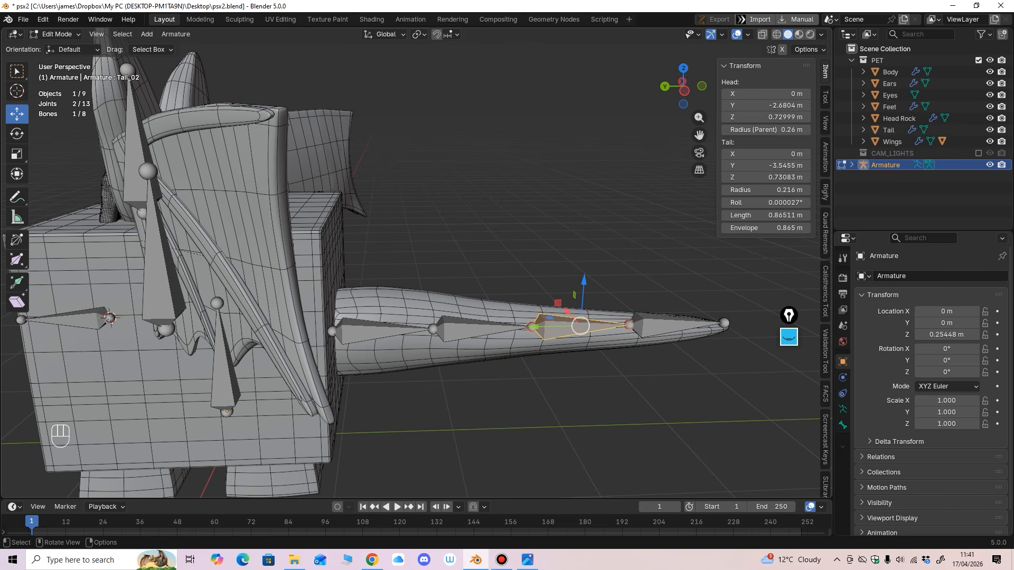
pyautogui.click(650, 330)
pyautogui.press('F2')
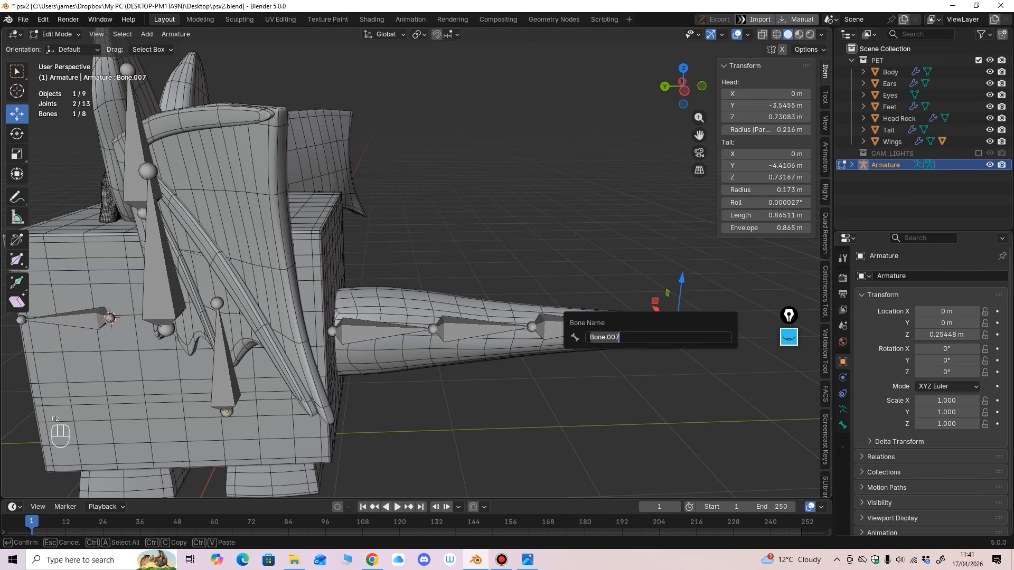
pyautogui.hotkey('ctrl', 'v')
pyautogui.press('Return')
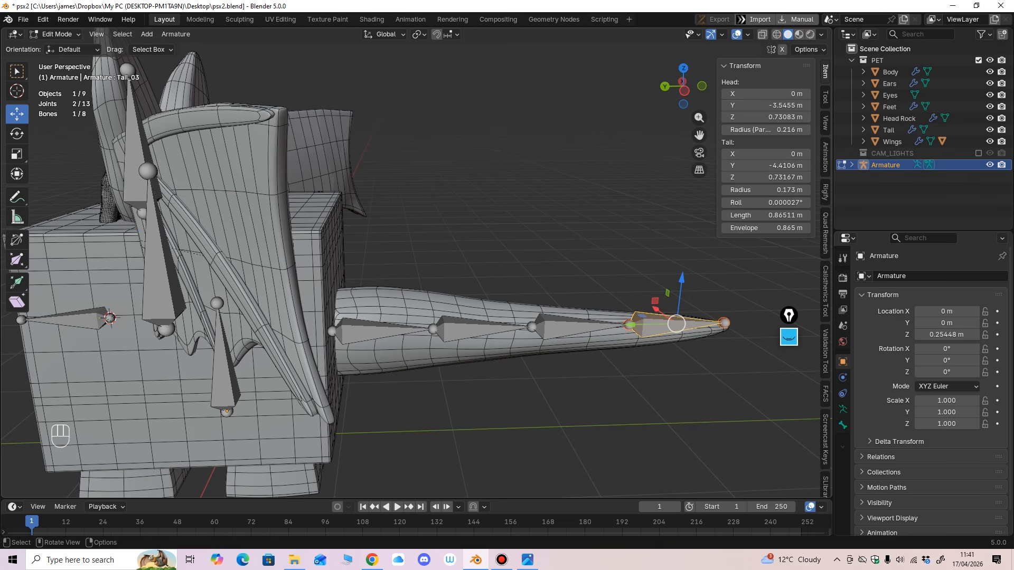
# Step: Rename the armature object as PET RIG and place it in the PET collection
pyautogui.click(891, 72)
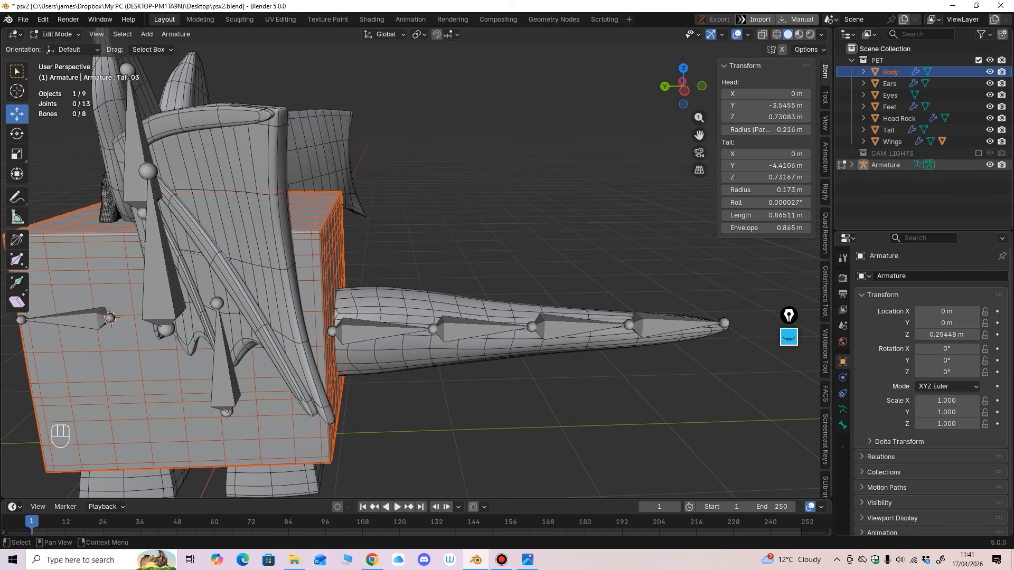
pyautogui.doubleClick(886, 165)
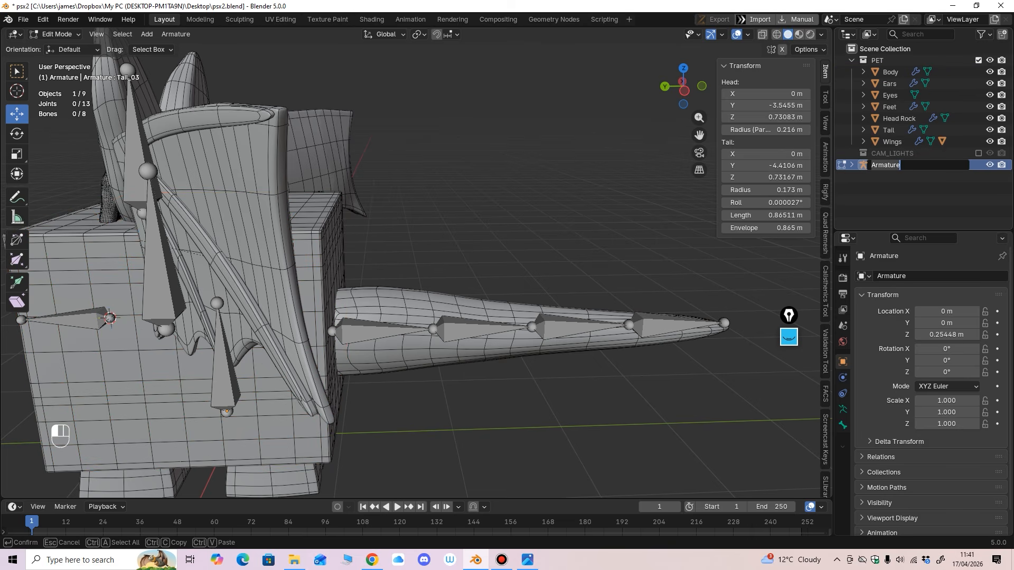
pyautogui.write('PET RIG')
pyautogui.press('Return')
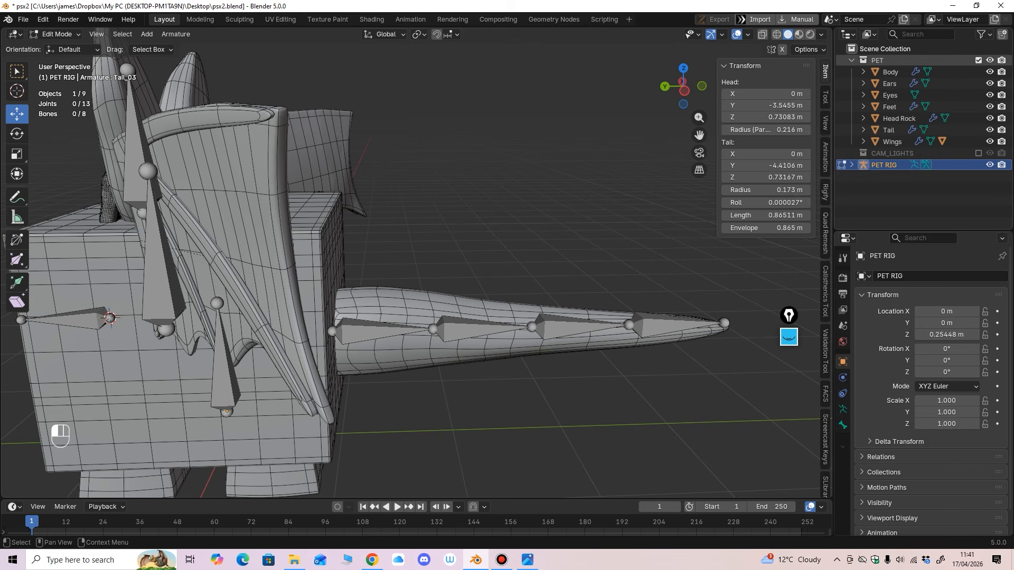
pyautogui.moveTo(884, 165); pyautogui.dragTo(878, 60)
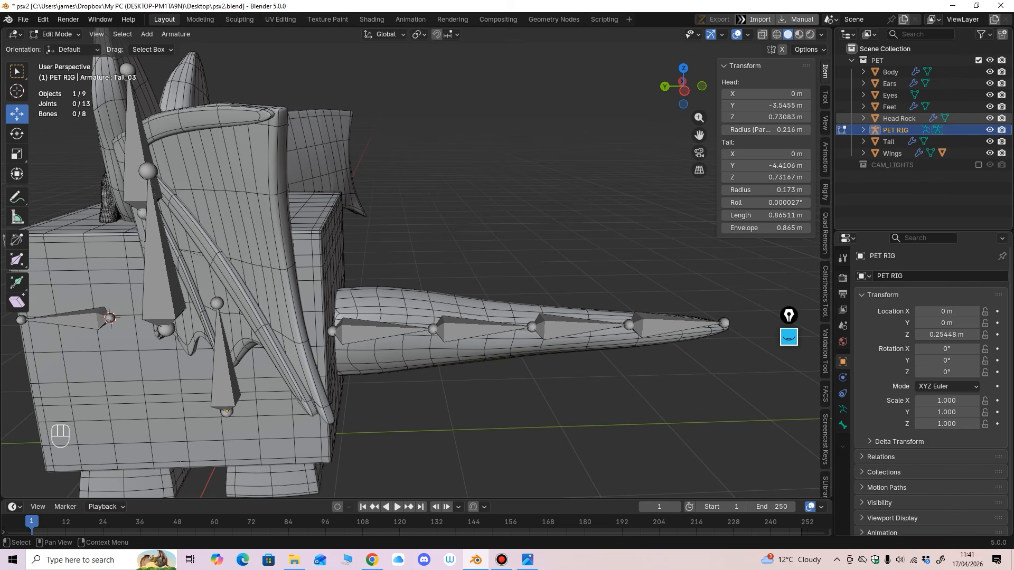
# Step: Rename the bone in the creature's eye as Eye.R
pyautogui.click(384, 331)
pyautogui.moveTo(384, 331); pyautogui.dragTo(432, 296, button='middle')
pyautogui.click(255, 349)
pyautogui.moveTo(255, 349); pyautogui.dragTo(305, 348, button='middle')
pyautogui.click(132, 314)
pyautogui.keyDown('ctrl'); pyautogui.moveTo(132, 314); pyautogui.dragTo(296, 343, button='middle'); pyautogui.keyUp('ctrl')
pyautogui.press('F2')
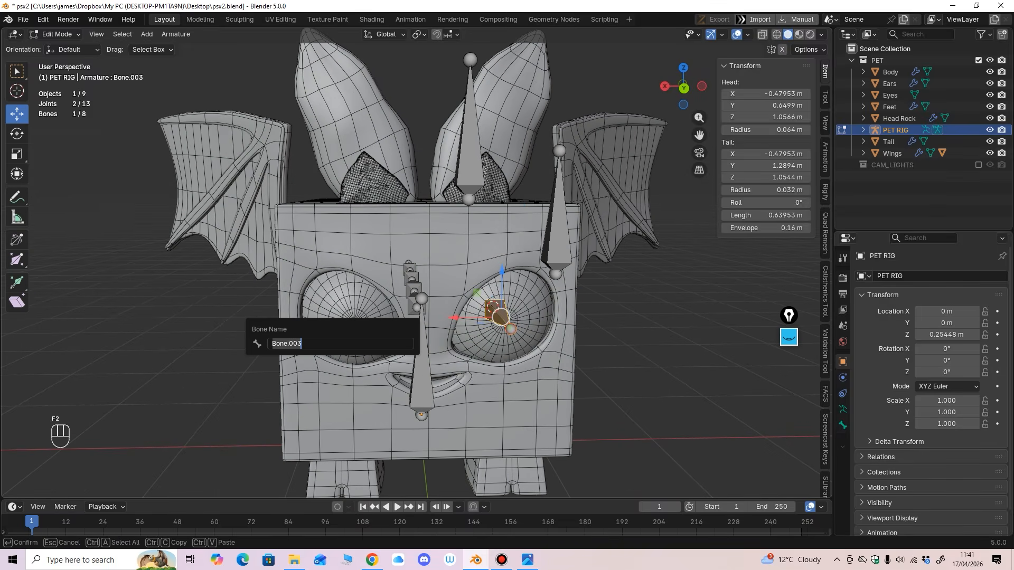
pyautogui.write('Eye.R')
pyautogui.press('Return')
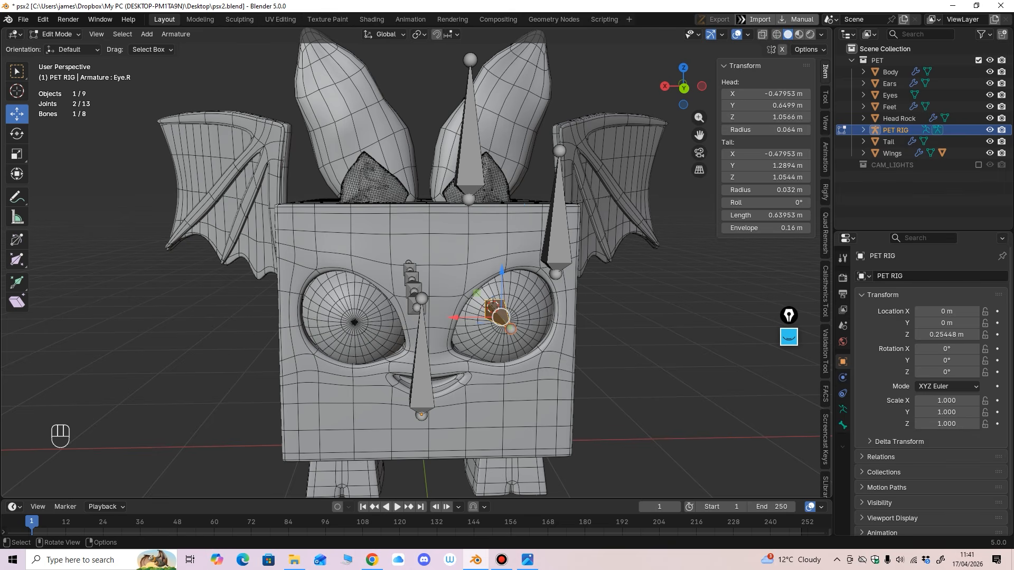
# Step: Symmetrize the Eye.R bone to create a mirrored bone in the opposite eye
pyautogui.moveTo(524, 204); pyautogui.dragTo(515, 207, button='middle')
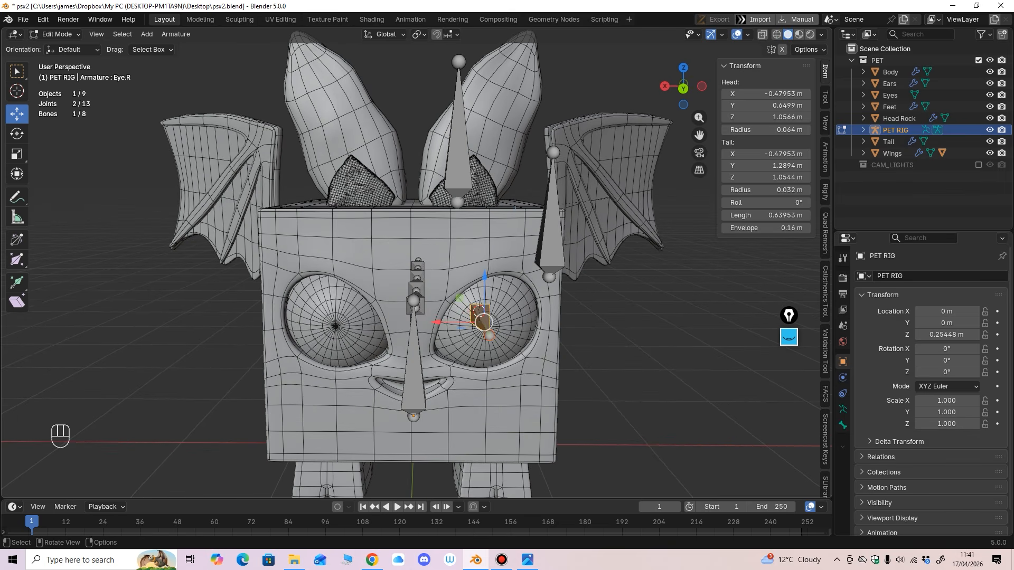
pyautogui.click(176, 33)
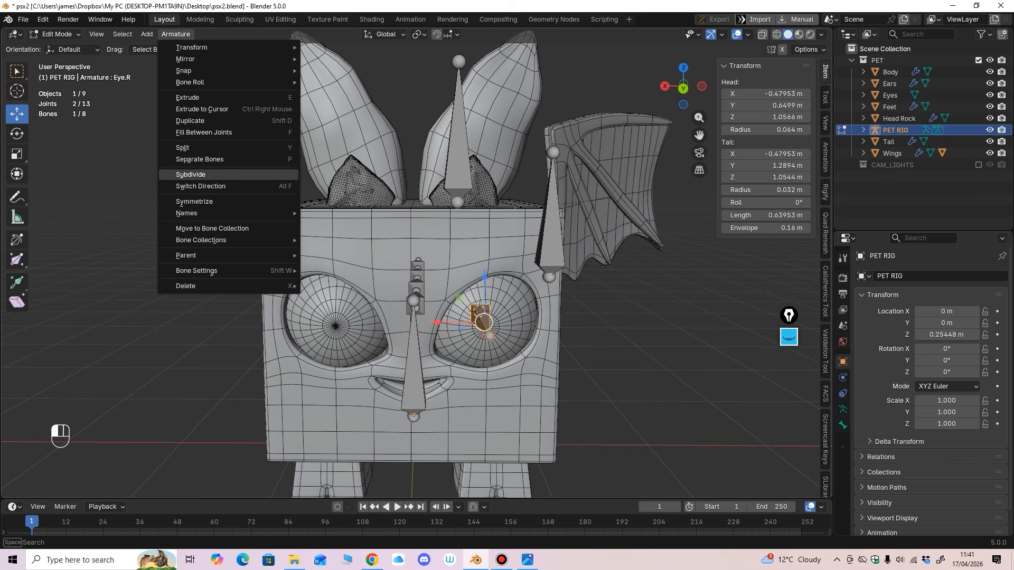
pyautogui.click(195, 202)
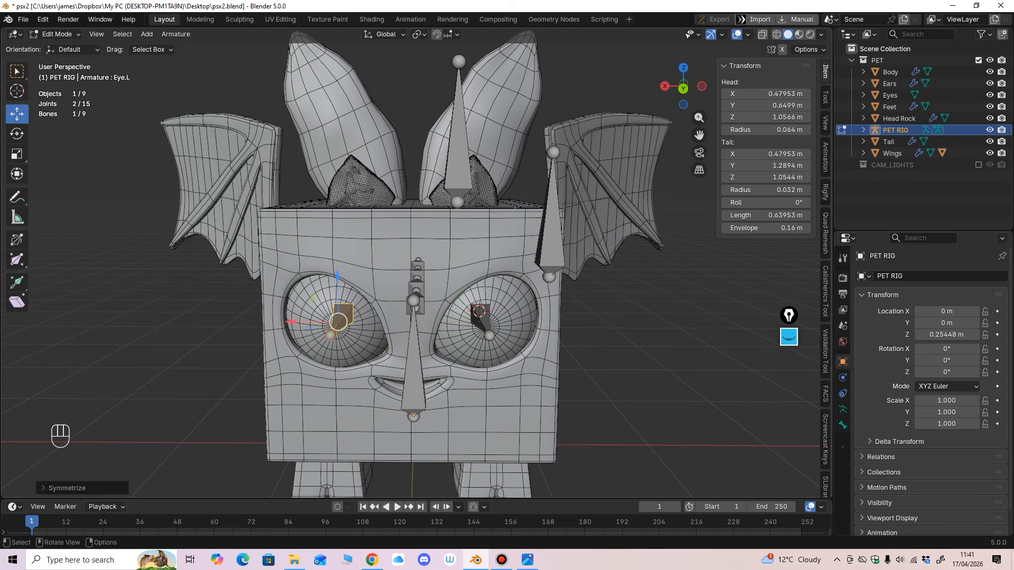
pyautogui.click(480, 311)
pyautogui.click(347, 311)
pyautogui.moveTo(347, 311); pyautogui.dragTo(296, 323, button='middle')
pyautogui.moveTo(240, 386); pyautogui.dragTo(298, 365, button='middle')
# Step: Rename the bone at the base of the wing as Wing.L
pyautogui.click(548, 206)
pyautogui.moveTo(475, 196); pyautogui.dragTo(436, 210, button='middle')
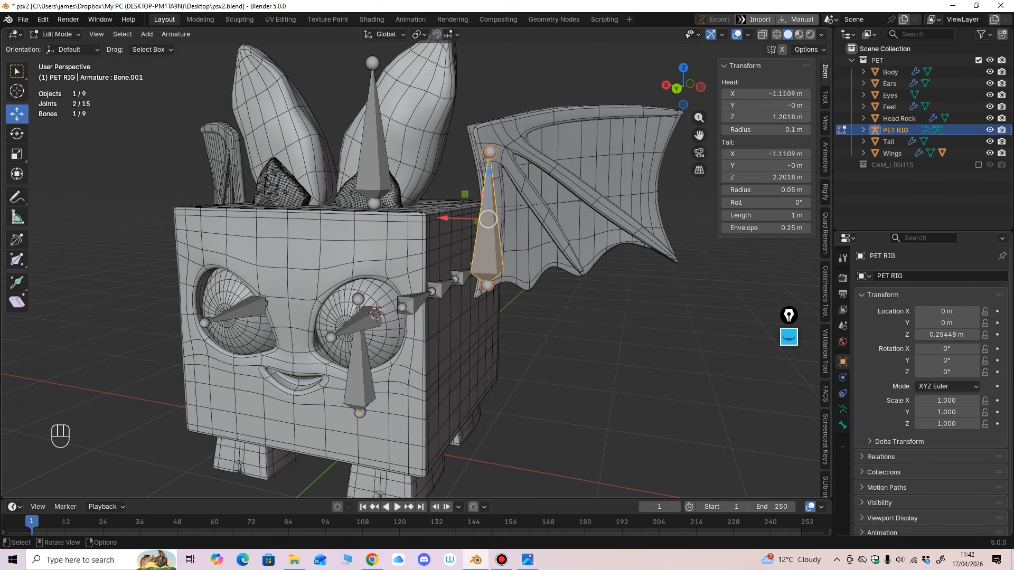
pyautogui.press('F2')
pyautogui.moveTo(415, 333); pyautogui.dragTo(405, 333)
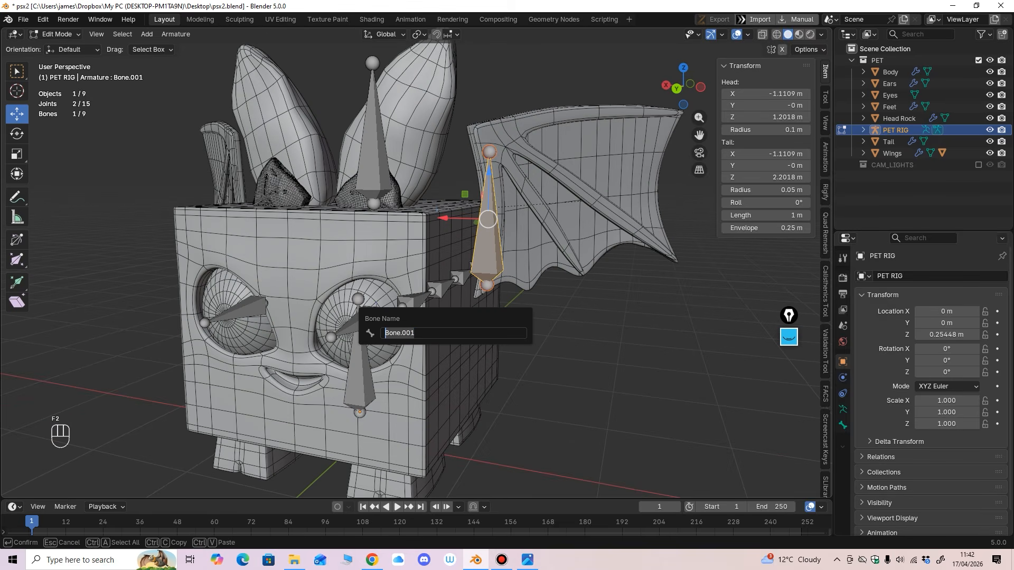
pyautogui.write('Wing.L')
pyautogui.press('Return')
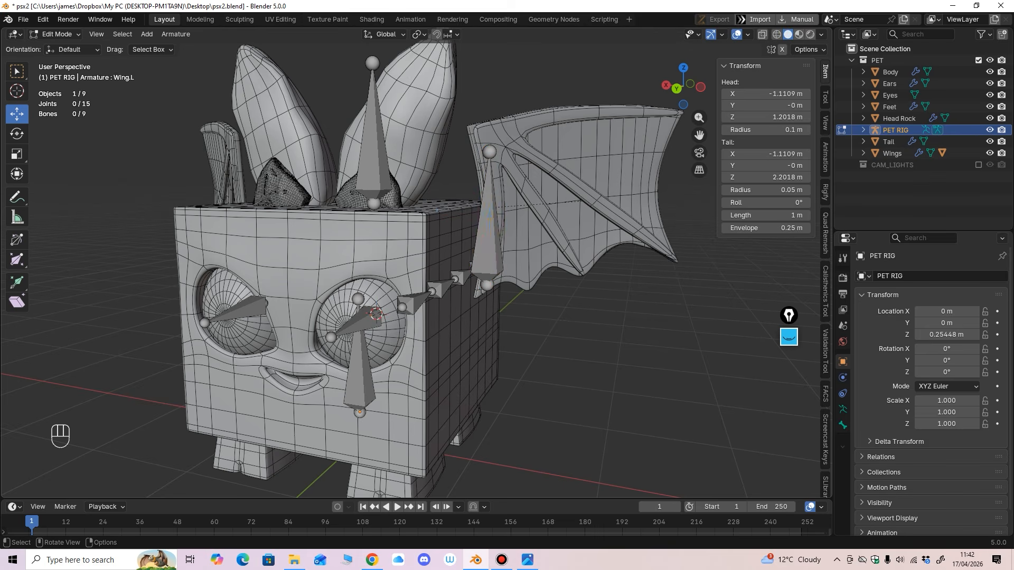
# Step: Symmetrize the Wing.L bone to create a mirrored bone at the opposite wing
pyautogui.click(488, 261)
pyautogui.click(488, 261)
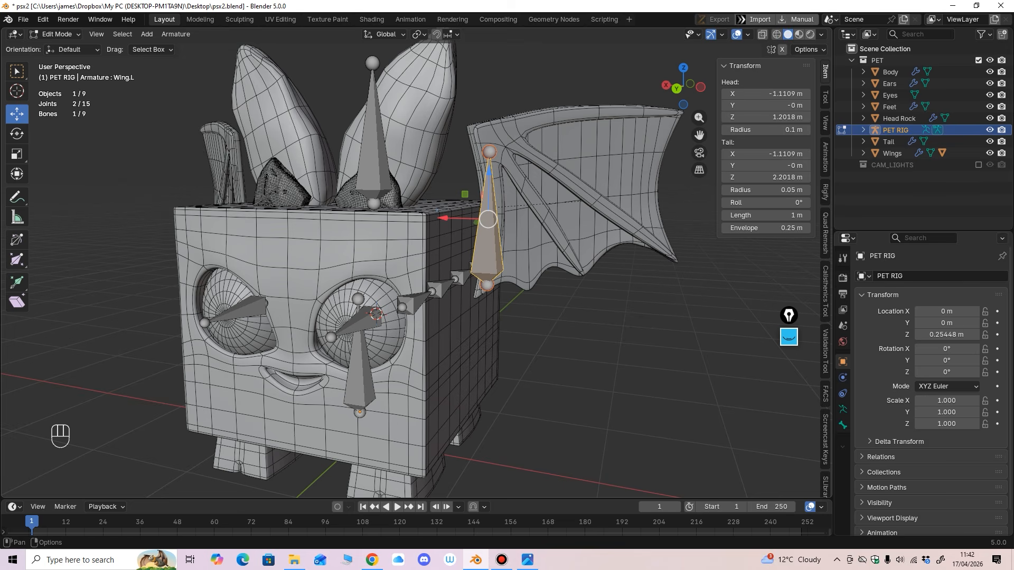
pyautogui.click(176, 34)
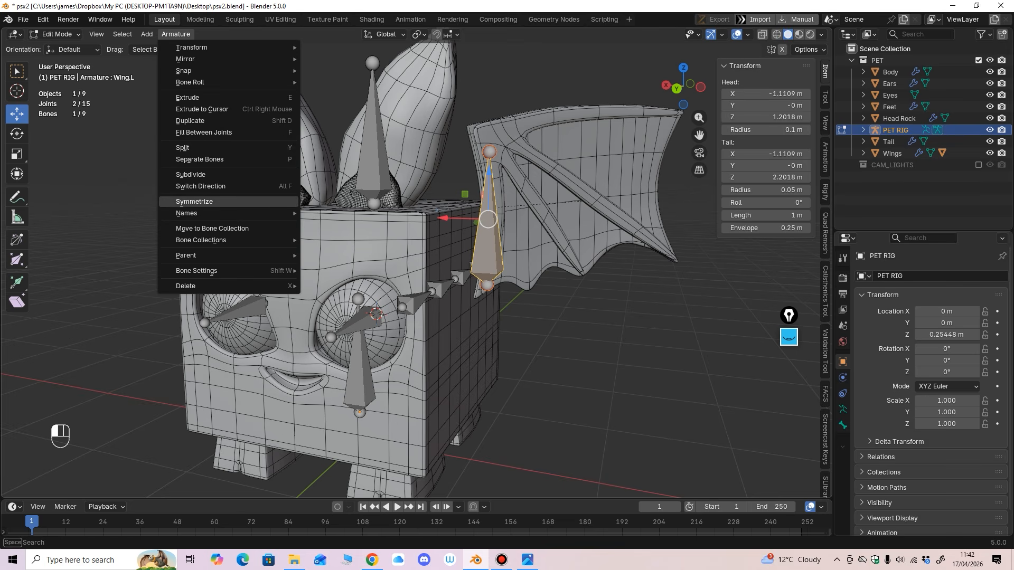
pyautogui.click(194, 201)
pyautogui.moveTo(251, 299); pyautogui.dragTo(262, 300, button='middle')
pyautogui.click(263, 300)
pyautogui.moveTo(263, 300); pyautogui.dragTo(265, 324)
pyautogui.hotkey('ctrl', 'z')
pyautogui.moveTo(264, 325); pyautogui.dragTo(280, 326, button='middle')
# Step: Parent the Tail_Root, Wing.L, ear and Eye.R bones to the central body bone, keeping their offsets
pyautogui.click(266, 245)
pyautogui.moveTo(266, 245); pyautogui.dragTo(434, 310, button='middle')
pyautogui.scroll(1, 261, 271)
pyautogui.click(397, 312)
pyautogui.keyDown('shift'); pyautogui.click(447, 274); pyautogui.keyUp('shift')
pyautogui.moveTo(446, 274); pyautogui.dragTo(471, 268, button='middle')
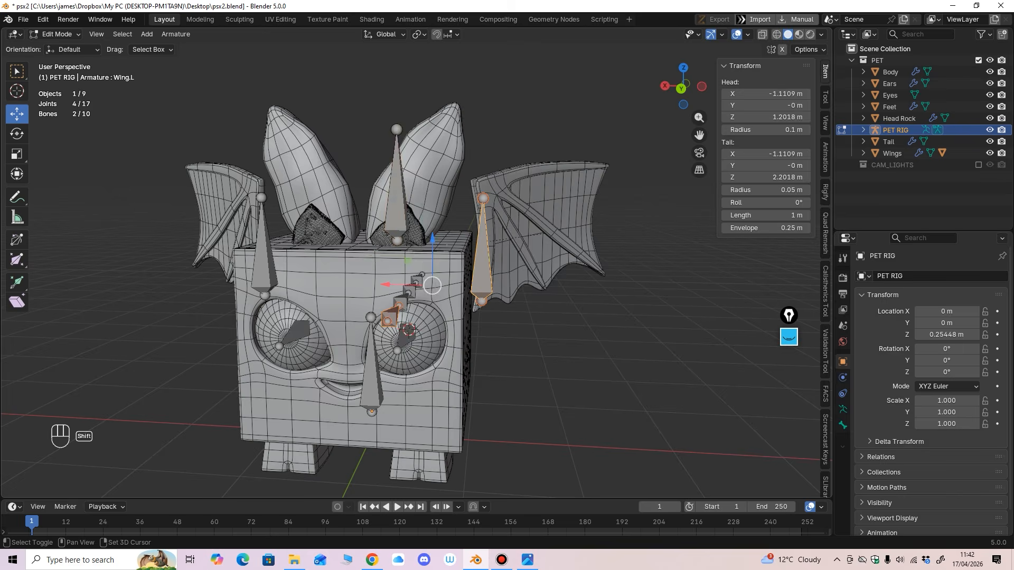
pyautogui.keyDown('shift'); pyautogui.click(396, 206); pyautogui.keyUp('shift')
pyautogui.moveTo(397, 212); pyautogui.dragTo(358, 248, button='middle')
pyautogui.keyDown('shift'); pyautogui.click(302, 310); pyautogui.keyUp('shift')
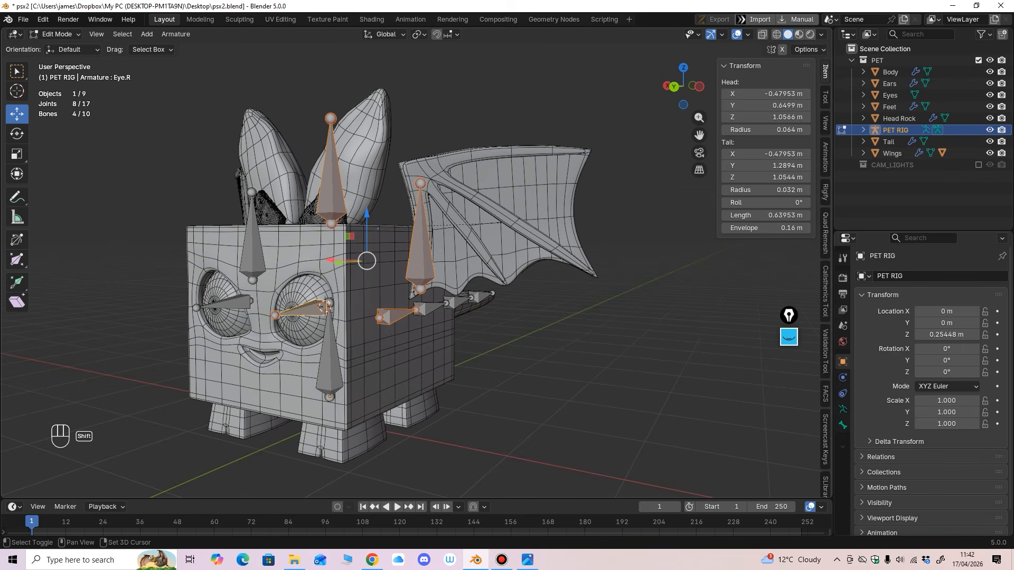
pyautogui.keyDown('shift'); pyautogui.click(327, 312); pyautogui.keyUp('shift')
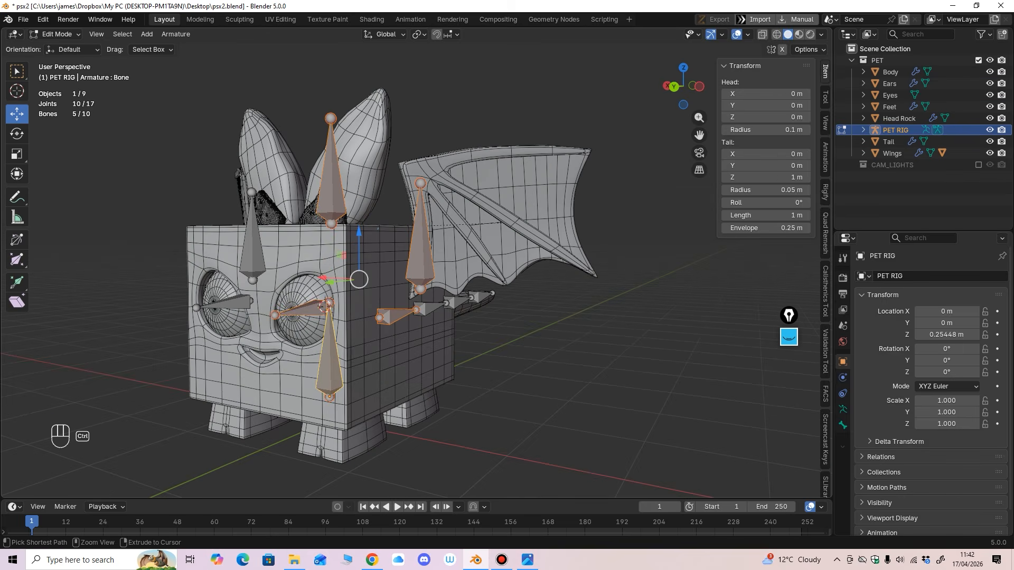
pyautogui.hotkey('ctrl', 'p')
pyautogui.click(328, 393)
# Step: Switch the PET RIG armature from Edit Mode to Pose Mode
pyautogui.moveTo(327, 394); pyautogui.dragTo(288, 391, button='middle')
pyautogui.click(55, 34)
pyautogui.click(58, 73)
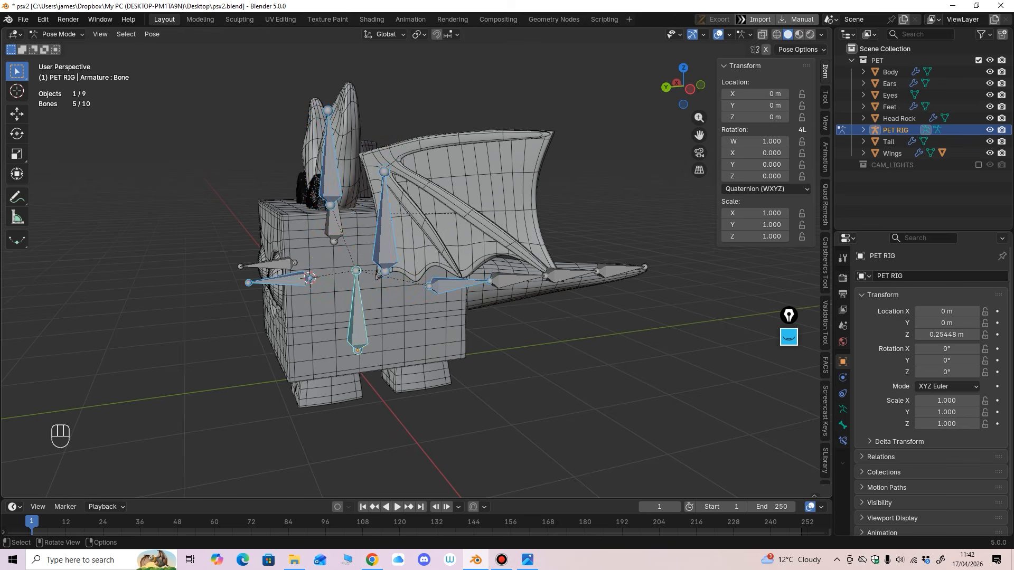
# Step: Try moving the central body bone in Pose Mode to test which bones follow it, undoing each move
pyautogui.click(357, 312)
pyautogui.moveTo(357, 312); pyautogui.dragTo(357, 302, button='middle')
pyautogui.click(16, 113)
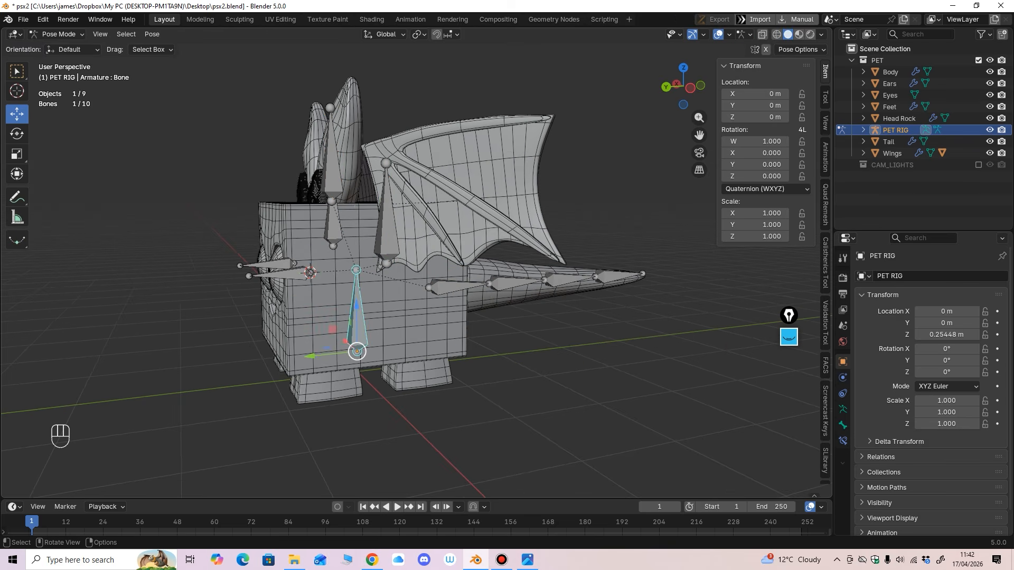
pyautogui.moveTo(357, 351)
pyautogui.mouseDown()
pyautogui.moveTo(344, 364)
pyautogui.moveTo(353, 365)
pyautogui.mouseUp()
pyautogui.moveTo(353, 365); pyautogui.dragTo(423, 370, button='middle')
pyautogui.hotkey('ctrl', 'z')
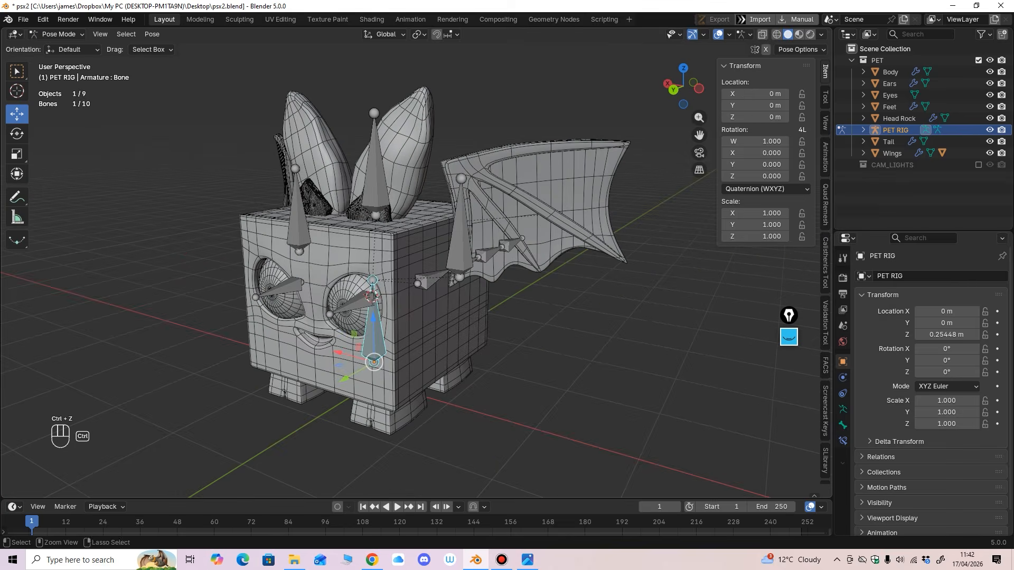
pyautogui.moveTo(374, 362); pyautogui.dragTo(387, 392)
pyautogui.moveTo(386, 392); pyautogui.dragTo(430, 385, button='middle')
pyautogui.hotkey('ctrl', 'z')
pyautogui.scroll(1, 447, 293)
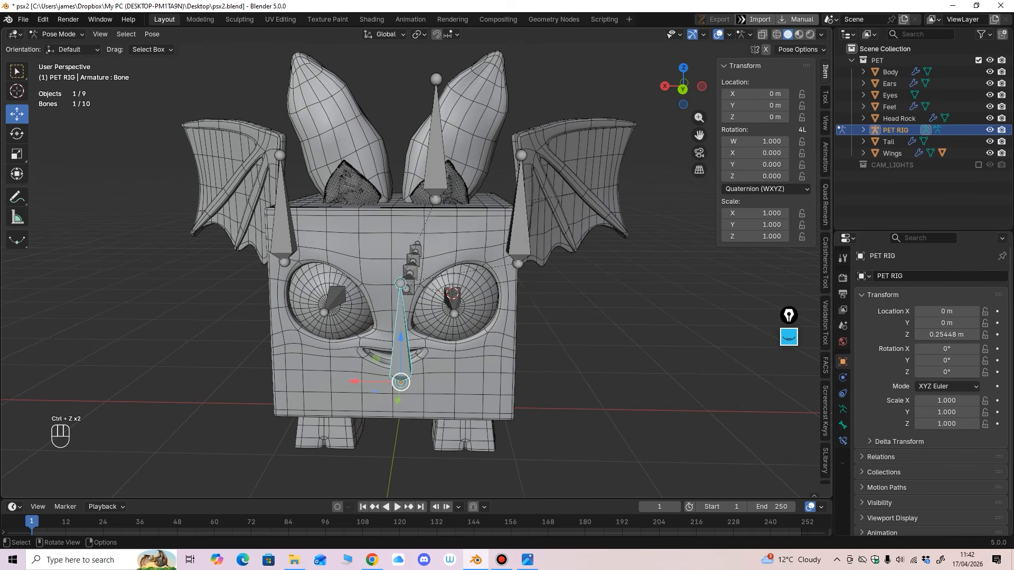
pyautogui.moveTo(401, 382)
pyautogui.mouseDown()
pyautogui.moveTo(421, 385)
pyautogui.moveTo(421, 395)
pyautogui.moveTo(415, 384)
pyautogui.mouseUp()
pyautogui.hotkey('ctrl', 'z')
# Step: In Edit Mode, parent the Wing.R bone and the eye bone on the same side to the central body bone, keeping their offsets
pyautogui.click(59, 34)
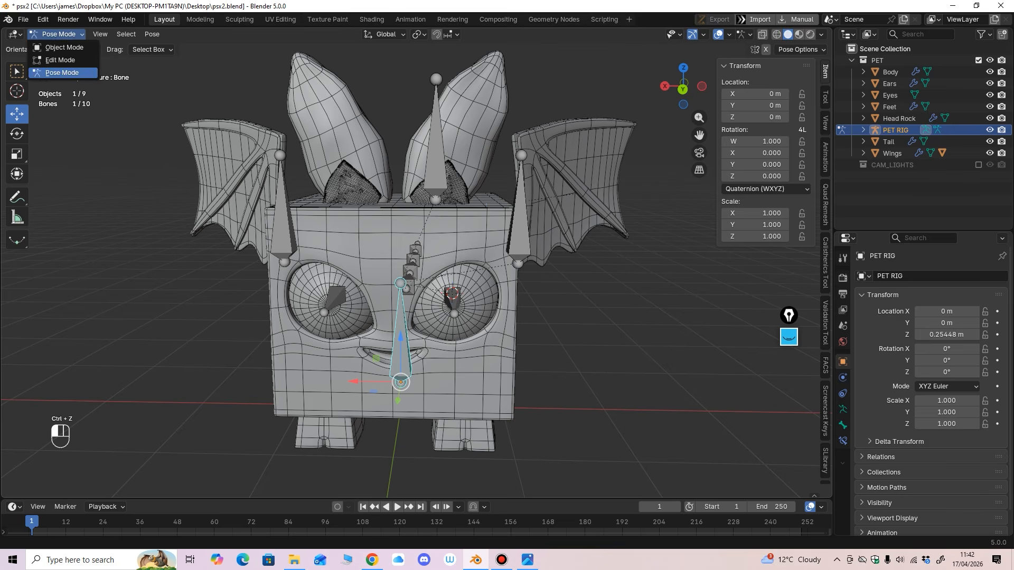
pyautogui.click(58, 60)
pyautogui.click(284, 228)
pyautogui.keyDown('shift'); pyautogui.click(337, 292); pyautogui.keyUp('shift')
pyautogui.moveTo(336, 292); pyautogui.dragTo(302, 298, button='middle')
pyautogui.click(279, 224)
pyautogui.moveTo(278, 225); pyautogui.dragTo(288, 223, button='middle')
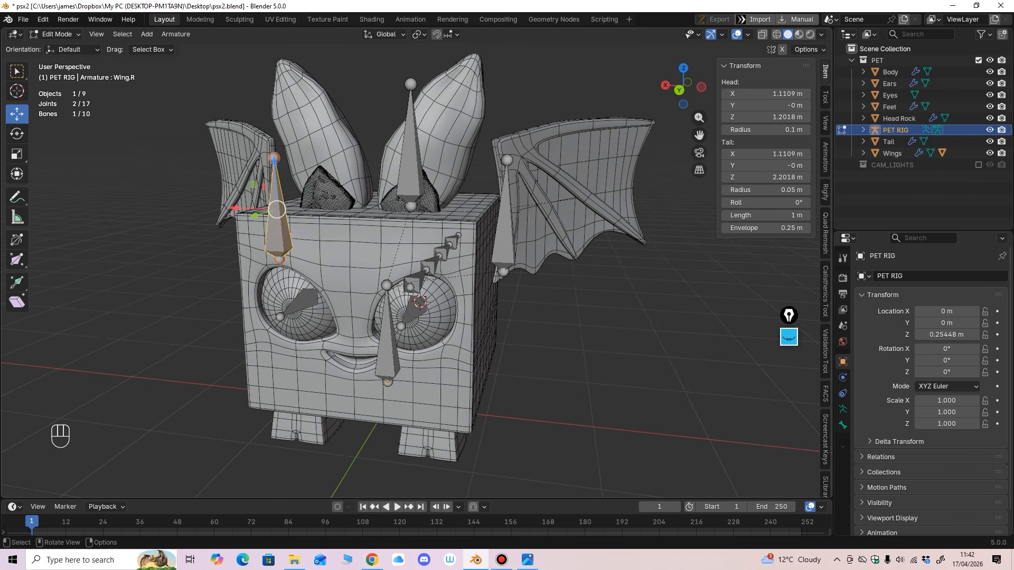
pyautogui.keyDown('shift'); pyautogui.click(307, 299); pyautogui.keyUp('shift')
pyautogui.moveTo(306, 299); pyautogui.dragTo(317, 294, button='middle')
pyautogui.keyDown('shift'); pyautogui.click(393, 332); pyautogui.keyUp('shift')
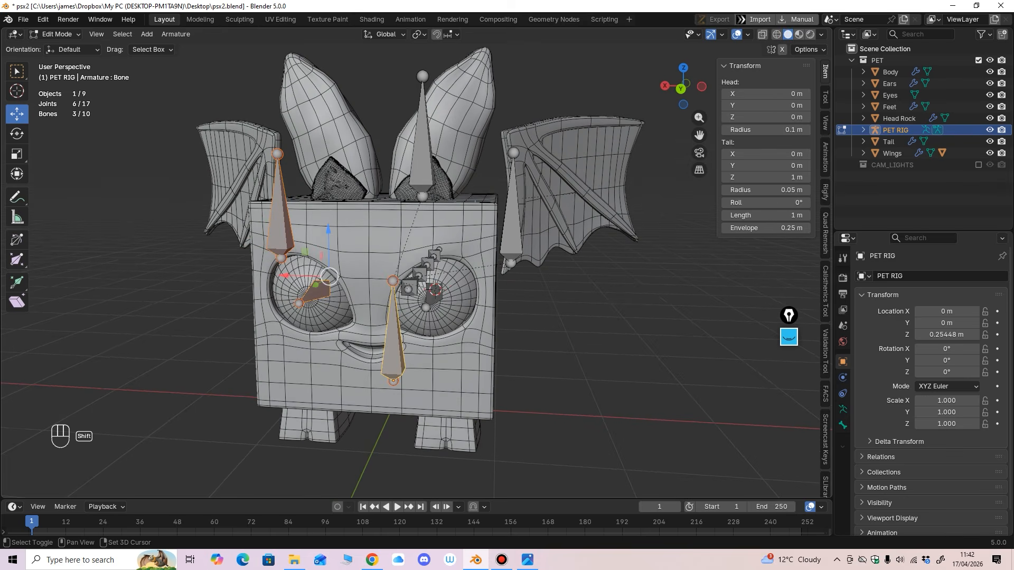
pyautogui.hotkey('ctrl', 'p')
pyautogui.click(344, 350)
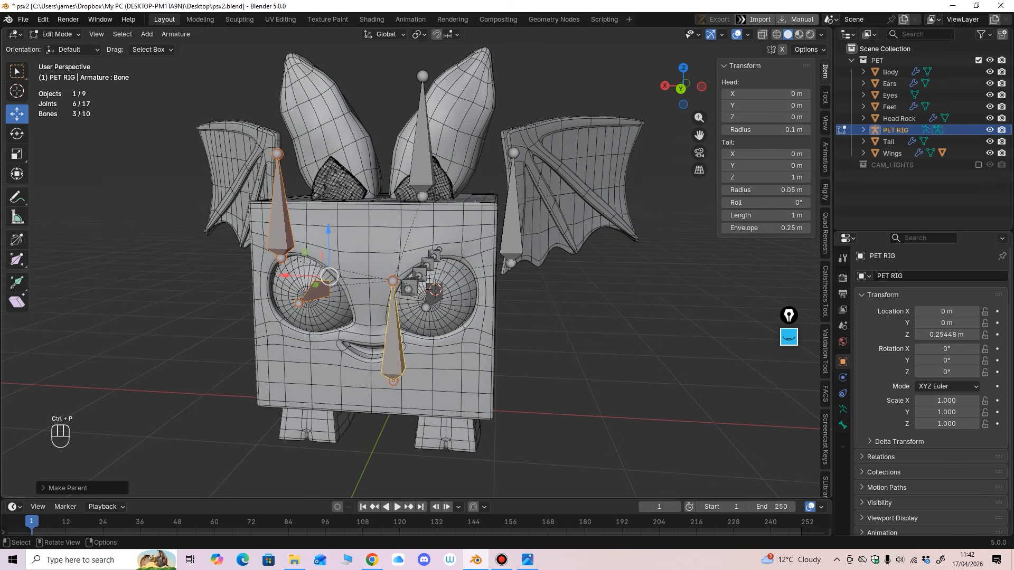
# Step: Return the rig to Pose Mode and try moving the body bone with its newly parented wing and eye bones, undoing the moves
pyautogui.hotkey('ctrl', 'Tab')
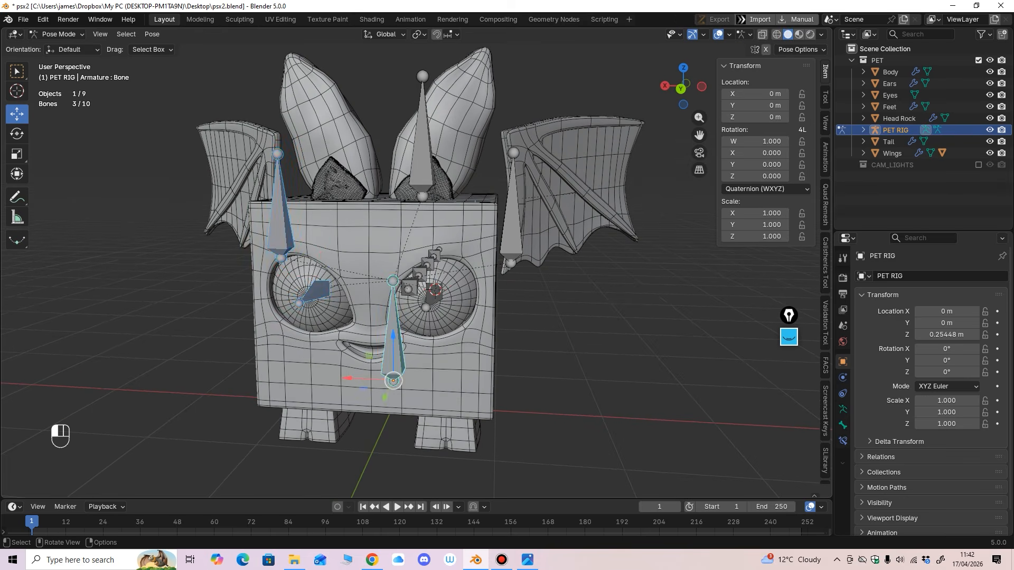
pyautogui.click(393, 344)
pyautogui.scroll(-1, 393, 365)
pyautogui.moveTo(394, 373); pyautogui.dragTo(392, 442)
pyautogui.scroll(-4, 392, 443)
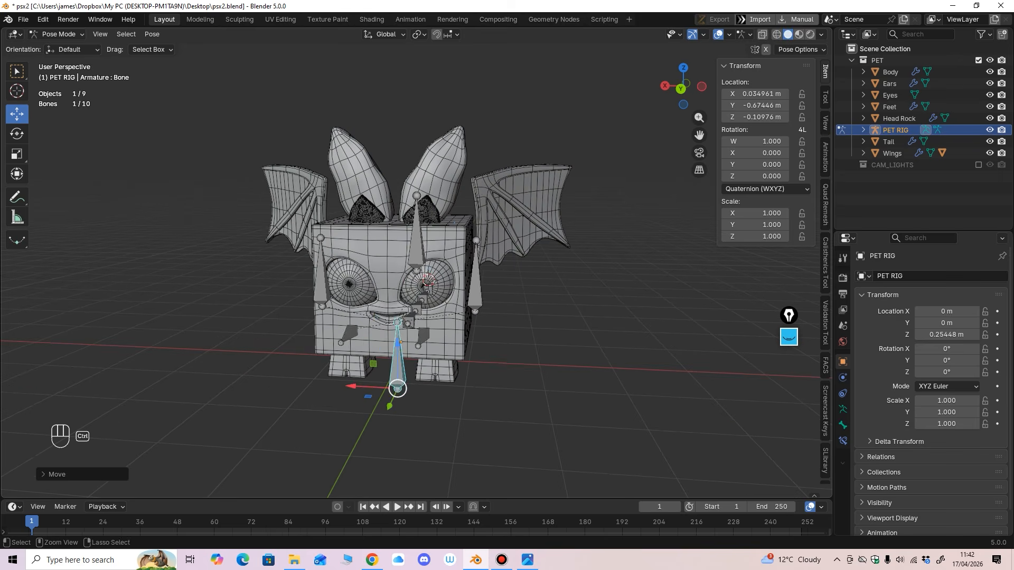
pyautogui.hotkey('ctrl', 'z')
pyautogui.hotkey('ctrl', 'z')
pyautogui.hotkey('ctrl', 'z')
pyautogui.hotkey('ctrl', 'z')
pyautogui.hotkey('ctrl', 'z')
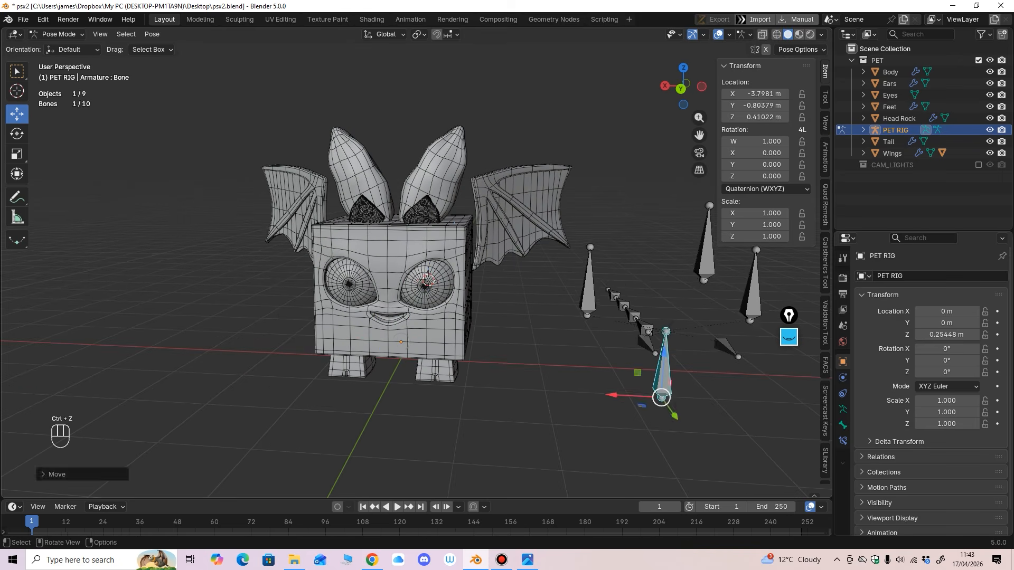
pyautogui.hotkey('ctrl', 'z')
pyautogui.moveTo(417, 296)
pyautogui.mouseDown(button='middle')
pyautogui.moveTo(338, 299)
pyautogui.moveTo(417, 296)
pyautogui.mouseUp(button='middle')
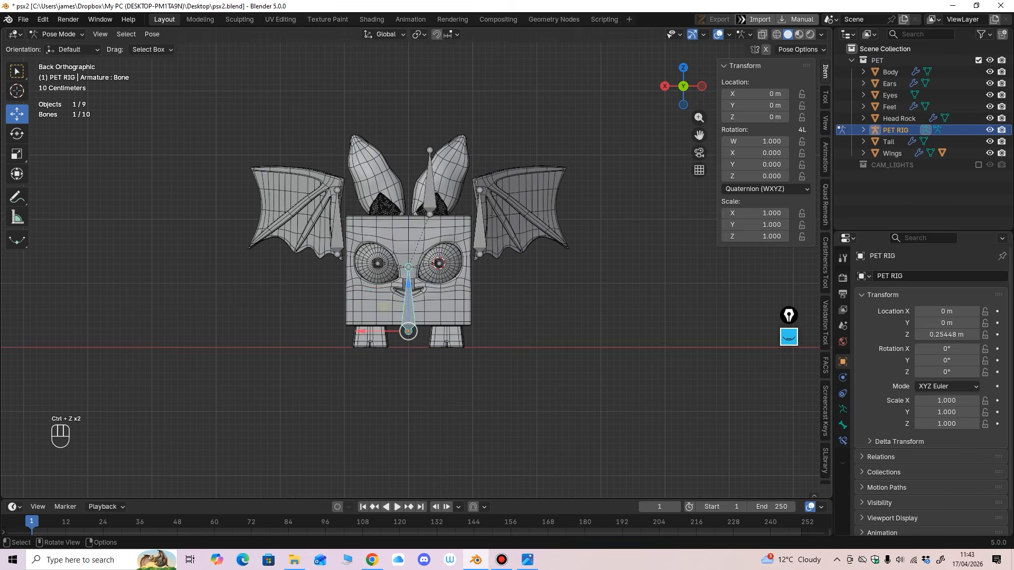
pyautogui.moveTo(408, 332); pyautogui.dragTo(413, 292)
pyautogui.keyDown('ctrl'); pyautogui.moveTo(416, 268); pyautogui.dragTo(368, 277, button='middle'); pyautogui.keyUp('ctrl')
pyautogui.hotkey('ctrl', 's')
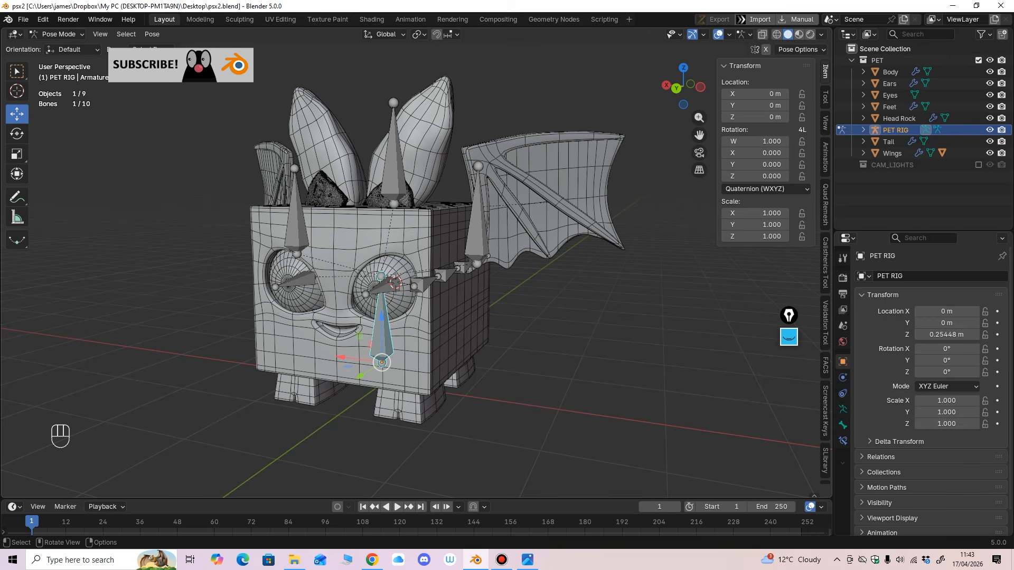
# Step: Switch to Object Mode and clear the parent of the Wing Bones object while keeping its transformation
pyautogui.moveTo(416, 268); pyautogui.dragTo(365, 307, button='middle')
pyautogui.keyDown('ctrl'); pyautogui.moveTo(364, 307); pyautogui.dragTo(376, 250, button='middle'); pyautogui.keyUp('ctrl')
pyautogui.moveTo(376, 251); pyautogui.dragTo(370, 262, button='middle')
pyautogui.click(366, 265)
pyautogui.click(57, 34)
pyautogui.click(61, 47)
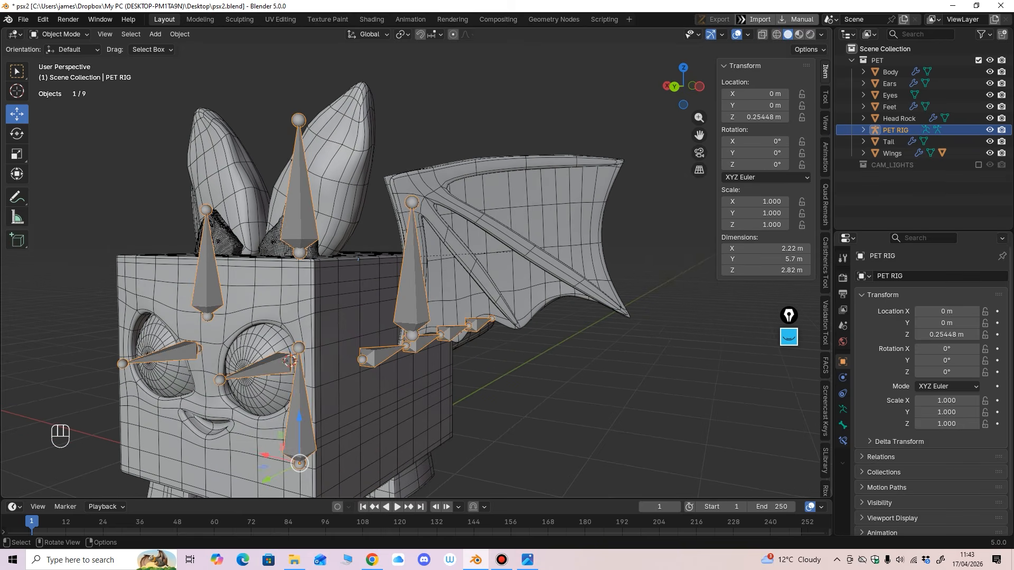
pyautogui.click(431, 185)
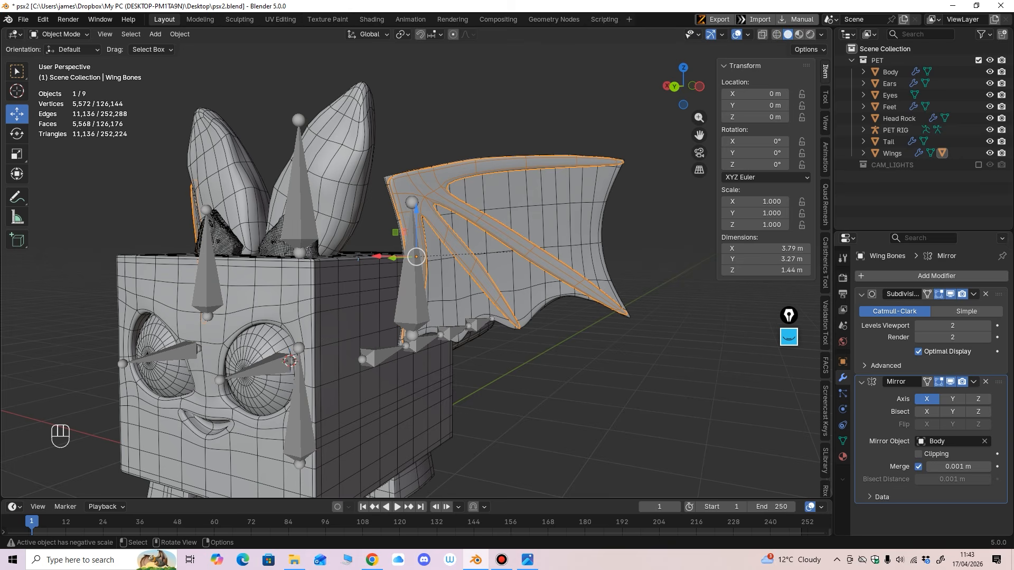
pyautogui.hotkey('alt', 'p')
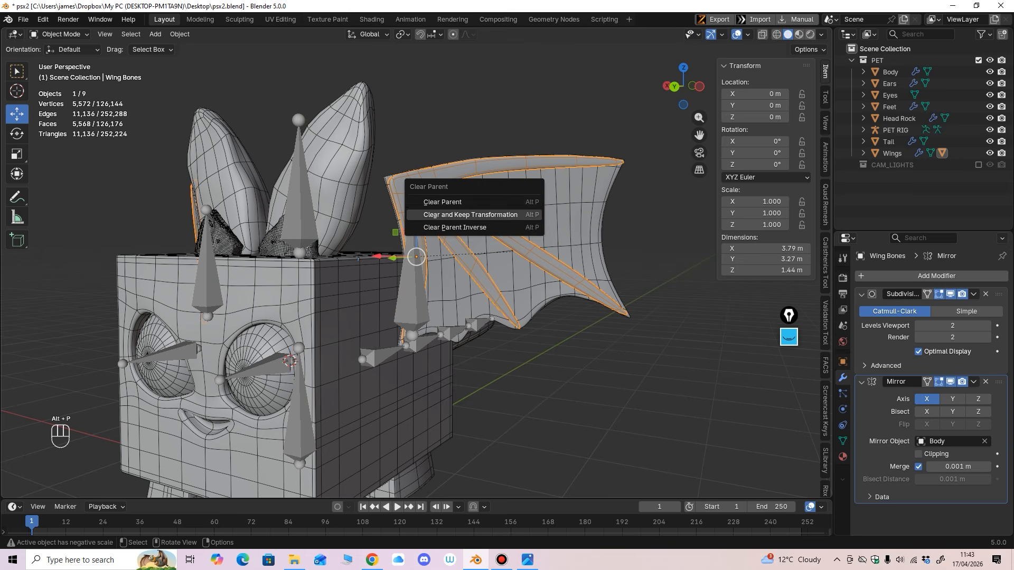
pyautogui.click(459, 214)
# Step: Select the Wing Bones object and convert all its transforms to deltas
pyautogui.click(550, 211)
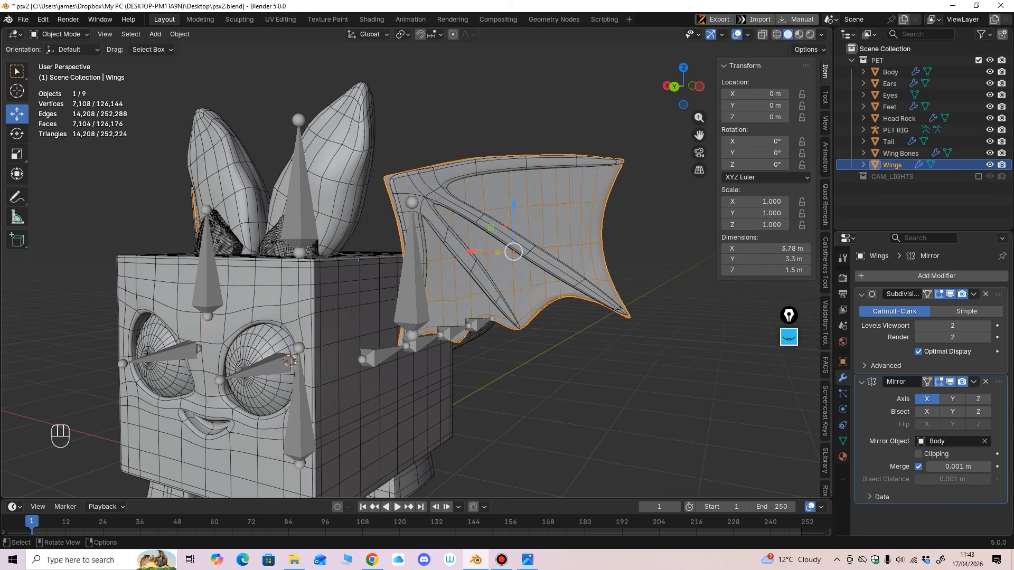
pyautogui.click(549, 268)
pyautogui.moveTo(549, 269)
pyautogui.mouseDown(button='middle')
pyautogui.moveTo(579, 282)
pyautogui.moveTo(543, 268)
pyautogui.mouseUp(button='middle')
pyautogui.click(661, 254)
pyautogui.click(549, 268)
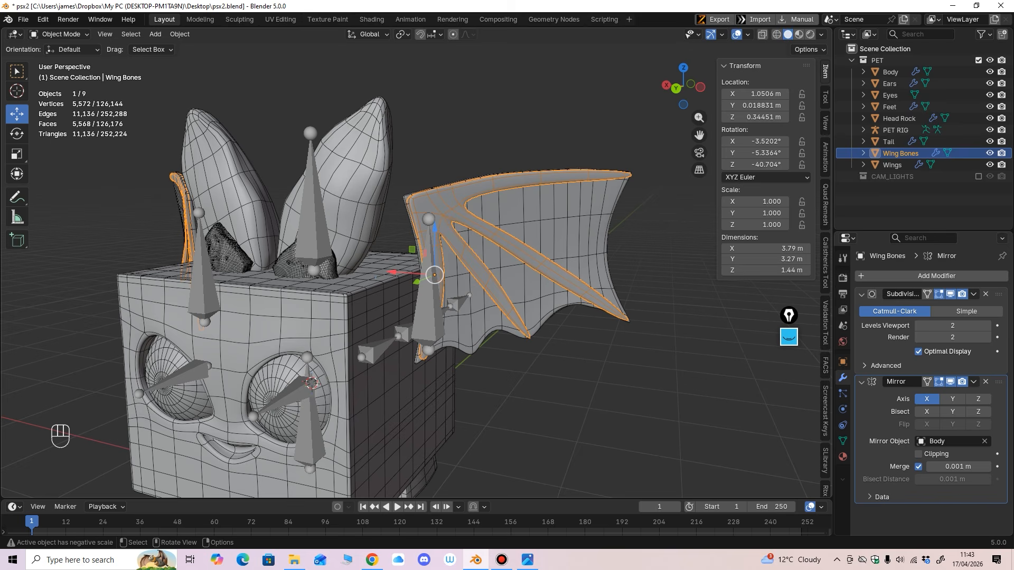
pyautogui.hotkey('ctrl', 'a')
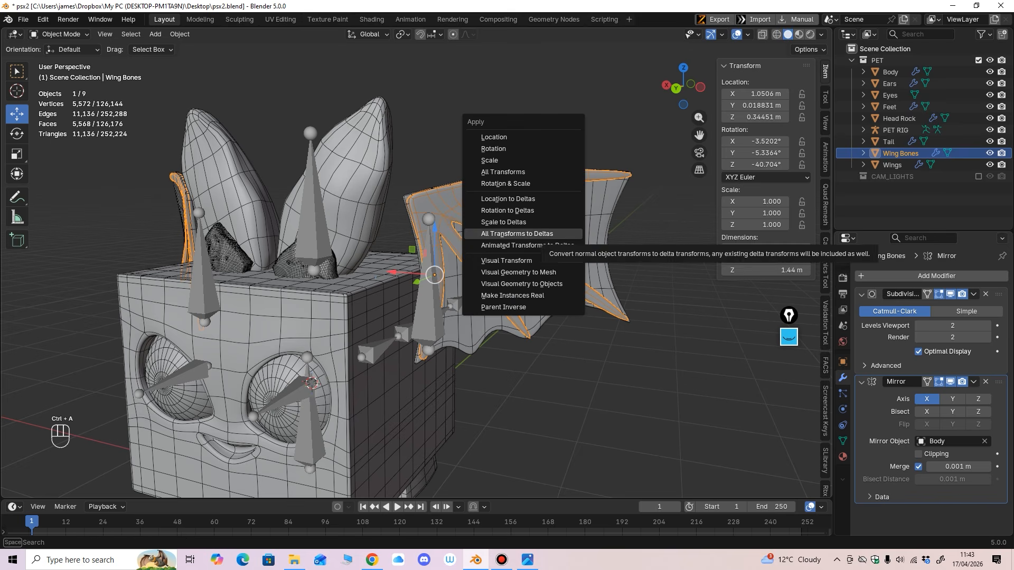
pyautogui.click(547, 233)
pyautogui.click(549, 233)
# Step: Select every creature part together with the PET RIG armature and convert all their transforms to deltas
pyautogui.scroll(-3, 426, 261)
pyautogui.moveTo(155, 140); pyautogui.dragTo(555, 421)
pyautogui.hotkey('ctrl', 'a')
pyautogui.click(502, 391)
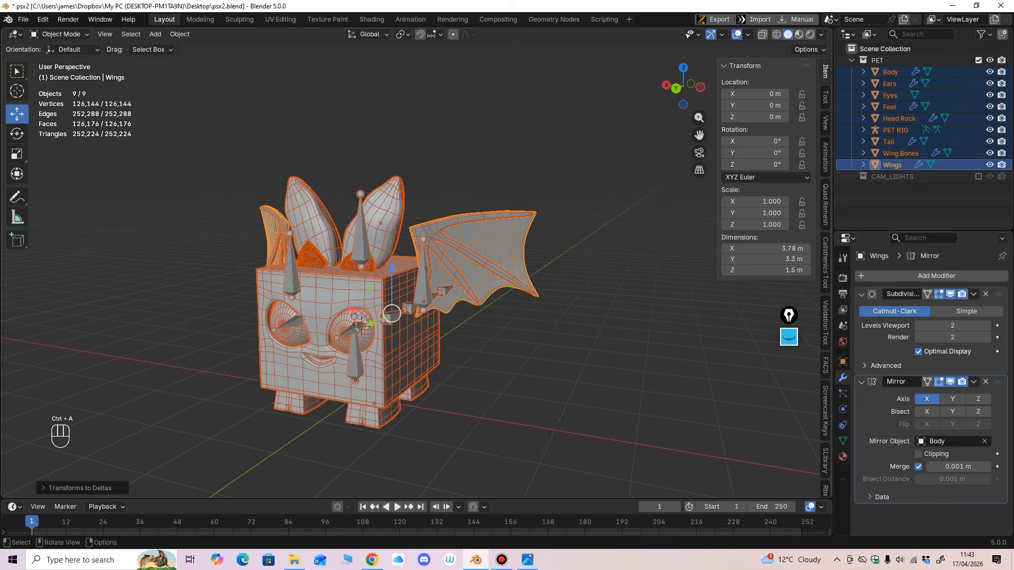
pyautogui.scroll(2, 427, 364)
pyautogui.click(328, 433)
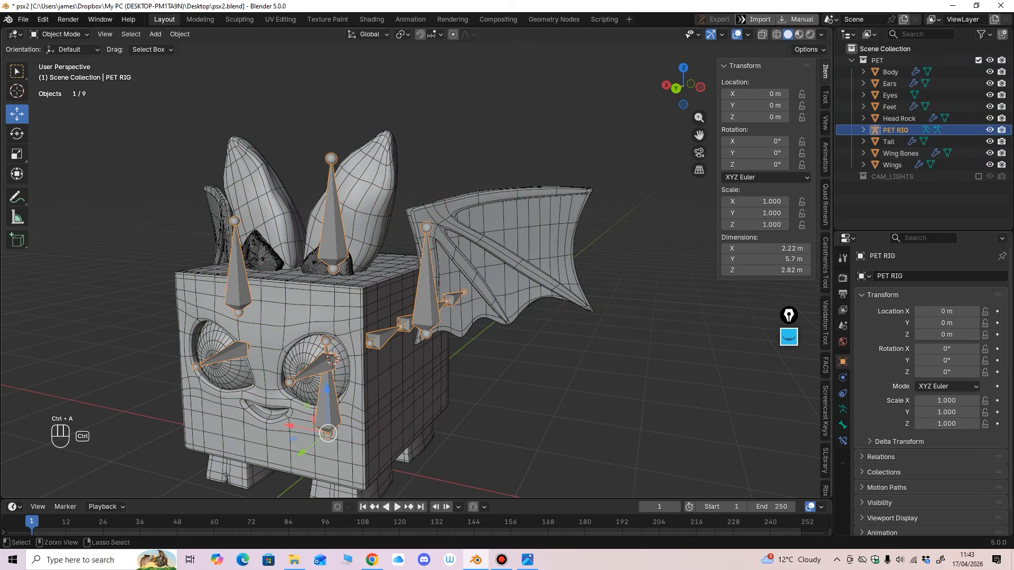
pyautogui.scroll(1, 418, 264)
pyautogui.scroll(-1, 418, 264)
# Step: Open the Eyes mesh in Edit Mode and undo the accidental loop cut
pyautogui.click(285, 397)
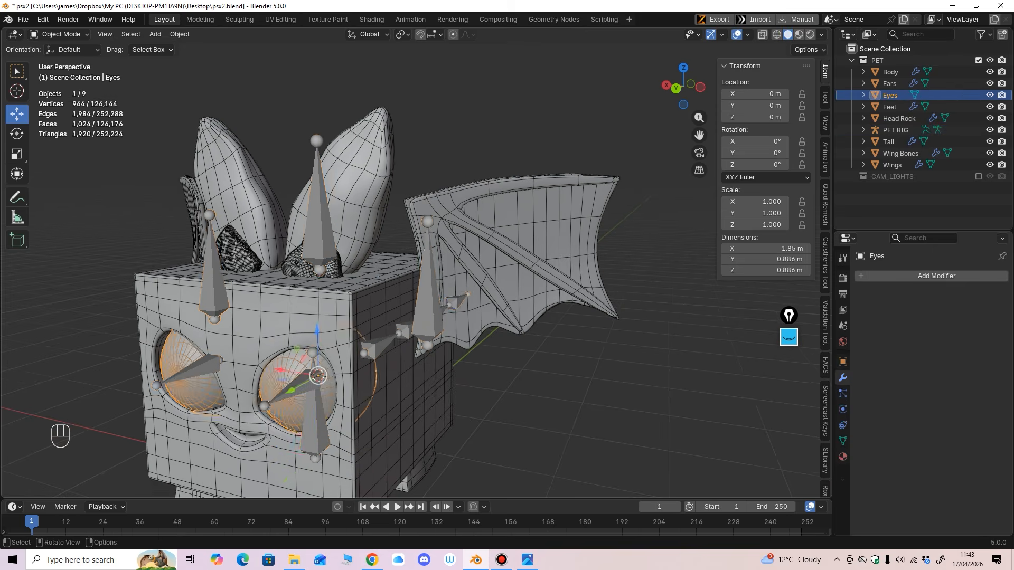
pyautogui.moveTo(286, 396); pyautogui.dragTo(344, 319, button='middle')
pyautogui.click(57, 33)
pyautogui.click(50, 56)
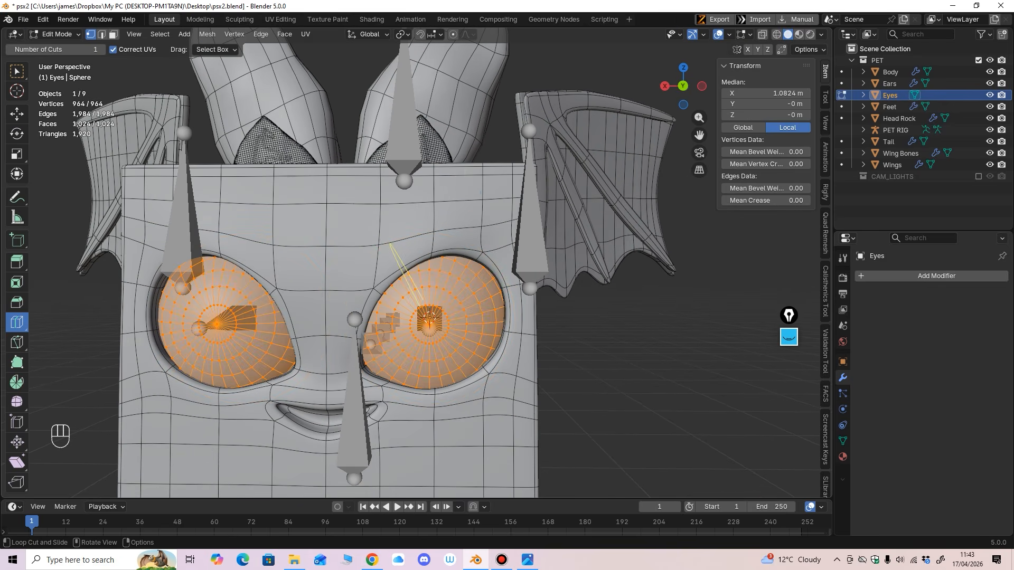
pyautogui.click(429, 317)
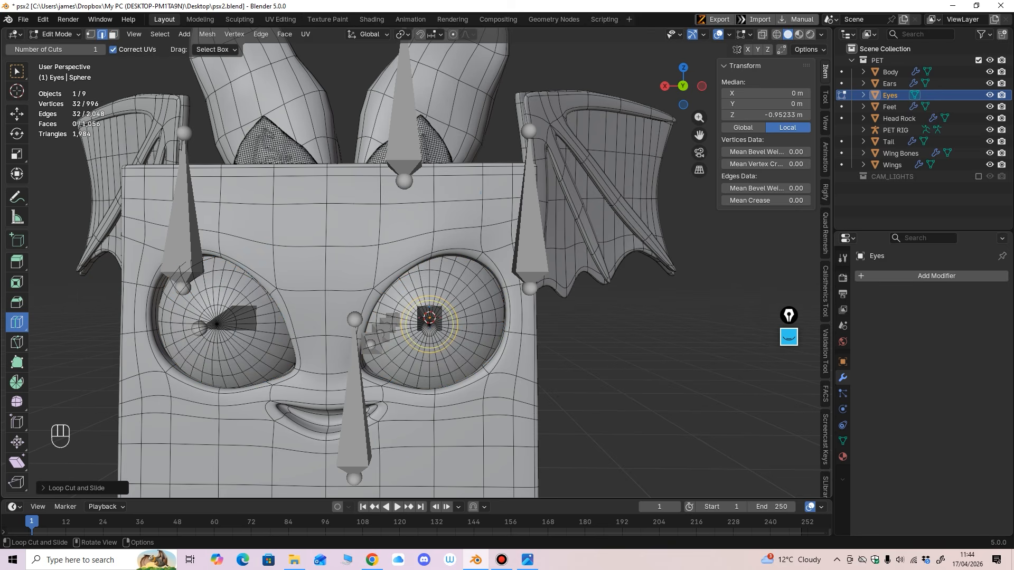
pyautogui.hotkey('ctrl', 'z')
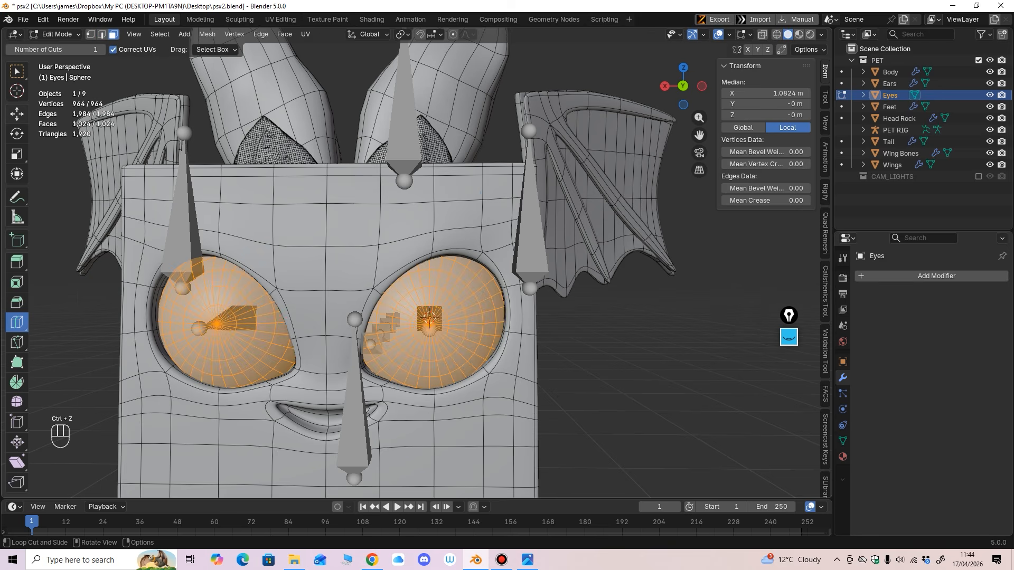
# Step: Select all linked geometry of the eye at the 3D cursor, separate the selection into its own object, and return to Object Mode
pyautogui.click(429, 316)
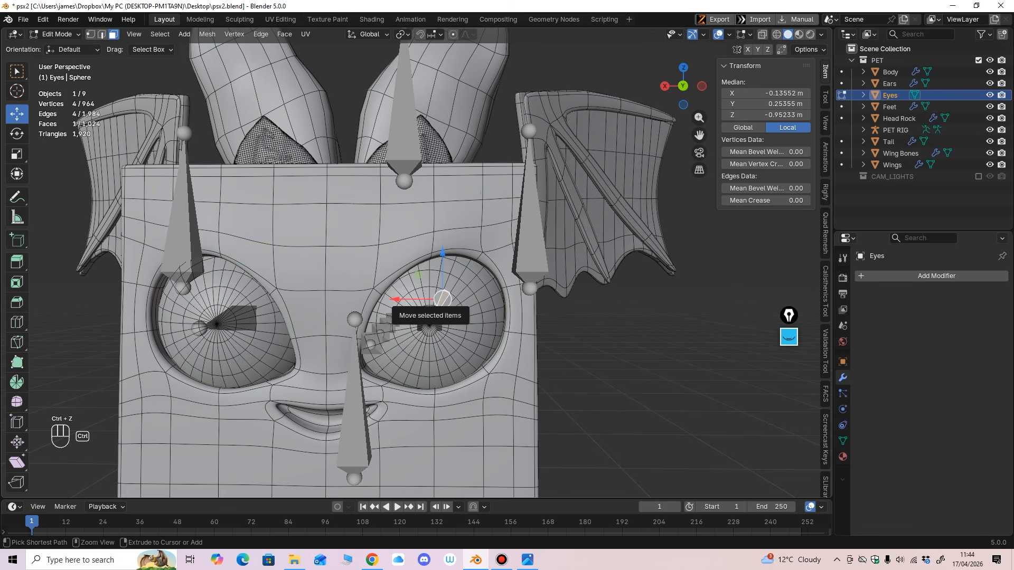
pyautogui.hotkey('ctrl', 'l')
pyautogui.moveTo(429, 317); pyautogui.dragTo(401, 364, button='middle')
pyautogui.press('p')
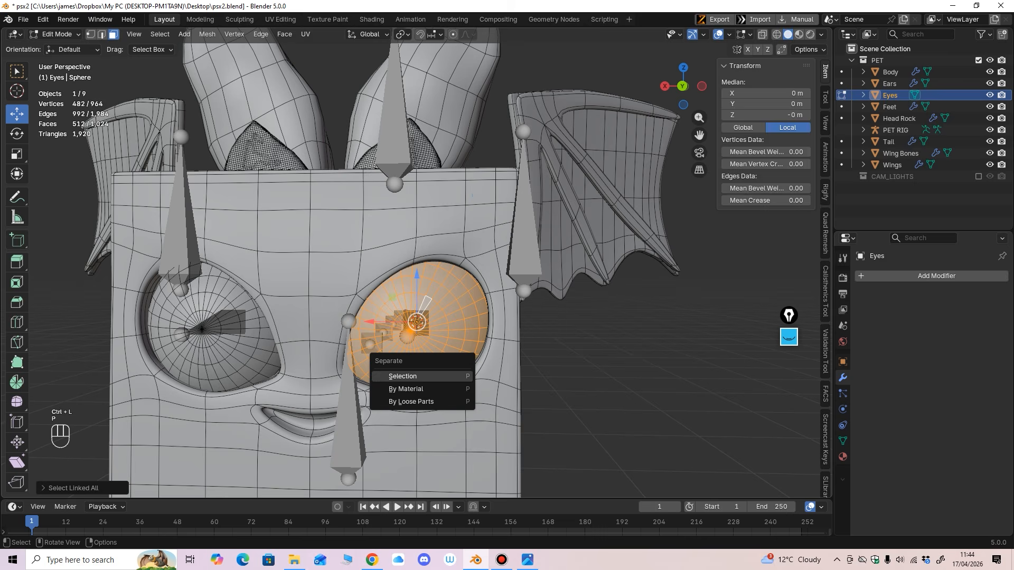
pyautogui.click(396, 377)
pyautogui.click(55, 33)
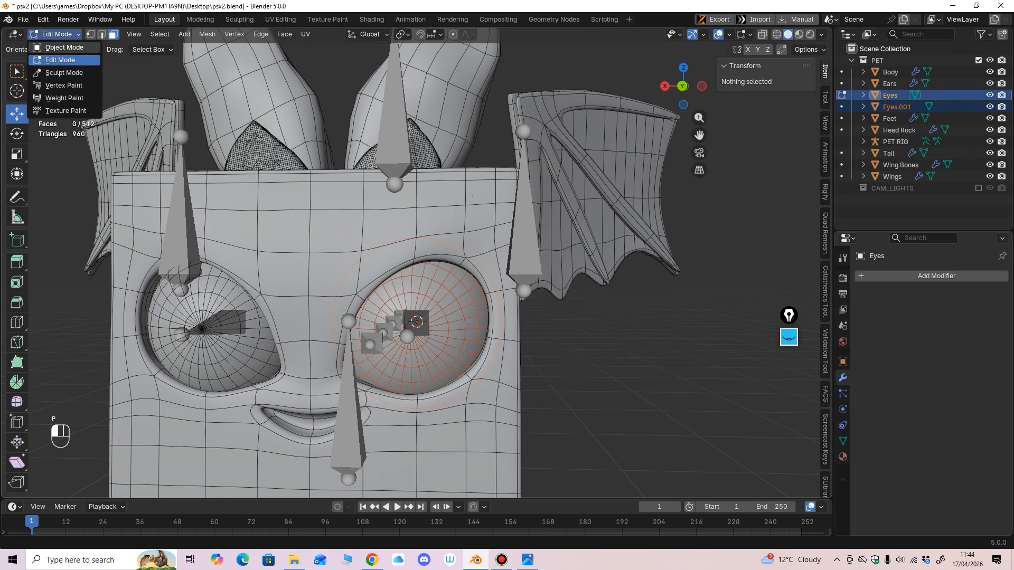
pyautogui.click(53, 46)
# Step: Rename the separated eye object Eye.L
pyautogui.click(422, 359)
pyautogui.press('F2')
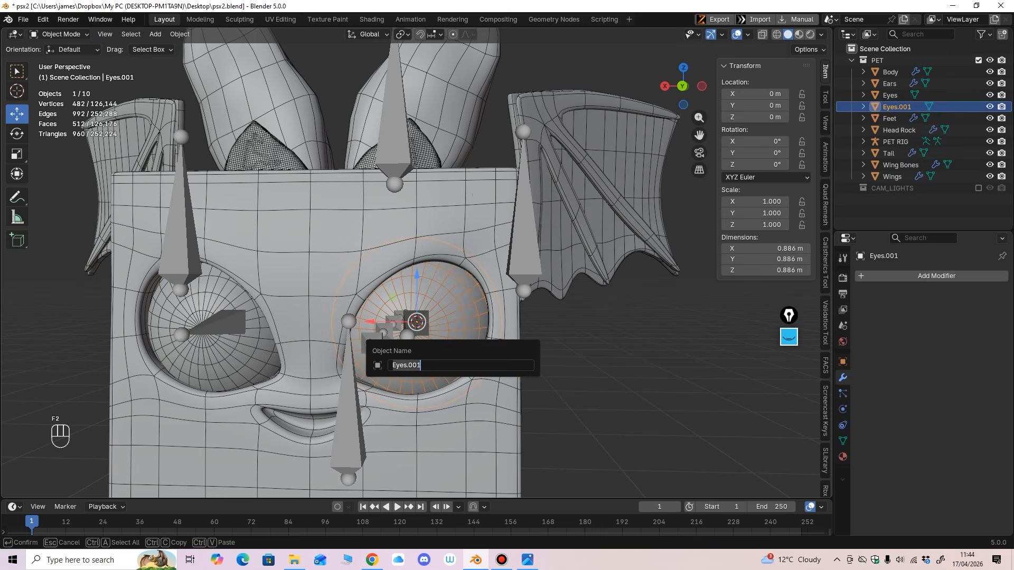
pyautogui.write('Eye')
pyautogui.press('Return')
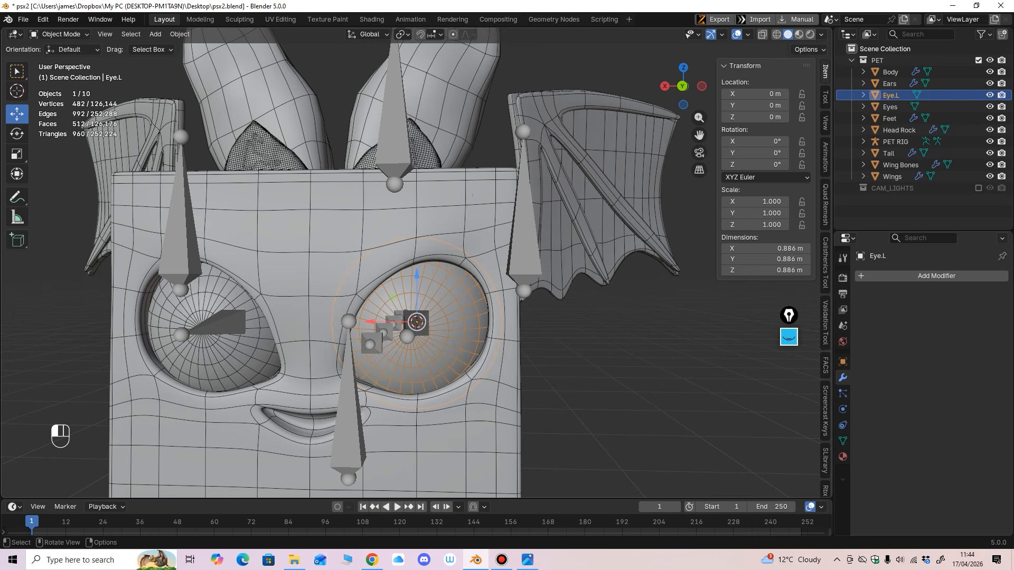
# Step: Rename the remaining Eyes object Eye.R
pyautogui.click(227, 354)
pyautogui.press('F2')
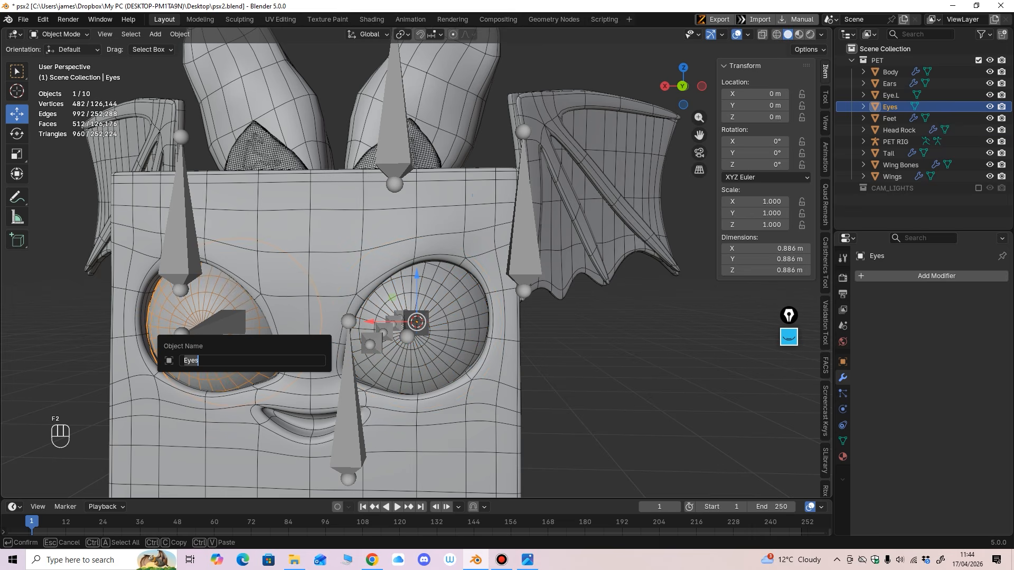
pyautogui.write('Ey')
pyautogui.press('Return')
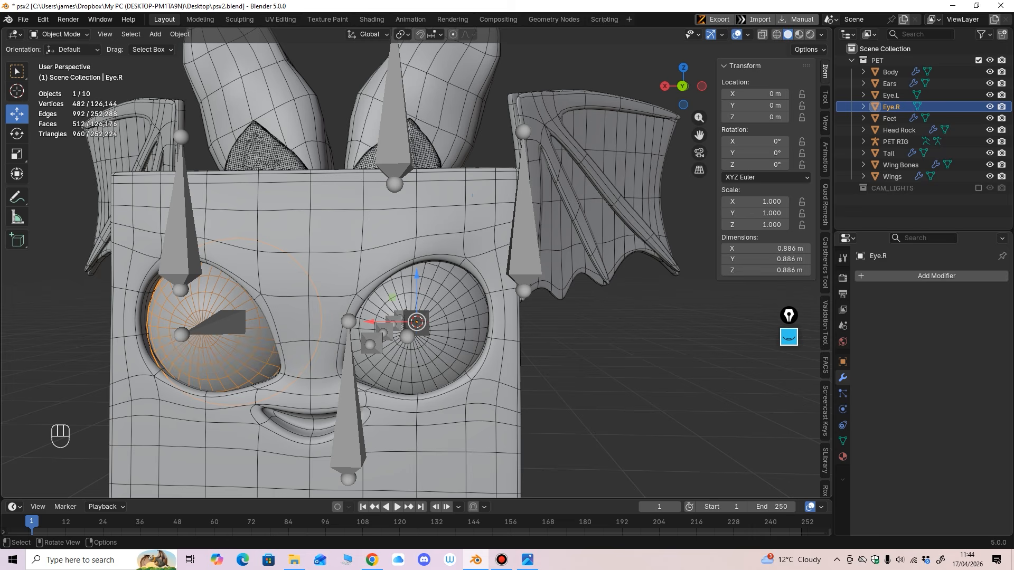
# Step: Apply the Mirror modifier on the Feet object
pyautogui.keyDown('ctrl'); pyautogui.moveTo(416, 262); pyautogui.dragTo(416, 179, button='middle'); pyautogui.keyUp('ctrl')
pyautogui.click(455, 296)
pyautogui.scroll(-2, 463, 232)
pyautogui.click(427, 370)
pyautogui.click(973, 381)
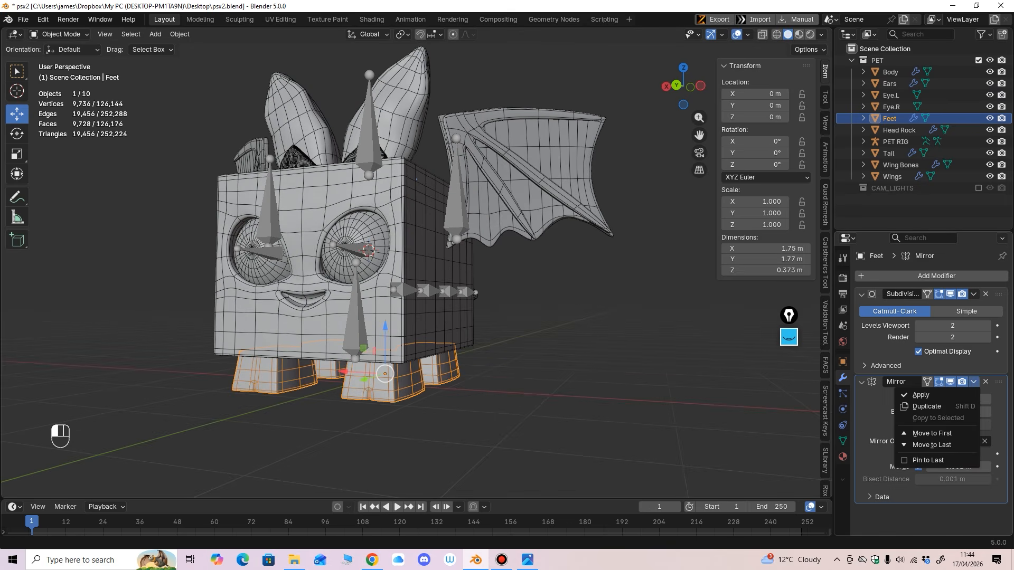
pyautogui.click(925, 395)
pyautogui.moveTo(416, 179)
pyautogui.mouseDown(button='middle')
pyautogui.moveTo(381, 174)
pyautogui.moveTo(392, 119)
pyautogui.moveTo(403, 114)
pyautogui.moveTo(425, 172)
pyautogui.mouseUp(button='middle')
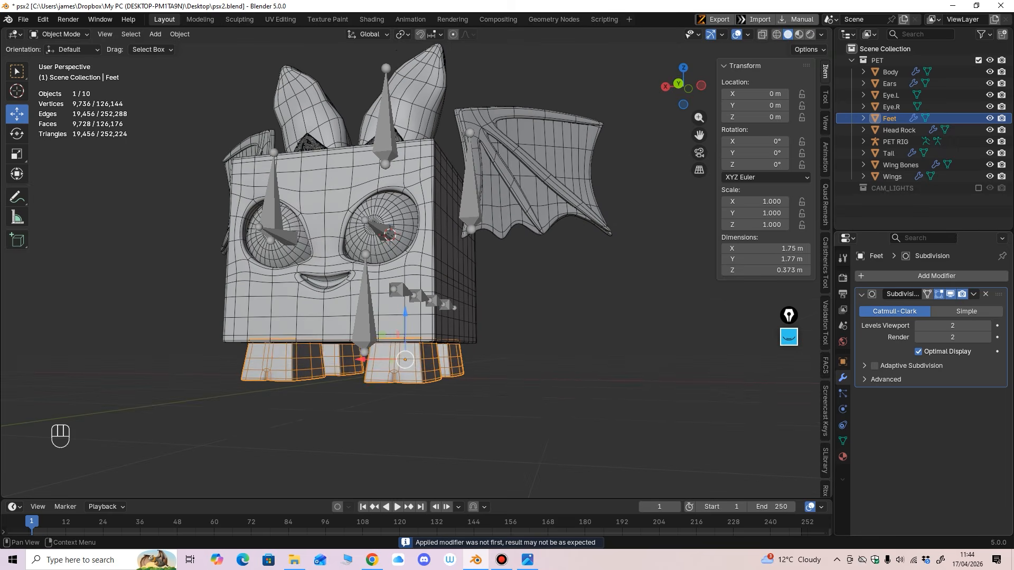
# Step: Turn off the viewport display of the Subdivision modifiers on the Feet and Body objects
pyautogui.click(951, 294)
pyautogui.moveTo(476, 212)
pyautogui.mouseDown(button='middle')
pyautogui.moveTo(442, 211)
pyautogui.moveTo(495, 212)
pyautogui.mouseUp(button='middle')
pyautogui.click(465, 280)
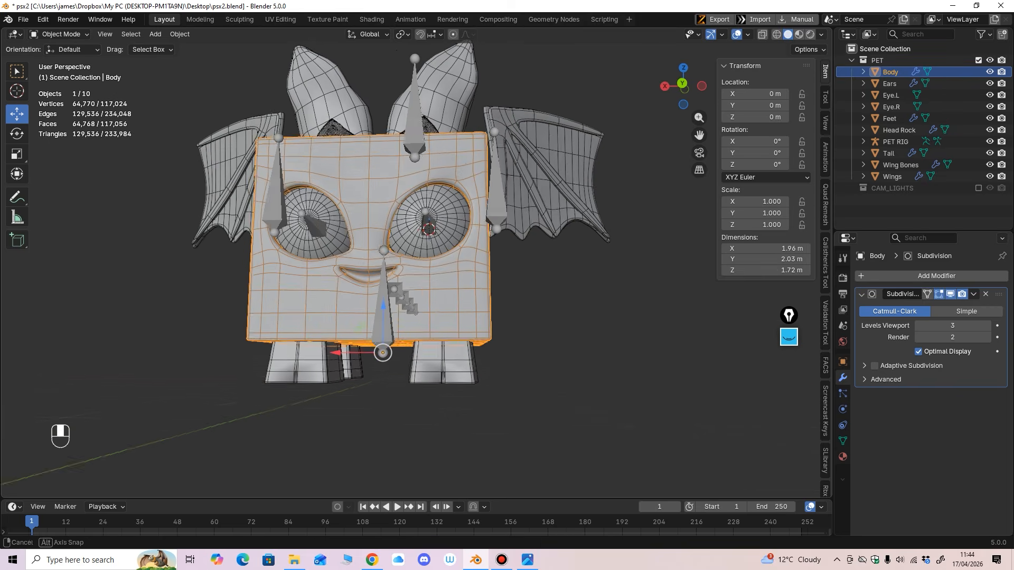
pyautogui.moveTo(465, 280); pyautogui.dragTo(458, 283, button='middle')
pyautogui.click(950, 294)
pyautogui.moveTo(475, 222); pyautogui.dragTo(457, 300, button='middle')
pyautogui.scroll(1, 457, 300)
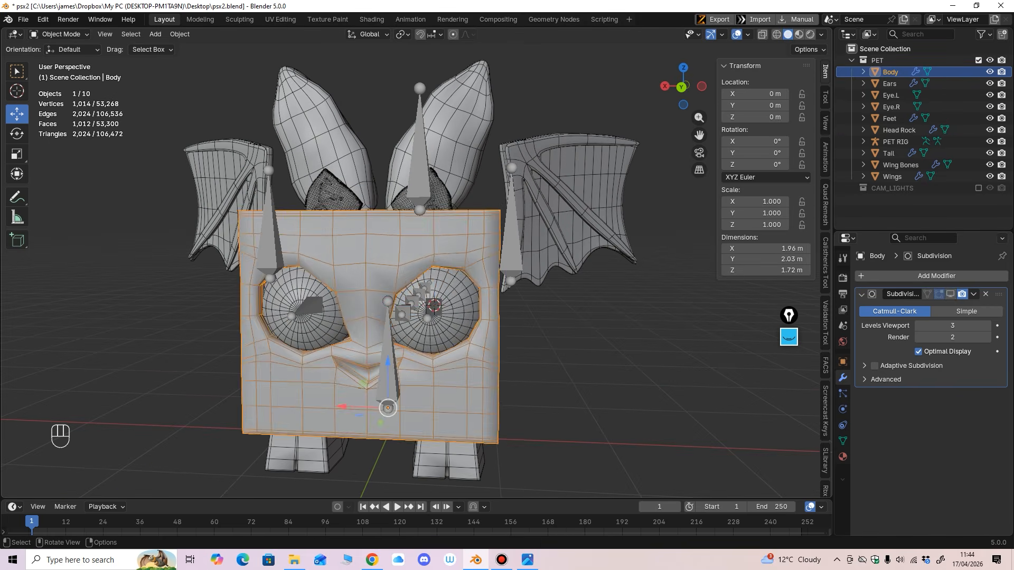
# Step: Turn off the viewport display of the Subdivision modifiers on the Wings and Wing Bones objects
pyautogui.click(455, 306)
pyautogui.click(591, 190)
pyautogui.moveTo(590, 190); pyautogui.dragTo(584, 187, button='middle')
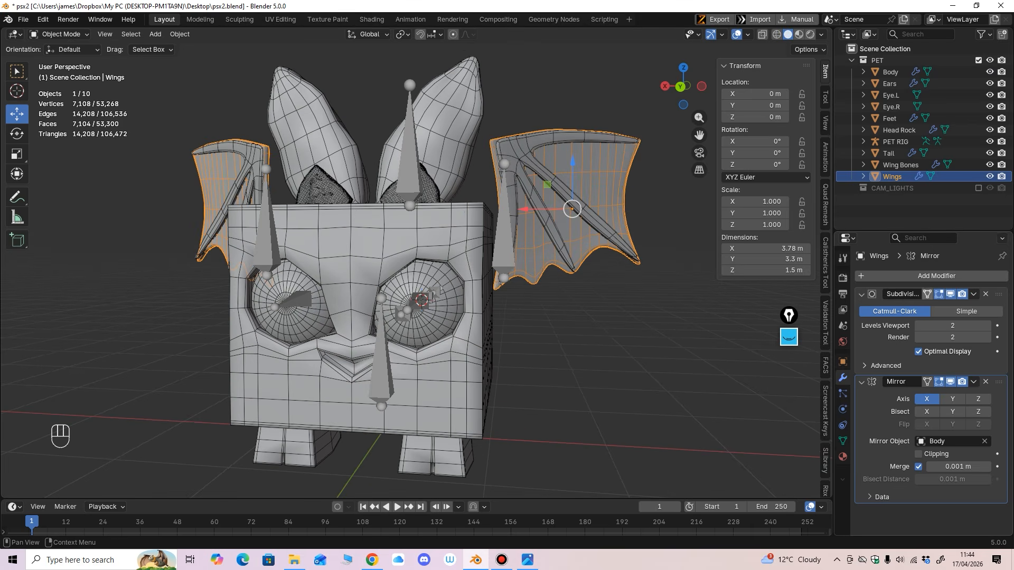
pyautogui.click(951, 295)
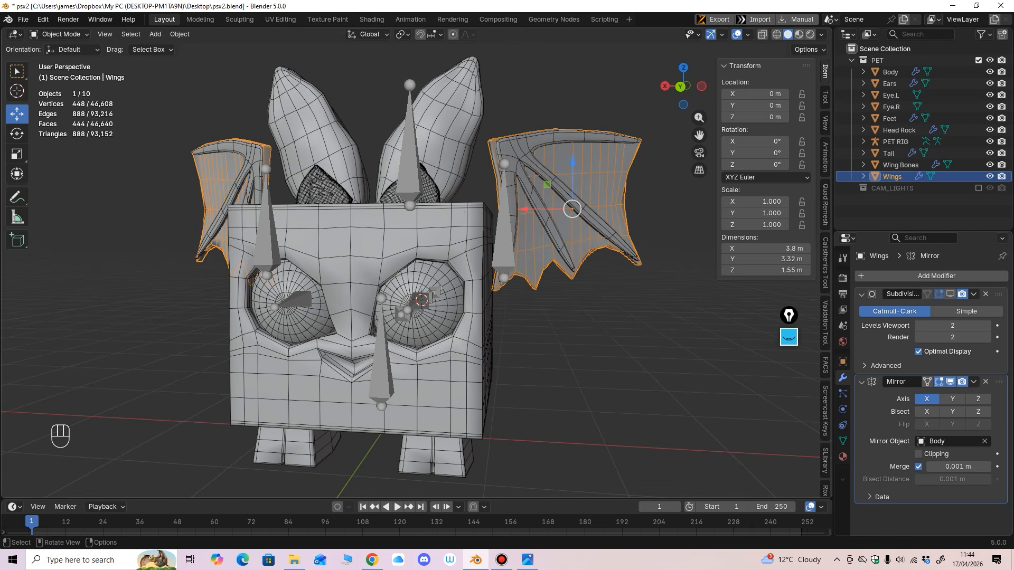
pyautogui.click(592, 222)
pyautogui.click(950, 295)
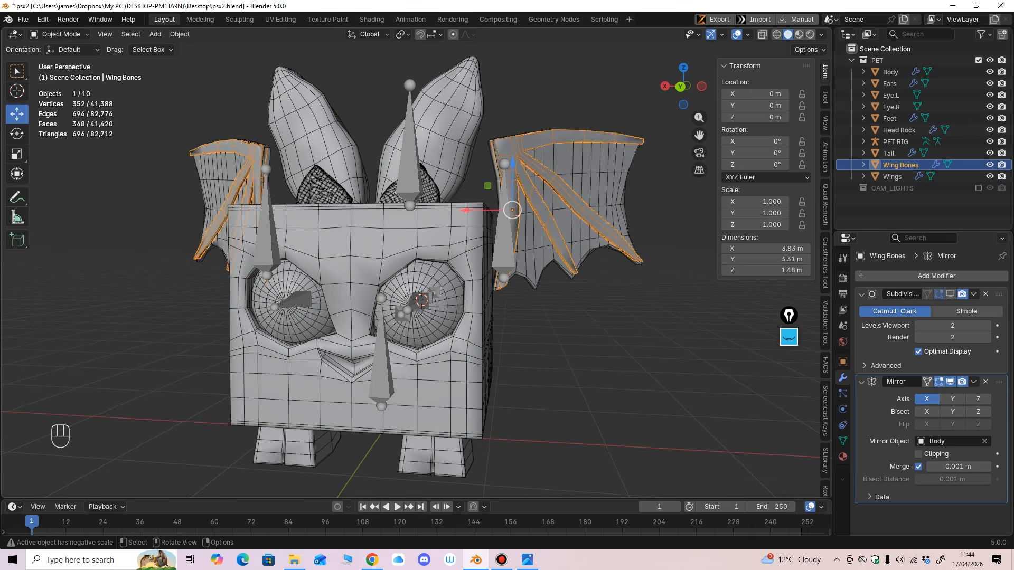
# Step: Turn off the viewport display of the Subdivision modifiers on the Ears and Head Rock objects
pyautogui.moveTo(528, 200); pyautogui.dragTo(528, 209, button='middle')
pyautogui.click(449, 132)
pyautogui.click(950, 294)
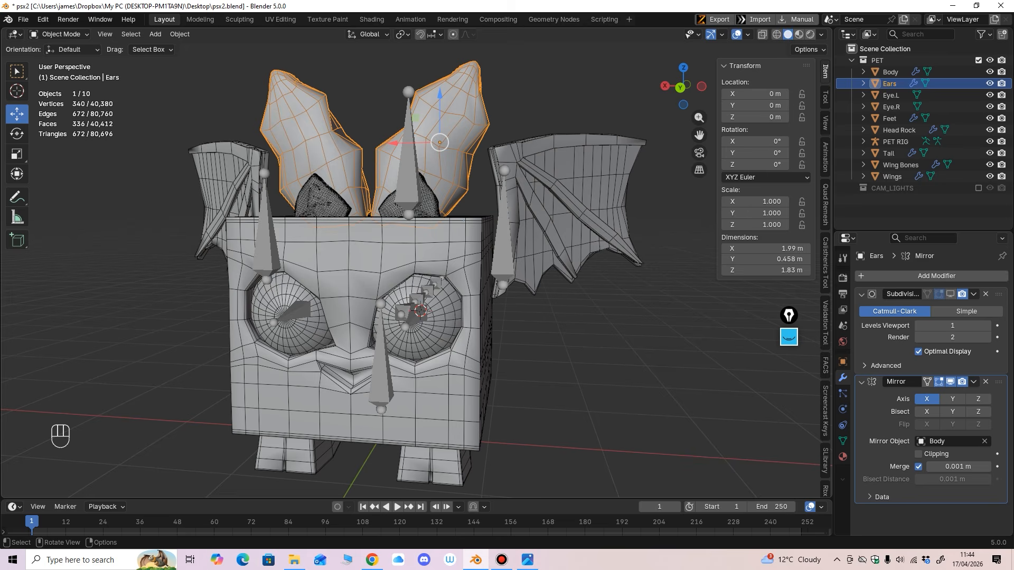
pyautogui.click(417, 198)
pyautogui.moveTo(417, 198); pyautogui.dragTo(407, 190, button='middle')
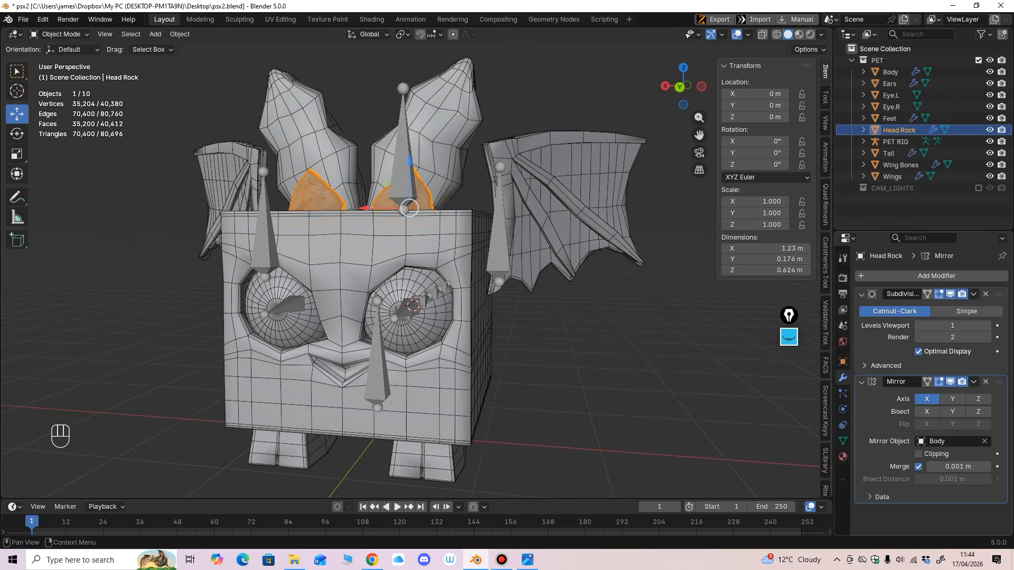
pyautogui.click(950, 294)
# Step: Edit the PET RIG armature and rename its ear bone Ear.L
pyautogui.moveTo(528, 222); pyautogui.dragTo(474, 195, button='middle')
pyautogui.scroll(1, 470, 253)
pyautogui.click(454, 222)
pyautogui.keyDown('shift'); pyautogui.moveTo(423, 238); pyautogui.dragTo(411, 274, button='middle'); pyautogui.keyUp('shift')
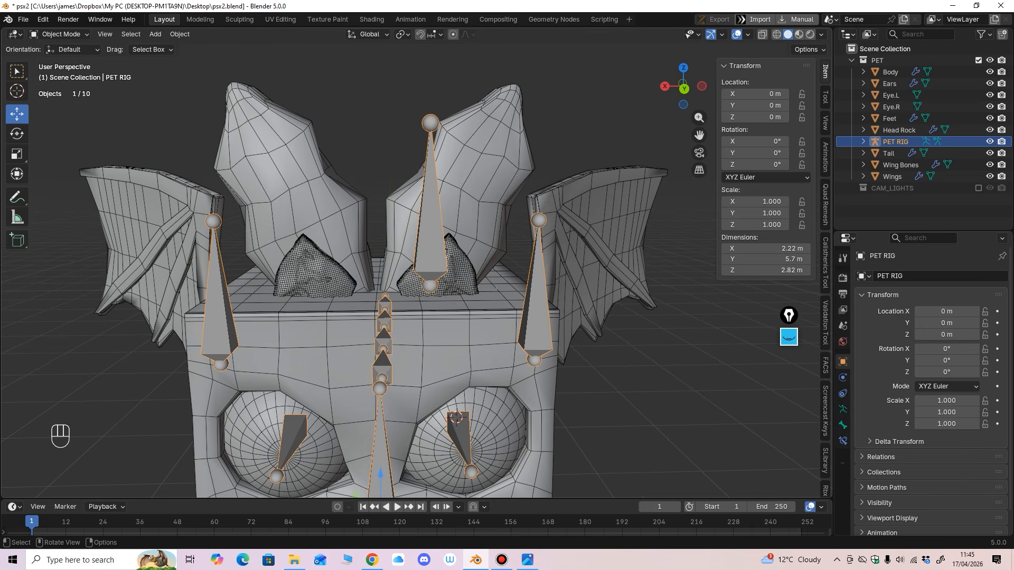
pyautogui.click(60, 34)
pyautogui.click(58, 60)
pyautogui.click(431, 227)
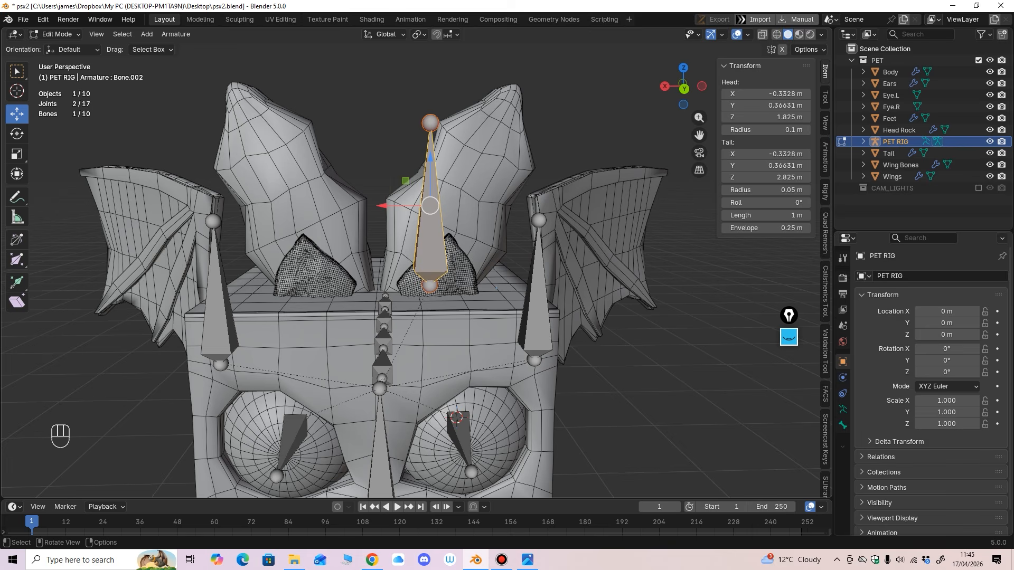
pyautogui.press('F2')
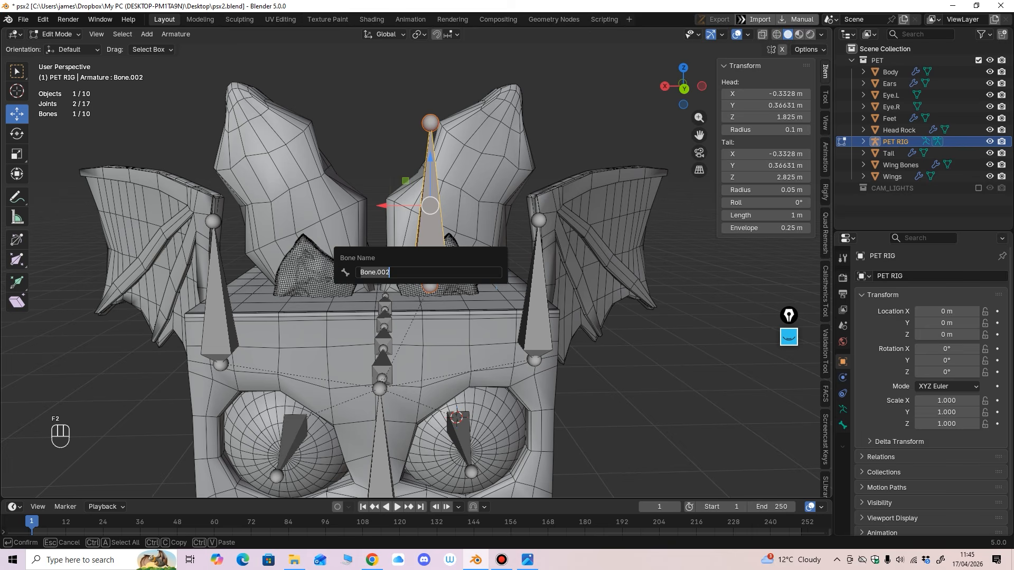
pyautogui.write('Ear.L')
pyautogui.press('Return')
# Step: Symmetrize the Ear.L bone to create a matching bone for the opposite ear
pyautogui.keyDown('alt'); pyautogui.moveTo(497, 288); pyautogui.dragTo(496, 264, button='middle'); pyautogui.keyUp('alt')
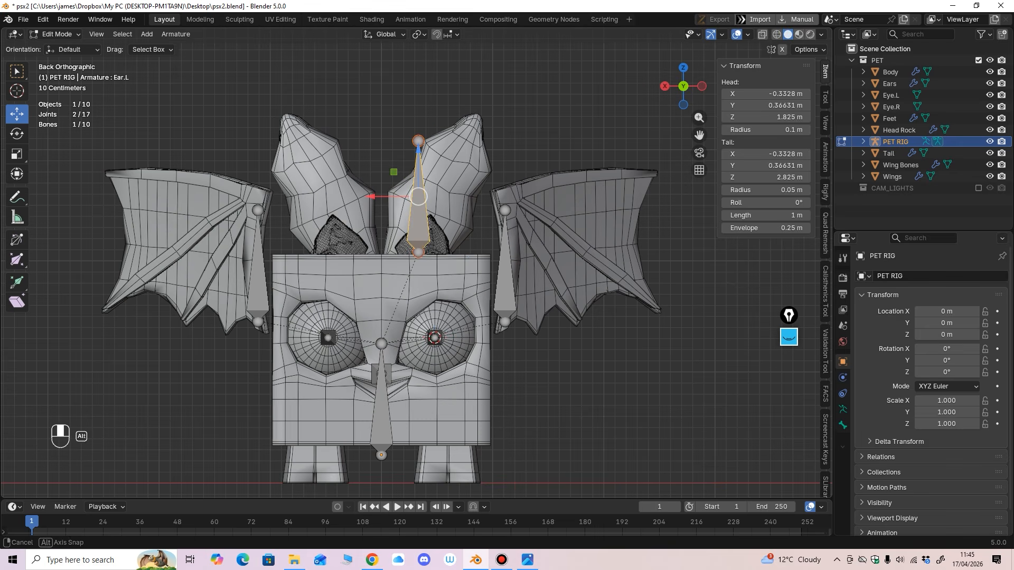
pyautogui.click(176, 34)
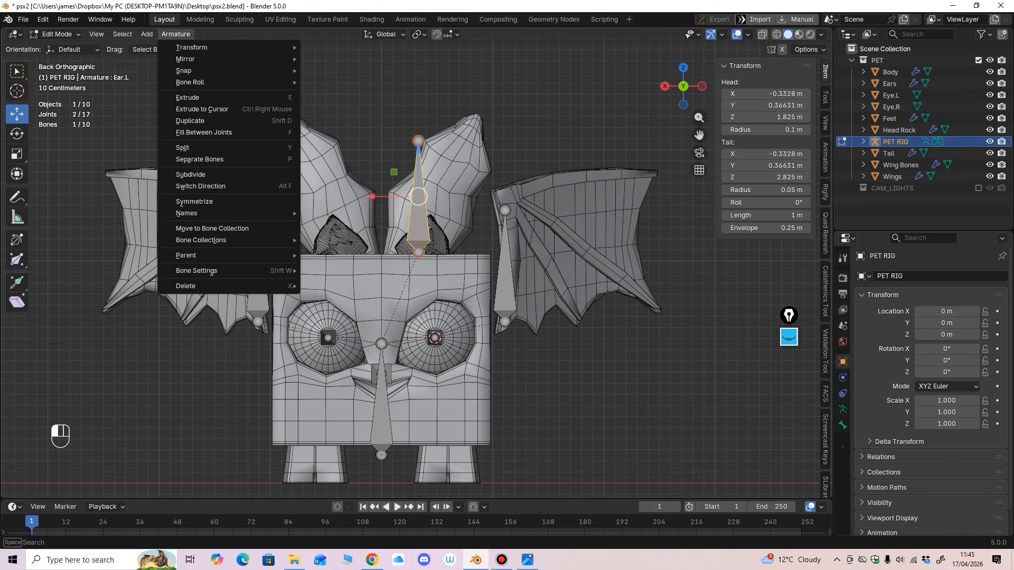
pyautogui.click(194, 202)
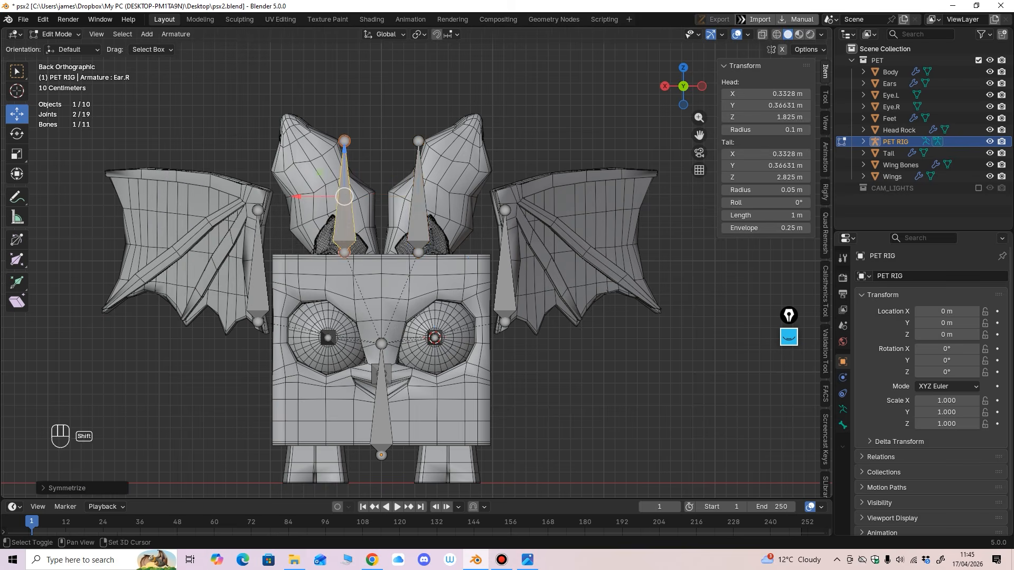
pyautogui.scroll(1, 206, 59)
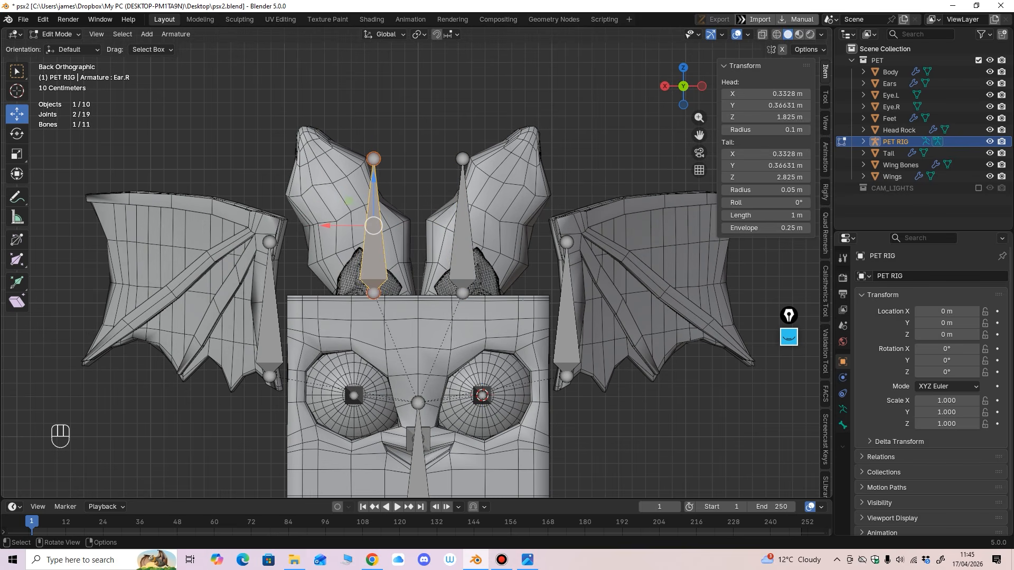
pyautogui.scroll(-2, 415, 263)
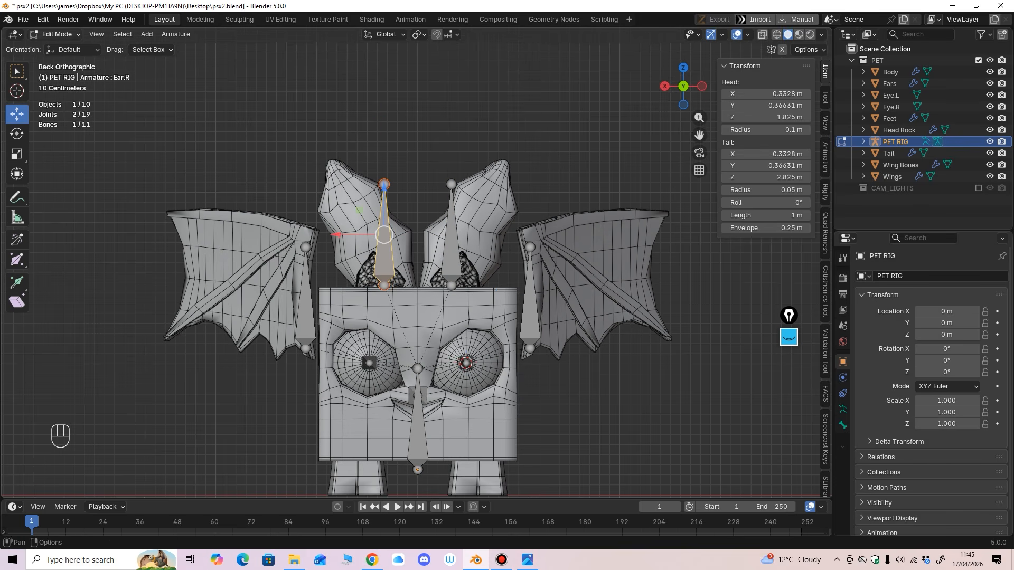
# Step: Test-move the main body bone in Pose Mode and undo the move
pyautogui.click(56, 33)
pyautogui.click(55, 70)
pyautogui.click(417, 427)
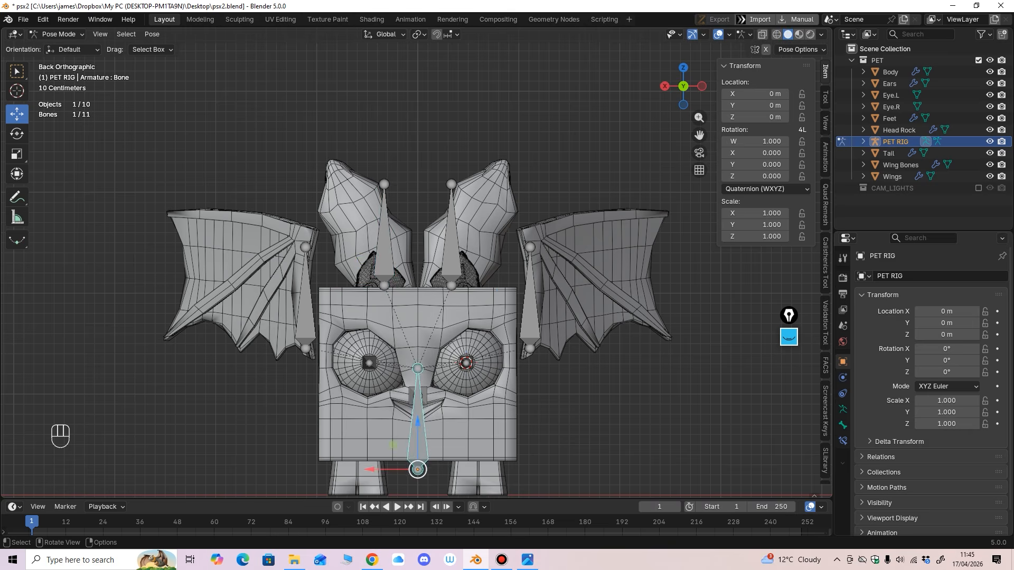
pyautogui.moveTo(417, 470); pyautogui.dragTo(425, 473)
pyautogui.hotkey('ctrl', 'z')
pyautogui.moveTo(425, 471)
pyautogui.mouseDown(button='middle')
pyautogui.moveTo(422, 487)
pyautogui.moveTo(401, 486)
pyautogui.moveTo(437, 475)
pyautogui.mouseUp(button='middle')
pyautogui.click(422, 483)
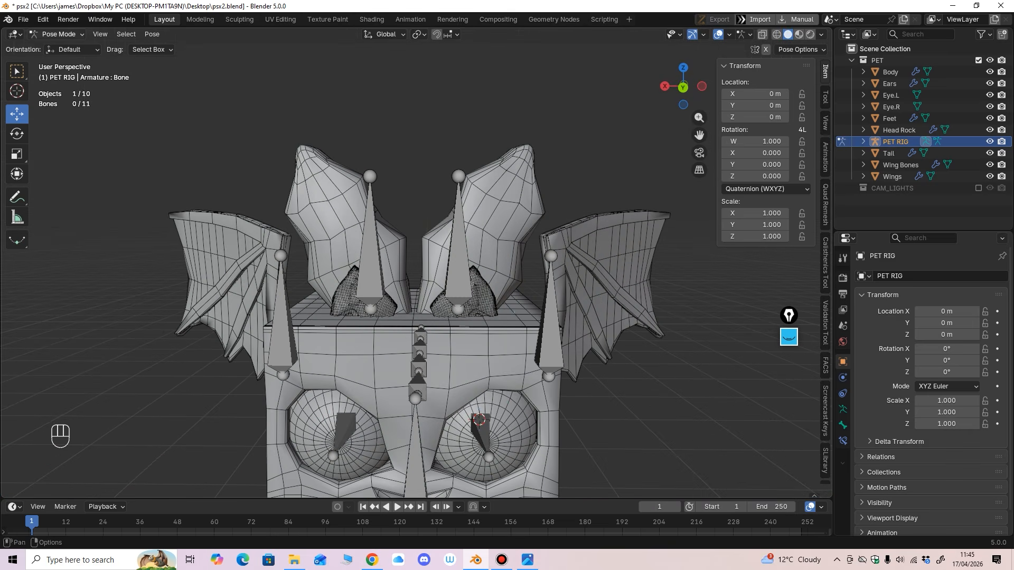
# Step: Return to Object Mode and apply the Mirror modifier on the Ears object
pyautogui.click(56, 34)
pyautogui.click(55, 47)
pyautogui.click(488, 208)
pyautogui.keyDown('shift'); pyautogui.moveTo(489, 209); pyautogui.dragTo(464, 225, button='middle'); pyautogui.keyUp('shift')
pyautogui.scroll(1, 465, 220)
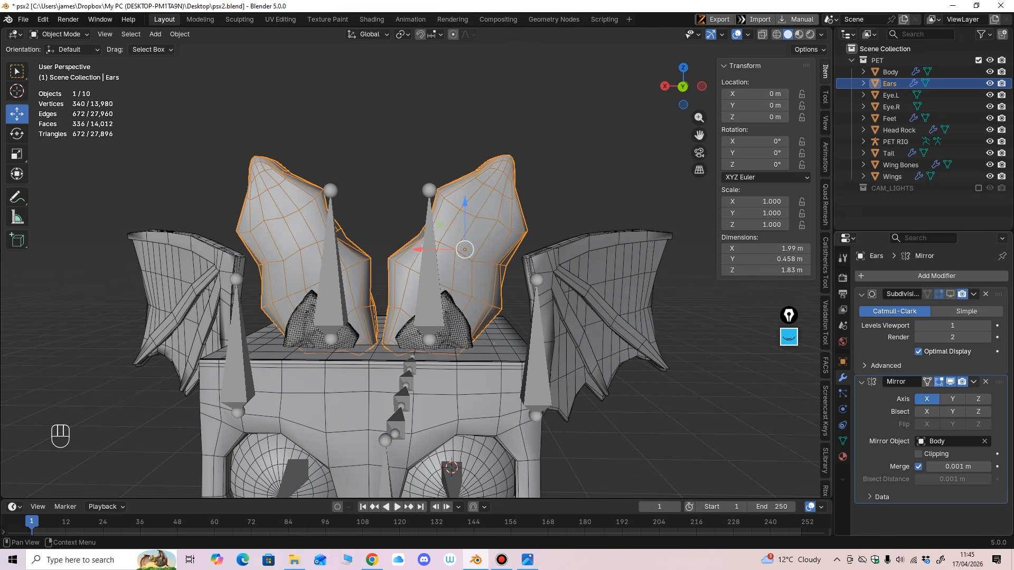
pyautogui.click(973, 382)
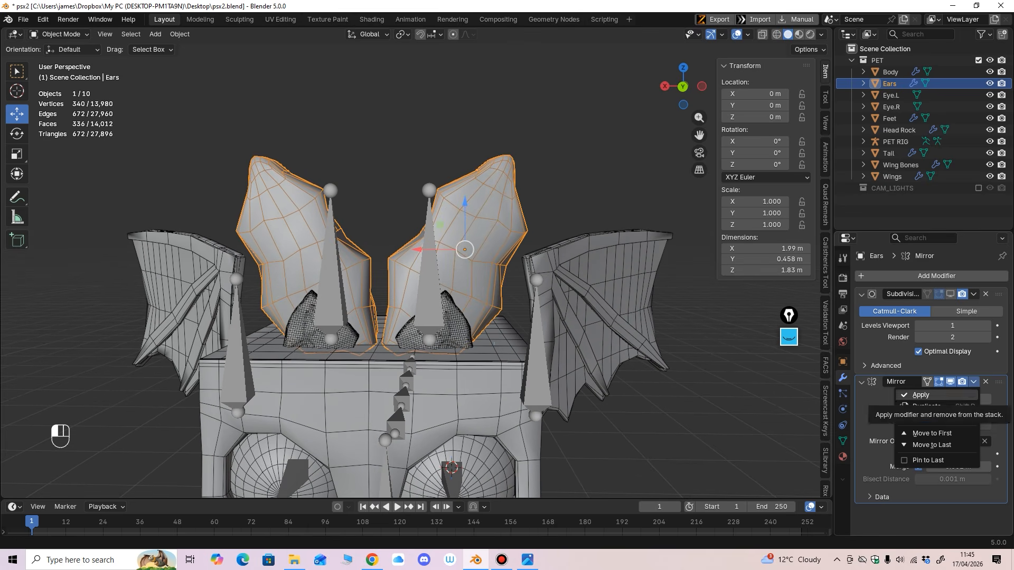
pyautogui.click(921, 395)
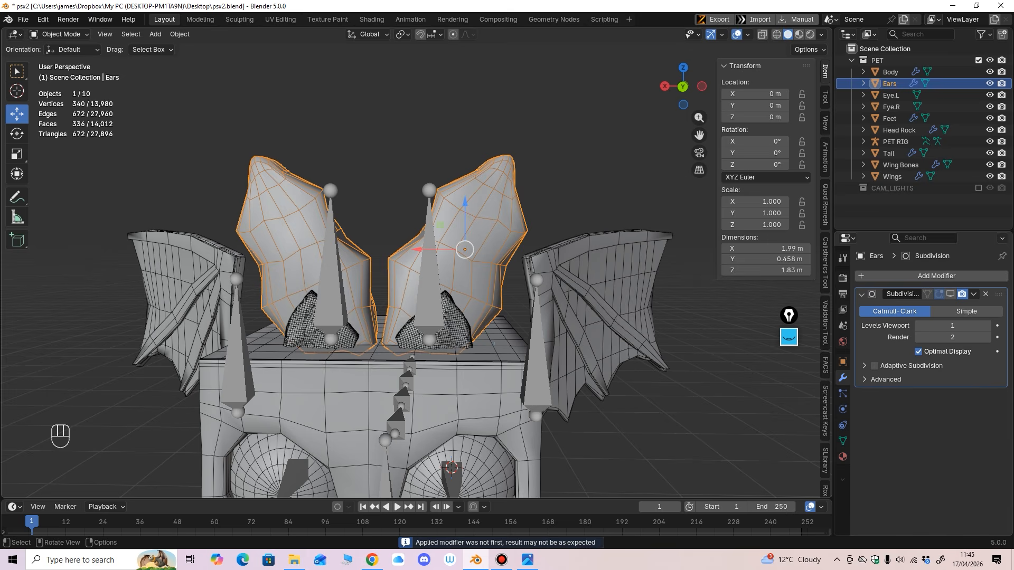
# Step: Apply the Mirror modifier on the Head Rock object
pyautogui.click(455, 323)
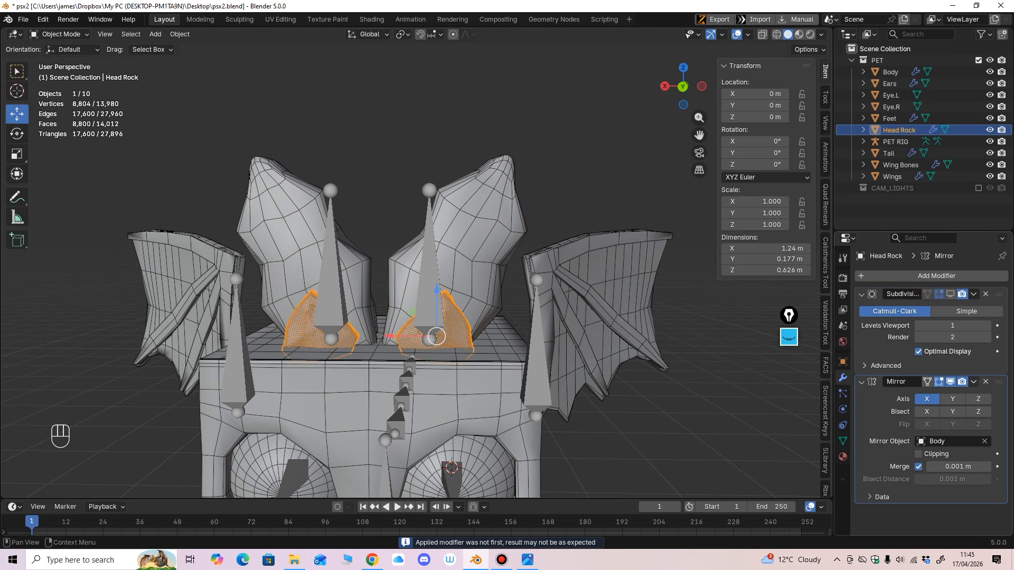
pyautogui.click(974, 381)
pyautogui.click(922, 395)
pyautogui.hotkey('alt', 'a')
pyautogui.click(436, 336)
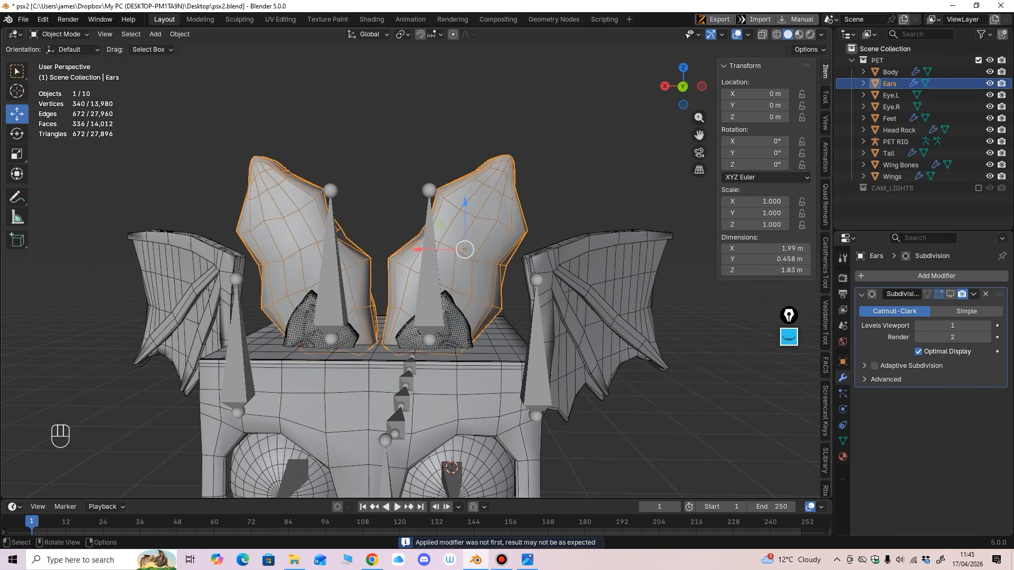
pyautogui.click(437, 336)
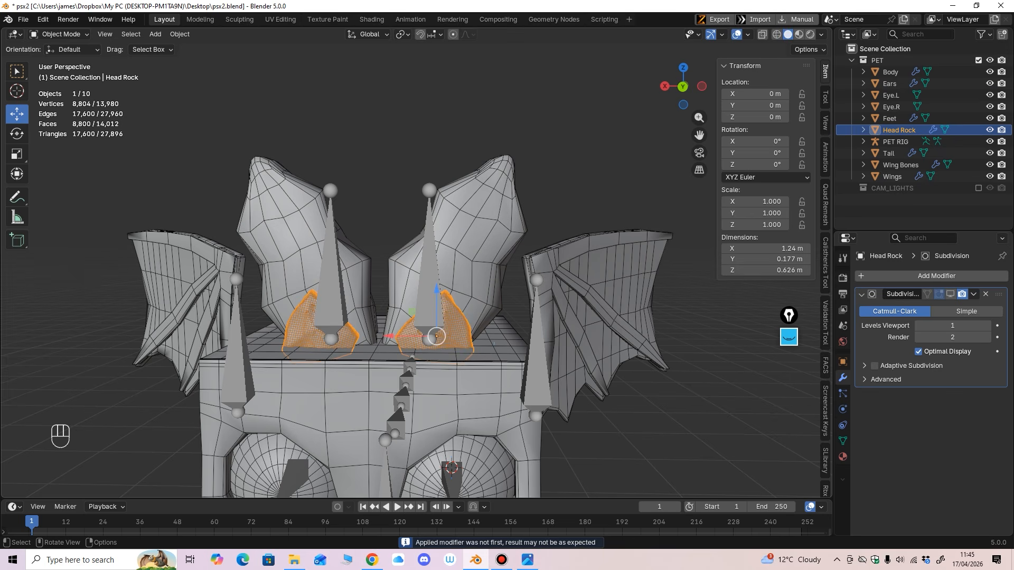
# Step: Turn off the viewport display of the Subdivision modifier on the Tail object
pyautogui.scroll(-2, 412, 317)
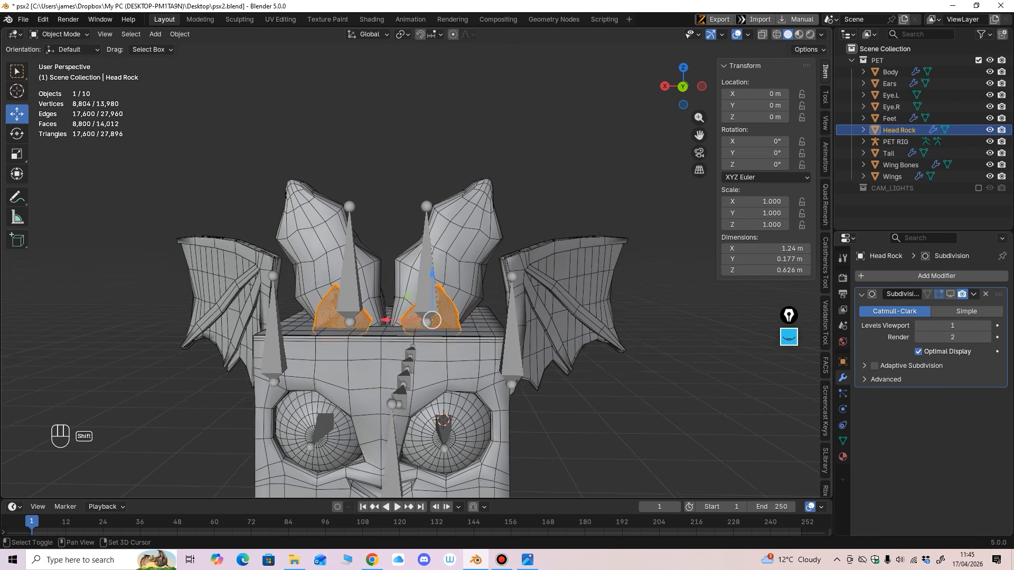
pyautogui.keyDown('shift'); pyautogui.moveTo(462, 308); pyautogui.dragTo(346, 238, button='middle'); pyautogui.keyUp('shift')
pyautogui.click(470, 158)
pyautogui.click(464, 228)
pyautogui.click(550, 312)
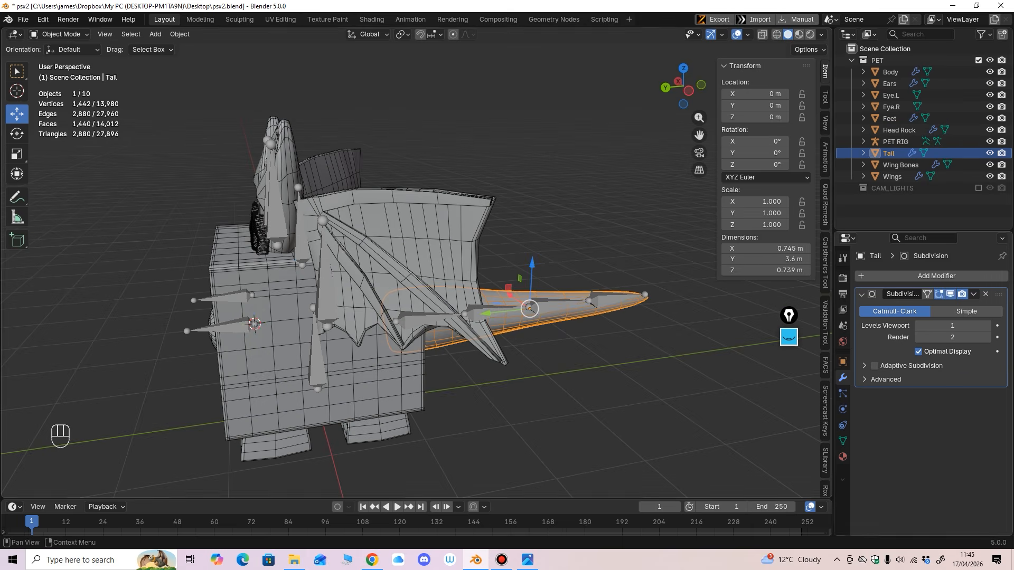
pyautogui.click(950, 294)
# Step: Save the Blender file
pyautogui.moveTo(530, 330); pyautogui.dragTo(646, 317, button='middle')
pyautogui.scroll(1, 533, 285)
pyautogui.click(532, 285)
pyautogui.keyDown('ctrl'); pyautogui.moveTo(532, 286); pyautogui.dragTo(532, 330, button='middle'); pyautogui.keyUp('ctrl')
pyautogui.moveTo(533, 330)
pyautogui.mouseDown(button='middle')
pyautogui.moveTo(496, 336)
pyautogui.moveTo(480, 324)
pyautogui.moveTo(523, 321)
pyautogui.mouseUp(button='middle')
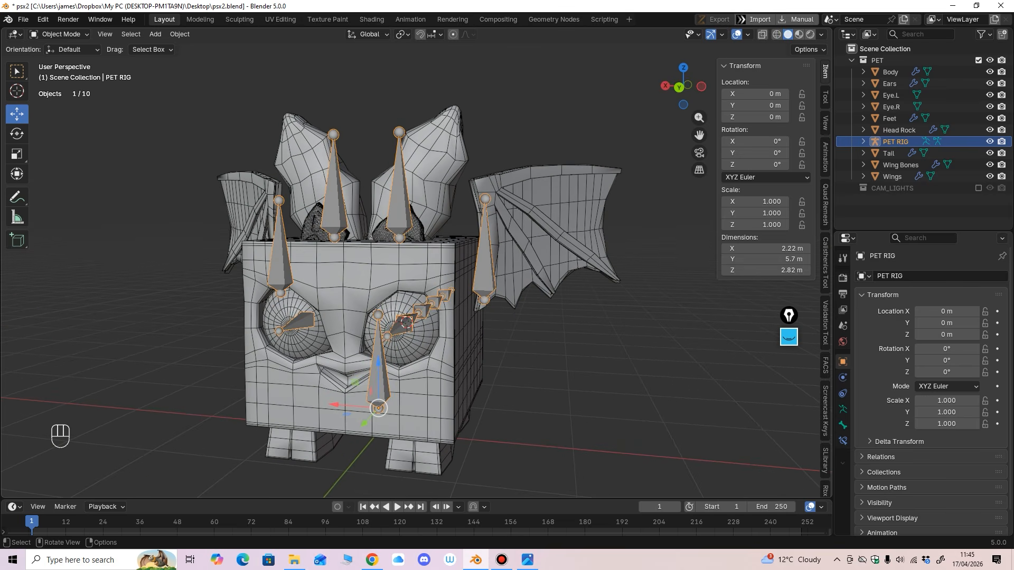
pyautogui.click(541, 277)
pyautogui.moveTo(541, 278); pyautogui.dragTo(600, 285, button='middle')
pyautogui.hotkey('ctrl', 's')
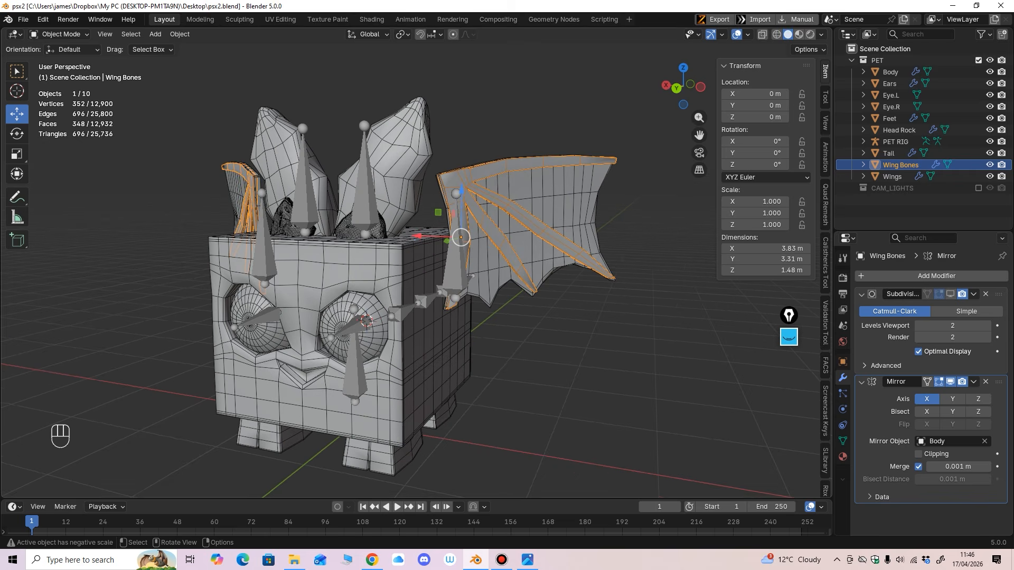
# Step: Parent all the creature's mesh objects, from Body to Wings, to PET RIG using Armature Deform With Empty Groups
pyautogui.click(891, 72)
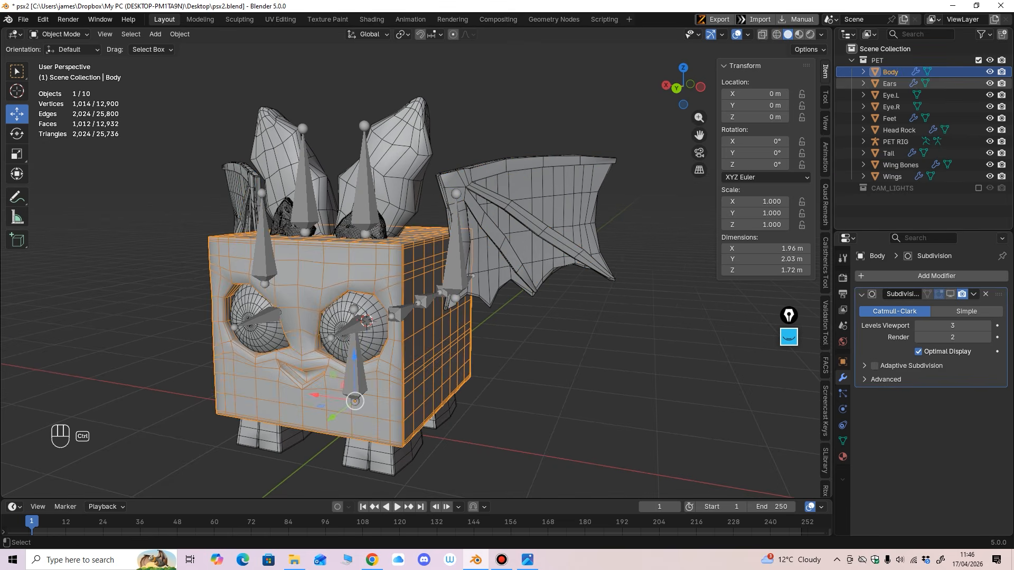
pyautogui.keyDown('ctrl'); pyautogui.click(889, 83); pyautogui.keyUp('ctrl')
pyautogui.keyDown('ctrl'); pyautogui.click(890, 95); pyautogui.keyUp('ctrl')
pyautogui.keyDown('ctrl'); pyautogui.click(891, 107); pyautogui.keyUp('ctrl')
pyautogui.keyDown('ctrl'); pyautogui.click(889, 118); pyautogui.keyUp('ctrl')
pyautogui.keyDown('ctrl'); pyautogui.click(899, 130); pyautogui.keyUp('ctrl')
pyautogui.keyDown('ctrl'); pyautogui.click(889, 153); pyautogui.keyUp('ctrl')
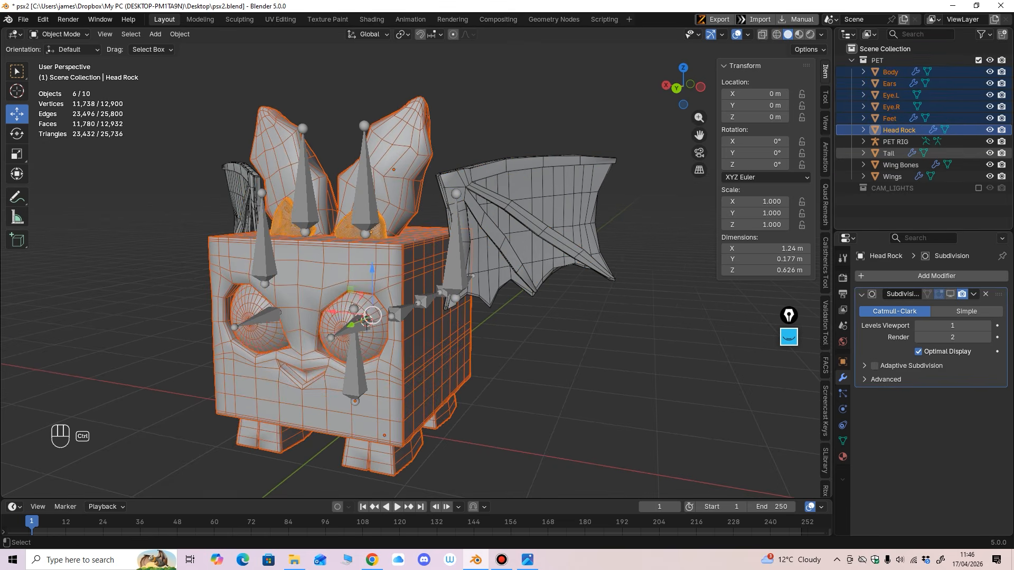
pyautogui.keyDown('ctrl'); pyautogui.click(901, 164); pyautogui.keyUp('ctrl')
pyautogui.keyDown('ctrl'); pyautogui.click(892, 176); pyautogui.keyUp('ctrl')
pyautogui.keyDown('shift'); pyautogui.click(410, 303); pyautogui.keyUp('shift')
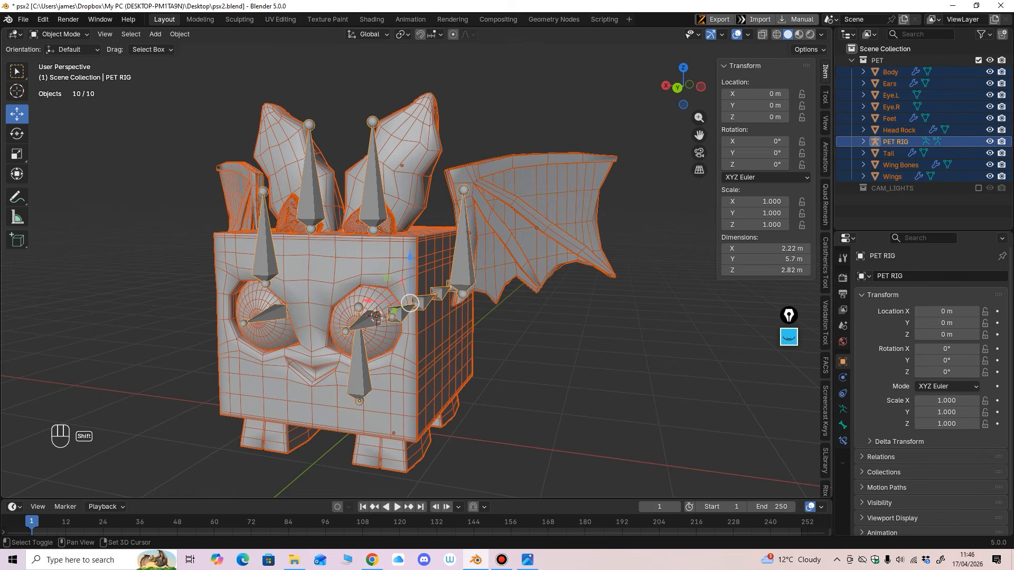
pyautogui.moveTo(410, 302); pyautogui.dragTo(407, 303, button='middle')
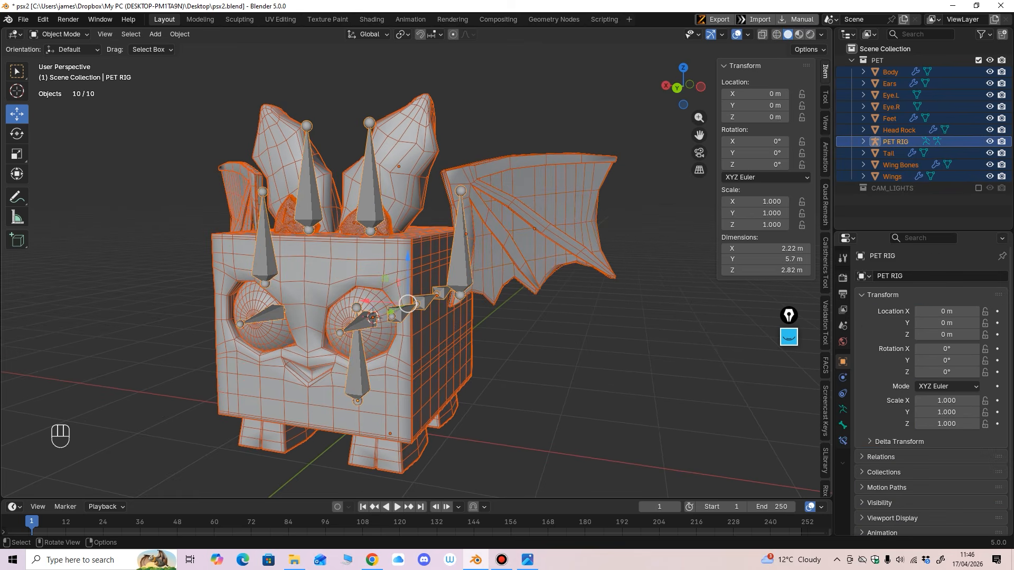
pyautogui.hotkey('ctrl', 'p')
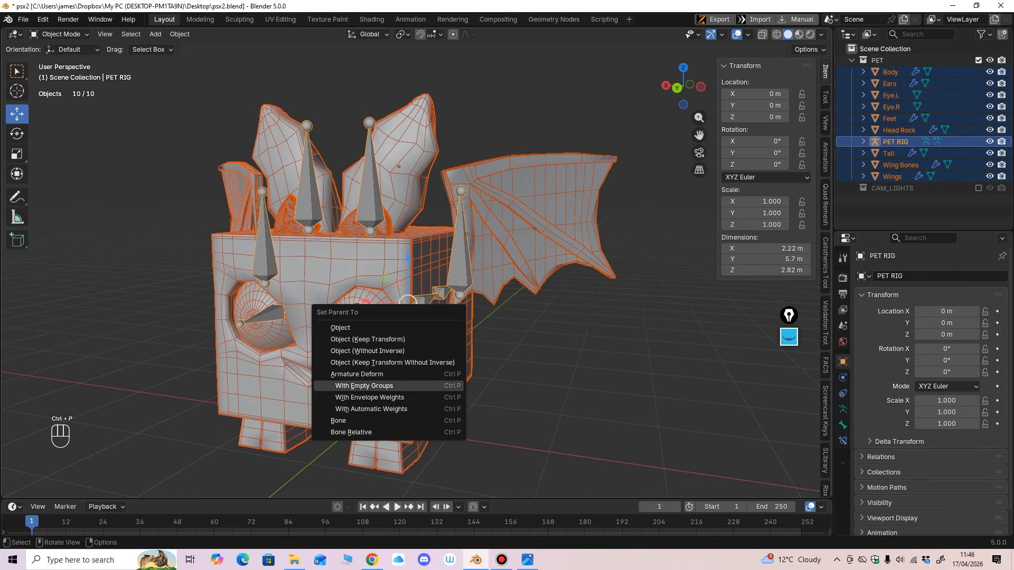
pyautogui.click(364, 386)
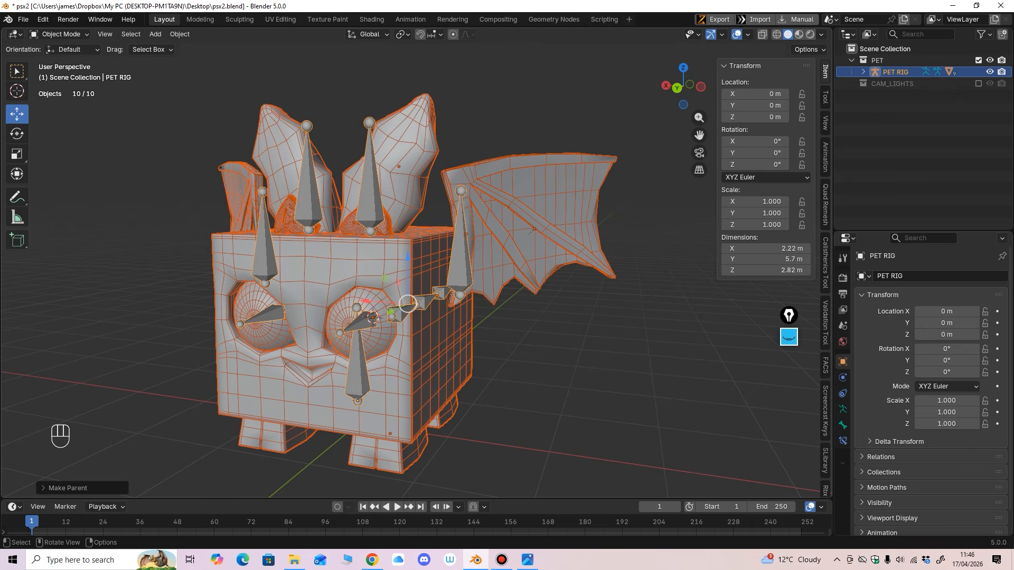
# Step: Put the Feet object into Weight Paint mode with PET RIG also selected, and set the brush size to 347 px
pyautogui.moveTo(407, 304)
pyautogui.mouseDown(button='middle')
pyautogui.moveTo(288, 306)
pyautogui.moveTo(391, 316)
pyautogui.mouseUp(button='middle')
pyautogui.click(549, 359)
pyautogui.click(407, 370)
pyautogui.keyDown('shift'); pyautogui.moveTo(407, 370); pyautogui.dragTo(453, 348, button='middle'); pyautogui.keyUp('shift')
pyautogui.click(434, 338)
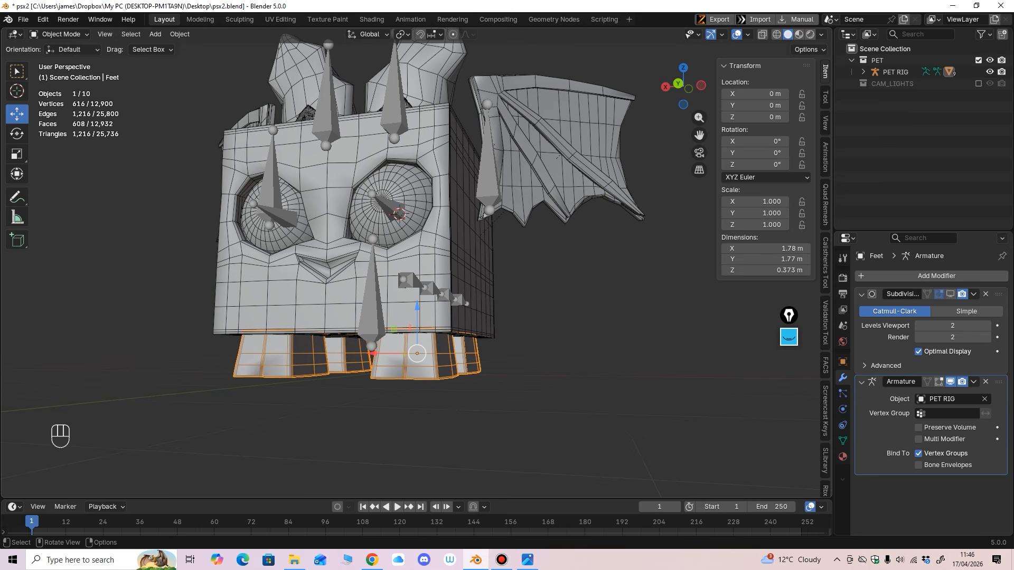
pyautogui.click(373, 296)
pyautogui.moveTo(373, 296); pyautogui.dragTo(378, 286, button='middle')
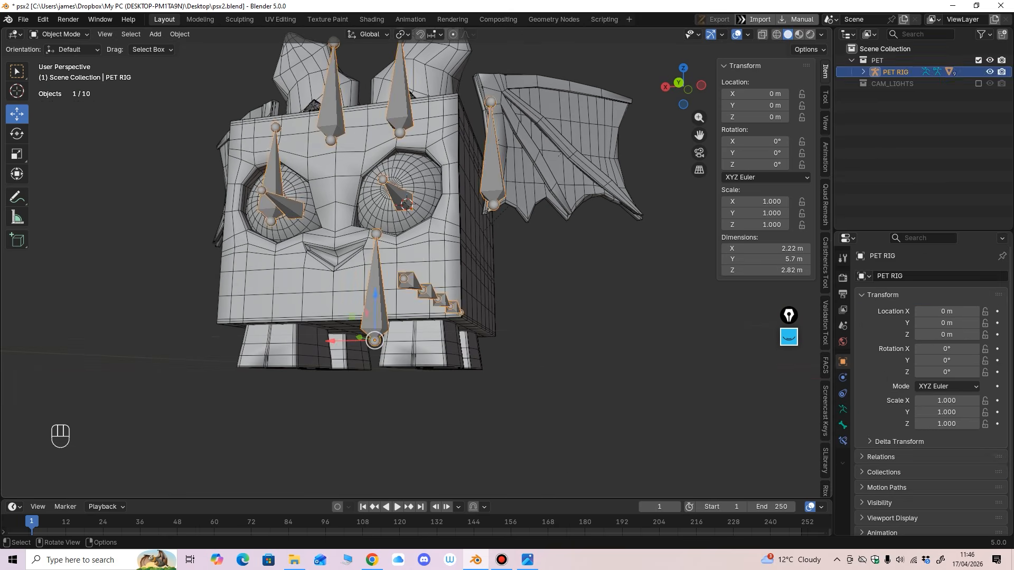
pyautogui.hotkey('alt', 'a')
pyautogui.click(375, 296)
pyautogui.keyDown('shift'); pyautogui.click(412, 349); pyautogui.keyUp('shift')
pyautogui.click(58, 34)
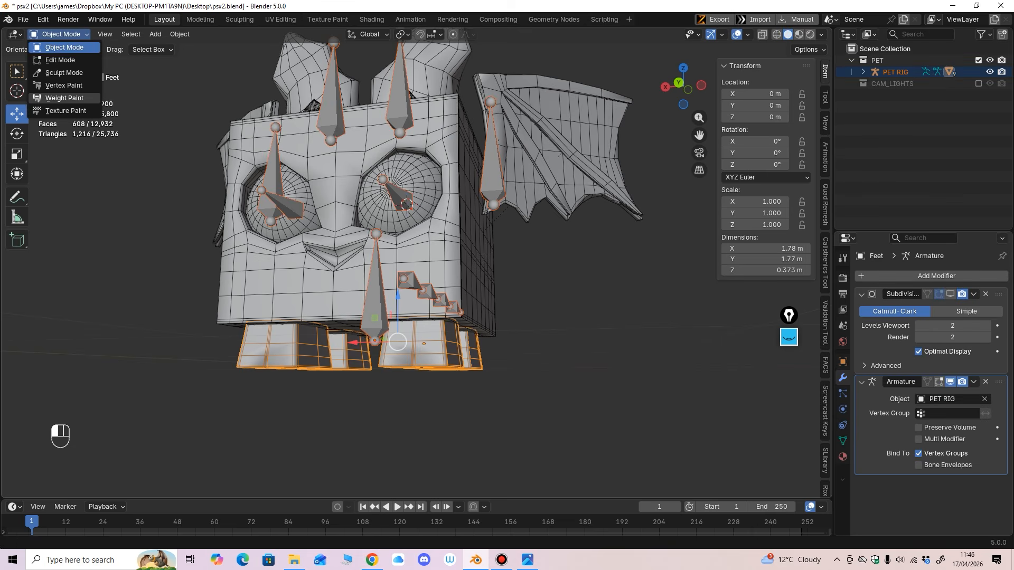
pyautogui.click(58, 92)
pyautogui.press('f')
pyautogui.click(495, 360)
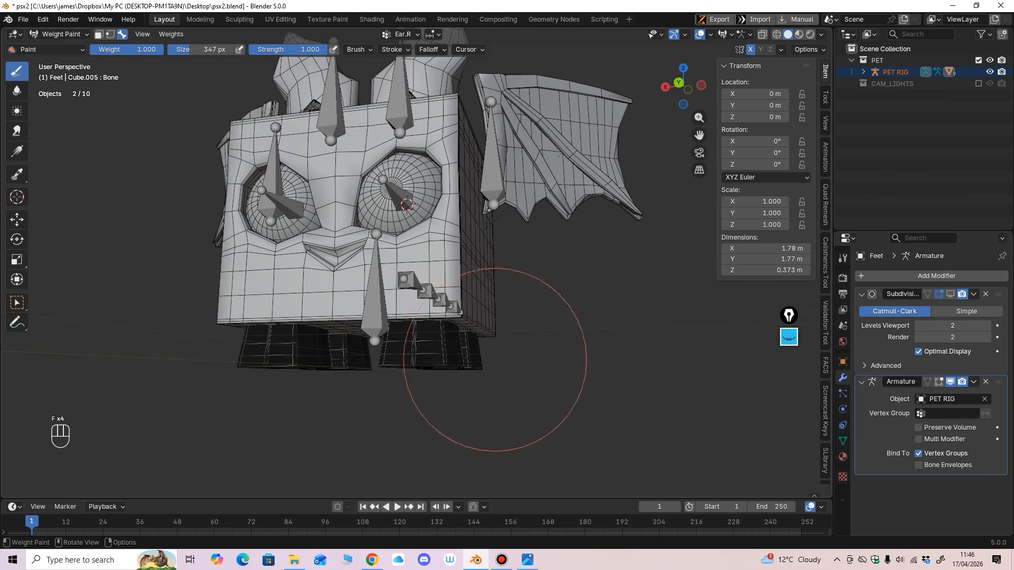
# Step: Set the Weight Paint overlay's Zero Weights option to None
pyautogui.click(731, 35)
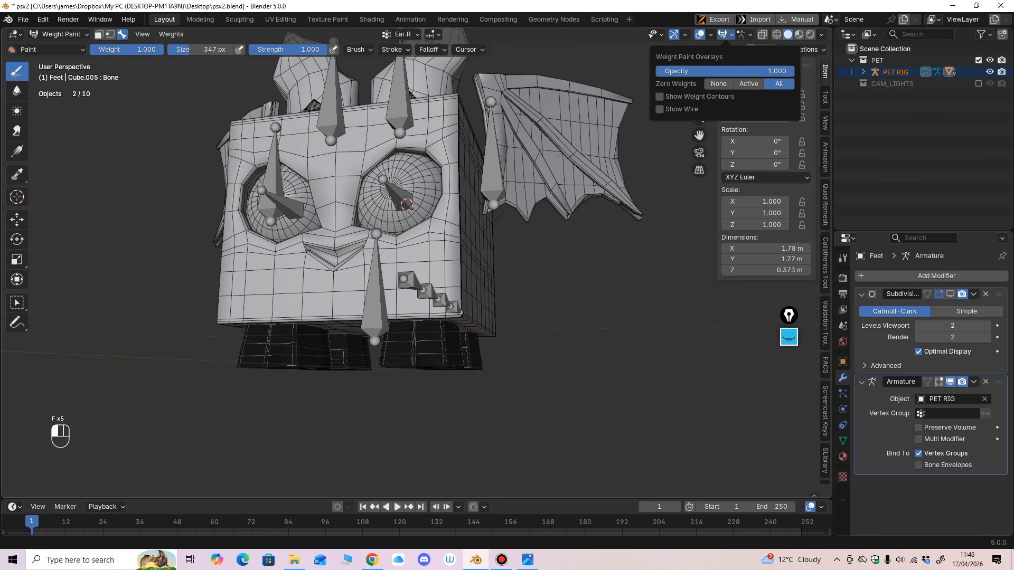
pyautogui.click(718, 84)
pyautogui.moveTo(408, 343); pyautogui.dragTo(396, 342, button='middle')
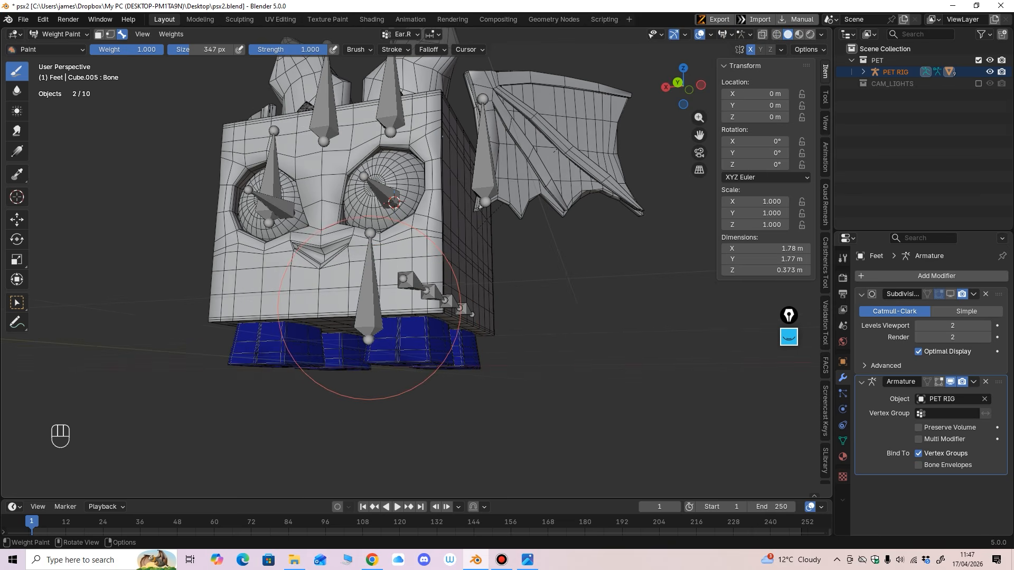
# Step: Select the root bone named Bone and paint the creature's feet with weight 1.000
pyautogui.keyDown('alt'); pyautogui.click(370, 309); pyautogui.keyUp('alt')
pyautogui.moveTo(426, 344)
pyautogui.mouseDown()
pyautogui.moveTo(416, 326)
pyautogui.moveTo(383, 337)
pyautogui.mouseUp()
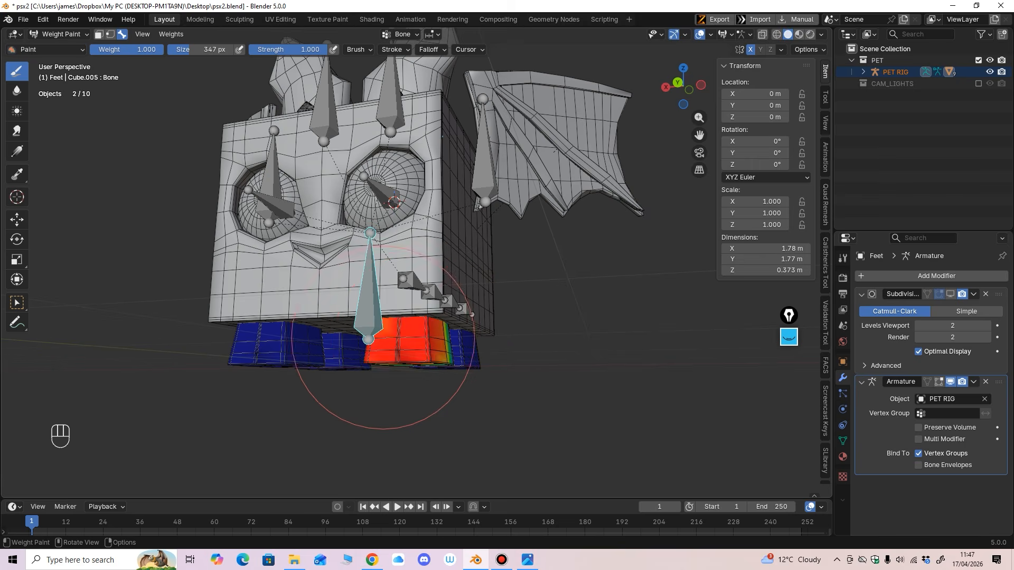
pyautogui.moveTo(431, 314); pyautogui.dragTo(458, 370)
pyautogui.moveTo(429, 370); pyautogui.dragTo(396, 368, button='middle')
pyautogui.moveTo(437, 331); pyautogui.dragTo(448, 318)
pyautogui.moveTo(397, 351); pyautogui.dragTo(426, 320, button='middle')
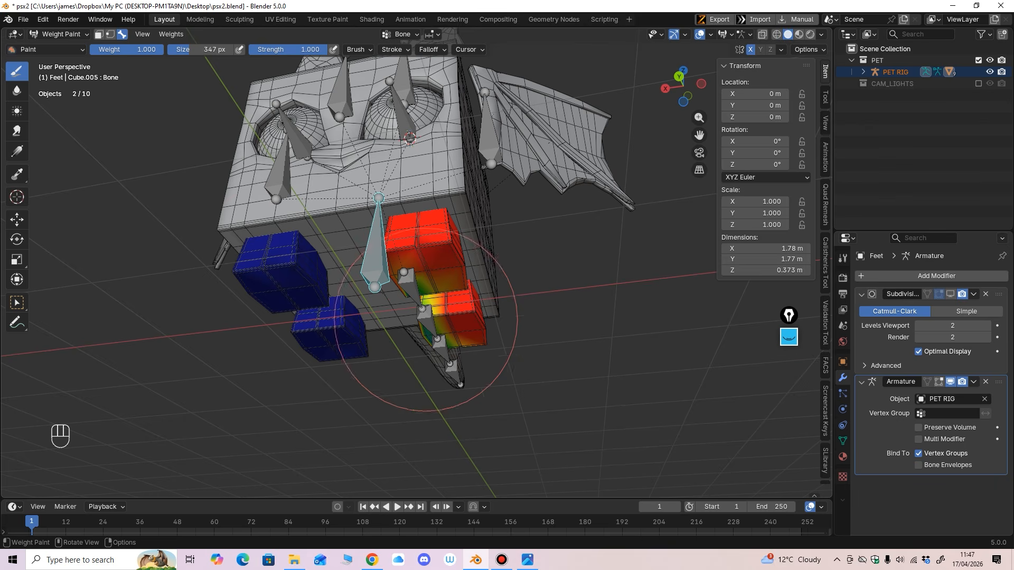
pyautogui.moveTo(426, 320)
pyautogui.mouseDown()
pyautogui.moveTo(286, 275)
pyautogui.moveTo(275, 286)
pyautogui.moveTo(312, 348)
pyautogui.moveTo(363, 323)
pyautogui.moveTo(396, 391)
pyautogui.mouseUp()
pyautogui.moveTo(396, 391); pyautogui.dragTo(417, 380, button='middle')
pyautogui.moveTo(417, 380); pyautogui.dragTo(448, 374)
pyautogui.moveTo(449, 374)
pyautogui.mouseDown(button='middle')
pyautogui.moveTo(476, 317)
pyautogui.moveTo(420, 364)
pyautogui.moveTo(447, 324)
pyautogui.mouseUp(button='middle')
# Step: Paint the partly weighted foot beside the tail in wireframe shading, then restore solid shading and return to Object Mode
pyautogui.hotkey('shift', 'z')
pyautogui.moveTo(406, 390); pyautogui.dragTo(482, 379, button='middle')
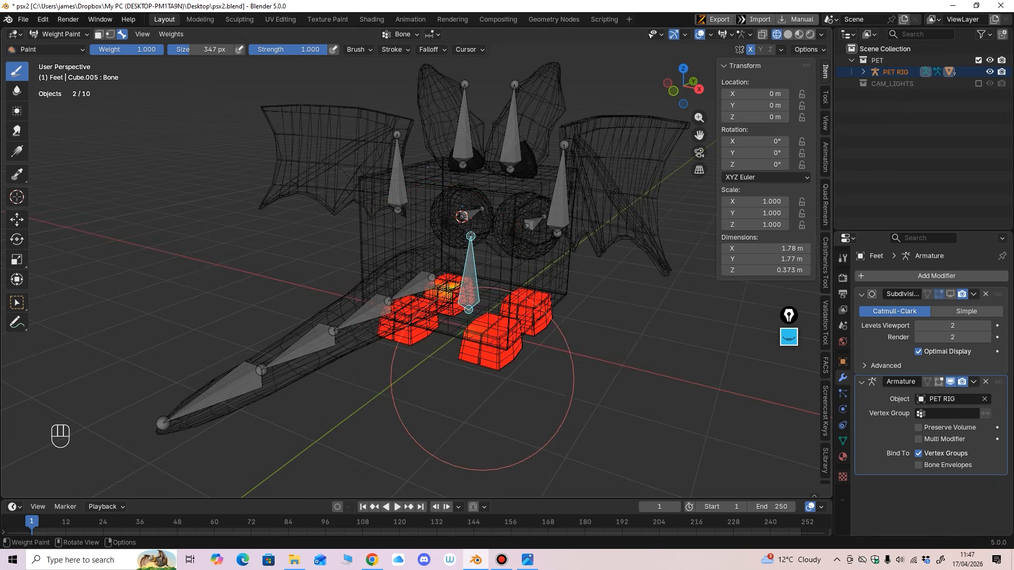
pyautogui.click(461, 279)
pyautogui.moveTo(431, 407)
pyautogui.mouseDown(button='middle')
pyautogui.moveTo(407, 391)
pyautogui.moveTo(434, 376)
pyautogui.mouseUp(button='middle')
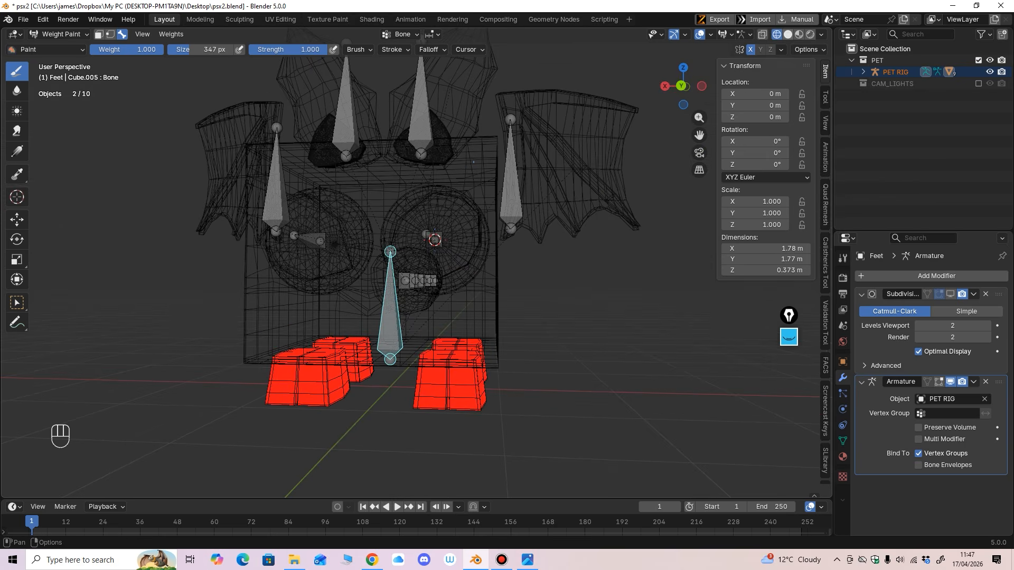
pyautogui.click(787, 34)
pyautogui.keyDown('ctrl'); pyautogui.moveTo(528, 211); pyautogui.dragTo(529, 264, button='middle'); pyautogui.keyUp('ctrl')
pyautogui.click(58, 34)
pyautogui.click(55, 45)
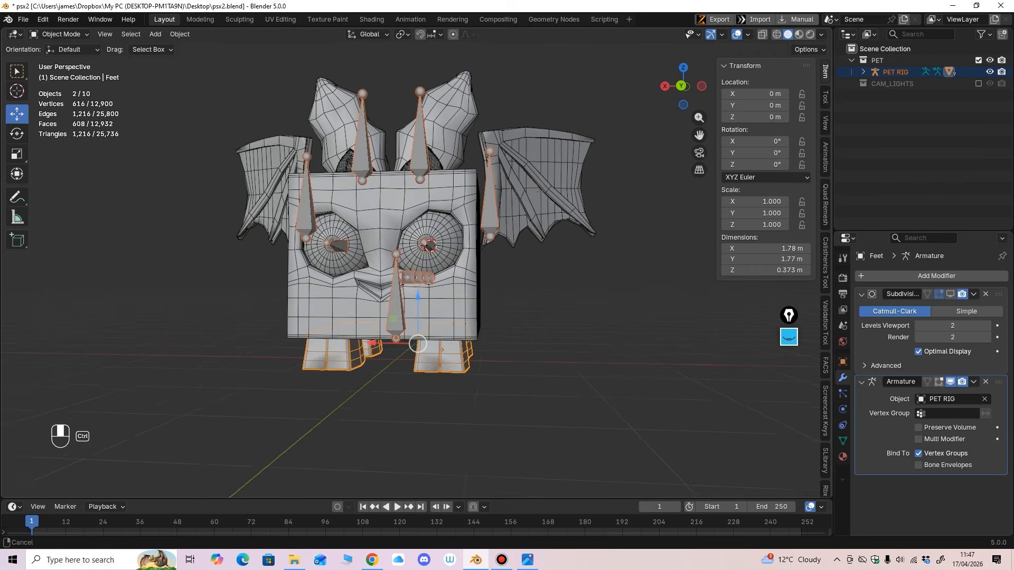
# Step: Put the Body object into Weight Paint mode with PET RIG also selected
pyautogui.scroll(3, 407, 264)
pyautogui.click(407, 196)
pyautogui.keyDown('ctrl'); pyautogui.moveTo(407, 195); pyautogui.dragTo(407, 143, button='middle'); pyautogui.keyUp('ctrl')
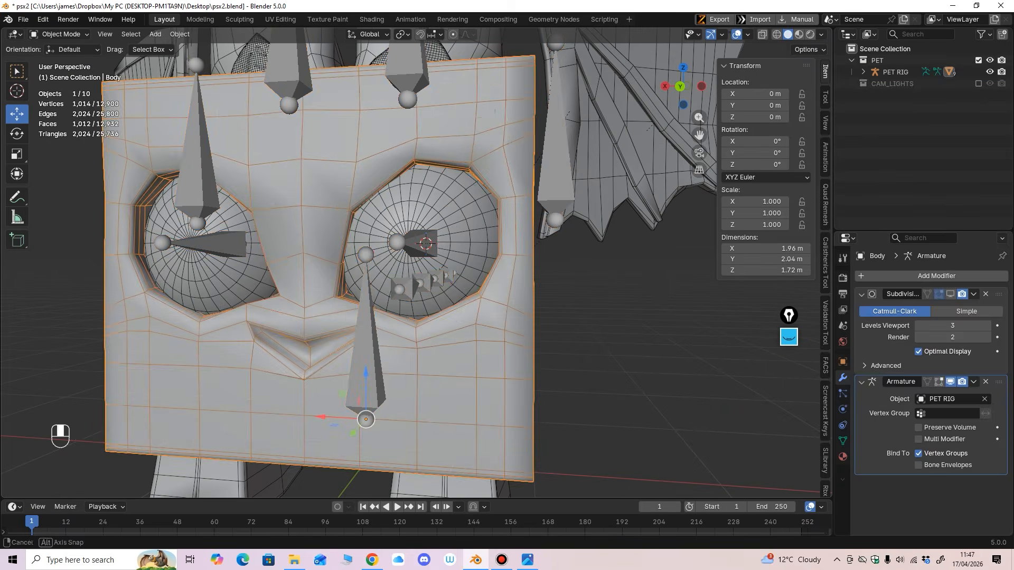
pyautogui.keyDown('ctrl'); pyautogui.click(896, 72); pyautogui.keyUp('ctrl')
pyautogui.press('KP_Decimal')
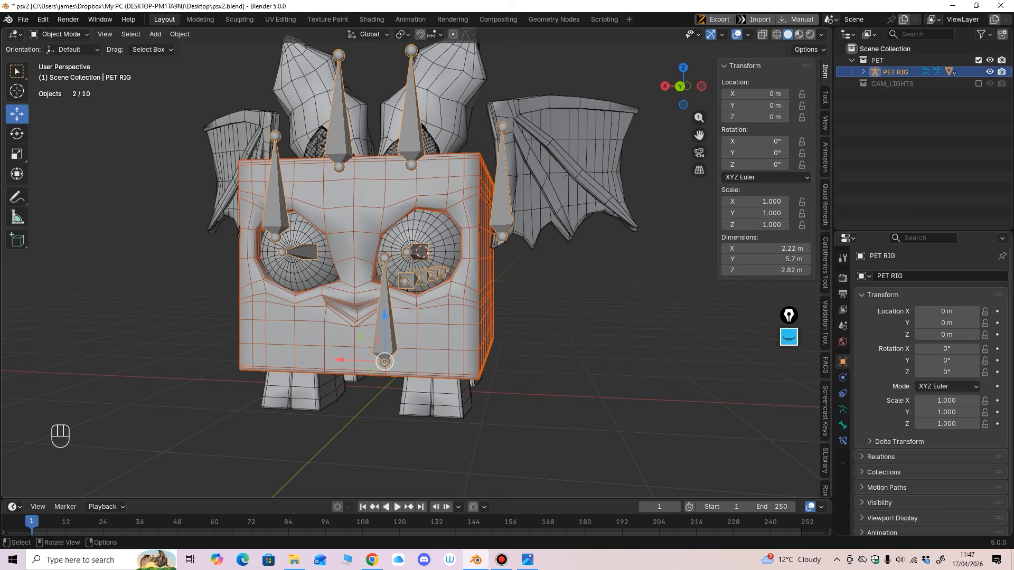
pyautogui.click(386, 296)
pyautogui.moveTo(433, 333); pyautogui.dragTo(425, 332, button='middle')
pyautogui.keyDown('shift'); pyautogui.click(433, 332); pyautogui.keyUp('shift')
pyautogui.click(60, 33)
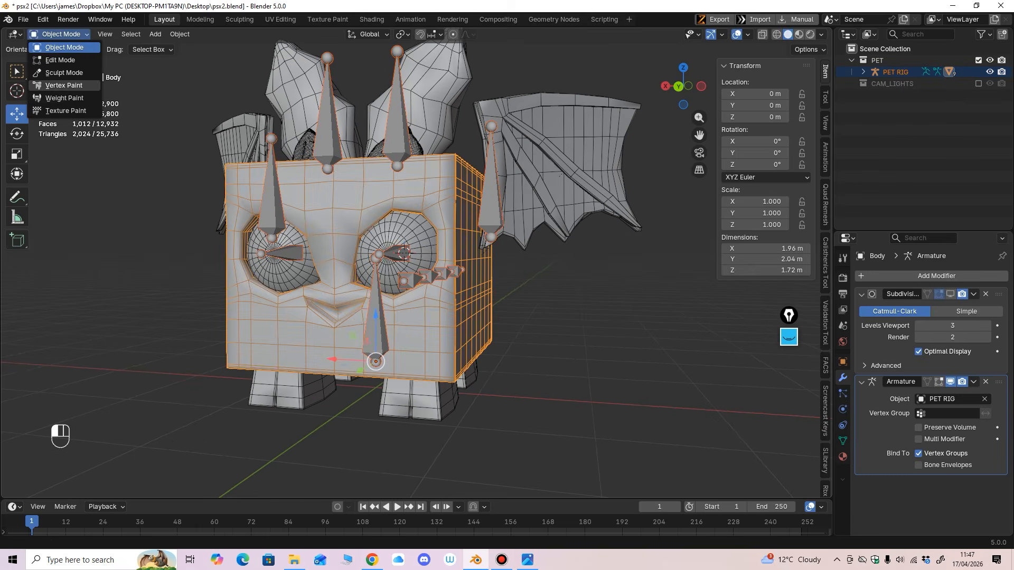
pyautogui.click(64, 98)
# Step: Enlarge the brush to 628 px, paint the whole Body with weight 1.000 for Bone, and return to Object Mode
pyautogui.keyDown('ctrl'); pyautogui.click(413, 288); pyautogui.keyUp('ctrl')
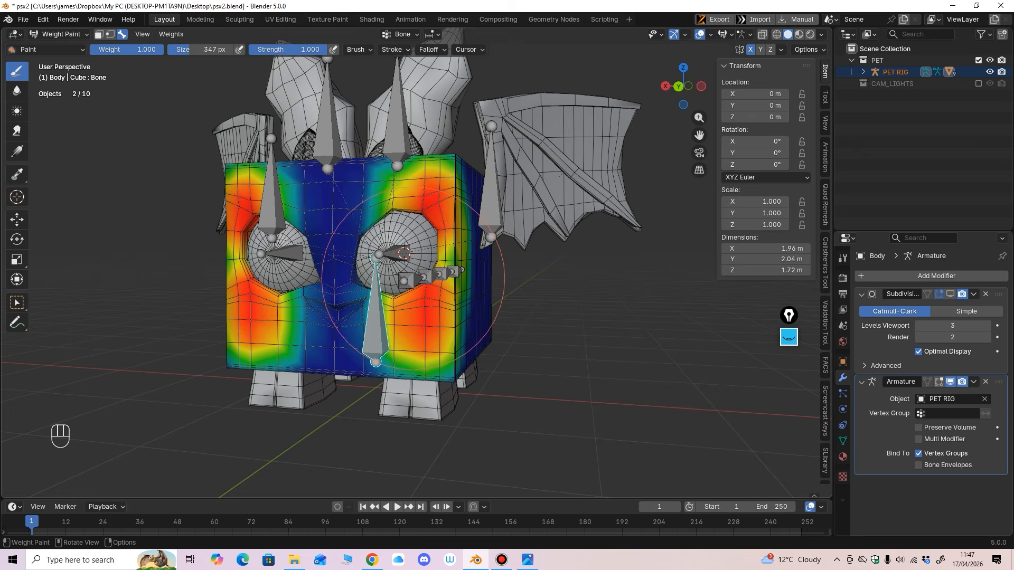
pyautogui.moveTo(413, 279)
pyautogui.mouseDown()
pyautogui.moveTo(365, 211)
pyautogui.moveTo(317, 286)
pyautogui.moveTo(382, 317)
pyautogui.mouseUp()
pyautogui.press('f')
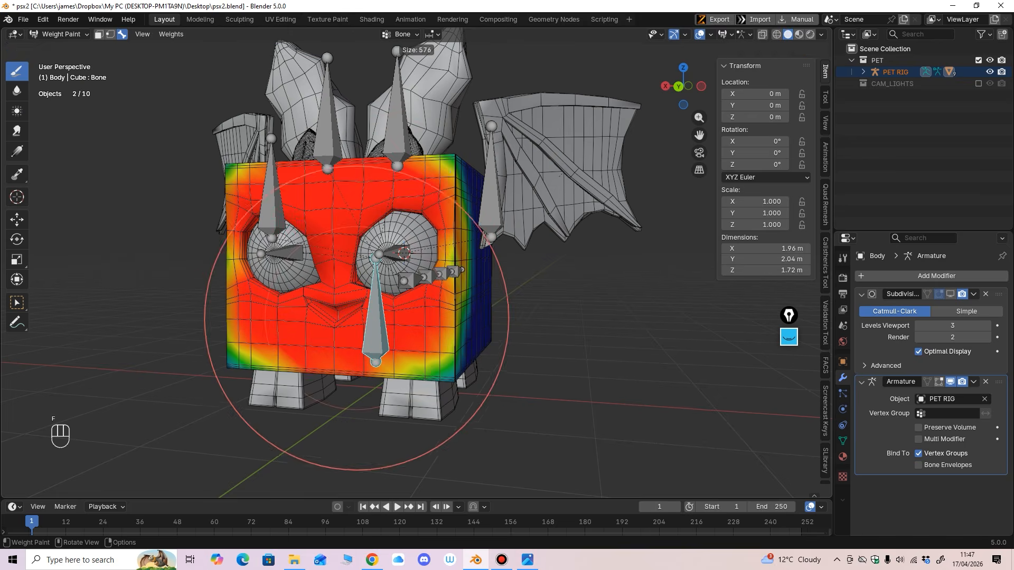
pyautogui.press('f')
pyautogui.click(523, 319)
pyautogui.scroll(-1, 524, 318)
pyautogui.moveTo(475, 253)
pyautogui.mouseDown()
pyautogui.moveTo(447, 199)
pyautogui.moveTo(433, 333)
pyautogui.mouseUp()
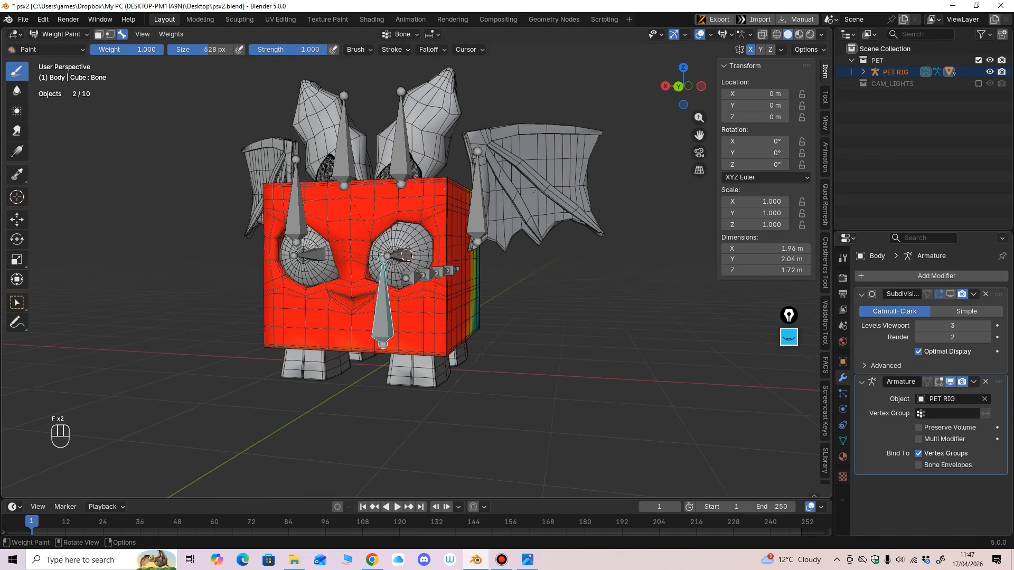
pyautogui.moveTo(237, 74); pyautogui.dragTo(747, 294, button='middle')
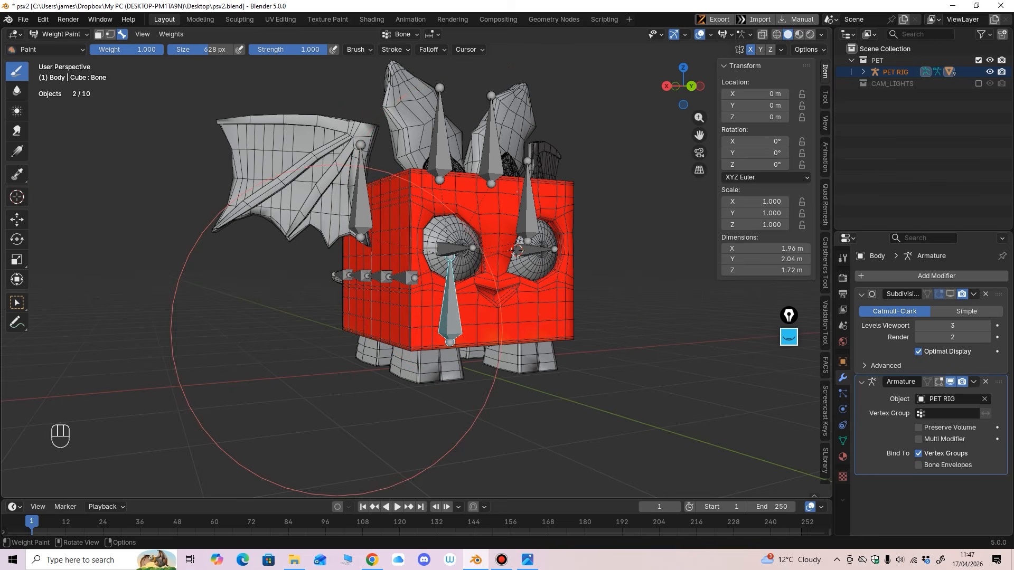
pyautogui.moveTo(340, 423); pyautogui.dragTo(588, 290, button='middle')
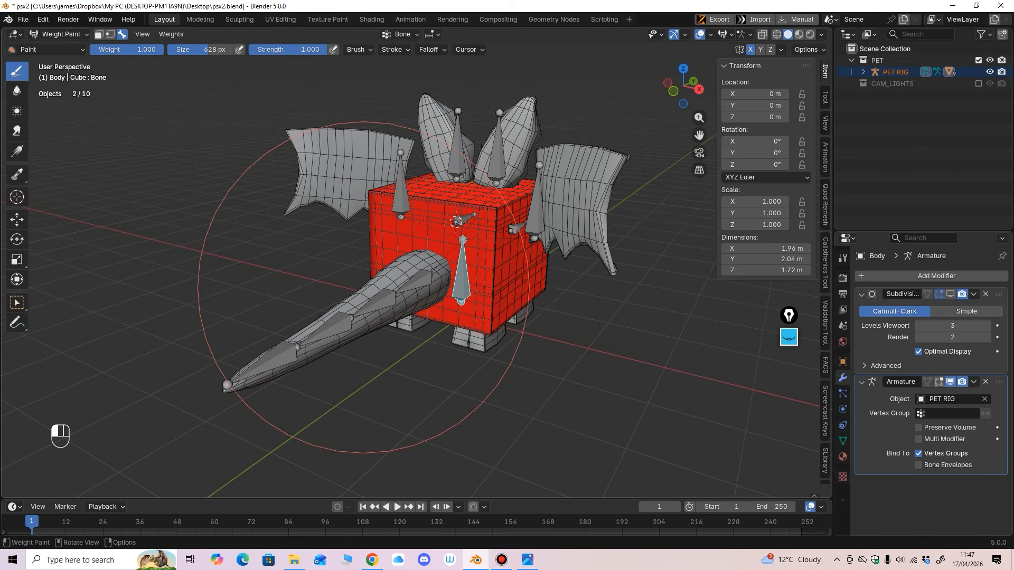
pyautogui.moveTo(464, 317)
pyautogui.mouseDown(button='middle')
pyautogui.moveTo(502, 249)
pyautogui.moveTo(561, 208)
pyautogui.mouseUp(button='middle')
pyautogui.moveTo(609, 316); pyautogui.dragTo(283, 197, button='middle')
pyautogui.click(58, 34)
pyautogui.click(58, 46)
# Step: Separate the creature's left ear from the Ears mesh into its own object by selecting its linked faces in Edit Mode
pyautogui.moveTo(370, 296)
pyautogui.mouseDown(button='middle')
pyautogui.moveTo(378, 249)
pyautogui.moveTo(380, 269)
pyautogui.moveTo(395, 245)
pyautogui.moveTo(389, 252)
pyautogui.moveTo(421, 247)
pyautogui.moveTo(420, 232)
pyautogui.mouseUp(button='middle')
pyautogui.scroll(2, 378, 248)
pyautogui.click(395, 245)
pyautogui.click(392, 248)
pyautogui.keyDown('shift'); pyautogui.click(428, 222); pyautogui.keyUp('shift')
pyautogui.moveTo(420, 233)
pyautogui.mouseDown(button='middle')
pyautogui.moveTo(415, 251)
pyautogui.moveTo(436, 240)
pyautogui.moveTo(433, 227)
pyautogui.moveTo(433, 246)
pyautogui.mouseUp(button='middle')
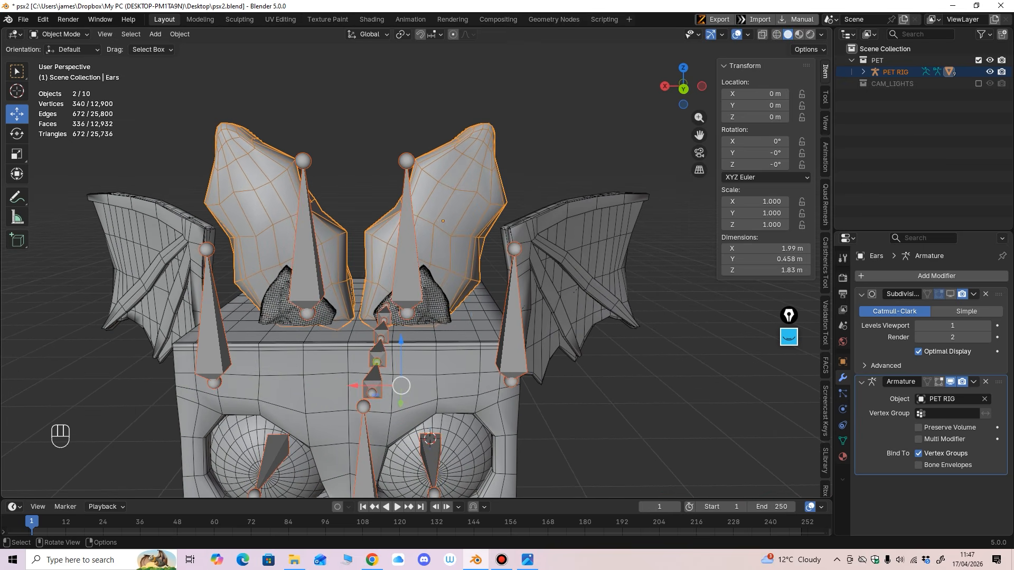
pyautogui.click(60, 34)
pyautogui.click(59, 34)
pyautogui.click(60, 60)
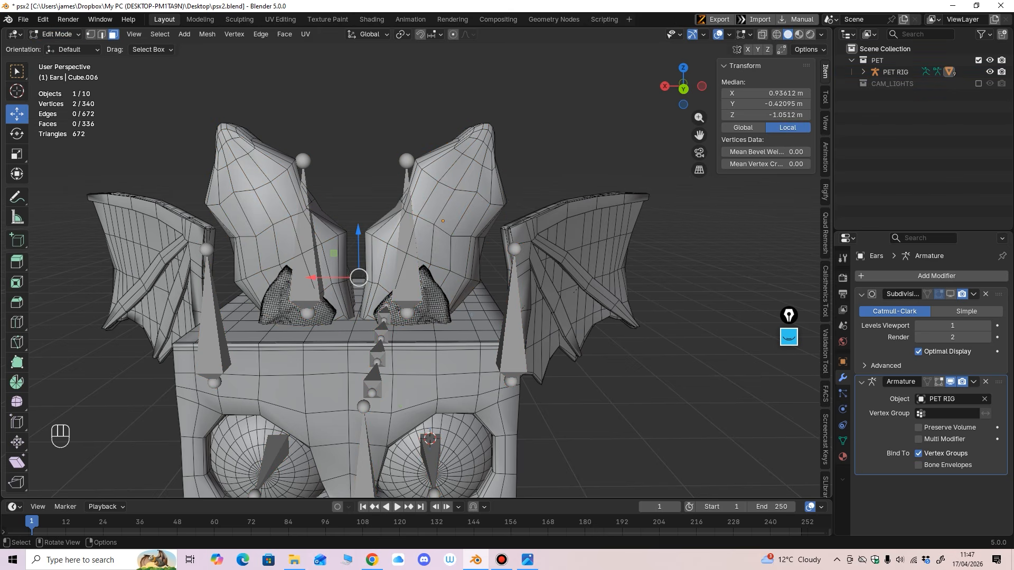
pyautogui.click(459, 212)
pyautogui.hotkey('ctrl', 'l')
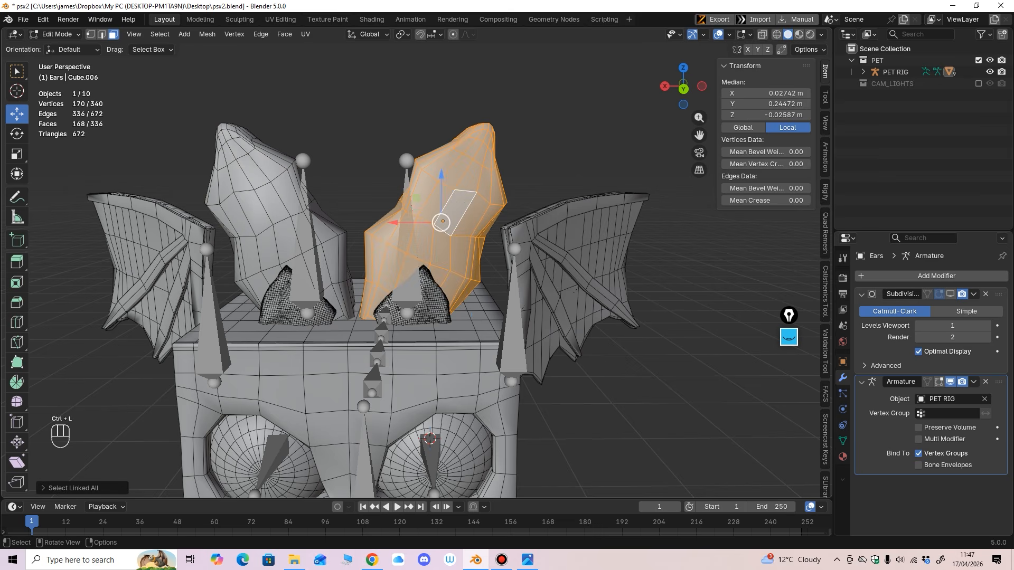
pyautogui.press('p')
pyautogui.click(423, 268)
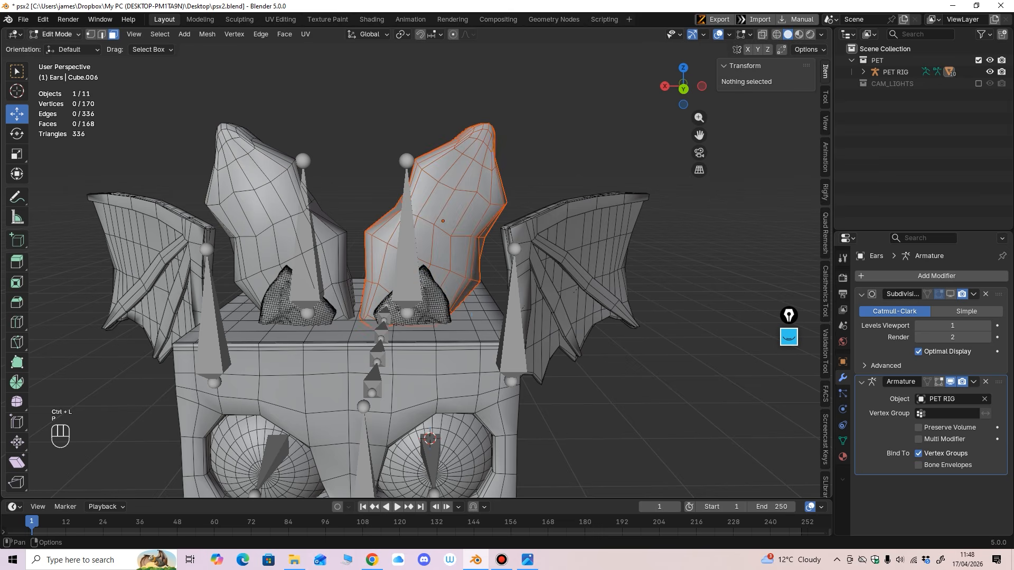
# Step: Rename the separated left ear object Ear.L and the original right ear object Ear.R
pyautogui.click(59, 34)
pyautogui.click(59, 48)
pyautogui.click(455, 211)
pyautogui.press('F2')
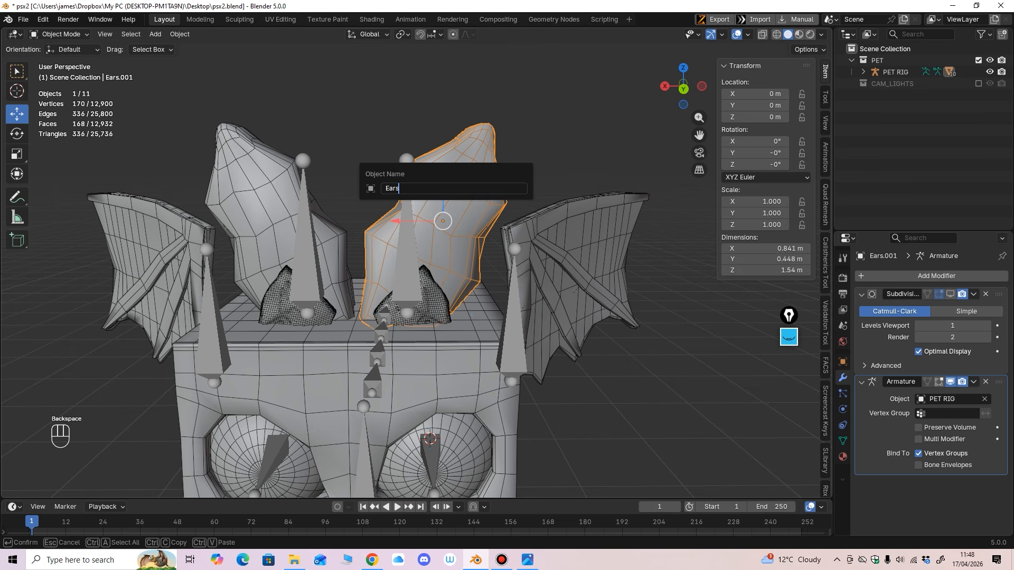
pyautogui.press('Return')
pyautogui.click(267, 188)
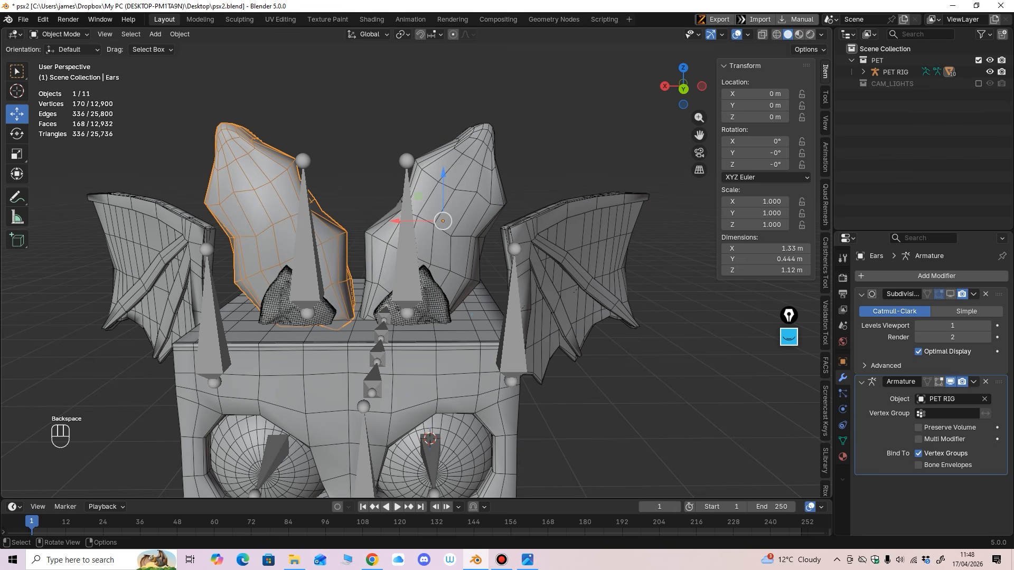
pyautogui.press('F2')
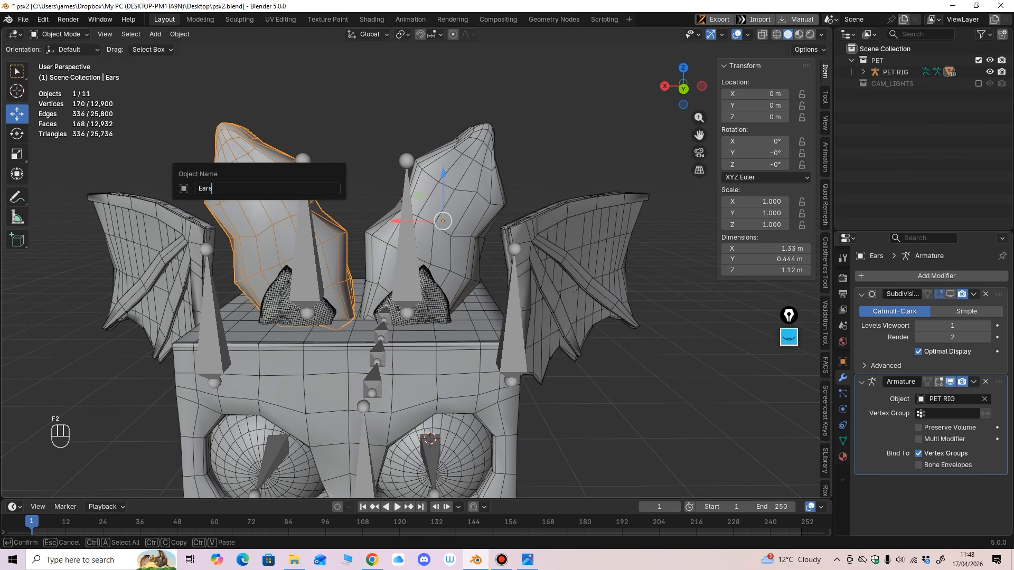
pyautogui.press('Return')
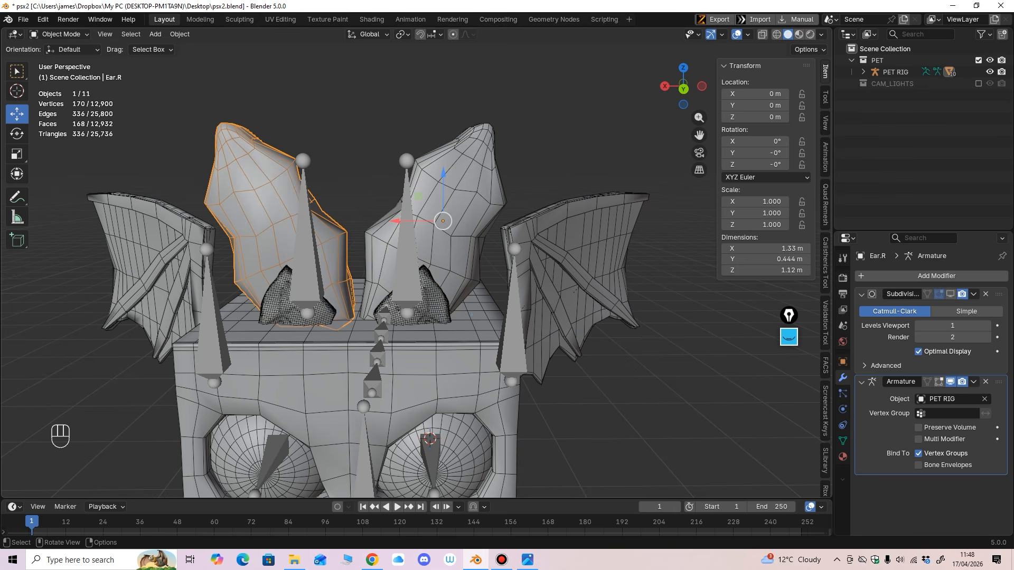
pyautogui.click(465, 174)
pyautogui.click(269, 211)
pyautogui.keyDown('ctrl'); pyautogui.moveTo(295, 238); pyautogui.dragTo(296, 253, button='middle'); pyautogui.keyUp('ctrl')
pyautogui.moveTo(370, 306); pyautogui.dragTo(373, 300, button='middle')
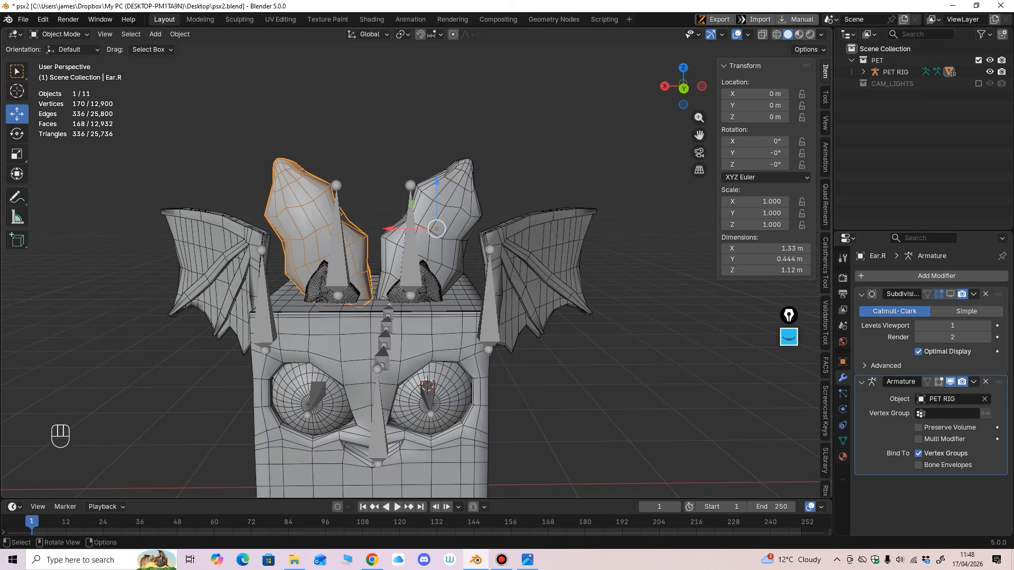
# Step: Put Ear.L into Weight Paint mode with PET RIG also selected, and make the Ear.L bone active
pyautogui.click(403, 294)
pyautogui.keyDown('ctrl'); pyautogui.moveTo(402, 341); pyautogui.dragTo(402, 327, button='middle'); pyautogui.keyUp('ctrl')
pyautogui.keyDown('shift'); pyautogui.click(443, 222); pyautogui.keyUp('shift')
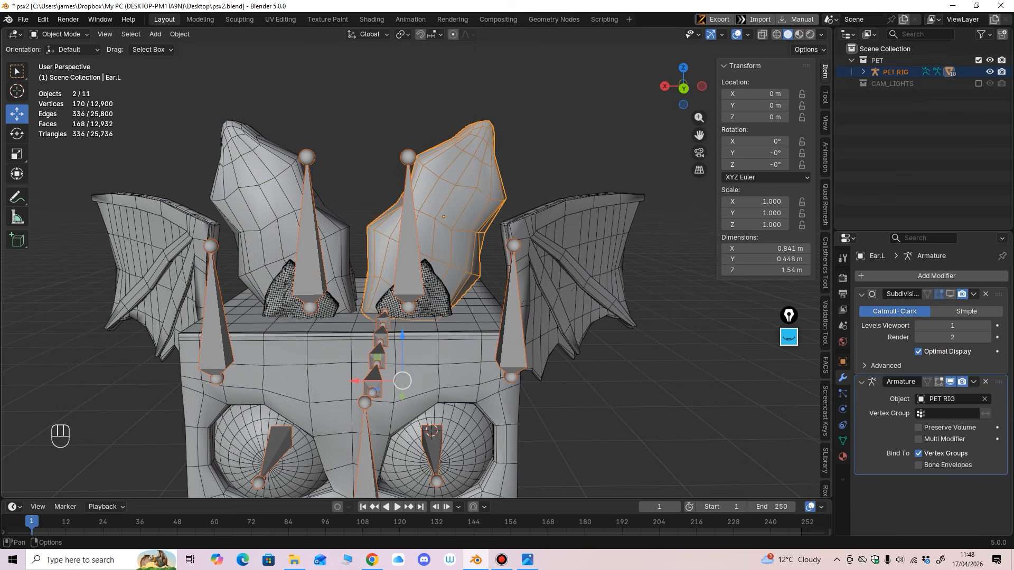
pyautogui.click(58, 34)
pyautogui.click(49, 93)
pyautogui.keyDown('ctrl'); pyautogui.click(409, 211); pyautogui.keyUp('ctrl')
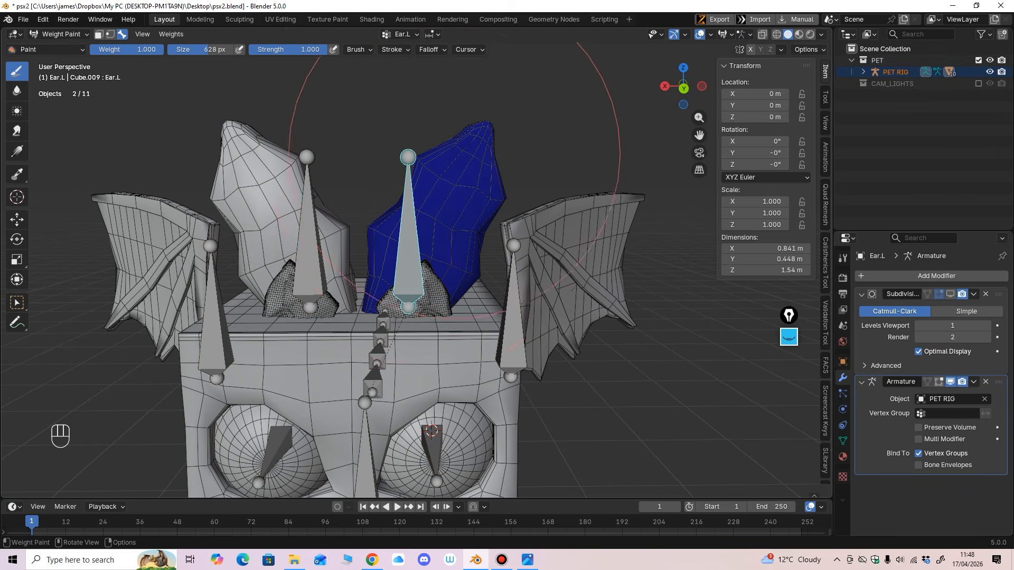
# Step: Paint the whole left ear with weight 1.000 for the Ear.L bone, check it all round, and return to Object Mode
pyautogui.moveTo(454, 152)
pyautogui.mouseDown()
pyautogui.moveTo(436, 138)
pyautogui.moveTo(497, 177)
pyautogui.moveTo(498, 138)
pyautogui.mouseUp()
pyautogui.keyDown('ctrl'); pyautogui.moveTo(498, 138); pyautogui.dragTo(498, 180, button='middle'); pyautogui.keyUp('ctrl')
pyautogui.moveTo(498, 179); pyautogui.dragTo(406, 182, button='middle')
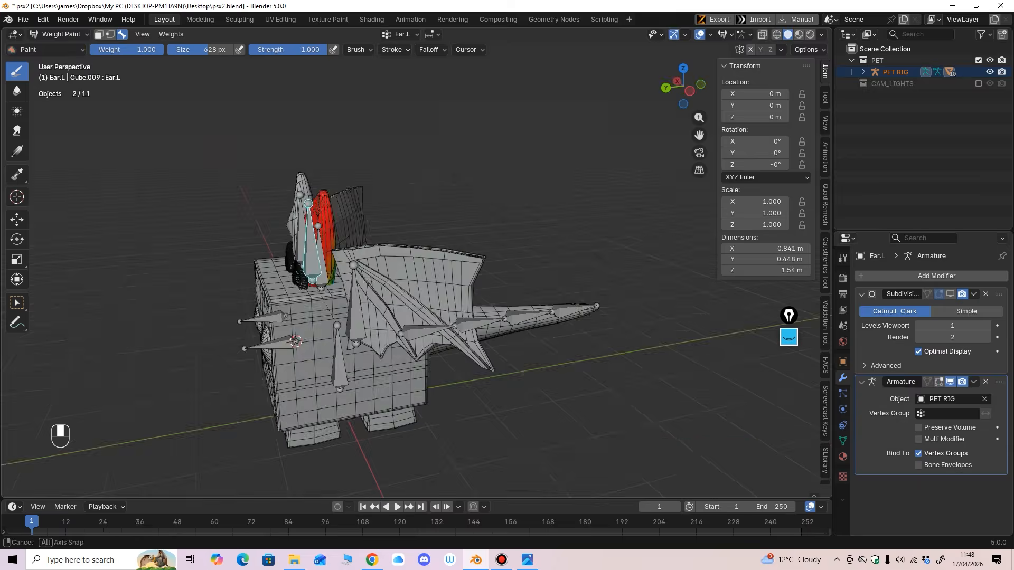
pyautogui.moveTo(311, 264); pyautogui.dragTo(247, 279, button='middle')
pyautogui.moveTo(354, 202); pyautogui.dragTo(288, 216, button='middle')
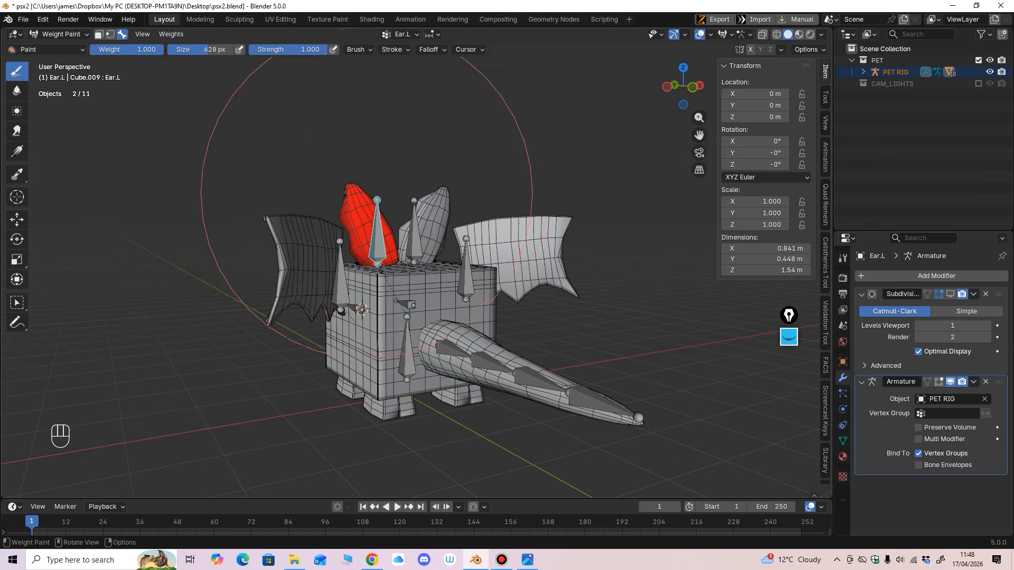
pyautogui.moveTo(362, 309); pyautogui.dragTo(445, 370, button='middle')
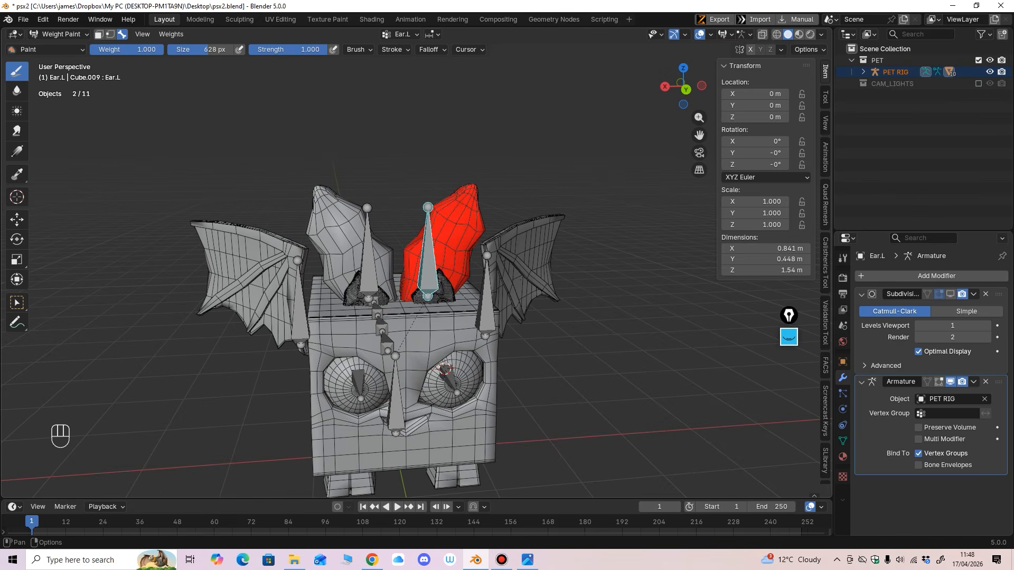
pyautogui.click(58, 34)
pyautogui.click(50, 46)
# Step: Put Ear.R into Weight Paint mode with PET RIG also selected, and make the Ear.R bone active
pyautogui.scroll(2, 232, 267)
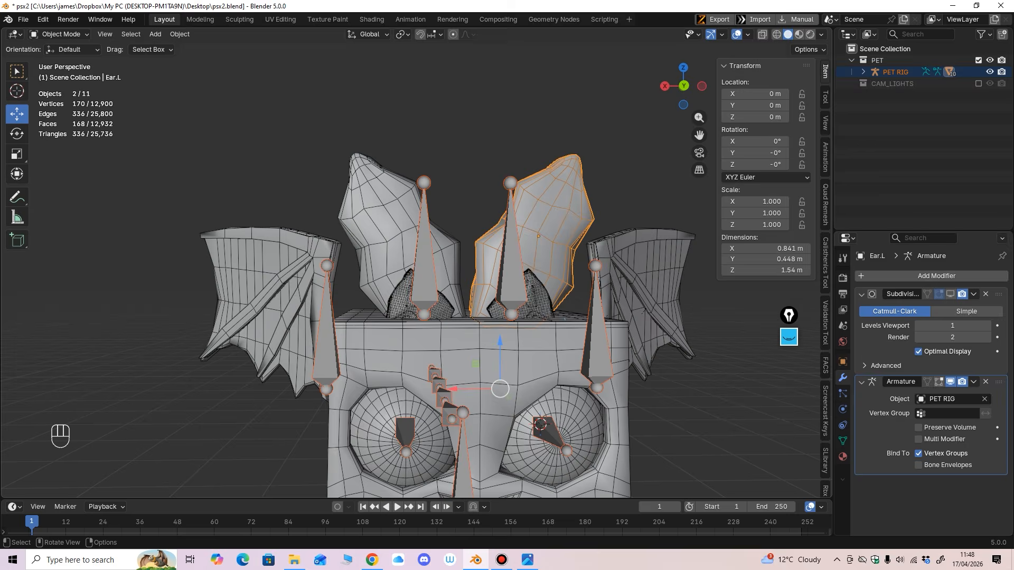
pyautogui.click(426, 249)
pyautogui.keyDown('shift'); pyautogui.click(377, 212); pyautogui.keyUp('shift')
pyautogui.click(58, 34)
pyautogui.click(58, 98)
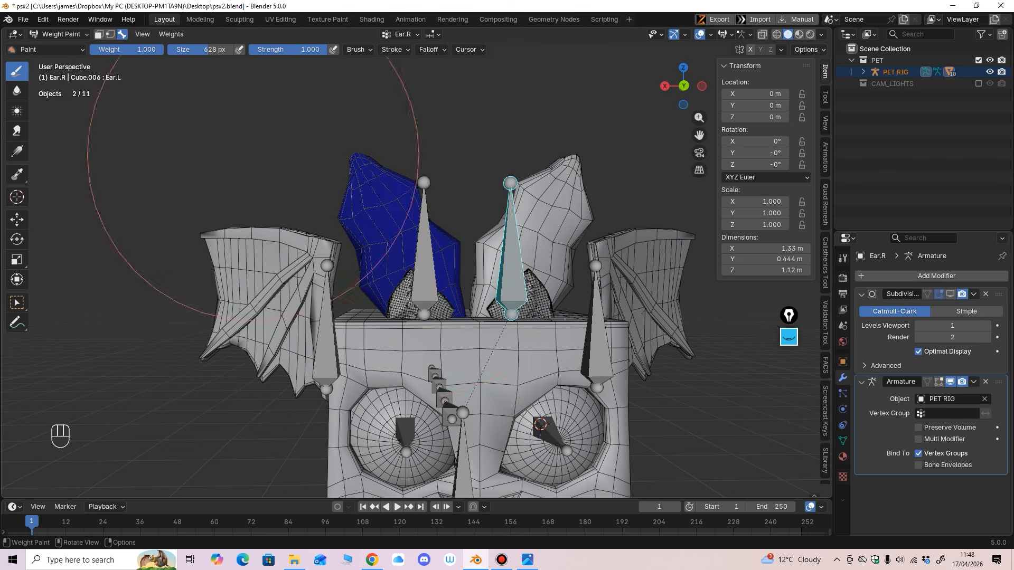
pyautogui.keyDown('alt'); pyautogui.click(421, 255); pyautogui.keyUp('alt')
# Step: Paint the whole right ear with weight 1.000 for the Ear.R bone, check it all round, and return to Object Mode
pyautogui.moveTo(349, 203)
pyautogui.mouseDown()
pyautogui.moveTo(357, 196)
pyautogui.moveTo(415, 214)
pyautogui.moveTo(435, 297)
pyautogui.mouseUp()
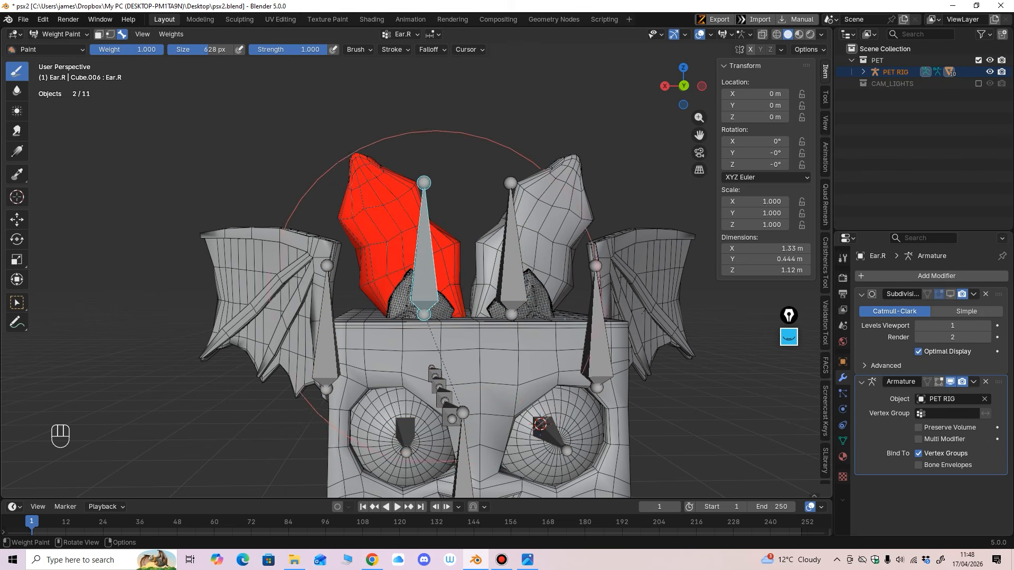
pyautogui.moveTo(435, 288); pyautogui.dragTo(351, 276, button='middle')
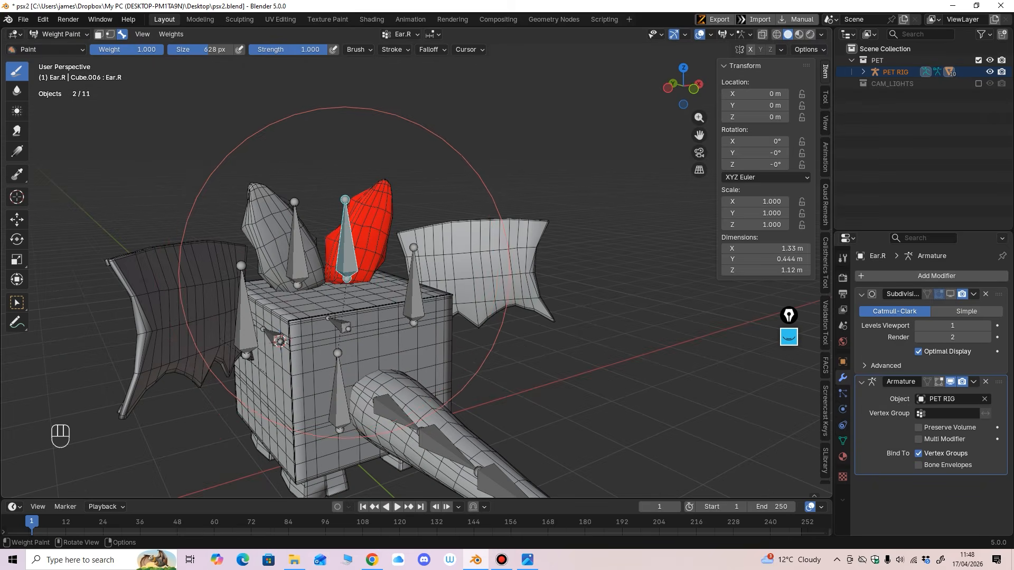
pyautogui.moveTo(288, 341); pyautogui.dragTo(416, 205, button='middle')
pyautogui.moveTo(396, 283)
pyautogui.mouseDown(button='middle')
pyautogui.moveTo(416, 310)
pyautogui.moveTo(450, 252)
pyautogui.mouseUp(button='middle')
pyautogui.click(58, 34)
pyautogui.click(58, 47)
# Step: Put Head Rock into Weight Paint mode with PET RIG also selected, and make the central body bone named Bone active
pyautogui.scroll(1, 450, 252)
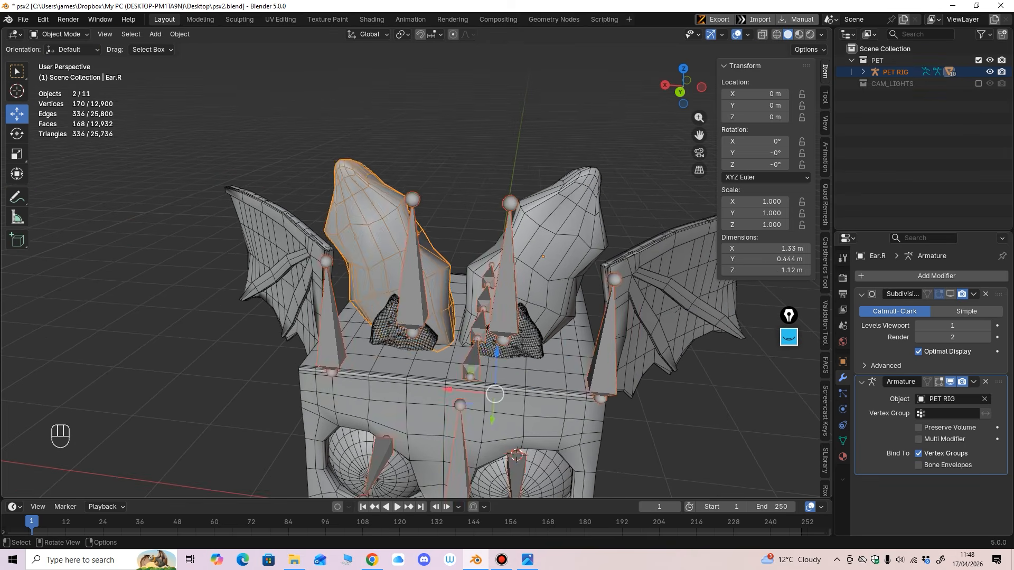
pyautogui.click(402, 338)
pyautogui.keyDown('shift'); pyautogui.moveTo(402, 338); pyautogui.dragTo(386, 280, button='middle'); pyautogui.keyUp('shift')
pyautogui.click(401, 233)
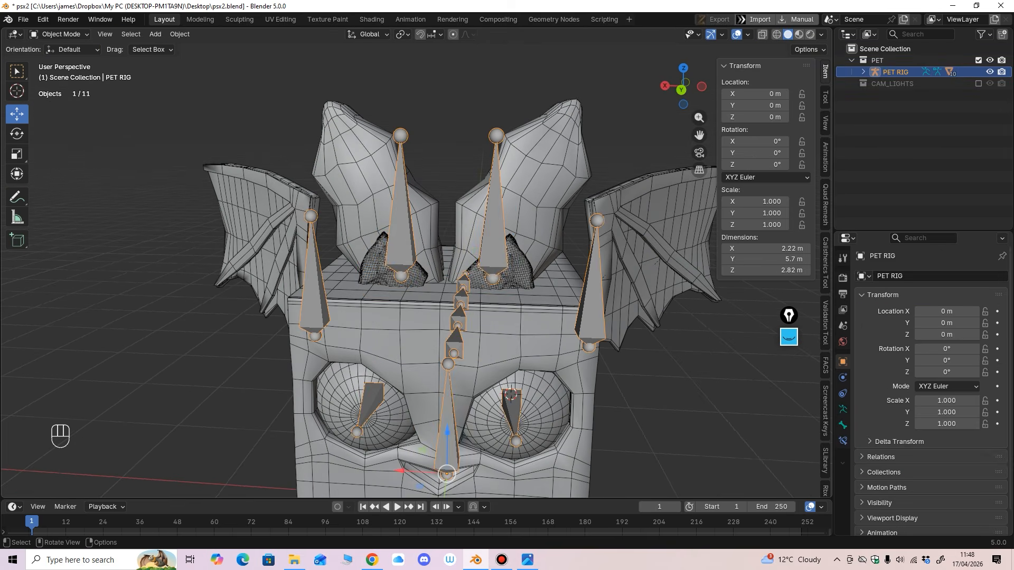
pyautogui.keyDown('shift'); pyautogui.click(392, 261); pyautogui.keyUp('shift')
pyautogui.click(58, 34)
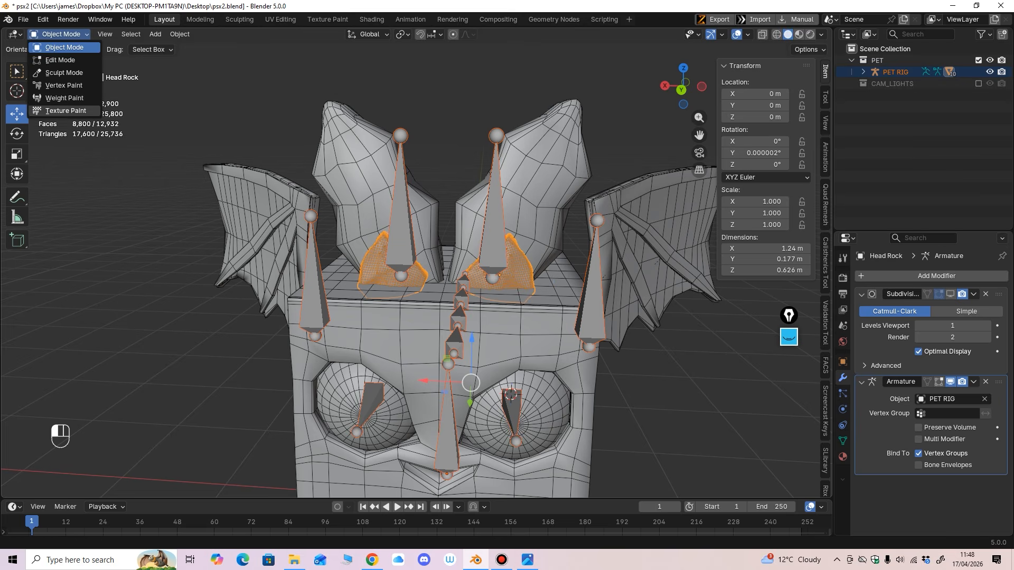
pyautogui.click(58, 111)
pyautogui.moveTo(405, 288); pyautogui.dragTo(407, 275, button='middle')
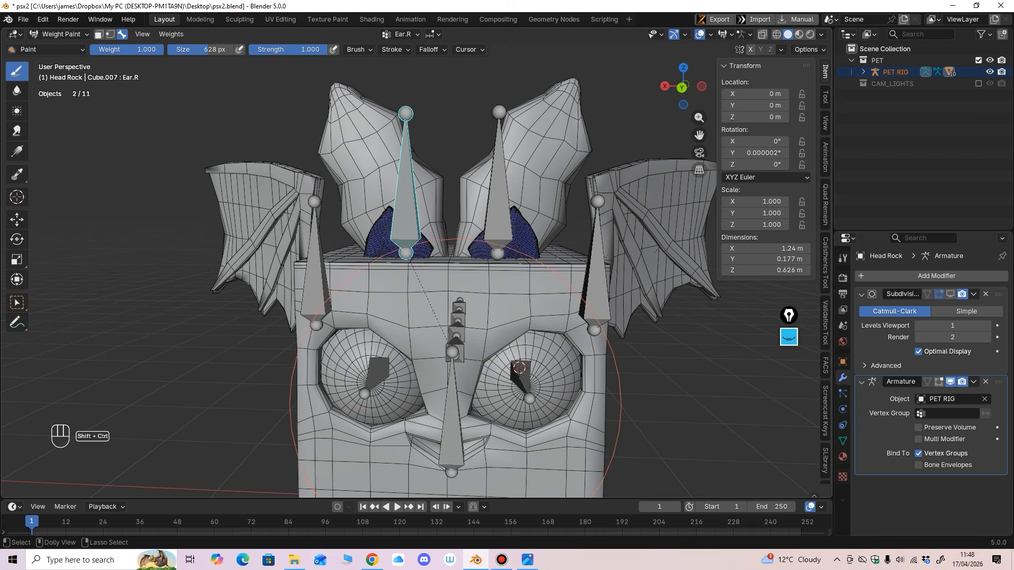
pyautogui.keyDown('ctrl'); pyautogui.keyDown('shift'); pyautogui.click(450, 410); pyautogui.keyUp('shift'); pyautogui.keyUp('ctrl')
# Step: Paint both head rocks completely with weight 1.000 for the central Bone, save the file, and return to Object Mode
pyautogui.moveTo(418, 222)
pyautogui.mouseDown()
pyautogui.moveTo(386, 233)
pyautogui.moveTo(534, 243)
pyautogui.mouseUp()
pyautogui.moveTo(485, 311); pyautogui.dragTo(608, 344, button='middle')
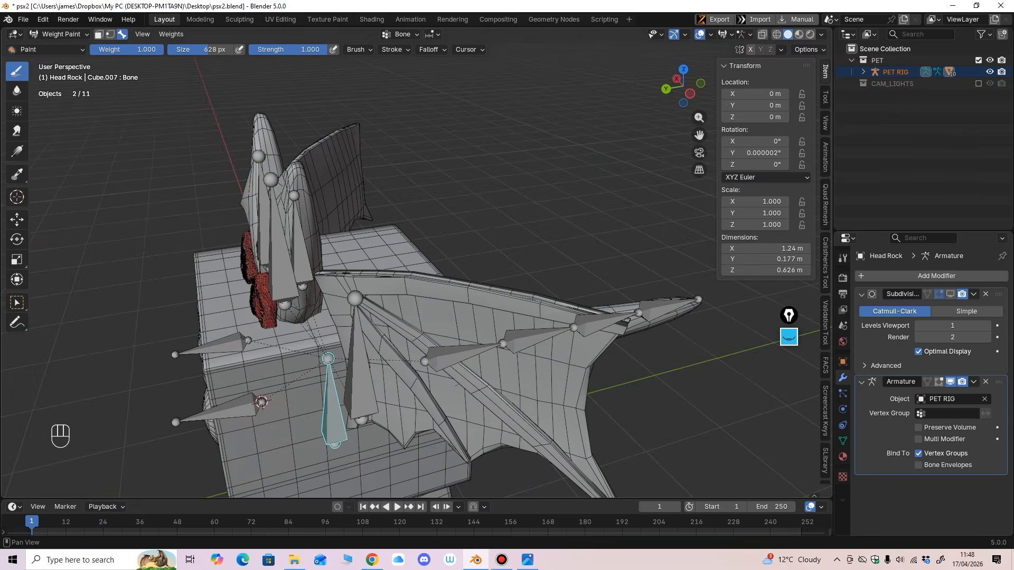
pyautogui.click(777, 34)
pyautogui.moveTo(528, 249); pyautogui.dragTo(465, 211, button='middle')
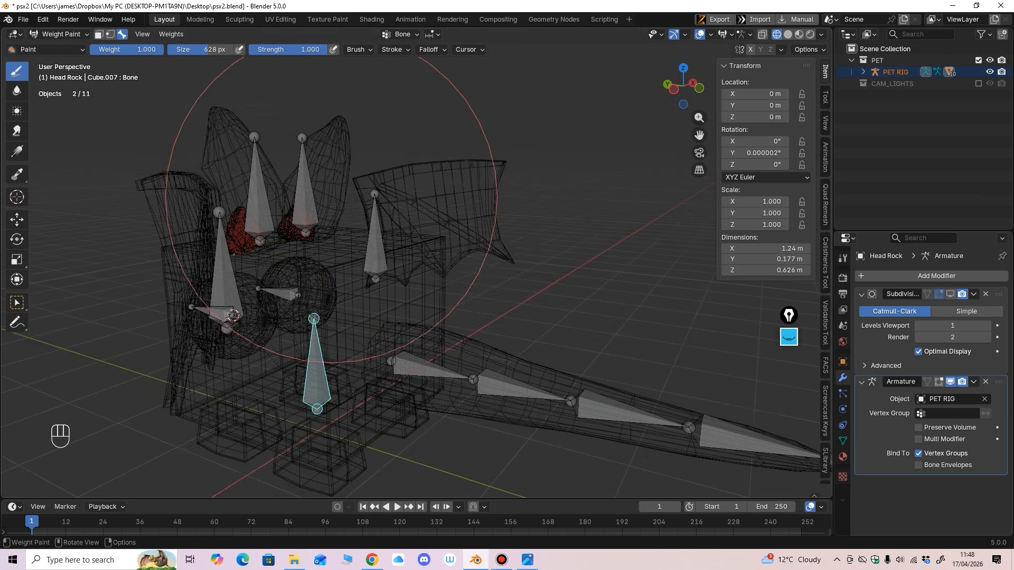
pyautogui.moveTo(368, 196); pyautogui.dragTo(364, 179, button='middle')
pyautogui.moveTo(263, 266)
pyautogui.mouseDown(button='middle')
pyautogui.moveTo(285, 230)
pyautogui.moveTo(385, 221)
pyautogui.moveTo(538, 232)
pyautogui.mouseUp(button='middle')
pyautogui.hotkey('shift', 'z')
pyautogui.hotkey('ctrl', 's')
pyautogui.click(59, 34)
pyautogui.click(59, 46)
# Step: Put Eye.L into Weight Paint mode with PET RIG also selected, and make the Eye.R bone inside that eyeball active
pyautogui.scroll(-3, 370, 227)
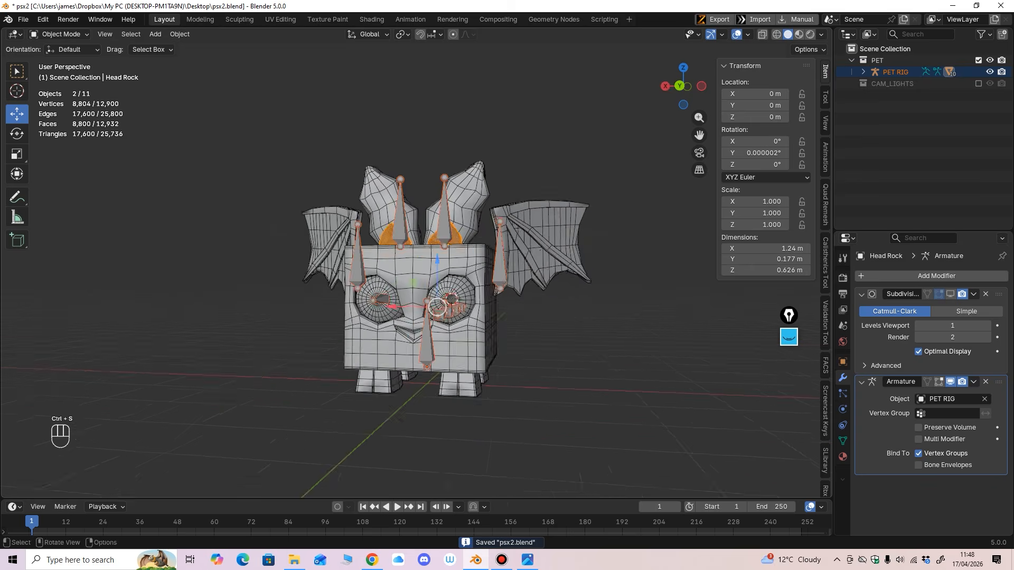
pyautogui.moveTo(370, 228); pyautogui.dragTo(391, 238, button='middle')
pyautogui.scroll(2, 386, 235)
pyautogui.click(389, 343)
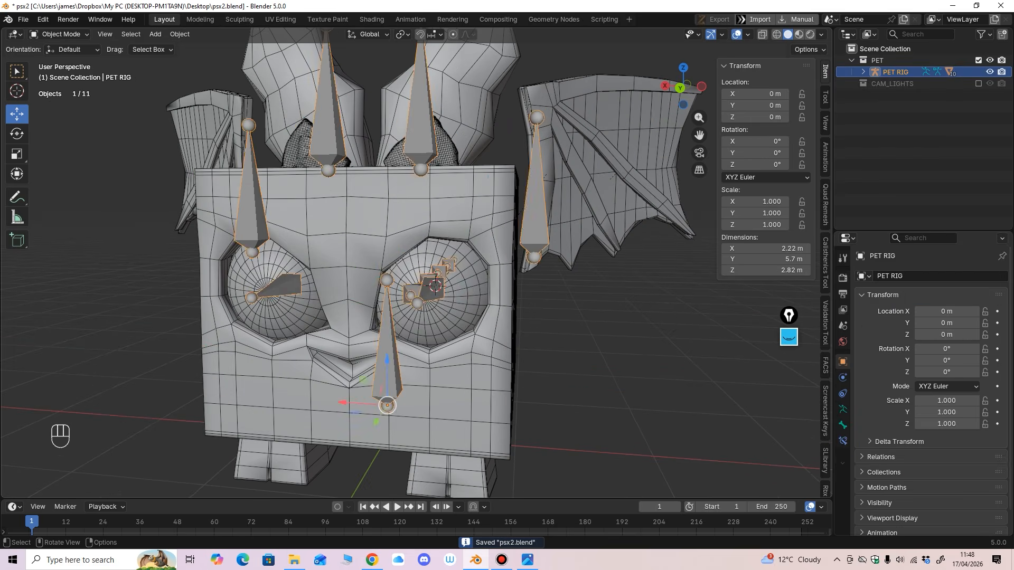
pyautogui.moveTo(389, 344); pyautogui.dragTo(402, 343, button='middle')
pyautogui.keyDown('shift'); pyautogui.click(417, 338); pyautogui.keyUp('shift')
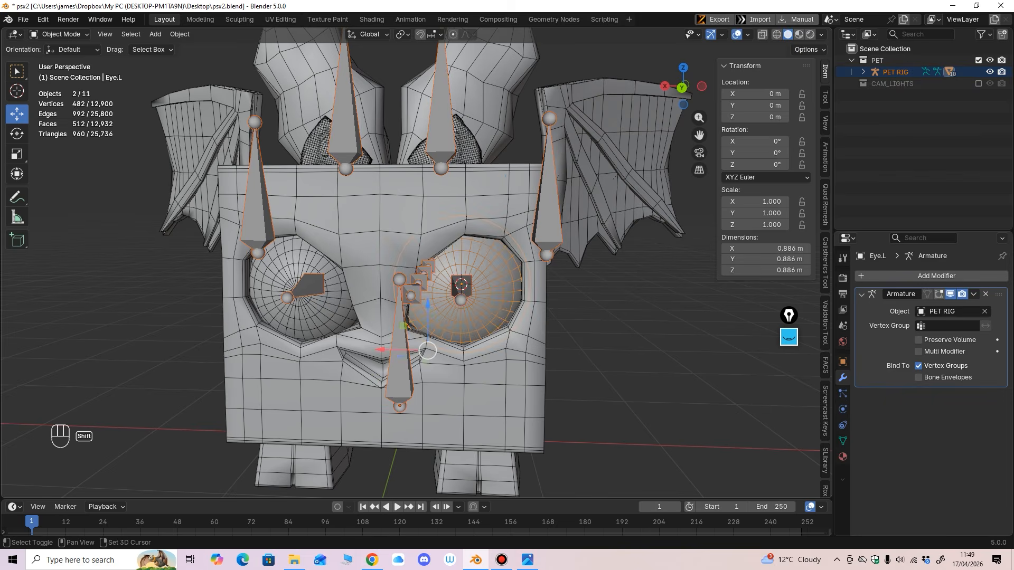
pyautogui.click(59, 34)
pyautogui.click(59, 97)
pyautogui.moveTo(465, 338)
pyautogui.keyDown('ctrl'); pyautogui.mouseDown(button='middle')
pyautogui.moveTo(469, 299)
pyautogui.moveTo(480, 320)
pyautogui.mouseUp(button='middle'); pyautogui.keyUp('ctrl')
pyautogui.keyDown('alt'); pyautogui.click(469, 304); pyautogui.keyUp('alt')
# Step: Paint the whole Eye.L eyeball with weight 1.000 for the Eye.R bone, check it all round, and return to Object Mode
pyautogui.moveTo(497, 285)
pyautogui.mouseDown()
pyautogui.moveTo(486, 299)
pyautogui.moveTo(438, 246)
pyautogui.mouseUp()
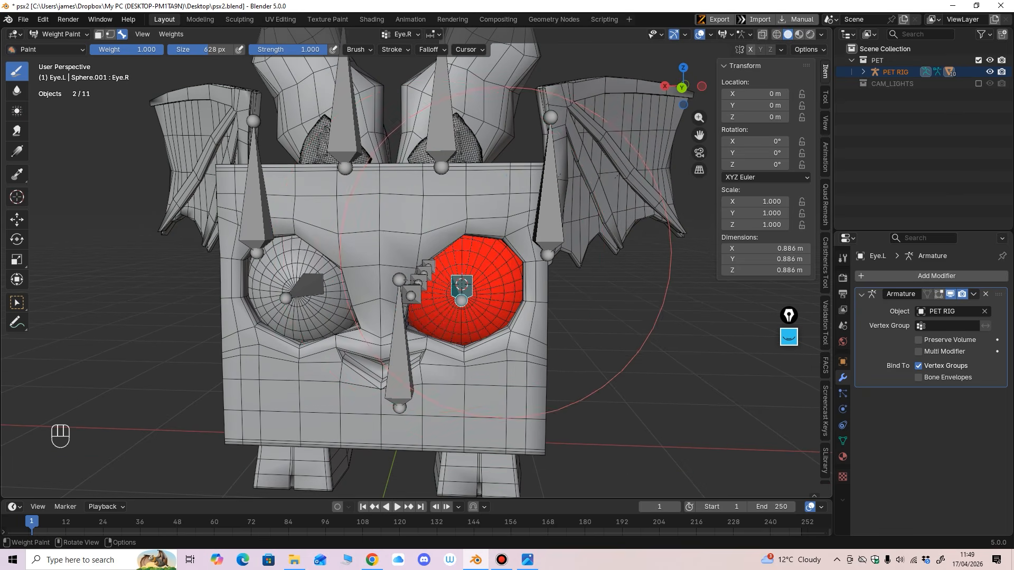
pyautogui.click(776, 34)
pyautogui.moveTo(417, 251); pyautogui.dragTo(297, 256, button='middle')
pyautogui.moveTo(269, 233); pyautogui.dragTo(233, 262)
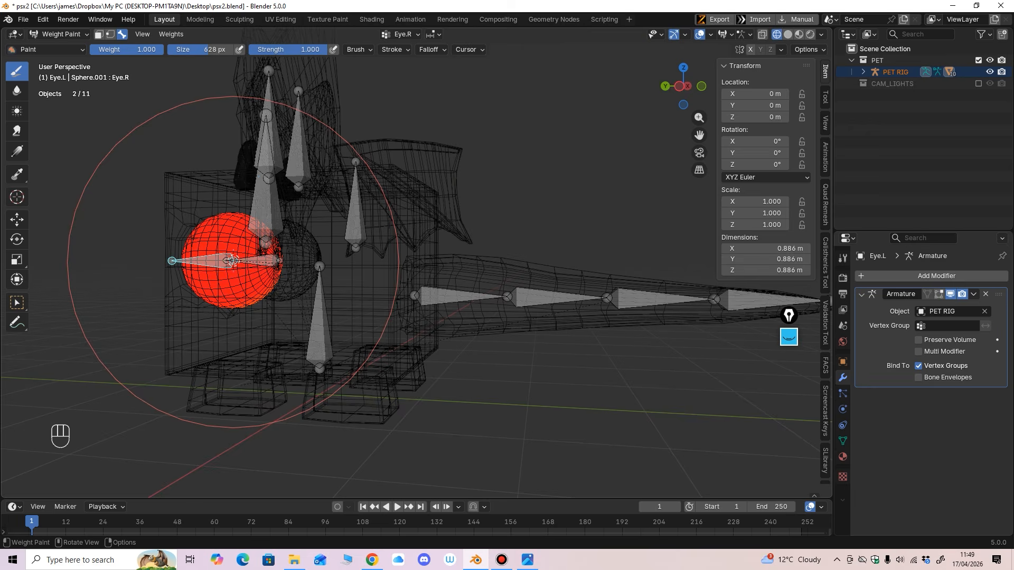
pyautogui.moveTo(264, 280)
pyautogui.mouseDown(button='middle')
pyautogui.moveTo(248, 268)
pyautogui.moveTo(478, 319)
pyautogui.mouseUp(button='middle')
pyautogui.moveTo(493, 260); pyautogui.dragTo(267, 68, button='middle')
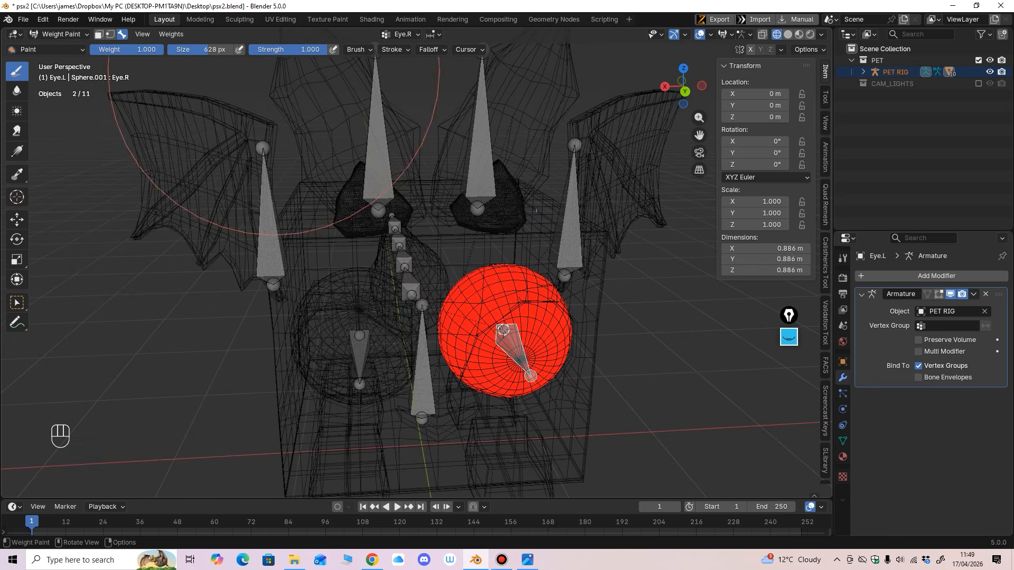
pyautogui.hotkey('shift', 'z')
pyautogui.click(59, 34)
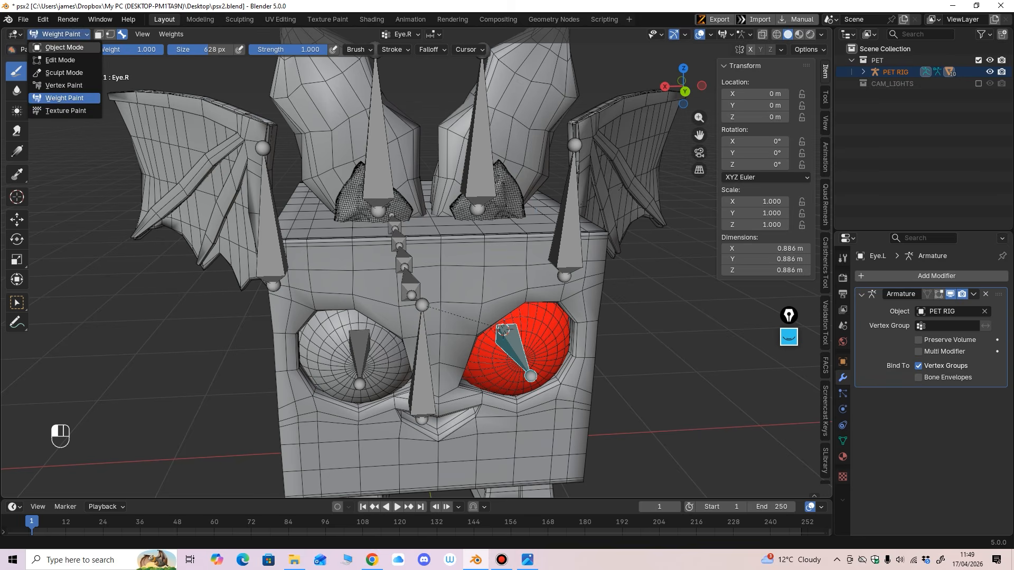
pyautogui.click(55, 47)
# Step: Put Eye.R into Weight Paint mode with PET RIG also selected, and make the Eye.L bone inside that eyeball active
pyautogui.click(423, 365)
pyautogui.keyDown('shift'); pyautogui.click(330, 370); pyautogui.keyUp('shift')
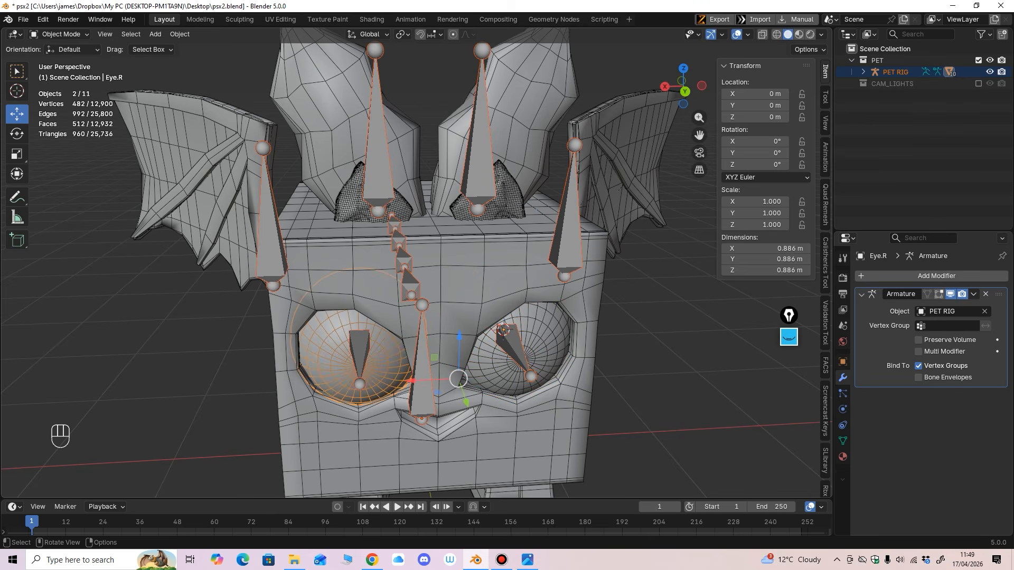
pyautogui.click(59, 34)
pyautogui.click(60, 94)
pyautogui.keyDown('ctrl'); pyautogui.keyDown('shift'); pyautogui.click(360, 359); pyautogui.keyUp('shift'); pyautogui.keyUp('ctrl')
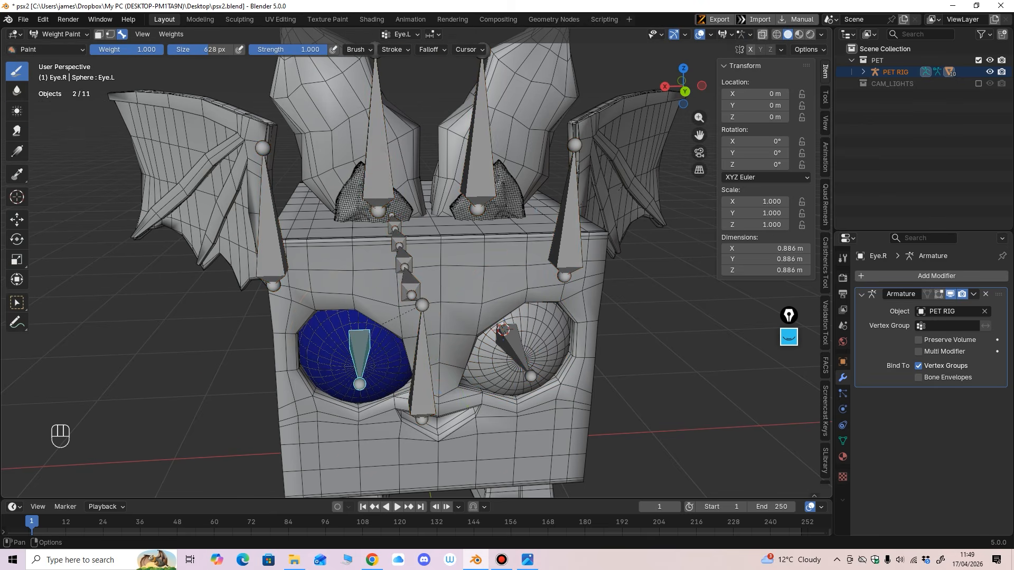
# Step: Paint the whole Eye.R eyeball with weight 1.000 for the Eye.L bone, check it all round, and return to Object Mode
pyautogui.hotkey('shift', 'z')
pyautogui.moveTo(434, 254); pyautogui.dragTo(507, 232, button='middle')
pyautogui.moveTo(507, 233); pyautogui.dragTo(484, 354)
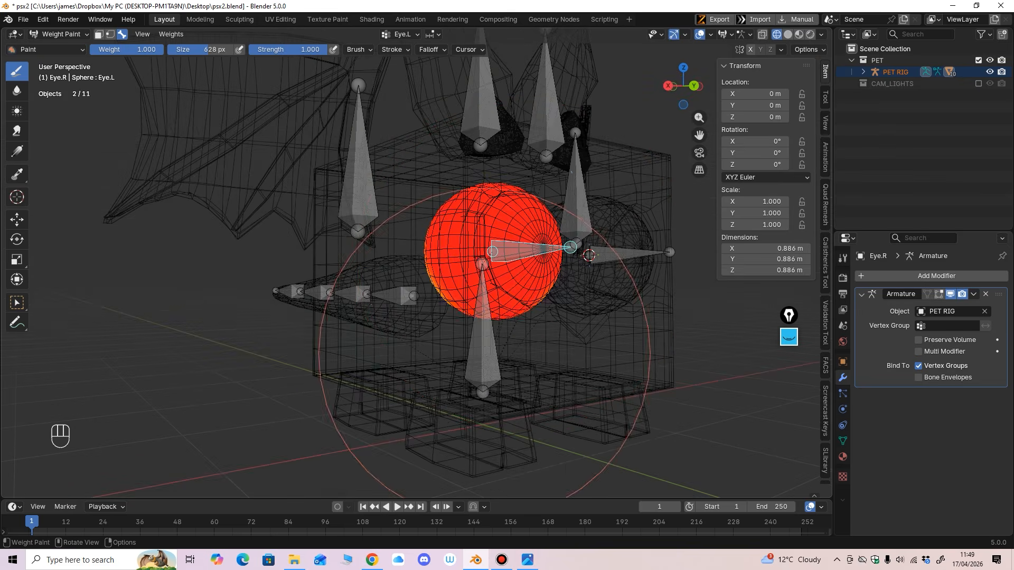
pyautogui.moveTo(485, 349)
pyautogui.mouseDown(button='middle')
pyautogui.moveTo(315, 212)
pyautogui.moveTo(503, 275)
pyautogui.mouseUp(button='middle')
pyautogui.moveTo(502, 274); pyautogui.dragTo(557, 276)
pyautogui.moveTo(561, 280)
pyautogui.mouseDown(button='middle')
pyautogui.moveTo(608, 280)
pyautogui.moveTo(587, 249)
pyautogui.mouseUp(button='middle')
pyautogui.moveTo(577, 283); pyautogui.dragTo(425, 282, button='middle')
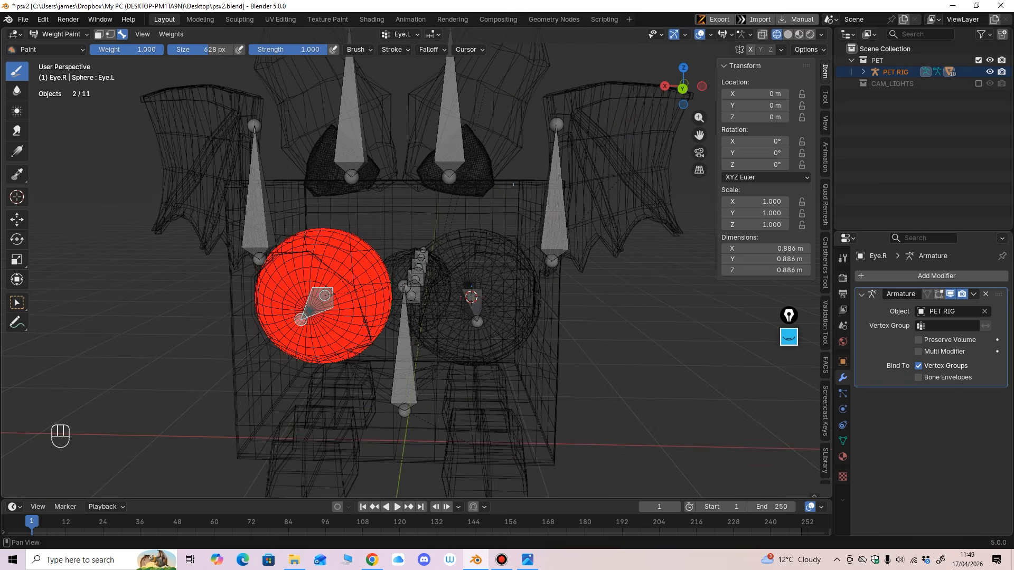
pyautogui.hotkey('shift', 'z')
pyautogui.click(59, 34)
pyautogui.click(61, 48)
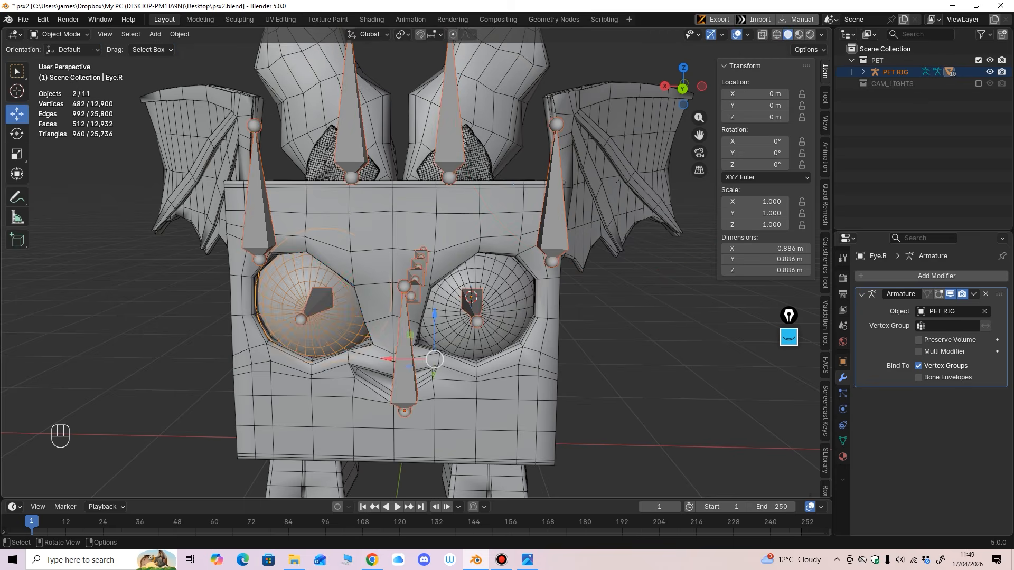
# Step: Put Tail into Weight Paint mode with PET RIG also selected, make the Tail_Root bone active, and set the brush size to 296 px
pyautogui.scroll(-5, 464, 143)
pyautogui.scroll(3, 410, 271)
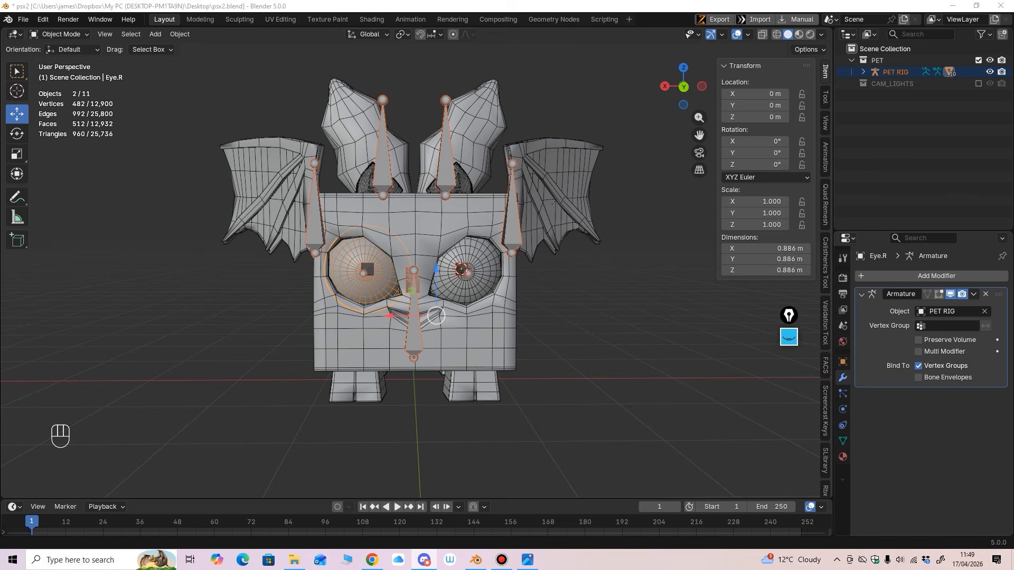
pyautogui.moveTo(415, 275); pyautogui.dragTo(394, 283, button='middle')
pyautogui.keyDown('ctrl'); pyautogui.moveTo(393, 282); pyautogui.dragTo(334, 225, button='middle'); pyautogui.keyUp('ctrl')
pyautogui.click(59, 34)
pyautogui.keyDown('ctrl'); pyautogui.moveTo(335, 225); pyautogui.dragTo(335, 206, button='middle'); pyautogui.keyUp('ctrl')
pyautogui.click(229, 301)
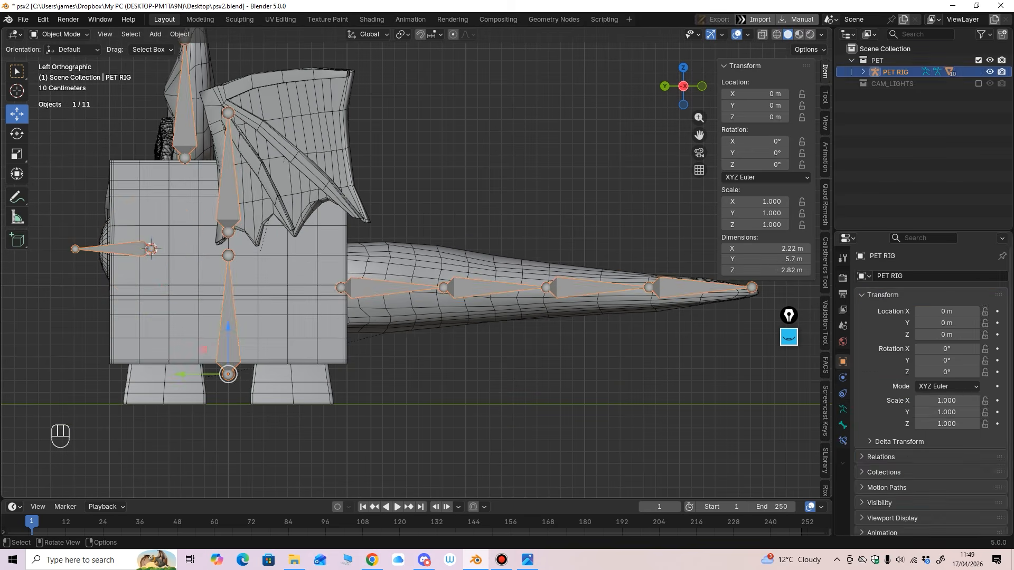
pyautogui.keyDown('shift'); pyautogui.click(389, 332); pyautogui.keyUp('shift')
pyautogui.click(59, 34)
pyautogui.click(66, 85)
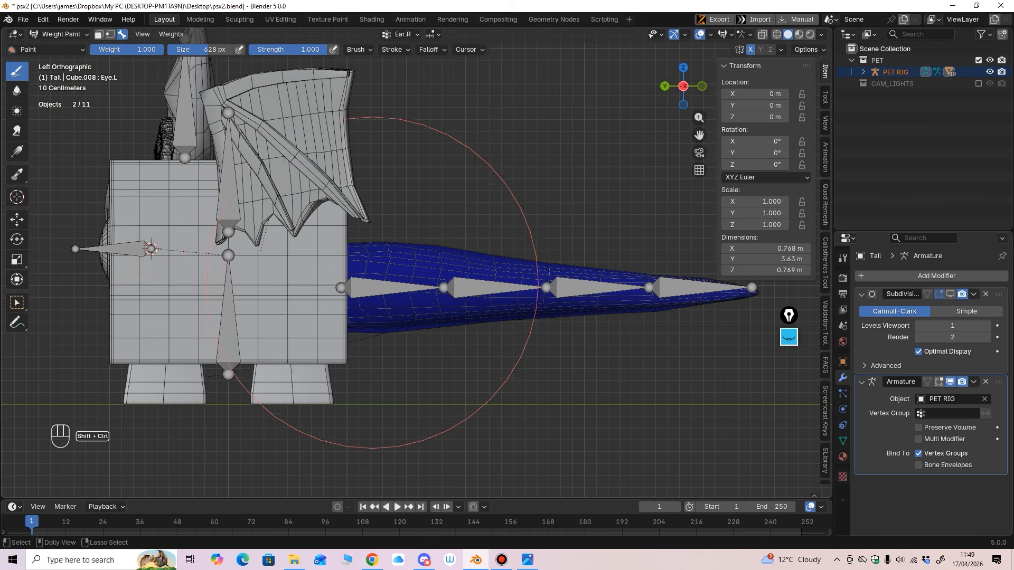
pyautogui.keyDown('ctrl'); pyautogui.keyDown('shift'); pyautogui.click(391, 290); pyautogui.keyUp('shift'); pyautogui.keyUp('ctrl')
pyautogui.press('f')
pyautogui.click(466, 300)
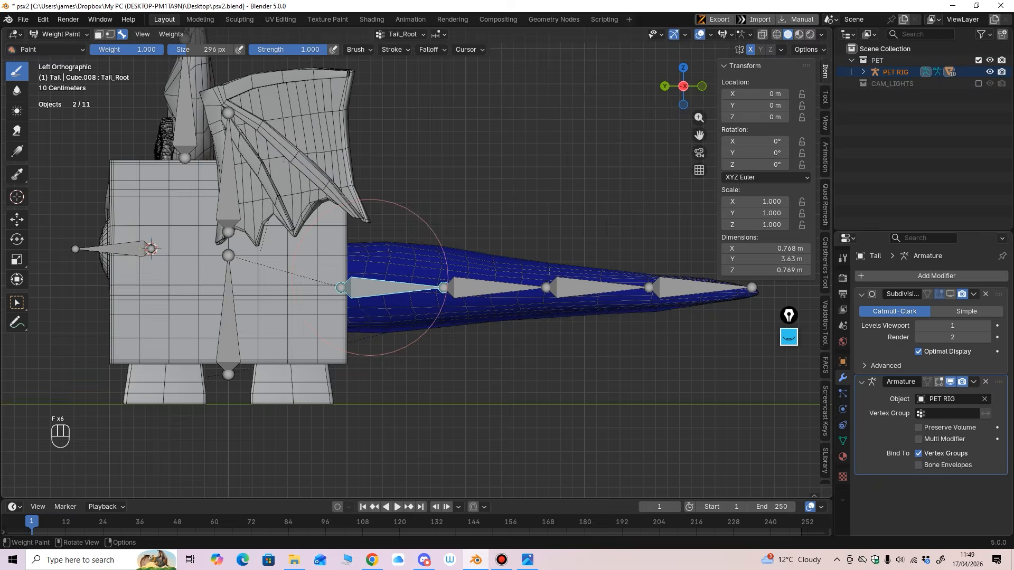
# Step: Paint the tail's base section all round with weight 1.000 for the Tail_Root bone and smooth its vertex weights
pyautogui.hotkey('shift', 'z')
pyautogui.scroll(1, 315, 253)
pyautogui.moveTo(315, 254)
pyautogui.mouseDown()
pyautogui.moveTo(340, 228)
pyautogui.moveTo(364, 349)
pyautogui.mouseUp()
pyautogui.moveTo(384, 353); pyautogui.dragTo(342, 259, button='middle')
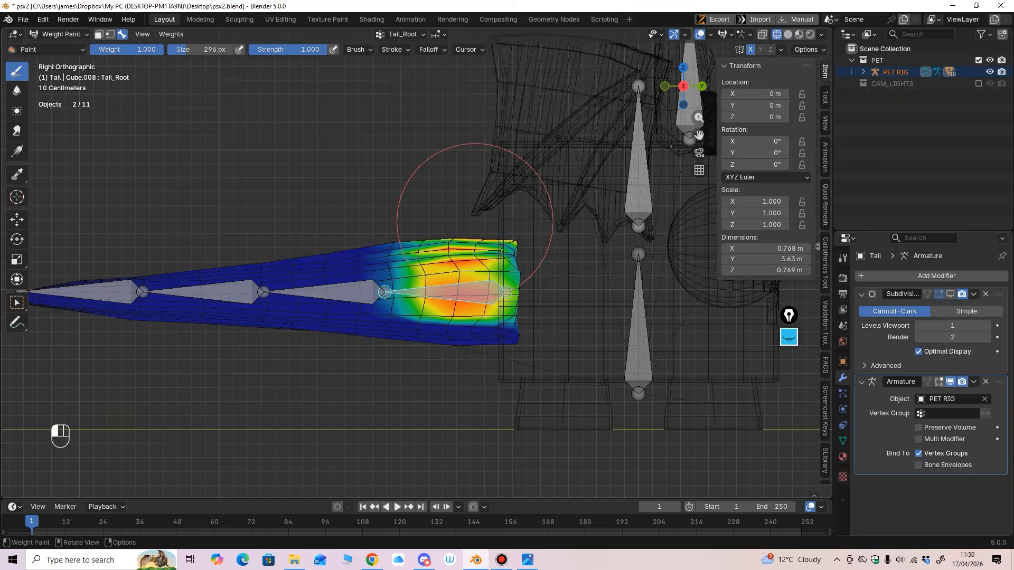
pyautogui.moveTo(458, 250); pyautogui.dragTo(461, 276, button='middle')
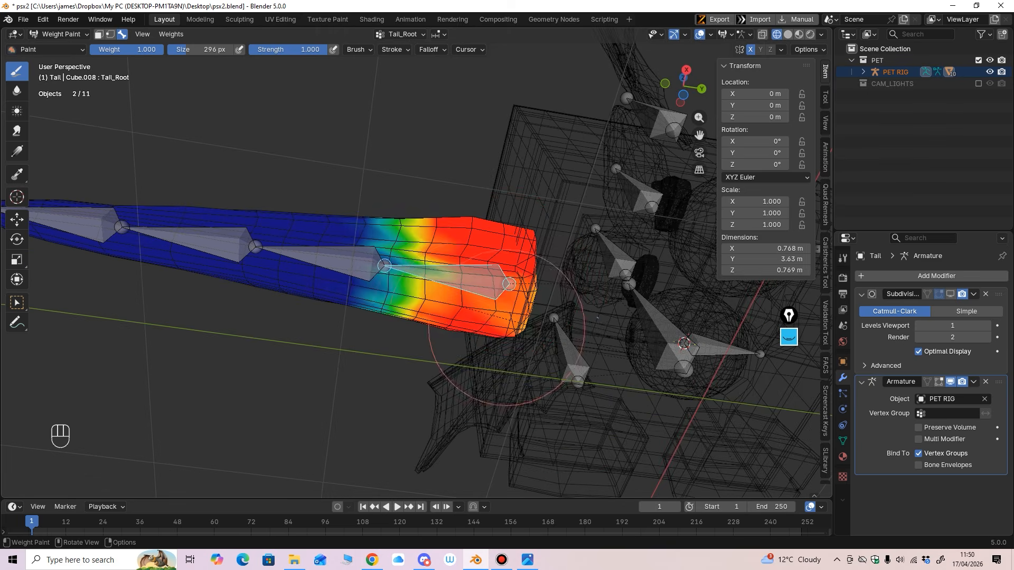
pyautogui.moveTo(498, 333)
pyautogui.mouseDown(button='middle')
pyautogui.moveTo(498, 215)
pyautogui.moveTo(453, 284)
pyautogui.mouseUp(button='middle')
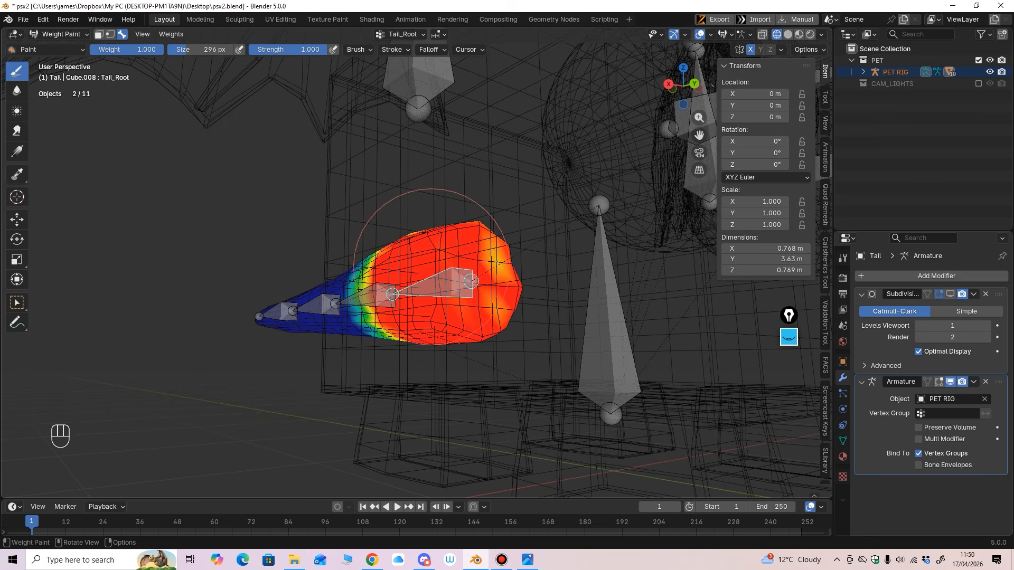
pyautogui.moveTo(452, 241)
pyautogui.mouseDown(button='middle')
pyautogui.moveTo(450, 270)
pyautogui.moveTo(418, 254)
pyautogui.mouseUp(button='middle')
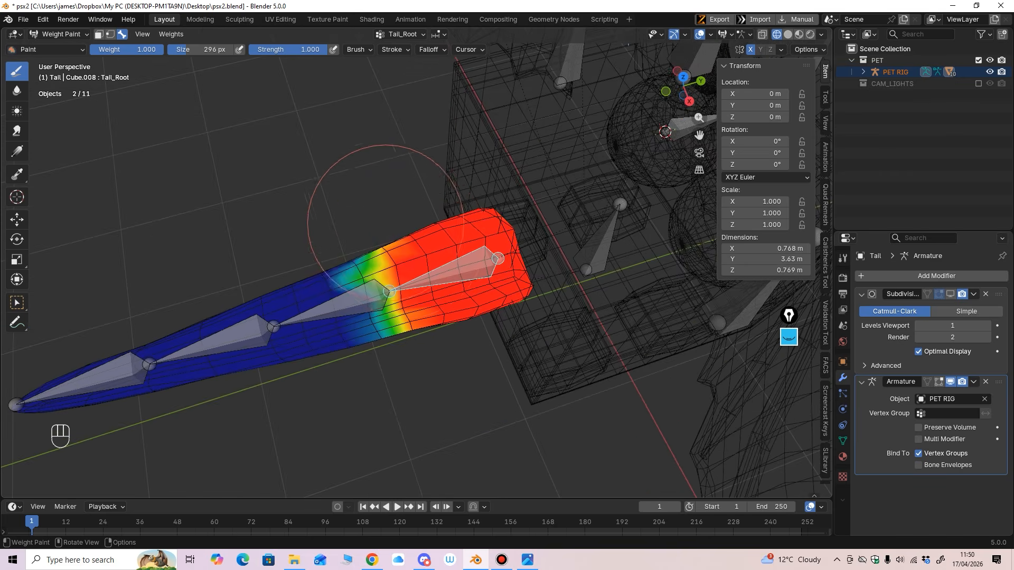
pyautogui.moveTo(385, 222); pyautogui.dragTo(407, 271, button='middle')
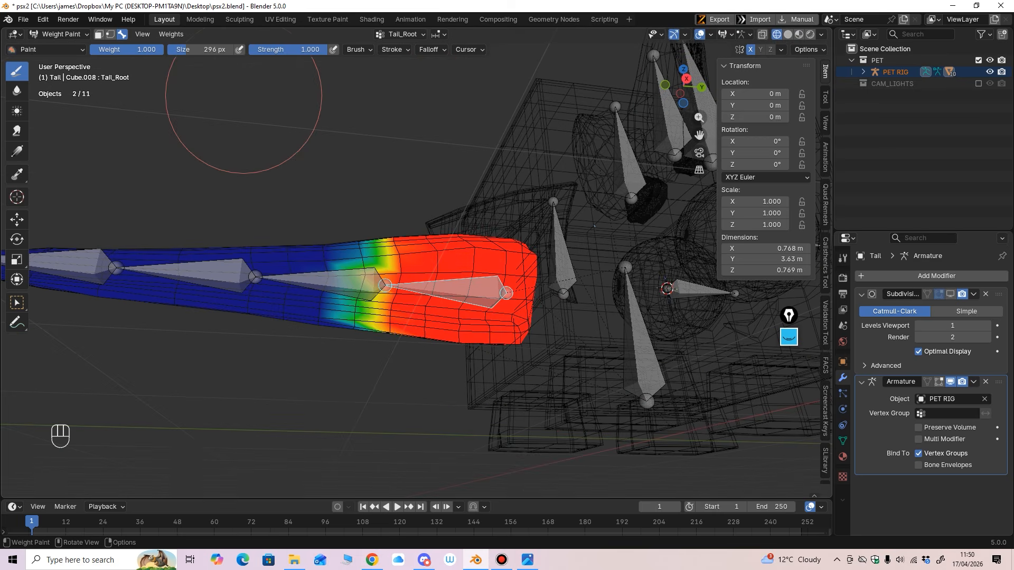
pyautogui.click(171, 34)
pyautogui.click(190, 164)
# Step: Make the Tail_01 bone active and paint the tail's second section all round with weight 1.000
pyautogui.moveTo(340, 249); pyautogui.dragTo(345, 297, button='middle')
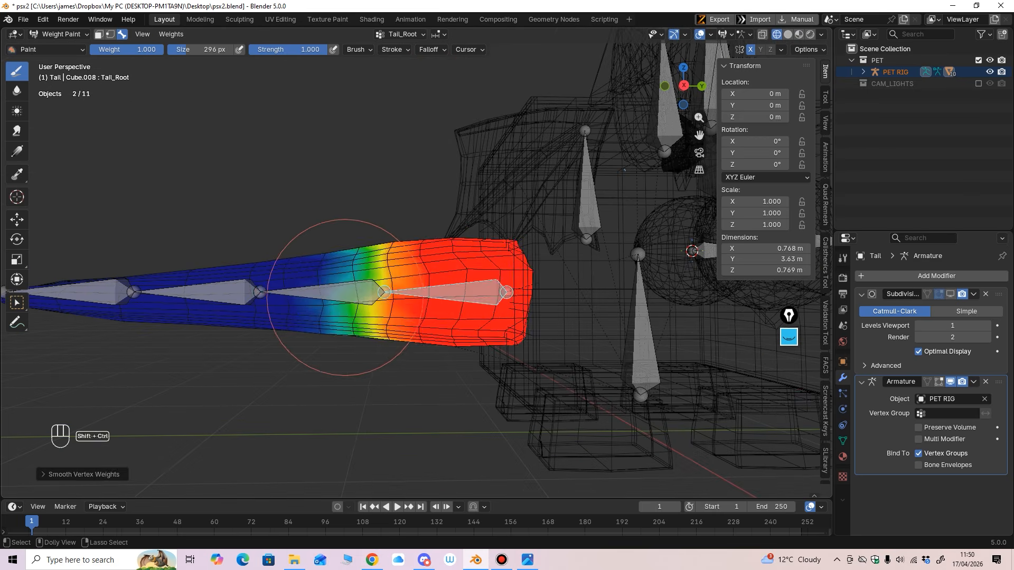
pyautogui.keyDown('ctrl'); pyautogui.click(345, 296); pyautogui.keyUp('ctrl')
pyautogui.moveTo(363, 290); pyautogui.dragTo(335, 294)
pyautogui.moveTo(335, 295); pyautogui.dragTo(339, 279, button='middle')
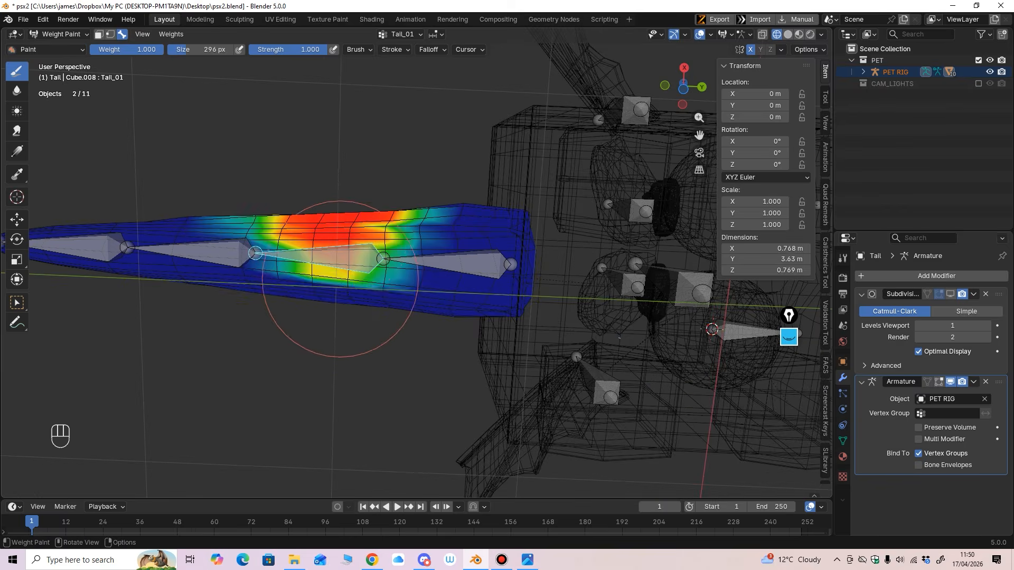
pyautogui.moveTo(340, 279); pyautogui.dragTo(326, 259)
pyautogui.moveTo(326, 258); pyautogui.dragTo(318, 276, button='middle')
pyautogui.moveTo(318, 276); pyautogui.dragTo(302, 298)
pyautogui.moveTo(300, 296); pyautogui.dragTo(333, 222, button='middle')
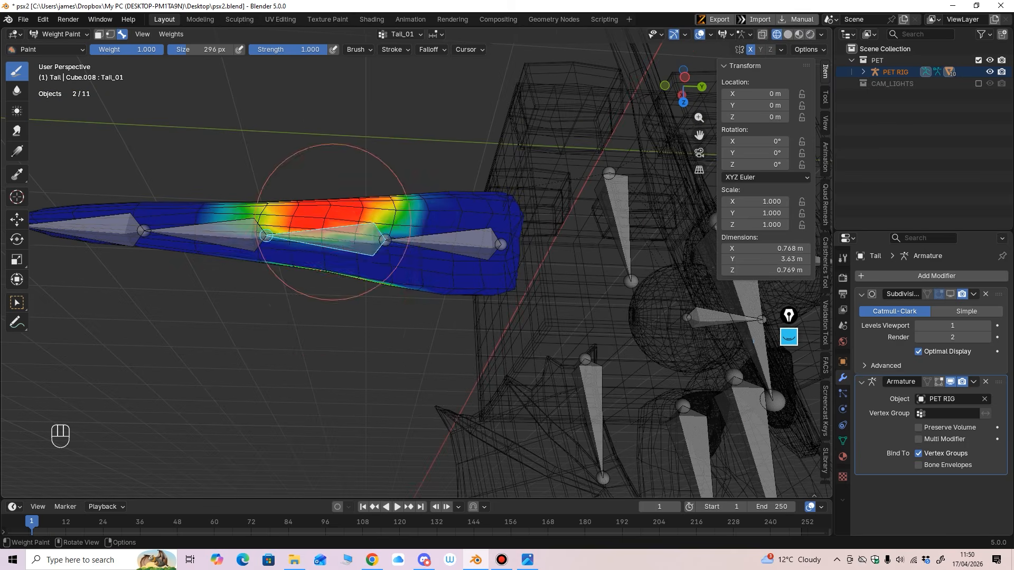
pyautogui.moveTo(333, 222)
pyautogui.mouseDown()
pyautogui.moveTo(301, 272)
pyautogui.moveTo(317, 296)
pyautogui.mouseUp()
pyautogui.moveTo(317, 295)
pyautogui.mouseDown(button='middle')
pyautogui.moveTo(317, 338)
pyautogui.moveTo(319, 271)
pyautogui.moveTo(286, 362)
pyautogui.mouseUp(button='middle')
# Step: Check the second tail section from the other side and smooth the Tail_01 vertex weights
pyautogui.moveTo(260, 199); pyautogui.dragTo(196, 218, button='middle')
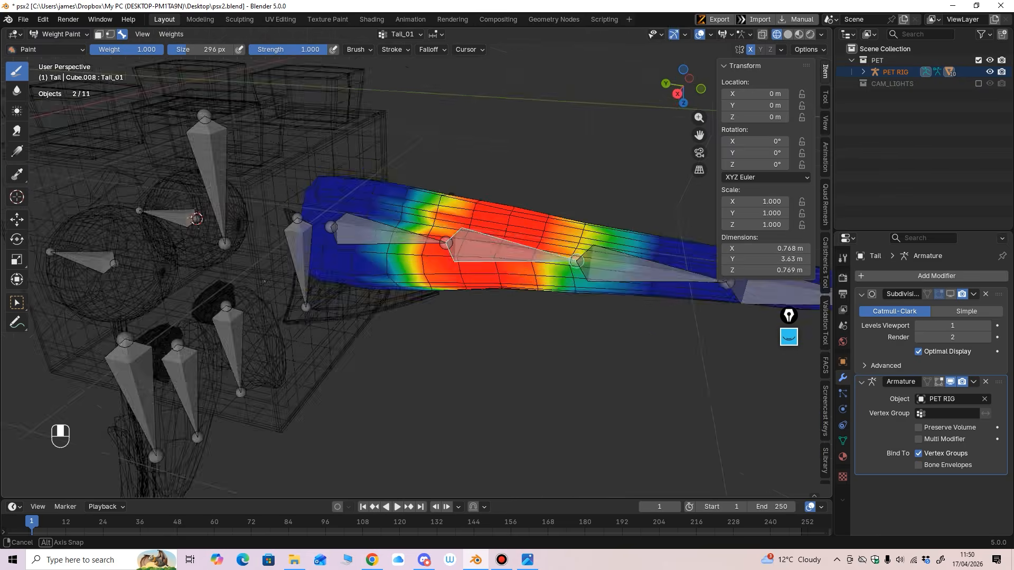
pyautogui.keyDown('alt'); pyautogui.moveTo(451, 194); pyautogui.dragTo(521, 141, button='middle'); pyautogui.keyUp('alt')
pyautogui.keyDown('shift'); pyautogui.moveTo(555, 287); pyautogui.dragTo(502, 299, button='middle'); pyautogui.keyUp('shift')
pyautogui.click(170, 34)
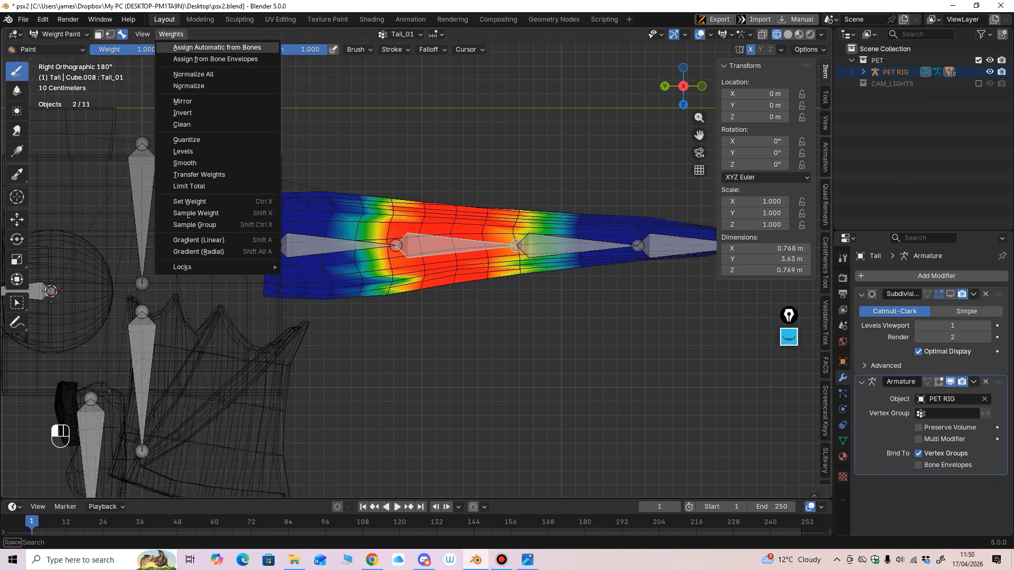
pyautogui.click(184, 162)
# Step: Make the Tail_02 bone active, paint the tail's third section all round with weight 1.000, and smooth its vertex weights
pyautogui.keyDown('alt'); pyautogui.click(544, 248); pyautogui.keyUp('alt')
pyautogui.click(554, 228)
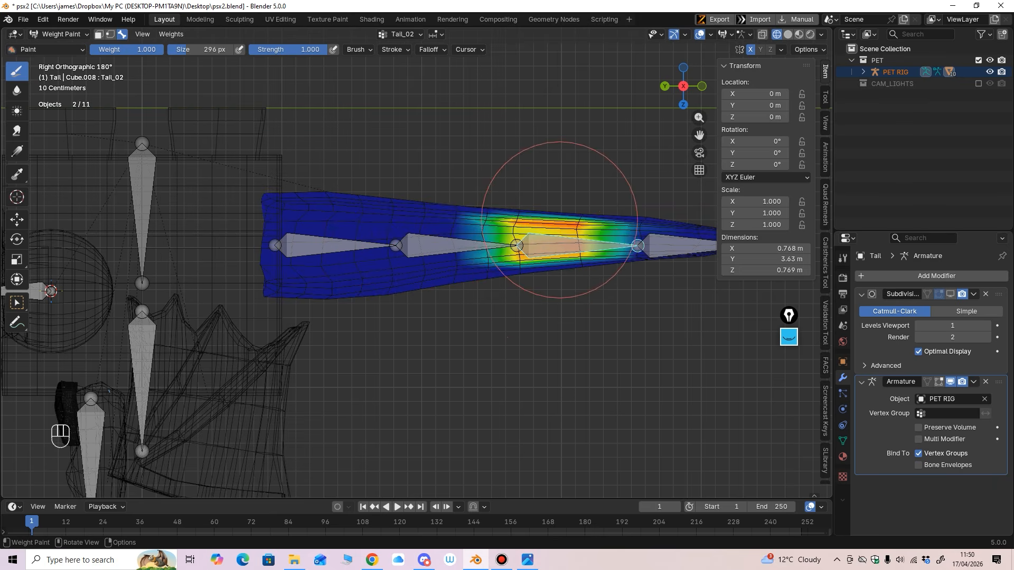
pyautogui.moveTo(560, 220)
pyautogui.mouseDown(button='middle')
pyautogui.moveTo(508, 293)
pyautogui.moveTo(325, 250)
pyautogui.moveTo(266, 211)
pyautogui.moveTo(287, 221)
pyautogui.mouseUp(button='middle')
pyautogui.click(542, 266)
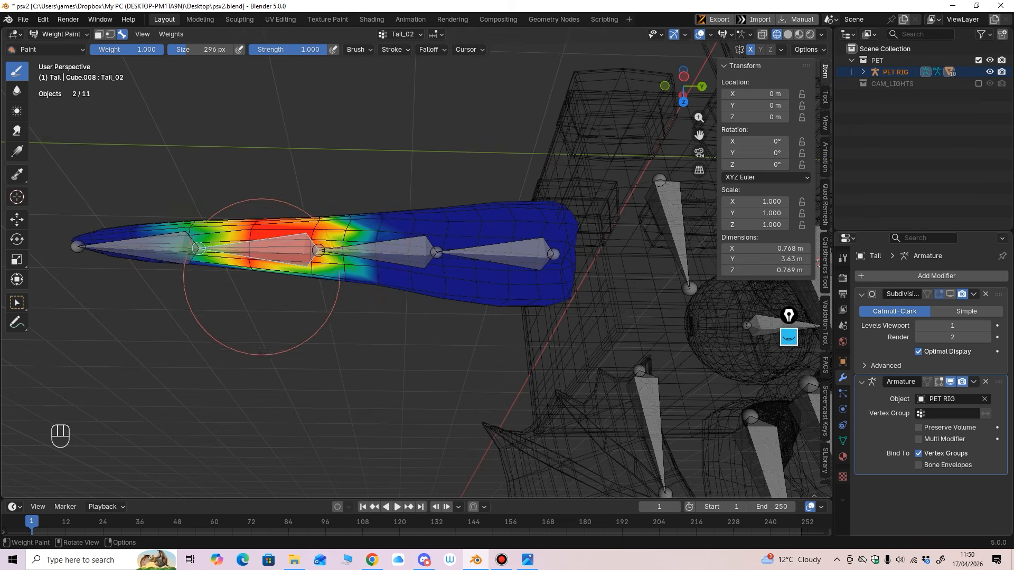
pyautogui.moveTo(261, 276); pyautogui.dragTo(258, 229, button='middle')
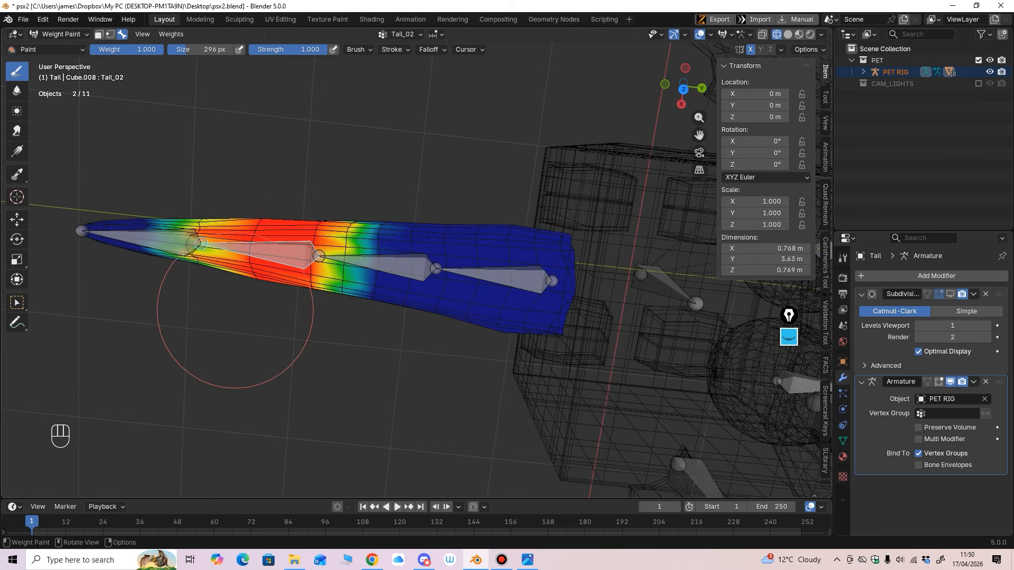
pyautogui.moveTo(235, 309)
pyautogui.mouseDown(button='middle')
pyautogui.moveTo(169, 261)
pyautogui.moveTo(141, 301)
pyautogui.moveTo(338, 253)
pyautogui.moveTo(387, 197)
pyautogui.mouseUp(button='middle')
pyautogui.click(171, 33)
pyautogui.click(186, 163)
# Step: Make the Tail_03 bone active, paint the tail's tip section all round with weight 1.000, and smooth its vertex weights
pyautogui.keyDown('alt'); pyautogui.click(141, 263); pyautogui.keyUp('alt')
pyautogui.moveTo(504, 206)
pyautogui.mouseDown()
pyautogui.moveTo(525, 238)
pyautogui.moveTo(605, 238)
pyautogui.mouseUp()
pyautogui.moveTo(586, 323); pyautogui.dragTo(571, 359, button='middle')
pyautogui.moveTo(597, 280); pyautogui.dragTo(597, 236)
pyautogui.moveTo(597, 237); pyautogui.dragTo(274, 229, button='middle')
pyautogui.moveTo(274, 229)
pyautogui.mouseDown()
pyautogui.moveTo(335, 256)
pyautogui.moveTo(218, 253)
pyautogui.moveTo(247, 265)
pyautogui.mouseUp()
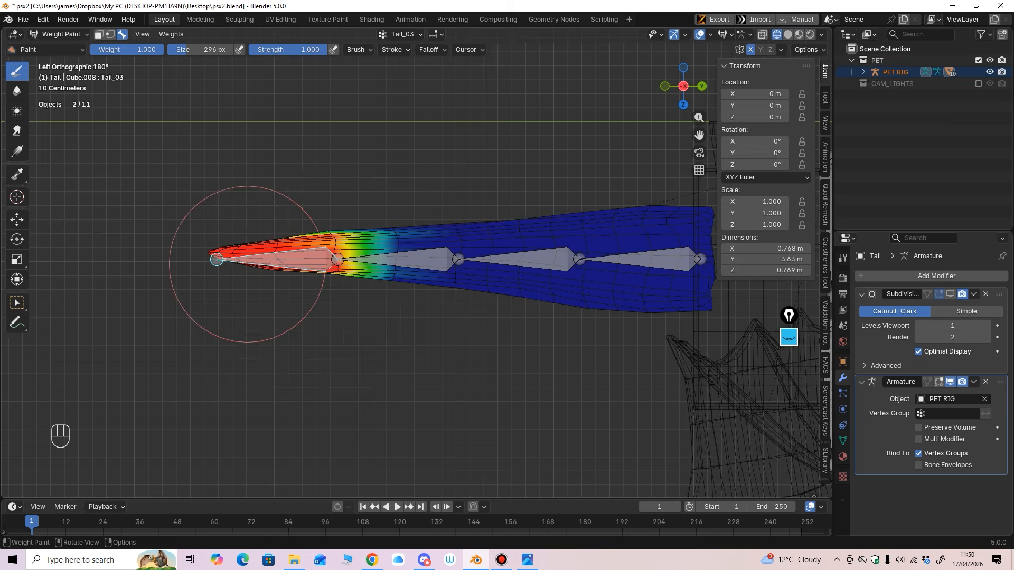
pyautogui.moveTo(247, 265); pyautogui.dragTo(271, 192, button='middle')
pyautogui.click(171, 33)
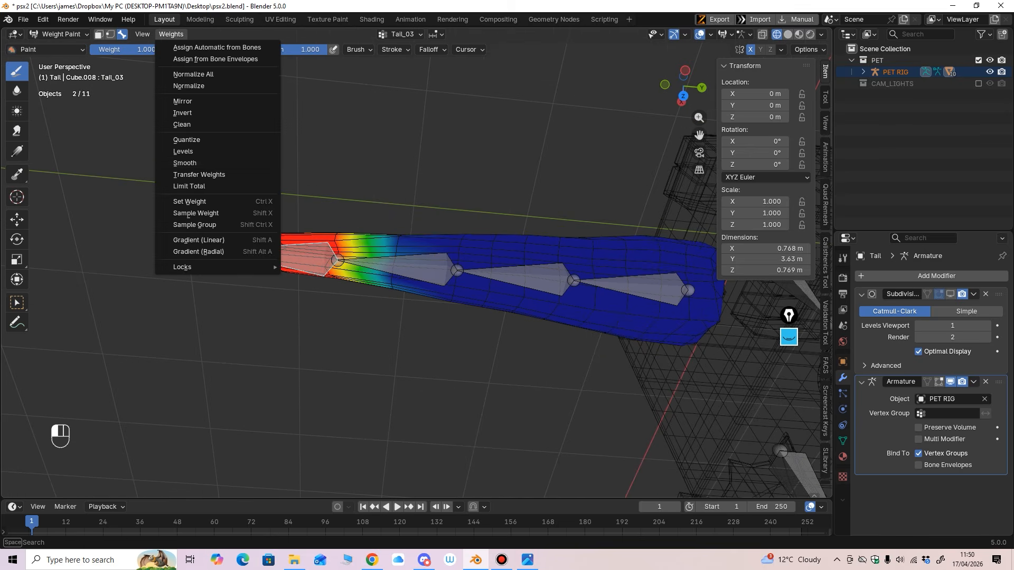
pyautogui.click(185, 163)
# Step: Mark the tail's tip section with hatched screen annotations and clear the marks
pyautogui.moveTo(185, 162); pyautogui.dragTo(740, 409, button='middle')
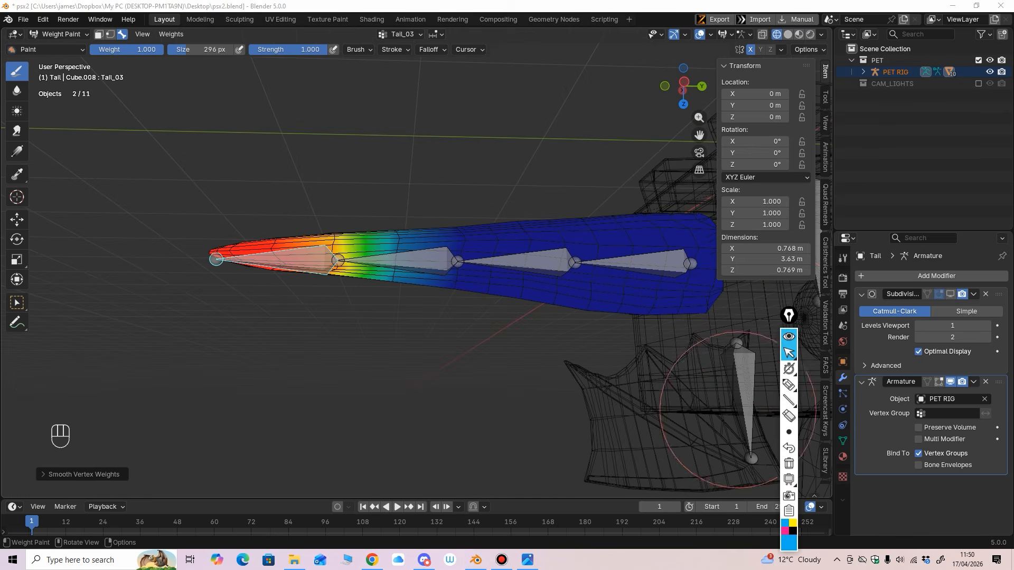
pyautogui.click(789, 385)
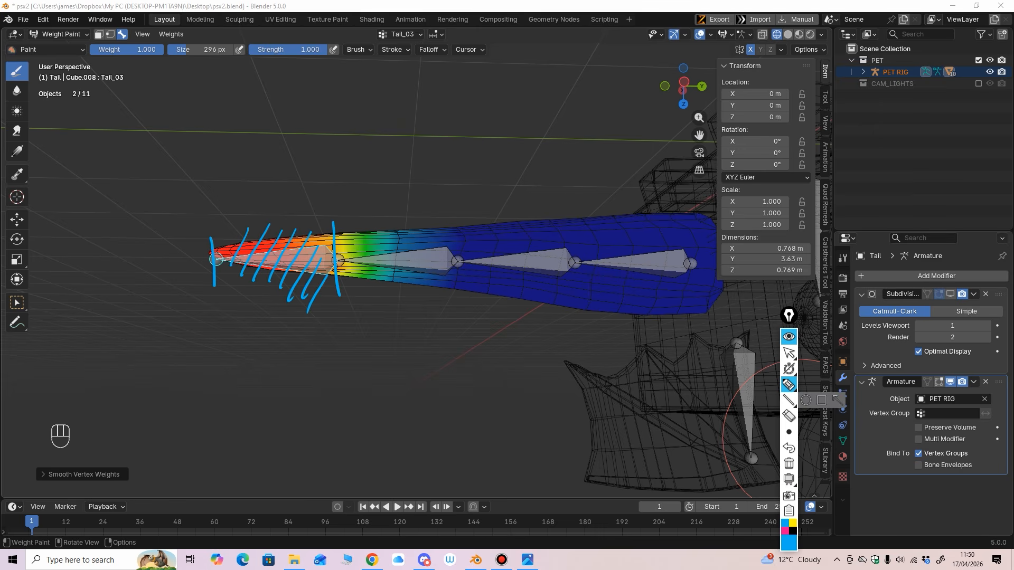
pyautogui.click(789, 463)
pyautogui.click(789, 337)
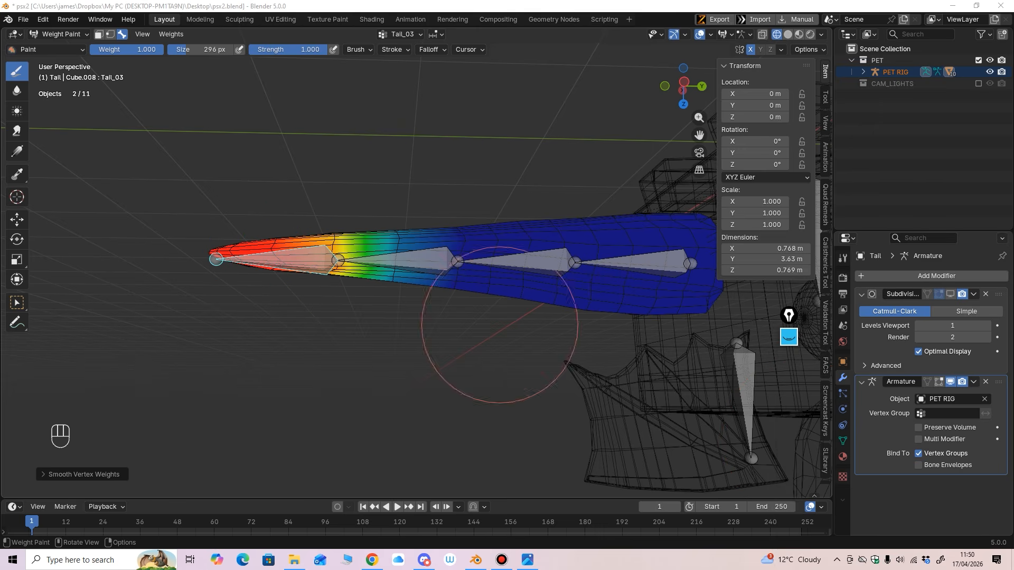
# Step: Repaint the tail tip with weight 1.000 for the Tail_03 bone and smooth the vertex weights once more
pyautogui.moveTo(296, 233)
pyautogui.mouseDown()
pyautogui.moveTo(292, 221)
pyautogui.moveTo(228, 267)
pyautogui.mouseUp()
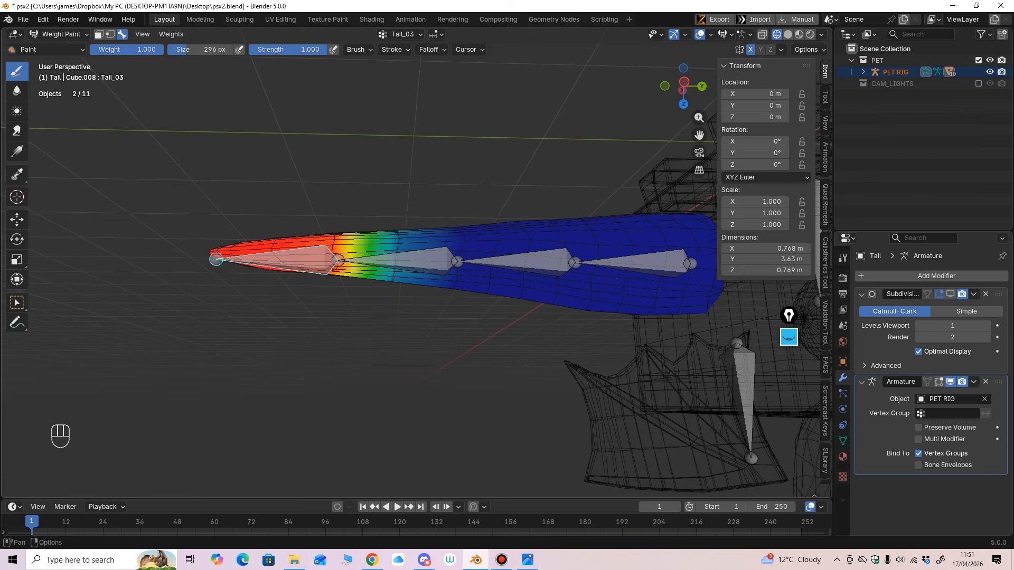
pyautogui.click(171, 34)
pyautogui.click(195, 163)
# Step: Examine the Wing Bones mesh and the wing's armature bone from several angles and from the back orthographic view
pyautogui.moveTo(340, 215); pyautogui.dragTo(340, 438, button='middle')
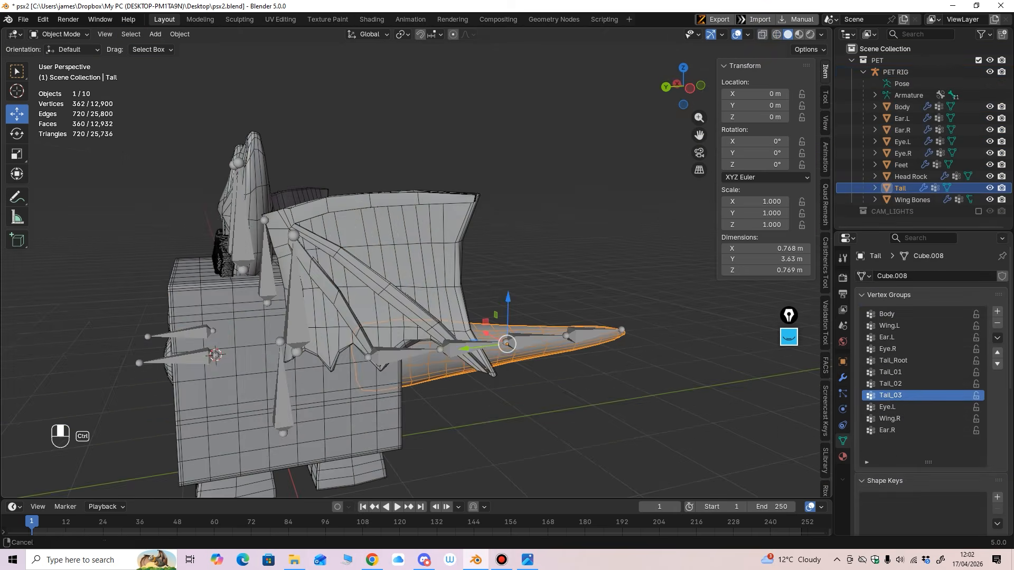
pyautogui.moveTo(422, 296); pyautogui.dragTo(444, 298, button='middle')
pyautogui.keyDown('shift'); pyautogui.moveTo(444, 299); pyautogui.dragTo(409, 338, button='middle'); pyautogui.keyUp('shift')
pyautogui.moveTo(410, 338); pyautogui.dragTo(431, 275, button='middle')
pyautogui.keyDown('ctrl'); pyautogui.moveTo(423, 264); pyautogui.dragTo(386, 281, button='middle'); pyautogui.keyUp('ctrl')
pyautogui.scroll(1, 421, 264)
pyautogui.click(465, 254)
pyautogui.moveTo(465, 254); pyautogui.dragTo(441, 267, button='middle')
pyautogui.scroll(-1, 438, 253)
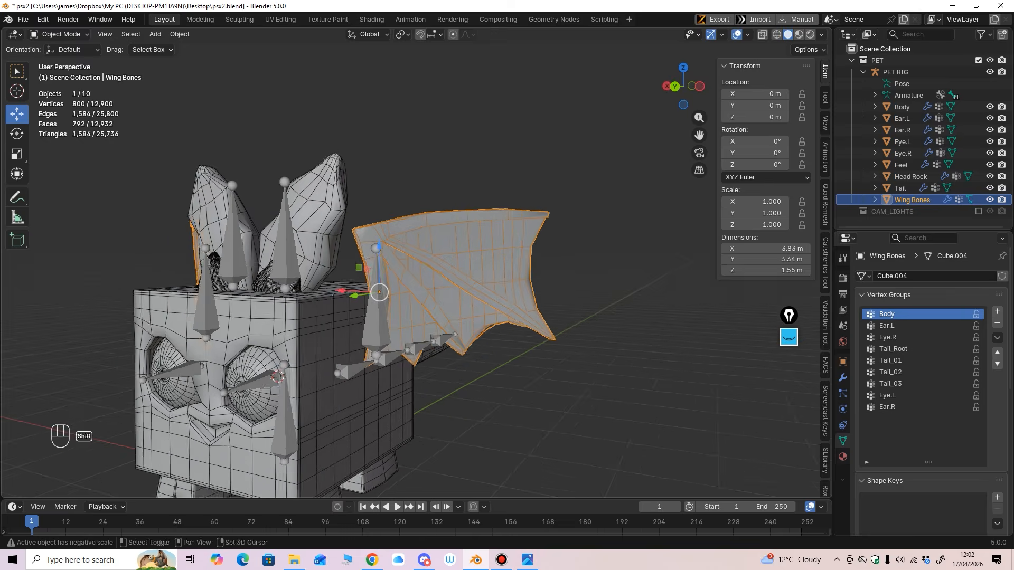
pyautogui.scroll(5, 433, 262)
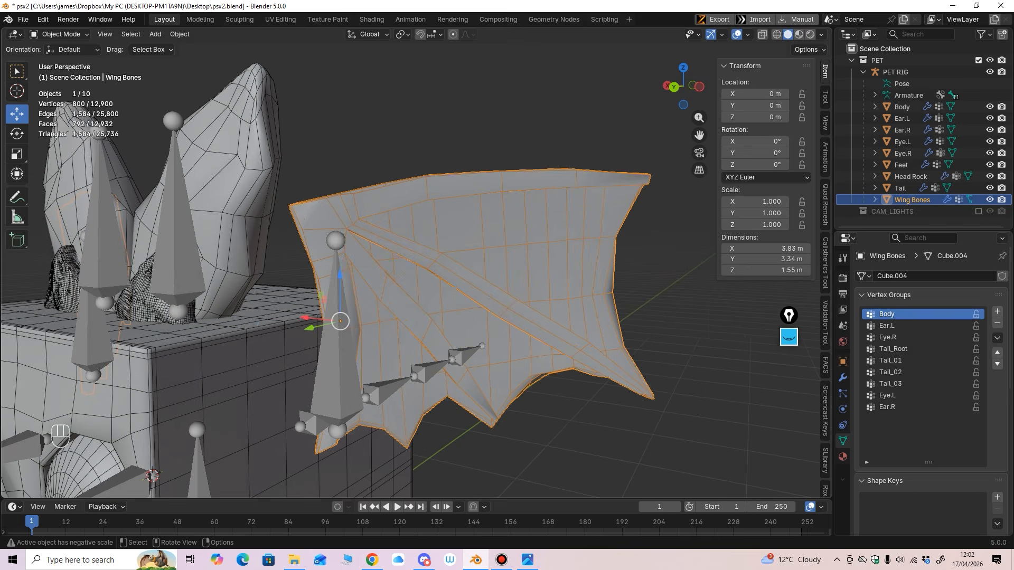
pyautogui.moveTo(426, 261); pyautogui.dragTo(475, 242, button='middle')
pyautogui.click(415, 106)
pyautogui.scroll(-4, 427, 241)
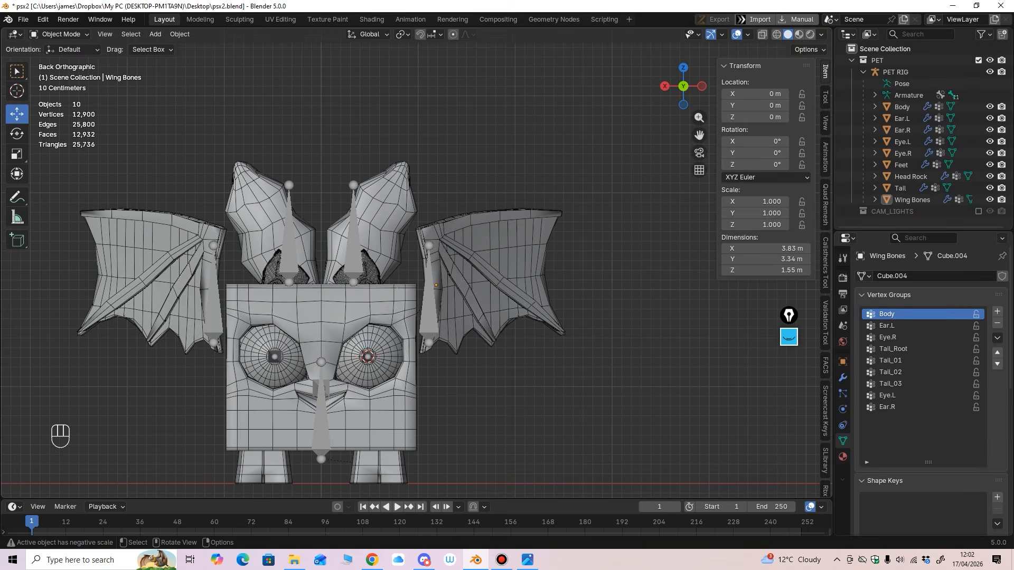
# Step: Check the modifiers on Wing Bones, select PET RIG together with it, and put Wing Bones into Weight Paint mode
pyautogui.scroll(1, 415, 264)
pyautogui.click(497, 264)
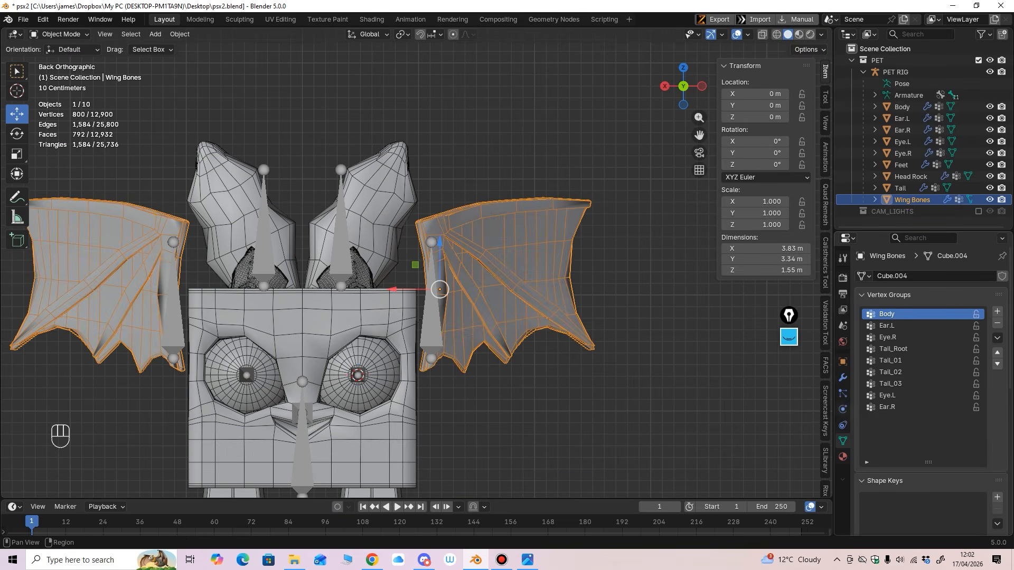
pyautogui.click(843, 377)
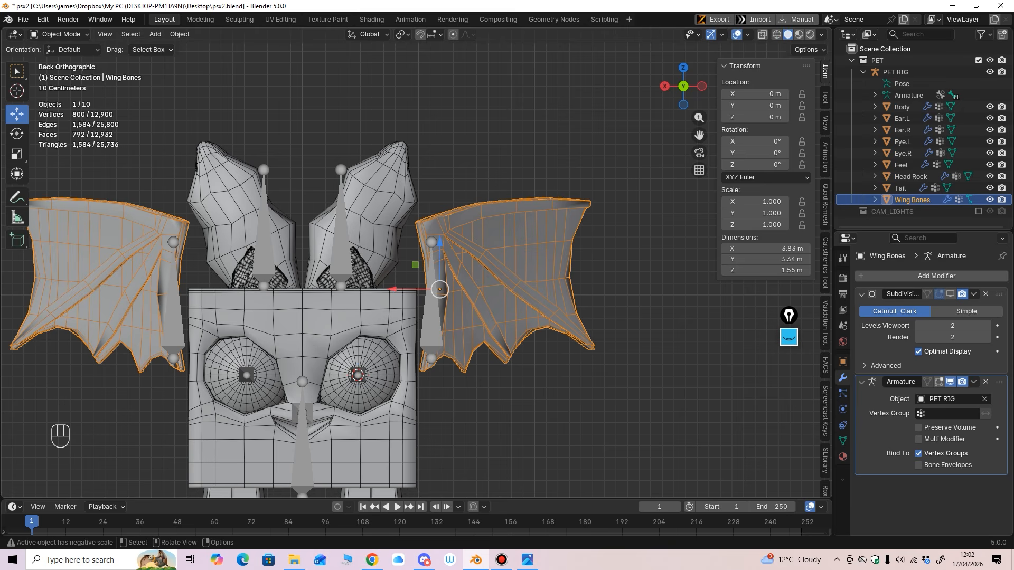
pyautogui.keyDown('shift'); pyautogui.moveTo(414, 264); pyautogui.dragTo(424, 240, button='middle'); pyautogui.keyUp('shift')
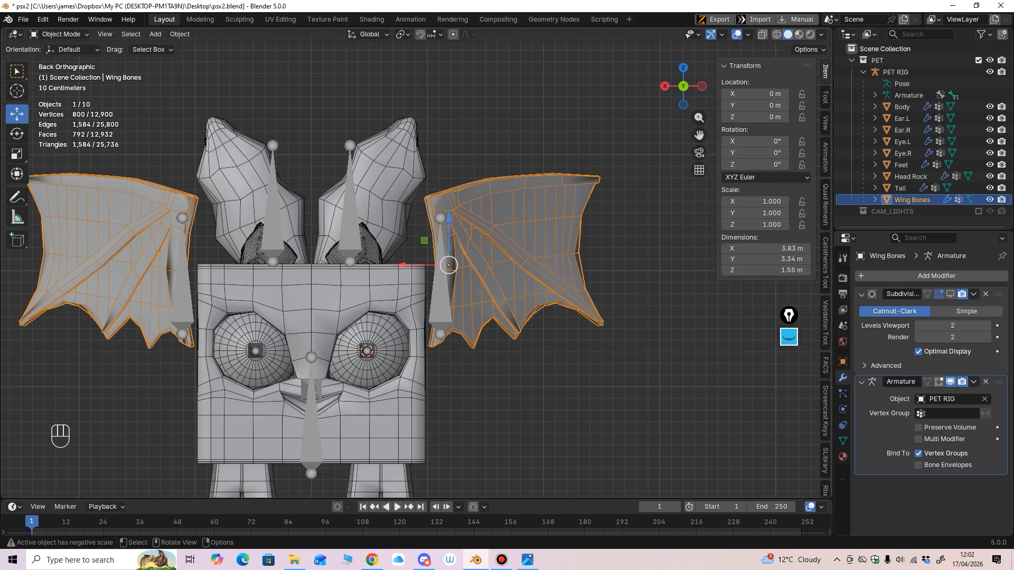
pyautogui.moveTo(423, 241); pyautogui.dragTo(351, 238, button='middle')
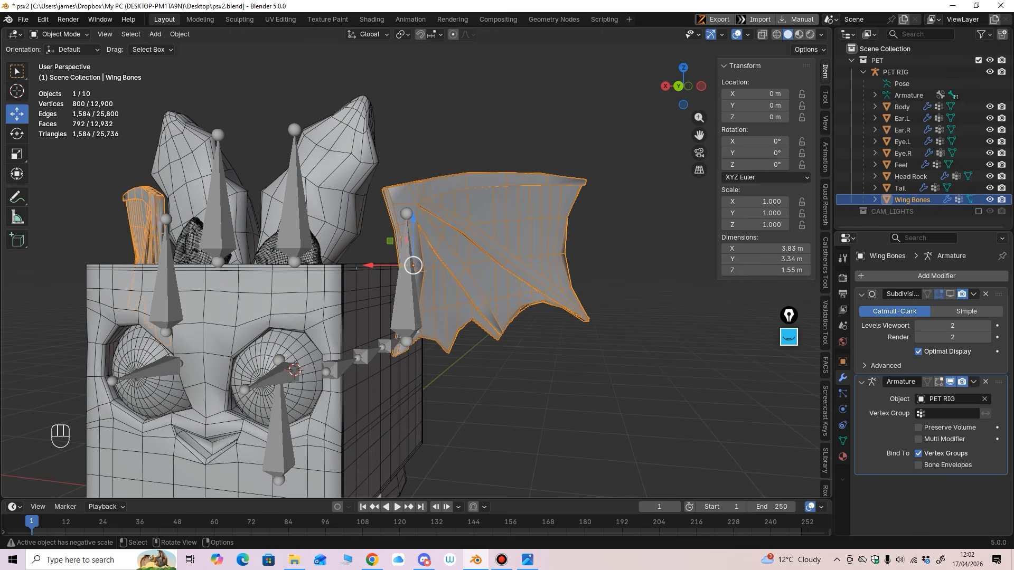
pyautogui.click(406, 295)
pyautogui.keyDown('shift'); pyautogui.click(464, 248); pyautogui.keyUp('shift')
pyautogui.click(59, 34)
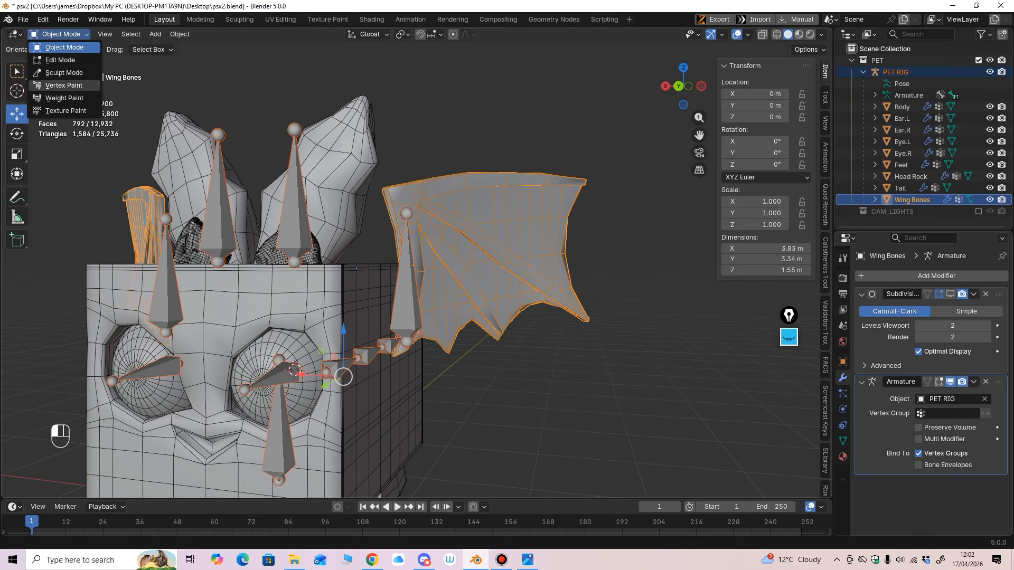
pyautogui.click(53, 86)
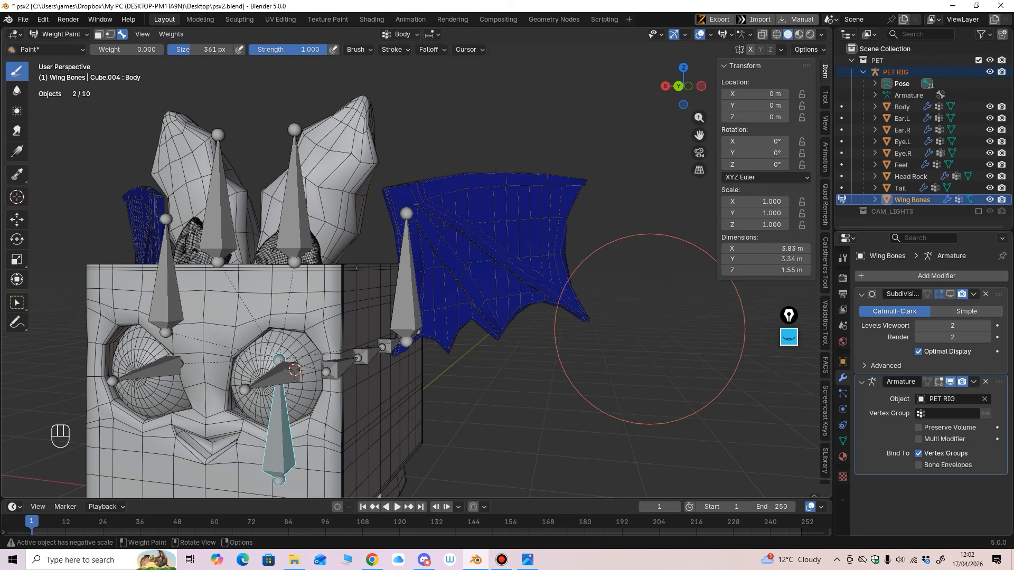
# Step: Turn off Mirror Vertex Groups in the brush symmetry settings and make the Wing.L bone active
pyautogui.click(843, 258)
pyautogui.scroll(-5, 930, 391)
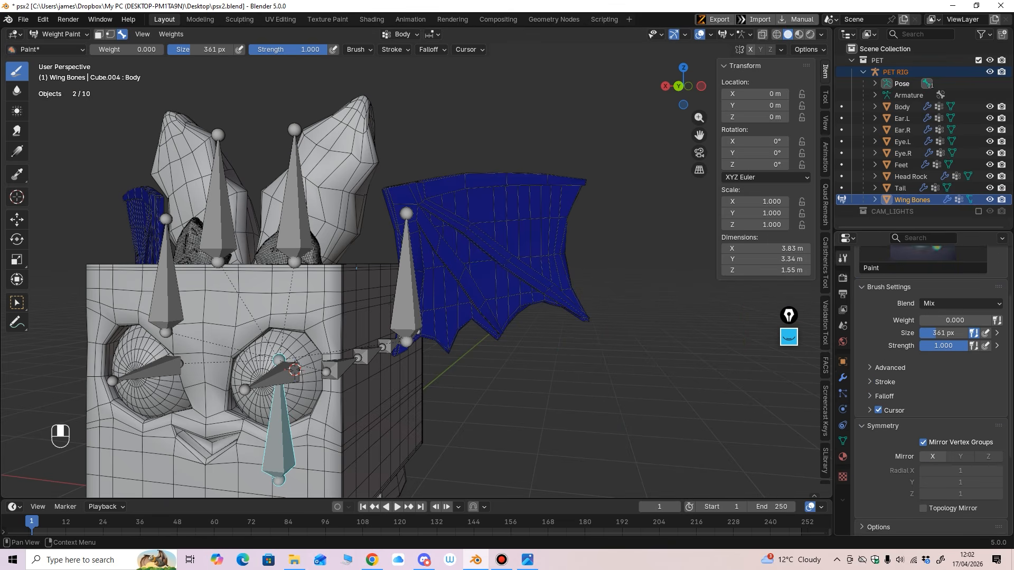
pyautogui.click(923, 391)
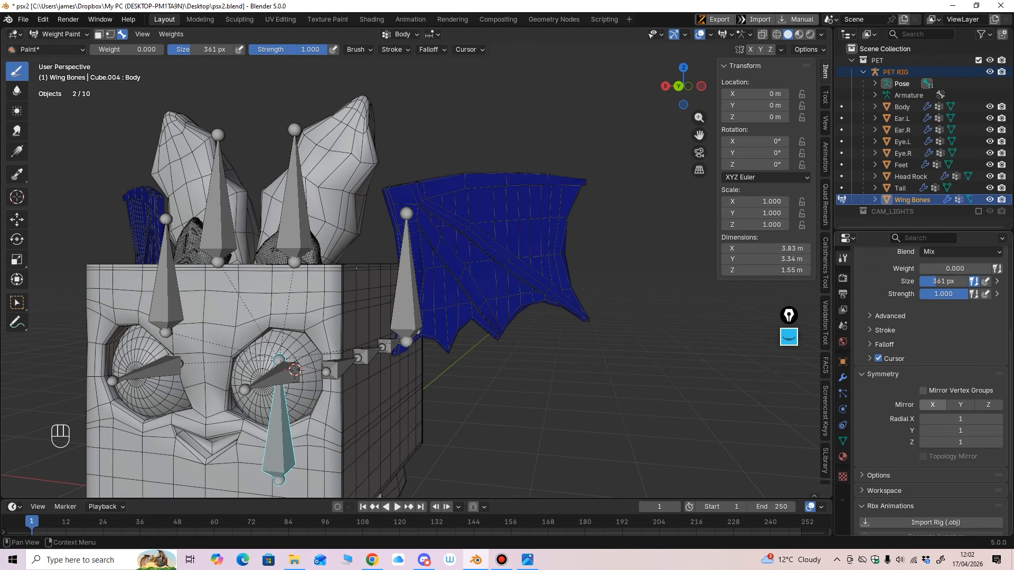
pyautogui.keyDown('ctrl'); pyautogui.keyDown('shift'); pyautogui.click(415, 285); pyautogui.keyUp('shift'); pyautogui.keyUp('ctrl')
pyautogui.moveTo(451, 345); pyautogui.dragTo(460, 344, button='middle')
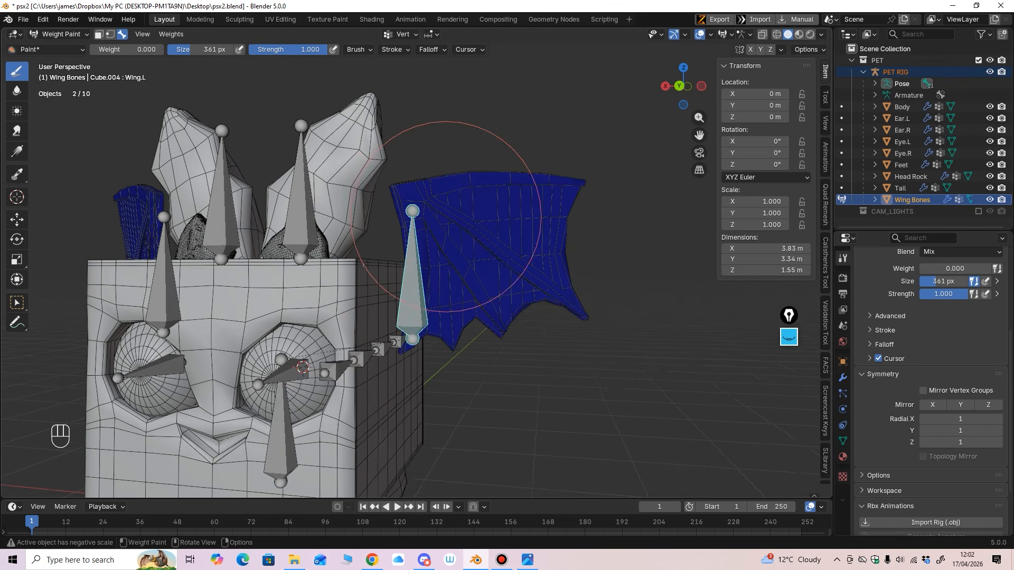
# Step: Set the brush weight to 1.000 and paint across the front of the wing for the Wing.L bone
pyautogui.doubleClick(125, 49)
pyautogui.write('1')
pyautogui.press('Return')
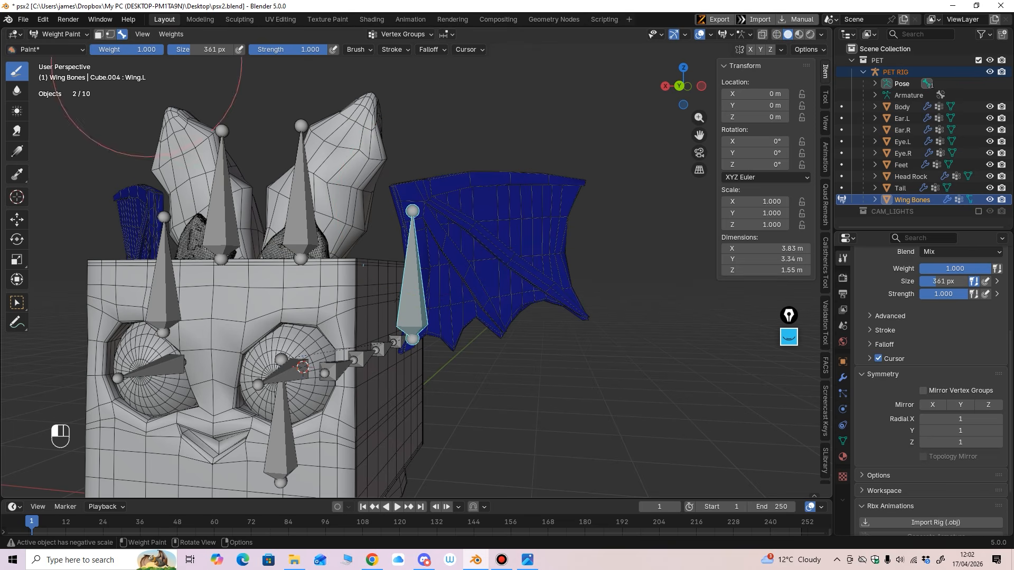
pyautogui.moveTo(453, 204); pyautogui.dragTo(434, 230)
pyautogui.moveTo(436, 230); pyautogui.dragTo(482, 175, button='middle')
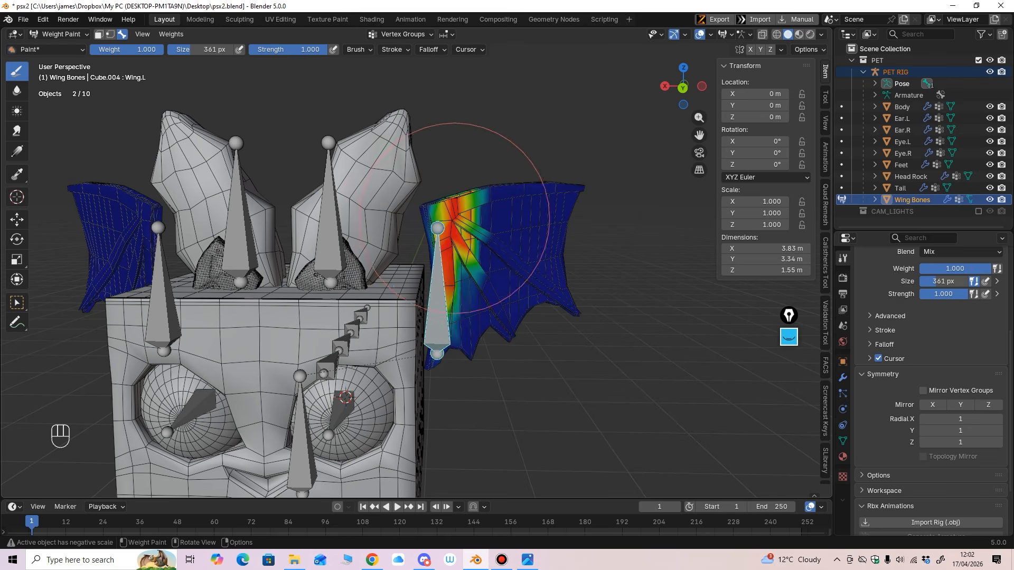
pyautogui.moveTo(482, 174)
pyautogui.mouseDown()
pyautogui.moveTo(486, 231)
pyautogui.moveTo(585, 178)
pyautogui.mouseUp()
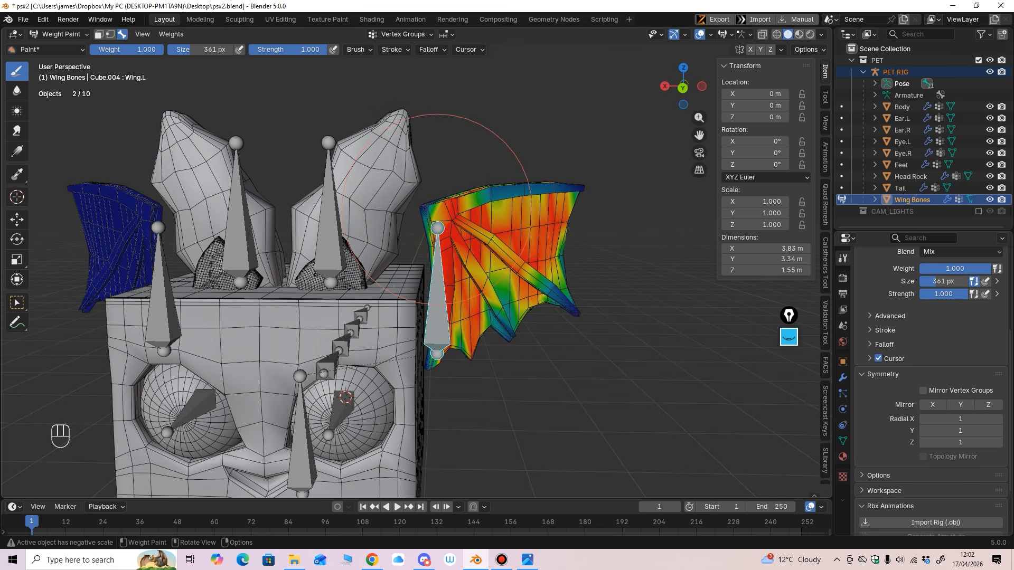
pyautogui.moveTo(488, 174); pyautogui.dragTo(632, 191)
# Step: Paint the back of the same wing for Wing.L, covering its edges and lower points with the brush reduced to 210 px
pyautogui.moveTo(629, 191); pyautogui.dragTo(248, 227, button='middle')
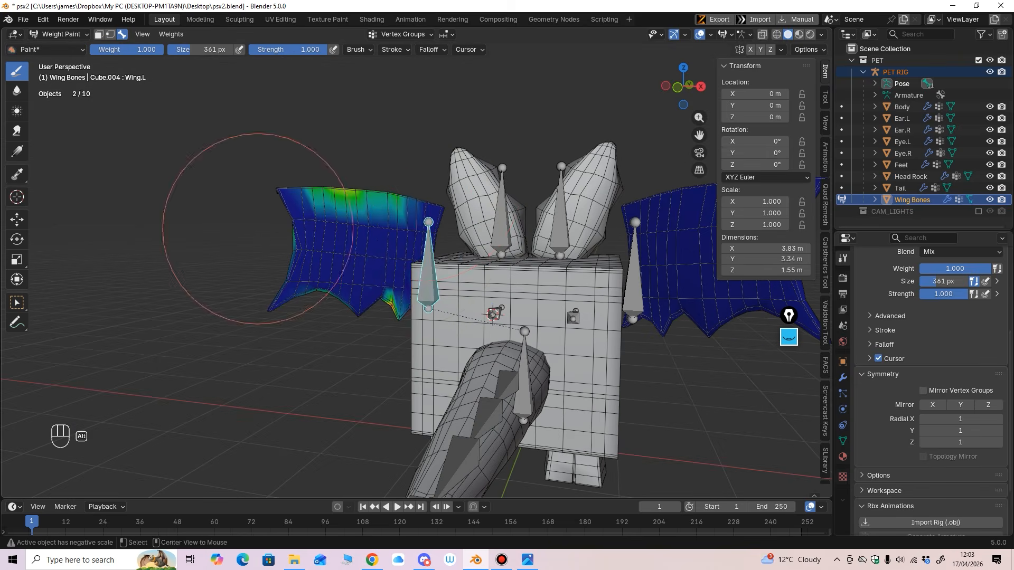
pyautogui.moveTo(317, 211)
pyautogui.mouseDown()
pyautogui.moveTo(363, 199)
pyautogui.moveTo(358, 213)
pyautogui.moveTo(283, 215)
pyautogui.moveTo(271, 227)
pyautogui.moveTo(362, 215)
pyautogui.moveTo(383, 223)
pyautogui.moveTo(294, 170)
pyautogui.moveTo(335, 220)
pyautogui.mouseUp()
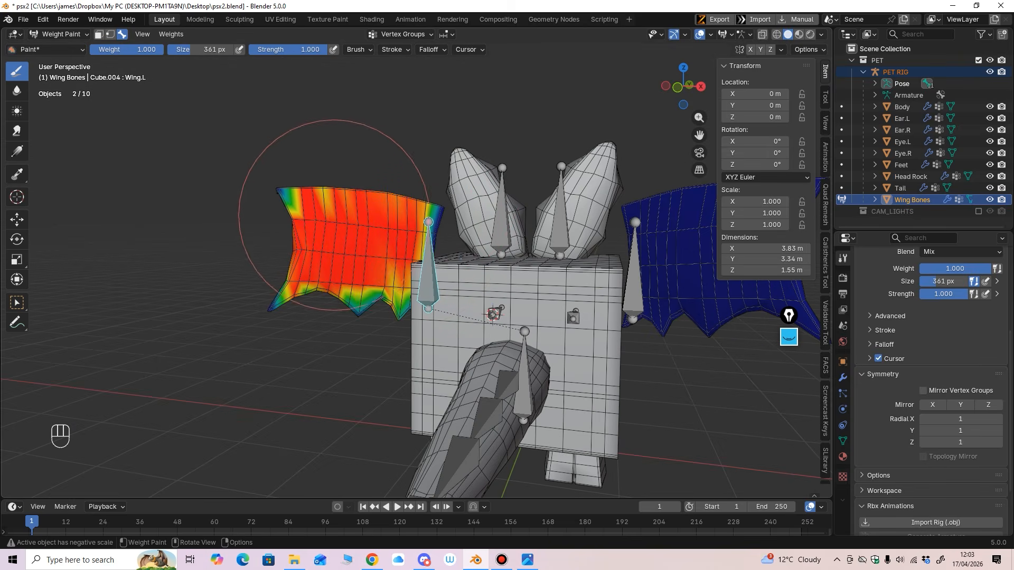
pyautogui.press('f')
pyautogui.click(394, 219)
pyautogui.moveTo(437, 223)
pyautogui.mouseDown()
pyautogui.moveTo(362, 294)
pyautogui.moveTo(283, 211)
pyautogui.moveTo(283, 190)
pyautogui.mouseUp()
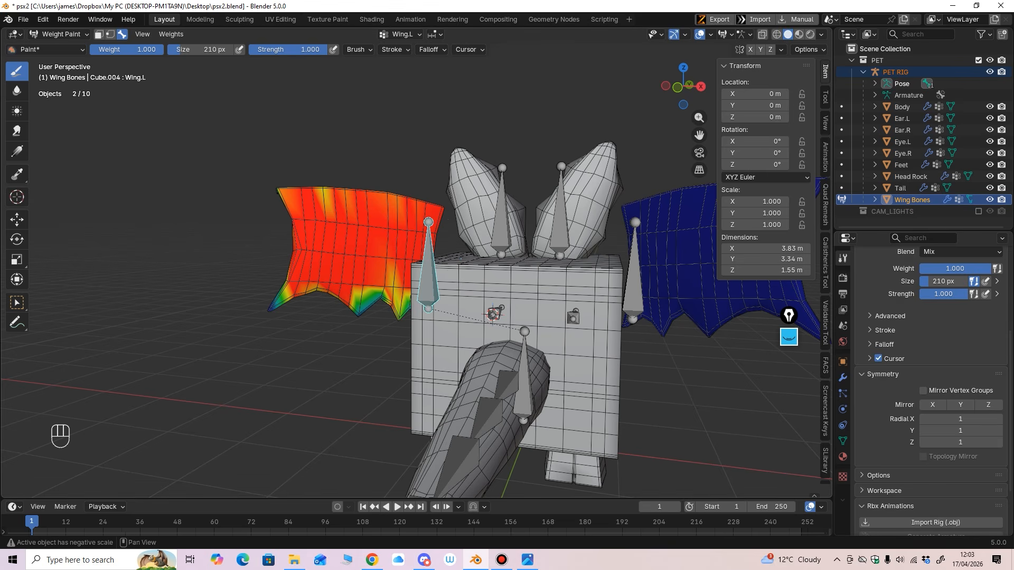
pyautogui.moveTo(365, 290); pyautogui.dragTo(410, 286)
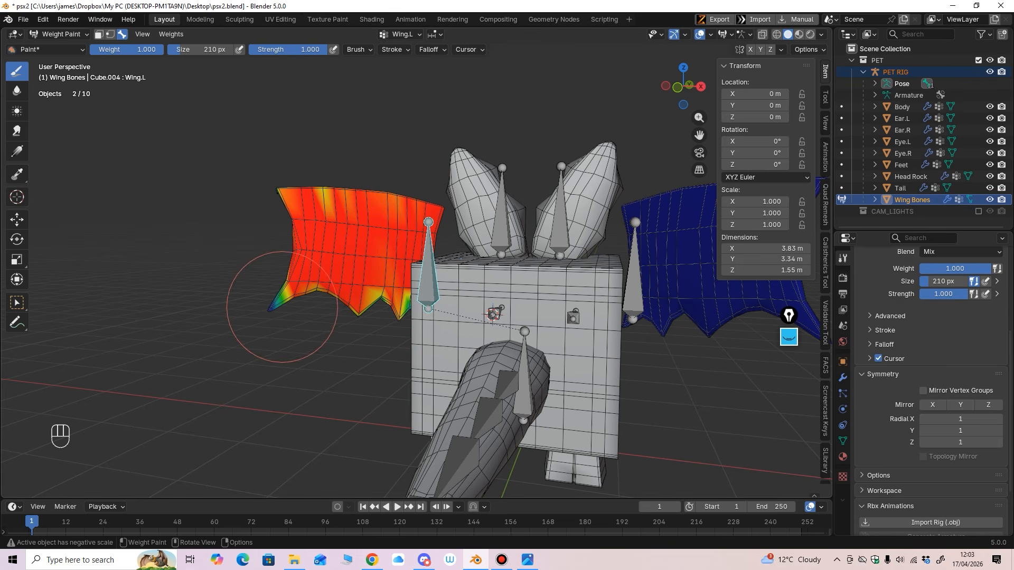
pyautogui.moveTo(282, 308); pyautogui.dragTo(274, 308)
pyautogui.moveTo(295, 249); pyautogui.dragTo(309, 207)
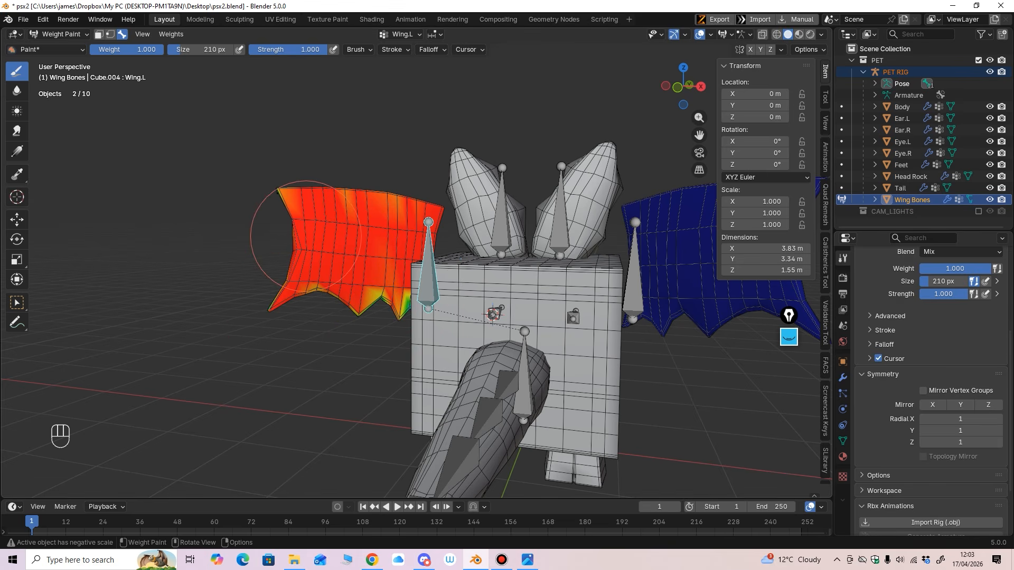
# Step: Paint more Wing.L weight along the wing's outer edge and inspect the coverage from the back, top and front
pyautogui.moveTo(393, 270); pyautogui.dragTo(612, 181, button='middle')
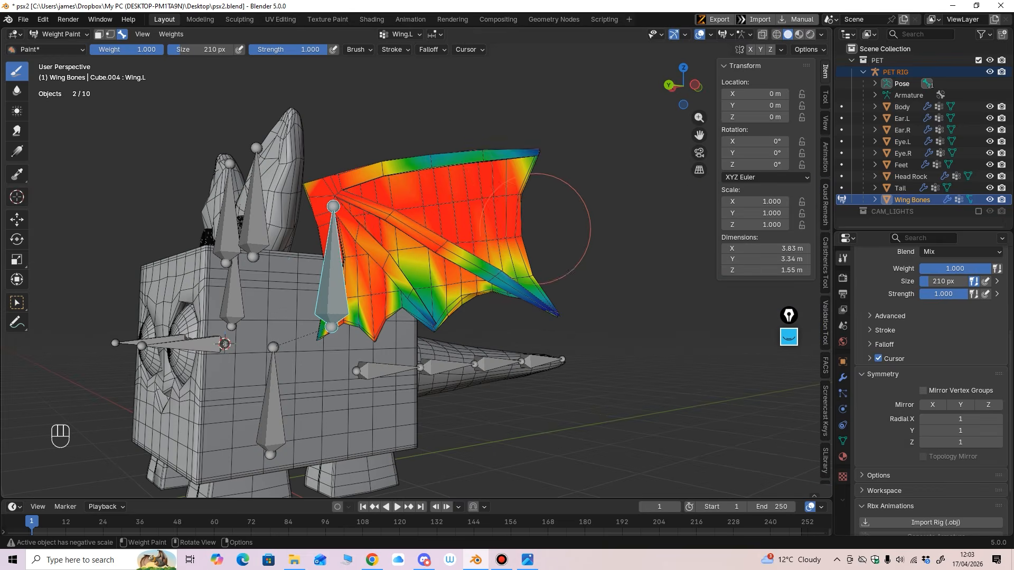
pyautogui.moveTo(430, 136); pyautogui.dragTo(543, 269, button='middle')
pyautogui.moveTo(603, 271); pyautogui.dragTo(652, 258)
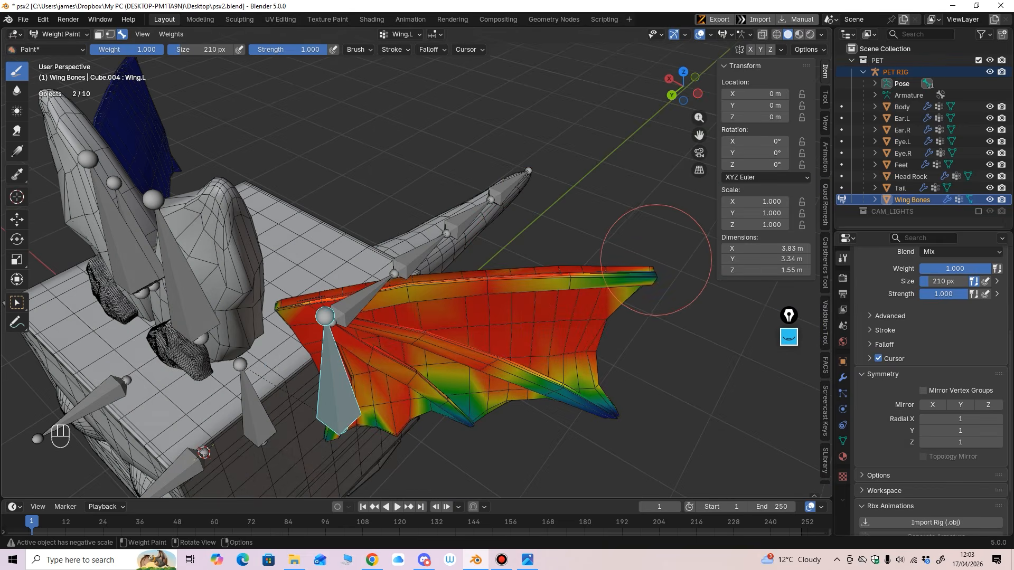
pyautogui.moveTo(645, 249); pyautogui.dragTo(616, 362, button='middle')
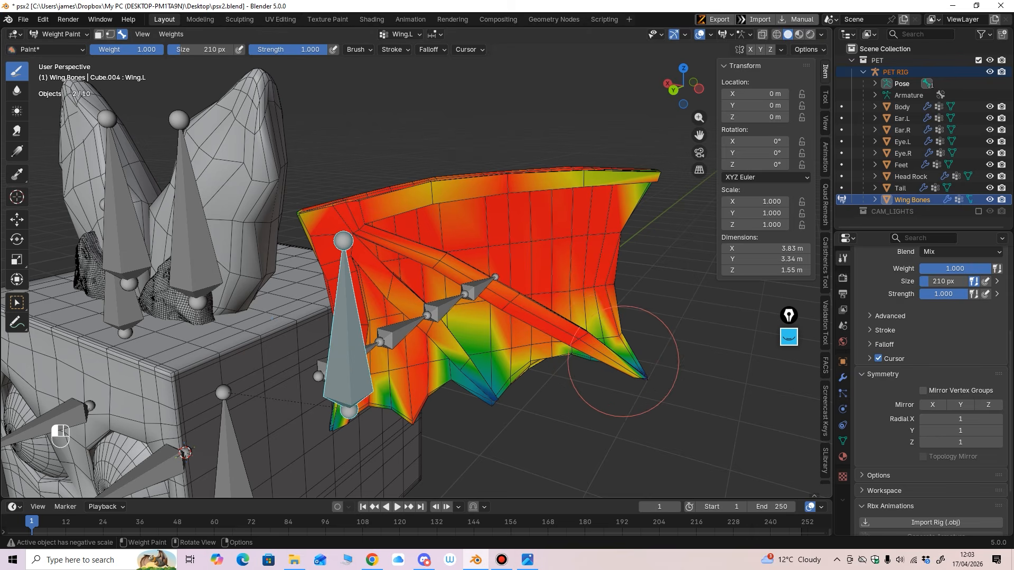
pyautogui.moveTo(485, 411); pyautogui.dragTo(487, 385, button='middle')
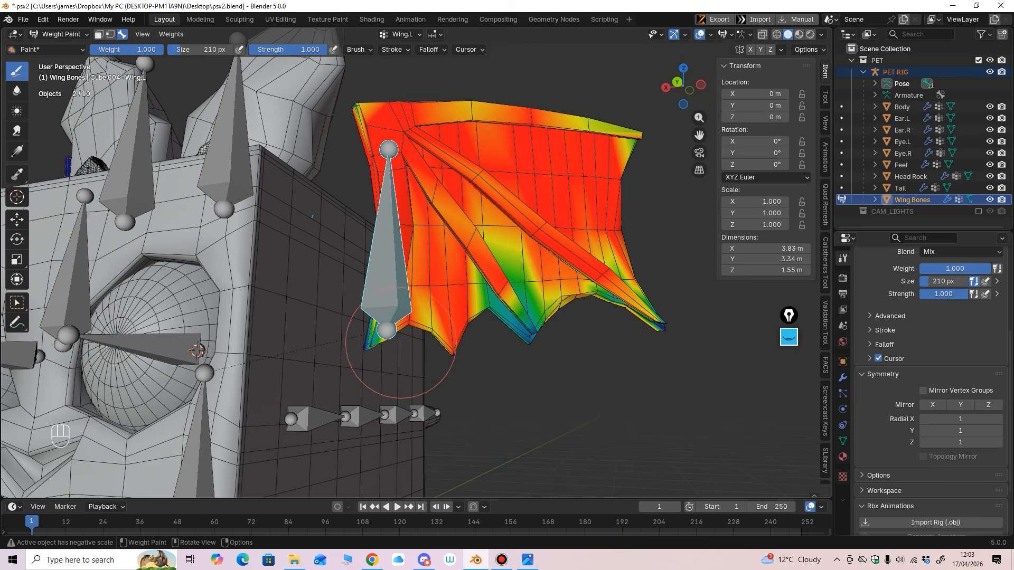
pyautogui.moveTo(367, 370)
pyautogui.mouseDown(button='middle')
pyautogui.moveTo(555, 344)
pyautogui.moveTo(549, 211)
pyautogui.moveTo(504, 145)
pyautogui.moveTo(463, 249)
pyautogui.mouseUp(button='middle')
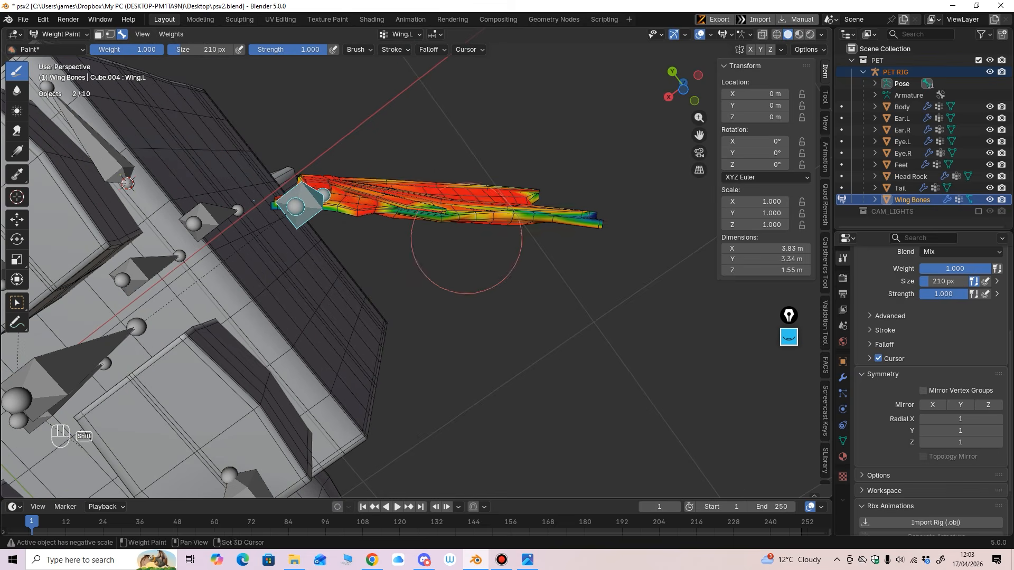
pyautogui.moveTo(336, 232); pyautogui.dragTo(378, 278, button='middle')
pyautogui.moveTo(352, 324); pyautogui.dragTo(359, 370, button='middle')
# Step: Enter Edit Mode on Wing Bones and, with X-ray and vertex selection active, box-select the whole wing on the Wing.L bone's side
pyautogui.click(59, 34)
pyautogui.click(56, 60)
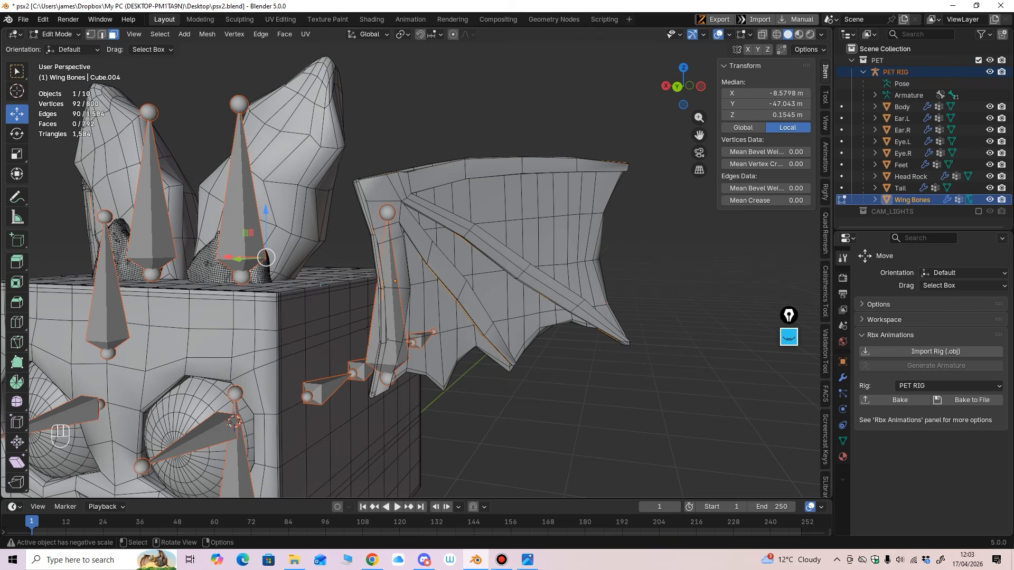
pyautogui.keyDown('ctrl'); pyautogui.moveTo(416, 269); pyautogui.dragTo(417, 295, button='middle'); pyautogui.keyUp('ctrl')
pyautogui.press('Tab')
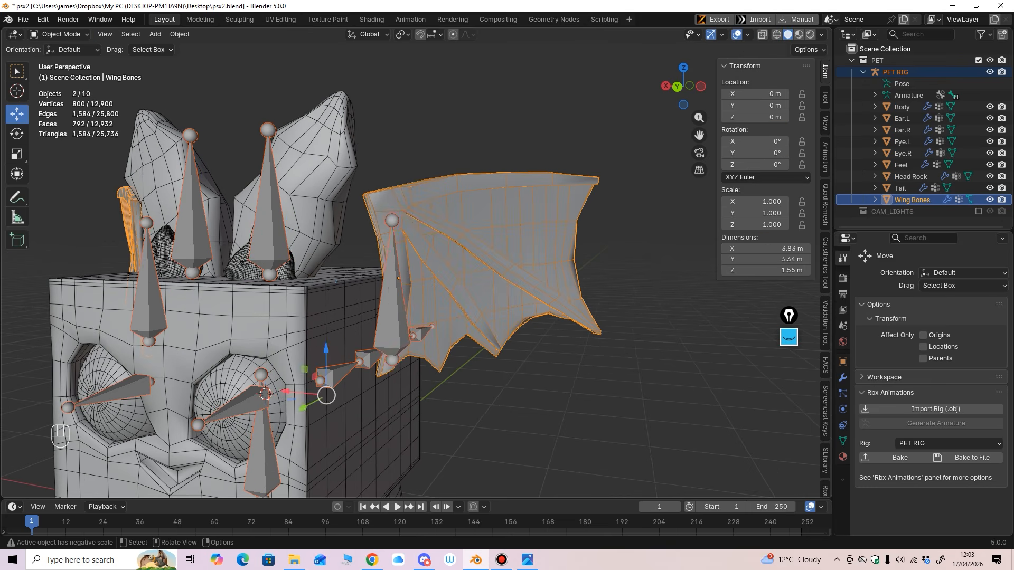
pyautogui.click(59, 34)
pyautogui.click(55, 60)
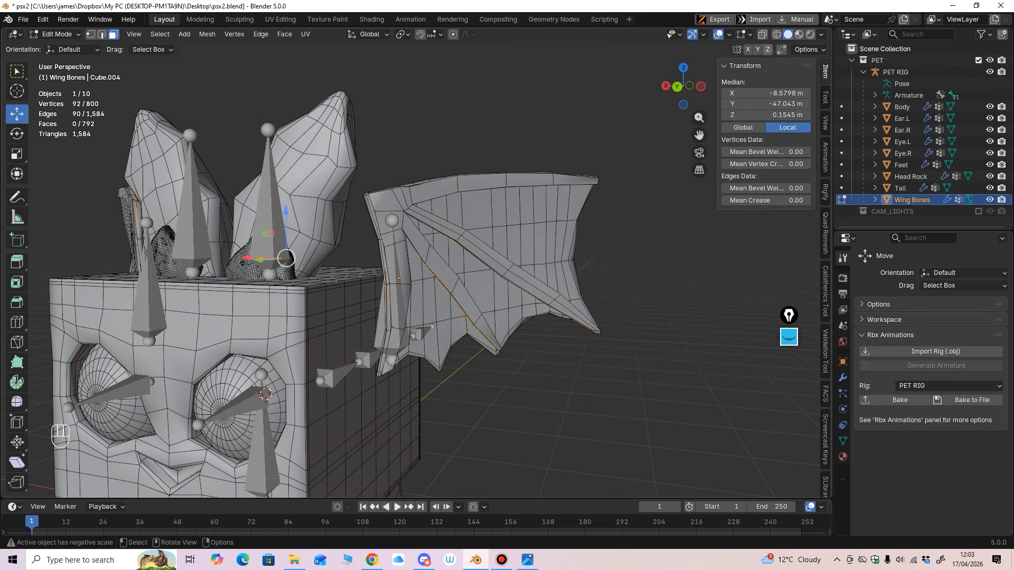
pyautogui.keyDown('ctrl'); pyautogui.moveTo(416, 269); pyautogui.dragTo(417, 317, button='middle'); pyautogui.keyUp('ctrl')
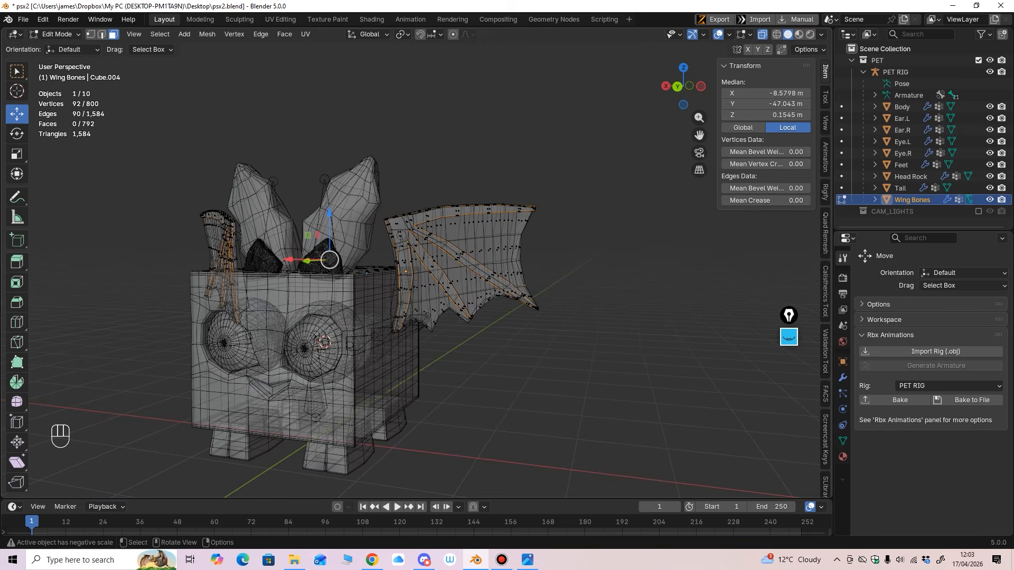
pyautogui.click(91, 34)
pyautogui.moveTo(373, 189); pyautogui.dragTo(601, 387)
pyautogui.moveTo(601, 387)
pyautogui.mouseDown(button='middle')
pyautogui.moveTo(641, 387)
pyautogui.moveTo(597, 387)
pyautogui.moveTo(576, 338)
pyautogui.moveTo(597, 386)
pyautogui.mouseUp(button='middle')
# Step: Assign the selected wing vertices to the Wing.L vertex group at weight 1.000 and return to Object Mode
pyautogui.click(842, 441)
pyautogui.scroll(-3, 932, 370)
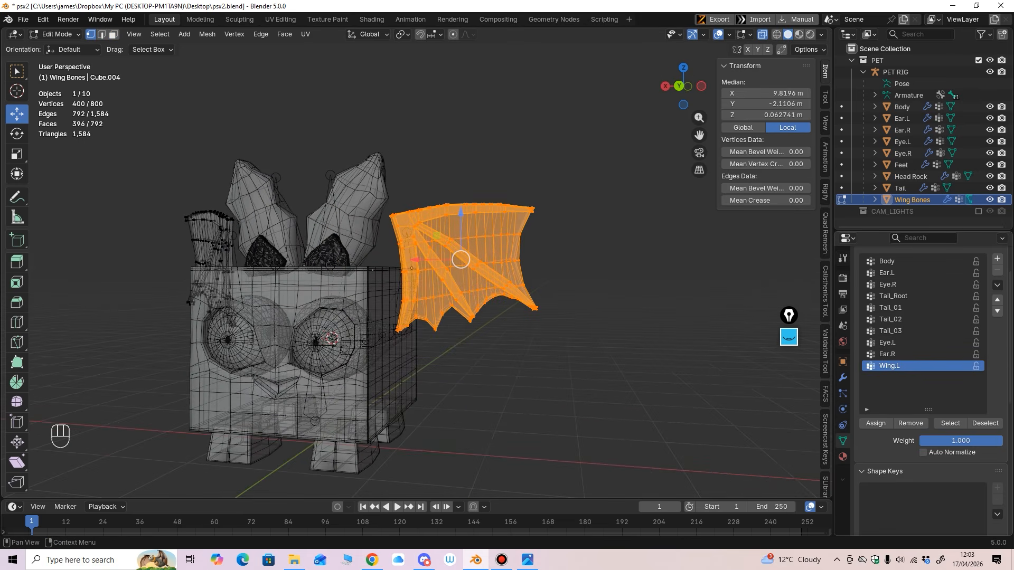
pyautogui.click(876, 423)
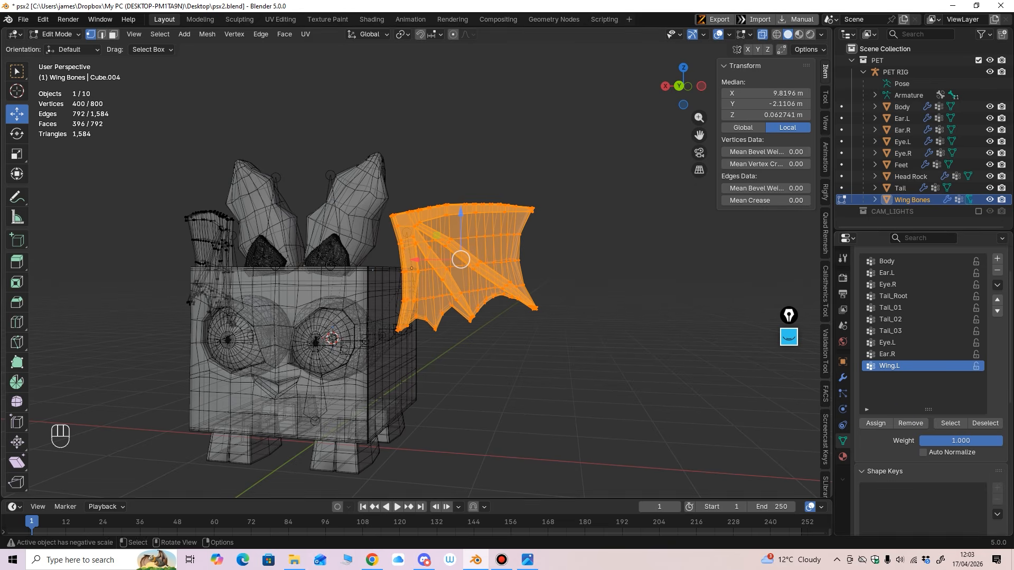
pyautogui.moveTo(423, 264); pyautogui.dragTo(509, 292, button='middle')
pyautogui.click(55, 34)
pyautogui.click(59, 47)
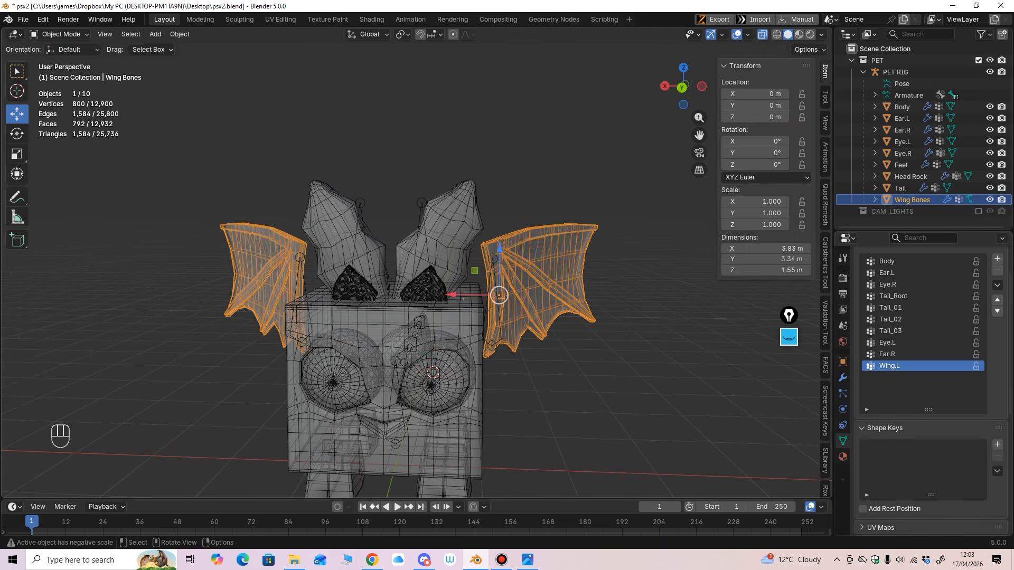
# Step: Select PET RIG in back view, rotate the Wing.L bone outward in Pose Mode to test the wing, and return to Object Mode
pyautogui.moveTo(433, 285); pyautogui.dragTo(465, 286, button='middle')
pyautogui.keyDown('shift'); pyautogui.moveTo(465, 285); pyautogui.dragTo(502, 293, button='middle'); pyautogui.keyUp('shift')
pyautogui.click(517, 293)
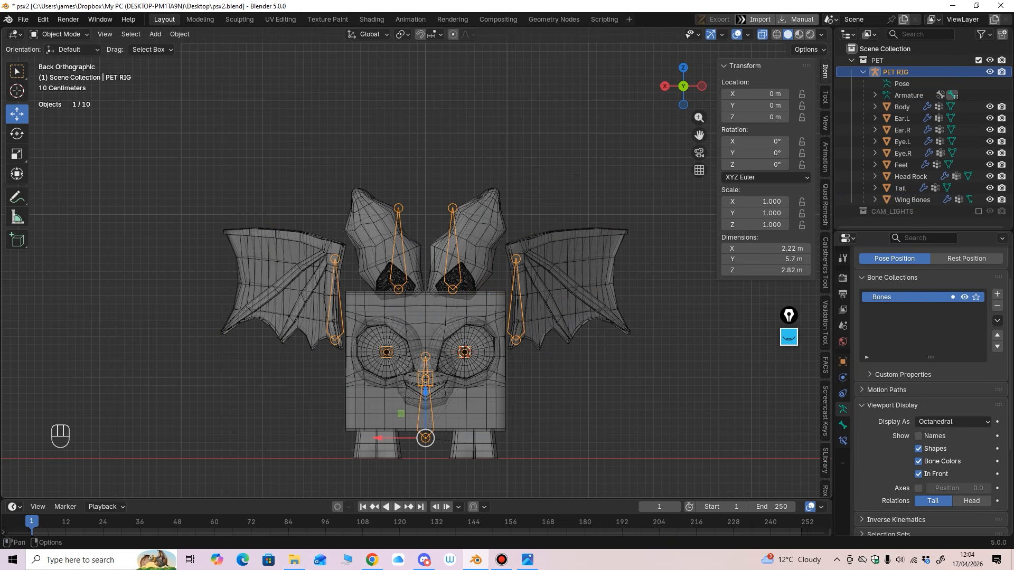
pyautogui.click(59, 34)
pyautogui.click(59, 72)
pyautogui.moveTo(543, 306); pyautogui.dragTo(550, 332)
pyautogui.keyDown('shift'); pyautogui.moveTo(478, 141); pyautogui.dragTo(436, 132, button='middle'); pyautogui.keyUp('shift')
pyautogui.click(59, 34)
pyautogui.click(63, 47)
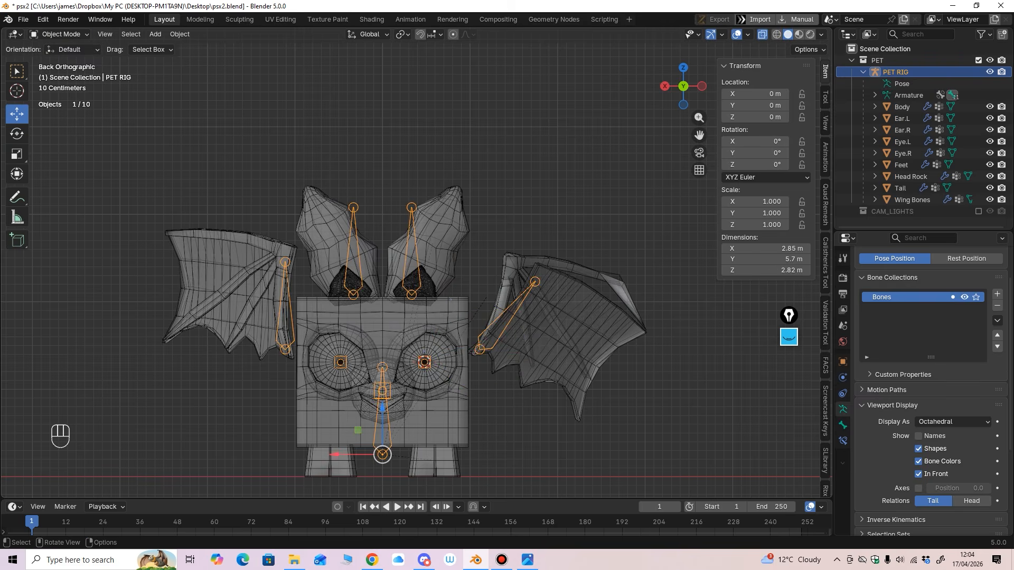
# Step: Review the vertex groups of Wing Bones in Edit Mode with the Wing.L wing selected, and return to Object Mode
pyautogui.click(568, 317)
pyautogui.keyDown('shift'); pyautogui.moveTo(529, 285); pyautogui.dragTo(512, 256, button='middle'); pyautogui.keyUp('shift')
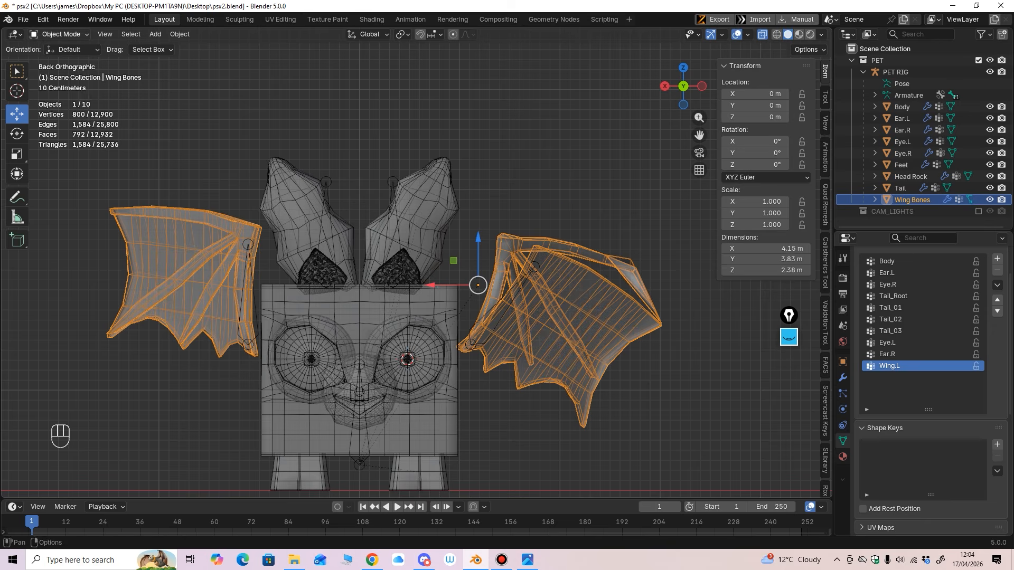
pyautogui.click(58, 34)
pyautogui.click(53, 45)
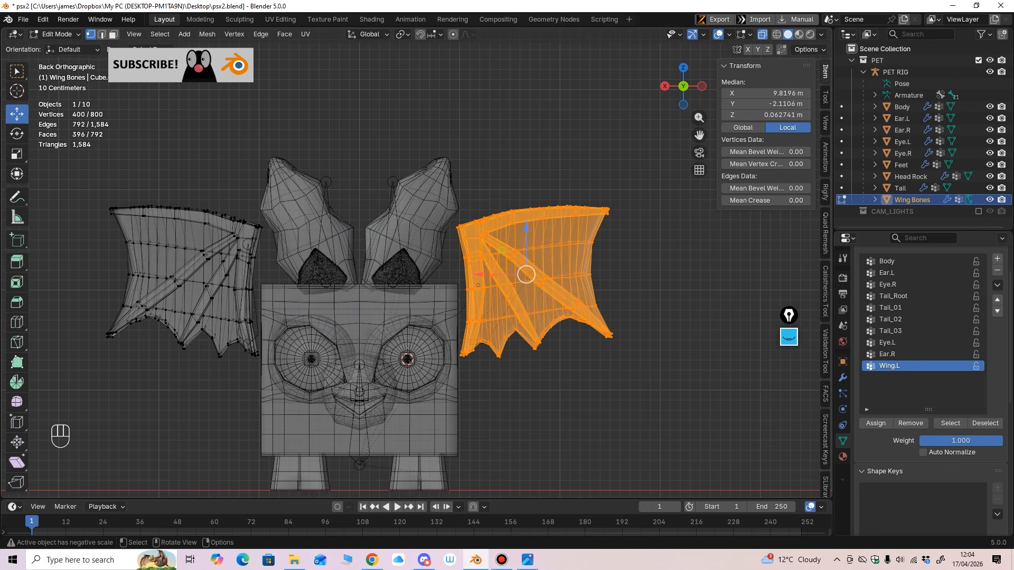
pyautogui.scroll(-5, 925, 370)
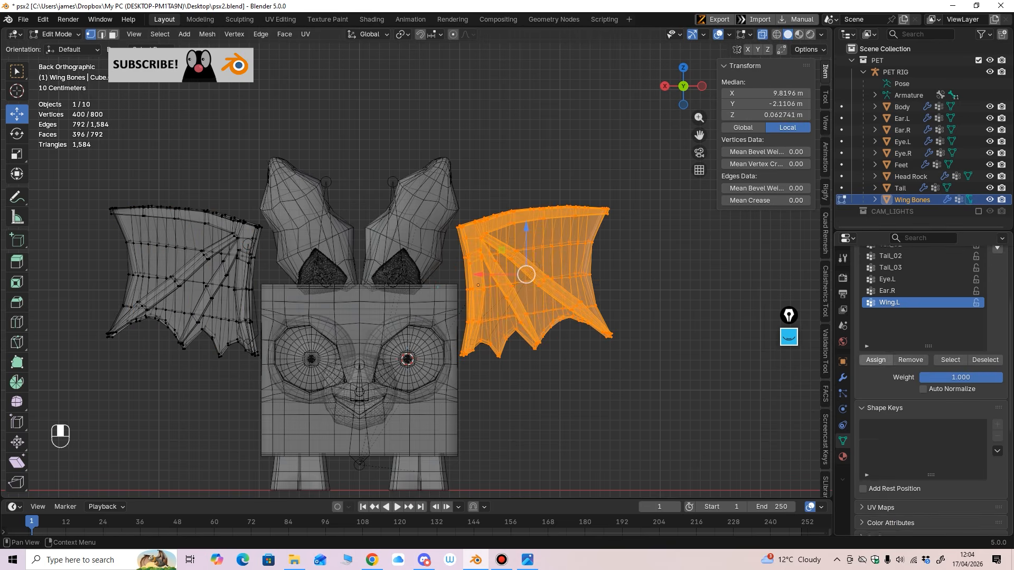
pyautogui.scroll(7, 924, 391)
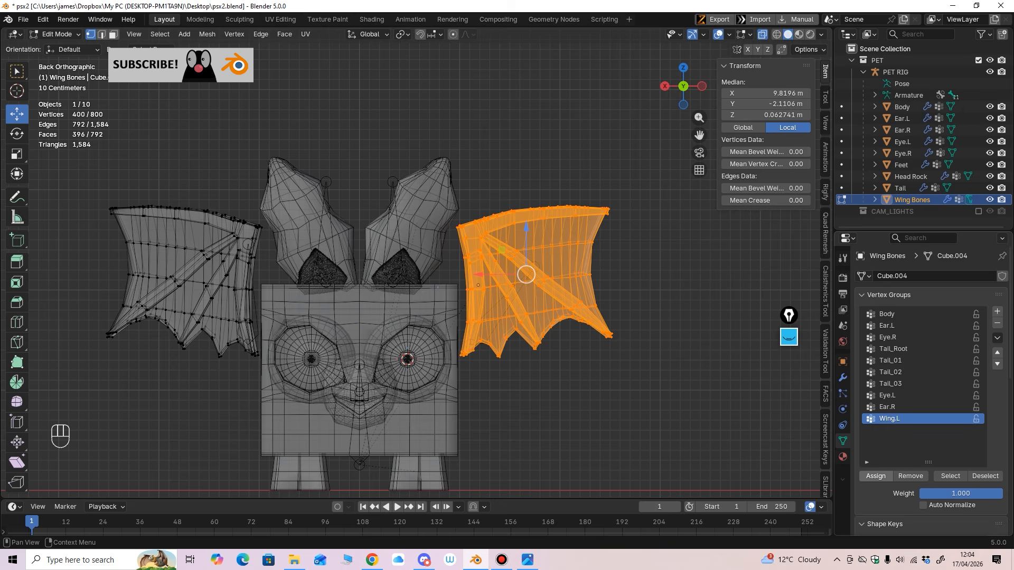
pyautogui.click(58, 34)
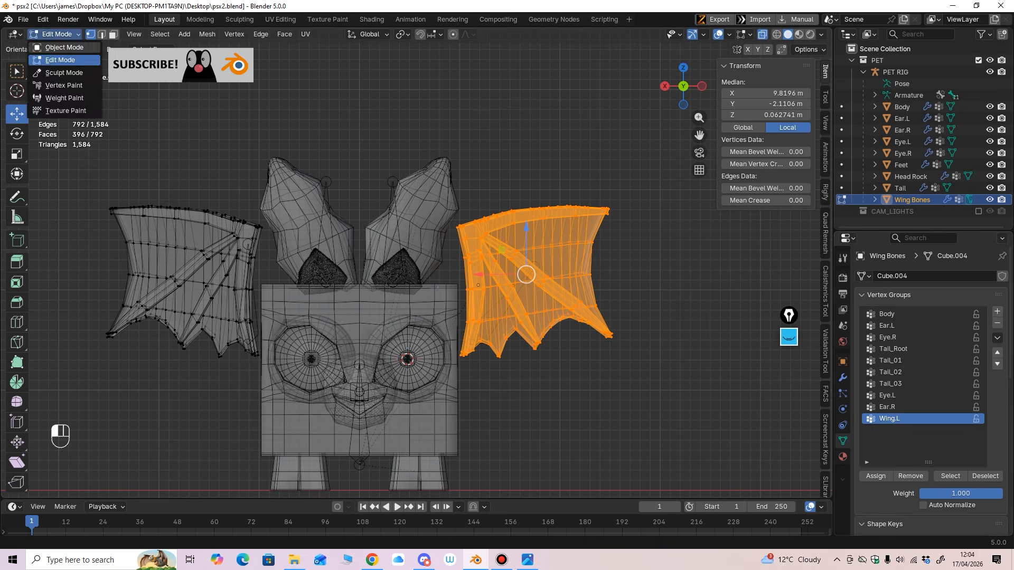
pyautogui.click(58, 46)
# Step: Check the modifiers on Wing Bones, switching the Subdivision modifier's viewport display on and off to compare the deformed wing
pyautogui.click(185, 132)
pyautogui.click(560, 296)
pyautogui.scroll(-4, 924, 384)
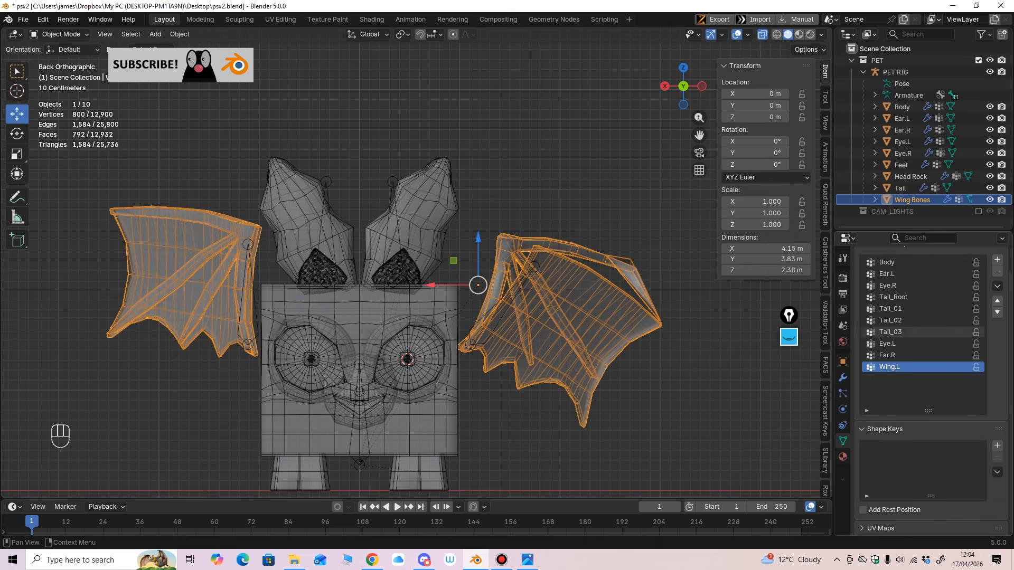
pyautogui.scroll(-3, 924, 391)
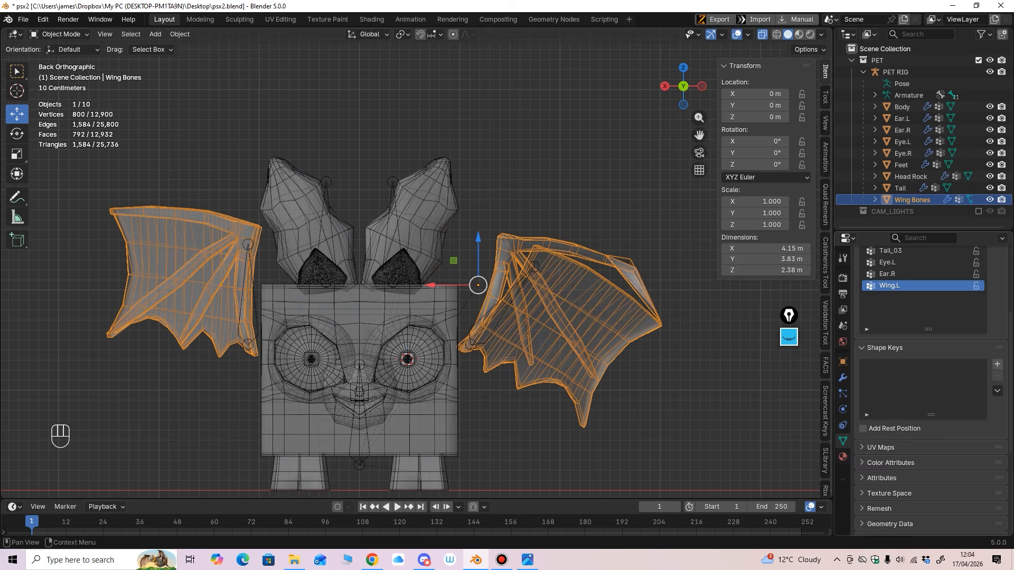
pyautogui.click(842, 377)
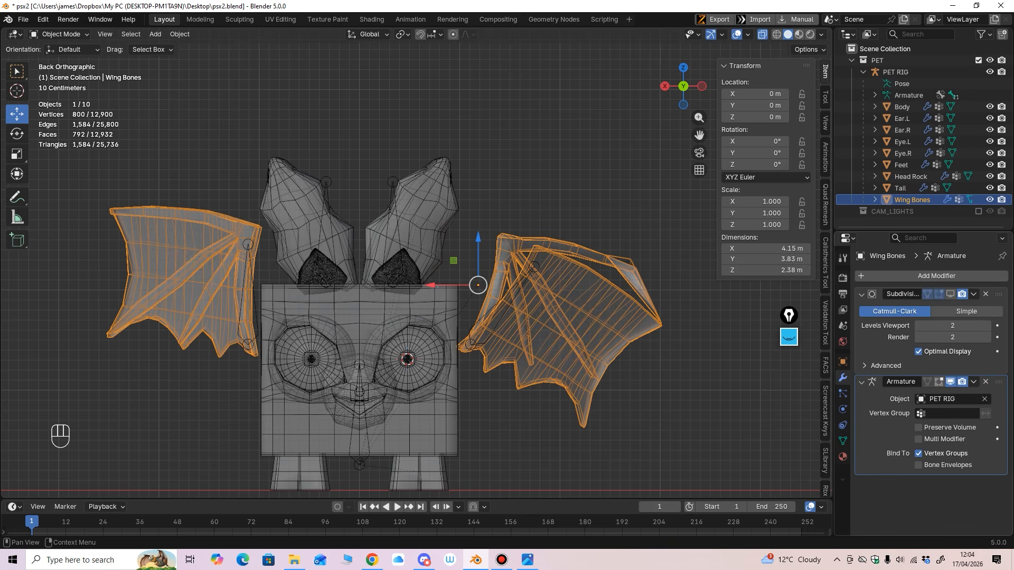
pyautogui.click(951, 294)
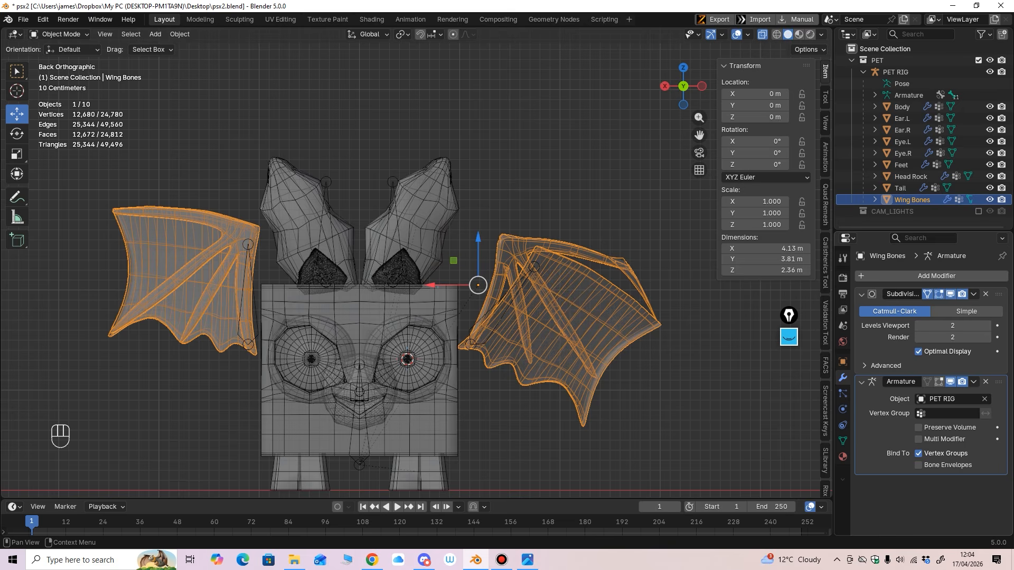
pyautogui.click(950, 295)
# Step: In Edit Mode, turn on the Subdivision modifier's viewport display and select all linked geometry of the Wing.L wing
pyautogui.click(59, 34)
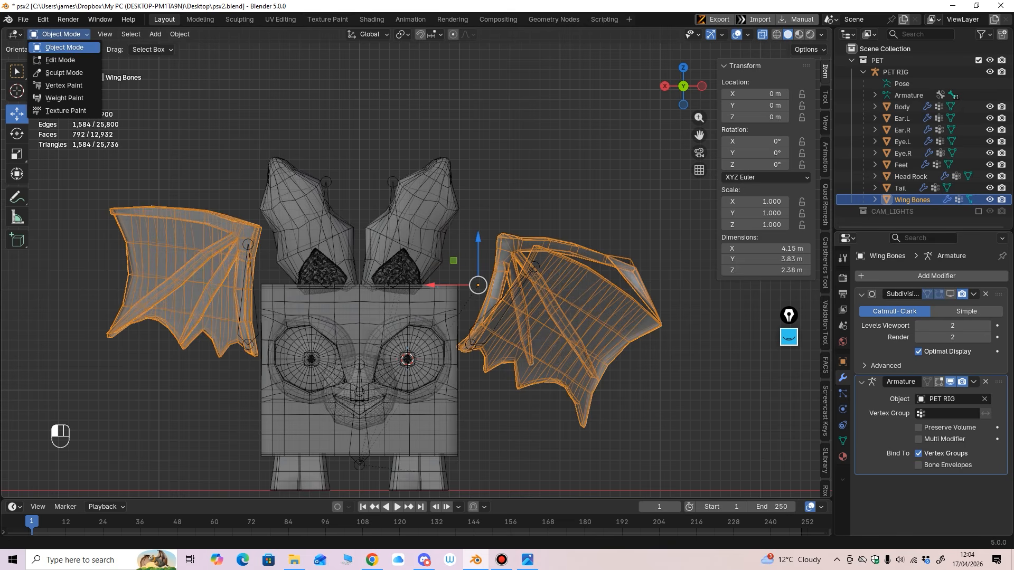
pyautogui.click(55, 60)
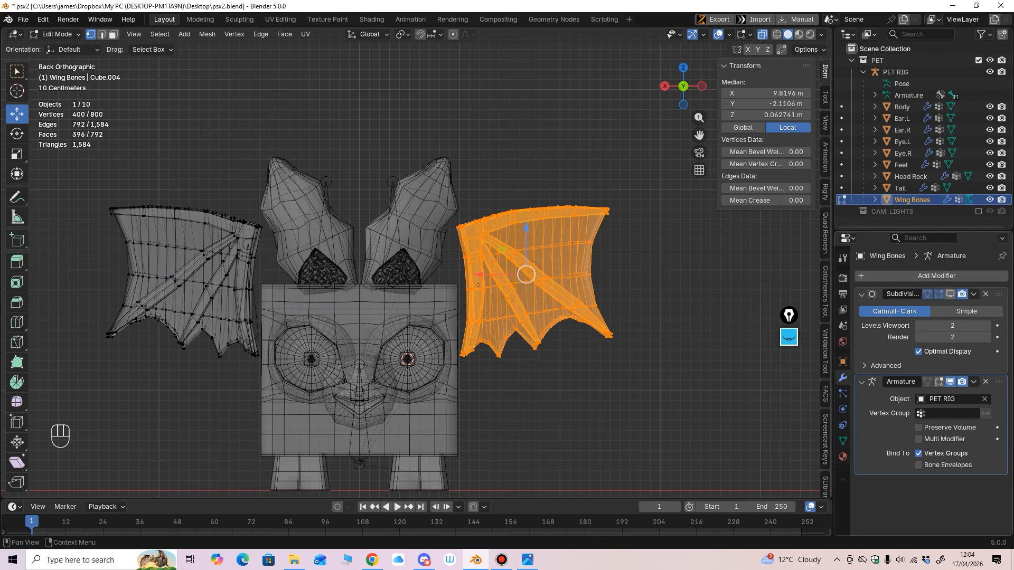
pyautogui.click(950, 294)
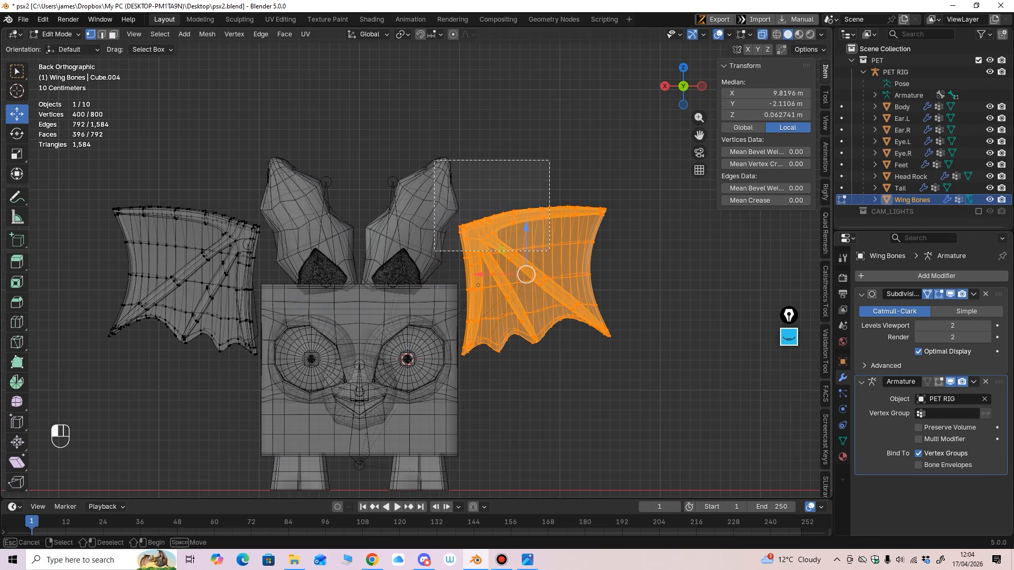
pyautogui.hotkey('ctrl', 'l')
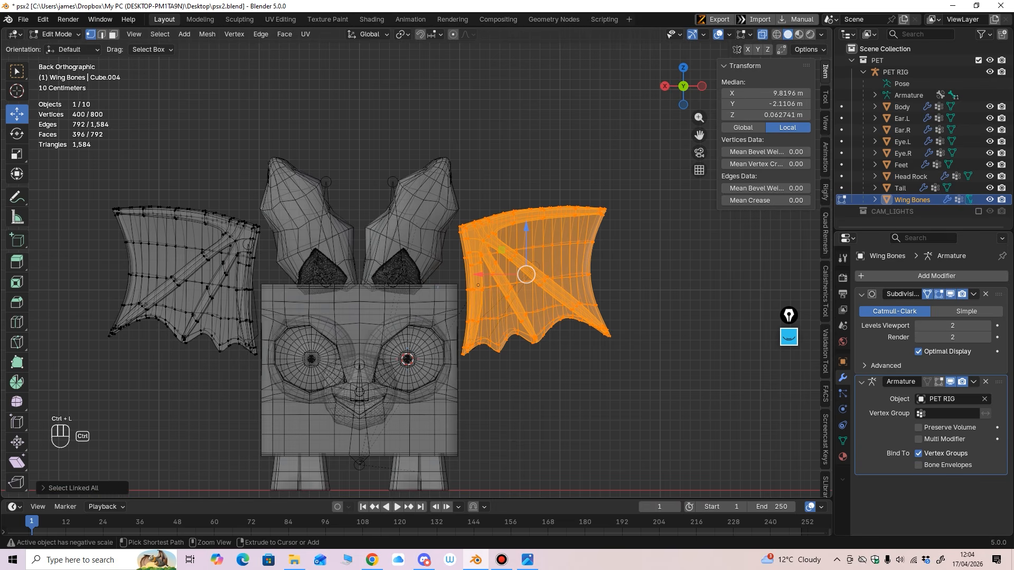
# Step: Reassign the selected wing geometry to the Wing.L vertex group at weight 1.000 and go back to Object Mode
pyautogui.click(843, 441)
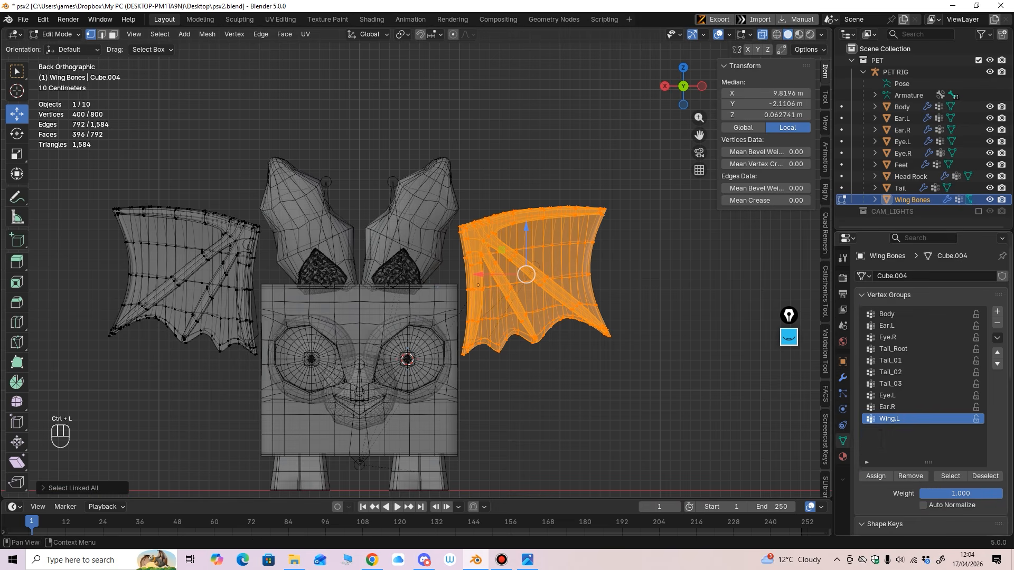
pyautogui.click(876, 475)
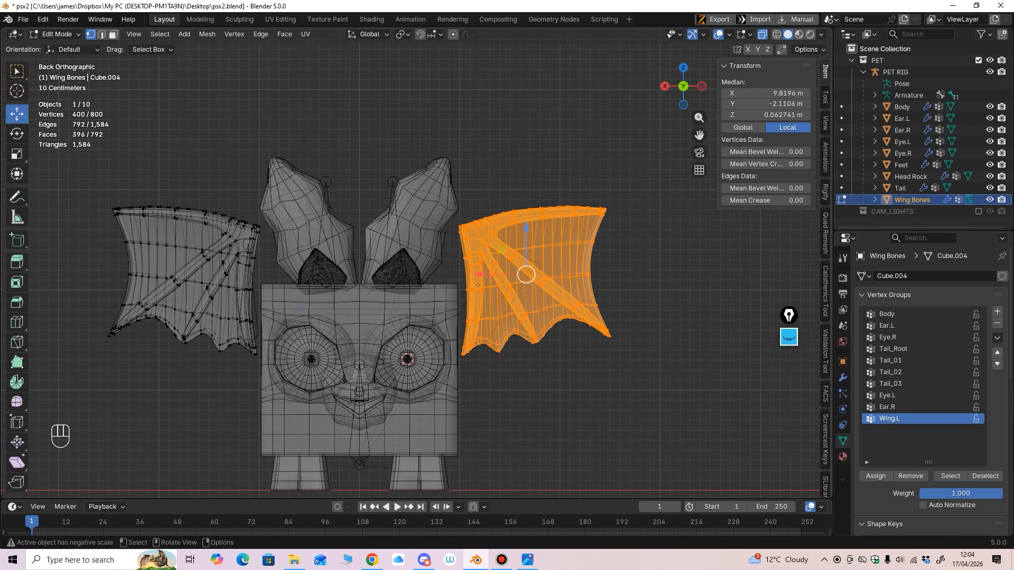
pyautogui.click(56, 34)
pyautogui.click(63, 47)
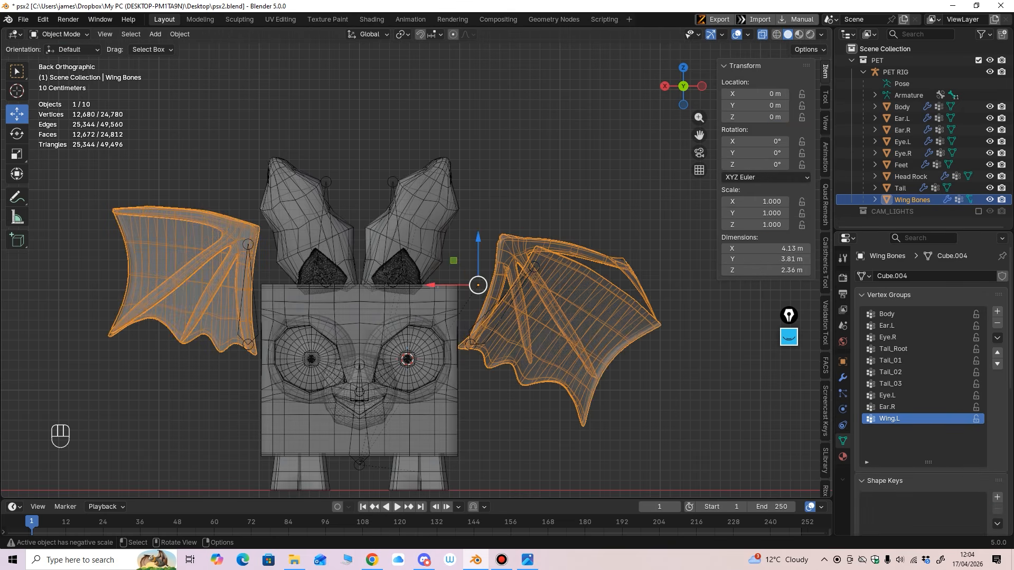
# Step: Turn off X-ray in the viewport and select PET RIG together with Wing Bones, keeping Wing Bones active
pyautogui.keyDown('ctrl'); pyautogui.moveTo(717, 401); pyautogui.dragTo(717, 358, button='middle'); pyautogui.keyUp('ctrl')
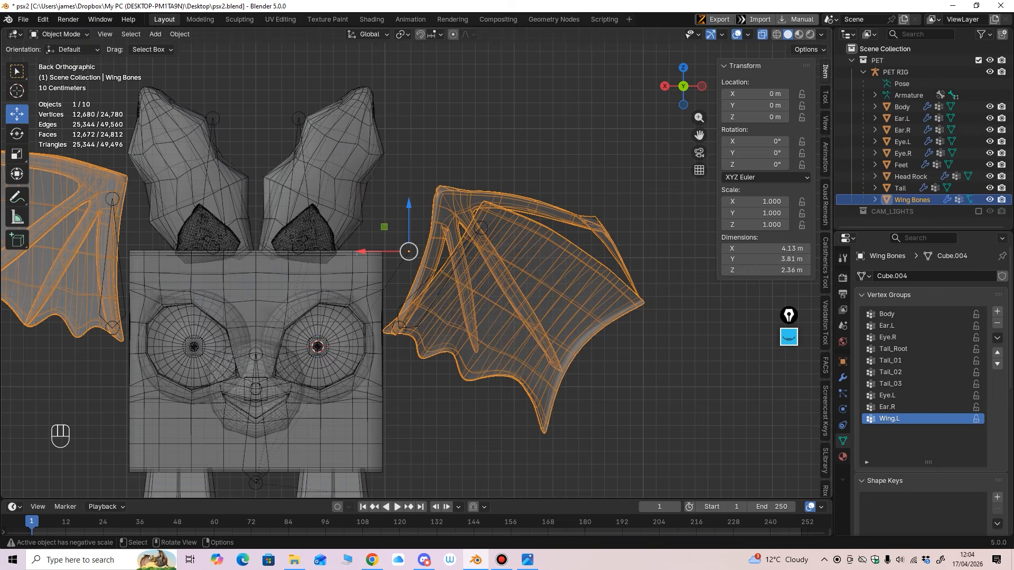
pyautogui.moveTo(417, 269)
pyautogui.mouseDown(button='middle')
pyautogui.moveTo(449, 264)
pyautogui.moveTo(417, 270)
pyautogui.mouseUp(button='middle')
pyautogui.keyDown('shift'); pyautogui.moveTo(417, 269); pyautogui.dragTo(492, 307, button='middle'); pyautogui.keyUp('shift')
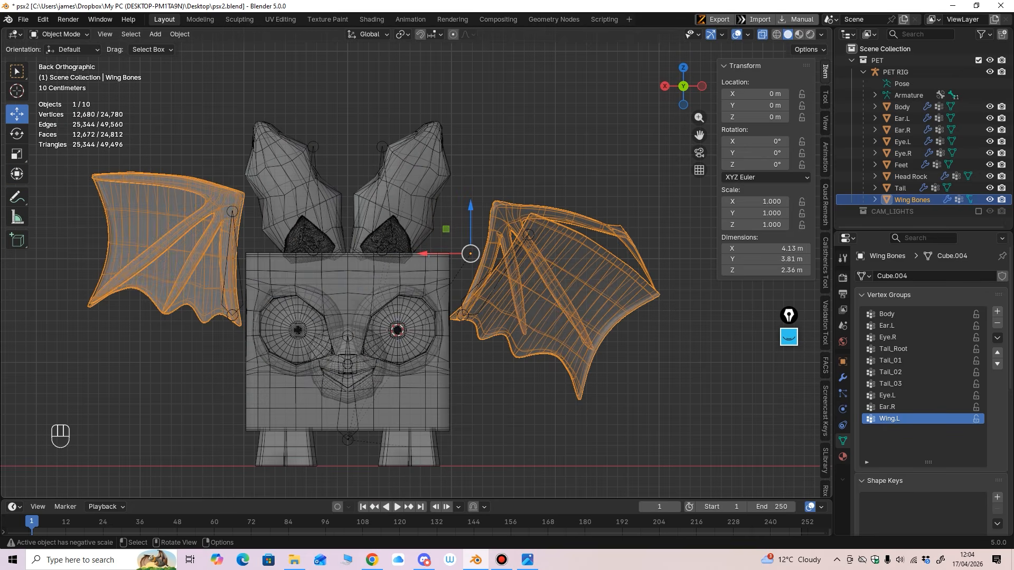
pyautogui.click(59, 34)
pyautogui.click(60, 59)
pyautogui.click(761, 34)
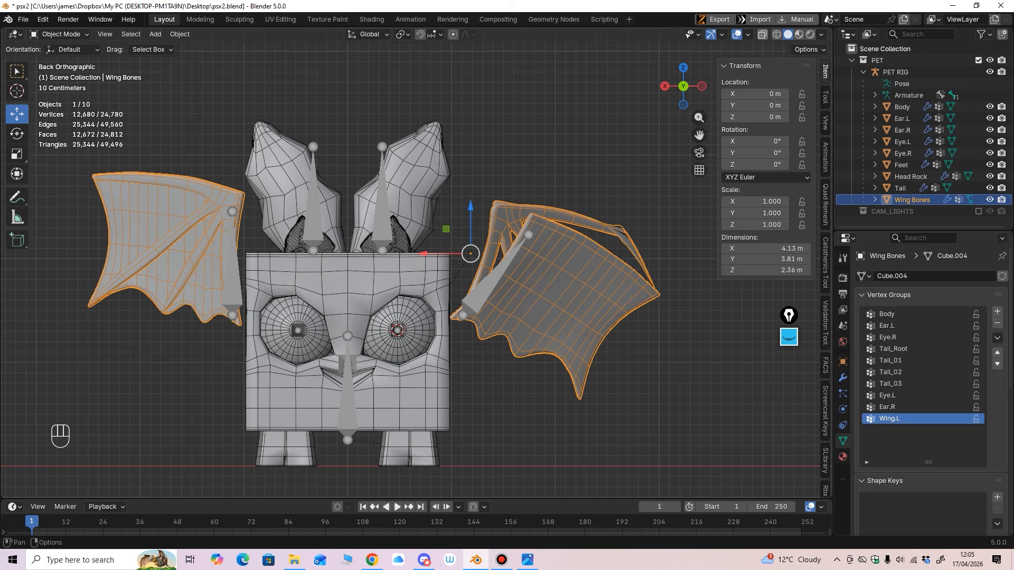
pyautogui.click(495, 275)
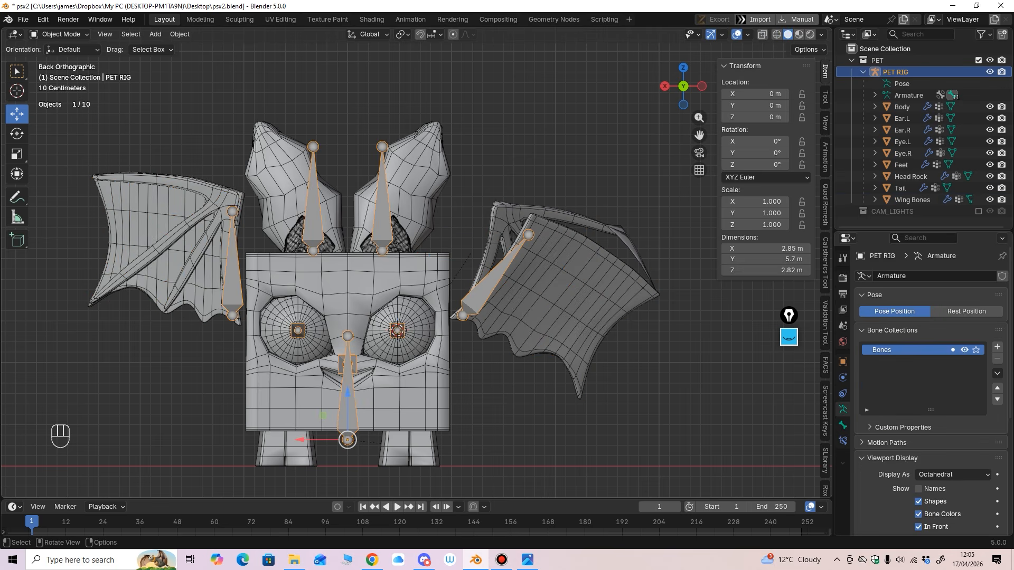
pyautogui.keyDown('shift'); pyautogui.click(175, 248); pyautogui.keyUp('shift')
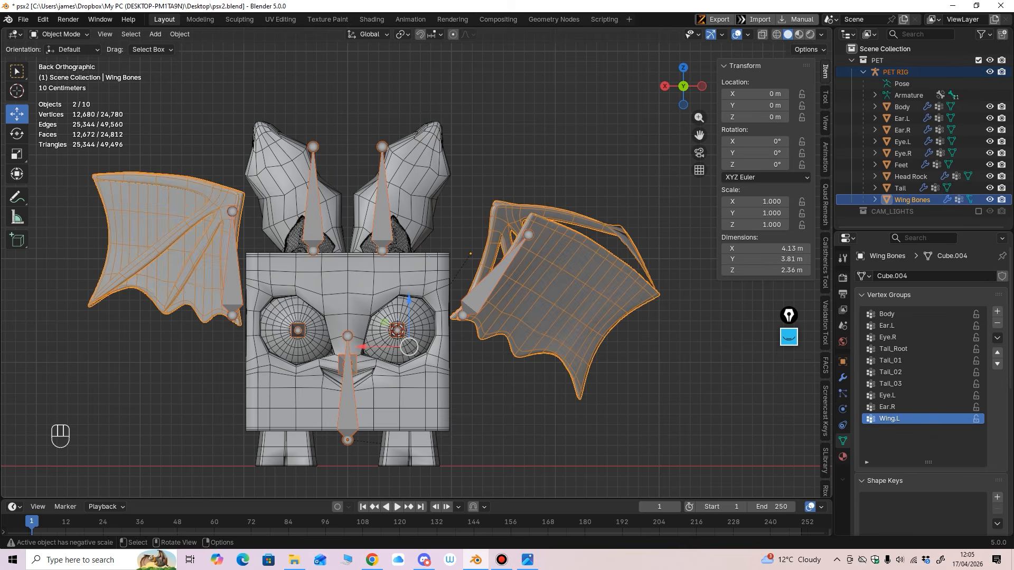
# Step: In Weight Paint mode, pick the Wing.R bone and brush weight 0.000 over the Wing.L wing with a 382 px brush
pyautogui.click(60, 34)
pyautogui.click(56, 92)
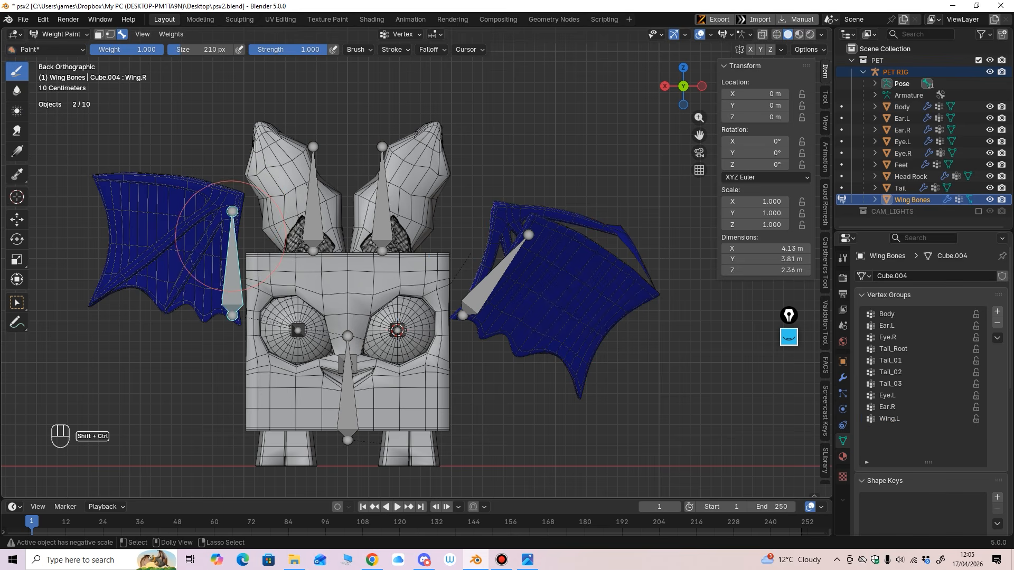
pyautogui.press('f')
pyautogui.click(535, 263)
pyautogui.moveTo(109, 50); pyautogui.dragTo(35, 49)
pyautogui.moveTo(528, 214)
pyautogui.mouseDown()
pyautogui.moveTo(489, 247)
pyautogui.moveTo(517, 202)
pyautogui.moveTo(552, 217)
pyautogui.mouseUp()
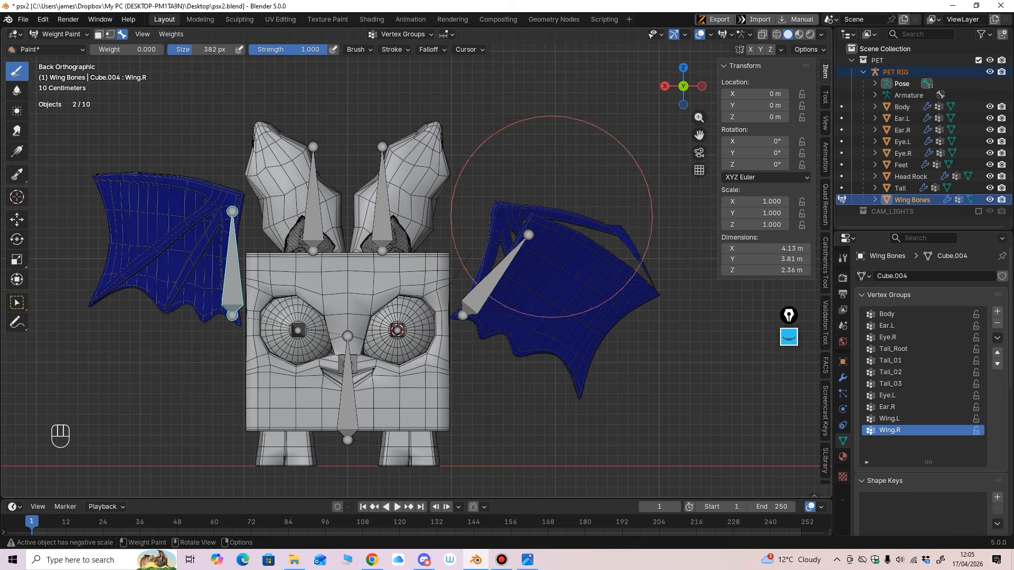
# Step: Set the brush weight to 1.000 and paint the Wing.R wing from both the back and the front
pyautogui.moveTo(122, 49); pyautogui.dragTo(195, 50)
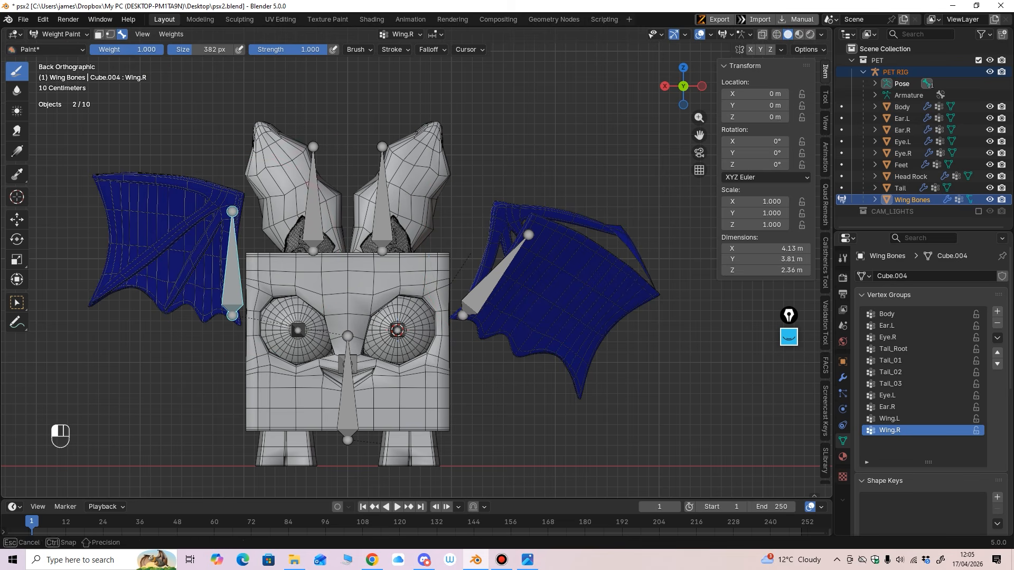
pyautogui.moveTo(136, 193)
pyautogui.mouseDown()
pyautogui.moveTo(135, 243)
pyautogui.moveTo(185, 228)
pyautogui.moveTo(170, 232)
pyautogui.moveTo(182, 243)
pyautogui.moveTo(204, 169)
pyautogui.moveTo(102, 169)
pyautogui.mouseUp()
pyautogui.moveTo(102, 170)
pyautogui.mouseDown(button='middle')
pyautogui.moveTo(316, 254)
pyautogui.moveTo(600, 261)
pyautogui.mouseUp(button='middle')
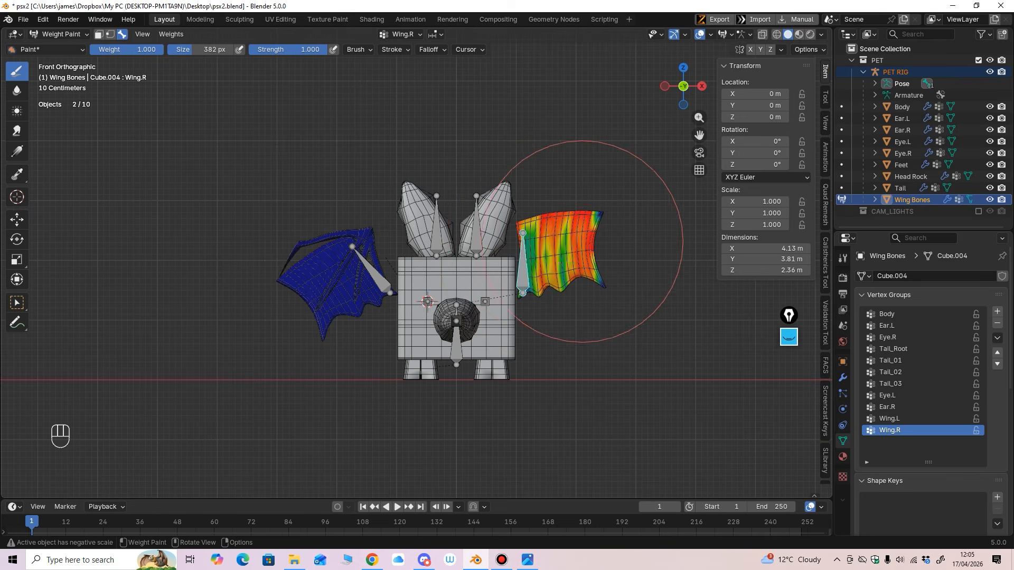
pyautogui.moveTo(583, 241); pyautogui.dragTo(580, 286)
# Step: In Edit Mode, select all linked geometry of the Wing.R wing
pyautogui.keyDown('shift'); pyautogui.moveTo(580, 286); pyautogui.dragTo(463, 330, button='middle'); pyautogui.keyUp('shift')
pyautogui.scroll(2, 463, 330)
pyautogui.click(58, 34)
pyautogui.click(58, 59)
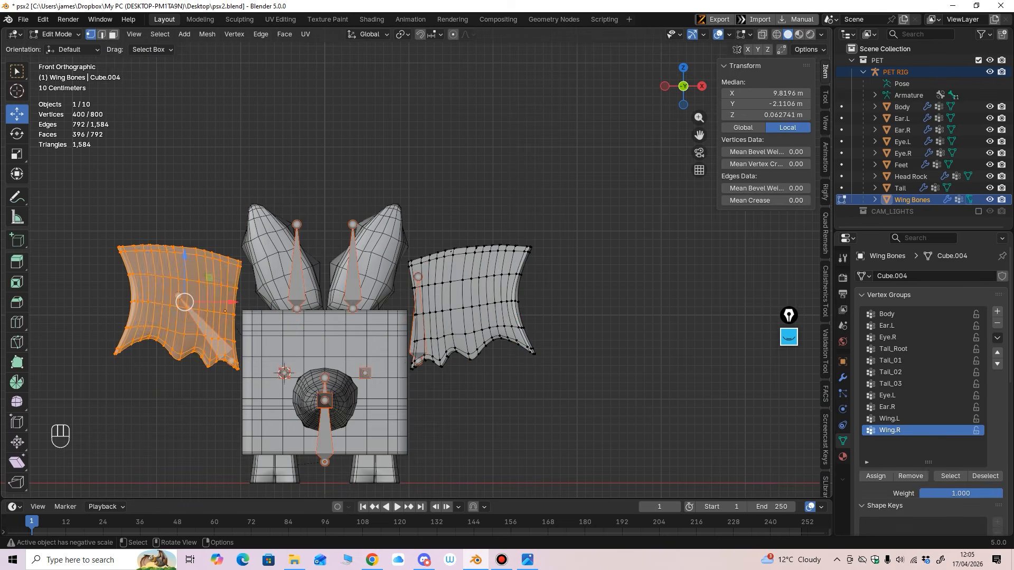
pyautogui.scroll(1, 412, 269)
pyautogui.moveTo(588, 189); pyautogui.dragTo(407, 391)
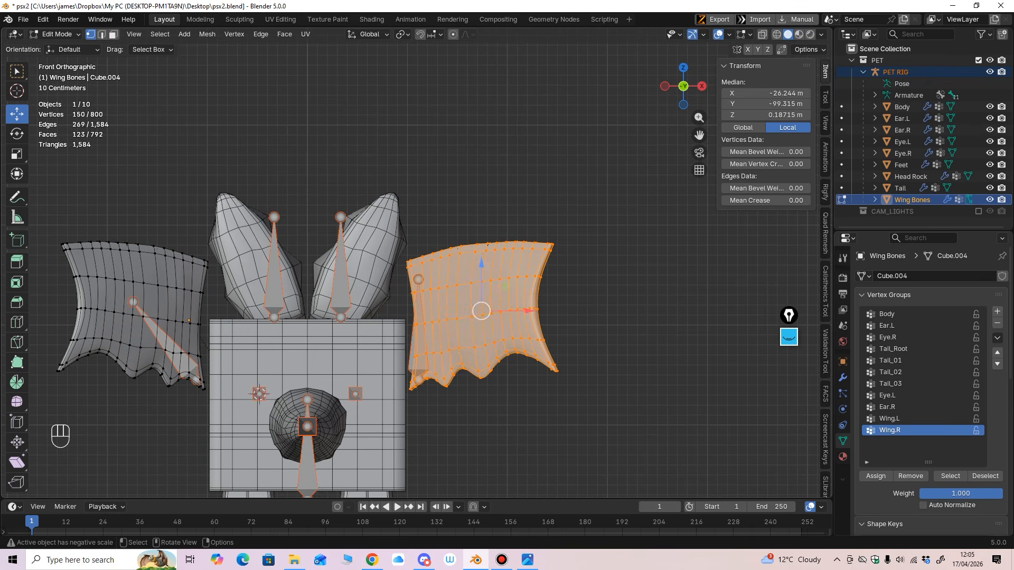
pyautogui.hotkey('ctrl', 'l')
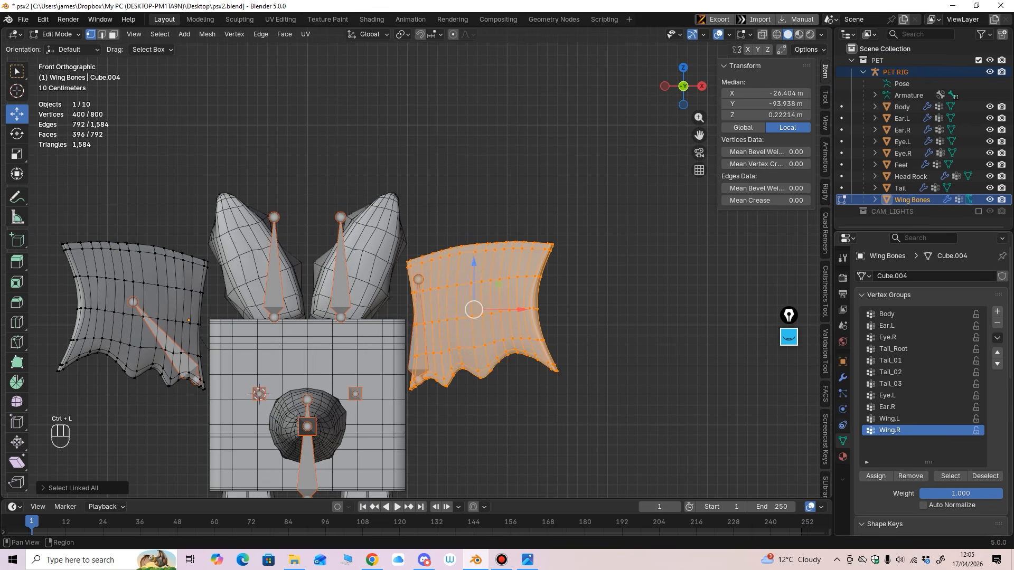
# Step: Assign the selected wing geometry to the Wing.R vertex group at weight 1.000 and return to Object Mode
pyautogui.scroll(-3, 876, 476)
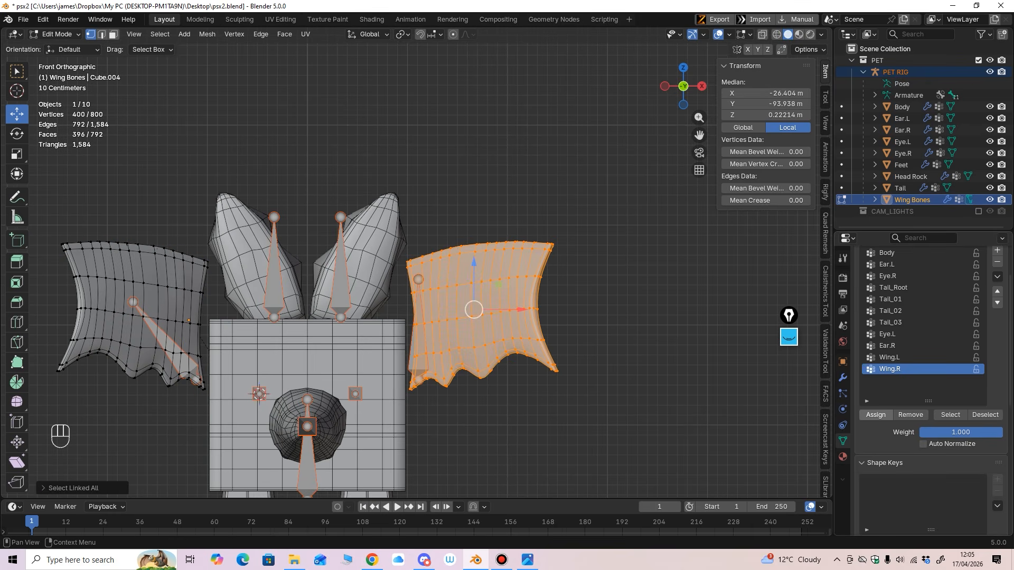
pyautogui.click(876, 415)
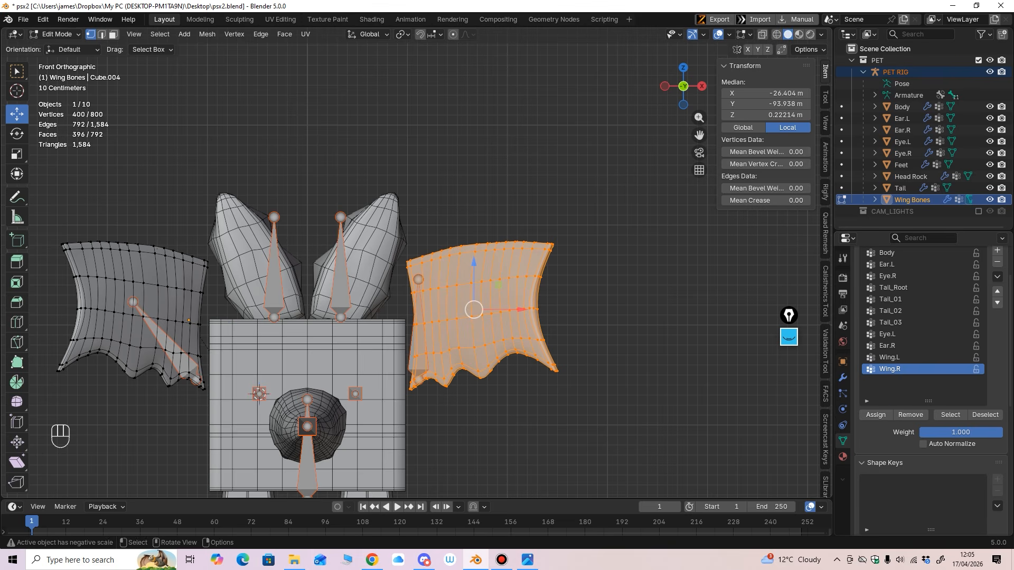
pyautogui.click(60, 34)
pyautogui.click(60, 47)
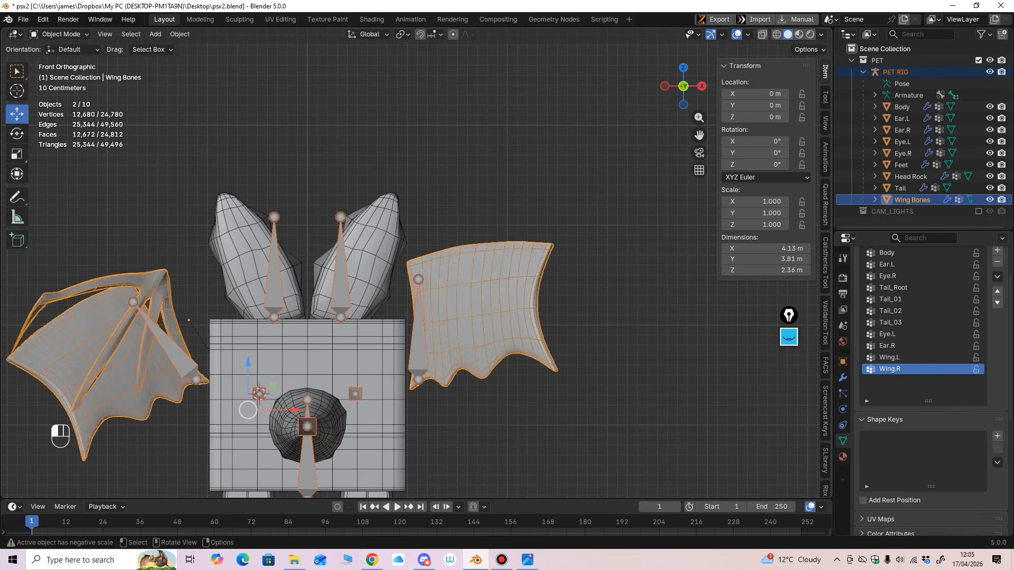
# Step: Put PET RIG in Pose Mode and rotate the Wing.R bone outward to test the wing's deformation
pyautogui.click(165, 341)
pyautogui.click(60, 33)
pyautogui.click(60, 71)
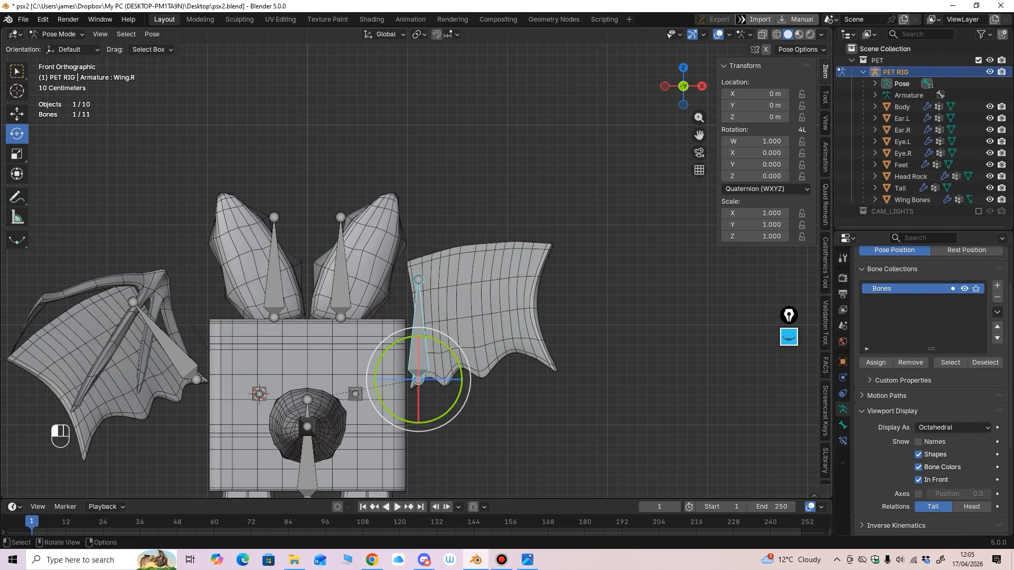
pyautogui.moveTo(452, 354); pyautogui.dragTo(457, 392)
pyautogui.keyDown('shift'); pyautogui.moveTo(456, 392); pyautogui.dragTo(472, 328, button='middle'); pyautogui.keyUp('shift')
pyautogui.moveTo(475, 344); pyautogui.dragTo(473, 345)
pyautogui.keyDown('shift'); pyautogui.moveTo(474, 345); pyautogui.dragTo(540, 324, button='middle'); pyautogui.keyUp('shift')
# Step: Rotate the Wing.L bone slightly further outward in Pose Mode, then return PET RIG to Object Mode
pyautogui.click(244, 282)
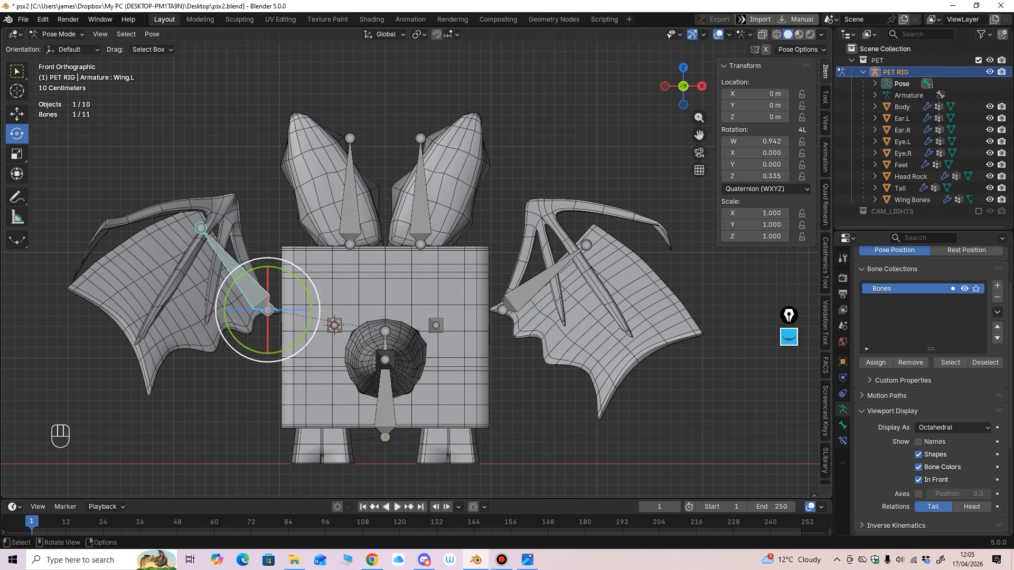
pyautogui.moveTo(292, 276); pyautogui.dragTo(287, 271)
pyautogui.click(526, 291)
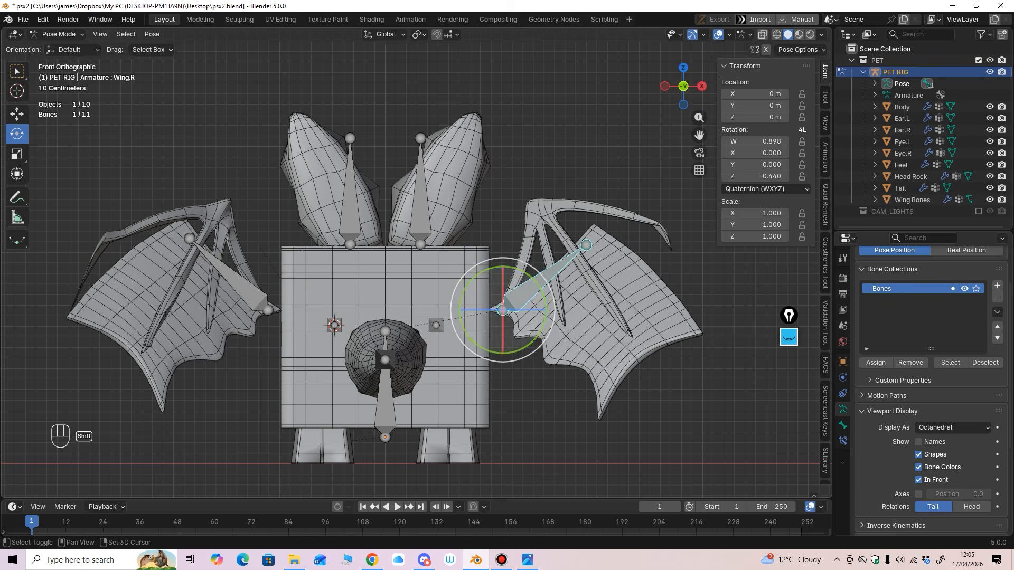
pyautogui.keyDown('shift'); pyautogui.moveTo(525, 291); pyautogui.dragTo(492, 274, button='middle'); pyautogui.keyUp('shift')
pyautogui.hotkey('ctrl', 'Tab')
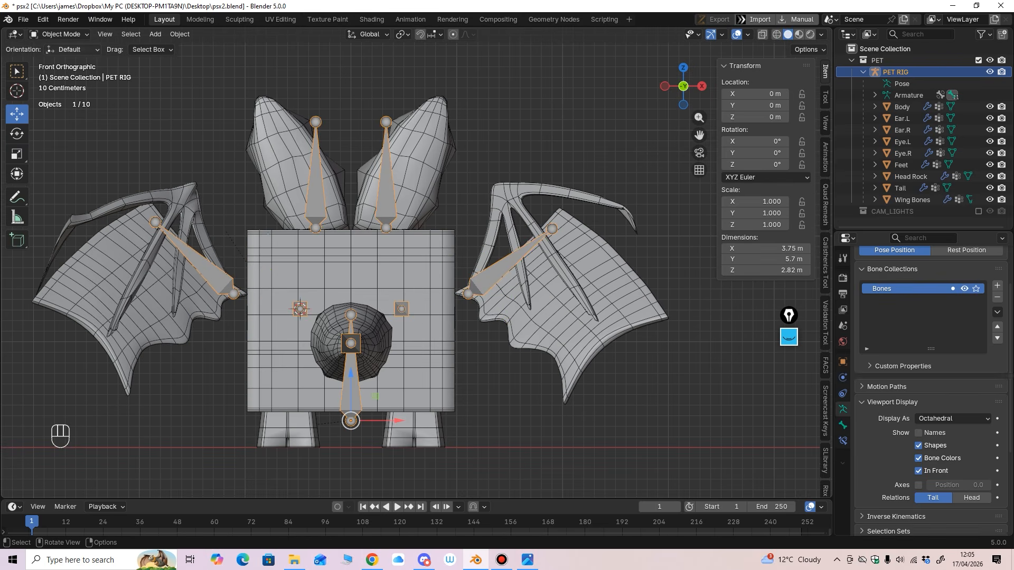
# Step: Select PET RIG with Wing Bones, enter Weight Paint mode, and inspect the wing weights of the Wing.L, Wing.R and Ear.R bones
pyautogui.click(507, 153)
pyautogui.click(386, 180)
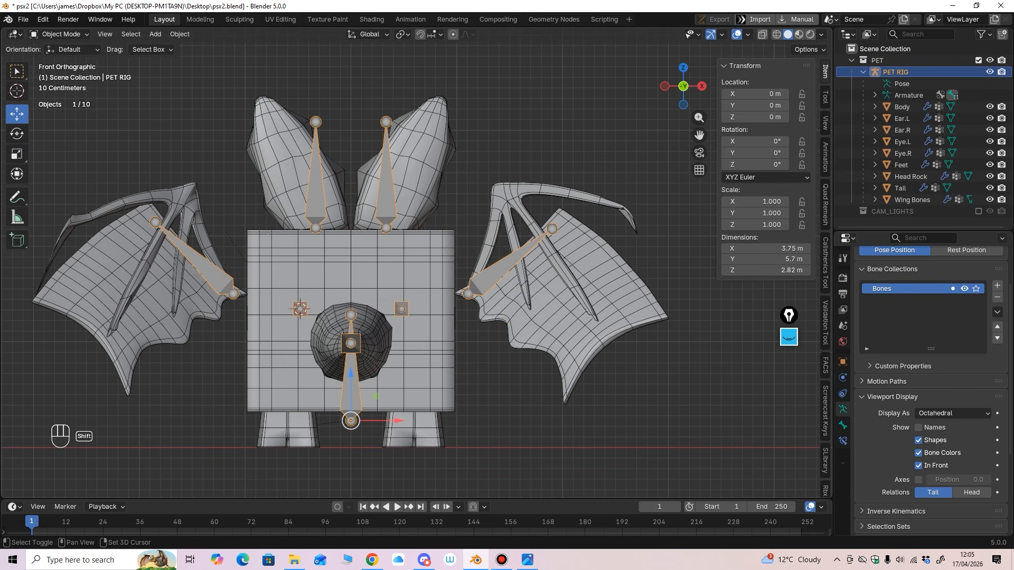
pyautogui.keyDown('shift'); pyautogui.click(158, 238); pyautogui.keyUp('shift')
pyautogui.click(59, 34)
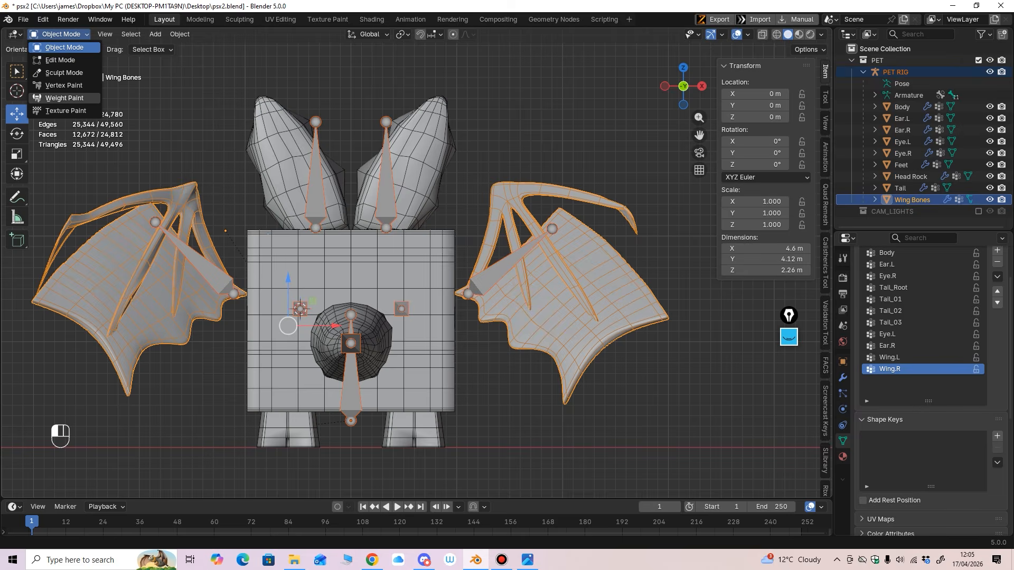
pyautogui.click(65, 98)
pyautogui.keyDown('ctrl'); pyautogui.keyDown('shift'); pyautogui.click(209, 259); pyautogui.keyUp('shift'); pyautogui.keyUp('ctrl')
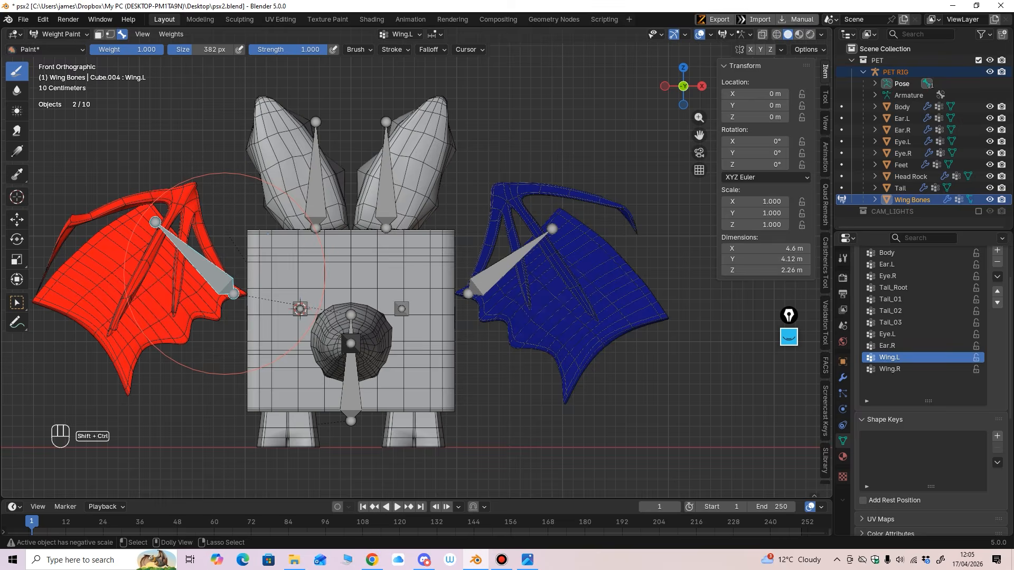
pyautogui.keyDown('ctrl'); pyautogui.keyDown('shift'); pyautogui.click(520, 251); pyautogui.keyUp('shift'); pyautogui.keyUp('ctrl')
pyautogui.keyDown('ctrl'); pyautogui.keyDown('shift'); pyautogui.click(387, 191); pyautogui.keyUp('shift'); pyautogui.keyUp('ctrl')
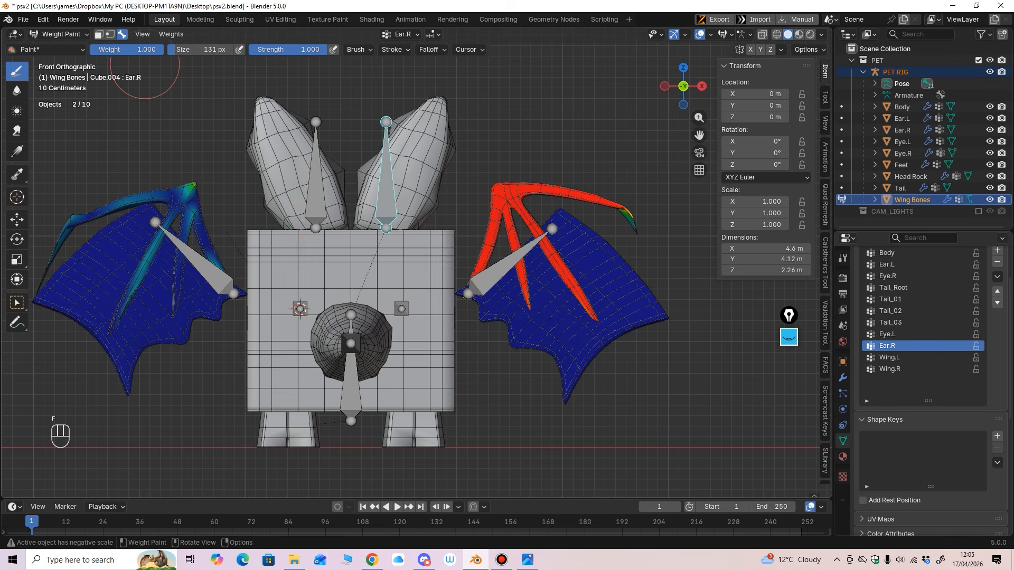
# Step: Set the brush to weight 0.000 and 311 px, and erase Ear.R influence from the wing bones from front and back
pyautogui.click(126, 49)
pyautogui.press('Return')
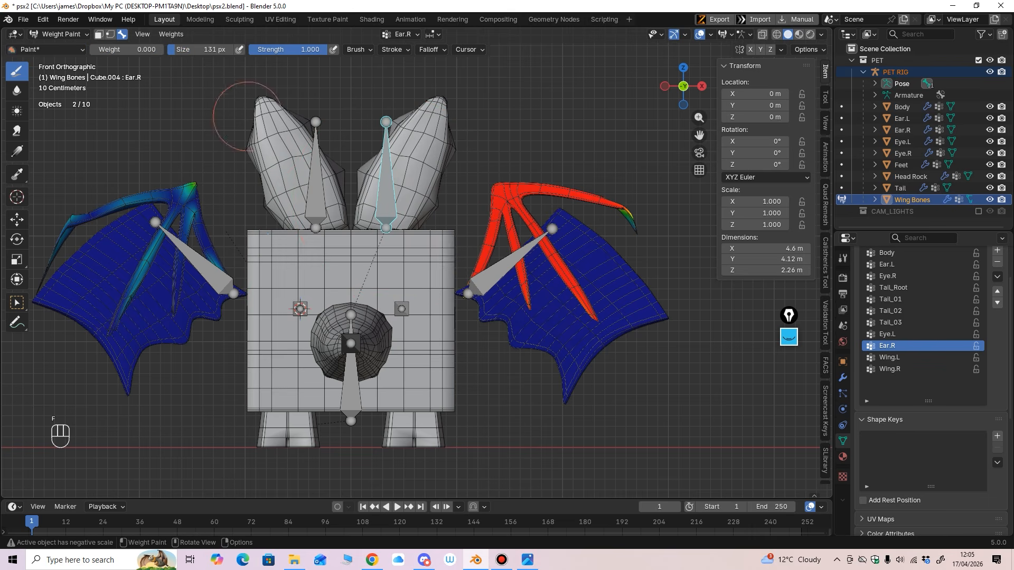
pyautogui.press('f')
pyautogui.click(550, 234)
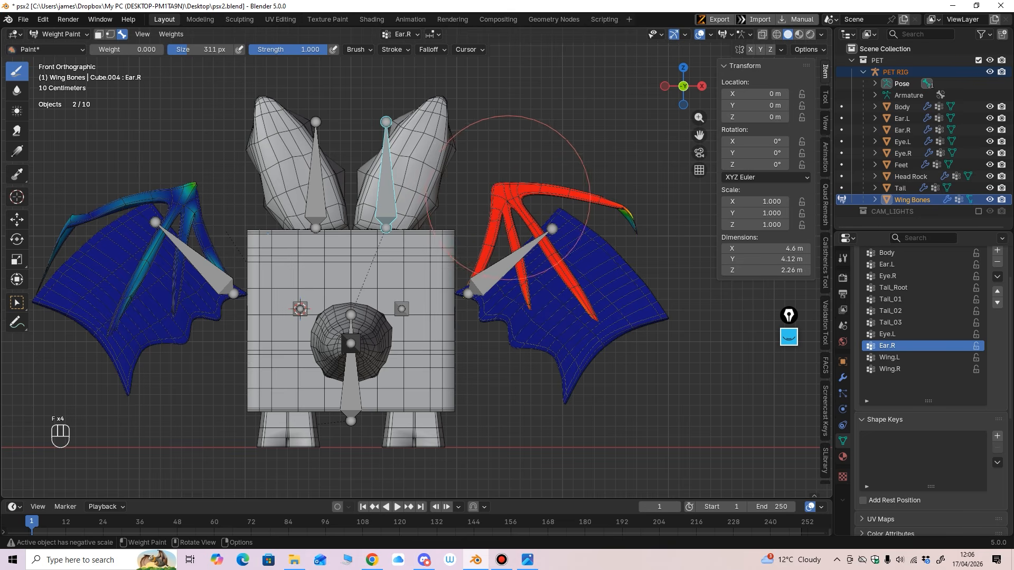
pyautogui.moveTo(513, 195)
pyautogui.mouseDown()
pyautogui.moveTo(501, 195)
pyautogui.moveTo(489, 230)
pyautogui.moveTo(521, 147)
pyautogui.moveTo(531, 215)
pyautogui.moveTo(516, 140)
pyautogui.moveTo(498, 197)
pyautogui.moveTo(554, 165)
pyautogui.moveTo(600, 198)
pyautogui.moveTo(554, 179)
pyautogui.mouseUp()
pyautogui.moveTo(585, 181); pyautogui.dragTo(314, 254, button='middle')
pyautogui.moveTo(313, 254)
pyautogui.mouseDown()
pyautogui.moveTo(310, 175)
pyautogui.moveTo(341, 246)
pyautogui.moveTo(246, 195)
pyautogui.moveTo(299, 176)
pyautogui.moveTo(329, 215)
pyautogui.mouseUp()
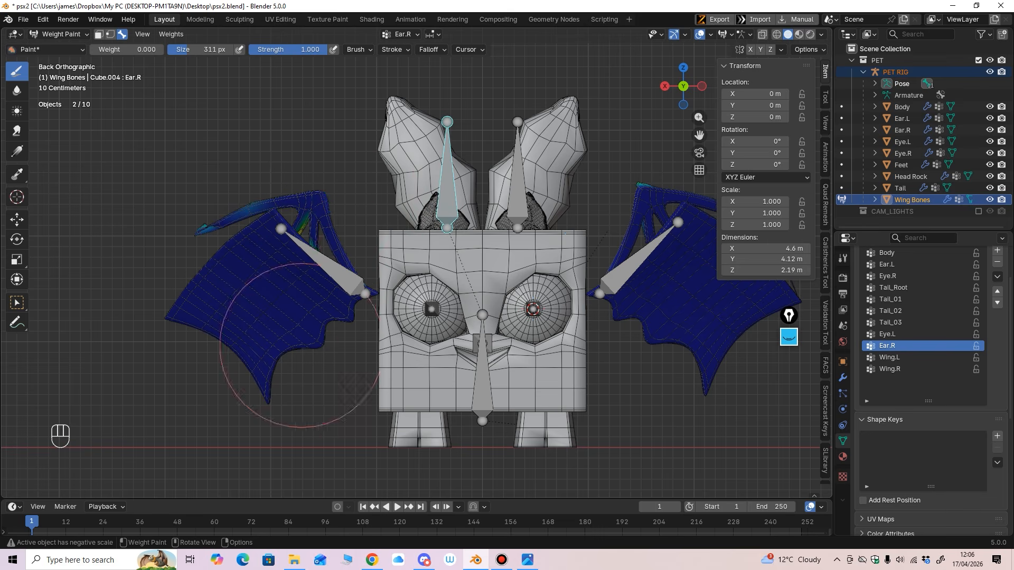
# Step: In Edit Mode, remove all linked geometry of the Wing.R wing from the Ear.R vertex group and return to Object Mode
pyautogui.click(59, 34)
pyautogui.click(59, 59)
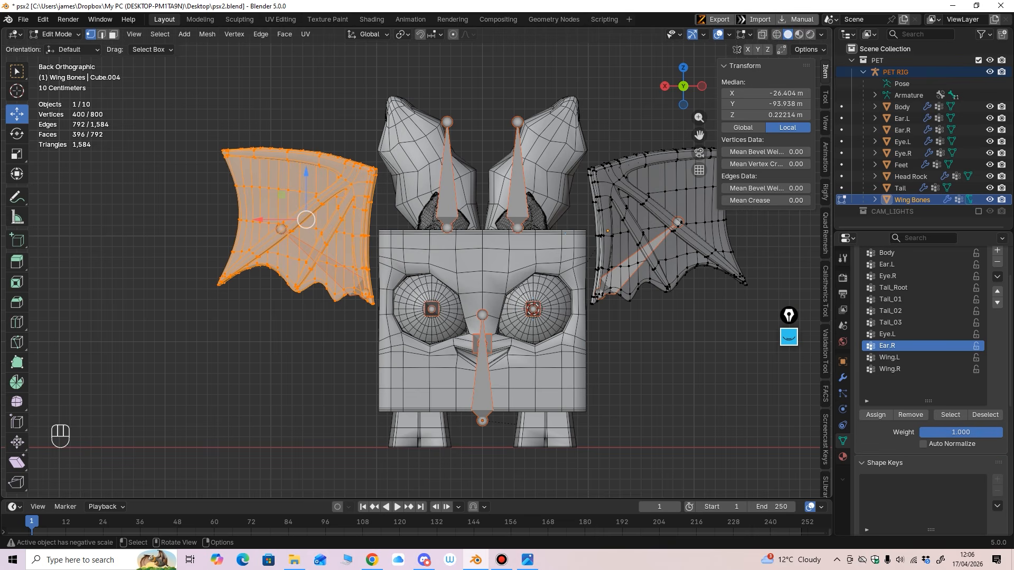
pyautogui.hotkey('ctrl', 'l')
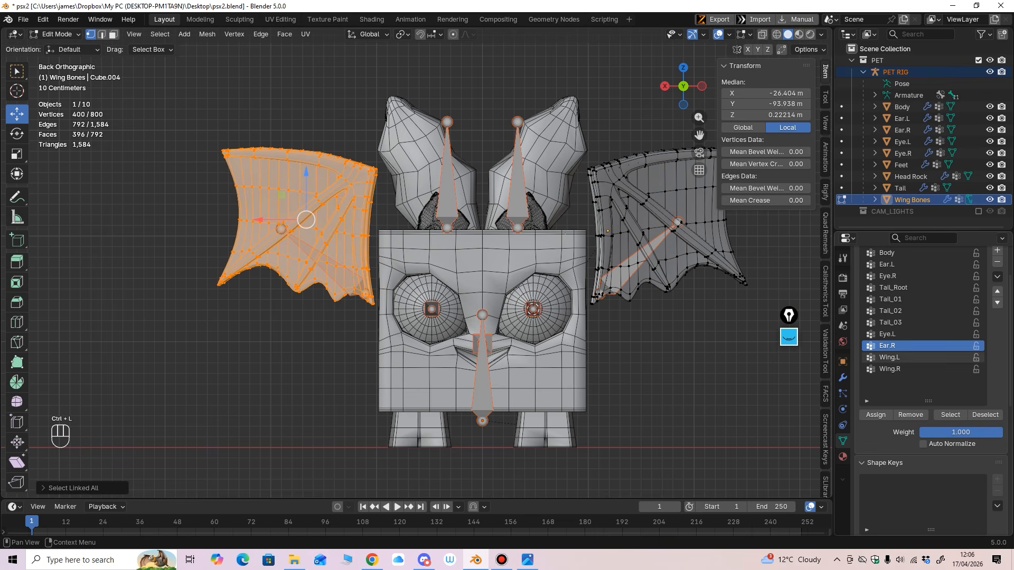
pyautogui.click(911, 415)
pyautogui.click(921, 334)
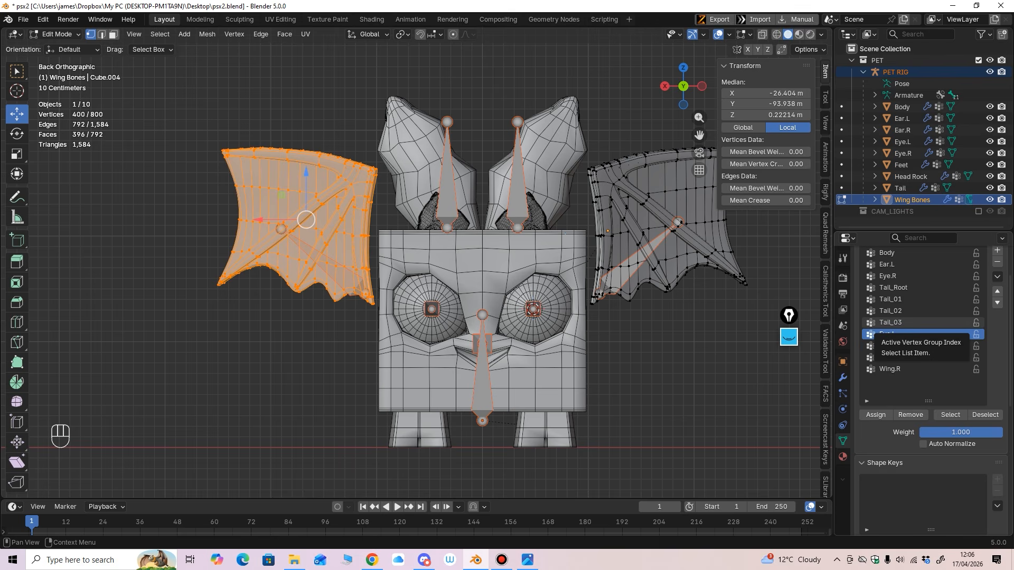
pyautogui.click(887, 276)
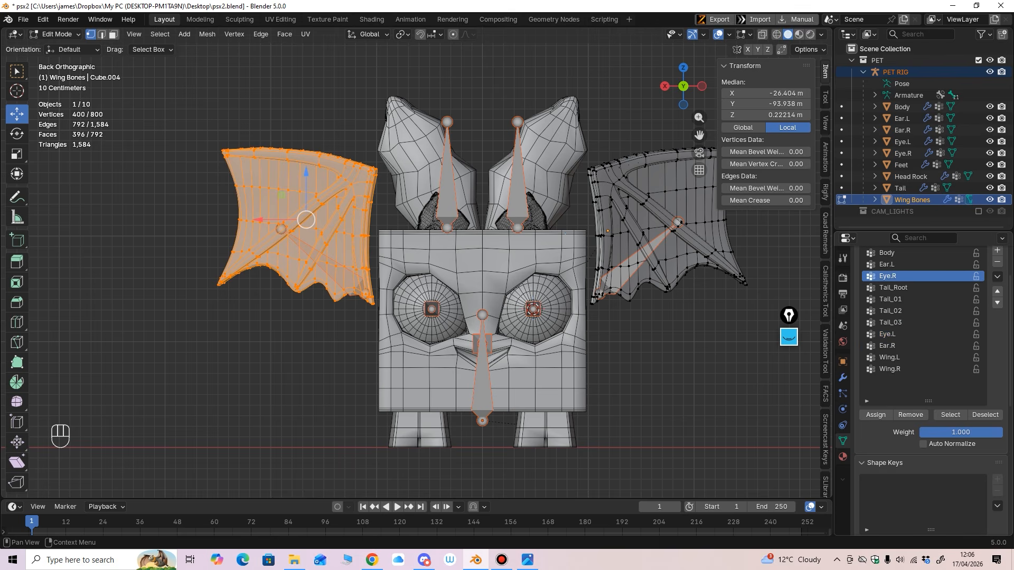
pyautogui.click(56, 33)
pyautogui.click(50, 47)
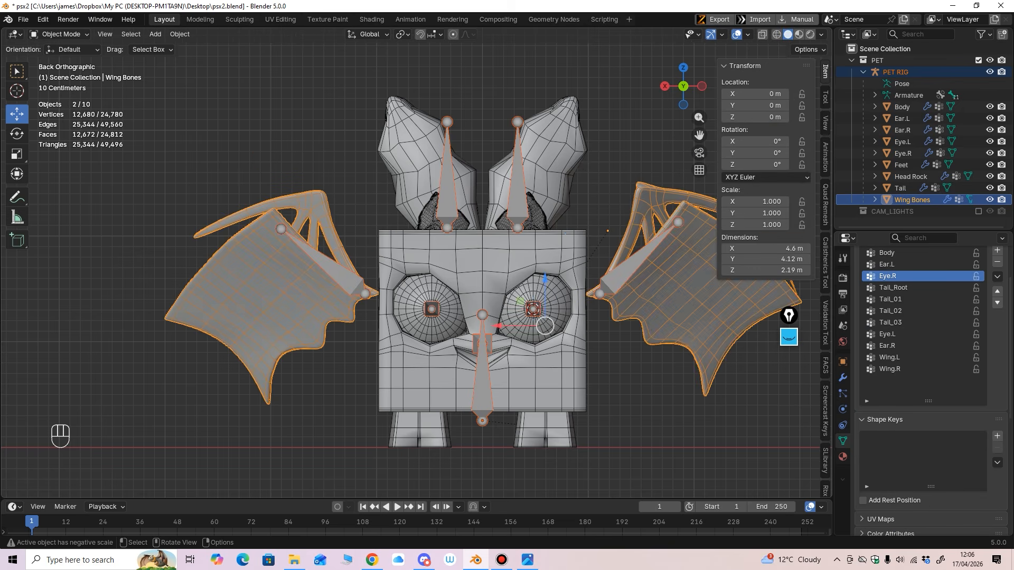
# Step: In Weight Paint mode, examine the Ear.R, Body, Ear.L and Eye.R weights on both wings
pyautogui.click(158, 158)
pyautogui.click(322, 261)
pyautogui.keyDown('shift'); pyautogui.click(238, 291); pyautogui.keyUp('shift')
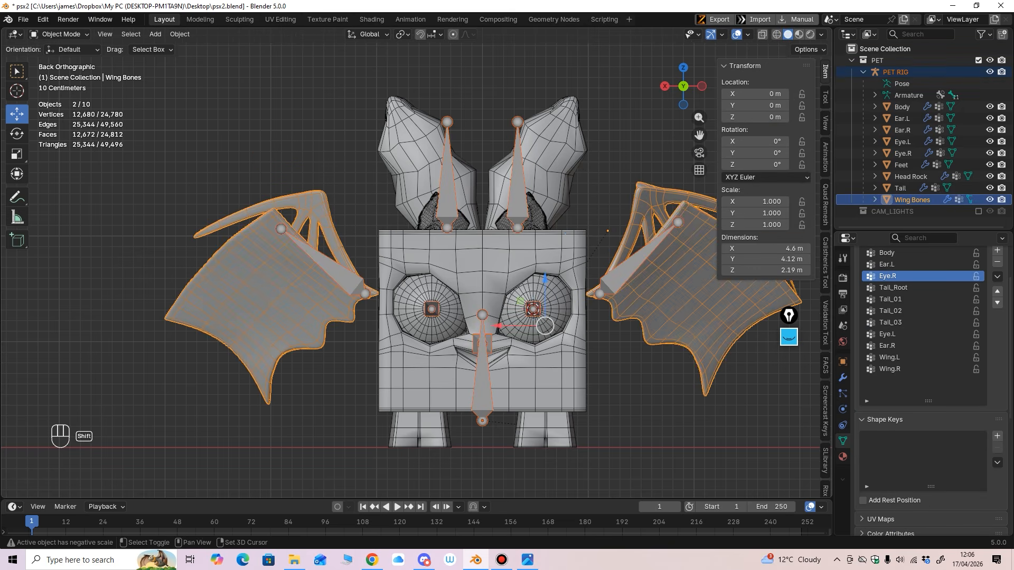
pyautogui.click(58, 34)
pyautogui.click(64, 98)
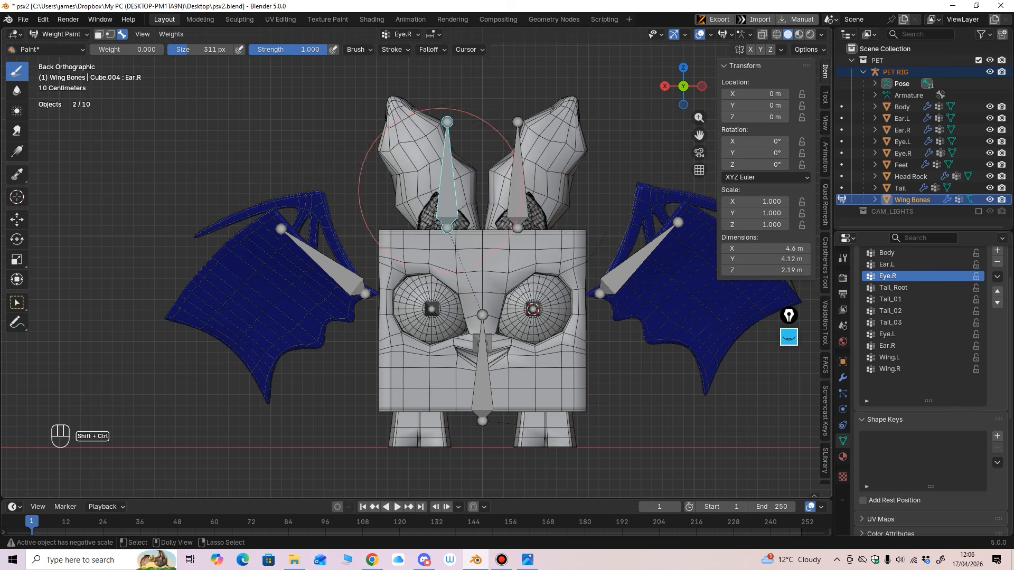
pyautogui.keyDown('ctrl'); pyautogui.keyDown('shift'); pyautogui.click(447, 174); pyautogui.keyUp('shift'); pyautogui.keyUp('ctrl')
pyautogui.keyDown('ctrl'); pyautogui.keyDown('shift'); pyautogui.click(482, 318); pyautogui.keyUp('shift'); pyautogui.keyUp('ctrl')
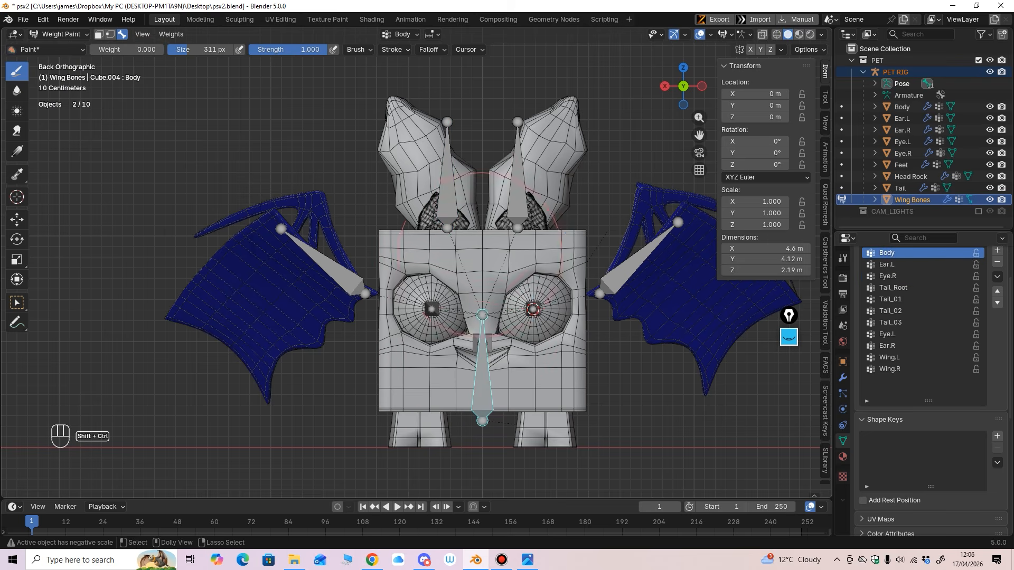
pyautogui.keyDown('ctrl'); pyautogui.keyDown('shift'); pyautogui.click(517, 174); pyautogui.keyUp('shift'); pyautogui.keyUp('ctrl')
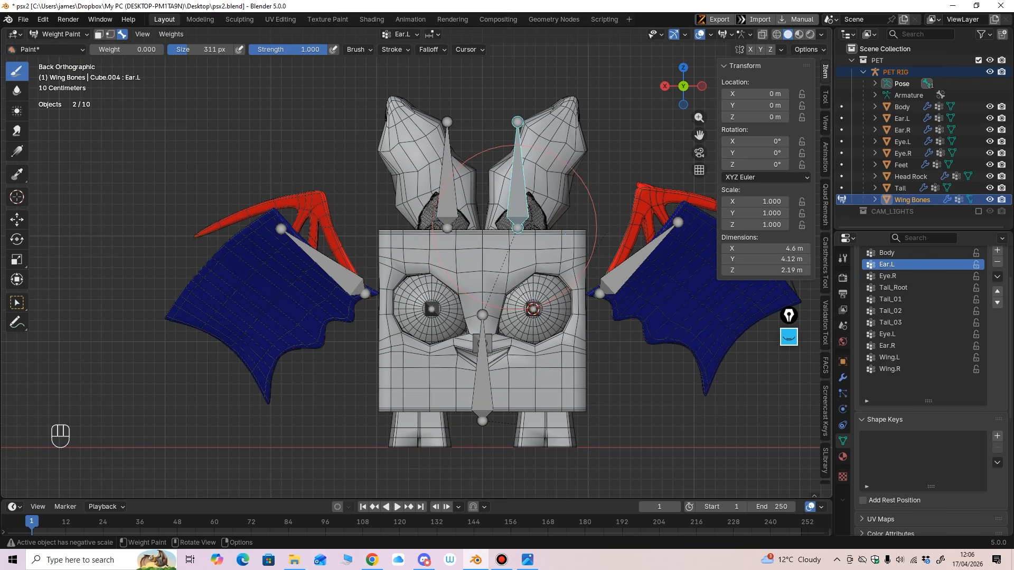
pyautogui.keyDown('shift'); pyautogui.moveTo(521, 259); pyautogui.dragTo(444, 280, button='middle'); pyautogui.keyUp('shift')
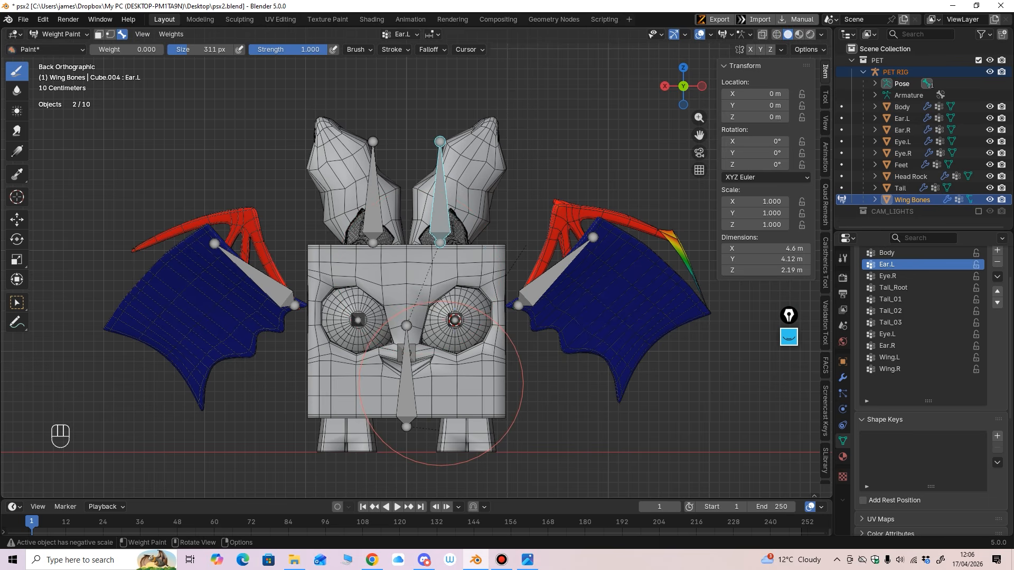
pyautogui.click(898, 276)
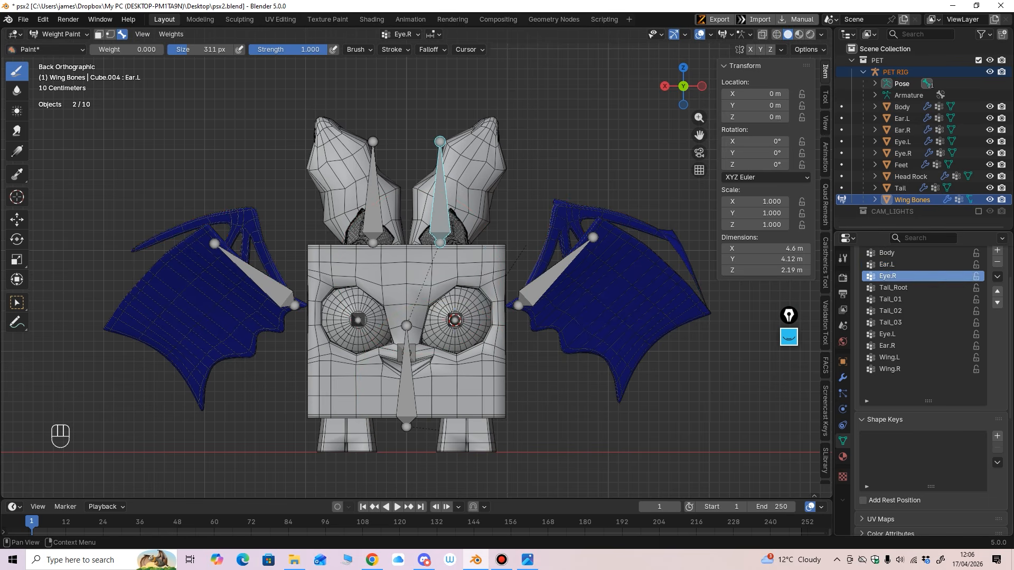
# Step: Make Ear.L the active vertex group, enter Edit Mode on Wing Bones alone, and box-select the wing on the positive X side
pyautogui.click(898, 264)
pyautogui.click(59, 34)
pyautogui.click(59, 48)
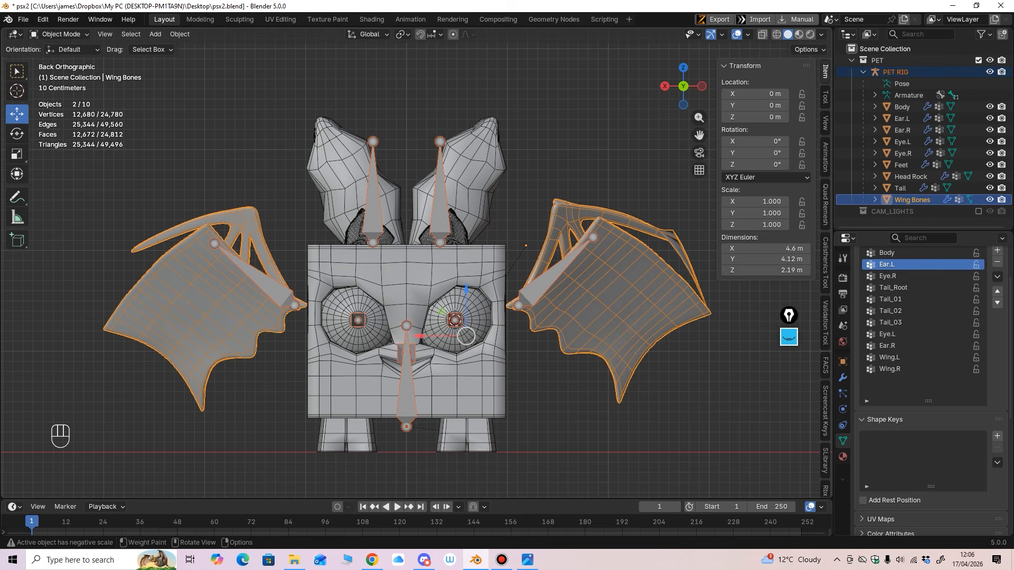
pyautogui.click(158, 174)
pyautogui.click(211, 274)
pyautogui.click(59, 34)
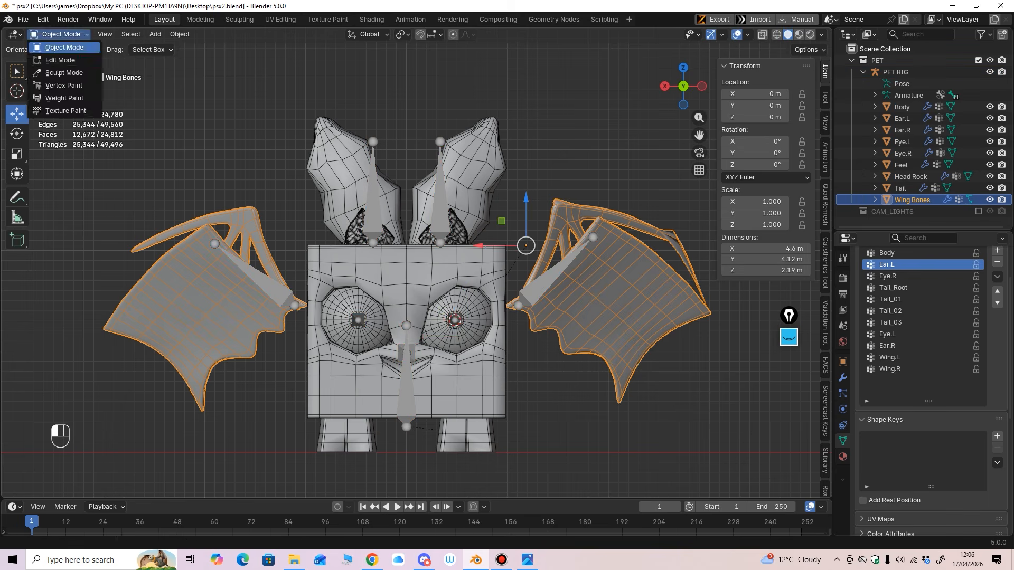
pyautogui.click(59, 59)
pyautogui.moveTo(136, 123); pyautogui.dragTo(328, 377)
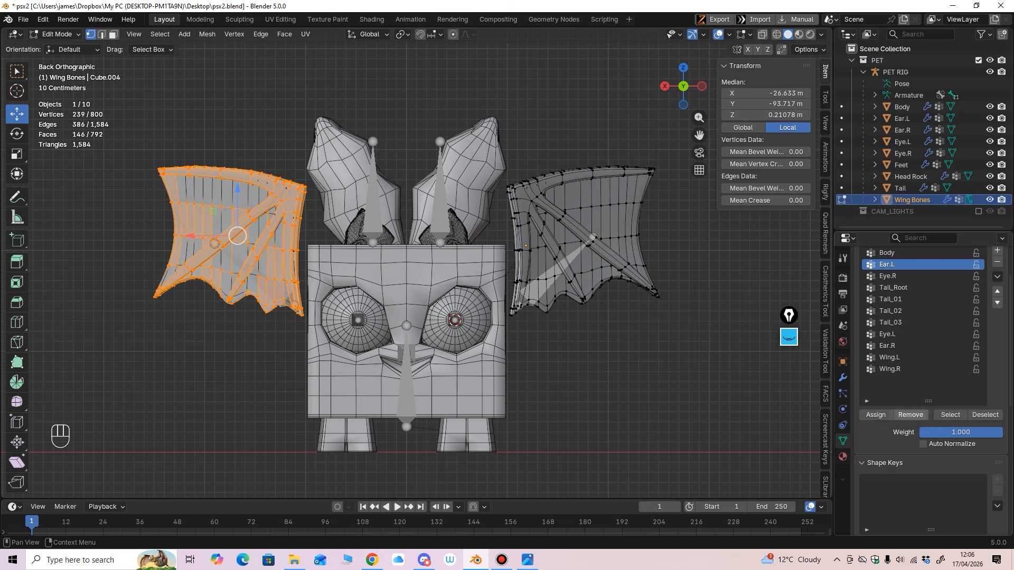
# Step: Mirror the selection to the opposite wing, extend it to all linked geometry, remove it from the Eye.R vertex group, and return to Object Mode
pyautogui.hotkey('ctrl', 'shift', 'm')
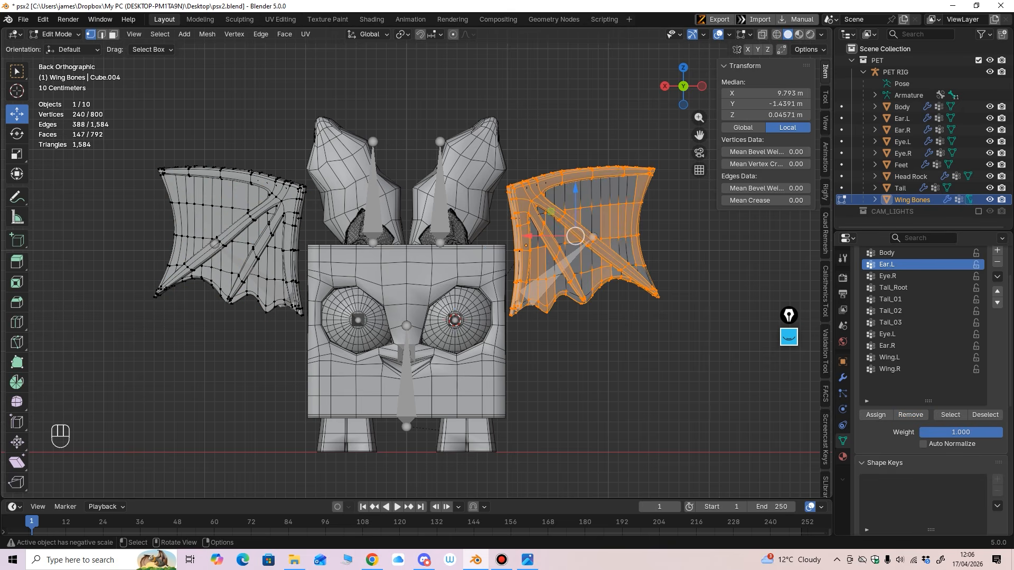
pyautogui.hotkey('ctrl', 'l')
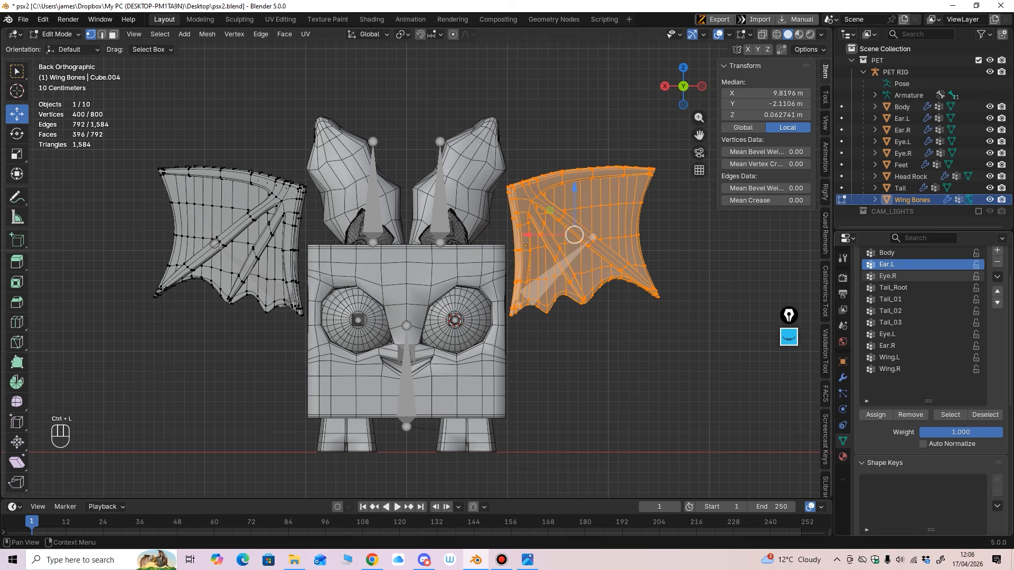
pyautogui.click(917, 275)
pyautogui.click(910, 415)
pyautogui.click(56, 34)
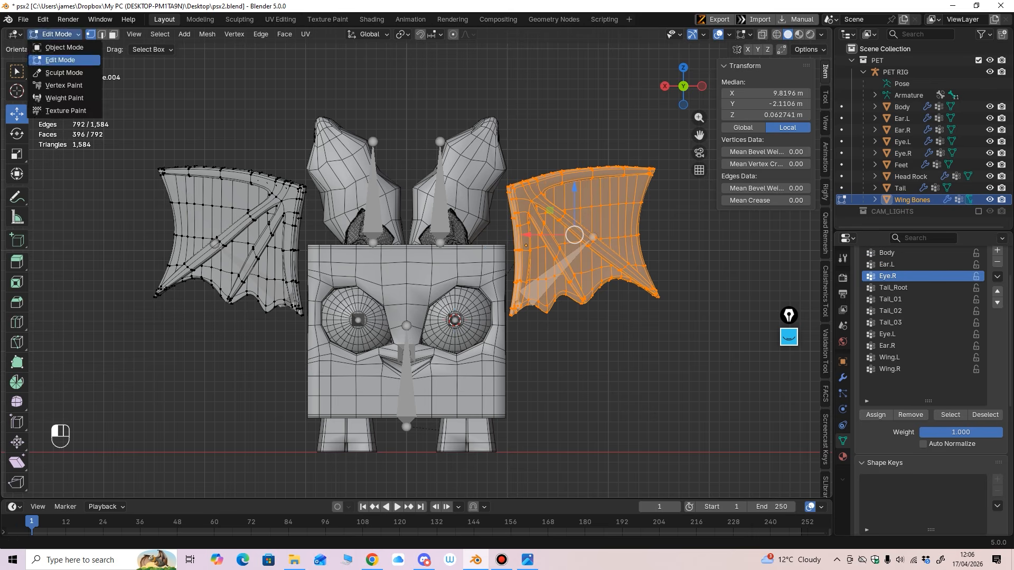
pyautogui.click(52, 48)
# Step: Select PET RIG together with Wing Bones in preparation for changing the interaction mode
pyautogui.moveTo(407, 286); pyautogui.dragTo(42, 298, button='middle')
pyautogui.moveTo(370, 296); pyautogui.dragTo(258, 309, button='middle')
pyautogui.click(276, 280)
pyautogui.keyDown('shift'); pyautogui.click(249, 312); pyautogui.keyUp('shift')
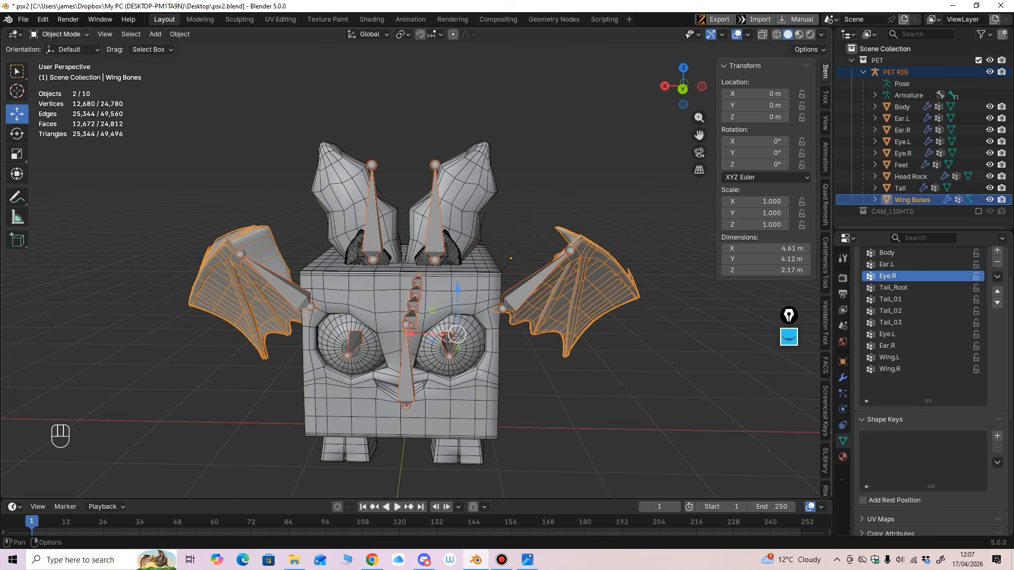
pyautogui.click(59, 33)
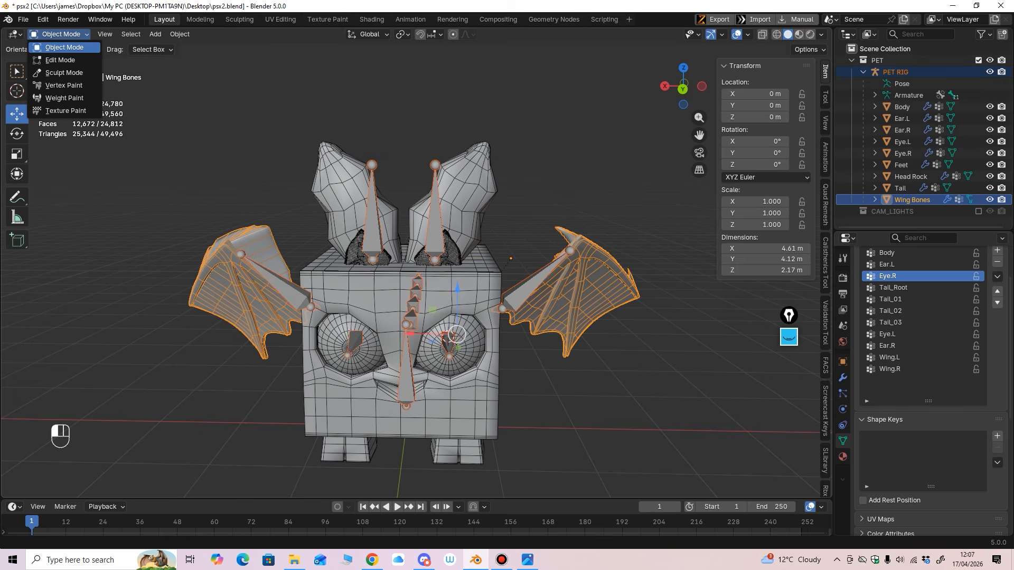
pyautogui.moveTo(431, 314); pyautogui.dragTo(431, 296, button='middle')
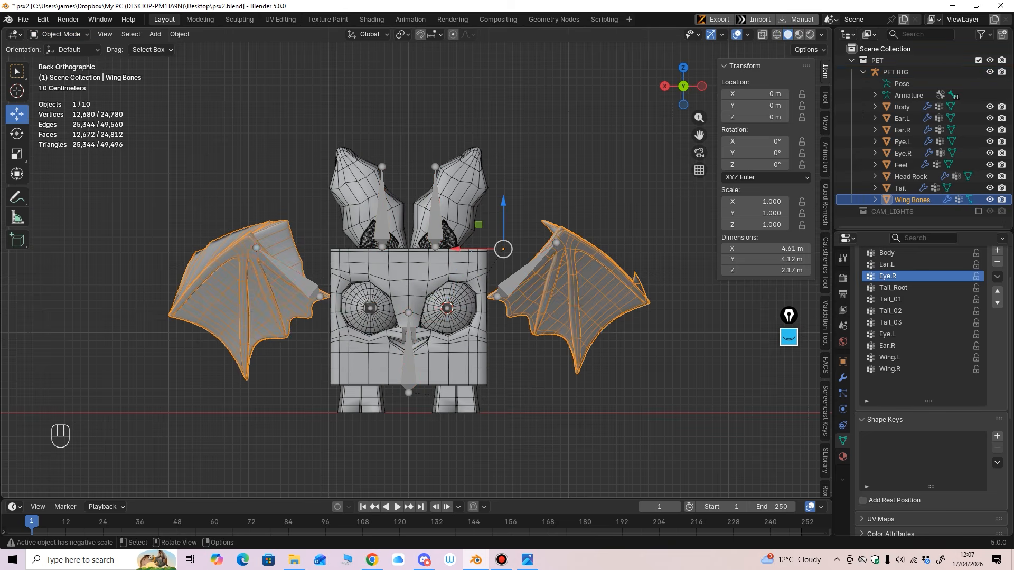
# Step: In Edit Mode, select the entire Wing.L-side wing of the Wing Bones mesh and remove it from the Body, Ear.L and Eye.R vertex groups
pyautogui.click(59, 34)
pyautogui.click(55, 59)
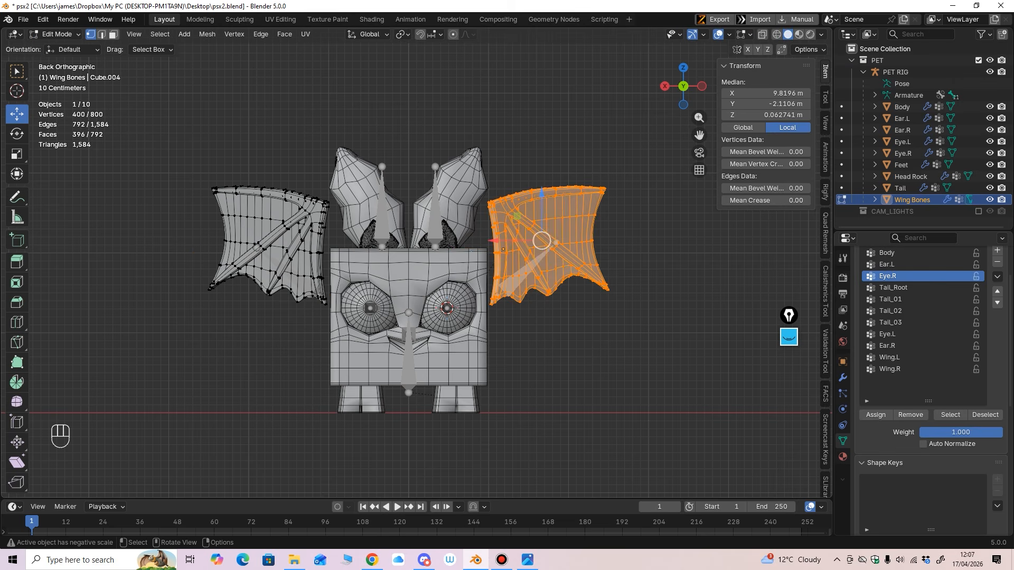
pyautogui.keyDown('ctrl'); pyautogui.moveTo(471, 124); pyautogui.dragTo(636, 356); pyautogui.keyUp('ctrl')
pyautogui.hotkey('ctrl', 'l')
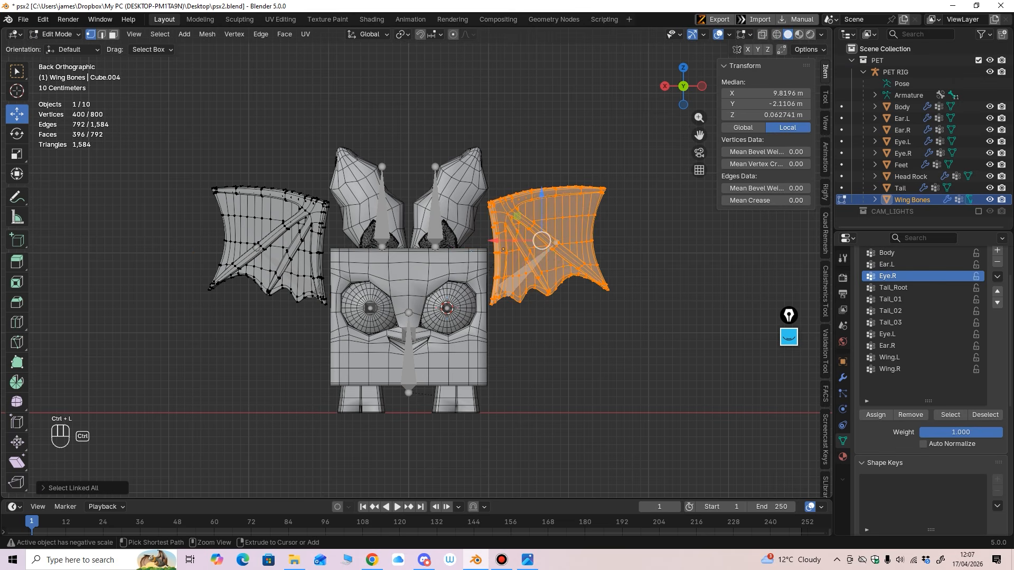
pyautogui.click(887, 253)
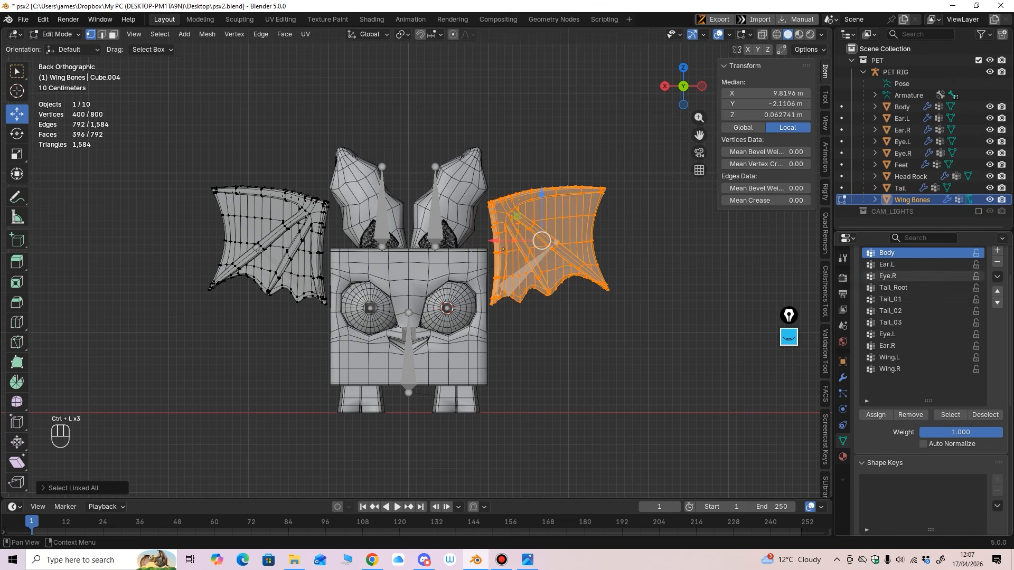
pyautogui.click(887, 265)
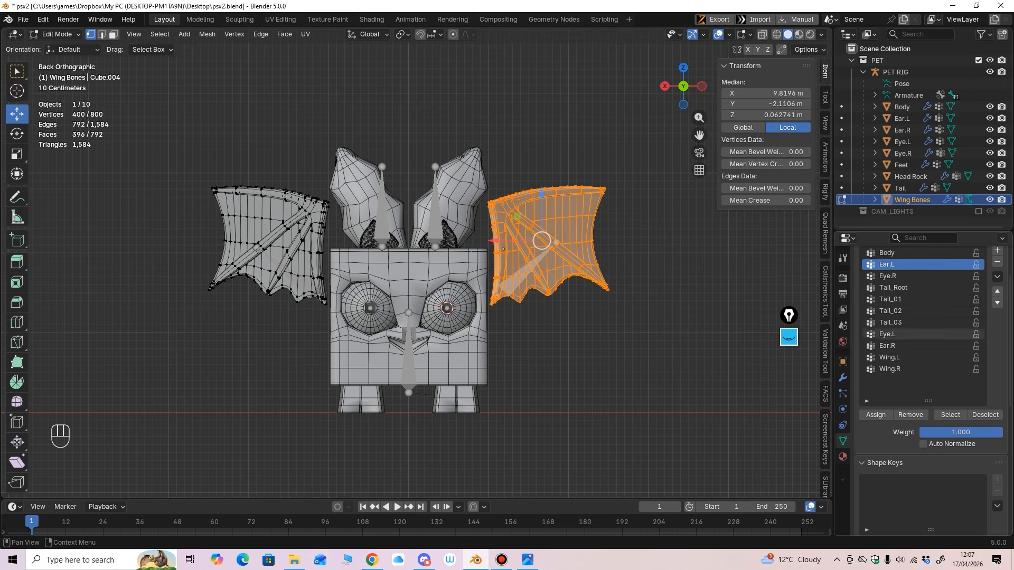
pyautogui.click(888, 275)
pyautogui.click(910, 415)
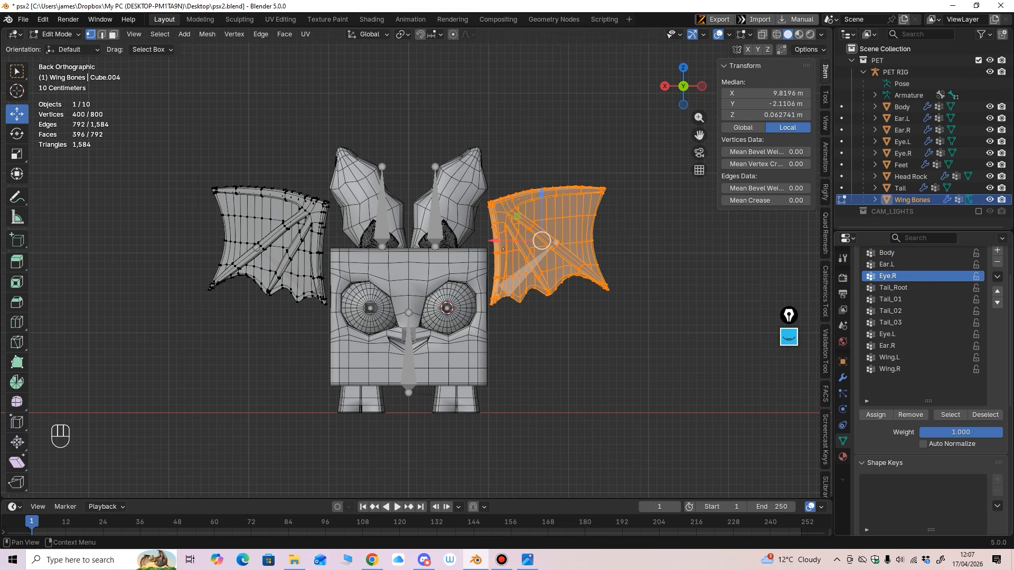
# Step: Remove the selected wing from the Tail_Root, Tail_01, Tail_02, Tail_03, Eye.L, Ear.R and Wing.R vertex groups
pyautogui.click(893, 288)
pyautogui.click(891, 299)
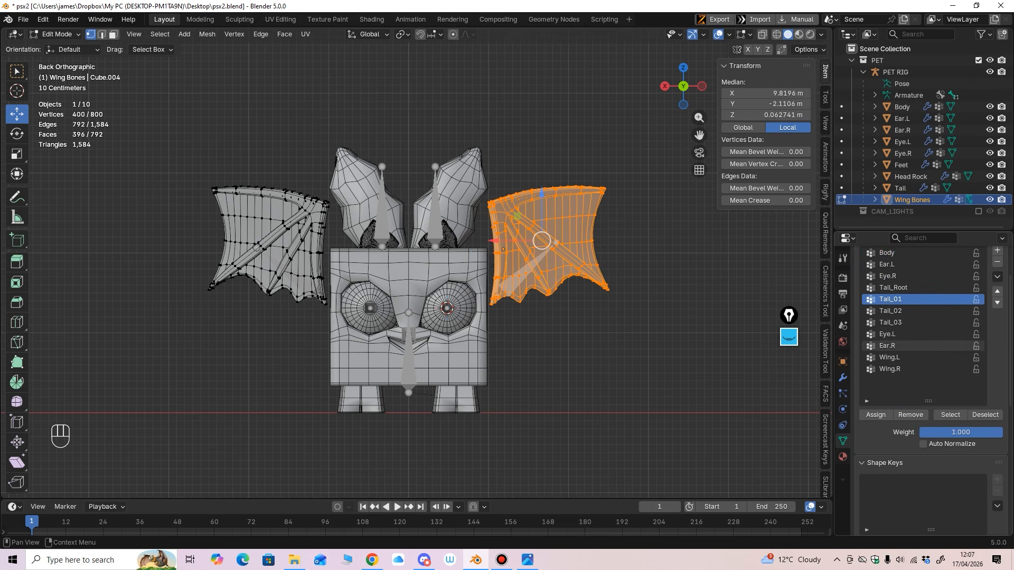
pyautogui.click(890, 311)
pyautogui.click(910, 414)
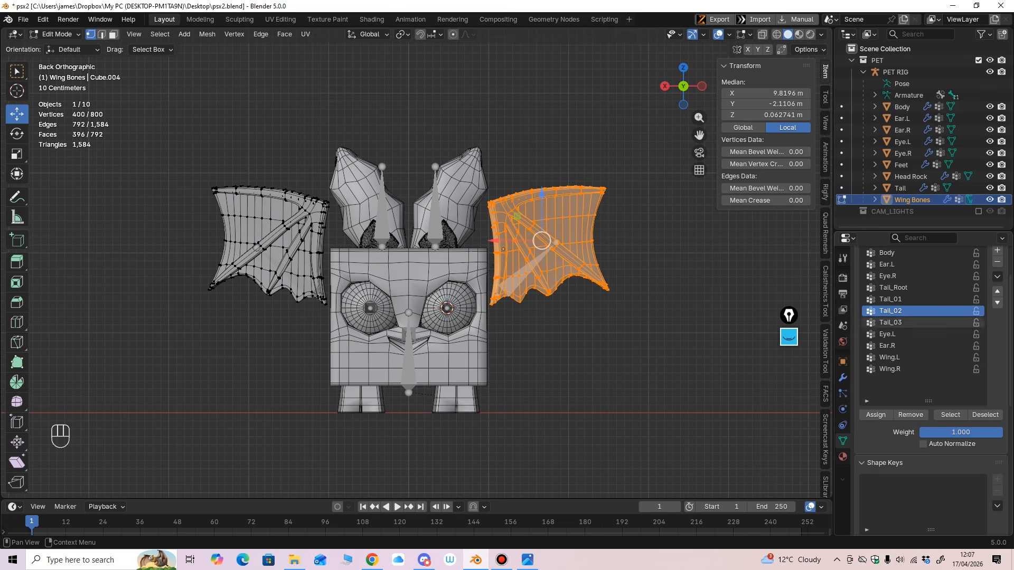
pyautogui.click(891, 323)
pyautogui.click(910, 415)
pyautogui.click(888, 334)
pyautogui.click(910, 414)
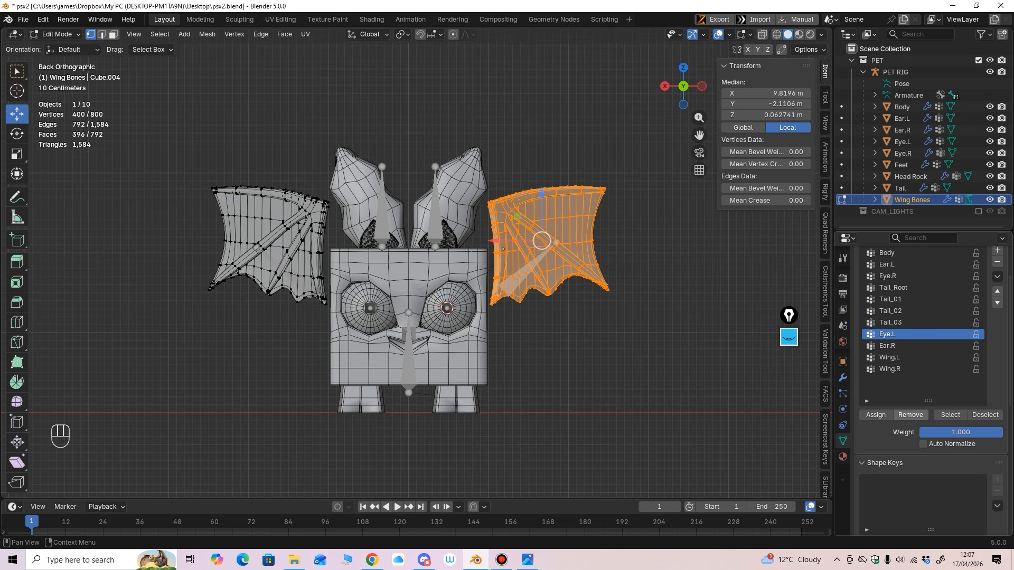
pyautogui.click(888, 345)
pyautogui.click(910, 414)
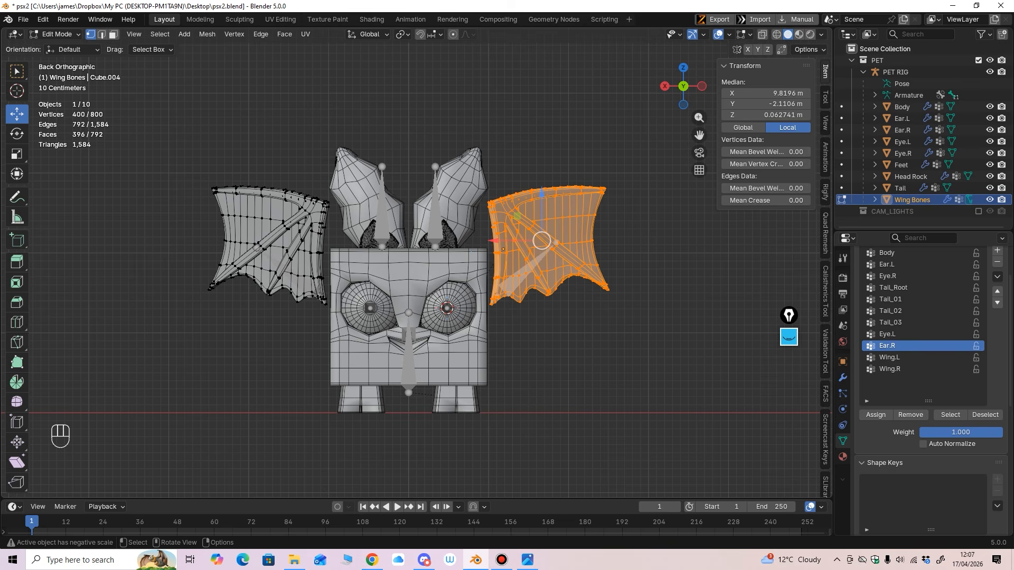
pyautogui.click(909, 369)
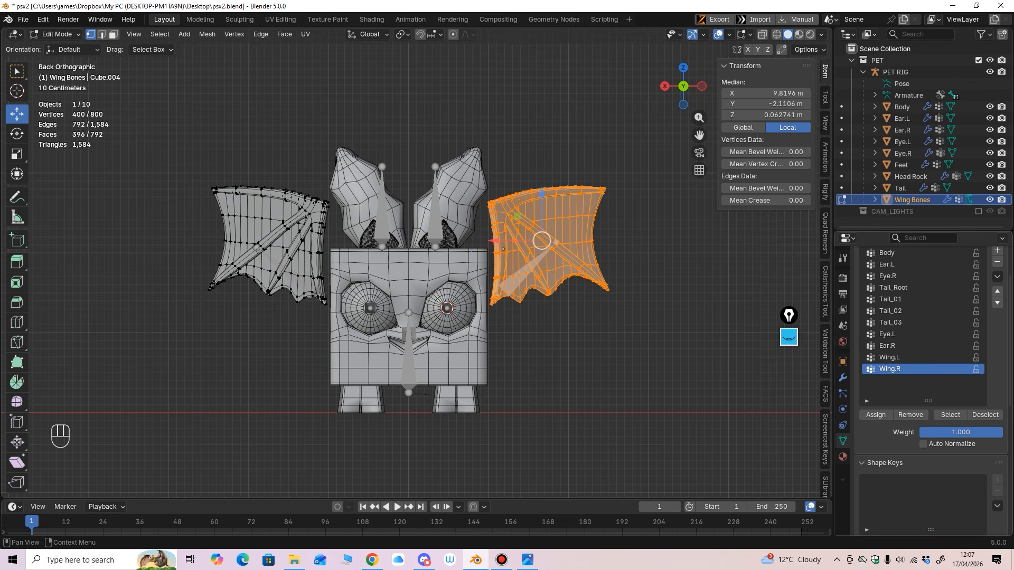
# Step: Select the entire opposite wing with its linked geometry and remove it from the Wing.L, Ear.R and Eye.L vertex groups
pyautogui.moveTo(195, 142); pyautogui.dragTo(335, 312)
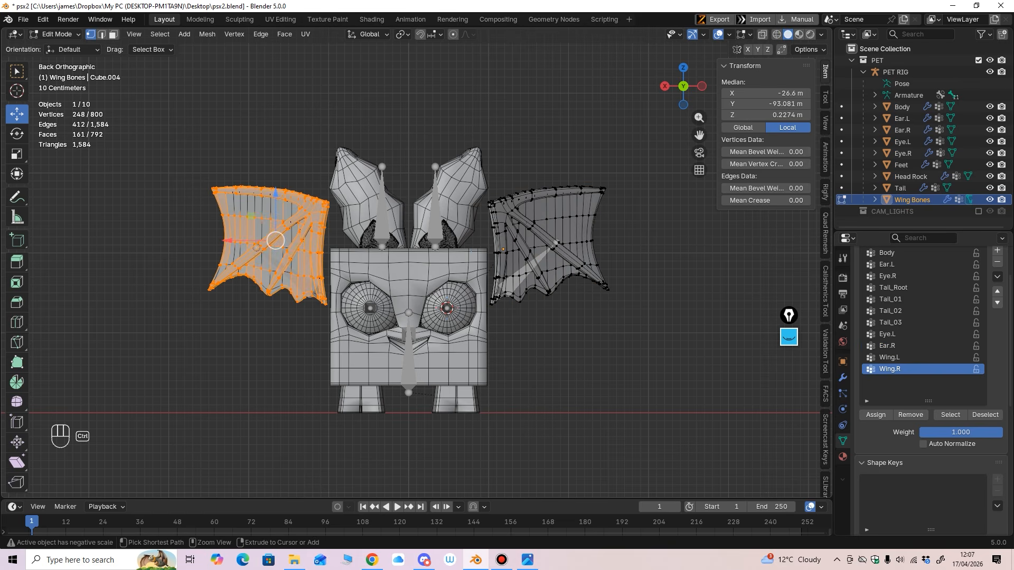
pyautogui.hotkey('ctrl', 'l')
pyautogui.hotkey('ctrl', 'l')
pyautogui.hotkey('ctrl', 'l')
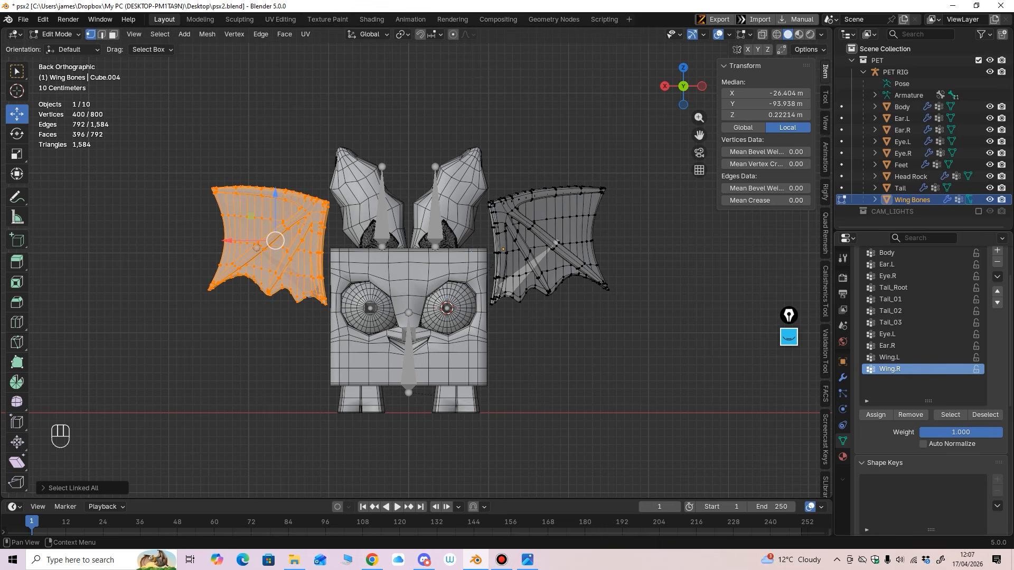
pyautogui.click(892, 357)
pyautogui.click(910, 414)
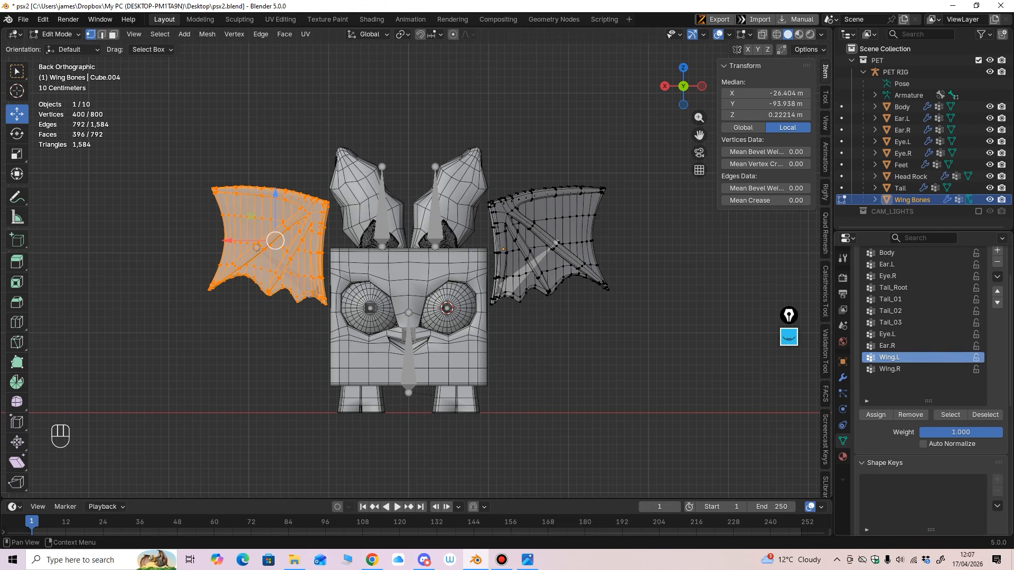
pyautogui.click(893, 346)
pyautogui.click(893, 334)
pyautogui.click(911, 414)
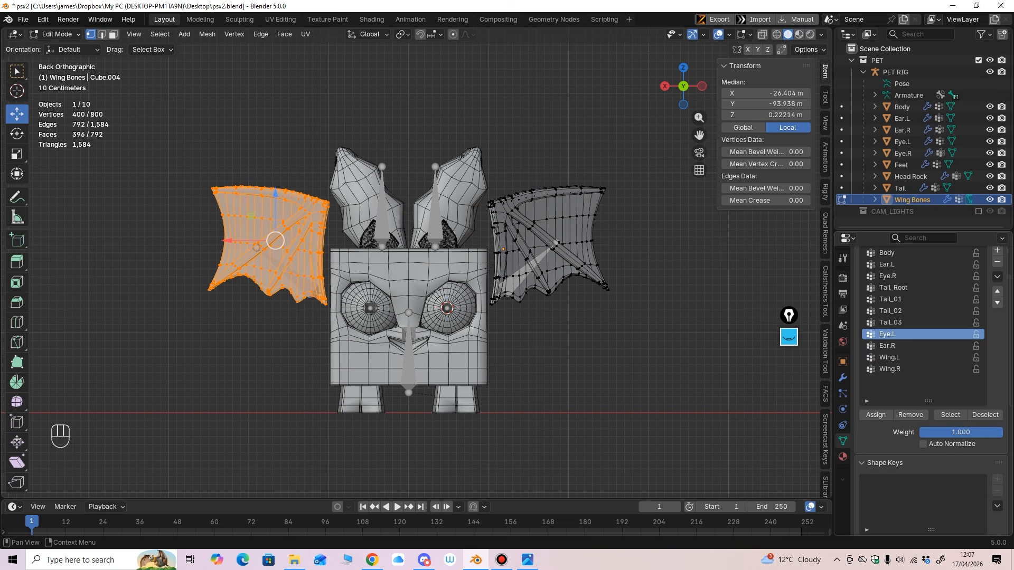
# Step: Remove this wing from the Tail_03, Tail_02, Tail_01, Tail_Root, Eye.R, Ear.L and Body groups and return to Object Mode
pyautogui.click(892, 322)
pyautogui.click(910, 415)
pyautogui.click(893, 311)
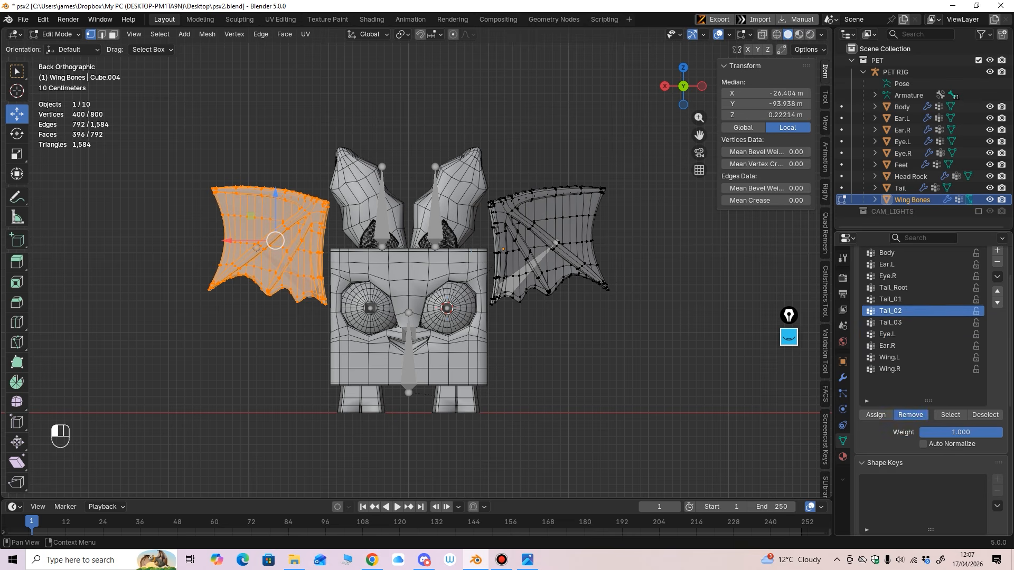
pyautogui.click(893, 299)
pyautogui.click(893, 287)
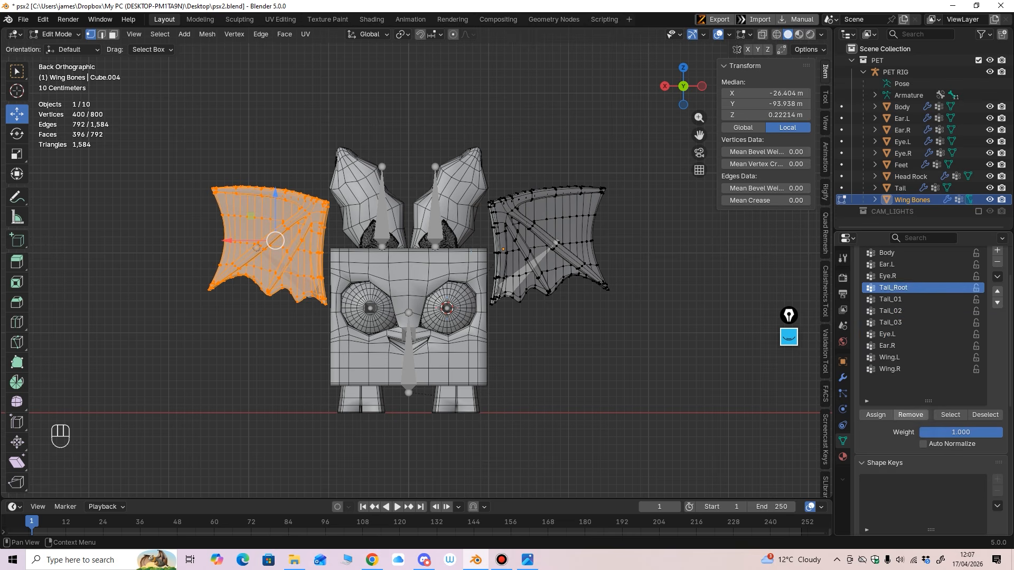
pyautogui.click(892, 276)
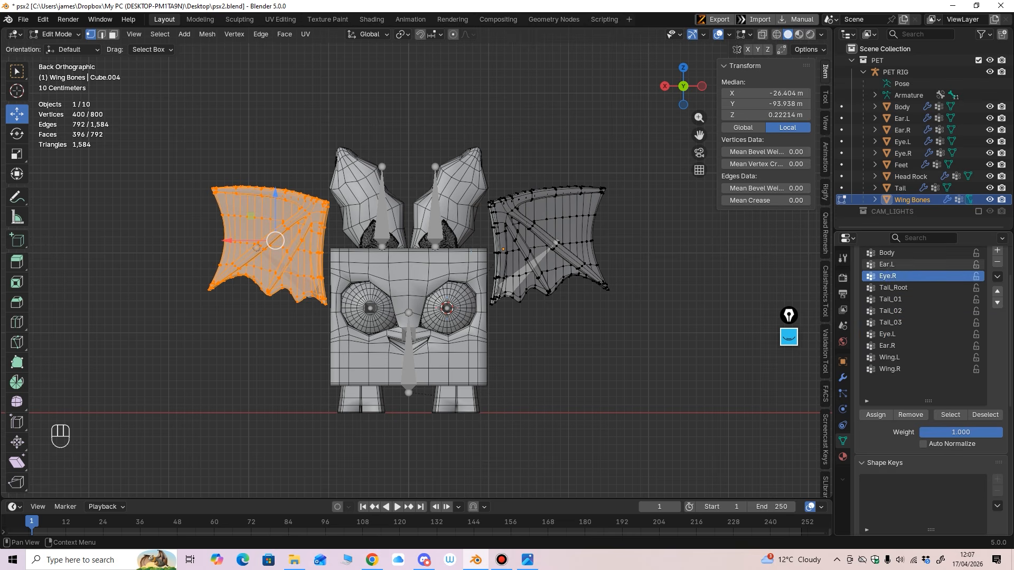
pyautogui.click(893, 264)
pyautogui.click(892, 253)
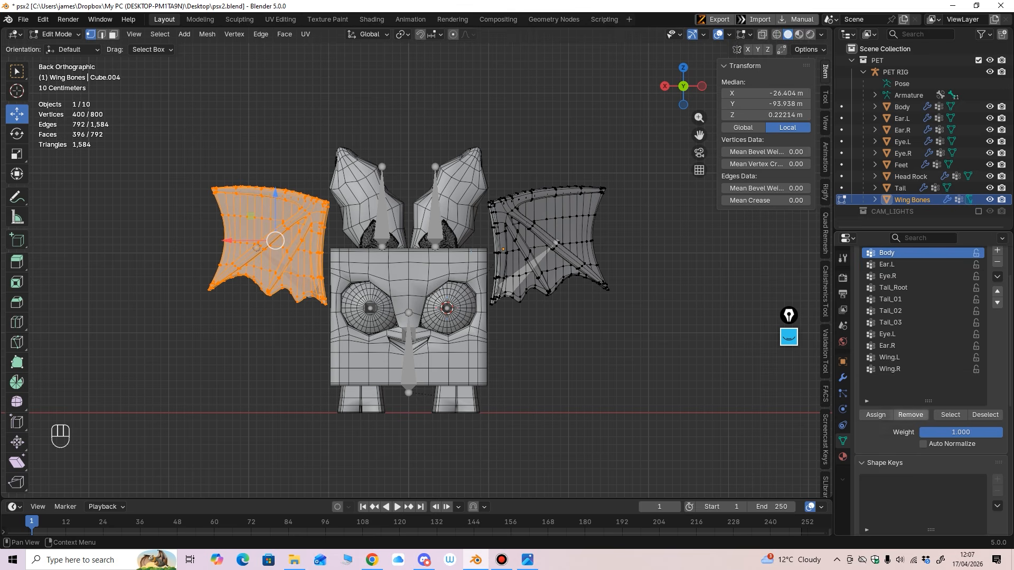
pyautogui.click(55, 34)
pyautogui.click(50, 47)
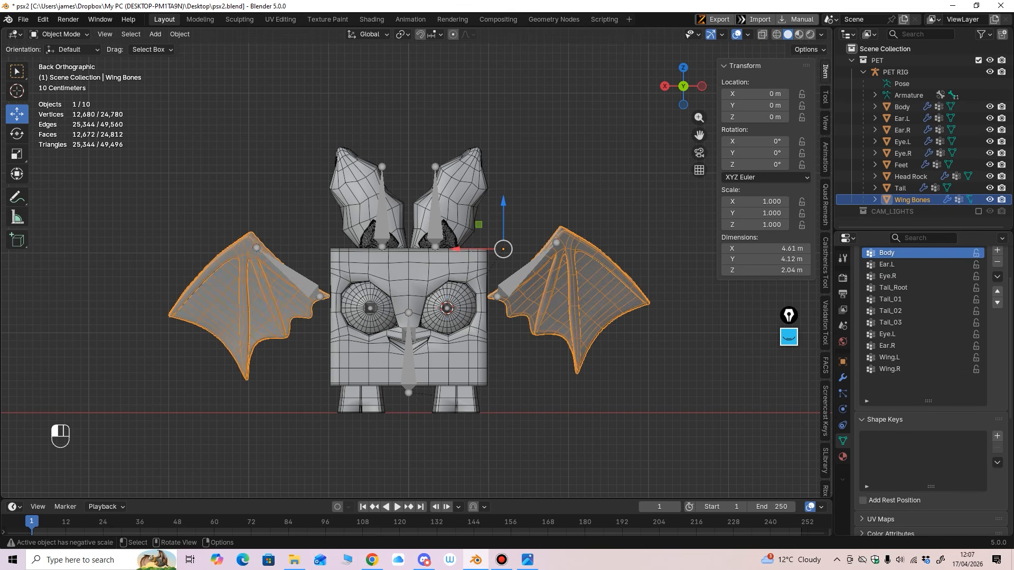
# Step: Put the PET RIG armature in Pose Mode, test-rotate the Wing.R bone and undo the rotation
pyautogui.click(952, 95)
pyautogui.click(55, 33)
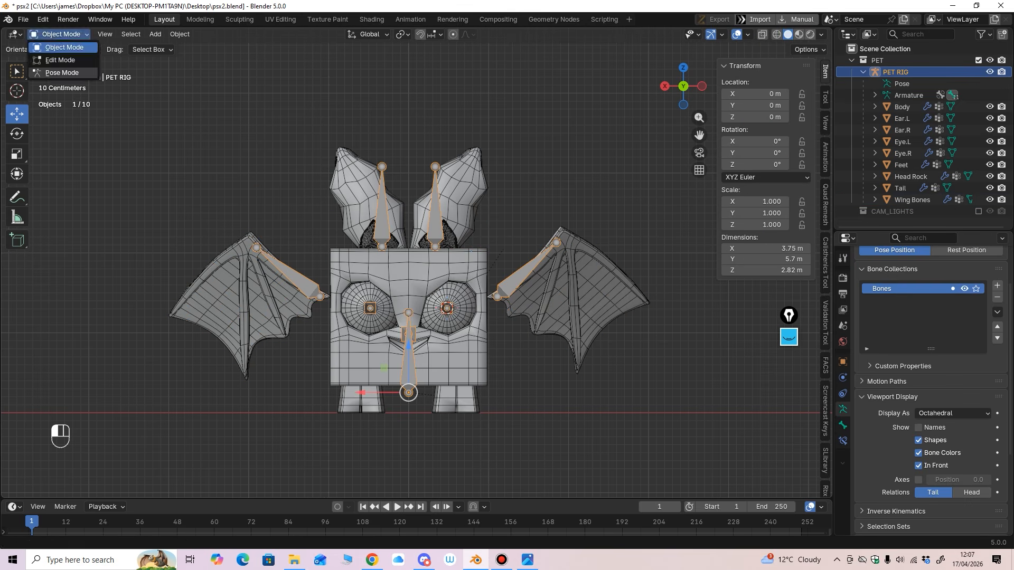
pyautogui.click(61, 72)
pyautogui.click(290, 272)
pyautogui.moveTo(355, 272); pyautogui.dragTo(363, 287)
pyautogui.hotkey('ctrl', 'z')
# Step: Test-rotate the Wing.L bone to check how its wing deforms, undoing each rotation
pyautogui.click(523, 271)
pyautogui.moveTo(520, 259)
pyautogui.mouseDown()
pyautogui.moveTo(494, 241)
pyautogui.moveTo(528, 250)
pyautogui.moveTo(510, 255)
pyautogui.mouseUp()
pyautogui.hotkey('ctrl', 'z')
pyautogui.moveTo(510, 256)
pyautogui.mouseDown(button='middle')
pyautogui.moveTo(395, 263)
pyautogui.moveTo(511, 263)
pyautogui.mouseUp(button='middle')
pyautogui.moveTo(522, 261); pyautogui.dragTo(527, 265)
pyautogui.hotkey('ctrl', 'z')
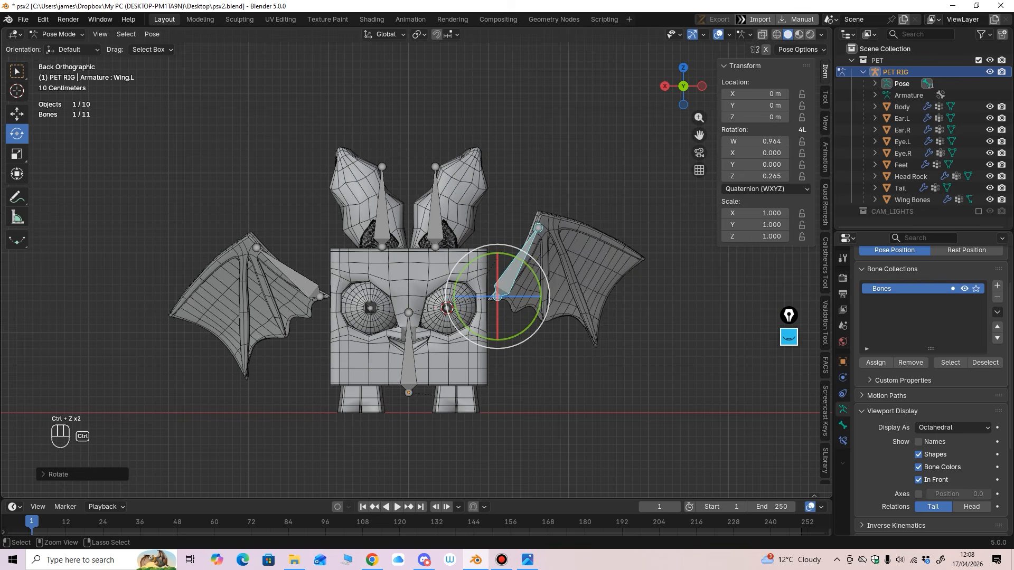
pyautogui.hotkey('ctrl', 'z')
# Step: Reset the wing bones' posed rotation, setting Z to 0 on Wing.L, and W to 1 and Z to 0 on Wing.R
pyautogui.press('Return')
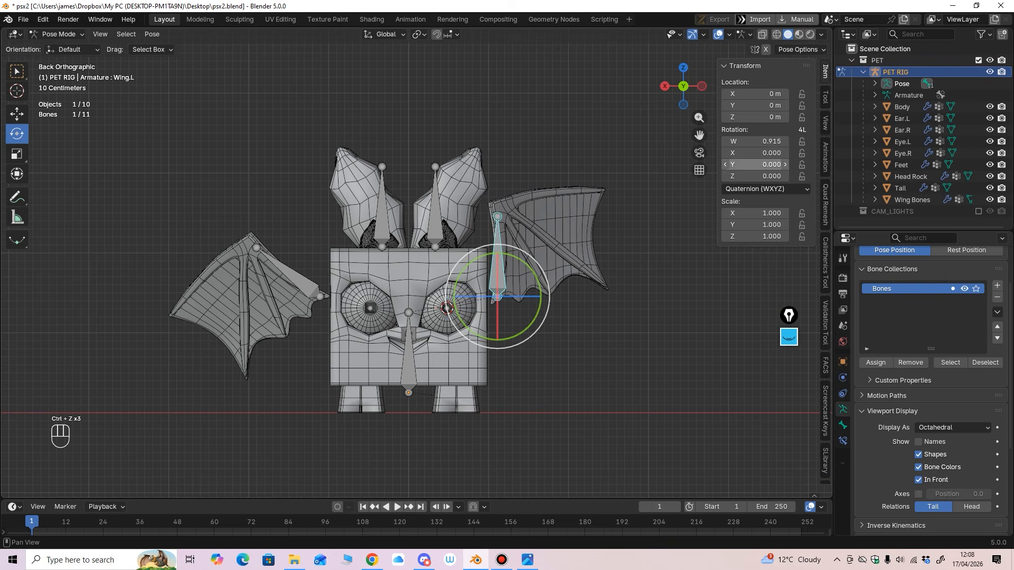
pyautogui.click(291, 273)
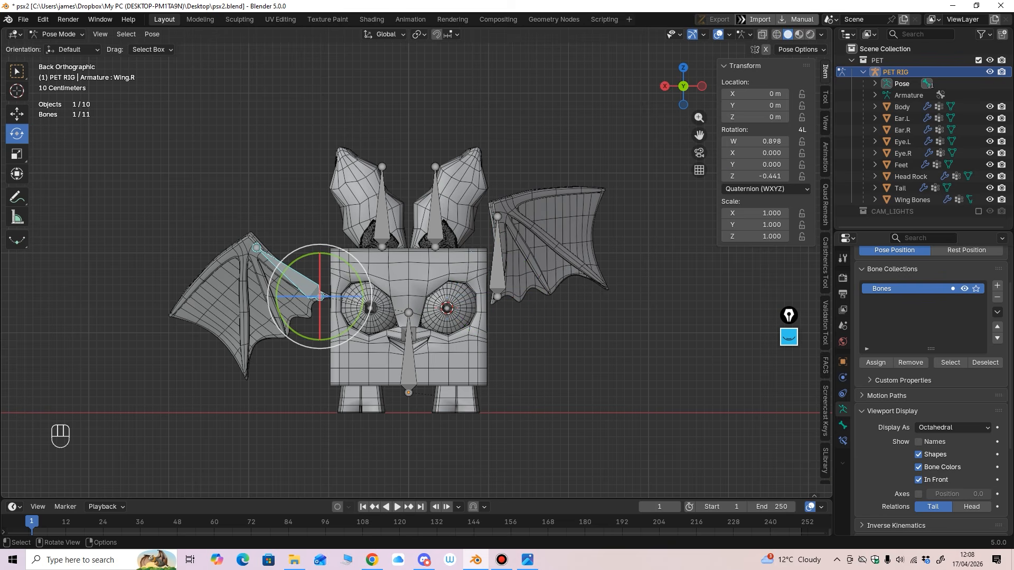
pyautogui.write('1')
pyautogui.press('Return')
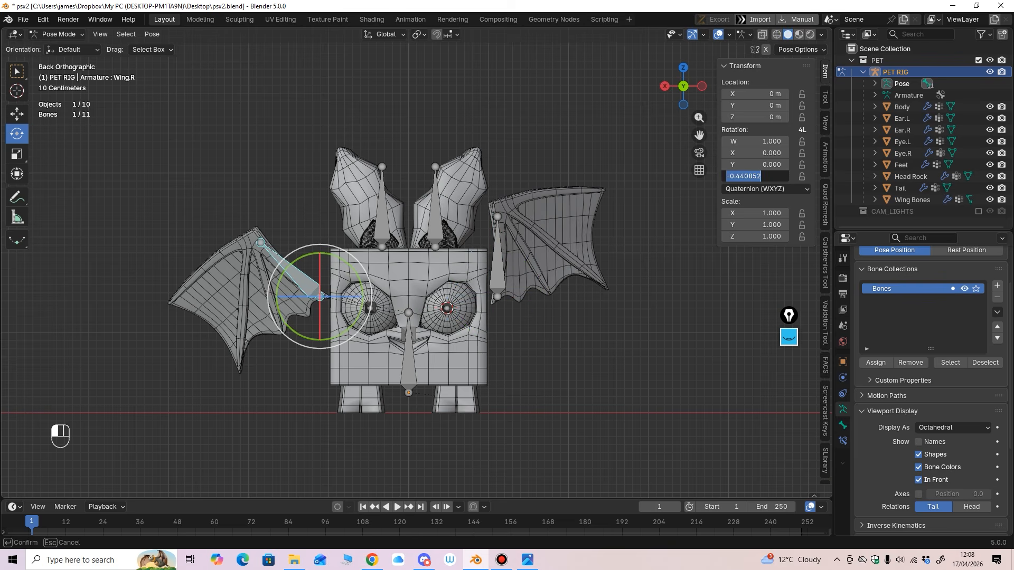
pyautogui.write('0')
pyautogui.press('Return')
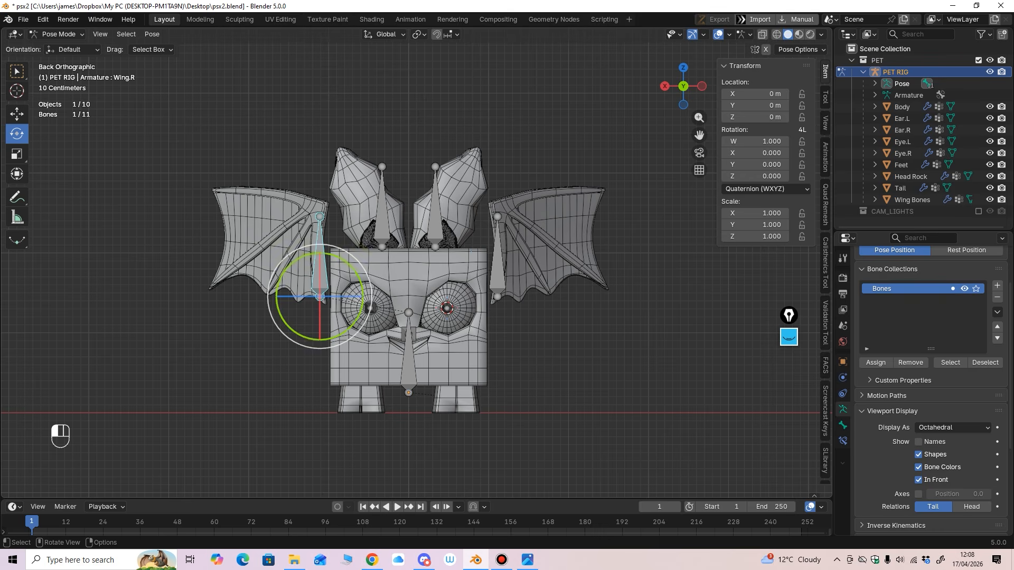
# Step: Undo the test rotations of the Wing.R bone, back to its reset pose
pyautogui.hotkey('ctrl', 'z')
pyautogui.hotkey('ctrl', 'z')
pyautogui.hotkey('ctrl', 'z')
pyautogui.hotkey('ctrl', 'z')
pyautogui.hotkey('ctrl', 'z')
pyautogui.hotkey('ctrl', 'z')
pyautogui.hotkey('ctrl', 'z')
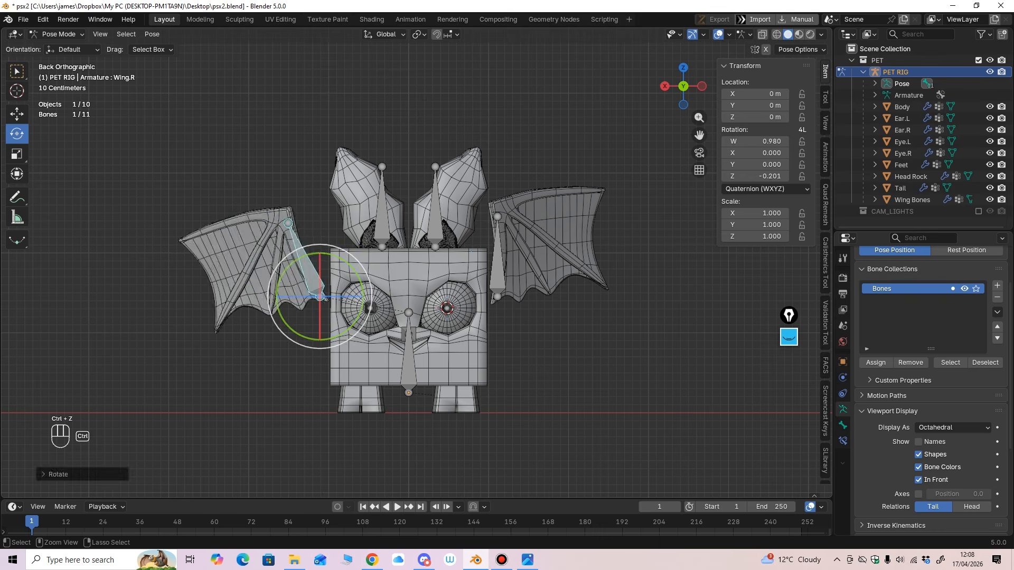
pyautogui.hotkey('ctrl', 'z')
pyautogui.moveTo(471, 251)
pyautogui.mouseDown(button='middle')
pyautogui.moveTo(306, 256)
pyautogui.moveTo(475, 248)
pyautogui.mouseUp(button='middle')
pyautogui.scroll(1, 475, 248)
# Step: Test-rotate the Wing.L and Wing.R bones from the reset pose and undo every rotation
pyautogui.click(519, 277)
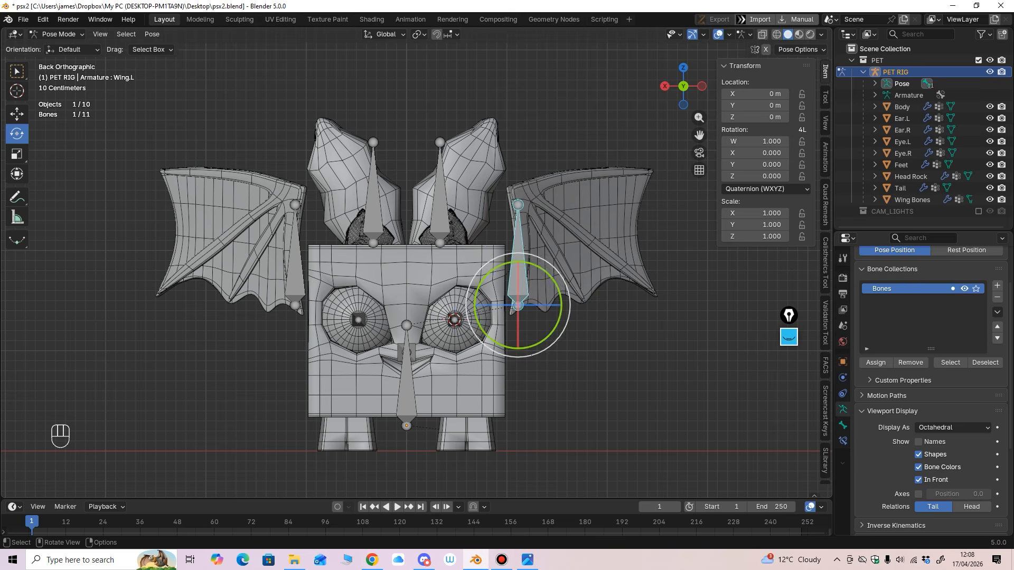
pyautogui.moveTo(546, 272); pyautogui.dragTo(557, 280)
pyautogui.hotkey('ctrl', 'z')
pyautogui.click(294, 267)
pyautogui.moveTo(324, 273); pyautogui.dragTo(312, 282)
pyautogui.hotkey('ctrl', 'z')
pyautogui.hotkey('ctrl', 'z')
pyautogui.moveTo(542, 270); pyautogui.dragTo(553, 281)
pyautogui.hotkey('ctrl', 'z')
pyautogui.moveTo(552, 282); pyautogui.dragTo(533, 291, button='middle')
pyautogui.hotkey('ctrl', 'z')
# Step: Set the transform orientation to Local, then test-rotate the Wing.L bone about its local Z axis and undo the rotations
pyautogui.click(384, 34)
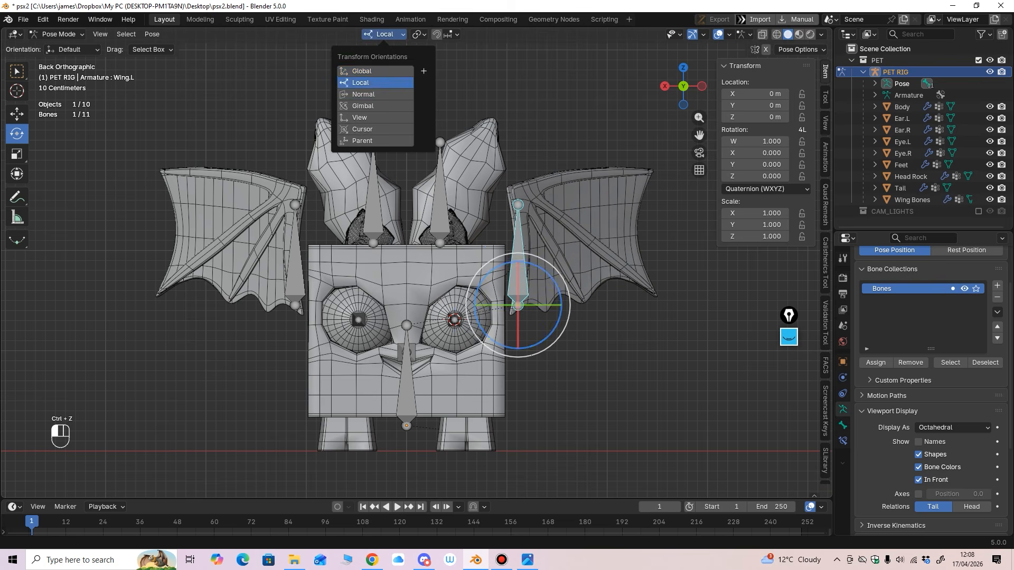
pyautogui.moveTo(549, 276); pyautogui.dragTo(554, 282)
pyautogui.hotkey('ctrl', 'z')
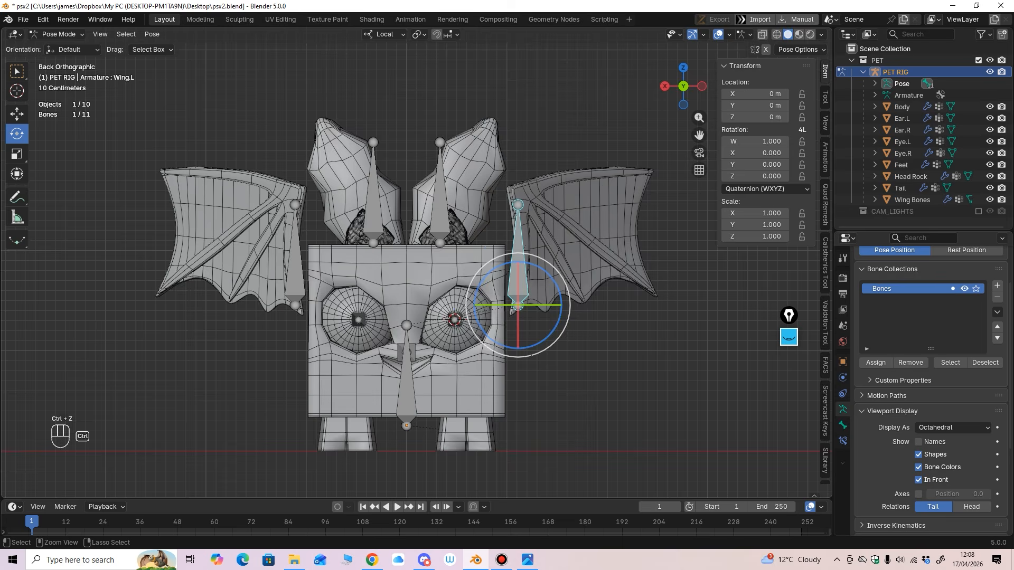
pyautogui.keyDown('ctrl'); pyautogui.moveTo(553, 282); pyautogui.dragTo(554, 312, button='middle'); pyautogui.keyUp('ctrl')
pyautogui.moveTo(535, 275); pyautogui.dragTo(539, 287)
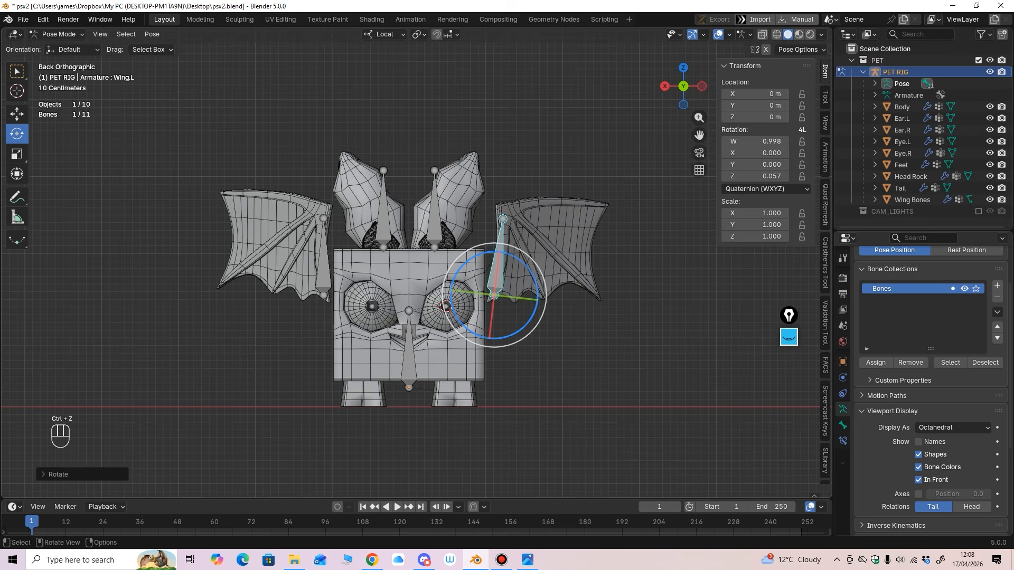
pyautogui.hotkey('ctrl', 'z')
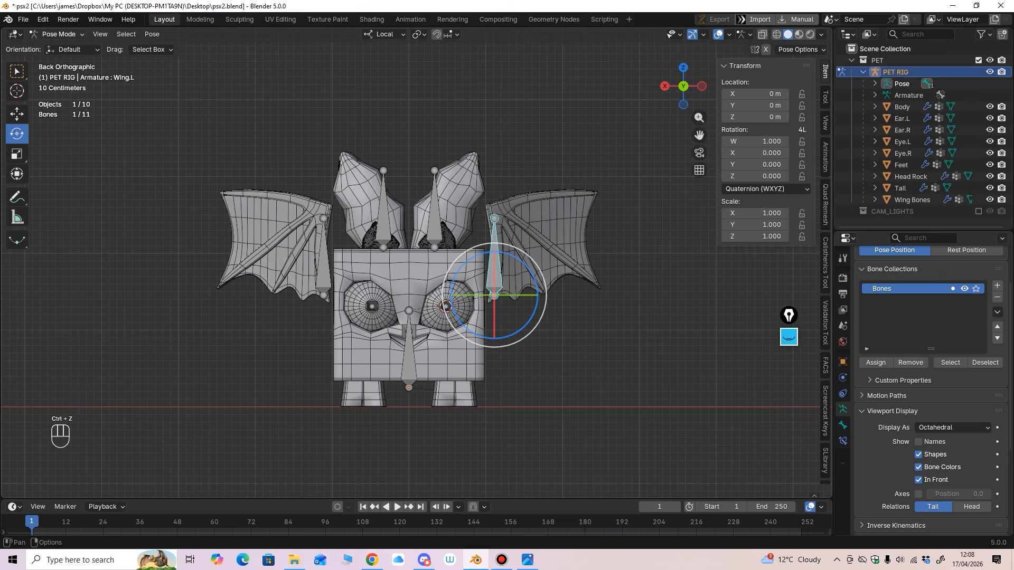
# Step: Leave Pose Mode, open the Wing Bones mesh in Edit Mode and select the entire Wing.L-side wing with its linked geometry
pyautogui.hotkey('ctrl', 'Tab')
pyautogui.scroll(2, 581, 174)
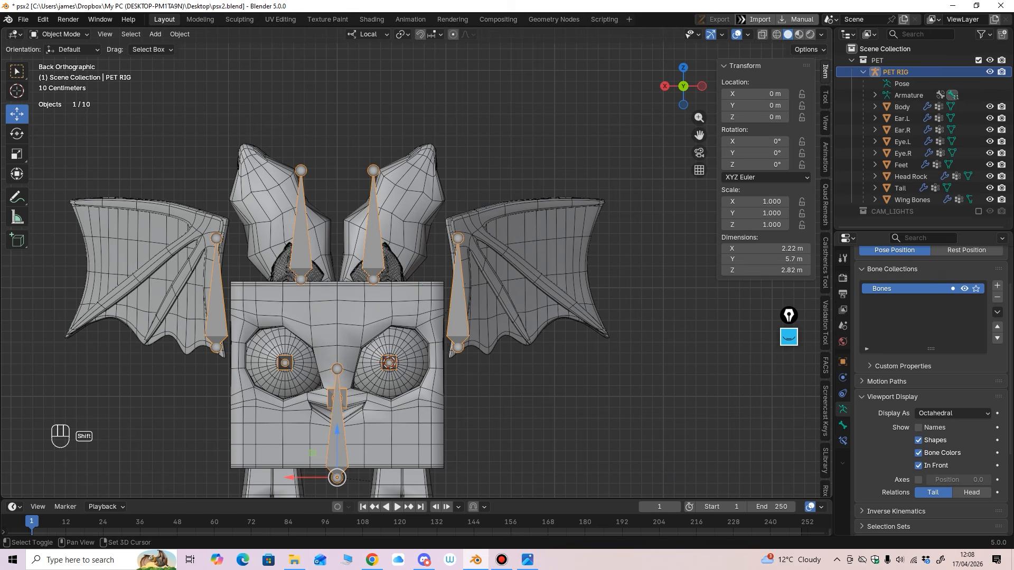
pyautogui.keyDown('shift'); pyautogui.click(534, 254); pyautogui.keyUp('shift')
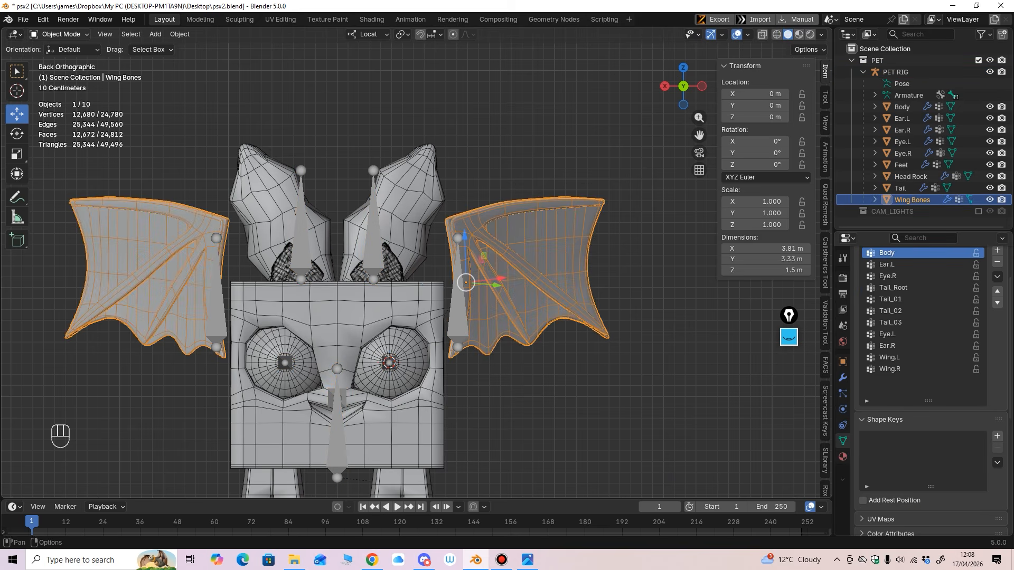
pyautogui.click(61, 34)
pyautogui.click(58, 59)
pyautogui.moveTo(645, 142); pyautogui.dragTo(441, 366)
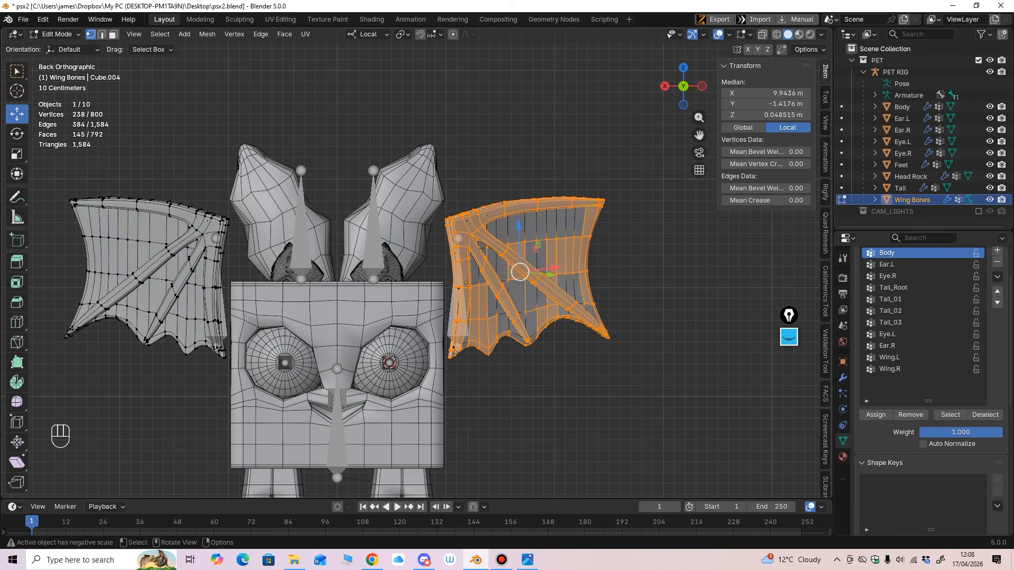
pyautogui.hotkey('ctrl', 'l')
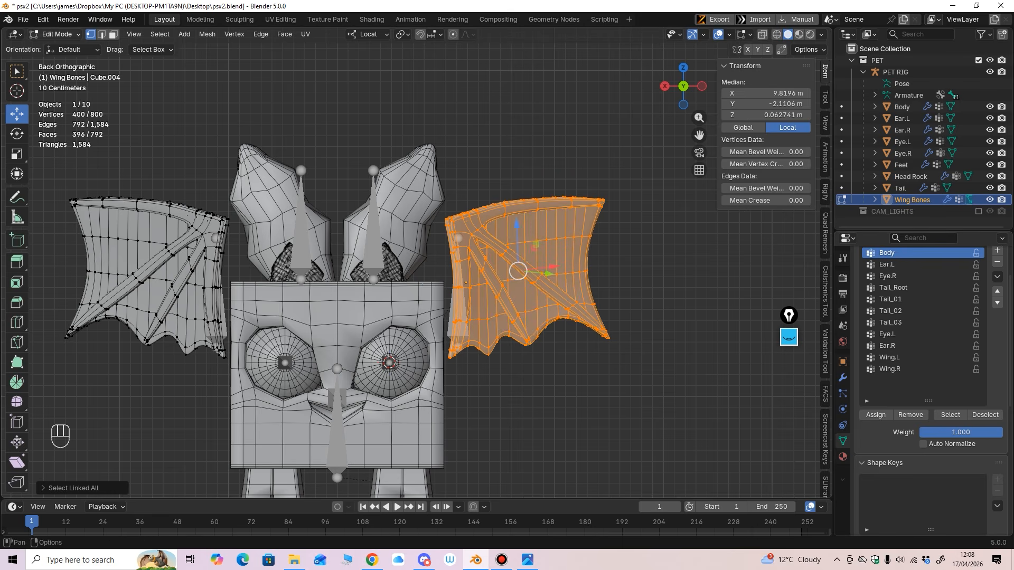
# Step: Leave Edit Mode on the wing mesh, select the PET RIG armature and switch it to Pose Mode
pyautogui.click(55, 34)
pyautogui.click(59, 47)
pyautogui.scroll(-2, 416, 264)
pyautogui.click(581, 158)
pyautogui.moveTo(529, 264); pyautogui.dragTo(415, 266, button='middle')
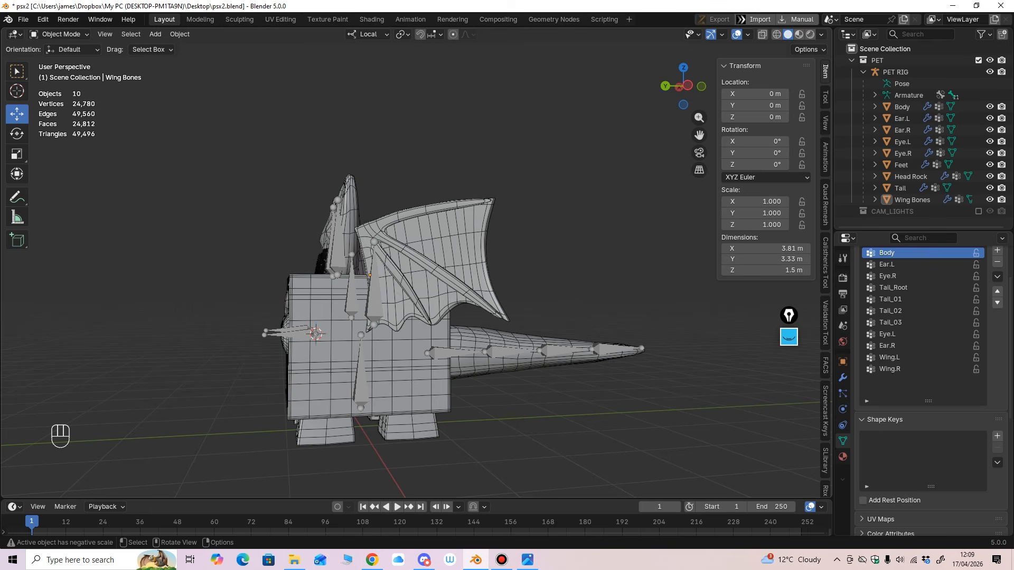
pyautogui.moveTo(414, 266); pyautogui.dragTo(323, 266, button='middle')
pyautogui.click(366, 364)
pyautogui.moveTo(367, 364); pyautogui.dragTo(333, 370, button='middle')
pyautogui.keyDown('ctrl'); pyautogui.moveTo(333, 370); pyautogui.dragTo(333, 383, button='middle'); pyautogui.keyUp('ctrl')
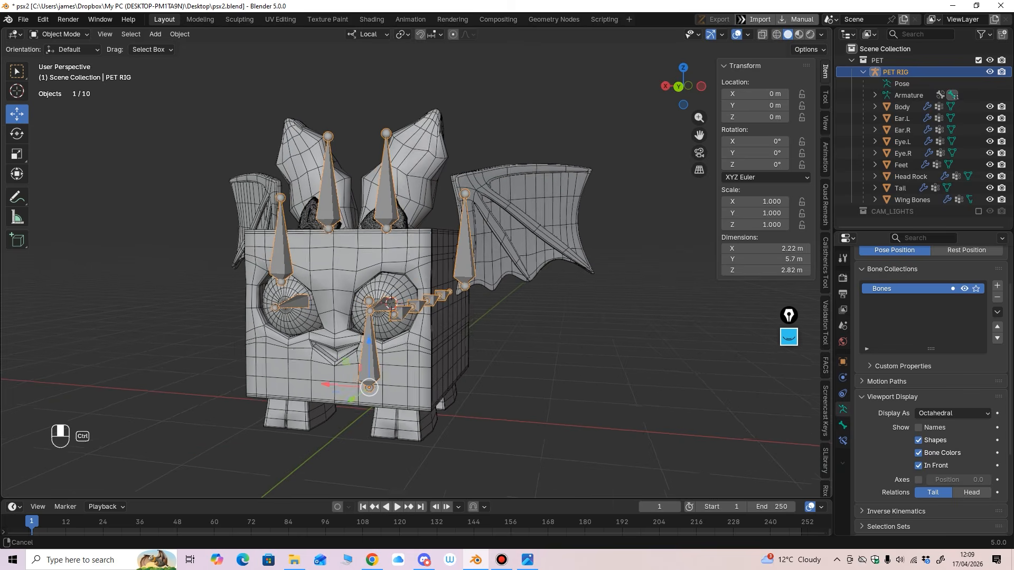
pyautogui.press('ctrl+KP_1')
pyautogui.click(58, 33)
pyautogui.click(50, 74)
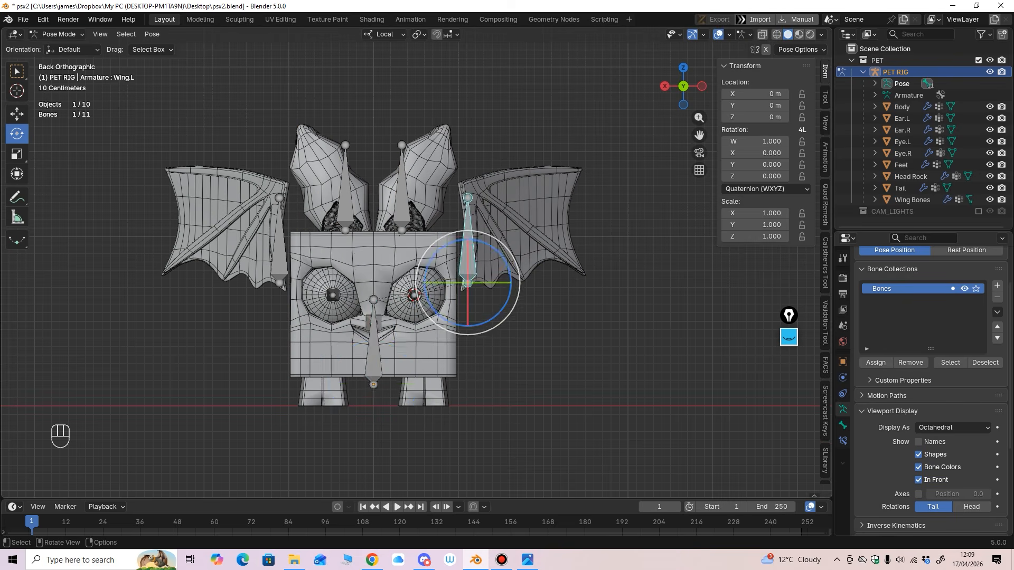
# Step: Test-move the Body bone with the Move tool and undo every move
pyautogui.click(373, 349)
pyautogui.click(16, 114)
pyautogui.keyDown('shift'); pyautogui.moveTo(373, 296); pyautogui.dragTo(435, 298, button='middle'); pyautogui.keyUp('shift')
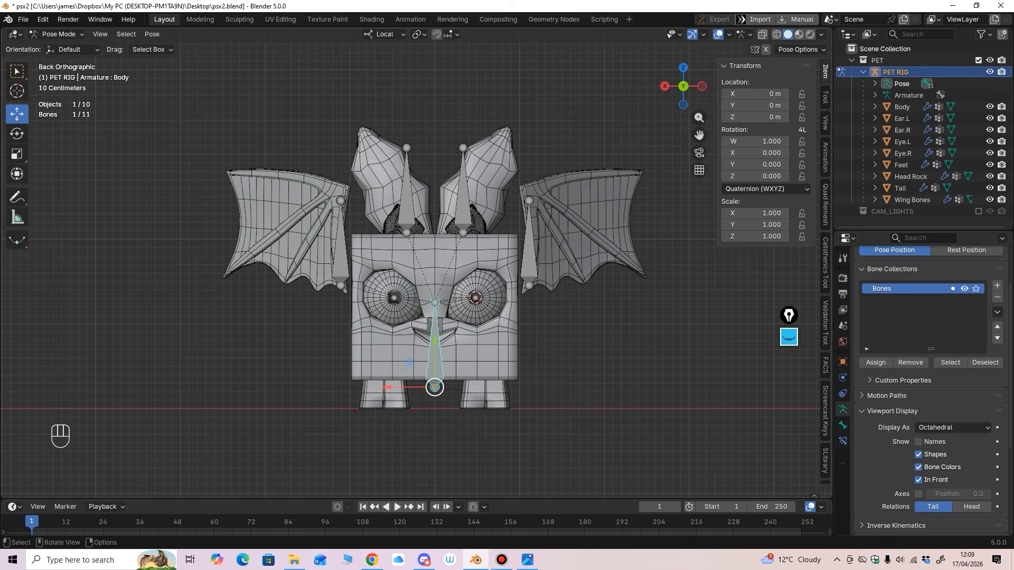
pyautogui.moveTo(435, 388); pyautogui.dragTo(434, 230)
pyautogui.hotkey('ctrl', 'z')
pyautogui.hotkey('ctrl', 'z')
pyautogui.moveTo(434, 231); pyautogui.dragTo(425, 229, button='middle')
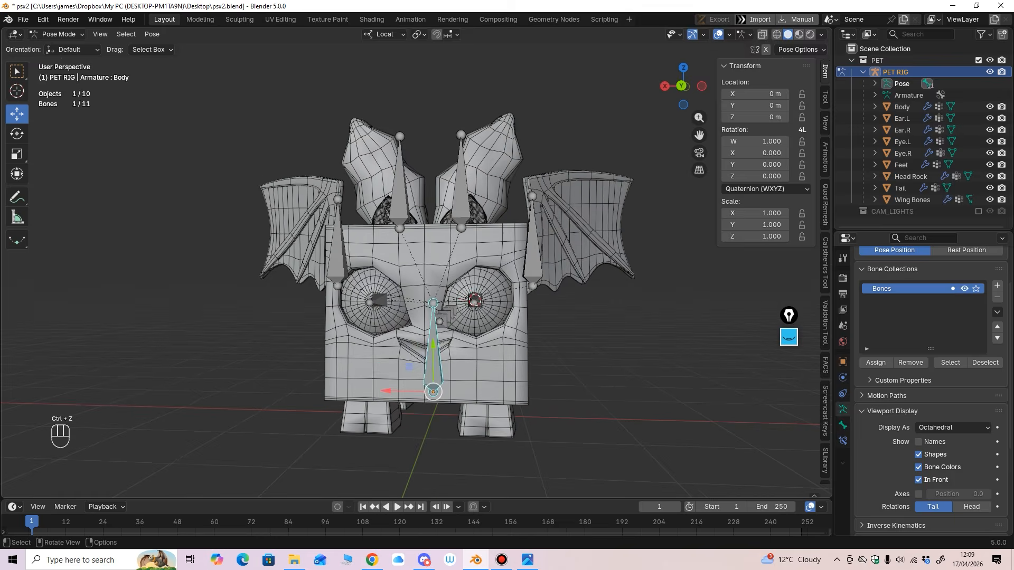
pyautogui.moveTo(433, 392); pyautogui.dragTo(407, 391)
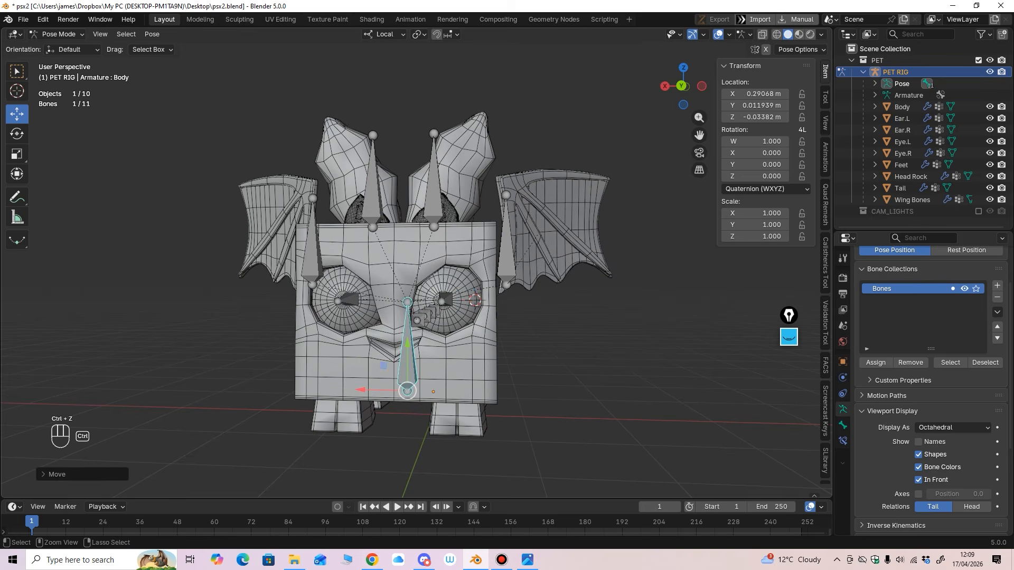
pyautogui.hotkey('ctrl', 'z')
# Step: Test-rotate the Ear.L bone from the back and side with X-axis mirroring, undoing every rotation
pyautogui.moveTo(407, 390); pyautogui.dragTo(435, 391, button='middle')
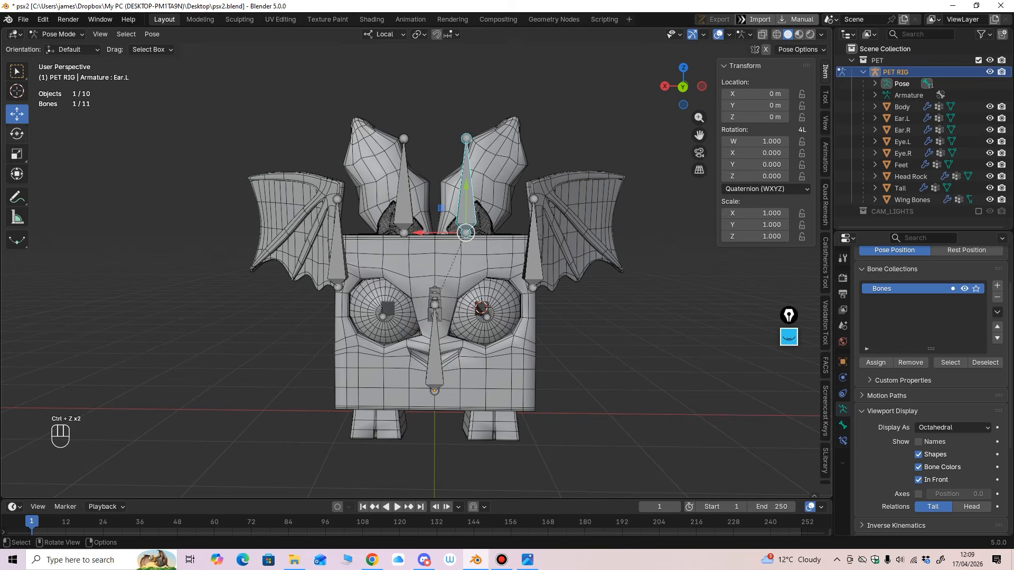
pyautogui.hotkey('shift', 'space')
pyautogui.press('r')
pyautogui.keyDown('alt'); pyautogui.moveTo(435, 232); pyautogui.dragTo(438, 288, button='middle'); pyautogui.keyUp('alt')
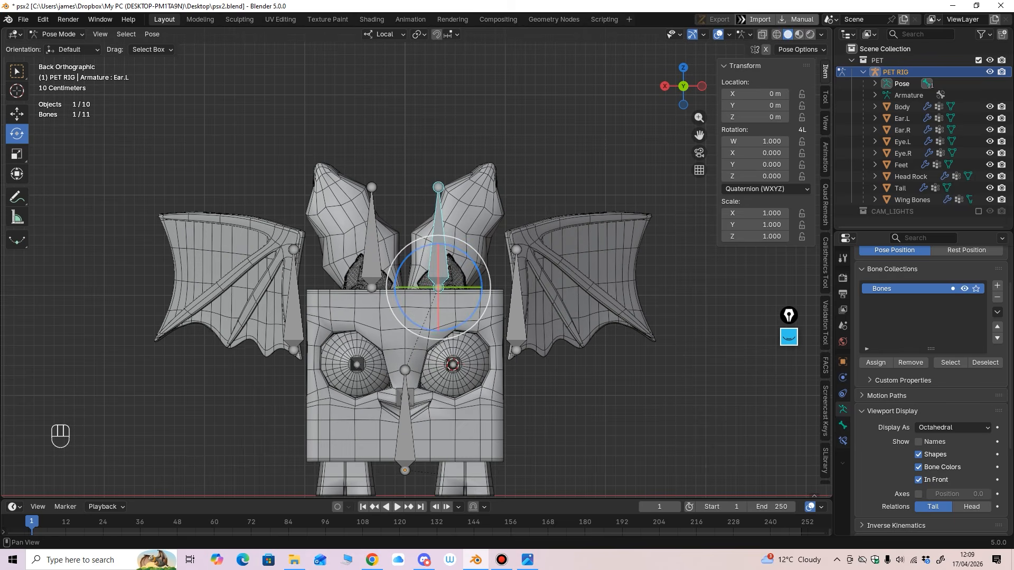
pyautogui.moveTo(473, 252); pyautogui.dragTo(475, 261)
pyautogui.moveTo(474, 261); pyautogui.dragTo(471, 272, button='middle')
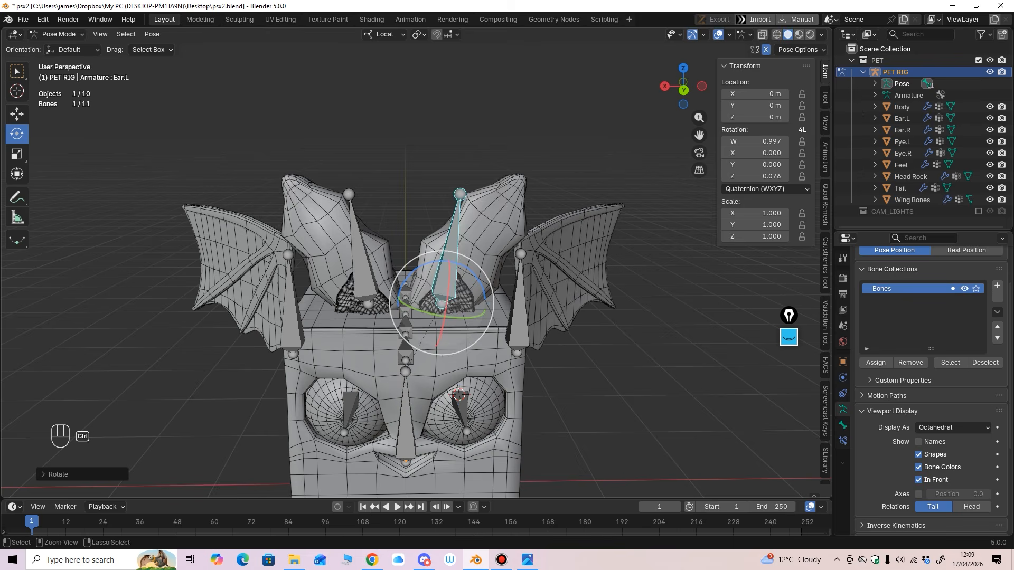
pyautogui.hotkey('ctrl', 'z')
pyautogui.moveTo(472, 272); pyautogui.dragTo(473, 273)
pyautogui.hotkey('ctrl', 'z')
pyautogui.moveTo(474, 273); pyautogui.dragTo(348, 264, button='middle')
pyautogui.moveTo(331, 257); pyautogui.dragTo(336, 253)
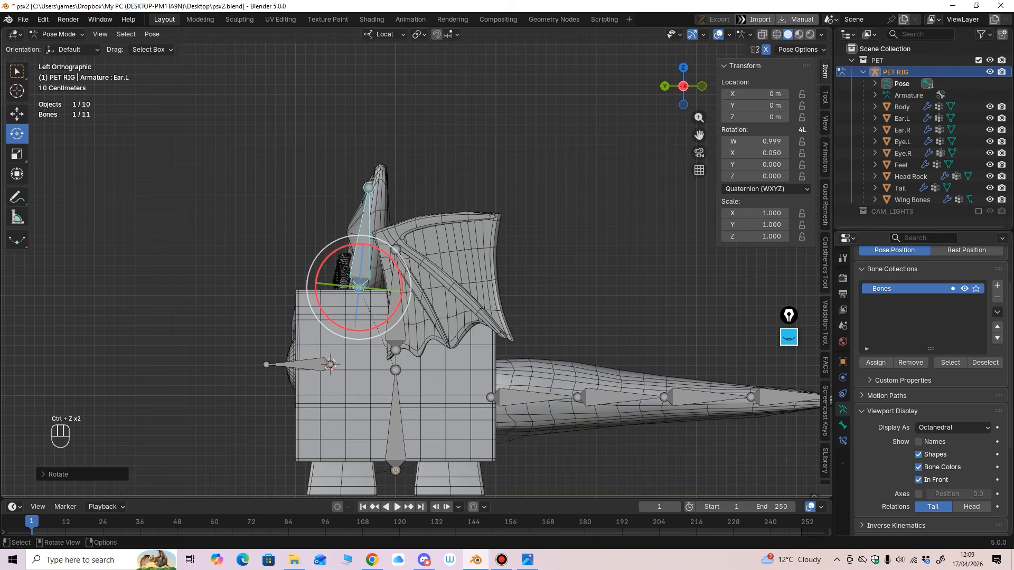
pyautogui.hotkey('ctrl', 'z')
# Step: Test-rotate the Wing.L bone about several axes with X-axis mirroring and undo the rotations
pyautogui.moveTo(336, 253); pyautogui.dragTo(465, 266, button='middle')
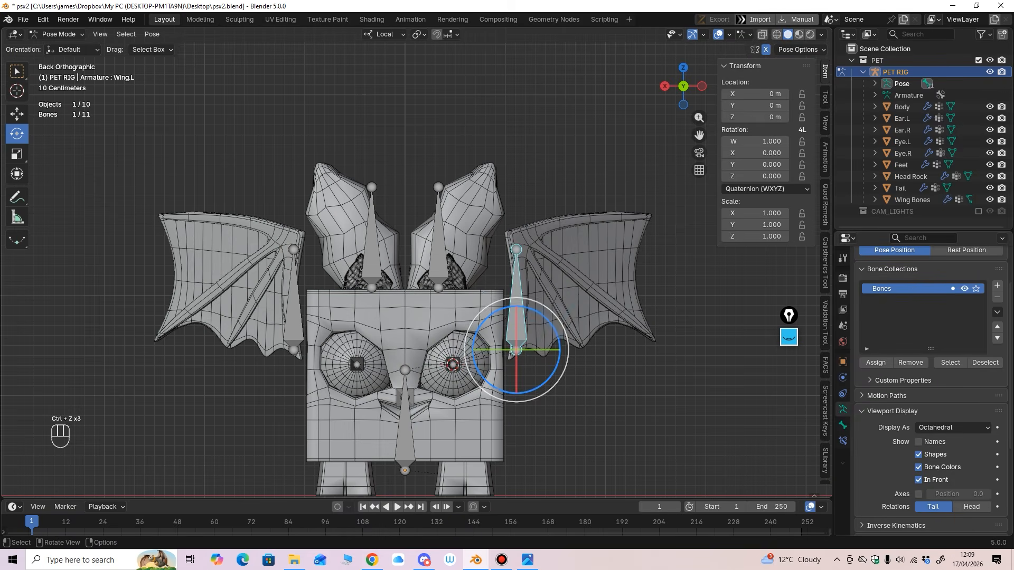
pyautogui.moveTo(545, 318); pyautogui.dragTo(554, 333)
pyautogui.hotkey('ctrl', 'z')
pyautogui.keyDown('ctrl'); pyautogui.moveTo(554, 334); pyautogui.dragTo(412, 325, button='middle'); pyautogui.keyUp('ctrl')
pyautogui.moveTo(397, 320); pyautogui.dragTo(387, 350)
pyautogui.moveTo(396, 346); pyautogui.dragTo(528, 351, button='middle')
pyautogui.moveTo(533, 357); pyautogui.dragTo(522, 357)
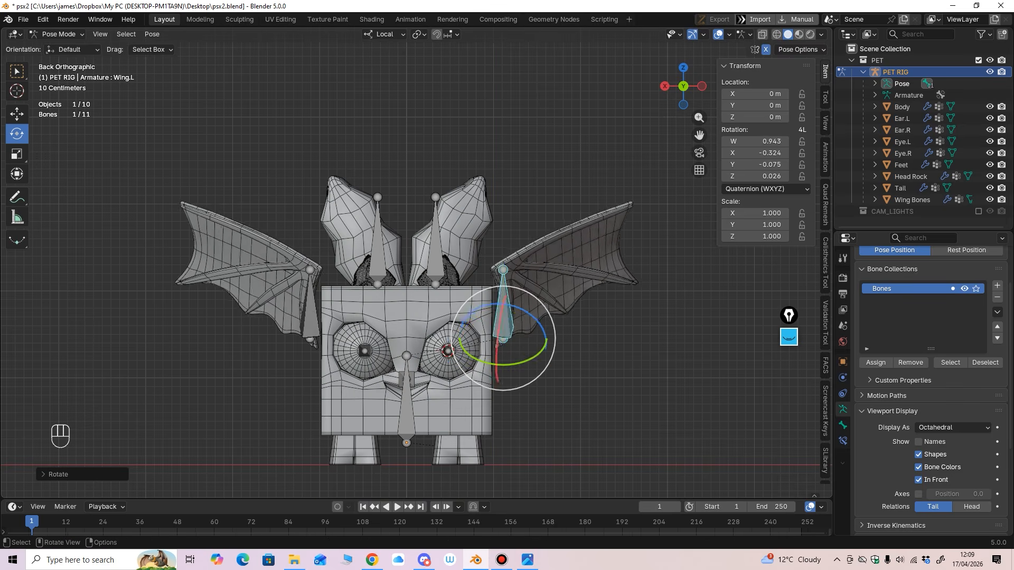
pyautogui.hotkey('ctrl', 'z')
pyautogui.hotkey('ctrl', 'z')
# Step: Test the Eye.R bone with a free rotation and try the Body bone, undoing each change
pyautogui.moveTo(522, 357); pyautogui.dragTo(508, 353, button='middle')
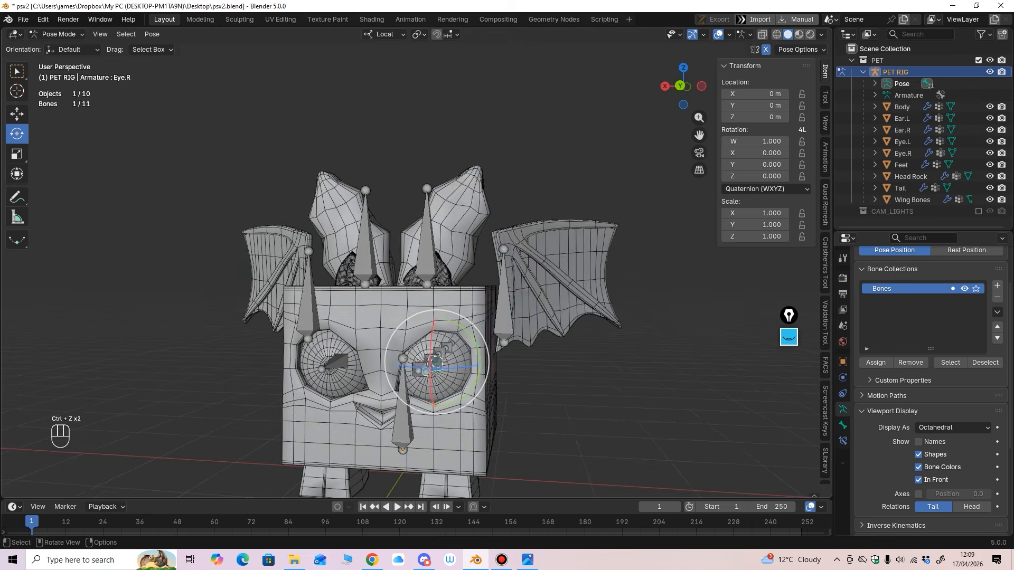
pyautogui.keyDown('alt'); pyautogui.moveTo(514, 300); pyautogui.dragTo(535, 302, button='middle'); pyautogui.keyUp('alt')
pyautogui.moveTo(475, 376); pyautogui.dragTo(480, 377)
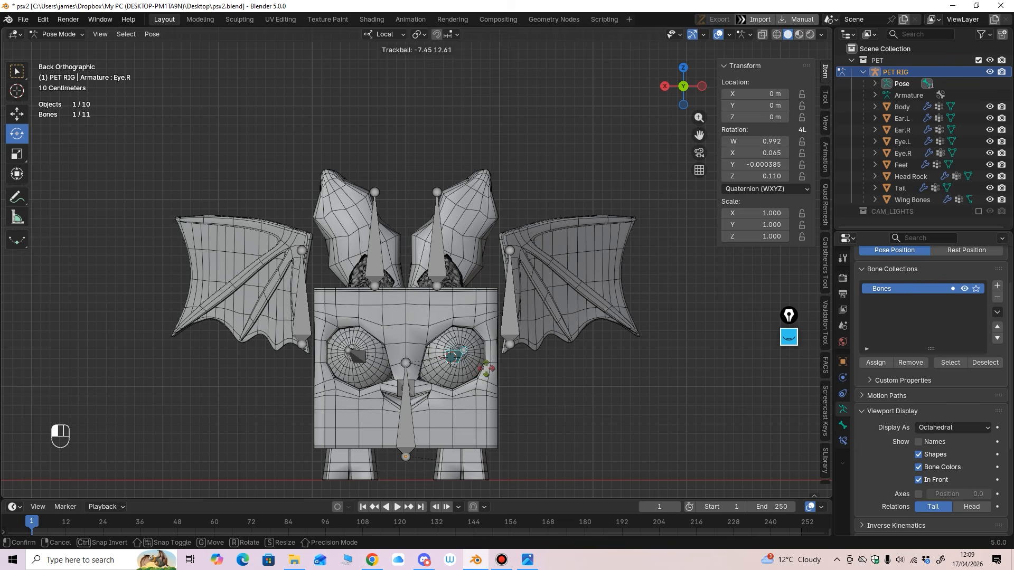
pyautogui.moveTo(476, 372); pyautogui.dragTo(475, 372)
pyautogui.hotkey('ctrl', 'z')
pyautogui.moveTo(472, 374); pyautogui.dragTo(405, 387, button='middle')
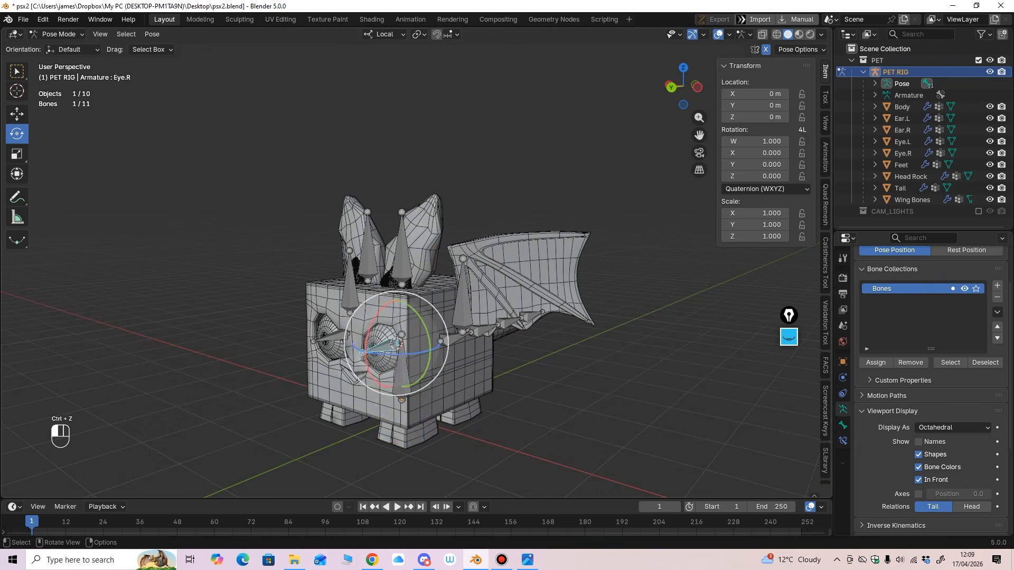
pyautogui.click(403, 388)
pyautogui.moveTo(403, 388)
pyautogui.mouseDown()
pyautogui.moveTo(403, 399)
pyautogui.moveTo(391, 391)
pyautogui.mouseUp()
pyautogui.hotkey('ctrl', 'z')
# Step: Test-rotate the bone at the base of the tail and undo the rotation
pyautogui.click(452, 336)
pyautogui.moveTo(452, 336); pyautogui.dragTo(338, 386, button='middle')
pyautogui.moveTo(338, 387); pyautogui.dragTo(322, 417, button='middle')
pyautogui.moveTo(425, 357); pyautogui.dragTo(425, 389)
pyautogui.hotkey('ctrl', 'z')
# Step: Bend the tail sideways by rotating Tail_01, Tail_02 and Tail_03 in turn about their local Z axes
pyautogui.click(476, 340)
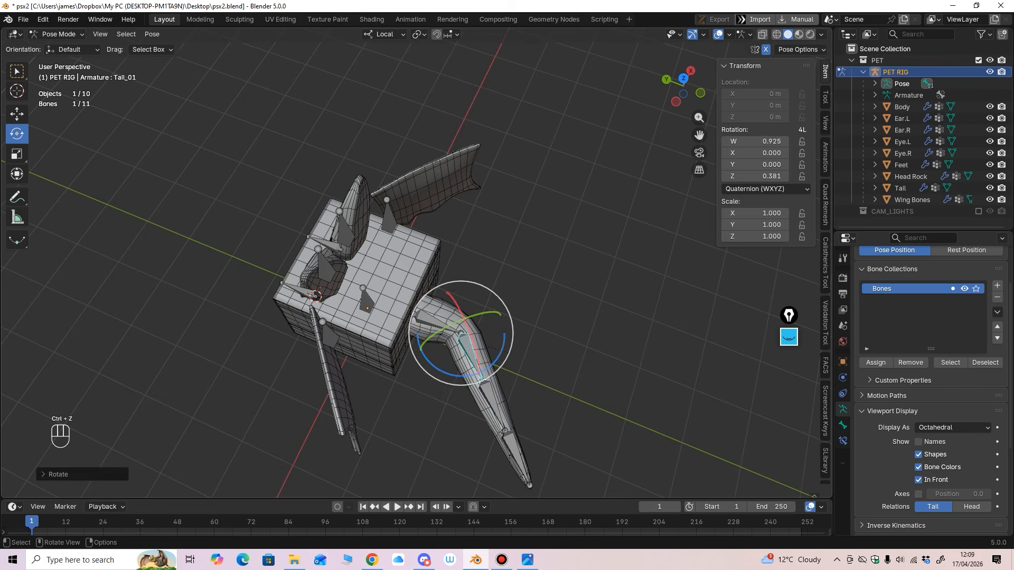
pyautogui.moveTo(470, 425); pyautogui.dragTo(435, 411)
pyautogui.keyDown('shift'); pyautogui.moveTo(457, 494); pyautogui.dragTo(468, 454, button='middle'); pyautogui.keyUp('shift')
pyautogui.scroll(1, 468, 454)
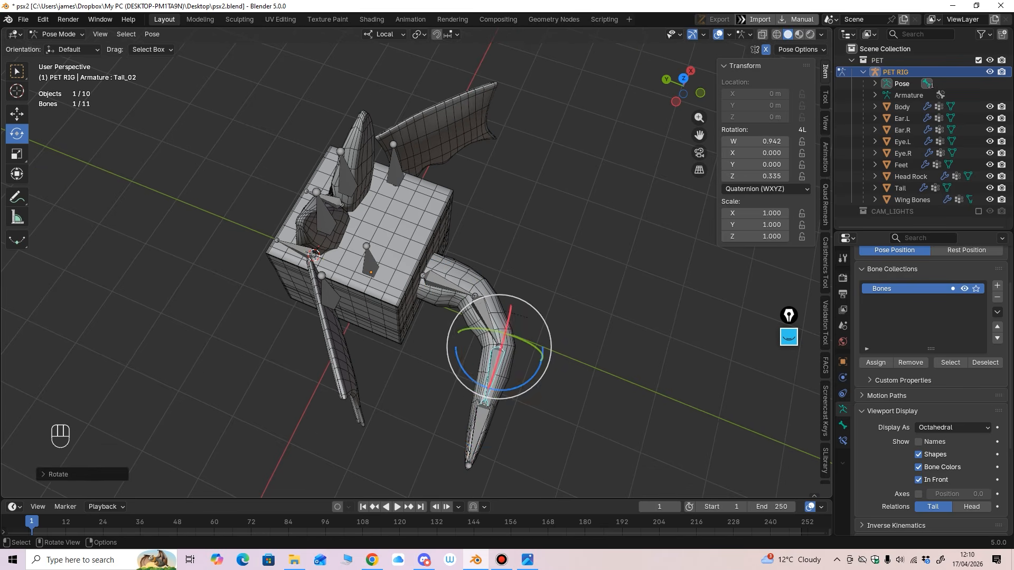
pyautogui.moveTo(507, 440); pyautogui.dragTo(477, 444)
# Step: Curl the bent tail downward by rotating its bones one after another, including Tail_02 and Tail_03
pyautogui.moveTo(477, 444); pyautogui.dragTo(470, 338, button='middle')
pyautogui.keyDown('ctrl'); pyautogui.moveTo(470, 338); pyautogui.dragTo(534, 156, button='middle'); pyautogui.keyUp('ctrl')
pyautogui.scroll(3, 520, 280)
pyautogui.keyDown('shift'); pyautogui.moveTo(535, 156); pyautogui.dragTo(528, 90, button='middle'); pyautogui.keyUp('shift')
pyautogui.click(494, 322)
pyautogui.keyDown('ctrl'); pyautogui.moveTo(494, 322); pyautogui.dragTo(494, 355, button='middle'); pyautogui.keyUp('ctrl')
pyautogui.moveTo(494, 355); pyautogui.dragTo(484, 449, button='middle')
pyautogui.moveTo(470, 210)
pyautogui.mouseDown()
pyautogui.moveTo(453, 216)
pyautogui.moveTo(467, 222)
pyautogui.mouseUp()
pyautogui.moveTo(467, 222); pyautogui.dragTo(490, 188, button='middle')
pyautogui.moveTo(508, 268); pyautogui.dragTo(501, 304)
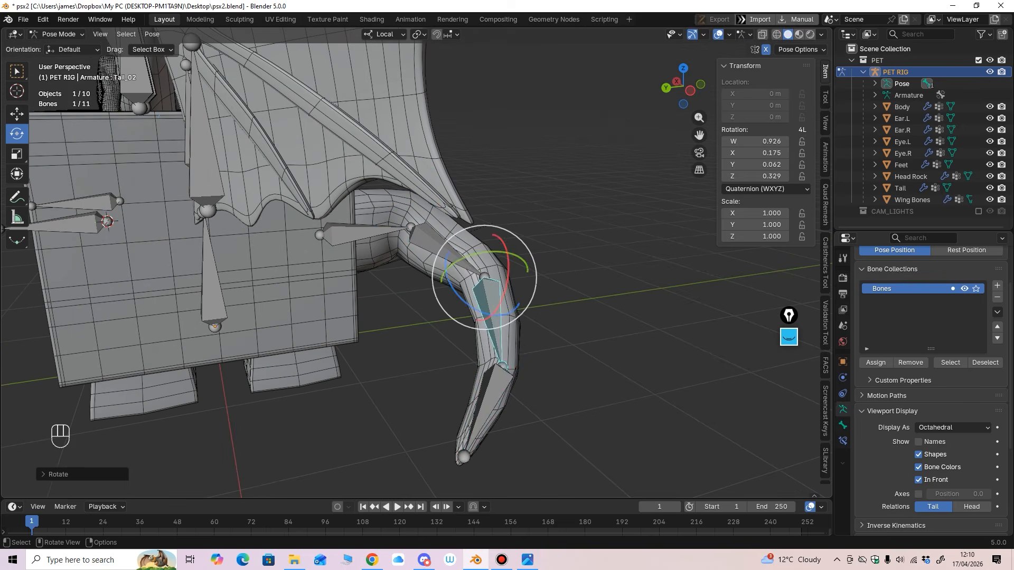
pyautogui.click(494, 388)
pyautogui.moveTo(519, 350); pyautogui.dragTo(508, 381)
# Step: Select all bones and reset their pose transforms, then select only the Wing.L bone
pyautogui.moveTo(508, 382); pyautogui.dragTo(536, 422, button='middle')
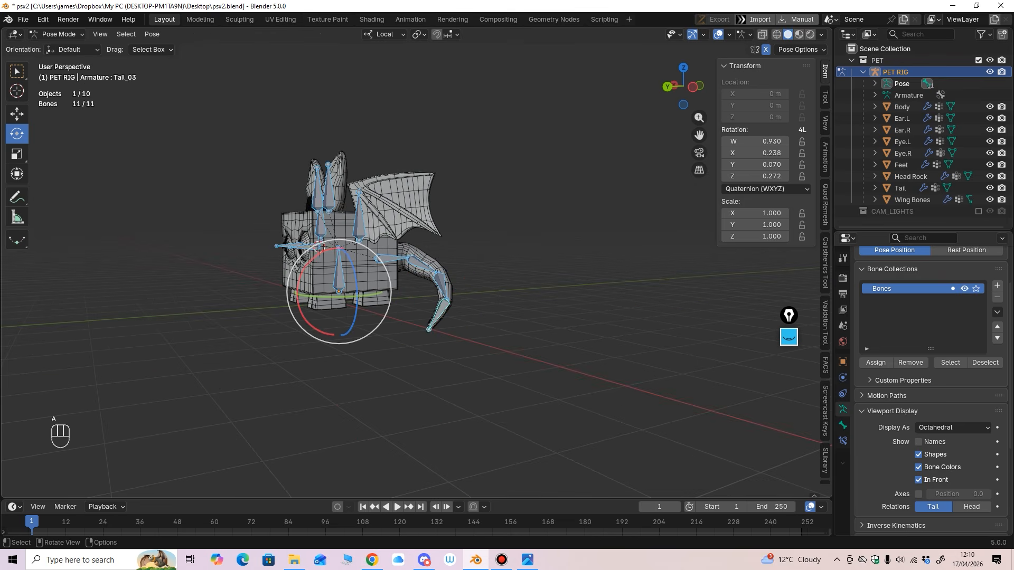
pyautogui.hotkey('alt', 'g')
pyautogui.moveTo(439, 321); pyautogui.dragTo(528, 264, button='middle')
pyautogui.click(550, 317)
pyautogui.moveTo(549, 317); pyautogui.dragTo(571, 359, button='middle')
pyautogui.moveTo(570, 360); pyautogui.dragTo(602, 323, button='middle')
pyautogui.keyDown('shift'); pyautogui.moveTo(602, 322); pyautogui.dragTo(558, 348, button='middle'); pyautogui.keyUp('shift')
pyautogui.click(456, 254)
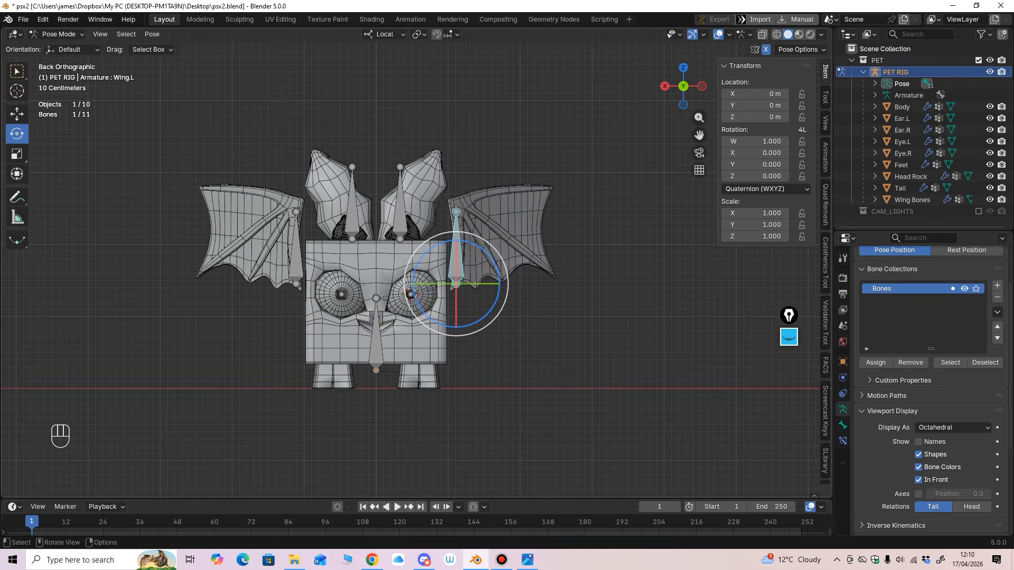
pyautogui.moveTo(475, 317); pyautogui.dragTo(428, 315, button='middle')
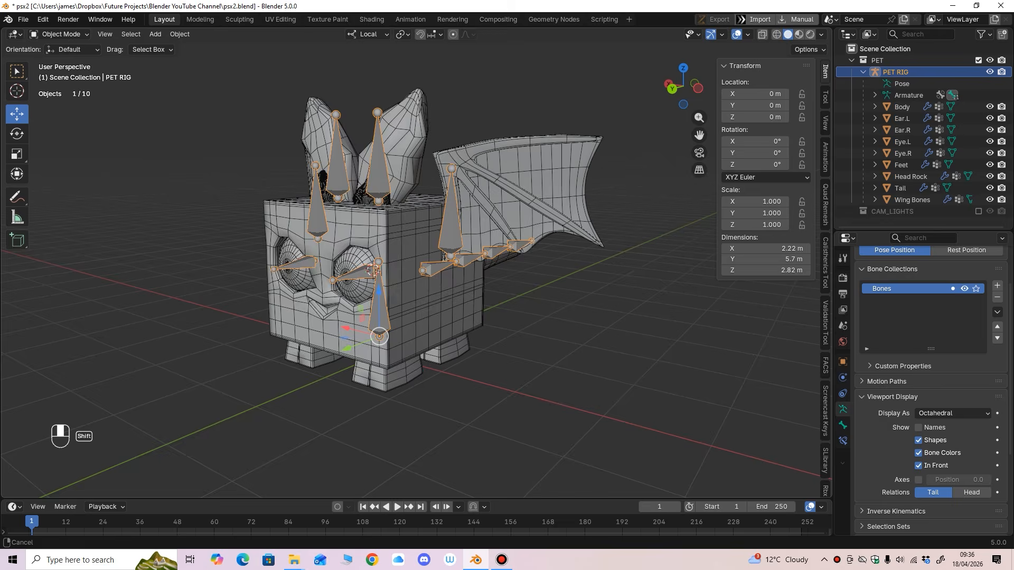
# Step: Hide the selected PET RIG armature in the viewport
pyautogui.moveTo(422, 317); pyautogui.dragTo(381, 315, button='middle')
pyautogui.press('h')
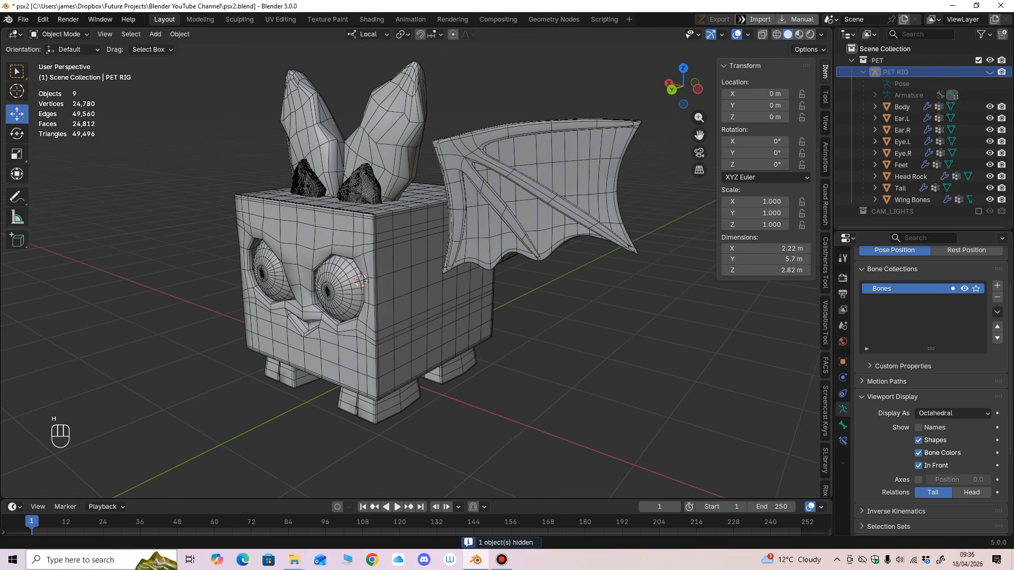
pyautogui.moveTo(380, 315)
pyautogui.mouseDown(button='middle')
pyautogui.moveTo(359, 315)
pyautogui.moveTo(390, 316)
pyautogui.mouseUp(button='middle')
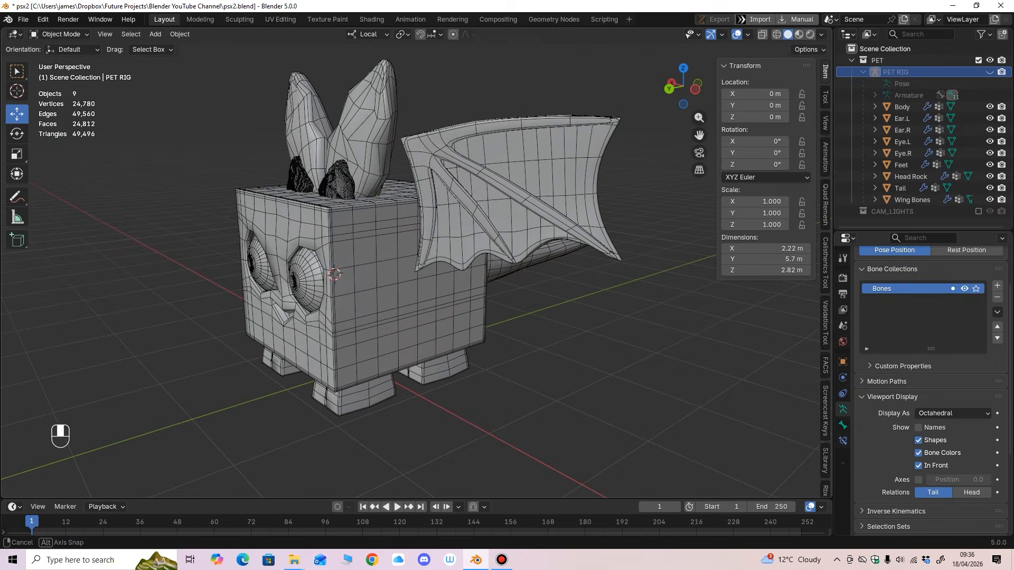
# Step: Select the Wing Bones mesh, display its modifiers and inspect the wings from the front and side
pyautogui.click(493, 187)
pyautogui.moveTo(494, 187); pyautogui.dragTo(476, 246, button='middle')
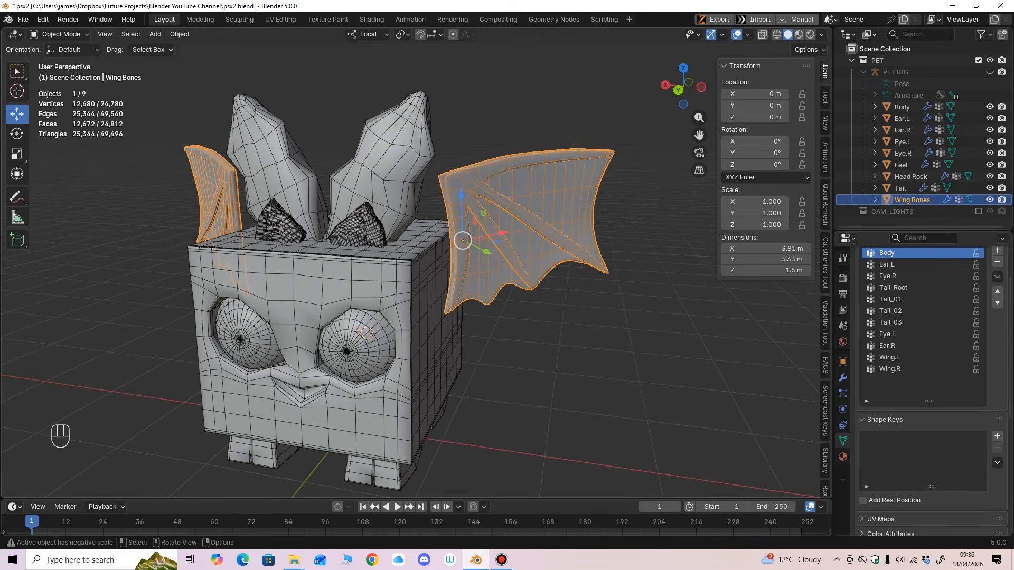
pyautogui.click(843, 377)
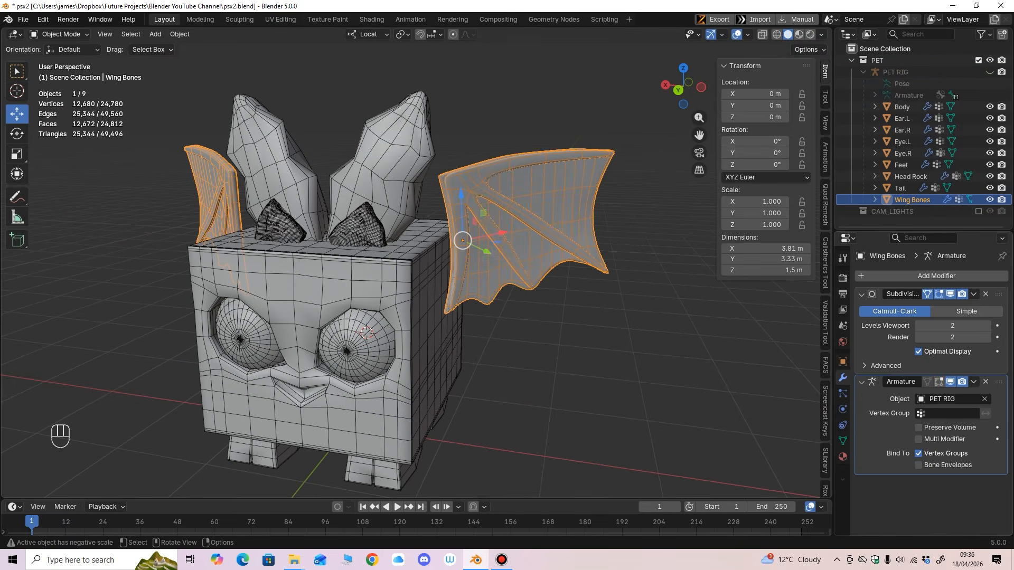
pyautogui.moveTo(422, 264); pyautogui.dragTo(454, 253, button='middle')
pyautogui.moveTo(533, 218); pyautogui.dragTo(507, 169, button='middle')
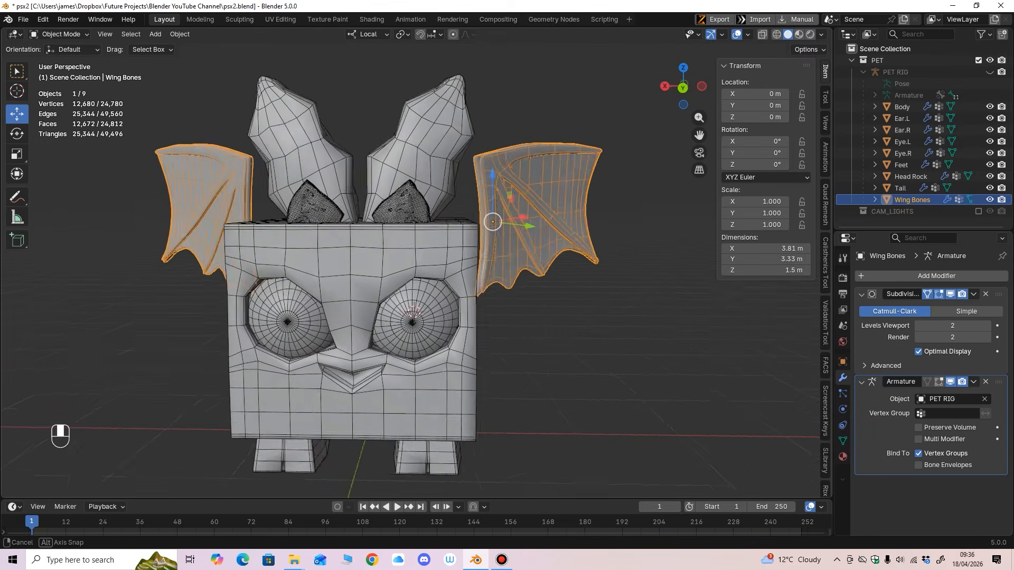
pyautogui.moveTo(379, 302); pyautogui.dragTo(571, 370, button='middle')
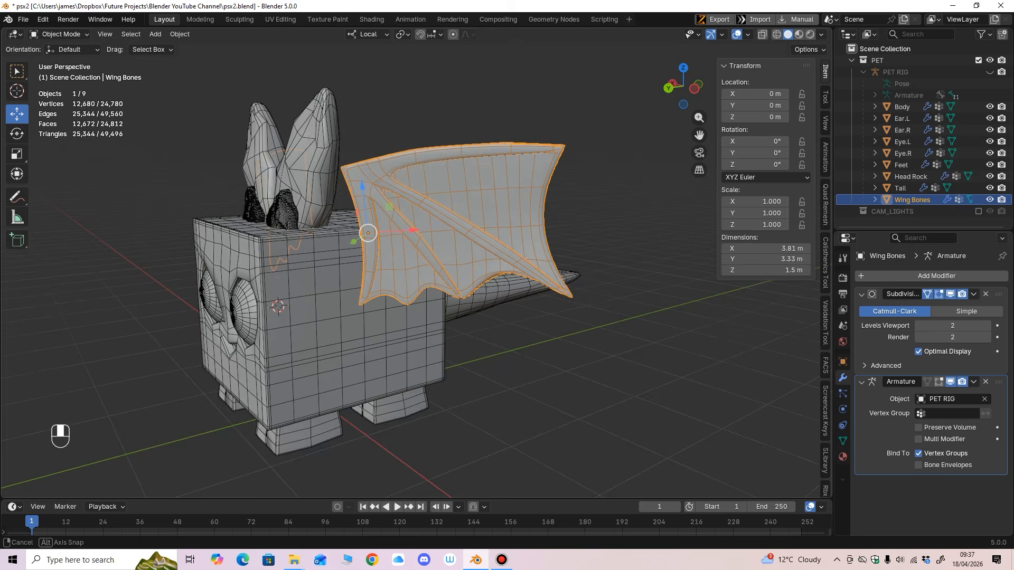
pyautogui.moveTo(507, 317); pyautogui.dragTo(553, 292, button='middle')
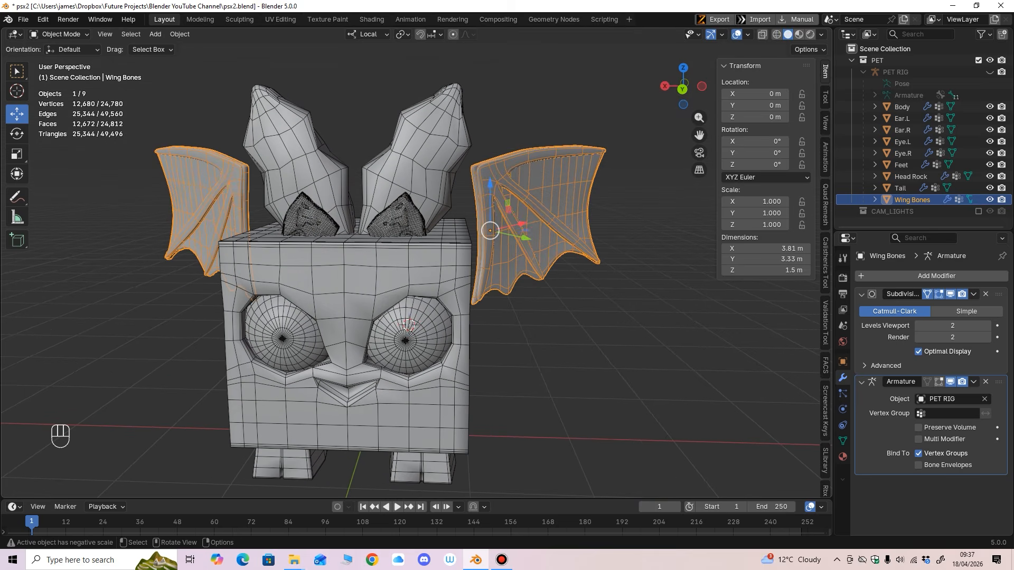
# Step: Unhide the PET RIG armature, select it and enter Pose Mode
pyautogui.click(989, 72)
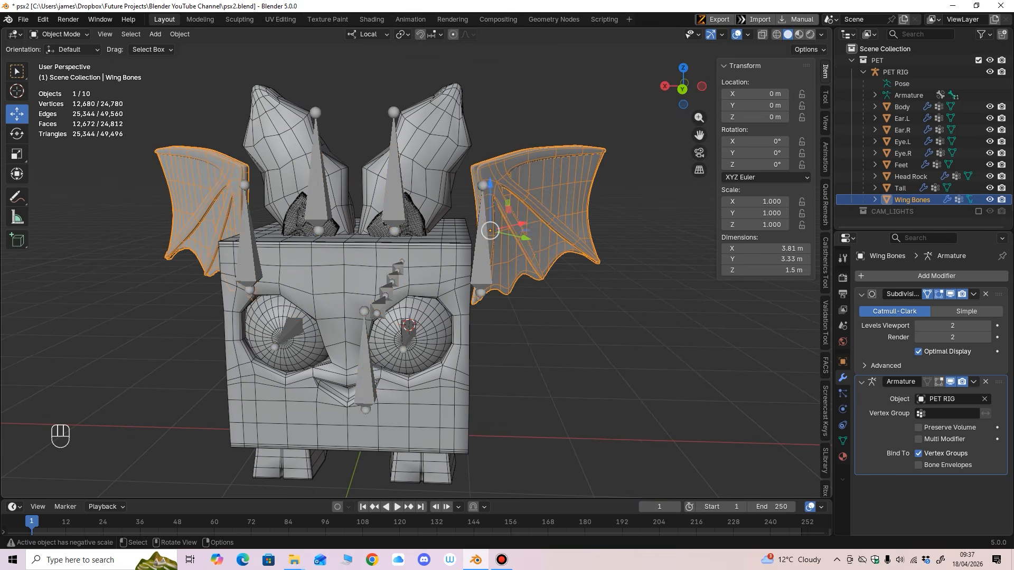
pyautogui.click(481, 247)
pyautogui.click(62, 72)
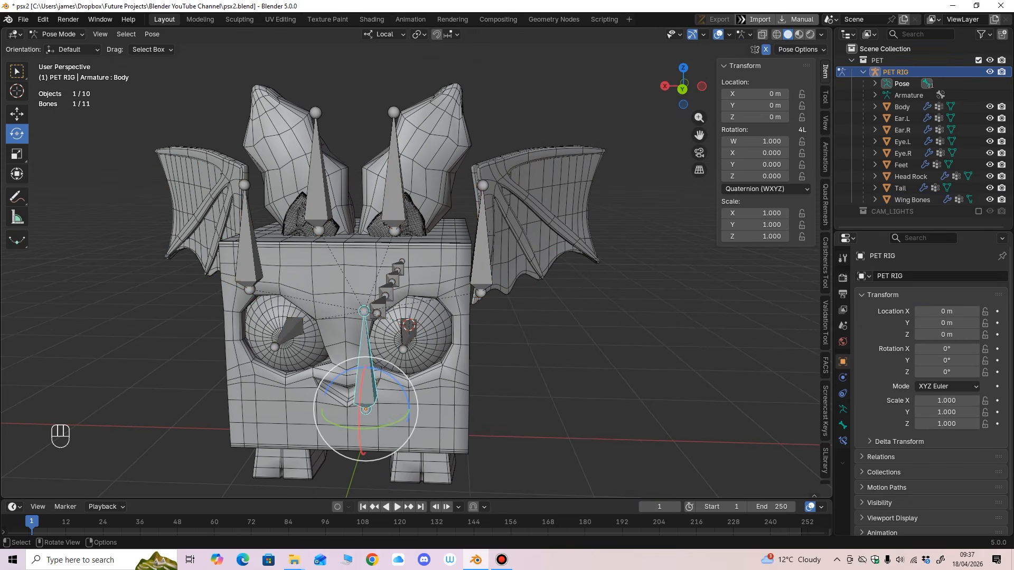
# Step: Test-rotate the Wing.L bone and the Wing.R bone about local Z, undoing each rotation
pyautogui.moveTo(513, 262); pyautogui.dragTo(518, 273)
pyautogui.hotkey('ctrl', 'z')
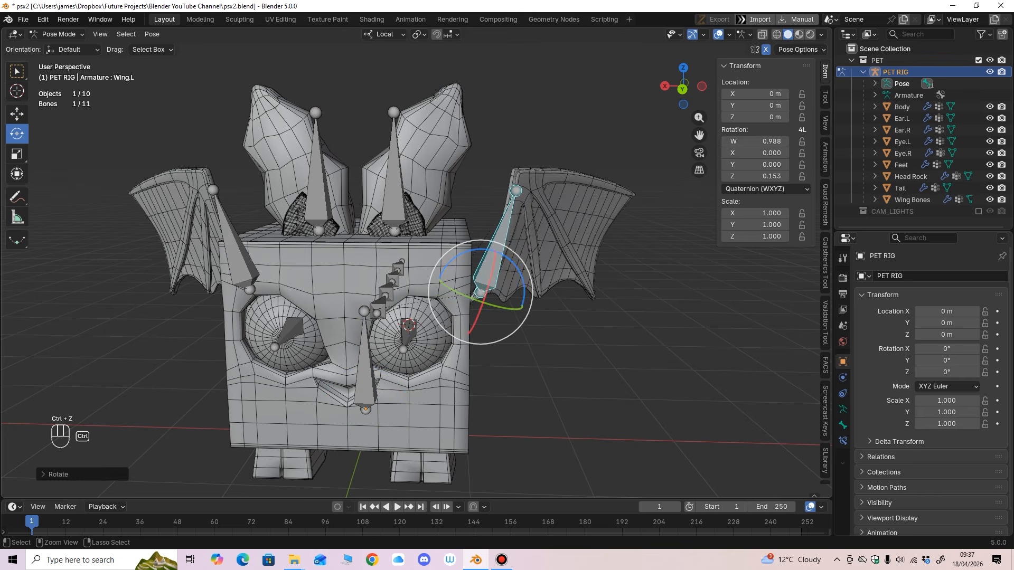
pyautogui.hotkey('ctrl', 'z')
pyautogui.moveTo(512, 263); pyautogui.dragTo(518, 274)
pyautogui.hotkey('ctrl', 'z')
pyautogui.moveTo(287, 270); pyautogui.dragTo(255, 245)
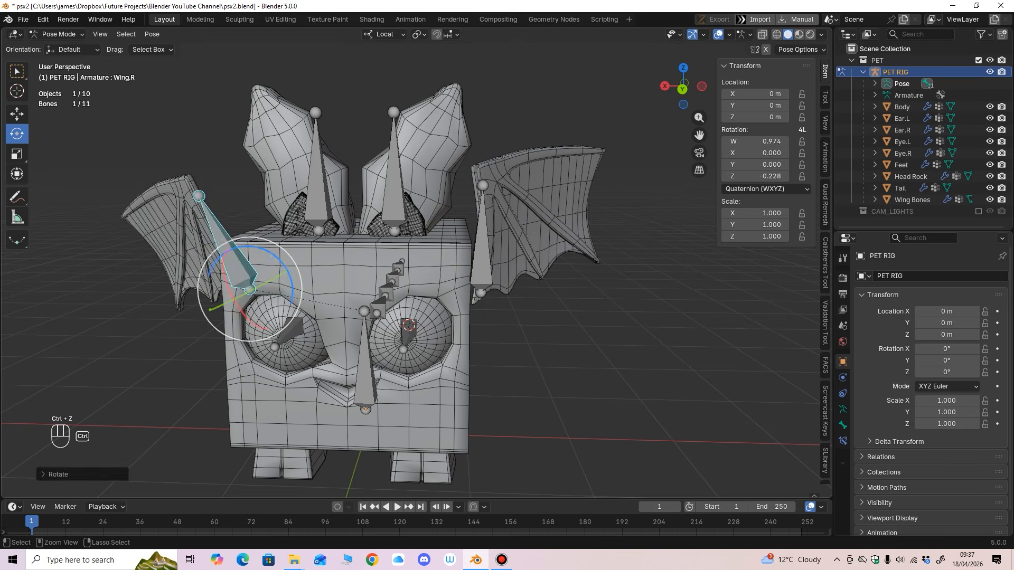
pyautogui.hotkey('ctrl', 'z')
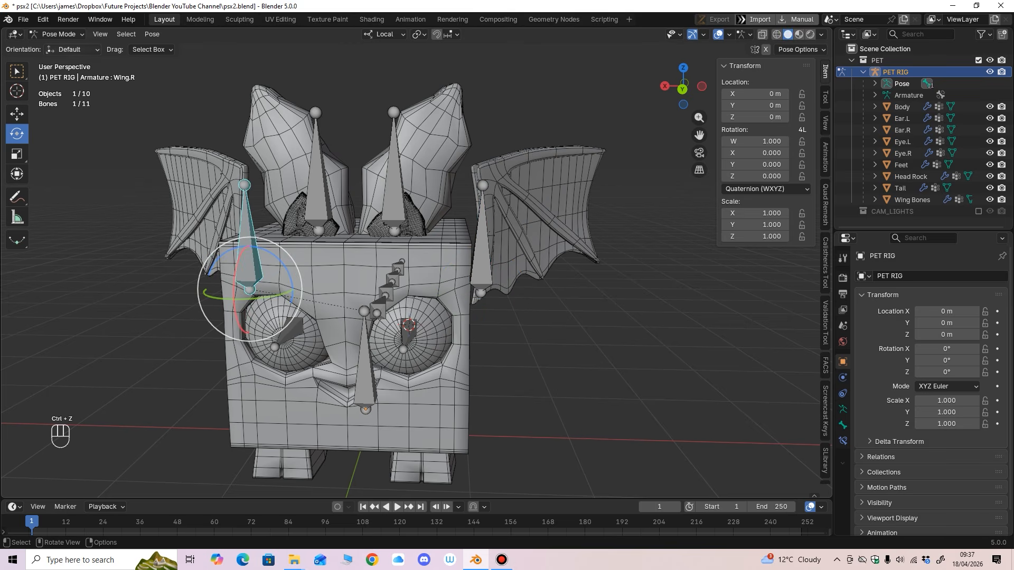
# Step: Return to Object Mode and hide the PET RIG armature again
pyautogui.click(64, 47)
pyautogui.moveTo(581, 253); pyautogui.dragTo(549, 225, button='middle')
pyautogui.click(989, 72)
# Step: Select the Ear.L mesh and open it in the UV Editing workspace to show its UV layout
pyautogui.click(523, 201)
pyautogui.scroll(2, 475, 222)
pyautogui.keyDown('shift'); pyautogui.moveTo(486, 185); pyautogui.dragTo(465, 258, button='middle'); pyautogui.keyUp('shift')
pyautogui.click(401, 206)
pyautogui.keyDown('ctrl'); pyautogui.moveTo(465, 258); pyautogui.dragTo(465, 312, button='middle'); pyautogui.keyUp('ctrl')
pyautogui.moveTo(465, 311); pyautogui.dragTo(348, 292, button='middle')
pyautogui.click(280, 20)
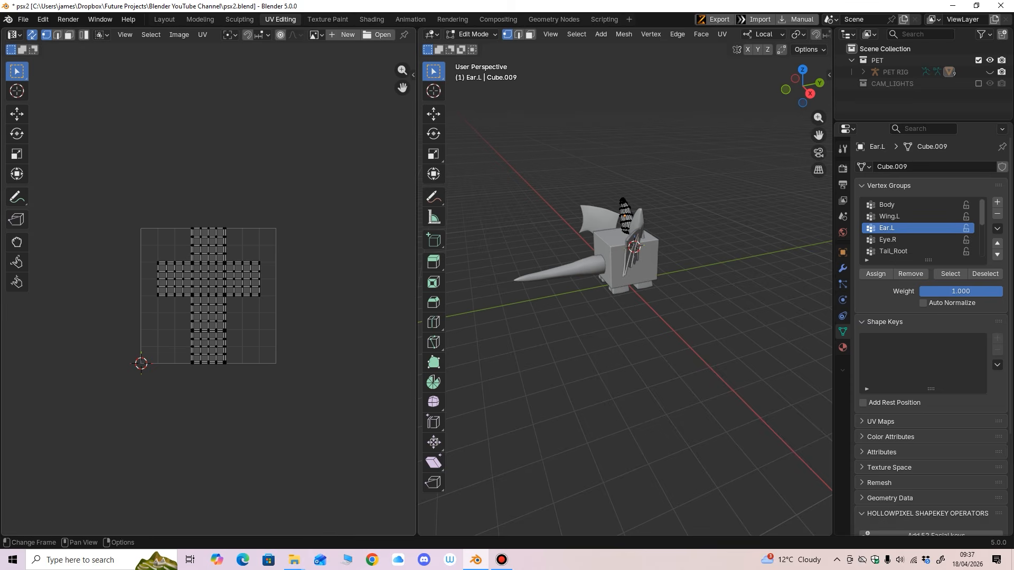
pyautogui.scroll(2, 207, 294)
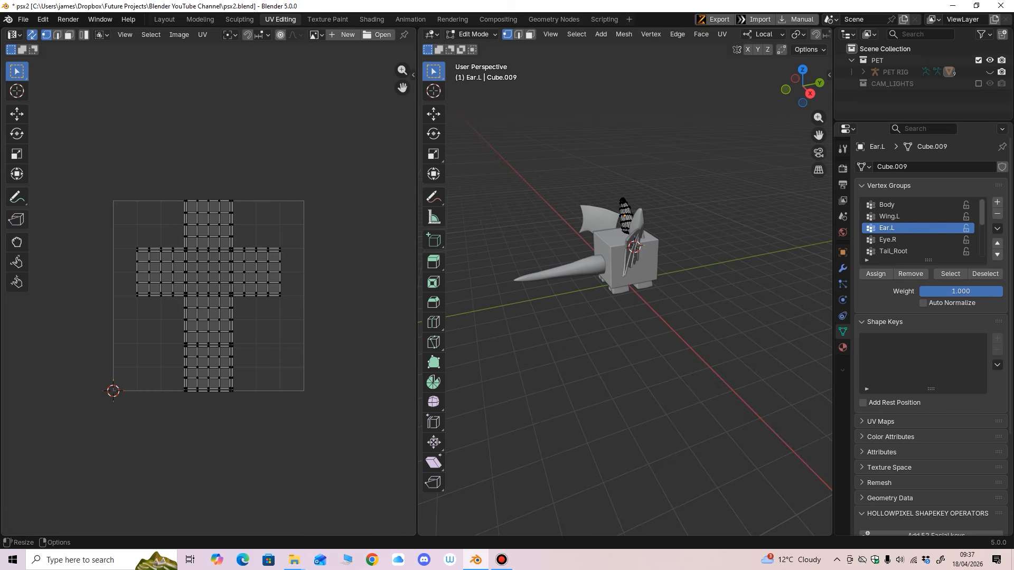
# Step: Enlarge the 3D viewport beside the UV editor and turn on the Screencast Keys display
pyautogui.moveTo(417, 296); pyautogui.dragTo(295, 296)
pyautogui.keyDown('ctrl'); pyautogui.moveTo(222, 296); pyautogui.dragTo(288, 269, button='middle'); pyautogui.keyUp('ctrl')
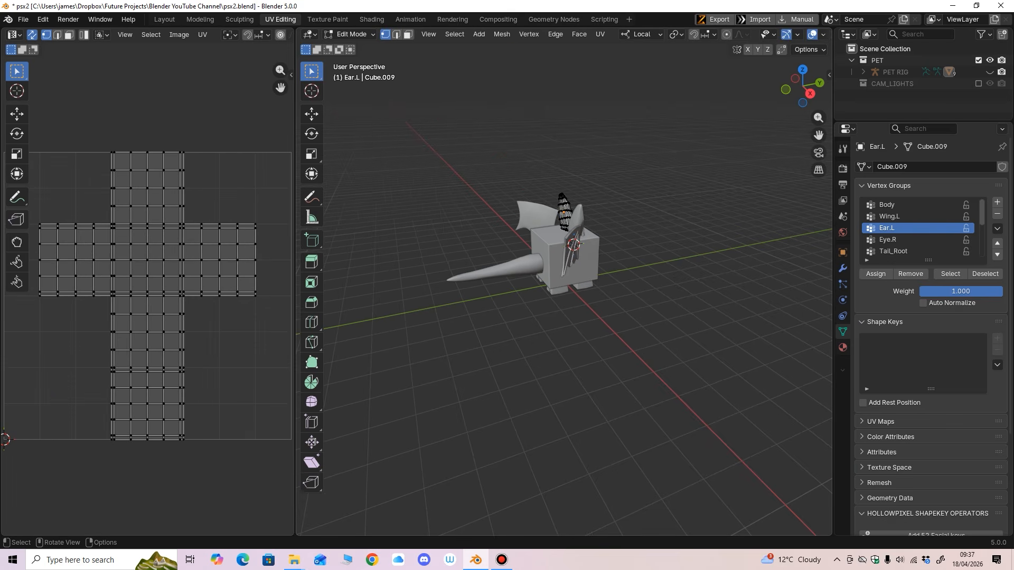
pyautogui.press('n')
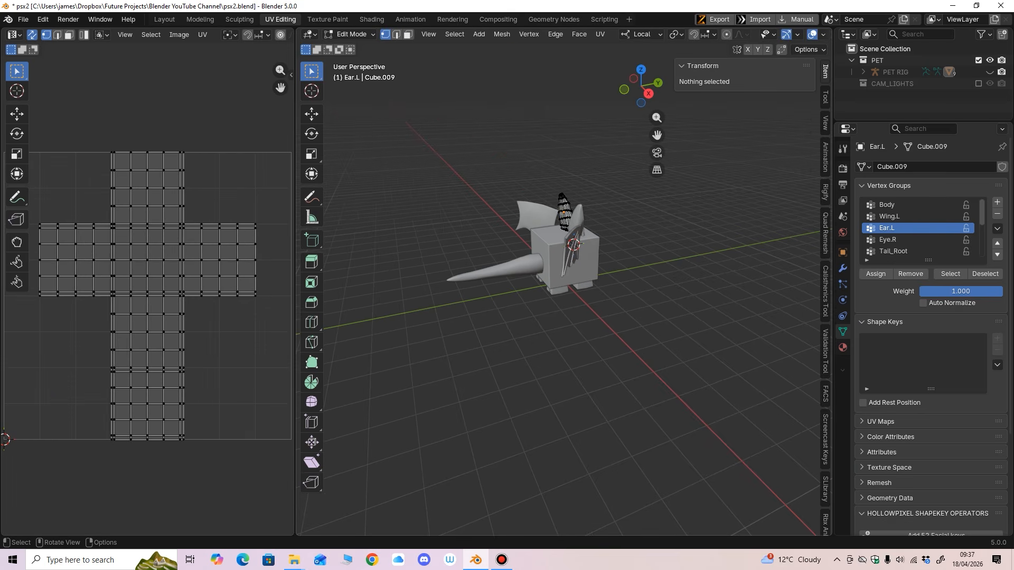
pyautogui.moveTo(607, 317); pyautogui.dragTo(609, 290, button='middle')
pyautogui.click(825, 439)
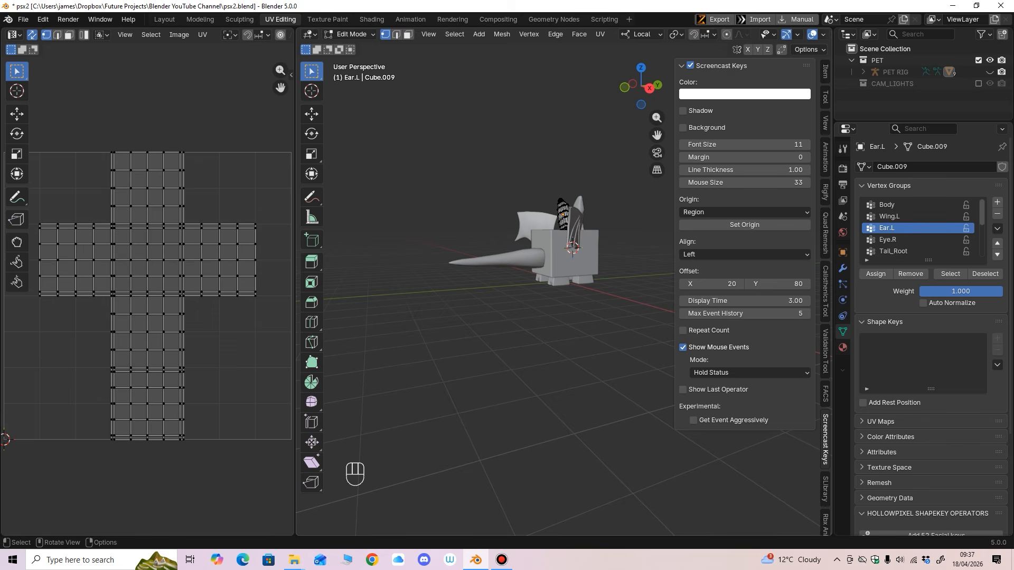
pyautogui.click(824, 71)
# Step: Select the lengthwise edge loop along the outer side of the Ear.L mesh and mark it as a seam
pyautogui.moveTo(634, 296); pyautogui.dragTo(491, 299, button='middle')
pyautogui.keyDown('shift'); pyautogui.moveTo(491, 299); pyautogui.dragTo(493, 351, button='middle'); pyautogui.keyUp('shift')
pyautogui.scroll(3, 493, 352)
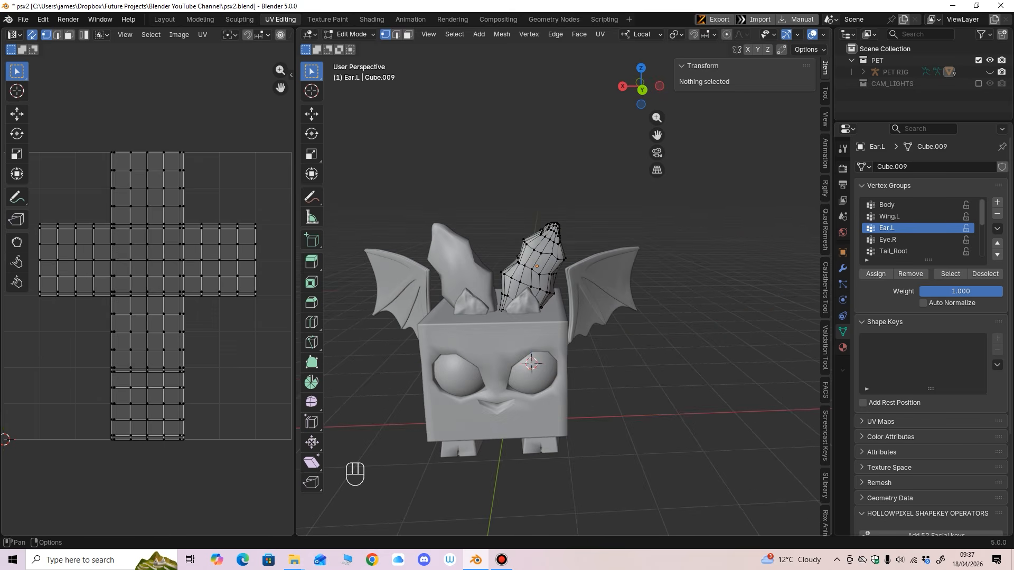
pyautogui.click(350, 34)
pyautogui.click(396, 35)
pyautogui.moveTo(549, 295); pyautogui.dragTo(520, 304, button='middle')
pyautogui.keyDown('ctrl'); pyautogui.moveTo(520, 303); pyautogui.dragTo(401, 296, button='middle'); pyautogui.keyUp('ctrl')
pyautogui.scroll(3, 564, 281)
pyautogui.click(515, 182)
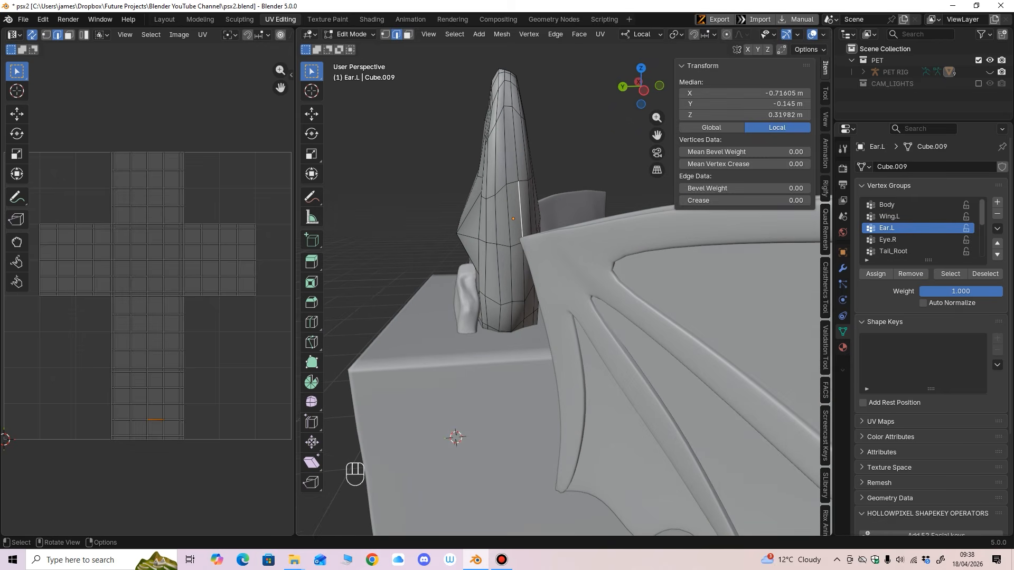
pyautogui.click(453, 34)
pyautogui.moveTo(478, 213)
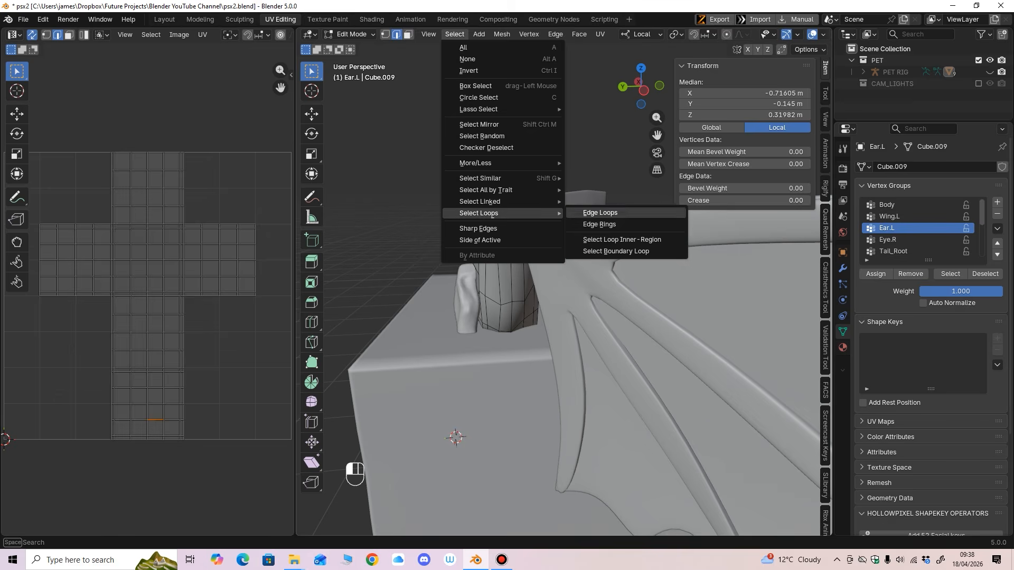
pyautogui.click(600, 212)
pyautogui.moveTo(600, 222); pyautogui.dragTo(534, 197, button='middle')
pyautogui.hotkey('ctrl', 'e')
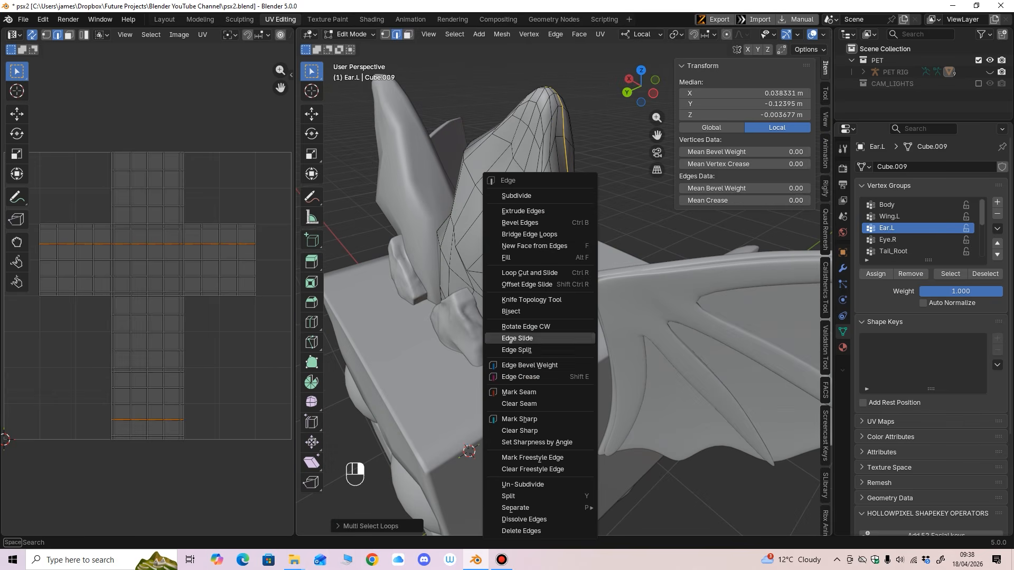
pyautogui.click(518, 392)
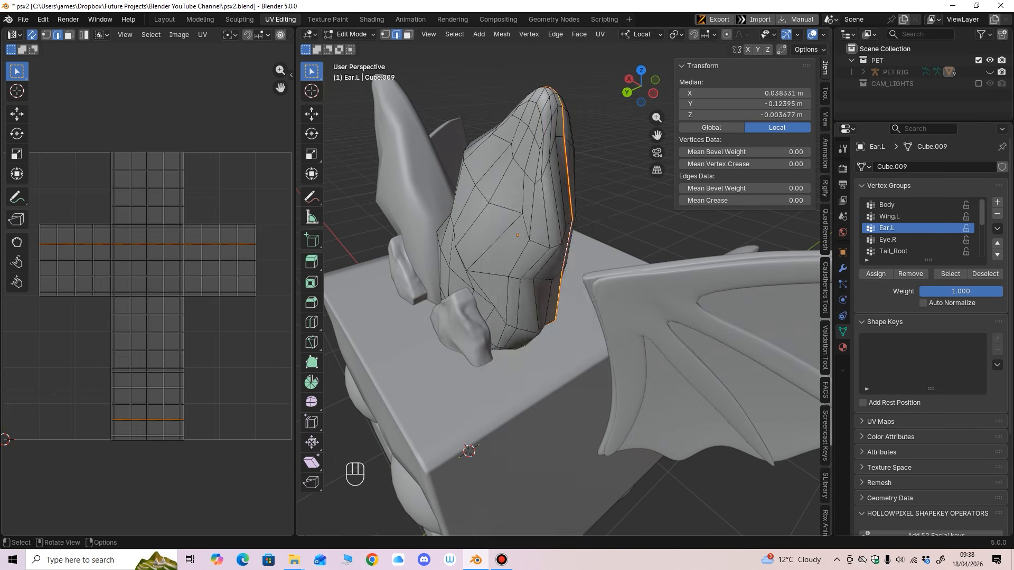
# Step: Select the whole Ear.L mesh and unwrap it with the Angle Based method
pyautogui.moveTo(518, 392)
pyautogui.mouseDown(button='middle')
pyautogui.moveTo(535, 407)
pyautogui.moveTo(512, 386)
pyautogui.mouseUp(button='middle')
pyautogui.press('a')
pyautogui.moveTo(460, 467); pyautogui.dragTo(545, 392, button='middle')
pyautogui.press('u')
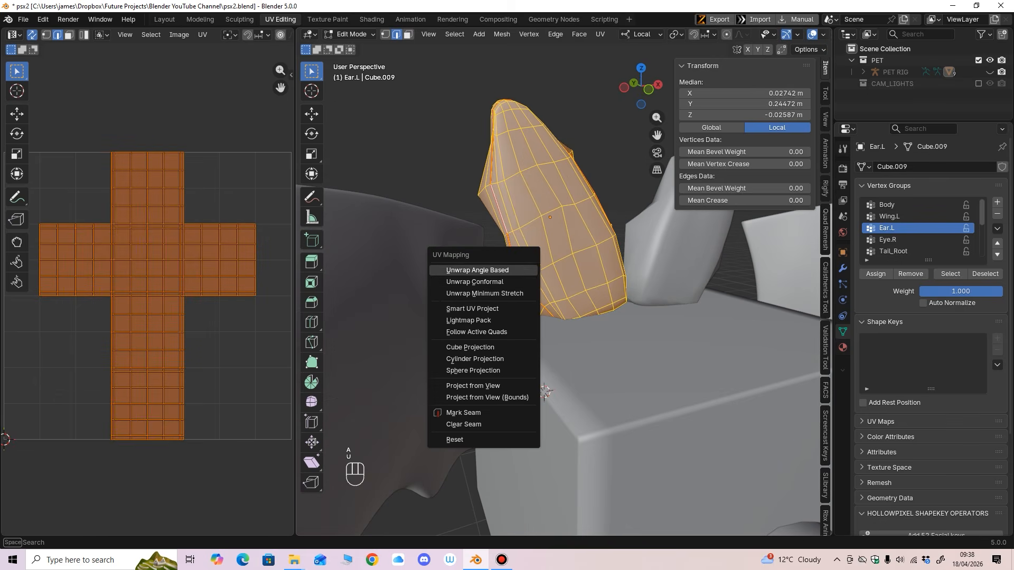
pyautogui.click(478, 270)
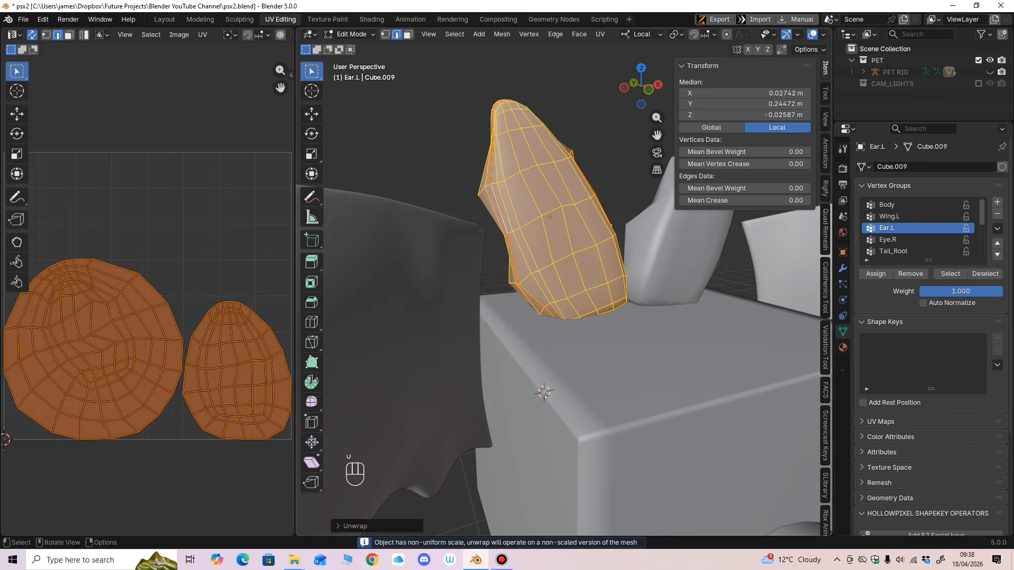
# Step: Return to Object Mode and turn on the wireframe overlay for all objects in the viewport
pyautogui.scroll(-2, 573, 264)
pyautogui.moveTo(478, 270); pyautogui.dragTo(691, 259, button='middle')
pyautogui.click(350, 34)
pyautogui.click(352, 49)
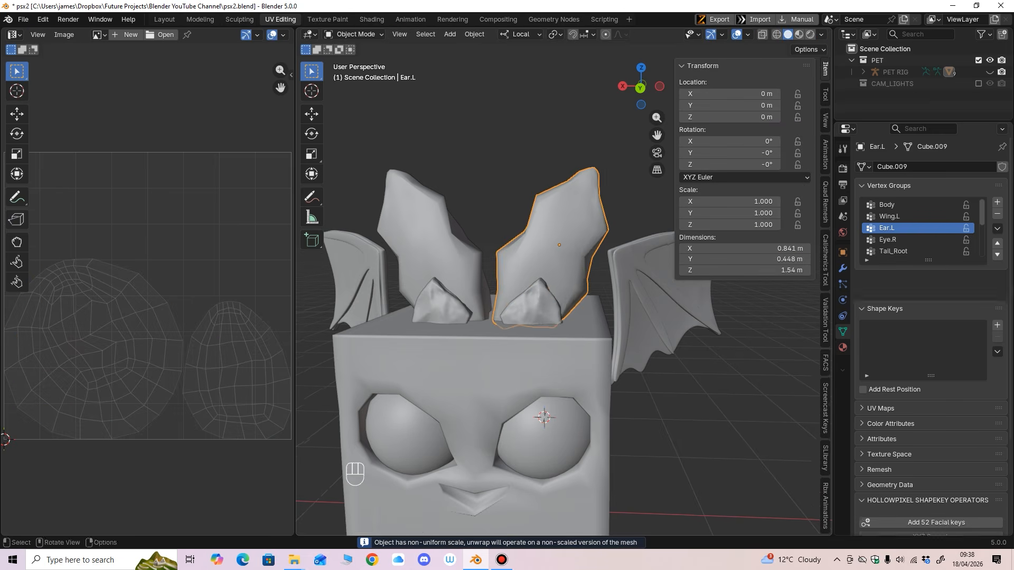
pyautogui.keyDown('shift'); pyautogui.moveTo(422, 212); pyautogui.dragTo(473, 222, button='middle'); pyautogui.keyUp('shift')
pyautogui.click(748, 34)
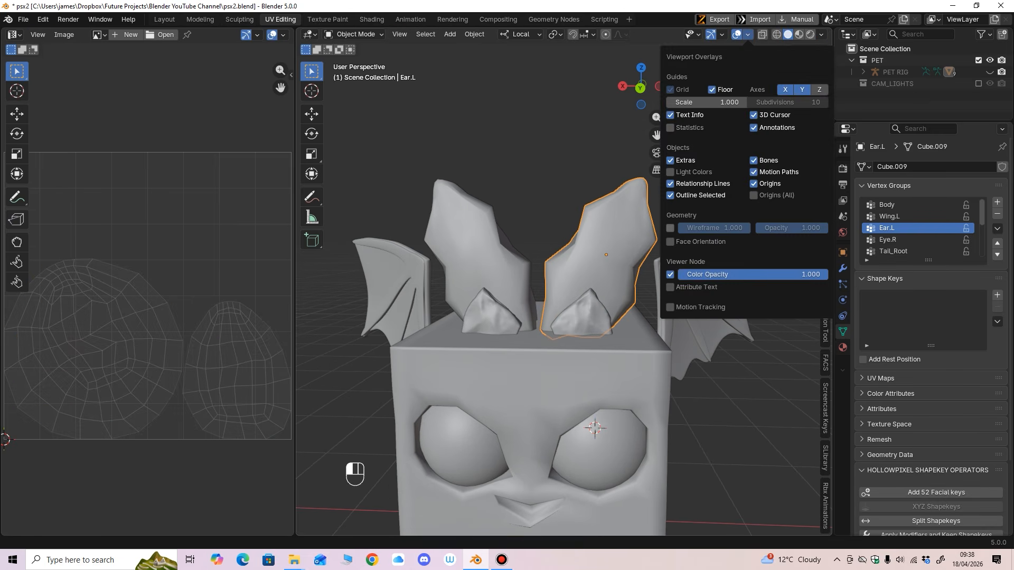
pyautogui.click(669, 228)
# Step: Select the Ear.R mesh and enter Edit Mode on it
pyautogui.scroll(1, 476, 238)
pyautogui.click(465, 227)
pyautogui.moveTo(555, 174); pyautogui.dragTo(486, 204, button='middle')
pyautogui.keyDown('ctrl'); pyautogui.moveTo(487, 203); pyautogui.dragTo(479, 231, button='middle'); pyautogui.keyUp('ctrl')
pyautogui.click(355, 34)
pyautogui.click(353, 60)
# Step: Select a lengthwise edge loop on the side of the Ear.R mesh
pyautogui.click(487, 238)
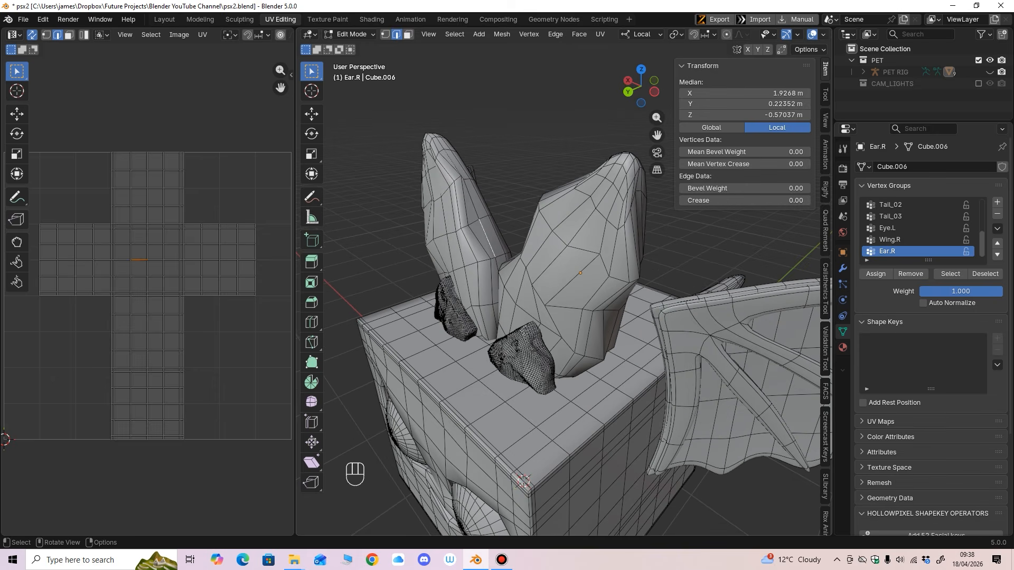
pyautogui.click(455, 34)
pyautogui.moveTo(492, 215)
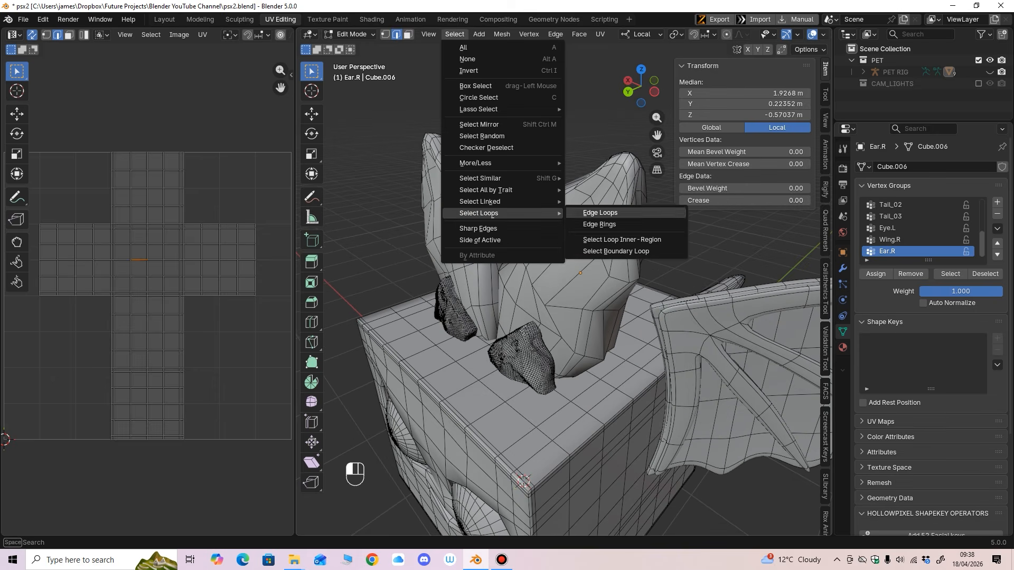
pyautogui.click(588, 213)
pyautogui.moveTo(586, 222); pyautogui.dragTo(602, 219, button='middle')
# Step: Try to unwrap the whole Ear.R mesh with the Minimum Stretch method
pyautogui.click(408, 34)
pyautogui.press('a')
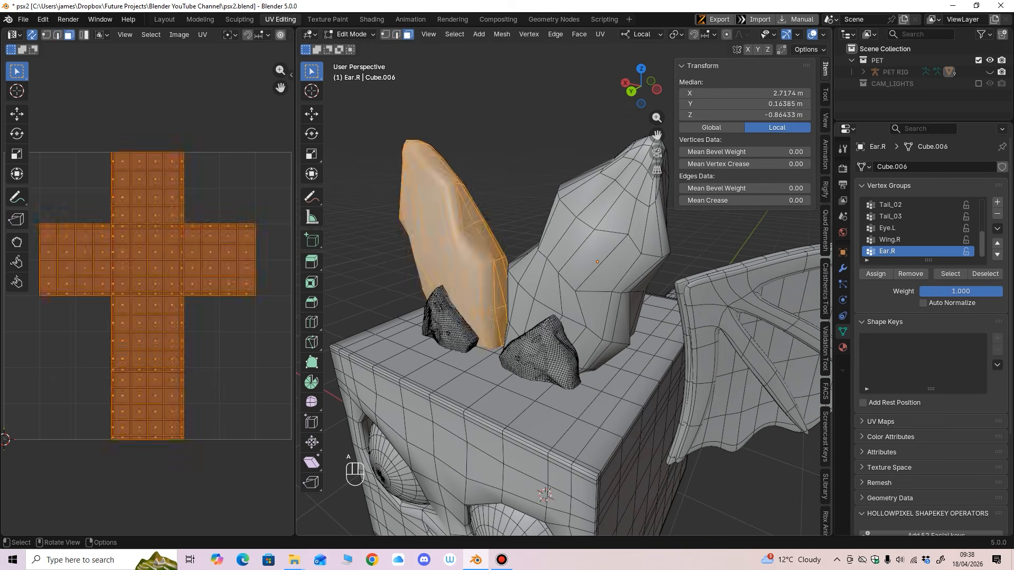
pyautogui.moveTo(476, 222); pyautogui.dragTo(503, 207, button='middle')
pyautogui.press('u')
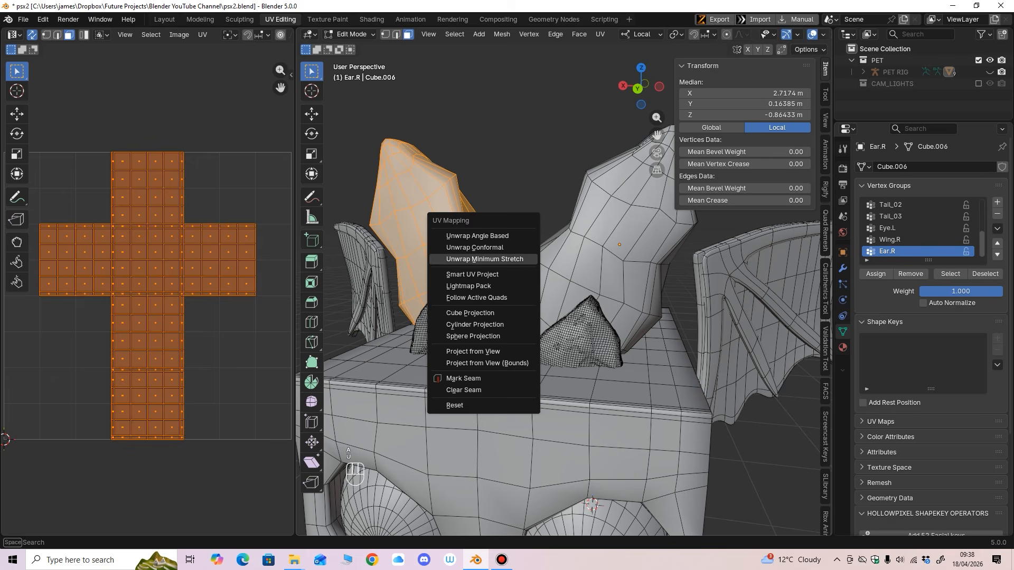
pyautogui.click(483, 259)
pyautogui.moveTo(484, 259); pyautogui.dragTo(450, 279, button='middle')
pyautogui.scroll(1, 465, 269)
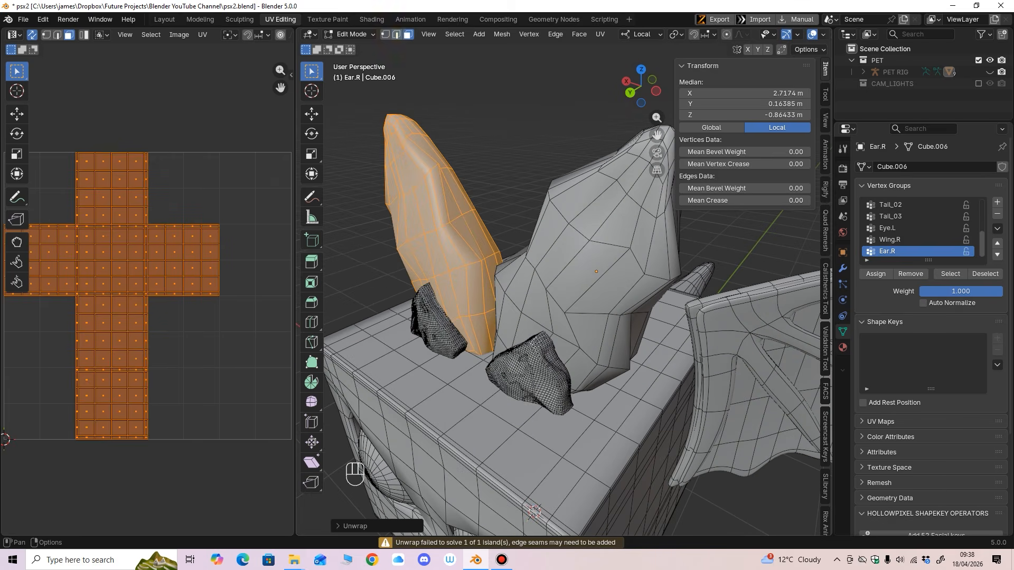
# Step: Select the lengthwise edge loop on the side of Ear.R again and mark it as a seam
pyautogui.click(451, 192)
pyautogui.click(454, 33)
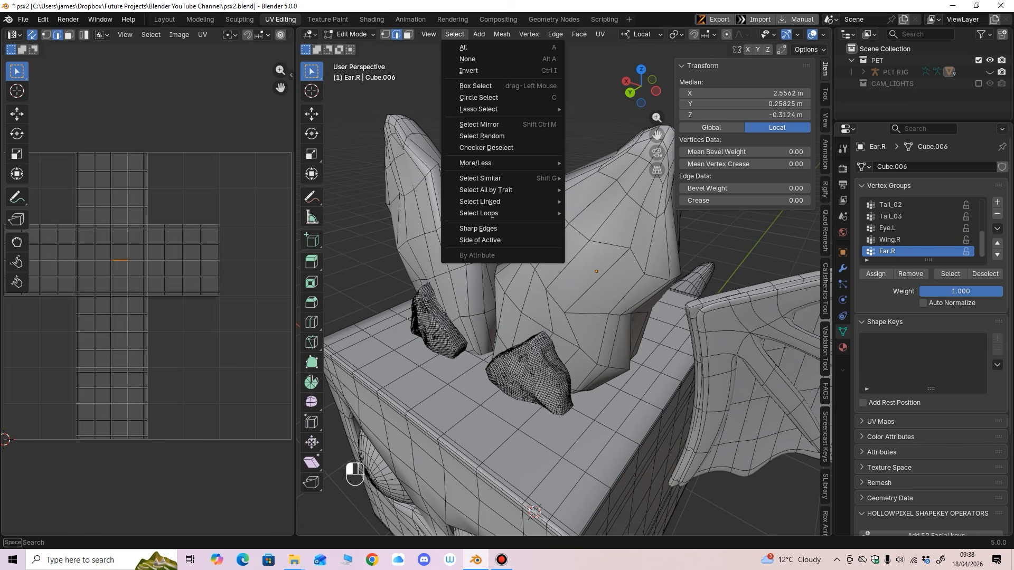
pyautogui.moveTo(479, 213)
pyautogui.click(600, 213)
pyautogui.hotkey('ctrl', 'e')
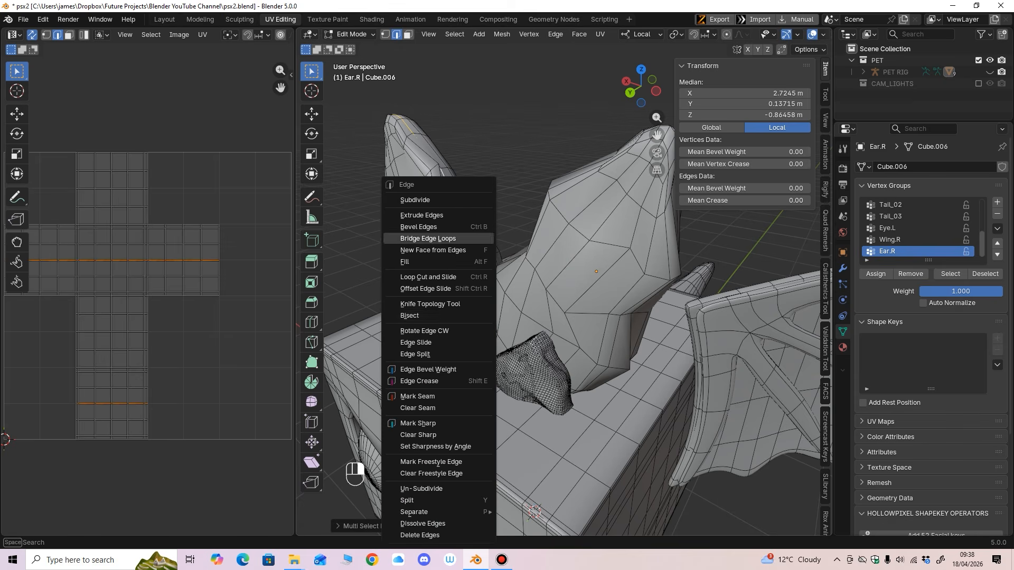
pyautogui.click(439, 396)
# Step: Select all faces of the Ear.R mesh and unwrap them along the new seam
pyautogui.moveTo(475, 317); pyautogui.dragTo(465, 317, button='middle')
pyautogui.press('3')
pyautogui.press('a')
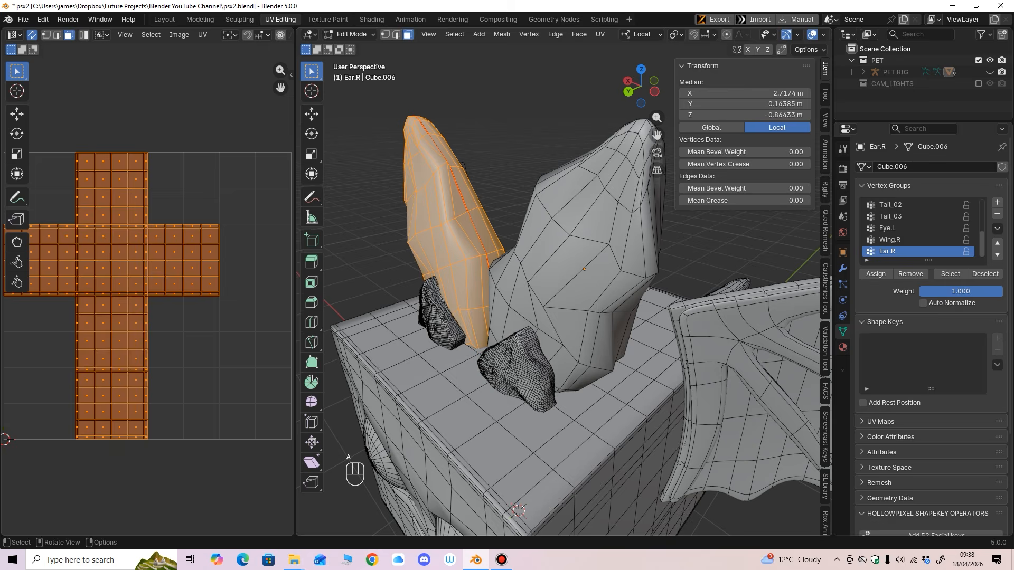
pyautogui.press('u')
pyautogui.click(431, 244)
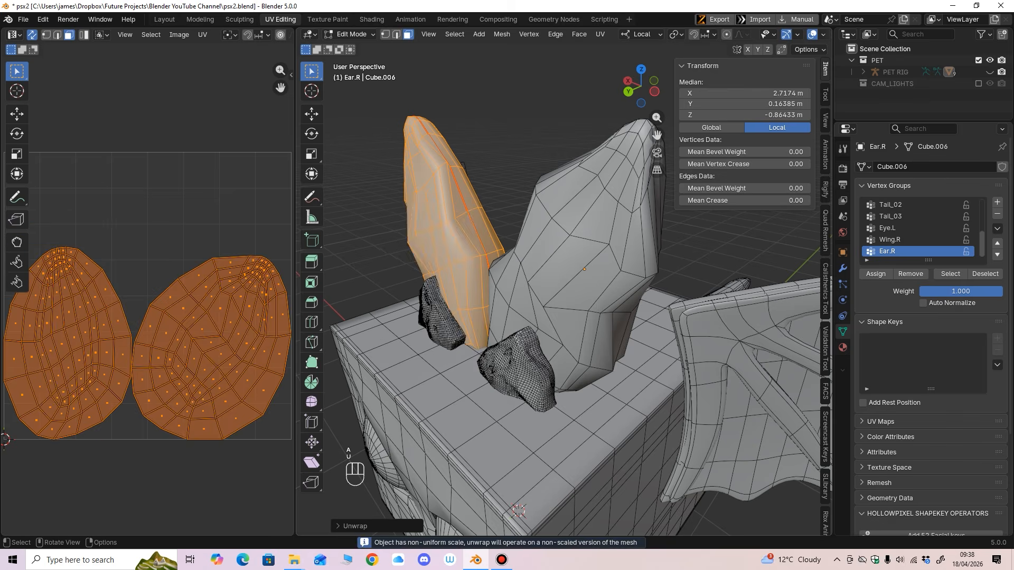
# Step: Widen the 3D viewport further and examine the dense inner-ear meshes at the base of the ears
pyautogui.moveTo(475, 317); pyautogui.dragTo(507, 291, button='middle')
pyautogui.scroll(1, 563, 285)
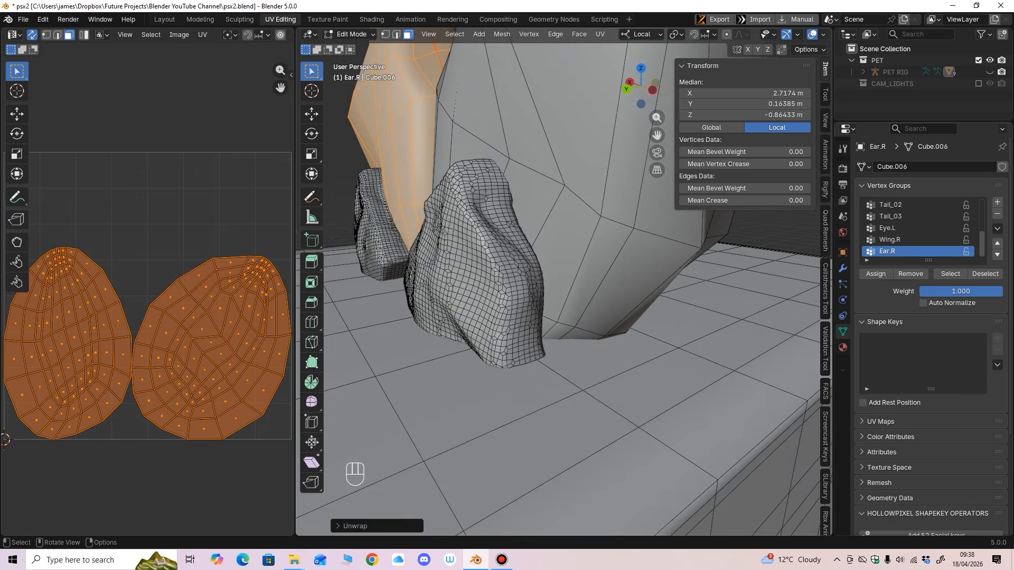
pyautogui.scroll(2, 563, 286)
pyautogui.press('s')
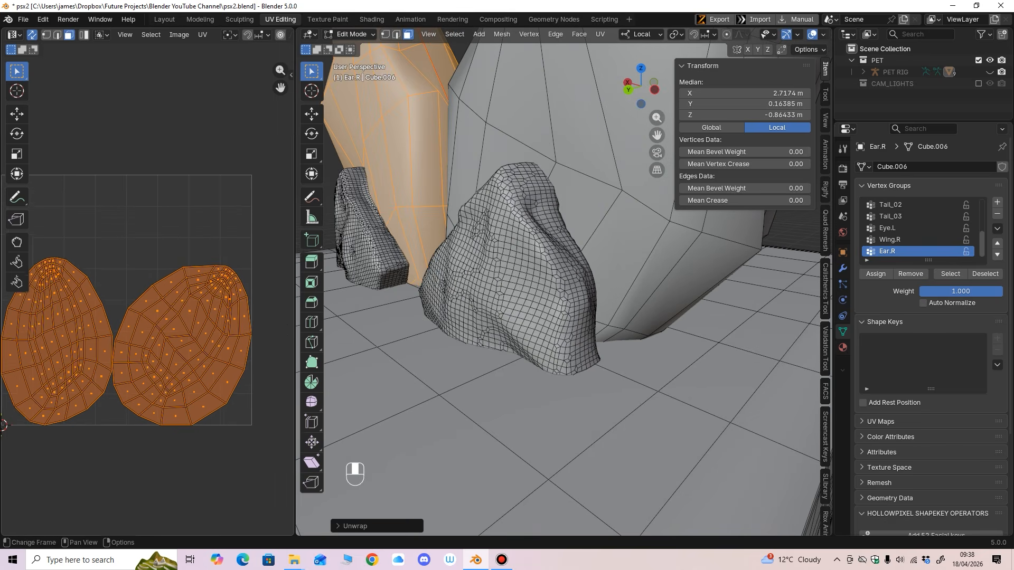
pyautogui.moveTo(296, 285); pyautogui.dragTo(247, 286)
pyautogui.scroll(-3, 540, 286)
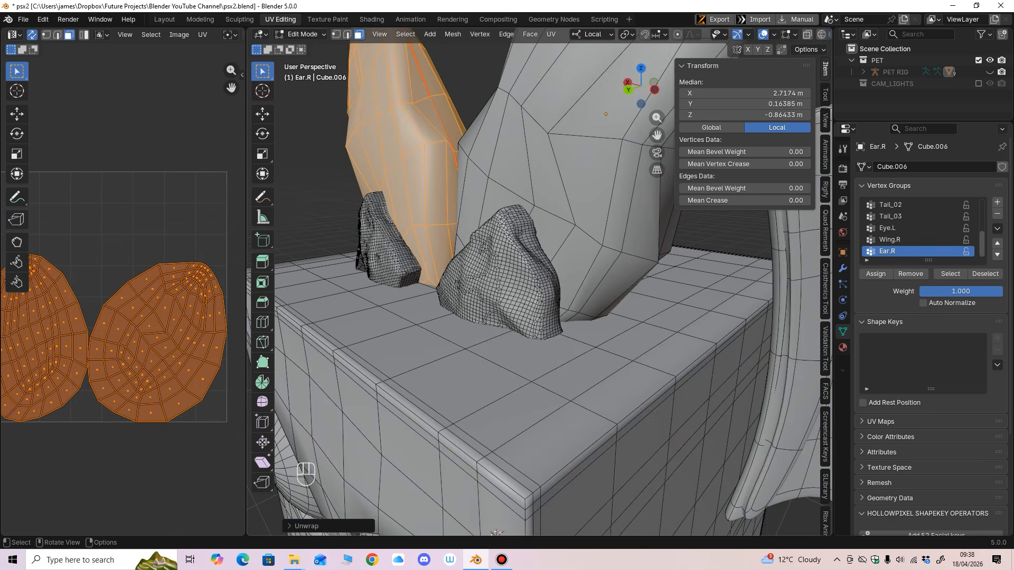
pyautogui.moveTo(540, 285); pyautogui.dragTo(520, 285, button='middle')
pyautogui.keyDown('ctrl'); pyautogui.moveTo(520, 285); pyautogui.dragTo(581, 312, button='middle'); pyautogui.keyUp('ctrl')
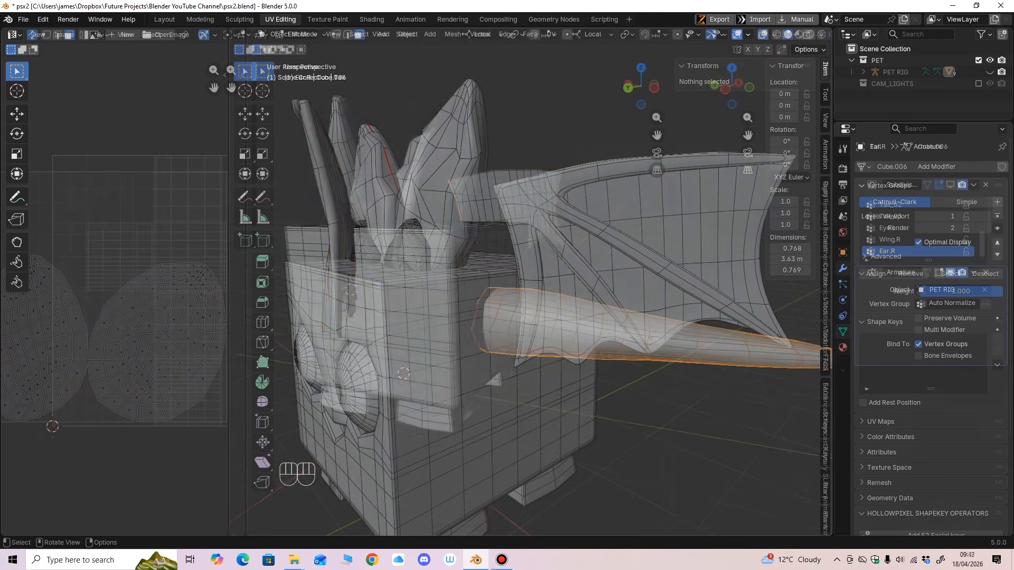
# Step: Enter Edit Mode on the Tail mesh and switch to edge selection
pyautogui.moveTo(528, 285); pyautogui.dragTo(344, 275, button='middle')
pyautogui.scroll(3, 529, 264)
pyautogui.click(287, 34)
pyautogui.click(287, 59)
pyautogui.moveTo(528, 285); pyautogui.dragTo(502, 185, button='middle')
pyautogui.press('2')
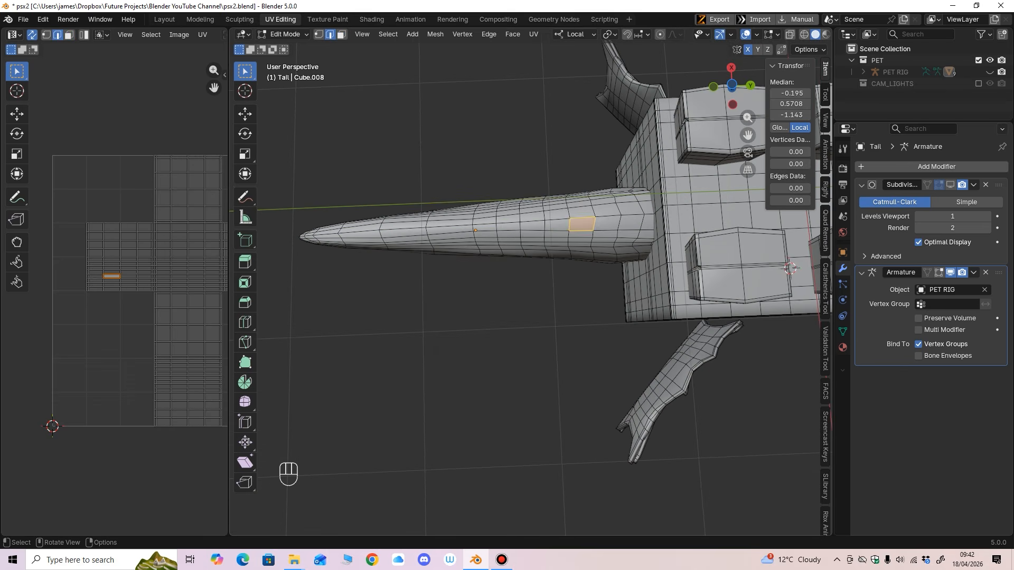
# Step: Select a lengthwise edge loop from an edge on the underside of the tail
pyautogui.click(388, 33)
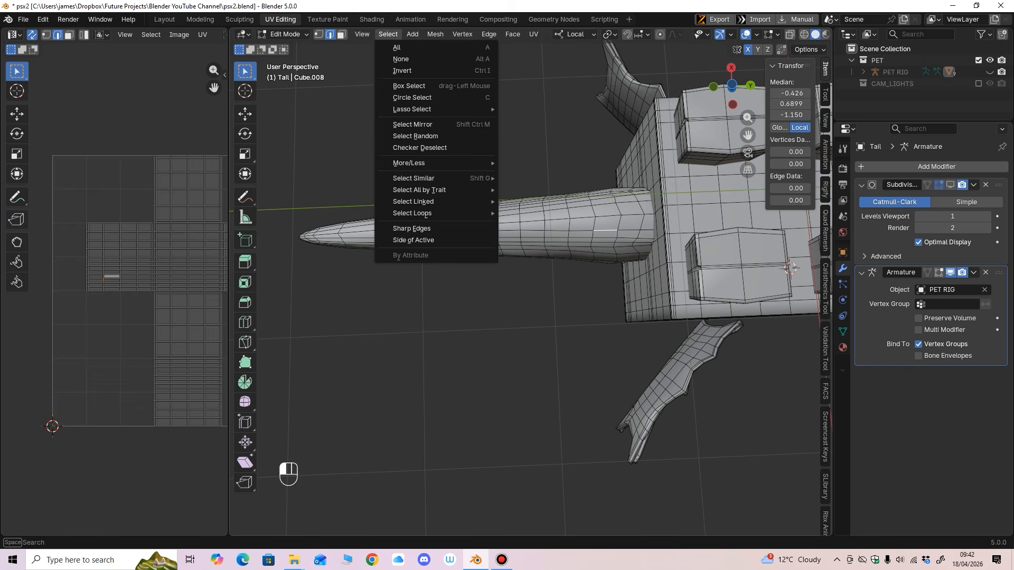
pyautogui.moveTo(425, 214)
pyautogui.click(523, 214)
pyautogui.moveTo(520, 222); pyautogui.dragTo(581, 365, button='middle')
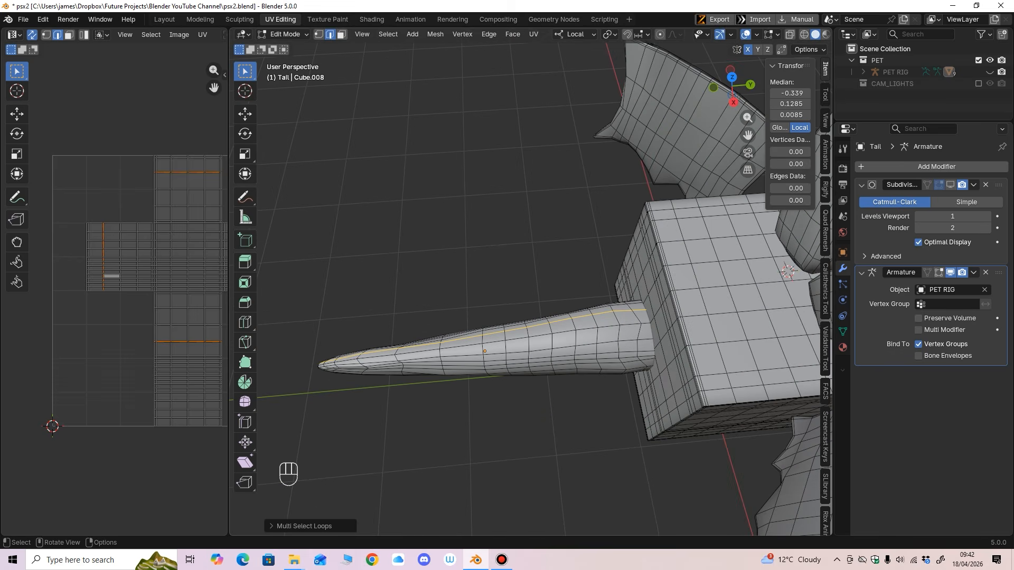
# Step: Select the centre edge loop running along the tail's upper side and mark it as a seam
pyautogui.click(388, 34)
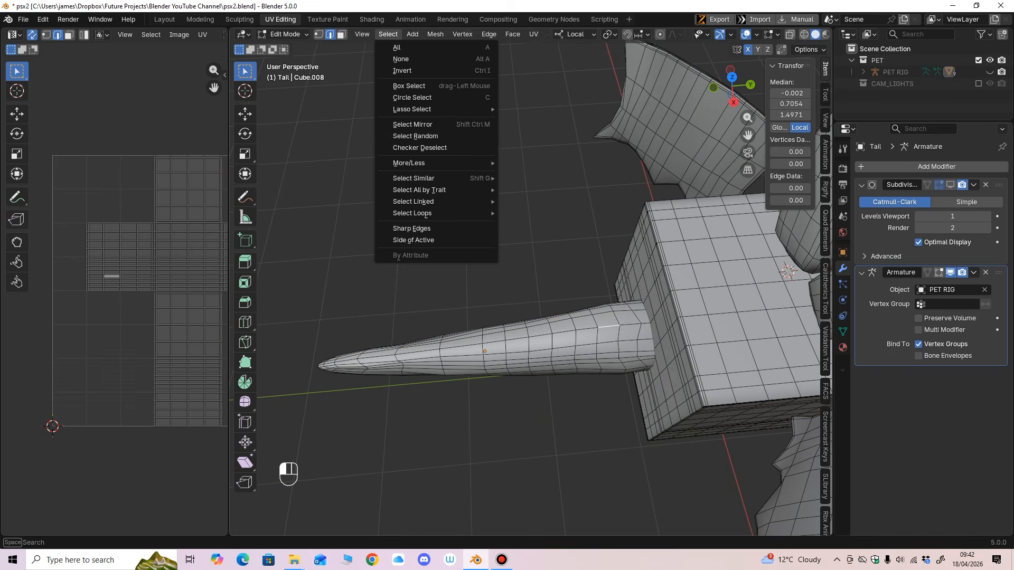
pyautogui.moveTo(407, 197)
pyautogui.click(530, 197)
pyautogui.moveTo(586, 320)
pyautogui.mouseDown(button='middle')
pyautogui.moveTo(591, 278)
pyautogui.moveTo(595, 331)
pyautogui.mouseUp(button='middle')
pyautogui.rightClick(595, 332)
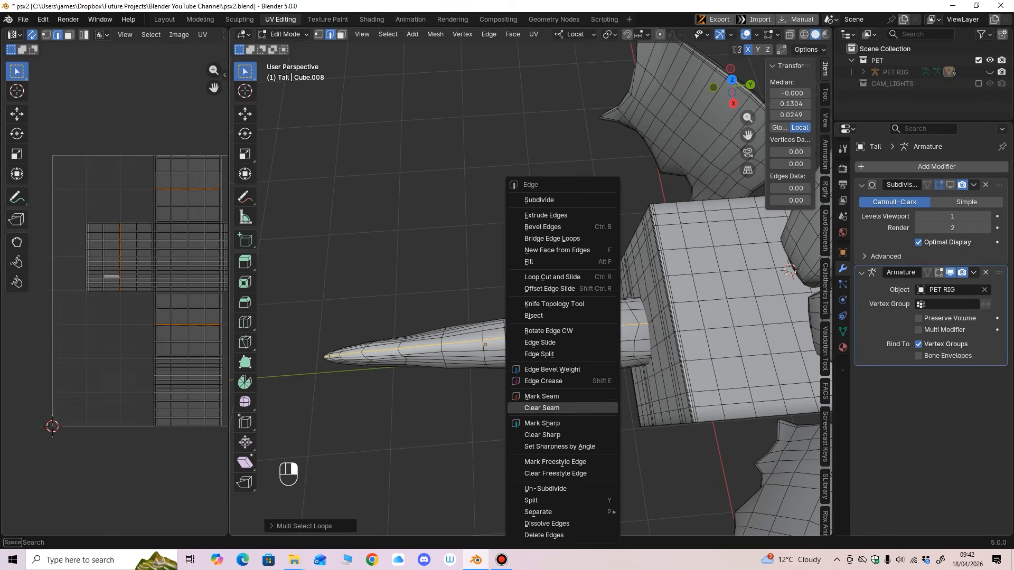
pyautogui.click(594, 396)
pyautogui.moveTo(594, 396); pyautogui.dragTo(624, 367, button='middle')
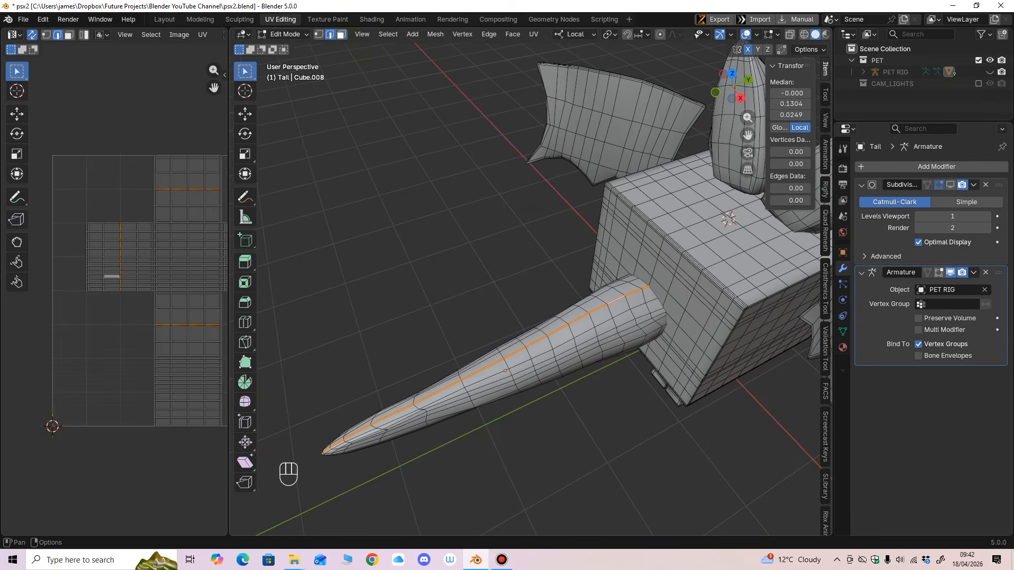
# Step: Select all faces of the Tail mesh and unwrap them with the Minimum Stretch method
pyautogui.press('3')
pyautogui.press('a')
pyautogui.press('u')
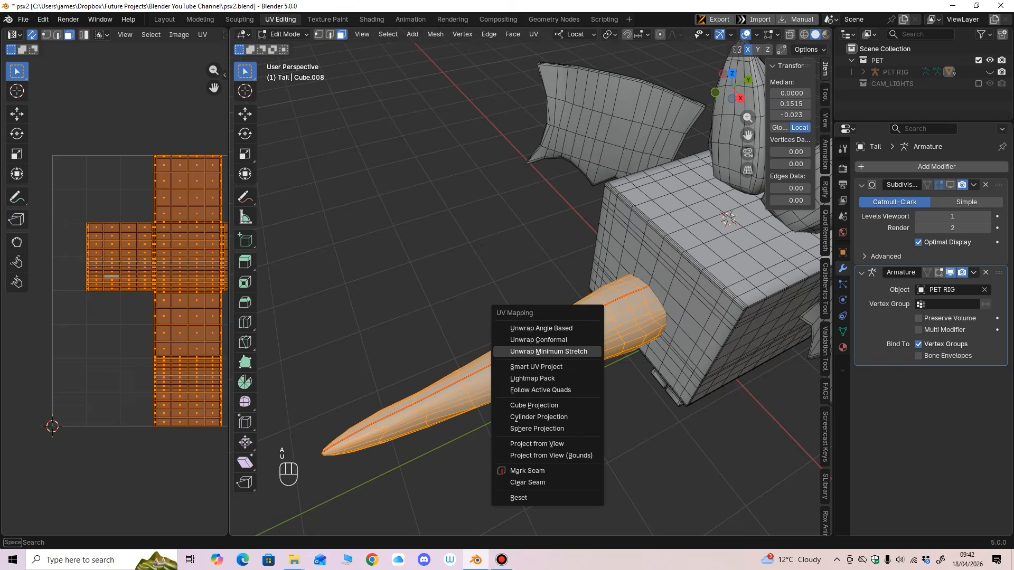
pyautogui.click(579, 351)
# Step: Return to Object Mode, select the Eye.L sphere and isolate it in local view
pyautogui.moveTo(579, 351); pyautogui.dragTo(523, 341, button='middle')
pyautogui.keyDown('shift'); pyautogui.moveTo(523, 341); pyautogui.dragTo(554, 270, button='middle'); pyautogui.keyUp('shift')
pyautogui.scroll(1, 577, 273)
pyautogui.click(283, 34)
pyautogui.click(285, 48)
pyautogui.click(581, 280)
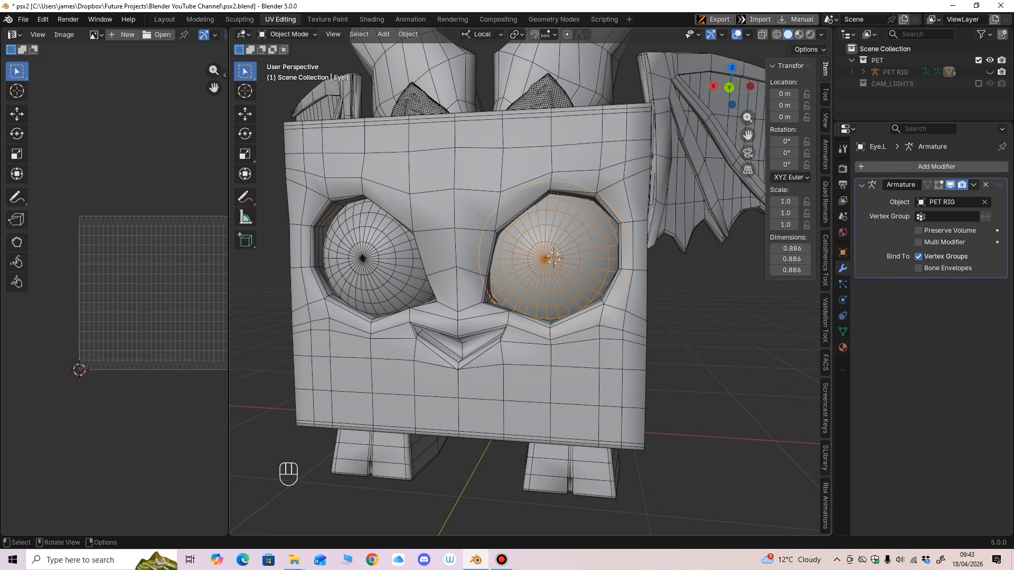
pyautogui.press('KP_Divide')
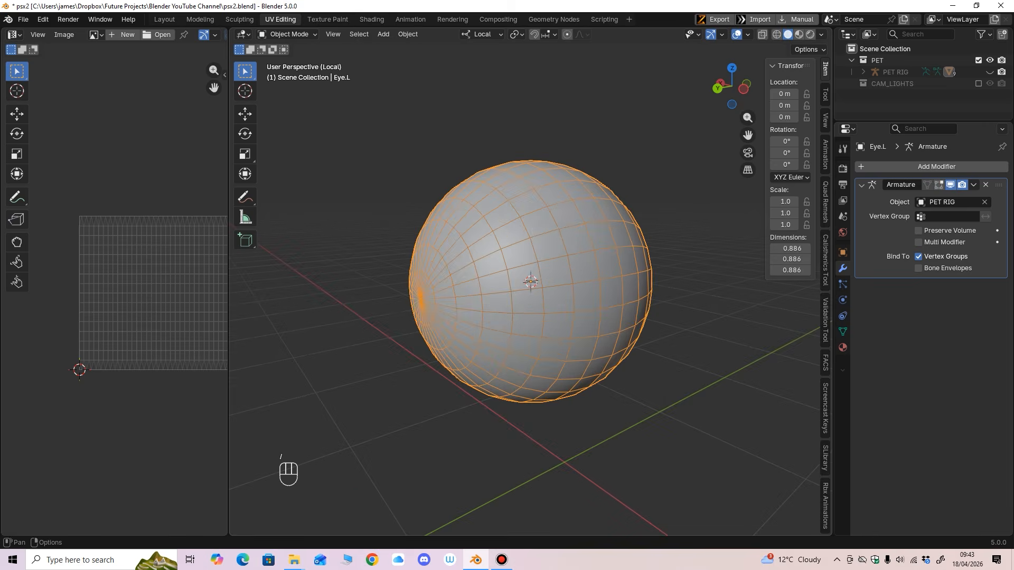
# Step: In Edit Mode, select the vertical edge loop around the middle of the Eye.L sphere and mark it as a seam
pyautogui.click(286, 34)
pyautogui.click(286, 59)
pyautogui.scroll(-4, 531, 264)
pyautogui.moveTo(586, 275); pyautogui.dragTo(523, 248, button='middle')
pyautogui.click(539, 251)
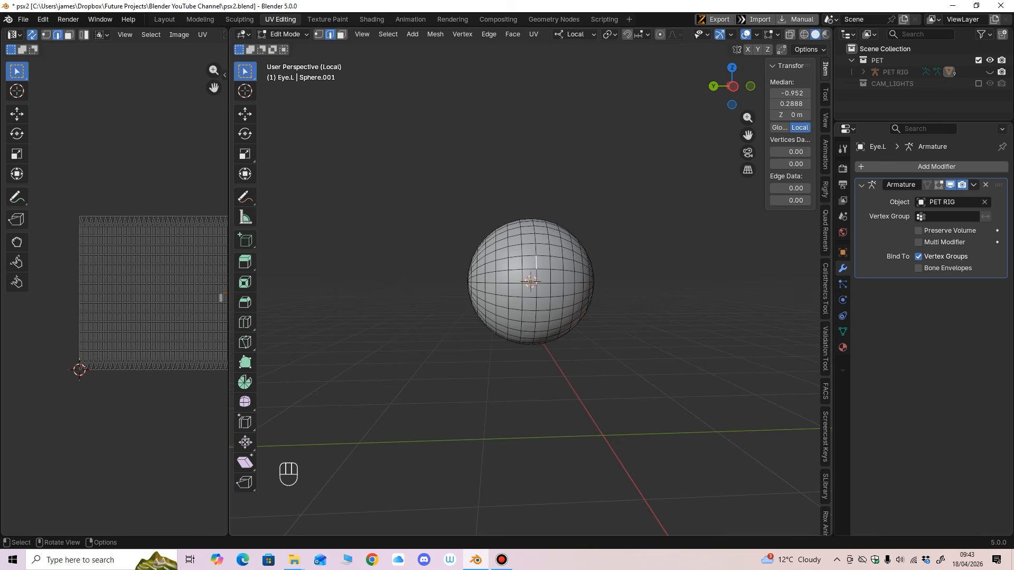
pyautogui.click(387, 34)
pyautogui.moveTo(436, 213)
pyautogui.click(531, 213)
pyautogui.moveTo(531, 222); pyautogui.dragTo(549, 222, button='middle')
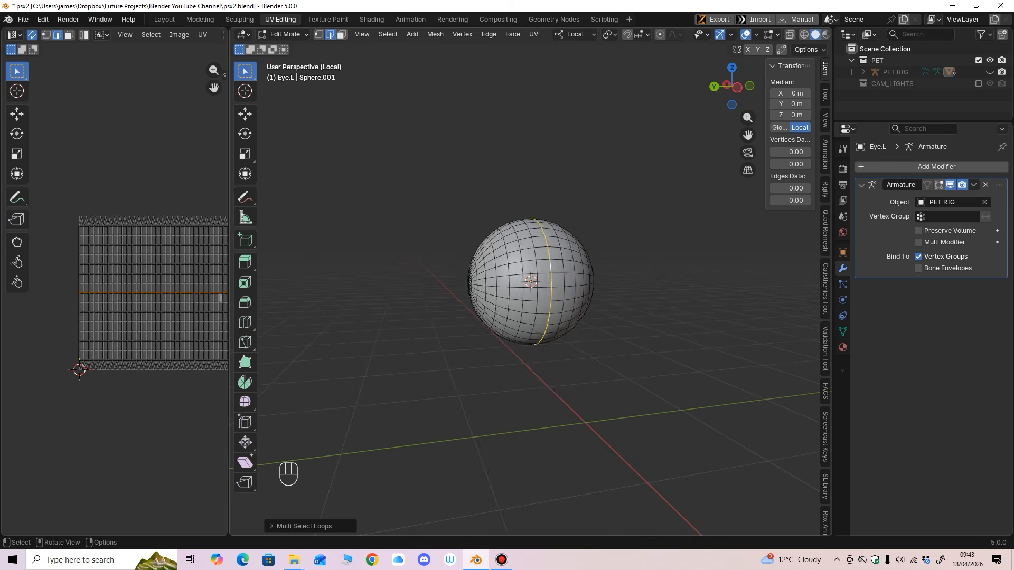
pyautogui.hotkey('ctrl', 'e')
pyautogui.click(498, 396)
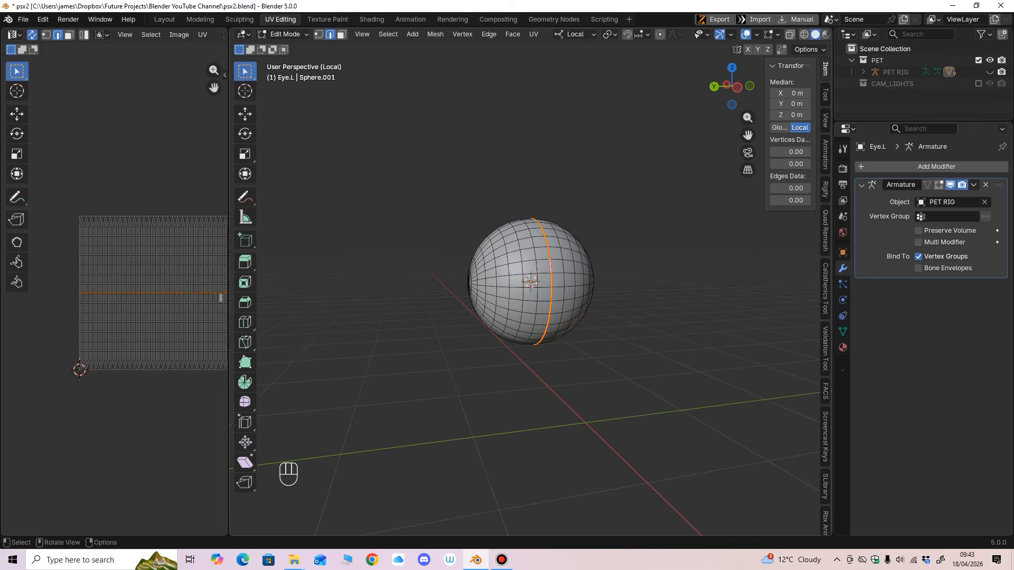
# Step: Select all faces of Eye.L, unwrap them with the Minimum Stretch method and leave local view
pyautogui.press('3')
pyautogui.press('a')
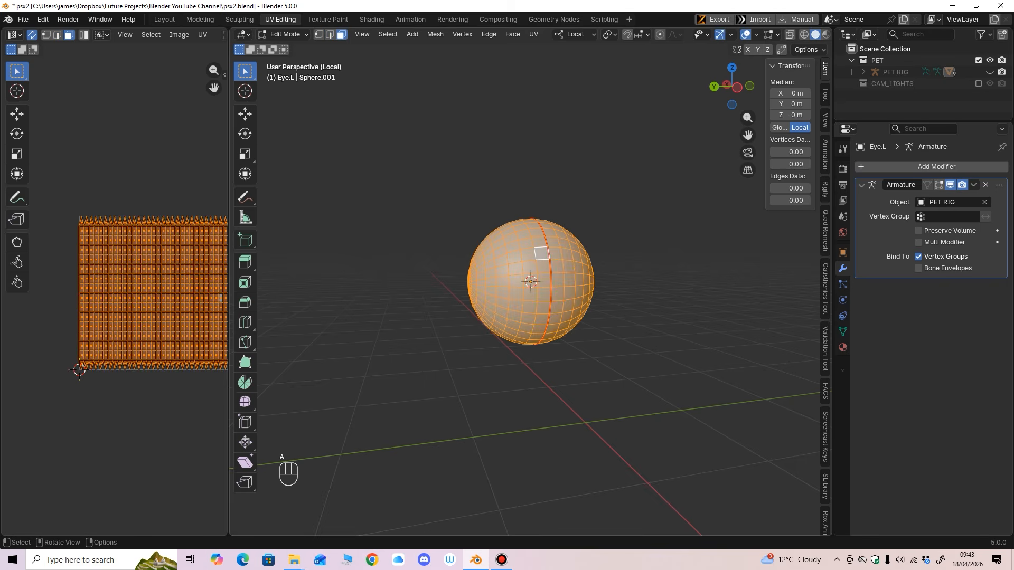
pyautogui.press('u')
pyautogui.click(543, 320)
pyautogui.moveTo(543, 320); pyautogui.dragTo(650, 336, button='middle')
pyautogui.press('/')
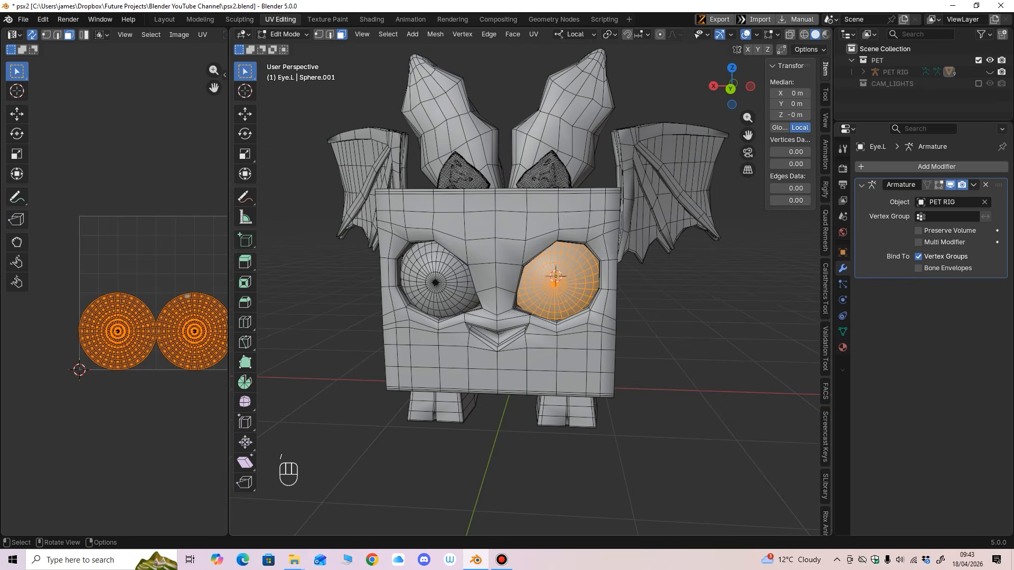
# Step: Return to Object Mode, select the Eye.R sphere and isolate it in local view
pyautogui.click(284, 34)
pyautogui.click(285, 46)
pyautogui.click(435, 282)
pyautogui.moveTo(435, 282); pyautogui.dragTo(448, 280, button='middle')
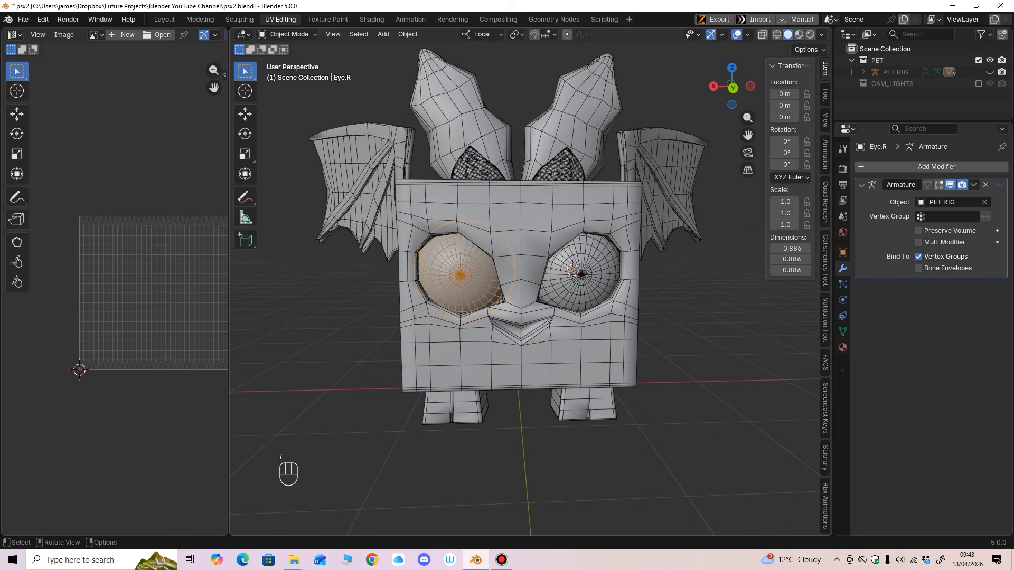
pyautogui.press('/')
pyautogui.keyDown('ctrl'); pyautogui.moveTo(529, 280); pyautogui.dragTo(528, 301, button='middle'); pyautogui.keyUp('ctrl')
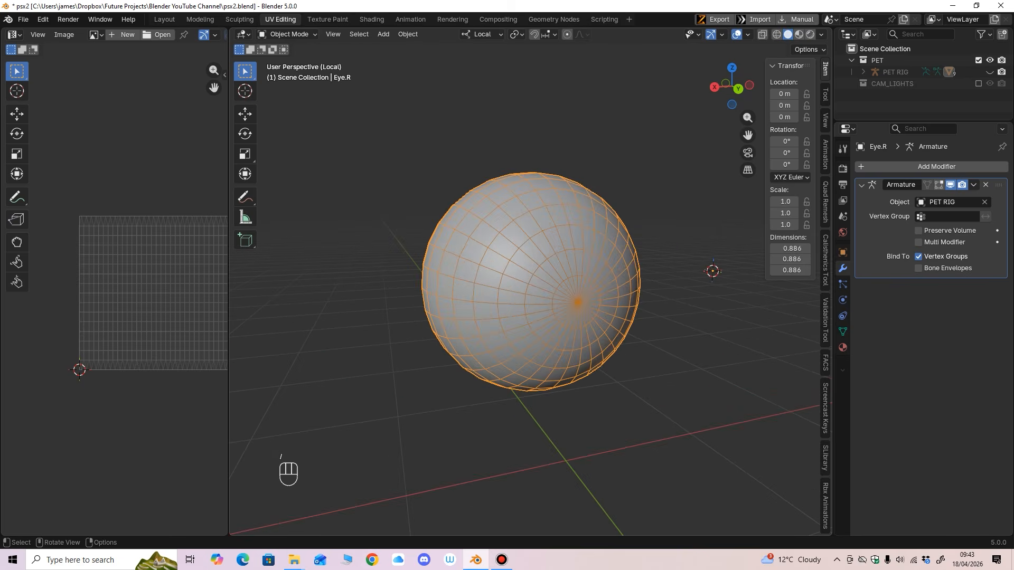
# Step: In Edit Mode, select the vertical edge loop around the middle of the Eye.R sphere and mark it as a seam
pyautogui.click(287, 34)
pyautogui.click(285, 58)
pyautogui.moveTo(406, 276); pyautogui.dragTo(483, 270, button='middle')
pyautogui.click(473, 272)
pyautogui.click(330, 35)
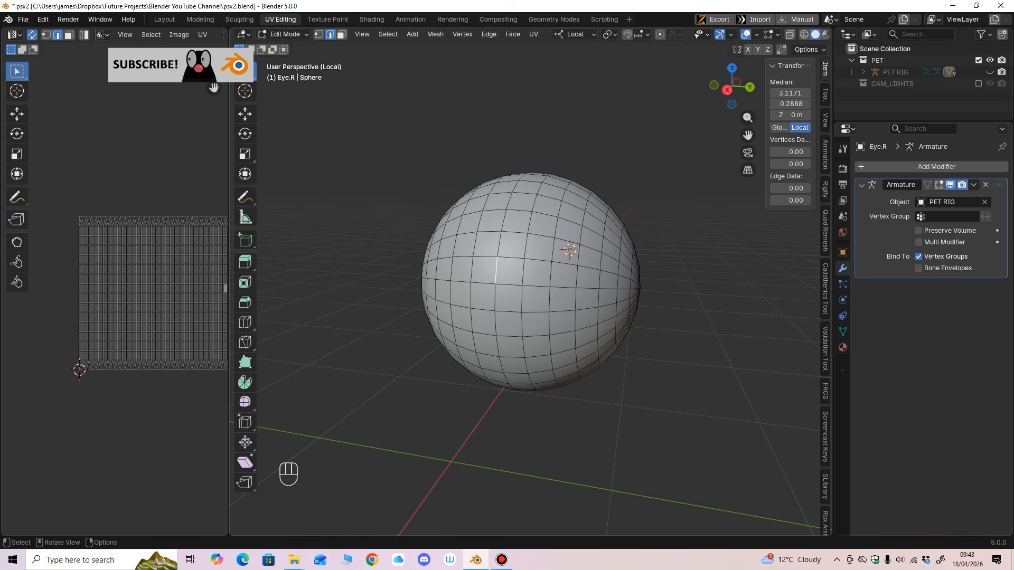
pyautogui.click(388, 34)
pyautogui.moveTo(401, 203)
pyautogui.click(528, 213)
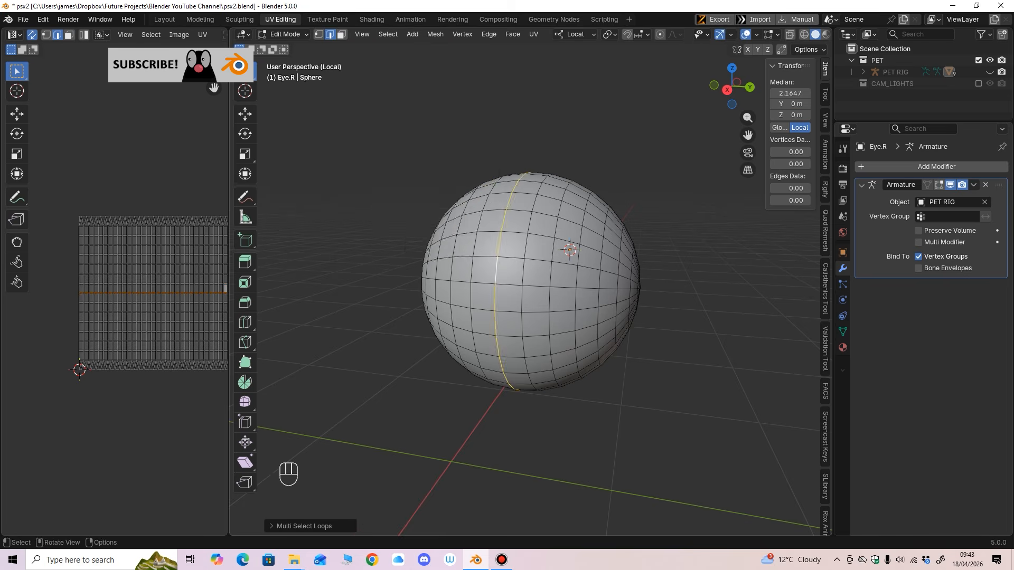
pyautogui.moveTo(528, 213); pyautogui.dragTo(608, 222, button='middle')
pyautogui.hotkey('ctrl', 'e')
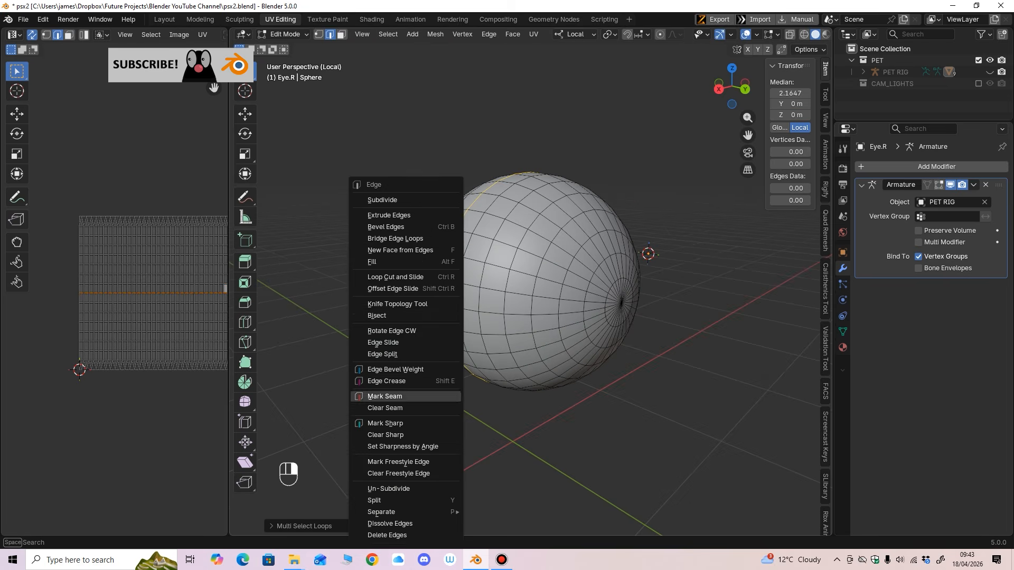
pyautogui.click(404, 396)
# Step: Select all faces of Eye.R, unwrap them with the Minimum Stretch method and leave local view
pyautogui.moveTo(423, 391); pyautogui.dragTo(462, 380, button='middle')
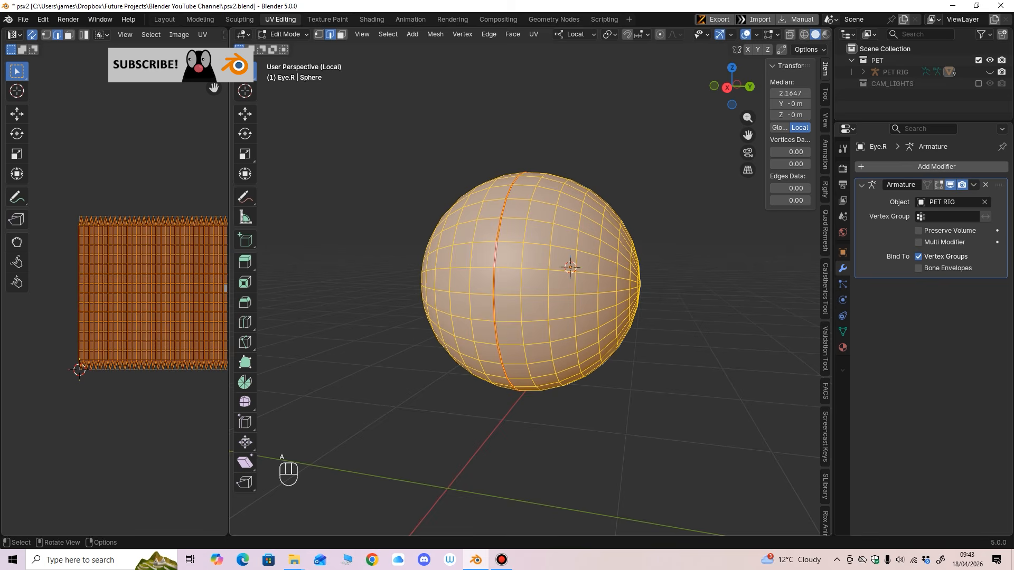
pyautogui.click(341, 34)
pyautogui.moveTo(476, 254); pyautogui.dragTo(488, 252, button='middle')
pyautogui.press('u')
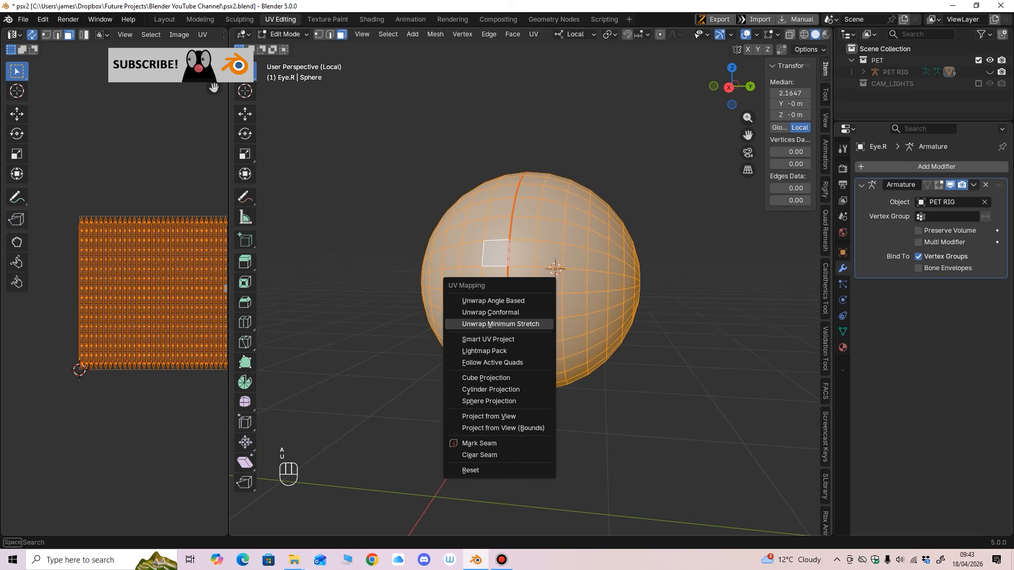
pyautogui.click(488, 322)
pyautogui.moveTo(489, 296); pyautogui.dragTo(436, 296, button='middle')
pyautogui.press('/')
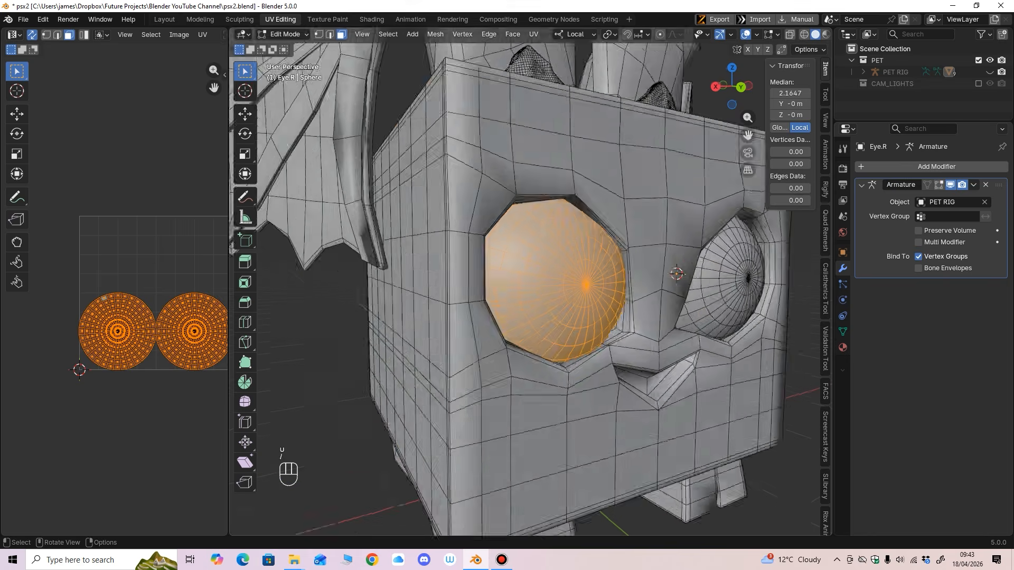
# Step: In Object Mode, isolate the Body mesh in local view and turn off the viewport display of its Subdivision modifier
pyautogui.keyDown('ctrl'); pyautogui.moveTo(497, 285); pyautogui.dragTo(496, 314, button='middle'); pyautogui.keyUp('ctrl')
pyautogui.moveTo(497, 314); pyautogui.dragTo(449, 291, button='middle')
pyautogui.keyDown('shift'); pyautogui.moveTo(449, 291); pyautogui.dragTo(409, 261, button='middle'); pyautogui.keyUp('shift')
pyautogui.scroll(1, 449, 216)
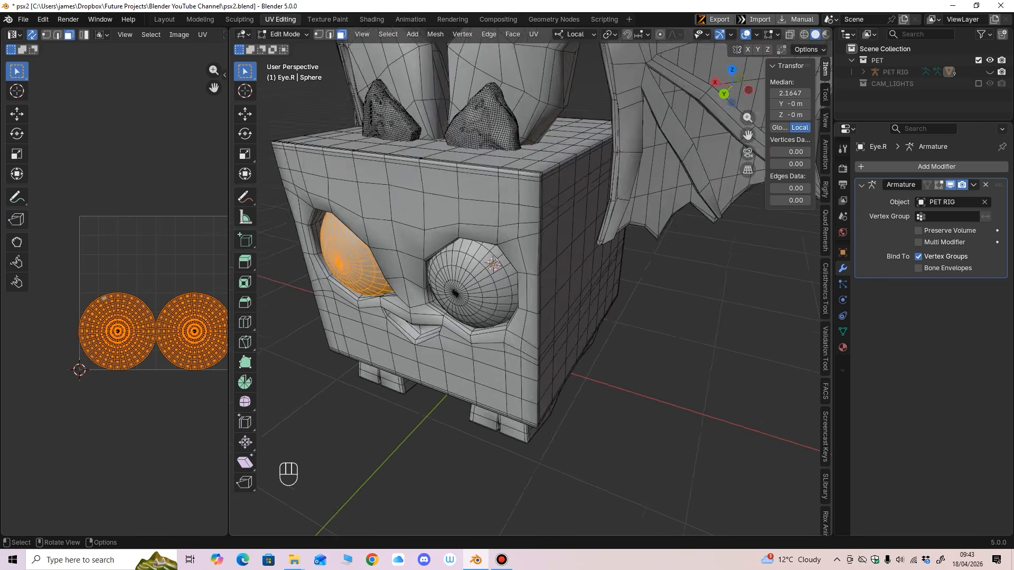
pyautogui.scroll(-2, 531, 282)
pyautogui.scroll(4, 531, 282)
pyautogui.keyDown('shift'); pyautogui.moveTo(532, 282); pyautogui.dragTo(531, 227, button='middle'); pyautogui.keyUp('shift')
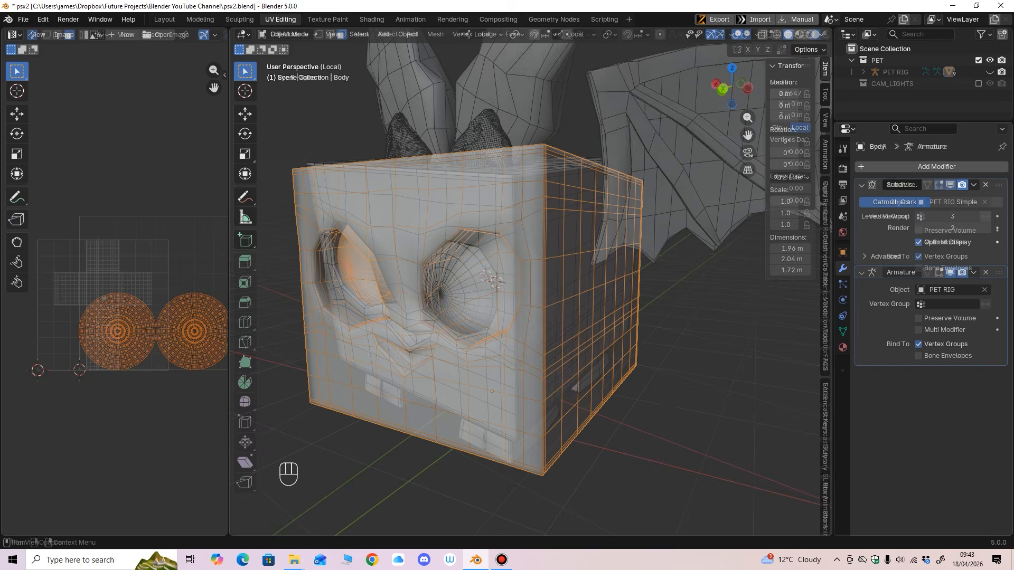
pyautogui.click(951, 184)
pyautogui.moveTo(634, 254); pyautogui.dragTo(615, 267, button='middle')
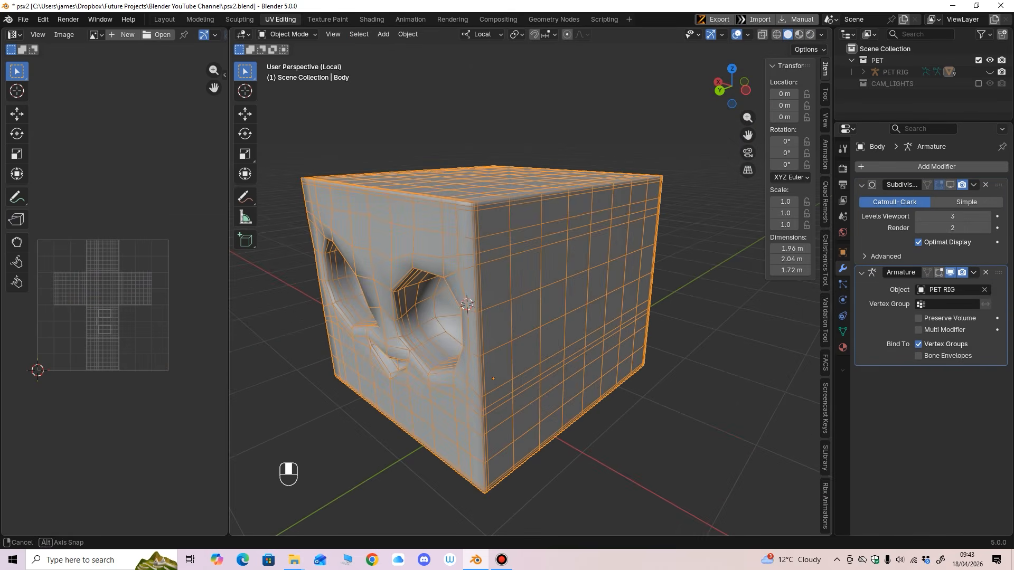
# Step: In Edit Mode, select the edge loop running around the body's front face, starting from a vertical edge near the front corner
pyautogui.click(289, 34)
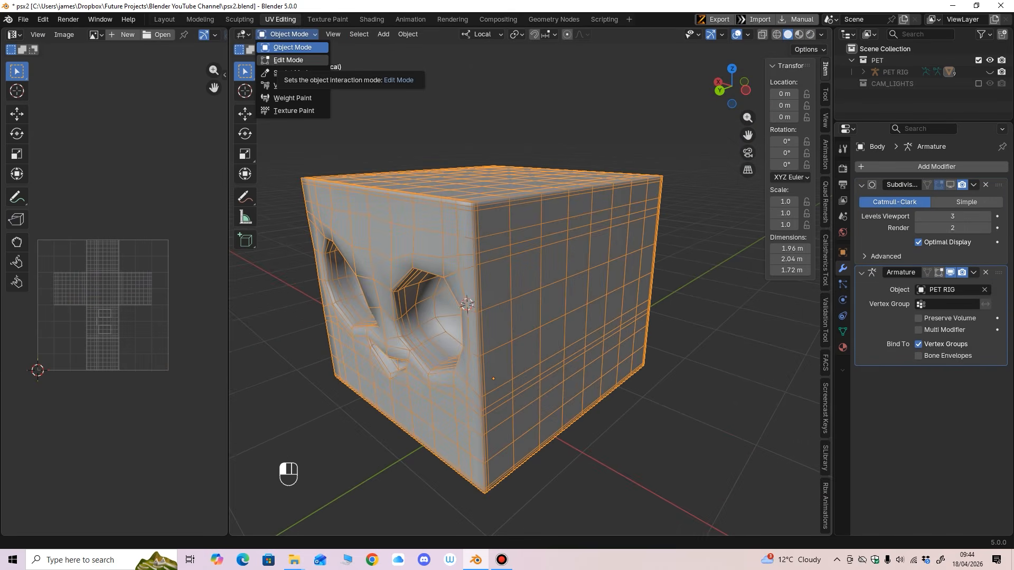
pyautogui.click(285, 58)
pyautogui.moveTo(528, 264); pyautogui.dragTo(504, 275, button='middle')
pyautogui.click(330, 34)
pyautogui.keyDown('ctrl'); pyautogui.moveTo(505, 274); pyautogui.dragTo(482, 225, button='middle'); pyautogui.keyUp('ctrl')
pyautogui.click(493, 234)
pyautogui.scroll(-1, 482, 225)
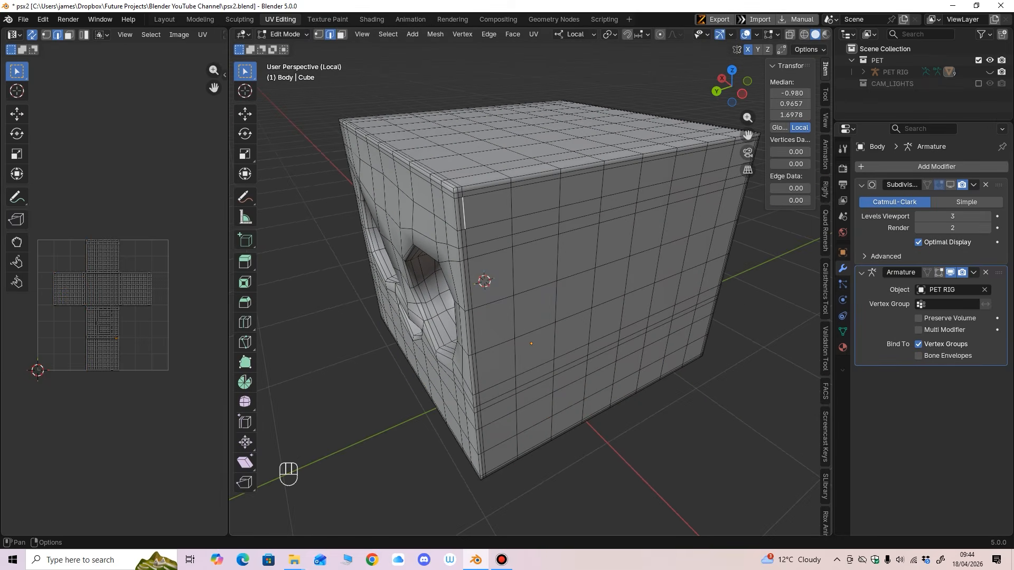
pyautogui.click(388, 34)
pyautogui.click(533, 213)
# Step: Add the matching edge loop around the body's back face to the selection
pyautogui.moveTo(533, 212); pyautogui.dragTo(364, 253, button='middle')
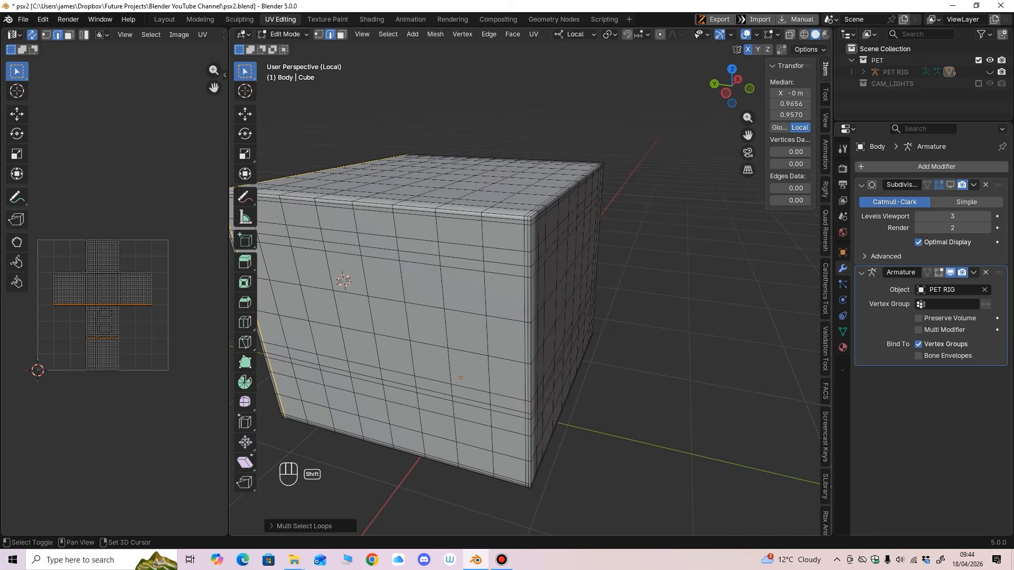
pyautogui.click(388, 34)
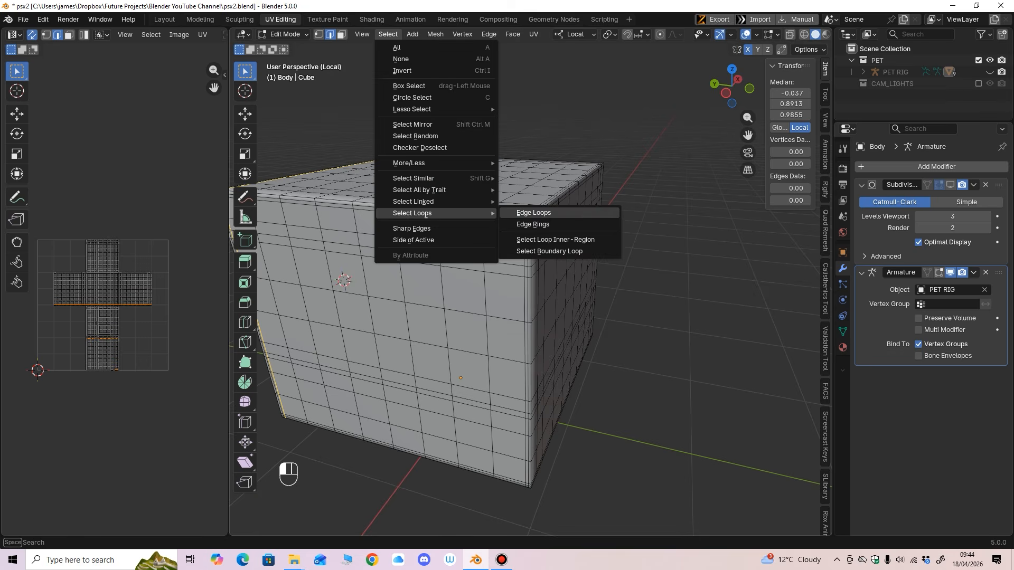
pyautogui.click(534, 212)
pyautogui.moveTo(533, 222); pyautogui.dragTo(365, 216, button='middle')
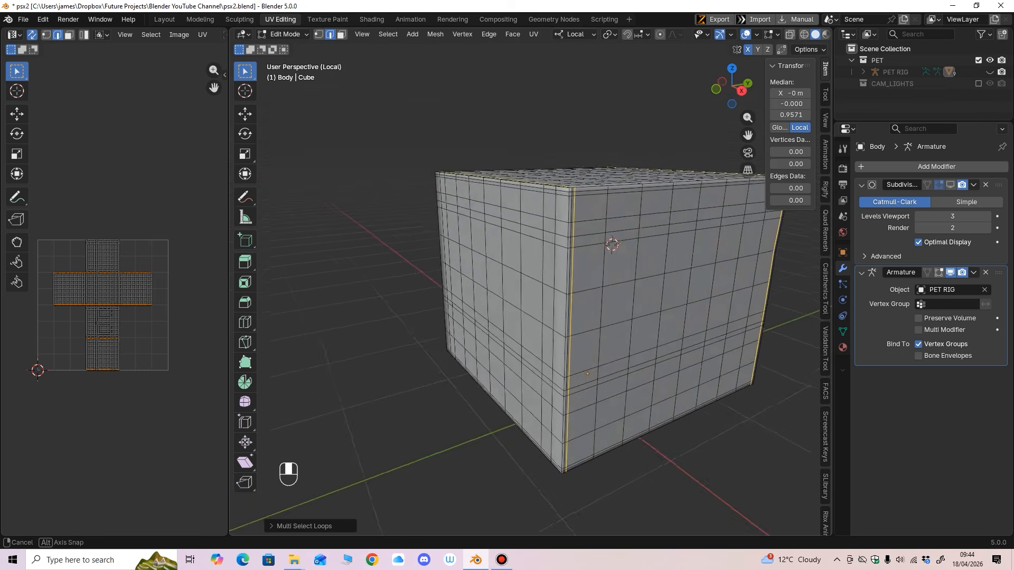
# Step: Add the horizontal edge loops running around the body just inside its upper and lower edges to the selection
pyautogui.moveTo(676, 224); pyautogui.dragTo(641, 241, button='middle')
pyautogui.scroll(1, 641, 241)
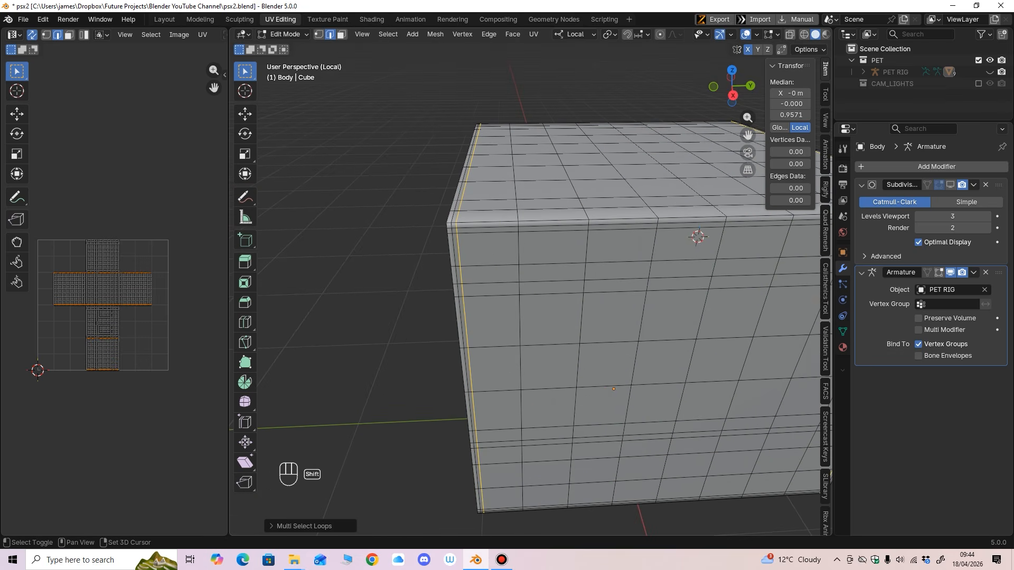
pyautogui.keyDown('shift'); pyautogui.click(488, 233); pyautogui.keyUp('shift')
pyautogui.moveTo(487, 232); pyautogui.dragTo(487, 196, button='middle')
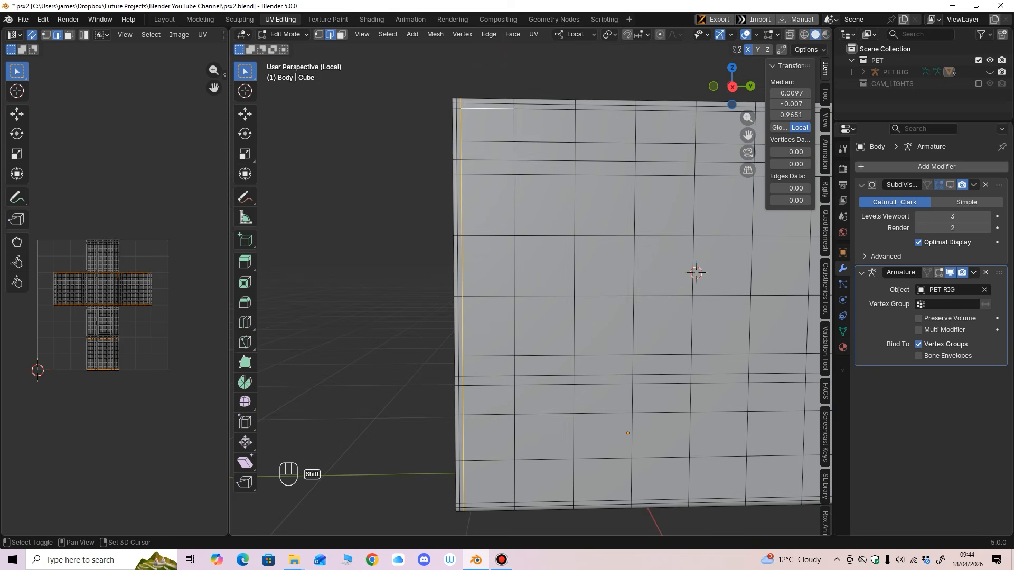
pyautogui.click(389, 34)
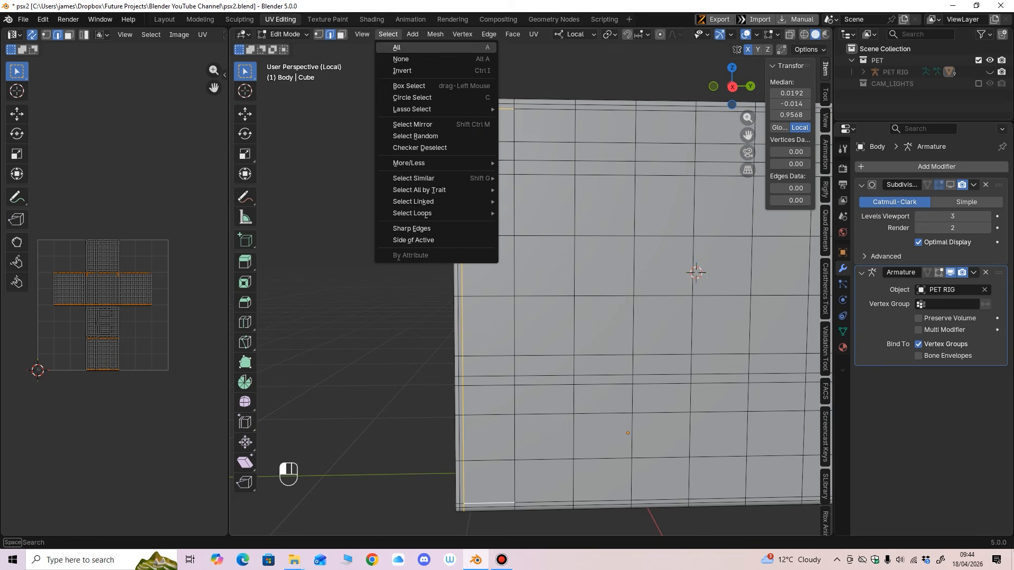
pyautogui.click(533, 213)
# Step: Add the edge loops inside both eye sockets of the body to the selection
pyautogui.scroll(-3, 531, 281)
pyautogui.moveTo(531, 282); pyautogui.dragTo(428, 250, button='middle')
pyautogui.scroll(3, 441, 325)
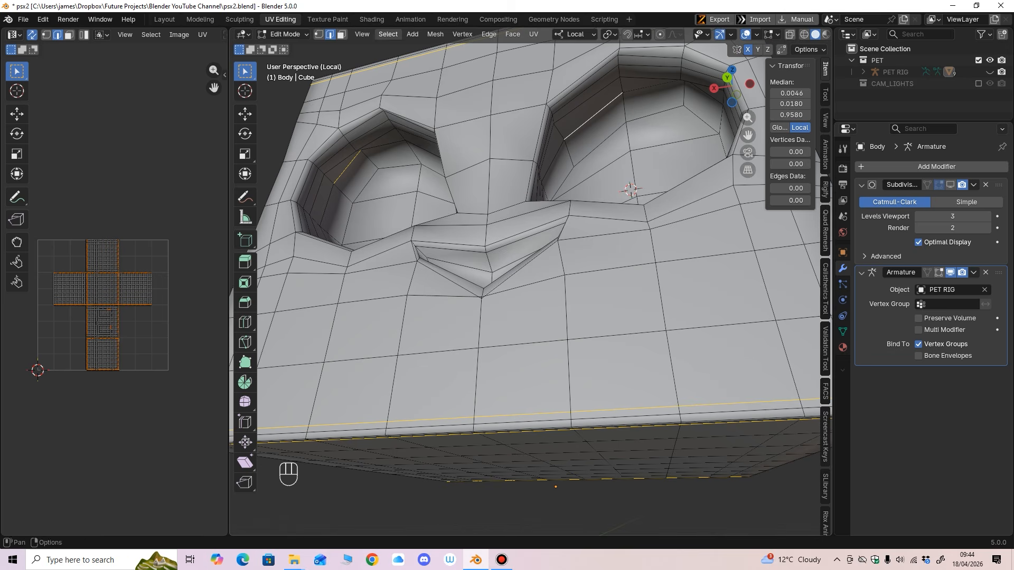
pyautogui.click(389, 34)
pyautogui.click(534, 212)
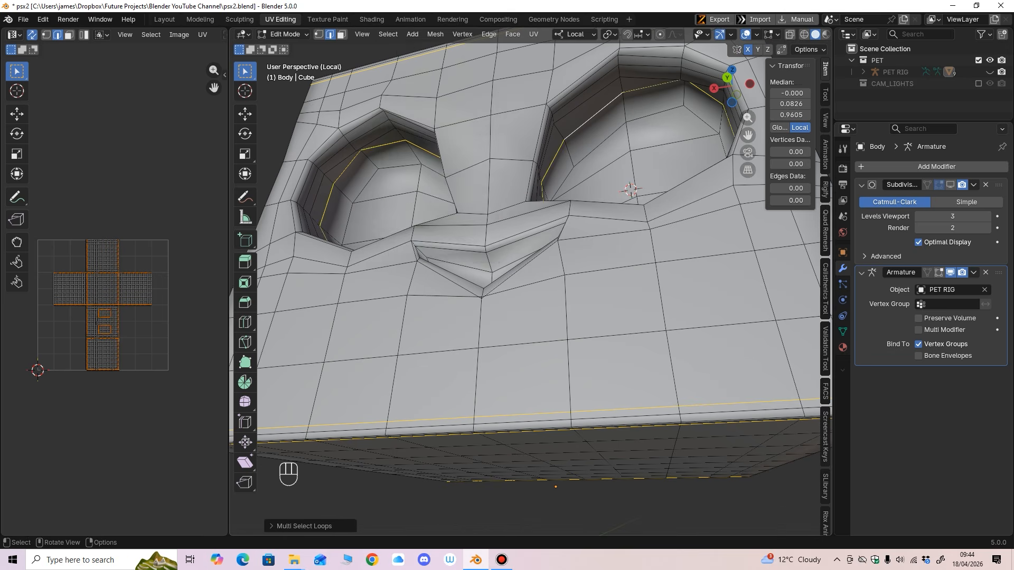
# Step: Add the upper and lower inner edge loops of the mouth recess to the selection
pyautogui.scroll(-2, 533, 217)
pyautogui.moveTo(533, 217); pyautogui.dragTo(528, 254, button='middle')
pyautogui.scroll(2, 524, 212)
pyautogui.keyDown('shift'); pyautogui.moveTo(528, 317); pyautogui.dragTo(563, 229, button='middle'); pyautogui.keyUp('shift')
pyautogui.click(388, 34)
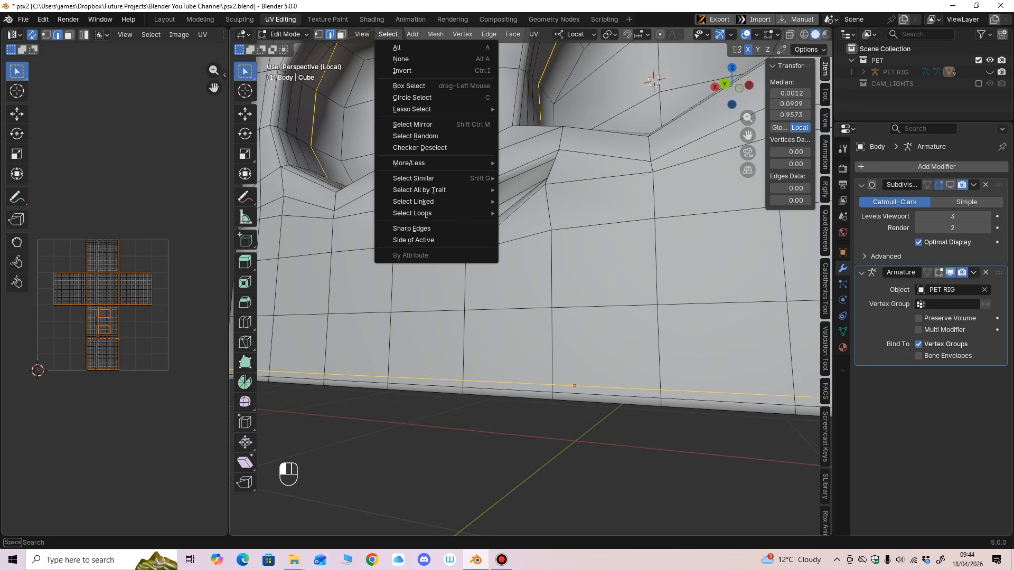
pyautogui.click(533, 212)
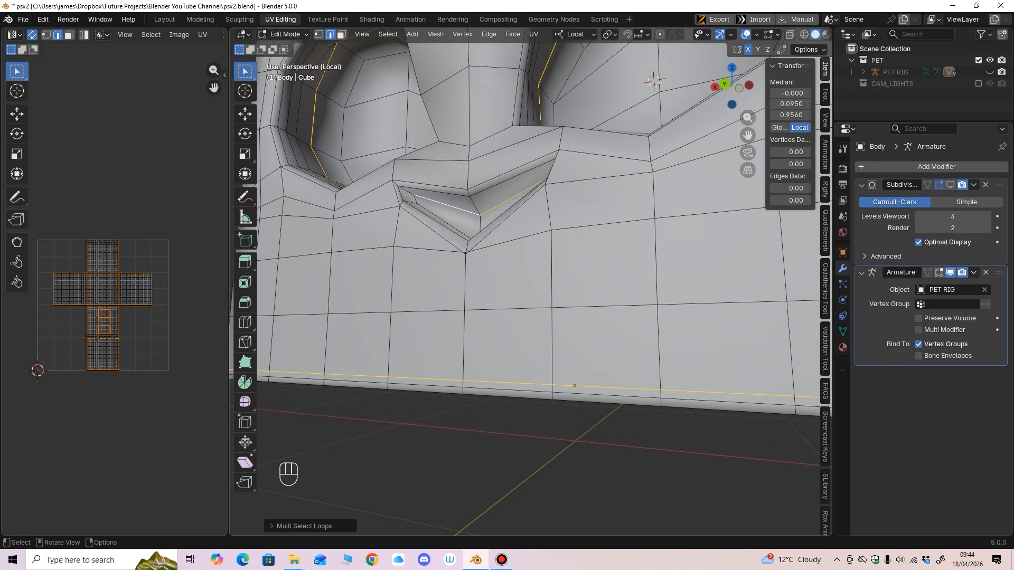
pyautogui.moveTo(534, 212); pyautogui.dragTo(544, 228, button='middle')
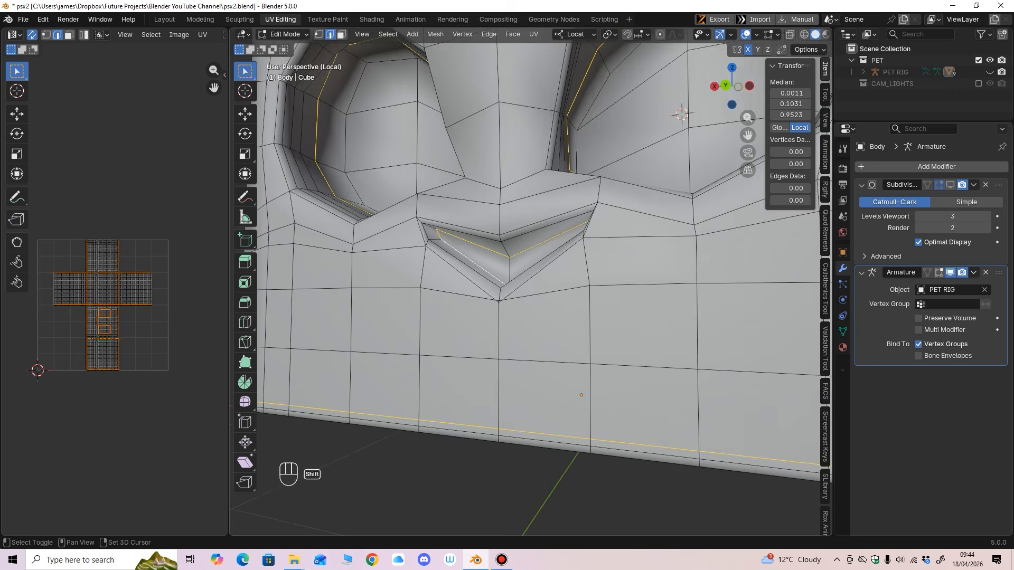
pyautogui.keyDown('shift'); pyautogui.moveTo(500, 301); pyautogui.dragTo(491, 465, button='middle'); pyautogui.keyUp('shift')
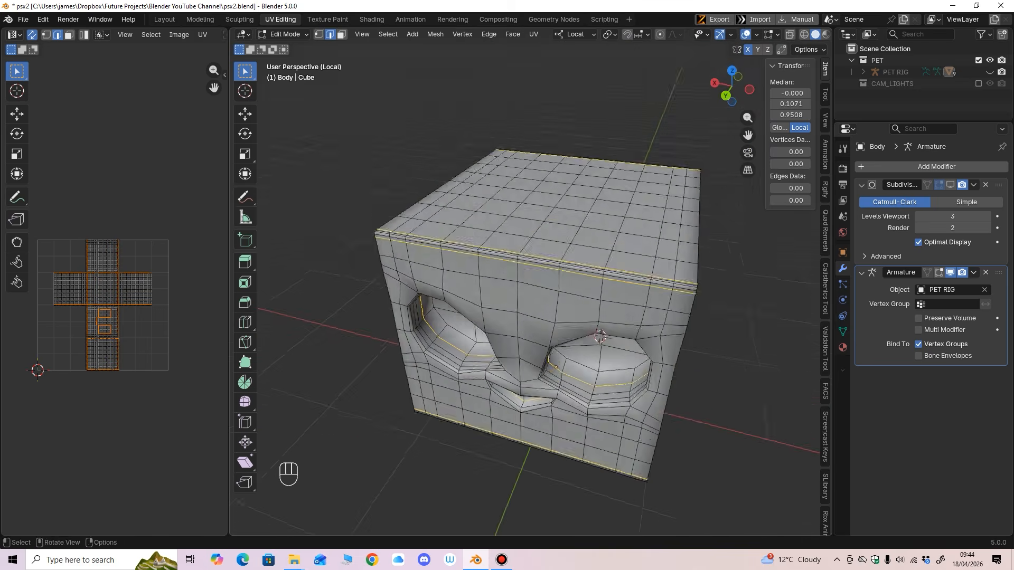
# Step: Mark all the selected body, eye socket and mouth edge loops as seams
pyautogui.hotkey('ctrl', 'e')
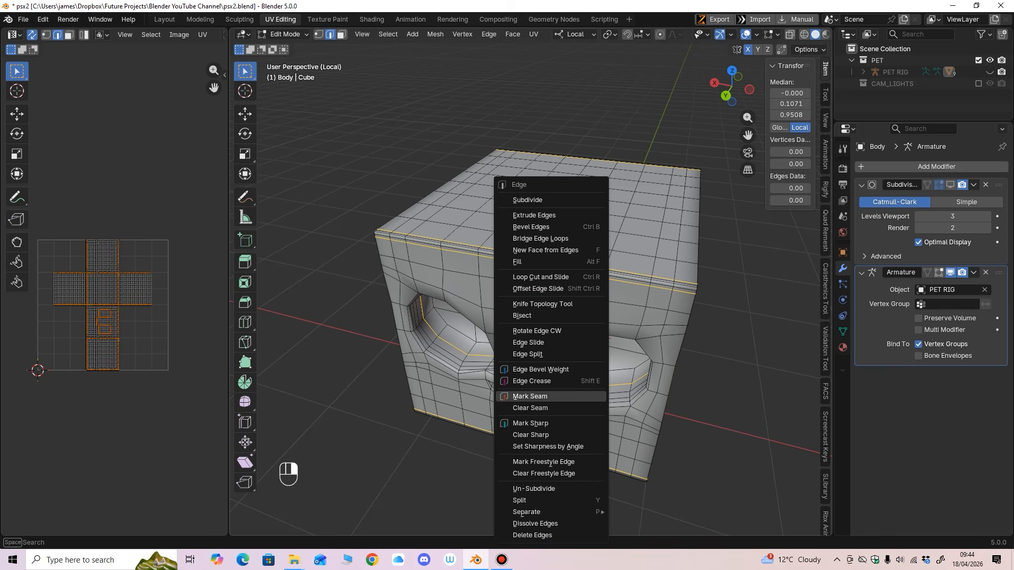
pyautogui.click(530, 396)
pyautogui.moveTo(530, 396); pyautogui.dragTo(475, 401, button='middle')
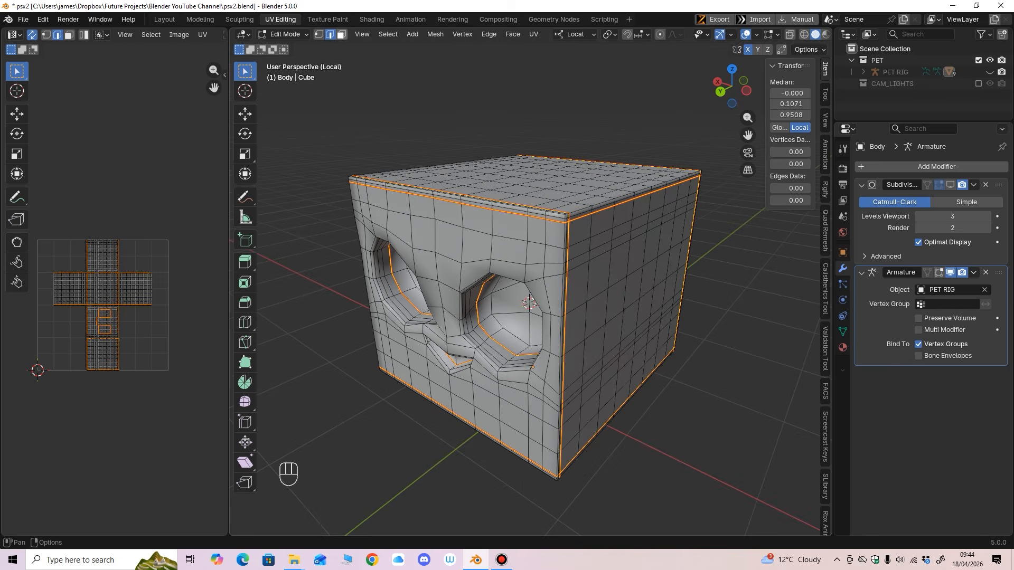
# Step: Select all faces of the Body mesh and unwrap them with Cube Projection
pyautogui.click(341, 33)
pyautogui.press('a')
pyautogui.moveTo(497, 301); pyautogui.dragTo(532, 273, button='middle')
pyautogui.press('u')
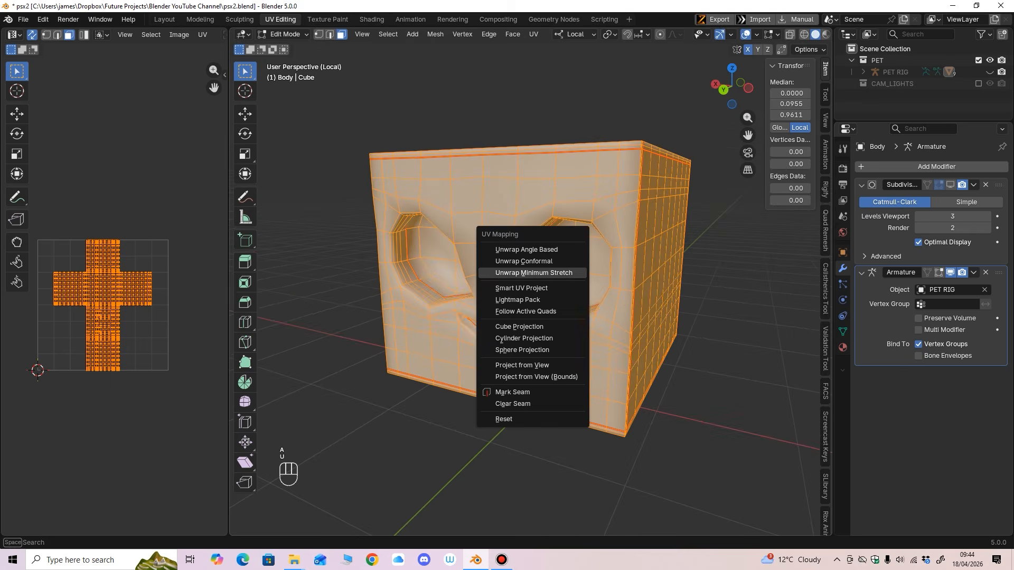
pyautogui.click(523, 327)
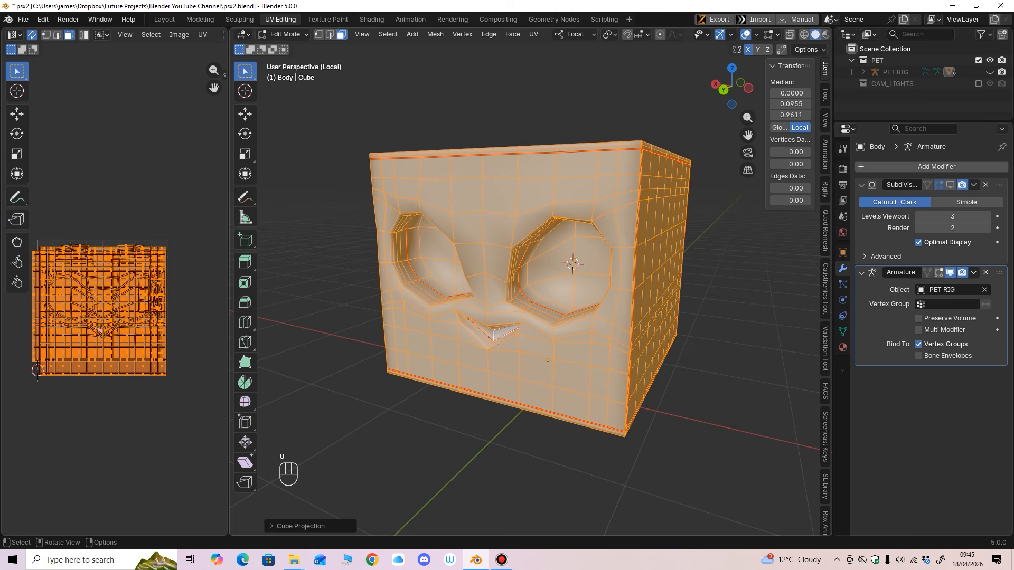
# Step: Widen the UV Editor beside the 3D viewport to give the body's UV layout more room
pyautogui.scroll(3, 116, 297)
pyautogui.moveTo(228, 295); pyautogui.dragTo(394, 296)
pyautogui.keyDown('ctrl'); pyautogui.moveTo(275, 338); pyautogui.dragTo(274, 316, button='middle'); pyautogui.keyUp('ctrl')
pyautogui.keyDown('ctrl'); pyautogui.moveTo(205, 328); pyautogui.dragTo(206, 321, button='middle'); pyautogui.keyUp('ctrl')
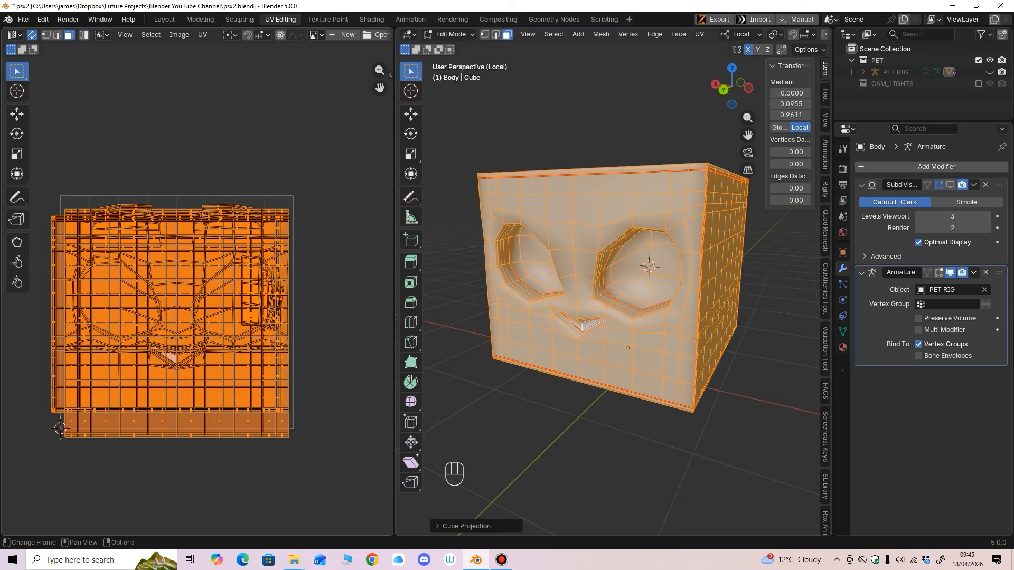
# Step: Select the linked top and bottom islands of the body and move them above and to the right of the UV square
pyautogui.moveTo(295, 458); pyautogui.dragTo(271, 425)
pyautogui.moveTo(270, 425); pyautogui.dragTo(270, 392, button='middle')
pyautogui.hotkey('ctrl', 'l')
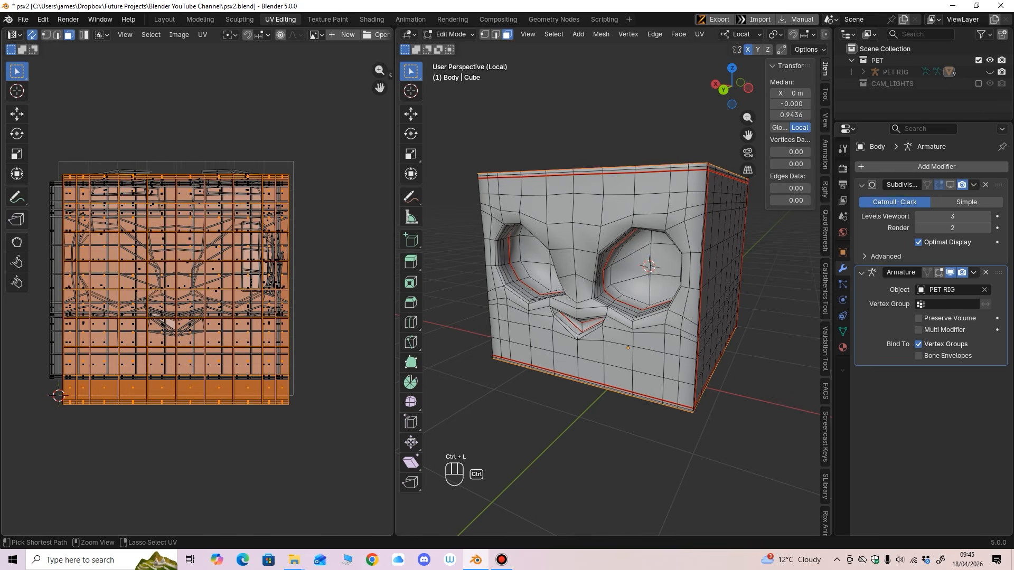
pyautogui.click(17, 113)
pyautogui.moveTo(175, 290); pyautogui.dragTo(271, 181)
pyautogui.scroll(-2, 271, 181)
pyautogui.moveTo(229, 266); pyautogui.dragTo(280, 168)
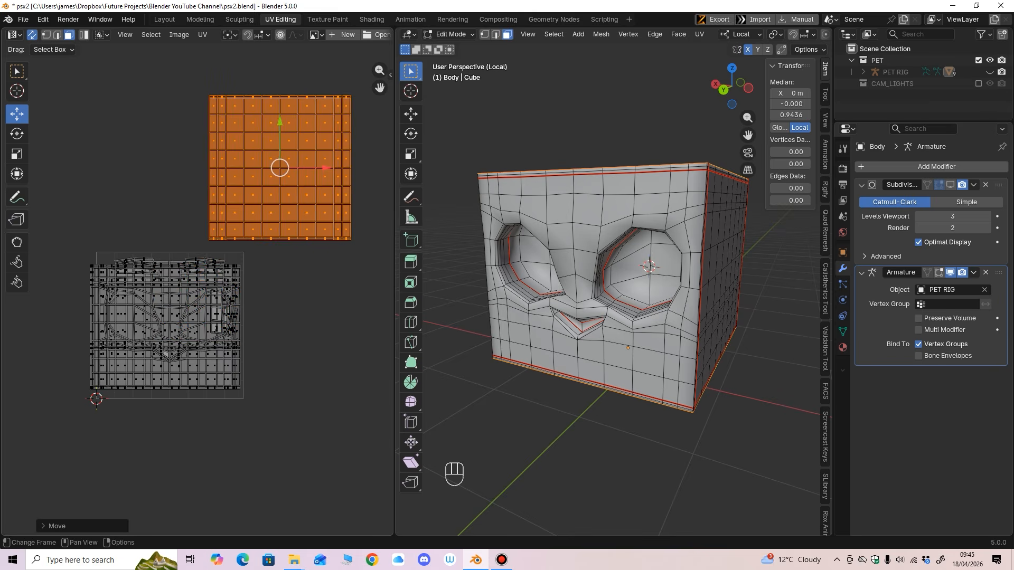
# Step: Select the linked front face island and move it above the UV square, beside the top and bottom islands
pyautogui.scroll(1, 197, 295)
pyautogui.click(243, 404)
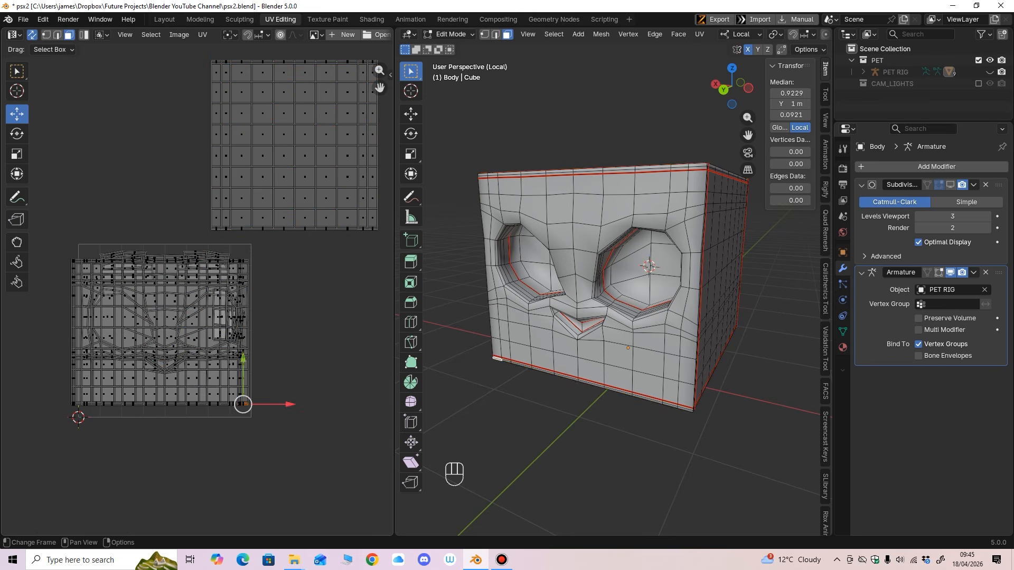
pyautogui.hotkey('ctrl', 'l')
pyautogui.moveTo(165, 333); pyautogui.dragTo(137, 143)
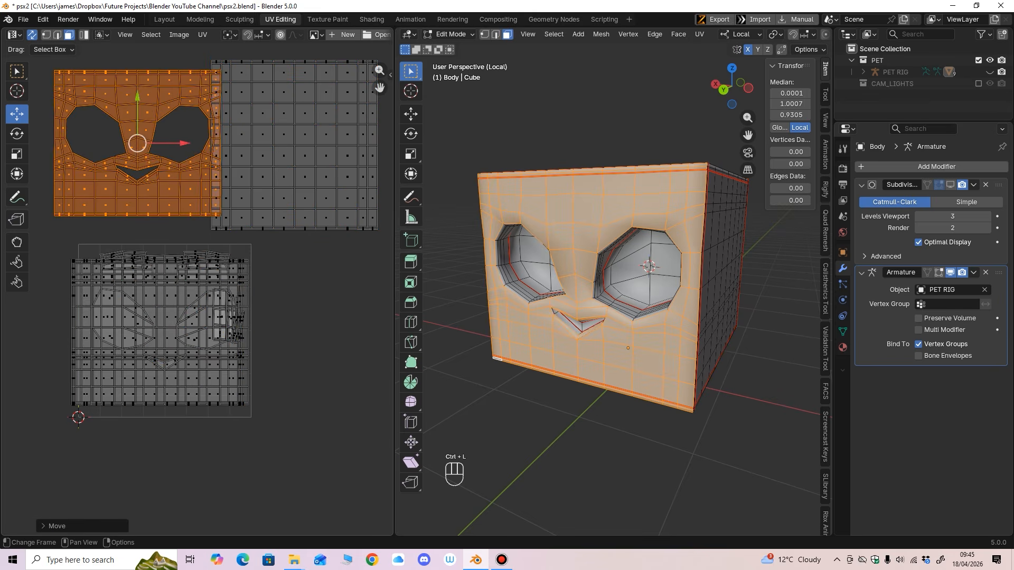
pyautogui.keyDown('ctrl'); pyautogui.moveTo(143, 142); pyautogui.dragTo(142, 156, button='middle'); pyautogui.keyUp('ctrl')
pyautogui.moveTo(142, 157); pyautogui.dragTo(173, 185, button='middle')
pyautogui.moveTo(173, 184); pyautogui.dragTo(147, 179)
# Step: Select the linked outer side-wall island of one eye socket and move it to the right of the top and bottom islands
pyautogui.click(263, 329)
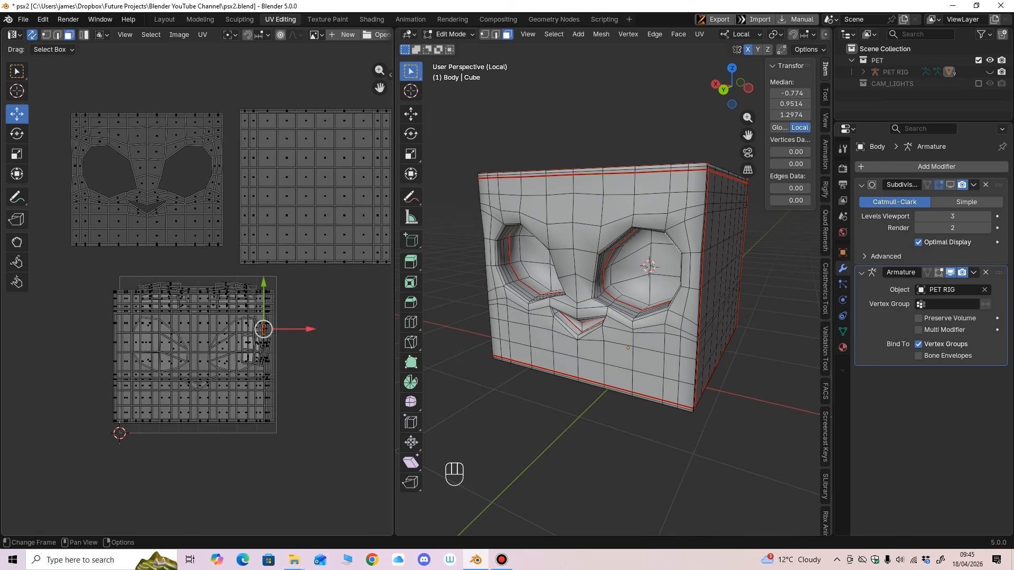
pyautogui.scroll(-1, 255, 328)
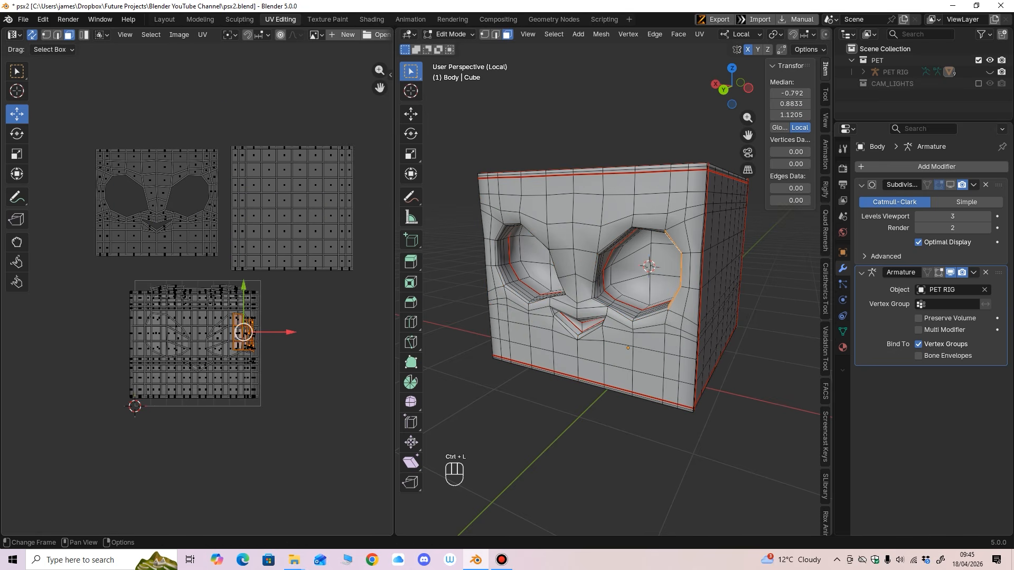
pyautogui.moveTo(243, 332); pyautogui.dragTo(274, 328)
pyautogui.moveTo(367, 196); pyautogui.dragTo(373, 178)
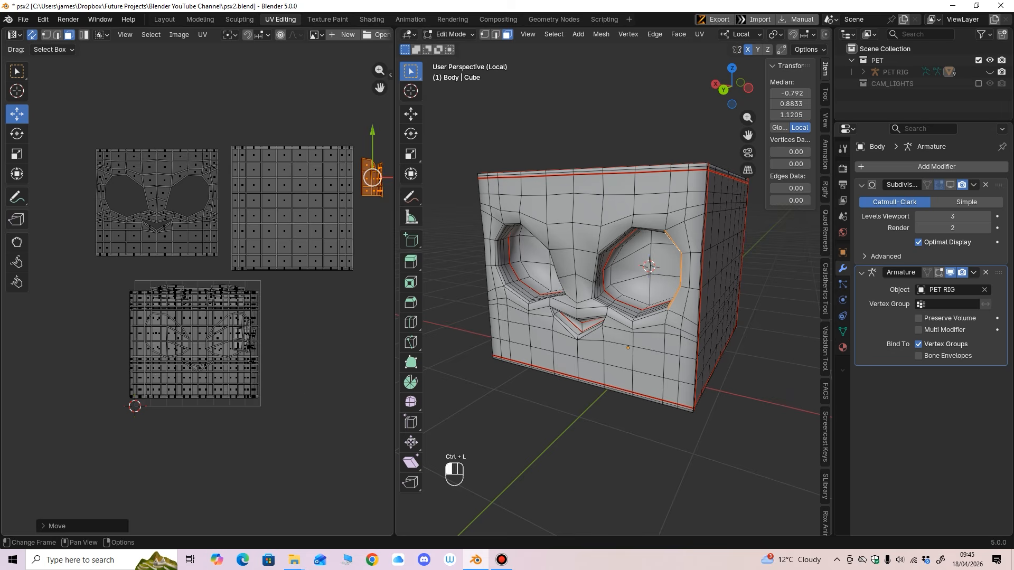
# Step: Move the remaining large grid island below the UV square on the left and the body's two side islands below on the right
pyautogui.click(249, 397)
pyautogui.hotkey('ctrl', 'l')
pyautogui.moveTo(197, 344); pyautogui.dragTo(121, 511)
pyautogui.click(250, 395)
pyautogui.hotkey('ctrl', 'l')
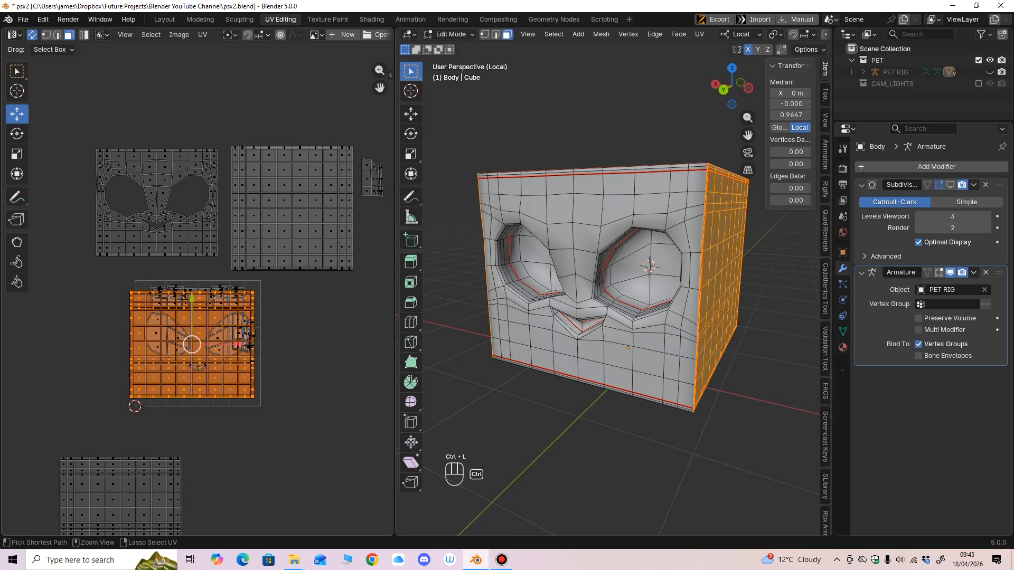
pyautogui.moveTo(192, 345); pyautogui.dragTo(321, 477)
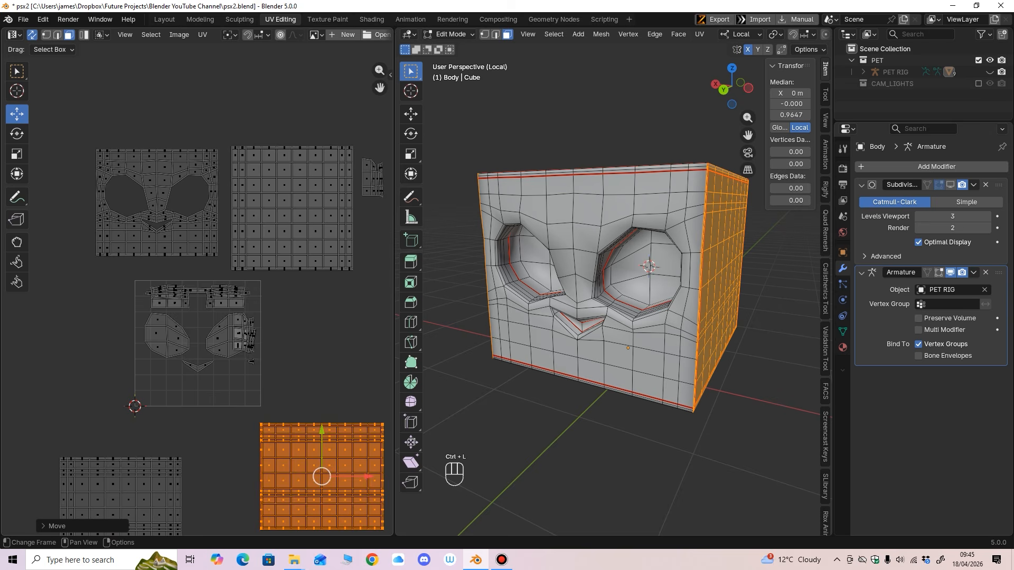
# Step: Widen the UV Editor area to make room for sorting the small eye socket and mouth islands
pyautogui.scroll(1, 196, 289)
pyautogui.scroll(-1, 196, 290)
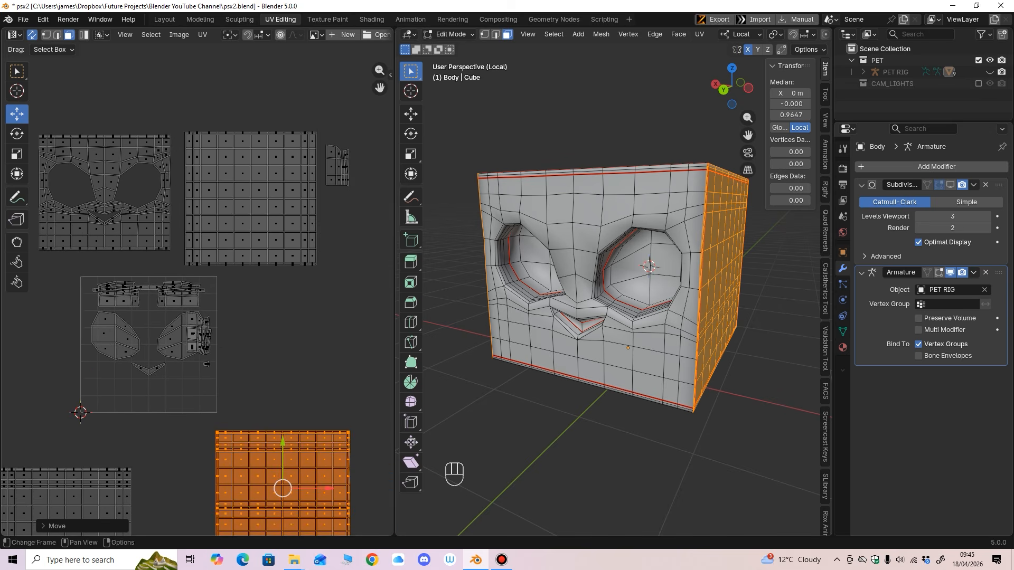
pyautogui.moveTo(395, 265); pyautogui.dragTo(318, 264)
pyautogui.moveTo(581, 285); pyautogui.dragTo(599, 310, button='middle')
pyautogui.moveTo(319, 296); pyautogui.dragTo(450, 296)
pyautogui.keyDown('shift'); pyautogui.moveTo(227, 370); pyautogui.dragTo(270, 267, button='middle'); pyautogui.keyUp('shift')
pyautogui.keyDown('ctrl'); pyautogui.moveTo(270, 266); pyautogui.dragTo(238, 298, button='middle'); pyautogui.keyUp('ctrl')
pyautogui.keyDown('ctrl'); pyautogui.moveTo(238, 299); pyautogui.dragTo(238, 276, button='middle'); pyautogui.keyUp('ctrl')
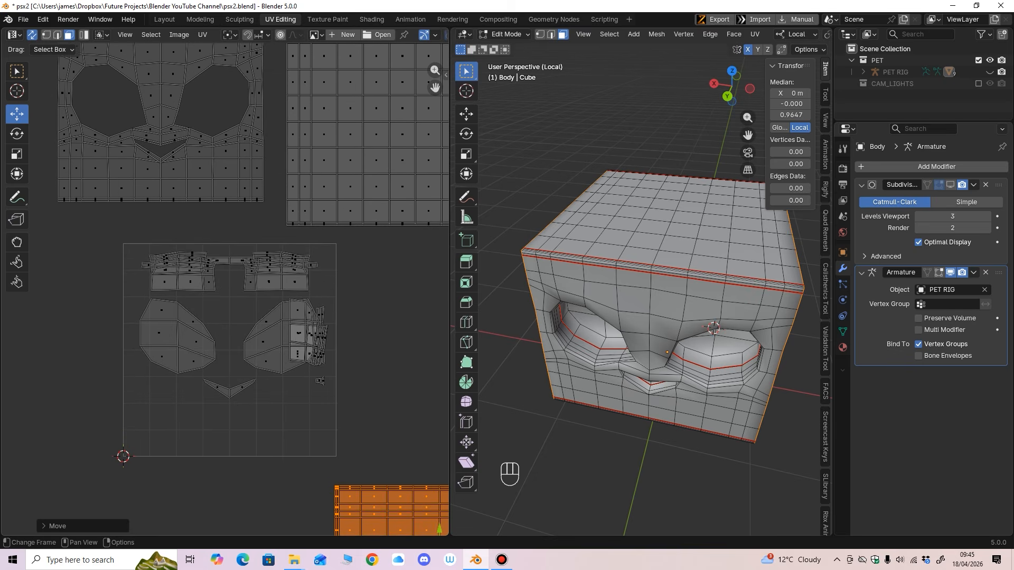
# Step: Select the linked eye socket back and inner mouth islands, move them left of the UV square and scale them down
pyautogui.moveTo(188, 434); pyautogui.dragTo(229, 407)
pyautogui.hotkey('ctrl', 'l')
pyautogui.scroll(-2, 230, 407)
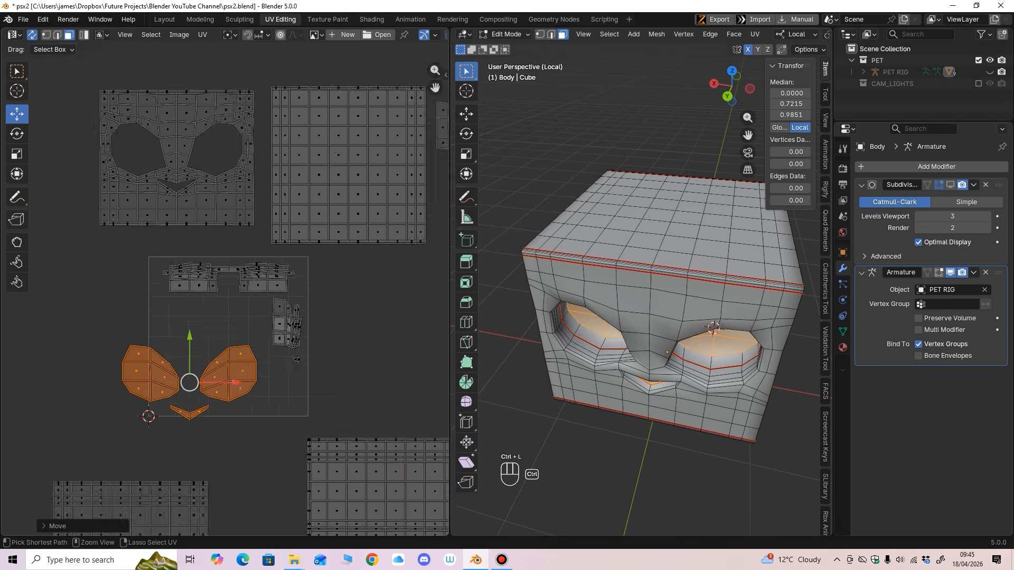
pyautogui.moveTo(215, 336); pyautogui.dragTo(107, 347)
pyautogui.click(16, 154)
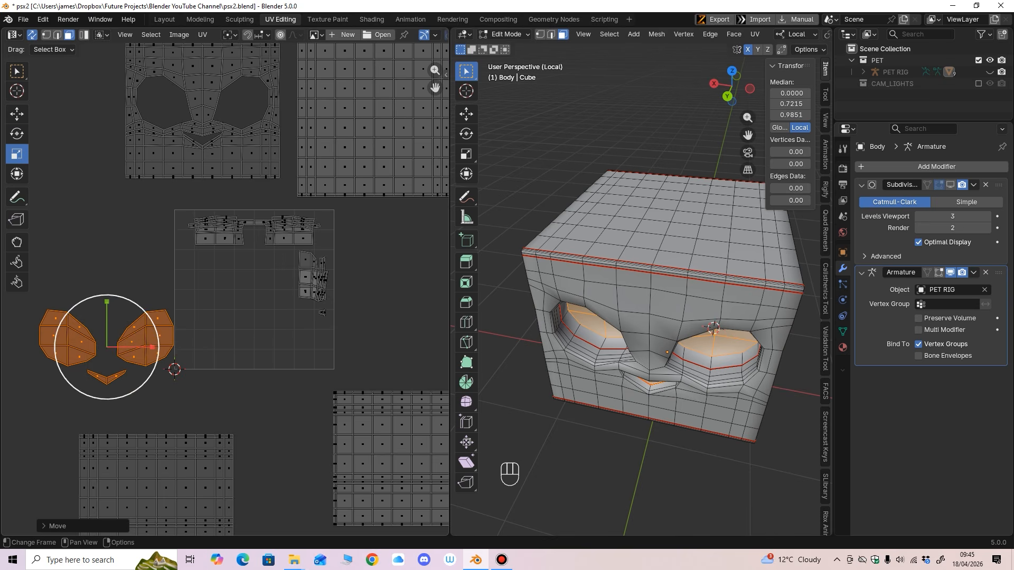
pyautogui.moveTo(107, 399); pyautogui.dragTo(68, 322)
pyautogui.click(16, 114)
# Step: Move the lower wall island of one eye socket out of the UV square, scale it down and place it below the shrunken islands
pyautogui.keyDown('shift'); pyautogui.moveTo(224, 229); pyautogui.dragTo(243, 255, button='middle'); pyautogui.keyUp('shift')
pyautogui.scroll(2, 225, 289)
pyautogui.click(243, 269)
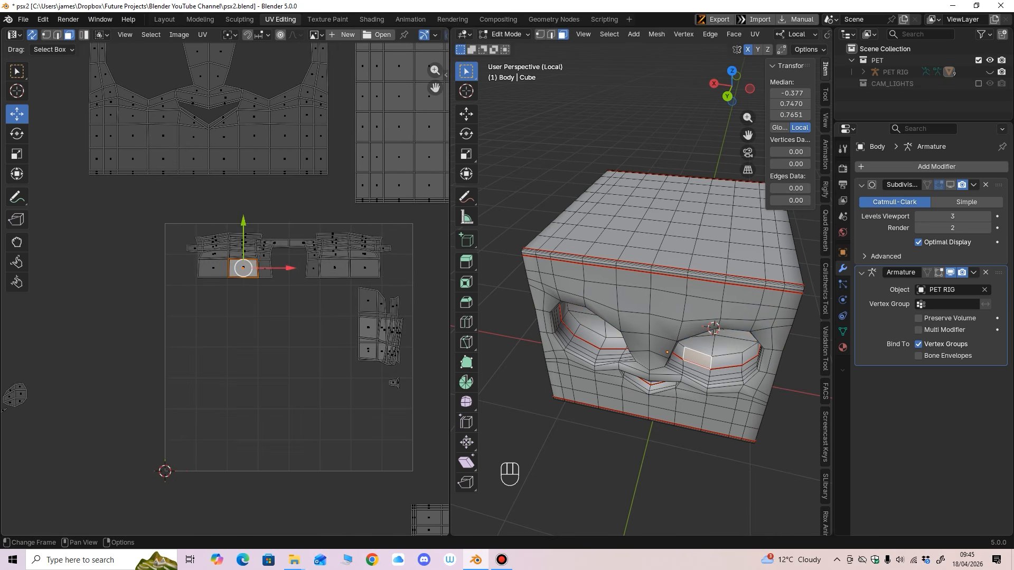
pyautogui.hotkey('ctrl', 'l')
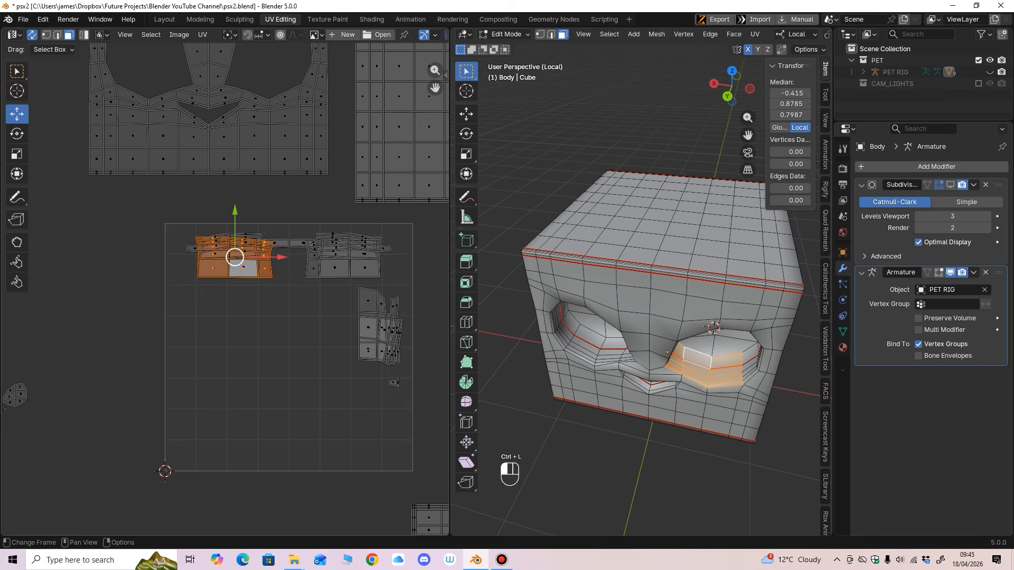
pyautogui.moveTo(243, 268); pyautogui.dragTo(209, 294)
pyautogui.moveTo(660, 317)
pyautogui.mouseDown(button='middle')
pyautogui.moveTo(571, 280)
pyautogui.moveTo(628, 311)
pyautogui.moveTo(658, 298)
pyautogui.mouseUp(button='middle')
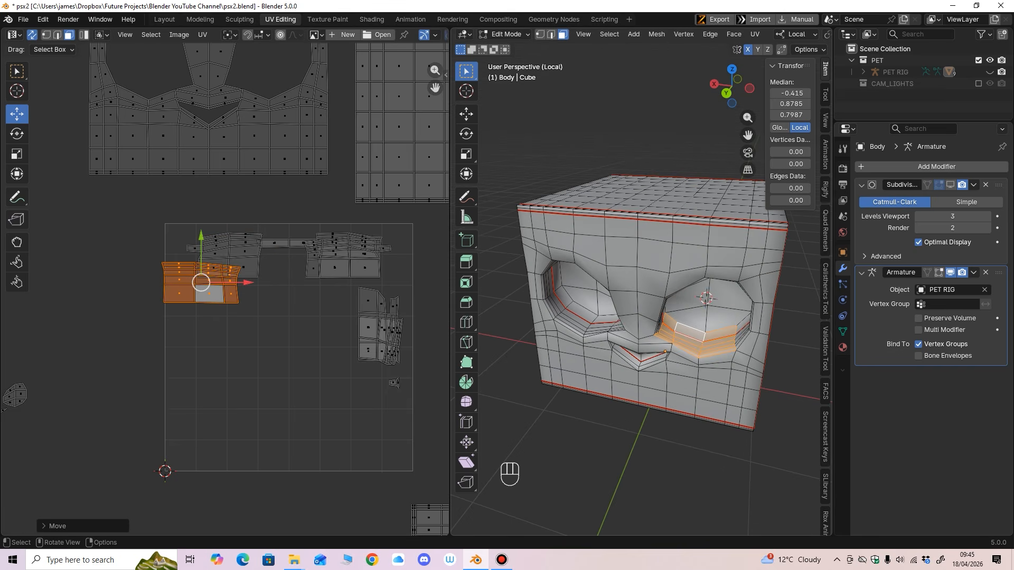
pyautogui.moveTo(201, 283); pyautogui.dragTo(97, 363)
pyautogui.keyDown('shift'); pyautogui.moveTo(96, 362); pyautogui.dragTo(234, 309, button='middle'); pyautogui.keyUp('shift')
pyautogui.click(16, 153)
pyautogui.moveTo(196, 273); pyautogui.dragTo(141, 374)
pyautogui.click(17, 114)
pyautogui.keyDown('shift'); pyautogui.moveTo(140, 375); pyautogui.dragTo(95, 413, button='middle'); pyautogui.keyUp('shift')
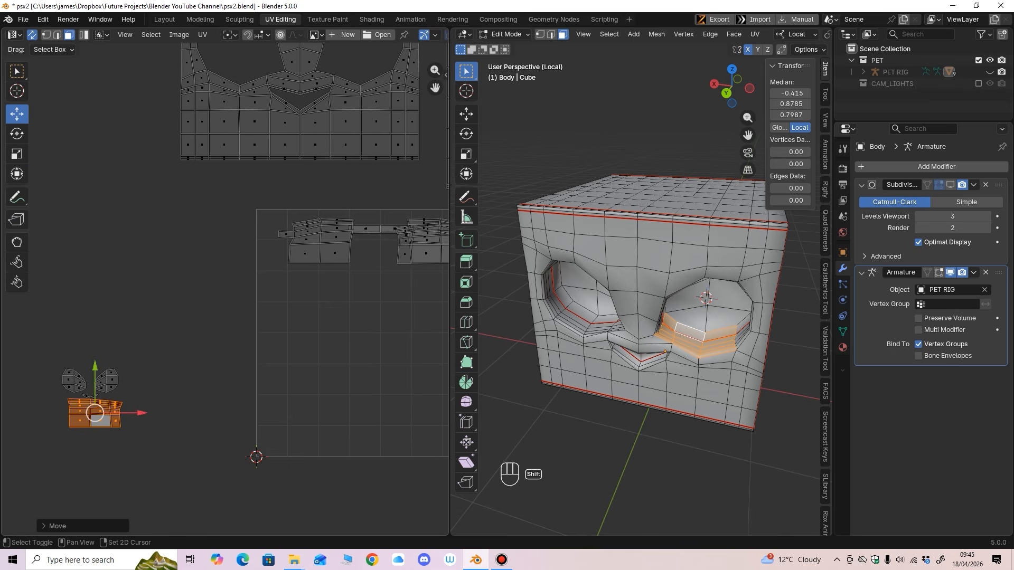
# Step: Select the same eye socket's linked upper wall island and move it onto the small islands left of the UV square
pyautogui.click(158, 365)
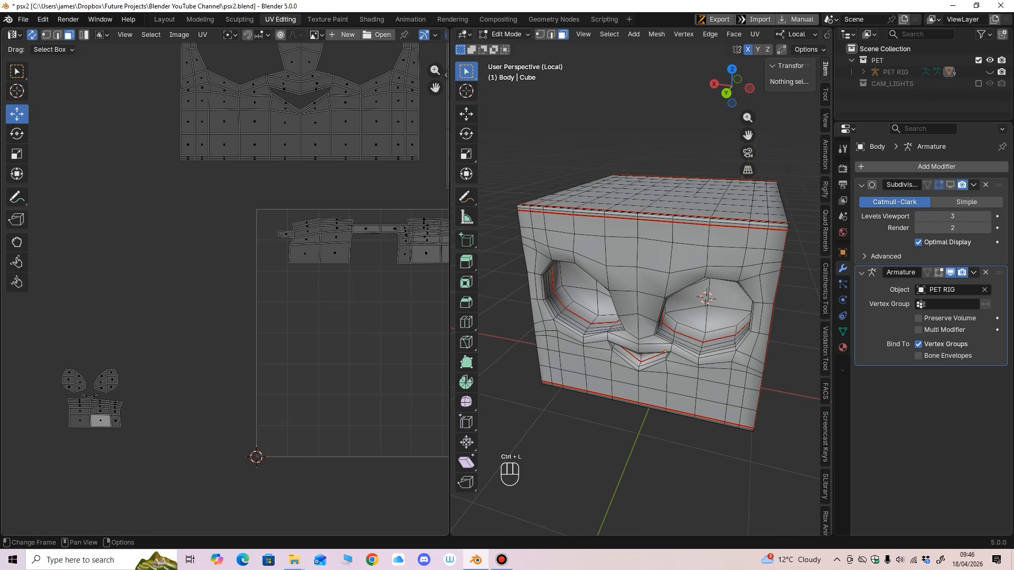
pyautogui.click(335, 252)
pyautogui.hotkey('ctrl', 'l')
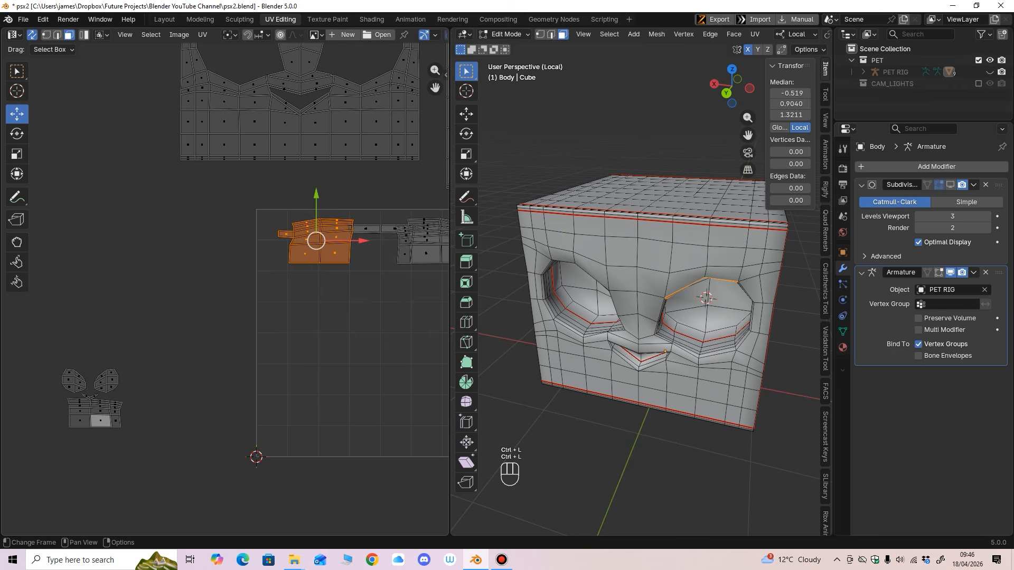
pyautogui.moveTo(660, 327); pyautogui.dragTo(668, 280, button='middle')
pyautogui.moveTo(316, 241); pyautogui.dragTo(93, 395)
pyautogui.keyDown('shift'); pyautogui.moveTo(275, 317); pyautogui.dragTo(169, 365, button='middle'); pyautogui.keyUp('shift')
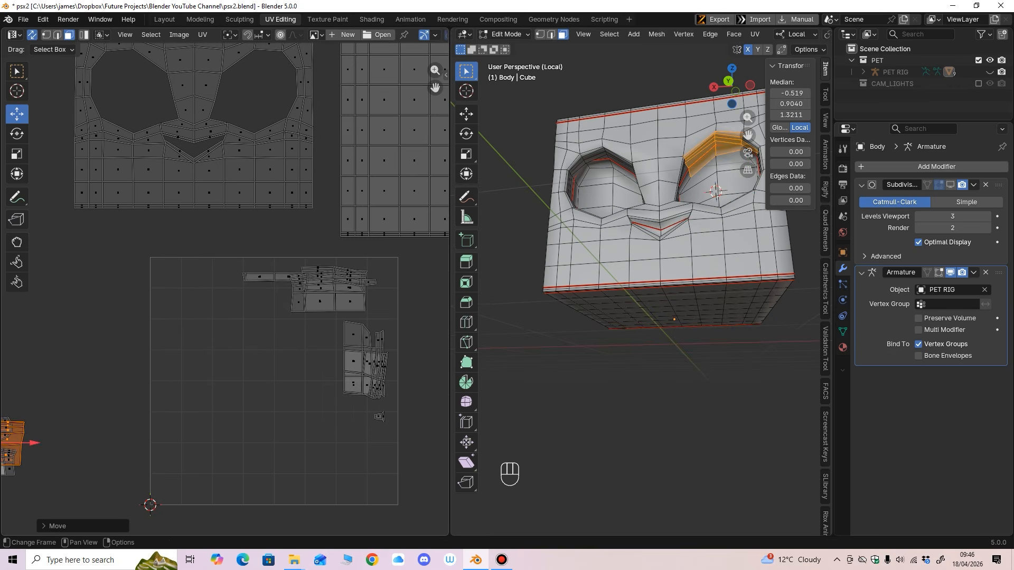
# Step: Select the linked lower wall island of the other eye socket and move it onto the pile left of the UV square
pyautogui.click(329, 292)
pyautogui.hotkey('ctrl', 'l')
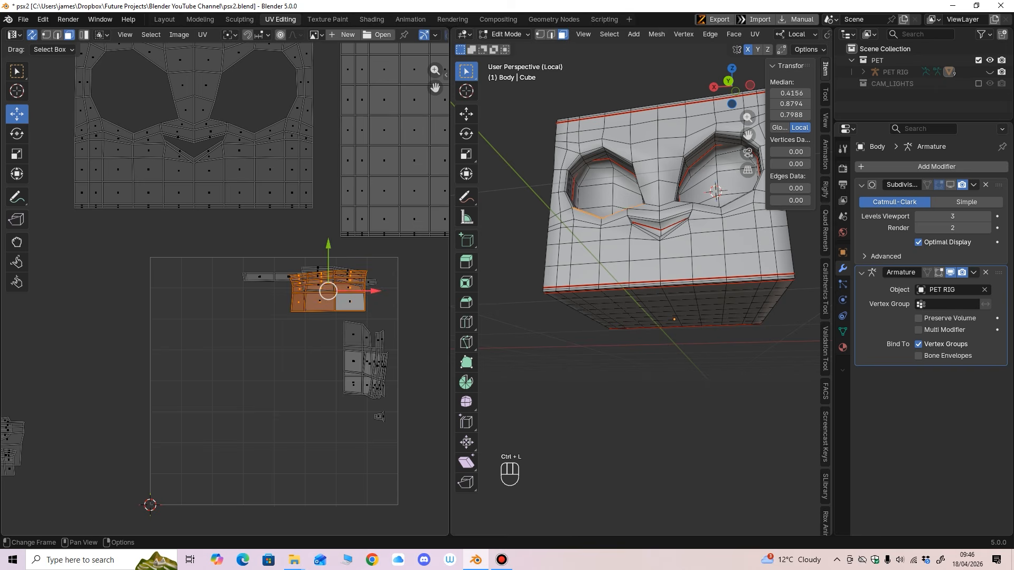
pyautogui.moveTo(328, 291); pyautogui.dragTo(83, 409)
pyautogui.keyDown('shift'); pyautogui.moveTo(274, 317); pyautogui.dragTo(190, 340, button='middle'); pyautogui.keyUp('shift')
pyautogui.keyDown('shift'); pyautogui.moveTo(317, 275); pyautogui.dragTo(280, 307, button='middle'); pyautogui.keyUp('shift')
pyautogui.keyDown('ctrl'); pyautogui.moveTo(280, 308); pyautogui.dragTo(280, 290, button='middle'); pyautogui.keyUp('ctrl')
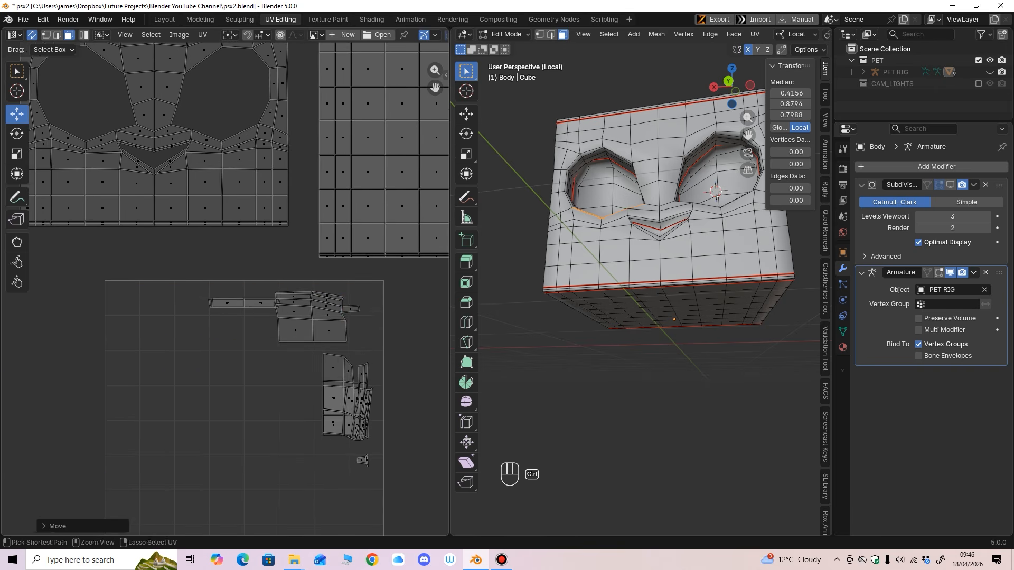
# Step: Select the other eye socket's upper wall and the mouth wall islands and move them onto the pile of small islands
pyautogui.moveTo(380, 294); pyautogui.dragTo(316, 338)
pyautogui.hotkey('ctrl', 'l')
pyautogui.keyDown('ctrl'); pyautogui.moveTo(353, 451); pyautogui.dragTo(385, 480, button='middle'); pyautogui.keyUp('ctrl')
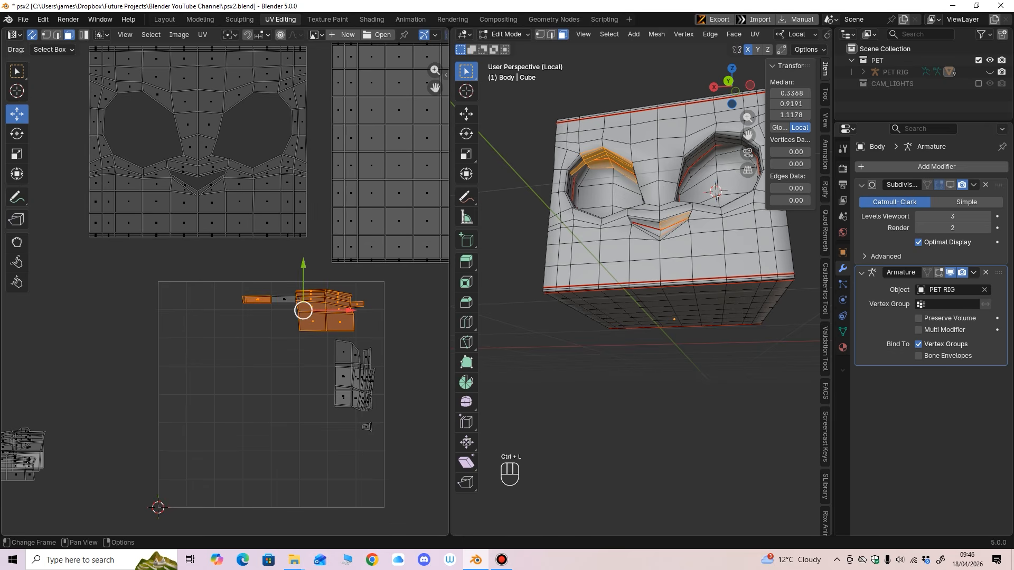
pyautogui.moveTo(303, 311); pyautogui.dragTo(169, 380)
pyautogui.moveTo(169, 380); pyautogui.dragTo(335, 303, button='middle')
pyautogui.moveTo(335, 303); pyautogui.dragTo(167, 385)
pyautogui.keyDown('ctrl'); pyautogui.moveTo(167, 384); pyautogui.dragTo(167, 339, button='middle'); pyautogui.keyUp('ctrl')
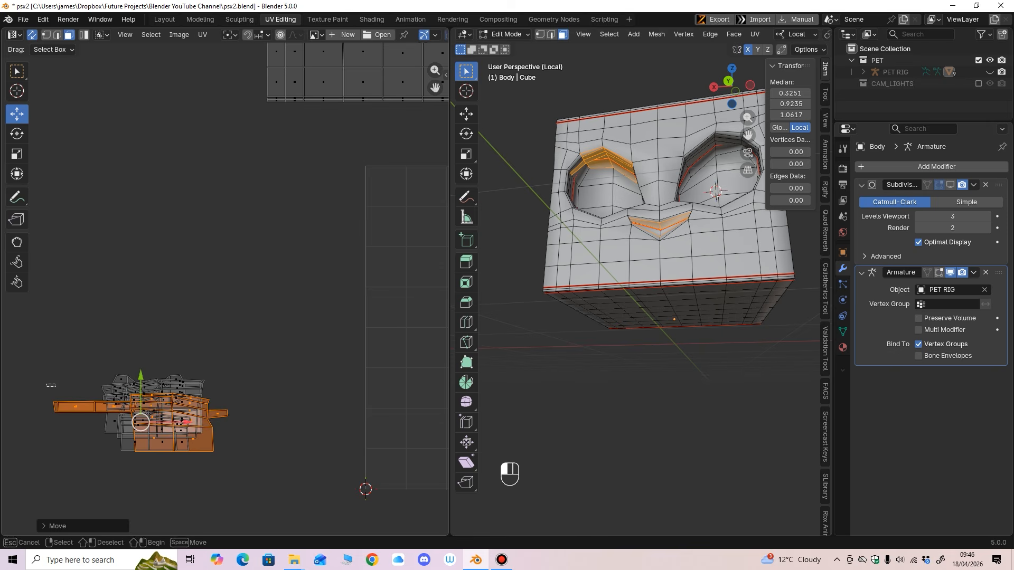
# Step: Gather all the small eye socket and mouth islands into one selected cluster and shift it upward beside the UV square
pyautogui.moveTo(47, 385); pyautogui.dragTo(165, 412)
pyautogui.moveTo(100, 328); pyautogui.dragTo(257, 480)
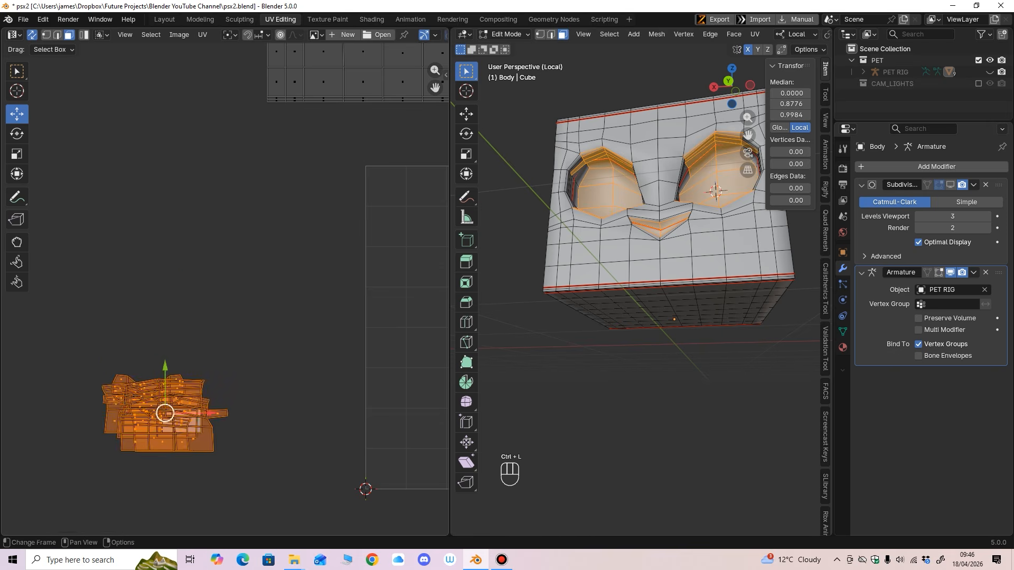
pyautogui.moveTo(165, 366); pyautogui.dragTo(165, 288)
pyautogui.keyDown('ctrl'); pyautogui.moveTo(222, 302); pyautogui.dragTo(221, 346, button='middle'); pyautogui.keyUp('ctrl')
pyautogui.keyDown('shift'); pyautogui.moveTo(222, 346); pyautogui.dragTo(108, 358, button='middle'); pyautogui.keyUp('shift')
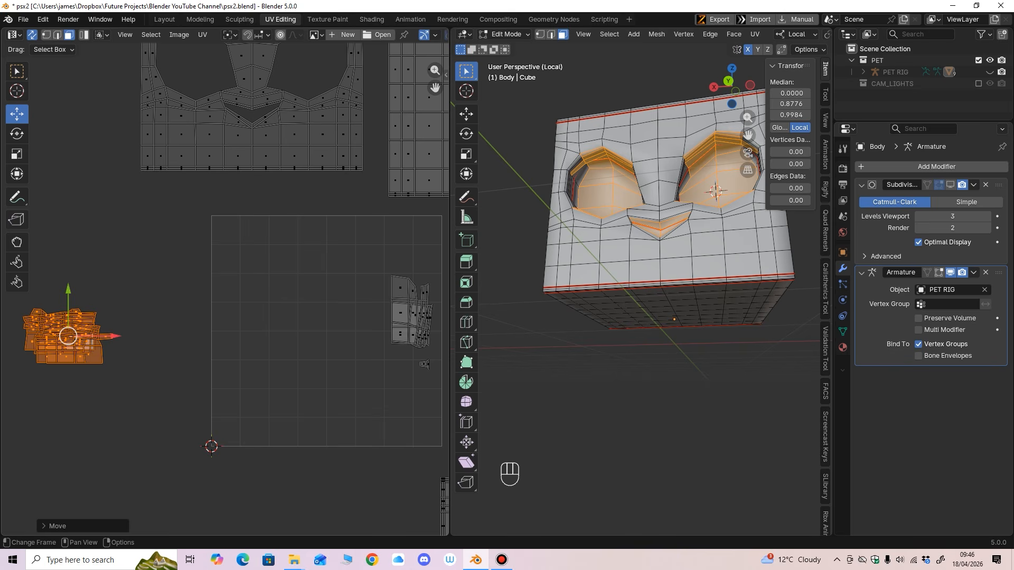
pyautogui.keyDown('shift'); pyautogui.moveTo(108, 359); pyautogui.dragTo(45, 368, button='middle'); pyautogui.keyUp('shift')
# Step: Select the remaining eye socket side-wall islands inside the UV square and move them over to the small-island cluster
pyautogui.moveTo(637, 238); pyautogui.dragTo(630, 274, button='middle')
pyautogui.moveTo(343, 305); pyautogui.dragTo(373, 378)
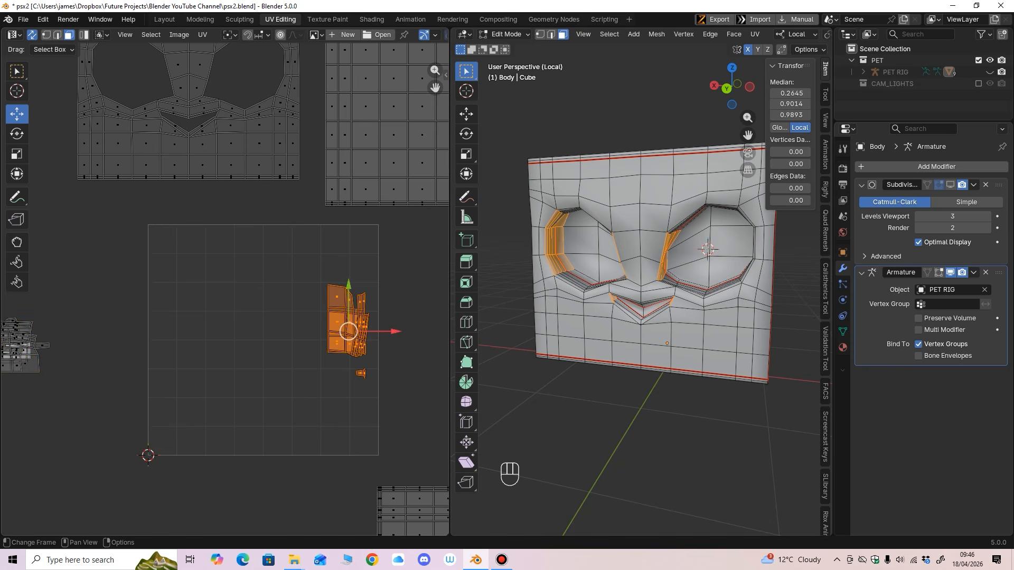
pyautogui.moveTo(349, 331); pyautogui.dragTo(123, 360)
pyautogui.moveTo(123, 359); pyautogui.dragTo(279, 344, button='middle')
pyautogui.moveTo(279, 344); pyautogui.dragTo(147, 341)
# Step: Select the whole cluster of eye socket and mouth islands, scale it down and place it in the UV square's lower-left corner
pyautogui.moveTo(128, 370); pyautogui.dragTo(183, 444)
pyautogui.moveTo(159, 383); pyautogui.dragTo(158, 327)
pyautogui.keyDown('ctrl'); pyautogui.moveTo(158, 327); pyautogui.dragTo(157, 353, button='middle'); pyautogui.keyUp('ctrl')
pyautogui.moveTo(103, 268); pyautogui.dragTo(217, 401)
pyautogui.moveTo(168, 322); pyautogui.dragTo(309, 400)
pyautogui.click(19, 156)
pyautogui.click(17, 114)
pyautogui.keyDown('shift'); pyautogui.moveTo(310, 400); pyautogui.dragTo(224, 381, button='middle'); pyautogui.keyUp('shift')
pyautogui.keyDown('ctrl'); pyautogui.moveTo(224, 381); pyautogui.dragTo(226, 370, button='middle'); pyautogui.keyUp('ctrl')
pyautogui.moveTo(229, 378); pyautogui.dragTo(229, 379)
pyautogui.keyDown('ctrl'); pyautogui.moveTo(229, 378); pyautogui.dragTo(221, 465, button='middle'); pyautogui.keyUp('ctrl')
# Step: Select the outer eye socket side-wall island parked beside the large grids and move it onto the cluster in the corner
pyautogui.moveTo(222, 423); pyautogui.dragTo(184, 429, button='middle')
pyautogui.moveTo(623, 295); pyautogui.dragTo(633, 333, button='middle')
pyautogui.moveTo(355, 166); pyautogui.dragTo(323, 214)
pyautogui.moveTo(624, 338); pyautogui.dragTo(656, 307, button='middle')
pyautogui.moveTo(332, 191); pyautogui.dragTo(186, 331)
pyautogui.keyDown('ctrl'); pyautogui.moveTo(186, 331); pyautogui.dragTo(186, 216, button='middle'); pyautogui.keyUp('ctrl')
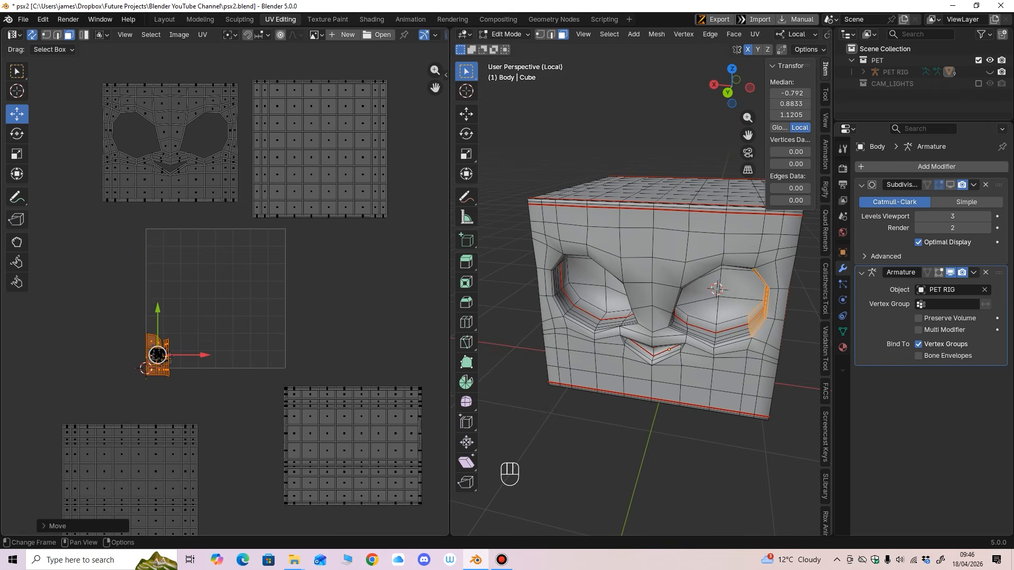
# Step: Scale the outer eye socket side-wall island down to match the small cluster in the UV square's corner
pyautogui.hotkey('shift', 'space')
pyautogui.press('s')
pyautogui.moveTo(140, 392); pyautogui.dragTo(148, 373)
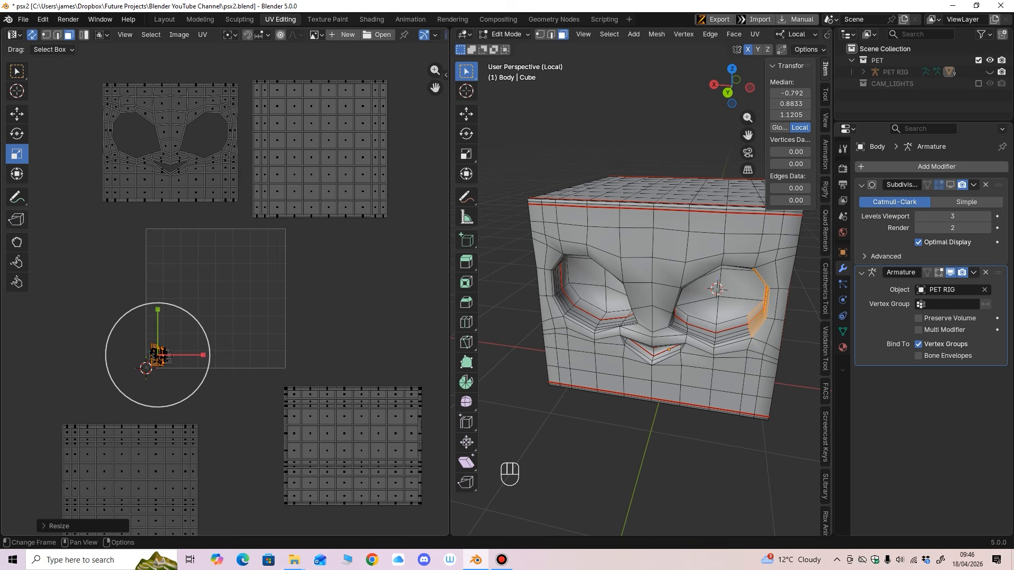
pyautogui.hotkey('shift', 'space')
pyautogui.press('g')
# Step: Select one of the two overlapping body side islands below the UV square and move it into the UV square
pyautogui.keyDown('shift'); pyautogui.moveTo(634, 317); pyautogui.dragTo(668, 346, button='middle'); pyautogui.keyUp('shift')
pyautogui.keyDown('shift'); pyautogui.moveTo(702, 316); pyautogui.dragTo(691, 288, button='middle'); pyautogui.keyUp('shift')
pyautogui.keyDown('shift'); pyautogui.moveTo(264, 316); pyautogui.dragTo(217, 284, button='middle'); pyautogui.keyUp('shift')
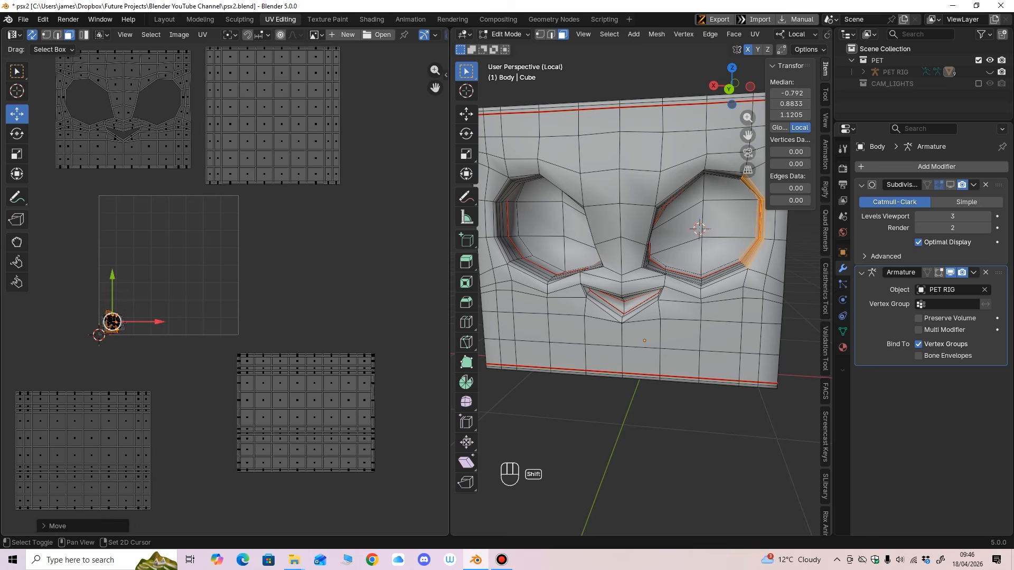
pyautogui.keyDown('ctrl'); pyautogui.moveTo(633, 316); pyautogui.dragTo(634, 344, button='middle'); pyautogui.keyUp('ctrl')
pyautogui.click(374, 360)
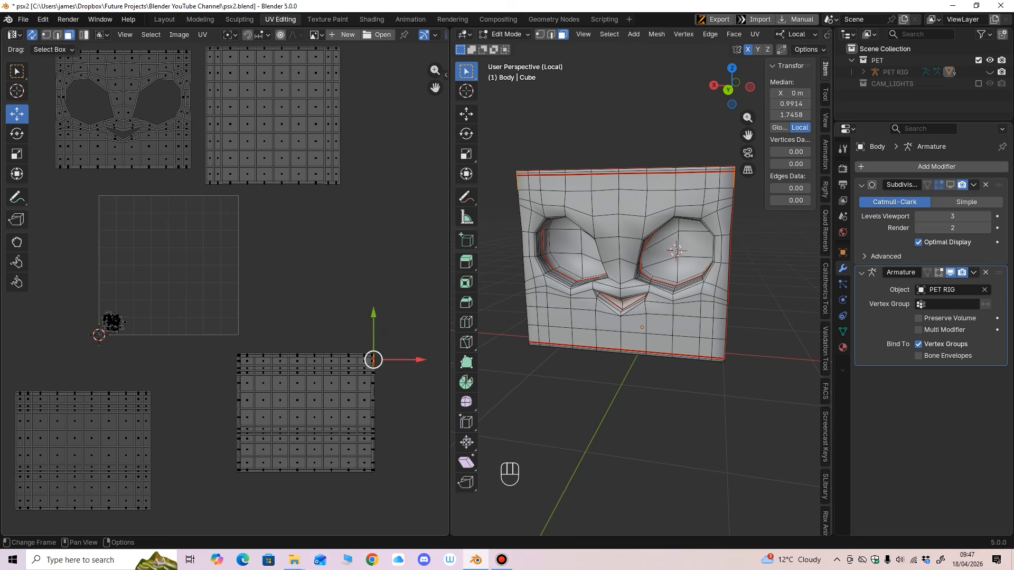
pyautogui.hotkey('ctrl', 'l')
pyautogui.click(401, 380)
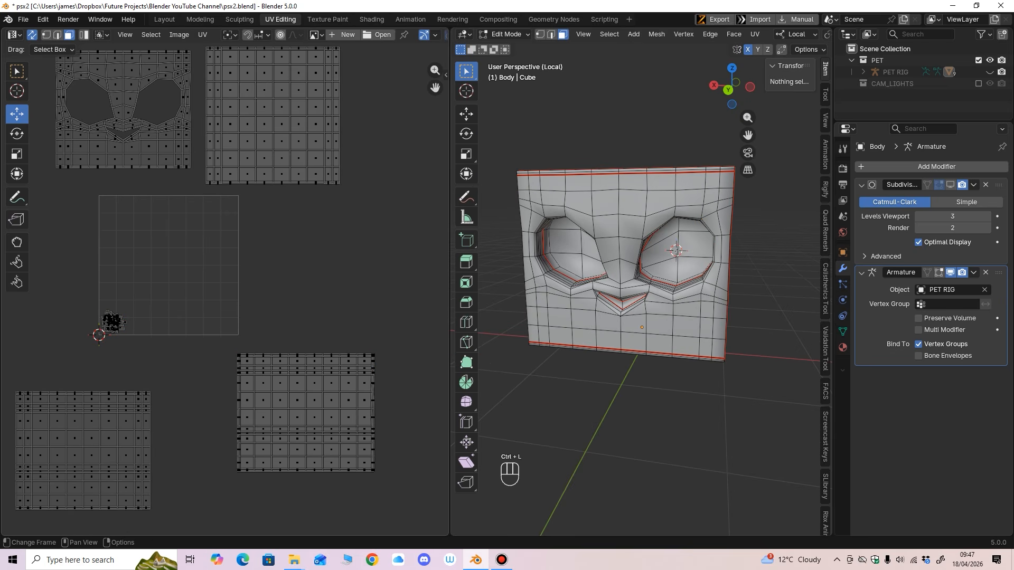
pyautogui.click(349, 400)
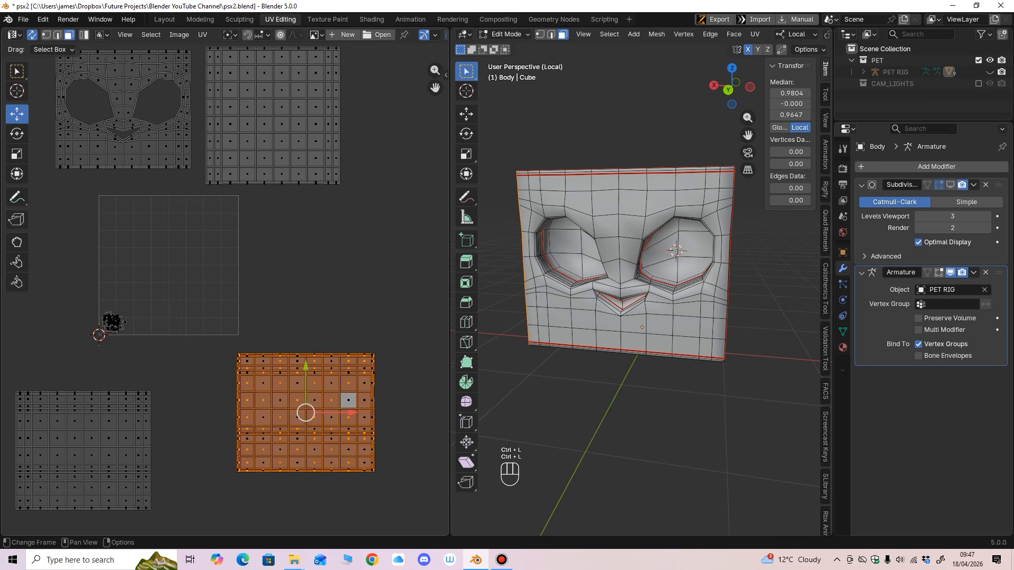
pyautogui.moveTo(306, 413); pyautogui.dragTo(202, 256)
pyautogui.moveTo(202, 255); pyautogui.dragTo(272, 324, button='middle')
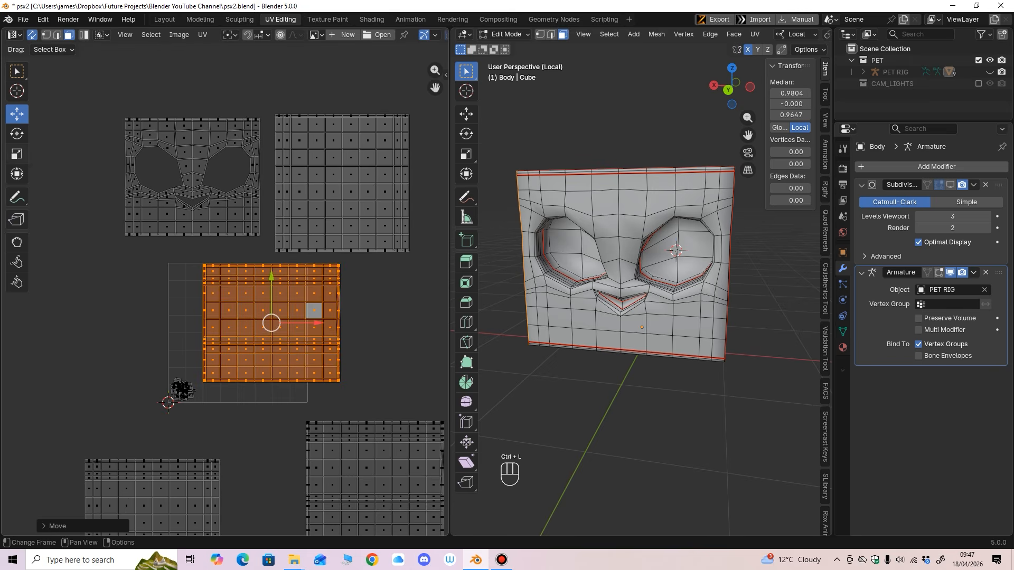
# Step: Scale the body side island to less than half size and place it in the UV square's upper-left corner
pyautogui.click(16, 153)
pyautogui.moveTo(279, 349); pyautogui.dragTo(200, 291)
pyautogui.click(17, 114)
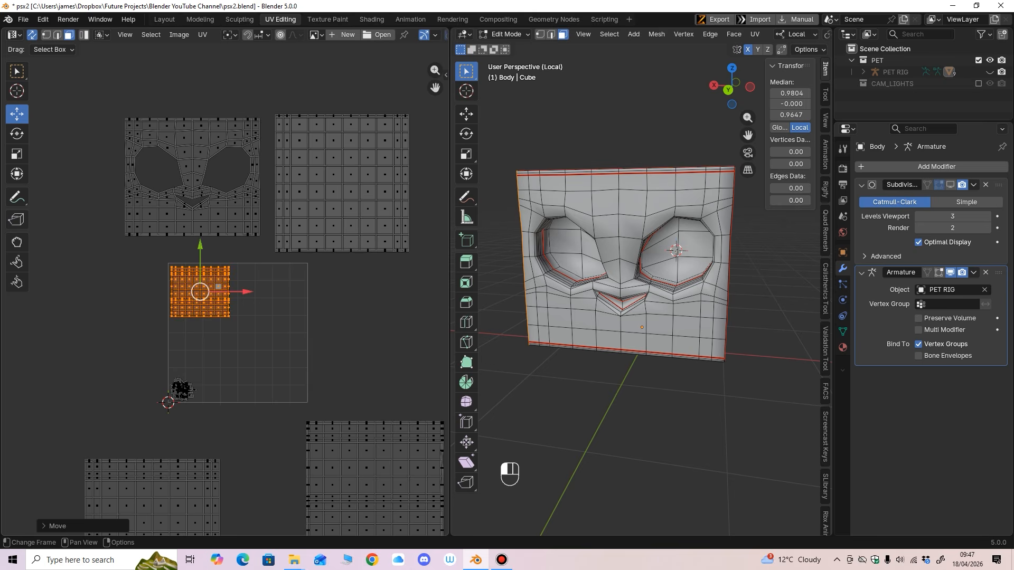
# Step: Select the whole front face UV island, scale it to about half size and move it into the UV square's upper-right area
pyautogui.moveTo(160, 112); pyautogui.dragTo(189, 153)
pyautogui.hotkey('ctrl', 'l')
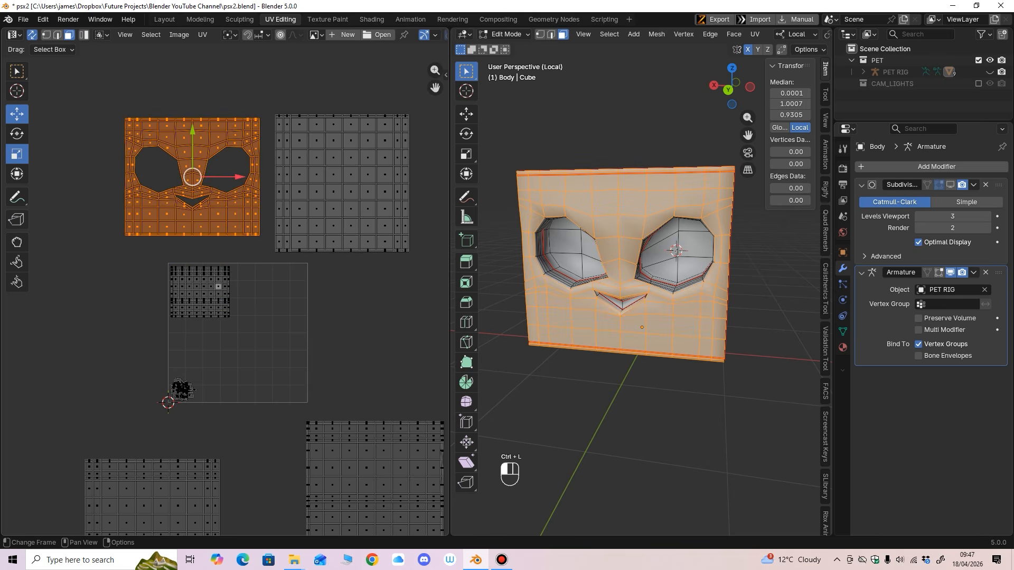
pyautogui.click(16, 154)
pyautogui.moveTo(212, 196); pyautogui.dragTo(269, 298)
pyautogui.keyDown('ctrl'); pyautogui.moveTo(269, 298); pyautogui.dragTo(269, 266, button='middle'); pyautogui.keyUp('ctrl')
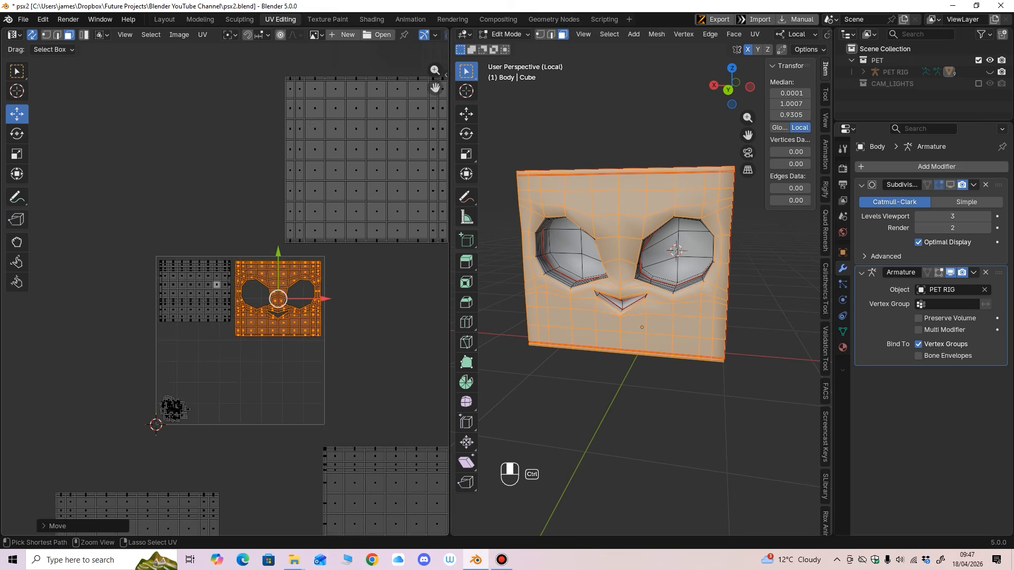
# Step: Shrink the face island slightly more and place it directly beside the body side island in the upper row
pyautogui.keyDown('ctrl'); pyautogui.moveTo(363, 435); pyautogui.dragTo(363, 408, button='middle'); pyautogui.keyUp('ctrl')
pyautogui.click(17, 154)
pyautogui.moveTo(300, 311); pyautogui.dragTo(294, 305)
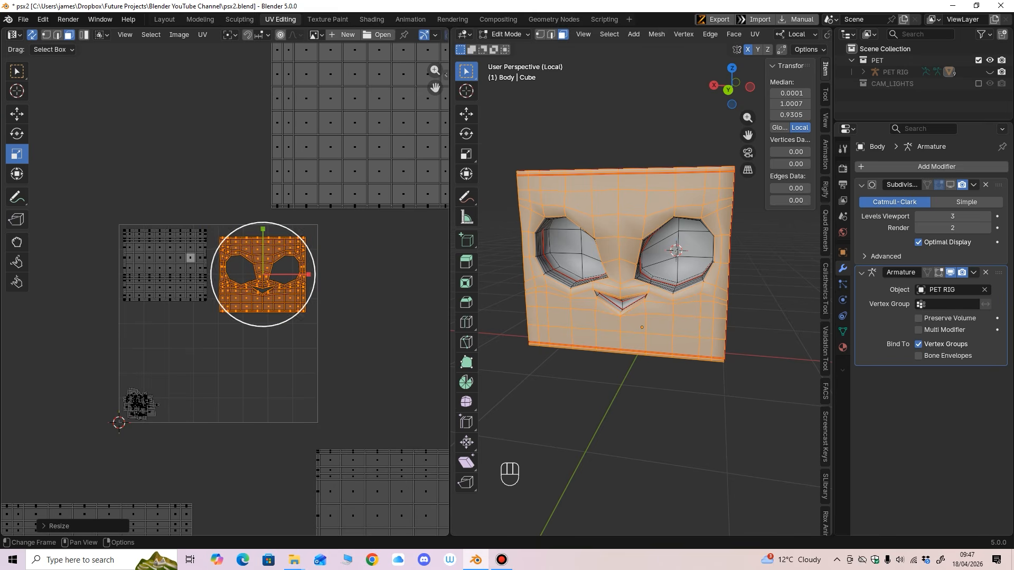
pyautogui.click(16, 114)
pyautogui.moveTo(263, 274); pyautogui.dragTo(256, 268)
pyautogui.keyDown('ctrl'); pyautogui.moveTo(257, 268); pyautogui.dragTo(257, 300, button='middle'); pyautogui.keyUp('ctrl')
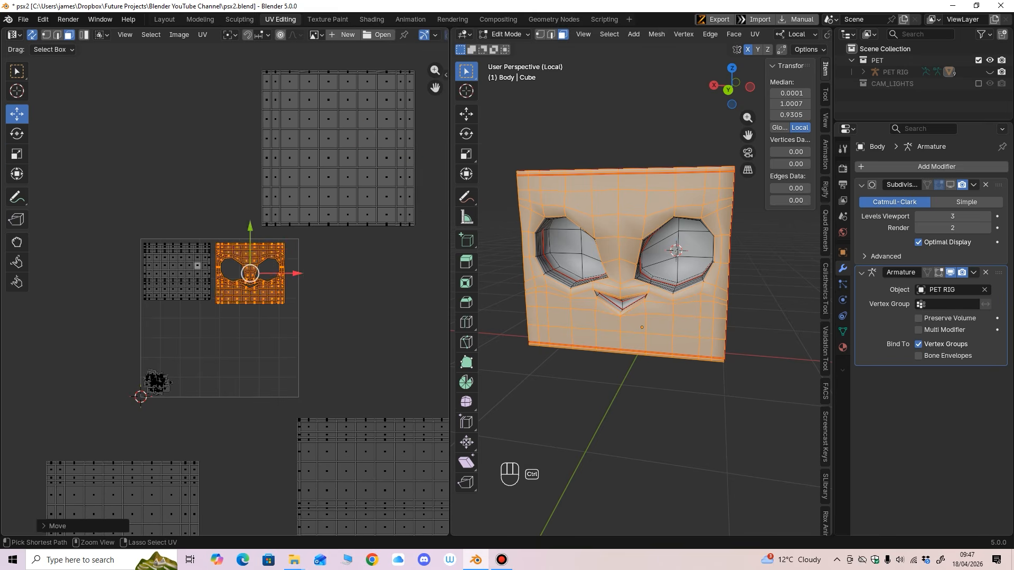
# Step: Select the body's underside UV island above the UV square, scale it down and move it into the square
pyautogui.click(367, 158)
pyautogui.hotkey('ctrl', 'l')
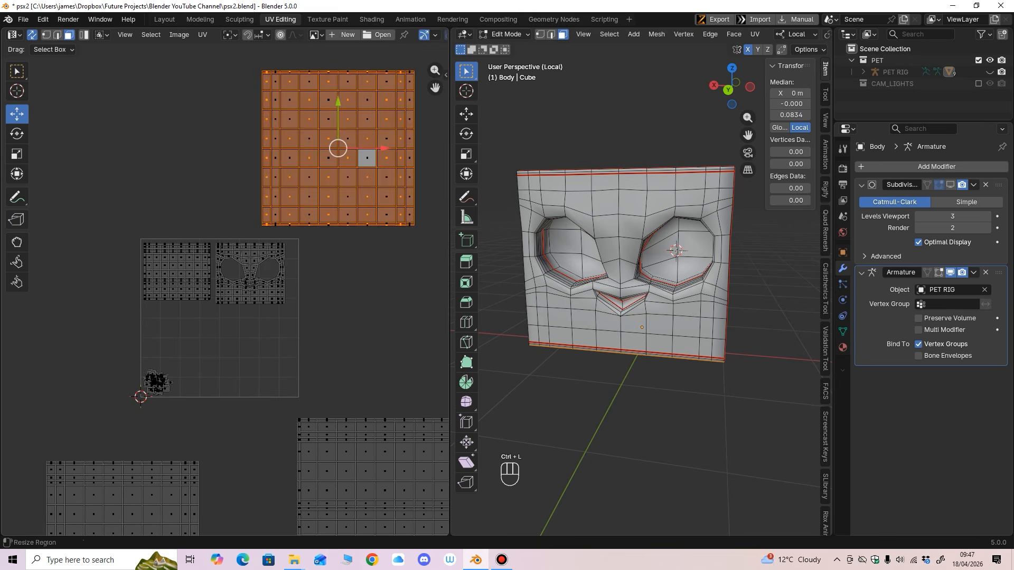
pyautogui.click(16, 153)
pyautogui.moveTo(322, 180); pyautogui.dragTo(197, 317)
pyautogui.click(17, 113)
pyautogui.keyDown('ctrl'); pyautogui.moveTo(197, 317); pyautogui.dragTo(197, 269, button='middle'); pyautogui.keyUp('ctrl')
pyautogui.keyDown('shift'); pyautogui.moveTo(197, 268); pyautogui.dragTo(231, 207, button='middle'); pyautogui.keyUp('shift')
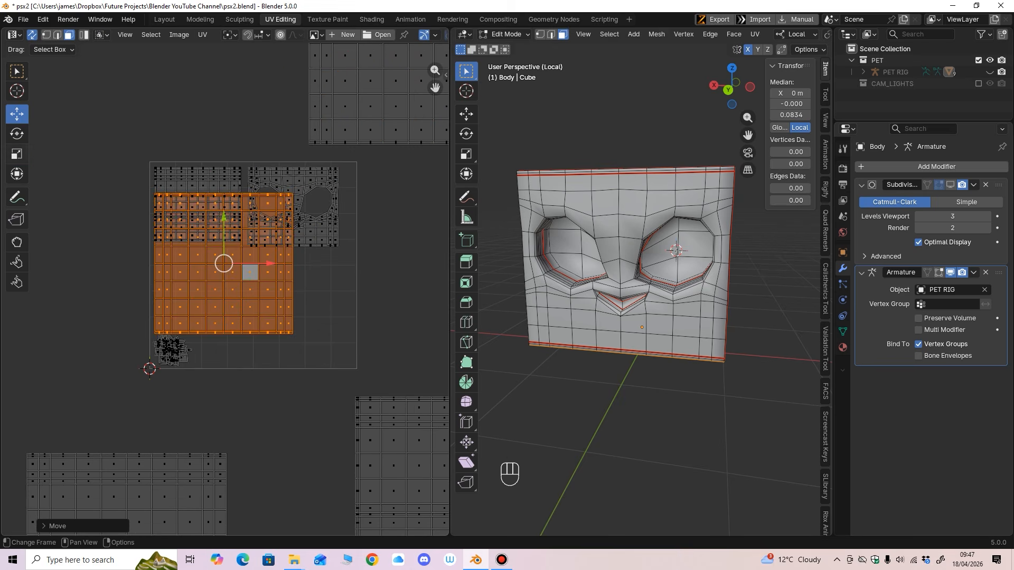
# Step: Scale the underside island down further and place it directly below the body side island in the upper row
pyautogui.click(16, 153)
pyautogui.moveTo(224, 297); pyautogui.dragTo(192, 282)
pyautogui.click(16, 113)
pyautogui.click(17, 113)
pyautogui.keyDown('ctrl'); pyautogui.moveTo(192, 281); pyautogui.dragTo(192, 315, button='middle'); pyautogui.keyUp('ctrl')
pyautogui.moveTo(192, 316); pyautogui.dragTo(144, 323, button='middle')
# Step: Select the other body side island at the UV square's lower-right outside corner, scale it down and move it into the square
pyautogui.click(328, 385)
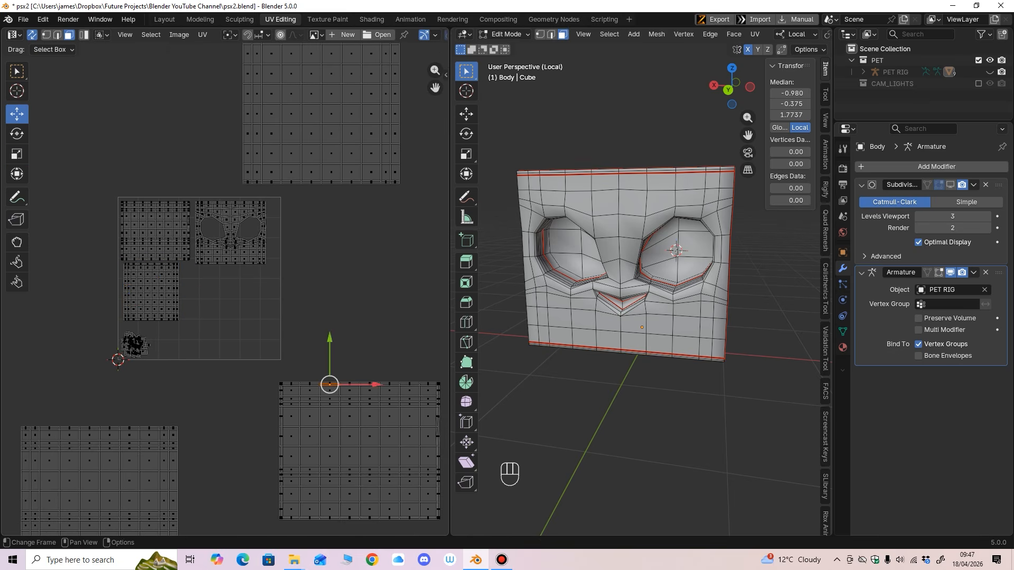
pyautogui.hotkey('ctrl', 'l')
pyautogui.click(16, 153)
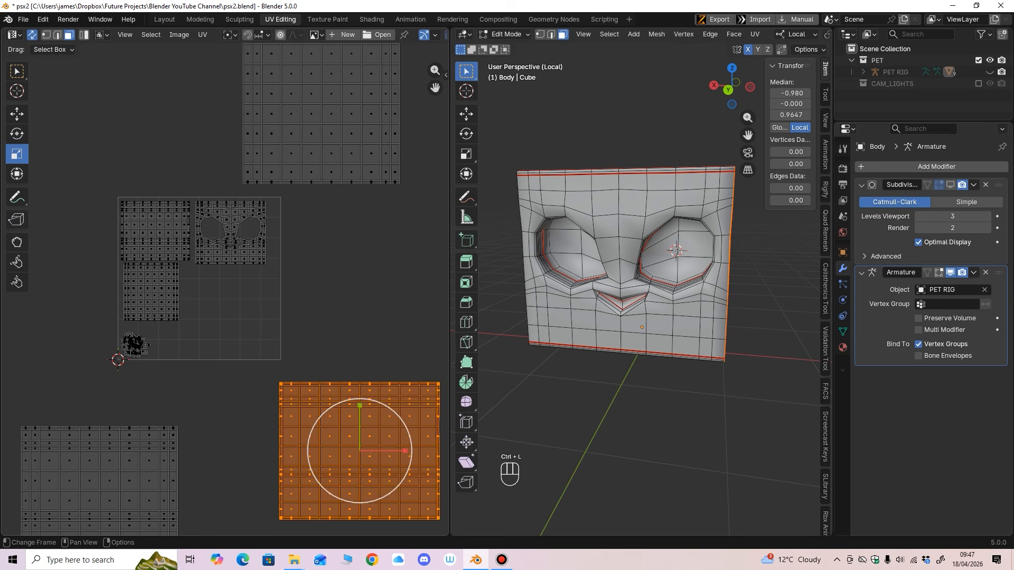
pyautogui.moveTo(369, 472); pyautogui.dragTo(322, 400, button='middle')
pyautogui.moveTo(322, 400); pyautogui.dragTo(173, 238)
pyautogui.click(16, 113)
pyautogui.moveTo(174, 239); pyautogui.dragTo(258, 329, button='middle')
pyautogui.keyDown('ctrl'); pyautogui.moveTo(258, 329); pyautogui.dragTo(258, 297, button='middle'); pyautogui.keyUp('ctrl')
# Step: Shrink the second body side island further and fit it beside the underside island, below the face island
pyautogui.click(16, 154)
pyautogui.moveTo(271, 334); pyautogui.dragTo(260, 285)
pyautogui.click(17, 114)
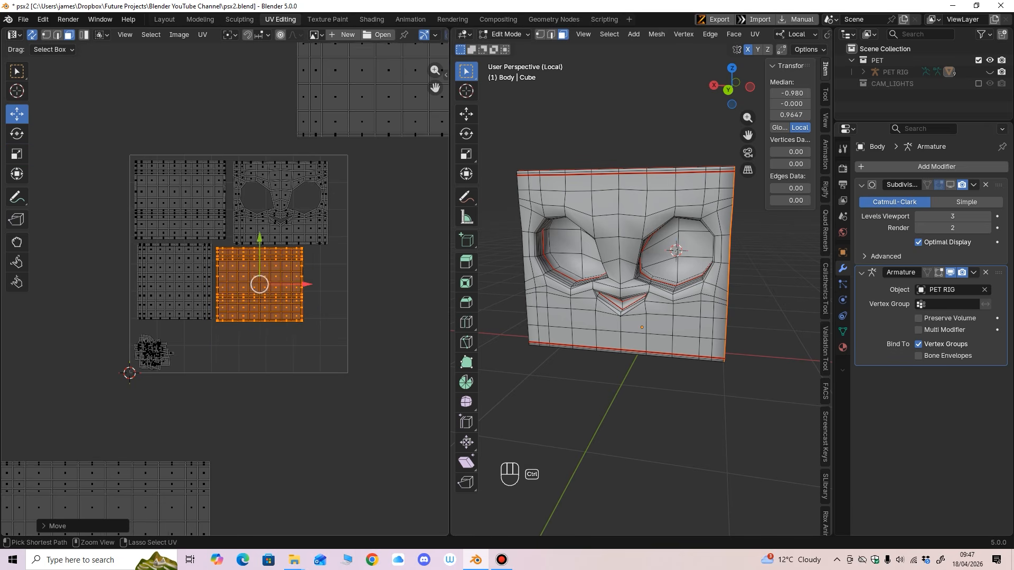
# Step: Select the body's top UV island above the UV square, scale it to about half size and move it into the square
pyautogui.keyDown('ctrl'); pyautogui.moveTo(260, 285); pyautogui.dragTo(259, 312, button='middle'); pyautogui.keyUp('ctrl')
pyautogui.moveTo(259, 312); pyautogui.dragTo(192, 379, button='middle')
pyautogui.click(355, 236)
pyautogui.hotkey('ctrl', 'l')
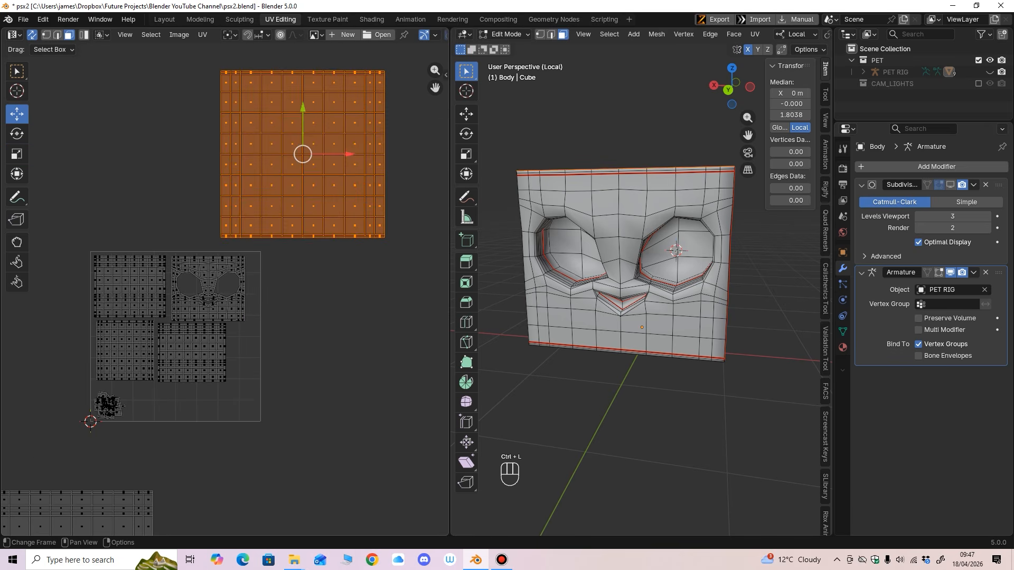
pyautogui.click(17, 154)
pyautogui.moveTo(318, 187); pyautogui.dragTo(203, 343)
pyautogui.click(16, 114)
pyautogui.moveTo(202, 343); pyautogui.dragTo(260, 255, button='middle')
pyautogui.keyDown('ctrl'); pyautogui.moveTo(260, 255); pyautogui.dragTo(260, 224, button='middle'); pyautogui.keyUp('ctrl')
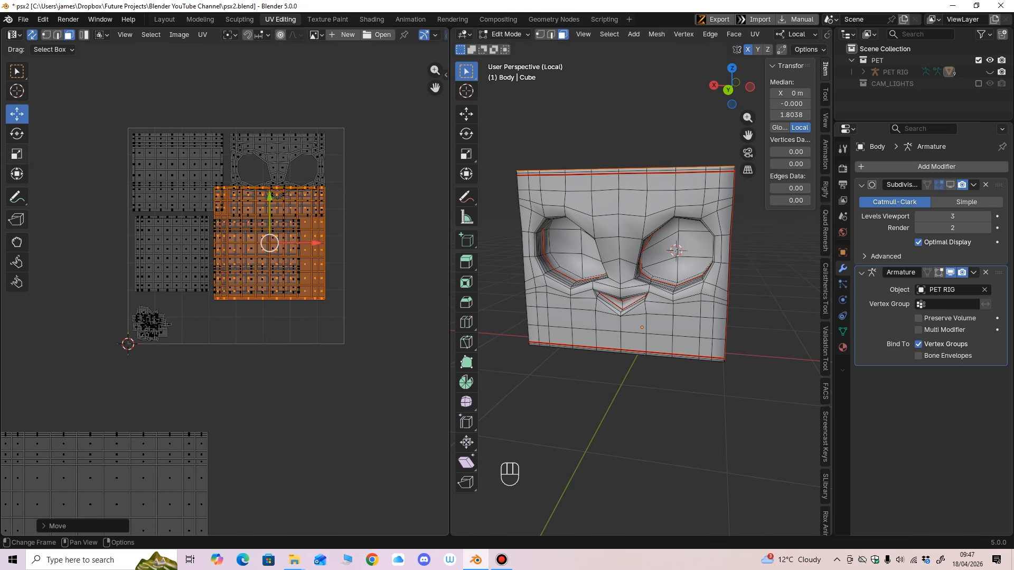
# Step: Scale the top island down further and place it beside the small cluster in the UV square's lower row
pyautogui.click(17, 154)
pyautogui.moveTo(270, 269); pyautogui.dragTo(220, 302)
pyautogui.click(17, 114)
# Step: Select the body's back UV island below the UV square, scale it to about half size and move it to the square's lower area
pyautogui.moveTo(220, 301); pyautogui.dragTo(303, 160, button='middle')
pyautogui.click(284, 313)
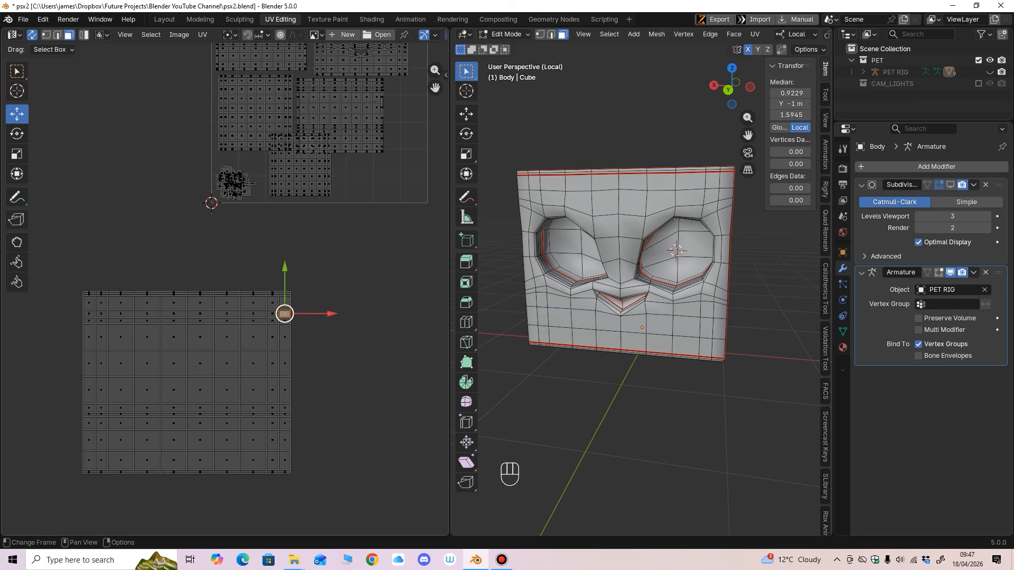
pyautogui.hotkey('ctrl', 'l')
pyautogui.click(16, 154)
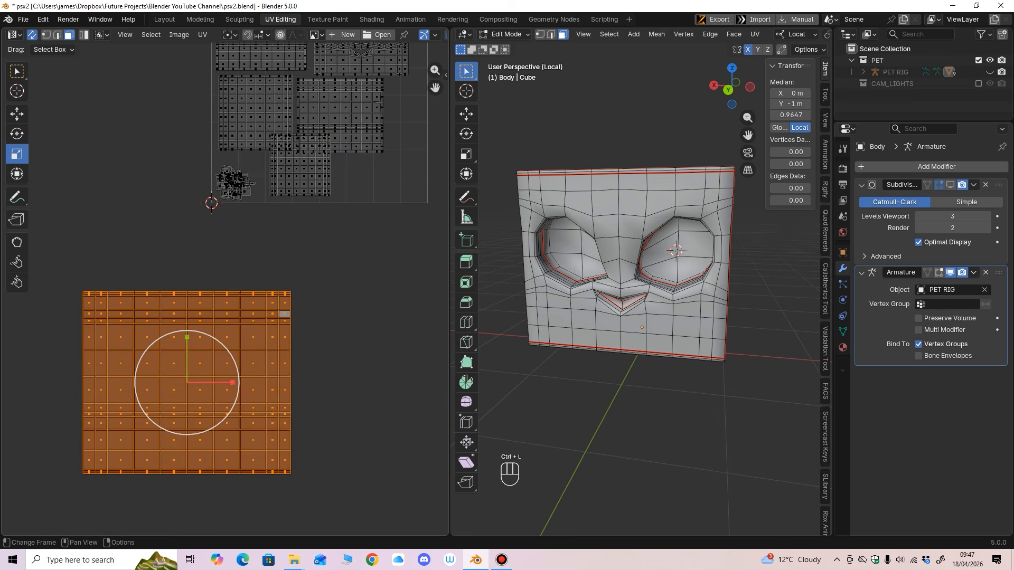
pyautogui.moveTo(211, 427); pyautogui.dragTo(344, 196)
pyautogui.click(16, 114)
# Step: Select the two upper-row islands together, scale them down slightly and set them along the UV square's upper edge
pyautogui.keyDown('shift'); pyautogui.moveTo(344, 196); pyautogui.dragTo(253, 311, button='middle'); pyautogui.keyUp('shift')
pyautogui.keyDown('shift'); pyautogui.moveTo(253, 312); pyautogui.dragTo(305, 387, button='middle'); pyautogui.keyUp('shift')
pyautogui.moveTo(206, 177); pyautogui.dragTo(259, 229)
pyautogui.hotkey('ctrl', 'l')
pyautogui.click(16, 154)
pyautogui.click(16, 113)
# Step: Select both middle-row islands, scale them down slightly and move them up beneath the upper row
pyautogui.moveTo(167, 283); pyautogui.dragTo(273, 310)
pyautogui.hotkey('ctrl', 'l')
pyautogui.click(16, 153)
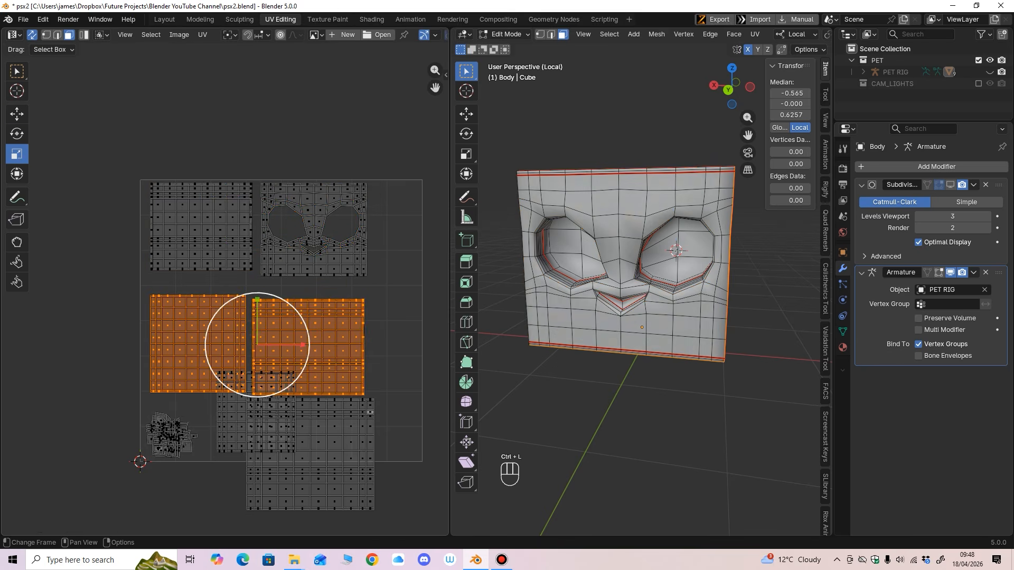
pyautogui.moveTo(308, 349); pyautogui.dragTo(249, 321)
pyautogui.click(16, 114)
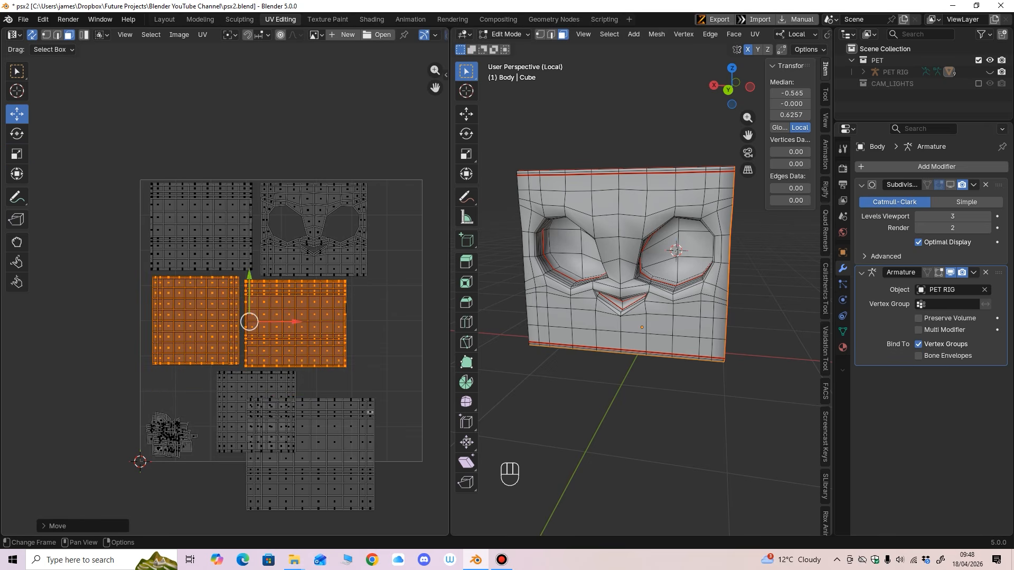
# Step: Select the top island in the lower row and move it slightly closer to the small cluster
pyautogui.click(220, 403)
pyautogui.hotkey('ctrl', 'l')
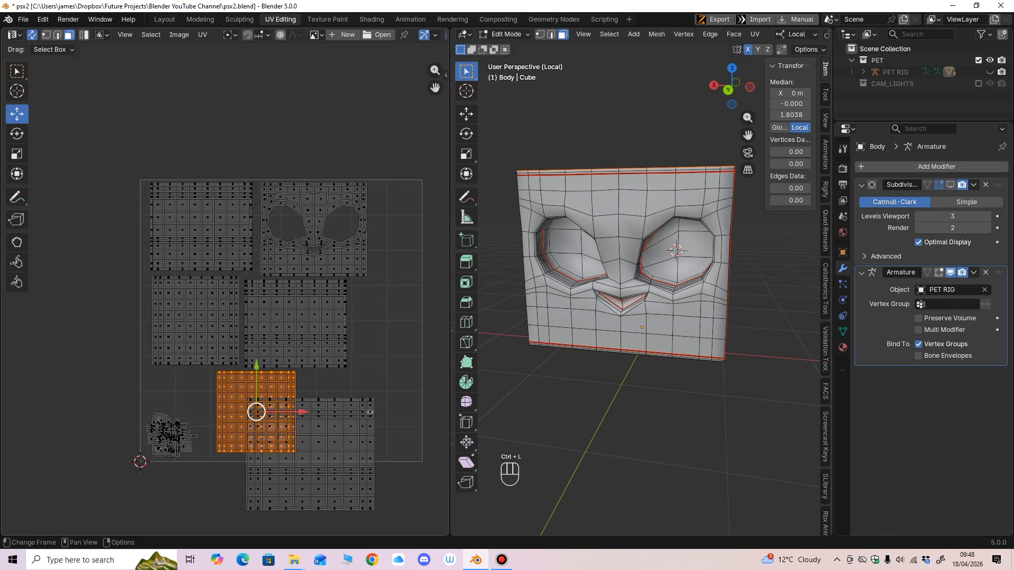
pyautogui.moveTo(257, 411); pyautogui.dragTo(240, 417)
# Step: Select the back island, scale it down and place it in the UV square's lower-right area, clear of the other islands
pyautogui.click(318, 503)
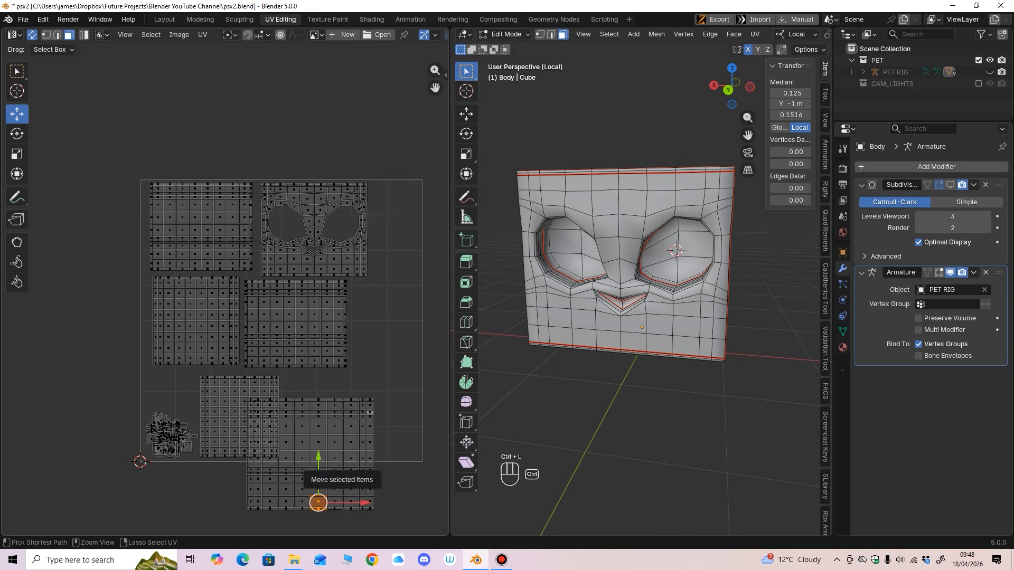
pyautogui.hotkey('ctrl', 'l')
pyautogui.click(17, 153)
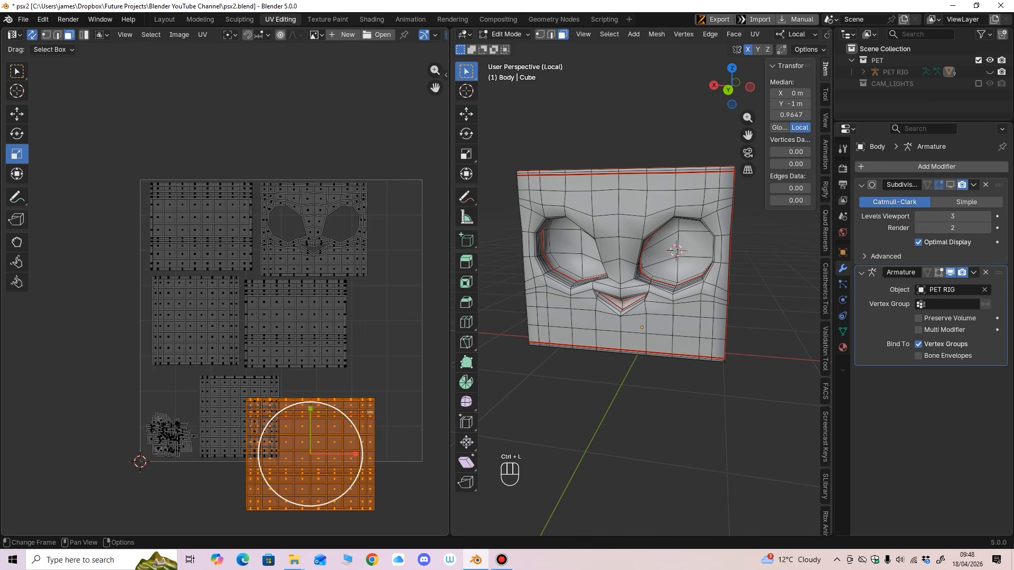
pyautogui.moveTo(318, 478); pyautogui.dragTo(349, 415)
pyautogui.click(16, 114)
# Step: Widen the 3D viewport against the UV editor and switch the body to Object Mode
pyautogui.keyDown('shift'); pyautogui.moveTo(349, 396); pyautogui.dragTo(351, 349, button='middle'); pyautogui.keyUp('shift')
pyautogui.keyDown('ctrl'); pyautogui.moveTo(285, 293); pyautogui.dragTo(285, 234, button='middle'); pyautogui.keyUp('ctrl')
pyautogui.keyDown('shift'); pyautogui.moveTo(285, 234); pyautogui.dragTo(191, 233, button='middle'); pyautogui.keyUp('shift')
pyautogui.moveTo(450, 238); pyautogui.dragTo(346, 237)
pyautogui.keyDown('ctrl'); pyautogui.moveTo(529, 264); pyautogui.dragTo(528, 322, button='middle'); pyautogui.keyUp('ctrl')
pyautogui.keyDown('shift'); pyautogui.moveTo(528, 322); pyautogui.dragTo(465, 382, button='middle'); pyautogui.keyUp('shift')
pyautogui.click(398, 34)
pyautogui.click(408, 47)
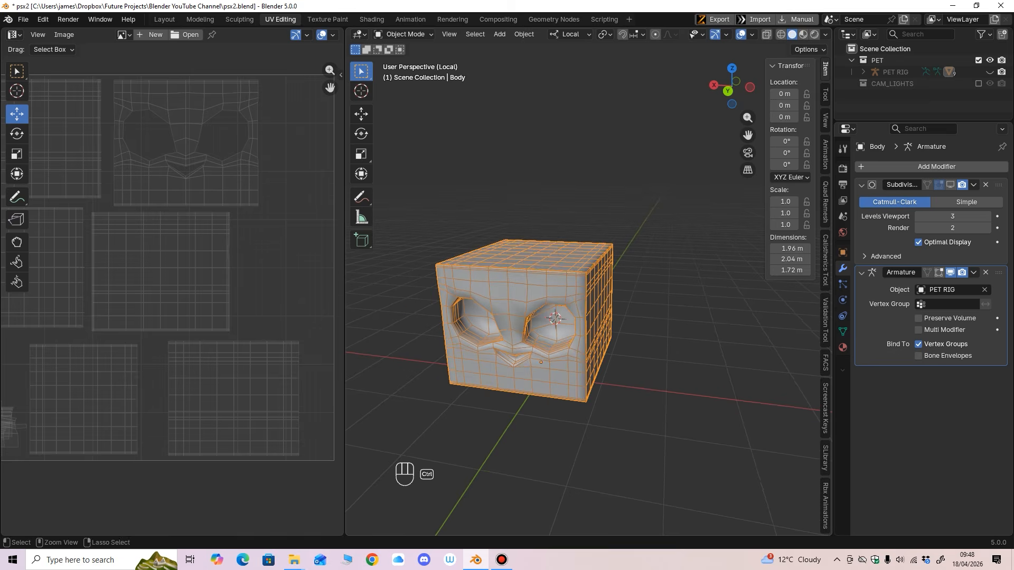
# Step: Save the file and leave local view to bring back the whole pet
pyautogui.hotkey('ctrl', 's')
pyautogui.press('KP_Divide')
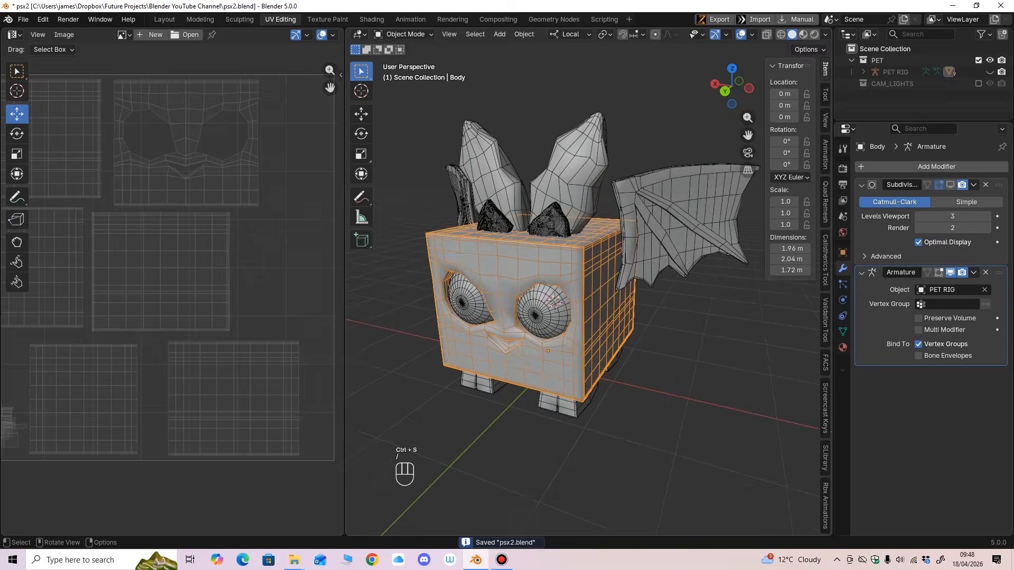
pyautogui.moveTo(345, 237); pyautogui.dragTo(329, 238)
pyautogui.scroll(-2, 528, 264)
pyautogui.moveTo(528, 264)
pyautogui.mouseDown(button='middle')
pyautogui.moveTo(542, 260)
pyautogui.moveTo(516, 276)
pyautogui.mouseUp(button='middle')
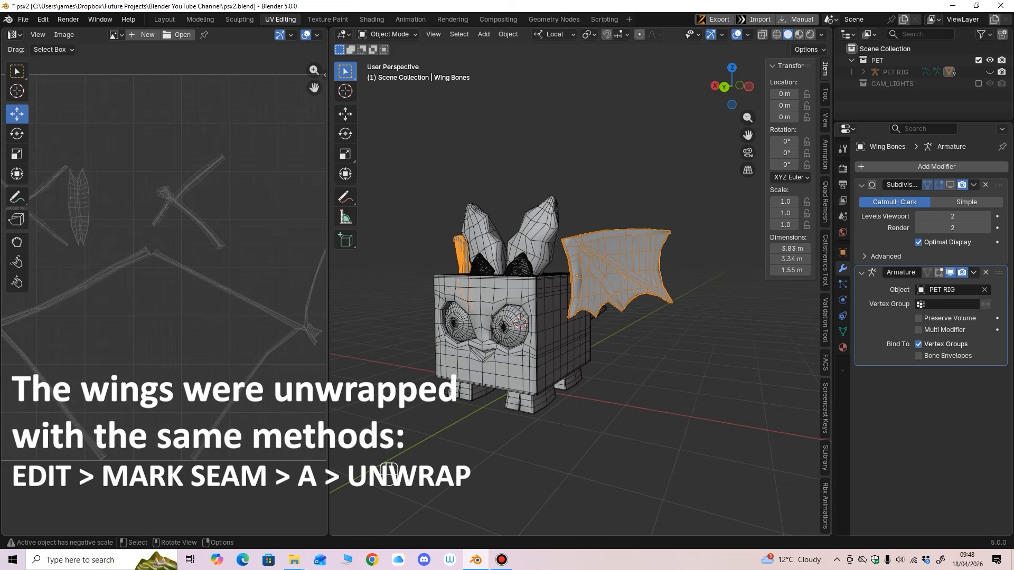
pyautogui.scroll(-1, 164, 297)
pyautogui.moveTo(528, 296); pyautogui.dragTo(582, 300, button='middle')
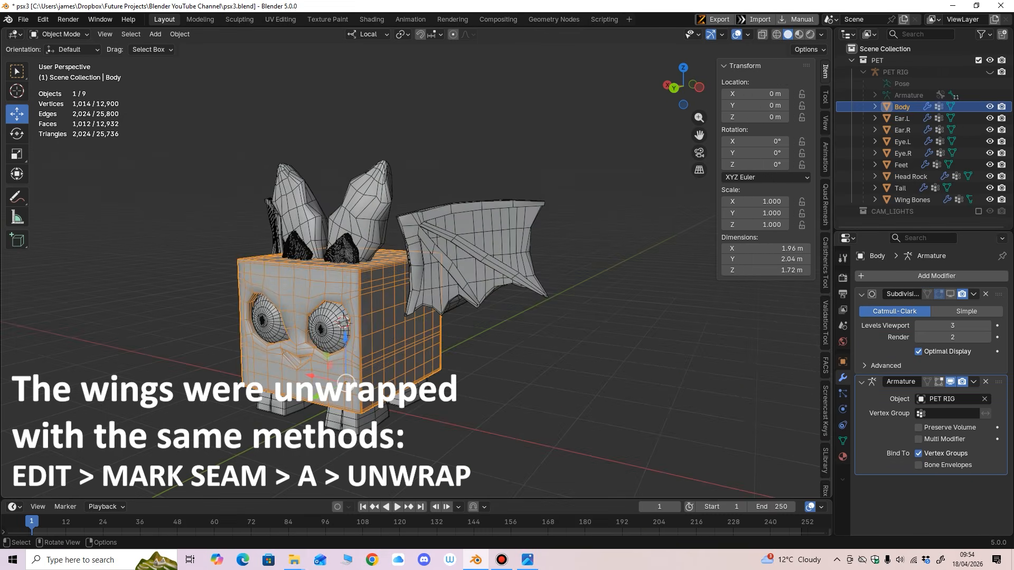
# Step: With the body selected, switch to the Shading workspace and show its material properties
pyautogui.scroll(3, 417, 264)
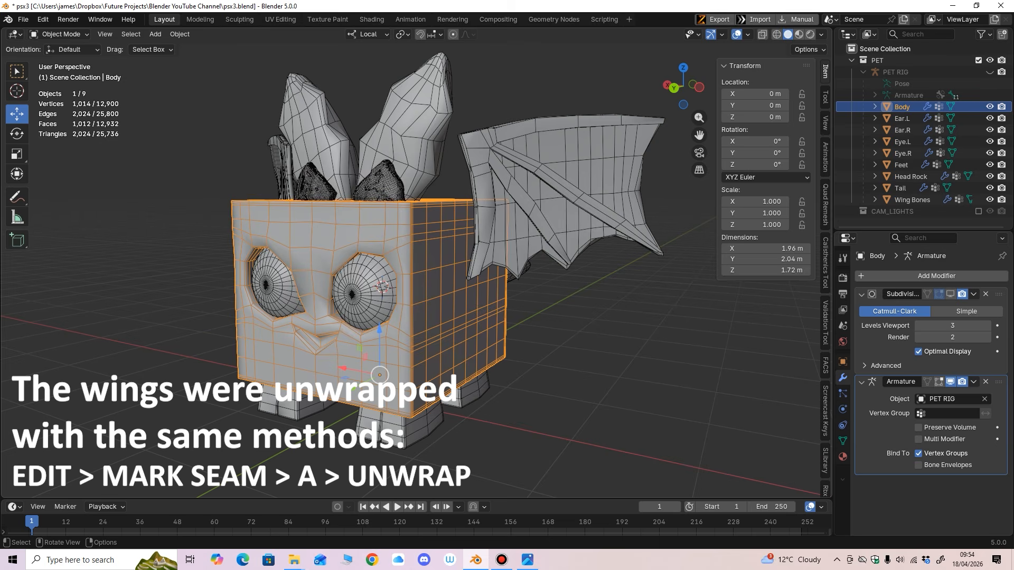
pyautogui.moveTo(469, 317)
pyautogui.mouseDown(button='middle')
pyautogui.moveTo(485, 322)
pyautogui.moveTo(420, 318)
pyautogui.moveTo(496, 312)
pyautogui.moveTo(468, 317)
pyautogui.moveTo(486, 316)
pyautogui.mouseUp(button='middle')
pyautogui.click(581, 330)
pyautogui.click(478, 317)
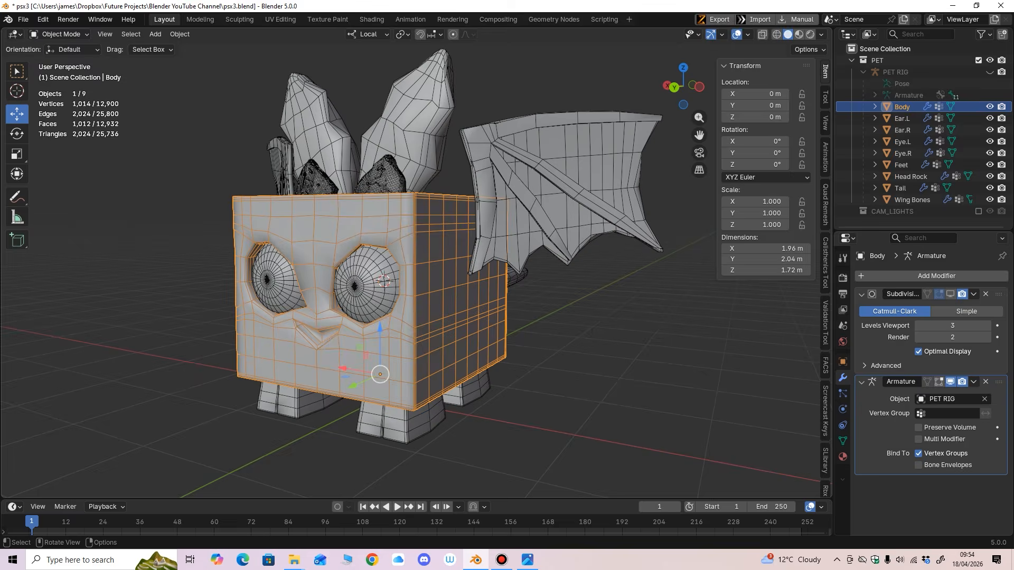
pyautogui.click(372, 19)
pyautogui.moveTo(486, 292); pyautogui.dragTo(485, 314)
pyautogui.moveTo(607, 370); pyautogui.dragTo(624, 364)
pyautogui.moveTo(421, 368); pyautogui.dragTo(428, 364)
pyautogui.click(843, 347)
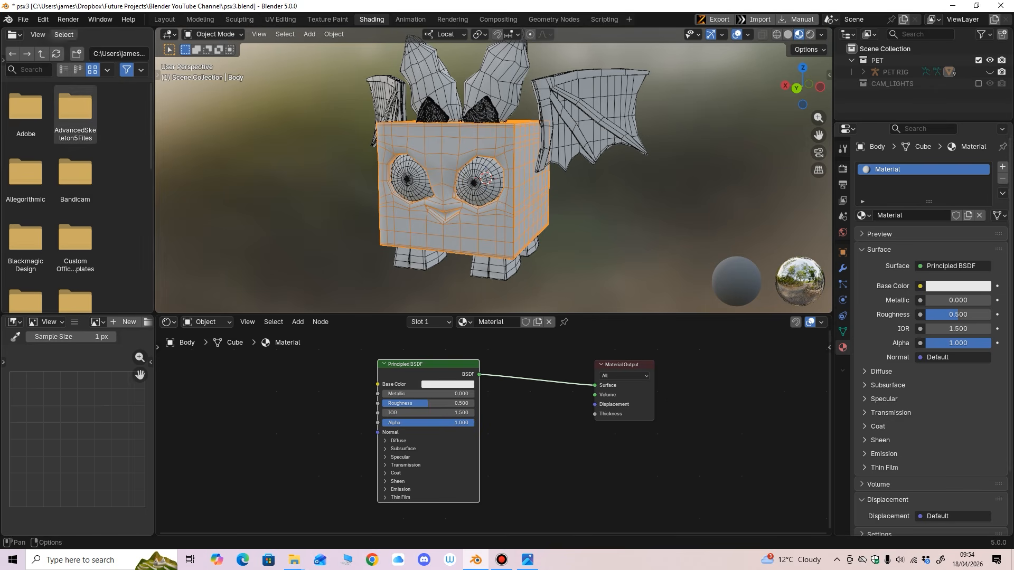
# Step: Turn on Automatically Pack Resources for the file's external data
pyautogui.click(43, 19)
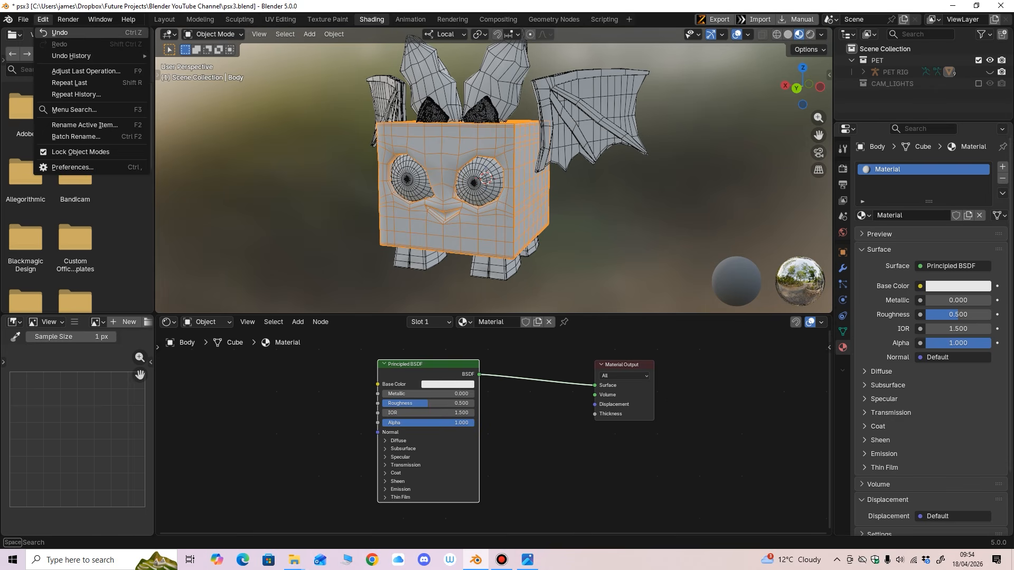
pyautogui.click(23, 19)
pyautogui.click(43, 19)
pyautogui.moveTo(23, 19)
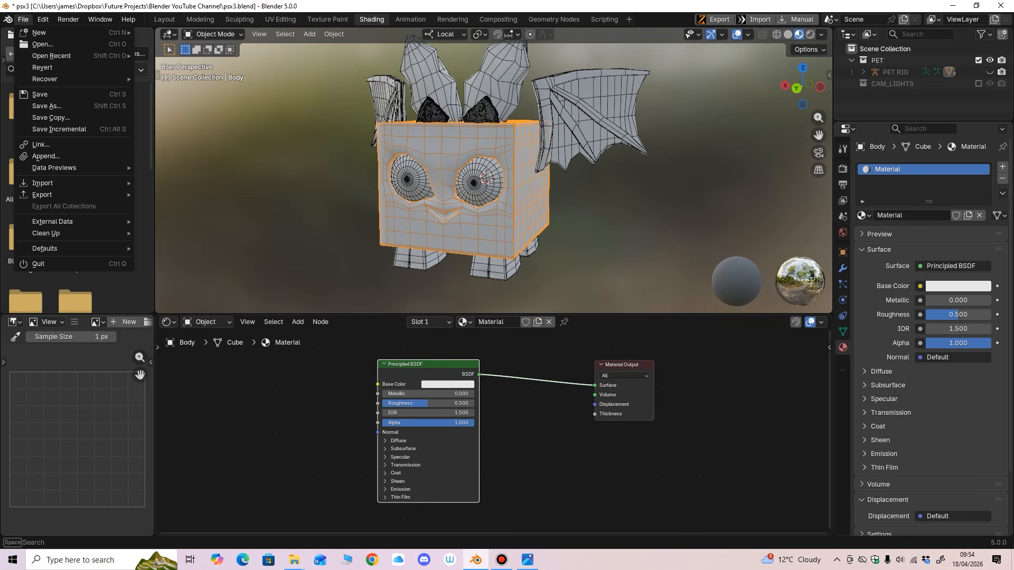
pyautogui.moveTo(74, 221)
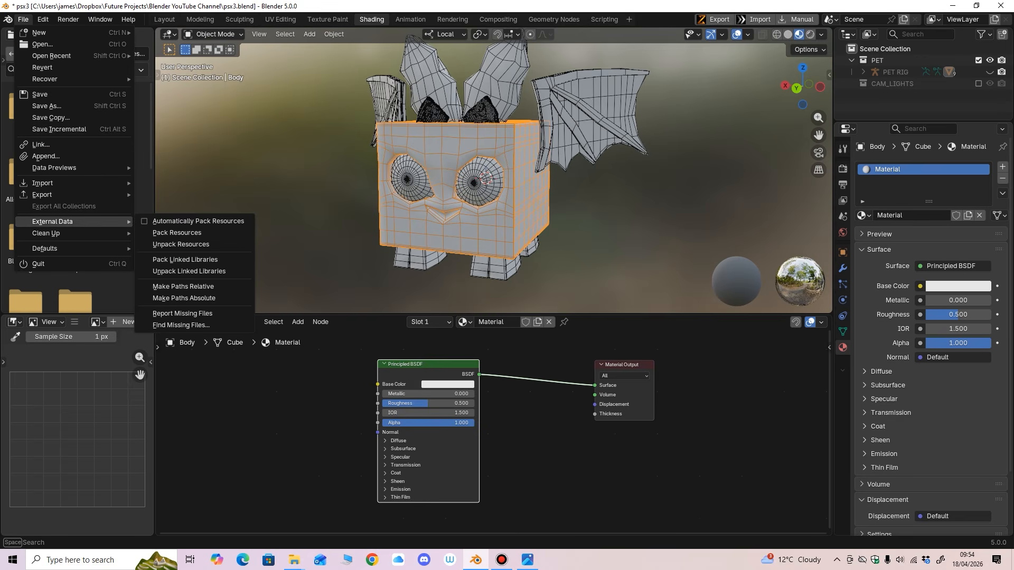
pyautogui.click(174, 222)
# Step: Purge unused data from the file, including local and linked data-blocks with Recursive Delete
pyautogui.click(22, 19)
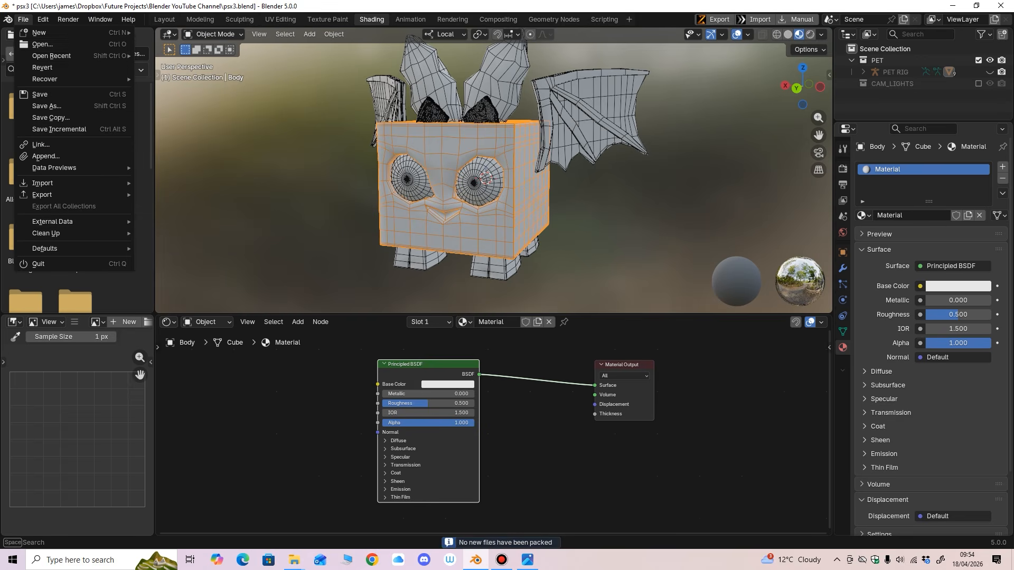
pyautogui.moveTo(74, 233)
pyautogui.click(183, 232)
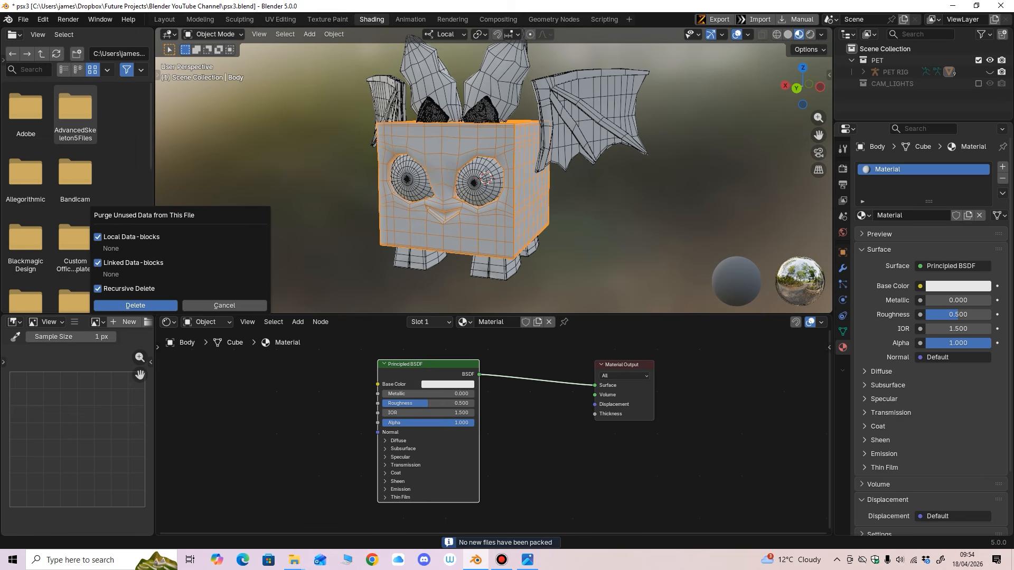
pyautogui.click(135, 305)
# Step: Shift the Principled BSDF and Material Output nodes over to leave free space on the shader's input side
pyautogui.click(528, 434)
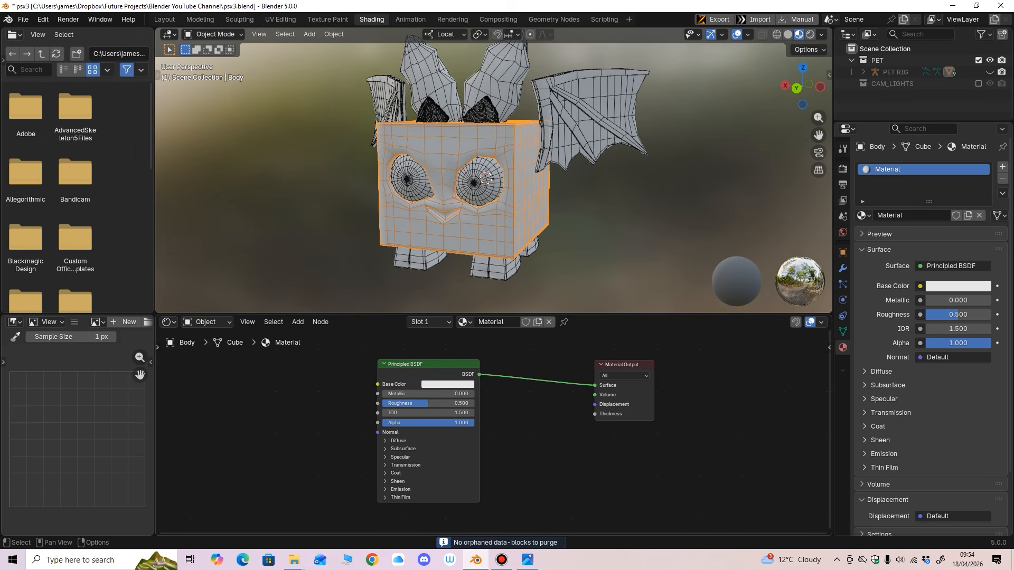
pyautogui.moveTo(428, 363); pyautogui.dragTo(462, 362)
pyautogui.moveTo(622, 365); pyautogui.dragTo(632, 366)
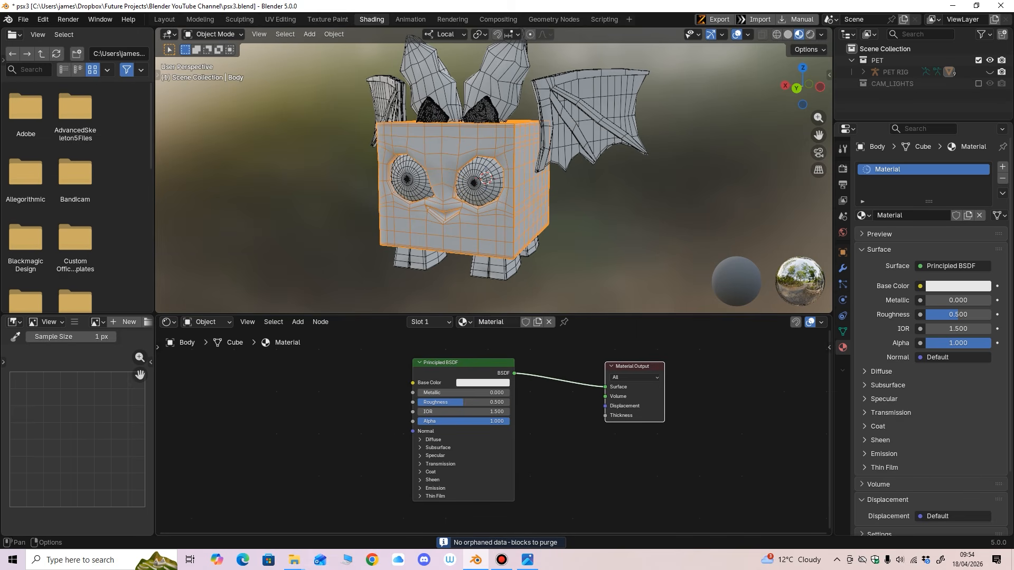
pyautogui.moveTo(497, 221)
pyautogui.mouseDown(button='middle')
pyautogui.moveTo(454, 206)
pyautogui.moveTo(457, 185)
pyautogui.moveTo(492, 211)
pyautogui.mouseUp(button='middle')
pyautogui.moveTo(463, 362); pyautogui.dragTo(476, 358)
pyautogui.moveTo(632, 366); pyautogui.dragTo(641, 363)
pyautogui.moveTo(502, 400); pyautogui.dragTo(490, 404, button='middle')
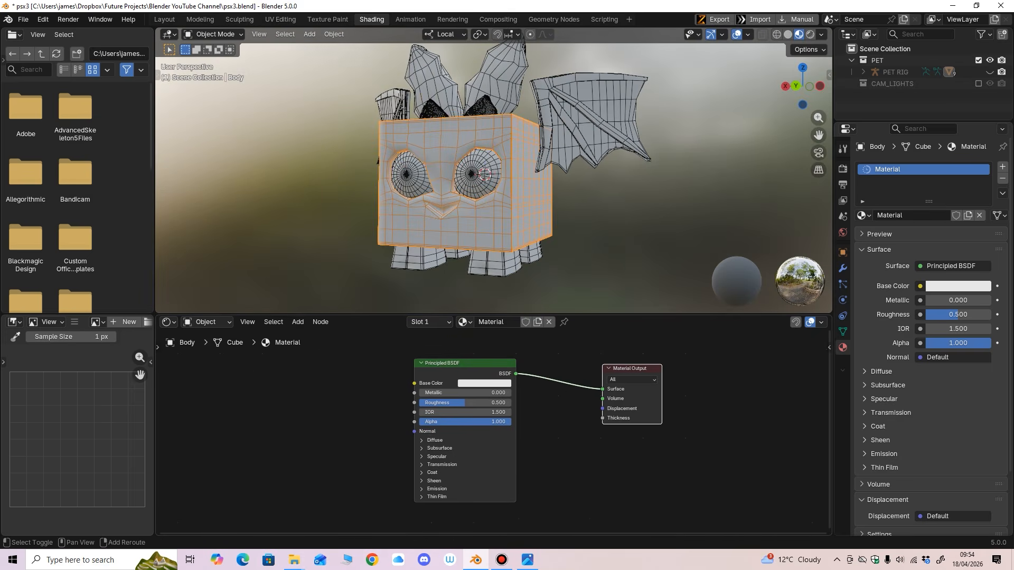
# Step: Add an Image Texture node beside the Principled BSDF and set its new image's width and height to 4096 px
pyautogui.hotkey('shift', 'a')
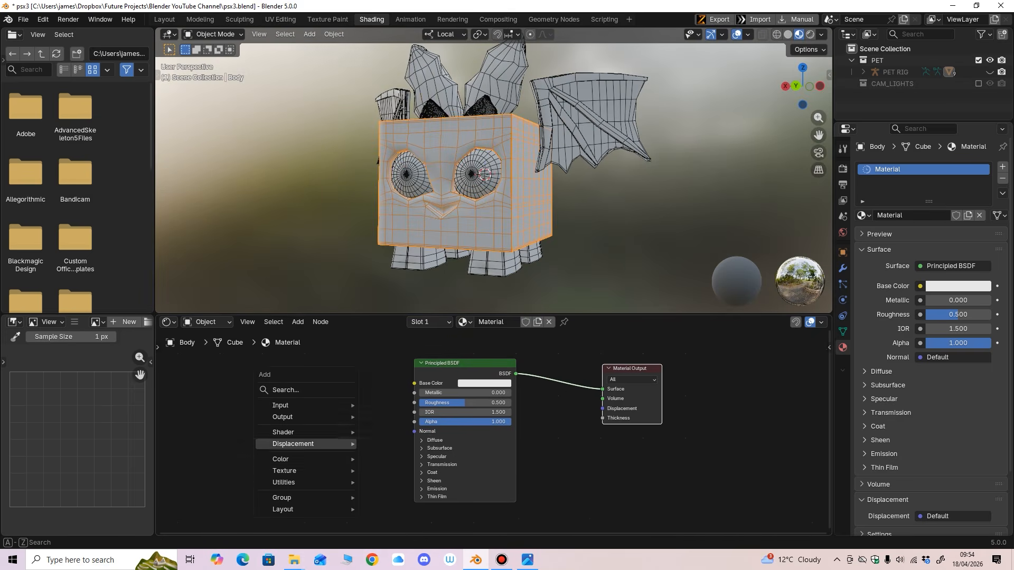
pyautogui.moveTo(295, 471)
pyautogui.click(399, 400)
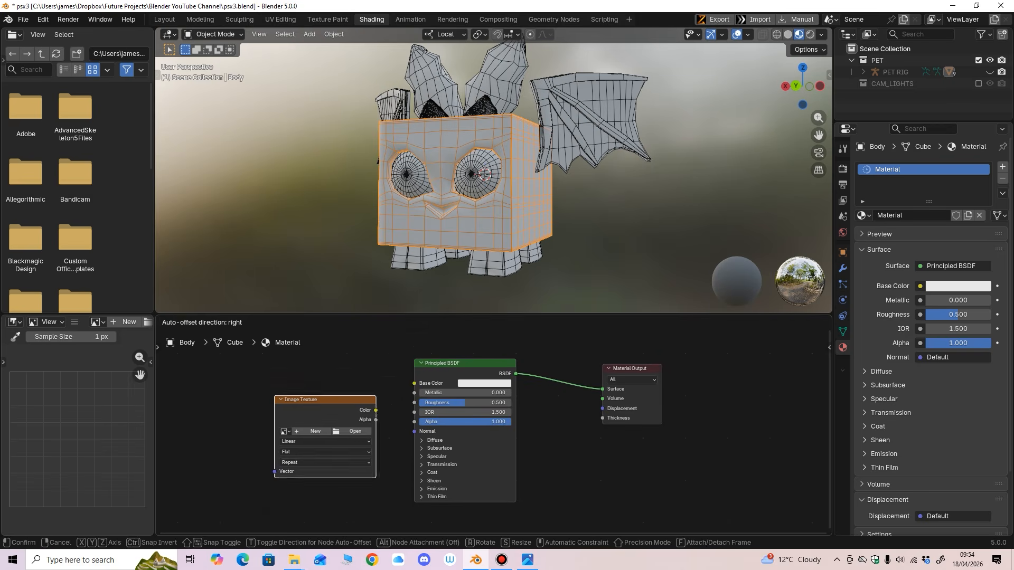
pyautogui.click(248, 416)
pyautogui.click(247, 417)
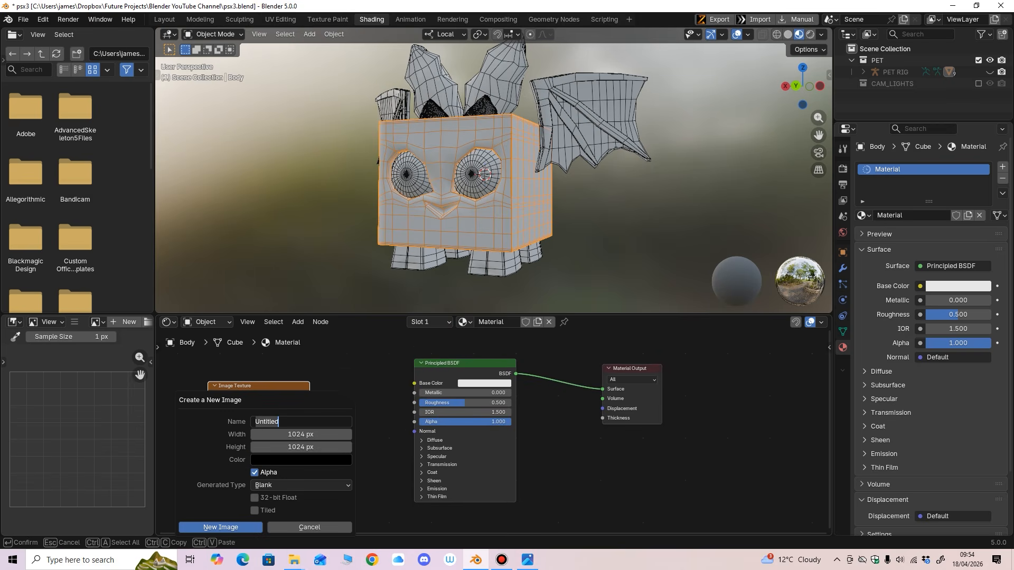
pyautogui.press('Tab')
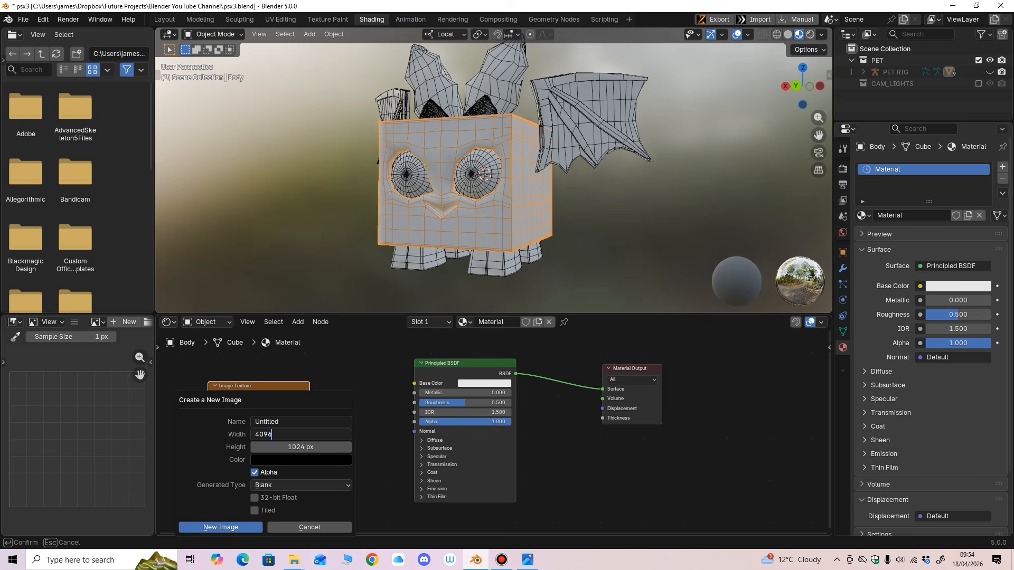
pyautogui.press('Tab')
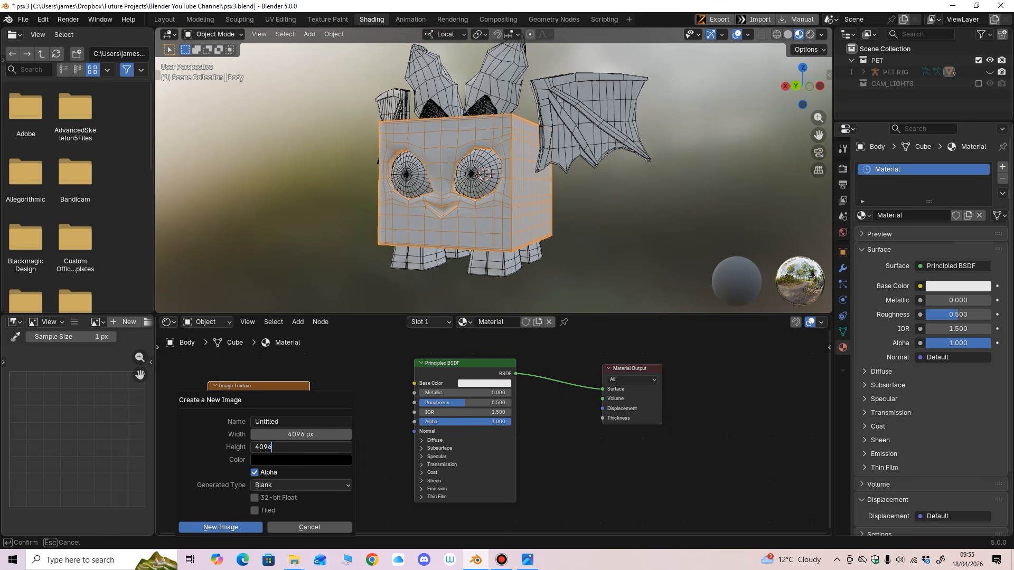
pyautogui.press('Return')
# Step: Pick a very dark purple fill colour for the new image and create it
pyautogui.click(301, 460)
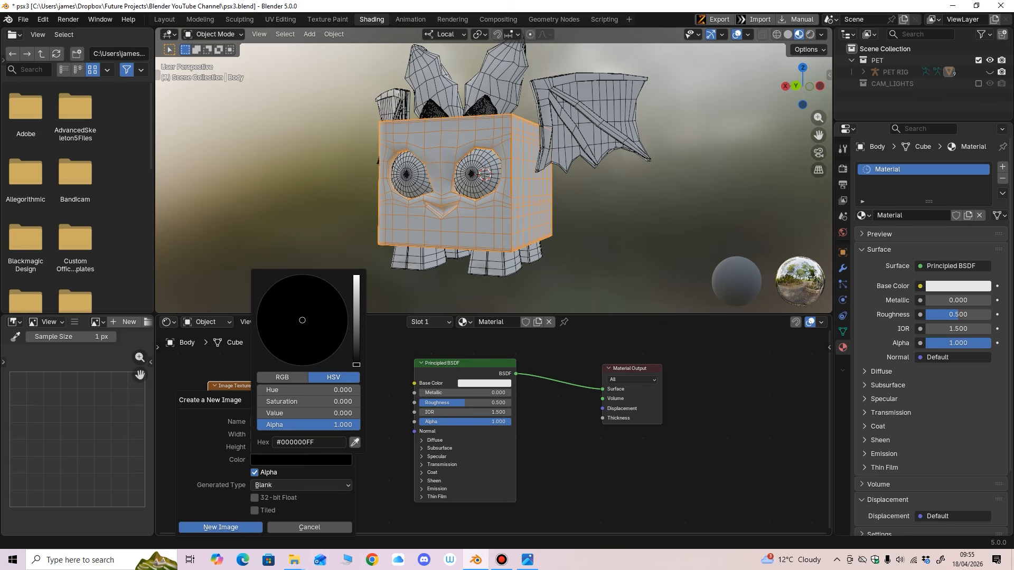
pyautogui.moveTo(356, 364); pyautogui.dragTo(357, 297)
pyautogui.moveTo(302, 320)
pyautogui.mouseDown()
pyautogui.moveTo(325, 304)
pyautogui.moveTo(357, 335)
pyautogui.moveTo(346, 320)
pyautogui.mouseUp()
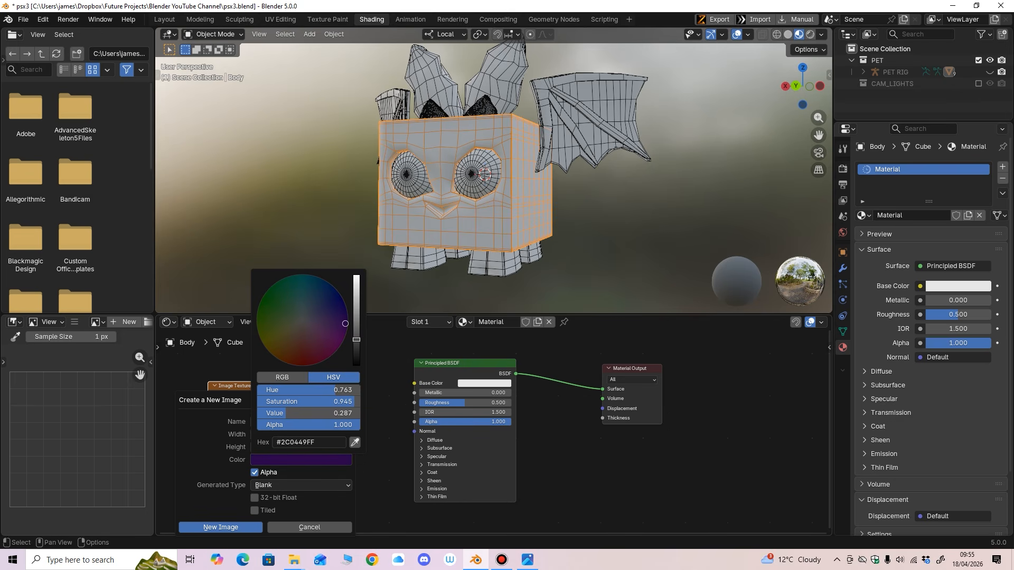
pyautogui.moveTo(356, 339); pyautogui.dragTo(357, 346)
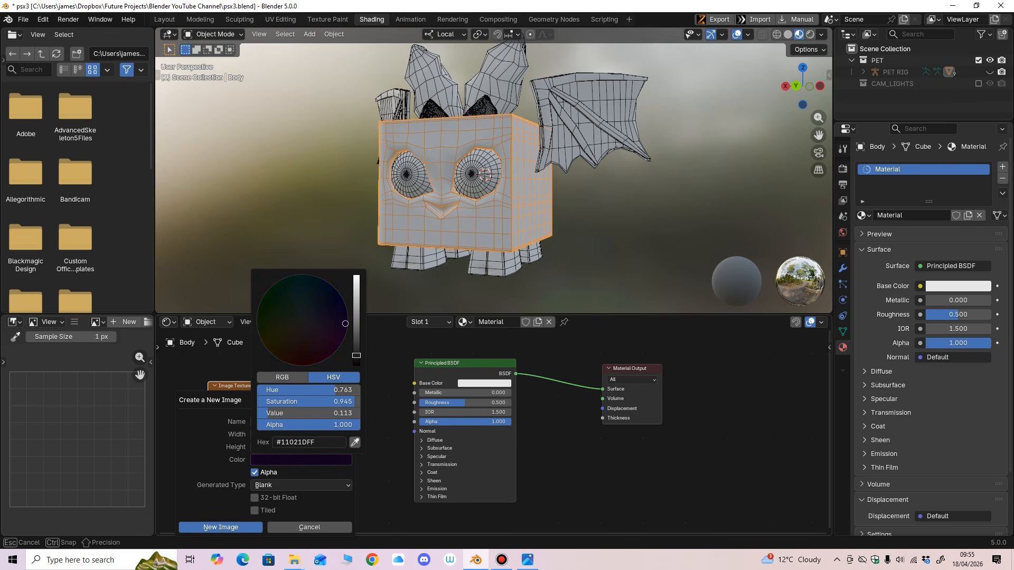
pyautogui.moveTo(346, 324); pyautogui.dragTo(346, 314)
pyautogui.moveTo(344, 331); pyautogui.dragTo(345, 332)
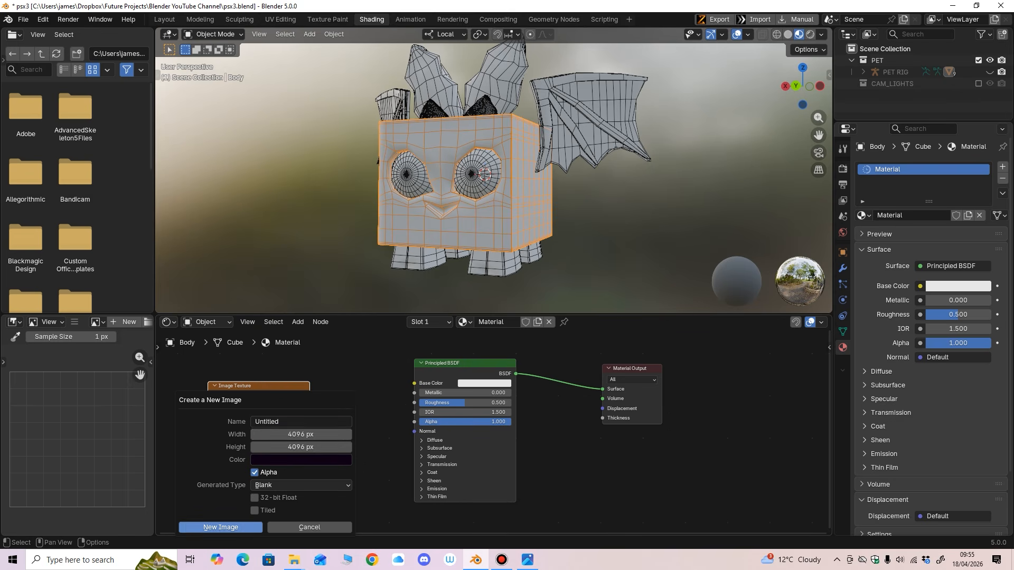
pyautogui.click(221, 527)
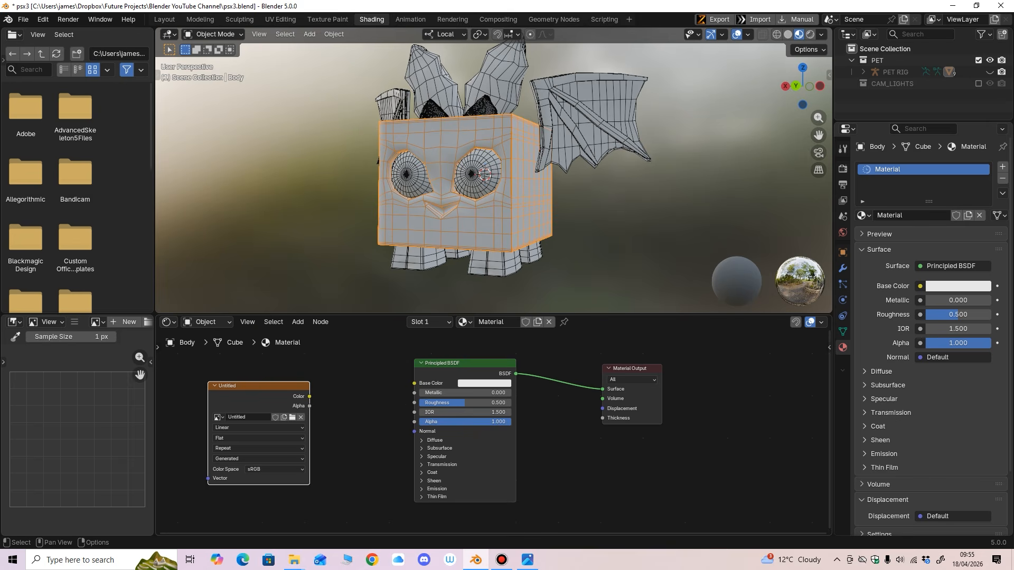
# Step: Link the image's Color to Base Color to check the shade on the body, and undo both the link and the image creation
pyautogui.moveTo(310, 396); pyautogui.dragTo(415, 383)
pyautogui.moveTo(491, 174); pyautogui.dragTo(465, 179, button='middle')
pyautogui.scroll(2, 465, 179)
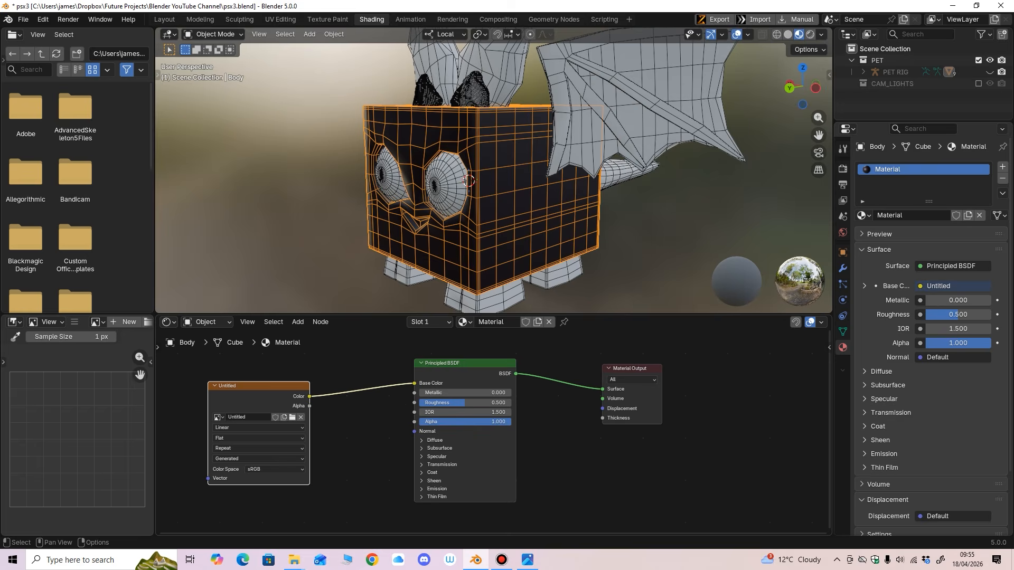
pyautogui.hotkey('ctrl', 'z')
pyautogui.hotkey('ctrl', 'z')
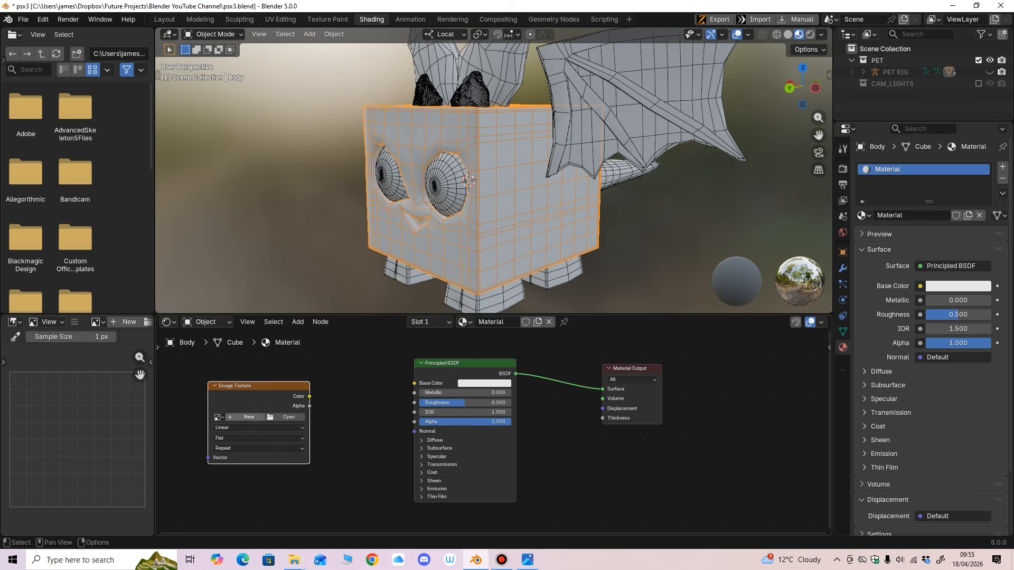
# Step: Create the image again with the dark purple #190221FF and link its Color output to Base Color
pyautogui.click(249, 418)
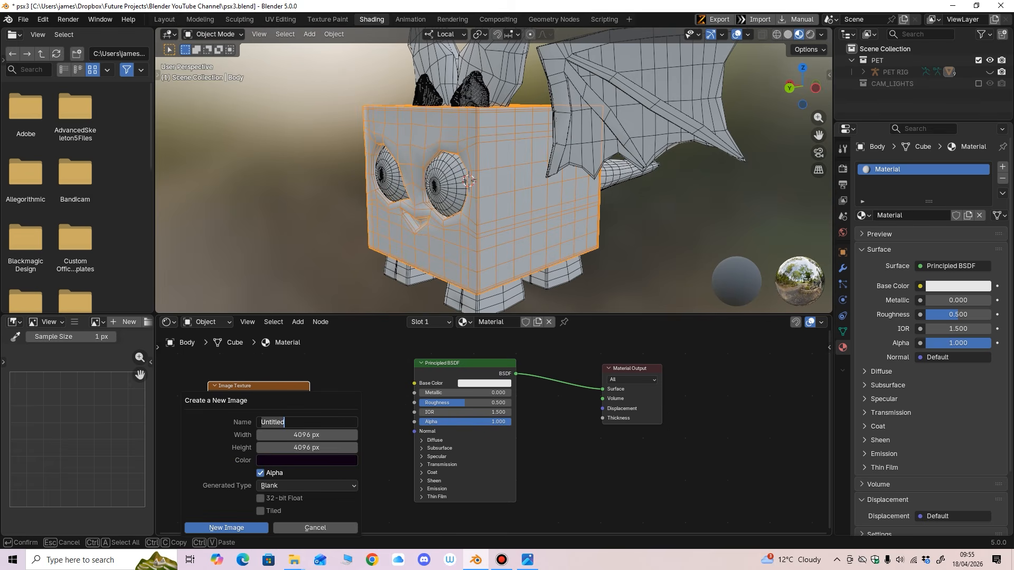
pyautogui.click(306, 460)
pyautogui.click(306, 461)
pyautogui.moveTo(362, 360); pyautogui.dragTo(363, 354)
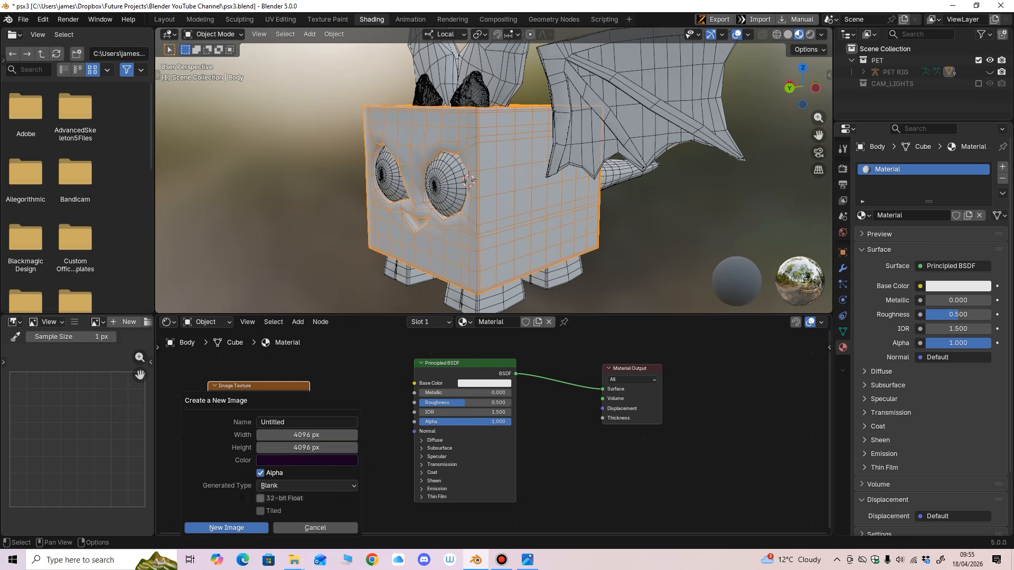
pyautogui.click(226, 528)
pyautogui.moveTo(309, 396); pyautogui.dragTo(415, 383)
pyautogui.moveTo(475, 185); pyautogui.dragTo(504, 217, button='middle')
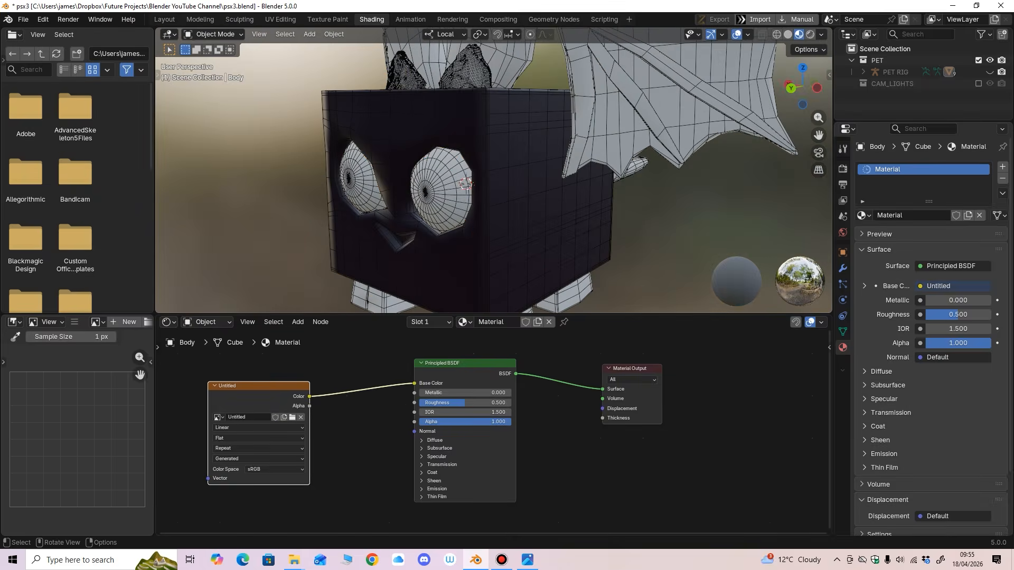
# Step: Hide the viewport overlays and spread the image, Principled BSDF and Material Output nodes farther apart
pyautogui.moveTo(401, 180); pyautogui.dragTo(528, 177, button='middle')
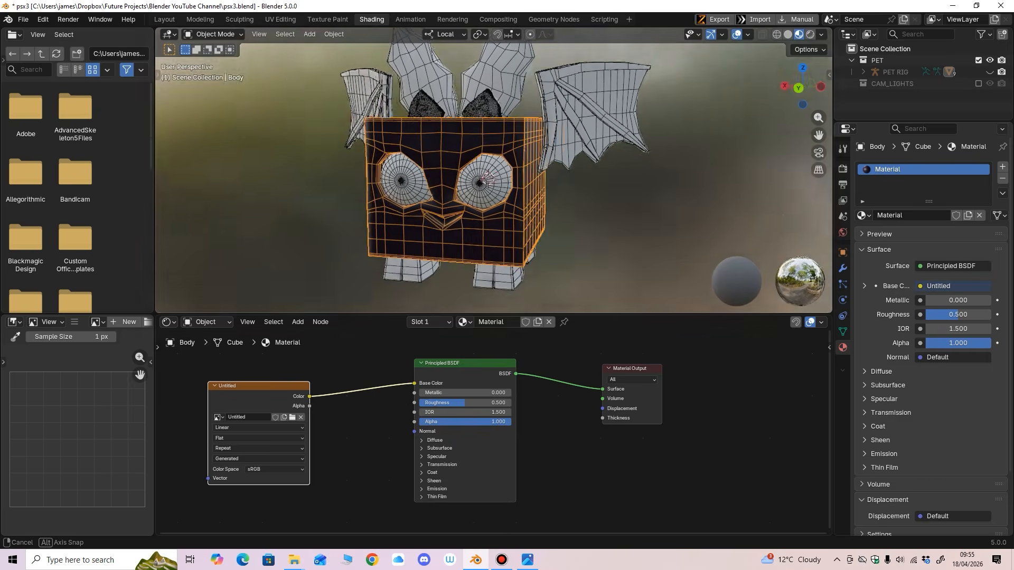
pyautogui.moveTo(528, 177); pyautogui.dragTo(560, 163, button='middle')
pyautogui.hotkey('alt', 'shift', 'z')
pyautogui.moveTo(559, 370); pyautogui.dragTo(558, 380, button='middle')
pyautogui.moveTo(628, 378); pyautogui.dragTo(666, 367)
pyautogui.moveTo(464, 373); pyautogui.dragTo(499, 367)
pyautogui.moveTo(257, 396); pyautogui.dragTo(268, 386)
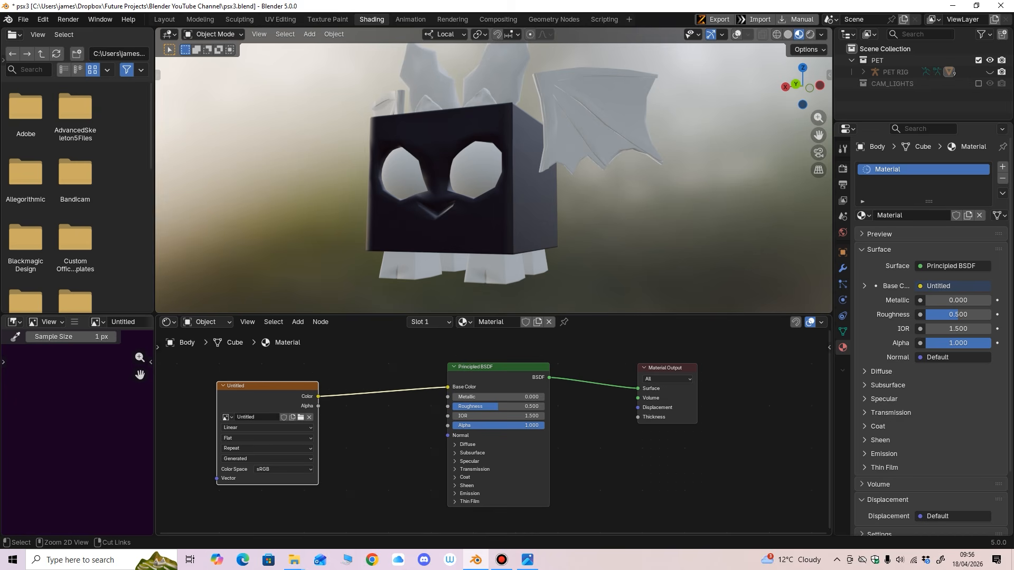
# Step: Cut the Base Color link, delete the Untitled image node and place a fresh Image Texture node instead
pyautogui.keyDown('ctrl'); pyautogui.moveTo(362, 384); pyautogui.dragTo(364, 397, button='right'); pyautogui.keyUp('ctrl')
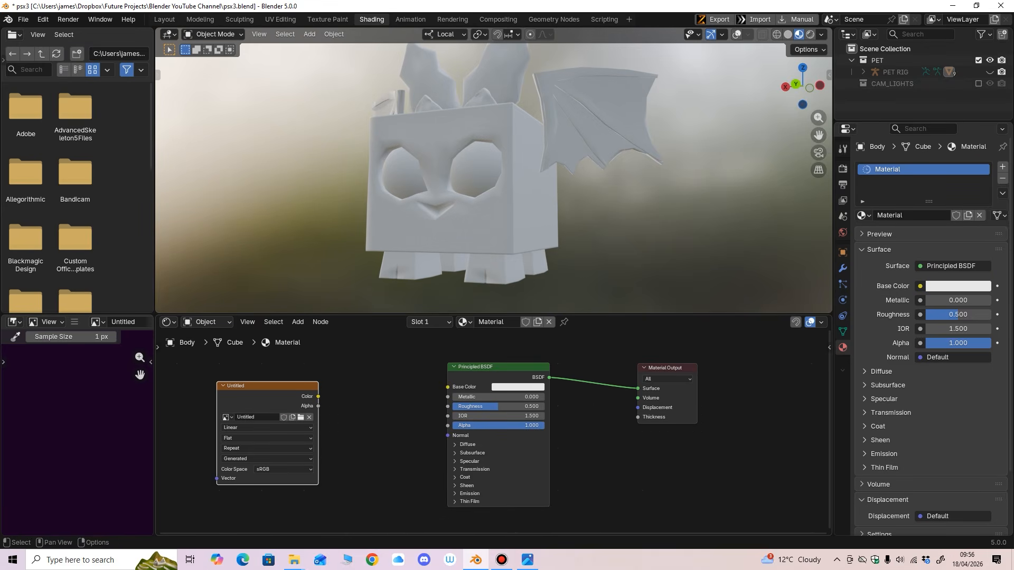
pyautogui.press('x')
pyautogui.moveTo(254, 409); pyautogui.dragTo(242, 407, button='middle')
pyautogui.hotkey('shift', 'a')
pyautogui.moveTo(243, 407)
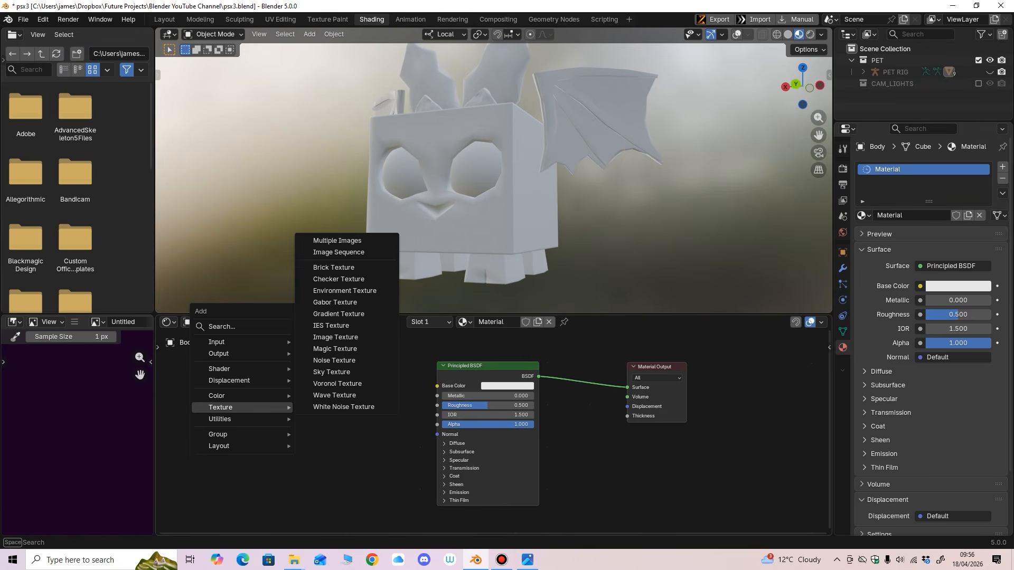
pyautogui.click(336, 337)
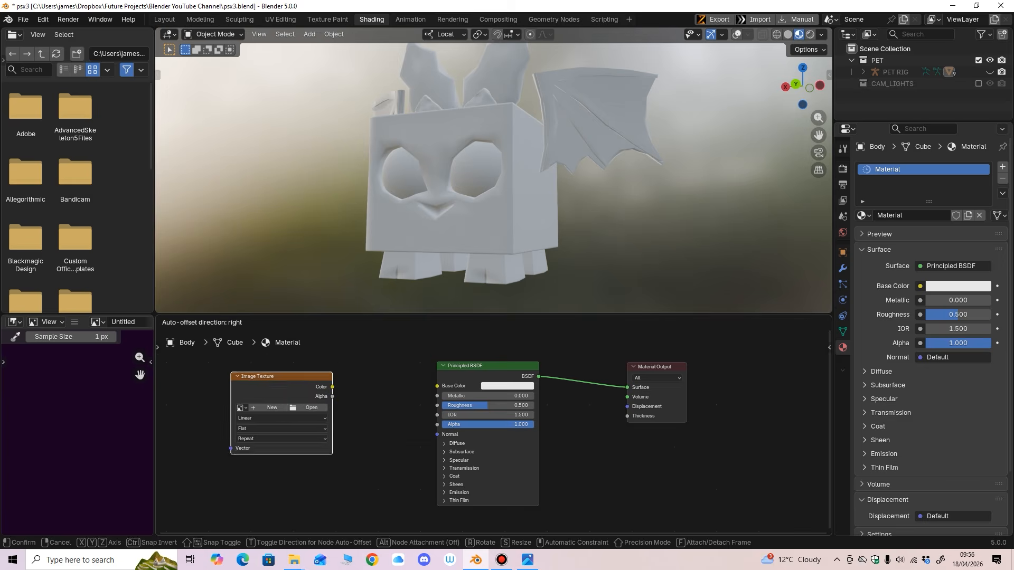
pyautogui.click(264, 407)
# Step: Create a 4096 px image named "body" in the new node, filled with dark purple #1C0527FF
pyautogui.click(264, 407)
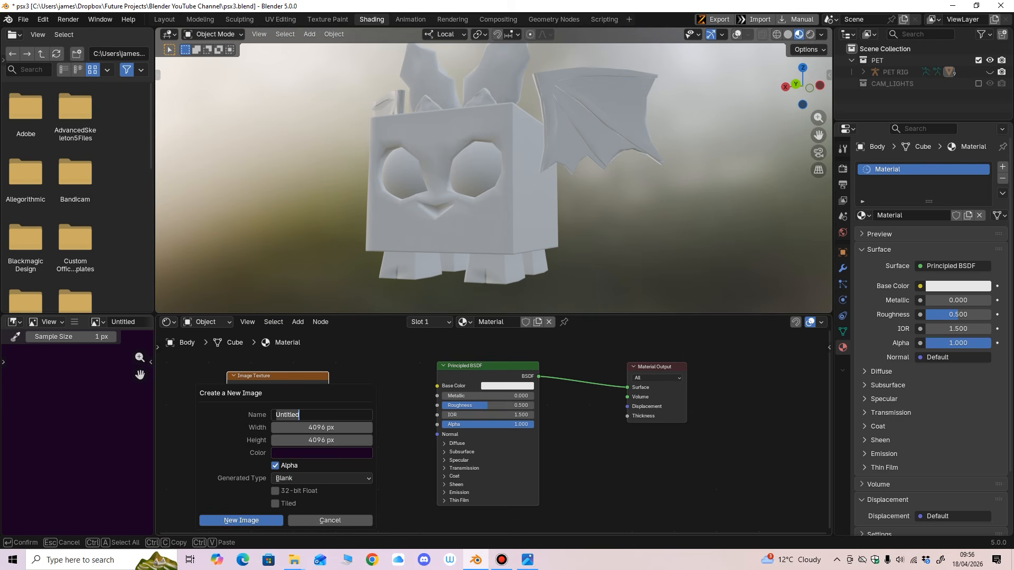
pyautogui.moveTo(302, 414); pyautogui.dragTo(273, 414)
pyautogui.write('body')
pyautogui.press('Return')
pyautogui.click(322, 453)
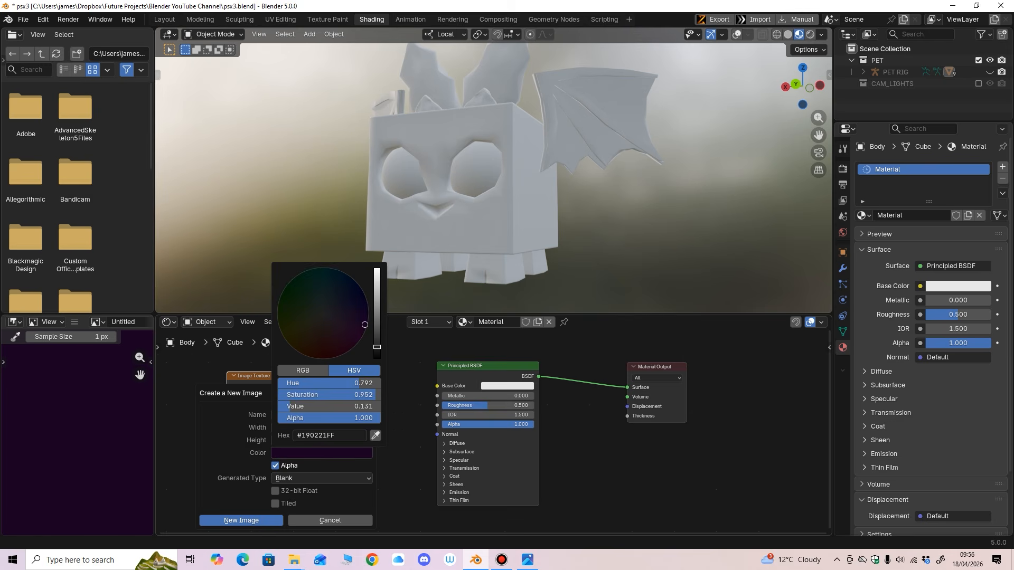
pyautogui.click(377, 345)
pyautogui.moveTo(365, 325); pyautogui.dragTo(362, 321)
pyautogui.click(301, 435)
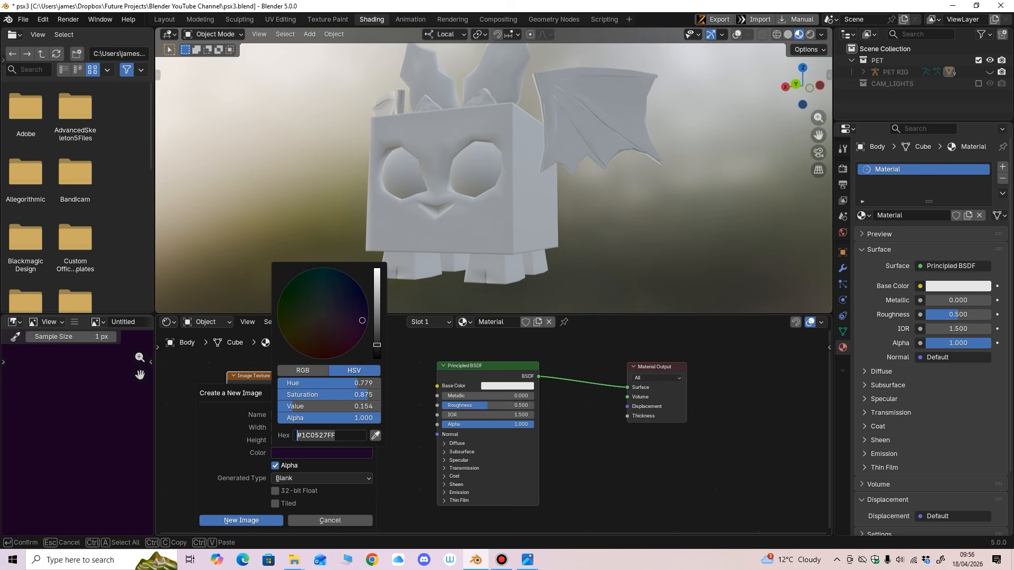
pyautogui.press('Return')
pyautogui.click(242, 521)
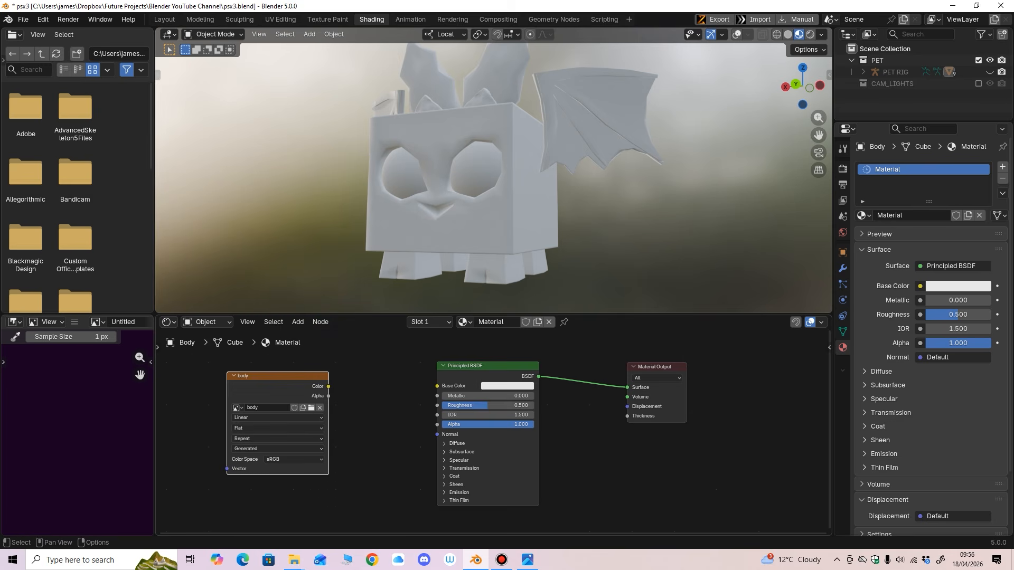
# Step: Link the body image's Color output to the Principled BSDF's Base Color and check the body in the viewport
pyautogui.moveTo(328, 386); pyautogui.dragTo(437, 385)
pyautogui.scroll(-2, 464, 200)
pyautogui.scroll(3, 468, 224)
pyautogui.moveTo(465, 201)
pyautogui.mouseDown(button='middle')
pyautogui.moveTo(467, 224)
pyautogui.moveTo(465, 202)
pyautogui.mouseUp(button='middle')
# Step: Give the wing bones a new material and place an Image Texture node beside its Principled BSDF
pyautogui.click(550, 106)
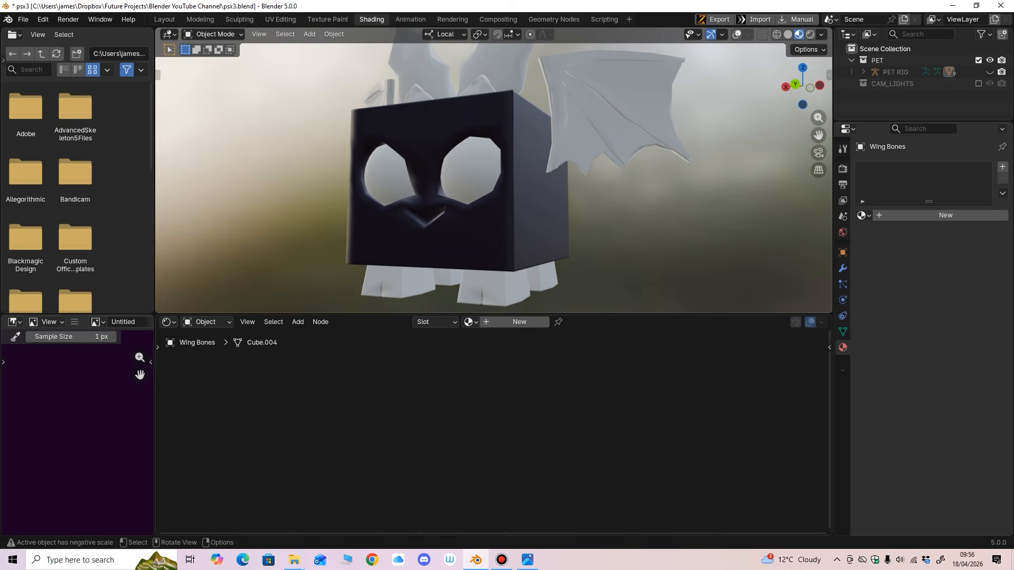
pyautogui.click(519, 322)
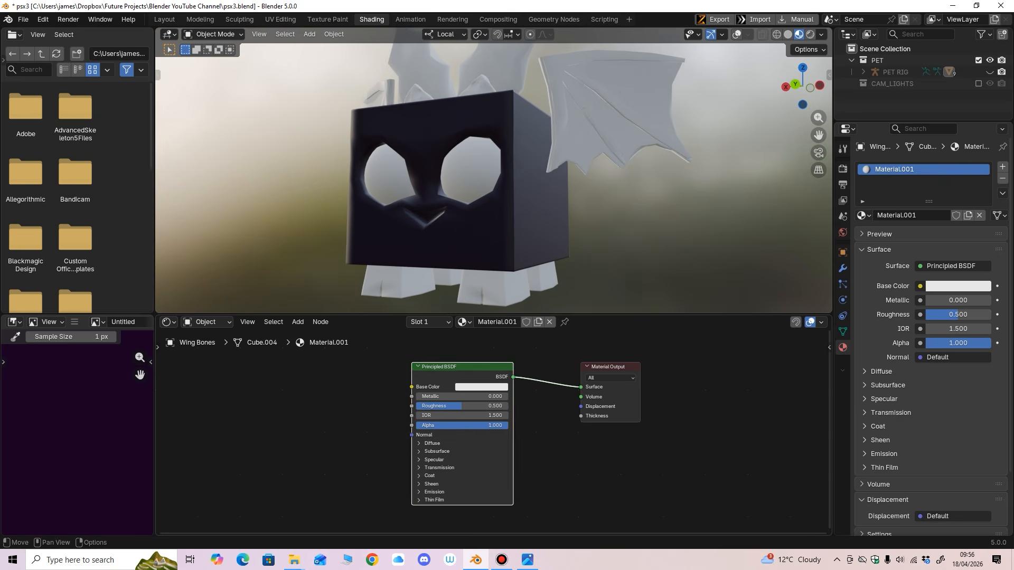
pyautogui.moveTo(462, 367); pyautogui.dragTo(440, 370)
pyautogui.hotkey('shift', 'a')
pyautogui.moveTo(233, 411)
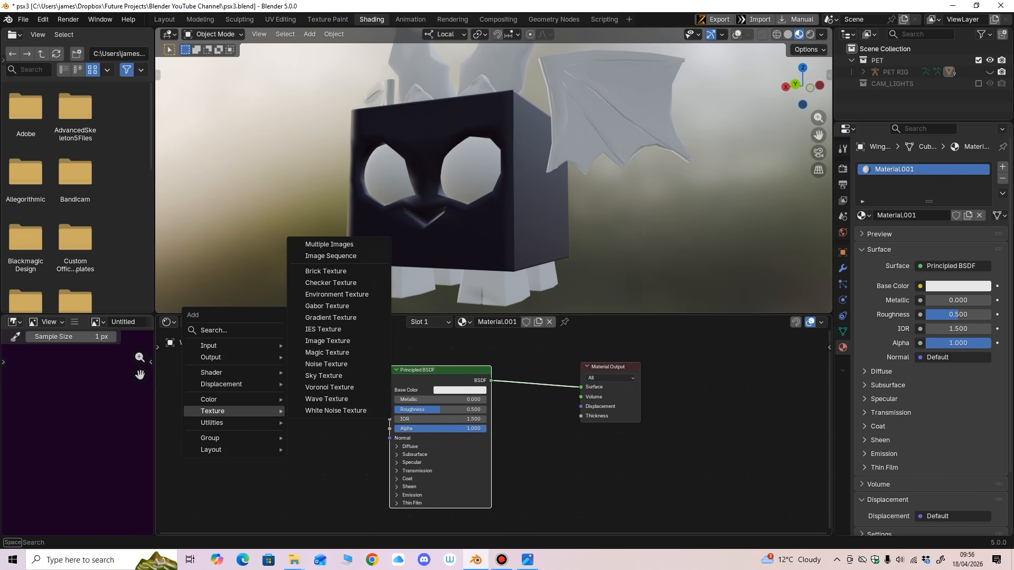
pyautogui.click(328, 341)
pyautogui.click(240, 404)
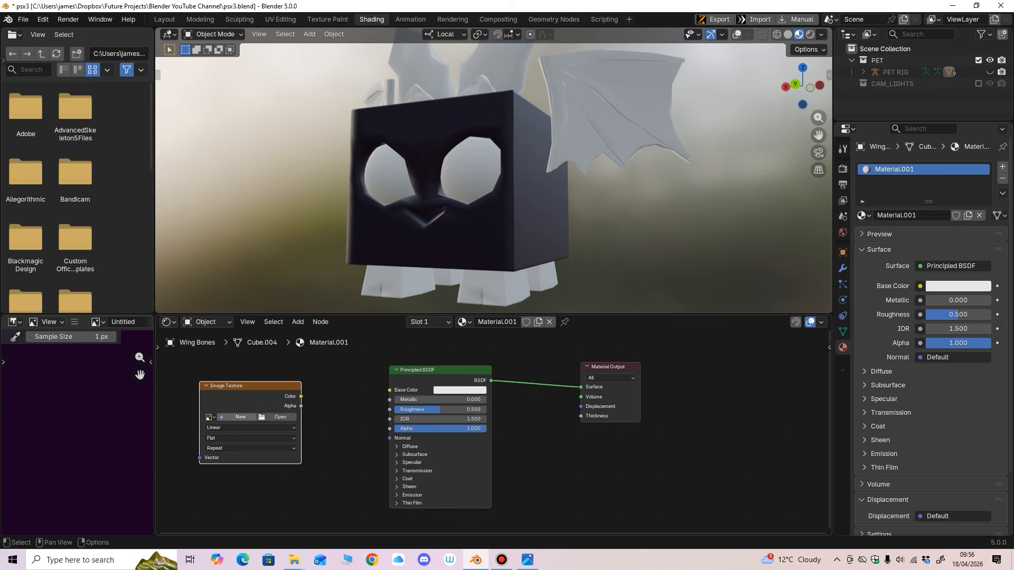
# Step: Create a 4096 px image named "wings" and link its Color output to the wing material's Base Color
pyautogui.click(241, 417)
pyautogui.write('wings')
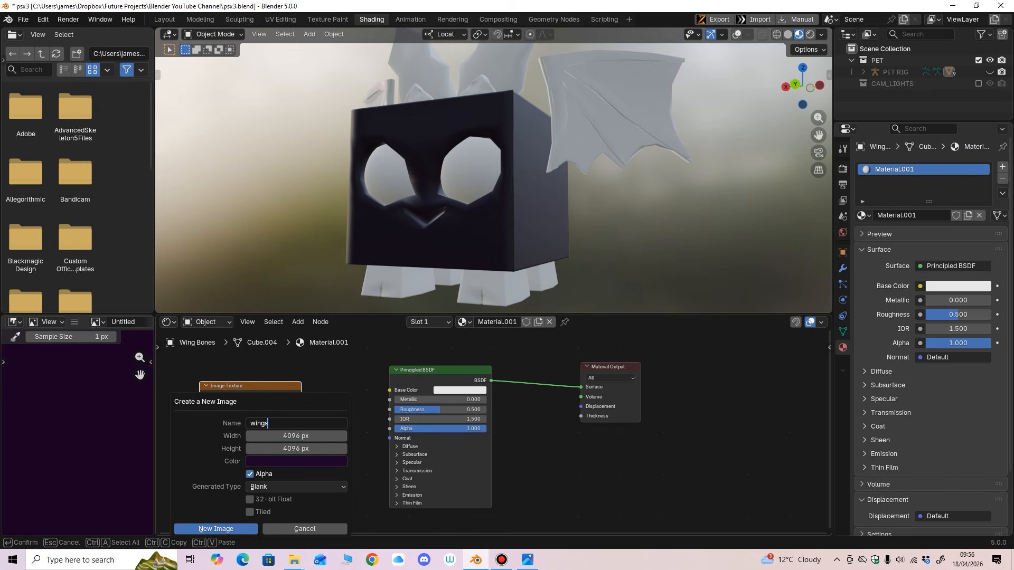
pyautogui.press('Return')
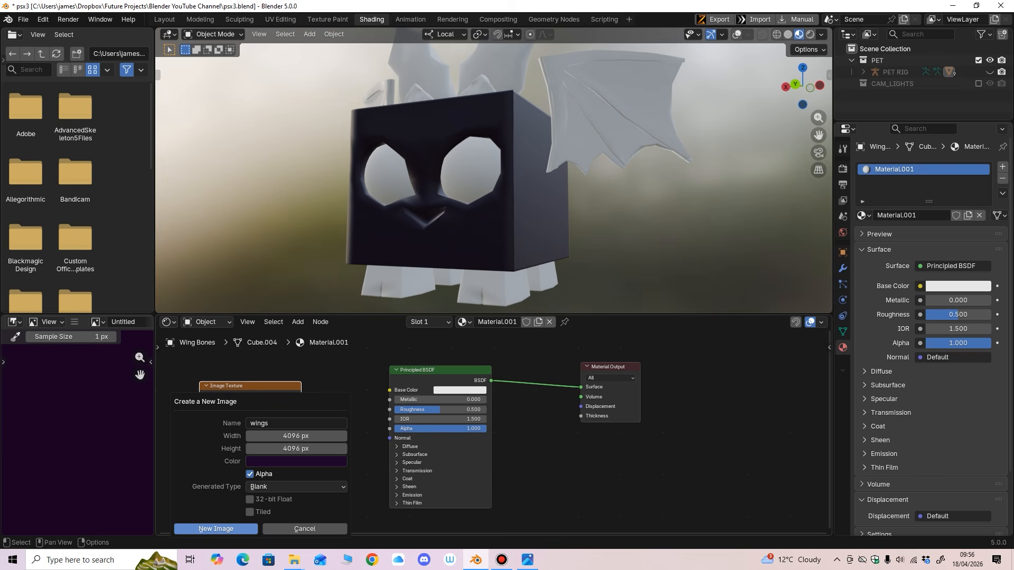
pyautogui.press('Return')
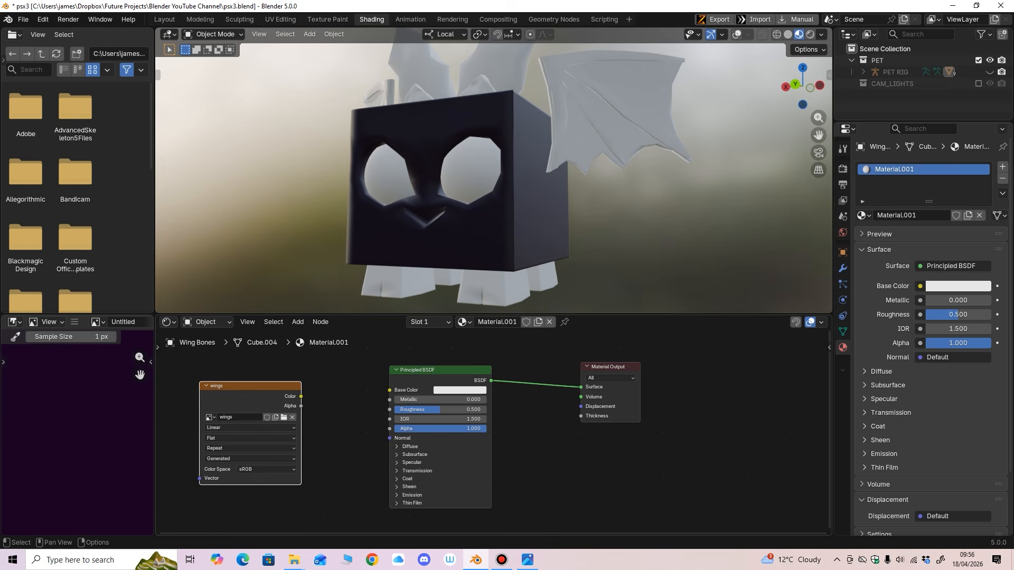
pyautogui.moveTo(302, 397); pyautogui.dragTo(390, 390)
pyautogui.moveTo(493, 185); pyautogui.dragTo(462, 196, button='middle')
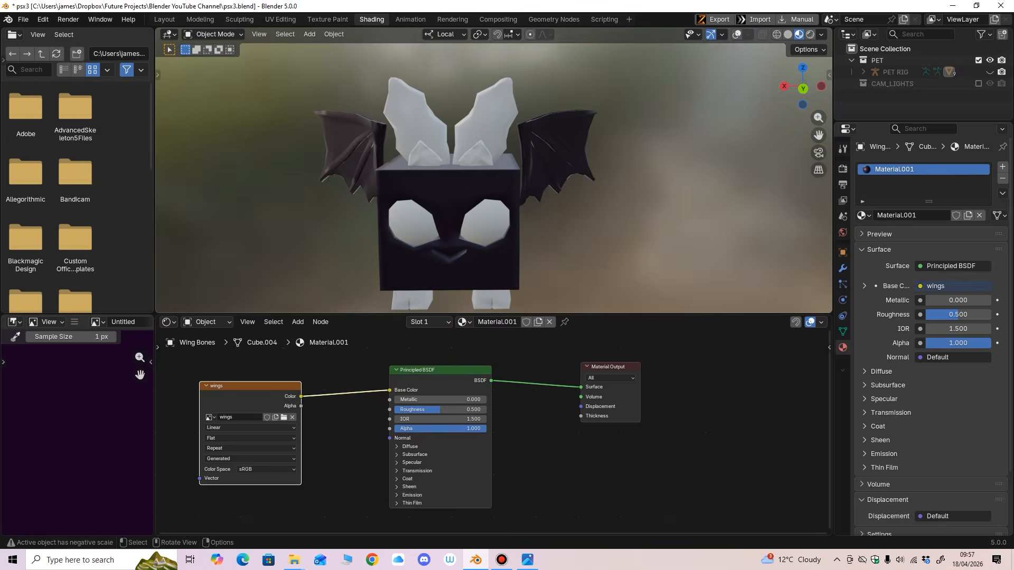
# Step: Give the left ear a new material and place an Image Texture node beside its Principled BSDF
pyautogui.click(484, 122)
pyautogui.click(515, 322)
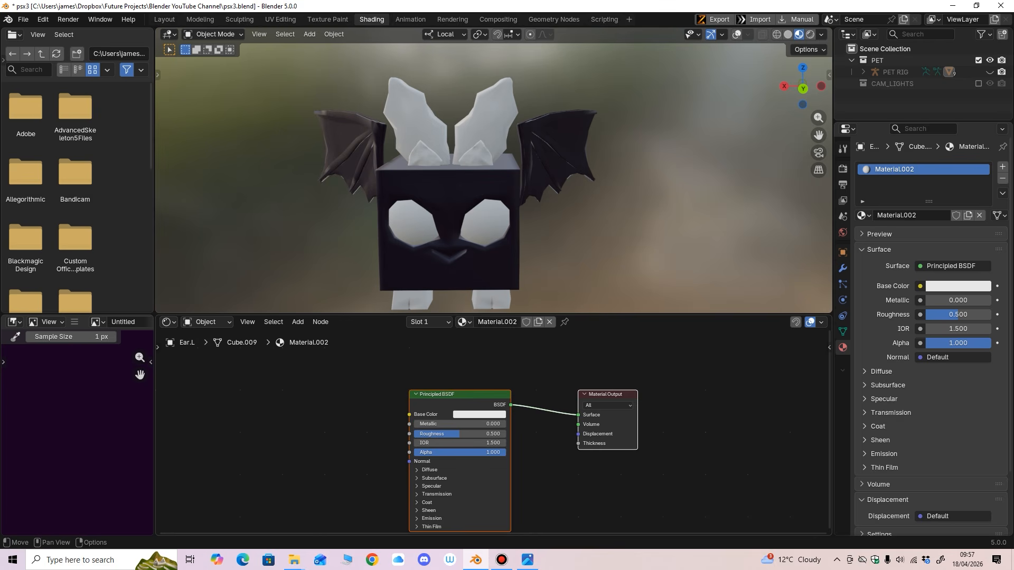
pyautogui.click(459, 395)
pyautogui.moveTo(460, 395); pyautogui.dragTo(441, 379)
pyautogui.hotkey('shift', 'a')
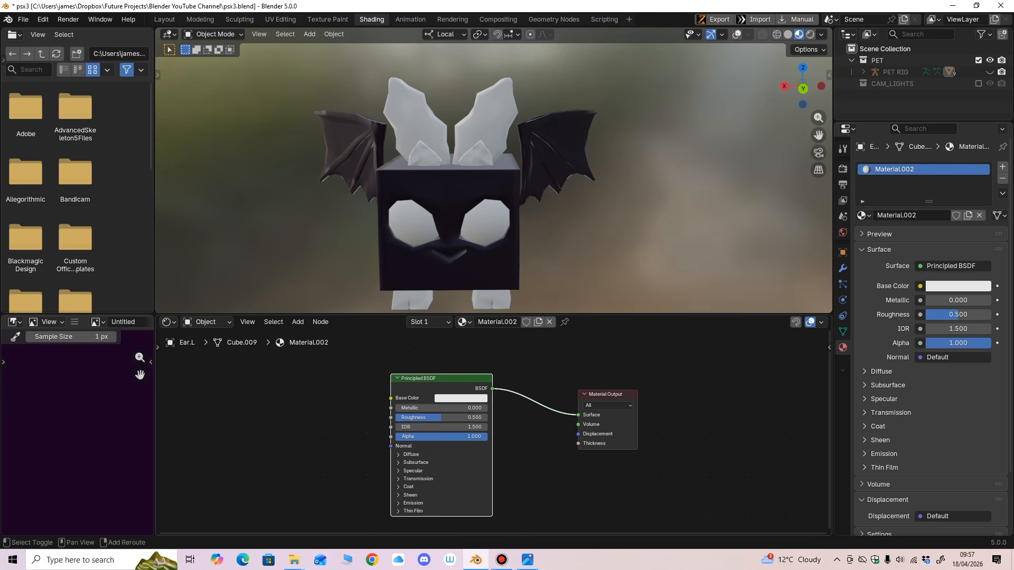
pyautogui.moveTo(280, 435)
pyautogui.click(381, 365)
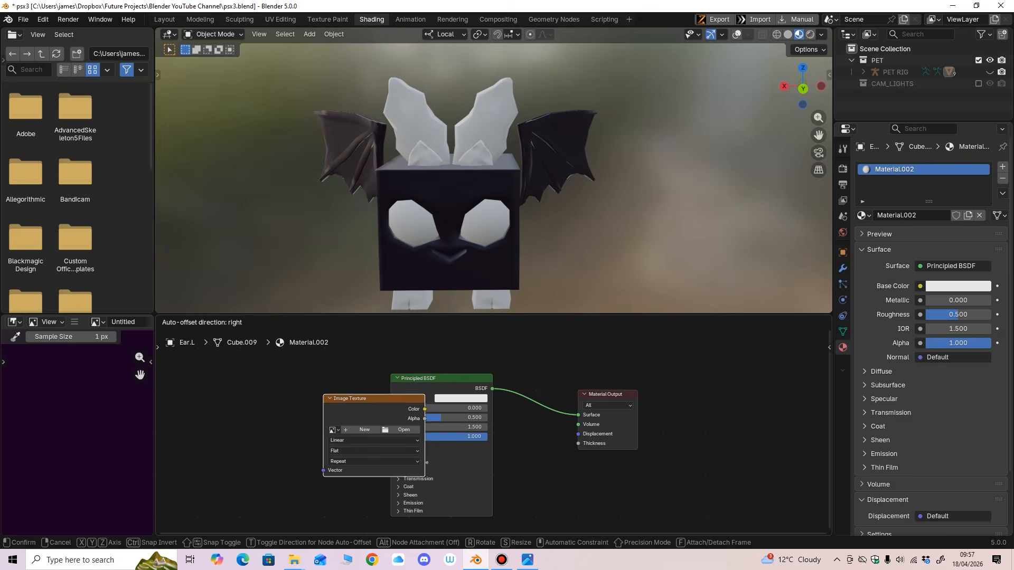
pyautogui.click(246, 401)
# Step: Create a 4096 px image named "ears" filled with #1C0527FF and link its Color output to the ear material's Base Color
pyautogui.click(236, 419)
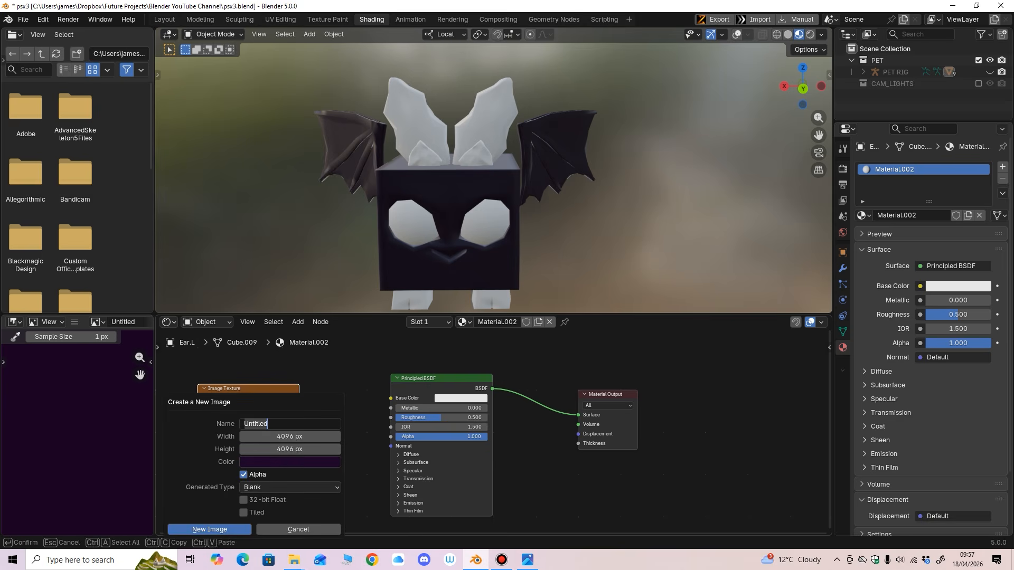
pyautogui.click(290, 462)
pyautogui.click(290, 462)
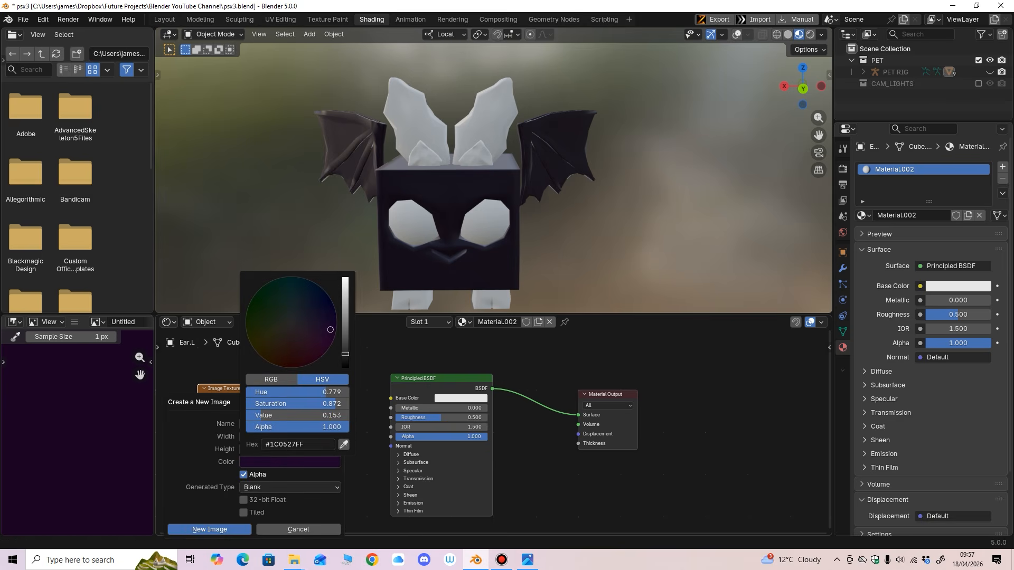
pyautogui.click(298, 444)
pyautogui.write('#1C0527FF')
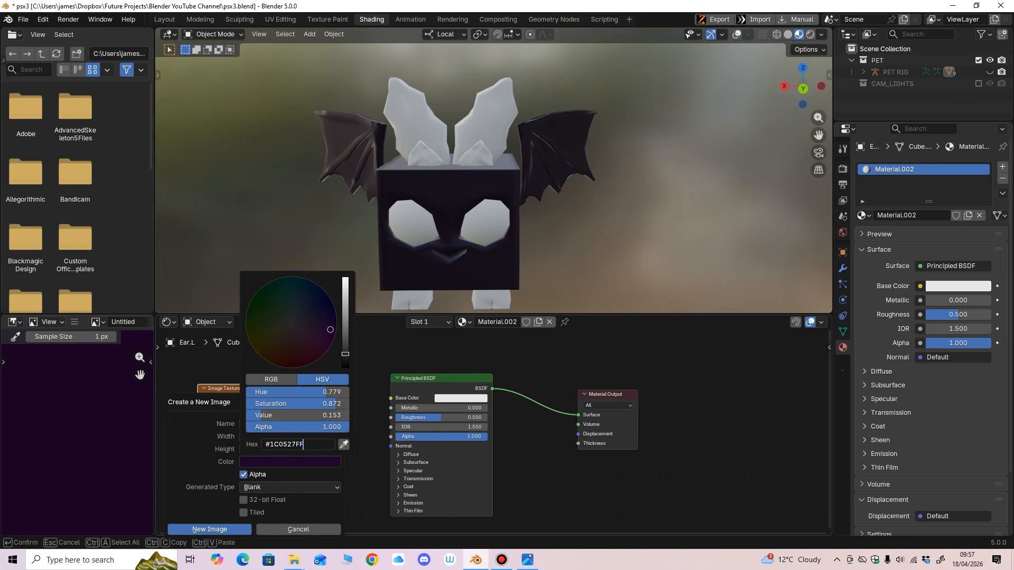
pyautogui.press('Return')
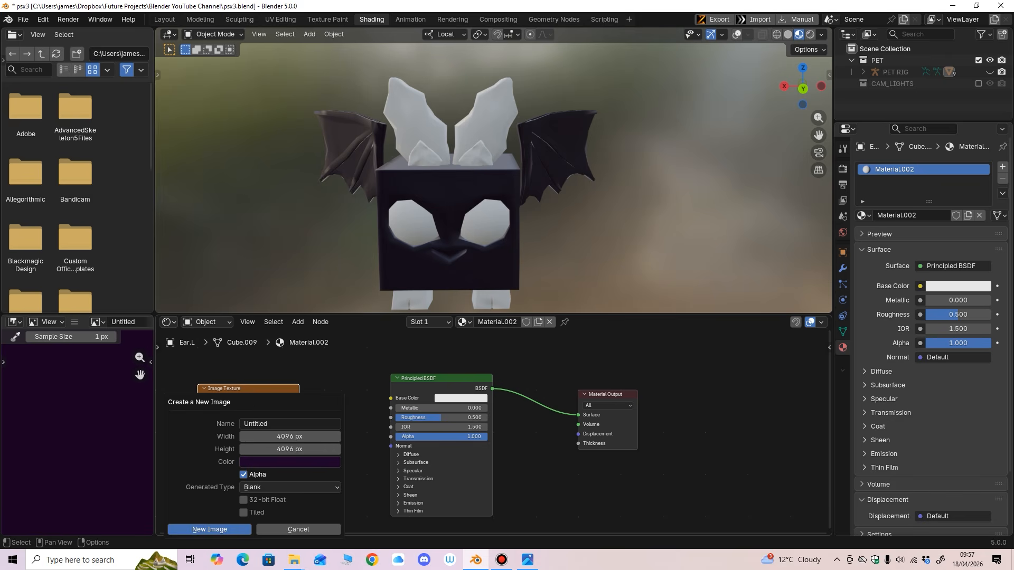
pyautogui.click(290, 423)
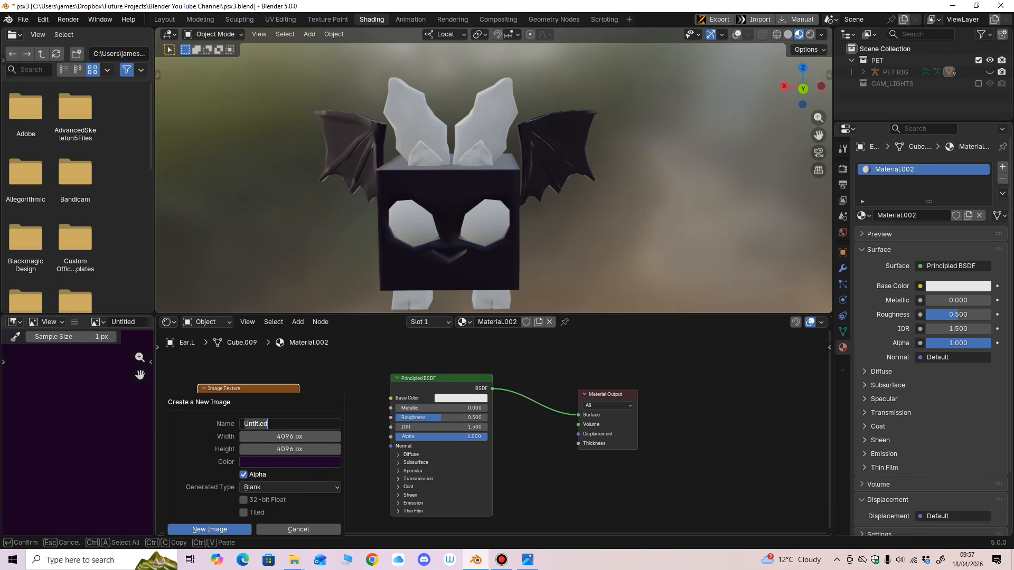
pyautogui.write('ears')
pyautogui.press('Return')
pyautogui.moveTo(299, 399); pyautogui.dragTo(391, 397)
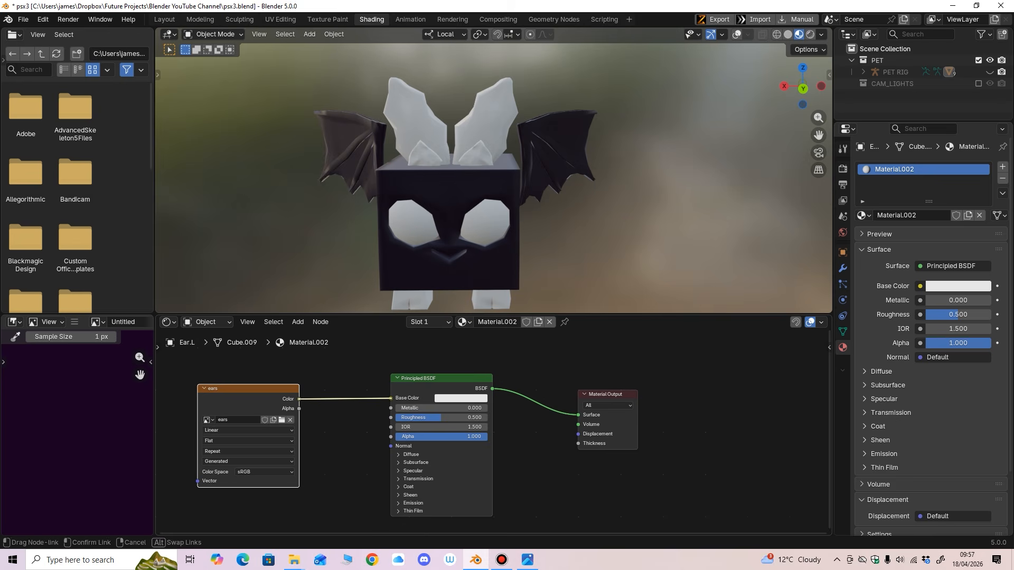
# Step: Assign the left ear's material to the right ear and rename that material "EARS"
pyautogui.click(414, 116)
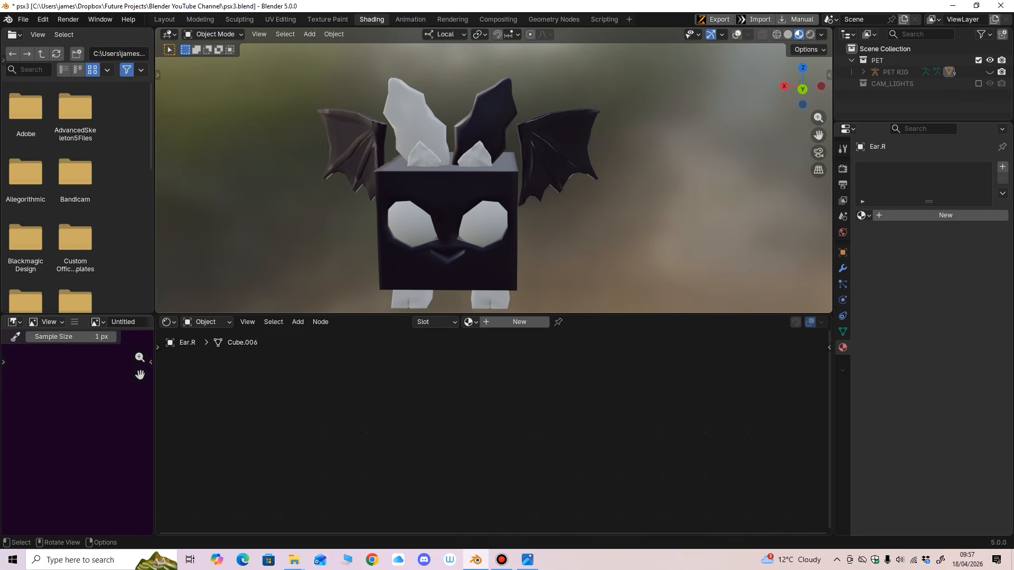
pyautogui.click(469, 322)
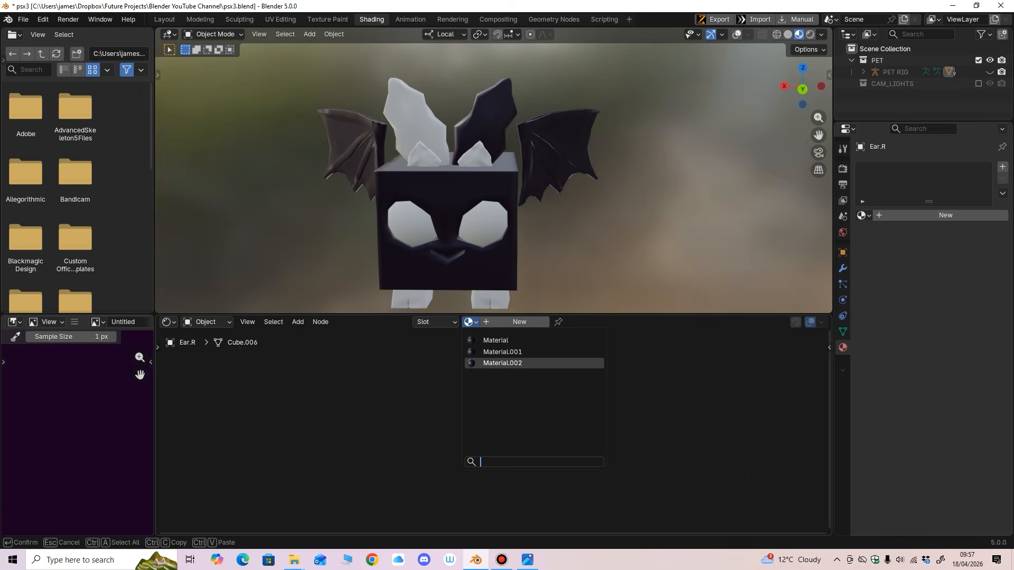
pyautogui.click(503, 363)
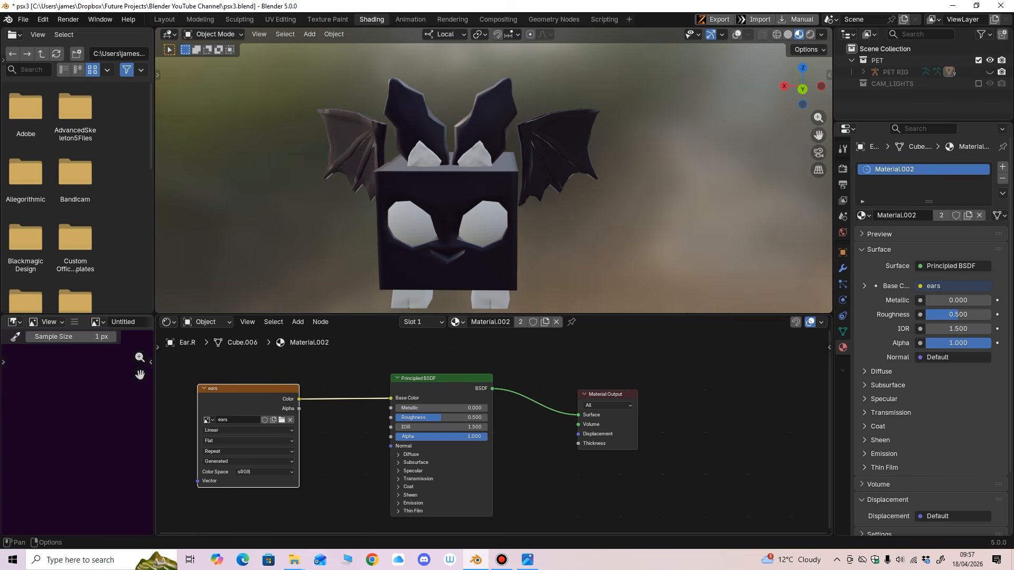
pyautogui.doubleClick(490, 322)
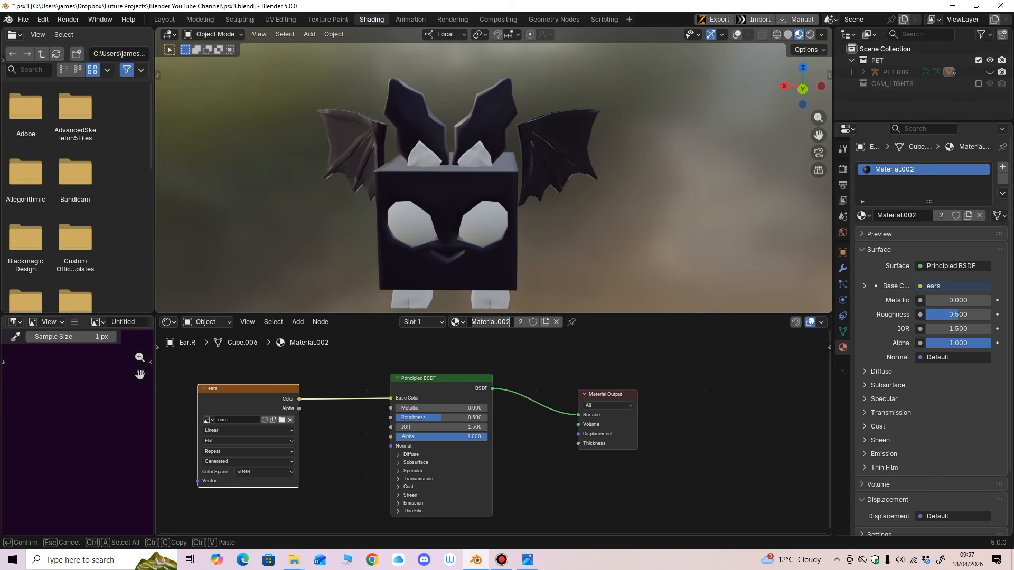
pyautogui.write('EARS')
pyautogui.press('Return')
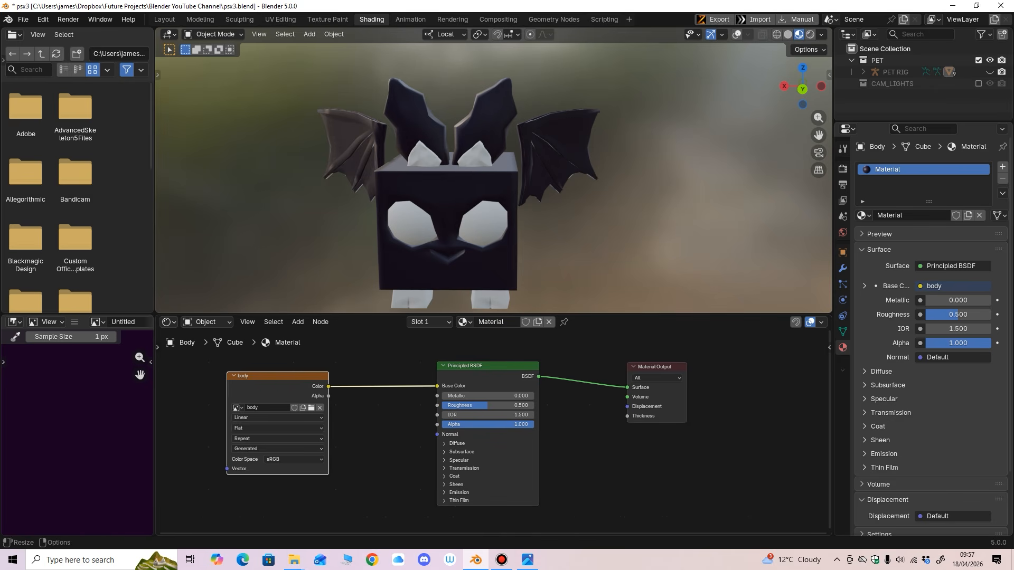
# Step: Rename the body's material "BODY"
pyautogui.click(490, 322)
pyautogui.write('BODY')
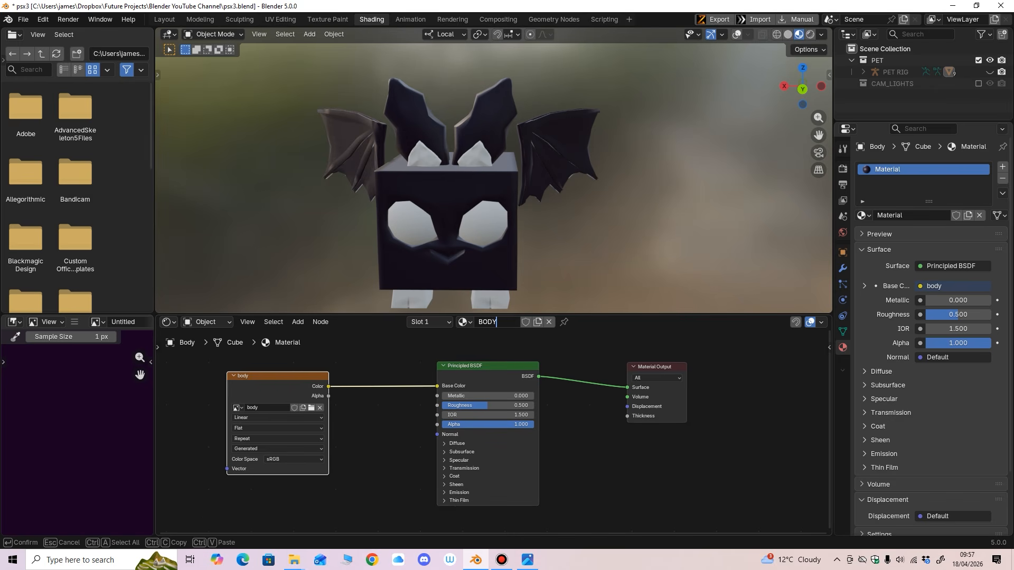
pyautogui.press('Return')
# Step: Rename the wing bones' material "WINGS"
pyautogui.click(550, 138)
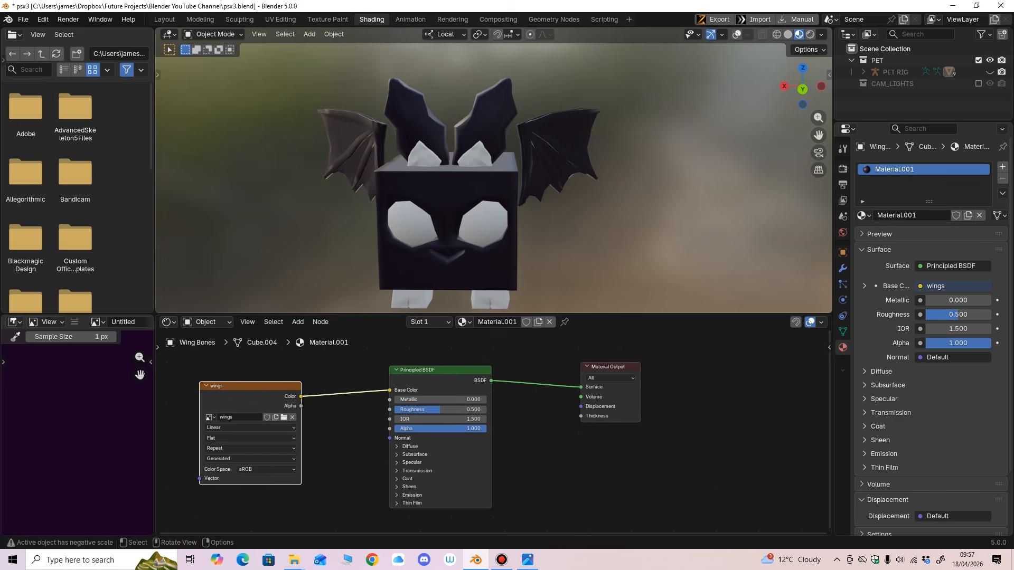
pyautogui.click(497, 321)
pyautogui.write('WIN')
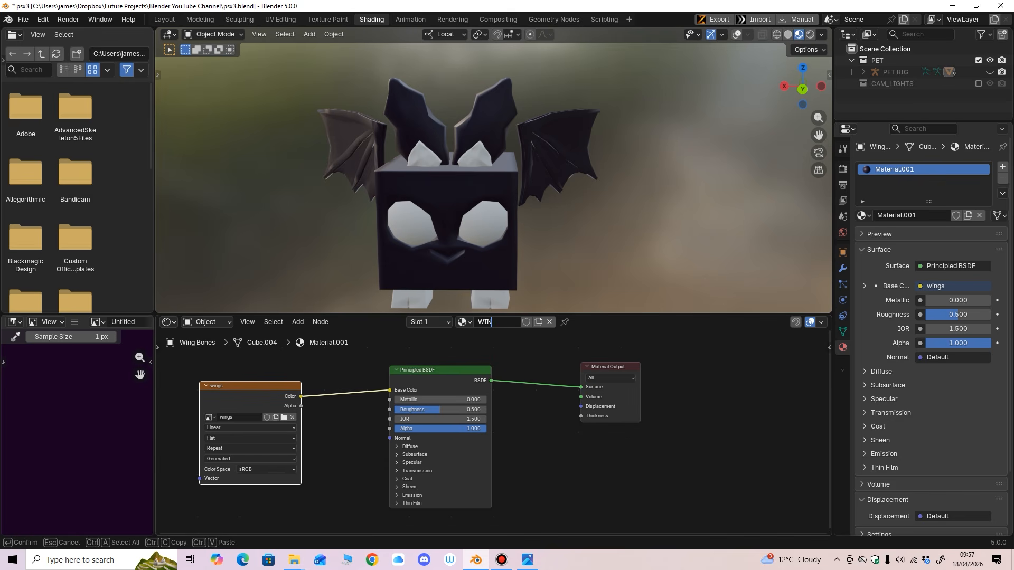
pyautogui.write('GS')
pyautogui.press('Return')
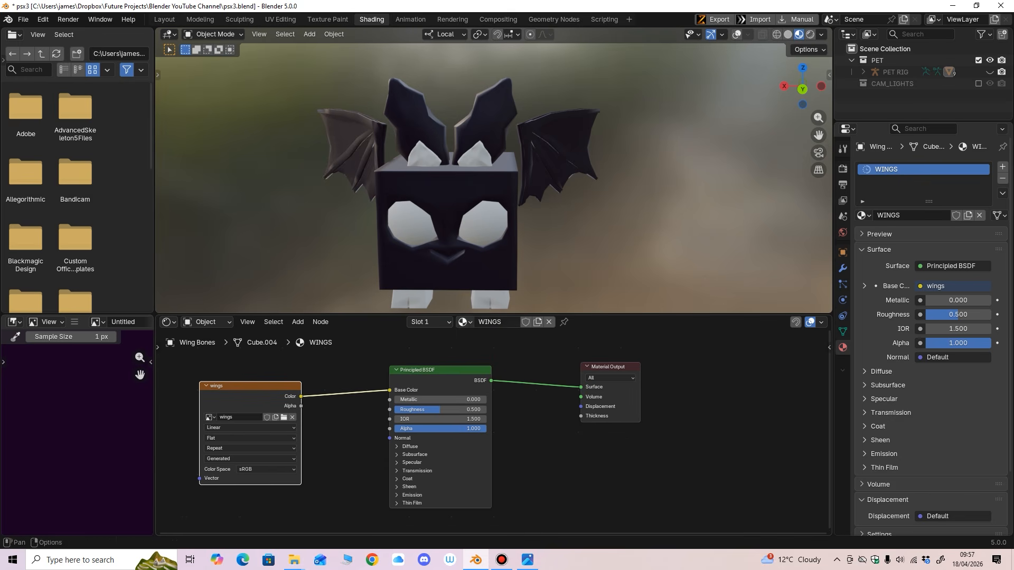
pyautogui.click(464, 322)
pyautogui.click(488, 363)
pyautogui.click(488, 363)
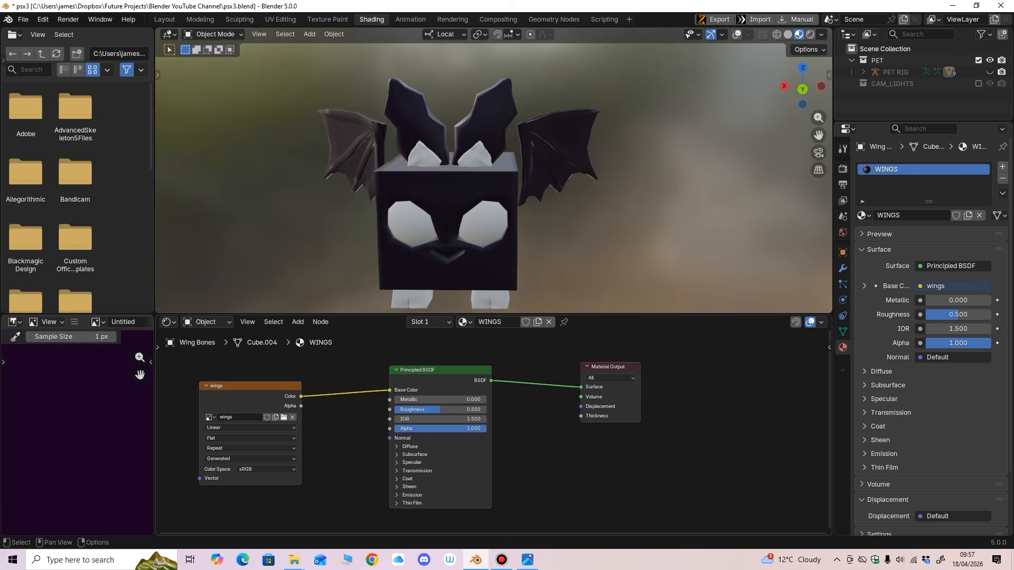
pyautogui.moveTo(248, 386); pyautogui.dragTo(267, 387)
# Step: Give the left eye a new material named "EYES"
pyautogui.moveTo(489, 222); pyautogui.dragTo(473, 222, button='middle')
pyautogui.click(472, 222)
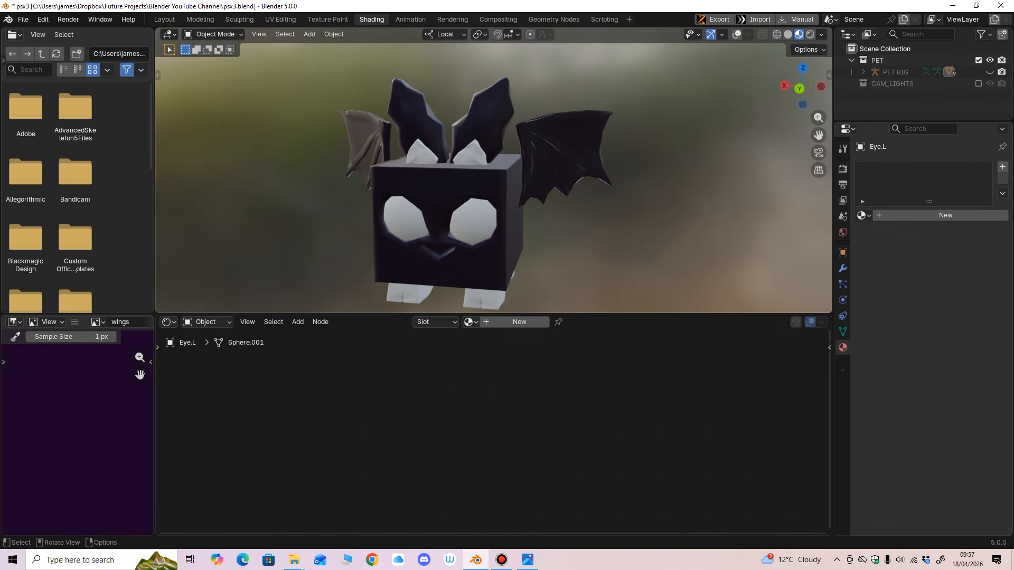
pyautogui.click(519, 322)
pyautogui.doubleClick(491, 322)
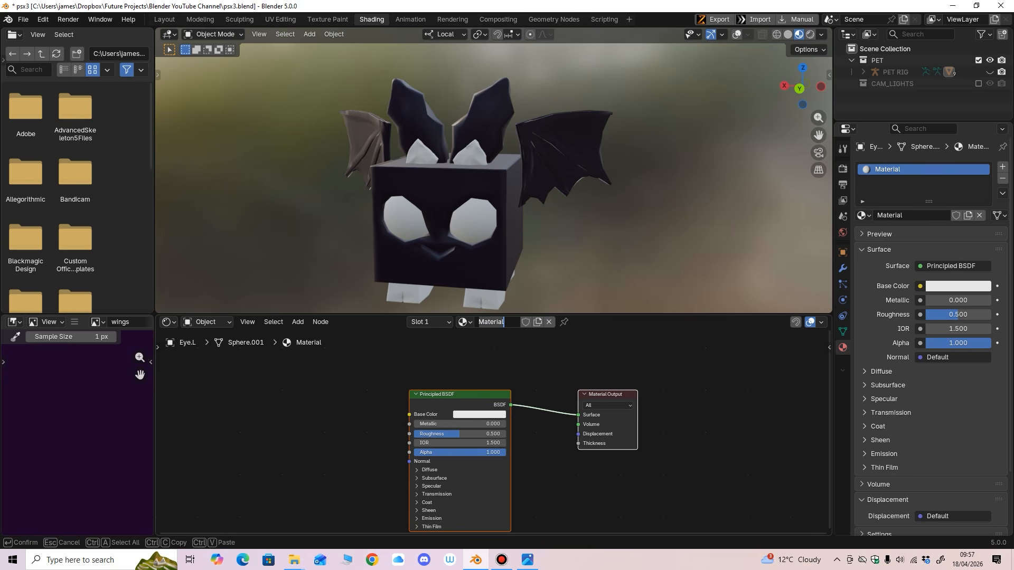
pyautogui.write('EYES')
pyautogui.press('Return')
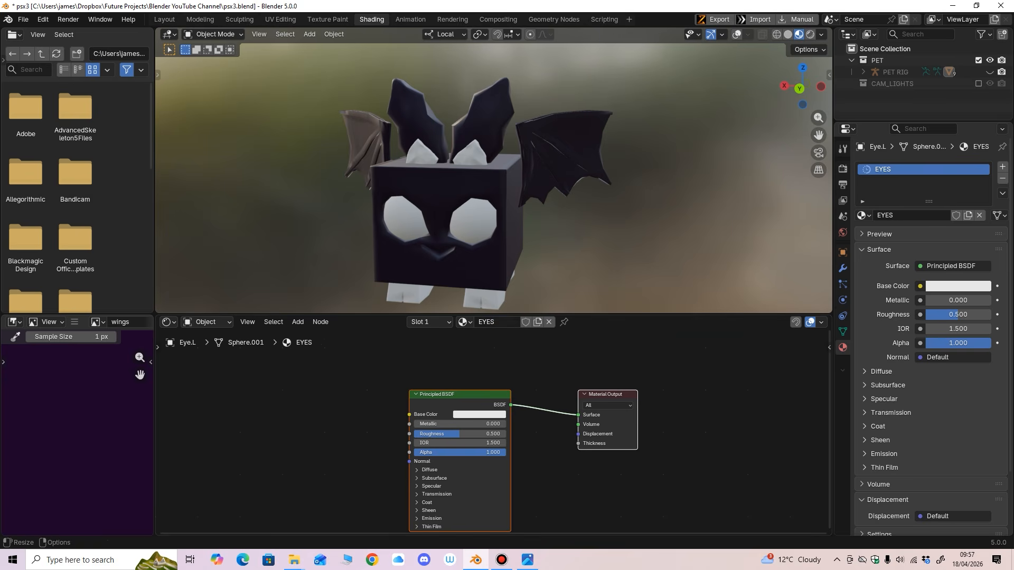
# Step: Add an Image Texture node beside the Principled BSDF in the EYES material
pyautogui.press('Home')
pyautogui.click(450, 387)
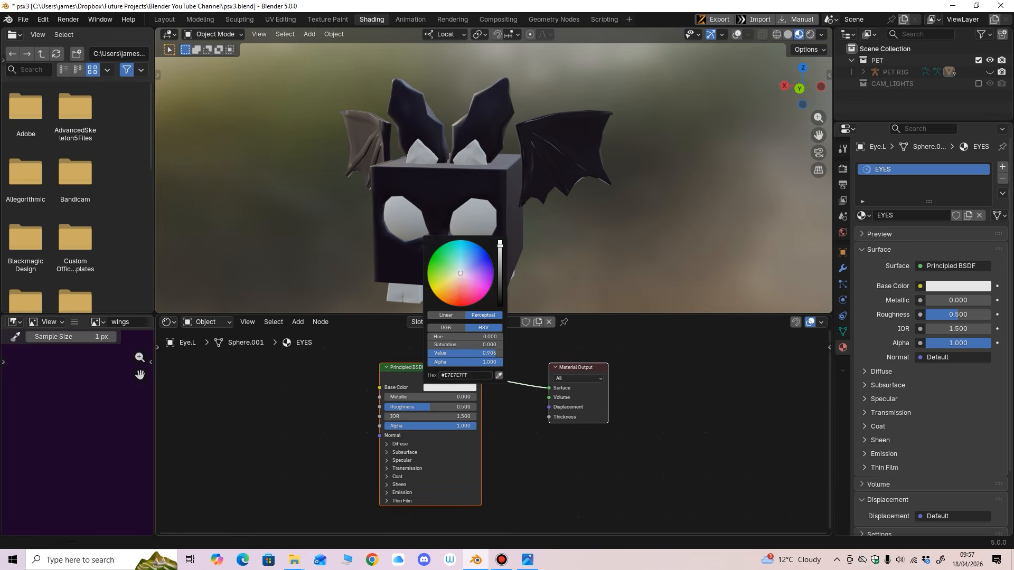
pyautogui.hotkey('alt', 'a')
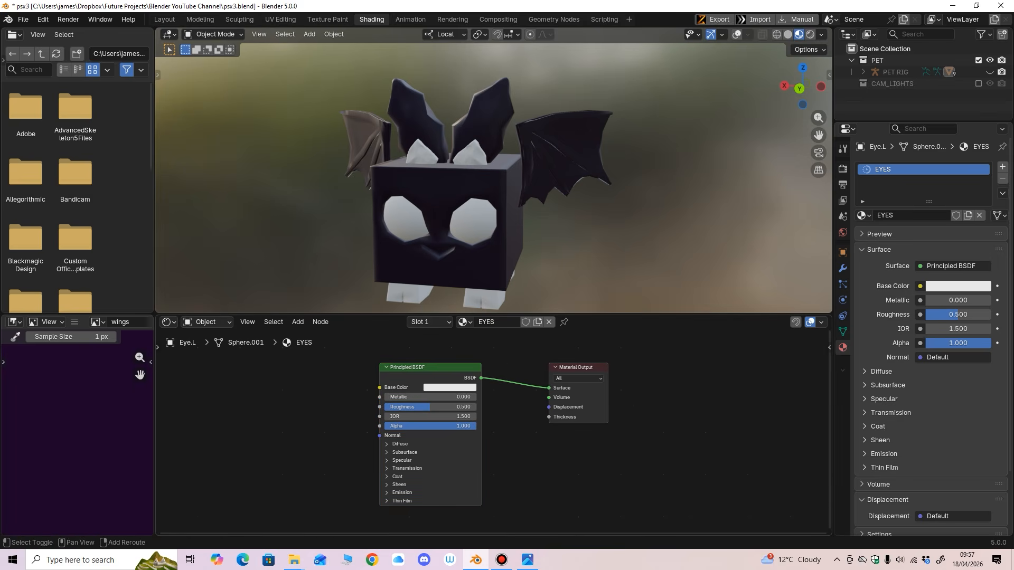
pyautogui.hotkey('shift', 'a')
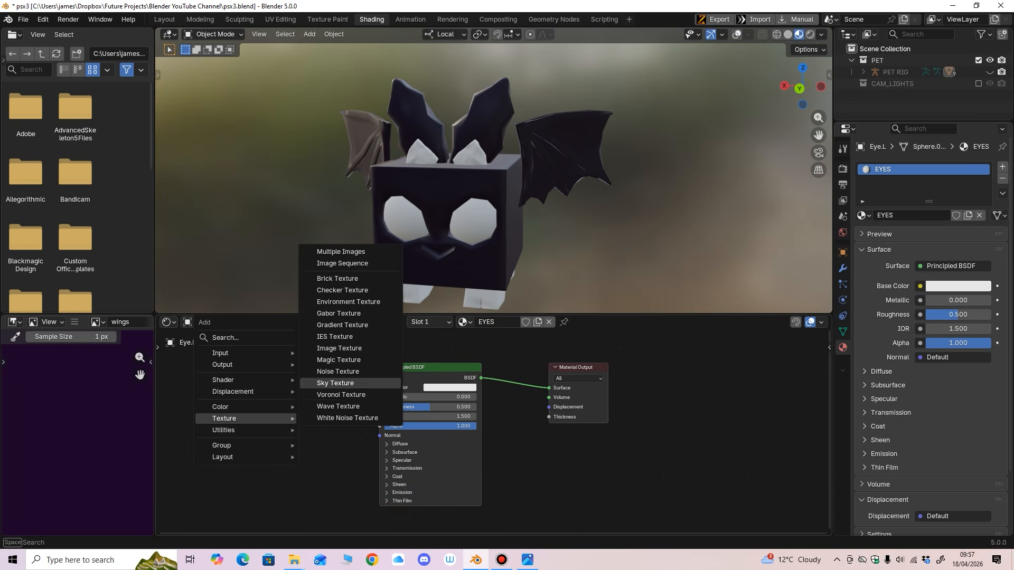
pyautogui.click(339, 348)
pyautogui.click(202, 387)
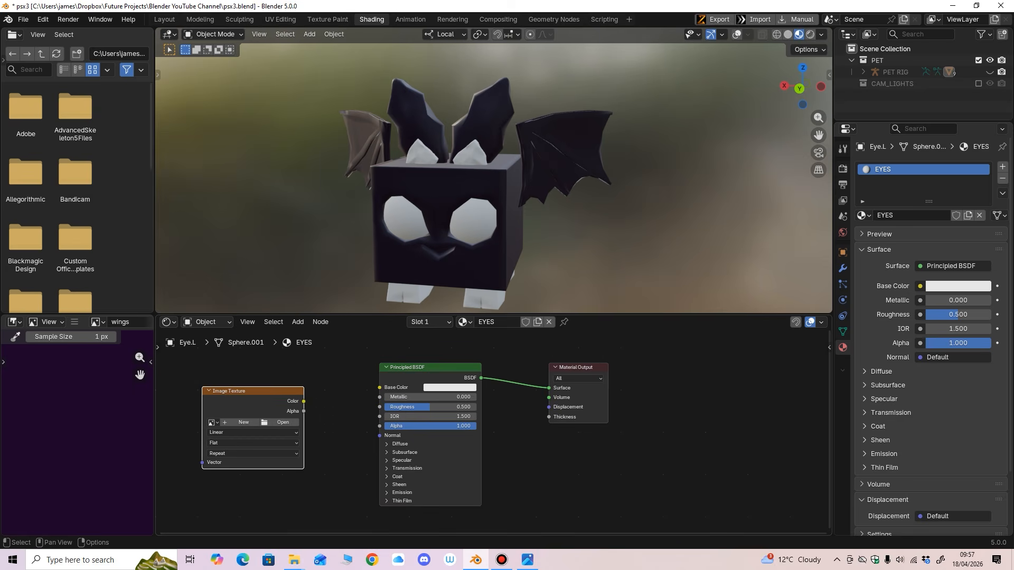
# Step: Create a 4096 px near-white image without renaming it and link its Color output to the EYES material's Base Color
pyautogui.click(243, 423)
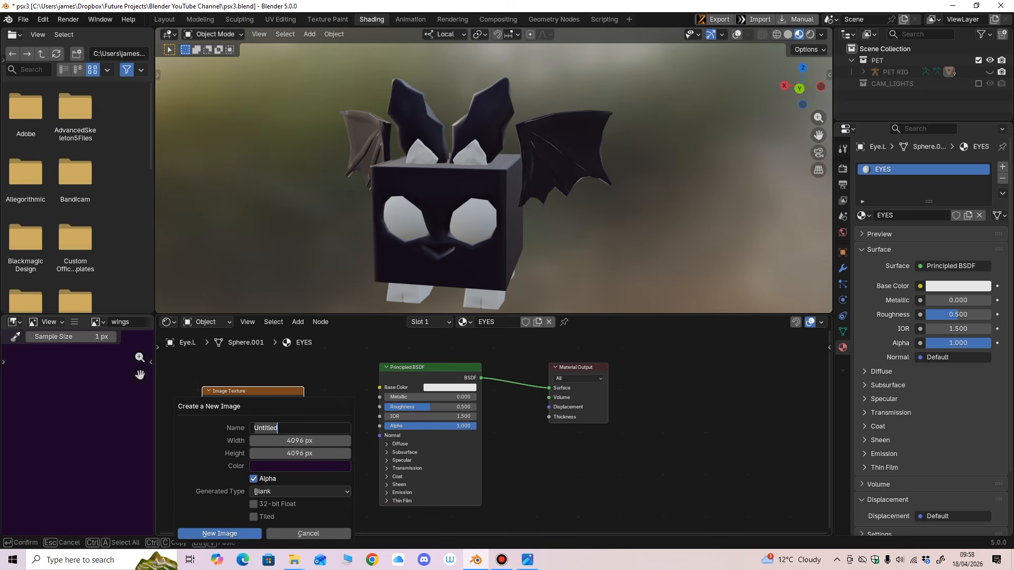
pyautogui.click(300, 466)
pyautogui.click(300, 466)
pyautogui.click(308, 448)
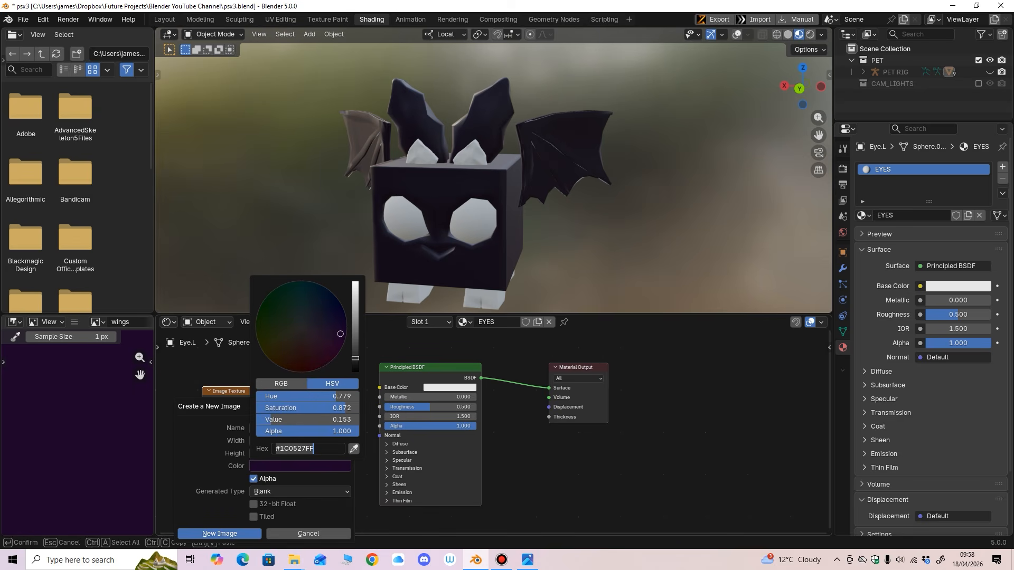
pyautogui.press('Return')
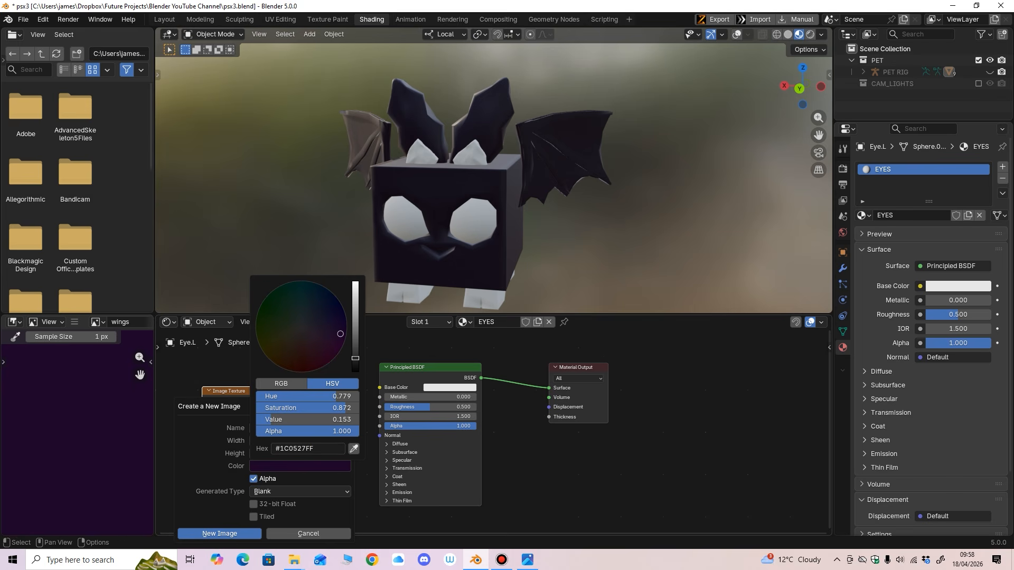
pyautogui.moveTo(355, 358); pyautogui.dragTo(356, 282)
pyautogui.moveTo(311, 338); pyautogui.dragTo(302, 328)
pyautogui.click(220, 534)
pyautogui.moveTo(303, 401); pyautogui.dragTo(380, 388)
# Step: Show the viewport overlays and assign the EYES material to the right eye
pyautogui.scroll(2, 516, 201)
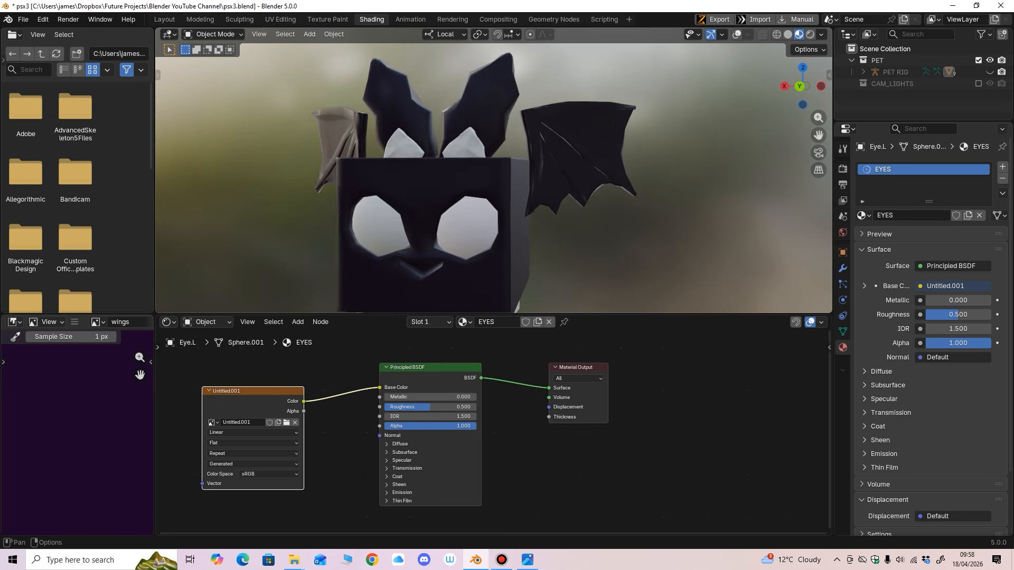
pyautogui.hotkey('shift', 'alt', 'z')
pyautogui.click(375, 227)
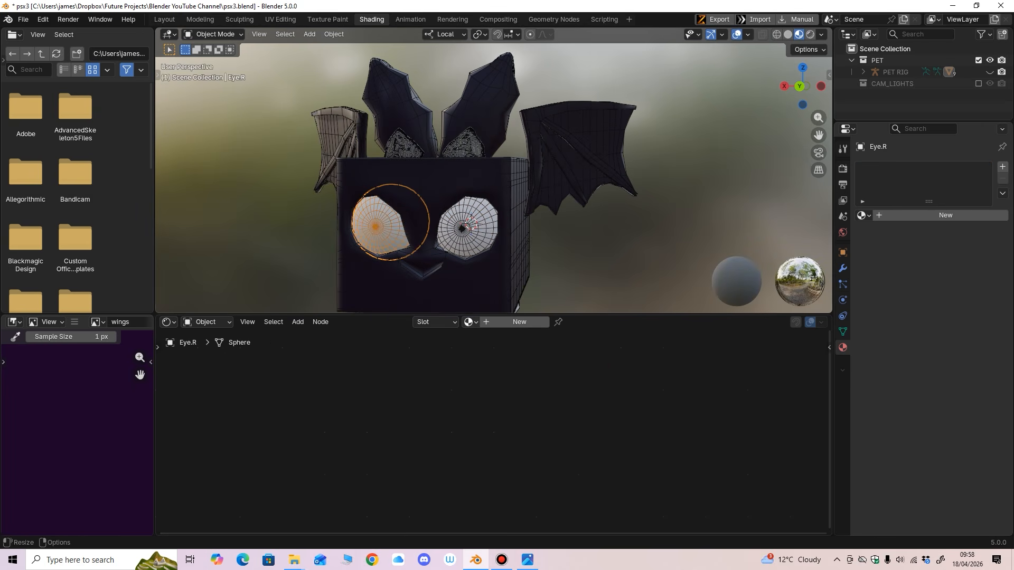
pyautogui.click(468, 322)
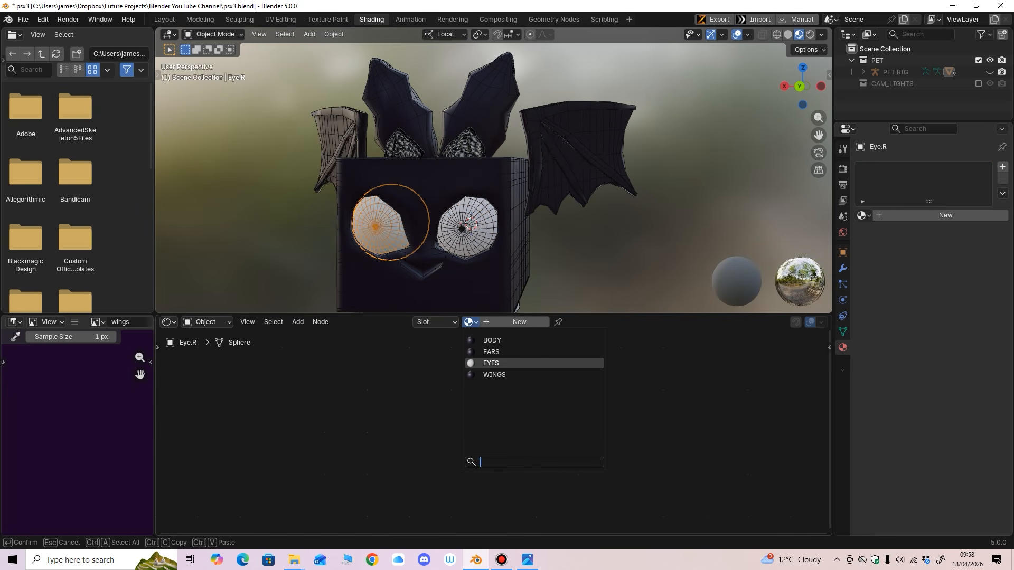
pyautogui.click(491, 363)
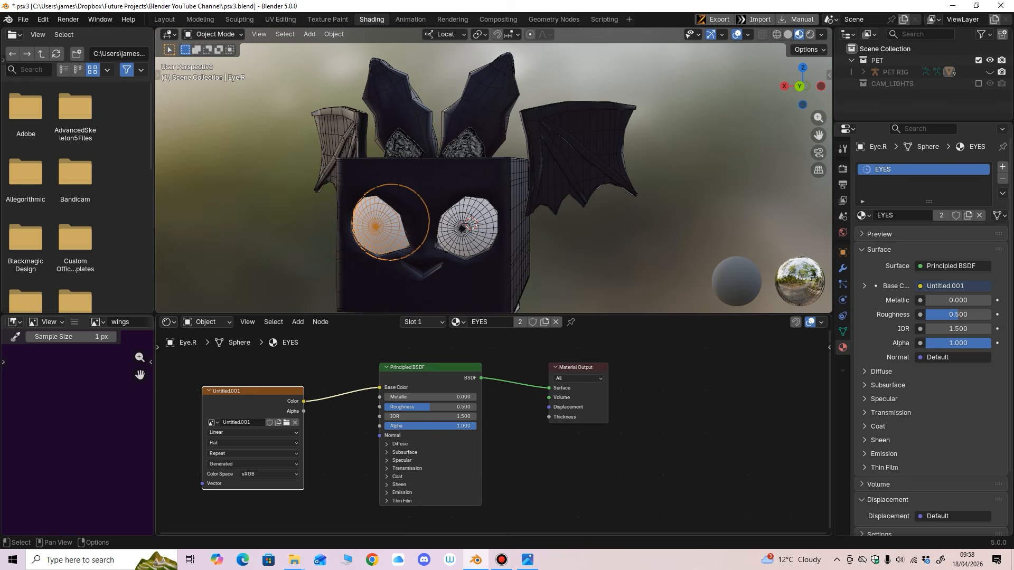
# Step: Select the feet mesh beneath the body and give it a new material
pyautogui.moveTo(496, 227); pyautogui.dragTo(517, 162, button='middle')
pyautogui.click(502, 248)
pyautogui.moveTo(502, 248); pyautogui.dragTo(475, 232, button='middle')
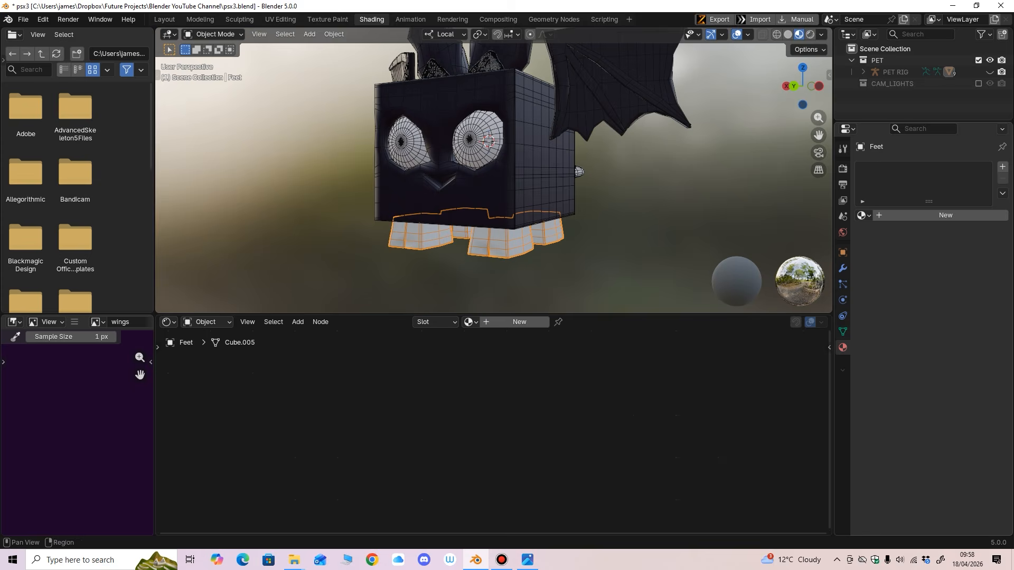
pyautogui.click(945, 215)
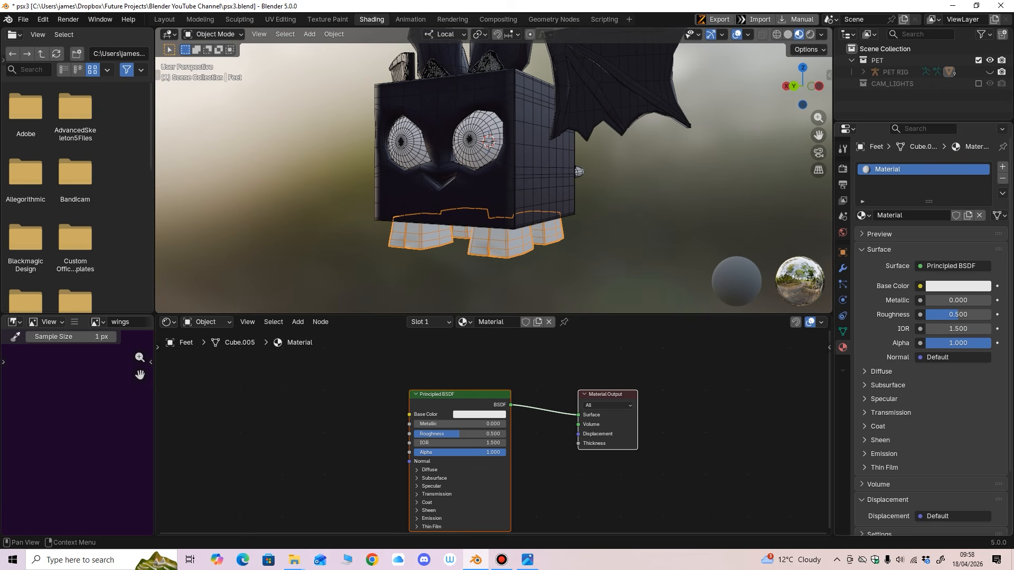
# Step: Move the feet material's output node slightly aside and set the material's Base Color to #1C0527FF
pyautogui.hotkey('alt', 'a')
pyautogui.moveTo(607, 394); pyautogui.dragTo(617, 393)
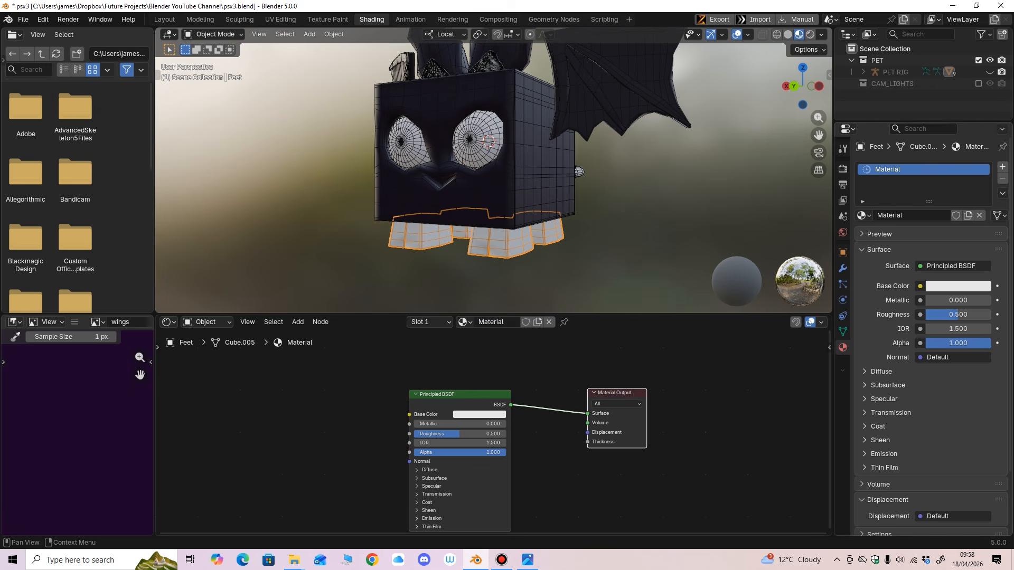
pyautogui.click(958, 286)
pyautogui.click(935, 269)
pyautogui.write('#1C0527')
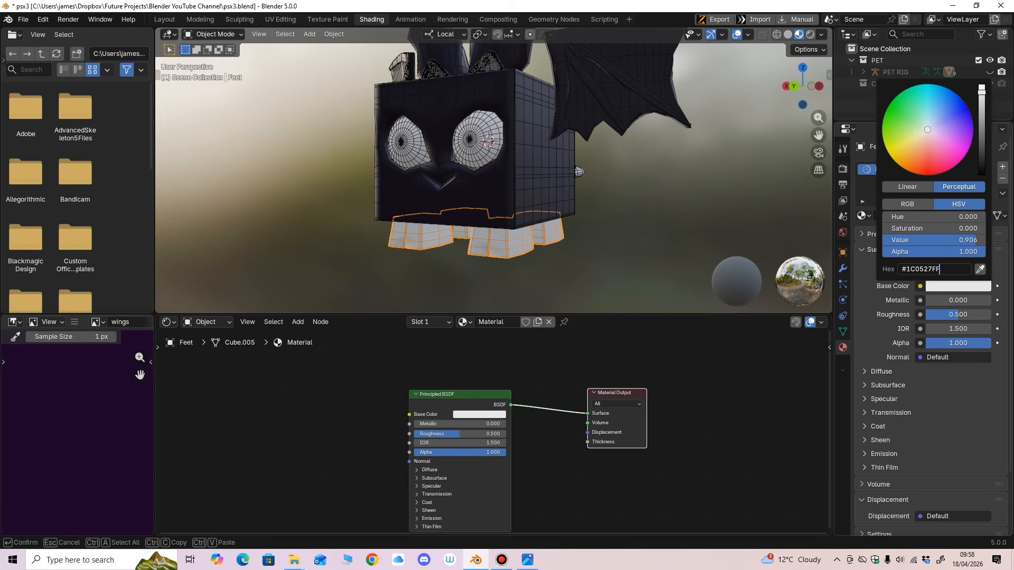
pyautogui.press('Return')
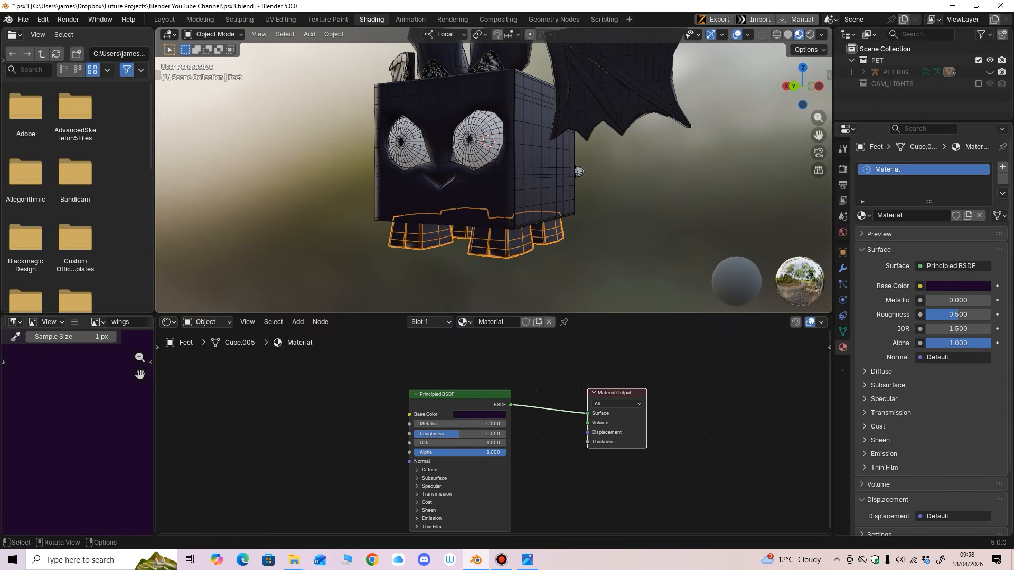
# Step: Rename the feet's material as BASE
pyautogui.moveTo(489, 174); pyautogui.dragTo(449, 175, button='middle')
pyautogui.keyDown('shift'); pyautogui.moveTo(449, 175); pyautogui.dragTo(478, 156, button='middle'); pyautogui.keyUp('shift')
pyautogui.click(440, 157)
pyautogui.click(490, 277)
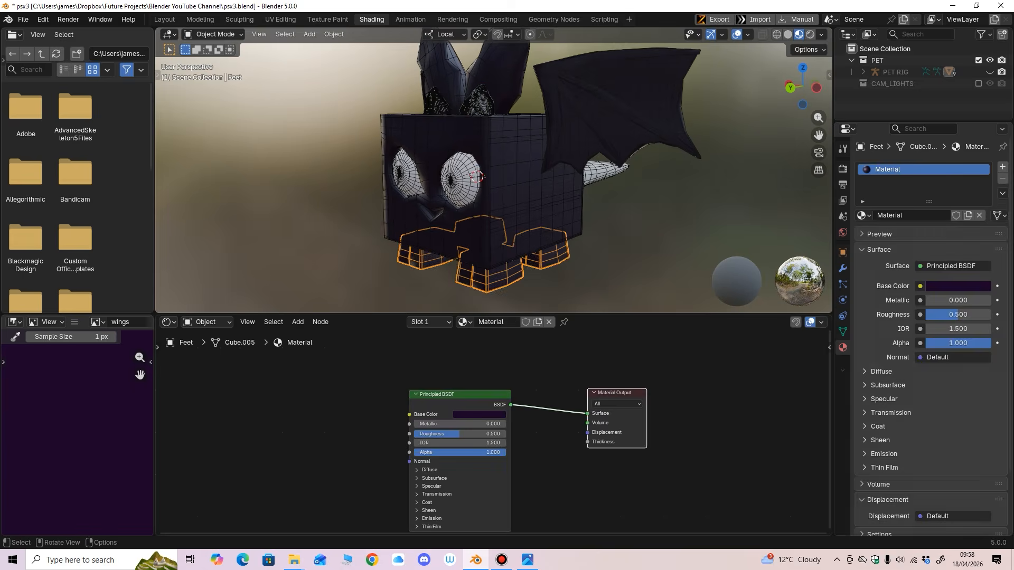
pyautogui.click(497, 321)
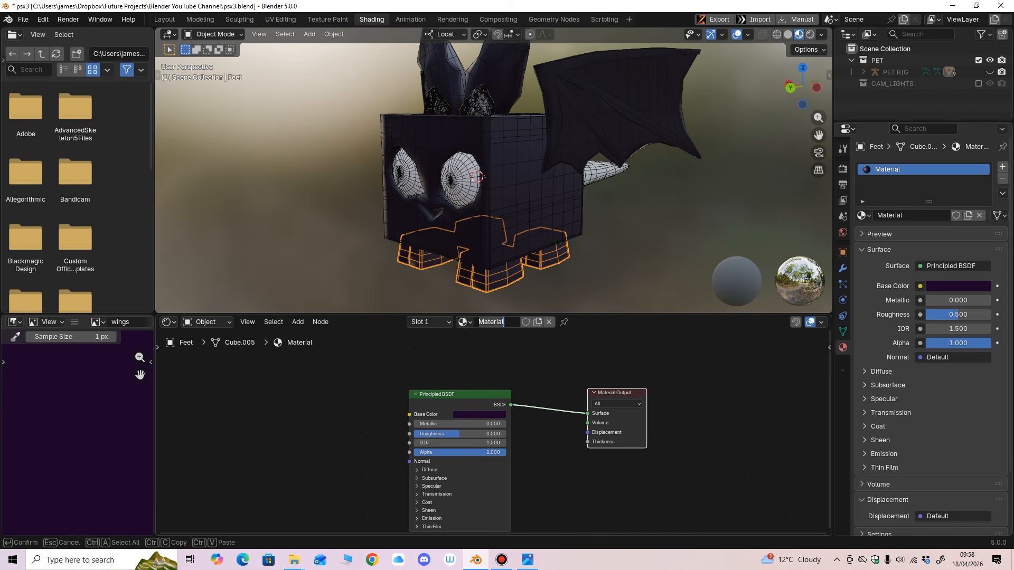
pyautogui.write('BASE')
pyautogui.press('Return')
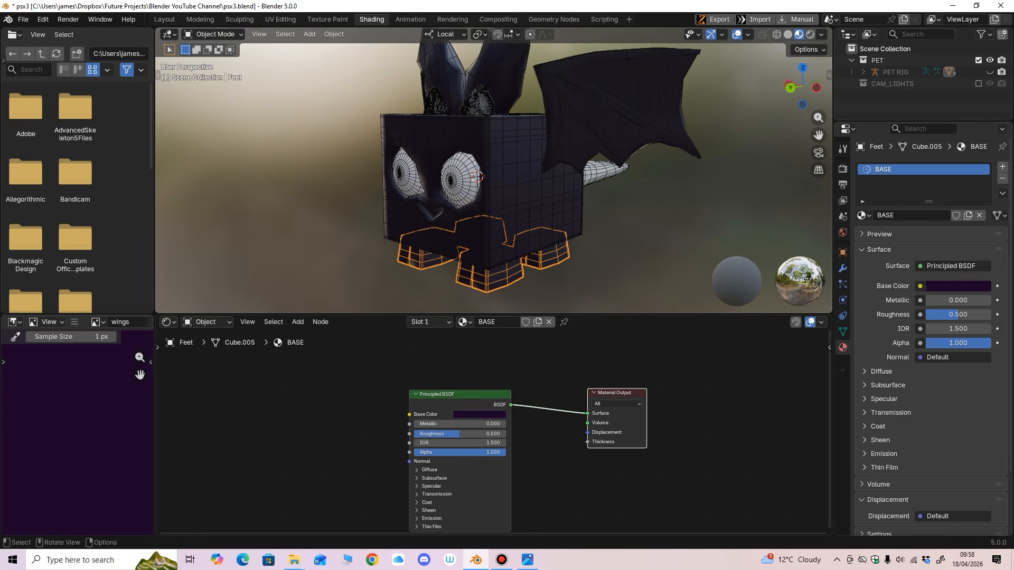
# Step: Assign the existing BASE material to the head rocks in front of the ears
pyautogui.moveTo(479, 132); pyautogui.dragTo(478, 128, button='middle')
pyautogui.click(478, 103)
pyautogui.click(470, 322)
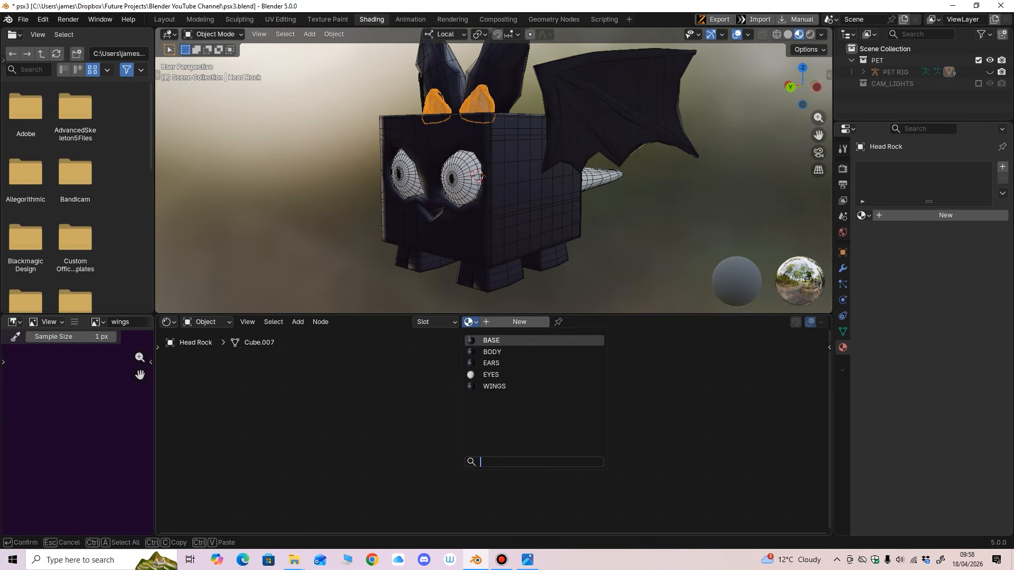
pyautogui.click(496, 341)
# Step: Select the tail mesh and give it a new material
pyautogui.moveTo(478, 211); pyautogui.dragTo(372, 245, button='middle')
pyautogui.moveTo(372, 245); pyautogui.dragTo(317, 241, button='middle')
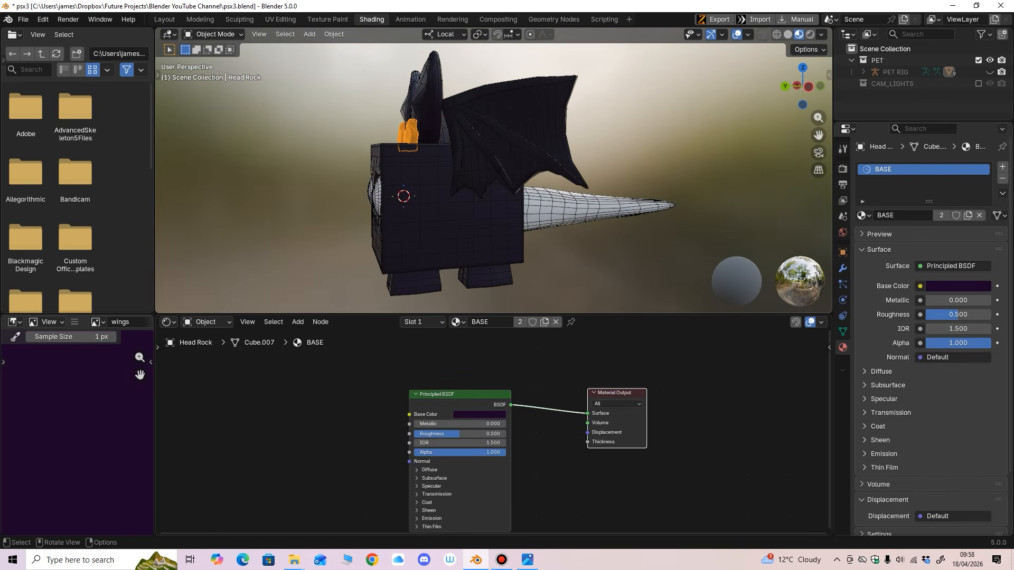
pyautogui.click(547, 207)
pyautogui.keyDown('shift'); pyautogui.moveTo(547, 207); pyautogui.dragTo(499, 202, button='middle'); pyautogui.keyUp('shift')
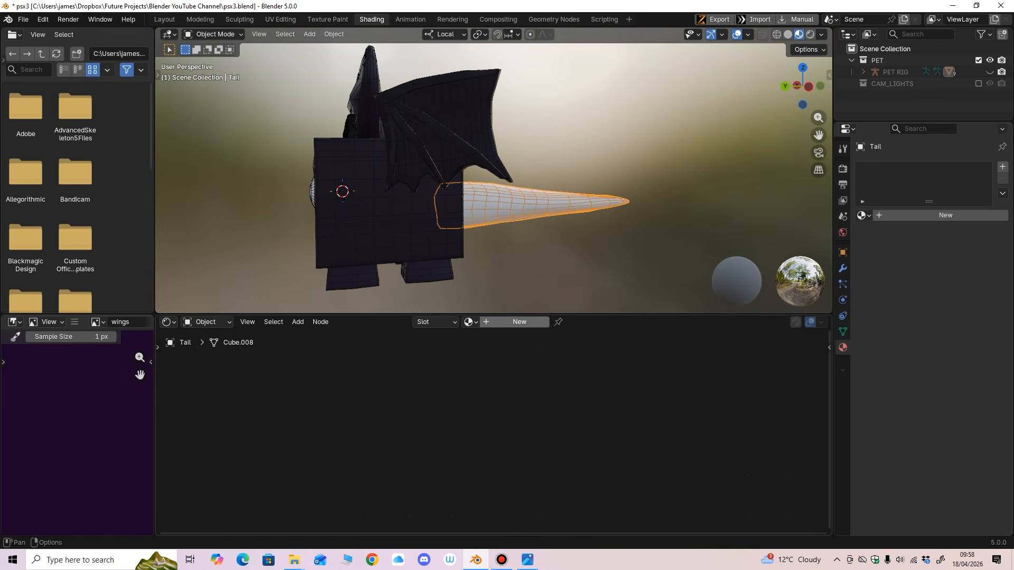
pyautogui.click(519, 322)
# Step: Space out the tail material's nodes and add an Image Texture node beside the Principled BSDF
pyautogui.moveTo(607, 394); pyautogui.dragTo(624, 390)
pyautogui.moveTo(571, 422); pyautogui.dragTo(595, 401, button='middle')
pyautogui.moveTo(478, 372); pyautogui.dragTo(470, 377)
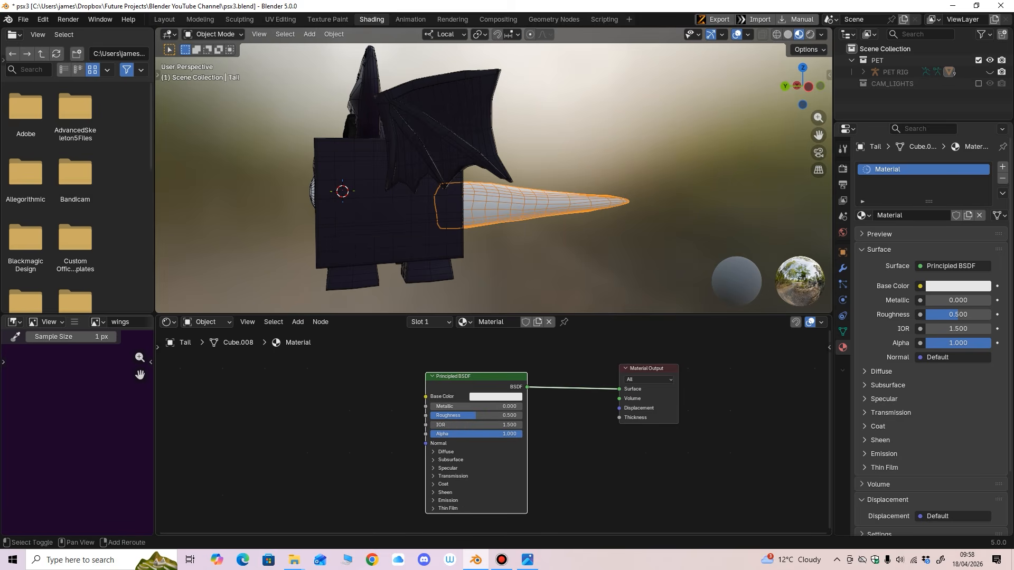
pyautogui.hotkey('shift', 'a')
pyautogui.moveTo(296, 411)
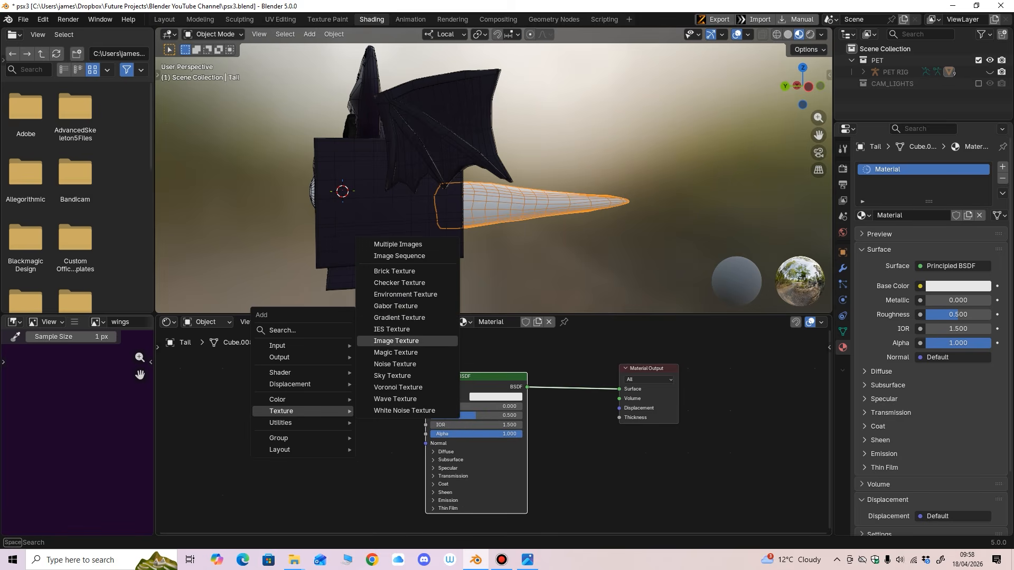
pyautogui.click(396, 341)
pyautogui.click(280, 405)
# Step: Create a 4096 px image named tail in #1C0527FF brightened slightly, and link its Color output to the tail material's Base Color
pyautogui.click(280, 405)
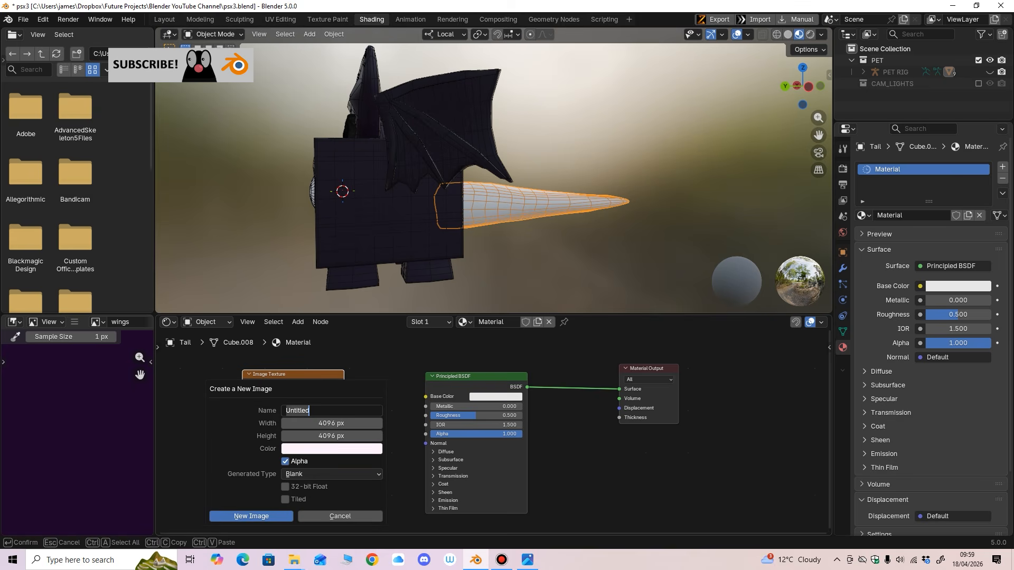
pyautogui.write('tail')
pyautogui.click(332, 448)
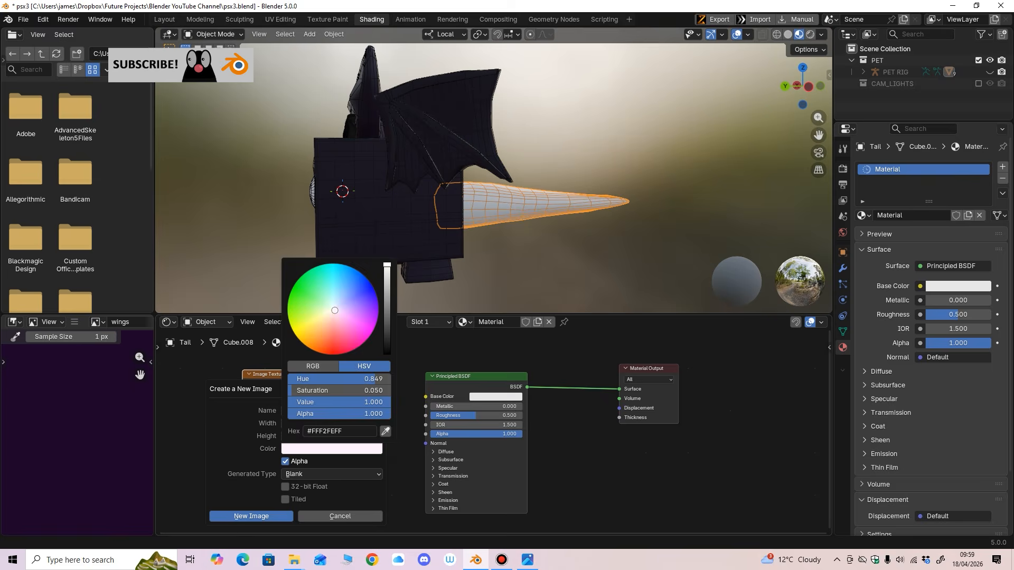
pyautogui.click(331, 448)
pyautogui.click(338, 431)
pyautogui.write('#1C0527FF')
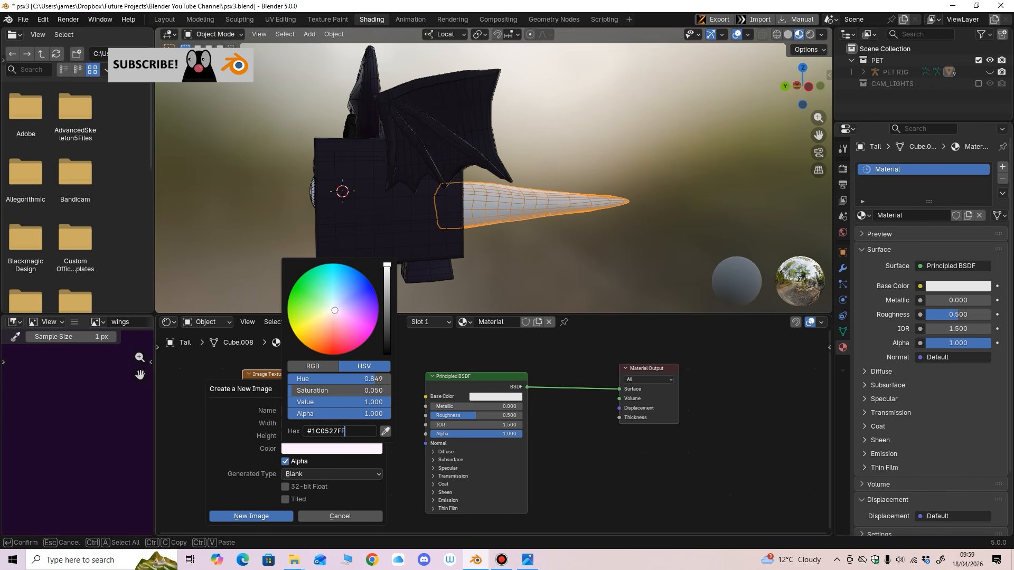
pyautogui.press('Return')
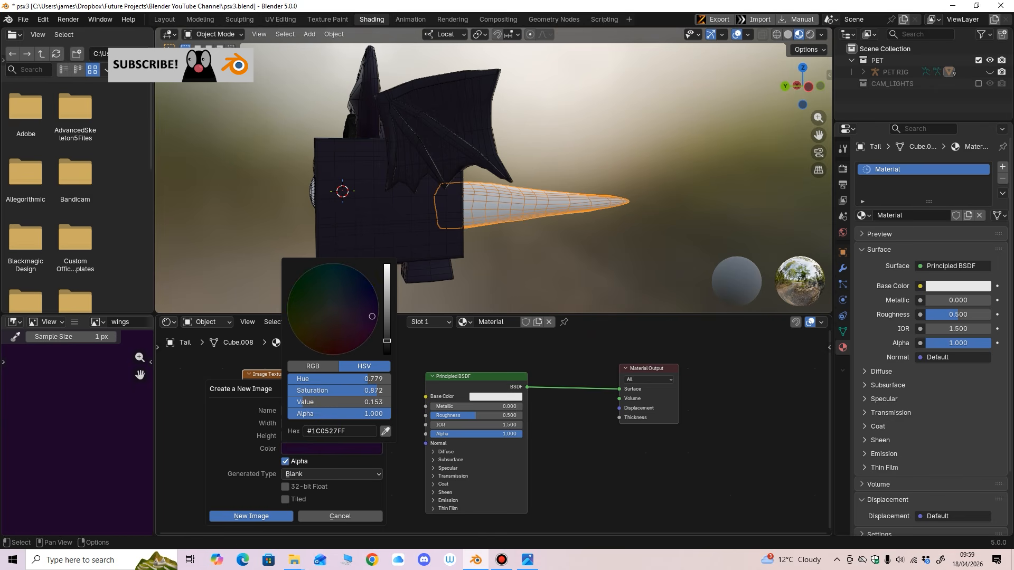
pyautogui.moveTo(388, 340); pyautogui.dragTo(387, 332)
pyautogui.press('Return')
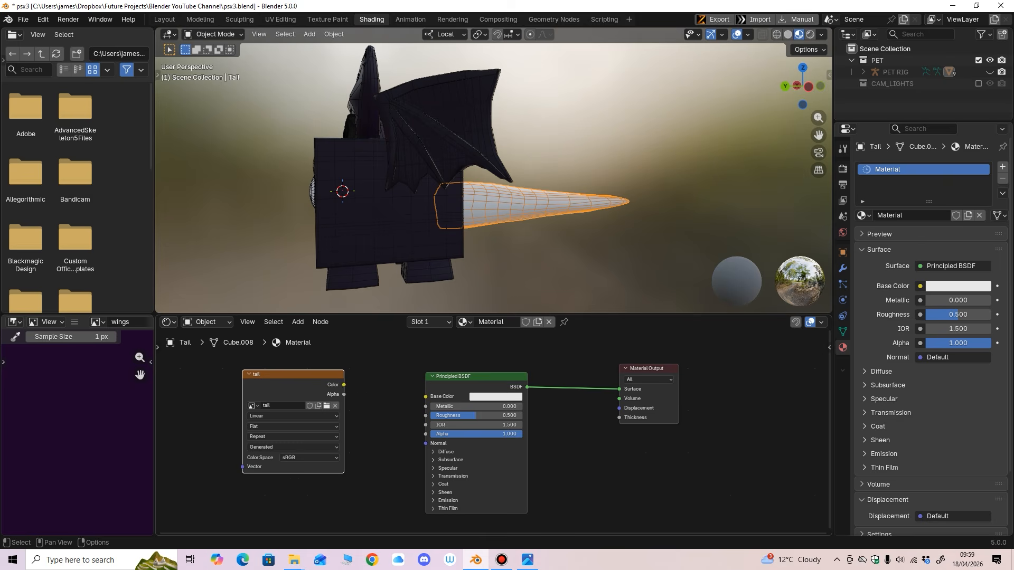
pyautogui.moveTo(426, 397); pyautogui.dragTo(426, 396)
# Step: Return to the Layout workspace and show the whole pet in Material Preview with the overlays hidden
pyautogui.moveTo(493, 179); pyautogui.dragTo(510, 179, button='middle')
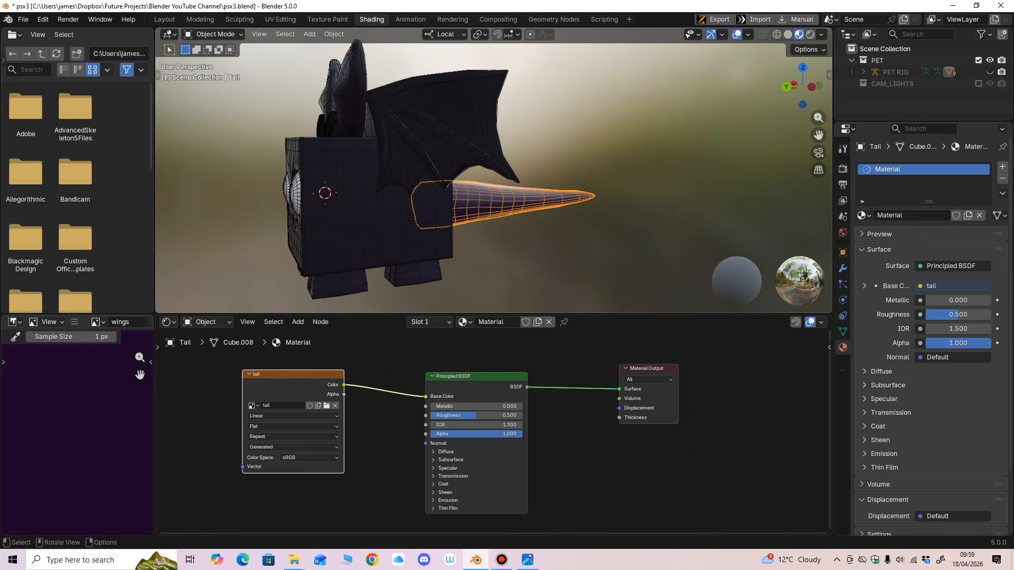
pyautogui.moveTo(435, 314); pyautogui.dragTo(435, 333)
pyautogui.scroll(-2, 435, 194)
pyautogui.moveTo(420, 196); pyautogui.dragTo(436, 194, button='middle')
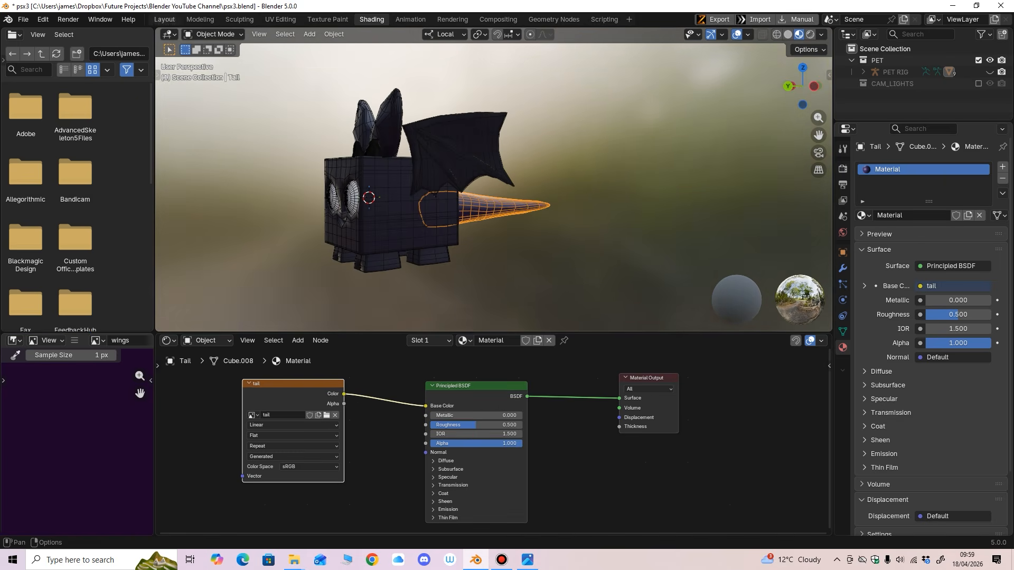
pyautogui.click(164, 19)
pyautogui.click(799, 34)
pyautogui.moveTo(476, 238); pyautogui.dragTo(240, 240, button='middle')
pyautogui.scroll(-2, 475, 237)
pyautogui.hotkey('alt', 'a')
pyautogui.hotkey('alt', 'shift', 'z')
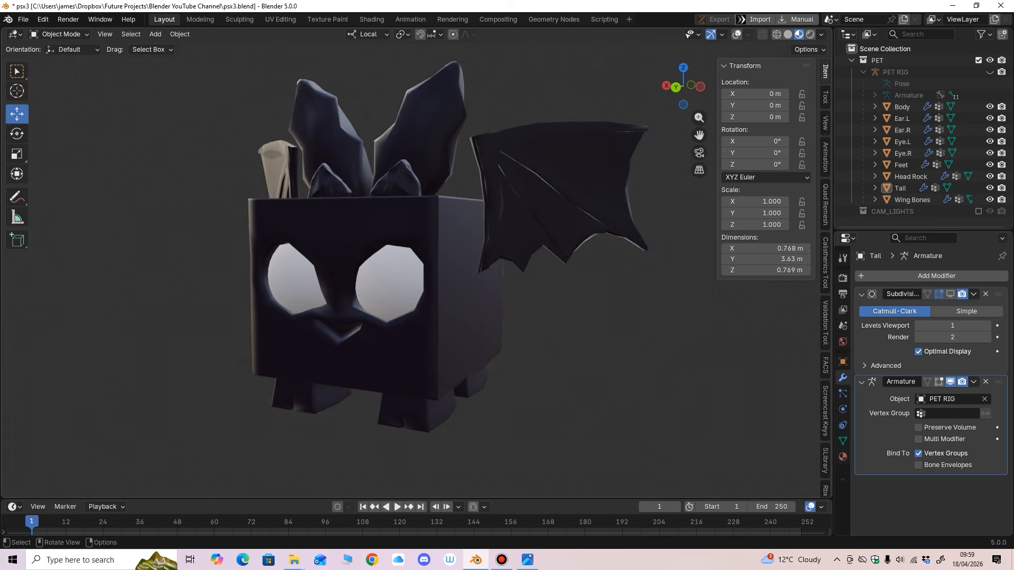
# Step: Show the overlays and enable viewport display of the Subdivision modifier on the left and right ears
pyautogui.hotkey('alt', 'shift', 'z')
pyautogui.click(428, 134)
pyautogui.moveTo(428, 134); pyautogui.dragTo(418, 134, button='middle')
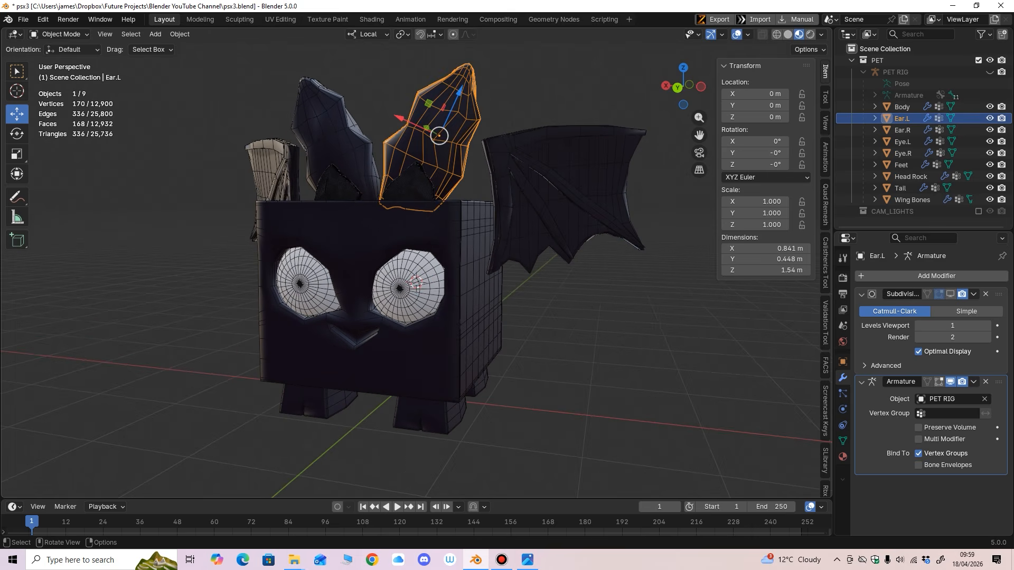
pyautogui.click(950, 293)
pyautogui.click(338, 132)
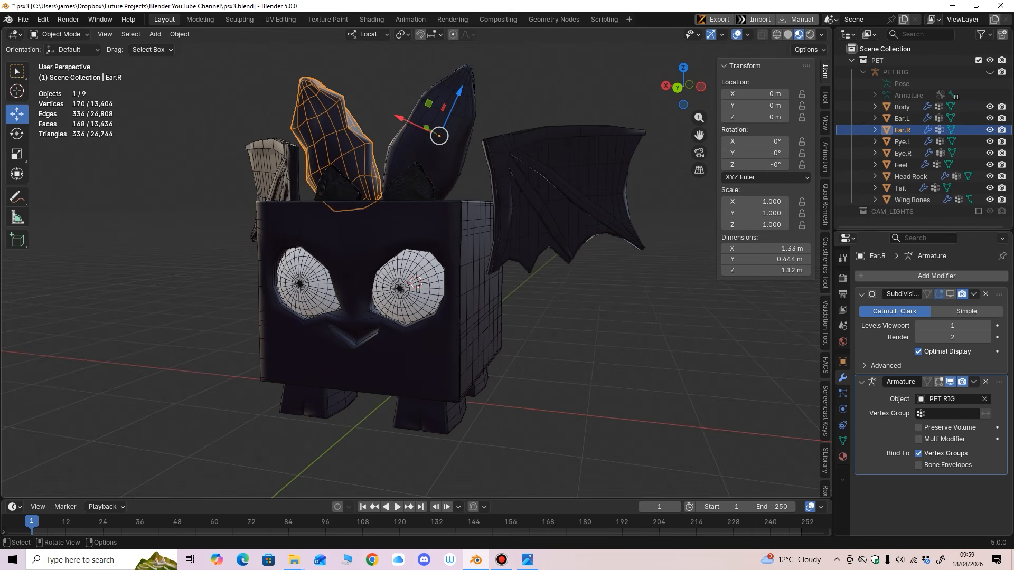
pyautogui.click(950, 294)
# Step: Enable viewport display of the Subdivision modifier on the wings, the body and the feet
pyautogui.click(560, 196)
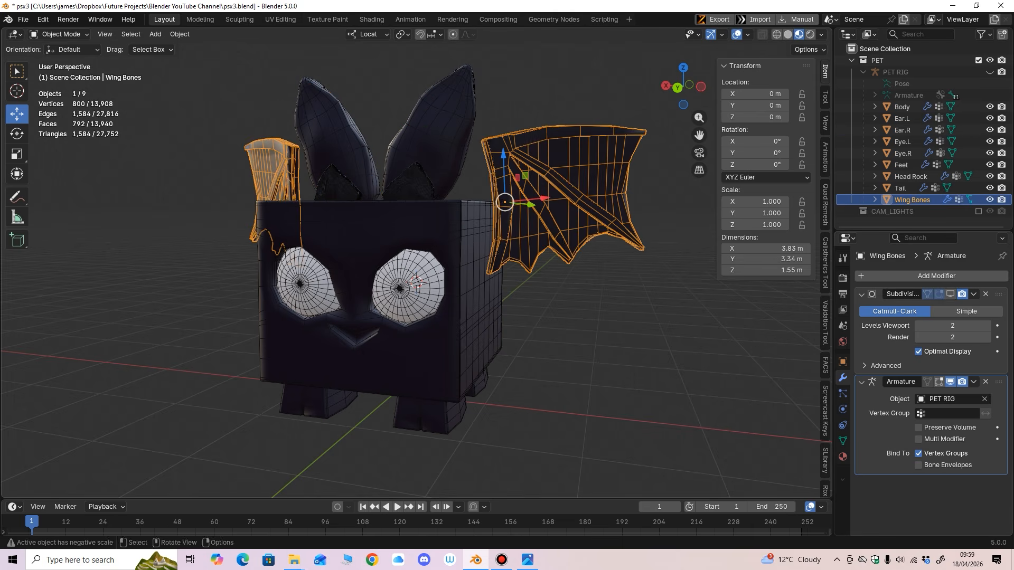
pyautogui.click(951, 294)
pyautogui.click(417, 282)
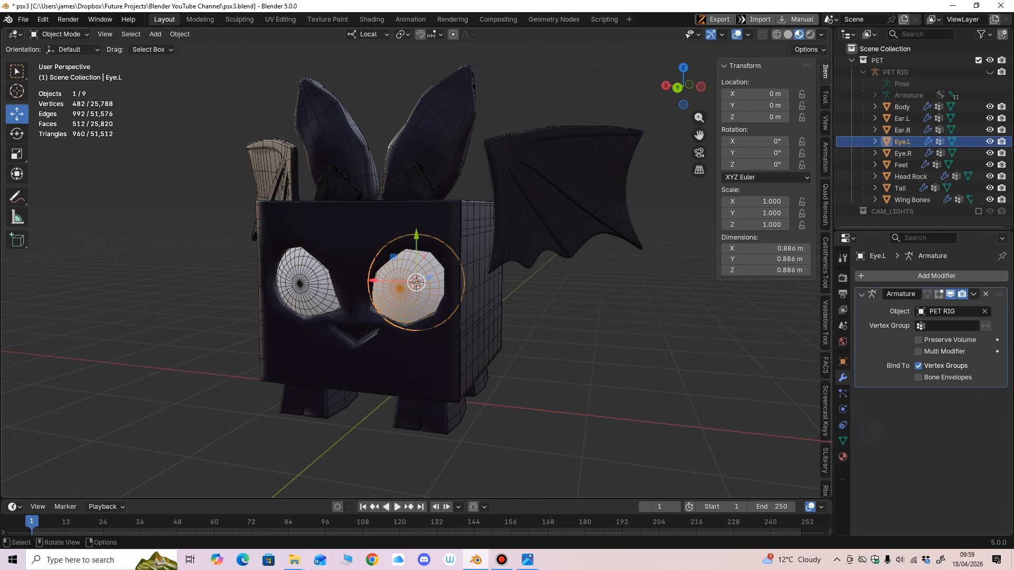
pyautogui.click(417, 282)
pyautogui.click(950, 294)
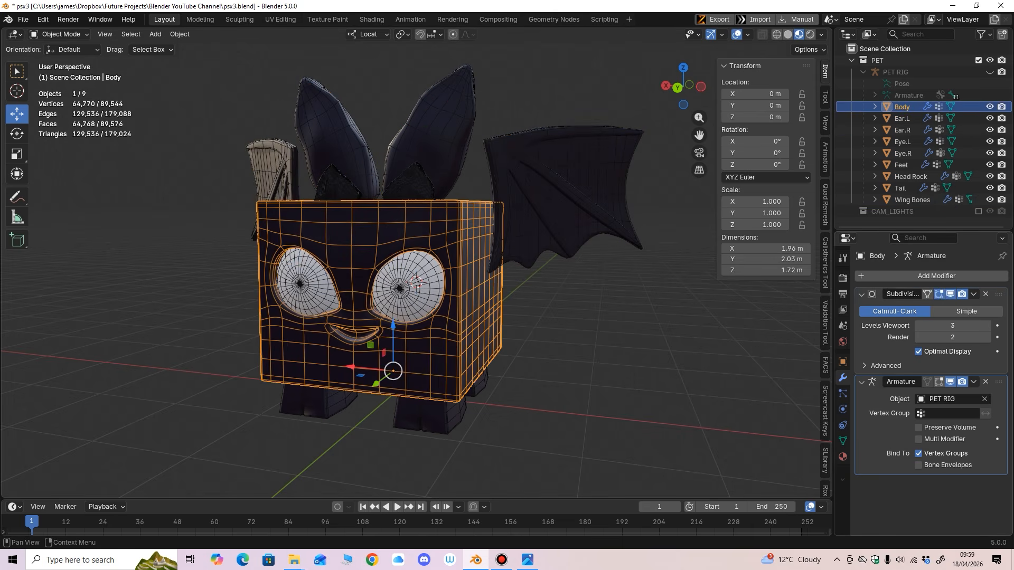
pyautogui.click(427, 414)
pyautogui.click(950, 294)
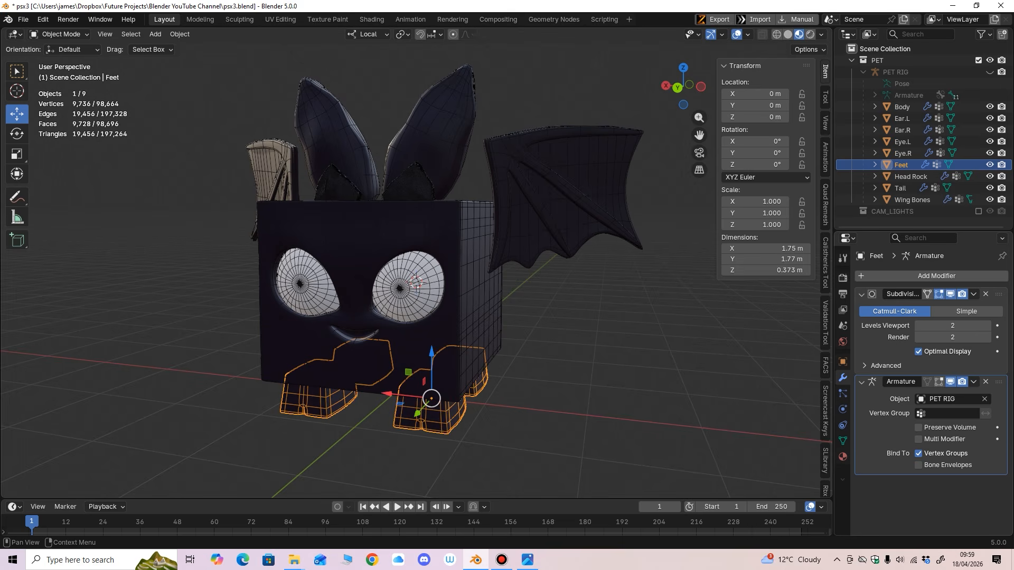
# Step: Hide the overlays and examine the smoothed pet's surfaces and colours from several distances
pyautogui.moveTo(528, 317); pyautogui.dragTo(513, 307, button='middle')
pyautogui.moveTo(317, 349); pyautogui.dragTo(282, 346, button='middle')
pyautogui.scroll(1, 382, 346)
pyautogui.scroll(-4, 314, 377)
pyautogui.scroll(1, 256, 359)
pyautogui.hotkey('alt', 'shift', 'z')
pyautogui.scroll(2, 277, 372)
pyautogui.scroll(2, 325, 351)
pyautogui.scroll(-4, 325, 351)
pyautogui.scroll(2, 274, 370)
pyautogui.scroll(1, 331, 349)
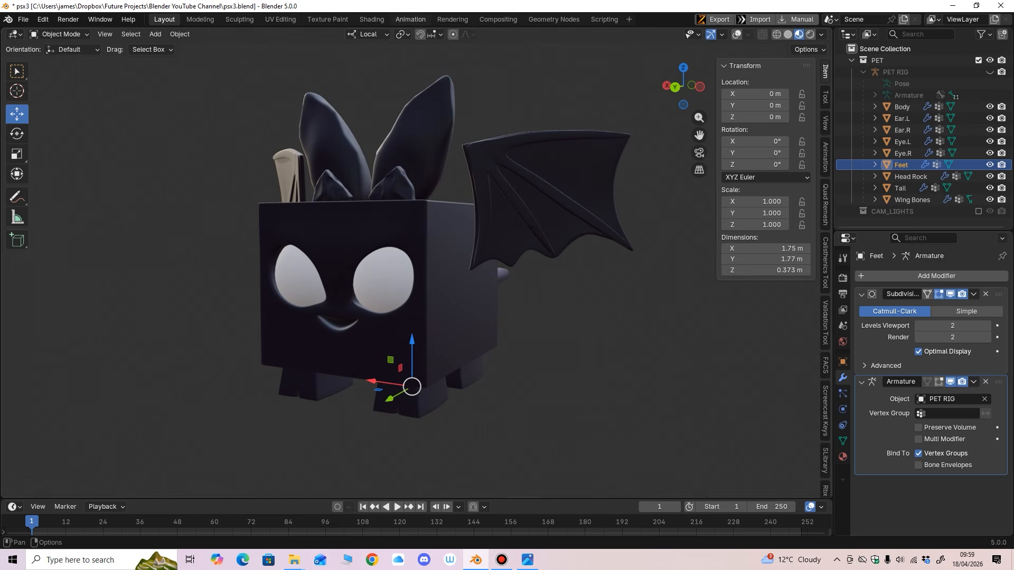
# Step: In the Animation workspace, set the camera view to Rendered shading and include the CAM_LIGHTS collection in the view layer
pyautogui.click(410, 19)
pyautogui.scroll(-8, 159, 33)
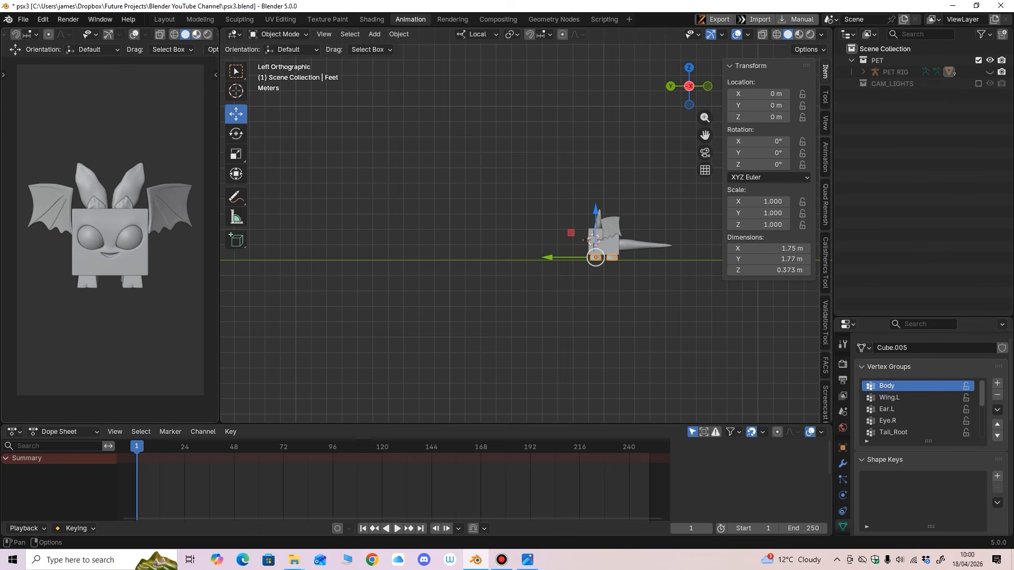
pyautogui.click(196, 34)
pyautogui.click(207, 34)
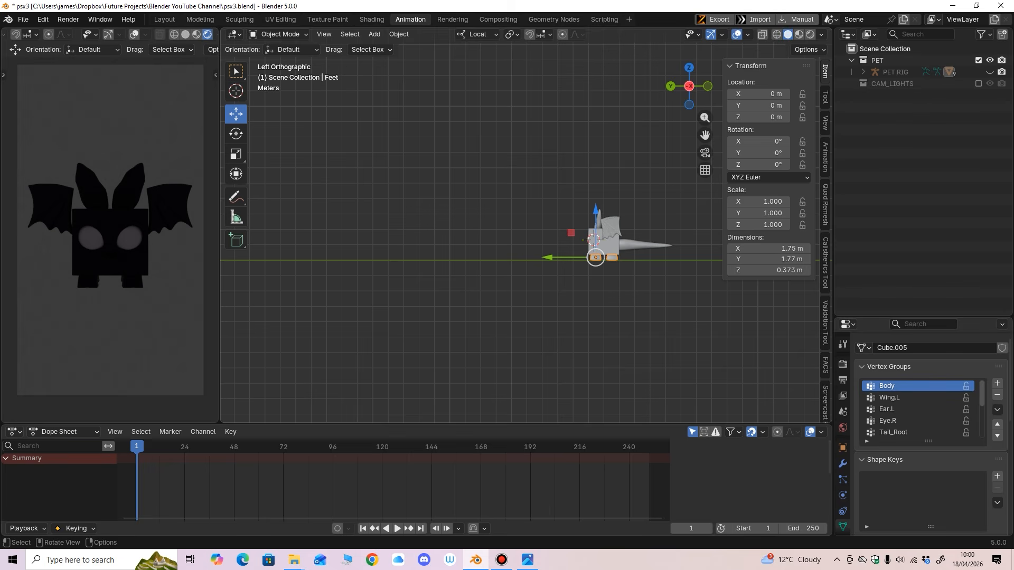
pyautogui.click(979, 83)
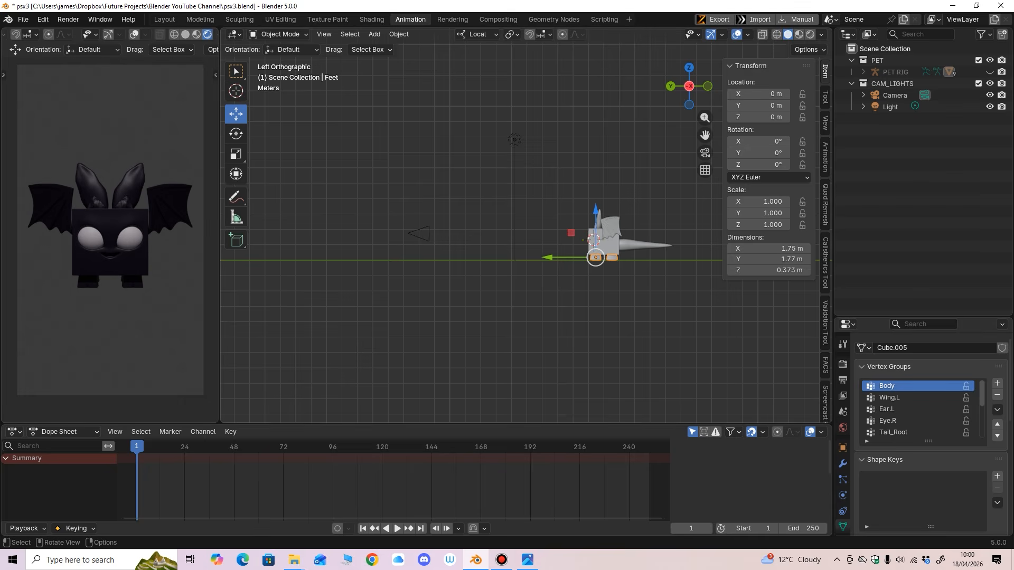
# Step: Return to the Layout workspace and examine the pet's face and body close up
pyautogui.click(164, 19)
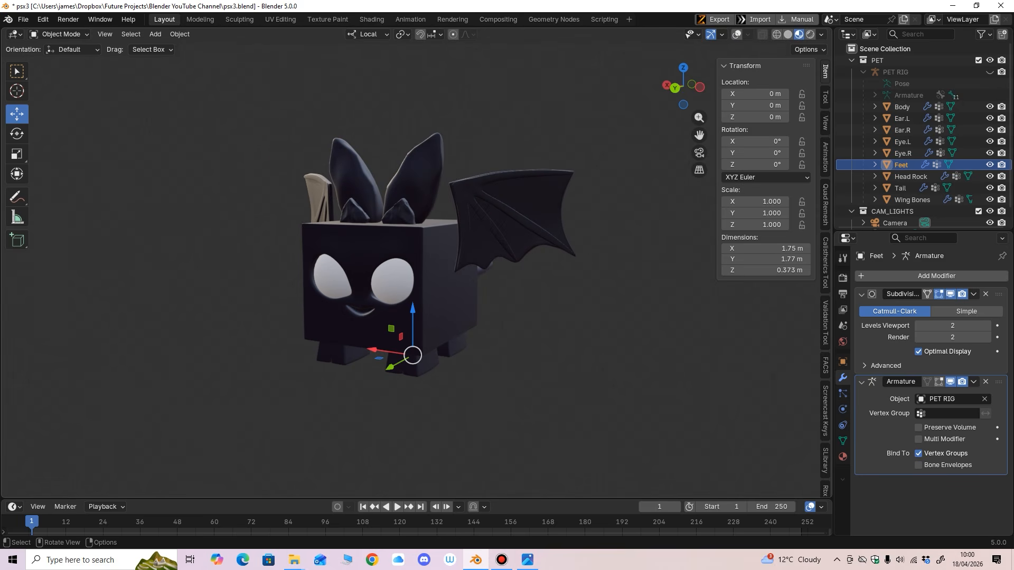
pyautogui.moveTo(476, 248); pyautogui.dragTo(761, 251, button='middle')
pyautogui.scroll(2, 465, 249)
pyautogui.scroll(2, 417, 264)
pyautogui.moveTo(416, 264); pyautogui.dragTo(412, 288, button='middle')
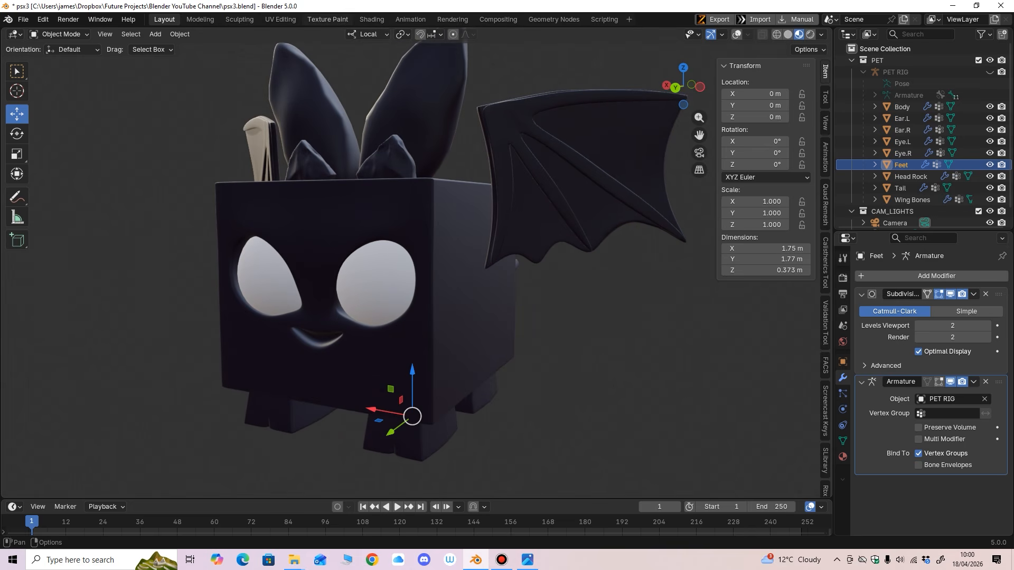
# Step: Set up the Texture Paint workspace with a wider 3D viewport in Object Mode
pyautogui.click(327, 19)
pyautogui.moveTo(418, 264); pyautogui.dragTo(234, 264)
pyautogui.moveTo(543, 339); pyautogui.dragTo(392, 367, button='middle')
pyautogui.scroll(5, 393, 367)
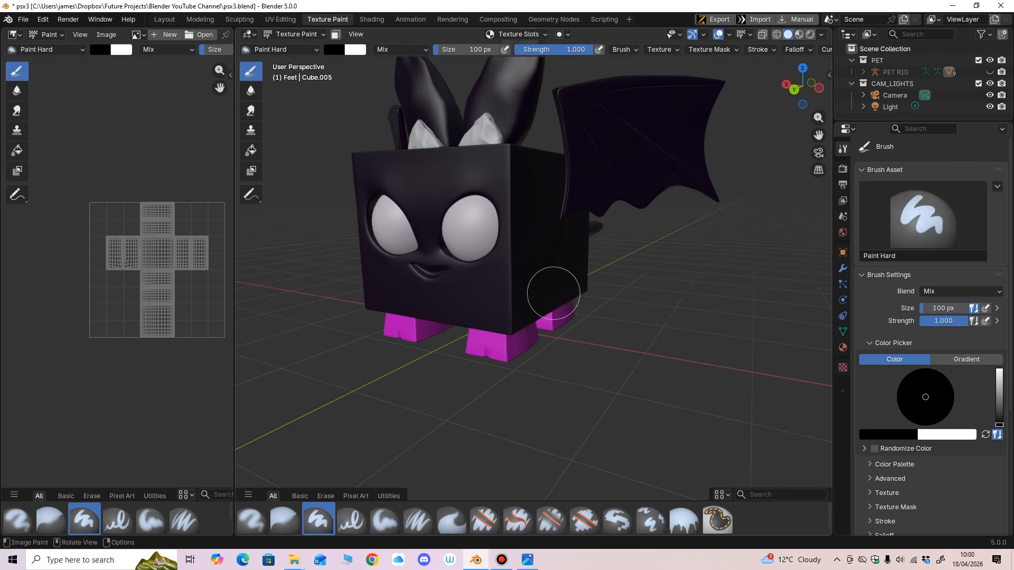
pyautogui.click(296, 34)
pyautogui.click(293, 60)
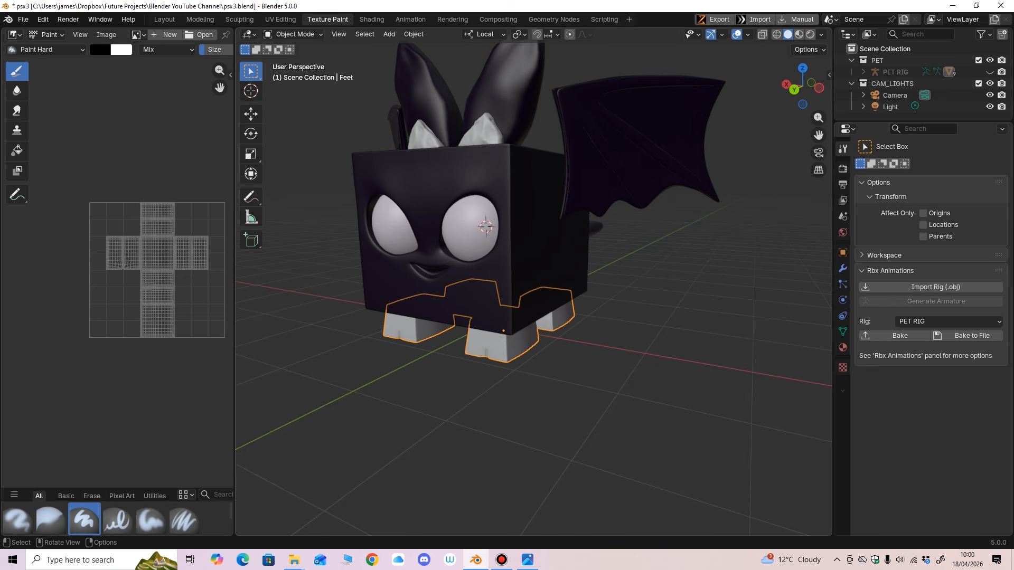
# Step: Display the feet's material settings and switch the 3D viewport to Material Preview shading
pyautogui.click(843, 347)
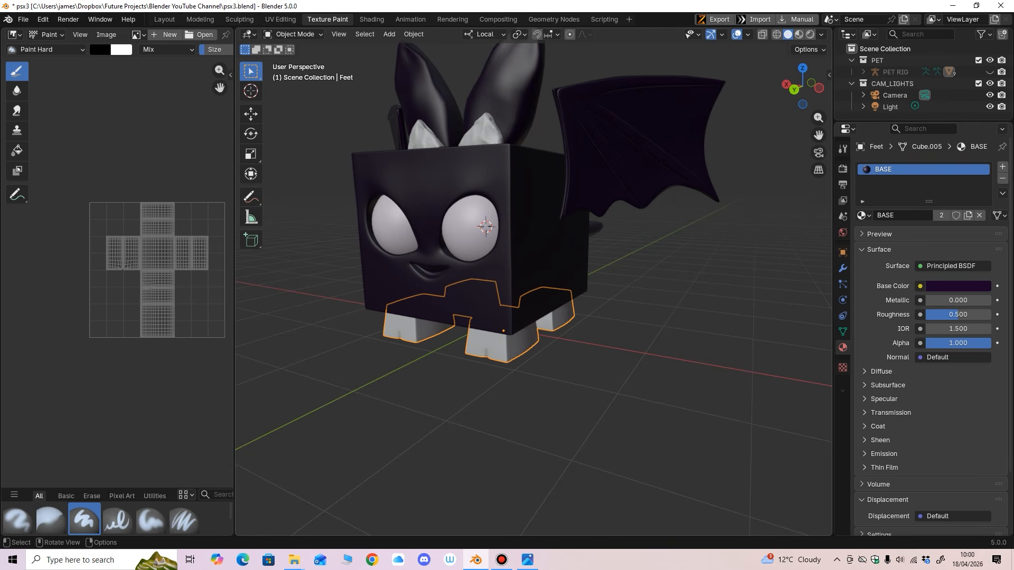
pyautogui.moveTo(534, 290)
pyautogui.mouseDown(button='middle')
pyautogui.moveTo(547, 281)
pyautogui.moveTo(529, 302)
pyautogui.moveTo(577, 286)
pyautogui.moveTo(533, 296)
pyautogui.moveTo(553, 264)
pyautogui.moveTo(532, 262)
pyautogui.mouseUp(button='middle')
pyautogui.click(799, 34)
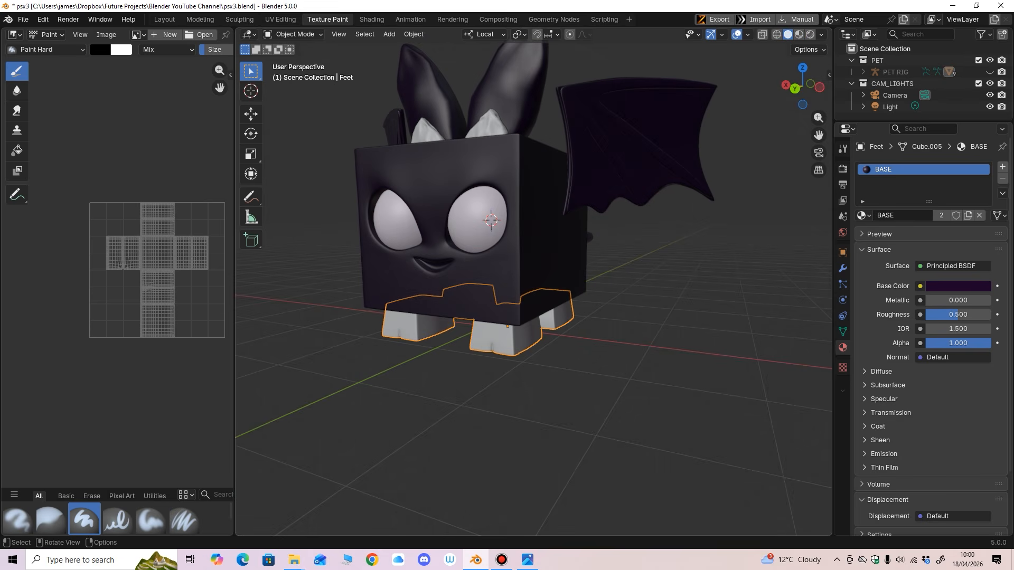
# Step: Display the model in Material Preview shading and widen the 3D viewport by shrinking the image editor
pyautogui.click(799, 34)
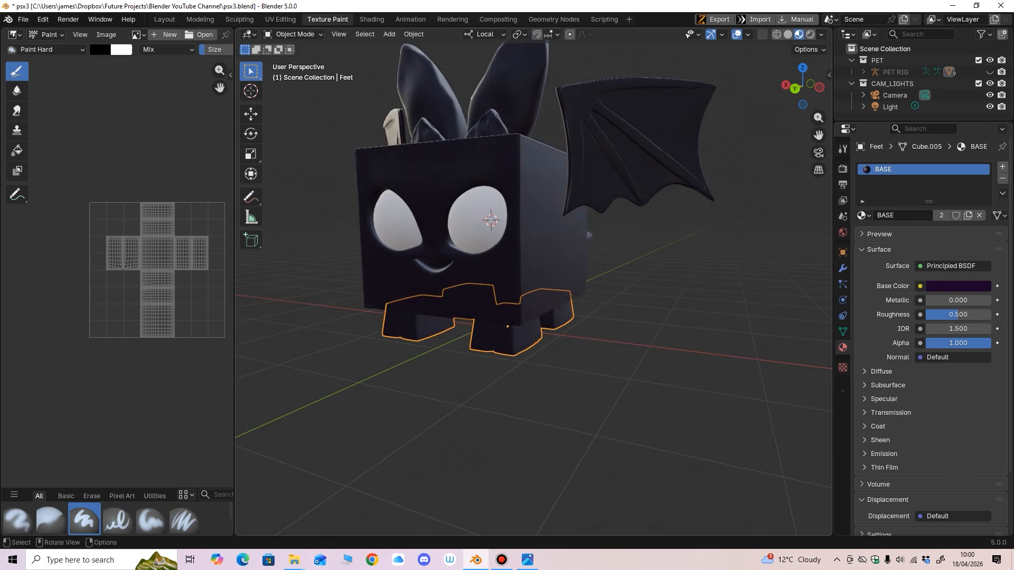
pyautogui.moveTo(507, 254)
pyautogui.mouseDown(button='middle')
pyautogui.moveTo(576, 272)
pyautogui.moveTo(538, 248)
pyautogui.moveTo(467, 255)
pyautogui.moveTo(448, 237)
pyautogui.moveTo(527, 229)
pyautogui.moveTo(510, 235)
pyautogui.mouseUp(button='middle')
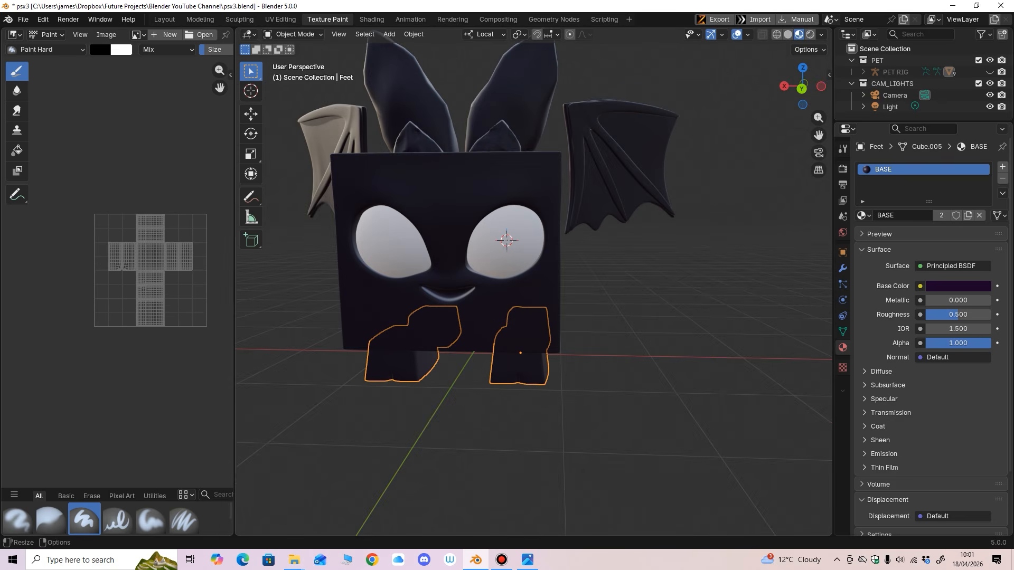
pyautogui.moveTo(234, 240); pyautogui.dragTo(175, 240)
pyautogui.moveTo(475, 264)
pyautogui.mouseDown(button='middle')
pyautogui.moveTo(438, 267)
pyautogui.moveTo(482, 299)
pyautogui.moveTo(527, 261)
pyautogui.moveTo(464, 270)
pyautogui.moveTo(410, 253)
pyautogui.moveTo(481, 261)
pyautogui.mouseUp(button='middle')
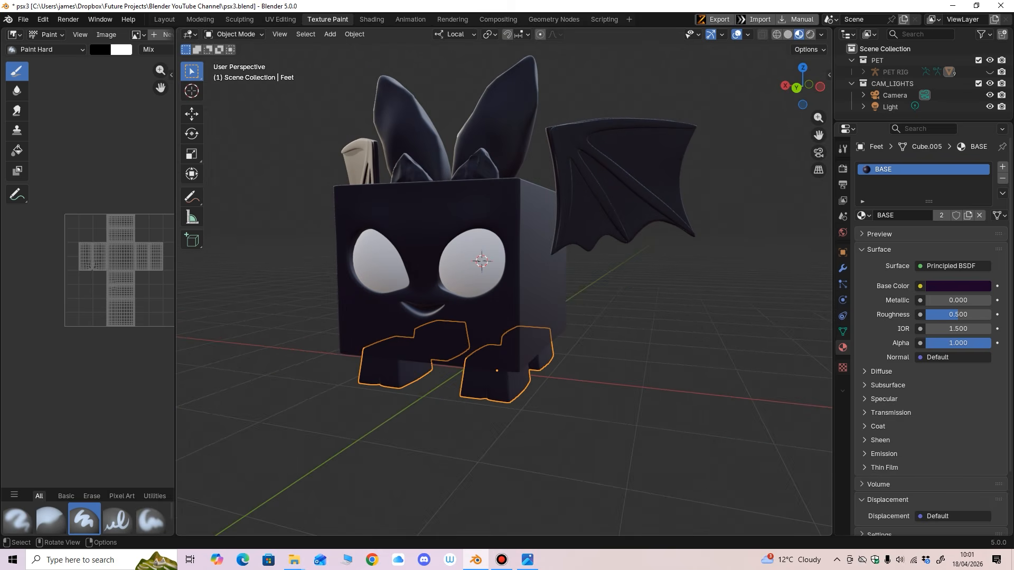
pyautogui.moveTo(0, 68); pyautogui.dragTo(134, 70)
pyautogui.moveTo(21, 74); pyautogui.dragTo(121, 47)
pyautogui.click(255, 46)
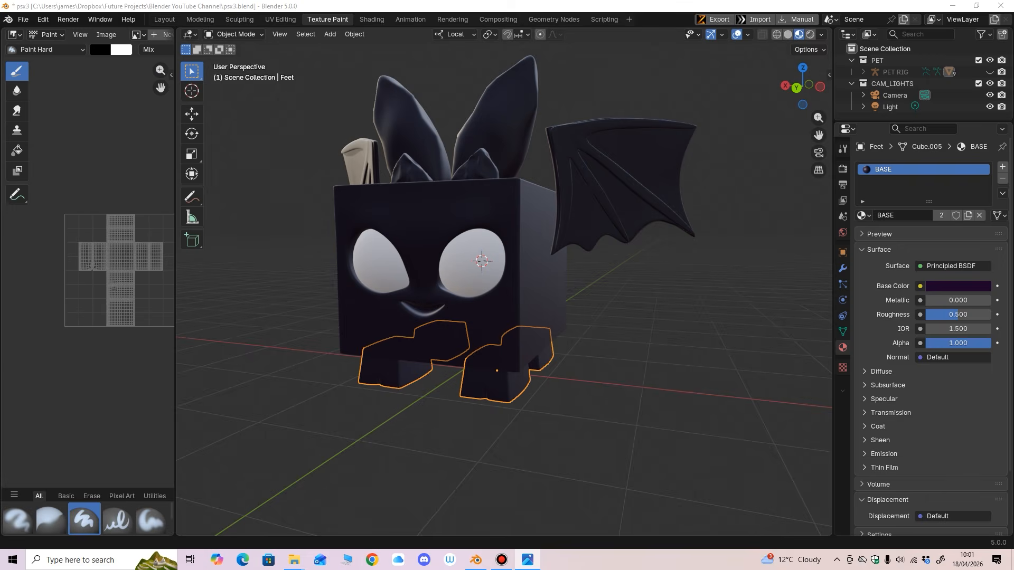
pyautogui.scroll(-1, 504, 285)
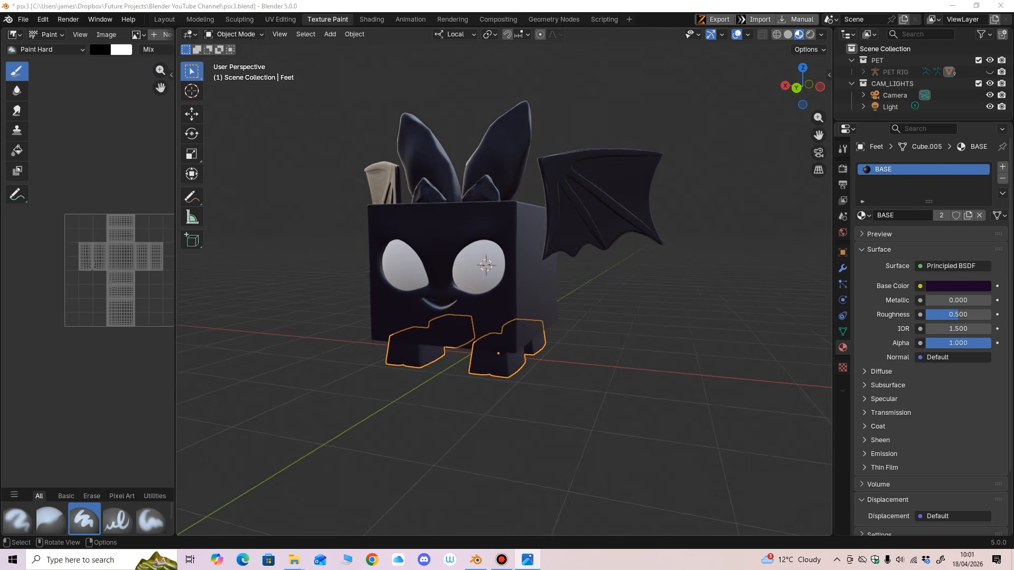
pyautogui.scroll(1, 504, 285)
pyautogui.moveTo(504, 286); pyautogui.dragTo(450, 268, button='middle')
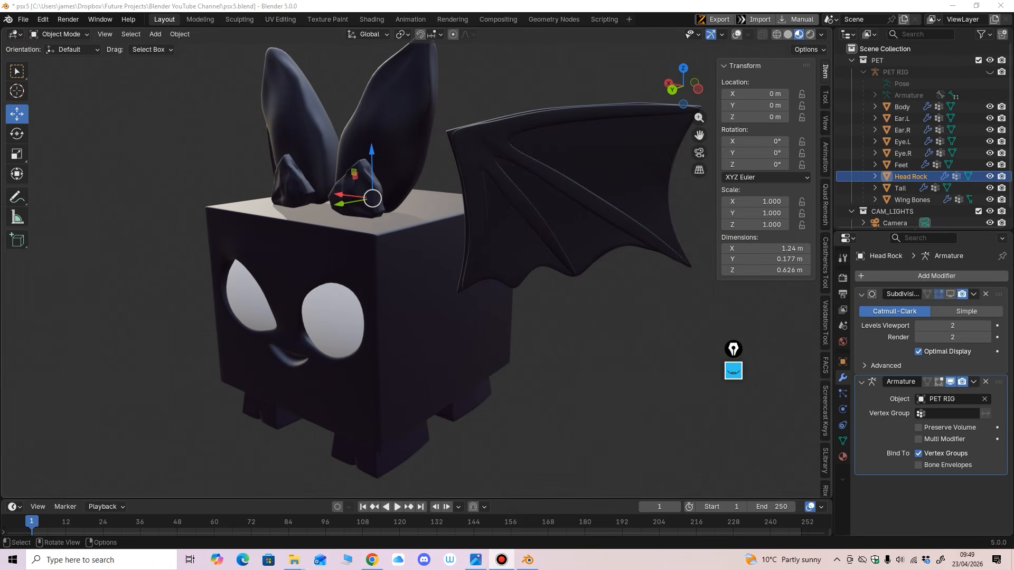
pyautogui.moveTo(412, 264)
pyautogui.mouseDown(button='middle')
pyautogui.moveTo(433, 256)
pyautogui.moveTo(412, 264)
pyautogui.mouseUp(button='middle')
pyautogui.scroll(1, 412, 265)
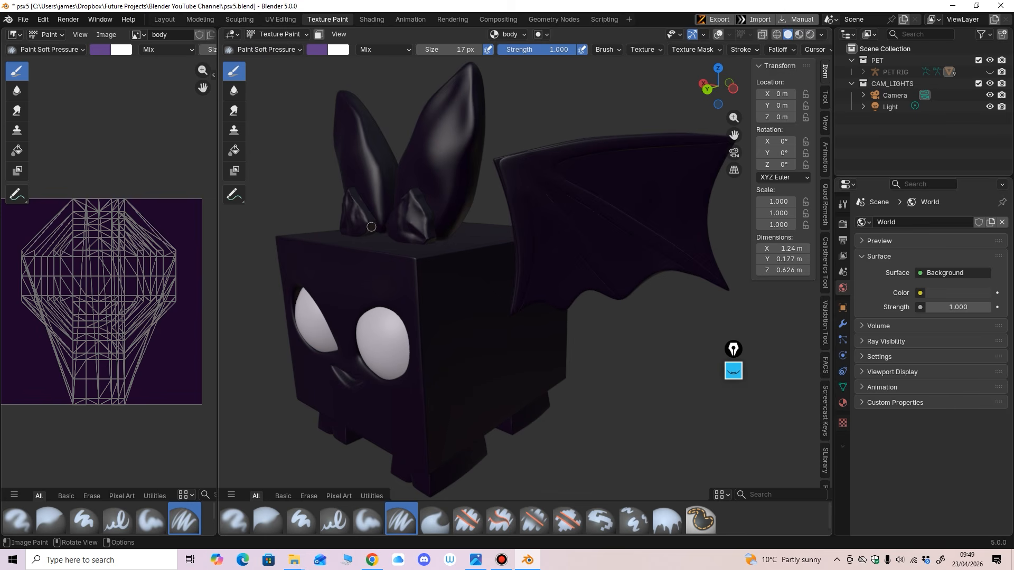
# Step: Turn on the Screencast Keys overlay in the 3D viewport
pyautogui.click(825, 410)
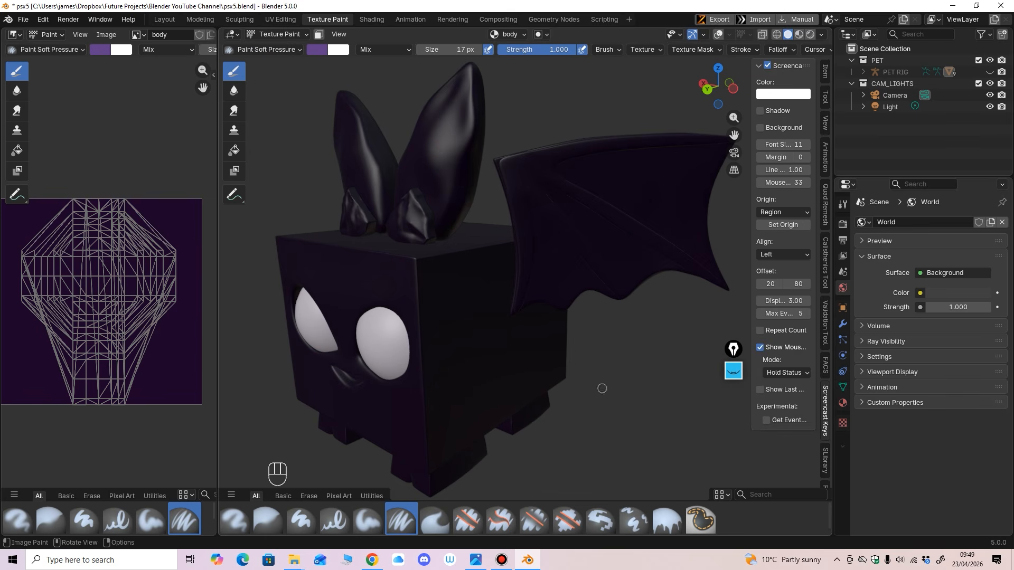
pyautogui.moveTo(532, 359); pyautogui.dragTo(523, 360, button='middle')
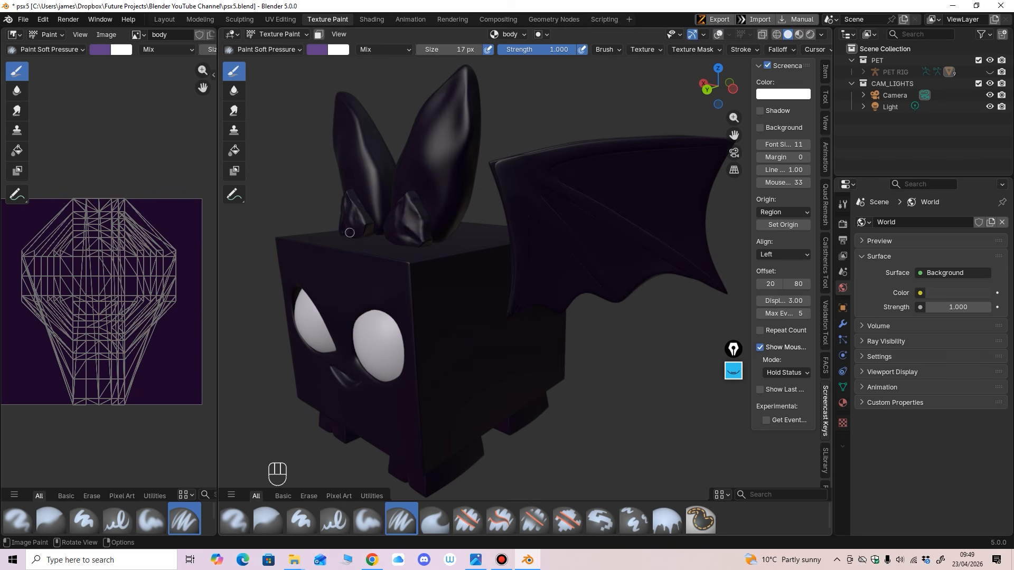
pyautogui.moveTo(386, 278); pyautogui.dragTo(382, 284, button='middle')
# Step: Enlarge the paint brush to 159 px and make the body the active texture paint object
pyautogui.press('f')
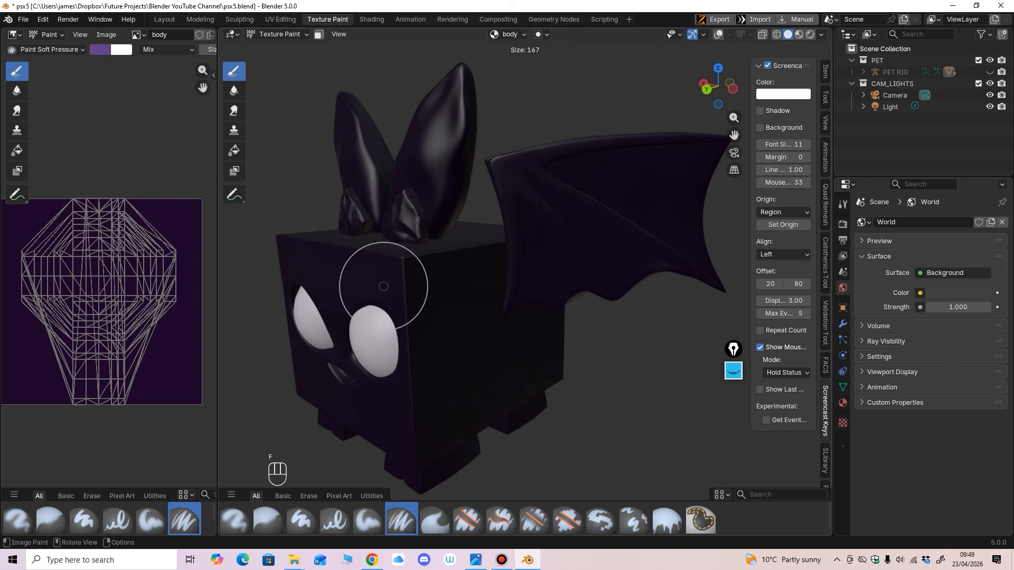
pyautogui.click(453, 294)
pyautogui.hotkey('alt', 'q')
pyautogui.moveTo(453, 295)
pyautogui.mouseDown(button='middle')
pyautogui.moveTo(428, 292)
pyautogui.moveTo(437, 268)
pyautogui.moveTo(473, 243)
pyautogui.moveTo(362, 134)
pyautogui.mouseUp(button='middle')
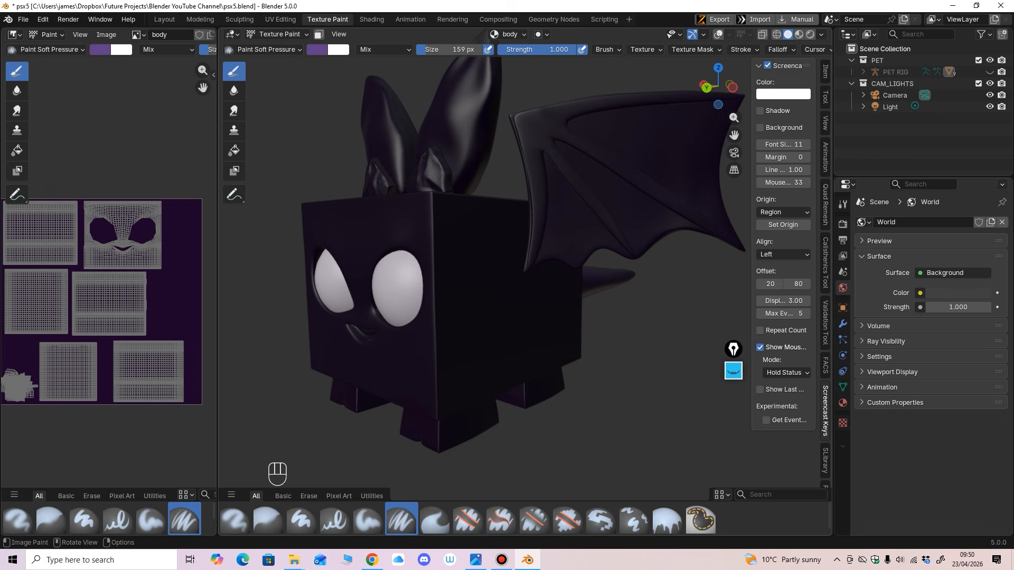
# Step: Sample the dark purple from the body texture as the brush colour and lighten it to #330947
pyautogui.click(317, 49)
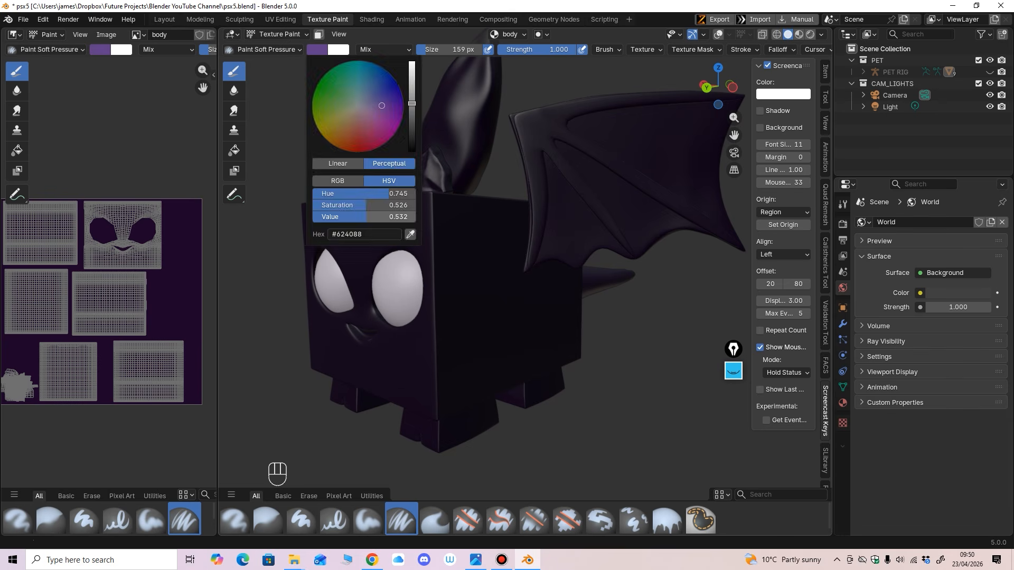
pyautogui.click(411, 235)
pyautogui.click(191, 278)
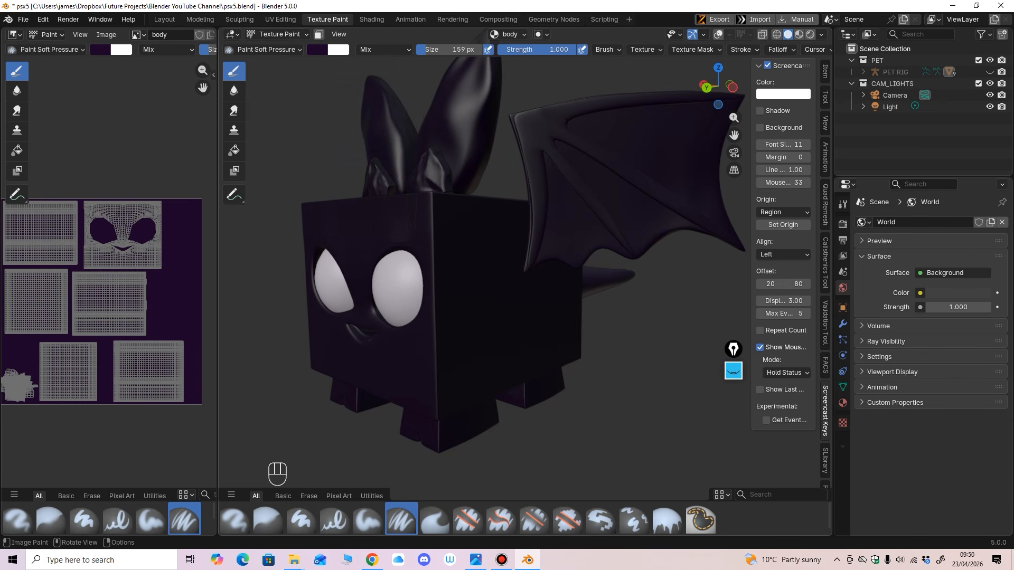
pyautogui.click(316, 49)
pyautogui.moveTo(412, 138); pyautogui.dragTo(412, 132)
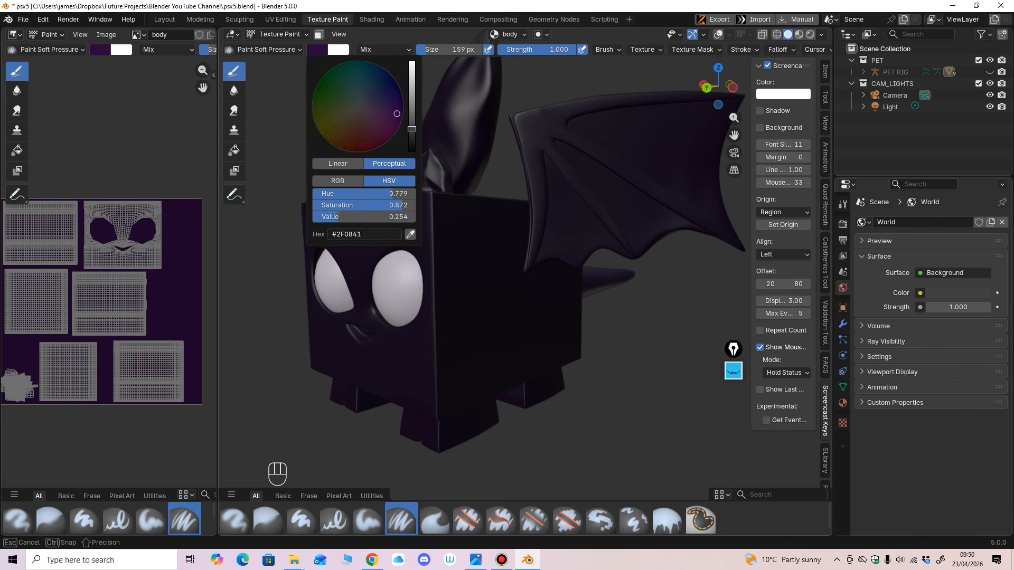
# Step: Try the lighter purple on the body's side and use the Fill tool to cover the body and wings with it
pyautogui.moveTo(417, 260); pyautogui.dragTo(469, 290)
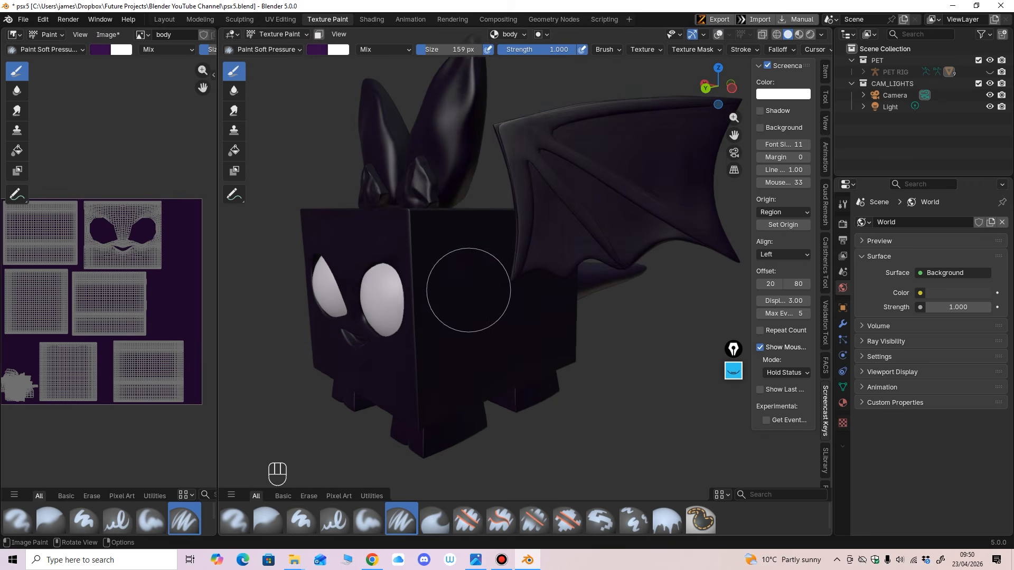
pyautogui.moveTo(473, 308)
pyautogui.mouseDown(button='middle')
pyautogui.moveTo(461, 300)
pyautogui.moveTo(467, 323)
pyautogui.mouseUp(button='middle')
pyautogui.click(233, 151)
pyautogui.hotkey('alt', 'q')
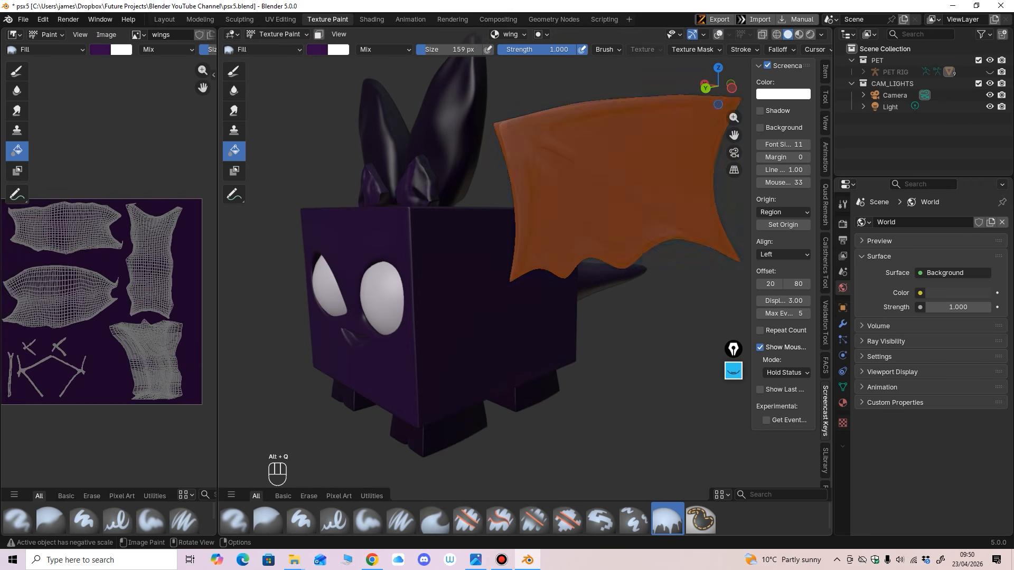
pyautogui.moveTo(528, 254); pyautogui.dragTo(502, 227, button='middle')
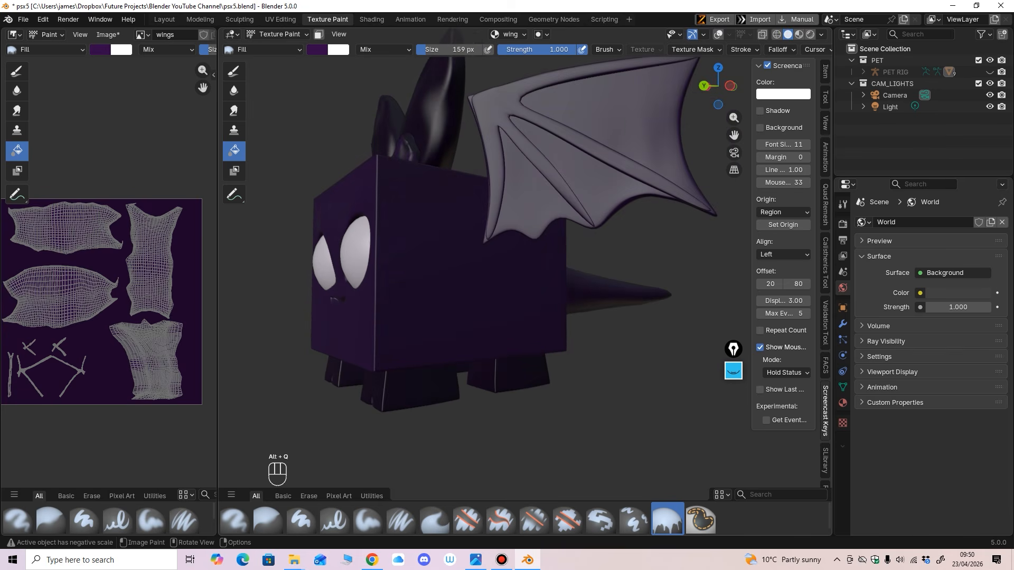
# Step: Fill the feet and both ears with the same purple on the ears texture, making each mesh active in turn
pyautogui.hotkey('alt', 'q')
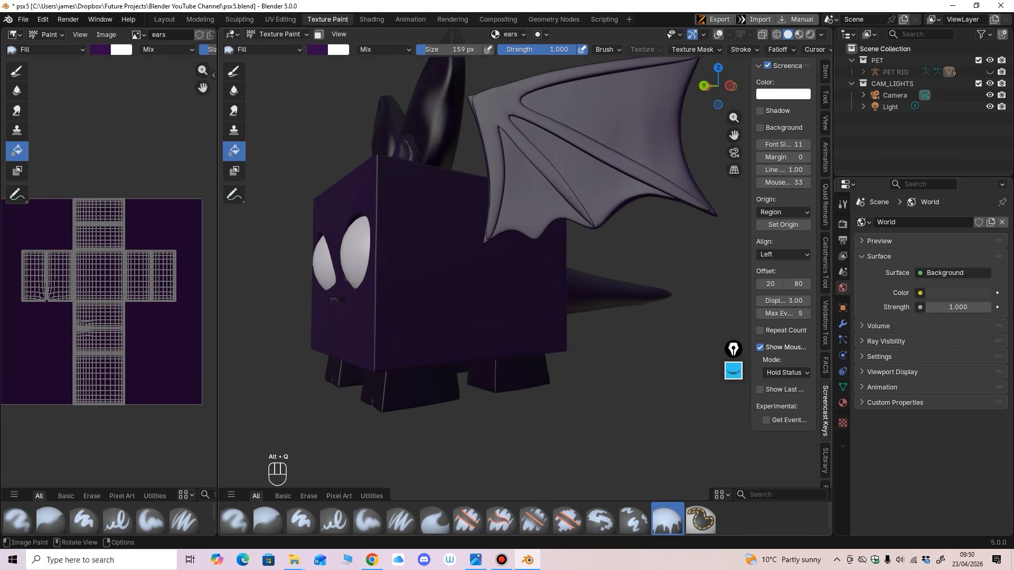
pyautogui.moveTo(476, 238)
pyautogui.mouseDown(button='middle')
pyautogui.moveTo(504, 285)
pyautogui.moveTo(471, 233)
pyautogui.mouseUp(button='middle')
pyautogui.hotkey('alt', 'q')
pyautogui.moveTo(454, 138)
pyautogui.mouseDown(button='middle')
pyautogui.moveTo(465, 211)
pyautogui.moveTo(492, 193)
pyautogui.moveTo(495, 206)
pyautogui.moveTo(520, 204)
pyautogui.moveTo(560, 180)
pyautogui.moveTo(444, 227)
pyautogui.moveTo(436, 219)
pyautogui.moveTo(472, 229)
pyautogui.mouseUp(button='middle')
pyautogui.hotkey('alt', 'q')
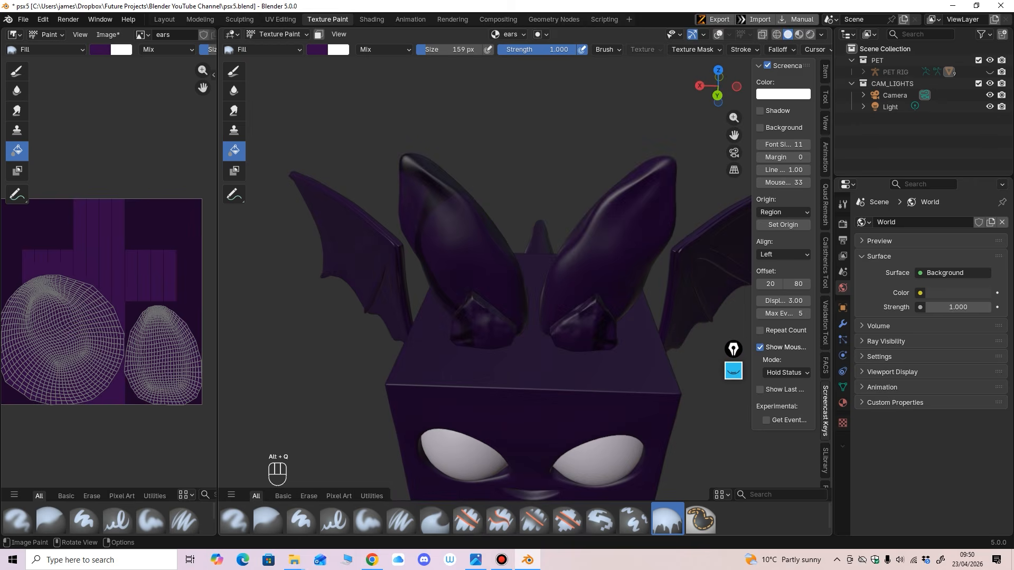
pyautogui.hotkey('alt', 'q')
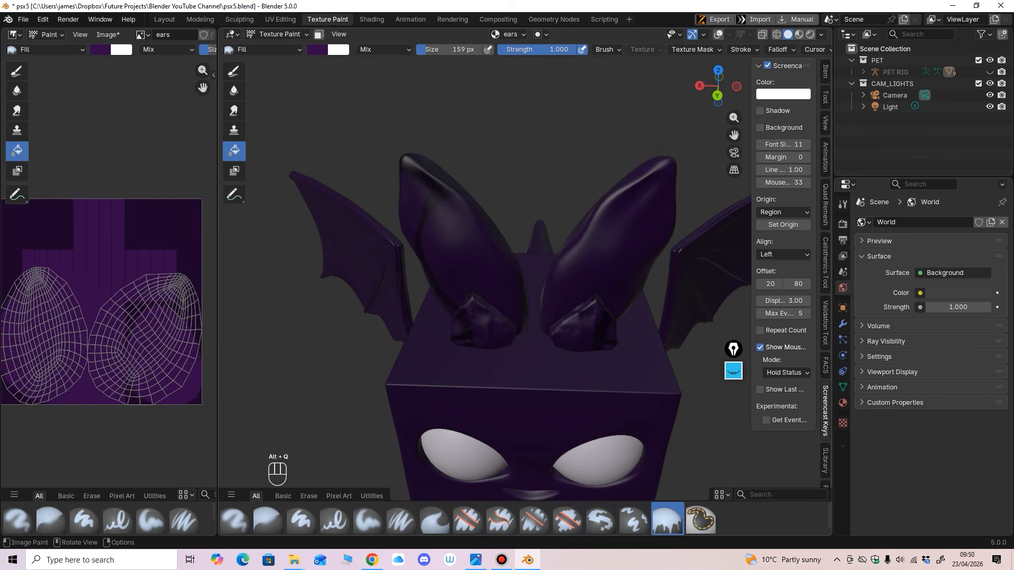
pyautogui.click(464, 232)
pyautogui.moveTo(465, 233)
pyautogui.mouseDown(button='middle')
pyautogui.moveTo(494, 222)
pyautogui.moveTo(438, 211)
pyautogui.mouseUp(button='middle')
# Step: Fill the small head rocks with the purple and make the body the active paint object again
pyautogui.hotkey('alt', 'q')
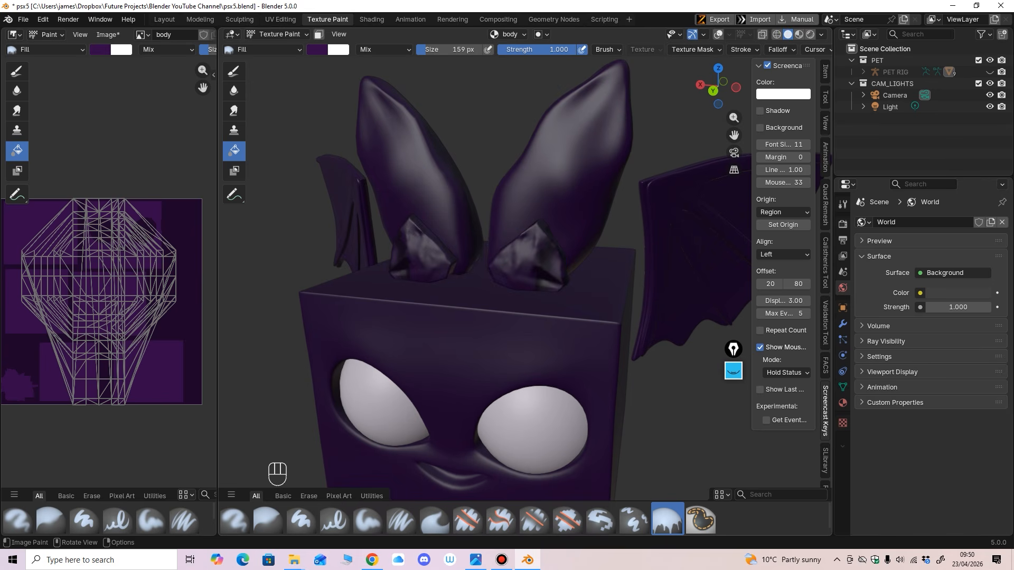
pyautogui.moveTo(438, 211); pyautogui.dragTo(412, 214, button='middle')
pyautogui.moveTo(618, 235); pyautogui.dragTo(647, 238, button='middle')
pyautogui.keyDown('ctrl'); pyautogui.moveTo(647, 238); pyautogui.dragTo(647, 317, button='middle'); pyautogui.keyUp('ctrl')
pyautogui.moveTo(647, 317); pyautogui.dragTo(529, 279, button='middle')
pyautogui.keyDown('ctrl'); pyautogui.moveTo(372, 200); pyautogui.dragTo(372, 132, button='middle'); pyautogui.keyUp('ctrl')
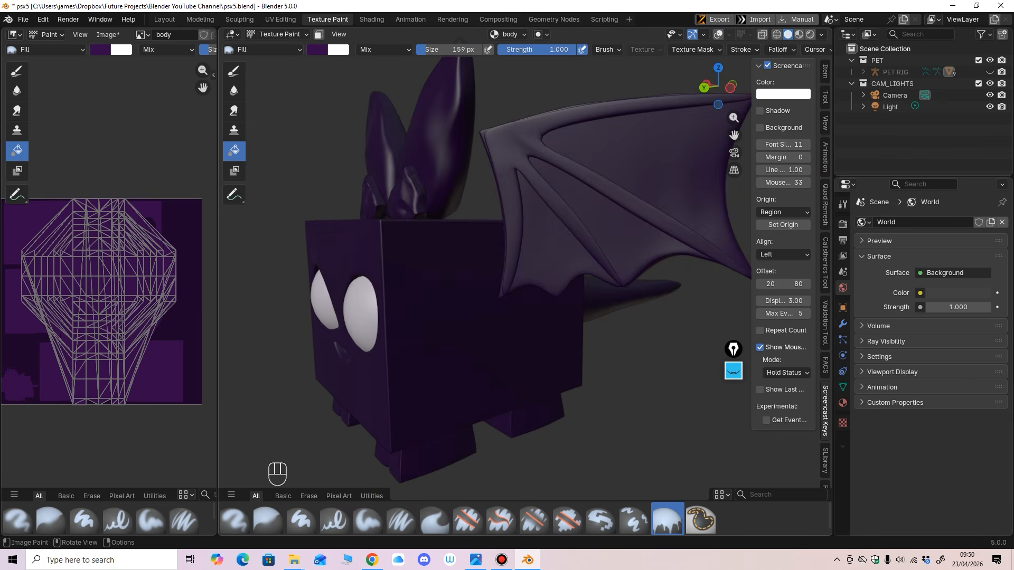
pyautogui.hotkey('alt', 'q')
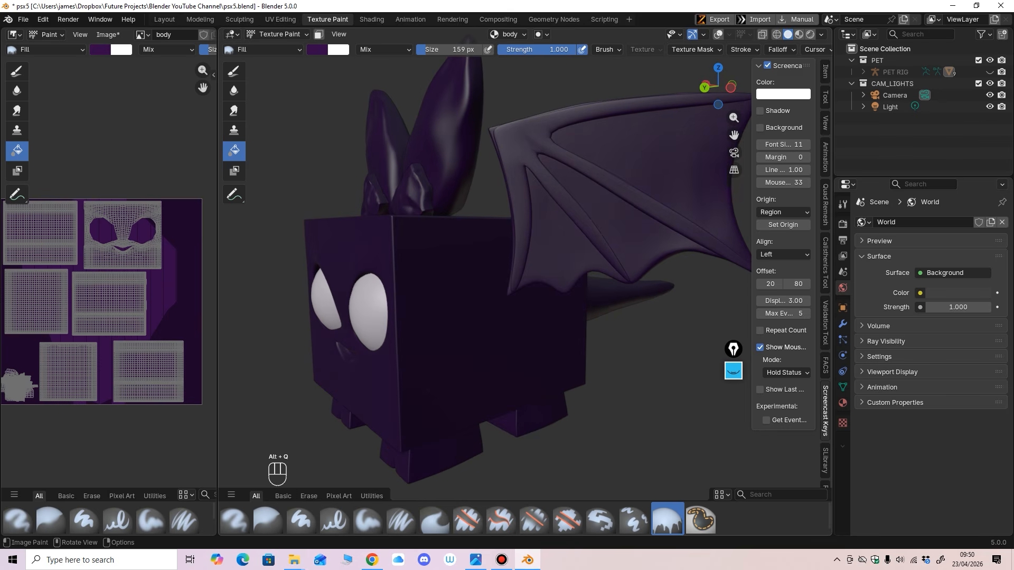
pyautogui.moveTo(372, 317)
pyautogui.mouseDown(button='middle')
pyautogui.moveTo(394, 312)
pyautogui.moveTo(372, 305)
pyautogui.mouseUp(button='middle')
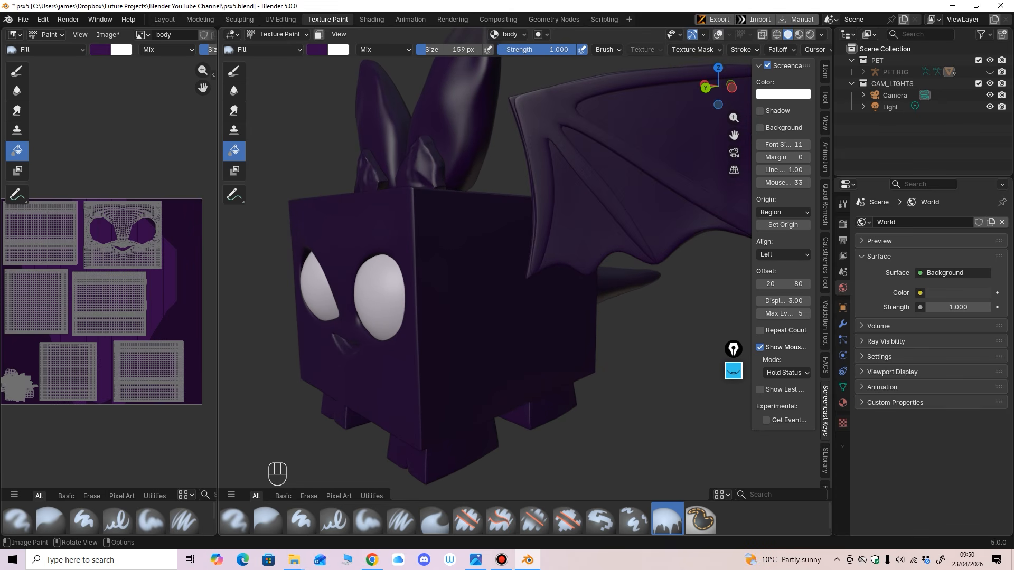
# Step: Return to the Paint Soft Pressure brush and enlarge the 3D viewport by narrowing the image editor
pyautogui.click(234, 71)
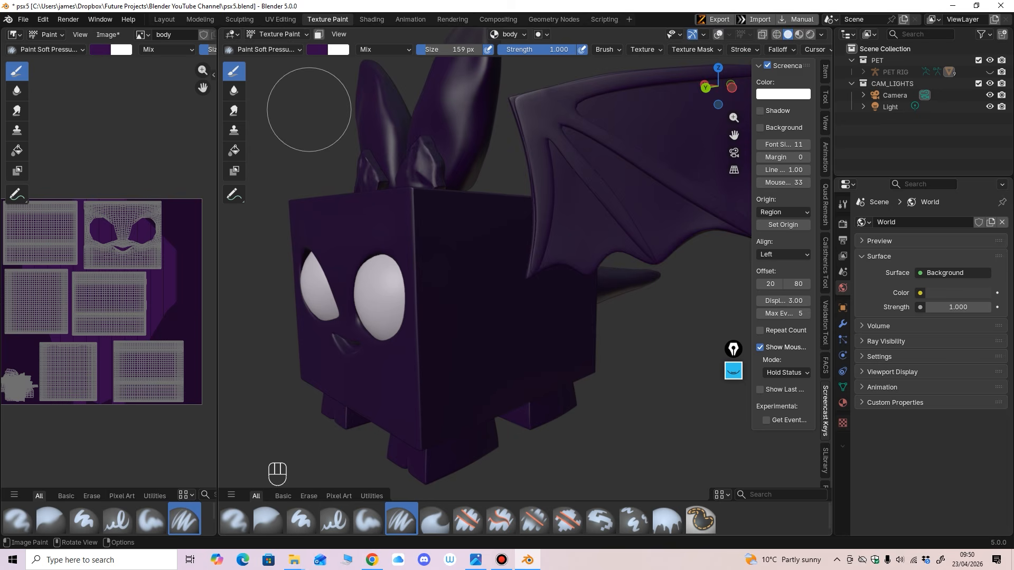
pyautogui.moveTo(309, 109); pyautogui.dragTo(279, 112, button='middle')
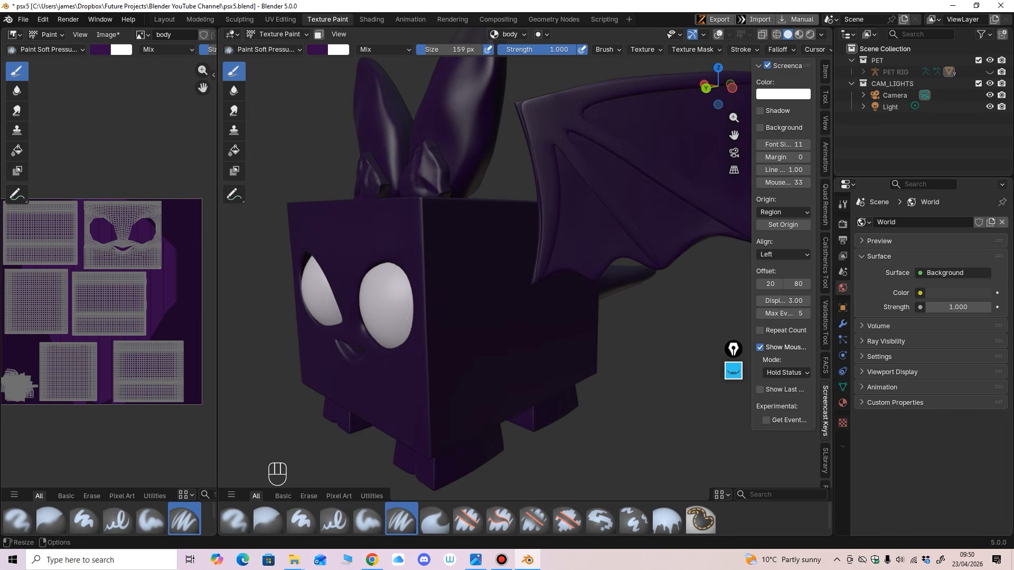
pyautogui.moveTo(217, 243); pyautogui.dragTo(174, 243)
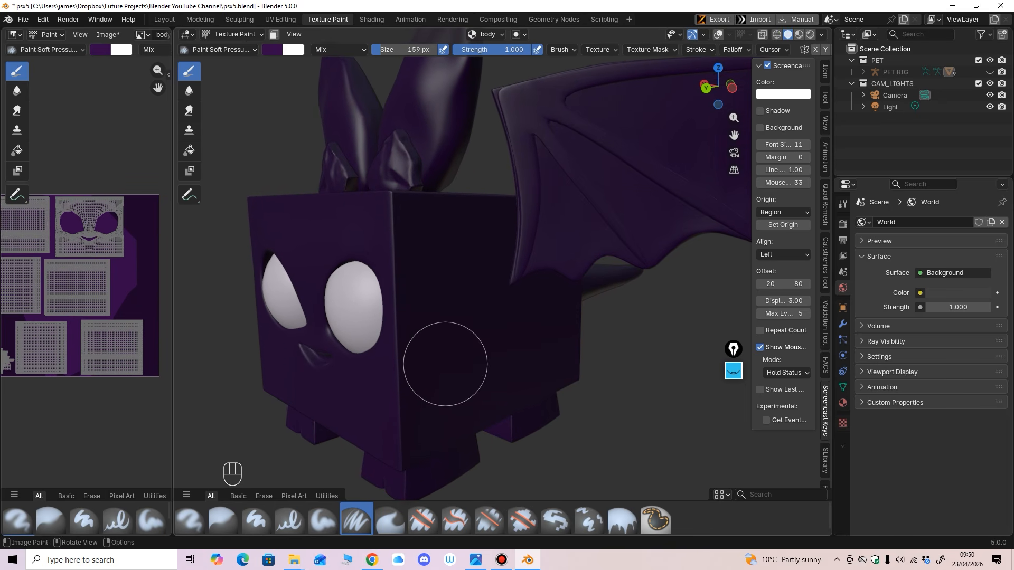
pyautogui.moveTo(446, 365); pyautogui.dragTo(450, 361, button='middle')
# Step: Select the body image in the image editor and undo a test stroke on the body's side
pyautogui.moveTo(135, 35); pyautogui.dragTo(99, 34, button='middle')
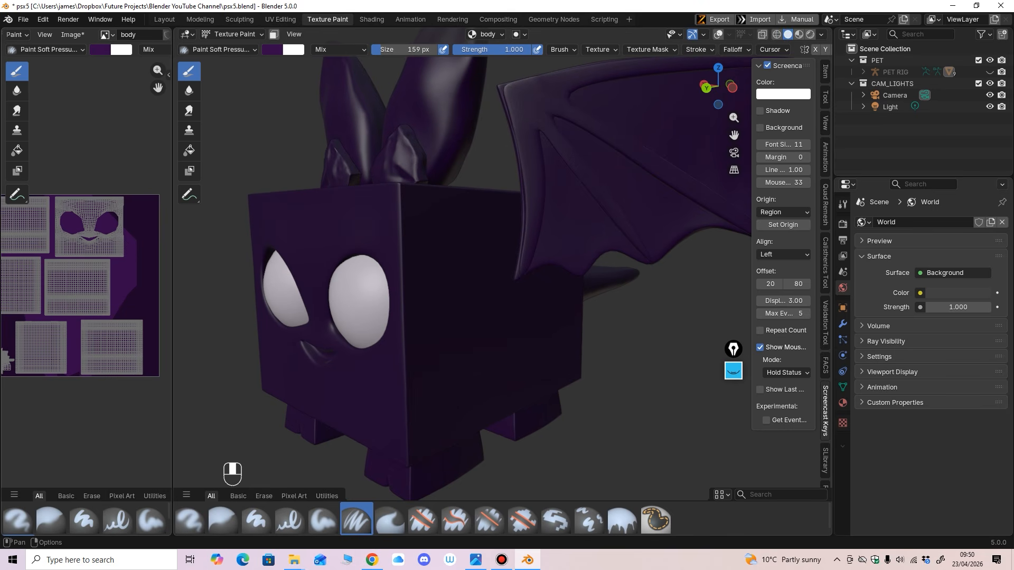
pyautogui.click(107, 34)
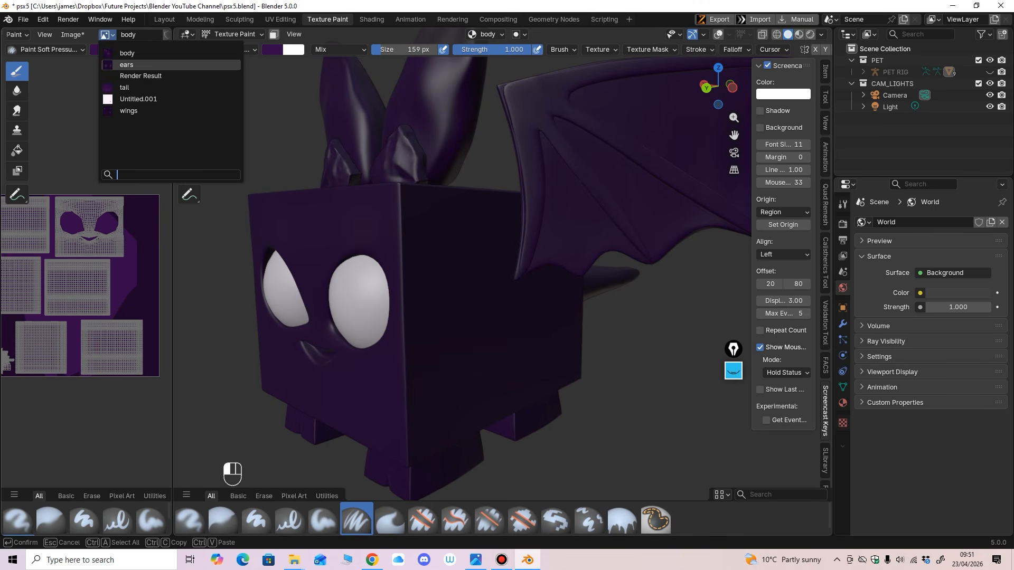
pyautogui.click(127, 54)
pyautogui.moveTo(469, 374); pyautogui.dragTo(462, 372, button='middle')
pyautogui.moveTo(465, 317)
pyautogui.mouseDown()
pyautogui.moveTo(463, 294)
pyautogui.moveTo(459, 336)
pyautogui.mouseUp()
pyautogui.hotkey('ctrl', 'z')
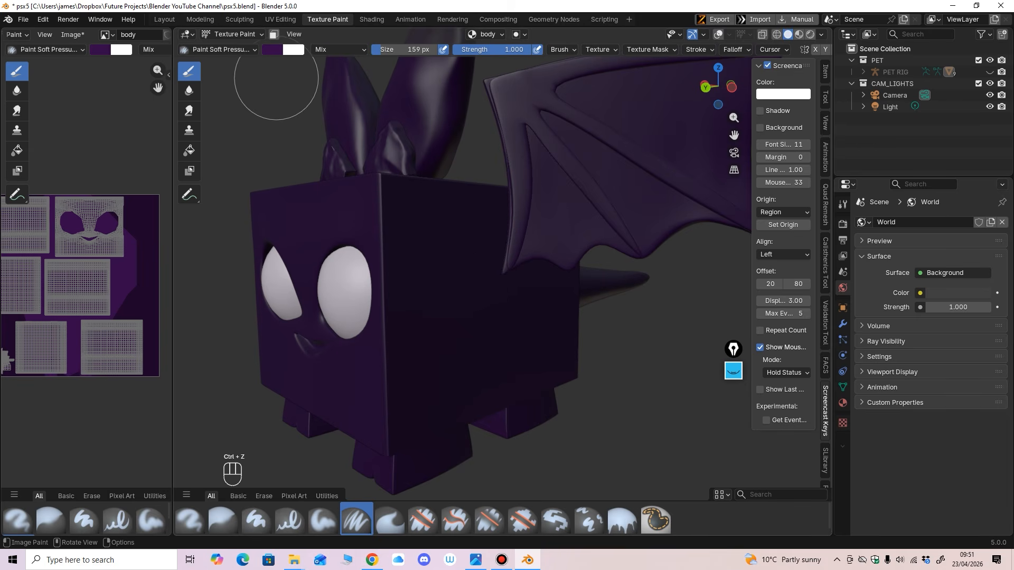
# Step: Brighten the brush colour to purple #4B0767 and undo a test stroke on the body's side
pyautogui.click(272, 49)
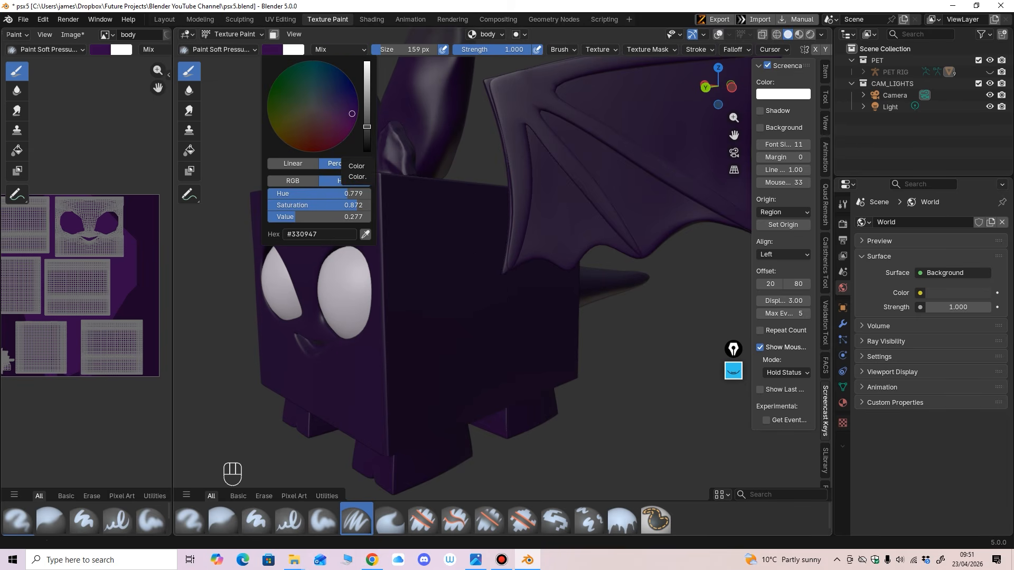
pyautogui.moveTo(352, 114); pyautogui.dragTo(366, 122)
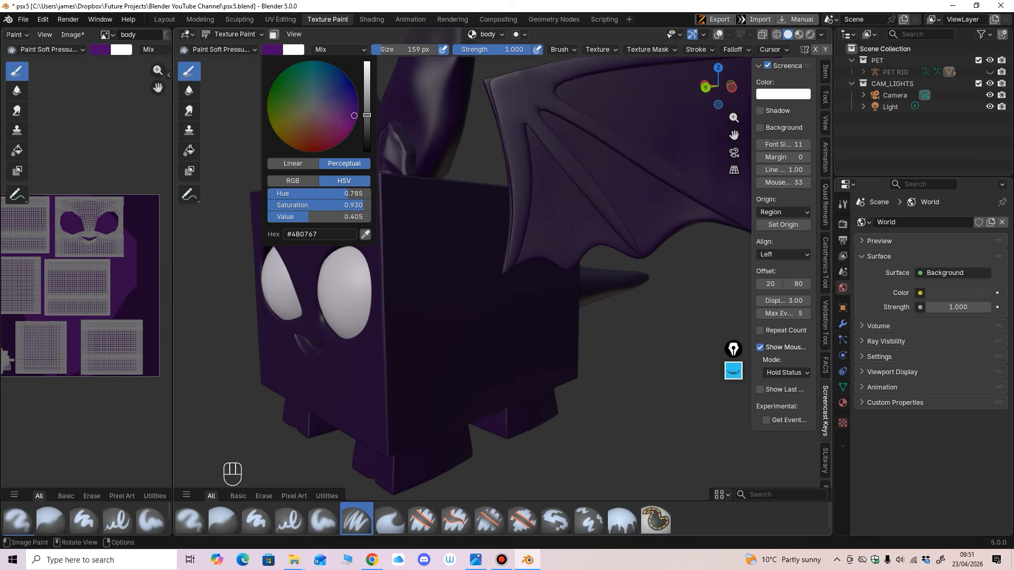
pyautogui.moveTo(604, 348); pyautogui.dragTo(482, 290, button='middle')
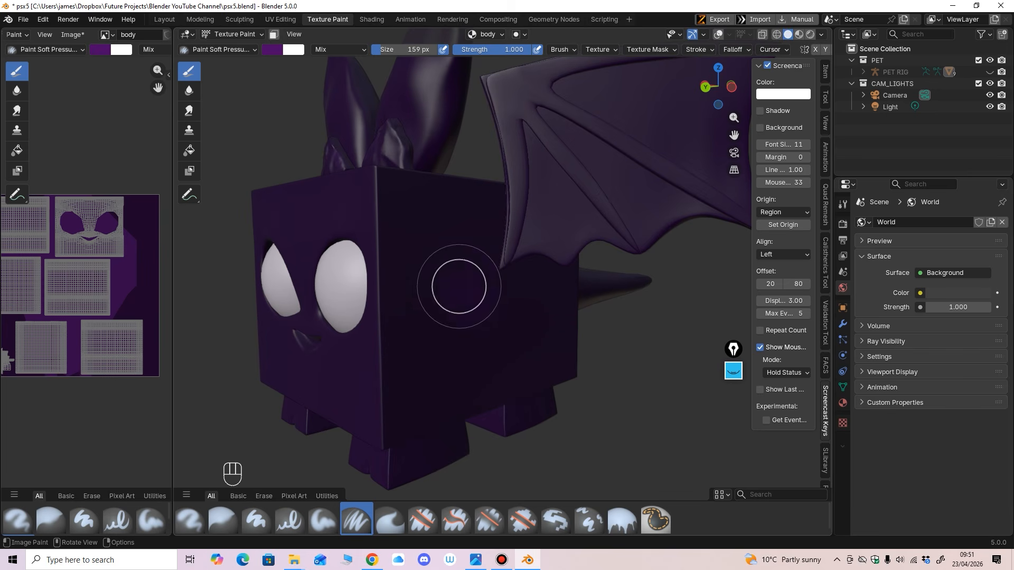
pyautogui.hotkey('ctrl', 'z')
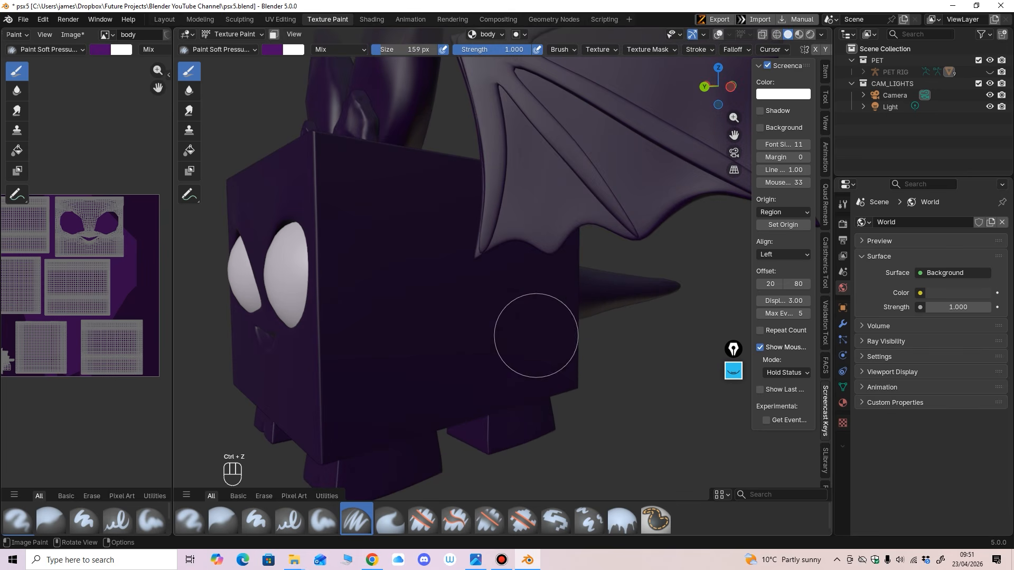
# Step: Lower the brush strength to 0.252 and reduce the brush size to 107 px
pyautogui.moveTo(522, 49); pyautogui.dragTo(477, 50)
pyautogui.keyDown('shift'); pyautogui.moveTo(452, 316); pyautogui.dragTo(472, 293, button='middle'); pyautogui.keyUp('shift')
pyautogui.press('f')
pyautogui.click(444, 322)
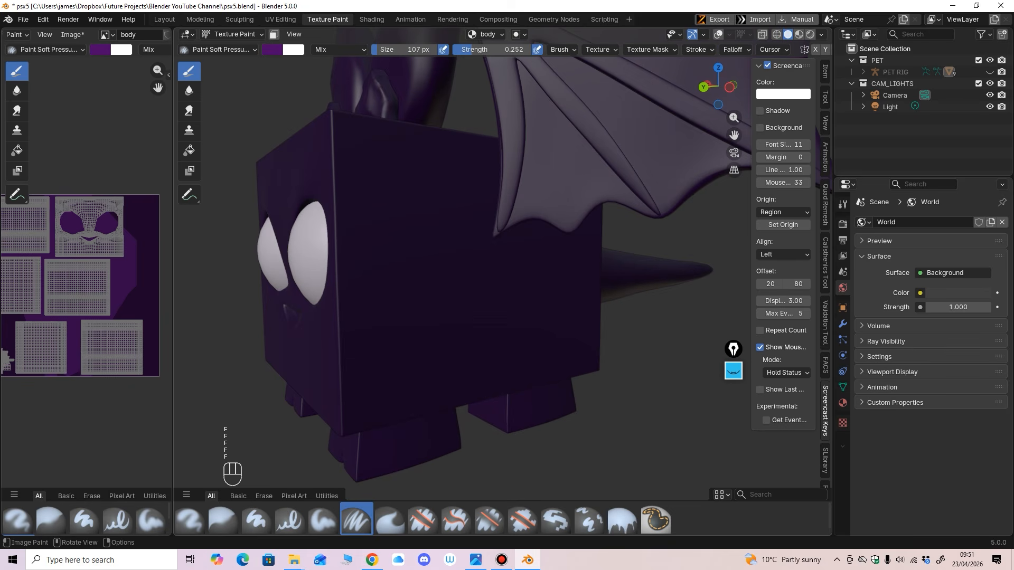
# Step: Set the brush colour to purple #3E1B77 and enlarge the brush to 174 px
pyautogui.click(272, 49)
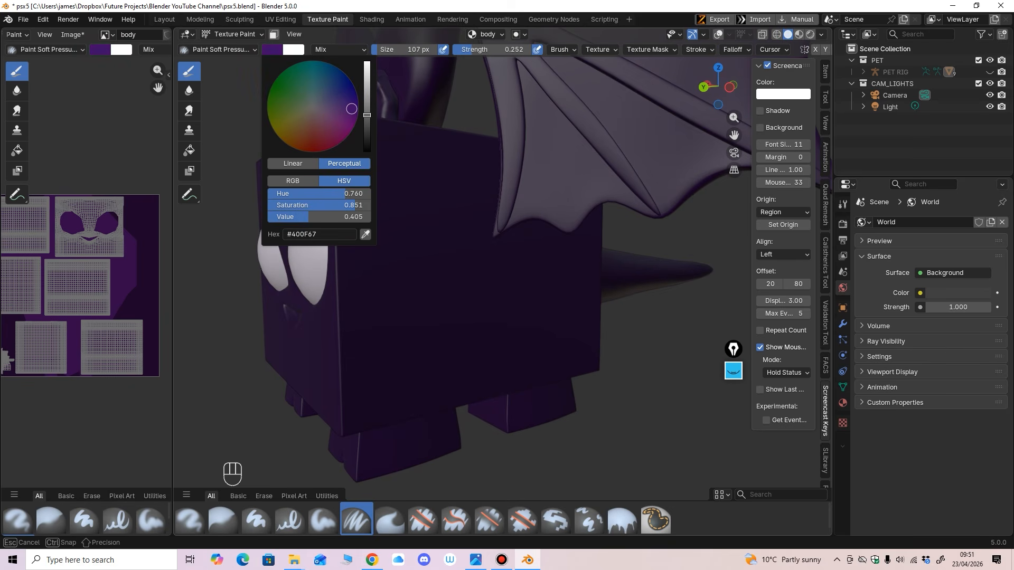
pyautogui.moveTo(367, 115)
pyautogui.mouseDown()
pyautogui.moveTo(348, 102)
pyautogui.moveTo(367, 107)
pyautogui.mouseUp()
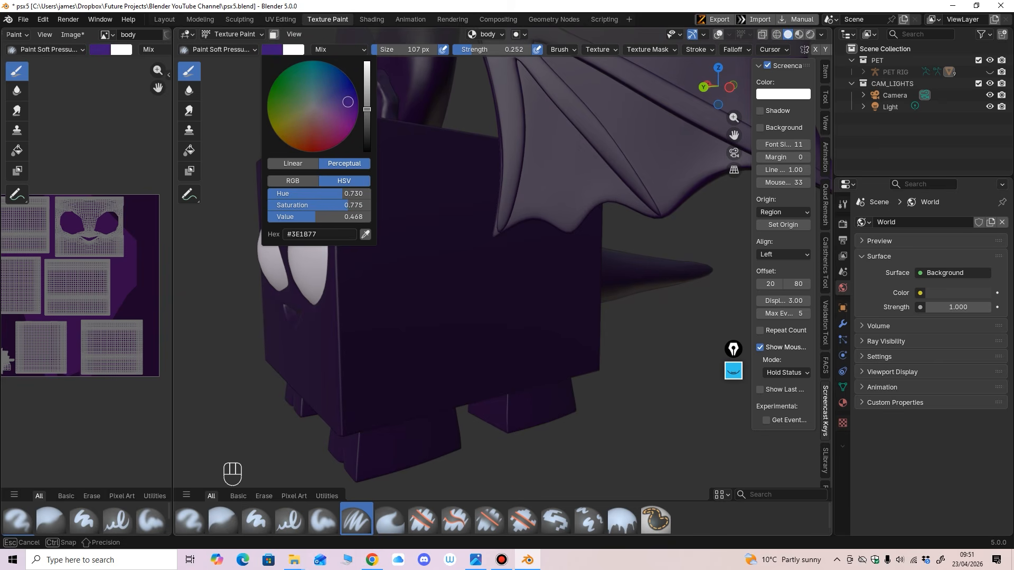
pyautogui.moveTo(423, 311); pyautogui.dragTo(455, 309, button='middle')
pyautogui.press('f')
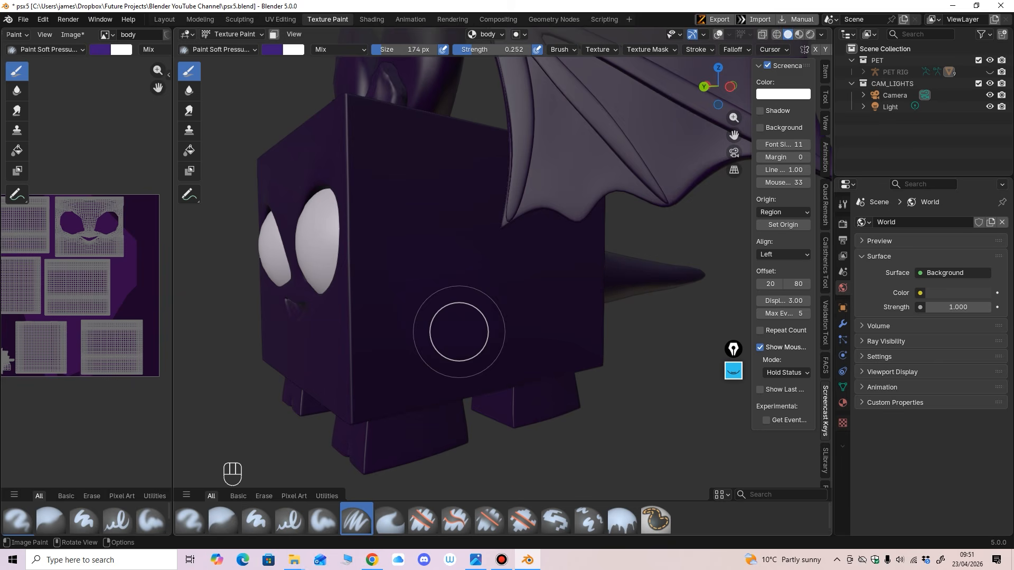
# Step: Isolate the body in local view and raise the brush strength to 0.464
pyautogui.moveTo(546, 280); pyautogui.dragTo(454, 317, button='middle')
pyautogui.press('/')
pyautogui.keyDown('ctrl'); pyautogui.moveTo(454, 279); pyautogui.dragTo(476, 146, button='middle'); pyautogui.keyUp('ctrl')
pyautogui.moveTo(476, 49); pyautogui.dragTo(493, 49)
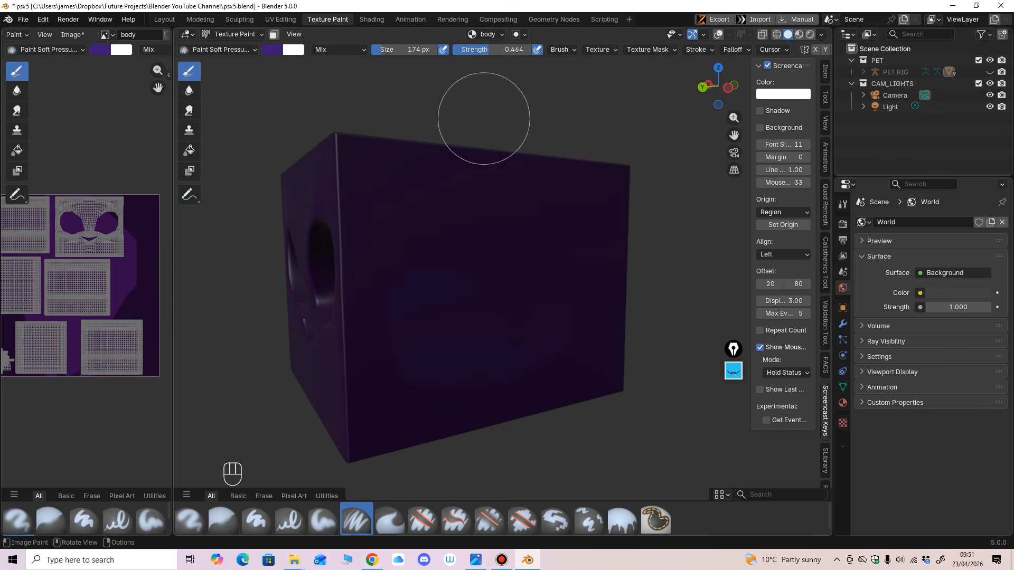
# Step: Paint a soft, lighter purple patch across the middle of the body's side
pyautogui.moveTo(484, 118); pyautogui.dragTo(473, 138, button='middle')
pyautogui.moveTo(425, 333)
pyautogui.mouseDown()
pyautogui.moveTo(401, 353)
pyautogui.moveTo(460, 332)
pyautogui.mouseUp()
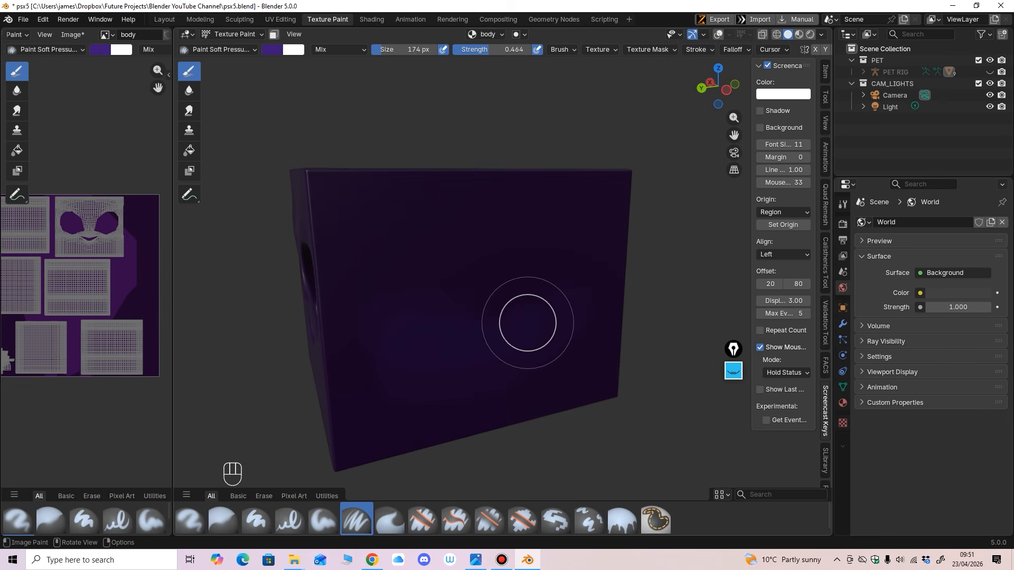
pyautogui.moveTo(525, 324); pyautogui.dragTo(531, 276, button='middle')
pyautogui.moveTo(494, 333)
pyautogui.mouseDown()
pyautogui.moveTo(553, 299)
pyautogui.moveTo(493, 283)
pyautogui.moveTo(523, 264)
pyautogui.moveTo(469, 274)
pyautogui.moveTo(564, 249)
pyautogui.moveTo(498, 301)
pyautogui.moveTo(534, 295)
pyautogui.moveTo(438, 322)
pyautogui.mouseUp()
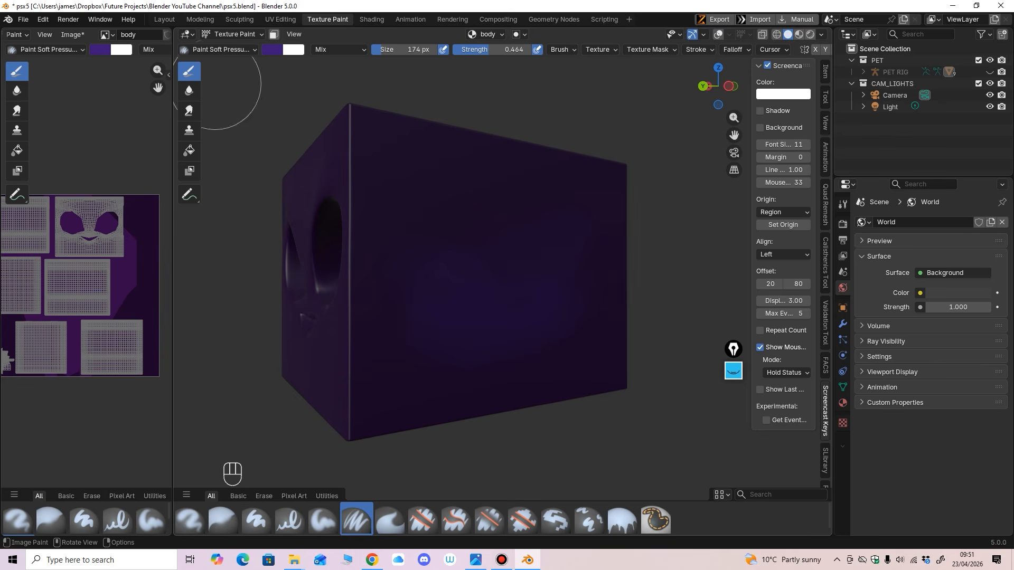
# Step: Switch to the Smear brush, enlarge it to 233 px and smear the lighter patch on the body's side
pyautogui.click(189, 110)
pyautogui.scroll(3, 479, 264)
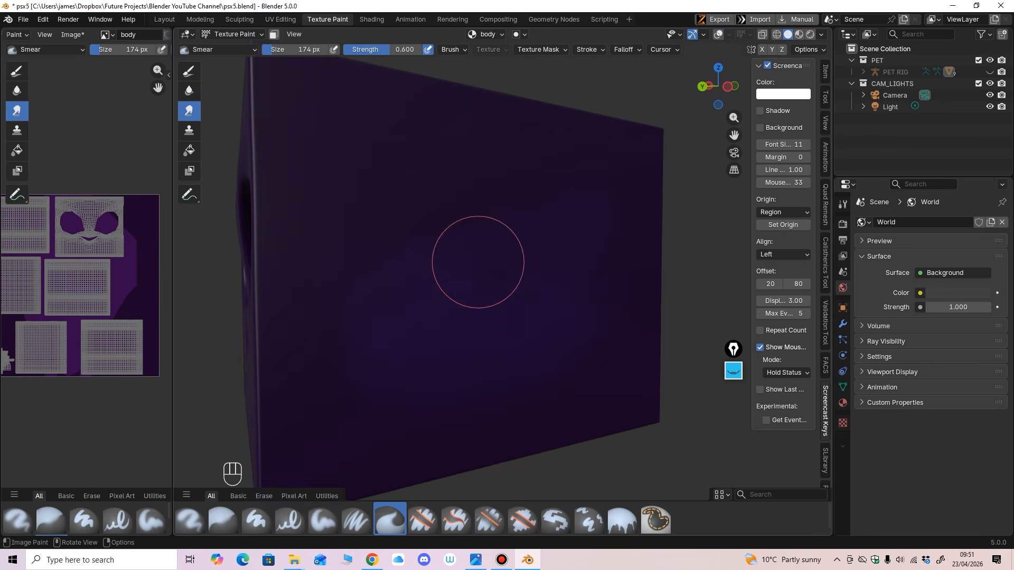
pyautogui.press('f')
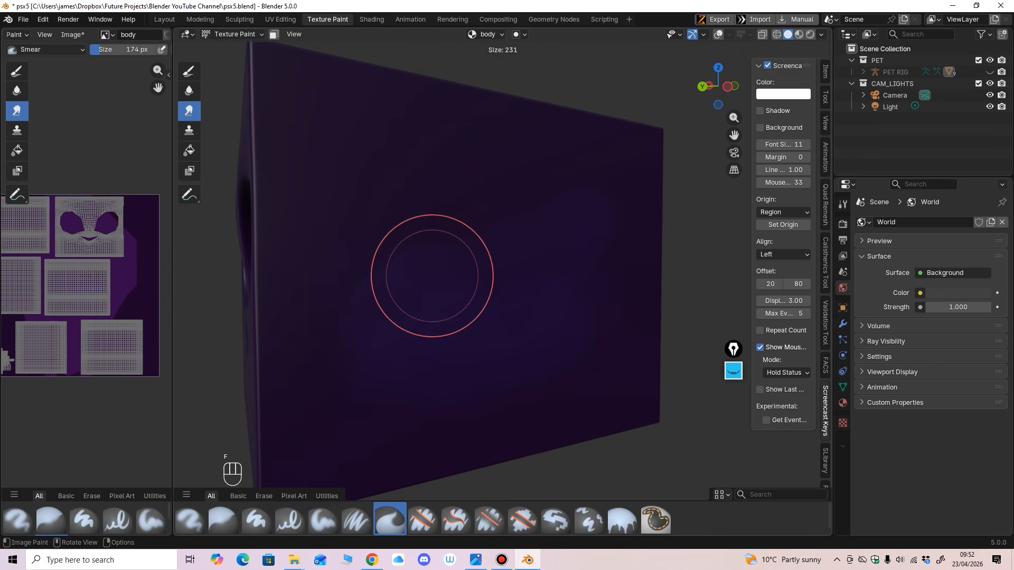
pyautogui.click(482, 277)
pyautogui.scroll(-1, 478, 280)
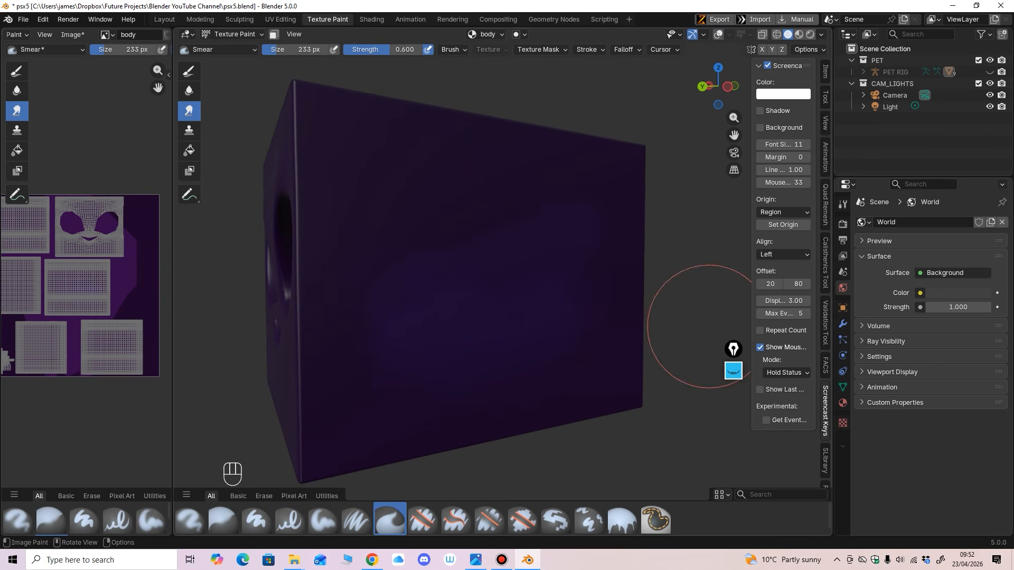
# Step: Lower the body's Subdivision modifier to 1 level for both viewport and render
pyautogui.click(843, 324)
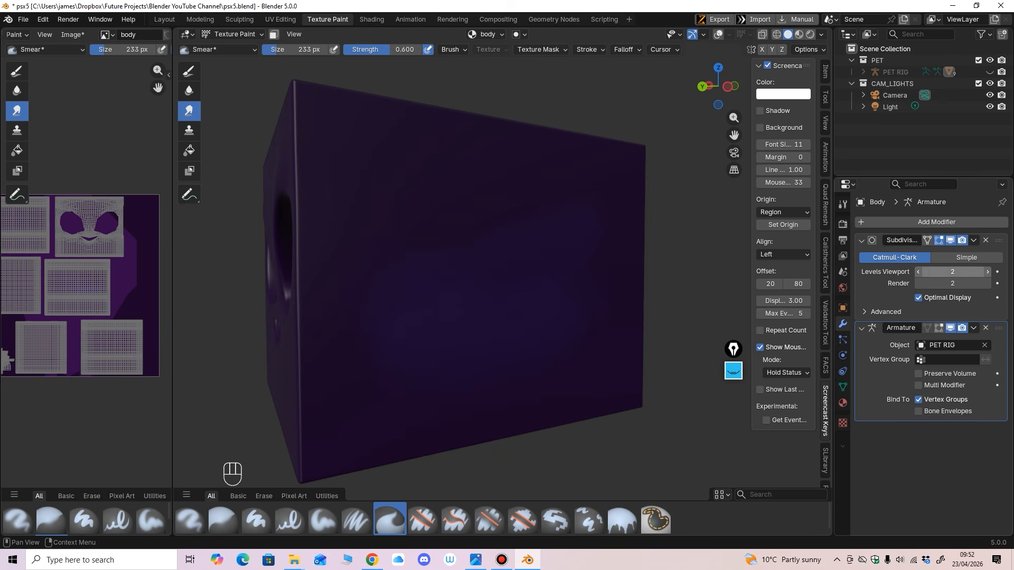
pyautogui.click(918, 271)
pyautogui.click(919, 284)
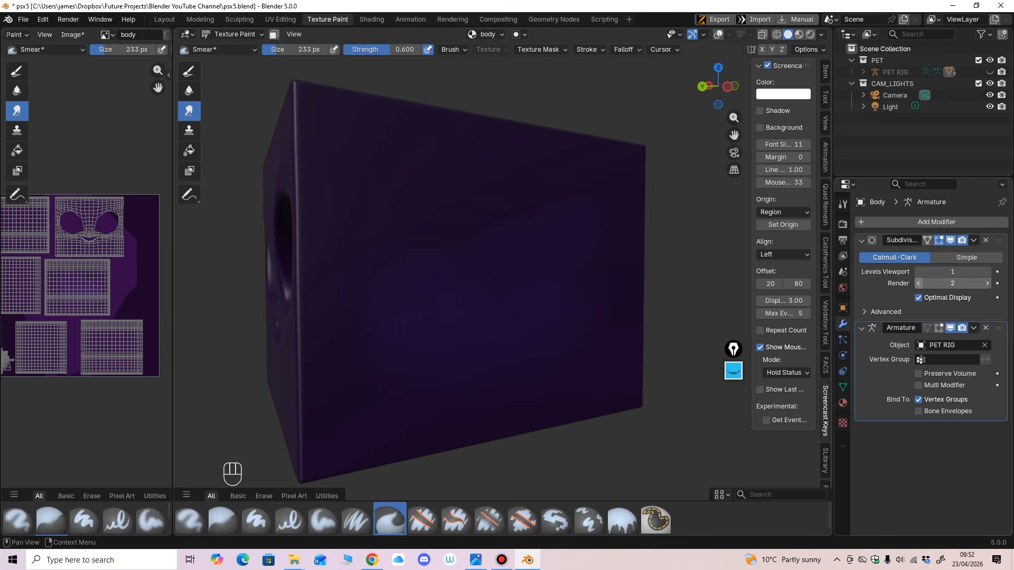
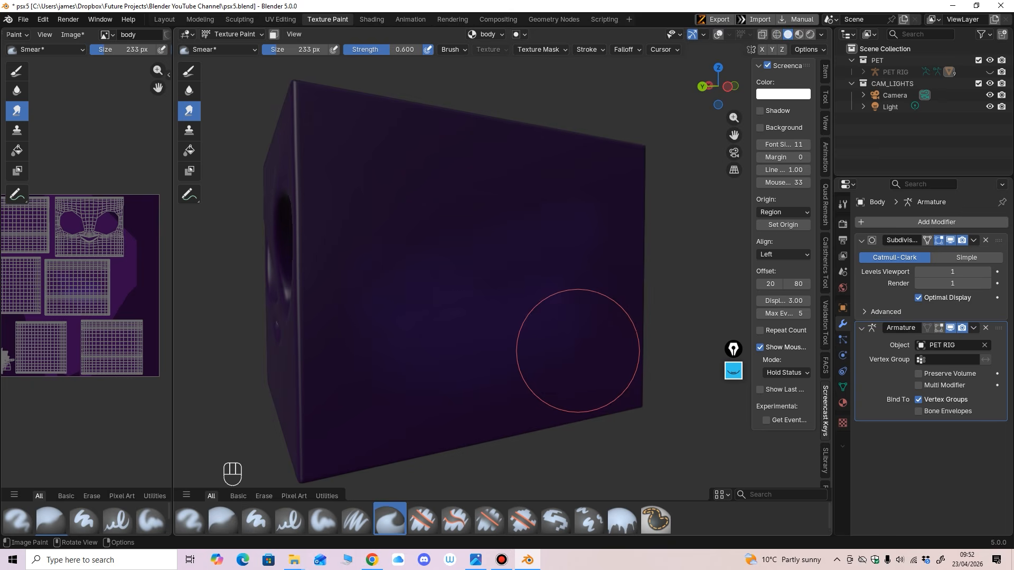
# Step: Keep smearing the lighter patch outward to blend it into the base purple of the body's side
pyautogui.moveTo(566, 363)
pyautogui.mouseDown(button='middle')
pyautogui.moveTo(597, 364)
pyautogui.moveTo(483, 265)
pyautogui.mouseUp(button='middle')
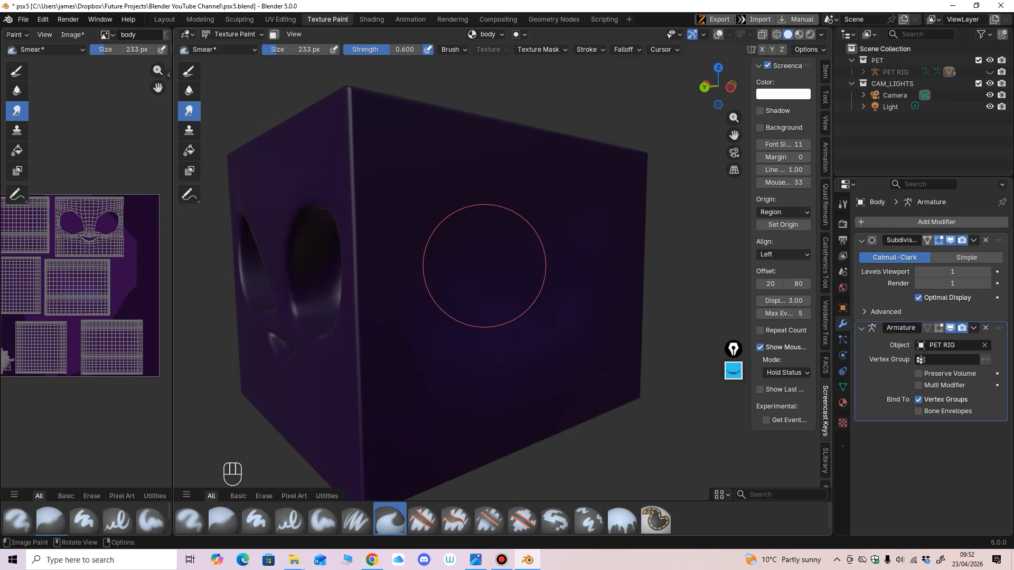
pyautogui.moveTo(525, 231)
pyautogui.mouseDown(button='middle')
pyautogui.moveTo(484, 362)
pyautogui.moveTo(465, 312)
pyautogui.mouseUp(button='middle')
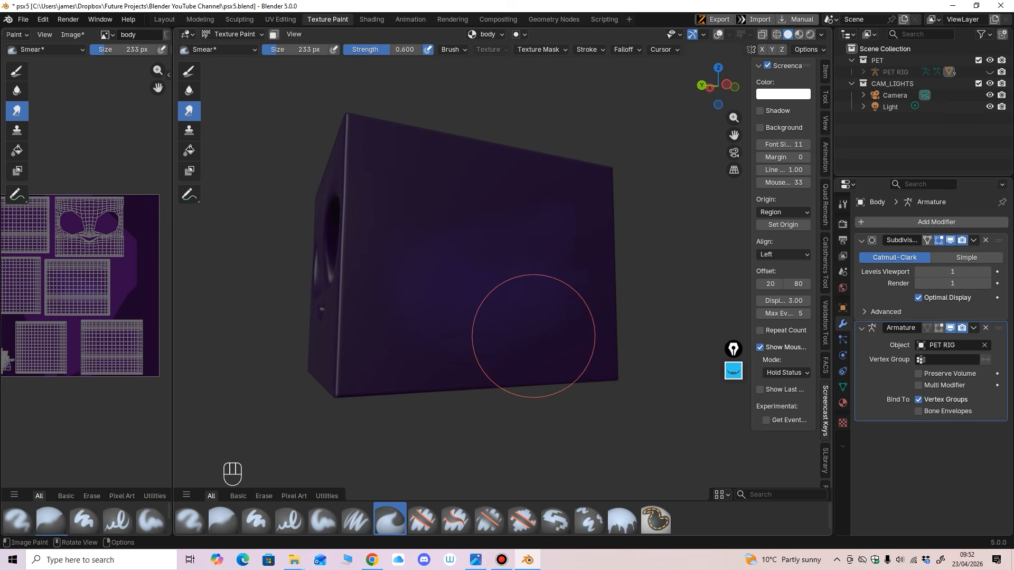
pyautogui.moveTo(550, 347)
pyautogui.mouseDown(button='middle')
pyautogui.moveTo(419, 340)
pyautogui.moveTo(449, 338)
pyautogui.mouseUp(button='middle')
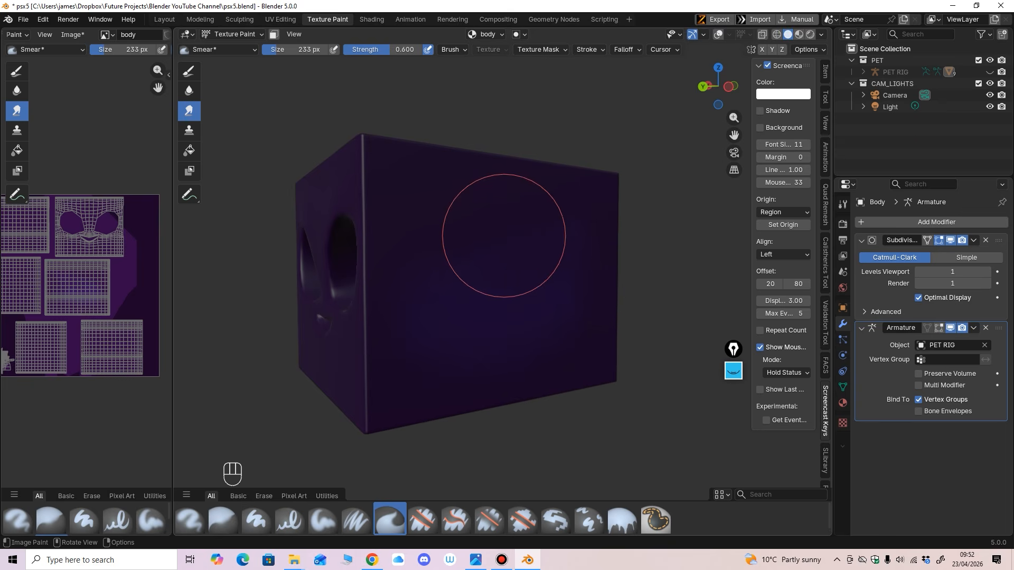
# Step: Soften the lighter patch on the body's side with the Blur brush and enlarge the brush to 283 px
pyautogui.click(189, 90)
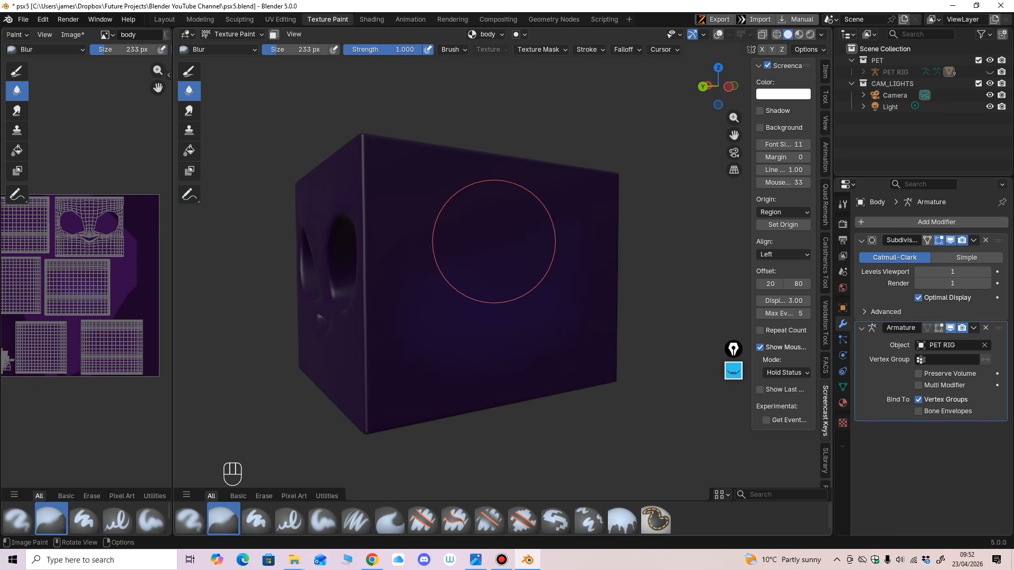
pyautogui.moveTo(537, 324)
pyautogui.mouseDown(button='middle')
pyautogui.moveTo(548, 333)
pyautogui.moveTo(533, 280)
pyautogui.moveTo(543, 317)
pyautogui.moveTo(533, 303)
pyautogui.moveTo(547, 310)
pyautogui.mouseUp(button='middle')
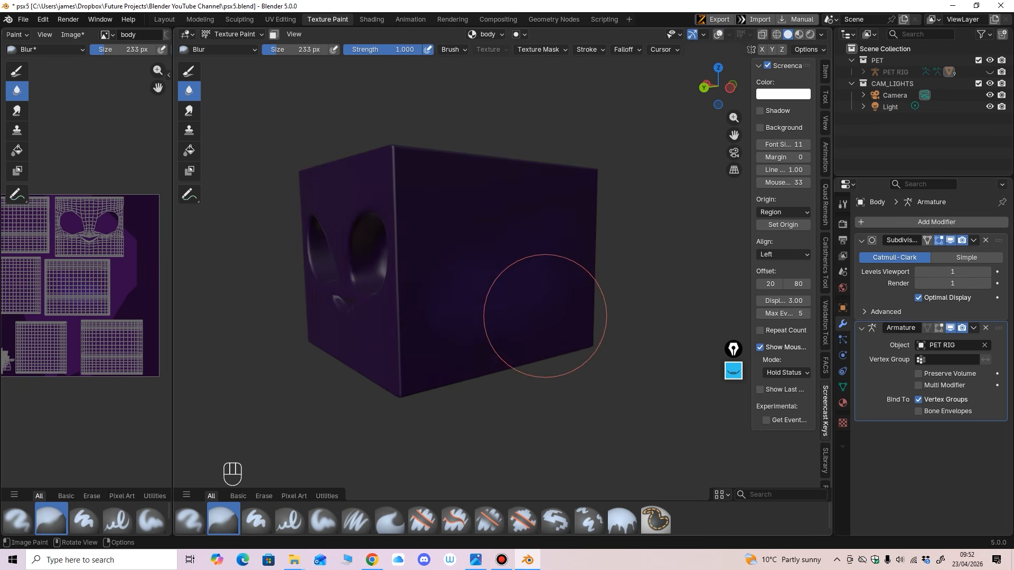
pyautogui.press('f')
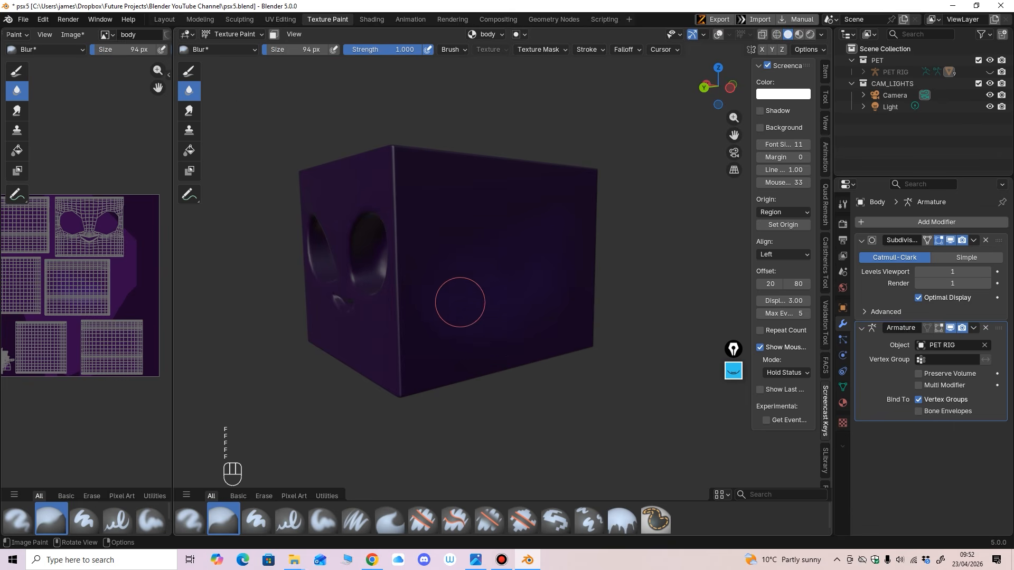
pyautogui.moveTo(446, 296)
pyautogui.keyDown('ctrl'); pyautogui.mouseDown(button='middle')
pyautogui.moveTo(494, 260)
pyautogui.moveTo(465, 280)
pyautogui.mouseUp(button='middle'); pyautogui.keyUp('ctrl')
pyautogui.press('f')
pyautogui.click(545, 309)
# Step: Smear the patch toward the front edge of the body's side and turn off the Subdivision modifier's viewport display
pyautogui.click(190, 111)
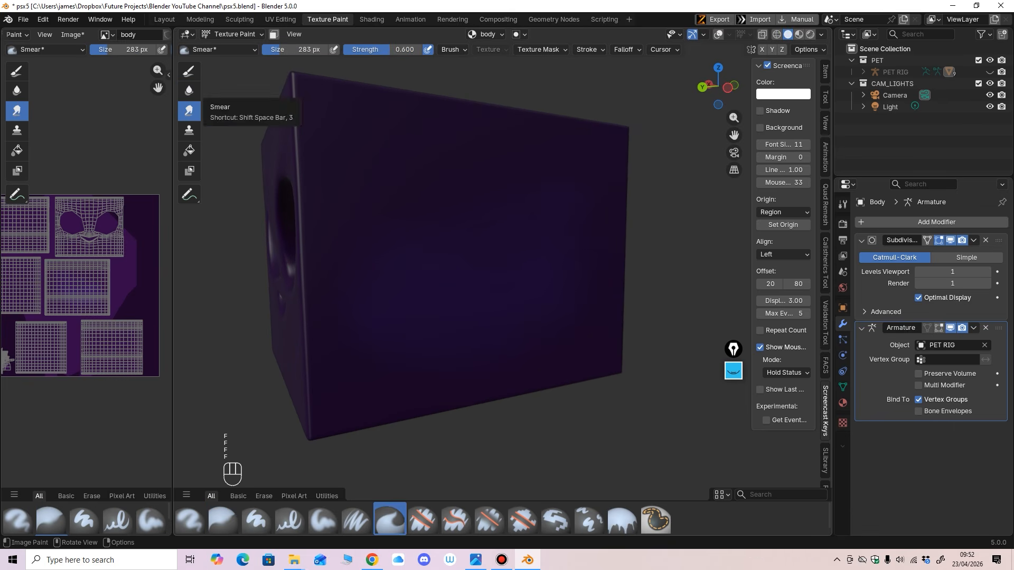
pyautogui.moveTo(356, 246)
pyautogui.mouseDown()
pyautogui.moveTo(370, 314)
pyautogui.moveTo(334, 303)
pyautogui.mouseUp()
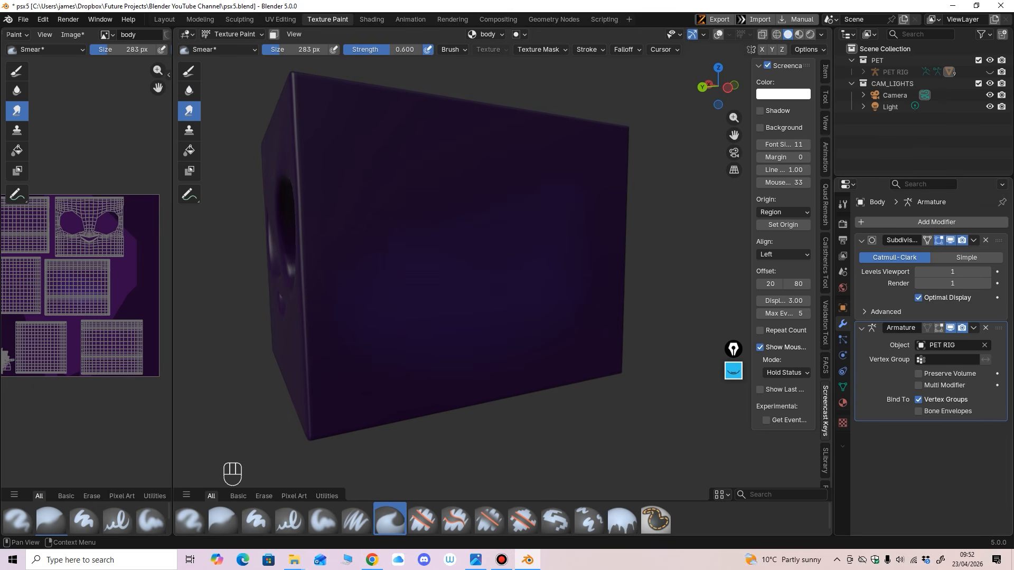
pyautogui.click(950, 240)
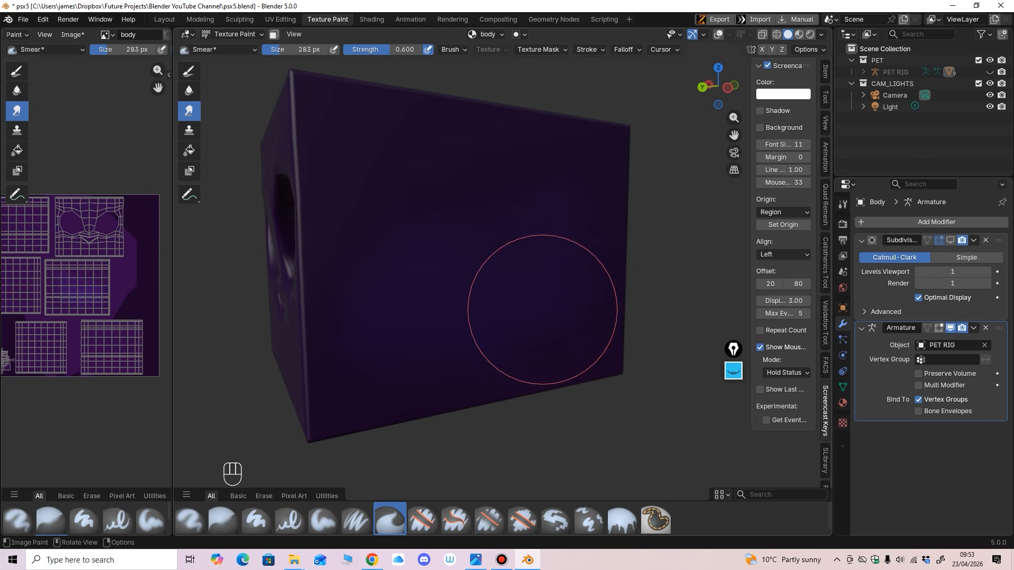
pyautogui.moveTo(531, 293); pyautogui.dragTo(540, 299, button='middle')
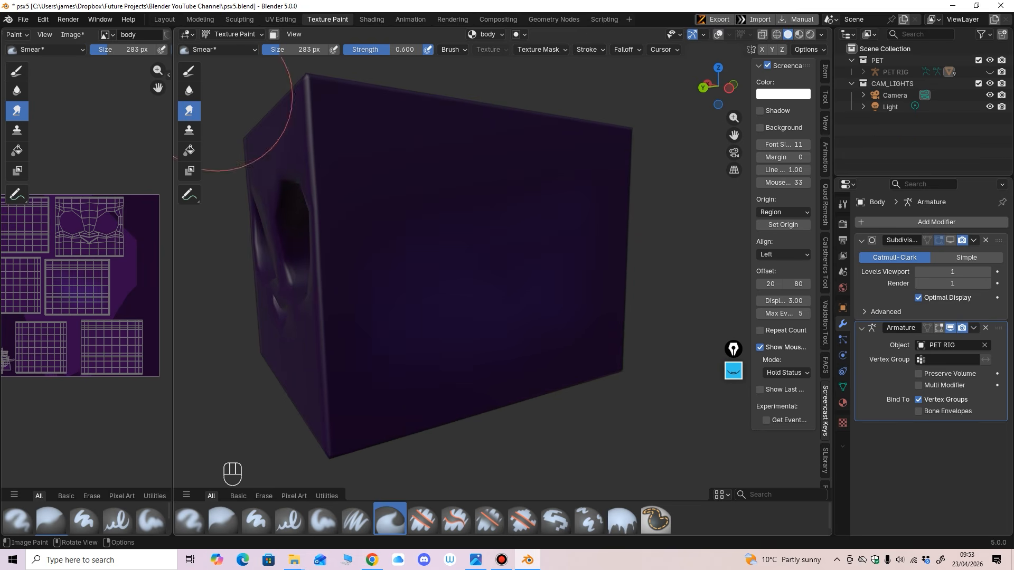
# Step: Return to the Paint Soft Pressure brush and reduce its size to 75 px
pyautogui.click(222, 49)
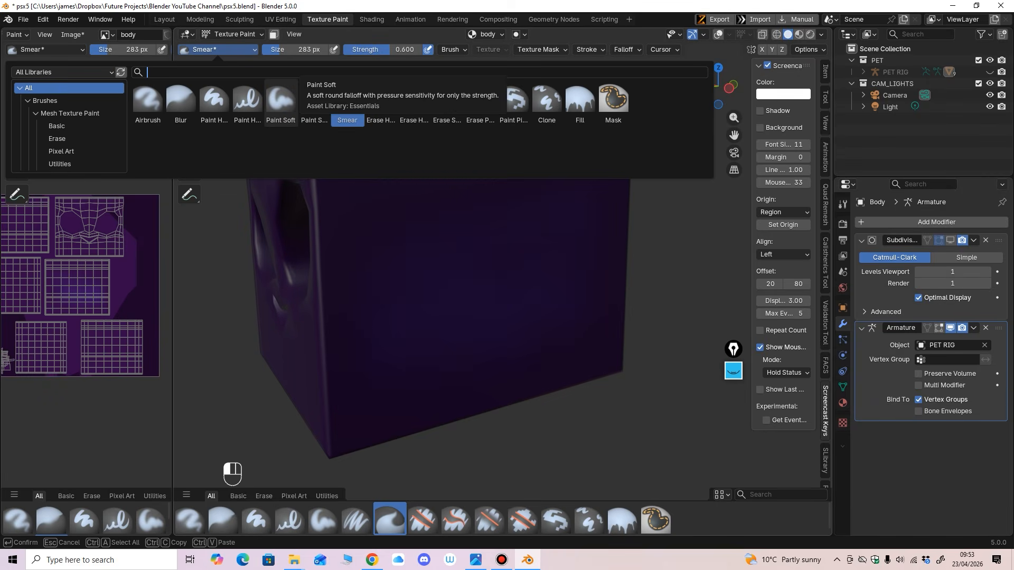
pyautogui.click(315, 100)
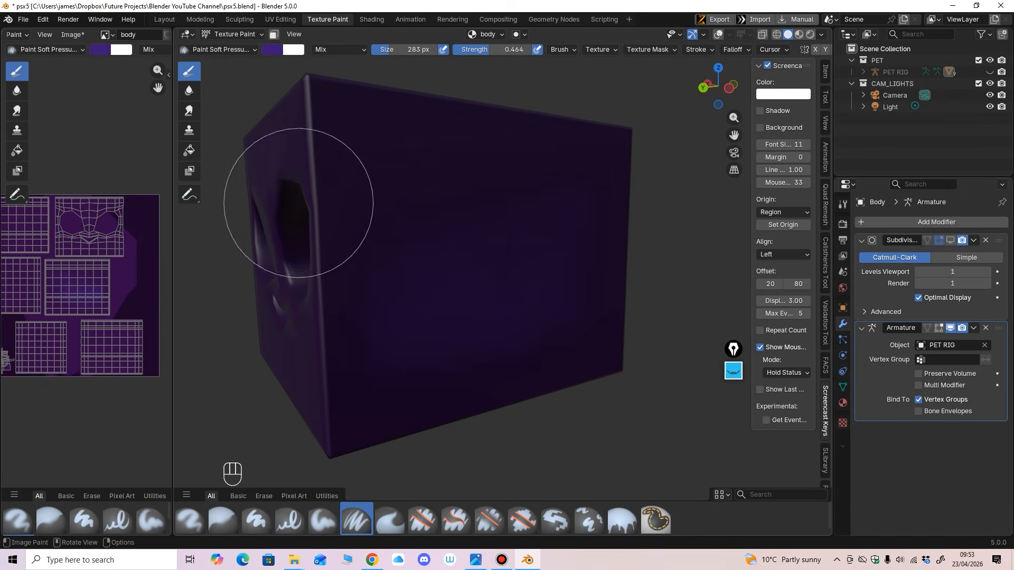
pyautogui.press('f')
pyautogui.click(291, 221)
pyautogui.moveTo(312, 232); pyautogui.dragTo(305, 228, button='middle')
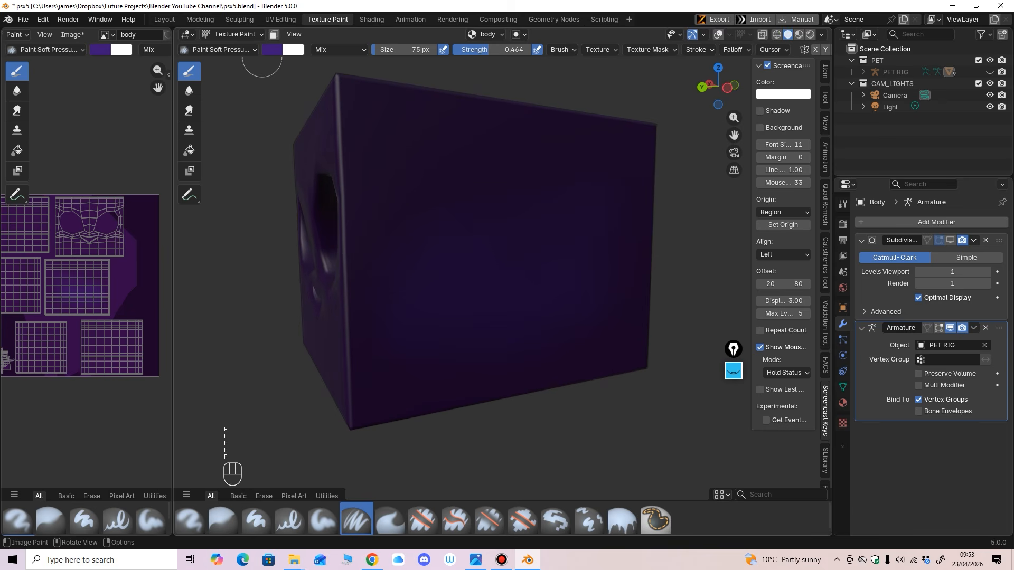
# Step: Set the brush colour to pink #BB61A5 and undo a test stroke on the body's side
pyautogui.click(272, 49)
pyautogui.moveTo(348, 102)
pyautogui.mouseDown()
pyautogui.moveTo(338, 114)
pyautogui.moveTo(366, 82)
pyautogui.mouseUp()
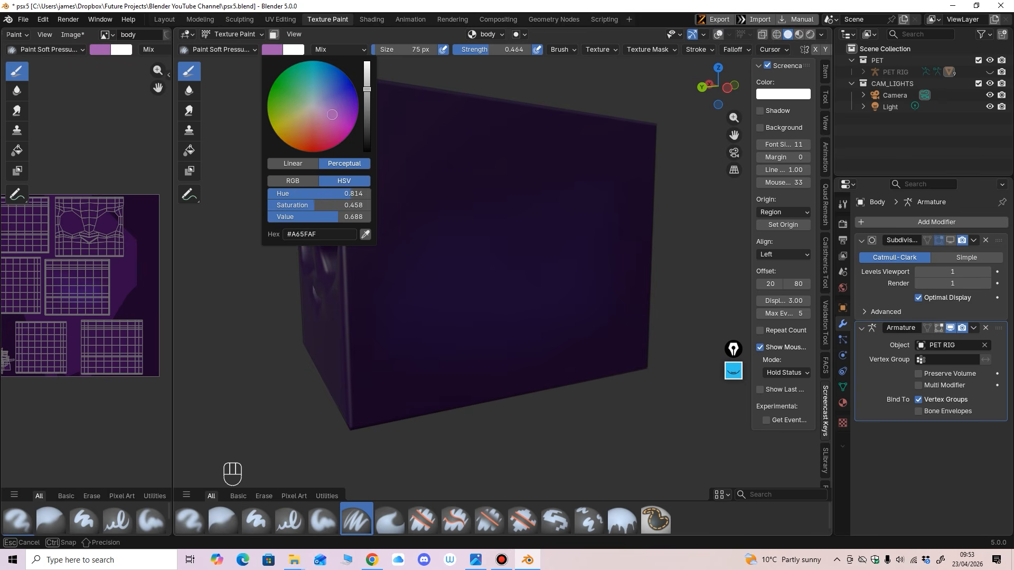
pyautogui.moveTo(367, 89); pyautogui.dragTo(366, 80)
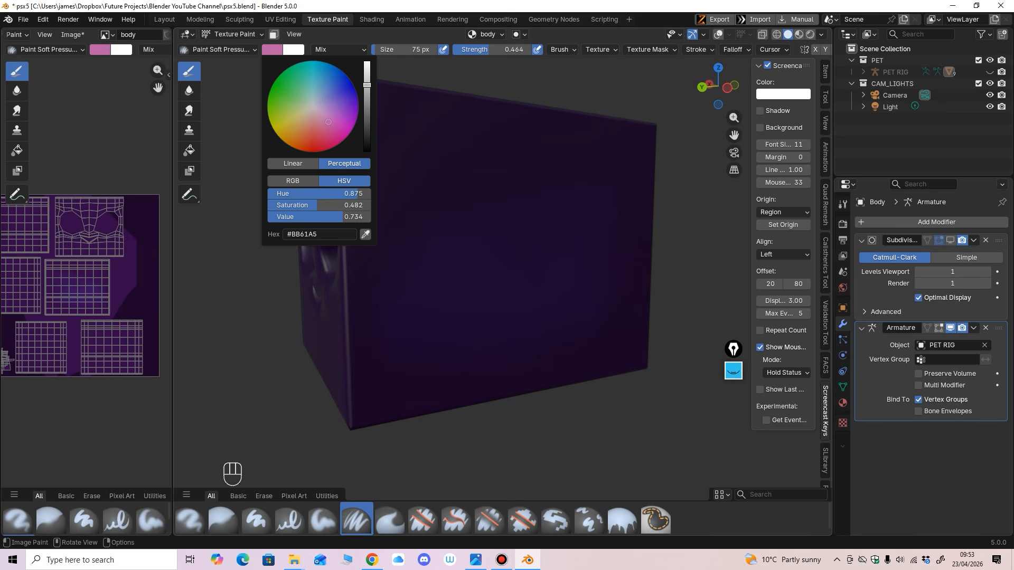
pyautogui.moveTo(476, 280); pyautogui.dragTo(536, 267)
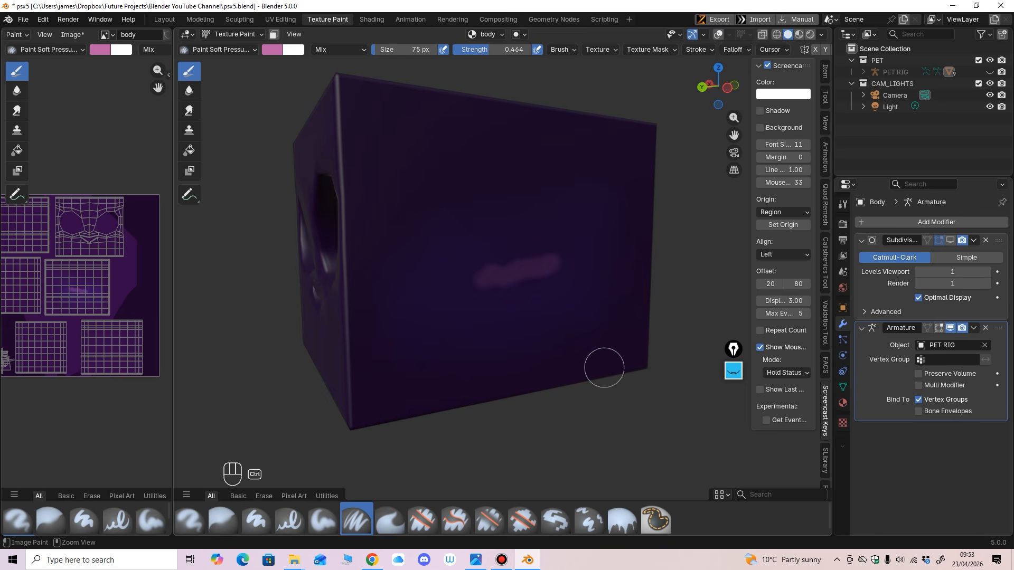
pyautogui.hotkey('ctrl', 'z')
# Step: Raise the brush strength to 1.000 and undo a test stroke on the body's side
pyautogui.moveTo(491, 49); pyautogui.dragTo(534, 49)
pyautogui.moveTo(518, 254); pyautogui.dragTo(441, 292)
pyautogui.hotkey('ctrl', 'z')
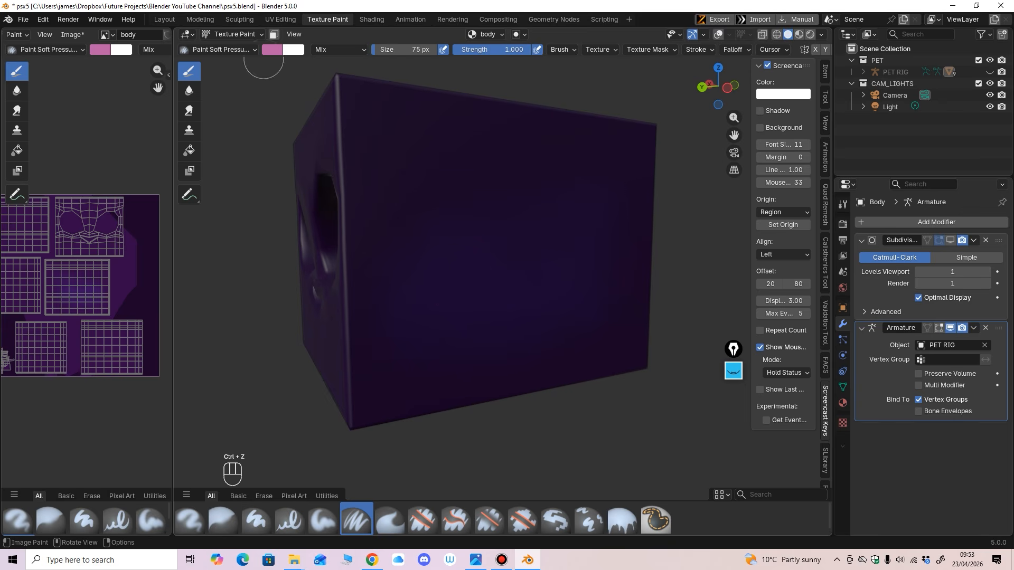
# Step: Brighten the brush colour to pink #DA71C0 and undo a test stroke on the body's side
pyautogui.click(272, 49)
pyautogui.moveTo(367, 85); pyautogui.dragTo(367, 78)
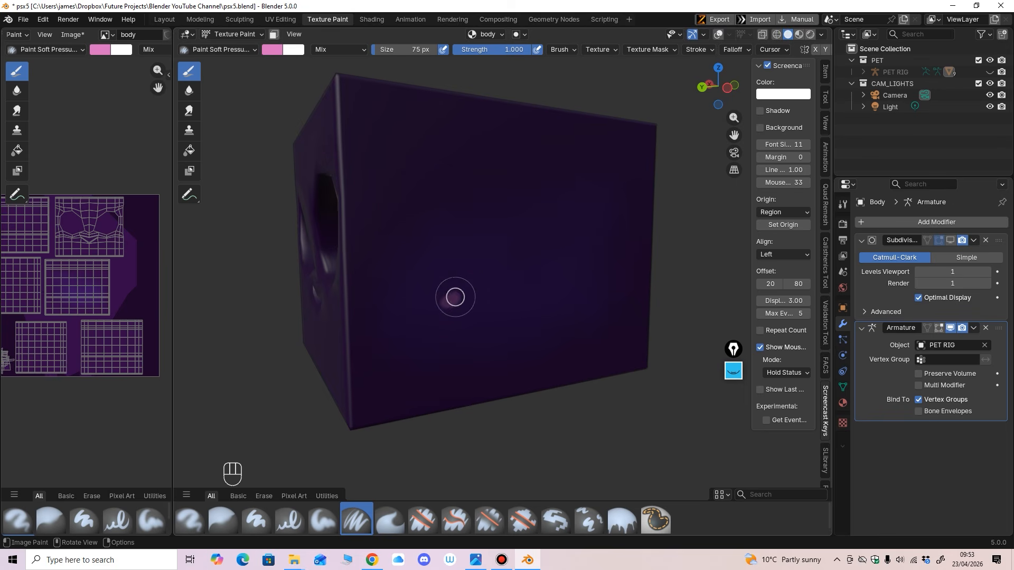
pyautogui.moveTo(456, 297)
pyautogui.mouseDown()
pyautogui.moveTo(509, 274)
pyautogui.moveTo(560, 271)
pyautogui.mouseUp()
pyautogui.hotkey('ctrl', 'z')
# Step: Reduce the brush to 30 px, make its pink paler and undo a wavy test stroke on the body's side
pyautogui.press('f')
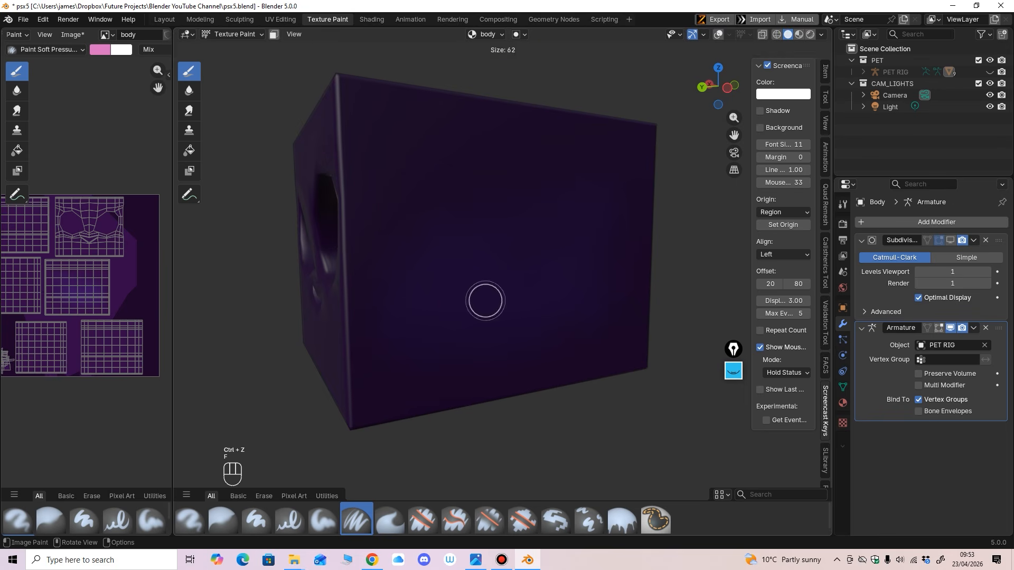
pyautogui.click(486, 300)
pyautogui.click(272, 49)
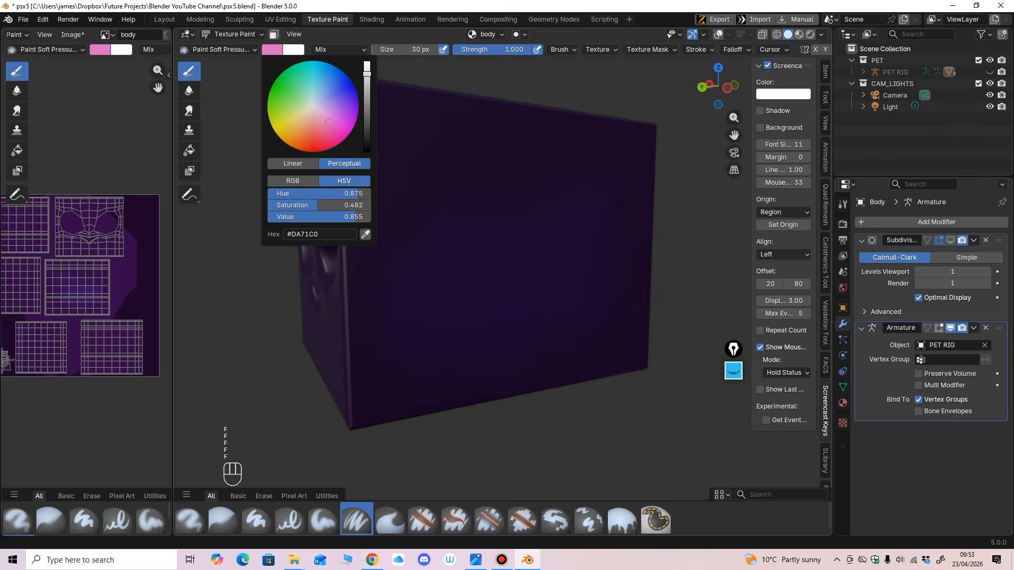
pyautogui.moveTo(328, 122); pyautogui.dragTo(325, 117)
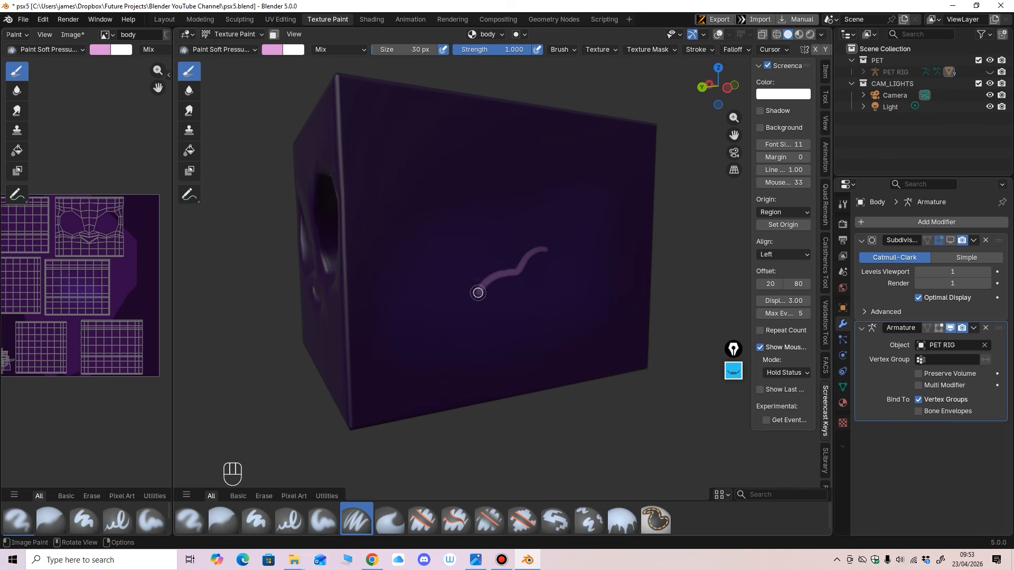
pyautogui.hotkey('ctrl', 'z')
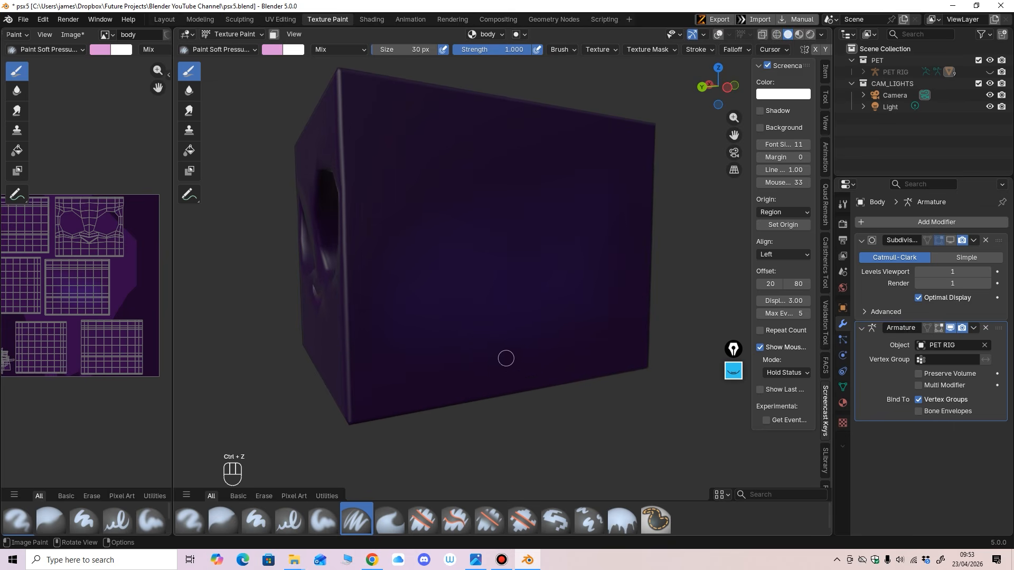
# Step: Try enlarging the brush to 105 px, and return it to 30 px
pyautogui.press('f')
pyautogui.click(533, 351)
pyautogui.press('f')
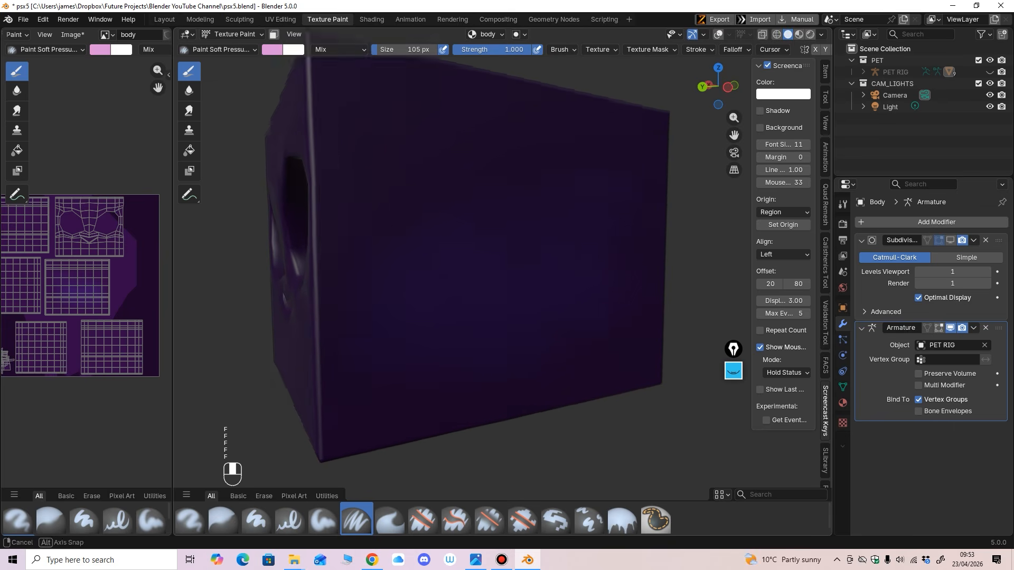
pyautogui.click(517, 317)
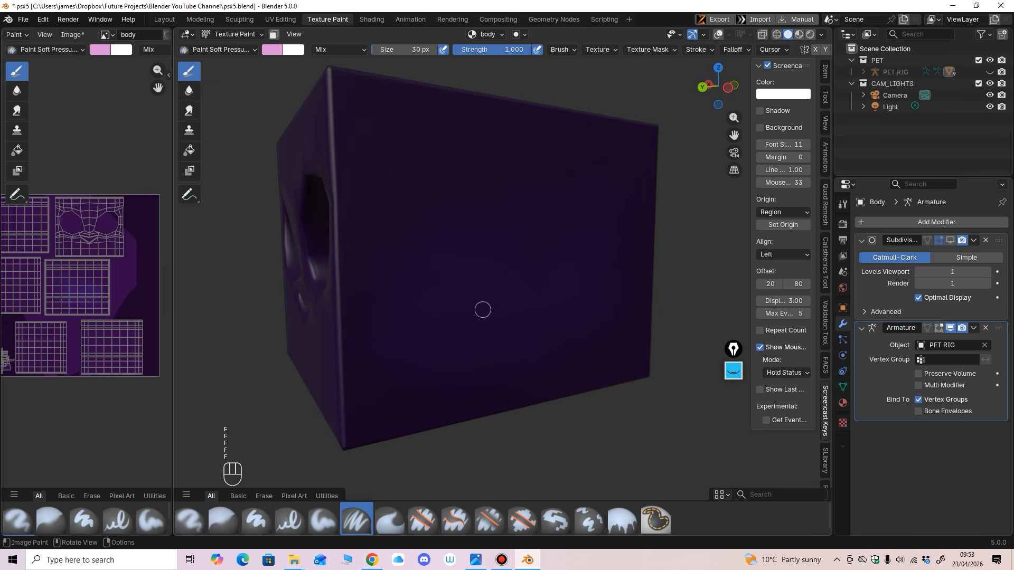
pyautogui.moveTo(482, 310); pyautogui.dragTo(490, 330, button='middle')
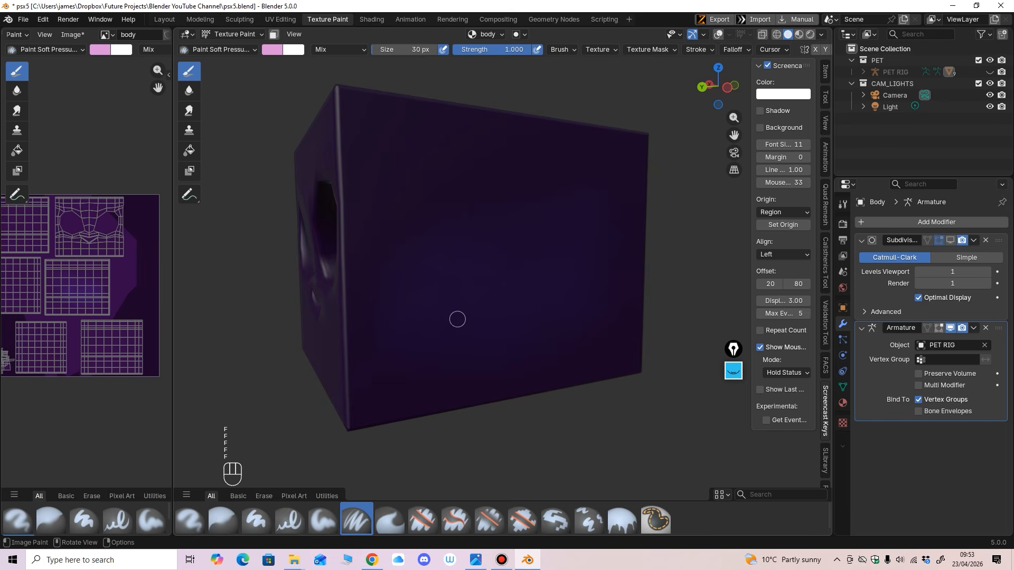
# Step: Try a light pink stroke with a 17 px brush on the lower part of the cube's side face
pyautogui.moveTo(457, 319)
pyautogui.mouseDown(button='middle')
pyautogui.moveTo(528, 307)
pyautogui.moveTo(681, 312)
pyautogui.moveTo(483, 372)
pyautogui.mouseUp(button='middle')
pyautogui.press('f')
pyautogui.click(456, 337)
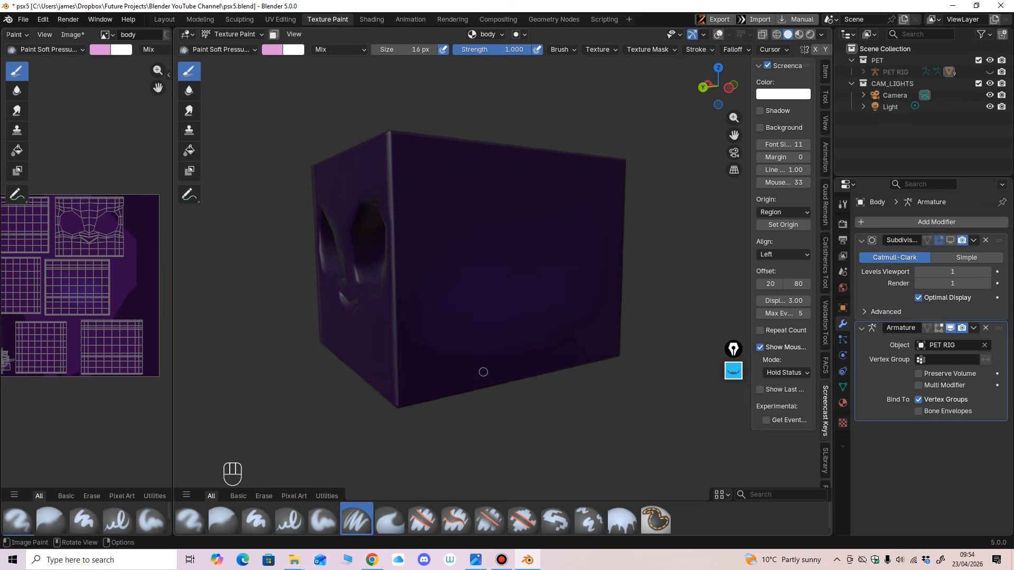
pyautogui.scroll(-3, 687, 49)
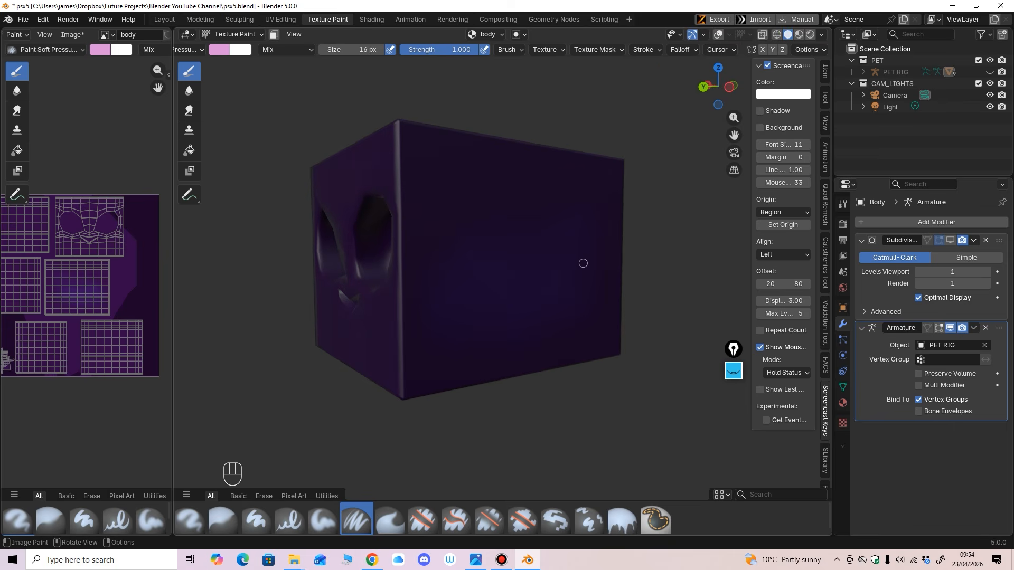
pyautogui.moveTo(596, 240)
pyautogui.mouseDown(button='middle')
pyautogui.moveTo(606, 242)
pyautogui.moveTo(555, 241)
pyautogui.moveTo(523, 272)
pyautogui.moveTo(560, 278)
pyautogui.moveTo(487, 290)
pyautogui.moveTo(484, 320)
pyautogui.moveTo(444, 295)
pyautogui.mouseUp(button='middle')
pyautogui.press('f')
pyautogui.click(486, 299)
pyautogui.press('f')
pyautogui.click(478, 317)
pyautogui.press('f')
pyautogui.click(413, 323)
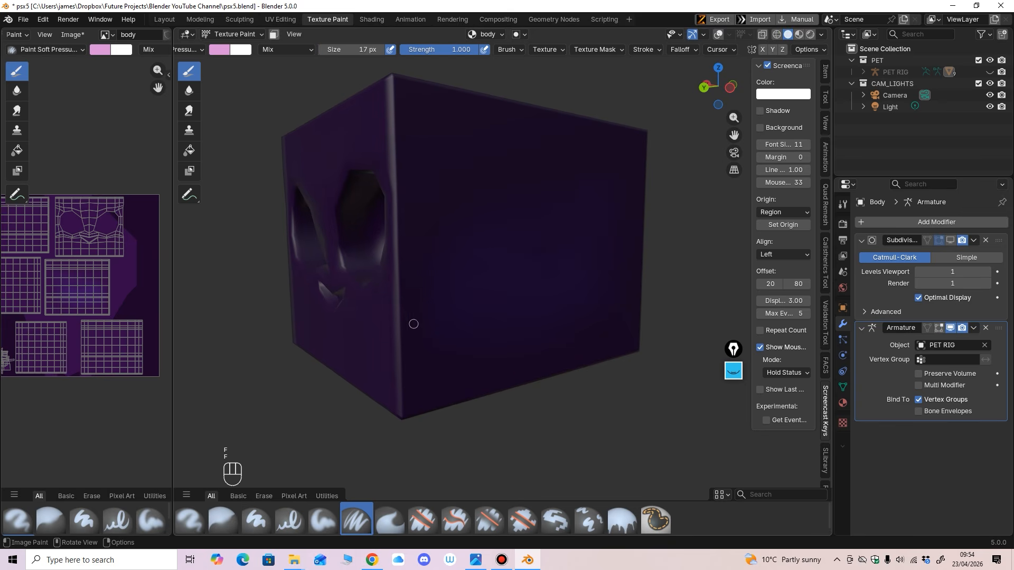
pyautogui.moveTo(407, 313); pyautogui.dragTo(463, 325)
pyautogui.hotkey('ctrl', 'z')
# Step: Change the brush colour to the deeper pink #C666AE and test it with a stroke on the side face
pyautogui.moveTo(484, 337); pyautogui.dragTo(423, 305, button='middle')
pyautogui.click(219, 49)
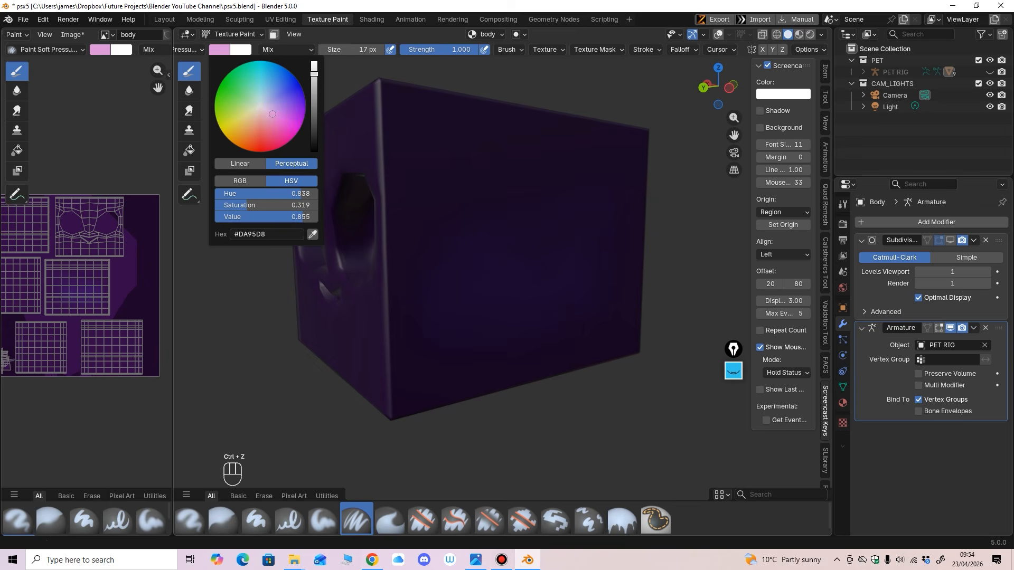
pyautogui.moveTo(271, 113); pyautogui.dragTo(265, 110)
pyautogui.moveTo(314, 71); pyautogui.dragTo(314, 80)
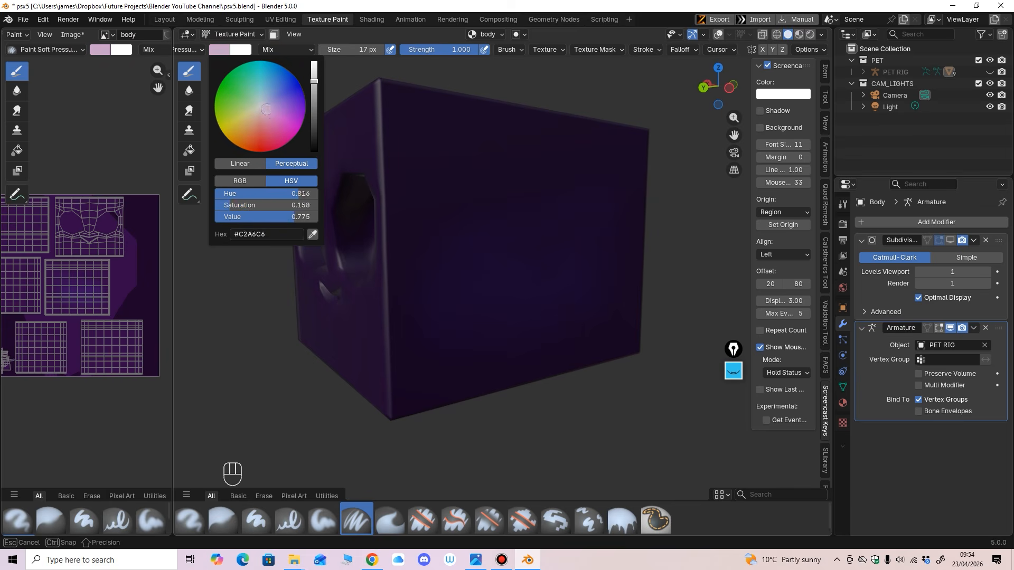
pyautogui.moveTo(266, 110); pyautogui.dragTo(276, 122)
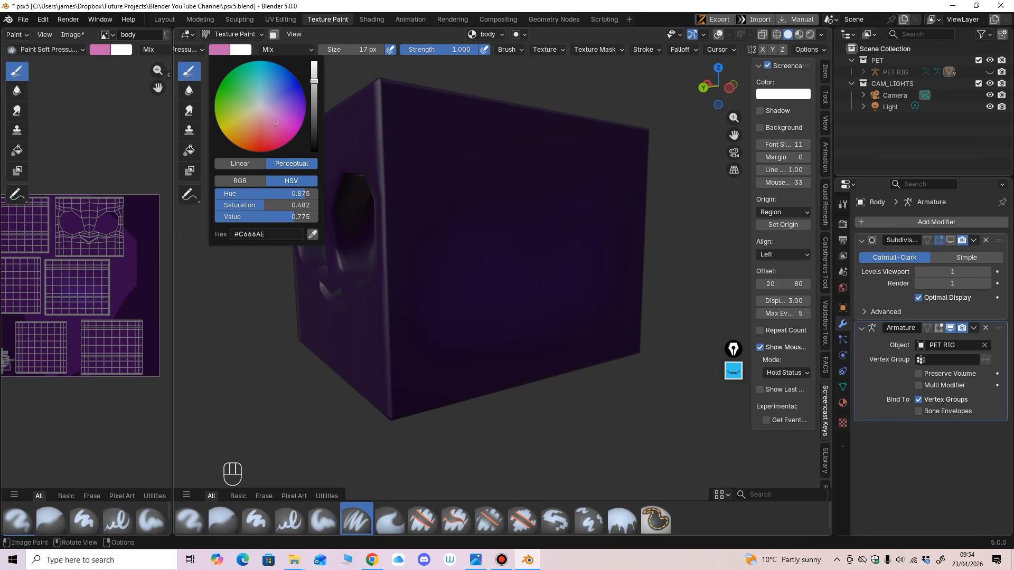
pyautogui.moveTo(415, 294); pyautogui.dragTo(494, 315)
pyautogui.hotkey('ctrl', 'z')
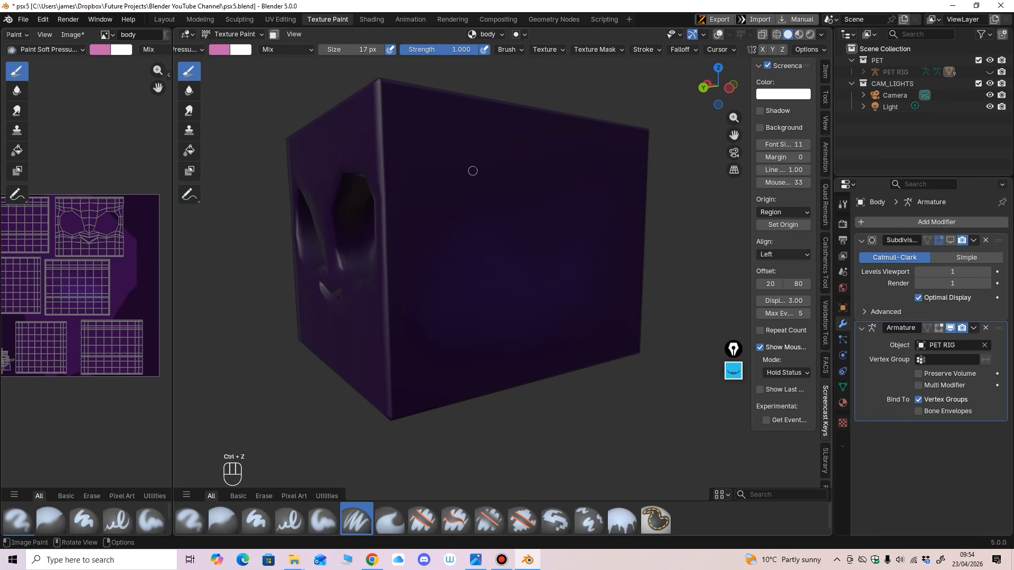
# Step: Brighten the brush colour to #DC72C1 and test it with another stroke on the side face
pyautogui.click(220, 49)
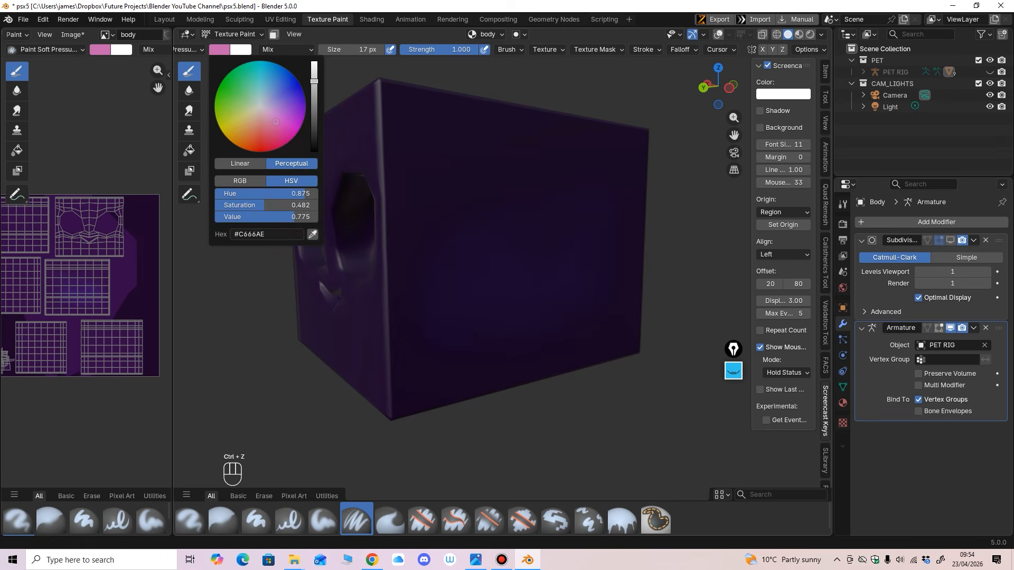
pyautogui.click(313, 74)
pyautogui.moveTo(411, 287); pyautogui.dragTo(500, 317)
pyautogui.hotkey('ctrl', 'z')
# Step: Paint a jagged, curved crack across the lower side face with a 23 px brush and add a short branch near its far end
pyautogui.keyDown('ctrl'); pyautogui.moveTo(516, 369); pyautogui.dragTo(469, 342, button='middle'); pyautogui.keyUp('ctrl')
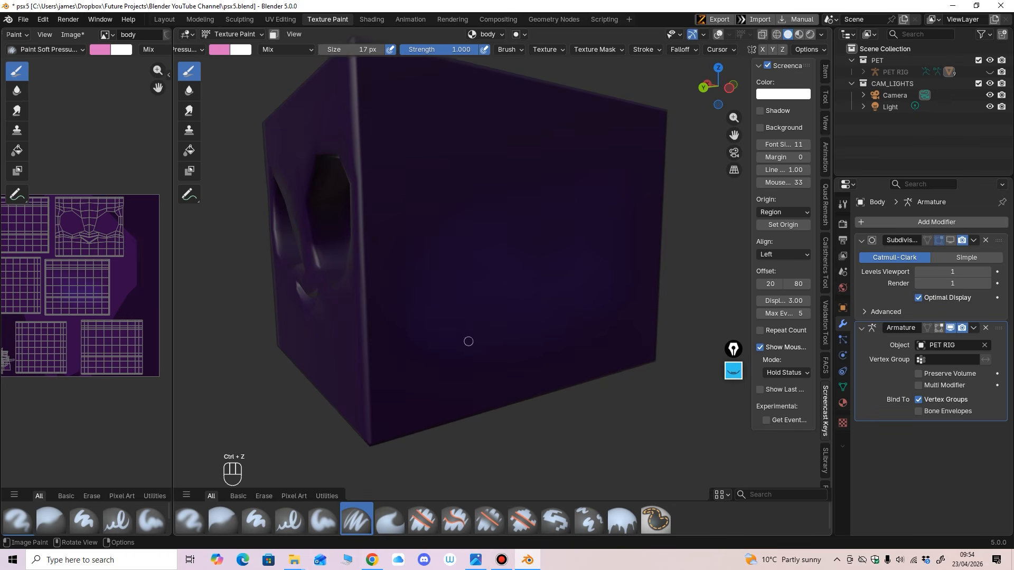
pyautogui.press('f')
pyautogui.click(441, 324)
pyautogui.press('f')
pyautogui.click(381, 302)
pyautogui.moveTo(380, 297); pyautogui.dragTo(402, 317, button='middle')
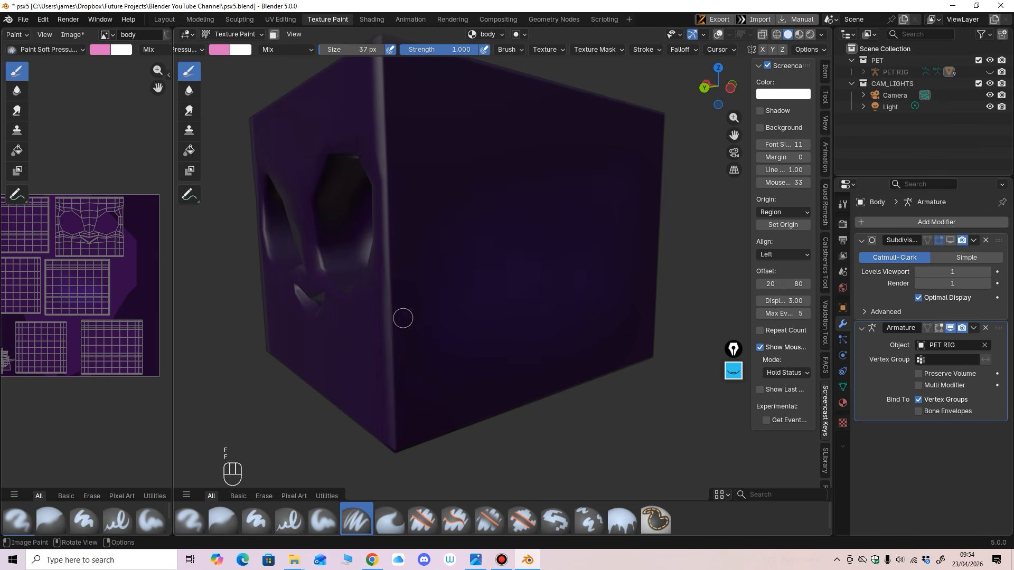
pyautogui.press('f')
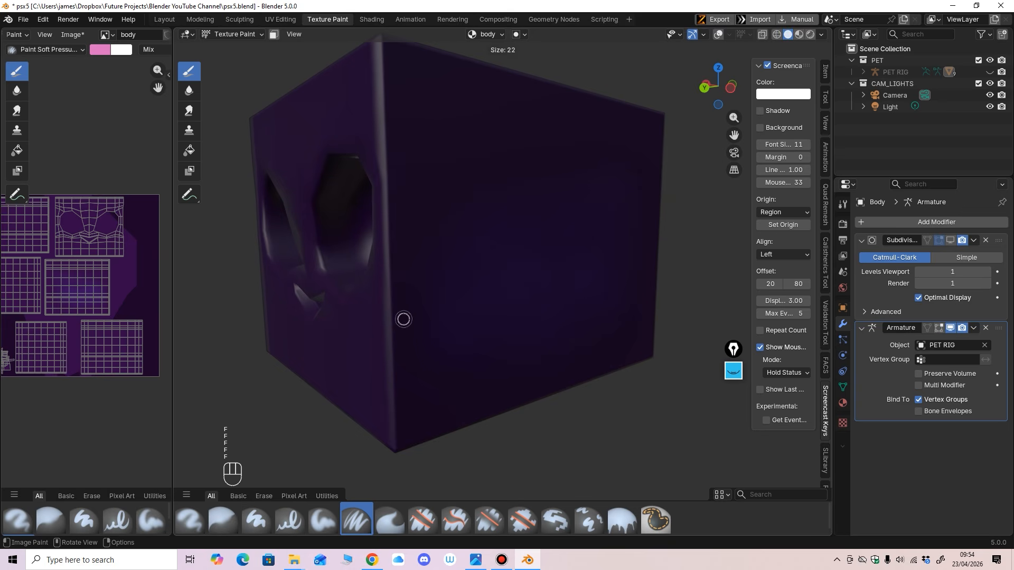
pyautogui.click(402, 318)
pyautogui.moveTo(399, 320)
pyautogui.mouseDown()
pyautogui.moveTo(452, 352)
pyautogui.moveTo(497, 350)
pyautogui.moveTo(575, 304)
pyautogui.moveTo(594, 264)
pyautogui.mouseUp()
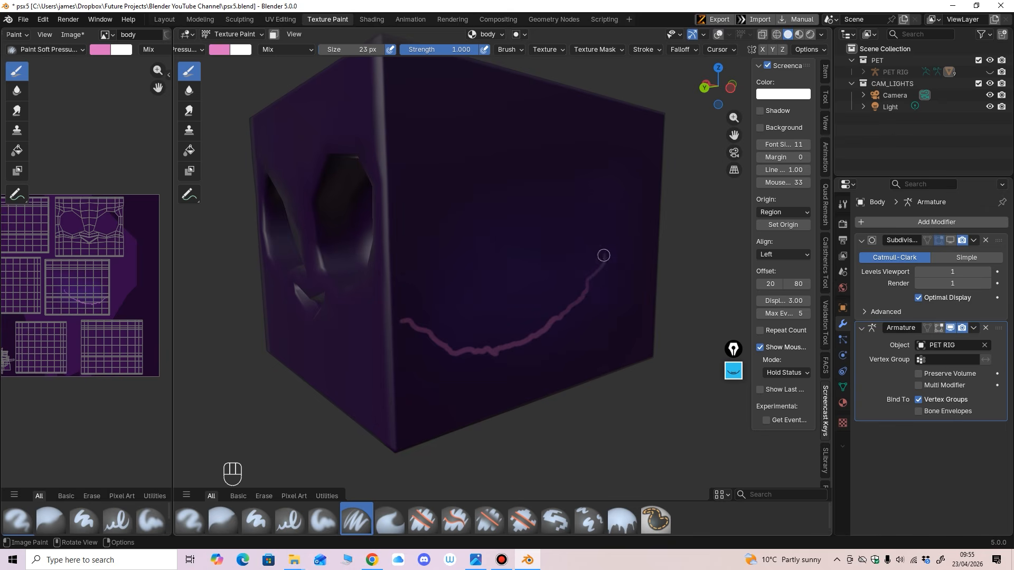
pyautogui.moveTo(602, 253); pyautogui.dragTo(580, 267, button='middle')
pyautogui.moveTo(571, 310); pyautogui.dragTo(616, 318)
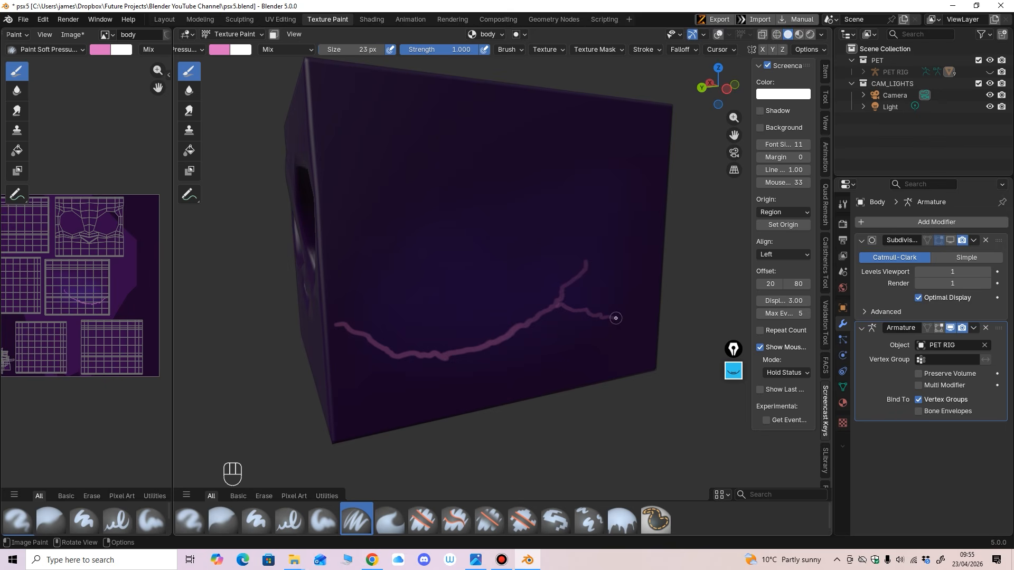
# Step: Paint thin branching cracks above the main crack and a small separate crack in the face's upper area with a 6 px brush
pyautogui.press('f')
pyautogui.click(530, 322)
pyautogui.moveTo(530, 321)
pyautogui.mouseDown(button='middle')
pyautogui.moveTo(543, 320)
pyautogui.moveTo(467, 350)
pyautogui.mouseUp(button='middle')
pyautogui.press('f')
pyautogui.click(520, 333)
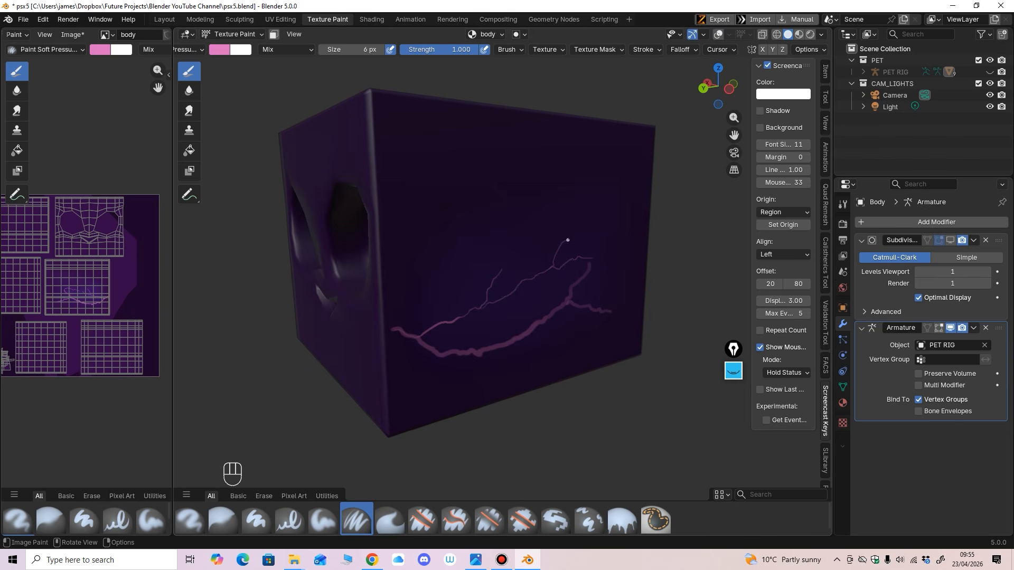
pyautogui.moveTo(598, 224)
pyautogui.mouseDown(button='middle')
pyautogui.moveTo(513, 329)
pyautogui.moveTo(469, 298)
pyautogui.mouseUp(button='middle')
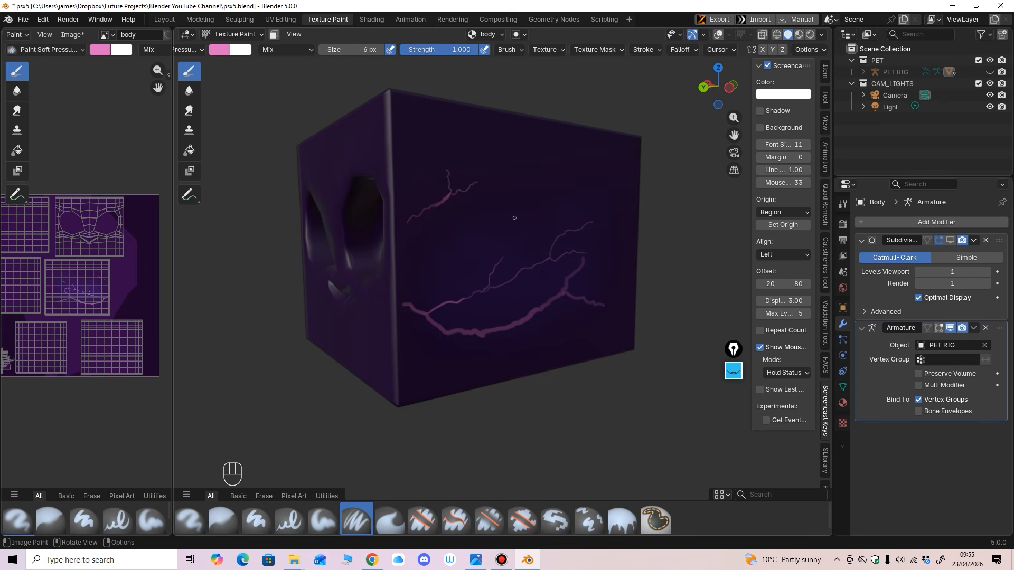
# Step: Reinforce the main crack with an 11 px brush and add downward branches, repainting the long one towards the face's far lower corner
pyautogui.moveTo(514, 217)
pyautogui.mouseDown(button='middle')
pyautogui.moveTo(529, 281)
pyautogui.moveTo(510, 254)
pyautogui.moveTo(503, 313)
pyautogui.moveTo(471, 284)
pyautogui.mouseUp(button='middle')
pyautogui.press('f')
pyautogui.click(503, 313)
pyautogui.scroll(1, 496, 309)
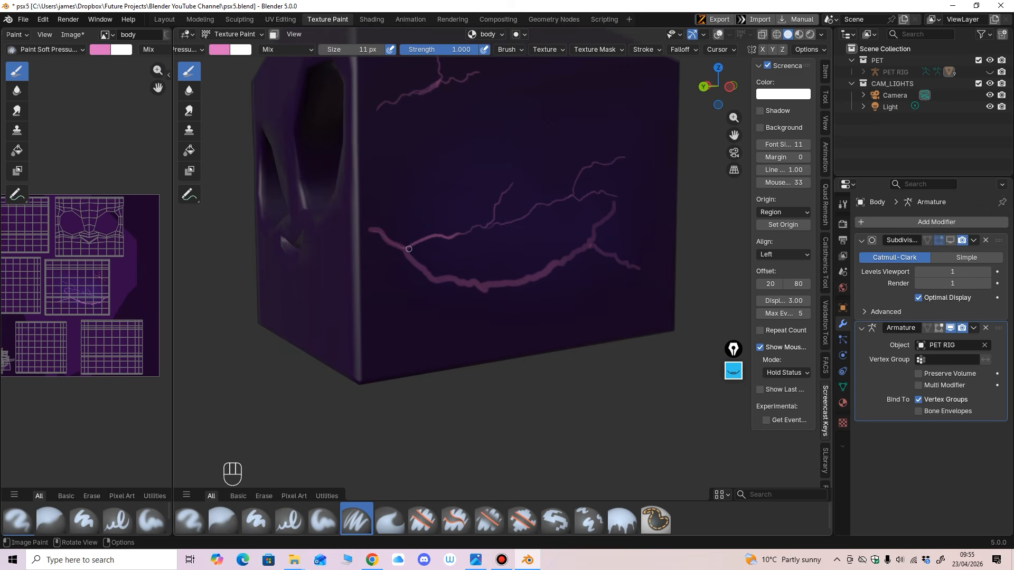
pyautogui.moveTo(398, 246); pyautogui.dragTo(404, 250)
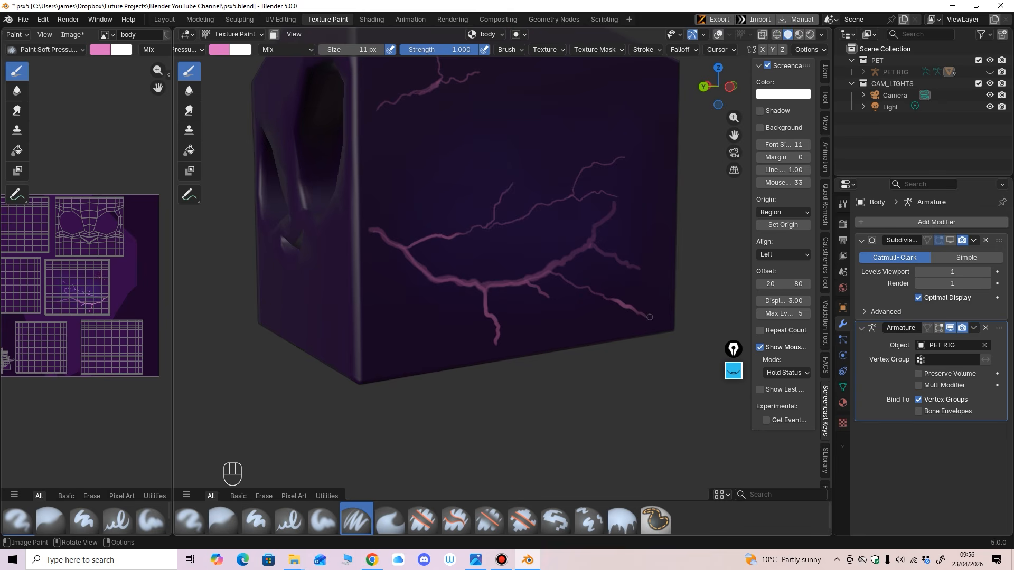
pyautogui.hotkey('ctrl', 'z')
pyautogui.moveTo(530, 280); pyautogui.dragTo(538, 277)
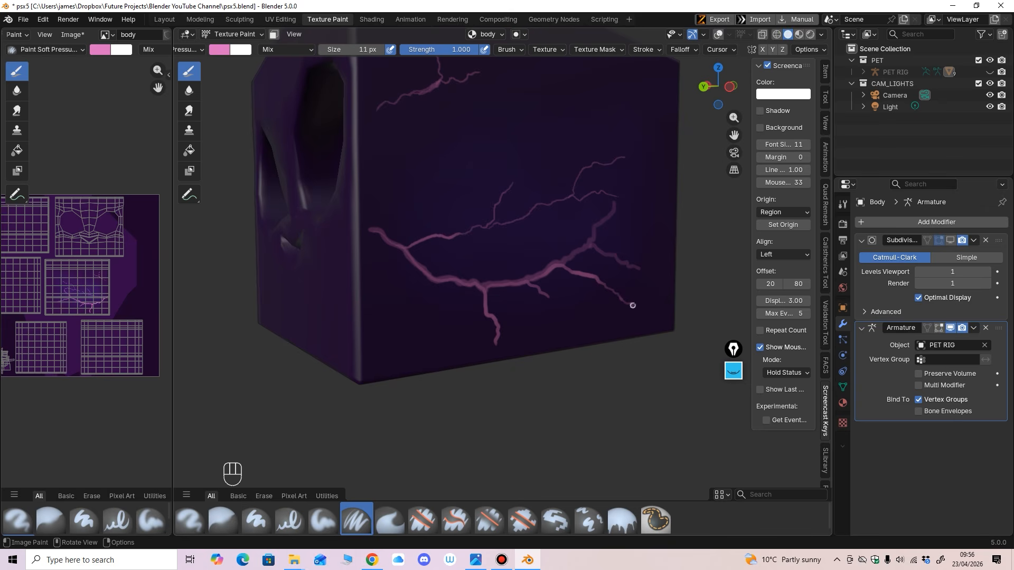
# Step: Change the brush colour to a brighter, lighter pink for highlighting the cracks
pyautogui.moveTo(523, 324)
pyautogui.mouseDown(button='middle')
pyautogui.moveTo(509, 284)
pyautogui.moveTo(491, 291)
pyautogui.mouseUp(button='middle')
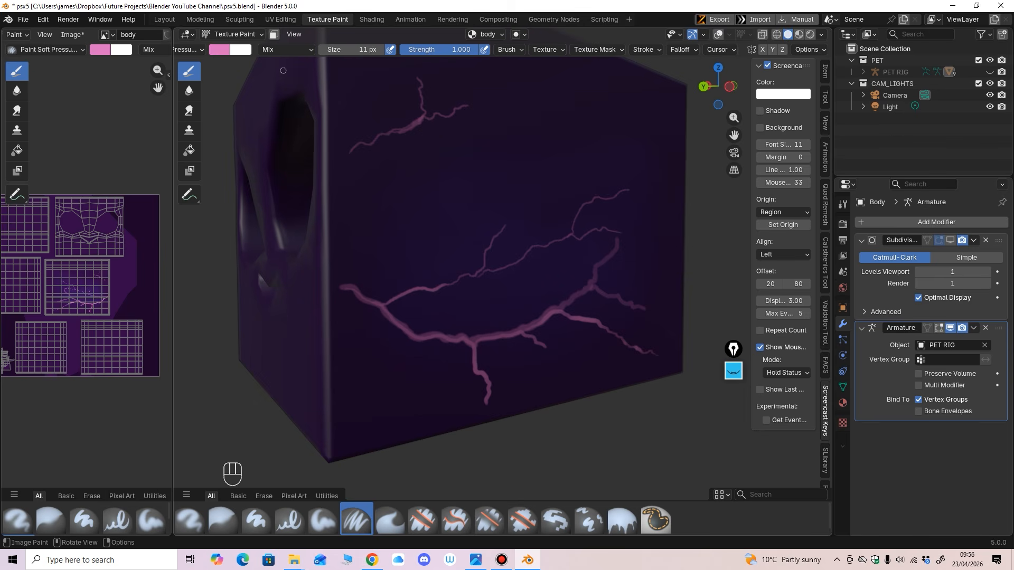
pyautogui.scroll(2, 252, 50)
pyautogui.moveTo(479, 312)
pyautogui.mouseDown(button='middle')
pyautogui.moveTo(515, 309)
pyautogui.moveTo(457, 291)
pyautogui.mouseUp(button='middle')
pyautogui.click(269, 49)
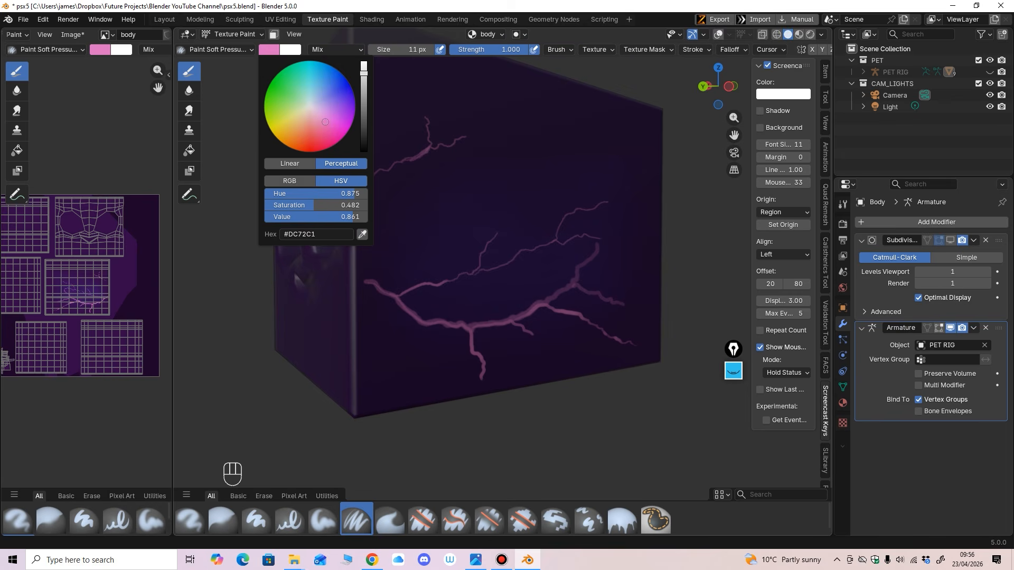
pyautogui.moveTo(363, 73); pyautogui.dragTo(363, 70)
pyautogui.moveTo(325, 122); pyautogui.dragTo(325, 117)
# Step: Adjust the brush size for the highlight and trace the lighter pink along the main crack from its end near the face corner
pyautogui.moveTo(454, 315)
pyautogui.mouseDown(button='middle')
pyautogui.moveTo(483, 280)
pyautogui.moveTo(434, 328)
pyautogui.moveTo(500, 231)
pyautogui.mouseUp(button='middle')
pyautogui.scroll(2, 433, 331)
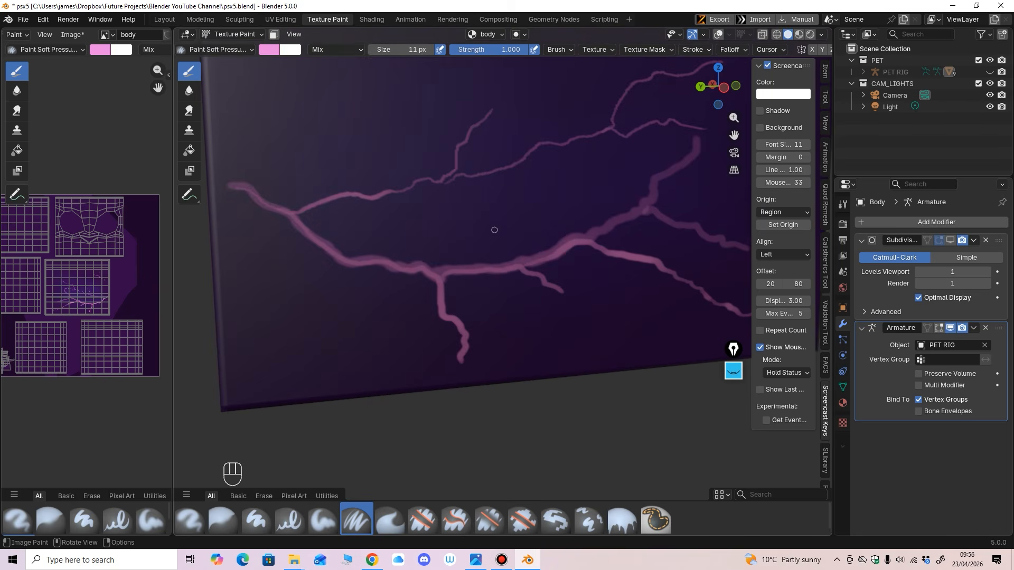
pyautogui.press('f')
pyautogui.click(413, 255)
pyautogui.moveTo(304, 184); pyautogui.dragTo(329, 186, button='middle')
pyautogui.keyDown('ctrl'); pyautogui.moveTo(355, 295); pyautogui.dragTo(360, 267, button='middle'); pyautogui.keyUp('ctrl')
pyautogui.press('f')
pyautogui.click(363, 265)
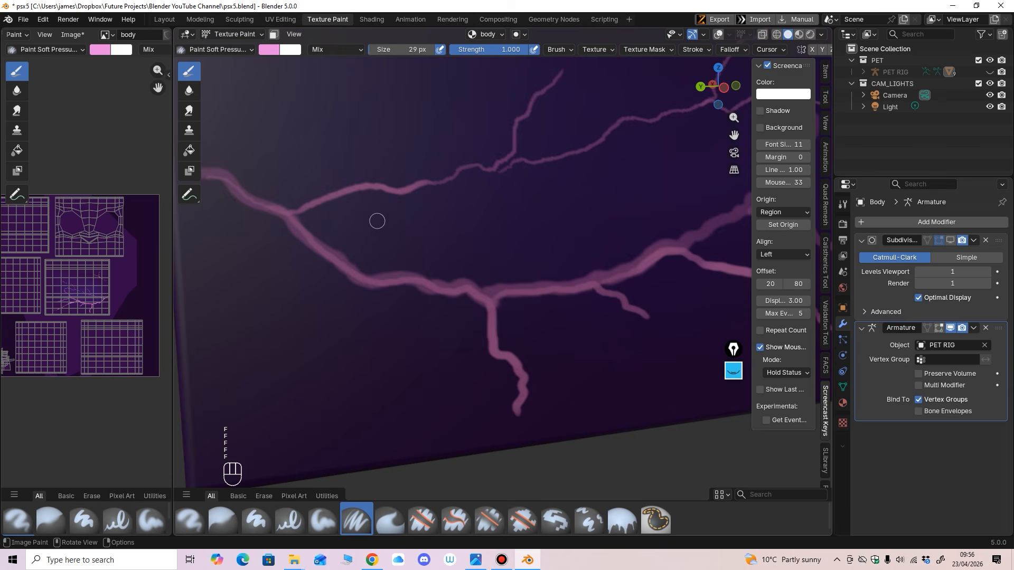
pyautogui.scroll(-1, 377, 221)
pyautogui.keyDown('ctrl'); pyautogui.moveTo(308, 210); pyautogui.dragTo(304, 198, button='middle'); pyautogui.keyUp('ctrl')
pyautogui.keyDown('shift'); pyautogui.moveTo(304, 197); pyautogui.dragTo(351, 202, button='middle'); pyautogui.keyUp('shift')
pyautogui.press('f')
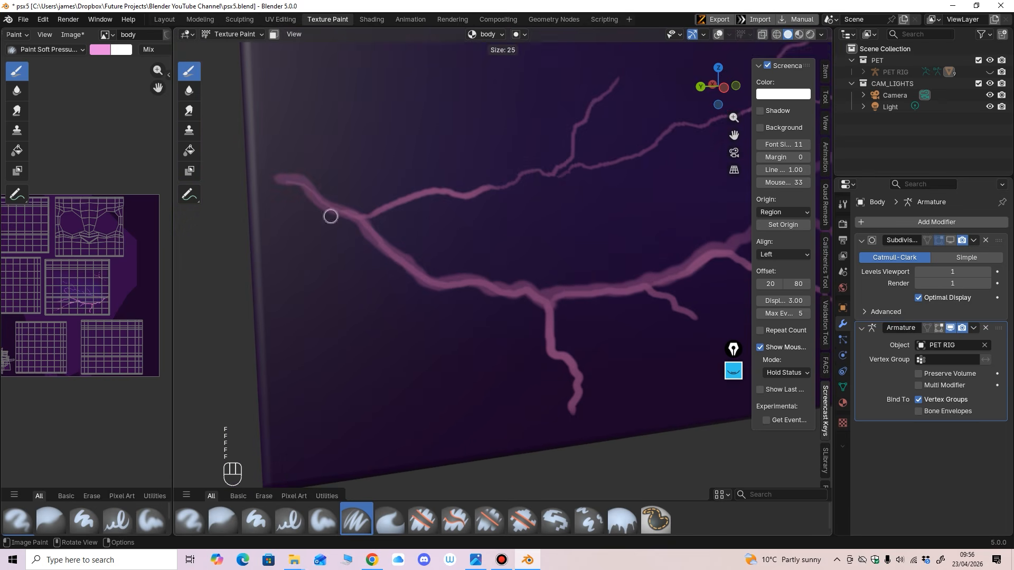
pyautogui.click(316, 202)
pyautogui.moveTo(288, 182)
pyautogui.mouseDown()
pyautogui.moveTo(355, 217)
pyautogui.moveTo(433, 281)
pyautogui.moveTo(547, 297)
pyautogui.moveTo(649, 283)
pyautogui.moveTo(722, 250)
pyautogui.mouseUp()
# Step: Highlight the main crack's rising far end and its long lower branch with the 18 px brush
pyautogui.moveTo(722, 251)
pyautogui.mouseDown(button='middle')
pyautogui.moveTo(623, 290)
pyautogui.moveTo(608, 272)
pyautogui.moveTo(542, 322)
pyautogui.mouseUp(button='middle')
pyautogui.moveTo(628, 181)
pyautogui.mouseDown()
pyautogui.moveTo(549, 271)
pyautogui.moveTo(468, 305)
pyautogui.mouseUp()
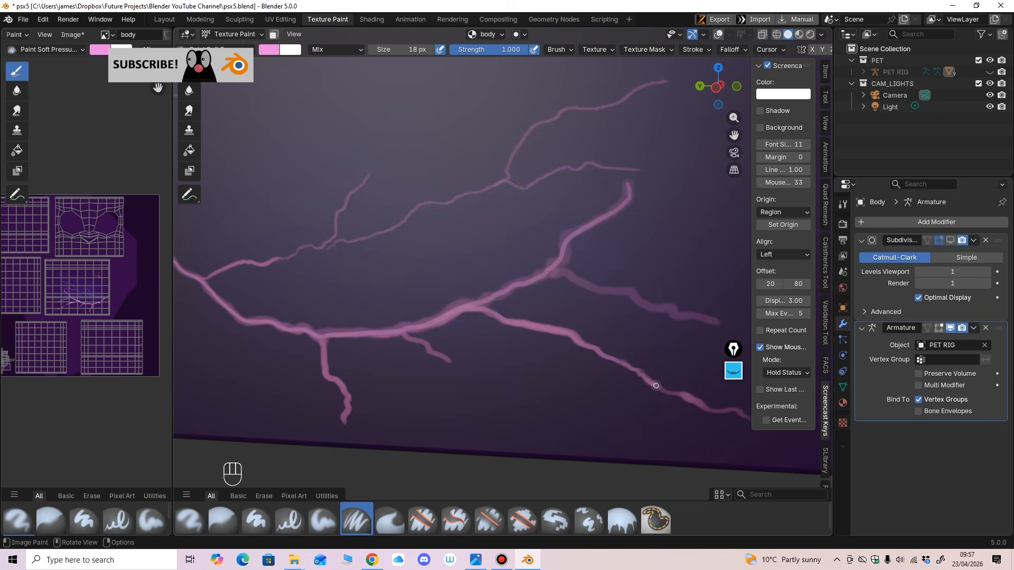
pyautogui.moveTo(656, 386); pyautogui.dragTo(715, 410)
# Step: Continue the crack around the corner onto the front face beside the mouth, with branches running down towards the lower edge
pyautogui.scroll(-6, 703, 399)
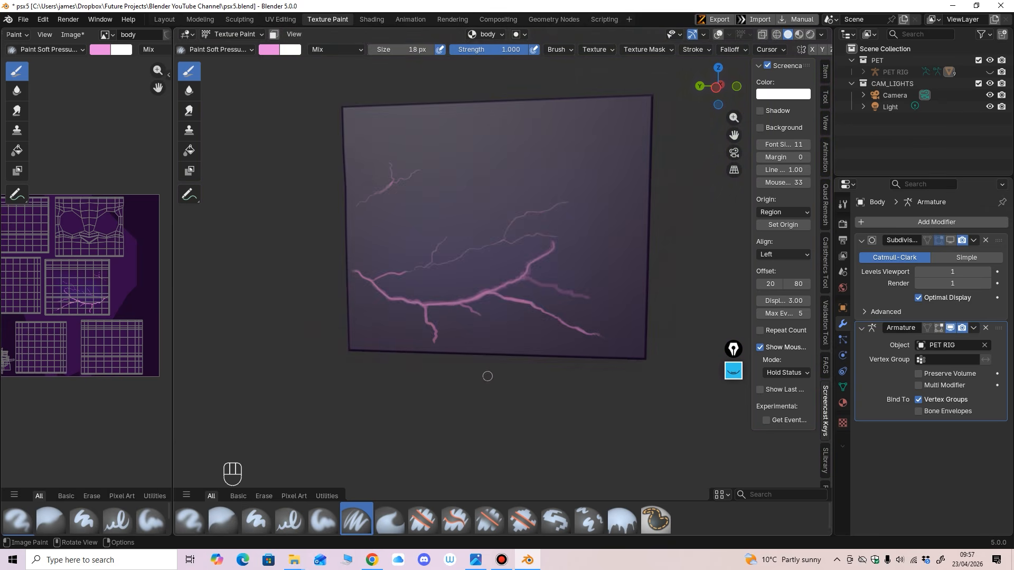
pyautogui.moveTo(488, 376)
pyautogui.mouseDown(button='middle')
pyautogui.moveTo(561, 375)
pyautogui.moveTo(550, 376)
pyautogui.moveTo(552, 332)
pyautogui.mouseUp(button='middle')
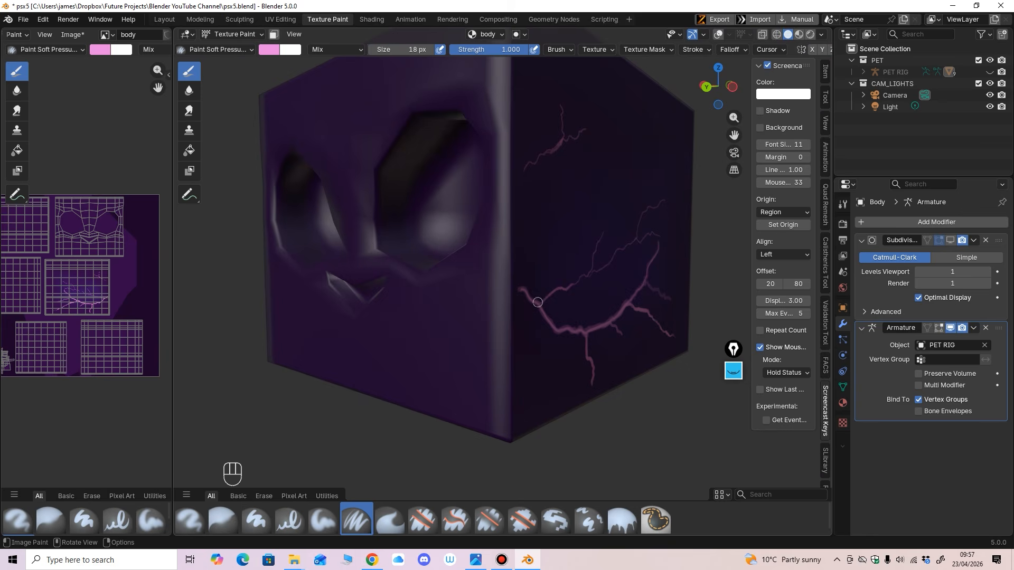
pyautogui.moveTo(536, 302); pyautogui.dragTo(475, 284, button='middle')
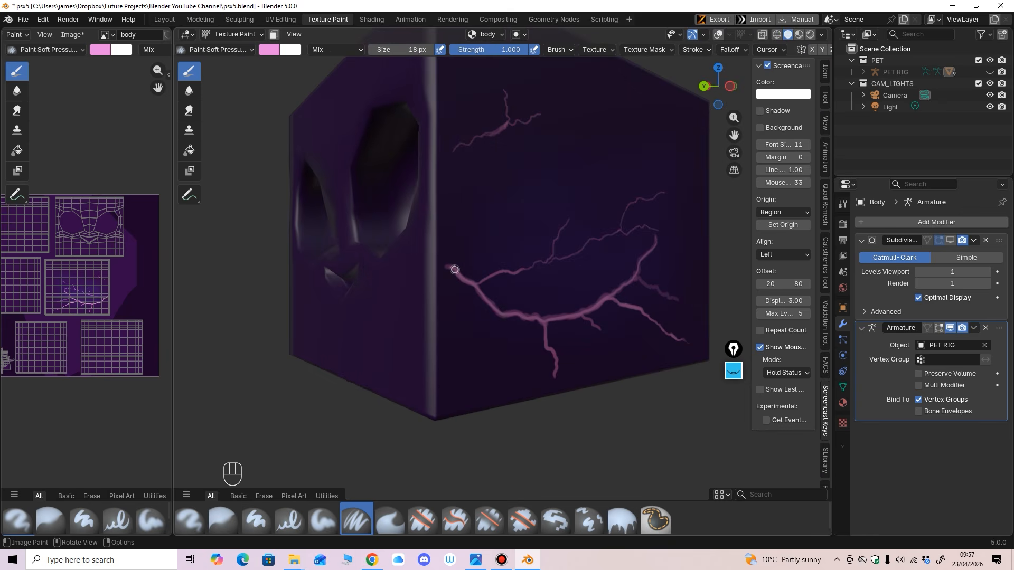
pyautogui.moveTo(422, 267); pyautogui.dragTo(582, 278, button='middle')
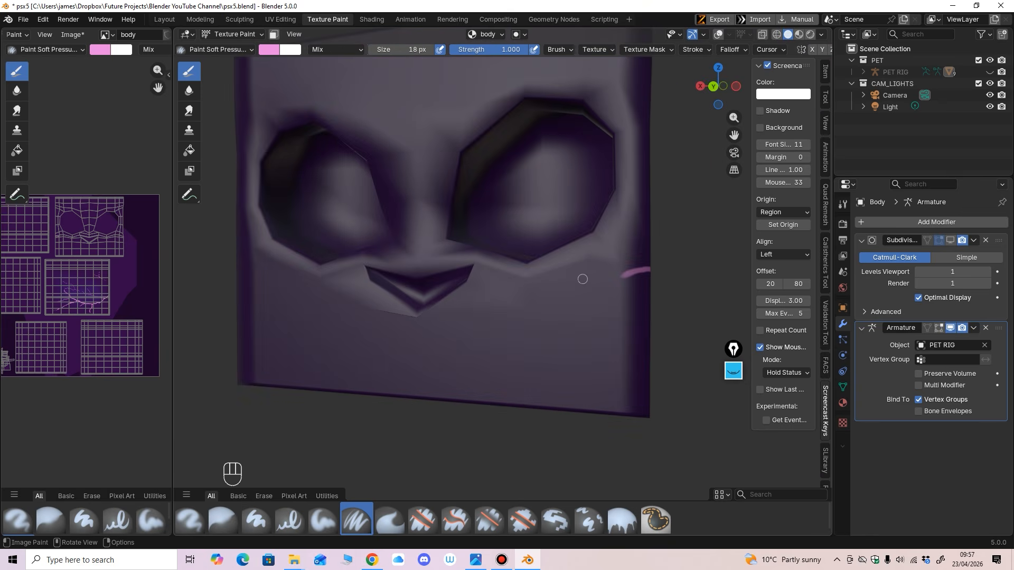
pyautogui.scroll(2, 589, 293)
pyautogui.moveTo(603, 271); pyautogui.dragTo(525, 288)
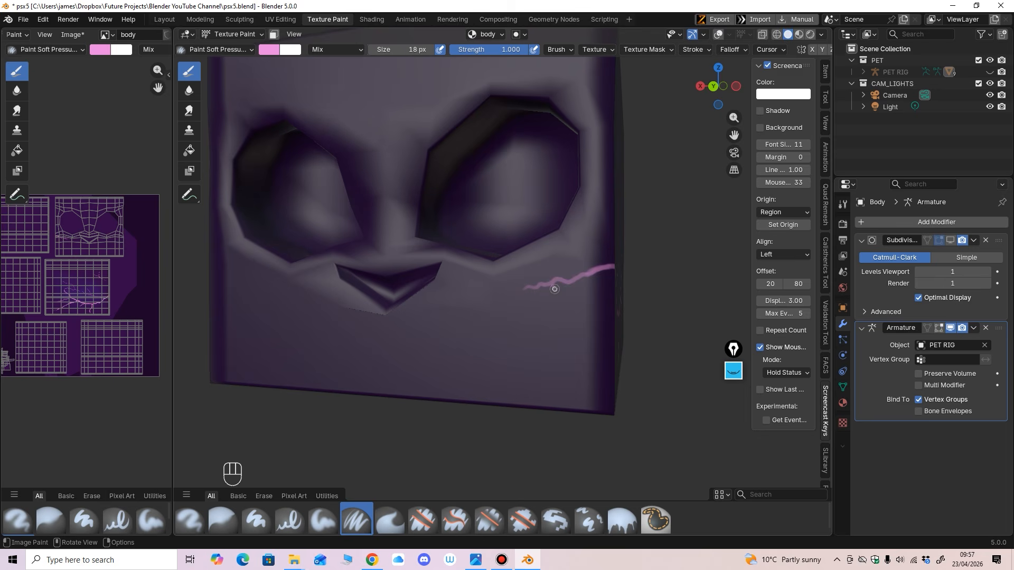
pyautogui.moveTo(554, 289)
pyautogui.mouseDown()
pyautogui.moveTo(558, 325)
pyautogui.moveTo(494, 368)
pyautogui.mouseUp()
pyautogui.moveTo(560, 322)
pyautogui.mouseDown()
pyautogui.moveTo(601, 312)
pyautogui.moveTo(570, 319)
pyautogui.moveTo(489, 373)
pyautogui.mouseUp()
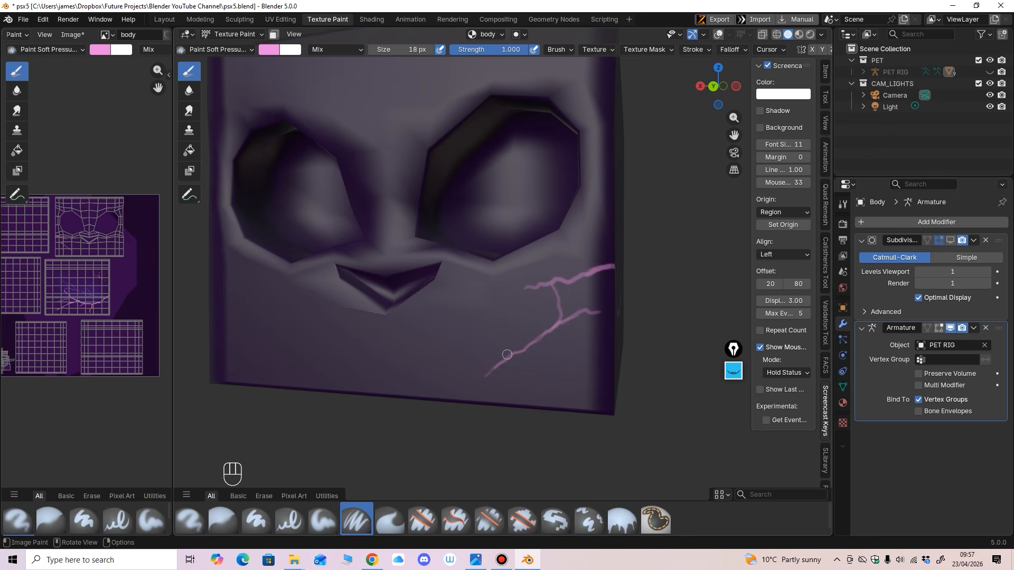
# Step: Reduce the brush size to 9 px and paint a thin crack on the forehead above the eye nearest the cracked side
pyautogui.press('f')
pyautogui.press('f')
pyautogui.press('f')
pyautogui.press('f')
pyautogui.click(510, 360)
pyautogui.moveTo(528, 298); pyautogui.dragTo(533, 299, button='middle')
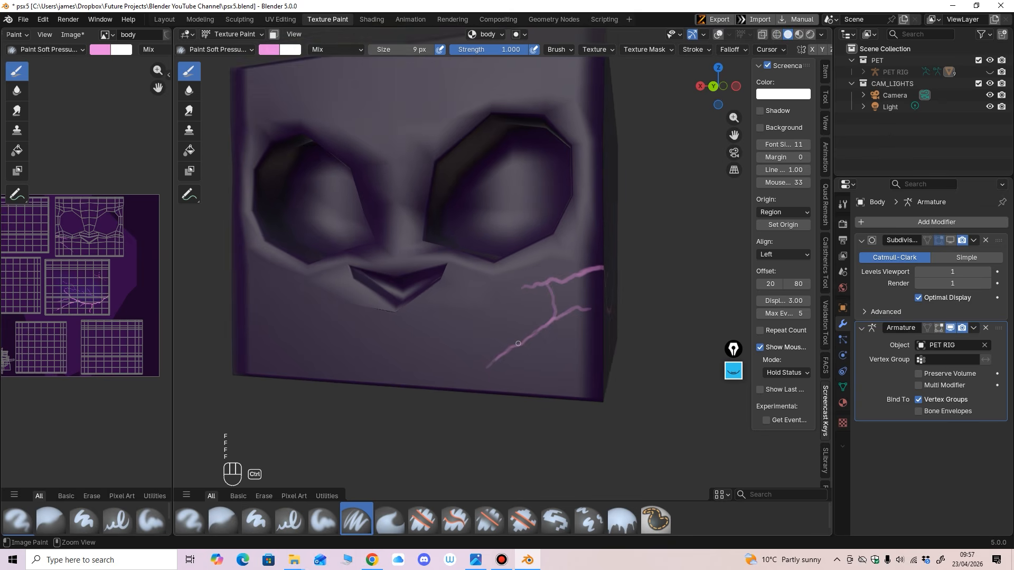
pyautogui.keyDown('shift'); pyautogui.moveTo(546, 179); pyautogui.dragTo(559, 304, button='middle'); pyautogui.keyUp('shift')
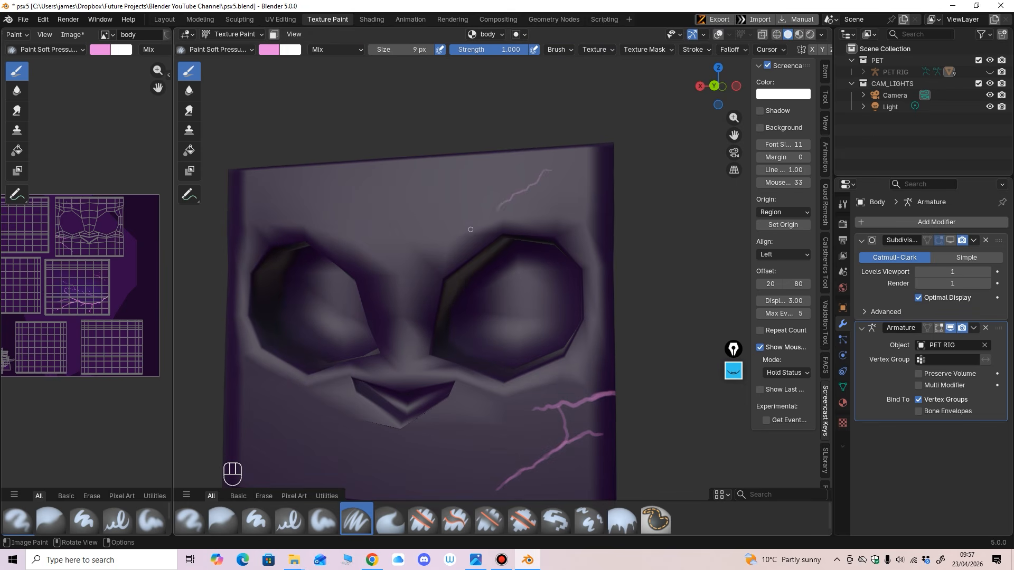
# Step: Turn on the Subdivision modifier's viewport display and paint more short cracks on both sides of the forehead
pyautogui.moveTo(470, 230); pyautogui.dragTo(488, 241, button='middle')
pyautogui.click(950, 240)
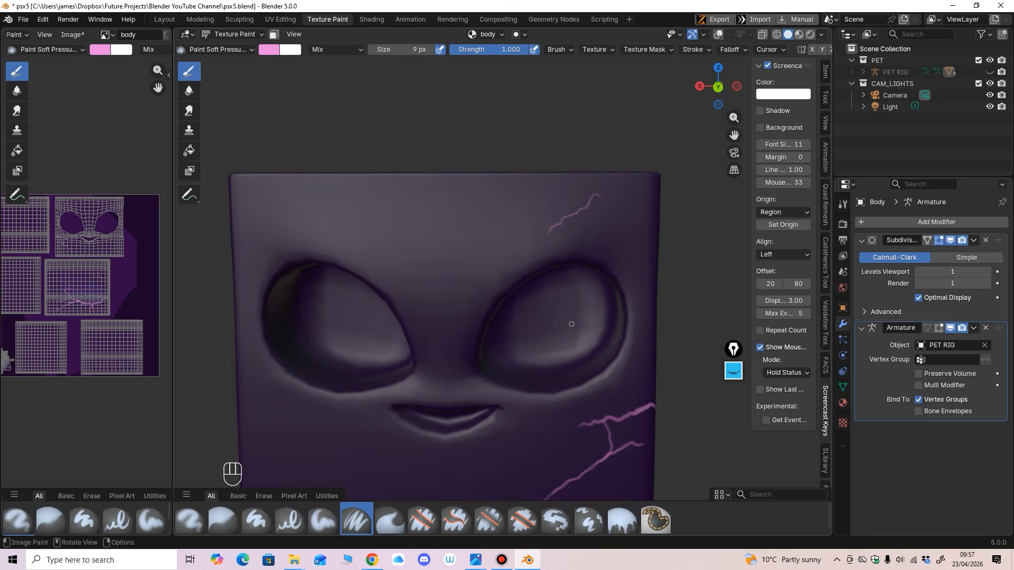
pyautogui.moveTo(572, 324); pyautogui.dragTo(574, 257, button='middle')
pyautogui.moveTo(546, 201); pyautogui.dragTo(529, 215, button='middle')
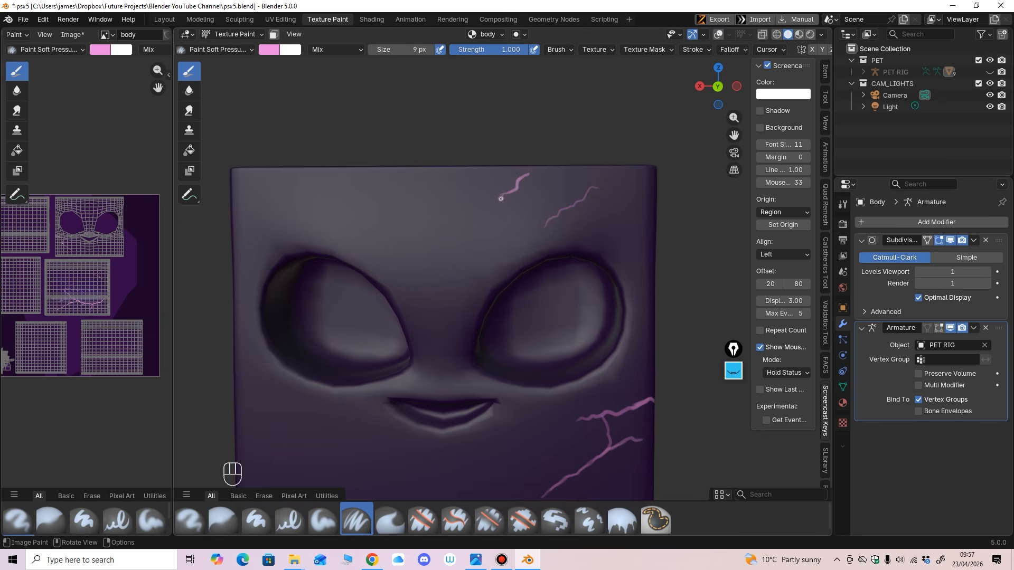
pyautogui.moveTo(460, 250); pyautogui.dragTo(361, 232, button='middle')
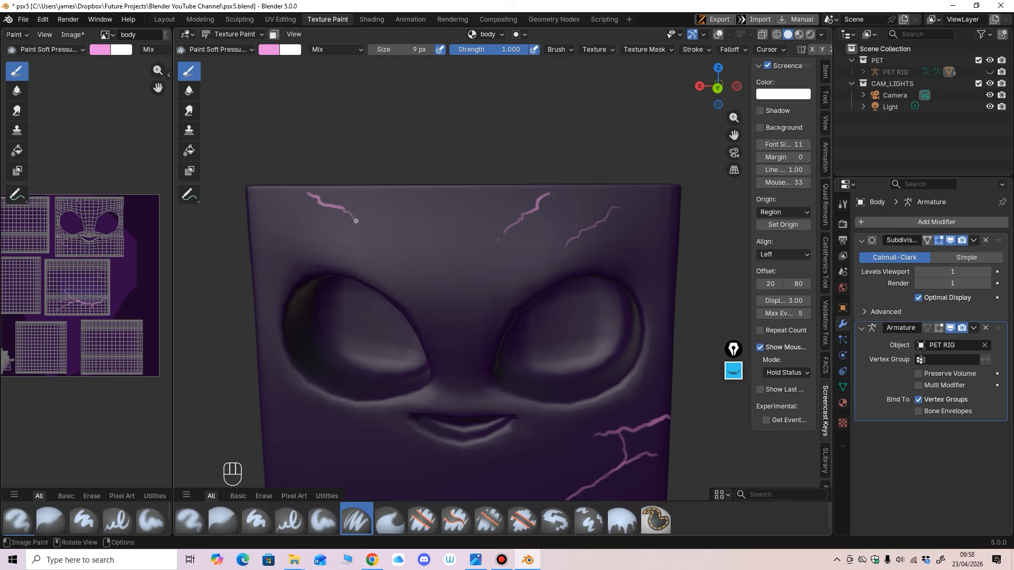
# Step: Set the brush size to 17 px and try the Paint Hard Pressure brush
pyautogui.moveTo(375, 236)
pyautogui.mouseDown(button='middle')
pyautogui.moveTo(463, 267)
pyautogui.moveTo(460, 259)
pyautogui.mouseUp(button='middle')
pyautogui.press('f')
pyautogui.click(469, 272)
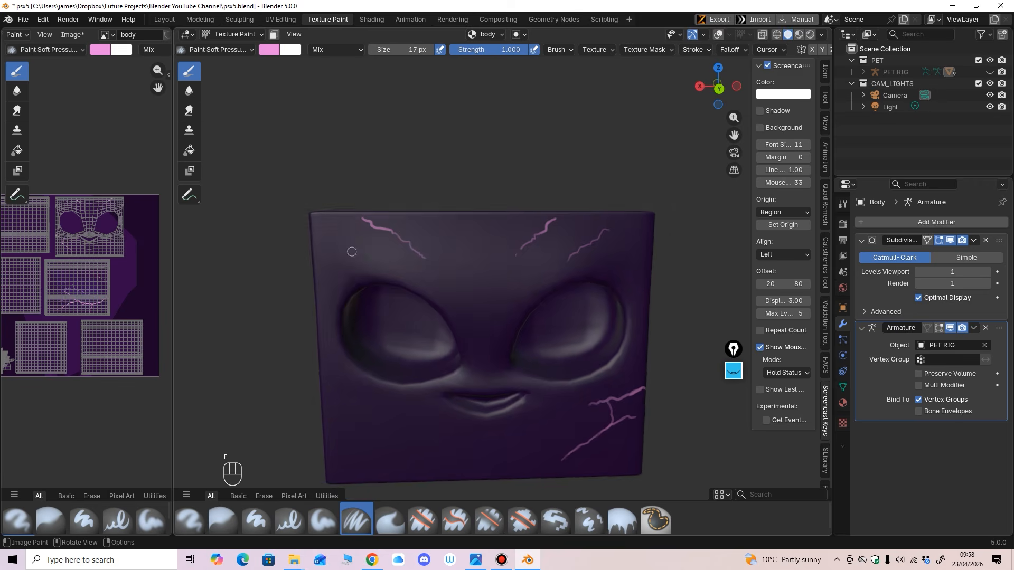
pyautogui.moveTo(351, 252)
pyautogui.mouseDown(button='middle')
pyautogui.moveTo(353, 229)
pyautogui.moveTo(421, 258)
pyautogui.mouseUp(button='middle')
pyautogui.scroll(1, 353, 228)
pyautogui.click(216, 49)
pyautogui.click(248, 103)
pyautogui.scroll(1, 368, 245)
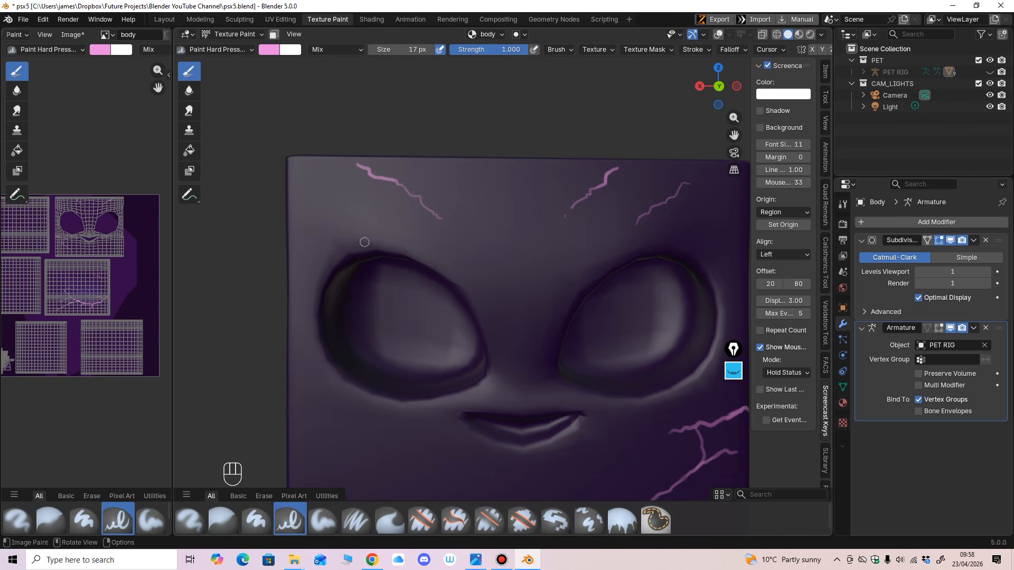
# Step: Switch to the Paint Hard brush at 16 px and lower its strength to 0.278
pyautogui.press('f')
pyautogui.click(366, 241)
pyautogui.click(216, 49)
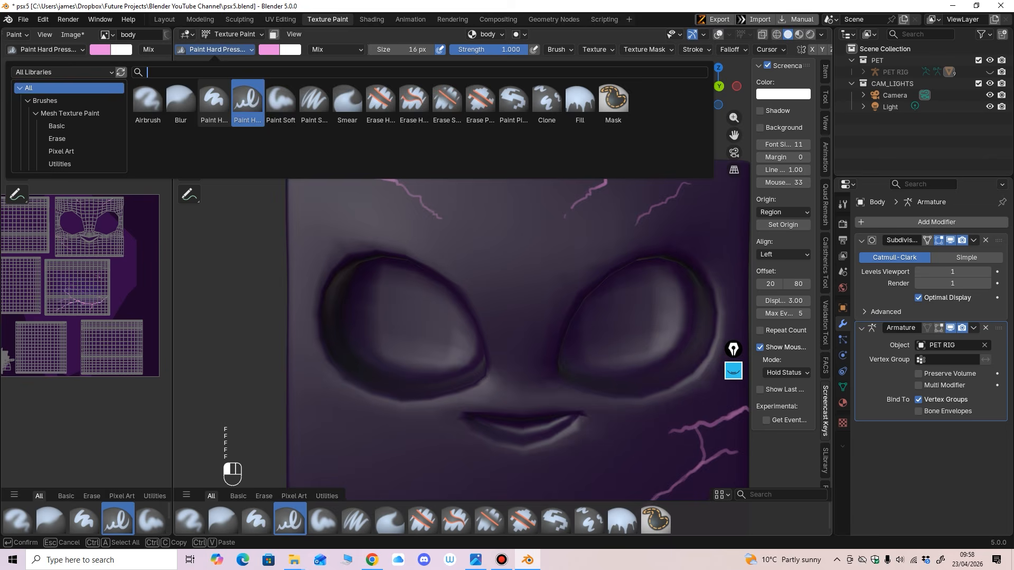
pyautogui.click(214, 103)
pyautogui.moveTo(459, 295); pyautogui.dragTo(460, 312, button='middle')
pyautogui.moveTo(511, 49); pyautogui.dragTo(453, 49)
pyautogui.moveTo(459, 274); pyautogui.dragTo(459, 249, button='middle')
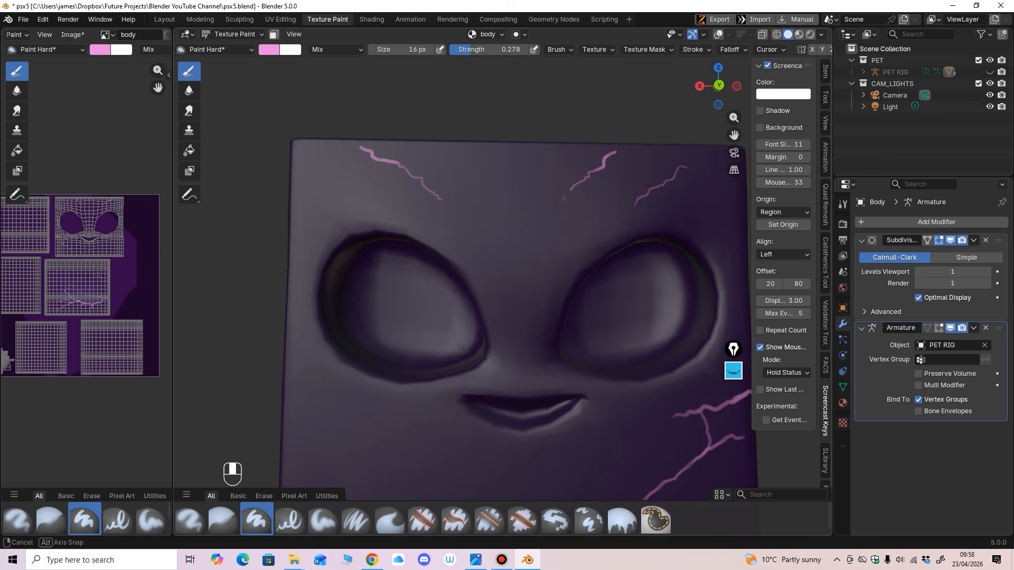
# Step: Enlarge the brush to 22 px and dab faint pink dots on the forehead between and beside the short cracks
pyautogui.moveTo(403, 234); pyautogui.dragTo(403, 248, button='middle')
pyautogui.press('f')
pyautogui.click(404, 236)
pyautogui.click(343, 203)
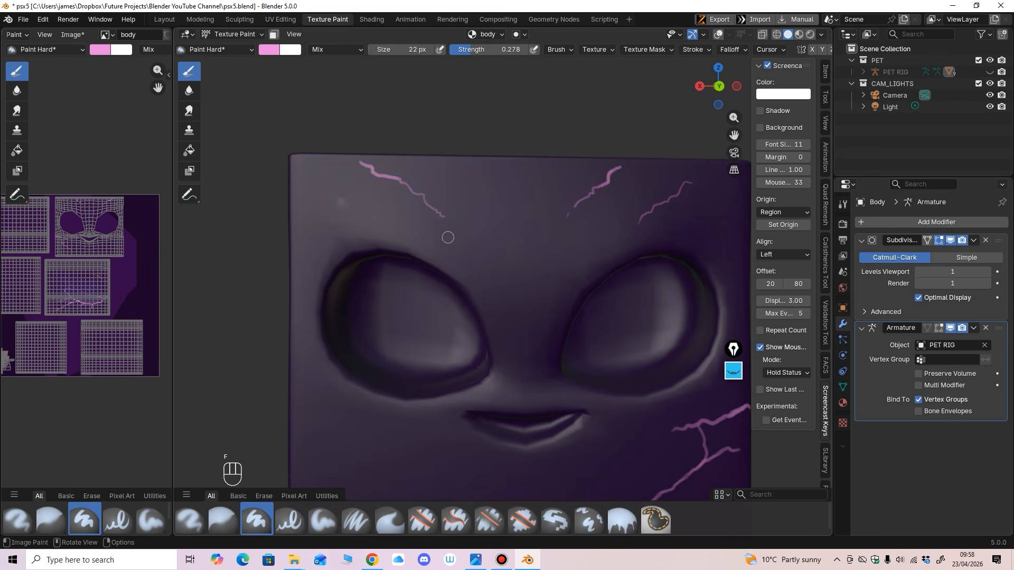
pyautogui.scroll(-5, 534, 208)
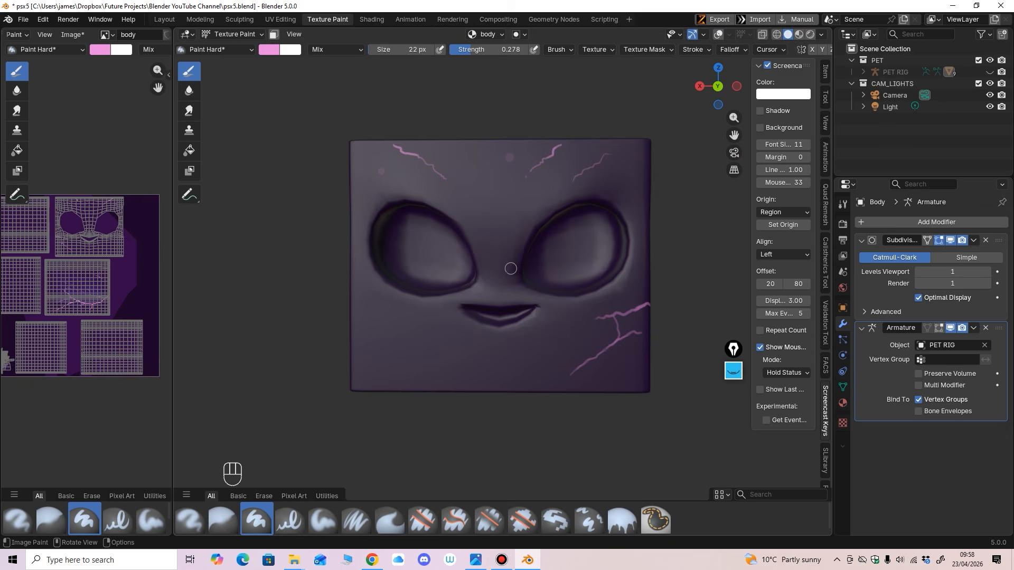
# Step: Lighten the brush colour to a pale pink and dab small 10 px dots between the eyes and near the cracked lower corner
pyautogui.press('f')
pyautogui.click(499, 293)
pyautogui.click(269, 49)
pyautogui.moveTo(325, 117); pyautogui.dragTo(315, 108)
pyautogui.scroll(2, 495, 206)
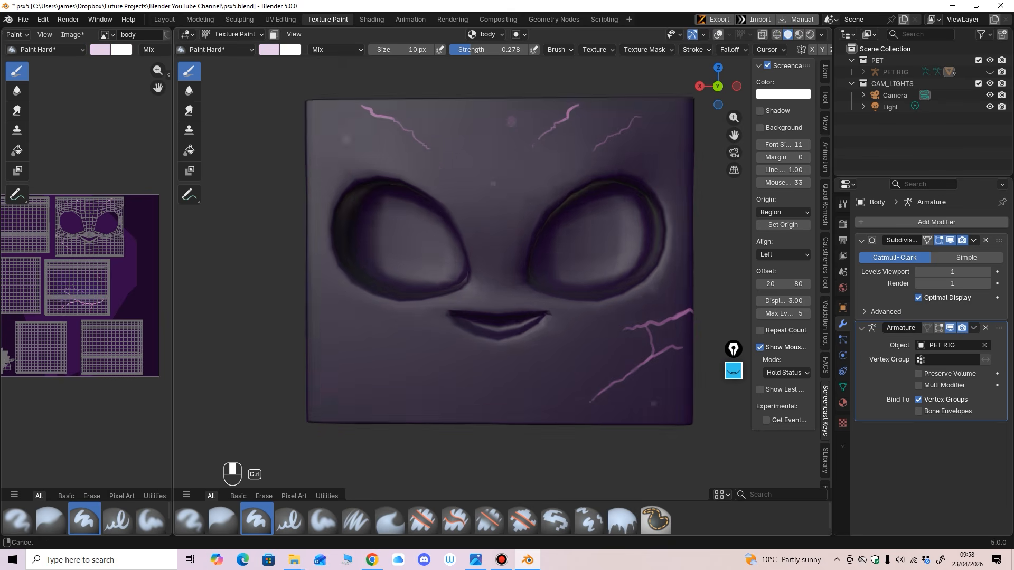
# Step: Reduce the brush to 5 px, raise its strength to 0.656 and dab a brighter dot beside the mouth on the uncracked side
pyautogui.press('f')
pyautogui.click(472, 269)
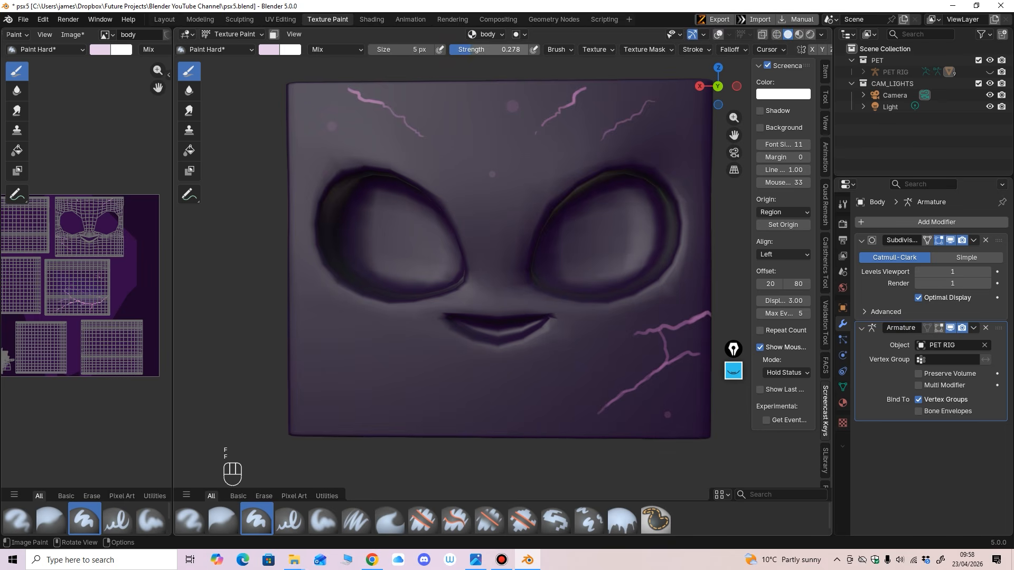
pyautogui.moveTo(472, 49); pyautogui.dragTo(501, 49)
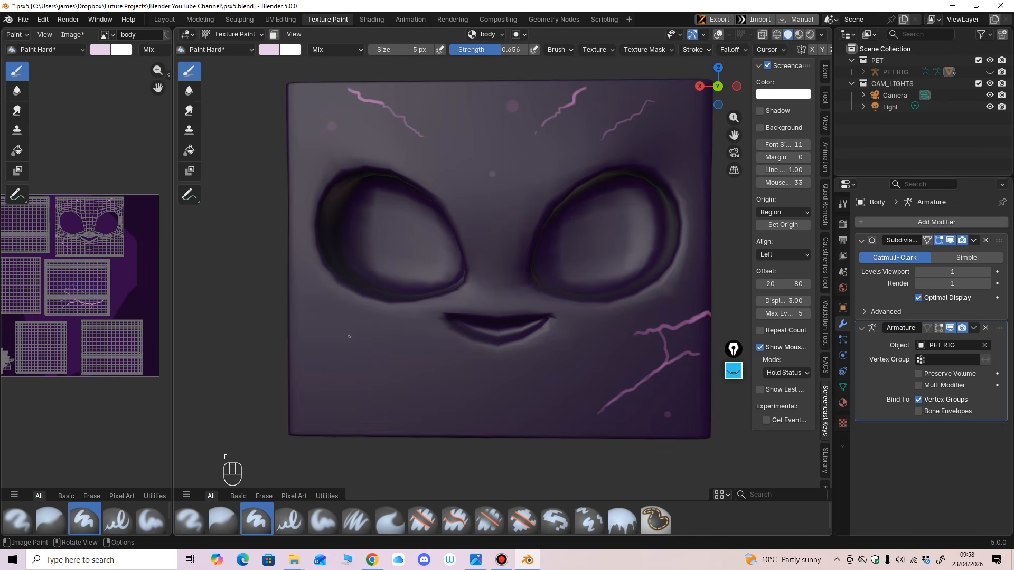
pyautogui.click(331, 338)
pyautogui.moveTo(369, 337); pyautogui.dragTo(427, 333, button='middle')
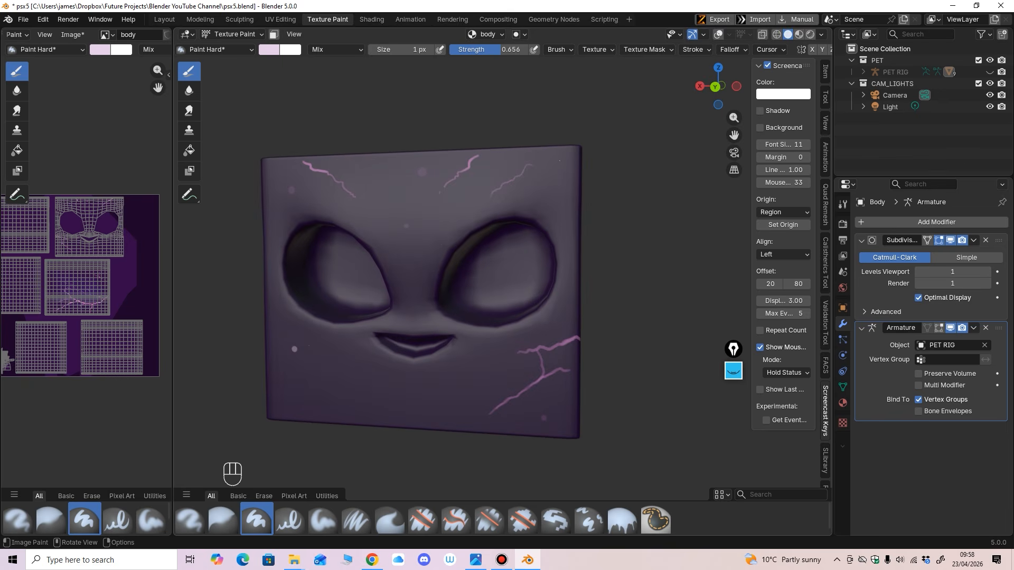
# Step: Dab larger pale dots on the side face, near its upper edge and above the main crack, using brush sizes up to 15 px
pyautogui.moveTo(428, 332)
pyautogui.mouseDown(button='middle')
pyautogui.moveTo(475, 296)
pyautogui.moveTo(542, 209)
pyautogui.moveTo(528, 210)
pyautogui.mouseUp(button='middle')
pyautogui.press('f')
pyautogui.press('f')
pyautogui.click(548, 316)
pyautogui.moveTo(535, 344); pyautogui.dragTo(539, 348, button='middle')
pyautogui.press('f')
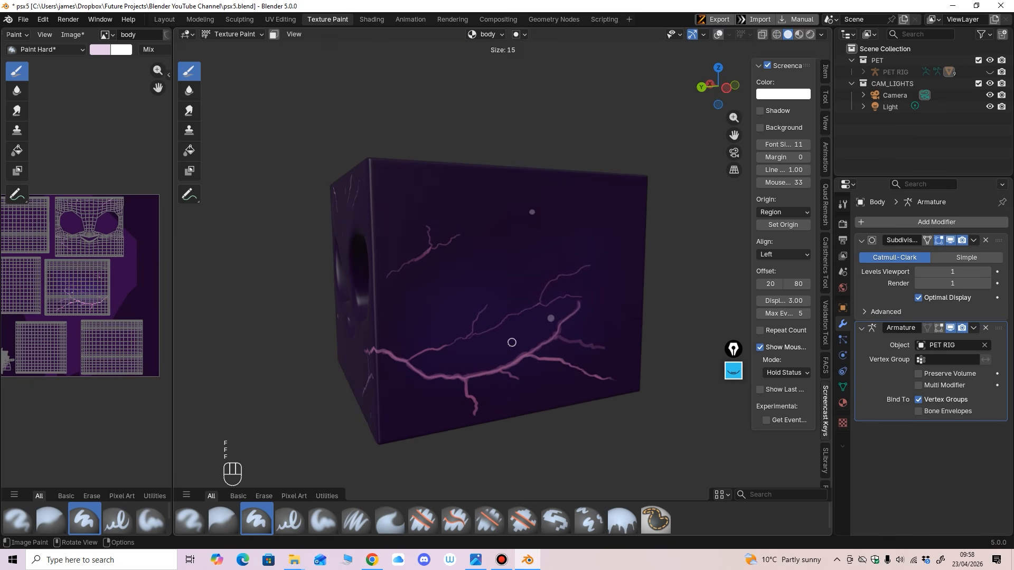
pyautogui.click(510, 343)
pyautogui.click(492, 348)
# Step: Shrink the brush to 3 px and scatter tiny dots around the main crack on the side face
pyautogui.moveTo(488, 384); pyautogui.dragTo(490, 388, button='middle')
pyautogui.press('f')
pyautogui.click(465, 400)
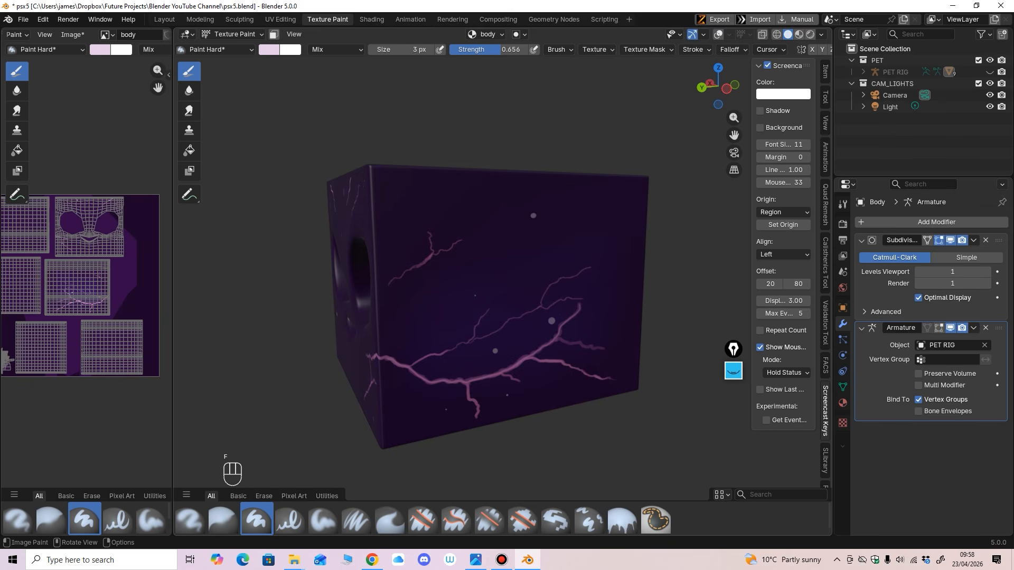
# Step: Lower the brush strength to 0.437 and dab more dots up to 11 px along the upper part of the side face
pyautogui.moveTo(501, 49); pyautogui.dragTo(528, 50)
pyautogui.press('f')
pyautogui.click(502, 245)
pyautogui.click(568, 217)
pyautogui.press('f')
pyautogui.press('f')
pyautogui.press('f')
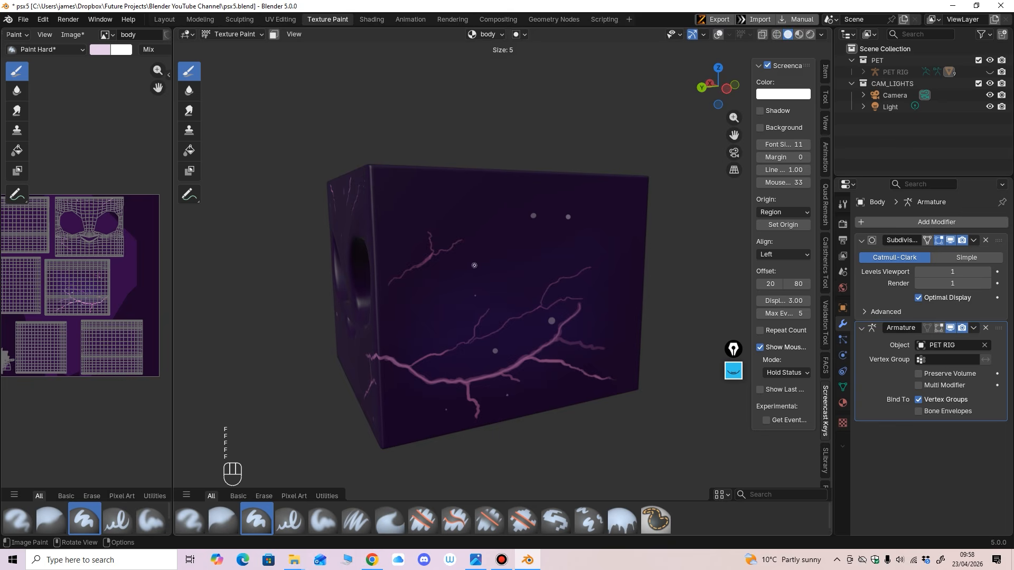
pyautogui.click(477, 265)
pyautogui.moveTo(503, 304); pyautogui.dragTo(494, 304, button='middle')
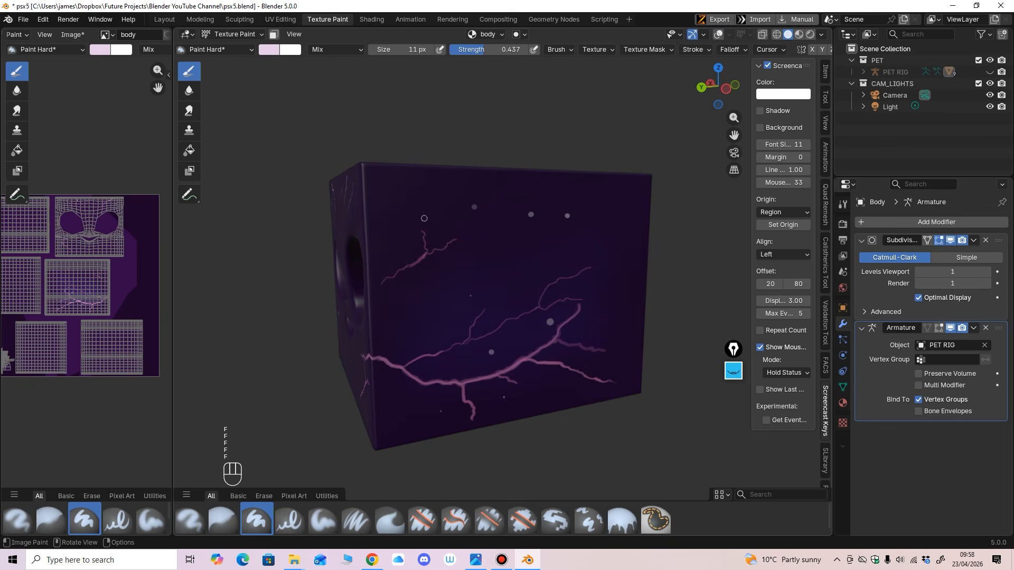
# Step: Reduce the brush size to 4 px and sample the crack's pink from the texture image as the brush colour
pyautogui.press('f')
pyautogui.click(424, 222)
pyautogui.moveTo(339, 246); pyautogui.dragTo(349, 246, button='middle')
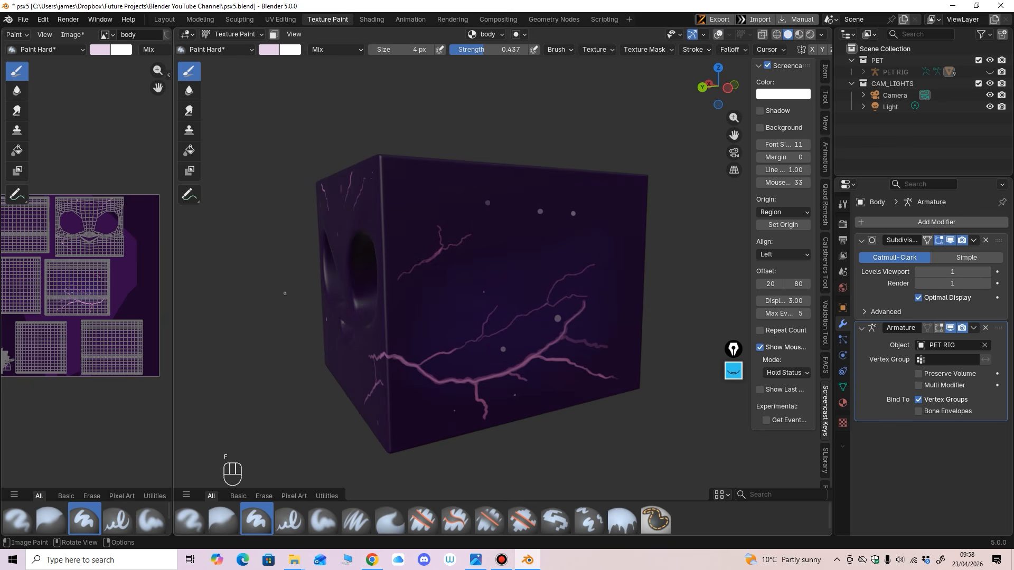
pyautogui.keyDown('ctrl'); pyautogui.moveTo(86, 316); pyautogui.dragTo(86, 174, button='middle'); pyautogui.keyUp('ctrl')
pyautogui.moveTo(86, 272)
pyautogui.mouseDown(button='middle')
pyautogui.moveTo(106, 204)
pyautogui.moveTo(86, 229)
pyautogui.mouseUp(button='middle')
pyautogui.click(268, 49)
pyautogui.click(362, 234)
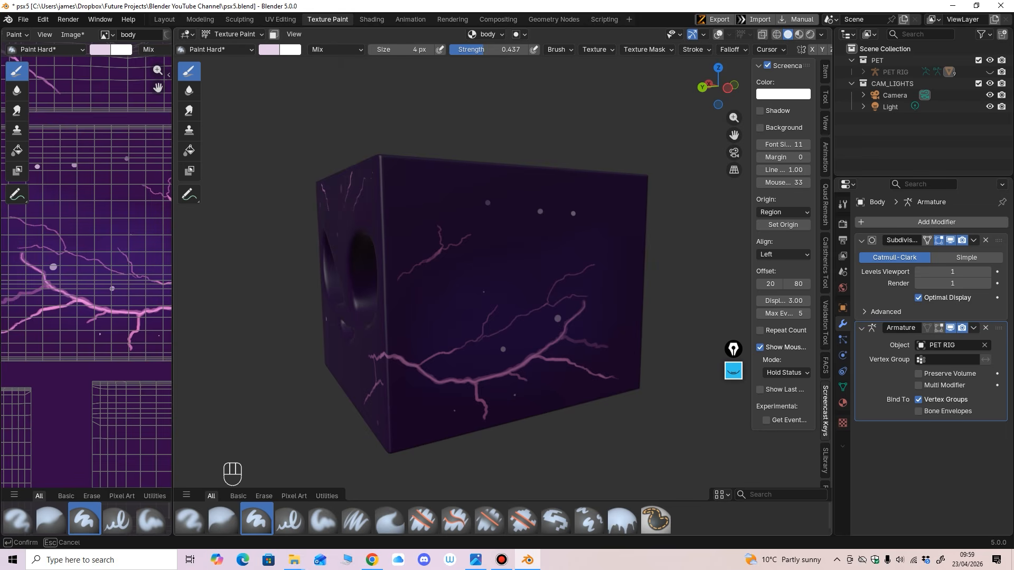
pyautogui.click(139, 314)
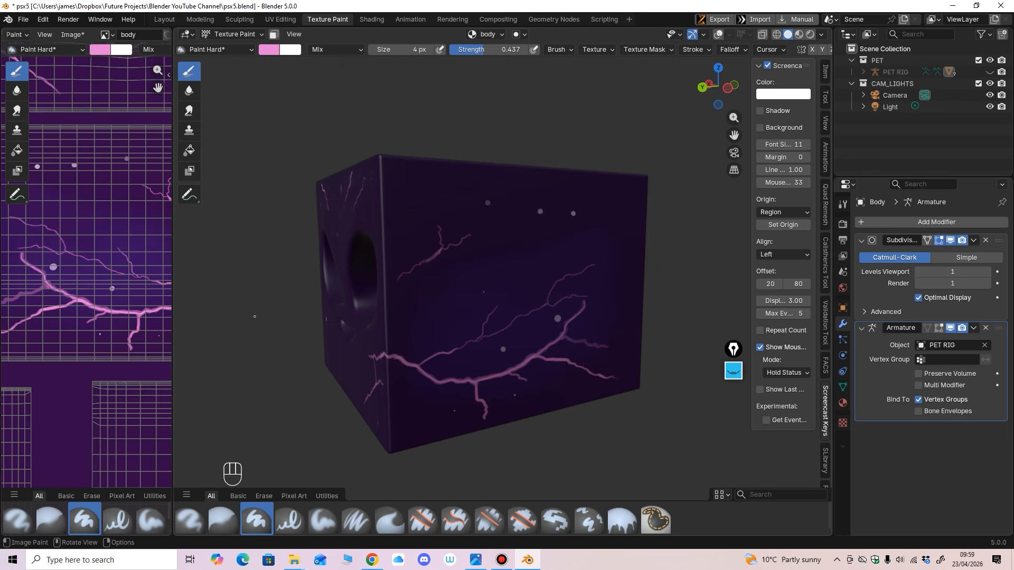
# Step: Try a short 11 px stroke at 0.232 strength running down from the side face's upper edge
pyautogui.keyDown('ctrl'); pyautogui.moveTo(508, 296); pyautogui.dragTo(508, 267, button='middle'); pyautogui.keyUp('ctrl')
pyautogui.moveTo(508, 267); pyautogui.dragTo(484, 268, button='middle')
pyautogui.press('f')
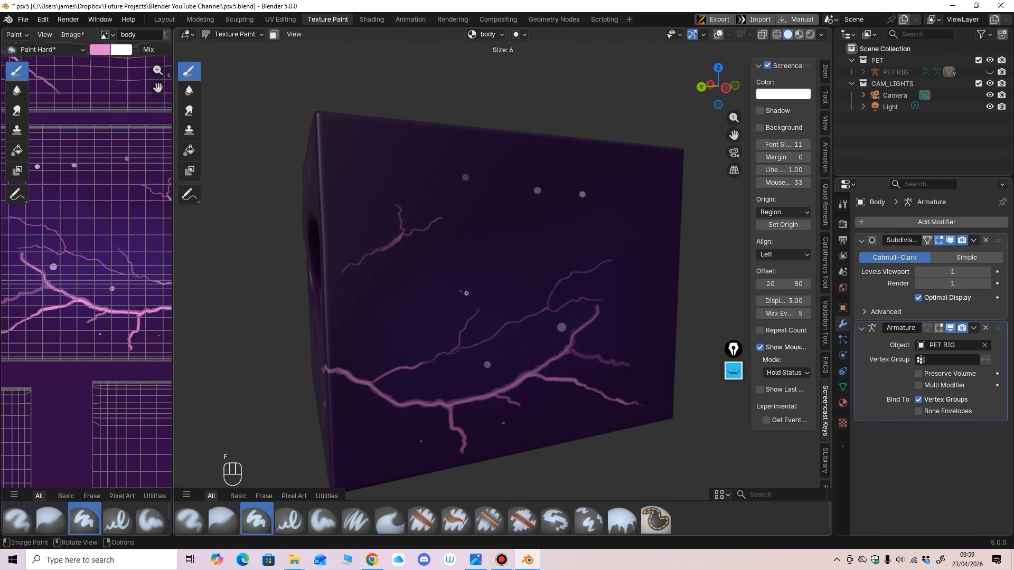
pyautogui.click(470, 294)
pyautogui.press('f')
pyautogui.click(454, 303)
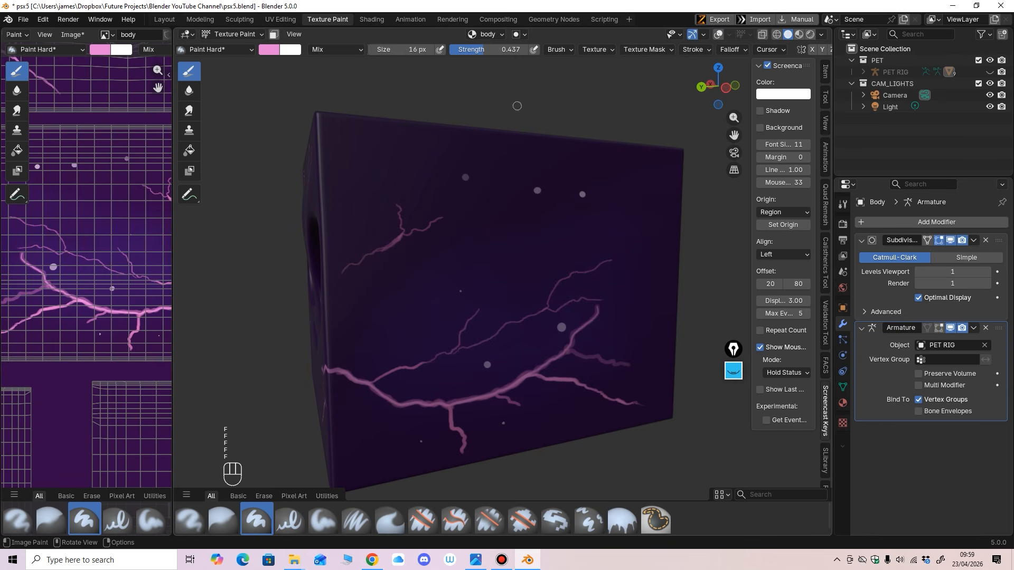
pyautogui.moveTo(515, 50); pyautogui.dragTo(498, 49)
pyautogui.press('f')
pyautogui.click(446, 295)
pyautogui.press('f')
pyautogui.click(410, 295)
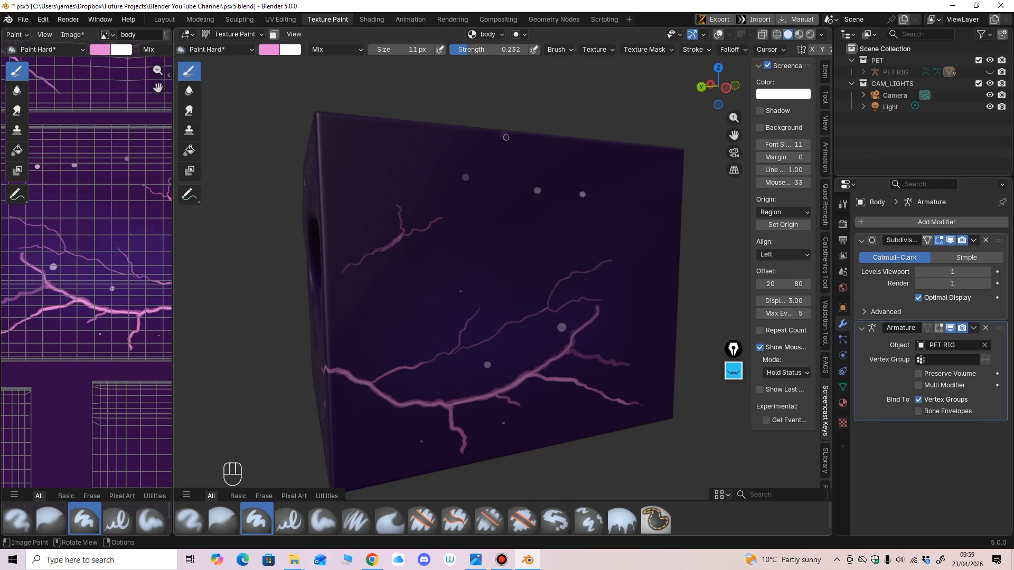
pyautogui.moveTo(510, 153); pyautogui.dragTo(515, 159)
# Step: Undo the faint wide stroke and paint a thin 1 px crack at full strength in its place
pyautogui.keyDown('shift'); pyautogui.moveTo(521, 213); pyautogui.dragTo(510, 245, button='middle'); pyautogui.keyUp('shift')
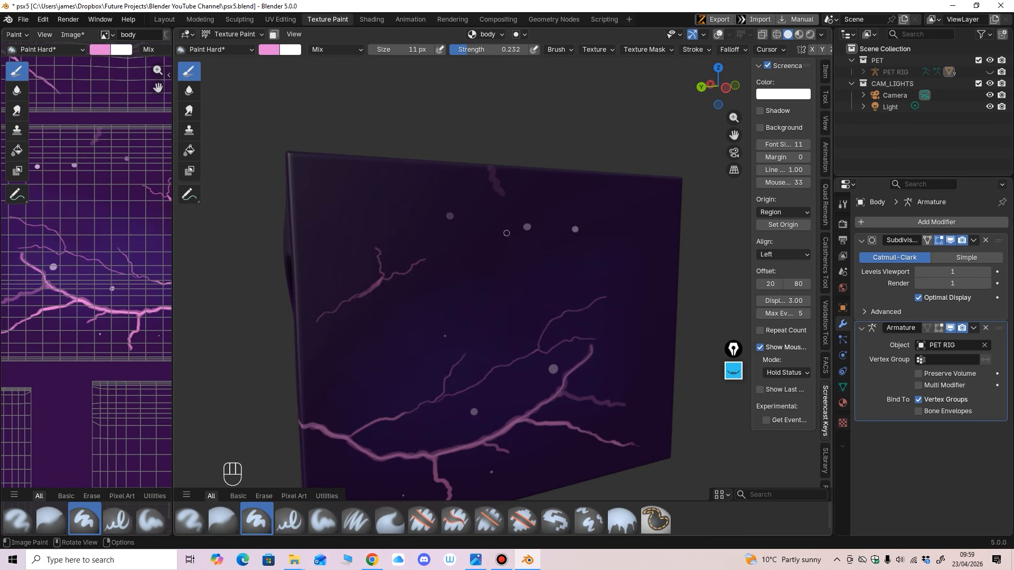
pyautogui.press('f')
pyautogui.click(508, 236)
pyautogui.hotkey('ctrl', 'z')
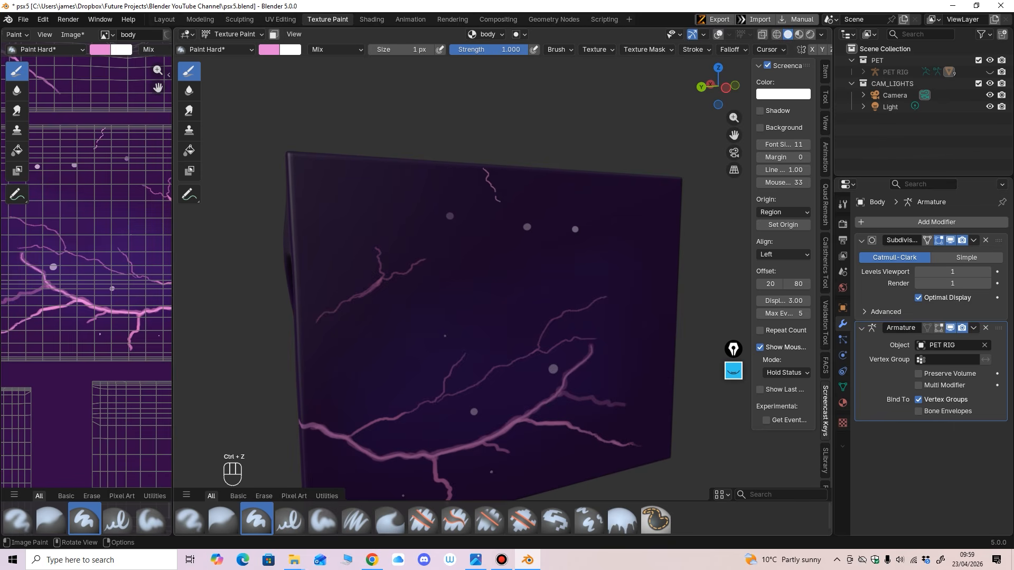
# Step: Switch to the Paint Soft Pressure brush with a size of 4 px and full strength
pyautogui.moveTo(508, 235); pyautogui.dragTo(502, 237, button='middle')
pyautogui.press('f')
pyautogui.click(595, 239)
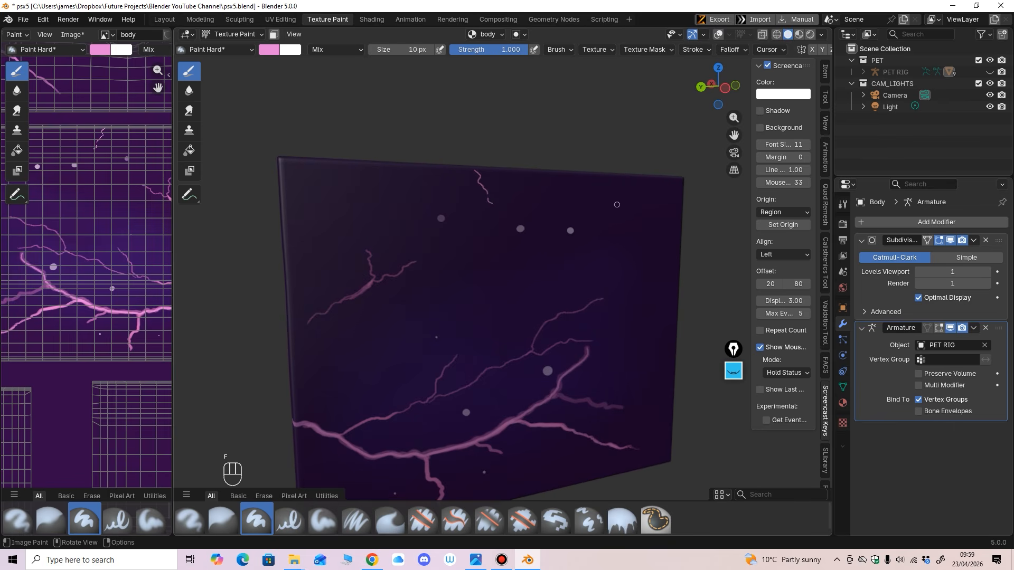
pyautogui.press('f')
pyautogui.click(648, 195)
pyautogui.click(215, 49)
pyautogui.click(327, 100)
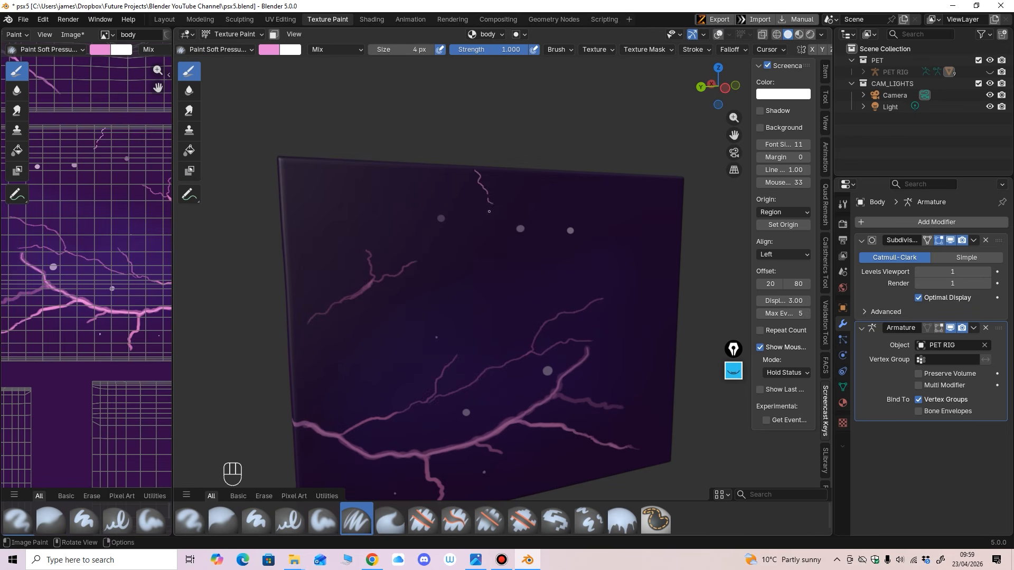
# Step: Undo the hard-edged crack and paint thin soft cracks from the side face's upper edge, its far upper corner and the upper branch
pyautogui.hotkey('ctrl', 'z')
pyautogui.hotkey('ctrl', 'z')
pyautogui.moveTo(496, 200); pyautogui.dragTo(500, 214)
pyautogui.moveTo(625, 234); pyautogui.dragTo(588, 325, button='middle')
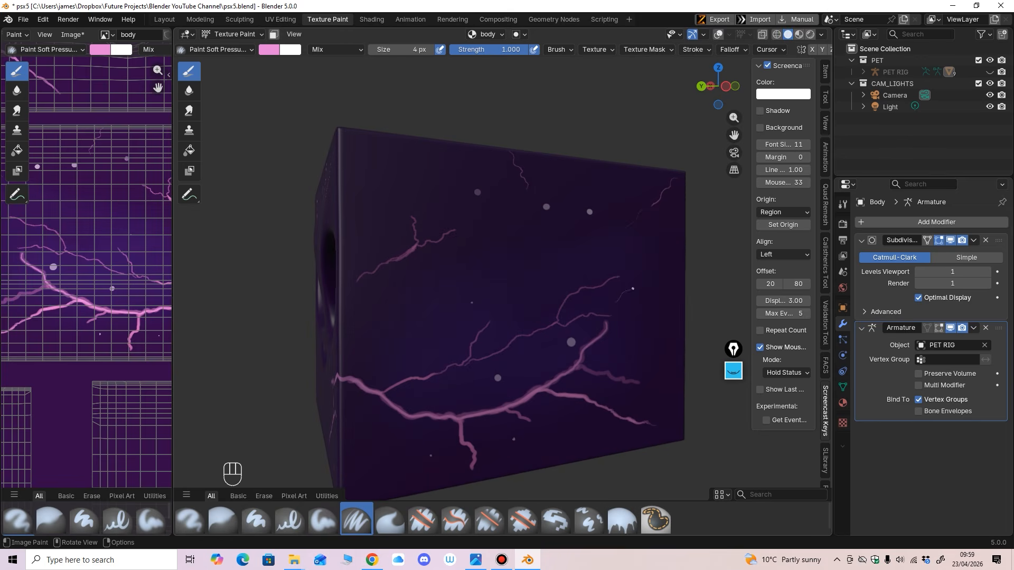
# Step: Enlarge the brush to 10 px and paint short branching cracks along the front face's uncracked edge, beside the mouth and near the lower corner
pyautogui.moveTo(577, 317); pyautogui.dragTo(497, 328, button='middle')
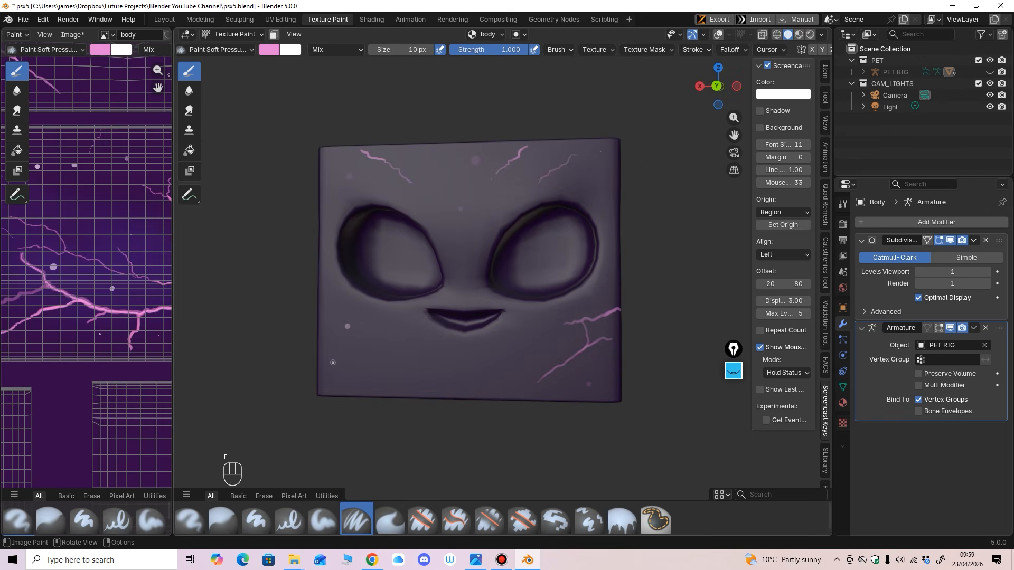
pyautogui.moveTo(345, 378); pyautogui.dragTo(353, 382)
pyautogui.moveTo(331, 290)
pyautogui.keyDown('shift'); pyautogui.mouseDown(button='middle')
pyautogui.moveTo(386, 323)
pyautogui.moveTo(485, 332)
pyautogui.mouseUp(button='middle'); pyautogui.keyUp('shift')
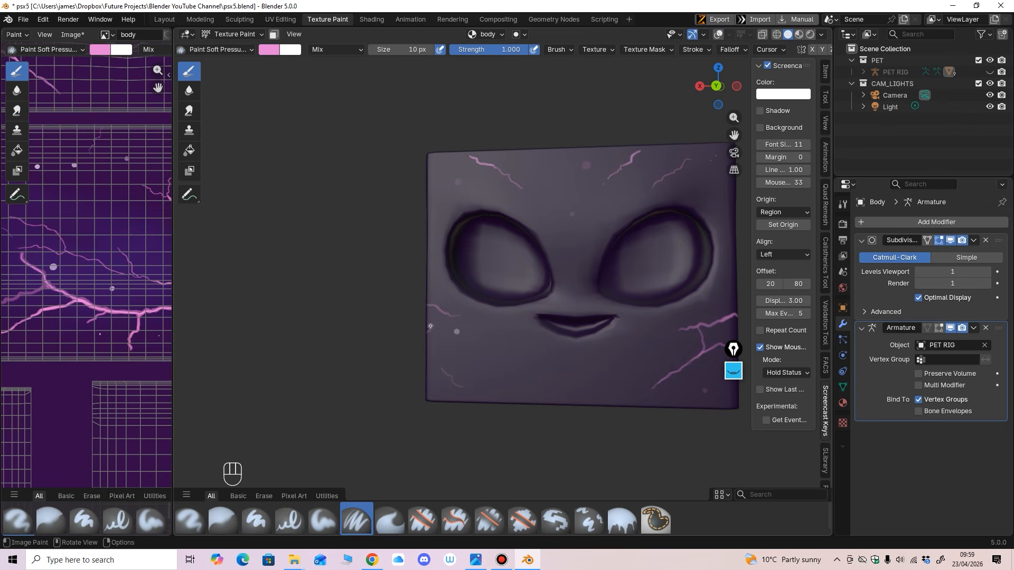
pyautogui.keyDown('shift'); pyautogui.moveTo(483, 304); pyautogui.dragTo(444, 346, button='middle'); pyautogui.keyUp('shift')
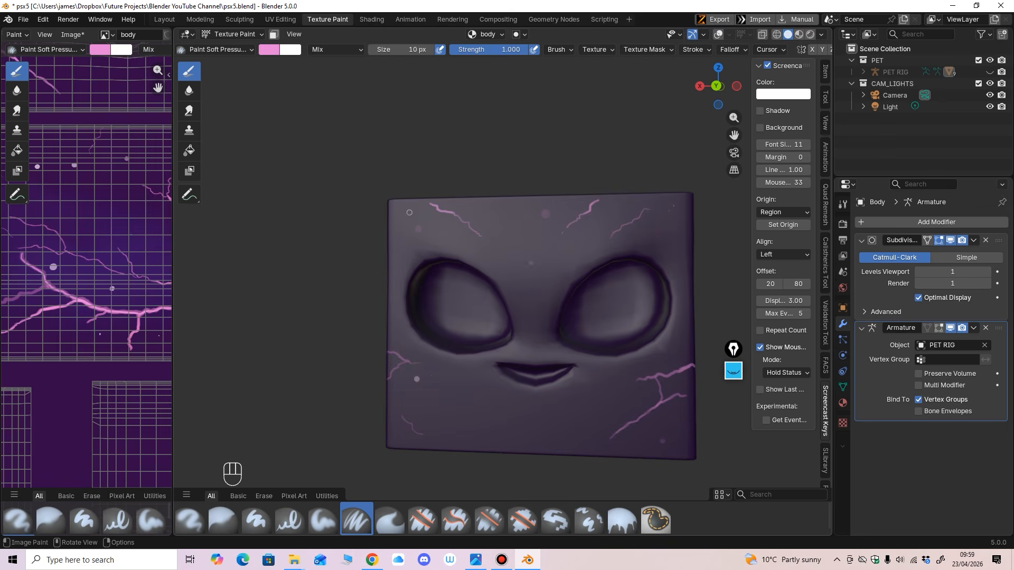
pyautogui.moveTo(453, 311); pyautogui.dragTo(465, 247, button='middle')
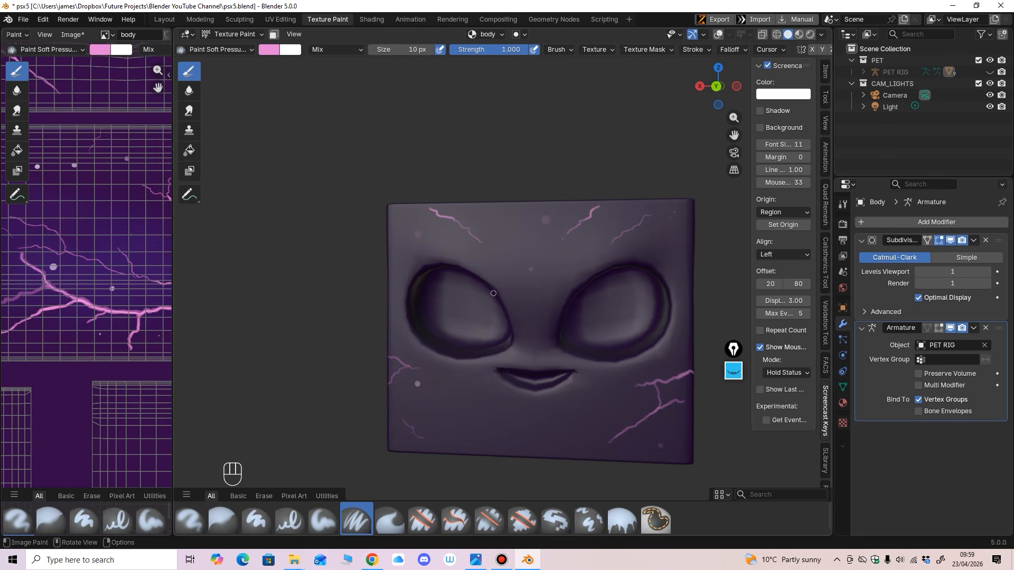
# Step: Sample the muted mauve of the dot beside the mouth as the brush colour
pyautogui.keyDown('shift'); pyautogui.moveTo(502, 362); pyautogui.dragTo(463, 315, button='middle'); pyautogui.keyUp('shift')
pyautogui.keyDown('ctrl'); pyautogui.moveTo(463, 327); pyautogui.dragTo(503, 270, button='middle'); pyautogui.keyUp('ctrl')
pyautogui.click(272, 49)
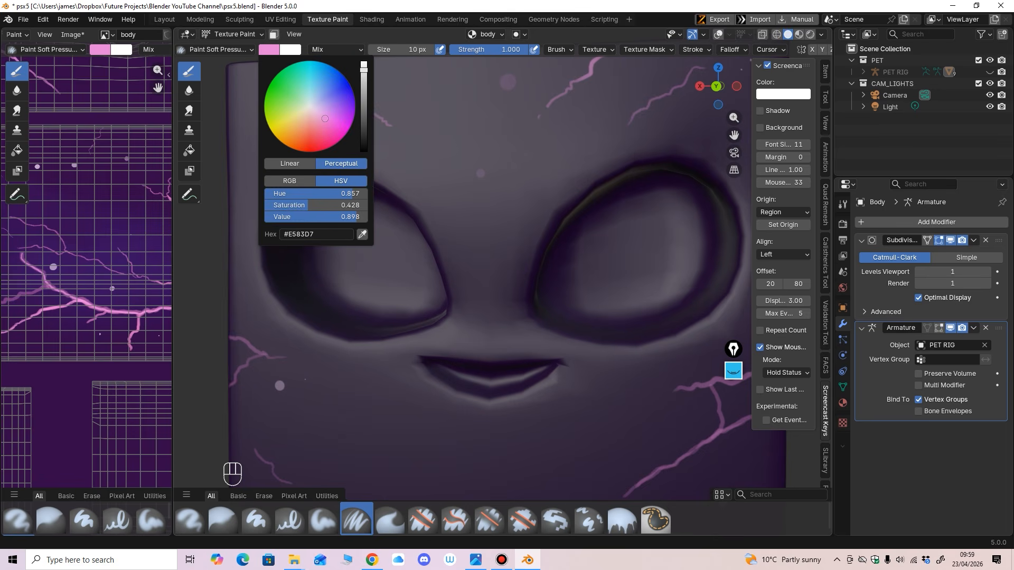
pyautogui.click(362, 234)
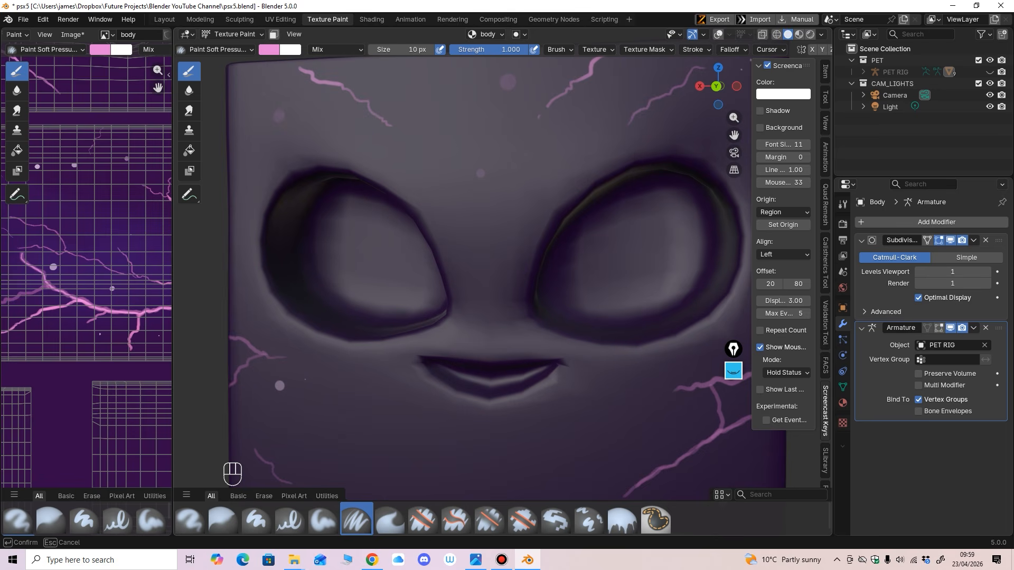
pyautogui.click(280, 386)
# Step: Dab faint mauve dots around the mouth and below it towards the large crack, enlarging the brush from 24 to 54 px
pyautogui.moveTo(472, 264)
pyautogui.keyDown('ctrl'); pyautogui.mouseDown(button='middle')
pyautogui.moveTo(472, 294)
pyautogui.moveTo(500, 303)
pyautogui.moveTo(507, 294)
pyautogui.moveTo(491, 277)
pyautogui.mouseUp(button='middle'); pyautogui.keyUp('ctrl')
pyautogui.press('f')
pyautogui.click(484, 294)
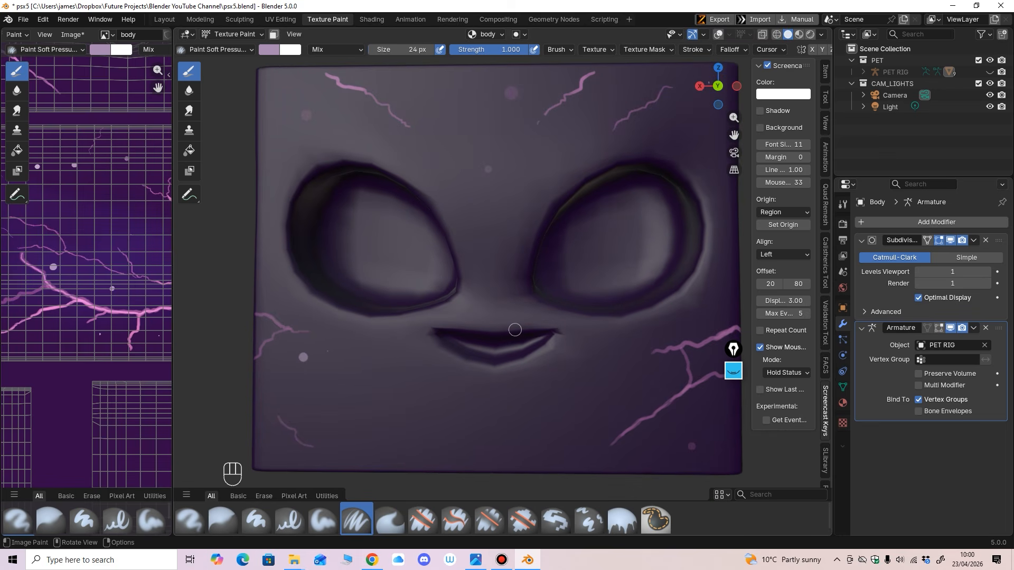
pyautogui.moveTo(511, 322); pyautogui.dragTo(467, 328, button='middle')
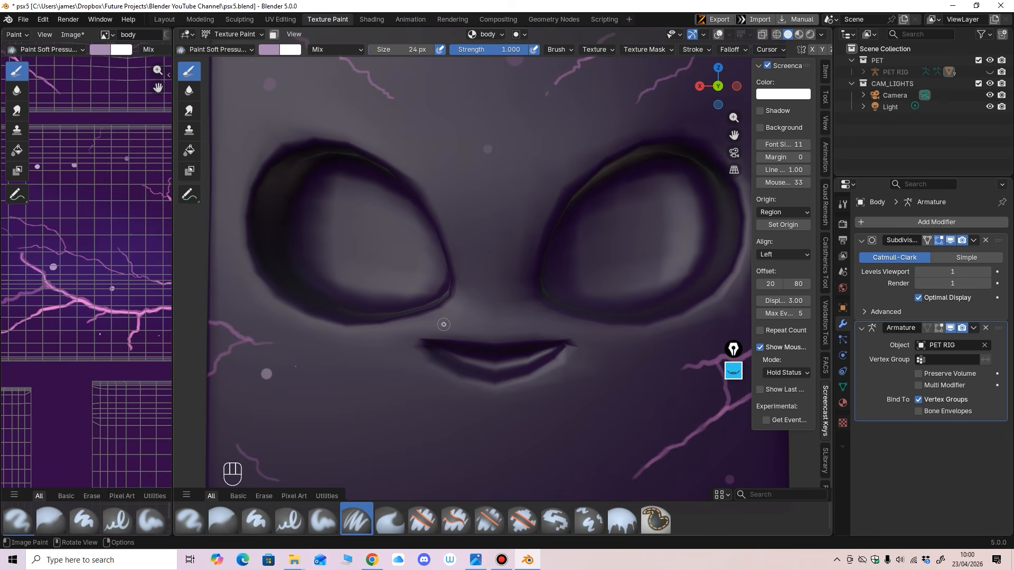
pyautogui.press('f')
pyautogui.click(600, 409)
pyautogui.press('f')
pyautogui.click(577, 439)
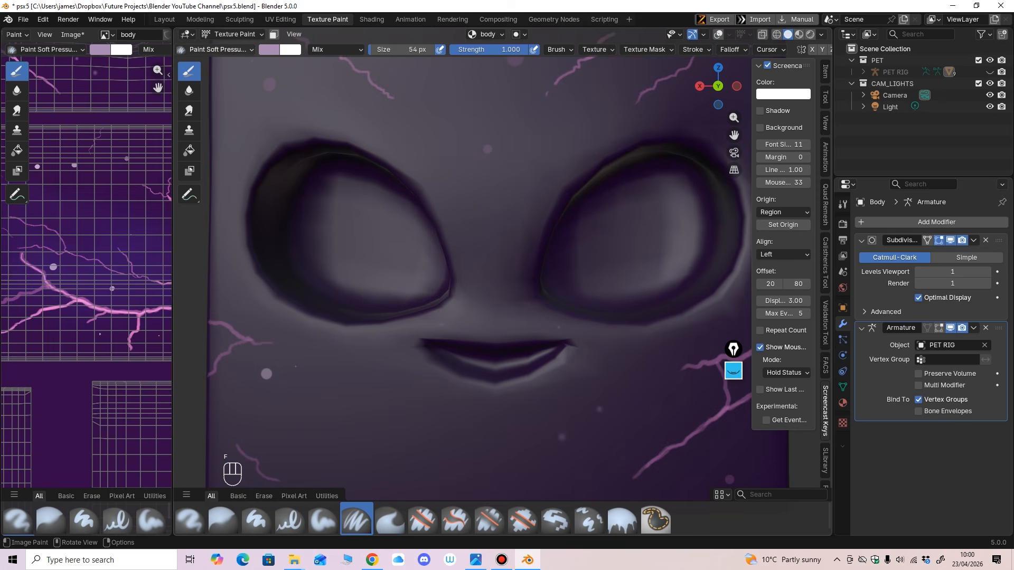
# Step: Switch to the Paint Hard brush and darken its colour to near-black #131015
pyautogui.click(218, 50)
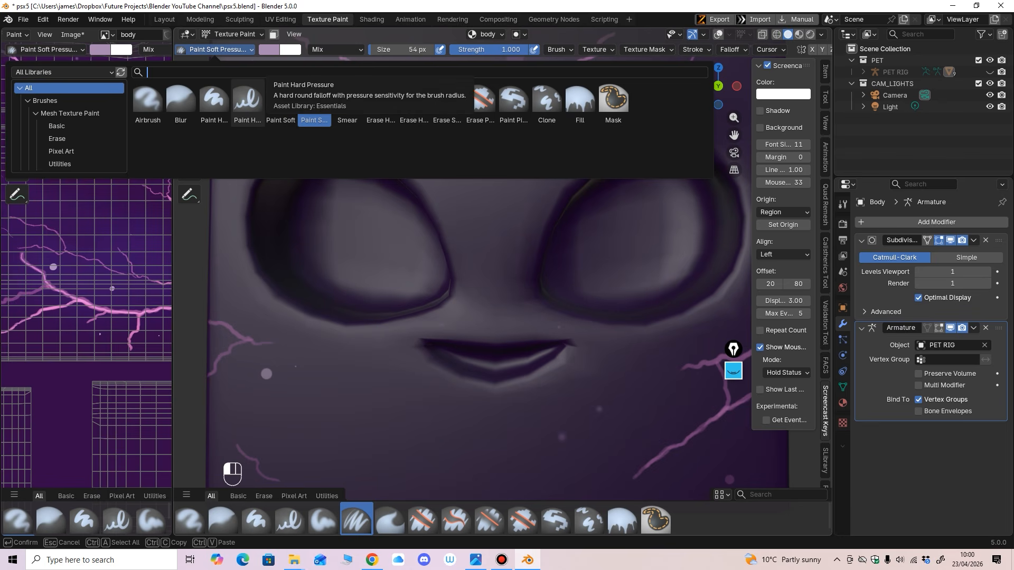
pyautogui.click(214, 99)
pyautogui.scroll(4, 469, 314)
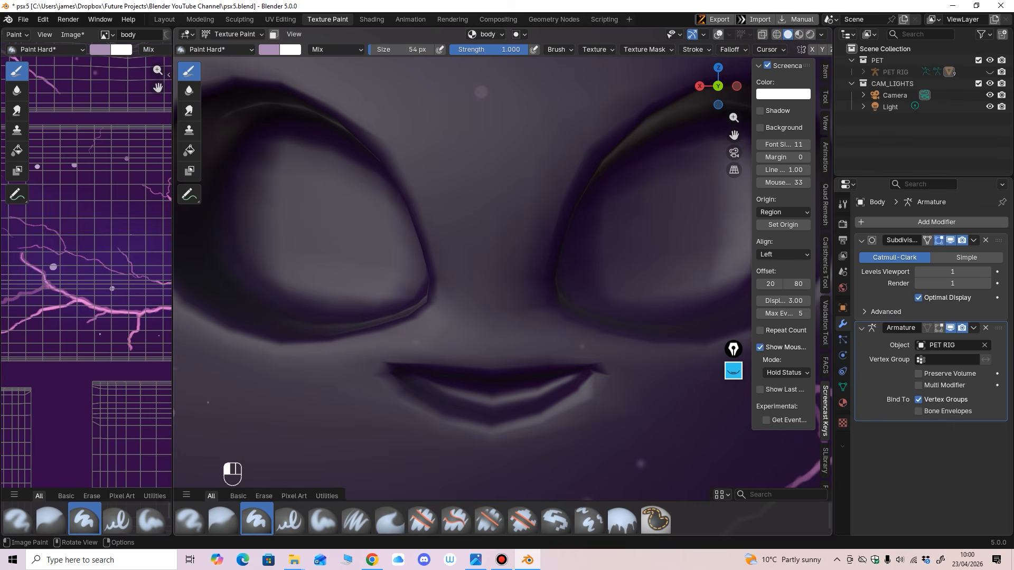
pyautogui.click(273, 49)
pyautogui.moveTo(363, 88); pyautogui.dragTo(363, 145)
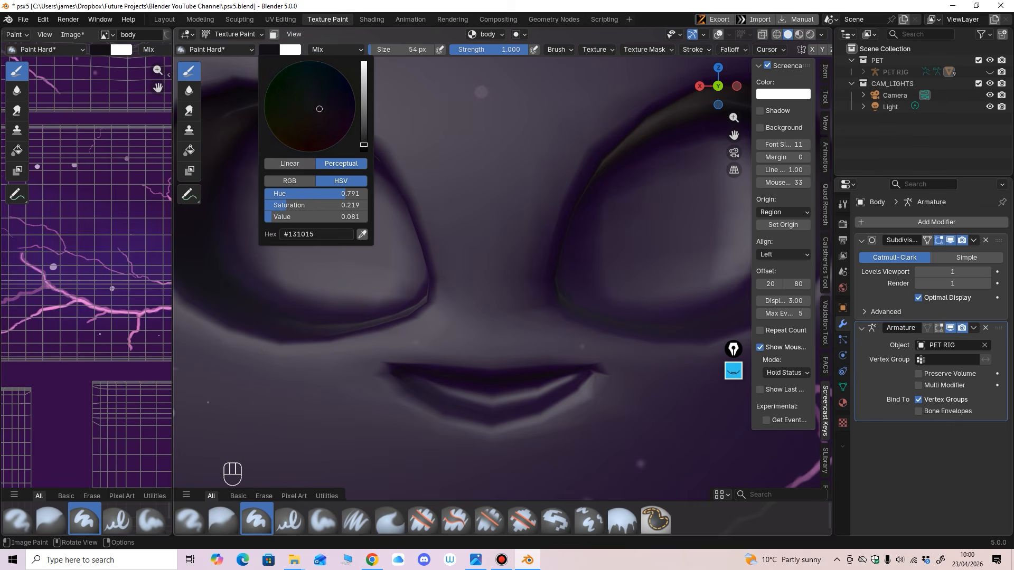
# Step: Turn on X-axis mirror symmetry for painting on the face
pyautogui.click(813, 49)
pyautogui.keyDown('alt'); pyautogui.moveTo(574, 255); pyautogui.dragTo(591, 256, button='middle'); pyautogui.keyUp('alt')
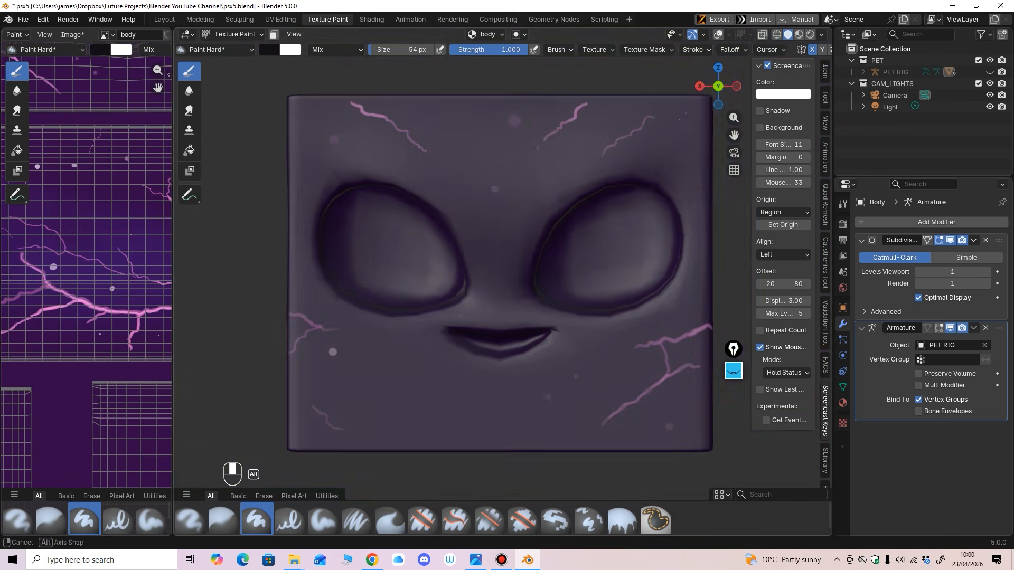
pyautogui.scroll(3, 524, 306)
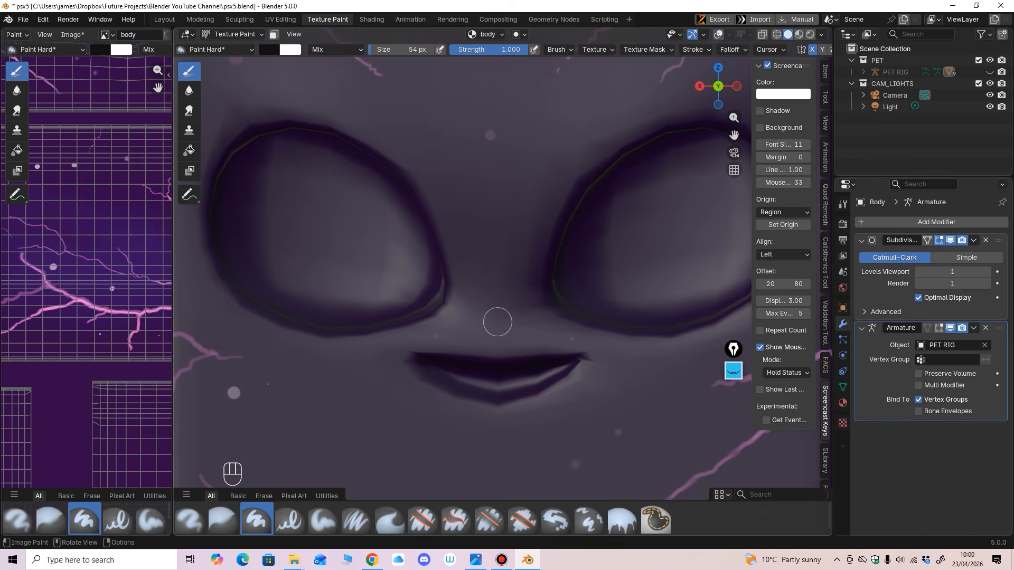
# Step: Try a mirrored pair of dark nostril dots above the mouth with a 35 px brush, and undo them
pyautogui.press('f')
pyautogui.press('f')
pyautogui.press('f')
pyautogui.press('f')
pyautogui.press('f')
pyautogui.click(541, 328)
pyautogui.keyDown('ctrl'); pyautogui.moveTo(596, 328); pyautogui.dragTo(562, 347, button='middle'); pyautogui.keyUp('ctrl')
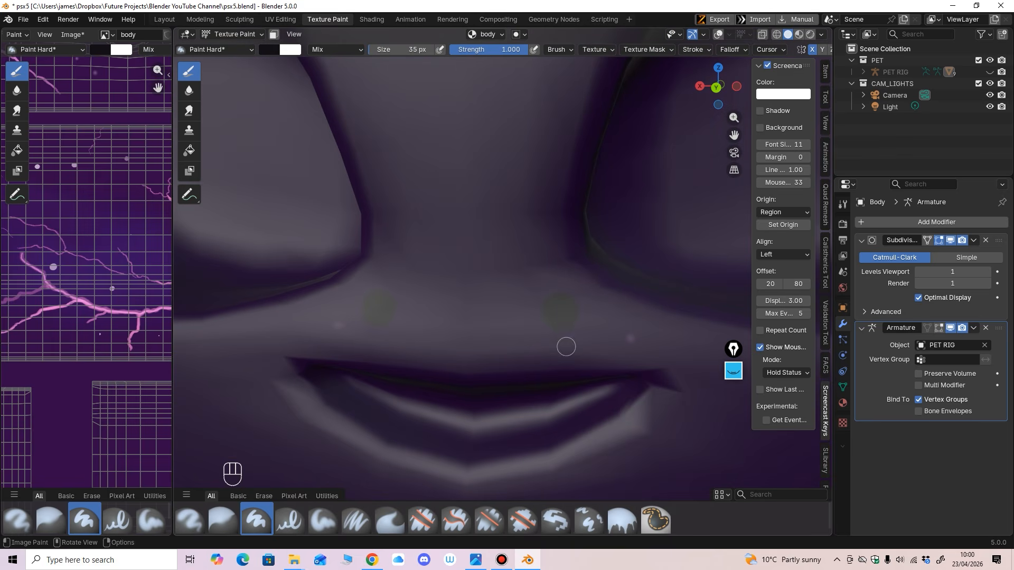
pyautogui.hotkey('ctrl', 'z')
# Step: Set the brush colour to black and dab two small mirrored nostrils just above the mouth with the brush at 47 px
pyautogui.click(269, 49)
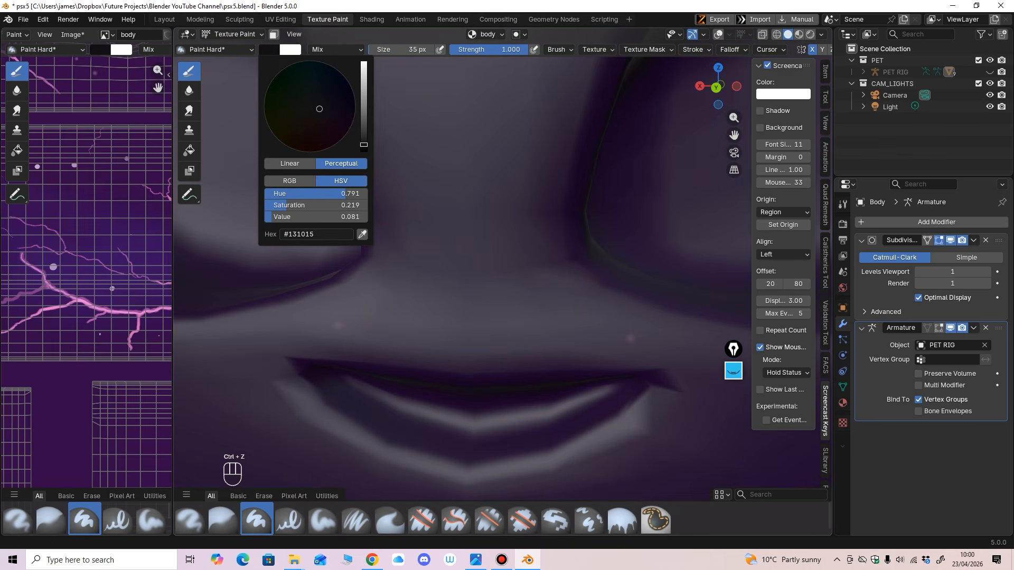
pyautogui.moveTo(364, 145); pyautogui.dragTo(364, 151)
pyautogui.click(580, 321)
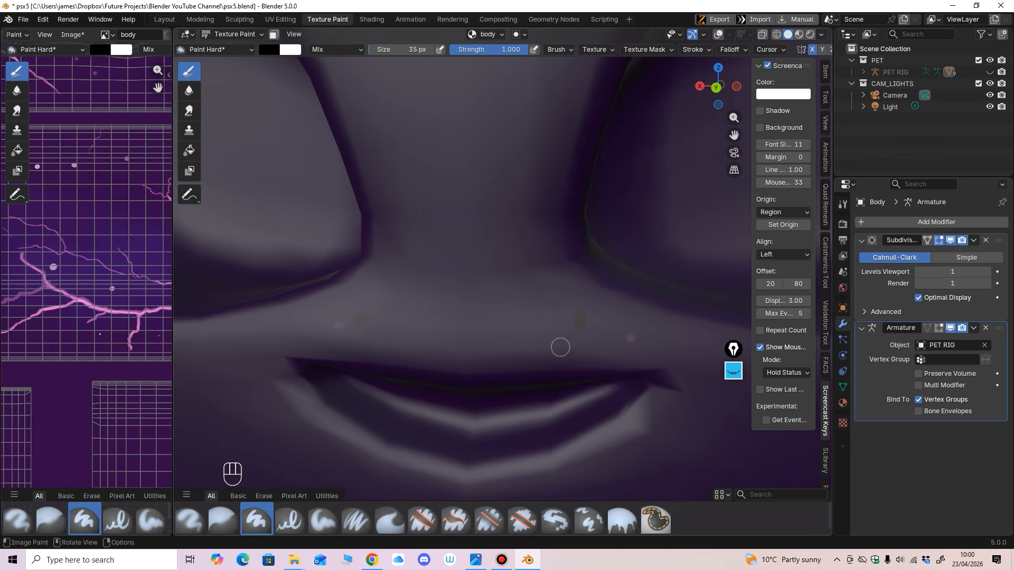
pyautogui.press('f')
pyautogui.click(547, 308)
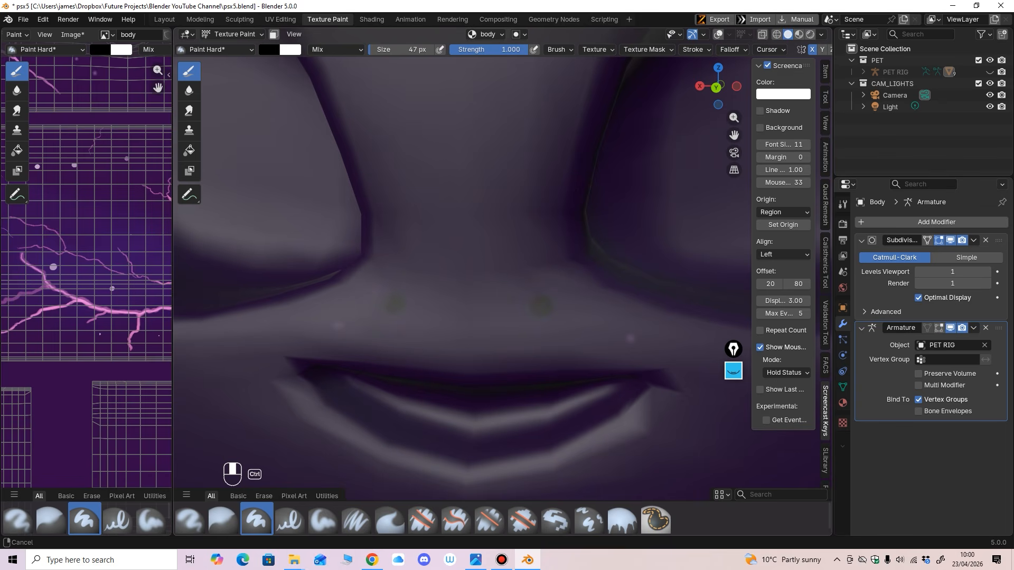
pyautogui.keyDown('ctrl'); pyautogui.moveTo(595, 319); pyautogui.dragTo(559, 346, button='middle'); pyautogui.keyUp('ctrl')
pyautogui.scroll(-2, 527, 380)
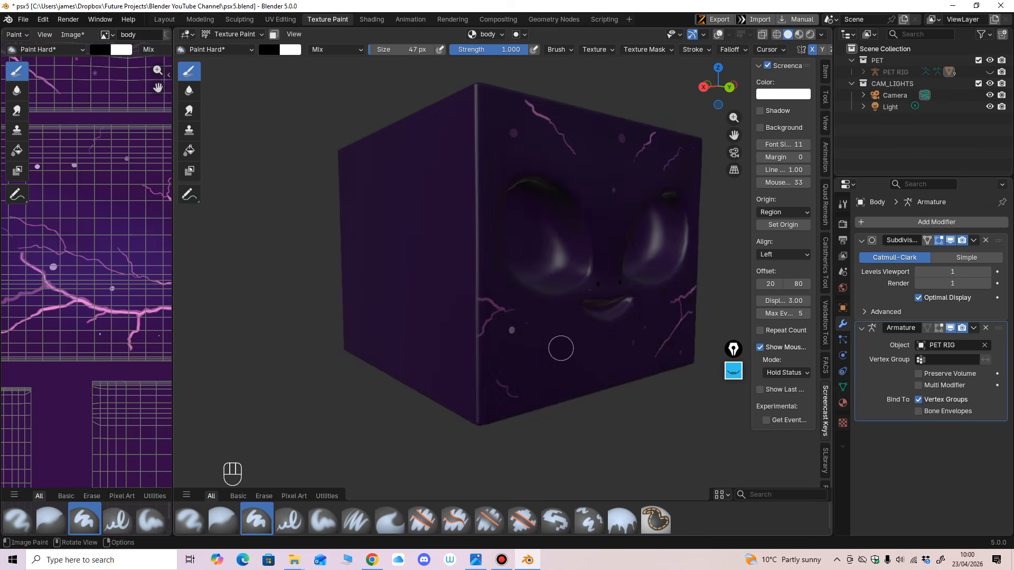
# Step: Switch to the Paint Soft Pressure brush, sample the large crack's pink from the texture image and lighten it to pale pink #F0CBE3
pyautogui.moveTo(603, 301)
pyautogui.mouseDown(button='middle')
pyautogui.moveTo(491, 343)
pyautogui.moveTo(383, 348)
pyautogui.moveTo(443, 324)
pyautogui.moveTo(465, 330)
pyautogui.moveTo(485, 358)
pyautogui.mouseUp(button='middle')
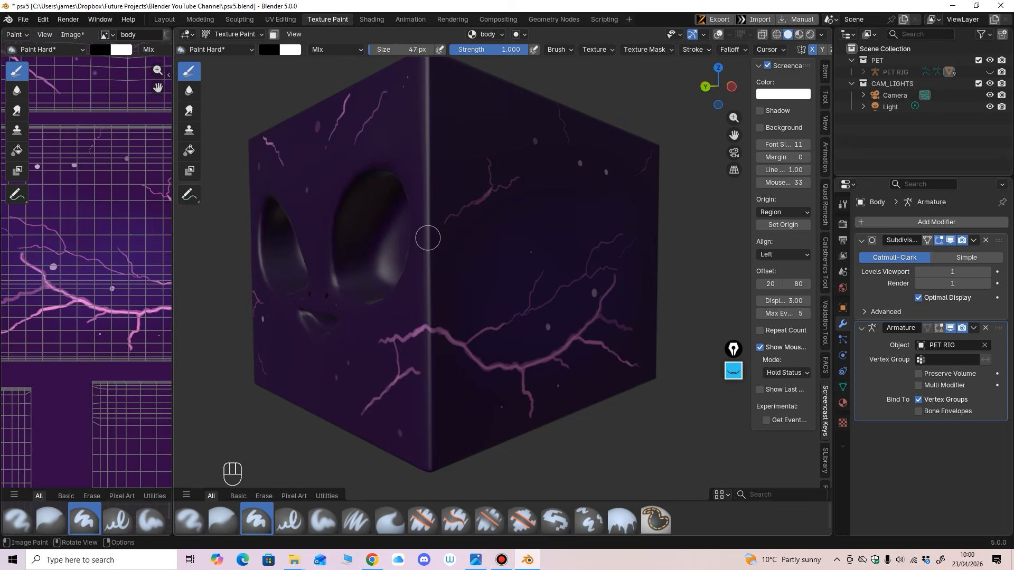
pyautogui.hotkey('shift', 'space')
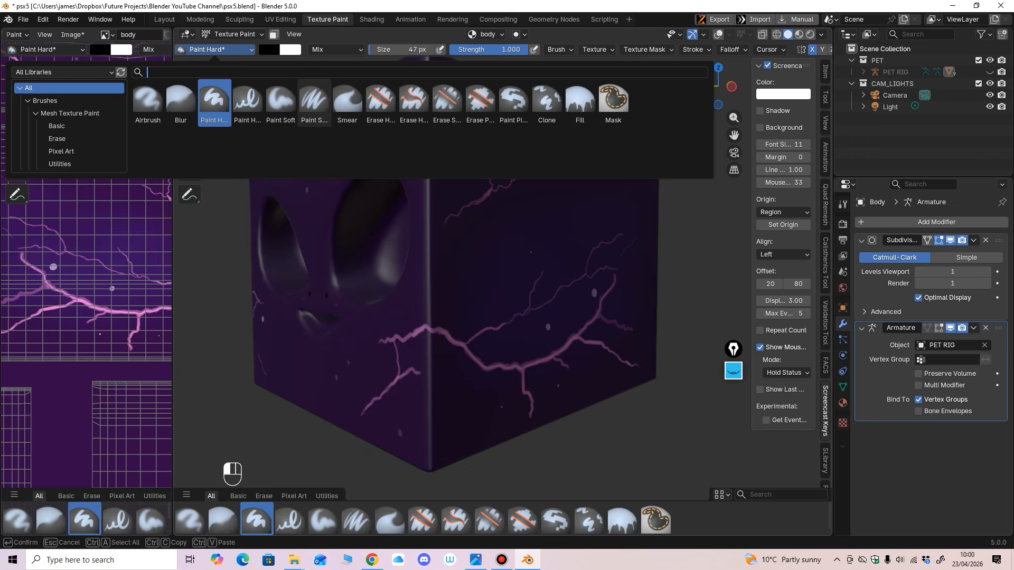
pyautogui.click(307, 100)
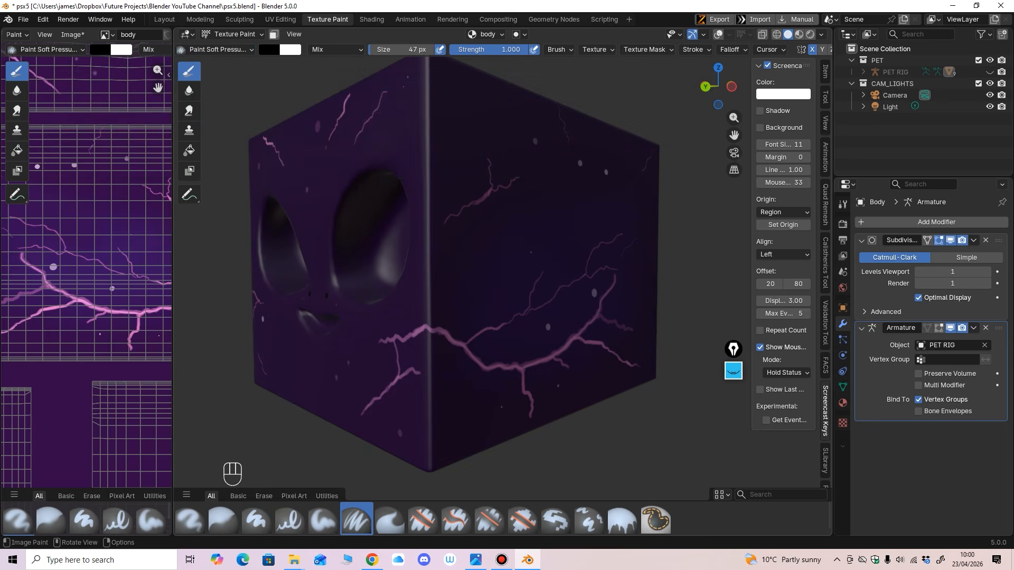
pyautogui.click(269, 49)
pyautogui.click(362, 235)
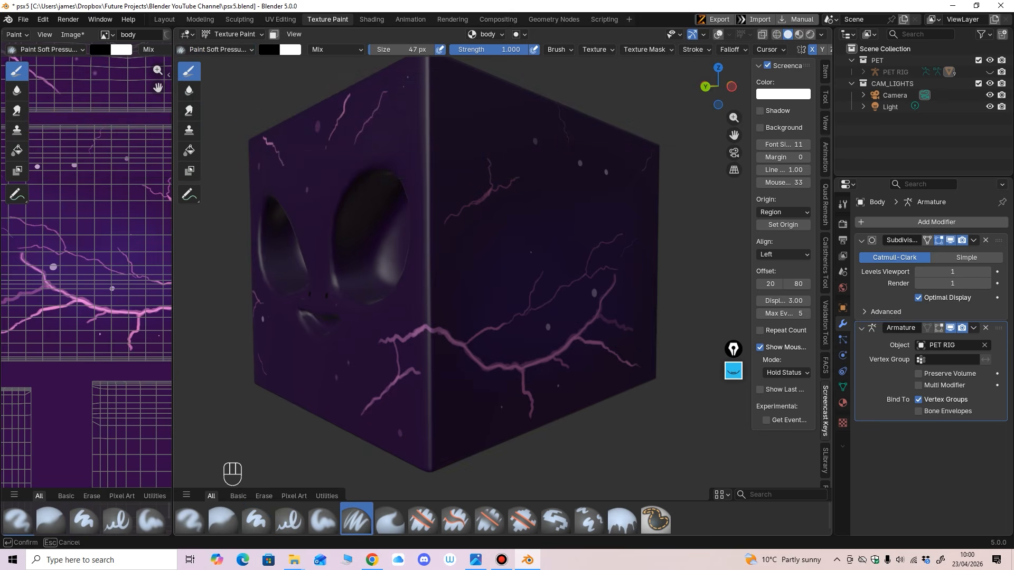
pyautogui.click(157, 294)
pyautogui.click(270, 49)
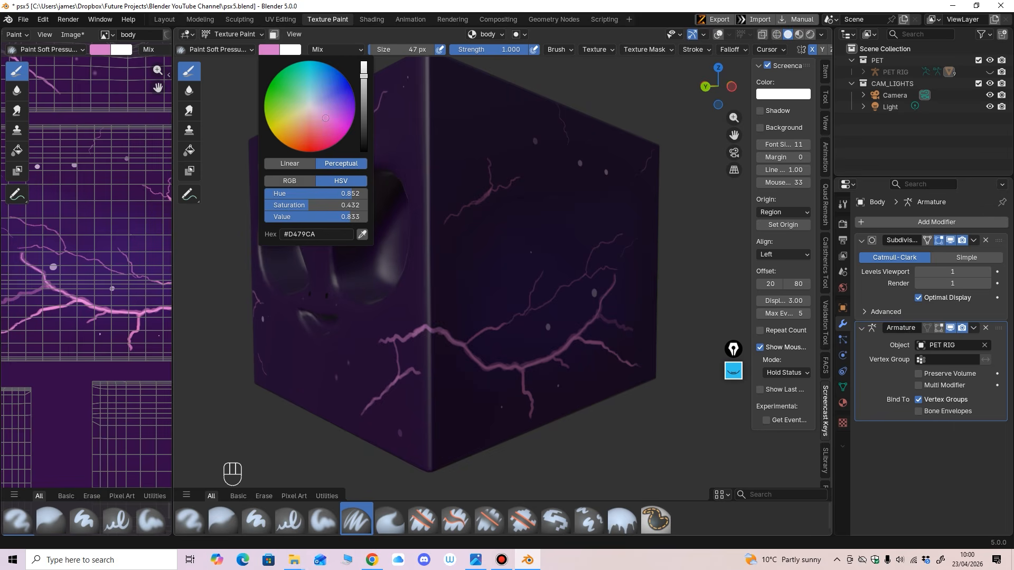
pyautogui.moveTo(364, 76); pyautogui.dragTo(364, 66)
pyautogui.moveTo(326, 118); pyautogui.dragTo(315, 111)
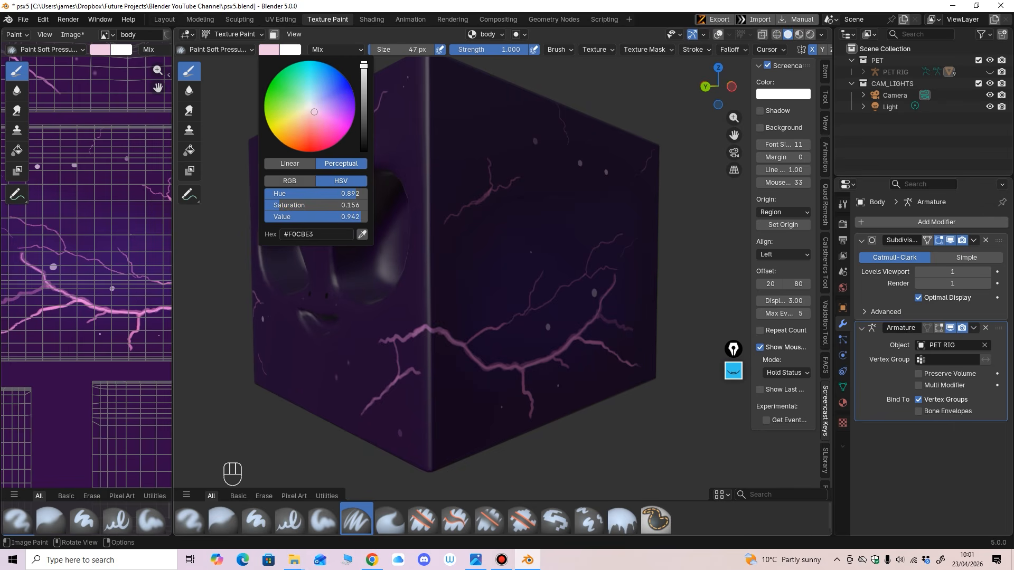
# Step: Try a pale 29 px highlight dab on the large crack where it meets the cube's vertical edge, and undo it
pyautogui.moveTo(512, 328)
pyautogui.mouseDown(button='middle')
pyautogui.moveTo(495, 320)
pyautogui.moveTo(494, 295)
pyautogui.moveTo(477, 283)
pyautogui.moveTo(434, 276)
pyautogui.mouseUp(button='middle')
pyautogui.press('f')
pyautogui.click(476, 283)
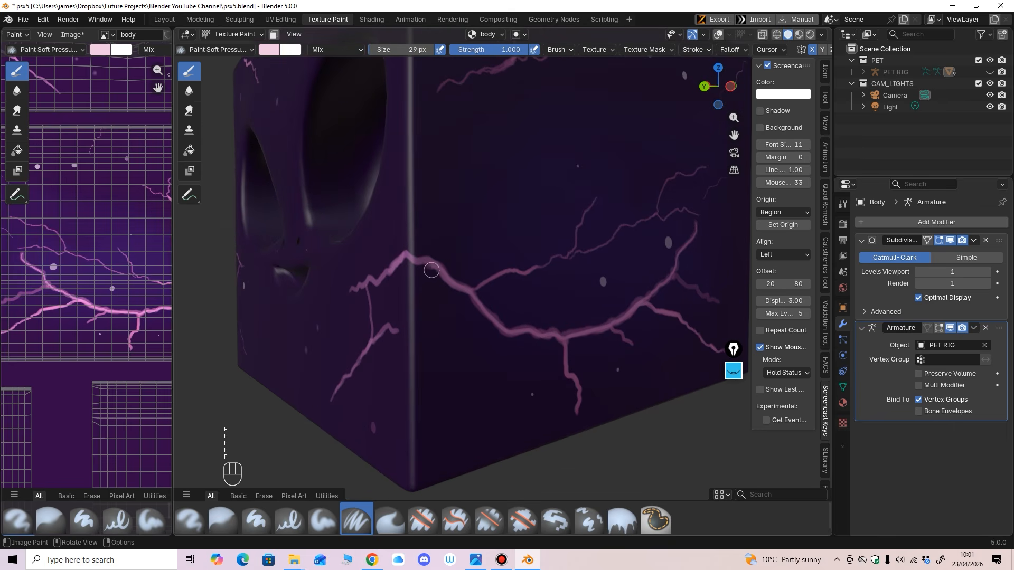
pyautogui.click(425, 261)
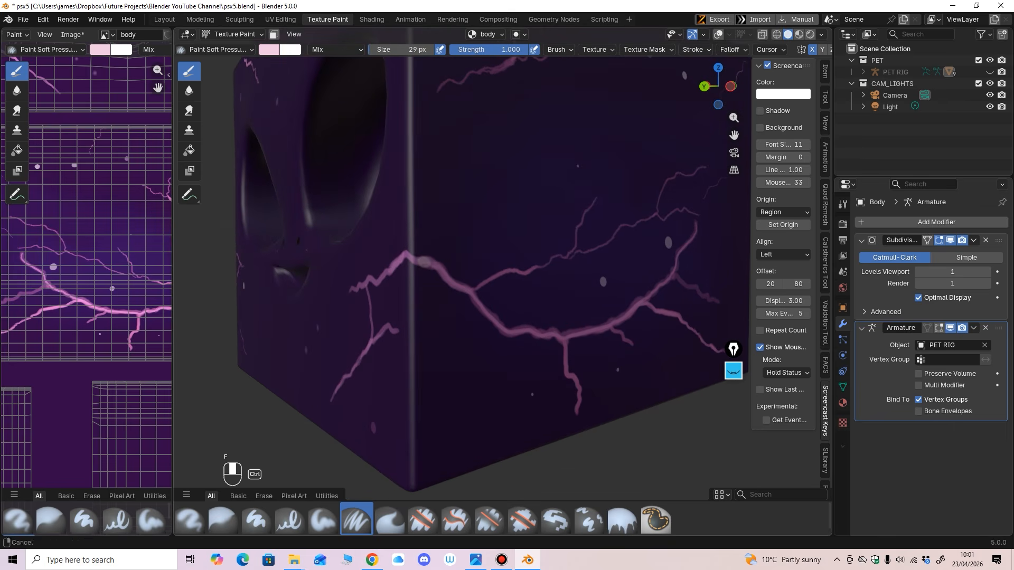
pyautogui.keyDown('ctrl'); pyautogui.moveTo(499, 313); pyautogui.dragTo(499, 290, button='middle'); pyautogui.keyUp('ctrl')
pyautogui.hotkey('ctrl', 'z')
pyautogui.moveTo(428, 292); pyautogui.dragTo(441, 292, button='middle')
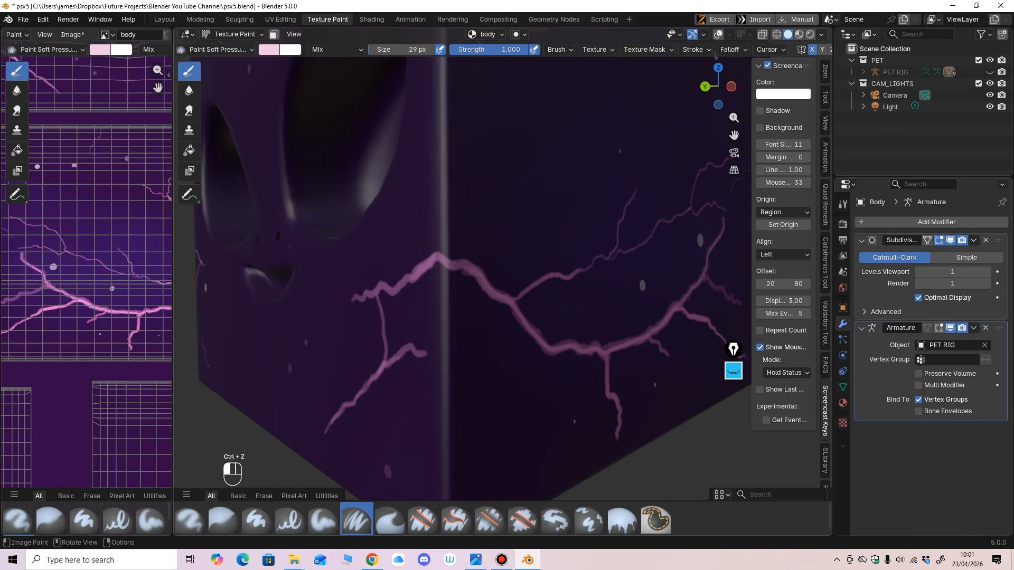
# Step: Build a soft pale glow on the large crack beside the cube's edge, lowering strength to 0.238 and varying the brush between 43, 78 and 23 px
pyautogui.click(269, 49)
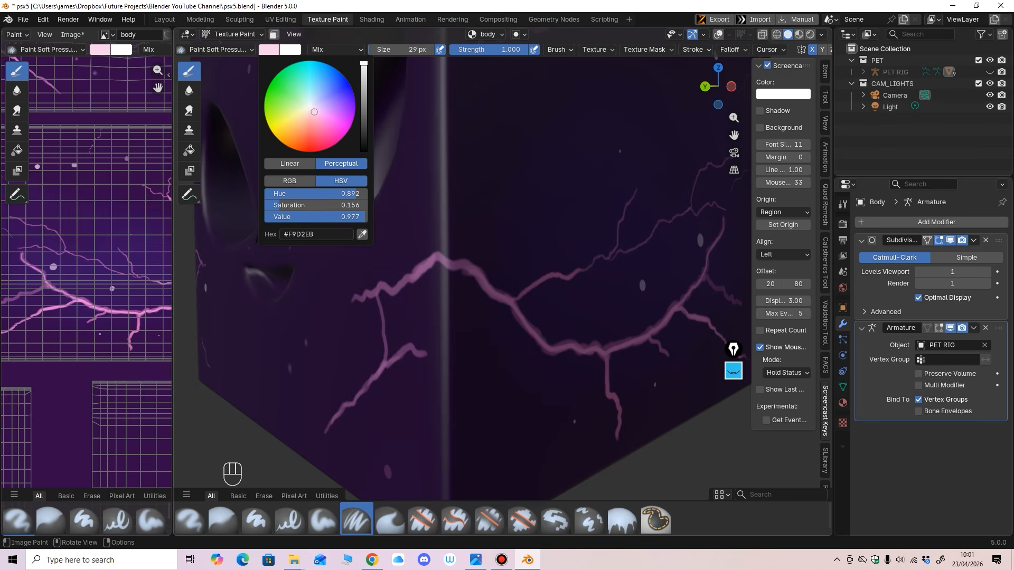
pyautogui.moveTo(460, 263); pyautogui.dragTo(511, 289, button='middle')
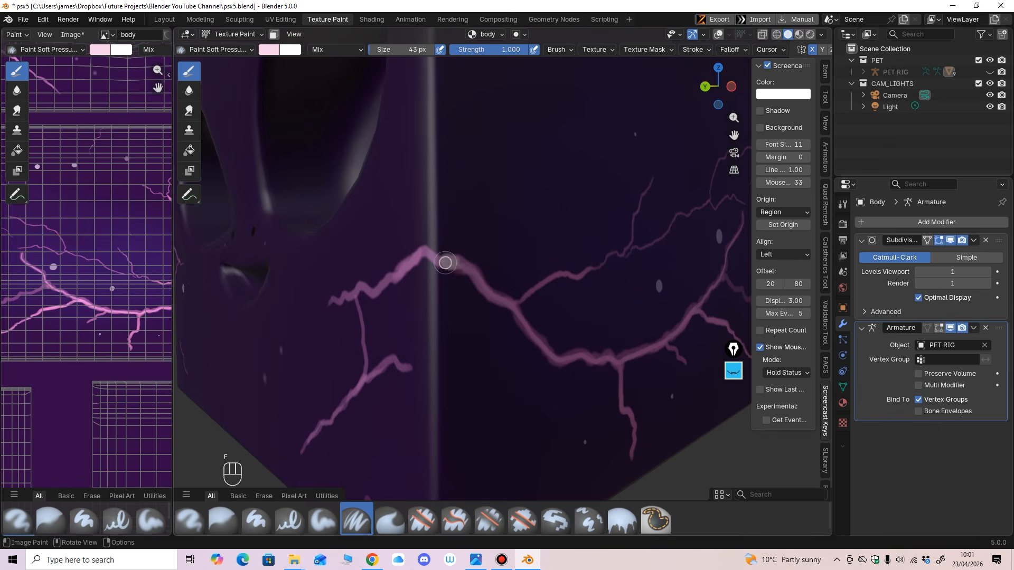
pyautogui.press('f')
pyautogui.click(470, 263)
pyautogui.moveTo(512, 50); pyautogui.dragTo(468, 49)
pyautogui.press('f')
pyautogui.click(441, 263)
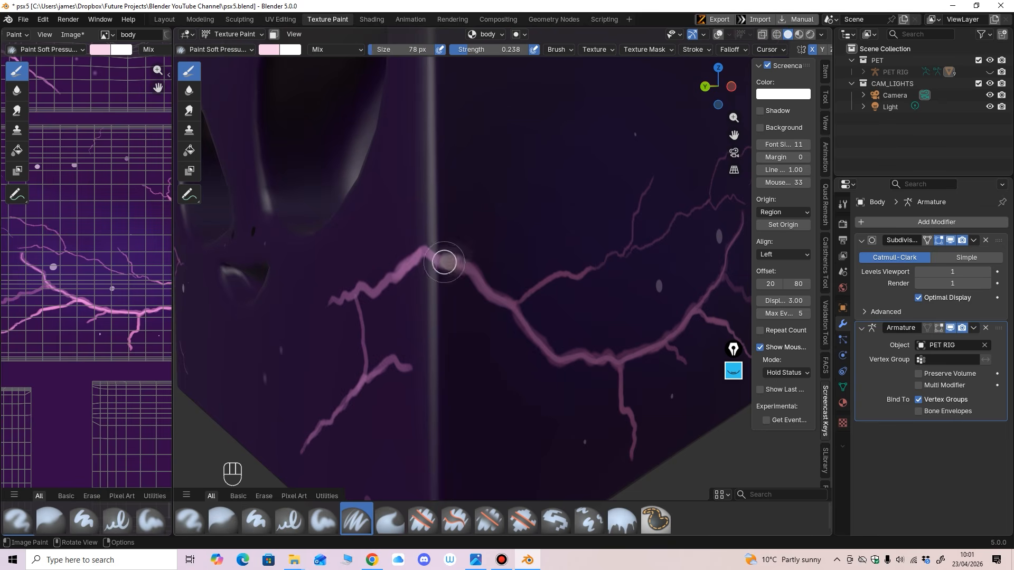
pyautogui.keyDown('ctrl'); pyautogui.moveTo(581, 253); pyautogui.dragTo(520, 349, button='middle'); pyautogui.keyUp('ctrl')
pyautogui.moveTo(521, 348)
pyautogui.keyDown('ctrl'); pyautogui.mouseDown(button='middle')
pyautogui.moveTo(523, 325)
pyautogui.moveTo(484, 238)
pyautogui.moveTo(475, 245)
pyautogui.mouseUp(button='middle'); pyautogui.keyUp('ctrl')
pyautogui.press('f')
pyautogui.click(520, 313)
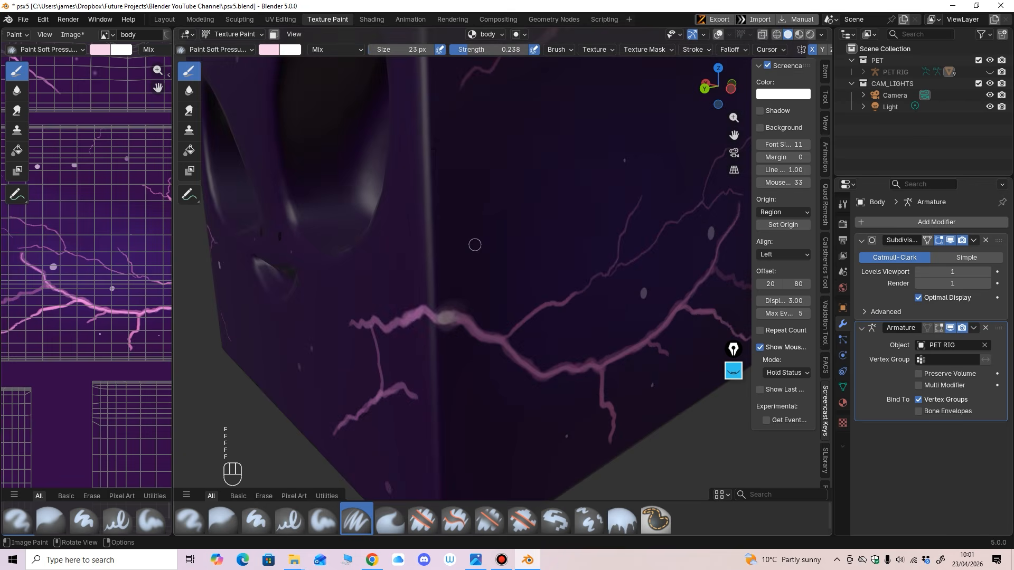
# Step: Switch back to the Paint Hard brush, set its size to 43 px and undo the last dab
pyautogui.hotkey('shift', 'space')
pyautogui.click(215, 103)
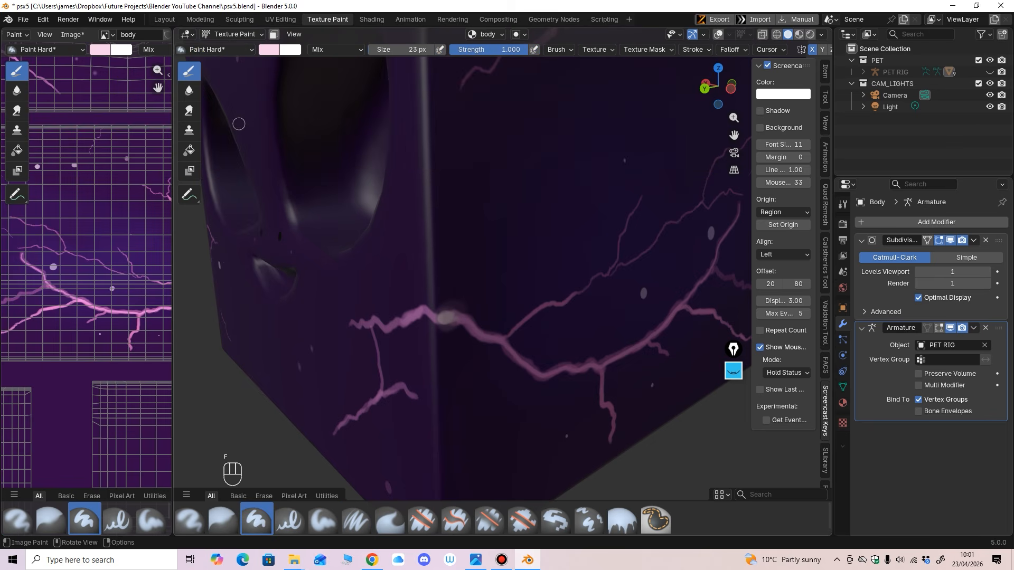
pyautogui.moveTo(508, 295)
pyautogui.keyDown('ctrl'); pyautogui.mouseDown(button='middle')
pyautogui.moveTo(508, 257)
pyautogui.moveTo(446, 233)
pyautogui.moveTo(462, 276)
pyautogui.mouseUp(button='middle'); pyautogui.keyUp('ctrl')
pyautogui.press('f')
pyautogui.click(455, 193)
pyautogui.hotkey('ctrl', 'z')
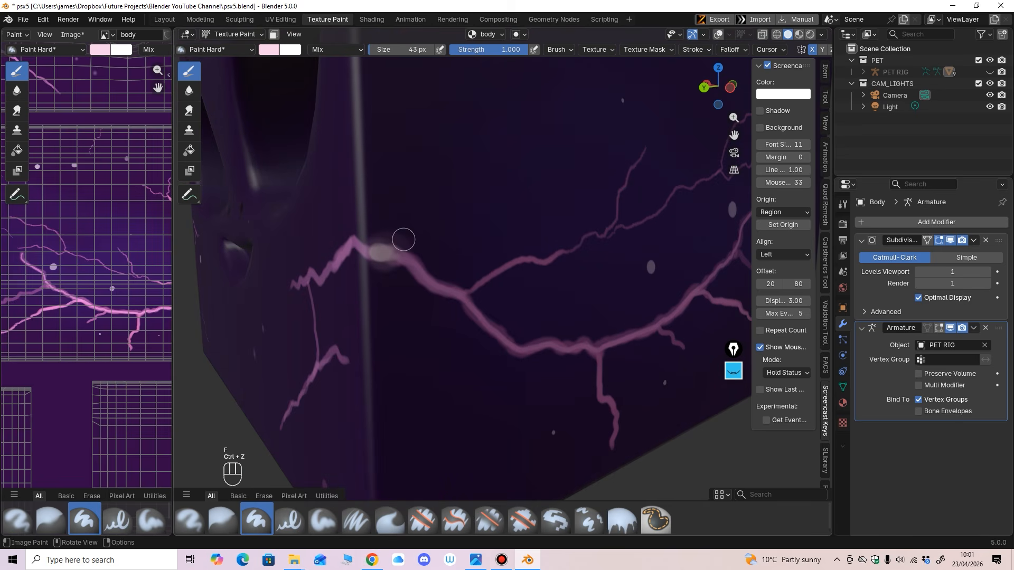
# Step: Desaturate the brush colour to near-white and undo the test dab on the crack's glow
pyautogui.keyDown('shift'); pyautogui.moveTo(403, 240); pyautogui.dragTo(433, 254, button='middle'); pyautogui.keyUp('shift')
pyautogui.click(270, 50)
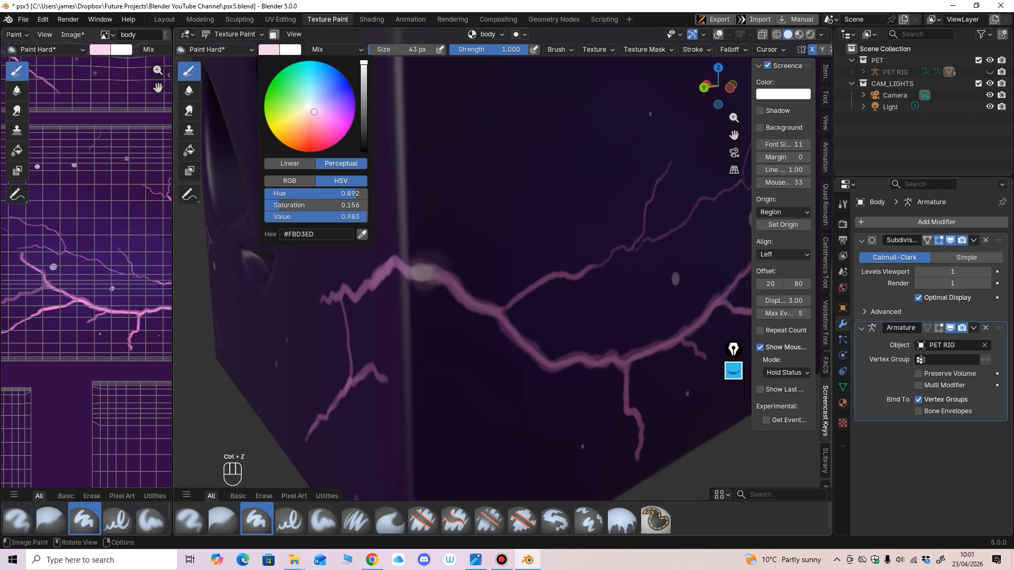
pyautogui.moveTo(314, 111); pyautogui.dragTo(310, 105)
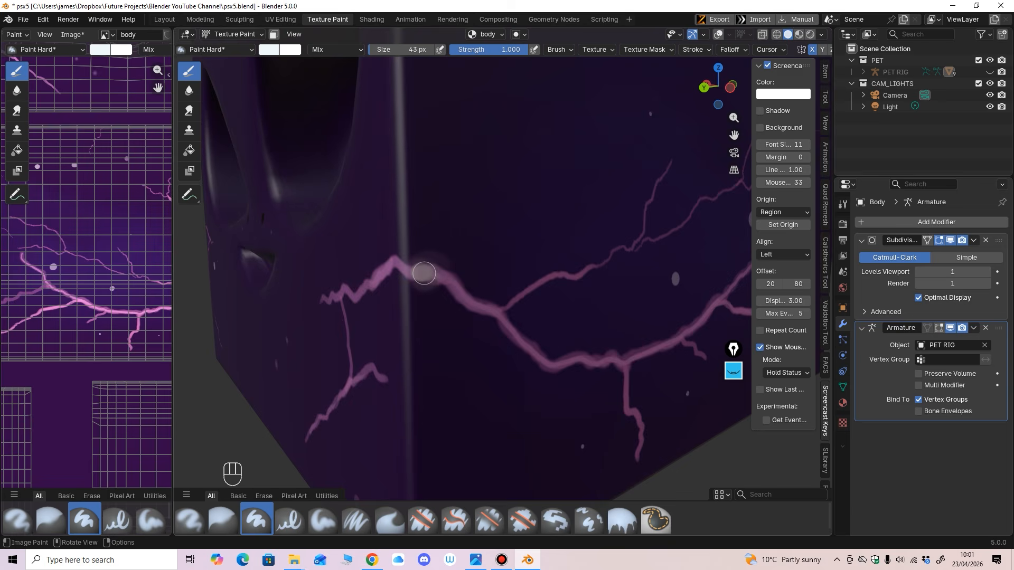
pyautogui.moveTo(476, 331)
pyautogui.keyDown('ctrl'); pyautogui.mouseDown(button='middle')
pyautogui.moveTo(438, 351)
pyautogui.moveTo(464, 308)
pyautogui.moveTo(442, 244)
pyautogui.mouseUp(button='middle'); pyautogui.keyUp('ctrl')
pyautogui.hotkey('ctrl', 'z')
# Step: Try highlighting the crack beside the cube's edge with a 30 px brush at strength 0.457, and undo the strokes
pyautogui.press('f')
pyautogui.click(438, 236)
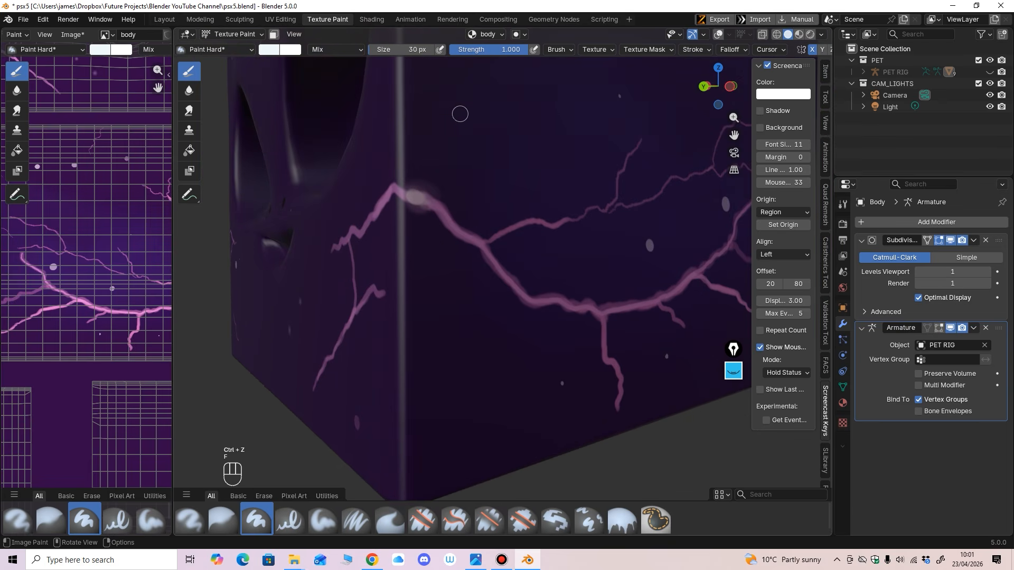
pyautogui.moveTo(510, 58)
pyautogui.mouseDown()
pyautogui.moveTo(467, 58)
pyautogui.moveTo(510, 50)
pyautogui.moveTo(469, 49)
pyautogui.mouseUp()
pyautogui.hotkey('ctrl', 'z')
pyautogui.keyDown('shift'); pyautogui.moveTo(449, 114); pyautogui.dragTo(449, 157, button='middle'); pyautogui.keyUp('shift')
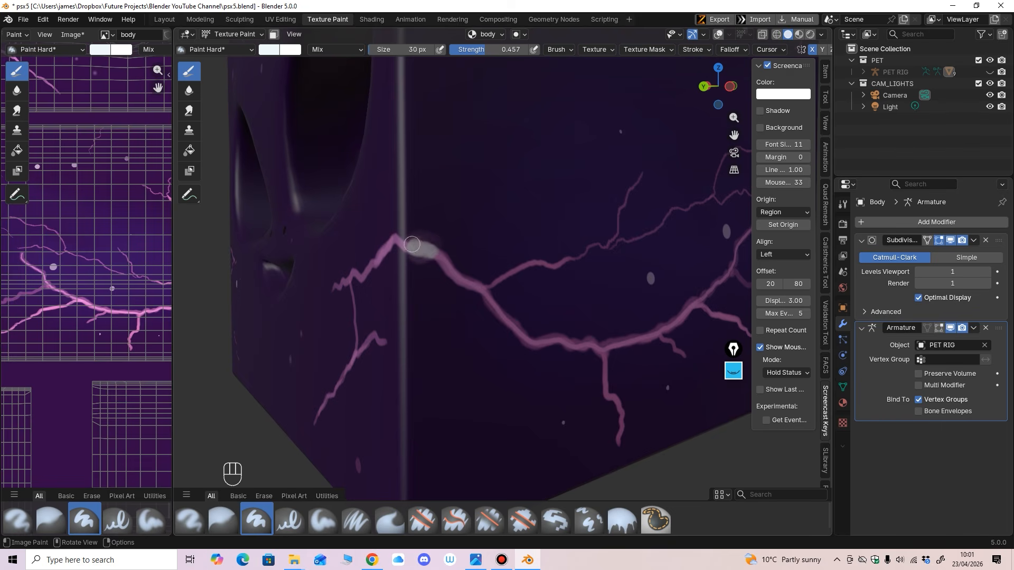
pyautogui.moveTo(415, 262)
pyautogui.keyDown('ctrl'); pyautogui.mouseDown(button='middle')
pyautogui.moveTo(459, 311)
pyautogui.moveTo(570, 332)
pyautogui.moveTo(496, 353)
pyautogui.moveTo(513, 370)
pyautogui.moveTo(496, 384)
pyautogui.mouseUp(button='middle'); pyautogui.keyUp('ctrl')
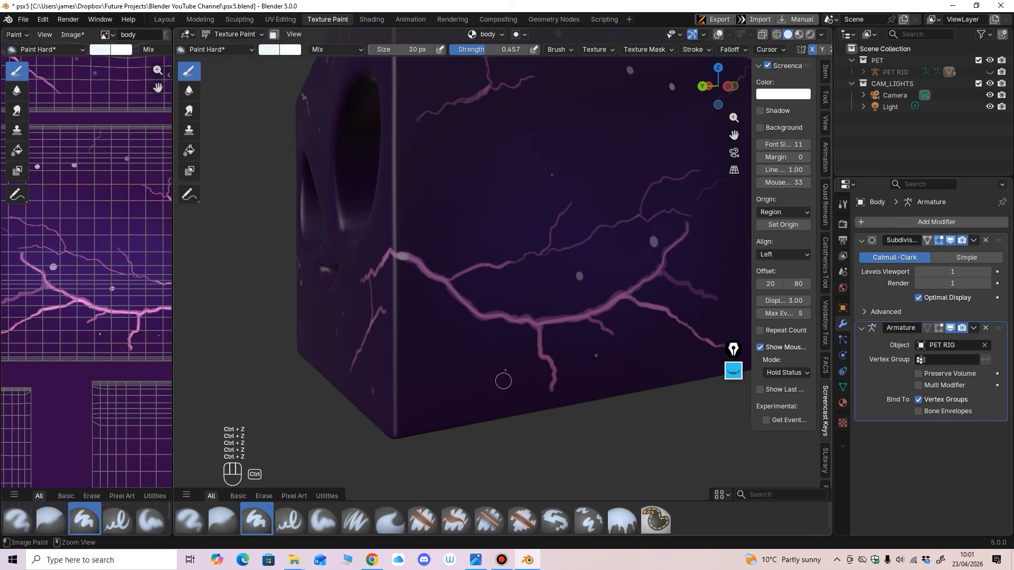
pyautogui.keyDown('ctrl'); pyautogui.moveTo(503, 381); pyautogui.dragTo(511, 107, button='middle'); pyautogui.keyUp('ctrl')
# Step: Lower the brush strength to 0.212, try a faint dot on the side face, reduce the brush to 1 px and undo the dot
pyautogui.moveTo(485, 49); pyautogui.dragTo(466, 49)
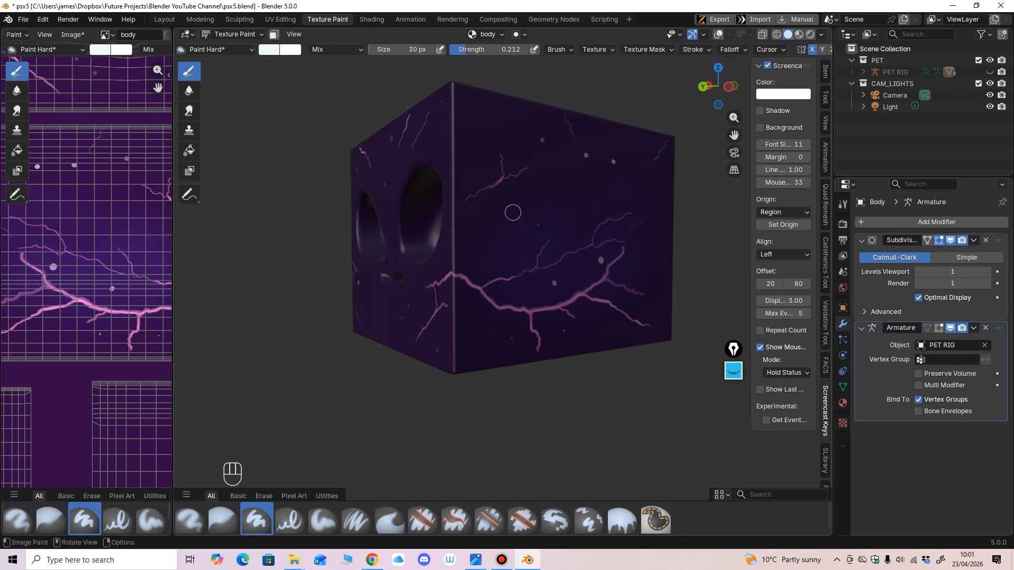
pyautogui.click(513, 213)
pyautogui.moveTo(549, 301); pyautogui.dragTo(521, 308, button='middle')
pyautogui.press('f')
pyautogui.click(539, 257)
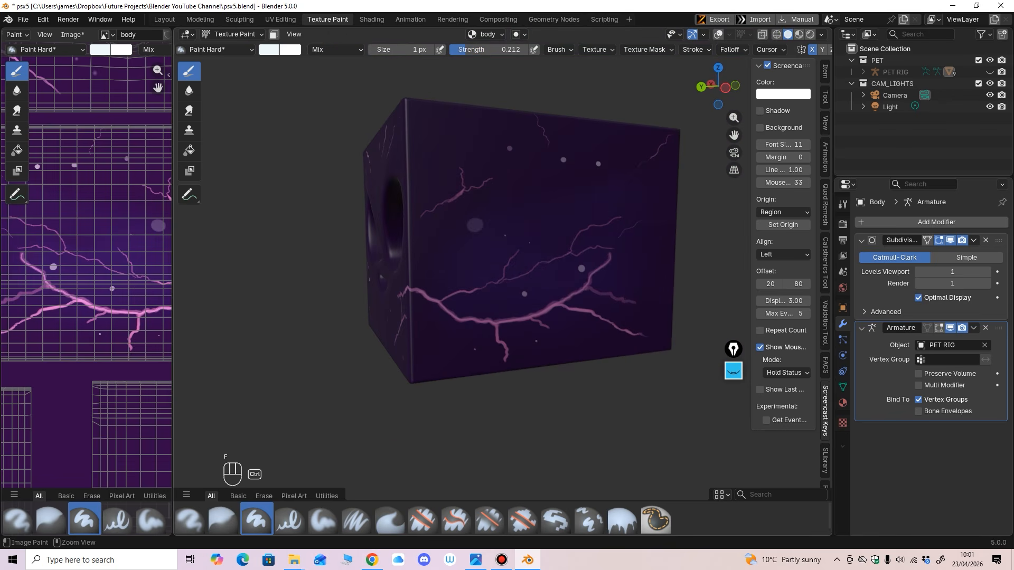
pyautogui.hotkey('ctrl', 'z')
# Step: Examine the painted cracks, dots and nostrils on the cube's front and side faces from several angles and distances
pyautogui.moveTo(542, 232); pyautogui.dragTo(537, 230, button='middle')
pyautogui.keyDown('ctrl'); pyautogui.moveTo(617, 182); pyautogui.dragTo(616, 254, button='middle'); pyautogui.keyUp('ctrl')
pyautogui.moveTo(549, 274); pyautogui.dragTo(602, 277, button='middle')
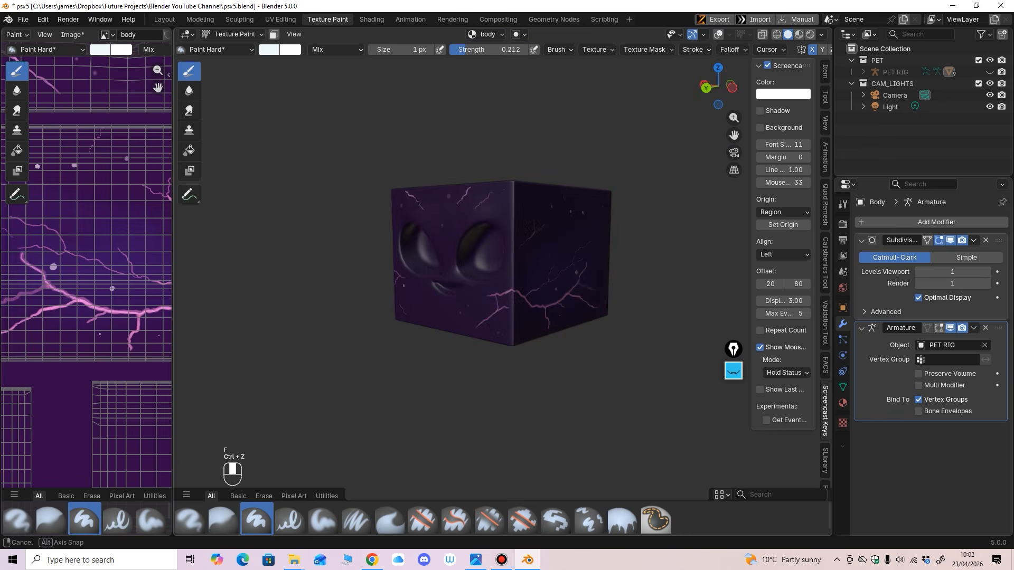
pyautogui.keyDown('ctrl'); pyautogui.moveTo(581, 370); pyautogui.dragTo(559, 323, button='middle'); pyautogui.keyUp('ctrl')
pyautogui.moveTo(559, 322); pyautogui.dragTo(528, 267, button='middle')
pyautogui.moveTo(528, 267); pyautogui.dragTo(524, 245, button='middle')
pyautogui.keyDown('ctrl'); pyautogui.moveTo(544, 338); pyautogui.dragTo(473, 422, button='middle'); pyautogui.keyUp('ctrl')
pyautogui.moveTo(560, 373); pyautogui.dragTo(603, 374, button='middle')
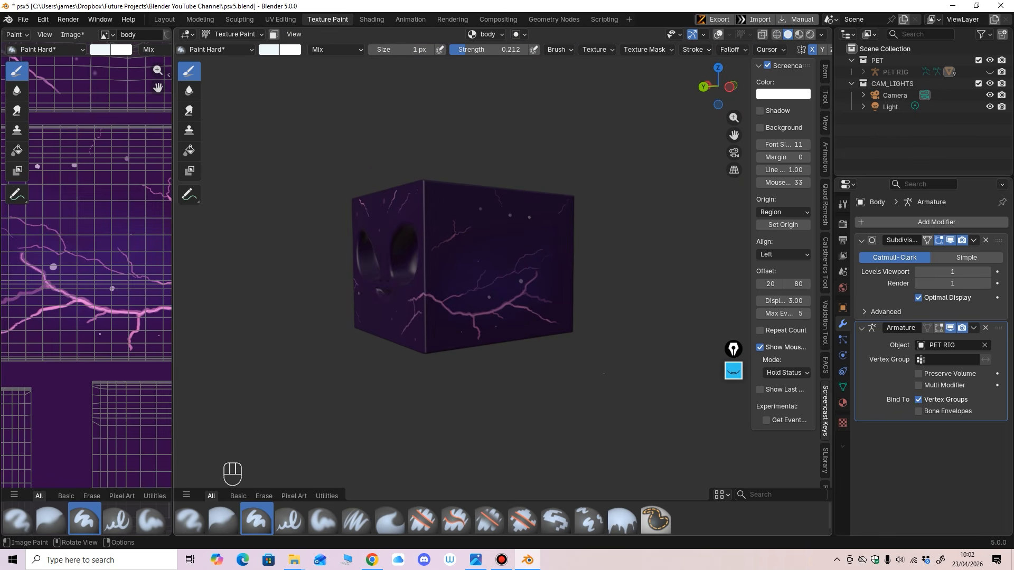
# Step: Save the psx5.blend file
pyautogui.hotkey('ctrl', 's')
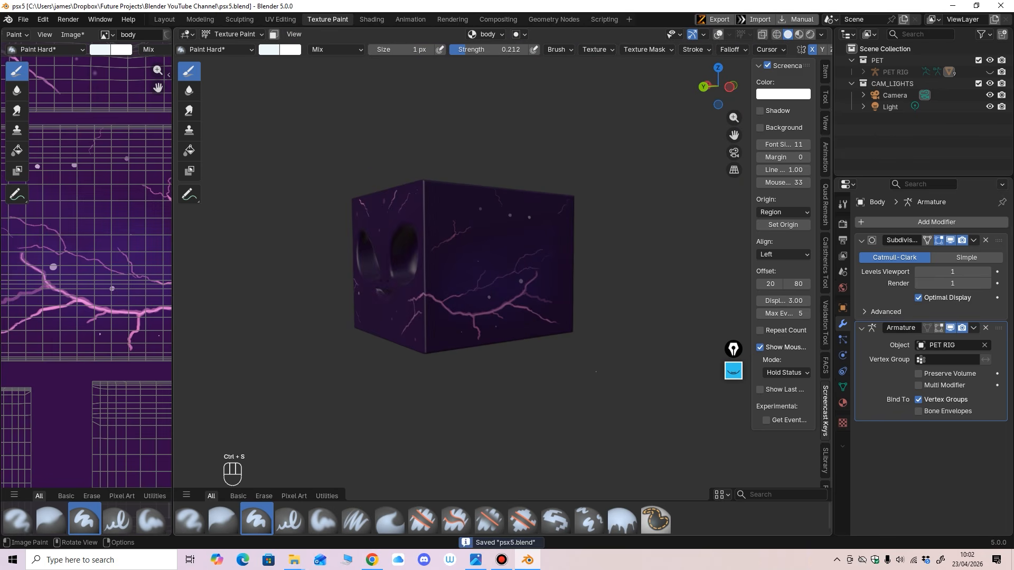
# Step: Exit Local View to show the whole character and switch texture painting to the Wing Bones object
pyautogui.press('/')
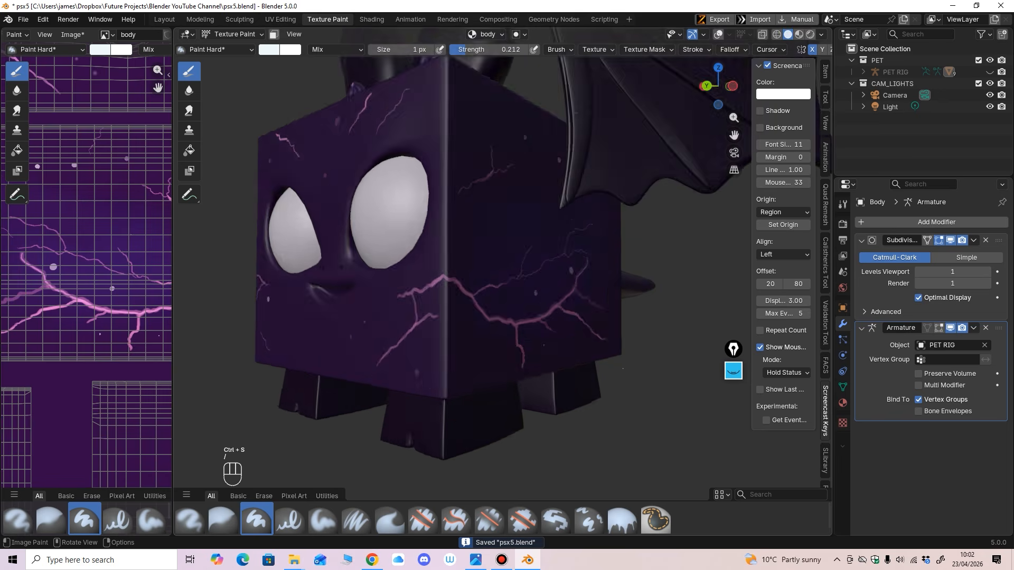
pyautogui.scroll(-3, 597, 368)
pyautogui.moveTo(597, 368)
pyautogui.mouseDown(button='middle')
pyautogui.moveTo(616, 368)
pyautogui.moveTo(600, 363)
pyautogui.mouseUp(button='middle')
pyautogui.scroll(2, 610, 368)
pyautogui.moveTo(591, 256)
pyautogui.keyDown('ctrl'); pyautogui.mouseDown(button='middle')
pyautogui.moveTo(591, 216)
pyautogui.moveTo(590, 255)
pyautogui.moveTo(558, 287)
pyautogui.moveTo(618, 287)
pyautogui.moveTo(547, 320)
pyautogui.moveTo(487, 321)
pyautogui.mouseUp(button='middle'); pyautogui.keyUp('ctrl')
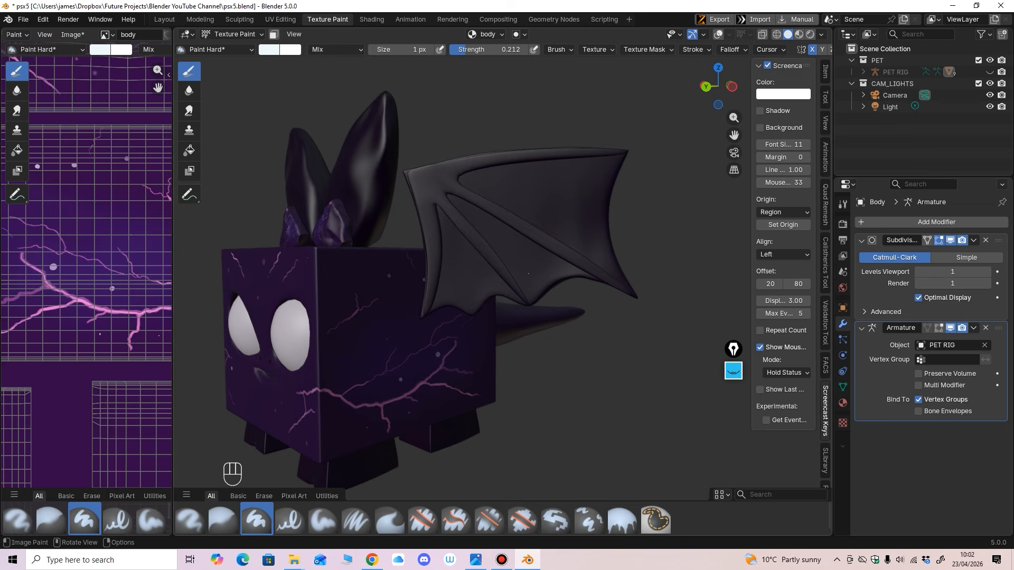
pyautogui.hotkey('alt', 'q')
pyautogui.moveTo(527, 256); pyautogui.dragTo(528, 312, button='middle')
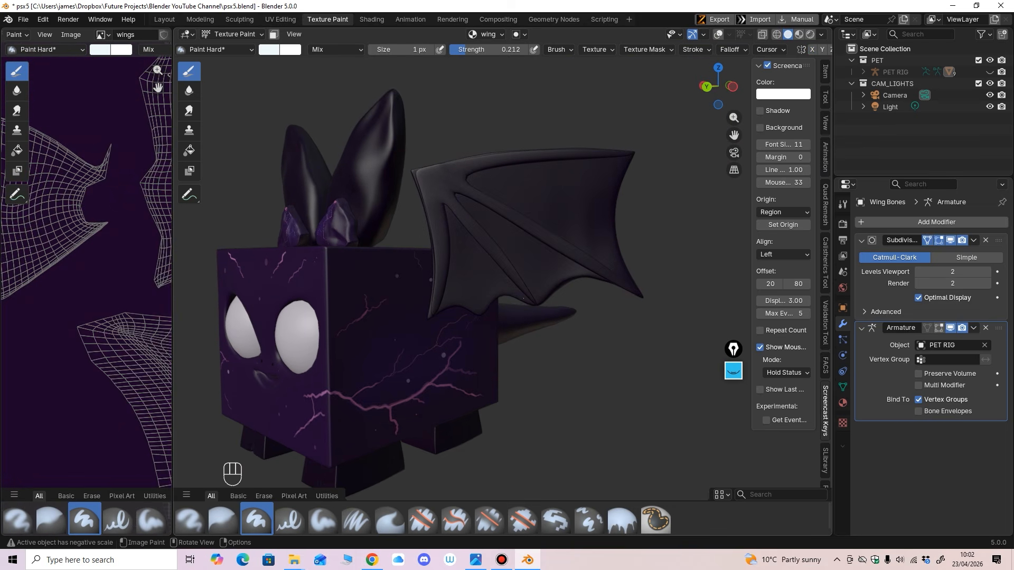
pyautogui.moveTo(523, 299); pyautogui.dragTo(483, 338, button='middle')
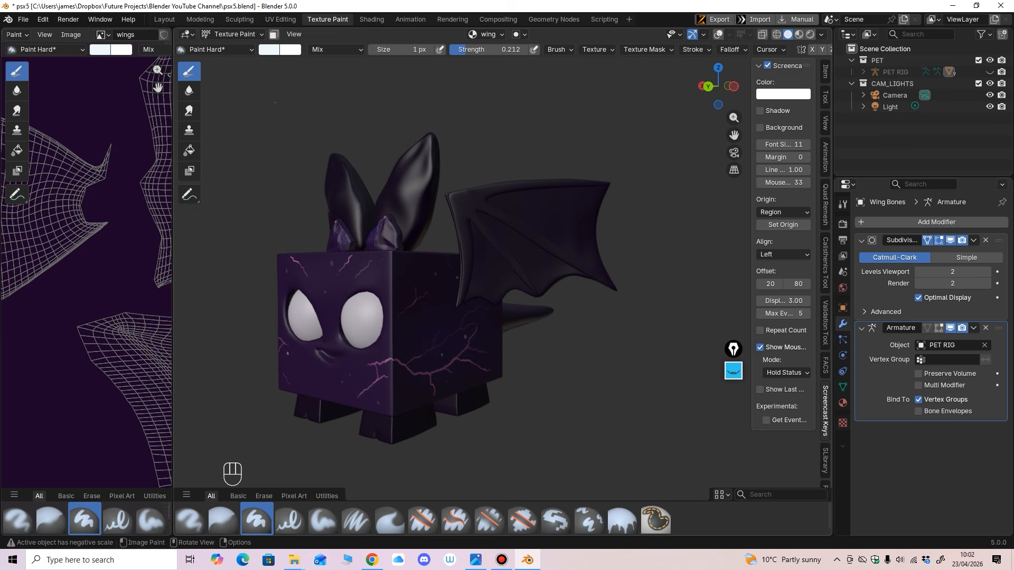
pyautogui.keyDown('ctrl'); pyautogui.moveTo(86, 211); pyautogui.dragTo(86, 328, button='middle'); pyautogui.keyUp('ctrl')
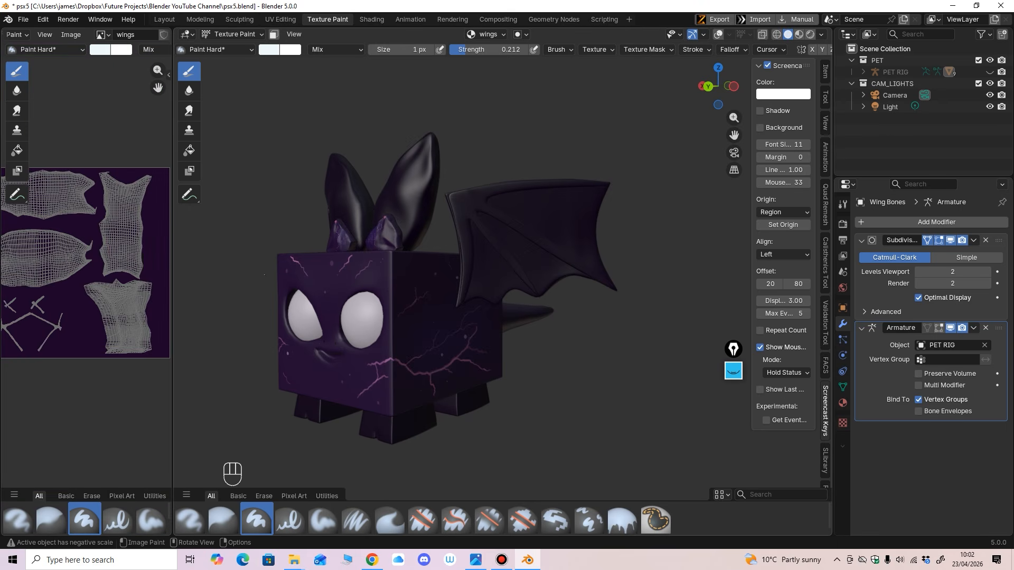
# Step: Sample the dark purple from the wings texture as the brush colour and fill the wing with it using the Fill brush
pyautogui.click(268, 49)
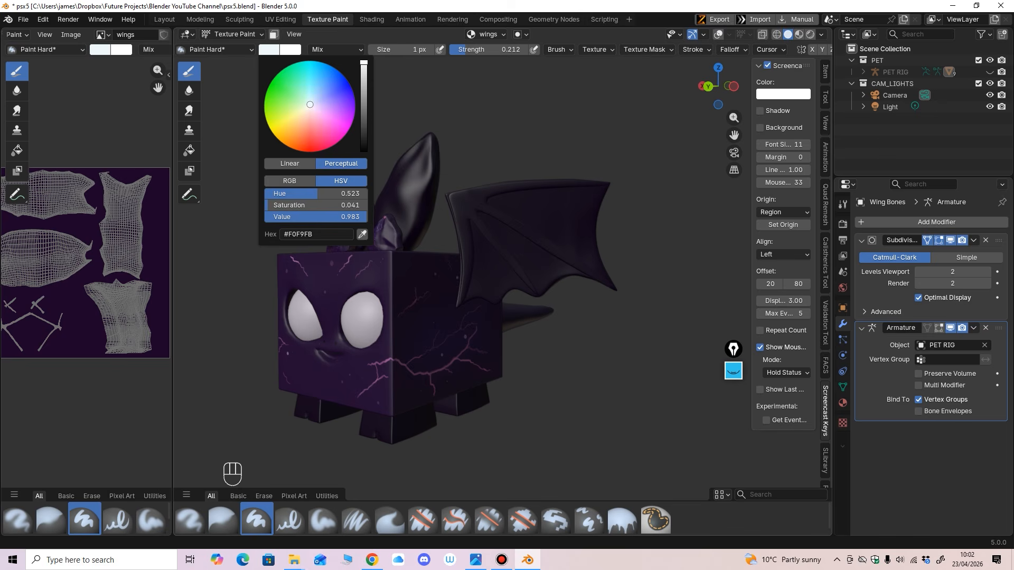
pyautogui.click(362, 234)
pyautogui.click(74, 317)
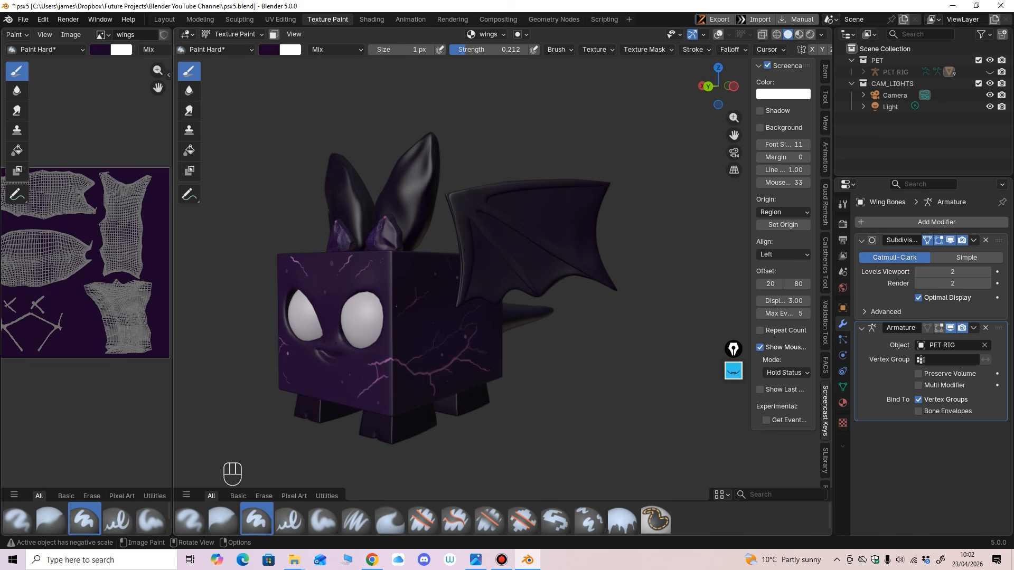
pyautogui.scroll(2, 499, 279)
pyautogui.click(188, 150)
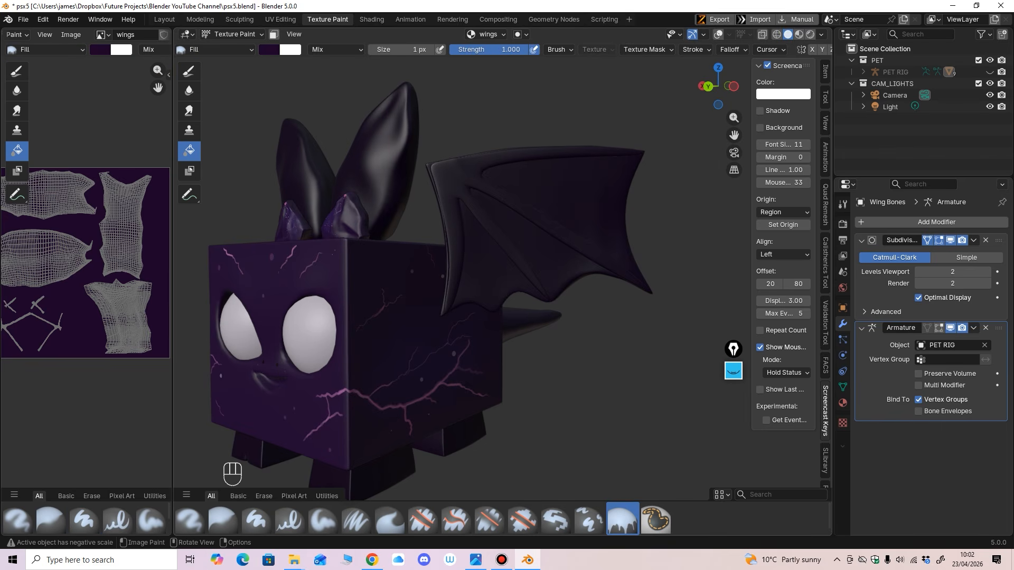
pyautogui.click(544, 237)
pyautogui.moveTo(544, 238)
pyautogui.mouseDown(button='middle')
pyautogui.moveTo(467, 238)
pyautogui.moveTo(415, 211)
pyautogui.moveTo(356, 235)
pyautogui.moveTo(533, 237)
pyautogui.mouseUp(button='middle')
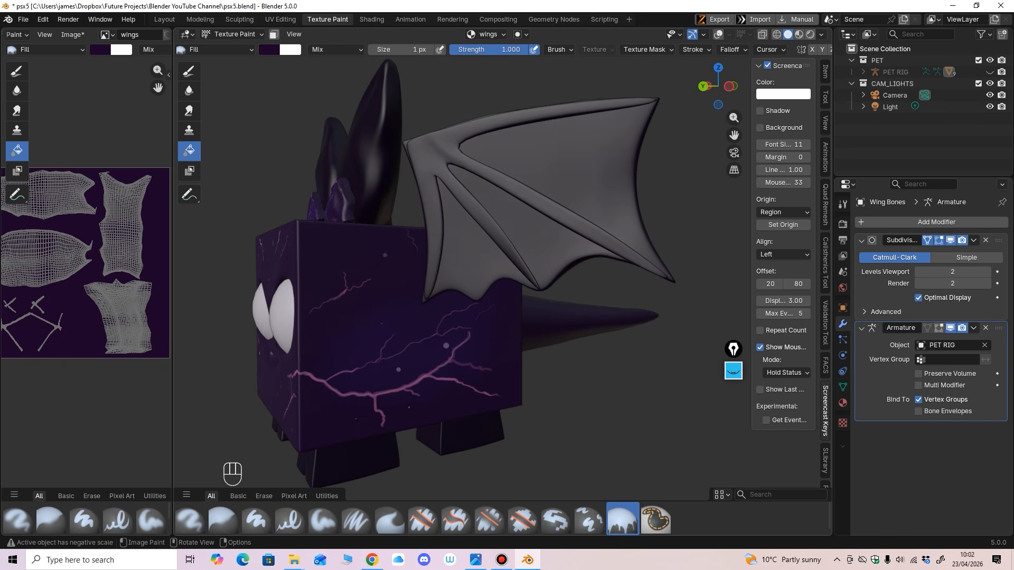
pyautogui.click(269, 50)
pyautogui.click(362, 234)
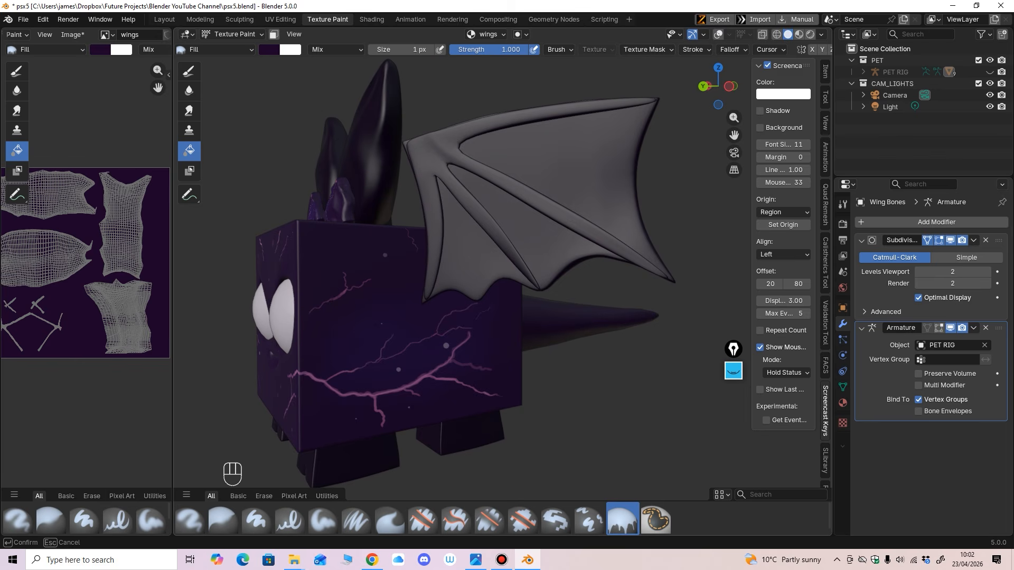
pyautogui.press('Escape')
pyautogui.moveTo(534, 238); pyautogui.dragTo(545, 241, button='middle')
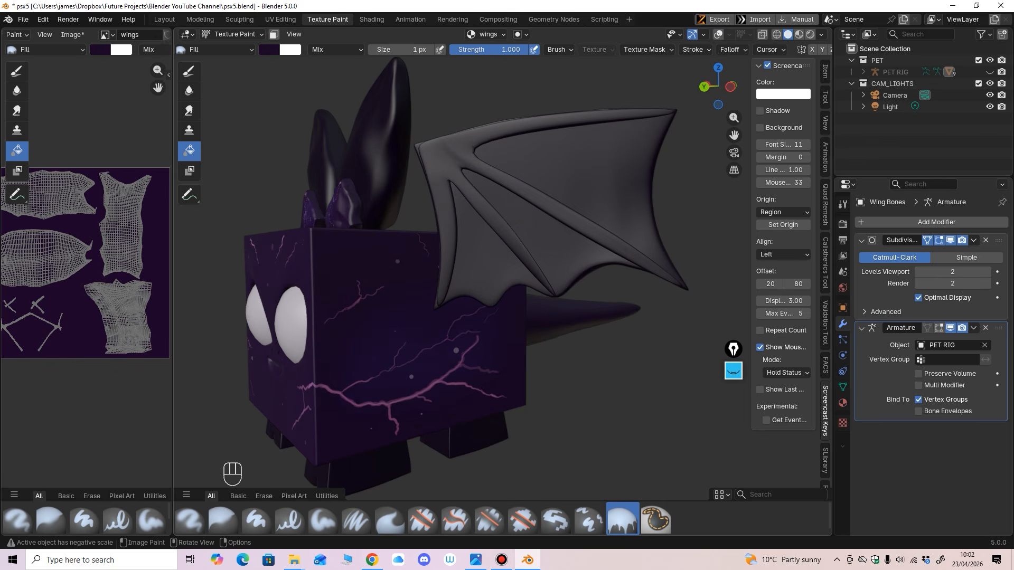
pyautogui.click(188, 110)
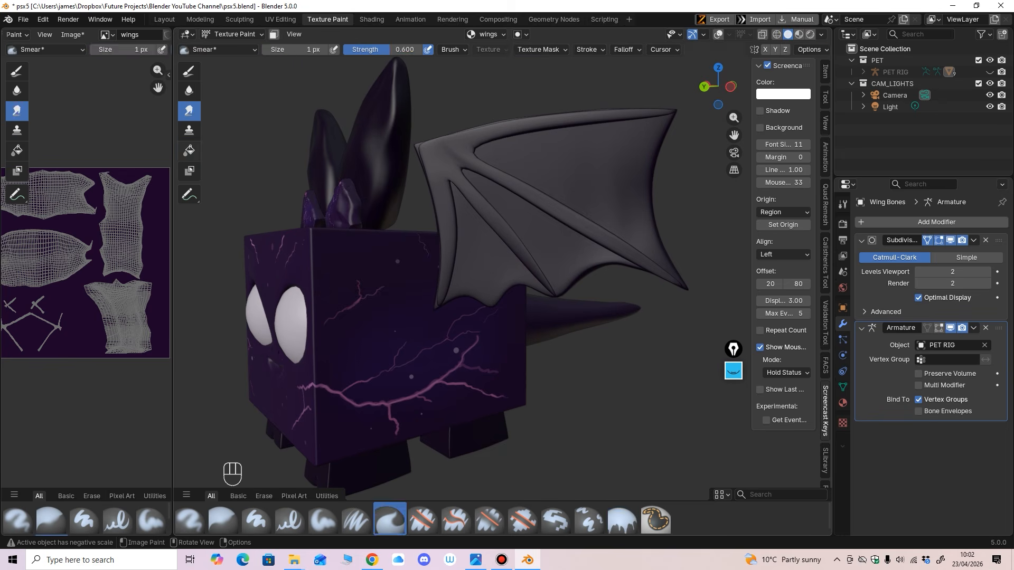
pyautogui.click(188, 150)
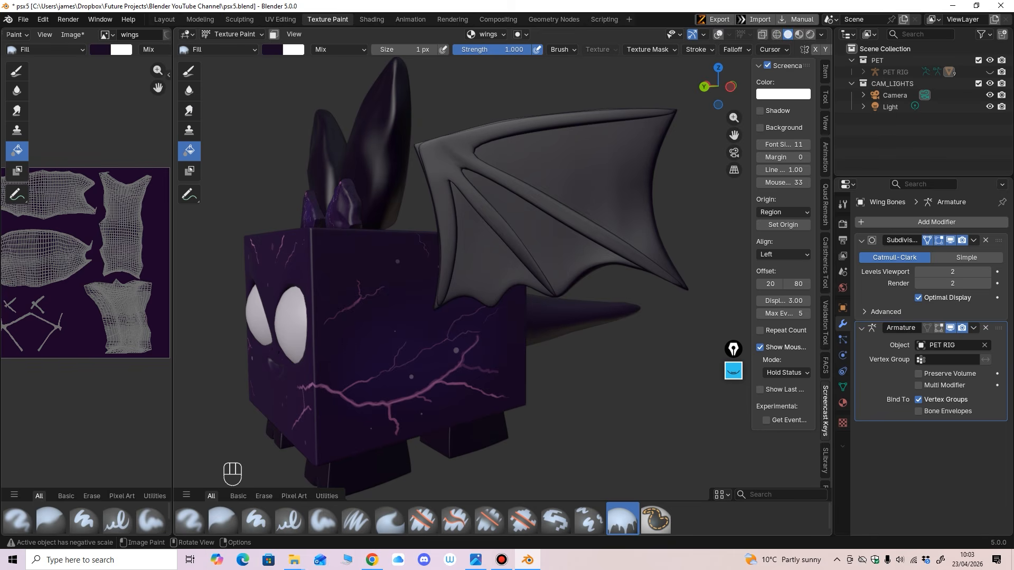
# Step: Show the viewport overlays, lower the wing's viewport subdivision level to 1 and reduce its render level to match
pyautogui.moveTo(502, 275); pyautogui.dragTo(518, 256, button='middle')
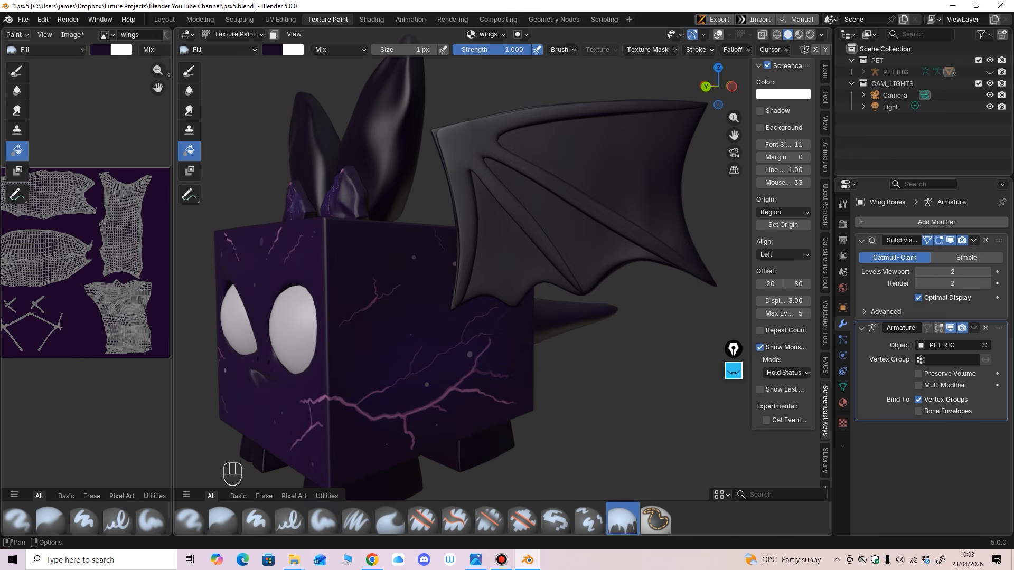
pyautogui.click(717, 34)
pyautogui.moveTo(538, 199)
pyautogui.mouseDown(button='middle')
pyautogui.moveTo(573, 212)
pyautogui.moveTo(520, 224)
pyautogui.moveTo(519, 270)
pyautogui.mouseUp(button='middle')
pyautogui.moveTo(519, 270)
pyautogui.mouseDown(button='middle')
pyautogui.moveTo(471, 270)
pyautogui.moveTo(465, 225)
pyautogui.moveTo(468, 234)
pyautogui.mouseUp(button='middle')
pyautogui.click(950, 240)
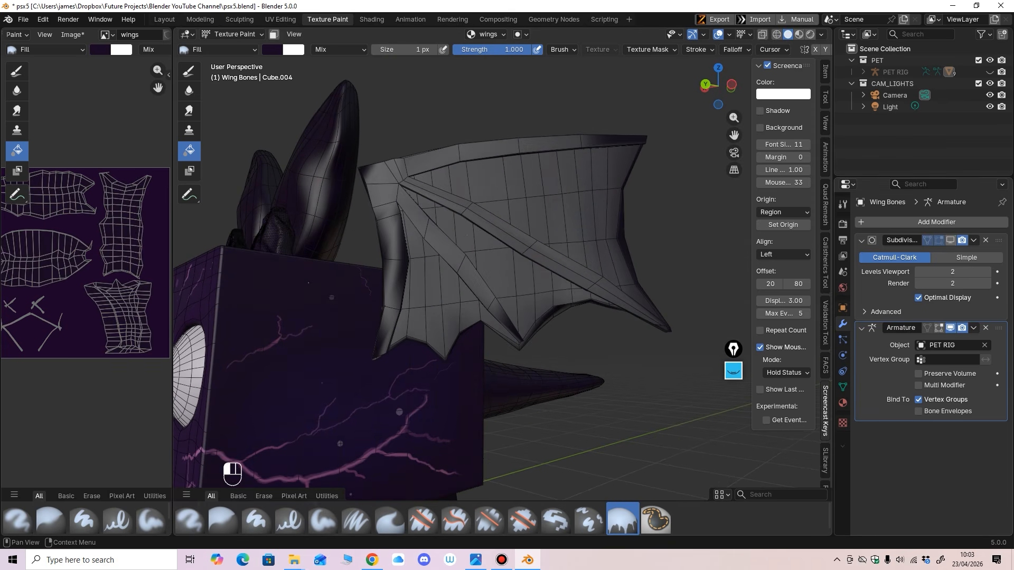
pyautogui.click(950, 241)
pyautogui.click(918, 272)
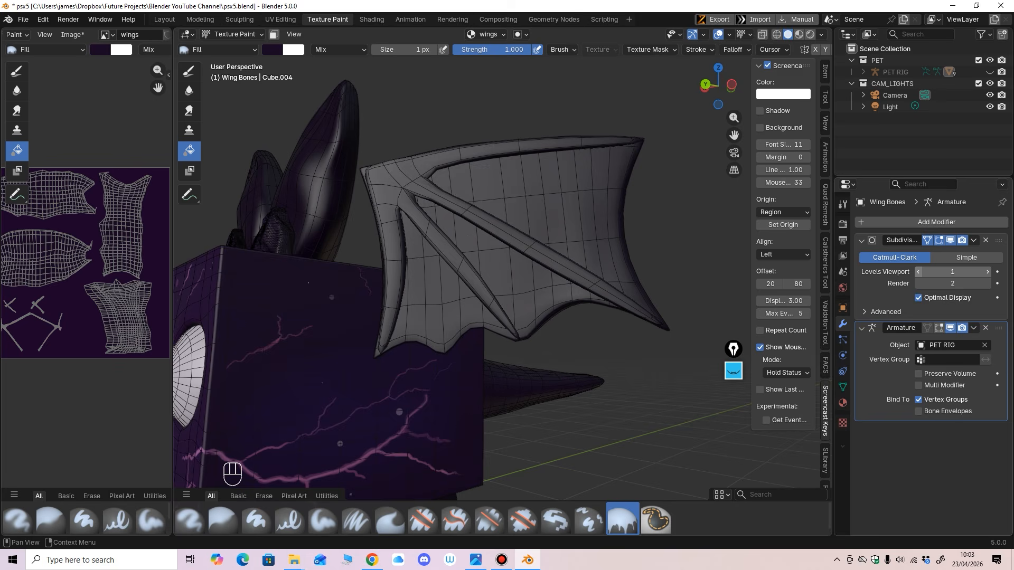
pyautogui.click(918, 283)
# Step: Switch texture painting to the Ear.L object and choose the Paint Soft Pressure brush
pyautogui.moveTo(481, 266)
pyautogui.mouseDown(button='middle')
pyautogui.moveTo(492, 284)
pyautogui.moveTo(456, 255)
pyautogui.moveTo(597, 288)
pyautogui.moveTo(494, 259)
pyautogui.moveTo(588, 274)
pyautogui.mouseUp(button='middle')
pyautogui.keyDown('shift'); pyautogui.moveTo(587, 274); pyautogui.dragTo(608, 284, button='middle'); pyautogui.keyUp('shift')
pyautogui.hotkey('alt', 'q')
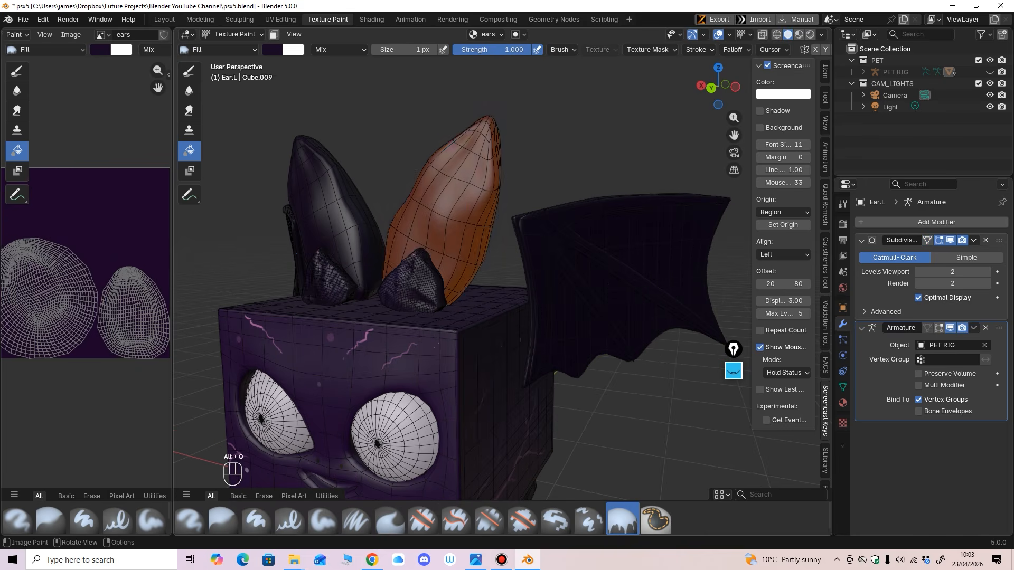
pyautogui.scroll(5, 427, 185)
pyautogui.moveTo(661, 327); pyautogui.dragTo(653, 334, button='middle')
pyautogui.scroll(-2, 502, 272)
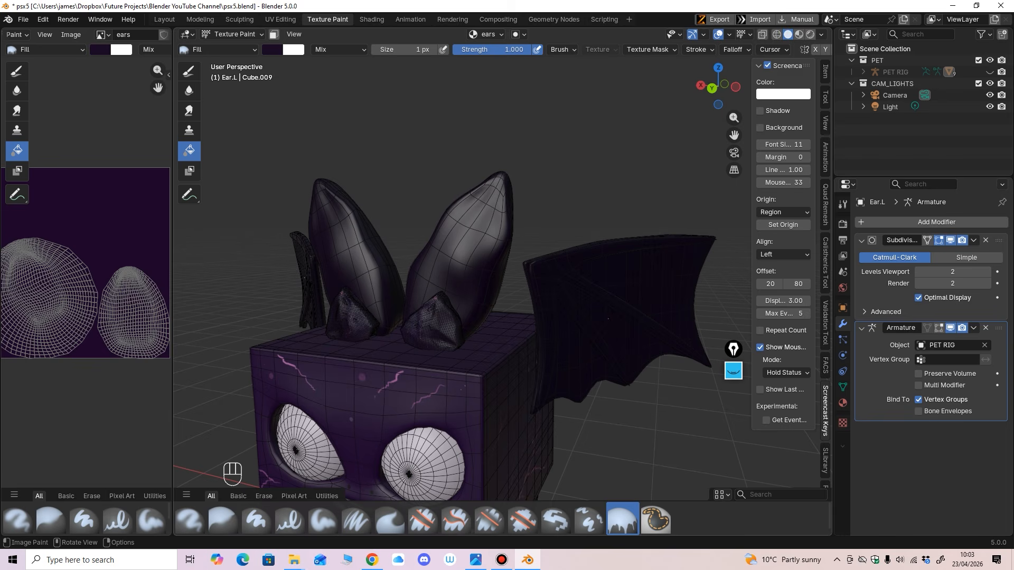
pyautogui.click(222, 49)
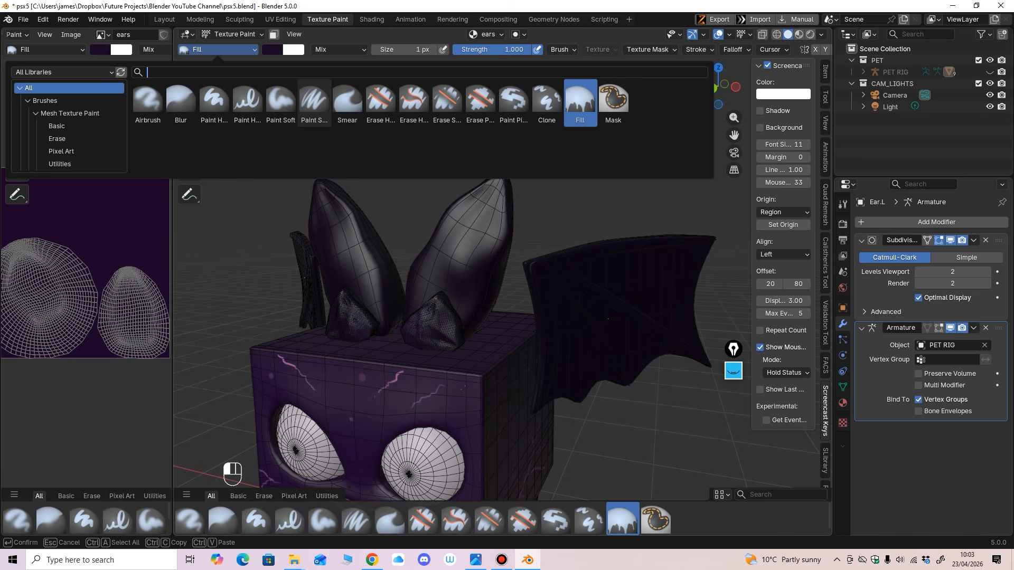
pyautogui.click(314, 103)
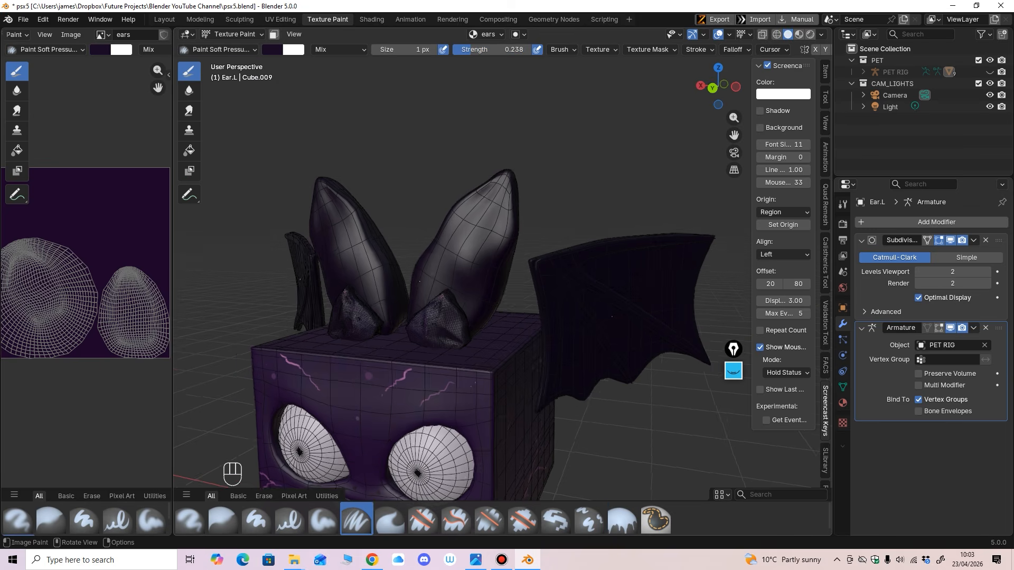
# Step: Raise the value of the dark purple brush colour to get a brighter violet
pyautogui.moveTo(528, 295); pyautogui.dragTo(486, 280, button='middle')
pyautogui.keyDown('shift'); pyautogui.moveTo(486, 279); pyautogui.dragTo(486, 227, button='middle'); pyautogui.keyUp('shift')
pyautogui.keyDown('shift'); pyautogui.moveTo(573, 249); pyautogui.dragTo(566, 259, button='middle'); pyautogui.keyUp('shift')
pyautogui.keyDown('ctrl'); pyautogui.moveTo(500, 370); pyautogui.dragTo(501, 185, button='middle'); pyautogui.keyUp('ctrl')
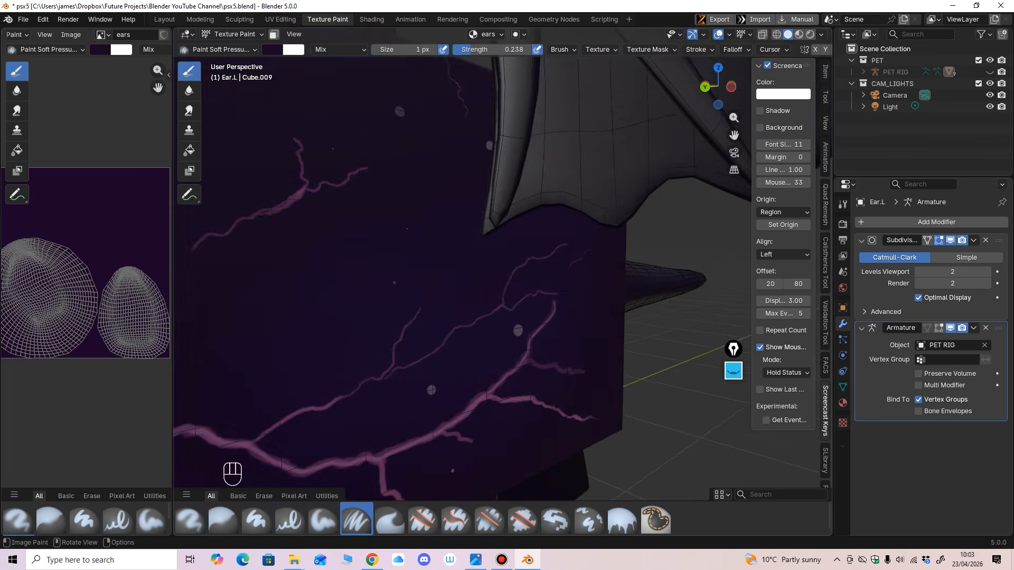
pyautogui.moveTo(340, 159); pyautogui.dragTo(395, 147, button='middle')
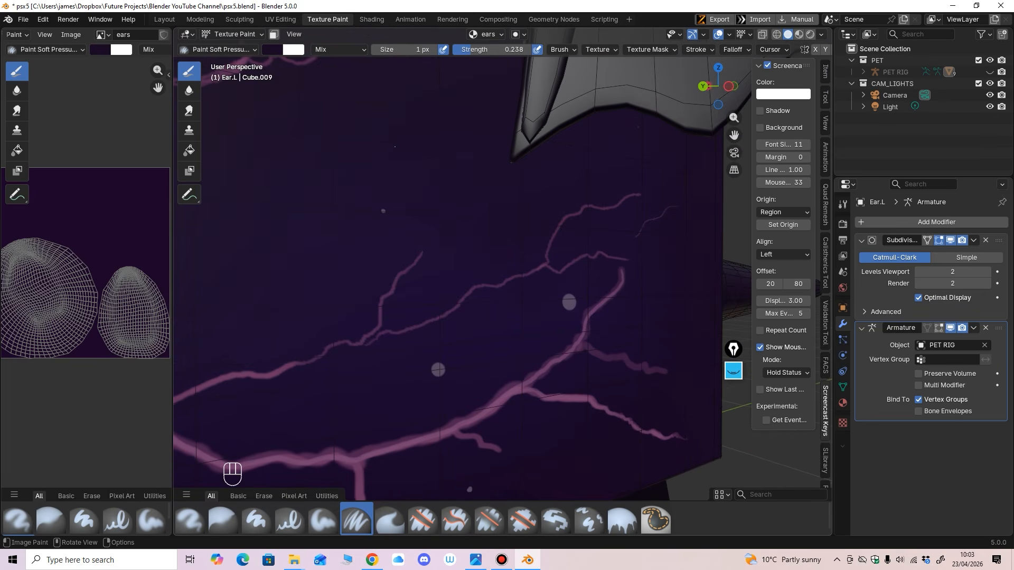
pyautogui.rightClick(395, 147)
pyautogui.click(272, 49)
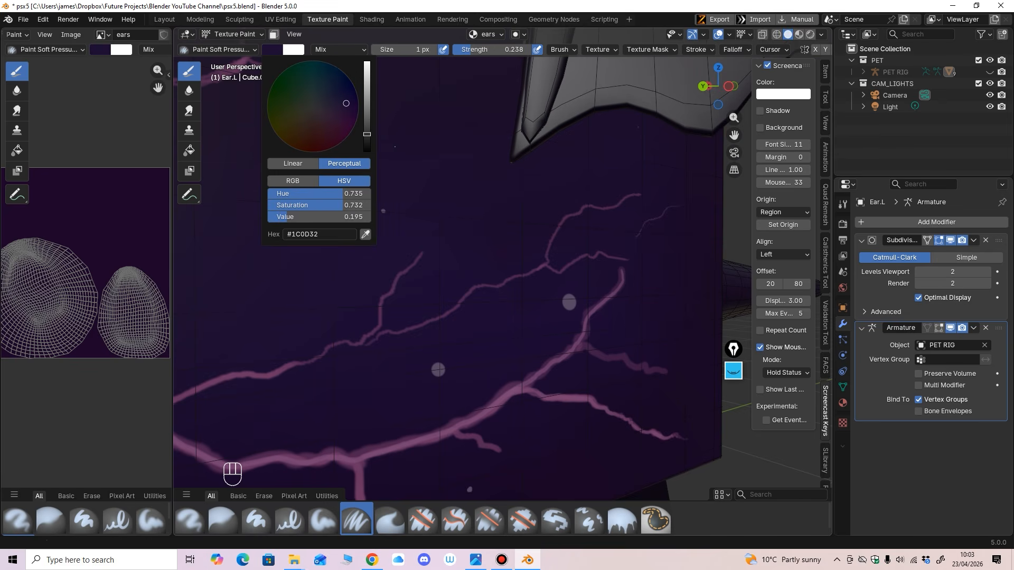
pyautogui.moveTo(367, 134); pyautogui.dragTo(366, 99)
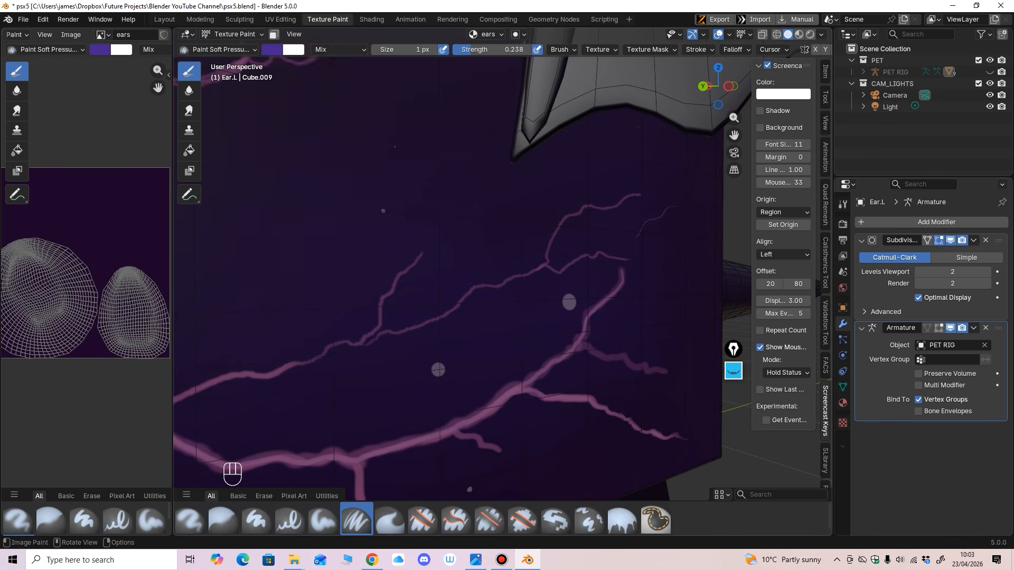
# Step: Enlarge the brush to 139 px and paint soft violet shading over the outer and lower part of the left ear
pyautogui.keyDown('ctrl'); pyautogui.moveTo(407, 121); pyautogui.dragTo(564, 324, button='middle'); pyautogui.keyUp('ctrl')
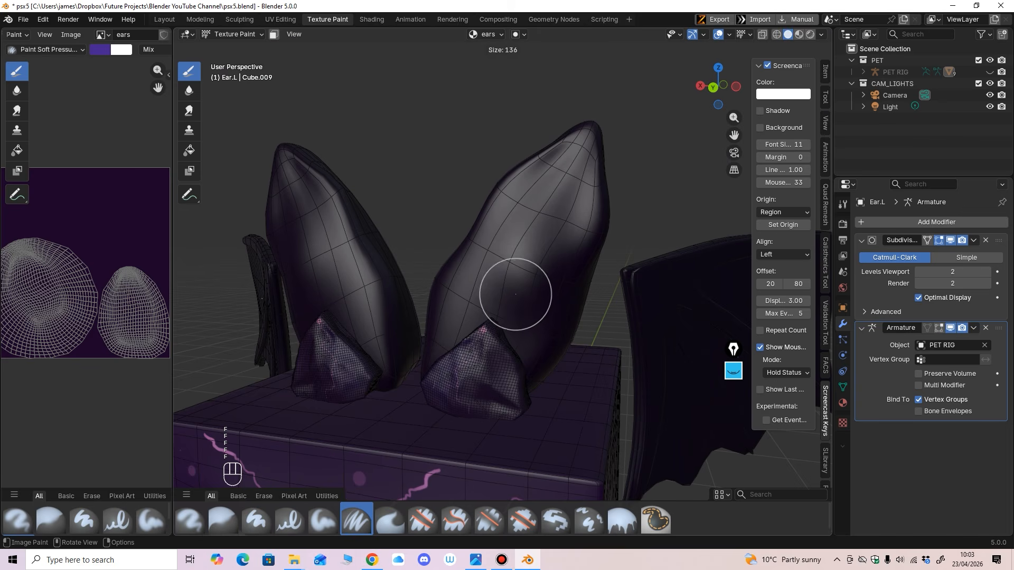
pyautogui.click(553, 294)
pyautogui.moveTo(571, 303); pyautogui.dragTo(548, 267)
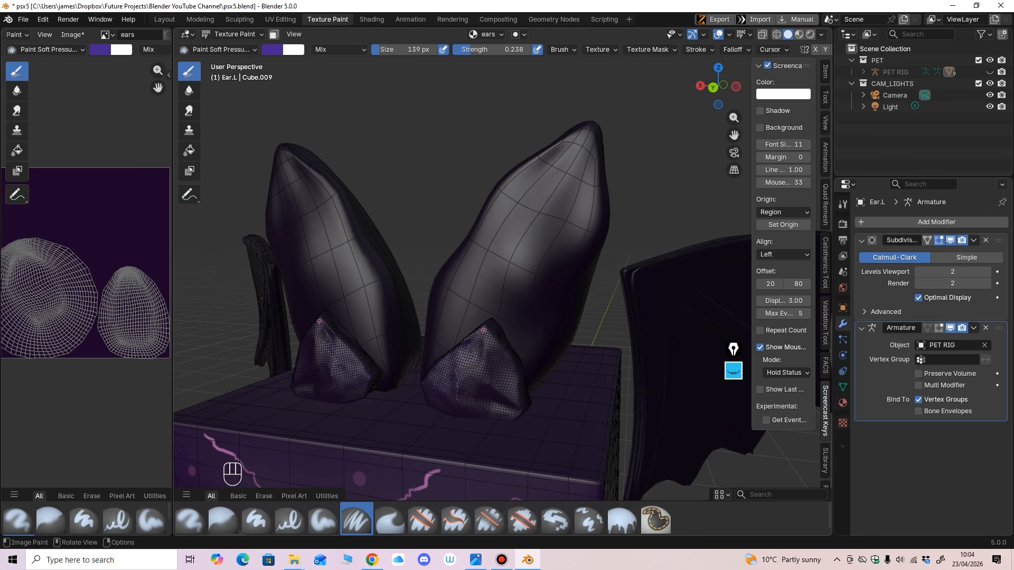
pyautogui.hotkey('alt', 'q')
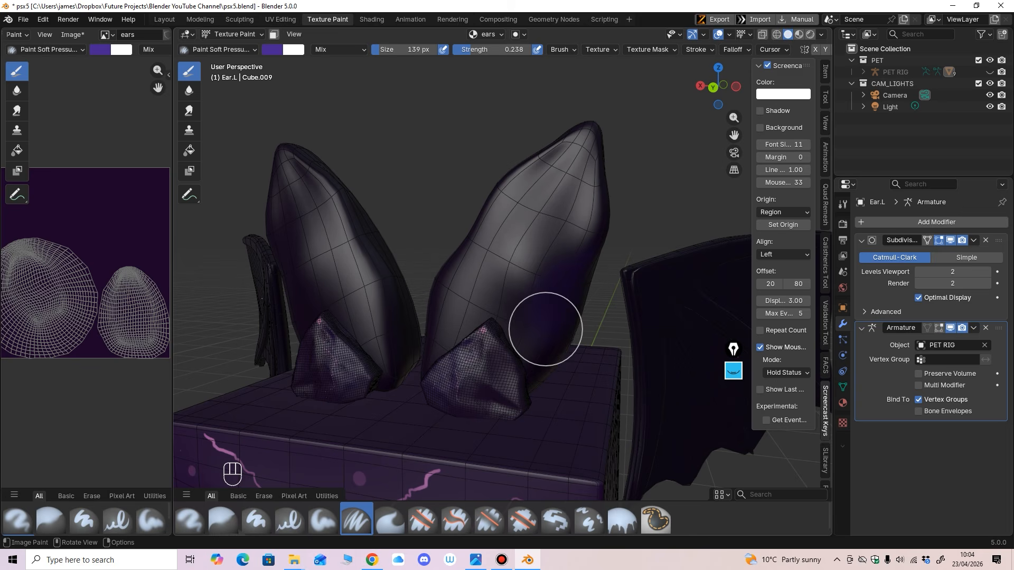
pyautogui.moveTo(546, 330); pyautogui.dragTo(644, 263)
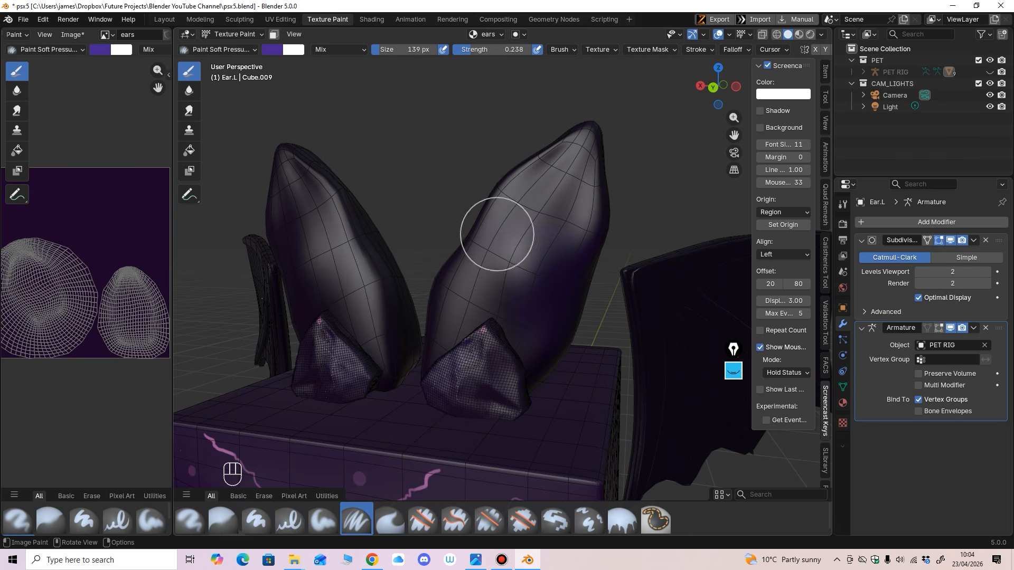
pyautogui.hotkey('alt', 'q')
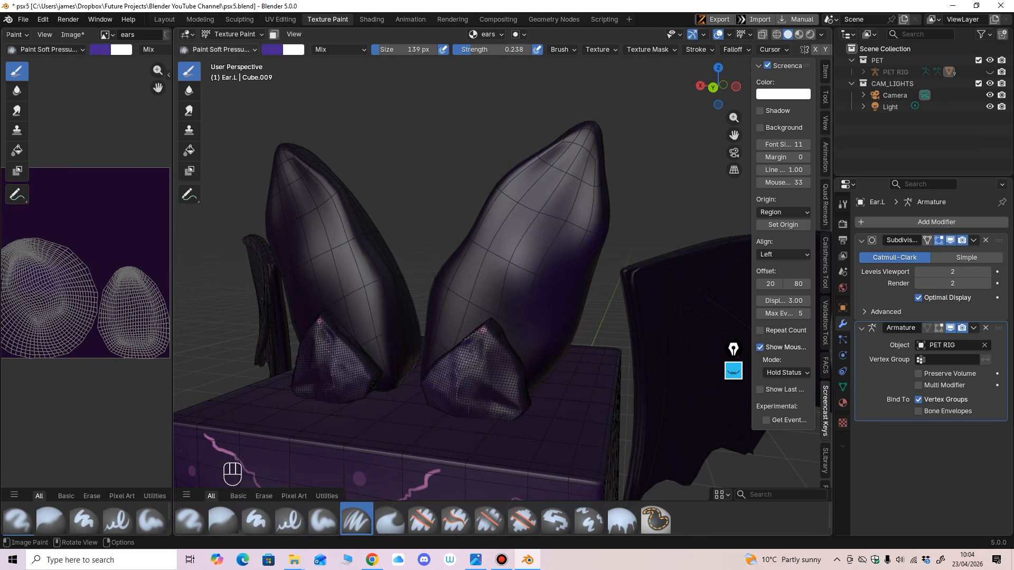
# Step: Switch to Object Mode and set the left ear's viewport and render subdivision levels to 1
pyautogui.click(232, 34)
pyautogui.click(227, 47)
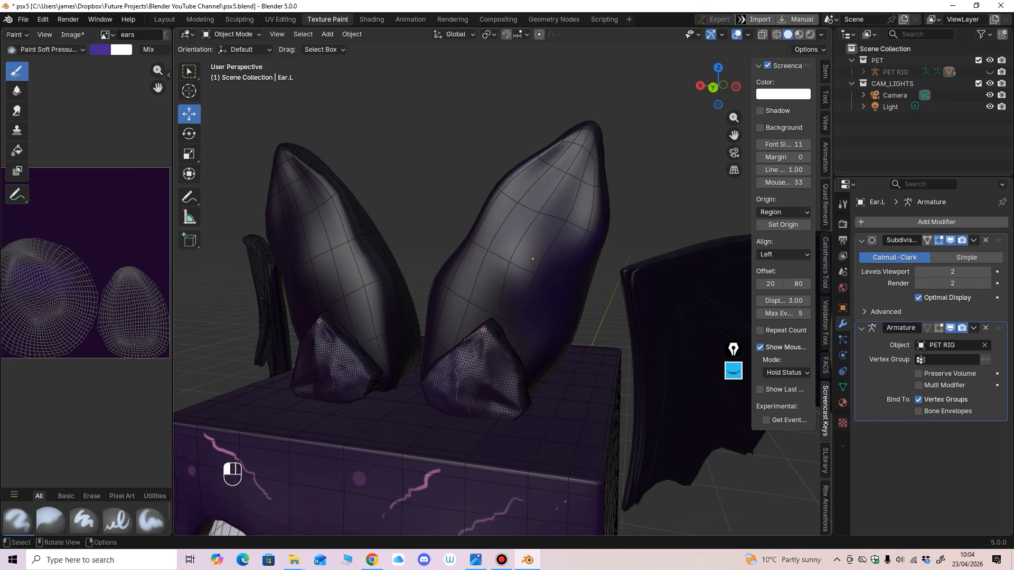
pyautogui.click(919, 272)
pyautogui.click(918, 283)
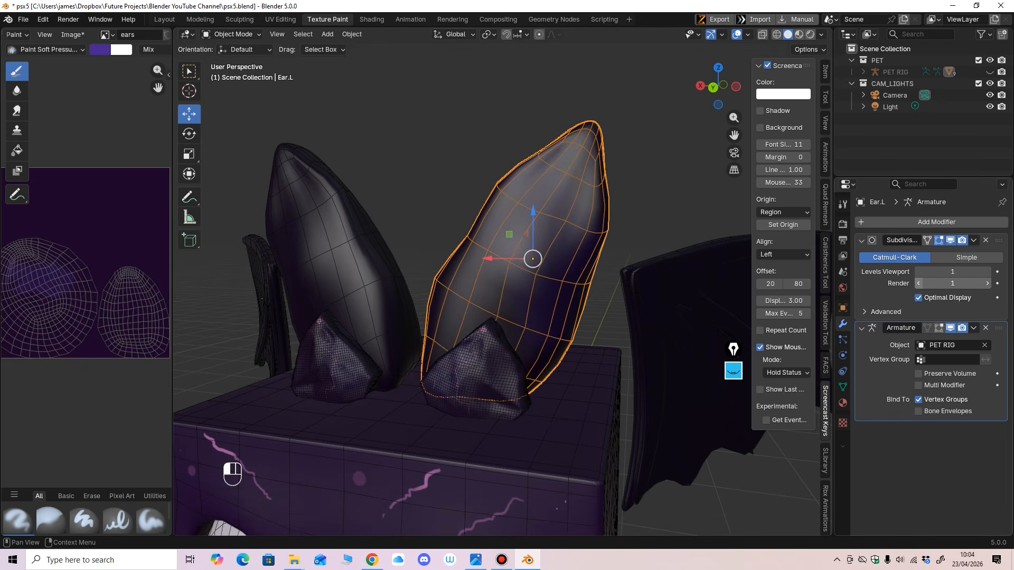
# Step: Hide the viewport overlays and isolate the left ear in Local View
pyautogui.moveTo(608, 264)
pyautogui.mouseDown(button='middle')
pyautogui.moveTo(591, 254)
pyautogui.moveTo(606, 264)
pyautogui.mouseUp(button='middle')
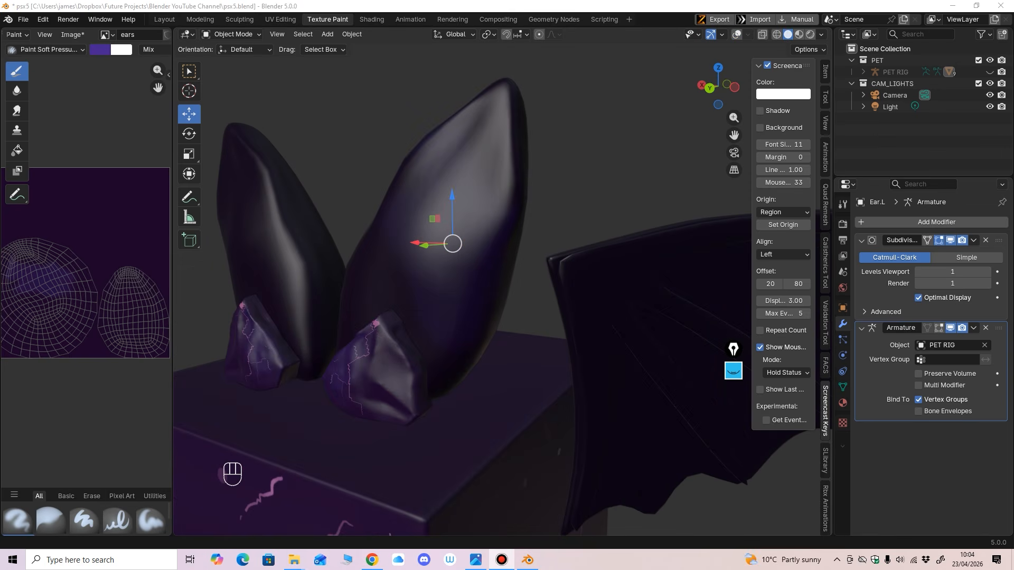
pyautogui.moveTo(581, 264); pyautogui.dragTo(584, 296, button='middle')
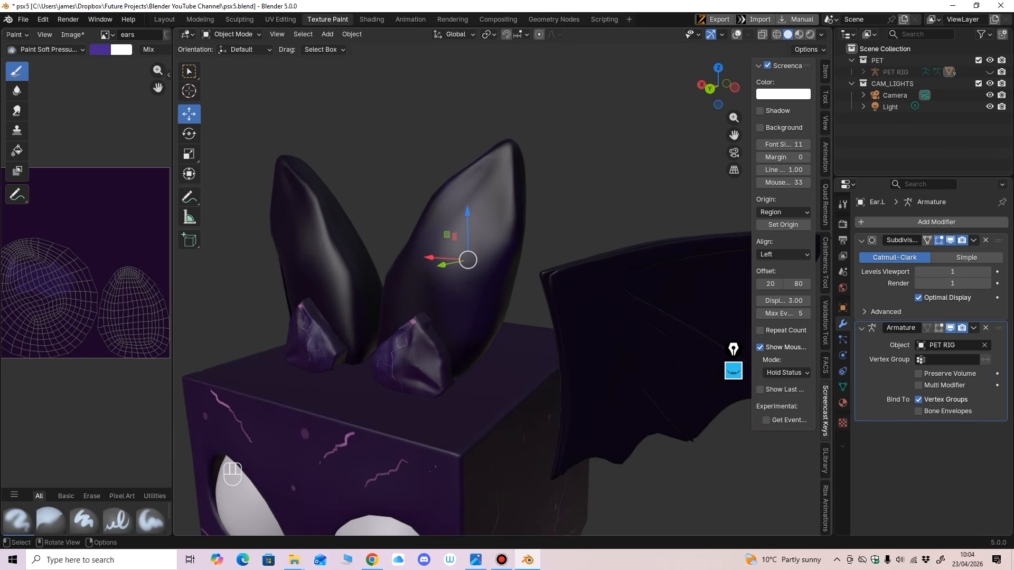
pyautogui.press('KP_Divide')
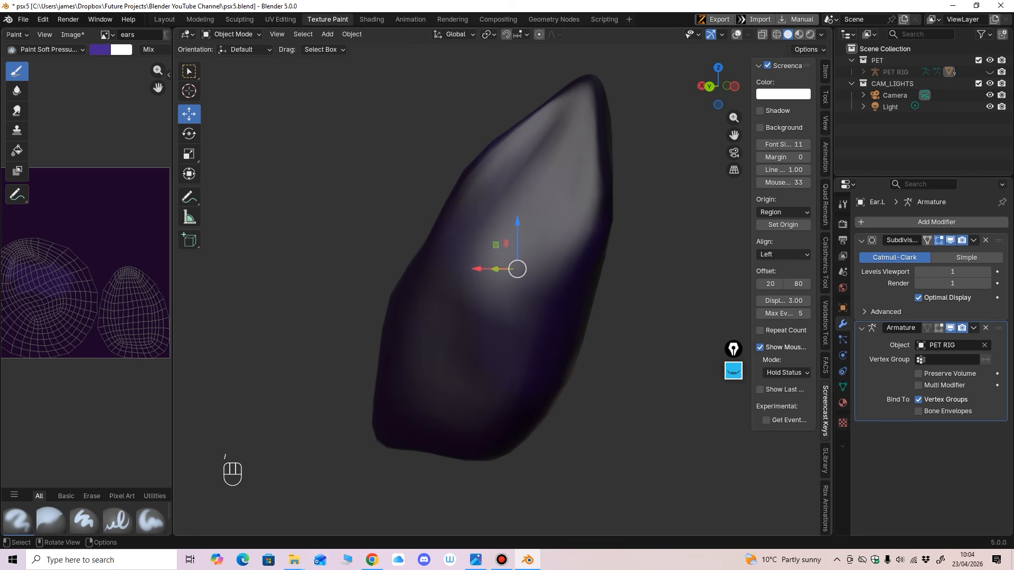
pyautogui.moveTo(528, 317); pyautogui.dragTo(506, 342, button='middle')
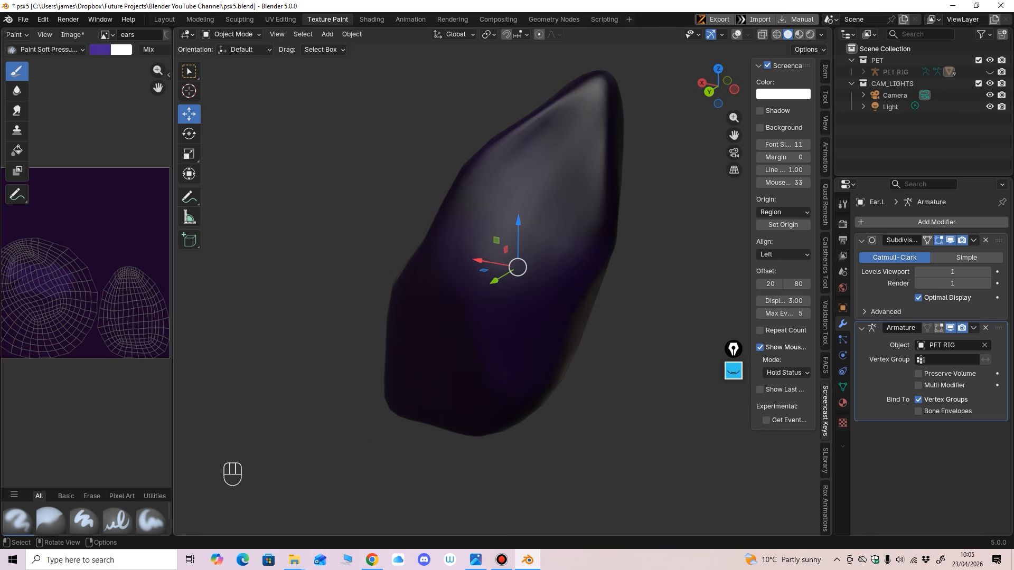
# Step: Return to Texture Paint mode, sample the dark base purple from the left ear, and fill the ear with it
pyautogui.click(233, 34)
pyautogui.click(235, 111)
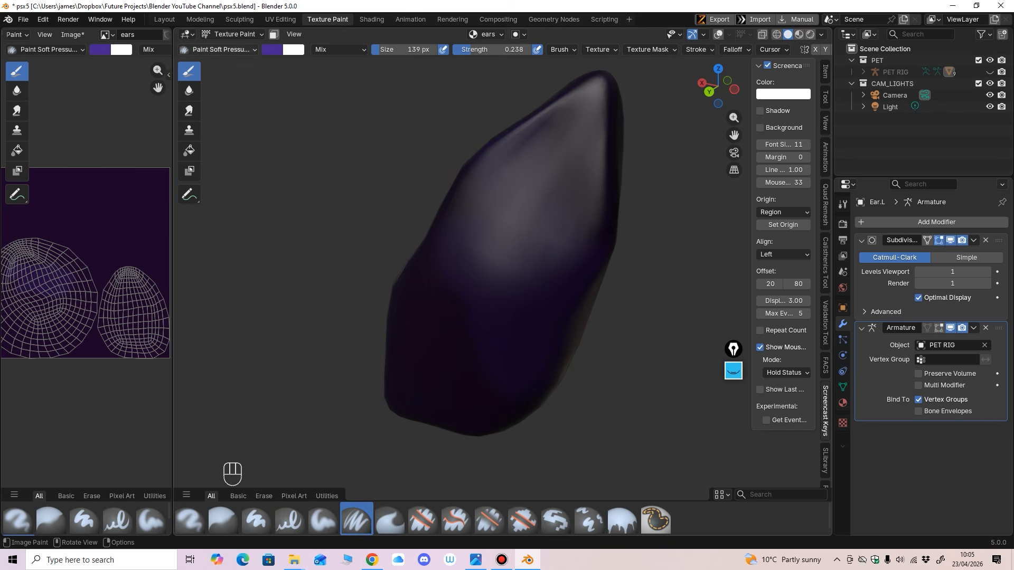
pyautogui.click(272, 49)
pyautogui.click(365, 234)
pyautogui.click(493, 339)
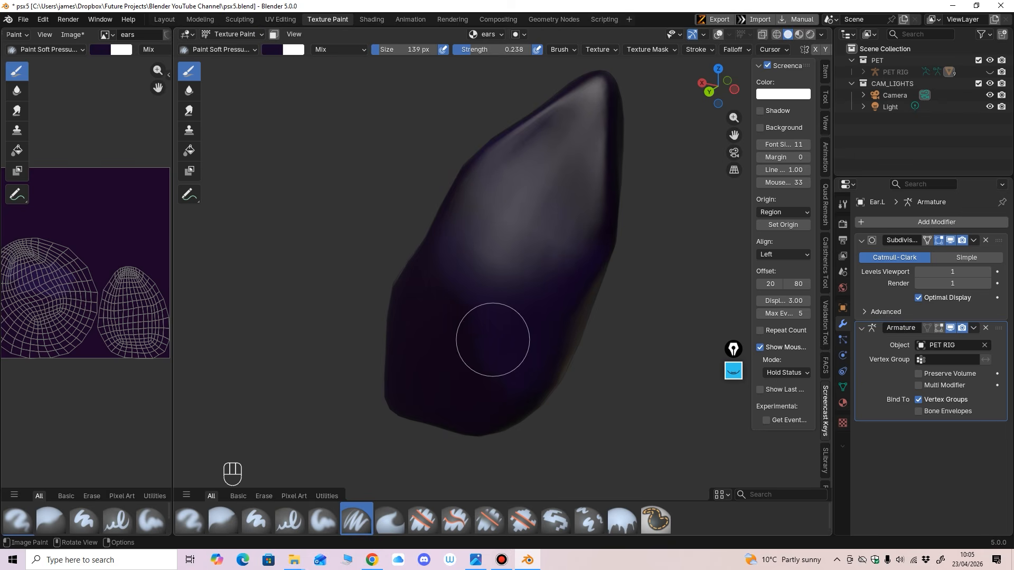
pyautogui.moveTo(466, 341); pyautogui.dragTo(240, 185, button='middle')
pyautogui.click(189, 151)
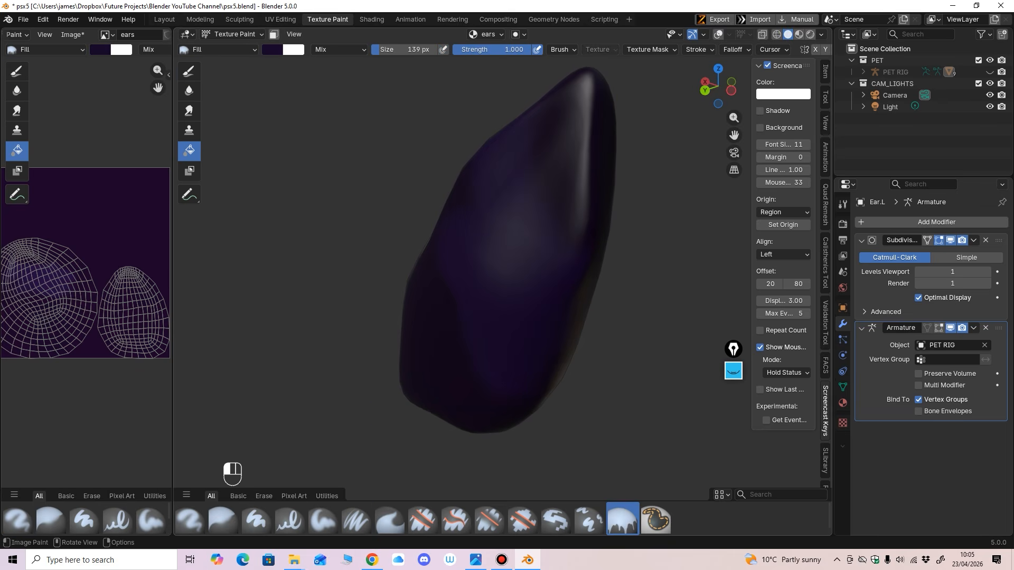
pyautogui.moveTo(465, 253); pyautogui.dragTo(509, 243, button='middle')
pyautogui.keyDown('shift'); pyautogui.moveTo(508, 243); pyautogui.dragTo(469, 244, button='middle'); pyautogui.keyUp('shift')
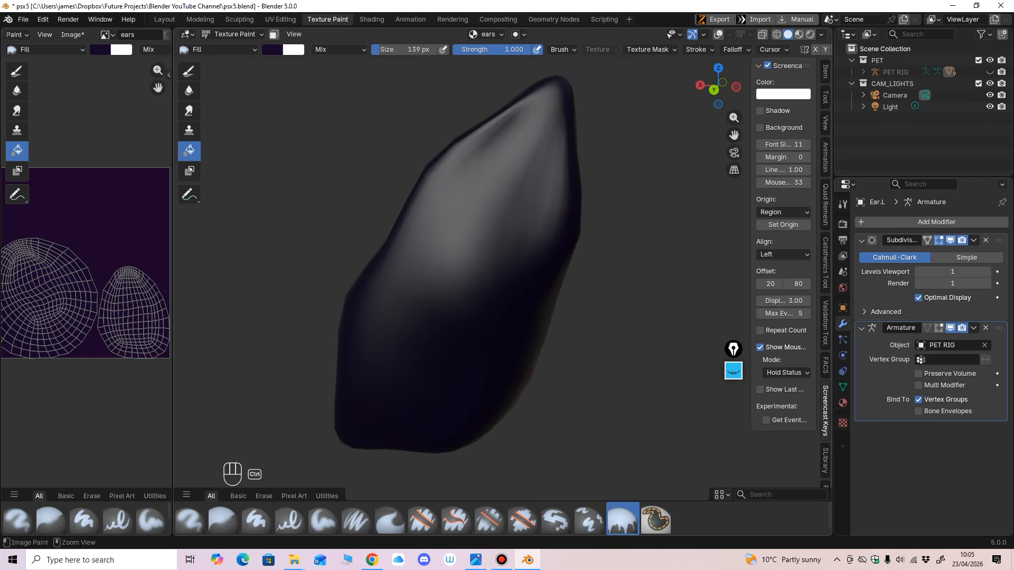
# Step: Set the paint colour to violet #542174 and lower the Fill strength to 0.126
pyautogui.click(272, 49)
pyautogui.click(367, 116)
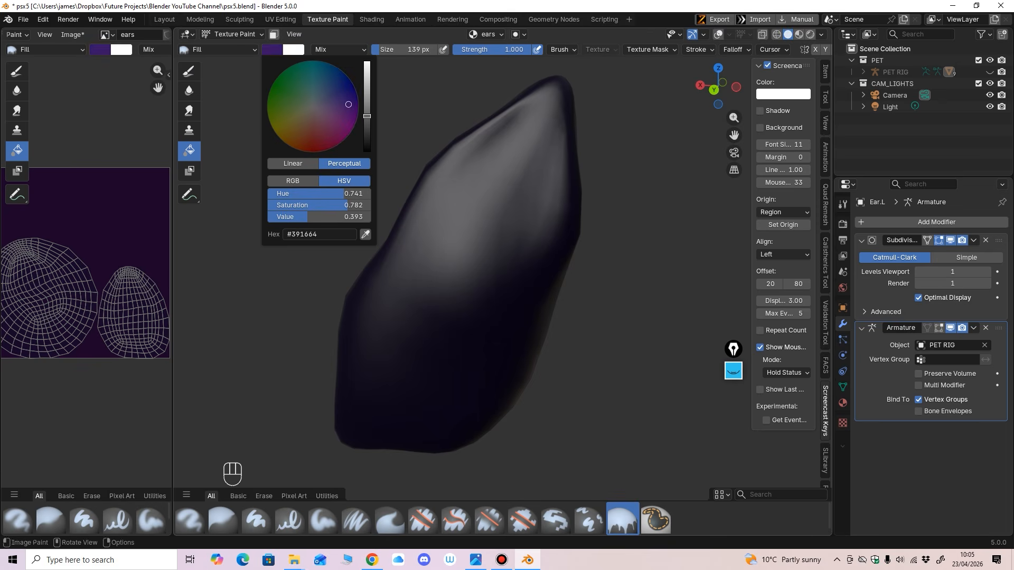
pyautogui.moveTo(349, 98); pyautogui.dragTo(346, 99)
pyautogui.moveTo(367, 108)
pyautogui.mouseDown()
pyautogui.moveTo(347, 100)
pyautogui.moveTo(346, 111)
pyautogui.mouseUp()
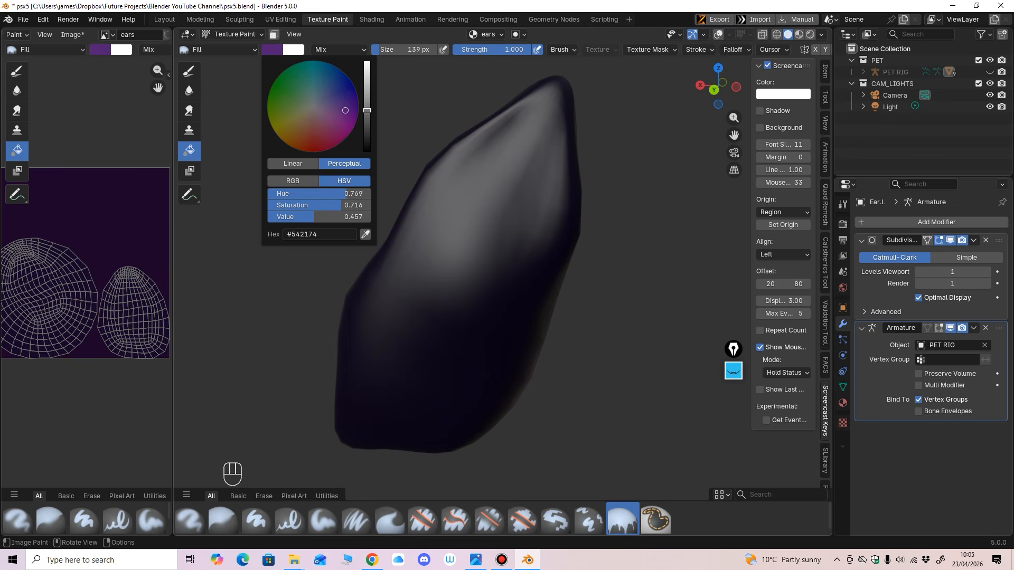
pyautogui.moveTo(515, 49); pyautogui.dragTo(438, 50)
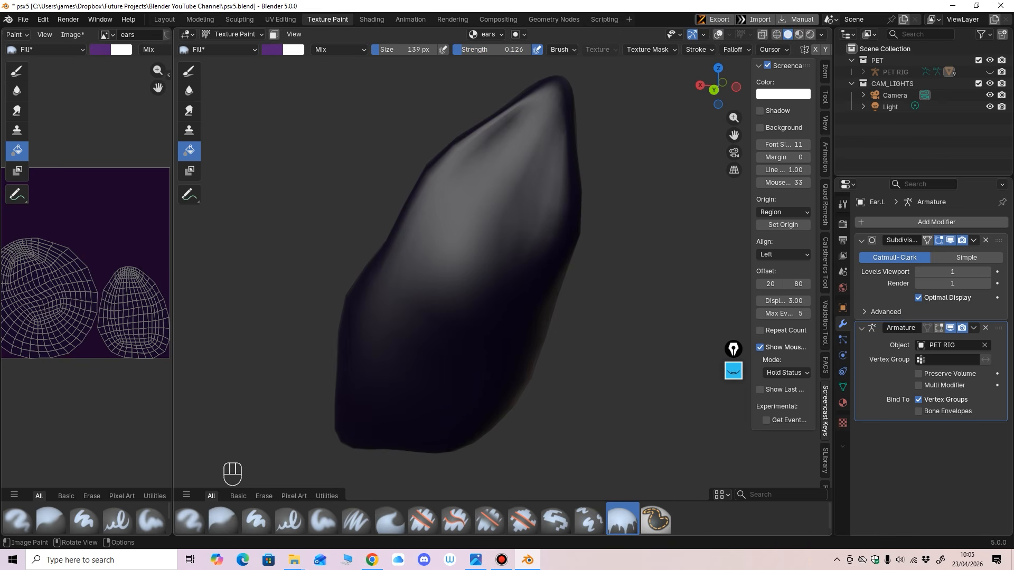
# Step: Choose the Paint Soft Pressure brush and set its size to 214 px and its strength to 0.437
pyautogui.moveTo(457, 264); pyautogui.dragTo(455, 262, button='middle')
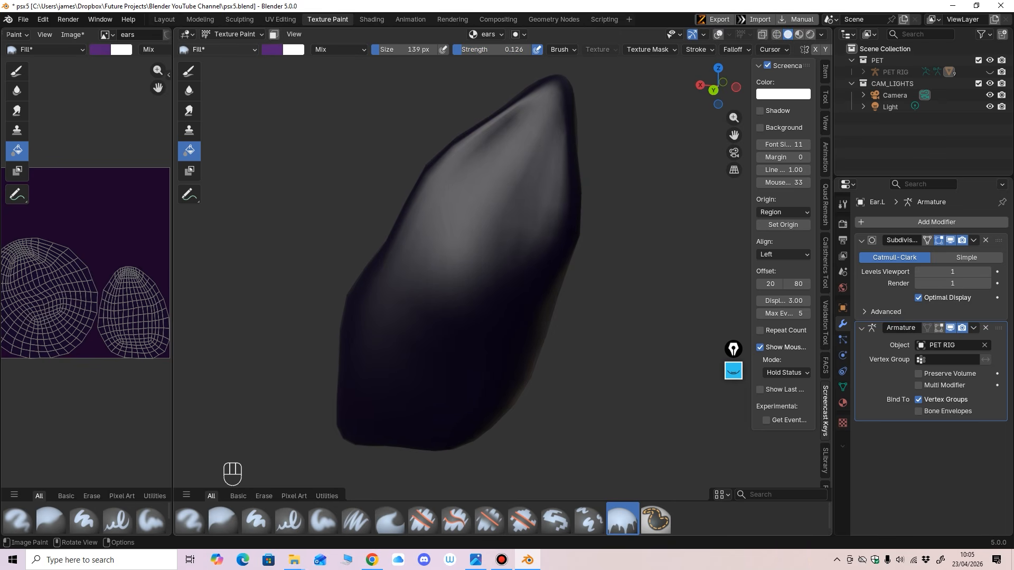
pyautogui.hotkey('shift', 'space')
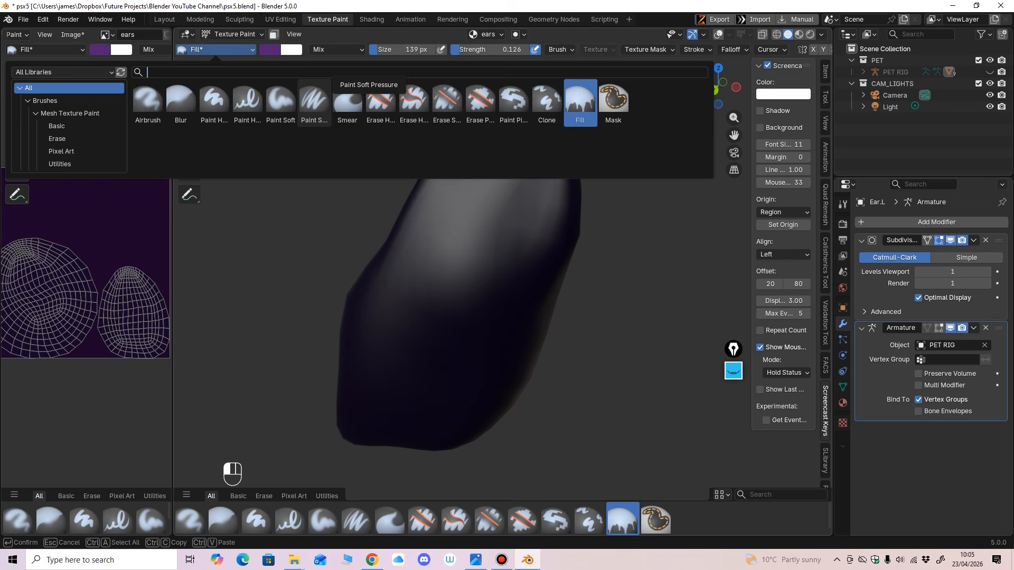
pyautogui.click(316, 103)
pyautogui.press('f')
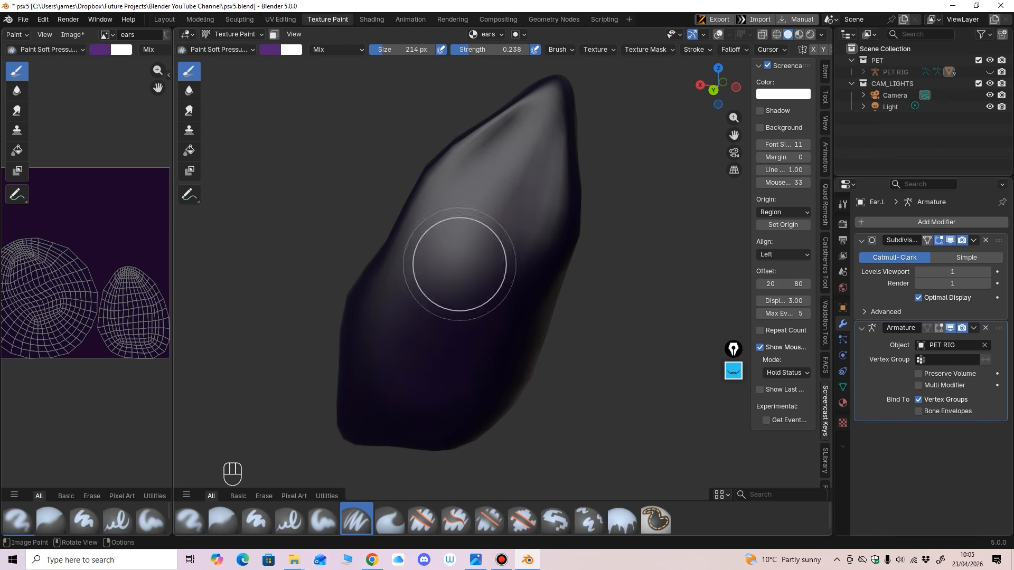
pyautogui.moveTo(513, 261)
pyautogui.mouseDown(button='middle')
pyautogui.moveTo(550, 301)
pyautogui.moveTo(520, 264)
pyautogui.moveTo(536, 285)
pyautogui.moveTo(536, 274)
pyautogui.moveTo(521, 290)
pyautogui.mouseUp(button='middle')
pyautogui.moveTo(470, 49); pyautogui.dragTo(486, 49)
pyautogui.moveTo(504, 227); pyautogui.dragTo(484, 236, button='middle')
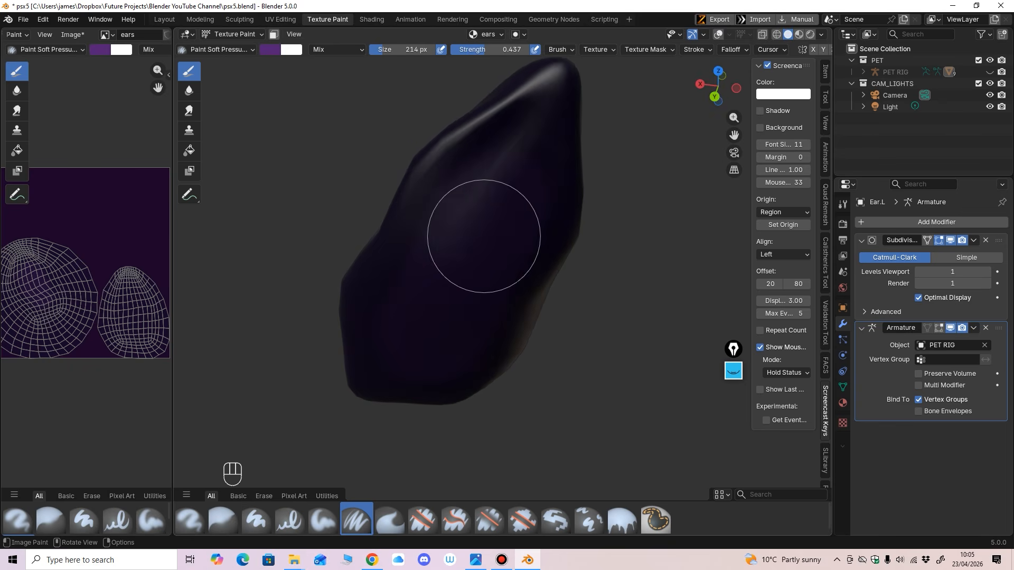
# Step: Paint soft violet shading over the inner left ear, raising the colour's value to 0.572 for a brighter lower area
pyautogui.moveTo(463, 248); pyautogui.dragTo(451, 298)
pyautogui.moveTo(442, 341); pyautogui.dragTo(439, 308, button='middle')
pyautogui.moveTo(459, 303); pyautogui.dragTo(497, 231)
pyautogui.click(270, 49)
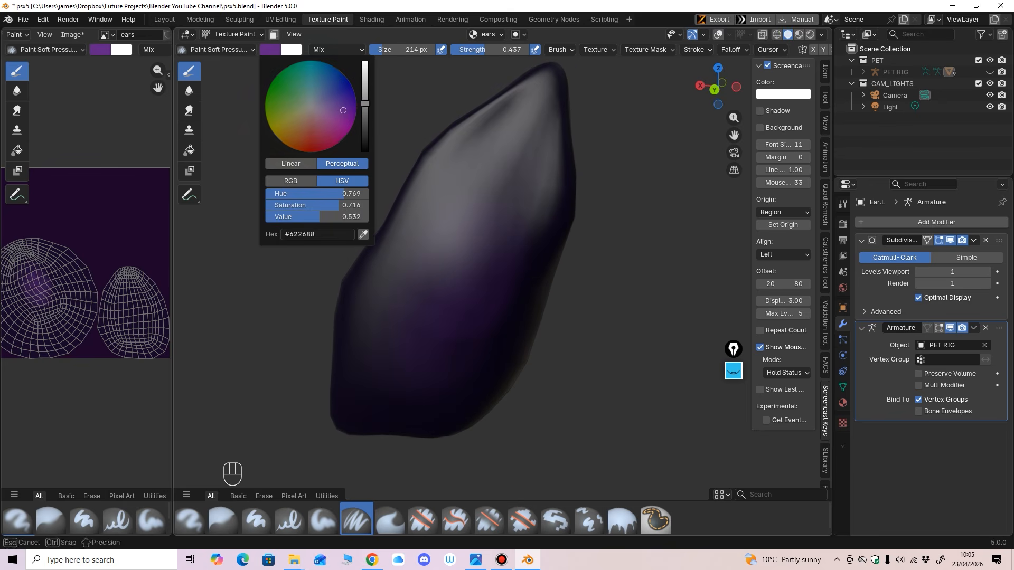
pyautogui.moveTo(438, 272)
pyautogui.mouseDown()
pyautogui.moveTo(387, 335)
pyautogui.moveTo(446, 362)
pyautogui.moveTo(444, 283)
pyautogui.moveTo(486, 190)
pyautogui.moveTo(520, 206)
pyautogui.moveTo(514, 254)
pyautogui.mouseUp()
pyautogui.moveTo(514, 254); pyautogui.dragTo(466, 228, button='middle')
pyautogui.moveTo(409, 328); pyautogui.dragTo(418, 281, button='middle')
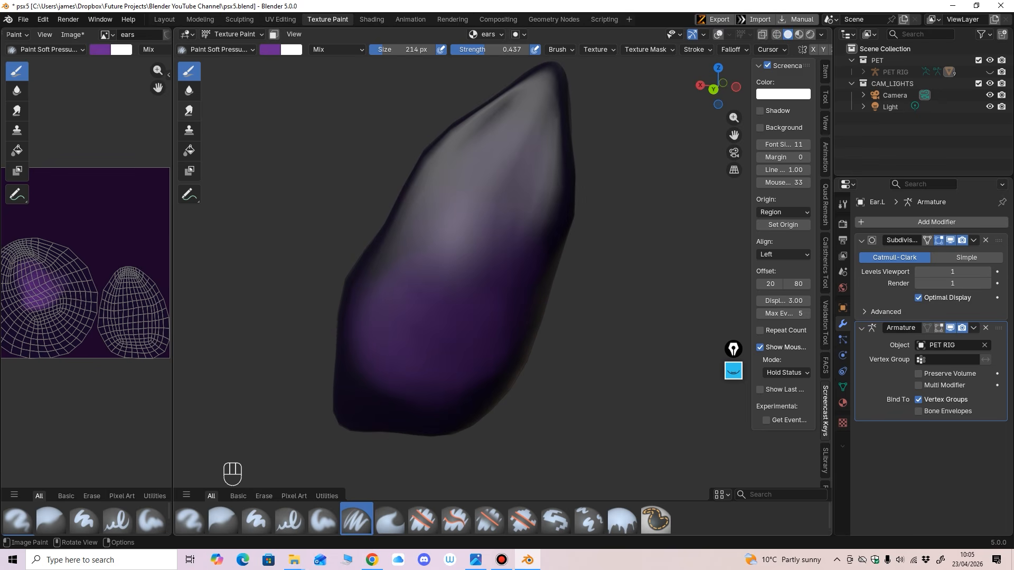
# Step: Blend the edge of the violet shading near the left ear's base with the 214 px Smear brush
pyautogui.click(190, 110)
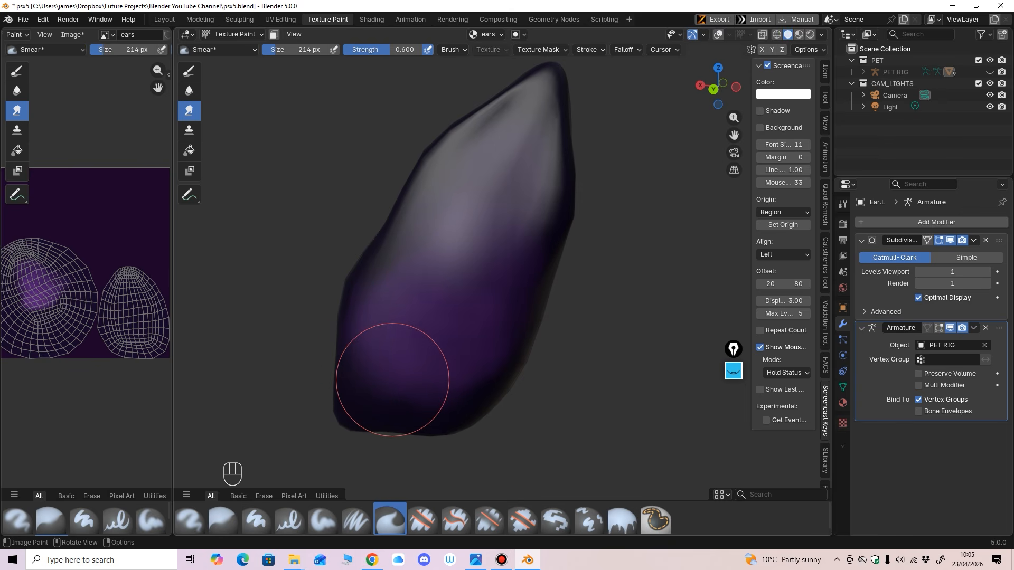
pyautogui.moveTo(419, 290); pyautogui.dragTo(414, 276, button='middle')
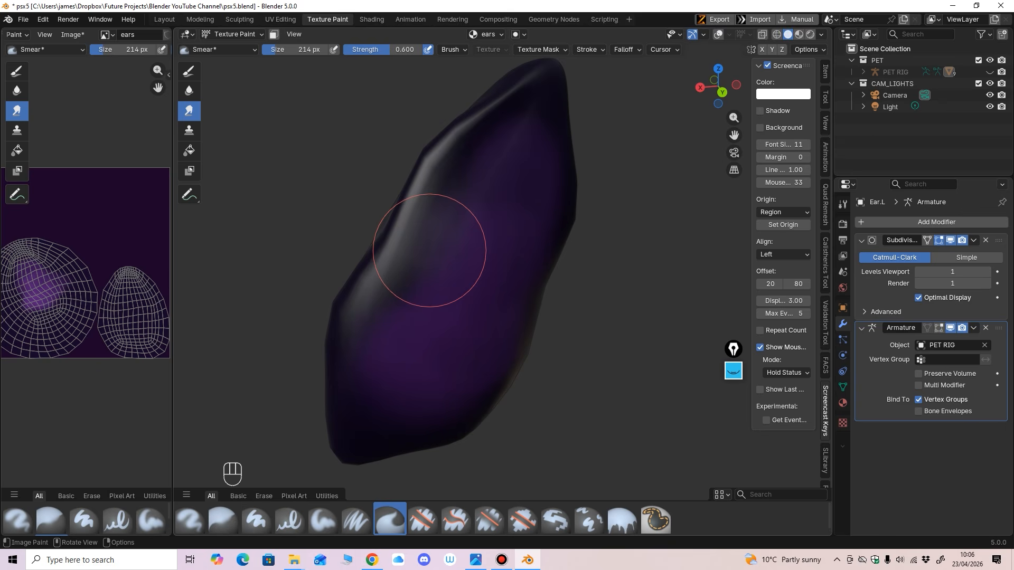
pyautogui.moveTo(529, 258); pyautogui.dragTo(518, 253, button='middle')
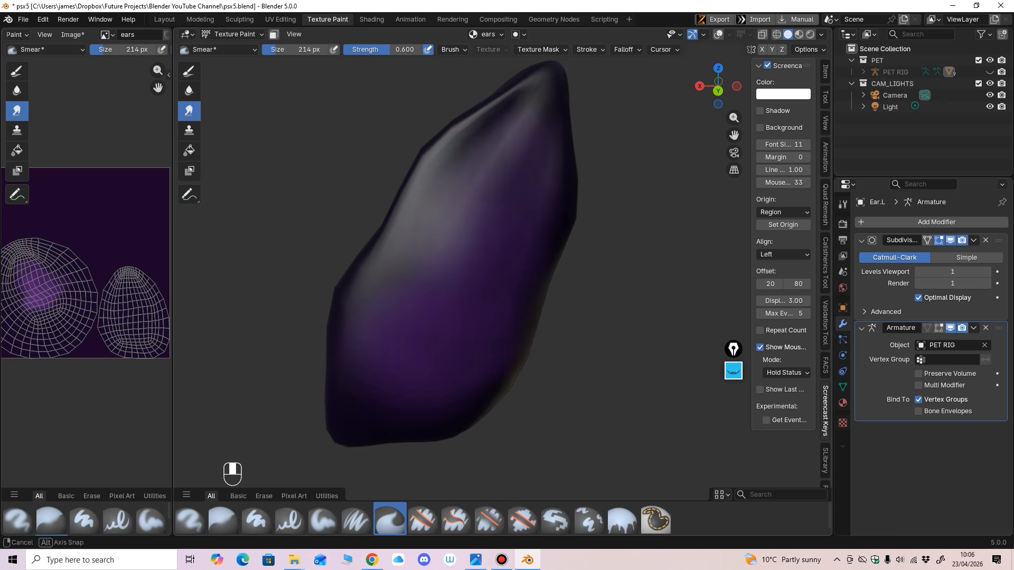
# Step: Compare the painted left ear with the Subdivision modifier's viewport display off and on
pyautogui.click(951, 240)
pyautogui.moveTo(561, 227); pyautogui.dragTo(546, 201, button='middle')
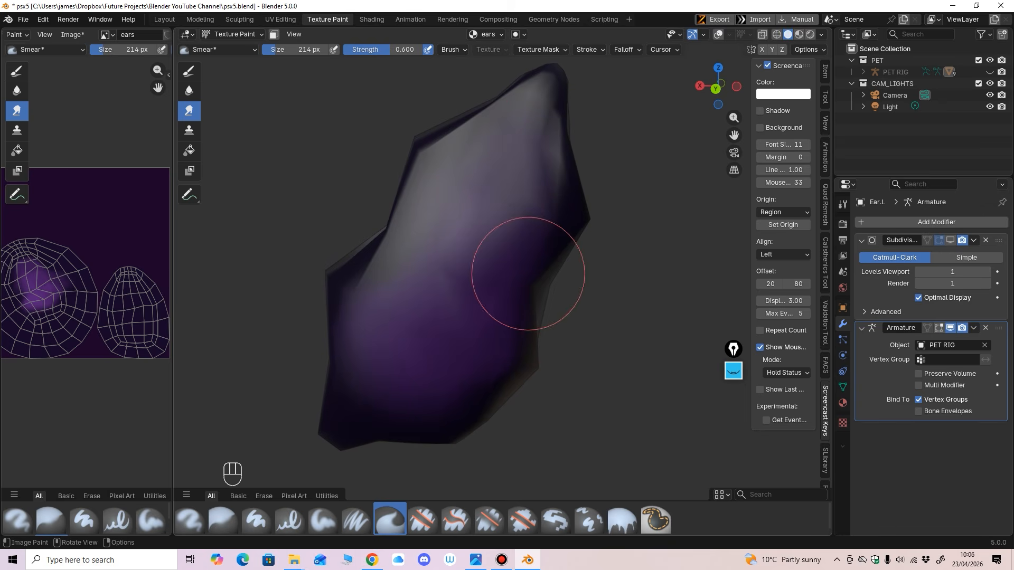
pyautogui.click(950, 241)
pyautogui.moveTo(531, 331); pyautogui.dragTo(502, 301, button='middle')
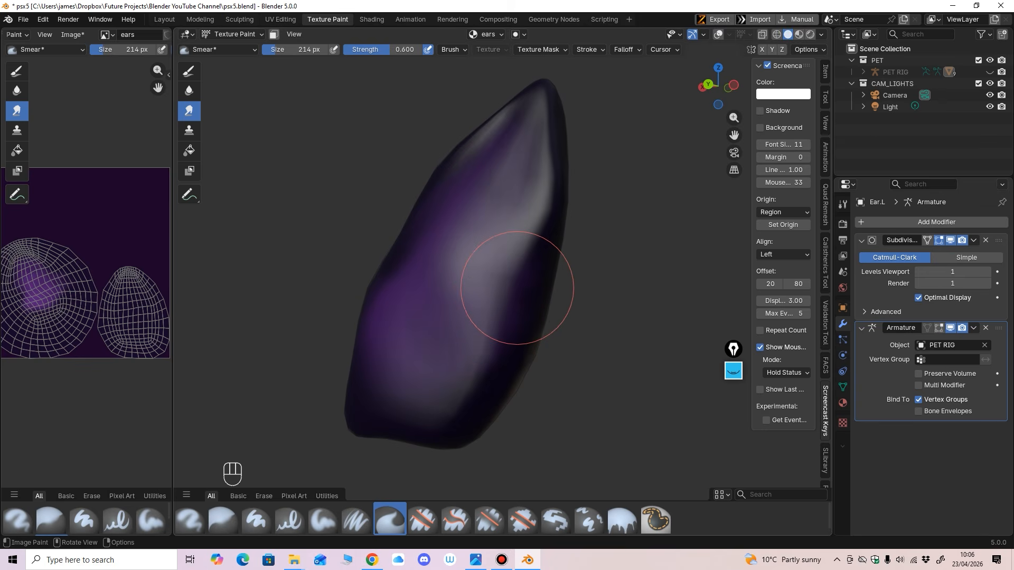
pyautogui.moveTo(507, 309)
pyautogui.mouseDown(button='middle')
pyautogui.moveTo(525, 332)
pyautogui.moveTo(565, 311)
pyautogui.moveTo(530, 339)
pyautogui.moveTo(264, 118)
pyautogui.mouseUp(button='middle')
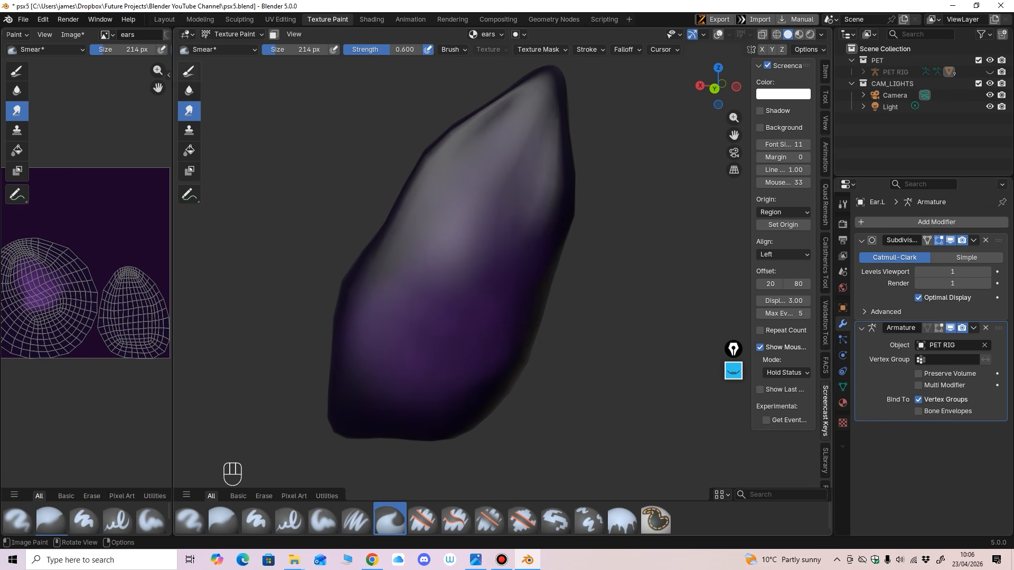
# Step: Switch back to the Paint Soft Pressure brush, leave Local View, and sample the pink of the body's cracks
pyautogui.click(189, 71)
pyautogui.click(272, 49)
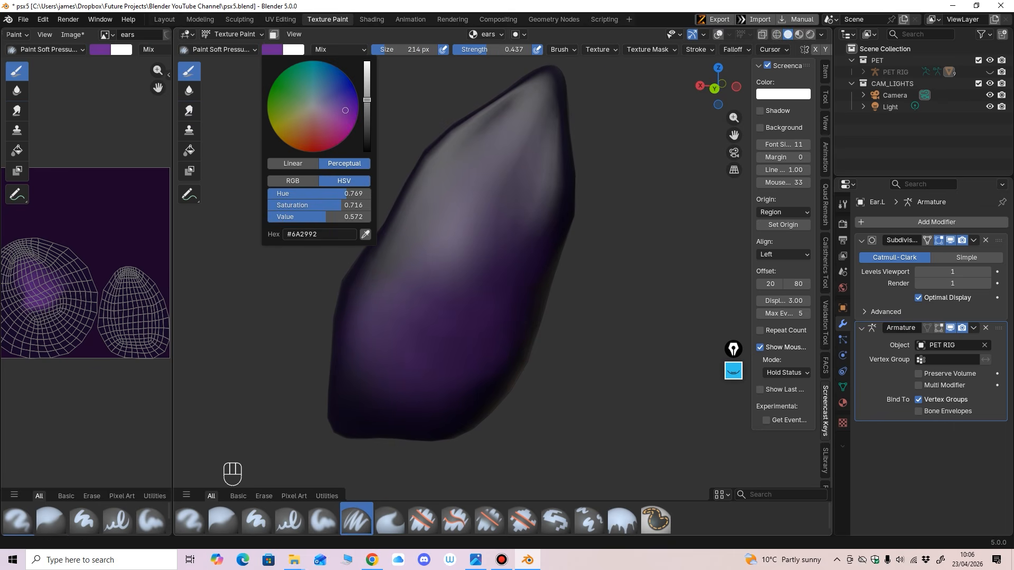
pyautogui.moveTo(346, 111); pyautogui.dragTo(348, 123)
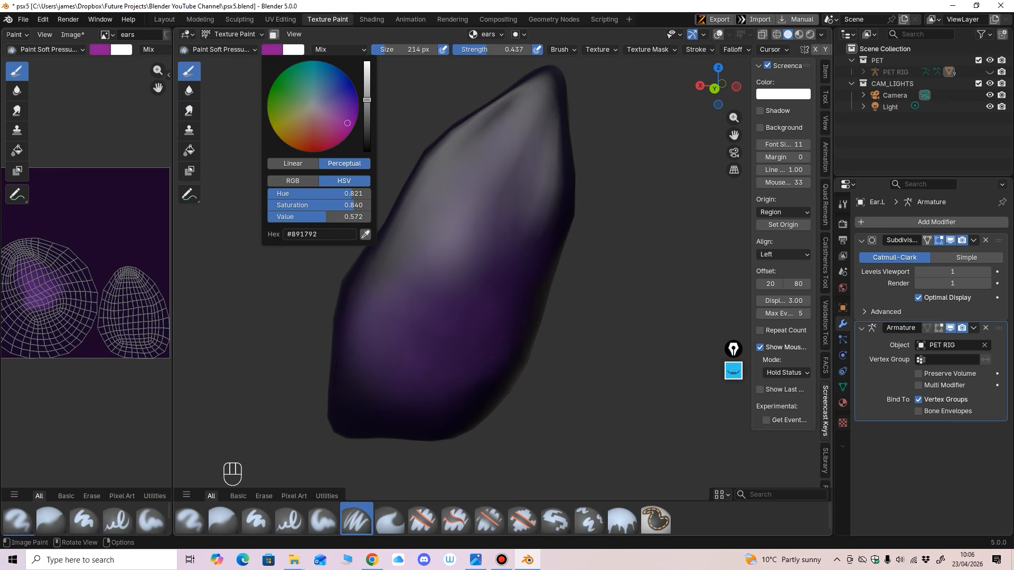
pyautogui.press('/')
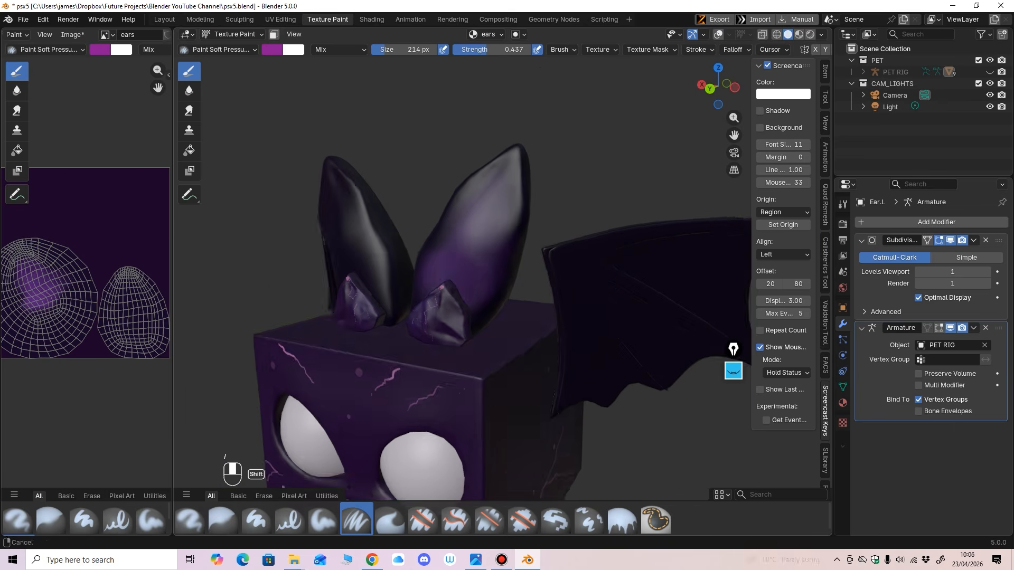
pyautogui.click(272, 49)
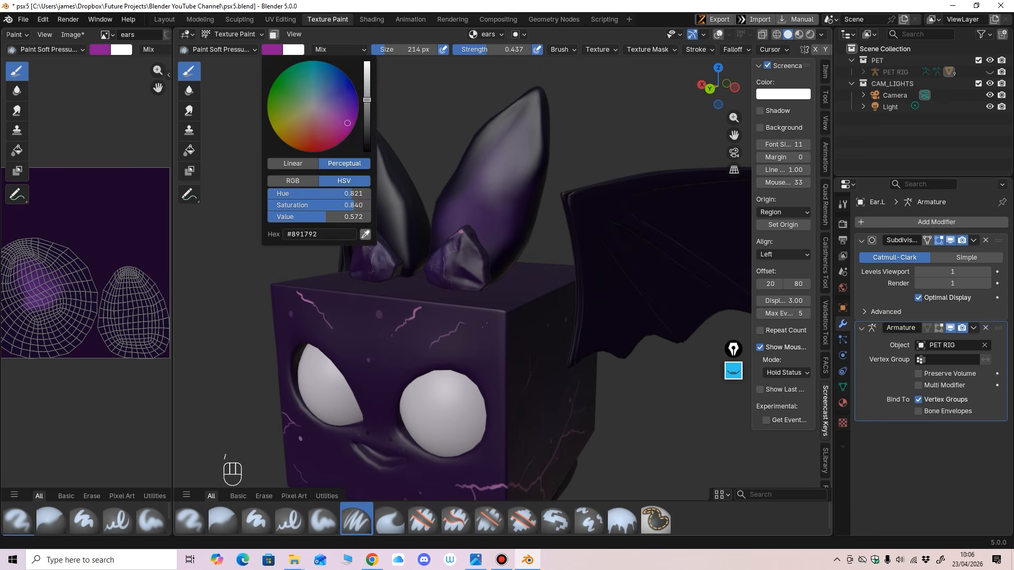
pyautogui.click(365, 234)
pyautogui.click(508, 486)
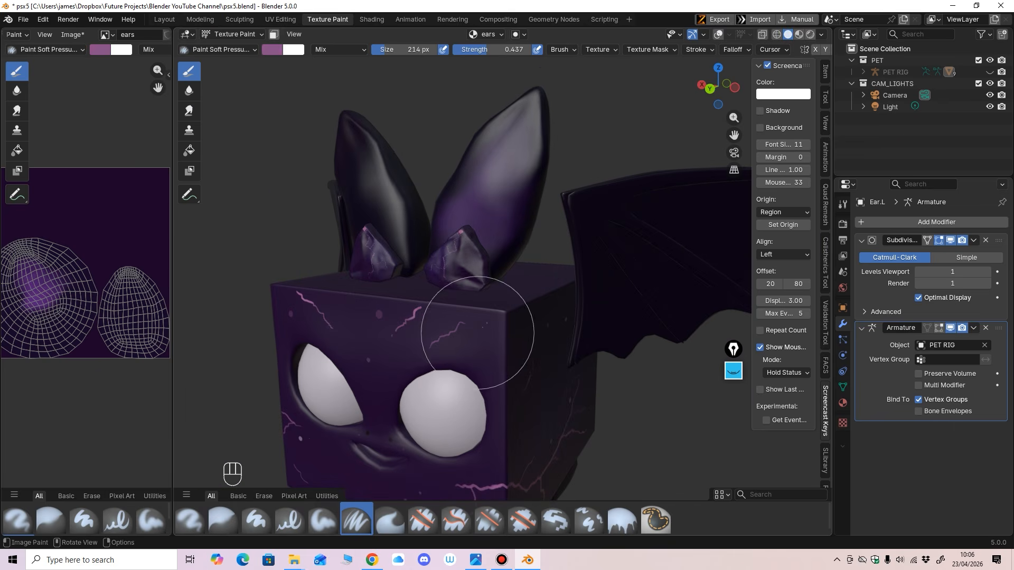
# Step: Brighten the sampled pink brush colour to a value of about 0.75
pyautogui.keyDown('ctrl'); pyautogui.moveTo(476, 330); pyautogui.dragTo(475, 222, button='middle'); pyautogui.keyUp('ctrl')
pyautogui.click(272, 49)
pyautogui.moveTo(367, 102); pyautogui.dragTo(367, 83)
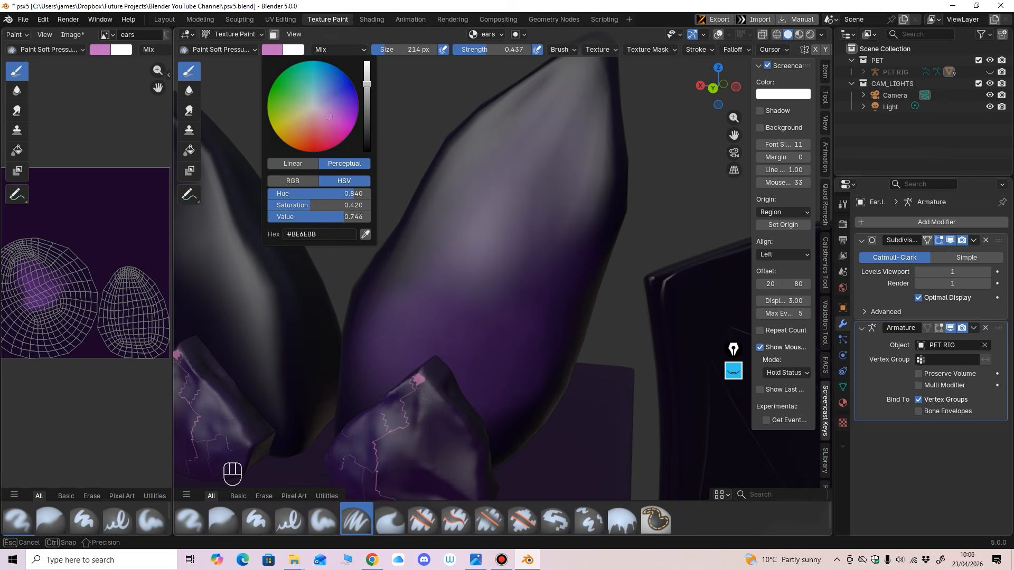
# Step: Shrink the brush to 10 px and isolate the left ear in Local View
pyautogui.moveTo(407, 165); pyautogui.dragTo(421, 190, button='middle')
pyautogui.press('f')
pyautogui.press('f')
pyautogui.press('f')
pyautogui.press('f')
pyautogui.press('f')
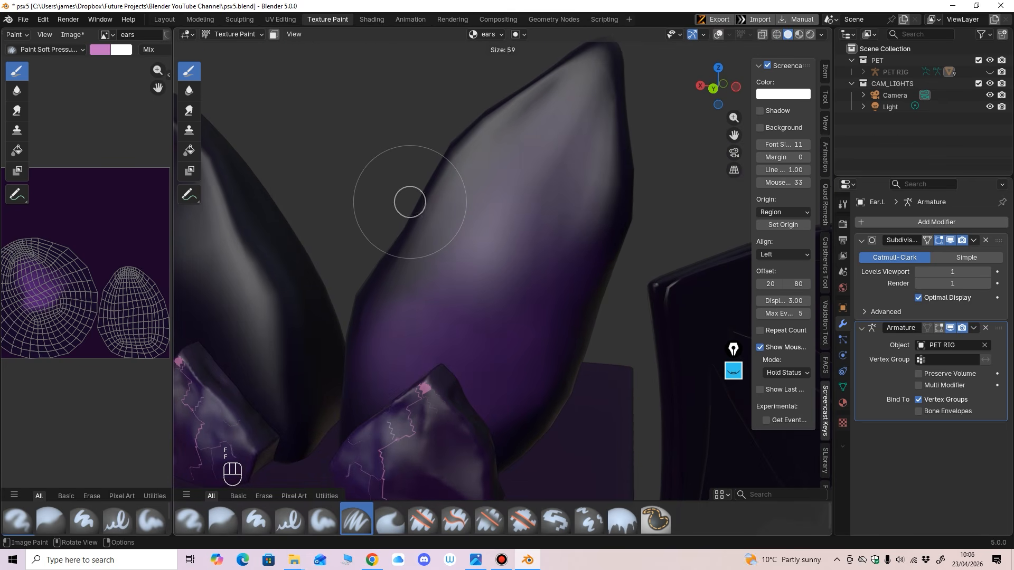
pyautogui.click(382, 188)
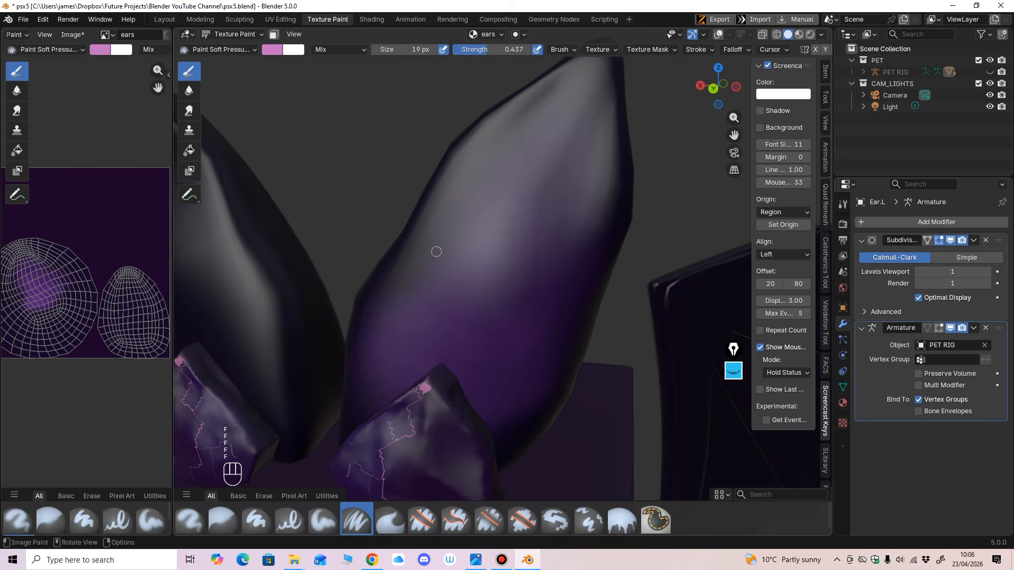
pyautogui.moveTo(467, 322)
pyautogui.keyDown('ctrl'); pyautogui.mouseDown(button='middle')
pyautogui.moveTo(457, 277)
pyautogui.moveTo(477, 222)
pyautogui.moveTo(543, 163)
pyautogui.mouseUp(button='middle'); pyautogui.keyUp('ctrl')
pyautogui.press('/')
pyautogui.press('f')
pyautogui.click(522, 209)
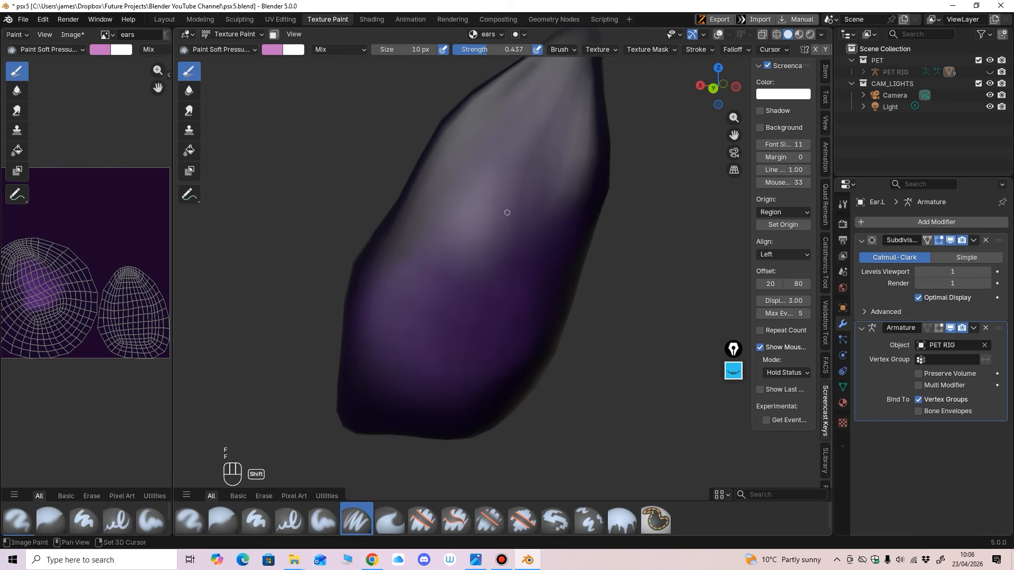
# Step: Try a thin pink crack inward from the ear's edge at 0.437 strength, and undo it
pyautogui.keyDown('shift'); pyautogui.moveTo(507, 210); pyautogui.dragTo(488, 223, button='middle'); pyautogui.keyUp('shift')
pyautogui.press('f')
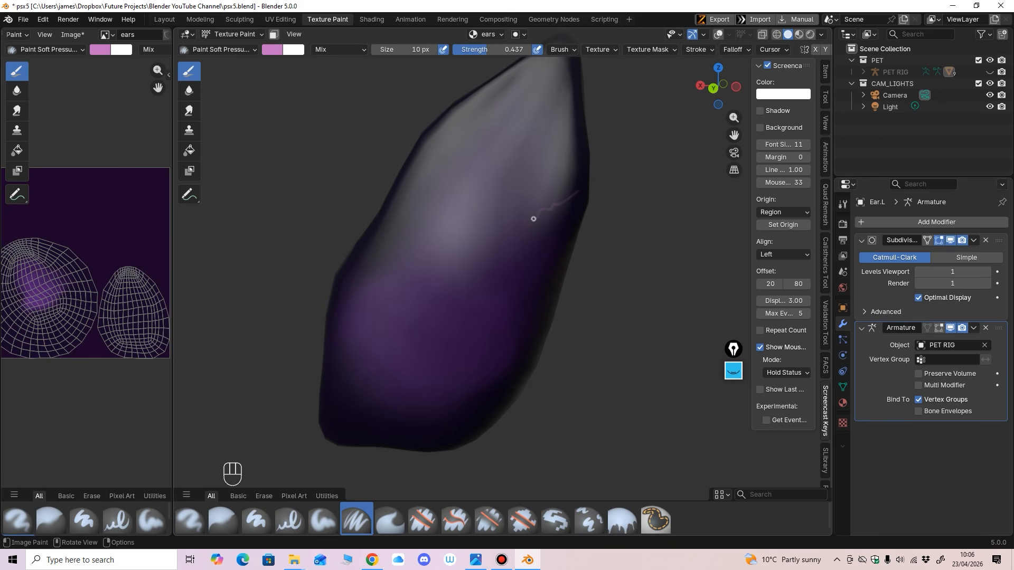
pyautogui.hotkey('ctrl', 'z')
pyautogui.hotkey('ctrl', 'z')
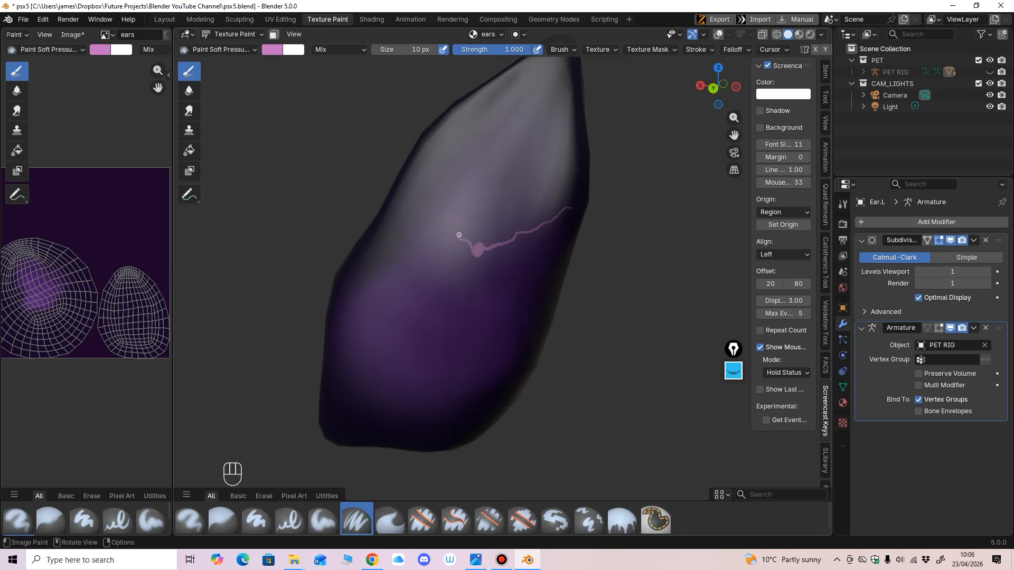
# Step: Paint two thin pink cracks meeting mid-ear at strength 1.000, and dab their junction with a 34 px brush
pyautogui.keyDown('shift'); pyautogui.moveTo(470, 265); pyautogui.dragTo(466, 220, button='middle'); pyautogui.keyUp('shift')
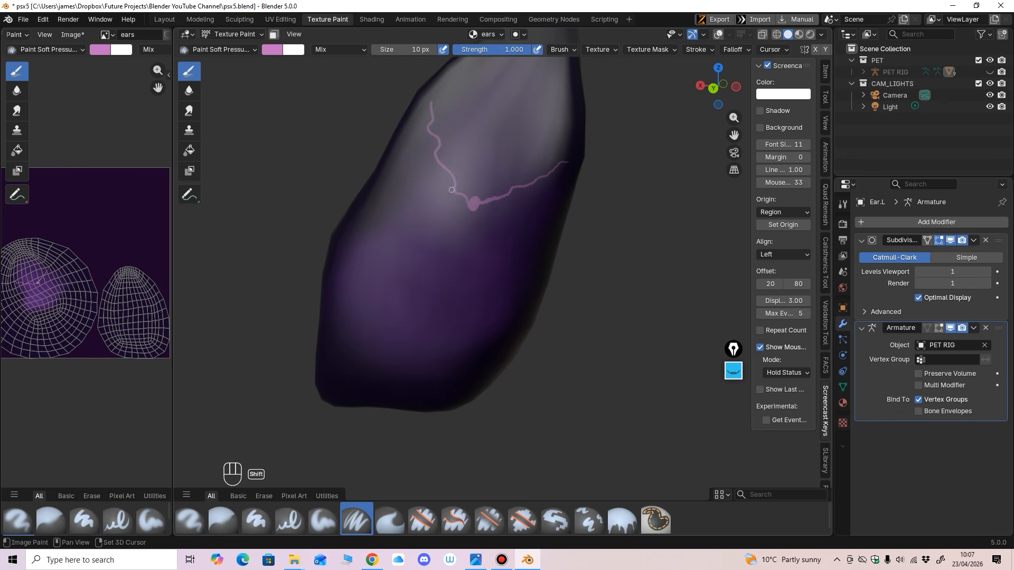
pyautogui.press('f')
pyautogui.click(472, 204)
pyautogui.click(476, 204)
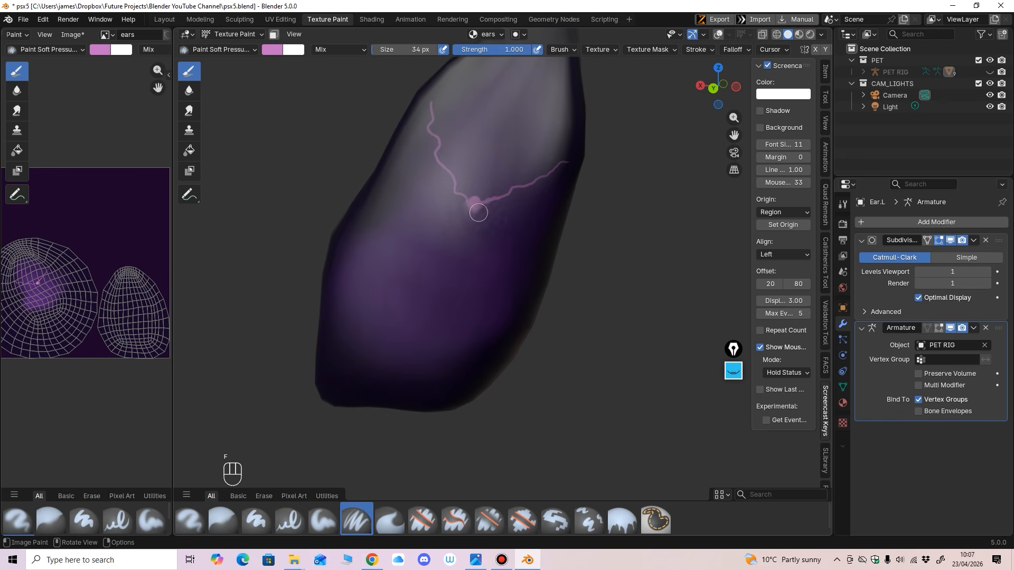
# Step: Reduce the brush to 16 px and paint a jagged crack from the junction down towards the ear's base
pyautogui.press('f')
pyautogui.click(478, 205)
pyautogui.moveTo(531, 286); pyautogui.dragTo(496, 250, button='middle')
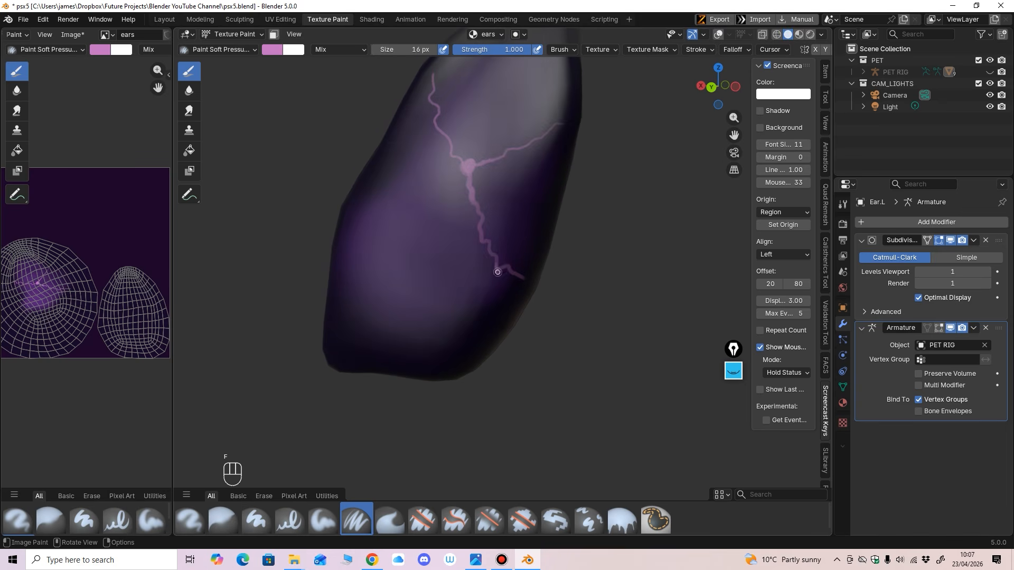
# Step: Fork the lower crack's end, and paint a 22 px crack from the junction towards the ear's opposite side
pyautogui.moveTo(438, 310)
pyautogui.mouseDown(button='middle')
pyautogui.moveTo(425, 317)
pyautogui.moveTo(455, 343)
pyautogui.mouseUp(button='middle')
pyautogui.press('f')
pyautogui.click(480, 181)
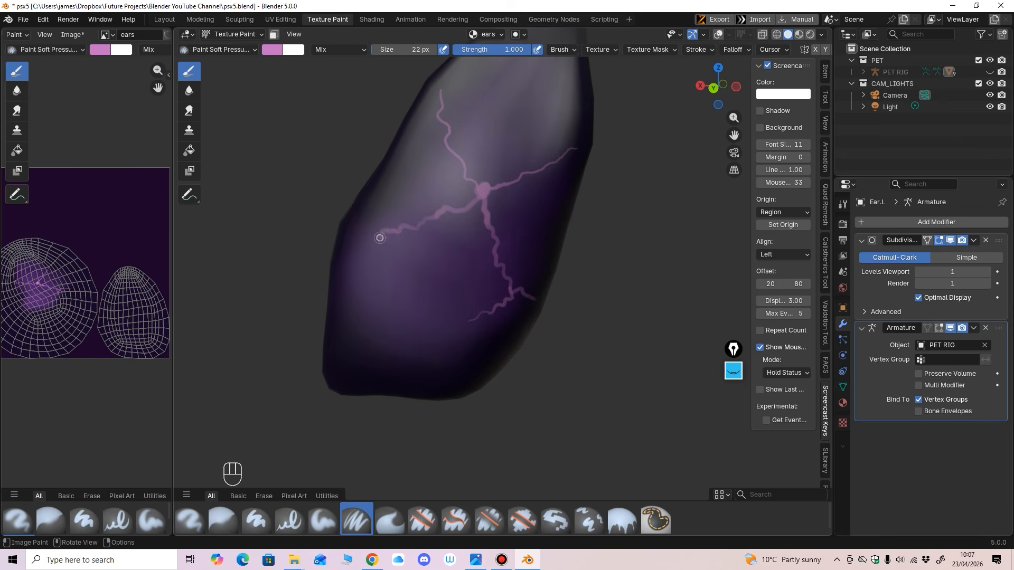
pyautogui.keyDown('shift'); pyautogui.moveTo(431, 274); pyautogui.dragTo(389, 335, button='middle'); pyautogui.keyUp('shift')
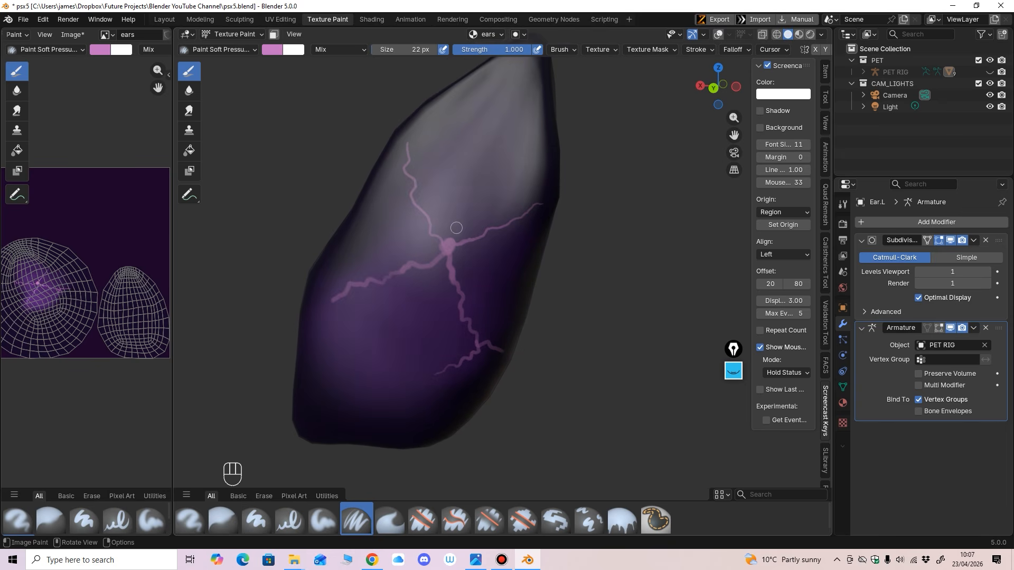
# Step: Brighten the brush's pink and paint a thin jagged crack across the grey area near the ear's tip with a 7 px brush
pyautogui.press('f')
pyautogui.click(464, 161)
pyautogui.click(272, 49)
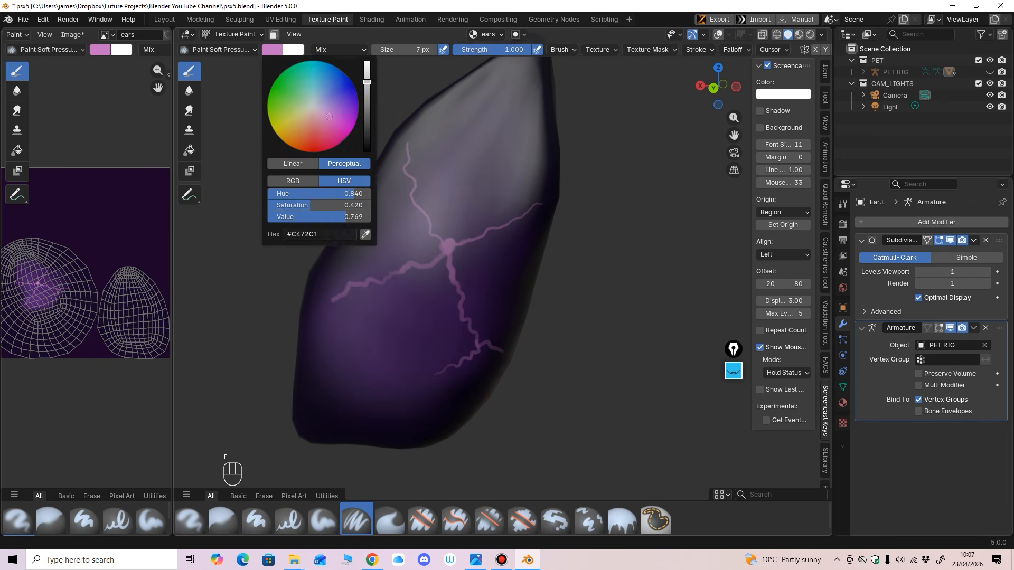
pyautogui.moveTo(366, 82); pyautogui.dragTo(366, 71)
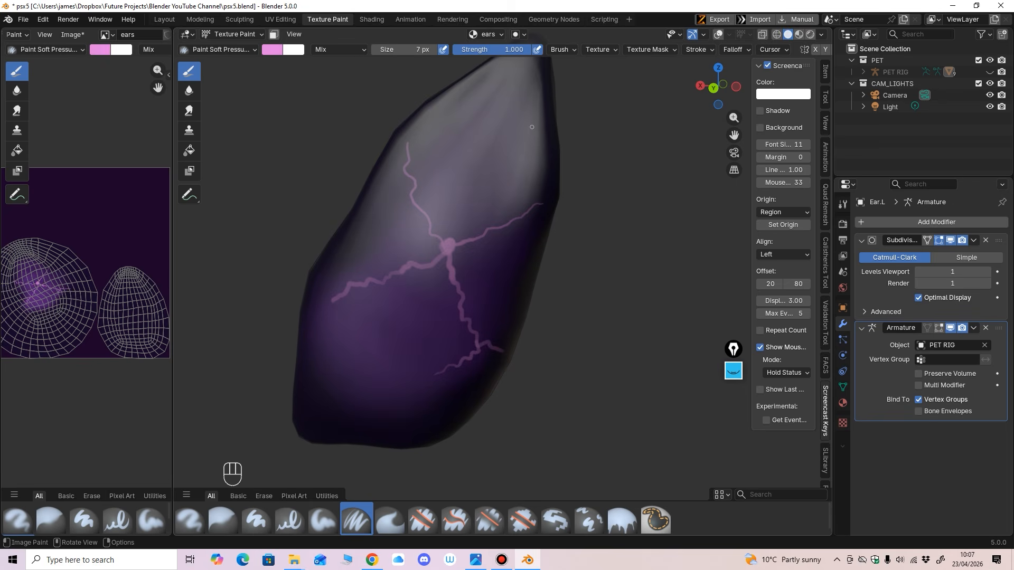
pyautogui.moveTo(532, 126); pyautogui.dragTo(520, 135)
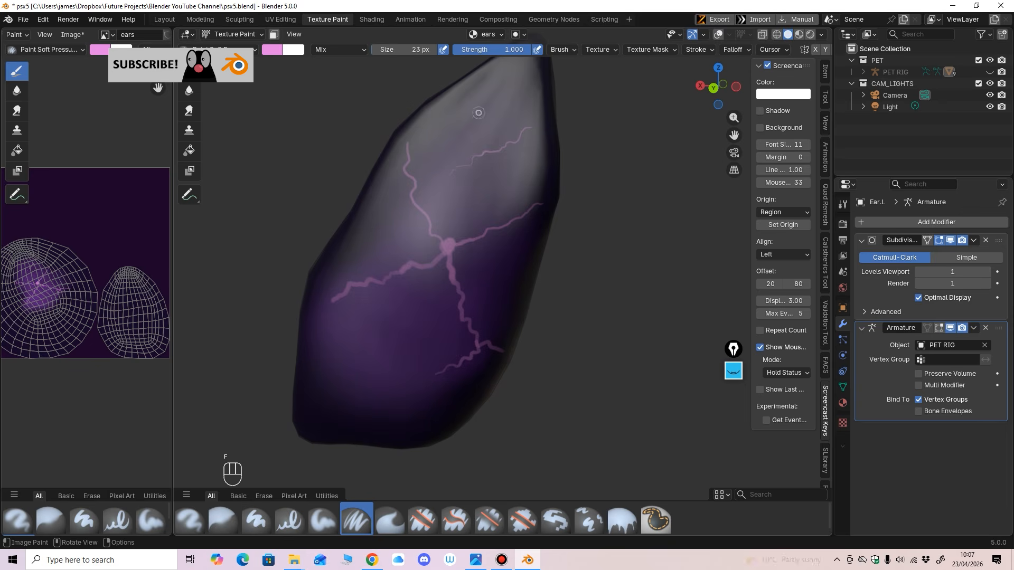
# Step: Sample a near-black colour from the ear and paint dark jagged cracks on both sides of the lower pink crack
pyautogui.moveTo(479, 113); pyautogui.dragTo(500, 217, button='middle')
pyautogui.moveTo(500, 216)
pyautogui.mouseDown(button='middle')
pyautogui.moveTo(402, 217)
pyautogui.moveTo(385, 140)
pyautogui.mouseUp(button='middle')
pyautogui.click(272, 49)
pyautogui.click(365, 234)
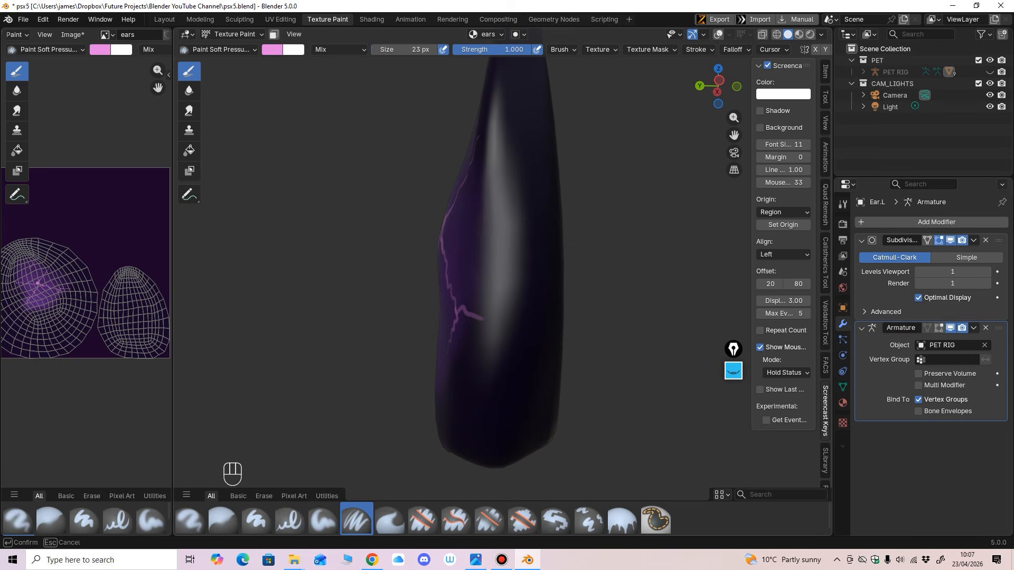
pyautogui.moveTo(496, 251); pyautogui.dragTo(527, 257, button='middle')
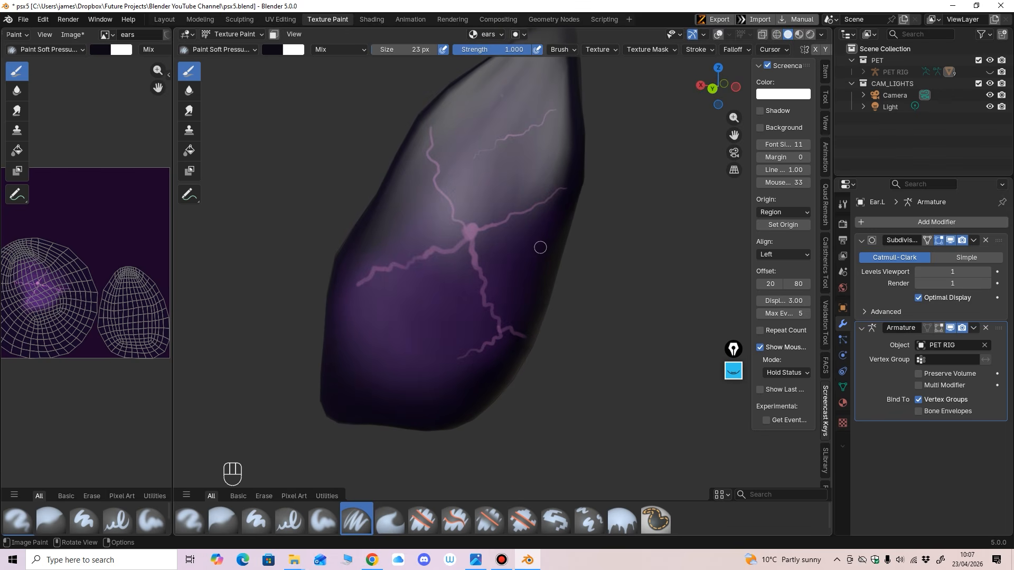
pyautogui.press('f')
pyautogui.press('f')
pyautogui.moveTo(550, 233)
pyautogui.mouseDown()
pyautogui.moveTo(450, 288)
pyautogui.moveTo(414, 322)
pyautogui.moveTo(405, 347)
pyautogui.mouseUp()
# Step: Add faint dark cracks near the ear's outer edge and towards its tip with a 20 px brush
pyautogui.press('f')
pyautogui.click(450, 277)
pyautogui.keyDown('shift'); pyautogui.moveTo(395, 249); pyautogui.dragTo(403, 263, button='middle'); pyautogui.keyUp('shift')
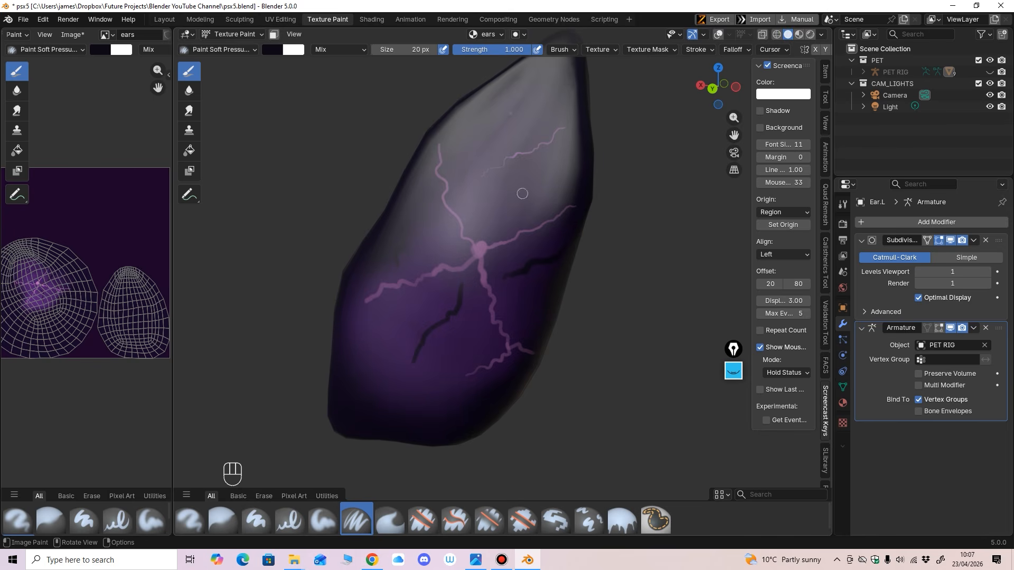
pyautogui.moveTo(517, 260); pyautogui.dragTo(470, 329, button='middle')
pyautogui.moveTo(470, 329)
pyautogui.mouseDown(button='middle')
pyautogui.moveTo(478, 325)
pyautogui.moveTo(373, 138)
pyautogui.mouseUp(button='middle')
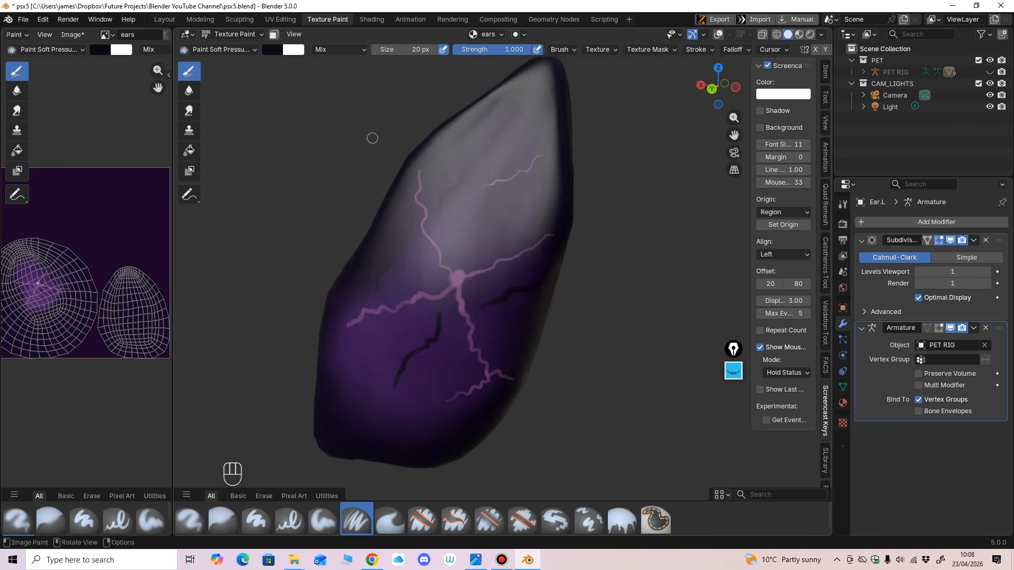
# Step: Sample the pink of a crack, brighten it to value 0.850, and enable Stabilize Stroke for the brush
pyautogui.press('s')
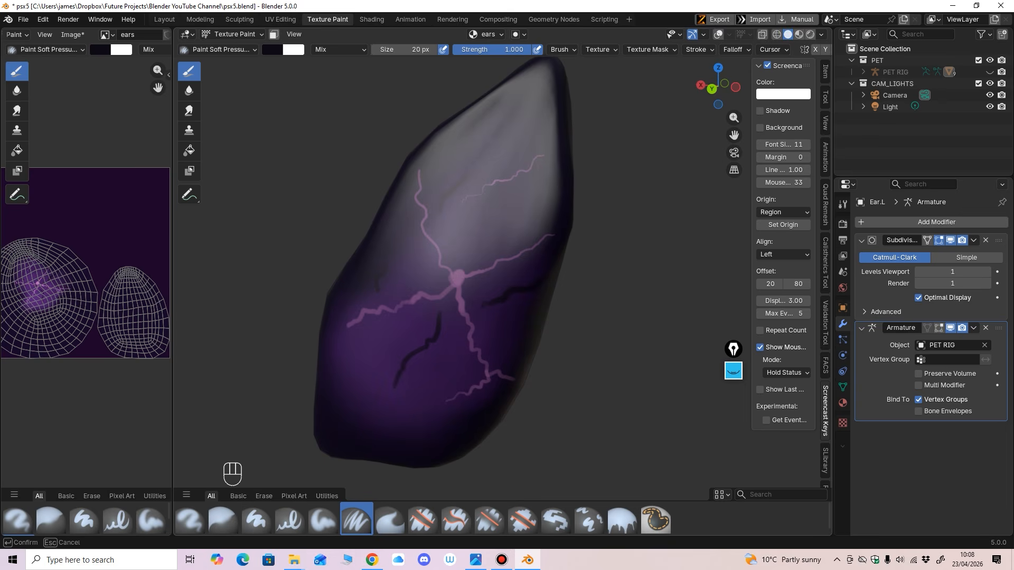
pyautogui.scroll(1, 366, 235)
pyautogui.click(272, 49)
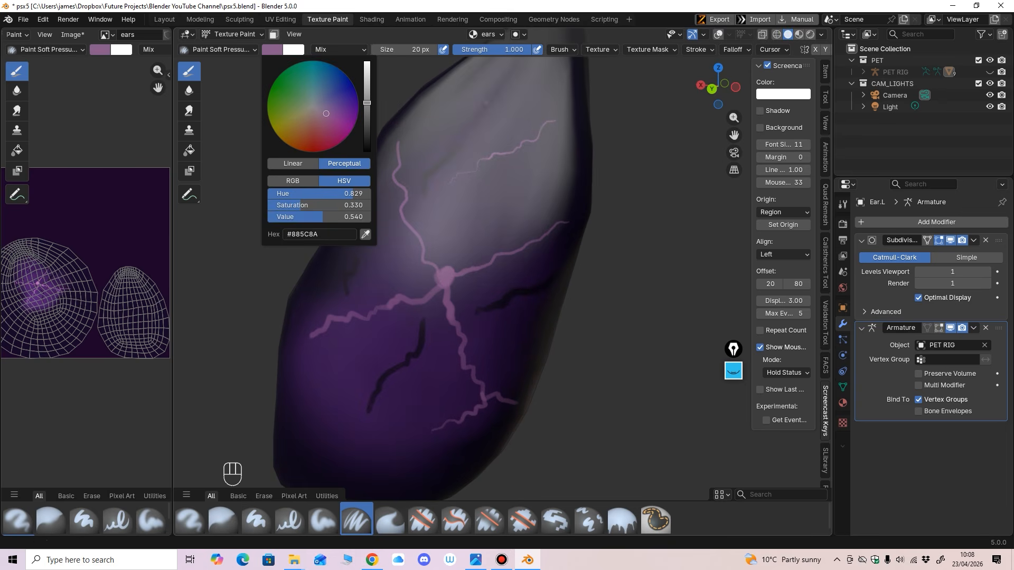
pyautogui.moveTo(367, 103); pyautogui.dragTo(367, 75)
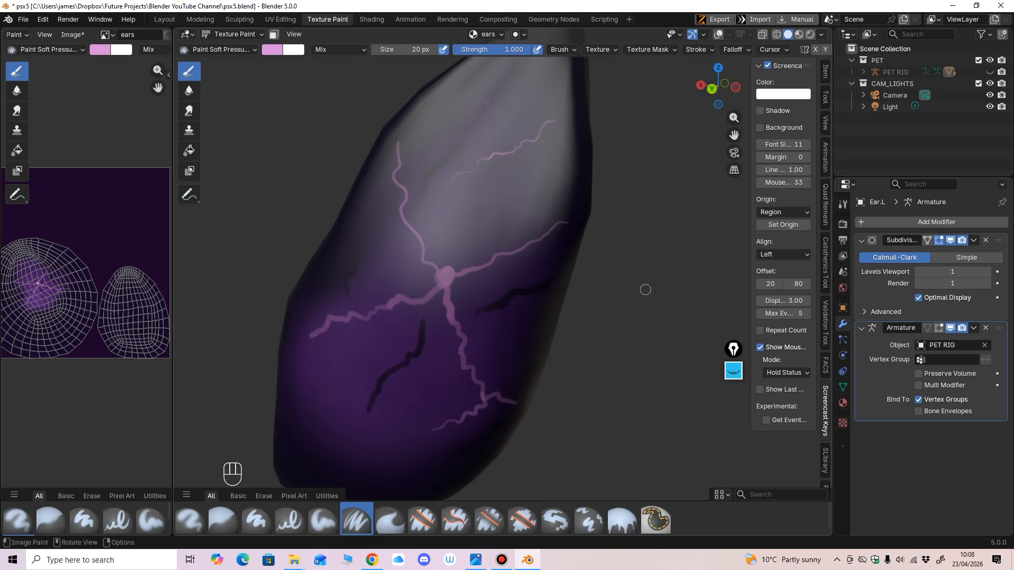
pyautogui.keyDown('ctrl'); pyautogui.moveTo(393, 152); pyautogui.dragTo(393, 120, button='middle'); pyautogui.keyUp('ctrl')
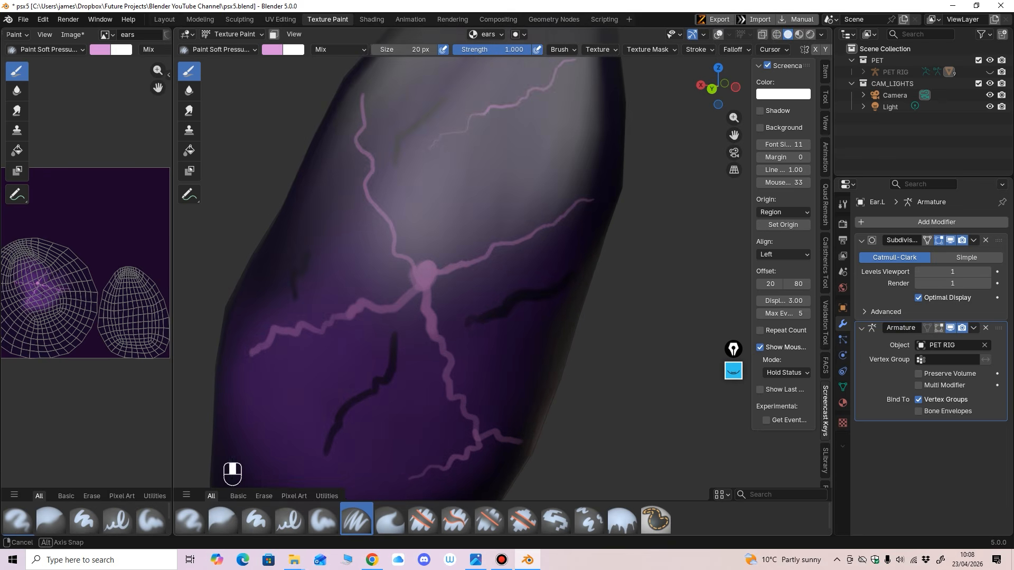
pyautogui.moveTo(620, 139); pyautogui.dragTo(599, 139, button='middle')
pyautogui.click(696, 49)
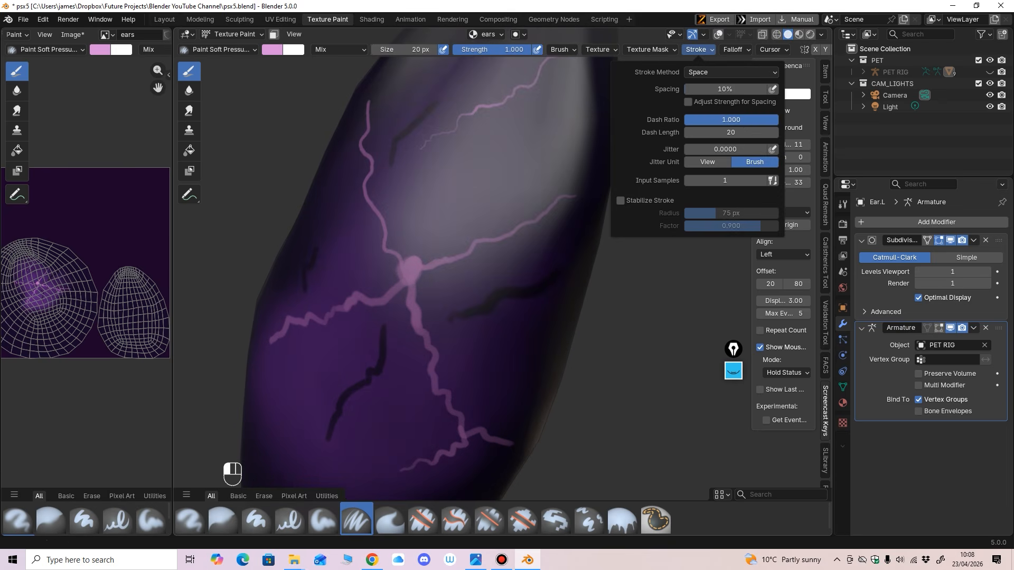
# Step: Try a 16 px lighter pink highlight along the crack running from the junction to the ear's edge, and undo it
pyautogui.keyDown('ctrl'); pyautogui.moveTo(565, 295); pyautogui.dragTo(568, 262, button='middle'); pyautogui.keyUp('ctrl')
pyautogui.press('f')
pyautogui.click(568, 279)
pyautogui.keyDown('ctrl'); pyautogui.moveTo(583, 194); pyautogui.dragTo(582, 178, button='middle'); pyautogui.keyUp('ctrl')
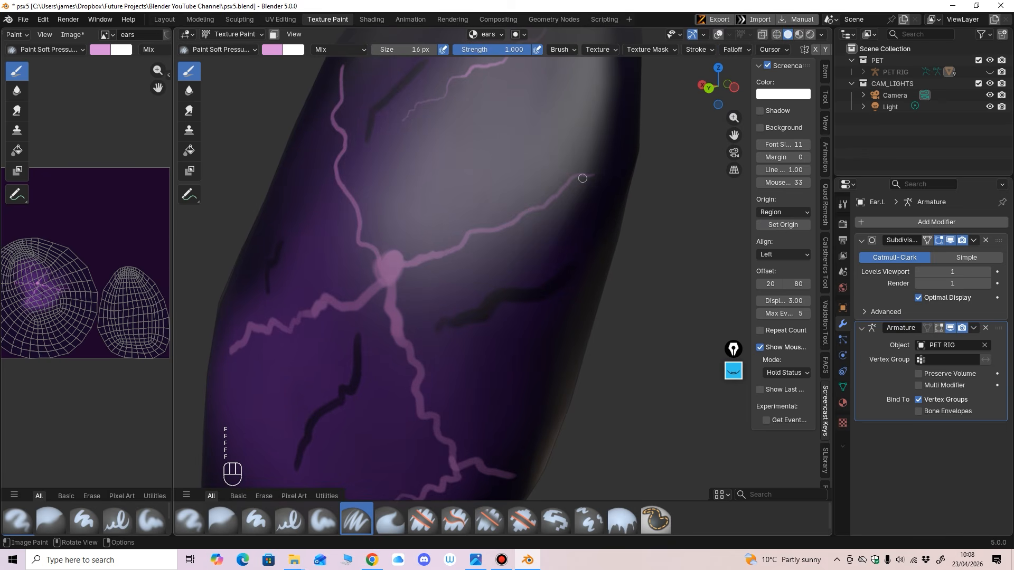
pyautogui.click(591, 176)
pyautogui.moveTo(544, 211)
pyautogui.mouseDown()
pyautogui.moveTo(481, 245)
pyautogui.moveTo(443, 237)
pyautogui.moveTo(420, 274)
pyautogui.moveTo(399, 263)
pyautogui.moveTo(372, 285)
pyautogui.moveTo(358, 322)
pyautogui.moveTo(550, 312)
pyautogui.mouseUp()
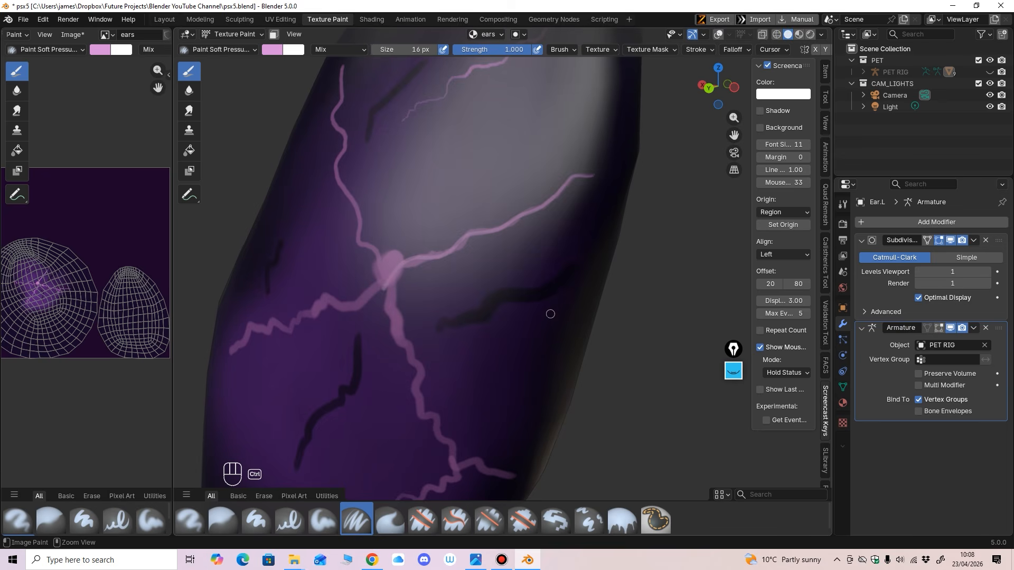
pyautogui.hotkey('ctrl', 'z')
# Step: Trace a thin lighter pink line inside that same crack, from its tip to the central junction, with a 7 px brush
pyautogui.scroll(2, 536, 301)
pyautogui.press('f')
pyautogui.press('f')
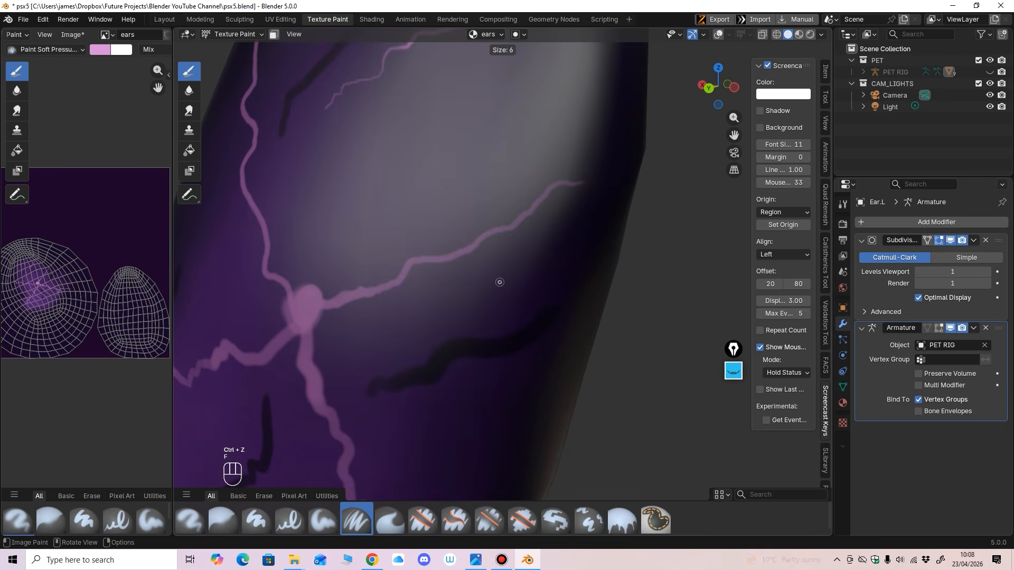
pyautogui.click(500, 283)
pyautogui.scroll(2, 523, 272)
pyautogui.keyDown('shift'); pyautogui.moveTo(600, 161); pyautogui.dragTo(600, 161, button='middle'); pyautogui.keyUp('shift')
pyautogui.keyDown('shift'); pyautogui.moveTo(632, 131); pyautogui.dragTo(545, 187, button='middle'); pyautogui.keyUp('shift')
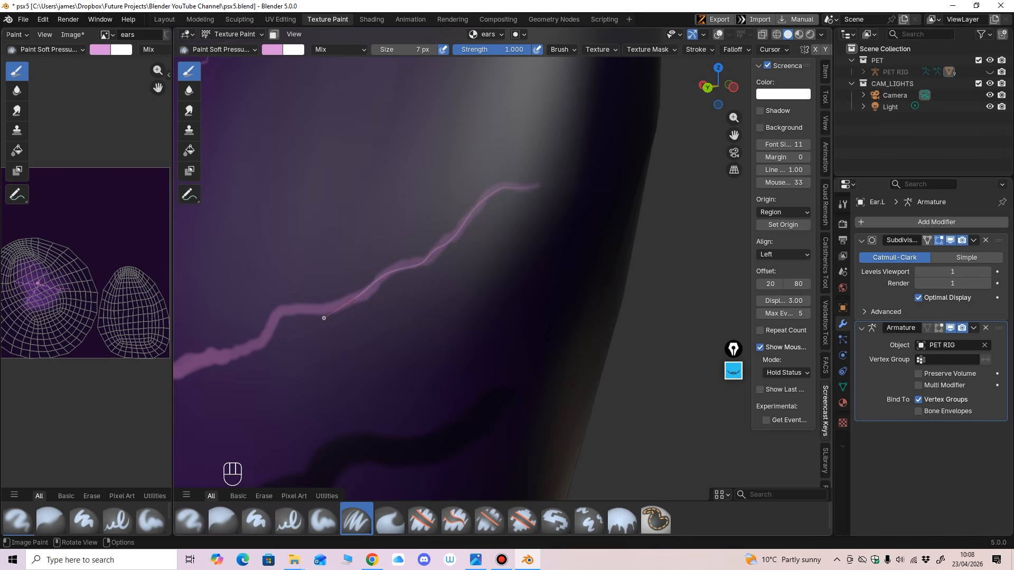
pyautogui.moveTo(252, 311)
pyautogui.mouseDown()
pyautogui.moveTo(242, 322)
pyautogui.moveTo(249, 364)
pyautogui.moveTo(181, 364)
pyautogui.mouseUp()
pyautogui.scroll(-3, 545, 318)
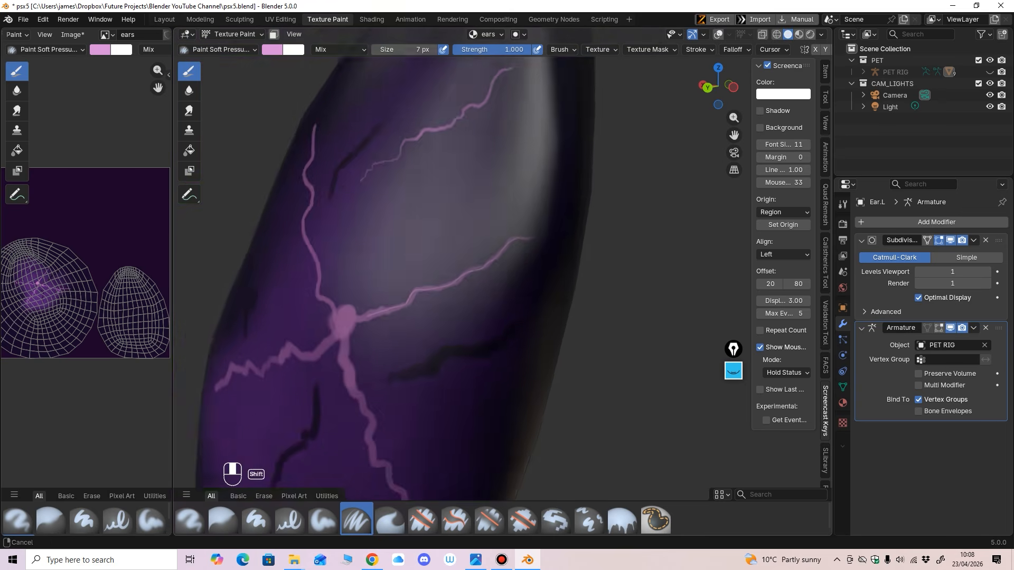
pyautogui.scroll(4, 545, 318)
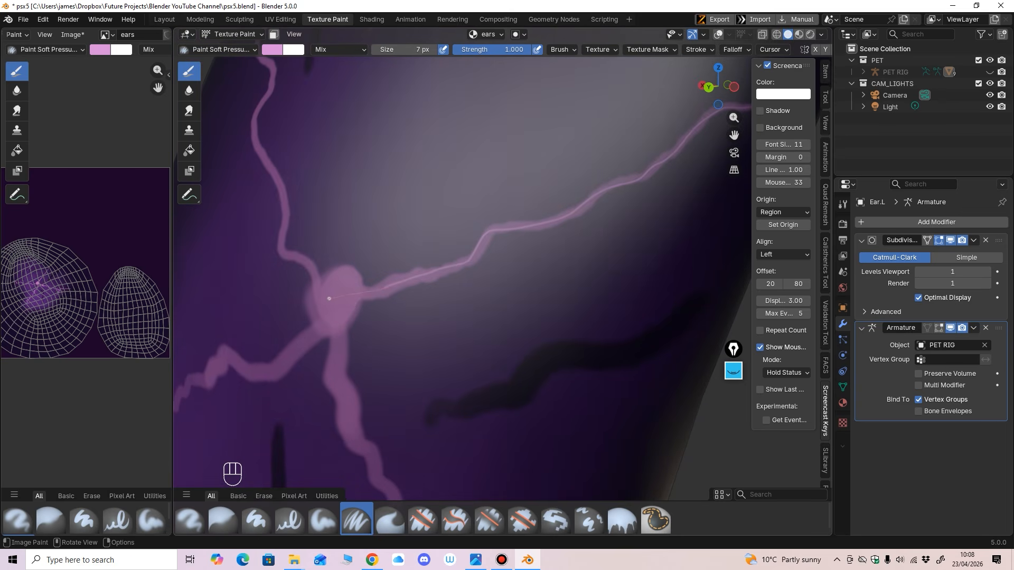
pyautogui.scroll(-4, 497, 321)
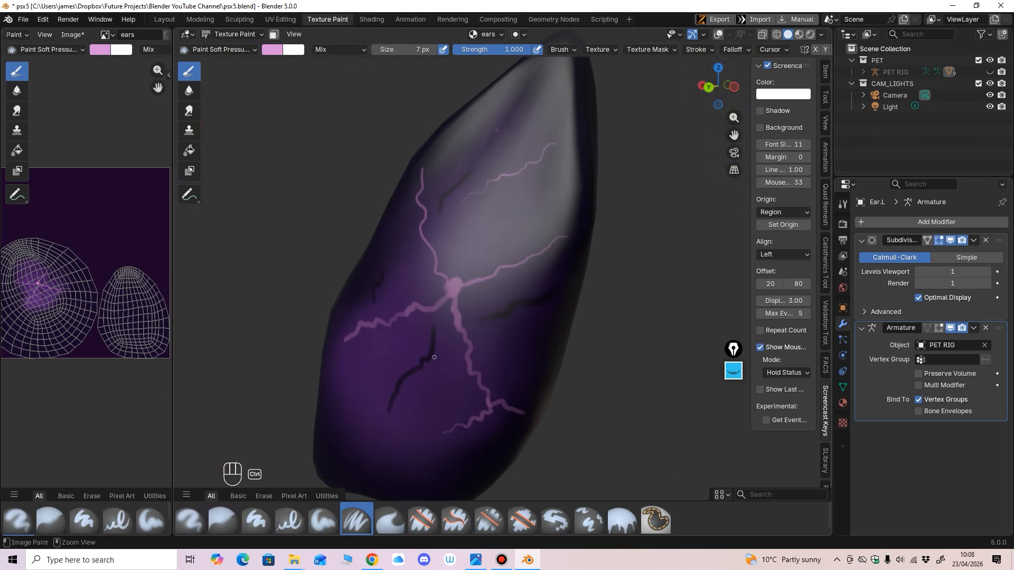
# Step: Trace a lighter pink line down the lower crack and along its forked ends with a 12 px brush
pyautogui.click(696, 49)
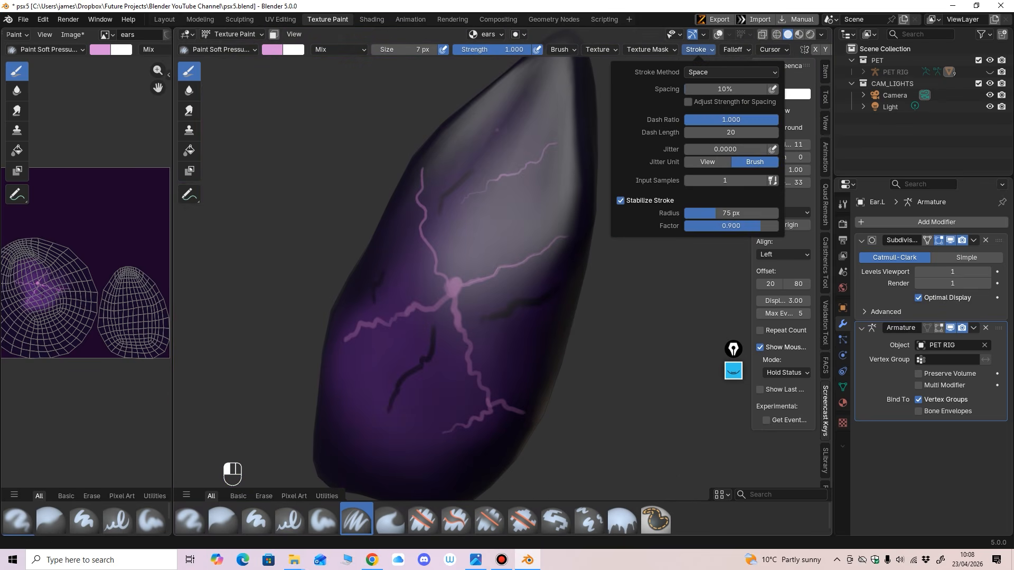
pyautogui.scroll(2, 458, 294)
pyautogui.press('f')
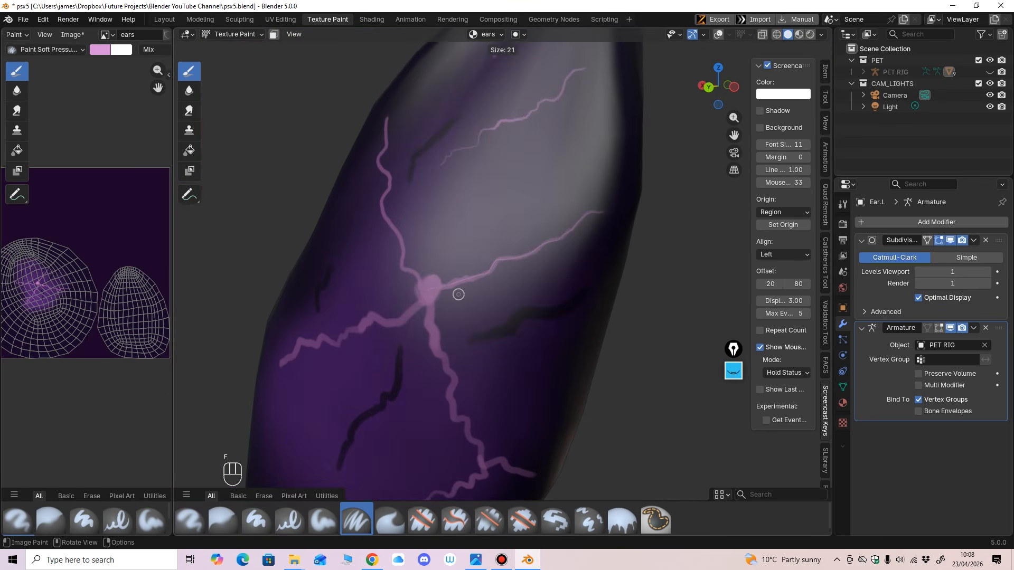
pyautogui.press('f')
pyautogui.keyDown('shift'); pyautogui.moveTo(453, 291); pyautogui.dragTo(453, 261, button='middle'); pyautogui.keyUp('shift')
pyautogui.press('f')
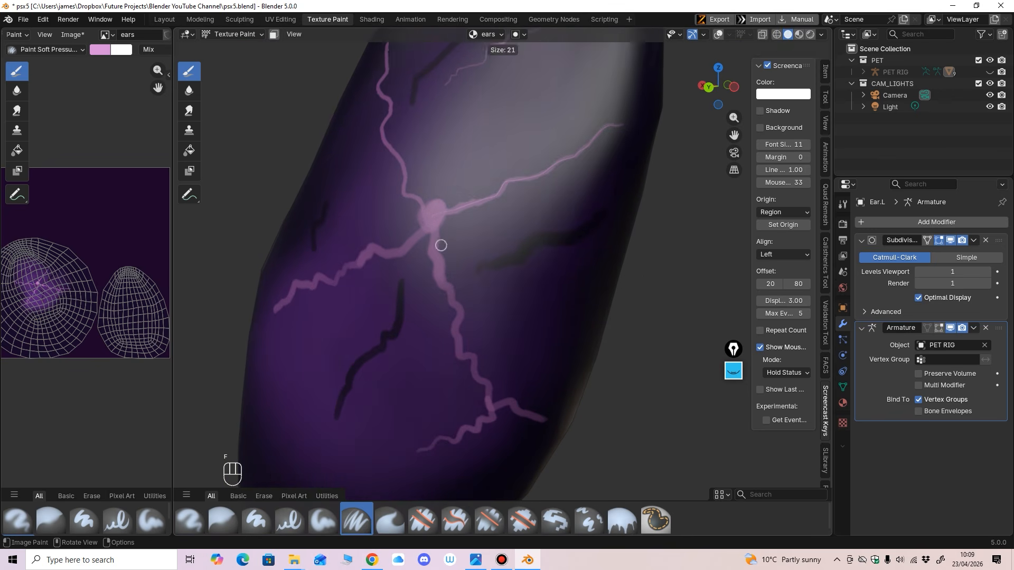
pyautogui.click(441, 245)
pyautogui.press('f')
pyautogui.click(437, 224)
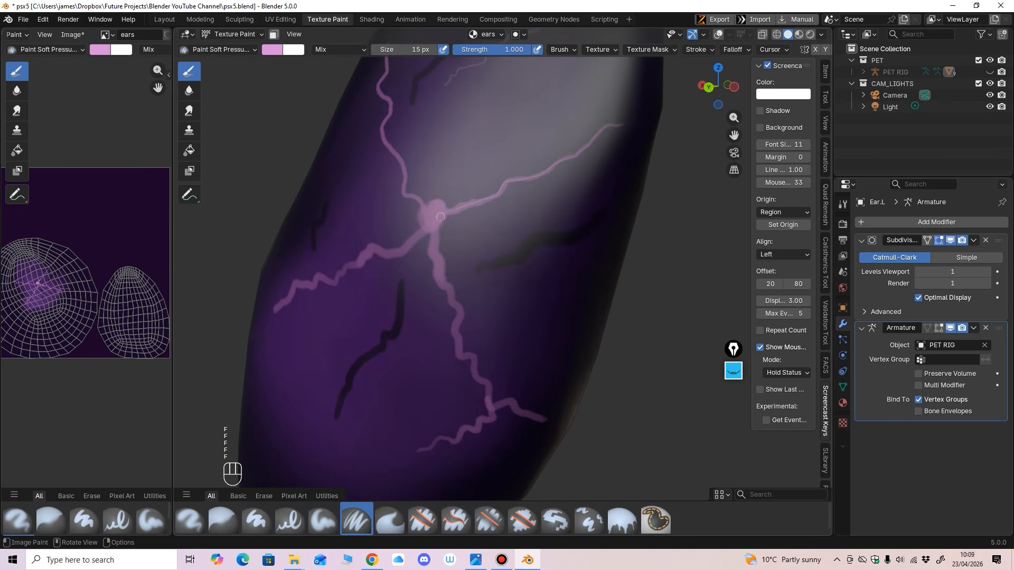
pyautogui.press('f')
pyautogui.click(436, 215)
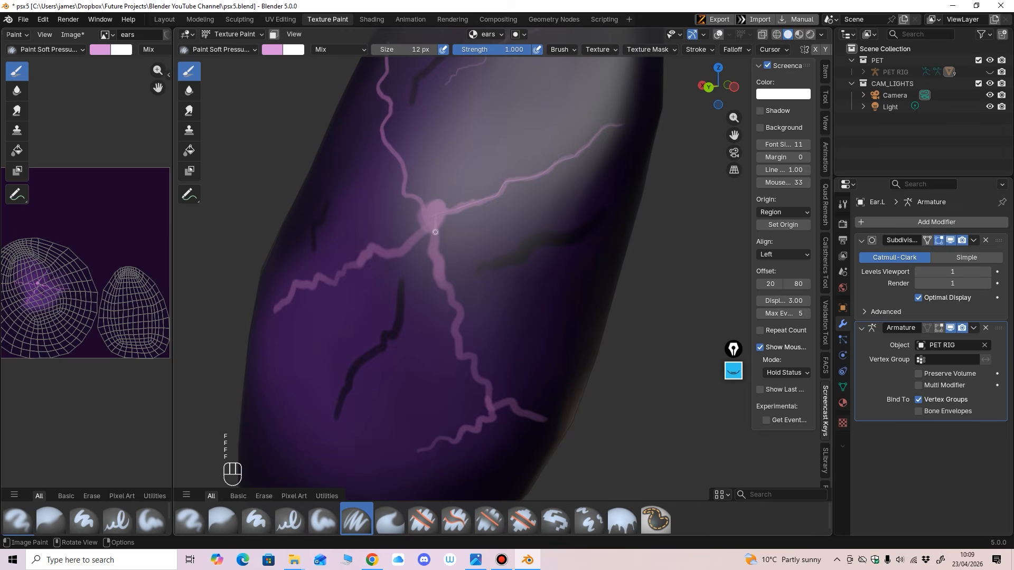
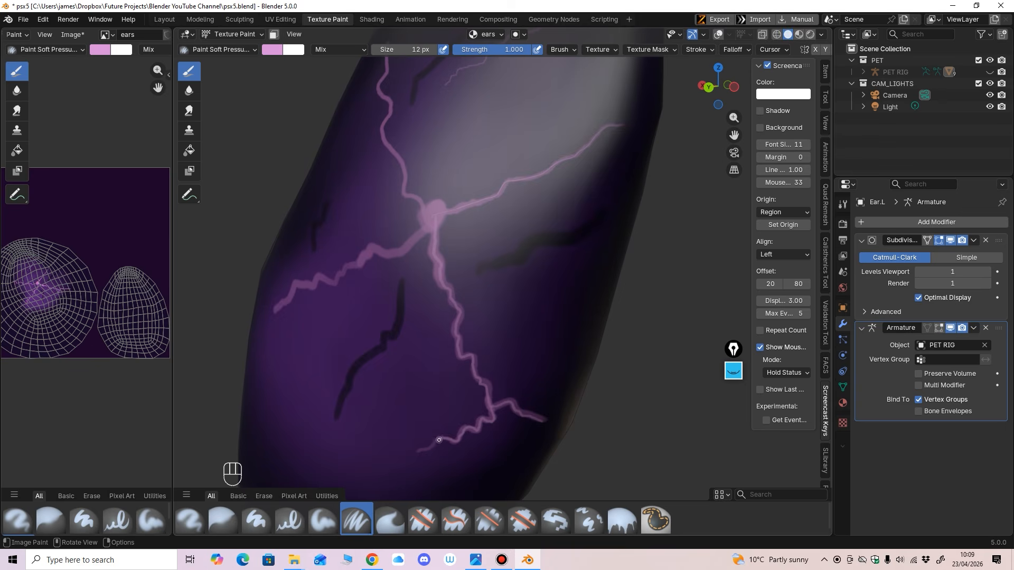
# Step: Dab the cracks' junction with a 41 px brush, then brighten the pink further and paint over its centre
pyautogui.moveTo(428, 448); pyautogui.dragTo(484, 293, button='middle')
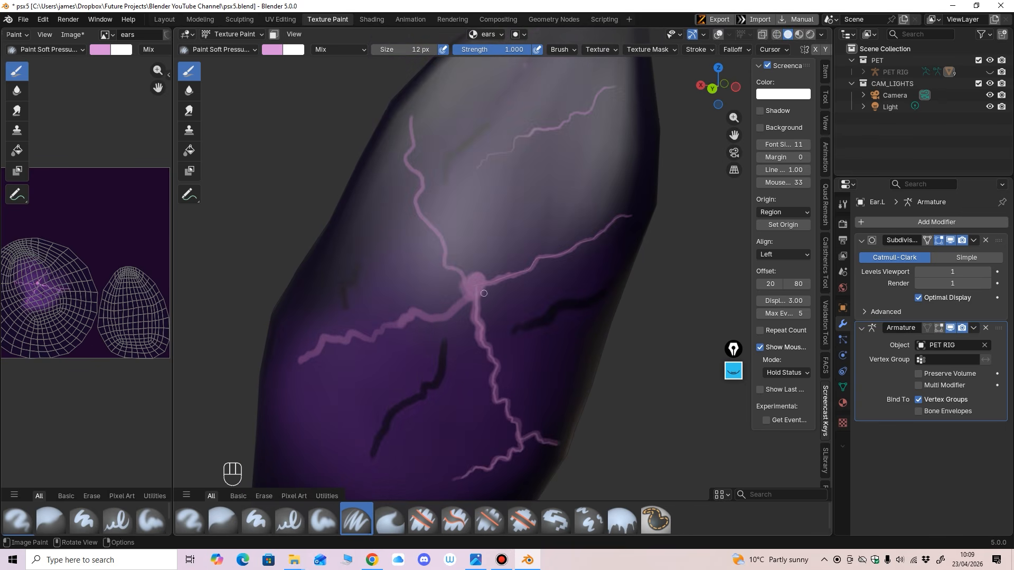
pyautogui.scroll(4, 479, 308)
pyautogui.press('f')
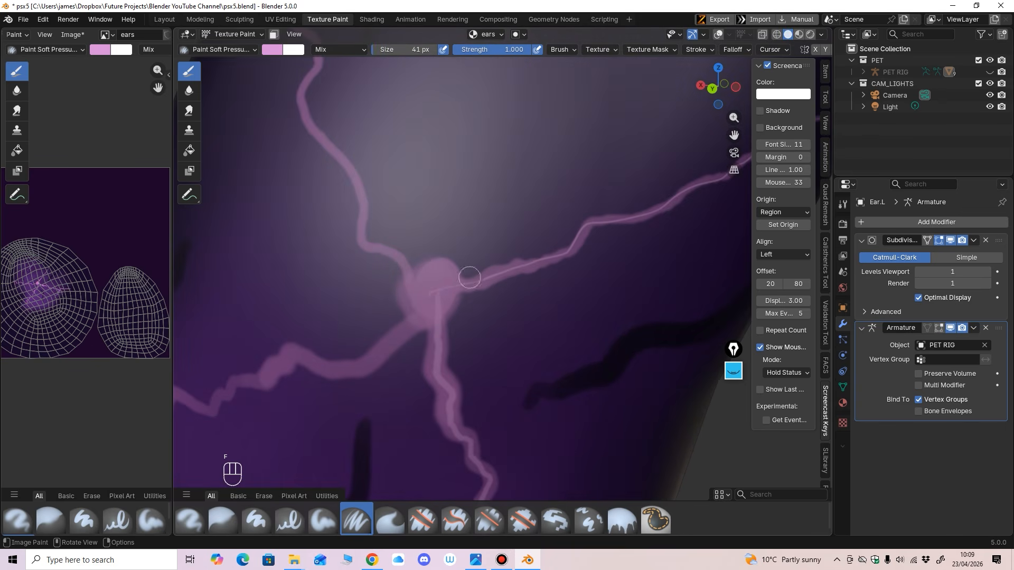
pyautogui.click(425, 298)
pyautogui.moveTo(425, 297)
pyautogui.mouseDown()
pyautogui.moveTo(430, 279)
pyautogui.moveTo(428, 307)
pyautogui.moveTo(444, 279)
pyautogui.moveTo(422, 299)
pyautogui.mouseUp()
pyautogui.click(272, 49)
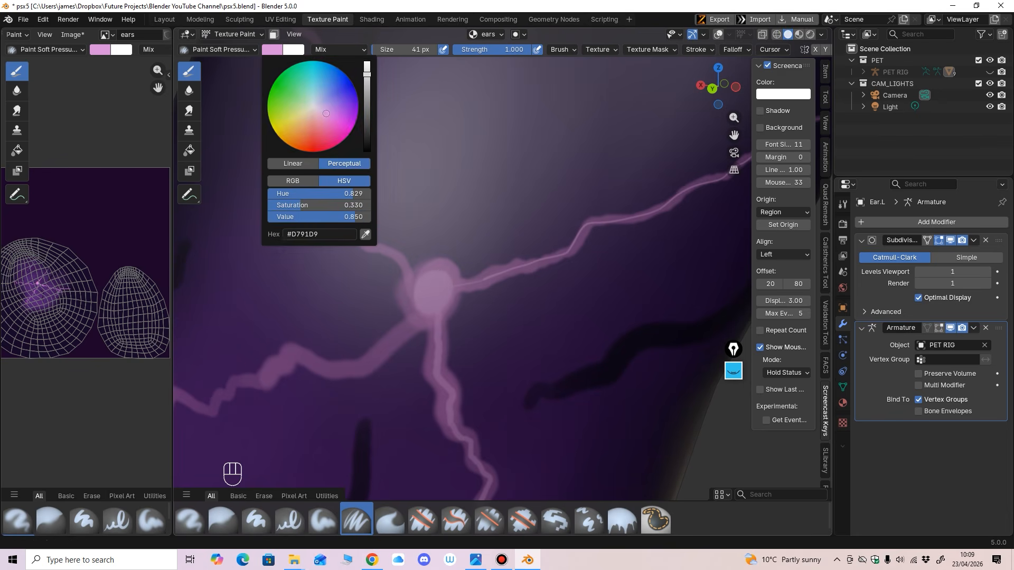
pyautogui.moveTo(367, 74); pyautogui.dragTo(366, 65)
pyautogui.moveTo(433, 296)
pyautogui.mouseDown()
pyautogui.moveTo(439, 288)
pyautogui.moveTo(423, 299)
pyautogui.moveTo(448, 288)
pyautogui.moveTo(441, 299)
pyautogui.moveTo(426, 291)
pyautogui.moveTo(418, 312)
pyautogui.moveTo(418, 300)
pyautogui.mouseUp()
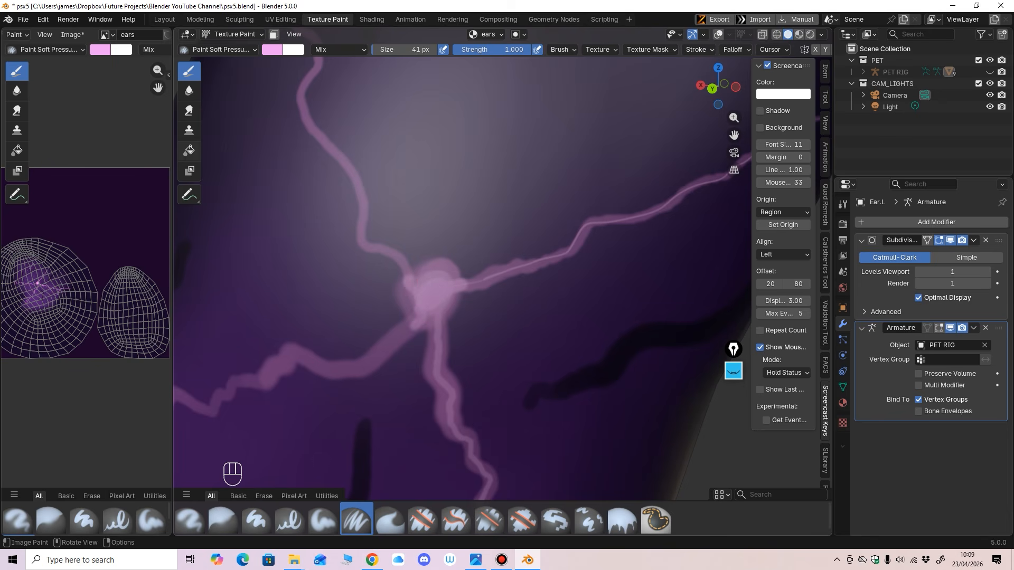
# Step: Smear the bright pink junction into the surrounding cracks at 41 px and 0.600 strength
pyautogui.click(189, 110)
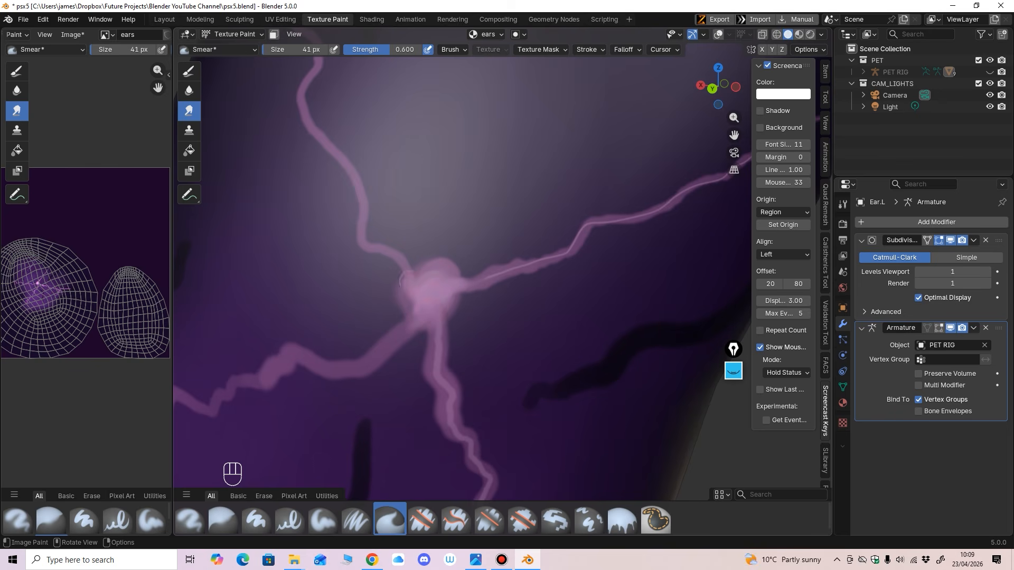
pyautogui.scroll(-4, 476, 269)
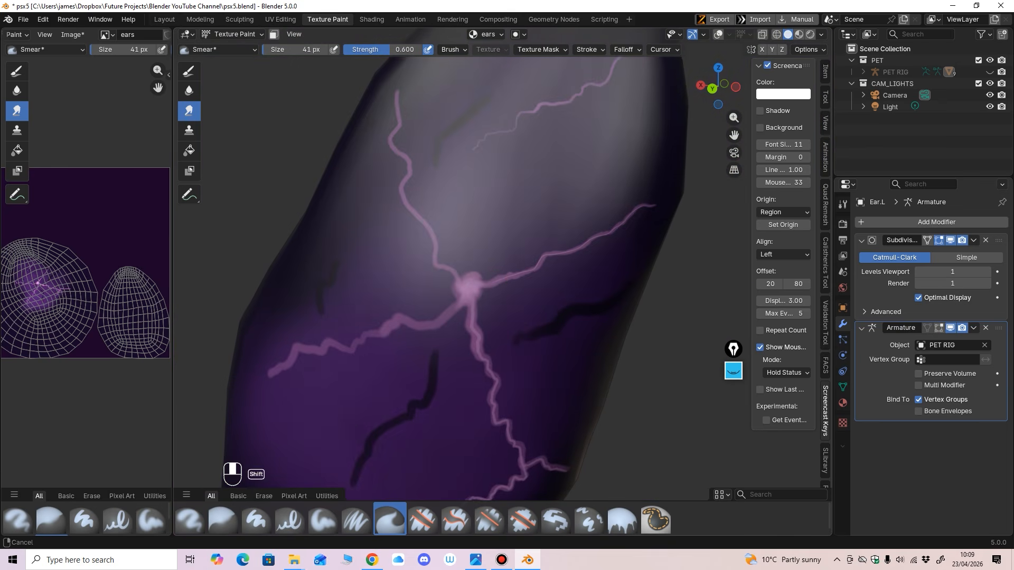
pyautogui.scroll(-4, 473, 270)
# Step: Switch to the Paint Hard brush at 33 px and raise its strength to 0.543
pyautogui.press('f')
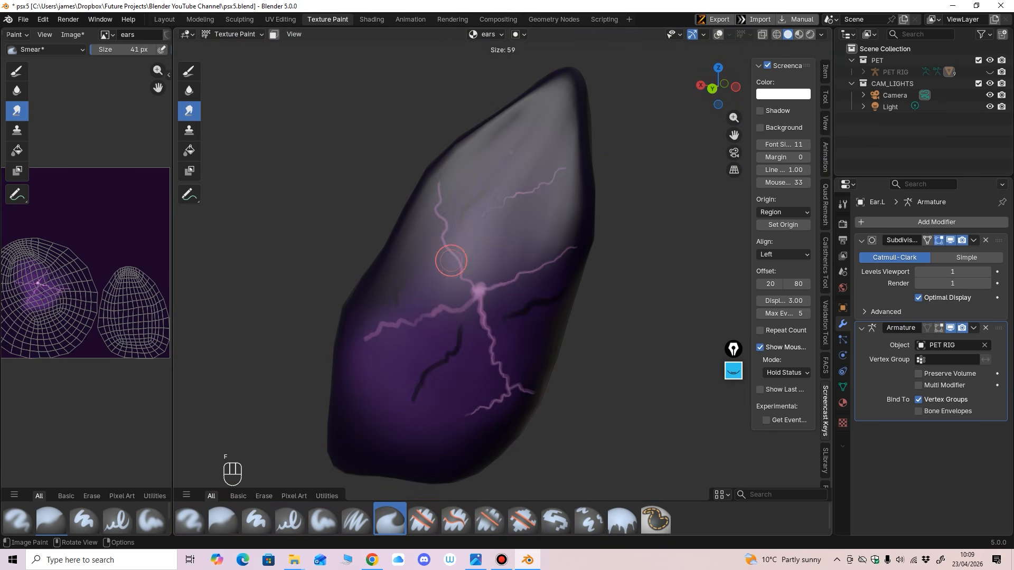
pyautogui.click(222, 50)
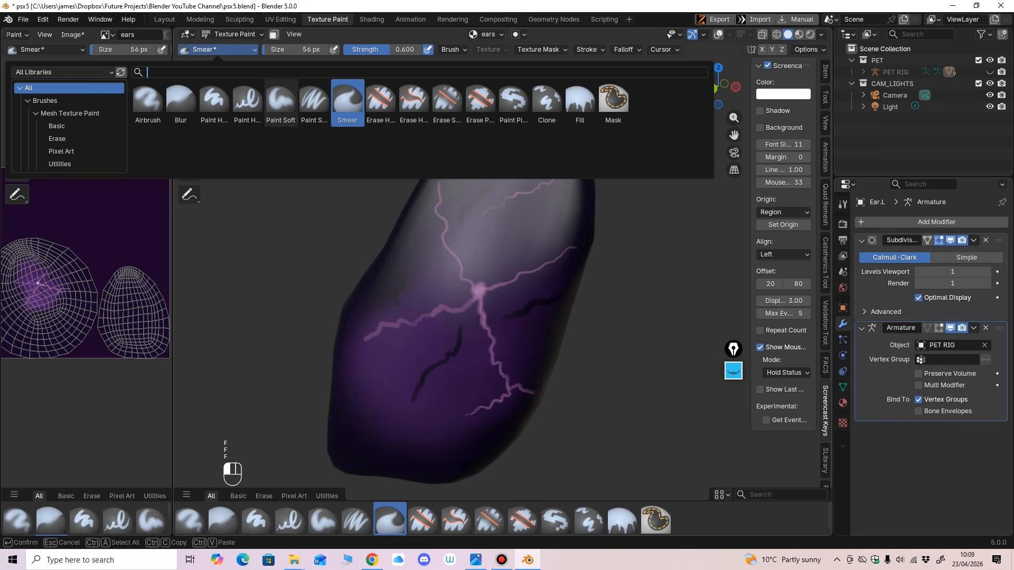
pyautogui.click(214, 98)
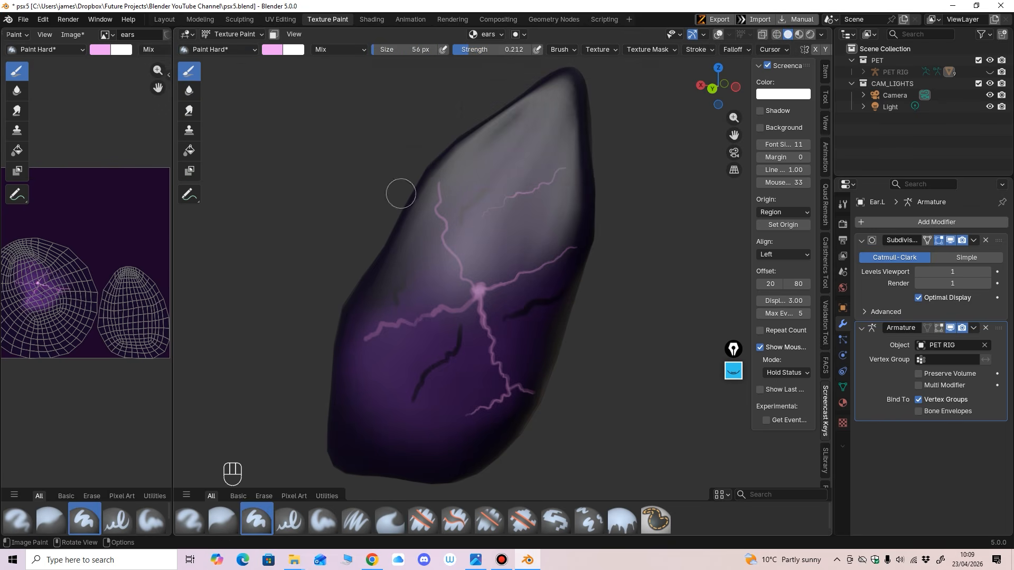
pyautogui.press('f')
pyautogui.moveTo(469, 49); pyautogui.dragTo(497, 49)
# Step: Try a bright pink dab on the ear's upper grey area, and undo it
pyautogui.click(489, 173)
pyautogui.keyDown('ctrl'); pyautogui.moveTo(489, 173); pyautogui.dragTo(480, 263, button='middle'); pyautogui.keyUp('ctrl')
pyautogui.hotkey('ctrl', 'z')
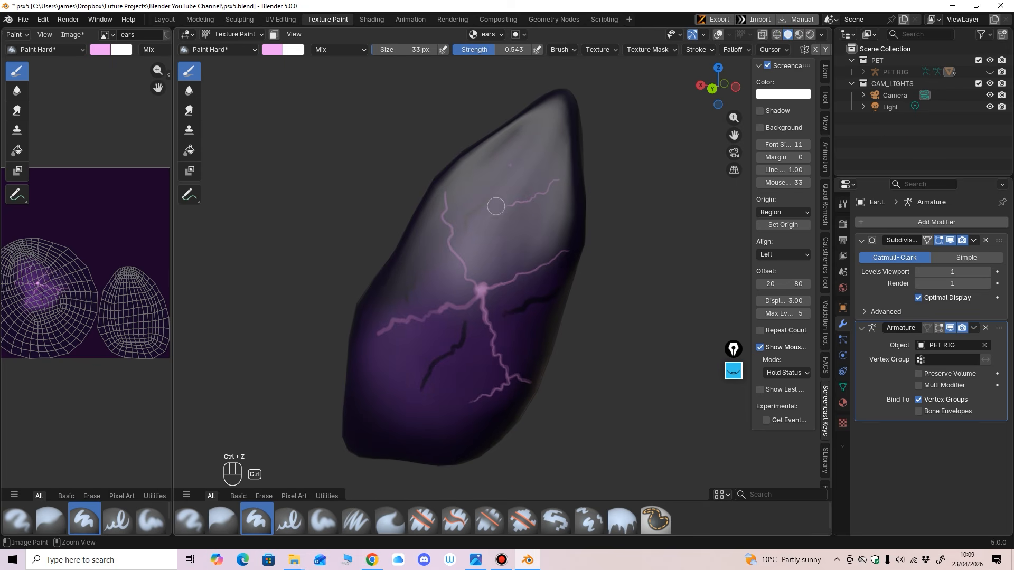
# Step: Dab a 19 px pink spot on the ear's upper grey area, then change the colour to pale lavender #DDD6F2 and dab another
pyautogui.press('f')
pyautogui.click(491, 189)
pyautogui.click(504, 152)
pyautogui.click(272, 49)
pyautogui.moveTo(326, 113); pyautogui.dragTo(318, 105)
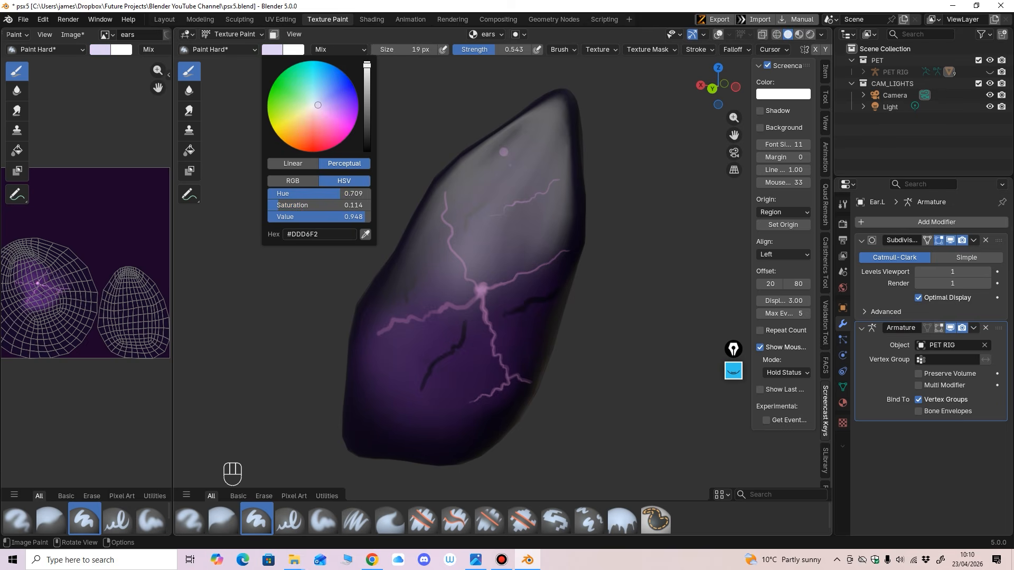
pyautogui.click(491, 179)
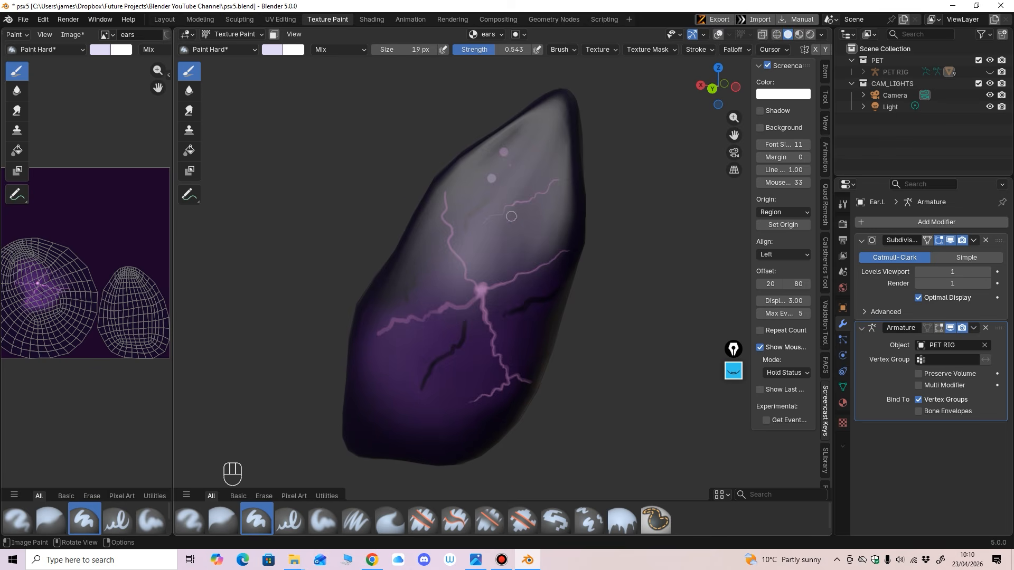
# Step: Add a faint lavender dot at 0.291 strength and a stronger one at 0.636 on the ear's upper grey area
pyautogui.keyDown('ctrl'); pyautogui.moveTo(532, 196); pyautogui.dragTo(536, 185, button='middle'); pyautogui.keyUp('ctrl')
pyautogui.moveTo(513, 49); pyautogui.dragTo(494, 50)
pyautogui.click(546, 154)
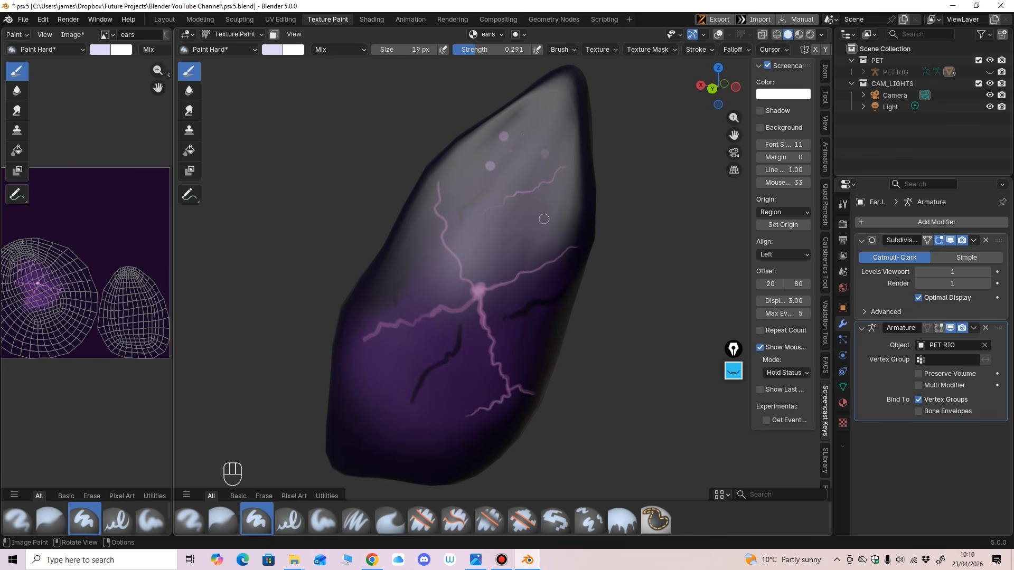
pyautogui.press('f')
pyautogui.click(535, 221)
pyautogui.moveTo(485, 49); pyautogui.dragTo(512, 49)
pyautogui.press('f')
pyautogui.click(548, 215)
# Step: Dab a cluster of small lavender dots on the ear's lower purple area, below the pink crack
pyautogui.press('f')
pyautogui.click(382, 363)
pyautogui.click(384, 374)
pyautogui.click(416, 348)
pyautogui.press('f')
pyautogui.click(399, 398)
# Step: Try a 26 px dot beside the upper pink crack, undo it, and dab a 16 px lavender dot there instead
pyautogui.press('f')
pyautogui.click(417, 266)
pyautogui.click(413, 245)
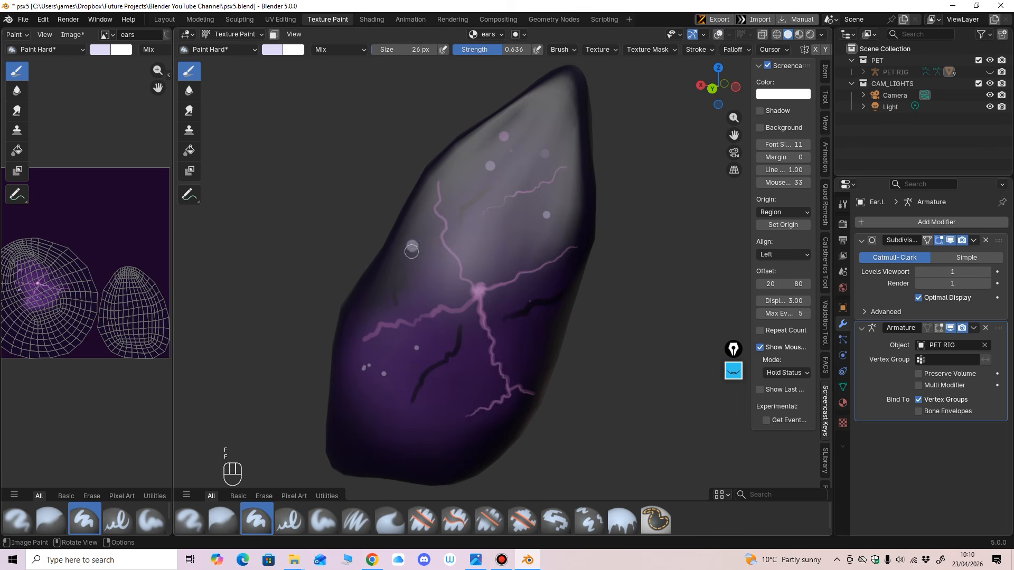
pyautogui.keyDown('ctrl'); pyautogui.moveTo(534, 315); pyautogui.dragTo(482, 351, button='middle'); pyautogui.keyUp('ctrl')
pyautogui.hotkey('ctrl', 'z')
pyautogui.press('f')
pyautogui.click(435, 255)
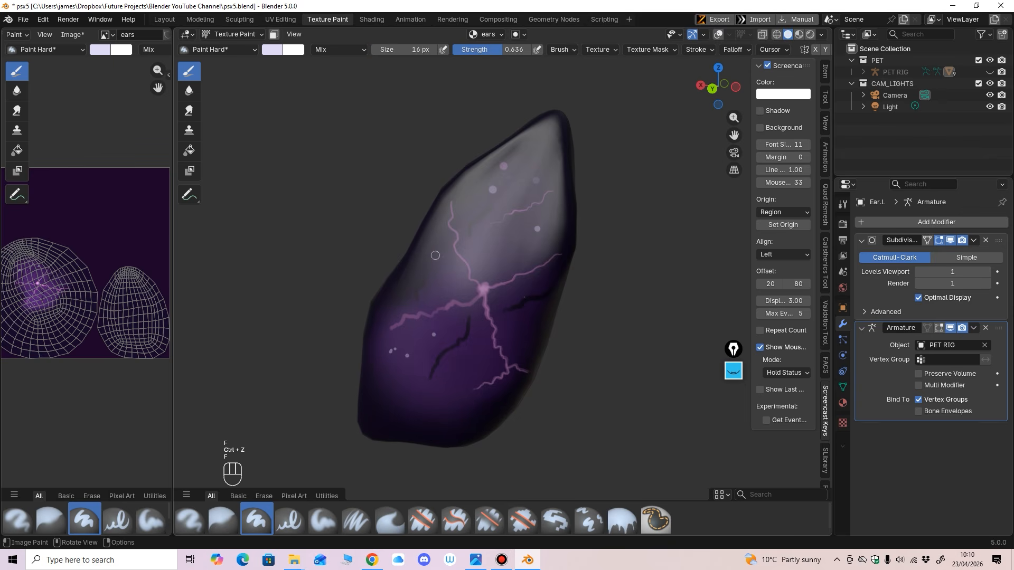
# Step: Dab tiny lavender dots around the lower pink crack and the ear's base, undoing an oversized dab near the base
pyautogui.press('f')
pyautogui.click(521, 326)
pyautogui.click(527, 333)
pyautogui.press('f')
pyautogui.hotkey('ctrl', 'z')
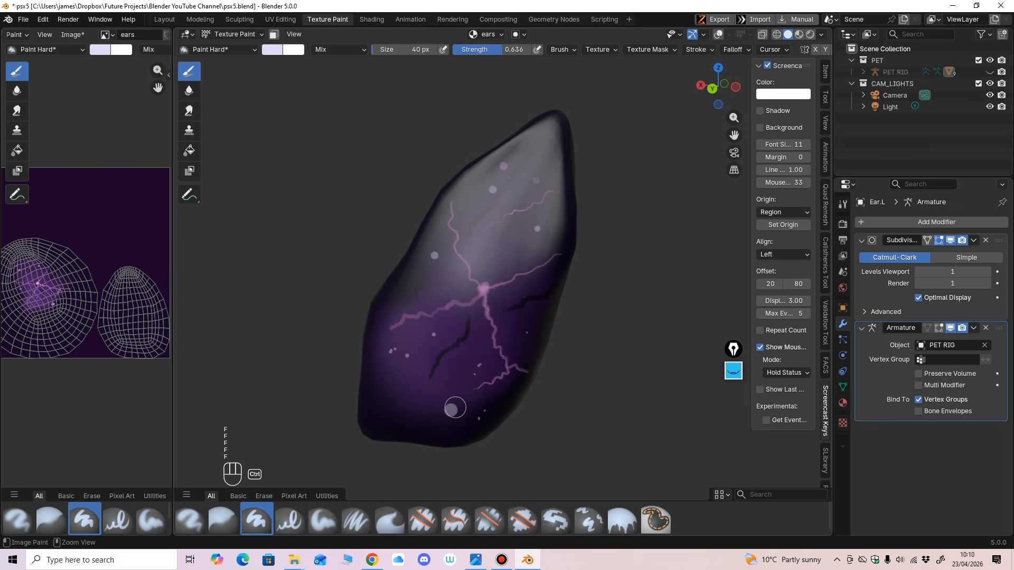
# Step: Try a 23 px lavender dab on the grey area above the cracks' junction, and undo it
pyautogui.press('f')
pyautogui.click(473, 364)
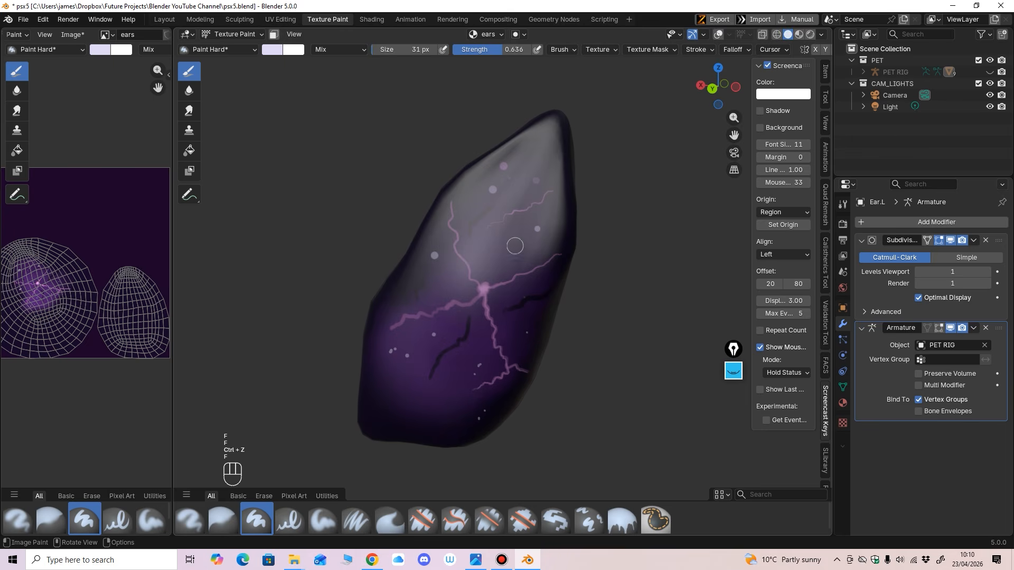
pyautogui.press('f')
pyautogui.click(514, 244)
pyautogui.click(514, 240)
pyautogui.moveTo(516, 263)
pyautogui.mouseDown(button='middle')
pyautogui.moveTo(497, 253)
pyautogui.moveTo(487, 309)
pyautogui.moveTo(552, 207)
pyautogui.mouseUp(button='middle')
pyautogui.hotkey('ctrl', 'z')
# Step: Brighten the centre of the pink cracks' junction with 30 px lavender dabs, undoing the last four strokes
pyautogui.scroll(2, 507, 274)
pyautogui.scroll(2, 489, 307)
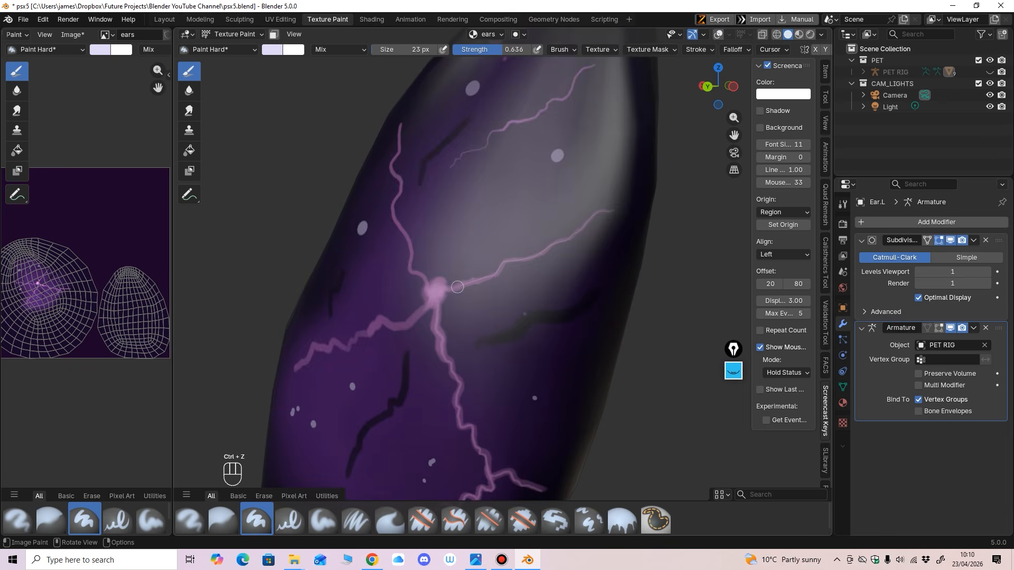
pyautogui.press('f')
pyautogui.click(462, 287)
pyautogui.moveTo(475, 308)
pyautogui.keyDown('shift'); pyautogui.mouseDown(button='middle')
pyautogui.moveTo(508, 276)
pyautogui.moveTo(491, 248)
pyautogui.mouseUp(button='middle'); pyautogui.keyUp('shift')
pyautogui.scroll(3, 490, 275)
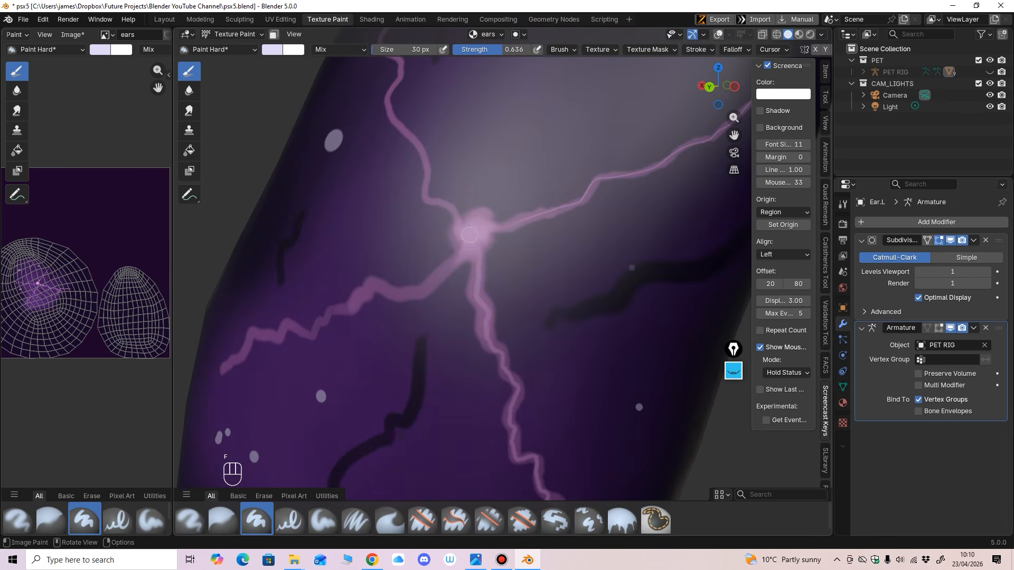
pyautogui.moveTo(470, 234); pyautogui.dragTo(475, 230)
pyautogui.scroll(-5, 474, 229)
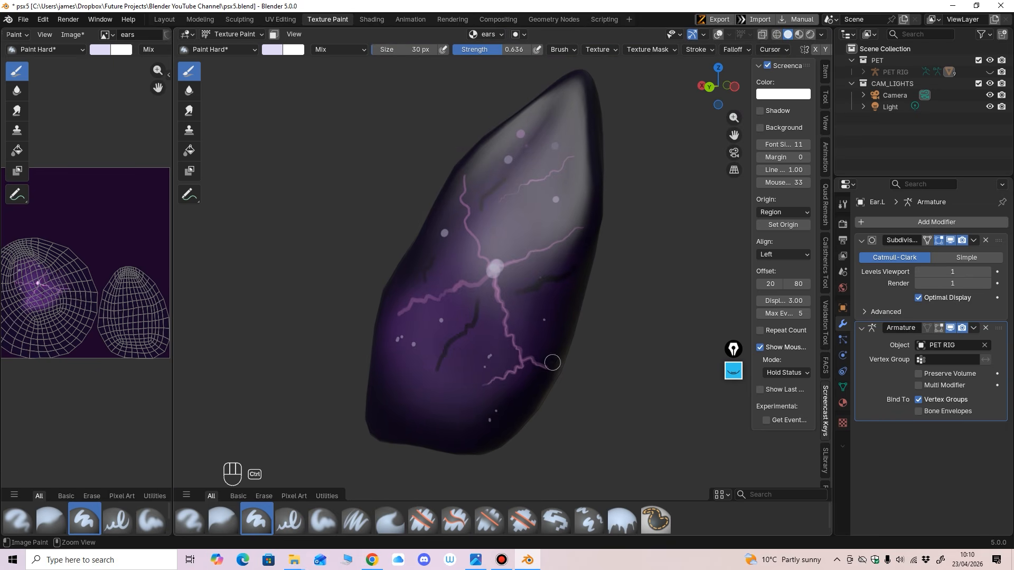
pyautogui.hotkey('ctrl', 'z')
pyautogui.hotkey('ctrl', 'z')
pyautogui.hotkey('ctrl', 'z')
pyautogui.hotkey('ctrl', 'z')
pyautogui.scroll(5, 483, 257)
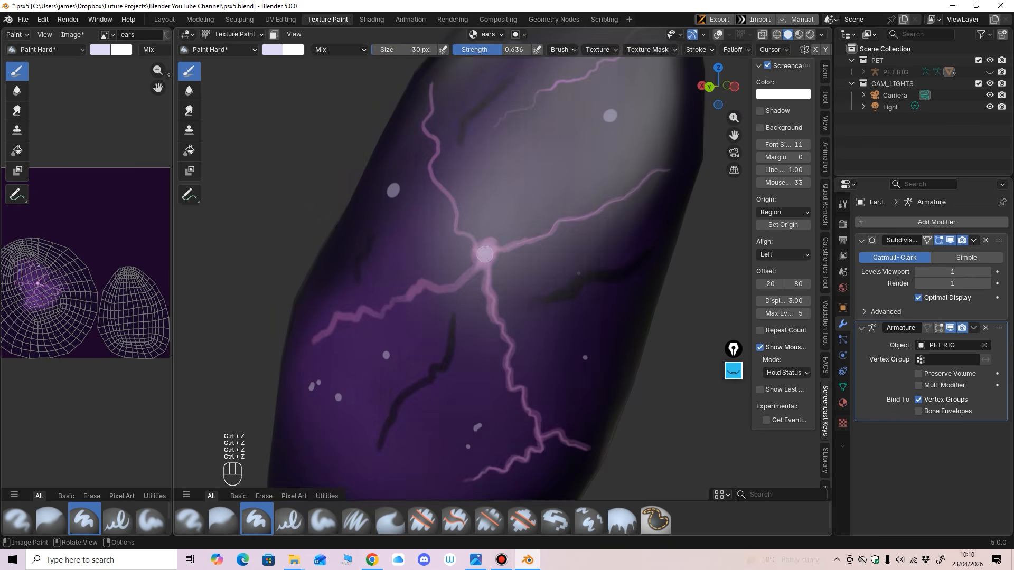
# Step: Try a 19 px lavender dab just above the cracks' junction, and undo it
pyautogui.scroll(-5, 483, 257)
pyautogui.press('f')
pyautogui.click(497, 282)
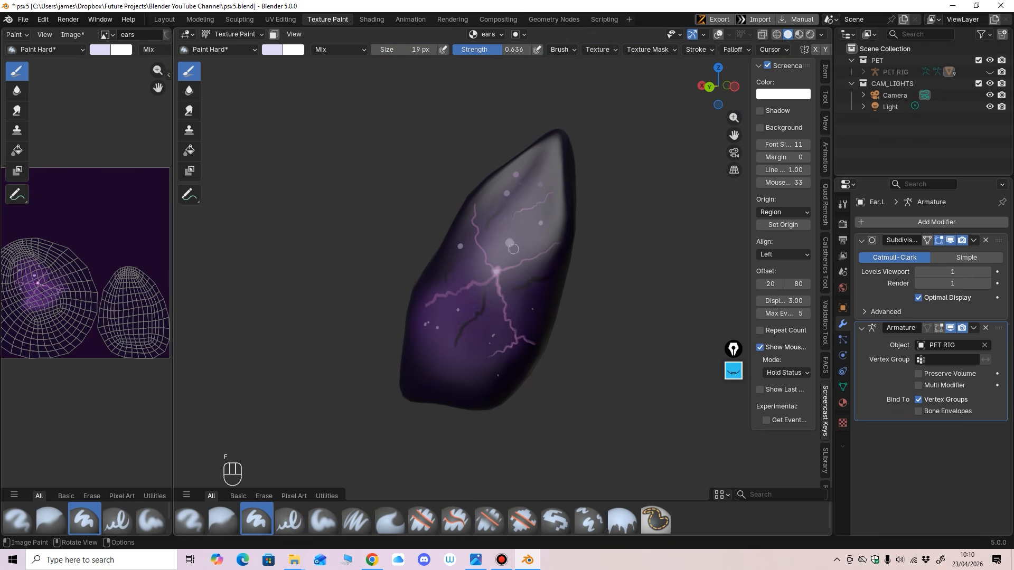
pyautogui.keyDown('ctrl'); pyautogui.moveTo(512, 246); pyautogui.dragTo(546, 252, button='middle'); pyautogui.keyUp('ctrl')
pyautogui.hotkey('ctrl', 'z')
# Step: Lower the brush strength to 0.298 and dab faint lavender dots near the ear's tip and on its lower purple area
pyautogui.moveTo(515, 50); pyautogui.dragTo(487, 49)
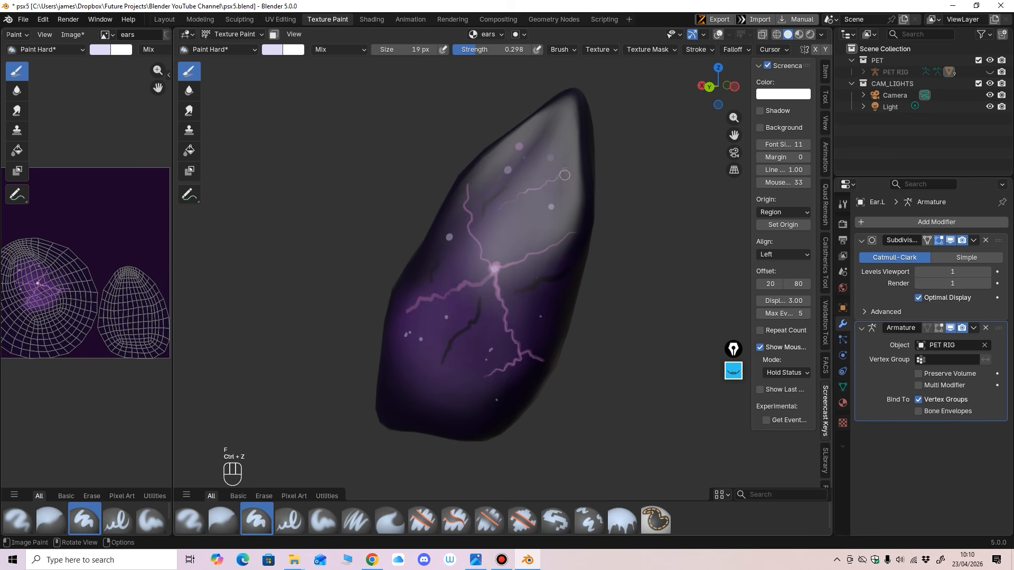
pyautogui.click(569, 148)
pyautogui.click(469, 385)
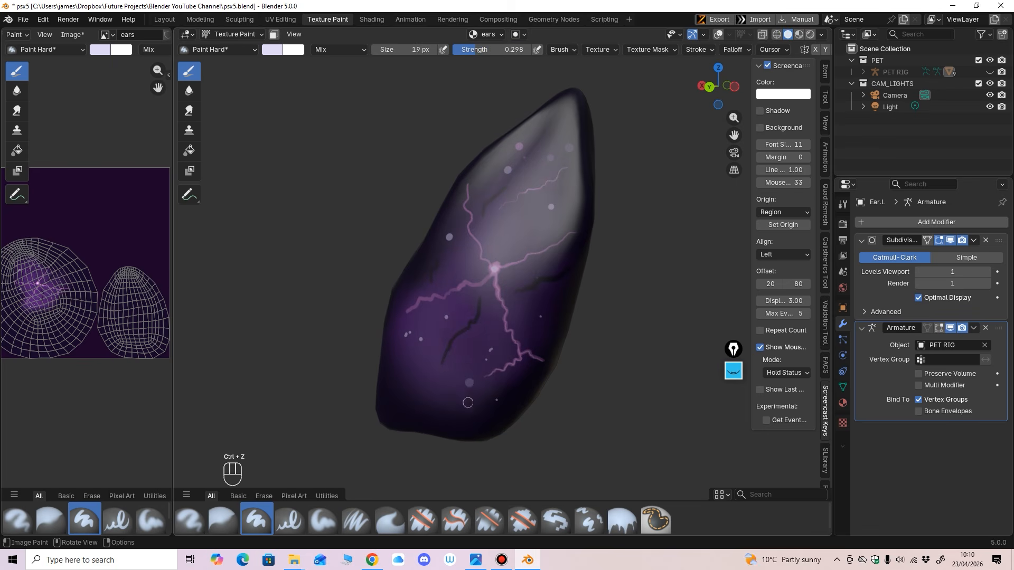
pyautogui.click(439, 379)
pyautogui.keyDown('ctrl'); pyautogui.moveTo(439, 379); pyautogui.dragTo(414, 468, button='middle'); pyautogui.keyUp('ctrl')
# Step: Exit local view to bring back the whole character, and switch texture painting to the body
pyautogui.moveTo(440, 423); pyautogui.dragTo(465, 423, button='middle')
pyautogui.keyDown('ctrl'); pyautogui.moveTo(465, 423); pyautogui.dragTo(465, 398, button='middle'); pyautogui.keyUp('ctrl')
pyautogui.keyDown('ctrl'); pyautogui.moveTo(515, 312); pyautogui.dragTo(515, 322, button='middle'); pyautogui.keyUp('ctrl')
pyautogui.moveTo(515, 322); pyautogui.dragTo(524, 322, button='middle')
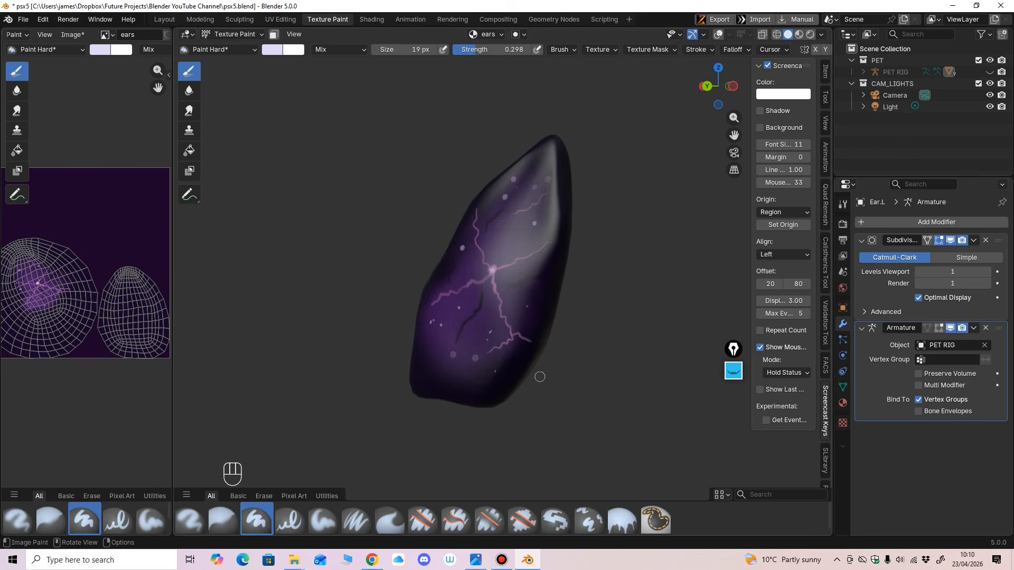
pyautogui.press('/')
pyautogui.keyDown('ctrl'); pyautogui.moveTo(548, 376); pyautogui.dragTo(547, 457, button='middle'); pyautogui.keyUp('ctrl')
pyautogui.moveTo(547, 457)
pyautogui.mouseDown(button='middle')
pyautogui.moveTo(576, 457)
pyautogui.moveTo(527, 457)
pyautogui.moveTo(486, 376)
pyautogui.mouseUp(button='middle')
pyautogui.hotkey('alt', 'q')
# Step: Dab faint lavender dots on the body's side and face, using a 7 px brush below the mouth, and undo stray dabs
pyautogui.scroll(3, 488, 317)
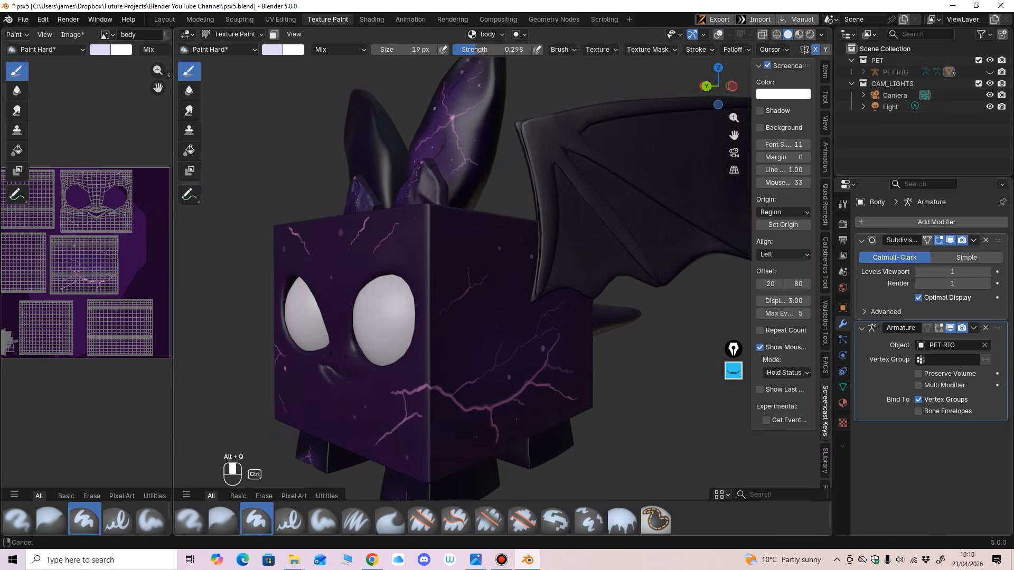
pyautogui.hotkey('ctrl', 'z')
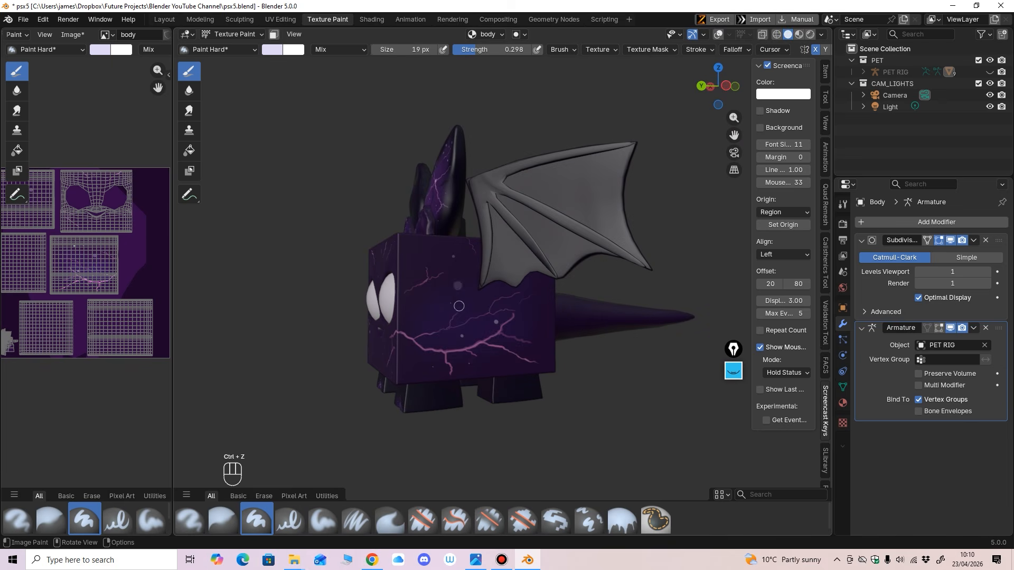
pyautogui.keyDown('ctrl'); pyautogui.moveTo(460, 306); pyautogui.dragTo(465, 338, button='middle'); pyautogui.keyUp('ctrl')
pyautogui.moveTo(465, 338); pyautogui.dragTo(508, 342, button='middle')
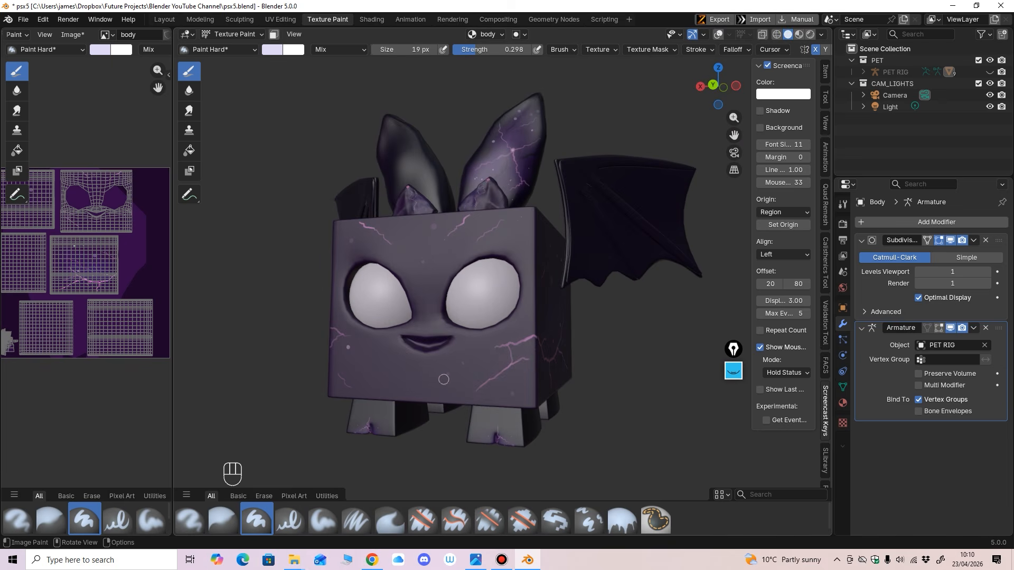
pyautogui.moveTo(420, 375); pyautogui.dragTo(450, 397, button='middle')
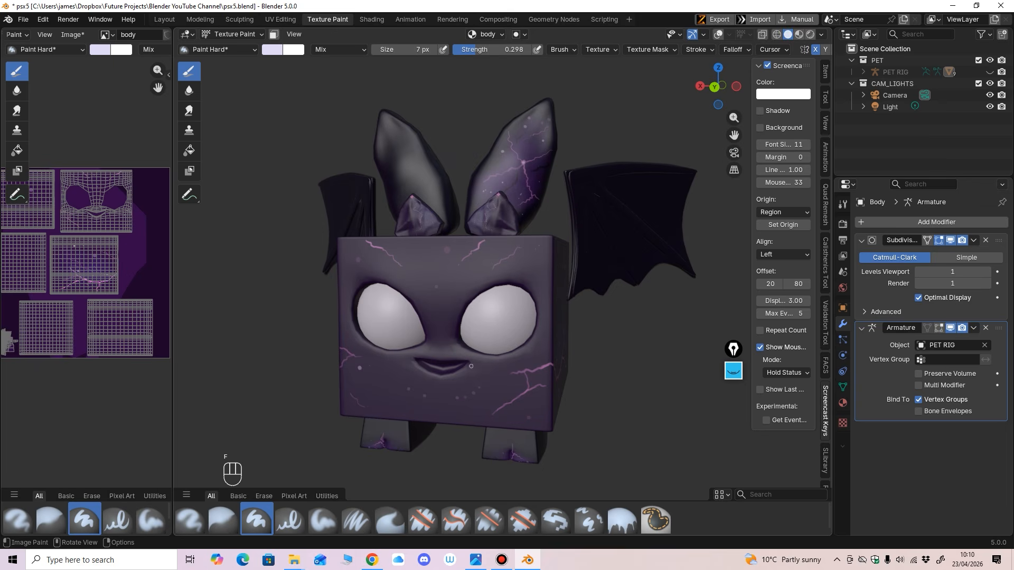
pyautogui.hotkey('ctrl', 'z')
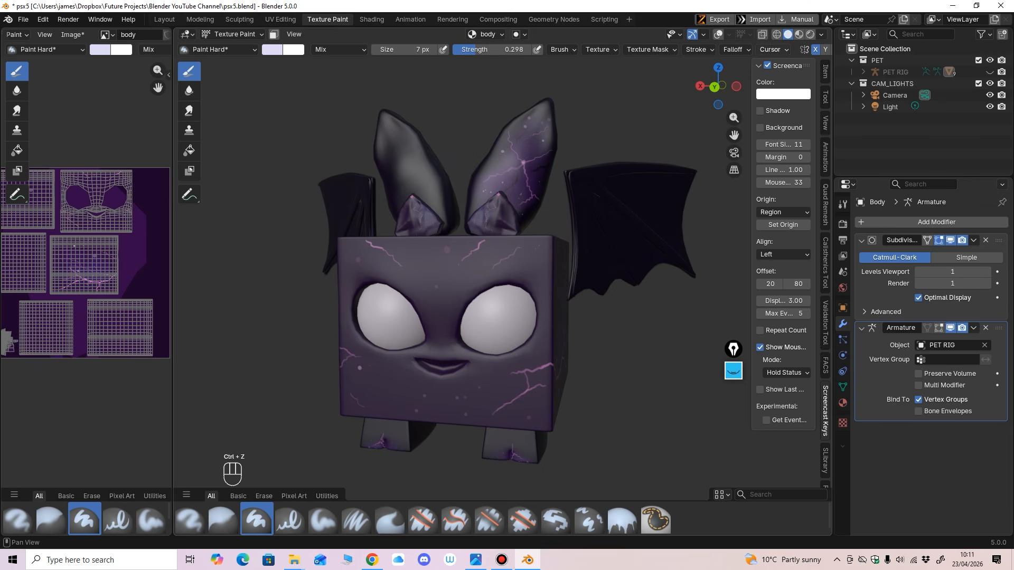
# Step: Switch texture painting to the feet and assign them the BODY material
pyautogui.scroll(-3, 479, 49)
pyautogui.moveTo(421, 285); pyautogui.dragTo(322, 290, button='middle')
pyautogui.moveTo(402, 444); pyautogui.dragTo(475, 444, button='middle')
pyautogui.keyDown('shift'); pyautogui.moveTo(475, 444); pyautogui.dragTo(475, 248, button='middle'); pyautogui.keyUp('shift')
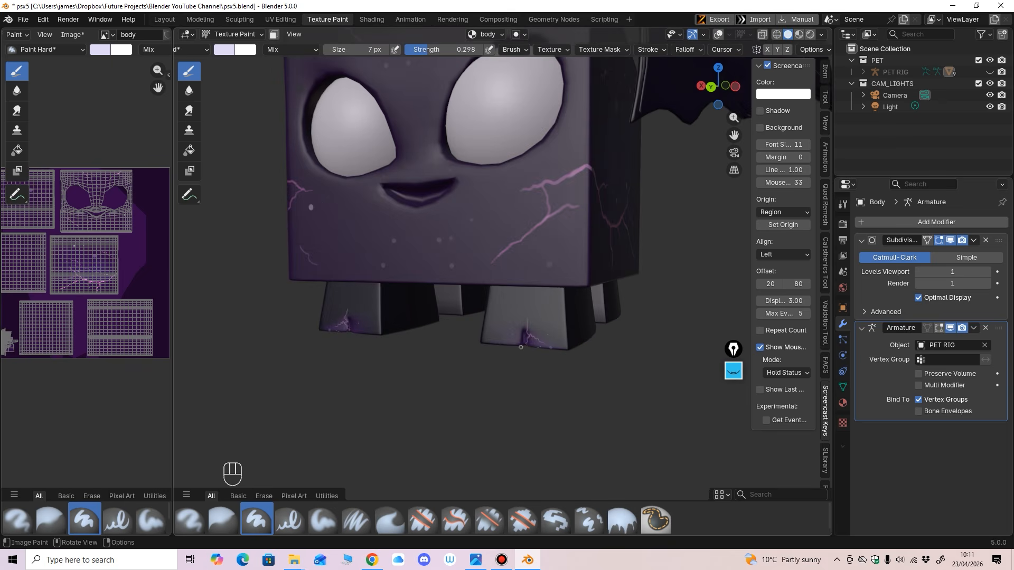
pyautogui.hotkey('alt', 'q')
pyautogui.moveTo(511, 357)
pyautogui.mouseDown(button='middle')
pyautogui.moveTo(514, 400)
pyautogui.moveTo(517, 385)
pyautogui.mouseUp(button='middle')
pyautogui.click(842, 403)
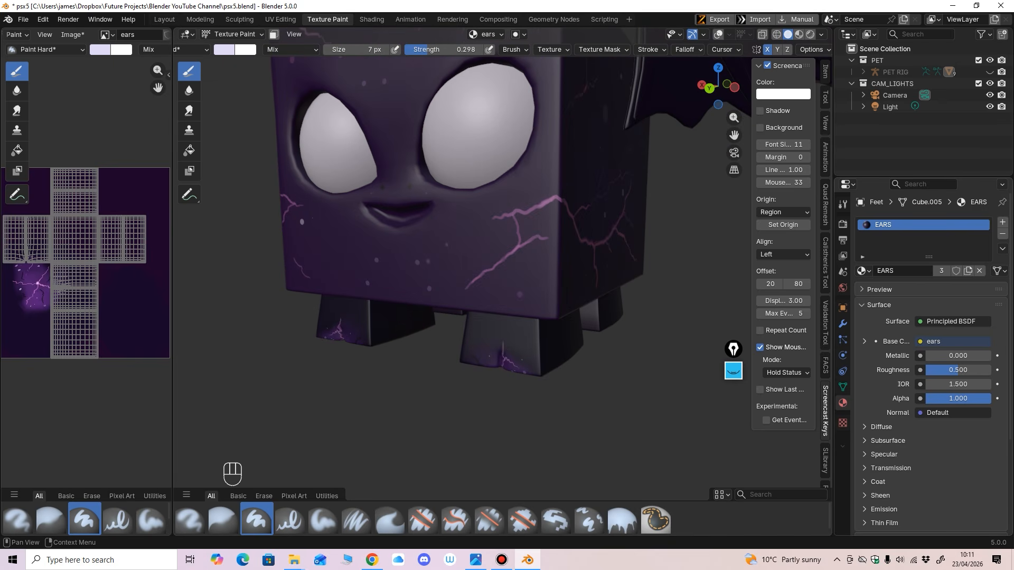
pyautogui.click(861, 270)
pyautogui.click(750, 288)
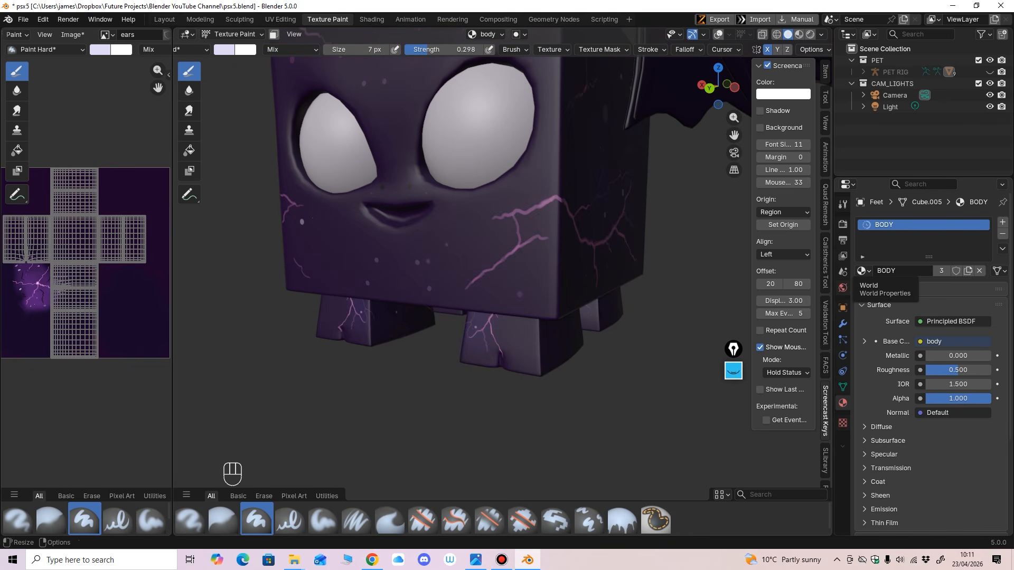
# Step: Try the EYES material on the feet, and set it back to BODY
pyautogui.click(861, 271)
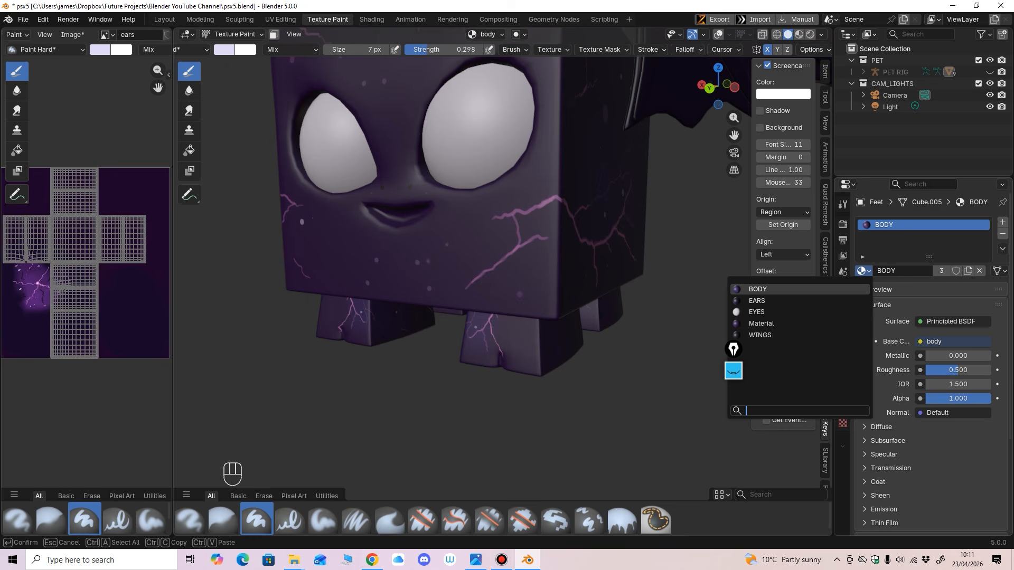
pyautogui.click(757, 311)
pyautogui.click(861, 271)
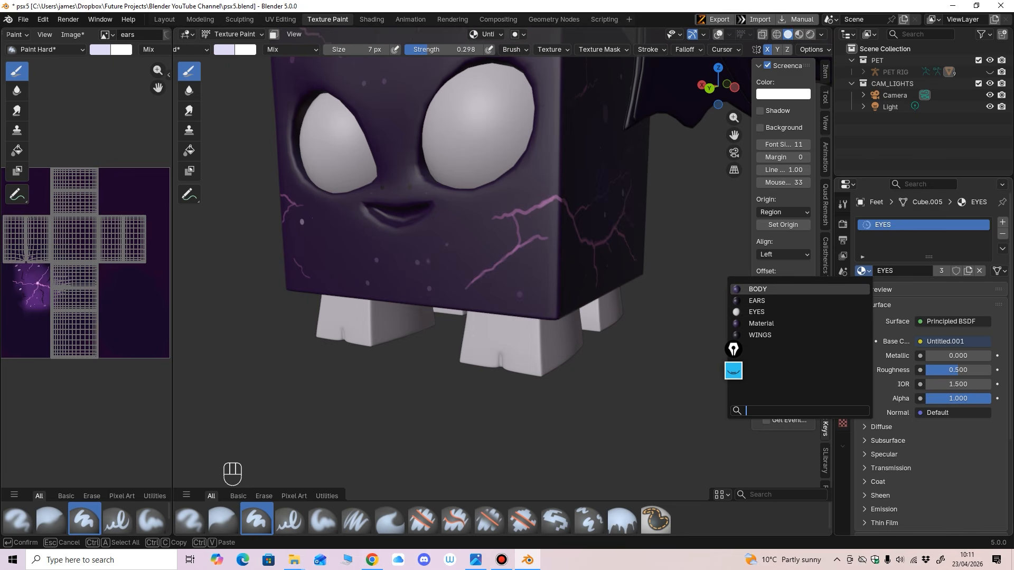
pyautogui.click(758, 289)
# Step: Switch to the small spikes in front of the ears, try the EARS material, and assign the one named Material instead
pyautogui.moveTo(619, 371)
pyautogui.keyDown('ctrl'); pyautogui.mouseDown(button='middle')
pyautogui.moveTo(538, 401)
pyautogui.moveTo(576, 372)
pyautogui.moveTo(528, 362)
pyautogui.moveTo(486, 296)
pyautogui.mouseUp(button='middle'); pyautogui.keyUp('ctrl')
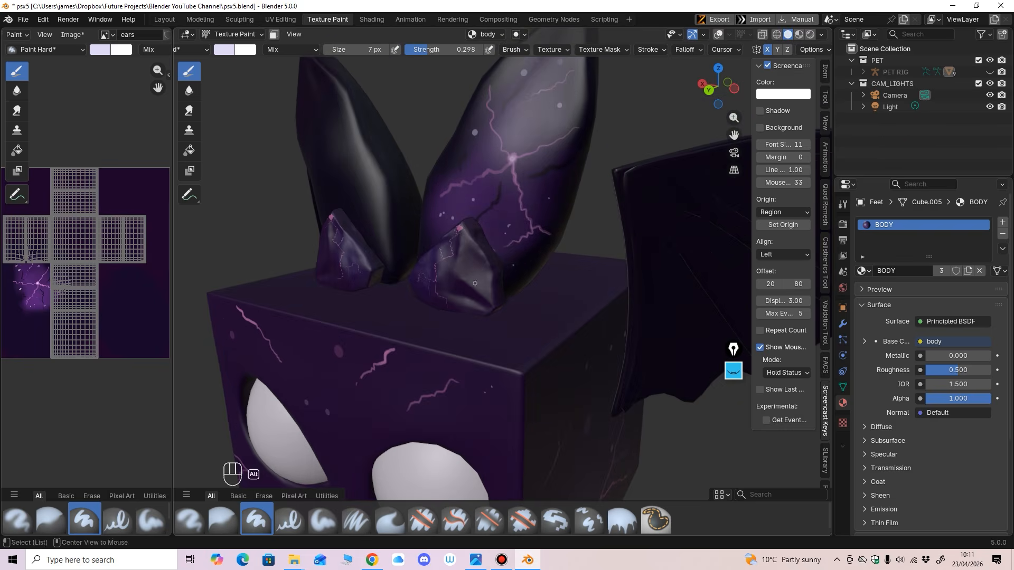
pyautogui.hotkey('alt', 'q')
pyautogui.click(864, 270)
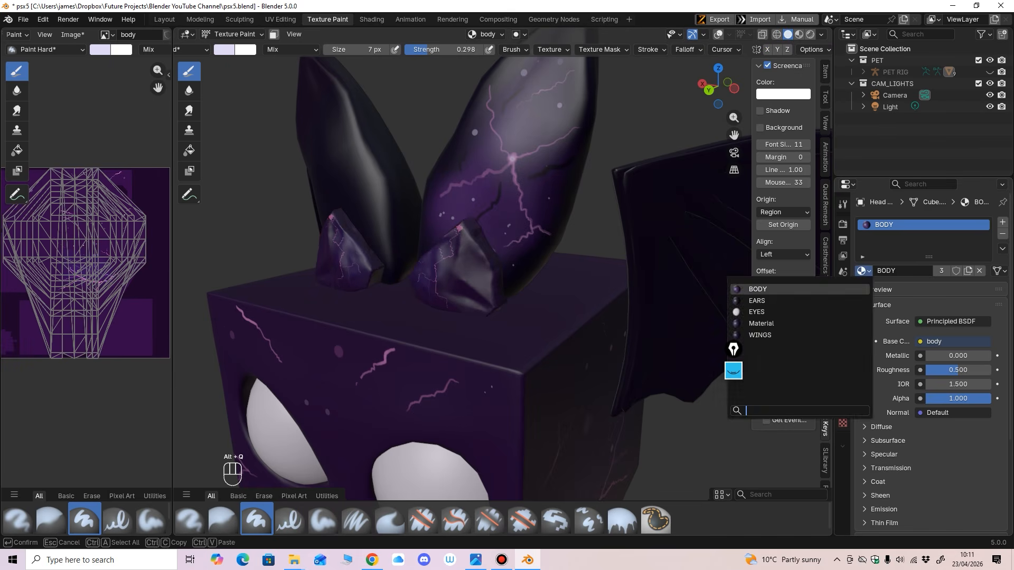
pyautogui.click(760, 301)
pyautogui.click(863, 270)
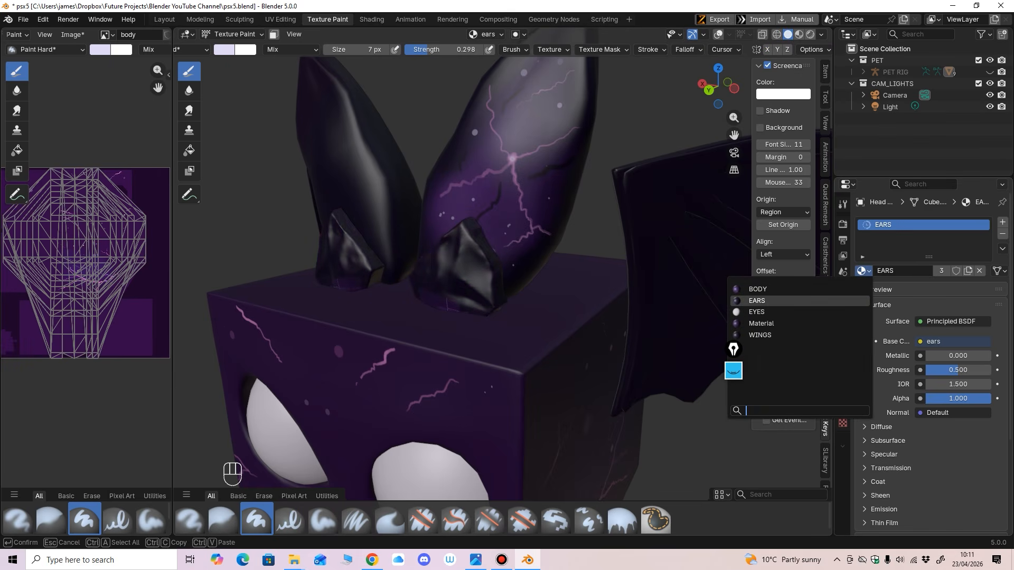
pyautogui.click(760, 323)
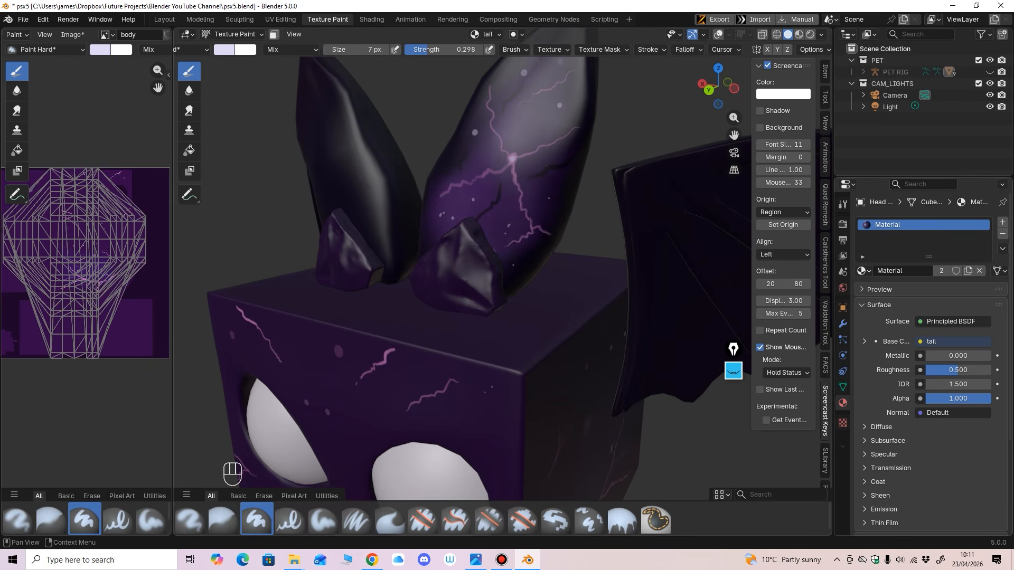
# Step: Switch texture painting to the right ear and compare its plain surface with the detailed left ear
pyautogui.moveTo(670, 331); pyautogui.dragTo(525, 325, button='middle')
pyautogui.scroll(1, 525, 325)
pyautogui.keyDown('ctrl'); pyautogui.moveTo(488, 272); pyautogui.dragTo(520, 325, button='middle'); pyautogui.keyUp('ctrl')
pyautogui.hotkey('alt', 'q')
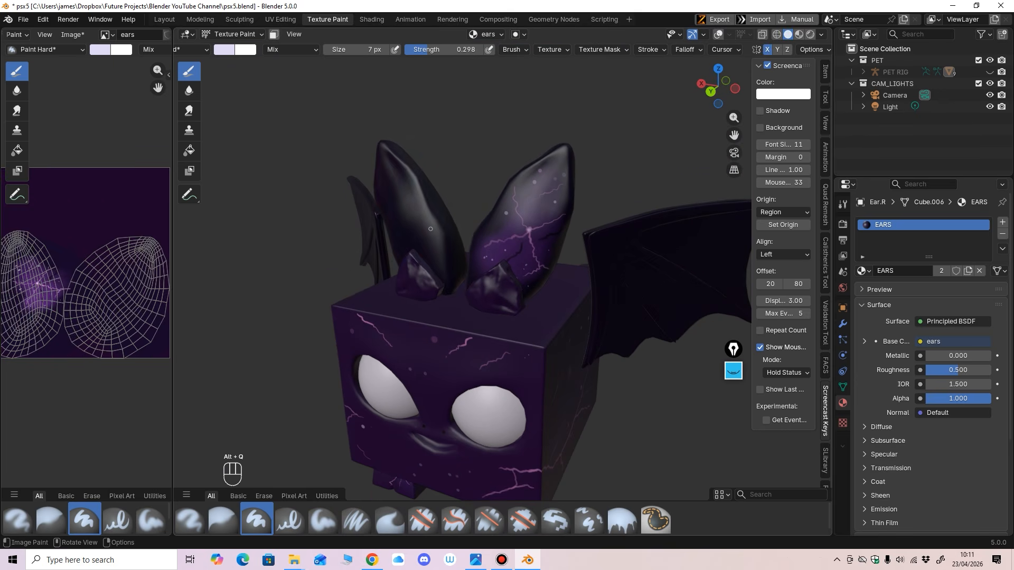
pyautogui.hotkey('alt', 'q')
pyautogui.hotkey('alt', 'q')
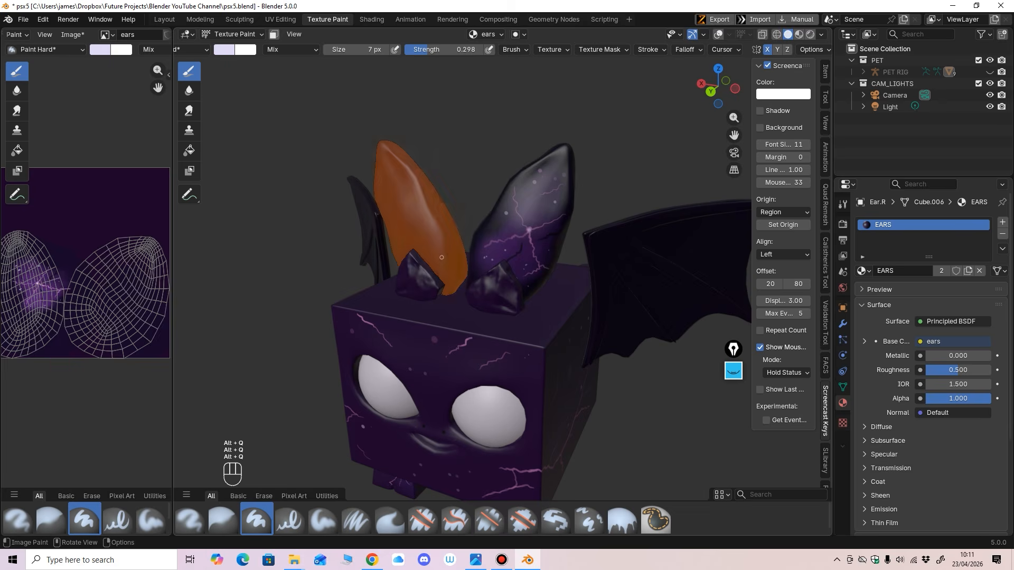
pyautogui.moveTo(438, 257); pyautogui.dragTo(470, 249, button='middle')
pyautogui.keyDown('shift'); pyautogui.moveTo(549, 240); pyautogui.dragTo(543, 327, button='middle'); pyautogui.keyUp('shift')
pyautogui.keyDown('ctrl'); pyautogui.moveTo(543, 328); pyautogui.dragTo(581, 216, button='middle'); pyautogui.keyUp('ctrl')
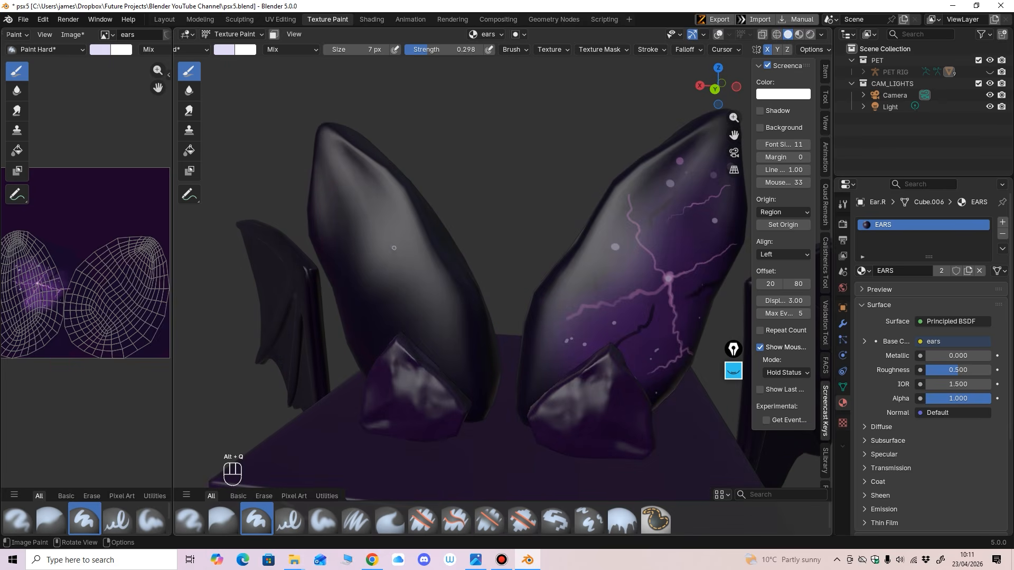
pyautogui.moveTo(493, 277)
pyautogui.keyDown('ctrl'); pyautogui.mouseDown(button='middle')
pyautogui.moveTo(492, 394)
pyautogui.moveTo(443, 385)
pyautogui.moveTo(468, 386)
pyautogui.moveTo(482, 328)
pyautogui.mouseUp(button='middle'); pyautogui.keyUp('ctrl')
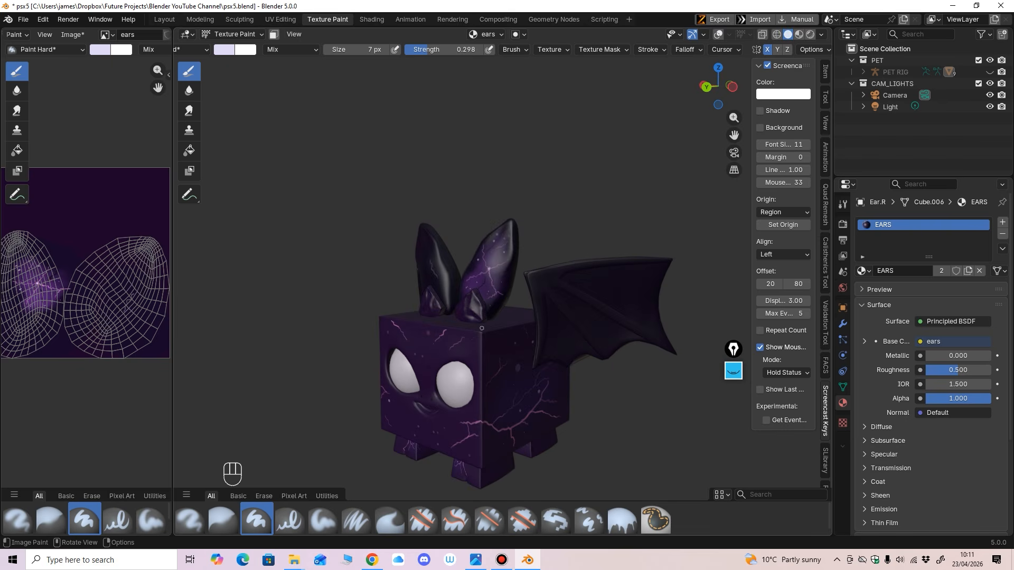
# Step: Switch texture painting to the wing next to the detailed ear and enlarge the brush to 58 px
pyautogui.scroll(4, 563, 370)
pyautogui.hotkey('alt', 'q')
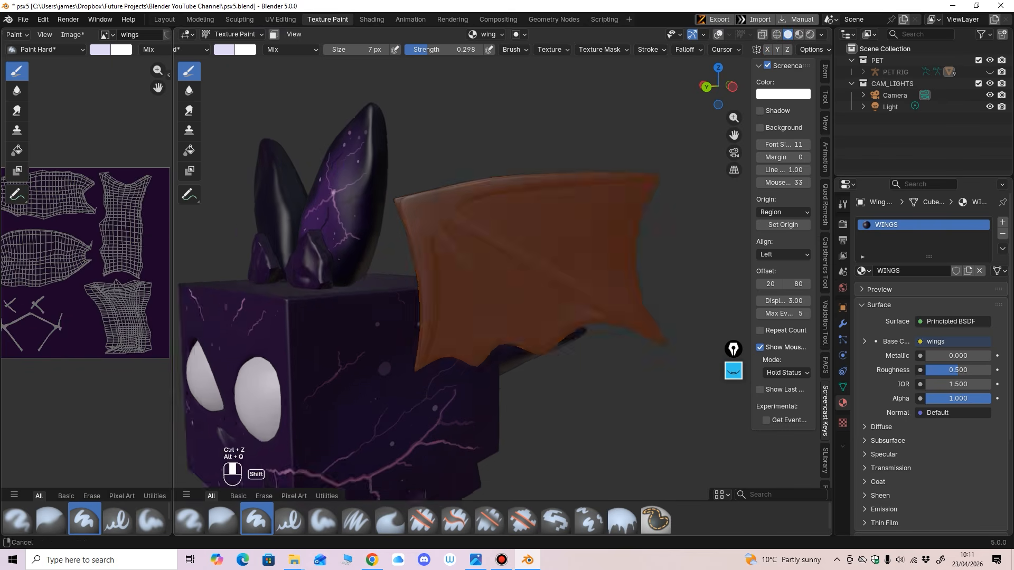
pyautogui.scroll(3, 543, 288)
pyautogui.press('f')
pyautogui.press('f')
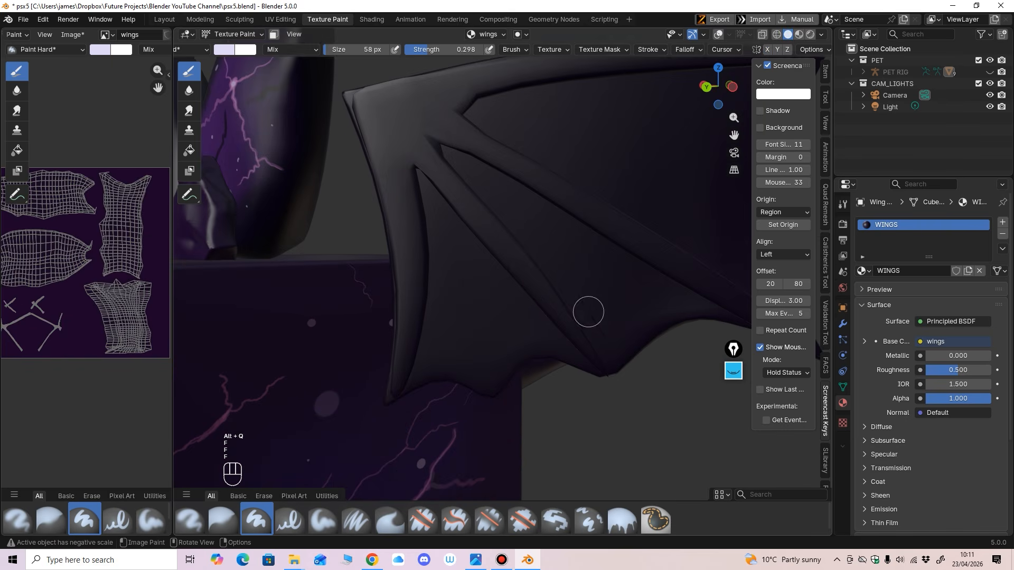
# Step: Switch to the Paint Soft Pressure brush and save the file
pyautogui.scroll(-5, 589, 312)
pyautogui.moveTo(525, 353)
pyautogui.mouseDown(button='middle')
pyautogui.moveTo(516, 362)
pyautogui.moveTo(454, 307)
pyautogui.moveTo(466, 336)
pyautogui.moveTo(459, 270)
pyautogui.mouseUp(button='middle')
pyautogui.moveTo(286, 50); pyautogui.dragTo(334, 50, button='middle')
pyautogui.click(217, 49)
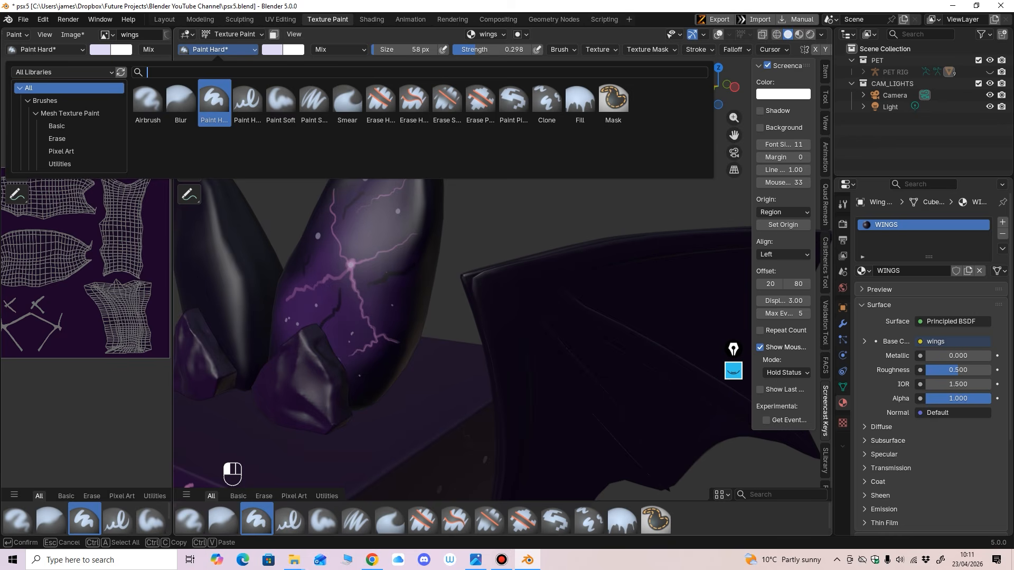
pyautogui.click(314, 99)
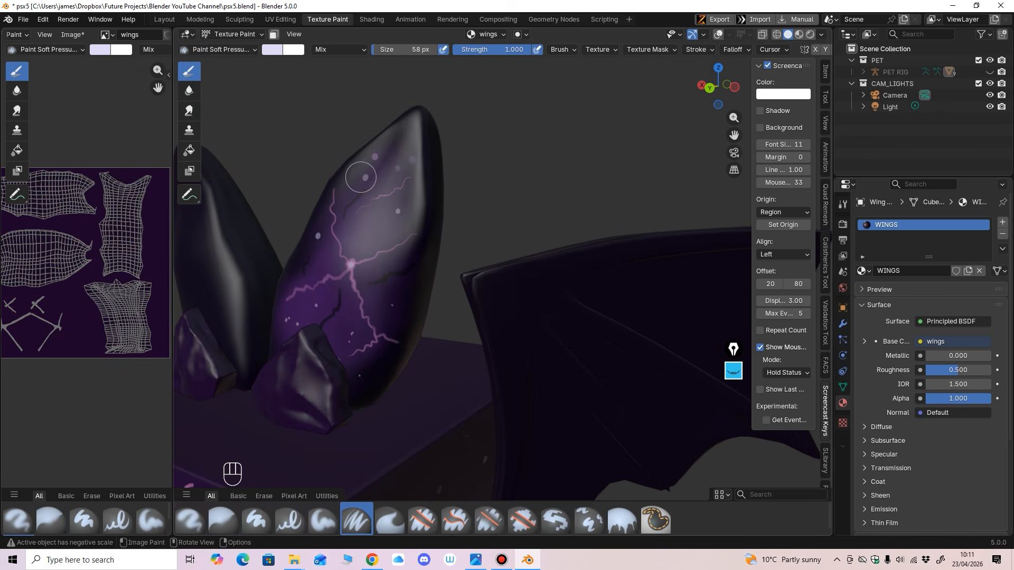
pyautogui.hotkey('ctrl', 's')
# Step: Sample the dark purple from the detailed ear as the brush colour and enlarge the brush to 132 px
pyautogui.click(272, 49)
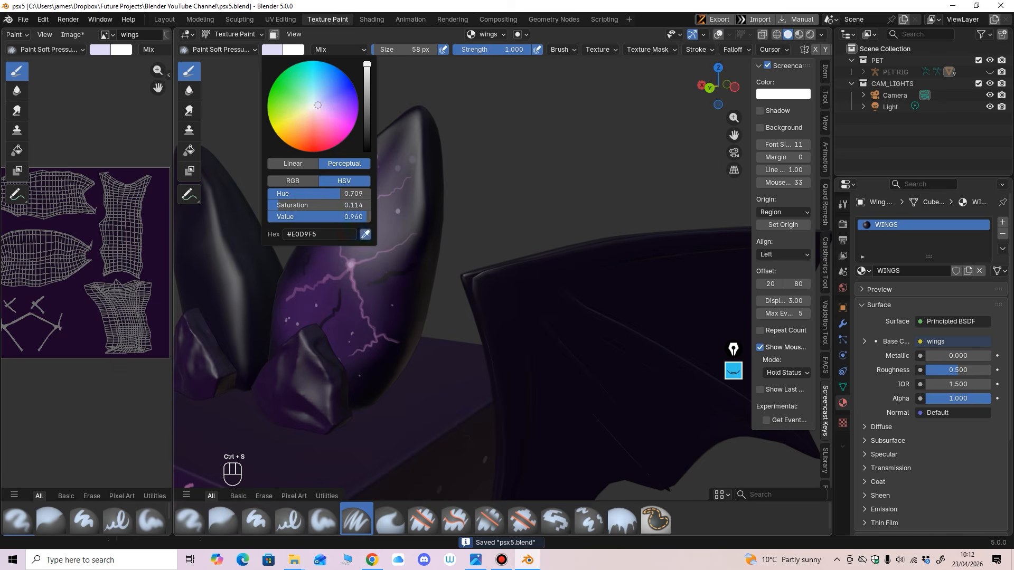
pyautogui.click(365, 234)
pyautogui.click(306, 304)
pyautogui.scroll(-5, 502, 280)
pyautogui.moveTo(560, 322); pyautogui.dragTo(512, 303, button='middle')
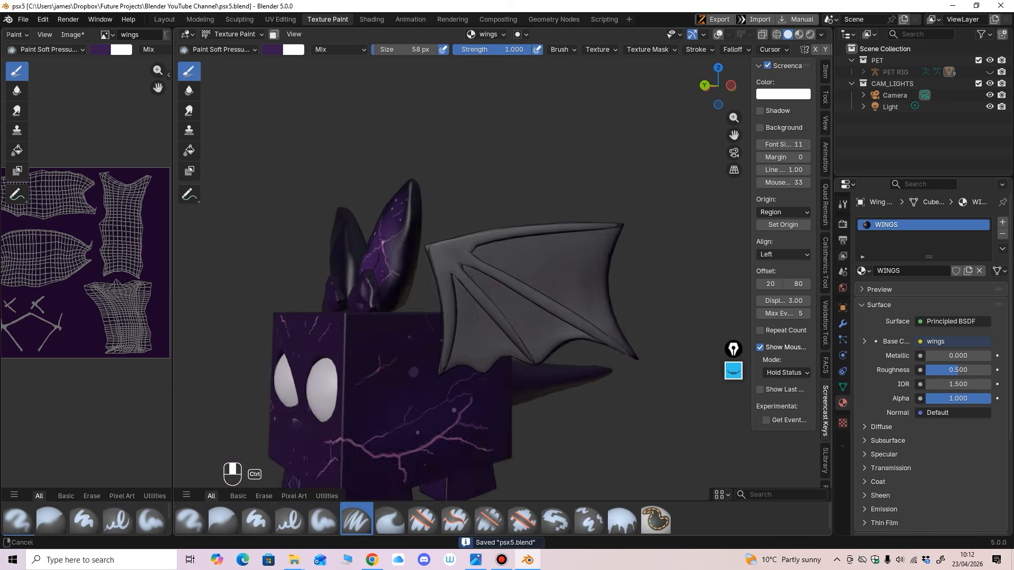
pyautogui.scroll(2, 511, 303)
pyautogui.press('f')
pyautogui.click(509, 305)
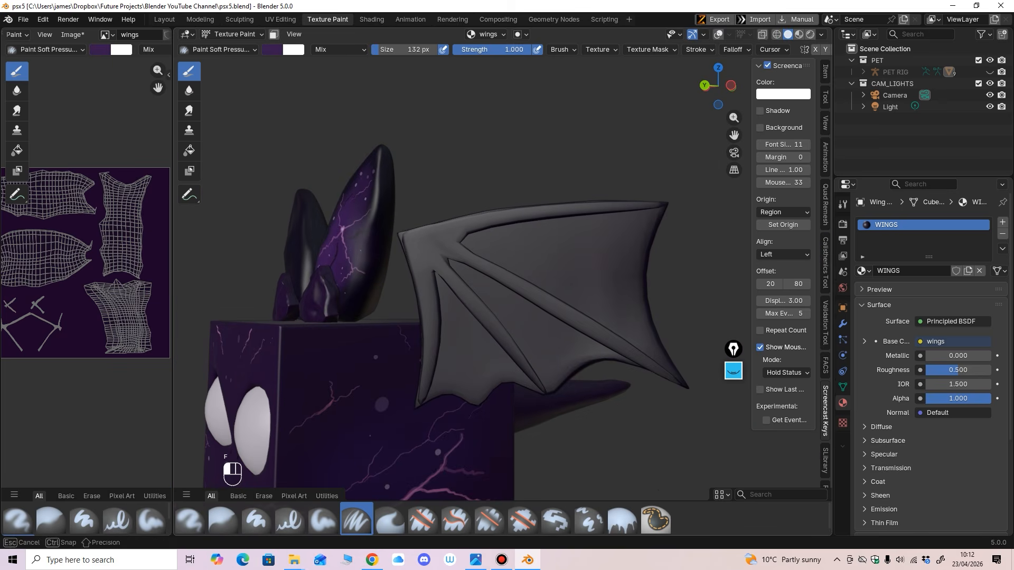
# Step: Brush faint purple onto the wing membrane and set the brush strength to 0.523
pyautogui.keyDown('ctrl'); pyautogui.moveTo(476, 159); pyautogui.dragTo(527, 210, button='middle'); pyautogui.keyUp('ctrl')
pyautogui.moveTo(553, 240)
pyautogui.mouseDown()
pyautogui.moveTo(544, 243)
pyautogui.moveTo(570, 262)
pyautogui.mouseUp()
pyautogui.moveTo(602, 304)
pyautogui.mouseDown(button='middle')
pyautogui.moveTo(614, 318)
pyautogui.moveTo(600, 249)
pyautogui.mouseUp(button='middle')
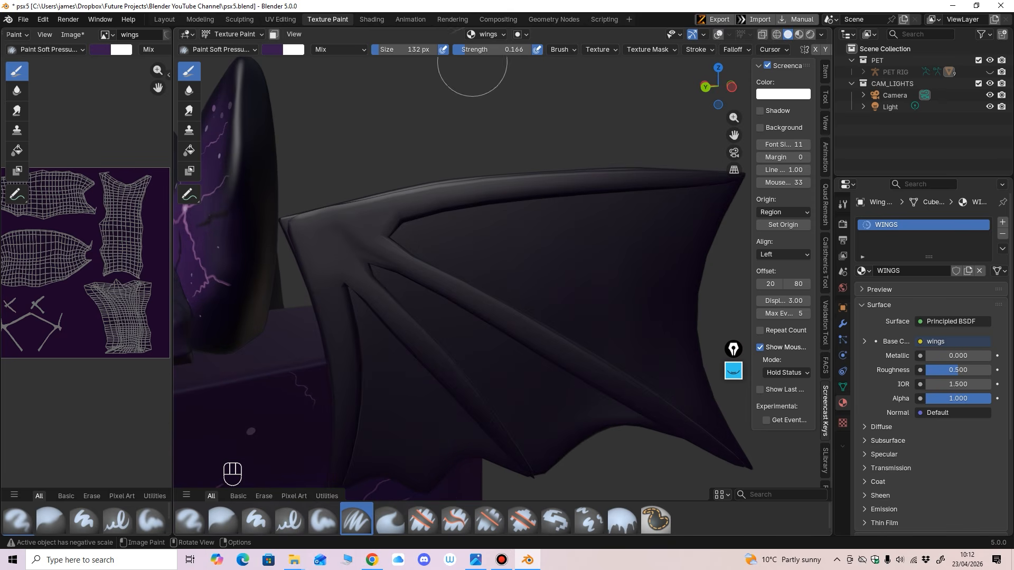
pyautogui.moveTo(470, 49); pyautogui.dragTo(496, 49)
pyautogui.moveTo(549, 238); pyautogui.dragTo(561, 226, button='middle')
pyautogui.moveTo(555, 241)
pyautogui.mouseDown()
pyautogui.moveTo(489, 234)
pyautogui.moveTo(621, 279)
pyautogui.moveTo(489, 236)
pyautogui.moveTo(568, 299)
pyautogui.moveTo(572, 233)
pyautogui.mouseUp()
# Step: Paint soft purple patches over the wing's outer, middle and inner membrane panels
pyautogui.moveTo(572, 233)
pyautogui.keyDown('ctrl'); pyautogui.mouseDown(button='middle')
pyautogui.moveTo(568, 265)
pyautogui.moveTo(634, 217)
pyautogui.mouseUp(button='middle'); pyautogui.keyUp('ctrl')
pyautogui.keyDown('ctrl'); pyautogui.moveTo(581, 267); pyautogui.dragTo(565, 201, button='middle'); pyautogui.keyUp('ctrl')
pyautogui.moveTo(531, 187)
pyautogui.mouseDown()
pyautogui.moveTo(578, 225)
pyautogui.moveTo(655, 254)
pyautogui.mouseUp()
pyautogui.moveTo(537, 298)
pyautogui.mouseDown()
pyautogui.moveTo(486, 278)
pyautogui.moveTo(555, 321)
pyautogui.moveTo(464, 249)
pyautogui.moveTo(569, 322)
pyautogui.moveTo(394, 314)
pyautogui.moveTo(387, 353)
pyautogui.moveTo(404, 323)
pyautogui.moveTo(390, 344)
pyautogui.moveTo(378, 270)
pyautogui.moveTo(426, 347)
pyautogui.moveTo(394, 321)
pyautogui.moveTo(394, 312)
pyautogui.moveTo(441, 355)
pyautogui.moveTo(472, 266)
pyautogui.moveTo(521, 296)
pyautogui.moveTo(550, 213)
pyautogui.moveTo(516, 166)
pyautogui.moveTo(586, 148)
pyautogui.moveTo(655, 210)
pyautogui.moveTo(664, 169)
pyautogui.moveTo(543, 169)
pyautogui.moveTo(541, 140)
pyautogui.moveTo(666, 154)
pyautogui.mouseUp()
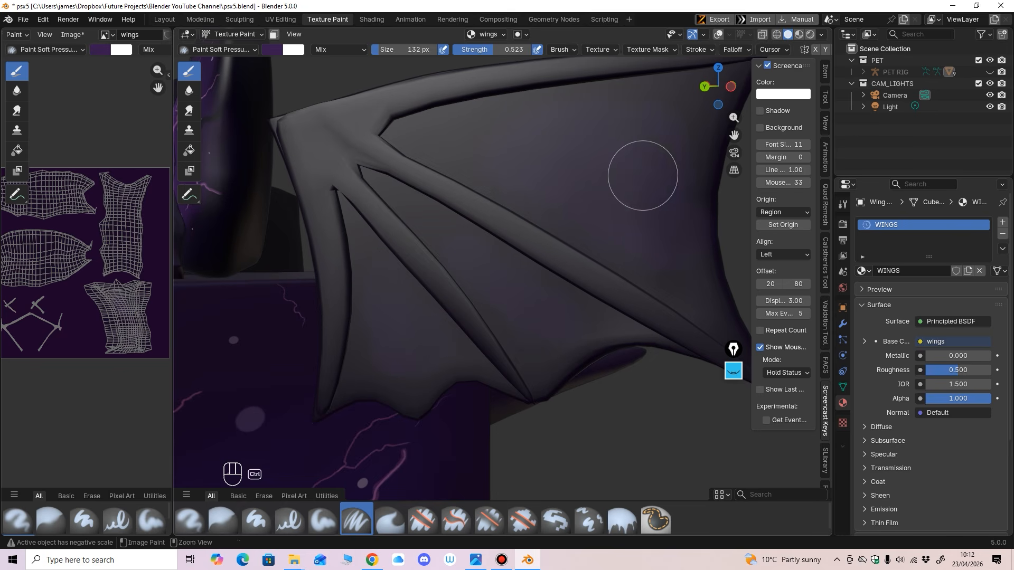
pyautogui.keyDown('ctrl'); pyautogui.moveTo(643, 176); pyautogui.dragTo(605, 215, button='middle'); pyautogui.keyUp('ctrl')
pyautogui.moveTo(585, 222)
pyautogui.mouseDown()
pyautogui.moveTo(512, 210)
pyautogui.moveTo(516, 199)
pyautogui.moveTo(581, 217)
pyautogui.moveTo(578, 227)
pyautogui.moveTo(516, 208)
pyautogui.moveTo(534, 264)
pyautogui.moveTo(519, 287)
pyautogui.moveTo(484, 270)
pyautogui.moveTo(459, 308)
pyautogui.mouseUp()
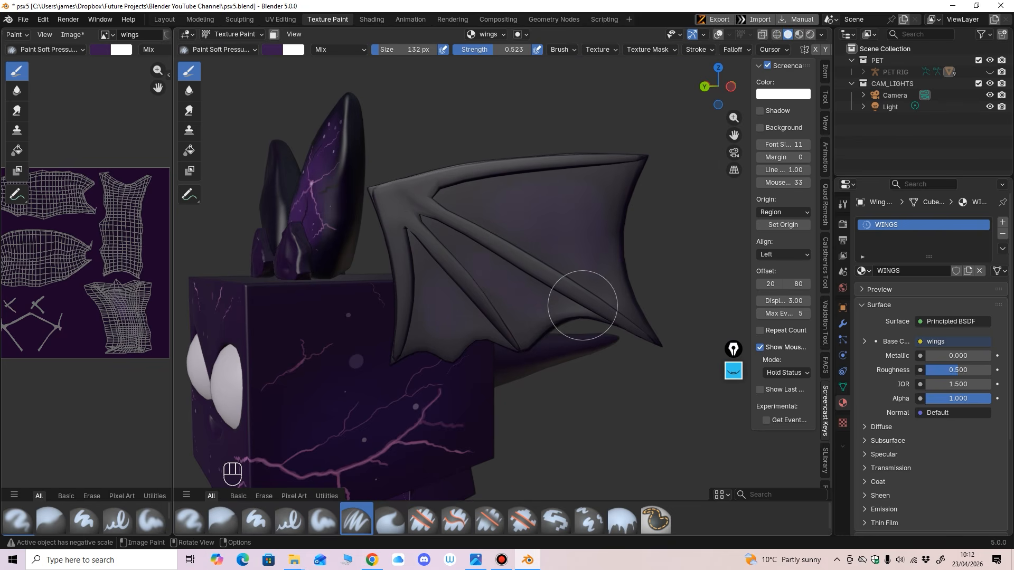
# Step: Shrink the brush to 15 px and sample the lavender of a dot on the detailed ear
pyautogui.moveTo(577, 294)
pyautogui.keyDown('ctrl'); pyautogui.mouseDown(button='middle')
pyautogui.moveTo(537, 301)
pyautogui.moveTo(550, 349)
pyautogui.moveTo(476, 318)
pyautogui.moveTo(465, 412)
pyautogui.mouseUp(button='middle'); pyautogui.keyUp('ctrl')
pyautogui.press('f')
pyautogui.click(478, 320)
pyautogui.moveTo(465, 412)
pyautogui.keyDown('ctrl'); pyautogui.mouseDown(button='middle')
pyautogui.moveTo(450, 204)
pyautogui.moveTo(459, 266)
pyautogui.mouseUp(button='middle'); pyautogui.keyUp('ctrl')
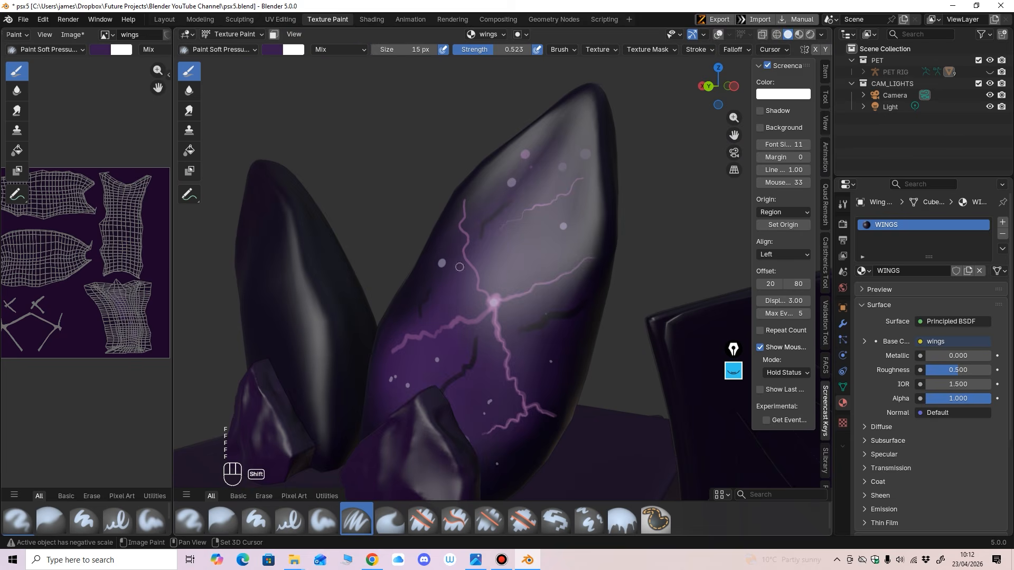
pyautogui.click(272, 49)
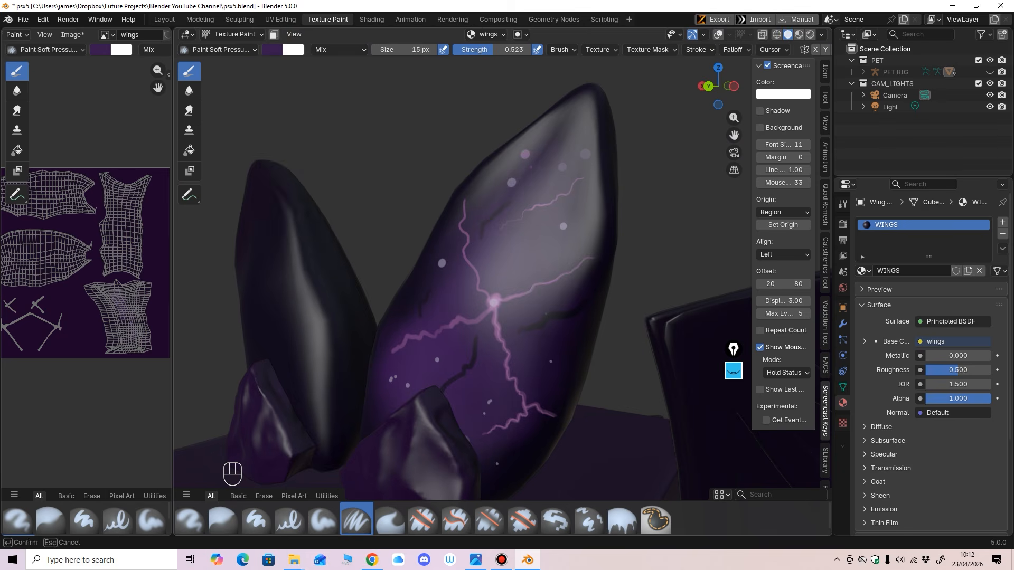
pyautogui.click(442, 263)
pyautogui.scroll(-4, 327, 120)
# Step: Shift the sampled brush colour to a brighter, more saturated pink
pyautogui.click(272, 49)
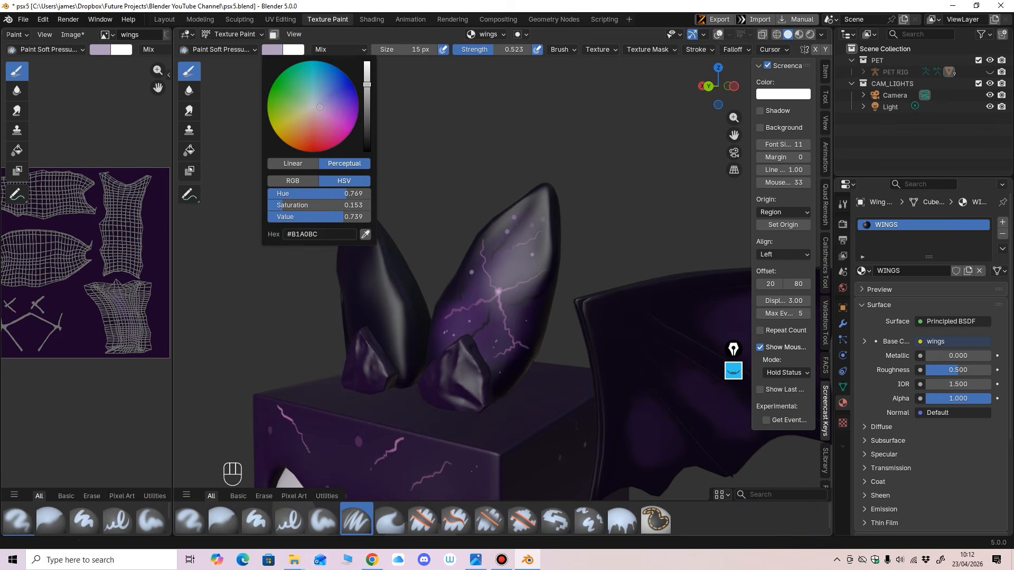
pyautogui.moveTo(319, 106); pyautogui.dragTo(330, 118)
pyautogui.moveTo(367, 85); pyautogui.dragTo(367, 75)
pyautogui.moveTo(330, 119)
pyautogui.mouseDown()
pyautogui.moveTo(325, 111)
pyautogui.moveTo(336, 117)
pyautogui.mouseUp()
pyautogui.moveTo(366, 74); pyautogui.dragTo(367, 68)
# Step: Paint jagged pink crack segments across the wing's outer and middle panels with a 19 px brush at strength 1.000
pyautogui.keyDown('ctrl'); pyautogui.moveTo(584, 195); pyautogui.dragTo(574, 242, button='middle'); pyautogui.keyUp('ctrl')
pyautogui.keyDown('shift'); pyautogui.moveTo(573, 241); pyautogui.dragTo(414, 183, button='middle'); pyautogui.keyUp('shift')
pyautogui.moveTo(496, 206); pyautogui.dragTo(531, 212, button='middle')
pyautogui.press('f')
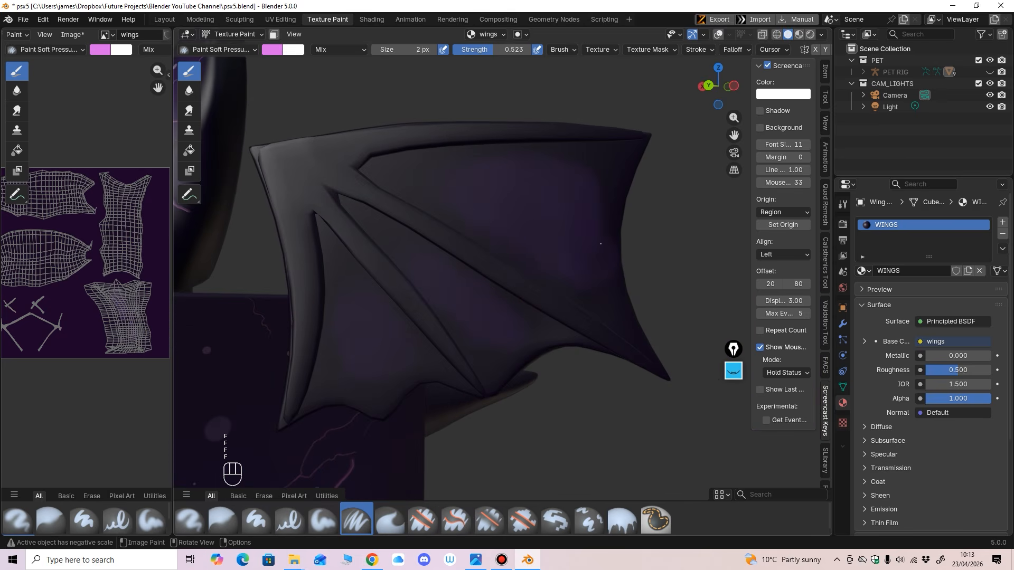
pyautogui.press('f')
pyautogui.click(608, 248)
pyautogui.hotkey('ctrl', 'z')
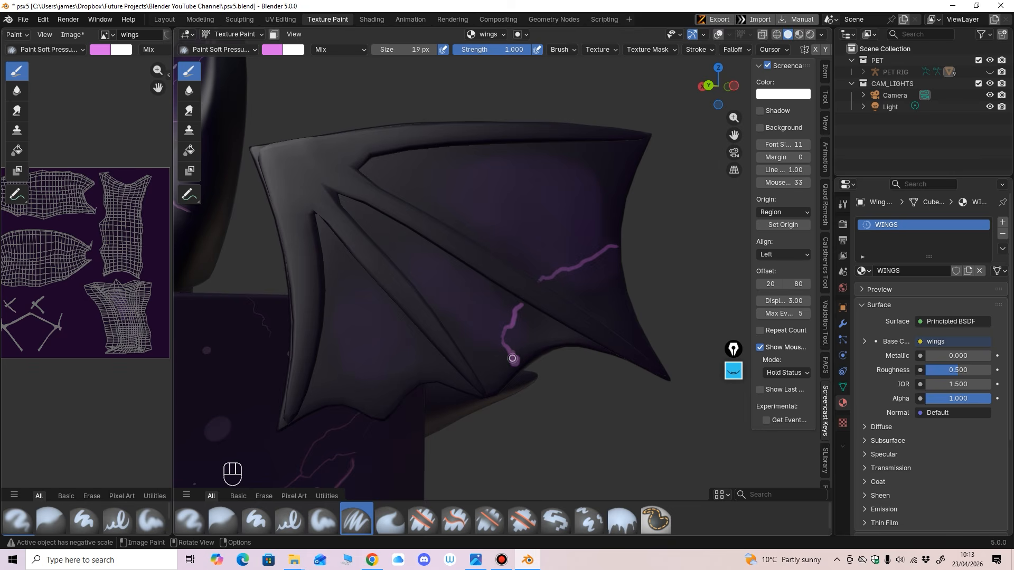
# Step: Extend the pink crack into the wing's inner panel with small branches and strengthen its outer segment
pyautogui.moveTo(512, 359); pyautogui.dragTo(511, 308, button='middle')
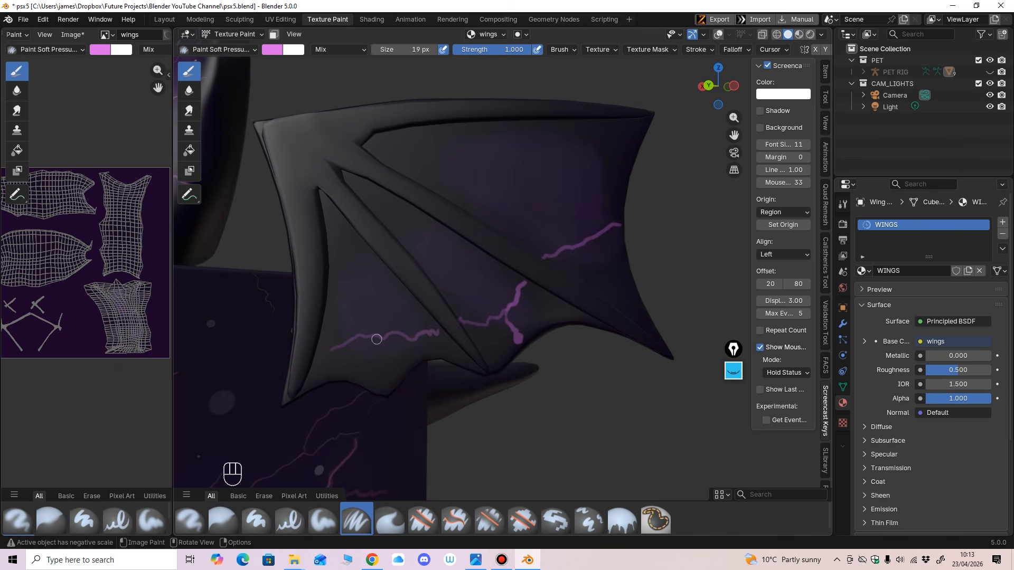
pyautogui.scroll(-4, 459, 326)
pyautogui.moveTo(469, 349)
pyautogui.mouseDown(button='middle')
pyautogui.moveTo(478, 347)
pyautogui.moveTo(462, 354)
pyautogui.mouseUp(button='middle')
pyautogui.scroll(2, 478, 347)
pyautogui.scroll(5, 528, 248)
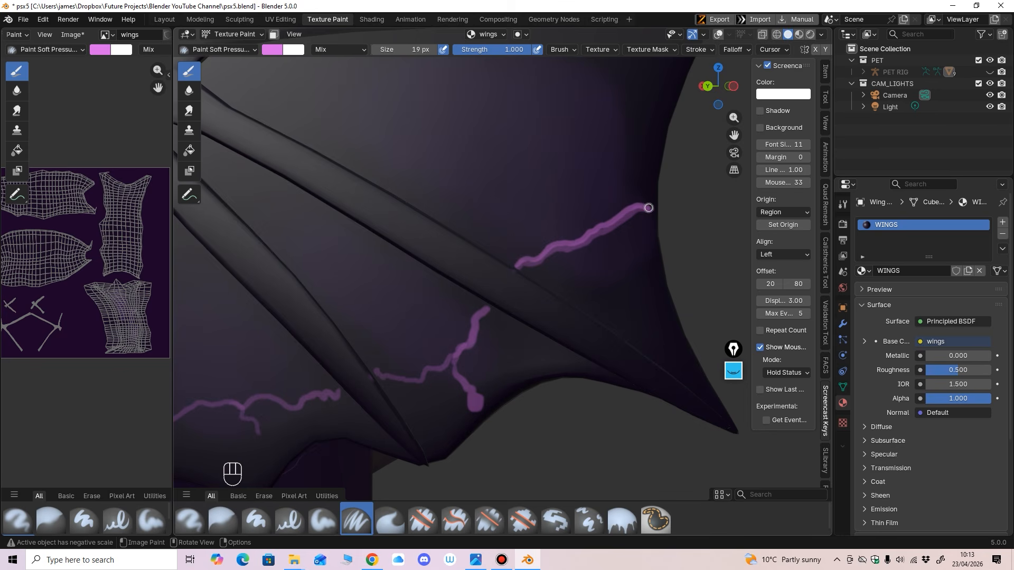
# Step: Thicken the crack's outer segment with a 34 px brush and its middle segment with a 21 px brush
pyautogui.keyDown('ctrl'); pyautogui.moveTo(571, 194); pyautogui.dragTo(507, 228, button='middle'); pyautogui.keyUp('ctrl')
pyautogui.keyDown('ctrl'); pyautogui.moveTo(544, 282); pyautogui.dragTo(530, 258, button='middle'); pyautogui.keyUp('ctrl')
pyautogui.press('f')
pyautogui.click(539, 254)
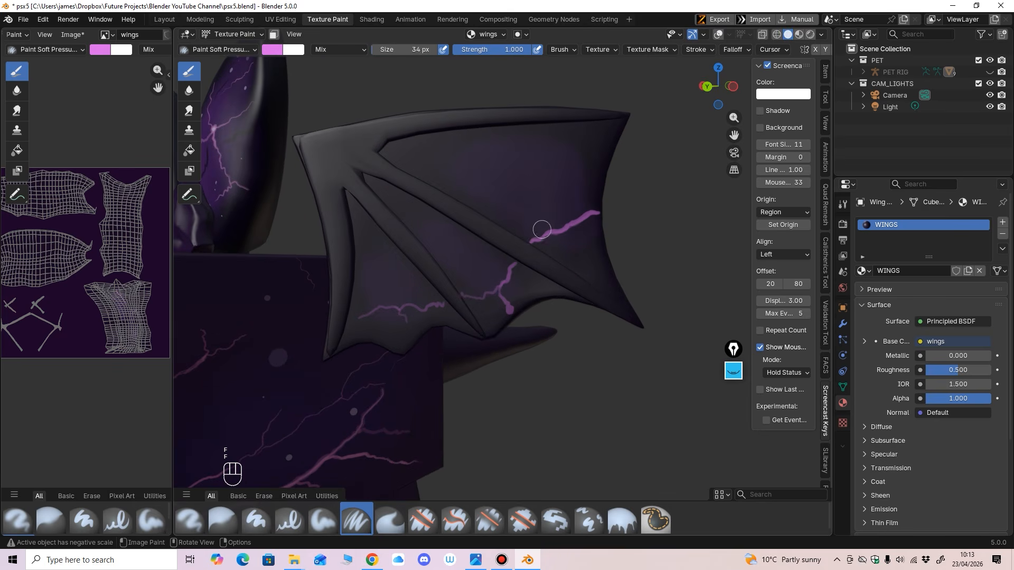
pyautogui.press('f')
pyautogui.click(541, 236)
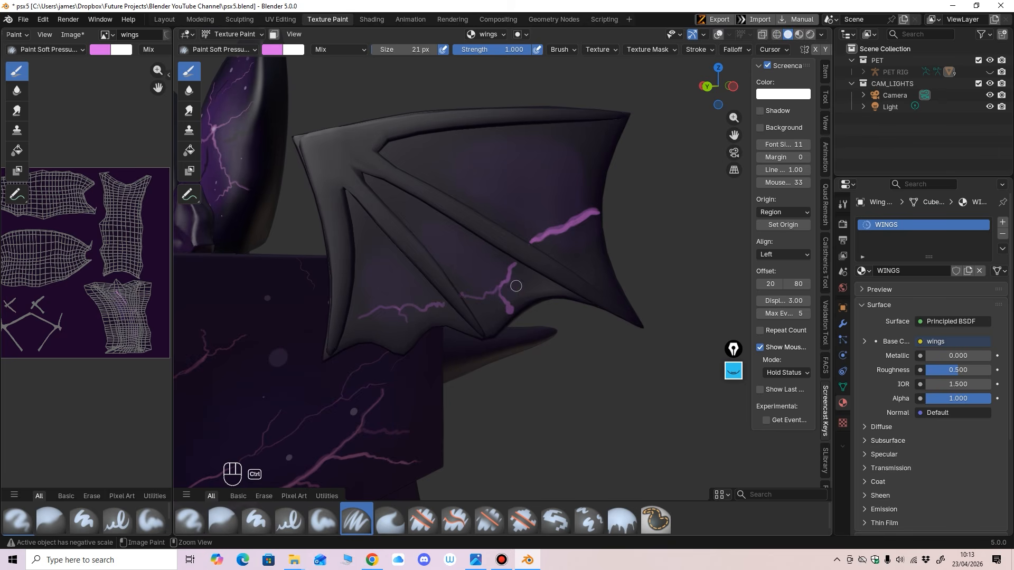
pyautogui.moveTo(516, 285); pyautogui.dragTo(510, 274, button='middle')
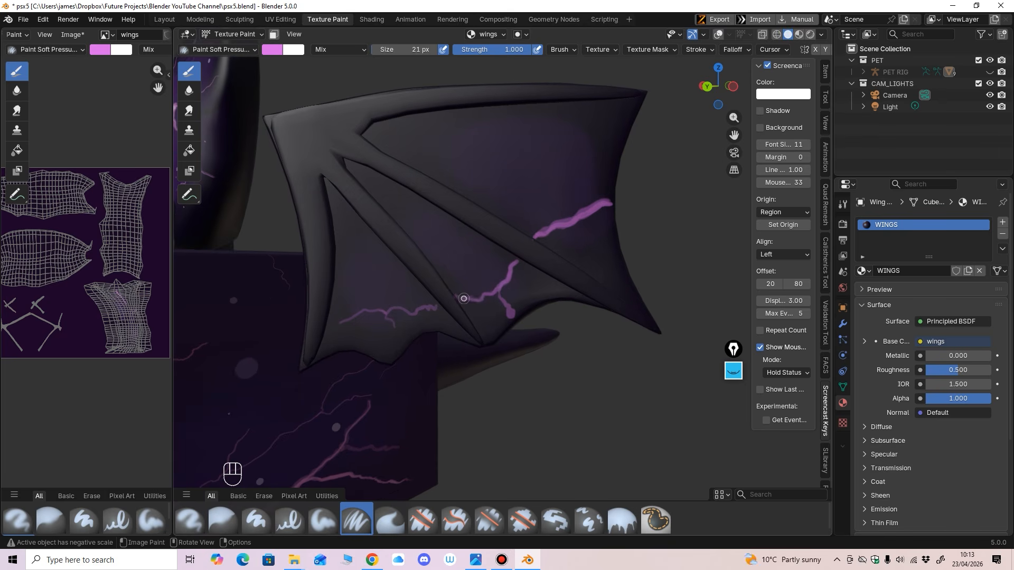
# Step: Switch texture painting to the left eye and frame the character's face straight on
pyautogui.moveTo(476, 284)
pyautogui.keyDown('ctrl'); pyautogui.mouseDown(button='middle')
pyautogui.moveTo(482, 328)
pyautogui.moveTo(508, 330)
pyautogui.moveTo(478, 325)
pyautogui.moveTo(478, 280)
pyautogui.mouseUp(button='middle'); pyautogui.keyUp('ctrl')
pyautogui.moveTo(478, 280); pyautogui.dragTo(613, 284, button='middle')
pyautogui.keyDown('ctrl'); pyautogui.moveTo(531, 317); pyautogui.dragTo(531, 301, button='middle'); pyautogui.keyUp('ctrl')
pyautogui.keyDown('shift'); pyautogui.moveTo(531, 301); pyautogui.dragTo(599, 289, button='middle'); pyautogui.keyUp('shift')
pyautogui.moveTo(599, 289)
pyautogui.keyDown('ctrl'); pyautogui.mouseDown(button='middle')
pyautogui.moveTo(599, 275)
pyautogui.moveTo(599, 288)
pyautogui.moveTo(587, 280)
pyautogui.mouseUp(button='middle'); pyautogui.keyUp('ctrl')
pyautogui.hotkey('alt', 'q')
pyautogui.moveTo(426, 300); pyautogui.dragTo(539, 296, button='middle')
pyautogui.keyDown('shift'); pyautogui.moveTo(539, 296); pyautogui.dragTo(539, 285, button='middle'); pyautogui.keyUp('shift')
pyautogui.keyDown('shift'); pyautogui.moveTo(458, 320); pyautogui.dragTo(462, 345, button='middle'); pyautogui.keyUp('shift')
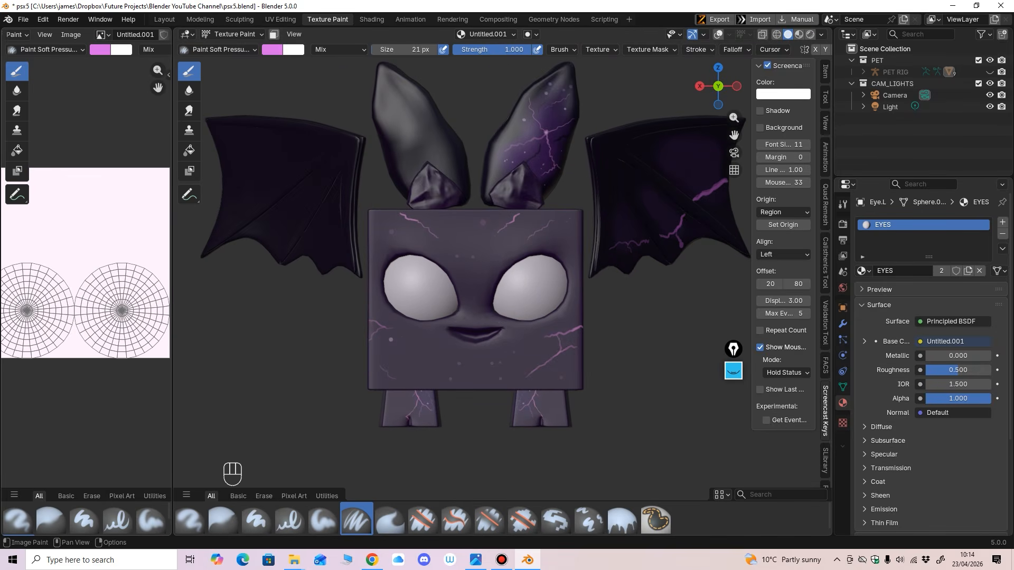
# Step: Widen the image editor around the eye UV layout and enlarge the brush to 520 px
pyautogui.keyDown('ctrl'); pyautogui.moveTo(173, 290); pyautogui.dragTo(250, 290); pyautogui.keyUp('ctrl')
pyautogui.keyDown('ctrl'); pyautogui.moveTo(182, 284); pyautogui.dragTo(182, 275, button='middle'); pyautogui.keyUp('ctrl')
pyautogui.moveTo(182, 276); pyautogui.dragTo(170, 233, button='middle')
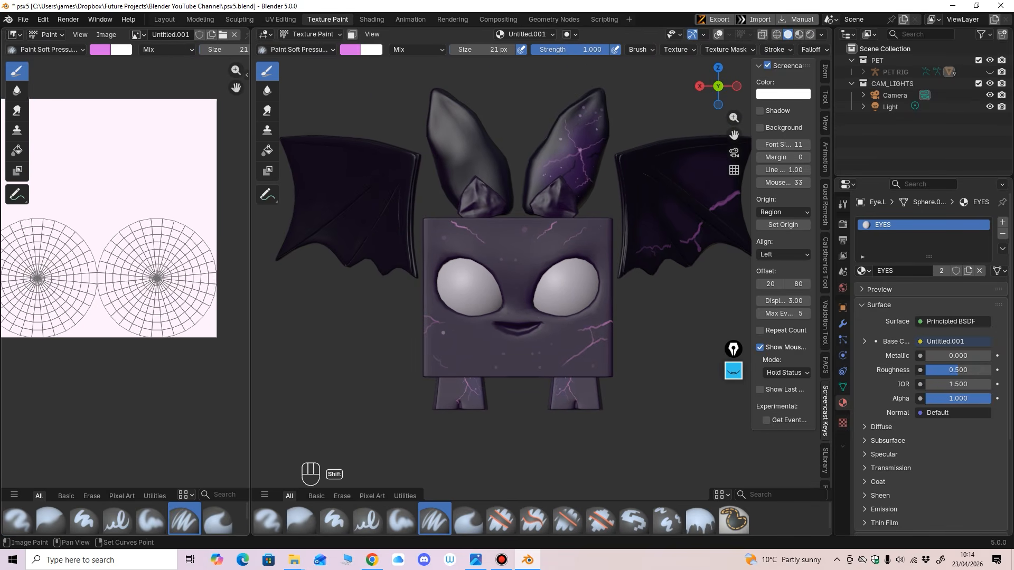
pyautogui.keyDown('ctrl'); pyautogui.moveTo(137, 272); pyautogui.dragTo(137, 249, button='middle'); pyautogui.keyUp('ctrl')
pyautogui.press('f')
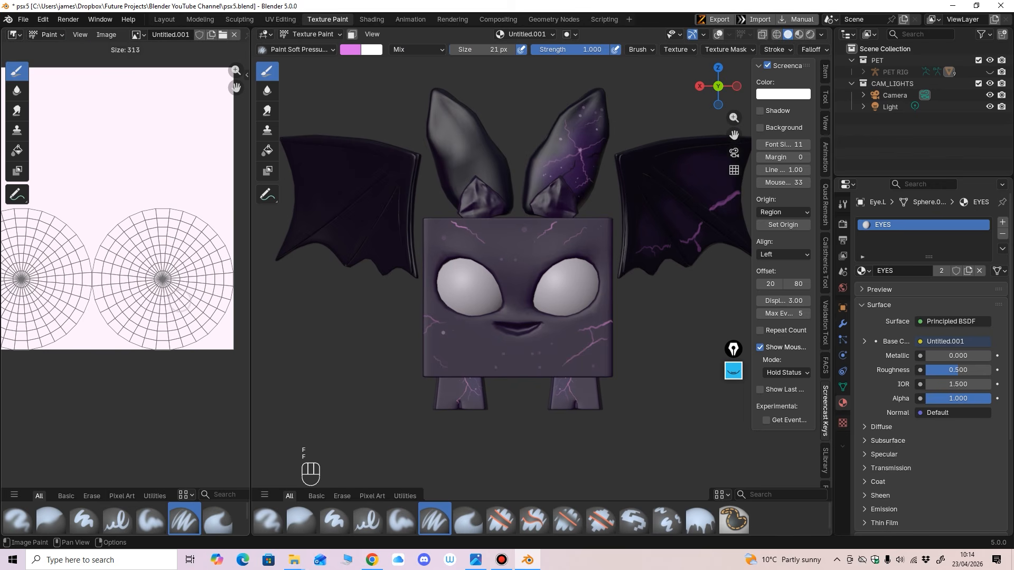
pyautogui.click(193, 296)
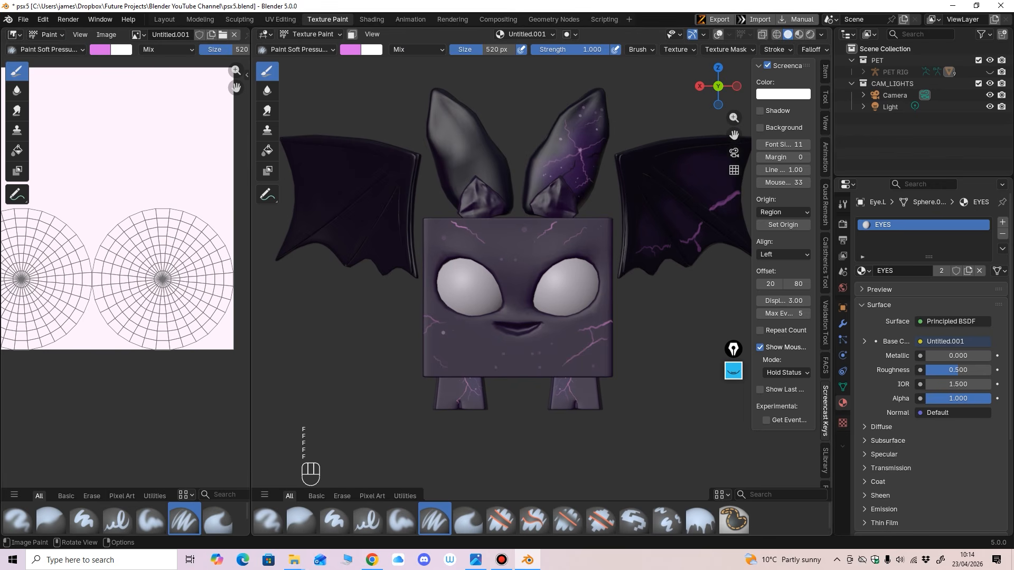
# Step: Set the brush colour to purple #7E5BB8 and show the viewport overlays over the face
pyautogui.click(350, 49)
pyautogui.moveTo(411, 112); pyautogui.dragTo(414, 103)
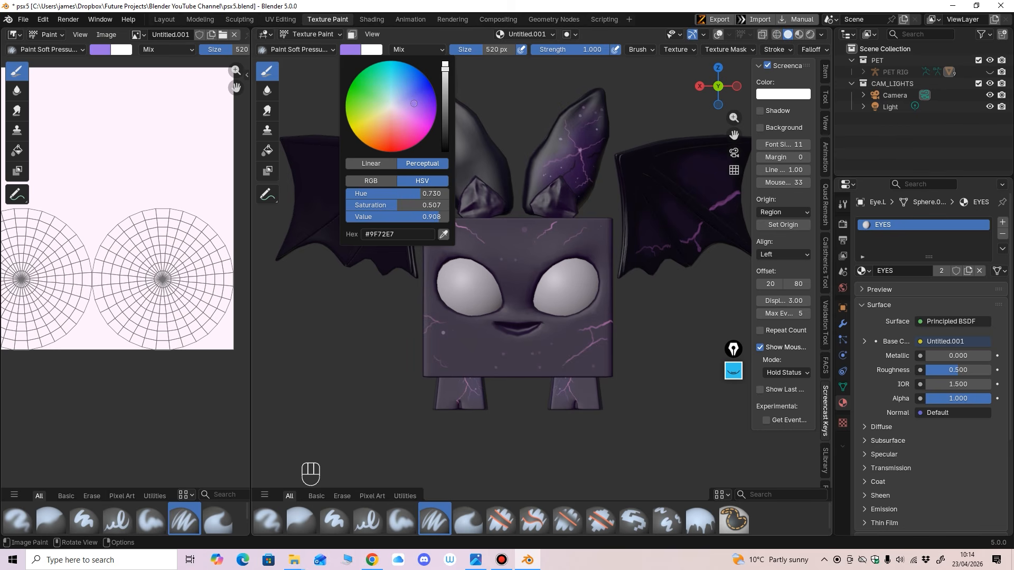
pyautogui.moveTo(445, 66); pyautogui.dragTo(445, 83)
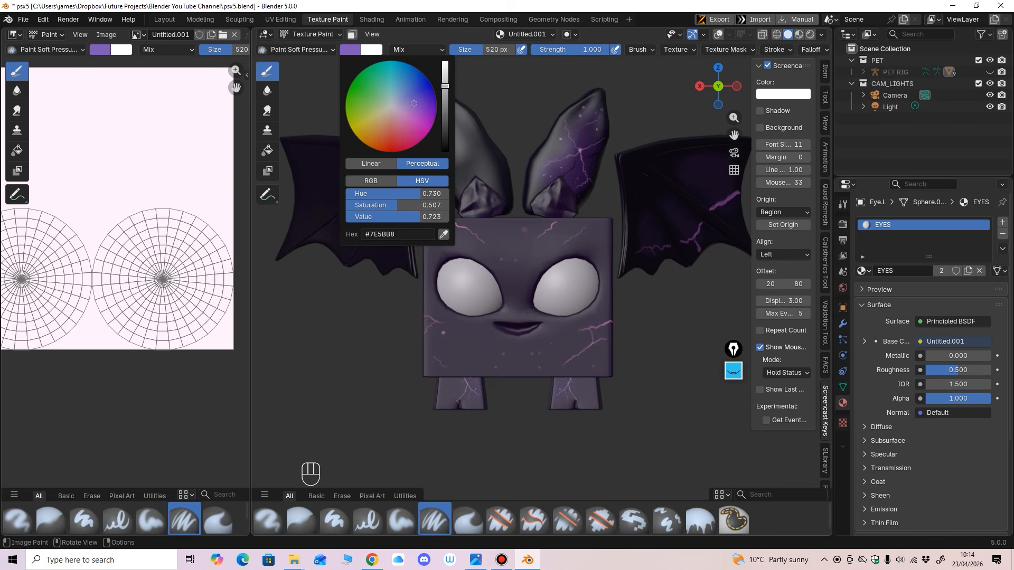
pyautogui.click(718, 35)
pyautogui.keyDown('ctrl'); pyautogui.moveTo(549, 354); pyautogui.dragTo(543, 301, button='middle'); pyautogui.keyUp('ctrl')
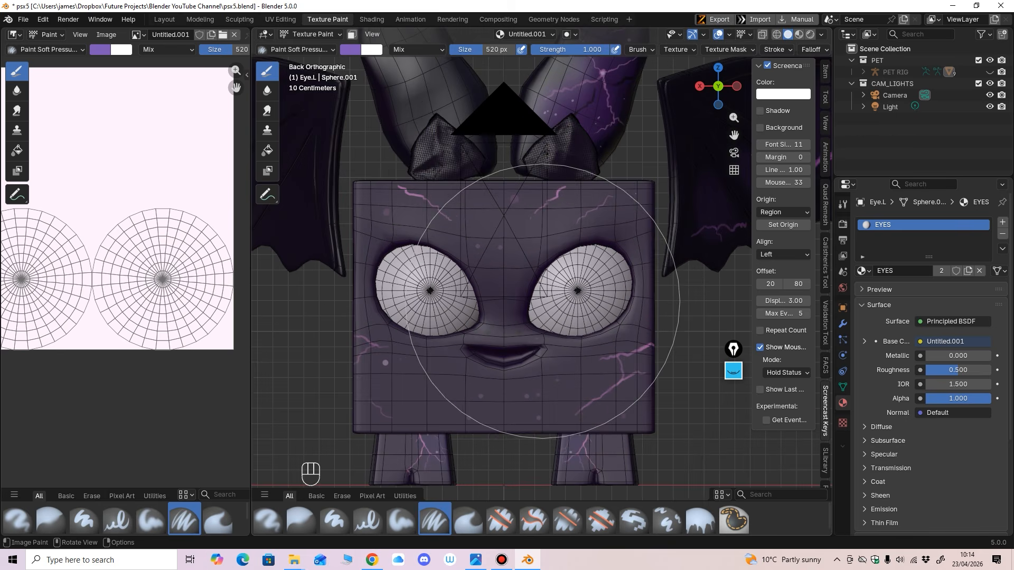
# Step: Shrink the brush to 56 px and widen the image editor further around the eye UV layout
pyautogui.press('f')
pyautogui.click(459, 302)
pyautogui.press('f')
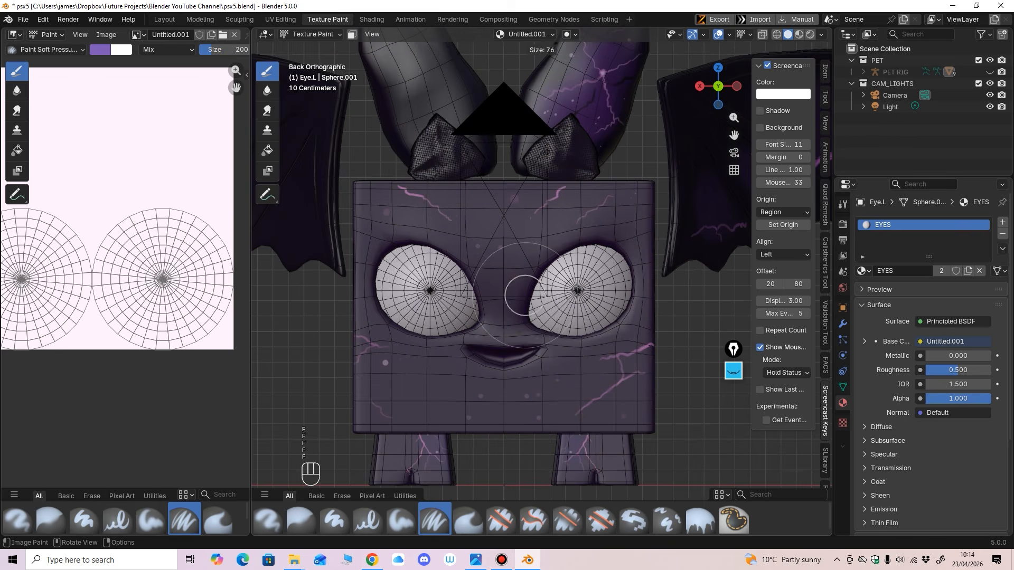
pyautogui.click(539, 295)
pyautogui.keyDown('ctrl'); pyautogui.moveTo(128, 271); pyautogui.dragTo(128, 219, button='middle'); pyautogui.keyUp('ctrl')
pyautogui.moveTo(251, 221); pyautogui.dragTo(304, 221)
# Step: Try a soft dab on the eye's UV circle, undo it, and switch to the Paint Hard Pressure brush
pyautogui.click(208, 275)
pyautogui.moveTo(208, 275)
pyautogui.mouseDown(button='middle')
pyautogui.moveTo(193, 287)
pyautogui.moveTo(194, 233)
pyautogui.mouseUp(button='middle')
pyautogui.keyDown('shift'); pyautogui.moveTo(221, 325); pyautogui.dragTo(204, 306, button='middle'); pyautogui.keyUp('shift')
pyautogui.keyDown('ctrl'); pyautogui.moveTo(203, 306); pyautogui.dragTo(203, 262, button='middle'); pyautogui.keyUp('ctrl')
pyautogui.click(355, 49)
pyautogui.click(247, 100)
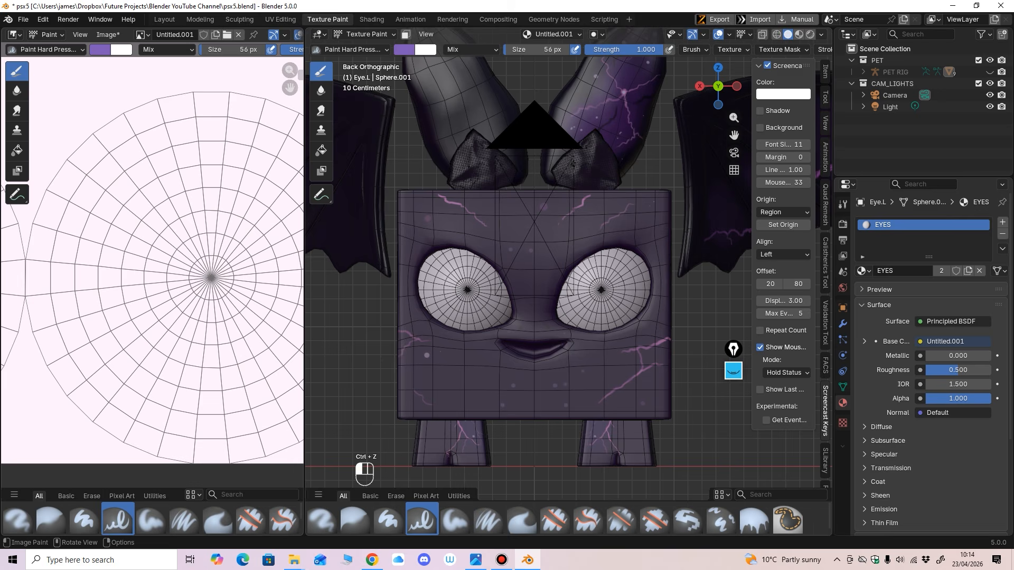
# Step: Try a small purple dab at the centre of the eye's UV circle with a 312 px brush and undo it
pyautogui.press('f')
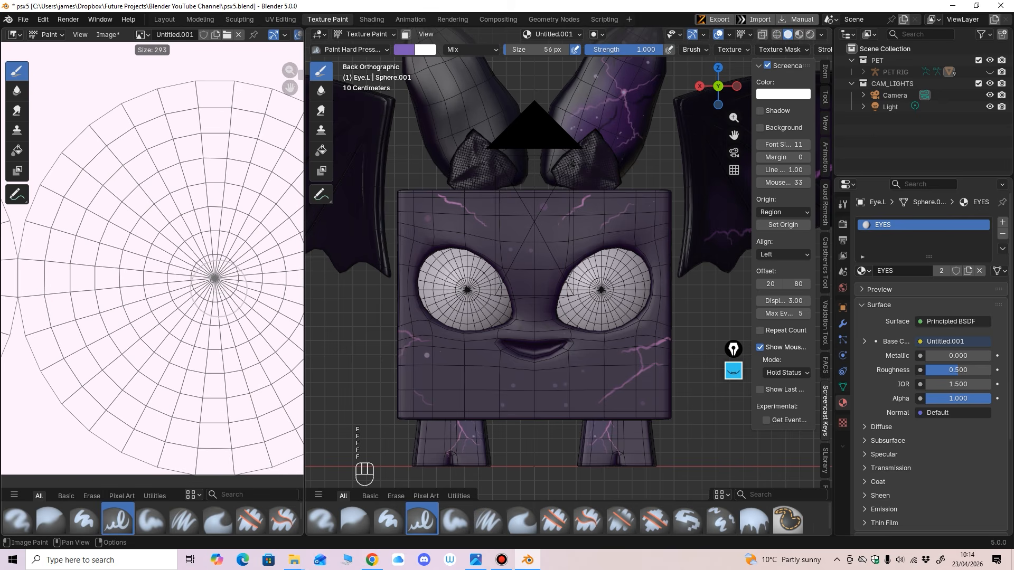
pyautogui.click(248, 288)
pyautogui.keyDown('shift'); pyautogui.moveTo(215, 264); pyautogui.dragTo(198, 264, button='middle'); pyautogui.keyUp('shift')
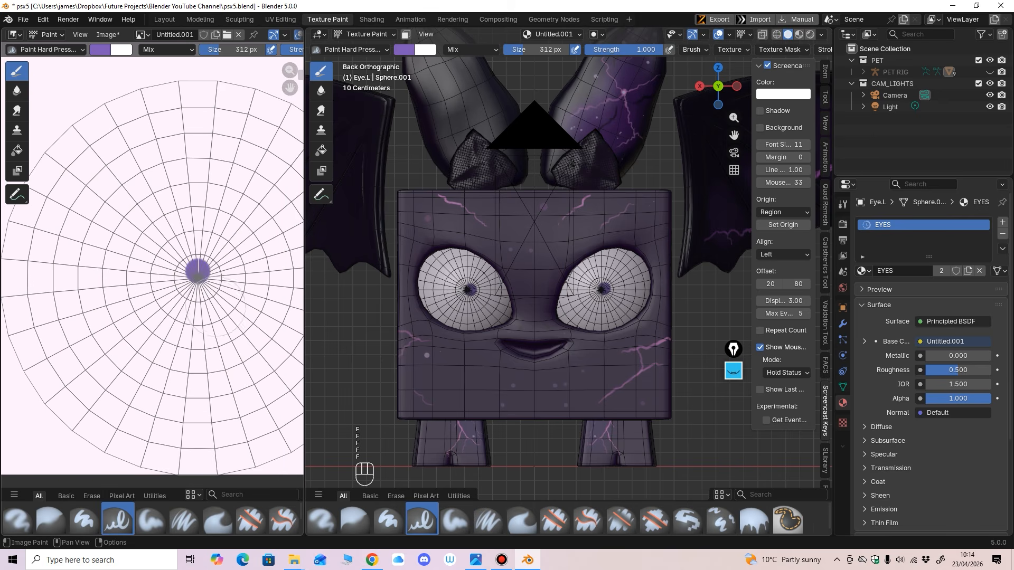
pyautogui.moveTo(216, 307)
pyautogui.keyDown('ctrl'); pyautogui.mouseDown(button='middle')
pyautogui.moveTo(216, 288)
pyautogui.moveTo(198, 290)
pyautogui.mouseUp(button='middle'); pyautogui.keyUp('ctrl')
pyautogui.press('f')
pyautogui.click(247, 290)
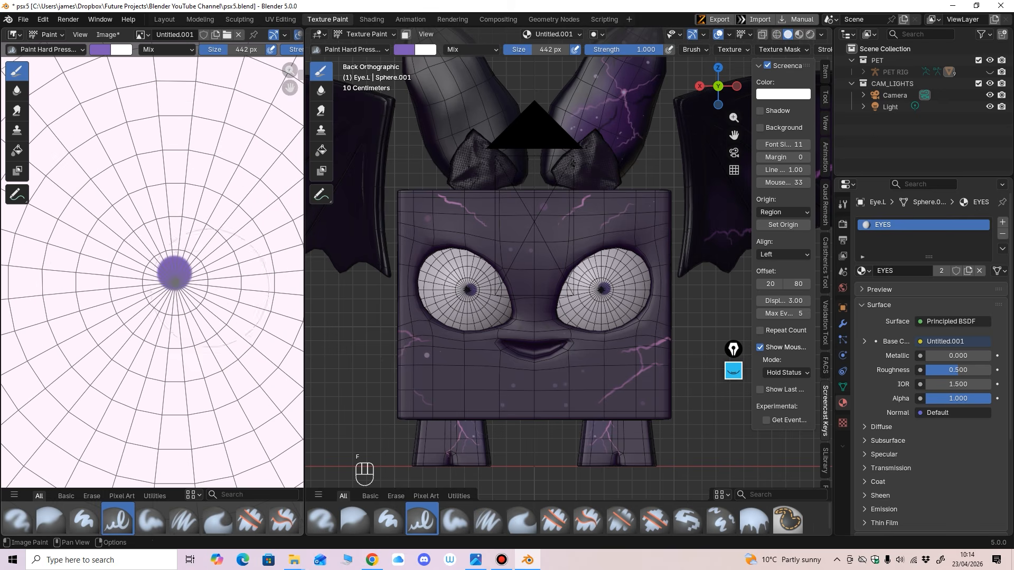
pyautogui.hotkey('ctrl', 'z')
# Step: Paint a round purple iris at the centre of the eye's UV circle with a 629 px brush
pyautogui.press('f')
pyautogui.click(235, 287)
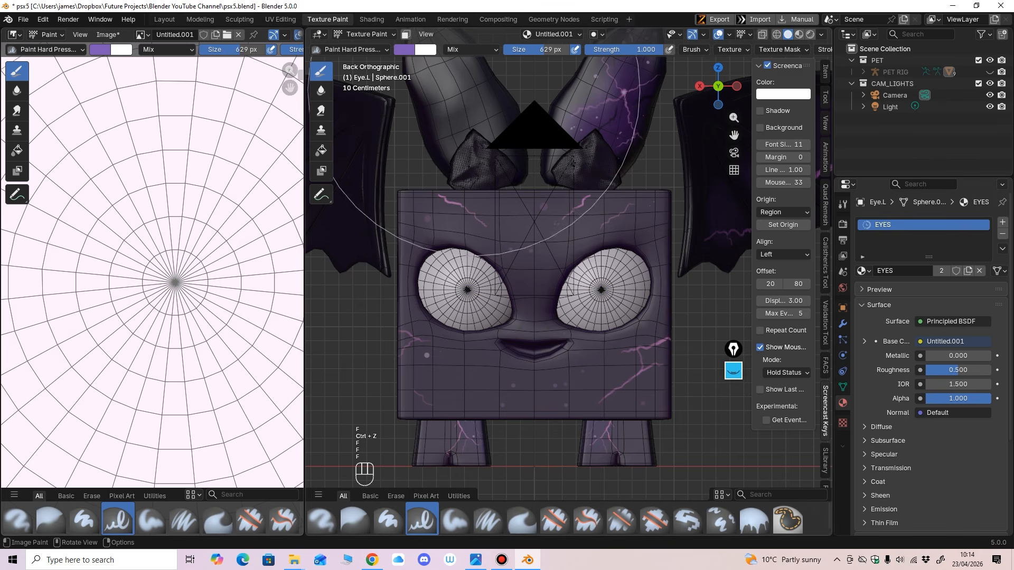
pyautogui.click(176, 280)
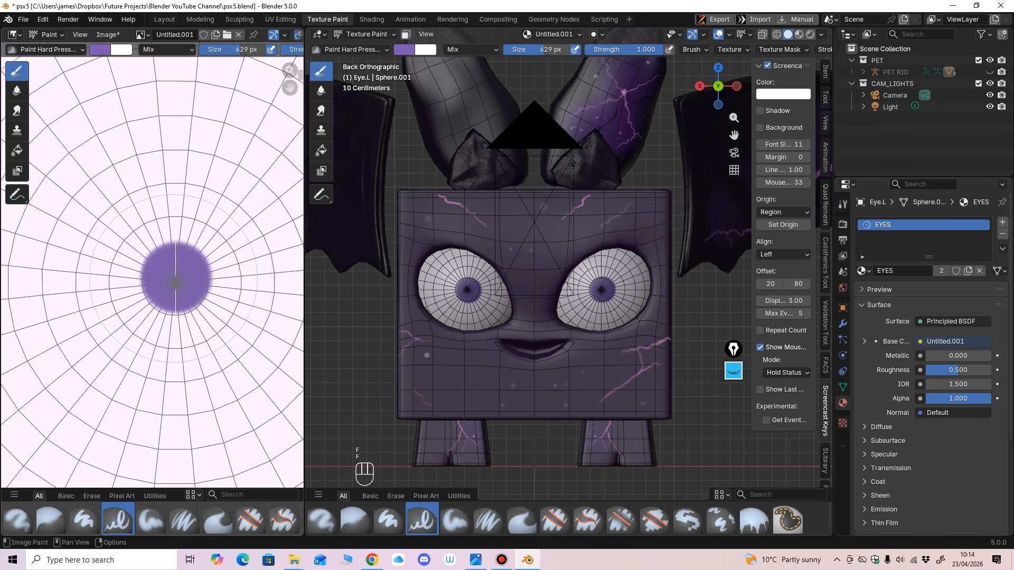
pyautogui.moveTo(175, 279)
pyautogui.mouseDown()
pyautogui.moveTo(162, 280)
pyautogui.moveTo(185, 295)
pyautogui.moveTo(188, 288)
pyautogui.moveTo(166, 286)
pyautogui.moveTo(173, 297)
pyautogui.moveTo(182, 288)
pyautogui.moveTo(160, 274)
pyautogui.moveTo(170, 283)
pyautogui.moveTo(195, 265)
pyautogui.moveTo(189, 295)
pyautogui.moveTo(163, 291)
pyautogui.moveTo(168, 299)
pyautogui.mouseUp()
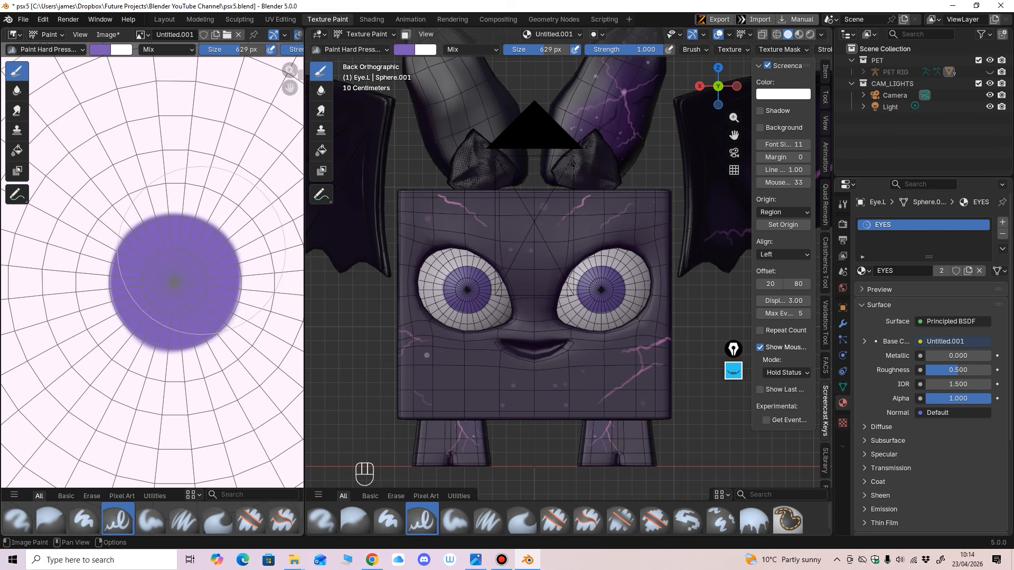
# Step: Hide the viewport overlays around the character and shrink the brush to 104 px
pyautogui.scroll(-2, 422, 290)
pyautogui.moveTo(422, 290); pyautogui.dragTo(407, 291, button='middle')
pyautogui.scroll(-1, 407, 293)
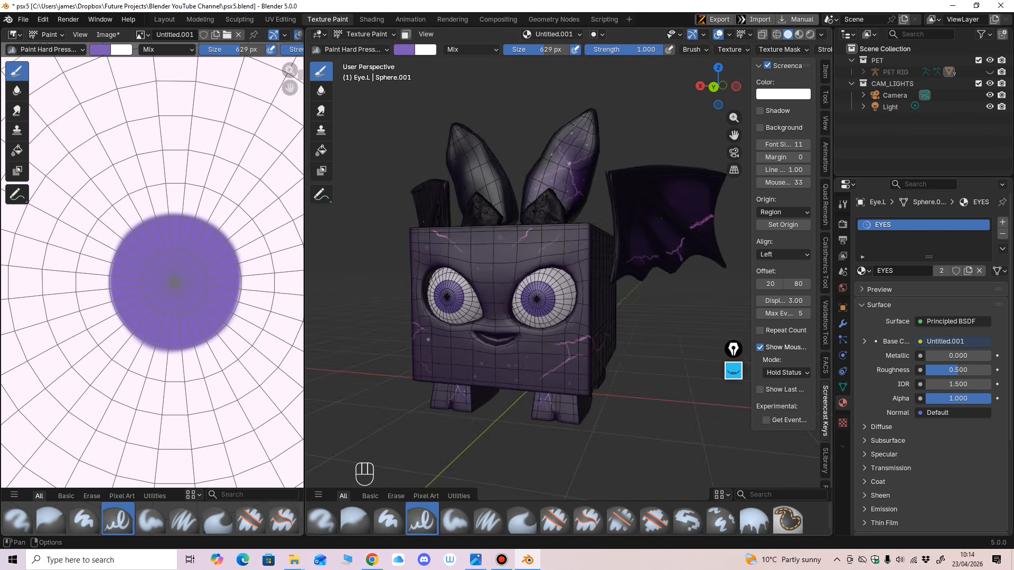
pyautogui.click(718, 34)
pyautogui.scroll(-2, 626, 272)
pyautogui.press('f')
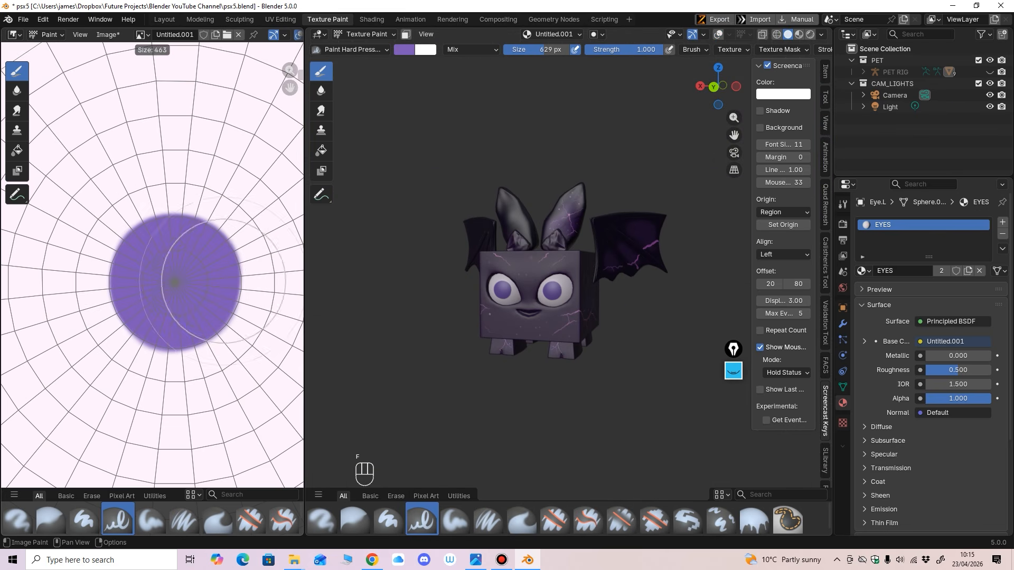
pyautogui.click(174, 280)
pyautogui.press('f')
pyautogui.click(192, 281)
pyautogui.scroll(-2, 211, 282)
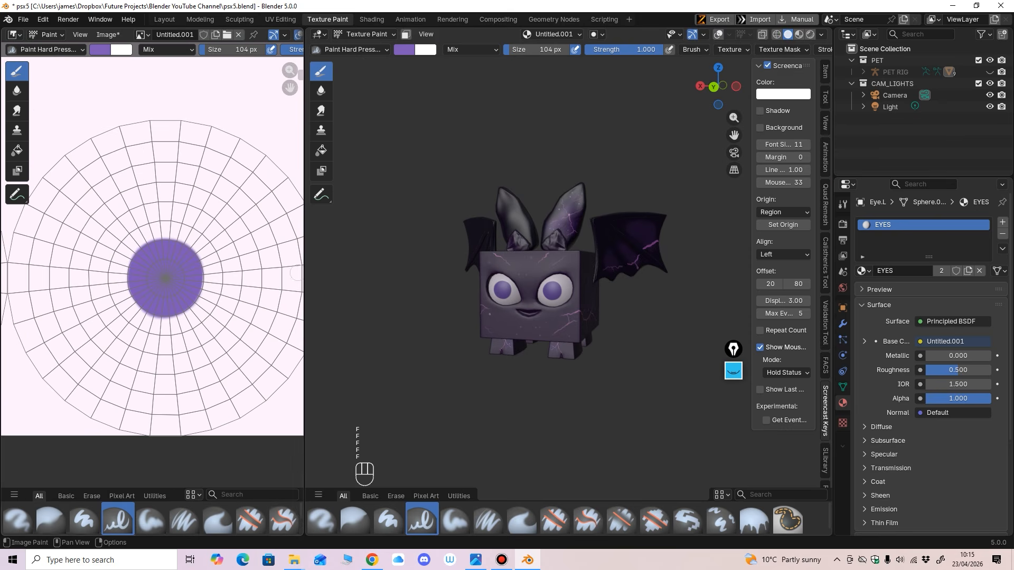
# Step: Try thin squiggly purple veins around the iris on the eye's UV circle with a 15 px brush and undo them
pyautogui.moveTo(305, 282); pyautogui.dragTo(322, 283)
pyautogui.scroll(-2, 232, 283)
pyautogui.keyDown('shift'); pyautogui.moveTo(232, 283); pyautogui.dragTo(207, 295, button='middle'); pyautogui.keyUp('shift')
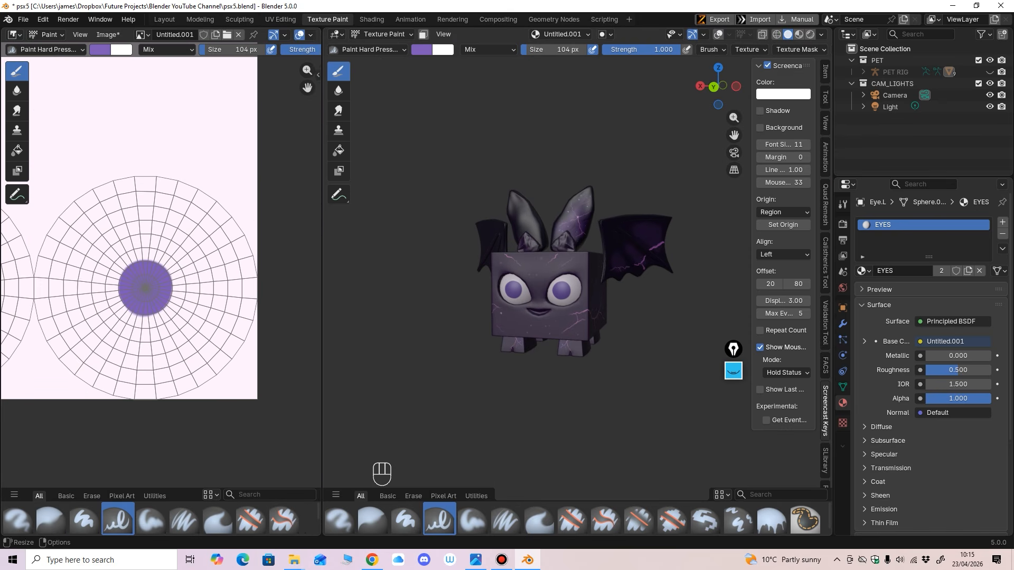
pyautogui.moveTo(322, 283); pyautogui.dragTo(309, 285)
pyautogui.scroll(5, 396, 301)
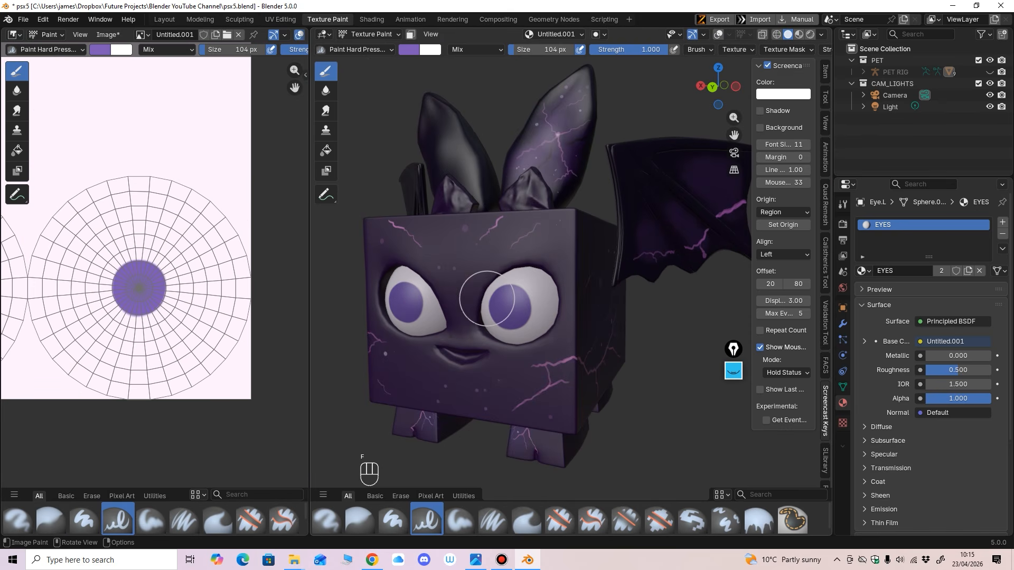
pyautogui.press('f')
pyautogui.click(487, 298)
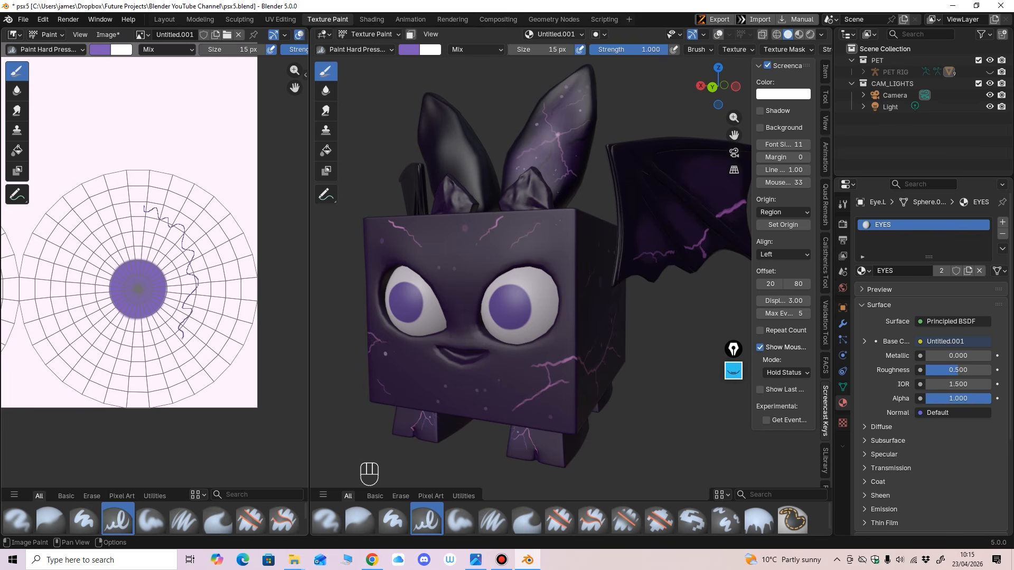
pyautogui.hotkey('ctrl', 'z')
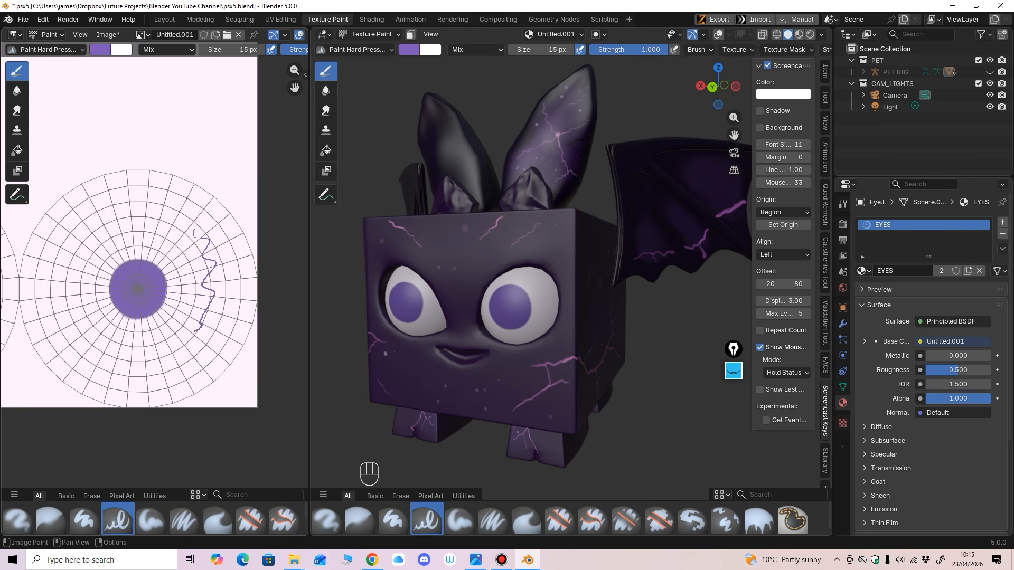
pyautogui.hotkey('ctrl', 'z')
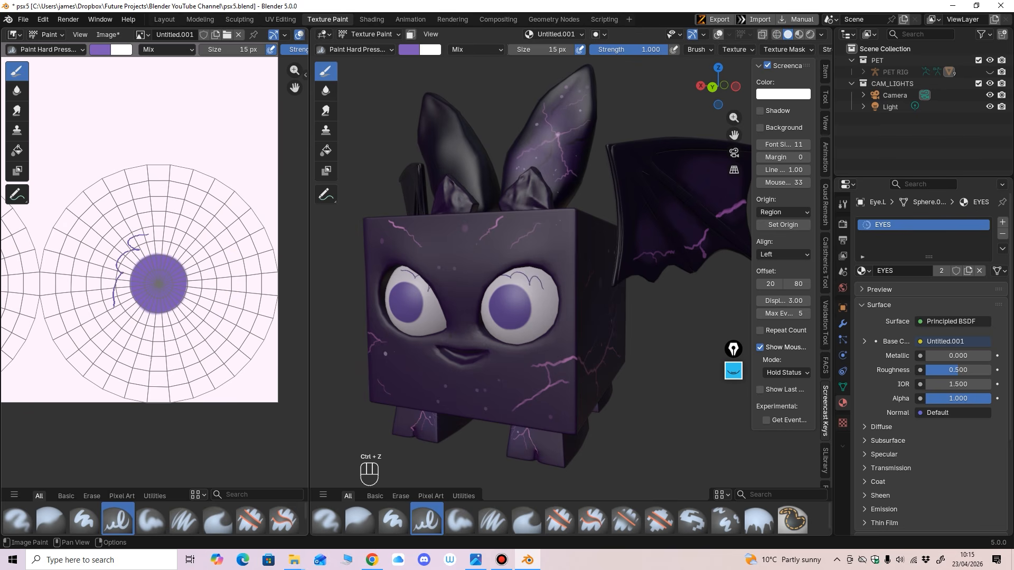
pyautogui.moveTo(352, 322); pyautogui.dragTo(247, 323, button='middle')
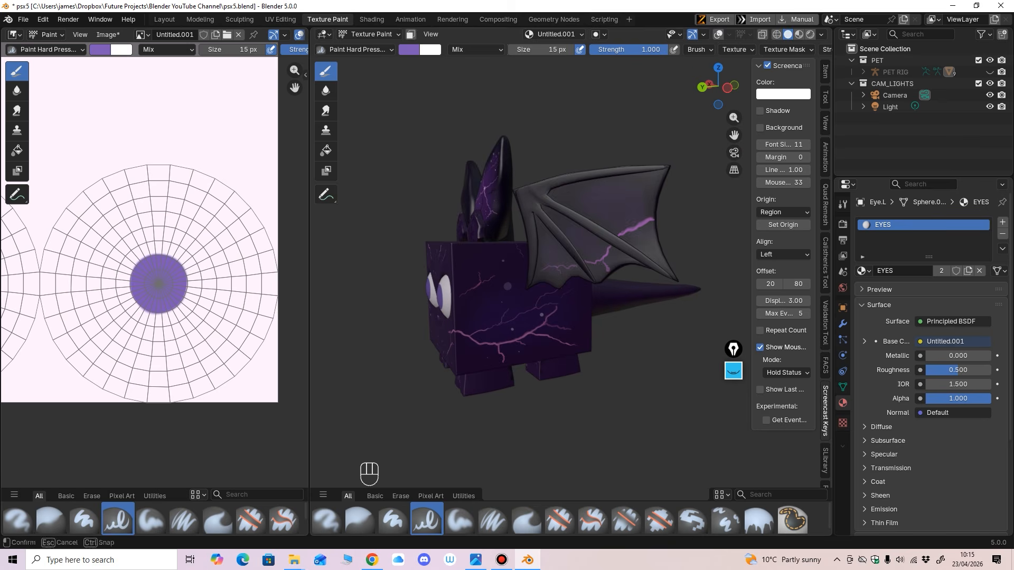
# Step: Widen the 3D viewport around the character's face and set the brush colour to pure white, #FFFFFF
pyautogui.moveTo(309, 323); pyautogui.dragTo(289, 324)
pyautogui.scroll(3, 555, 314)
pyautogui.keyDown('ctrl'); pyautogui.moveTo(558, 323); pyautogui.dragTo(533, 353, button='middle'); pyautogui.keyUp('ctrl')
pyautogui.moveTo(533, 353); pyautogui.dragTo(567, 320, button='middle')
pyautogui.click(388, 49)
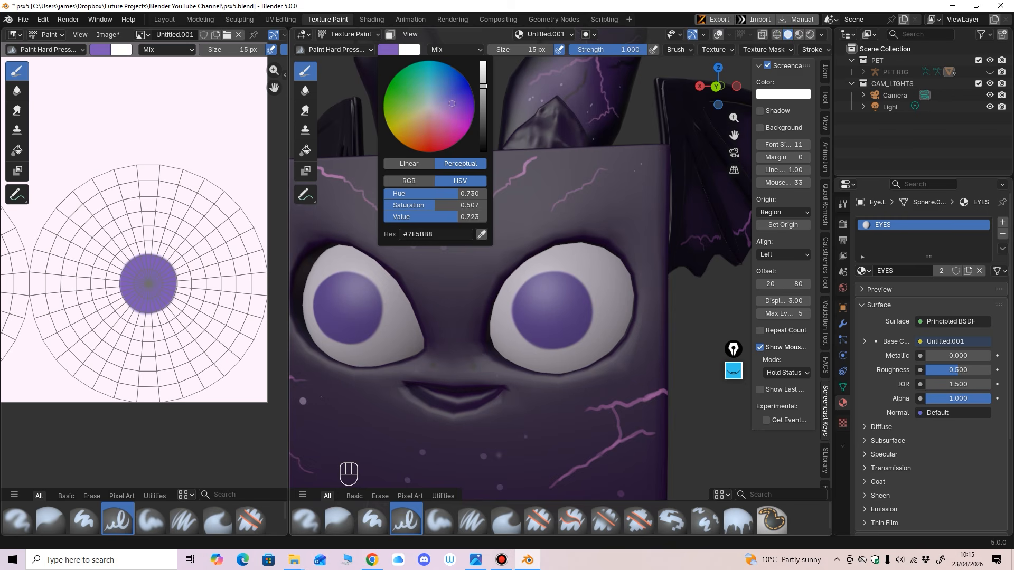
pyautogui.click(482, 62)
pyautogui.moveTo(452, 103); pyautogui.dragTo(430, 106)
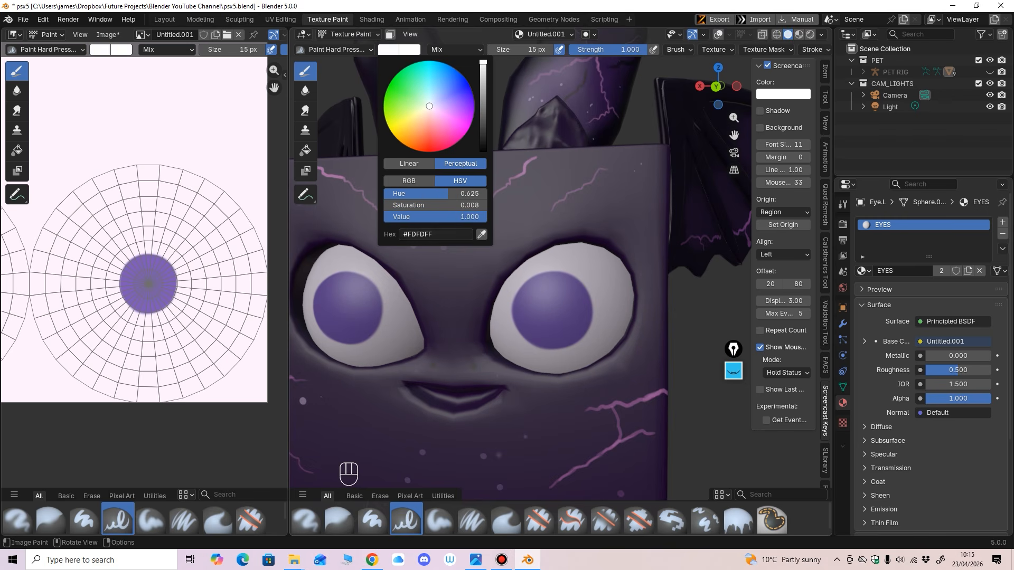
pyautogui.click(435, 234)
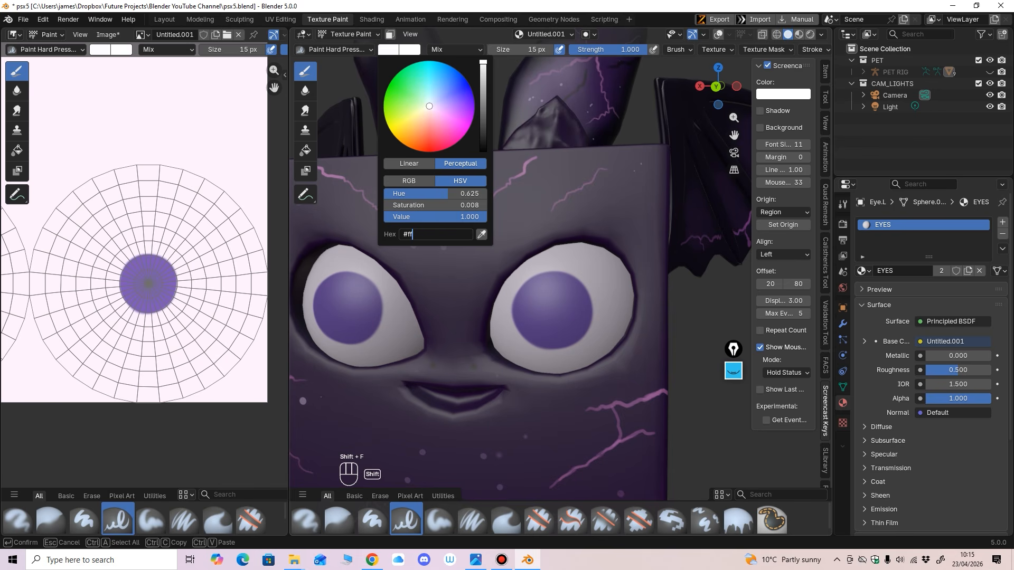
pyautogui.write('#ffffff')
pyautogui.press('Return')
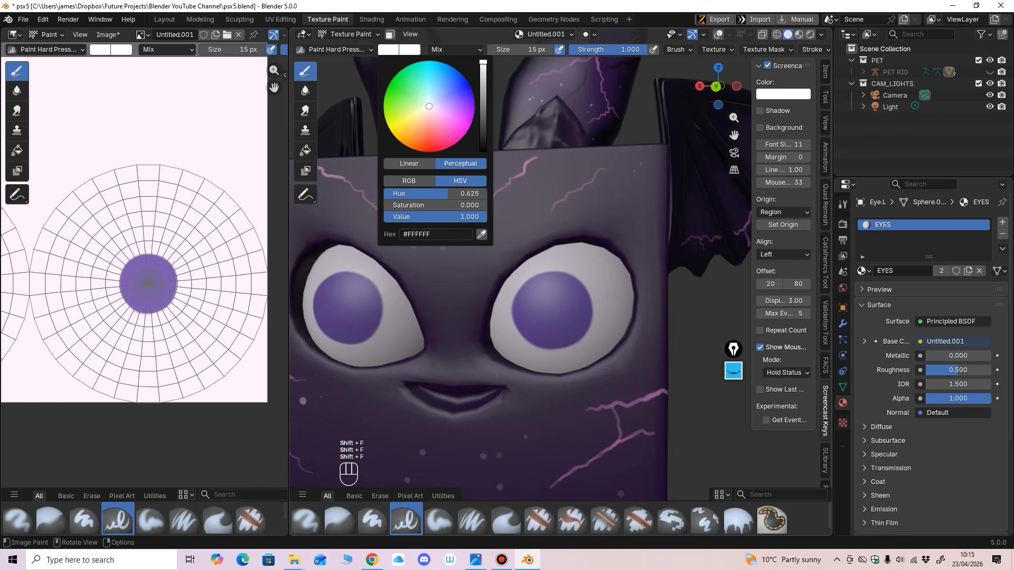
# Step: Try a small white highlight dot on the iris with a 92 px brush and undo it
pyautogui.scroll(3, 164, 303)
pyautogui.press('f')
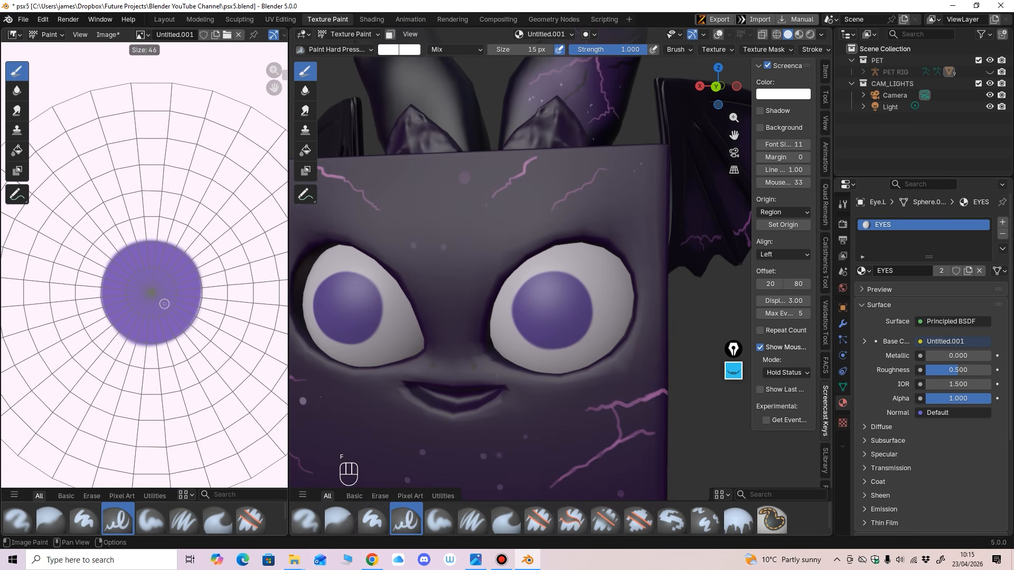
pyautogui.click(196, 300)
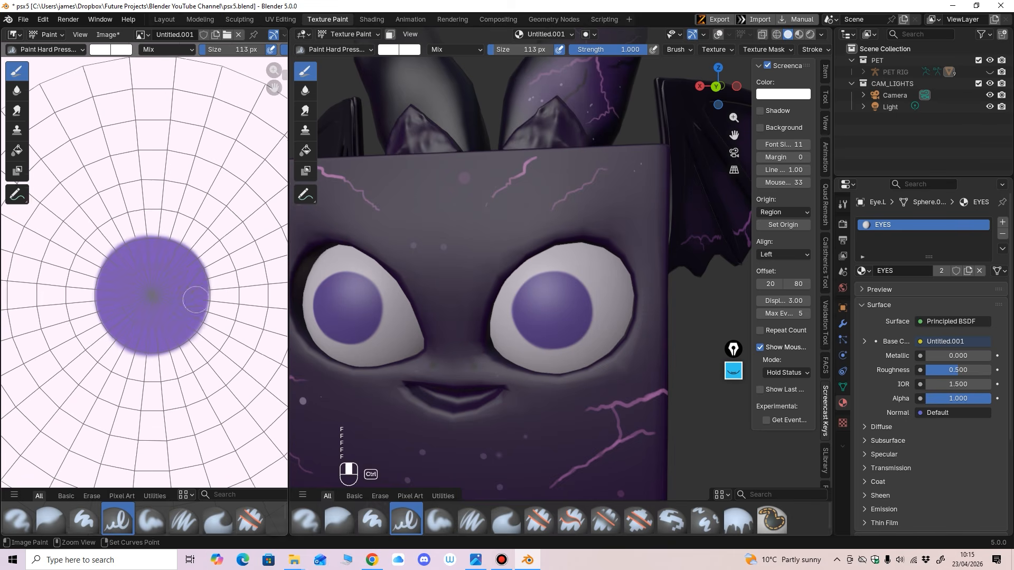
pyautogui.keyDown('ctrl'); pyautogui.moveTo(196, 299); pyautogui.dragTo(181, 292, button='middle'); pyautogui.keyUp('ctrl')
pyautogui.press('f')
pyautogui.click(173, 295)
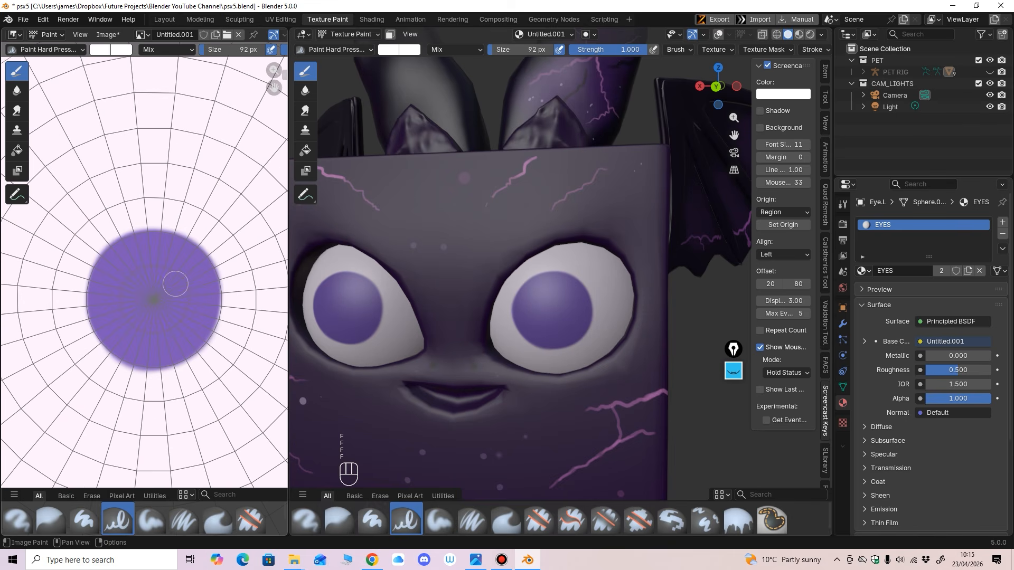
pyautogui.hotkey('ctrl', 'z')
pyautogui.scroll(2, 487, 301)
pyautogui.keyDown('alt'); pyautogui.moveTo(508, 291); pyautogui.dragTo(519, 278, button='middle'); pyautogui.keyUp('alt')
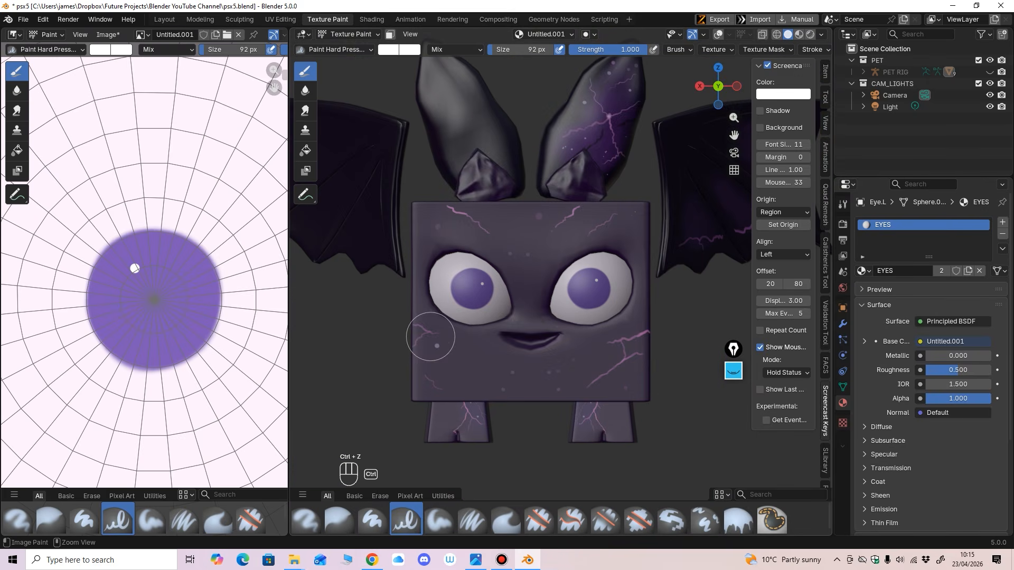
# Step: Try larger white highlight dots on the iris with the brush enlarged to 130 px and 203 px, undoing each
pyautogui.scroll(2, 447, 317)
pyautogui.press('f')
pyautogui.click(183, 280)
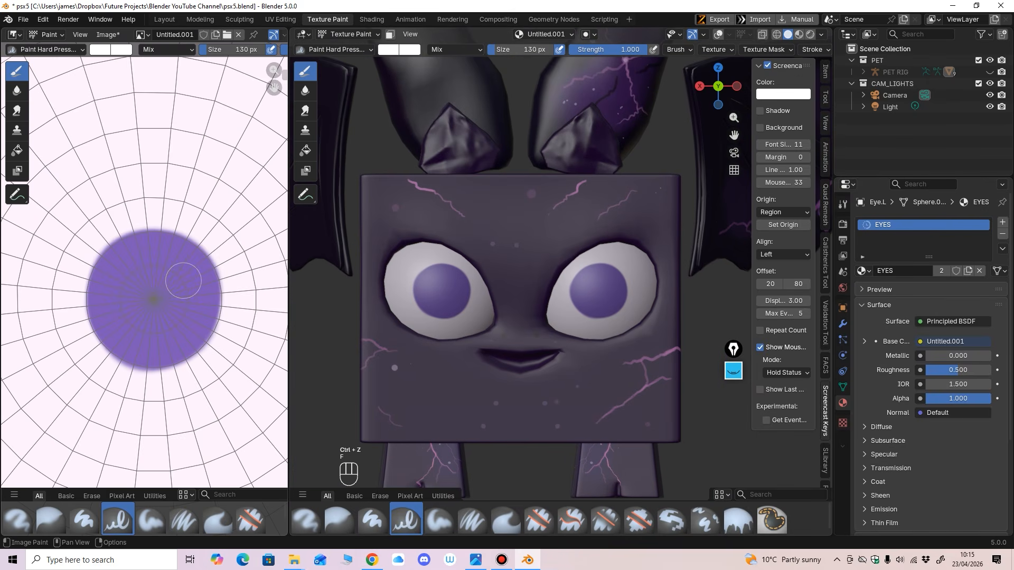
pyautogui.scroll(1, 170, 295)
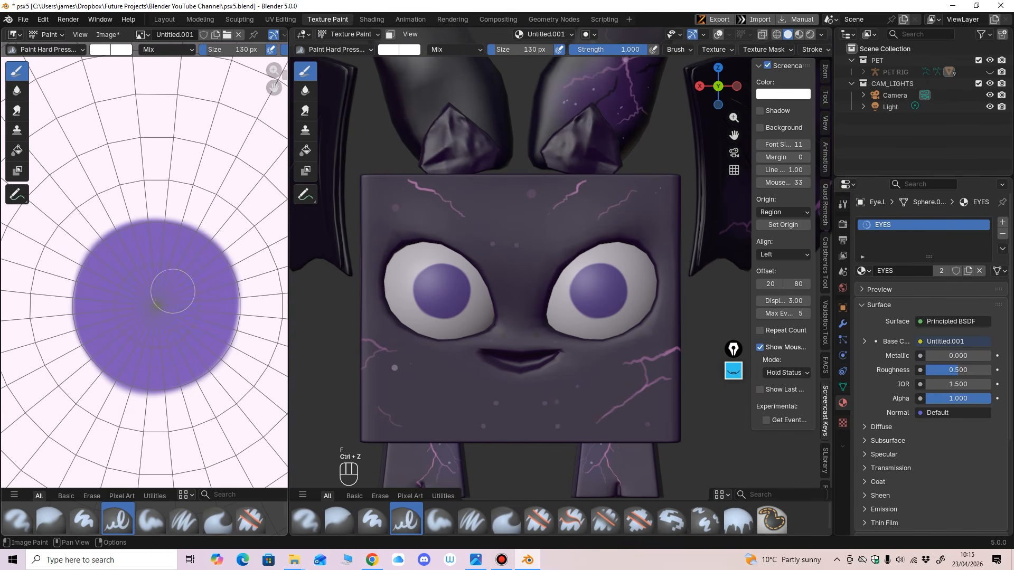
pyautogui.press('f')
pyautogui.click(179, 281)
pyautogui.click(179, 281)
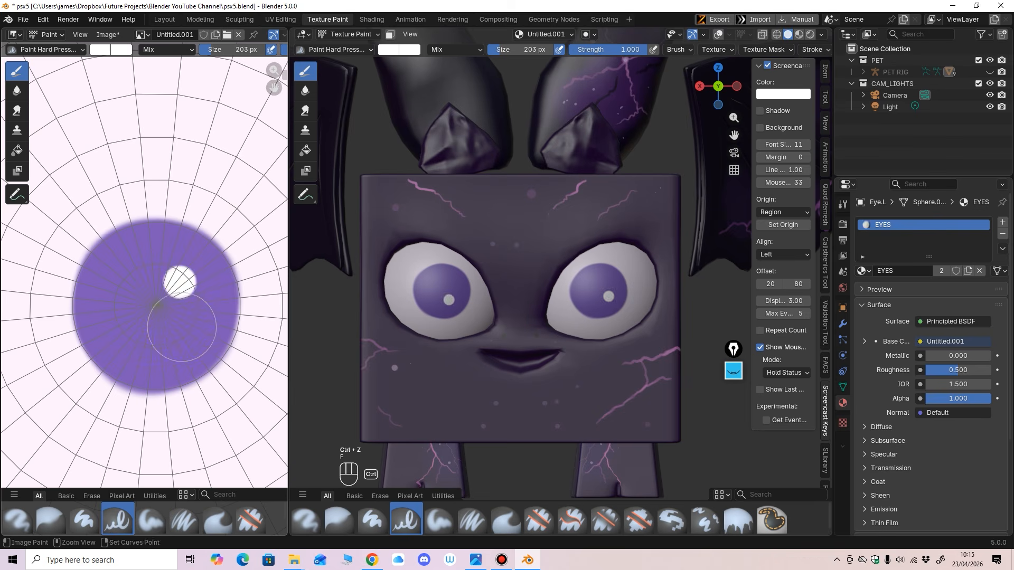
pyautogui.hotkey('ctrl', 'z')
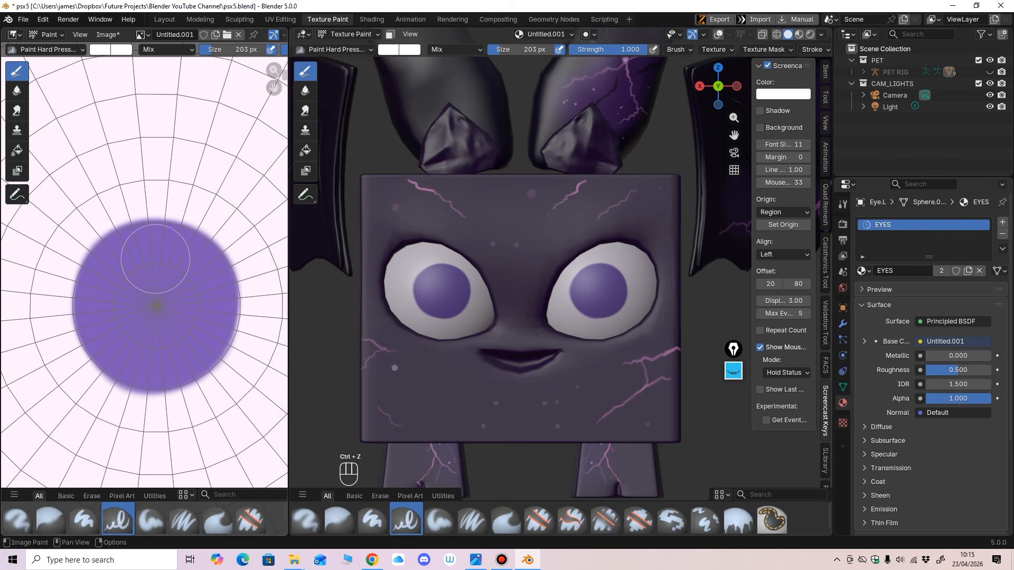
# Step: Paint a round white highlight at the upper left of the iris in the UV layout with the 203 px brush, undoing misplaced dabs
pyautogui.click(186, 280)
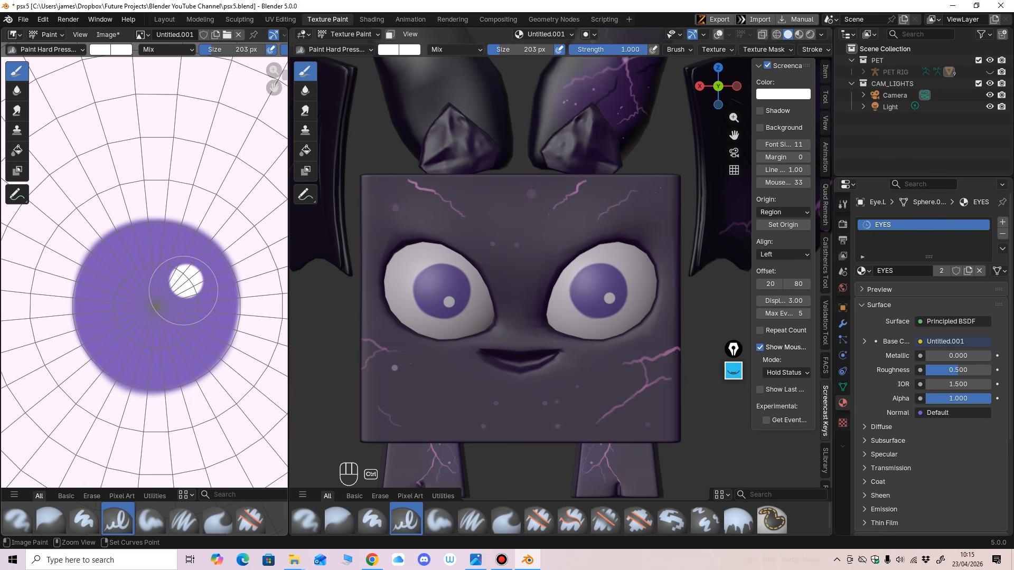
pyautogui.hotkey('ctrl', 'z')
pyautogui.click(133, 274)
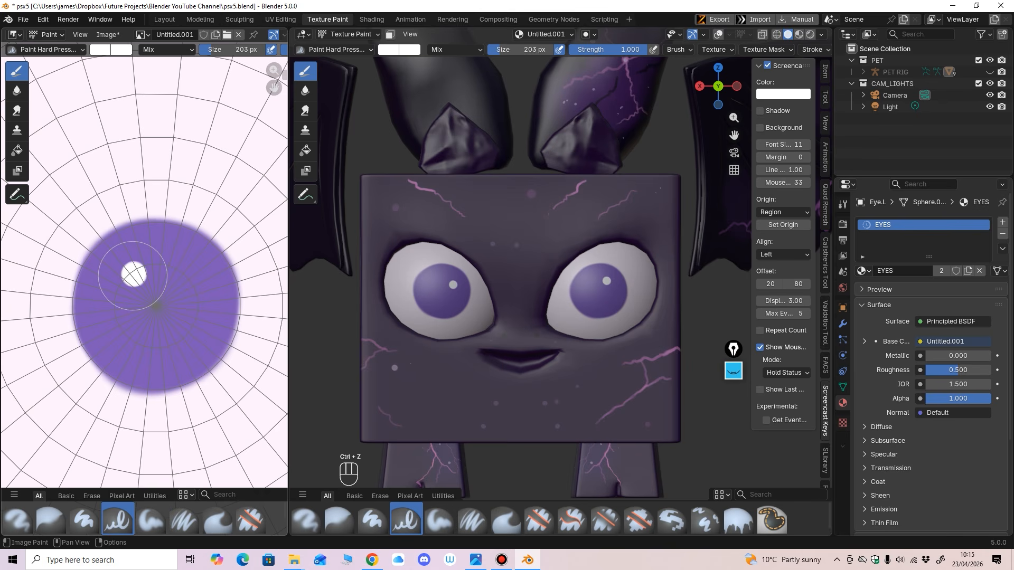
pyautogui.hotkey('ctrl', 'z')
pyautogui.click(133, 278)
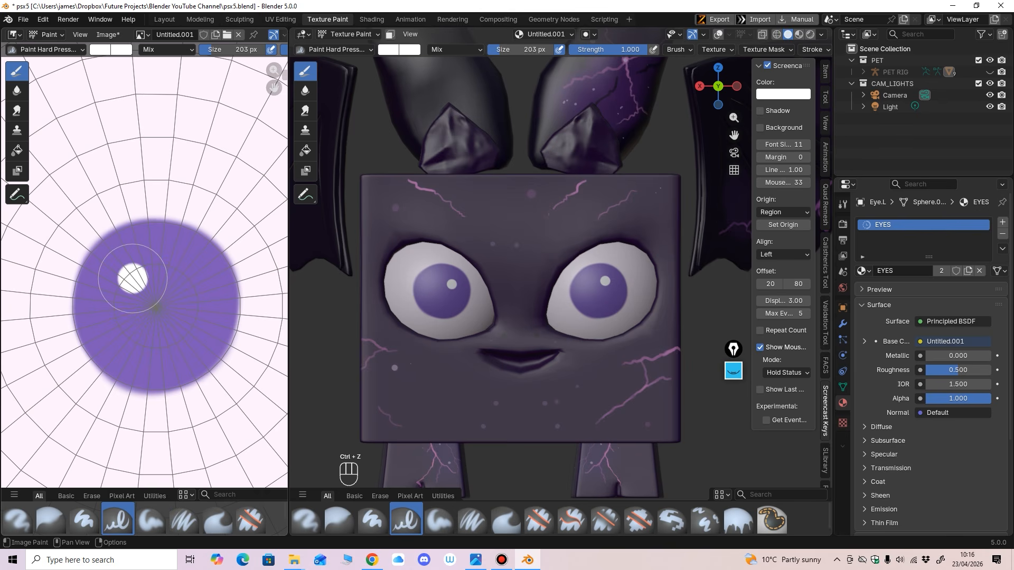
# Step: Shrink the brush to 31 px and widen the 3D viewport to show the whole character
pyautogui.scroll(-3, 342, 377)
pyautogui.moveTo(341, 377)
pyautogui.mouseDown(button='middle')
pyautogui.moveTo(484, 351)
pyautogui.moveTo(523, 355)
pyautogui.moveTo(518, 339)
pyautogui.mouseUp(button='middle')
pyautogui.press('f')
pyautogui.click(525, 358)
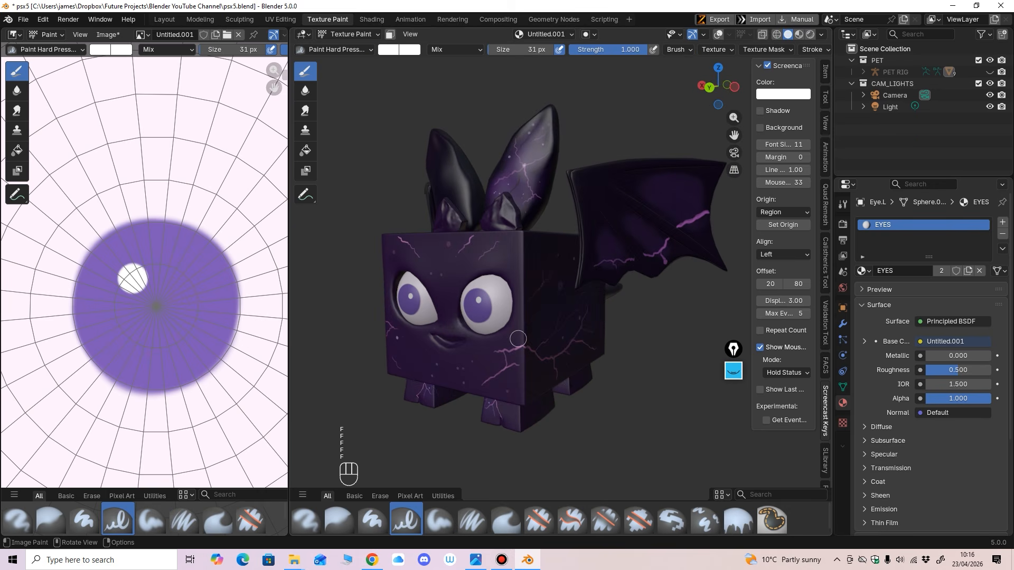
pyautogui.keyDown('ctrl'); pyautogui.moveTo(257, 272); pyautogui.dragTo(241, 338, button='middle'); pyautogui.keyUp('ctrl')
pyautogui.moveTo(241, 295); pyautogui.dragTo(203, 278, button='middle')
pyautogui.moveTo(289, 275); pyautogui.dragTo(255, 275)
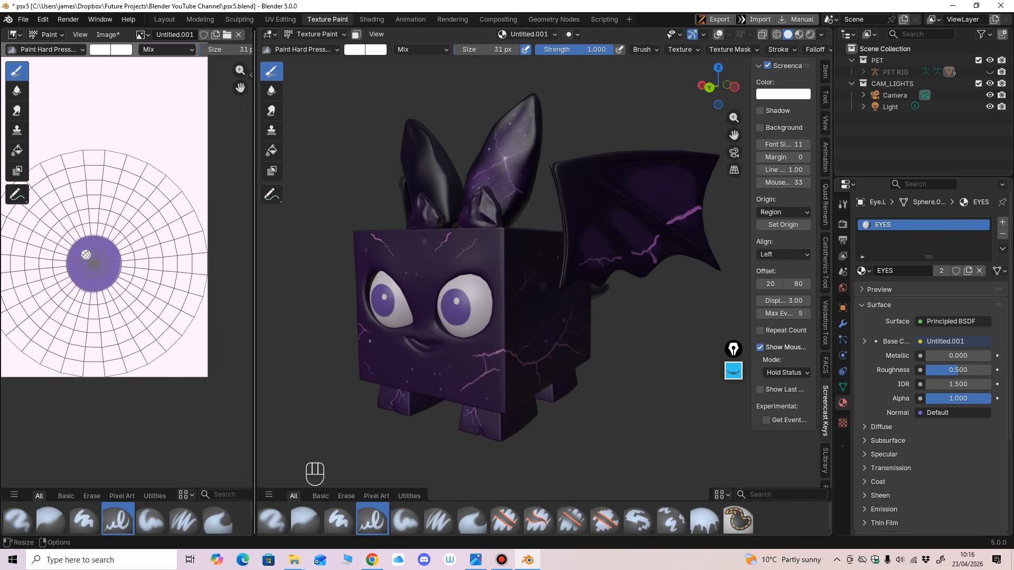
pyautogui.moveTo(401, 296); pyautogui.dragTo(425, 280, button='middle')
pyautogui.moveTo(571, 298)
pyautogui.mouseDown(button='middle')
pyautogui.moveTo(508, 308)
pyautogui.moveTo(570, 301)
pyautogui.moveTo(528, 304)
pyautogui.moveTo(560, 302)
pyautogui.mouseUp(button='middle')
pyautogui.scroll(2, 507, 308)
pyautogui.scroll(-3, 505, 310)
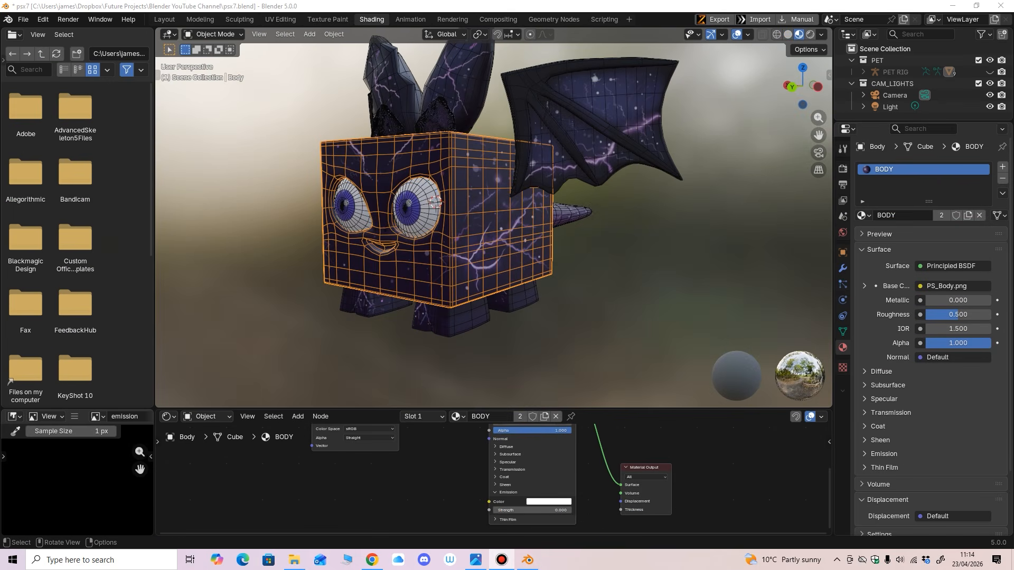
# Step: Examine the detailed lightning-crack textures on the character's side, wing and face from several angles
pyautogui.moveTo(483, 409); pyautogui.dragTo(483, 420)
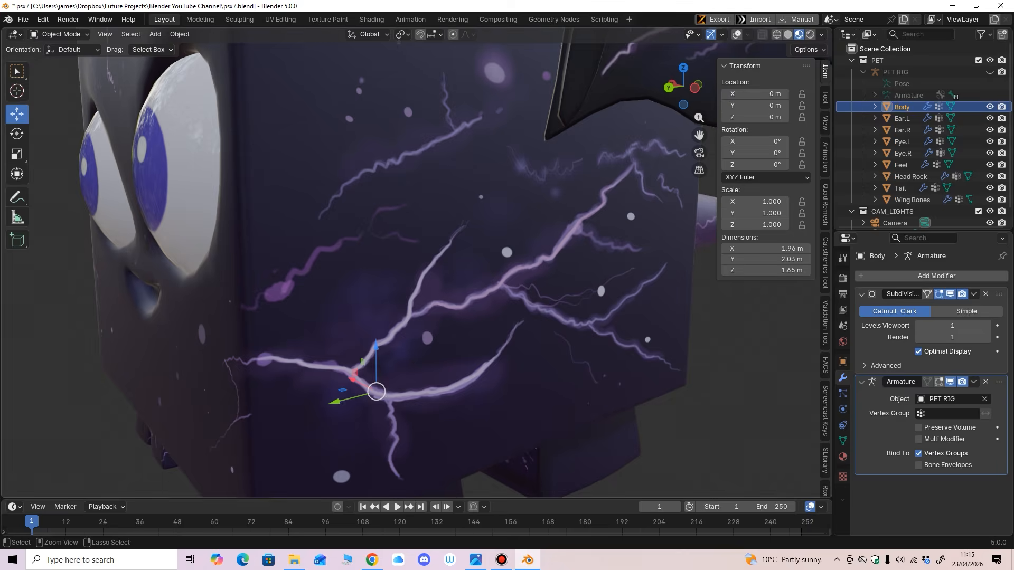
pyautogui.keyDown('ctrl'); pyautogui.moveTo(416, 222); pyautogui.dragTo(417, 317, button='middle'); pyautogui.keyUp('ctrl')
pyautogui.moveTo(391, 271)
pyautogui.mouseDown(button='middle')
pyautogui.moveTo(449, 271)
pyautogui.moveTo(390, 270)
pyautogui.mouseUp(button='middle')
pyautogui.keyDown('ctrl'); pyautogui.moveTo(390, 270); pyautogui.dragTo(391, 212, button='middle'); pyautogui.keyUp('ctrl')
pyautogui.scroll(-2, 416, 271)
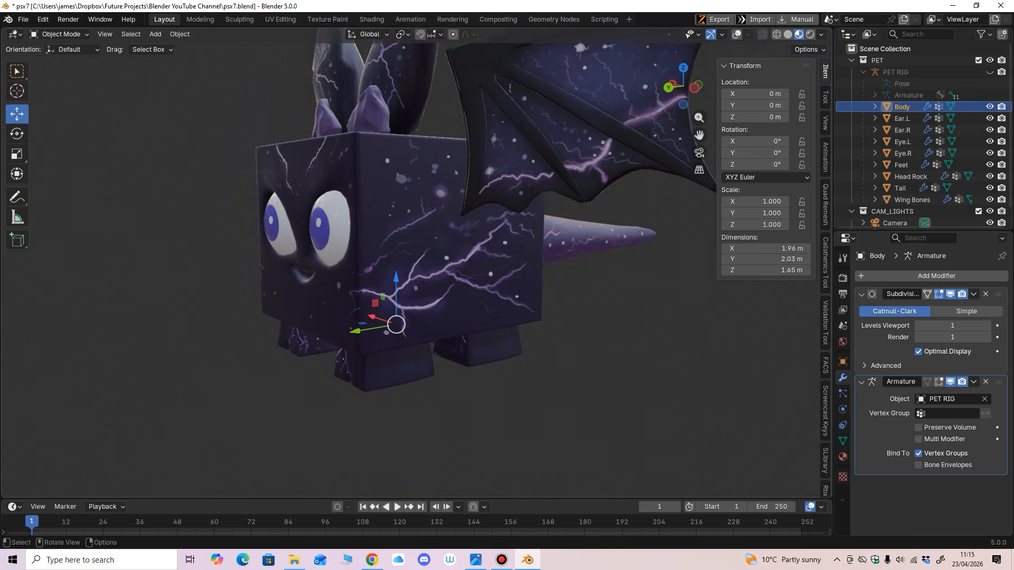
pyautogui.moveTo(391, 270); pyautogui.dragTo(502, 261, button='middle')
pyautogui.scroll(2, 515, 318)
# Step: Select the Eye.L object and turn the viewport overlays back on
pyautogui.click(486, 269)
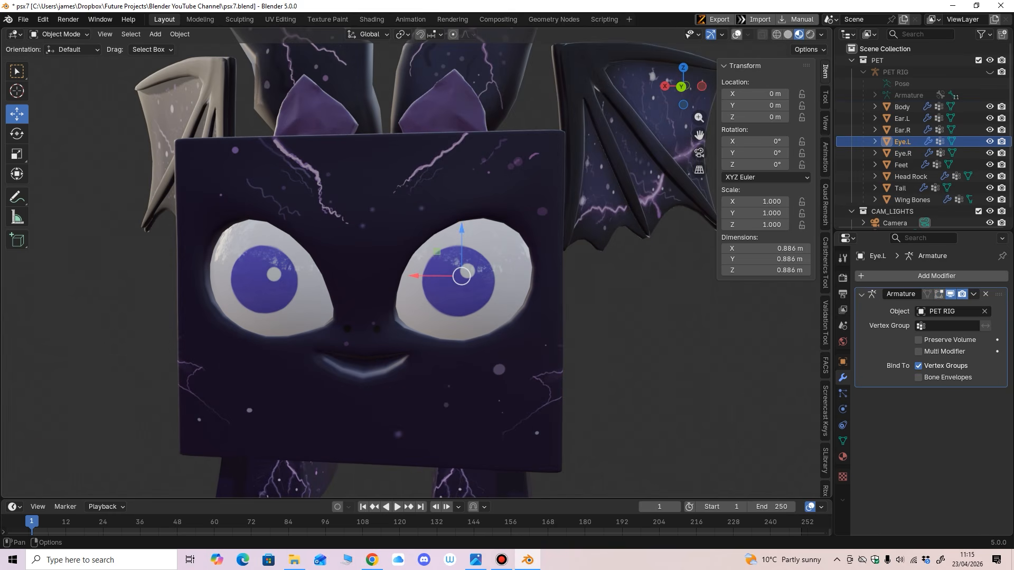
pyautogui.click(737, 34)
pyautogui.click(629, 269)
pyautogui.click(484, 270)
pyautogui.keyDown('shift'); pyautogui.moveTo(483, 271); pyautogui.dragTo(499, 266, button='middle'); pyautogui.keyUp('shift')
pyautogui.scroll(2, 496, 267)
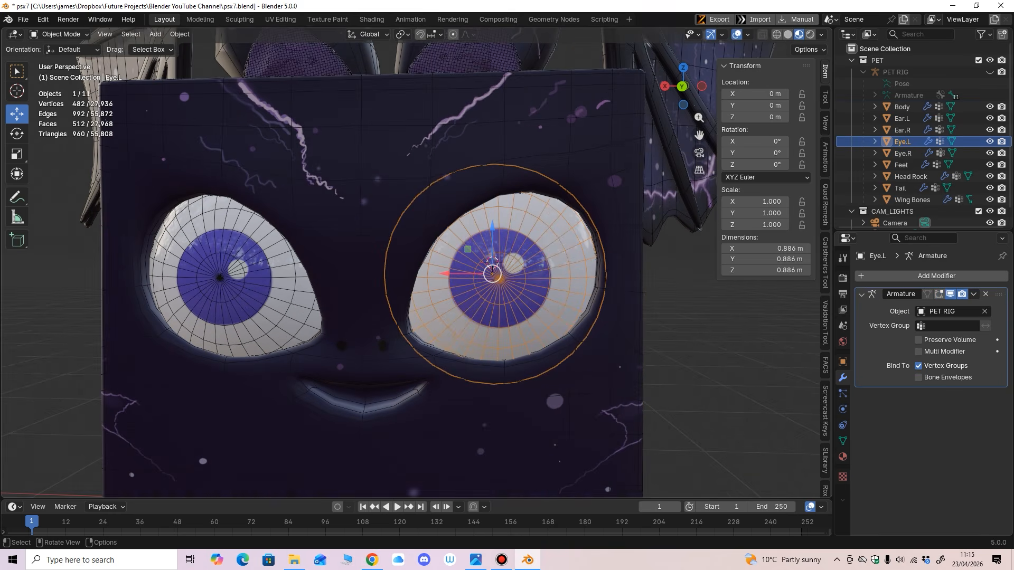
# Step: Check the Roughness value in the EYES material's surface settings
pyautogui.click(843, 457)
pyautogui.scroll(-2, 930, 369)
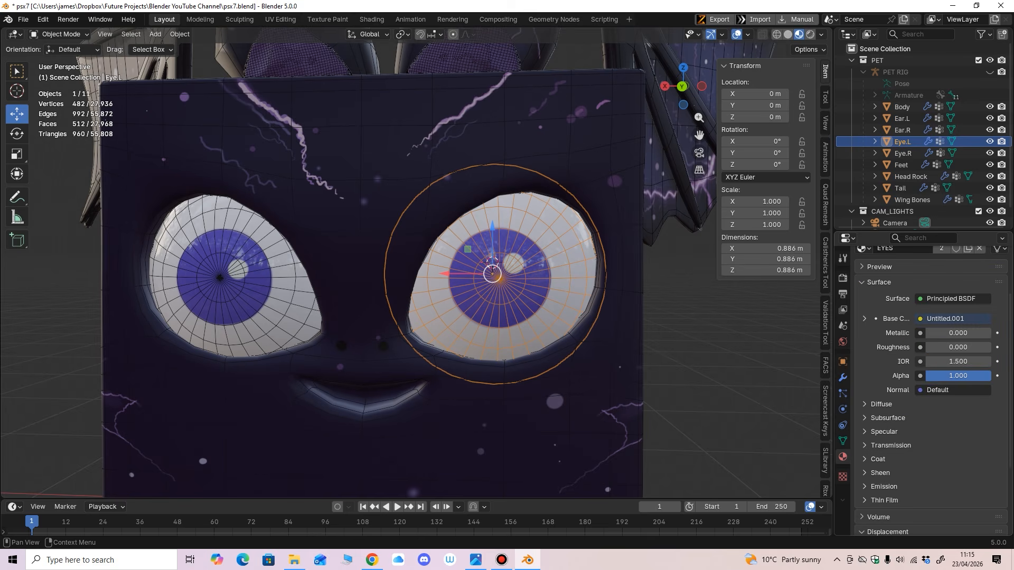
pyautogui.moveTo(958, 347); pyautogui.dragTo(958, 347)
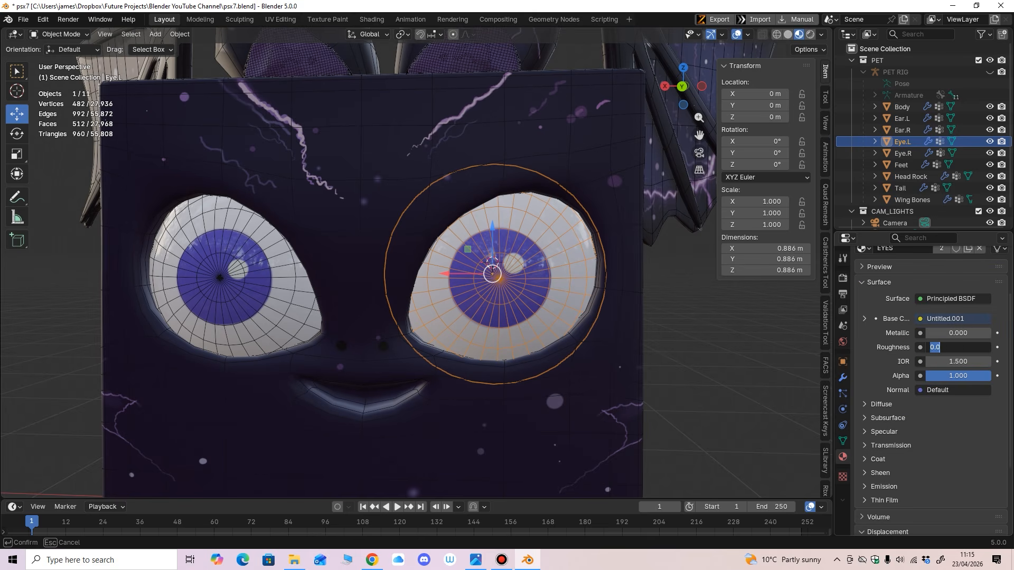
pyautogui.press('Return')
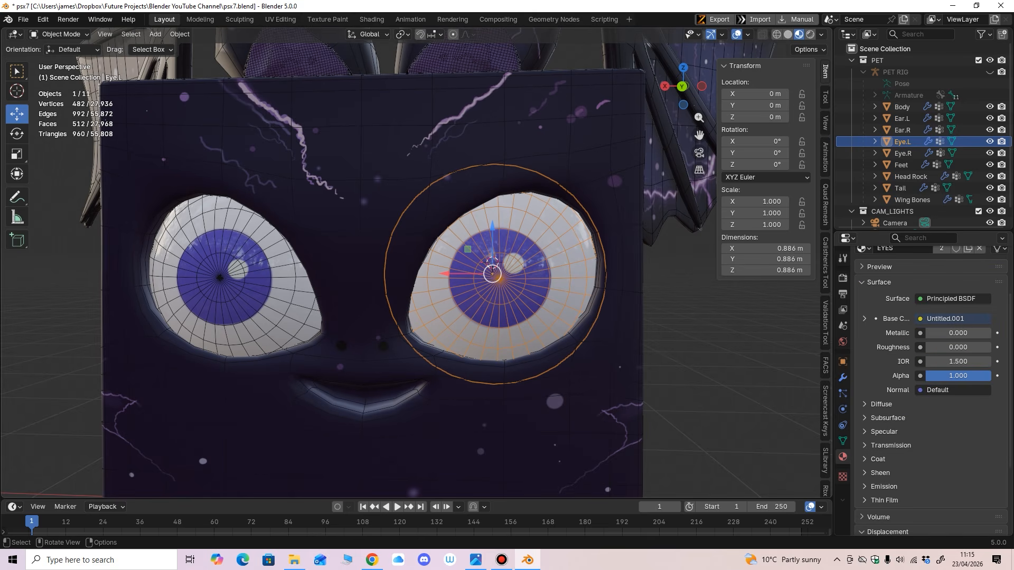
# Step: Select the Head Rock object and try raising its material's Emission Strength to 6.1
pyautogui.moveTo(492, 272)
pyautogui.mouseDown(button='middle')
pyautogui.moveTo(357, 284)
pyautogui.moveTo(267, 258)
pyautogui.moveTo(443, 386)
pyautogui.mouseUp(button='middle')
pyautogui.click(433, 249)
pyautogui.moveTo(433, 248); pyautogui.dragTo(434, 232, button='middle')
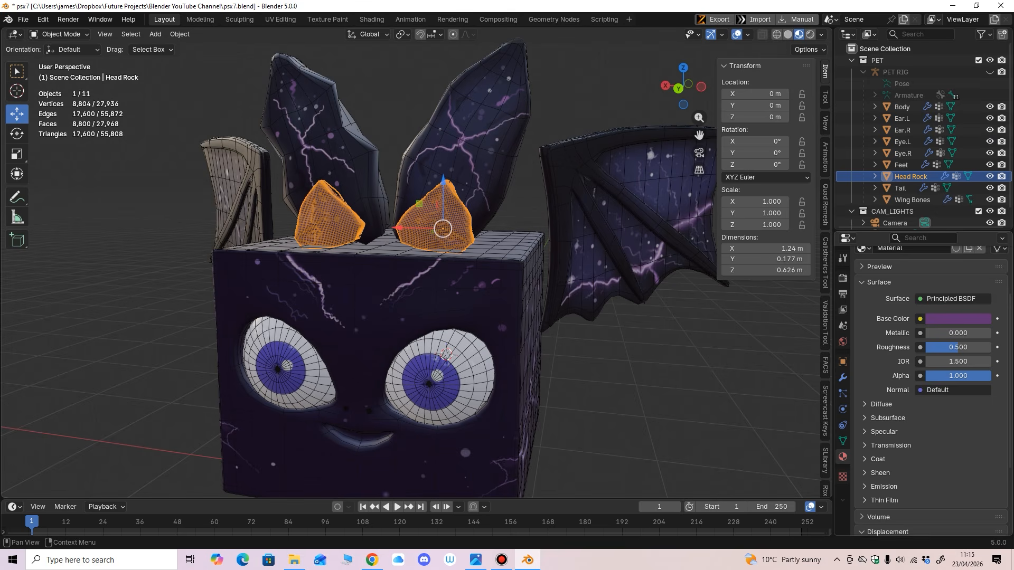
pyautogui.scroll(-5, 932, 391)
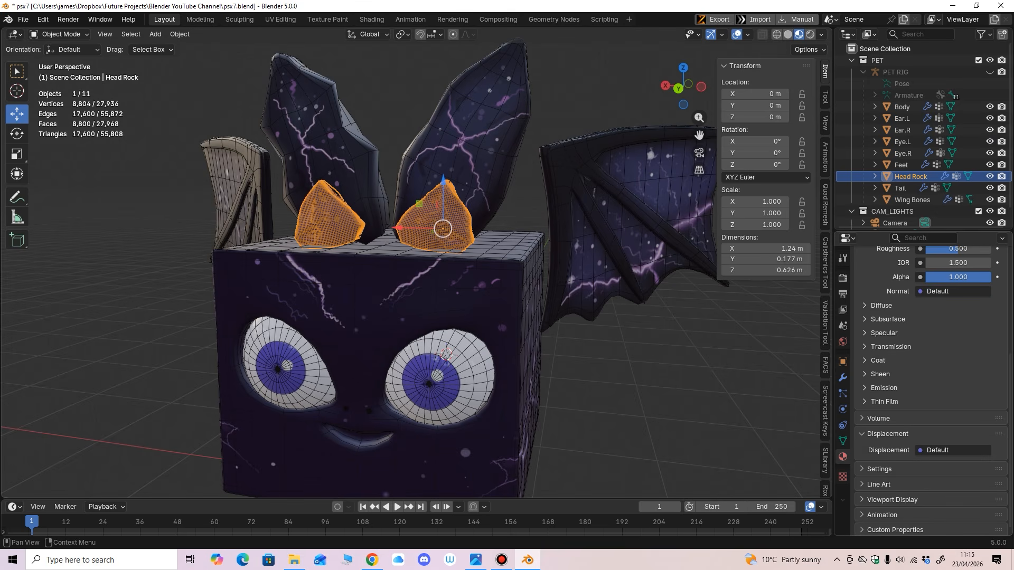
pyautogui.click(883, 388)
pyautogui.scroll(-1, 932, 390)
pyautogui.moveTo(958, 385); pyautogui.dragTo(958, 385)
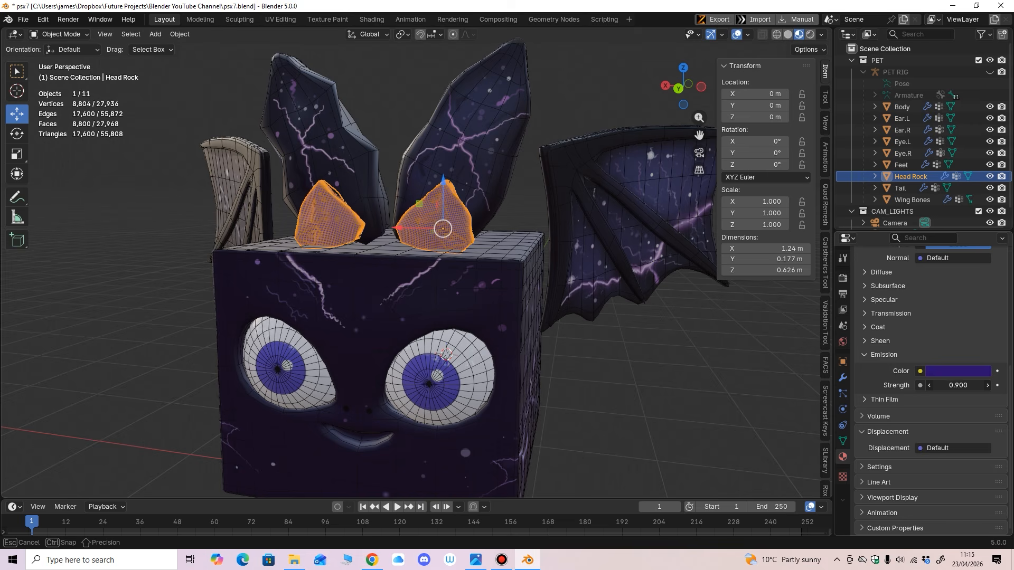
pyautogui.moveTo(958, 385); pyautogui.dragTo(930, 385)
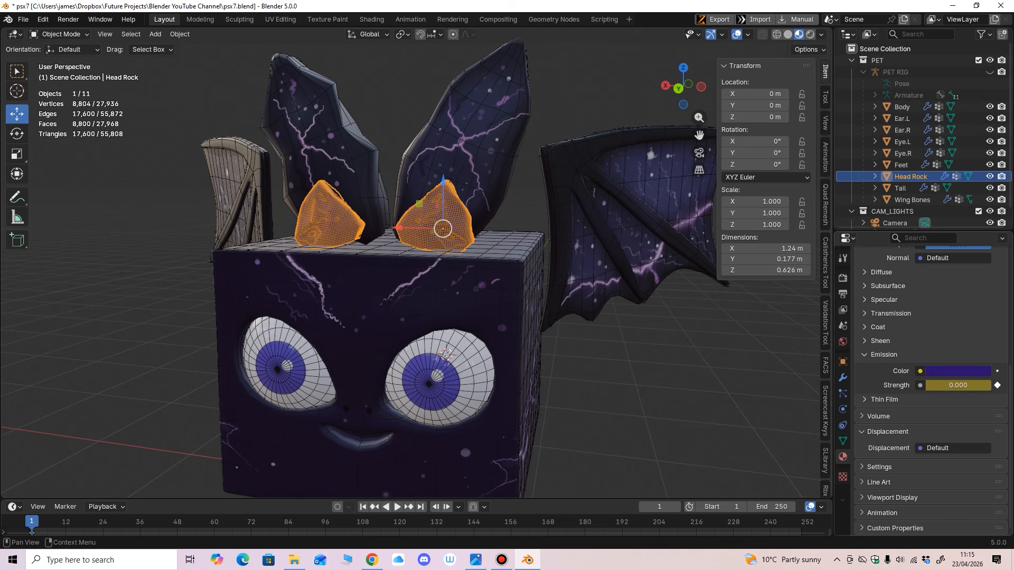
pyautogui.moveTo(959, 385)
pyautogui.mouseDown()
pyautogui.moveTo(988, 385)
pyautogui.moveTo(953, 385)
pyautogui.mouseUp()
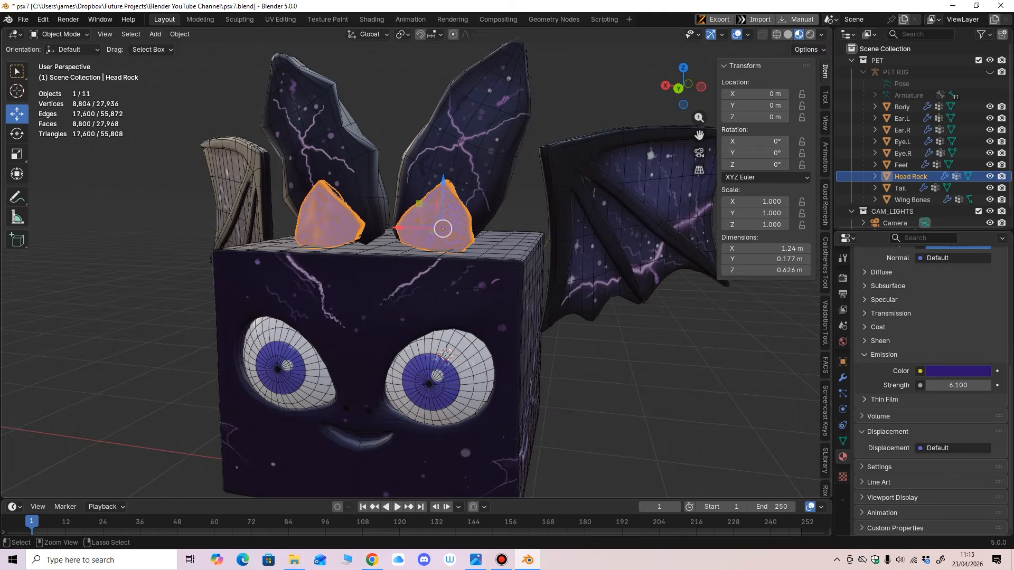
pyautogui.hotkey('ctrl', 'z')
# Step: Examine the lightning texture on the character's wing and side, close up and from a distance
pyautogui.scroll(-2, 528, 317)
pyautogui.moveTo(528, 317); pyautogui.dragTo(173, 325, button='middle')
pyautogui.scroll(2, 465, 315)
pyautogui.scroll(-3, 457, 311)
pyautogui.scroll(3, 478, 306)
pyautogui.scroll(3, 436, 320)
pyautogui.scroll(2, 232, 378)
pyautogui.scroll(2, 416, 266)
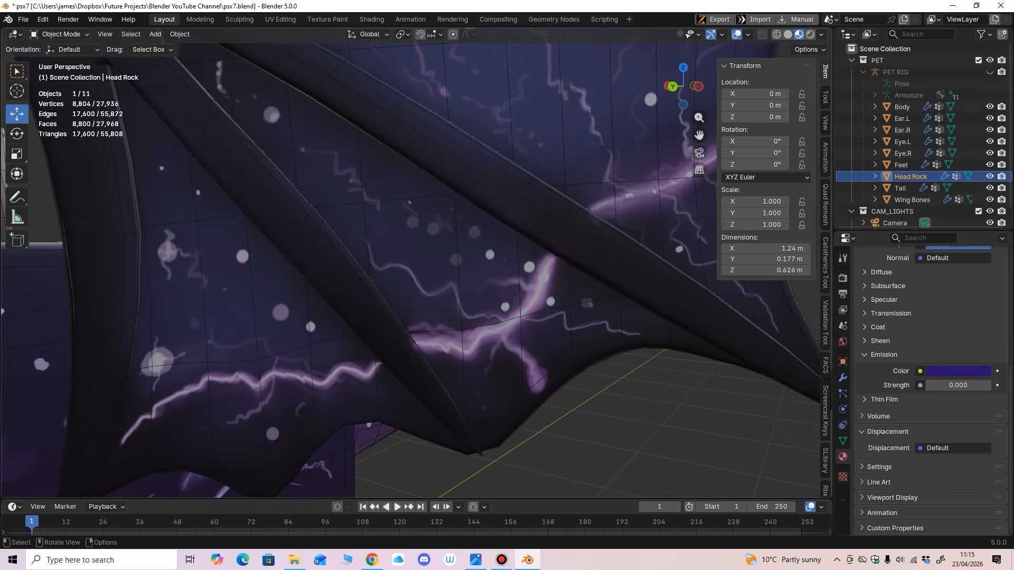
pyautogui.scroll(-5, 416, 266)
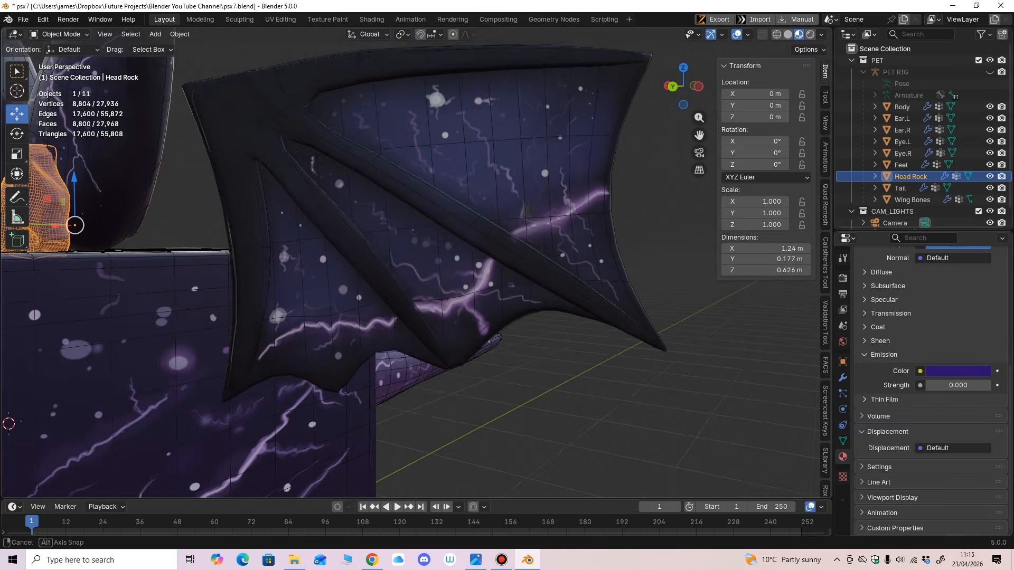
pyautogui.scroll(-5, 416, 267)
pyautogui.moveTo(416, 267); pyautogui.dragTo(634, 279, button='middle')
# Step: Turn off the viewport overlays and inspect the whole textured character from the front and side
pyautogui.click(736, 33)
pyautogui.scroll(-1, 416, 267)
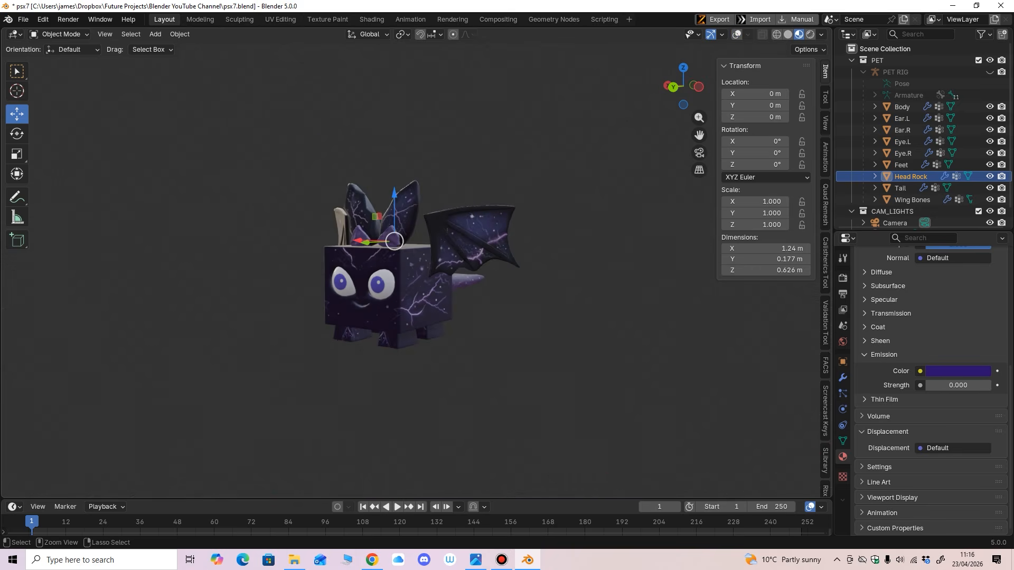
pyautogui.scroll(3, 417, 267)
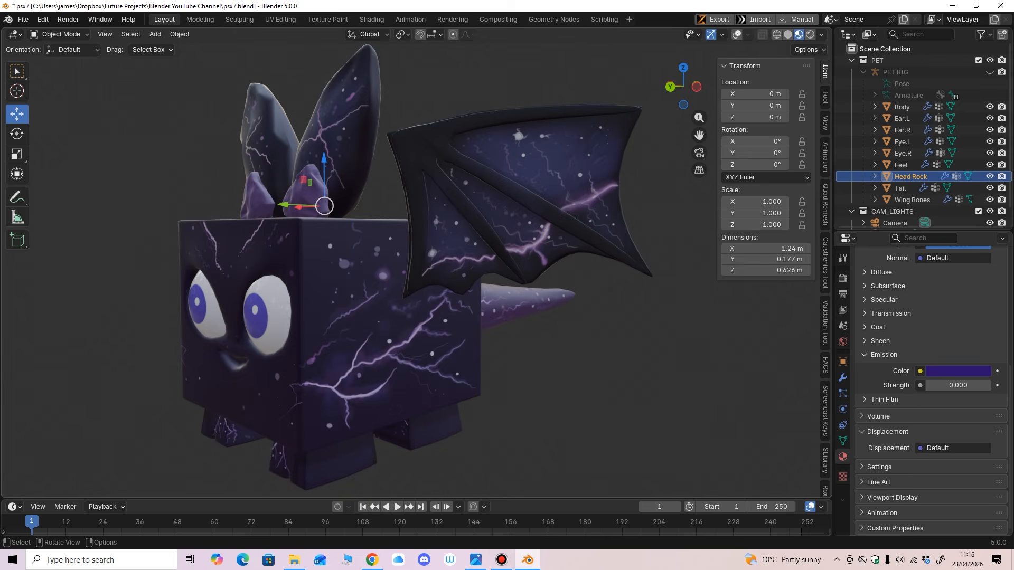
pyautogui.moveTo(416, 266); pyautogui.dragTo(583, 267, button='middle')
pyautogui.scroll(-2, 417, 267)
pyautogui.scroll(1, 439, 280)
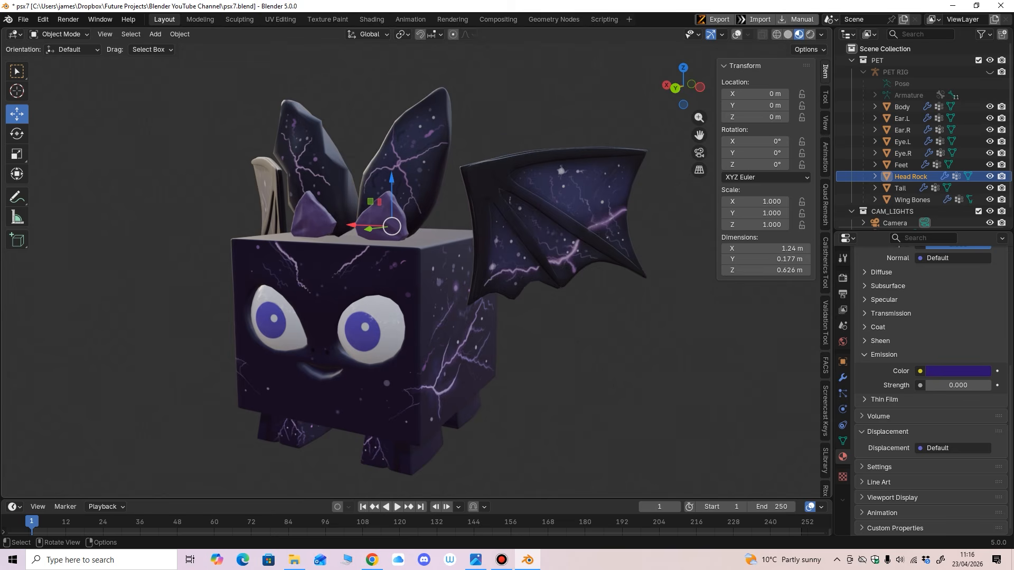
pyautogui.moveTo(439, 280); pyautogui.dragTo(412, 268, button='middle')
pyautogui.scroll(-1, 443, 280)
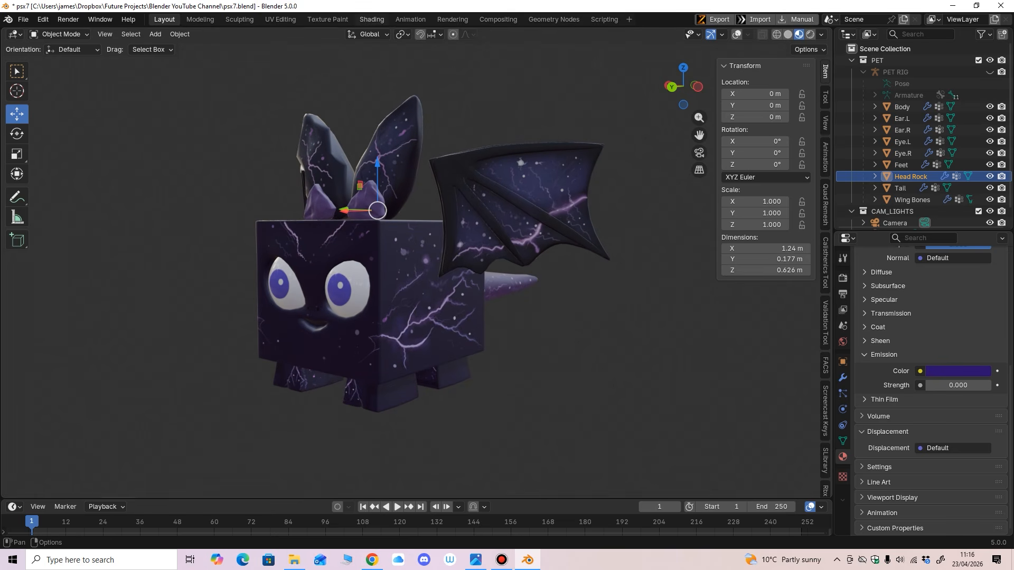
# Step: In the Shading workspace, select the Body object and rearrange the PS_Body.png and Principled BSDF nodes of its material
pyautogui.click(372, 19)
pyautogui.moveTo(494, 420); pyautogui.dragTo(494, 270)
pyautogui.click(486, 211)
pyautogui.moveTo(493, 370); pyautogui.dragTo(488, 398, button='middle')
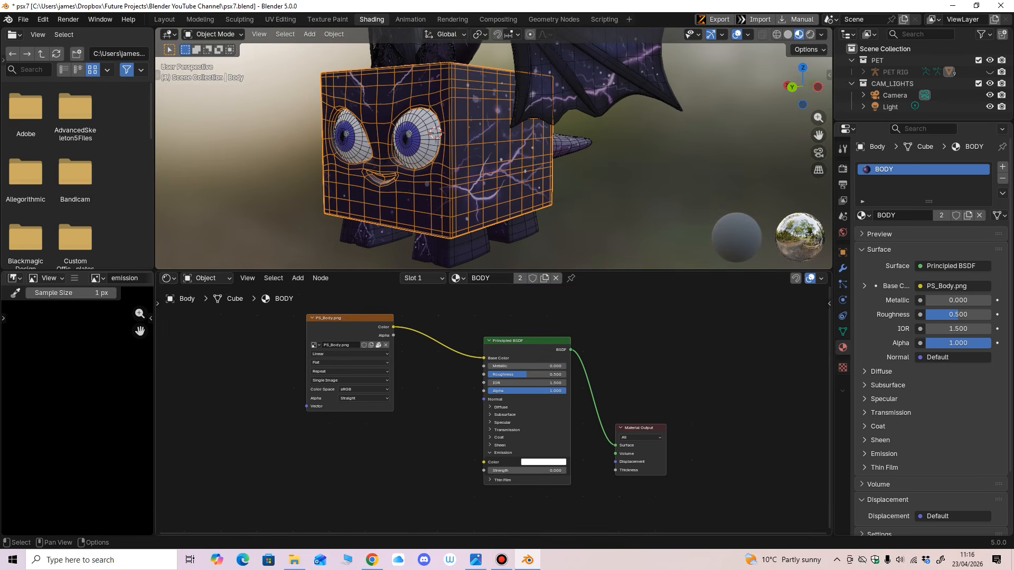
pyautogui.moveTo(349, 317); pyautogui.dragTo(339, 332)
pyautogui.moveTo(527, 339); pyautogui.dragTo(538, 341)
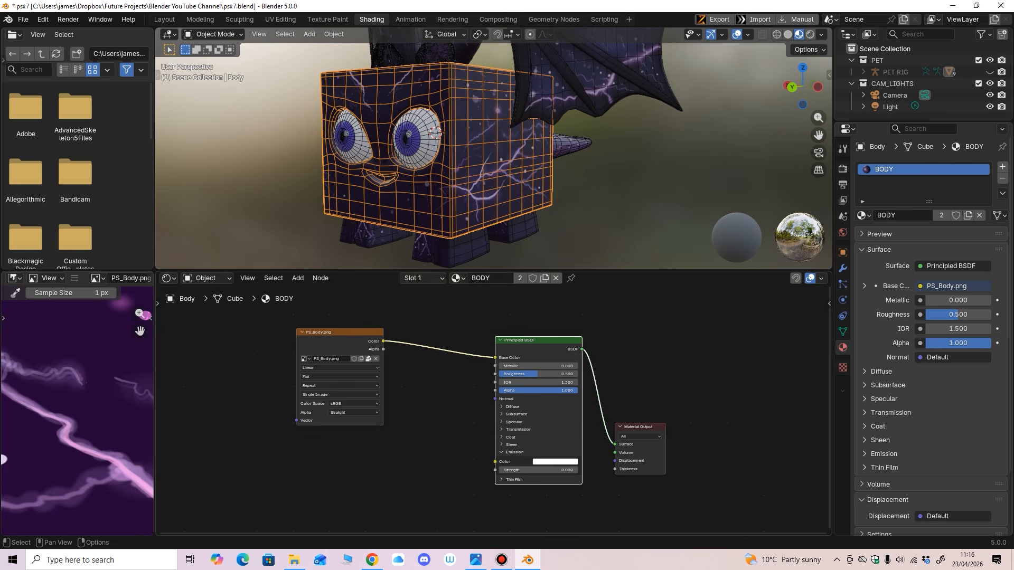
pyautogui.moveTo(339, 332); pyautogui.dragTo(352, 316)
pyautogui.moveTo(352, 316); pyautogui.dragTo(350, 317, button='middle')
# Step: Add an Image Texture node below the PS_Body.png node and create a blank 4096 × 4096 px image named em in it
pyautogui.hotkey('shift', 'a')
pyautogui.moveTo(365, 373)
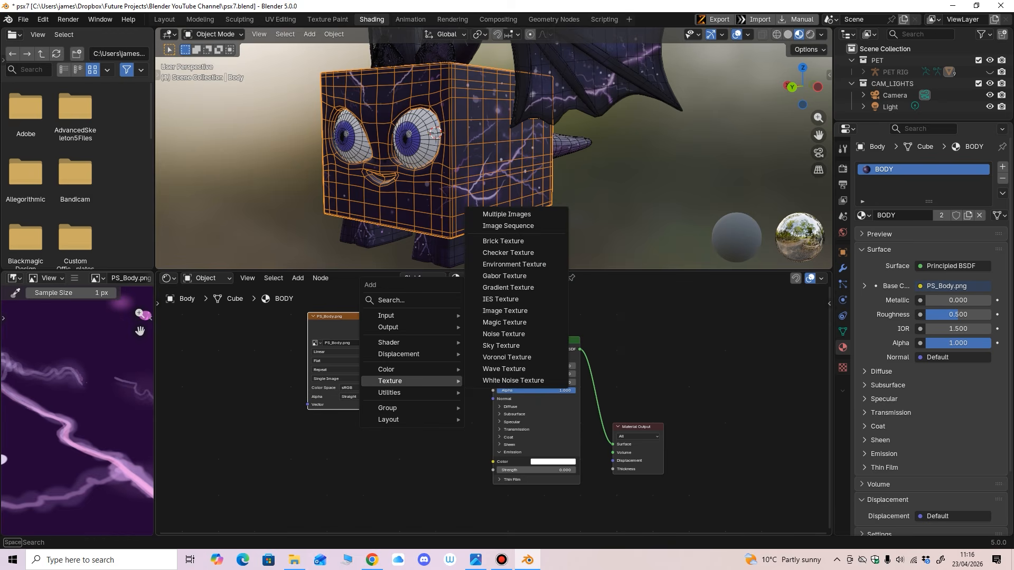
pyautogui.click(515, 312)
pyautogui.click(298, 468)
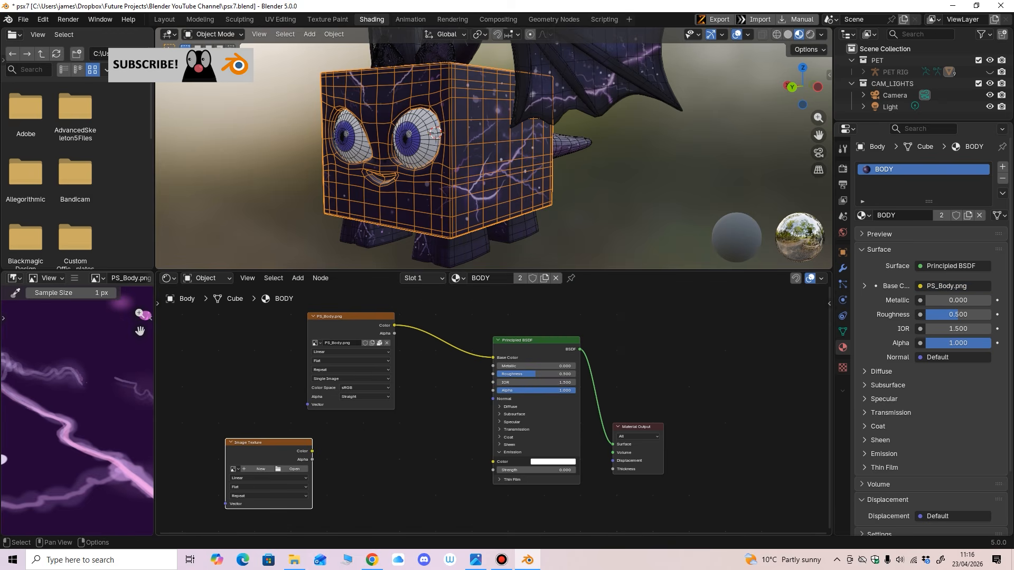
pyautogui.click(262, 470)
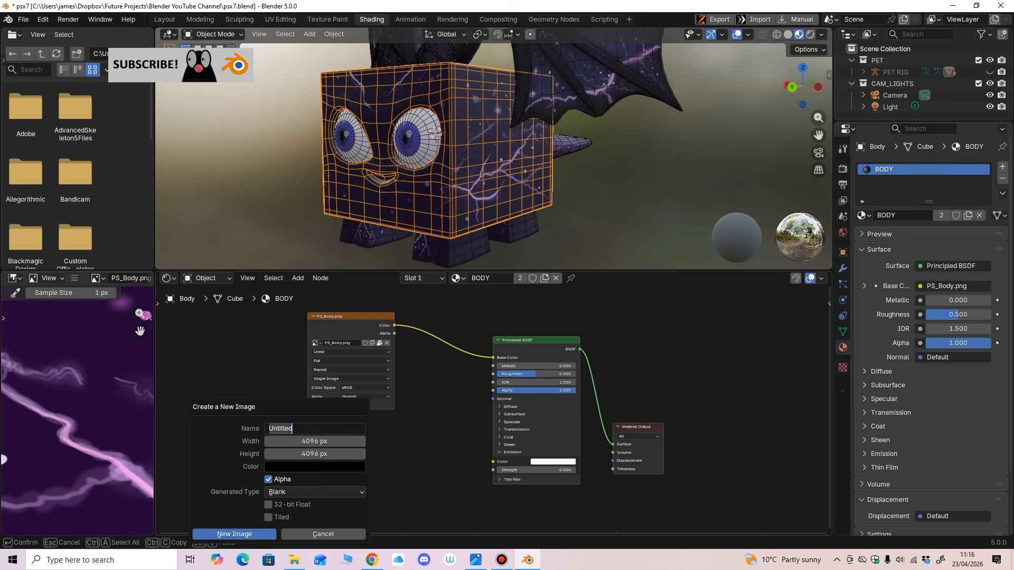
pyautogui.write('em')
pyautogui.press('Return')
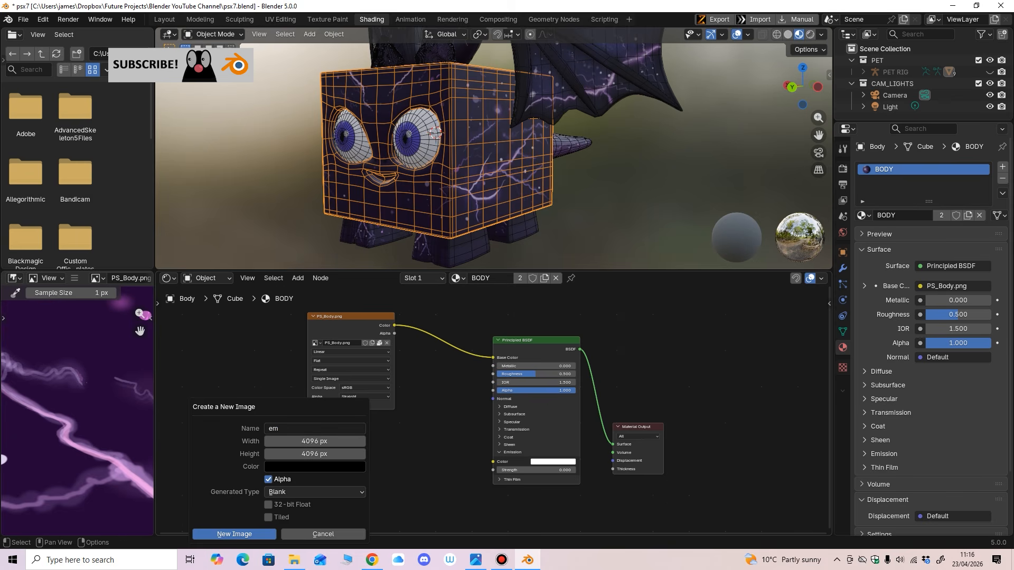
pyautogui.click(234, 534)
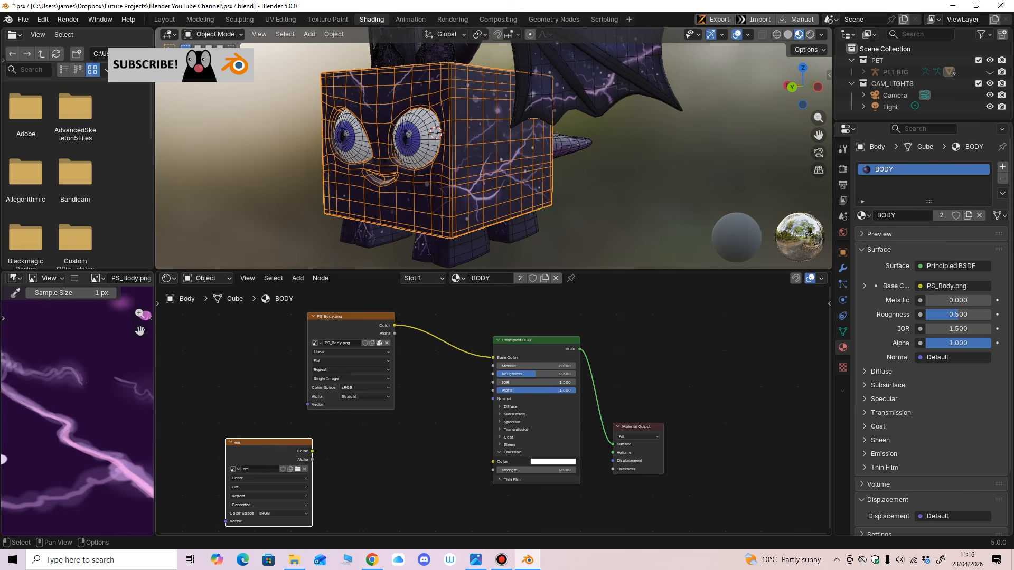
# Step: Connect the em texture's Color output to the Emission Color input of the Principled BSDF
pyautogui.moveTo(313, 451); pyautogui.dragTo(449, 417)
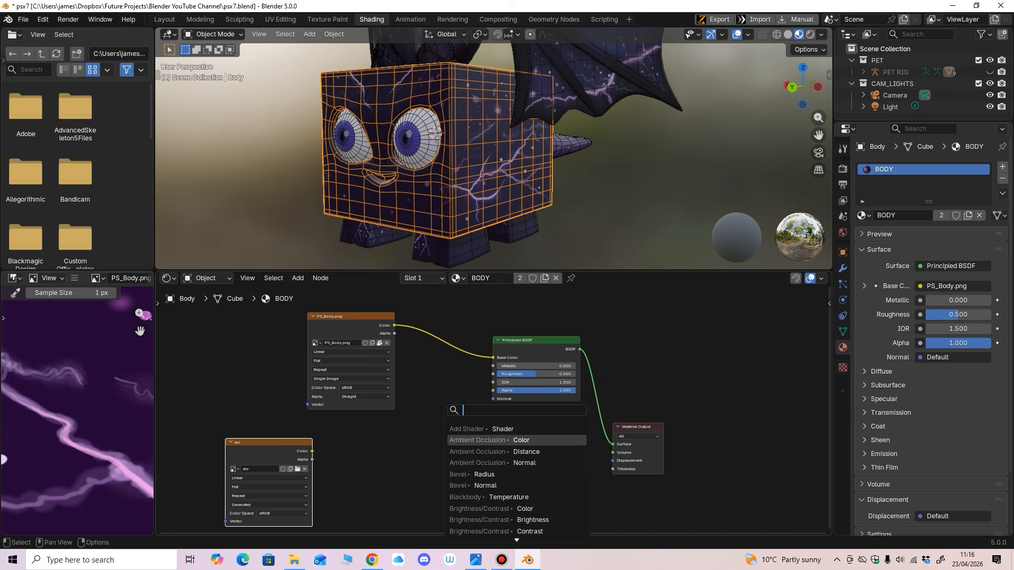
pyautogui.press('Escape')
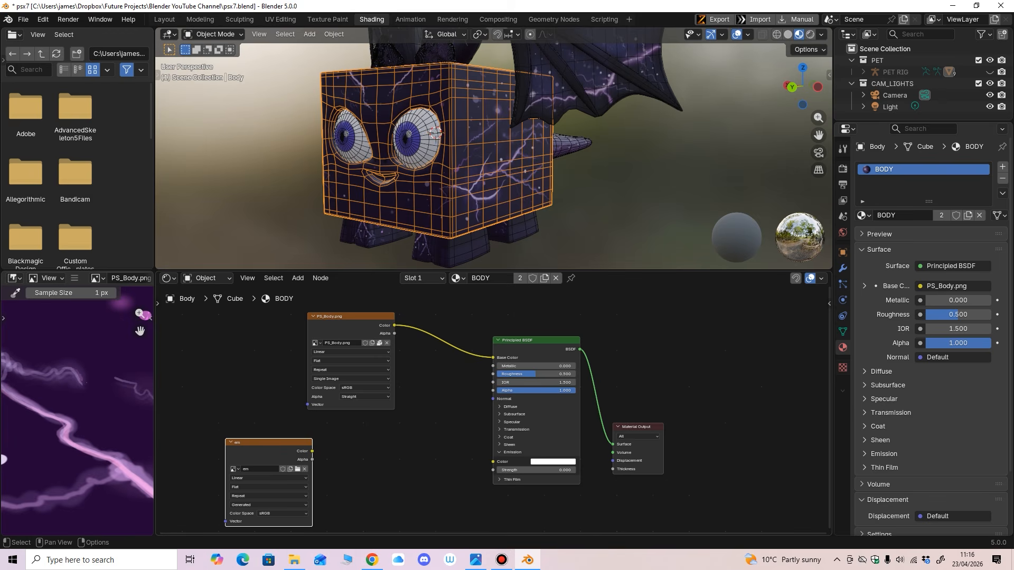
pyautogui.moveTo(536, 341); pyautogui.dragTo(540, 321)
pyautogui.moveTo(312, 451); pyautogui.dragTo(497, 442)
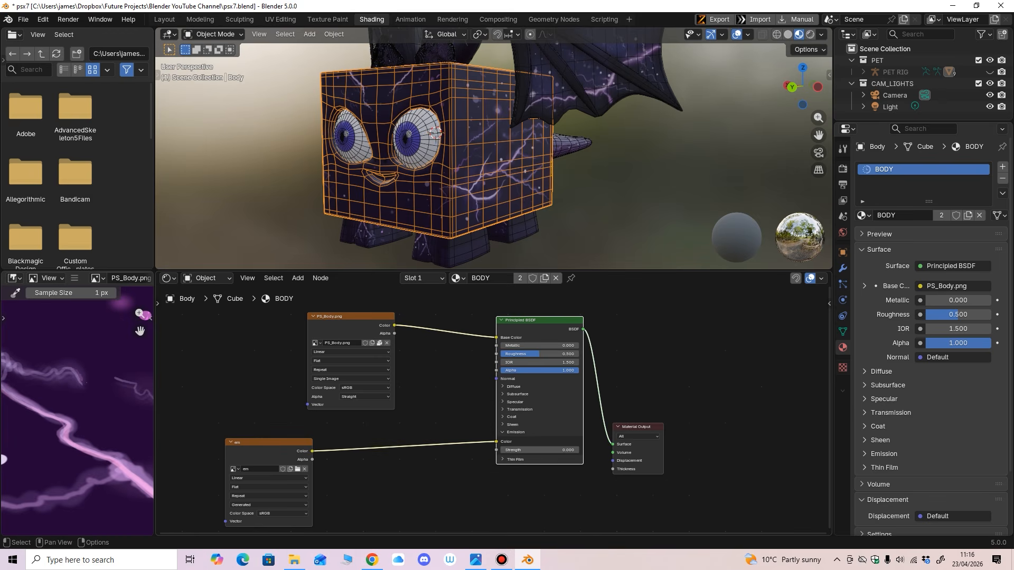
pyautogui.moveTo(497, 441); pyautogui.dragTo(494, 370, button='middle')
pyautogui.moveTo(494, 409); pyautogui.dragTo(557, 379, button='middle')
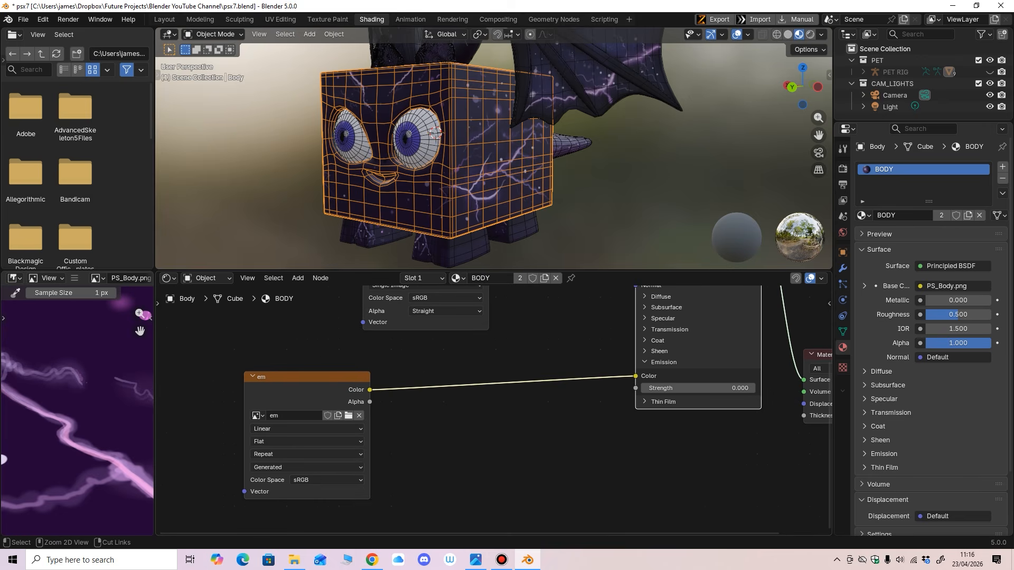
pyautogui.keyDown('ctrl'); pyautogui.moveTo(518, 403); pyautogui.dragTo(502, 394, button='right'); pyautogui.keyUp('ctrl')
pyautogui.hotkey('ctrl', 'z')
pyautogui.hotkey('ctrl', 'z')
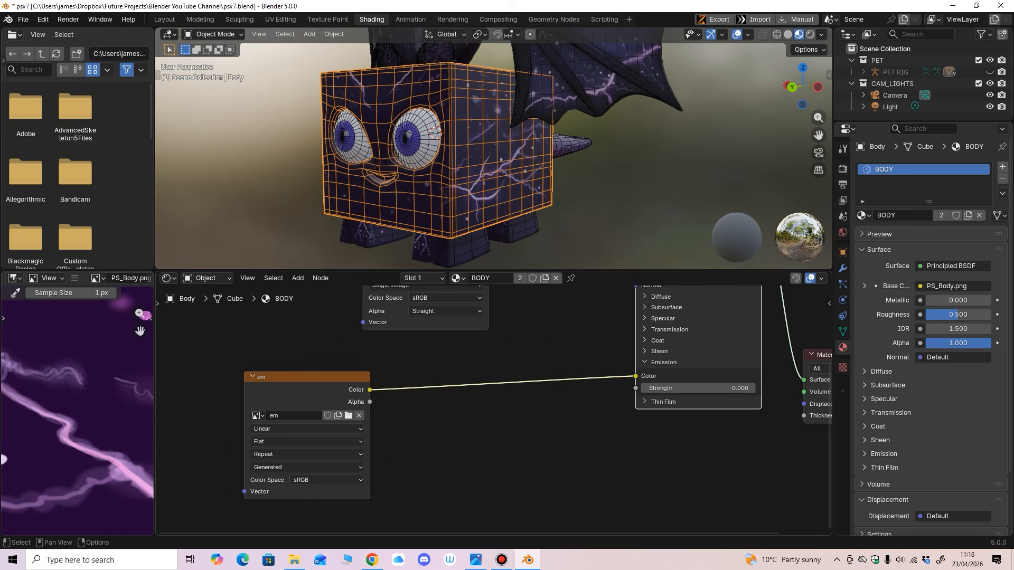
# Step: Set the em texture's colour space to Non-Color, reposition the Principled BSDF node and make the em node active
pyautogui.click(327, 480)
pyautogui.click(444, 388)
pyautogui.moveTo(523, 370); pyautogui.dragTo(462, 442, button='middle')
pyautogui.scroll(-3, 494, 404)
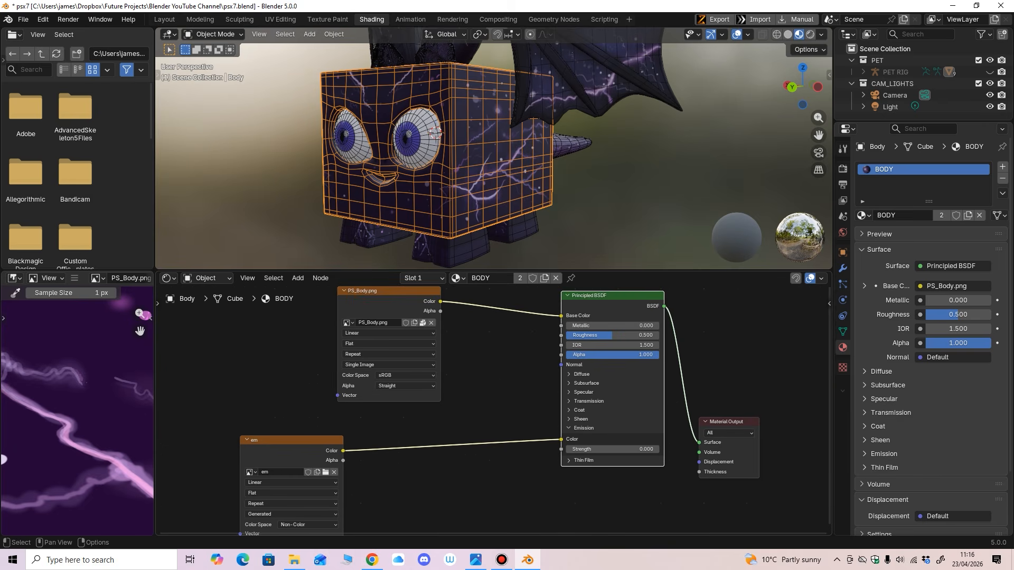
pyautogui.moveTo(608, 295); pyautogui.dragTo(602, 322)
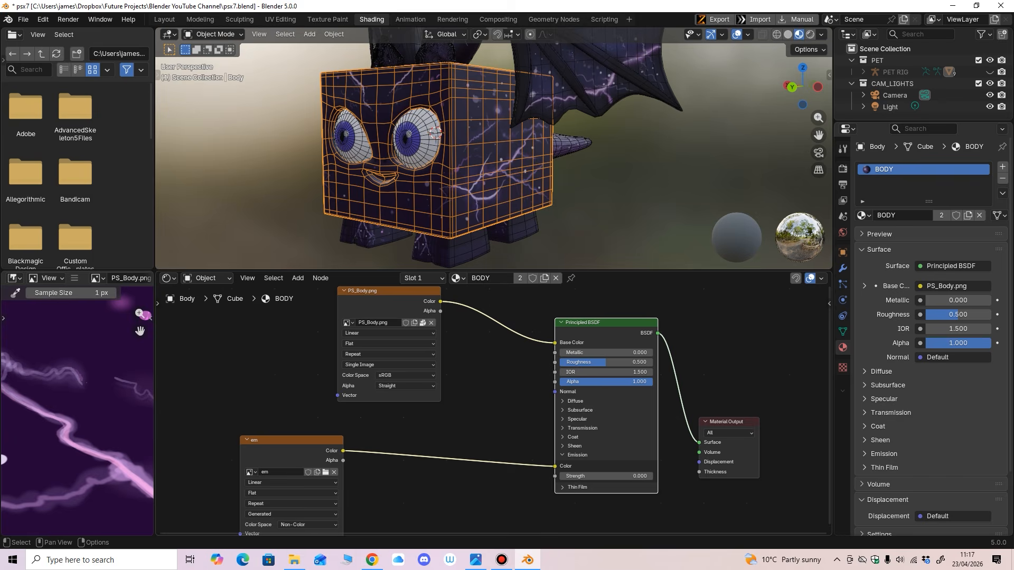
pyautogui.moveTo(291, 440); pyautogui.dragTo(316, 437)
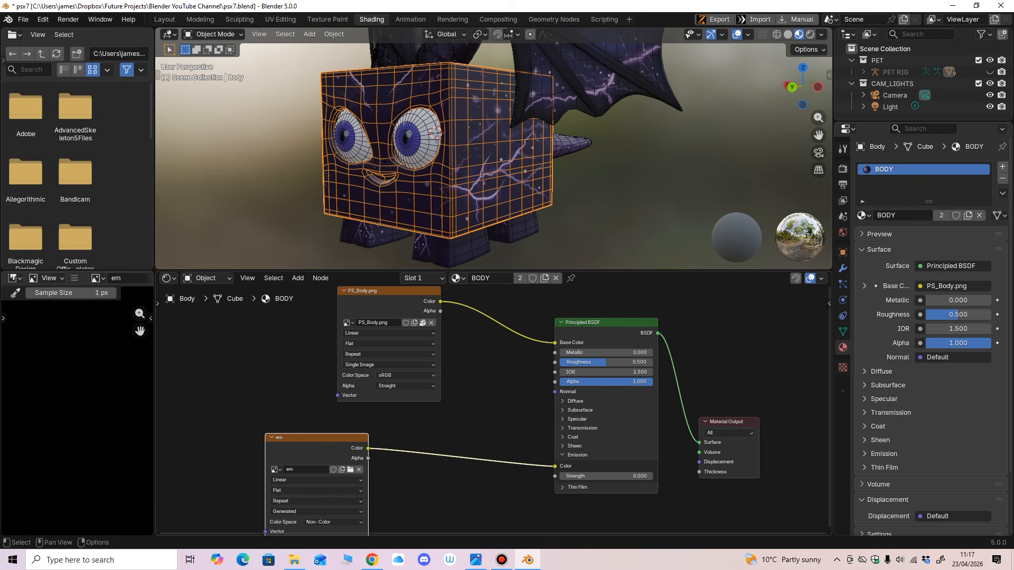
# Step: Switch to the Texture Paint workspace, widen the 3D viewport slightly and turn its overlays on
pyautogui.click(164, 19)
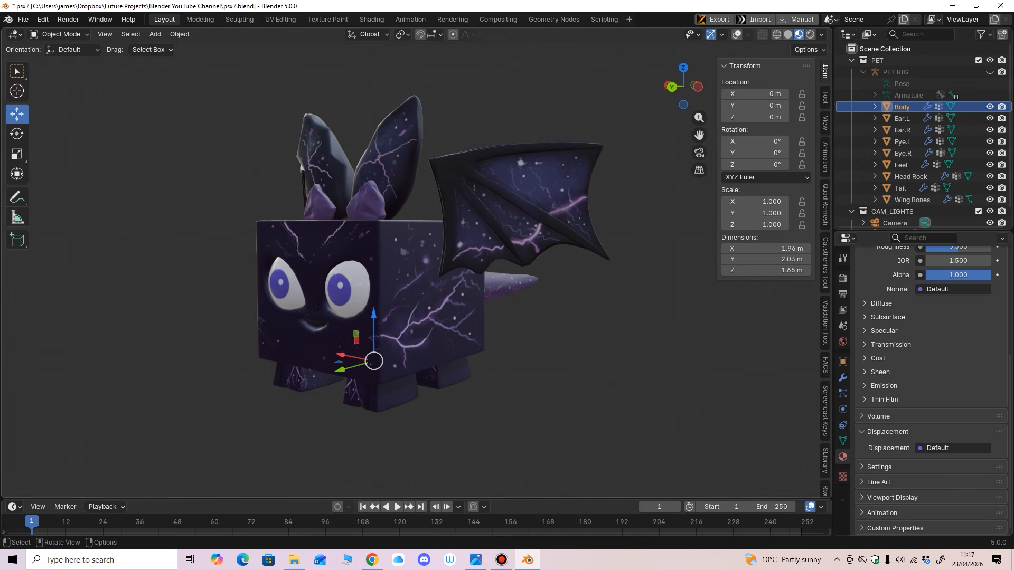
pyautogui.click(327, 19)
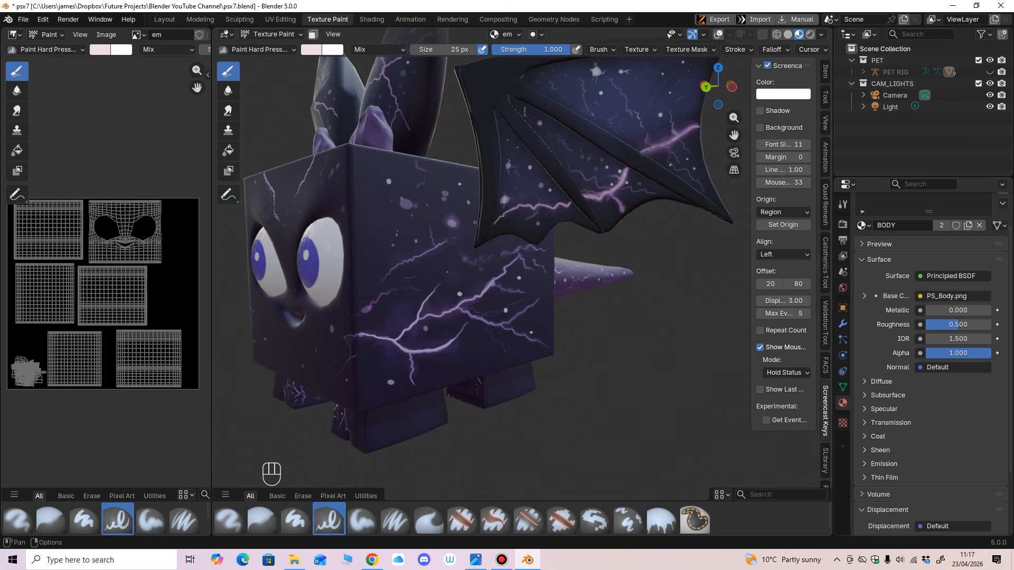
pyautogui.moveTo(212, 248); pyautogui.dragTo(201, 248)
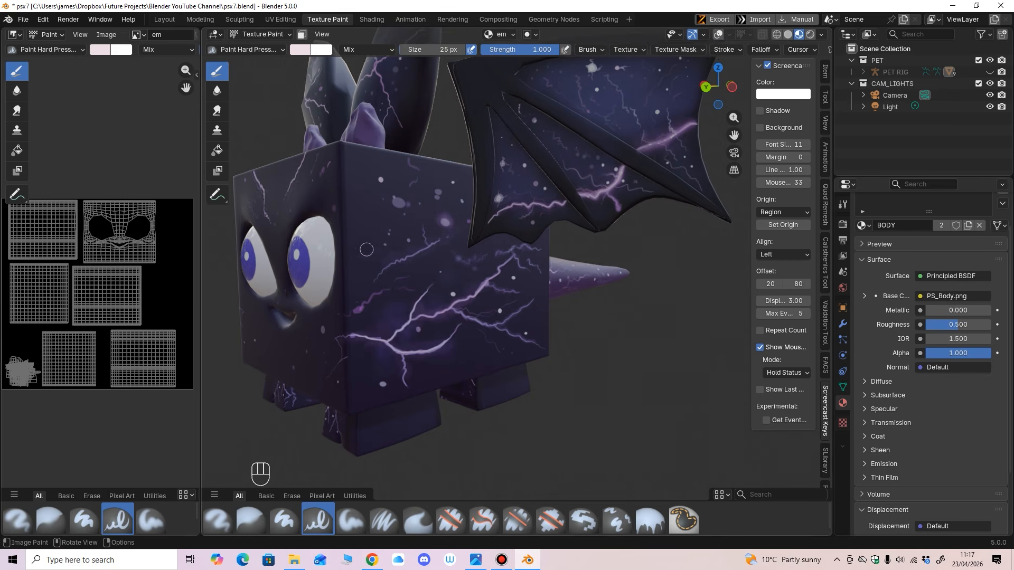
pyautogui.keyDown('shift'); pyautogui.moveTo(396, 240); pyautogui.dragTo(430, 277, button='middle'); pyautogui.keyUp('shift')
pyautogui.hotkey('alt', 'q')
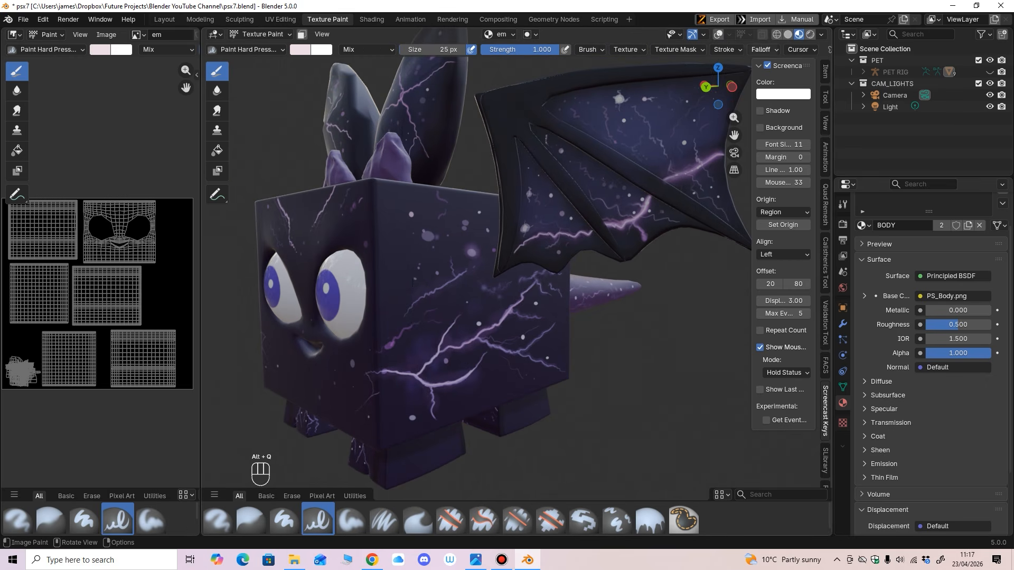
pyautogui.click(718, 34)
# Step: Switch to Object Mode, reselect the Body and return to Texture Paint mode
pyautogui.click(261, 33)
pyautogui.click(255, 47)
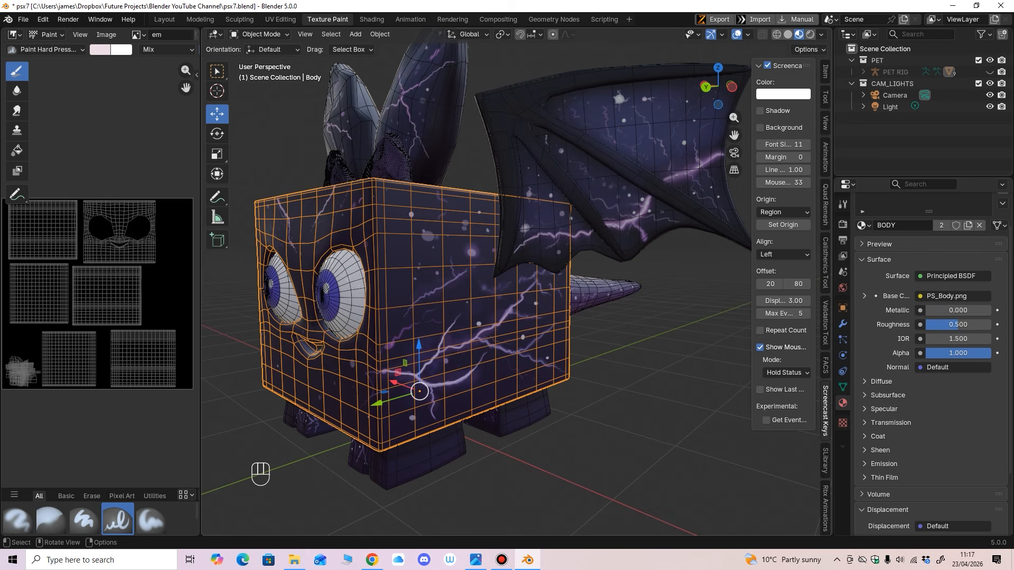
pyautogui.click(275, 132)
pyautogui.click(412, 295)
pyautogui.click(260, 33)
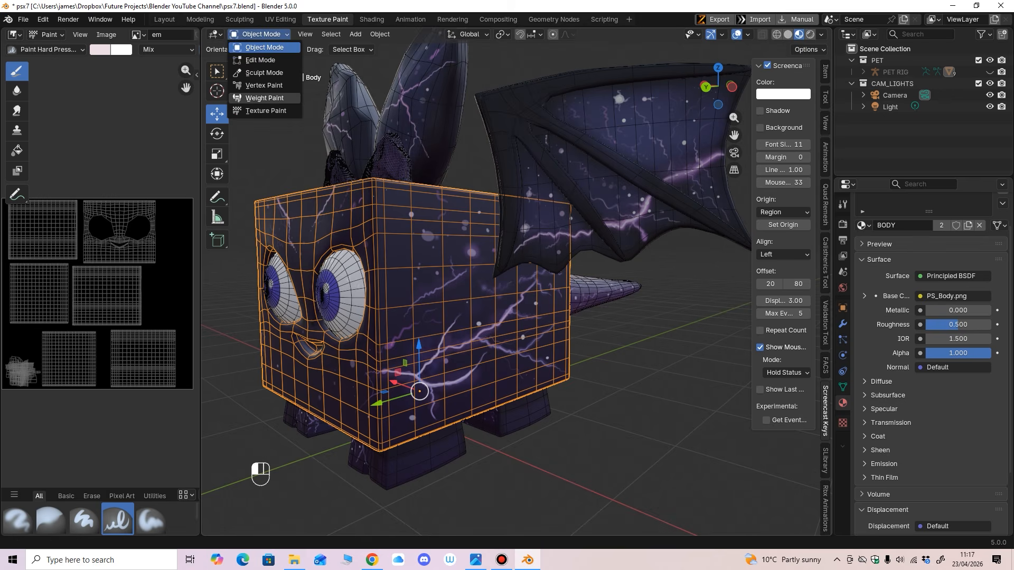
pyautogui.click(259, 98)
# Step: Set the brush size to 5 px and check which texture slot is active for painting
pyautogui.keyDown('shift'); pyautogui.moveTo(477, 379); pyautogui.dragTo(489, 319, button='middle'); pyautogui.keyUp('shift')
pyautogui.scroll(1, 489, 319)
pyautogui.press('f')
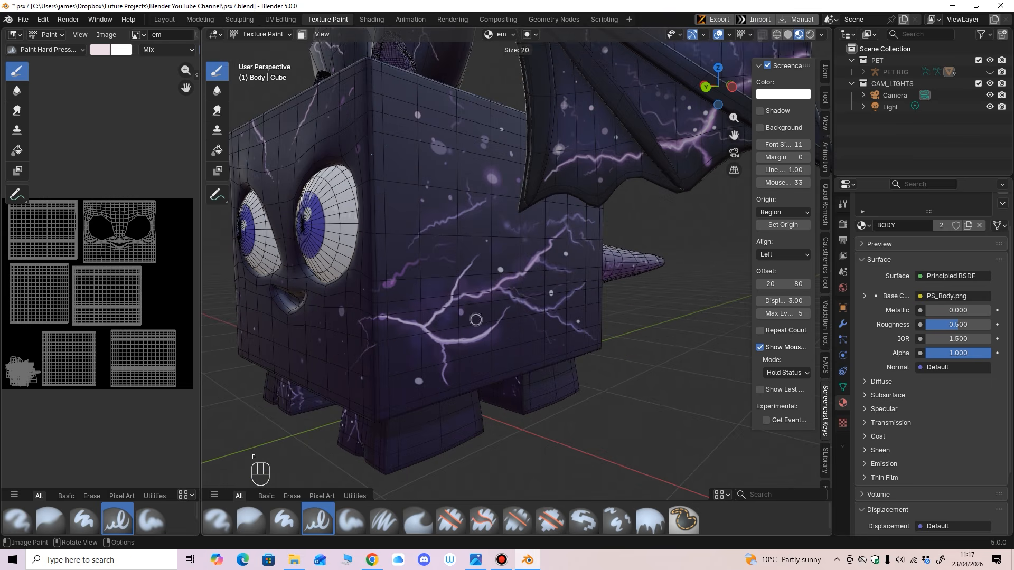
pyautogui.click(478, 319)
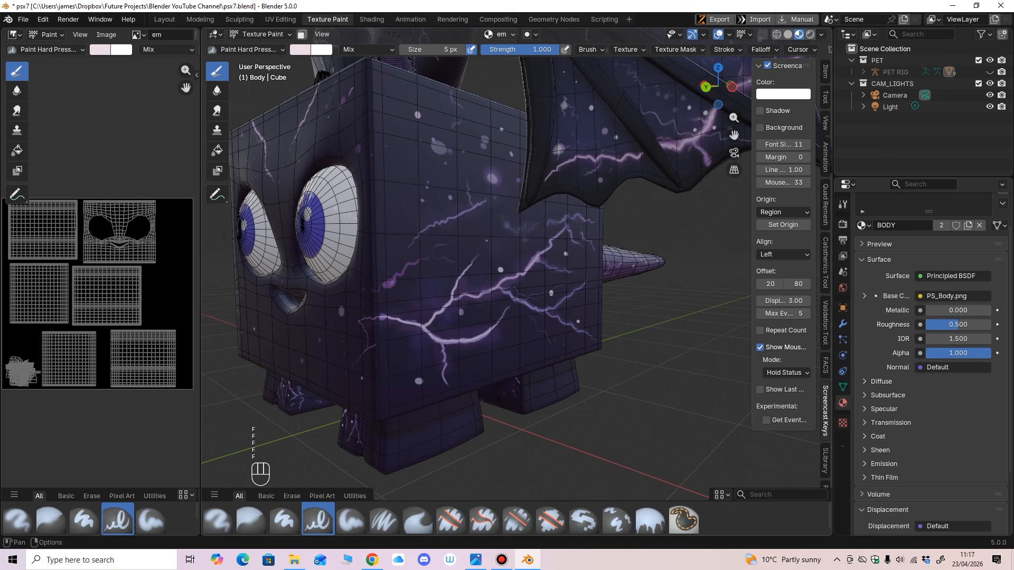
pyautogui.click(499, 34)
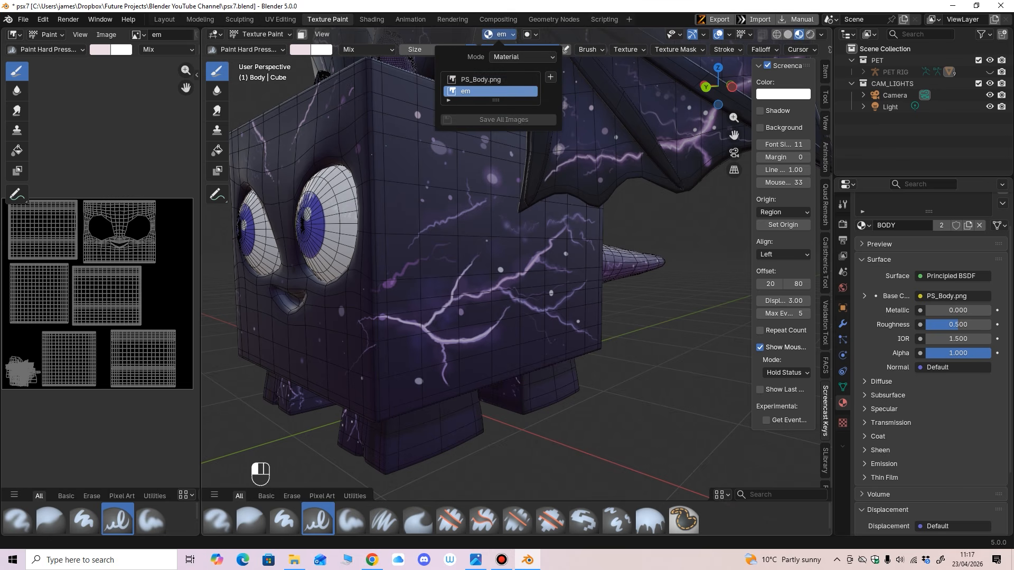
# Step: Undo the last test stroke on the body and set the brush size to 19 px
pyautogui.scroll(1, 564, 292)
pyautogui.moveTo(526, 334)
pyautogui.keyDown('shift'); pyautogui.mouseDown(button='middle')
pyautogui.moveTo(564, 292)
pyautogui.moveTo(535, 241)
pyautogui.mouseUp(button='middle'); pyautogui.keyUp('shift')
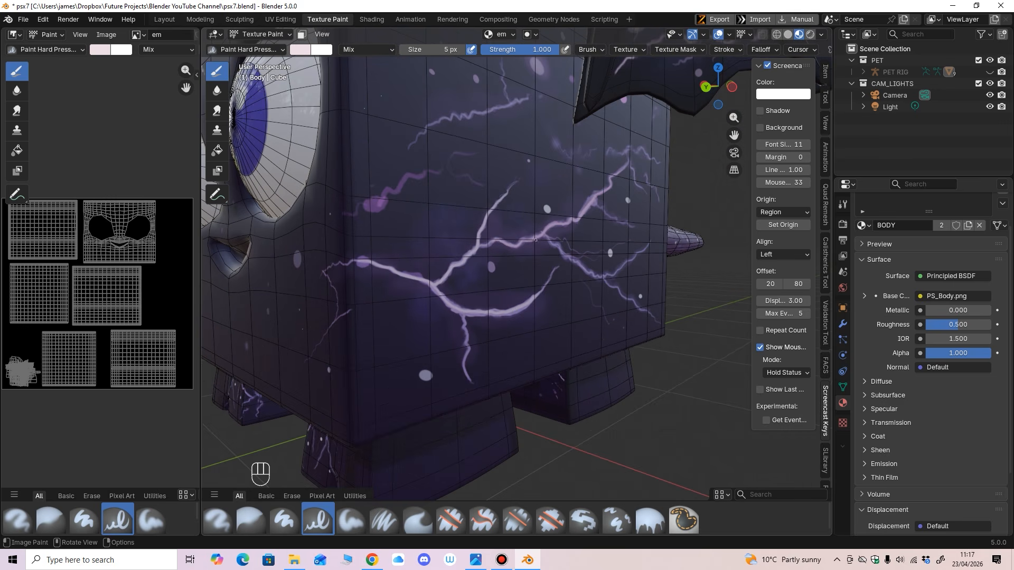
pyautogui.hotkey('ctrl', 'z')
pyautogui.press('f')
# Step: Expand the BODY material's Emission settings and set the emission strength to 1
pyautogui.scroll(-3, 930, 317)
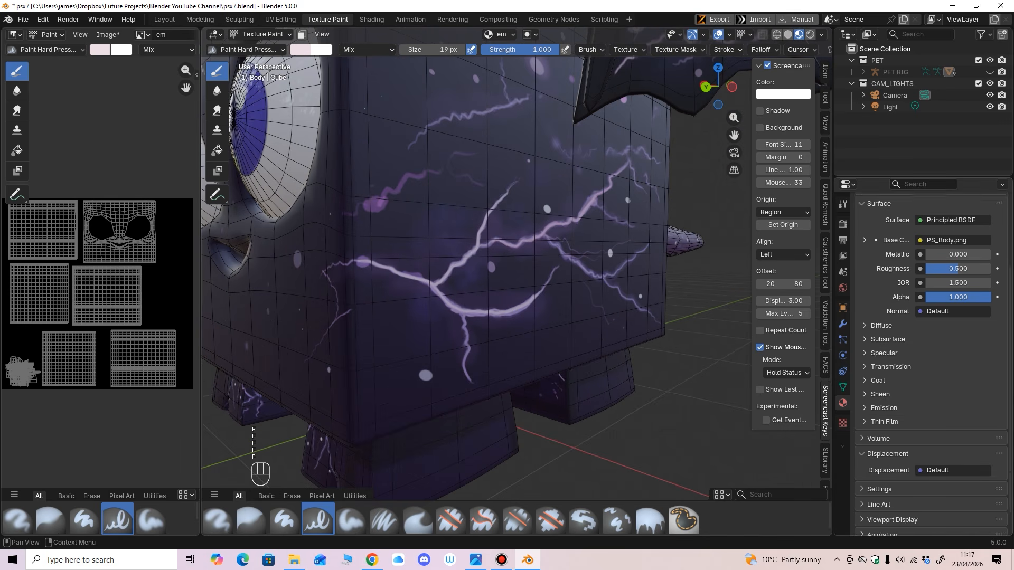
pyautogui.click(883, 408)
pyautogui.scroll(-3, 929, 402)
pyautogui.click(957, 389)
pyautogui.write('1')
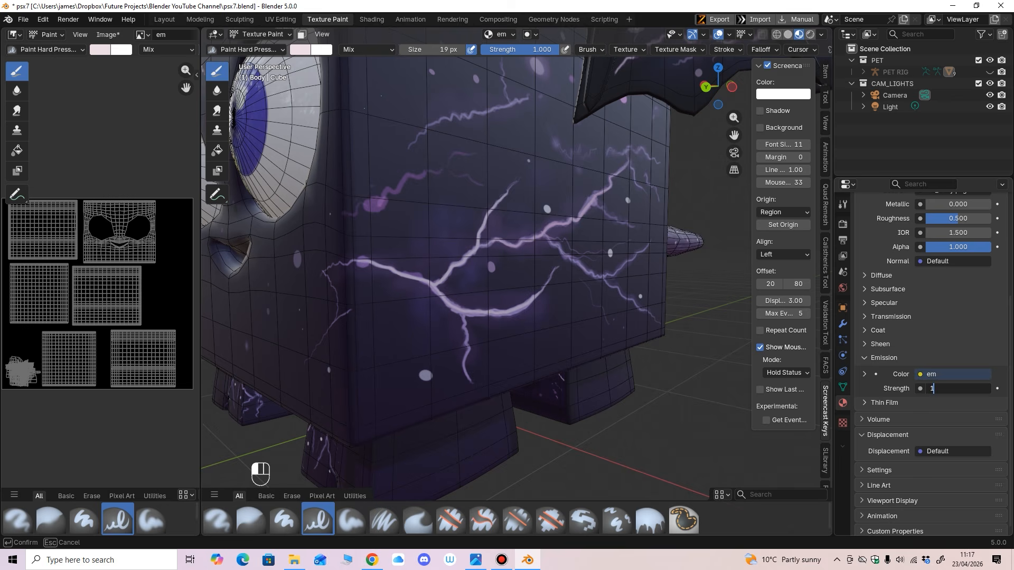
pyautogui.press('Return')
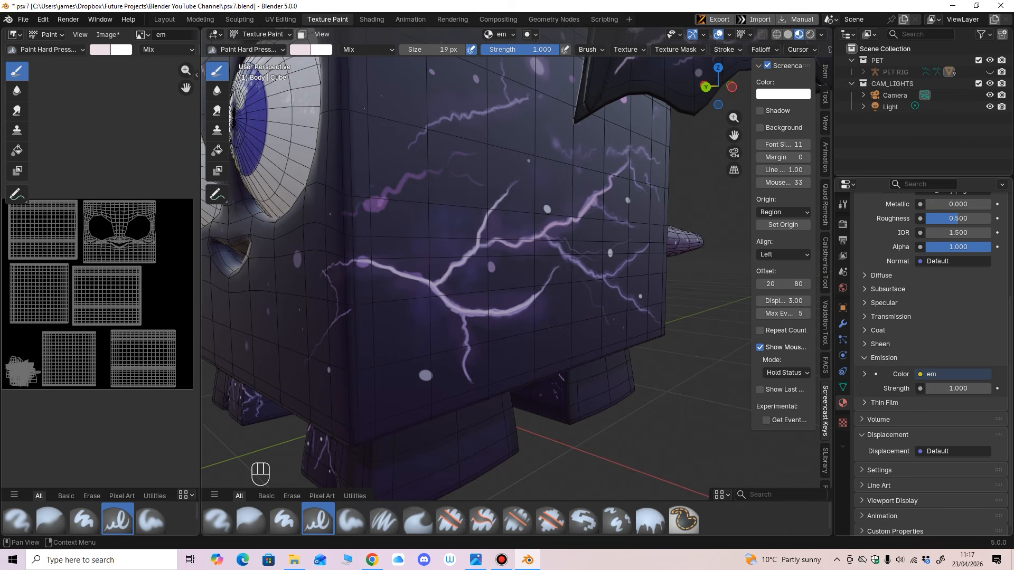
# Step: Try a paint stroke across the body's side, undo it and reduce the brush size to 9 px
pyautogui.moveTo(537, 180); pyautogui.dragTo(461, 242)
pyautogui.hotkey('ctrl', 'z')
pyautogui.moveTo(462, 242)
pyautogui.keyDown('ctrl'); pyautogui.mouseDown(button='middle')
pyautogui.moveTo(546, 318)
pyautogui.moveTo(509, 321)
pyautogui.moveTo(503, 303)
pyautogui.moveTo(520, 303)
pyautogui.moveTo(494, 318)
pyautogui.moveTo(378, 276)
pyautogui.mouseUp(button='middle'); pyautogui.keyUp('ctrl')
pyautogui.press('f')
pyautogui.click(487, 300)
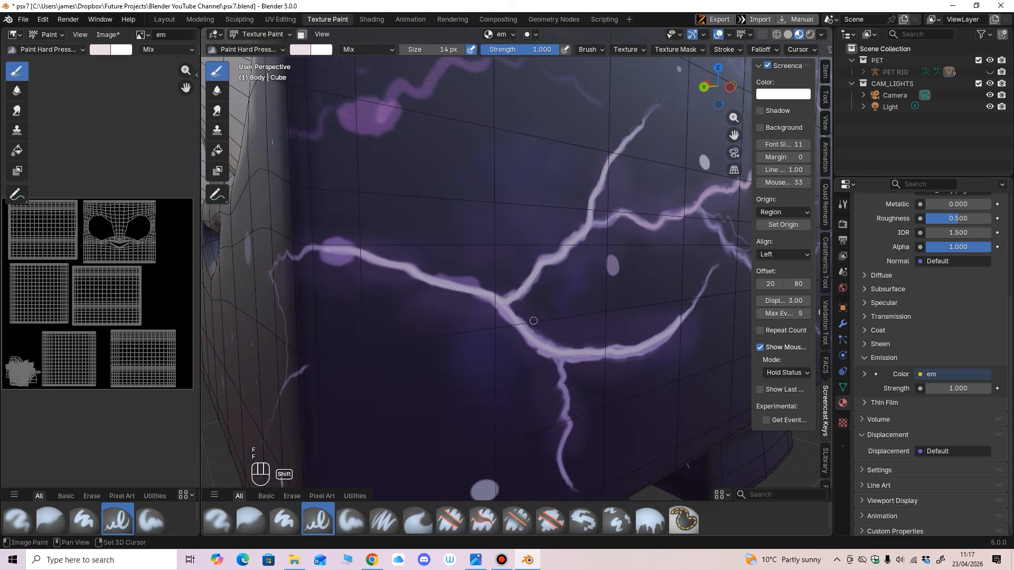
pyautogui.press('f')
pyautogui.click(323, 269)
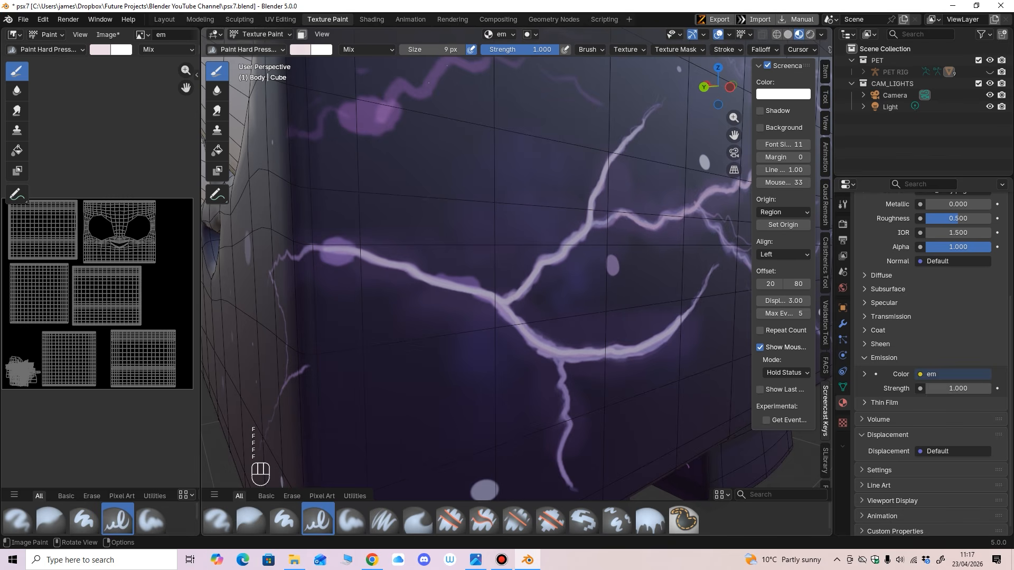
# Step: Switch to the Paint Soft Pressure brush and set its size to 15 px
pyautogui.hotkey('shift', 'space')
pyautogui.click(340, 110)
pyautogui.press('f')
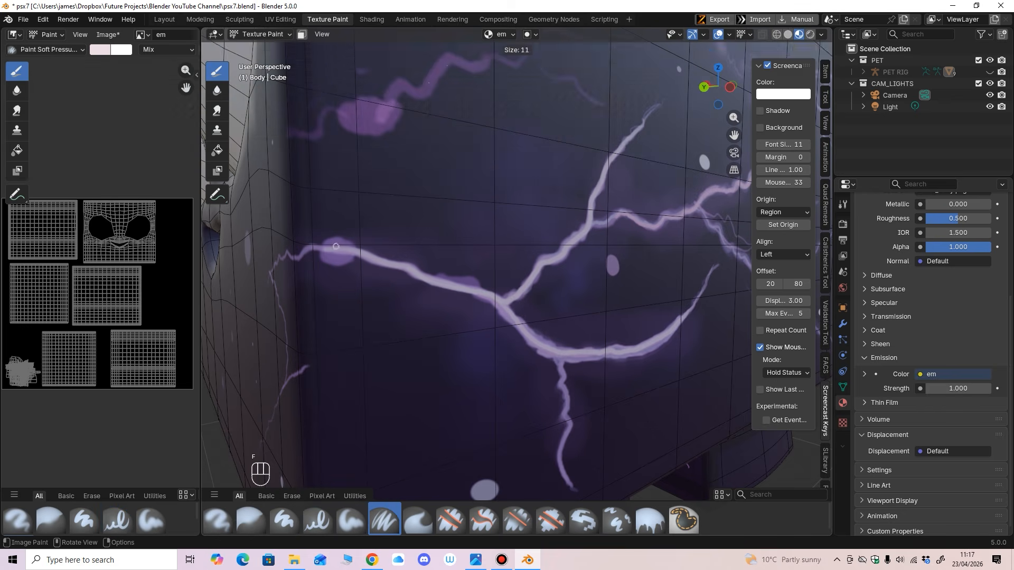
pyautogui.click(340, 243)
# Step: Set the brush colour to pure white, hex FFFFFF
pyautogui.click(301, 49)
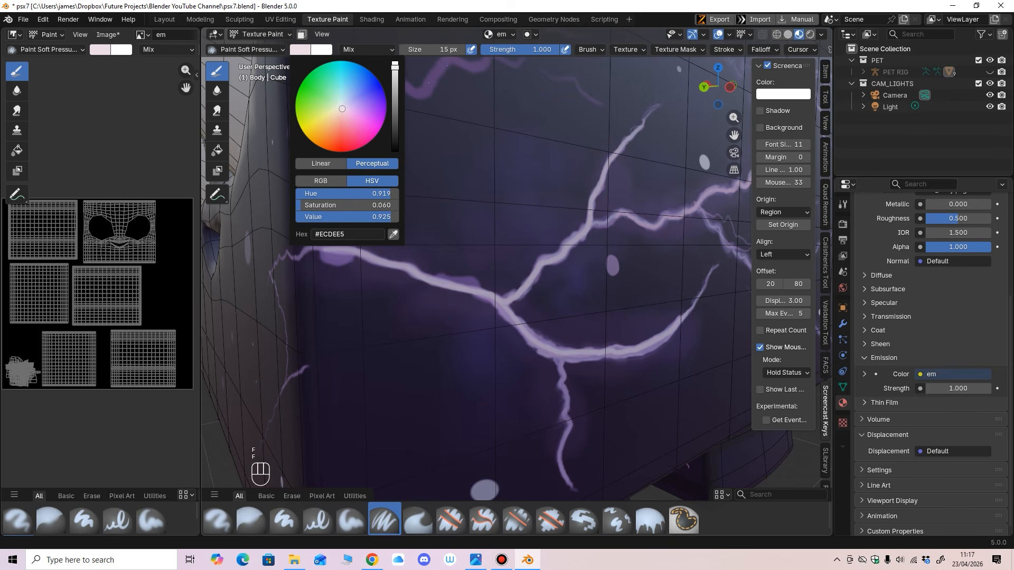
pyautogui.click(347, 234)
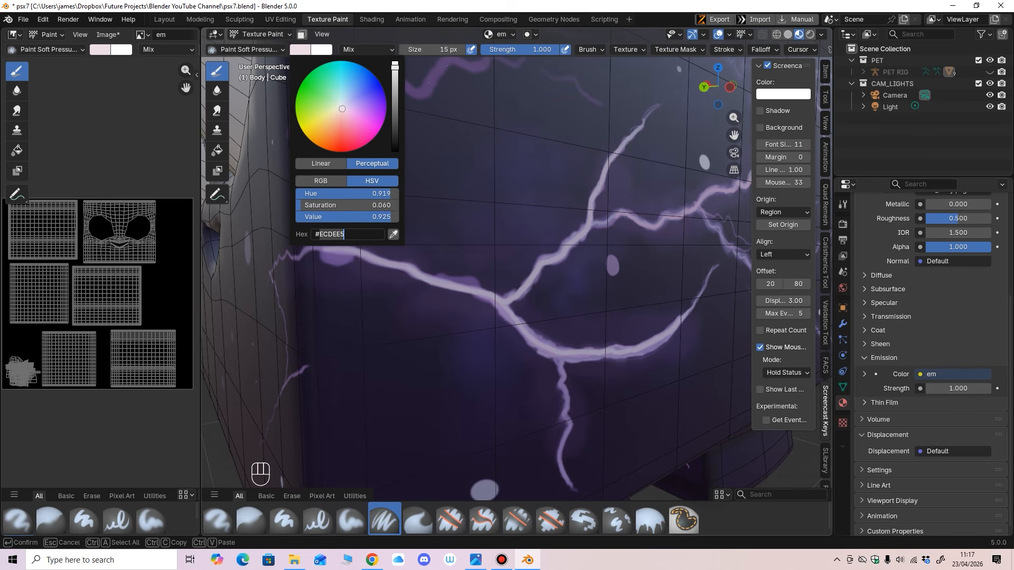
pyautogui.write('FFFFFF')
pyautogui.press('Return')
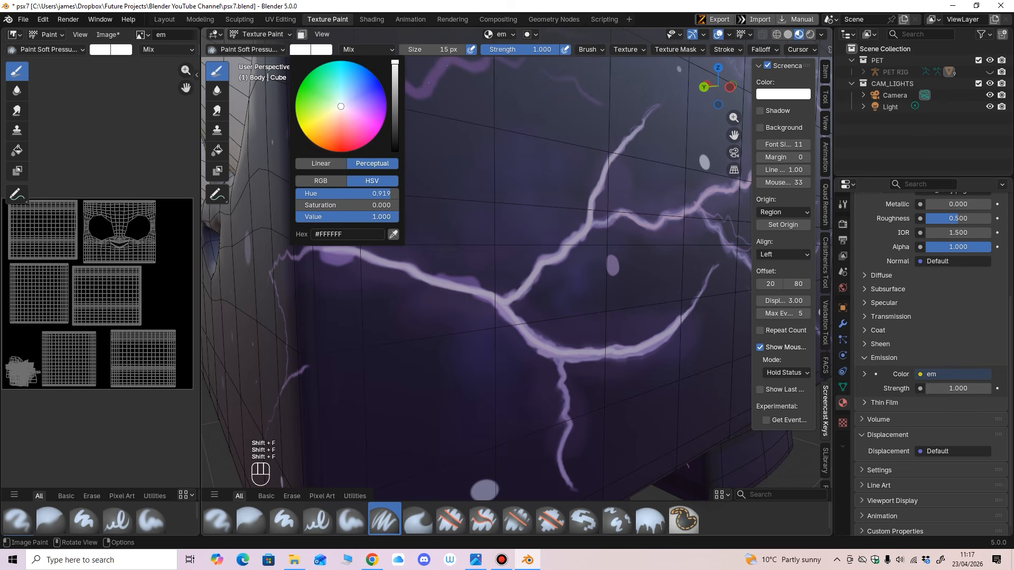
# Step: Try a soft glow beside the lightning with a 142 px brush at 0.172 strength, undo it and lower the strength to 0.046
pyautogui.keyDown('ctrl'); pyautogui.moveTo(328, 254); pyautogui.dragTo(324, 245, button='middle'); pyautogui.keyUp('ctrl')
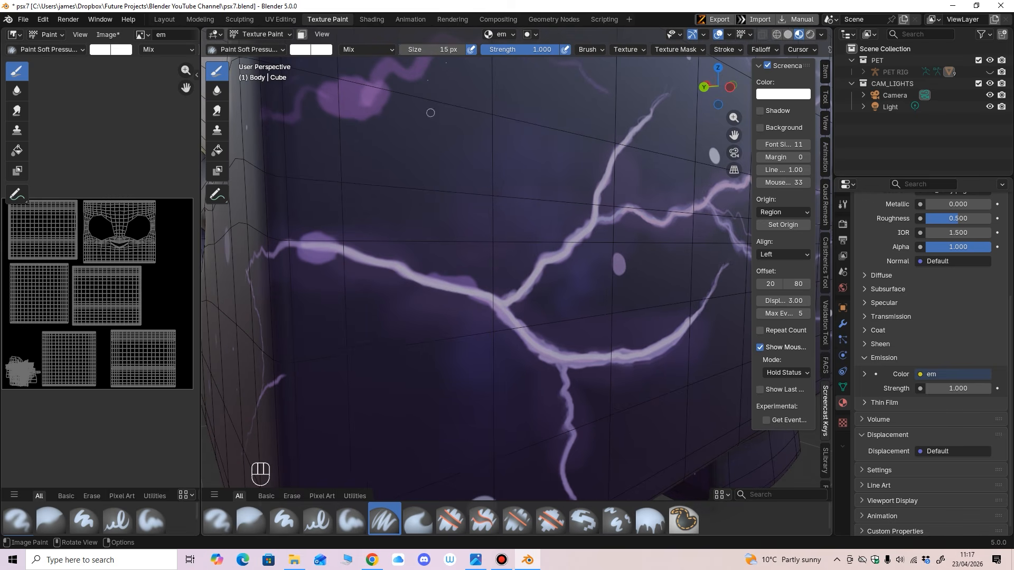
pyautogui.hotkey('shift', 'f')
pyautogui.click(435, 162)
pyautogui.press('f')
pyautogui.click(456, 232)
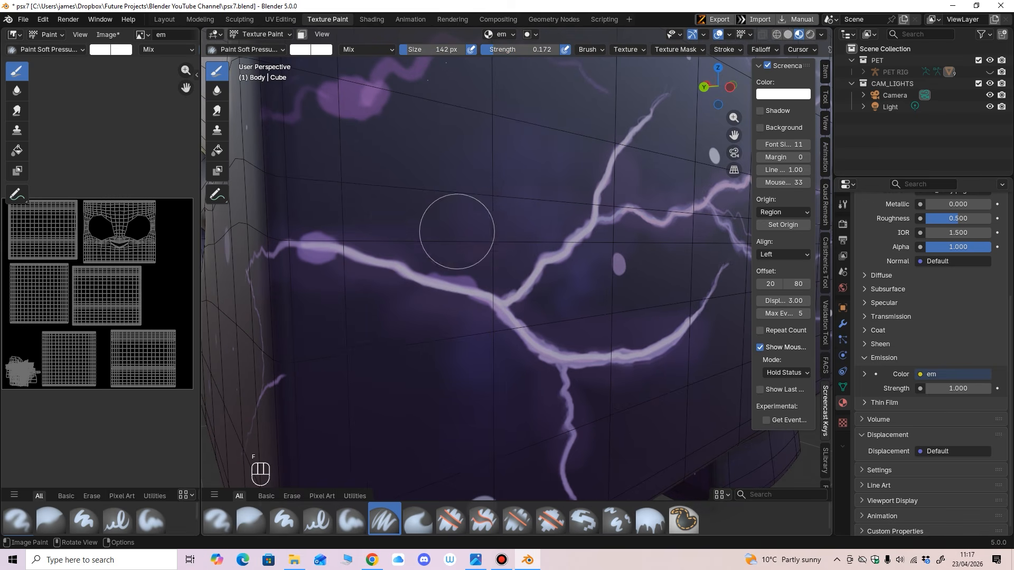
pyautogui.moveTo(396, 221); pyautogui.dragTo(450, 236)
pyautogui.hotkey('ctrl', 'z')
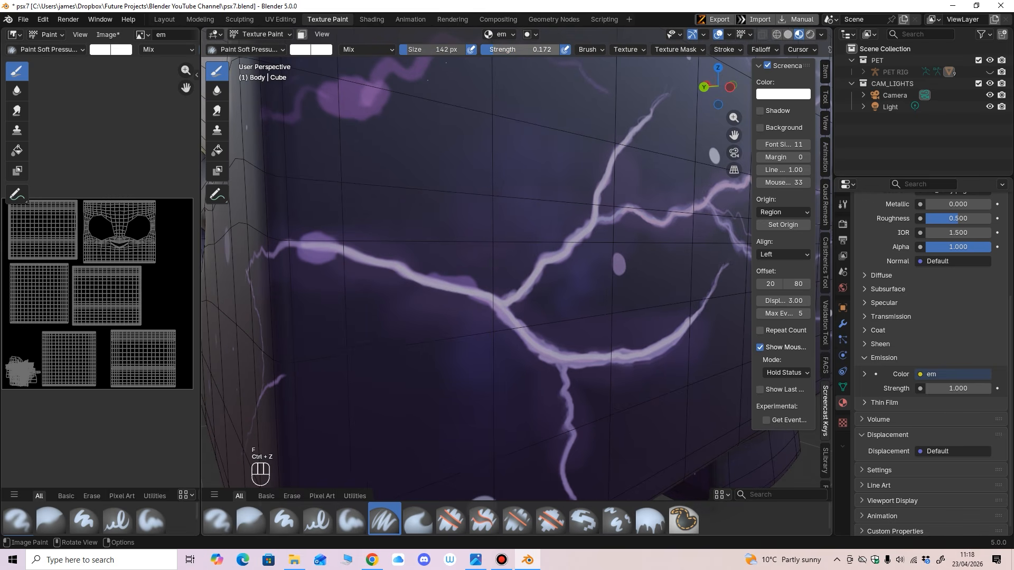
pyautogui.hotkey('shift', 'f')
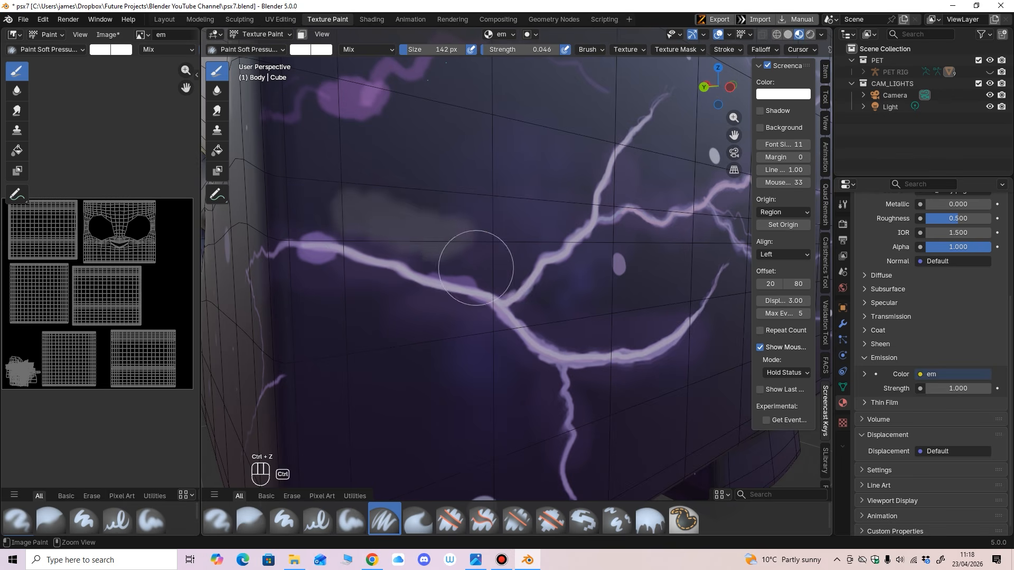
# Step: Set the brush strength back to 1 and the brush size to 12 px
pyautogui.click(521, 49)
pyautogui.write('1')
pyautogui.press('Return')
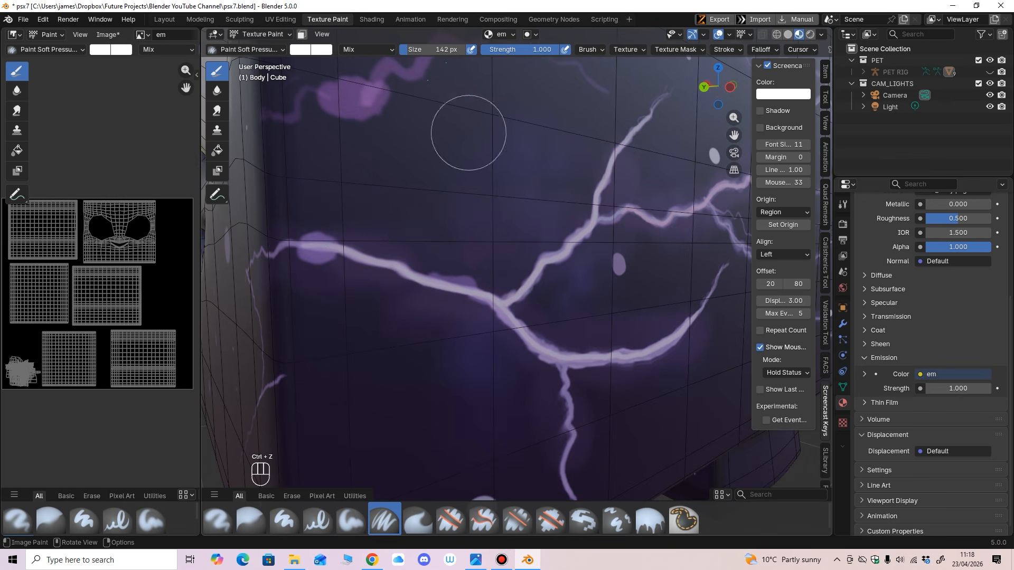
pyautogui.press('f')
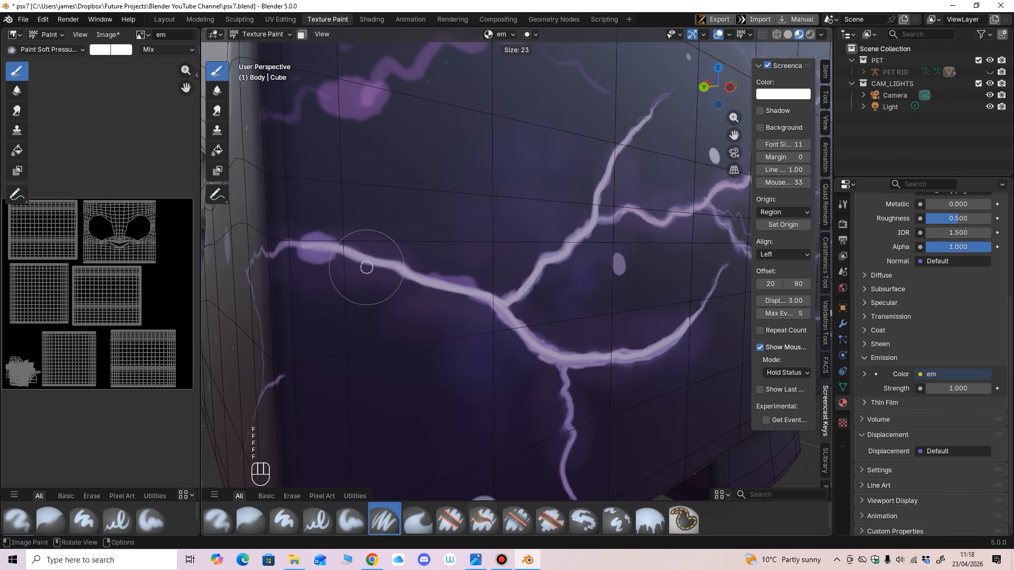
pyautogui.click(363, 268)
# Step: Undo a short test stroke and paint white emission along the bolt's upper branch down to the main fork
pyautogui.moveTo(277, 250); pyautogui.dragTo(287, 244)
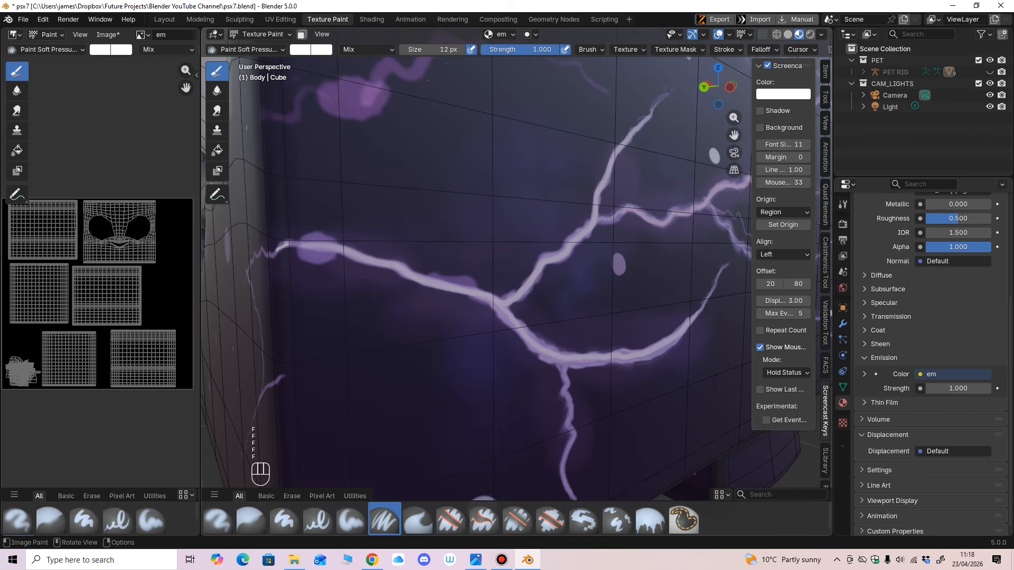
pyautogui.hotkey('ctrl', 'z')
pyautogui.moveTo(354, 249); pyautogui.dragTo(521, 293, button='middle')
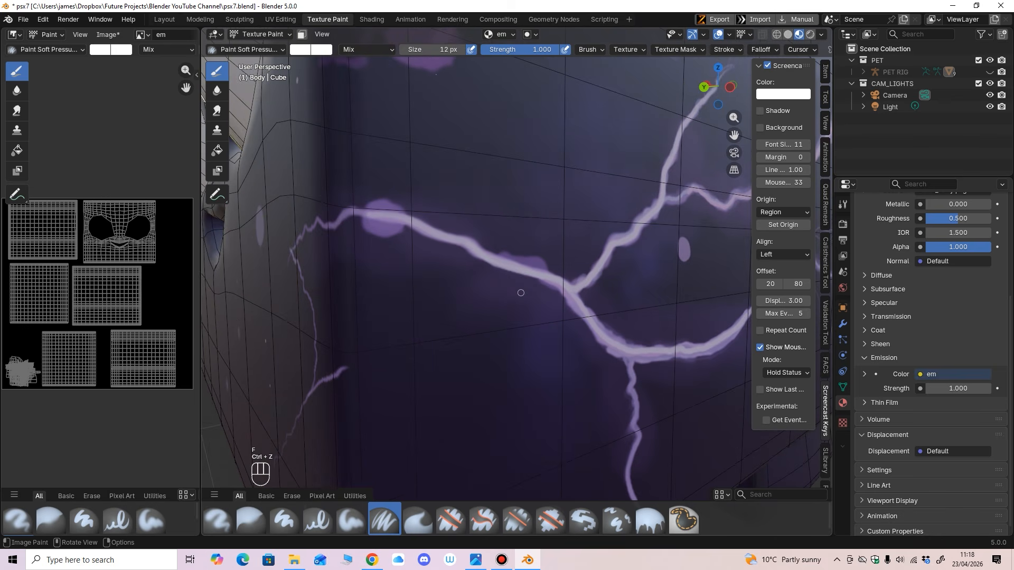
pyautogui.moveTo(592, 338); pyautogui.dragTo(462, 121, button='middle')
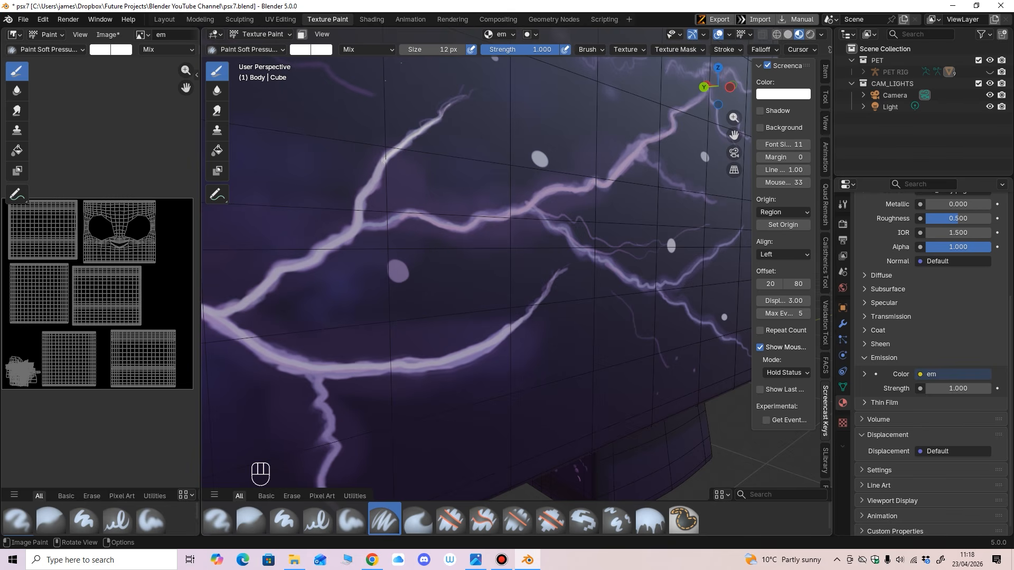
pyautogui.moveTo(377, 180); pyautogui.dragTo(361, 200)
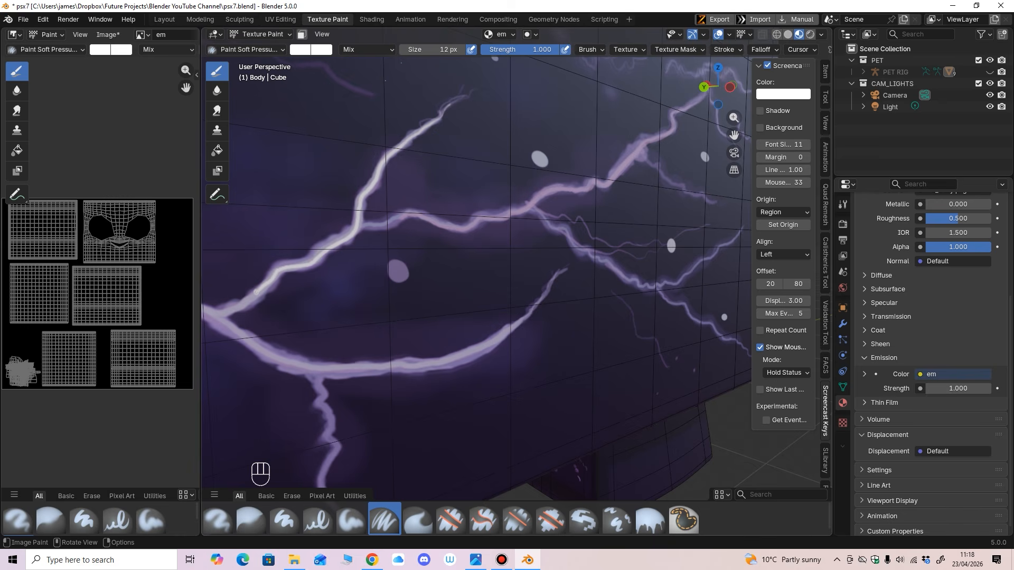
pyautogui.moveTo(244, 303); pyautogui.dragTo(212, 316)
# Step: Paint white emission along the main bolt near the face, the curved lower branch and its downward offshoot
pyautogui.moveTo(315, 294)
pyautogui.keyDown('shift'); pyautogui.mouseDown(button='middle')
pyautogui.moveTo(451, 239)
pyautogui.moveTo(465, 246)
pyautogui.mouseUp(button='middle'); pyautogui.keyUp('shift')
pyautogui.keyDown('ctrl'); pyautogui.moveTo(298, 204); pyautogui.dragTo(298, 229, button='middle'); pyautogui.keyUp('ctrl')
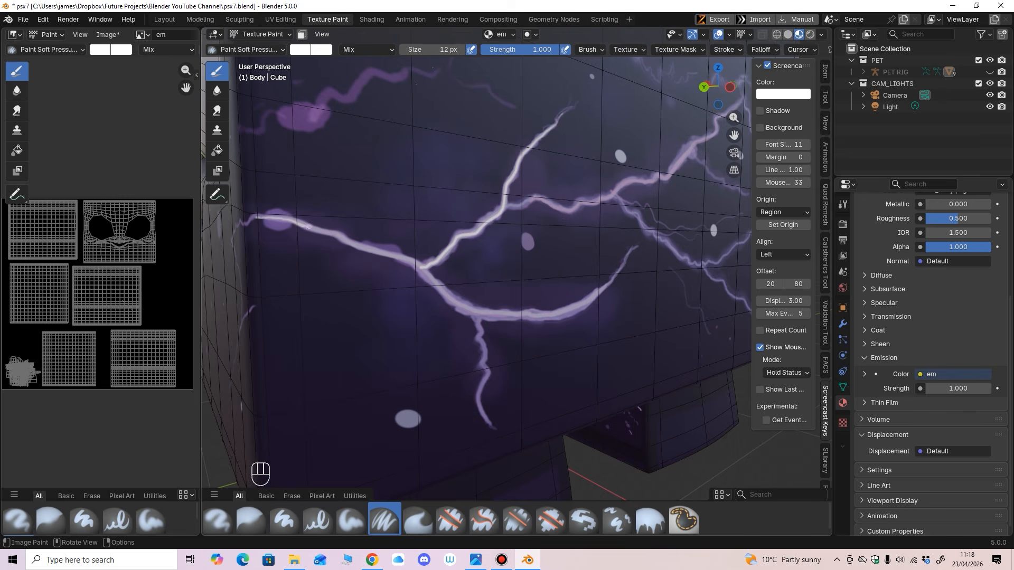
pyautogui.moveTo(353, 243); pyautogui.dragTo(370, 249)
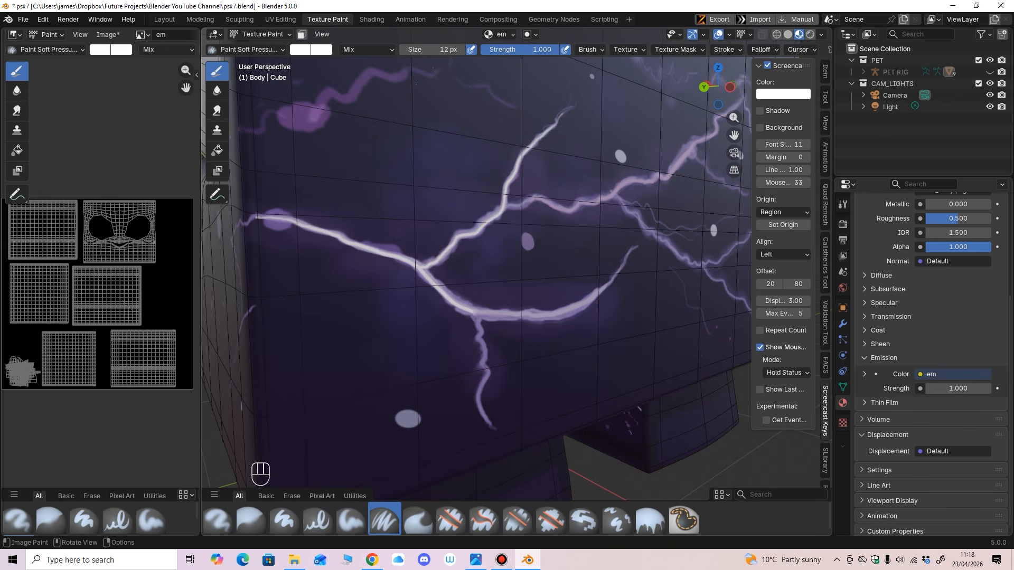
pyautogui.moveTo(532, 315); pyautogui.dragTo(548, 315)
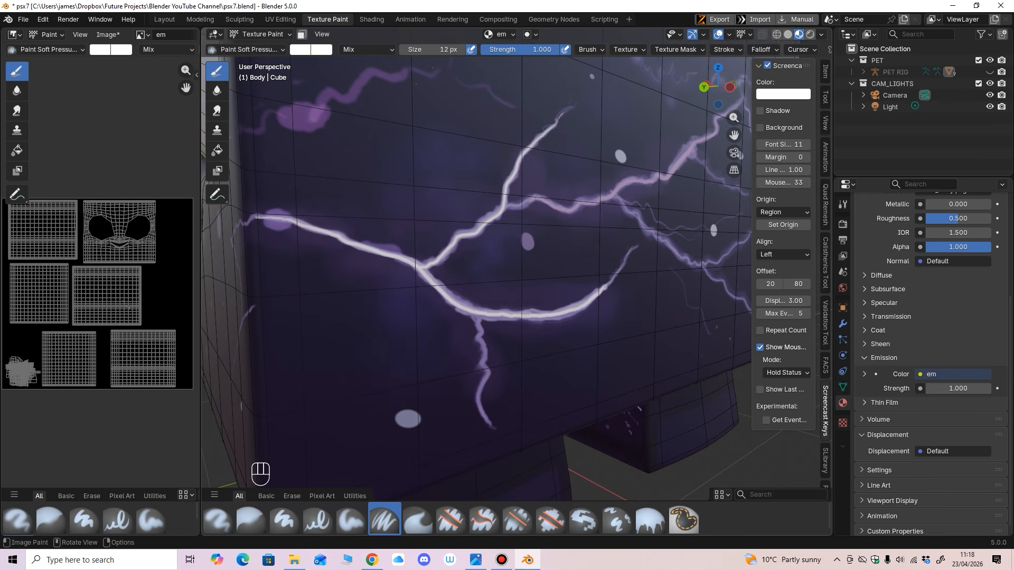
pyautogui.moveTo(618, 271); pyautogui.dragTo(627, 259)
pyautogui.keyDown('shift'); pyautogui.moveTo(494, 334); pyautogui.dragTo(493, 265, button='middle'); pyautogui.keyUp('shift')
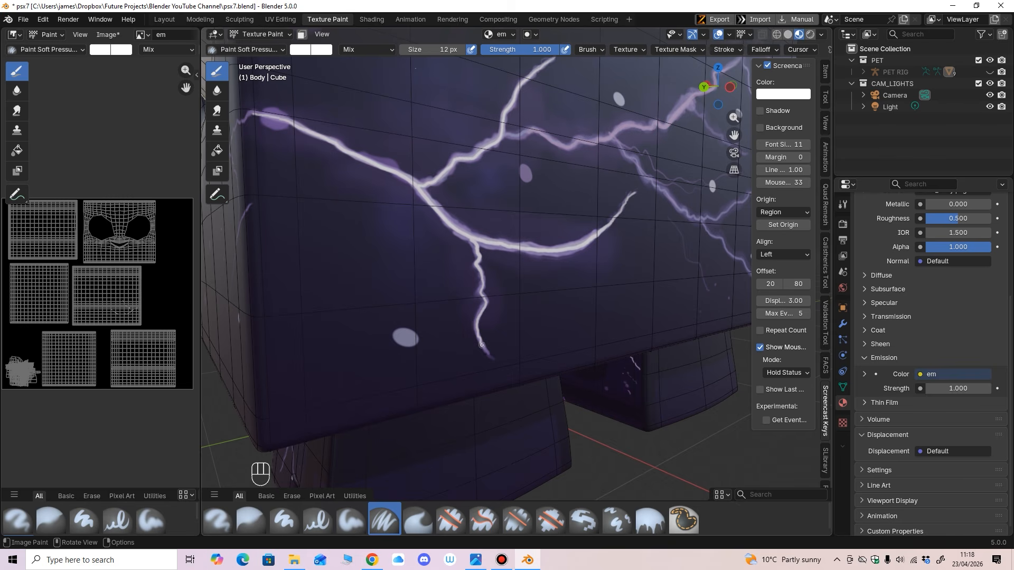
# Step: Enlarge the brush to 38 px and dab a white glow onto the pale spot below the lightning
pyautogui.press('f')
pyautogui.press('f')
pyautogui.press('f')
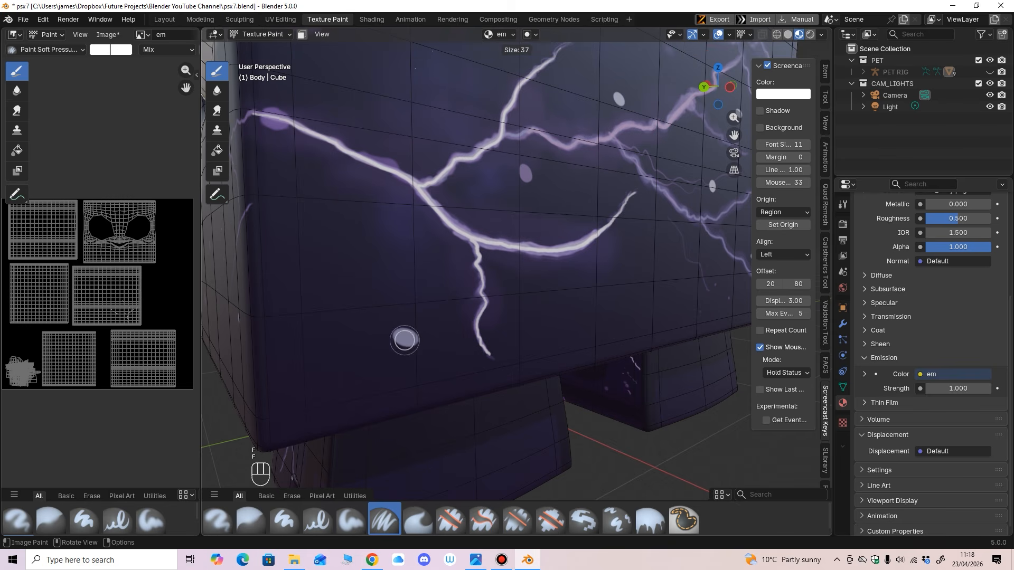
pyautogui.click(403, 335)
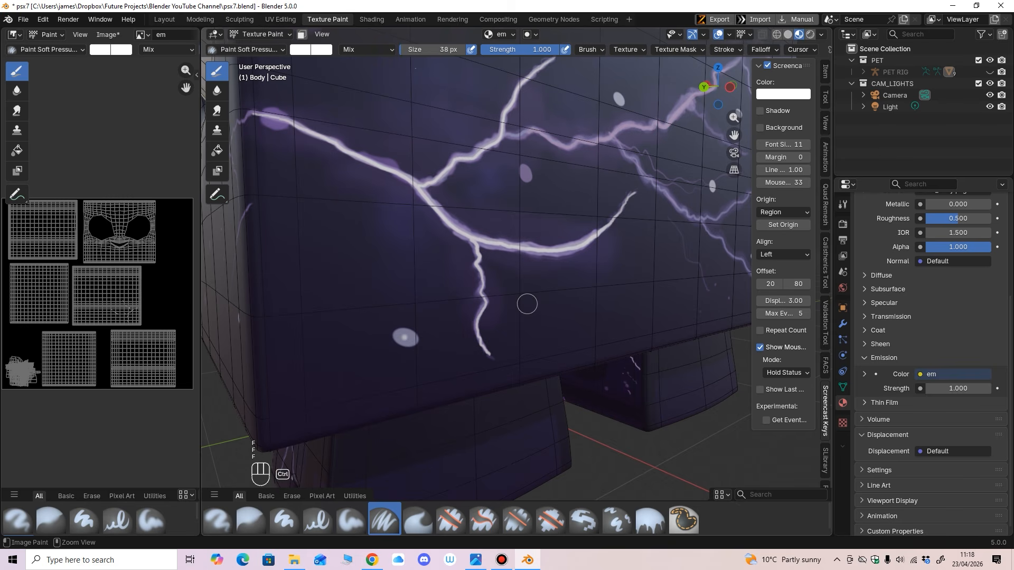
# Step: Reduce the brush to 27 px and dab white glows onto the two large spots on the upper body side
pyautogui.moveTo(403, 335)
pyautogui.keyDown('ctrl'); pyautogui.mouseDown(button='middle')
pyautogui.moveTo(485, 333)
pyautogui.moveTo(466, 329)
pyautogui.moveTo(475, 306)
pyautogui.mouseUp(button='middle'); pyautogui.keyUp('ctrl')
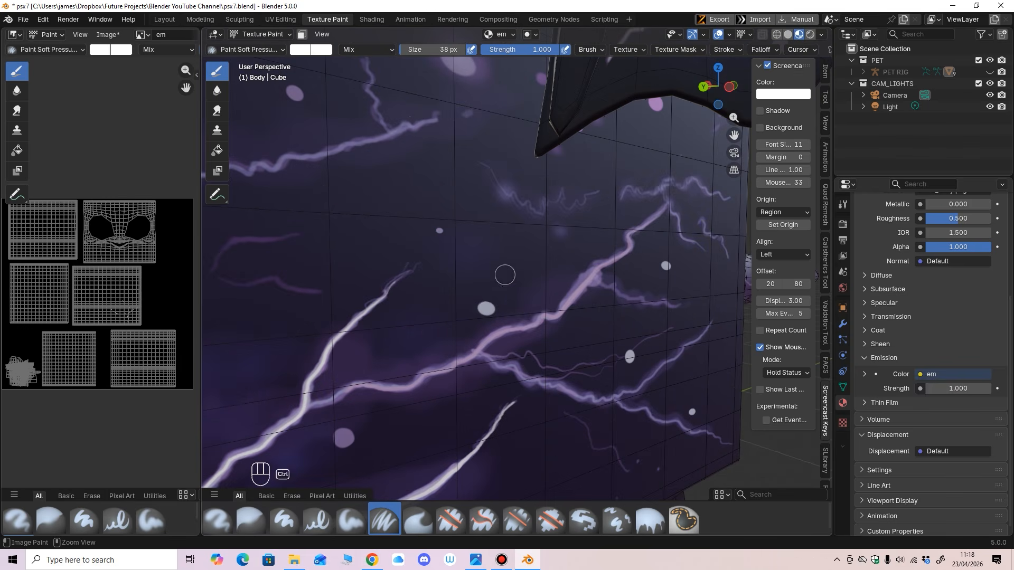
pyautogui.moveTo(550, 337); pyautogui.dragTo(454, 265, button='middle')
pyautogui.press('f')
pyautogui.click(538, 158)
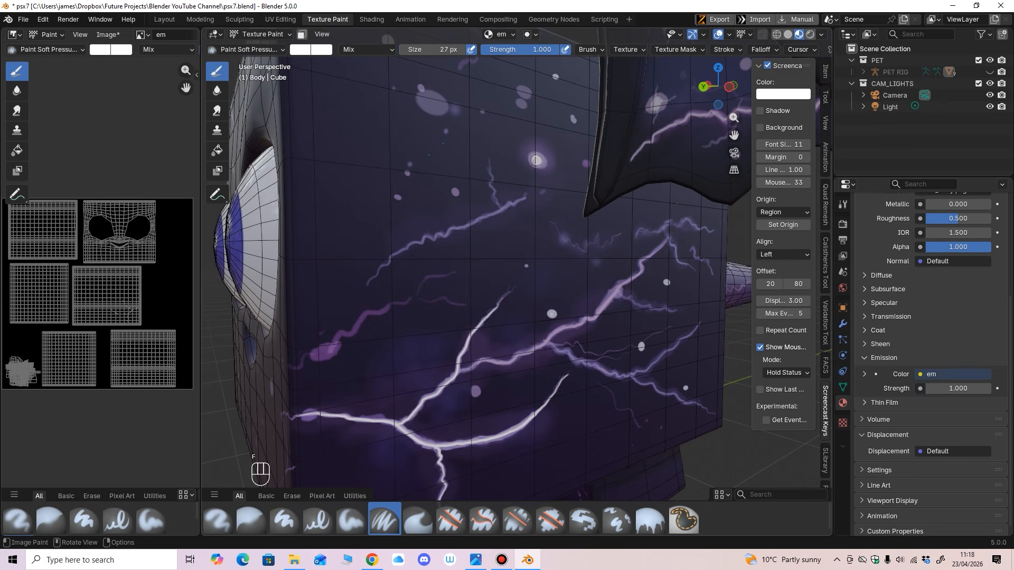
pyautogui.scroll(-4, 537, 160)
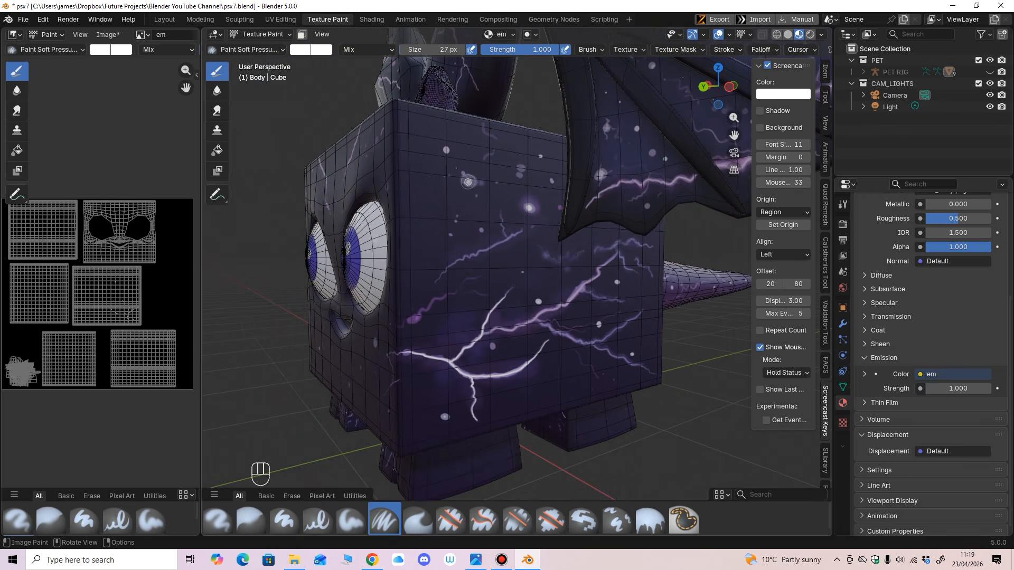
pyautogui.click(468, 182)
pyautogui.keyDown('shift'); pyautogui.moveTo(574, 277); pyautogui.dragTo(528, 260, button='middle'); pyautogui.keyUp('shift')
pyautogui.keyDown('ctrl'); pyautogui.moveTo(528, 260); pyautogui.dragTo(528, 295, button='middle'); pyautogui.keyUp('ctrl')
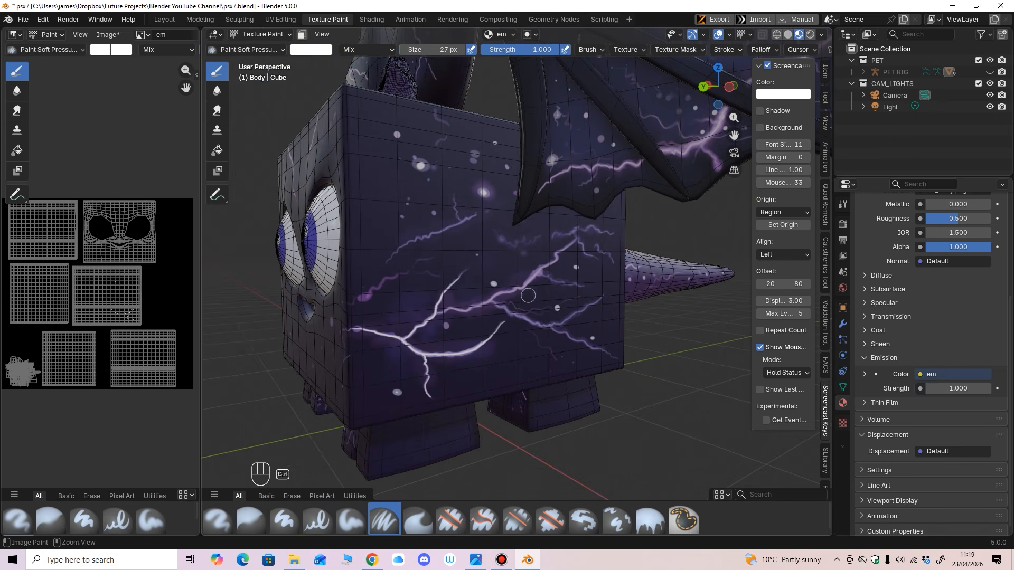
# Step: Paint white emission along the bolt's rear branch with a 14 px brush, and check which texture slot is active
pyautogui.press('f')
pyautogui.click(514, 326)
pyautogui.keyDown('ctrl'); pyautogui.moveTo(506, 338); pyautogui.dragTo(529, 278, button='middle'); pyautogui.keyUp('ctrl')
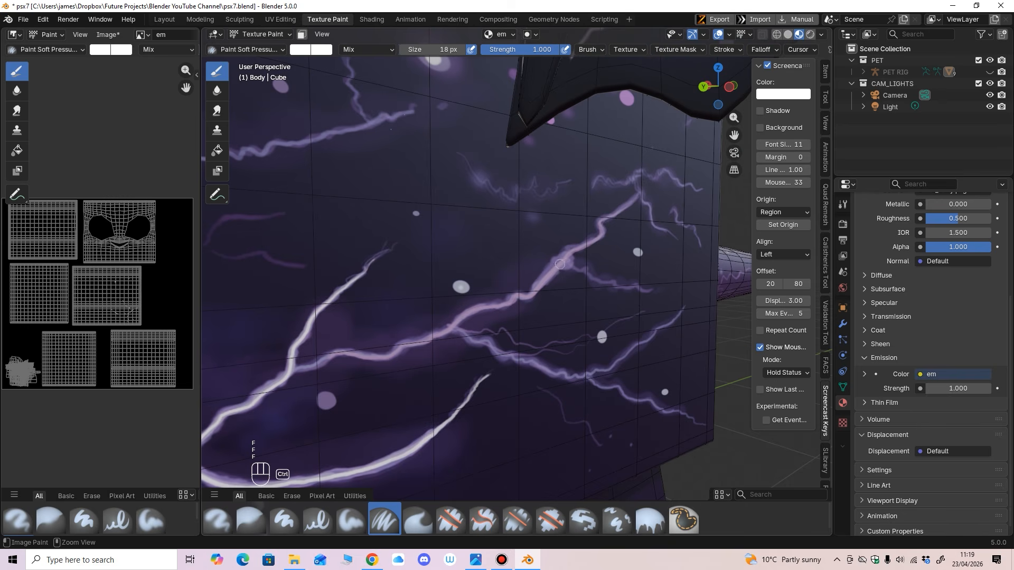
pyautogui.press('f')
pyautogui.click(602, 224)
pyautogui.moveTo(616, 213); pyautogui.dragTo(538, 291)
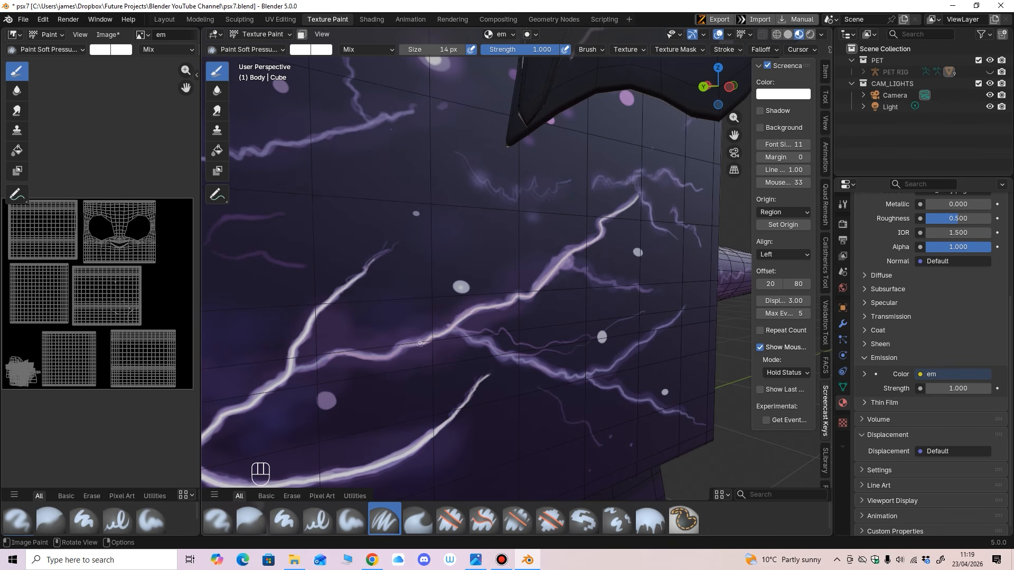
pyautogui.moveTo(419, 344); pyautogui.dragTo(300, 369)
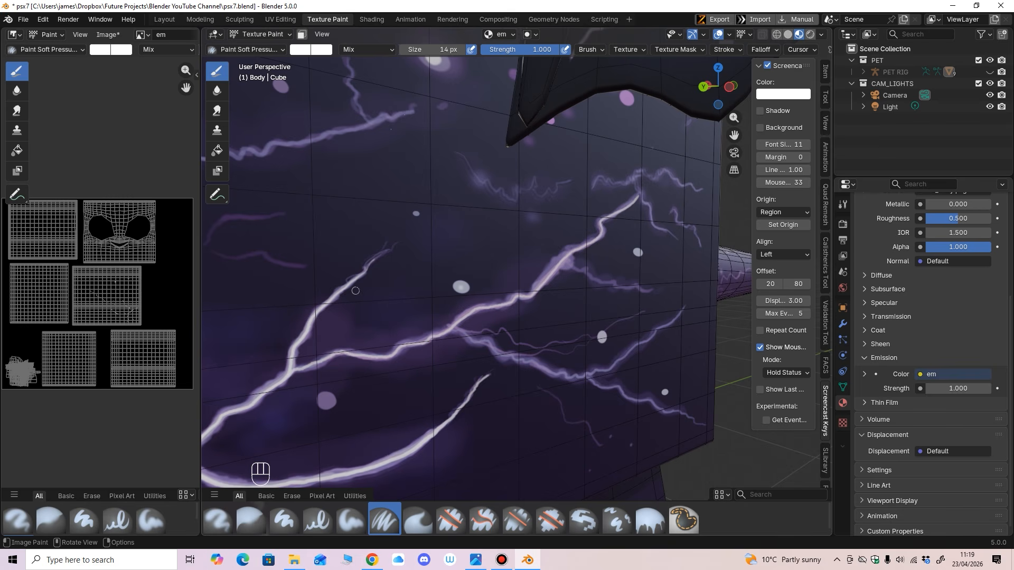
pyautogui.click(499, 33)
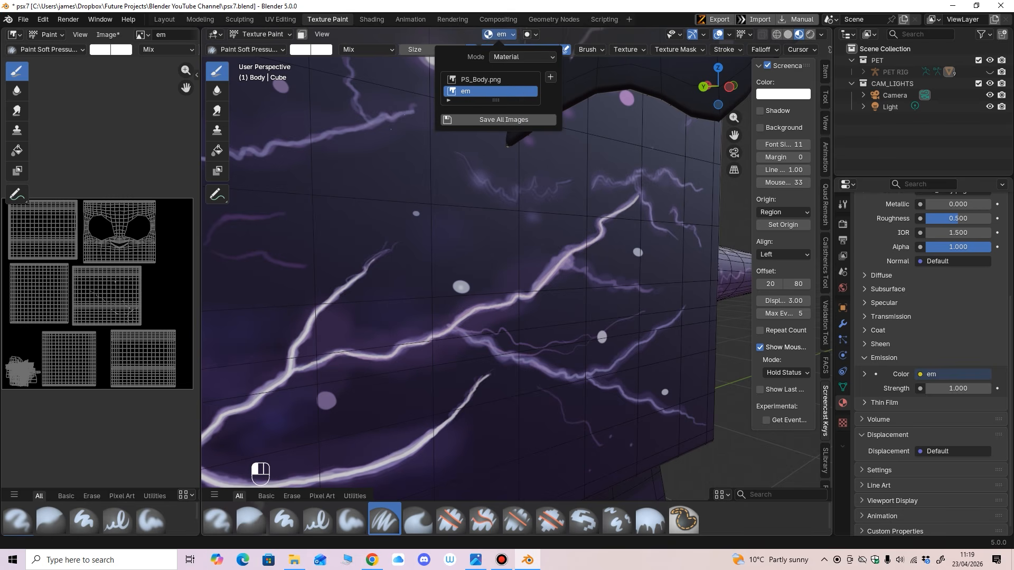
# Step: Set the brush size to 44 px and open the brush selection for the 3D viewport
pyautogui.keyDown('ctrl'); pyautogui.moveTo(565, 318); pyautogui.dragTo(476, 315, button='middle'); pyautogui.keyUp('ctrl')
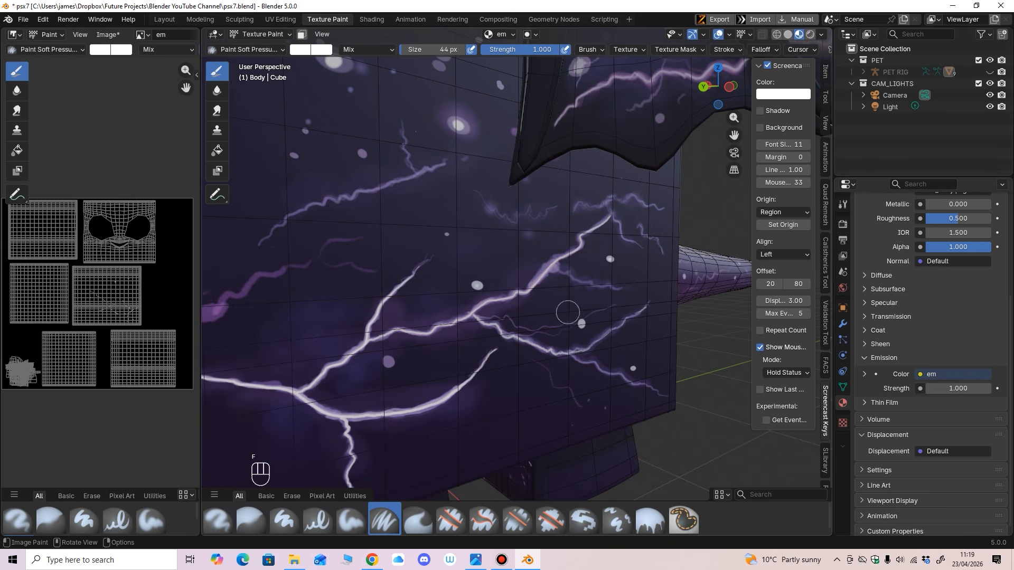
pyautogui.scroll(-5, 529, 254)
pyautogui.press('f')
pyautogui.click(252, 49)
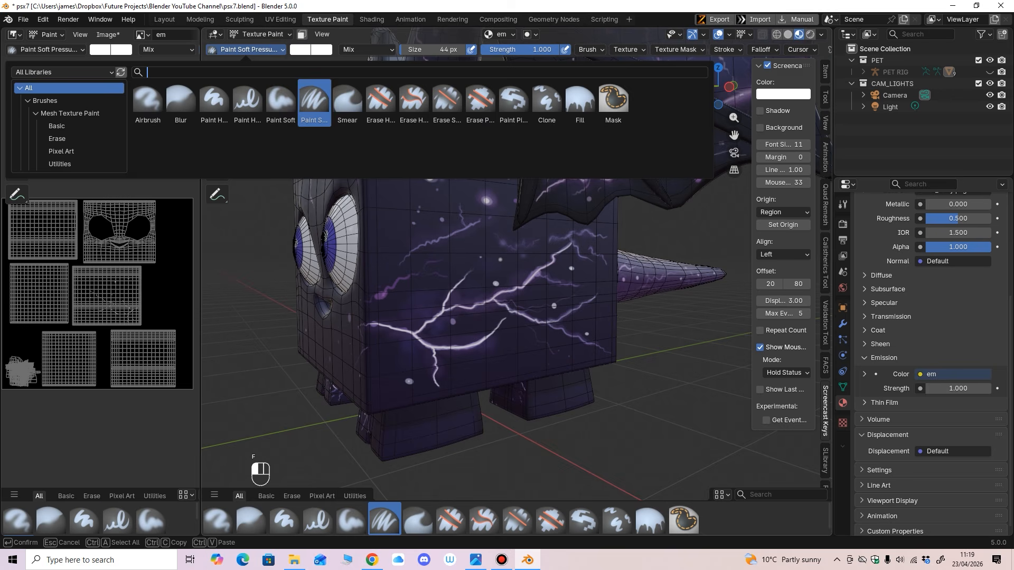
# Step: Switch to the Paint Hard Pressure brush with a size of 29 px and a strength of 0.166
pyautogui.click(317, 106)
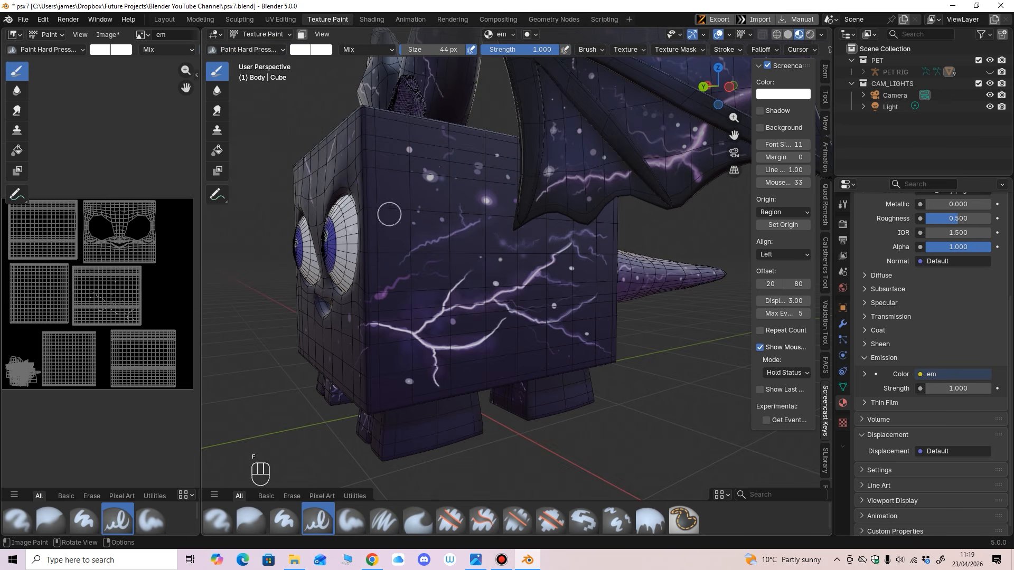
pyautogui.press('f')
pyautogui.click(421, 210)
pyautogui.click(426, 206)
pyautogui.press('f')
pyautogui.click(547, 311)
pyautogui.press('f')
pyautogui.click(520, 262)
pyautogui.moveTo(519, 49); pyautogui.dragTo(454, 49)
# Step: Try a faint stroke along the body's main lightning bolt at 83 px and 0.099 strength, and undo it
pyautogui.keyDown('ctrl'); pyautogui.moveTo(534, 299); pyautogui.dragTo(535, 232, button='middle'); pyautogui.keyUp('ctrl')
pyautogui.keyDown('shift'); pyautogui.moveTo(370, 364); pyautogui.dragTo(620, 185, button='middle'); pyautogui.keyUp('shift')
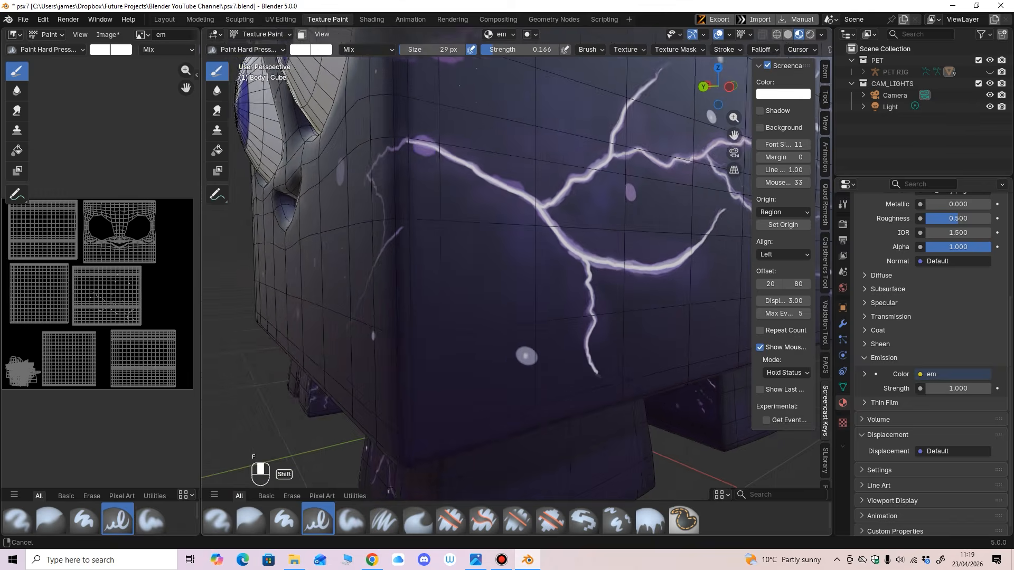
pyautogui.keyDown('ctrl'); pyautogui.moveTo(478, 317); pyautogui.dragTo(479, 255, button='middle'); pyautogui.keyUp('ctrl')
pyautogui.click(462, 227)
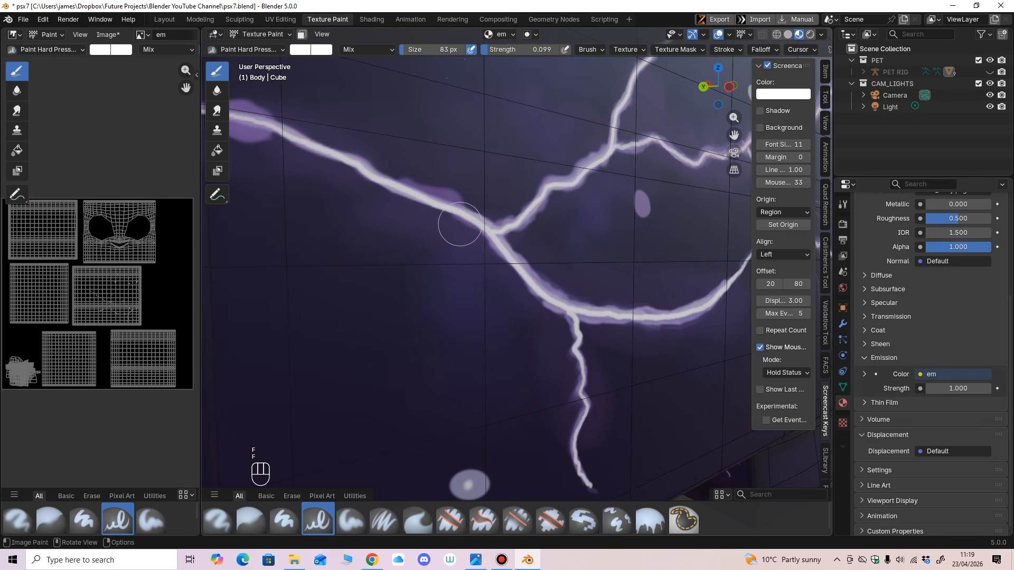
pyautogui.hotkey('ctrl', 'z')
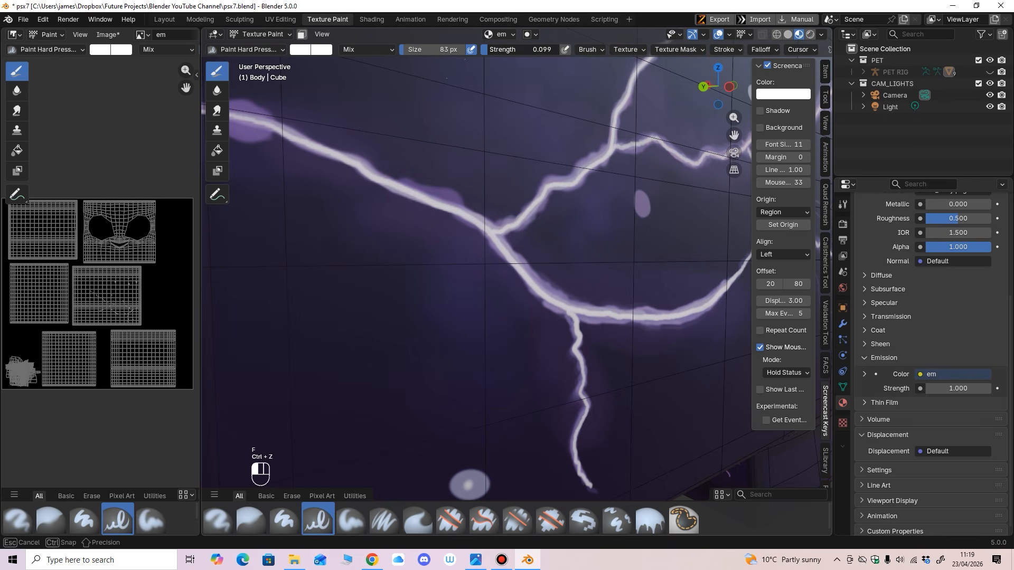
# Step: Paint a faint white glow along the body's lightning branches using the Paint Soft Pressure brush at 83 px and 0.046 strength
pyautogui.click(248, 49)
pyautogui.click(313, 99)
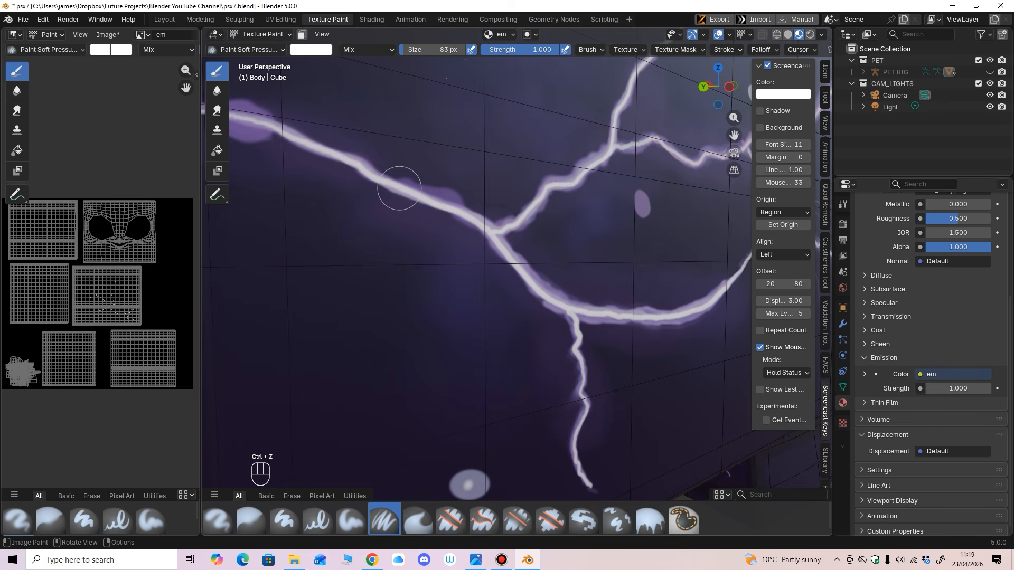
pyautogui.moveTo(549, 49); pyautogui.dragTo(491, 49)
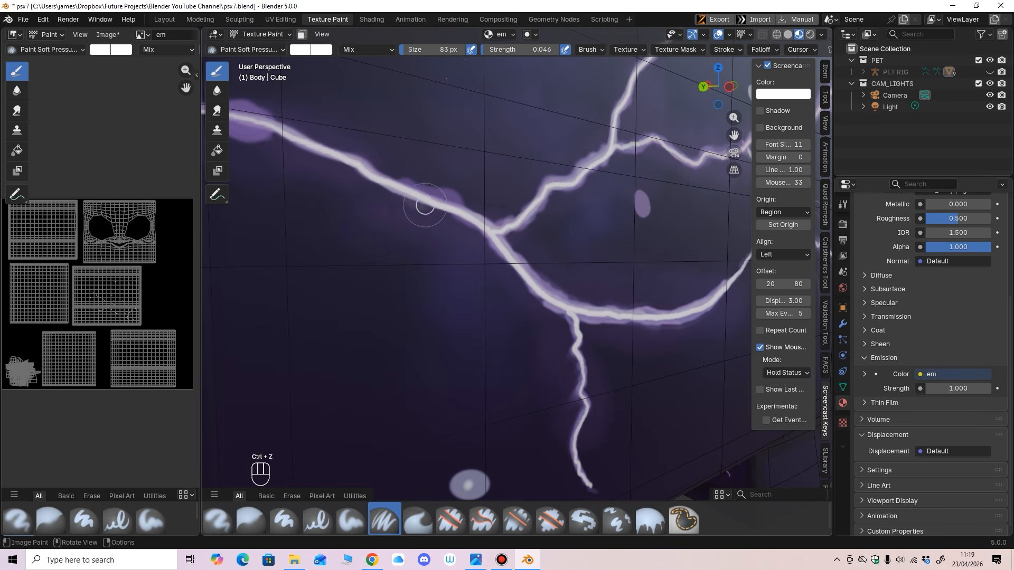
pyautogui.moveTo(466, 224)
pyautogui.mouseDown()
pyautogui.moveTo(556, 312)
pyautogui.moveTo(585, 467)
pyautogui.mouseUp()
pyautogui.moveTo(425, 206)
pyautogui.mouseDown()
pyautogui.moveTo(284, 137)
pyautogui.moveTo(501, 218)
pyautogui.moveTo(598, 148)
pyautogui.moveTo(637, 89)
pyautogui.mouseUp()
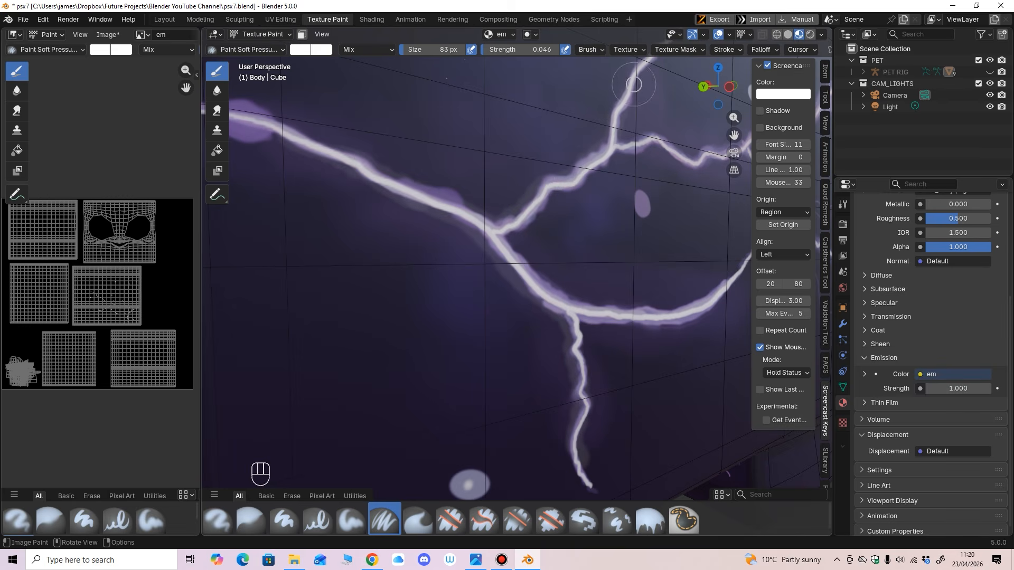
pyautogui.moveTo(571, 300)
pyautogui.keyDown('ctrl'); pyautogui.mouseDown(button='middle')
pyautogui.moveTo(534, 359)
pyautogui.moveTo(482, 350)
pyautogui.moveTo(514, 332)
pyautogui.mouseUp(button='middle'); pyautogui.keyUp('ctrl')
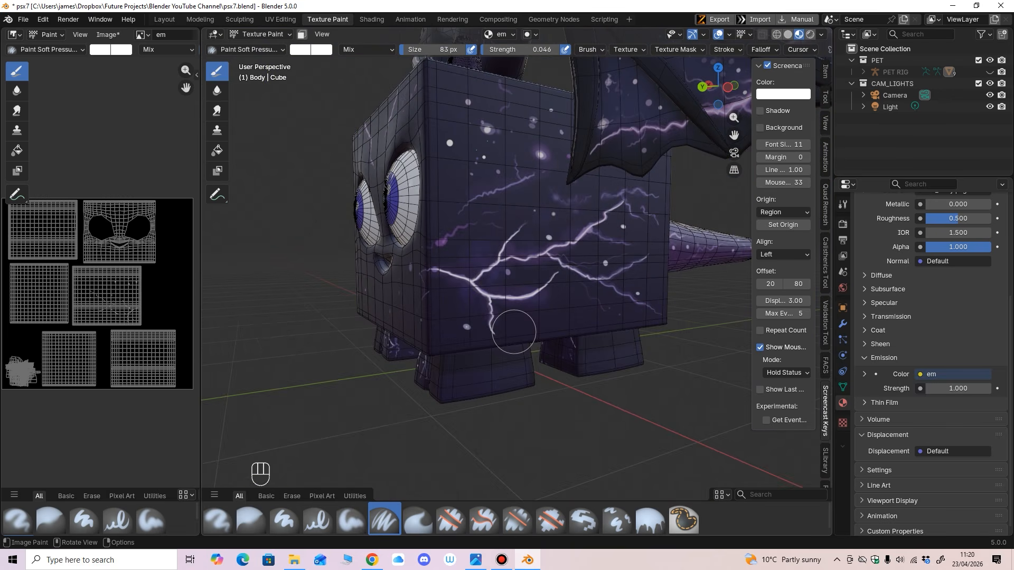
# Step: Switch the body from texture painting to Object Mode
pyautogui.keyDown('ctrl'); pyautogui.moveTo(554, 390); pyautogui.dragTo(386, 233, button='middle'); pyautogui.keyUp('ctrl')
pyautogui.click(263, 34)
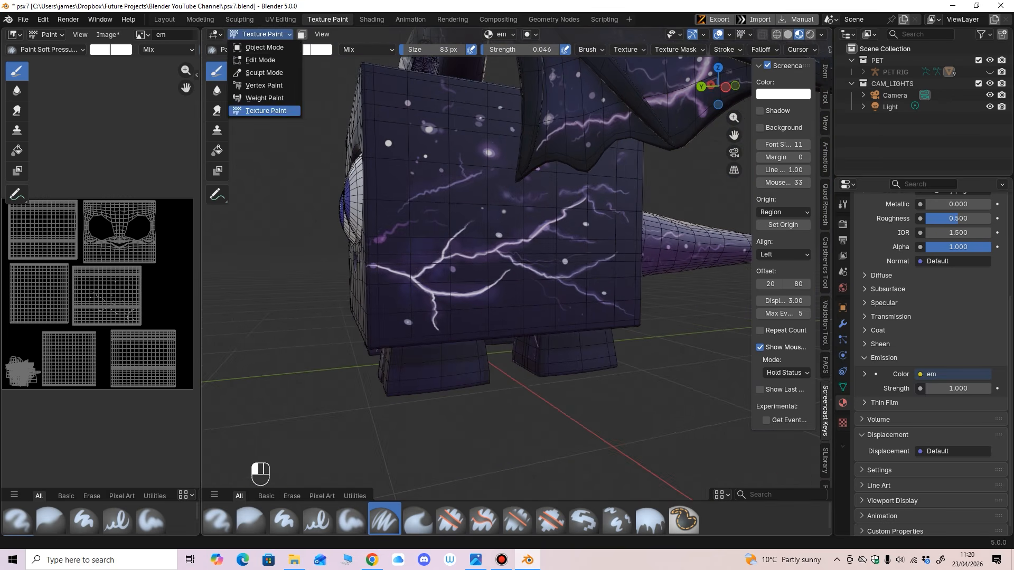
pyautogui.click(262, 46)
pyautogui.moveTo(493, 142)
pyautogui.keyDown('ctrl'); pyautogui.mouseDown(button='middle')
pyautogui.moveTo(494, 122)
pyautogui.moveTo(497, 158)
pyautogui.mouseUp(button='middle'); pyautogui.keyUp('ctrl')
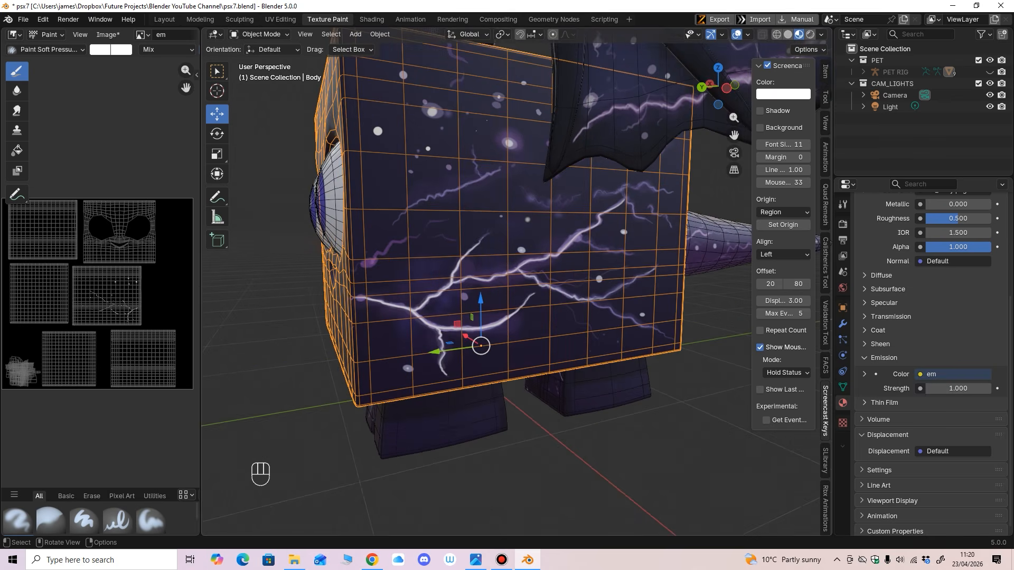
# Step: Test the body material's emission strength by lowering it to 0 and raising it again
pyautogui.moveTo(958, 388)
pyautogui.mouseDown()
pyautogui.moveTo(978, 388)
pyautogui.moveTo(967, 388)
pyautogui.mouseUp()
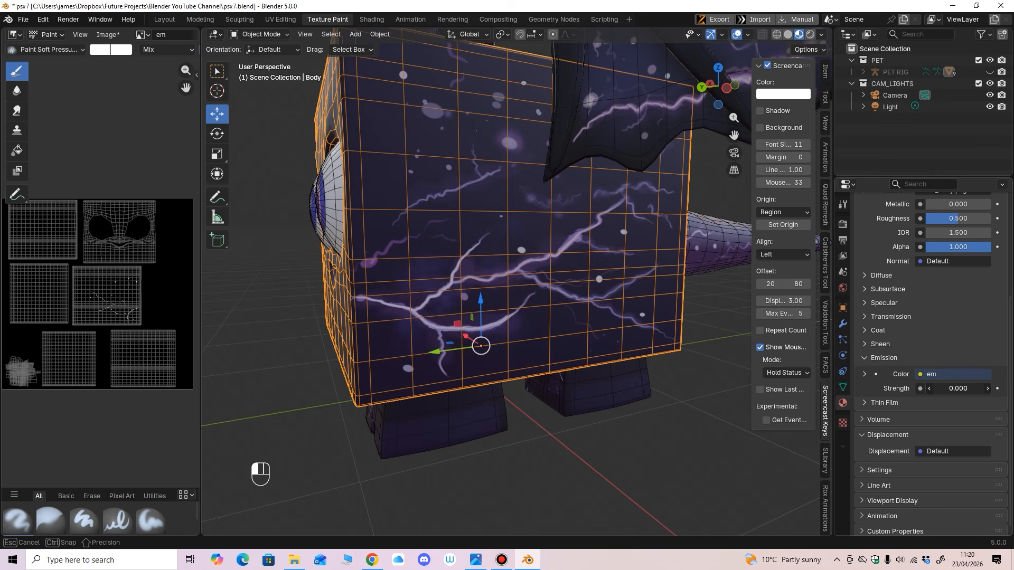
pyautogui.moveTo(966, 388); pyautogui.dragTo(982, 388)
pyautogui.keyDown('ctrl'); pyautogui.moveTo(516, 281); pyautogui.dragTo(517, 249, button='middle'); pyautogui.keyUp('ctrl')
pyautogui.moveTo(958, 388); pyautogui.dragTo(993, 388)
# Step: Try an emission strength of 100 on the body material and check the lightning's glow near and far
pyautogui.click(958, 388)
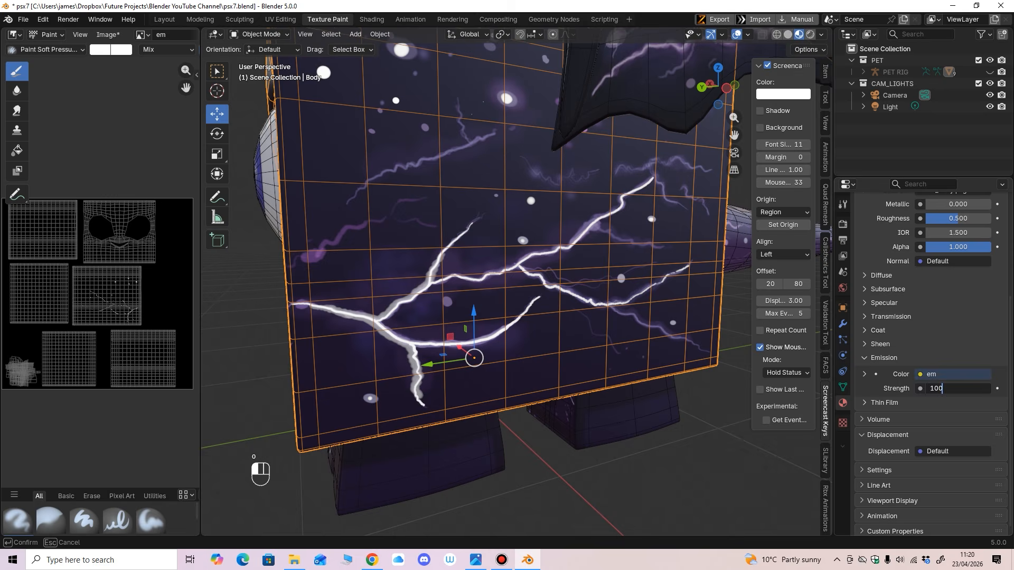
pyautogui.write('100')
pyautogui.press('Return')
pyautogui.scroll(-3, 475, 264)
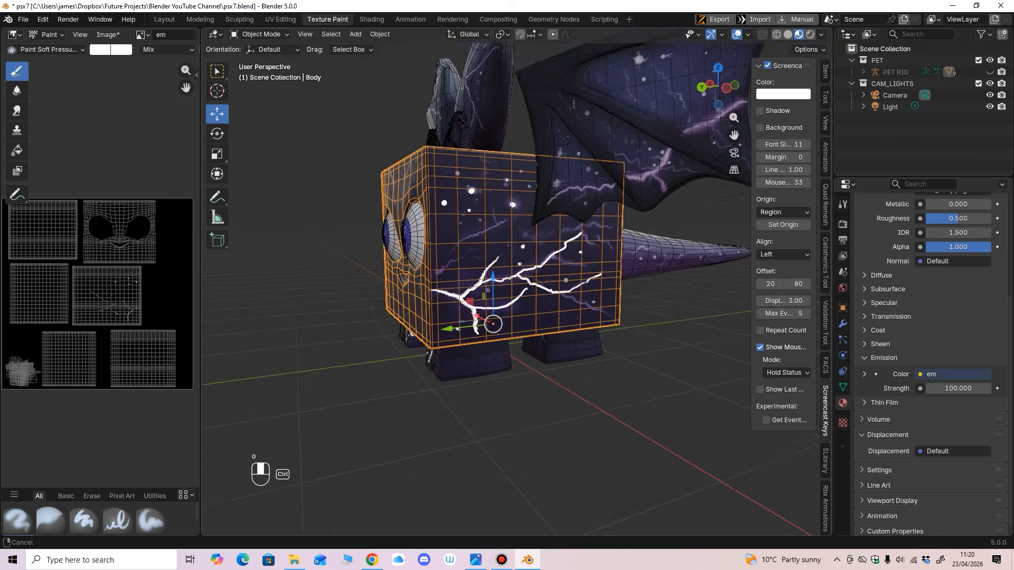
pyautogui.scroll(4, 475, 265)
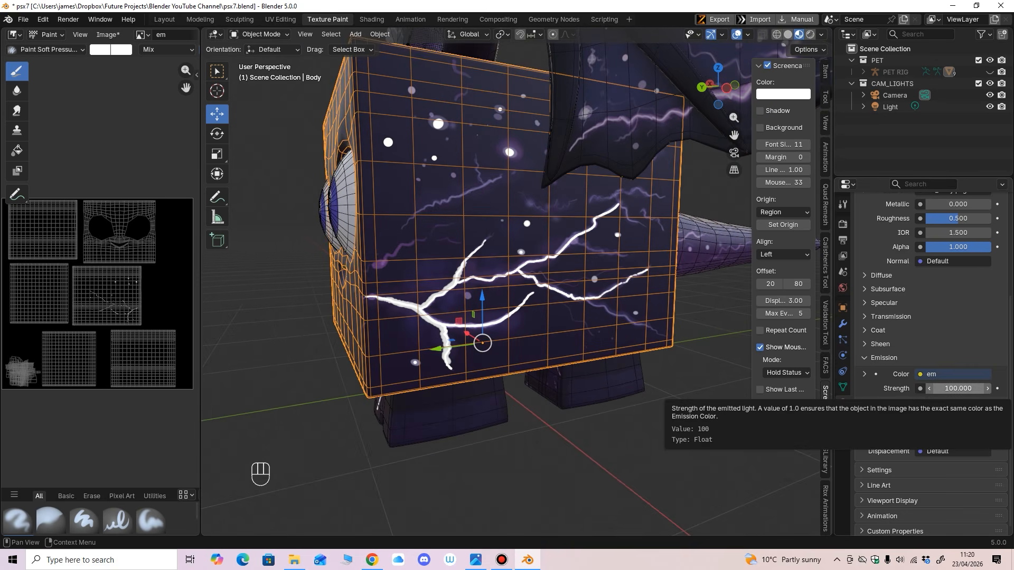
# Step: Set the body material's emission strength to 0.5
pyautogui.moveTo(951, 389)
pyautogui.mouseDown()
pyautogui.moveTo(925, 389)
pyautogui.moveTo(973, 389)
pyautogui.moveTo(948, 389)
pyautogui.mouseUp()
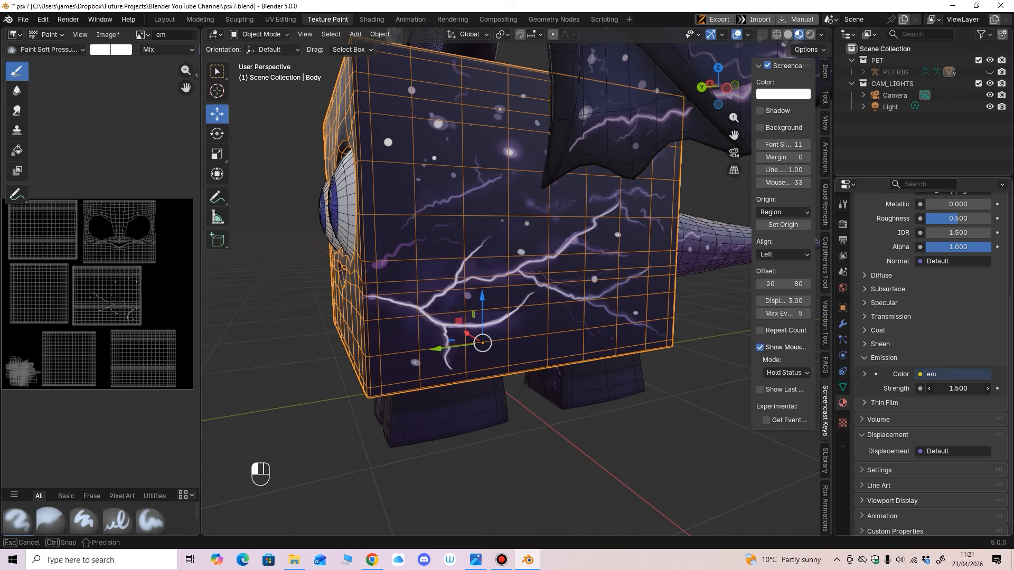
pyautogui.moveTo(949, 389); pyautogui.dragTo(967, 389)
pyautogui.click(952, 389)
pyautogui.write('1')
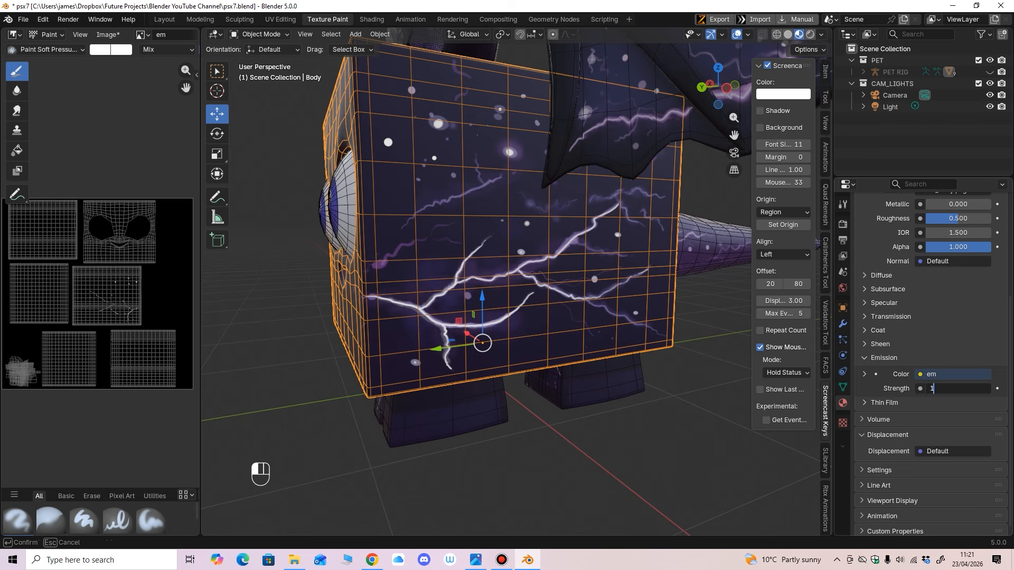
pyautogui.press('Return')
pyautogui.click(953, 389)
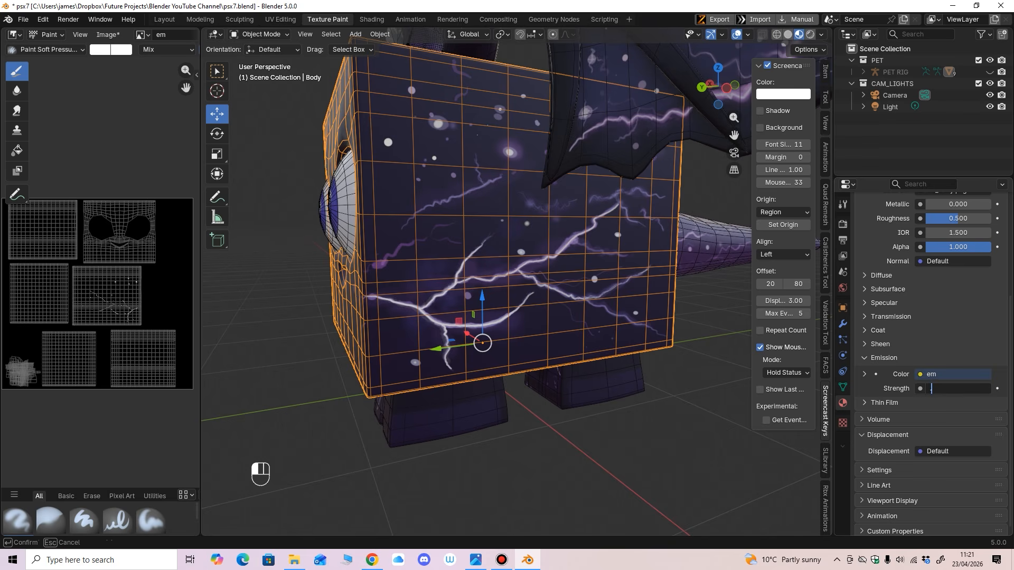
pyautogui.press('Return')
# Step: Turn off the viewport overlays and view the textured pet without its wireframe
pyautogui.keyDown('ctrl'); pyautogui.moveTo(516, 248); pyautogui.dragTo(565, 303, button='middle'); pyautogui.keyUp('ctrl')
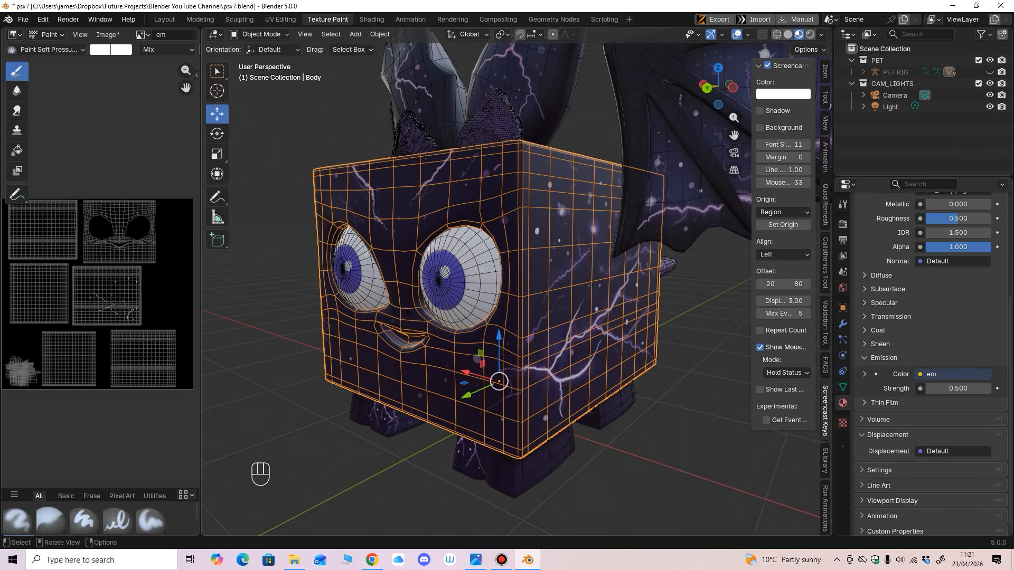
pyautogui.press('shift')
pyautogui.keyDown('ctrl'); pyautogui.moveTo(582, 222); pyautogui.dragTo(581, 283, button='middle'); pyautogui.keyUp('ctrl')
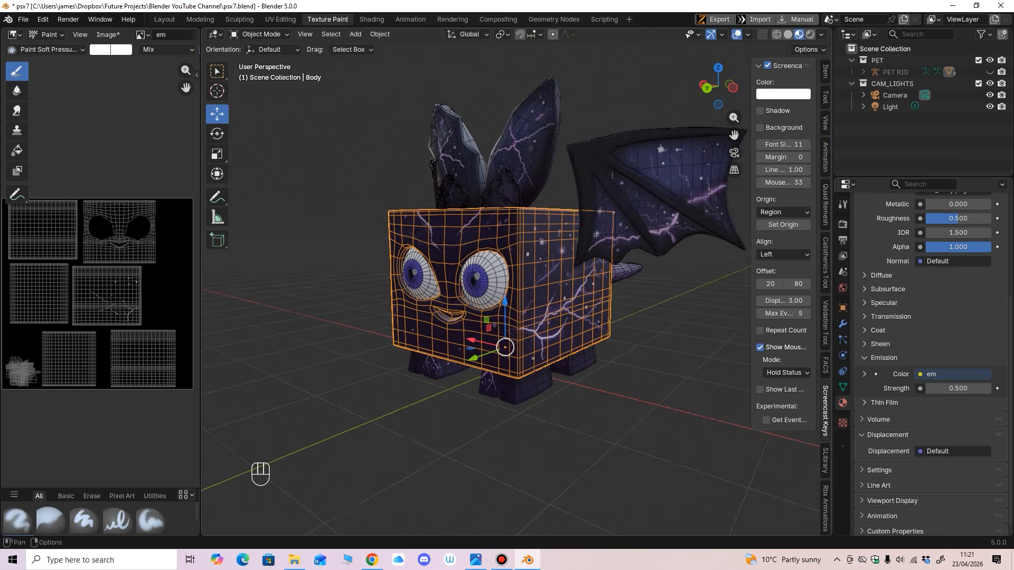
pyautogui.click(737, 33)
pyautogui.scroll(2, 517, 282)
pyautogui.moveTo(517, 283)
pyautogui.mouseDown(button='middle')
pyautogui.moveTo(571, 280)
pyautogui.moveTo(497, 283)
pyautogui.moveTo(560, 283)
pyautogui.moveTo(516, 283)
pyautogui.moveTo(525, 289)
pyautogui.moveTo(518, 307)
pyautogui.moveTo(523, 282)
pyautogui.mouseUp(button='middle')
pyautogui.scroll(-3, 517, 283)
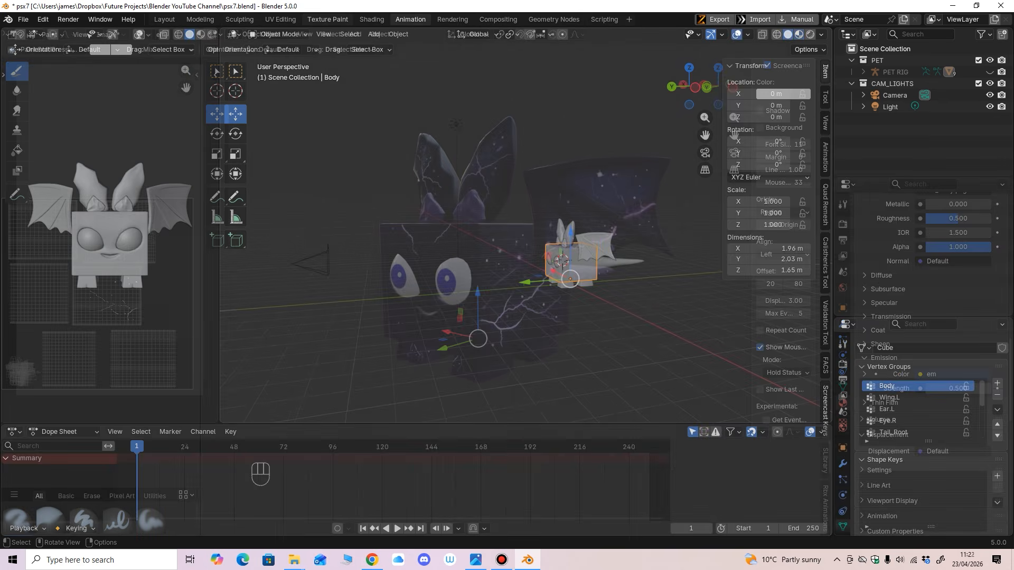
# Step: Frame the body in the Animation workspace, show the Screencast Keys settings, and narrow the sidebar
pyautogui.press('KP_Decimal')
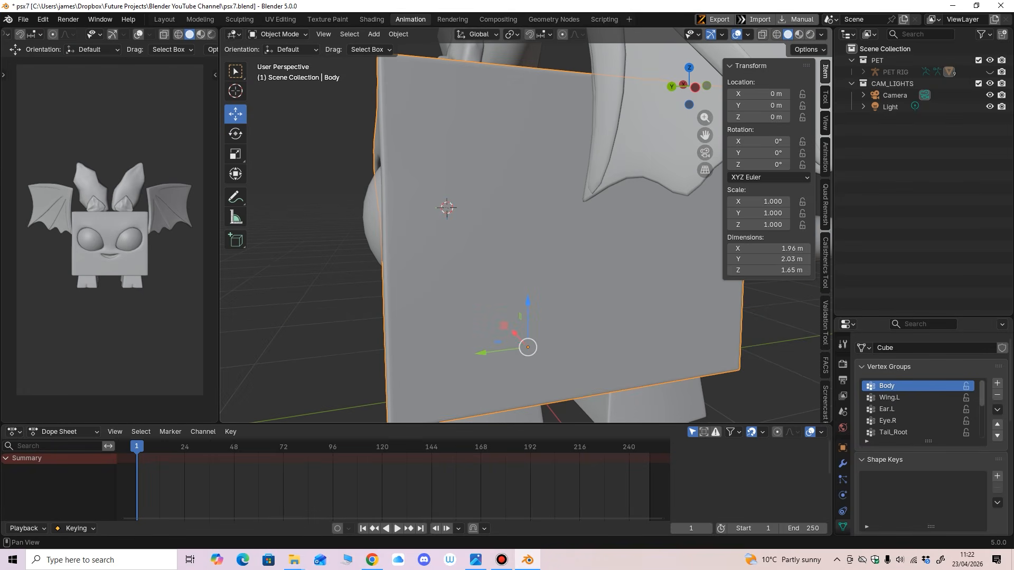
pyautogui.click(825, 402)
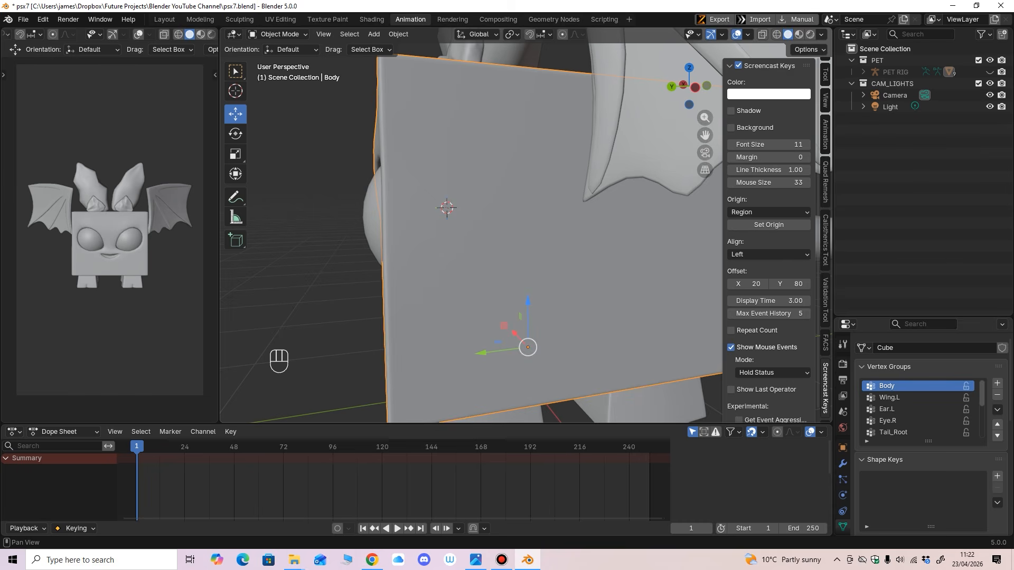
pyautogui.keyDown('ctrl'); pyautogui.moveTo(473, 232); pyautogui.dragTo(473, 286, button='middle'); pyautogui.keyUp('ctrl')
pyautogui.moveTo(473, 285); pyautogui.dragTo(499, 304, button='middle')
pyautogui.moveTo(723, 264); pyautogui.dragTo(744, 264)
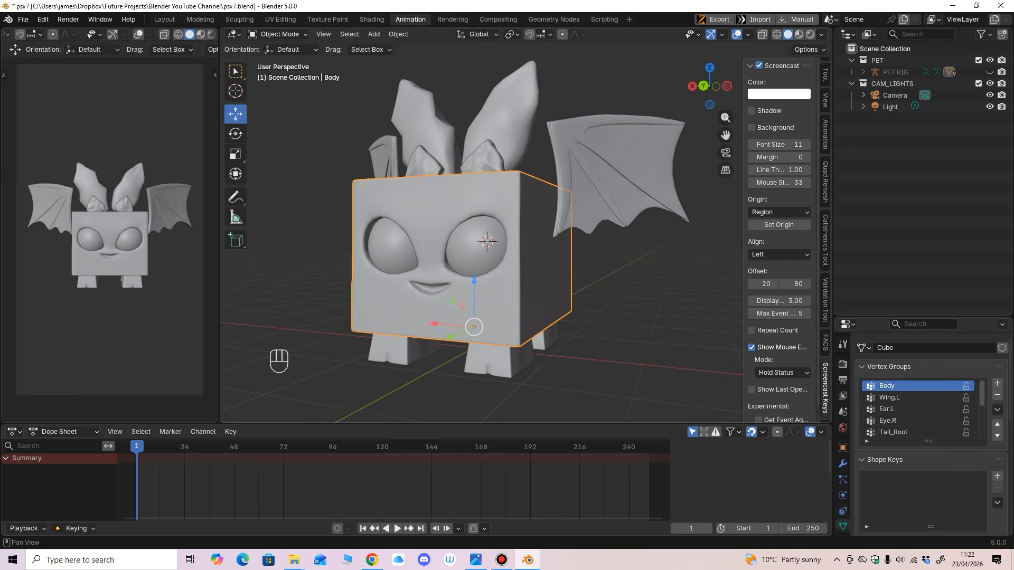
# Step: Turn on the wireframe overlay for the pet and shrink the Dope Sheet to enlarge the viewport
pyautogui.click(748, 34)
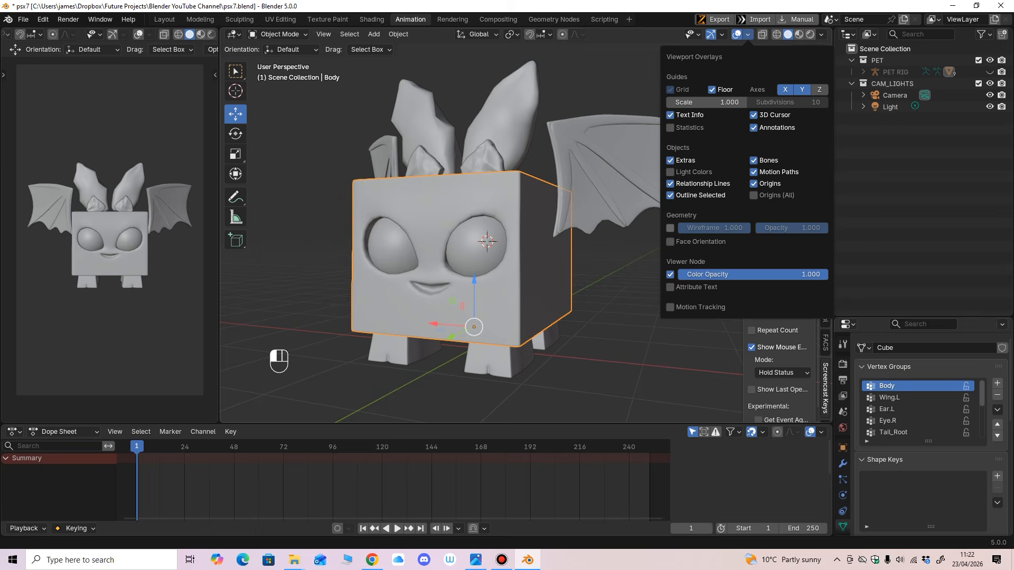
pyautogui.click(670, 228)
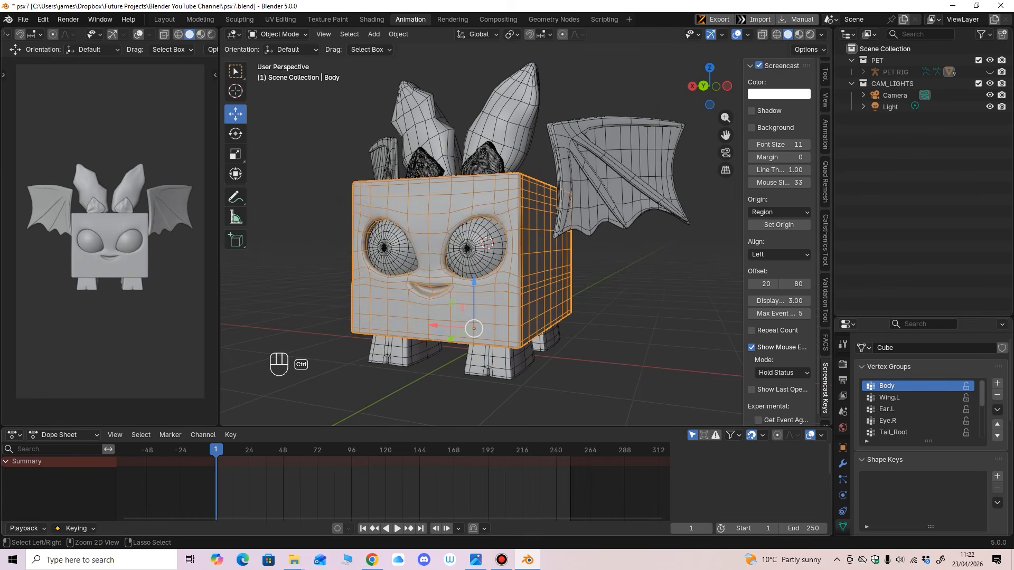
pyautogui.moveTo(476, 237)
pyautogui.mouseDown(button='middle')
pyautogui.moveTo(423, 239)
pyautogui.moveTo(471, 238)
pyautogui.moveTo(457, 238)
pyautogui.mouseUp(button='middle')
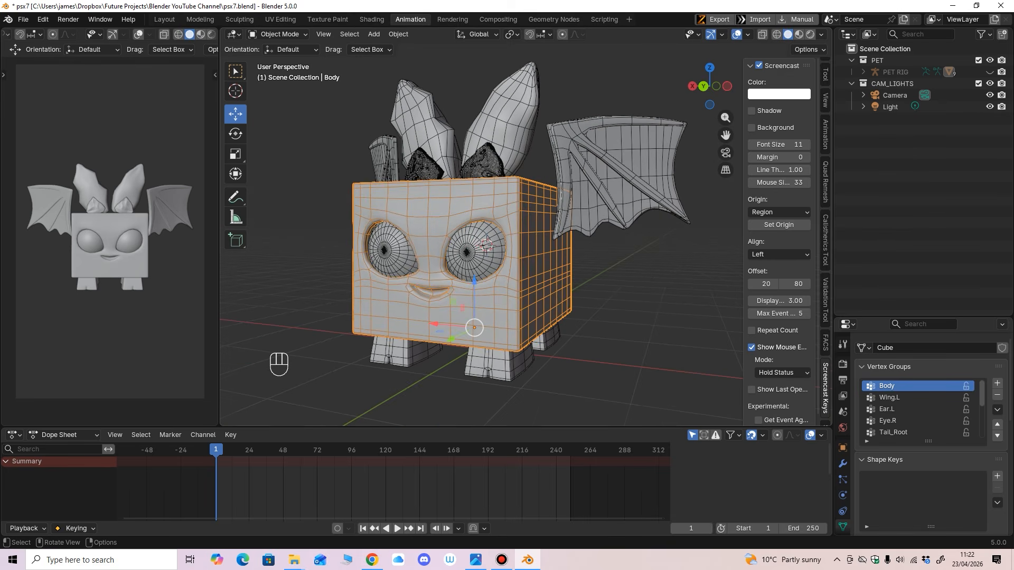
pyautogui.moveTo(471, 426); pyautogui.dragTo(471, 438)
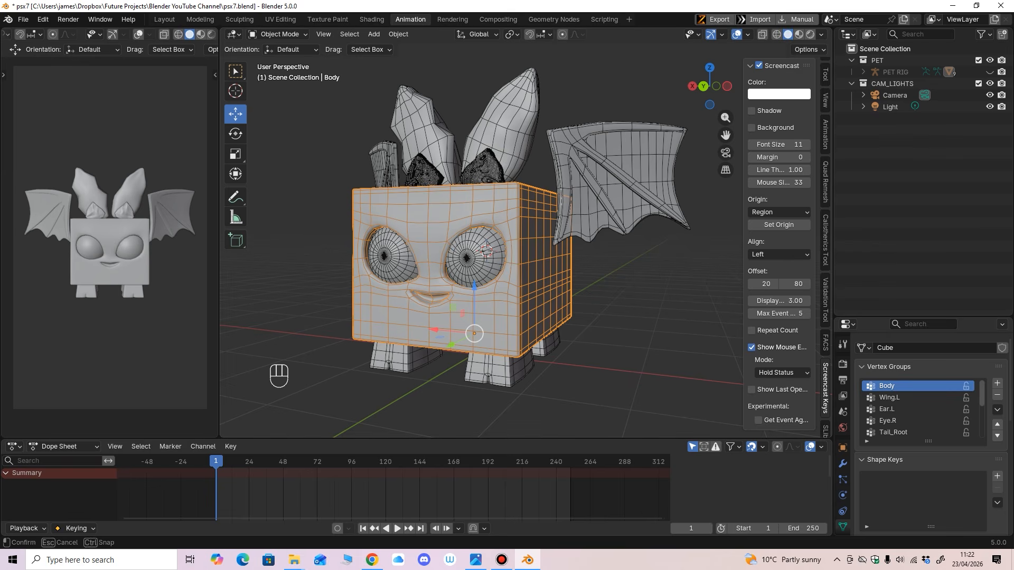
pyautogui.moveTo(471, 438); pyautogui.dragTo(472, 447)
pyautogui.moveTo(471, 238)
pyautogui.mouseDown(button='middle')
pyautogui.moveTo(438, 238)
pyautogui.moveTo(570, 238)
pyautogui.moveTo(478, 237)
pyautogui.moveTo(489, 237)
pyautogui.mouseUp(button='middle')
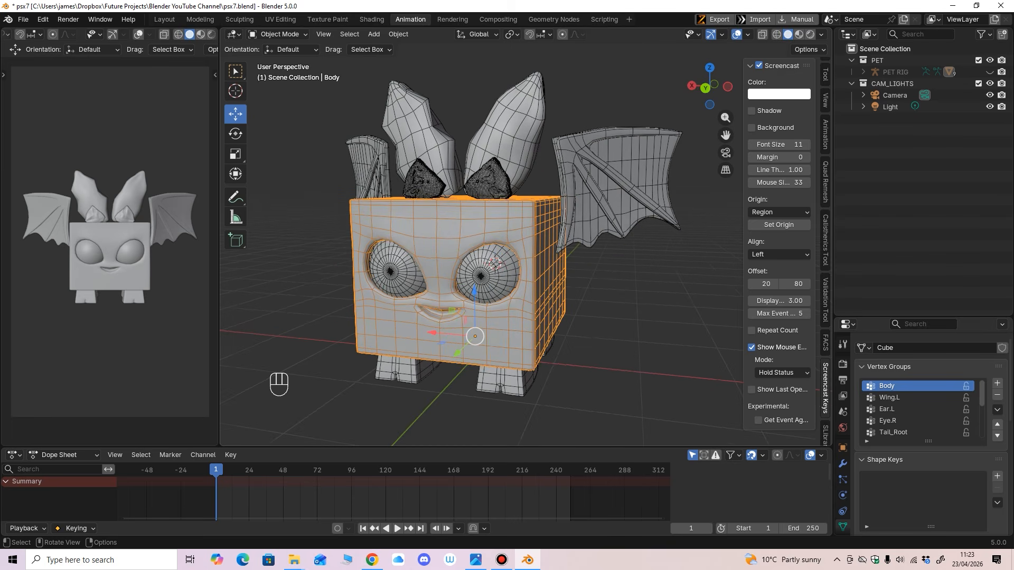
# Step: Unhide the PET RIG armature and exclude the CAM_LIGHTS collection from the view layer
pyautogui.click(991, 72)
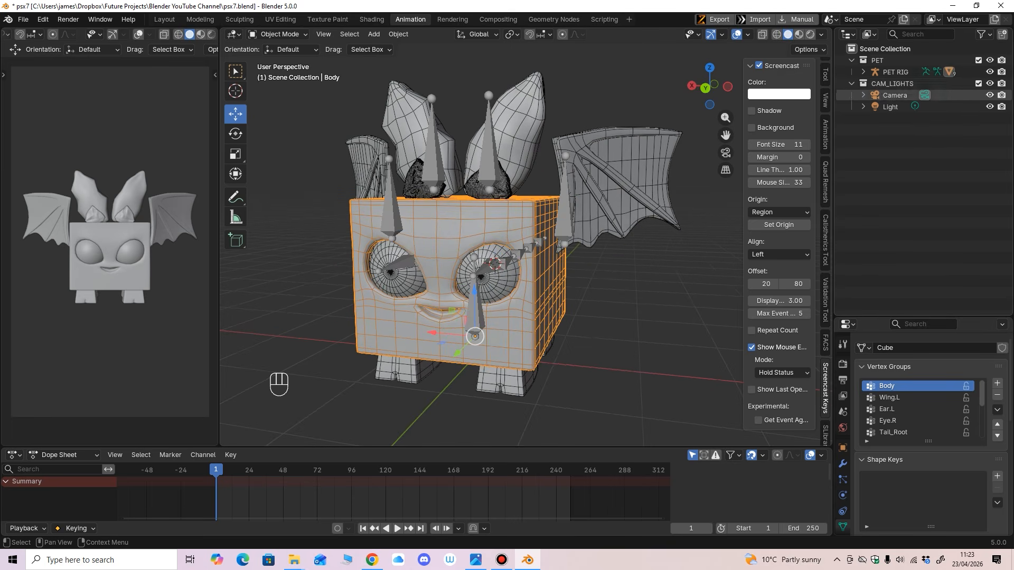
pyautogui.click(978, 84)
pyautogui.moveTo(478, 238); pyautogui.dragTo(488, 237, button='middle')
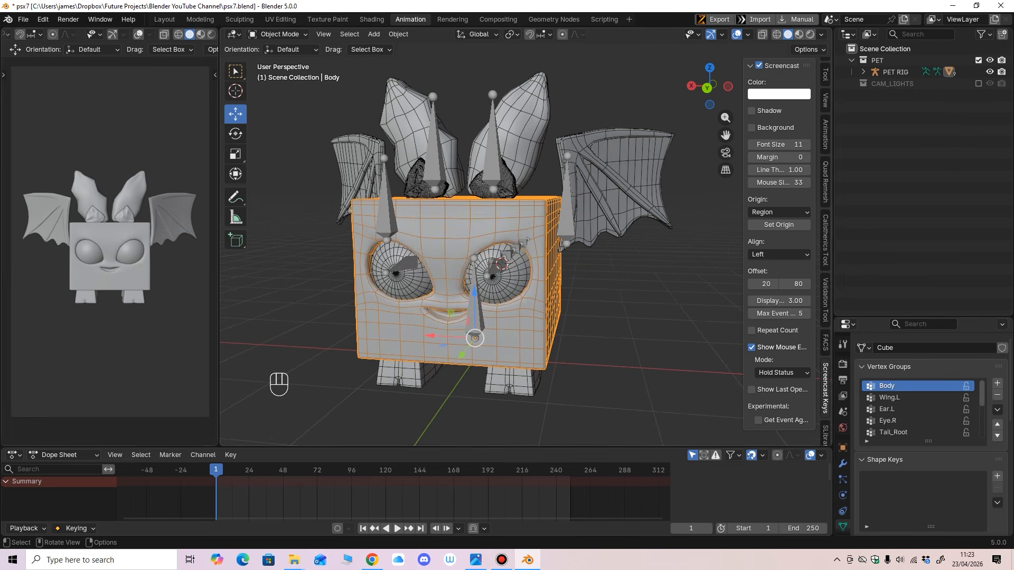
pyautogui.click(978, 84)
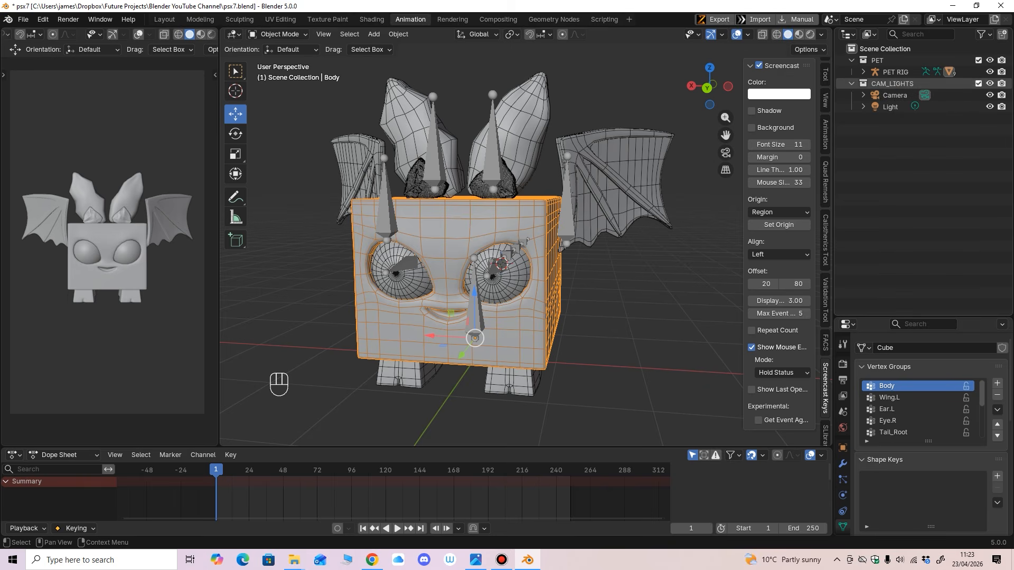
pyautogui.scroll(-6, 502, 248)
pyautogui.moveTo(502, 253); pyautogui.dragTo(581, 205, button='middle')
pyautogui.click(474, 149)
pyautogui.click(361, 260)
pyautogui.click(978, 83)
# Step: Expand the PET RIG hierarchy, and select the armature and frame it from the front
pyautogui.click(863, 71)
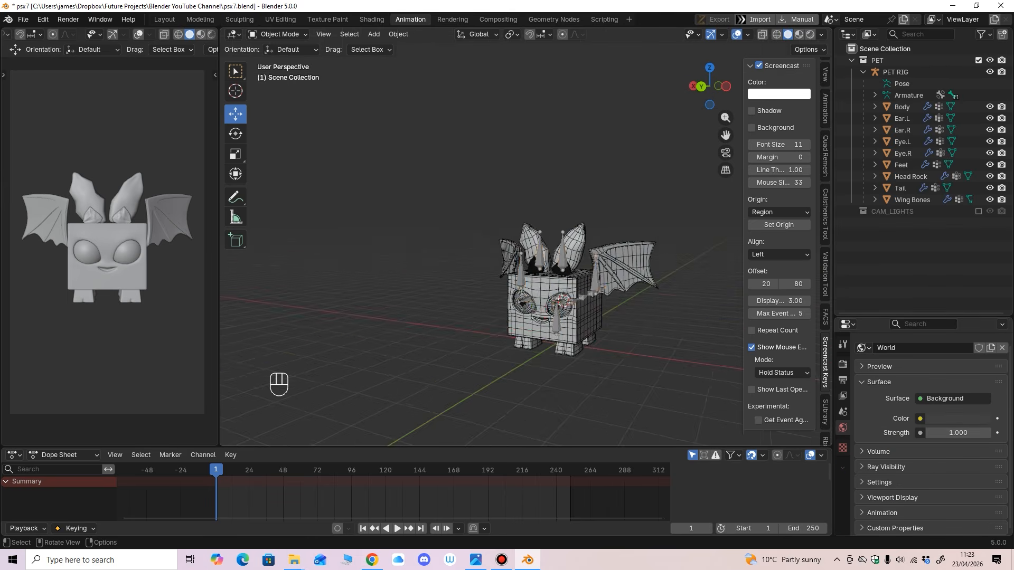
pyautogui.click(556, 317)
pyautogui.moveTo(534, 293); pyautogui.dragTo(584, 212, button='middle')
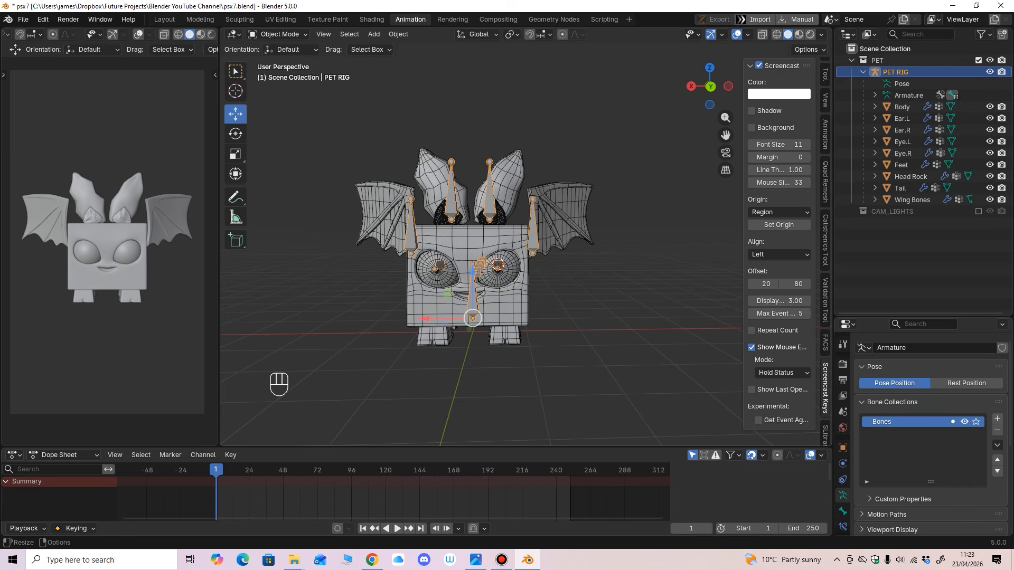
pyautogui.moveTo(475, 447); pyautogui.dragTo(476, 441)
pyautogui.moveTo(476, 370)
pyautogui.mouseDown(button='middle')
pyautogui.moveTo(466, 373)
pyautogui.moveTo(475, 363)
pyautogui.mouseUp(button='middle')
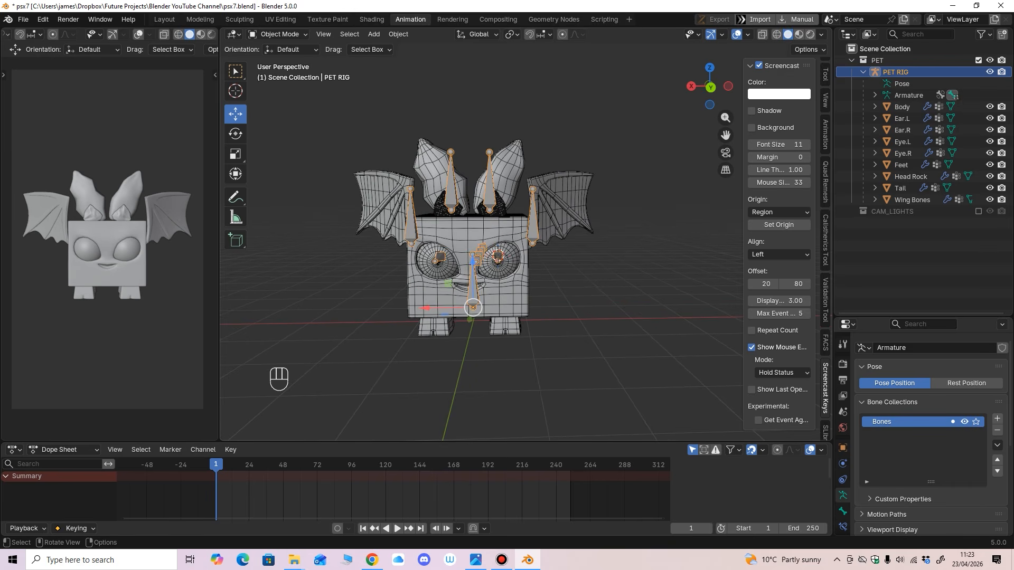
pyautogui.press('KP_Decimal')
pyautogui.keyDown('shift'); pyautogui.moveTo(530, 296); pyautogui.dragTo(471, 266, button='middle'); pyautogui.keyUp('shift')
pyautogui.keyDown('ctrl'); pyautogui.moveTo(472, 266); pyautogui.dragTo(472, 227, button='middle'); pyautogui.keyUp('ctrl')
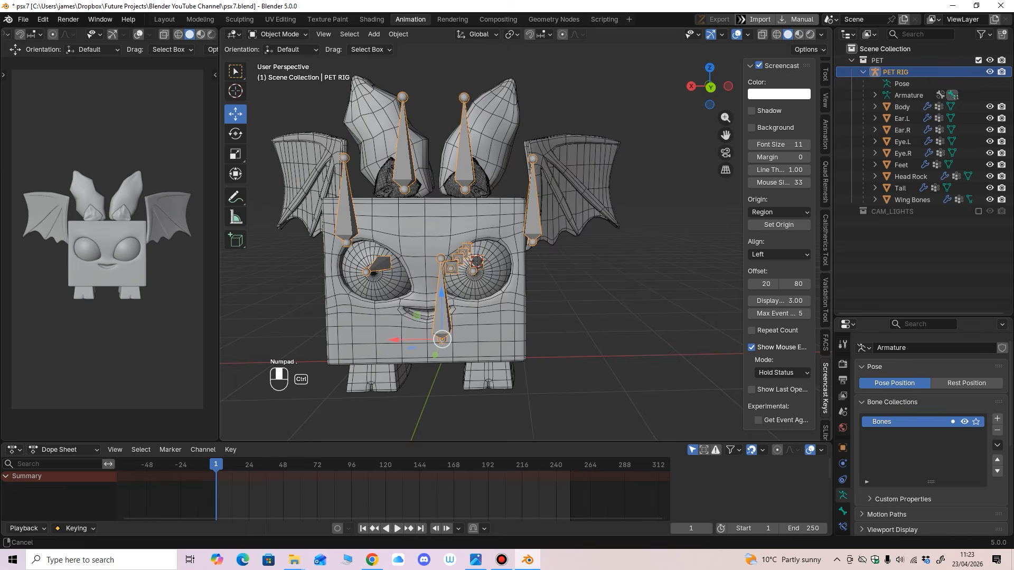
# Step: Switch the PET RIG armature to Pose Mode and select all of its bones in the side view
pyautogui.press('ctrl+KP_1')
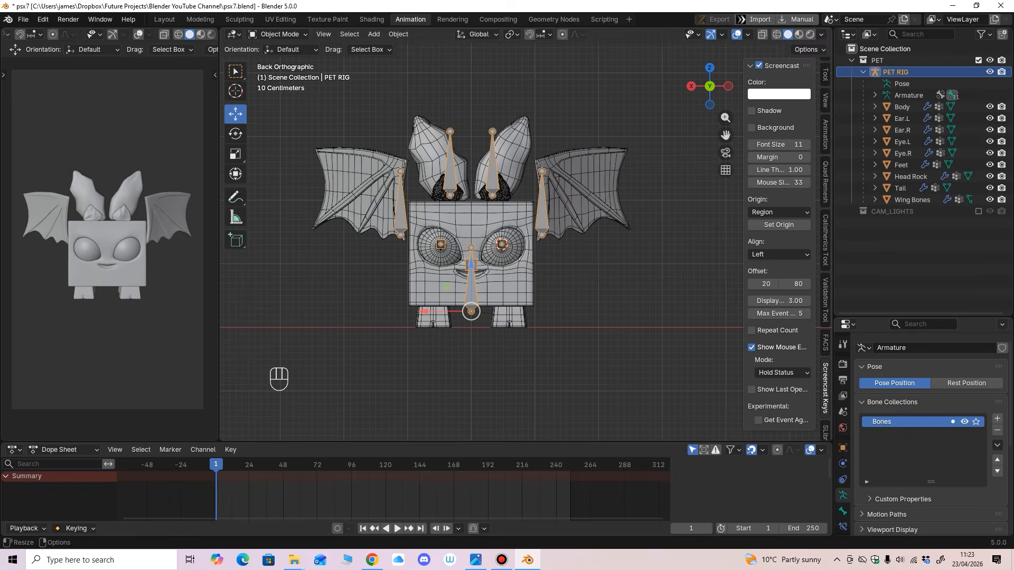
pyautogui.moveTo(523, 344); pyautogui.dragTo(500, 347, button='middle')
pyautogui.click(279, 34)
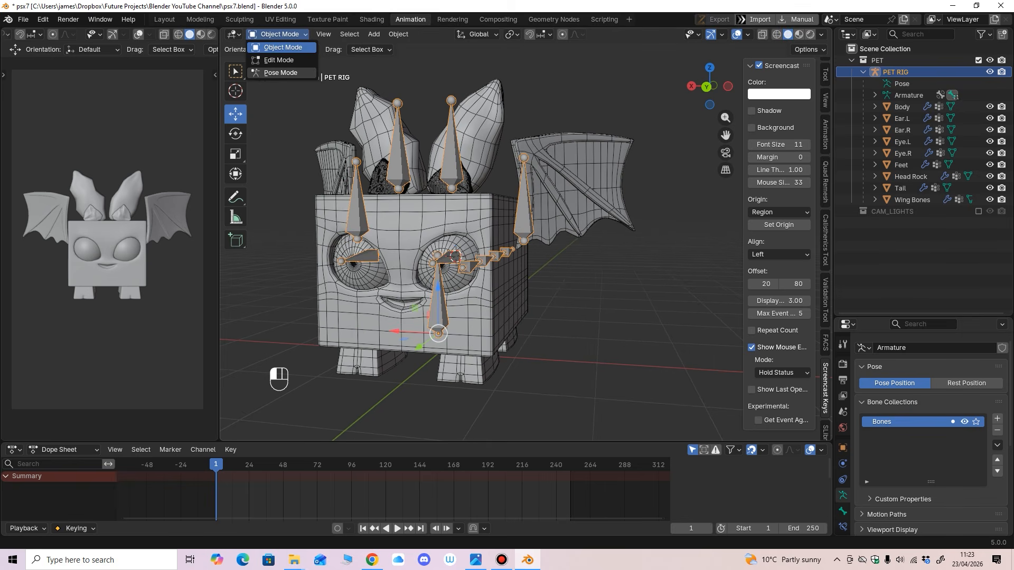
pyautogui.click(280, 73)
pyautogui.moveTo(528, 317); pyautogui.dragTo(412, 317, button='middle')
pyautogui.press('a')
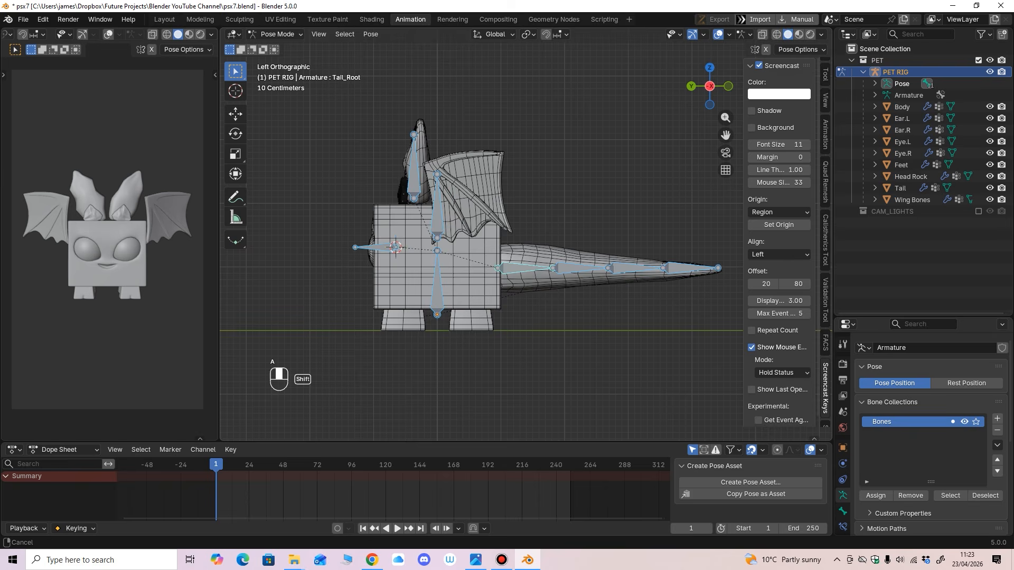
# Step: Show the bone transform values in the sidebar and insert a keyframe for all bones at frame 1
pyautogui.scroll(1, 480, 238)
pyautogui.scroll(1, 824, 238)
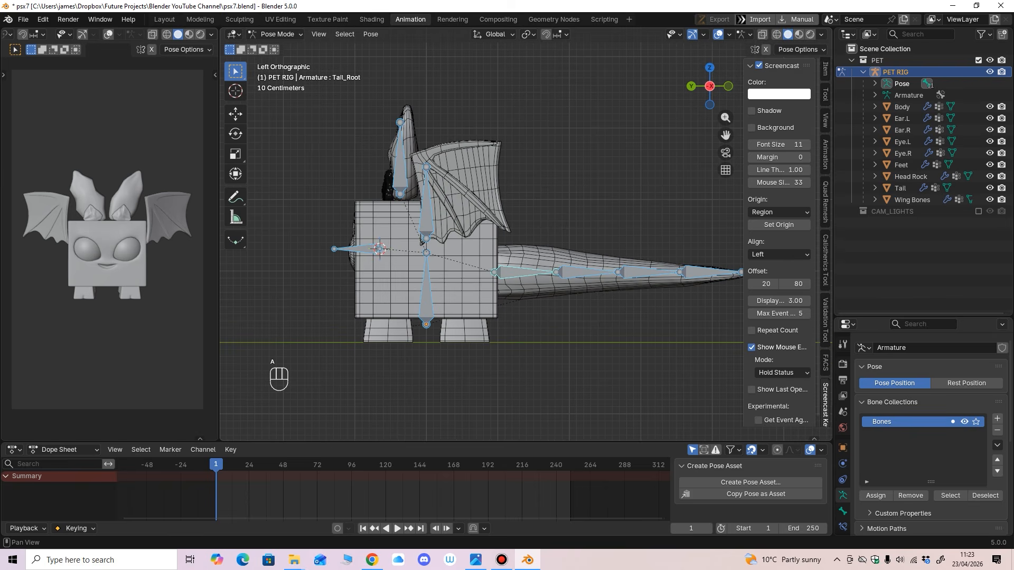
pyautogui.click(825, 69)
pyautogui.press('i')
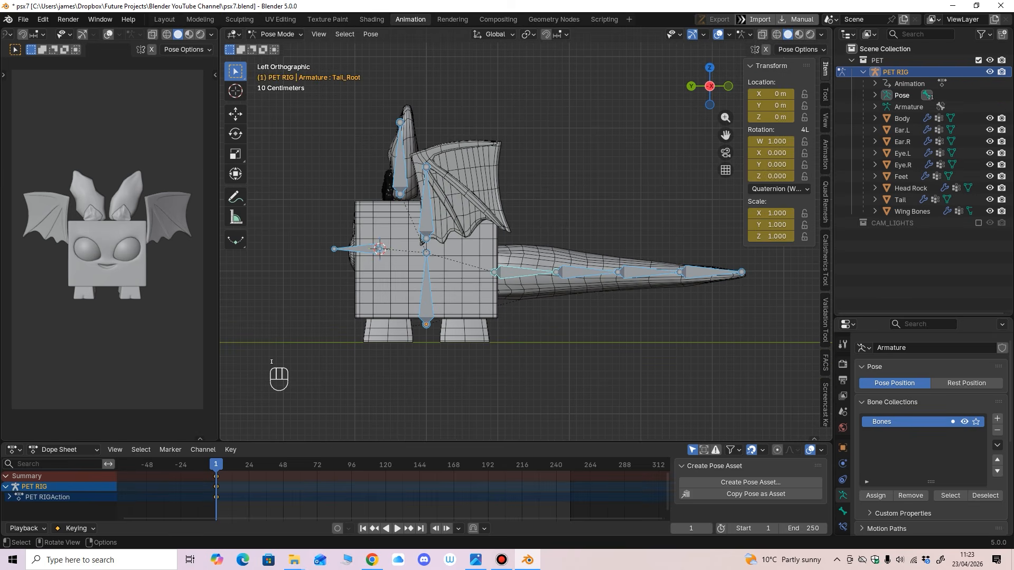
# Step: Change the Dope Sheet area to a Timeline, make it taller and expand PET RIGAction to list the bone channels
pyautogui.moveTo(426, 441); pyautogui.dragTo(427, 424)
pyautogui.click(11, 433)
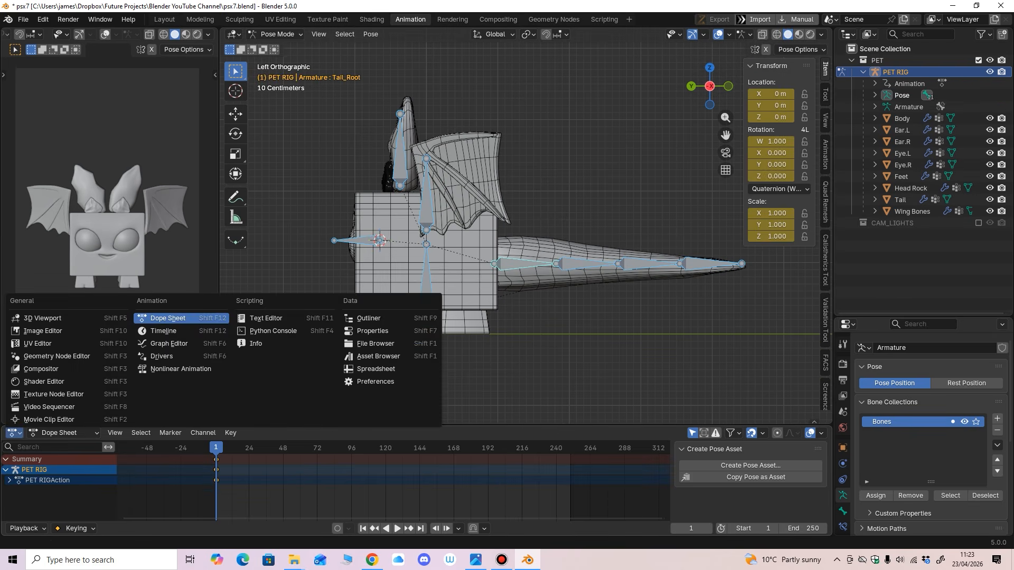
pyautogui.click(169, 344)
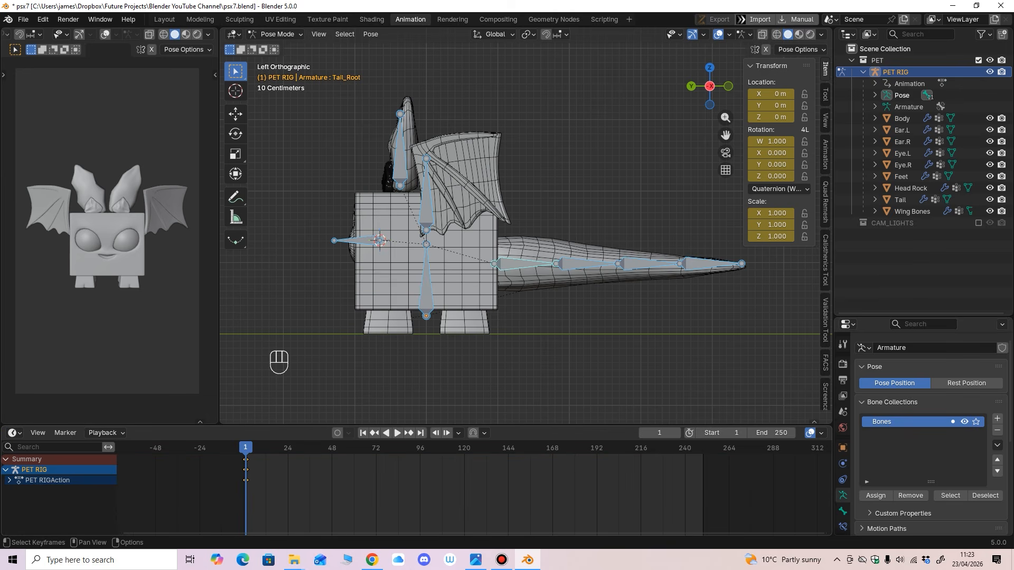
pyautogui.click(10, 480)
pyautogui.moveTo(106, 424); pyautogui.dragTo(106, 405)
# Step: Show the Dope Sheet for comparison, return the area to the Timeline and reduce its height
pyautogui.click(12, 413)
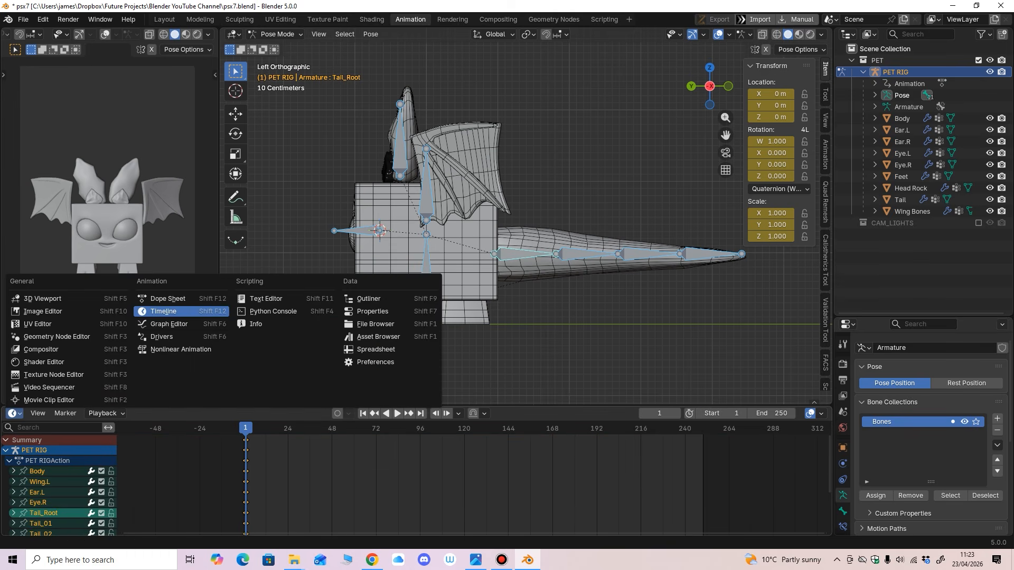
pyautogui.click(169, 312)
pyautogui.click(11, 413)
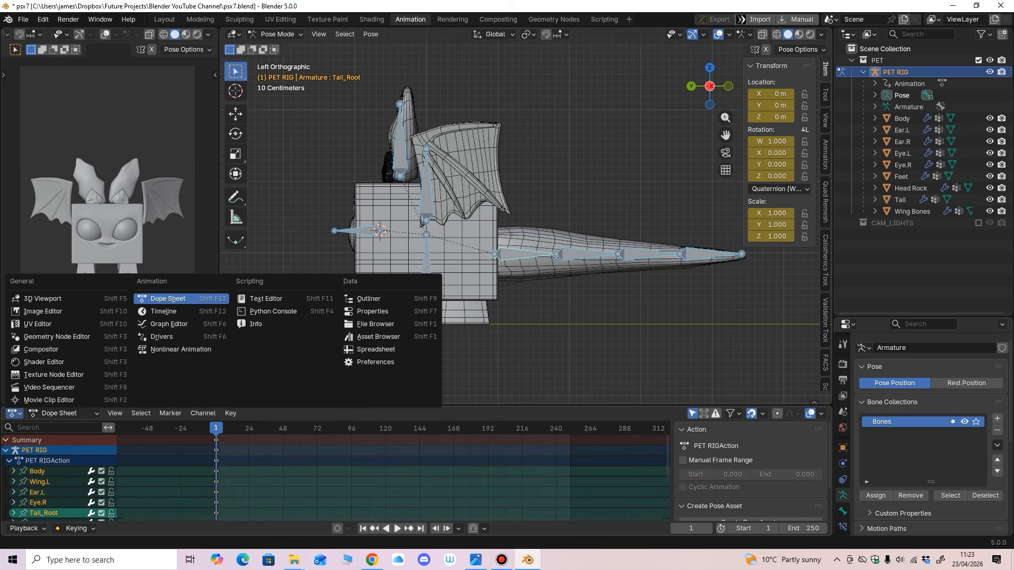
pyautogui.click(163, 311)
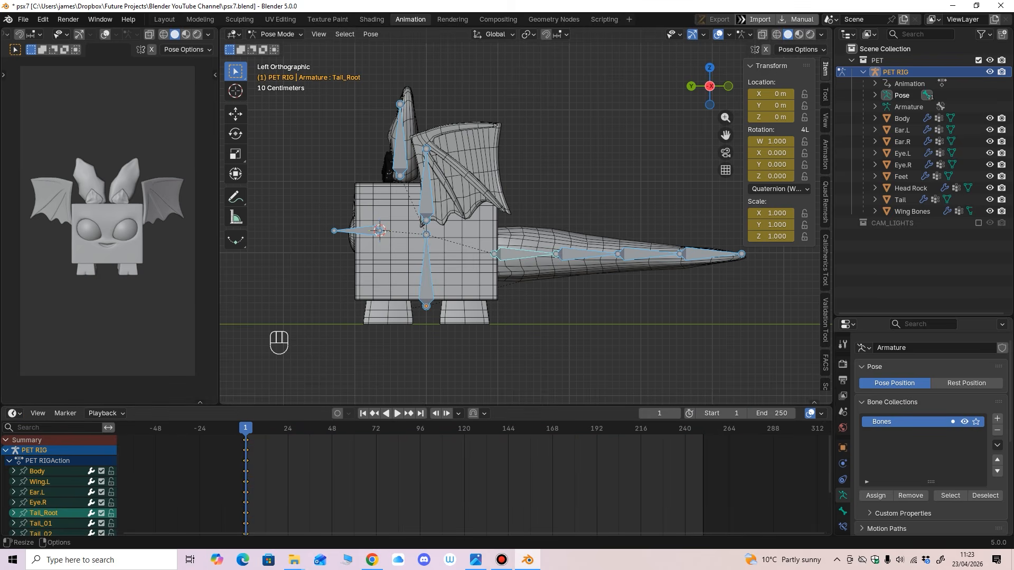
pyautogui.moveTo(158, 407); pyautogui.dragTo(159, 421)
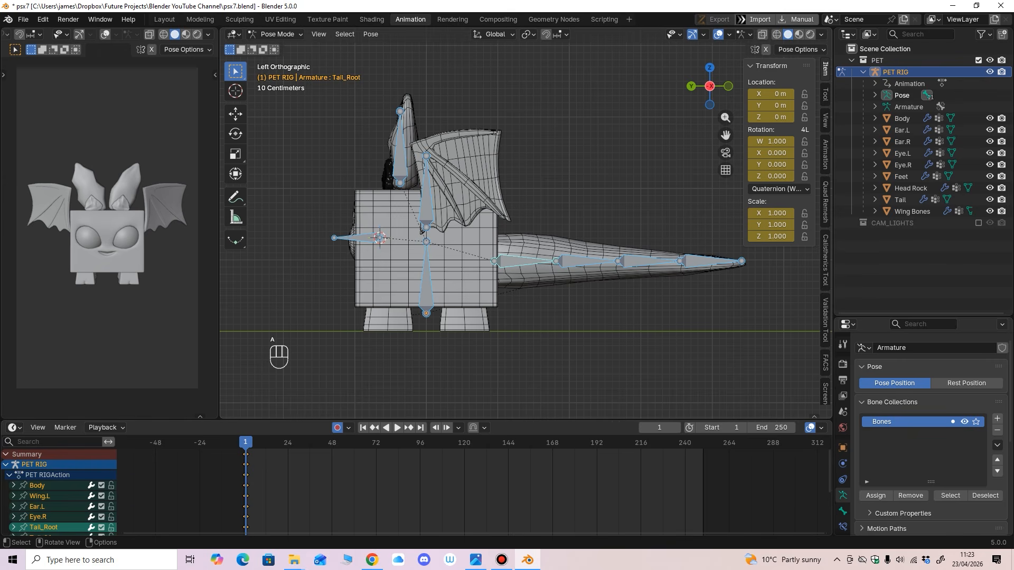
# Step: Turn on Auto Keying and insert keyframes on all channels at frame 1
pyautogui.press('i')
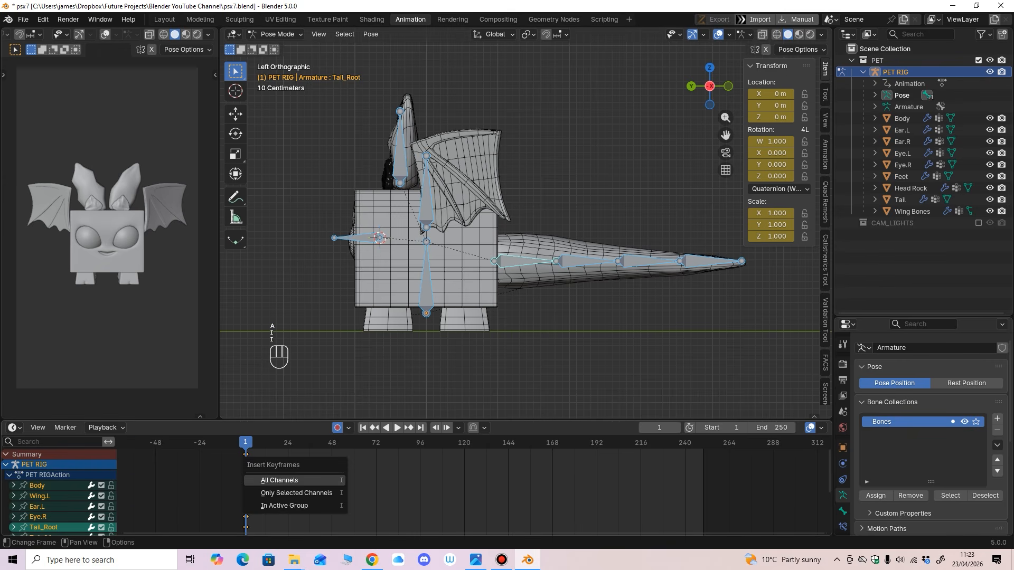
pyautogui.click(328, 482)
pyautogui.keyDown('ctrl'); pyautogui.moveTo(328, 482); pyautogui.dragTo(286, 482, button='middle'); pyautogui.keyUp('ctrl')
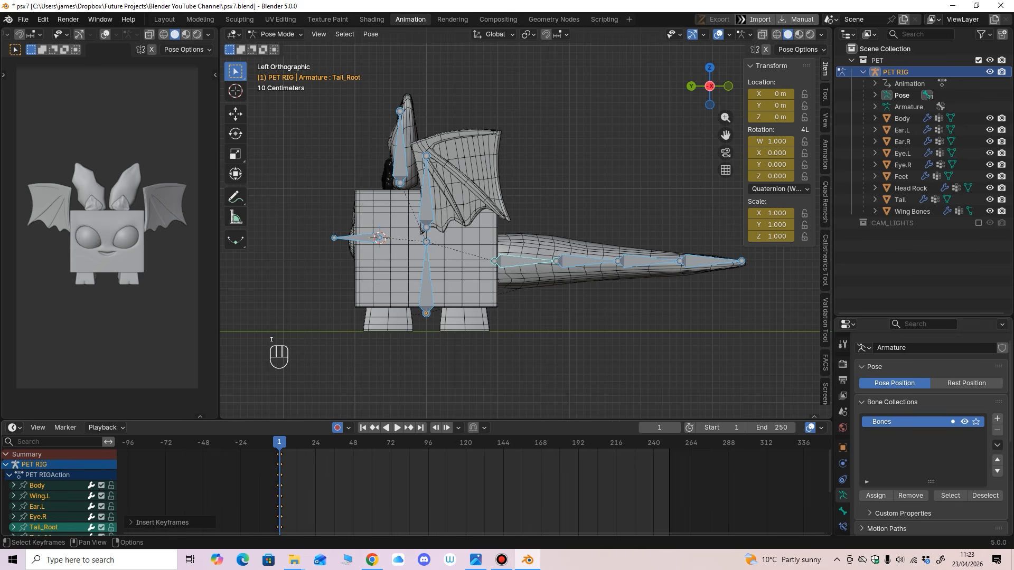
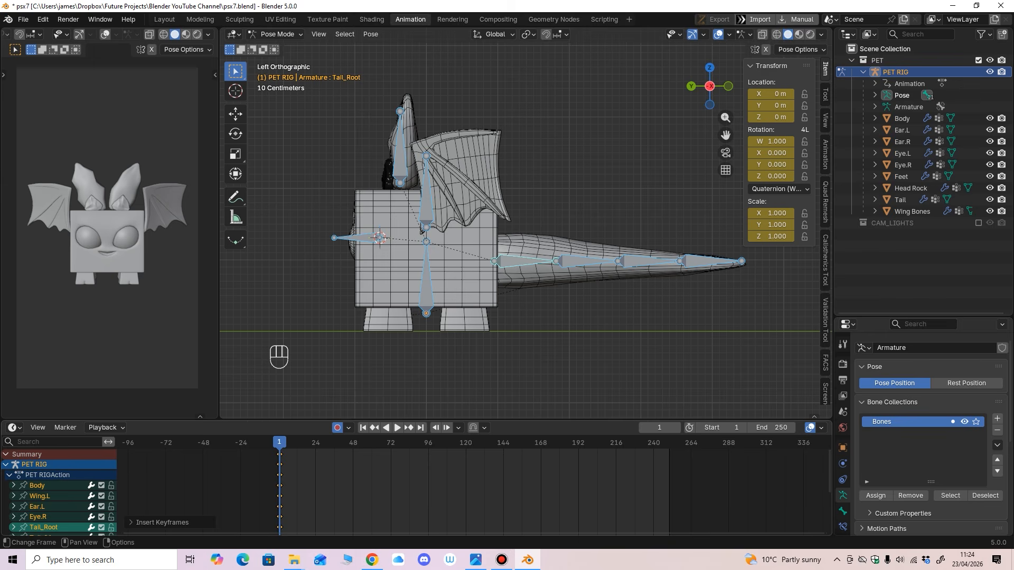
# Step: Set the animation's end frame to 30 and fit the 1 to 30 frame range in the Timeline
pyautogui.click(771, 428)
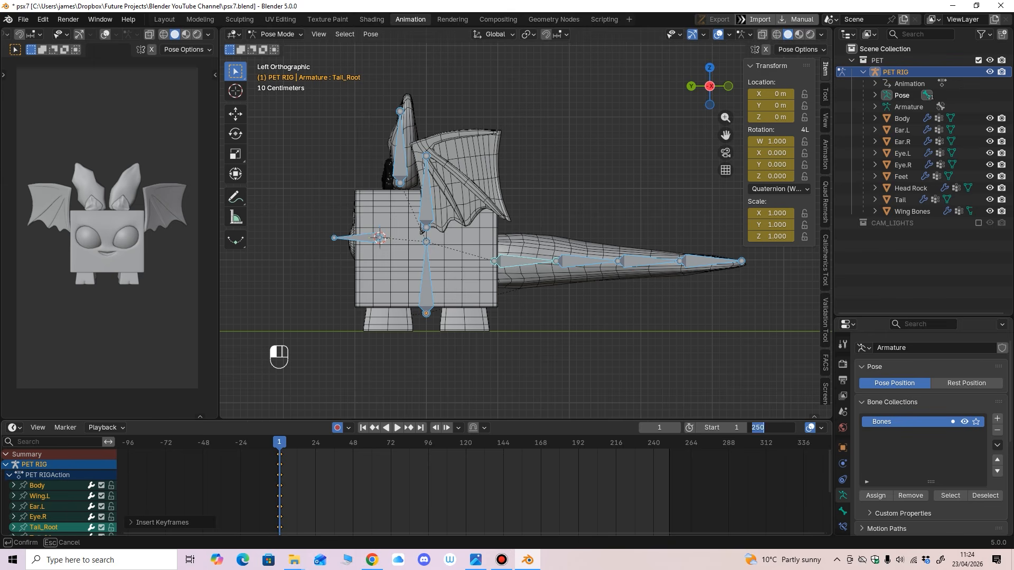
pyautogui.write('30')
pyautogui.press('Return')
pyautogui.moveTo(423, 489); pyautogui.dragTo(544, 489, button='middle')
pyautogui.keyDown('ctrl'); pyautogui.moveTo(474, 489); pyautogui.dragTo(526, 489, button='middle'); pyautogui.keyUp('ctrl')
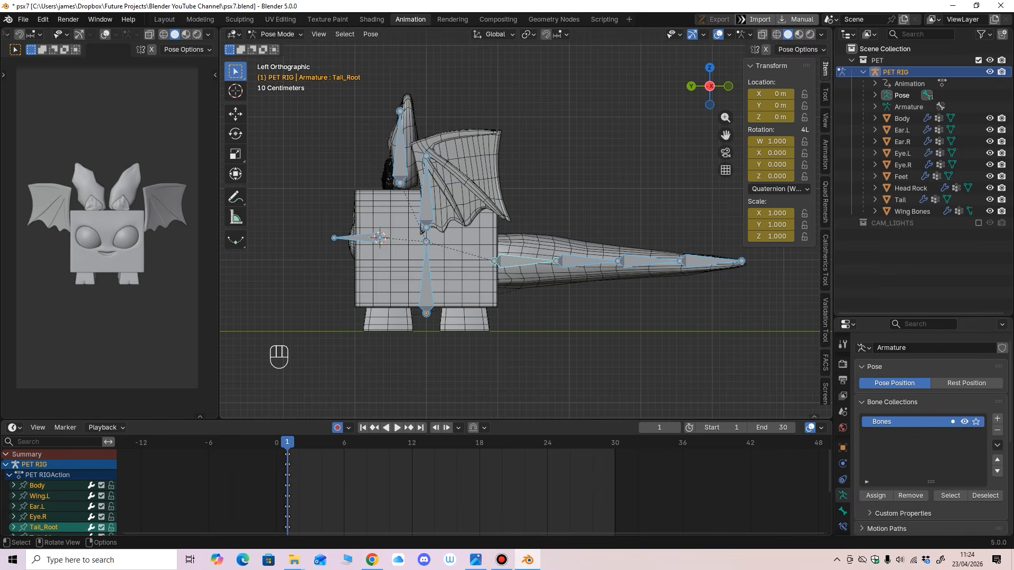
# Step: Select only the Body bone from the front and raise it with the Move tool to a Y location of about 0.86 m
pyautogui.moveTo(426, 248); pyautogui.dragTo(533, 220, button='middle')
pyautogui.scroll(2, 526, 220)
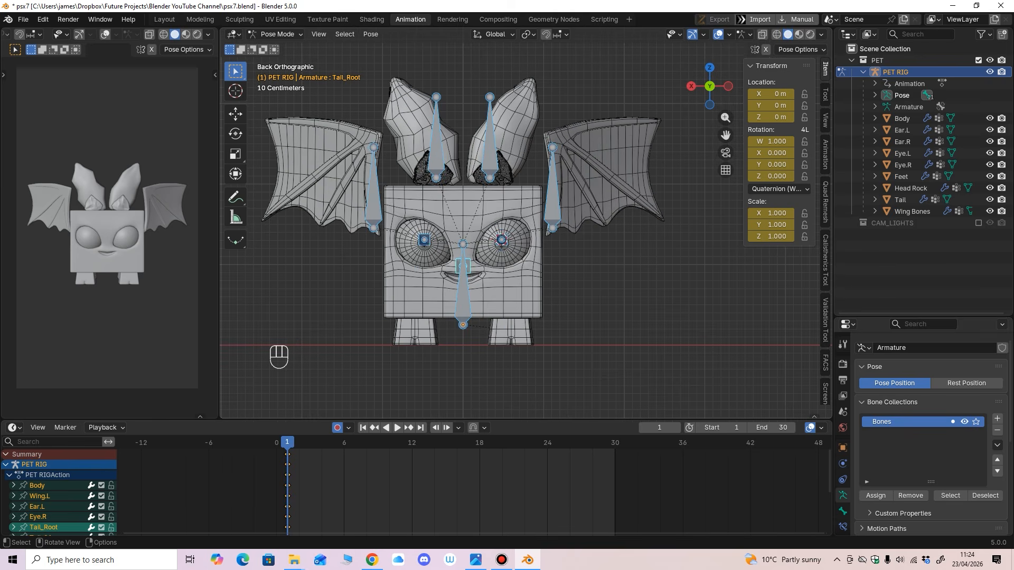
pyautogui.scroll(-2, 525, 225)
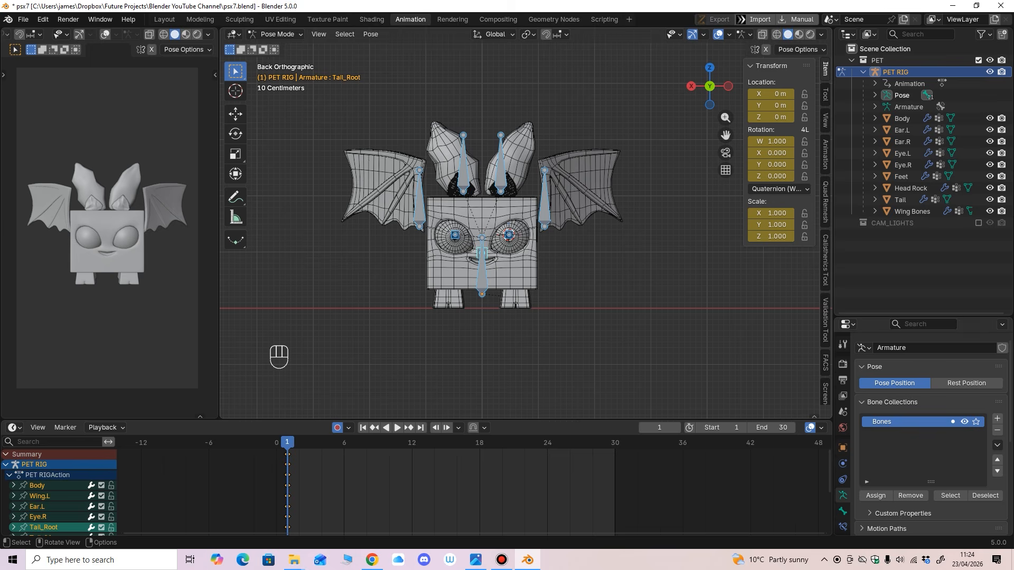
pyautogui.click(235, 113)
pyautogui.click(370, 264)
pyautogui.click(482, 275)
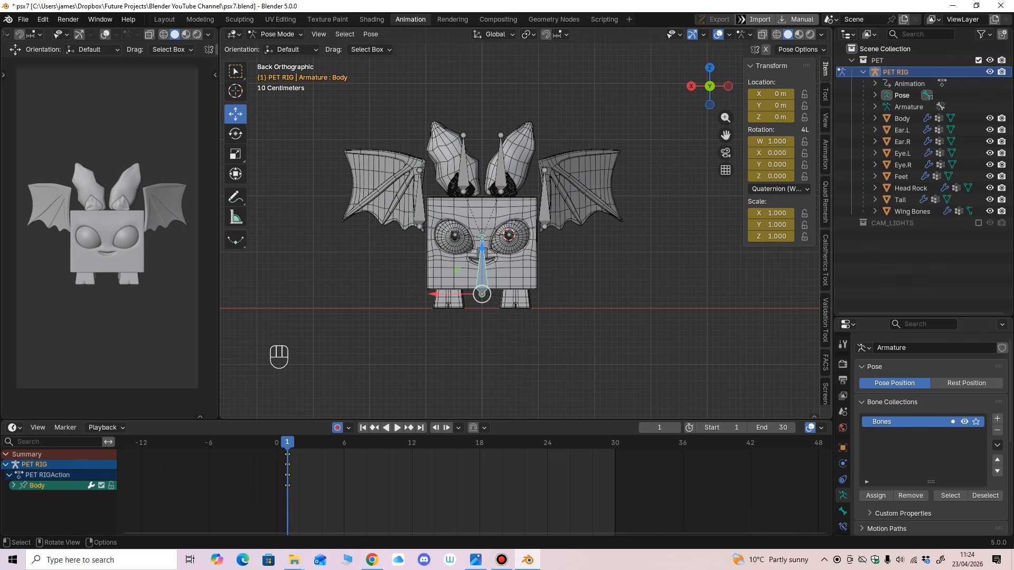
pyautogui.moveTo(481, 248); pyautogui.dragTo(481, 219)
pyautogui.keyDown('shift'); pyautogui.moveTo(481, 218); pyautogui.dragTo(483, 246, button='middle'); pyautogui.keyUp('shift')
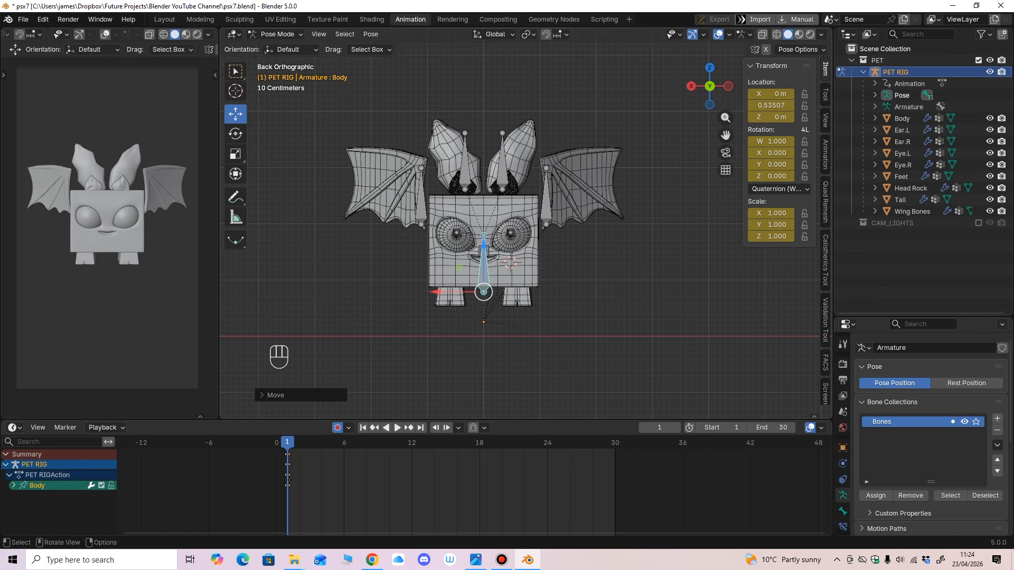
pyautogui.moveTo(483, 247); pyautogui.dragTo(483, 227)
# Step: Raise the Body bone slightly further, to a Y location of about 0.96 m
pyautogui.scroll(-4, 526, 230)
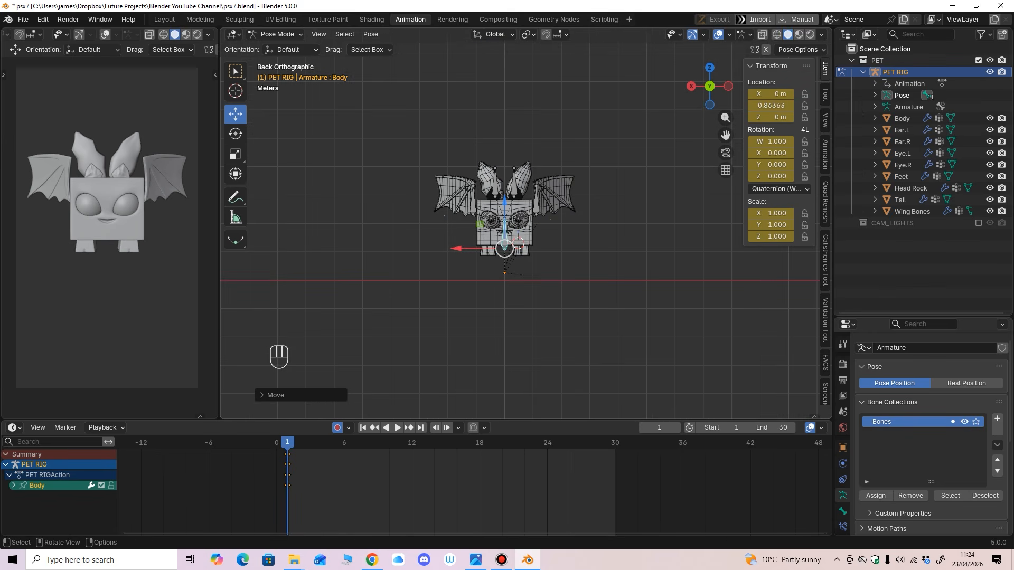
pyautogui.keyDown('ctrl'); pyautogui.moveTo(525, 223); pyautogui.dragTo(525, 181, button='middle'); pyautogui.keyUp('ctrl')
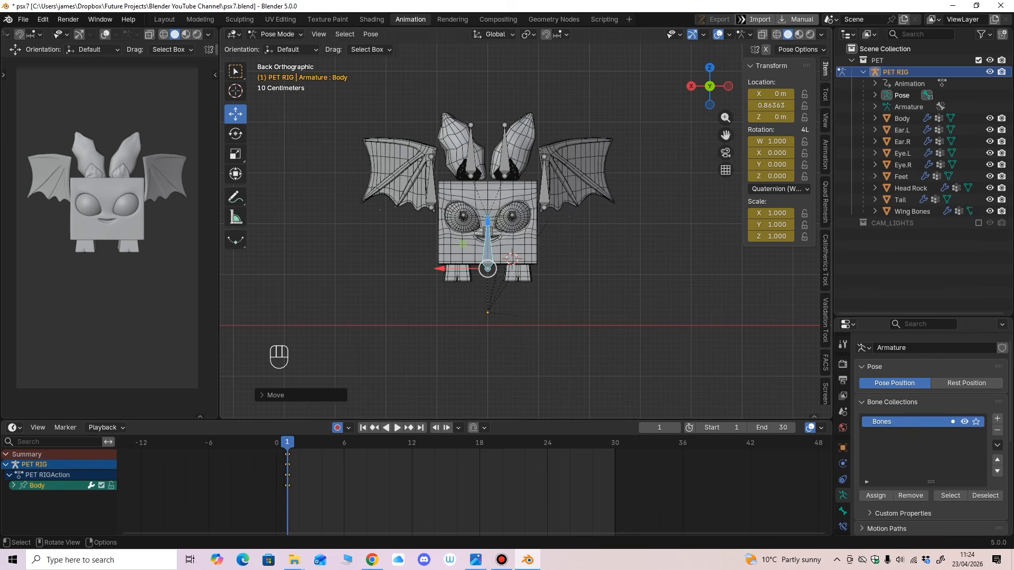
pyautogui.moveTo(488, 221); pyautogui.dragTo(487, 216)
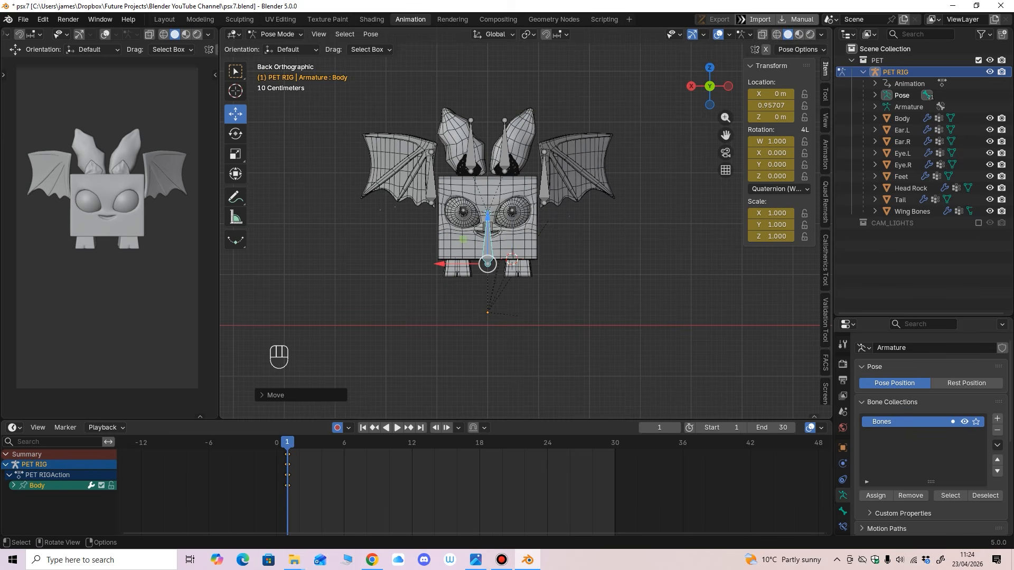
pyautogui.keyDown('shift'); pyautogui.moveTo(487, 216); pyautogui.dragTo(486, 243, button='middle'); pyautogui.keyUp('shift')
pyautogui.keyDown('ctrl'); pyautogui.moveTo(486, 244); pyautogui.dragTo(487, 235, button='middle'); pyautogui.keyUp('ctrl')
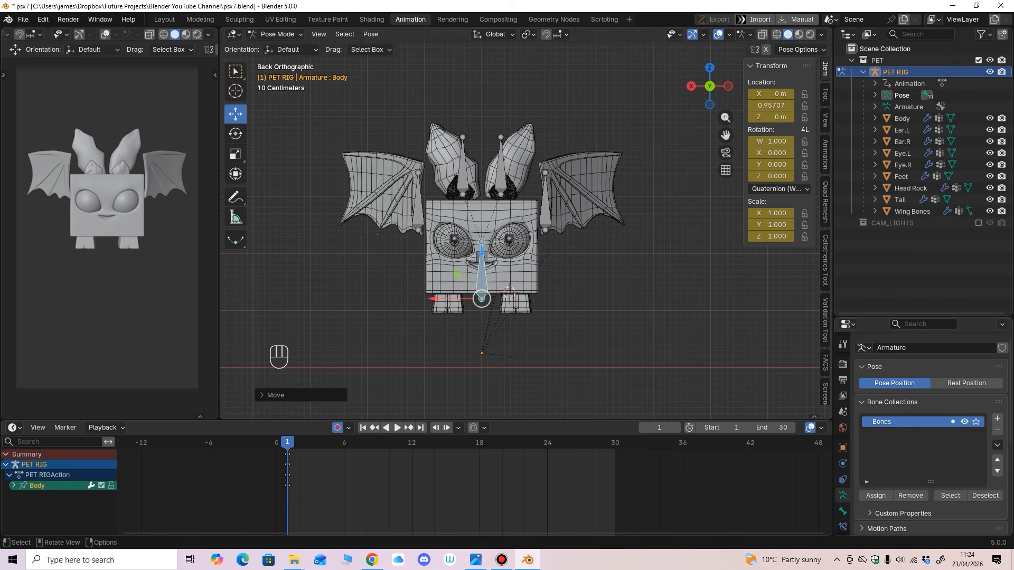
# Step: Select the Wing.L bone, and launch Epic Pen and collapse its toolbar over the sidebar
pyautogui.click(546, 204)
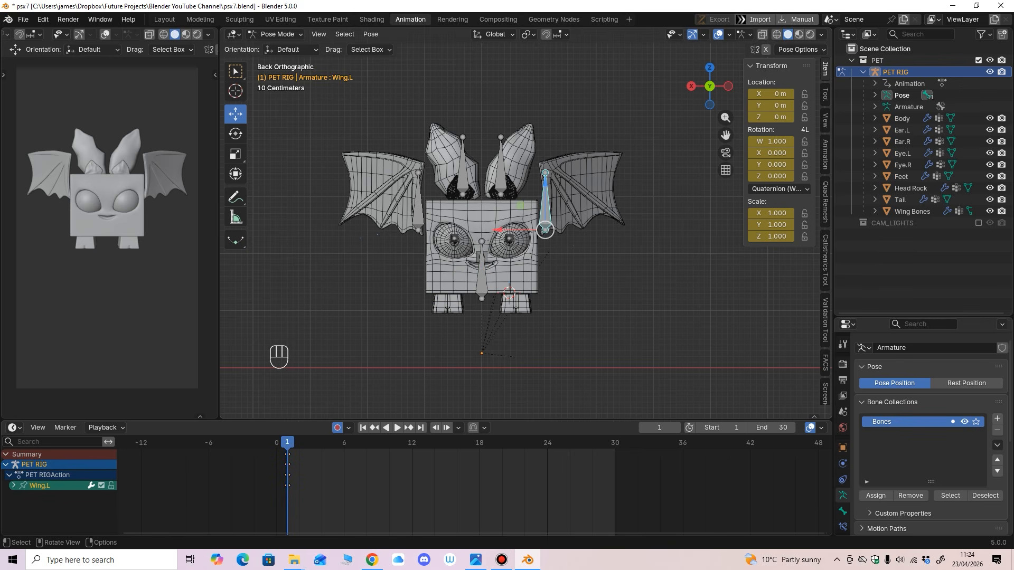
pyautogui.keyDown('ctrl'); pyautogui.moveTo(545, 203); pyautogui.dragTo(545, 182, button='middle'); pyautogui.keyUp('ctrl')
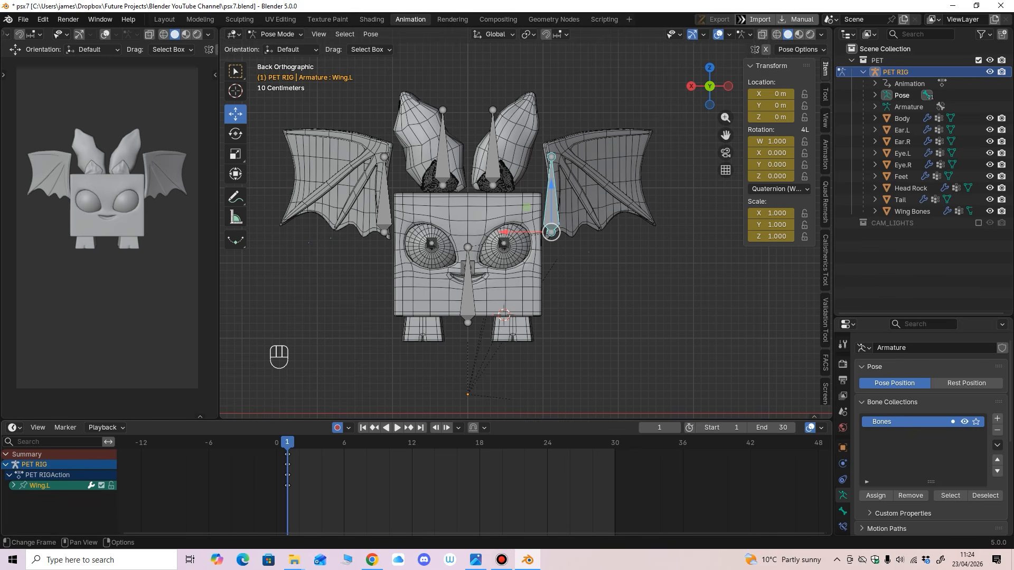
pyautogui.press('super')
pyautogui.write('ep')
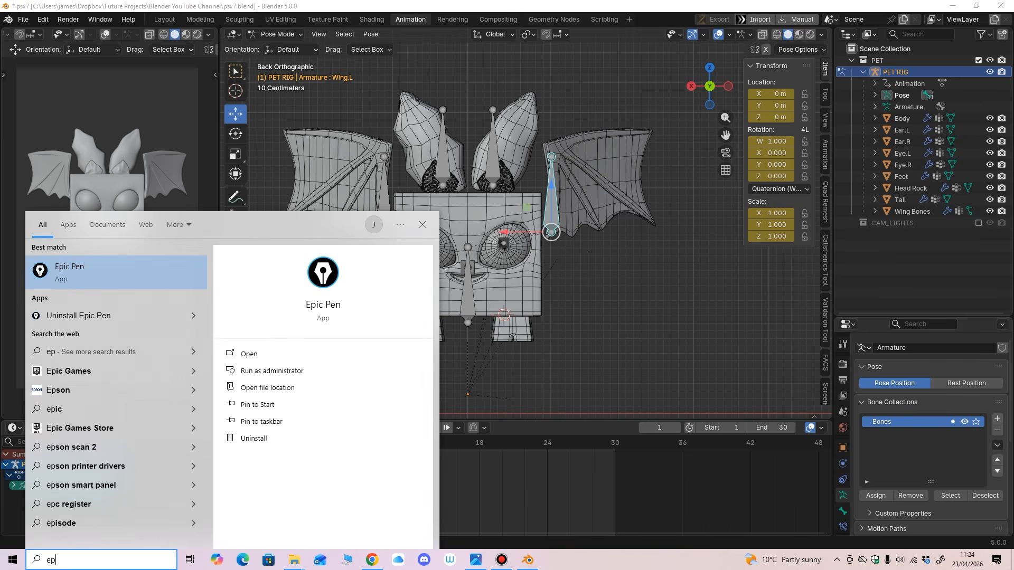
pyautogui.press('Return')
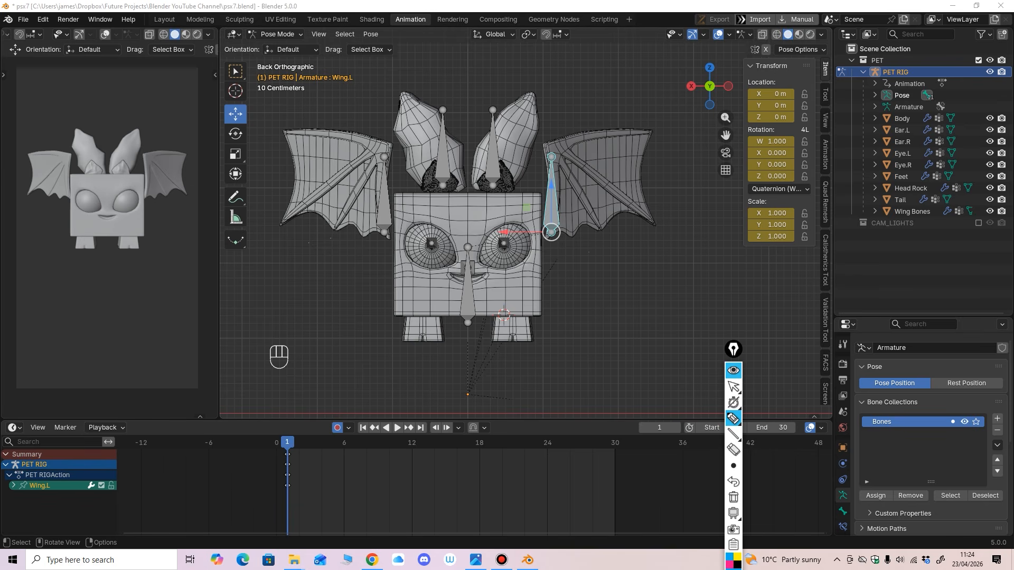
pyautogui.moveTo(734, 349); pyautogui.dragTo(775, 199)
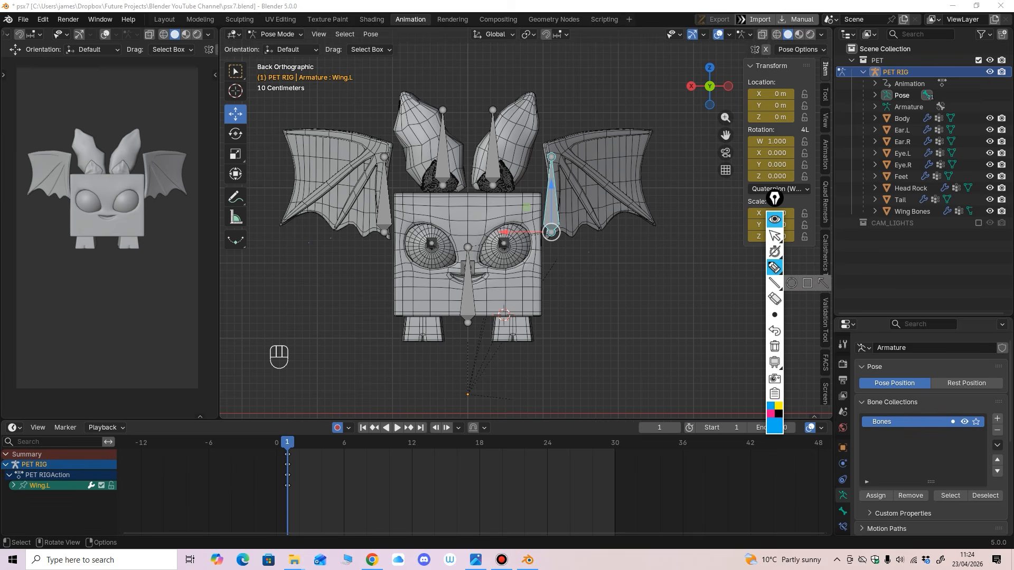
pyautogui.click(774, 219)
pyautogui.click(774, 219)
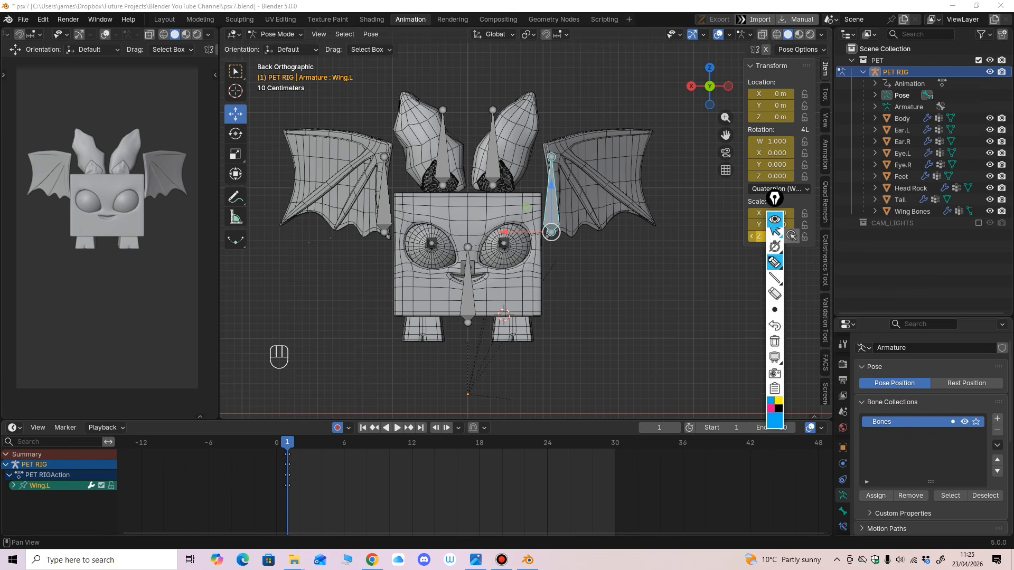
pyautogui.moveTo(774, 267)
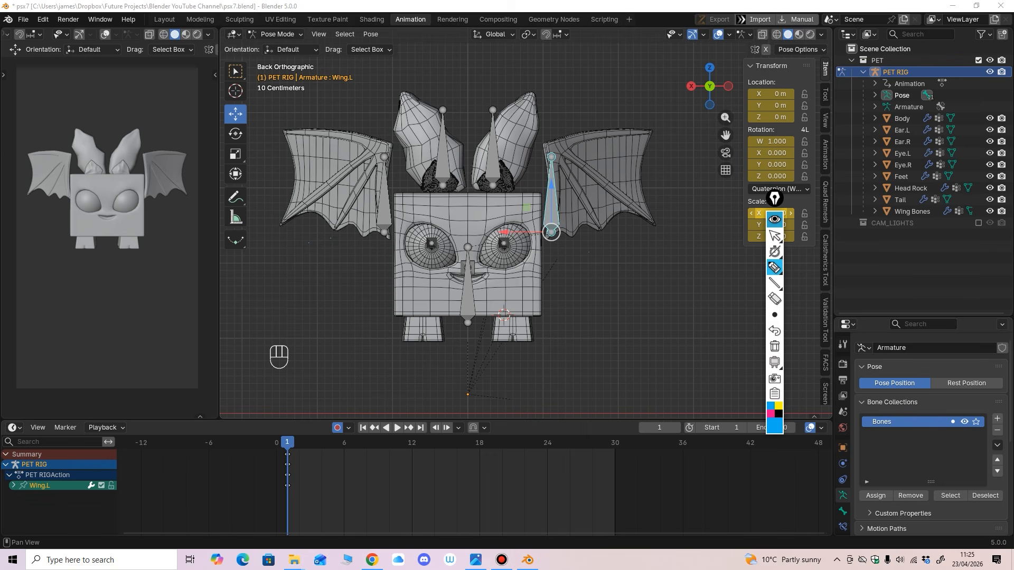
pyautogui.click(774, 220)
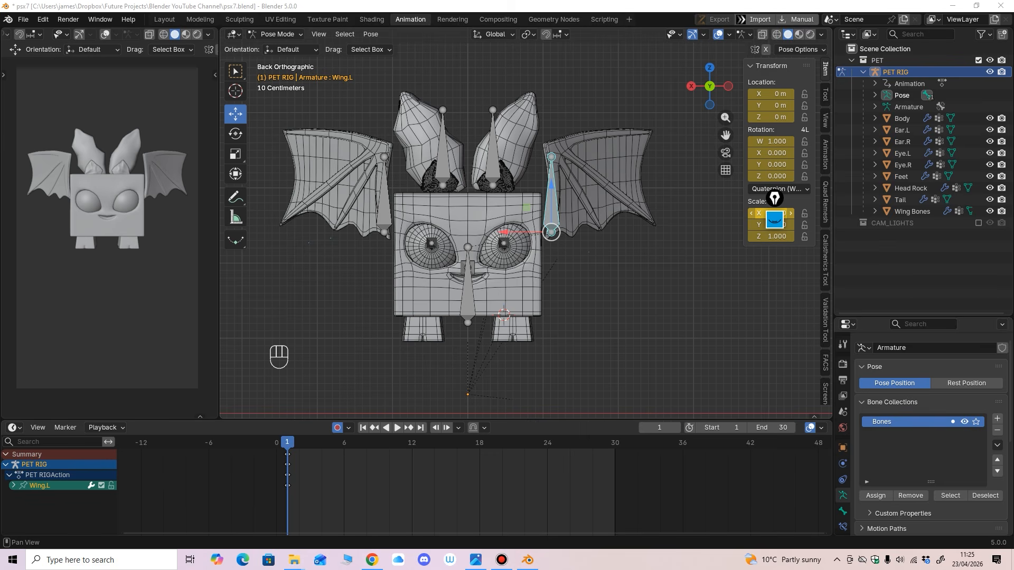
# Step: Sketch annotation strokes along the body's centre line and beside the Wing.L bone, and undo them
pyautogui.click(236, 197)
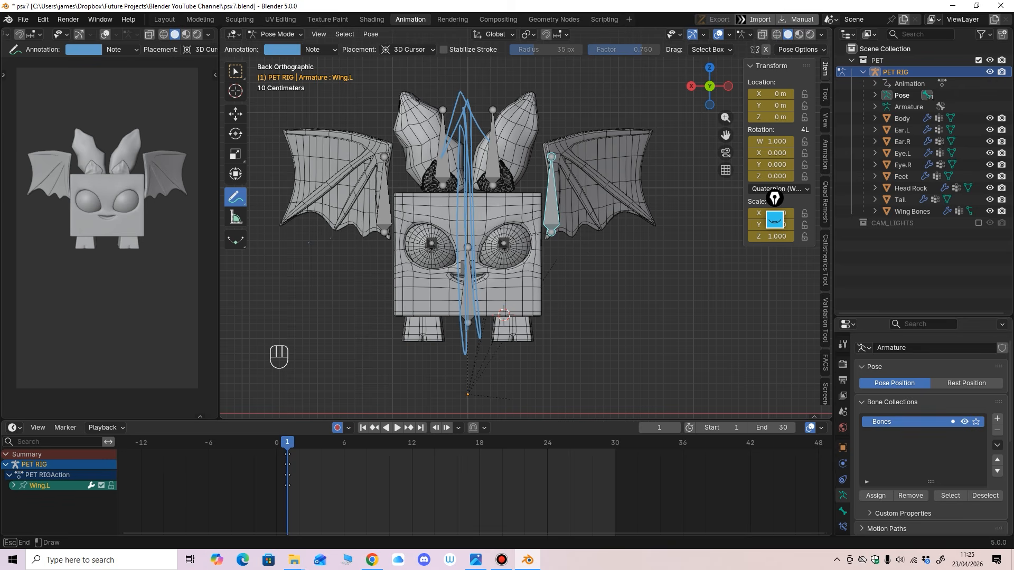
pyautogui.moveTo(556, 140)
pyautogui.mouseDown()
pyautogui.moveTo(558, 322)
pyautogui.moveTo(580, 283)
pyautogui.mouseUp()
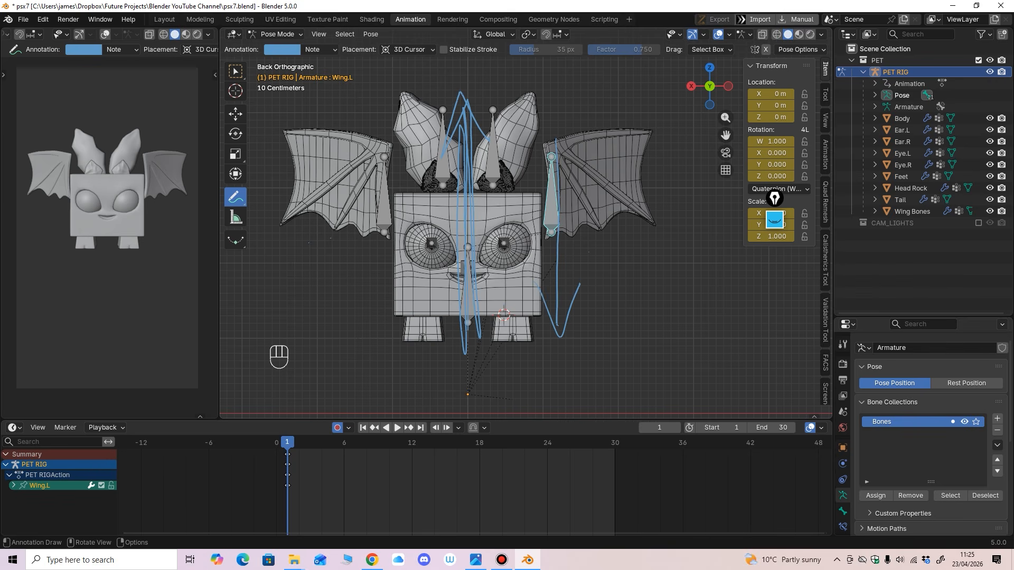
pyautogui.hotkey('ctrl', 'z')
pyautogui.hotkey('ctrl', 'z')
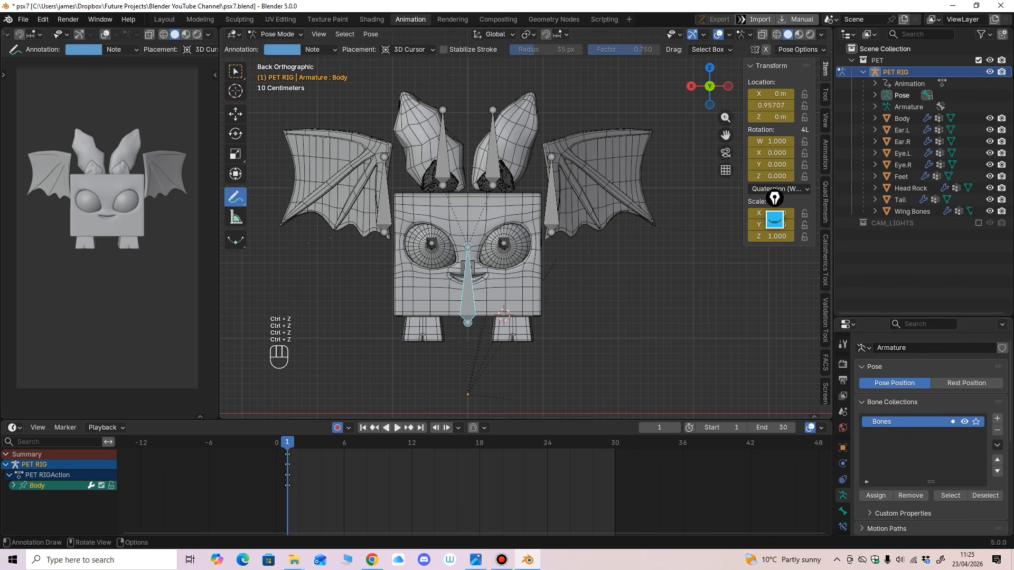
# Step: Raise the Body bone slightly with the Move tool
pyautogui.click(236, 113)
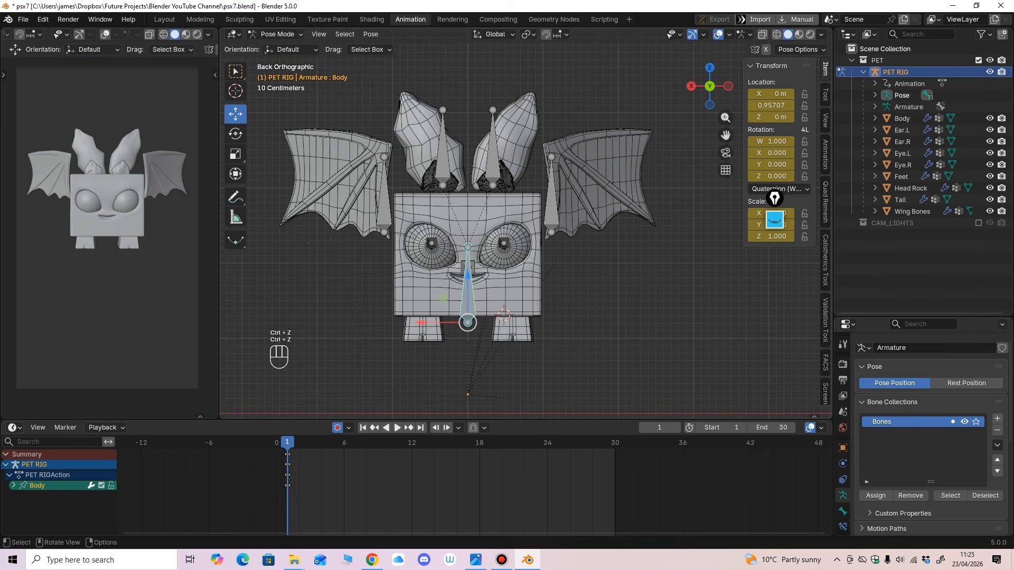
pyautogui.moveTo(468, 274); pyautogui.dragTo(468, 268)
# Step: Select the Wing.L bone, switch the transform orientation to Local, and rotate the bone outward from the body with the Rotate tool
pyautogui.click(550, 201)
pyautogui.moveTo(550, 211); pyautogui.dragTo(591, 249, button='middle')
pyautogui.click(235, 134)
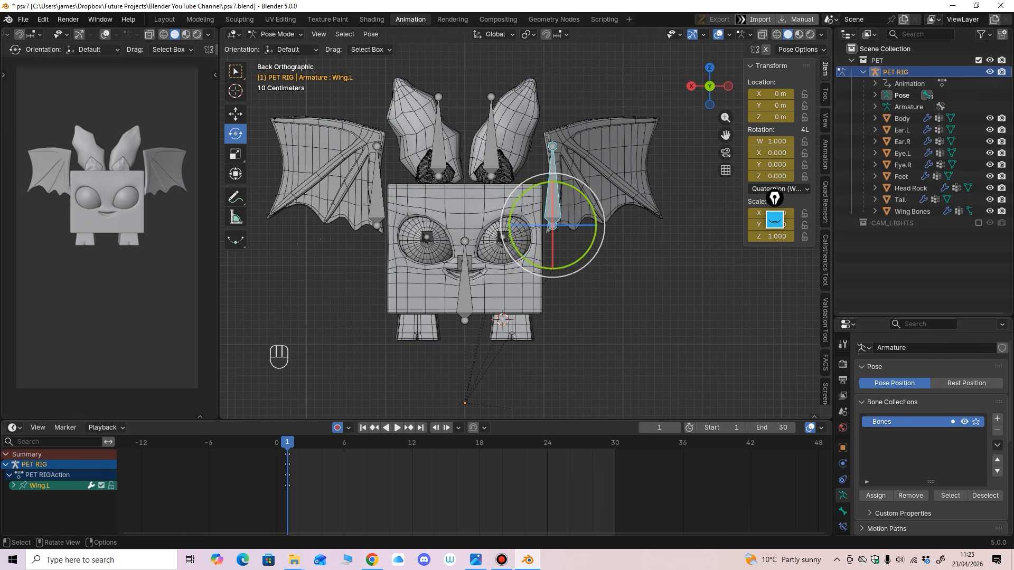
pyautogui.click(494, 34)
pyautogui.click(469, 82)
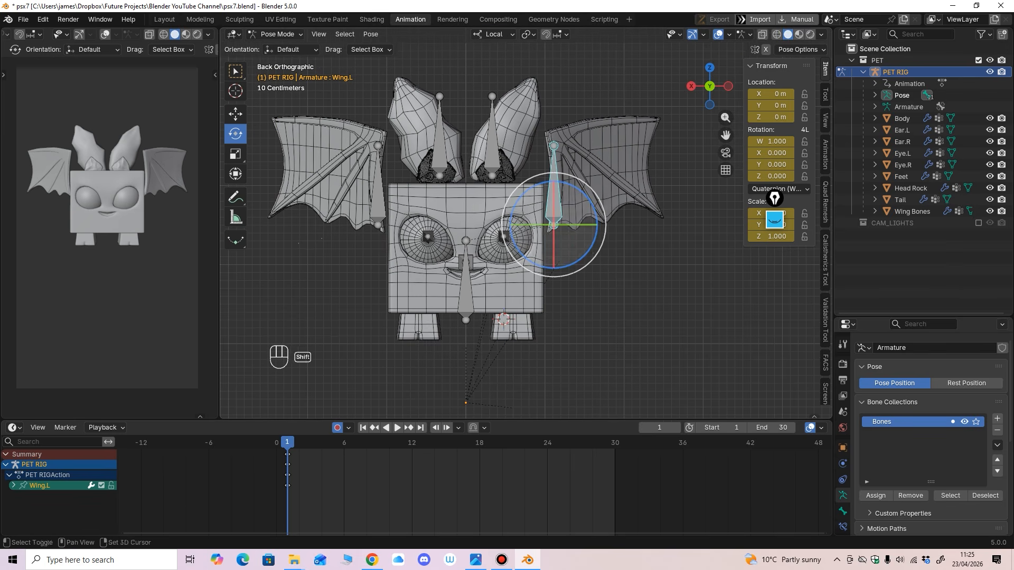
pyautogui.moveTo(592, 204); pyautogui.dragTo(596, 213)
pyautogui.keyDown('shift'); pyautogui.moveTo(595, 212); pyautogui.dragTo(605, 247, button='middle'); pyautogui.keyUp('shift')
pyautogui.moveTo(601, 238); pyautogui.dragTo(608, 258)
# Step: Refine the Wing.L rotation in perspective and back views to about W 0.941, X -0.256, Y -0.121, Z 0.183
pyautogui.moveTo(608, 259); pyautogui.dragTo(504, 259, button='middle')
pyautogui.moveTo(416, 245); pyautogui.dragTo(399, 264)
pyautogui.moveTo(465, 263); pyautogui.dragTo(490, 252, button='middle')
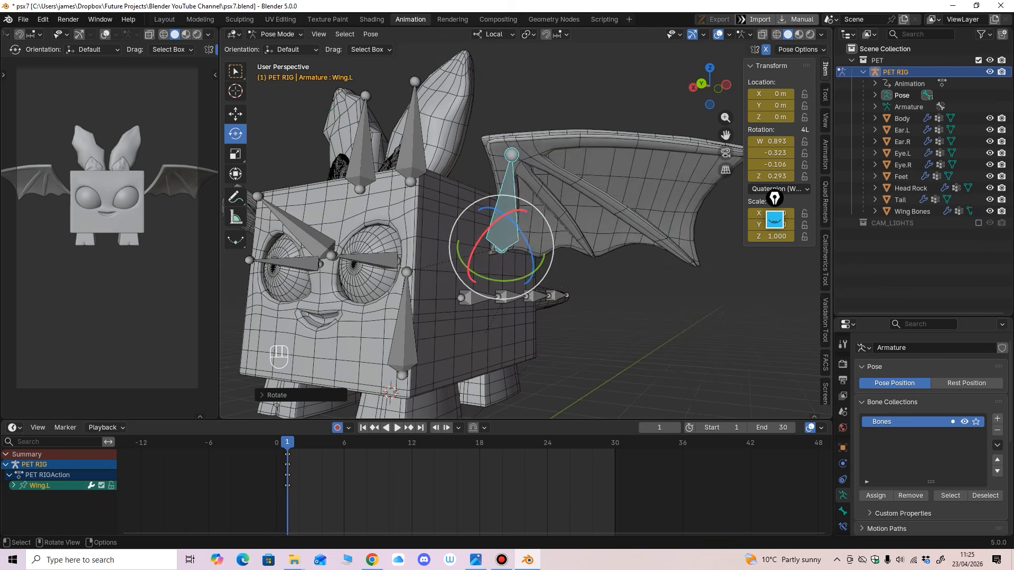
pyautogui.moveTo(481, 238); pyautogui.dragTo(482, 236)
pyautogui.press('ctrl+KP_1')
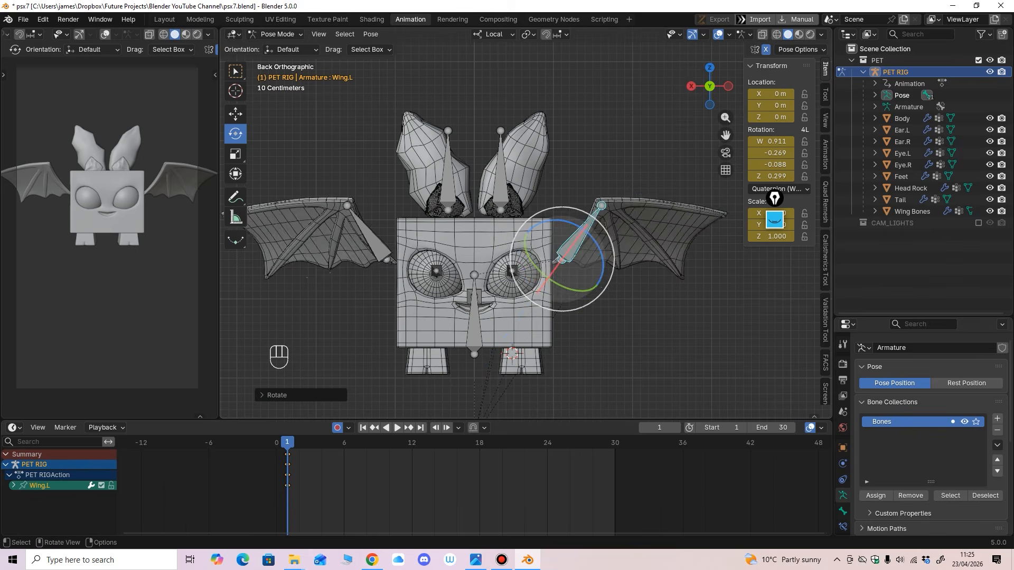
pyautogui.moveTo(585, 230); pyautogui.dragTo(566, 222)
pyautogui.scroll(4, 560, 222)
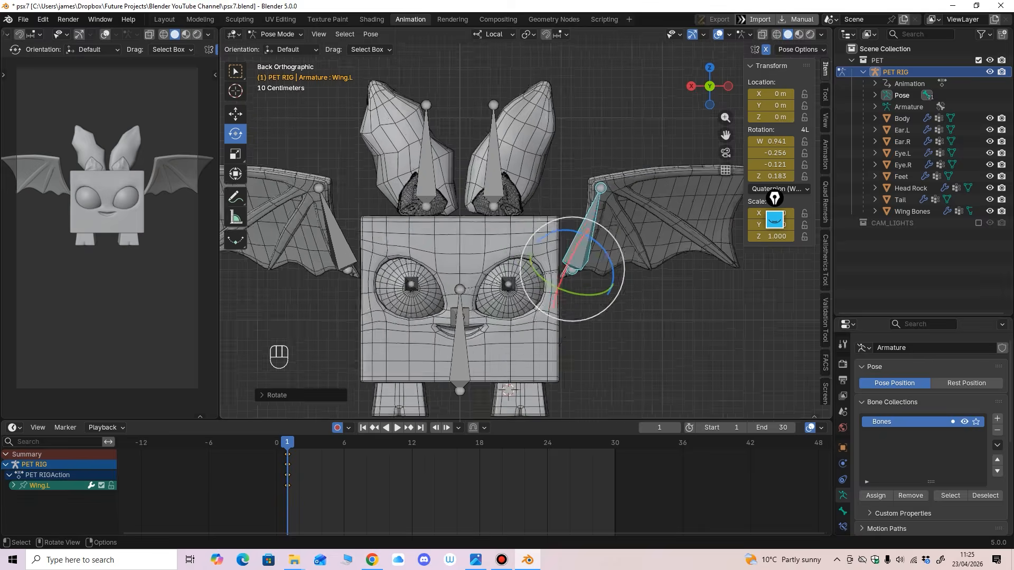
# Step: Move the Wing.L bone closer to the body's side, to a location of about X 0.020, Y 0.009, Z 0.003 m
pyautogui.moveTo(560, 221); pyautogui.dragTo(540, 211, button='middle')
pyautogui.moveTo(644, 289); pyautogui.dragTo(655, 266, button='middle')
pyautogui.click(236, 113)
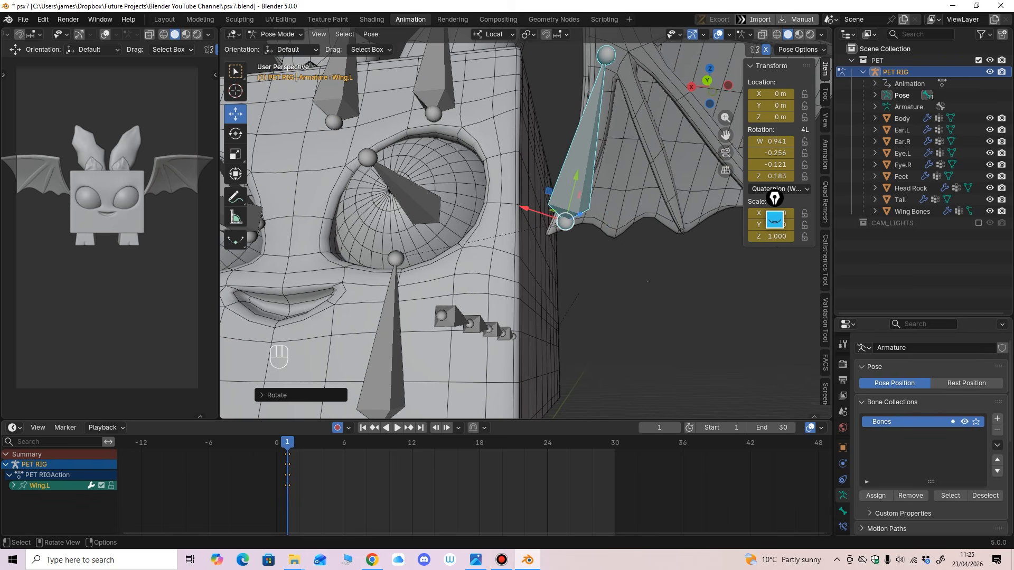
pyautogui.moveTo(524, 208); pyautogui.dragTo(521, 207)
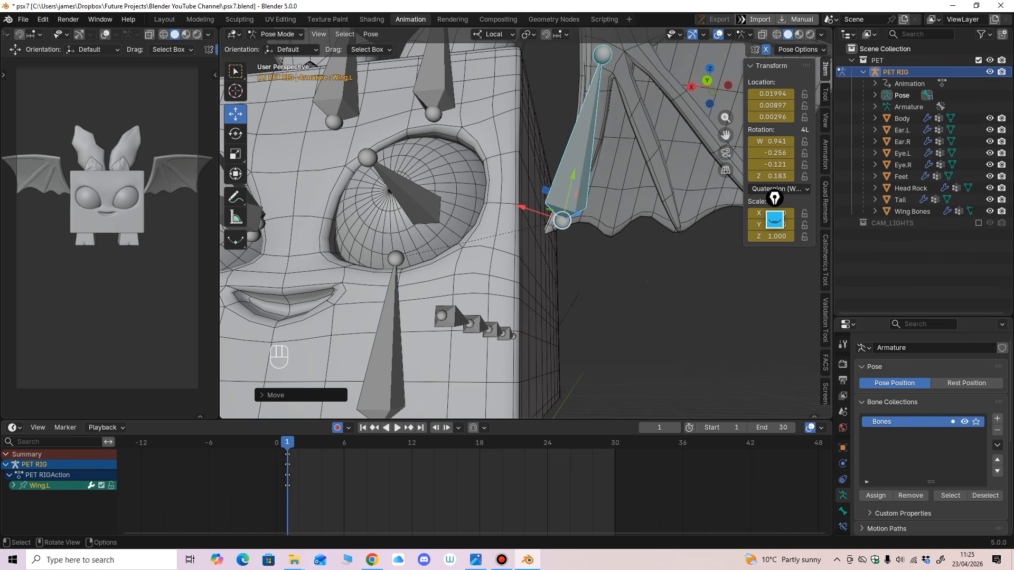
pyautogui.click(276, 34)
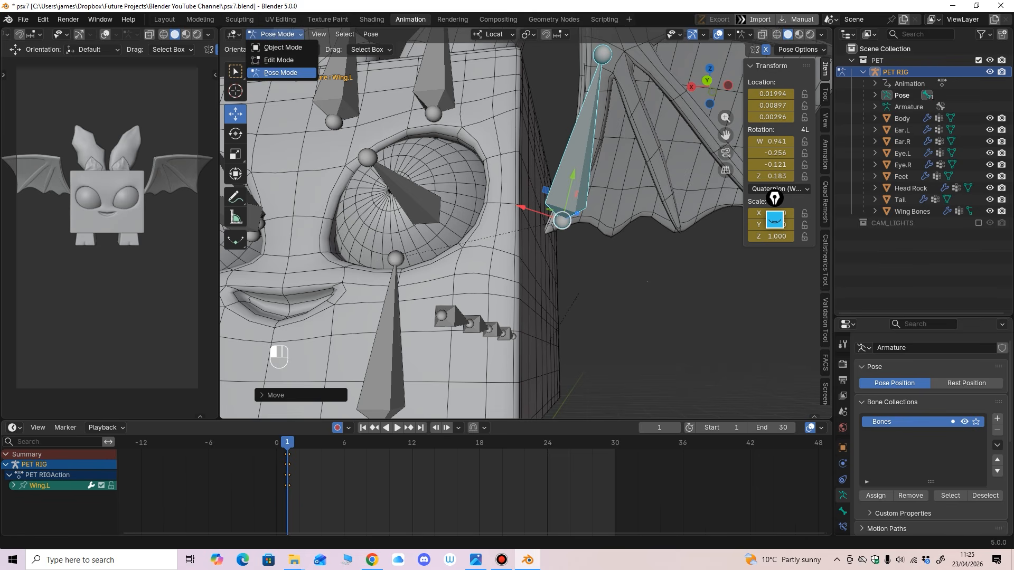
# Step: Swing the Wing.L bone forward and down with the Rotate tool, to about W 0.687, X -0.259, Y -0.510, Z 0.448
pyautogui.keyDown('alt'); pyautogui.moveTo(526, 223); pyautogui.dragTo(539, 261, button='middle'); pyautogui.keyUp('alt')
pyautogui.hotkey('shift', 'space')
pyautogui.press('r')
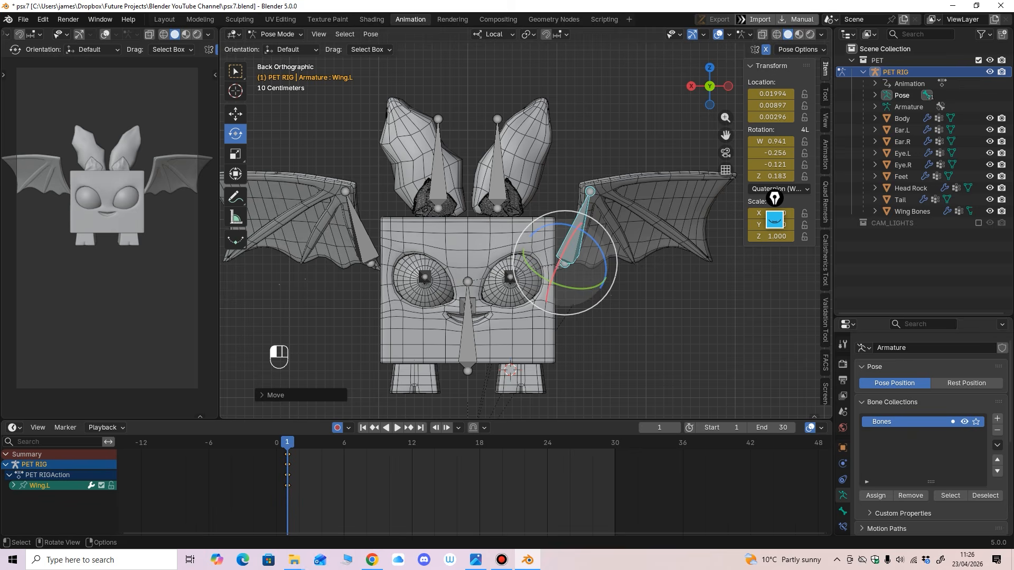
pyautogui.hotkey('ctrl', 'z')
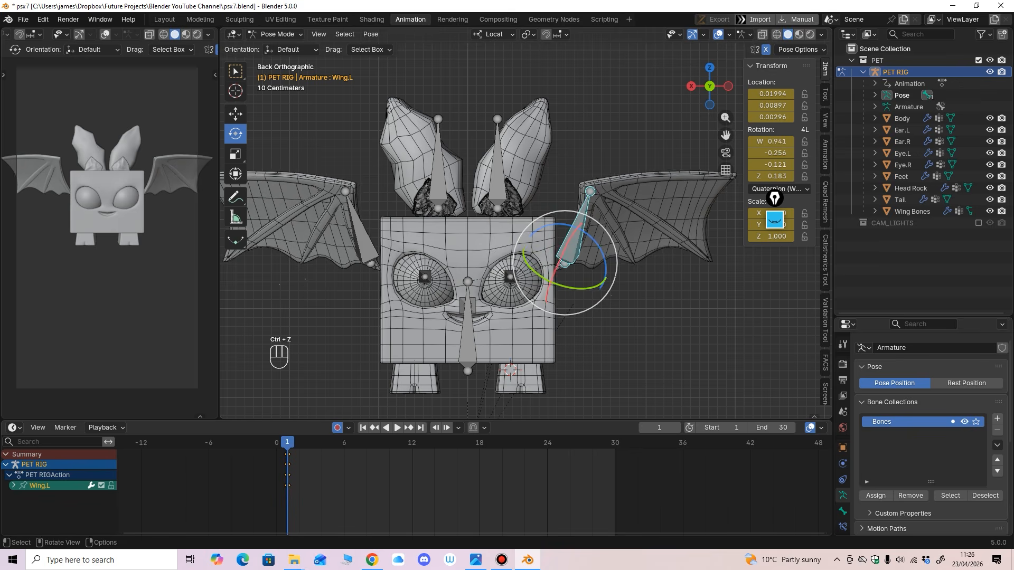
pyautogui.moveTo(581, 288); pyautogui.dragTo(555, 274)
pyautogui.moveTo(555, 273); pyautogui.dragTo(484, 293, button='middle')
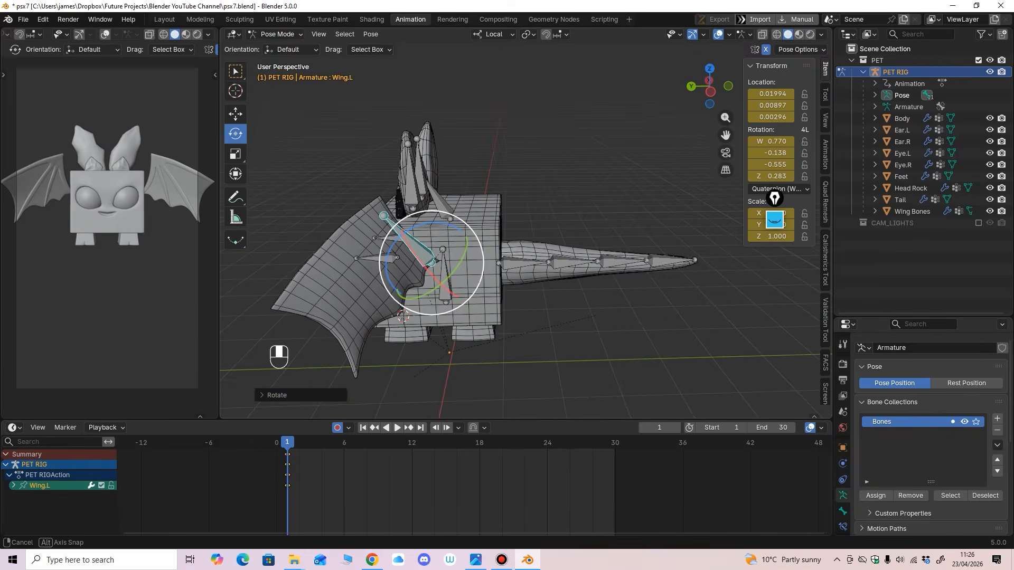
pyautogui.moveTo(423, 223); pyautogui.dragTo(402, 236)
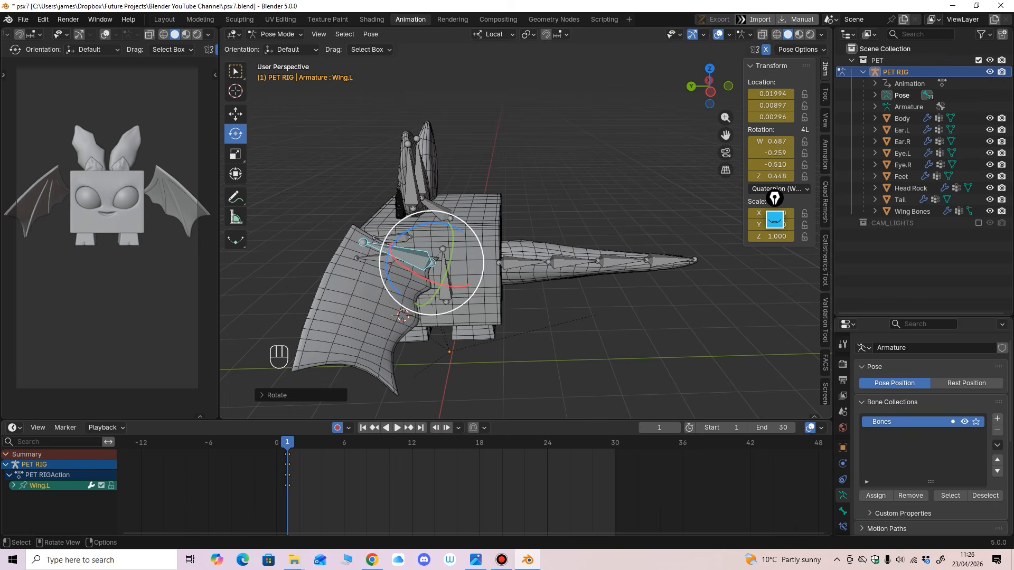
pyautogui.moveTo(402, 236); pyautogui.dragTo(502, 242, button='middle')
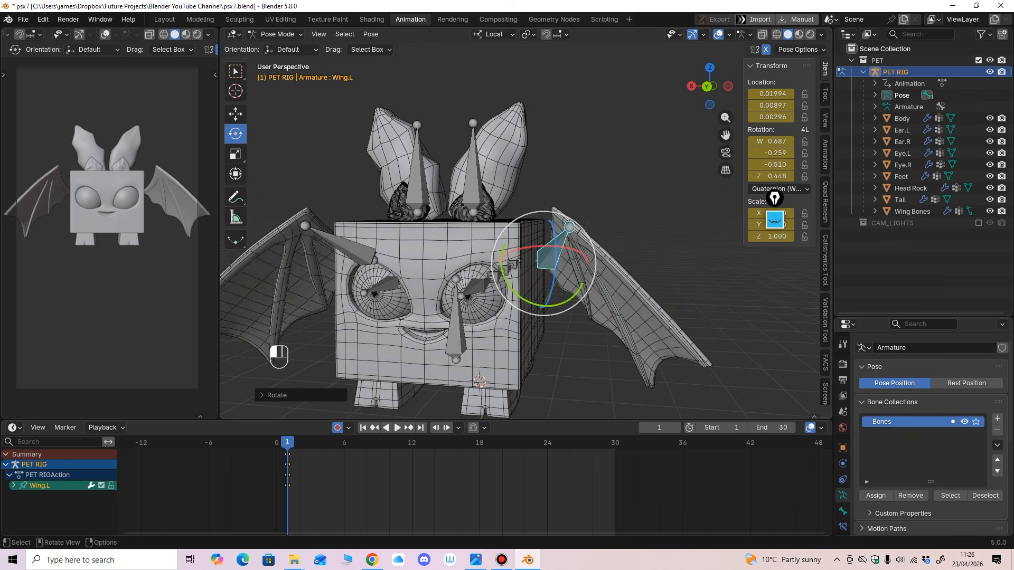
# Step: Undo a large twist of the Wing.L bone and rotate it slightly instead, to about W 0.665, X -0.251, Y -0.529, Z 0.464
pyautogui.moveTo(504, 264); pyautogui.dragTo(563, 241)
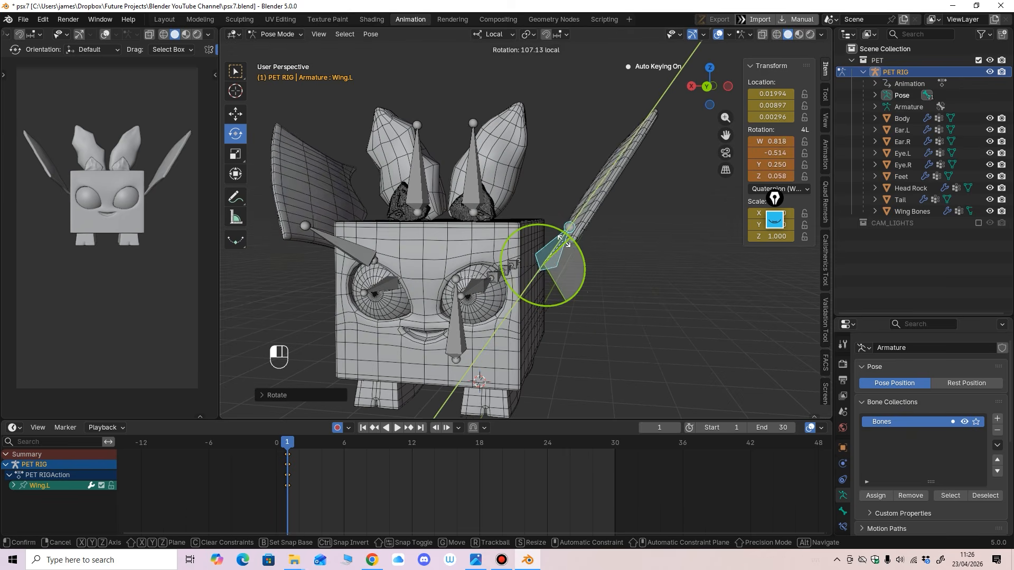
pyautogui.hotkey('ctrl', 'z')
pyautogui.moveTo(505, 264); pyautogui.dragTo(506, 259)
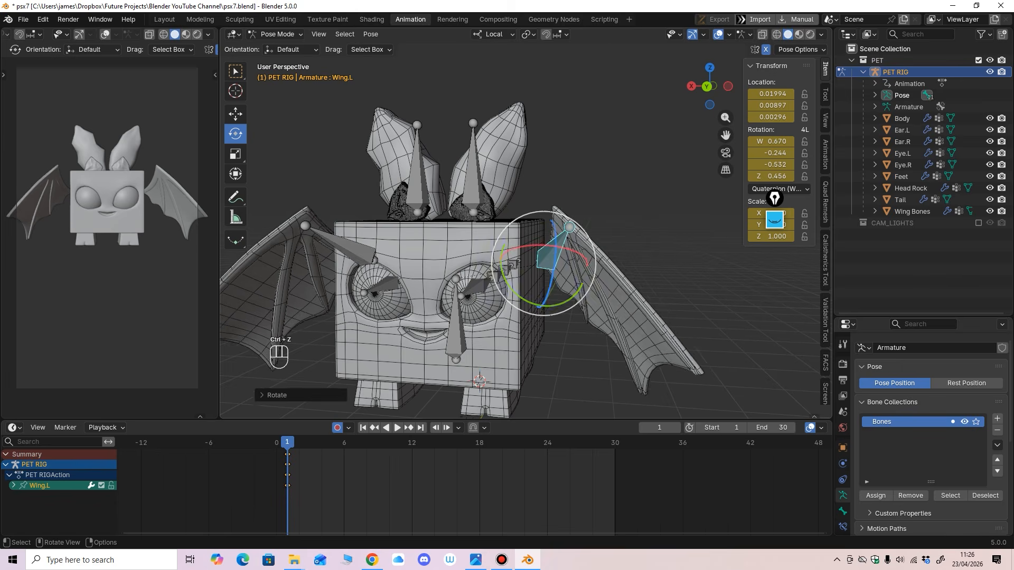
pyautogui.moveTo(506, 259); pyautogui.dragTo(442, 257, button='middle')
pyautogui.scroll(1, 492, 241)
pyautogui.moveTo(442, 256); pyautogui.dragTo(443, 253)
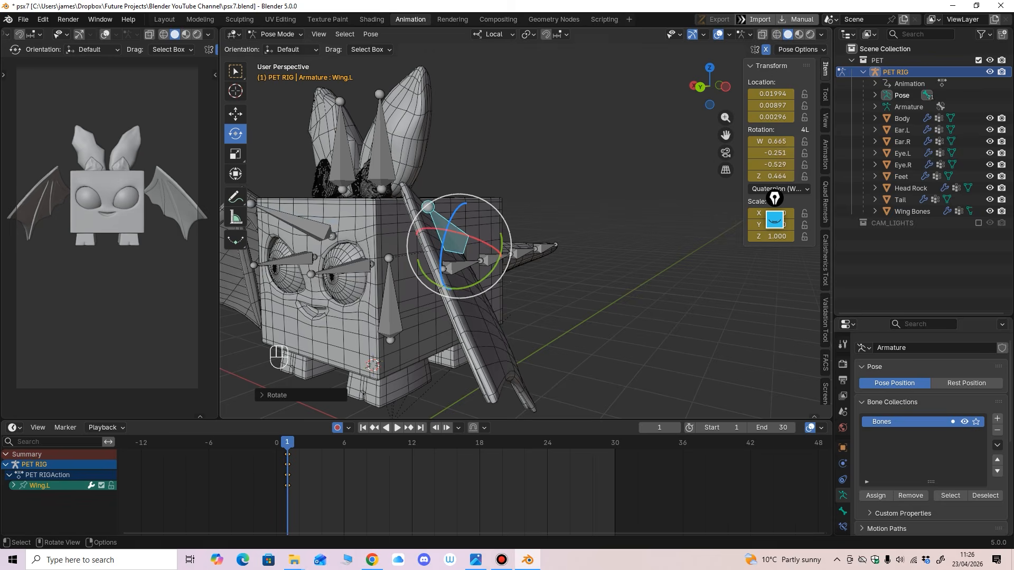
# Step: Fine-tune the Wing.L bone about its local Y axis from the back view, to about W 0.649, X -0.237, Y -0.548, Z 0.471
pyautogui.moveTo(442, 253); pyautogui.dragTo(501, 253, button='middle')
pyautogui.press('r')
pyautogui.press('y')
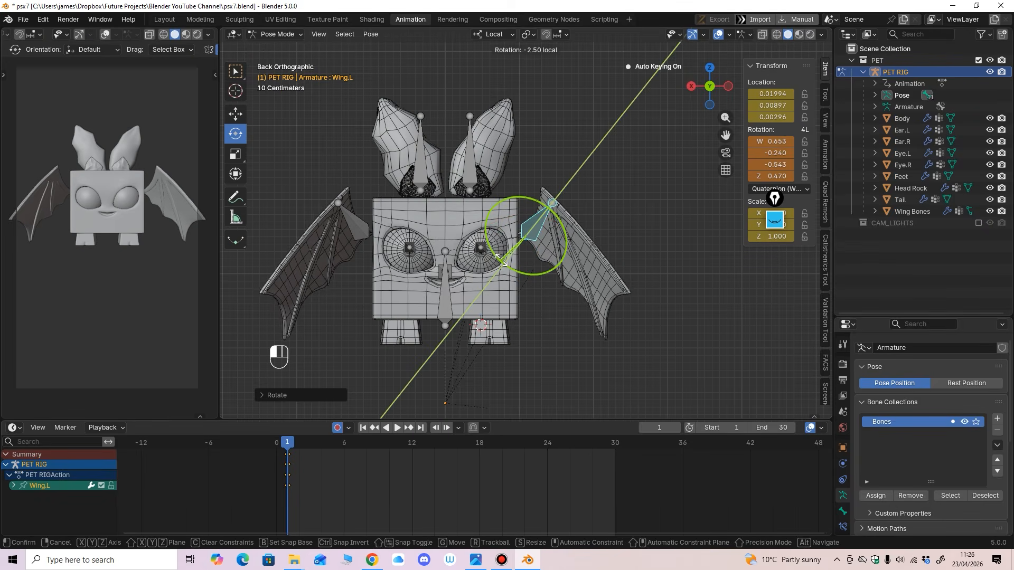
pyautogui.moveTo(501, 260); pyautogui.dragTo(501, 260)
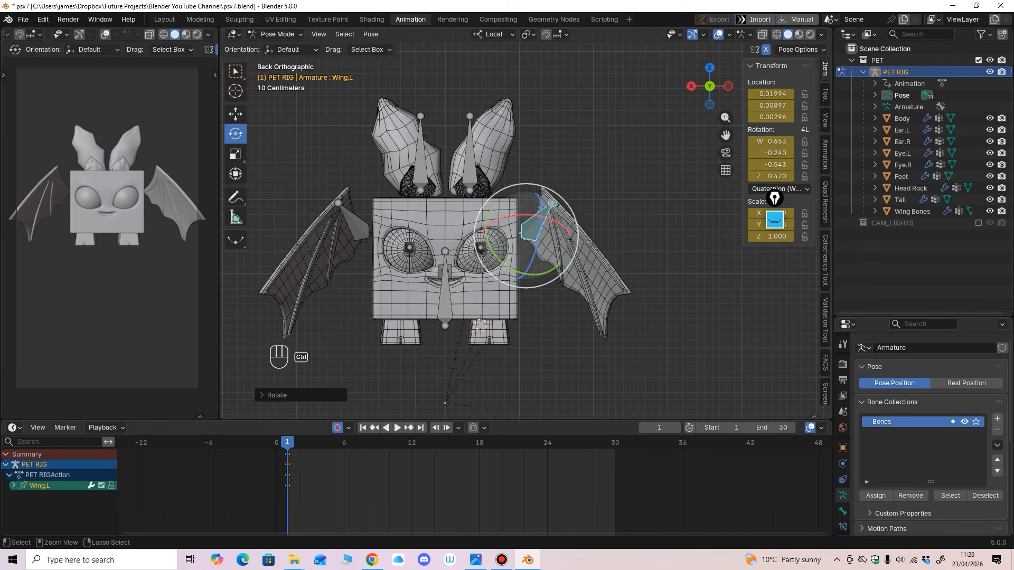
pyautogui.keyDown('ctrl'); pyautogui.moveTo(502, 260); pyautogui.dragTo(500, 248, button='middle'); pyautogui.keyUp('ctrl')
pyautogui.keyDown('shift'); pyautogui.moveTo(490, 248); pyautogui.dragTo(497, 266, button='middle'); pyautogui.keyUp('shift')
pyautogui.moveTo(496, 262); pyautogui.dragTo(498, 267)
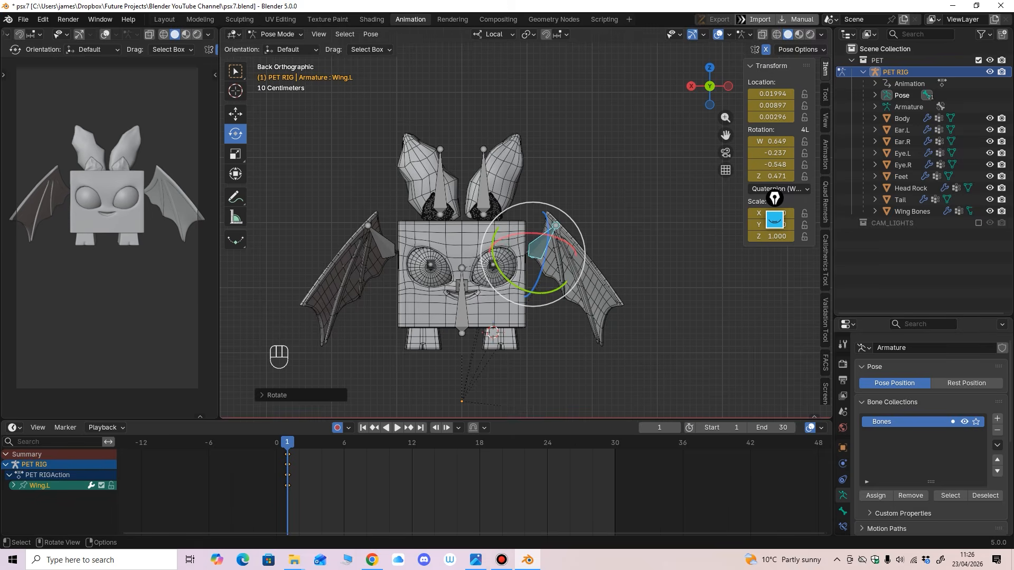
# Step: Sketch annotation strokes along the Wing.L bone's wing and erase them
pyautogui.scroll(2, 498, 267)
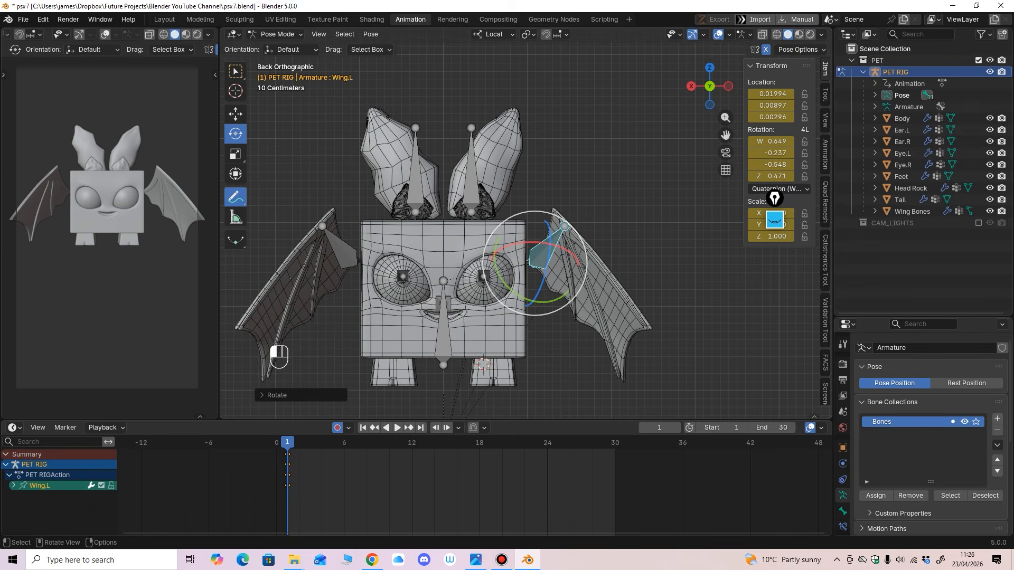
pyautogui.moveTo(543, 250); pyautogui.dragTo(633, 340)
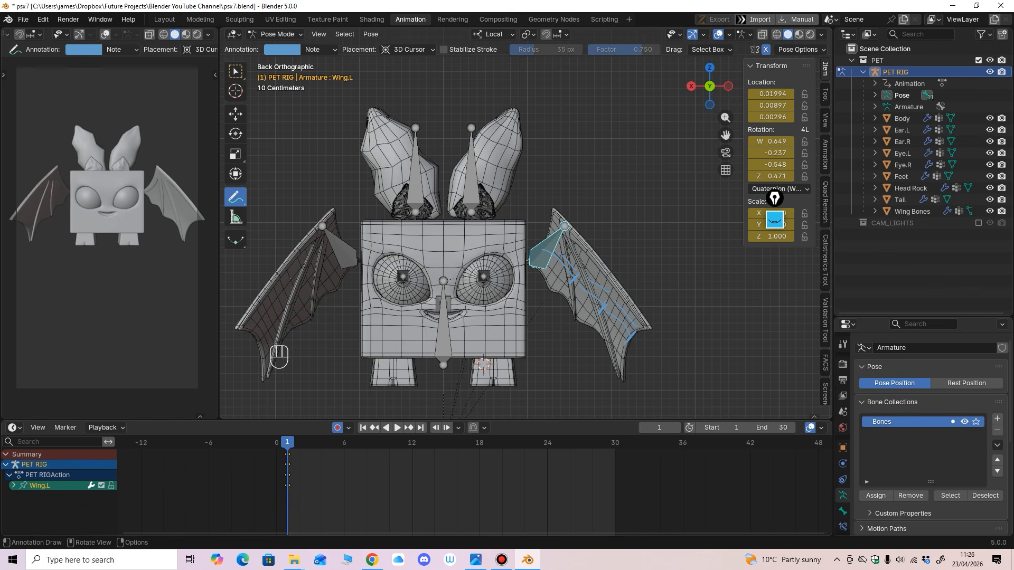
pyautogui.moveTo(235, 197); pyautogui.dragTo(296, 280)
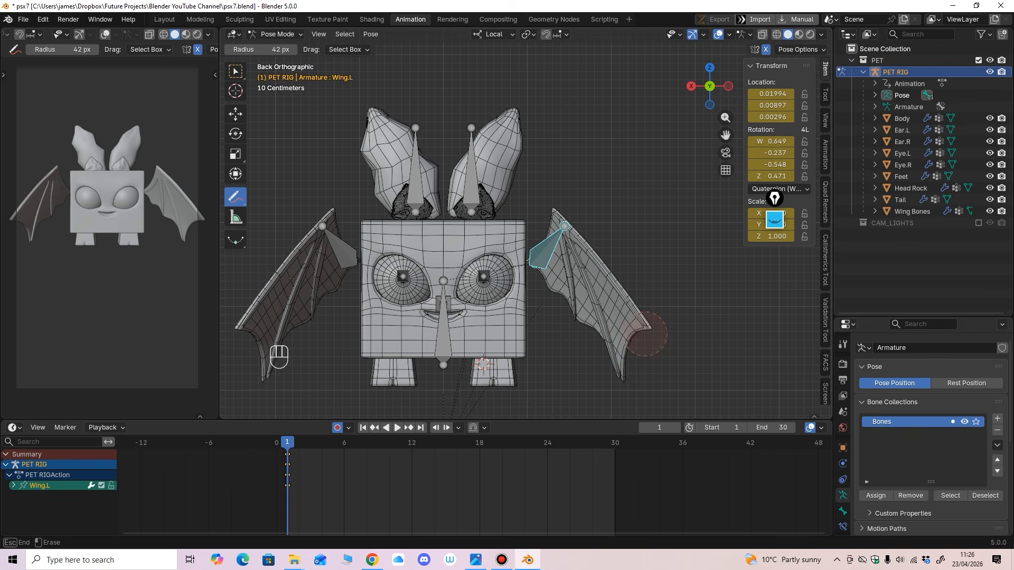
pyautogui.click(236, 114)
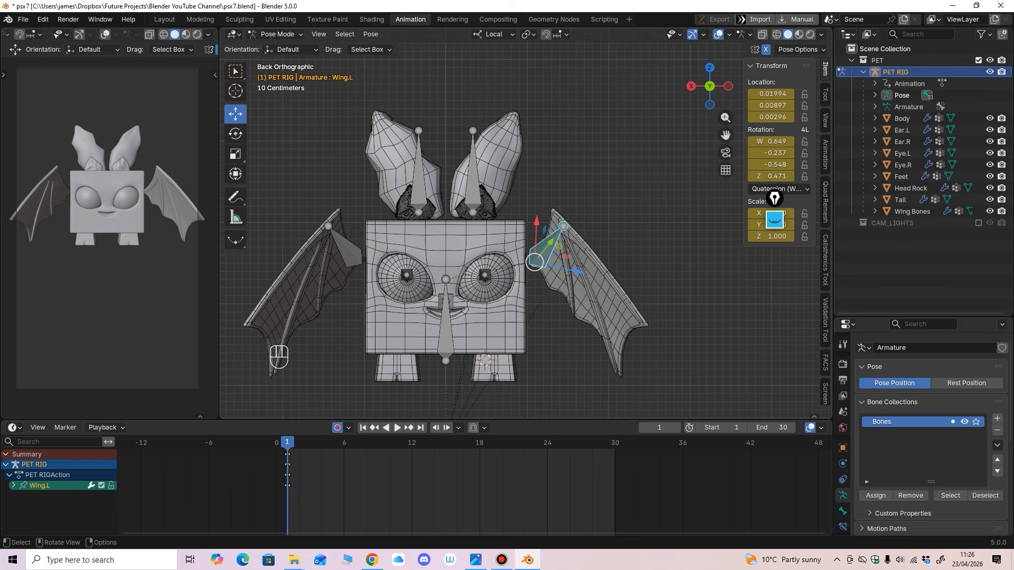
# Step: Select the Ear.L bone and rotate it slightly inward about its local Z axis, to about W 0.999, Z -0.050
pyautogui.keyDown('ctrl'); pyautogui.moveTo(531, 264); pyautogui.dragTo(526, 242, button='middle'); pyautogui.keyUp('ctrl')
pyautogui.scroll(-1, 515, 211)
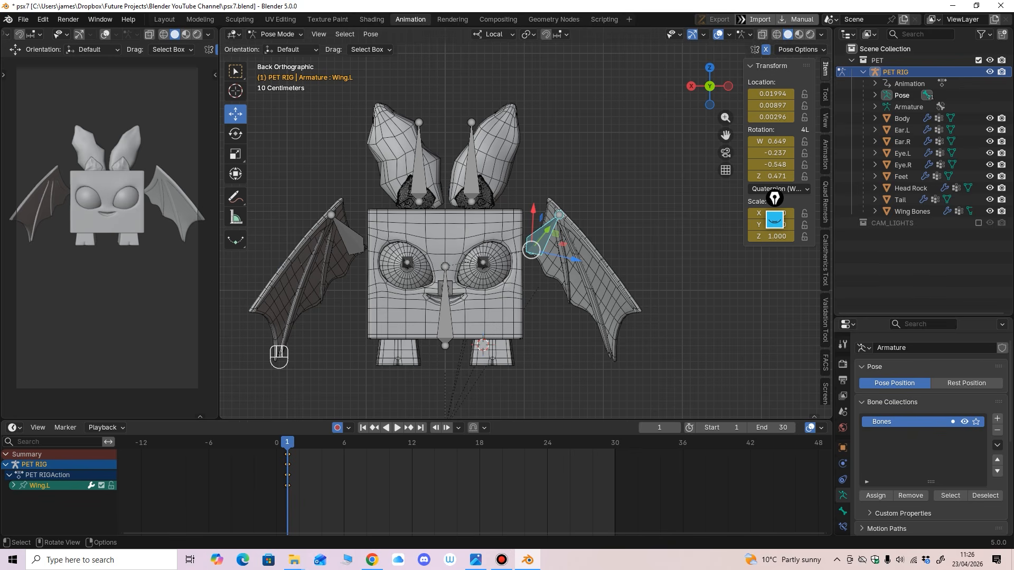
pyautogui.keyDown('shift'); pyautogui.moveTo(526, 232); pyautogui.dragTo(551, 227, button='middle'); pyautogui.keyUp('shift')
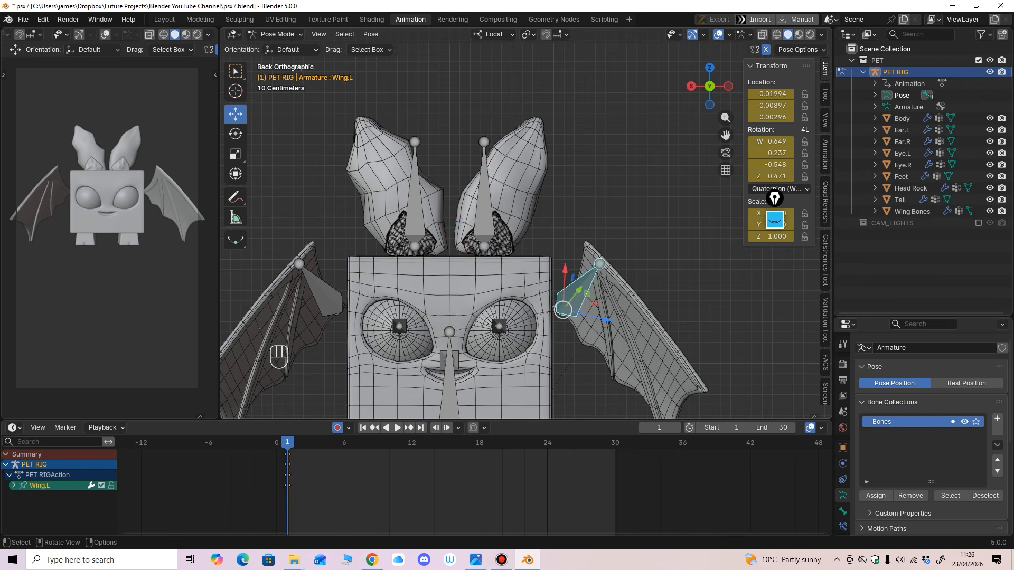
pyautogui.click(484, 201)
pyautogui.click(236, 134)
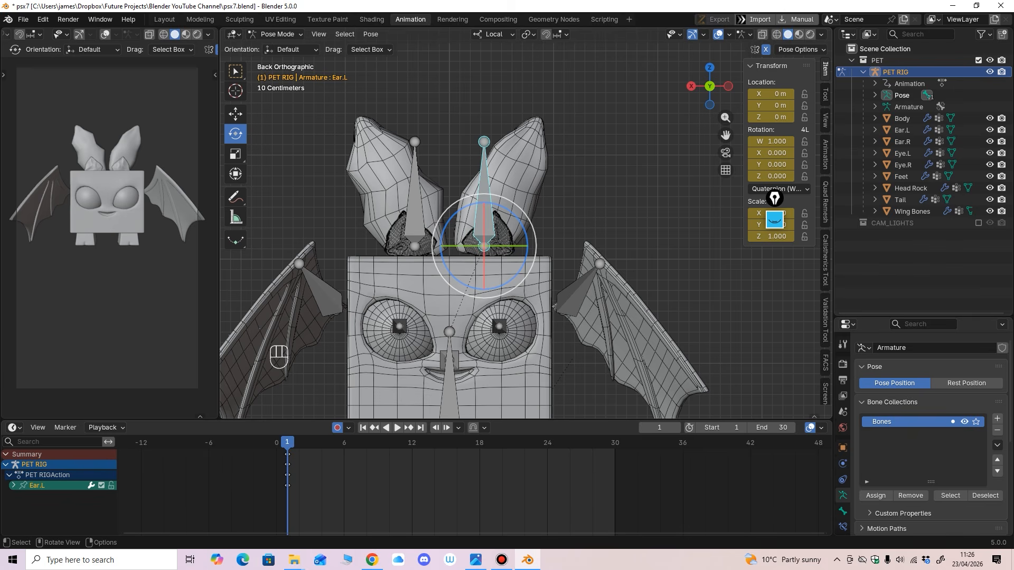
pyautogui.moveTo(512, 211); pyautogui.dragTo(506, 206)
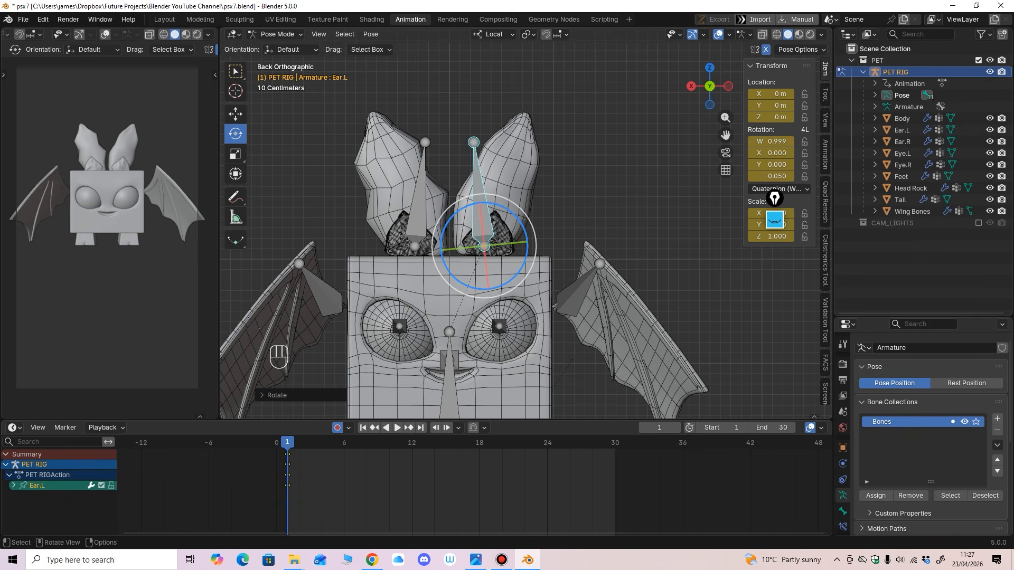
# Step: Select the Tail_Root bone in the left view and rotate it downward to about W 0.950, X 0.312
pyautogui.keyDown('ctrl'); pyautogui.moveTo(506, 206); pyautogui.dragTo(402, 259, button='middle'); pyautogui.keyUp('ctrl')
pyautogui.click(523, 308)
pyautogui.keyDown('ctrl'); pyautogui.moveTo(523, 308); pyautogui.dragTo(522, 322, button='middle'); pyautogui.keyUp('ctrl')
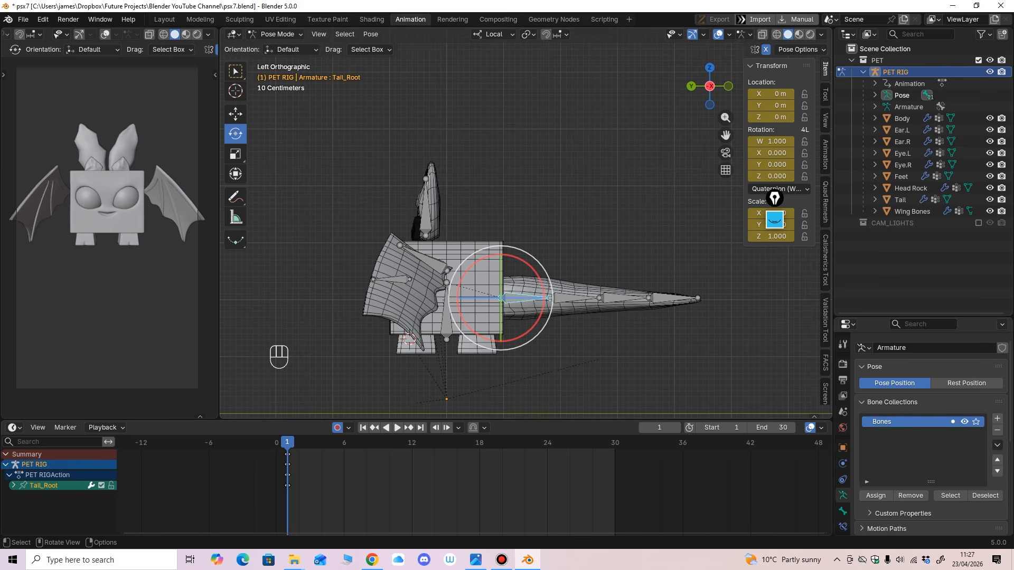
pyautogui.moveTo(535, 272); pyautogui.dragTo(545, 299)
pyautogui.moveTo(545, 300); pyautogui.dragTo(504, 269, button='middle')
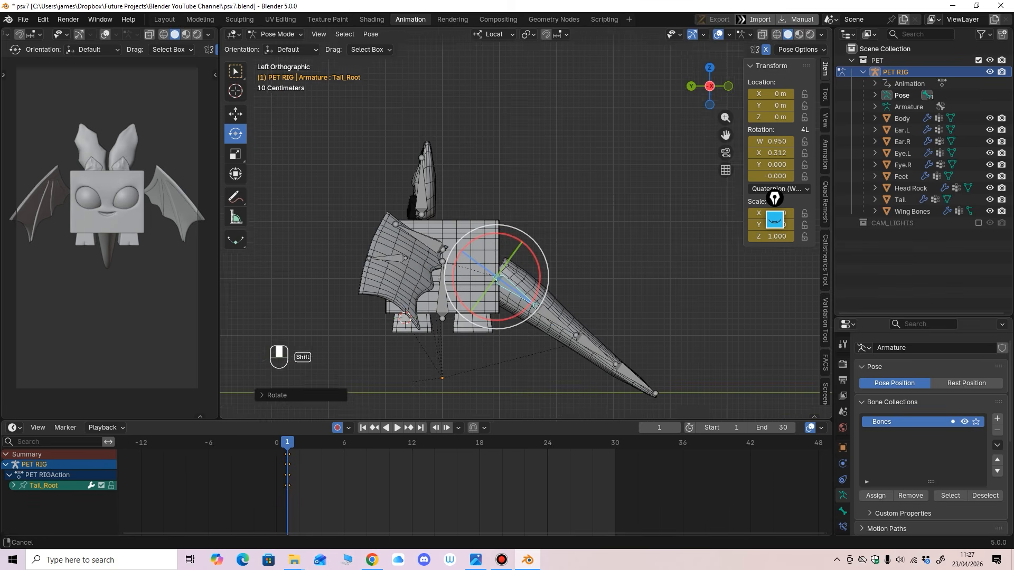
# Step: Bend the tail downward by rotating Tail_01 to about X 0.183 and Tail_02 to about X 0.144
pyautogui.click(550, 313)
pyautogui.moveTo(572, 282); pyautogui.dragTo(601, 334)
pyautogui.click(567, 356)
pyautogui.keyDown('shift'); pyautogui.moveTo(592, 338); pyautogui.dragTo(600, 299, button='middle'); pyautogui.keyUp('shift')
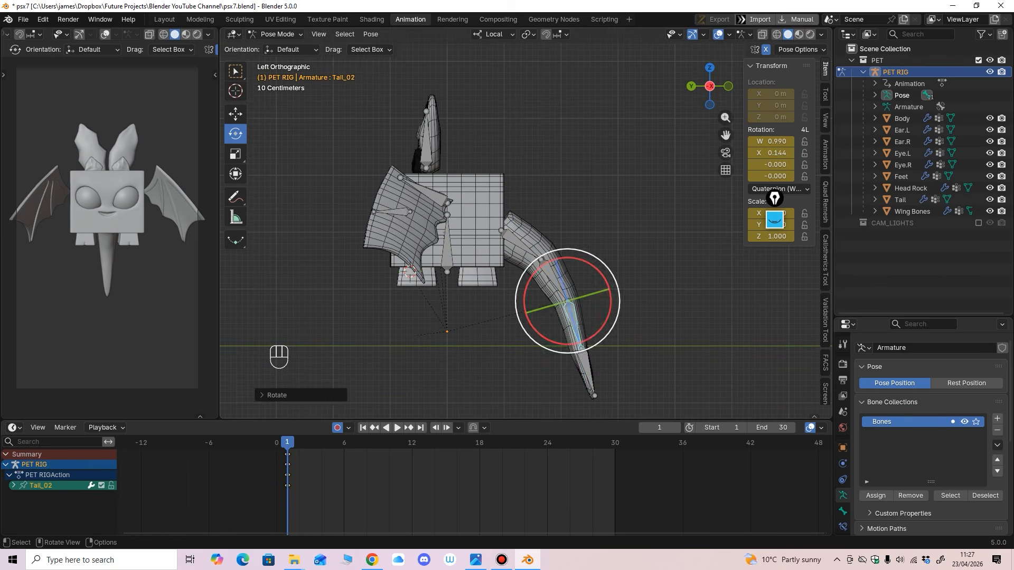
# Step: Rotate the tail's tip bone downward and curl Tail_01 and Tail_02 further, with Tail_02 at about W 0.983, X 0.181
pyautogui.click(587, 369)
pyautogui.moveTo(620, 330); pyautogui.dragTo(624, 342)
pyautogui.click(553, 280)
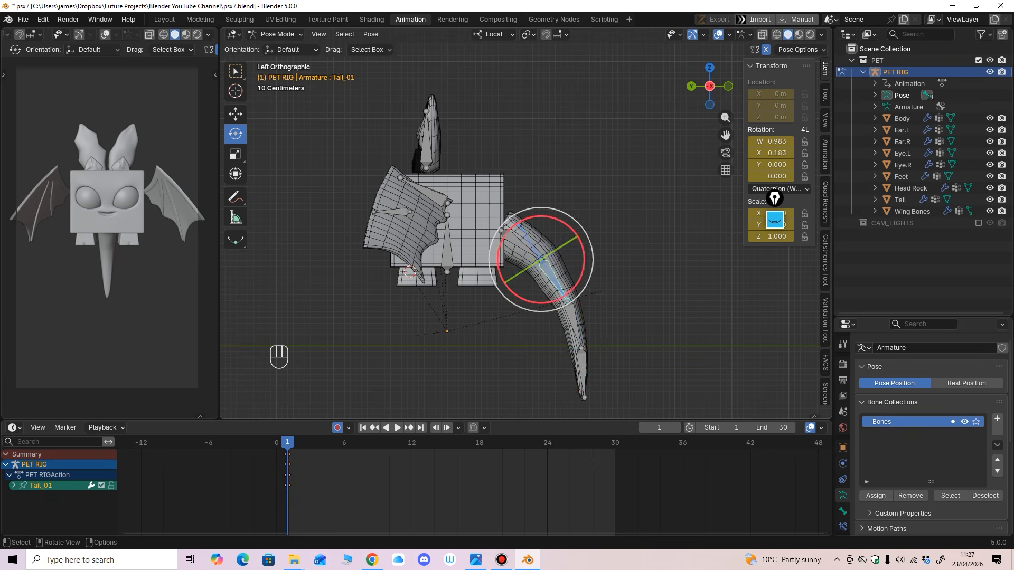
pyautogui.moveTo(579, 239); pyautogui.dragTo(594, 283)
pyautogui.click(561, 329)
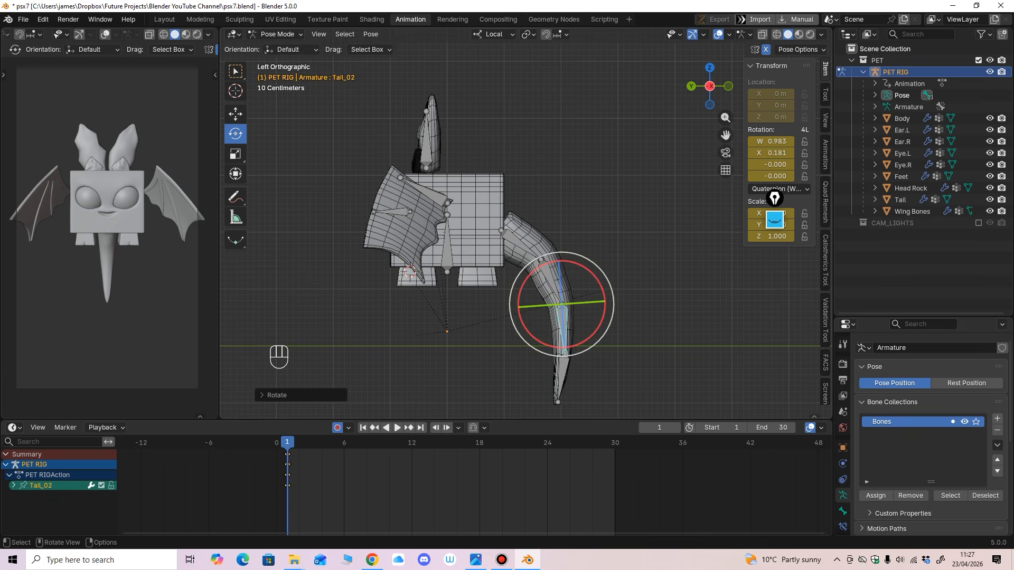
# Step: Select the Tail_Root bone in the front view and swing it sideways about its local Z axis, to about Z 0.047
pyautogui.moveTo(594, 283); pyautogui.dragTo(534, 285, button='middle')
pyautogui.click(538, 238)
pyautogui.moveTo(539, 238); pyautogui.dragTo(480, 238, button='middle')
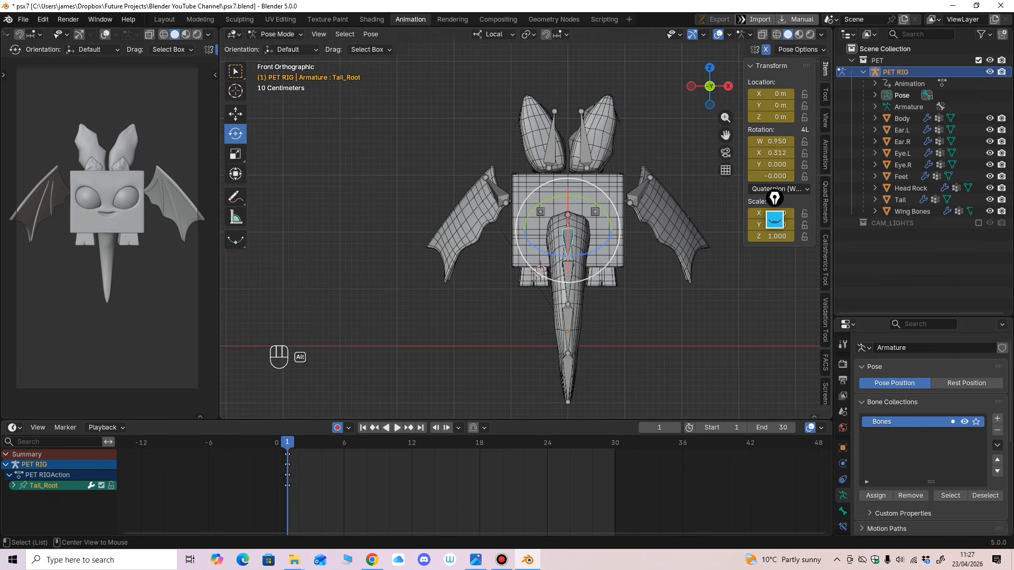
pyautogui.keyDown('shift'); pyautogui.moveTo(568, 228); pyautogui.dragTo(524, 237, button='middle'); pyautogui.keyUp('shift')
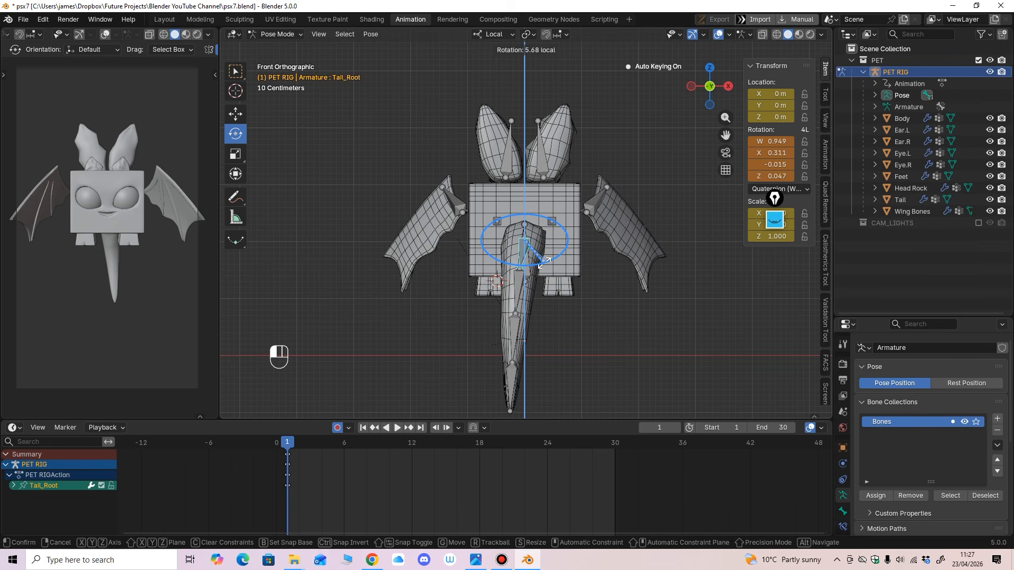
pyautogui.moveTo(544, 262); pyautogui.dragTo(544, 263)
# Step: Bend Tail_01, Tail_02 and the tail's tip bone sideways into a gentle curve, with Tail_02 at about Z -0.056
pyautogui.click(518, 289)
pyautogui.moveTo(546, 297); pyautogui.dragTo(539, 306)
pyautogui.click(512, 335)
pyautogui.moveTo(537, 350); pyautogui.dragTo(542, 323)
pyautogui.click(504, 384)
pyautogui.click(510, 338)
pyautogui.moveTo(544, 280); pyautogui.dragTo(550, 286)
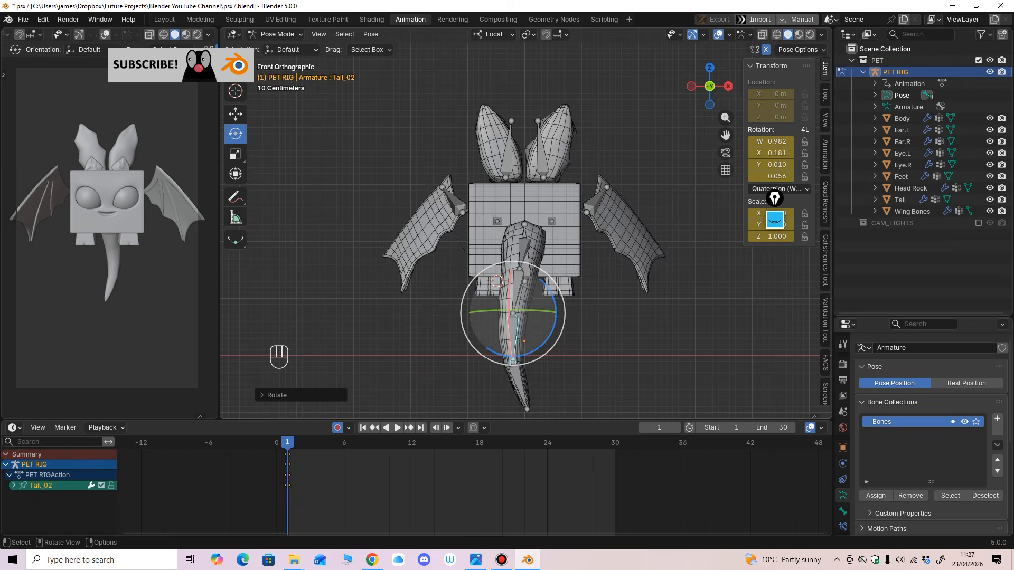
# Step: Raise the Tail_Root bone and reduce its sideways swing, to about W 0.969, X 0.248, Z 0.009
pyautogui.moveTo(549, 285); pyautogui.dragTo(665, 288, button='middle')
pyautogui.click(521, 255)
pyautogui.moveTo(521, 255); pyautogui.dragTo(400, 306, button='middle')
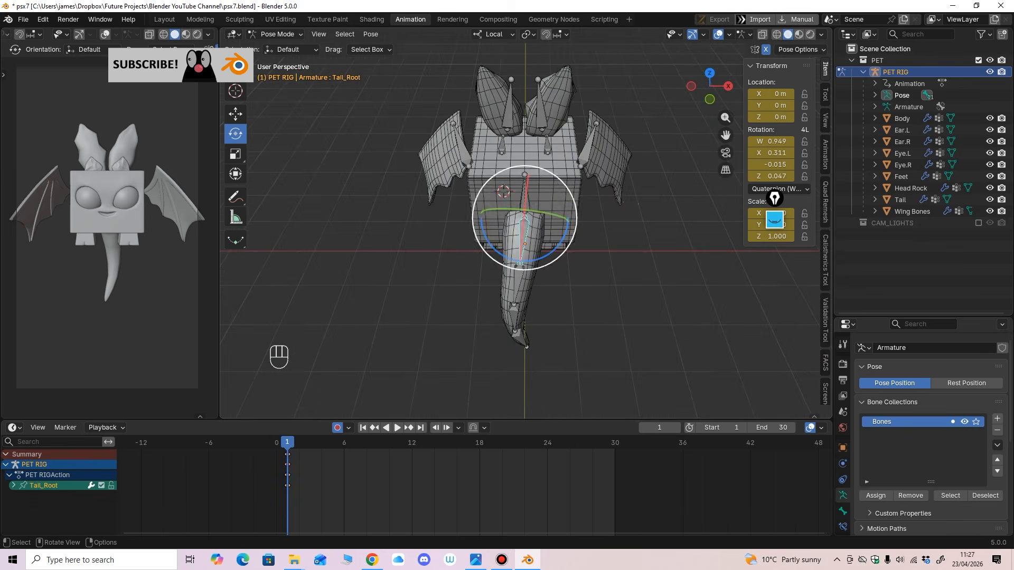
pyautogui.moveTo(485, 243); pyautogui.dragTo(457, 223)
pyautogui.hotkey('ctrl', 'z')
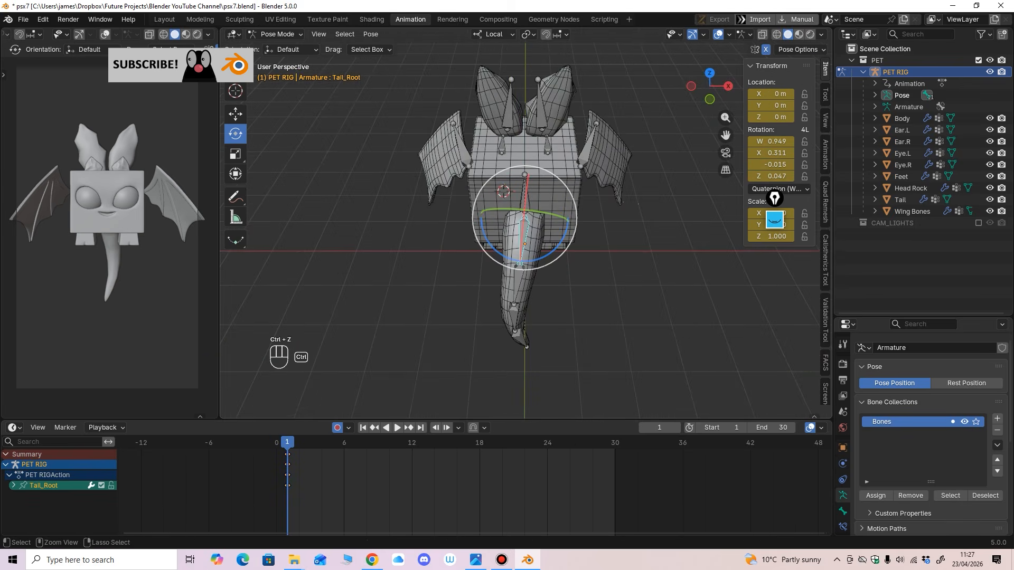
pyautogui.moveTo(457, 223); pyautogui.dragTo(499, 247, button='middle')
pyautogui.moveTo(499, 247); pyautogui.dragTo(553, 254)
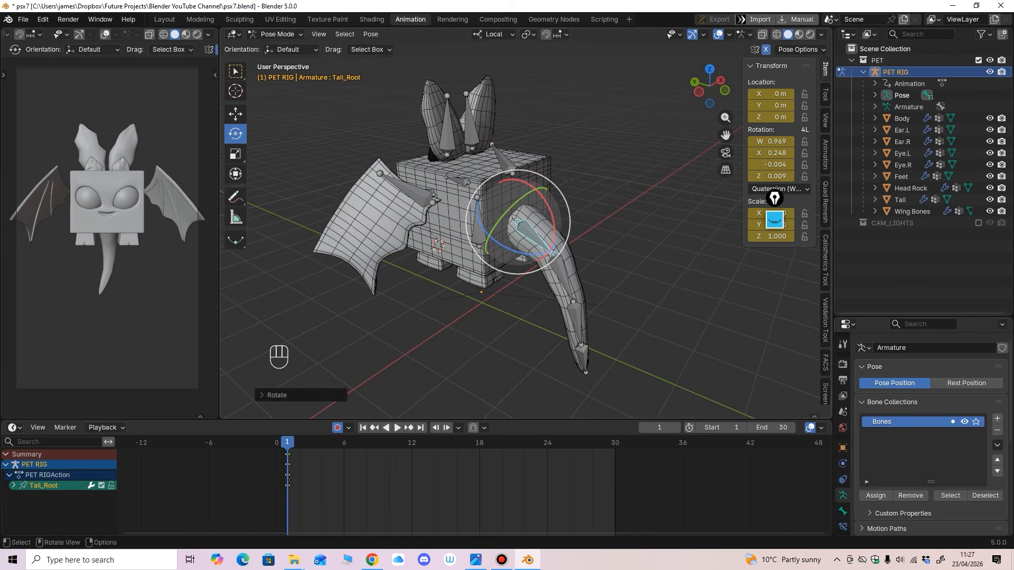
# Step: Curl the tail further down in the left view: Tail_01 to about X 0.274, Tail_02 to X 0.229, Tail_03 to X 0.127
pyautogui.click(566, 269)
pyautogui.moveTo(553, 254); pyautogui.dragTo(596, 259, button='middle')
pyautogui.moveTo(603, 248); pyautogui.dragTo(622, 273)
pyautogui.click(588, 312)
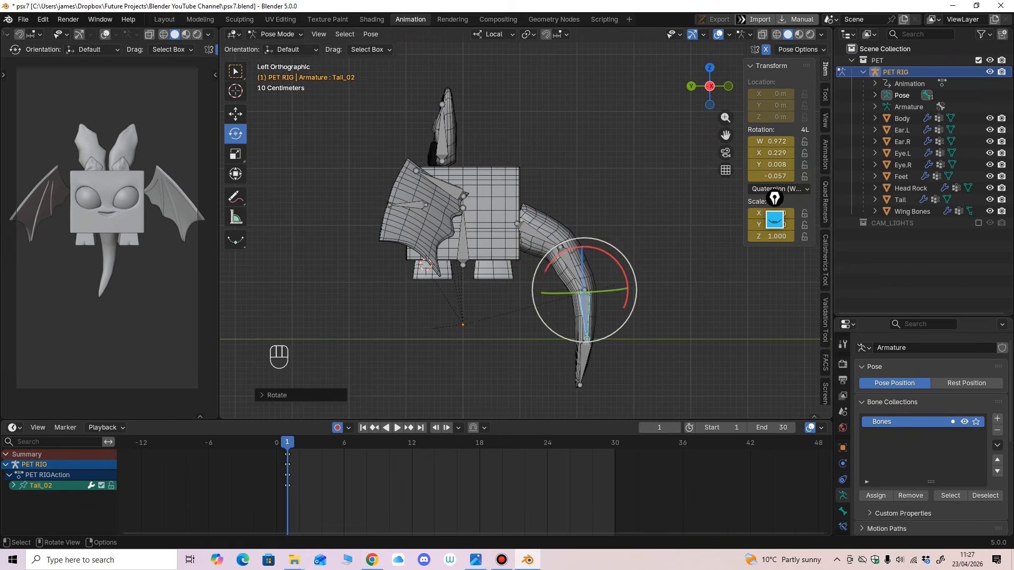
pyautogui.click(584, 359)
pyautogui.moveTo(616, 309); pyautogui.dragTo(619, 313)
pyautogui.keyDown('ctrl'); pyautogui.moveTo(620, 316); pyautogui.dragTo(548, 329, button='middle'); pyautogui.keyUp('ctrl')
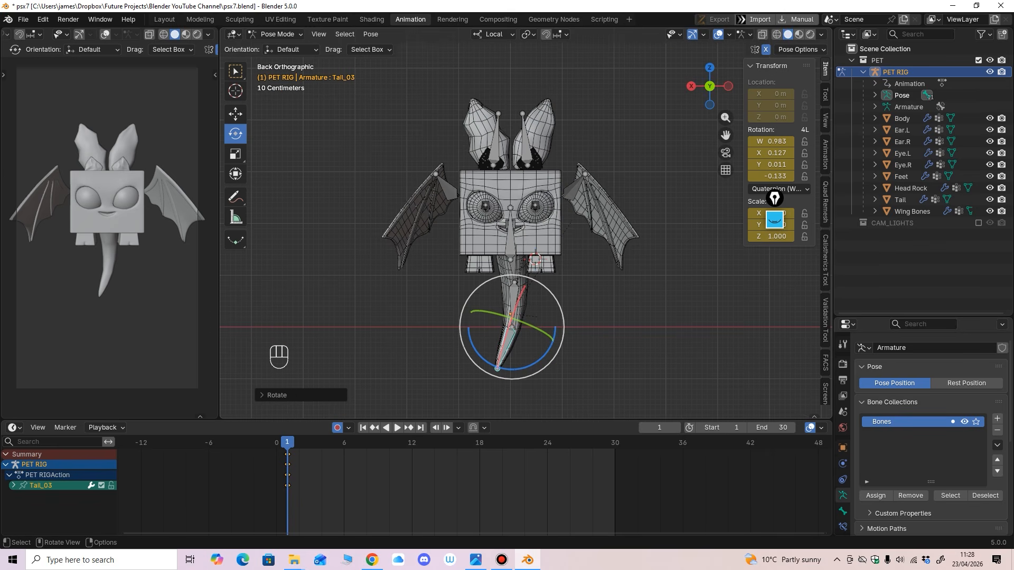
# Step: Copy the keyframes of all bones on frame 1 and paste them on frame 30
pyautogui.press('a')
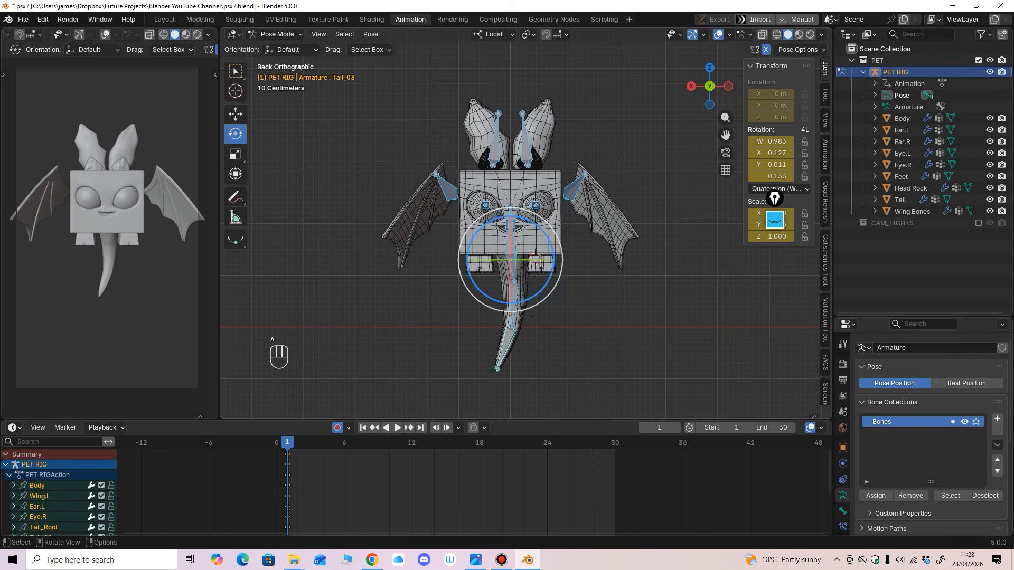
pyautogui.hotkey('ctrl', 'c')
pyautogui.hotkey('shift', 'Right')
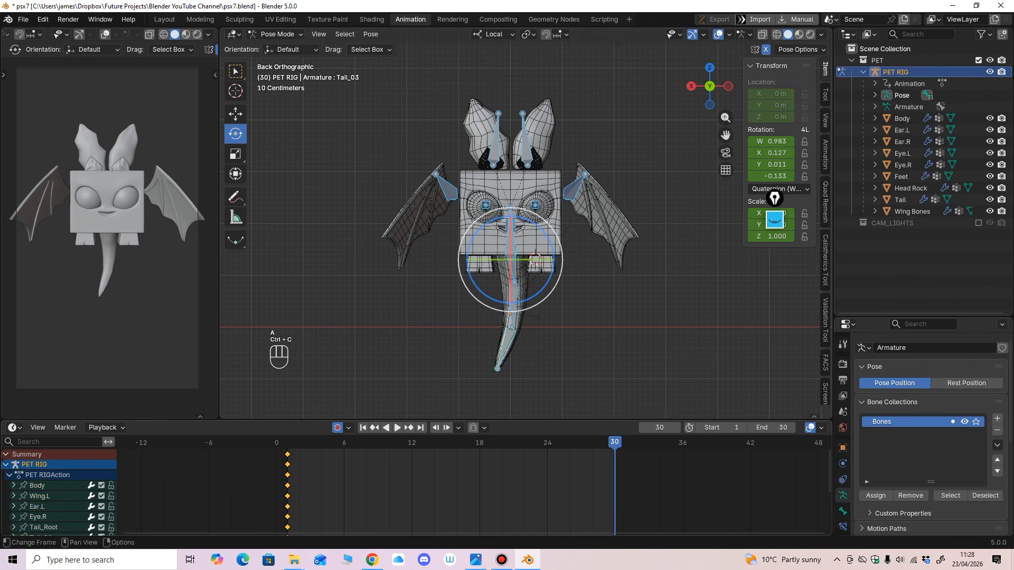
pyautogui.hotkey('ctrl', 'v')
# Step: Set the animation's end frame to 29
pyautogui.click(772, 428)
pyautogui.write('2')
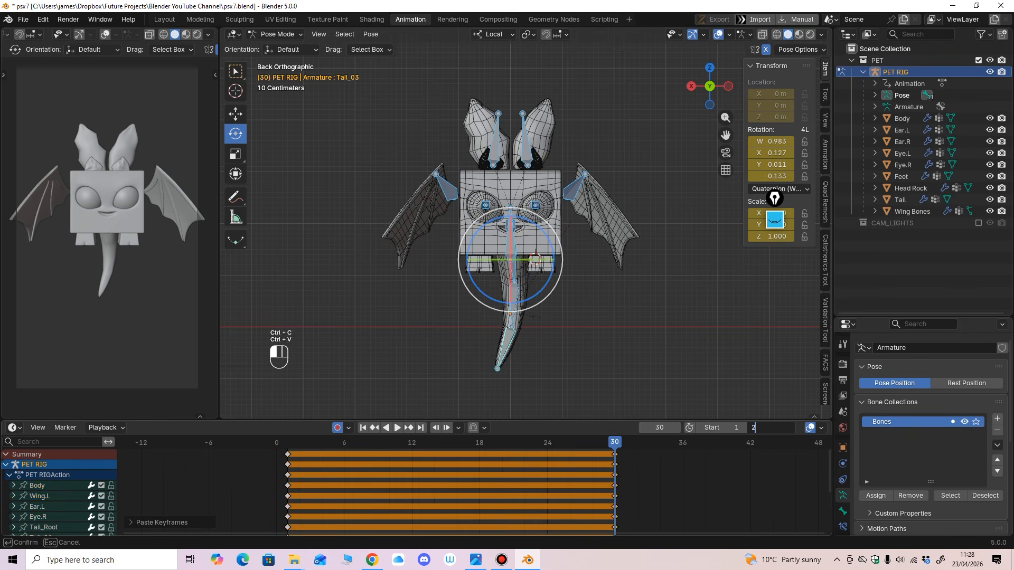
pyautogui.write('9')
pyautogui.press('Return')
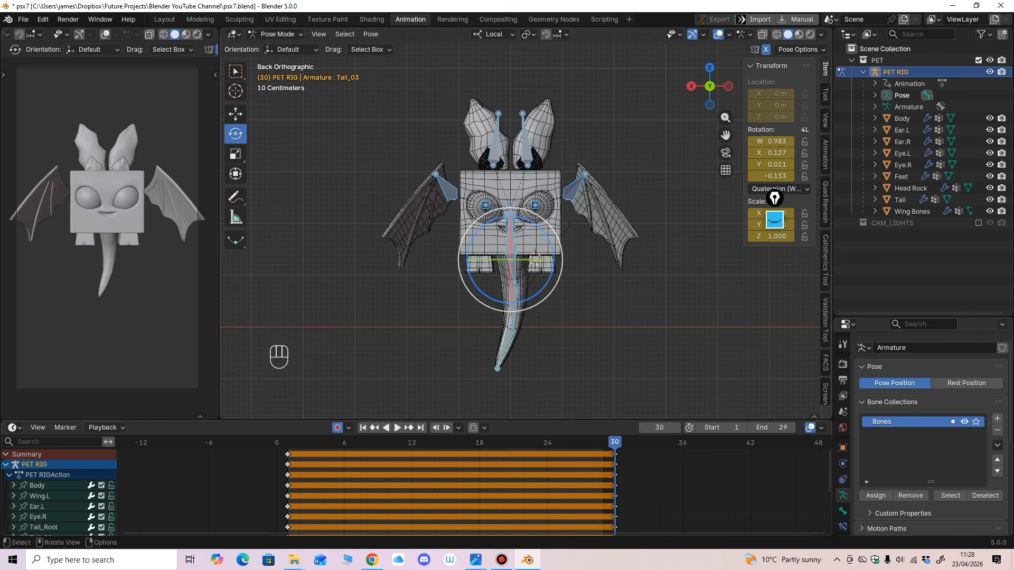
# Step: Insert keyframes on all channels of every bone at frame 15
pyautogui.moveTo(615, 443); pyautogui.dragTo(435, 442)
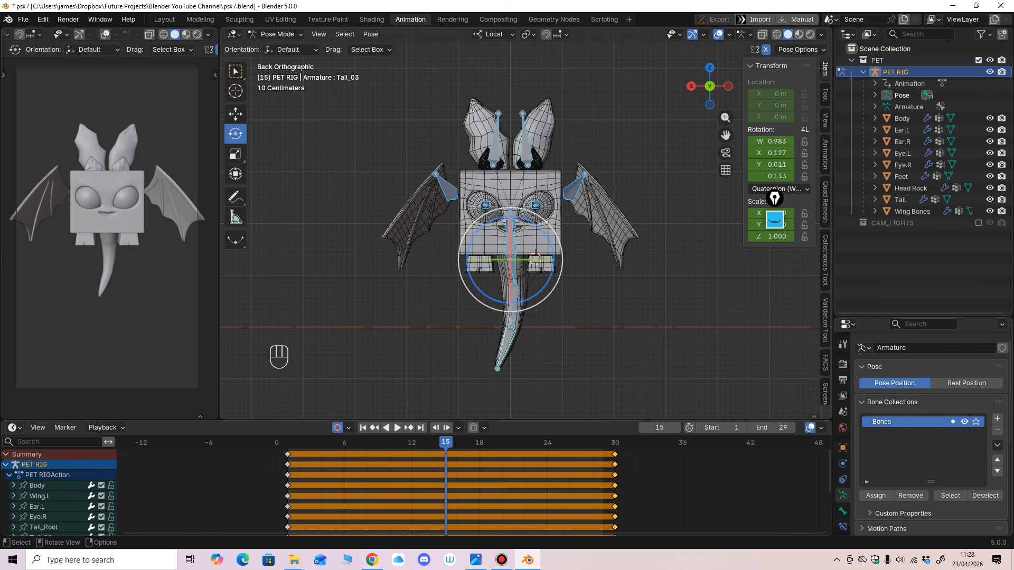
pyautogui.press('i')
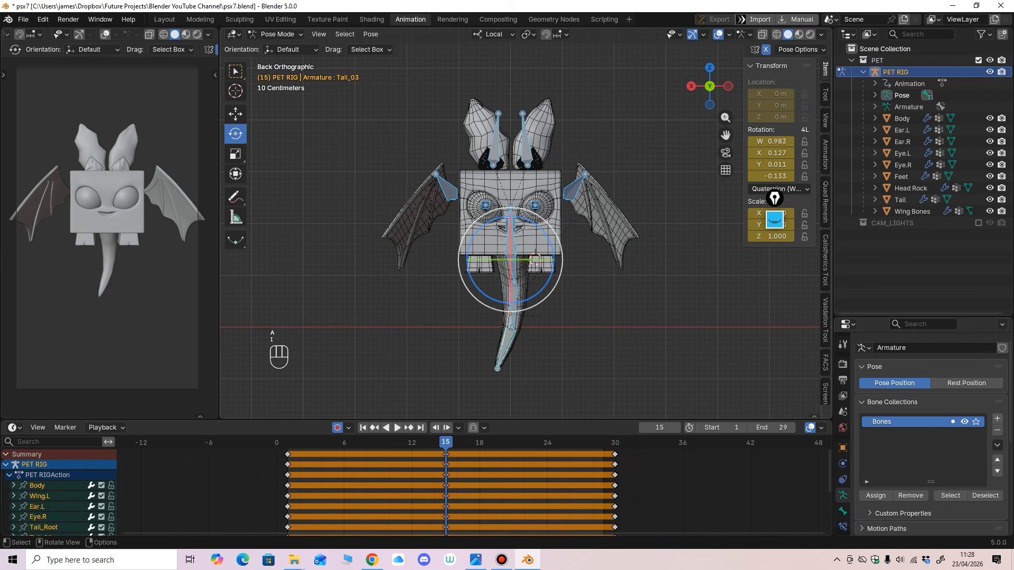
pyautogui.press('i')
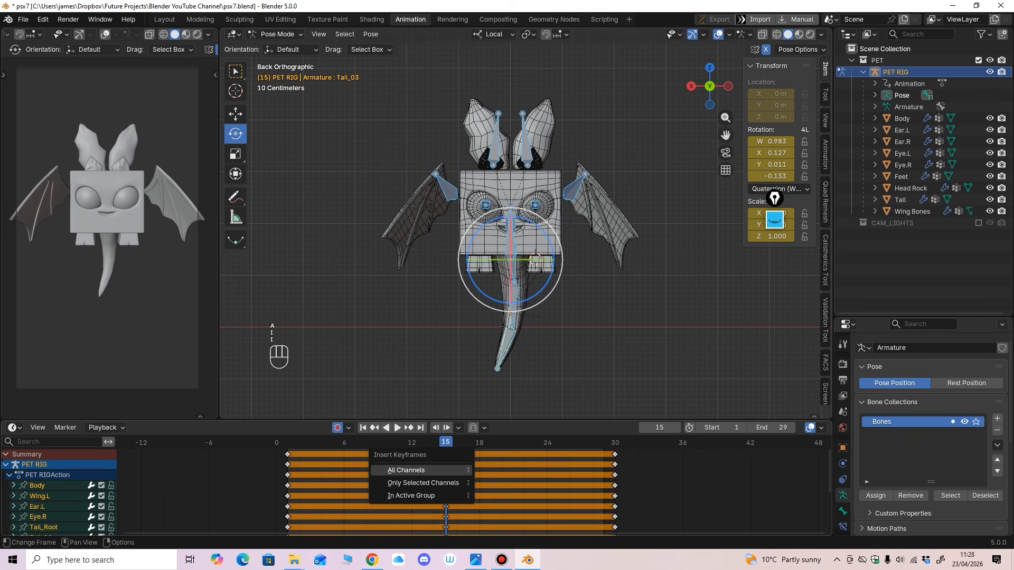
pyautogui.click(402, 467)
# Step: Select the Body bone and move it straight down along its local Y axis on frame 15
pyautogui.click(412, 317)
pyautogui.click(510, 233)
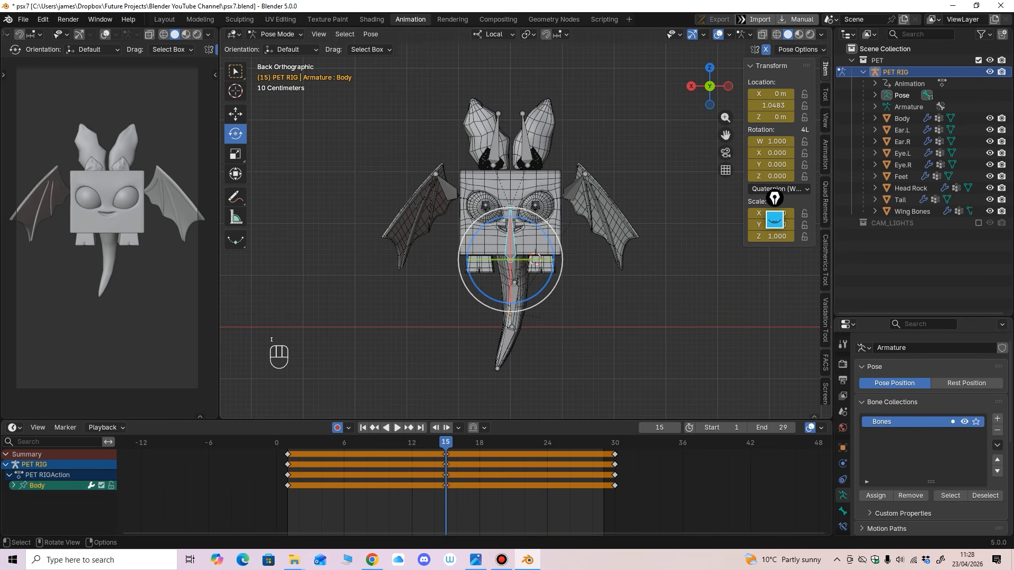
pyautogui.click(236, 114)
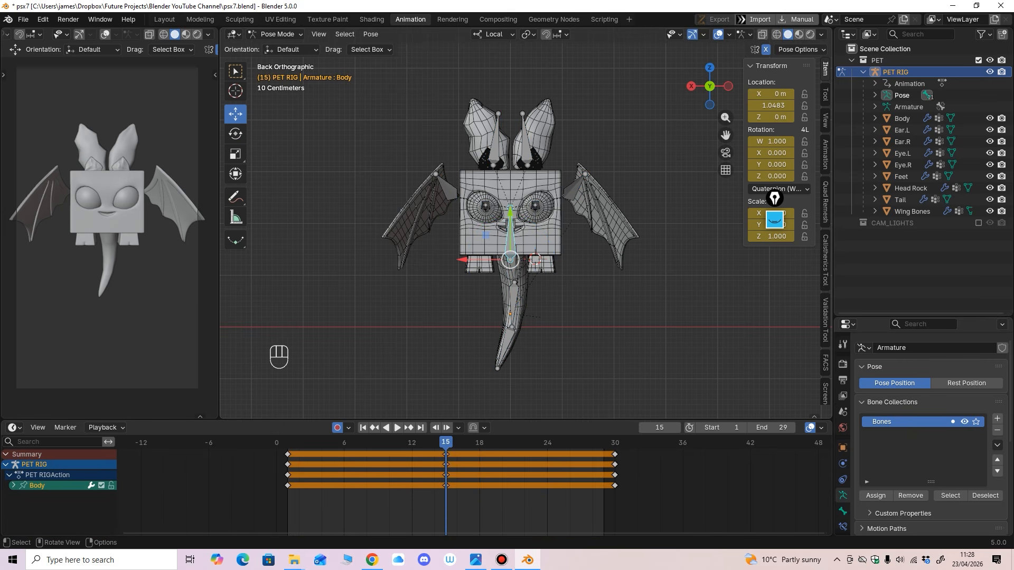
pyautogui.moveTo(510, 212); pyautogui.dragTo(511, 262)
# Step: Rotate Ear.L slightly outward about local Z and swing Wing.L upward to about W 0.799, X -0.527, Y 0.289, Z 0.030
pyautogui.click(525, 193)
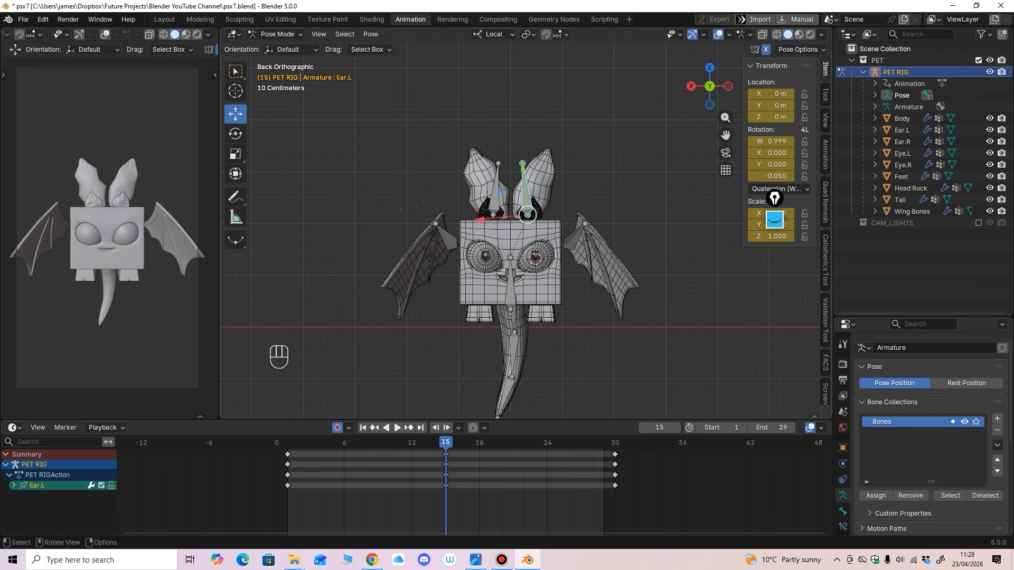
pyautogui.click(235, 134)
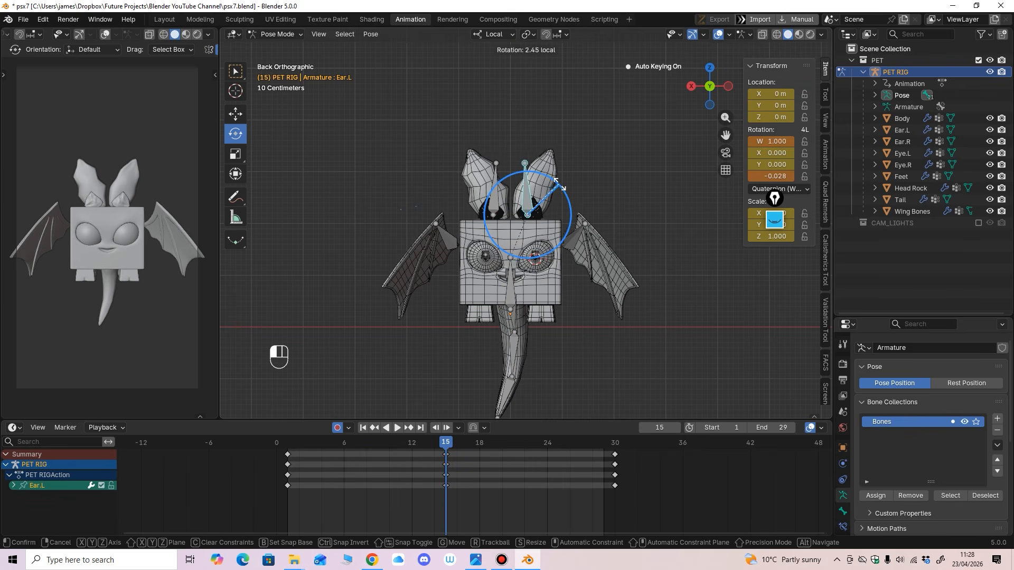
pyautogui.click(572, 240)
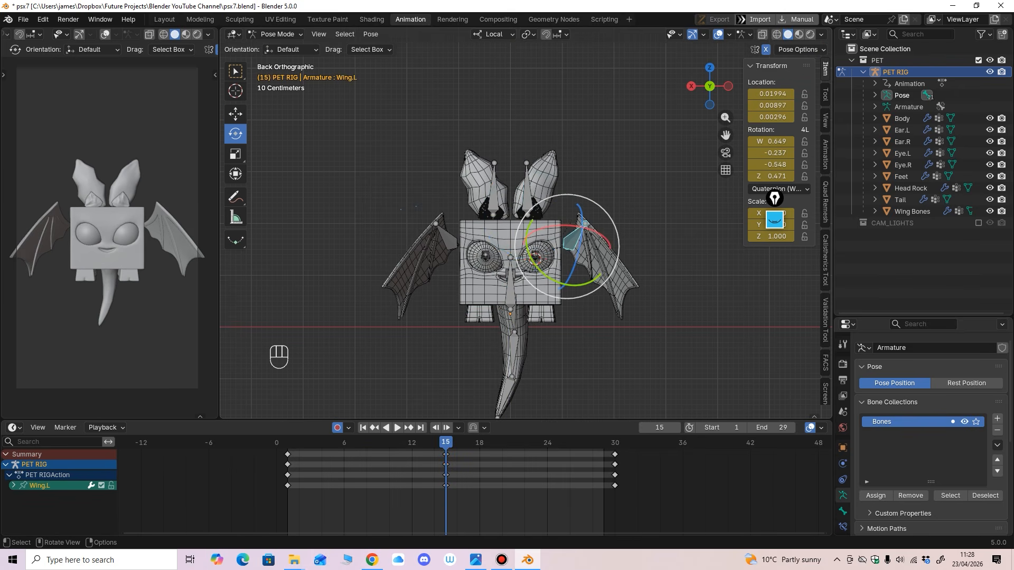
pyautogui.moveTo(585, 232); pyautogui.dragTo(587, 252)
# Step: Select the Tail_Root bone in the front view and rotate it slightly sideways about its local Z axis on frame 15
pyautogui.keyDown('shift'); pyautogui.moveTo(587, 251); pyautogui.dragTo(591, 208, button='middle'); pyautogui.keyUp('shift')
pyautogui.click(518, 275)
pyautogui.moveTo(517, 275); pyautogui.dragTo(322, 267, button='middle')
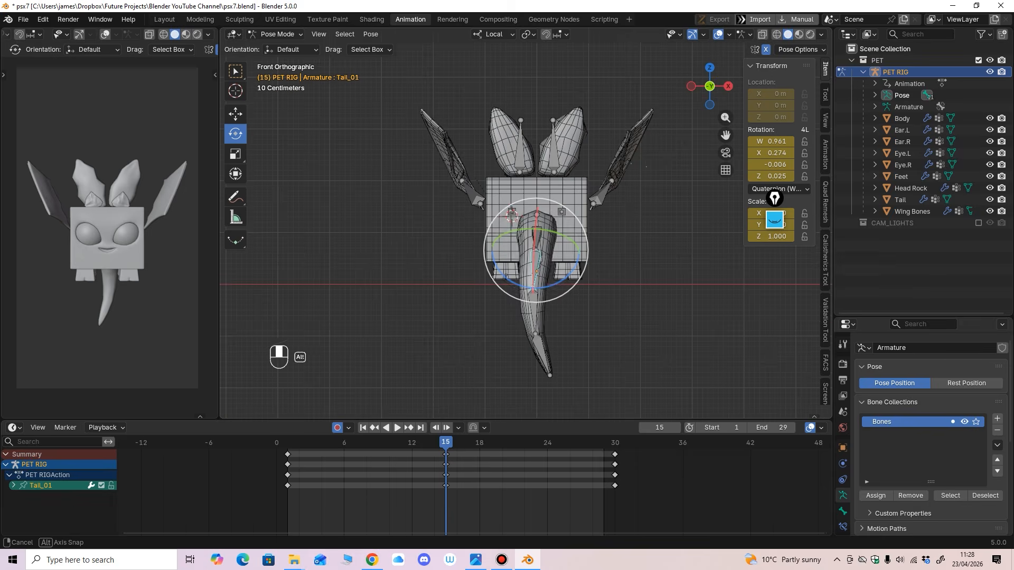
pyautogui.click(536, 237)
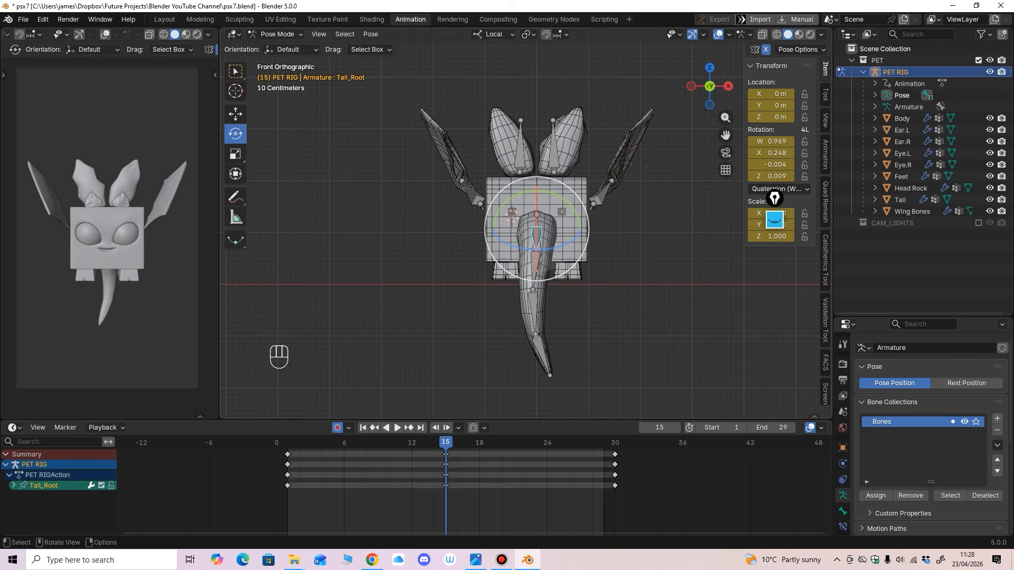
pyautogui.moveTo(560, 245); pyautogui.dragTo(564, 244)
# Step: Bend Tail_01, Tail_02 and Tail_03 toward the opposite side on frame 15, with Tail_01 at about Z 0.063
pyautogui.click(538, 270)
pyautogui.click(561, 283)
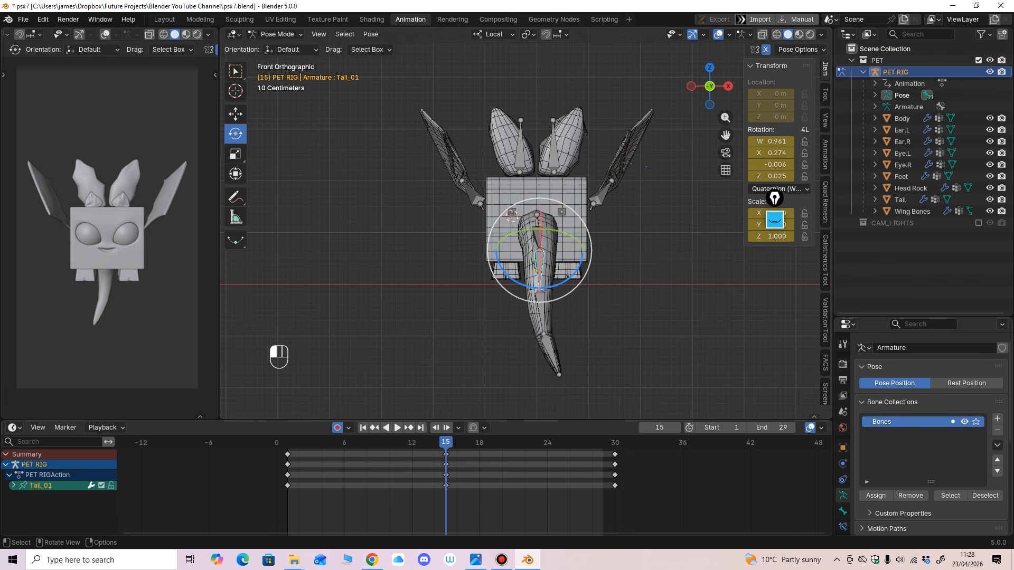
pyautogui.moveTo(561, 284); pyautogui.dragTo(560, 326)
pyautogui.click(537, 312)
pyautogui.click(529, 353)
pyautogui.click(534, 310)
pyautogui.click(538, 268)
pyautogui.moveTo(563, 283); pyautogui.dragTo(558, 286)
# Step: Compare frame 15 with the adjacent keyframe and refine the sideways bend of Tail_02 and Tail_03, with Tail_03 at about Z 0.104
pyautogui.press('Down')
pyautogui.press('Up')
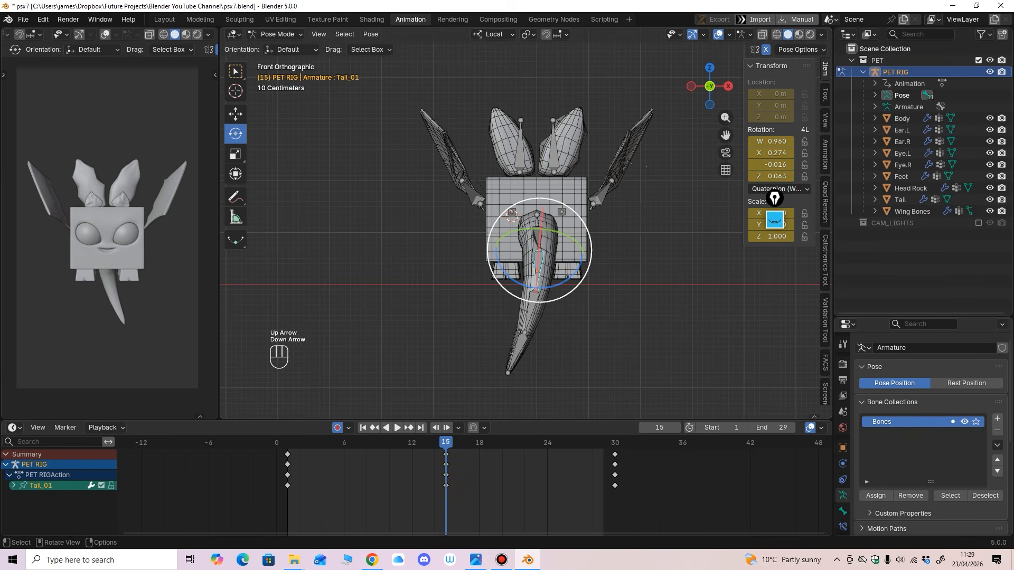
pyautogui.press('Down')
pyautogui.press('Up')
pyautogui.click(530, 308)
pyautogui.moveTo(565, 319); pyautogui.dragTo(563, 317)
pyautogui.click(521, 343)
pyautogui.keyDown('ctrl'); pyautogui.moveTo(563, 317); pyautogui.dragTo(563, 338, button='middle'); pyautogui.keyUp('ctrl')
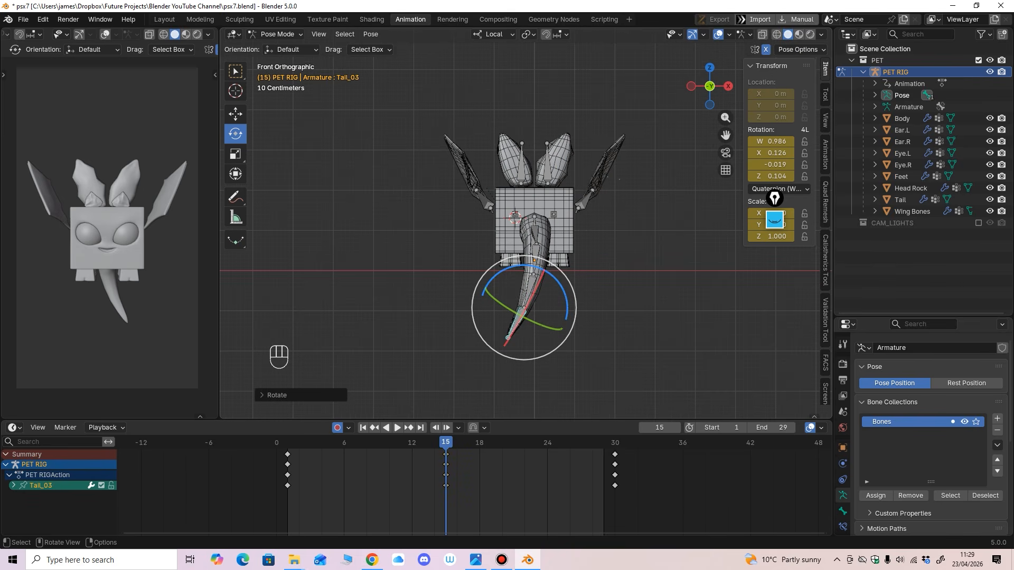
pyautogui.scroll(1, 527, 230)
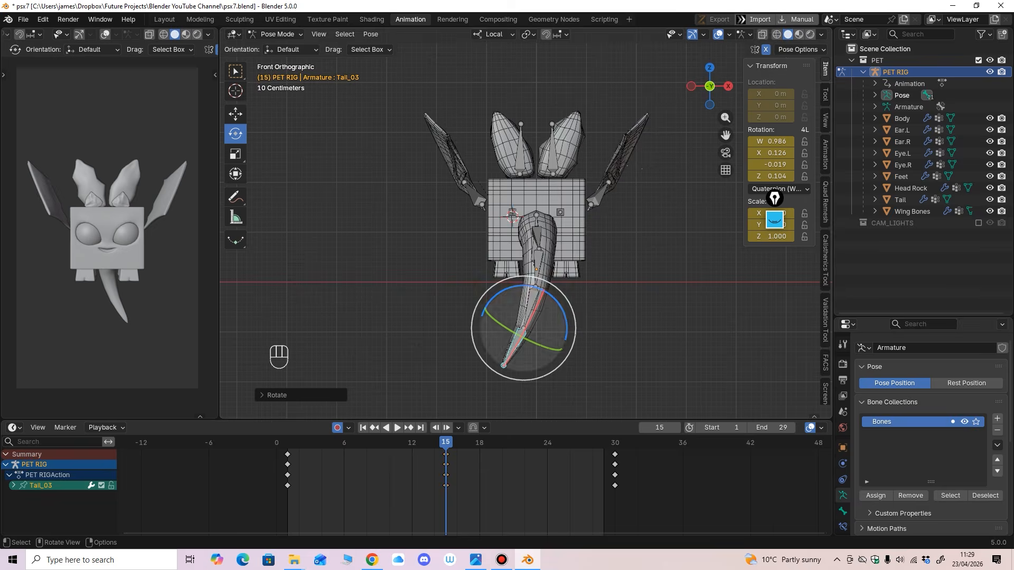
# Step: Show the output format and frame rate settings and play the animation from the back view
pyautogui.moveTo(526, 230); pyautogui.dragTo(723, 232, button='middle')
pyautogui.press('ctrl+KP_1')
pyautogui.click(843, 380)
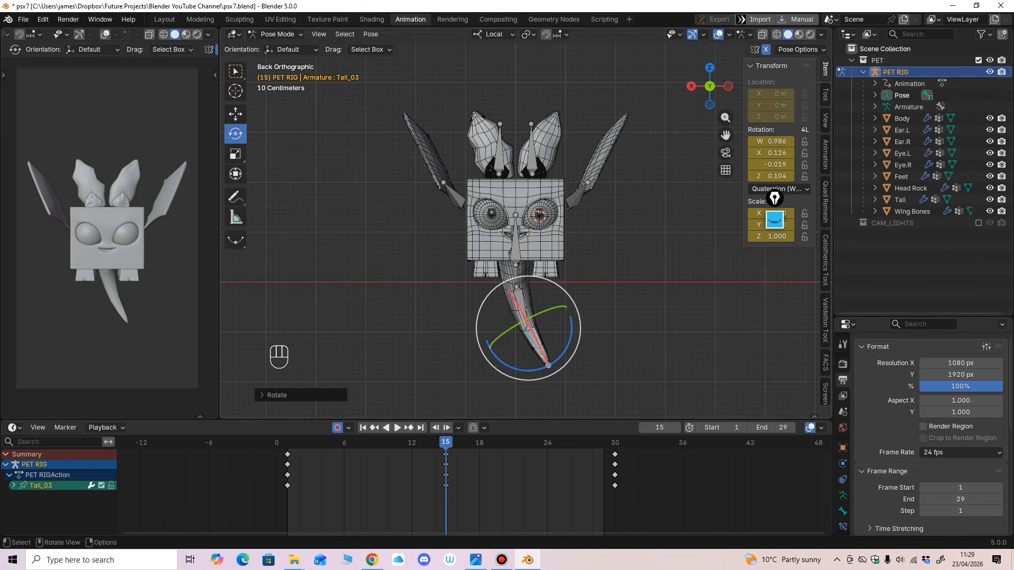
pyautogui.press('space')
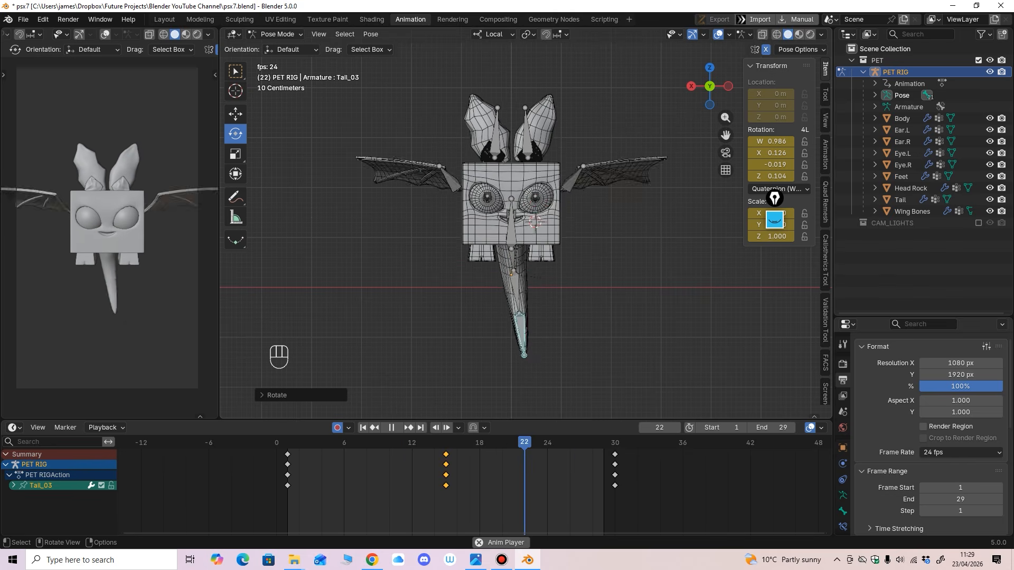
# Step: Save the file and replay the animation
pyautogui.hotkey('ctrl', 's')
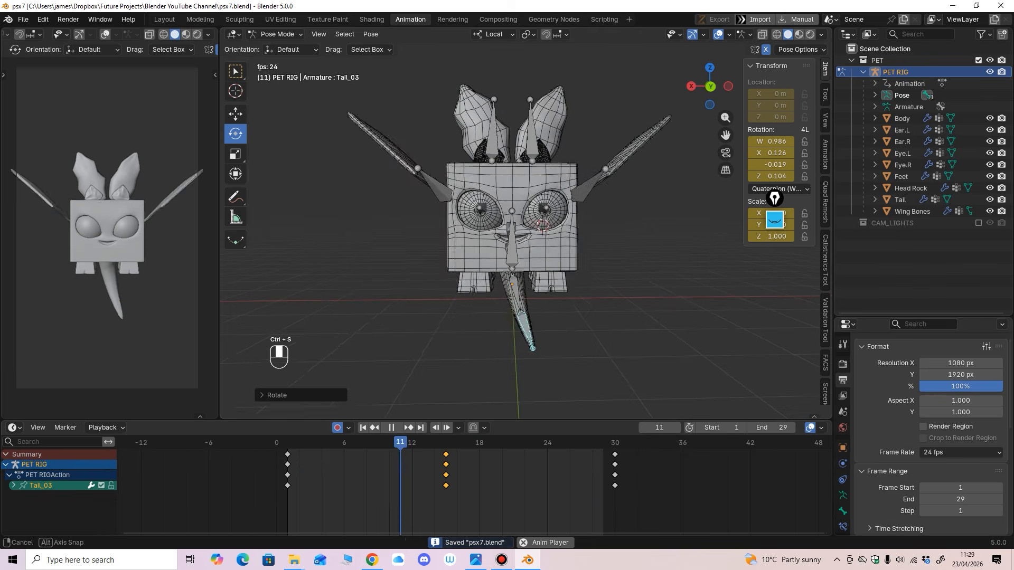
pyautogui.press('space')
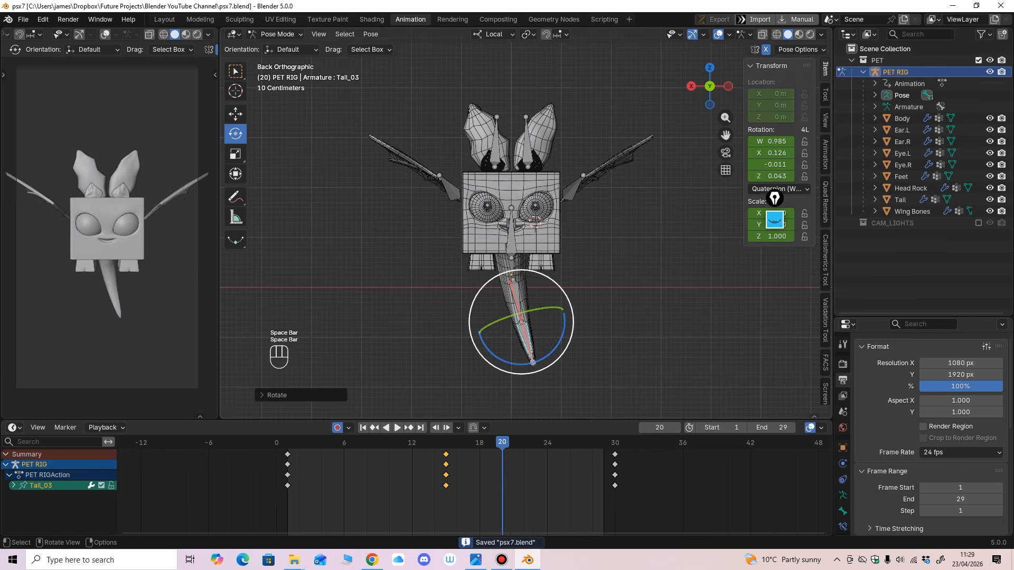
pyautogui.press('space')
# Step: Insert keyframes for all bones at frame 8
pyautogui.press('a')
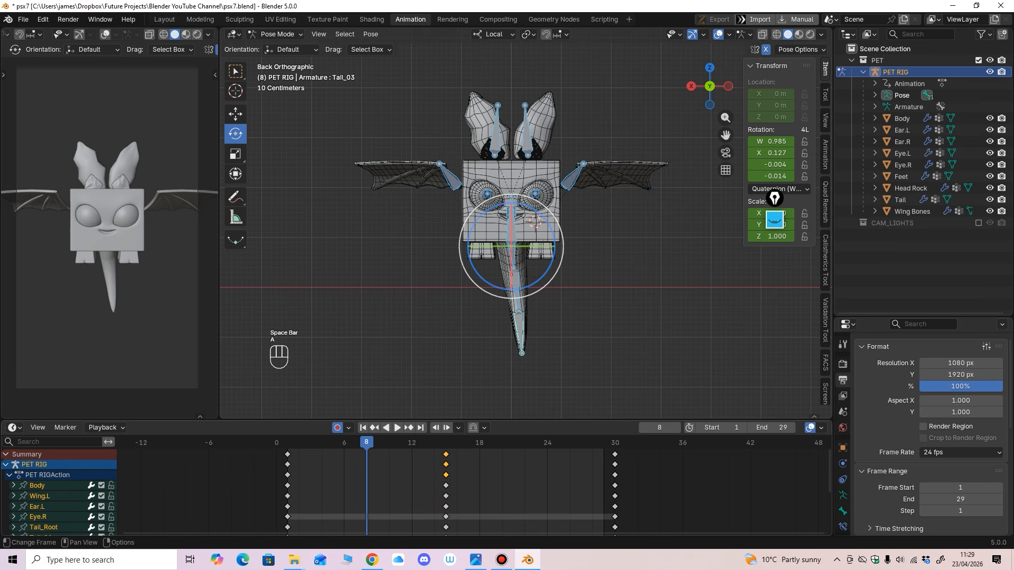
pyautogui.press('i')
pyautogui.click(391, 456)
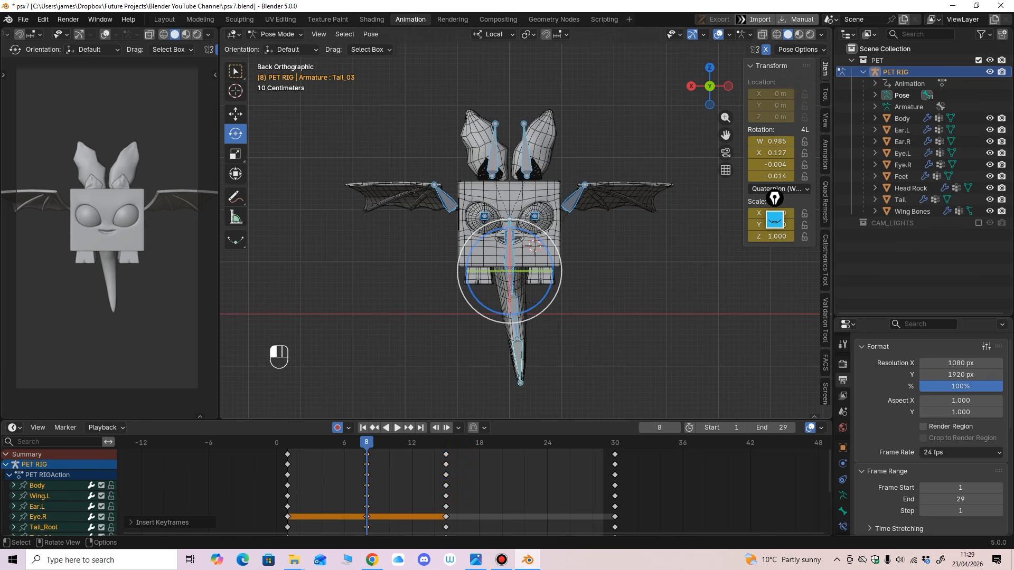
# Step: Rotate the Wing.L bone on frame 8 to adjust the mid-flap wing pose, comparing it with the adjacent keyframe
pyautogui.click(573, 199)
pyautogui.keyDown('shift'); pyautogui.moveTo(573, 198); pyautogui.dragTo(571, 202, button='middle'); pyautogui.keyUp('shift')
pyautogui.moveTo(560, 248); pyautogui.dragTo(564, 248)
pyautogui.press('Down')
pyautogui.press('Up')
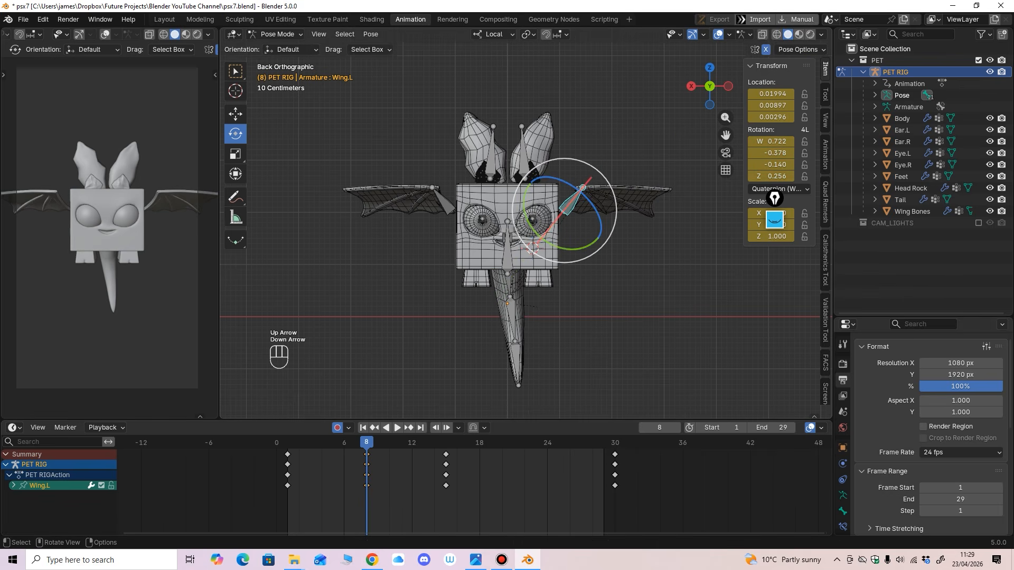
pyautogui.moveTo(564, 247); pyautogui.dragTo(550, 249)
# Step: Insert keyframes for all bones at frame 23
pyautogui.moveTo(367, 442); pyautogui.dragTo(446, 442)
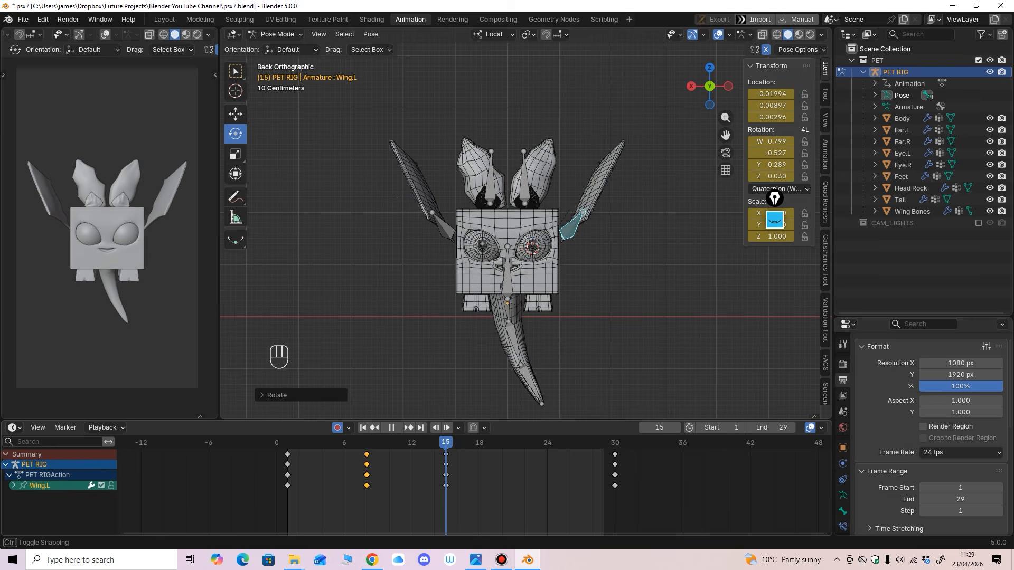
pyautogui.click(525, 442)
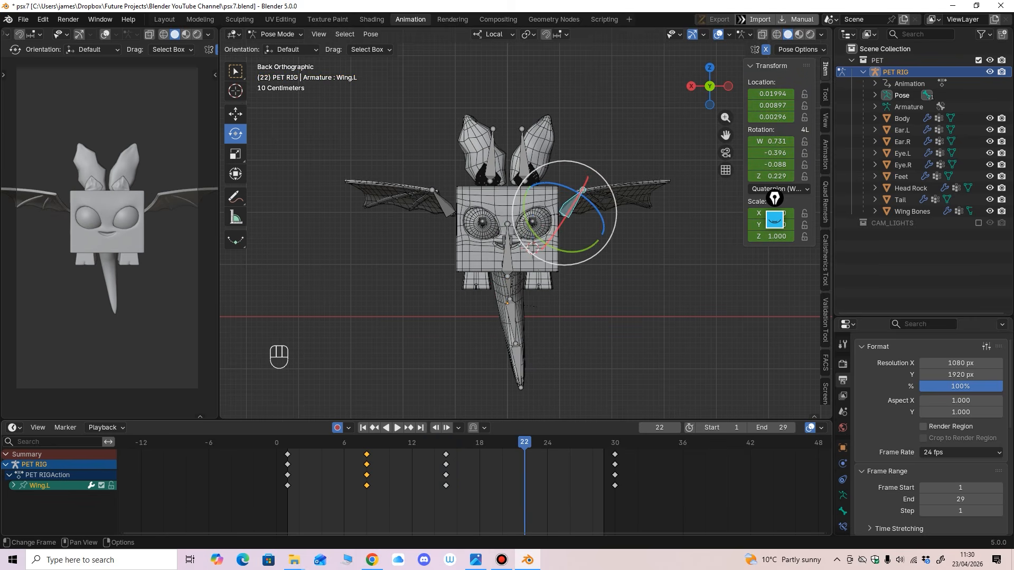
pyautogui.press('Right')
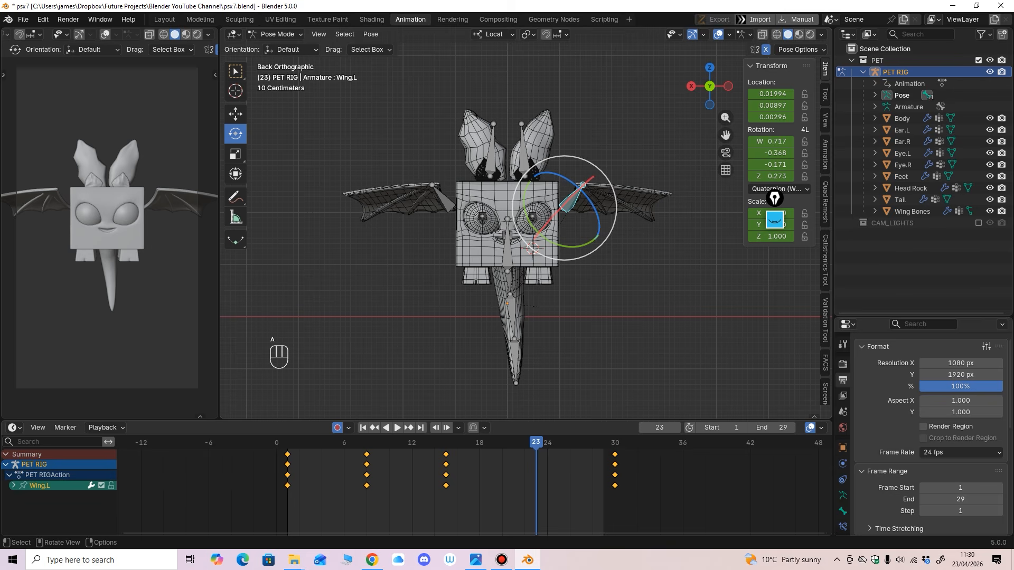
pyautogui.press('a')
pyautogui.press('i')
pyautogui.click(478, 454)
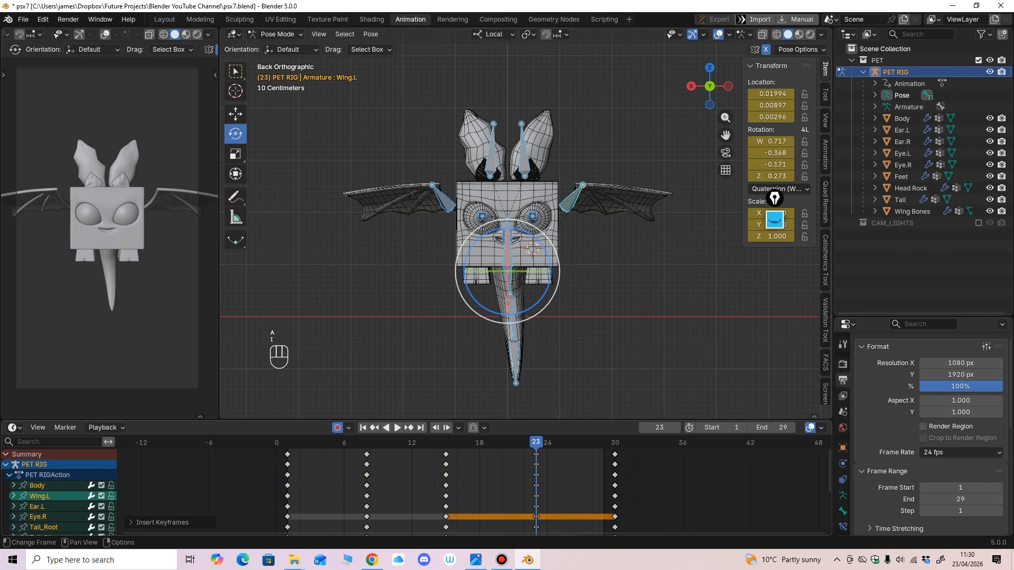
# Step: Rotate the Wing.L bone on frame 23 to adjust the second mid-flap wing pose and replay the animation
pyautogui.click(571, 200)
pyautogui.moveTo(571, 244); pyautogui.dragTo(581, 234)
pyautogui.press('space')
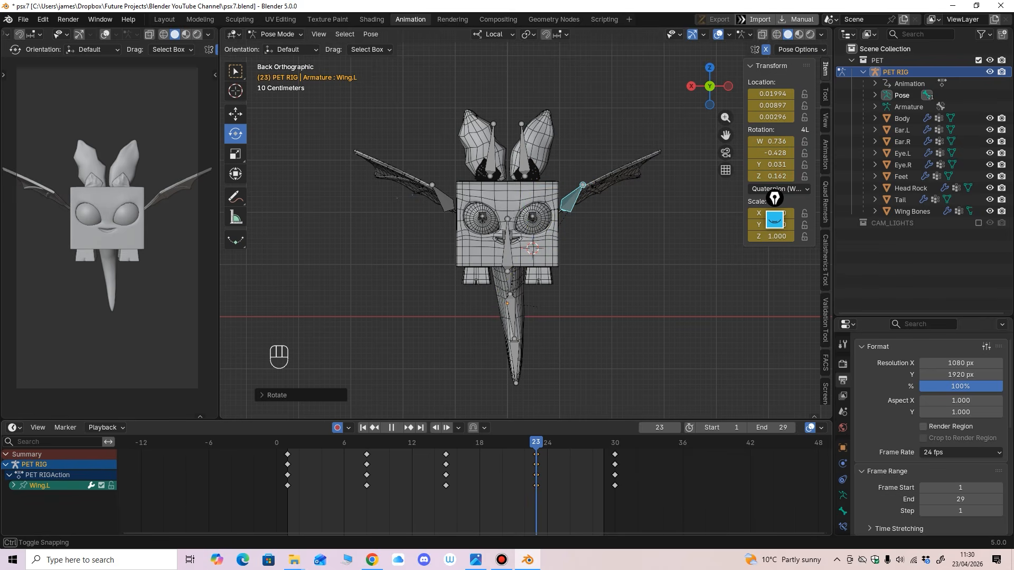
pyautogui.press('space')
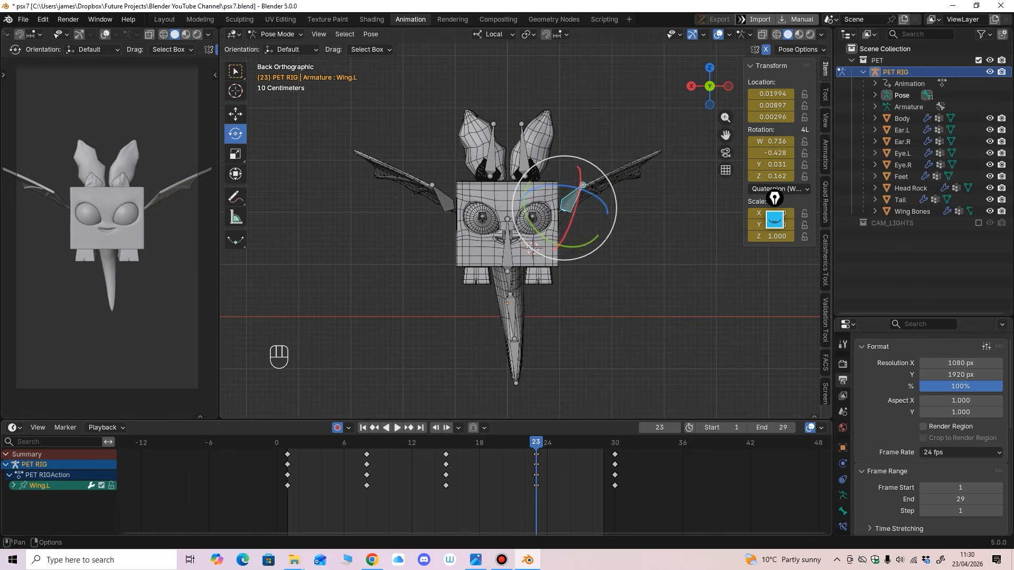
pyautogui.moveTo(536, 221); pyautogui.dragTo(528, 217)
pyautogui.press('space')
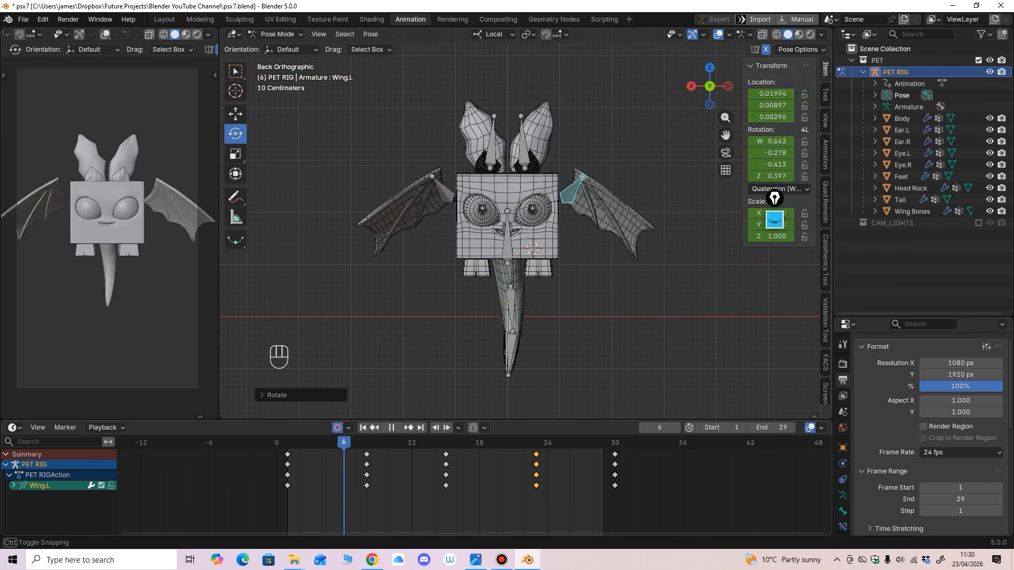
pyautogui.press('space')
pyautogui.press('space')
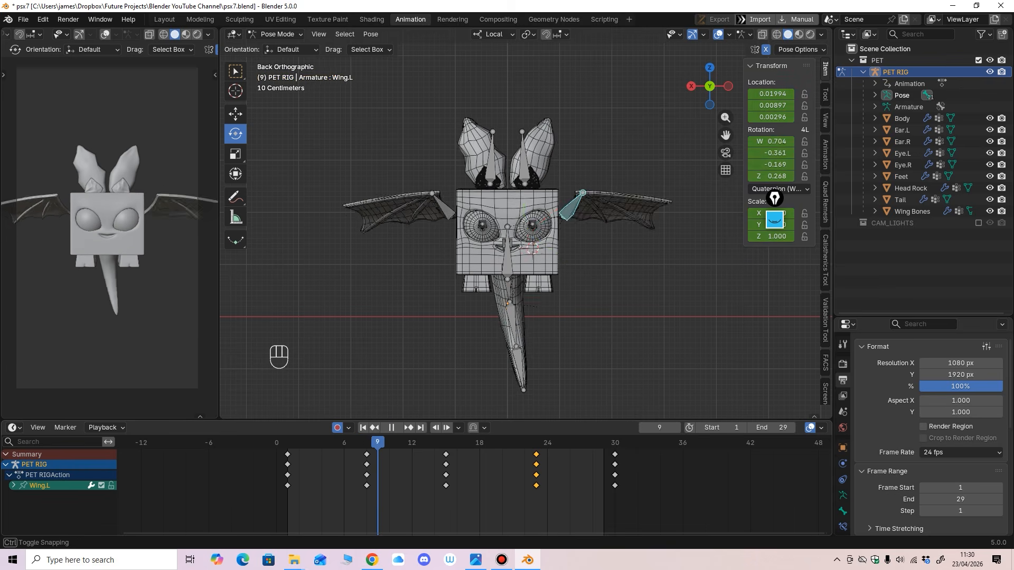
pyautogui.press('space')
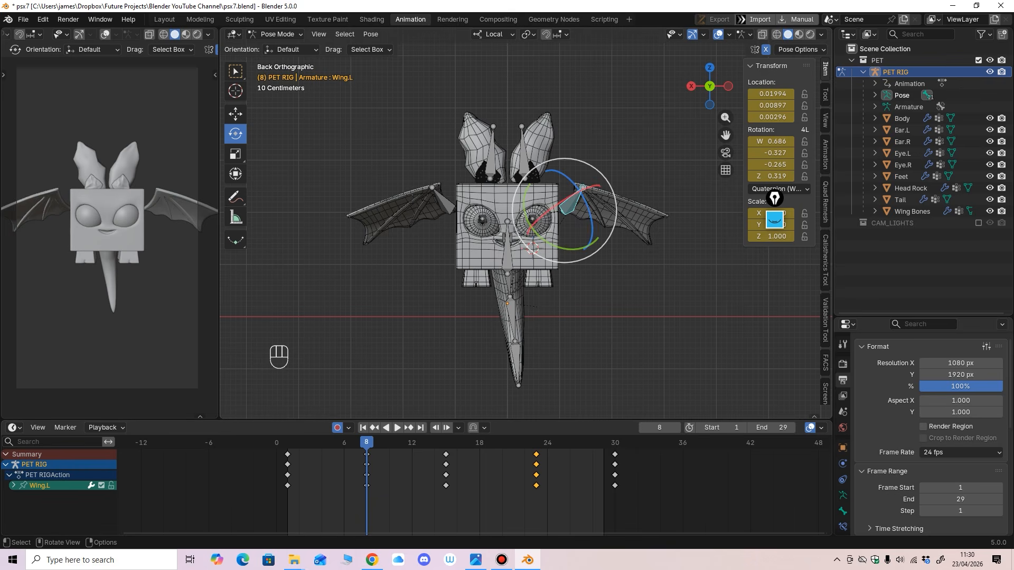
# Step: Rotate the tail bones, including Tail_02, on frame 8 to bend the tail sideways, and check the motion around that frame
pyautogui.click(510, 287)
pyautogui.moveTo(510, 286); pyautogui.dragTo(504, 267, button='middle')
pyautogui.moveTo(505, 217); pyautogui.dragTo(510, 219)
pyautogui.click(516, 320)
pyautogui.moveTo(545, 316); pyautogui.dragTo(547, 318, button='middle')
pyautogui.moveTo(553, 320); pyautogui.dragTo(543, 332)
pyautogui.moveTo(366, 443)
pyautogui.mouseDown()
pyautogui.moveTo(321, 443)
pyautogui.moveTo(367, 443)
pyautogui.mouseUp()
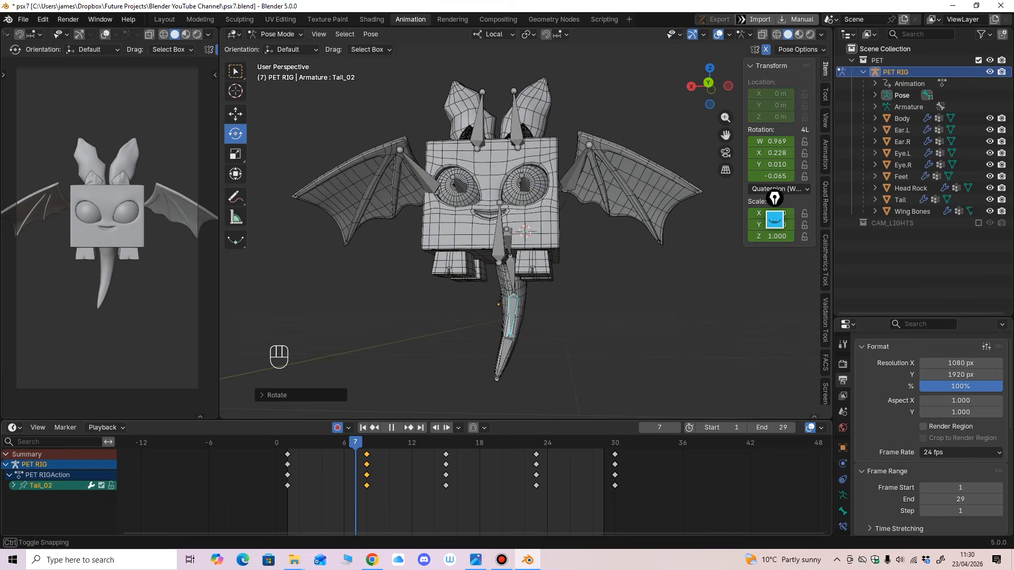
pyautogui.press('space')
# Step: Refine the Tail_02 and Tail_01 rotations on frame 8 in the front view and play the result
pyautogui.moveTo(582, 264); pyautogui.dragTo(317, 248, button='middle')
pyautogui.moveTo(299, 442); pyautogui.dragTo(310, 442)
pyautogui.press('space')
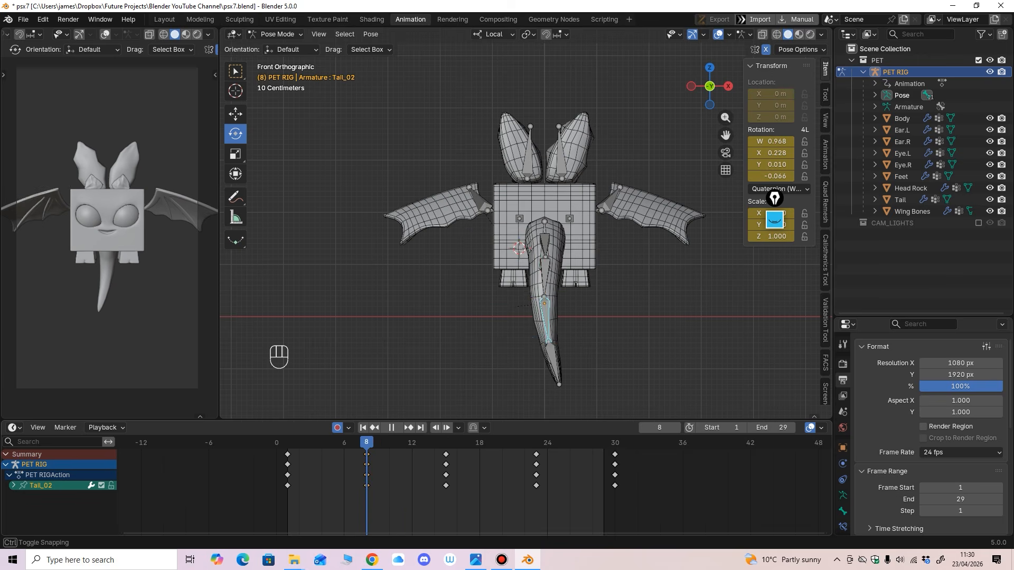
pyautogui.moveTo(576, 322); pyautogui.dragTo(580, 275)
pyautogui.click(545, 276)
pyautogui.press('space')
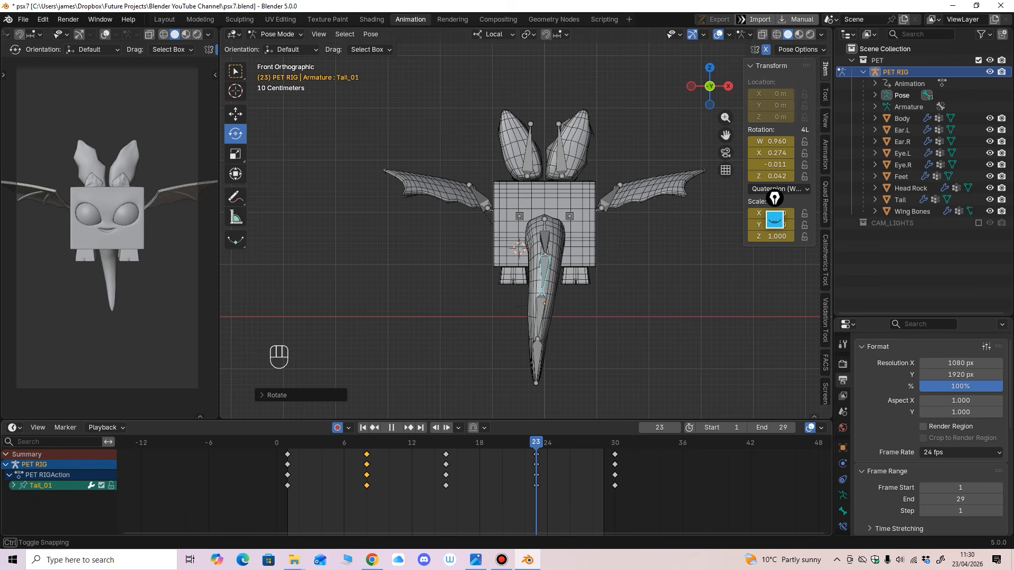
# Step: Rotate the Tail_01 and Tail_03 bones on frame 23 to shape the tail's swing, and replay the animation from the back
pyautogui.moveTo(573, 323); pyautogui.dragTo(570, 333)
pyautogui.click(533, 355)
pyautogui.press('space')
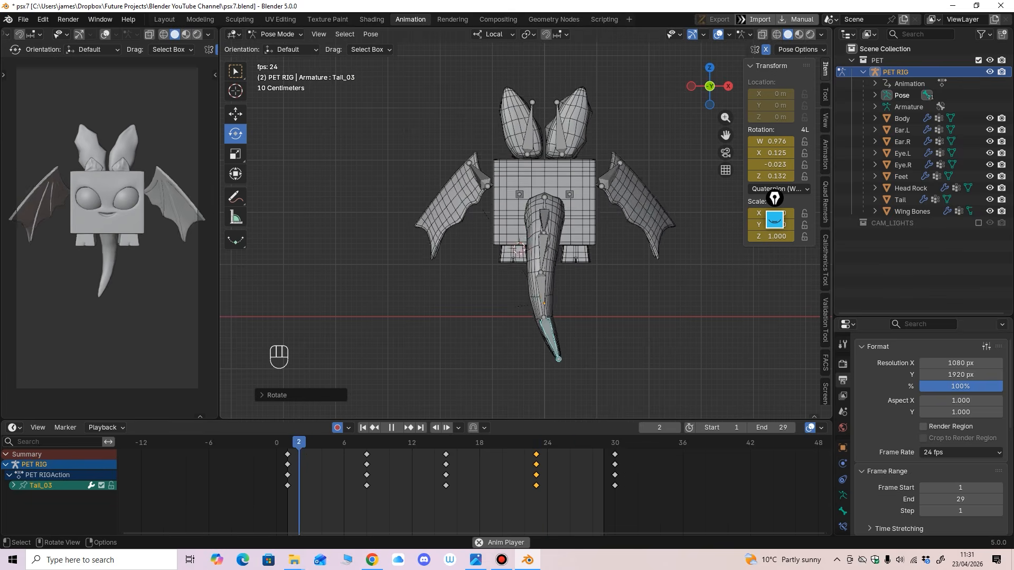
pyautogui.moveTo(422, 248); pyautogui.dragTo(654, 225, button='middle')
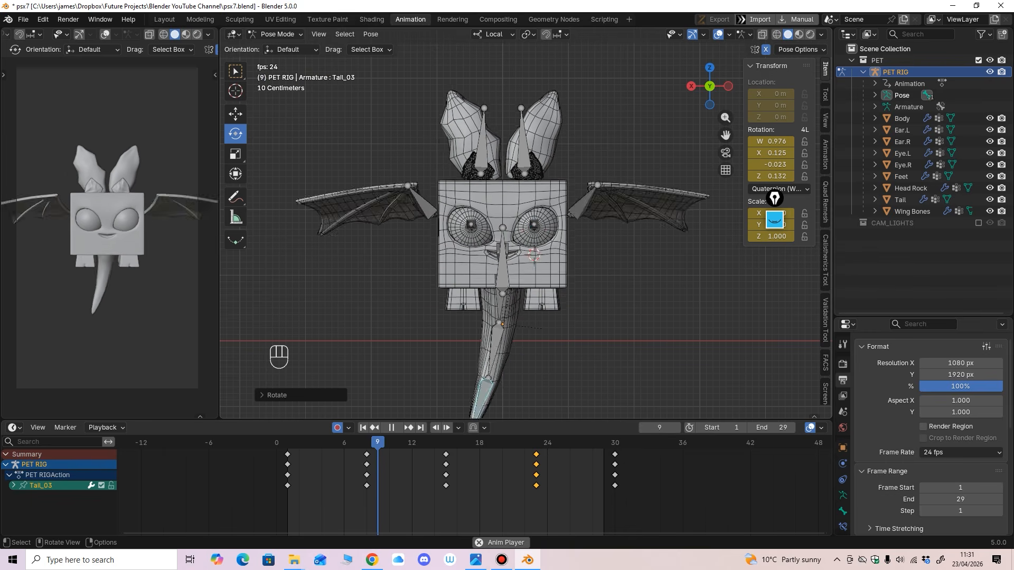
pyautogui.press('space')
# Step: Select the Tail_Root bone and replace the timeline with an enlarged Graph Editor
pyautogui.click(496, 301)
pyautogui.moveTo(496, 419); pyautogui.dragTo(496, 408)
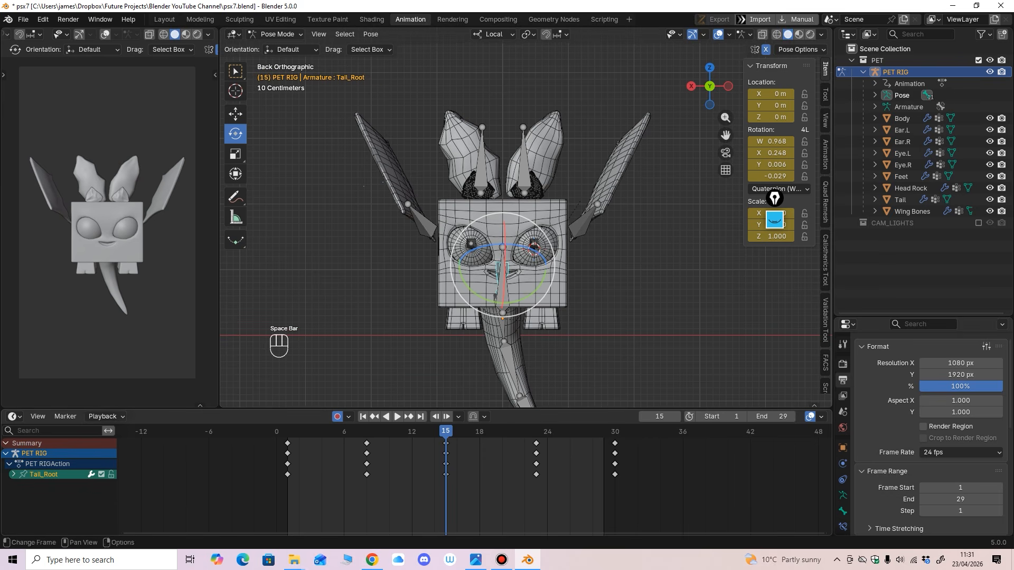
pyautogui.click(13, 416)
pyautogui.click(169, 327)
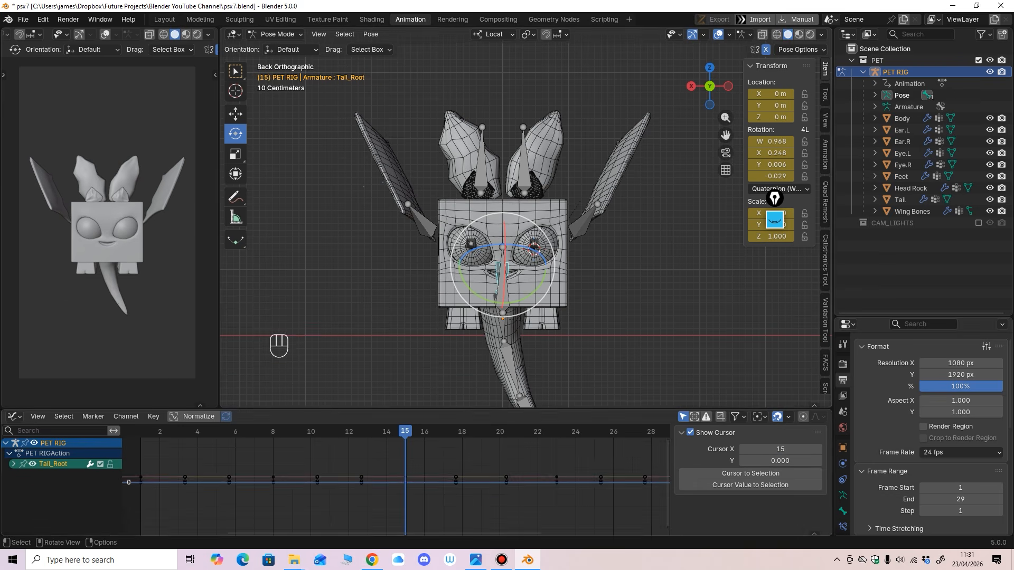
pyautogui.moveTo(317, 409); pyautogui.dragTo(317, 350)
pyautogui.keyDown('ctrl'); pyautogui.moveTo(397, 457); pyautogui.dragTo(330, 446, button='middle'); pyautogui.keyUp('ctrl')
# Step: Show curve handles only on selected keyframes, hide the graph cursor, and frame all curves in an enlarged Graph Editor
pyautogui.click(37, 359)
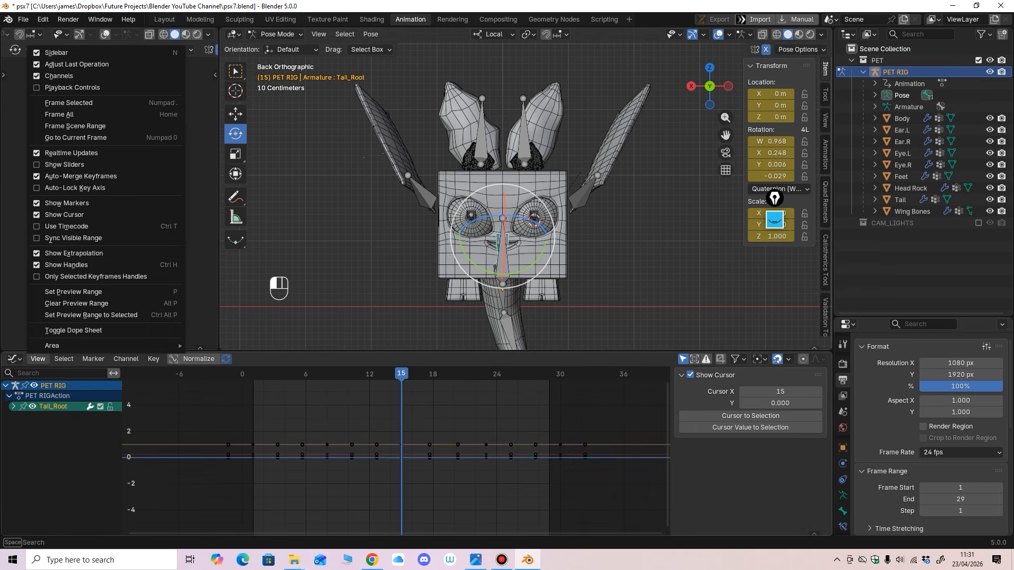
pyautogui.click(95, 276)
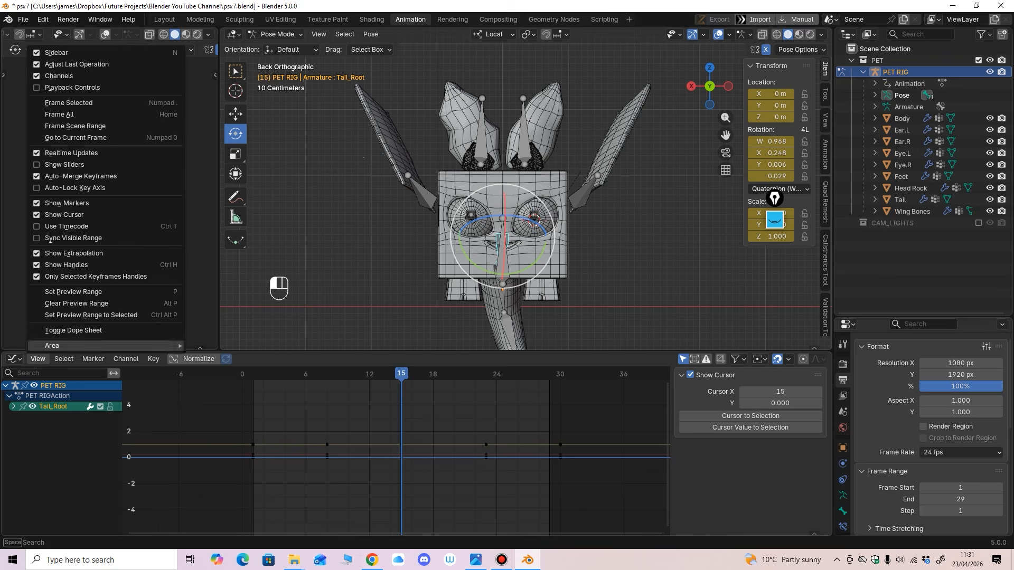
pyautogui.click(64, 214)
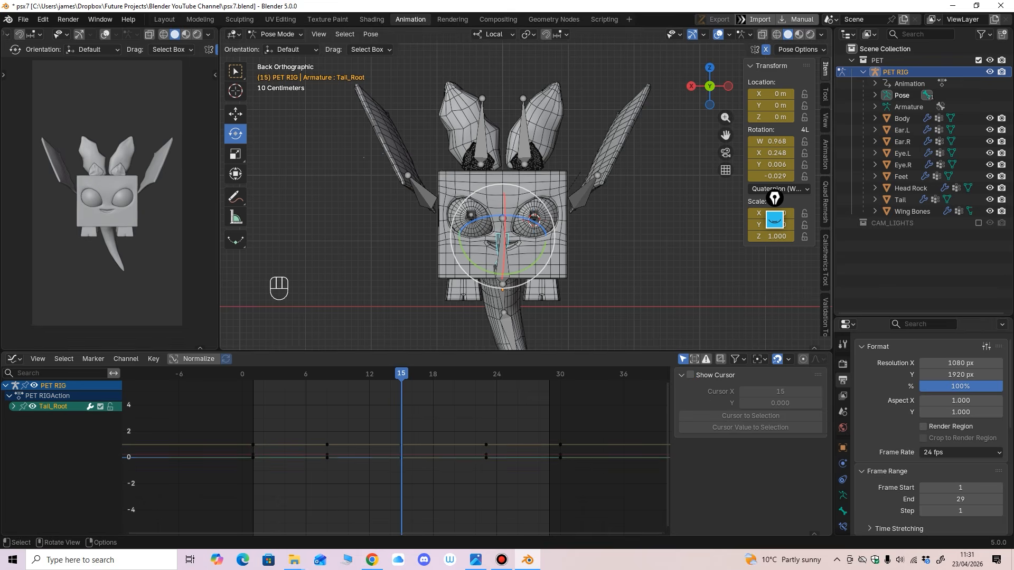
pyautogui.moveTo(105, 352); pyautogui.dragTo(105, 326)
pyautogui.press('Home')
pyautogui.moveTo(396, 444); pyautogui.dragTo(405, 447, button='middle')
# Step: Select the Body bone in the left view and display only its Y Location curve
pyautogui.moveTo(581, 222); pyautogui.dragTo(465, 227, button='middle')
pyautogui.click(467, 233)
pyautogui.keyDown('ctrl'); pyautogui.moveTo(486, 470); pyautogui.dragTo(459, 414, button='middle'); pyautogui.keyUp('ctrl')
pyautogui.moveTo(459, 326); pyautogui.dragTo(459, 301)
pyautogui.keyDown('ctrl'); pyautogui.moveTo(459, 407); pyautogui.dragTo(528, 408, button='middle'); pyautogui.keyUp('ctrl')
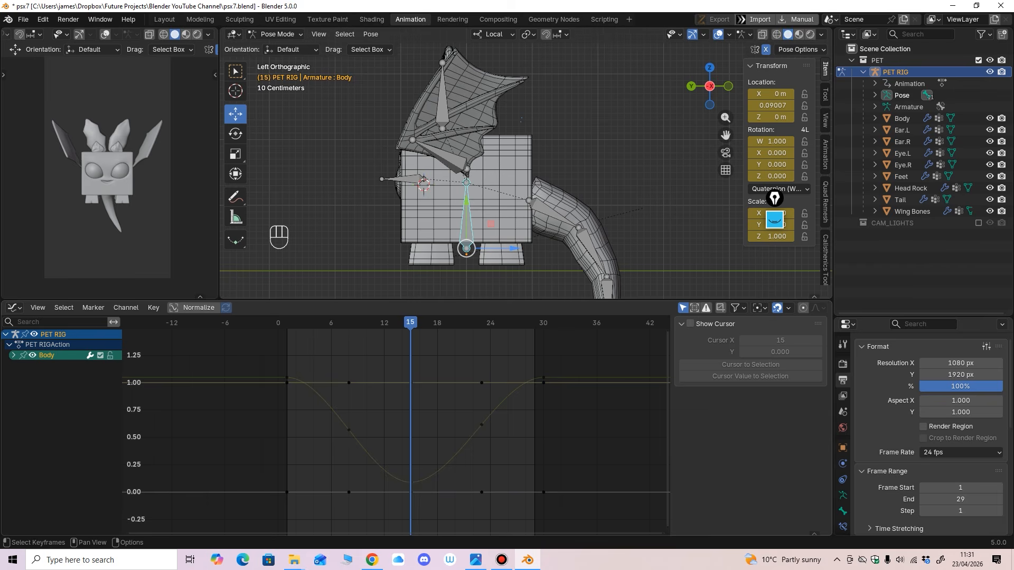
pyautogui.keyDown('shift'); pyautogui.moveTo(475, 238); pyautogui.dragTo(481, 211, button='middle'); pyautogui.keyUp('shift')
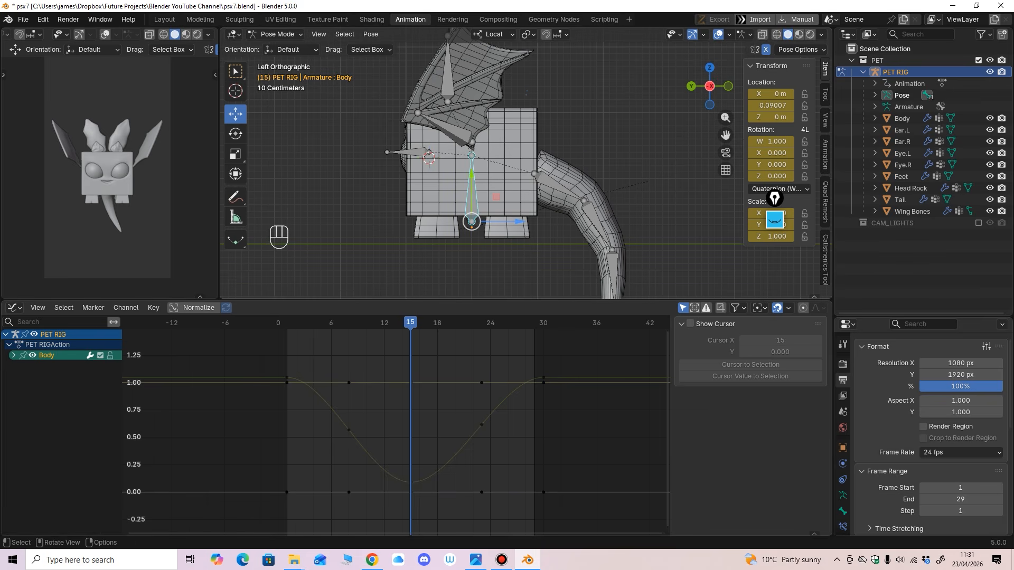
pyautogui.click(14, 355)
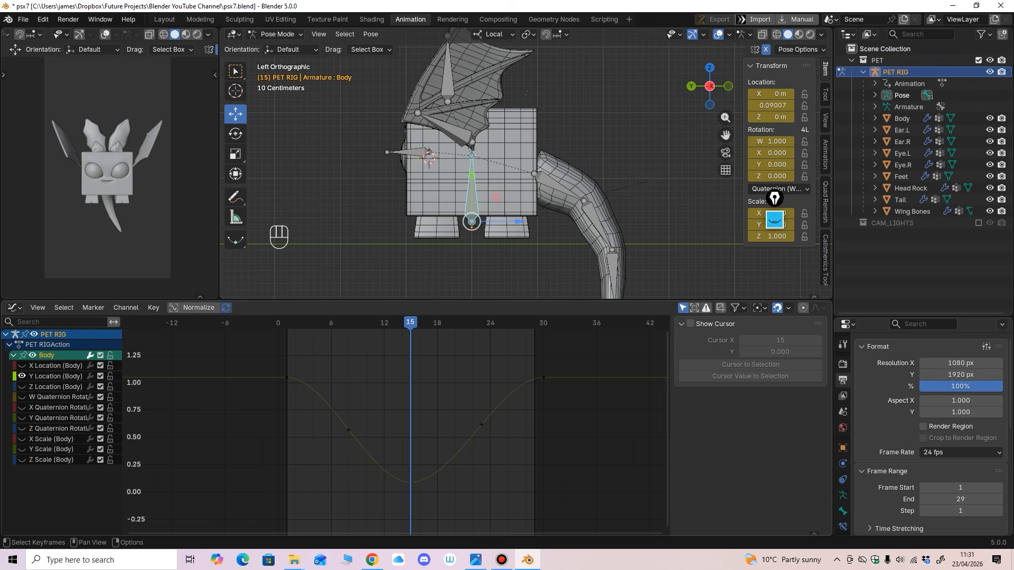
# Step: Raise the Body bone's Y Location keyframes at frames 8 and 23 slightly
pyautogui.click(55, 376)
pyautogui.moveTo(348, 430); pyautogui.dragTo(348, 426)
pyautogui.moveTo(382, 391); pyautogui.dragTo(341, 444)
pyautogui.moveTo(349, 426); pyautogui.dragTo(349, 423)
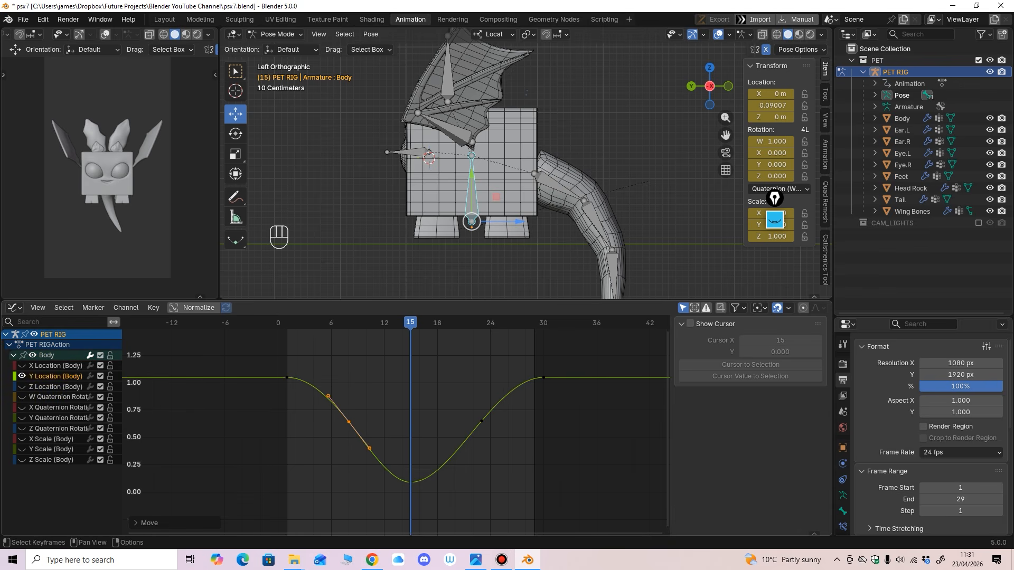
# Step: Add a Cycles modifier to the Body bone's Y Location curve
pyautogui.press('a')
pyautogui.click(826, 375)
pyautogui.click(732, 325)
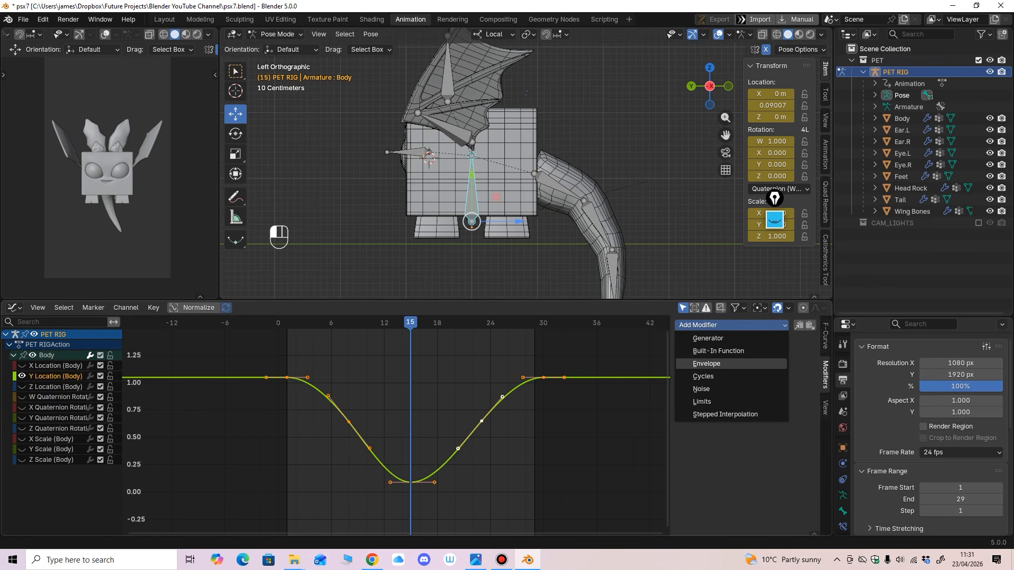
pyautogui.click(708, 392)
# Step: Raise the Body Y Location low point at frame 15 to about 0.13, adjust the neighbouring curve, and play it
pyautogui.moveTo(380, 464); pyautogui.dragTo(447, 481)
pyautogui.click(482, 417)
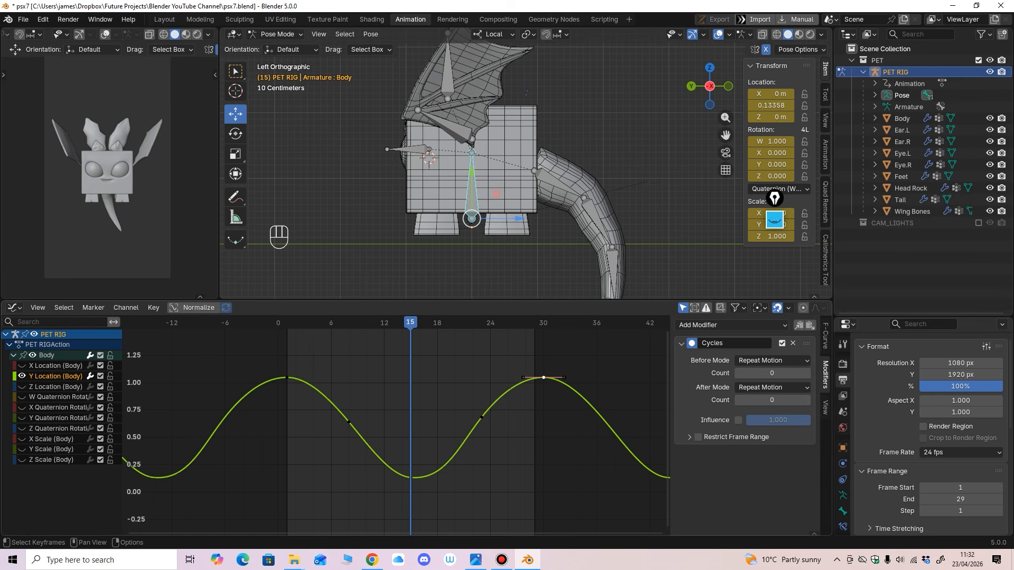
pyautogui.press('space')
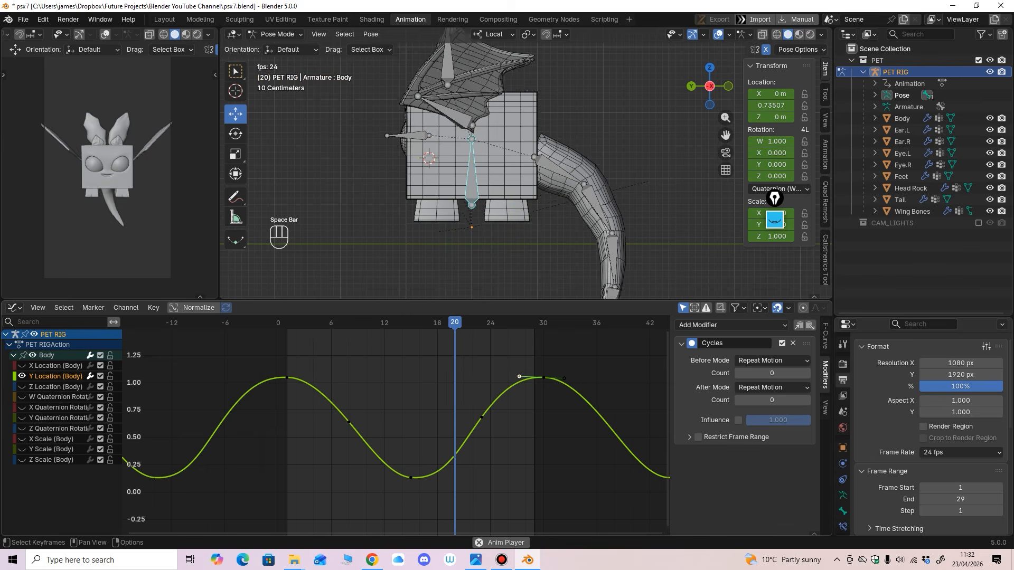
pyautogui.press('space')
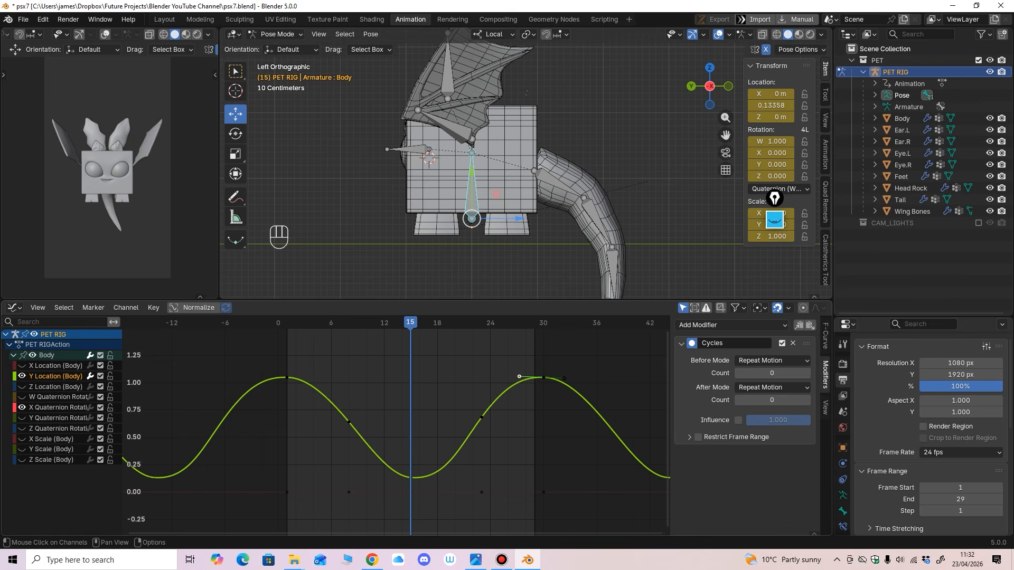
# Step: Show the Body X Quaternion Rotation curve and offset its keyframes at frames 8 and 23 slightly below zero
pyautogui.click(58, 407)
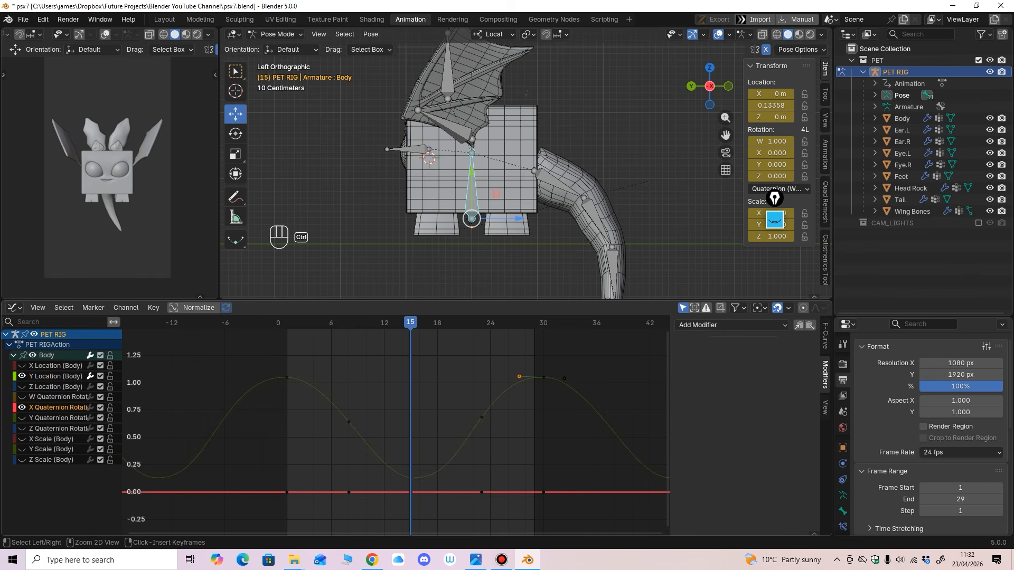
pyautogui.press('Home')
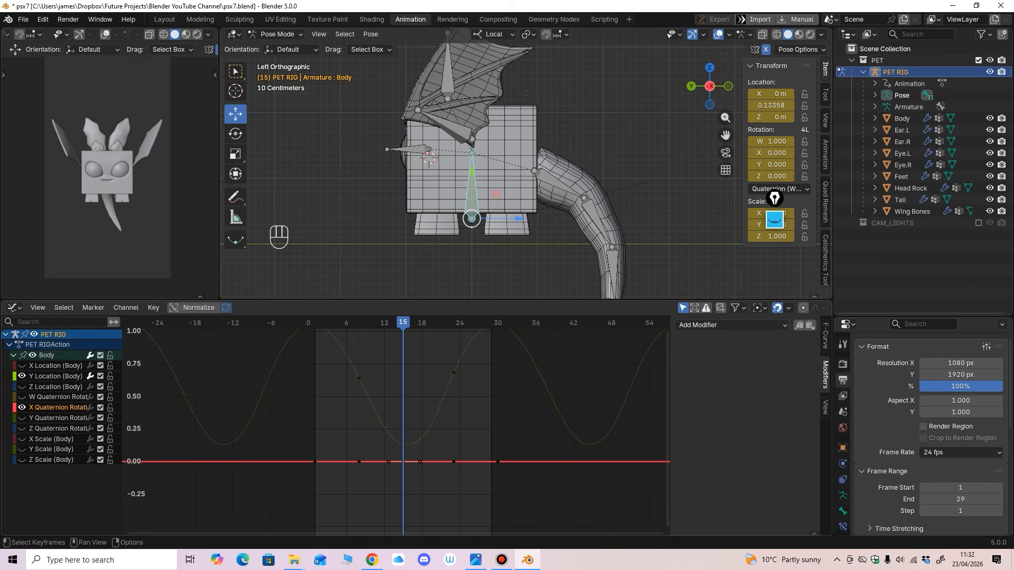
pyautogui.hotkey('ctrl', 'z')
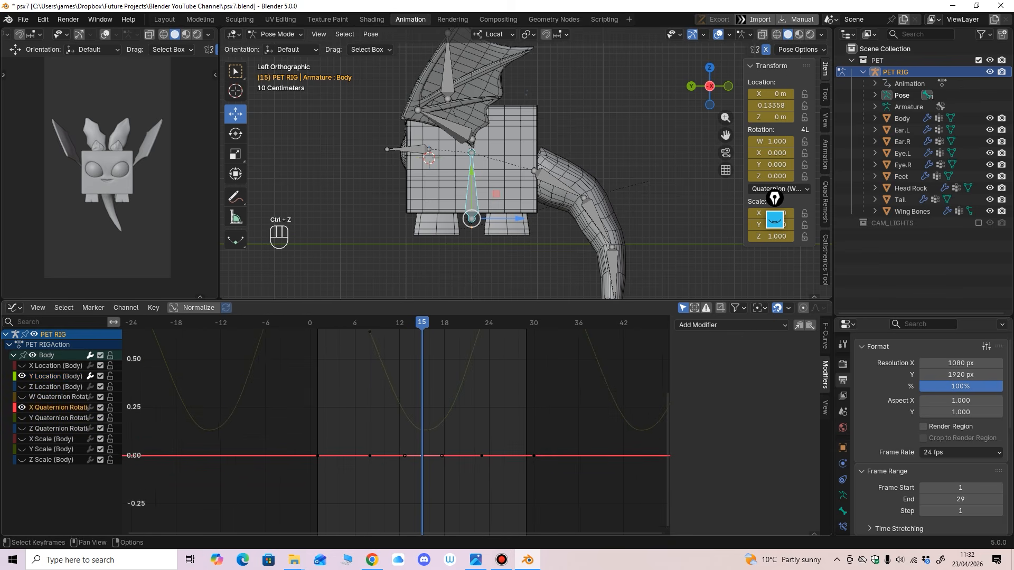
pyautogui.moveTo(423, 455); pyautogui.dragTo(370, 458)
pyautogui.moveTo(482, 456); pyautogui.dragTo(482, 458)
# Step: Add a Cycles modifier to the Body X Quaternion Rotation curve and play the animation
pyautogui.moveTo(577, 431); pyautogui.dragTo(591, 474)
pyautogui.click(707, 325)
pyautogui.click(702, 376)
pyautogui.press('space')
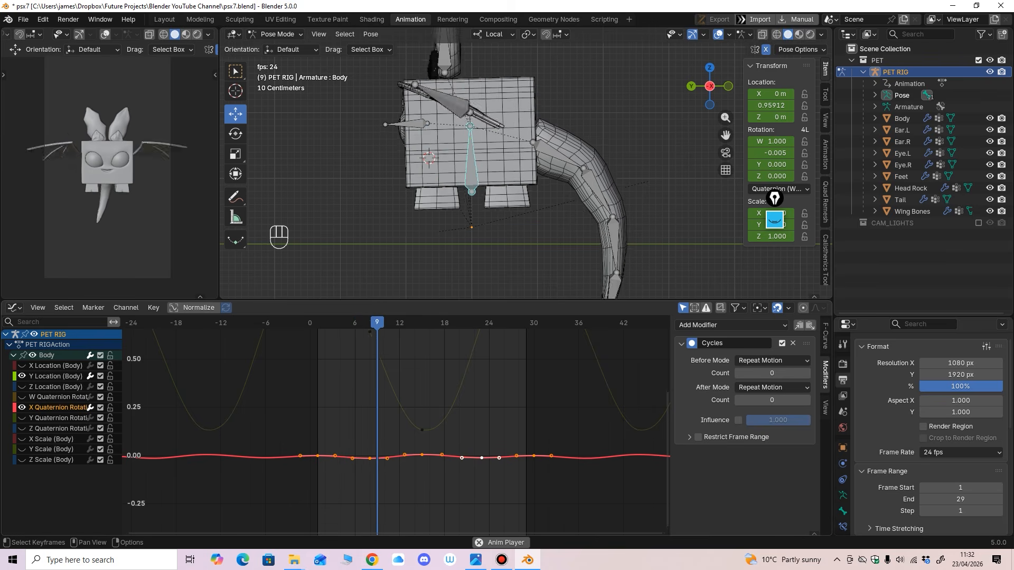
pyautogui.press('space')
# Step: Flatten the Body X Quaternion Rotation wave by moving its keyframes at frames 8, 15 and 23 closer to zero
pyautogui.keyDown('ctrl'); pyautogui.moveTo(396, 425); pyautogui.dragTo(418, 349, button='middle'); pyautogui.keyUp('ctrl')
pyautogui.click(390, 459)
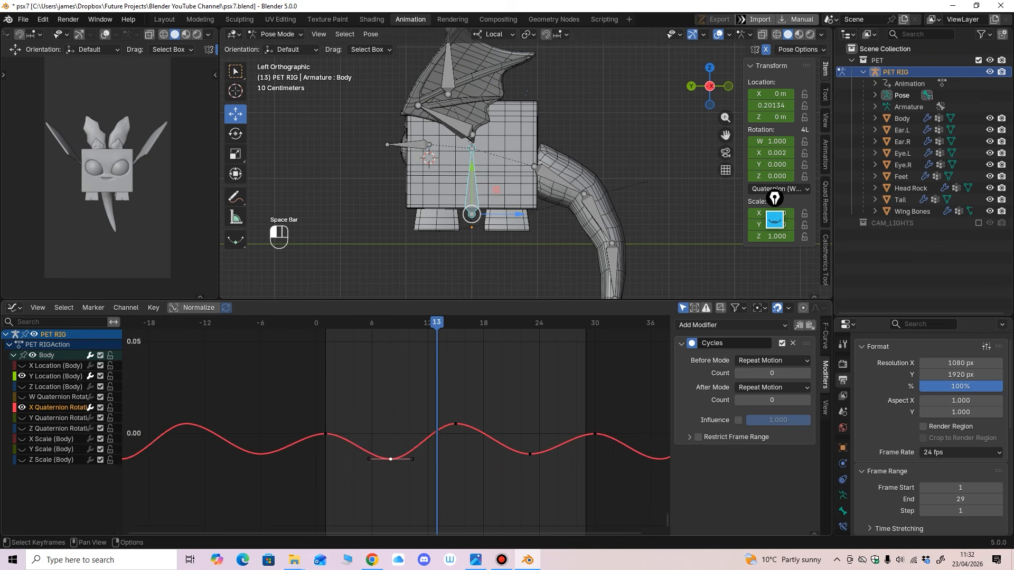
pyautogui.moveTo(390, 459); pyautogui.dragTo(391, 448)
pyautogui.moveTo(455, 424); pyautogui.dragTo(456, 431)
pyautogui.moveTo(530, 454); pyautogui.dragTo(529, 448)
# Step: Shift the three middle Body X Quaternion Rotation keyframes one frame later, to frames 9, 16 and 24, and replay the animation
pyautogui.moveTo(568, 415); pyautogui.dragTo(391, 448)
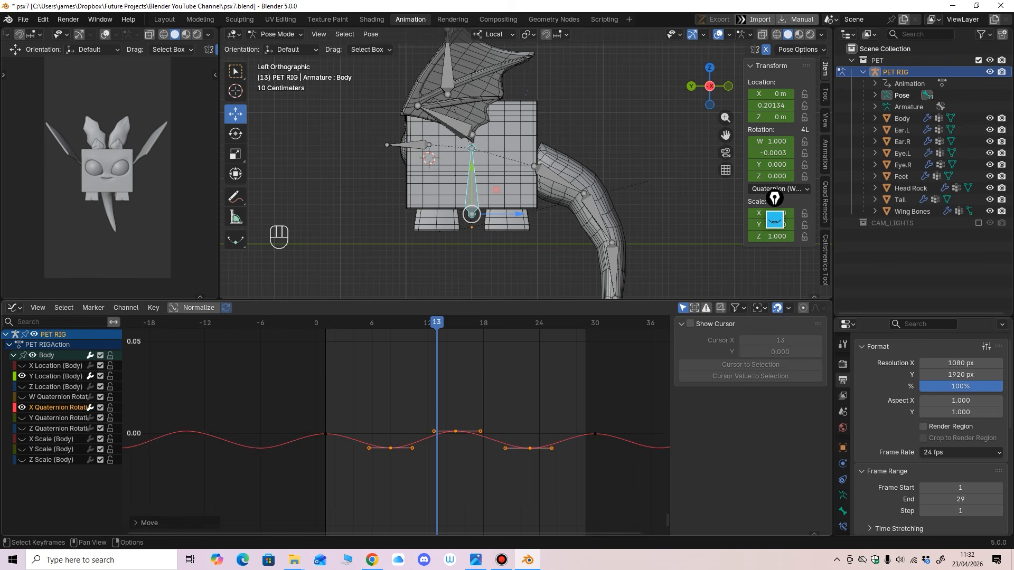
pyautogui.moveTo(376, 390); pyautogui.dragTo(534, 462)
pyautogui.moveTo(540, 448); pyautogui.dragTo(539, 446)
pyautogui.moveTo(399, 448); pyautogui.dragTo(400, 445)
pyautogui.press('space')
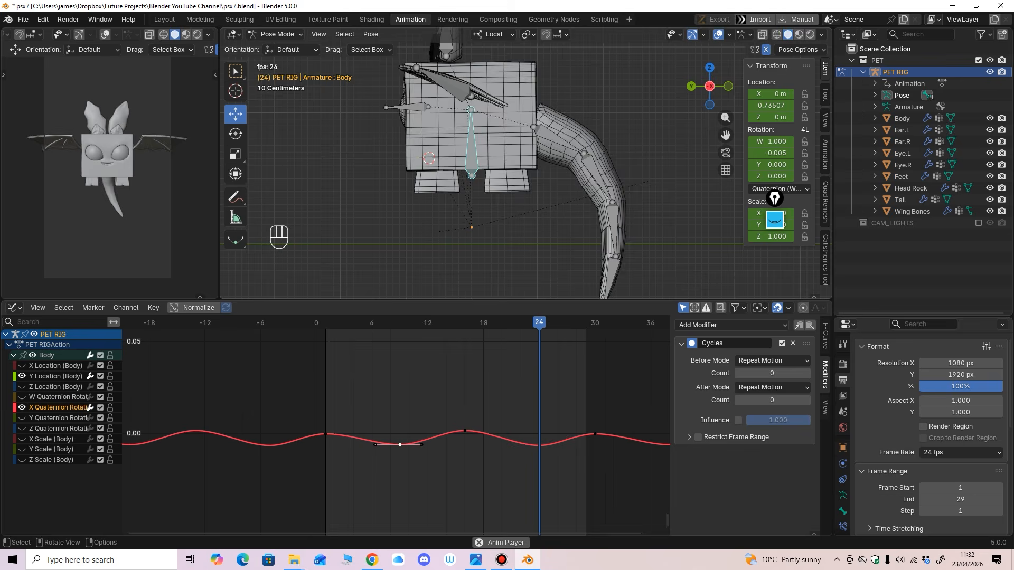
pyautogui.press('space')
# Step: Select the Wing.L bone and limit its displayed curves to the W, X and Y Quaternion Rotation channels
pyautogui.moveTo(449, 158); pyautogui.dragTo(568, 166, button='middle')
pyautogui.click(578, 82)
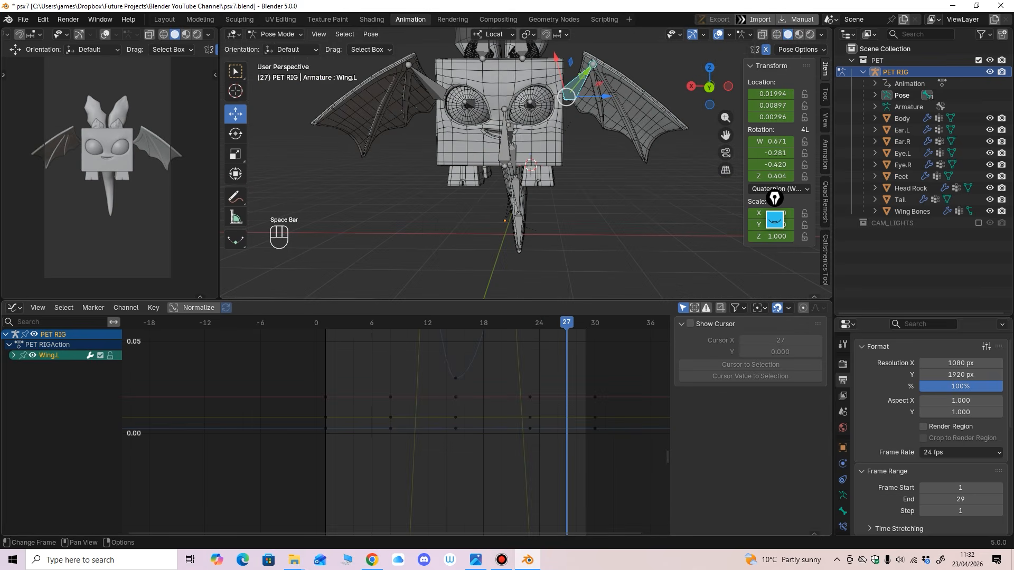
pyautogui.keyDown('ctrl'); pyautogui.moveTo(475, 380); pyautogui.dragTo(476, 491, button='middle'); pyautogui.keyUp('ctrl')
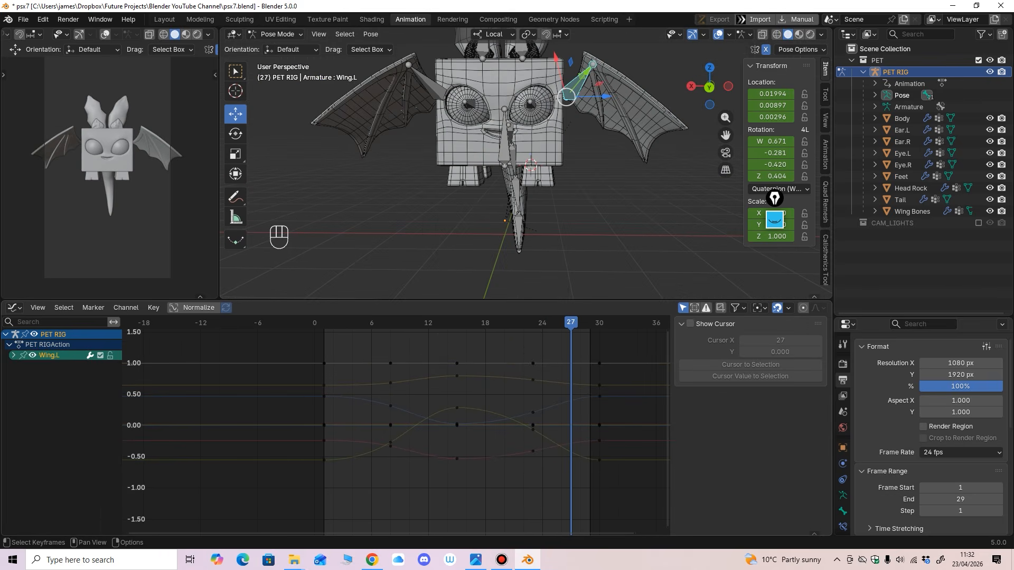
pyautogui.click(13, 355)
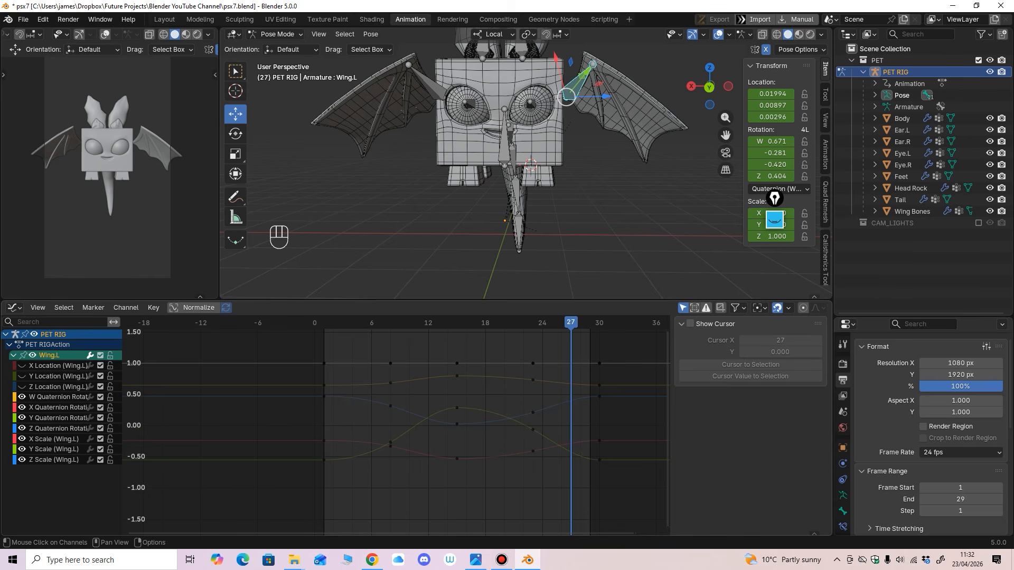
pyautogui.keyDown('ctrl'); pyautogui.moveTo(475, 422); pyautogui.dragTo(412, 426, button='middle'); pyautogui.keyUp('ctrl')
pyautogui.moveTo(412, 426)
pyautogui.mouseDown(button='middle')
pyautogui.moveTo(387, 441)
pyautogui.moveTo(370, 418)
pyautogui.moveTo(401, 444)
pyautogui.mouseUp(button='middle')
pyautogui.press('space')
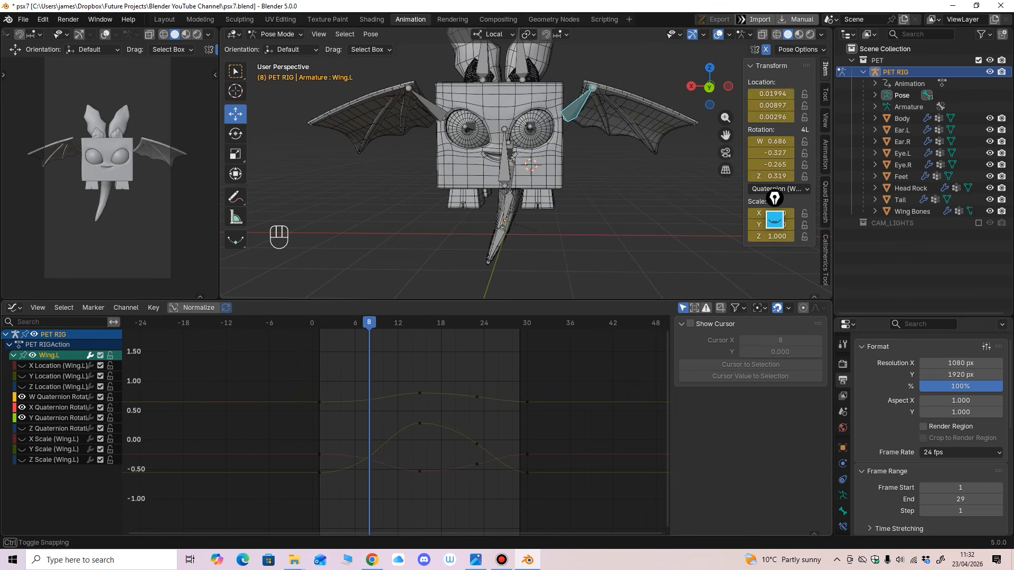
pyautogui.click(235, 134)
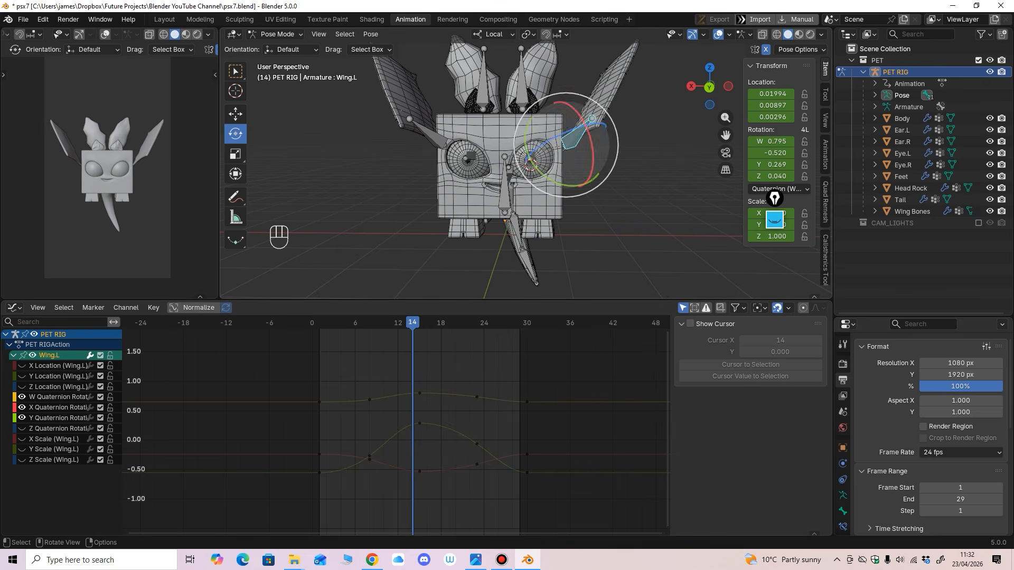
pyautogui.moveTo(547, 176)
pyautogui.mouseDown()
pyautogui.moveTo(532, 156)
pyautogui.moveTo(539, 164)
pyautogui.mouseUp()
pyautogui.hotkey('ctrl', 'z')
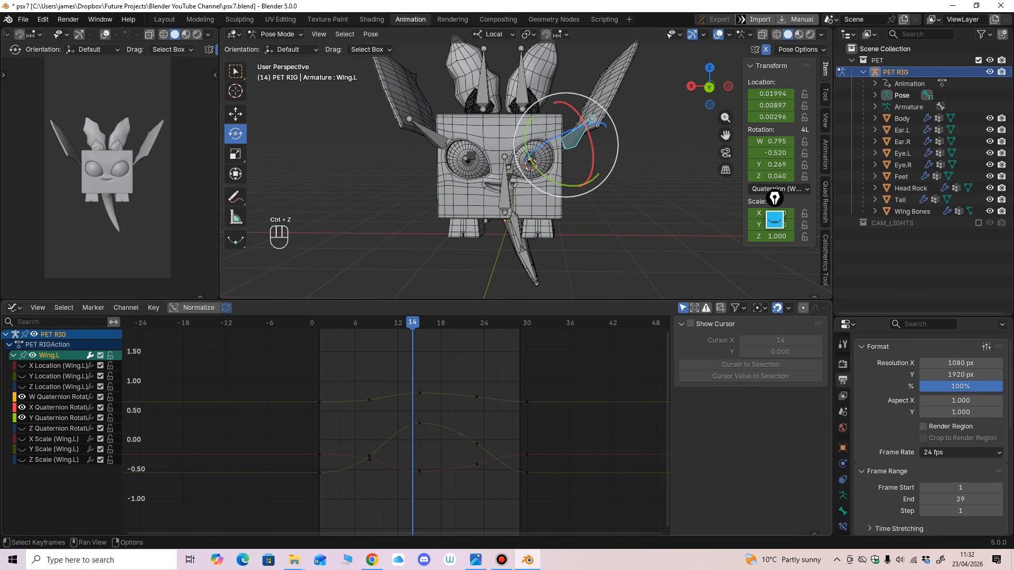
# Step: Raise the Wing.L Y Quaternion Rotation keyframes at frames 15 and 23 slightly and add a Cycles modifier to that curve
pyautogui.keyDown('ctrl'); pyautogui.moveTo(412, 422); pyautogui.dragTo(427, 415, button='middle'); pyautogui.keyUp('ctrl')
pyautogui.moveTo(435, 414); pyautogui.dragTo(460, 408)
pyautogui.moveTo(498, 436); pyautogui.dragTo(498, 433)
pyautogui.press('a')
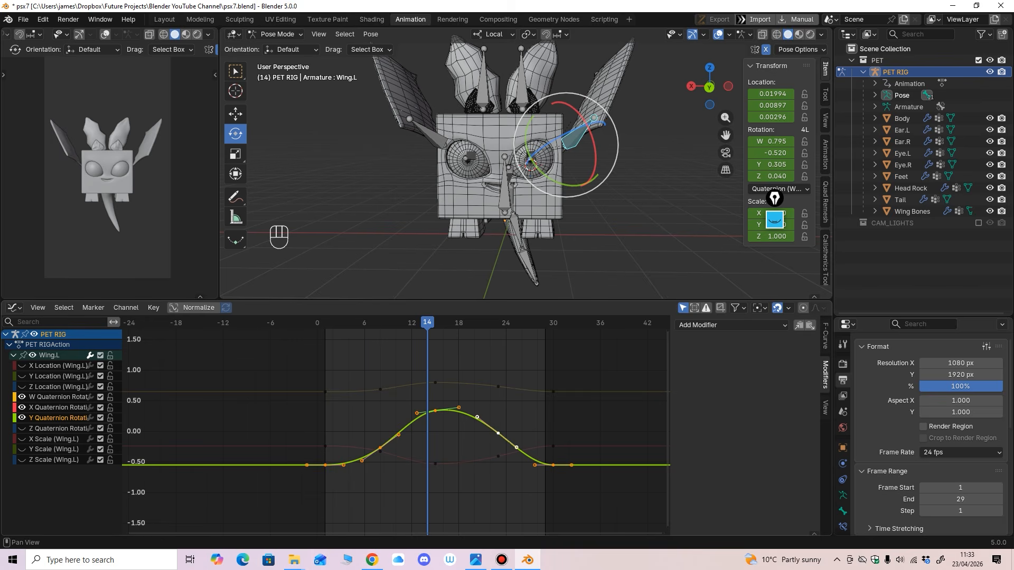
pyautogui.click(731, 325)
pyautogui.click(703, 376)
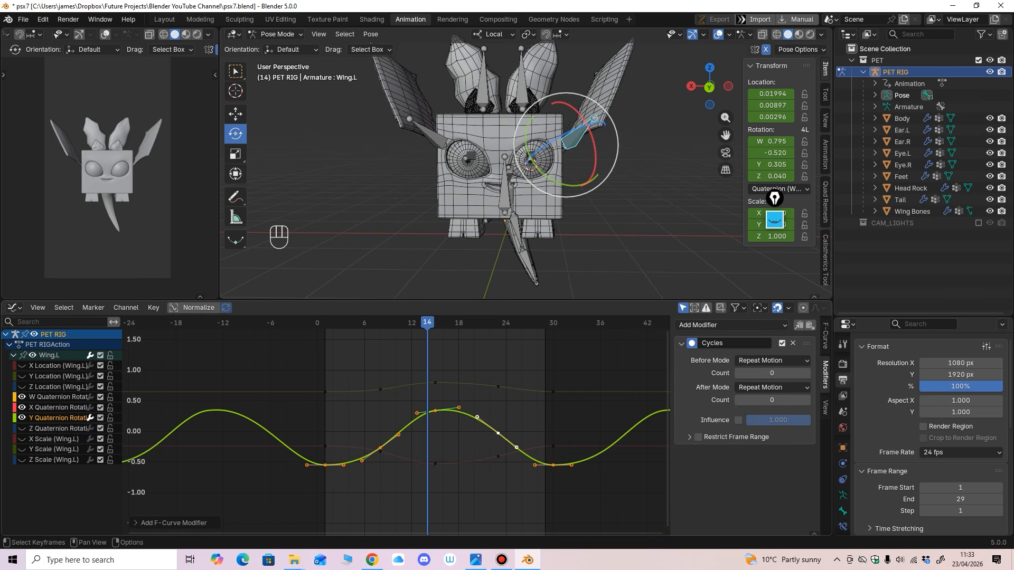
# Step: Smooth the Wing.L Y Quaternion Rotation wave by raising its frame 8 keyframe and lowering those at frames 15 and 23 slightly
pyautogui.moveTo(380, 448); pyautogui.dragTo(380, 444)
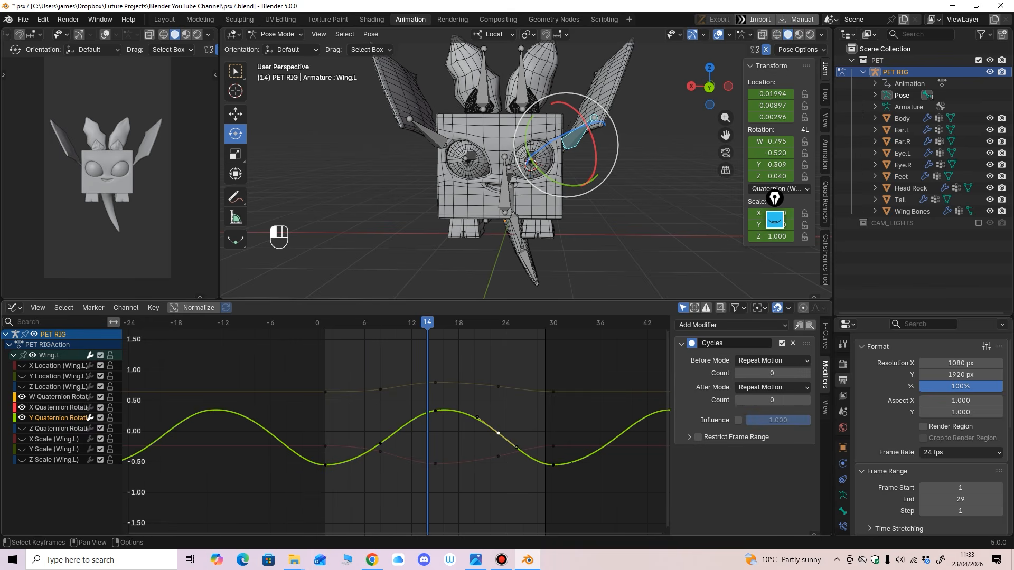
pyautogui.moveTo(498, 433); pyautogui.dragTo(498, 435)
pyautogui.moveTo(435, 411); pyautogui.dragTo(459, 412)
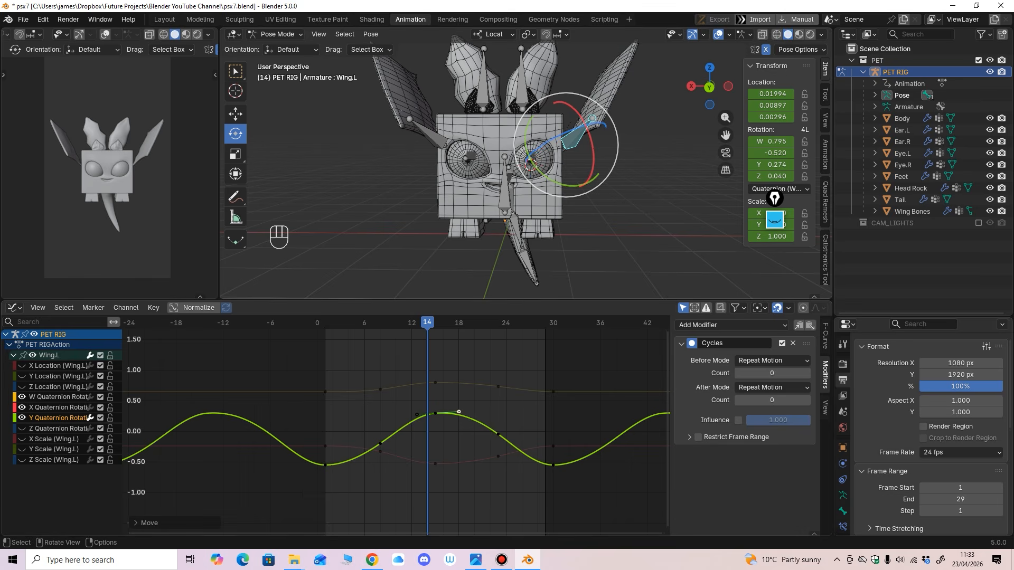
# Step: Select the Wing.R bone and show only its Y Quaternion Rotation curve
pyautogui.click(429, 136)
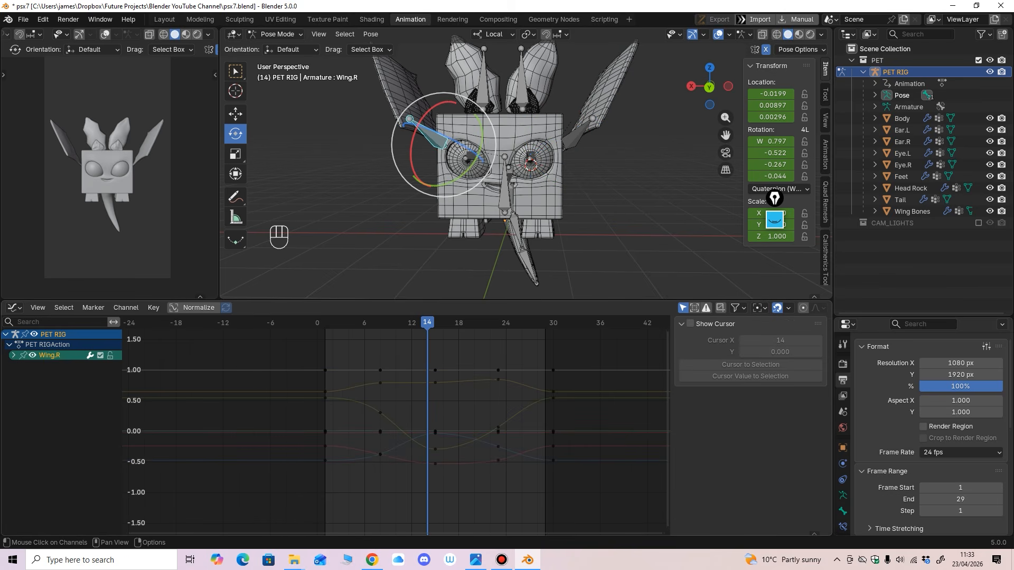
pyautogui.click(13, 355)
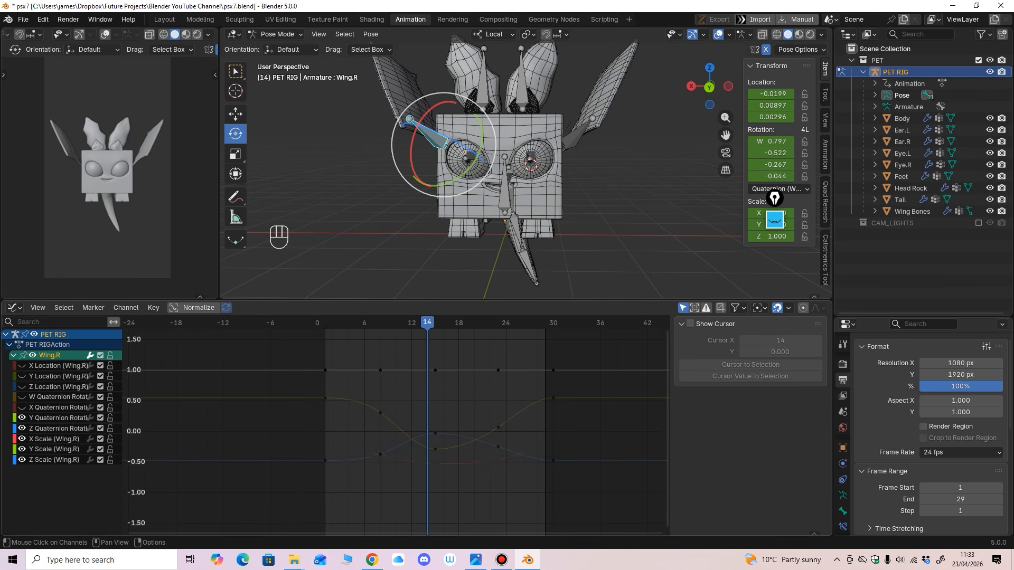
pyautogui.click(57, 407)
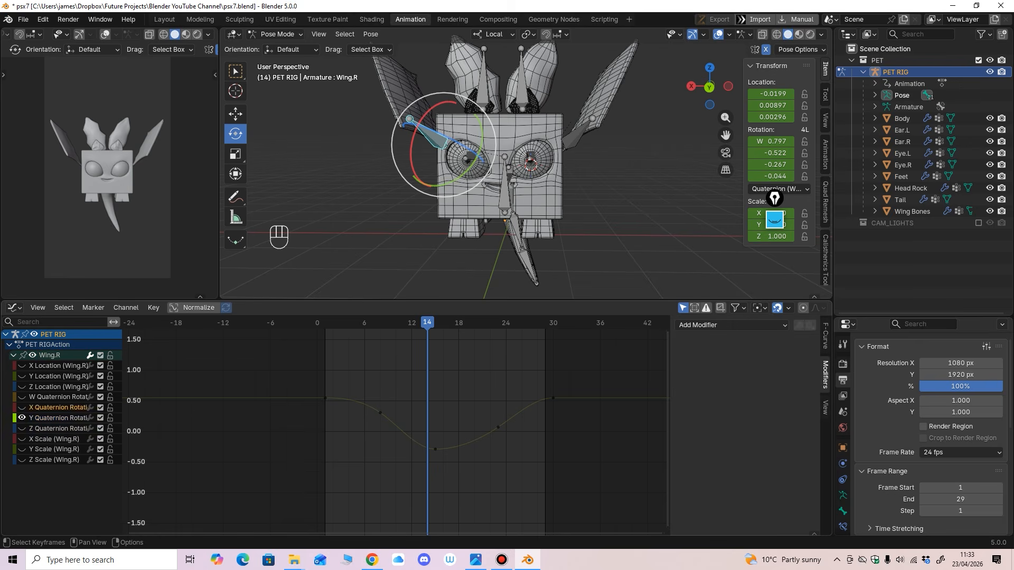
# Step: Adjust the frame 15 keyframe's outgoing handle on the Wing.R Y Quaternion Rotation curve and add a Cycles modifier
pyautogui.moveTo(456, 450)
pyautogui.mouseDown()
pyautogui.moveTo(435, 446)
pyautogui.moveTo(459, 445)
pyautogui.mouseUp()
pyautogui.click(498, 427)
pyautogui.click(732, 325)
pyautogui.click(732, 375)
# Step: Shift the three middle Wing.R Y Quaternion Rotation keyframes one frame later, to frames 9, 16 and 24, and play the animation
pyautogui.click(436, 459)
pyautogui.moveTo(369, 362); pyautogui.dragTo(510, 503)
pyautogui.moveTo(435, 446); pyautogui.dragTo(443, 445)
pyautogui.press('space')
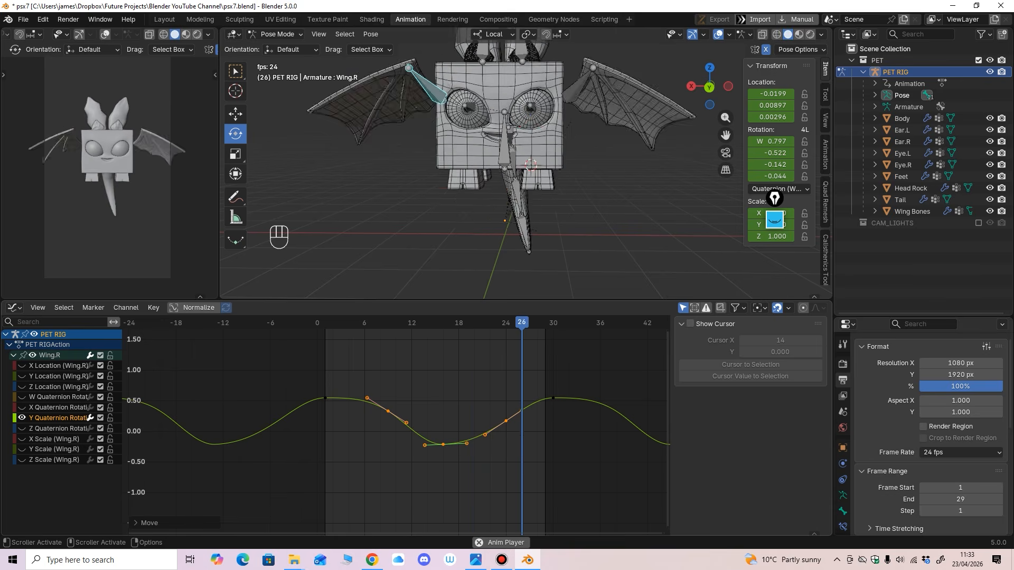
# Step: Flatten the handles of the Wing.R Y Quaternion Rotation keyframe at frame 16 and replay the animation
pyautogui.press('space')
pyautogui.moveTo(433, 471); pyautogui.dragTo(450, 434)
pyautogui.moveTo(467, 444); pyautogui.dragTo(466, 444)
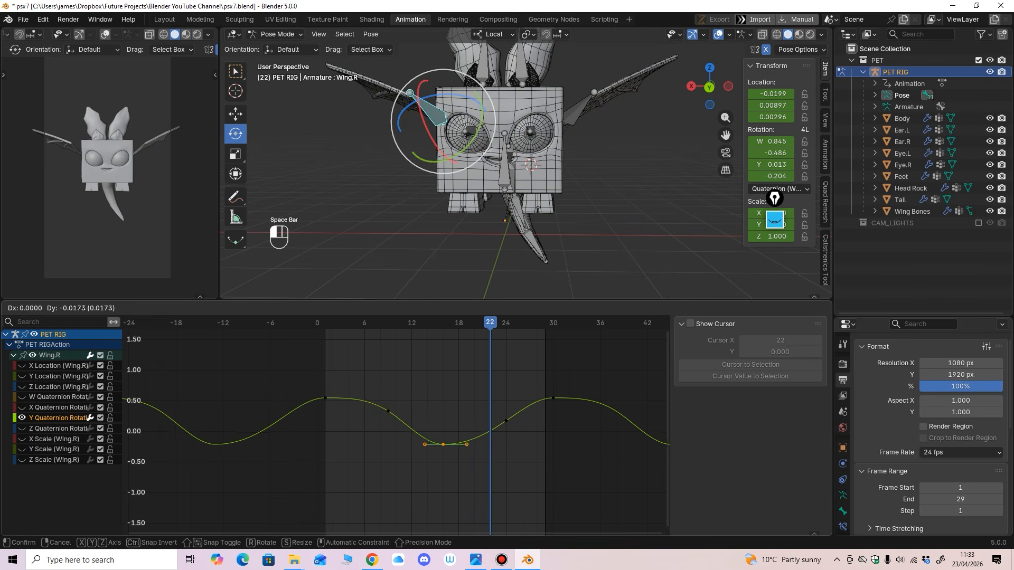
pyautogui.click(467, 446)
pyautogui.press('space')
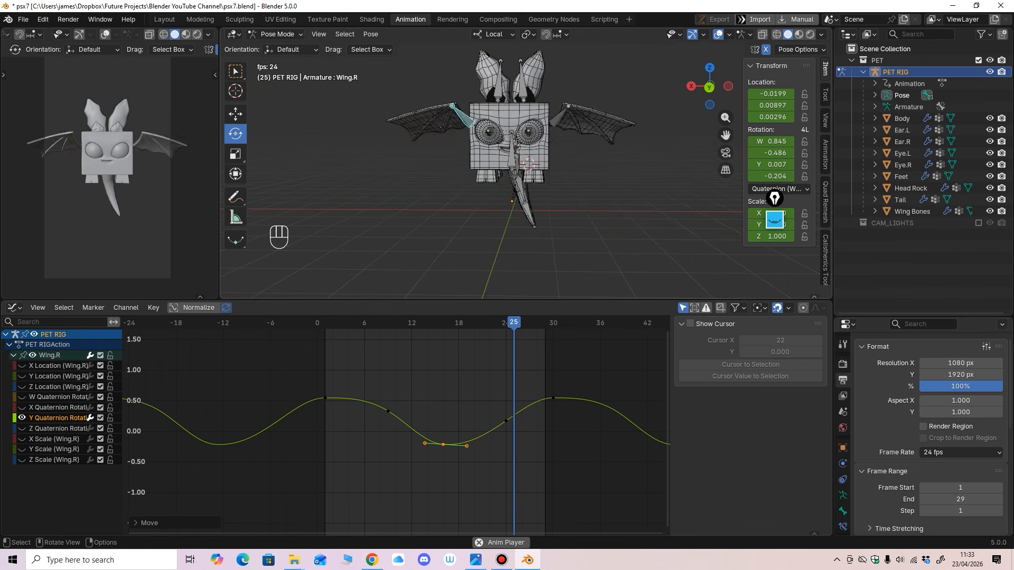
pyautogui.press('space')
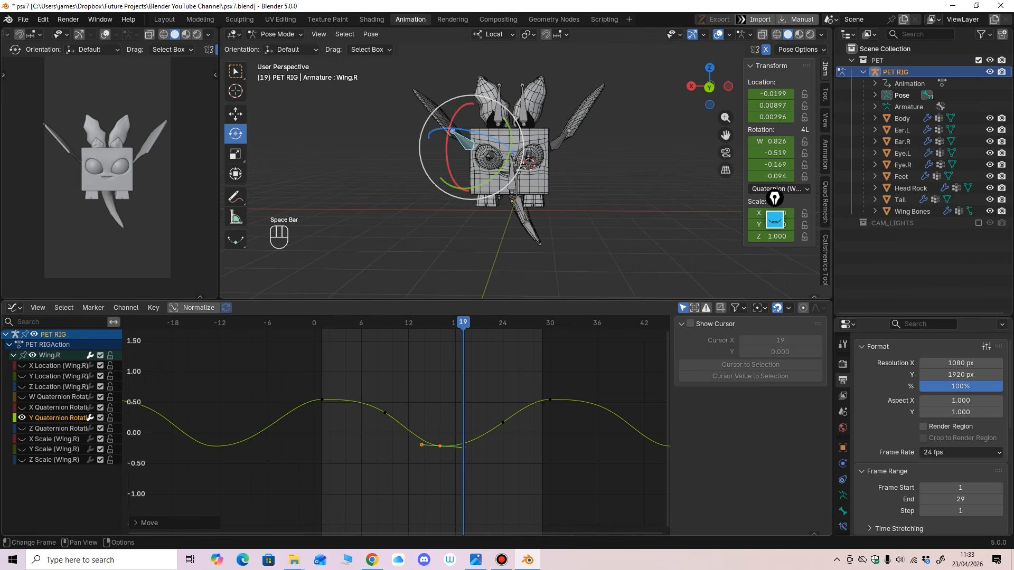
# Step: Shift the three middle Ear.R Z Quaternion Rotation keyframes one frame earlier, to frames 7, 14 and 22
pyautogui.click(523, 106)
pyautogui.keyDown('ctrl'); pyautogui.moveTo(414, 428); pyautogui.dragTo(415, 349, button='middle'); pyautogui.keyUp('ctrl')
pyautogui.moveTo(402, 428); pyautogui.dragTo(401, 365, button='middle')
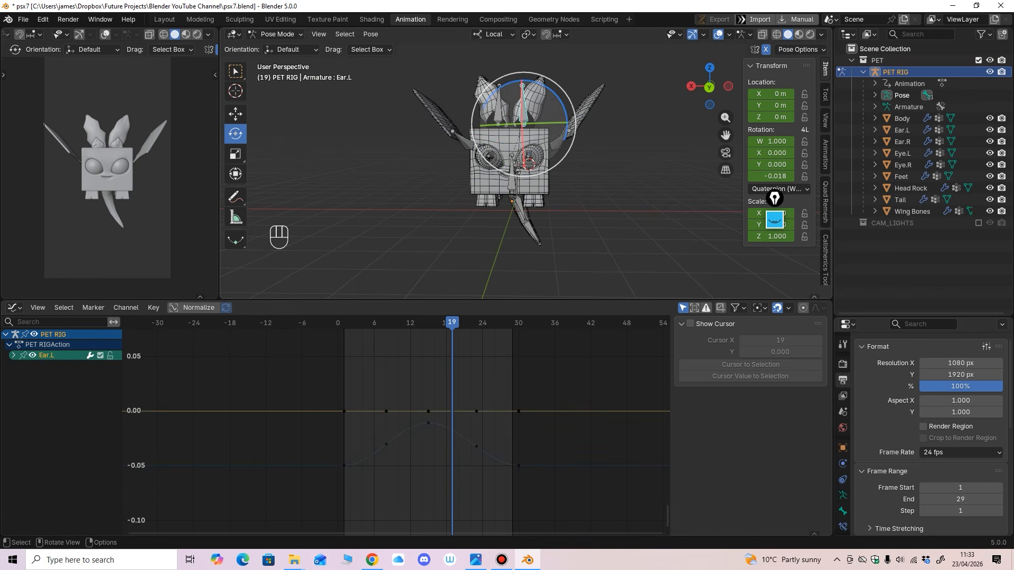
pyautogui.moveTo(374, 350); pyautogui.dragTo(470, 375)
pyautogui.press('g')
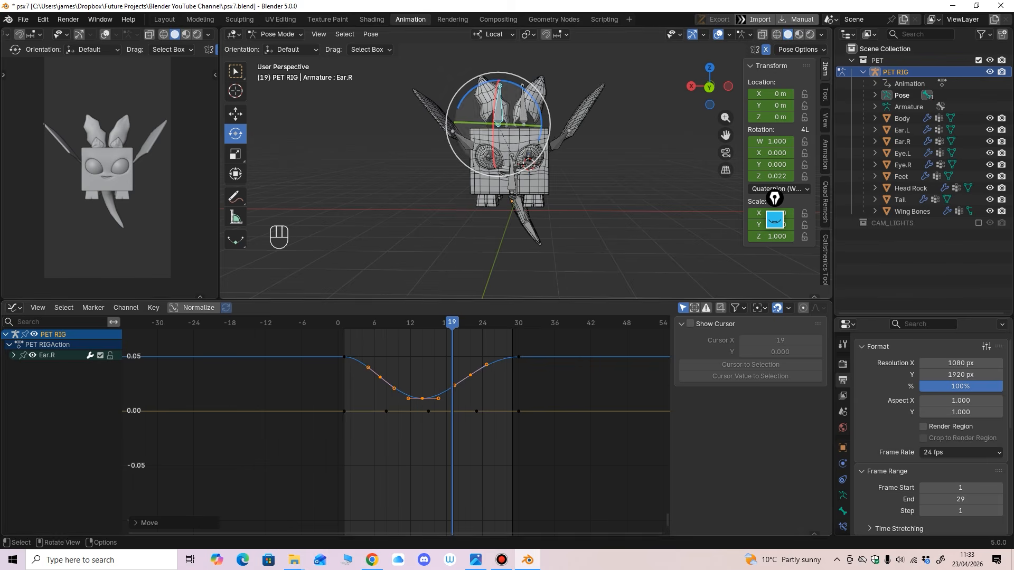
# Step: Shift the three middle Ear.L Z Quaternion Rotation keyframes one frame later, to frames 9, 16 and 24, and save the file
pyautogui.moveTo(373, 427); pyautogui.dragTo(502, 491)
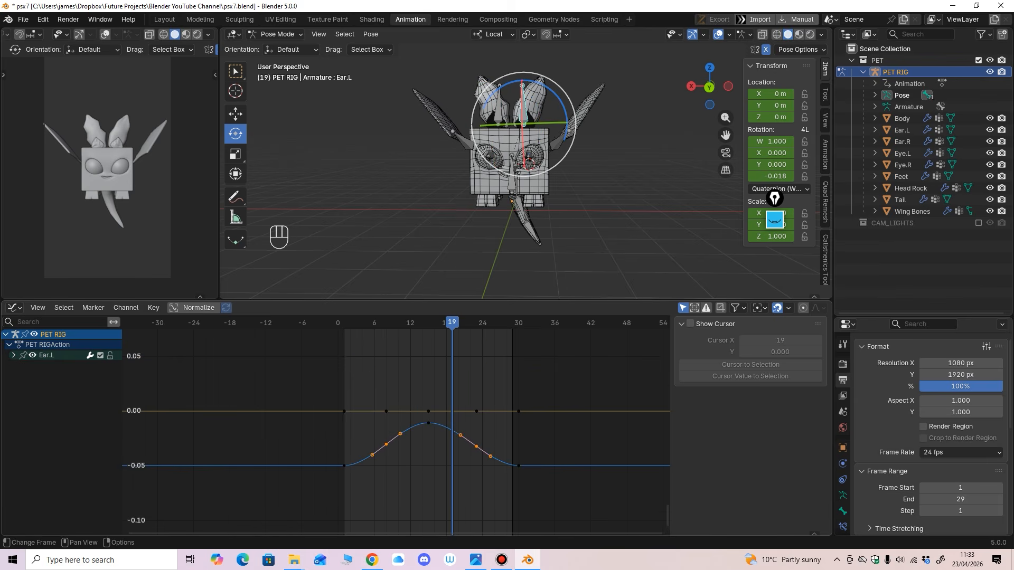
pyautogui.moveTo(477, 446); pyautogui.dragTo(483, 448)
pyautogui.click(428, 423)
pyautogui.moveTo(429, 423); pyautogui.dragTo(434, 423)
pyautogui.press('space')
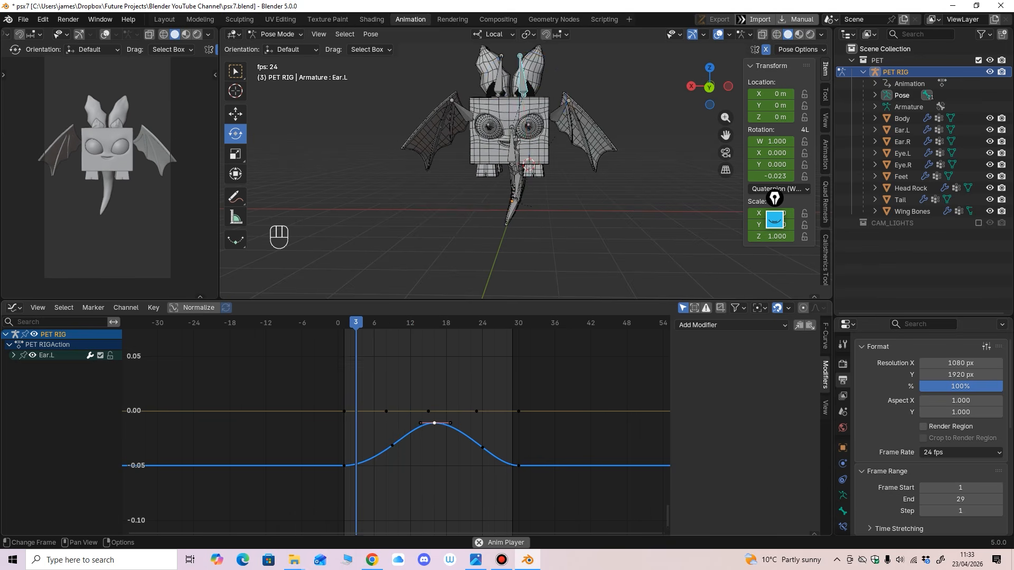
pyautogui.press('space')
pyautogui.moveTo(475, 159); pyautogui.dragTo(544, 150, button='middle')
pyautogui.hotkey('ctrl', 's')
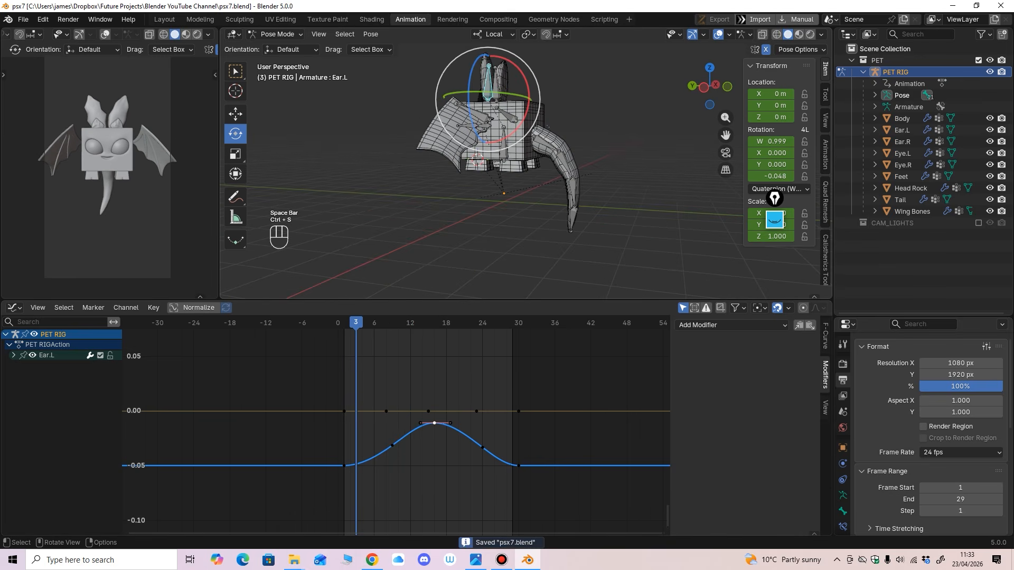
# Step: Select the Tail_Root, Tail_01, Tail_02 and Tail_03 bones together and bring their curves into view
pyautogui.click(548, 145)
pyautogui.scroll(2, 549, 145)
pyautogui.keyDown('shift'); pyautogui.click(580, 165); pyautogui.keyUp('shift')
pyautogui.keyDown('shift'); pyautogui.click(591, 203); pyautogui.keyUp('shift')
pyautogui.keyDown('shift'); pyautogui.click(589, 236); pyautogui.keyUp('shift')
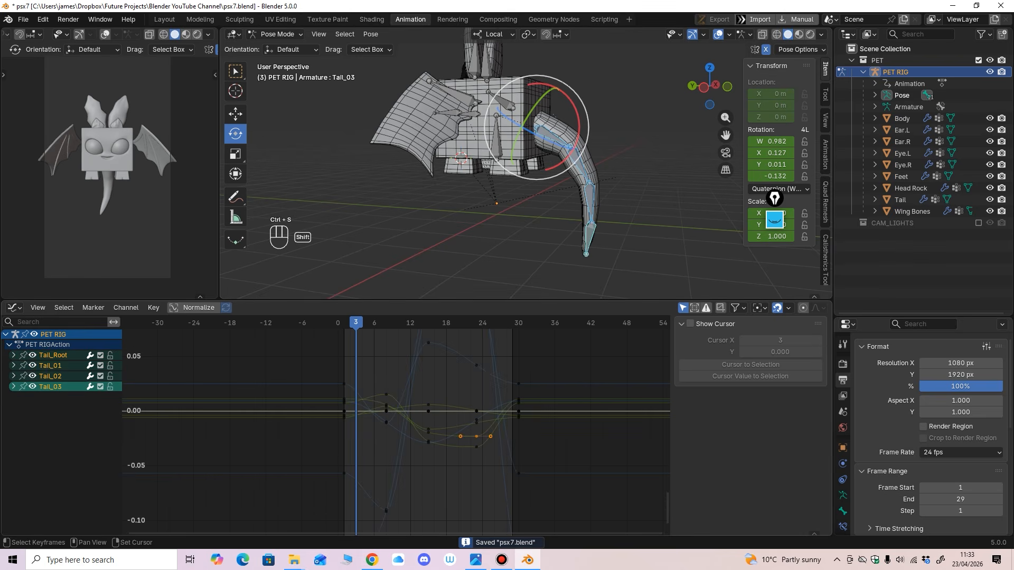
pyautogui.moveTo(528, 174); pyautogui.dragTo(455, 215, button='middle')
pyautogui.keyDown('ctrl'); pyautogui.moveTo(396, 425); pyautogui.dragTo(409, 459, button='middle'); pyautogui.keyUp('ctrl')
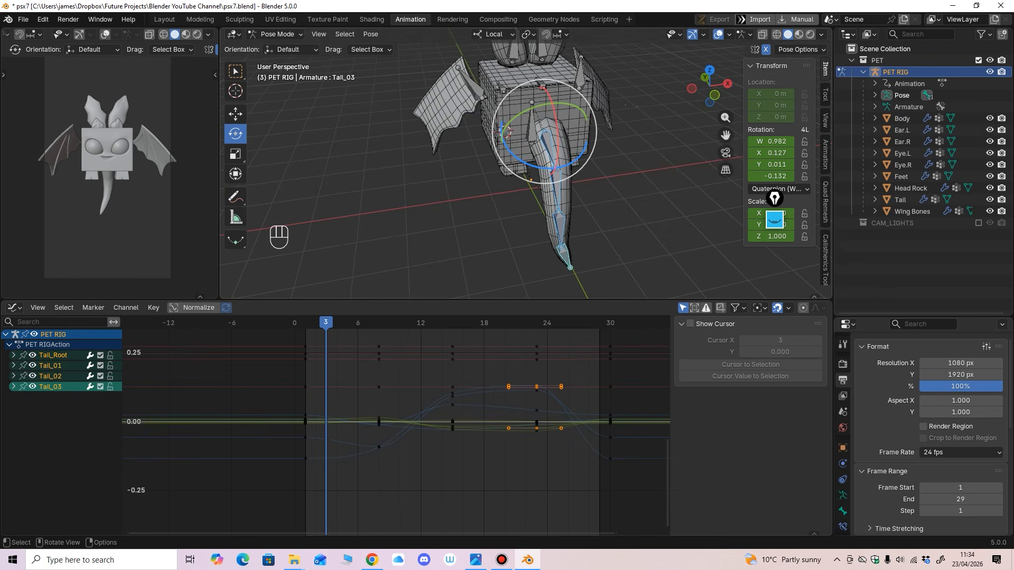
pyautogui.hotkey('ctrl', 'z')
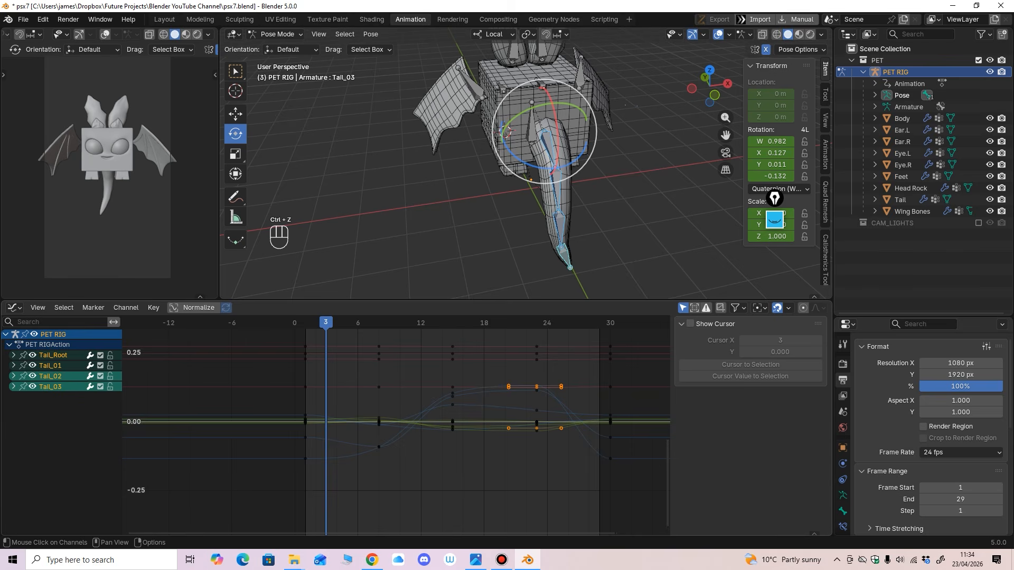
# Step: Expand the Tail_Root and Tail_01 channels and hide every curve except Z Quaternion Rotation
pyautogui.click(13, 355)
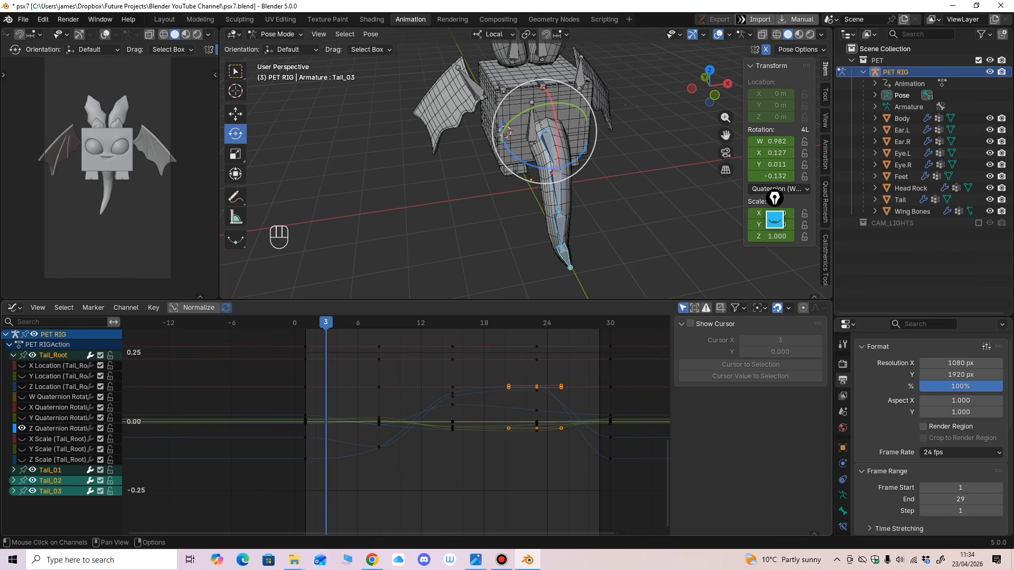
pyautogui.click(13, 470)
pyautogui.moveTo(48, 470); pyautogui.dragTo(48, 432, button='middle')
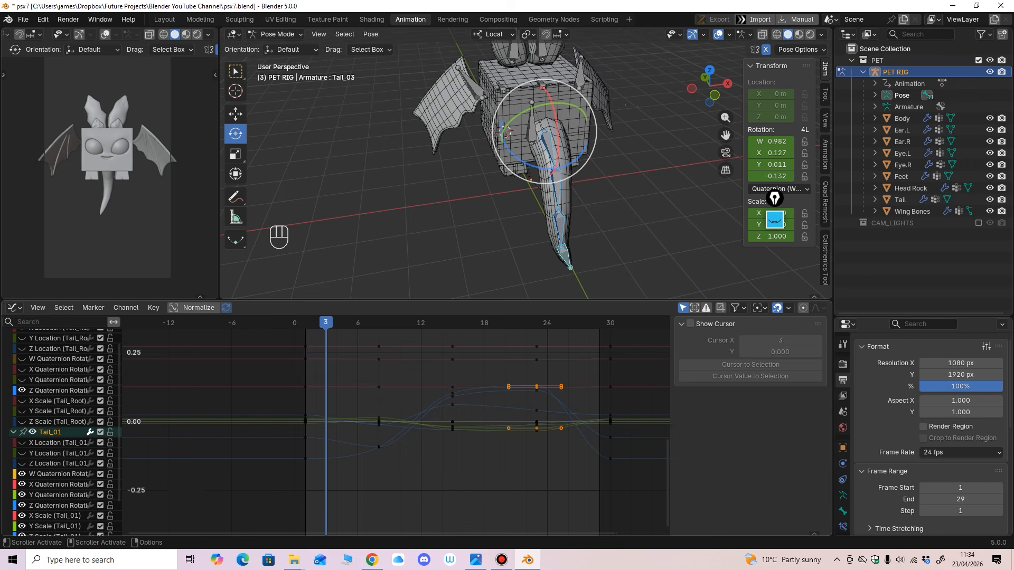
pyautogui.click(22, 534)
pyautogui.scroll(-2, 21, 496)
# Step: Expand the Tail_02 and Tail_03 channels and hide every curve except Z Quaternion Rotation
pyautogui.click(13, 514)
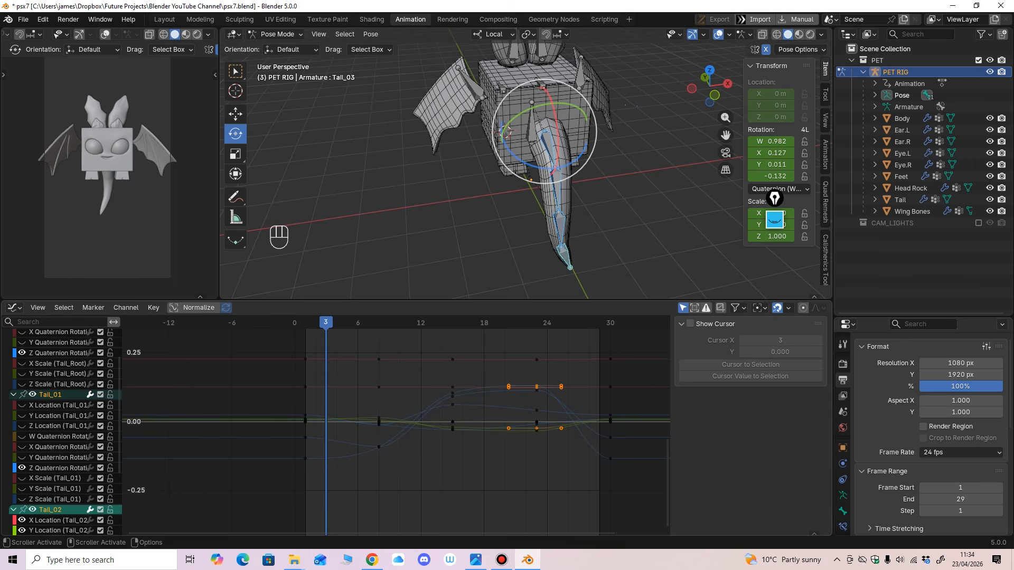
pyautogui.scroll(-4, 21, 496)
pyautogui.moveTo(21, 424); pyautogui.dragTo(22, 432)
pyautogui.moveTo(22, 468); pyautogui.dragTo(22, 474)
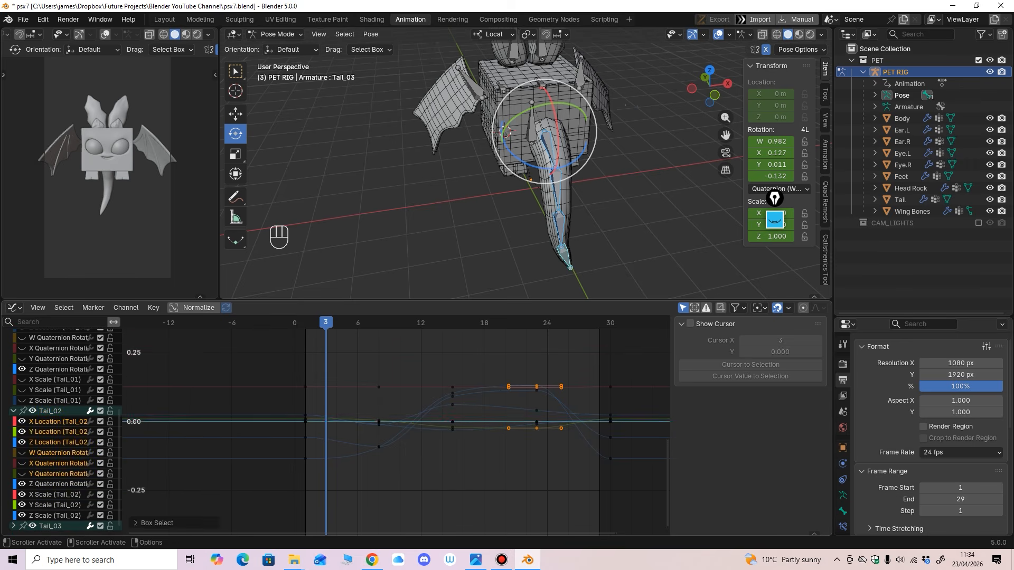
pyautogui.click(13, 526)
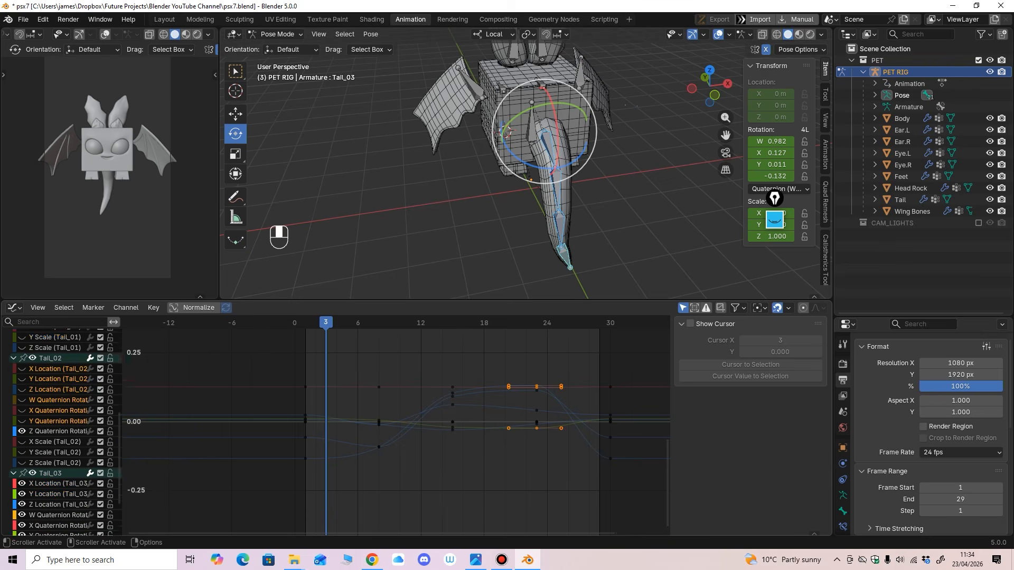
pyautogui.scroll(-5, 22, 475)
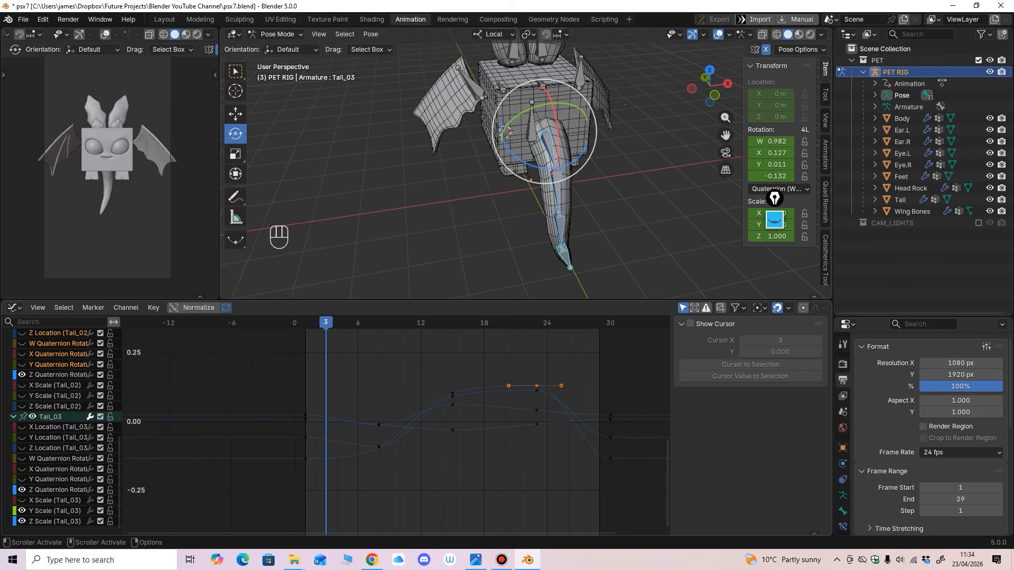
pyautogui.moveTo(22, 511); pyautogui.dragTo(22, 521)
# Step: Select the Z Quaternion Rotation channels of all four tail bones together
pyautogui.click(58, 489)
pyautogui.scroll(2, 58, 433)
pyautogui.keyDown('ctrl'); pyautogui.click(58, 410); pyautogui.keyUp('ctrl')
pyautogui.scroll(4, 58, 410)
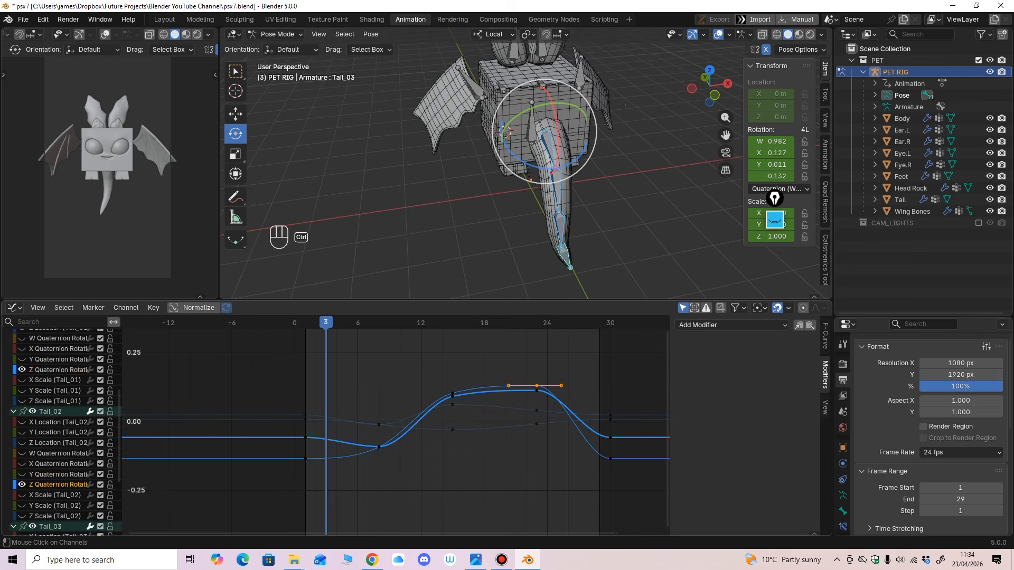
pyautogui.keyDown('ctrl'); pyautogui.click(58, 370); pyautogui.keyUp('ctrl')
pyautogui.scroll(4, 59, 370)
pyautogui.keyDown('ctrl'); pyautogui.click(58, 344); pyautogui.keyUp('ctrl')
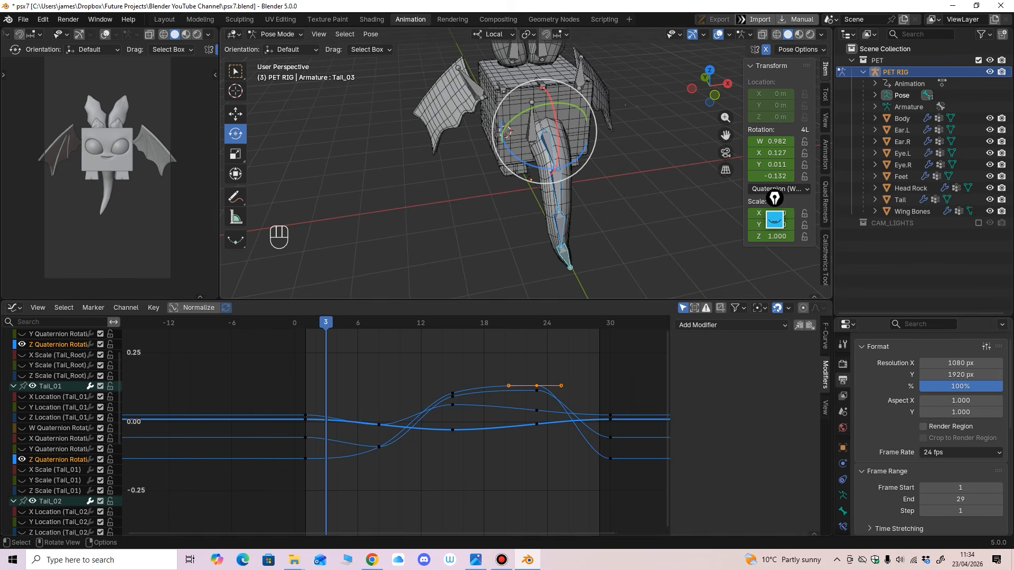
pyautogui.moveTo(326, 322); pyautogui.dragTo(357, 322)
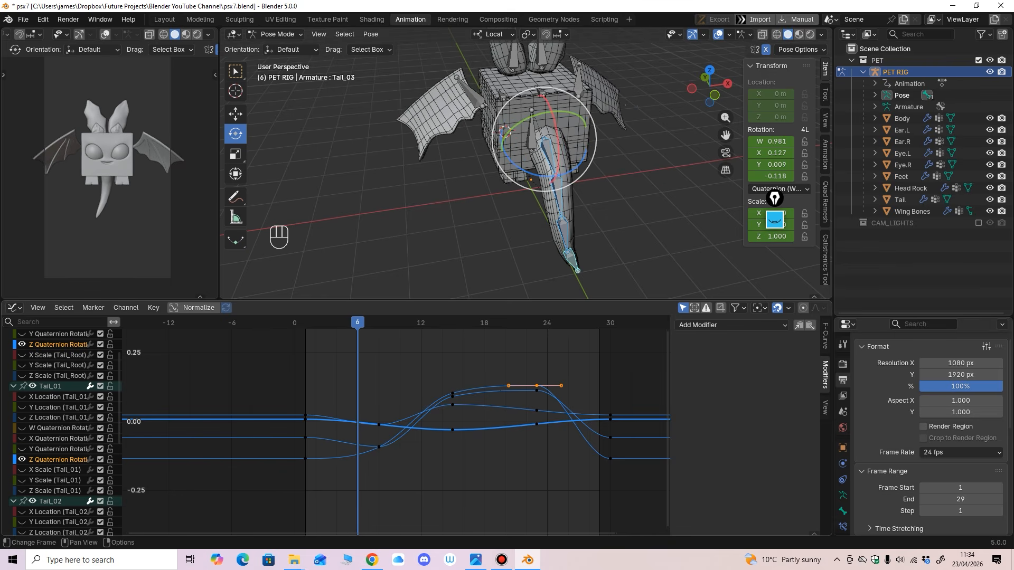
pyautogui.moveTo(365, 409); pyautogui.dragTo(379, 453)
pyautogui.click(378, 453)
pyautogui.hotkey('ctrl', 'z')
pyautogui.hotkey('ctrl', 'z')
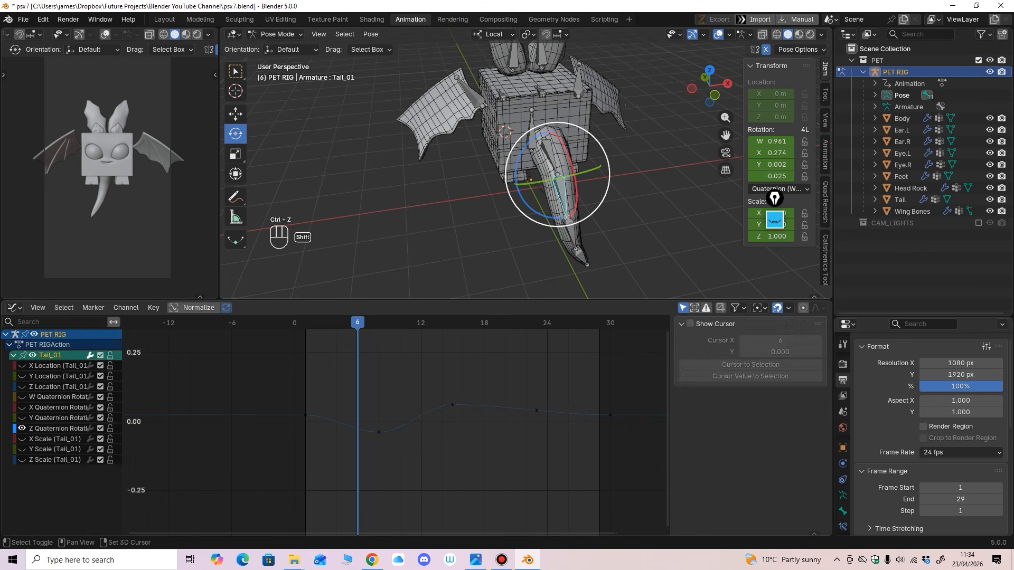
# Step: Shift the middle Z Quaternion Rotation keyframes of Tail_01, Tail_02 and Tail_03 one frame later
pyautogui.moveTo(343, 361); pyautogui.dragTo(570, 484)
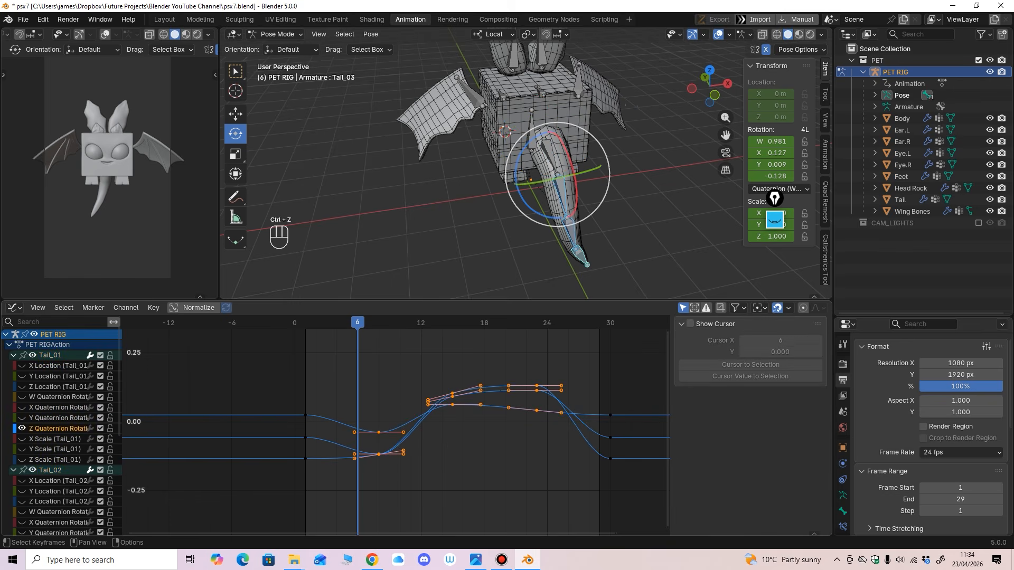
pyautogui.press('g')
pyautogui.moveTo(379, 453); pyautogui.dragTo(390, 453)
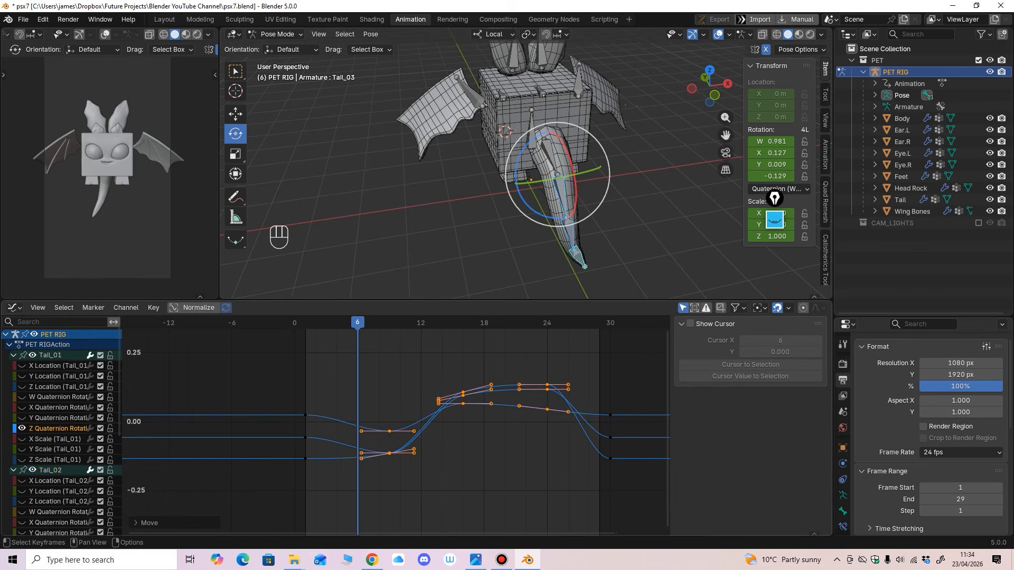
# Step: Shift the middle Z rotation keyframes of Tail_02 and Tail_03 one more frame later, and those of Tail_03 a further frame
pyautogui.click(569, 233)
pyautogui.keyDown('shift'); pyautogui.click(578, 256); pyautogui.keyUp('shift')
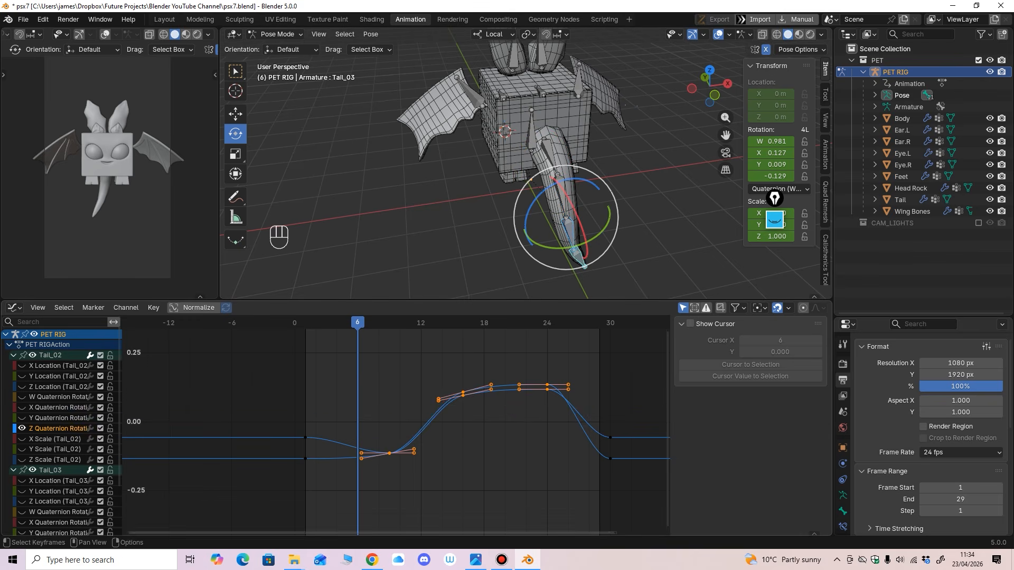
pyautogui.moveTo(389, 453); pyautogui.dragTo(399, 454)
pyautogui.click(578, 256)
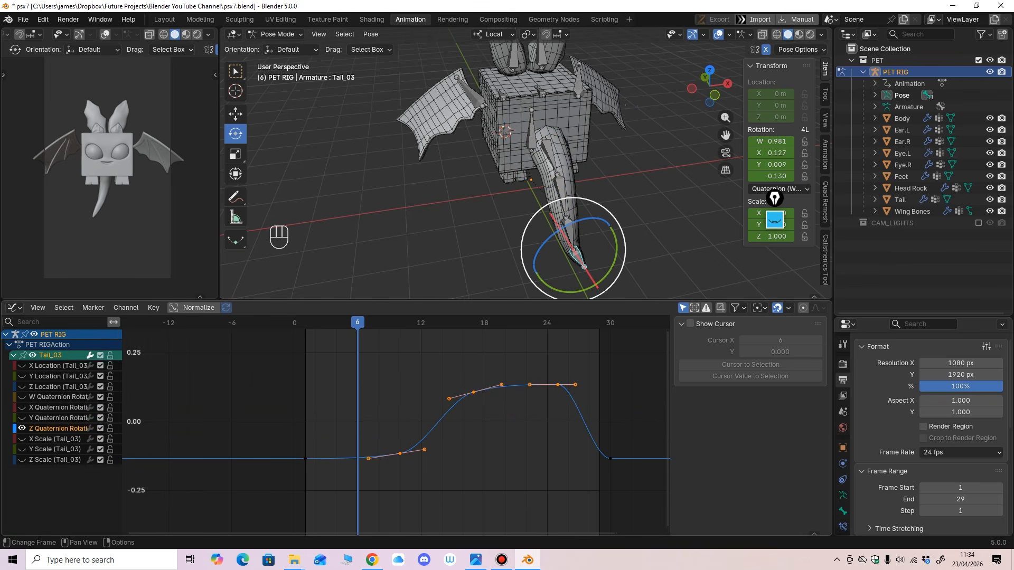
pyautogui.moveTo(342, 363); pyautogui.dragTo(577, 518)
pyautogui.moveTo(400, 453); pyautogui.dragTo(410, 453)
# Step: Select all four tail bones together and play the animation to check the staggered tail swing
pyautogui.keyDown('shift'); pyautogui.click(569, 233); pyautogui.keyUp('shift')
pyautogui.keyDown('shift'); pyautogui.click(562, 196); pyautogui.keyUp('shift')
pyautogui.keyDown('shift'); pyautogui.click(548, 153); pyautogui.keyUp('shift')
pyautogui.press('space')
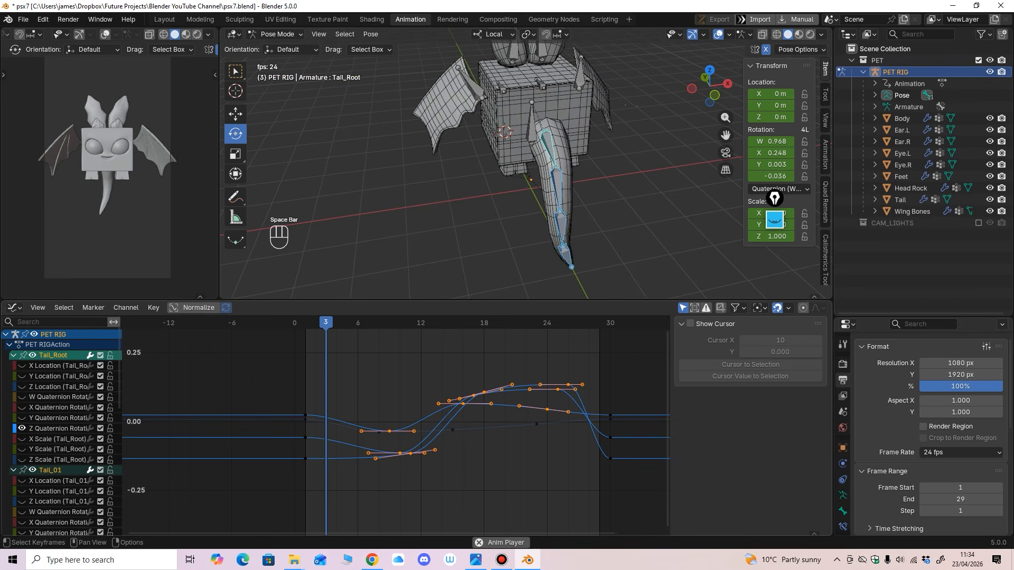
pyautogui.press('space')
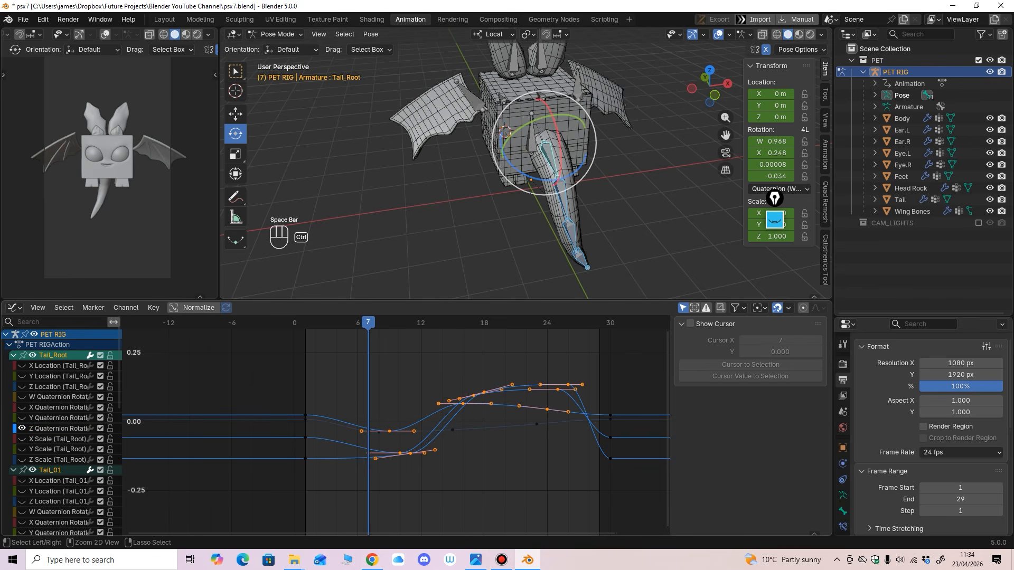
# Step: Reshape the Tail_03 Z rotation curve by angling the frame 11 handles and slightly lowering the frame 18 keyframe
pyautogui.moveTo(378, 432); pyautogui.dragTo(367, 425, button='middle')
pyautogui.click(370, 412)
pyautogui.click(368, 425)
pyautogui.moveTo(368, 426); pyautogui.dragTo(400, 457)
pyautogui.moveTo(418, 454); pyautogui.dragTo(425, 457)
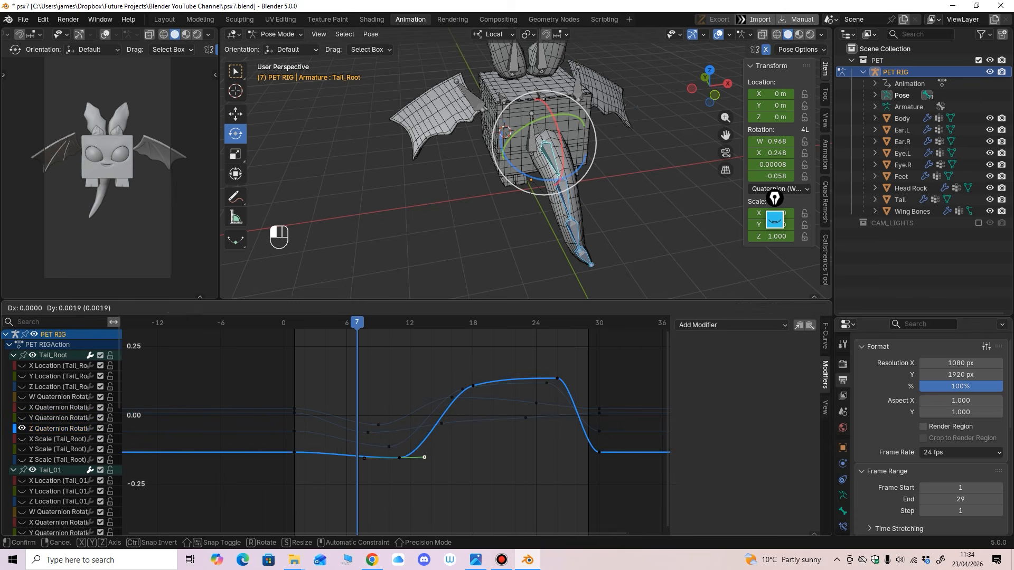
pyautogui.moveTo(473, 386); pyautogui.dragTo(472, 391)
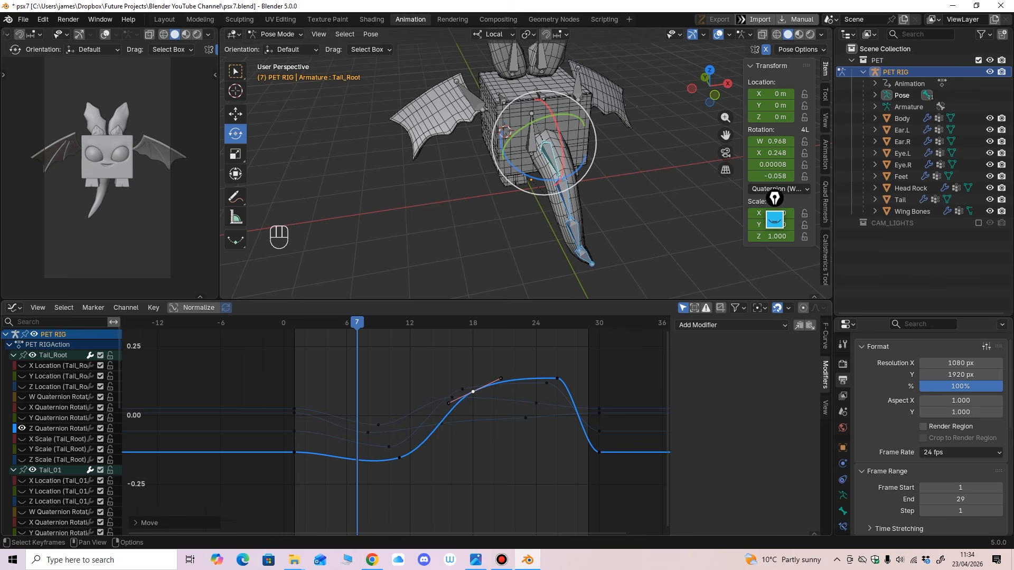
# Step: Smooth the rising part of the Tail_02 and Tail_Root Z rotation curves at frames 17 and 15
pyautogui.keyDown('ctrl'); pyautogui.moveTo(472, 391); pyautogui.dragTo(448, 375, button='middle'); pyautogui.keyUp('ctrl')
pyautogui.moveTo(447, 375); pyautogui.dragTo(447, 380)
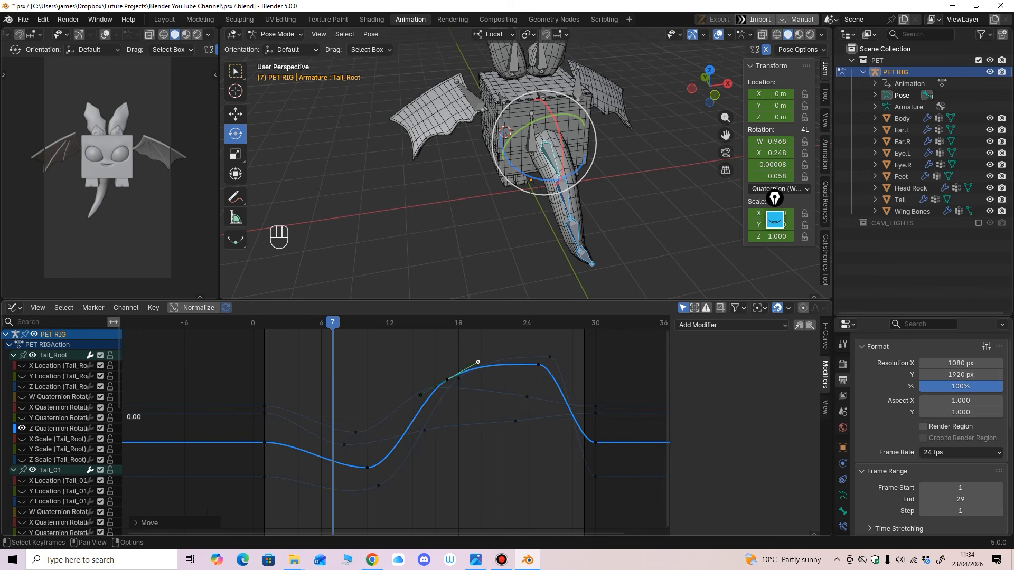
pyautogui.moveTo(447, 380); pyautogui.dragTo(426, 365, button='middle')
pyautogui.moveTo(403, 416); pyautogui.dragTo(403, 418)
pyautogui.click(403, 449)
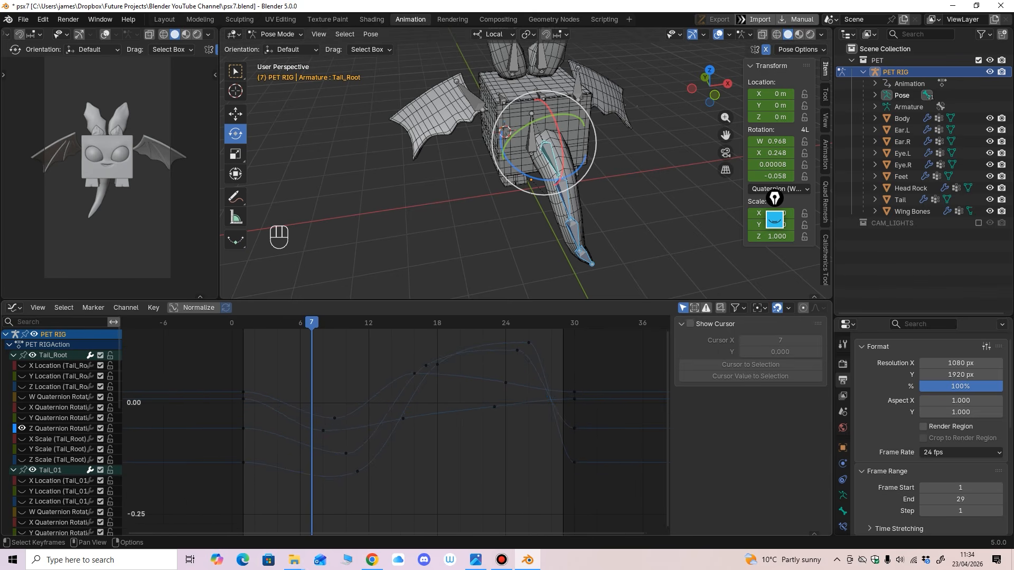
# Step: Lower the Tail_02 Z rotation keyframe at frame 25 to round its peak, and select the Tail_03 keyframe at frame 26
pyautogui.moveTo(517, 351); pyautogui.dragTo(493, 359, button='middle')
pyautogui.moveTo(493, 360); pyautogui.dragTo(494, 369)
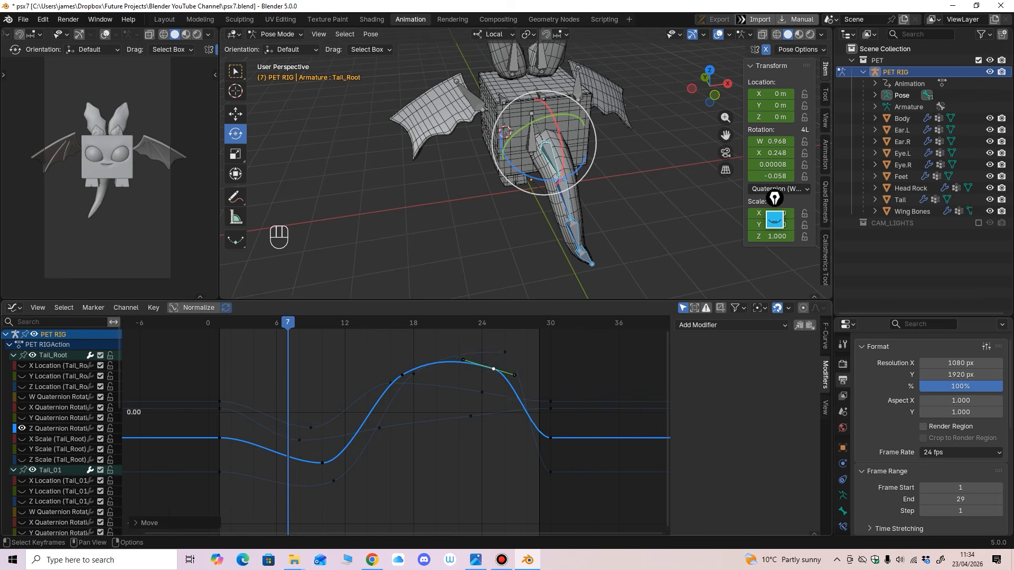
pyautogui.click(505, 352)
pyautogui.keyDown('ctrl'); pyautogui.moveTo(505, 353); pyautogui.dragTo(459, 379, button='middle'); pyautogui.keyUp('ctrl')
# Step: Add a Cycles modifier to the Z rotation curves of all four tail bones and deselect the keyframes
pyautogui.moveTo(560, 382); pyautogui.dragTo(583, 492)
pyautogui.click(731, 325)
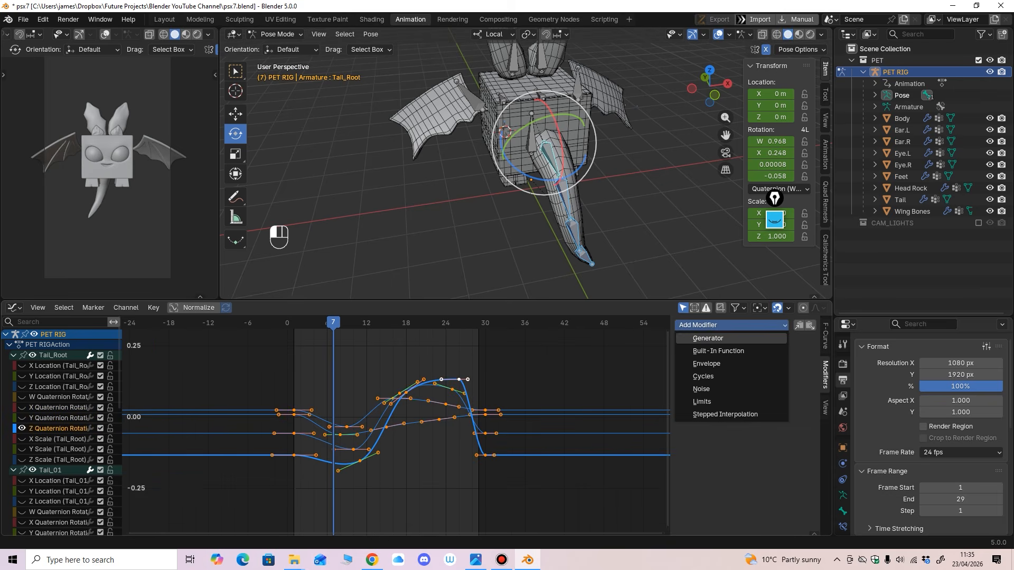
pyautogui.click(697, 378)
pyautogui.hotkey('alt', 'a')
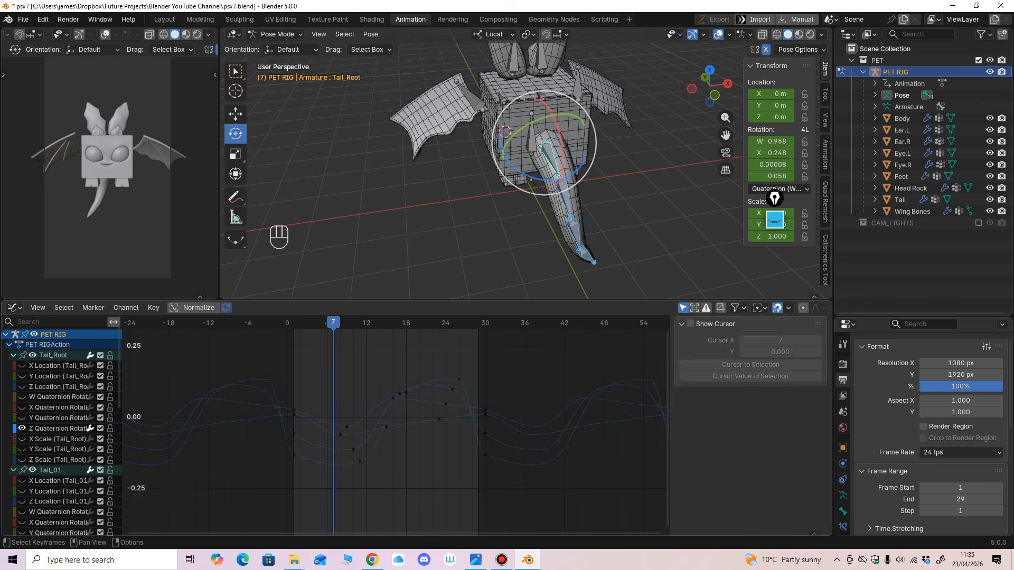
# Step: Adjust the handles of the Tail_03 Z rotation keyframes at frames 26 and 18 for a rounder peak
pyautogui.click(459, 379)
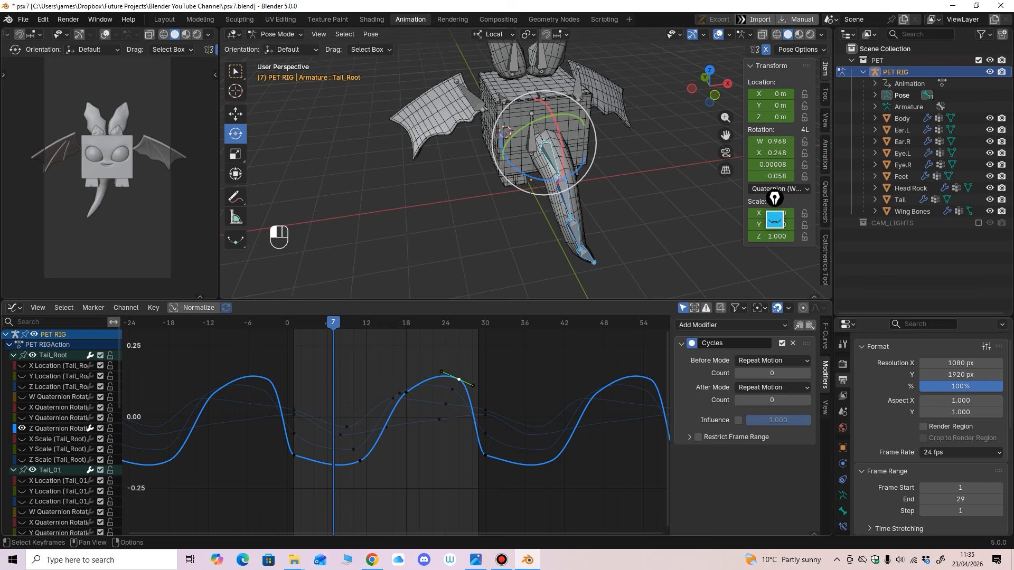
pyautogui.moveTo(459, 379); pyautogui.dragTo(421, 379)
pyautogui.click(406, 393)
pyautogui.keyDown('ctrl'); pyautogui.moveTo(421, 379); pyautogui.dragTo(464, 375, button='middle'); pyautogui.keyUp('ctrl')
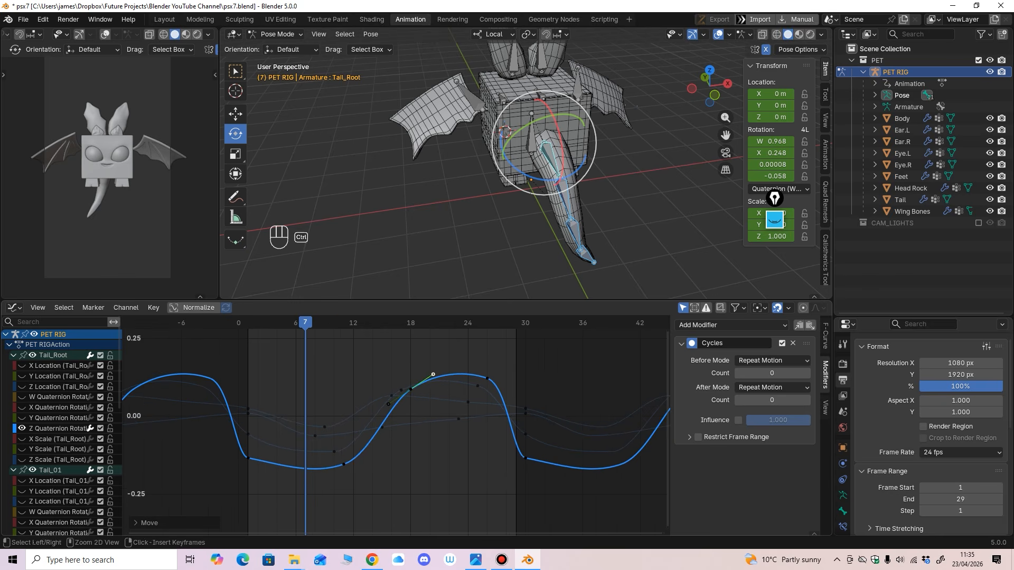
# Step: Smooth the Tail_02 Z rotation curve by adjusting its keyframes and handles at frames 10, 17 and 25
pyautogui.moveTo(401, 390); pyautogui.dragTo(401, 398)
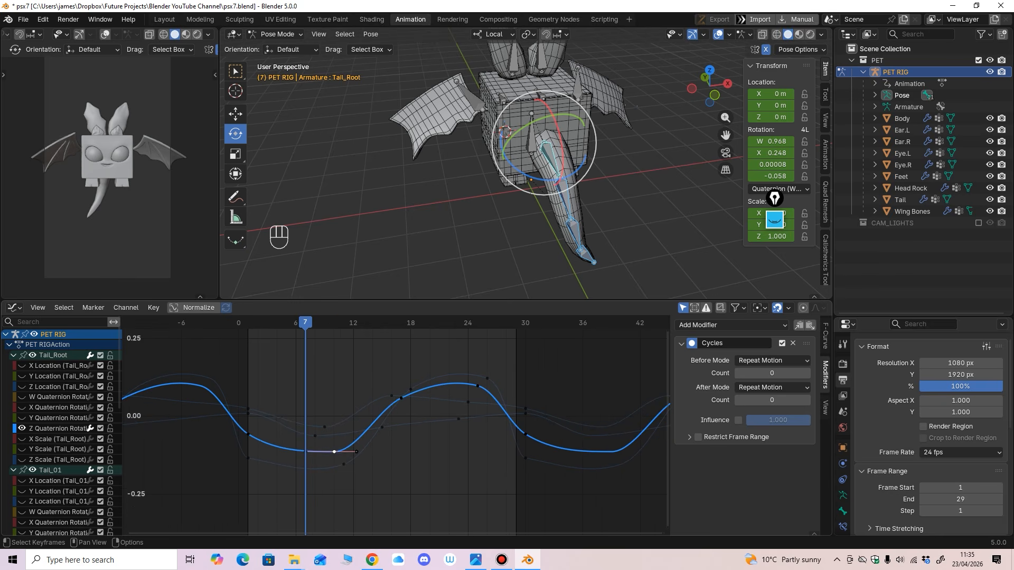
pyautogui.moveTo(357, 452)
pyautogui.mouseDown()
pyautogui.moveTo(360, 438)
pyautogui.moveTo(344, 463)
pyautogui.mouseUp()
pyautogui.click(382, 428)
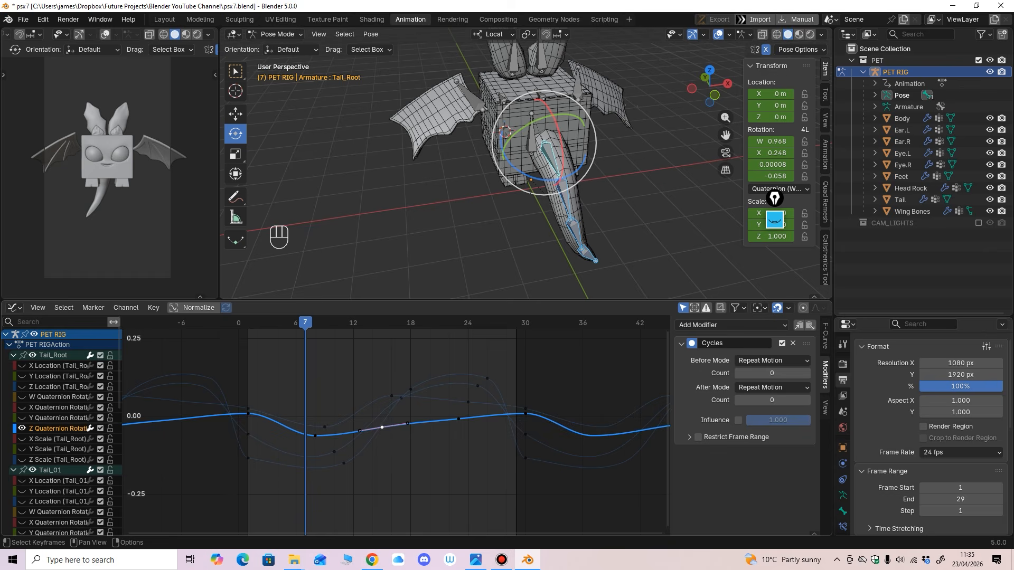
pyautogui.moveTo(382, 428); pyautogui.dragTo(402, 401)
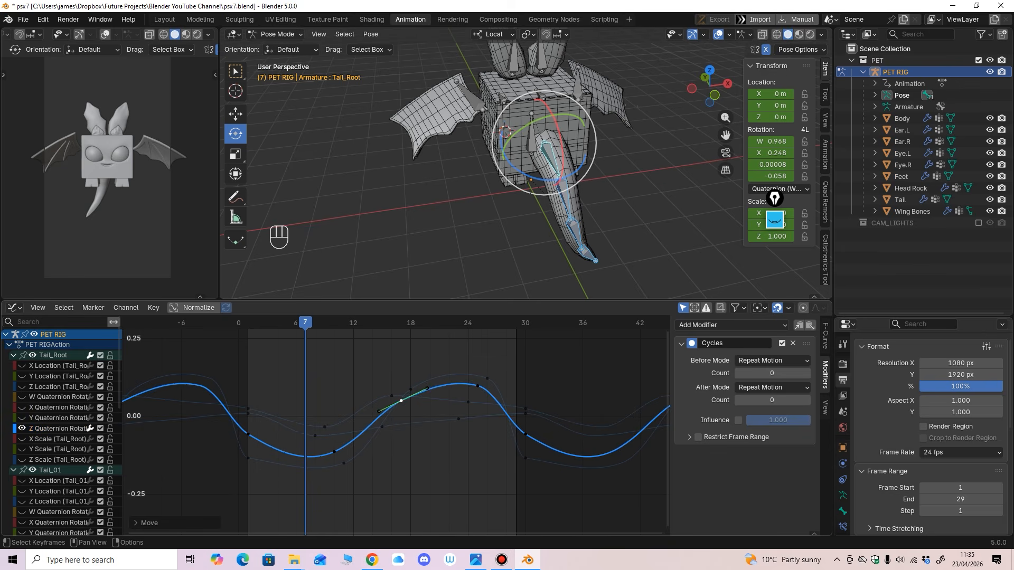
pyautogui.moveTo(477, 385); pyautogui.dragTo(477, 382)
# Step: Tilt the Tail_01 handle at frame 16, raise its Z rotation keyframe at frame 24 and go to frame 24
pyautogui.click(391, 396)
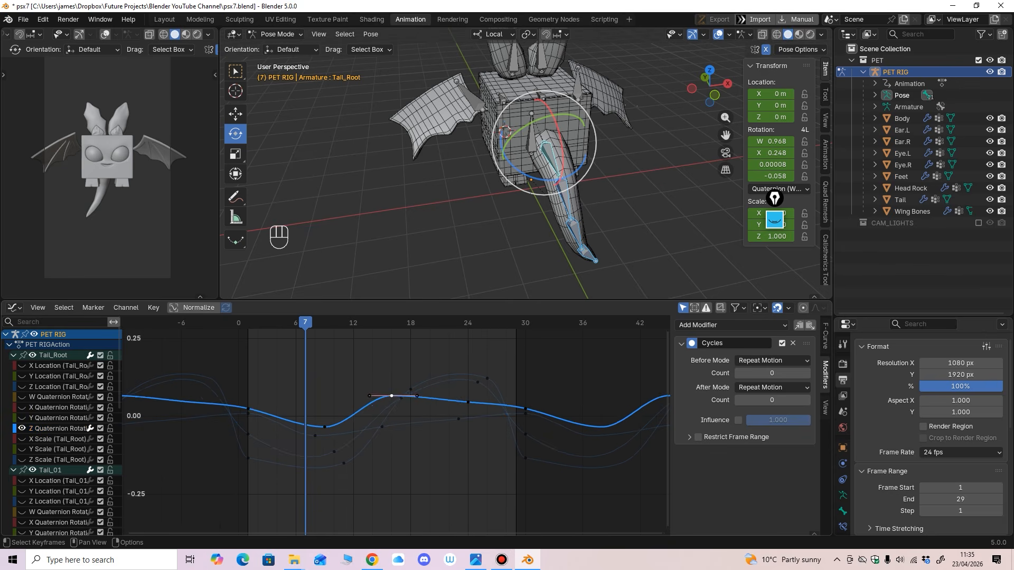
pyautogui.moveTo(417, 396); pyautogui.dragTo(417, 387)
pyautogui.moveTo(468, 402); pyautogui.dragTo(412, 386)
pyautogui.click(468, 322)
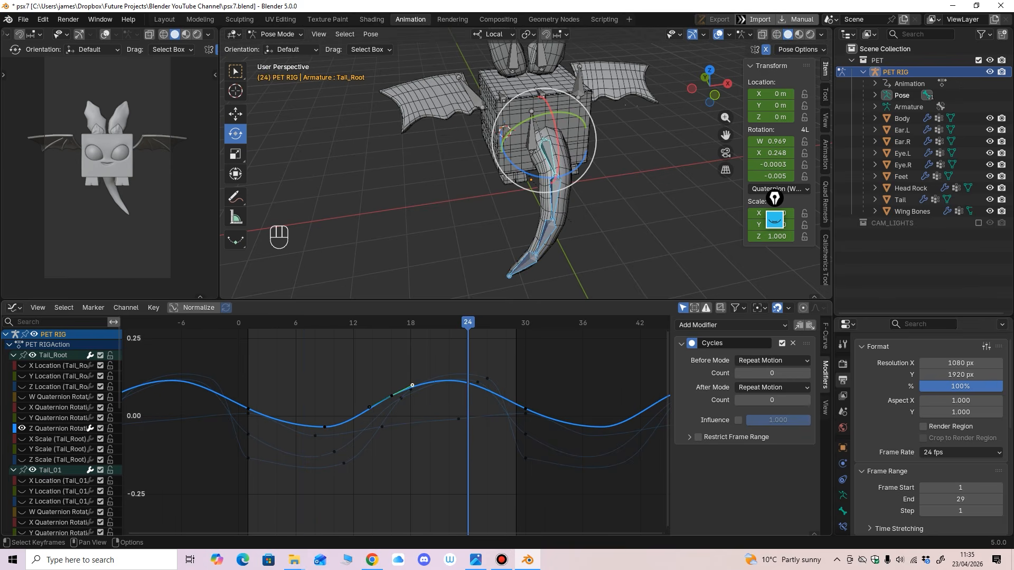
# Step: Raise the Tail_Root Z rotation keyframe at frame 23, lower the one at frame 8 and smooth their handles
pyautogui.moveTo(458, 419); pyautogui.dragTo(459, 409)
pyautogui.moveTo(314, 436); pyautogui.dragTo(315, 441)
pyautogui.moveTo(337, 441); pyautogui.dragTo(339, 441)
pyautogui.moveTo(458, 410); pyautogui.dragTo(459, 409)
pyautogui.moveTo(481, 409); pyautogui.dragTo(483, 407)
pyautogui.keyDown('ctrl'); pyautogui.moveTo(483, 408); pyautogui.dragTo(560, 395, button='middle'); pyautogui.keyUp('ctrl')
pyautogui.moveTo(560, 395); pyautogui.dragTo(497, 401, button='middle')
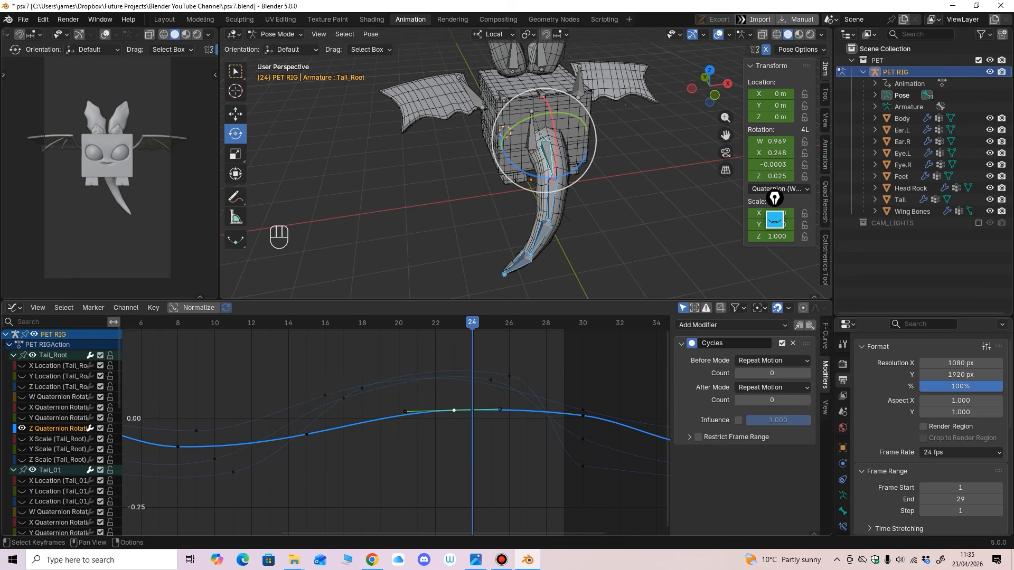
# Step: Inspect the peak keyframes of Tail_01, Tail_02 and Tail_03, fit all curves in view and play the animation
pyautogui.click(472, 381)
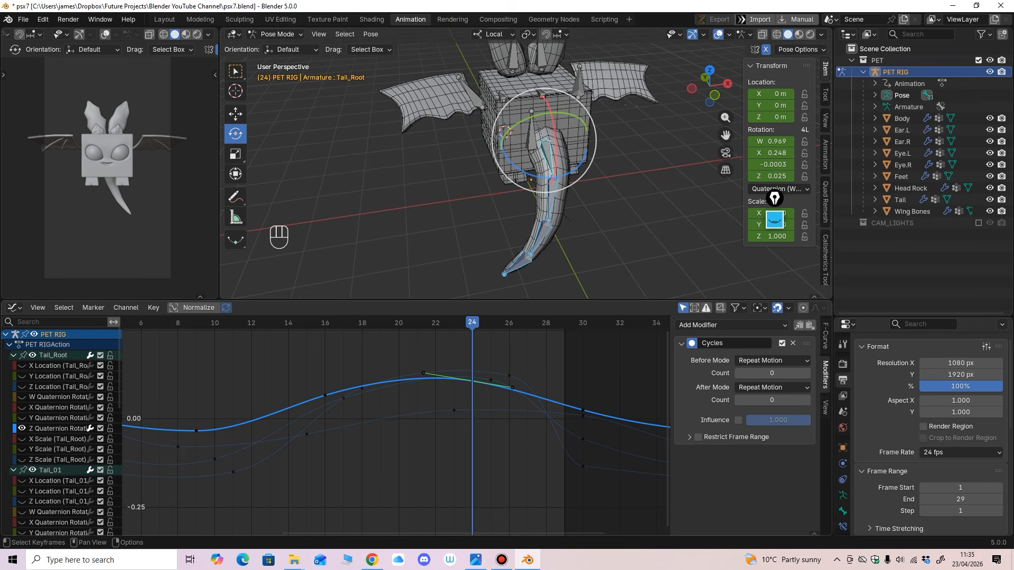
pyautogui.click(491, 380)
pyautogui.click(510, 375)
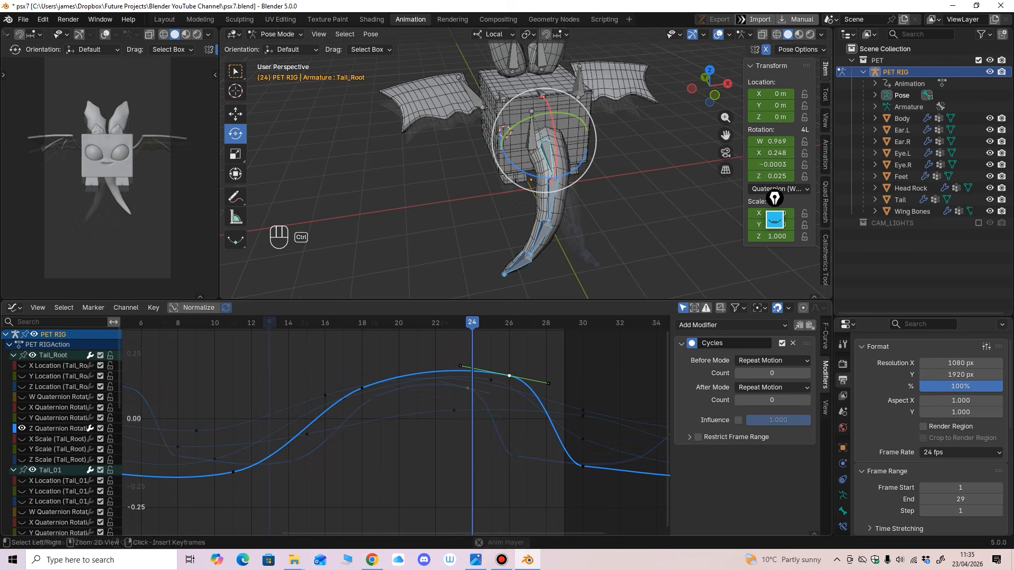
pyautogui.press('Home')
pyautogui.press('space')
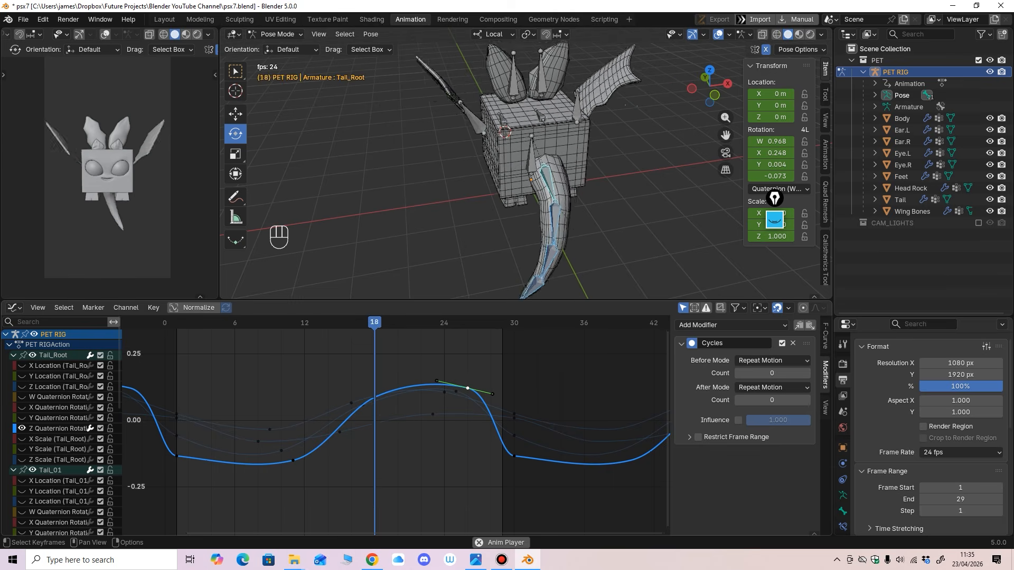
pyautogui.press('space')
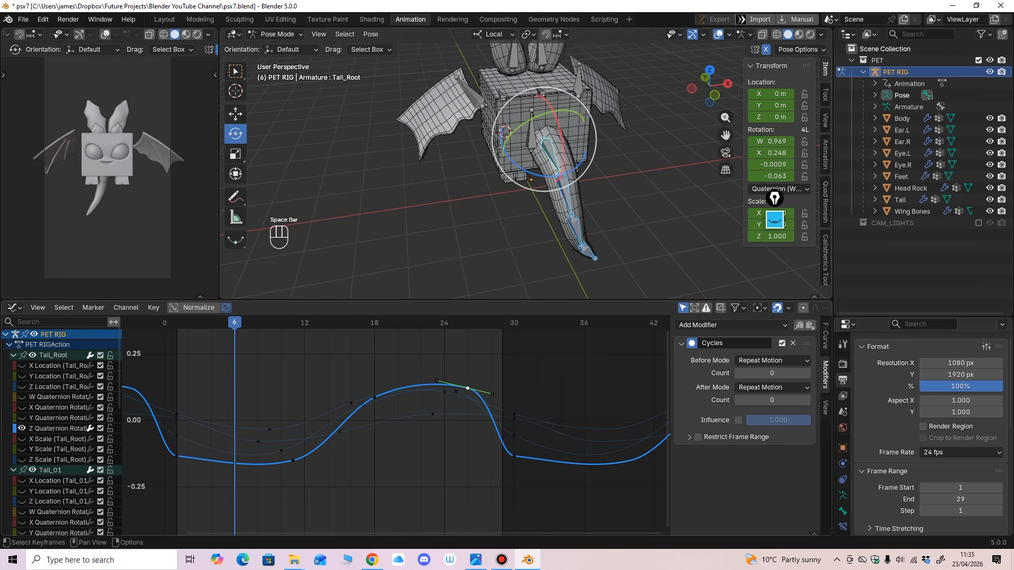
# Step: Raise the low Z rotation keyframes of the four tail bones at frames 8 to 11 to soften the swing
pyautogui.moveTo(269, 430); pyautogui.dragTo(269, 427)
pyautogui.moveTo(257, 442); pyautogui.dragTo(258, 438)
pyautogui.moveTo(281, 451); pyautogui.dragTo(281, 443)
pyautogui.moveTo(292, 460); pyautogui.dragTo(292, 448)
# Step: Lower the Tail_03 Z rotation keyframe at frame 26 and angle the handles there and at frame 30
pyautogui.moveTo(467, 388); pyautogui.dragTo(468, 405)
pyautogui.moveTo(487, 410); pyautogui.dragTo(489, 415)
pyautogui.click(514, 456)
pyautogui.moveTo(495, 456); pyautogui.dragTo(489, 449)
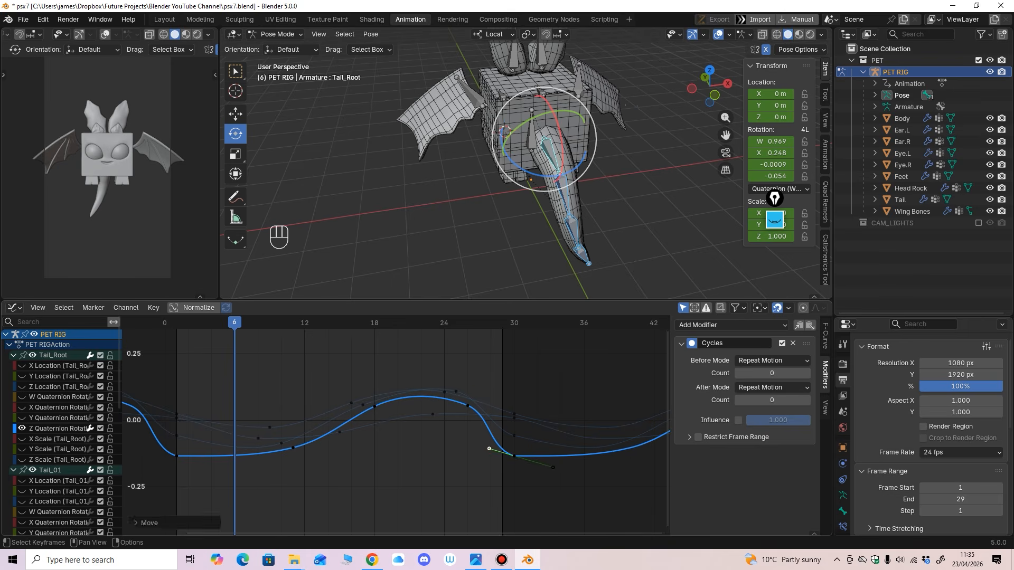
pyautogui.moveTo(491, 415); pyautogui.dragTo(488, 415)
# Step: Adjust the Tail_02 Z rotation peak keyframe at frame 25 and play the animation to check the swing
pyautogui.moveTo(436, 390); pyautogui.dragTo(456, 394)
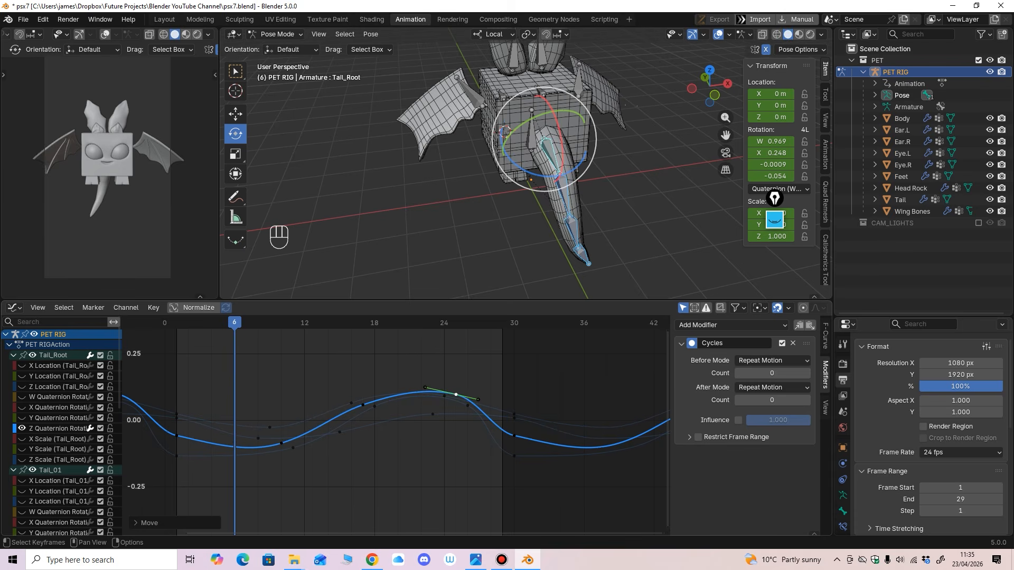
pyautogui.press('space')
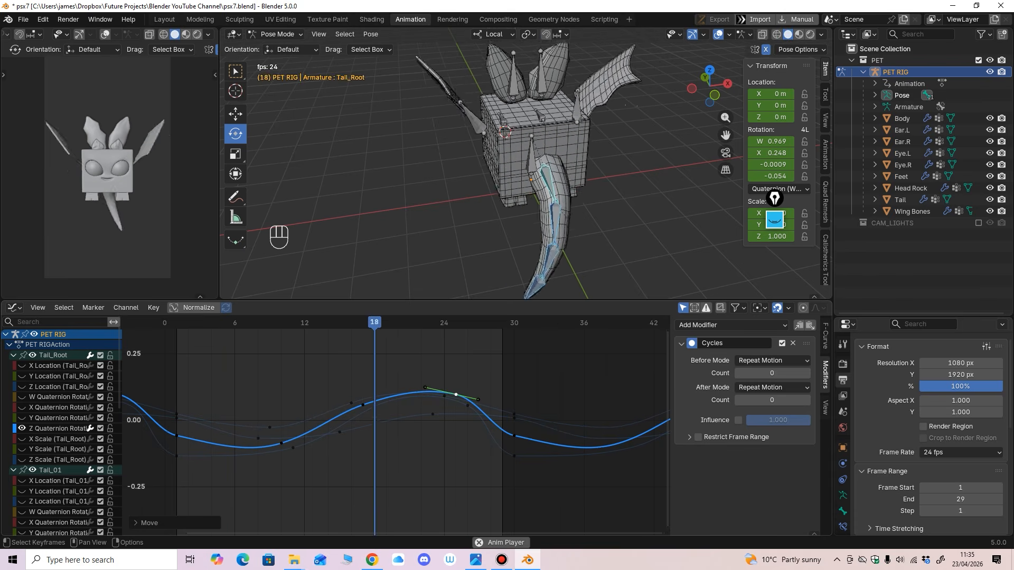
pyautogui.press('space')
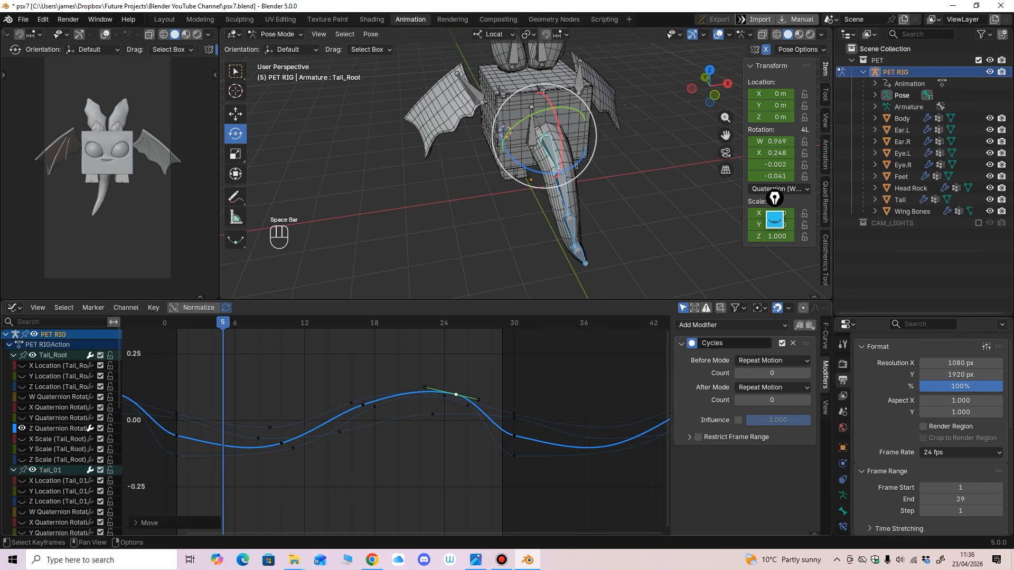
# Step: Lower the upper Z rotation keyframes of Tail_02 and Tail_03, and the Tail_01 keyframe at frame 24
pyautogui.moveTo(456, 395); pyautogui.dragTo(467, 420)
pyautogui.moveTo(374, 407); pyautogui.dragTo(375, 417)
pyautogui.moveTo(402, 404); pyautogui.dragTo(445, 400)
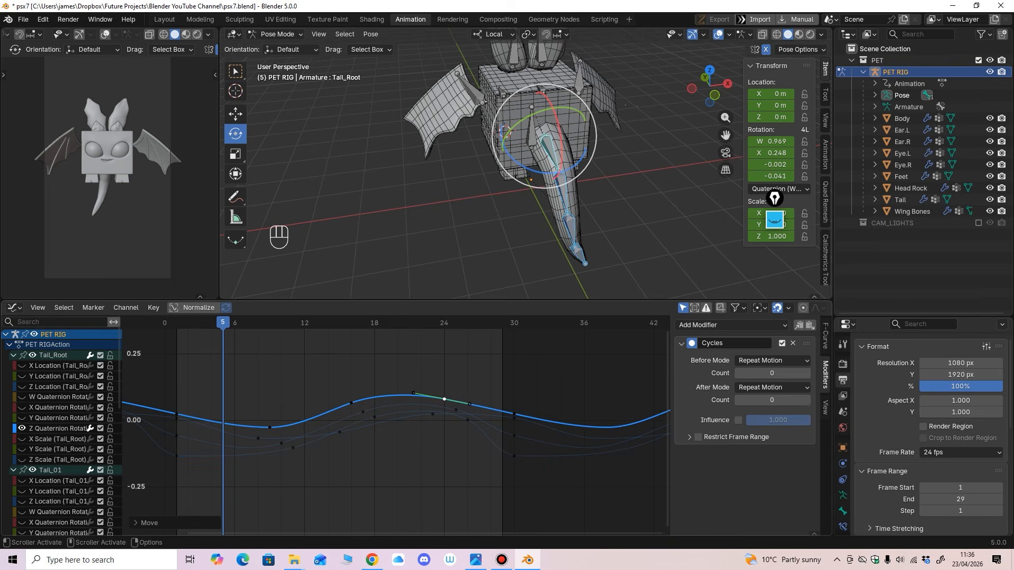
# Step: Undo the last change and hide Tail_Root's Y Quaternion Rotation curve
pyautogui.keyDown('ctrl'); pyautogui.moveTo(444, 400); pyautogui.dragTo(422, 270, button='middle'); pyautogui.keyUp('ctrl')
pyautogui.moveTo(360, 350); pyautogui.dragTo(307, 369)
pyautogui.moveTo(421, 367); pyautogui.dragTo(421, 368)
pyautogui.keyDown('ctrl'); pyautogui.moveTo(421, 369); pyautogui.dragTo(420, 383, button='middle'); pyautogui.keyUp('ctrl')
pyautogui.moveTo(502, 132); pyautogui.dragTo(505, 123)
pyautogui.hotkey('ctrl', 'z')
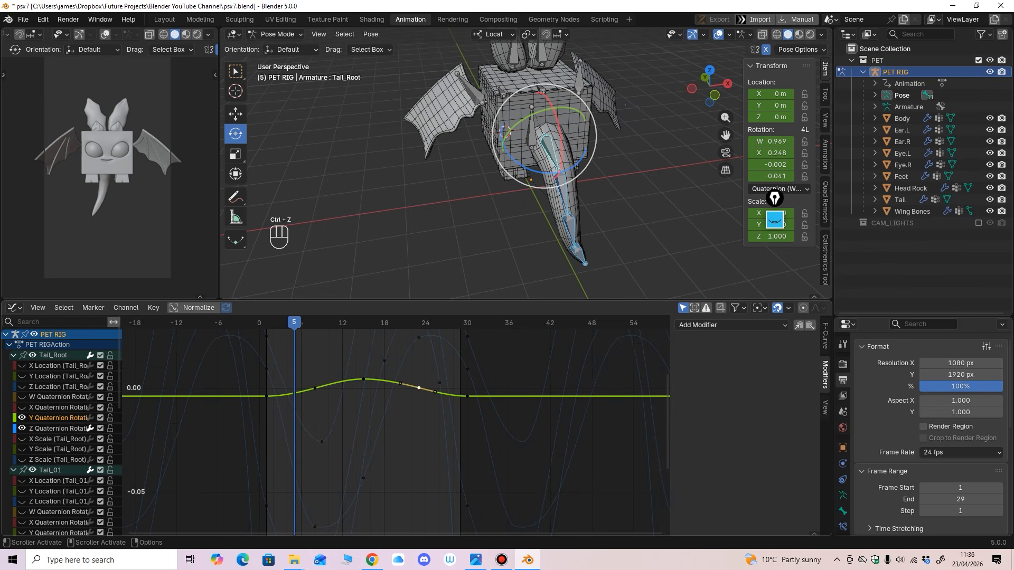
pyautogui.click(21, 417)
# Step: Adjust the low Z rotation keyframes of Tail_01, Tail_02 and Tail_03 at frames 9 to 11, and angle the Tail_02 handles upward
pyautogui.keyDown('ctrl'); pyautogui.moveTo(307, 379); pyautogui.dragTo(312, 431, button='middle'); pyautogui.keyUp('ctrl')
pyautogui.moveTo(312, 431); pyautogui.dragTo(313, 424)
pyautogui.keyDown('ctrl'); pyautogui.moveTo(312, 425); pyautogui.dragTo(306, 431, button='middle'); pyautogui.keyUp('ctrl')
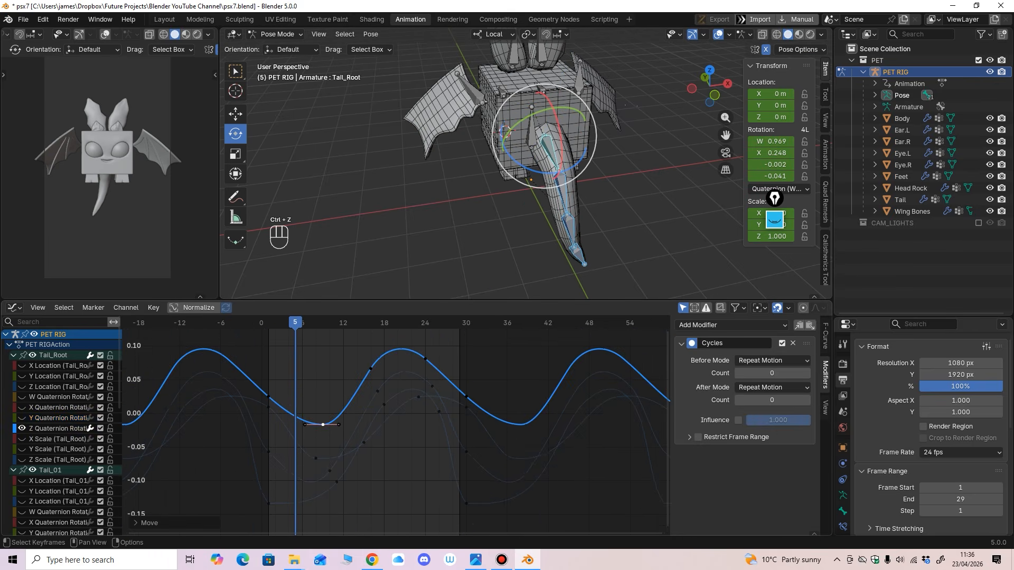
pyautogui.moveTo(337, 482); pyautogui.dragTo(337, 480)
pyautogui.moveTo(330, 471); pyautogui.dragTo(350, 446)
pyautogui.moveTo(288, 463); pyautogui.dragTo(330, 452)
pyautogui.keyDown('ctrl'); pyautogui.moveTo(329, 453); pyautogui.dragTo(330, 459, button='middle'); pyautogui.keyUp('ctrl')
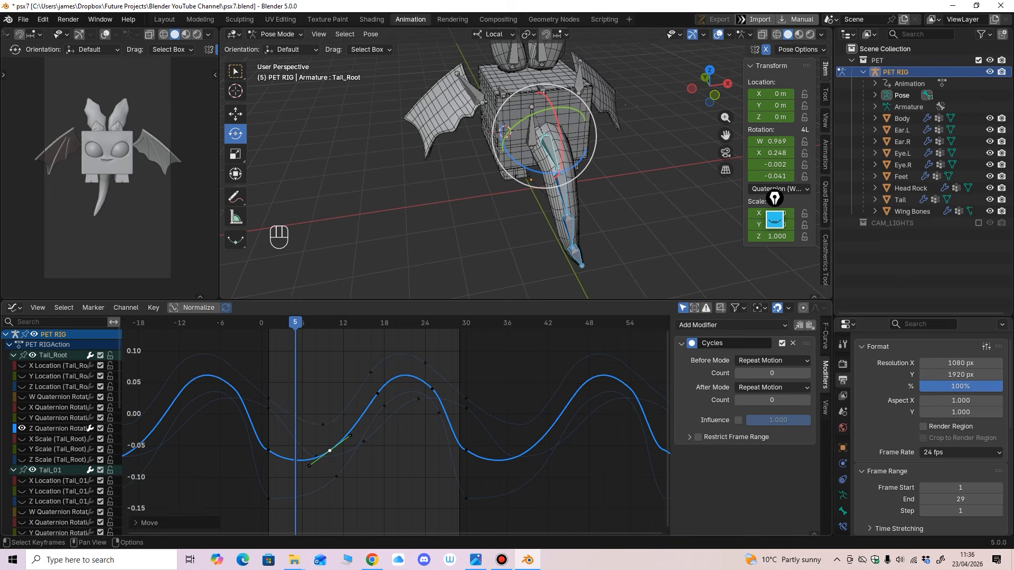
# Step: Raise the lowest tail Z rotation curve's keyframes at frames 1 and 30 and match the slopes of their handles
pyautogui.moveTo(226, 518); pyautogui.dragTo(467, 482)
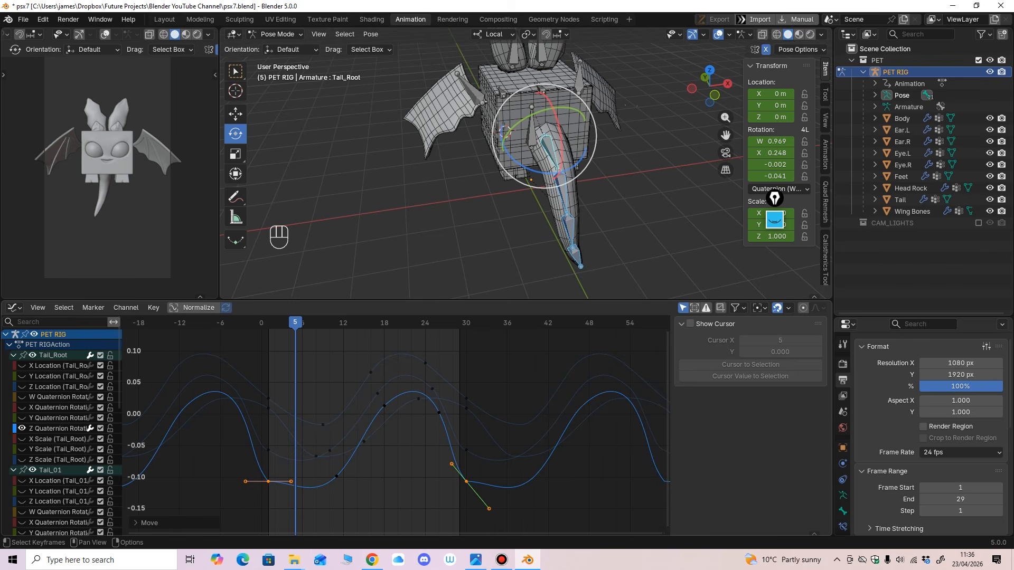
pyautogui.moveTo(238, 467); pyautogui.dragTo(283, 489)
pyautogui.moveTo(444, 455); pyautogui.dragTo(490, 495)
# Step: On the same tail curve, raise the frame 11 keyframe slightly, lower the frame 18 keyframe, and pull the following handle down to flatten the peak
pyautogui.moveTo(336, 476); pyautogui.dragTo(336, 472)
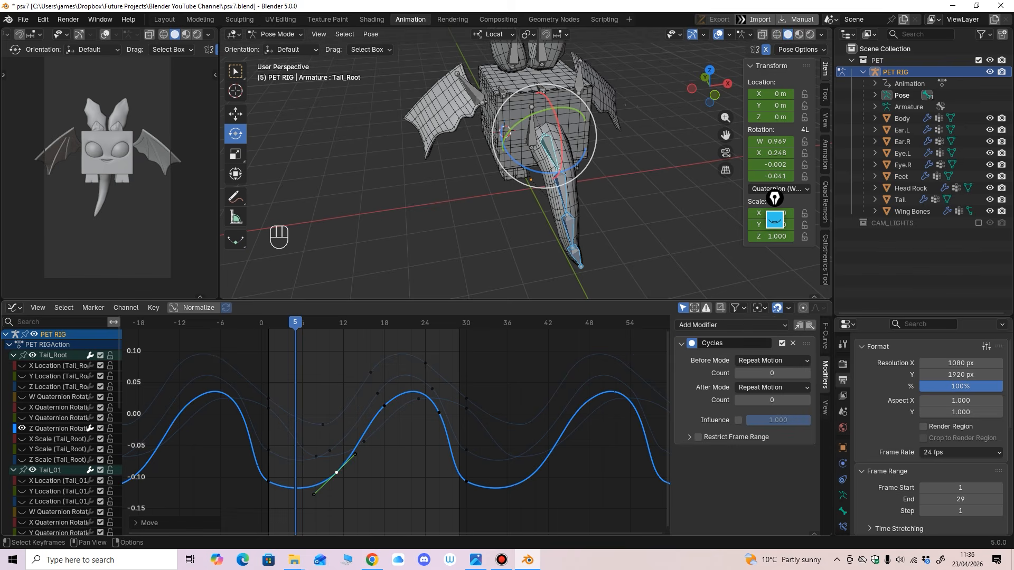
pyautogui.moveTo(384, 406); pyautogui.dragTo(384, 409)
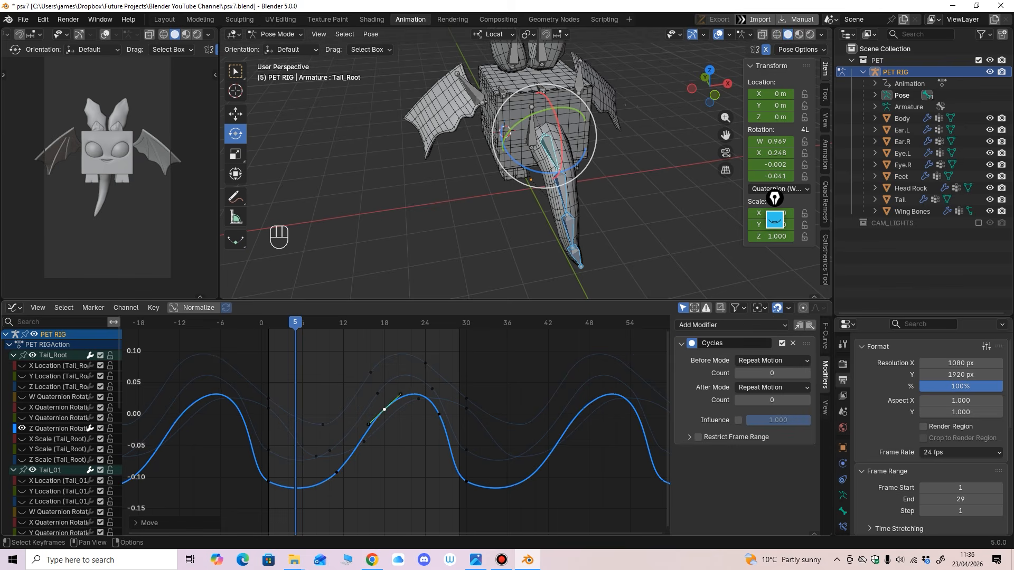
pyautogui.moveTo(424, 382); pyautogui.dragTo(423, 398)
pyautogui.click(385, 409)
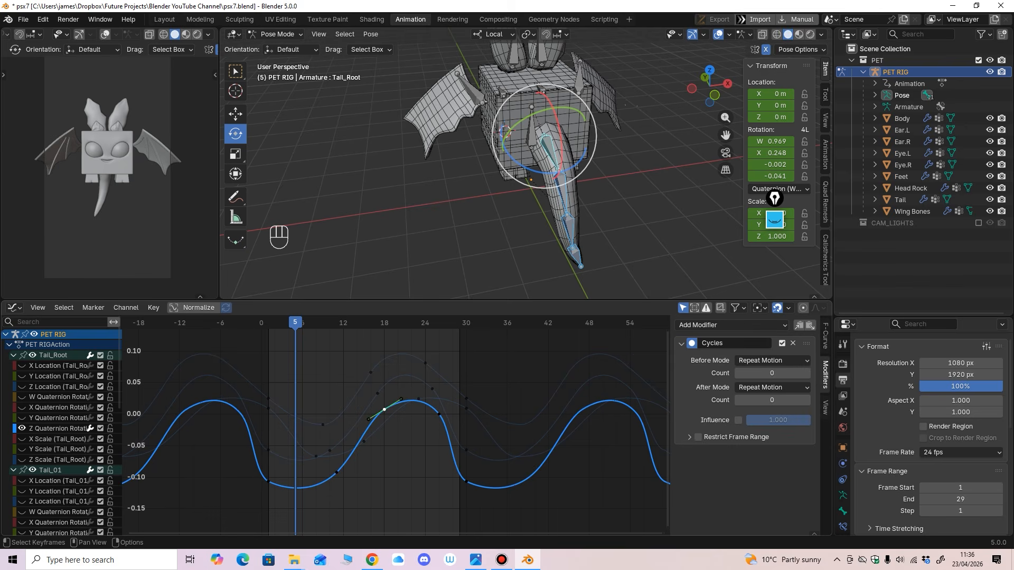
# Step: Play the animation and check the tail swing from behind and from the front
pyautogui.keyDown('ctrl'); pyautogui.moveTo(385, 410); pyautogui.dragTo(380, 425, button='middle'); pyautogui.keyUp('ctrl')
pyautogui.press('space')
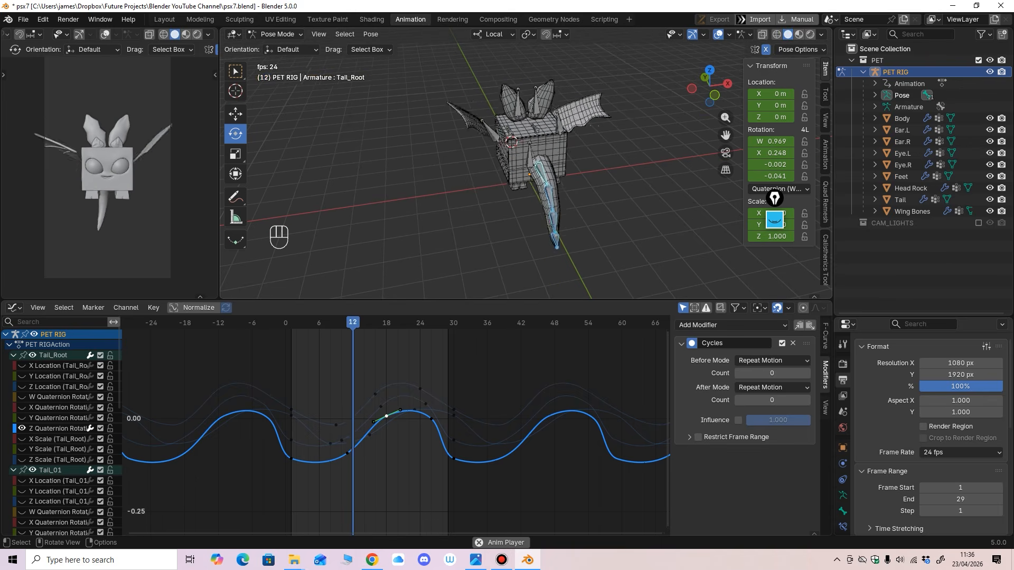
pyautogui.moveTo(529, 121); pyautogui.dragTo(677, 96, button='middle')
pyautogui.keyDown('shift'); pyautogui.moveTo(563, 166); pyautogui.dragTo(619, 193, button='middle'); pyautogui.keyUp('shift')
pyautogui.scroll(1, 560, 193)
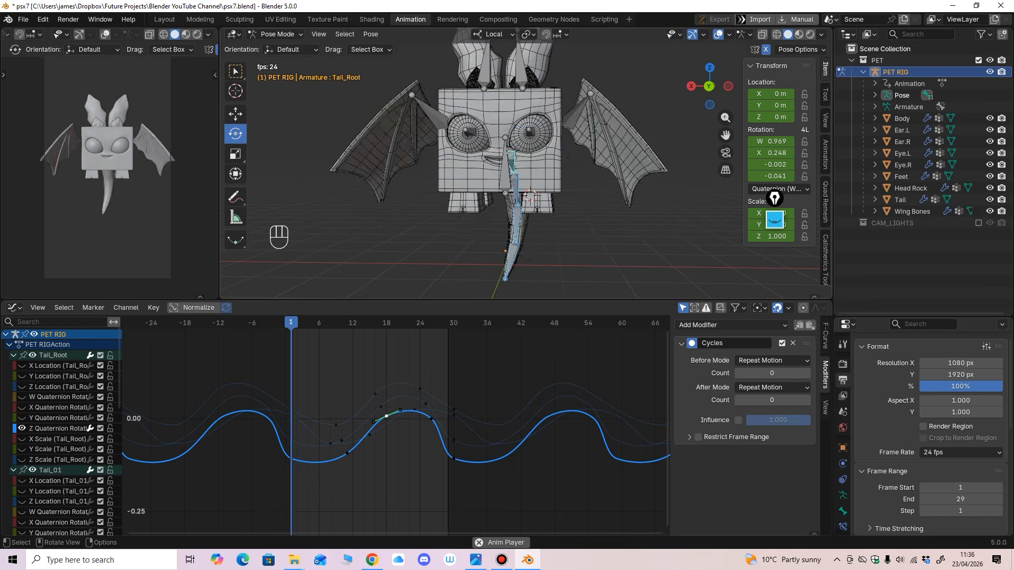
pyautogui.press('space')
# Step: Switch both 3D viewports to Material Preview shading
pyautogui.click(799, 34)
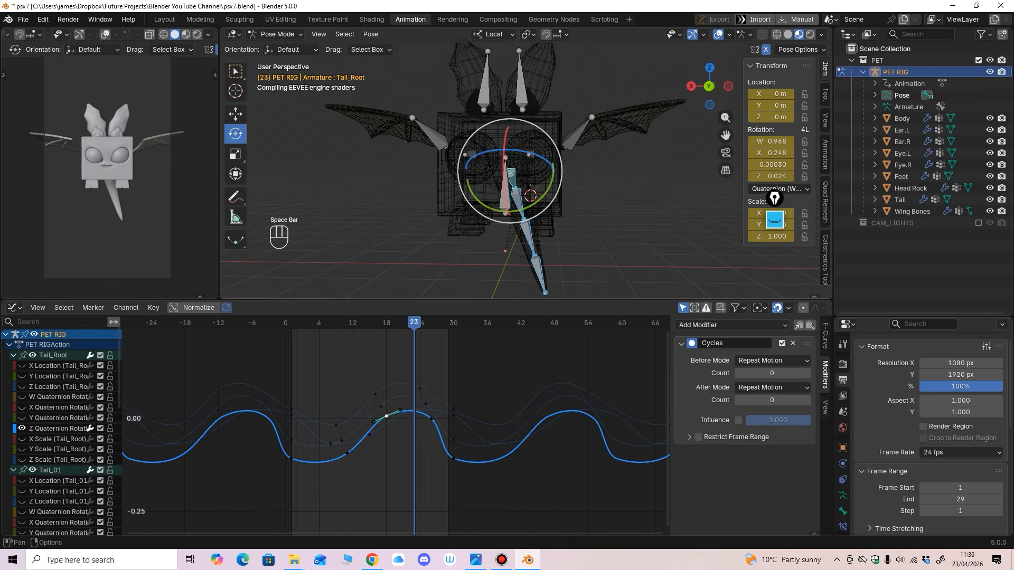
pyautogui.click(186, 34)
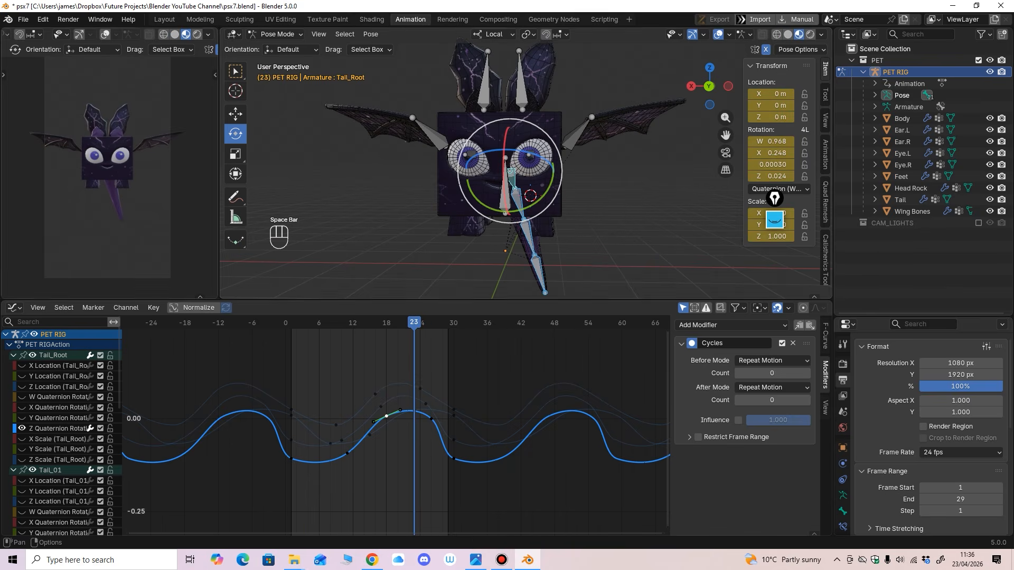
pyautogui.keyDown('ctrl'); pyautogui.moveTo(514, 159); pyautogui.dragTo(530, 138, button='middle'); pyautogui.keyUp('ctrl')
# Step: Rotate the Eye.R and Eye.L bones at frame 23 so both pupils look sideways toward the Eye.R side
pyautogui.click(530, 154)
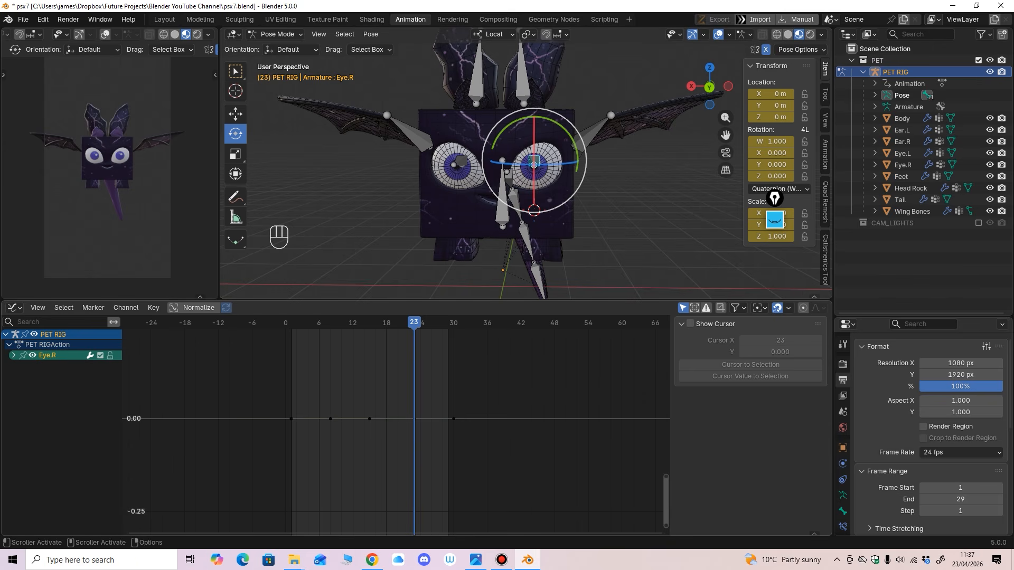
pyautogui.moveTo(554, 154); pyautogui.dragTo(555, 151)
pyautogui.hotkey('ctrl', 'z')
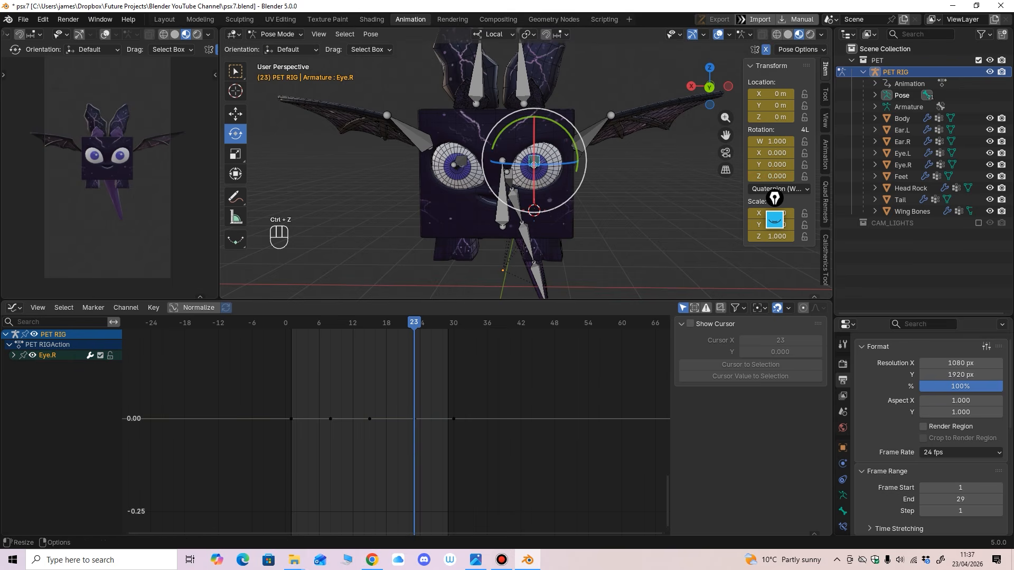
pyautogui.moveTo(534, 300); pyautogui.dragTo(534, 332)
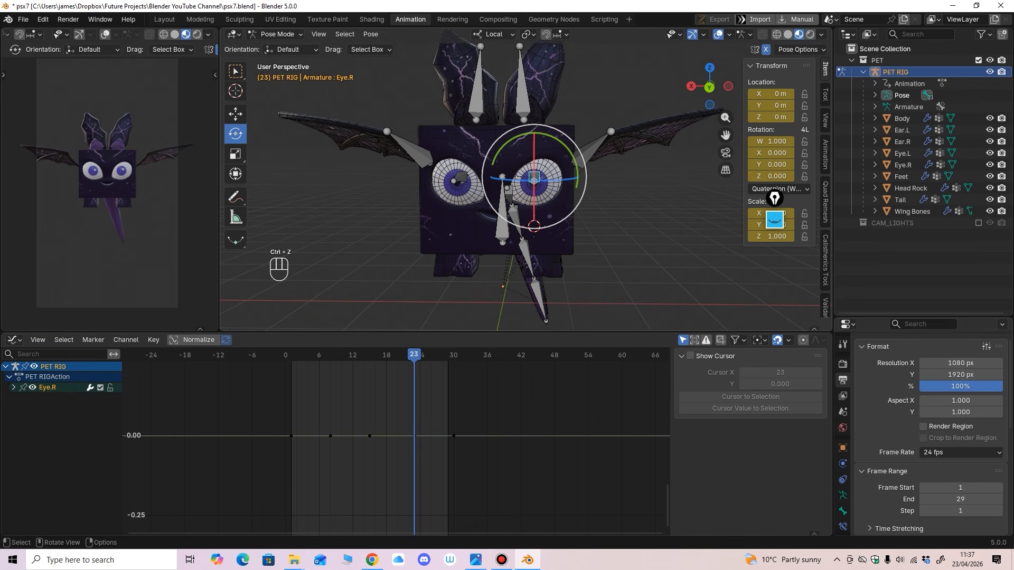
pyautogui.keyDown('ctrl'); pyautogui.moveTo(534, 226); pyautogui.dragTo(534, 191, button='middle'); pyautogui.keyUp('ctrl')
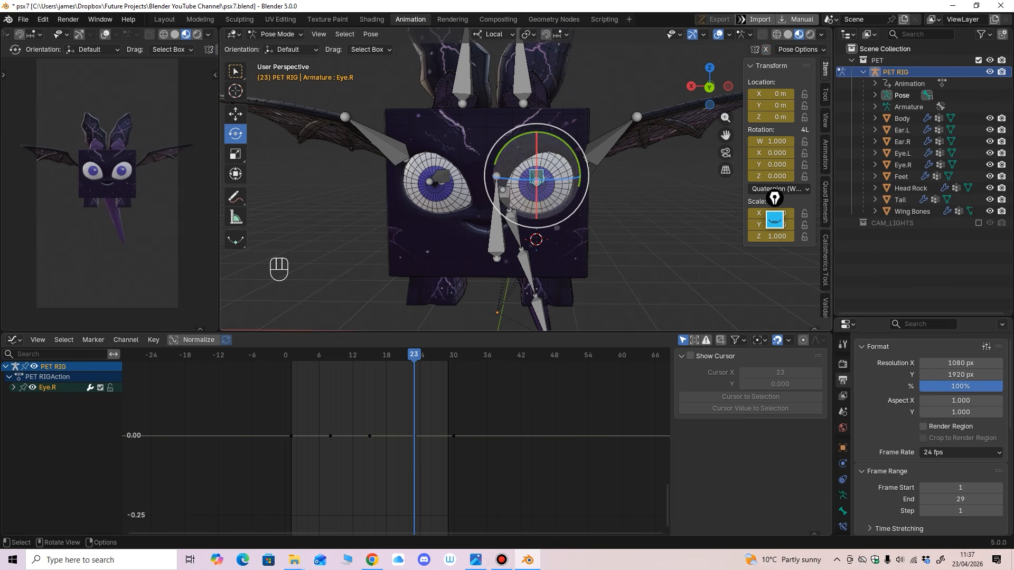
pyautogui.moveTo(536, 182); pyautogui.dragTo(550, 180)
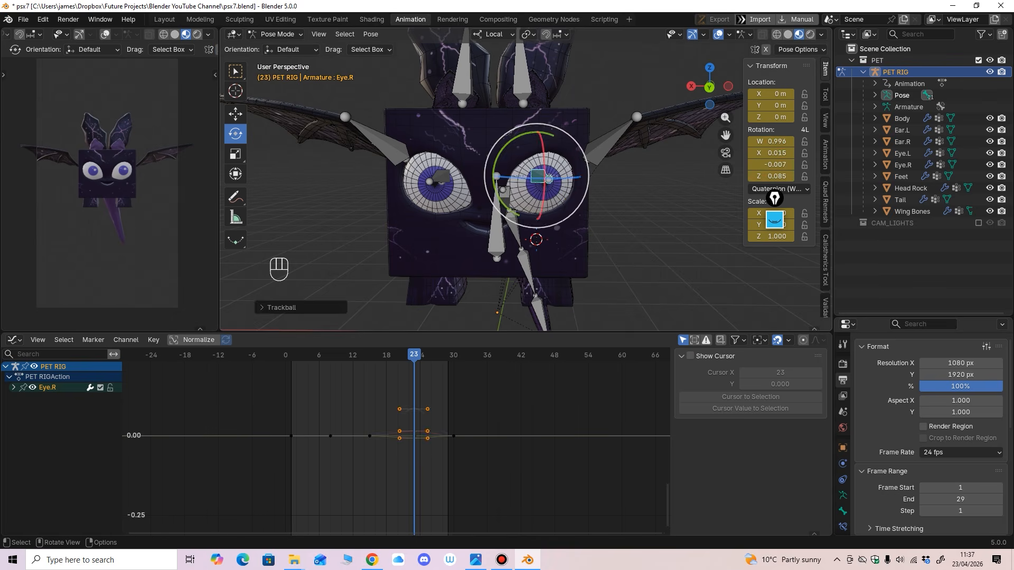
pyautogui.click(443, 178)
pyautogui.moveTo(467, 194); pyautogui.dragTo(475, 192)
pyautogui.click(547, 178)
pyautogui.moveTo(552, 182)
pyautogui.mouseDown()
pyautogui.moveTo(576, 190)
pyautogui.moveTo(561, 179)
pyautogui.mouseUp()
# Step: Delete Eye.R's keyframes at frames 1, 8, 15 and 30, keeping only frame 23, and play the animation briefly
pyautogui.moveTo(261, 400); pyautogui.dragTo(380, 469)
pyautogui.press('Delete')
pyautogui.moveTo(445, 392); pyautogui.dragTo(509, 462)
pyautogui.press('Delete')
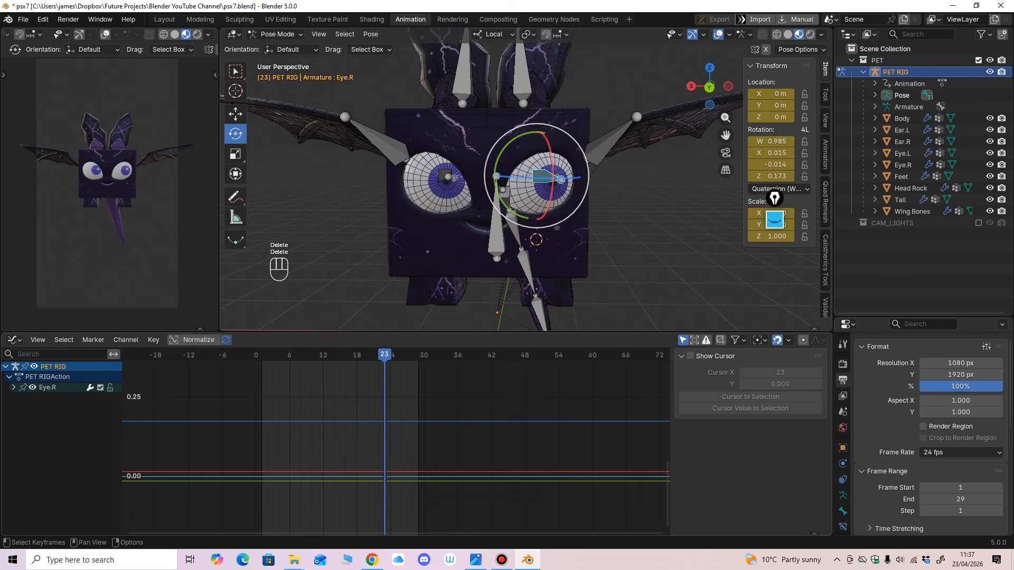
pyautogui.press('space')
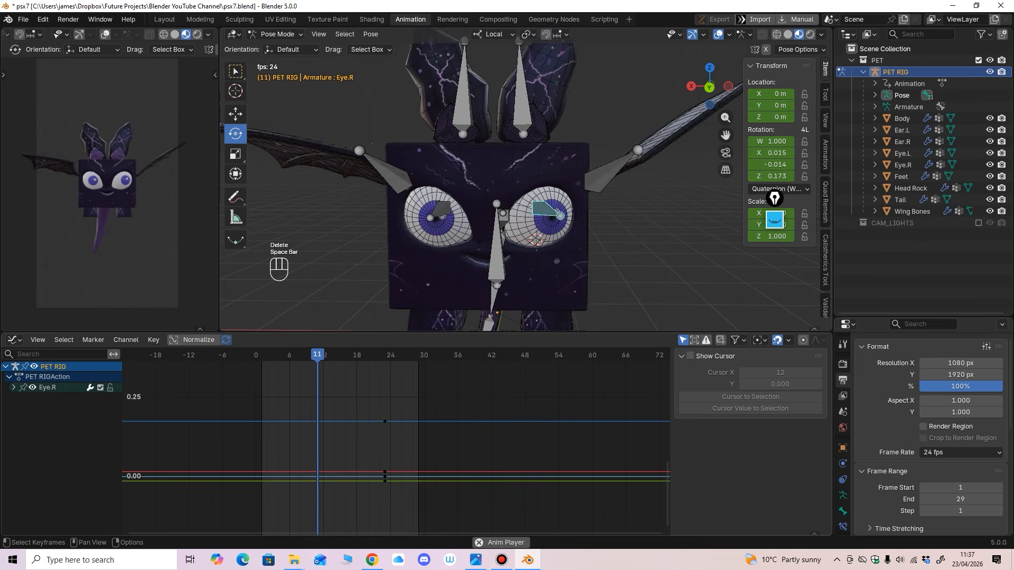
pyautogui.press('space')
# Step: Delete Eye.L's keyframes at frames 1, 8, 15 and 30, keeping only frame 23, and play the animation
pyautogui.click(442, 229)
pyautogui.scroll(-3, 317, 433)
pyautogui.moveTo(255, 421); pyautogui.dragTo(360, 504)
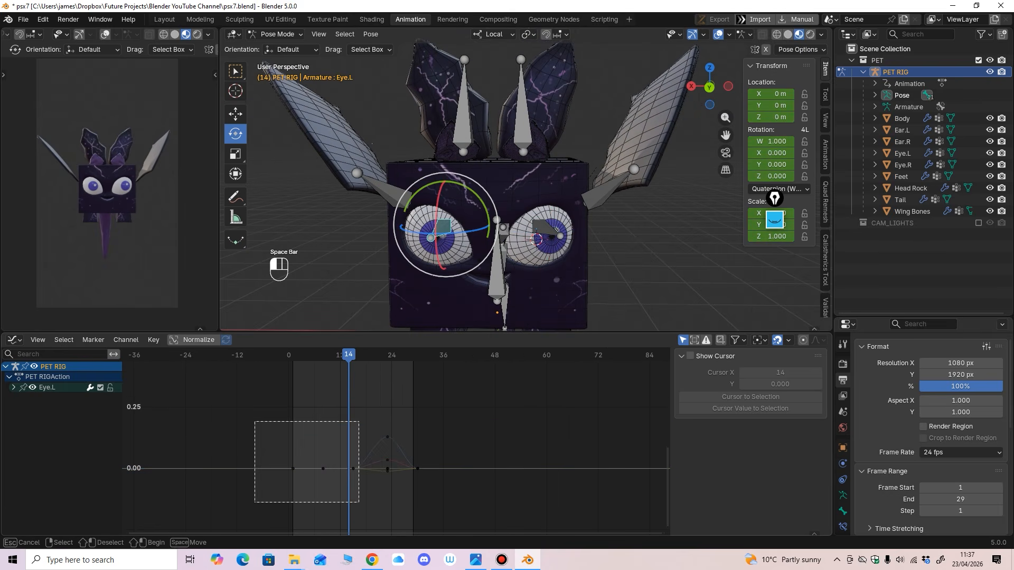
pyautogui.press('Delete')
pyautogui.moveTo(453, 433); pyautogui.dragTo(413, 488)
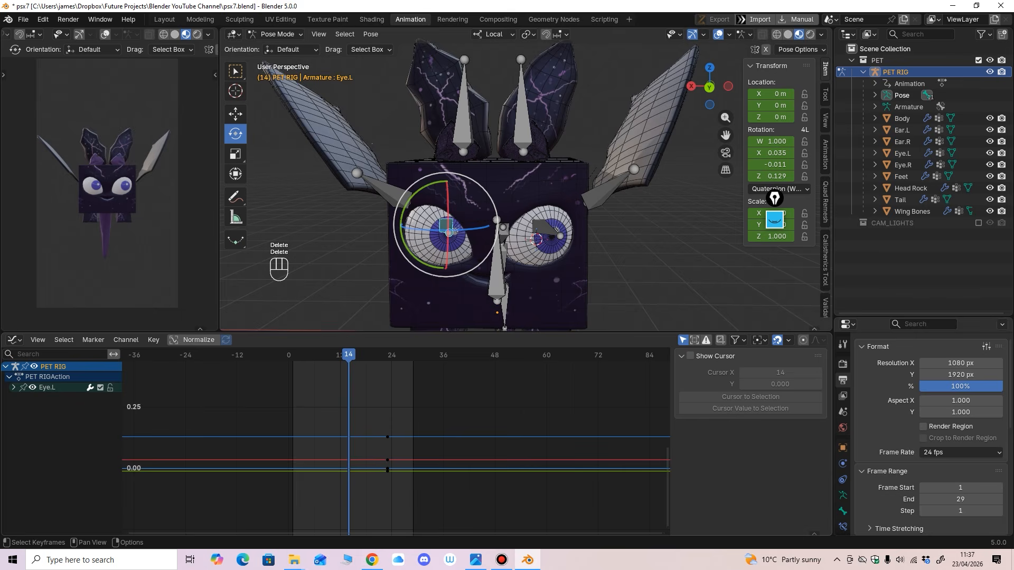
pyautogui.press('space')
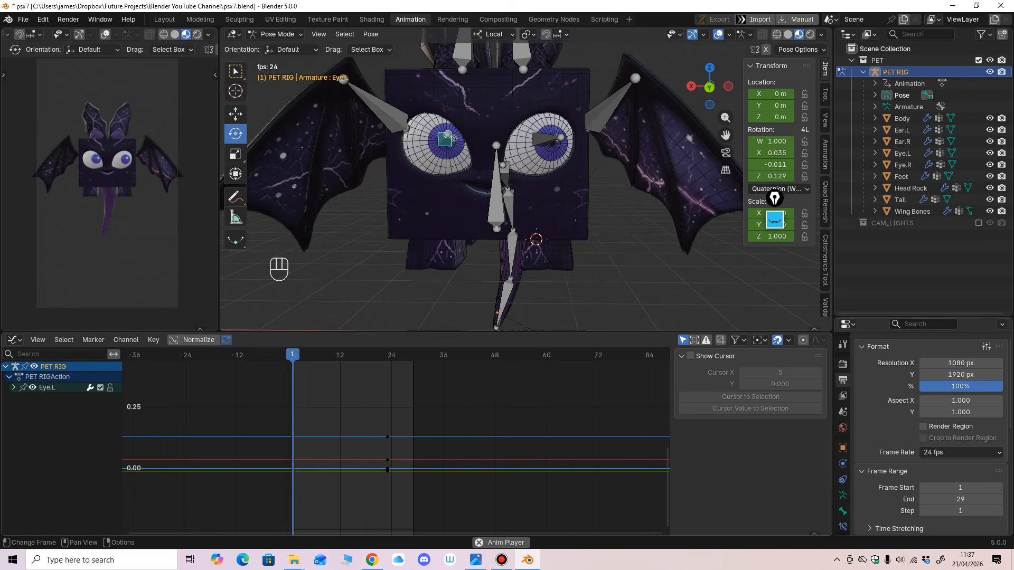
pyautogui.press('space')
# Step: Hide the viewport overlays, play the animation from a three-quarter view, and deselect all bones
pyautogui.keyDown('ctrl'); pyautogui.moveTo(524, 180); pyautogui.dragTo(524, 262, button='middle'); pyautogui.keyUp('ctrl')
pyautogui.moveTo(524, 212); pyautogui.dragTo(465, 180, button='middle')
pyautogui.hotkey('shift', 'alt', 'z')
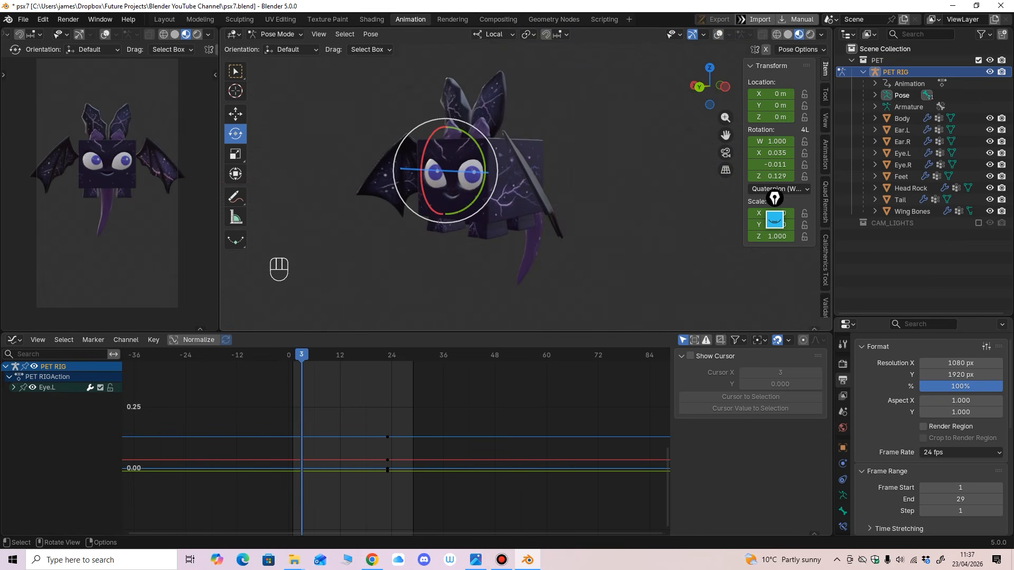
pyautogui.press('space')
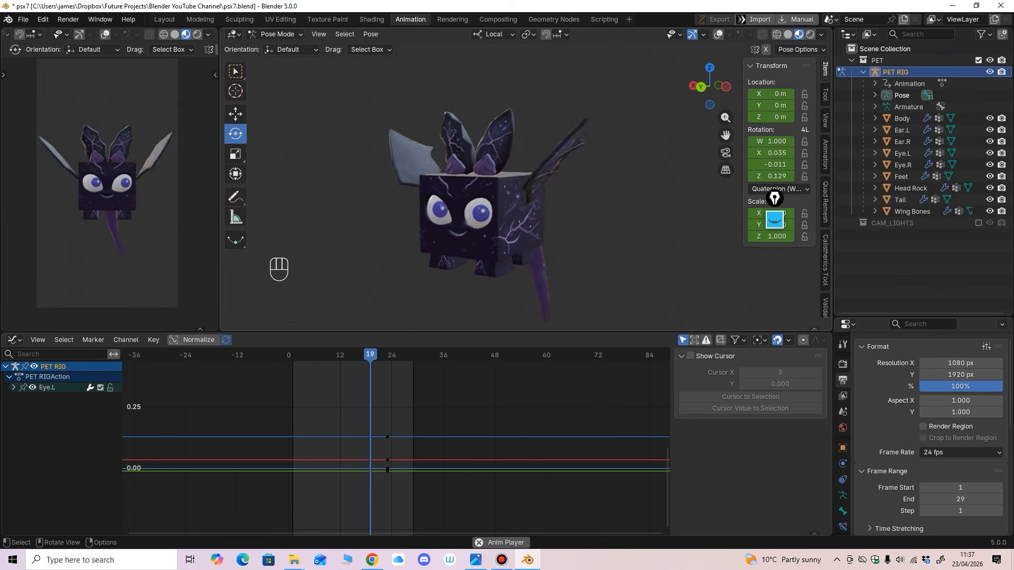
pyautogui.press('space')
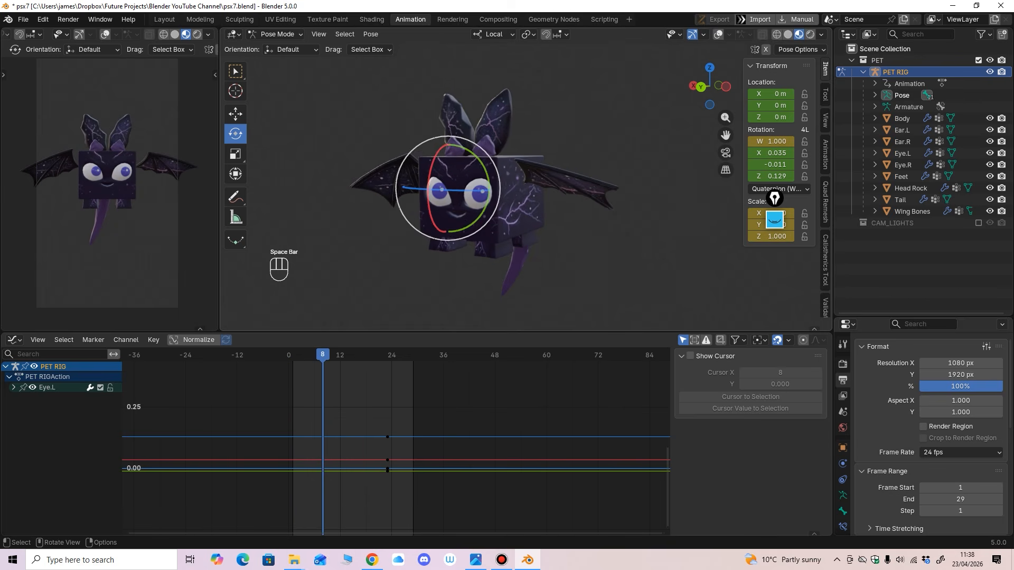
pyautogui.scroll(1, 526, 194)
pyautogui.hotkey('alt', 'a')
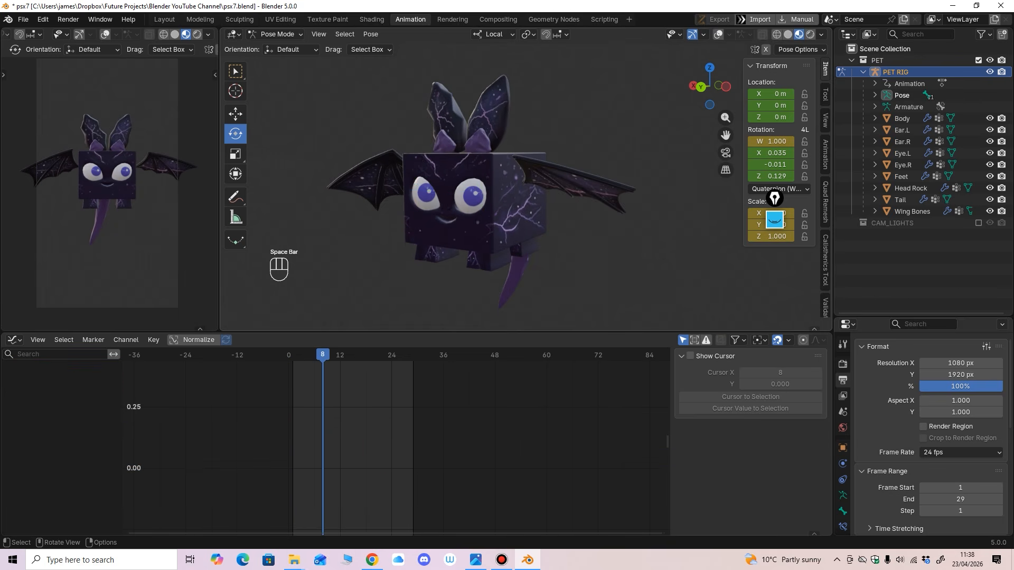
# Step: Show the viewport overlays again, leave Pose Mode, and select the Head Rock object
pyautogui.hotkey('shift', 'alt', 'z')
pyautogui.scroll(1, 527, 194)
pyautogui.moveTo(470, 109); pyautogui.dragTo(515, 127, button='middle')
pyautogui.click(485, 111)
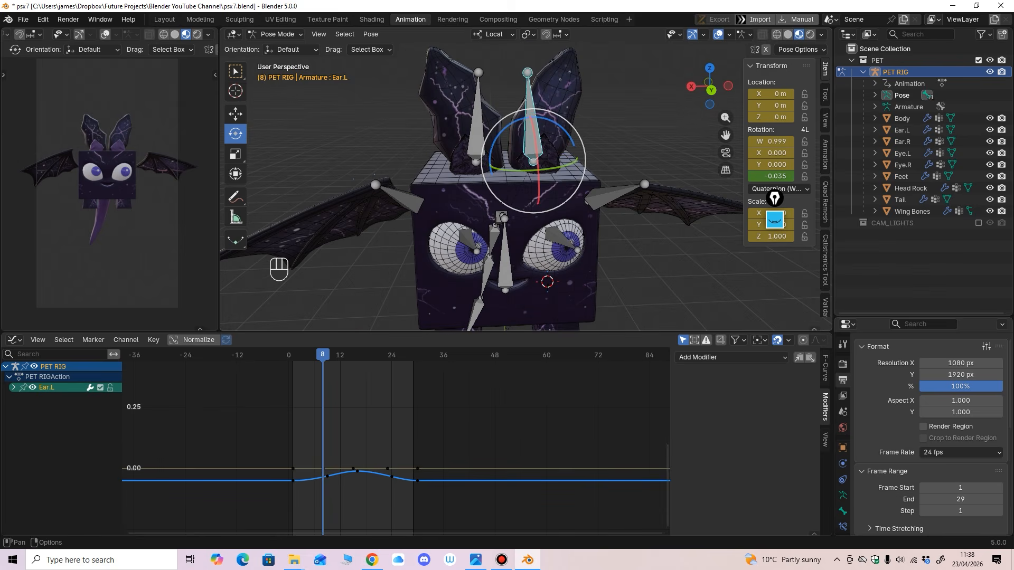
pyautogui.hotkey('ctrl', 'Tab')
pyautogui.click(549, 158)
pyautogui.moveTo(550, 158); pyautogui.dragTo(535, 154, button='middle')
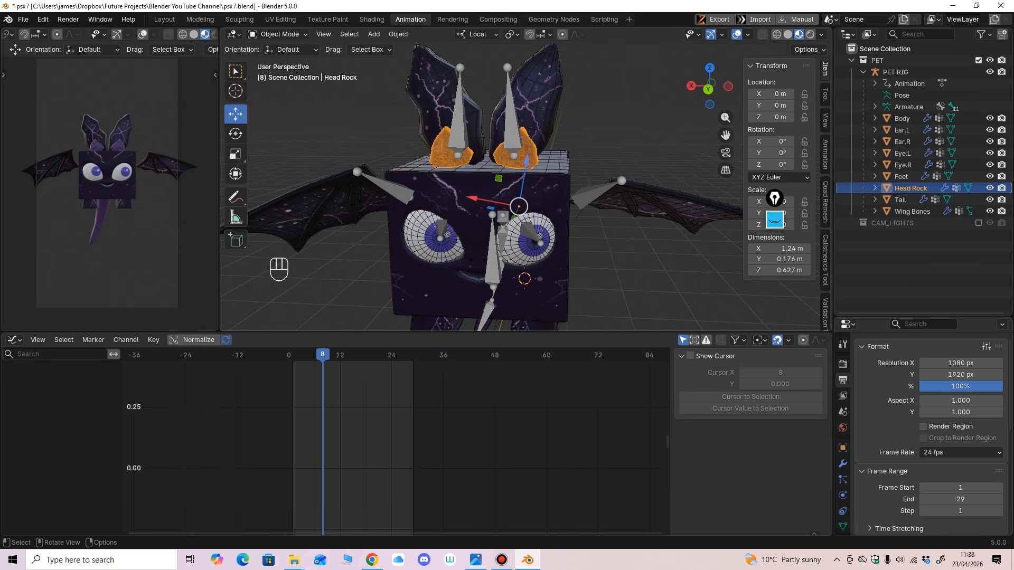
# Step: Open the Head Rock material's properties and expand its Emission settings
pyautogui.scroll(-4, 843, 433)
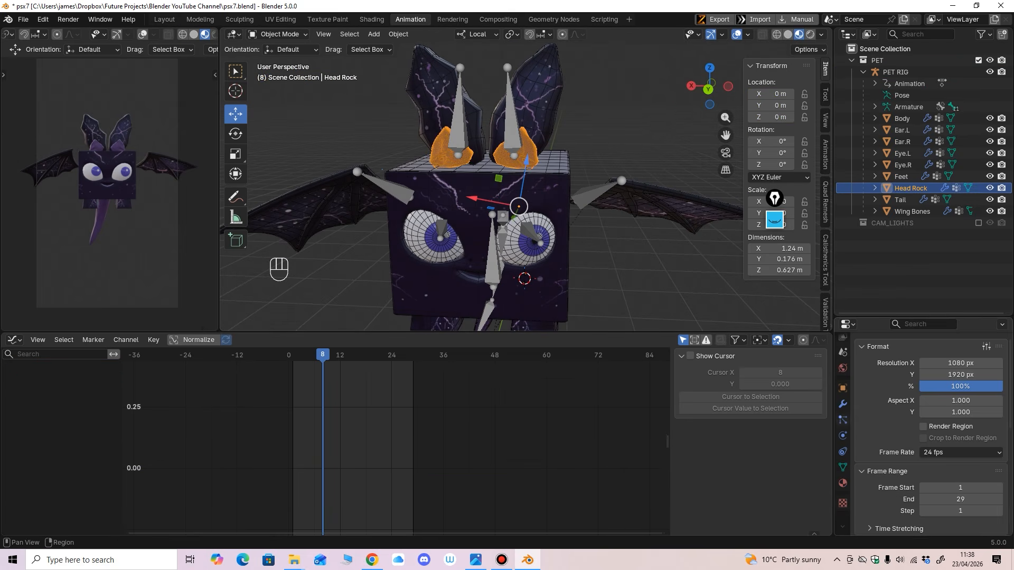
pyautogui.click(843, 483)
pyautogui.scroll(-6, 935, 433)
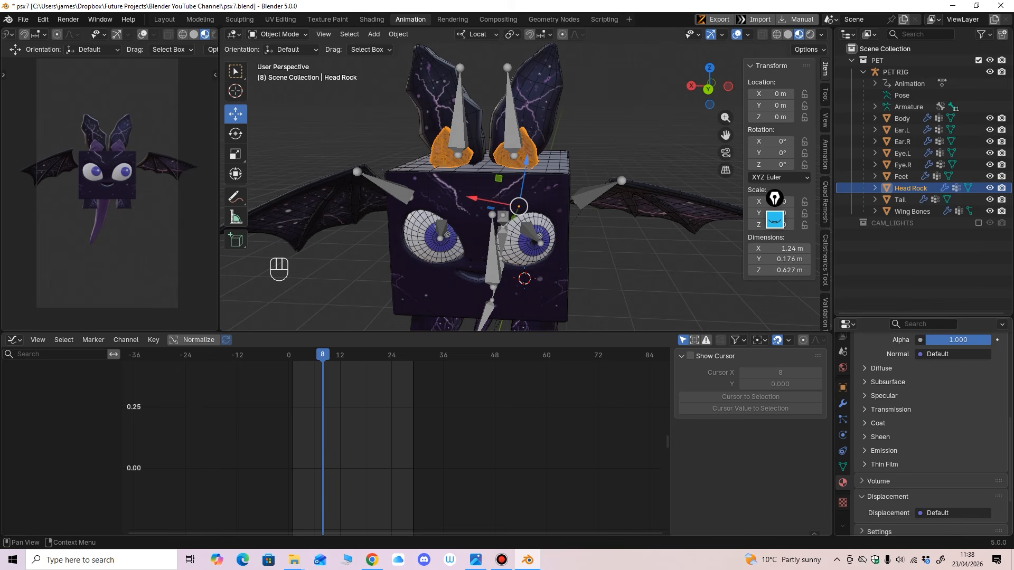
pyautogui.click(884, 451)
pyautogui.scroll(-3, 935, 433)
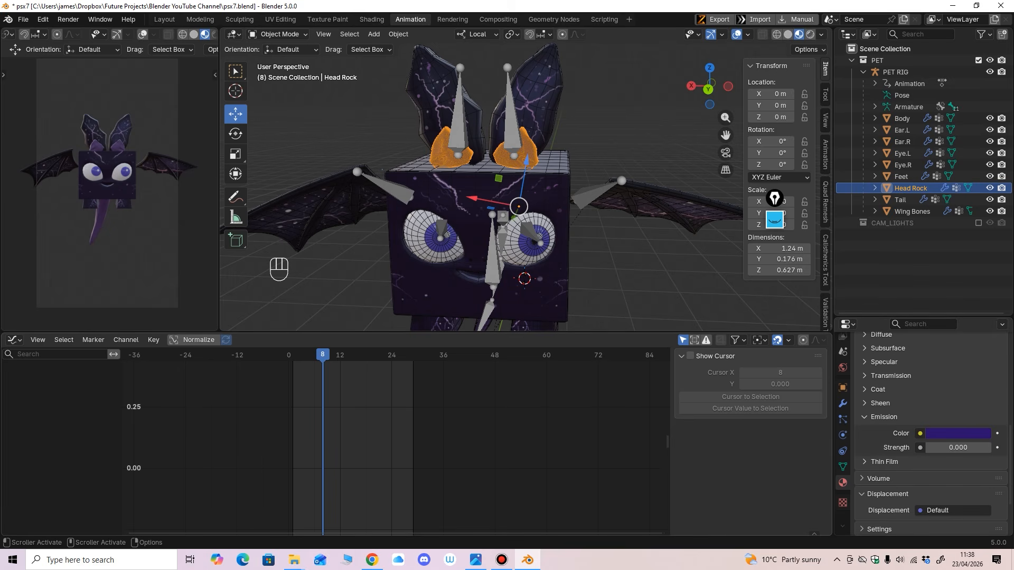
# Step: Keyframe the Head Rock material's emission strength at 0.000 on frames 1 and 30
pyautogui.moveTo(370, 423); pyautogui.dragTo(467, 454, button='middle')
pyautogui.keyDown('ctrl'); pyautogui.moveTo(468, 454); pyautogui.dragTo(573, 433, button='middle'); pyautogui.keyUp('ctrl')
pyautogui.click(385, 355)
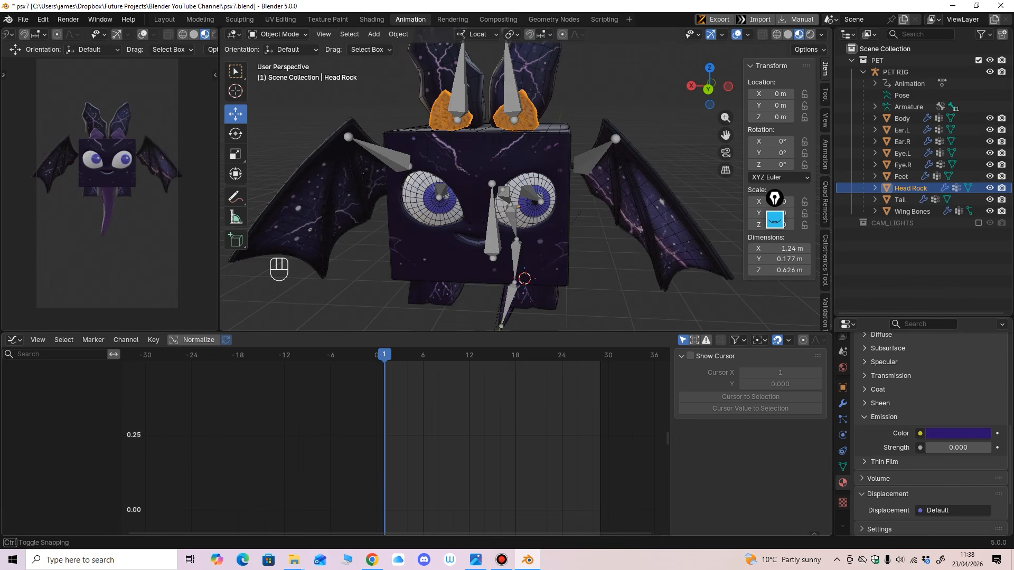
pyautogui.moveTo(394, 422); pyautogui.dragTo(363, 429, button='middle')
pyautogui.click(997, 447)
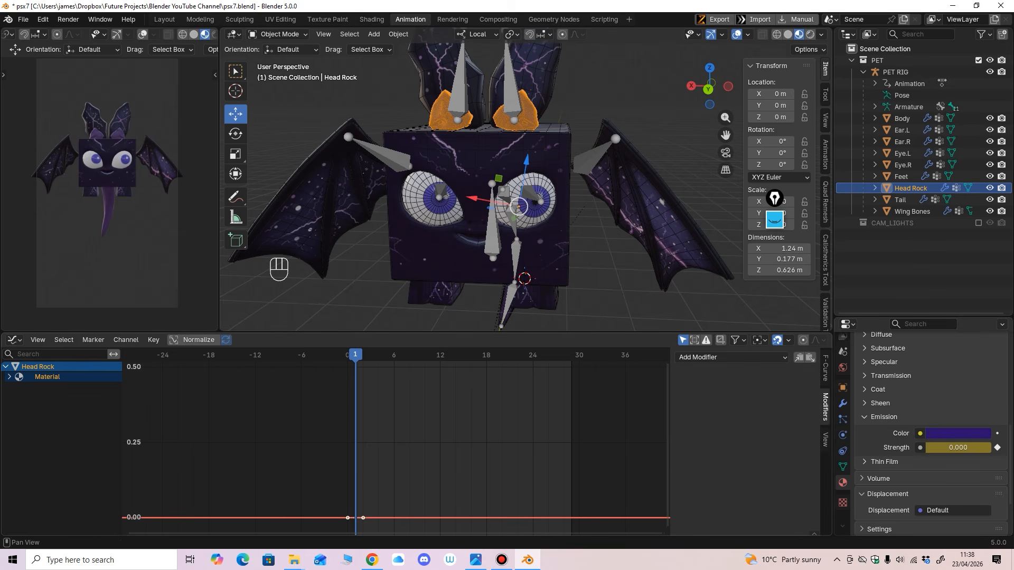
pyautogui.moveTo(570, 355); pyautogui.dragTo(579, 355)
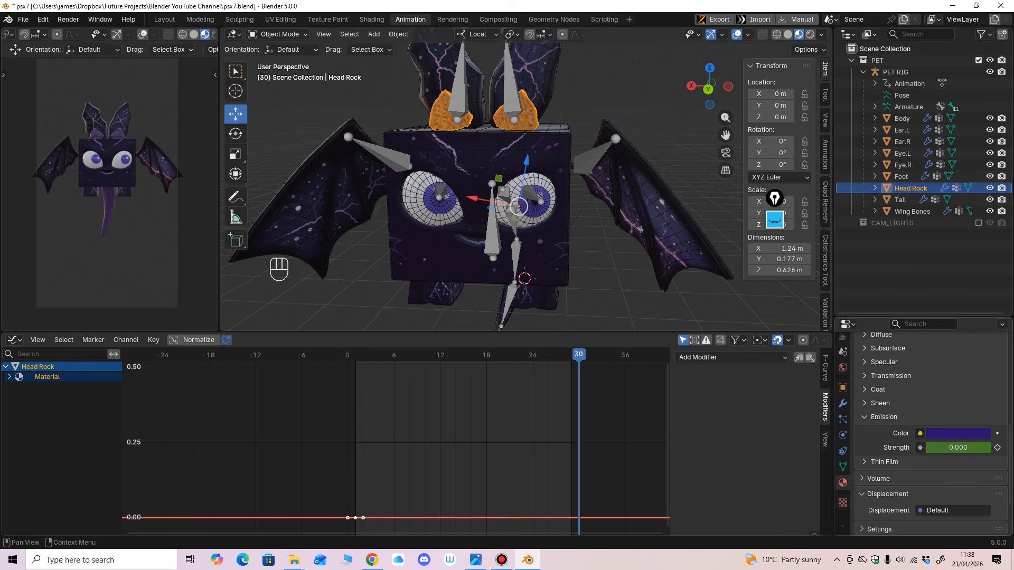
pyautogui.click(997, 448)
# Step: Set and keyframe the emission strength at 0.3 on frame 15, and play the animation briefly to check the glow
pyautogui.click(463, 355)
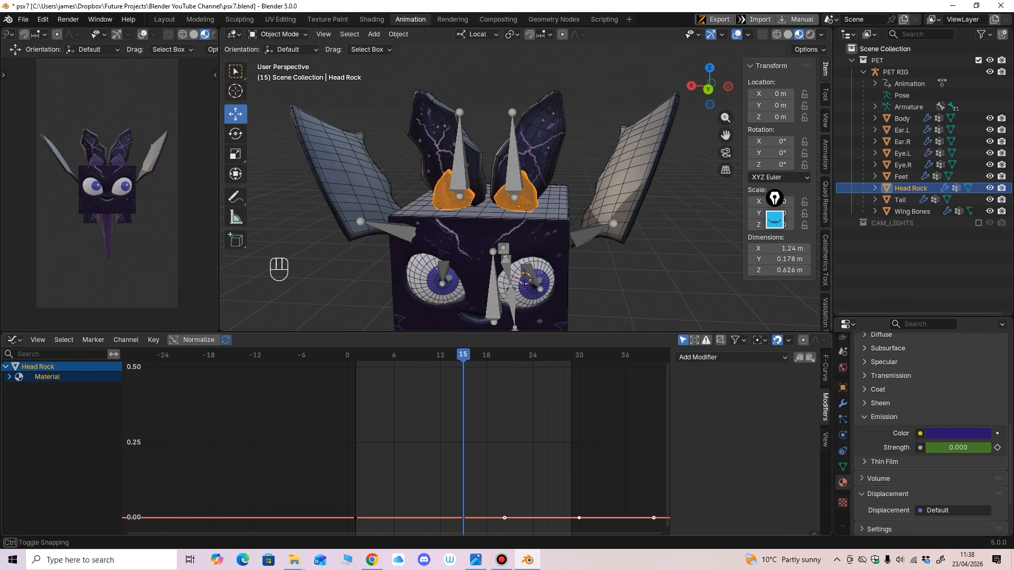
pyautogui.click(958, 448)
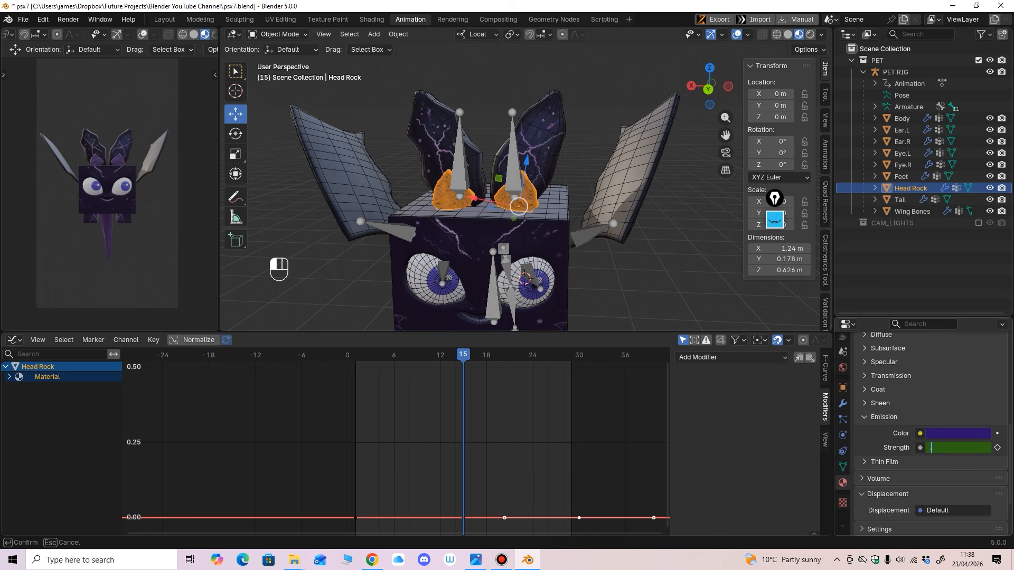
pyautogui.press('Return')
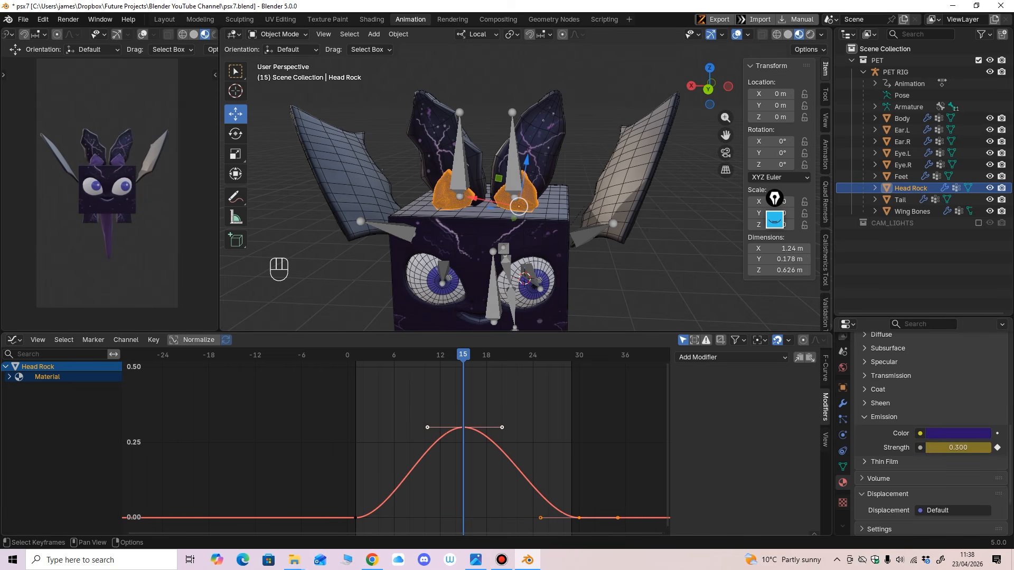
pyautogui.press('space')
pyautogui.press('space')
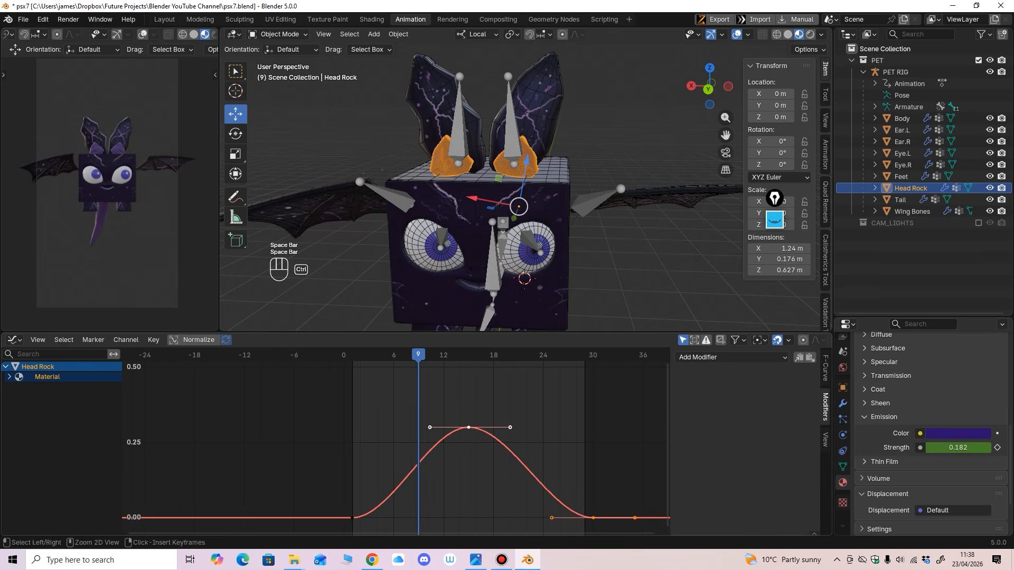
# Step: Move the emission strength's peak keyframe up to about 0.4 at frame 14, and hide the overlays to inspect the rocks' glow
pyautogui.click(468, 396)
pyautogui.click(468, 355)
pyautogui.moveTo(468, 427); pyautogui.dragTo(461, 398)
pyautogui.scroll(2, 526, 180)
pyautogui.click(737, 34)
pyautogui.scroll(2, 525, 181)
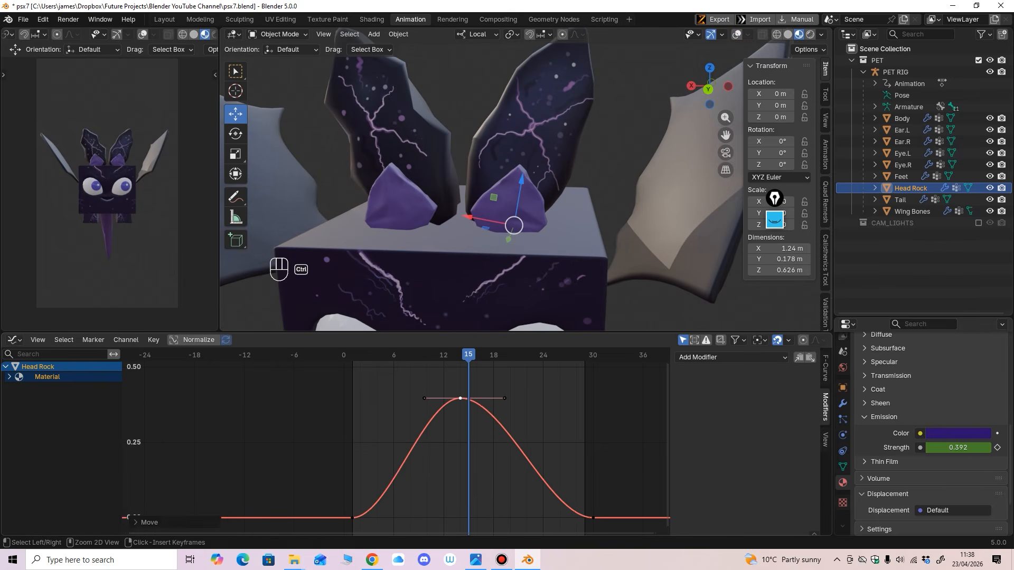
# Step: Undo the last move of the emission strength's peak keyframe, and raise the peak to about 0.65 at frame 15, playing briefly to check
pyautogui.hotkey('ctrl', 'z')
pyautogui.keyDown('ctrl'); pyautogui.moveTo(600, 448); pyautogui.dragTo(594, 473, button='middle'); pyautogui.keyUp('ctrl')
pyautogui.moveTo(464, 427); pyautogui.dragTo(465, 402)
pyautogui.keyDown('ctrl'); pyautogui.moveTo(464, 402); pyautogui.dragTo(470, 453, button='middle'); pyautogui.keyUp('ctrl')
pyautogui.moveTo(466, 418); pyautogui.dragTo(466, 394)
pyautogui.press('space')
pyautogui.press('space')
pyautogui.keyDown('ctrl'); pyautogui.moveTo(466, 393); pyautogui.dragTo(466, 409, button='middle'); pyautogui.keyUp('ctrl')
pyautogui.moveTo(466, 409); pyautogui.dragTo(466, 404)
pyautogui.scroll(-3, 480, 180)
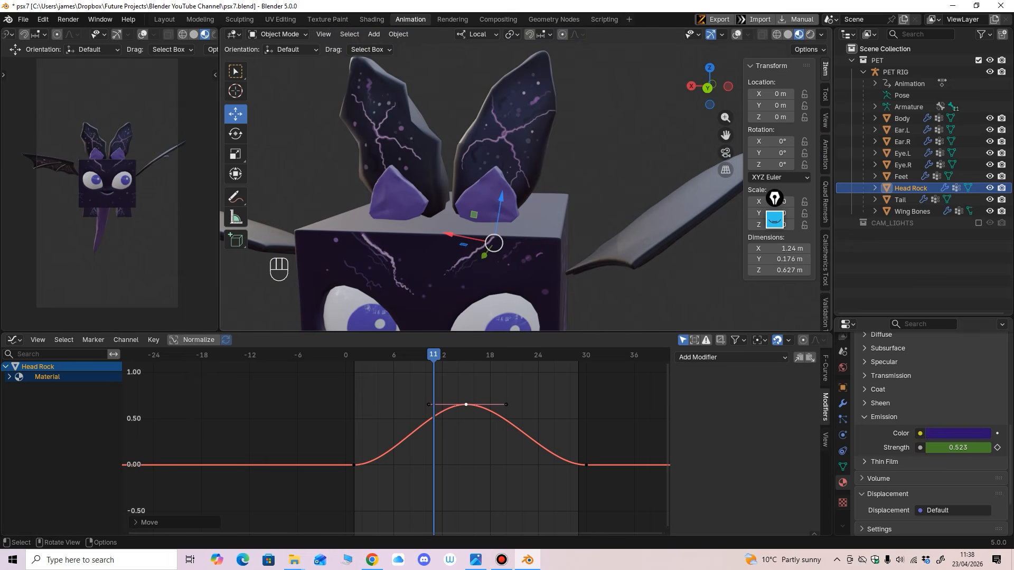
# Step: Select the Body, expand its material's Emission settings, and check the strength setting with the playhead at frame 15
pyautogui.moveTo(481, 212); pyautogui.dragTo(396, 175, button='middle')
pyautogui.click(475, 237)
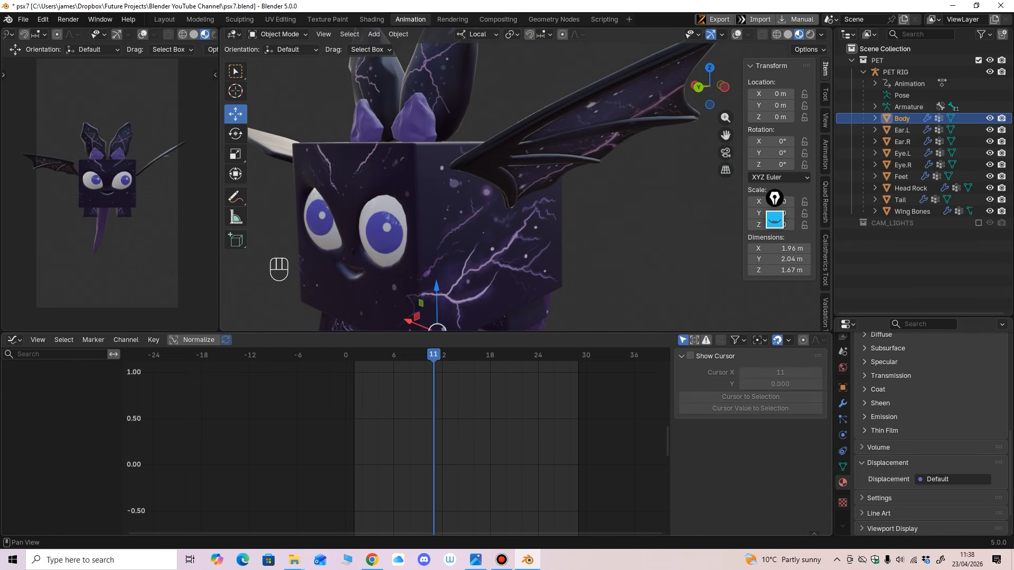
pyautogui.click(884, 417)
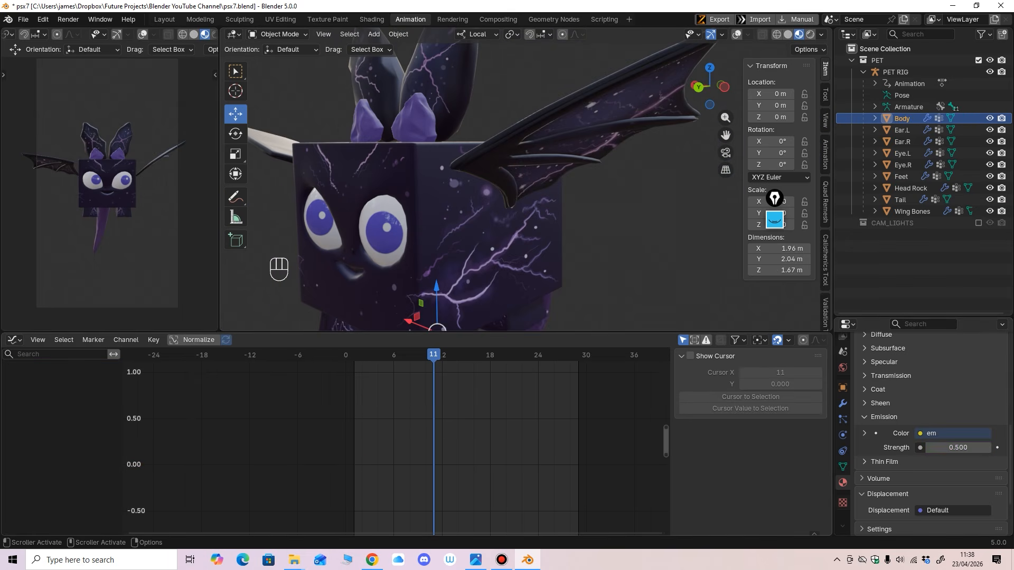
pyautogui.scroll(1, 476, 212)
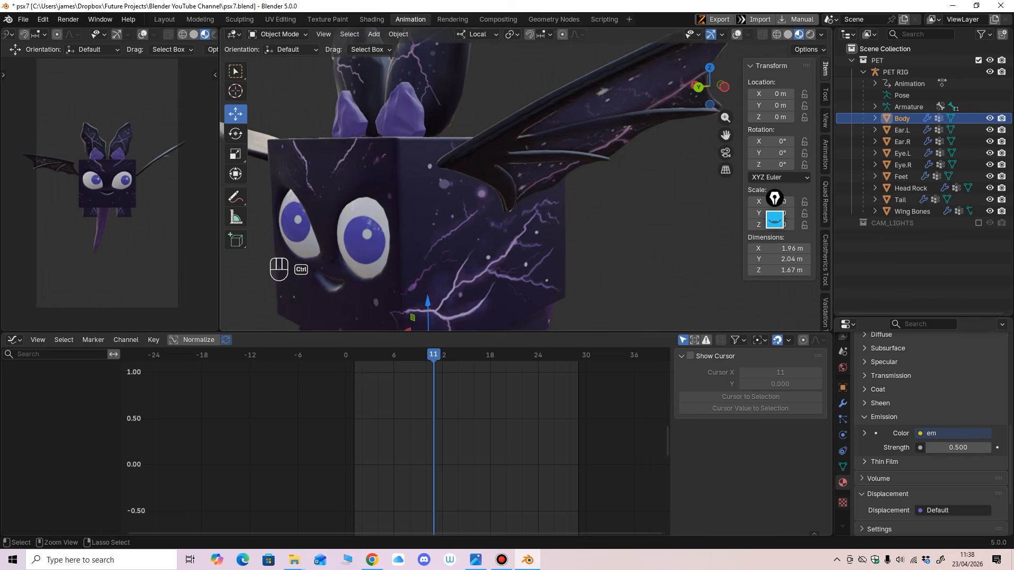
pyautogui.keyDown('shift'); pyautogui.moveTo(476, 211); pyautogui.dragTo(483, 174, button='middle'); pyautogui.keyUp('shift')
pyautogui.moveTo(434, 355); pyautogui.dragTo(466, 354)
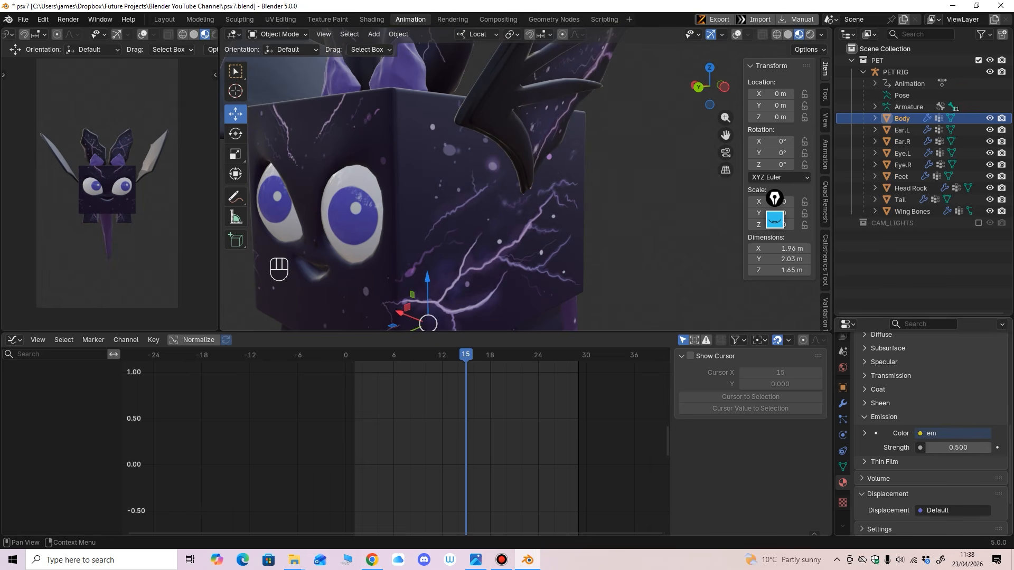
pyautogui.moveTo(958, 447)
pyautogui.mouseDown()
pyautogui.moveTo(978, 448)
pyautogui.moveTo(958, 448)
pyautogui.mouseUp()
pyautogui.hotkey('ctrl', 'z')
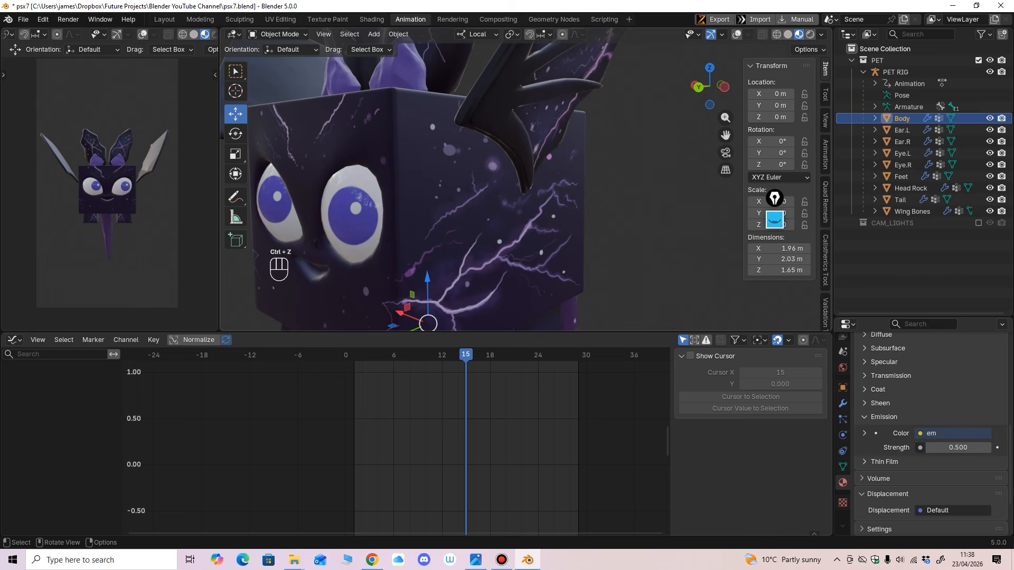
# Step: Turn the viewport overlays back on and enlarge the 3D viewport to show the whole pet
pyautogui.click(736, 34)
pyautogui.click(634, 212)
pyautogui.click(490, 218)
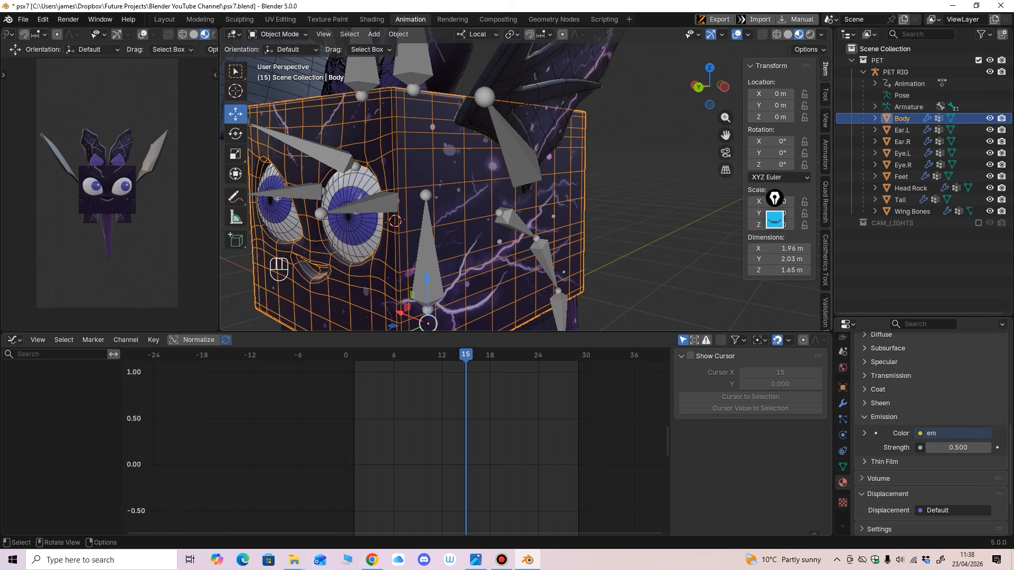
pyautogui.scroll(-1, 527, 180)
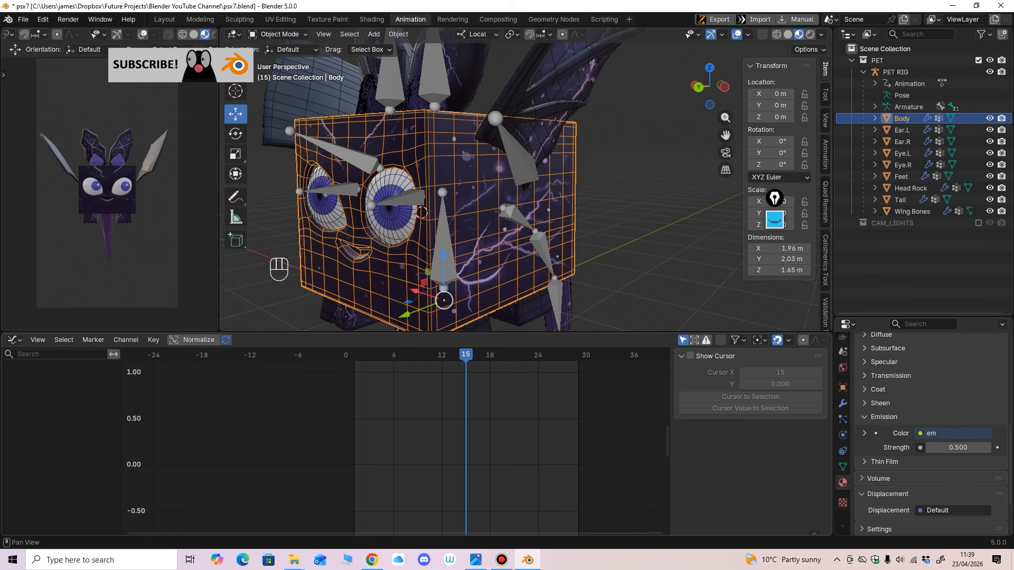
pyautogui.moveTo(527, 332); pyautogui.dragTo(527, 388)
pyautogui.keyDown('ctrl'); pyautogui.moveTo(526, 222); pyautogui.dragTo(526, 254, button='middle'); pyautogui.keyUp('ctrl')
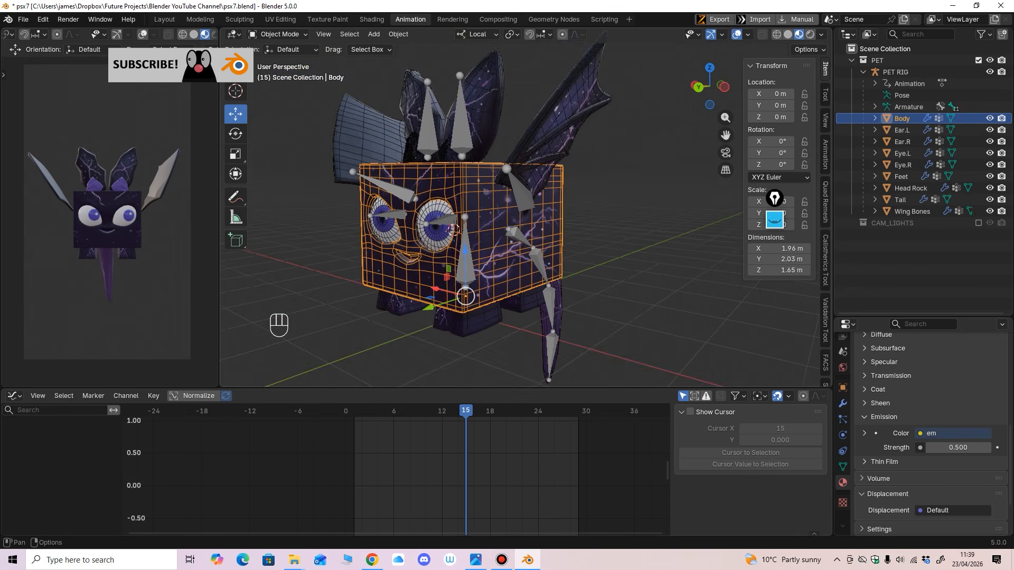
# Step: Play the animation with overlays hidden, inspecting the pet from front and back, and restore the overlays once playback is stopped
pyautogui.click(736, 34)
pyautogui.scroll(-2, 634, 159)
pyautogui.moveTo(634, 159); pyautogui.dragTo(665, 159, button='middle')
pyautogui.press('space')
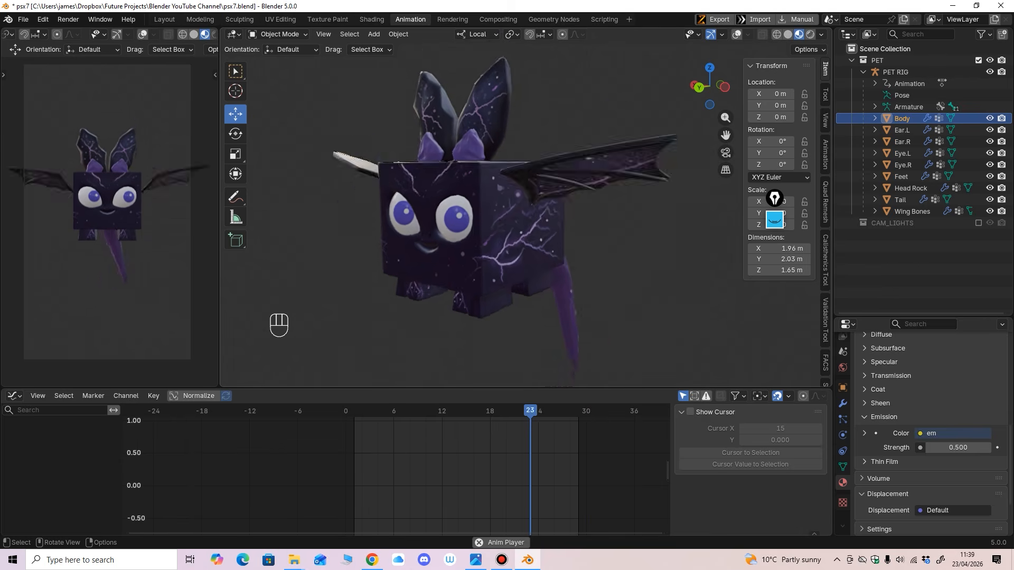
pyautogui.moveTo(526, 211); pyautogui.dragTo(364, 211, button='middle')
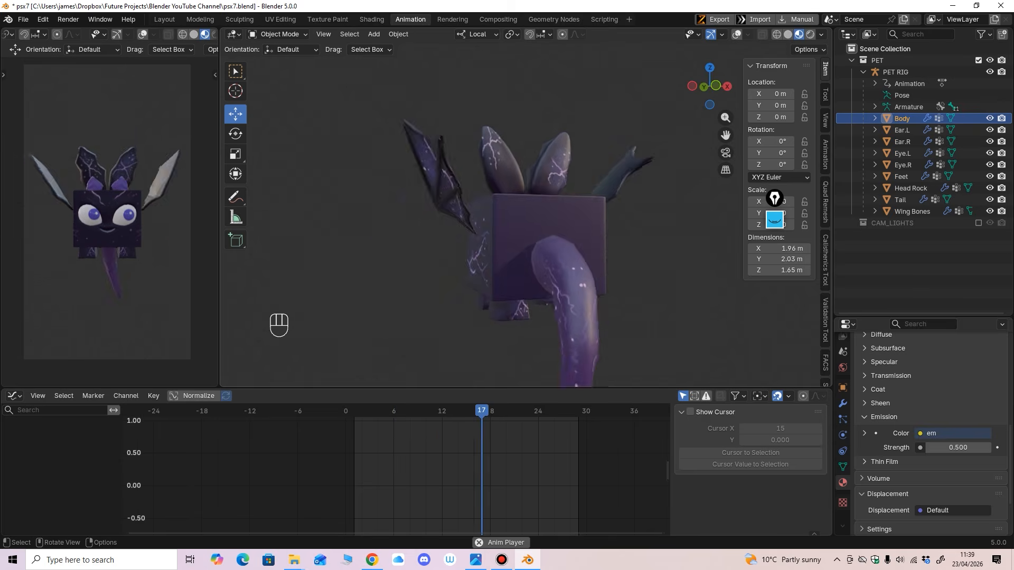
pyautogui.moveTo(526, 388); pyautogui.dragTo(526, 429)
pyautogui.moveTo(526, 238); pyautogui.dragTo(637, 238, button='middle')
pyautogui.press('space')
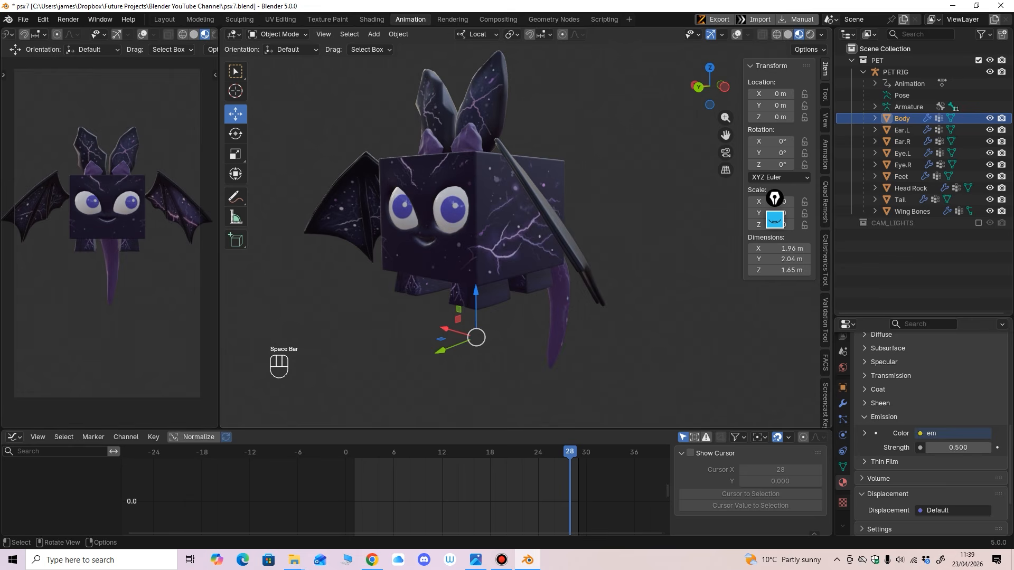
pyautogui.click(736, 34)
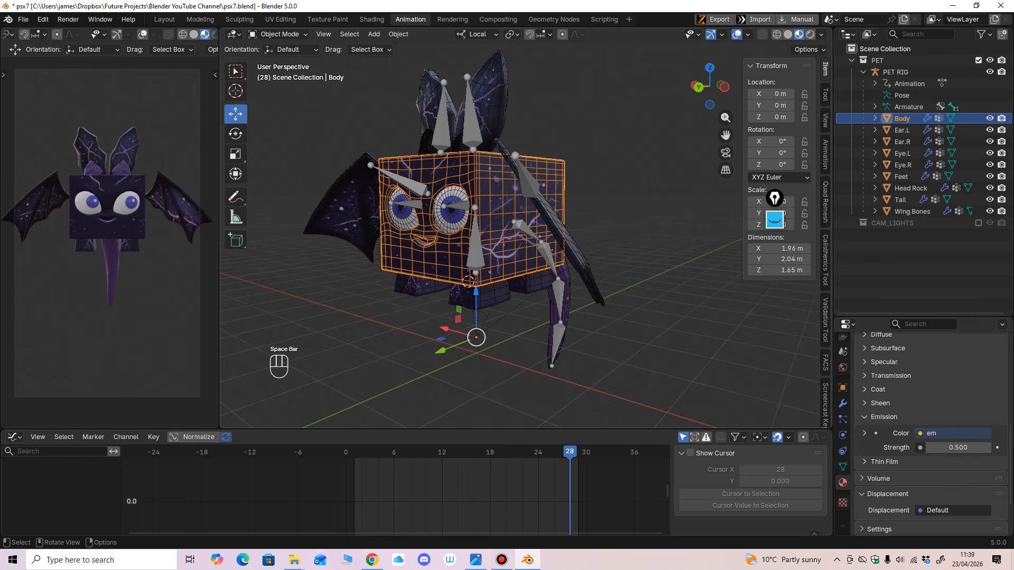
# Step: Switch the Graph Editor area to the Dope Sheet in Action Editor mode, with the PET RIG armature selected
pyautogui.moveTo(476, 428); pyautogui.dragTo(476, 442)
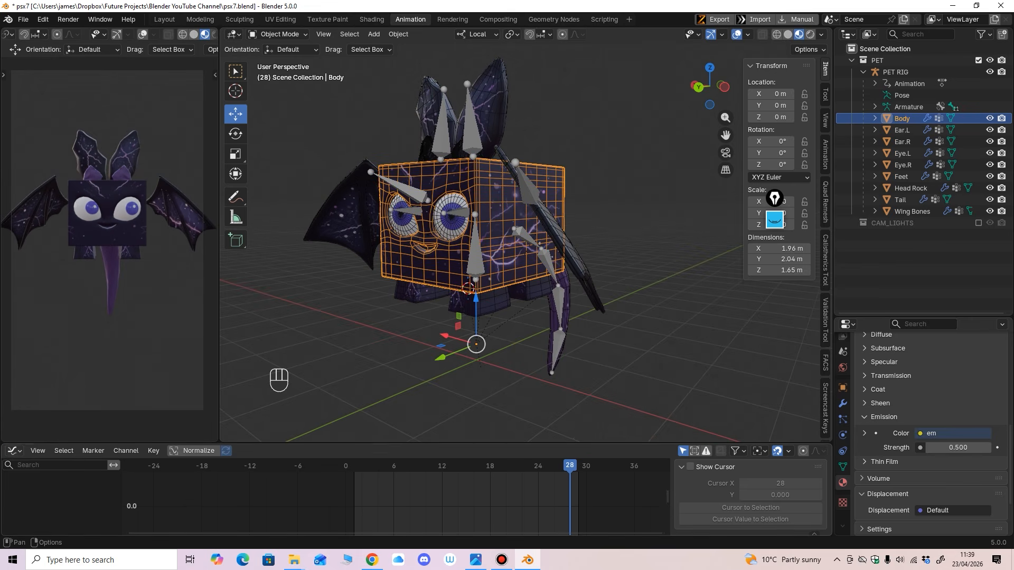
pyautogui.click(13, 451)
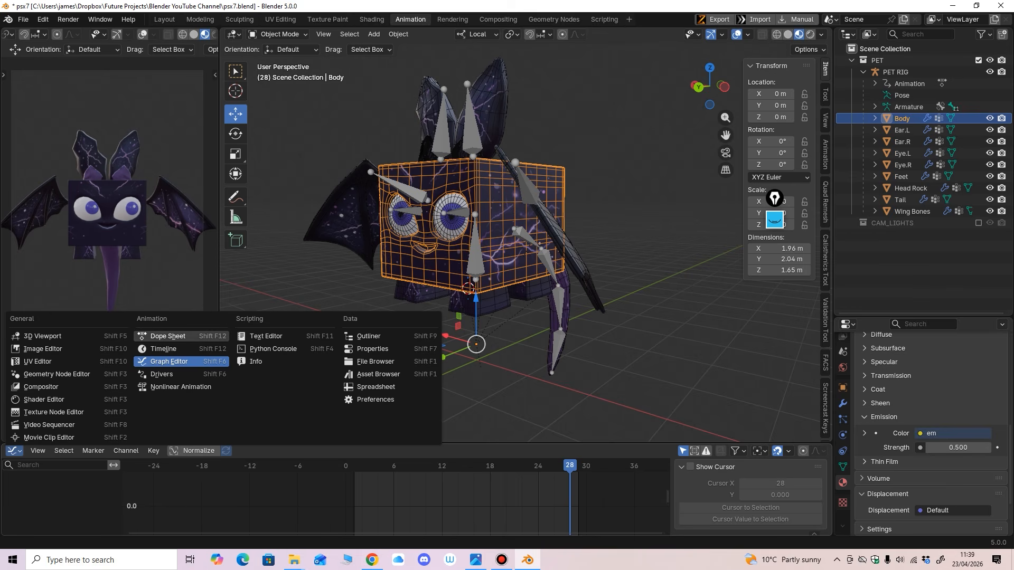
pyautogui.click(168, 336)
pyautogui.moveTo(316, 442); pyautogui.dragTo(317, 424)
pyautogui.click(475, 238)
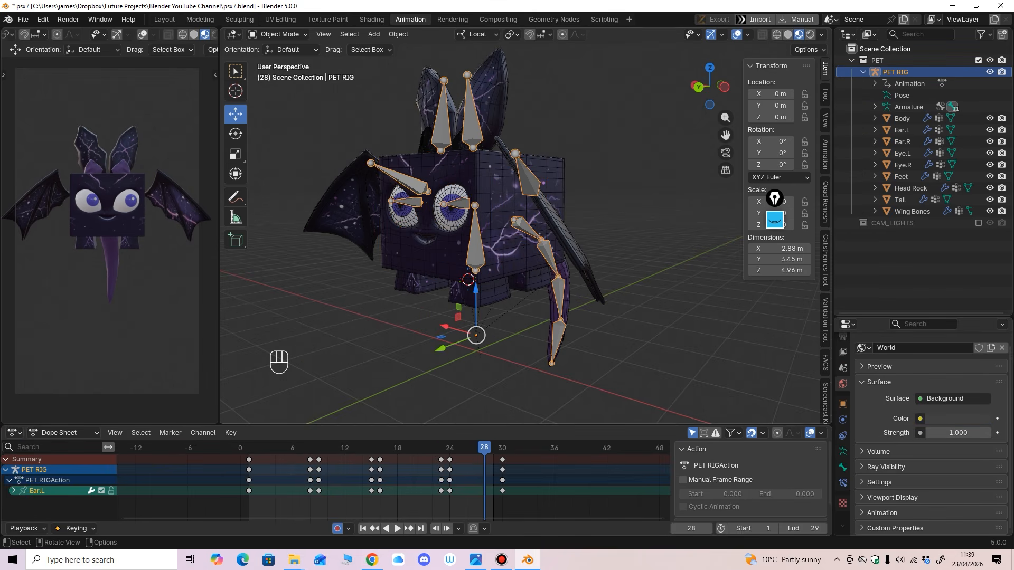
pyautogui.moveTo(253, 425); pyautogui.dragTo(253, 363)
pyautogui.click(63, 424)
pyautogui.click(64, 465)
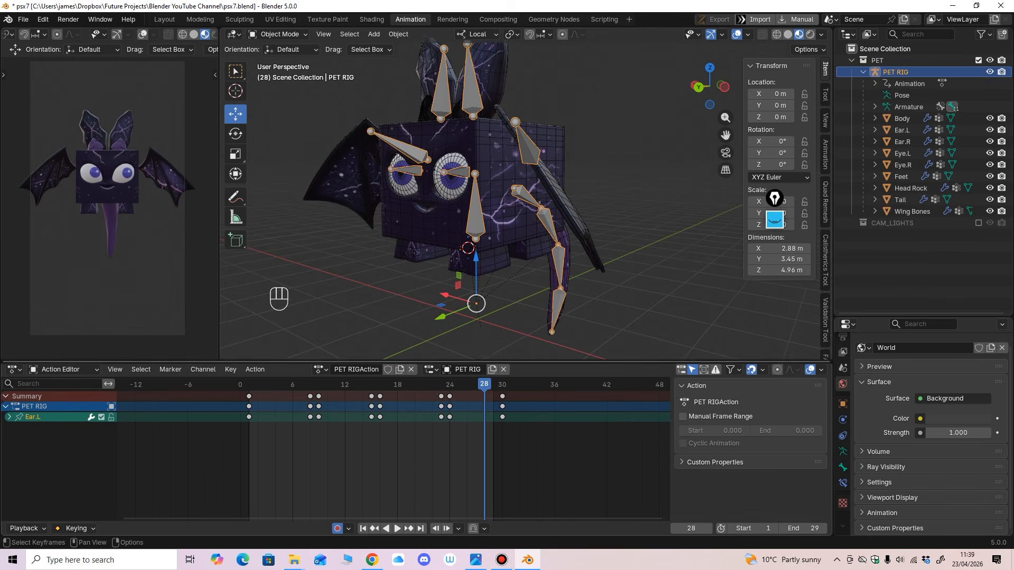
# Step: Rename the rig's action as Flight Cycle with a fake user enabled, and check it in the list of actions
pyautogui.keyDown('ctrl'); pyautogui.moveTo(412, 232); pyautogui.dragTo(412, 206, button='middle'); pyautogui.keyUp('ctrl')
pyautogui.moveTo(412, 363); pyautogui.dragTo(412, 395)
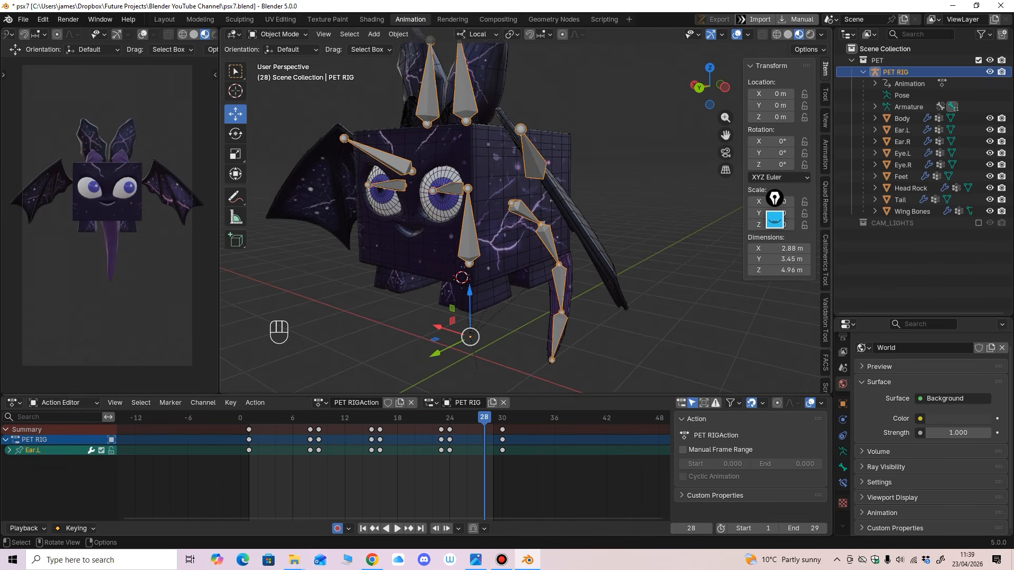
pyautogui.moveTo(412, 238); pyautogui.dragTo(422, 238, button='middle')
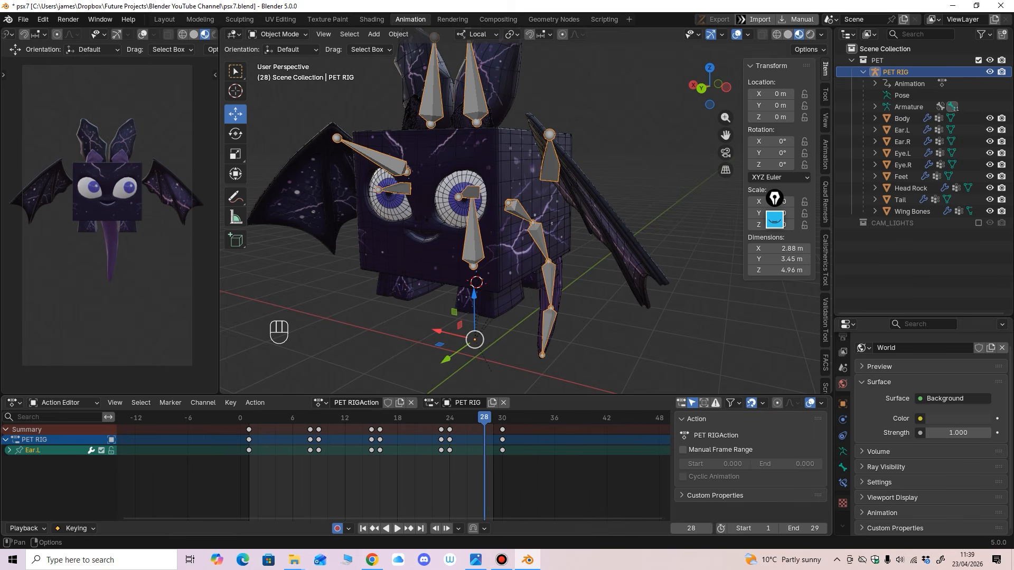
pyautogui.click(356, 402)
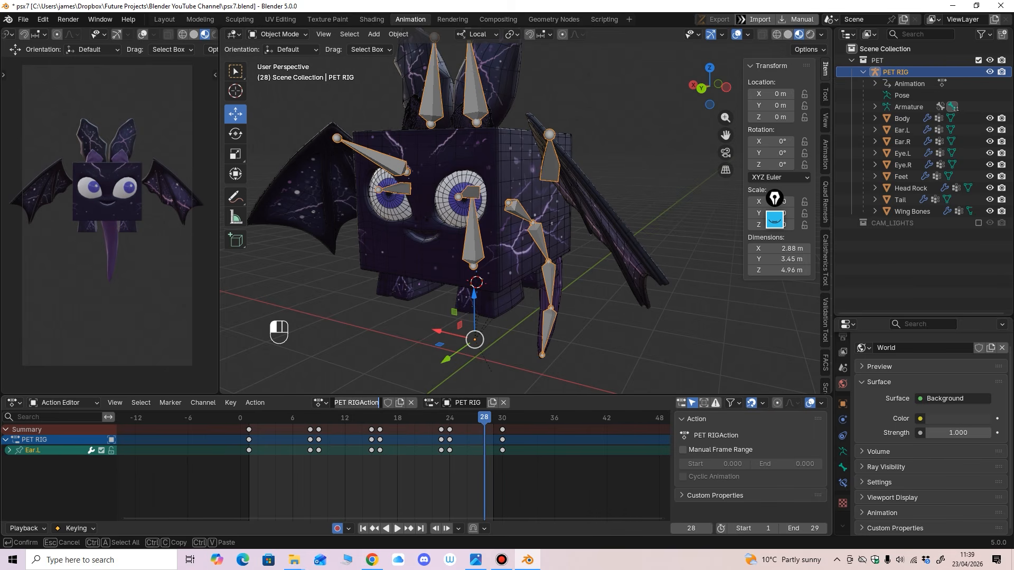
pyautogui.write('Flight Cycle')
pyautogui.press('Return')
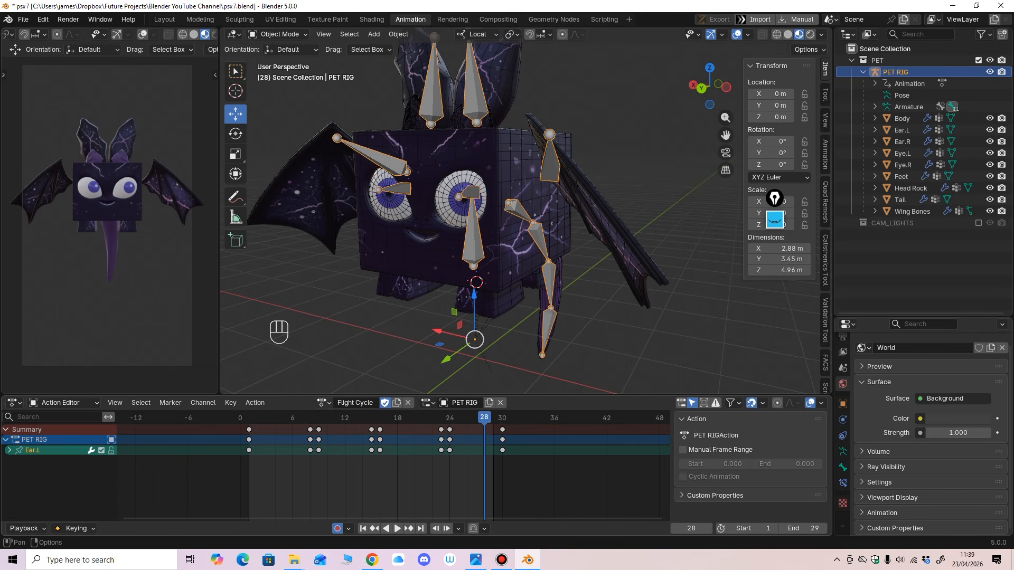
pyautogui.click(322, 402)
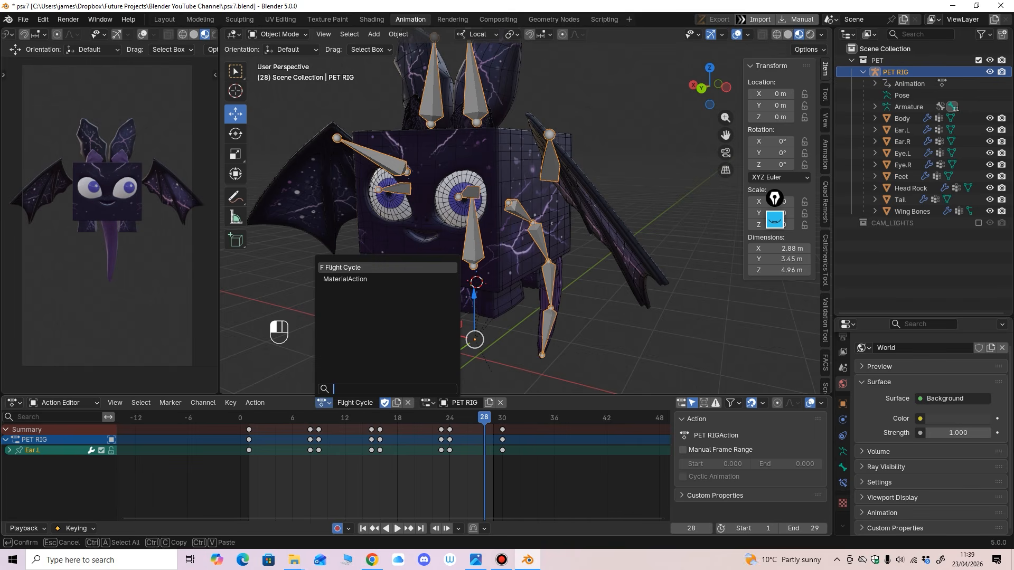
pyautogui.press('Return')
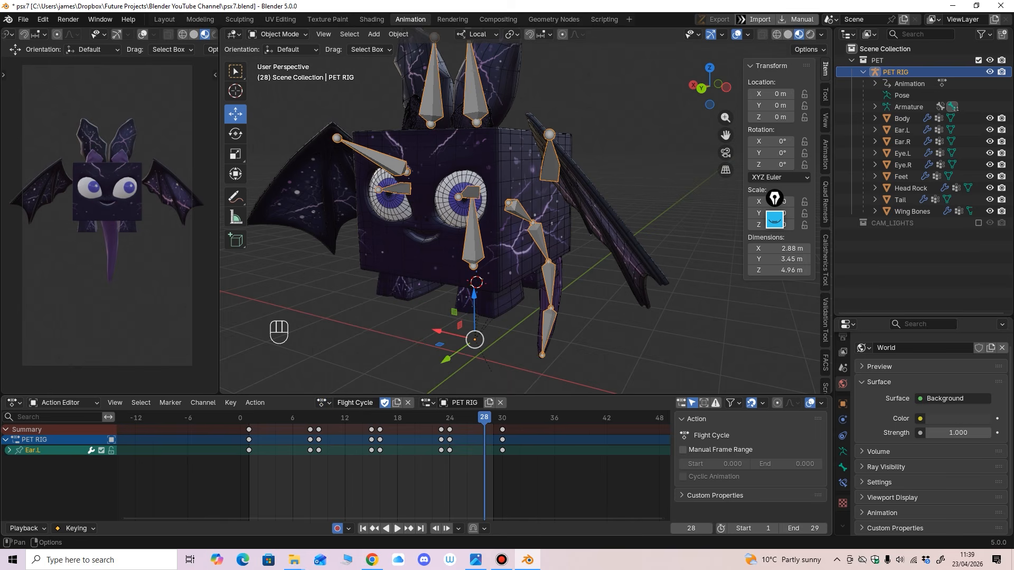
# Step: Save the Blender file with the Flight Cycle keyframes framed in the Action Editor
pyautogui.moveTo(457, 394); pyautogui.dragTo(457, 409)
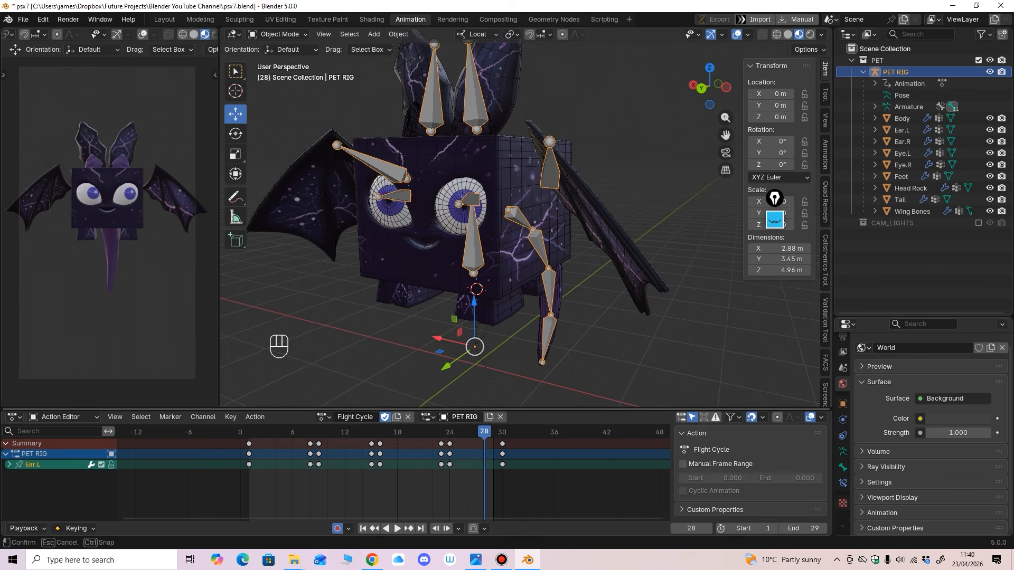
pyautogui.moveTo(457, 475); pyautogui.dragTo(483, 475, button='middle')
pyautogui.moveTo(275, 409); pyautogui.dragTo(275, 395)
pyautogui.keyDown('ctrl'); pyautogui.moveTo(276, 475); pyautogui.dragTo(301, 476, button='middle'); pyautogui.keyUp('ctrl')
pyautogui.moveTo(301, 476); pyautogui.dragTo(284, 475, button='middle')
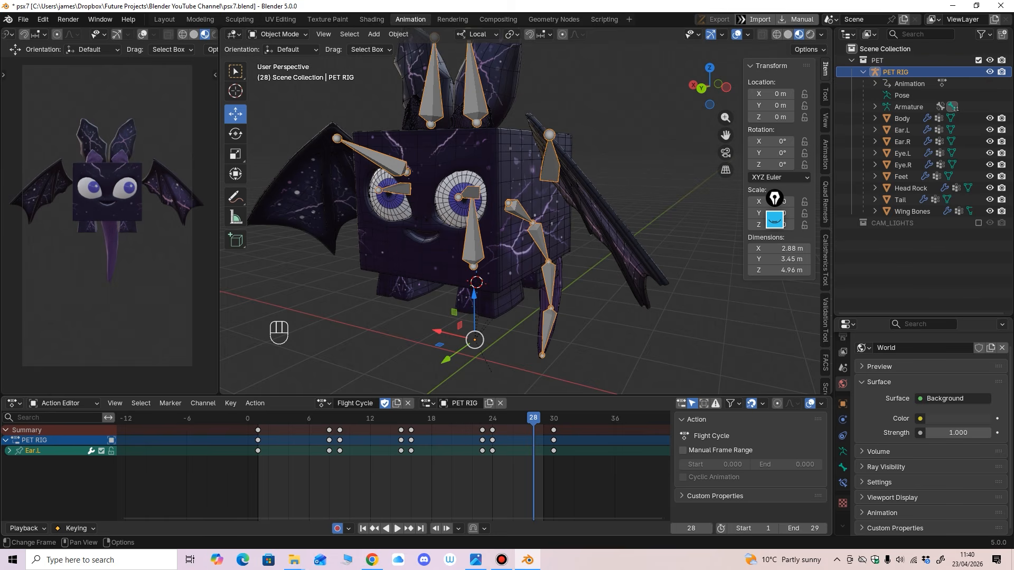
pyautogui.moveTo(394, 419); pyautogui.dragTo(404, 418, button='middle')
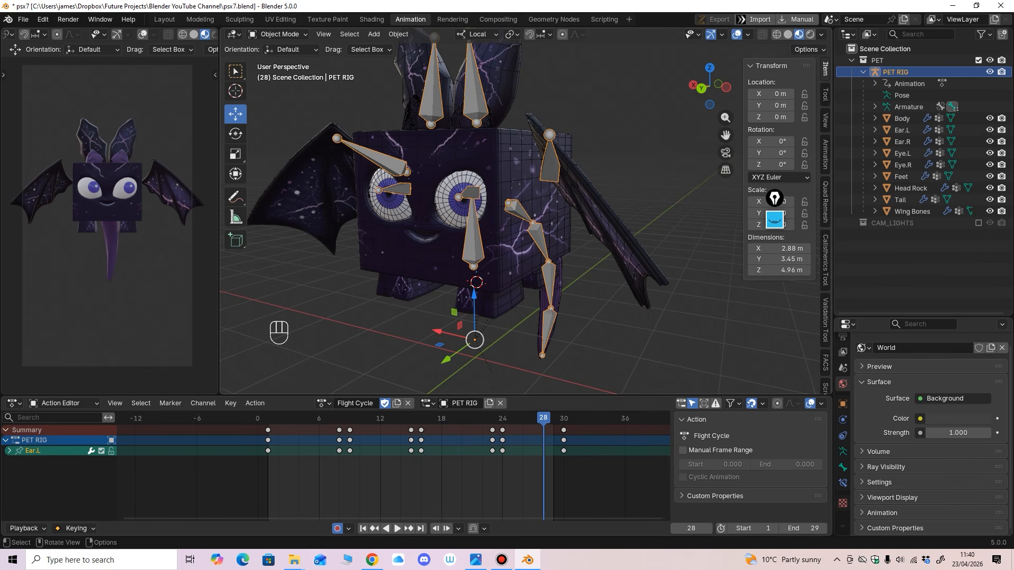
pyautogui.hotkey('ctrl', 's')
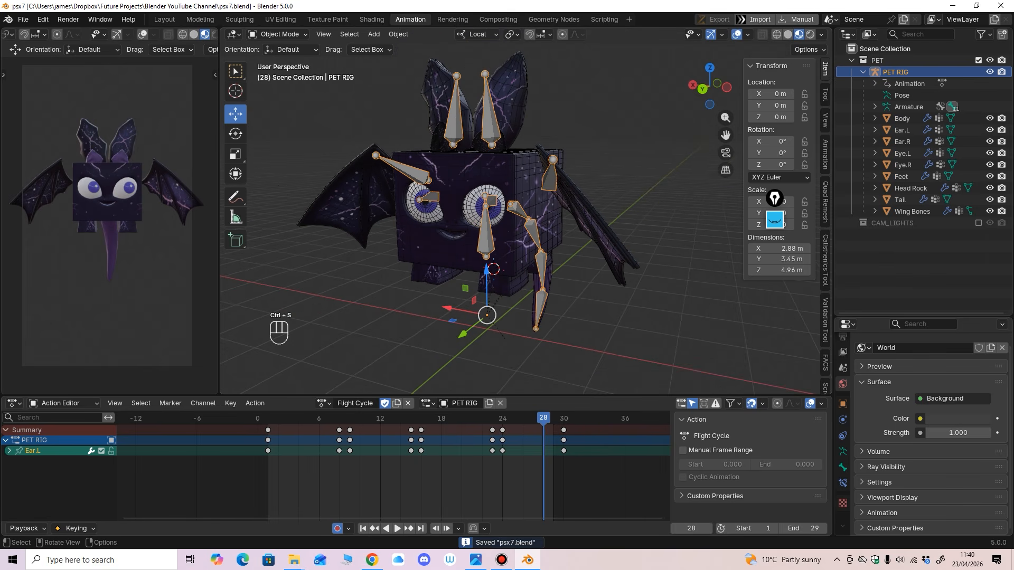
# Step: Unlink the Flight Cycle action from the rig and create a new action named Idle
pyautogui.click(408, 403)
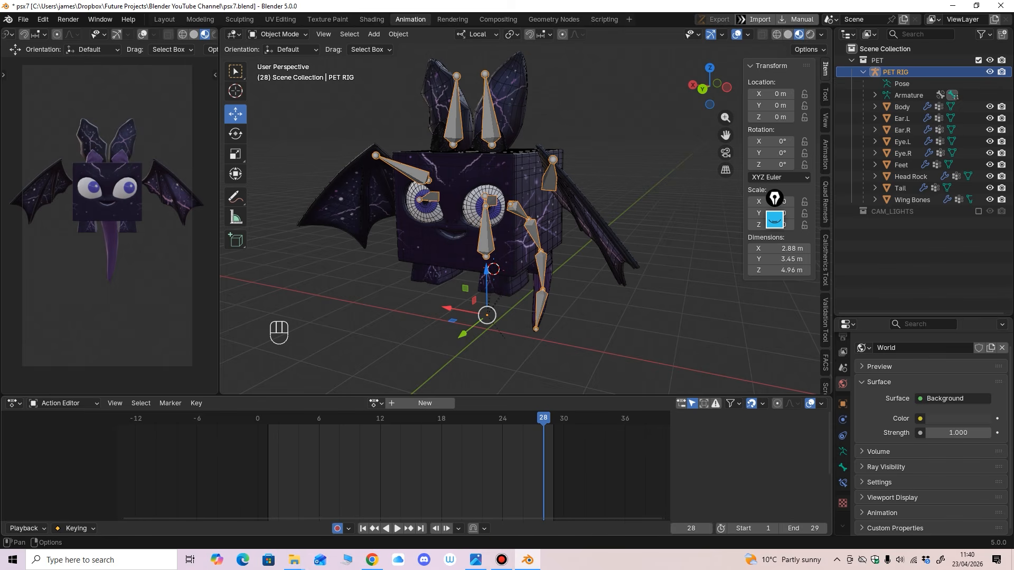
pyautogui.click(375, 403)
pyautogui.click(426, 403)
pyautogui.doubleClick(352, 403)
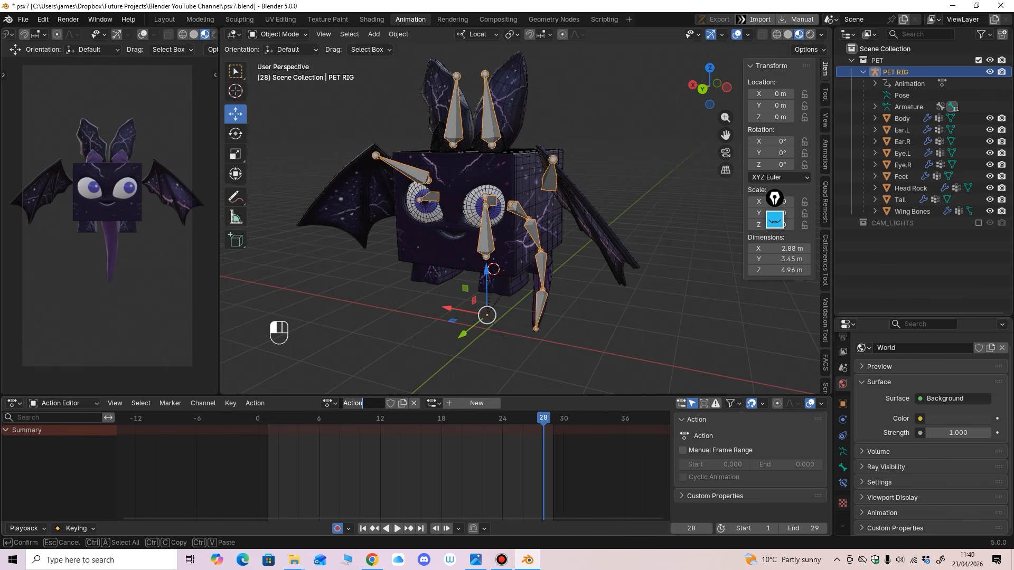
pyautogui.write('Idle')
pyautogui.press('Return')
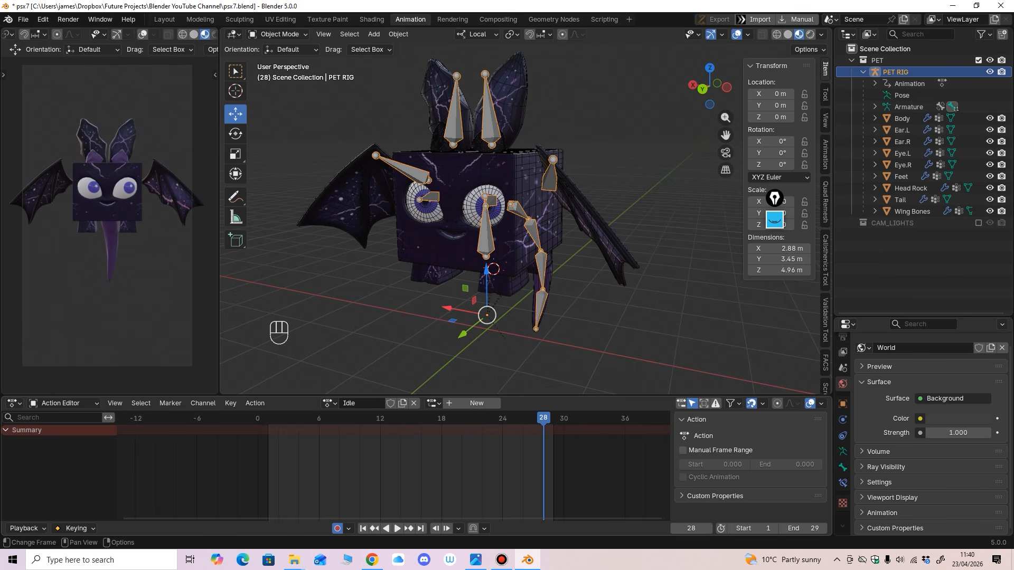
# Step: On frame 1 of the Idle action, select all the rig's bones in Pose Mode and clear their location and rotation
pyautogui.moveTo(278, 419); pyautogui.dragTo(268, 418)
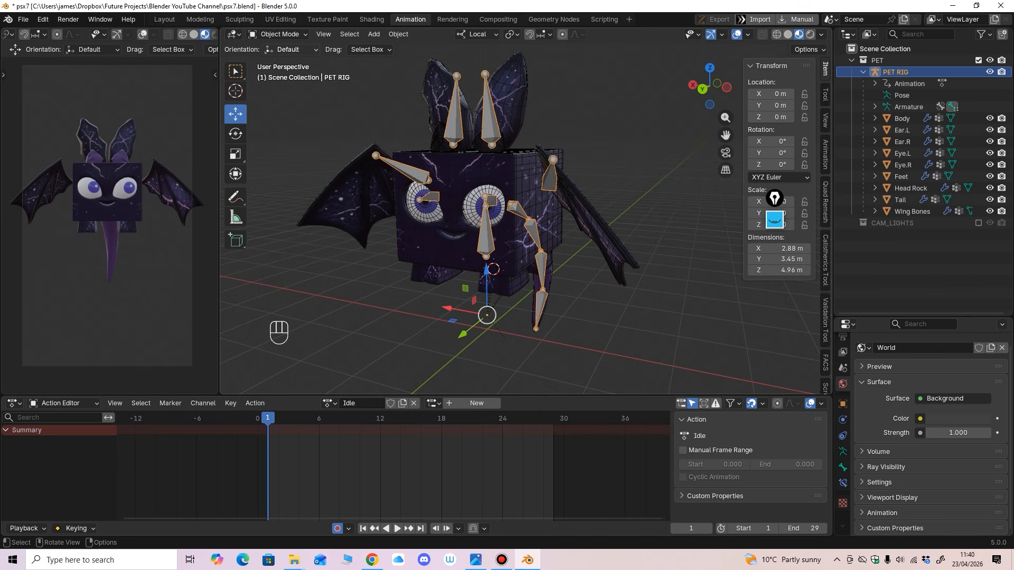
pyautogui.click(278, 34)
pyautogui.click(280, 73)
pyautogui.press('a')
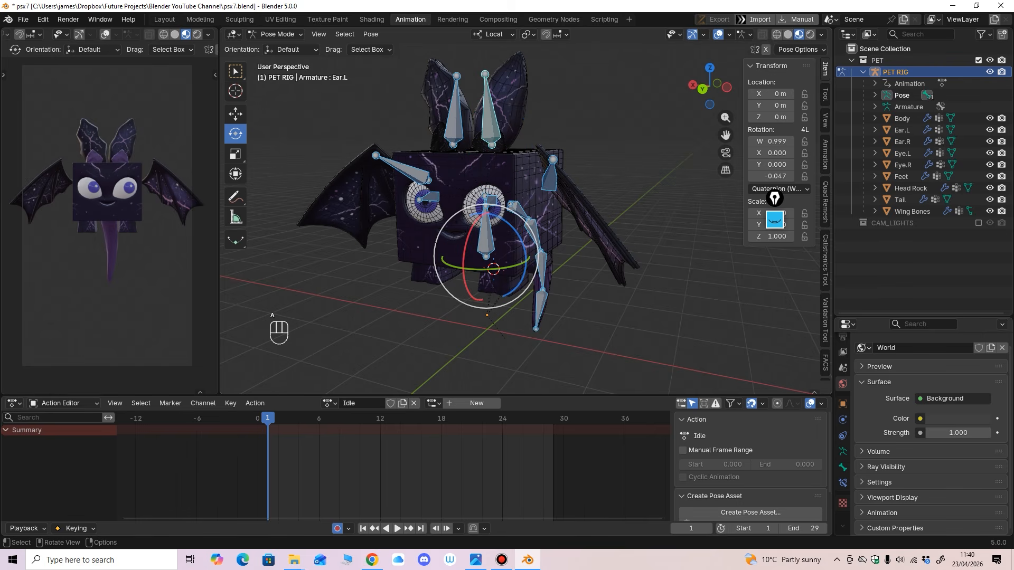
pyautogui.hotkey('alt', 'g')
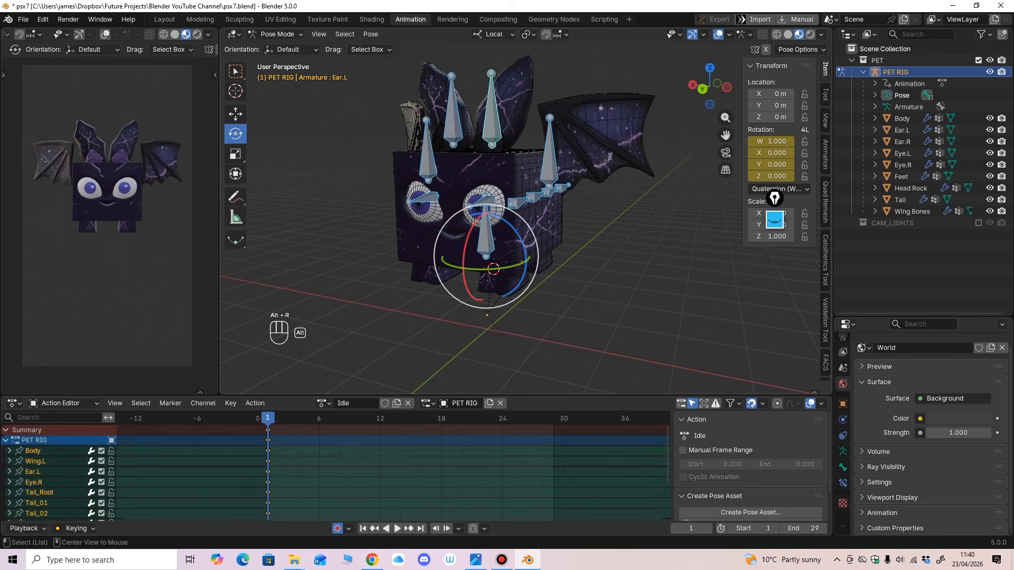
pyautogui.hotkey('alt', 'r')
pyautogui.moveTo(493, 274); pyautogui.dragTo(501, 258, button='middle')
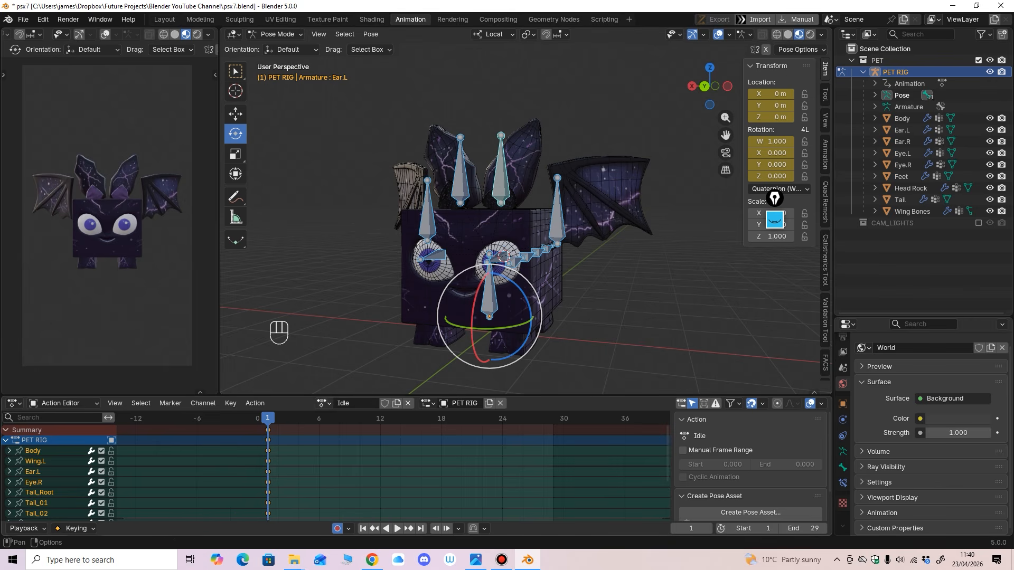
pyautogui.click(324, 403)
pyautogui.click(338, 280)
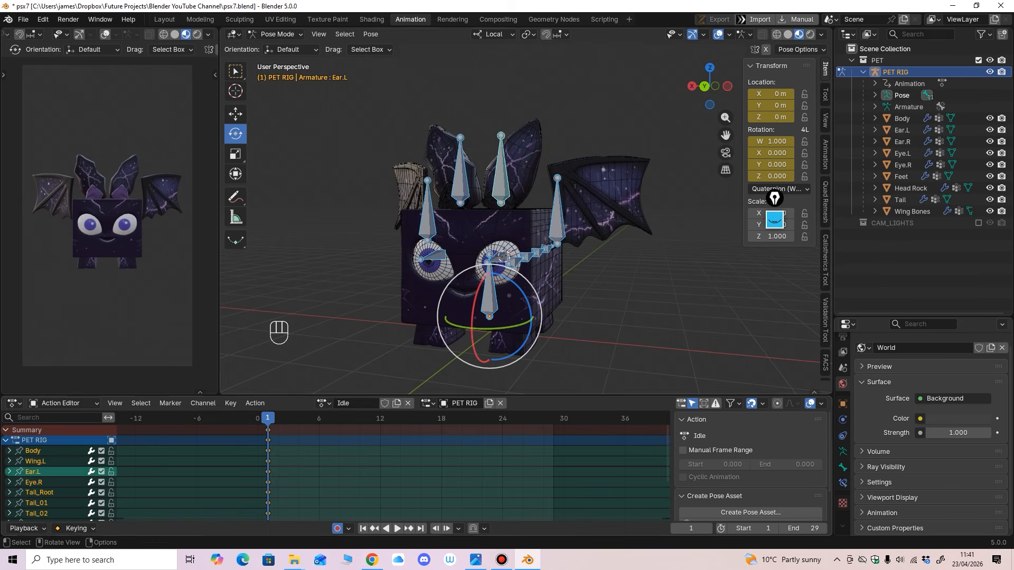
# Step: Switch the Action Editor area to the Timeline and make slightly more room for it below the 3D viewport
pyautogui.click(14, 403)
pyautogui.click(180, 447)
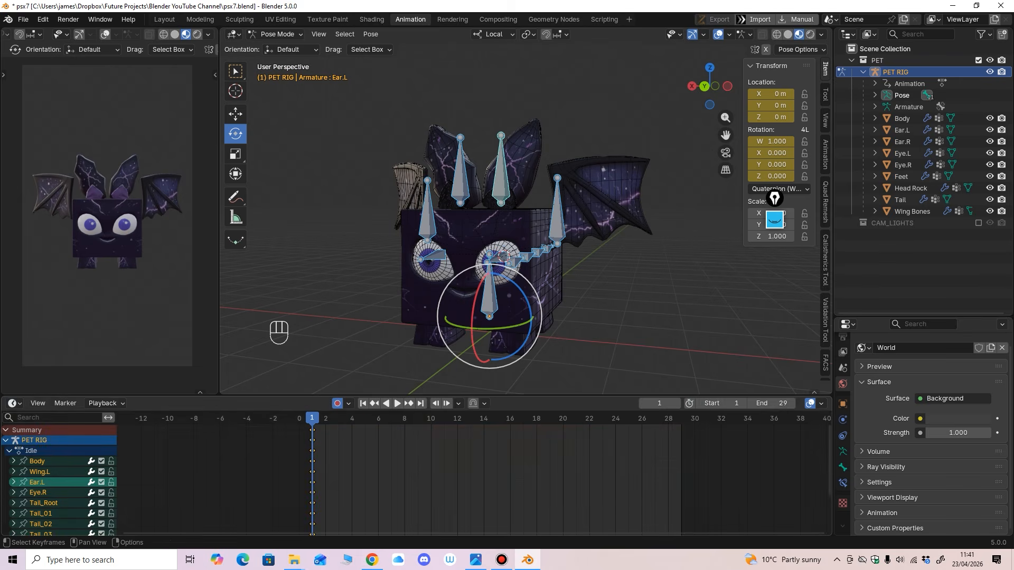
pyautogui.moveTo(475, 394); pyautogui.dragTo(476, 389)
pyautogui.scroll(-2, 476, 476)
pyautogui.moveTo(528, 296)
pyautogui.mouseDown(button='middle')
pyautogui.moveTo(549, 295)
pyautogui.moveTo(531, 309)
pyautogui.mouseUp(button='middle')
pyautogui.keyDown('shift'); pyautogui.moveTo(531, 309); pyautogui.dragTo(461, 290, button='middle'); pyautogui.keyUp('shift')
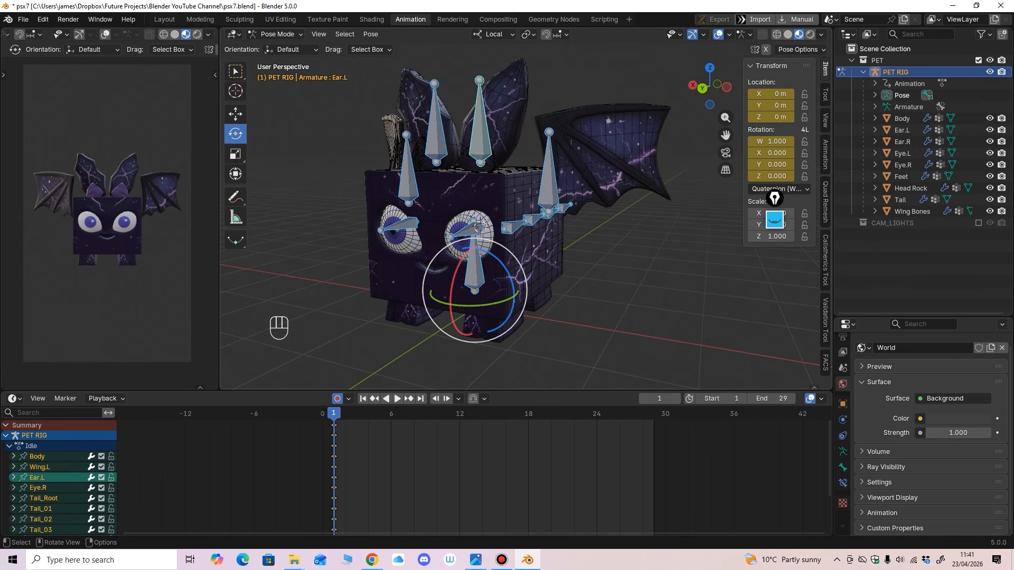
# Step: On frame 1, rotate the Wing.L bone about its local X axis to tilt the wing
pyautogui.click(548, 182)
pyautogui.keyDown('shift'); pyautogui.moveTo(549, 182); pyautogui.dragTo(492, 210, button='middle'); pyautogui.keyUp('shift')
pyautogui.moveTo(481, 199); pyautogui.dragTo(476, 216)
pyautogui.moveTo(476, 216); pyautogui.dragTo(579, 248, button='middle')
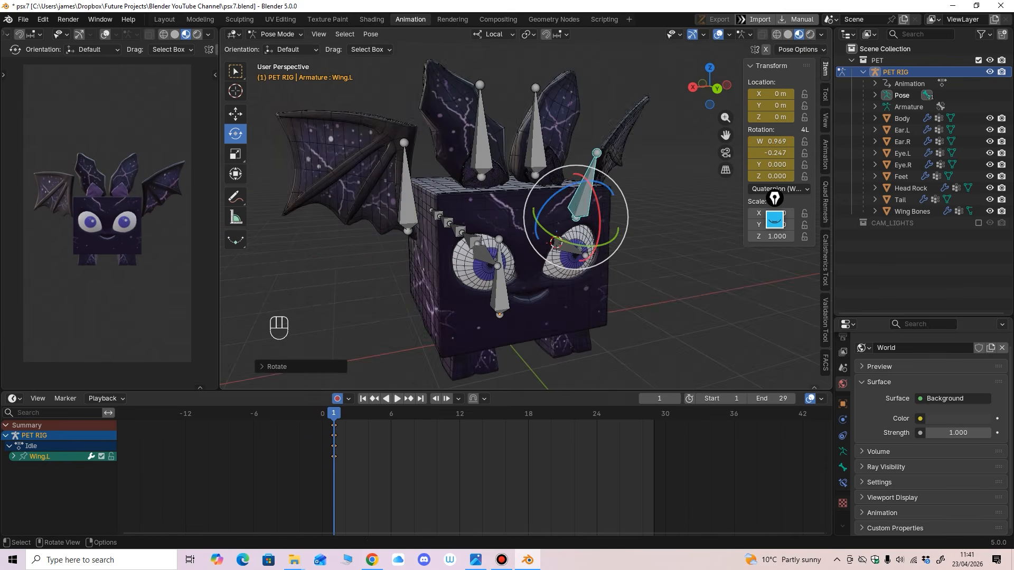
# Step: Tilt the opposite wing bone on frame 1 to match, and rotate it inward
pyautogui.click(407, 198)
pyautogui.moveTo(407, 198); pyautogui.dragTo(465, 204, button='middle')
pyautogui.moveTo(507, 208); pyautogui.dragTo(516, 218)
pyautogui.moveTo(515, 218); pyautogui.dragTo(438, 227, button='middle')
pyautogui.moveTo(370, 247); pyautogui.dragTo(362, 246)
# Step: Rotate the Wing.L bone inward about its local Y axis so both wings look symmetrical
pyautogui.click(562, 183)
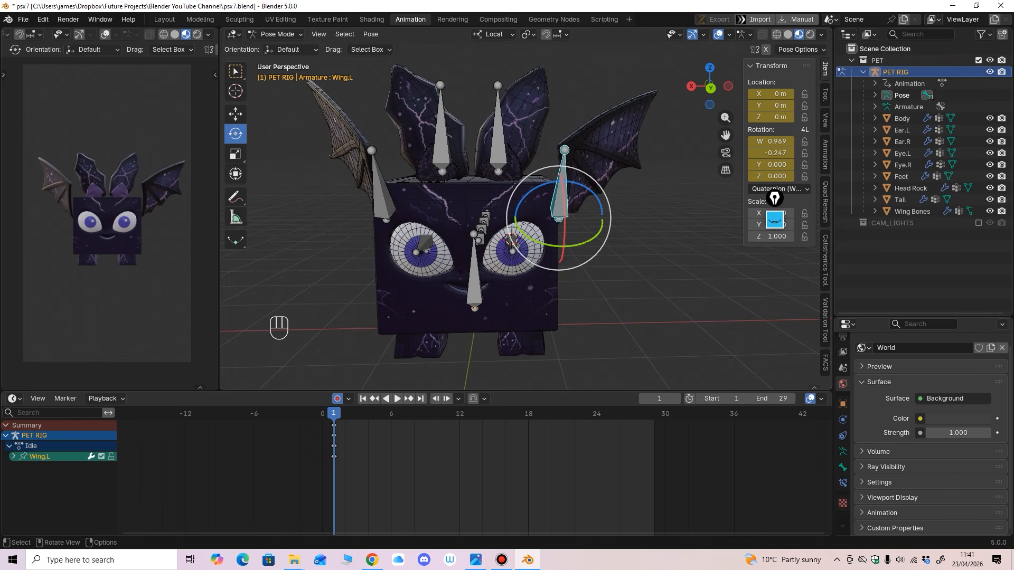
pyautogui.moveTo(593, 232); pyautogui.dragTo(592, 246)
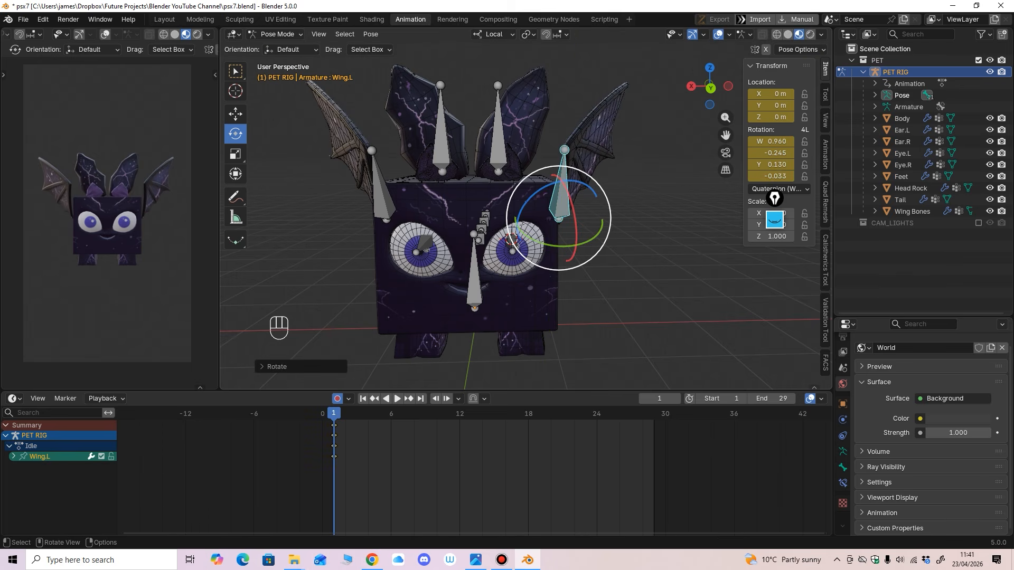
pyautogui.moveTo(592, 246); pyautogui.dragTo(565, 256, button='middle')
# Step: Keyframe all of the rig's bones on frame 1 and copy those keyframes to frame 30
pyautogui.press('a')
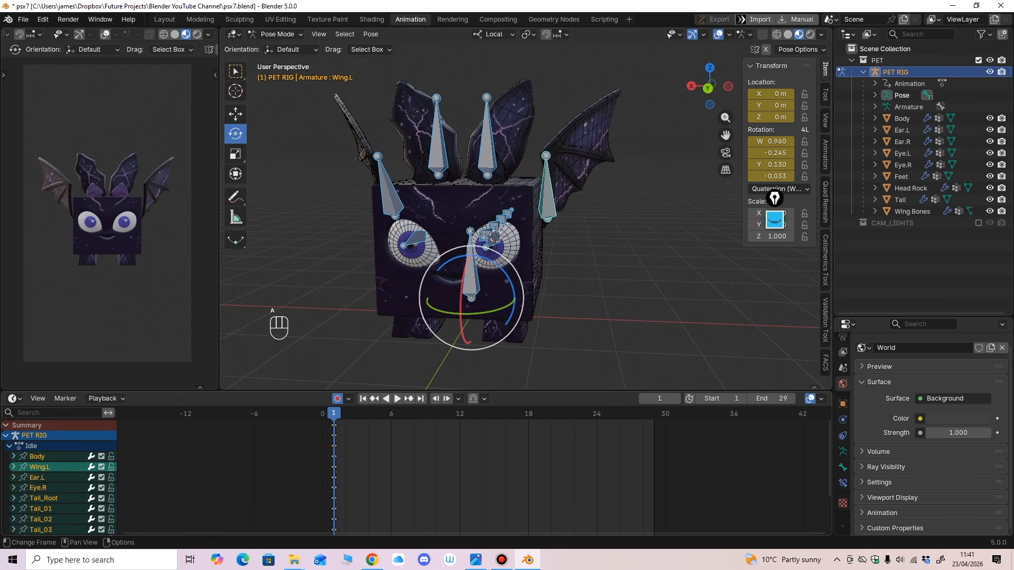
pyautogui.press('i')
pyautogui.click(333, 437)
pyautogui.click(334, 425)
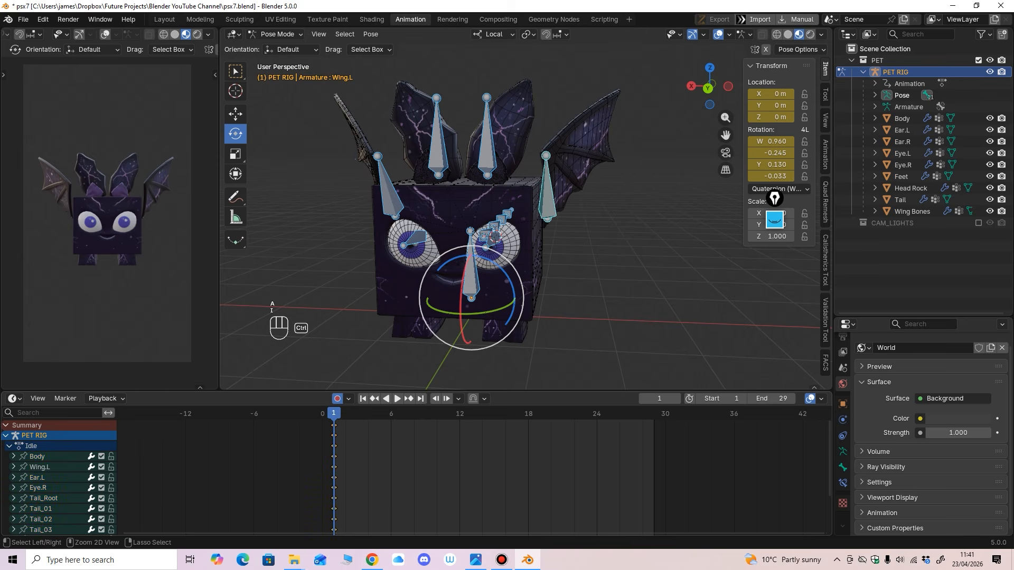
pyautogui.moveTo(653, 413); pyautogui.dragTo(665, 413)
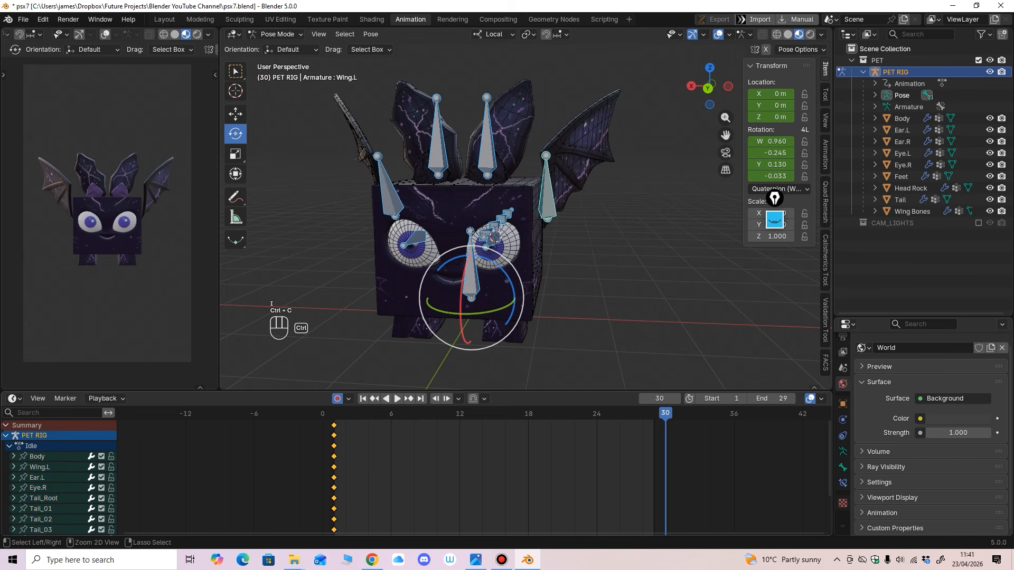
pyautogui.hotkey('ctrl', 'v')
# Step: On frame 15, rotate the Wing.L bone slightly outward with X-axis mirroring enabled, and play the wing motion
pyautogui.click(494, 413)
pyautogui.click(548, 159)
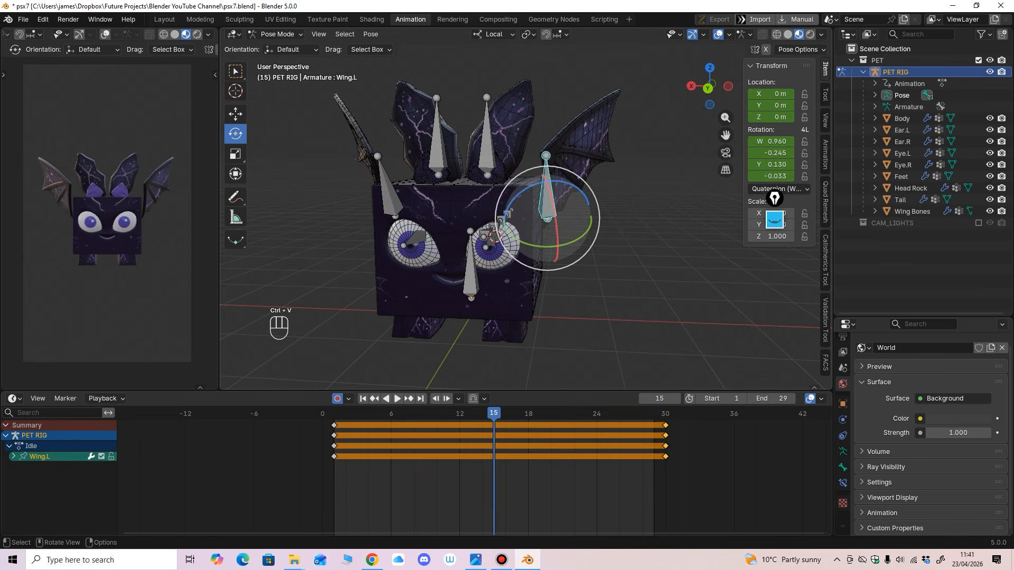
pyautogui.moveTo(584, 239); pyautogui.dragTo(570, 248)
pyautogui.hotkey('ctrl', 'z')
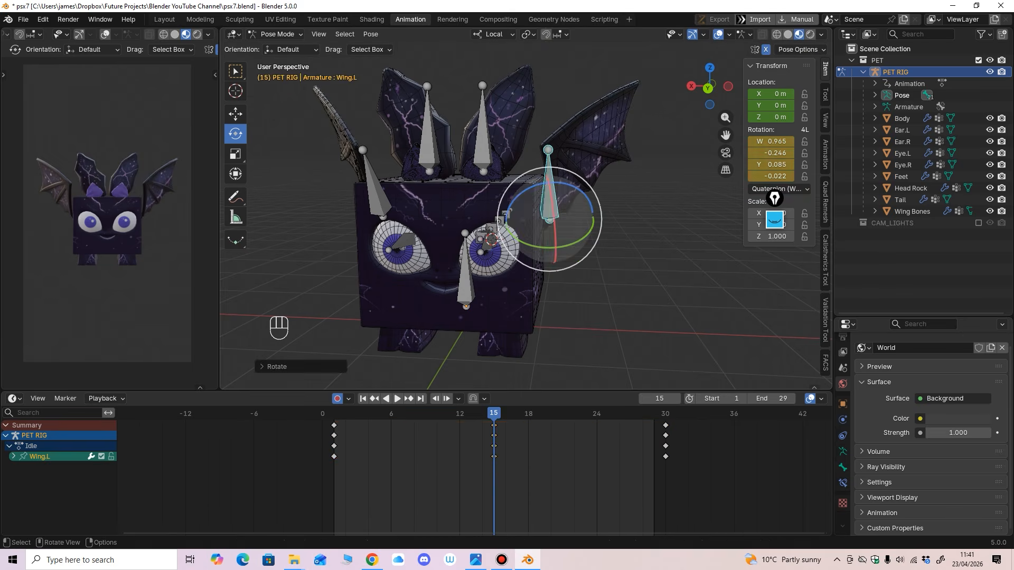
pyautogui.press('space')
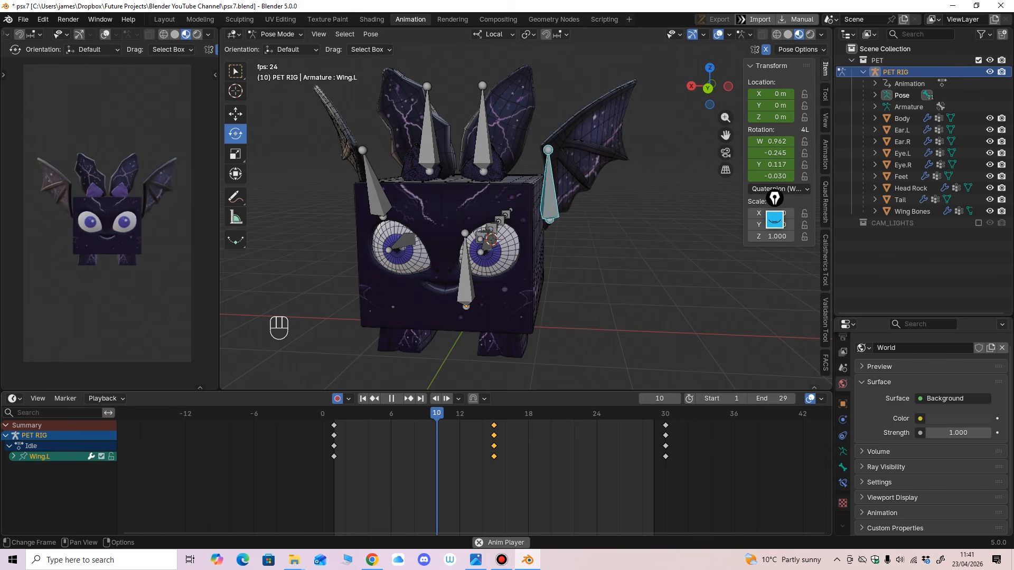
pyautogui.press('space')
# Step: Keyframe all of the rig's bones on frame 15
pyautogui.click(494, 413)
pyautogui.click(486, 246)
pyautogui.moveTo(487, 245); pyautogui.dragTo(500, 247, button='middle')
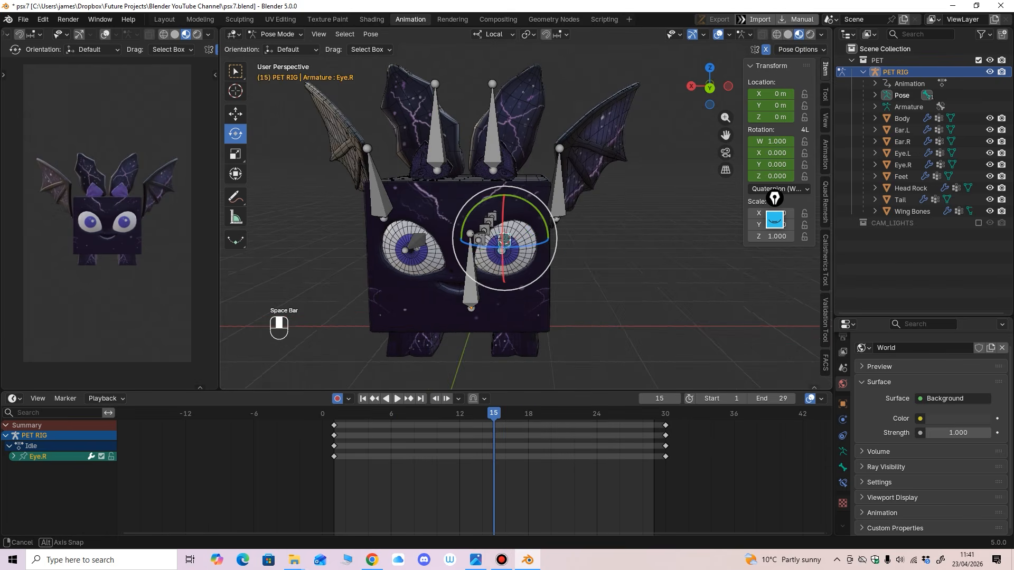
pyautogui.scroll(1, 500, 246)
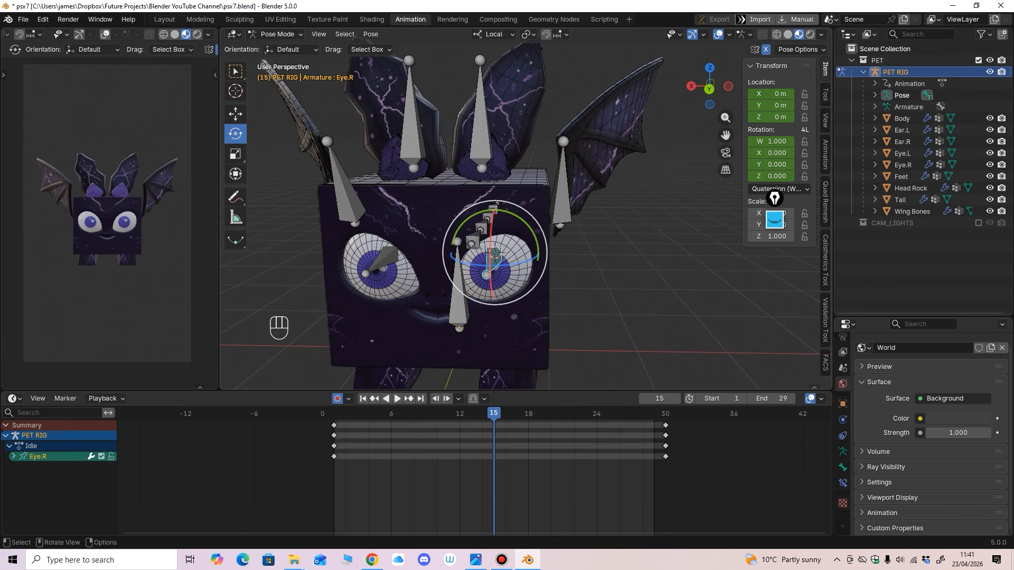
pyautogui.press('a')
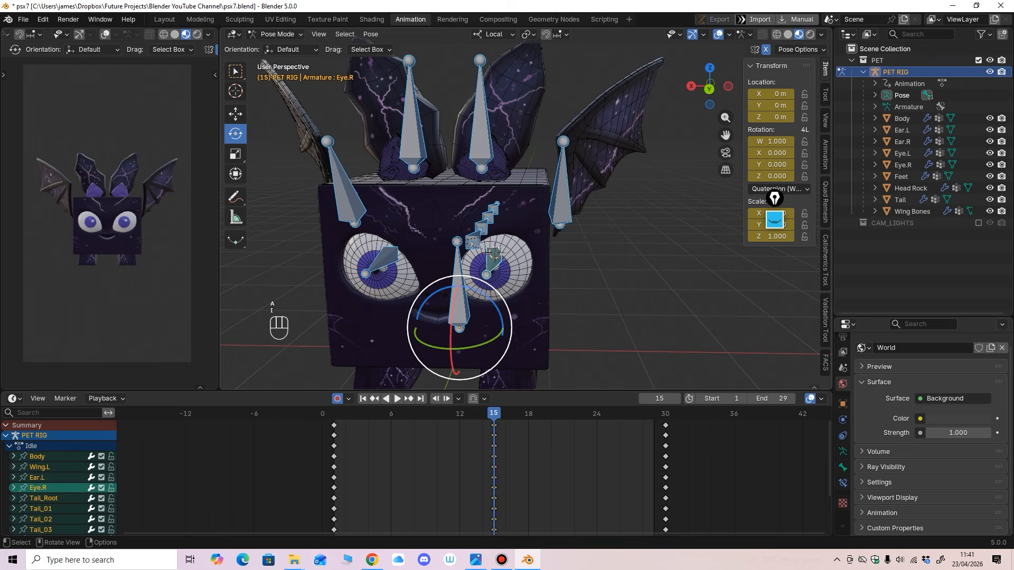
# Step: On frame 16, trackball-rotate the Eye.R bone so the eye glances downward and to the viewer's left
pyautogui.click(490, 262)
pyautogui.keyDown('ctrl'); pyautogui.moveTo(413, 280); pyautogui.dragTo(413, 264, button='middle'); pyautogui.keyUp('ctrl')
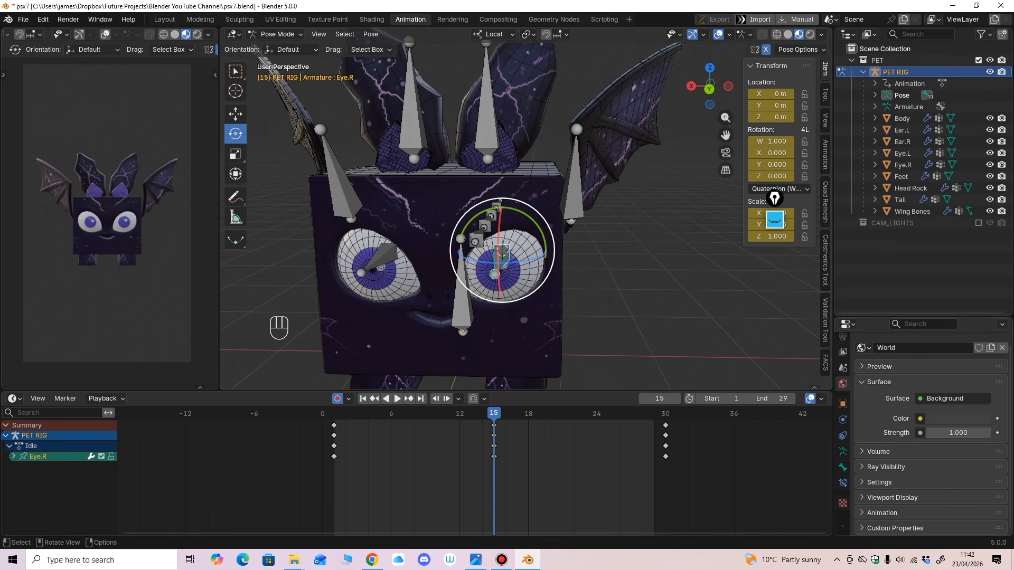
pyautogui.moveTo(518, 253); pyautogui.dragTo(518, 232, button='middle')
pyautogui.moveTo(518, 391); pyautogui.dragTo(518, 407)
pyautogui.keyDown('ctrl'); pyautogui.moveTo(517, 275); pyautogui.dragTo(518, 263, button='middle'); pyautogui.keyUp('ctrl')
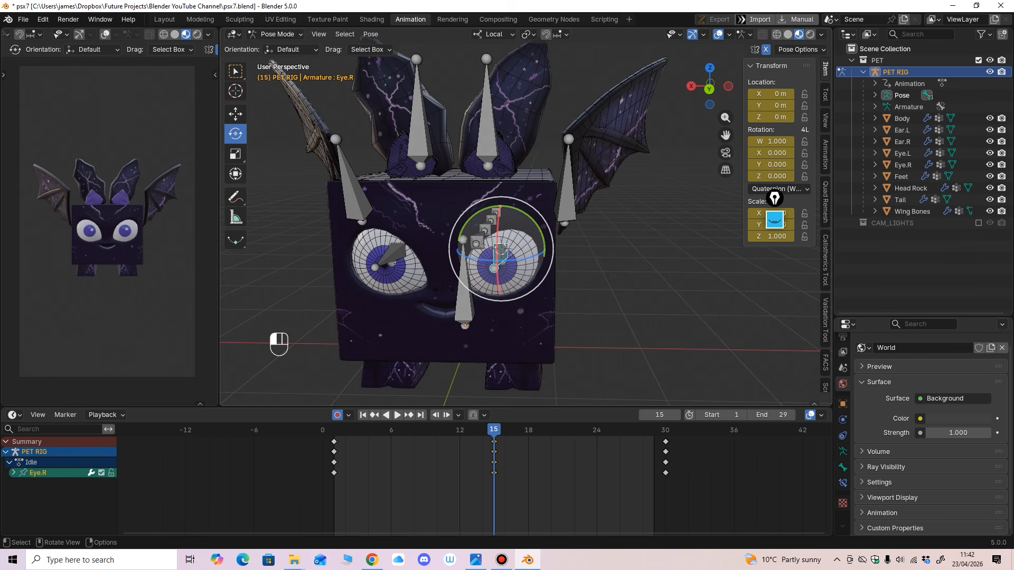
pyautogui.hotkey('ctrl', 'z')
pyautogui.press('space')
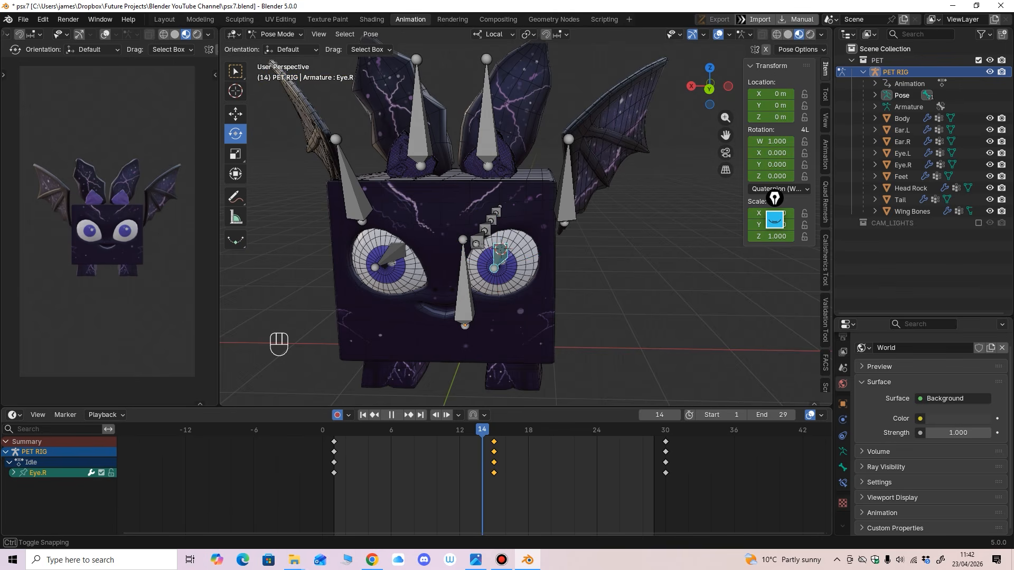
pyautogui.moveTo(494, 429); pyautogui.dragTo(506, 429)
pyautogui.moveTo(520, 273); pyautogui.dragTo(498, 290)
pyautogui.click(498, 291)
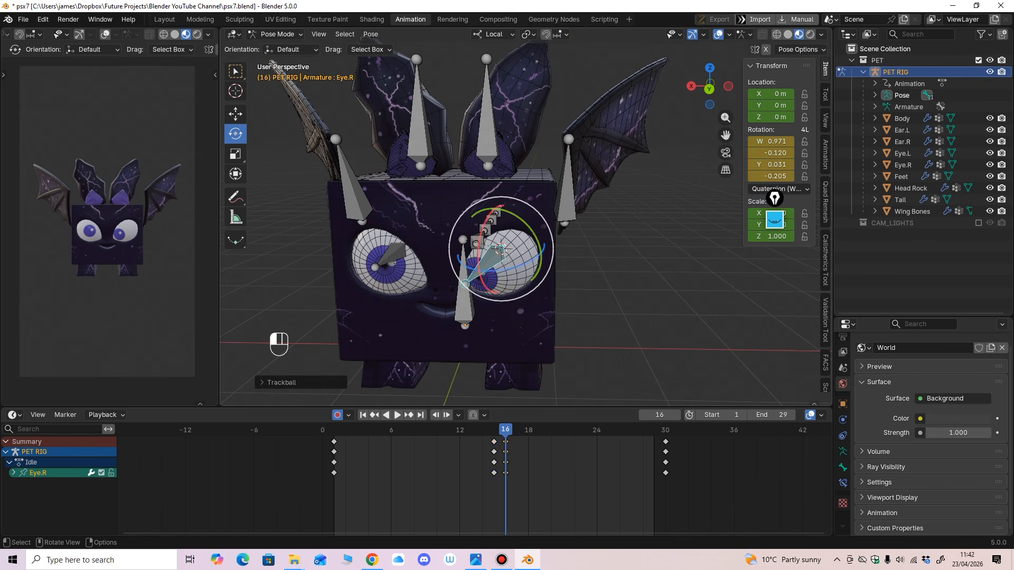
# Step: Turn the Eye.L bone to the same side on frame 16 with trackball rotation and readjust Eye.R to match
pyautogui.click(396, 249)
pyautogui.press('r')
pyautogui.press('r')
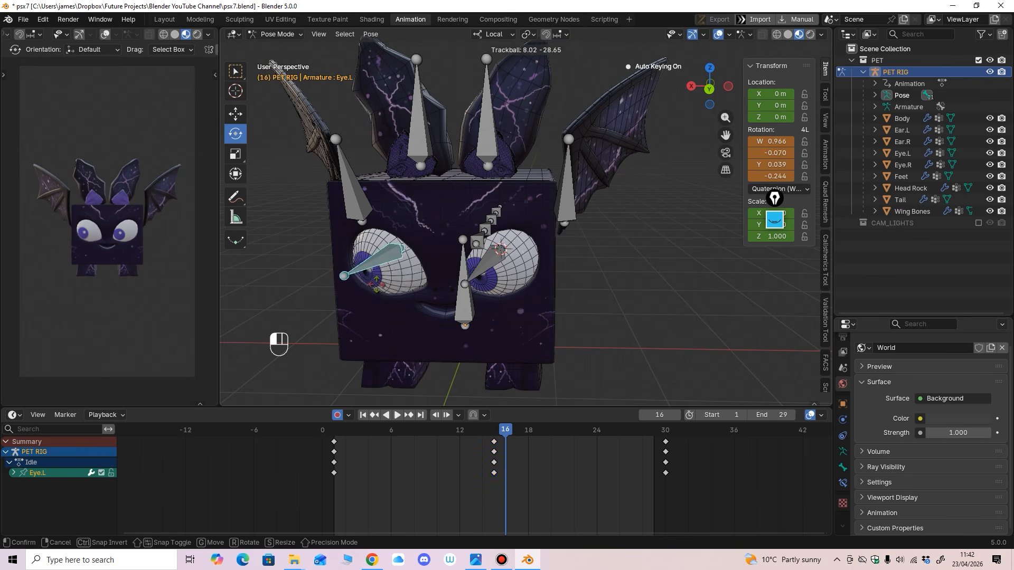
pyautogui.moveTo(370, 278); pyautogui.dragTo(375, 289)
pyautogui.click(490, 260)
pyautogui.press('r')
pyautogui.press('r')
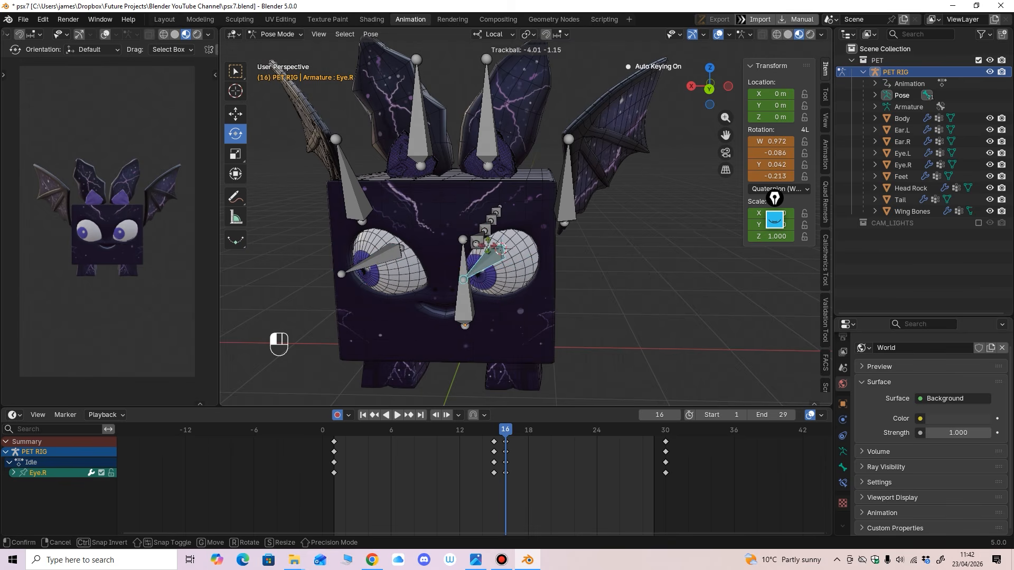
pyautogui.click(488, 255)
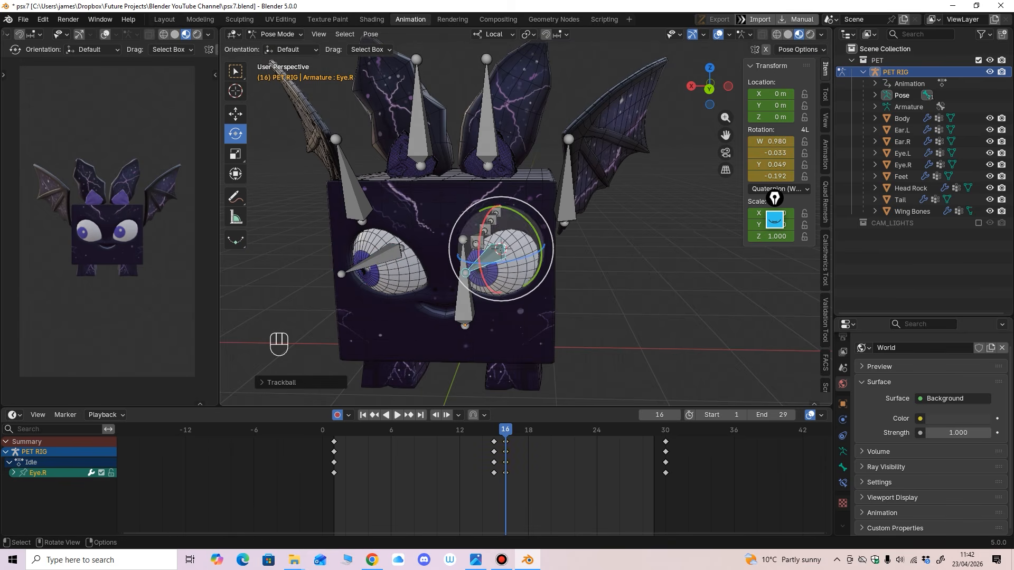
# Step: Fine-tune the rotations of Eye.L and Eye.R on frame 16 so both eyes look in the same direction
pyautogui.click(372, 261)
pyautogui.press('r')
pyautogui.press('r')
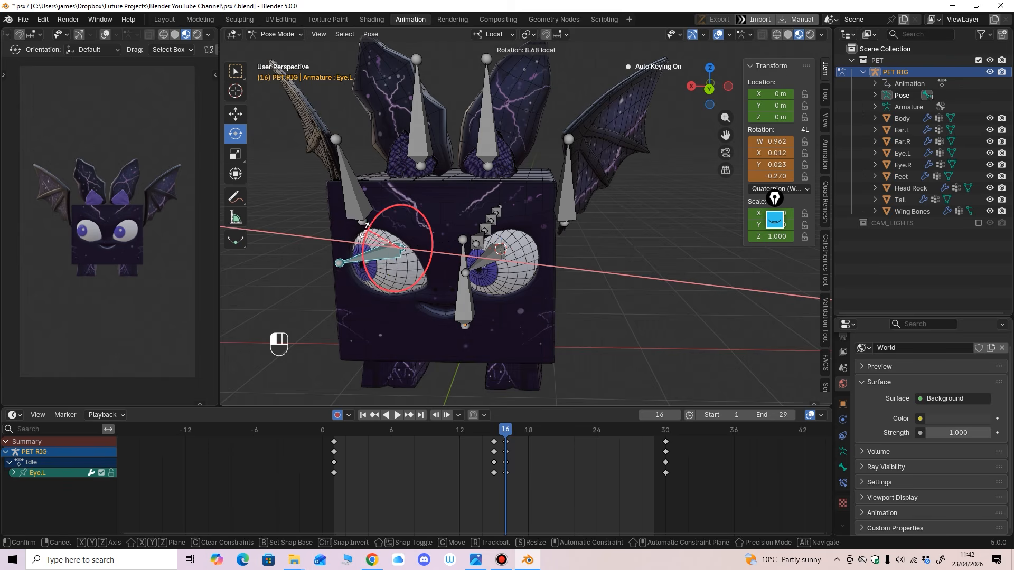
pyautogui.click(390, 269)
pyautogui.press('r')
pyautogui.press('r')
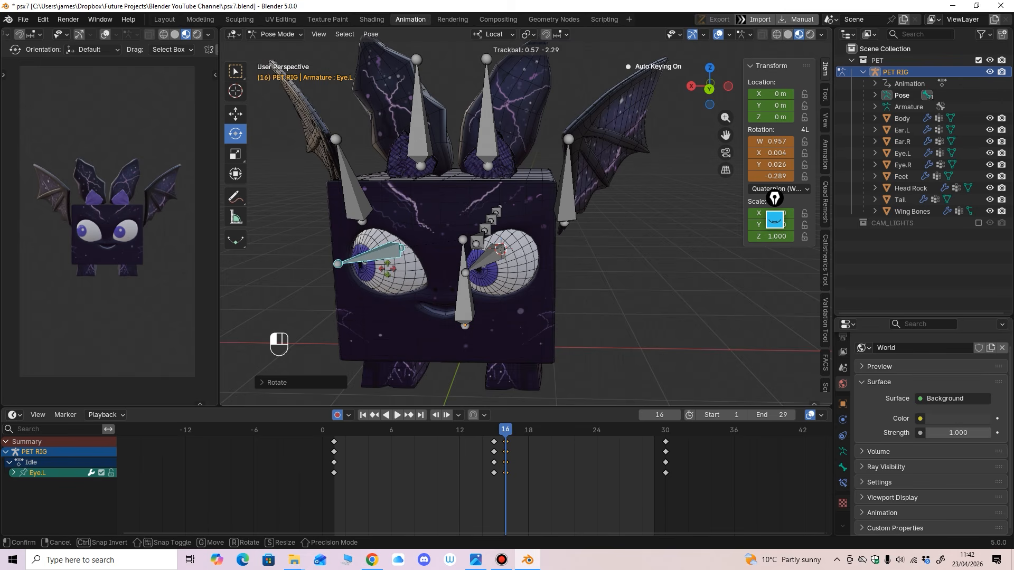
pyautogui.moveTo(387, 268); pyautogui.dragTo(387, 268)
pyautogui.click(483, 258)
pyautogui.moveTo(481, 242); pyautogui.dragTo(483, 242)
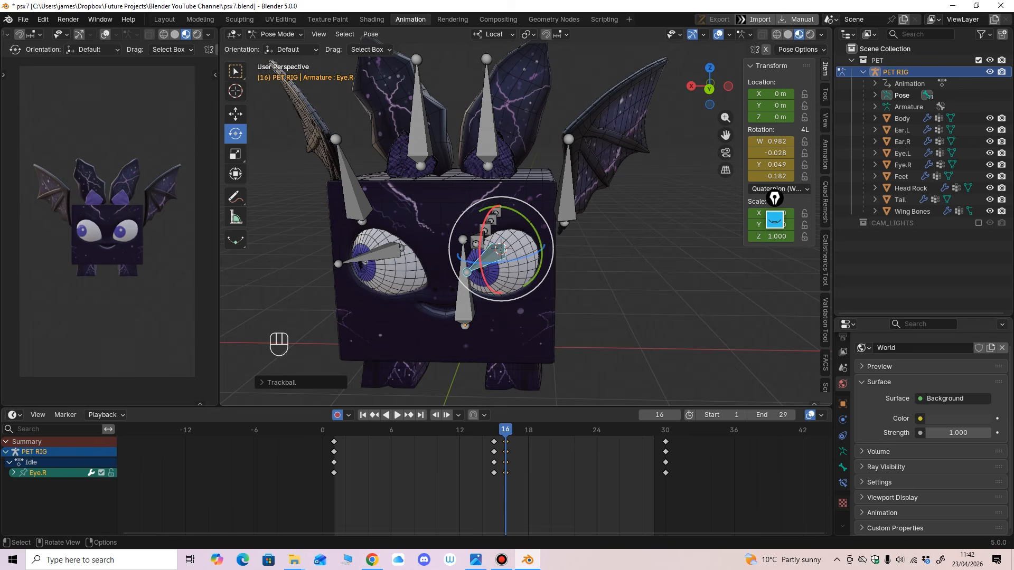
# Step: Keyframe both eye bones together on frame 16 and play back the sideways glance
pyautogui.keyDown('shift'); pyautogui.click(369, 251); pyautogui.keyUp('shift')
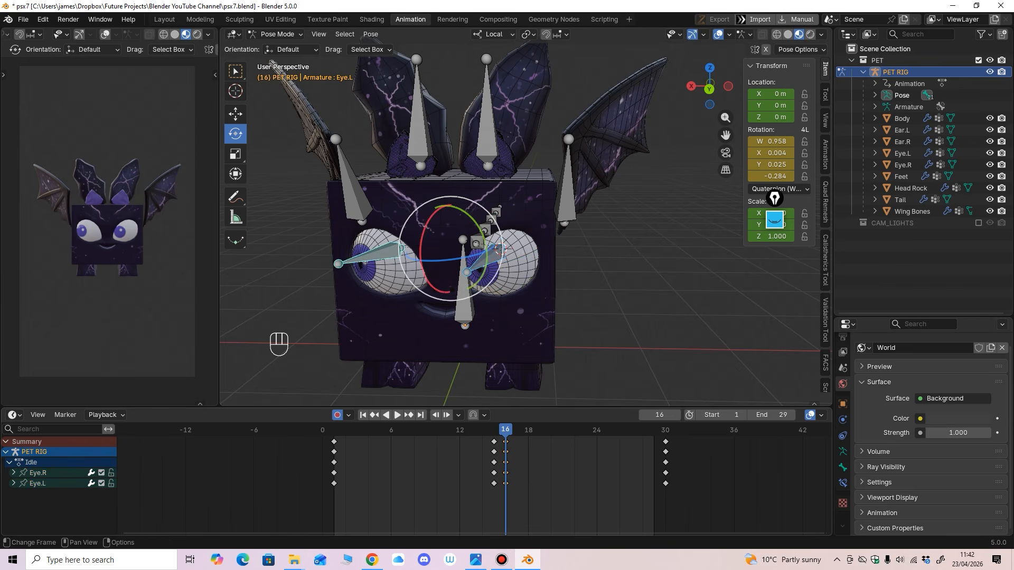
pyautogui.press('i')
pyautogui.press('space')
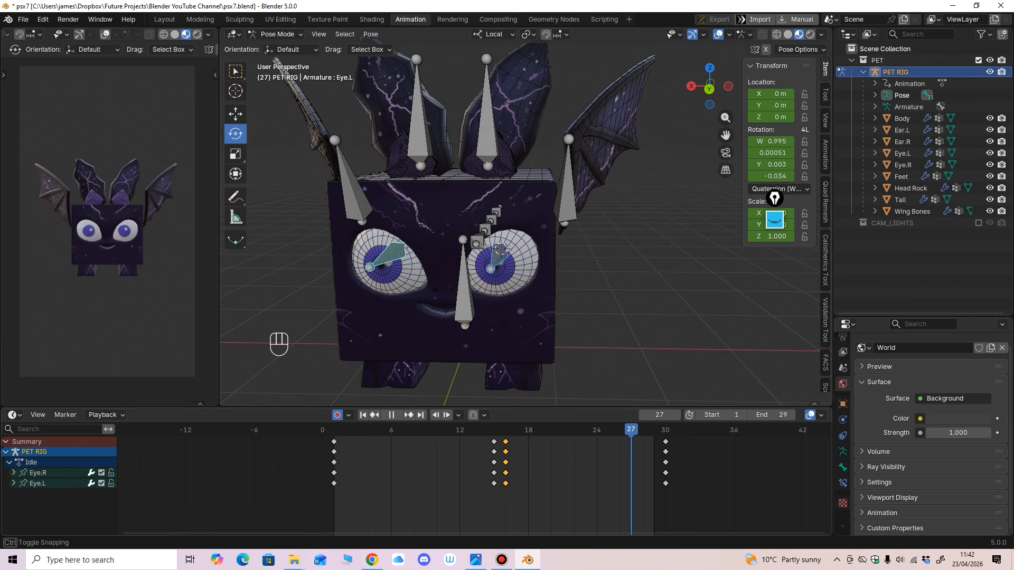
pyautogui.press('space')
# Step: Paste the glancing eye keyframes at frame 27 and the frame 30 eye keyframes at frame 28, and play the result
pyautogui.hotkey('ctrl', 'v')
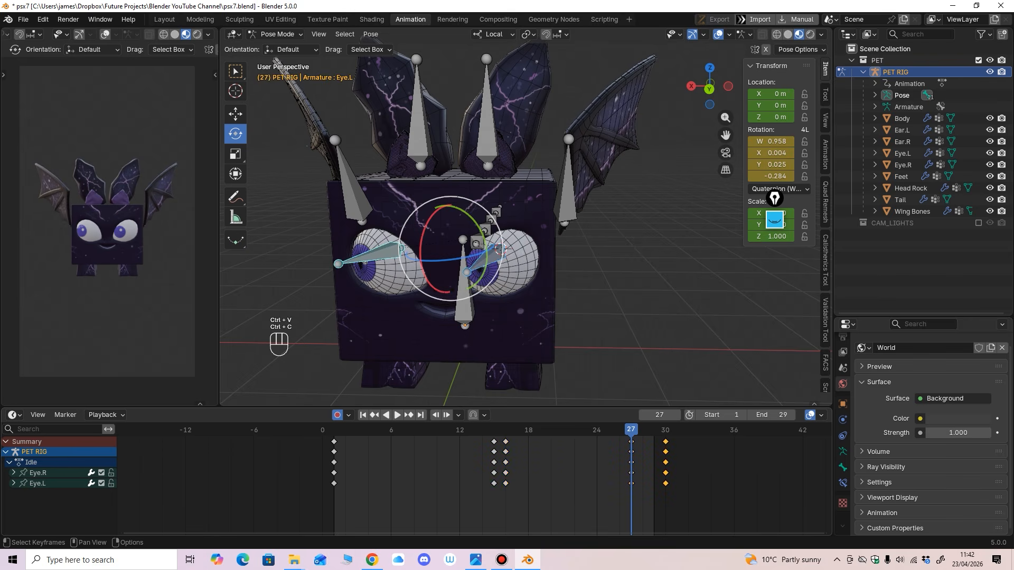
pyautogui.press('Right')
pyautogui.hotkey('ctrl', 'v')
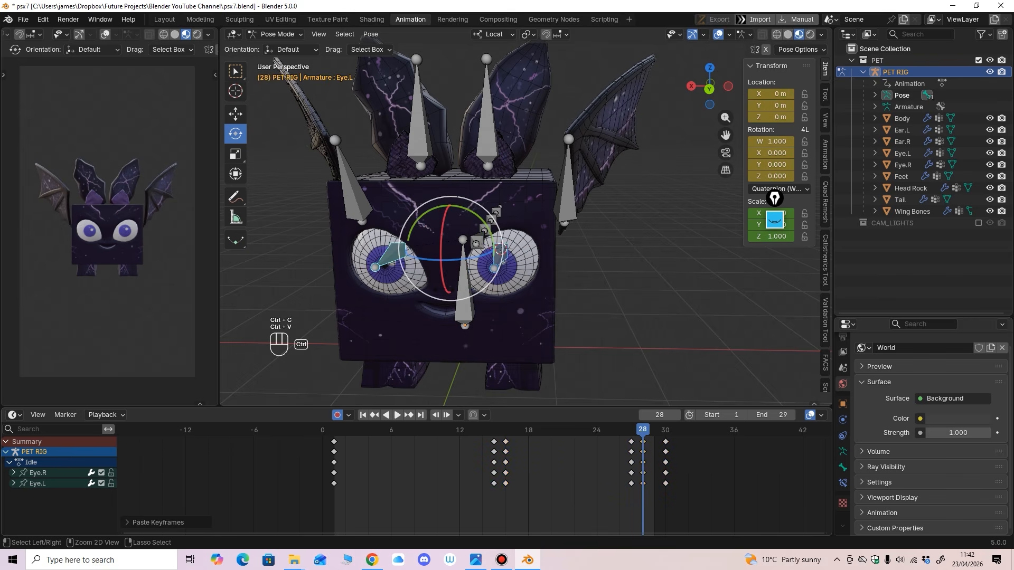
pyautogui.press('space')
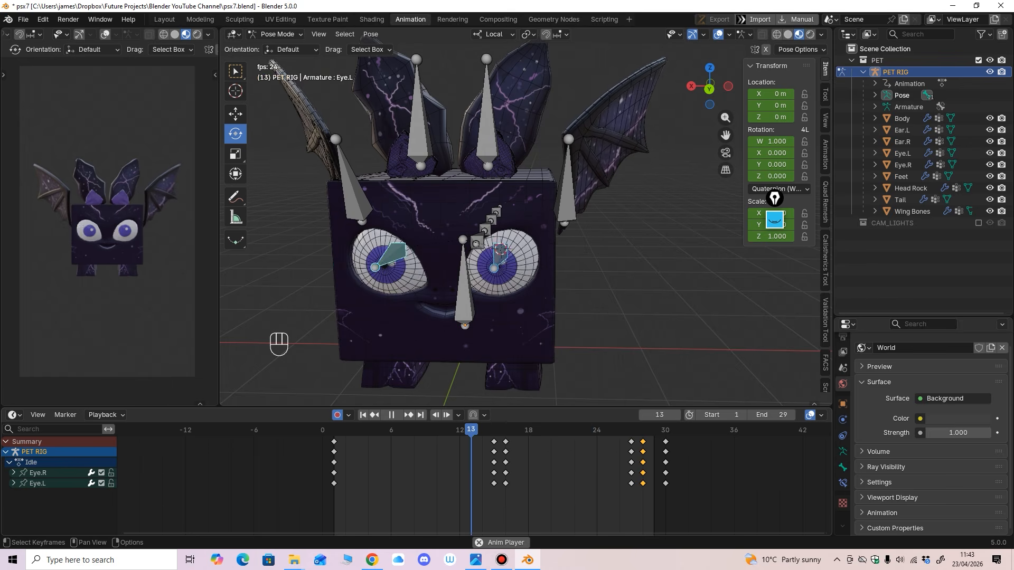
pyautogui.press('space')
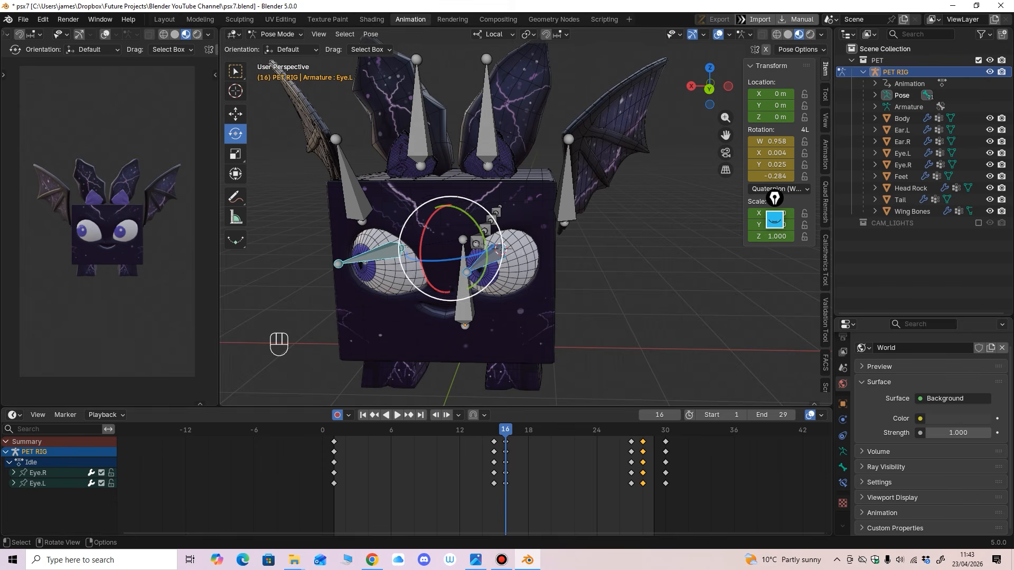
# Step: Delete the eye keyframes on frames 15, 16 and 27, and paste the frame 1 eye keyframes at frame 16
pyautogui.moveTo(479, 504); pyautogui.dragTo(502, 439)
pyautogui.press('Delete')
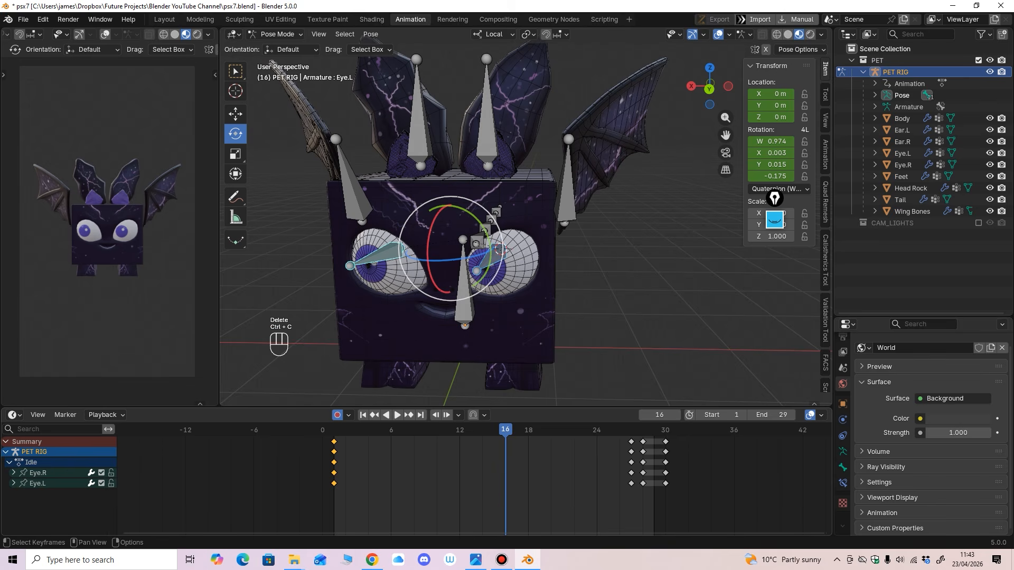
pyautogui.hotkey('ctrl', 'v')
pyautogui.press('Delete')
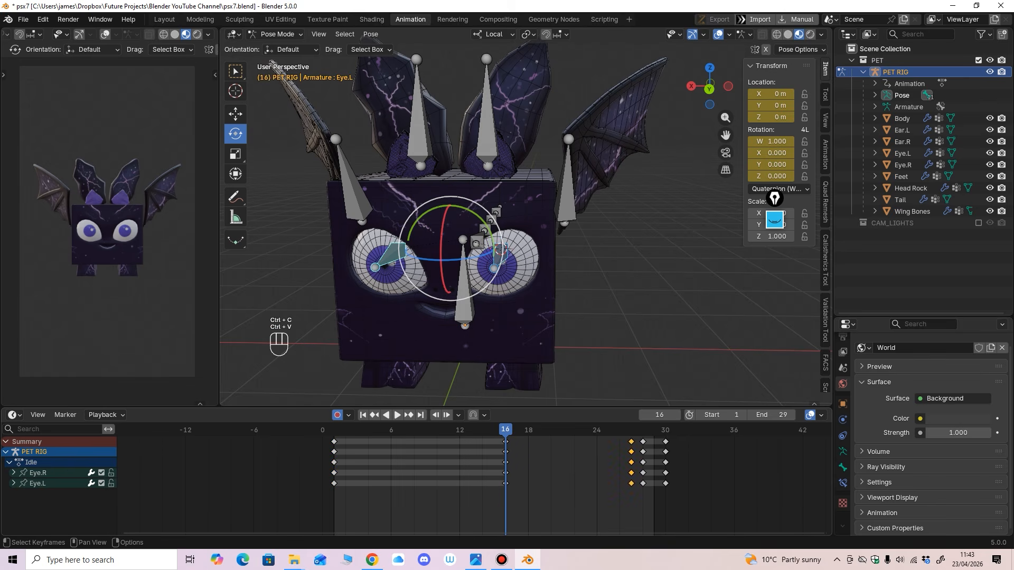
# Step: Play the Idle animation to review the eyes and wings, and return to frame 16
pyautogui.press('space')
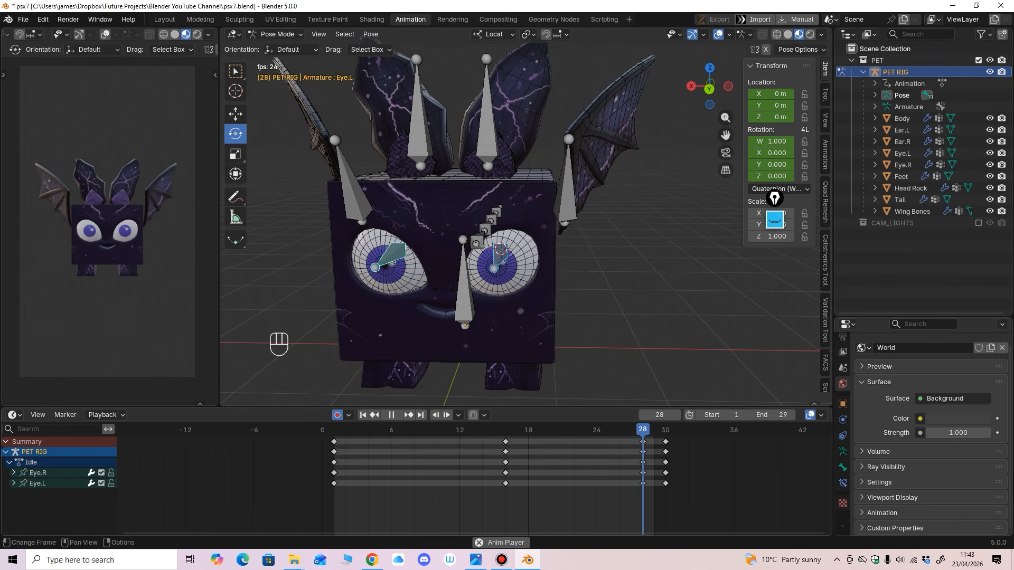
pyautogui.scroll(-1, 526, 224)
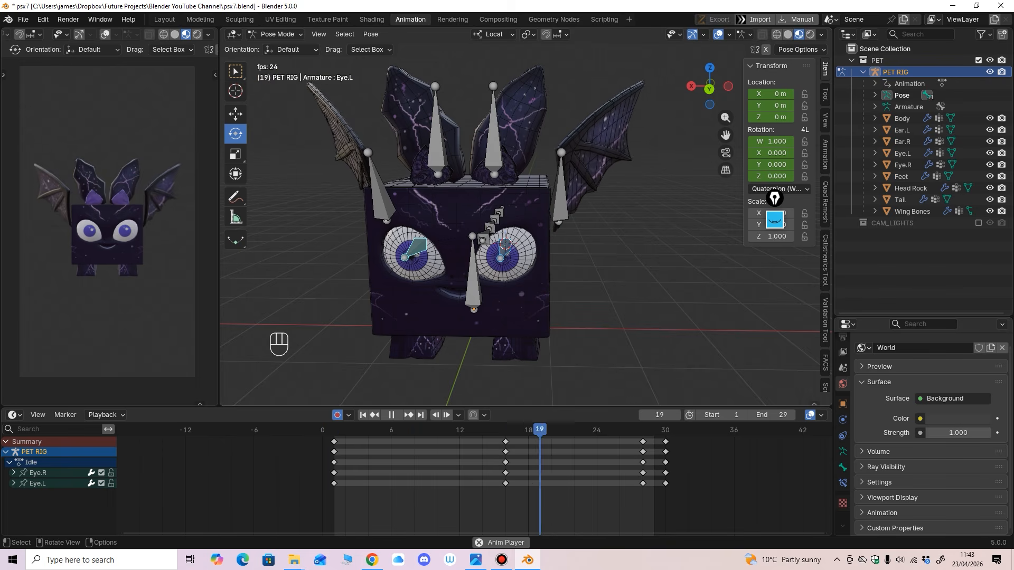
pyautogui.press('space')
pyautogui.click(505, 429)
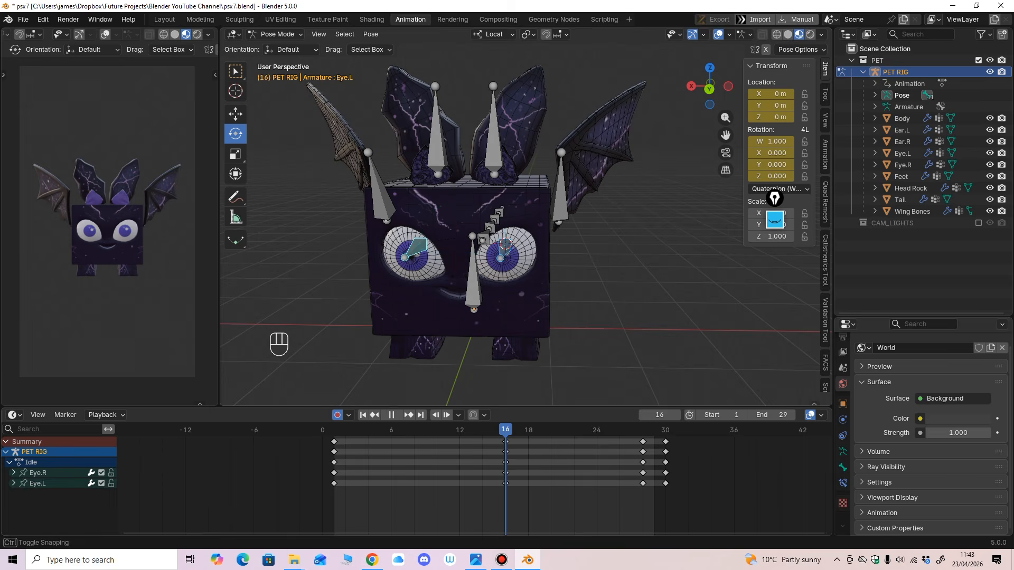
# Step: Rotate the left ear bone slightly with X-axis mirroring, keeping its middle keyframe on frame 15, and play the motion
pyautogui.click(494, 138)
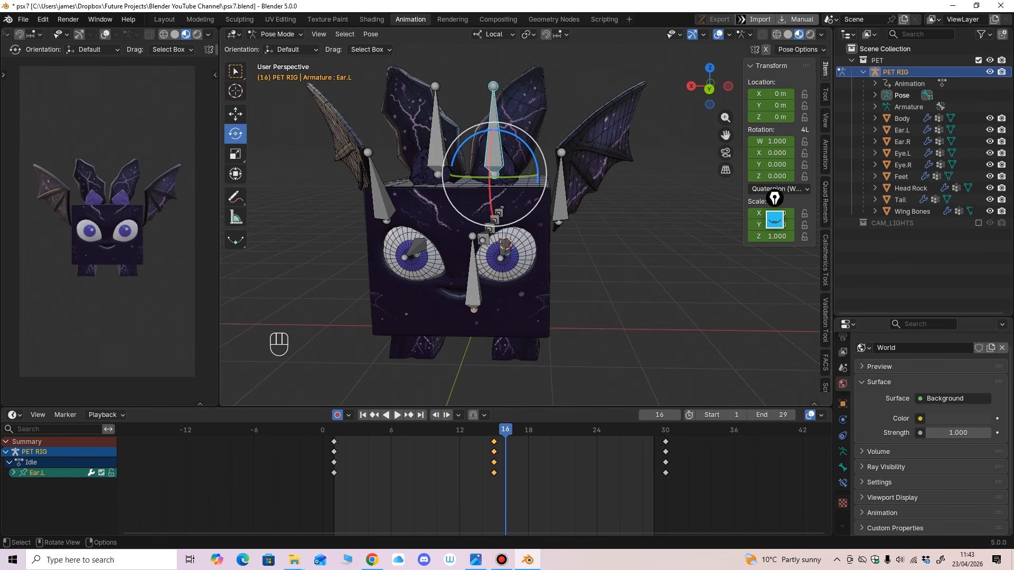
pyautogui.moveTo(523, 140); pyautogui.dragTo(520, 137)
pyautogui.hotkey('ctrl', 'z')
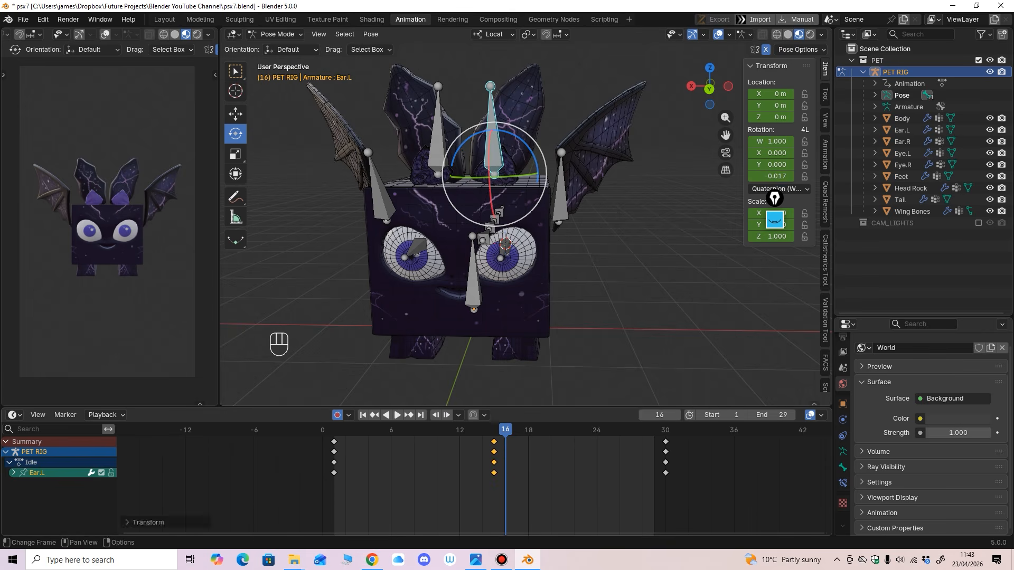
pyautogui.press('space')
pyautogui.press('space')
# Step: Move the right ear bone's keyframes from frame 16 to frame 15 and play the result
pyautogui.click(436, 143)
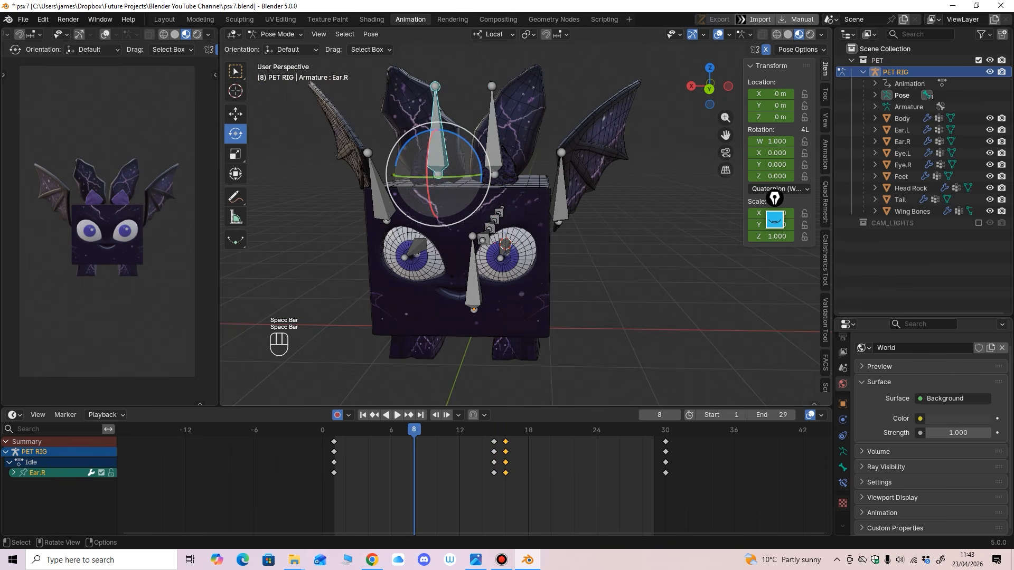
pyautogui.moveTo(505, 442); pyautogui.dragTo(494, 441)
pyautogui.press('space')
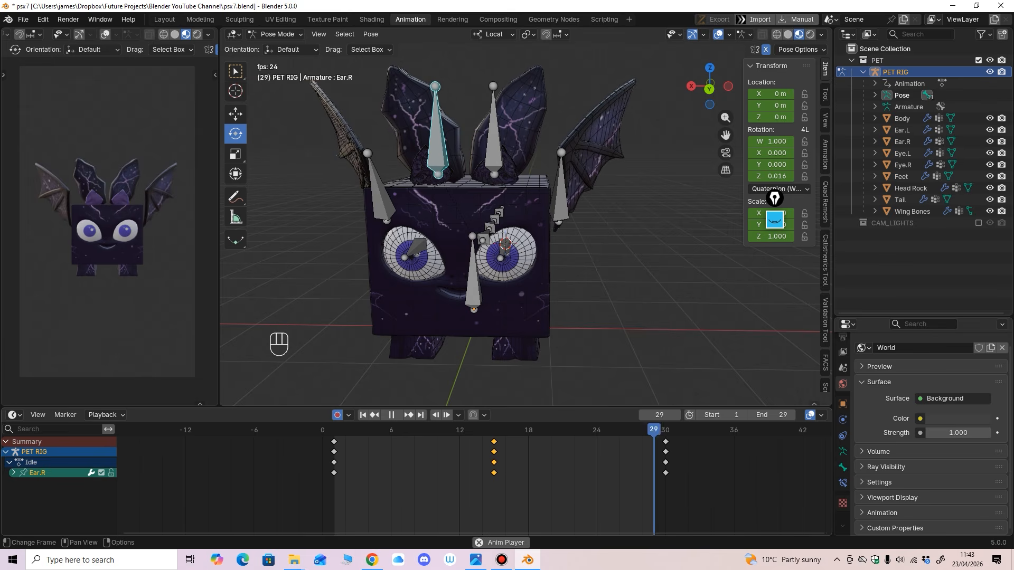
pyautogui.press('space')
# Step: Show the Dope Sheet's Action Editor in place of the timeline and give the Idle action a fake user
pyautogui.click(13, 415)
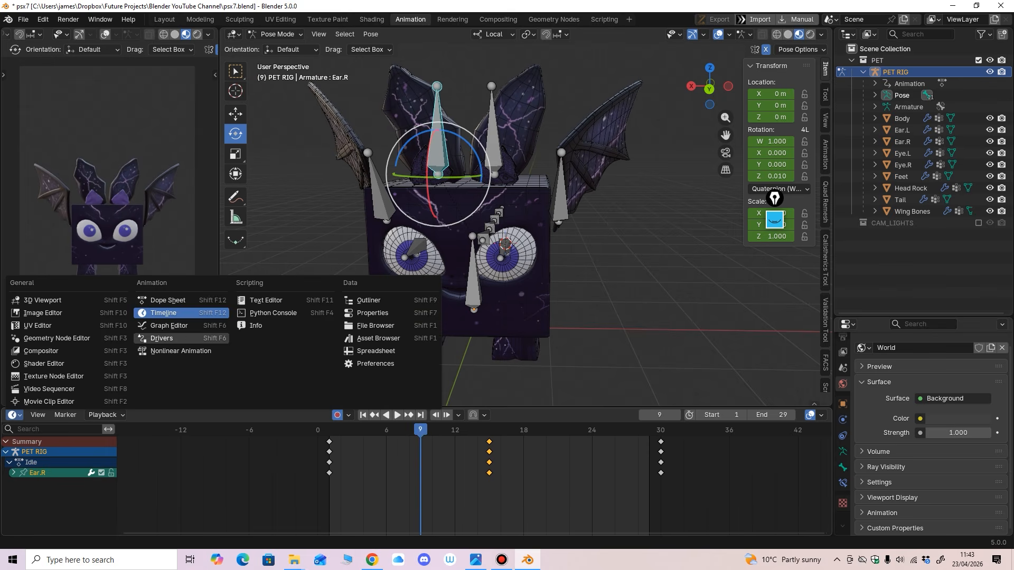
pyautogui.click(168, 300)
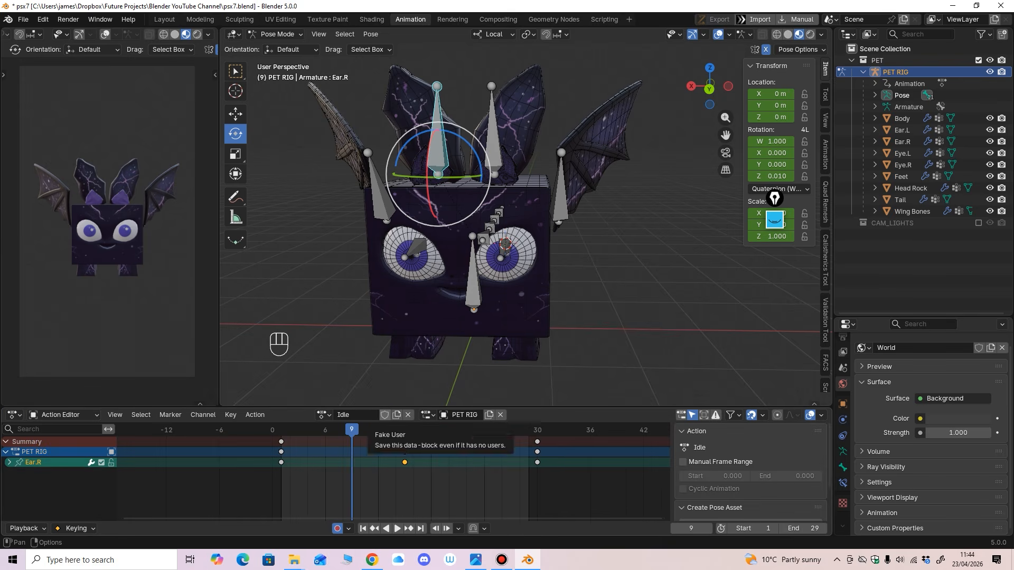
pyautogui.click(384, 415)
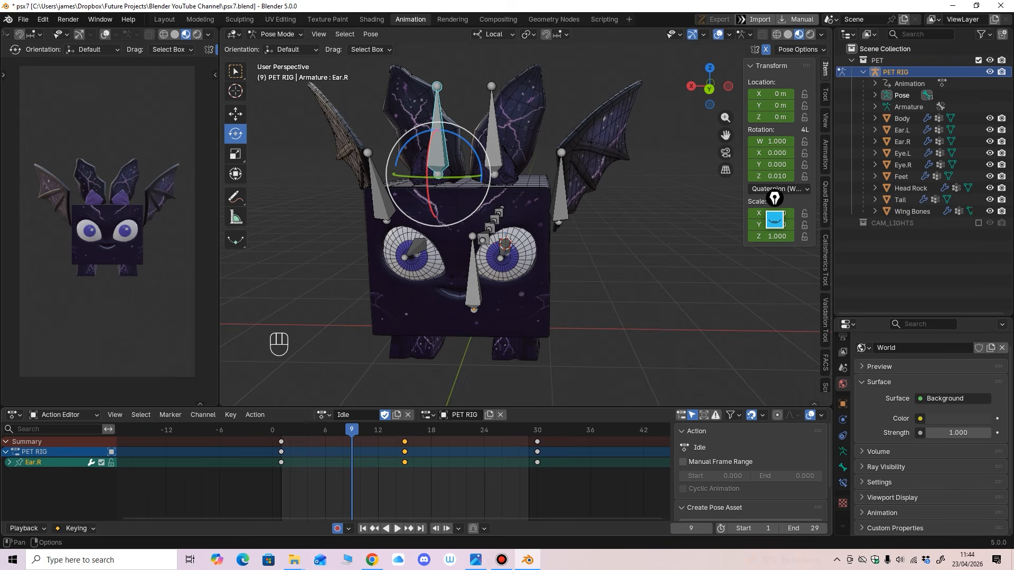
pyautogui.click(323, 415)
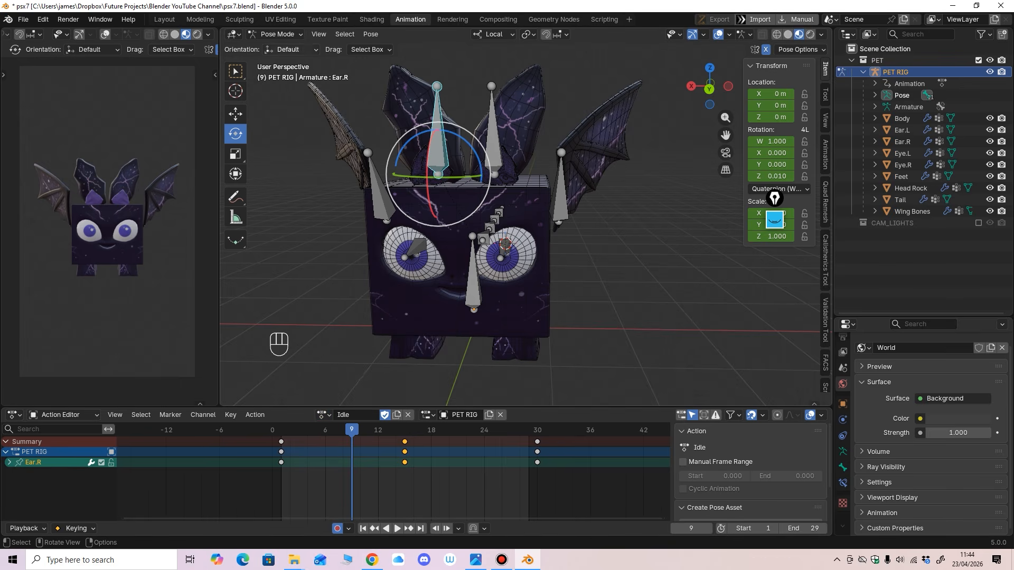
# Step: Switch to Object Mode, assign the Flight Cycle action to the pet rig, and play it
pyautogui.click(275, 34)
pyautogui.click(276, 48)
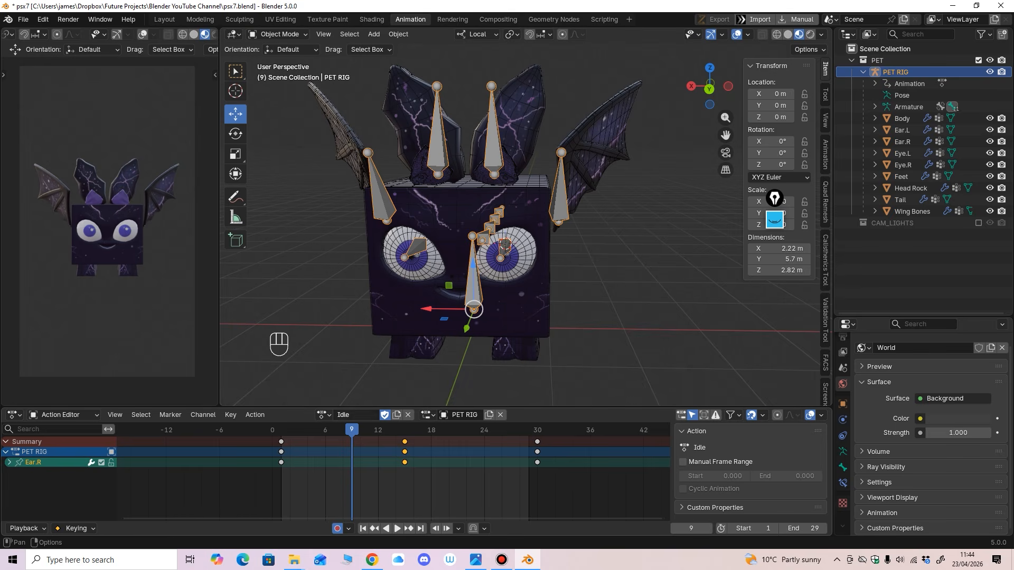
pyautogui.click(323, 414)
pyautogui.click(338, 276)
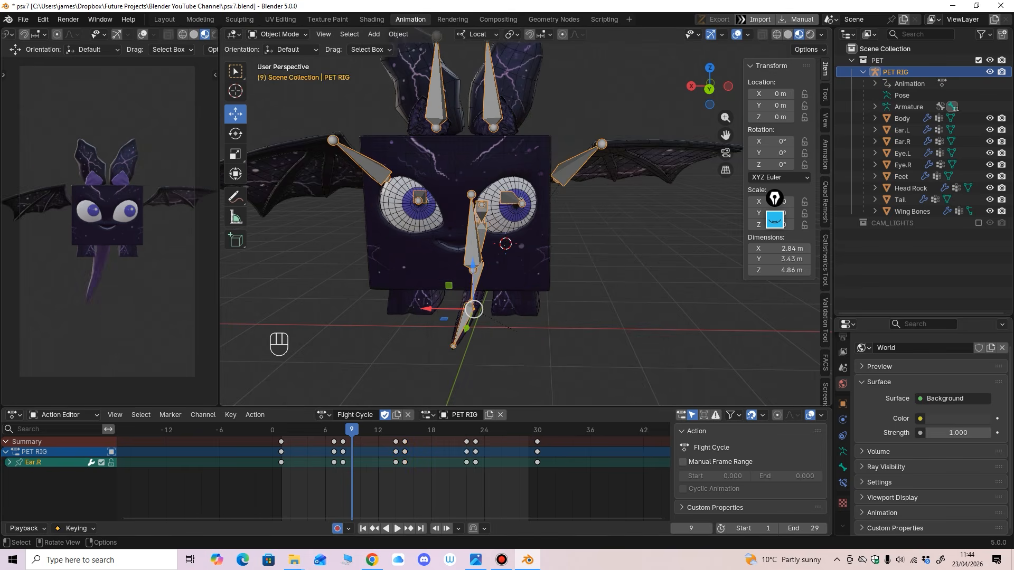
pyautogui.press('space')
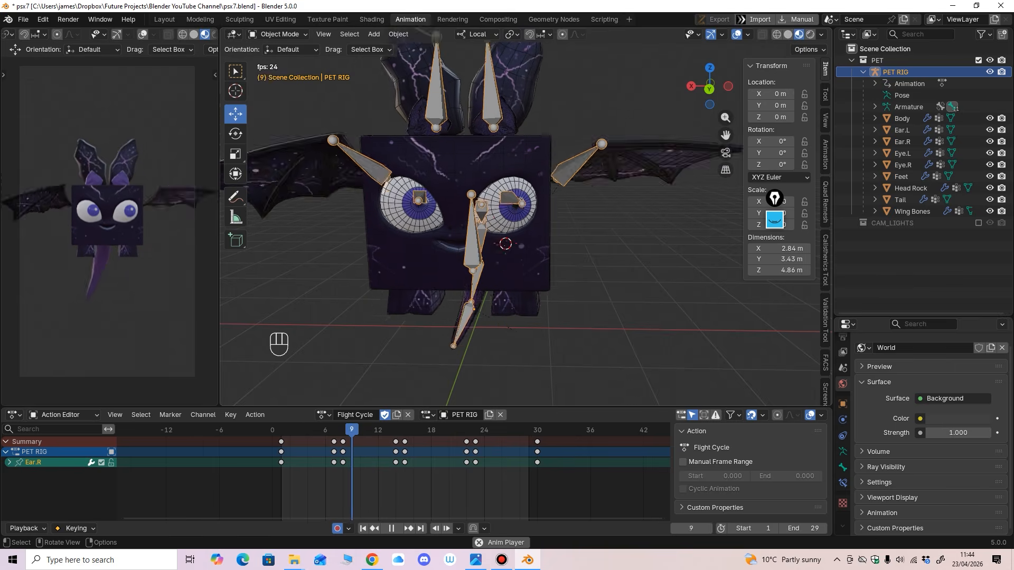
pyautogui.press('space')
# Step: Assign the Idle action to the pet rig, enlarge the 3D viewport, and play the animation from several angles
pyautogui.click(323, 414)
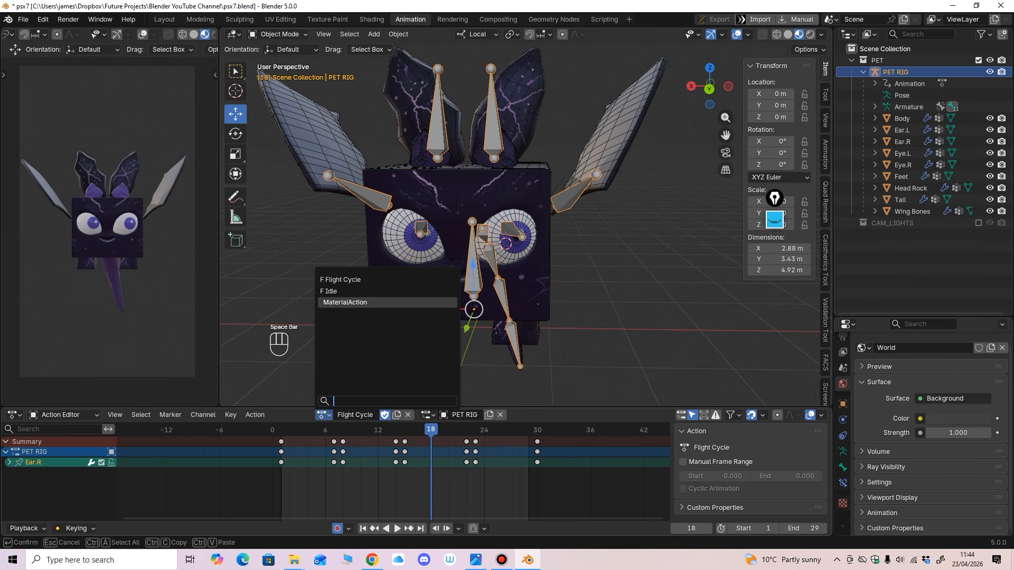
pyautogui.click(343, 303)
pyautogui.press('space')
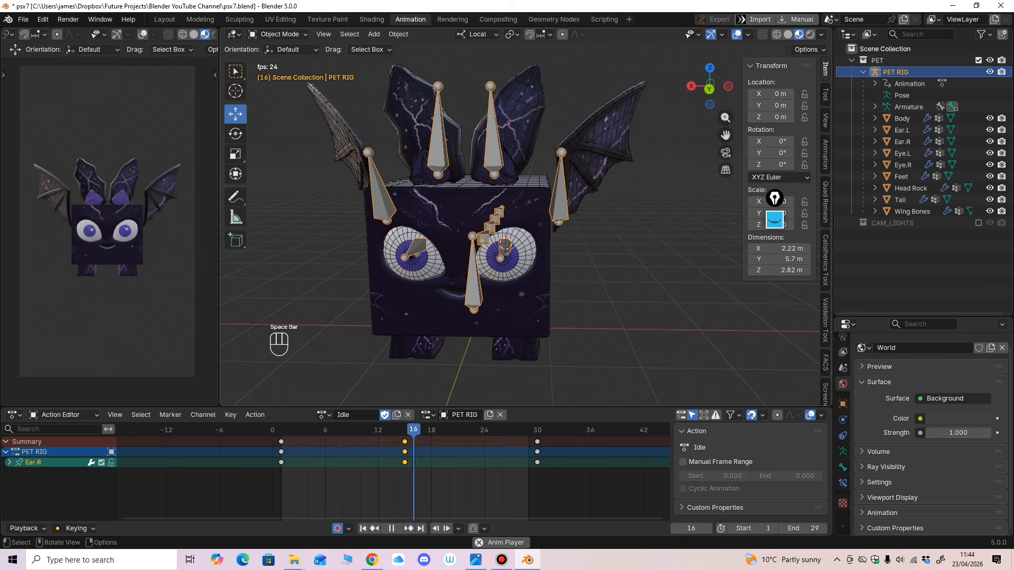
pyautogui.keyDown('ctrl'); pyautogui.moveTo(476, 238); pyautogui.dragTo(476, 280, button='middle'); pyautogui.keyUp('ctrl')
pyautogui.moveTo(476, 280); pyautogui.dragTo(423, 285, button='middle')
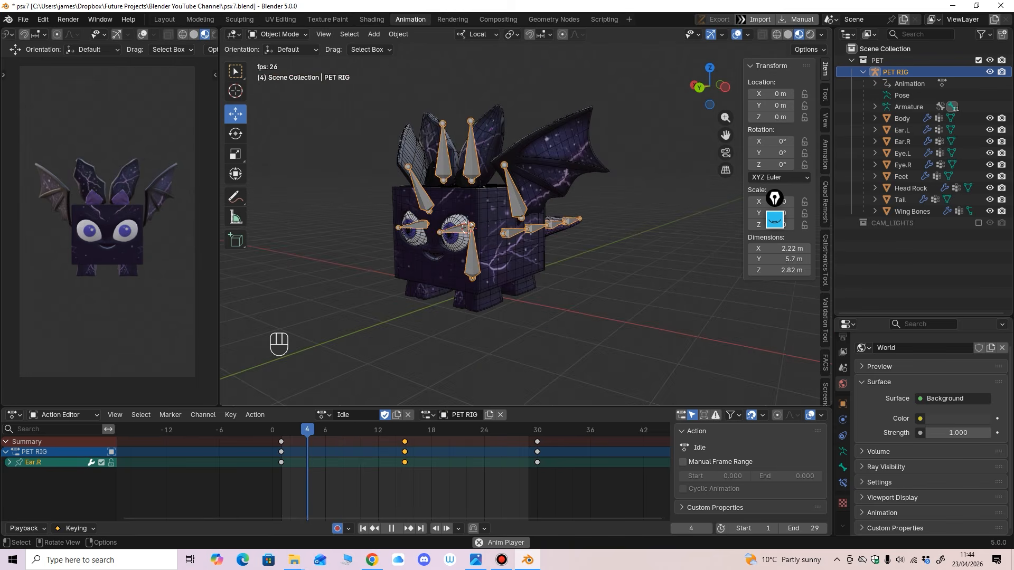
pyautogui.scroll(1, 476, 238)
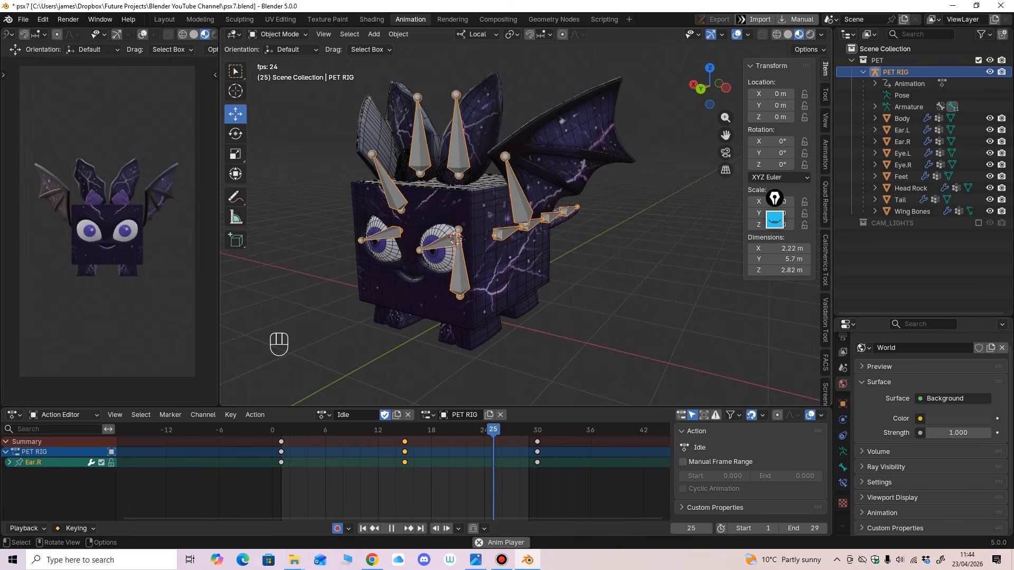
pyautogui.moveTo(407, 407); pyautogui.dragTo(407, 429)
pyautogui.keyDown('ctrl'); pyautogui.moveTo(475, 238); pyautogui.dragTo(500, 248, button='middle'); pyautogui.keyUp('ctrl')
pyautogui.press('space')
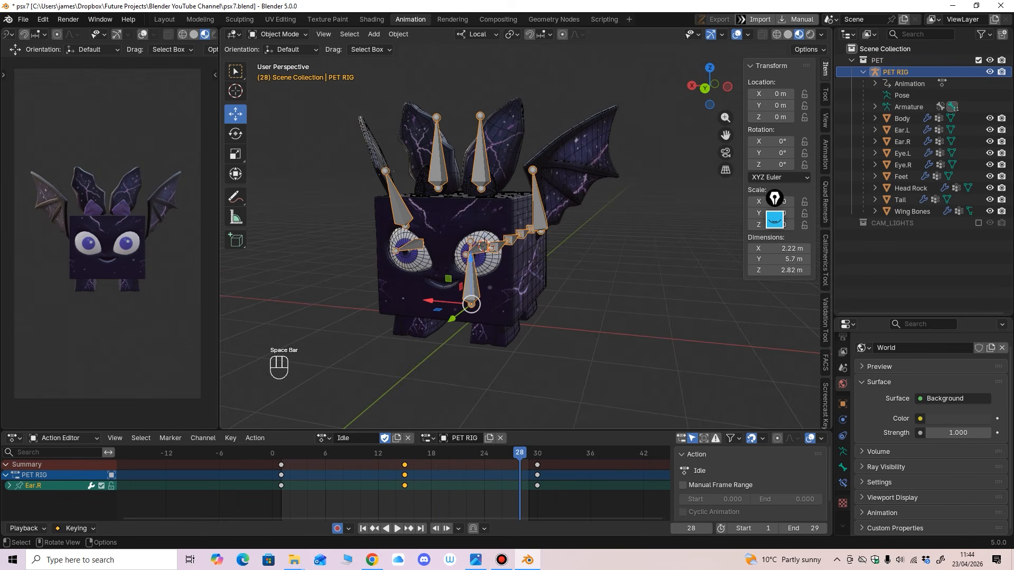
# Step: Set the camera viewport to Rendered shading and enable the CAM_LIGHTS collection
pyautogui.scroll(-1, 108, 34)
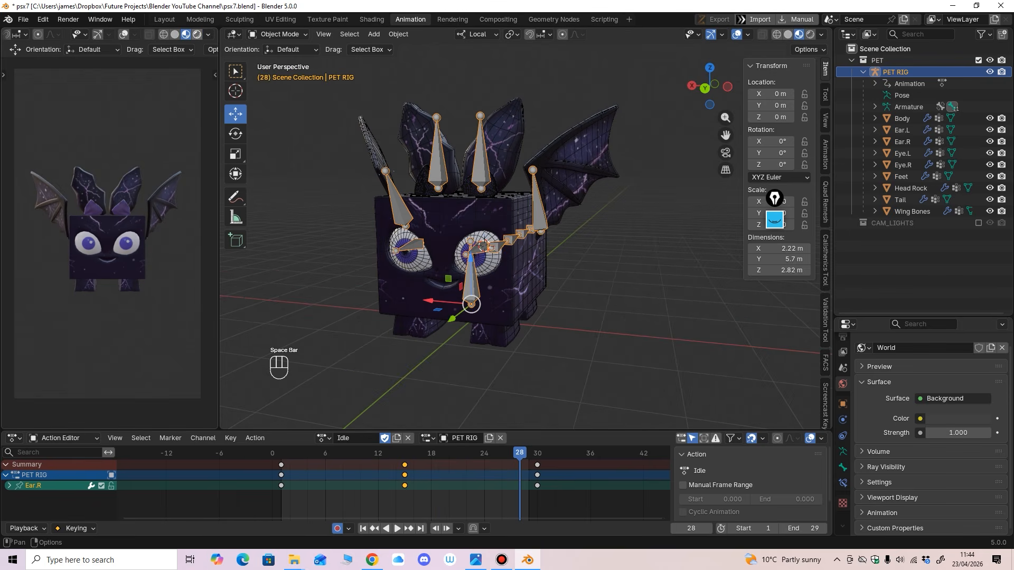
pyautogui.click(197, 33)
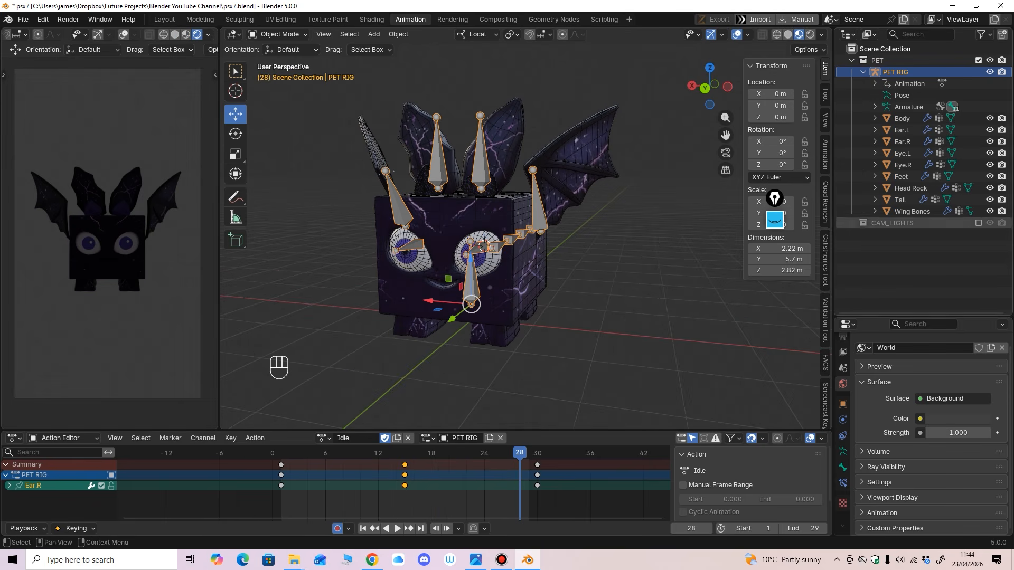
pyautogui.click(978, 223)
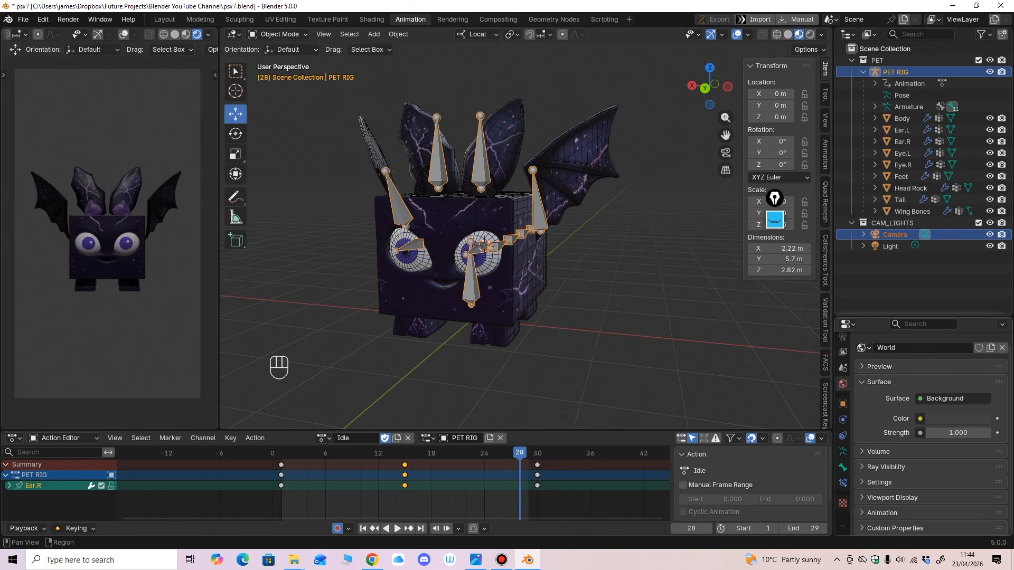
# Step: Set the point light's power to 2000
pyautogui.click(891, 246)
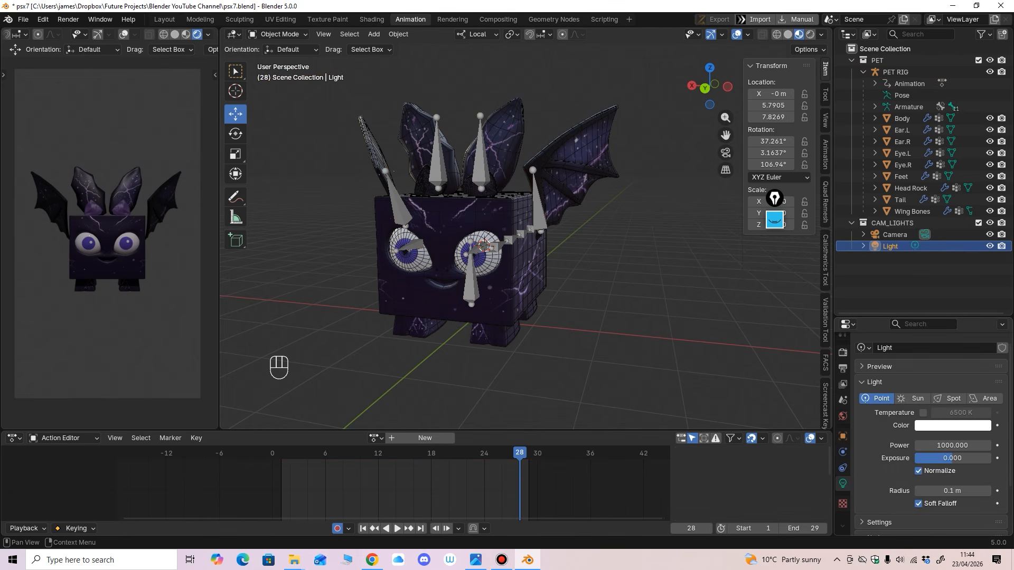
pyautogui.click(952, 446)
pyautogui.write('2')
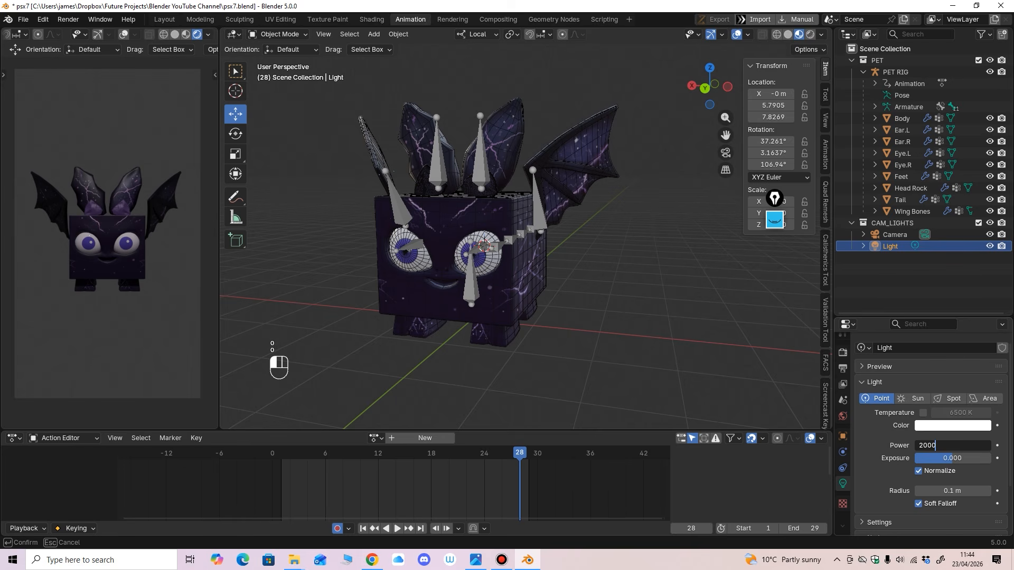
pyautogui.write('000')
pyautogui.press('Return')
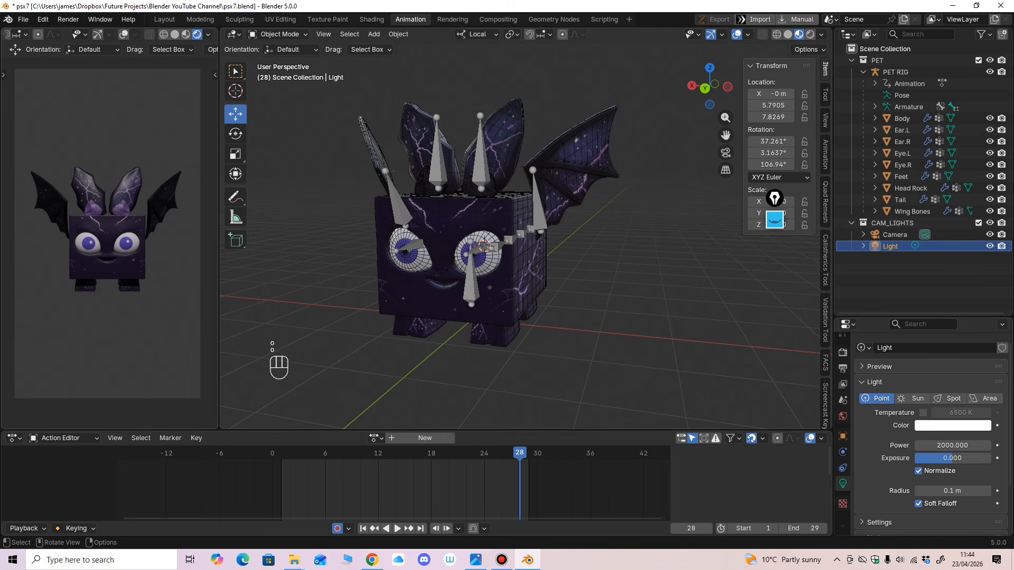
# Step: Play the Idle animation under the light and examine the pet from both sides and the front
pyautogui.moveTo(520, 238); pyautogui.dragTo(476, 250, button='middle')
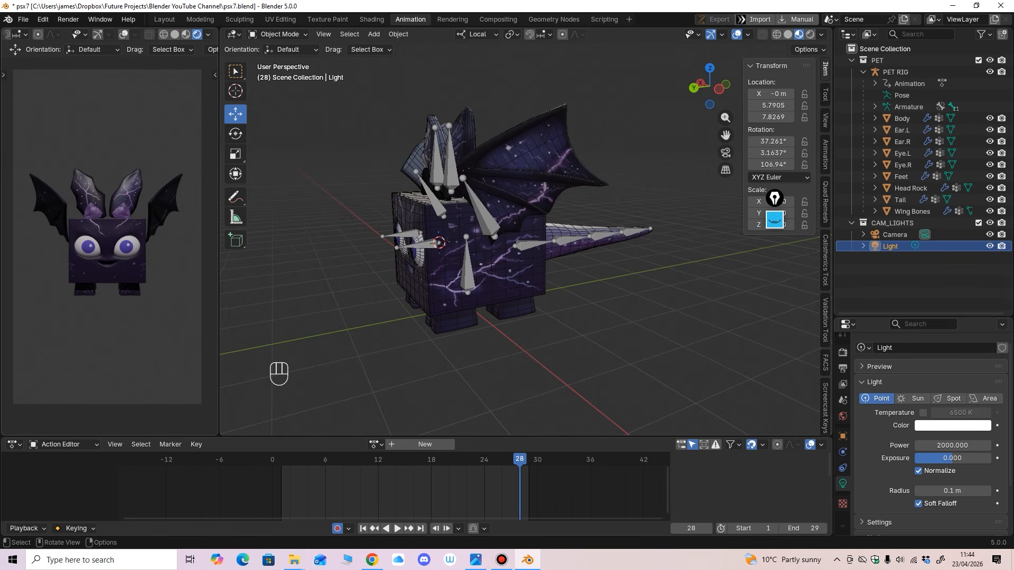
pyautogui.press('space')
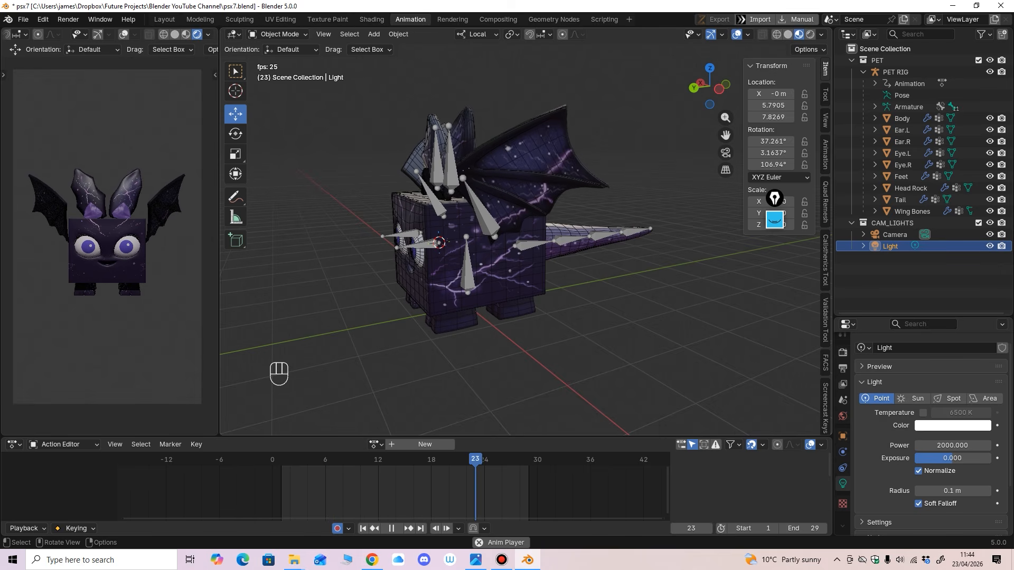
pyautogui.press('space')
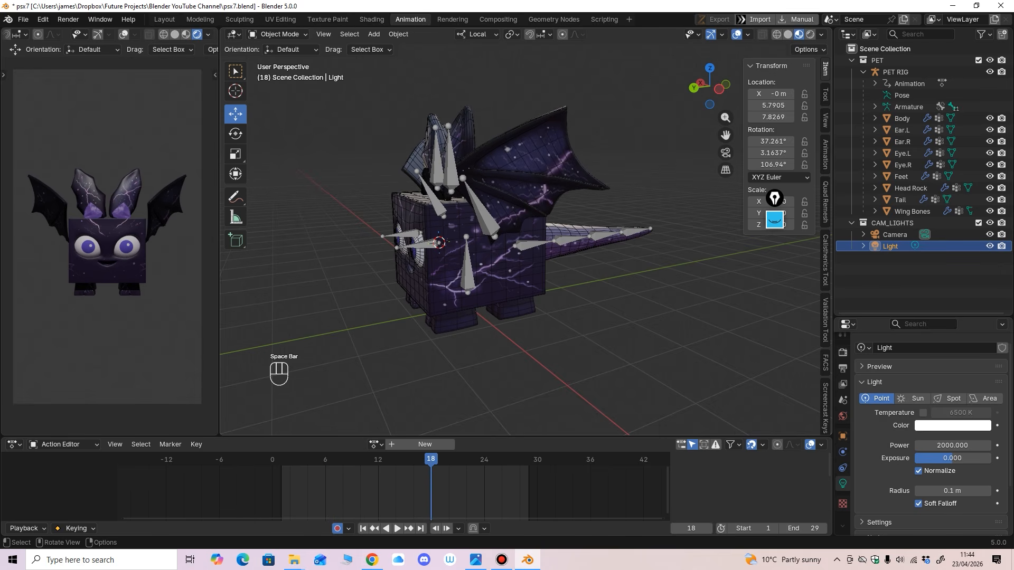
pyautogui.moveTo(465, 243); pyautogui.dragTo(594, 241, button='middle')
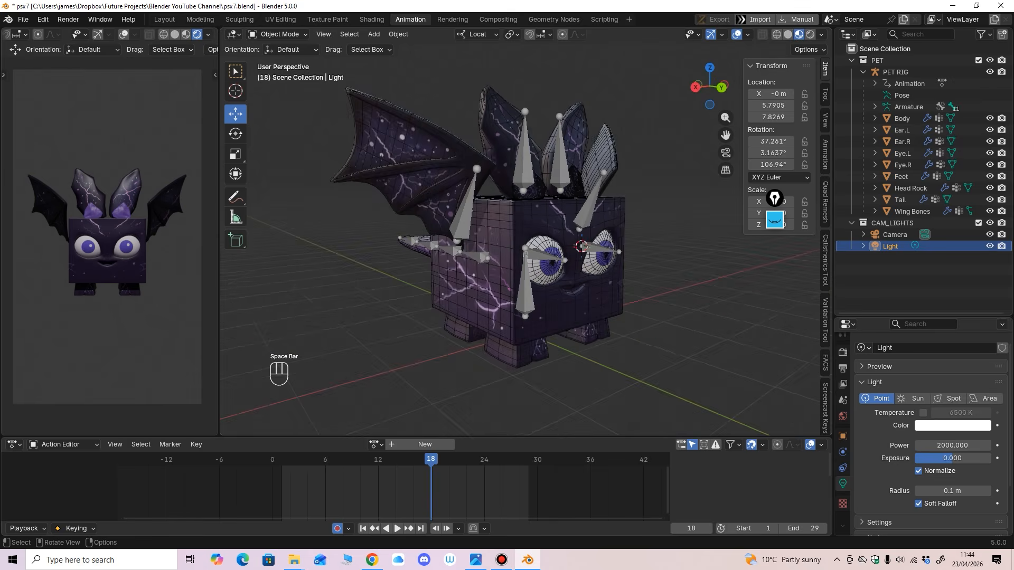
pyautogui.moveTo(529, 243); pyautogui.dragTo(354, 232, button='middle')
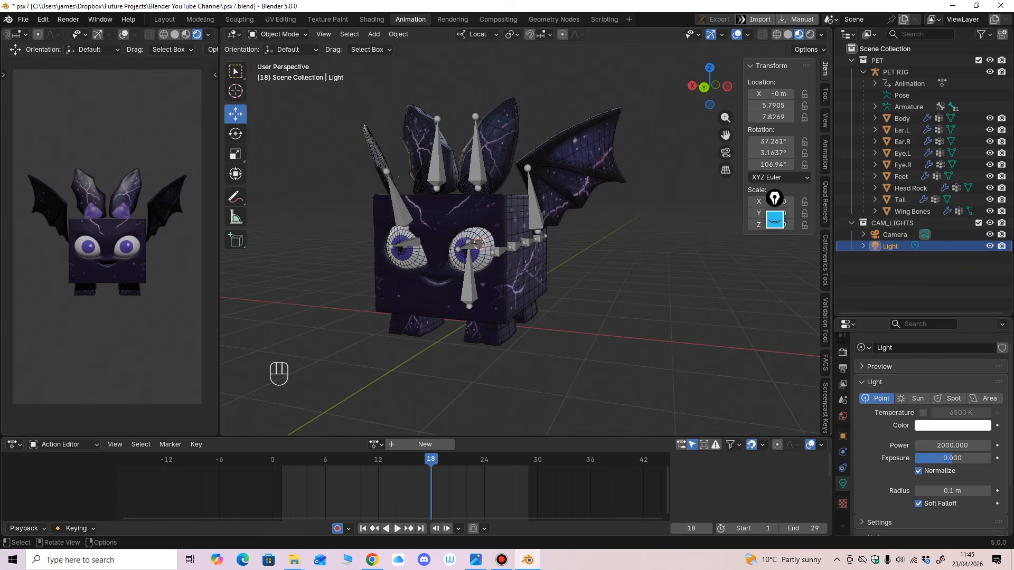
pyautogui.moveTo(421, 437); pyautogui.dragTo(281, 465)
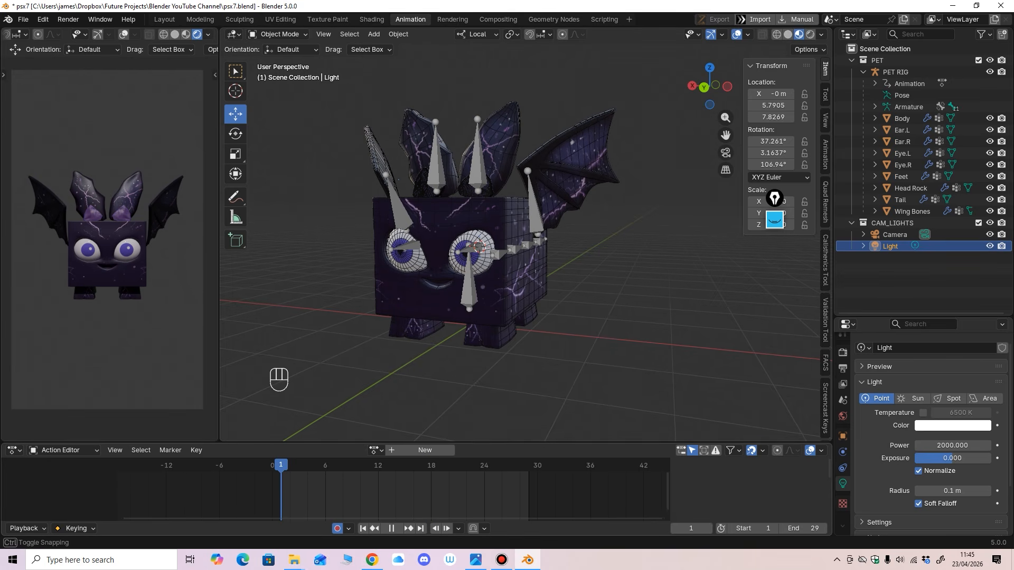
pyautogui.moveTo(422, 238); pyautogui.dragTo(481, 233, button='middle')
pyautogui.press('space')
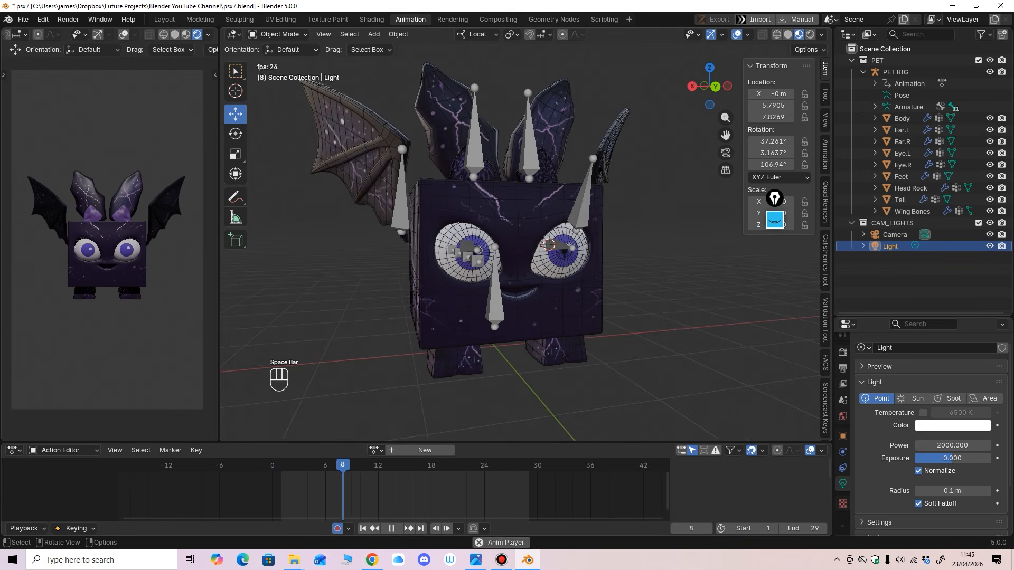
pyautogui.press('space')
# Step: Select the pet rig, assign the Flight Cycle action in the Action Editor, and play it from a wider view
pyautogui.click(14, 450)
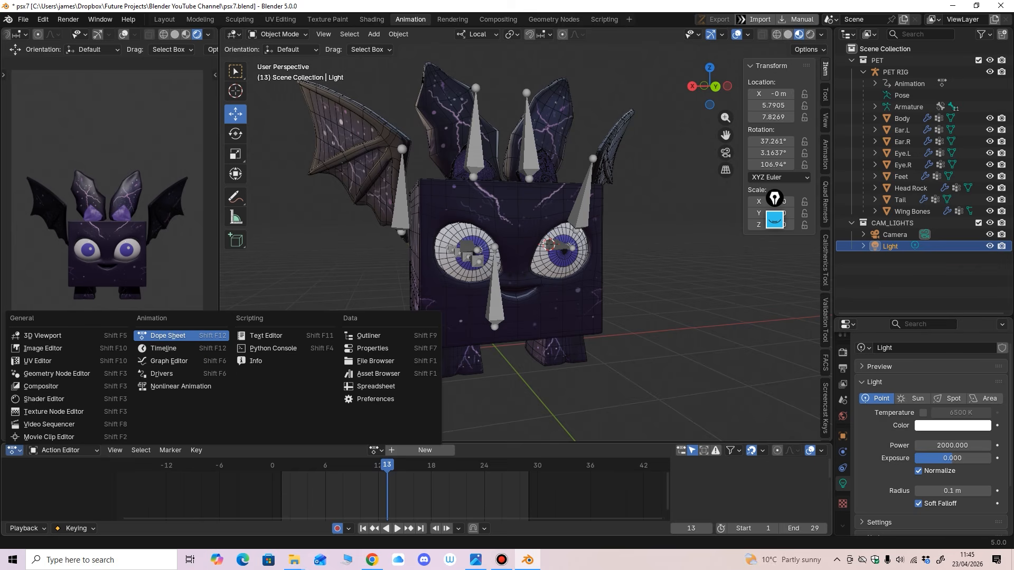
pyautogui.click(168, 335)
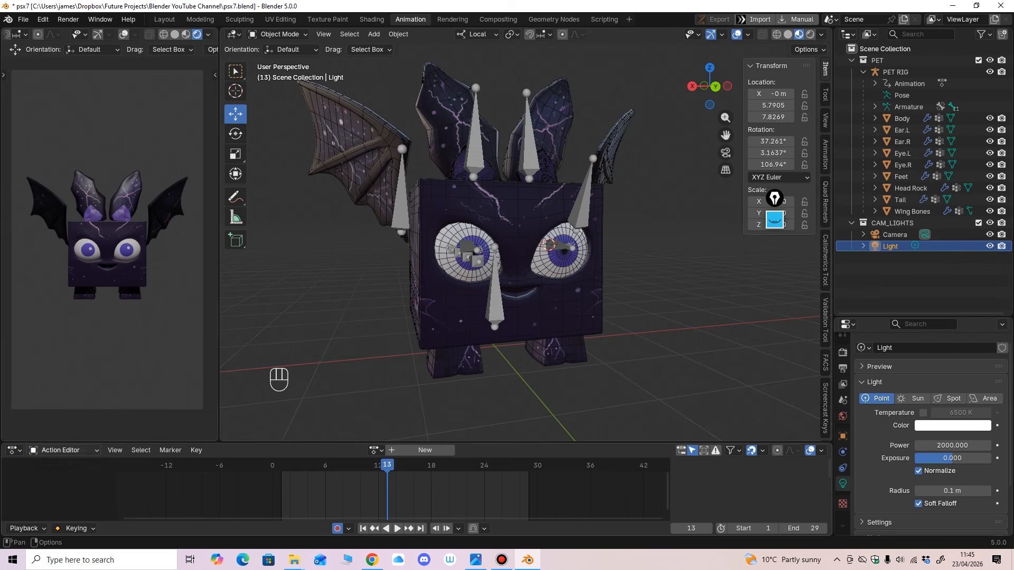
pyautogui.click(494, 288)
pyautogui.click(323, 450)
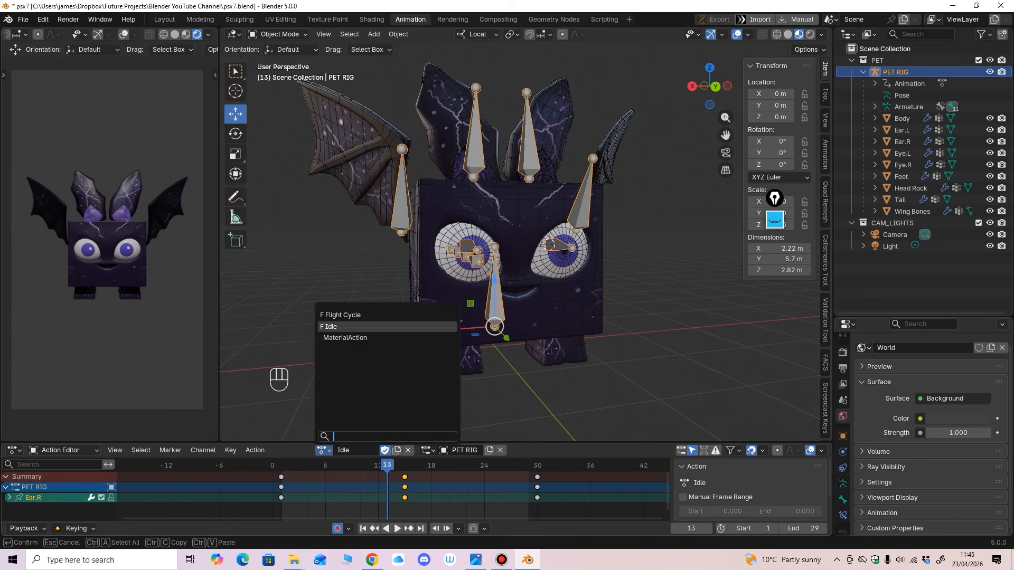
pyautogui.click(354, 323)
pyautogui.press('space')
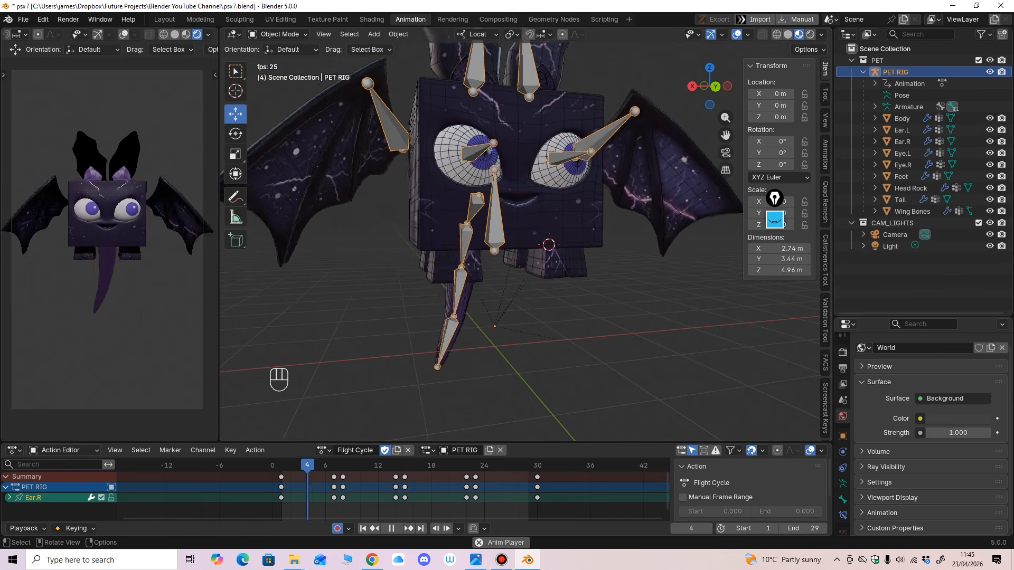
pyautogui.scroll(-2, 525, 235)
pyautogui.moveTo(526, 235); pyautogui.dragTo(500, 253, button='middle')
pyautogui.scroll(-1, 465, 236)
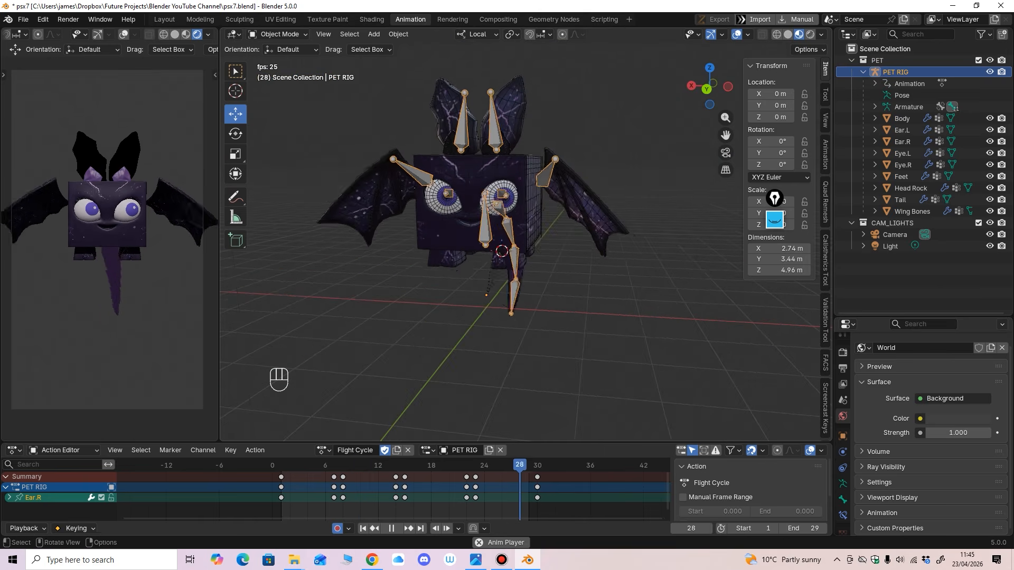
# Step: Hide the viewport overlays, keep the Flight Cycle action assigned, and examine the flying pet from the front and side
pyautogui.click(737, 33)
pyautogui.moveTo(576, 200); pyautogui.dragTo(568, 235, button='middle')
pyautogui.scroll(1, 555, 204)
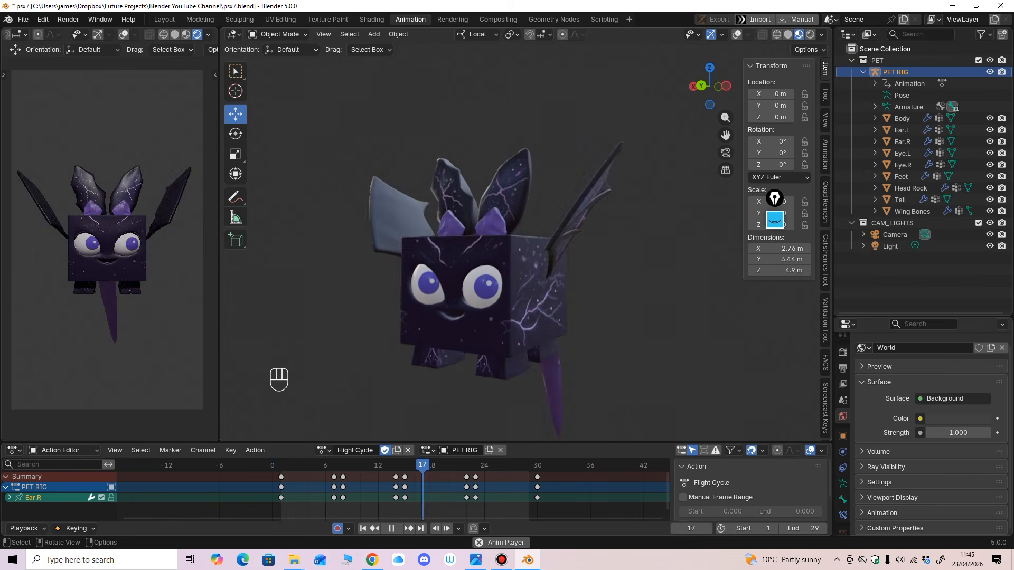
pyautogui.click(322, 450)
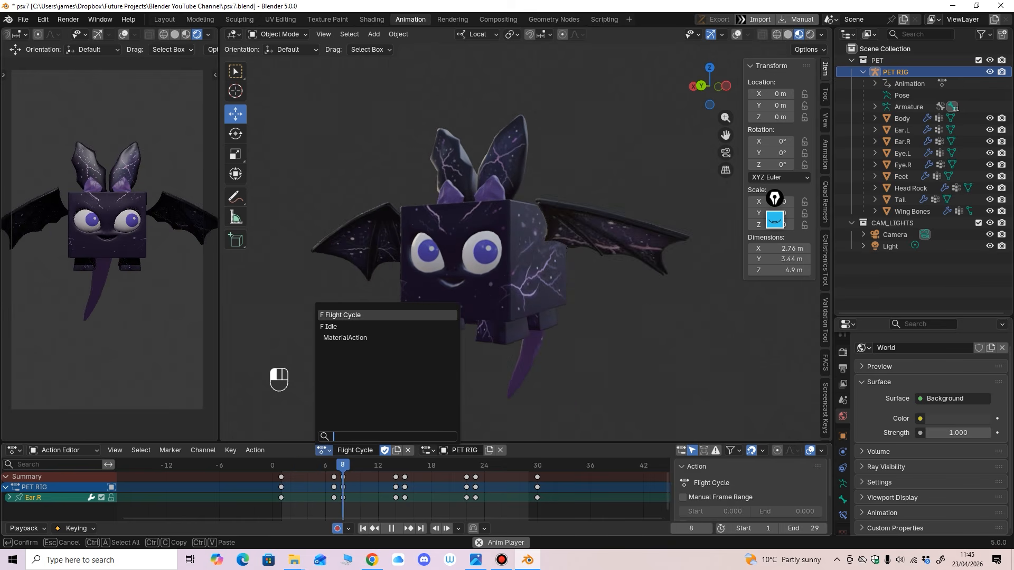
pyautogui.click(387, 315)
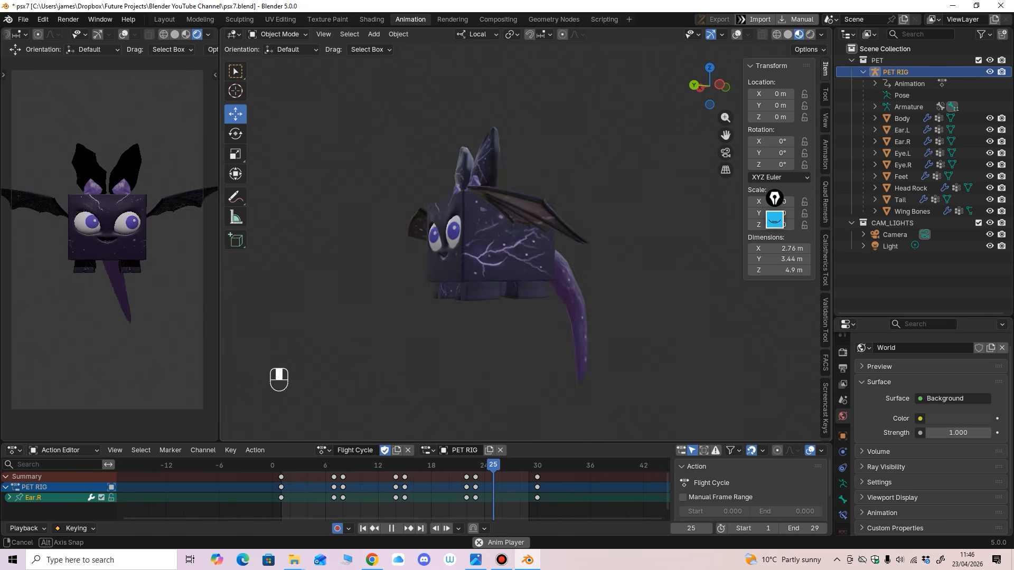
pyautogui.moveTo(476, 264)
pyautogui.mouseDown(button='middle')
pyautogui.moveTo(560, 264)
pyautogui.moveTo(492, 264)
pyautogui.mouseUp(button='middle')
pyautogui.scroll(1, 526, 250)
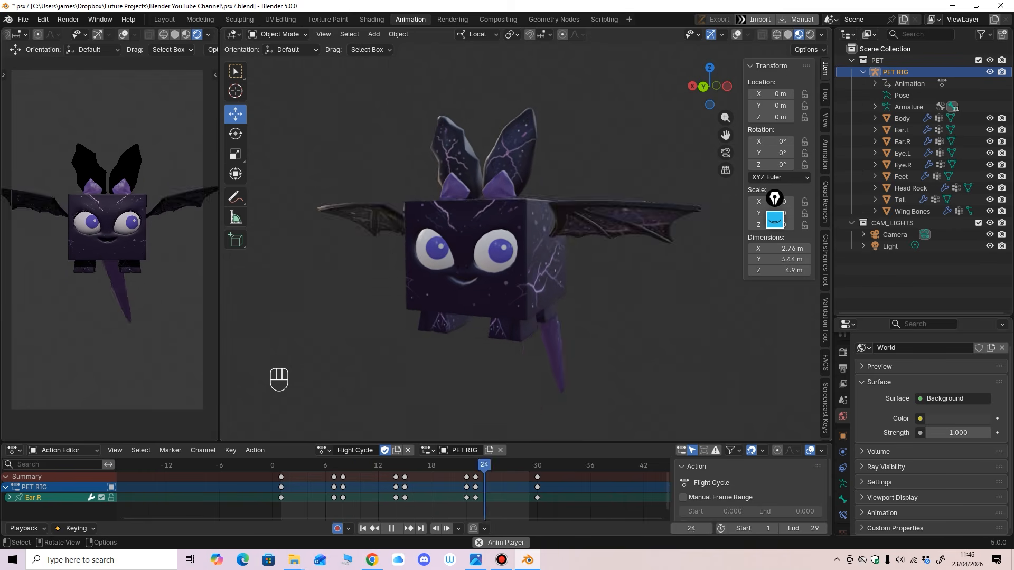